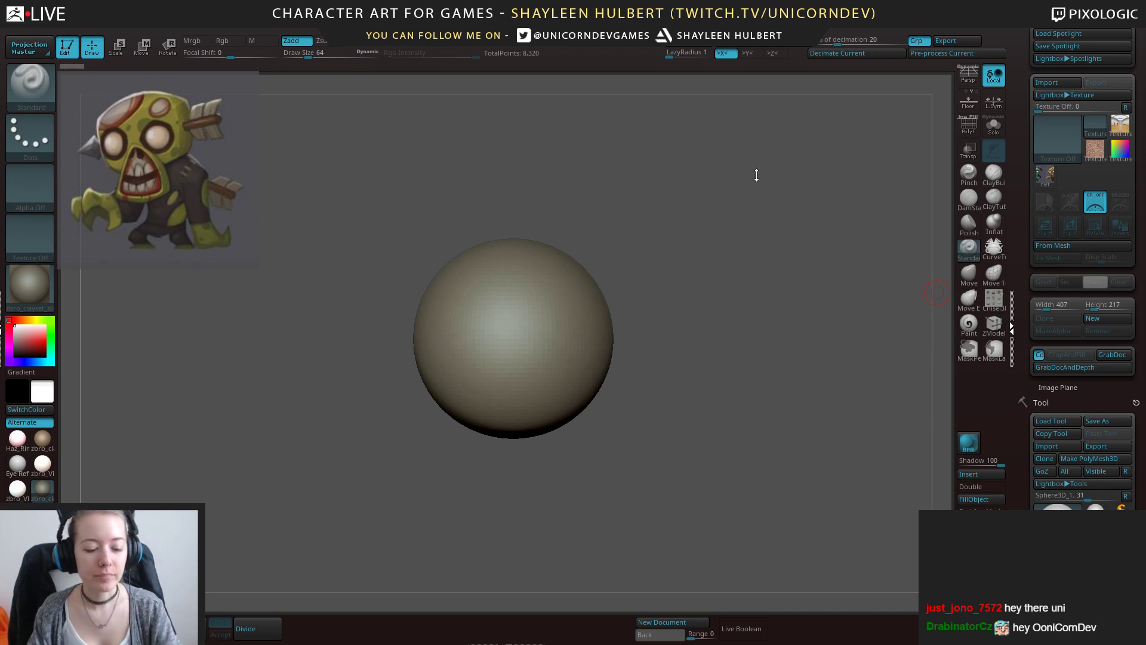
Scale the sphere down along its vertical axis to make a flattened ellipsoid.
scroll(773, 299, "up", 5)
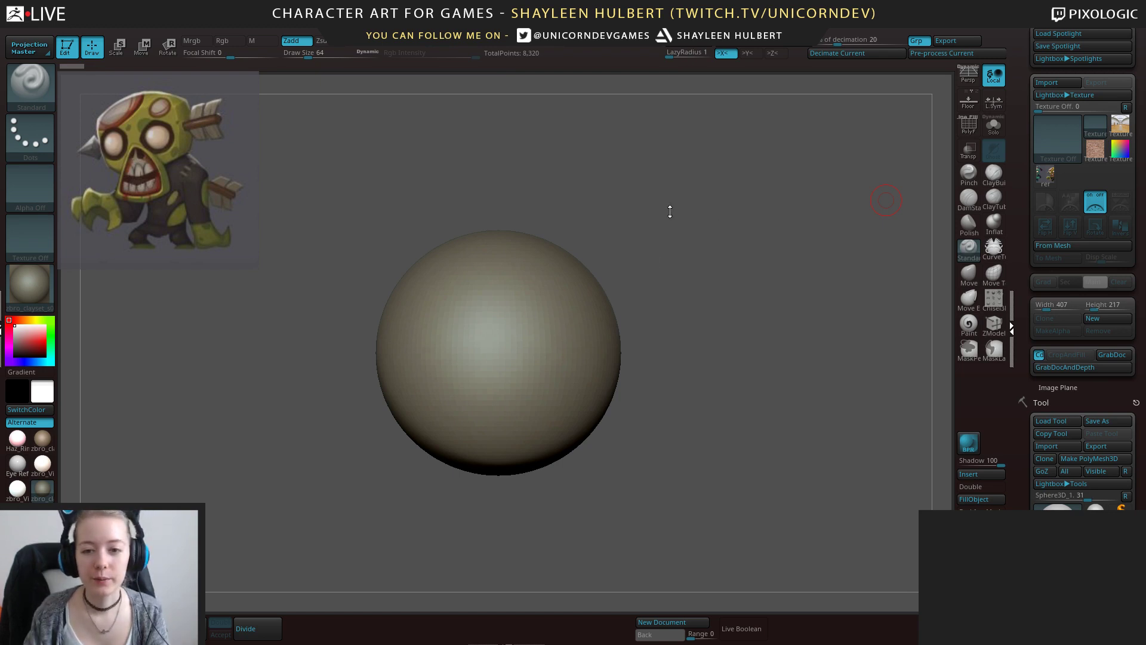
left_click_drag(738, 338, 740, 304, "alt")
left_click_drag(1020, 497, 1020, 124)
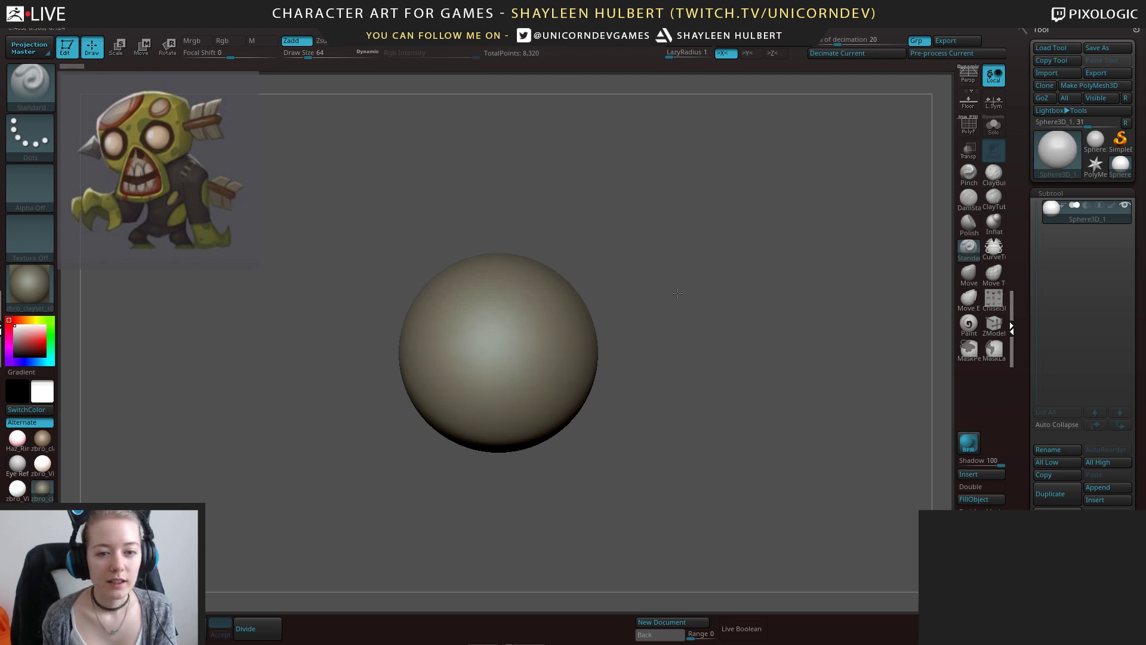
key("e")
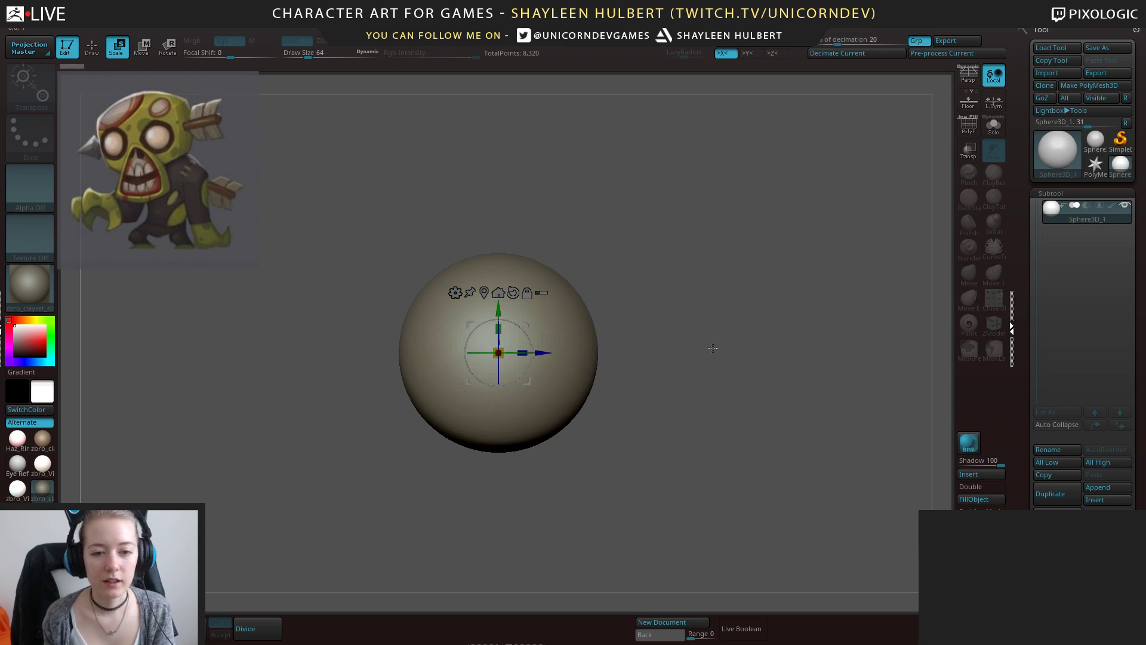
mouse_move(522, 353)
left_mouse_down()
mouse_move(501, 352)
mouse_move(518, 353)
left_mouse_up()
left_click_drag(731, 367, 656, 379)
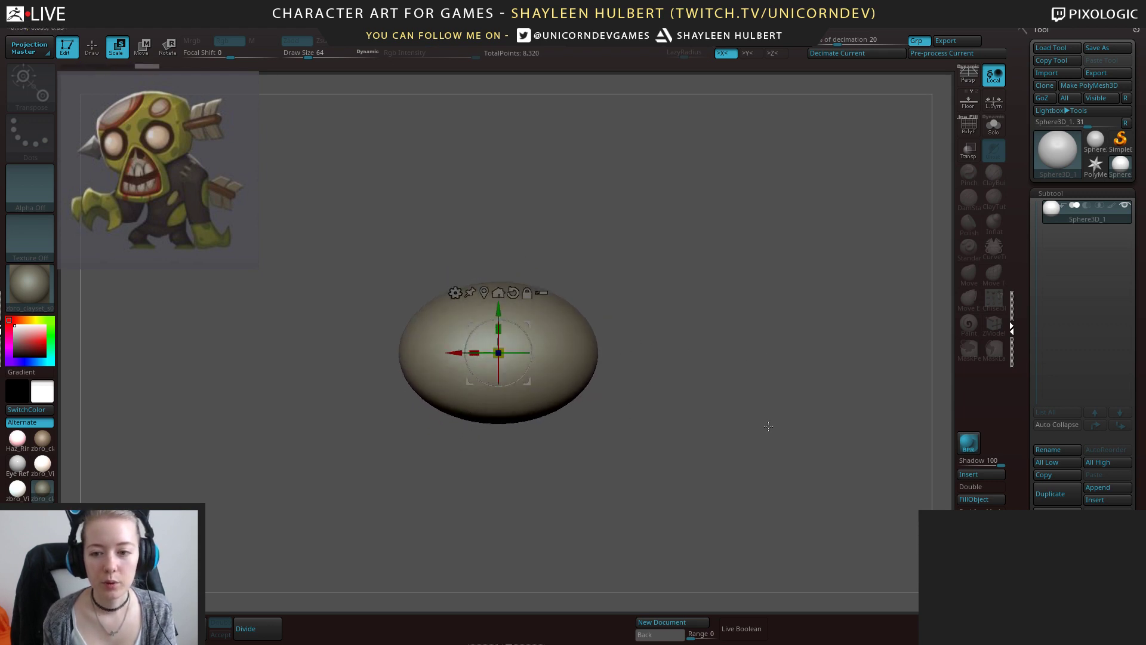
Insert a cube as a new subtool and reduce its height and depth to form a wide box.
left_click(968, 474)
left_click(664, 419)
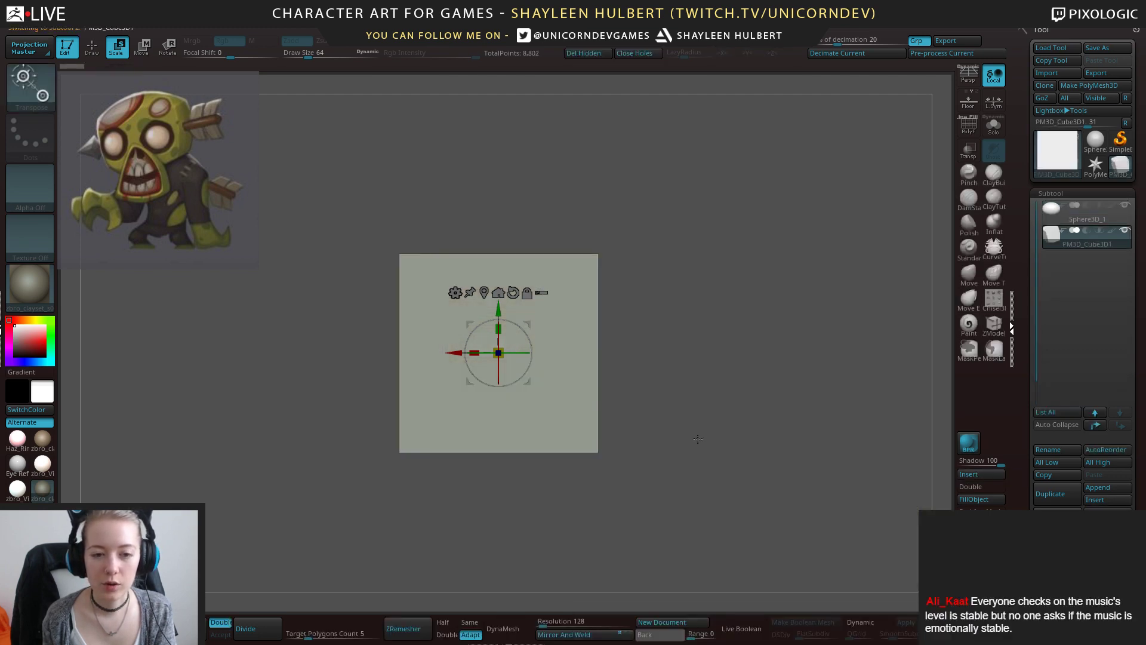
left_click_drag(698, 439, 736, 415)
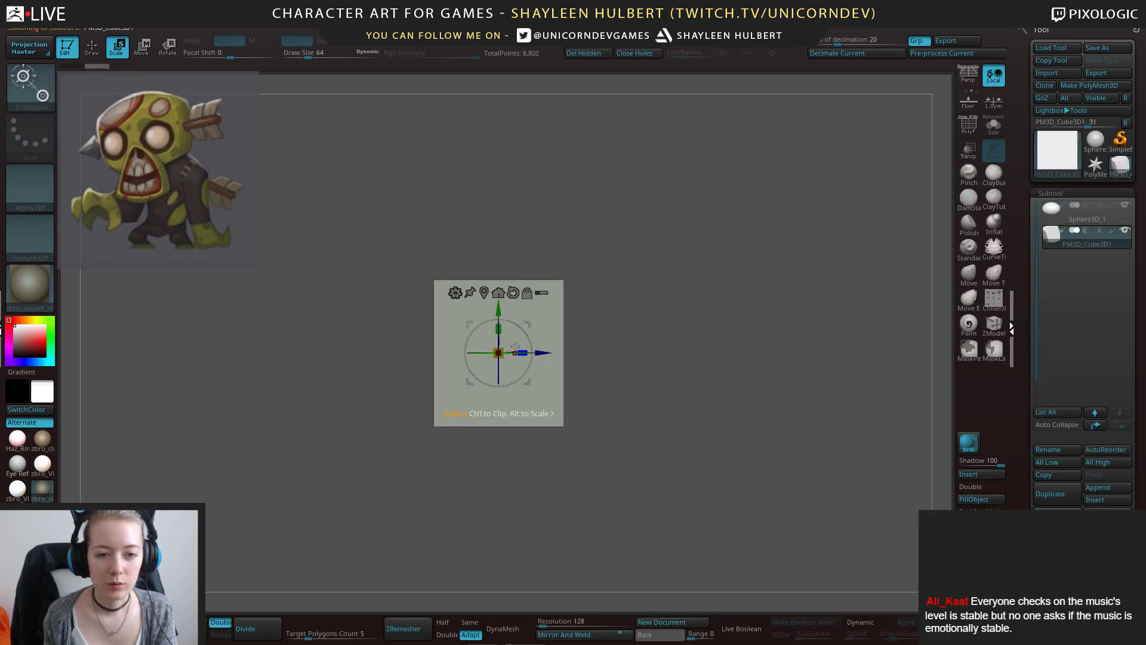
mouse_move(515, 346)
left_mouse_down()
mouse_move(504, 350)
mouse_move(515, 351)
left_mouse_up()
right_click_drag(521, 351, 543, 347)
right_click_drag(543, 346, 669, 324, "ctrl")
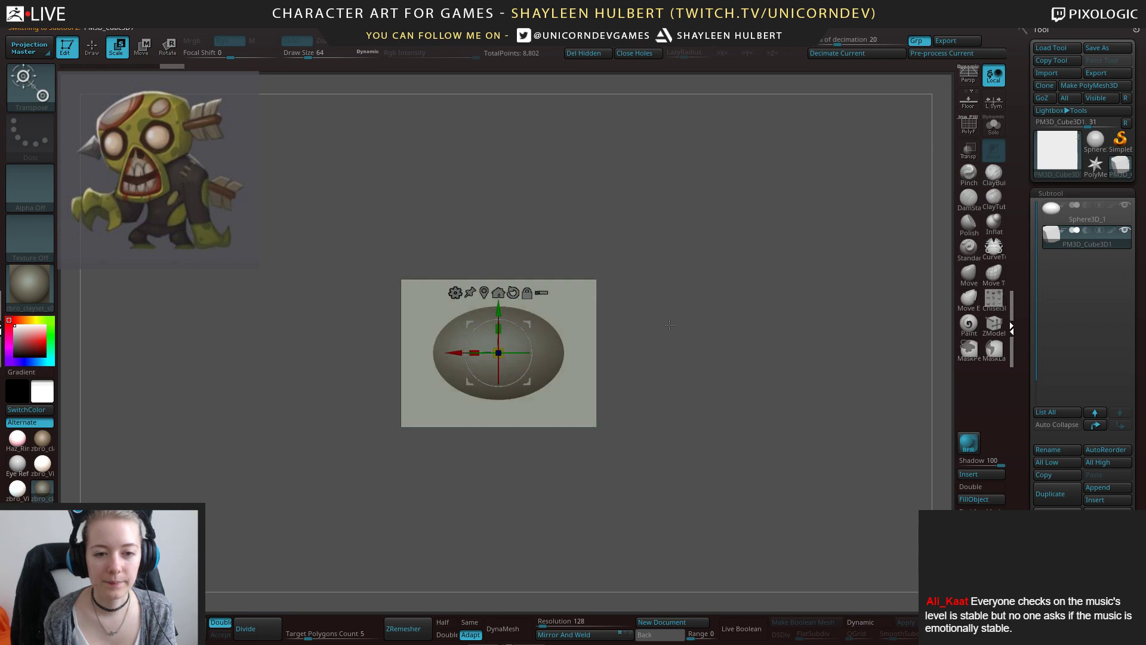
Return to sculpting mode and enlarge the brush's draw size to 544.
key("w")
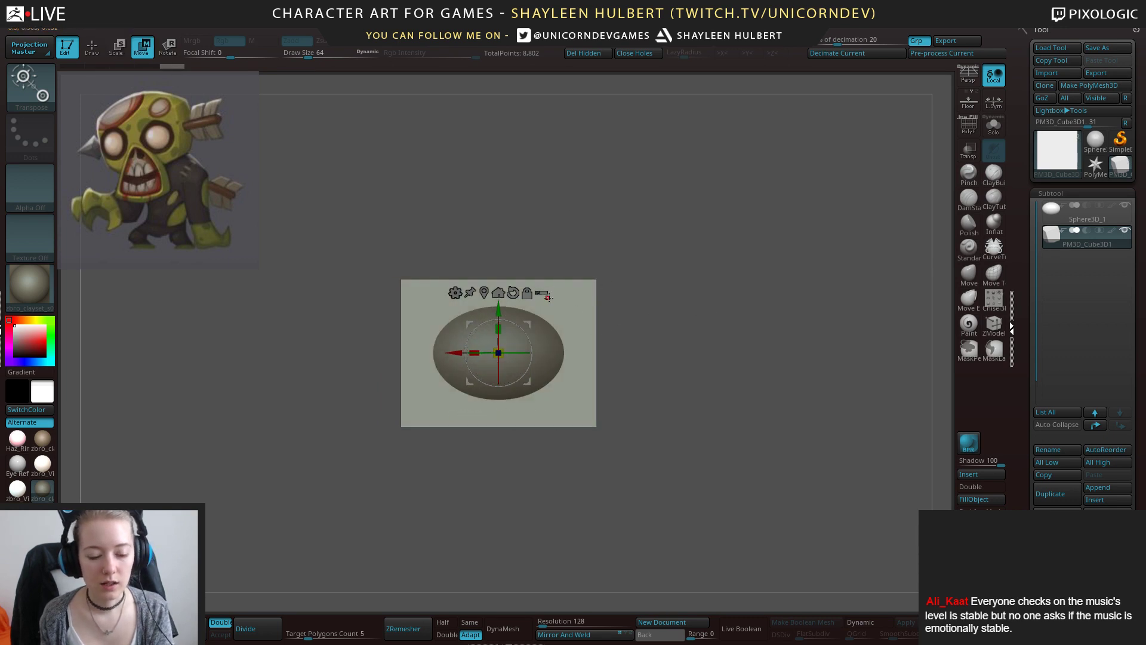
key("q")
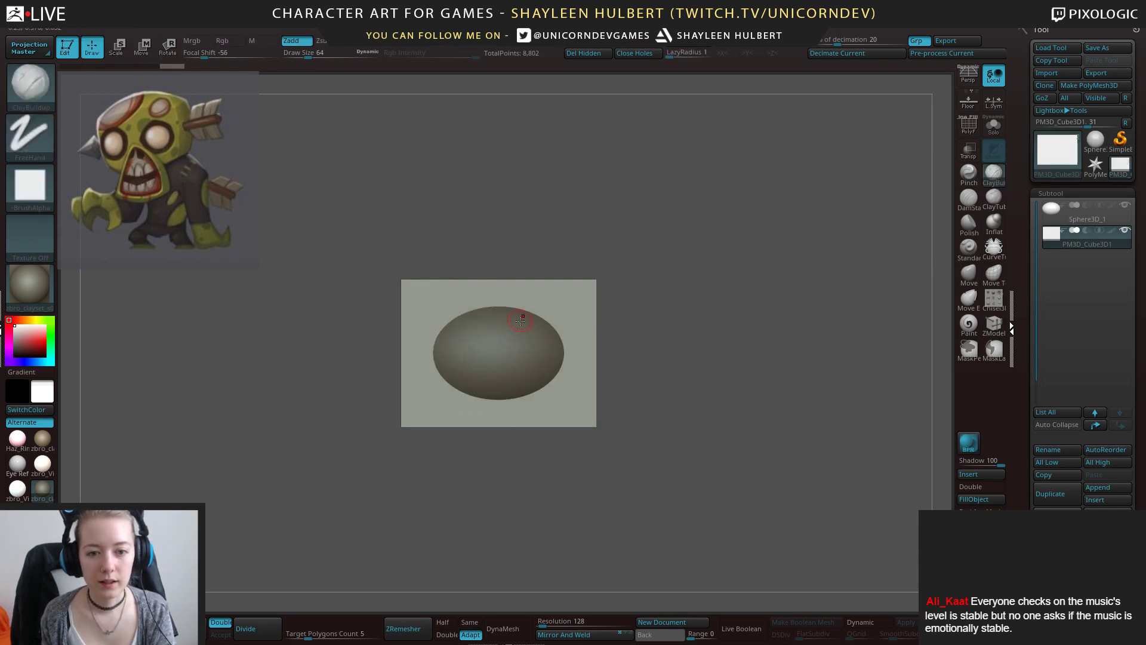
key("]")
key("]")
key("]")
key("]")
key("]")
key("]")
key("]")
key("]")
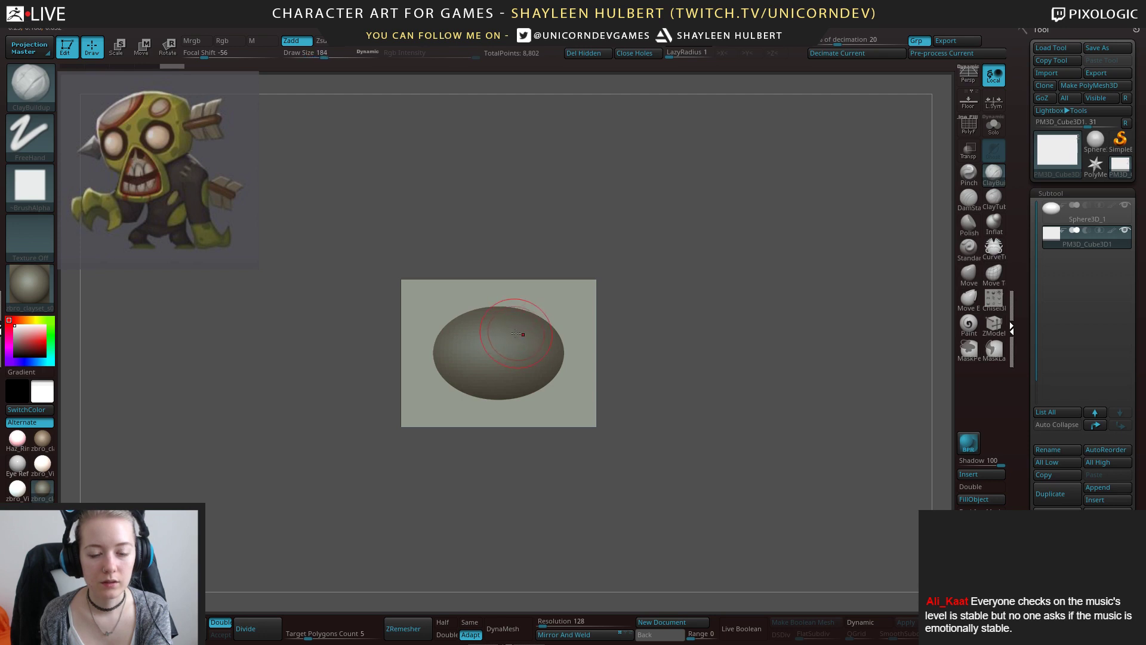
key("]")
key("]")
key("]")
key("]")
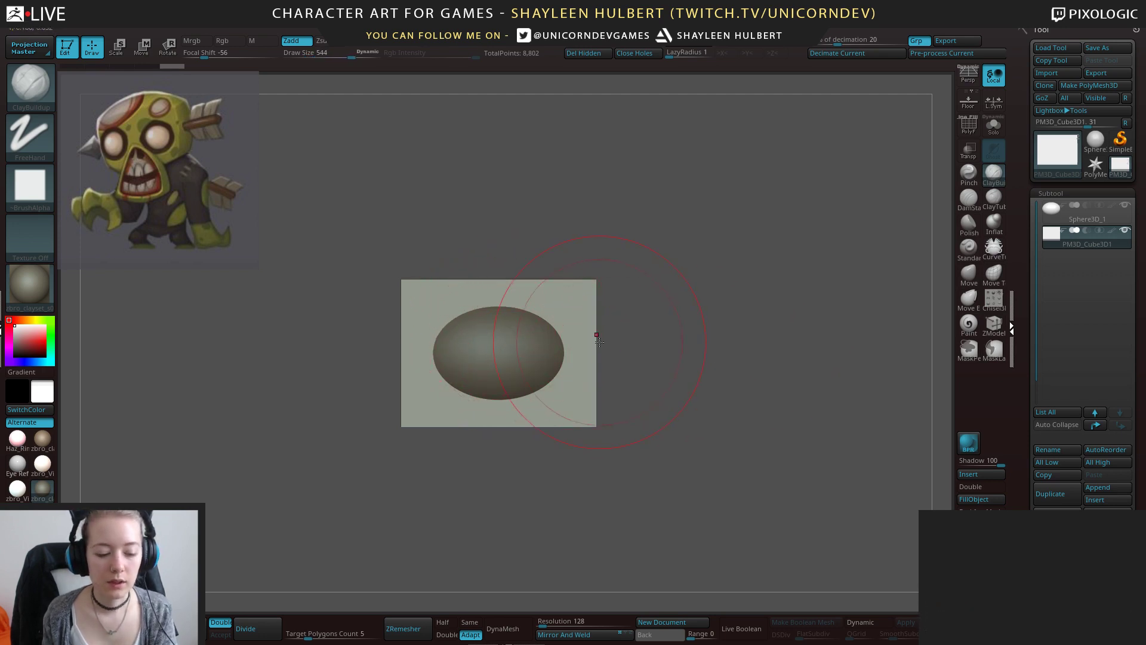
Delete the sphere subtool, keeping only the cube.
key("e")
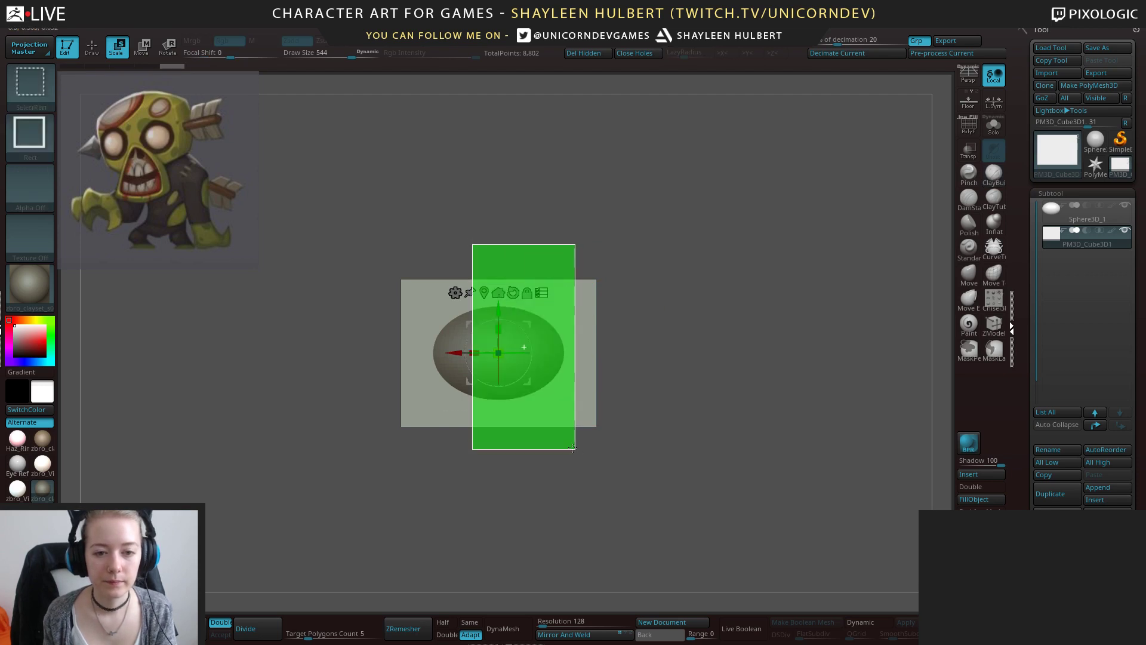
left_click_drag(498, 352, 496, 355)
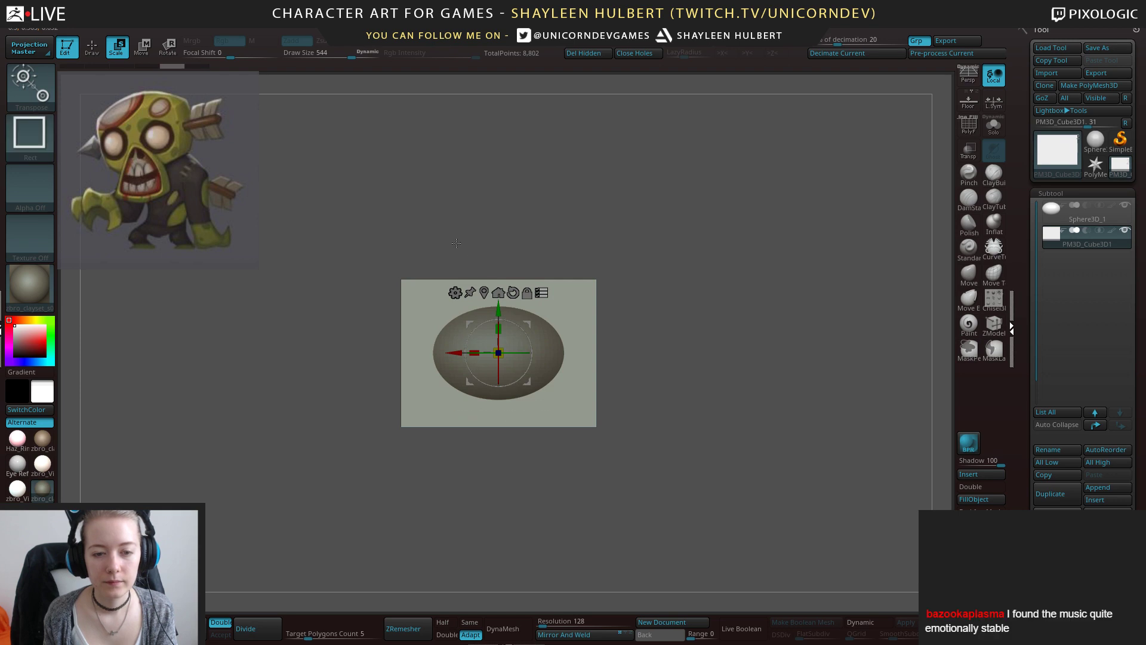
left_click_drag(499, 349, 463, 387)
left_click(1084, 216)
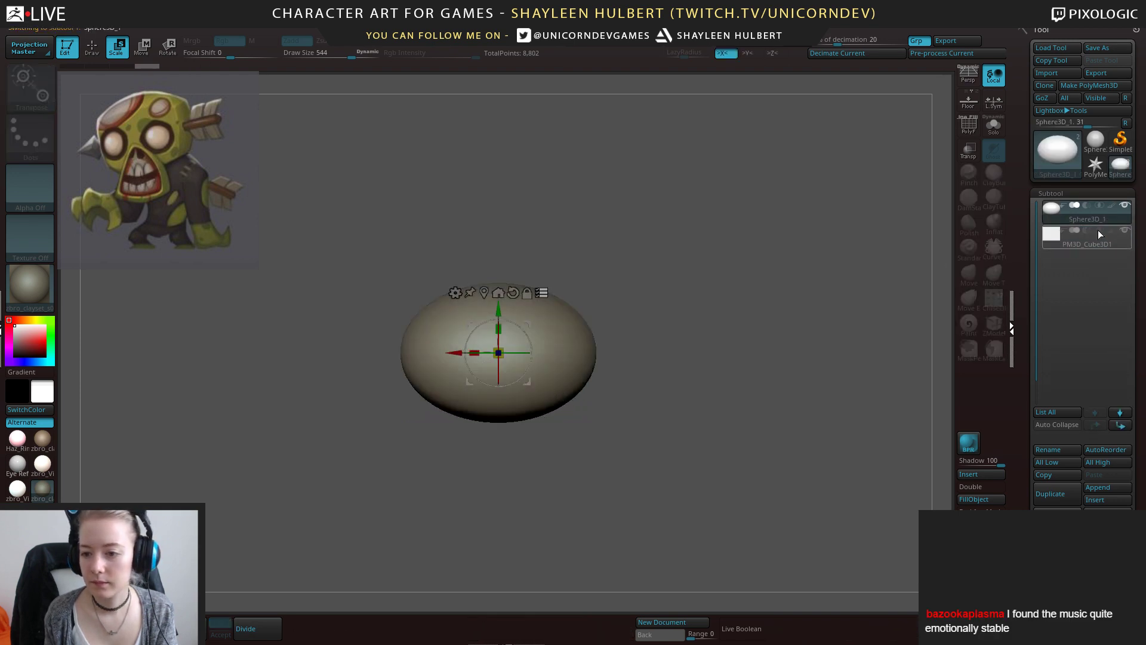
left_click(1057, 513)
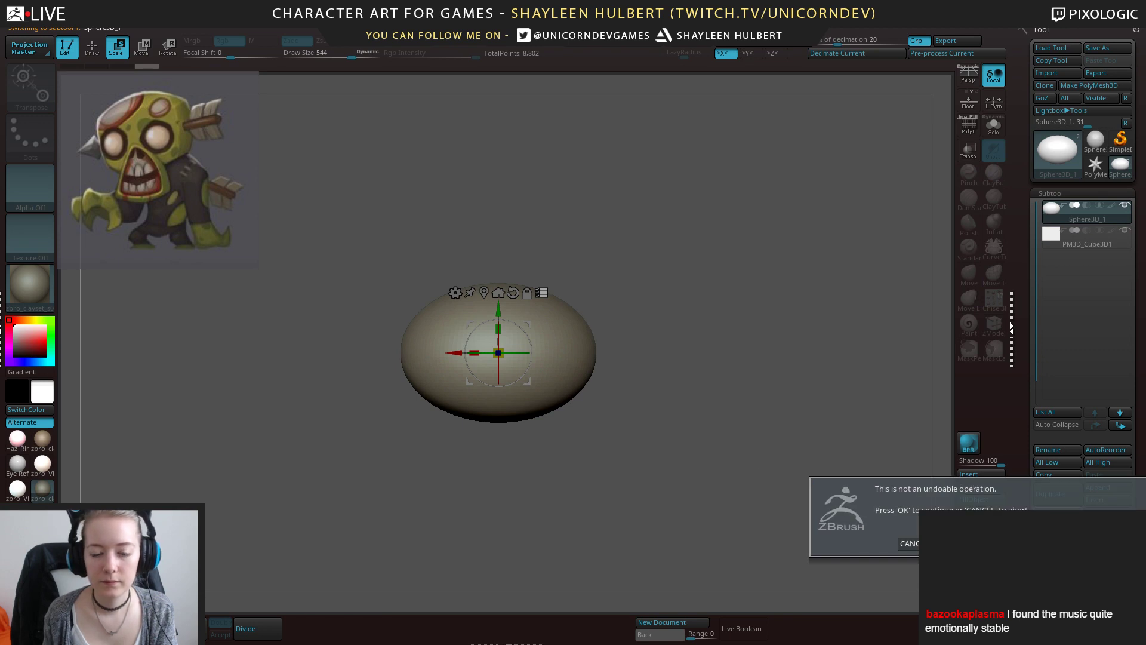
left_click(955, 544)
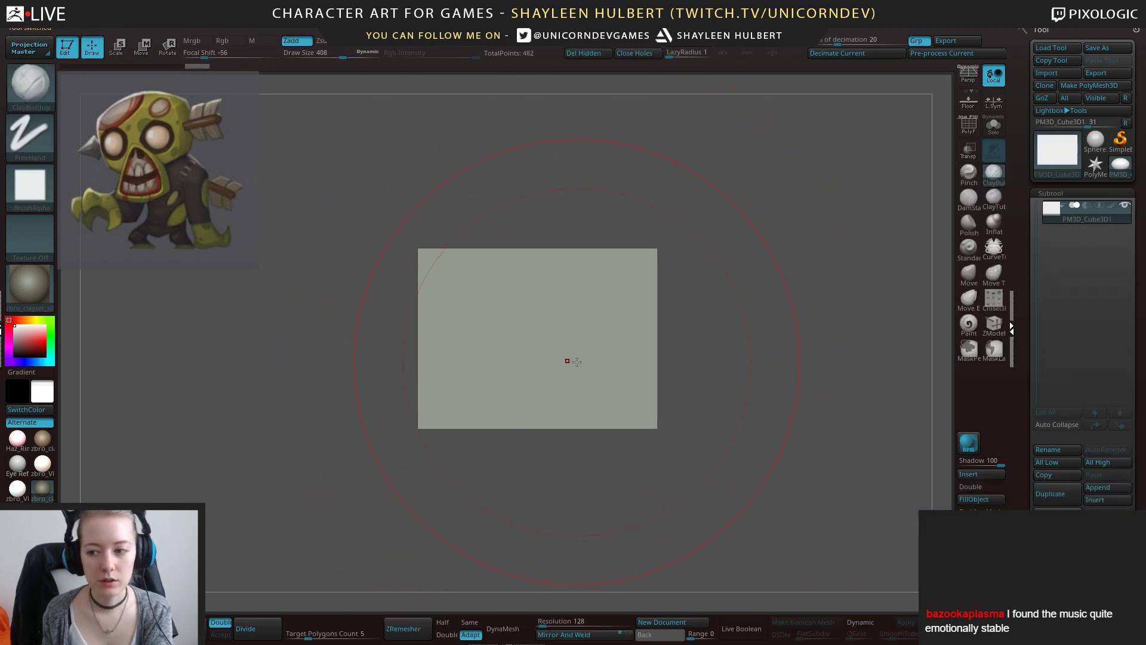
Reduce the brush's draw size to 132.
key("bracketleft")
key("bracketleft")
key("bracketleft")
key("bracketleft")
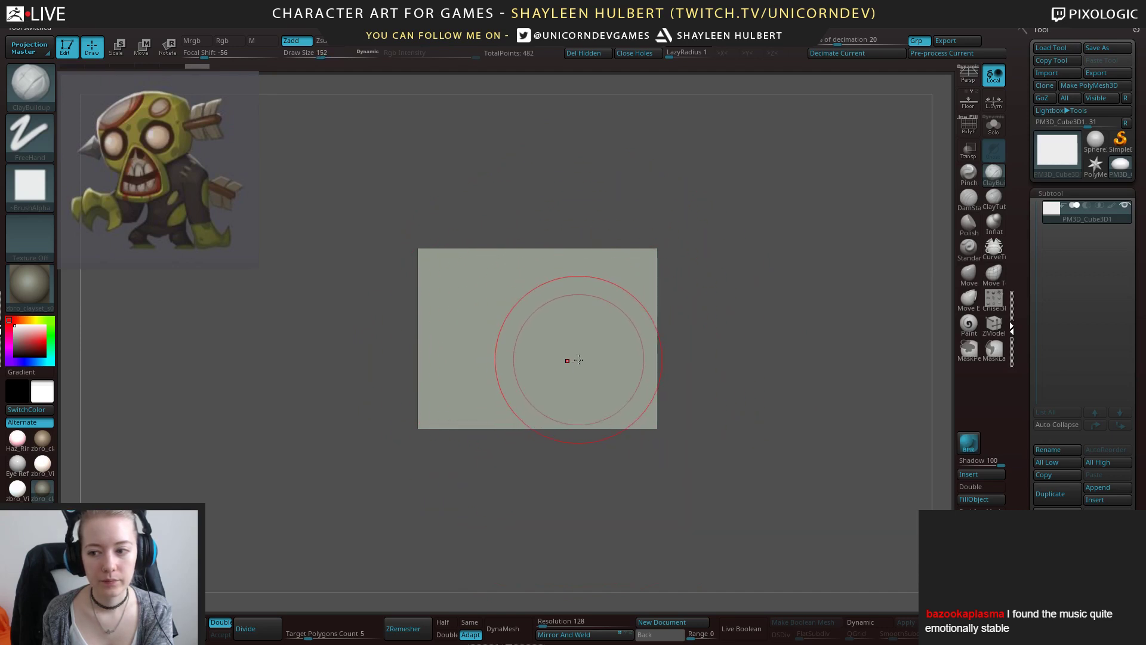
key("bracketleft")
mouse_move(736, 358)
left_mouse_down()
mouse_move(741, 327)
mouse_move(712, 340)
left_mouse_up()
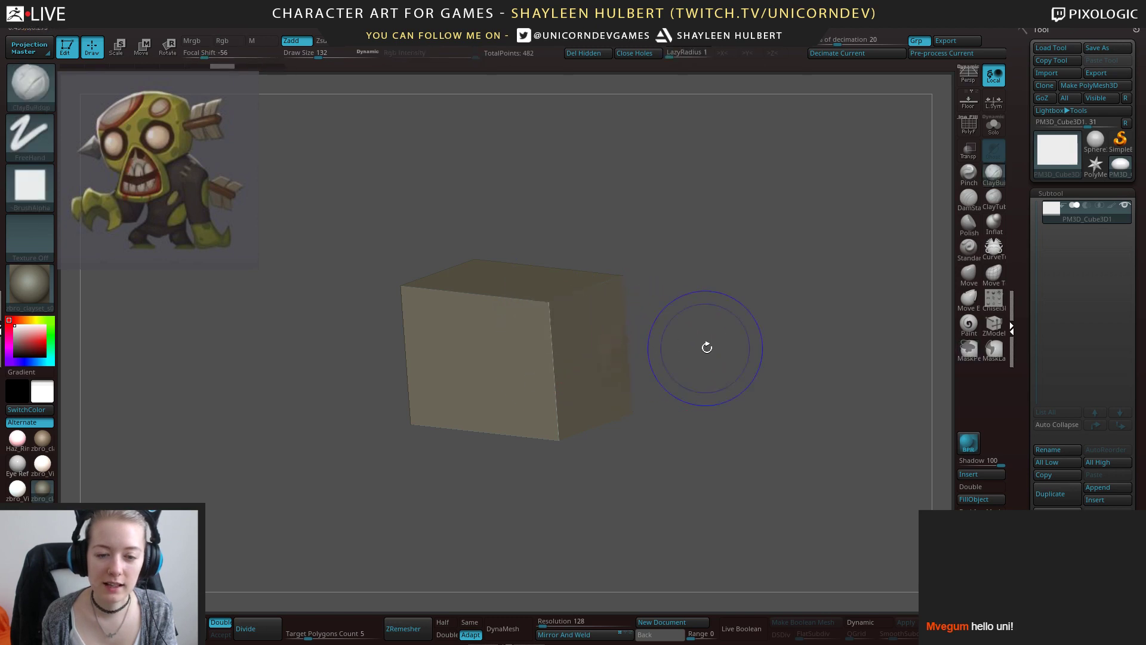
left_click_drag(706, 348, 683, 349, "shift")
left_click_drag(260, 321, 443, 325)
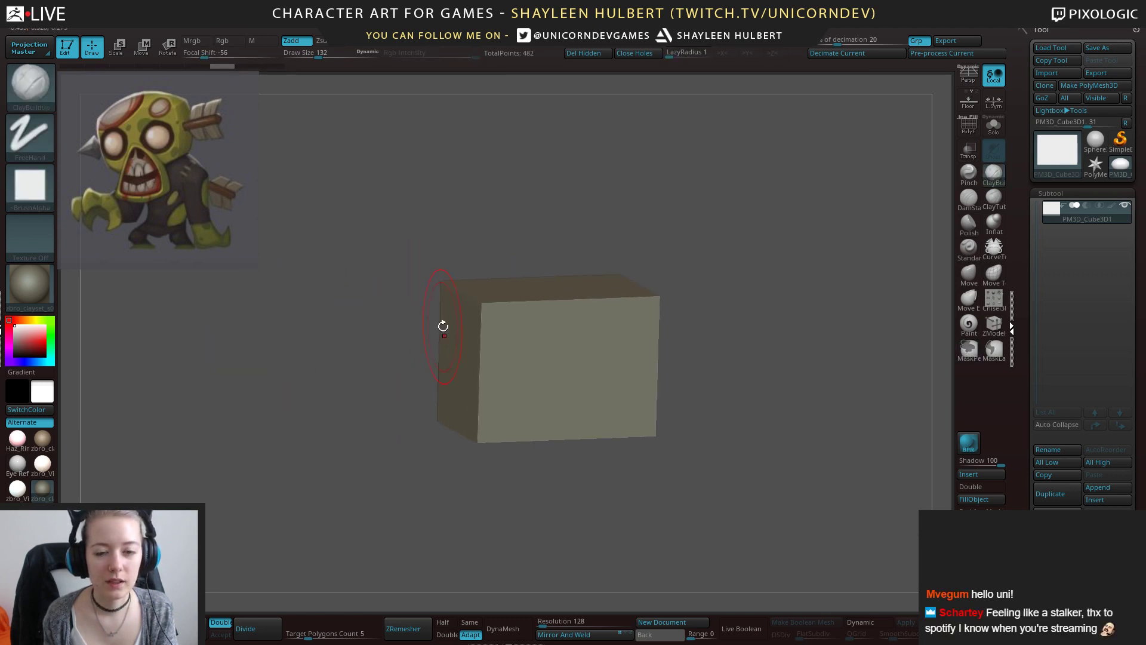
Adjust the cube's overall scale and turn on X-axis symmetry for sculpting.
key("e")
left_click_drag(547, 358, 509, 385)
left_click_drag(686, 368, 743, 413, "shift")
key("w")
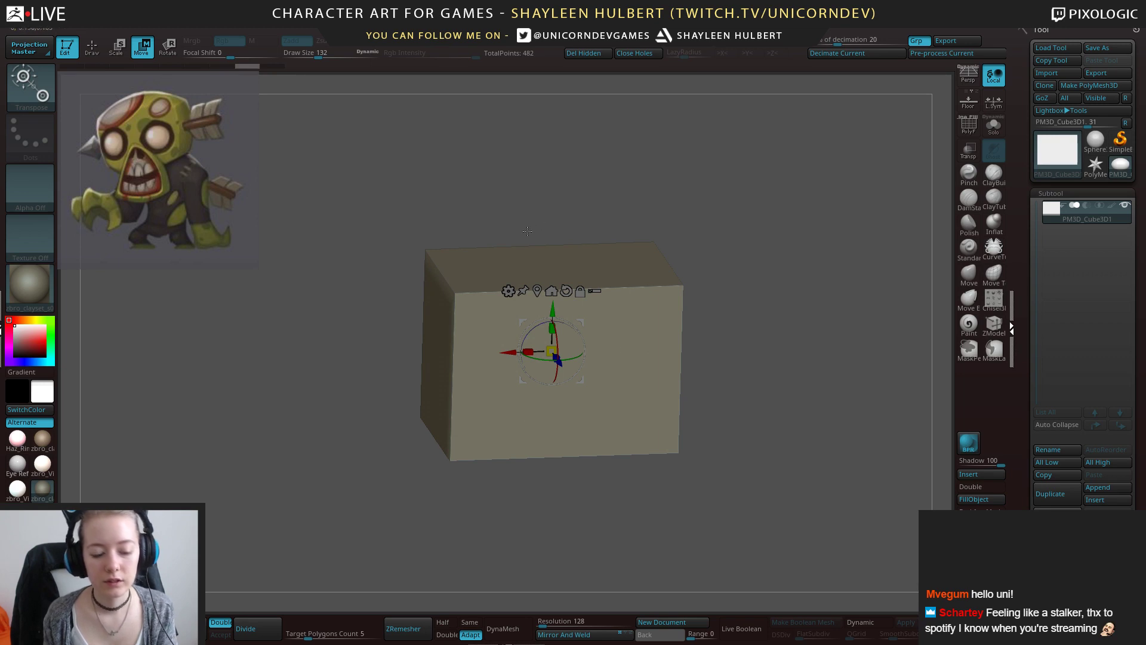
key("q")
left_click(736, 53)
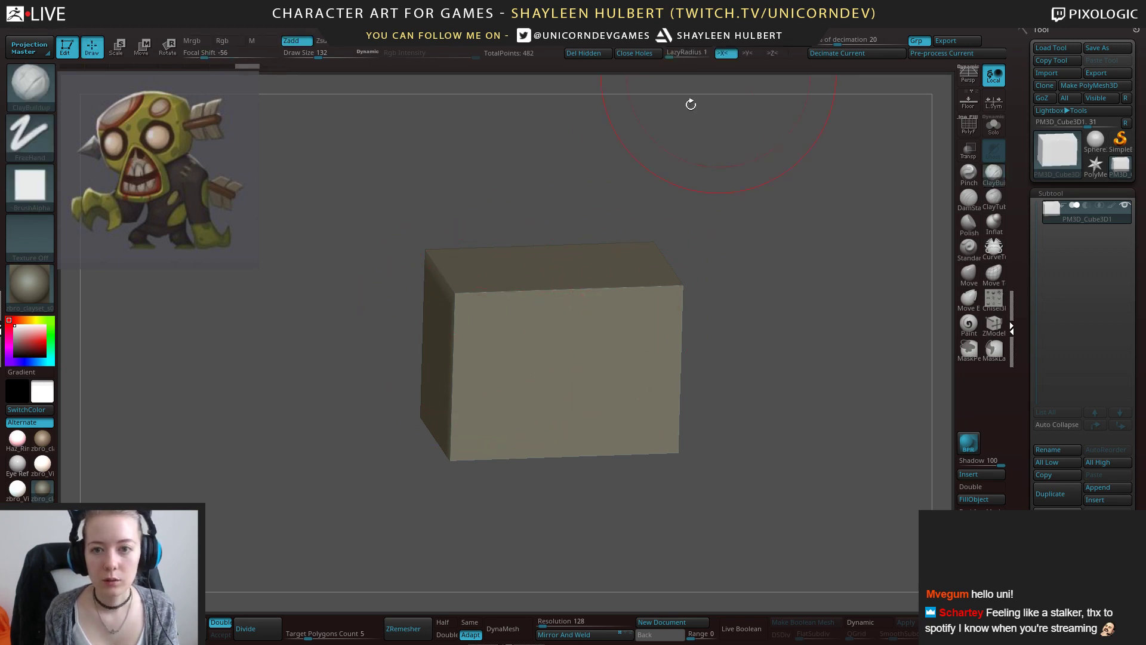
Convert the cube to DynaMesh at a resolution of 504 and inspect its polyframe.
left_click_drag(695, 333, 656, 465)
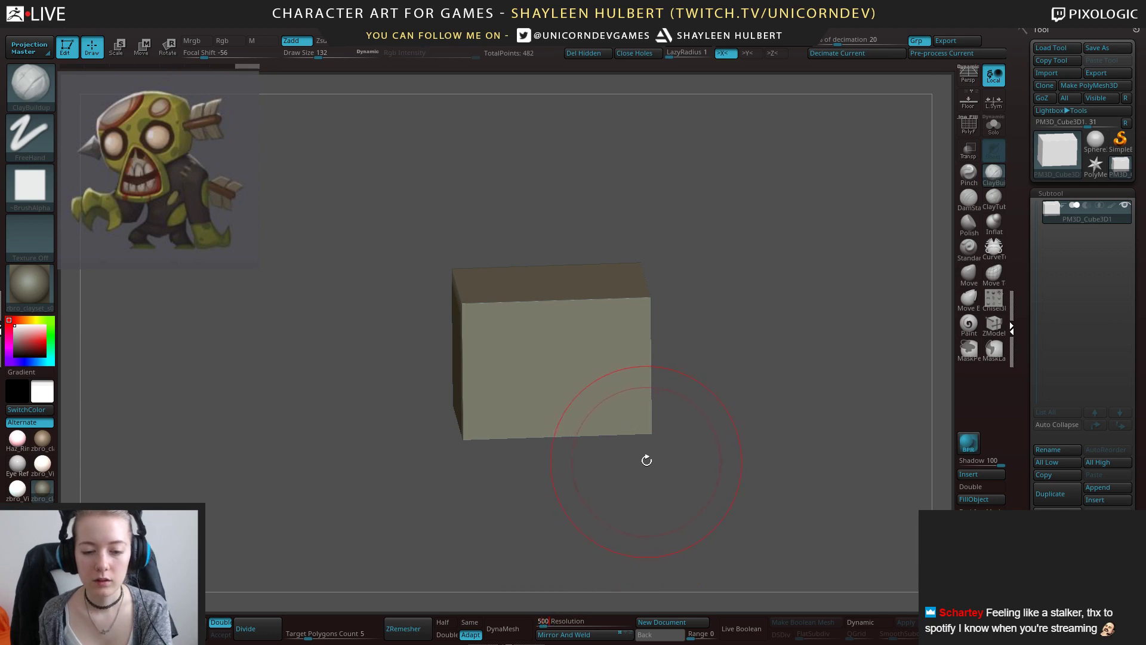
left_click(525, 627)
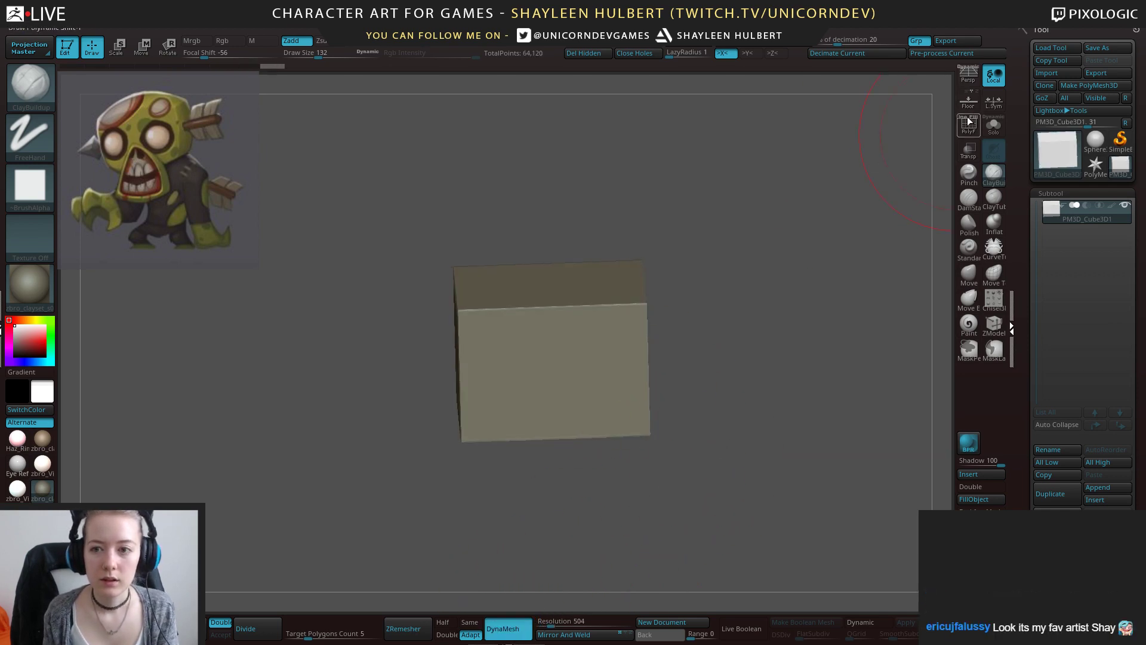
left_click(969, 126)
left_click(971, 130)
Smooth the cube's edges and corners and remesh it with DynaMesh at a resolution of 248.
mouse_move(615, 316)
left_mouse_down("shift")
mouse_move(433, 313)
mouse_move(430, 345)
mouse_move(366, 298)
mouse_move(578, 435)
mouse_move(570, 478)
left_mouse_up("shift")
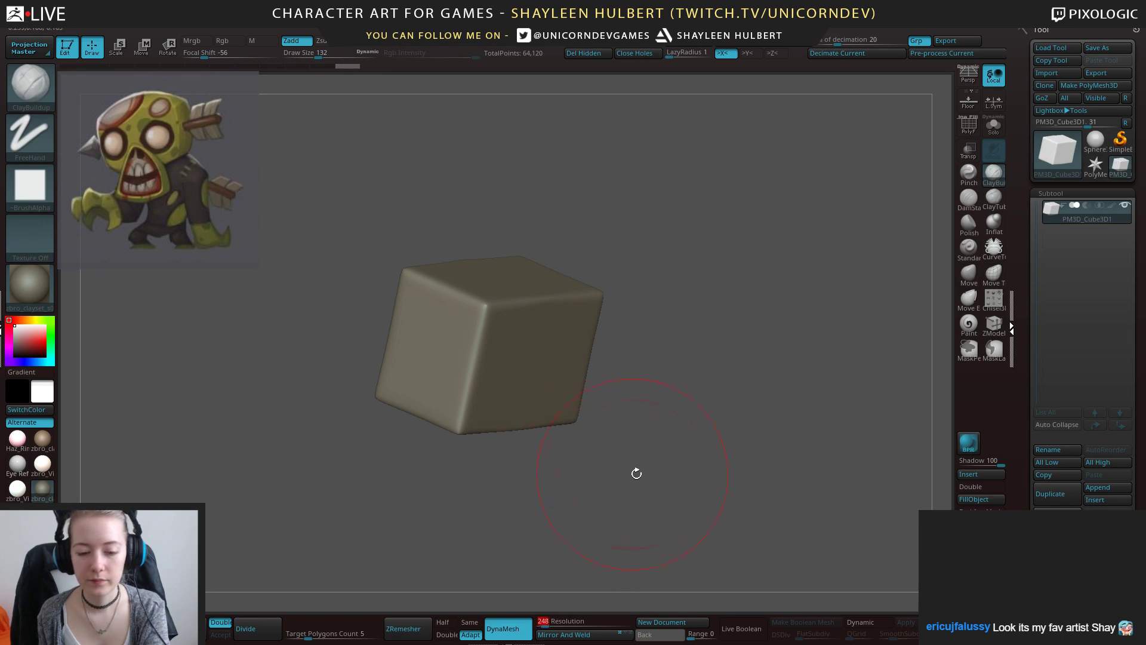
left_click_drag(636, 473, 570, 515)
left_click_drag(501, 294, 454, 368, "shift")
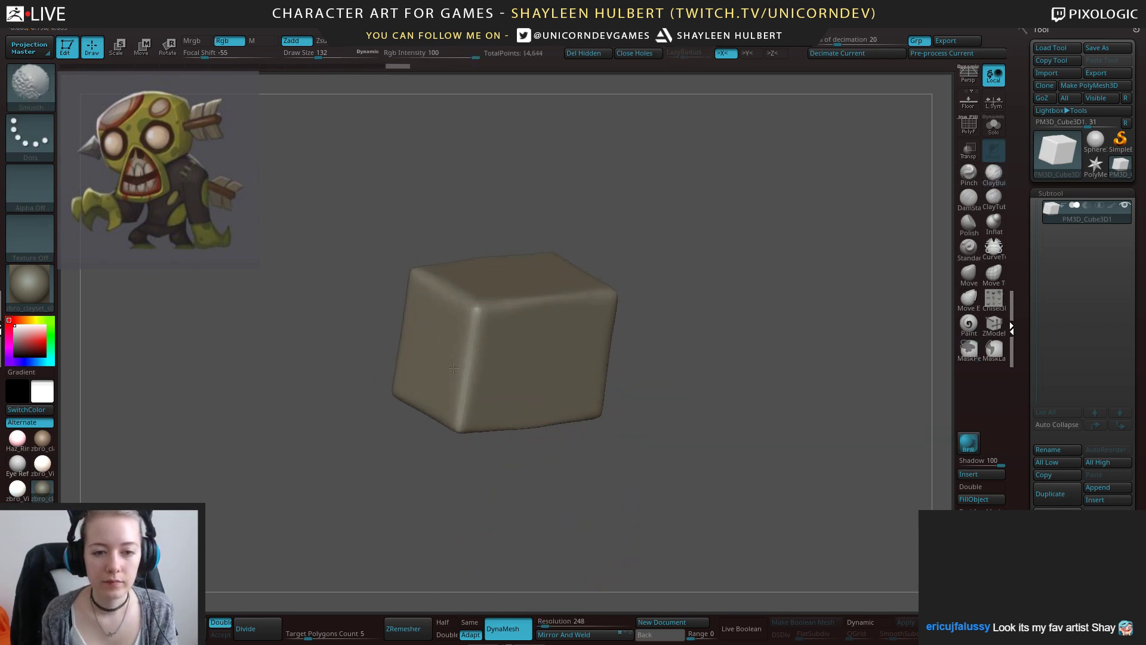
left_click_drag(420, 440, 435, 436)
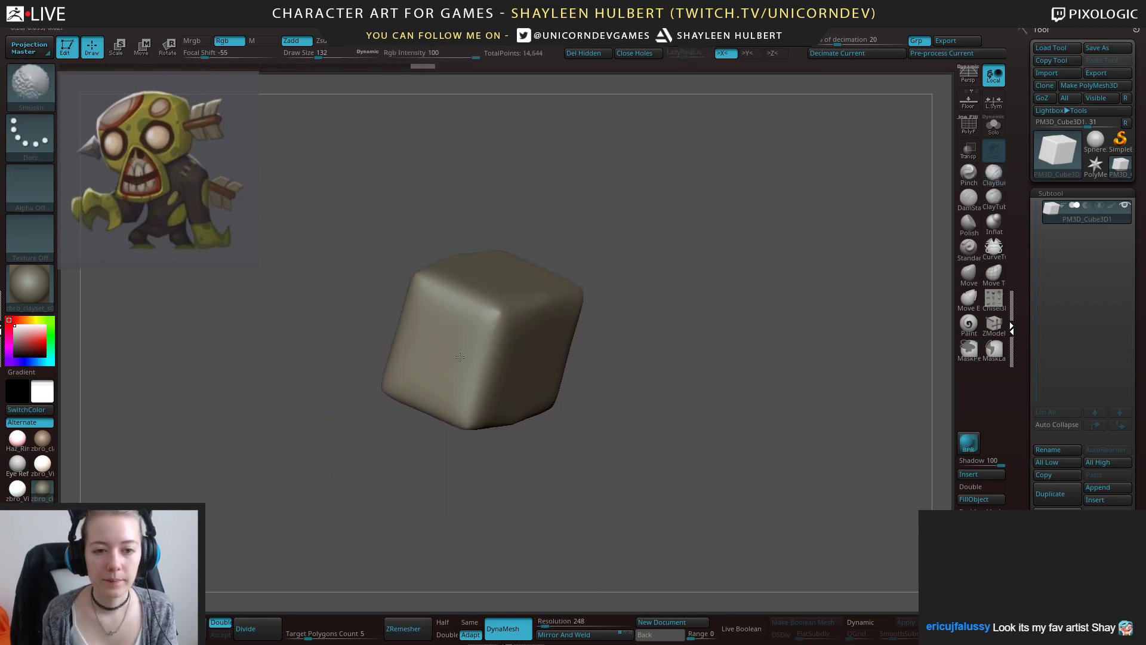
Try strokes on the block's upper face with the Move and DamStandard brushes, and undo both.
key("b")
left_click(739, 198)
left_click_drag(693, 126, 663, 179)
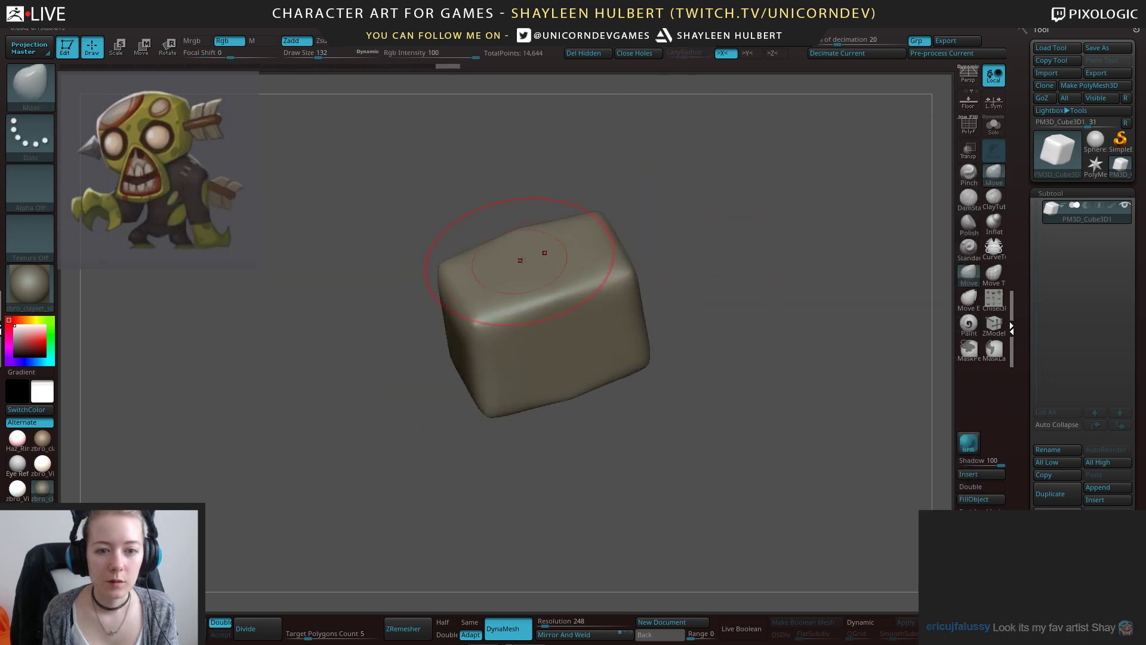
left_click_drag(522, 256, 526, 284)
key("ctrl+z")
left_click(969, 197)
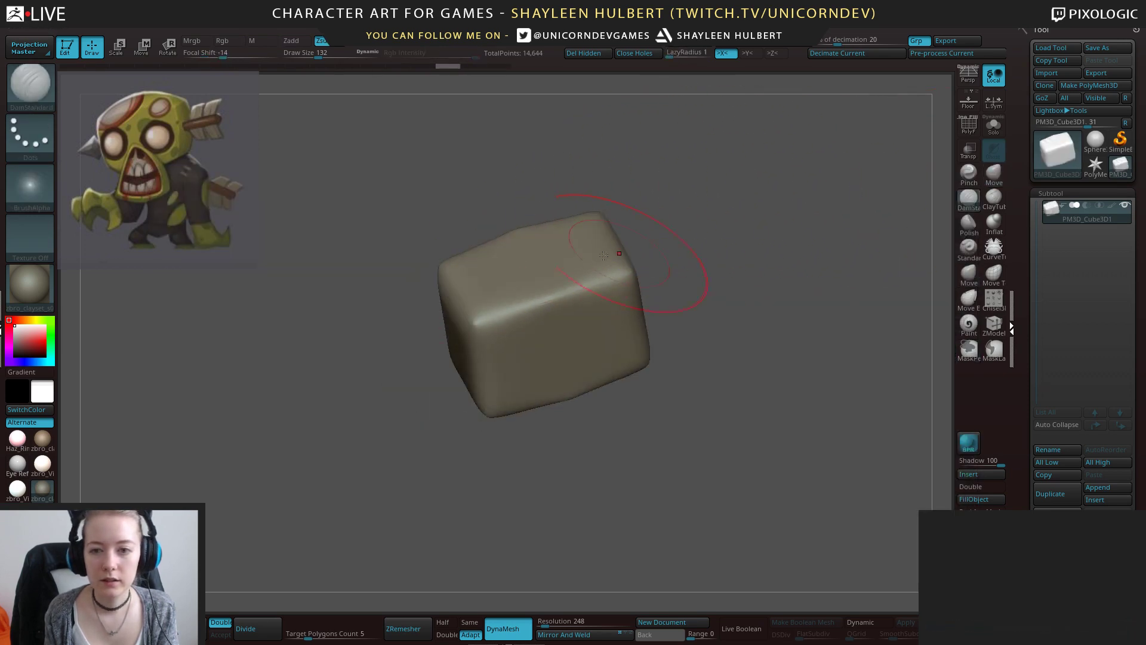
left_click_drag(596, 254, 495, 265)
key("ctrl+z")
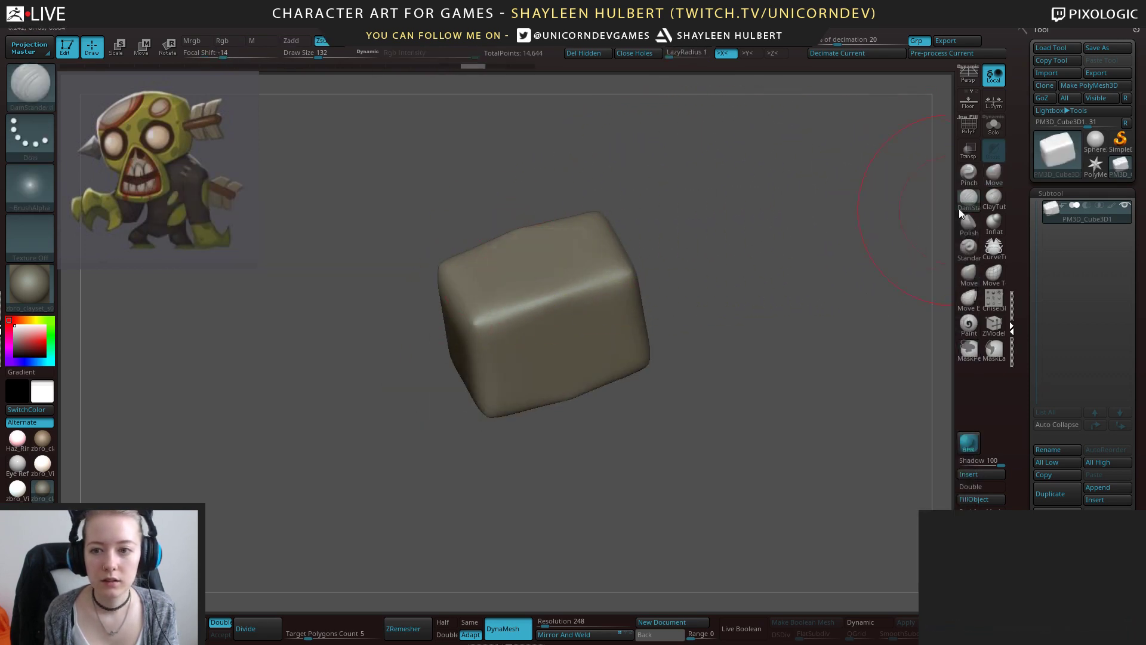
left_click(994, 176)
Build up volume on the block's faces with the ClayBuildup brush and smooth them into a rounder form.
key("b")
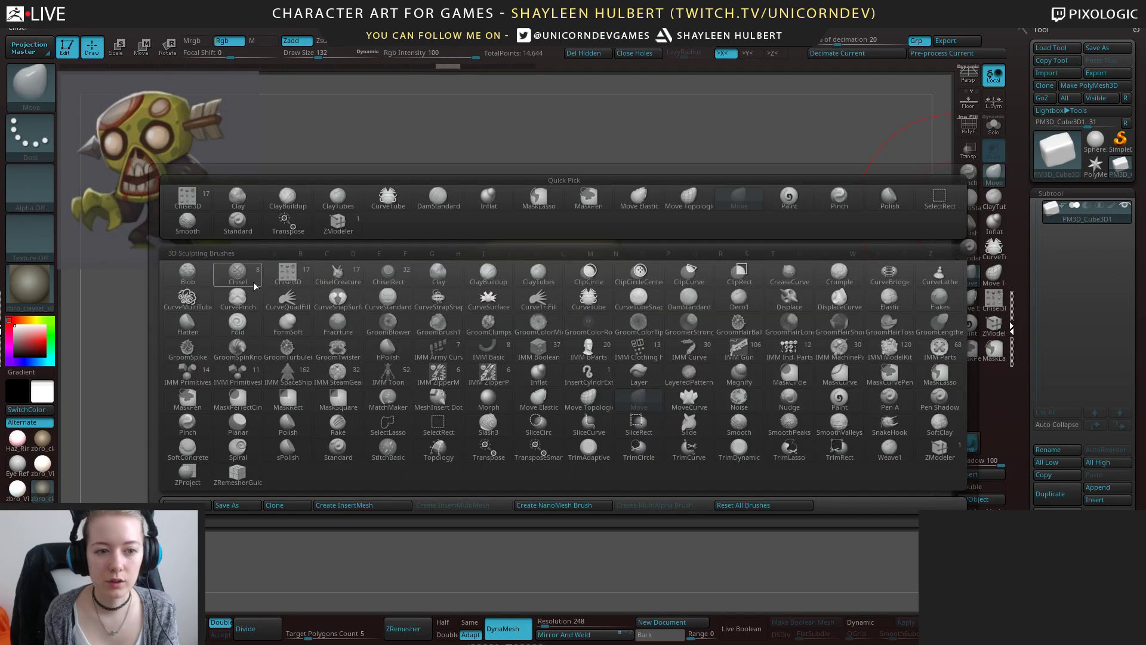
left_click(487, 272)
mouse_move(597, 197)
left_mouse_down()
mouse_move(537, 245)
mouse_move(567, 244)
mouse_move(513, 286)
mouse_move(484, 248)
left_mouse_up()
mouse_move(662, 247)
left_mouse_down("shift")
mouse_move(670, 216)
mouse_move(599, 228)
left_mouse_up("shift")
mouse_move(498, 278)
left_mouse_down()
mouse_move(501, 319)
mouse_move(530, 268)
mouse_move(516, 358)
left_mouse_up()
left_click_drag(431, 367, 499, 370, "shift")
mouse_move(743, 335)
left_mouse_down()
mouse_move(603, 375)
mouse_move(507, 430)
mouse_move(481, 416)
left_mouse_up()
mouse_move(447, 373)
left_mouse_down()
mouse_move(478, 410)
mouse_move(472, 453)
left_mouse_up()
mouse_move(434, 380)
left_mouse_down("shift")
mouse_move(425, 401)
mouse_move(441, 412)
left_mouse_up("shift")
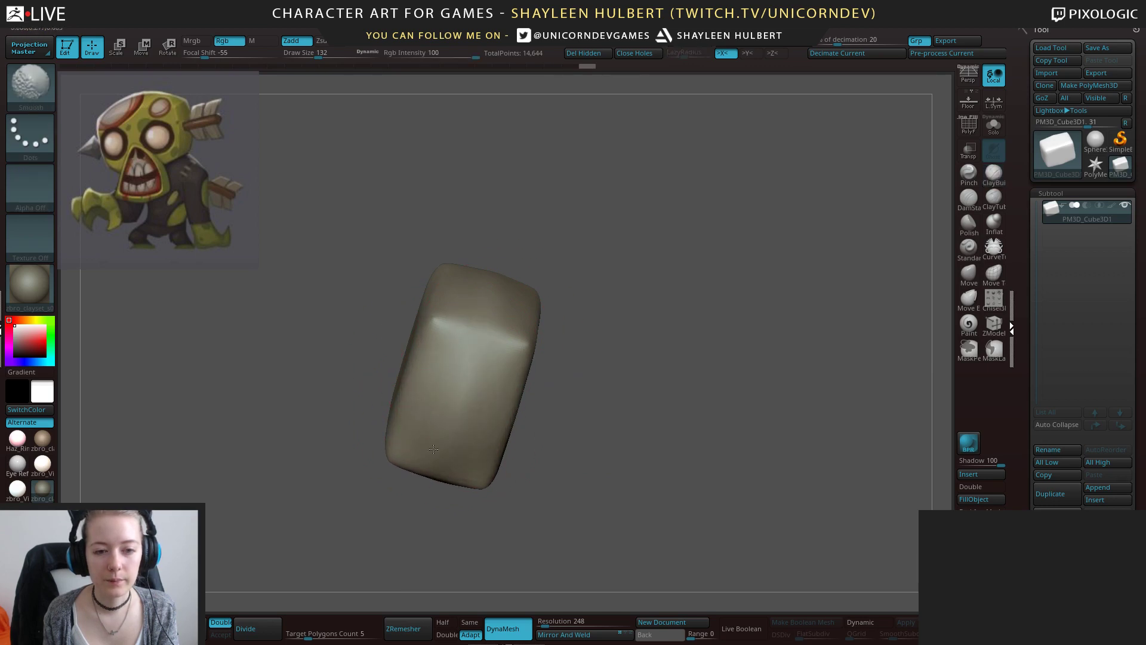
left_click_drag(412, 513, 437, 404)
mouse_move(650, 325)
left_mouse_down("shift")
mouse_move(652, 366)
mouse_move(625, 407)
mouse_move(613, 502)
mouse_move(722, 396)
left_mouse_up("shift")
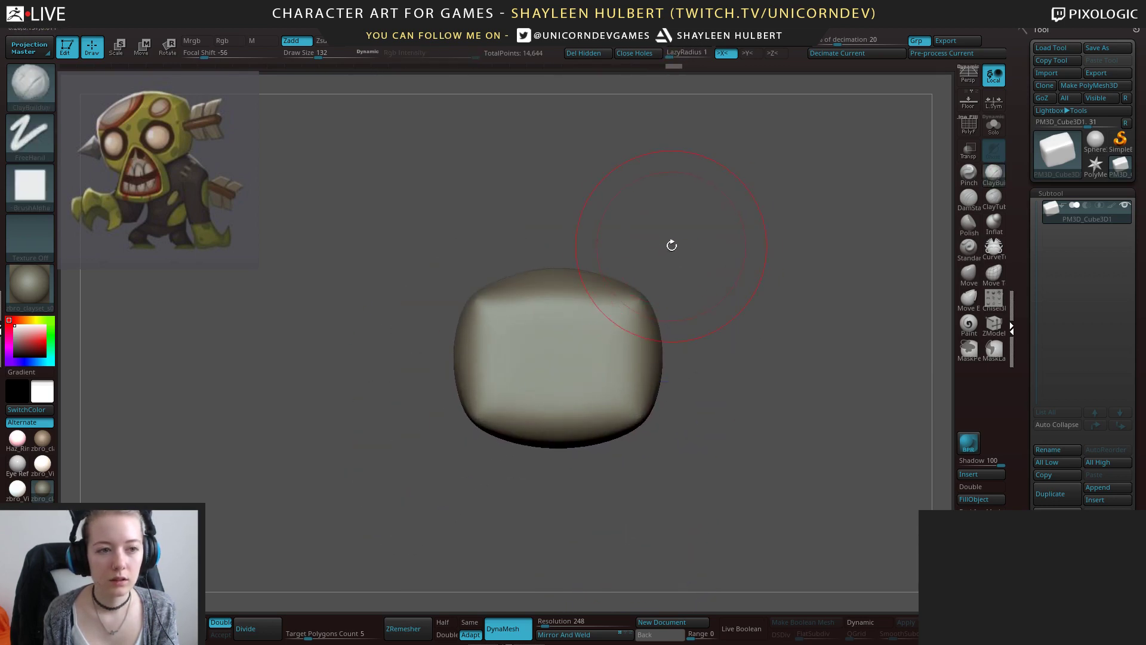
Flatten the rounded block's sides and edges with the hPolish brush.
left_click_drag(670, 243, 680, 260)
key("b")
key("h")
key("p")
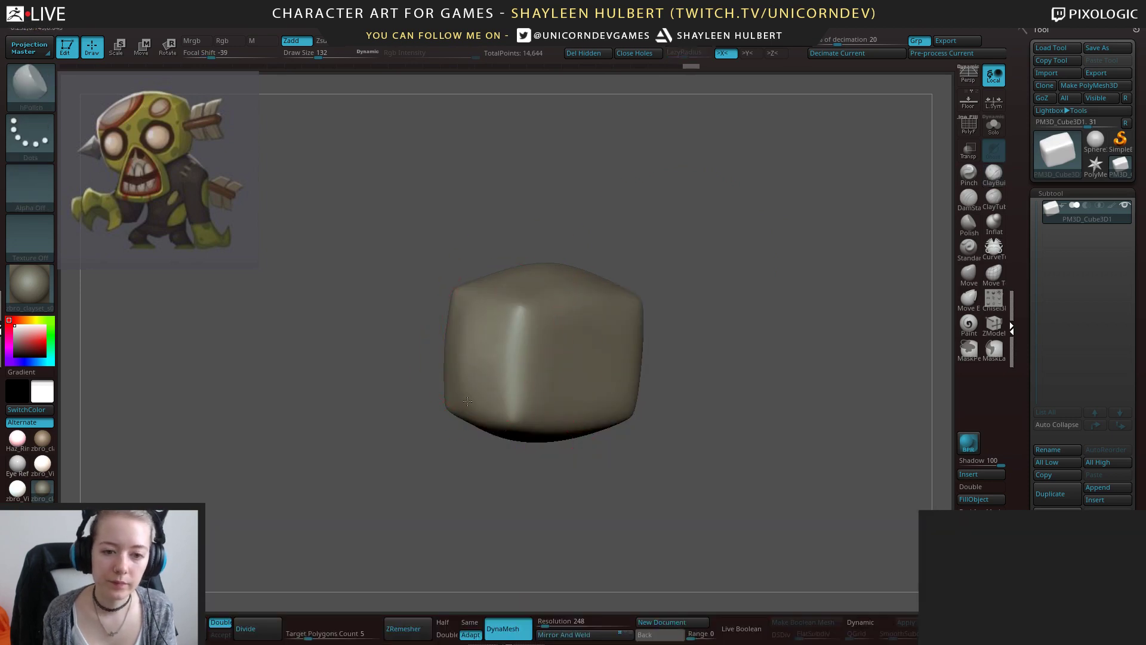
left_click_drag(423, 309, 606, 236)
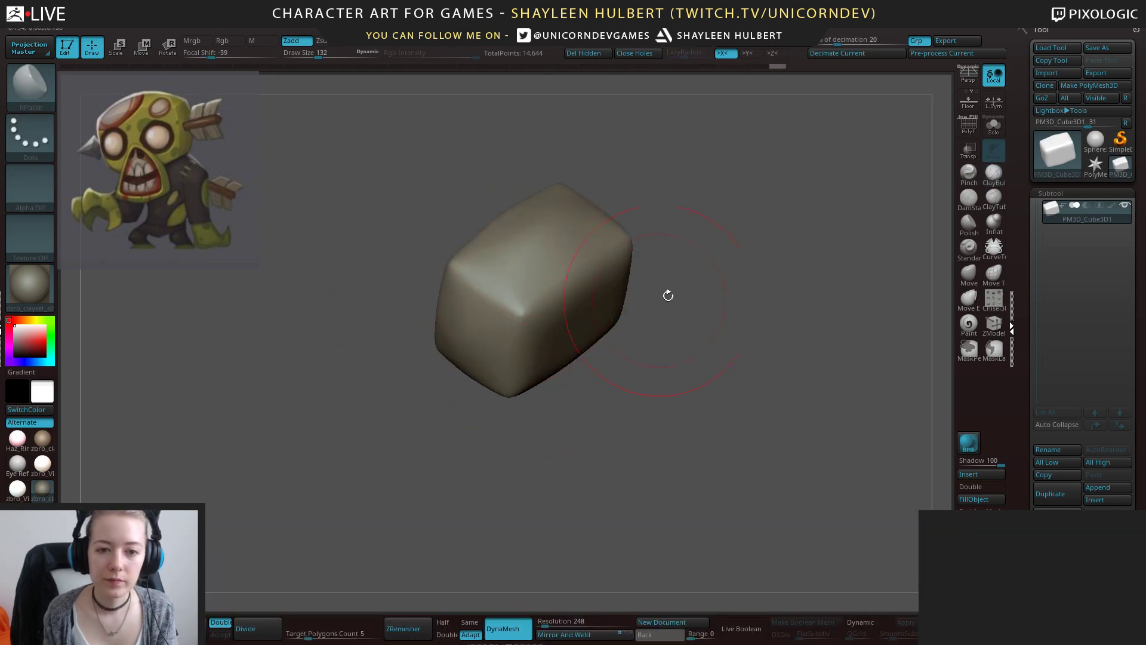
left_click_drag(668, 294, 596, 253)
left_click_drag(539, 324, 587, 338)
mouse_move(704, 358)
left_mouse_down()
mouse_move(630, 352)
mouse_move(645, 327)
mouse_move(662, 338)
left_mouse_up()
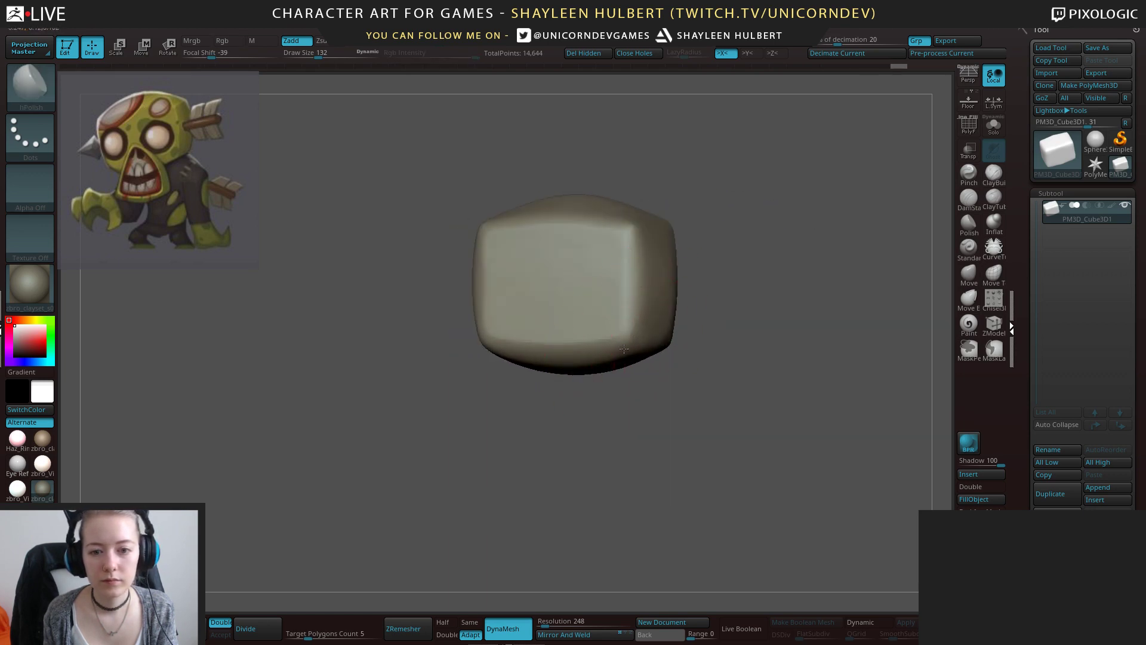
Polish the head block's upper edge with the hPolish brush to even out its rounded form.
left_click_drag(701, 303, 684, 264)
left_click_drag(621, 215, 555, 200)
left_click_drag(692, 263, 743, 283)
Insert a Cube3D as a new subtool and ready it for scaling.
left_click(973, 475)
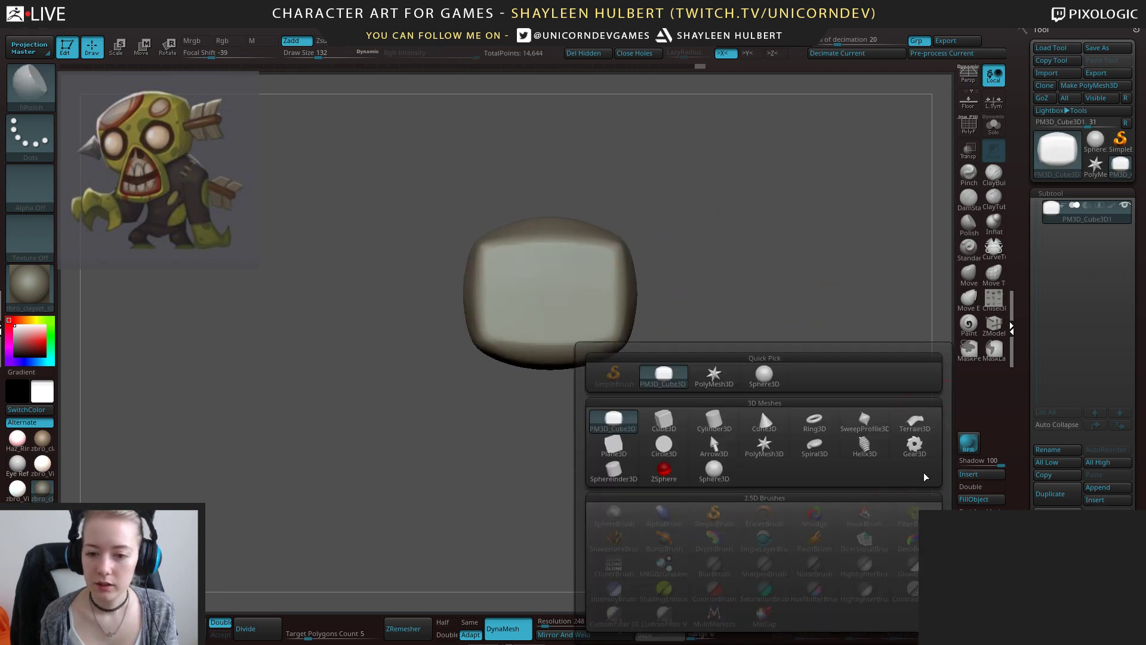
left_click(678, 426)
key("f")
key("e")
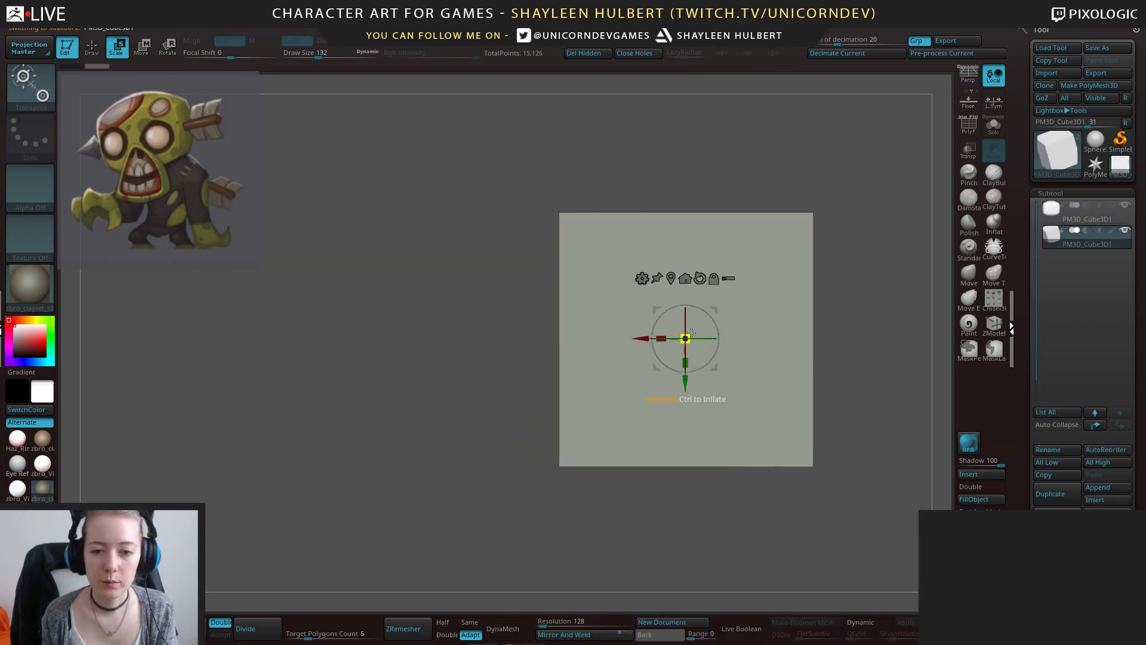
Scale the inserted cube down, move it beneath the head and adjust its depth.
left_click_drag(687, 332, 553, 383)
key("ctrl+z")
left_click_drag(685, 381, 686, 442)
left_click_drag(740, 436, 749, 459, "shift")
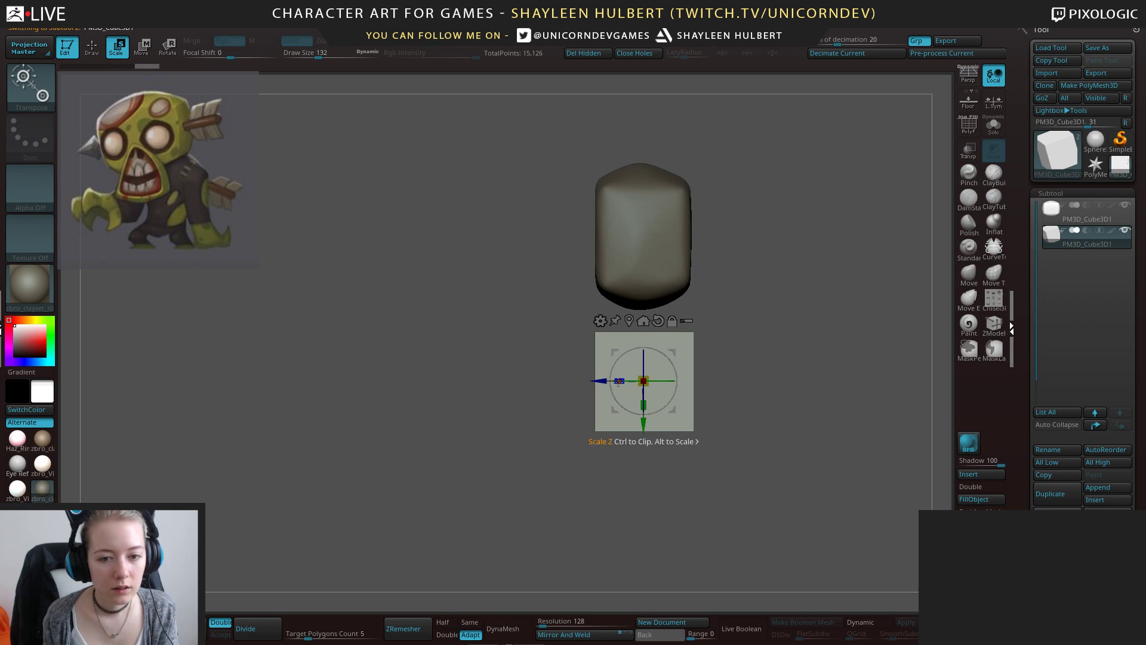
left_click_drag(621, 380, 642, 380)
left_click_drag(729, 369, 777, 352)
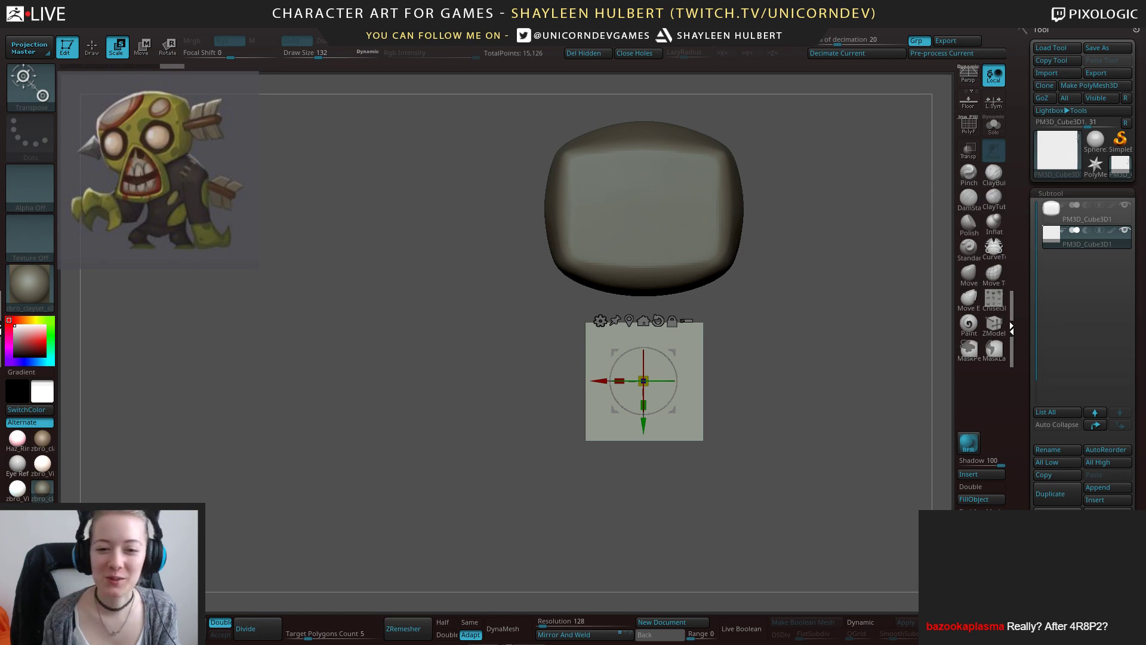
left_click_drag(772, 308, 770, 337)
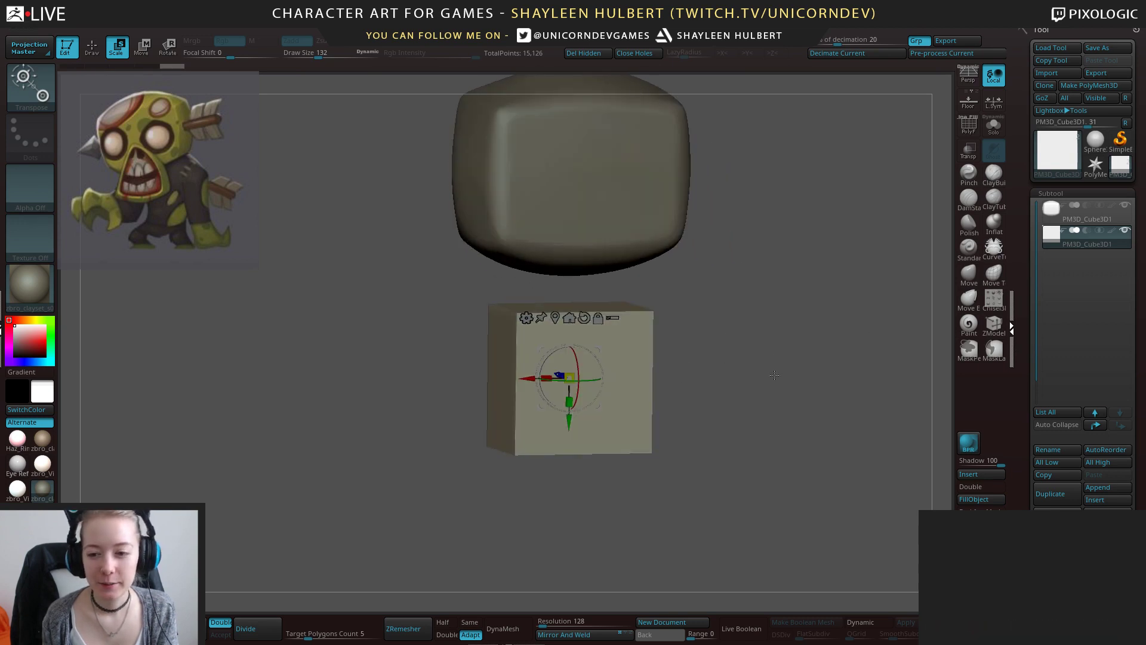
Reinitialize the cube as a QCube with X, Y and Z resolution of 1, and show its polyframe.
left_click_drag(1025, 464, 1053, 310)
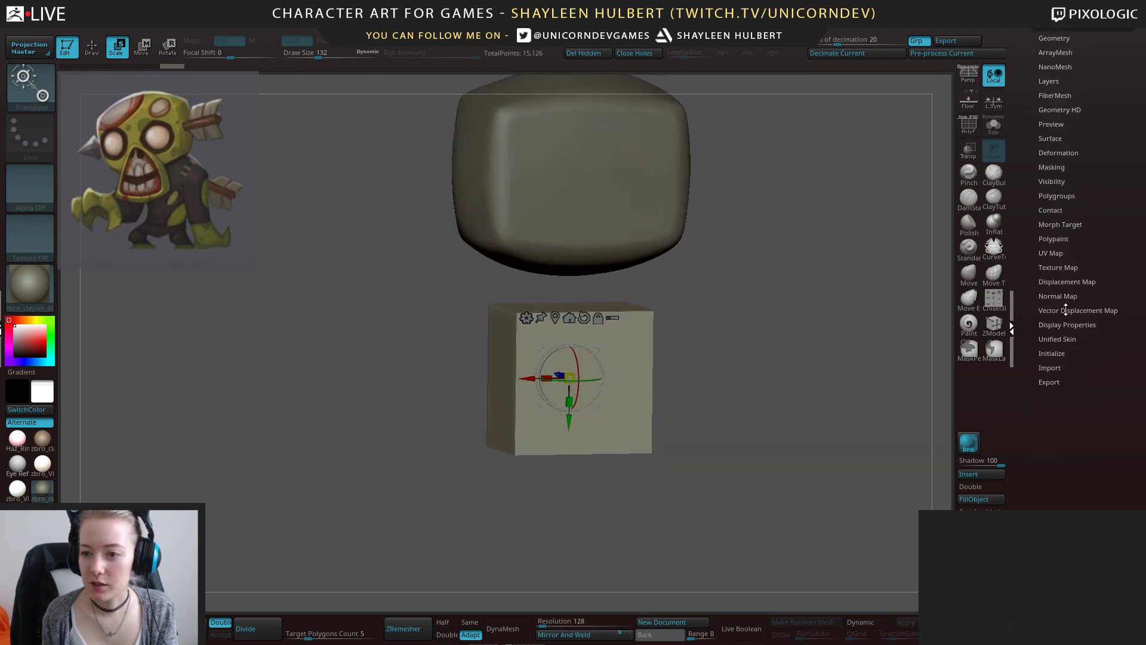
left_click(1052, 354)
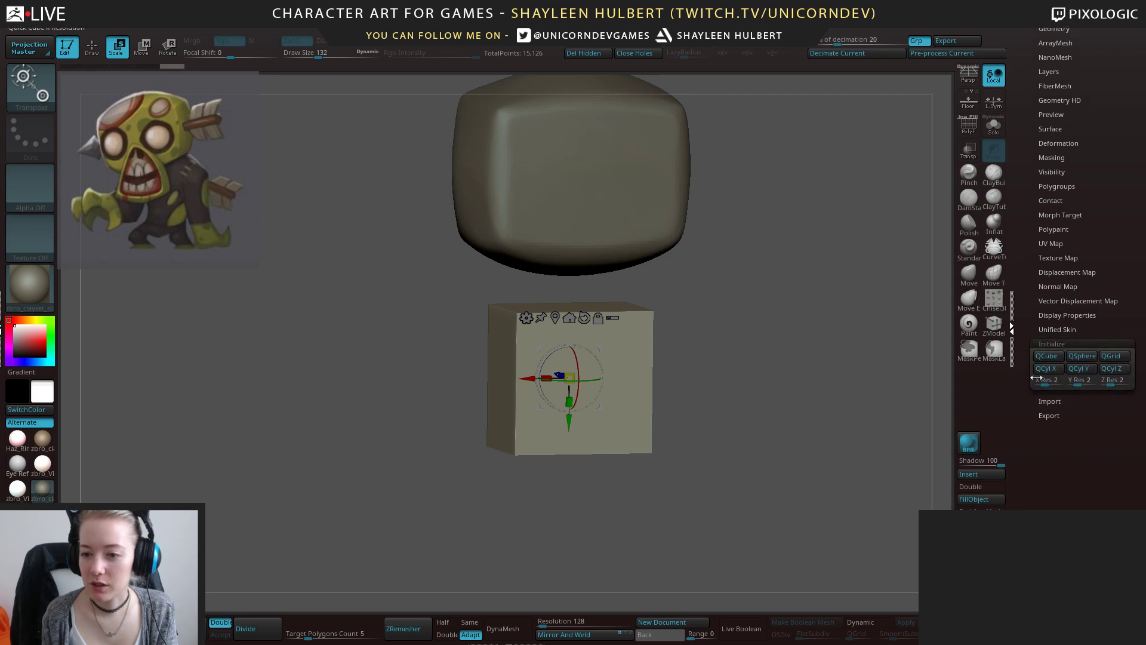
left_click_drag(1041, 382, 1017, 375)
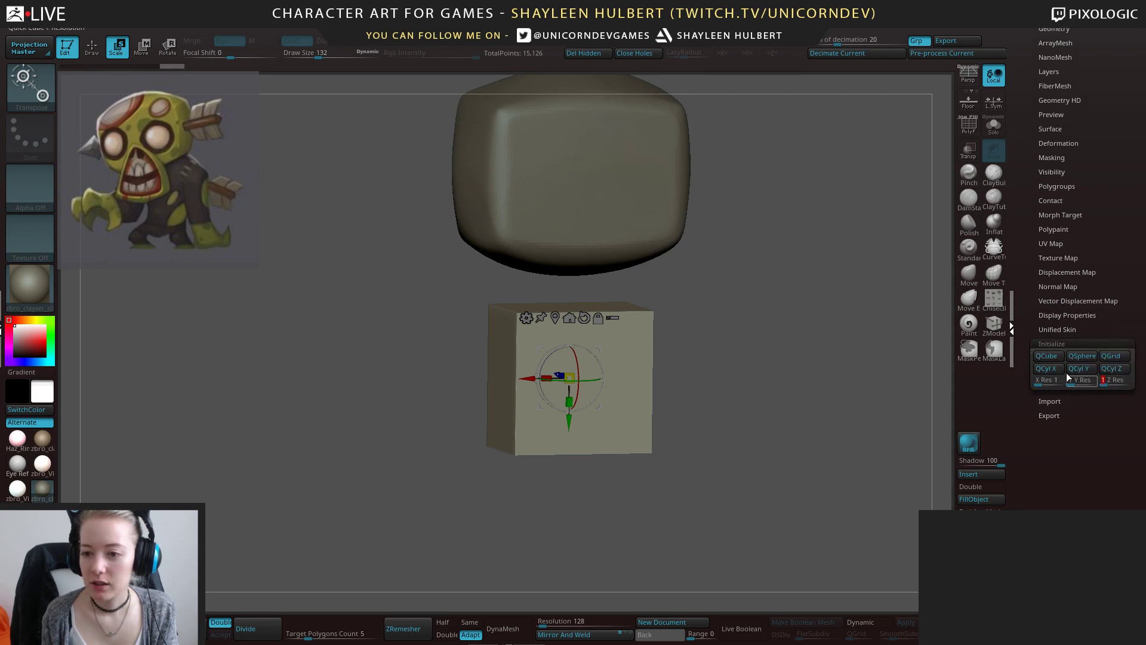
left_click(1048, 357)
key("f")
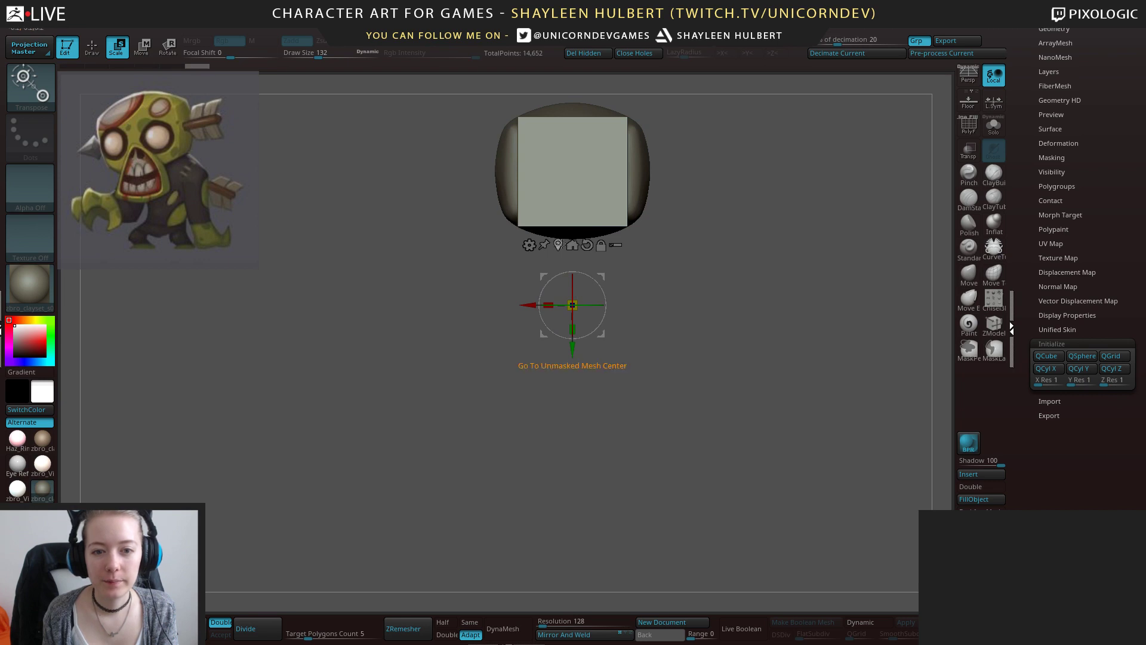
left_click(961, 129)
Move the low-resolution cube straight down beneath the head.
left_click_drag(675, 222, 701, 326, "alt")
left_click_drag(579, 307, 576, 522)
left_click_drag(725, 507, 722, 406, "shift")
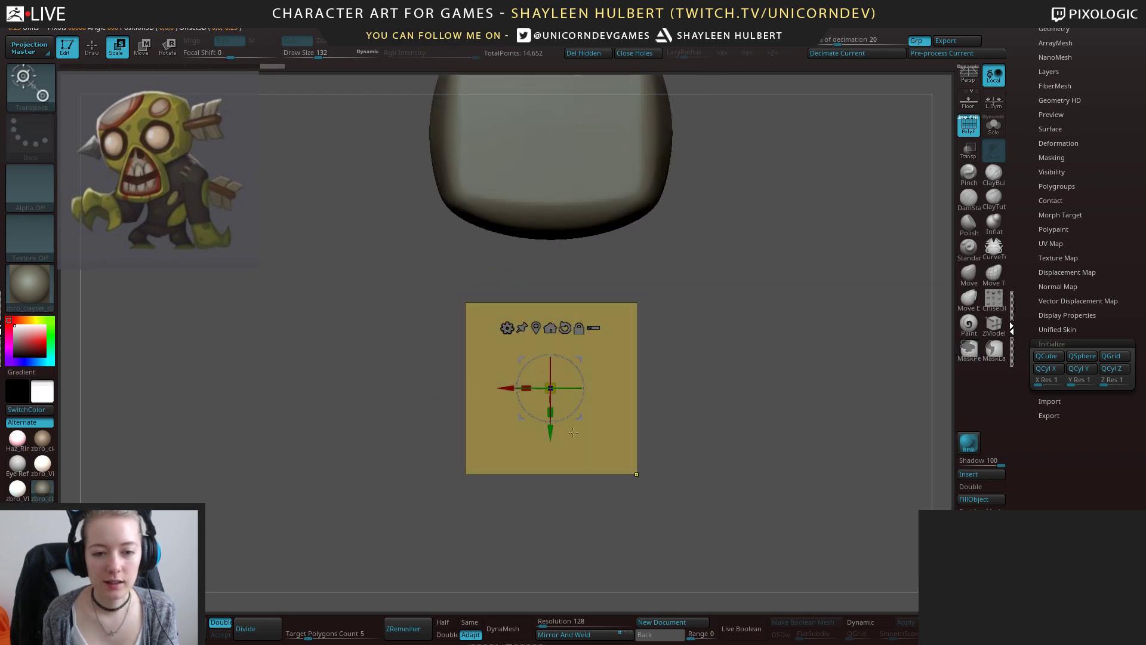
Mask the cube's upper part and narrow its lower end in width and depth into a tapered torso.
left_click_drag(523, 385, 529, 386)
key("ctrl+z")
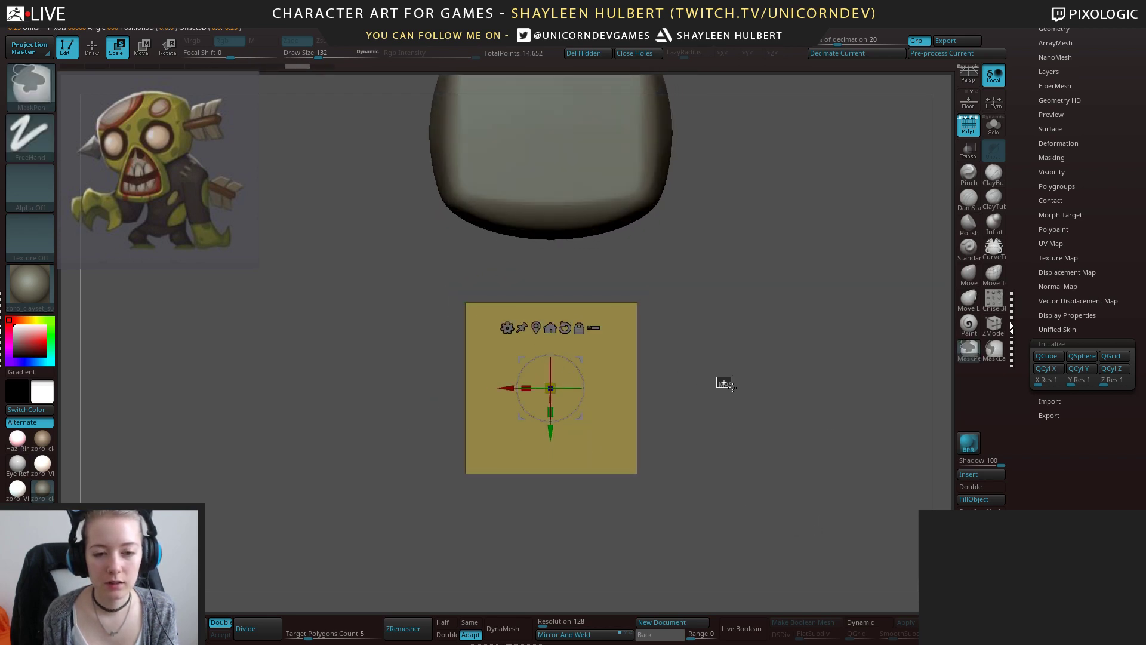
left_click_drag(710, 537, 536, 389, "ctrl")
key("ctrl+z")
left_click_drag(680, 425, 757, 430)
mouse_move(526, 388)
left_mouse_down()
mouse_move(579, 390)
mouse_move(530, 388)
left_mouse_up()
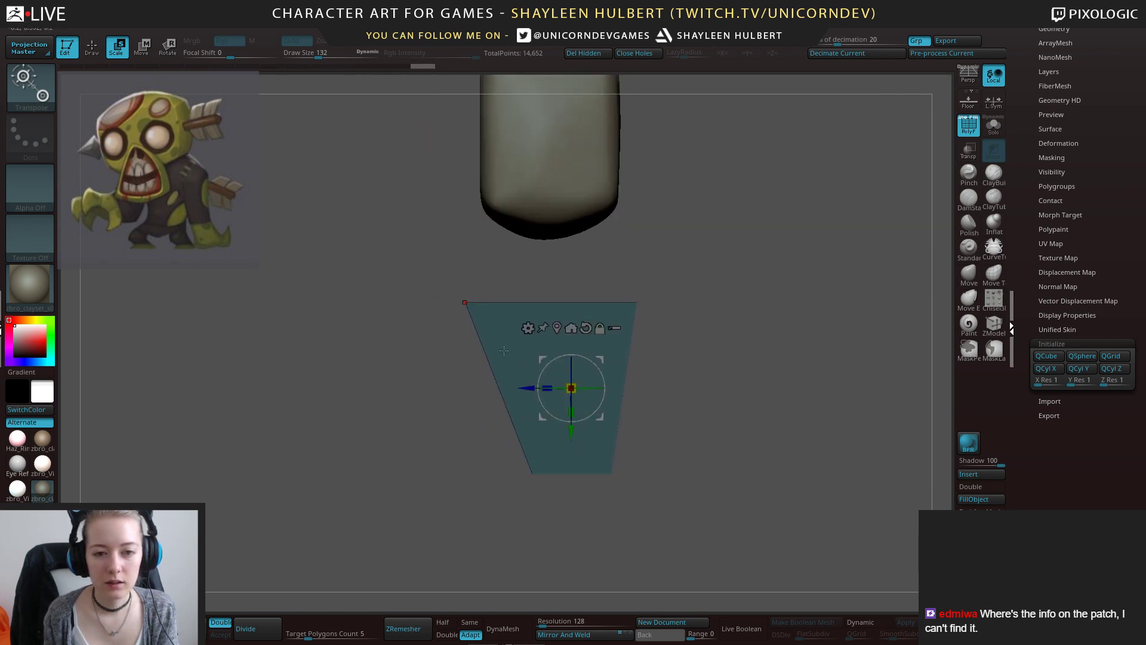
Clear the mask and rotate the whole torso slightly in side view so it leans forward.
left_click_drag(722, 315, 749, 321, "ctrl")
left_click_drag(702, 355, 407, 263, "ctrl")
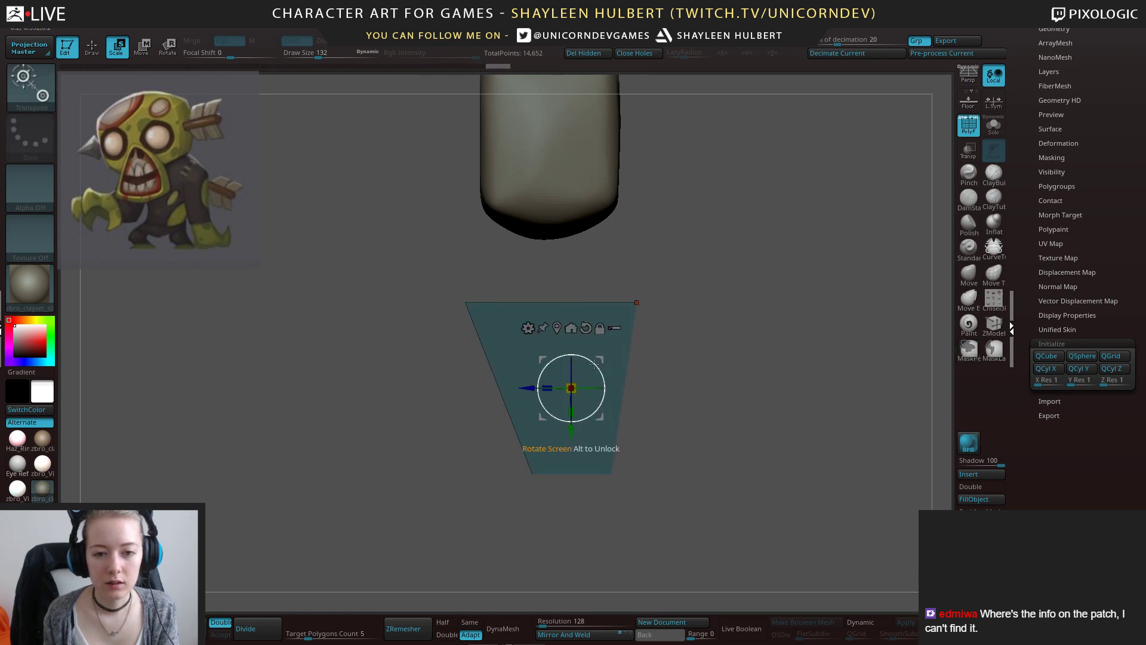
left_click_drag(592, 369, 605, 392)
left_click(680, 371, "ctrl")
left_click_drag(728, 382, 670, 383)
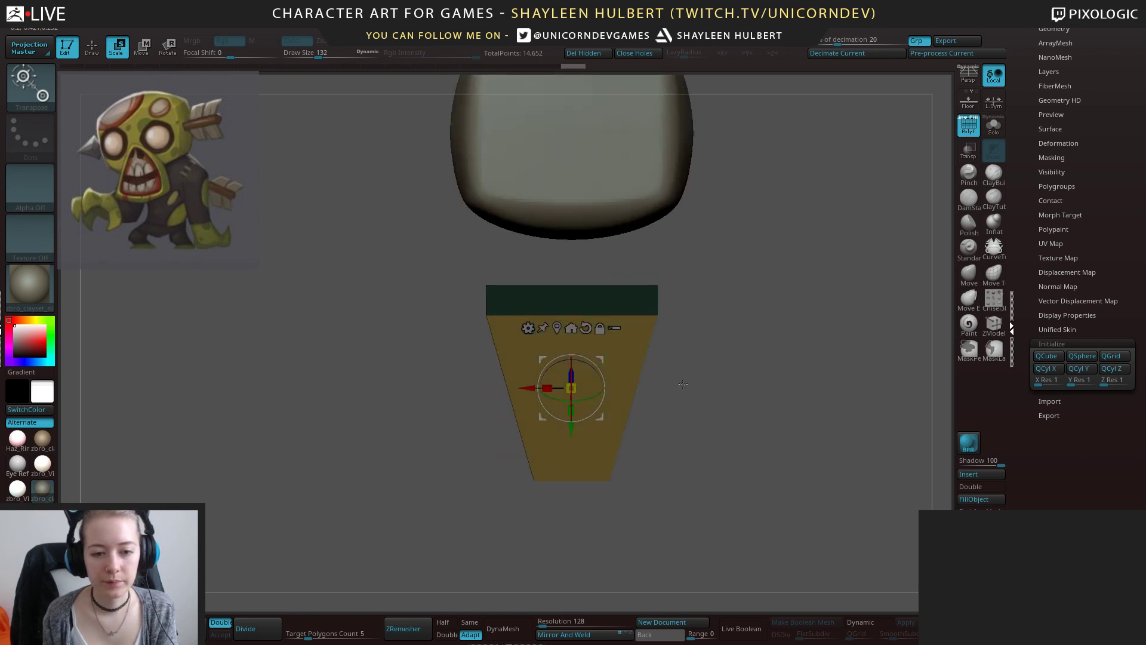
Move the torso up toward the head and draw its upper front edge inward to reduce the depth.
key("w")
left_click_drag(572, 427, 572, 382)
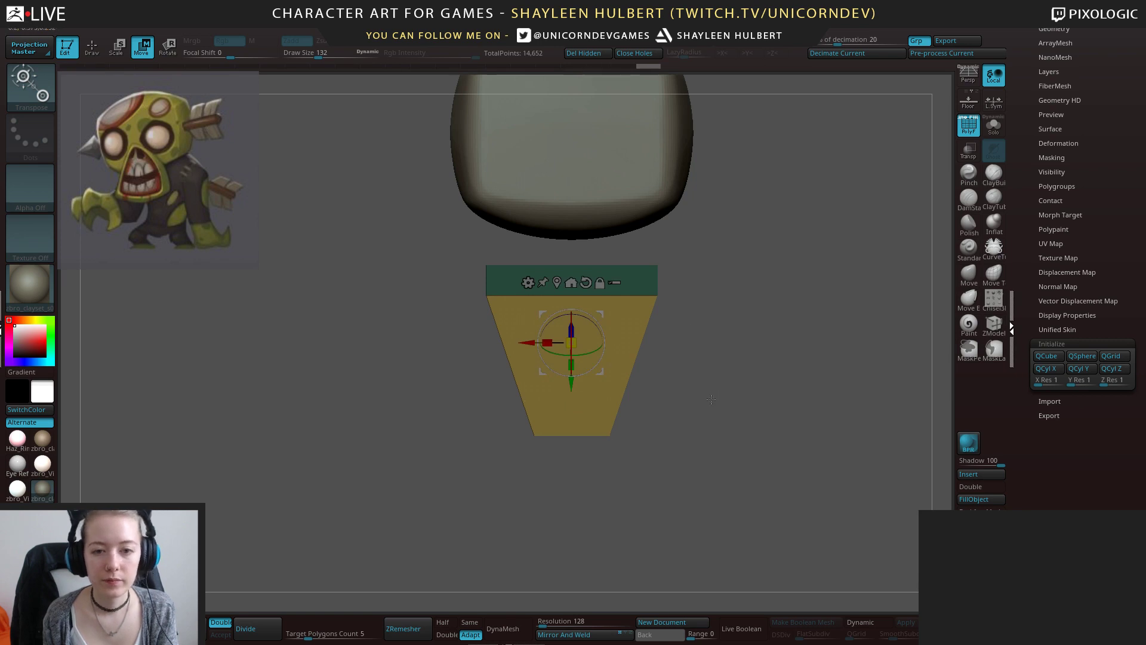
left_click_drag(664, 354, 704, 352, "shift")
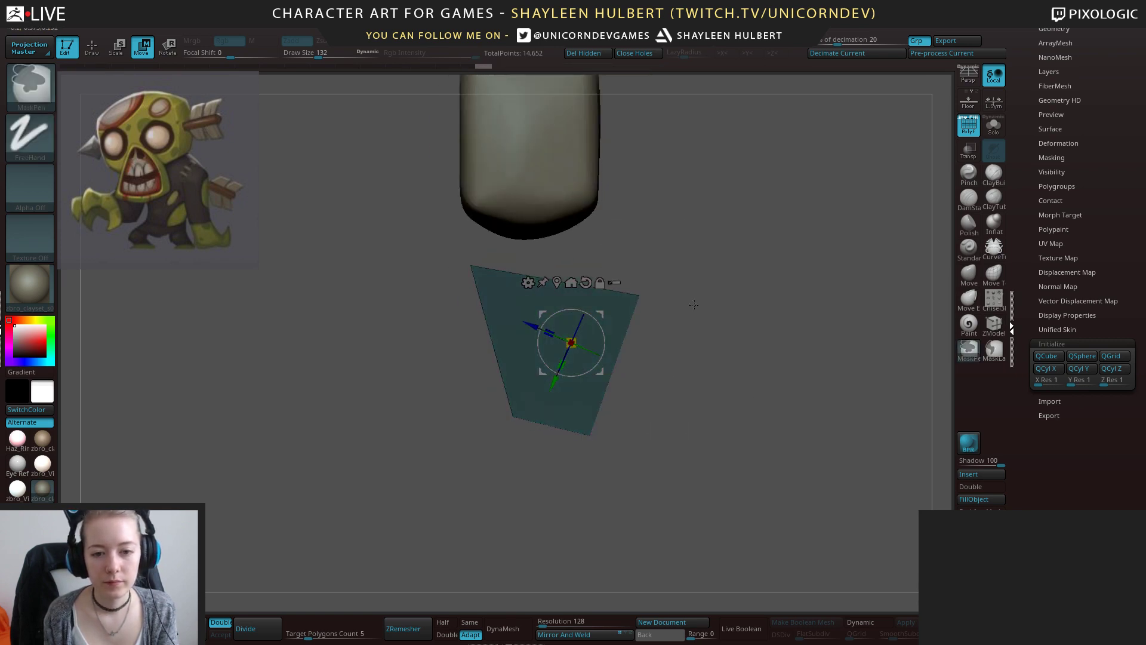
left_click_drag(534, 324, 490, 314)
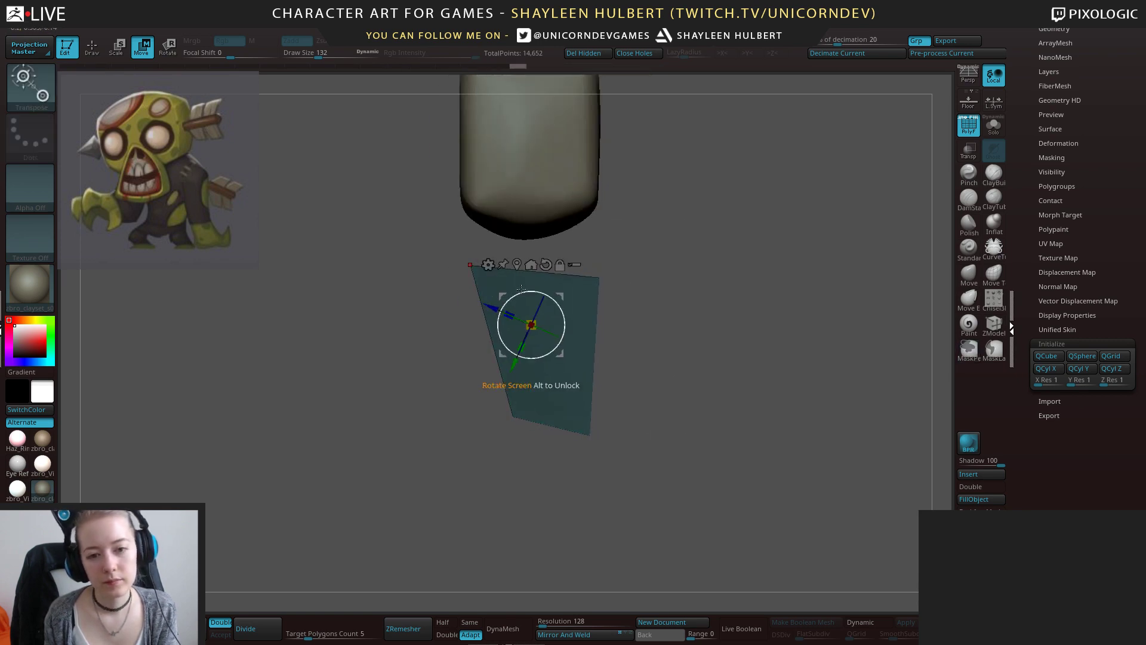
Turn on X symmetry and reshape the torso's upper rear and lower edges with the Move brush.
left_click(966, 274)
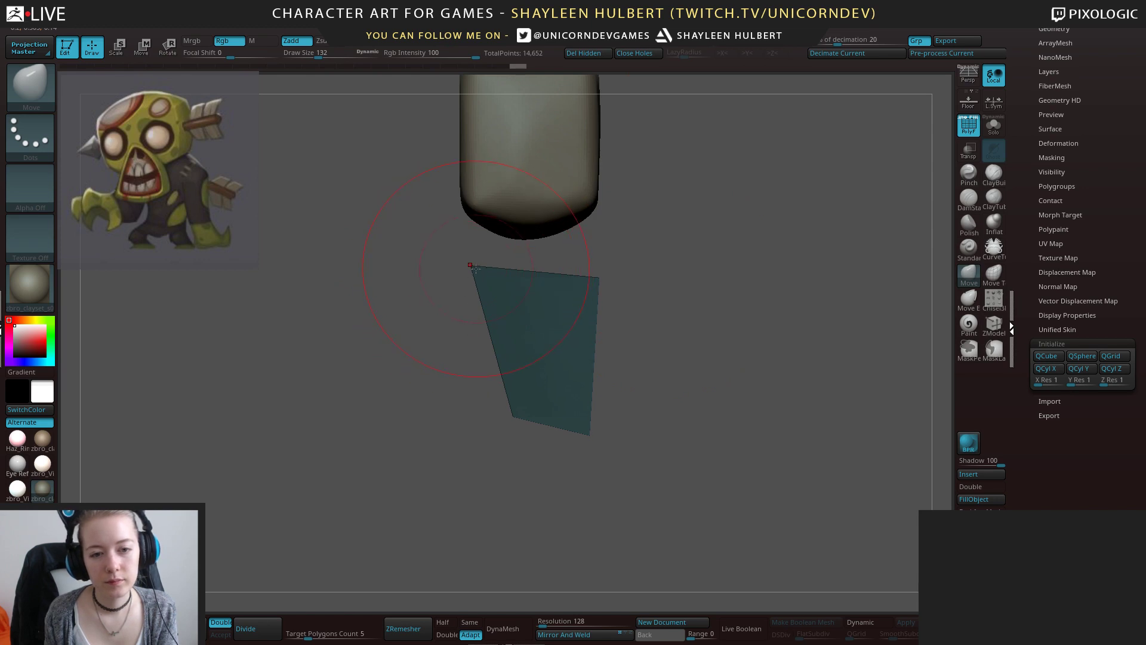
left_click(722, 53)
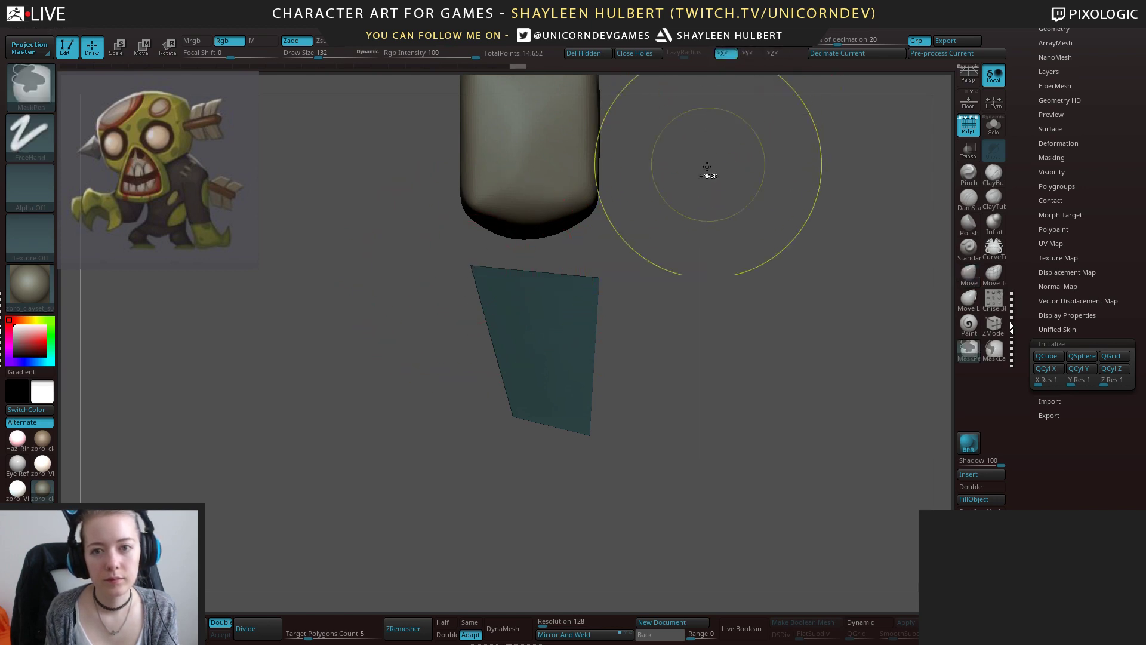
left_click_drag(468, 276, 487, 317)
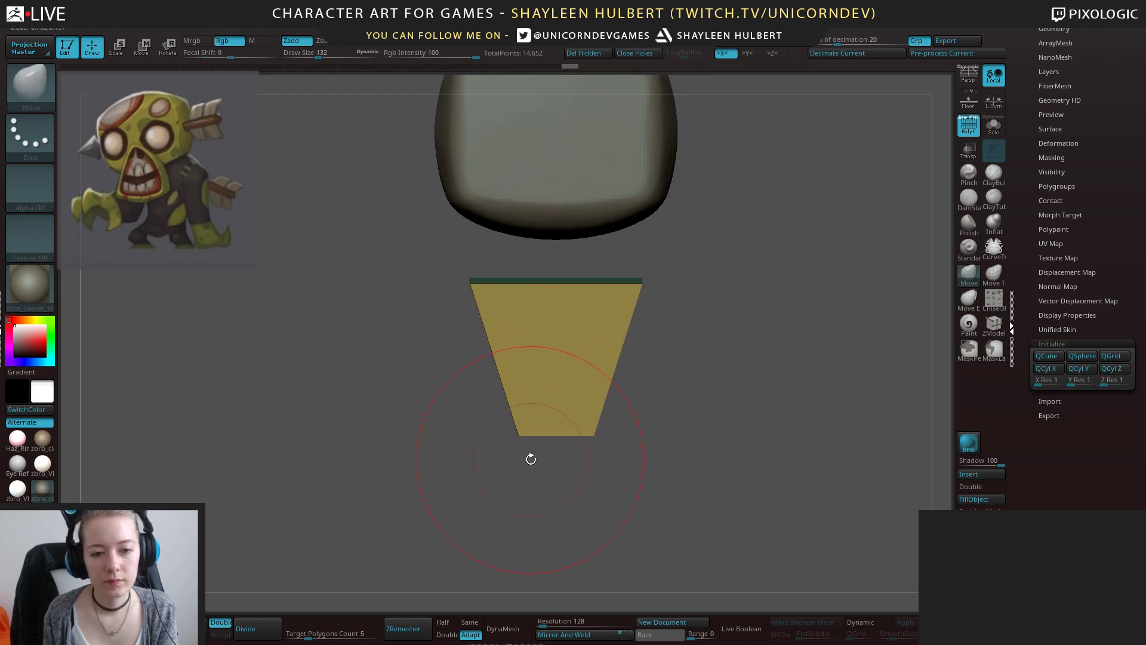
mouse_move(522, 436)
left_mouse_down()
mouse_move(508, 416)
mouse_move(602, 390)
left_mouse_up()
Raise the torso with the Move gizmo and adjust its height just below the head.
key("w")
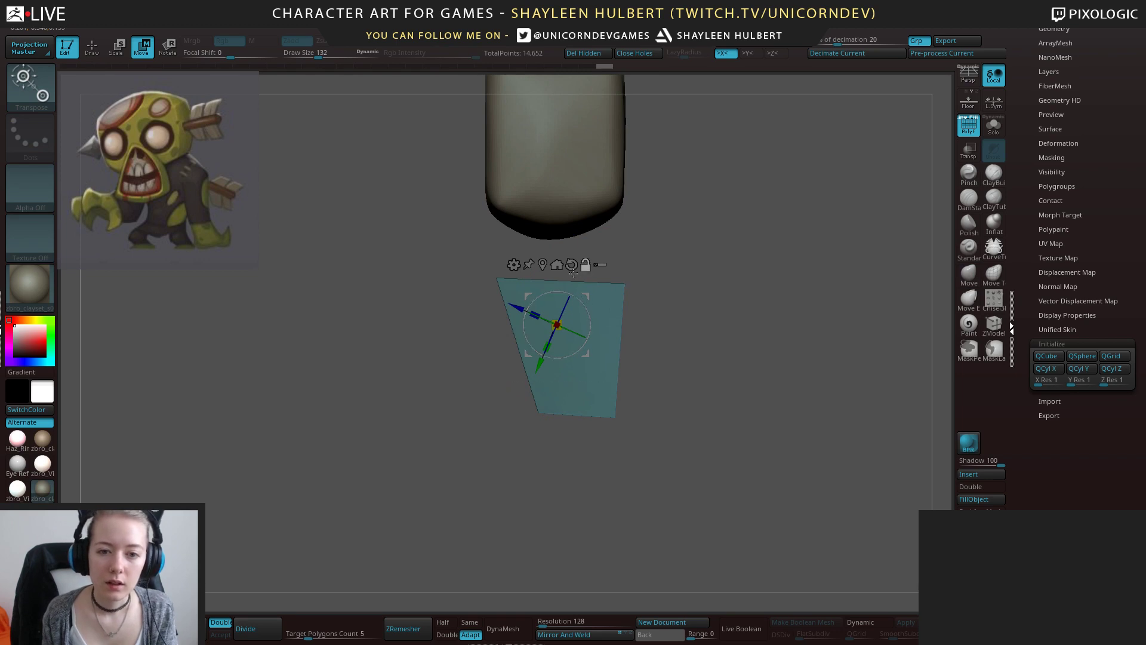
left_click_drag(556, 374, 554, 325)
left_click_drag(707, 349, 647, 406, "shift")
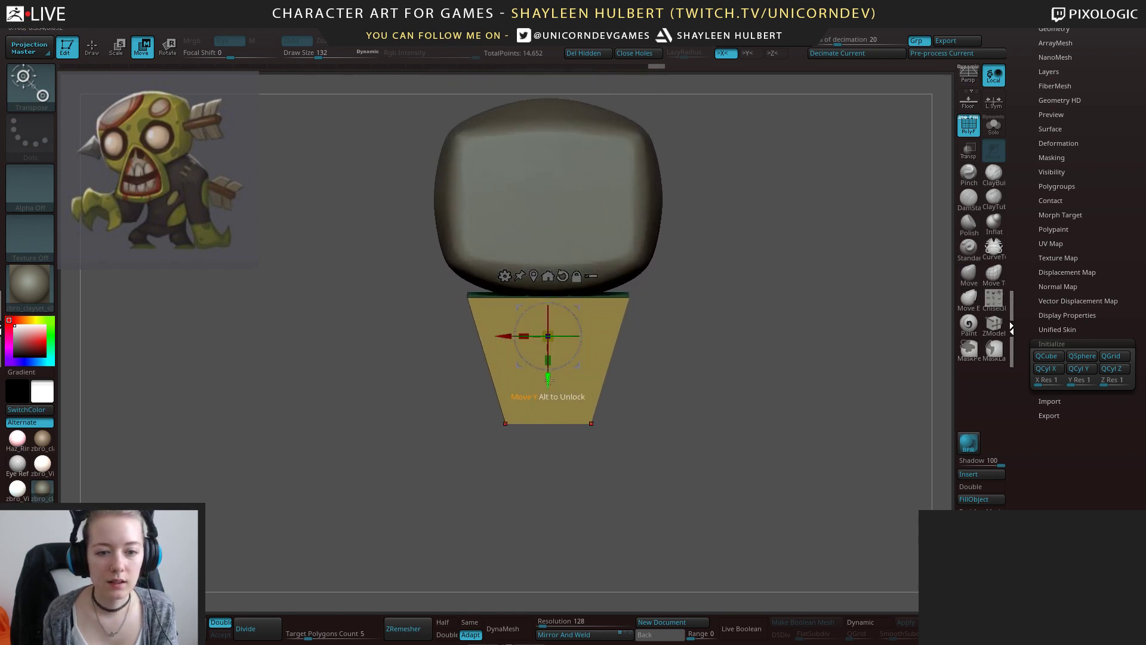
left_click_drag(548, 378, 548, 393)
left_click_drag(679, 356, 607, 363)
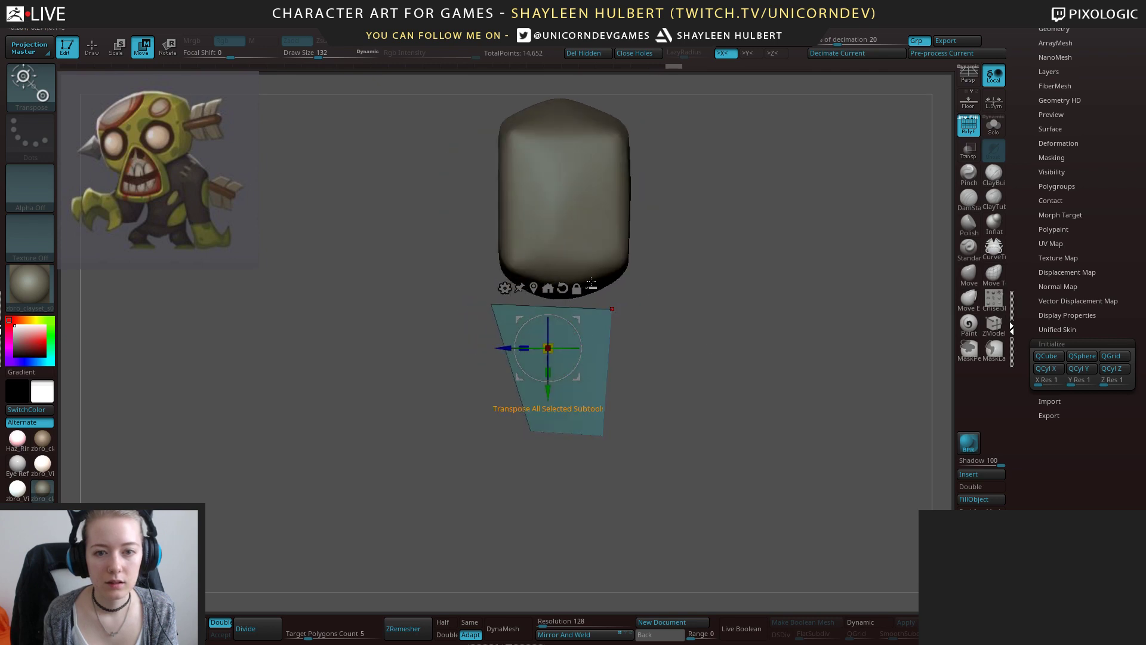
Shift the head and the torso slightly along the depth axis to line them up in side view.
left_click(590, 284, "alt")
left_click_drag(647, 207, 651, 246, "alt")
left_click_drag(546, 238, 539, 239)
mouse_move(668, 364)
left_mouse_down()
mouse_move(722, 368)
mouse_move(685, 360)
mouse_move(721, 369)
mouse_move(687, 369)
left_mouse_up()
left_click(622, 382, "alt")
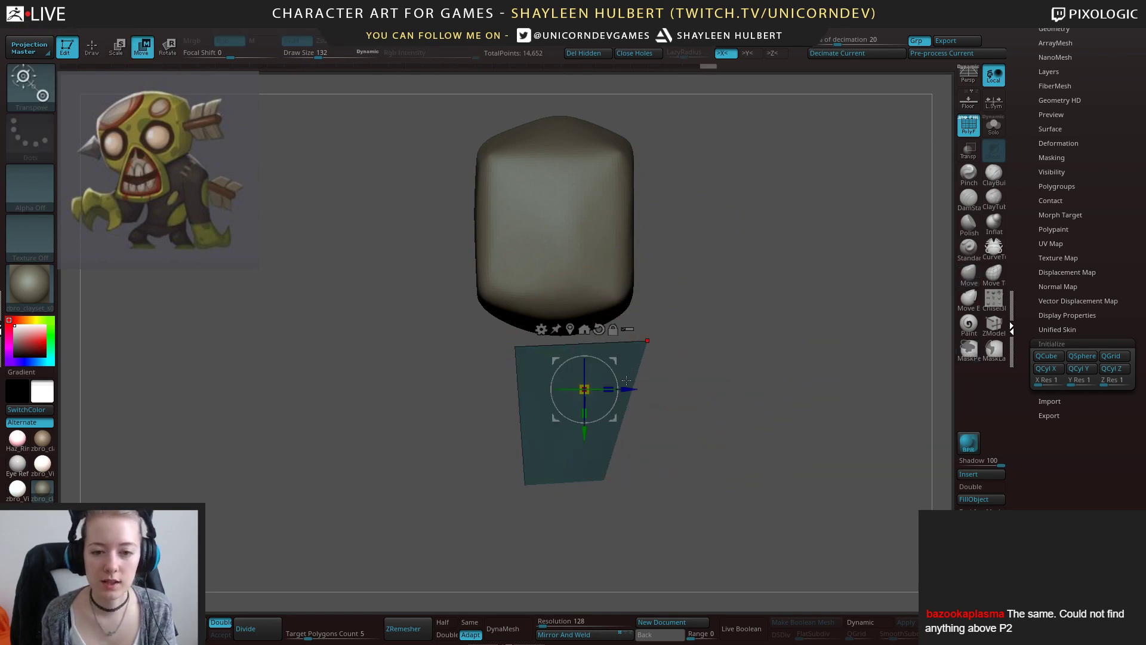
mouse_move(628, 389)
left_mouse_down()
mouse_move(595, 389)
mouse_move(607, 389)
left_mouse_up()
left_click_drag(491, 345, 677, 418)
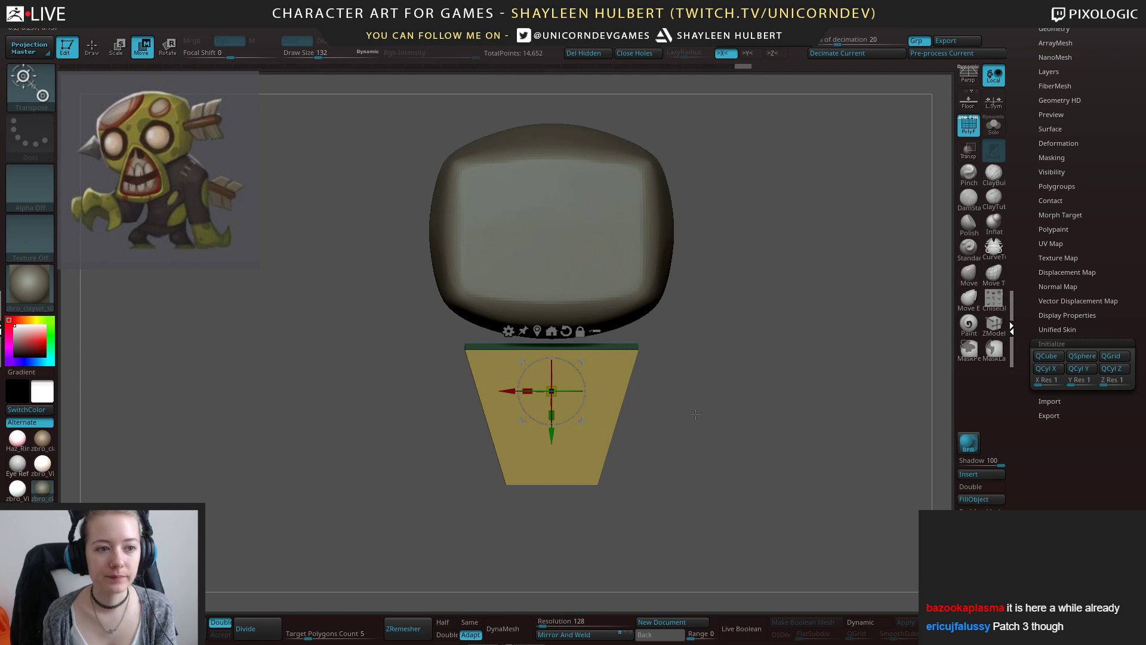
mouse_move(682, 421)
left_mouse_down()
mouse_move(716, 422)
mouse_move(685, 426)
left_mouse_up()
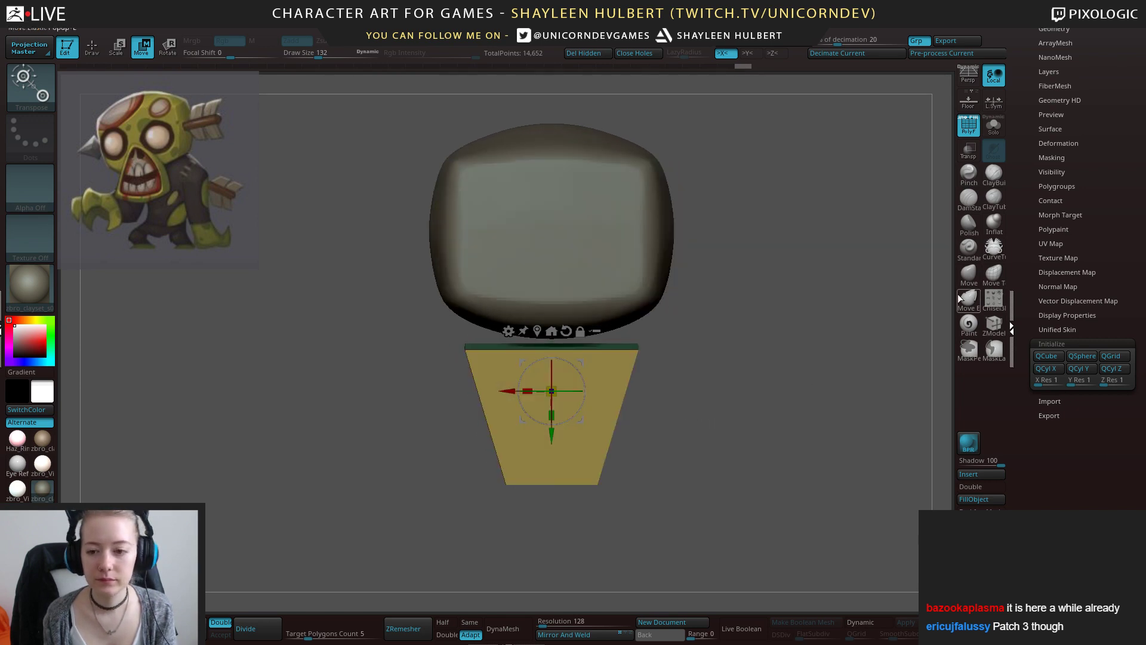
Insert a Cylinder3D as a new subtool and scale it down for an arm.
left_click(976, 474)
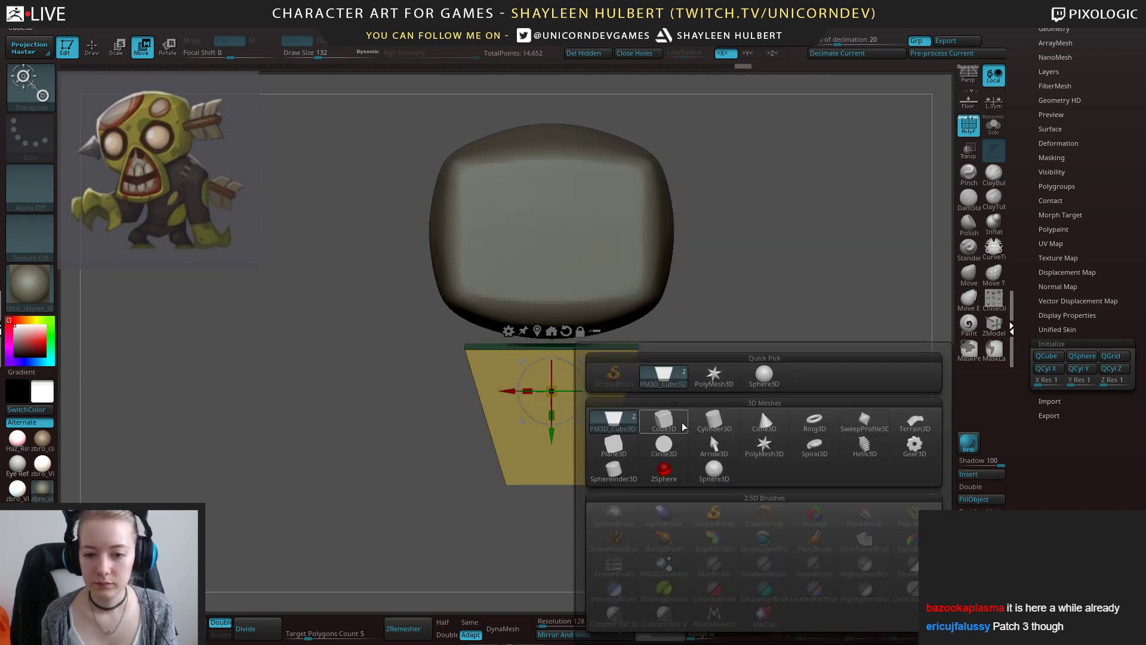
left_click(712, 423)
key("f")
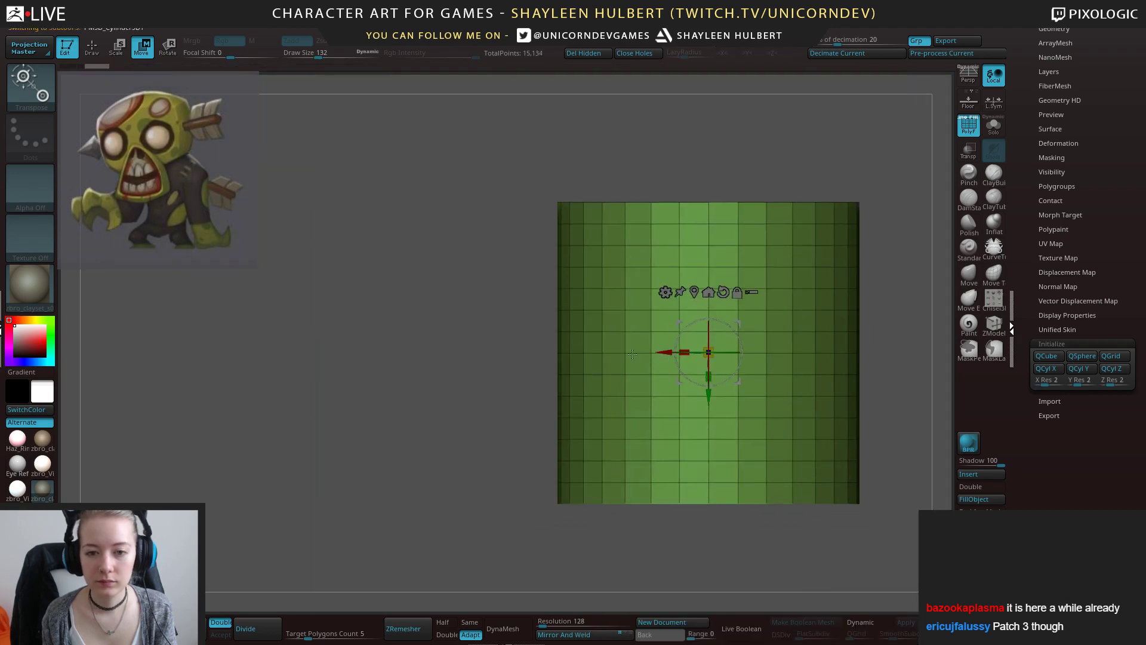
left_click_drag(712, 351, 555, 405)
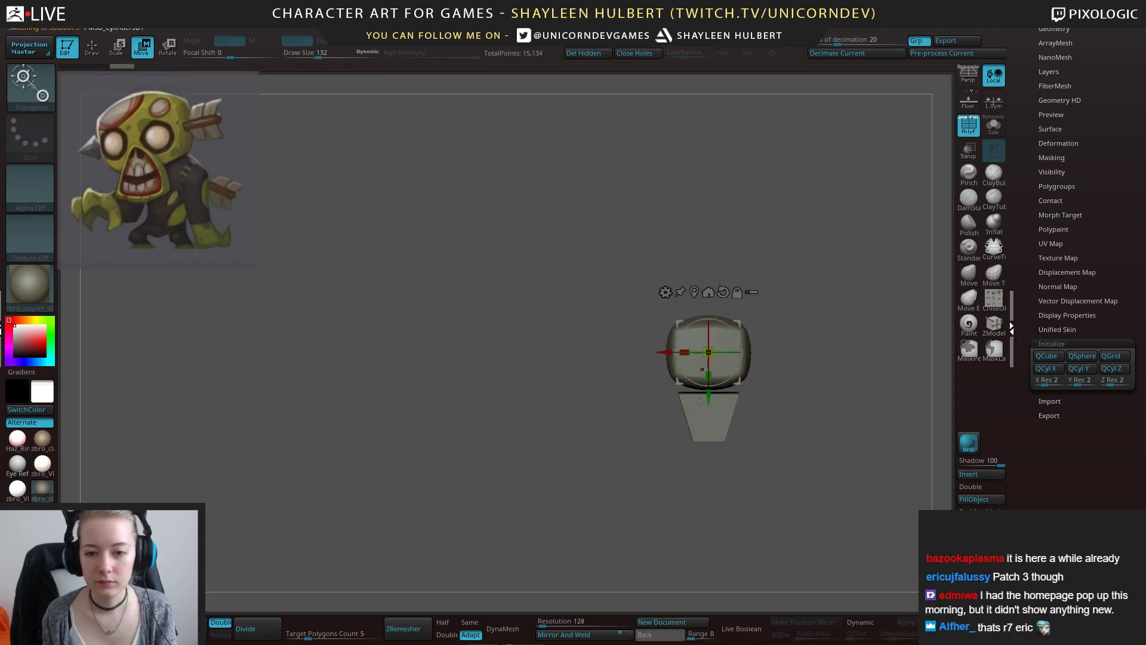
Place the cylinder beside the torso as a slim arm and angle it outward from the shoulder.
left_click_drag(707, 394, 703, 471)
left_click_drag(664, 429, 606, 428)
left_click_drag(812, 412, 675, 439, "alt")
left_click_drag(486, 421, 487, 479)
left_click_drag(508, 403, 518, 417)
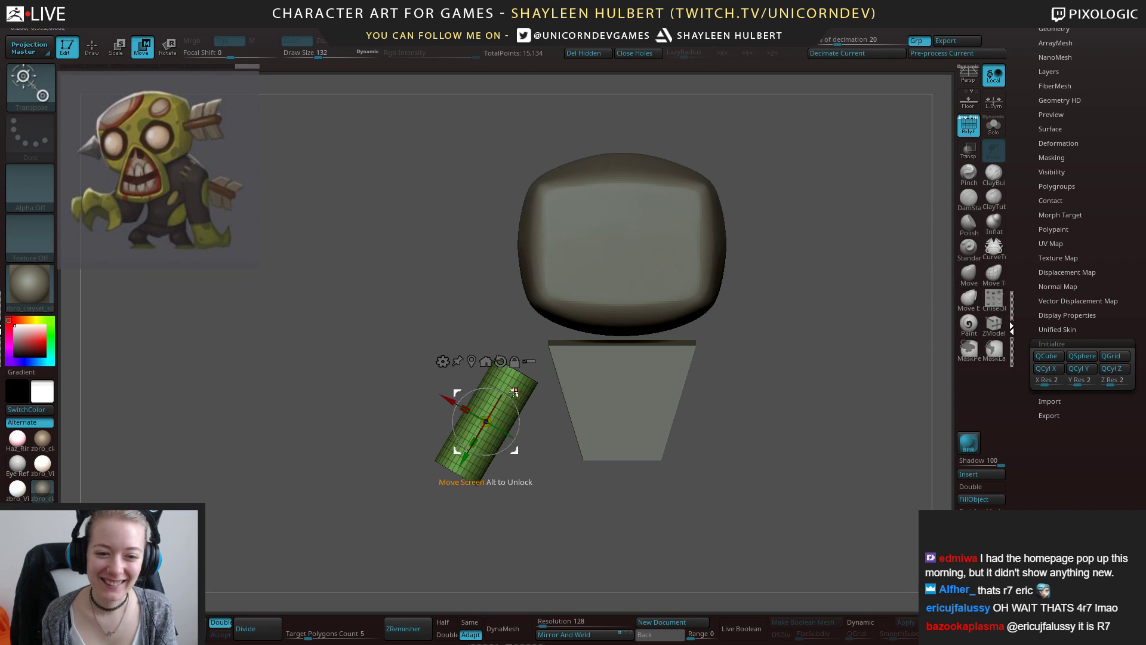
left_click_drag(457, 393, 484, 392)
left_click_drag(733, 423, 806, 424, "shift")
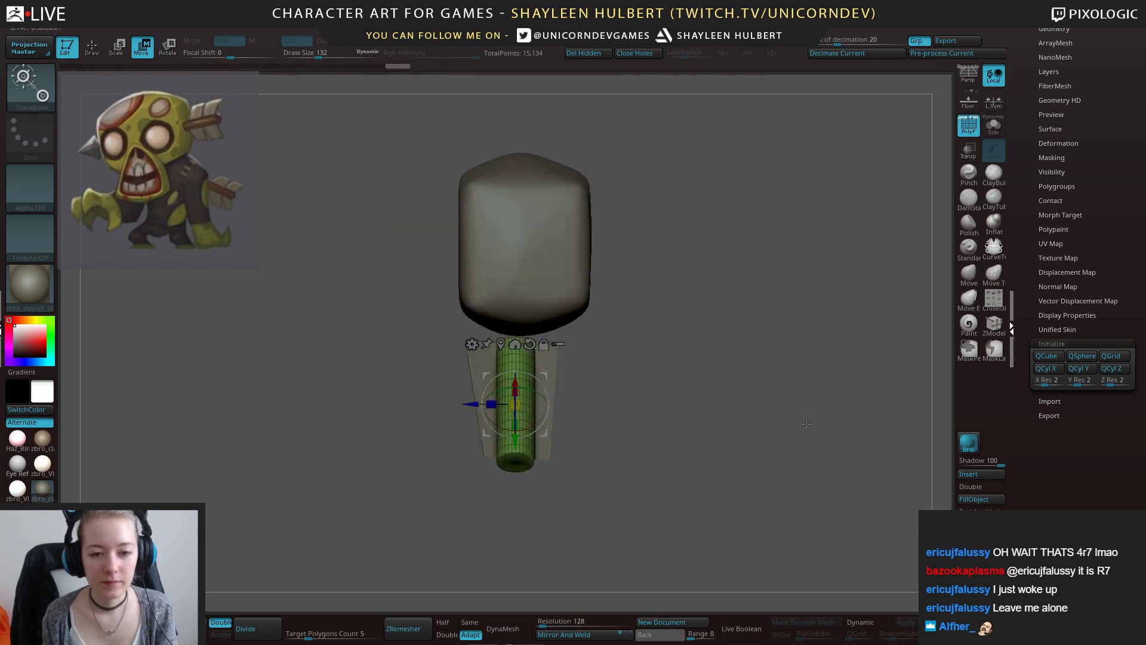
left_click_drag(656, 421, 567, 426)
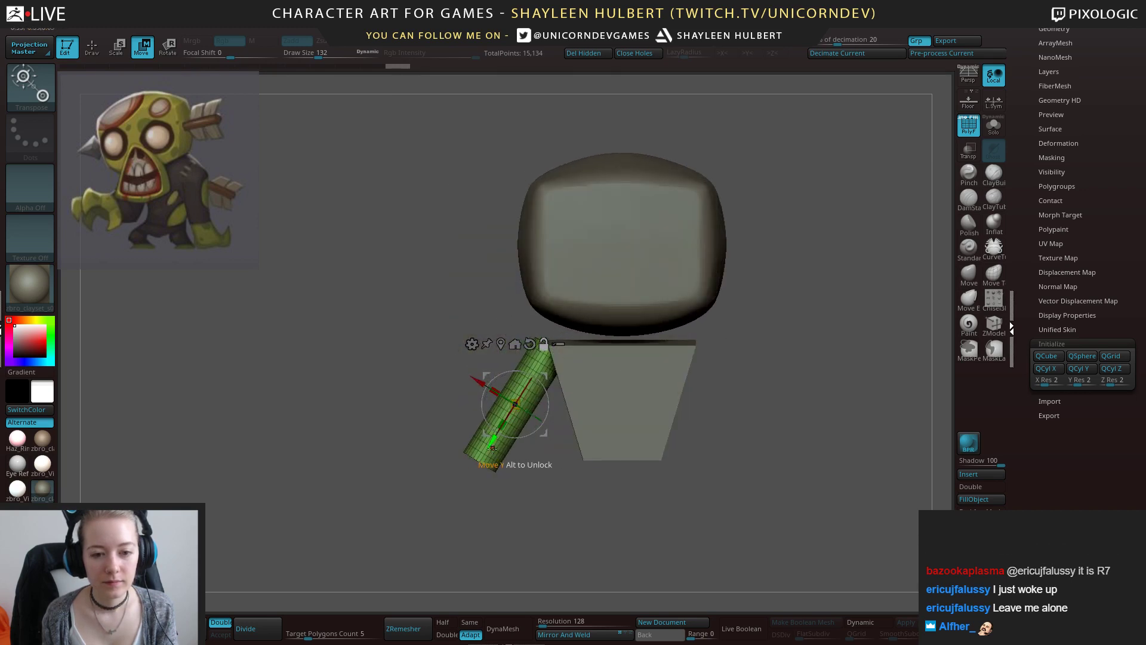
Move the arm's pivot to its shoulder end, then mirror and weld the arm to the other side with X symmetry on.
left_click_drag(496, 439, 532, 387, "alt")
left_click_drag(724, 484, 672, 479, "alt")
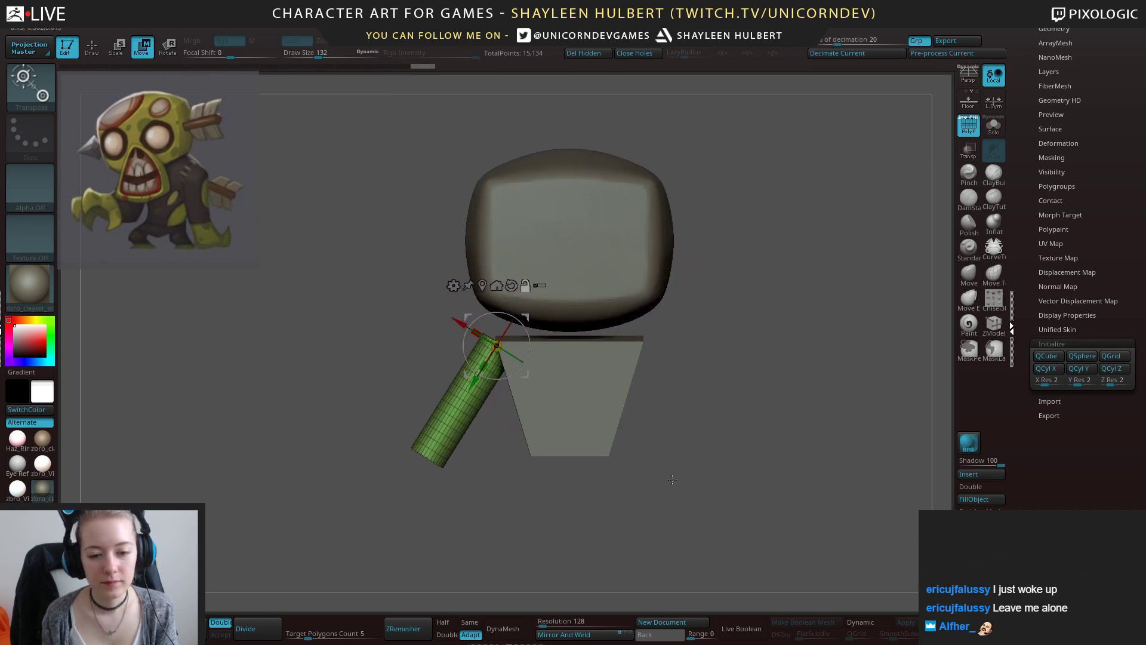
left_click(570, 634)
key("x")
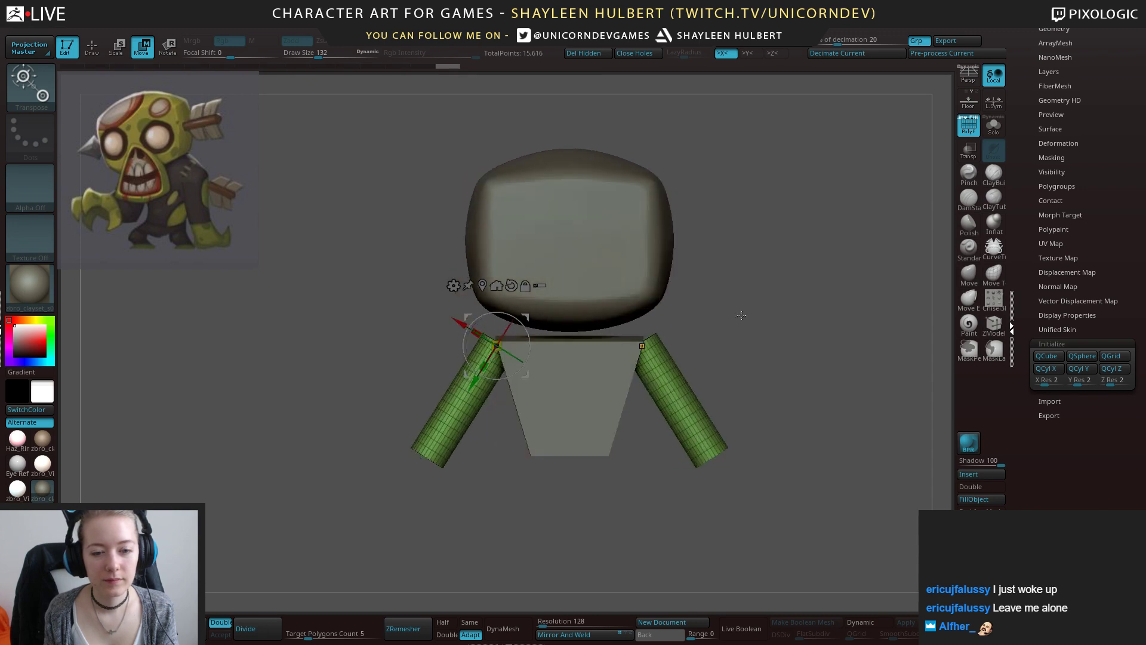
Select the torso block and duplicate it straight down below the original in side view.
mouse_move(741, 315)
left_mouse_down()
mouse_move(768, 376)
mouse_move(698, 365)
mouse_move(594, 379)
mouse_move(632, 394)
left_mouse_up()
key("q")
left_click(485, 365, "alt")
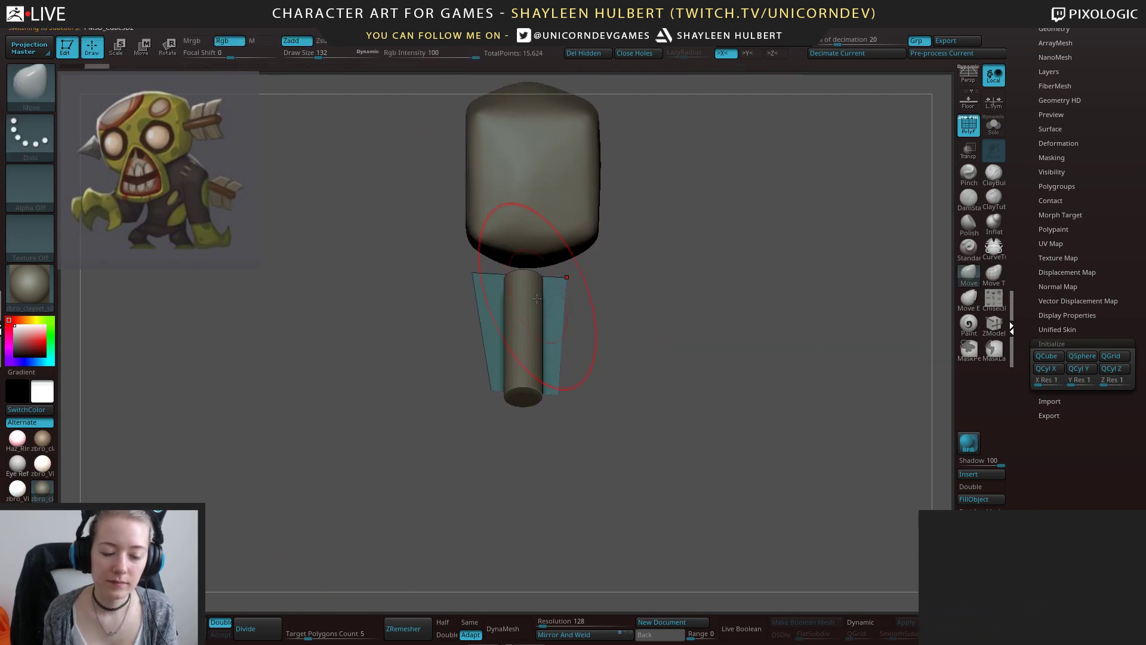
key("w")
left_click_drag(525, 360, 525, 495, "ctrl")
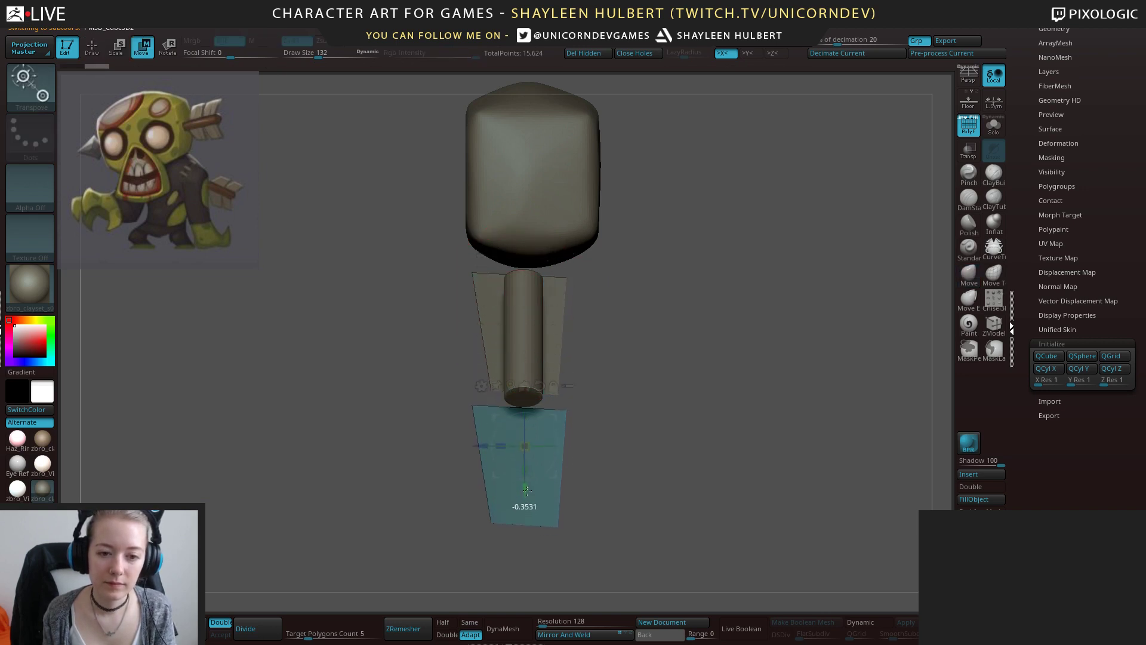
Flatten the torso copy into a short pelvis block, raise it to the torso's lower end and tilt it slightly.
mouse_move(450, 407)
left_mouse_down("ctrl")
mouse_move(507, 447)
mouse_move(462, 447)
mouse_move(515, 456)
mouse_move(517, 404)
left_mouse_up("ctrl")
left_click_drag(576, 442, 621, 444, "shift")
left_click_drag(490, 447, 523, 449)
key("ctrl+z")
left_click_drag(519, 405, 479, 407)
left_click_drag(468, 433, 552, 398)
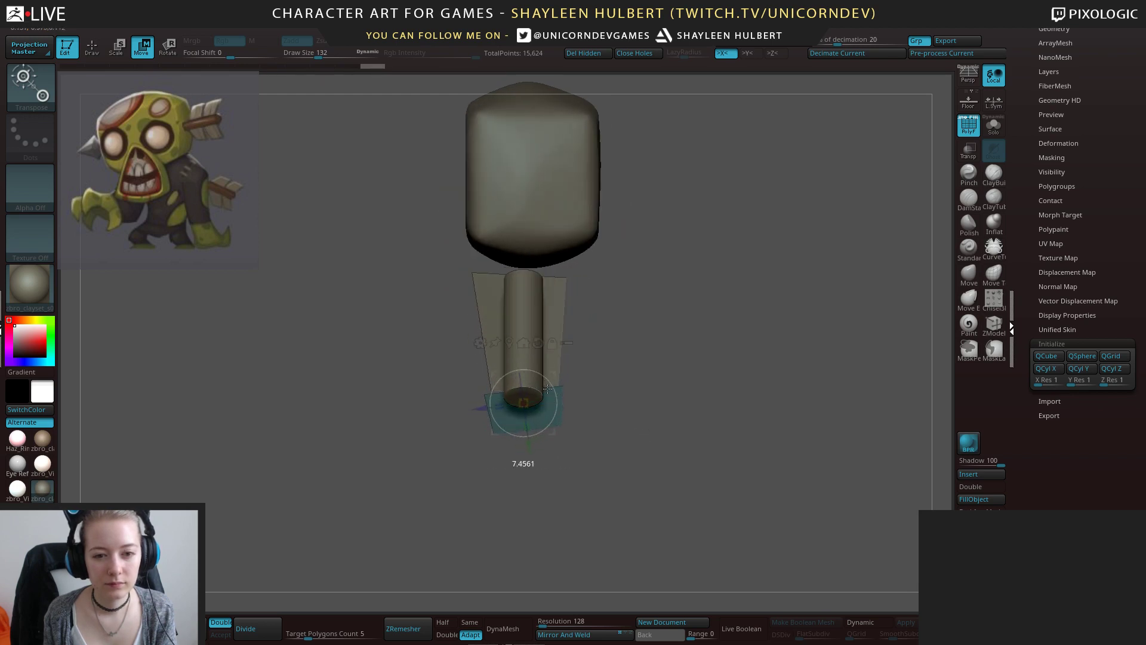
left_click_drag(546, 386, 546, 385)
left_click_drag(481, 411, 489, 409)
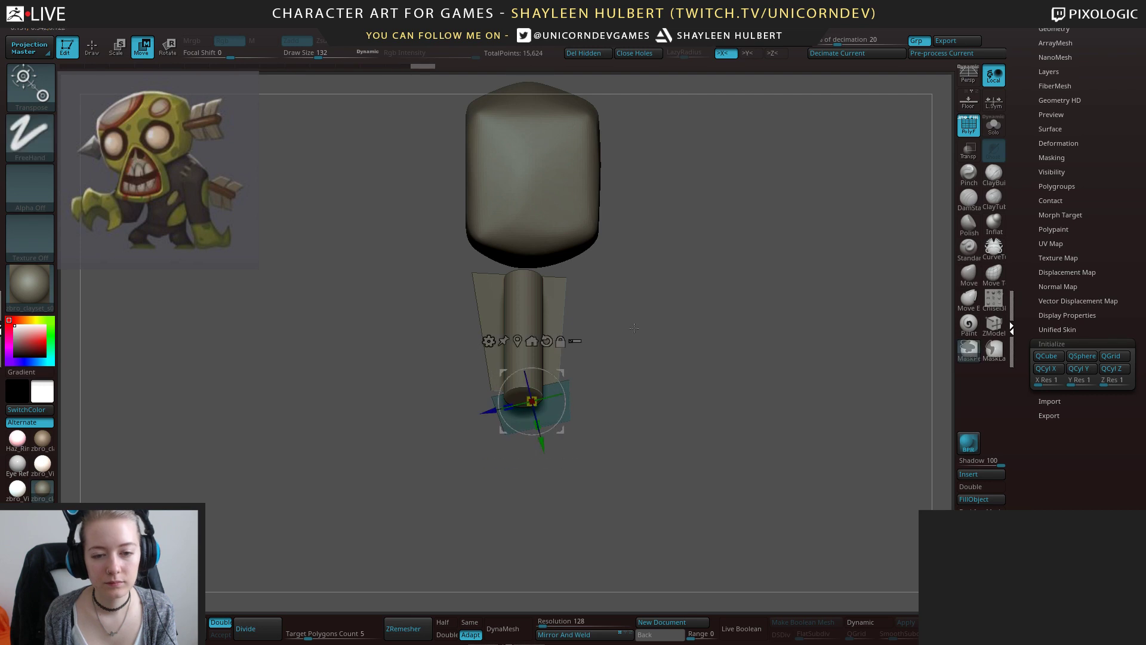
Insert an edge loop around the middle of the torso block with the ZModeler brush.
left_click(547, 306, "alt")
left_click_drag(602, 304, 646, 314, "shift")
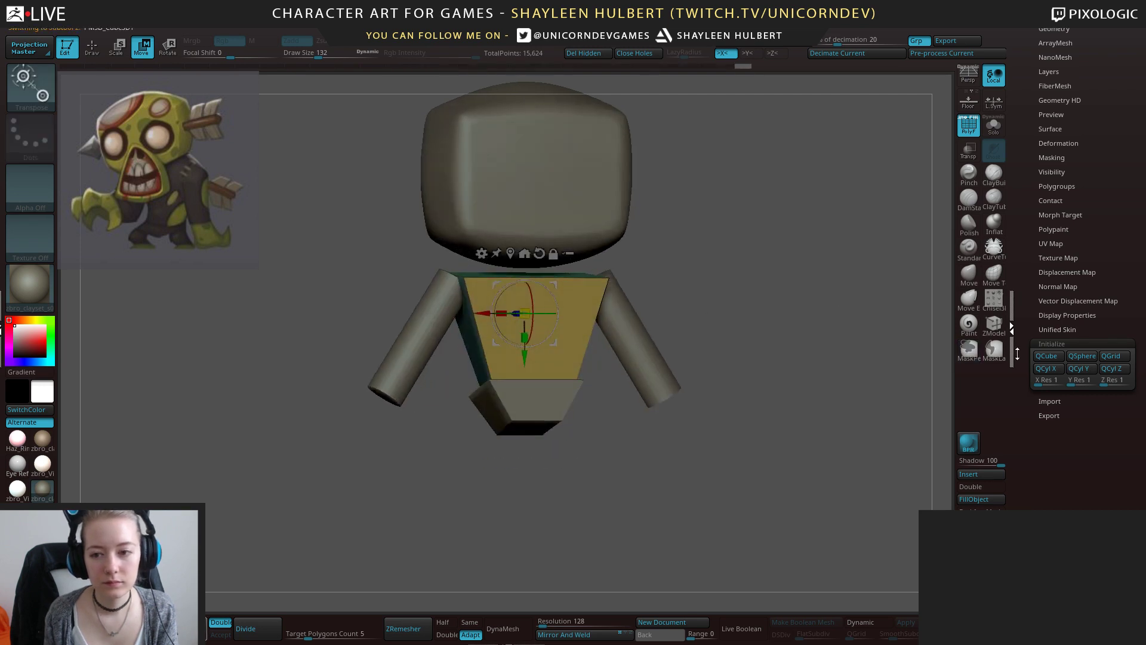
left_click(995, 329)
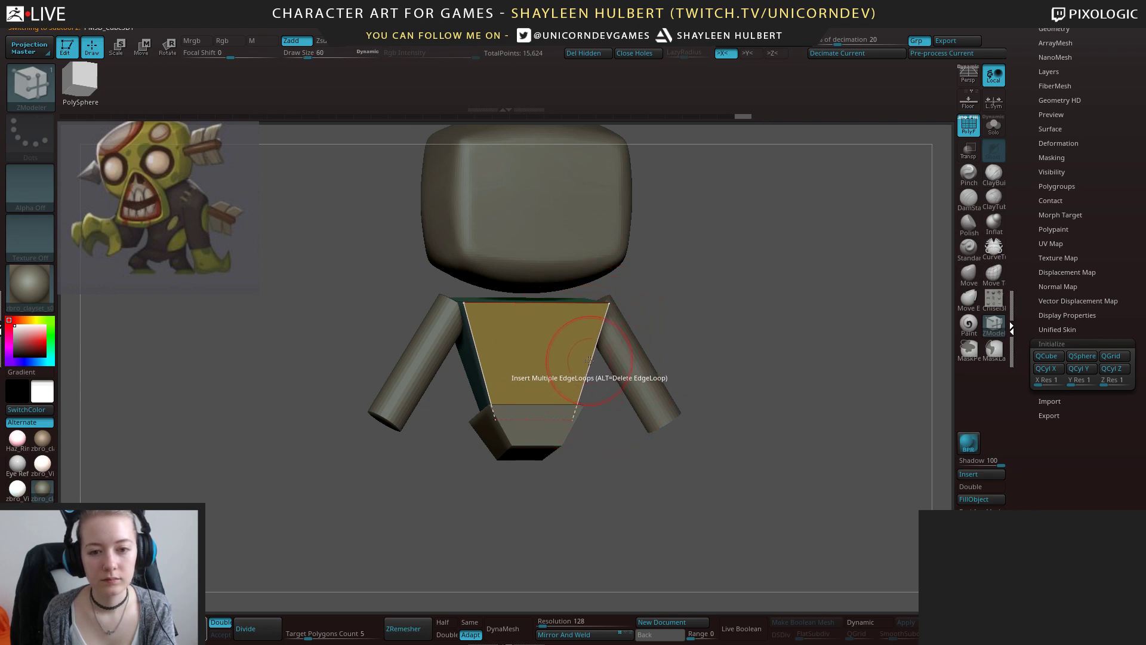
left_click(590, 358)
Mask part of the torso in side view and rotate the sections so the torso bends at the new edge loop.
left_click_drag(747, 327, 747, 321, "shift")
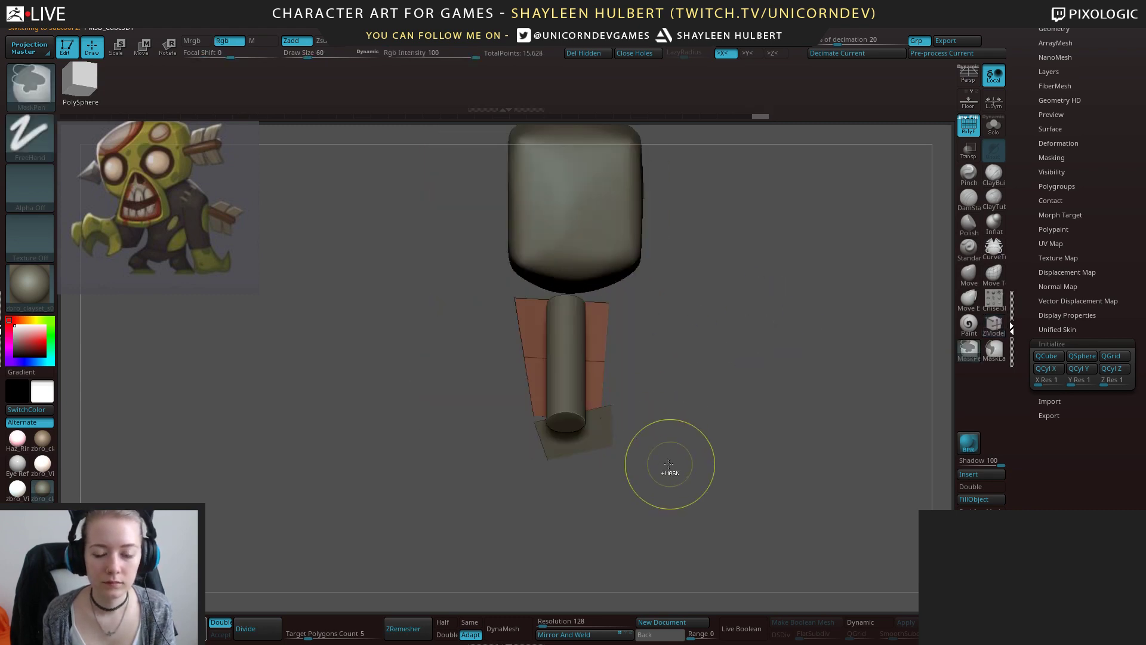
left_click_drag(669, 465, 496, 388, "ctrl")
left_click(662, 393, "ctrl")
key("e")
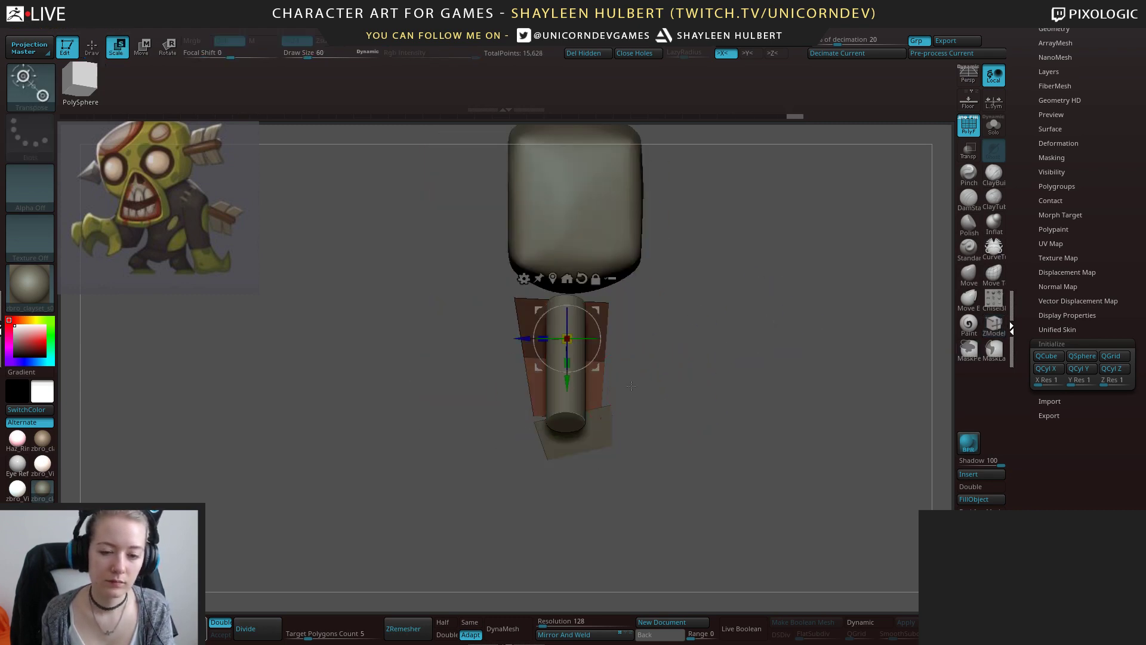
left_click_drag(568, 376, 569, 398, "alt")
left_click_drag(597, 347, 596, 344)
left_click(605, 346, "ctrl")
left_click(634, 360, "ctrl")
left_click_drag(575, 406, 573, 394)
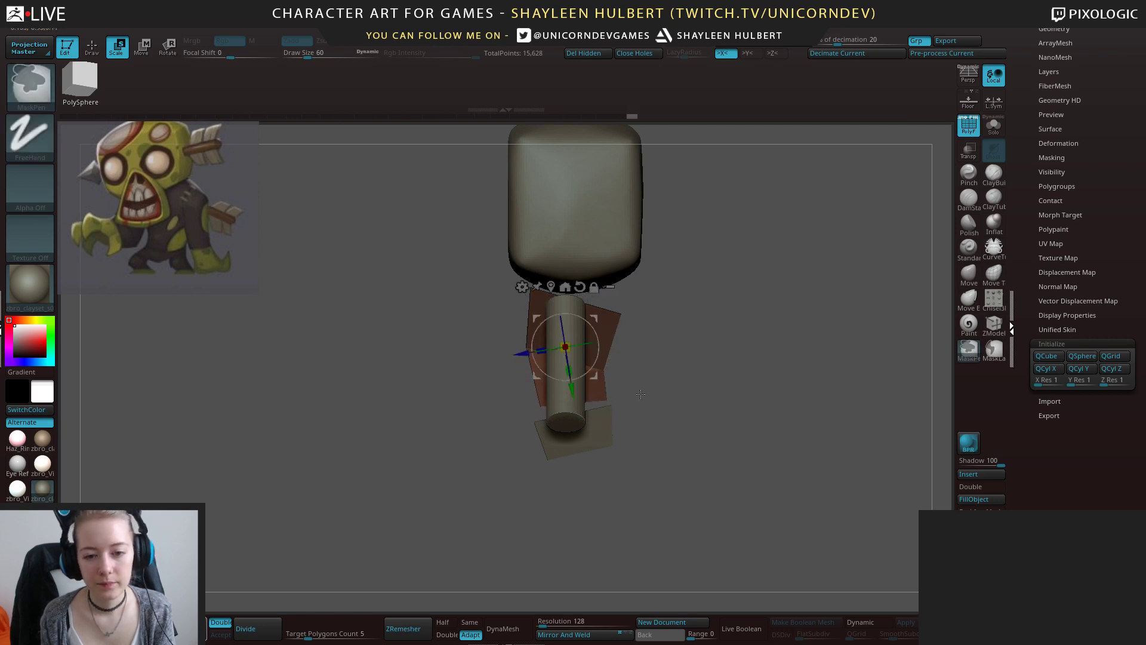
left_click_drag(641, 382, 654, 397, "ctrl")
Level the pelvis block beneath the bent torso and nudge the torso along the depth axis.
left_click(590, 446, "alt")
left_click_drag(590, 453, 578, 453)
left_click_drag(598, 399, 600, 406)
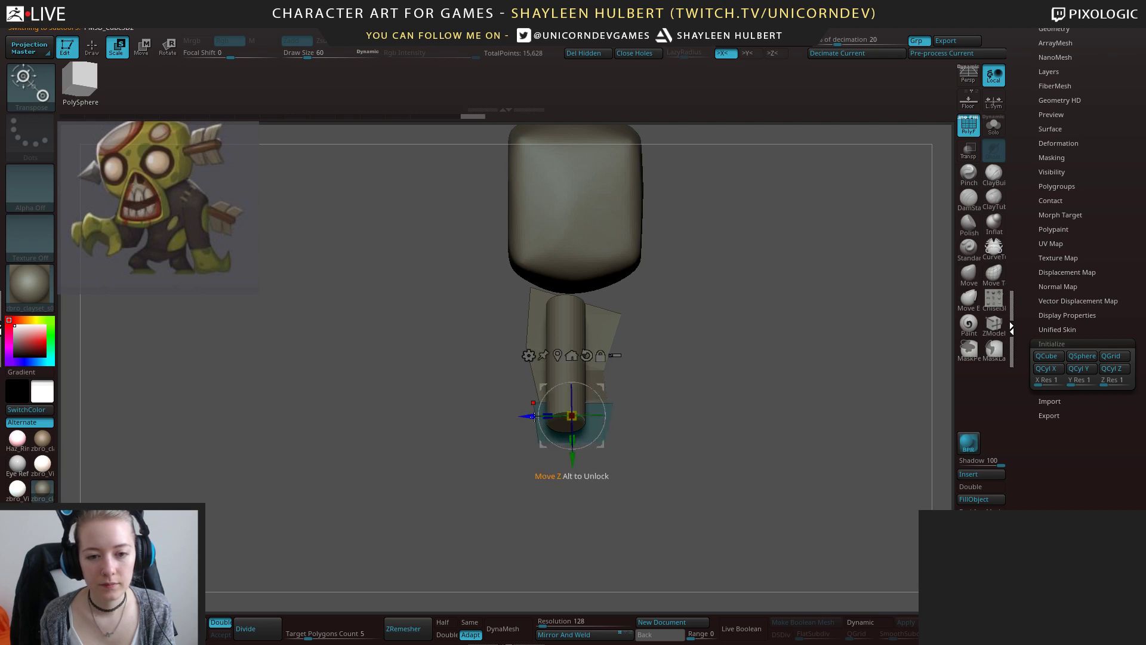
left_click(601, 354, "alt")
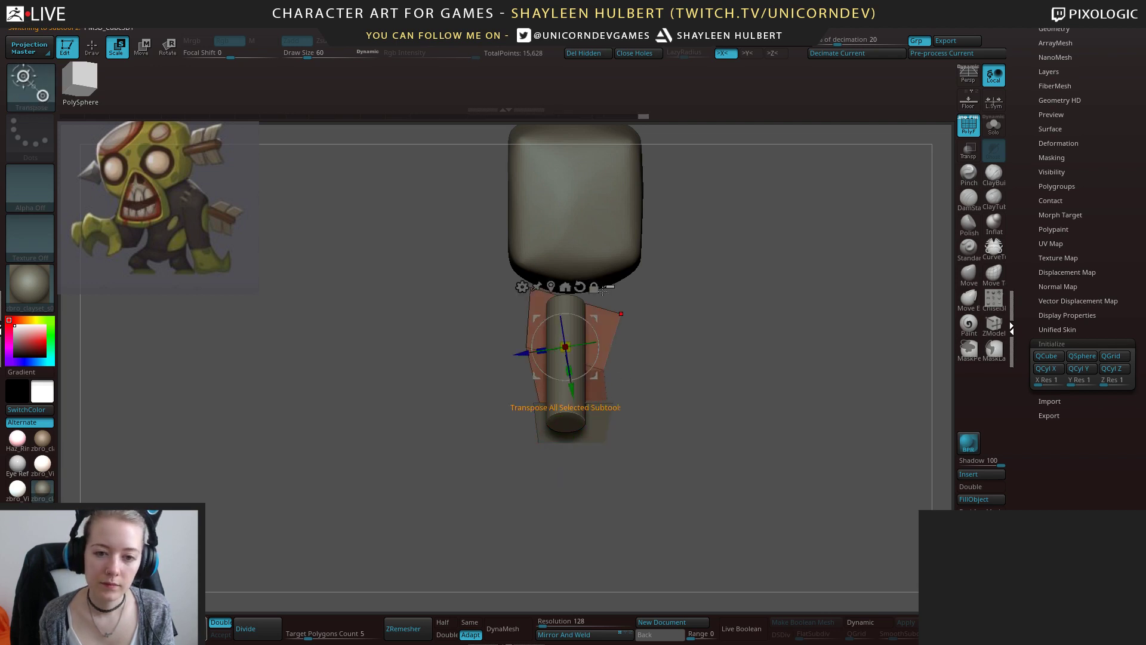
left_click_drag(518, 352, 499, 353)
left_click_drag(552, 390, 552, 384)
left_click_drag(623, 358, 708, 323, "shift")
key("q")
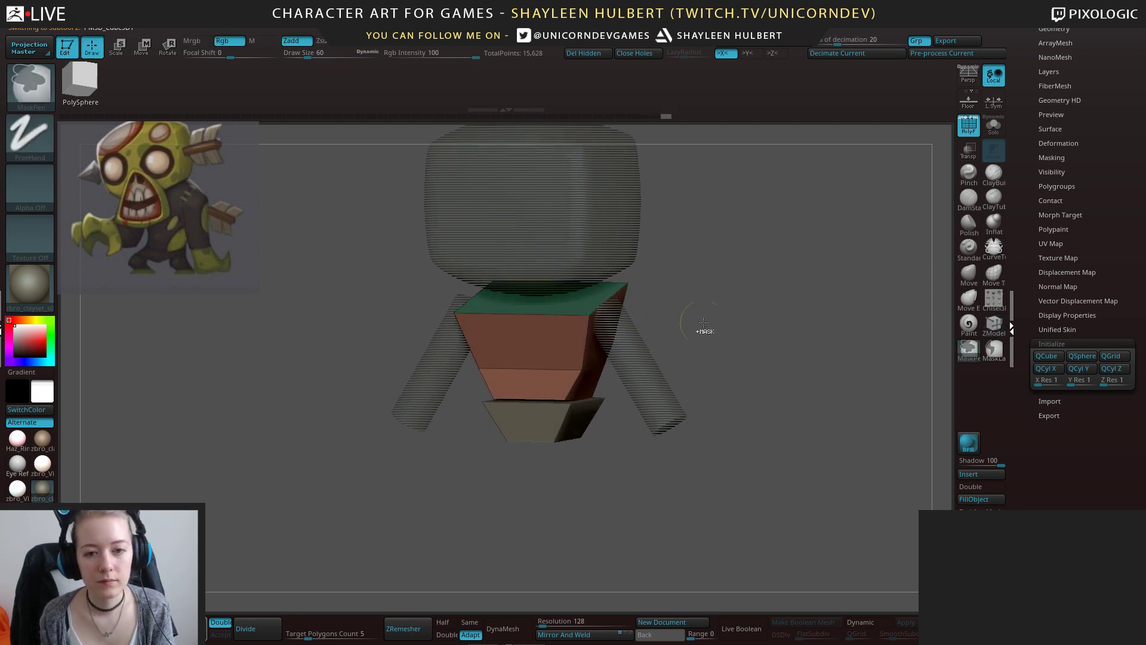
key("b")
key("z")
key("m")
key("w")
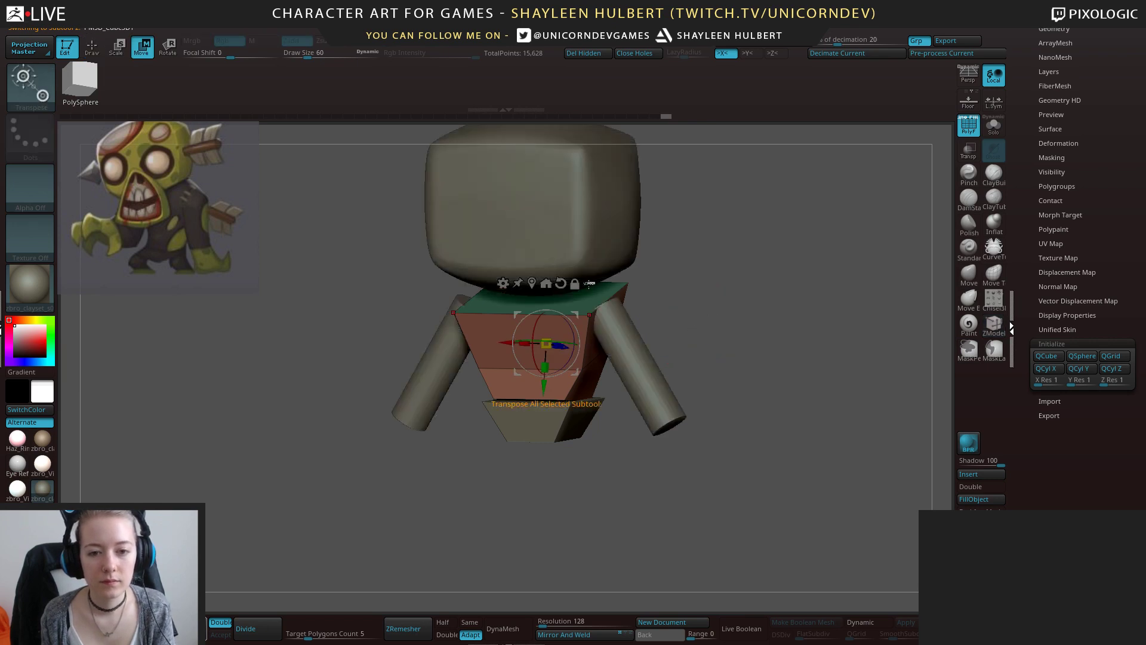
mouse_move(696, 324)
left_mouse_down("alt")
mouse_move(697, 304)
mouse_move(692, 339)
left_mouse_up("alt")
left_click_drag(692, 334, 726, 387)
Insert a Cube3D as a new subtool for the hand.
left_click(551, 414, "alt")
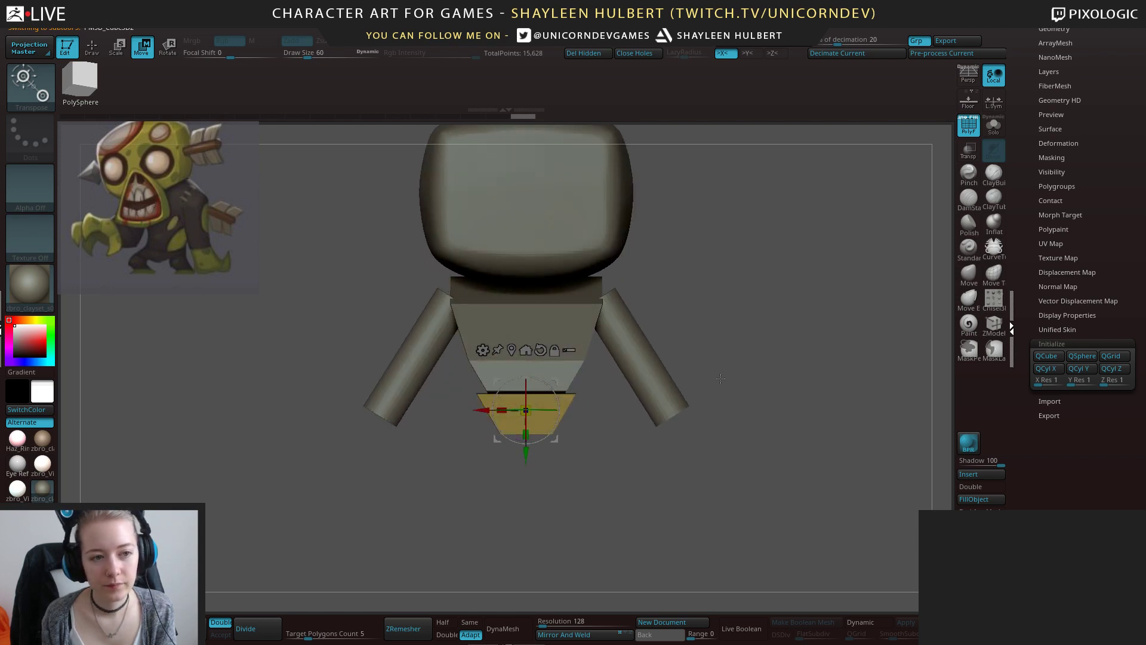
left_click_drag(715, 382, 694, 383)
left_click(986, 473)
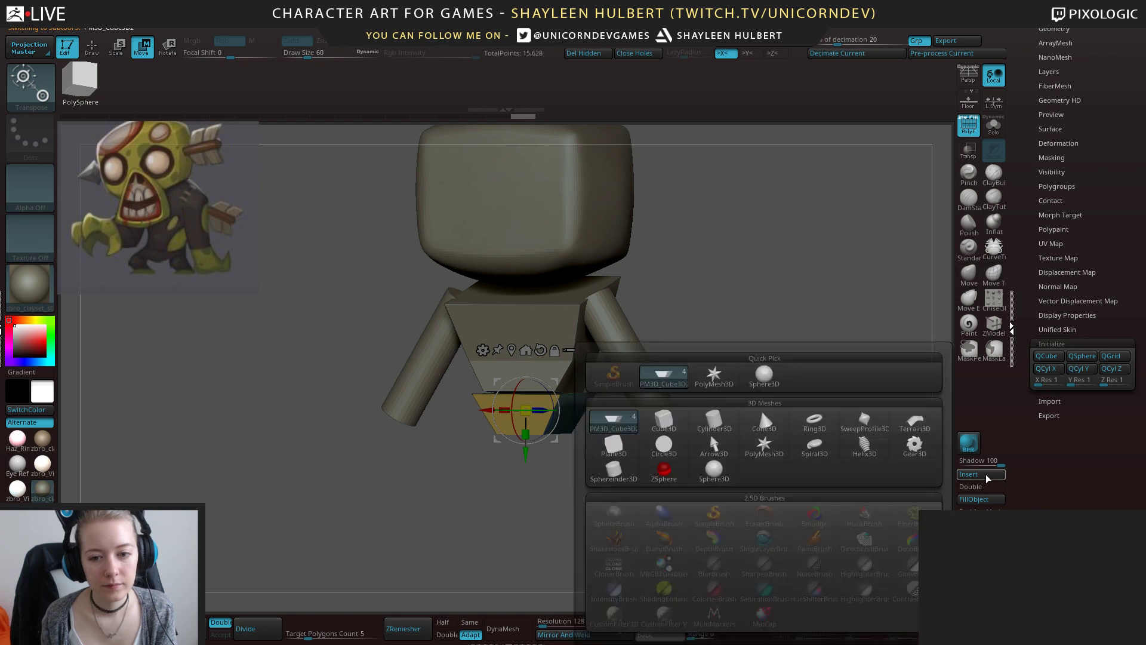
left_click(720, 426)
left_click(977, 474)
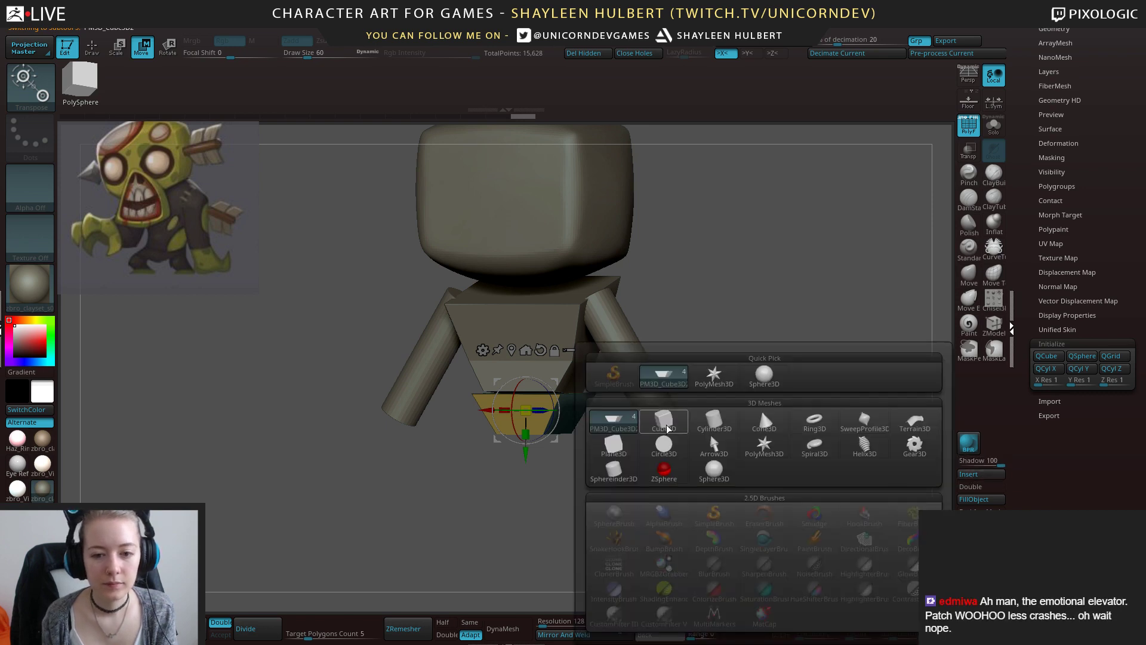
mouse_move(662, 426)
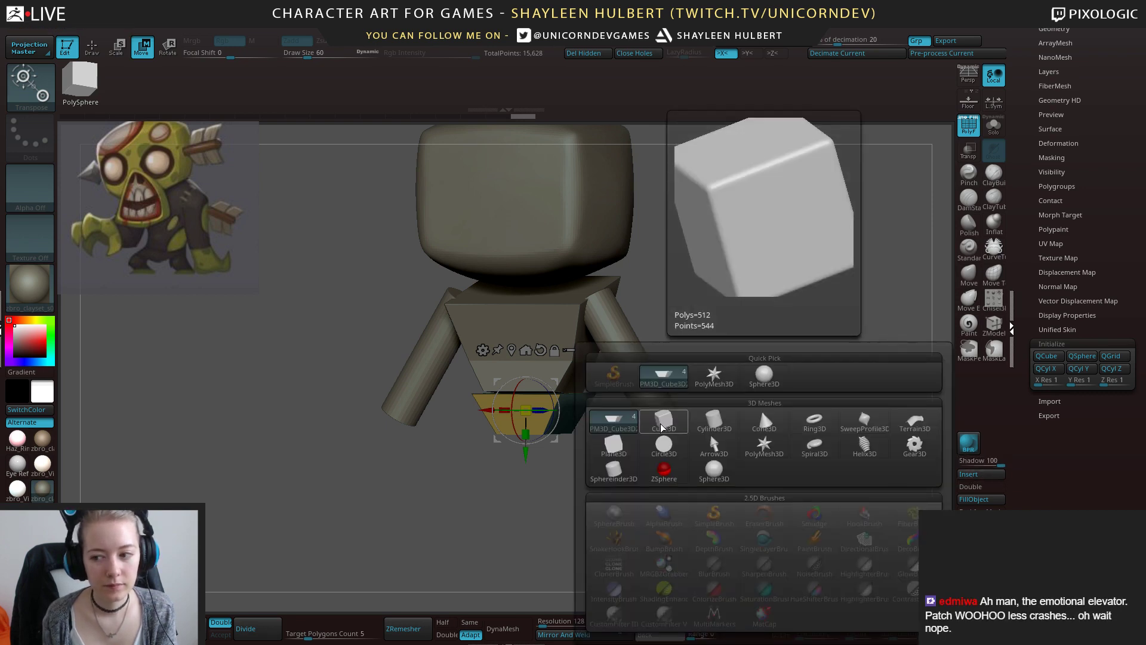
left_click(663, 427)
left_click_drag(598, 597, 597, 528, "alt")
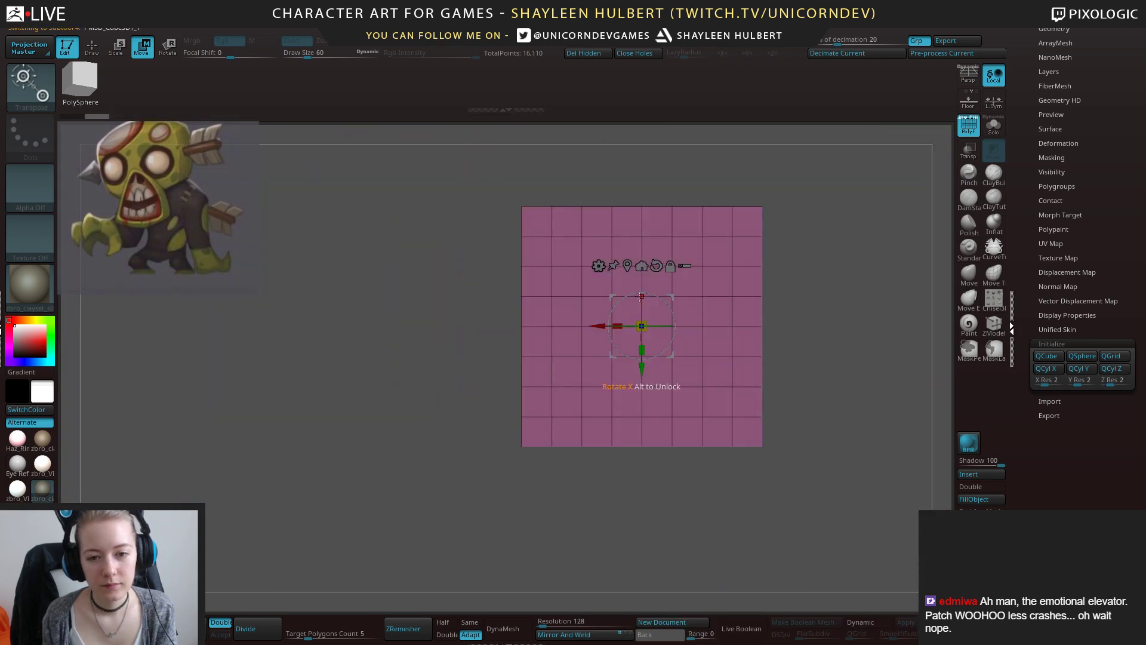
Scale the cube down to a hand-sized slab, move it to the end of one arm and rotate it to the arm's angle.
left_click_drag(640, 325, 471, 417)
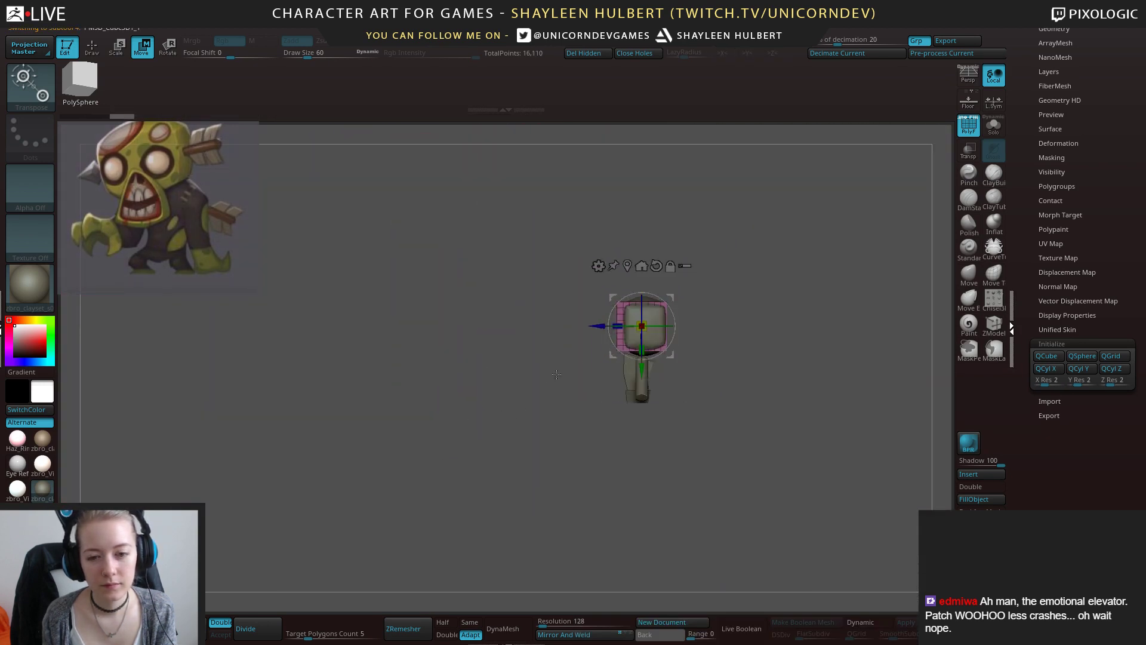
left_click_drag(619, 326, 629, 327)
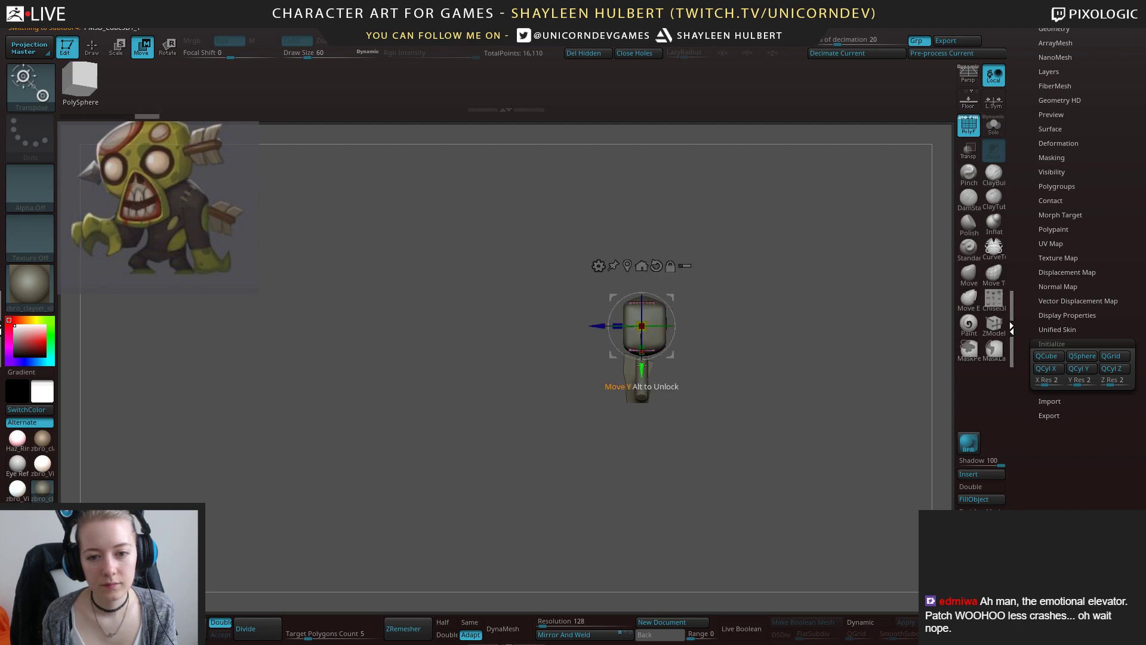
left_click_drag(641, 371, 736, 495)
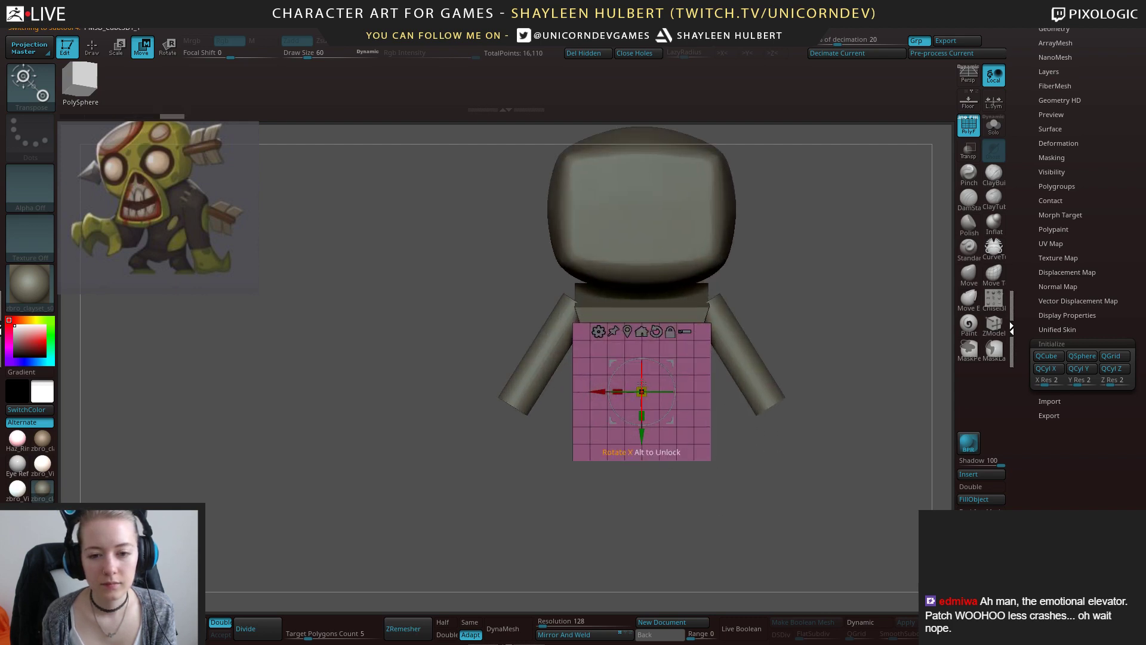
left_click_drag(641, 391, 462, 406)
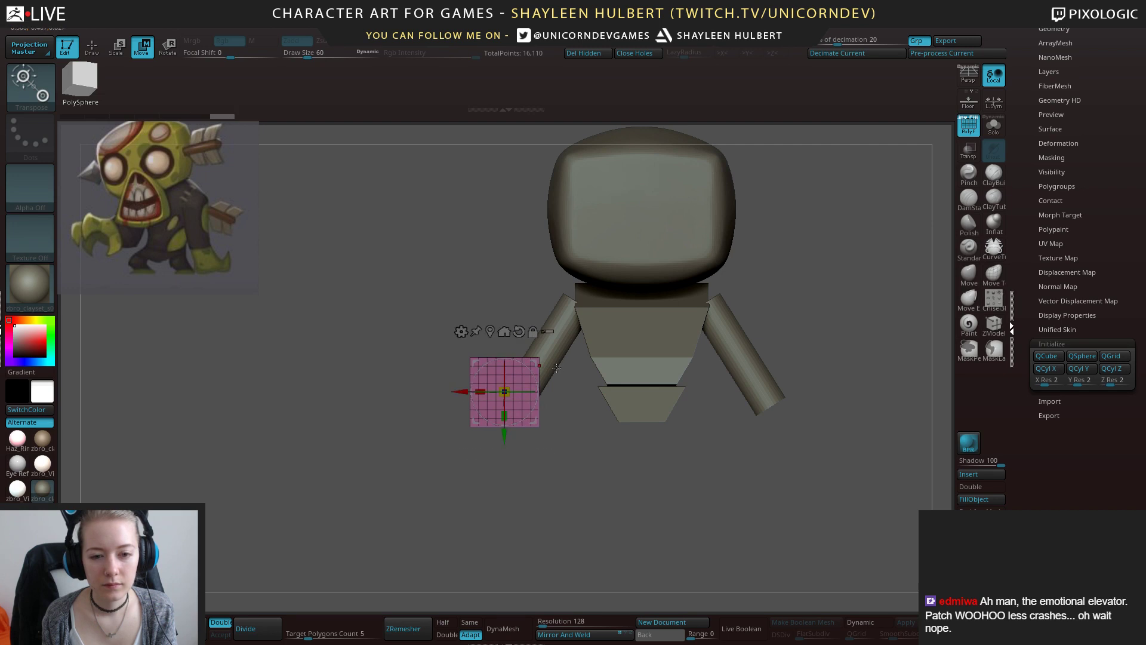
left_click_drag(534, 375, 546, 396)
left_click_drag(481, 426, 452, 469)
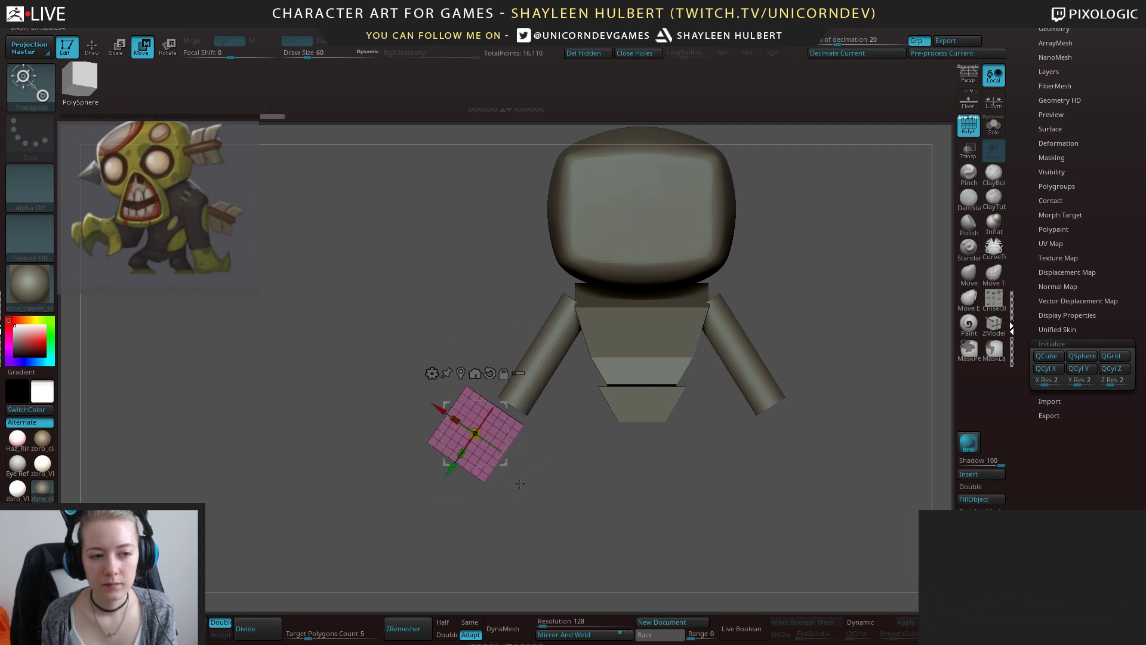
left_click_drag(540, 495, 472, 480, "alt")
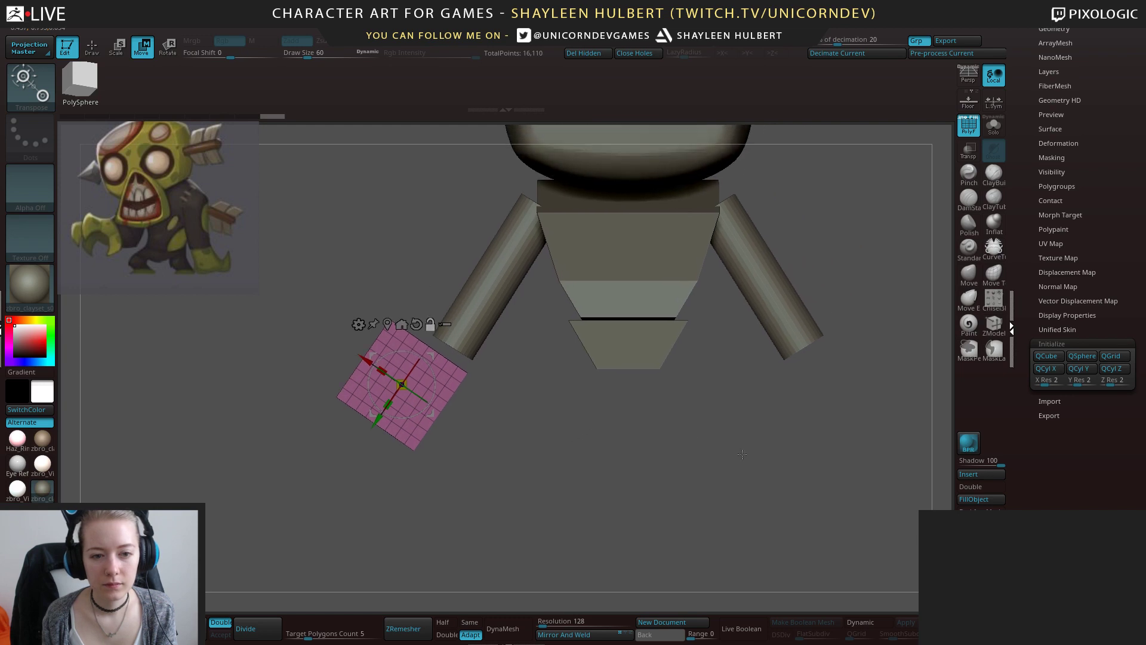
left_click(972, 474)
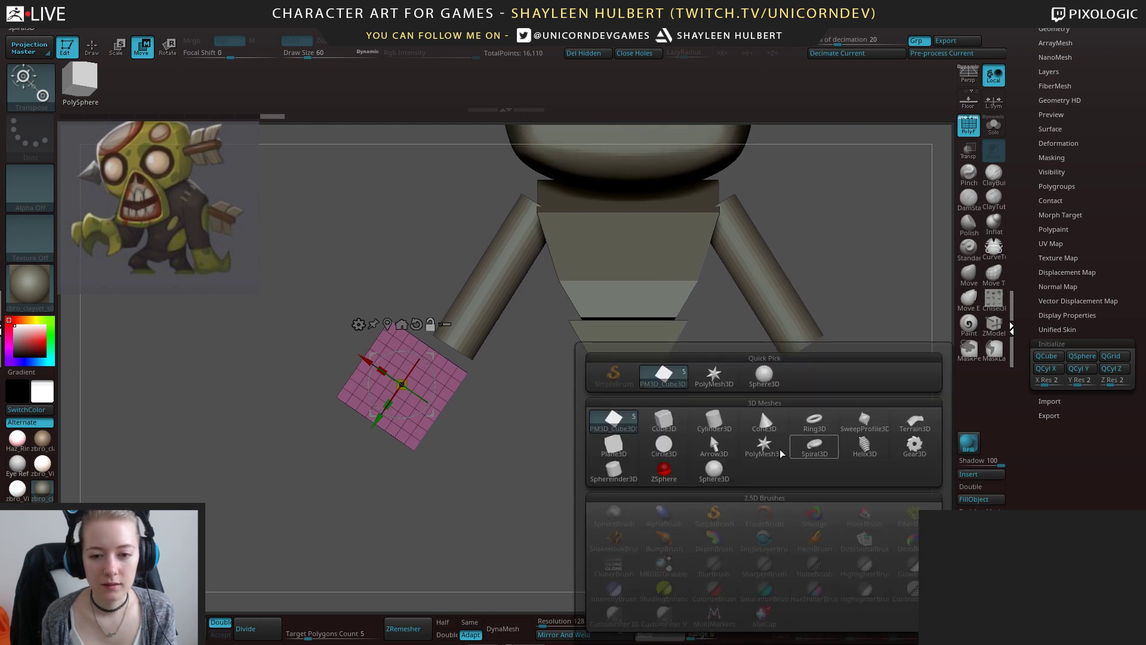
left_click(607, 424)
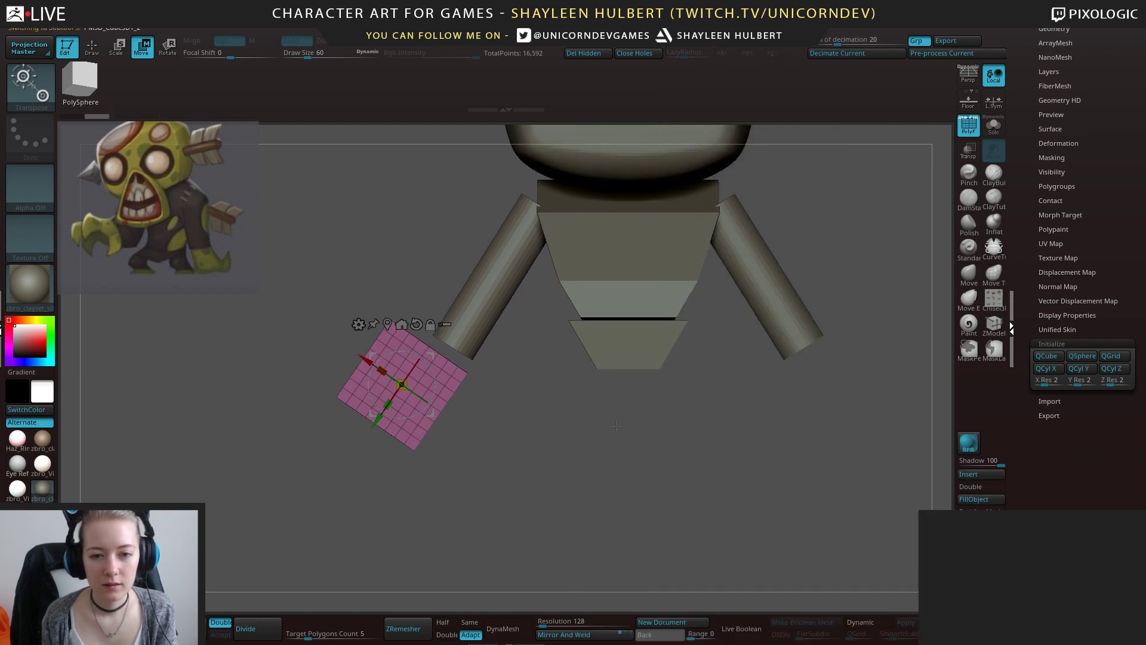
left_click_drag(376, 423, 325, 417, "ctrl")
left_click_drag(325, 418, 507, 334, "alt")
left_click_drag(644, 358, 651, 430, "alt")
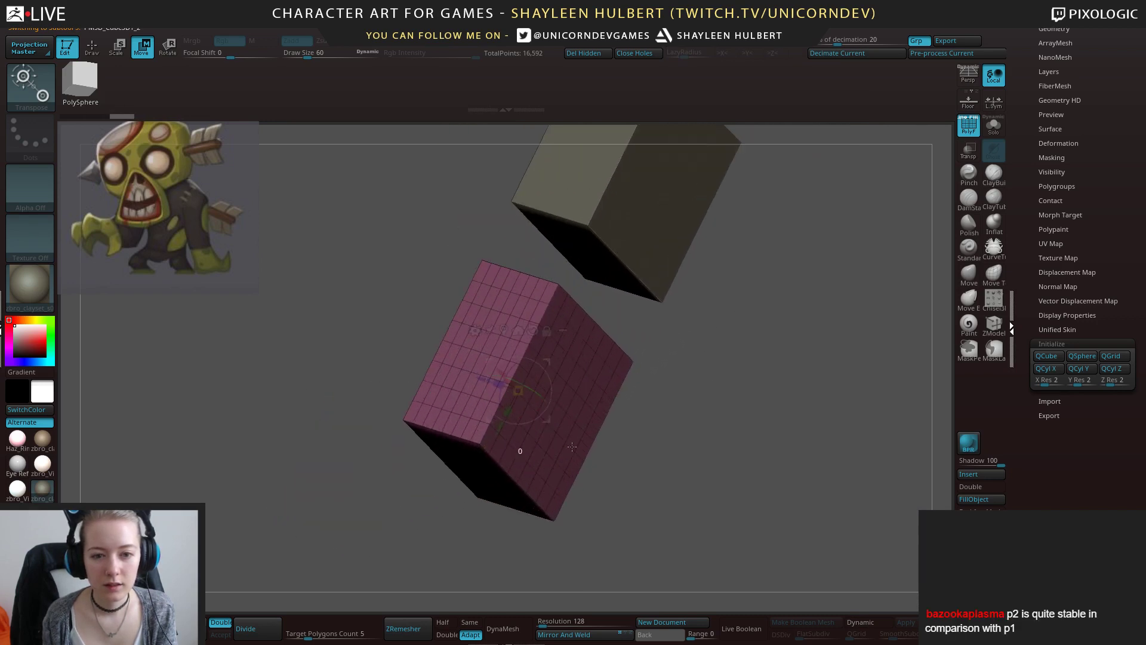
left_click_drag(650, 382, 609, 448)
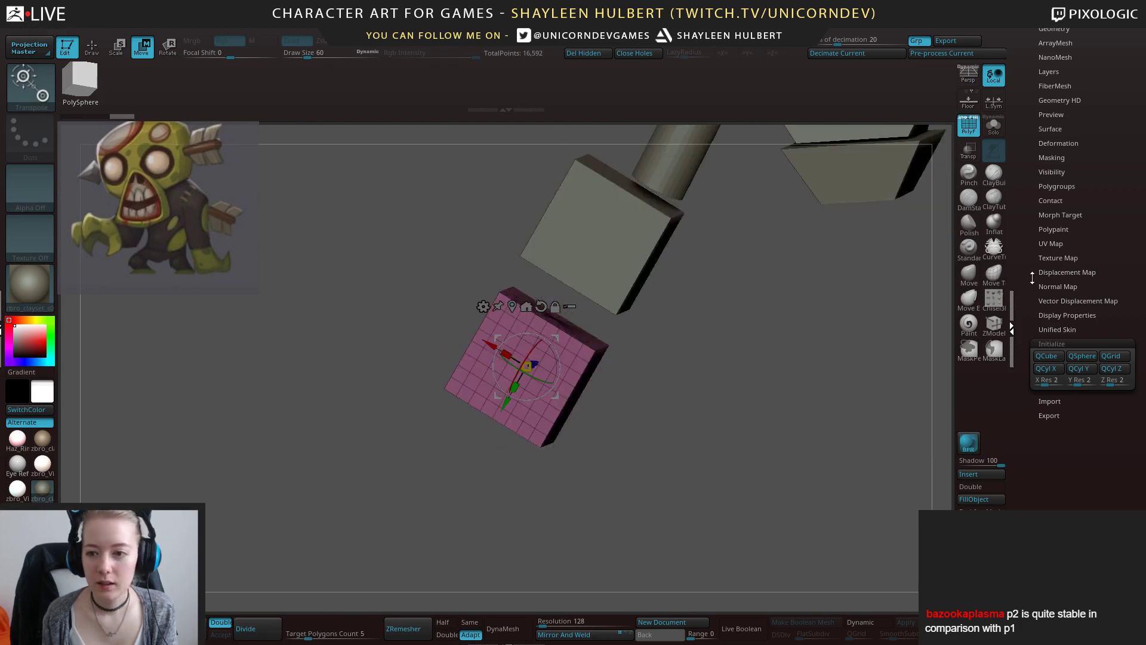
left_click_drag(1032, 278, 1036, 412)
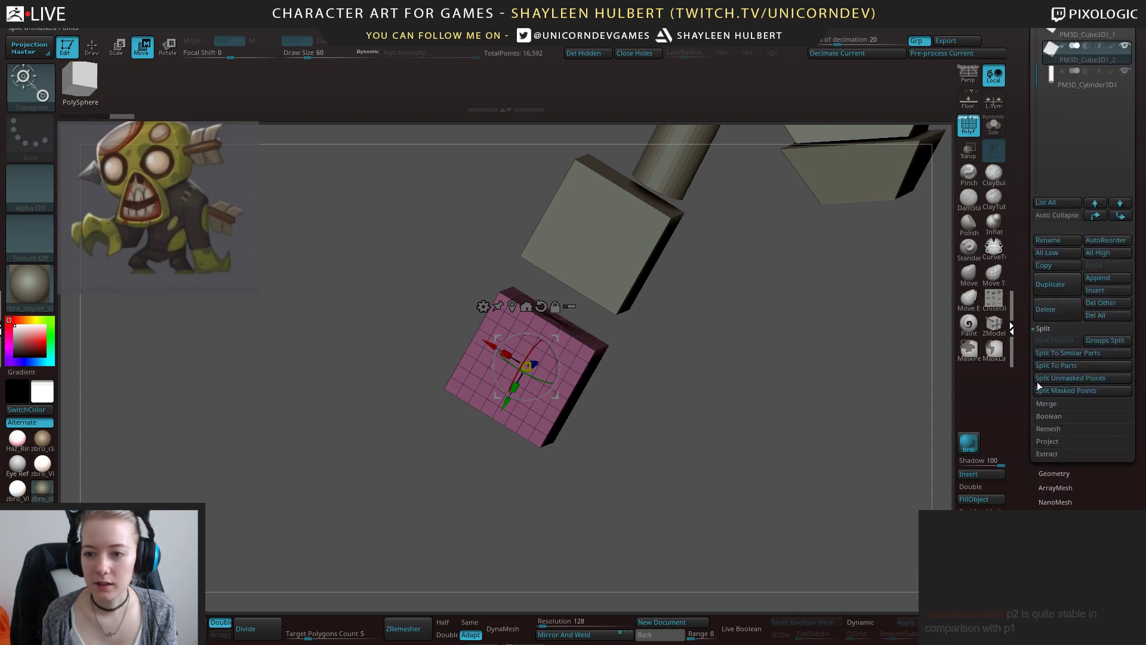
left_click(1054, 317)
left_click(946, 341)
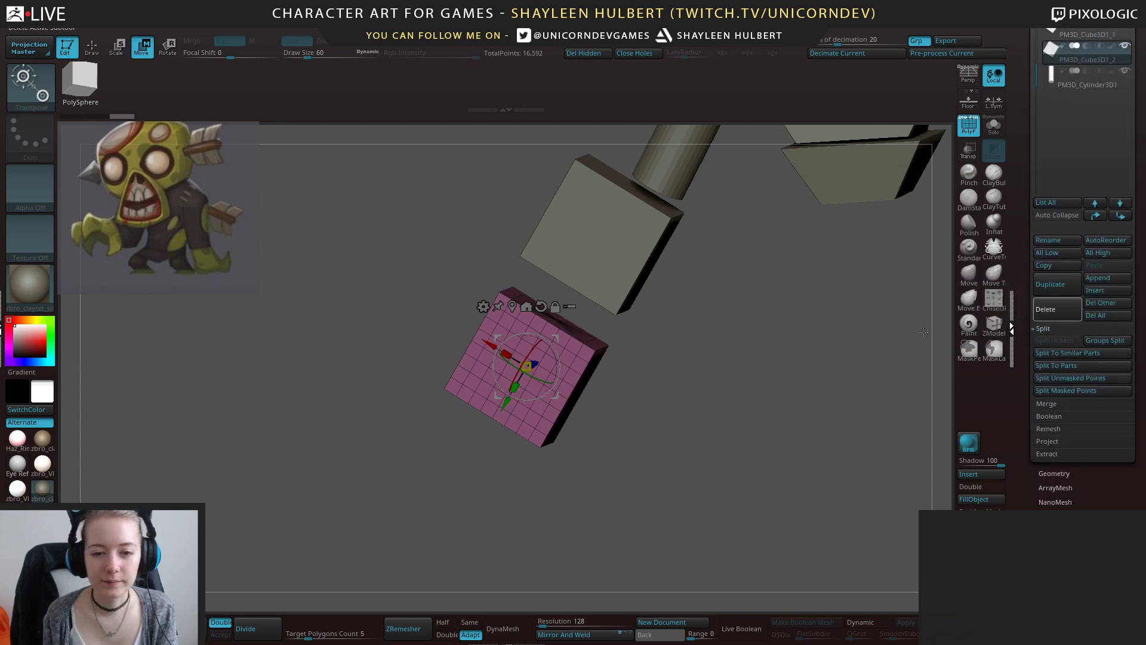
Select the hand slab and turn it about the arm's axis so its thin side faces front.
left_click_drag(672, 276, 648, 398, "alt")
left_click(528, 376, "alt")
key("b")
key("z")
key("m")
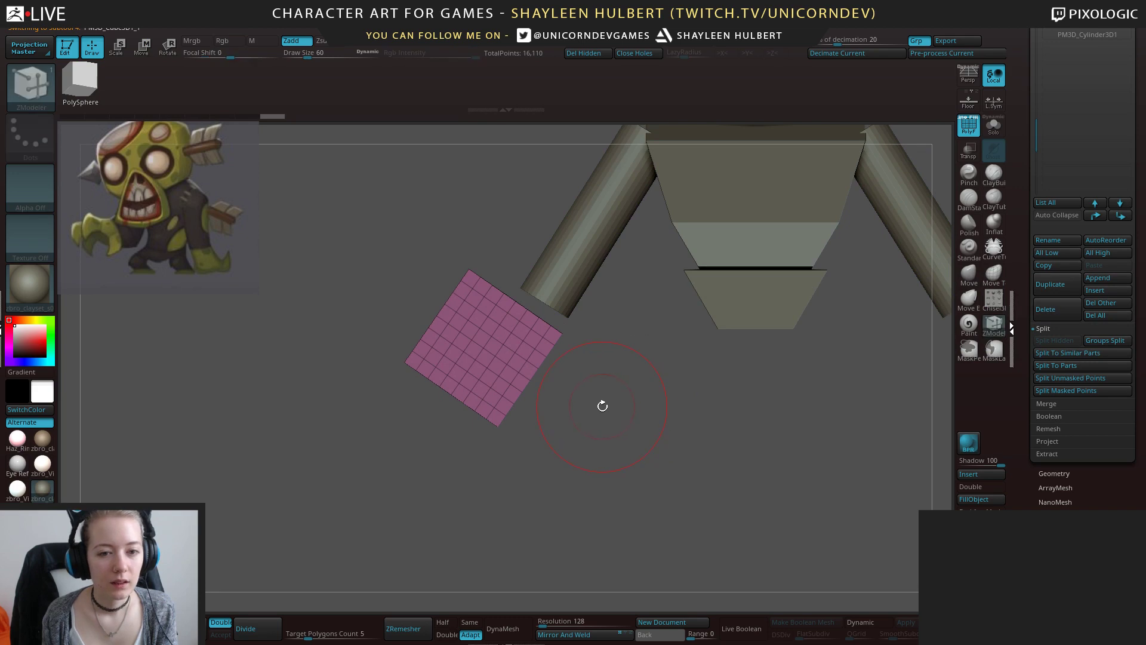
key("e")
left_click_drag(500, 354, 449, 332)
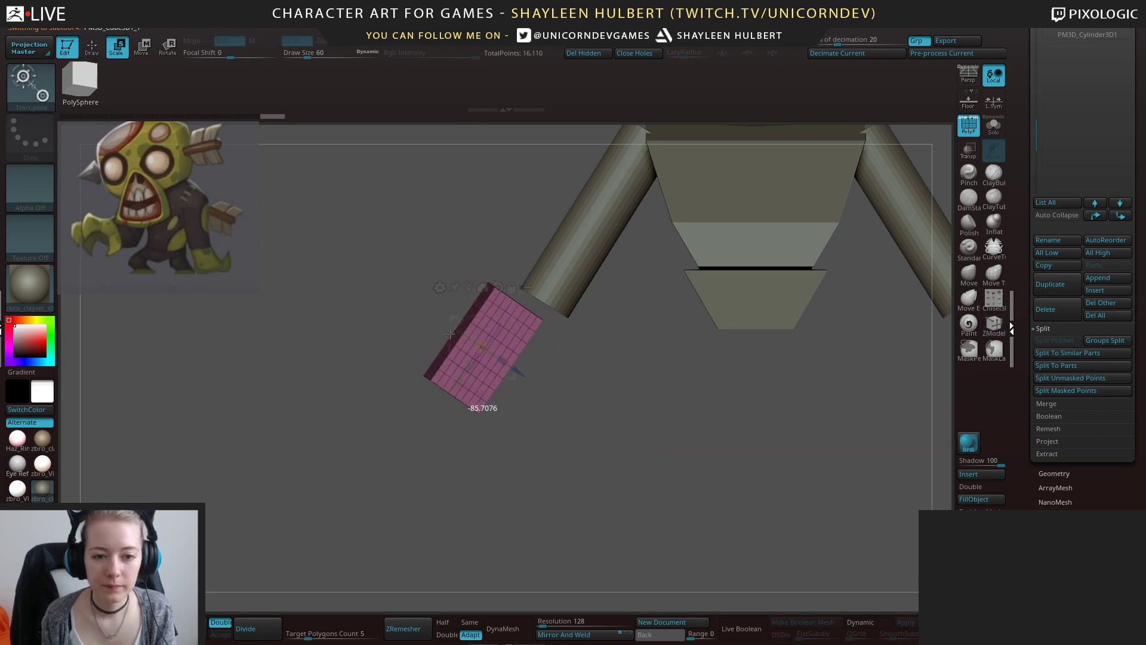
right_click_drag(450, 332, 498, 358)
Angle the hand slab outward from the wrist, seat it on the arm's end and mirror it to the other arm.
left_click_drag(483, 347, 479, 359)
left_click_drag(642, 368, 430, 353)
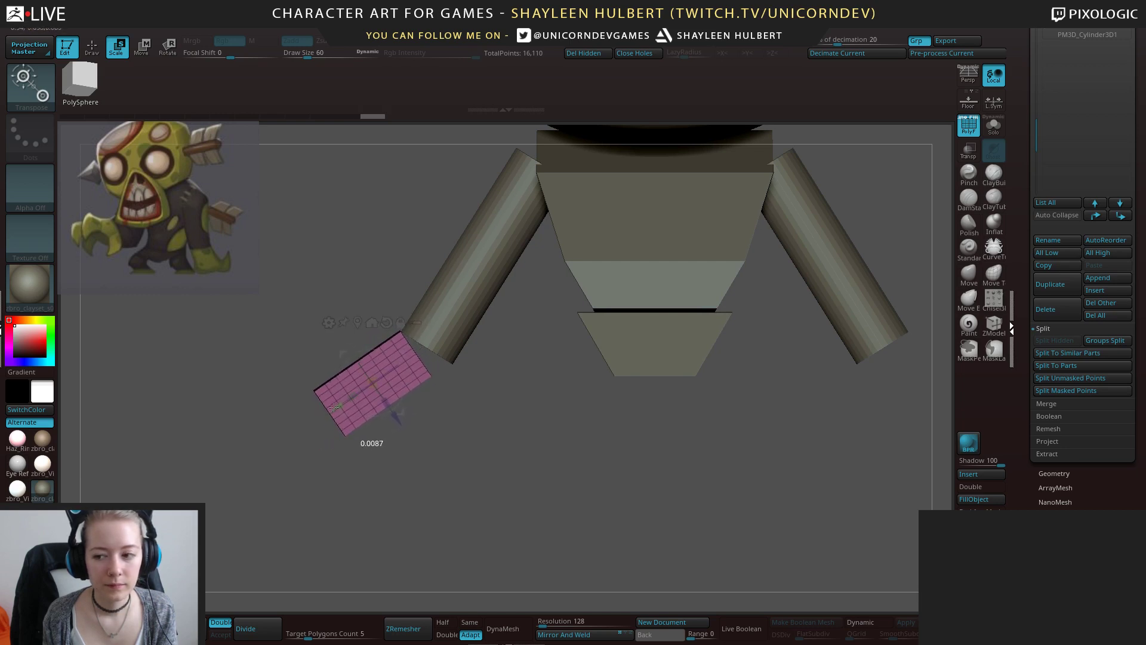
left_click_drag(335, 406, 546, 484)
Isolate the pelvis and draw a symmetrical pair of curved leg tubes down from its sides with the CurveTube brush.
left_click(379, 384, "alt")
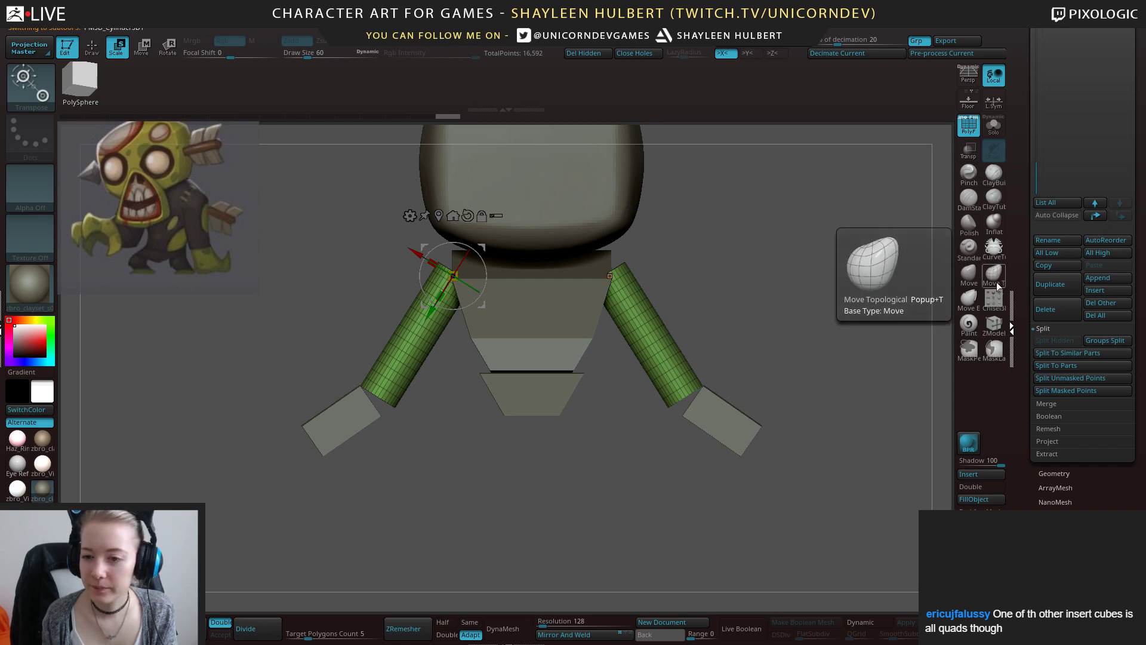
left_click(995, 253)
mouse_move(507, 456)
left_mouse_down()
mouse_move(574, 438)
mouse_move(544, 445)
mouse_move(503, 392)
left_mouse_up()
left_click(503, 371, "alt")
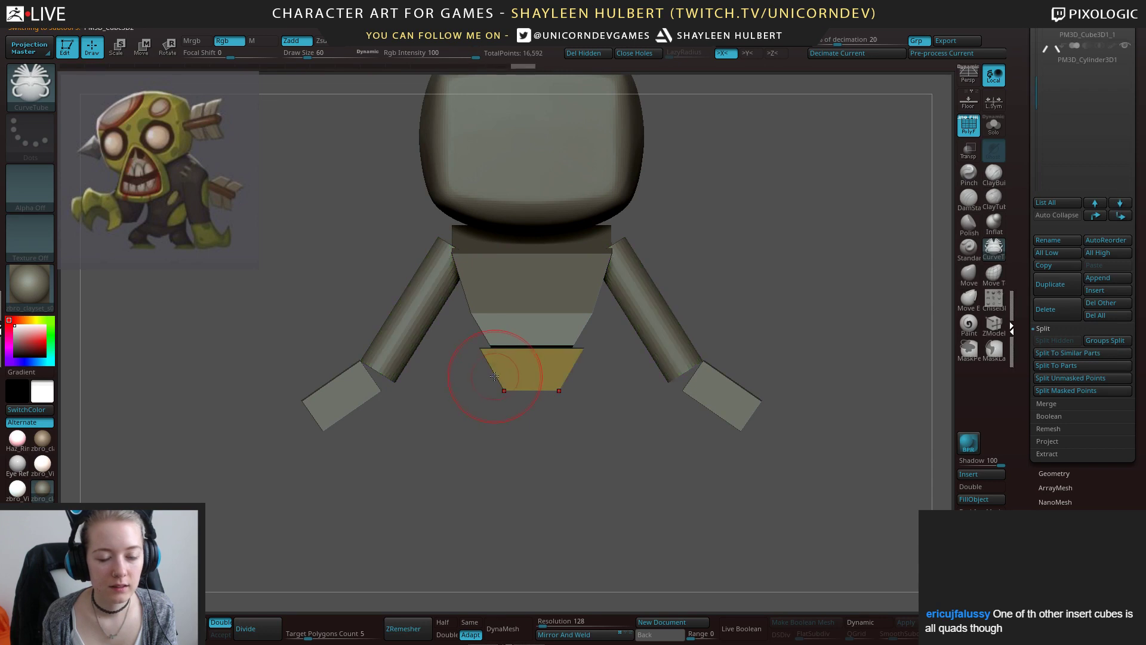
key("Up")
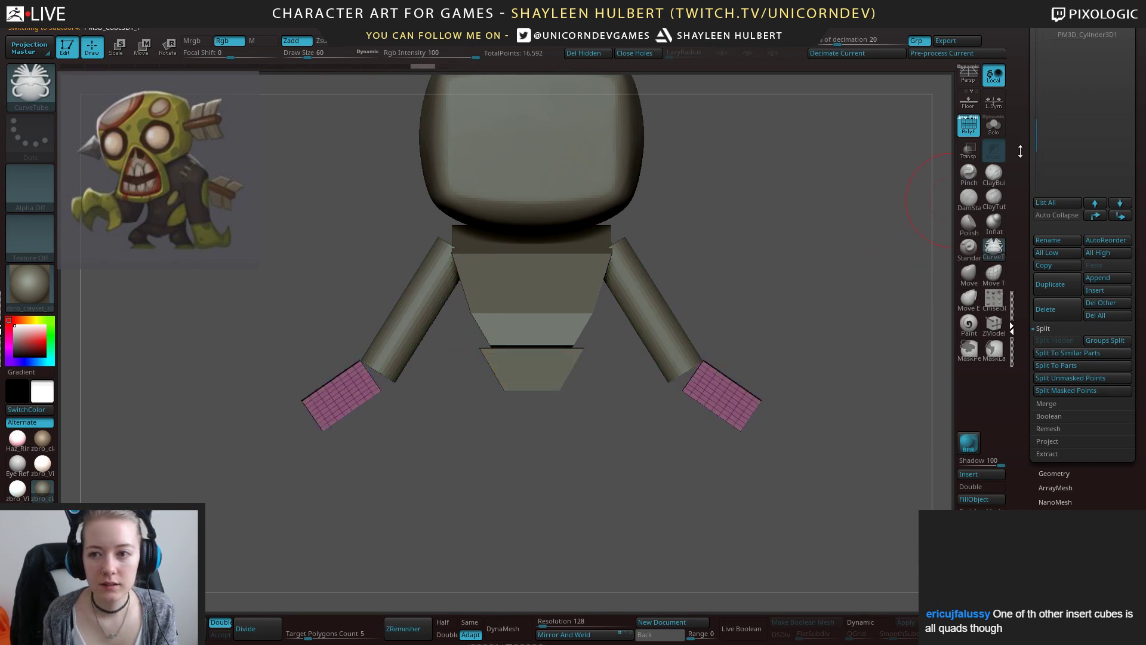
scroll(1090, 211, "up", 3)
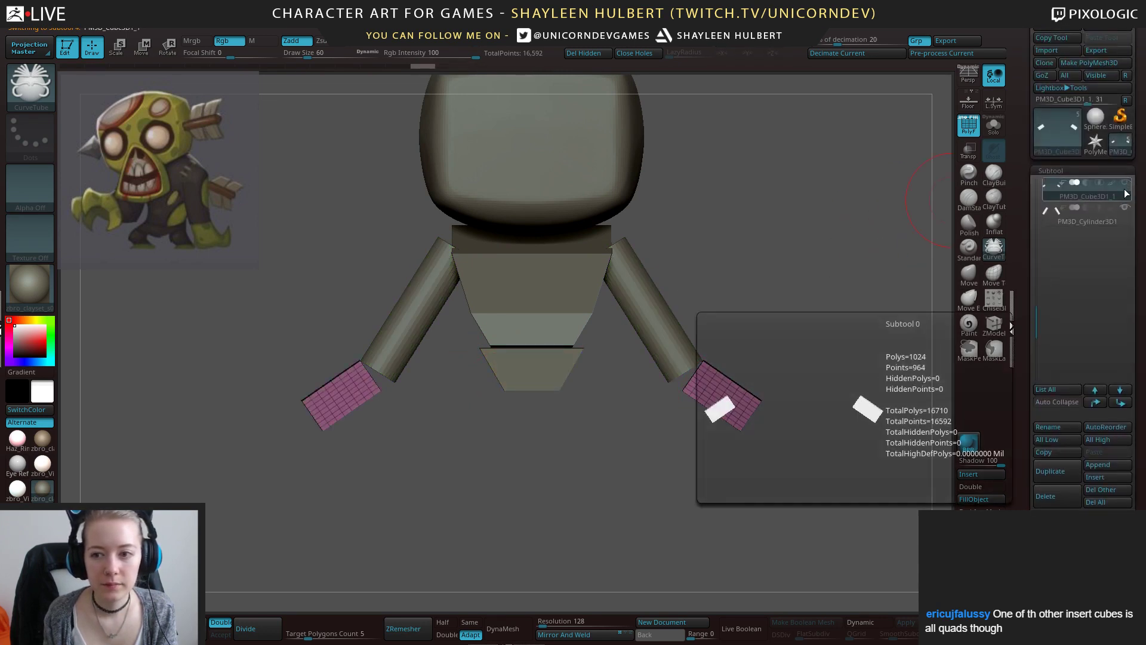
left_click(559, 365, "alt")
left_click(993, 136)
left_click_drag(632, 385, 683, 358)
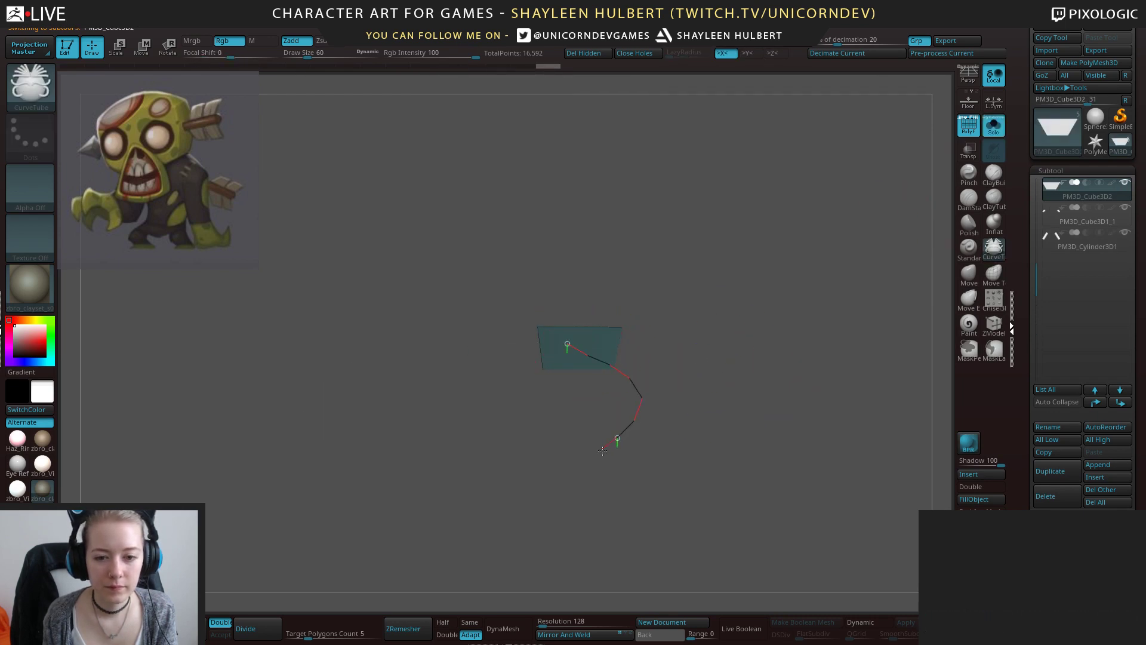
left_click_drag(602, 450, 601, 451)
left_click_drag(706, 399, 646, 404, "shift")
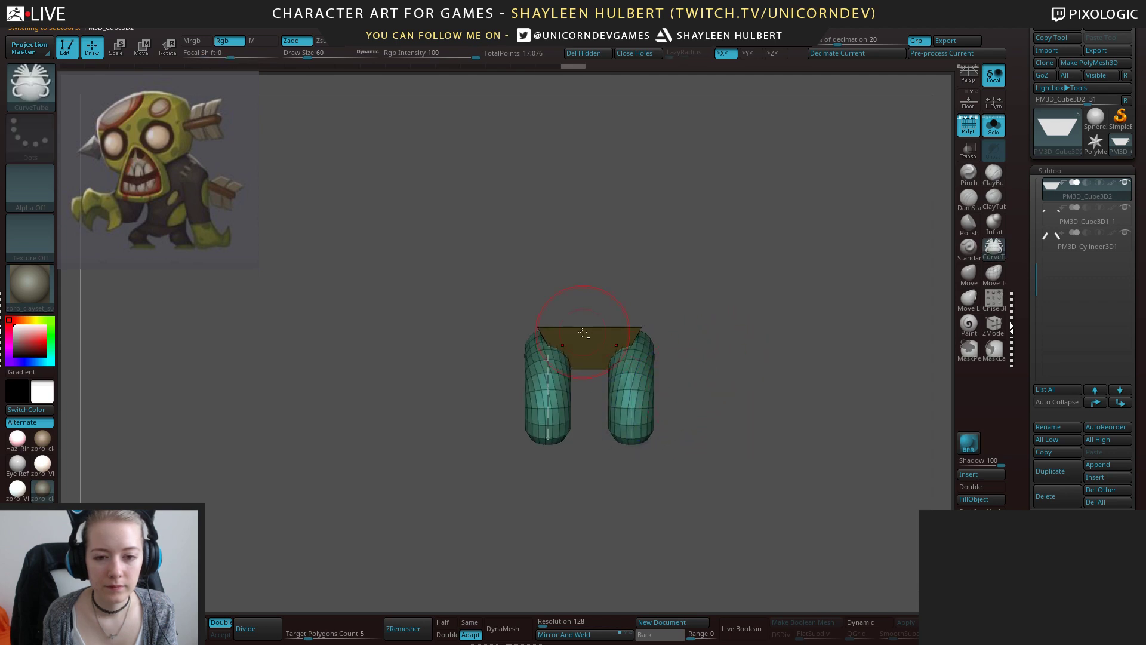
Reposition, angle and enlarge the leg tubes so they arch outward from both sides of the pelvis.
left_click_drag(703, 269, 711, 374)
key("e")
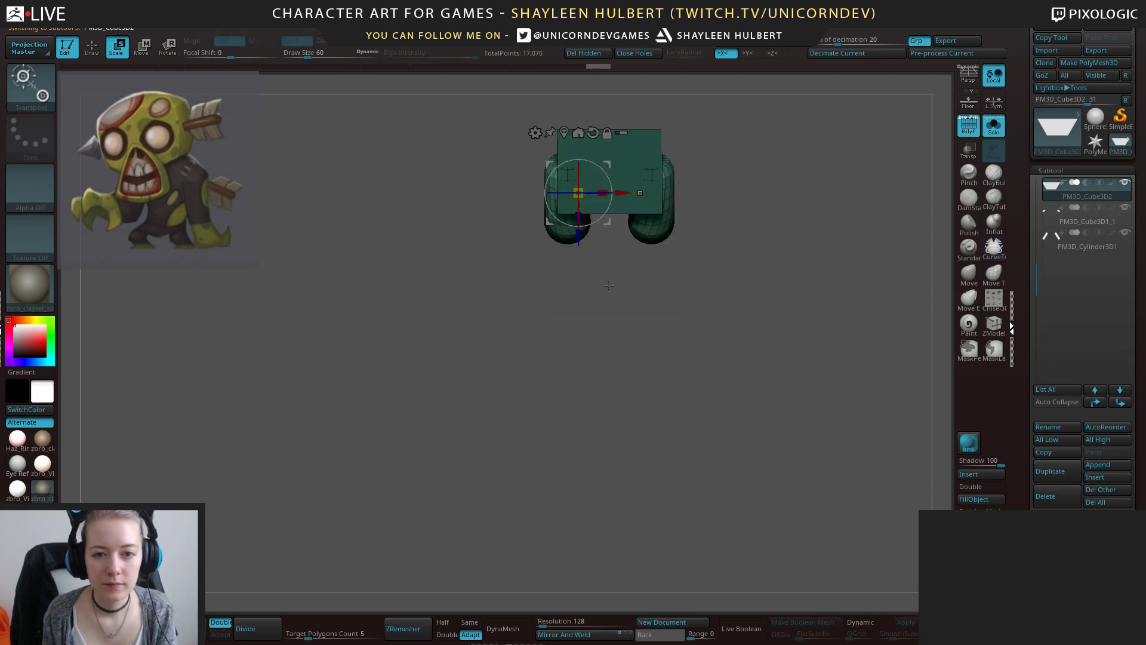
left_click_drag(608, 285, 614, 411, "alt")
left_click_drag(584, 362, 584, 334, "alt")
left_click_drag(628, 291, 588, 311, "alt")
left_click_drag(681, 478, 692, 406)
left_click_drag(719, 536, 665, 327, "alt")
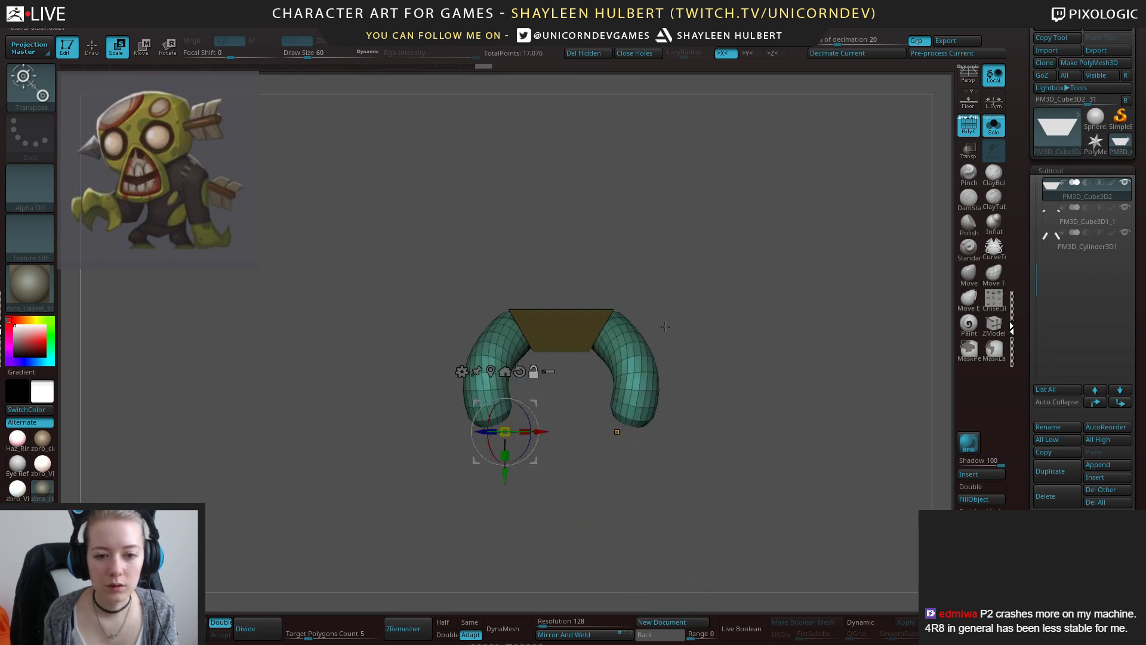
left_click_drag(504, 470, 534, 457, "alt")
left_click_drag(535, 457, 537, 478)
left_click_drag(537, 478, 577, 465)
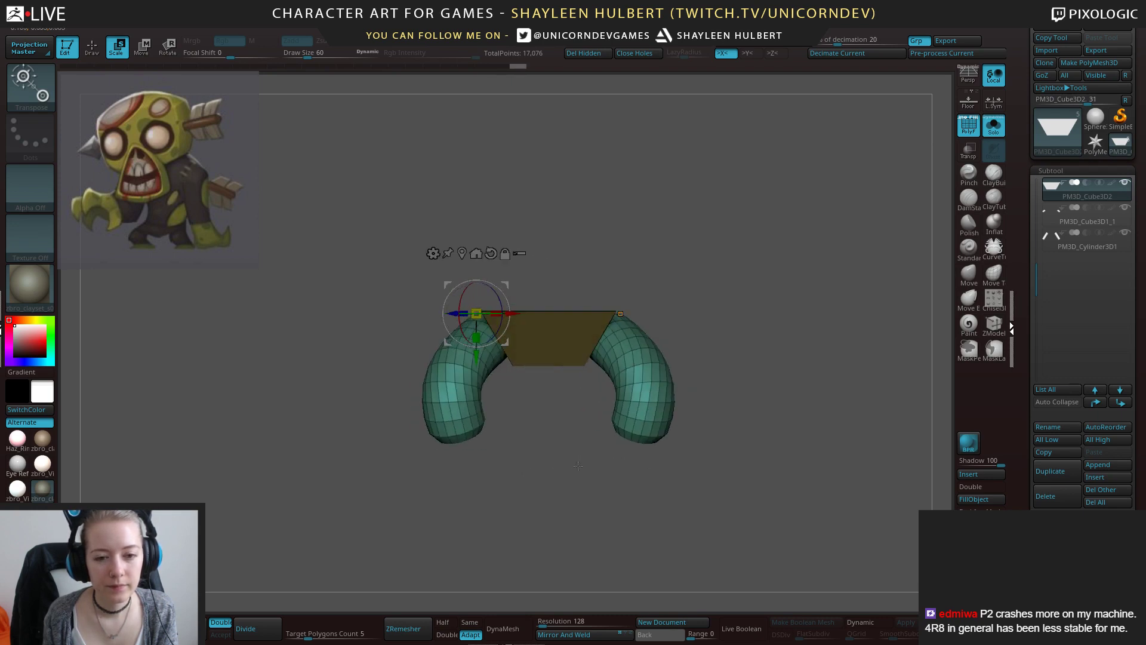
Insert a Cube3D subtool for the foot, reinitialise it as a QCube with resolution 2 per axis, and show the whole character.
left_click(980, 474)
left_click(663, 420)
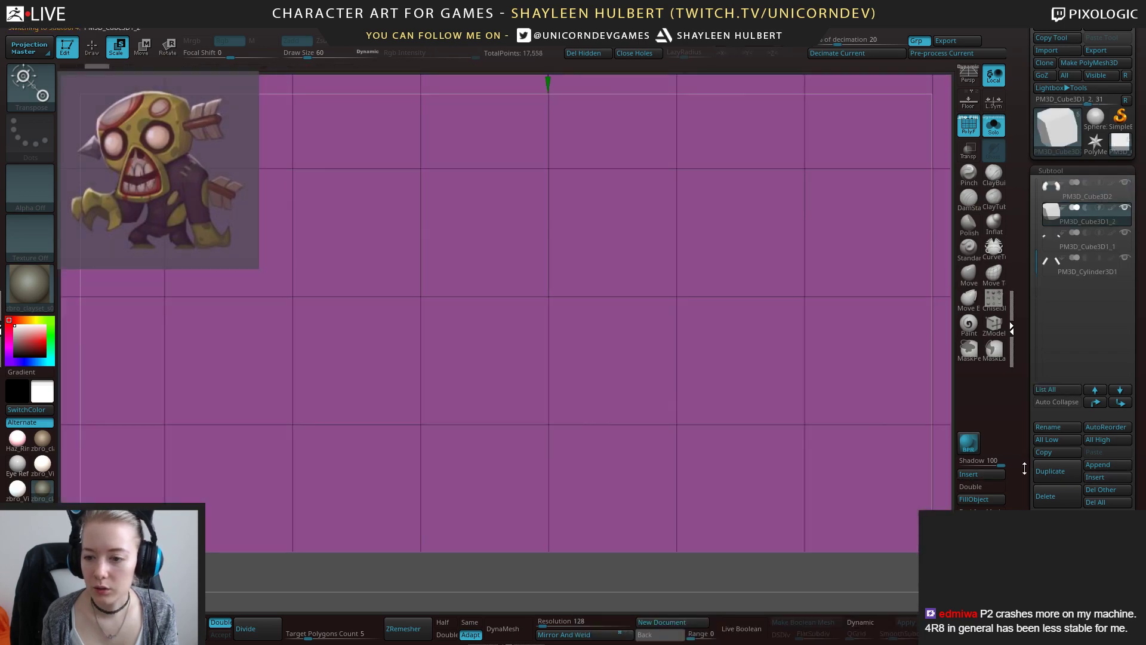
left_click_drag(1024, 468, 1018, 296)
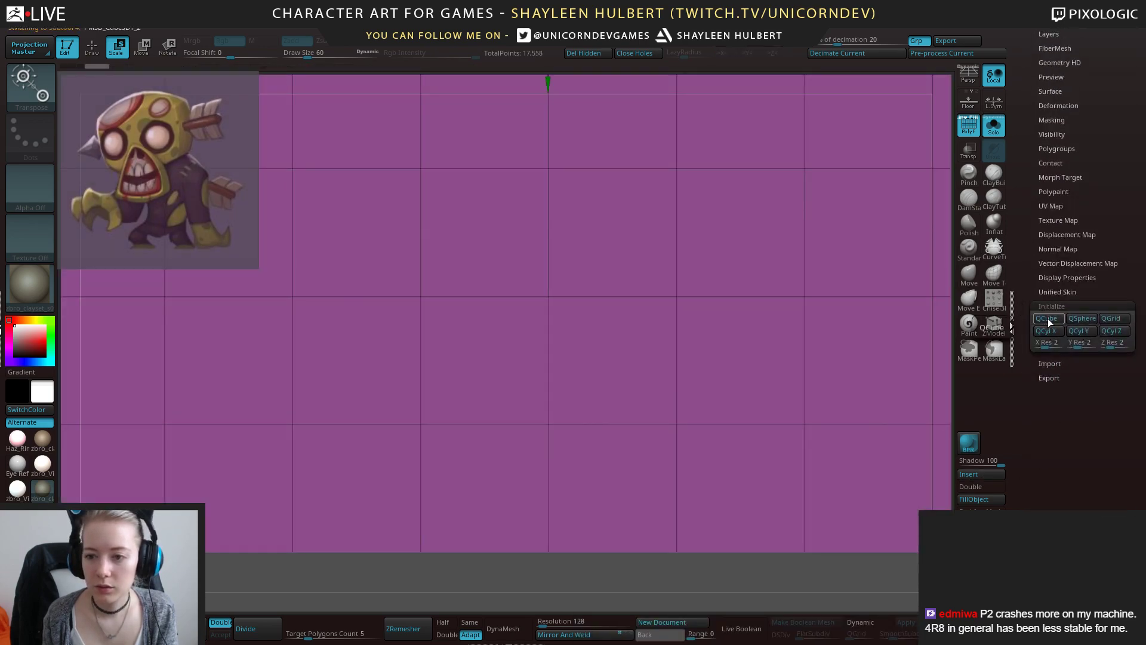
left_click(1047, 319)
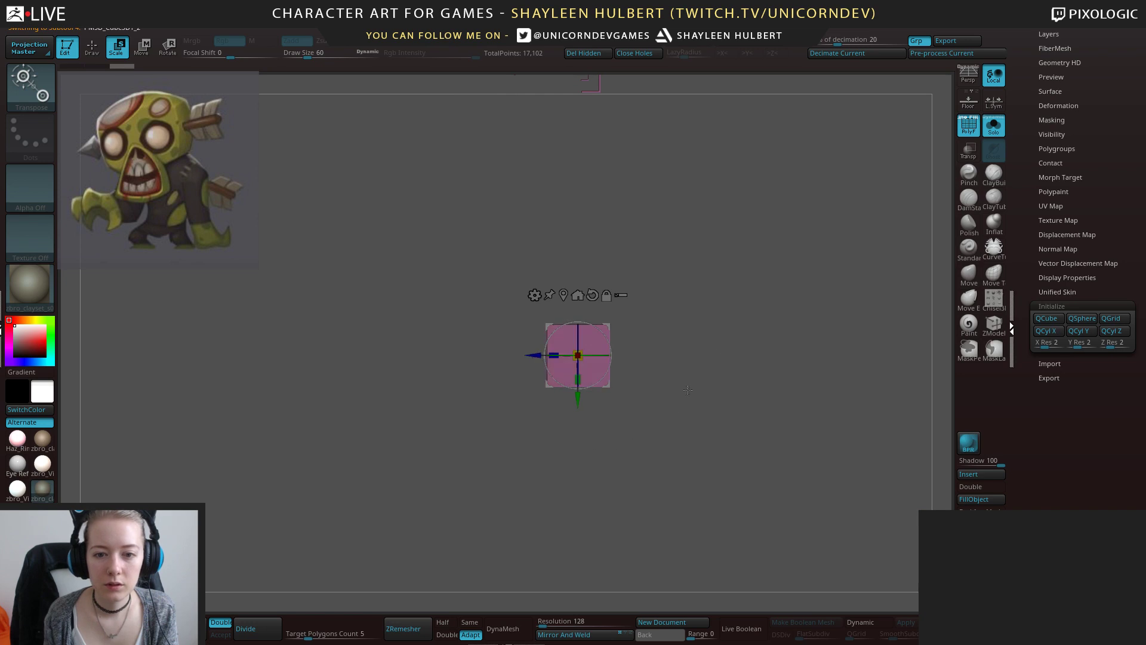
left_click(993, 127)
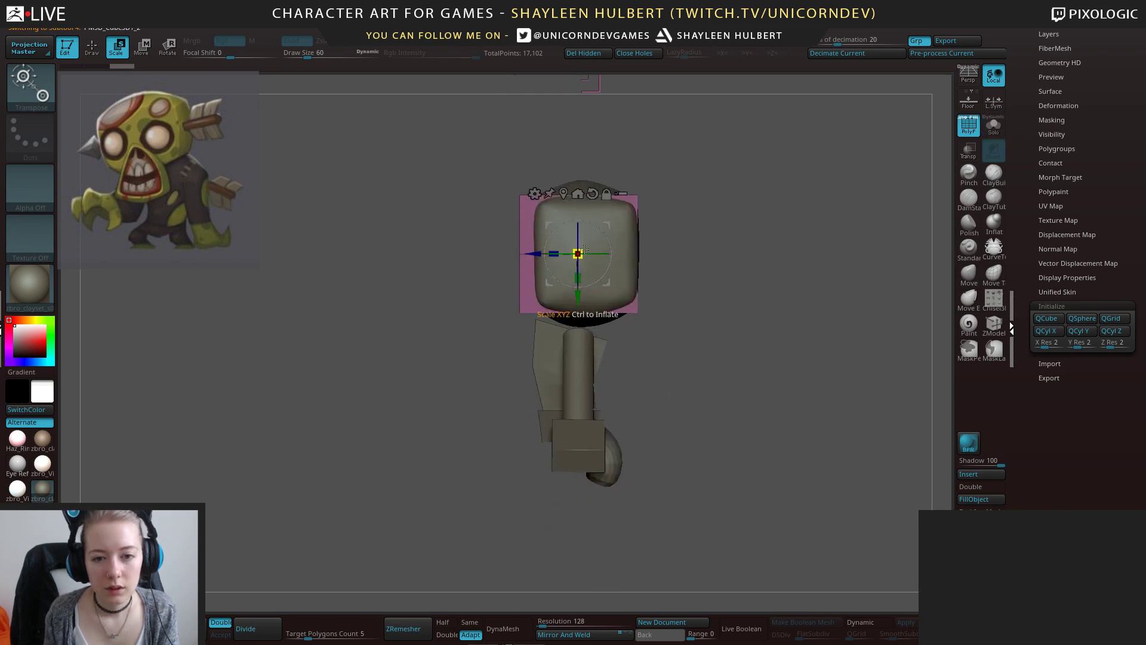
Scale the cube down to a foot-sized block and place it below the leg.
left_click_drag(578, 291, 587, 533)
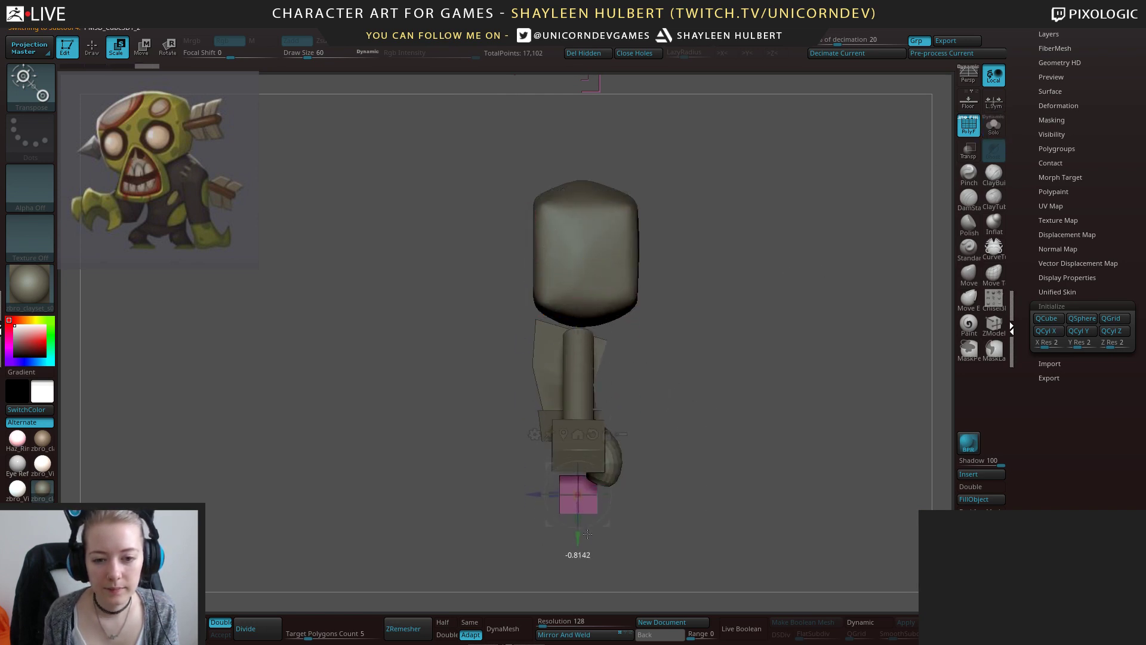
left_click_drag(673, 544, 619, 388, "alt")
left_click_drag(486, 297, 614, 308)
left_click_drag(668, 406, 589, 474, "alt")
Mask the foot block's lower half, taper its unmasked top and shift the top toward the heel.
mouse_move(486, 245)
left_mouse_down("ctrl")
mouse_move(655, 320)
mouse_move(526, 277)
mouse_move(464, 180)
left_mouse_up("ctrl")
key("ctrl+z")
key("q")
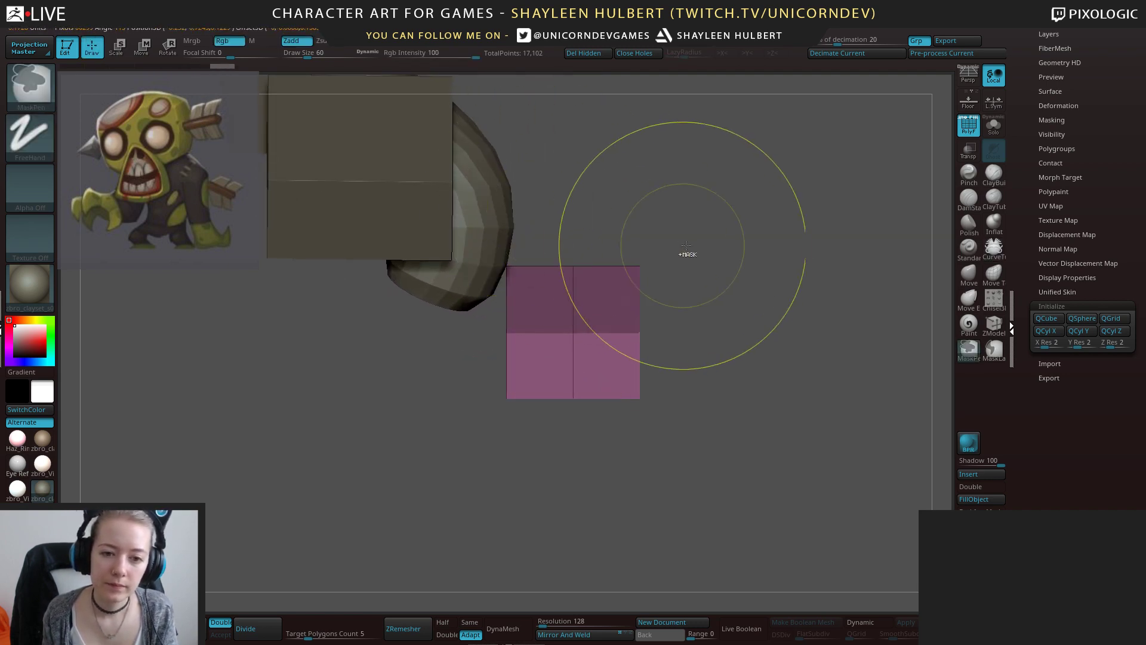
left_click(685, 246, "ctrl")
key("e")
left_click(546, 272)
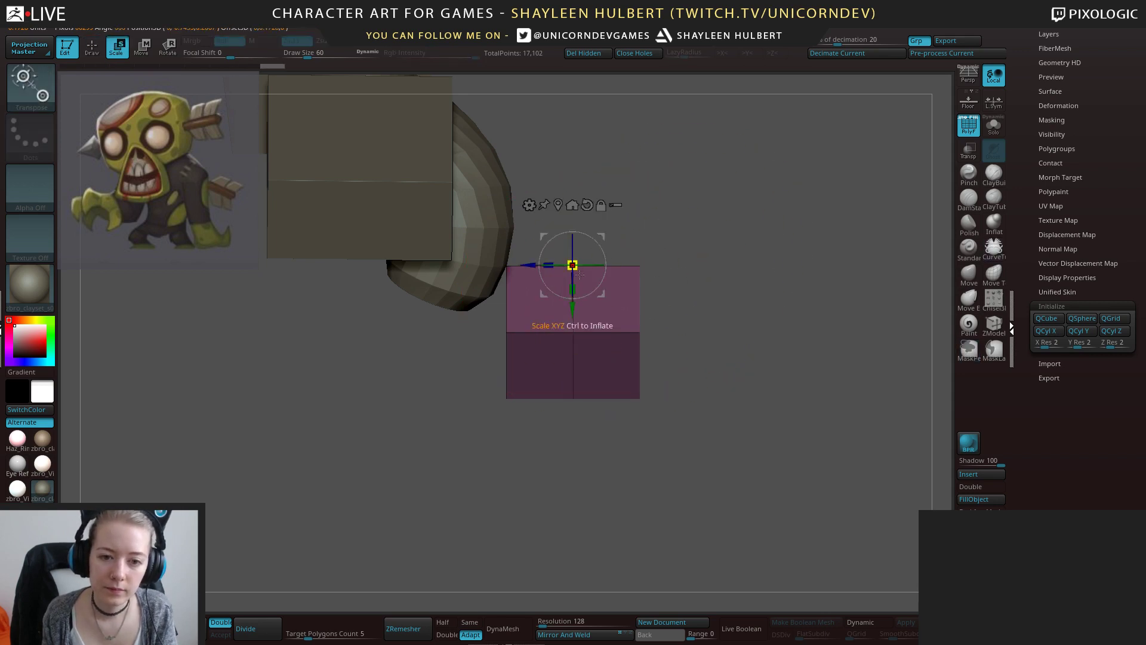
left_click_drag(562, 268, 577, 259)
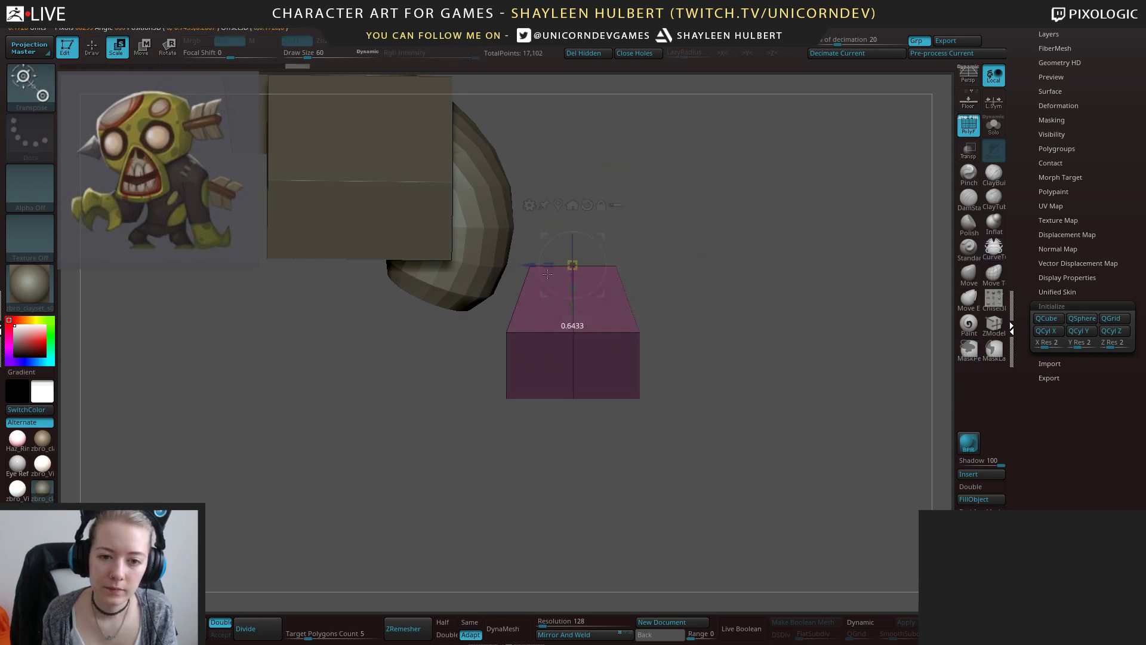
left_click_drag(495, 273, 495, 272)
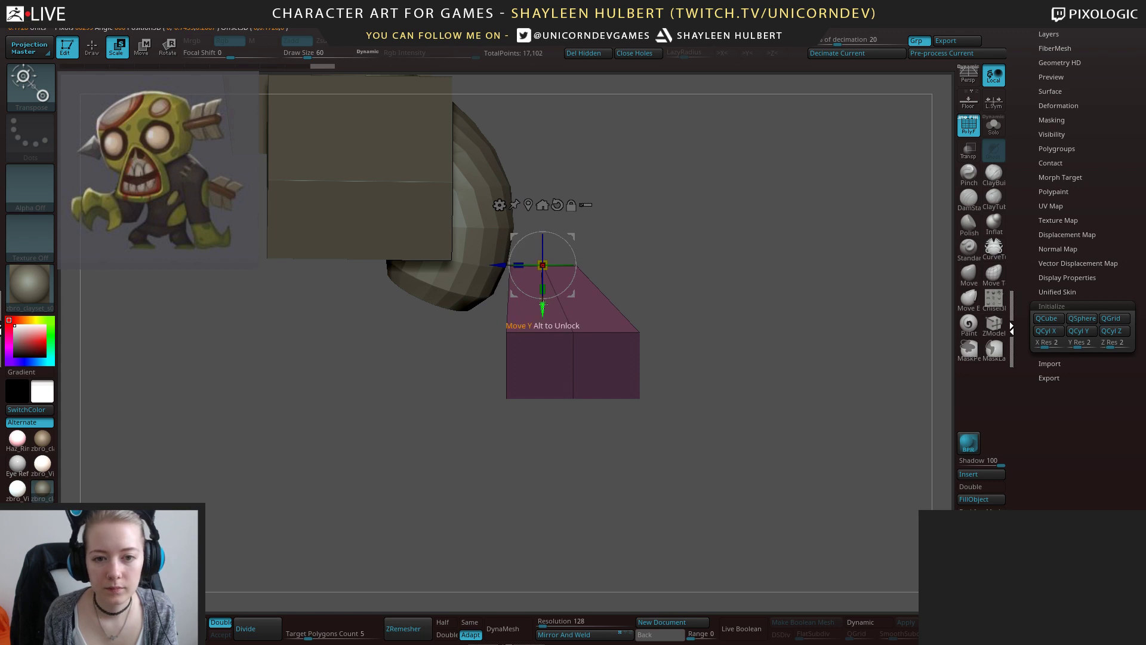
left_click_drag(543, 323, 544, 317)
Mask the foot's upper part, flatten the bottom into a thin sole and extend it slightly at the toe.
left_click_drag(675, 418, 687, 430, "ctrl")
left_click_drag(686, 431, 496, 382, "ctrl")
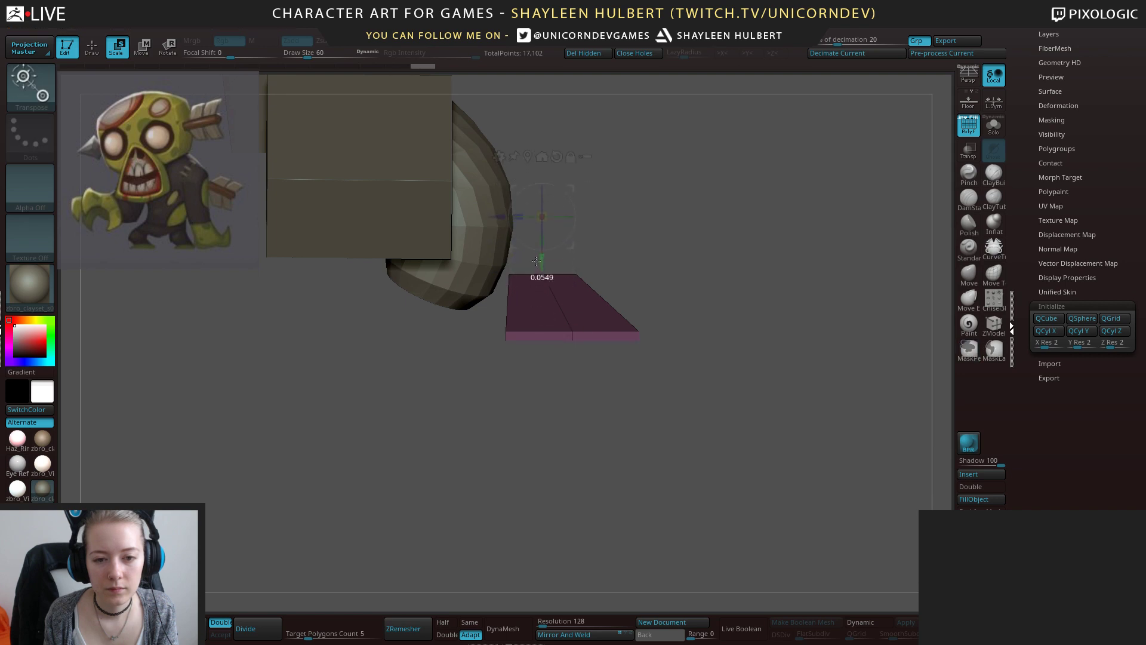
mouse_move(536, 261)
left_mouse_down()
mouse_move(488, 226)
mouse_move(505, 226)
left_mouse_up()
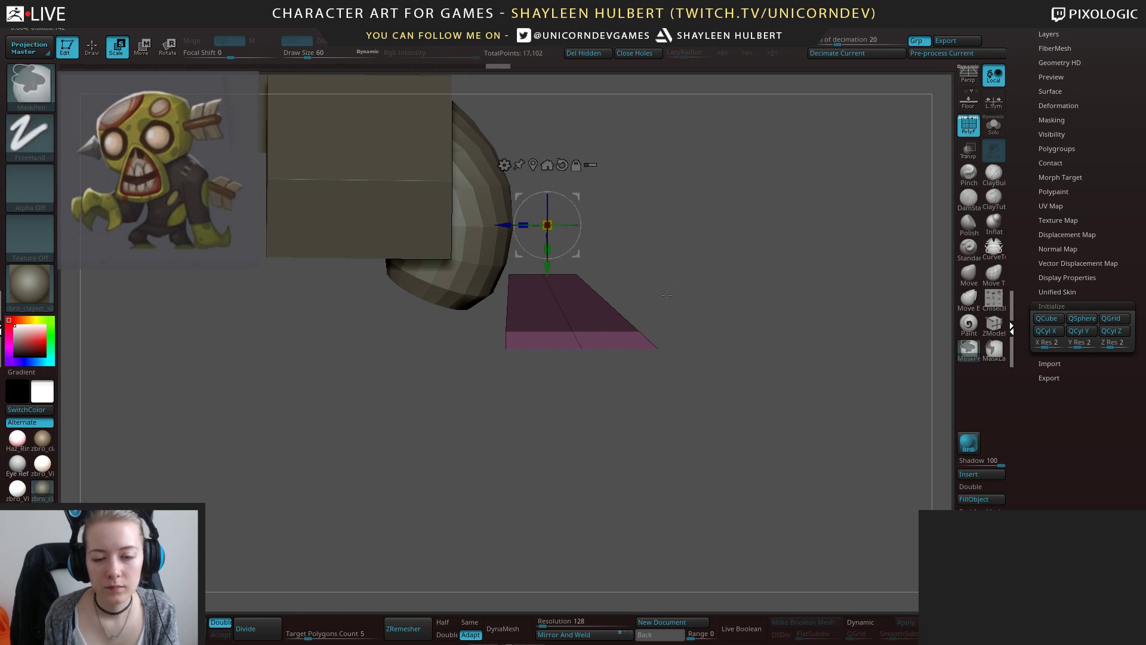
left_click_drag(686, 287, 728, 316, "ctrl")
Isolate the foot, mask everything except its heel end and narrow the heel in width.
mouse_move(764, 310)
left_mouse_down()
mouse_move(645, 307)
mouse_move(662, 335)
mouse_move(664, 316)
mouse_move(668, 388)
mouse_move(695, 373)
left_mouse_up()
left_click(993, 126)
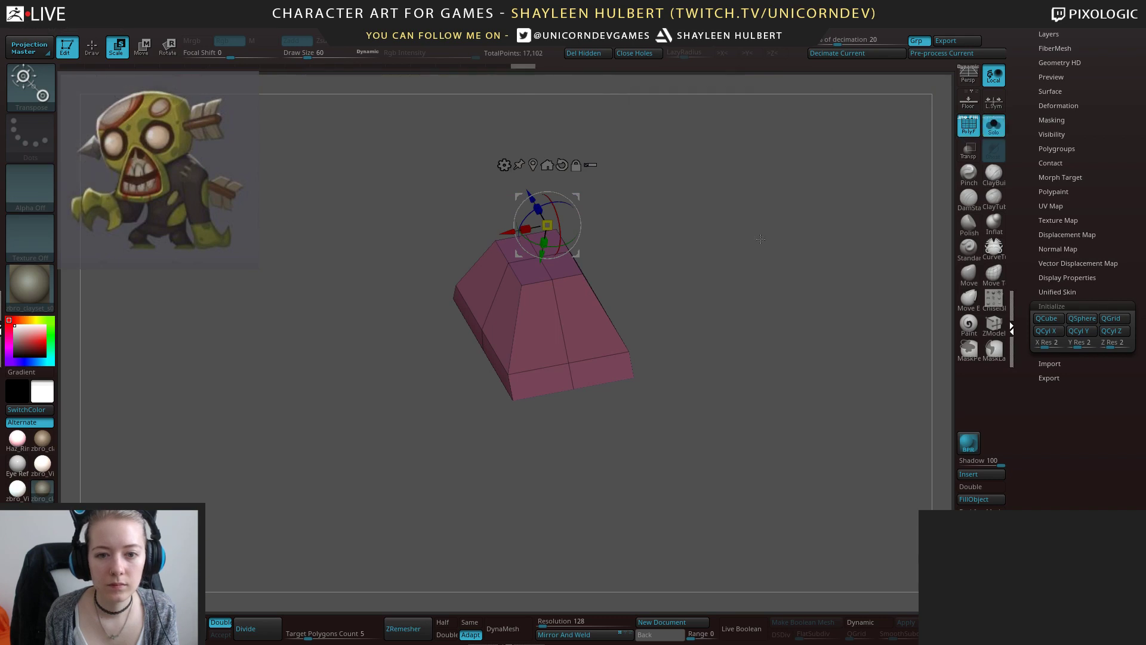
left_click_drag(725, 263, 709, 325, "shift")
left_click_drag(426, 236, 657, 303, "ctrl")
left_click(663, 307, "ctrl")
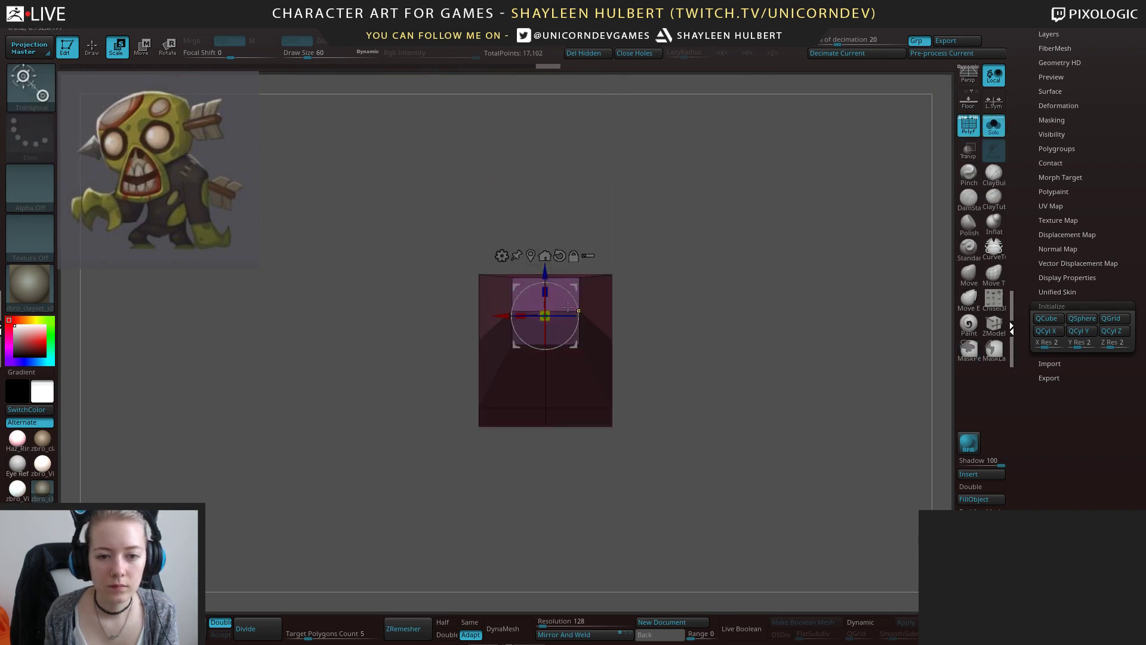
left_click_drag(522, 314, 536, 315)
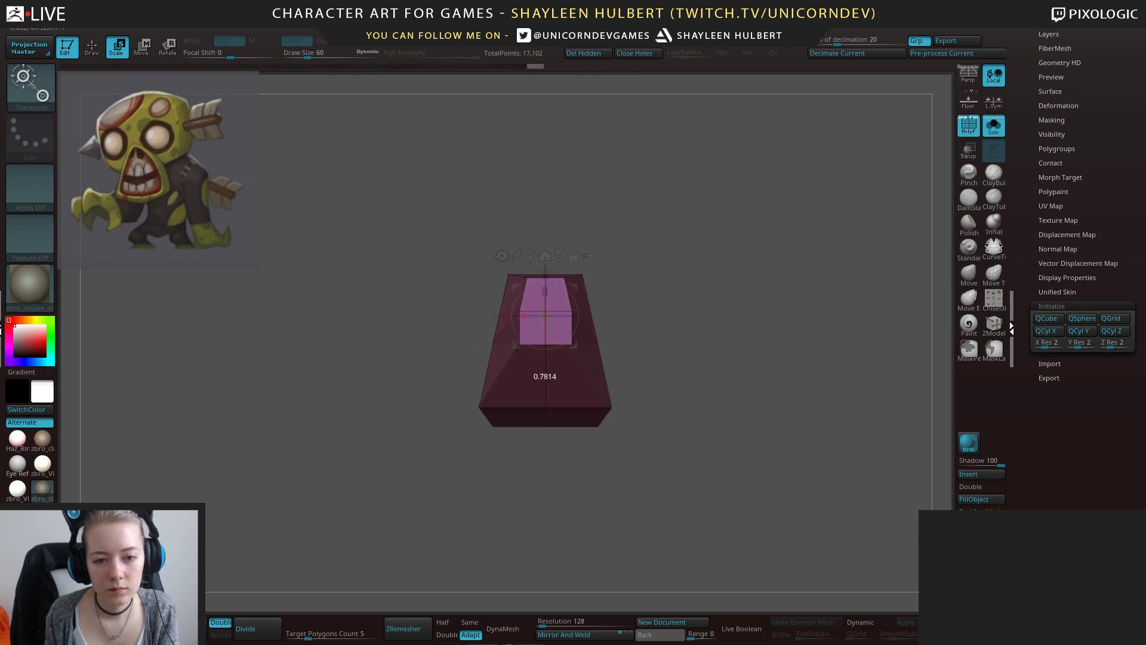
left_click_drag(534, 316, 592, 321)
left_click_drag(520, 316, 536, 313)
left_click_drag(671, 321, 684, 332, "ctrl")
Mask everything except the foot's toe end, narrow the toe slightly and clear the mask.
left_click_drag(719, 406, 727, 372)
left_click_drag(621, 401, 670, 489, "ctrl")
left_click(658, 303, "ctrl")
left_click_drag(544, 315, 549, 324)
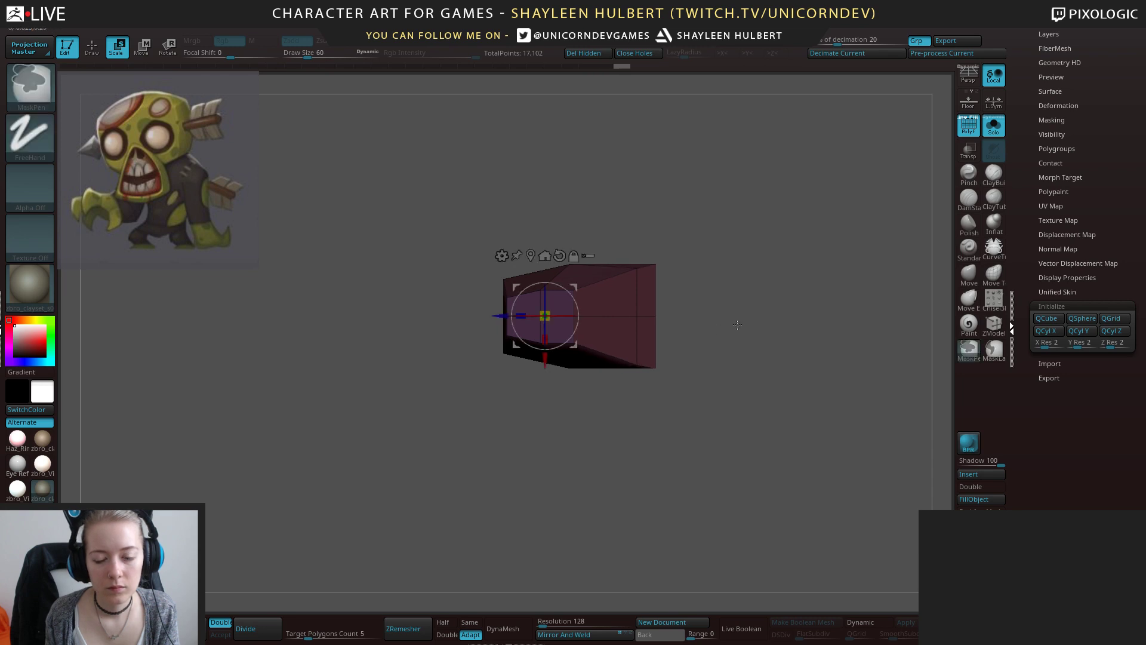
left_click_drag(716, 358, 740, 382, "ctrl")
left_click_drag(746, 382, 770, 287)
left_click_drag(770, 287, 811, 280)
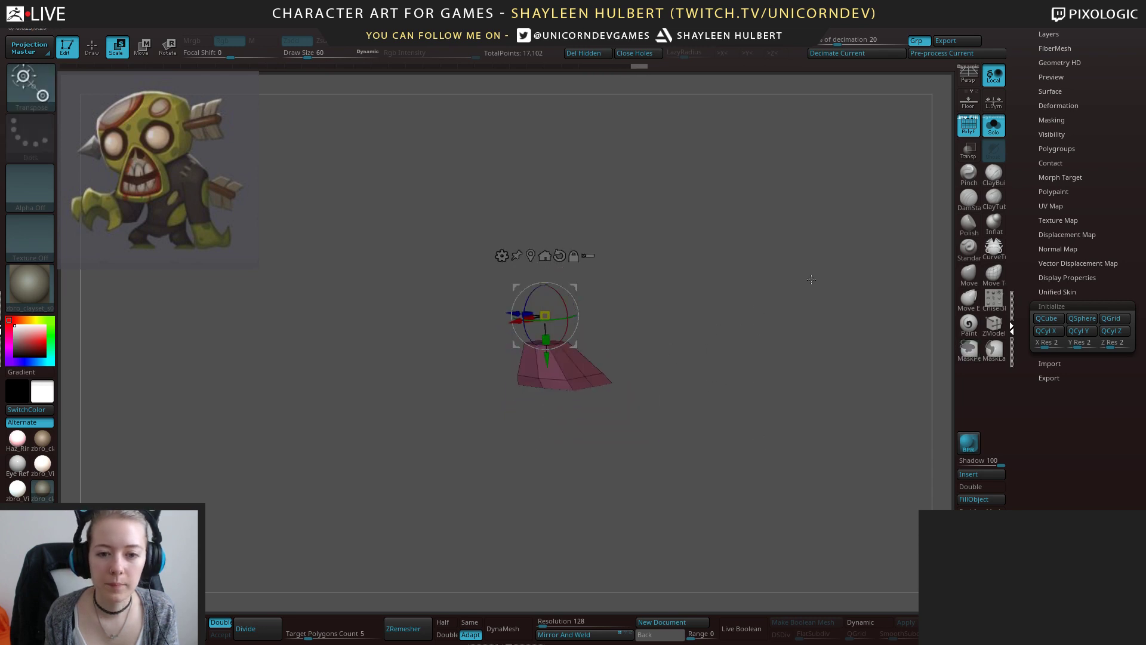
Show the whole character again and move the foot under one leg, turning its toe slightly outward.
left_click(994, 126)
key("w")
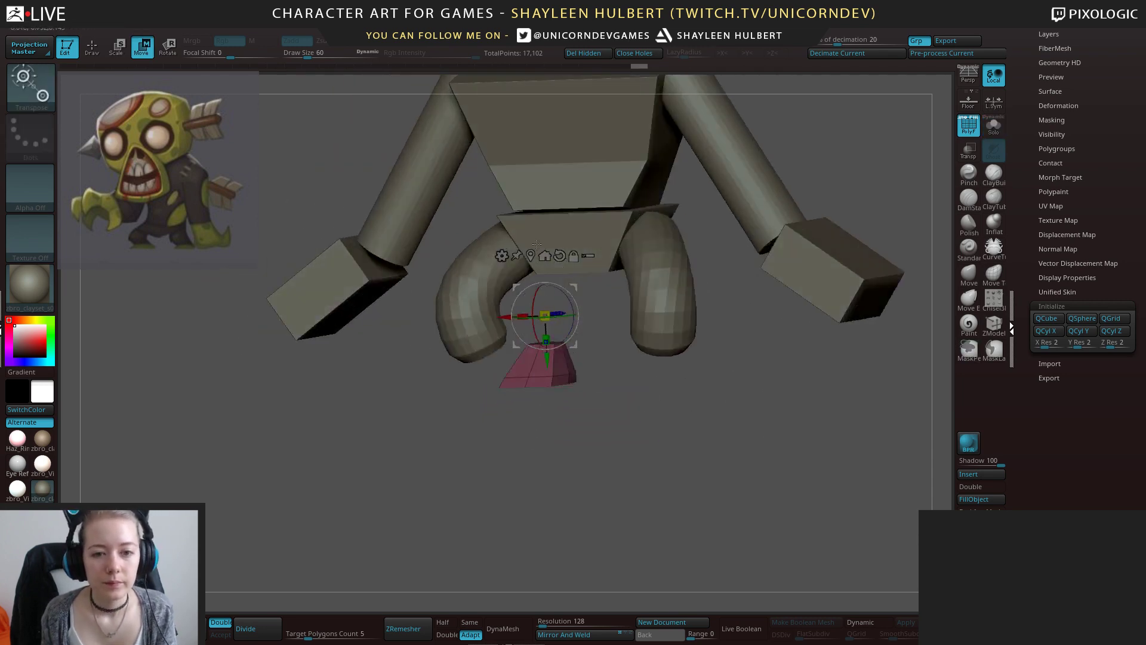
left_click(530, 255)
left_click_drag(561, 430, 573, 431, "shift")
left_click_drag(497, 364, 439, 365)
left_click_drag(525, 382, 597, 382)
left_click_drag(395, 364, 331, 366)
left_click_drag(388, 430, 586, 399, "alt")
left_click_drag(573, 333, 607, 316)
Seat the foot snugly against the leg's lower end from front and side, and mirror it to the other leg.
left_click(559, 273)
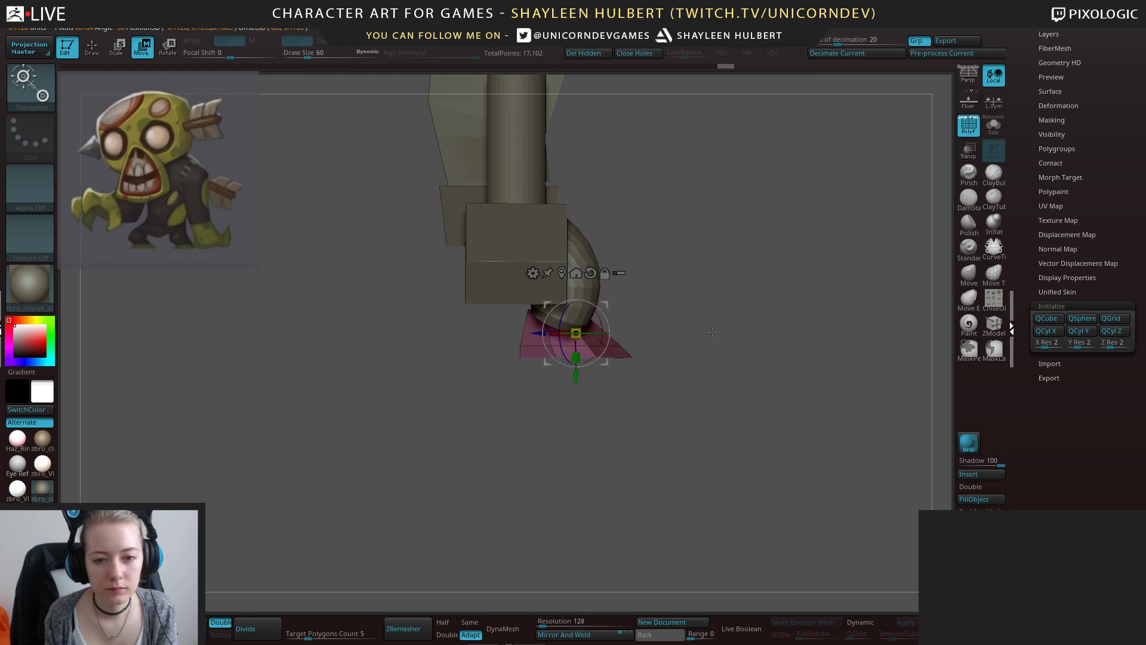
left_click_drag(716, 356, 663, 355, "shift")
left_click_drag(540, 333, 471, 341)
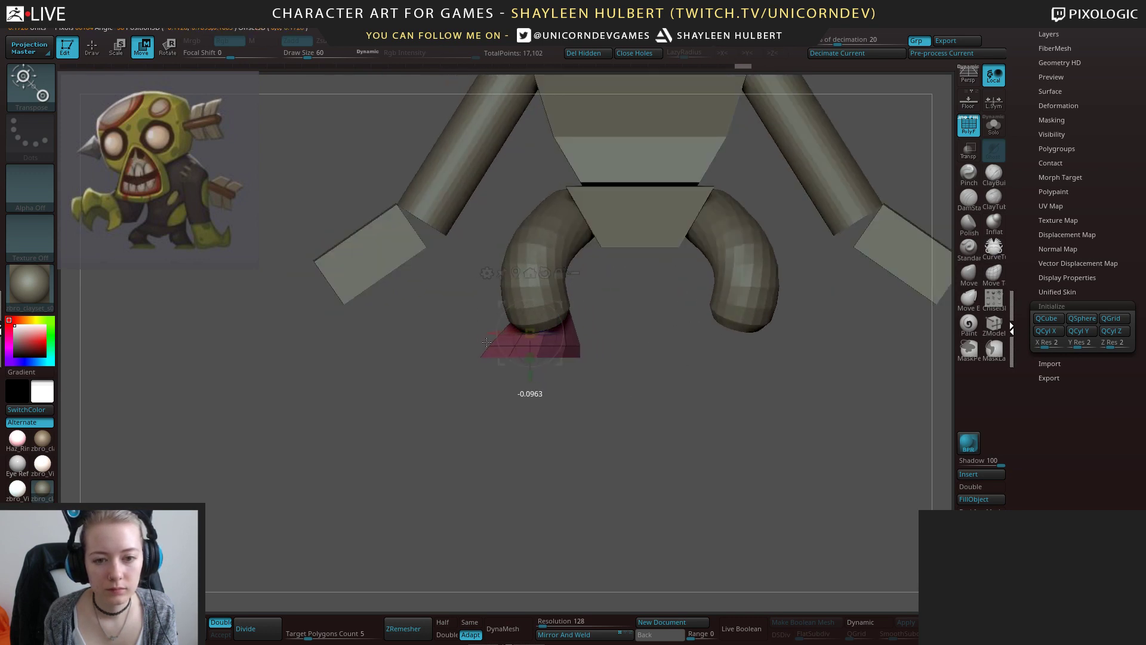
left_click_drag(528, 375, 617, 360)
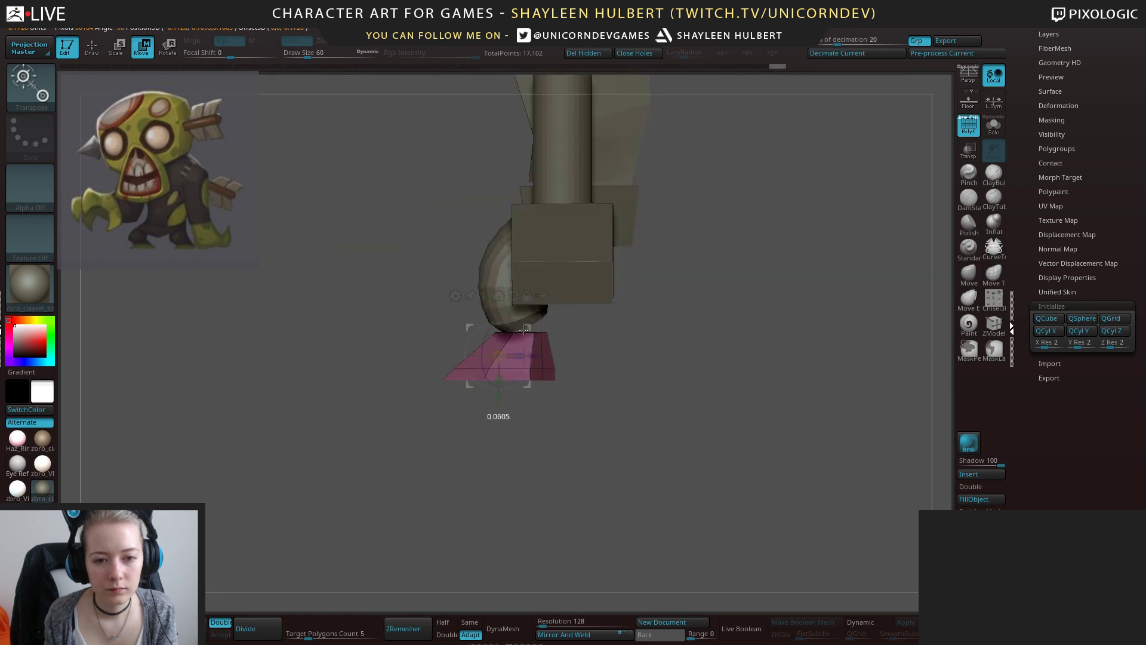
left_click_drag(527, 310, 527, 313)
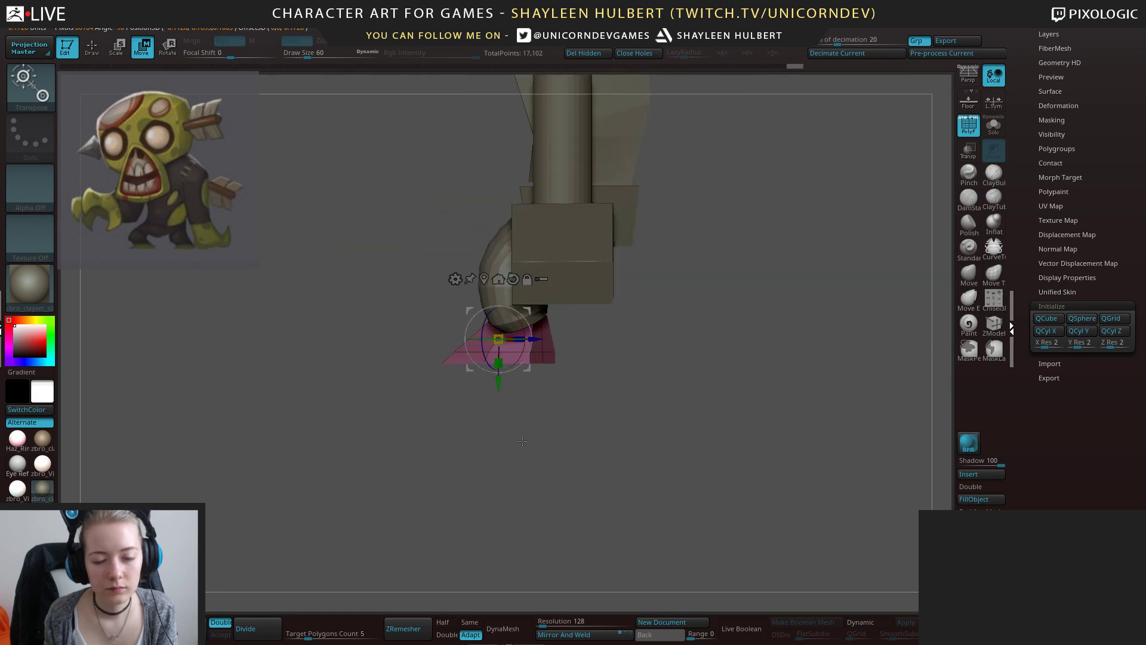
left_click_drag(651, 427, 603, 440, "shift")
left_click_drag(571, 392, 661, 428)
left_click_drag(556, 374, 548, 374)
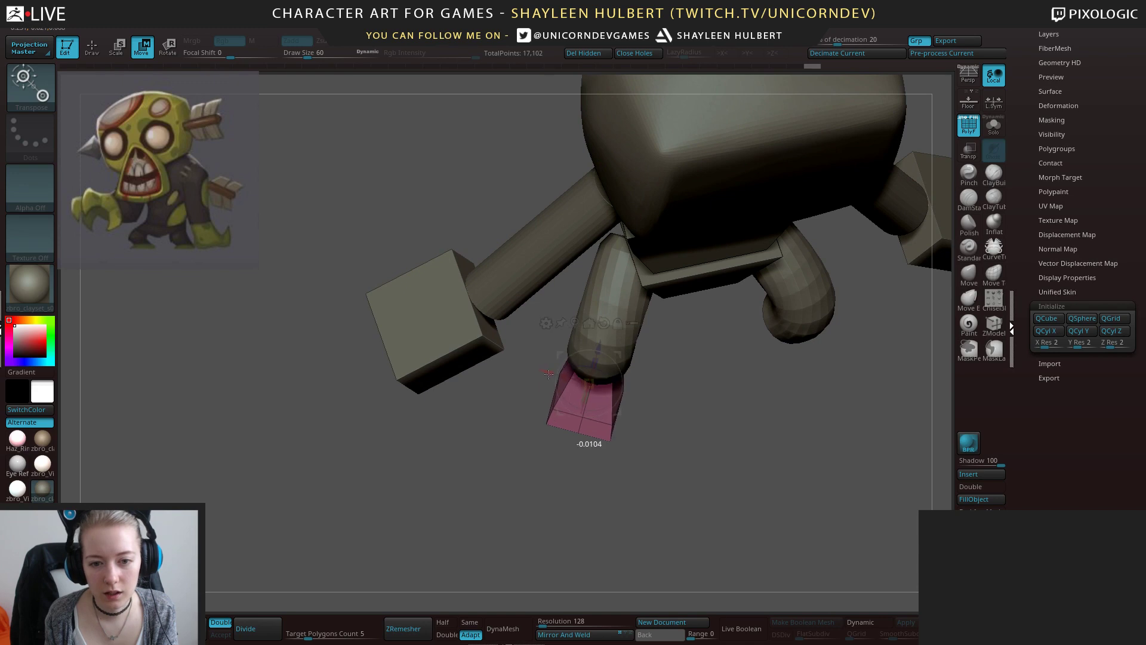
left_click_drag(706, 479, 700, 518, "shift")
left_click(597, 633)
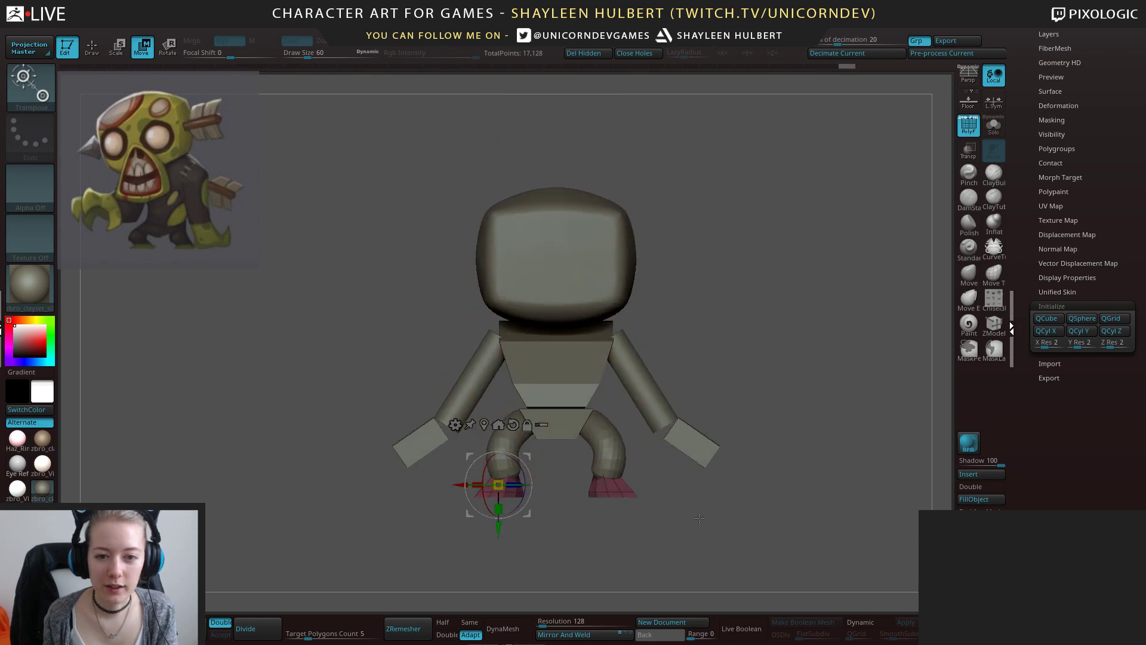
Select the head, lower it onto the torso and tilt it slightly forward.
mouse_move(712, 319)
left_mouse_down()
mouse_move(663, 314)
mouse_move(706, 305)
left_mouse_up()
left_click(588, 265, "alt")
mouse_move(707, 306)
left_mouse_down("alt")
mouse_move(722, 351)
mouse_move(708, 301)
left_mouse_up("alt")
left_click_drag(552, 298, 539, 298)
left_click_drag(632, 327, 678, 347, "alt")
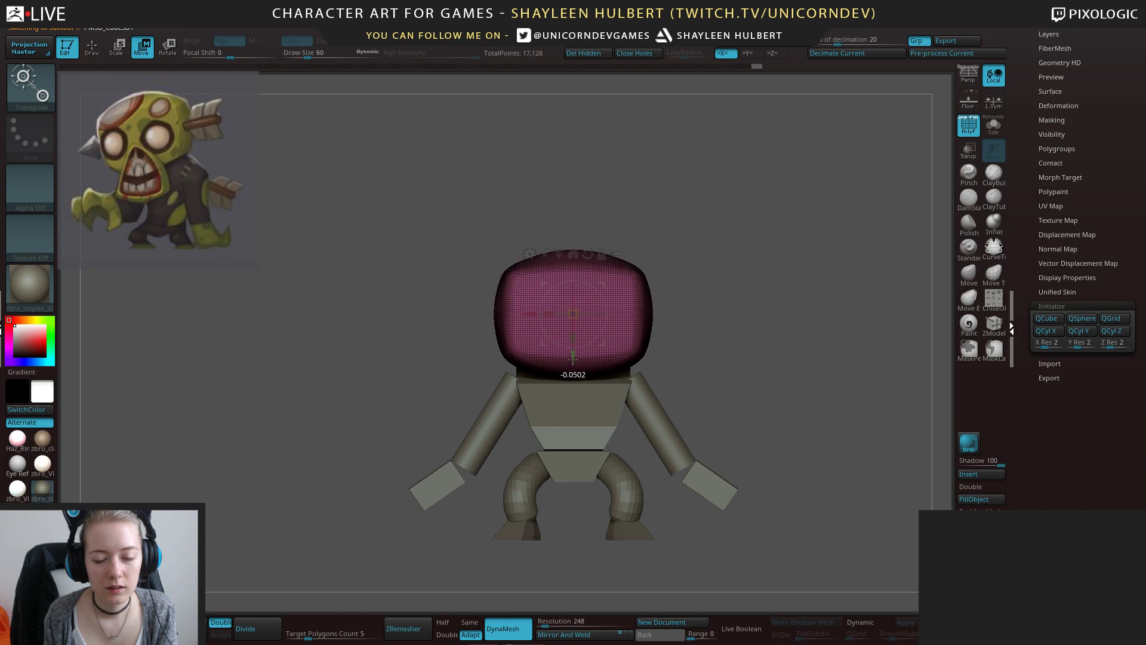
left_click_drag(715, 387, 588, 311)
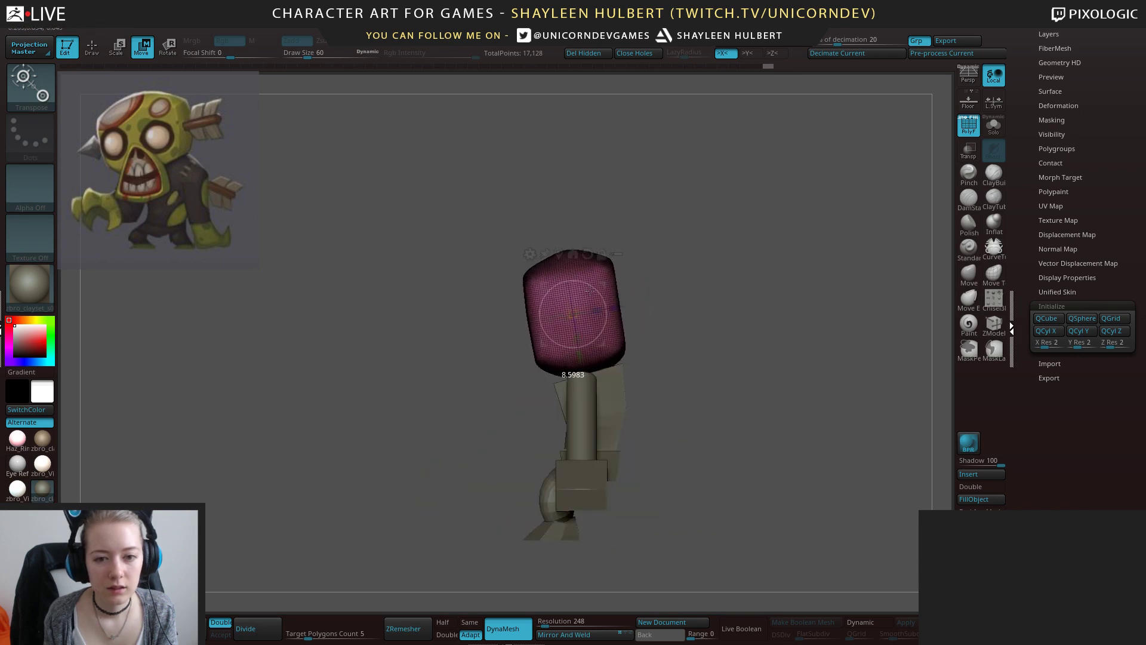
left_click_drag(611, 310, 613, 309)
mouse_move(663, 373)
left_mouse_down()
mouse_move(723, 401)
mouse_move(725, 383)
mouse_move(710, 373)
mouse_move(737, 389)
mouse_move(717, 402)
left_mouse_up()
Select the head, turn off its wireframe display and mask two mirrored oval eye areas on the front of the face.
key("q")
left_click(609, 487, "alt")
left_click_drag(677, 550, 685, 512, "alt")
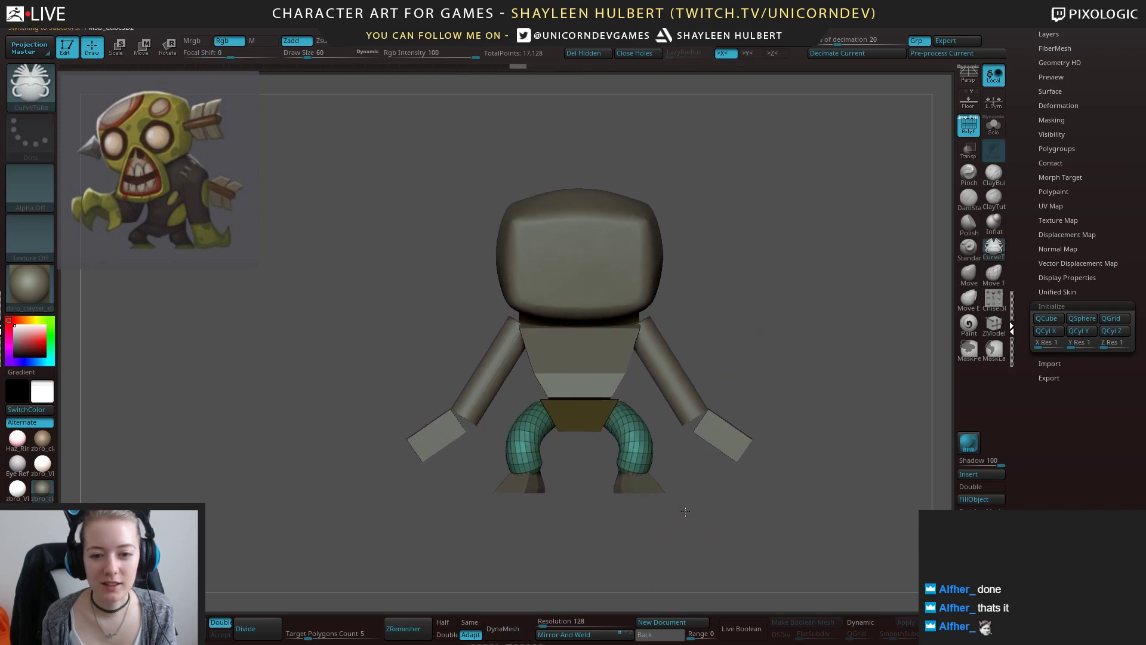
left_click(596, 374, "alt")
left_click_drag(727, 349, 686, 325, "alt")
left_click(611, 276, "alt")
left_click_drag(713, 280, 877, 257, "alt")
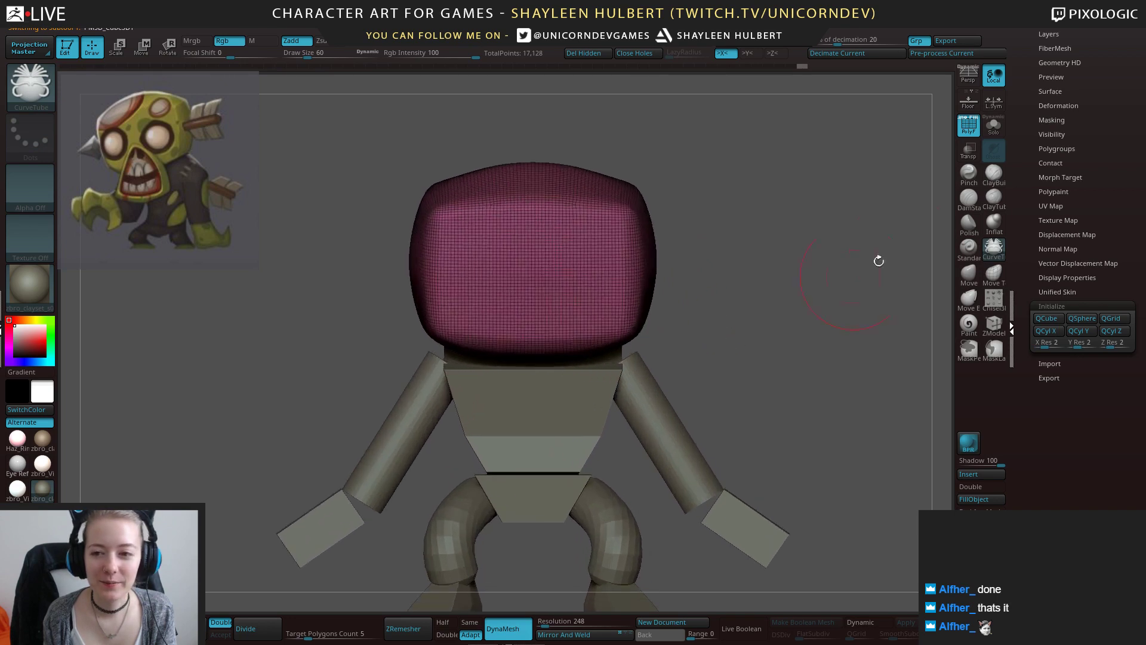
left_click(994, 174)
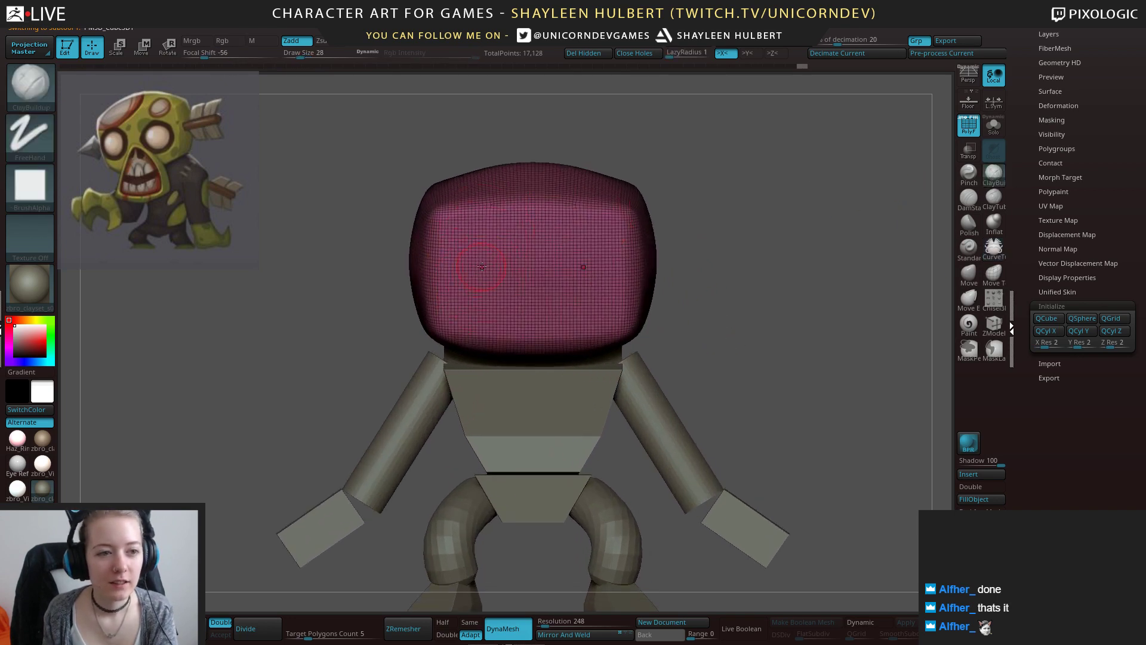
mouse_move(485, 273)
left_mouse_down("ctrl")
mouse_move(462, 266)
mouse_move(480, 275)
left_mouse_up("ctrl")
key("ctrl+z")
left_click(969, 128)
left_click_drag(707, 262, 759, 279)
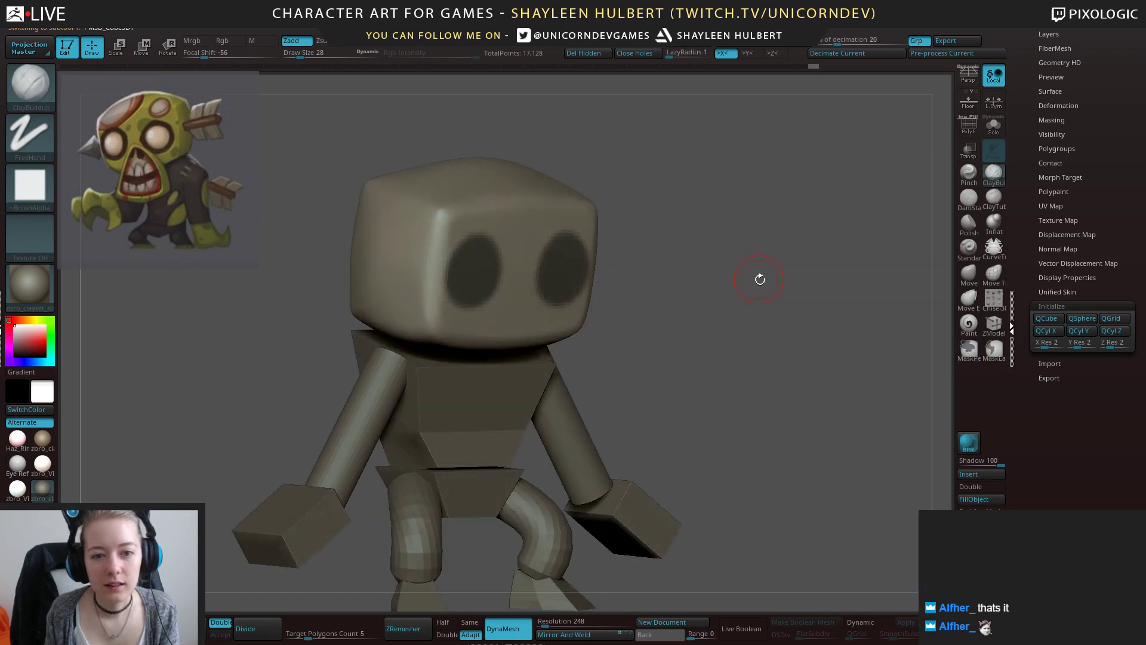
Invert the mask, push both eye areas back into the head as sockets, and smooth around their rims.
left_click(751, 288, "ctrl")
key("w")
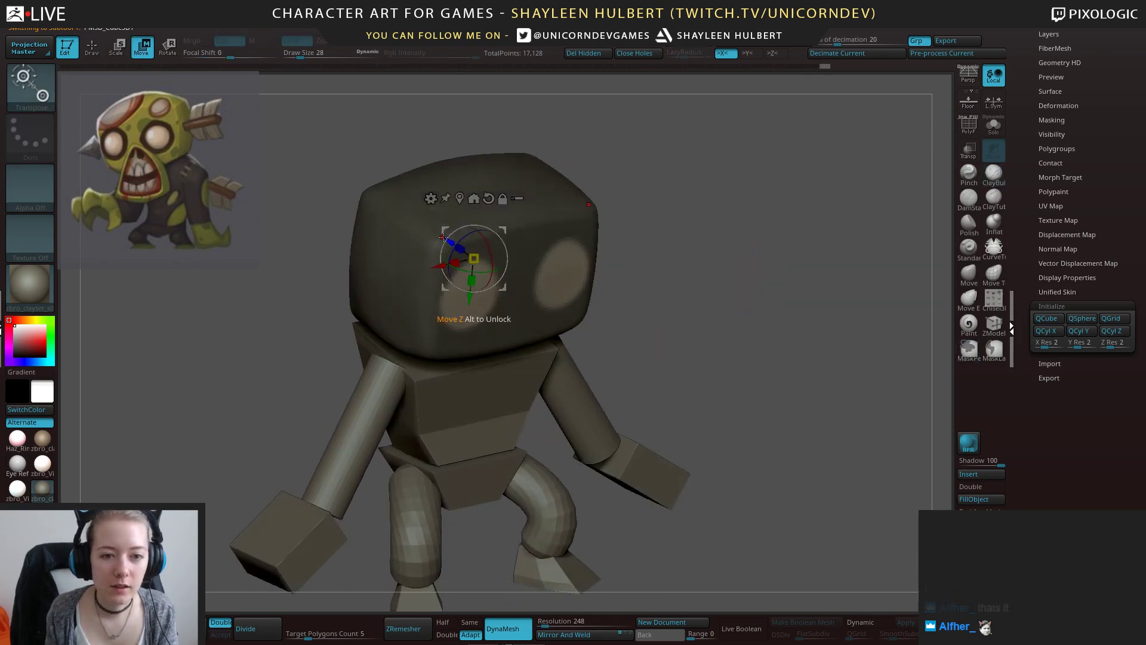
left_click_drag(709, 188, 733, 218)
left_click_drag(440, 236, 430, 228)
mouse_move(598, 265)
left_mouse_down("shift")
mouse_move(567, 232)
mouse_move(495, 237)
mouse_move(485, 255)
mouse_move(503, 230)
mouse_move(653, 326)
mouse_move(668, 349)
mouse_move(731, 346)
mouse_move(412, 268)
mouse_move(761, 204)
mouse_move(726, 206)
left_mouse_up("shift")
left_click(1003, 183)
left_click_drag(722, 234, 752, 238, "ctrl")
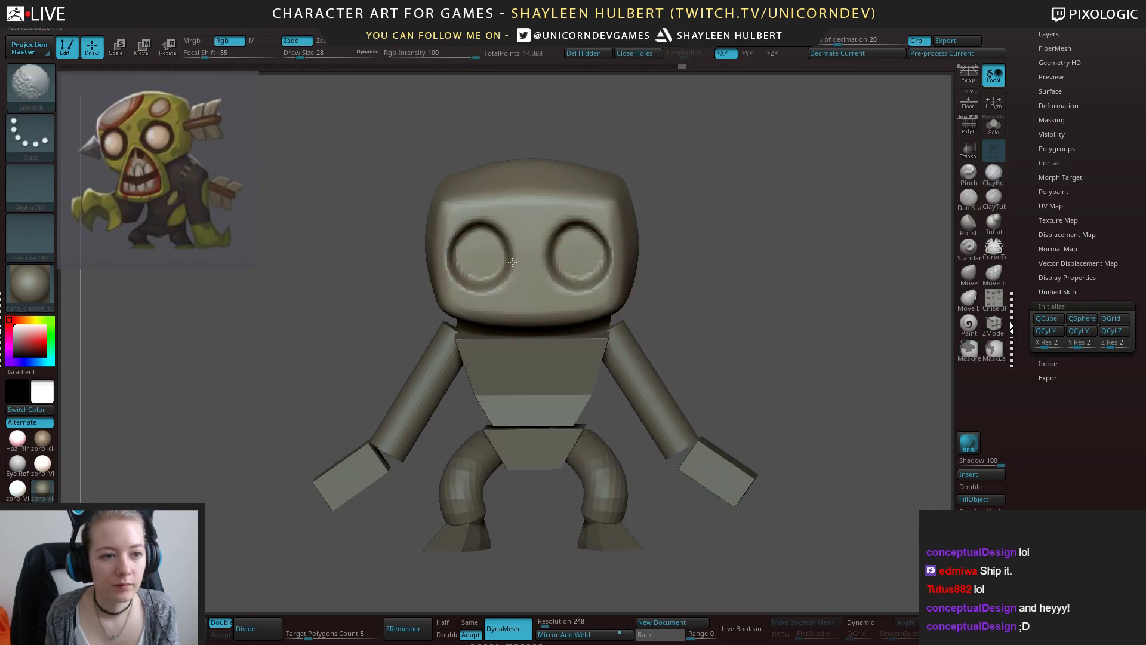
left_click_drag(512, 262, 513, 251, "shift")
left_click_drag(725, 257, 805, 281, "shift")
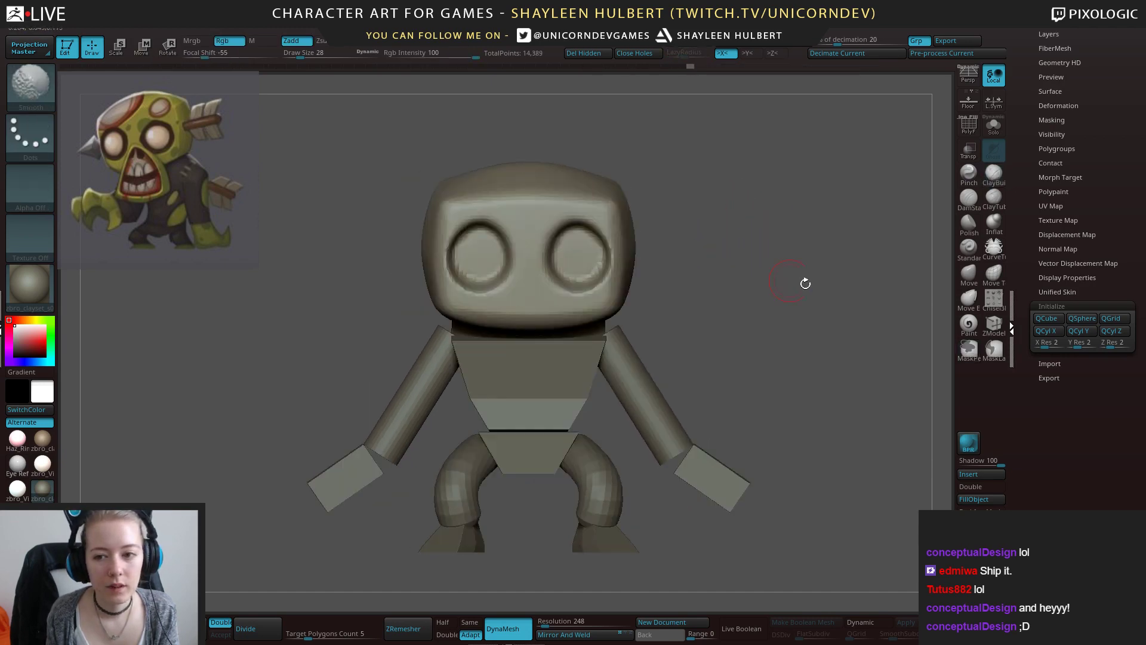
Insert a new cube, lower it from the middle of the head and scale it down below the eye sockets.
left_click(978, 474)
left_click(707, 422)
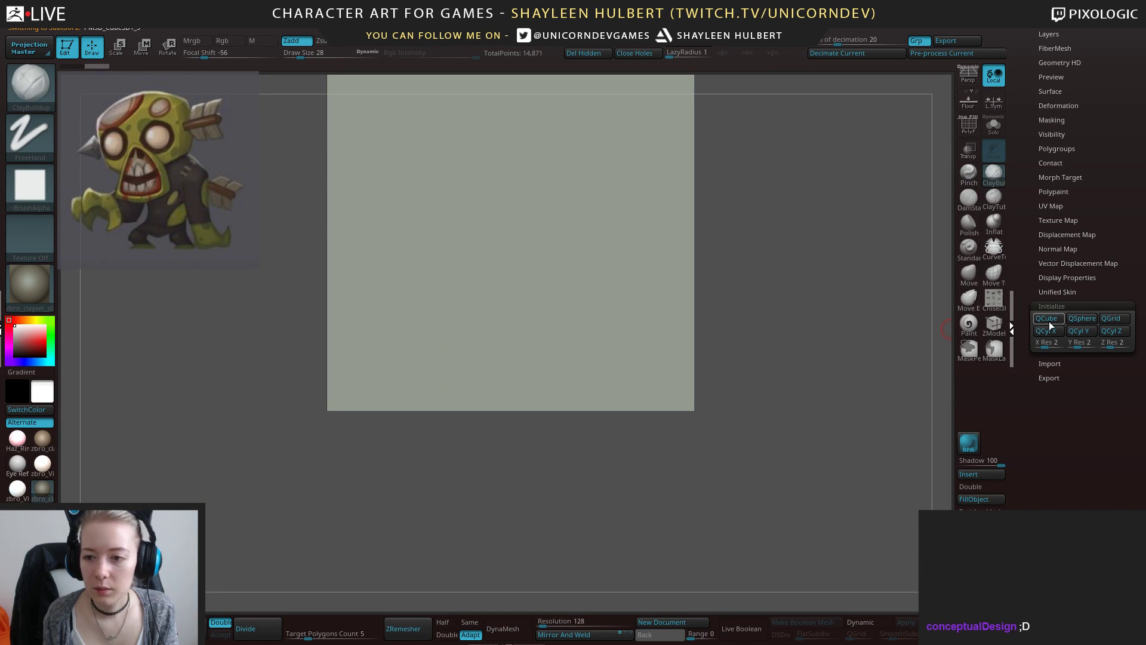
key("w")
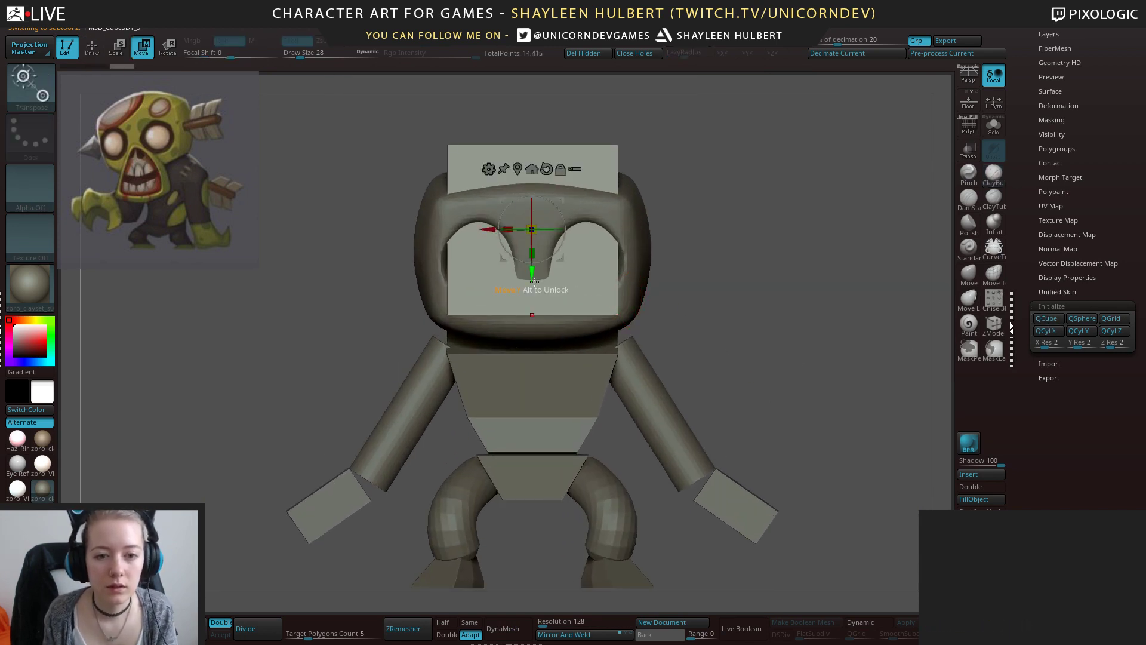
left_click(531, 366)
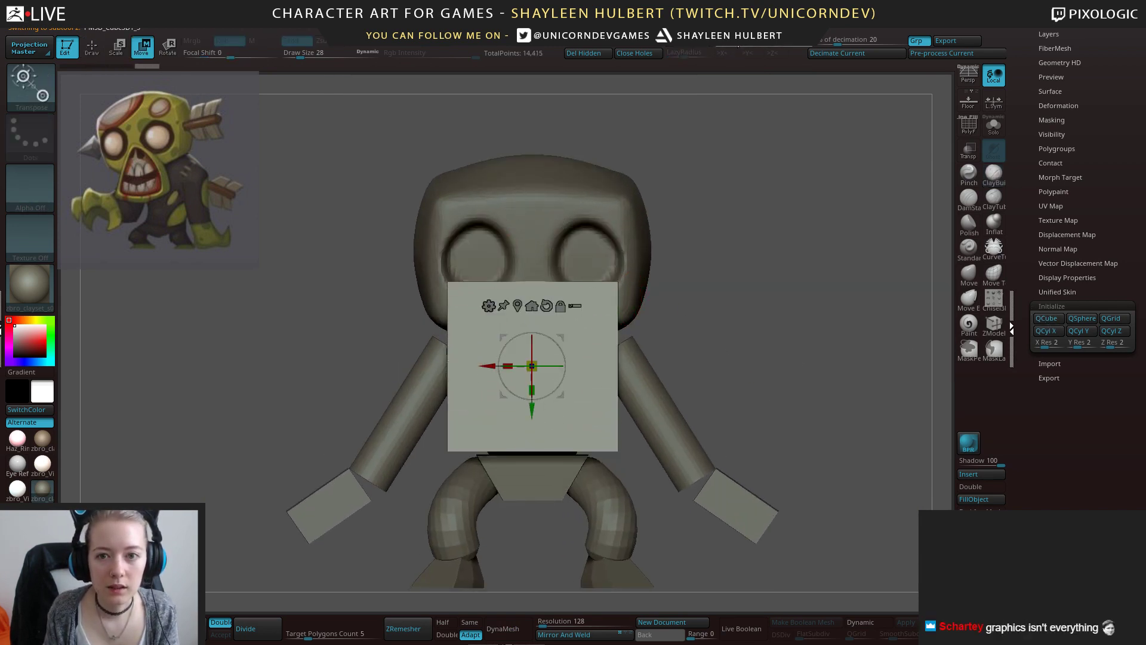
left_click_drag(721, 351, 560, 365)
left_click_drag(692, 328, 783, 302, "shift")
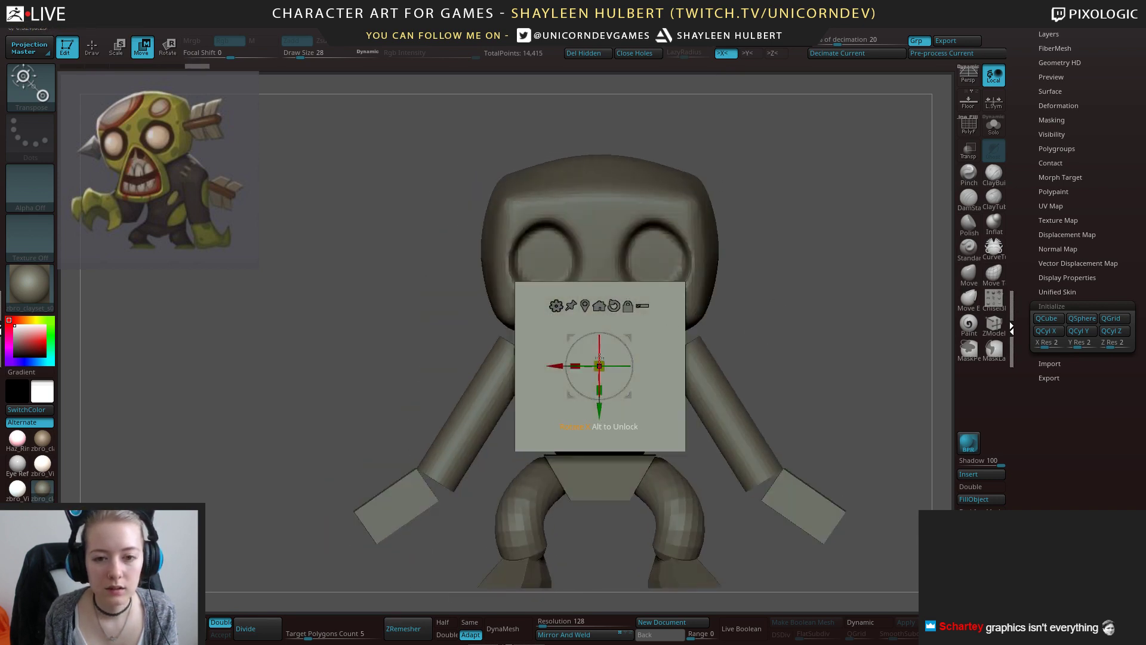
mouse_move(599, 411)
left_mouse_down()
mouse_move(596, 376)
mouse_move(598, 397)
left_mouse_up()
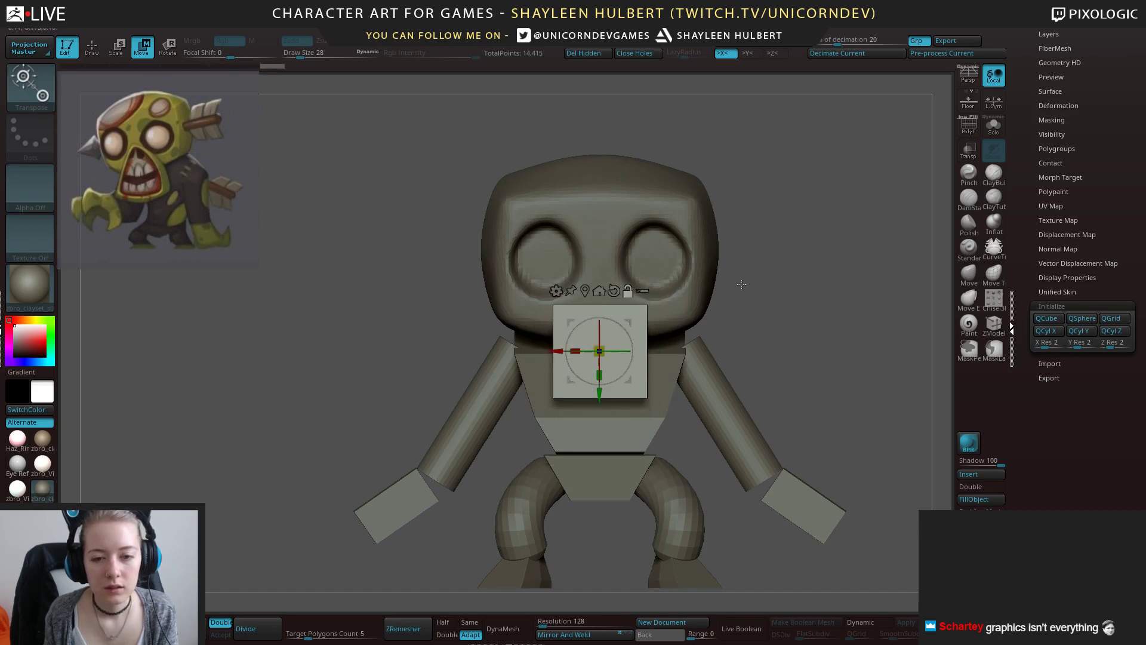
Mask the cube's lower half, extend its upper half up between the eye sockets and narrow it into a taper.
left_click_drag(741, 284, 740, 346, "alt")
left_click_drag(342, 227, 756, 302, "ctrl")
left_click(863, 301, "ctrl")
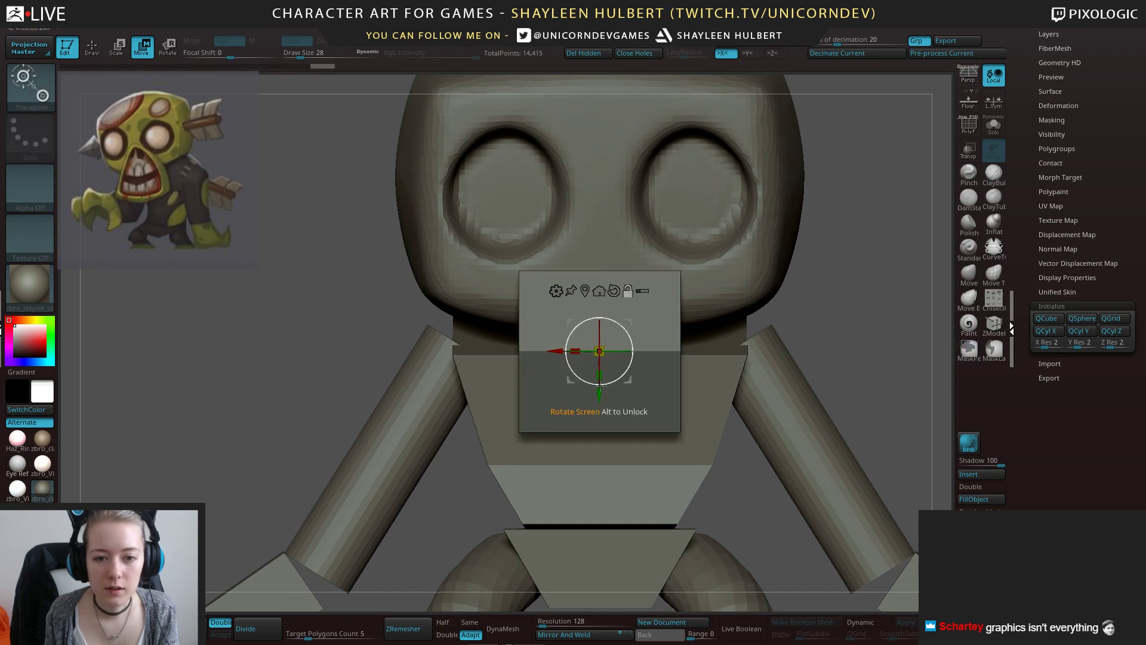
left_click_drag(599, 394, 599, 318, "alt")
left_click_drag(599, 277, 547, 285)
left_click_drag(598, 321, 598, 278)
left_click_drag(382, 278, 825, 254)
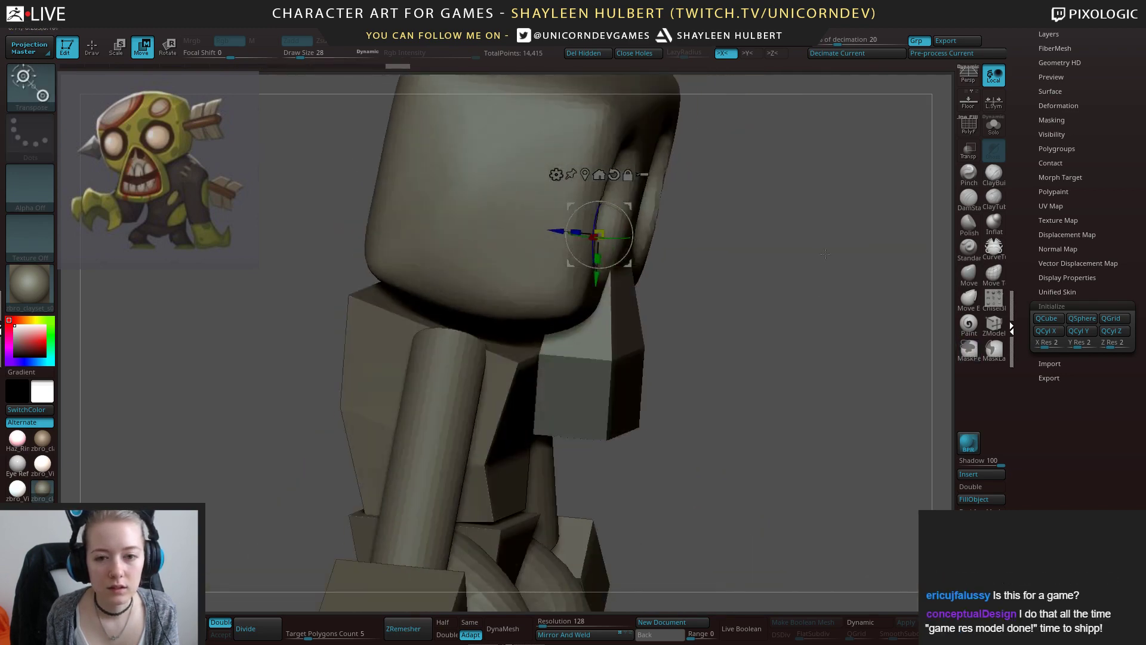
left_click_drag(576, 246, 576, 246)
left_click_drag(913, 286, 823, 312)
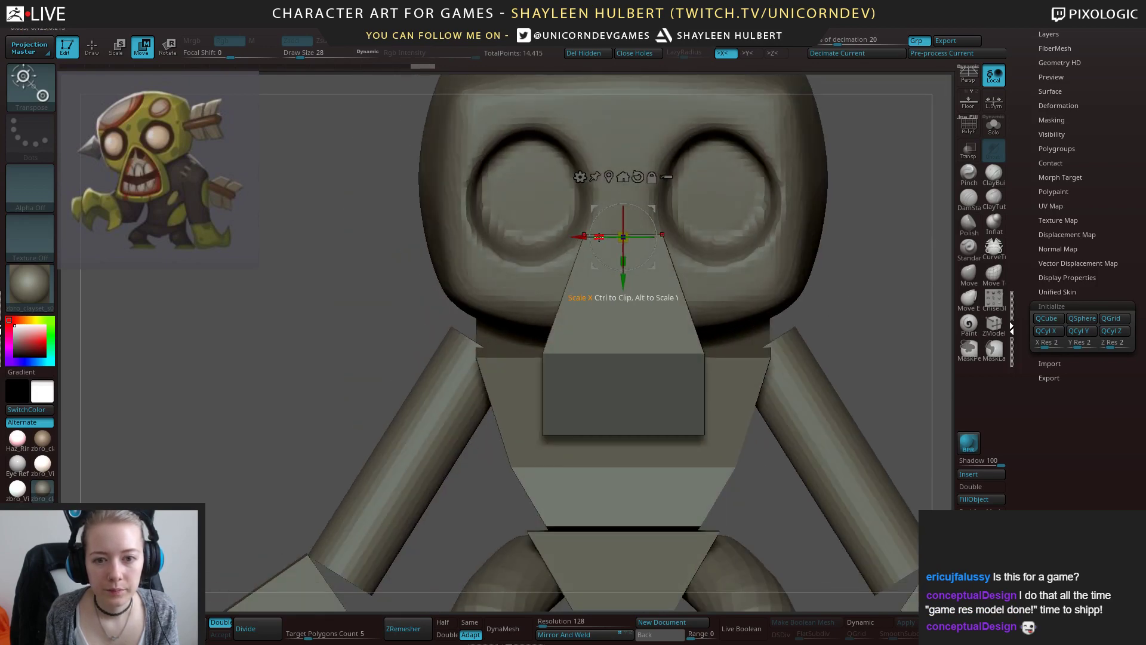
left_click_drag(608, 238, 609, 238)
Adjust the depth of the tapered block's upper end so it sits against the face, checking from front and side.
left_click_drag(370, 251, 896, 316)
left_click_drag(895, 316, 895, 418, "alt")
left_click(648, 412, "ctrl")
left_click_drag(400, 370, 651, 371)
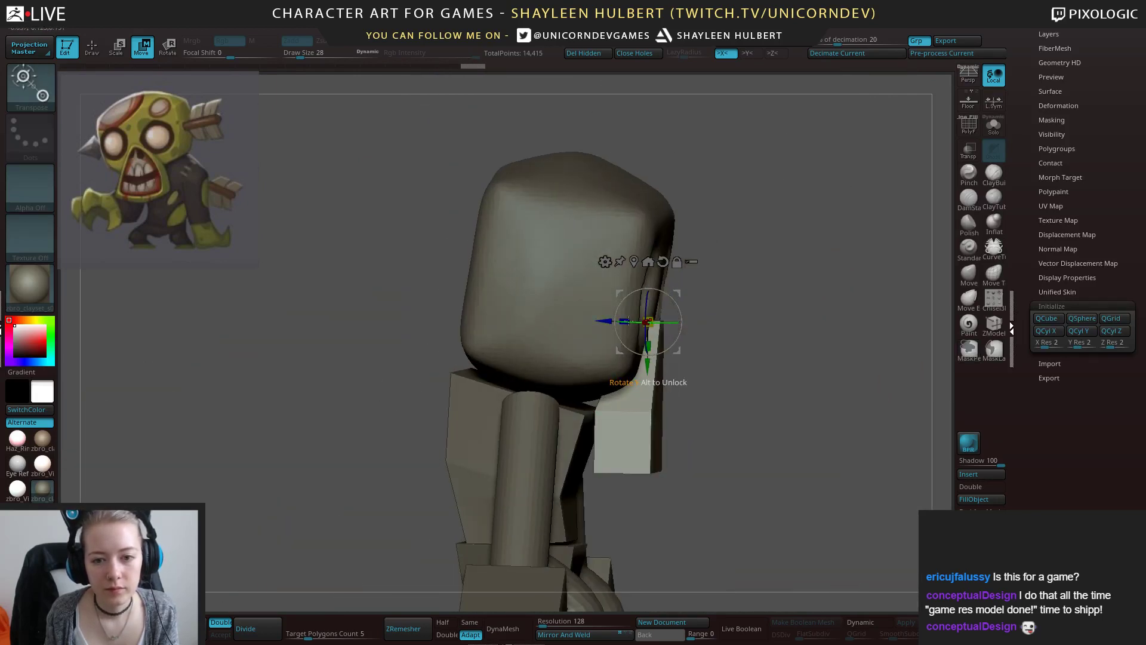
left_click_drag(628, 321, 638, 323)
left_click_drag(794, 337, 684, 345)
left_click_drag(629, 318, 622, 318)
mouse_move(777, 346)
left_mouse_down()
mouse_move(749, 358)
mouse_move(789, 360)
left_mouse_up()
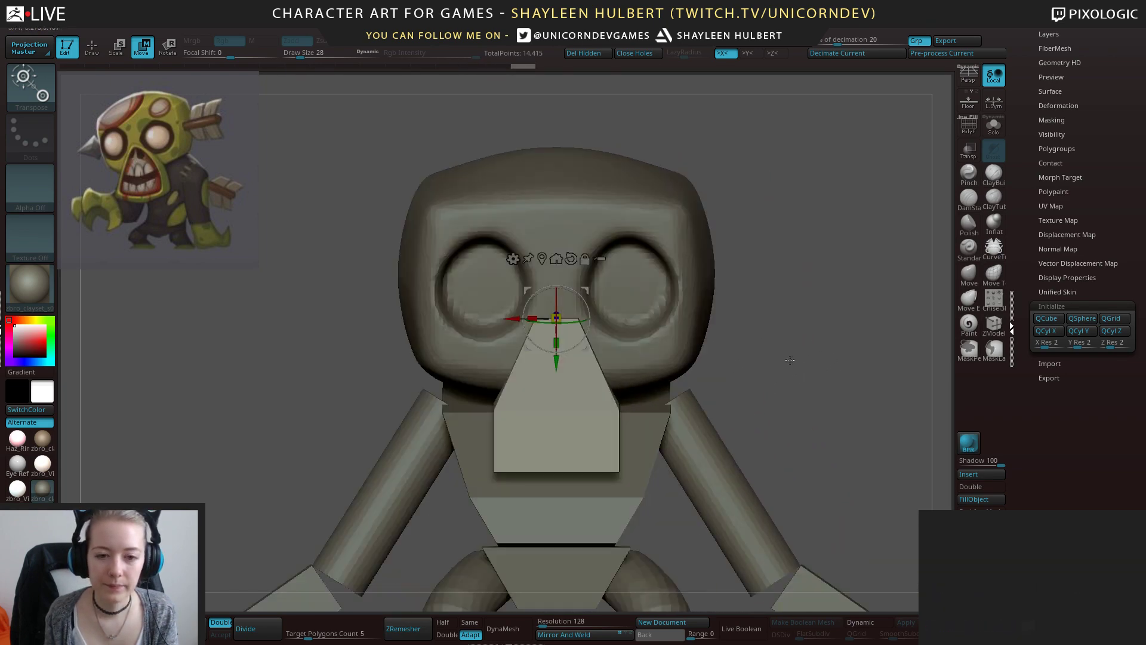
Turn on Auto Collapse and start separate subtool groups at the head and the torso, keeping the head group visible.
key("q")
left_click_drag(746, 325, 730, 337)
left_click(679, 357, "alt")
left_click_drag(829, 346, 806, 356)
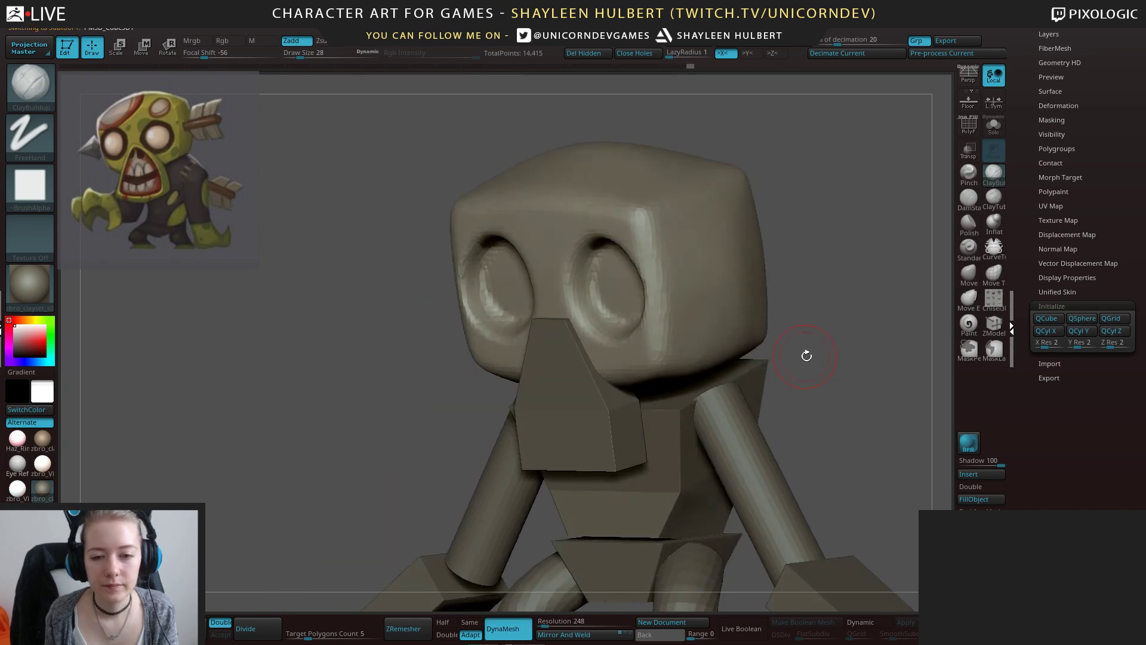
left_click(616, 394, "alt")
left_click_drag(1025, 191, 1030, 365)
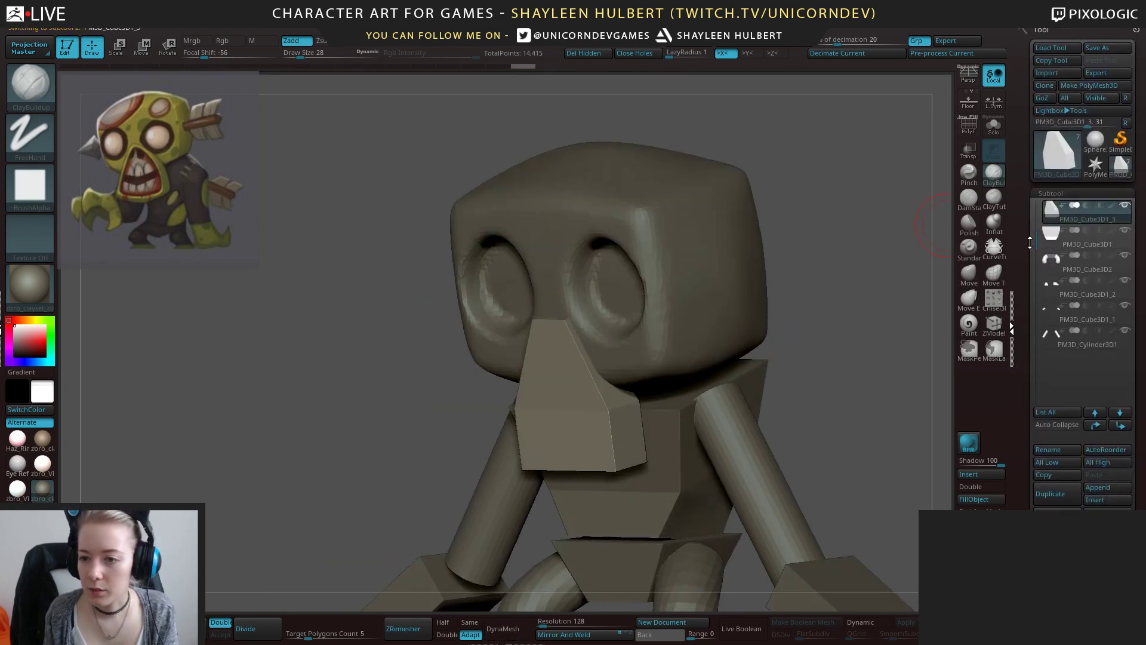
left_click_drag(1030, 242, 1035, 203)
left_click(1047, 425)
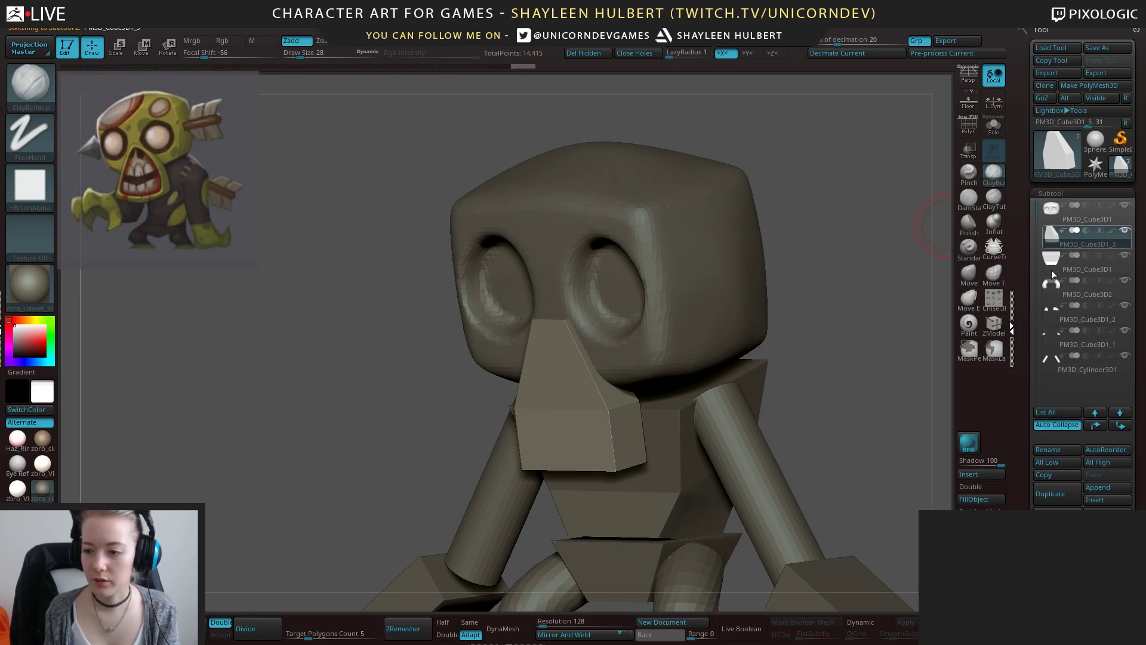
left_click_drag(779, 367, 1016, 244)
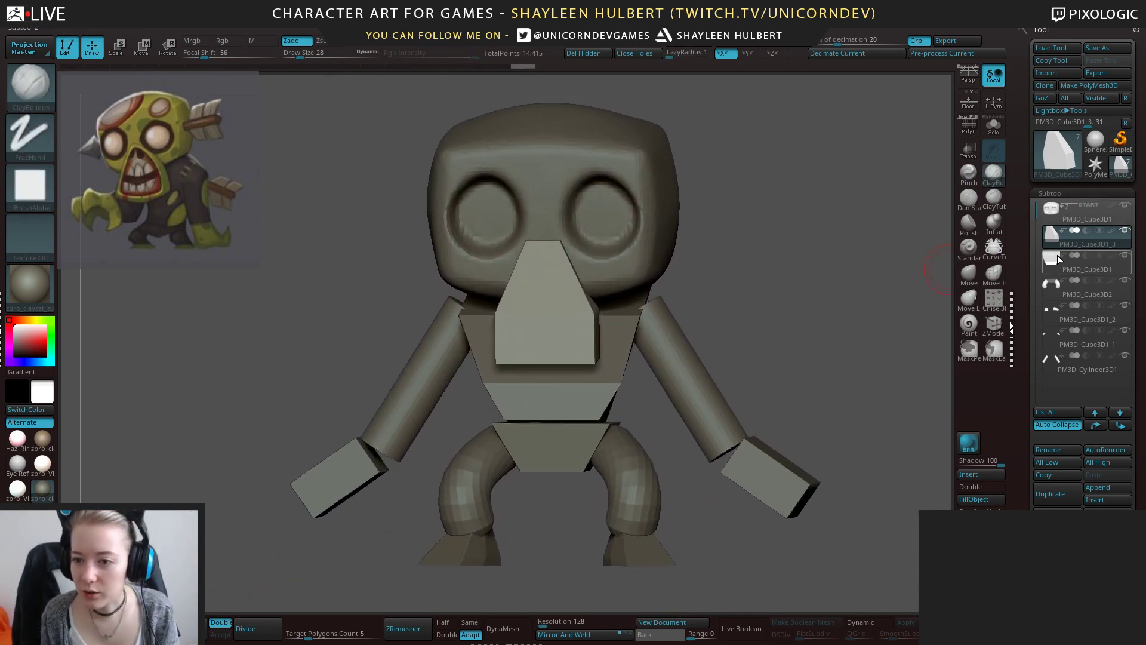
left_click(1065, 259)
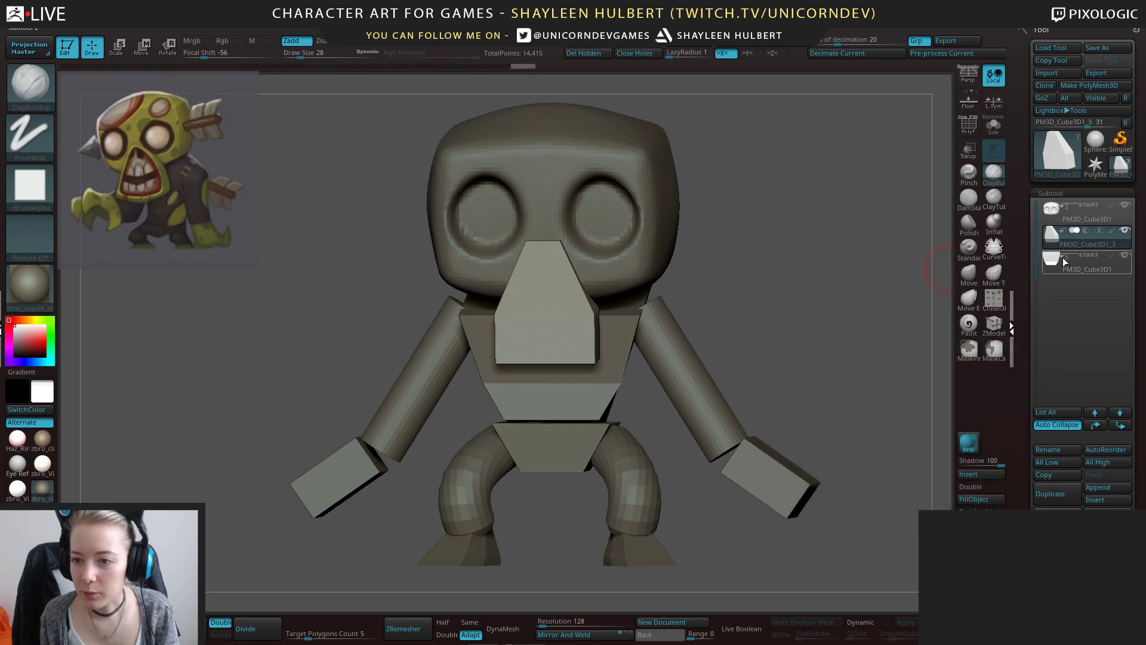
left_click(1123, 266)
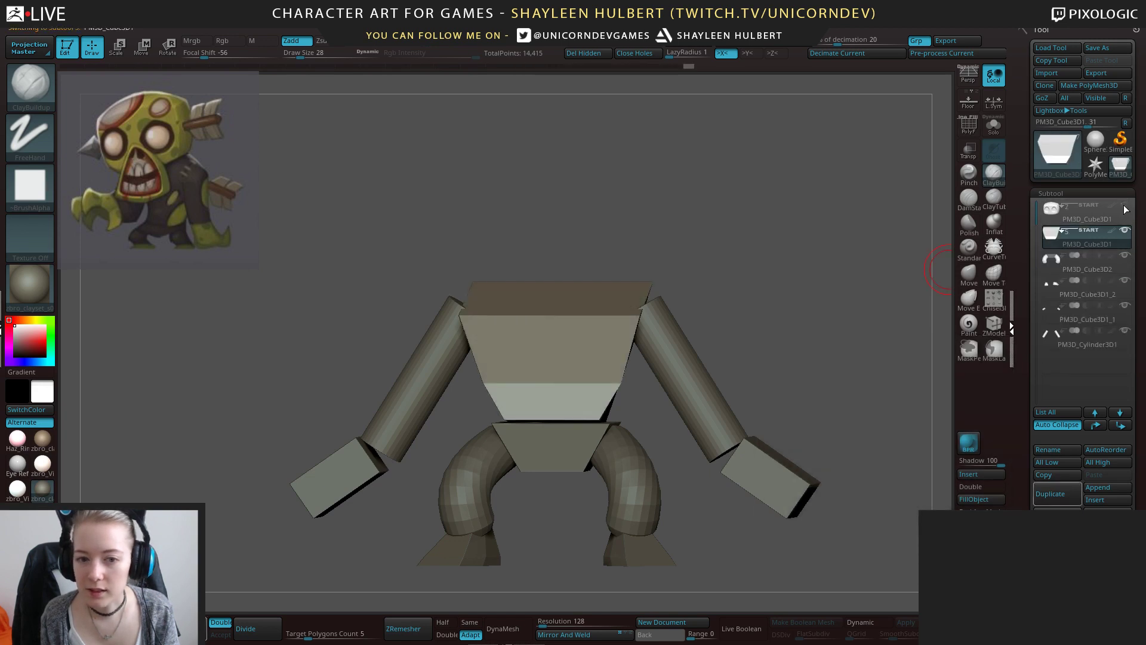
left_click(1126, 207)
In side view, select the character's parts for a combined transform and exclude the pelvis, legs and feet.
left_click_drag(759, 299, 707, 308, "shift")
left_click(592, 311, "alt")
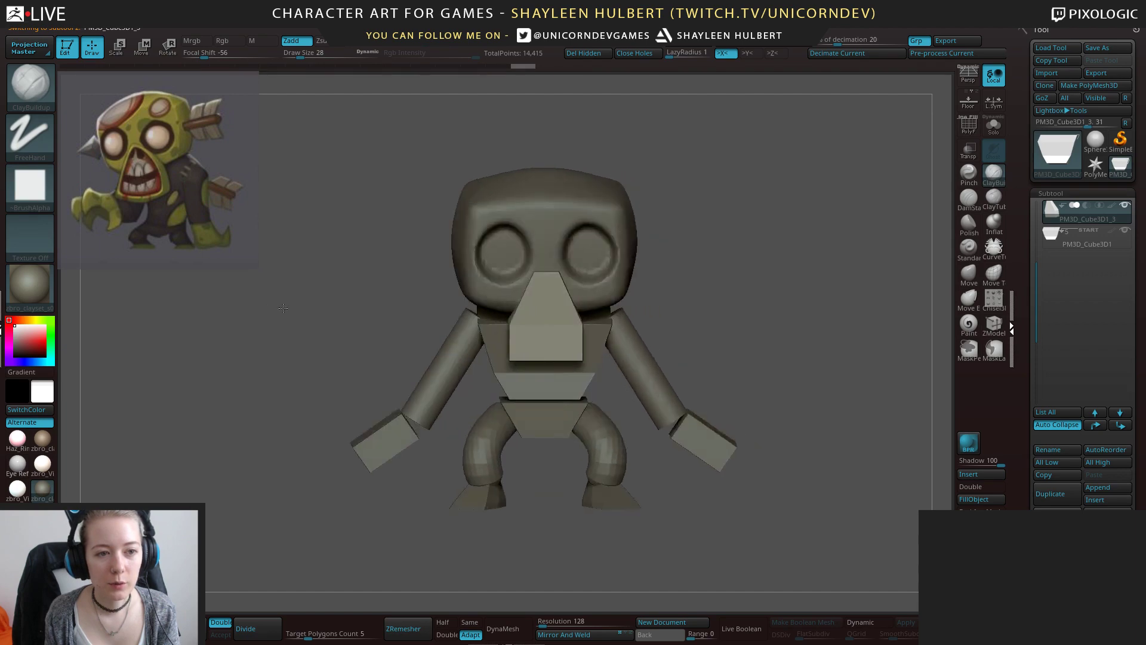
left_click_drag(715, 324, 770, 388)
left_click_drag(769, 388, 771, 319)
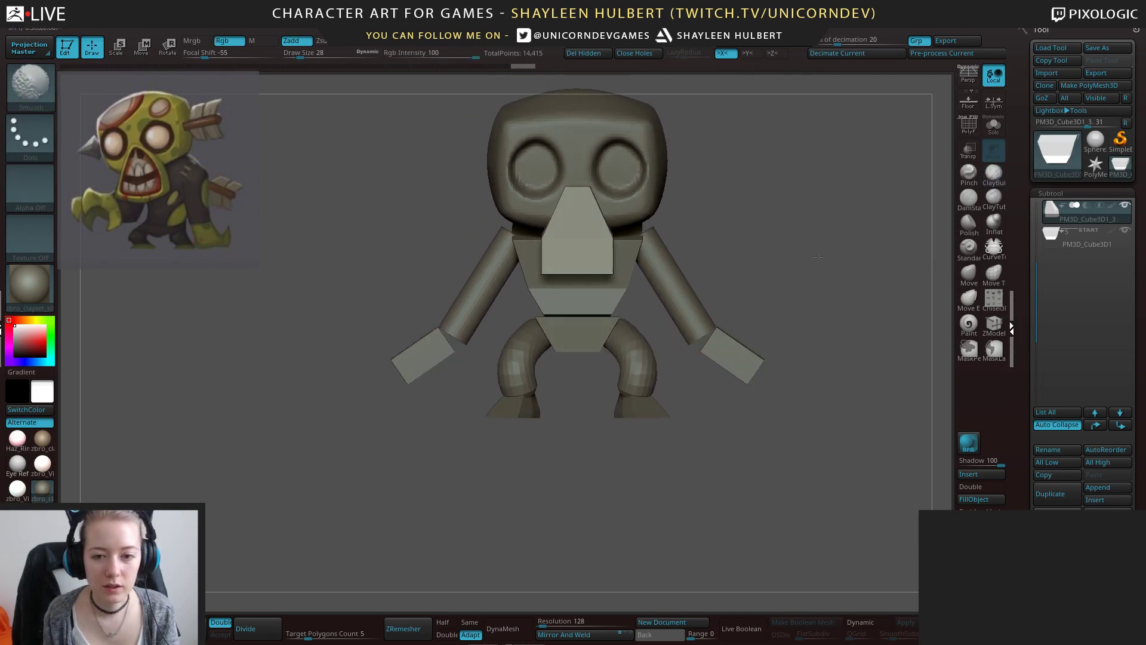
left_click_drag(830, 359, 650, 412)
left_click_drag(661, 351, 696, 393, "alt")
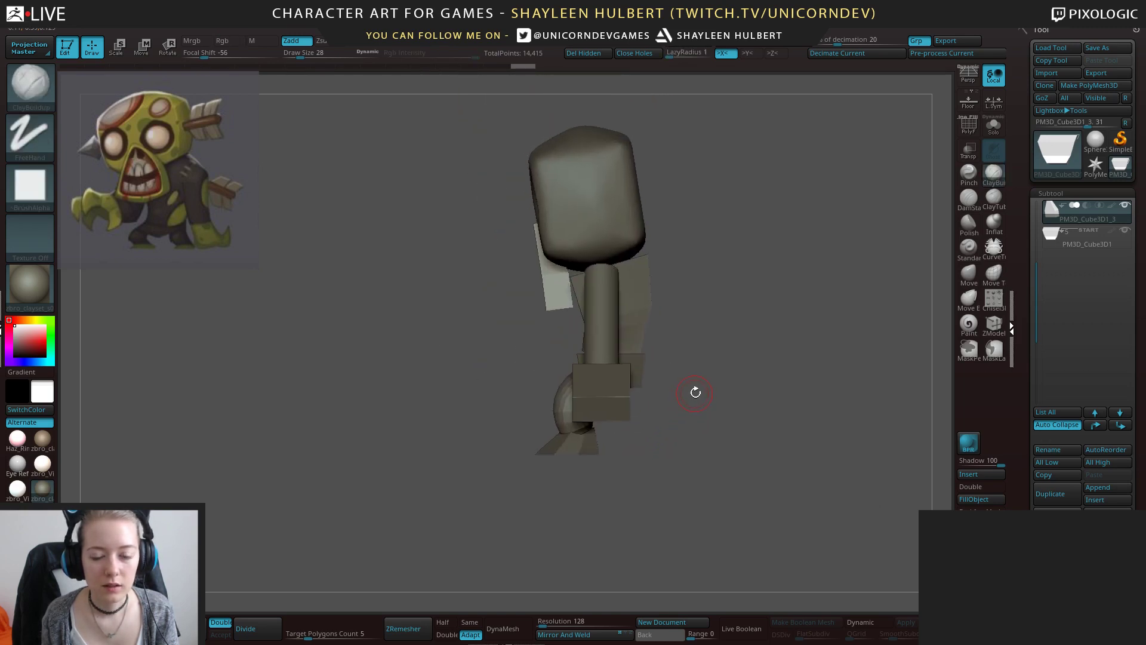
left_click_drag(450, 124, 707, 360, "ctrl+shift")
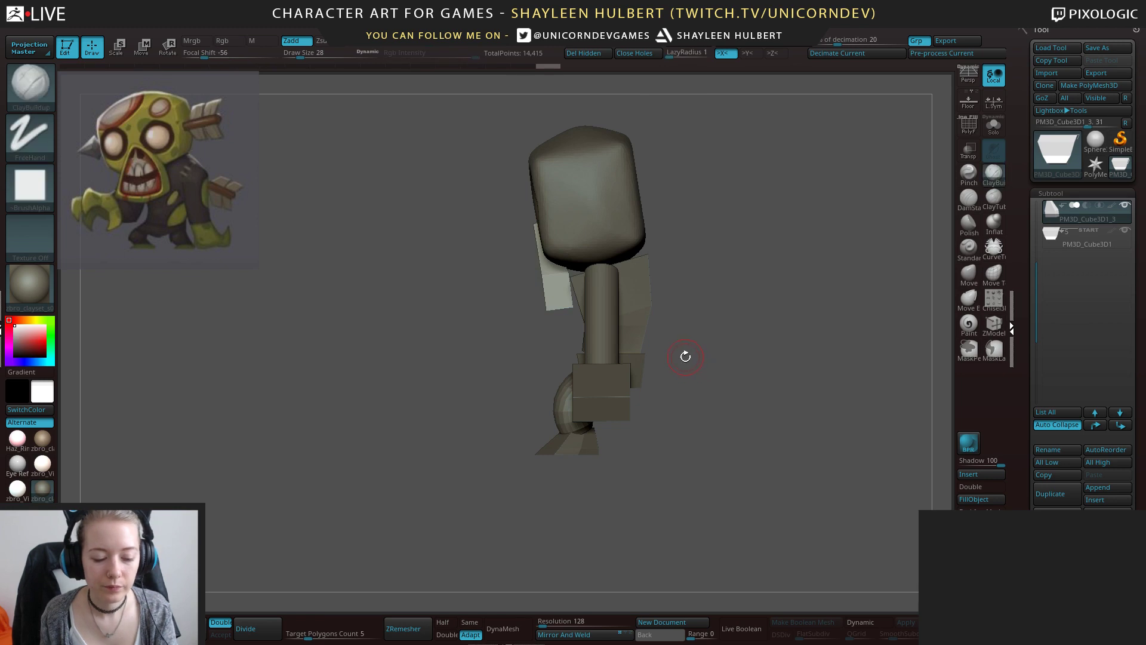
key("w")
left_click_drag(460, 122, 697, 358, "ctrl+shift")
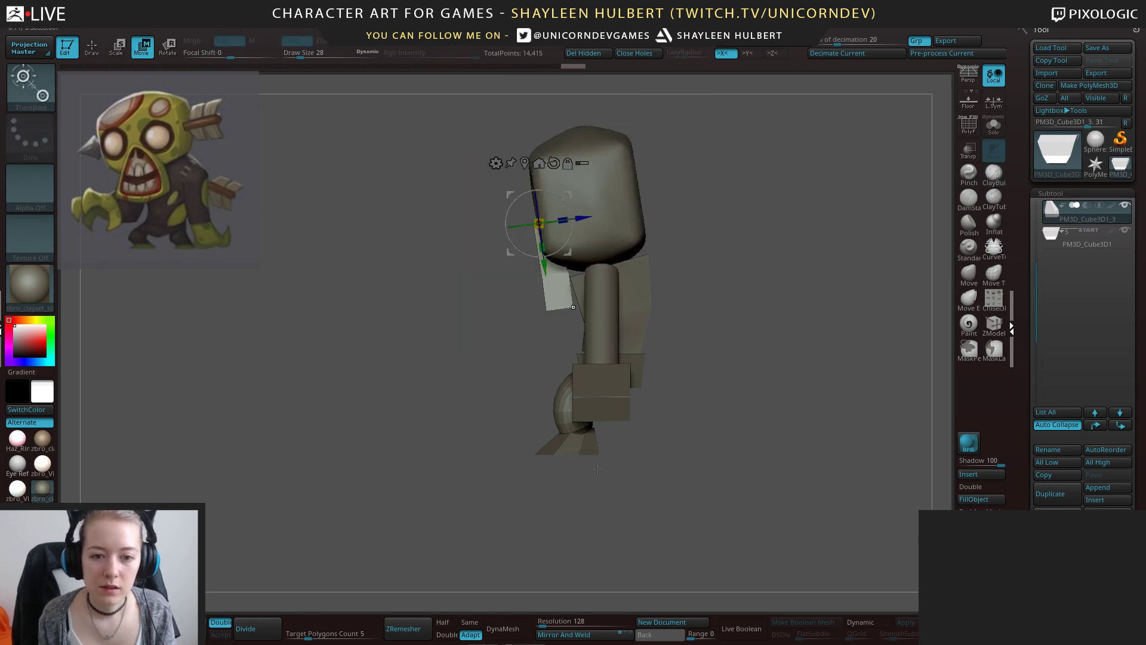
left_click_drag(613, 473, 548, 430, "ctrl+alt+shift")
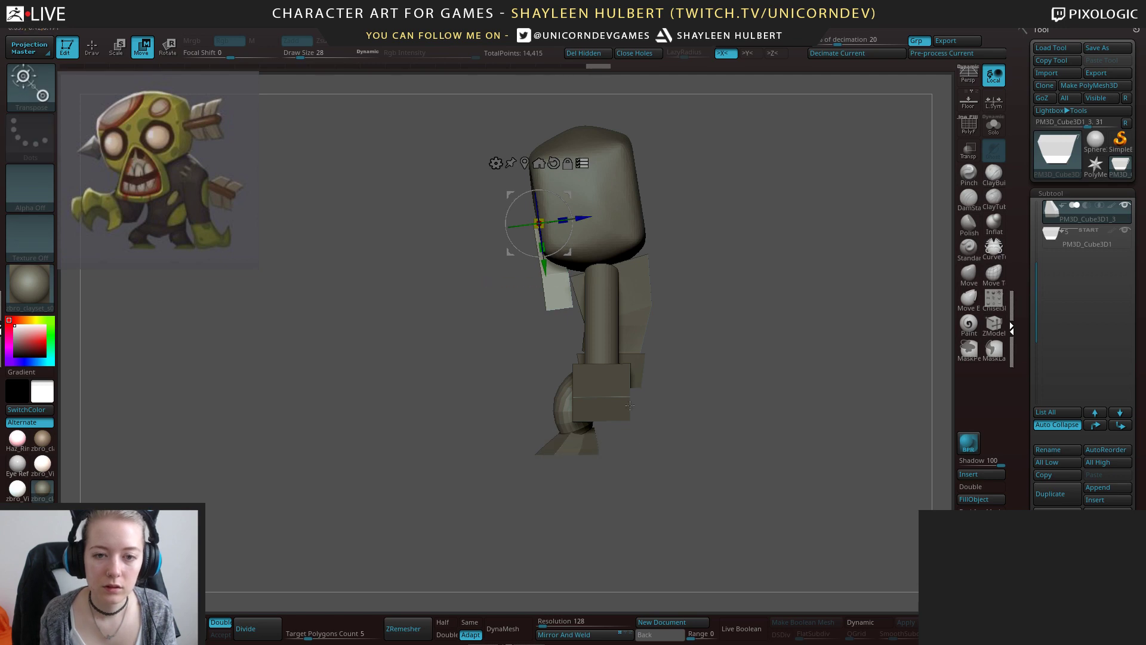
left_click_drag(630, 475, 522, 429, "ctrl+alt+shift")
Reposition the shared transform gizmo from the face block down to the waist, between the torso and the pelvis.
left_click_drag(739, 332, 720, 341, "alt")
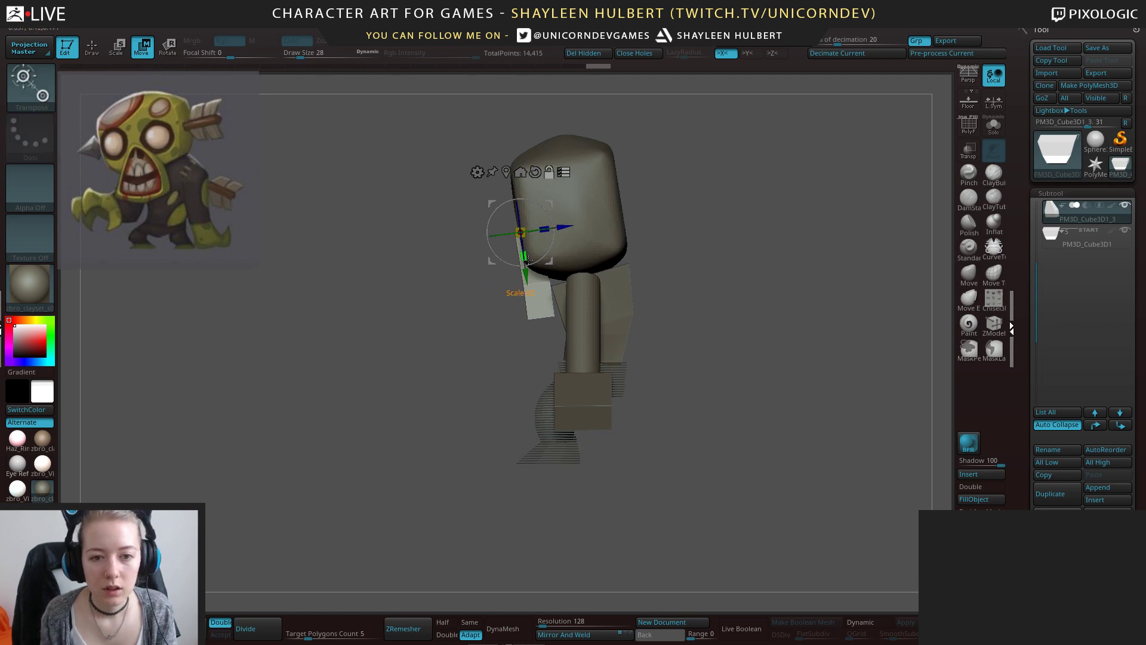
left_click_drag(525, 275, 538, 376, "alt")
left_click(547, 272, "alt")
left_click_drag(579, 334, 638, 341, "alt")
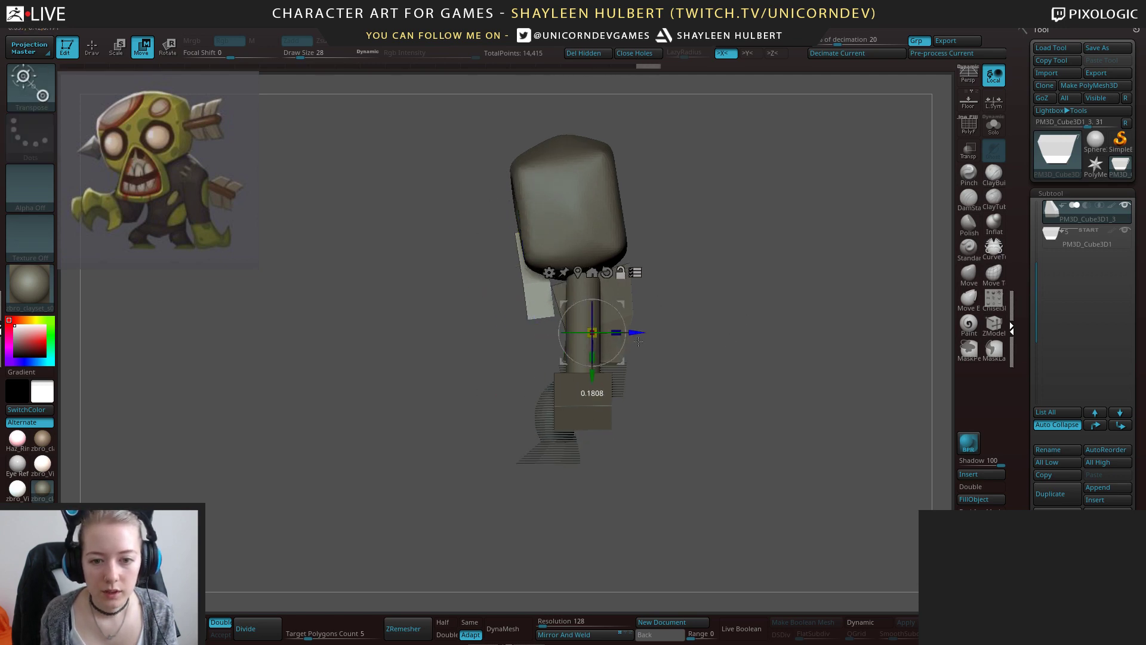
left_click_drag(592, 375, 592, 396, "alt")
mouse_move(619, 337)
left_mouse_down()
mouse_move(650, 389)
mouse_move(592, 412)
left_mouse_up()
mouse_move(521, 418)
left_mouse_down("ctrl+shift")
mouse_move(561, 461)
mouse_move(604, 419)
left_mouse_up("ctrl+shift")
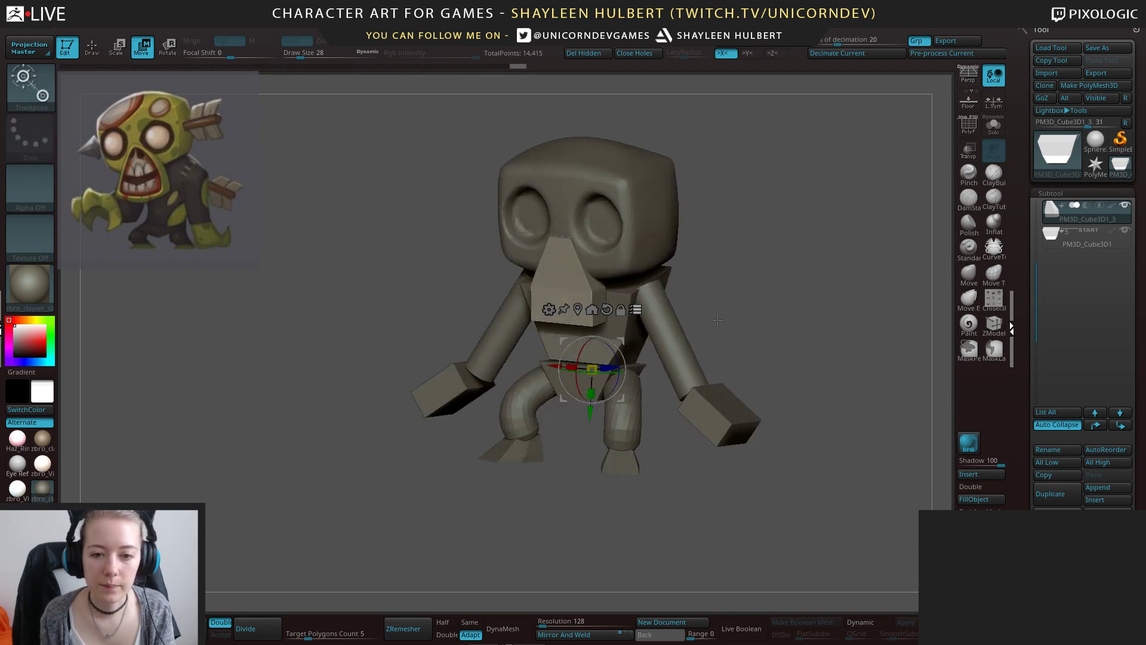
Turn on the polyframe display and split the combined legs and pelvis subtool into separate subtools by polygroup, accepting the non-undoable operation.
key("q")
left_click(593, 387, "alt")
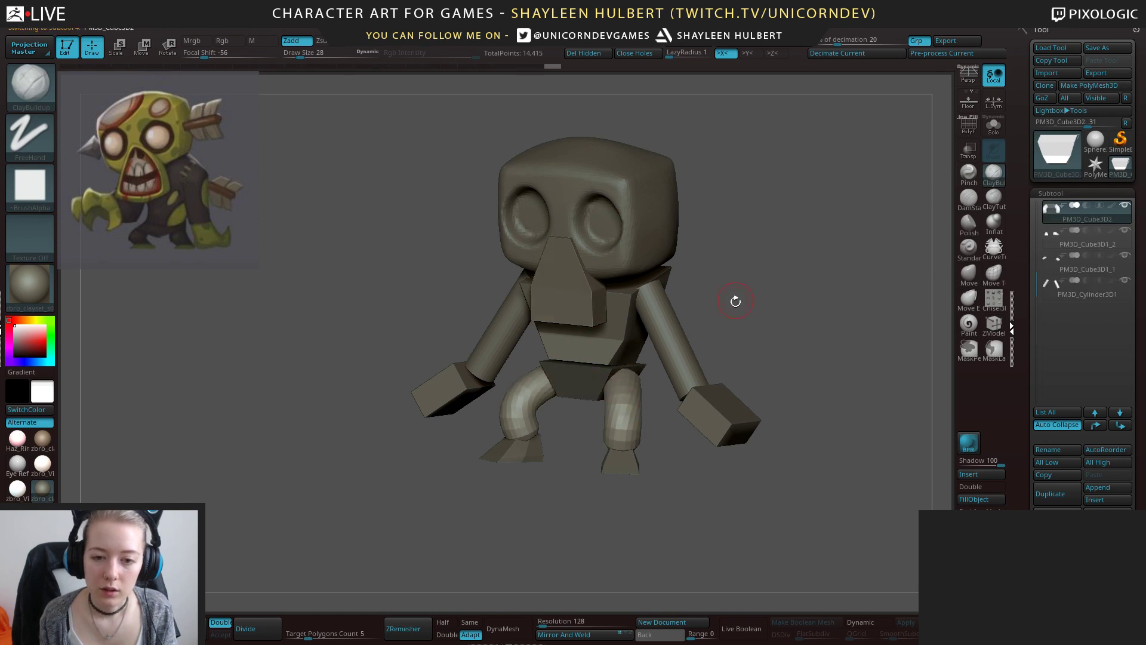
mouse_move(734, 299)
left_mouse_down()
mouse_move(835, 254)
mouse_move(781, 305)
mouse_move(750, 287)
left_mouse_up()
left_click(967, 126)
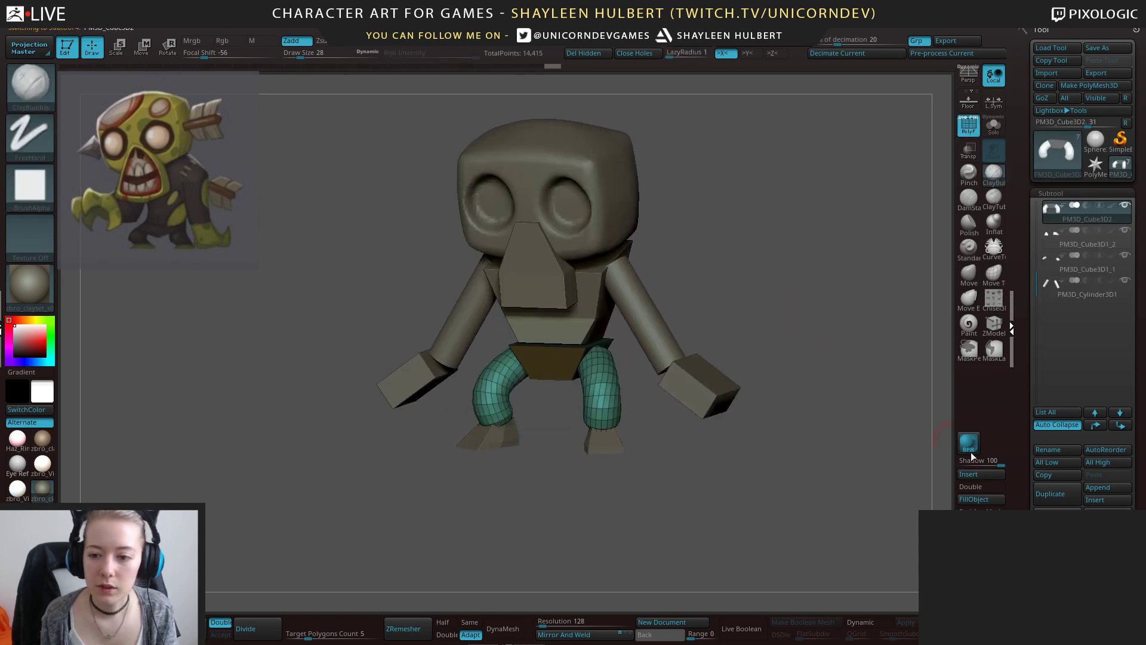
left_click_drag(1026, 506, 1026, 442)
left_click(1101, 488)
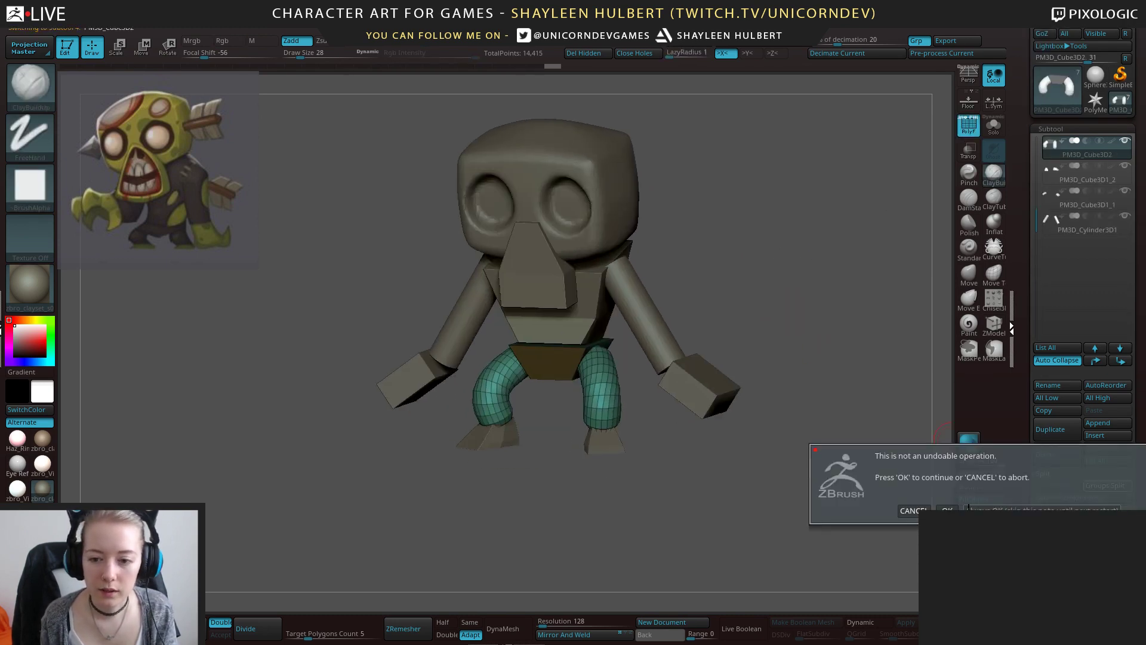
left_click(947, 511)
In side view, select the upper-body parts without the pelvis, legs and feet, and tilt them slightly forward about the waist.
left_click_drag(666, 464, 685, 446)
key("w")
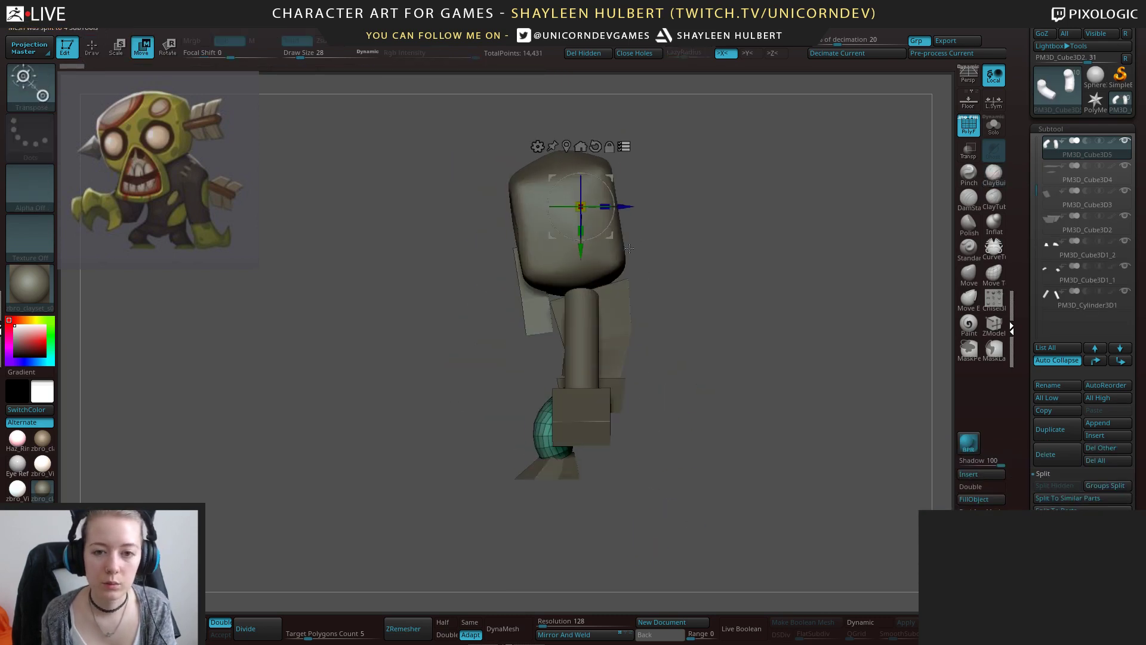
mouse_move(665, 380)
left_mouse_down("ctrl+shift")
mouse_move(582, 220)
mouse_move(505, 121)
left_mouse_up("ctrl+shift")
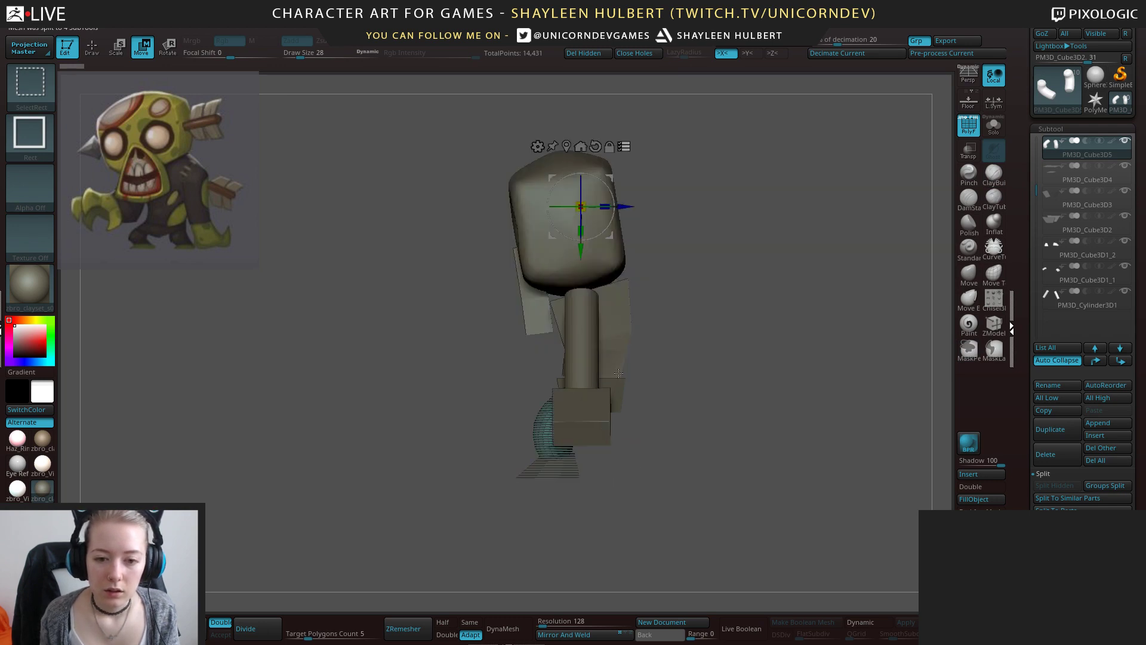
left_click(600, 395, "ctrl")
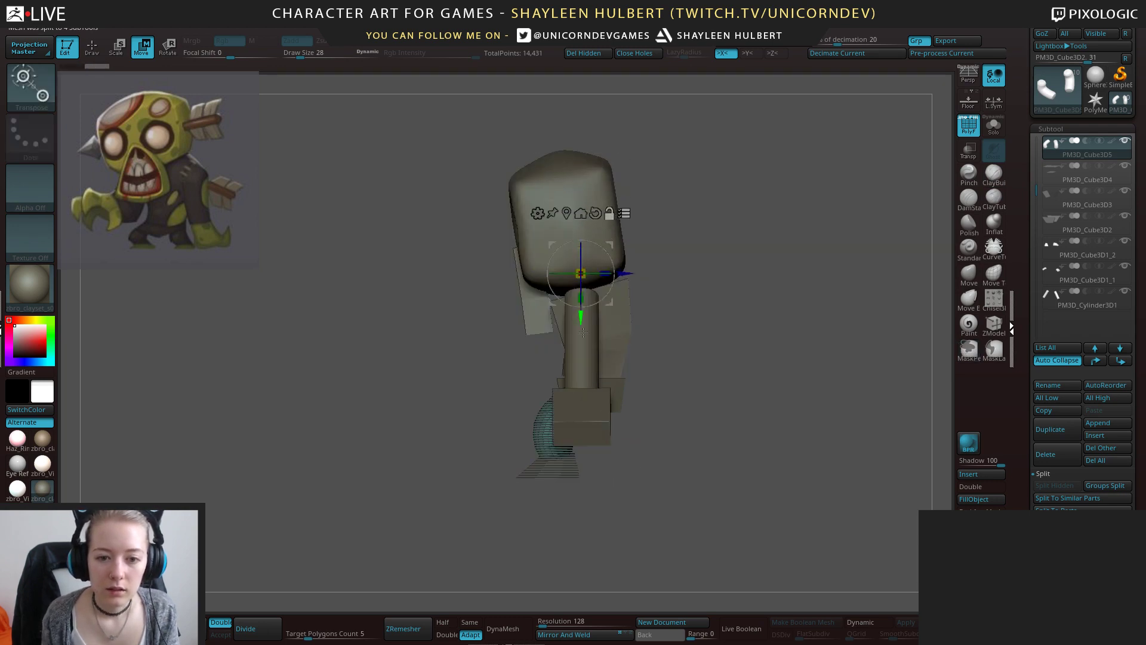
left_click_drag(608, 352, 620, 374)
left_click_drag(438, 155, 541, 301, "ctrl+shift")
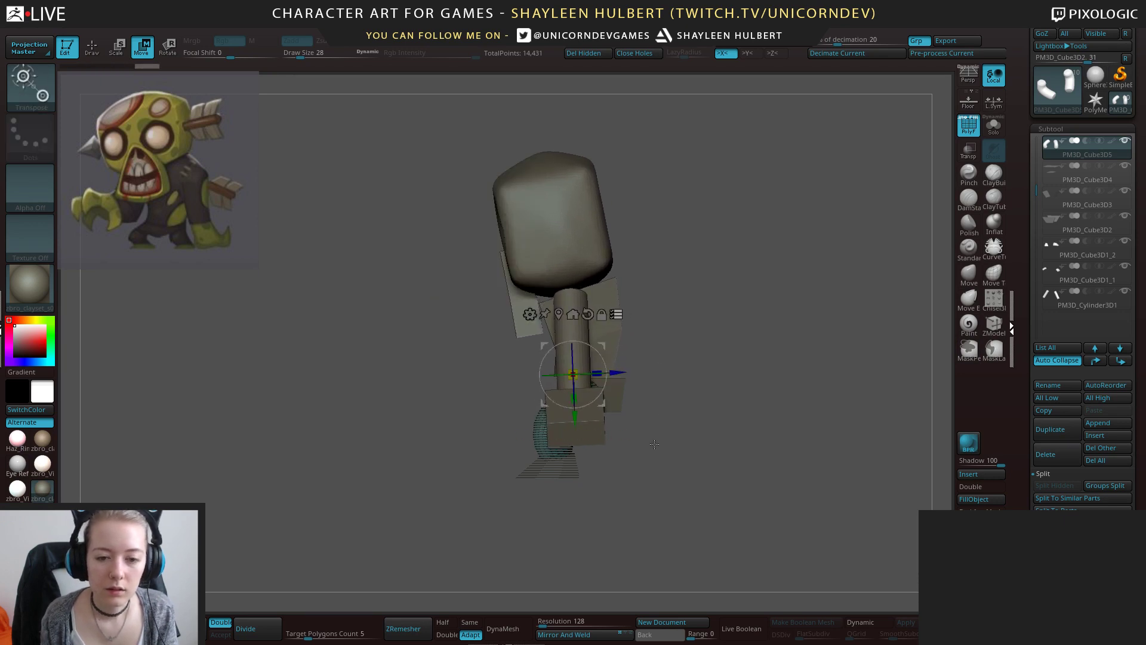
Exclude the torso, arms and hands from the selection, and rotate the head and face block back upright about the neck.
left_click_drag(655, 466, 548, 319, "ctrl+alt+shift")
left_click_drag(575, 416, 571, 322, "alt")
left_click_drag(597, 265, 600, 269)
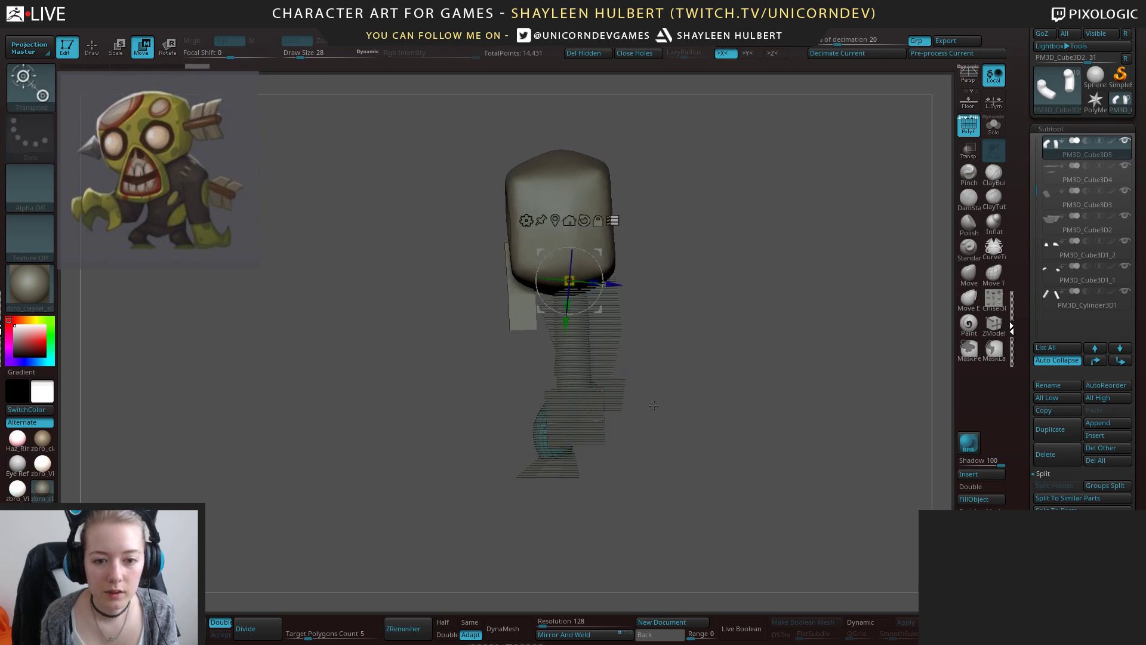
mouse_move(663, 311)
left_mouse_down()
mouse_move(747, 316)
mouse_move(677, 321)
mouse_move(660, 365)
mouse_move(724, 366)
mouse_move(706, 335)
mouse_move(710, 375)
mouse_move(645, 455)
left_mouse_up()
key("q")
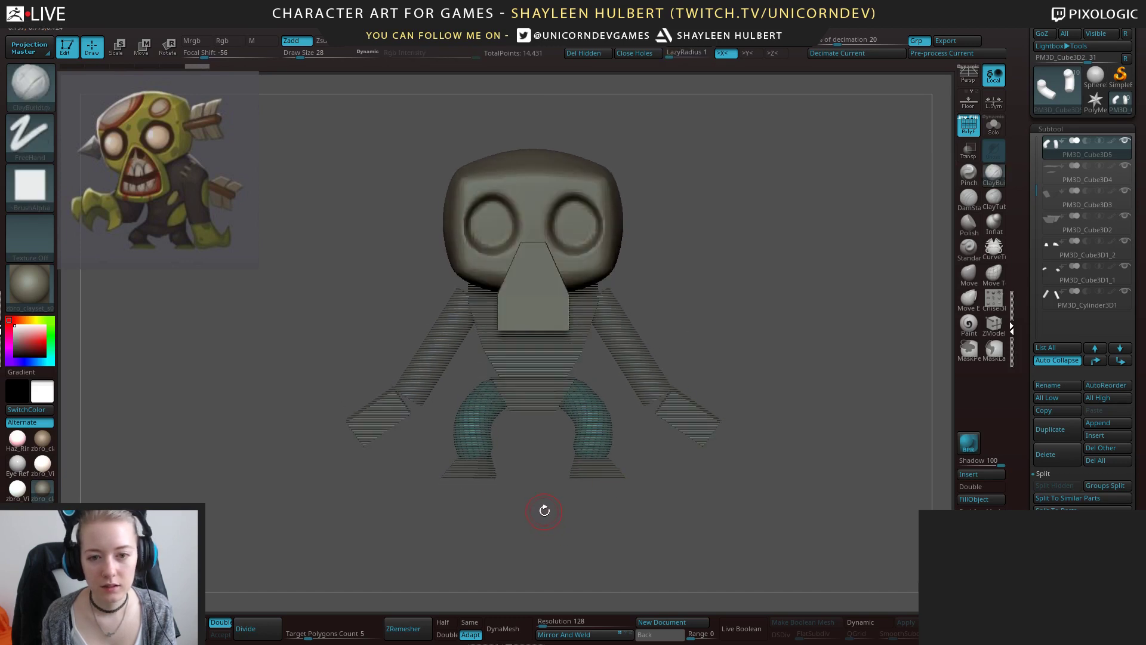
Try to shift the pelvis block forward in side view so it lines up under the torso.
left_click_drag(544, 511, 661, 503)
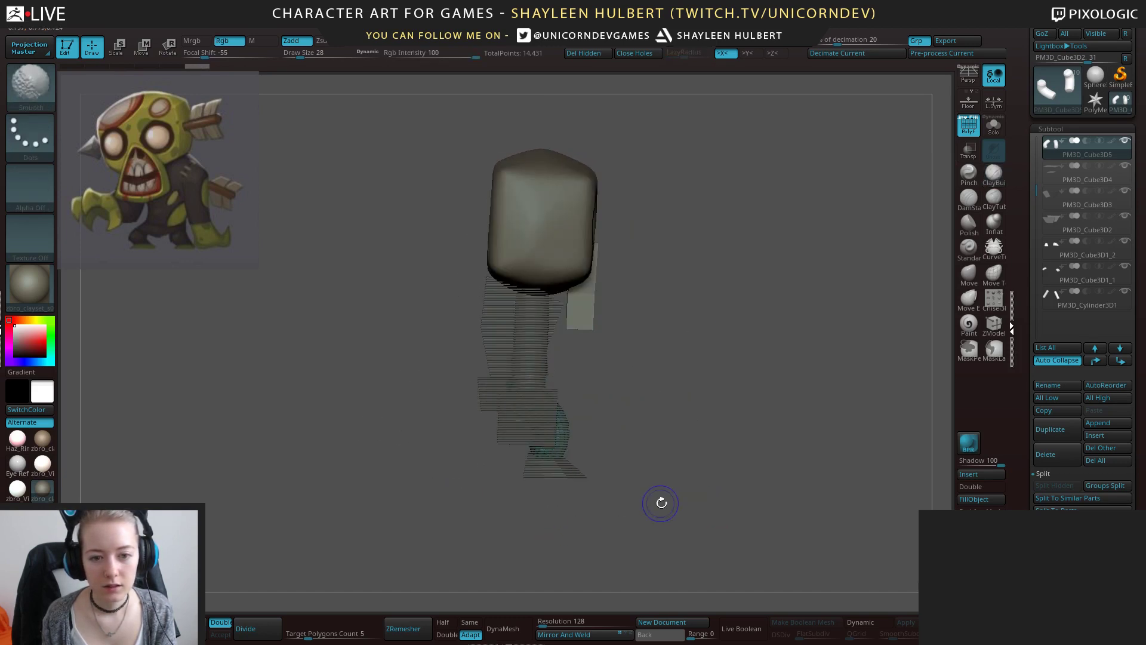
left_click(483, 398, "alt")
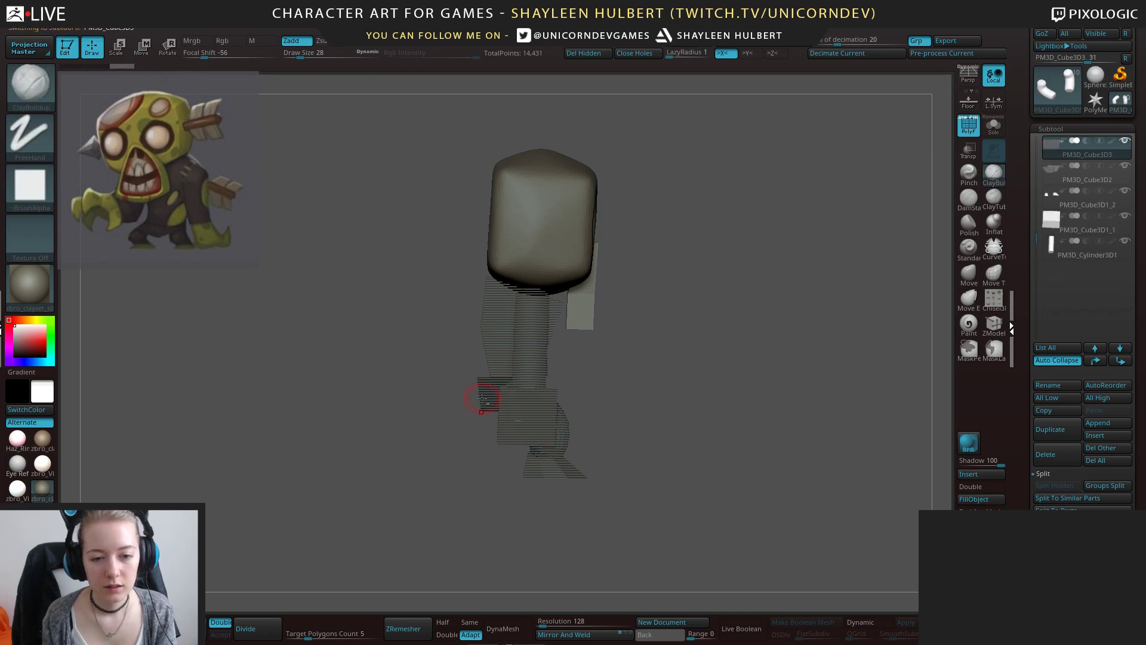
key("e")
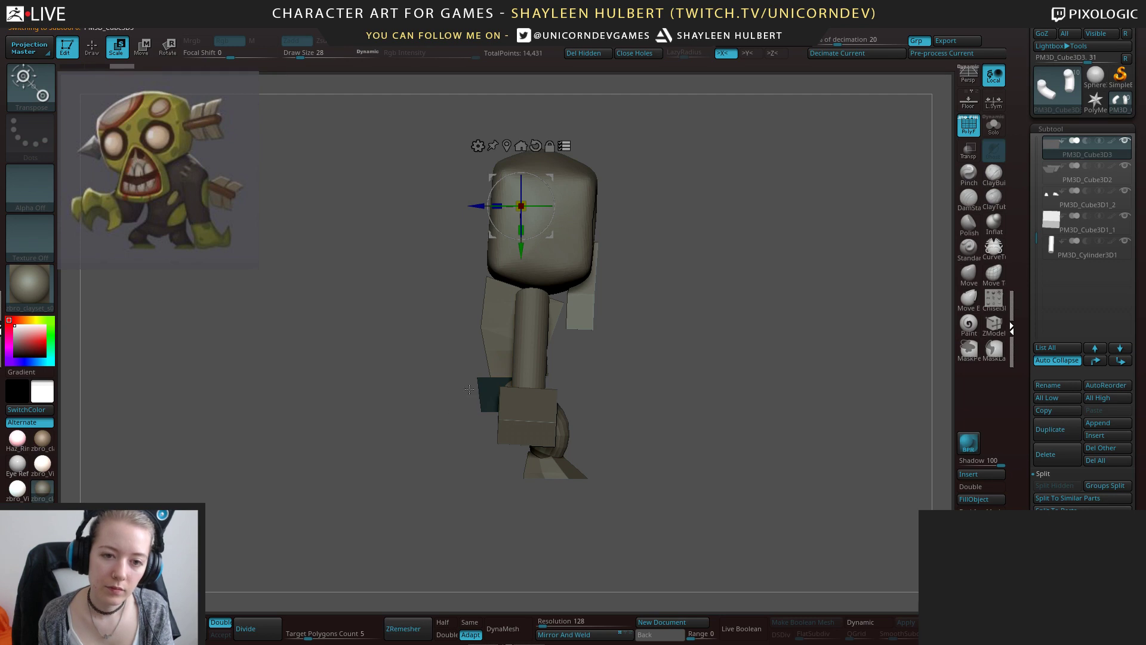
key("q")
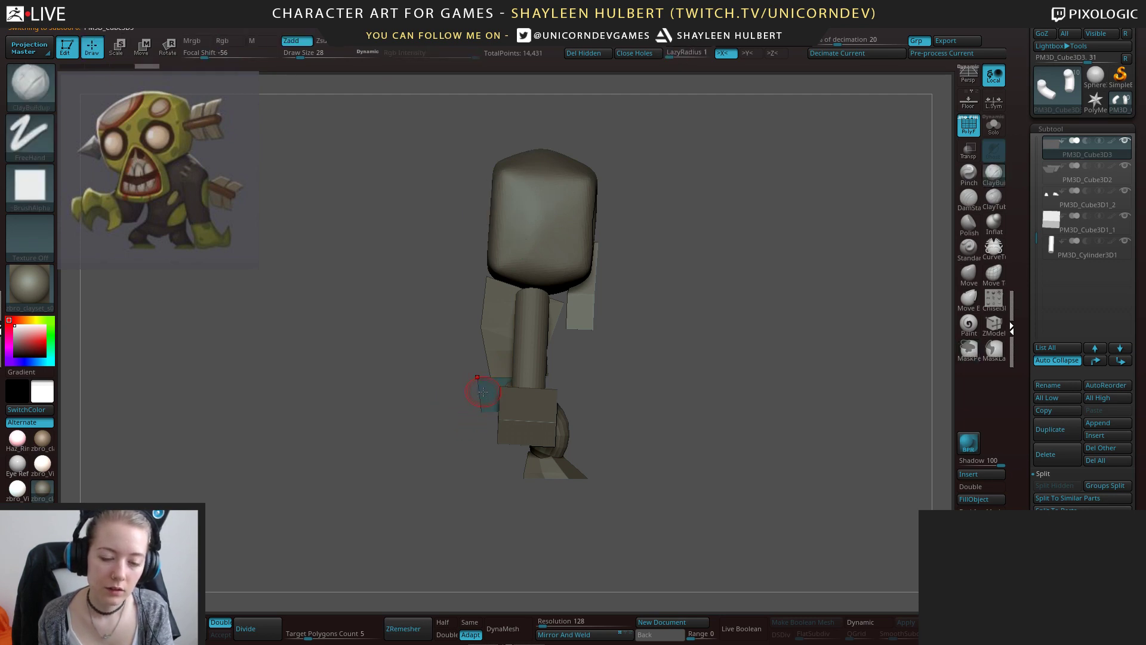
key("w")
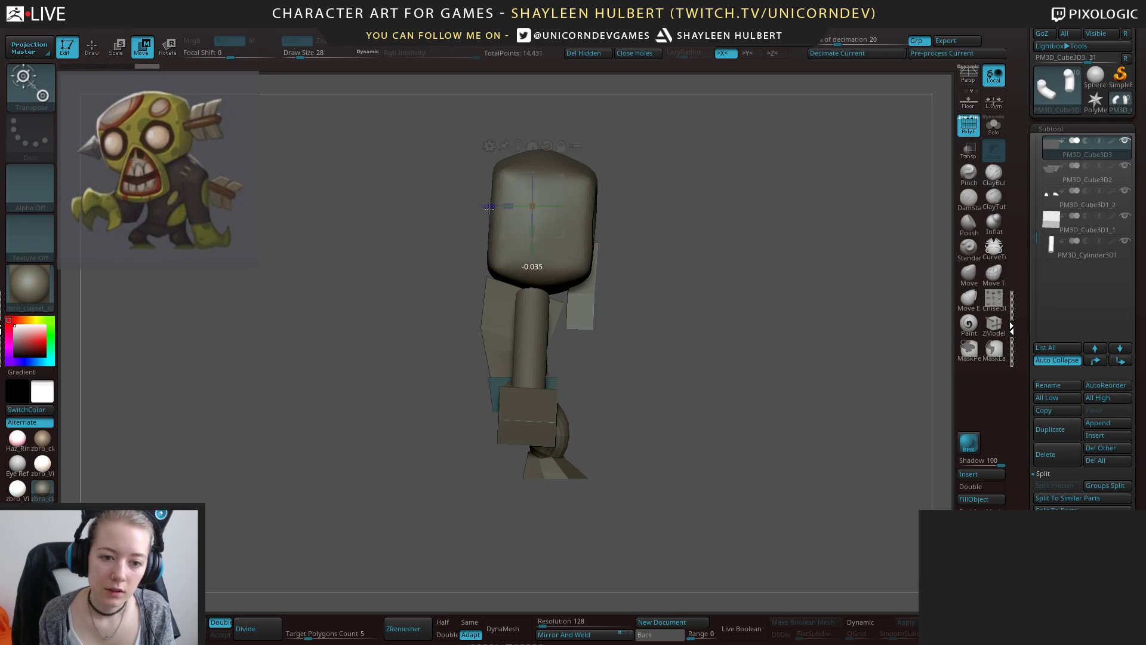
left_click_drag(560, 225, 561, 221)
left_click(519, 146)
left_click_drag(558, 377, 550, 374)
Inspect the pelvis and hips up close and undo the last pelvis moves.
left_click_drag(794, 334, 649, 321)
right_click_drag(649, 321, 724, 376, "ctrl")
mouse_move(724, 376)
right_mouse_down("ctrl")
mouse_move(704, 453)
mouse_move(735, 474)
mouse_move(687, 469)
right_mouse_up("ctrl")
key("ctrl+z")
key("ctrl+z")
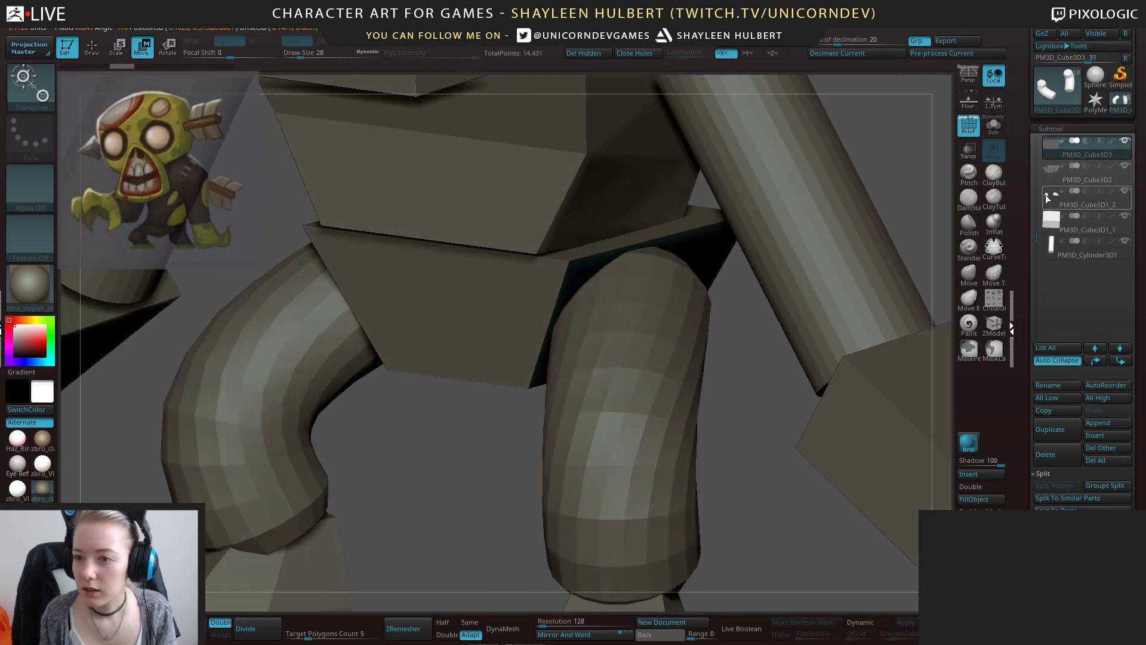
Hide all other subtools and show only the separate pieces that make up the pelvis block.
left_click(1125, 142, "shift")
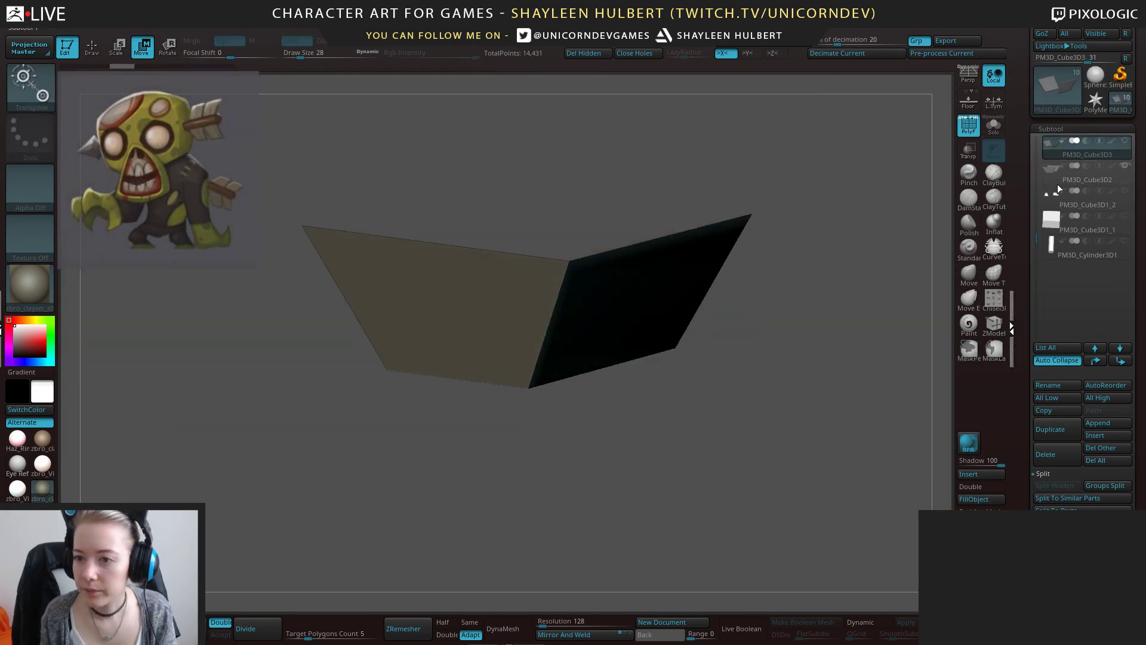
left_click_drag(1038, 239, 1037, 171)
left_click(1125, 167)
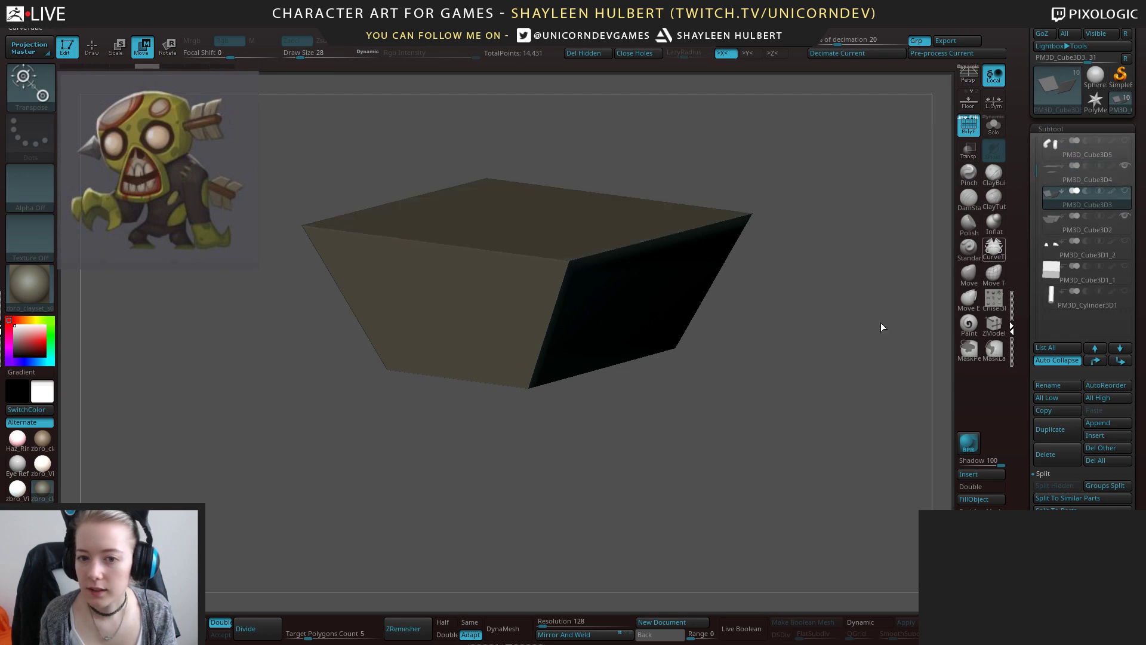
right_click_drag(710, 472, 686, 394, "ctrl")
right_click_drag(555, 89, 790, 394, "alt")
Merge the separate pelvis pieces down into a single pelvis subtool.
left_click(1055, 183)
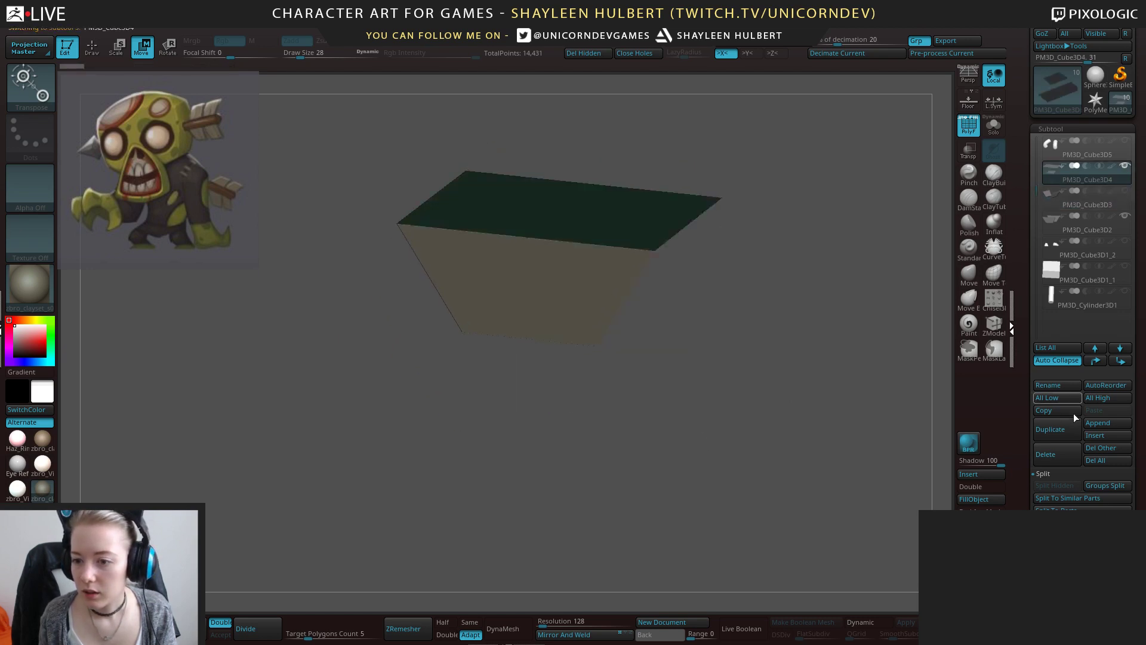
left_click(1052, 496)
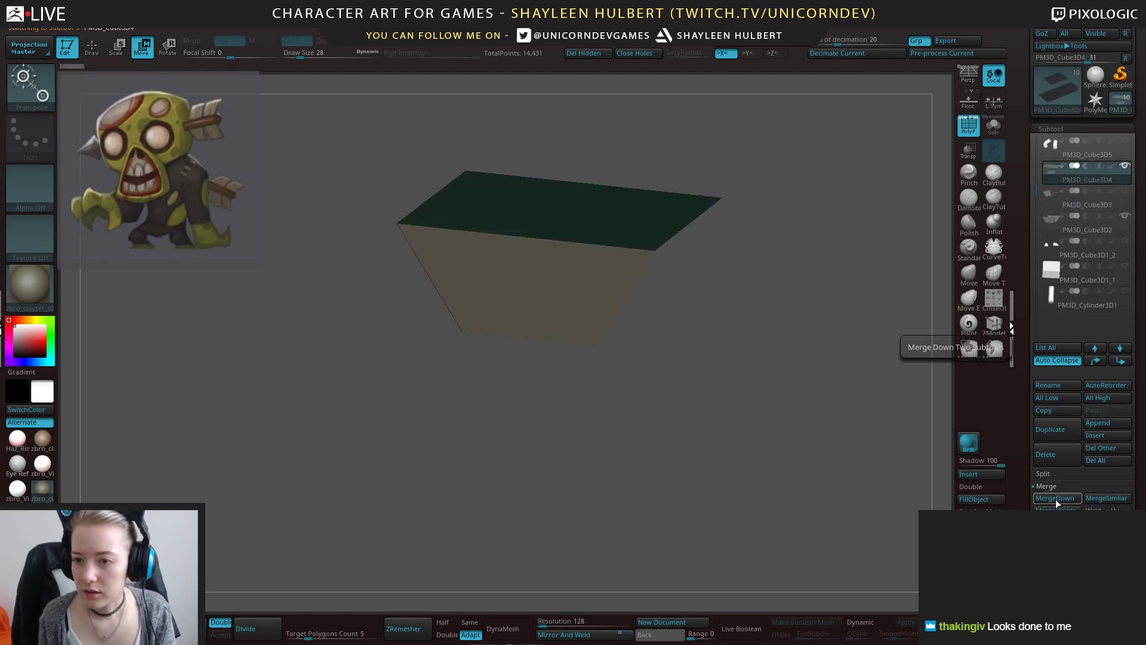
left_click(1049, 484)
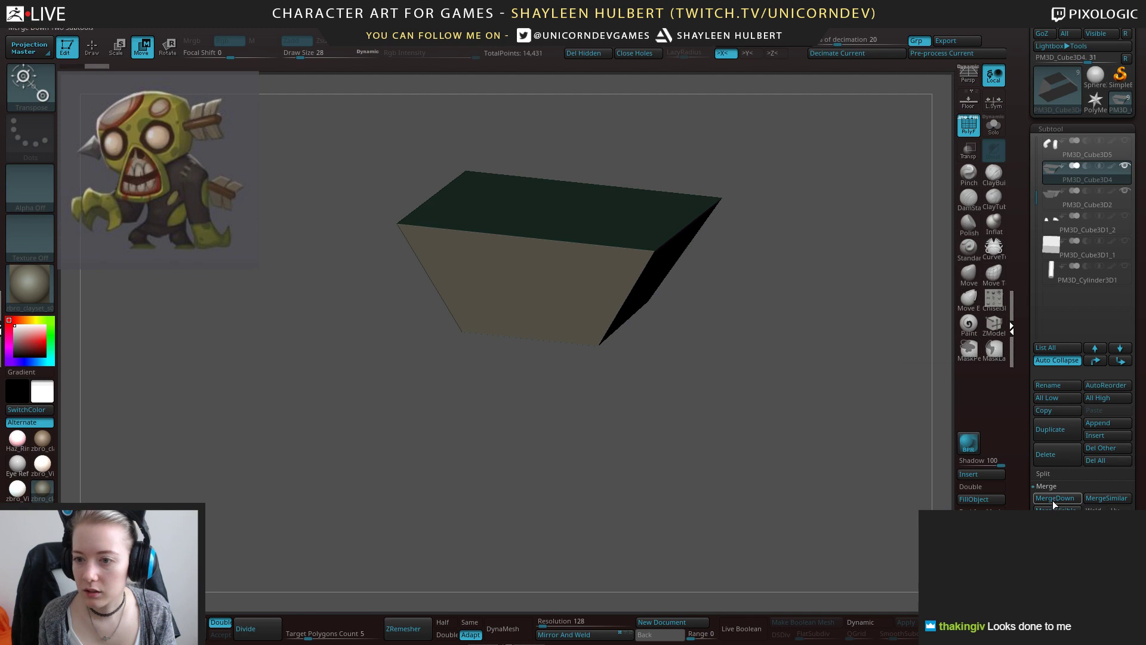
left_click(1055, 498)
left_click(1050, 485)
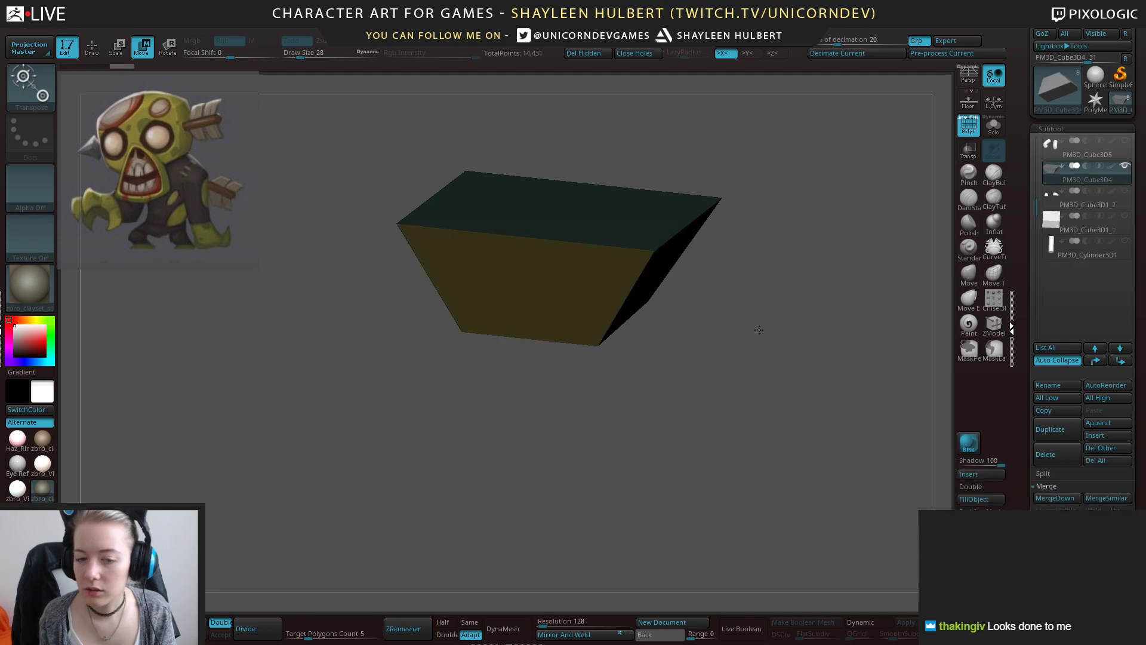
Check the merged pelvis in isolation and make all the character's subtools visible again.
left_click(993, 125)
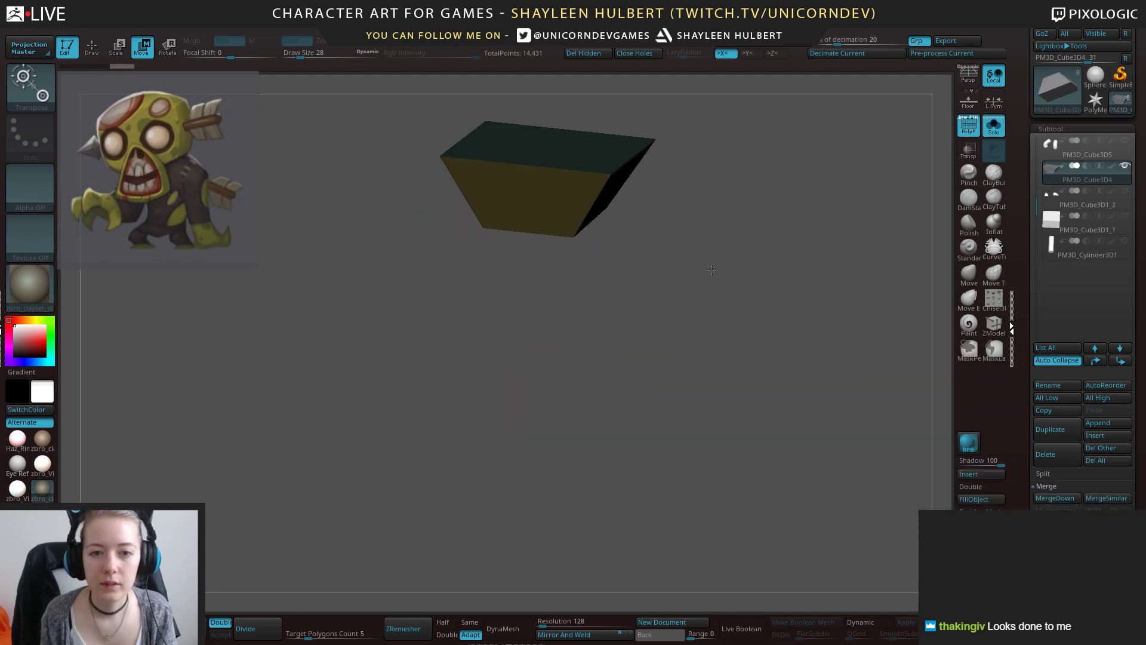
left_click_drag(711, 270, 703, 346, "alt")
left_click(993, 125)
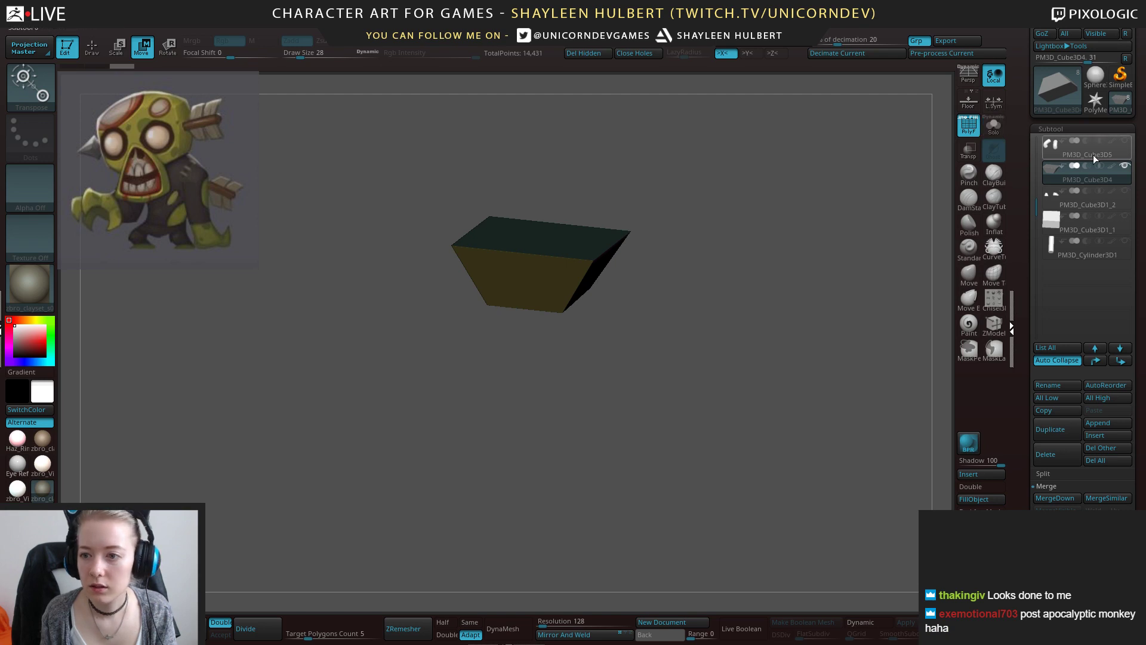
left_click(1125, 169)
Move the merged pelvis forward in side view so it sits beneath the torso, checking the fit from the front.
left_click_drag(782, 430, 681, 438)
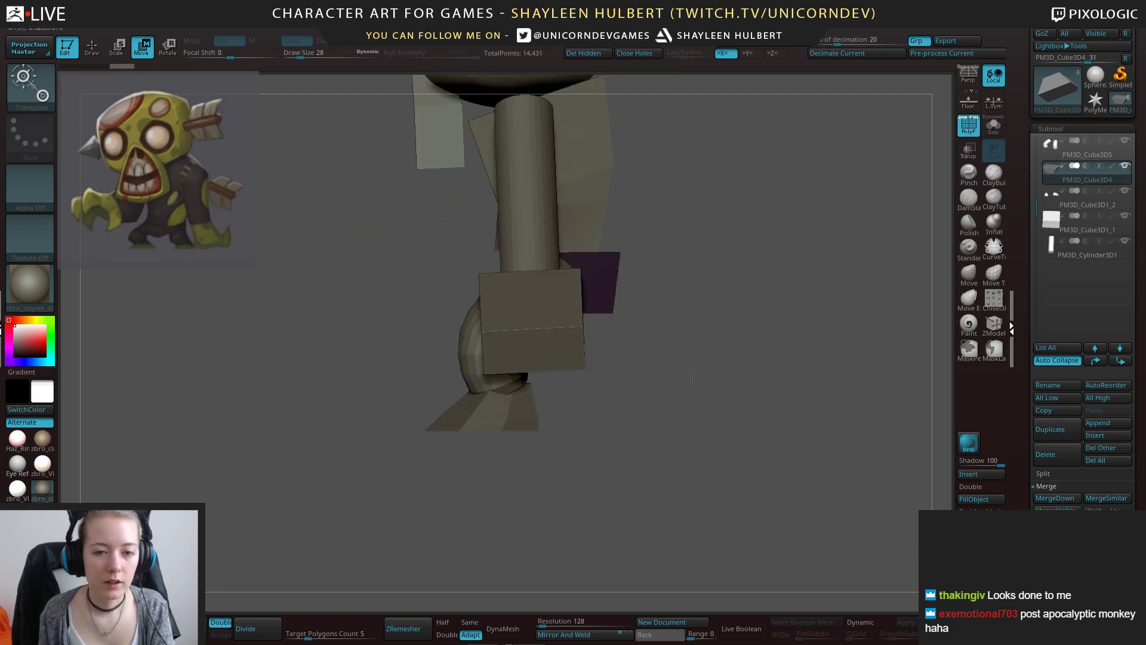
left_click_drag(692, 375, 728, 460, "alt")
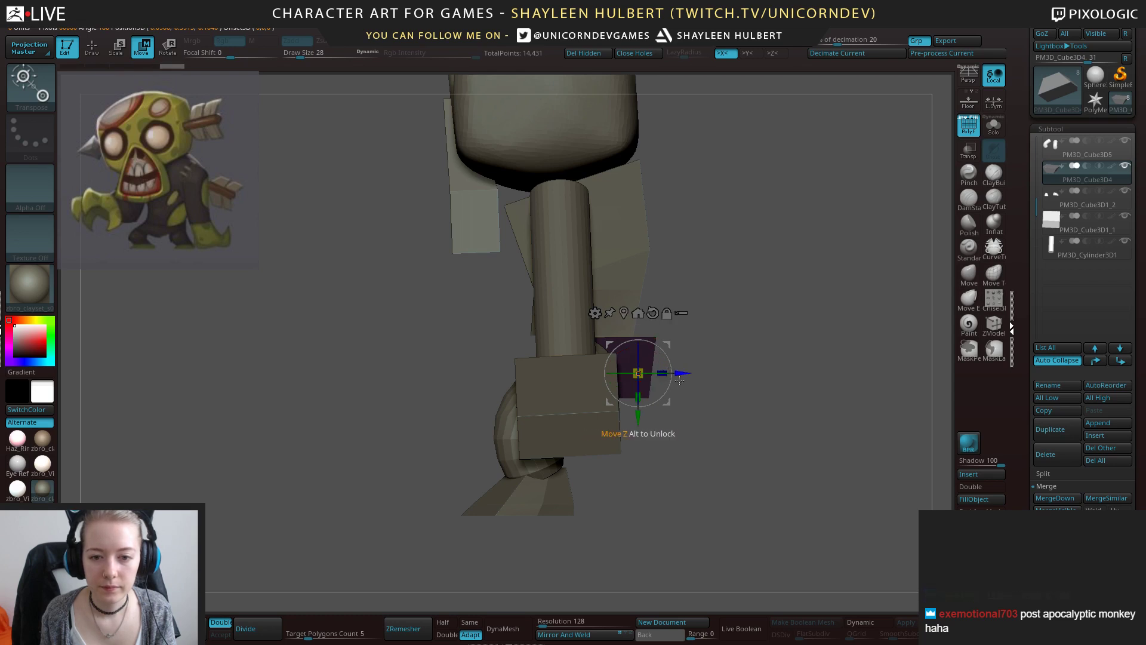
mouse_move(679, 370)
left_mouse_down()
mouse_move(642, 374)
mouse_move(761, 373)
mouse_move(718, 305)
mouse_move(722, 361)
mouse_move(656, 368)
left_mouse_up()
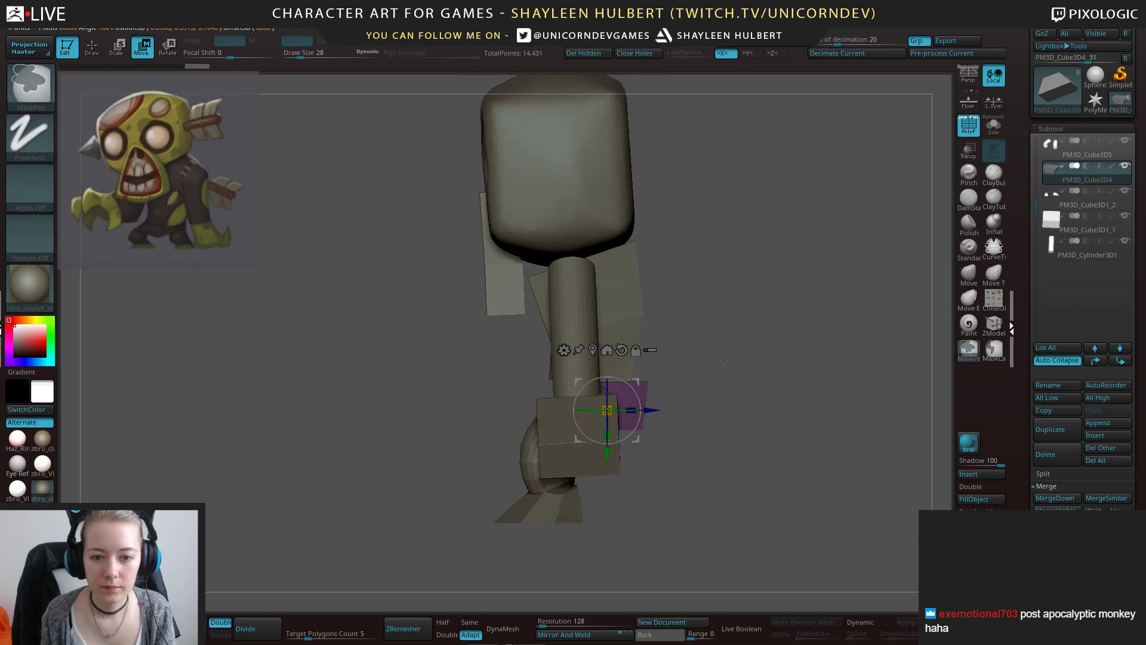
left_click_drag(655, 411, 618, 395)
left_click_drag(675, 382, 730, 334)
mouse_move(730, 335)
left_mouse_down("alt")
mouse_move(741, 370)
mouse_move(740, 346)
left_mouse_up("alt")
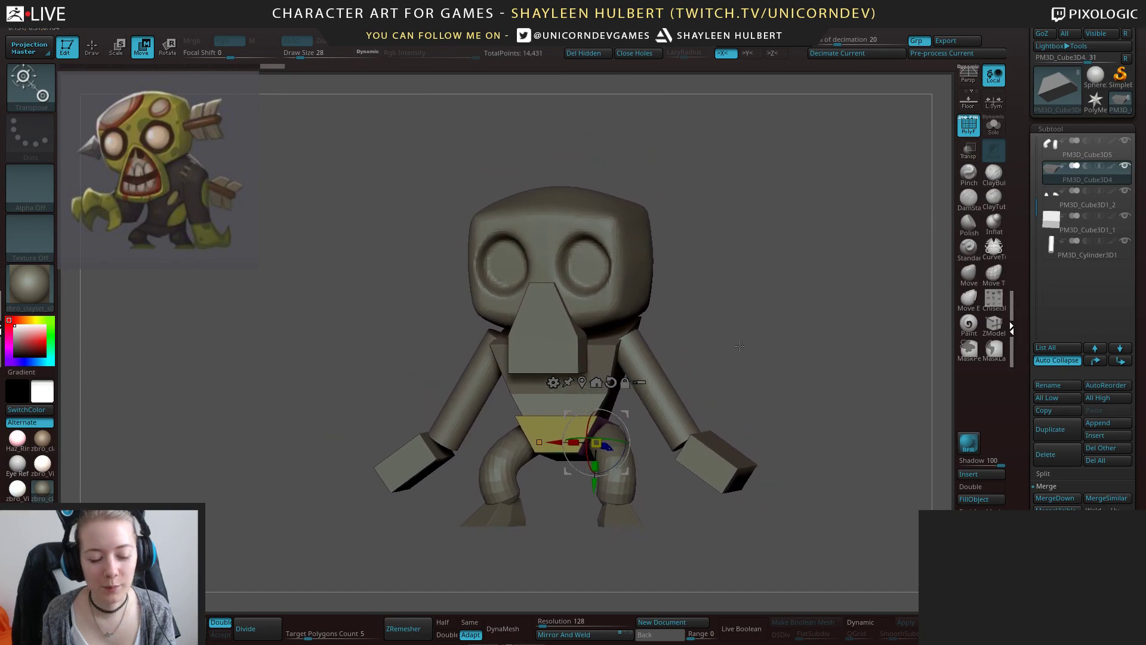
key("q")
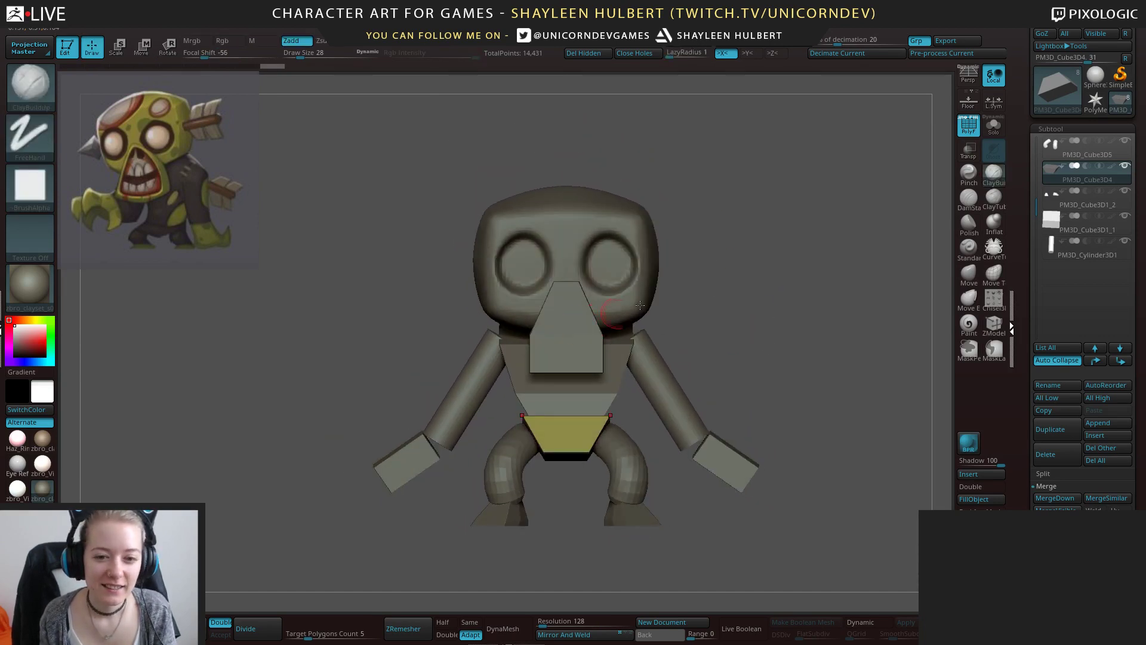
left_click_drag(713, 301, 688, 320)
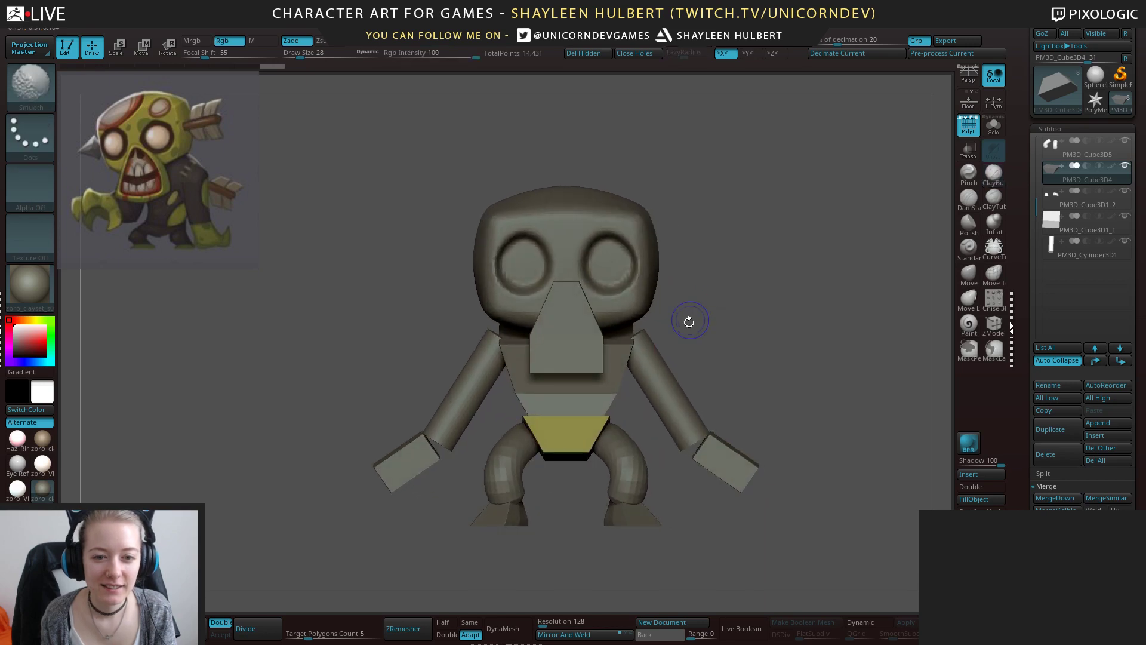
Select the hands and arms together, reset the gizmo to the world axes, and lower both limbs slightly along the vertical axis.
left_click(650, 374, "alt")
left_click(410, 469, "alt")
key("w")
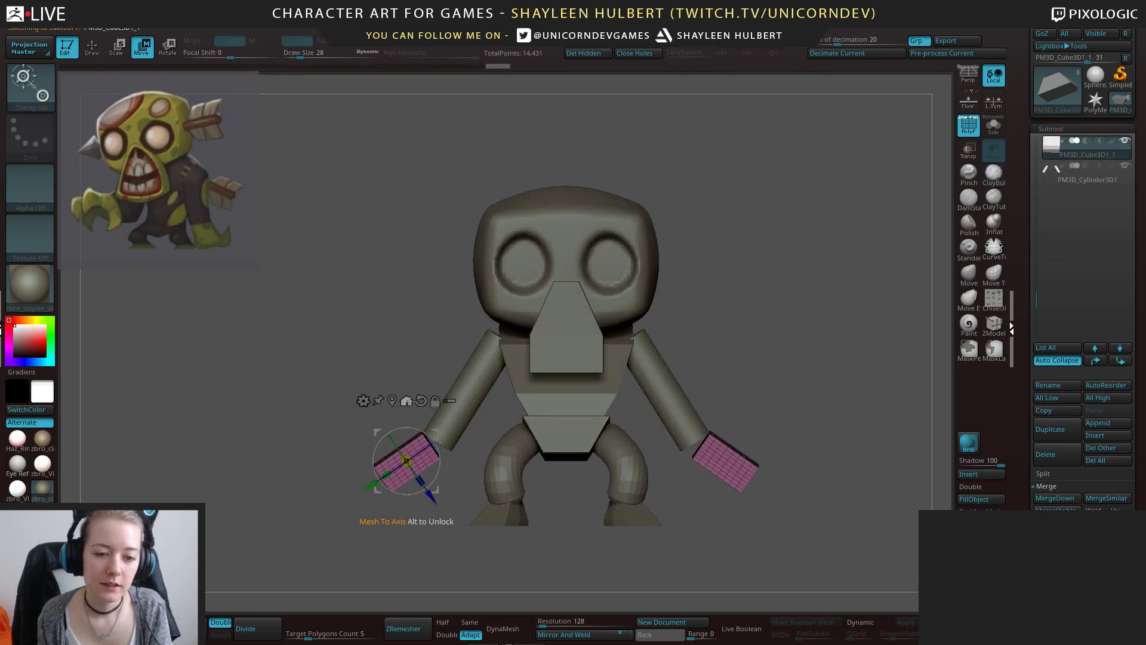
left_click(450, 401)
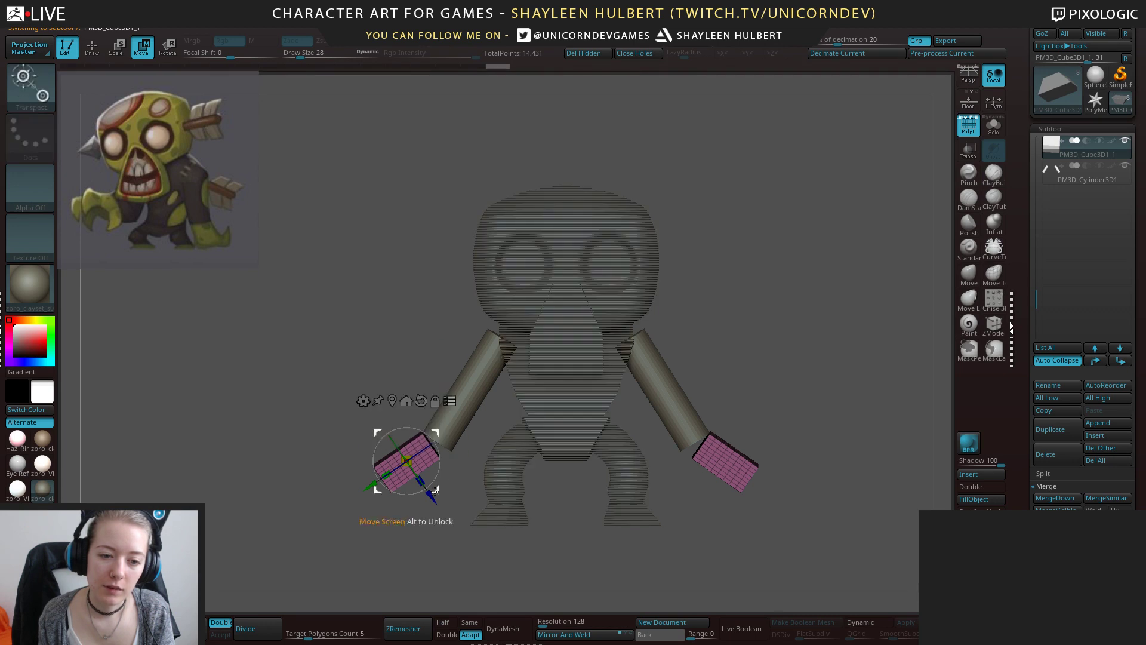
left_click(422, 401, "alt")
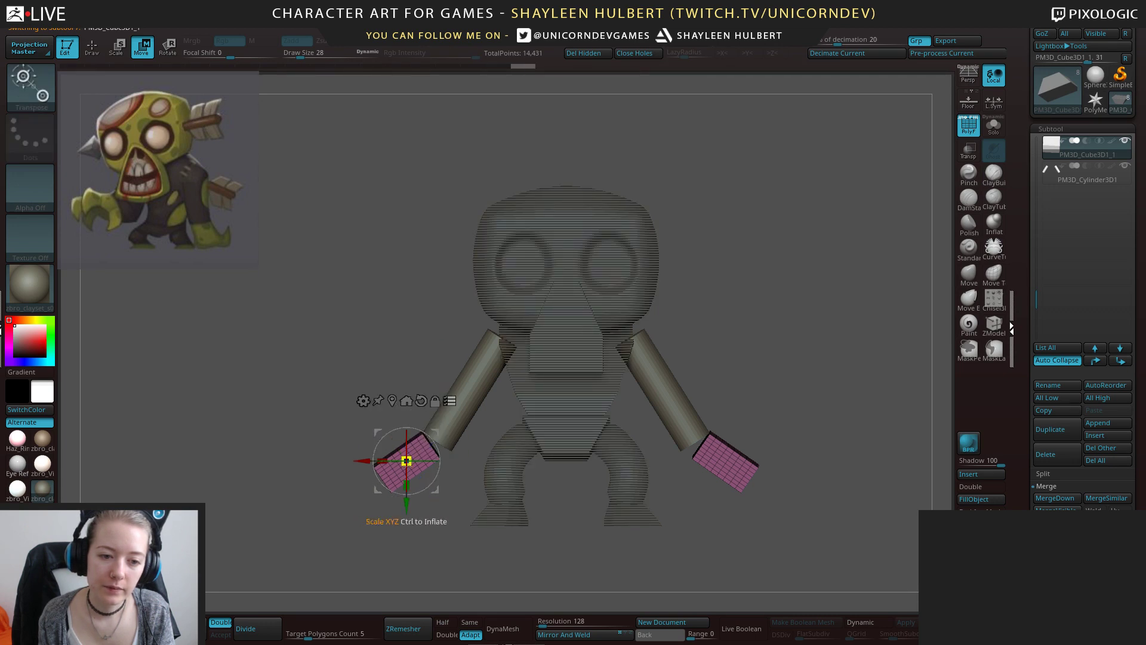
left_click_drag(408, 505, 408, 521)
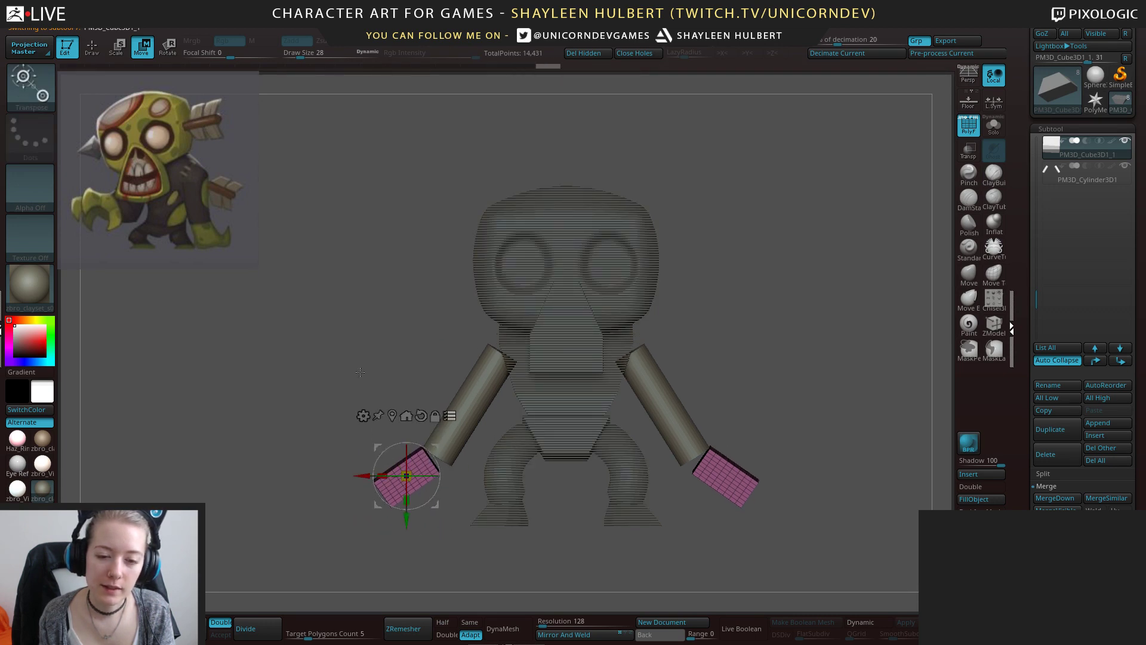
left_click_drag(292, 388, 363, 379)
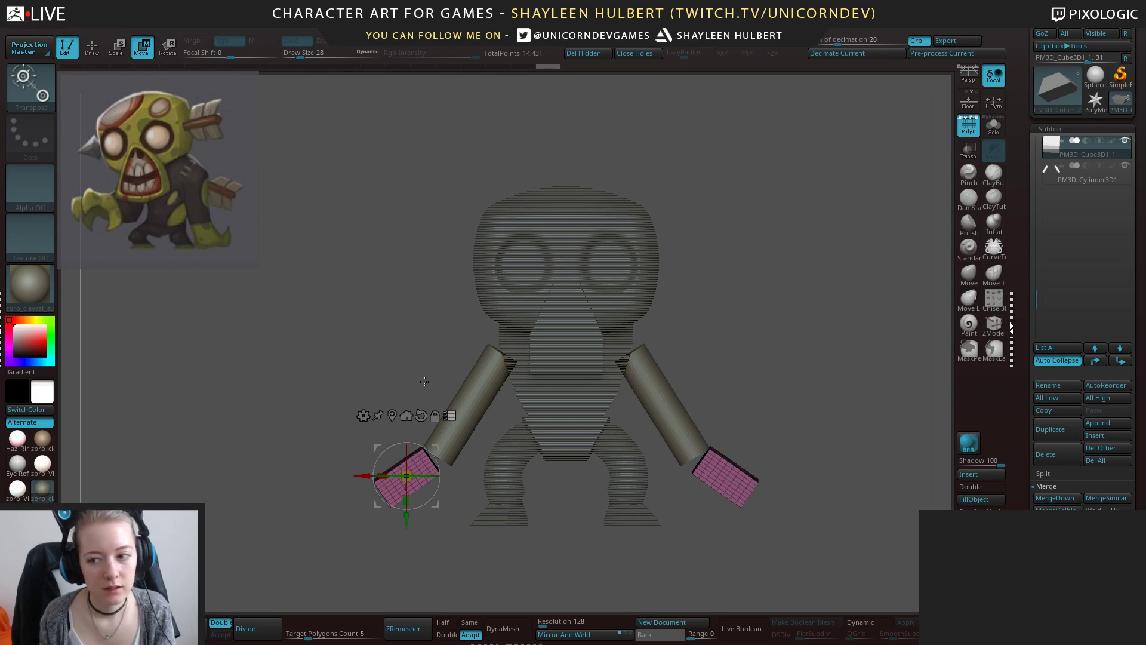
left_click_drag(425, 381, 418, 419, "alt")
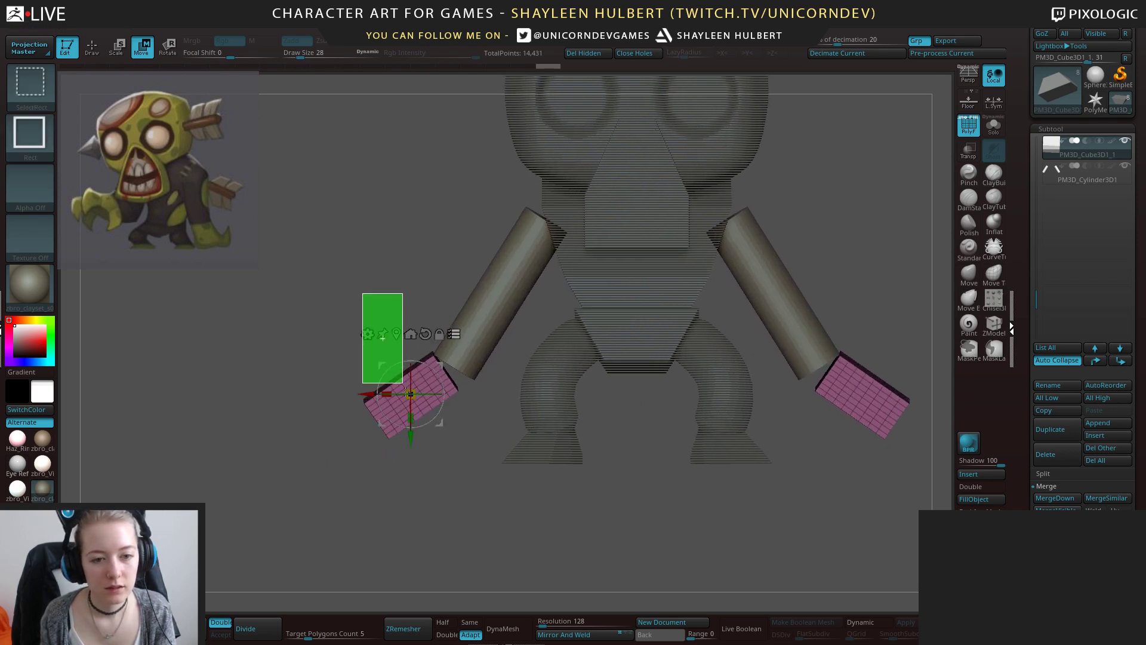
Limit the transposed selection to the hands, place the gizmo at the wrist joint, and rotate both hands slightly with X symmetry on.
left_click_drag(364, 391, 364, 391)
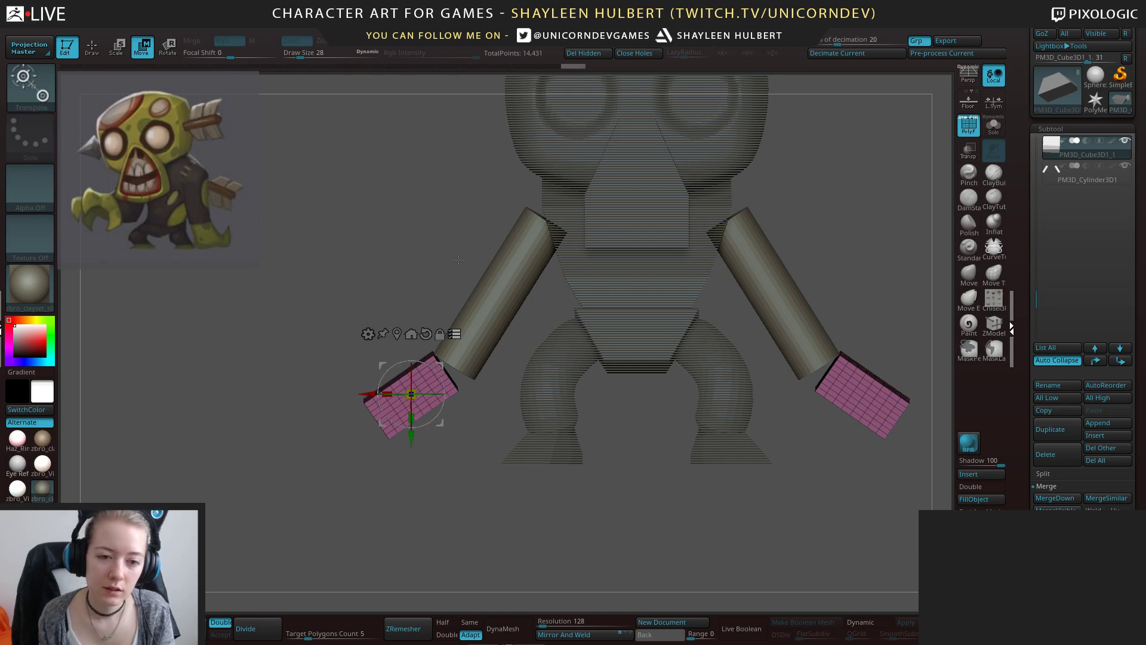
left_click(476, 347, "ctrl+shift")
left_click_drag(412, 439, 411, 410, "alt")
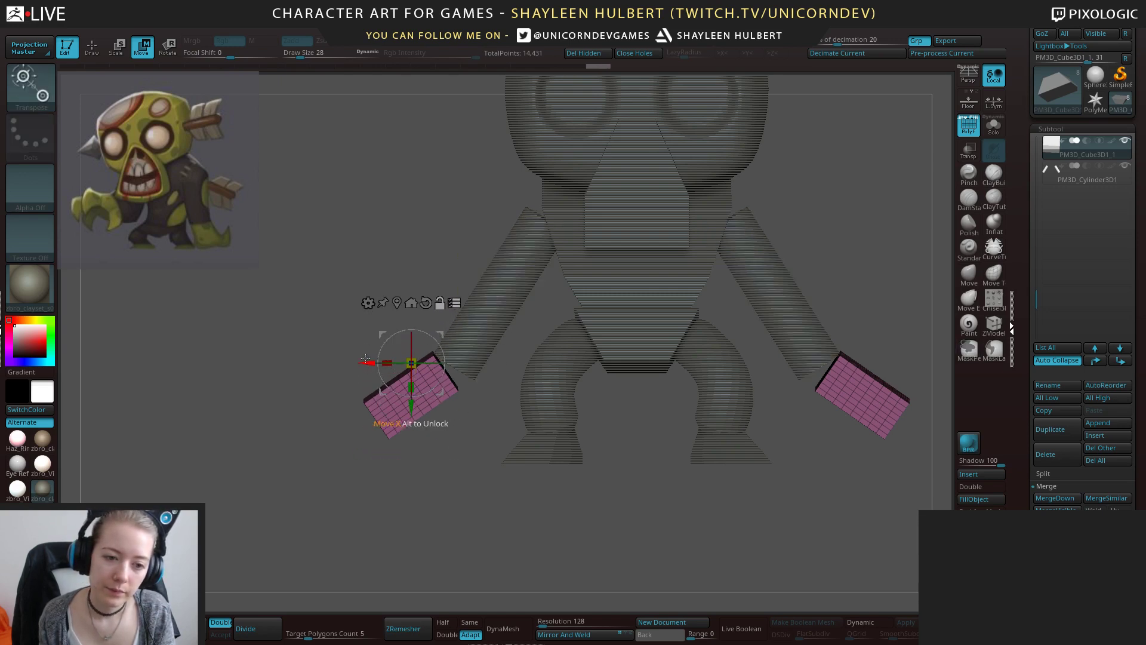
mouse_move(443, 341)
left_mouse_down("alt")
mouse_move(467, 339)
mouse_move(456, 325)
mouse_move(407, 346)
mouse_move(435, 310)
mouse_move(450, 360)
mouse_move(457, 343)
left_mouse_up("alt")
key("ctrl+z")
key("ctrl+z")
key("x")
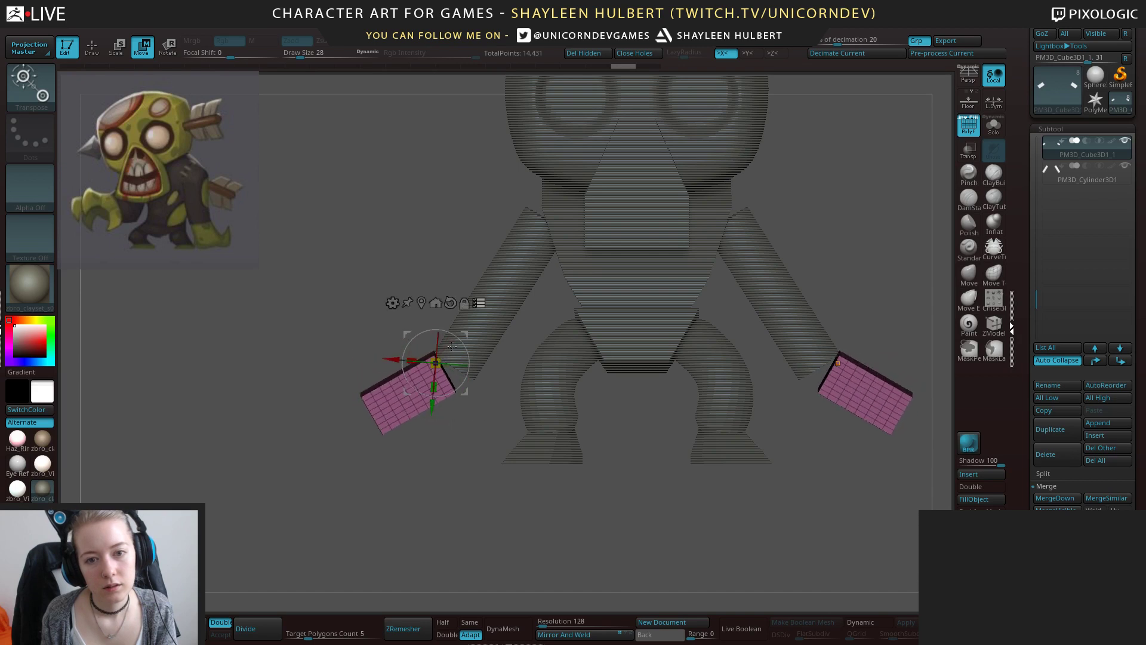
left_click_drag(412, 277, 402, 313, "alt")
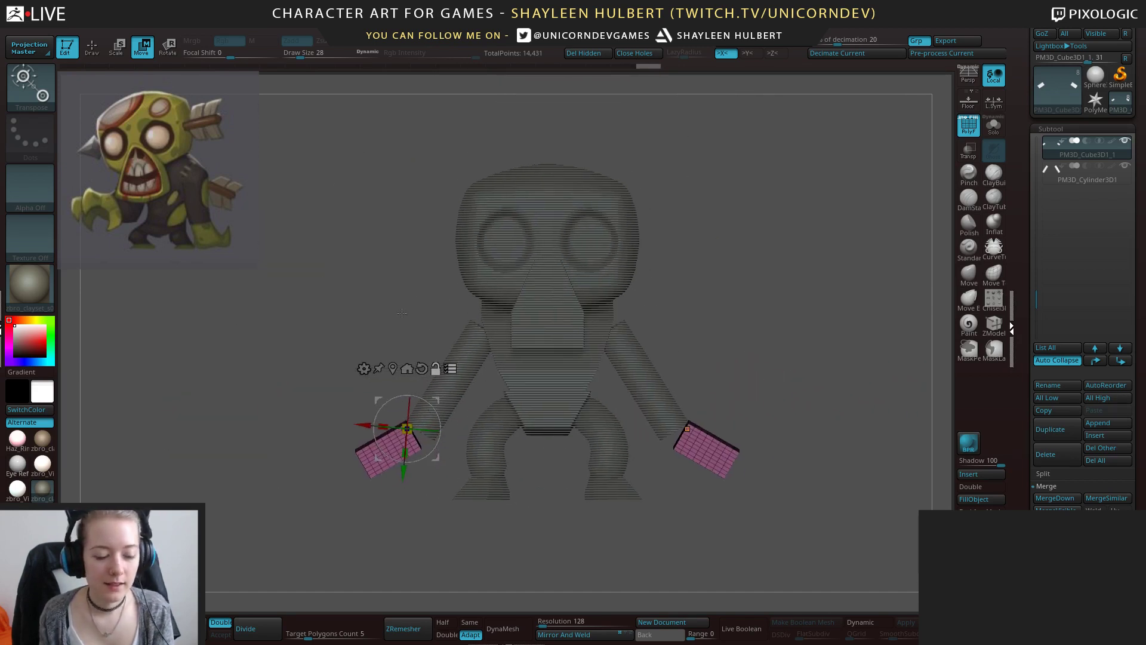
Clear the multi-subtool selection, keep the polygroup wireframe shown, and make the torso the active subtool.
key("q")
key("shift+f")
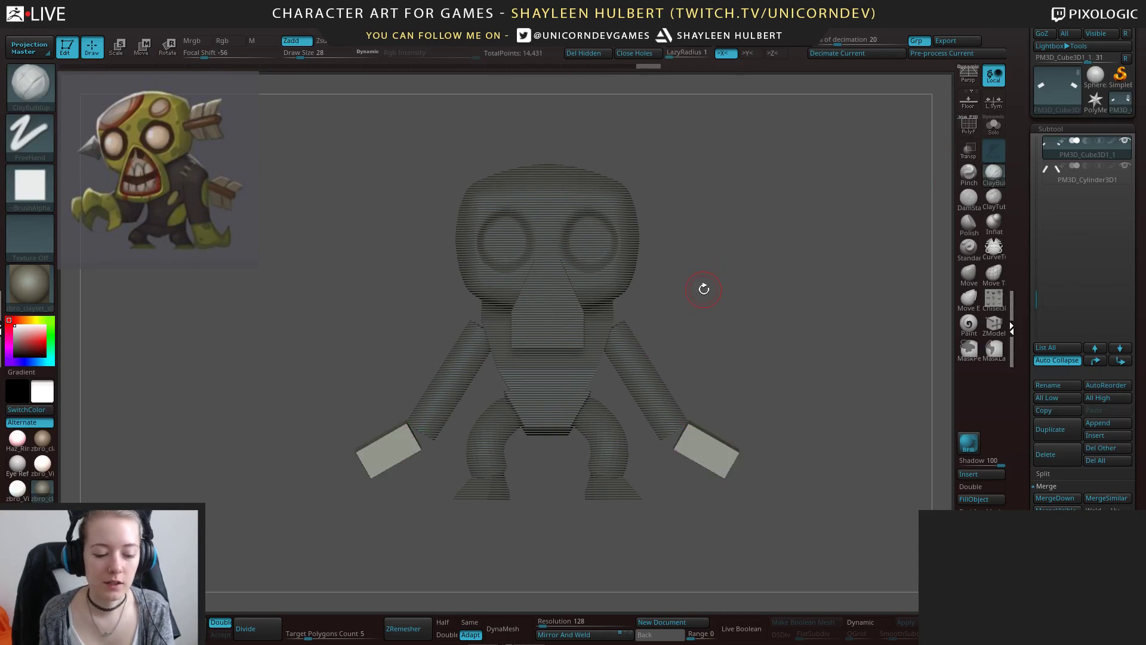
key("w")
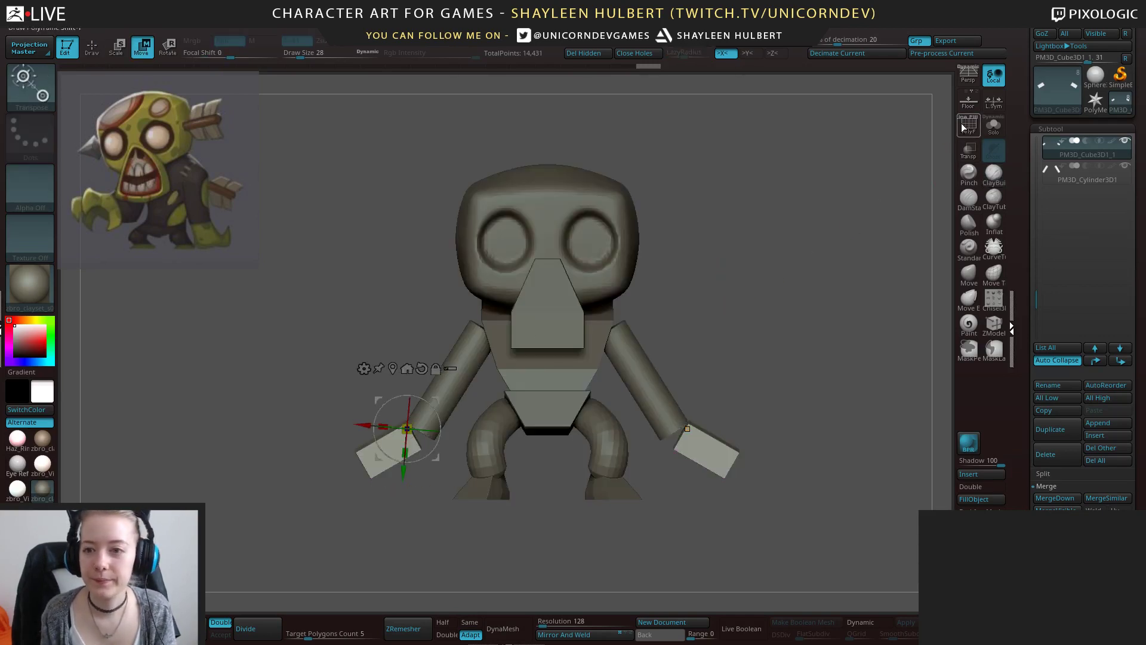
left_click(962, 127)
left_click_drag(652, 279, 634, 306, "alt")
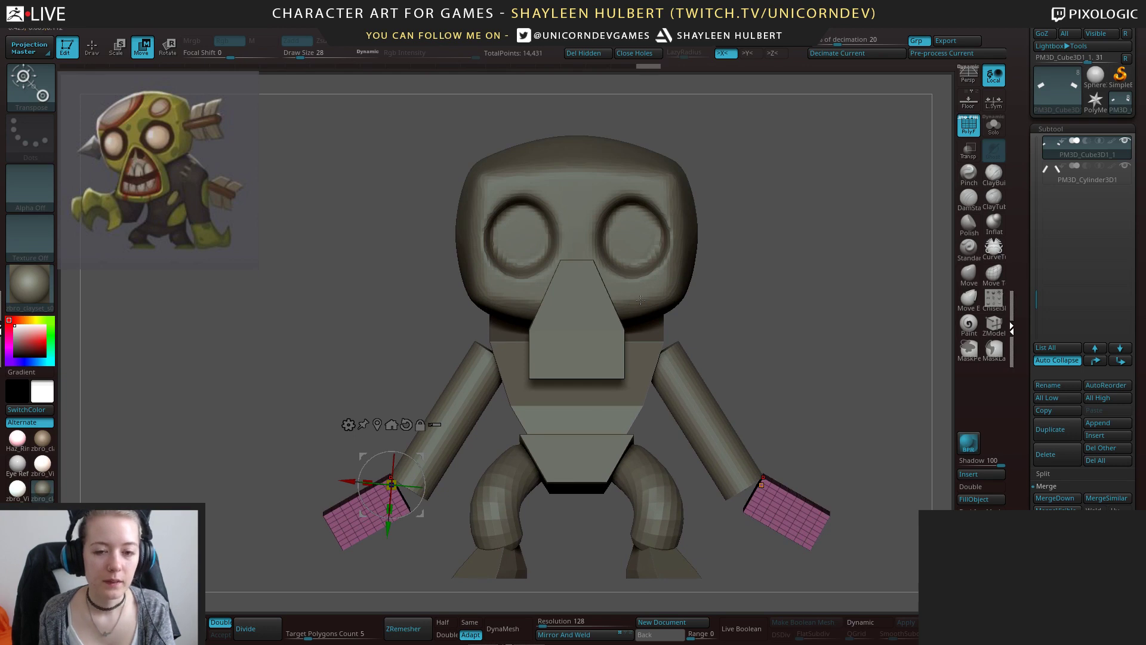
key("q")
left_click(653, 295, "alt")
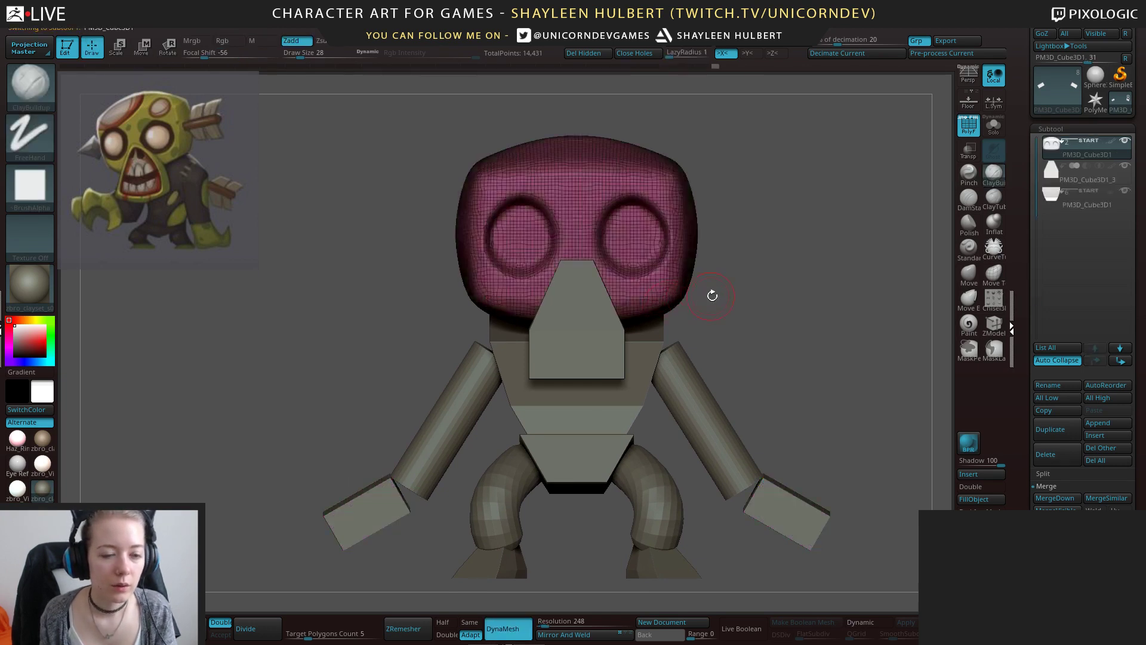
left_click(644, 383, "alt")
left_click_drag(759, 405, 732, 351, "alt")
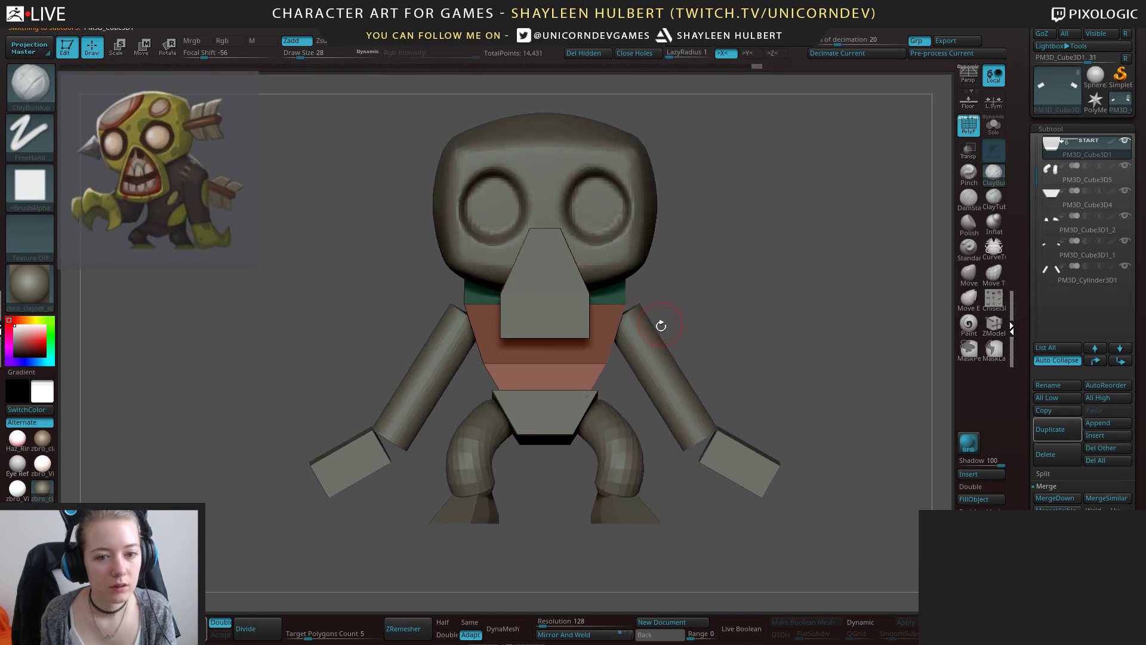
Select the pelvis, legs and feet together, excluding the head, torso and arms, and raise them slightly into the torso.
key("w")
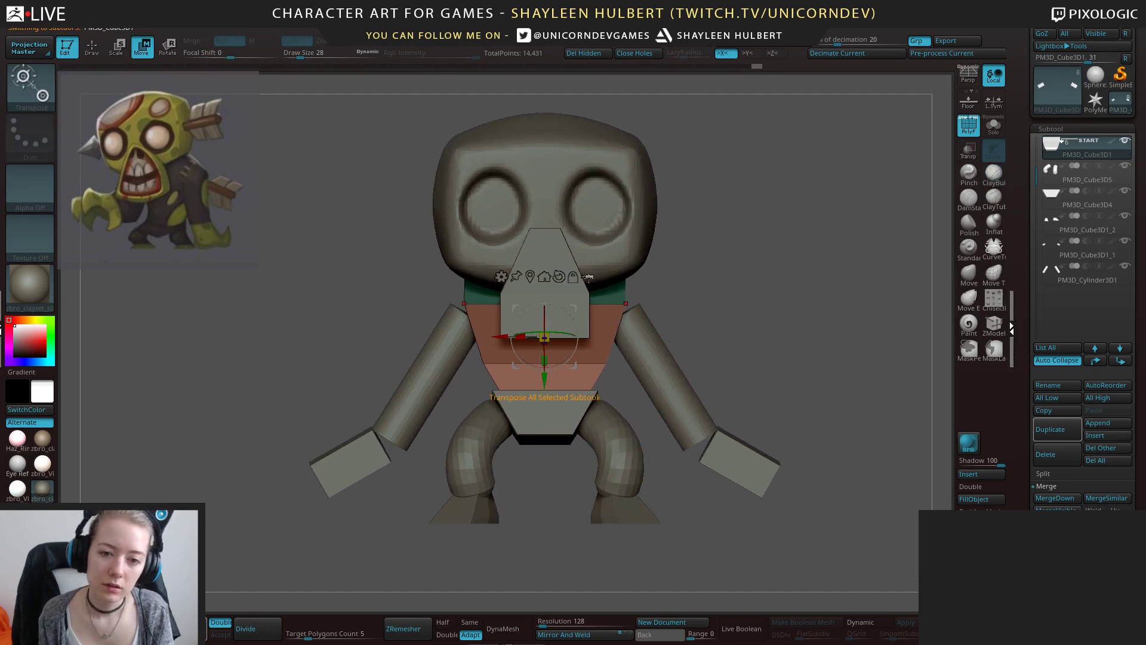
left_click_drag(745, 541, 313, 400, "ctrl+shift")
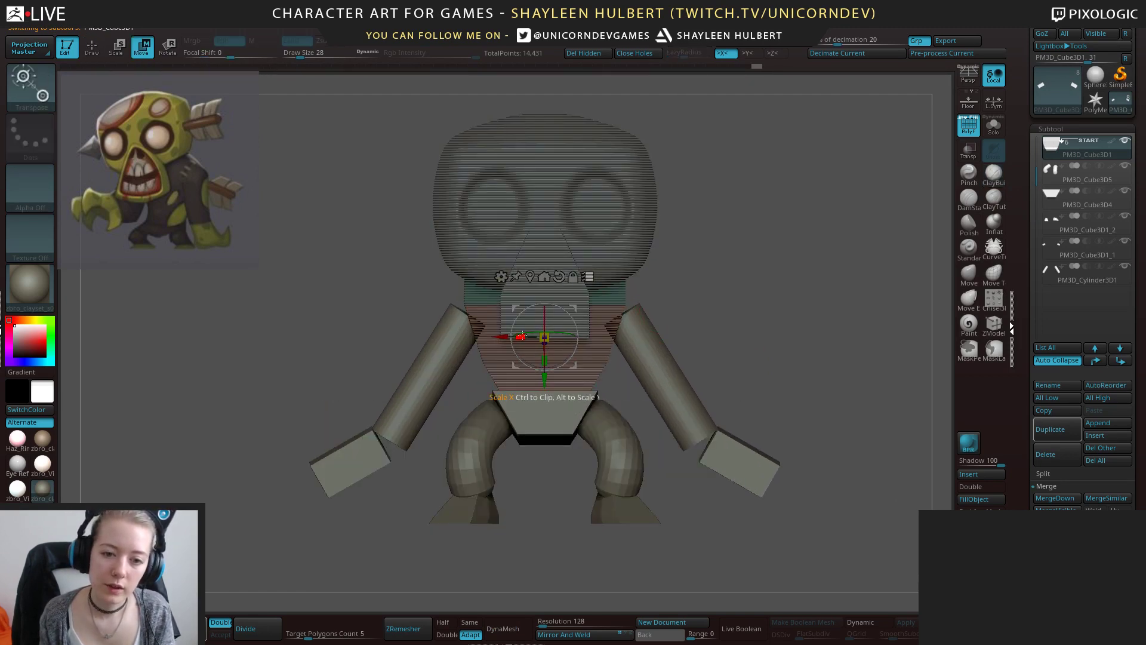
mouse_move(520, 337)
left_mouse_down()
mouse_move(479, 337)
mouse_move(517, 340)
left_mouse_up()
key("ctrl+z")
left_click_drag(651, 537, 462, 405, "alt")
left_click_drag(342, 348, 426, 443, "ctrl+alt+shift")
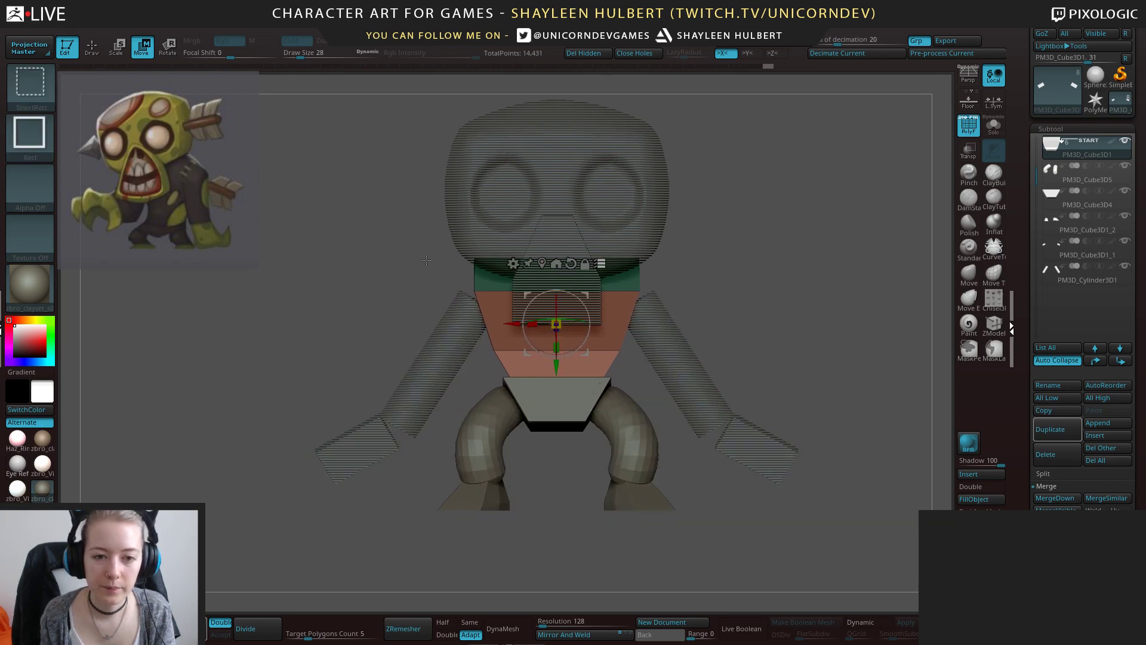
left_click_drag(426, 257, 555, 328, "ctrl+alt+shift")
mouse_move(555, 329)
right_mouse_down()
mouse_move(501, 349)
mouse_move(549, 340)
right_mouse_up()
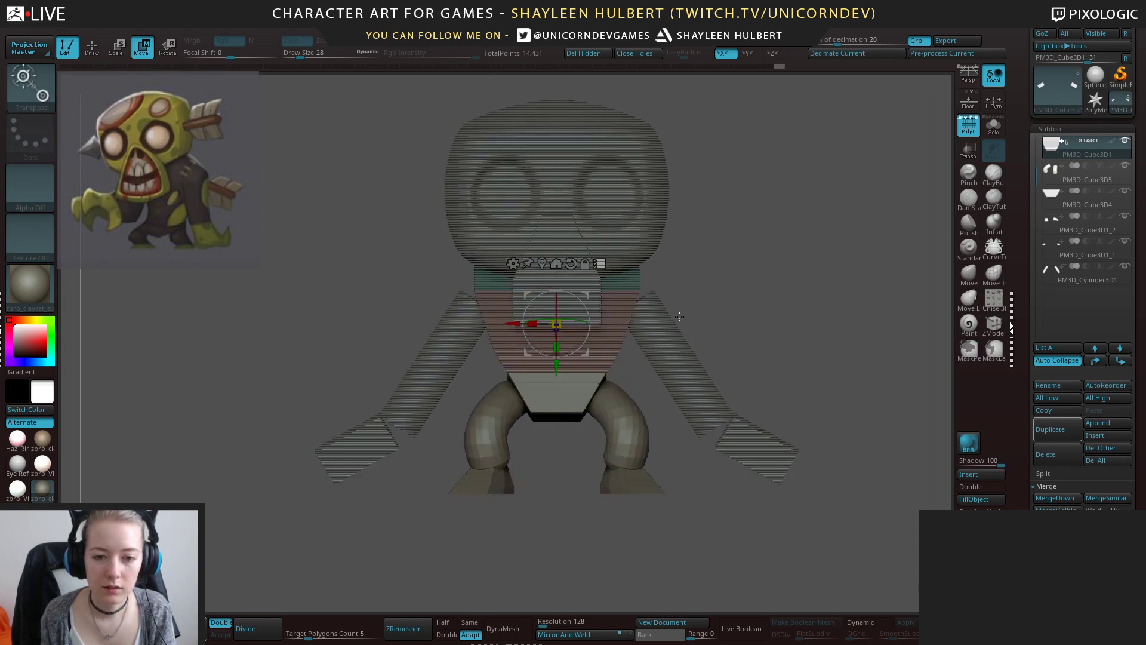
left_click_drag(558, 364, 559, 377)
Drop the pelvis from the selection, place the gizmo at the hip joint, and move the legs and feet slightly down and closer together.
key("ctrl+shift")
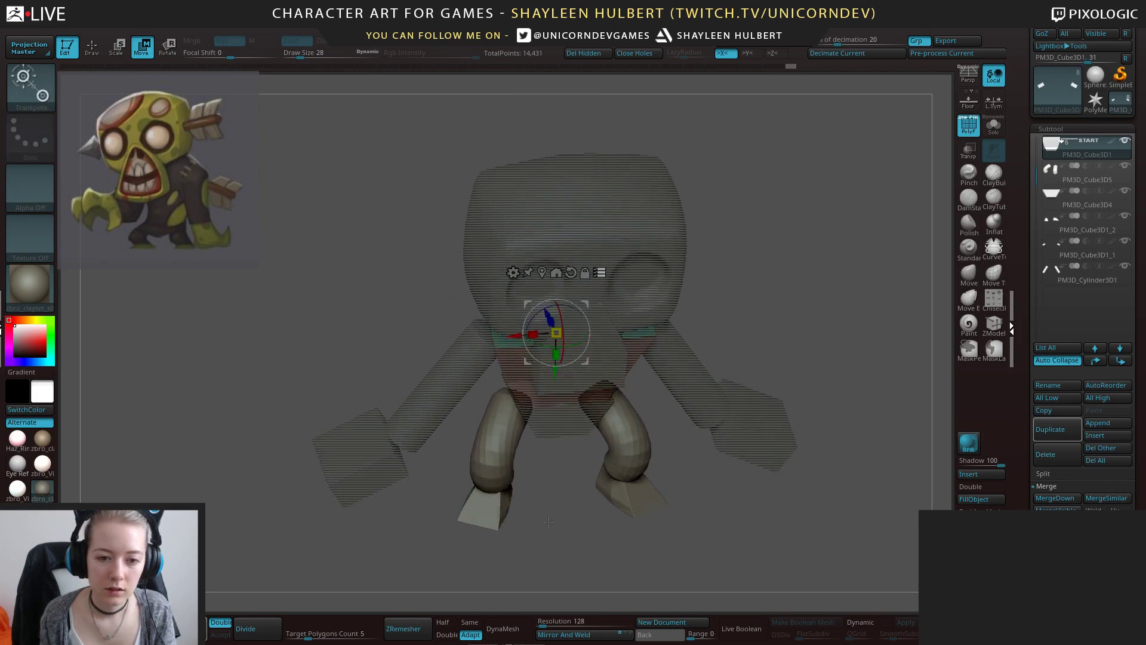
left_click_drag(556, 373, 536, 433, "alt")
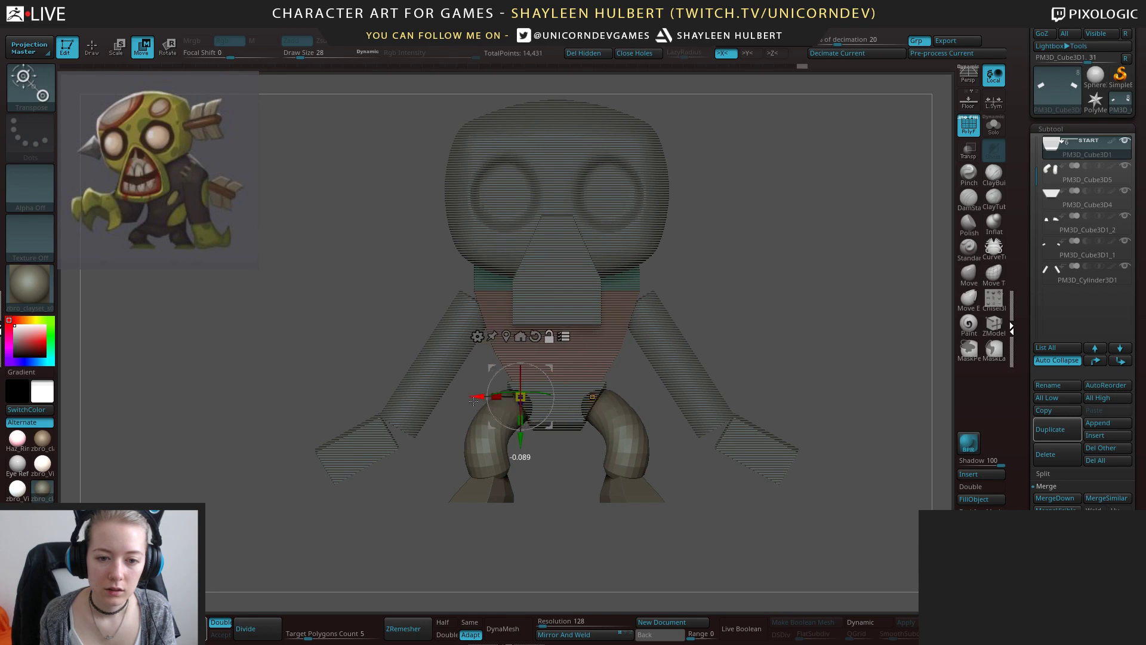
left_click_drag(552, 473, 542, 407)
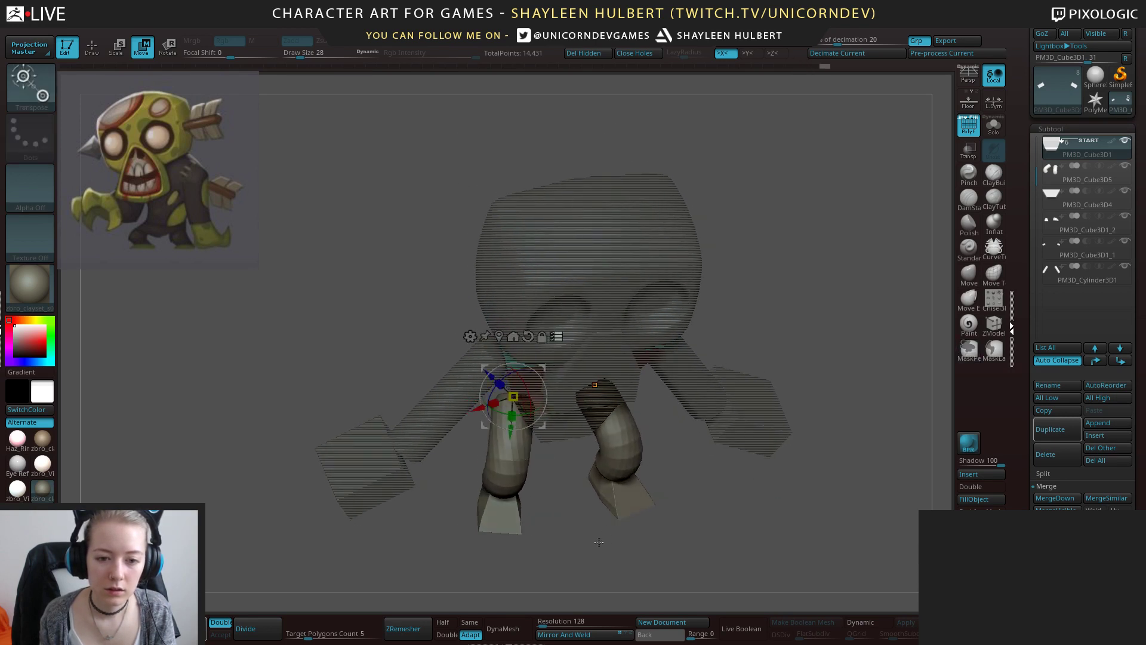
left_click_drag(599, 542, 552, 487, "shift")
left_click_drag(471, 398, 482, 397)
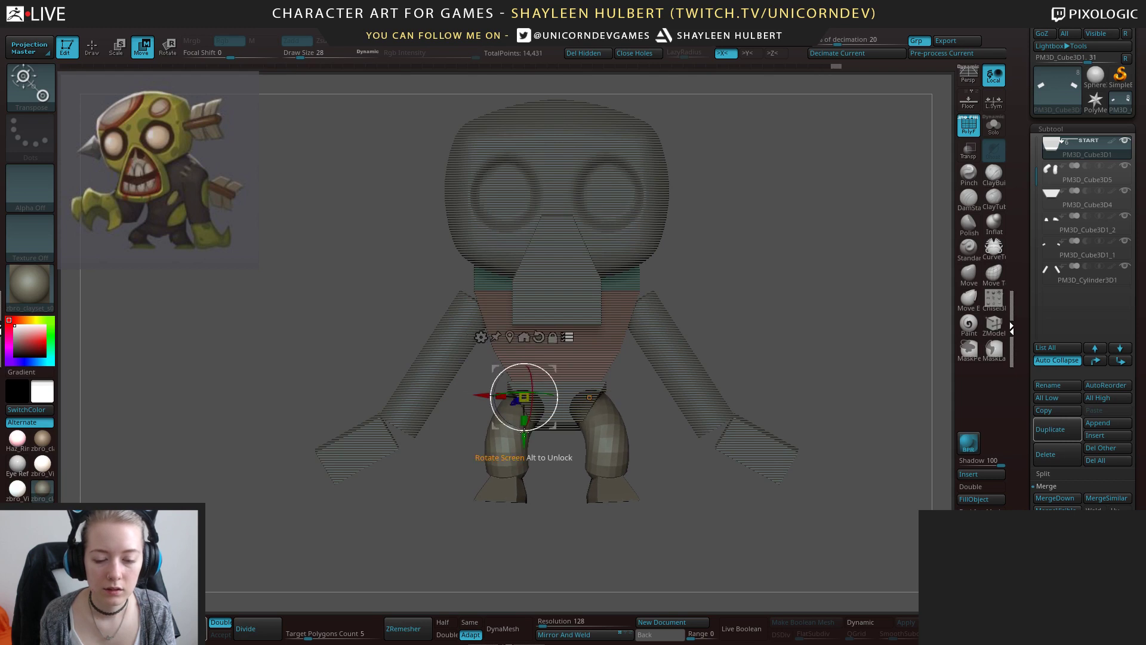
mouse_move(714, 382)
left_mouse_down()
mouse_move(680, 397)
mouse_move(686, 334)
mouse_move(686, 373)
mouse_move(514, 335)
mouse_move(677, 291)
mouse_move(676, 373)
left_mouse_up()
left_click(680, 397, "ctrl+shift")
Make the head the active subtool and merge the tapered muzzle block below it into the head.
key("q")
left_click(561, 321, "alt")
mouse_move(695, 275)
left_mouse_down("alt")
mouse_move(697, 289)
mouse_move(613, 295)
left_mouse_up("alt")
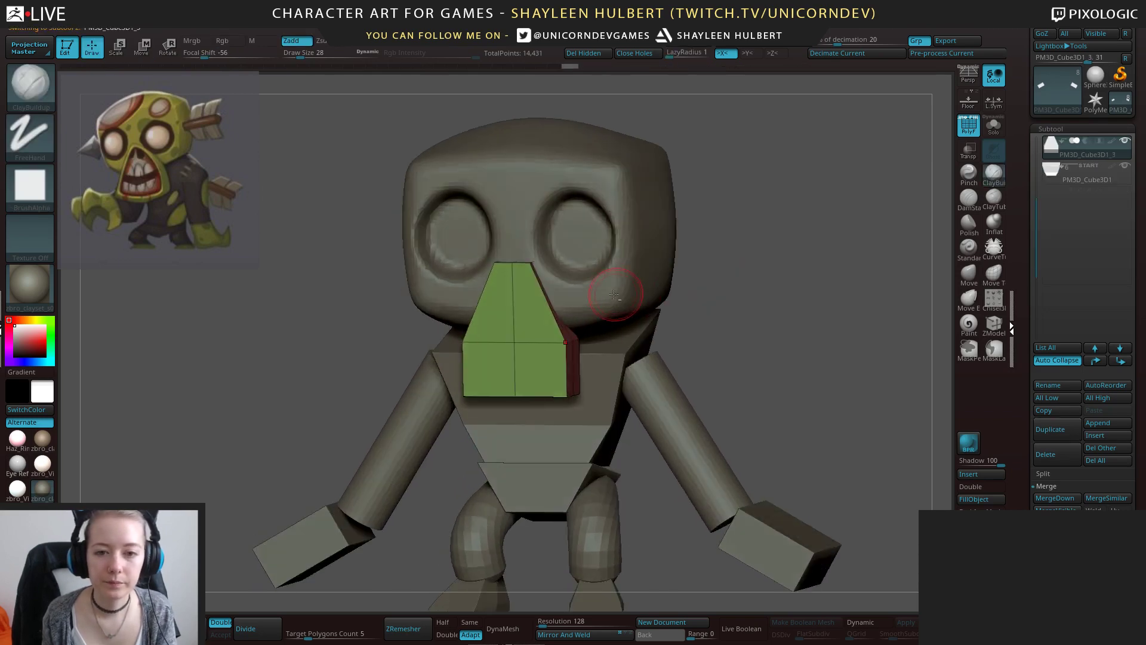
left_click(615, 296, "alt")
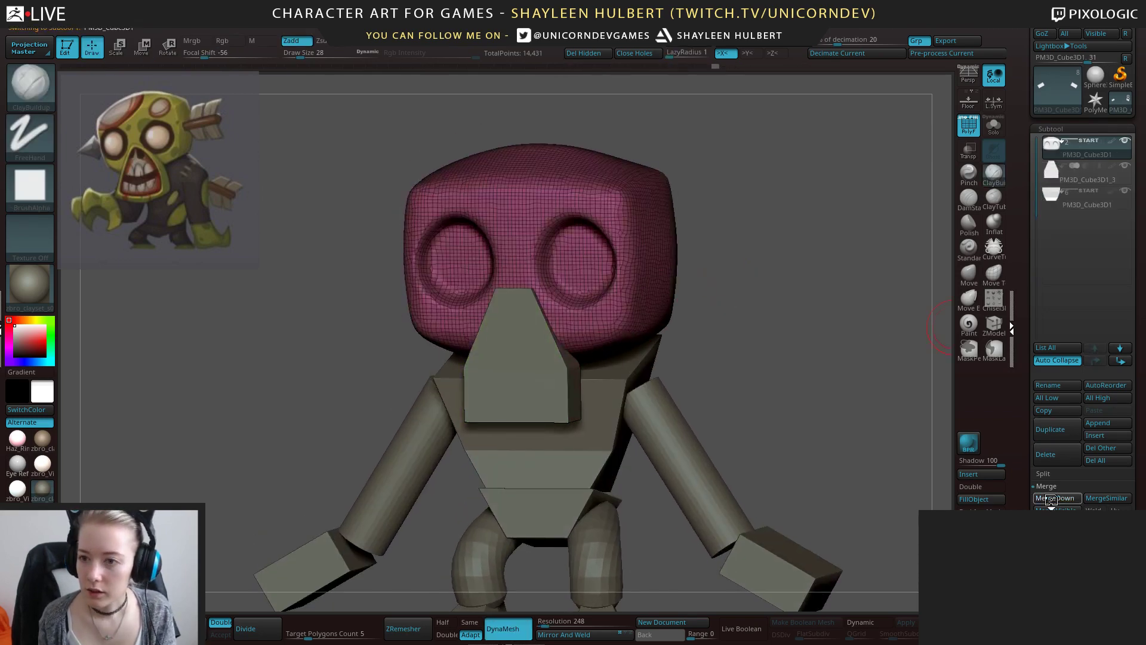
left_click(1051, 498)
left_click_drag(784, 355, 741, 350, "shift")
Set the DynaMesh resolution to 600, remesh the head and muzzle into one continuous surface, and hide the wireframe.
left_click(541, 621)
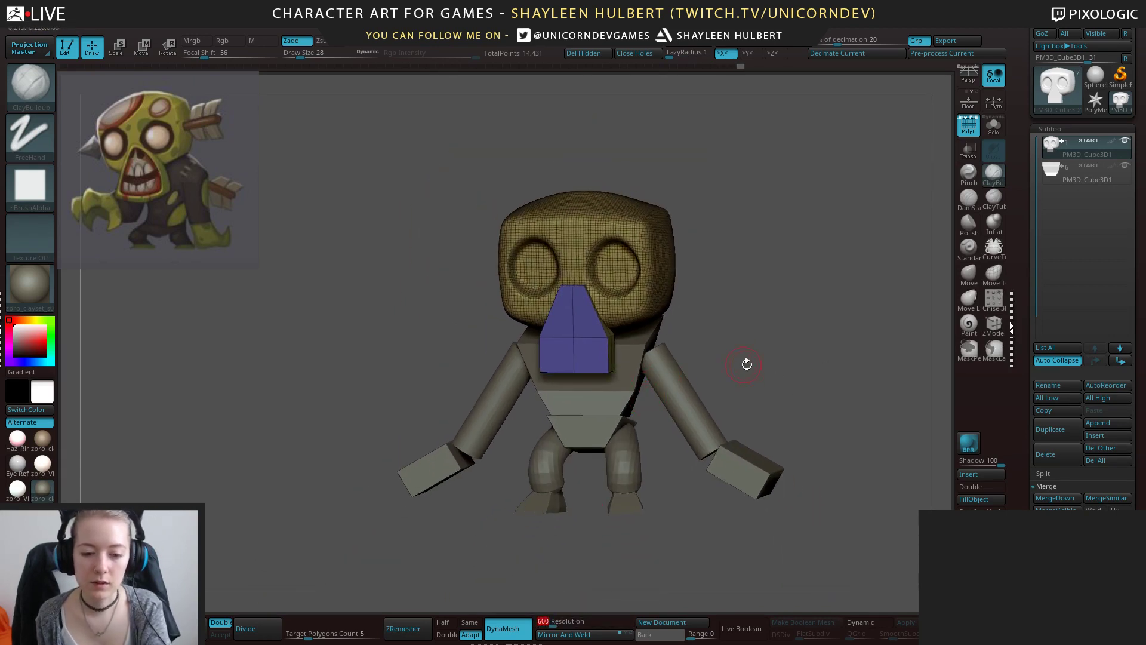
left_click_drag(747, 364, 739, 392, "shift")
mouse_move(737, 344)
left_mouse_down("ctrl")
mouse_move(734, 301)
mouse_move(729, 394)
mouse_move(818, 365)
left_mouse_up("ctrl")
key("shift+f")
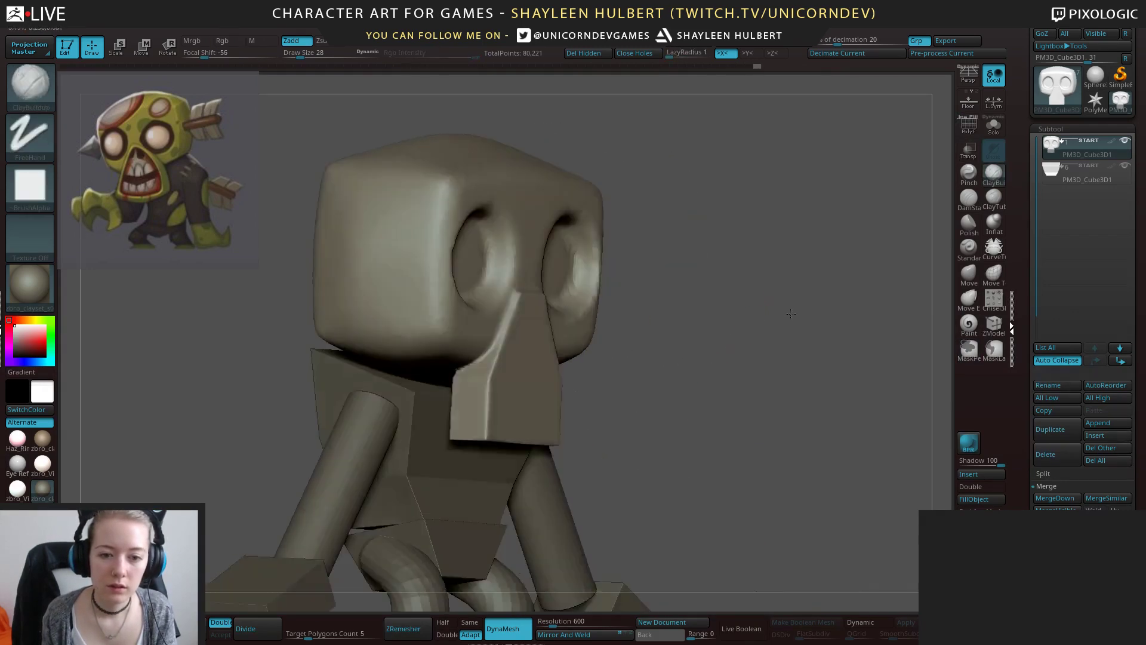
Smooth the seams and hard edges where the muzzle meets the face.
left_click_drag(472, 366, 462, 437, "shift")
left_click_drag(686, 365, 588, 352)
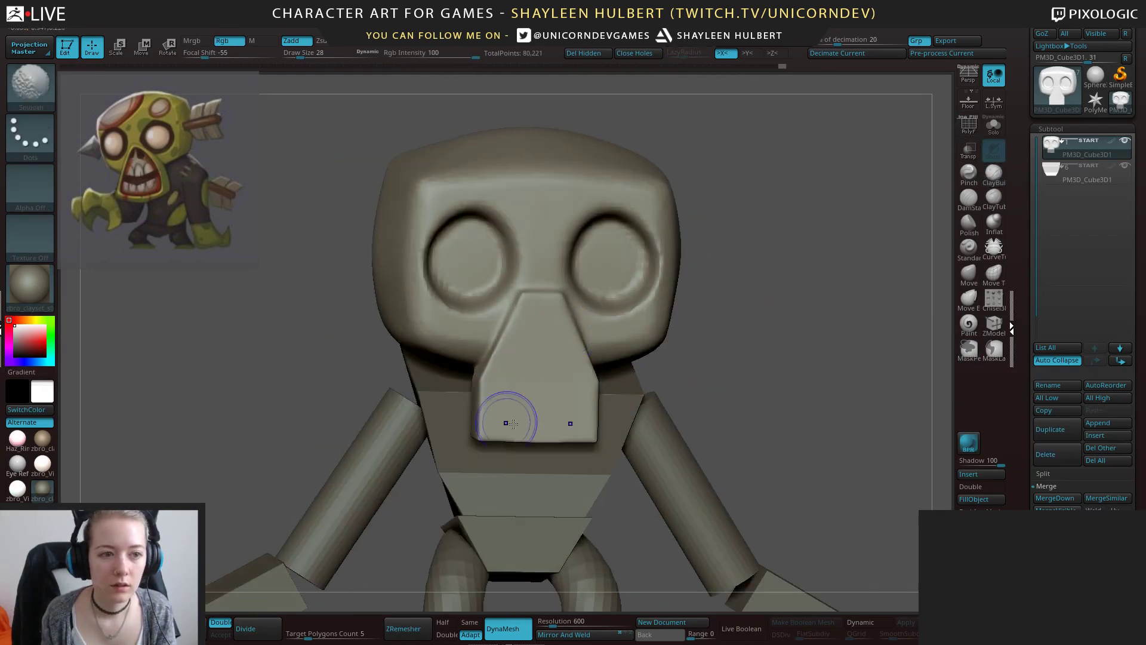
key("alt+Tab")
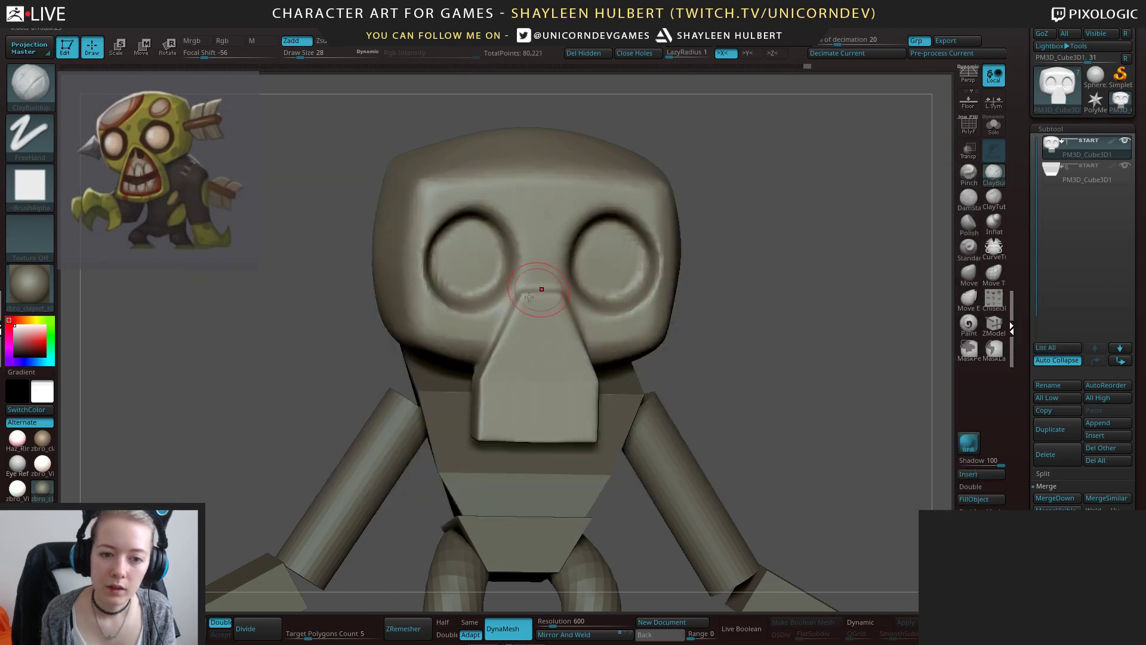
Carve a deep triangular recess into the front of the muzzle with the ClayBuildup brush, leaving a raised rim around it.
left_click_drag(529, 297, 461, 431)
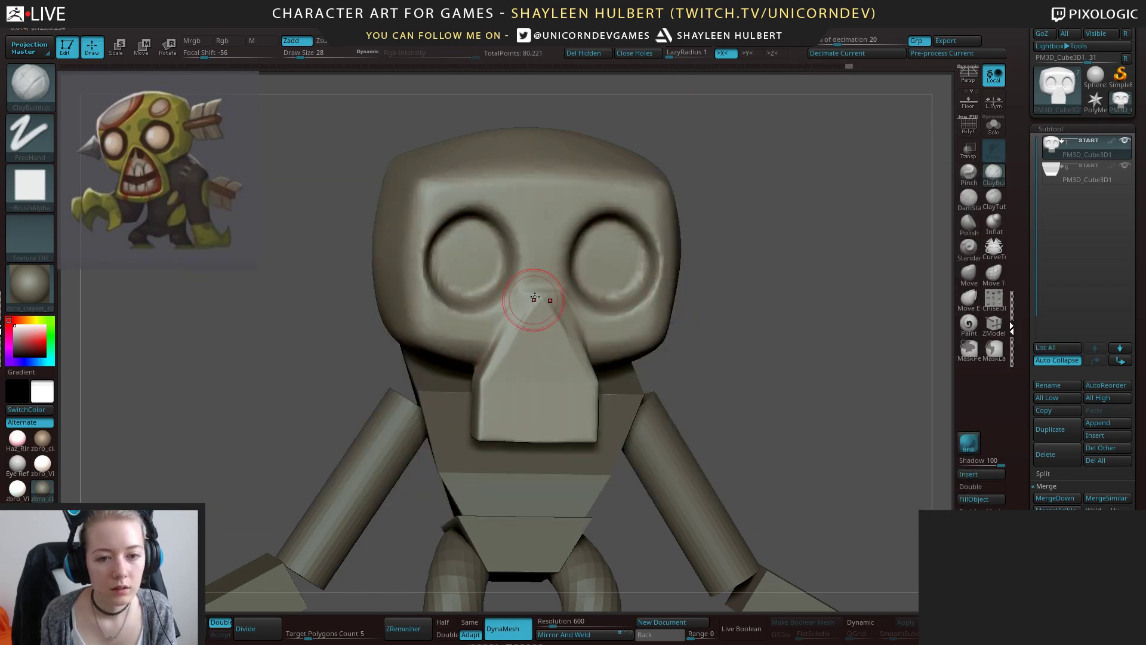
mouse_move(535, 298)
left_mouse_down()
mouse_move(540, 325)
mouse_move(484, 389)
left_mouse_up()
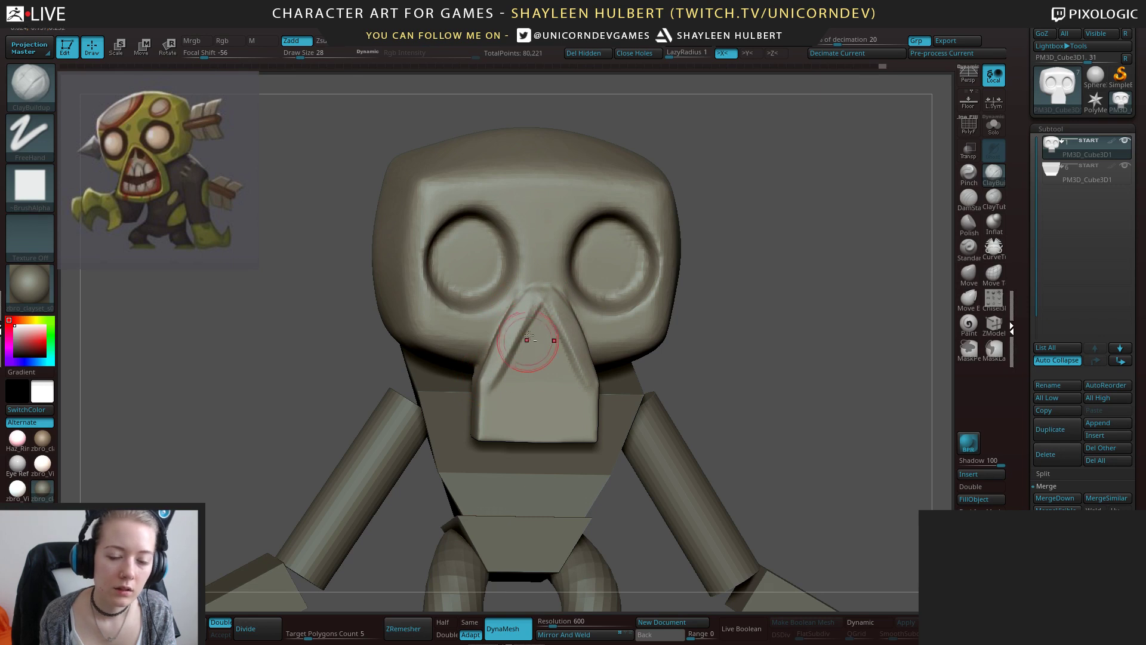
mouse_move(528, 319)
left_mouse_down()
mouse_move(505, 373)
mouse_move(512, 411)
mouse_move(524, 411)
mouse_move(534, 336)
mouse_move(538, 414)
left_mouse_up()
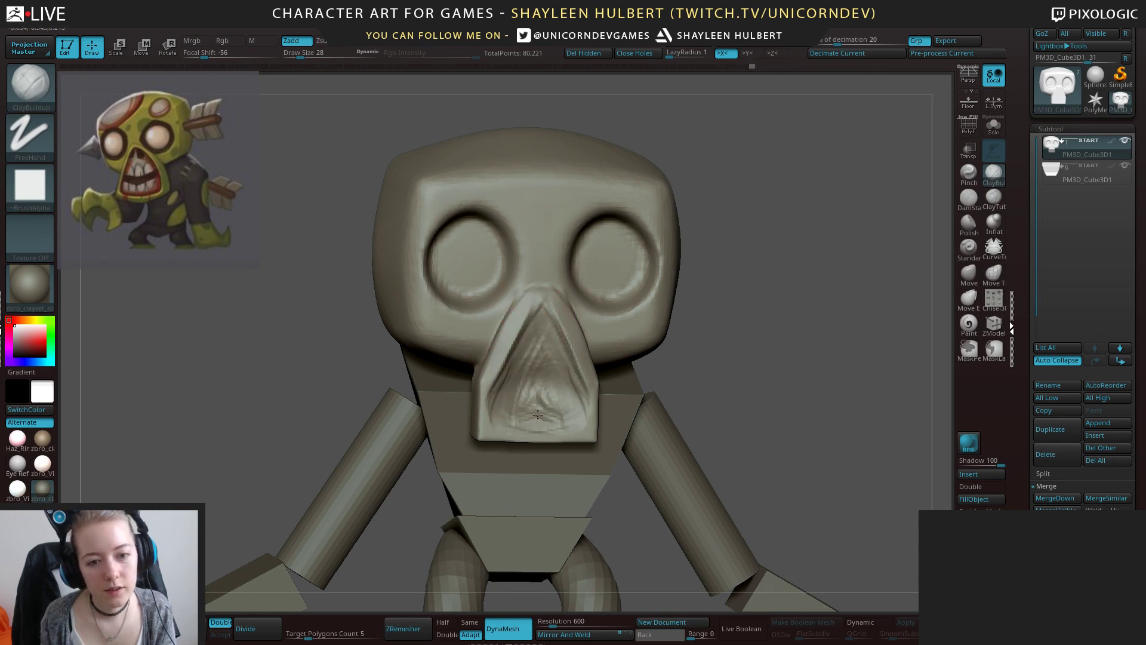
left_click_drag(755, 325, 707, 326)
left_click_drag(522, 326, 501, 385)
left_click_drag(518, 349, 526, 392)
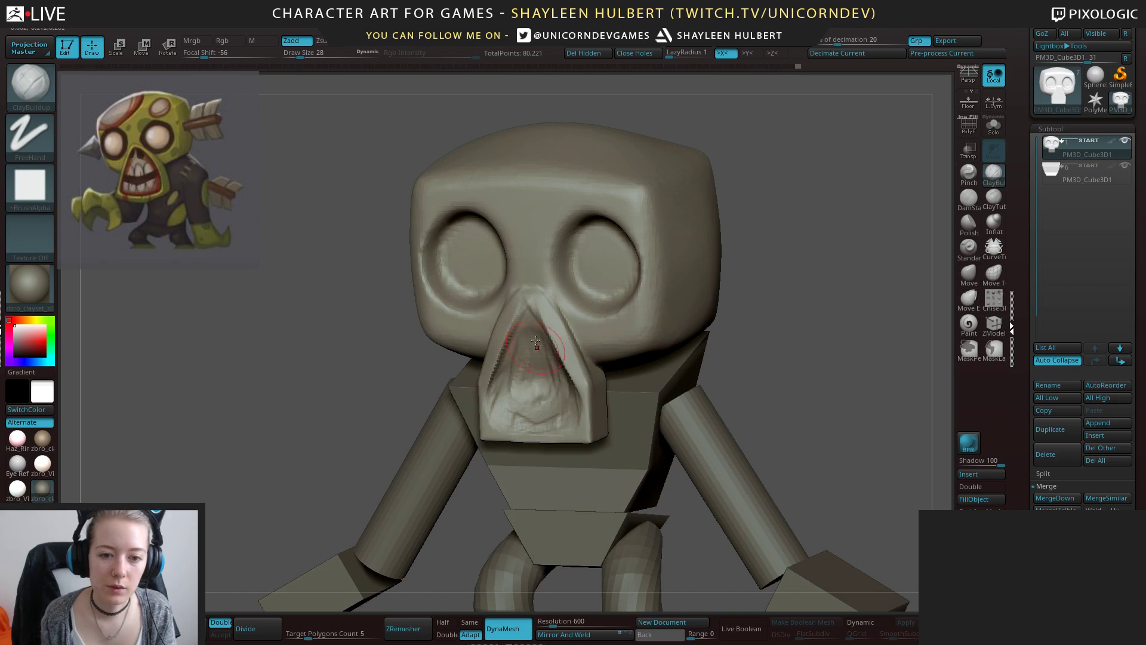
left_click_drag(536, 341, 534, 372)
mouse_move(432, 354)
left_mouse_down()
mouse_move(510, 355)
mouse_move(499, 412)
mouse_move(552, 419)
mouse_move(527, 361)
left_mouse_up()
Remesh the carved head with DynaMesh and smooth the inside and lower edge of the muzzle recess.
left_click_drag(682, 344, 743, 405, "ctrl")
left_click_drag(556, 358, 518, 336, "shift")
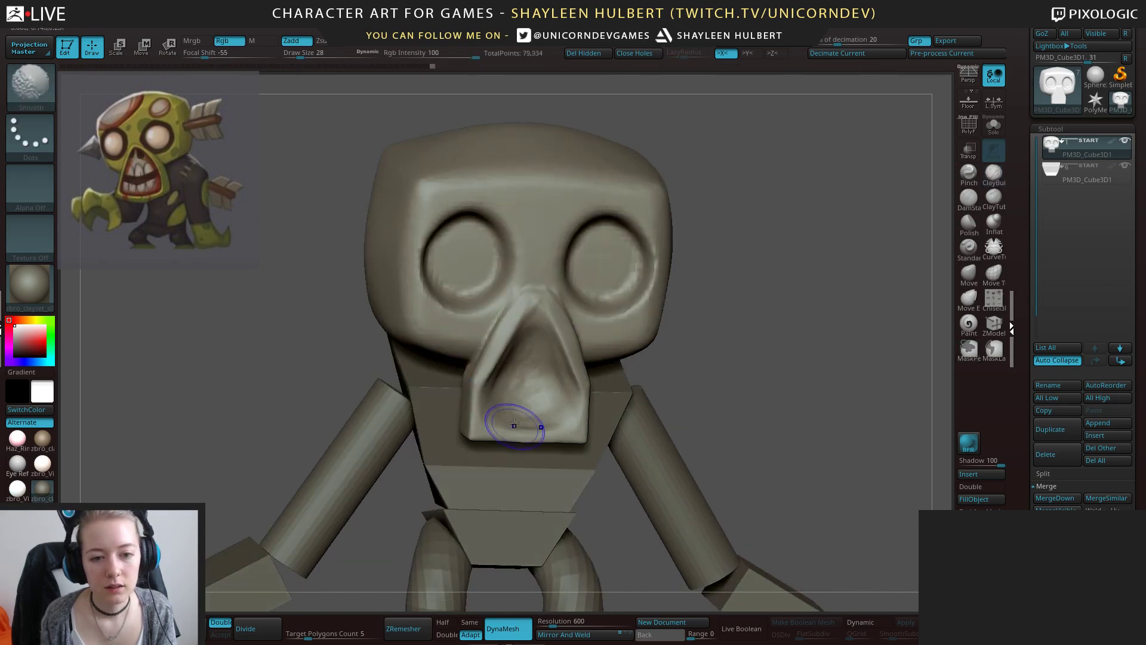
left_click_drag(514, 424, 497, 420, "shift")
Build up the rim along the muzzle's side and lower edges, and shape the underside of the jaw with ClayBuildup.
left_click_drag(481, 426, 480, 373)
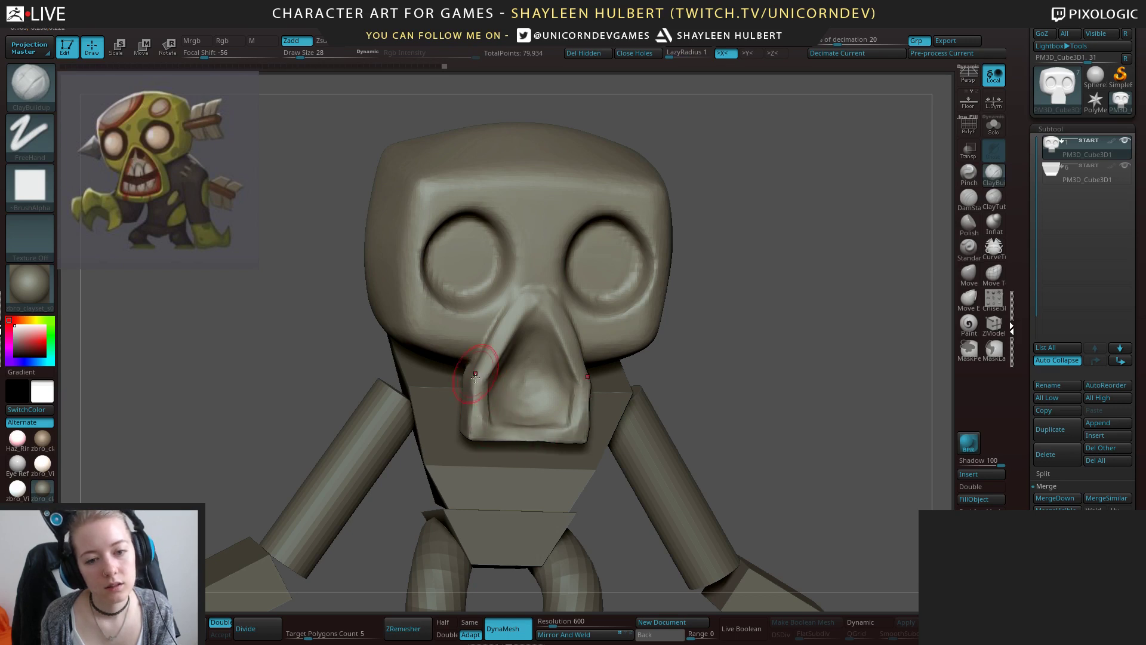
left_click_drag(715, 398, 758, 362, "shift")
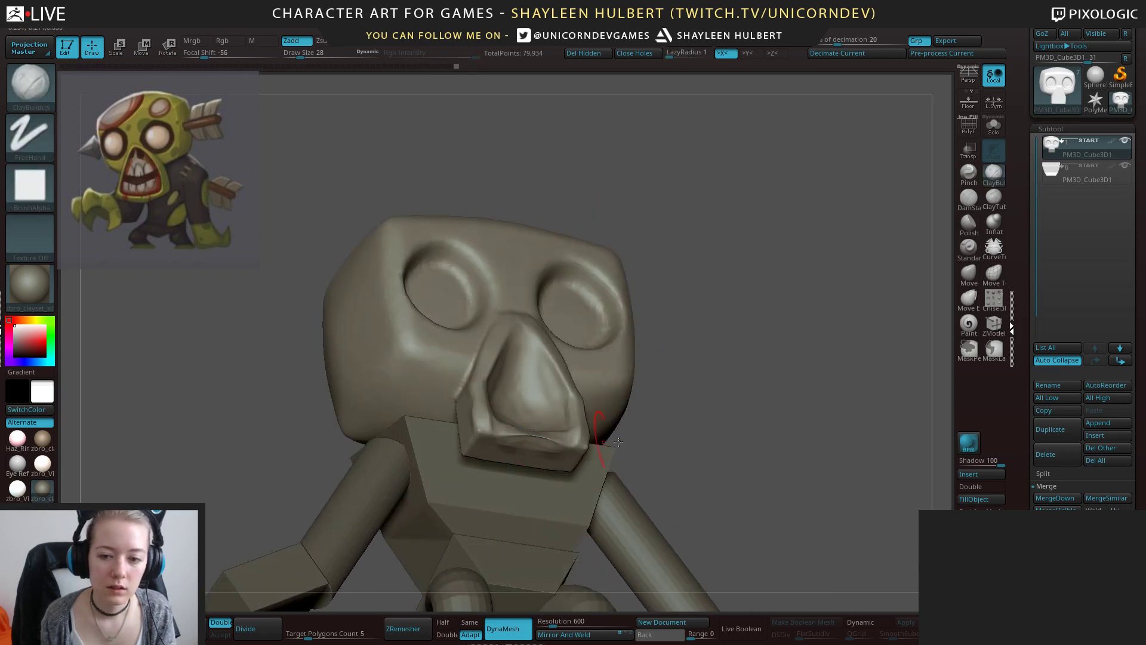
left_click(981, 509)
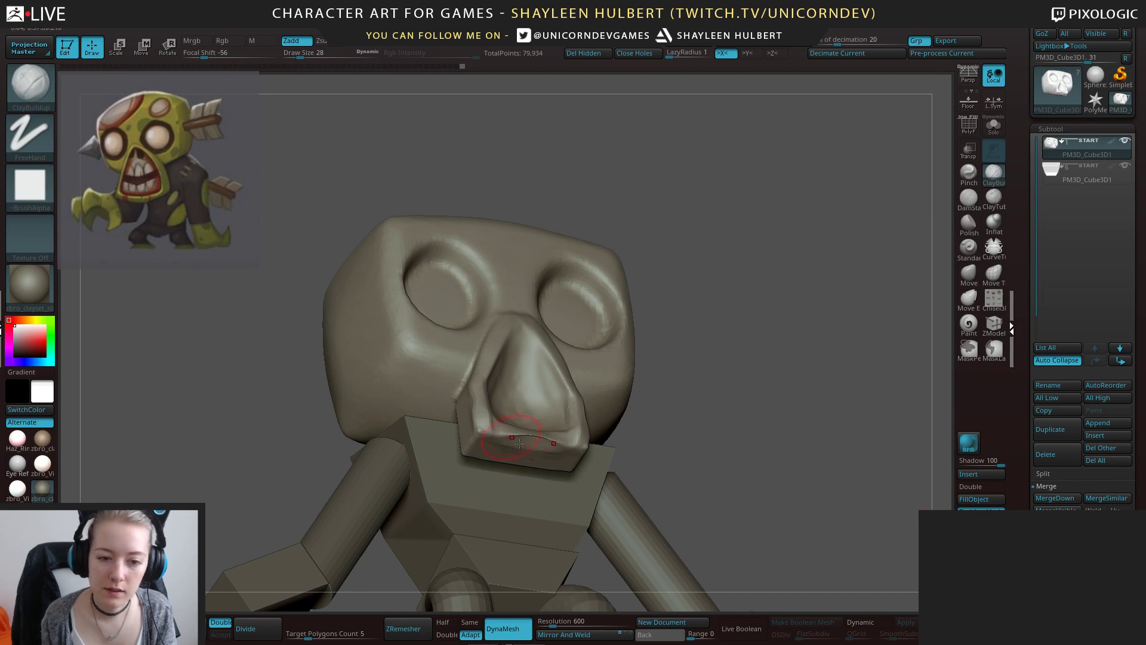
left_click_drag(519, 443, 526, 463)
key("shift")
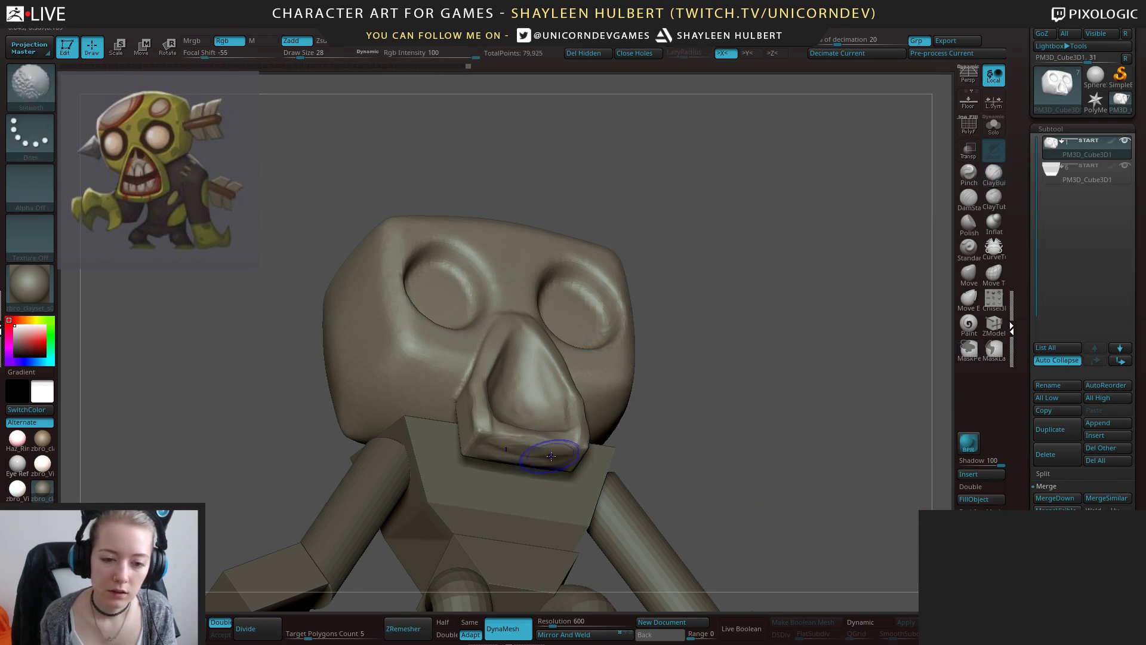
Smooth the ridges from the nose bridge down both sides of the muzzle recess so they blend into the face.
left_click_drag(824, 340, 732, 381)
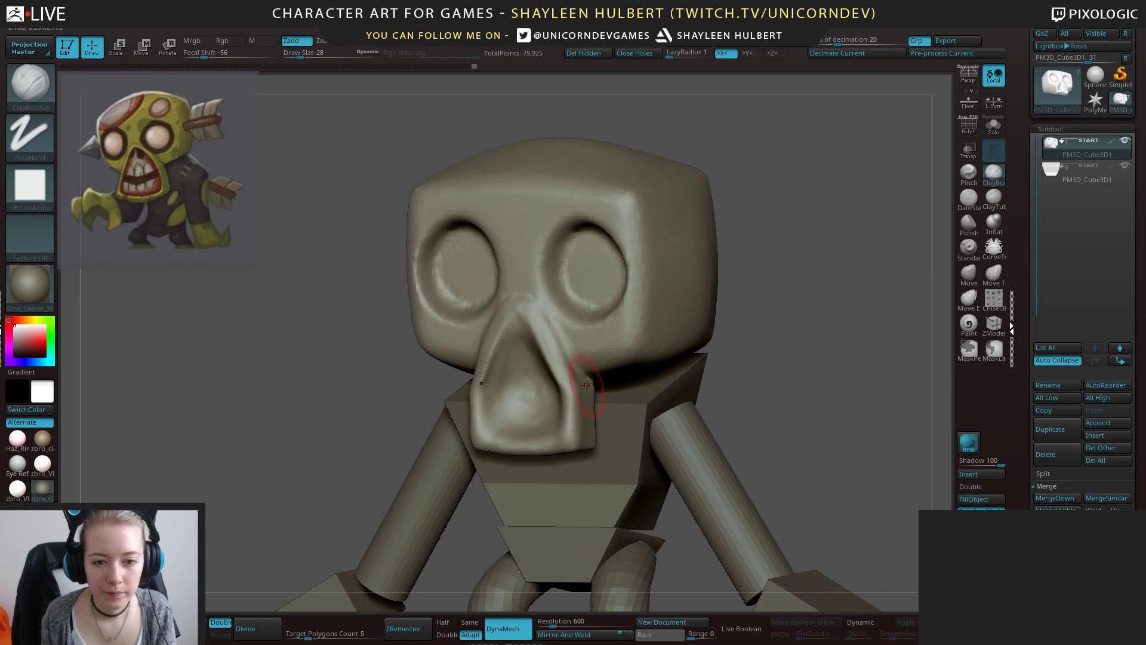
left_click_drag(546, 319, 567, 357, "shift")
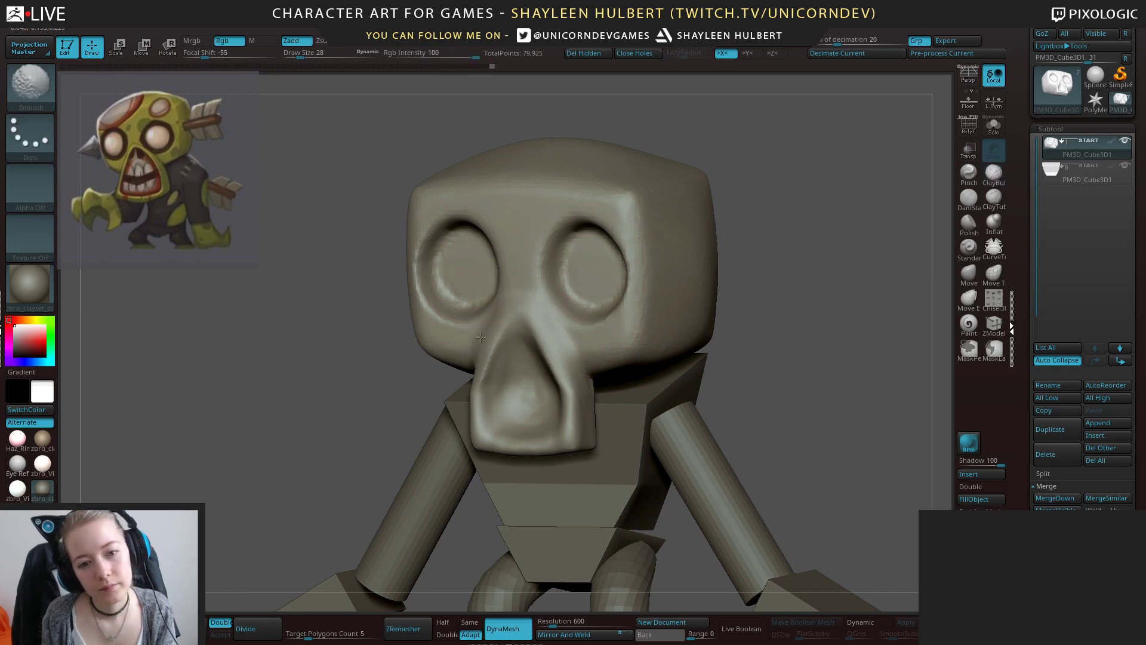
left_click_drag(393, 343, 497, 327)
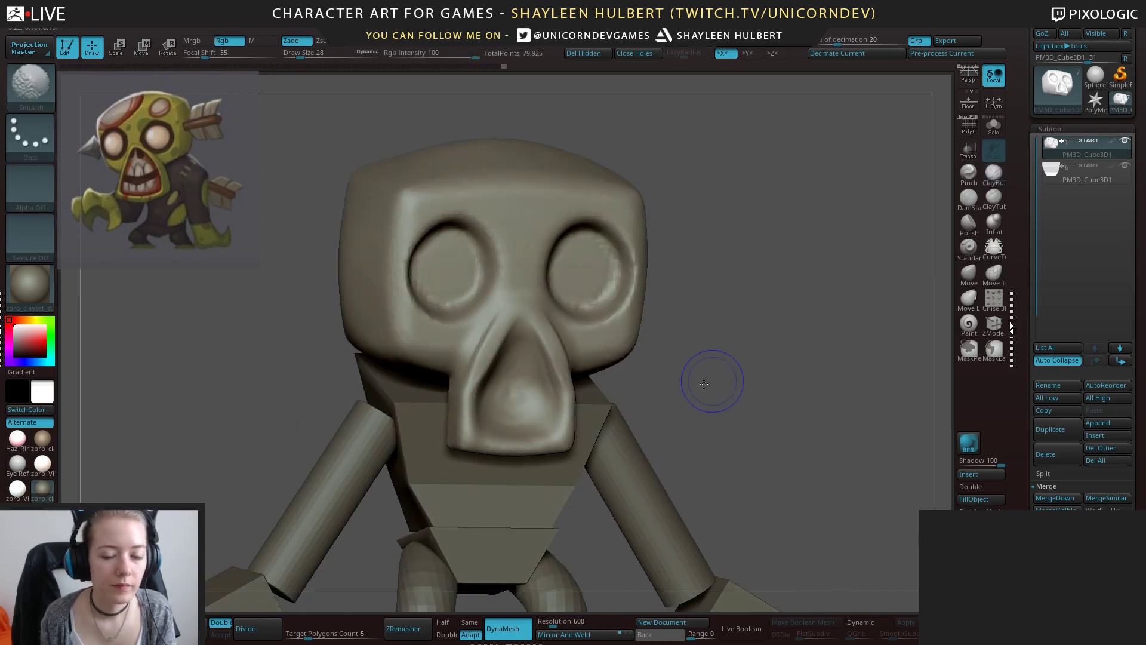
Deepen the upper part of the muzzle recess with ClayBuildup and smooth its inner surface.
mouse_move(710, 384)
left_mouse_down("shift")
mouse_move(524, 325)
mouse_move(519, 362)
left_mouse_up("shift")
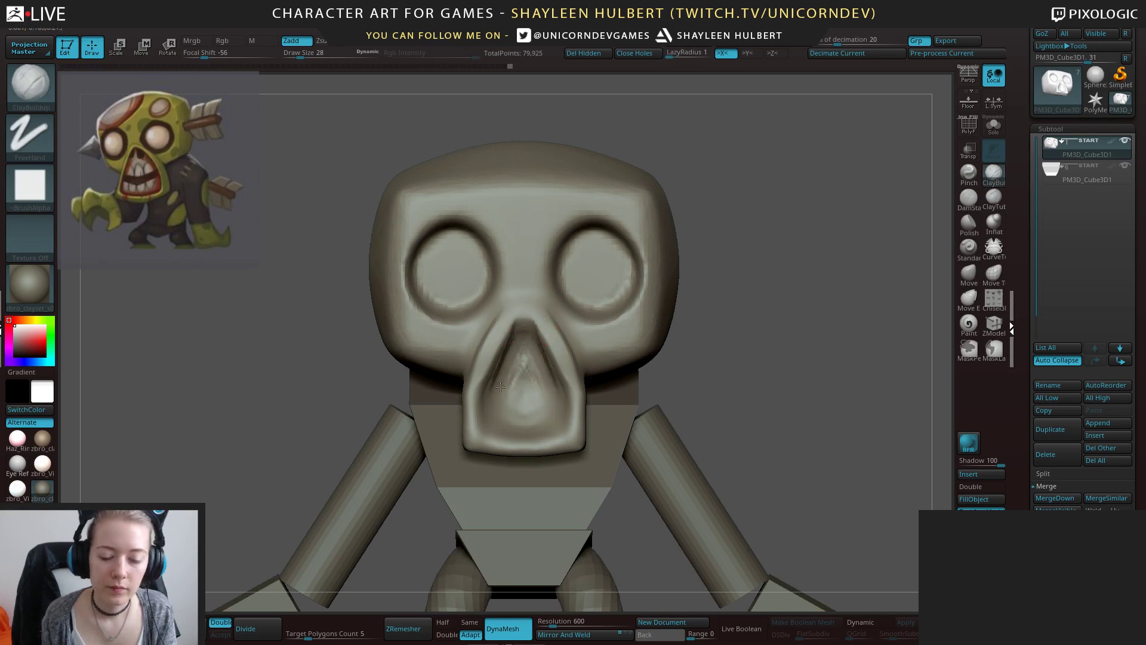
mouse_move(328, 384)
left_mouse_down()
mouse_move(532, 333)
mouse_move(505, 327)
left_mouse_up()
left_click_drag(660, 345, 740, 334, "shift")
Flare the muzzle's lower corners outward and pull in its sides with the Move brush.
left_click(970, 276)
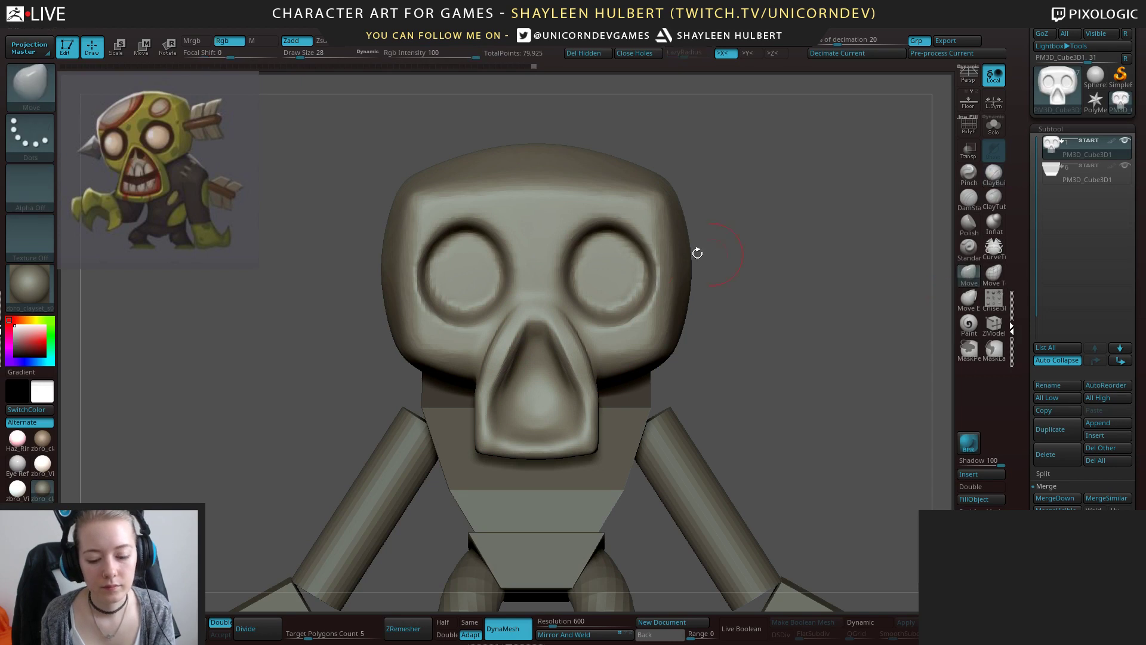
left_click_drag(494, 392, 494, 394)
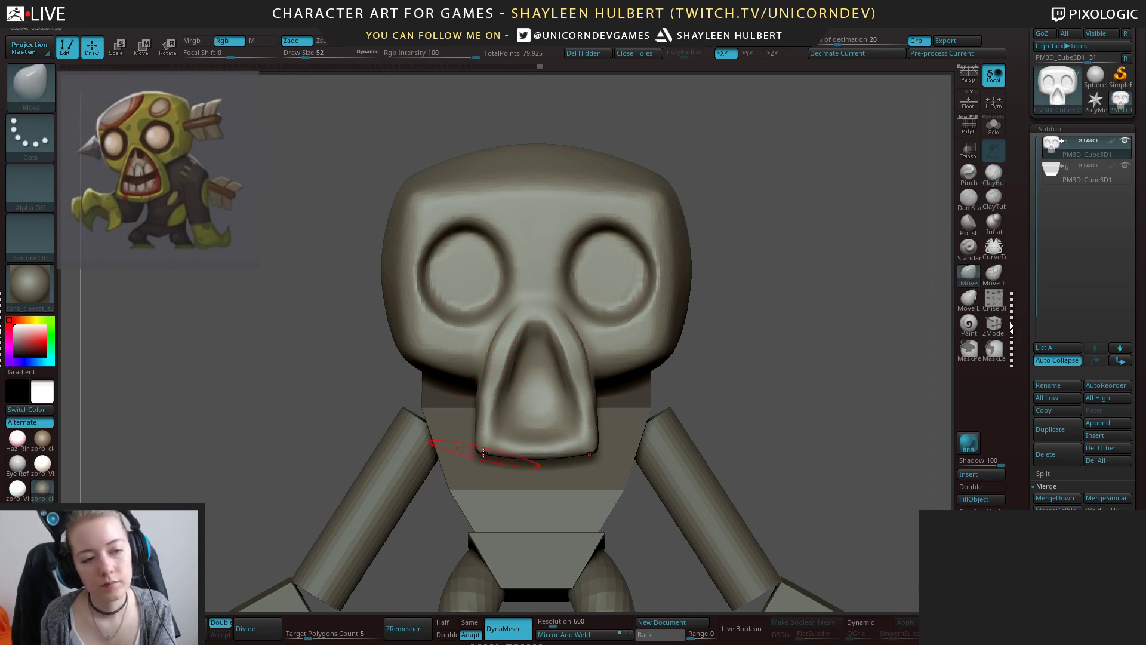
mouse_move(477, 450)
left_mouse_down()
mouse_move(468, 456)
mouse_move(531, 466)
left_mouse_up()
left_click_drag(494, 456, 496, 460)
left_click_drag(691, 389, 718, 380)
left_click_drag(765, 332, 795, 361, "alt")
Insert a Sphere3D as a new subtool, scale it down to eyeball size and move it towards an eye socket.
left_click(992, 175)
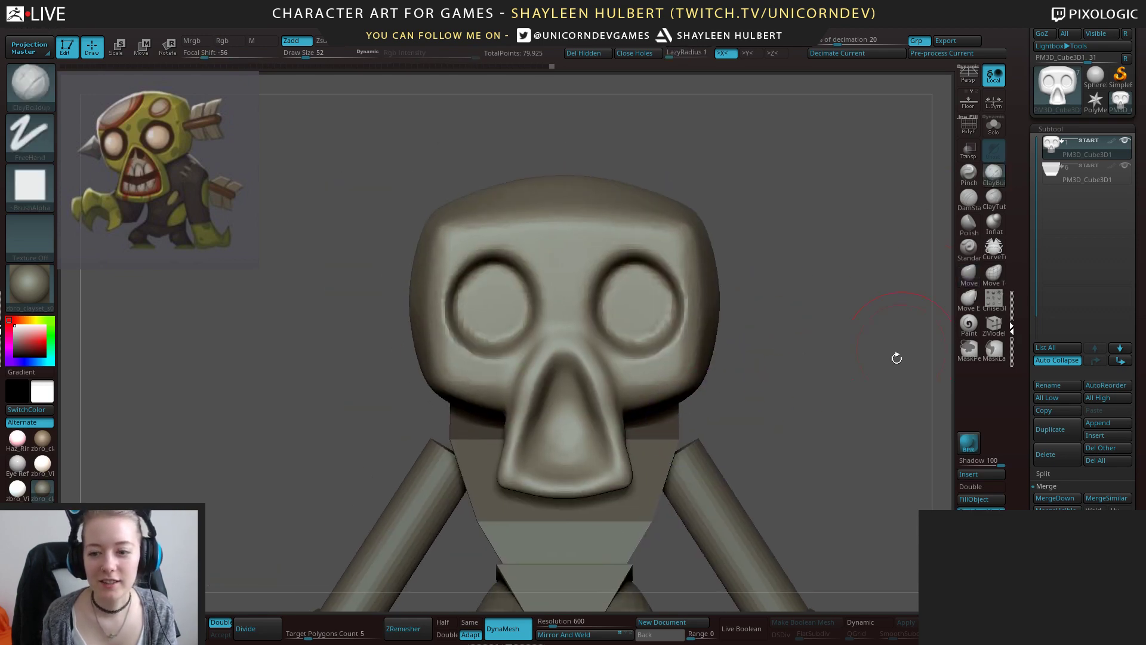
left_click(965, 475)
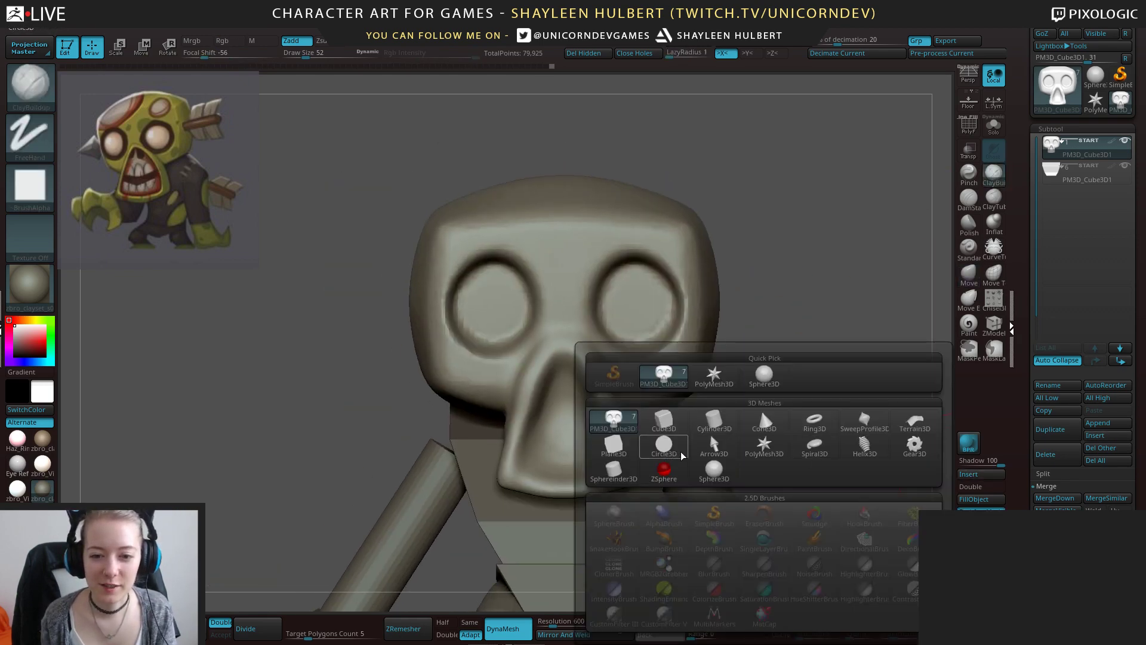
left_click(725, 475)
key("e")
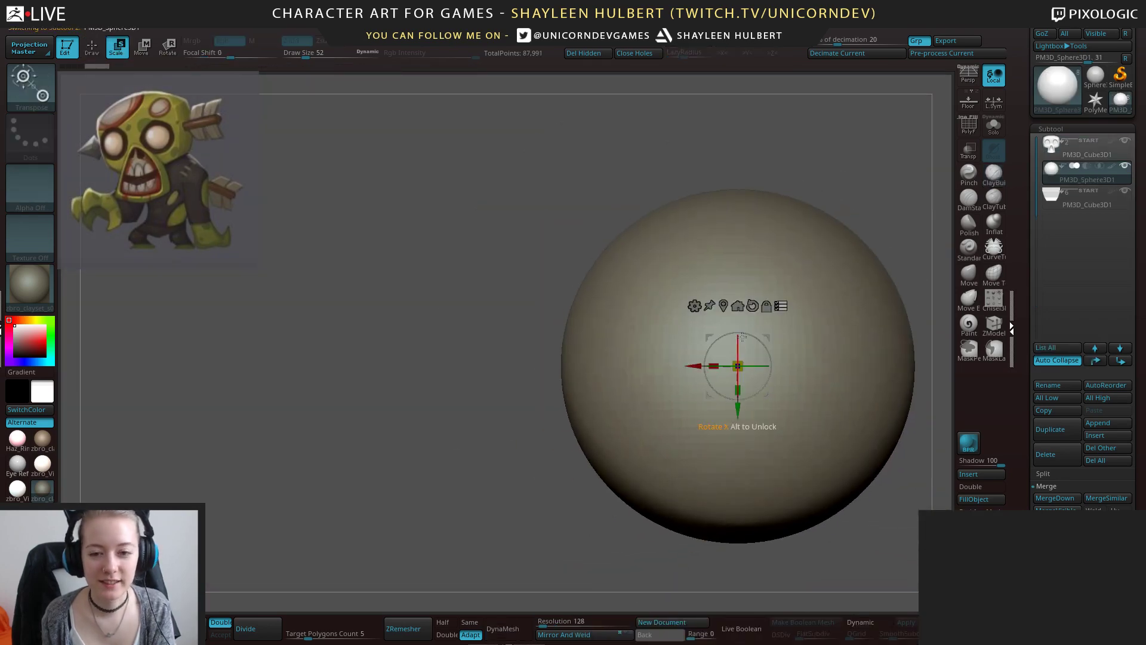
left_click_drag(745, 361, 558, 359)
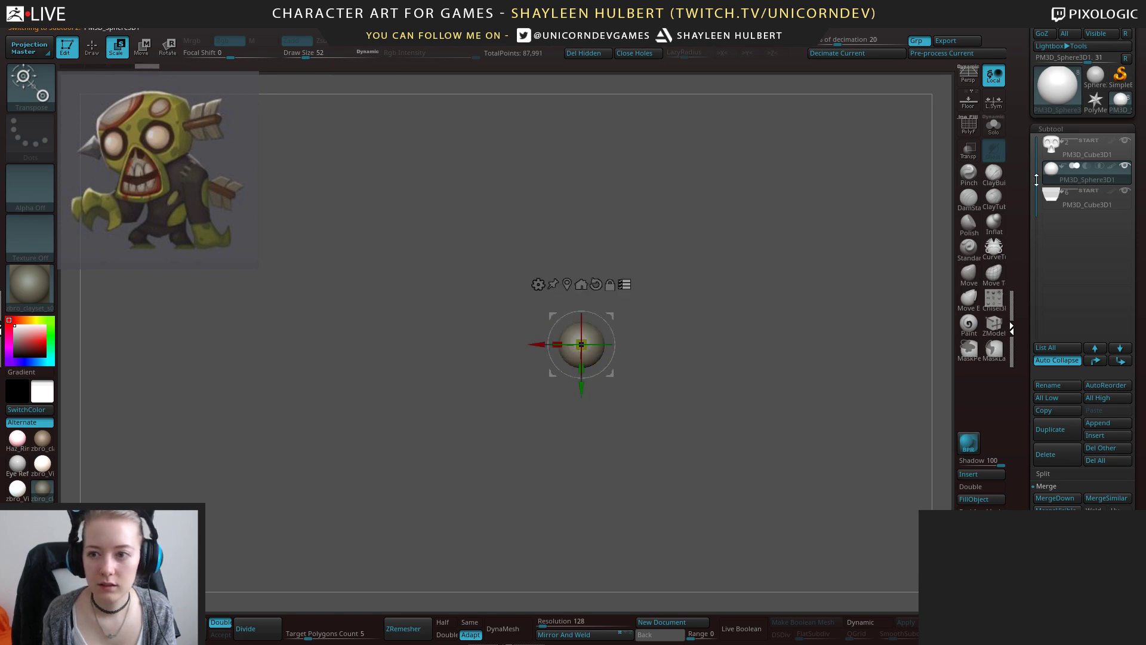
mouse_move(776, 358)
right_mouse_down("ctrl")
mouse_move(775, 340)
mouse_move(771, 365)
mouse_move(698, 335)
right_mouse_up("ctrl")
left_click(623, 284)
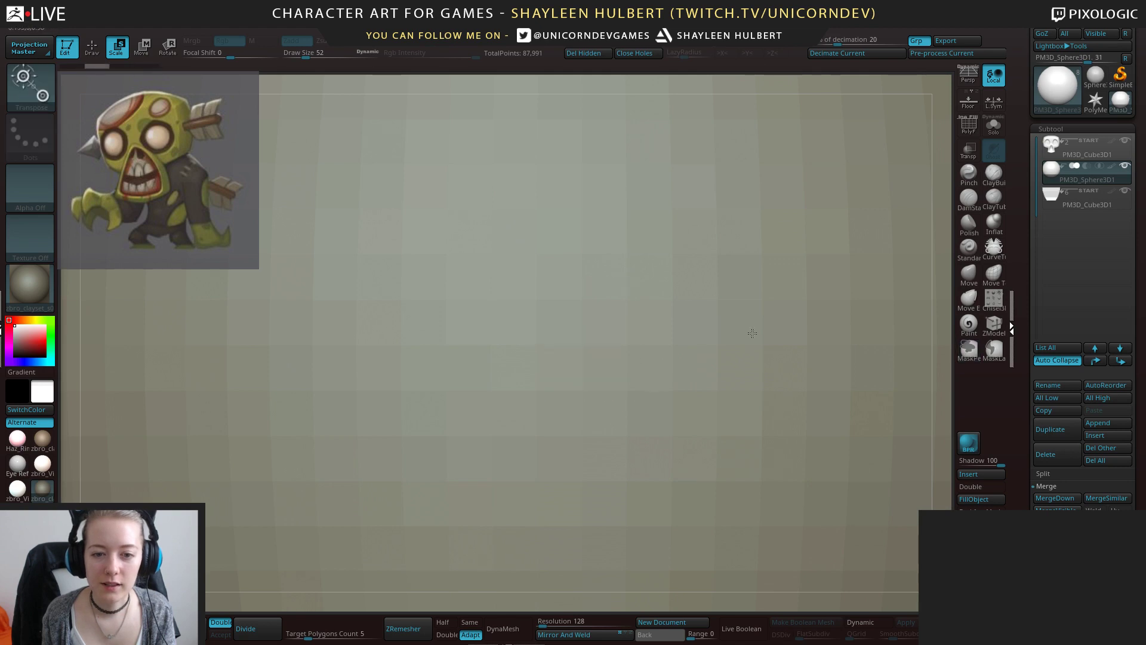
left_click_drag(655, 342, 531, 386)
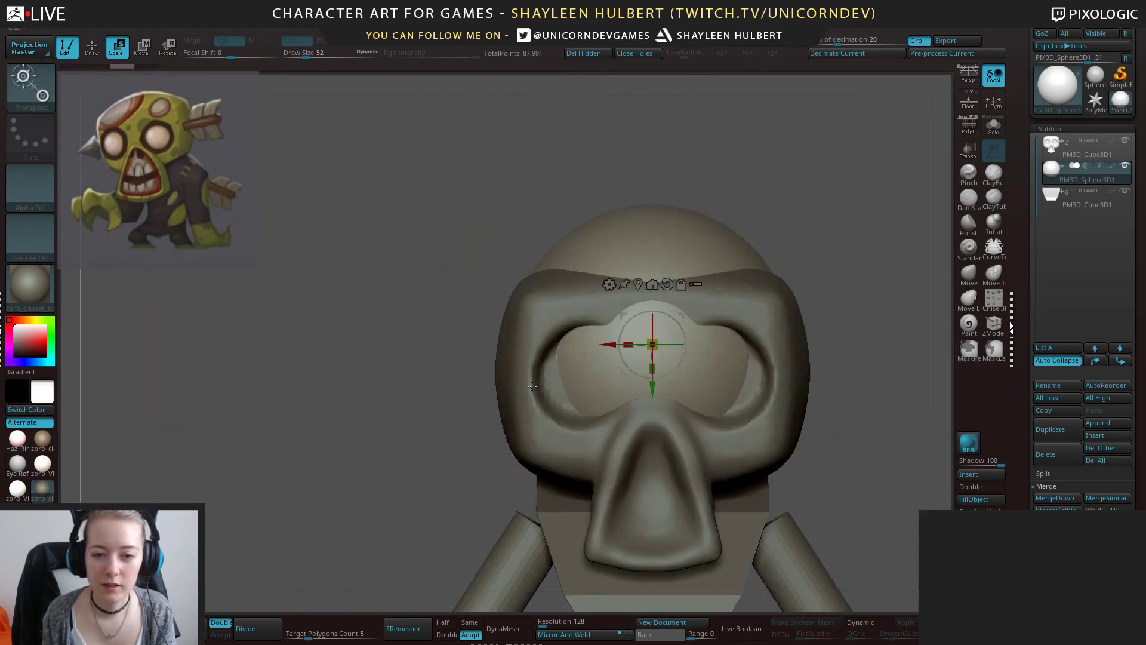
left_click_drag(656, 343, 612, 365)
Adjust the eyeball's depth and position inside the socket, and mirror it to the other eye with Mirror And Weld.
right_click_drag(340, 439, 457, 447)
right_click_drag(456, 448, 284, 409, "alt")
left_click_drag(446, 306, 528, 304)
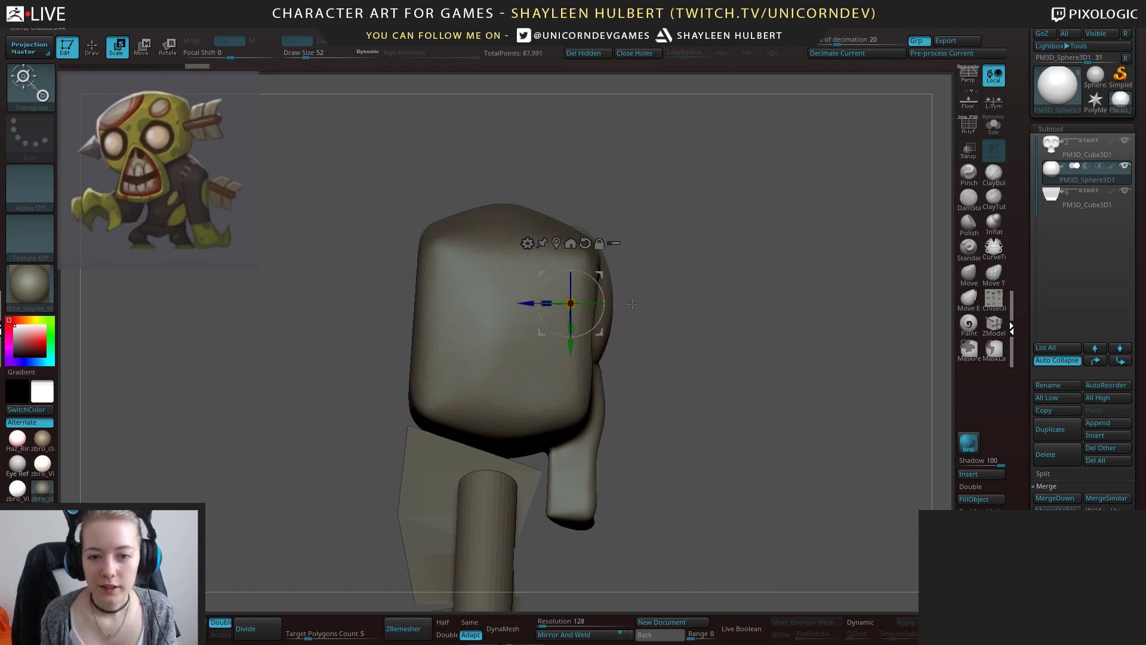
left_click_drag(830, 229, 751, 226, "shift")
left_click_drag(571, 302, 460, 303)
left_click_drag(505, 348, 516, 323)
left_click_drag(458, 333, 454, 334)
left_click(604, 633)
Reselect the head and carve the eye sockets wider around both eyeballs with ClayBuildup, cutting into the inner brow and outer rims.
mouse_move(761, 418)
left_mouse_down("alt")
mouse_move(761, 364)
mouse_move(753, 352)
mouse_move(756, 383)
mouse_move(724, 322)
mouse_move(710, 358)
left_mouse_up("alt")
key("q")
left_click(645, 351, "alt")
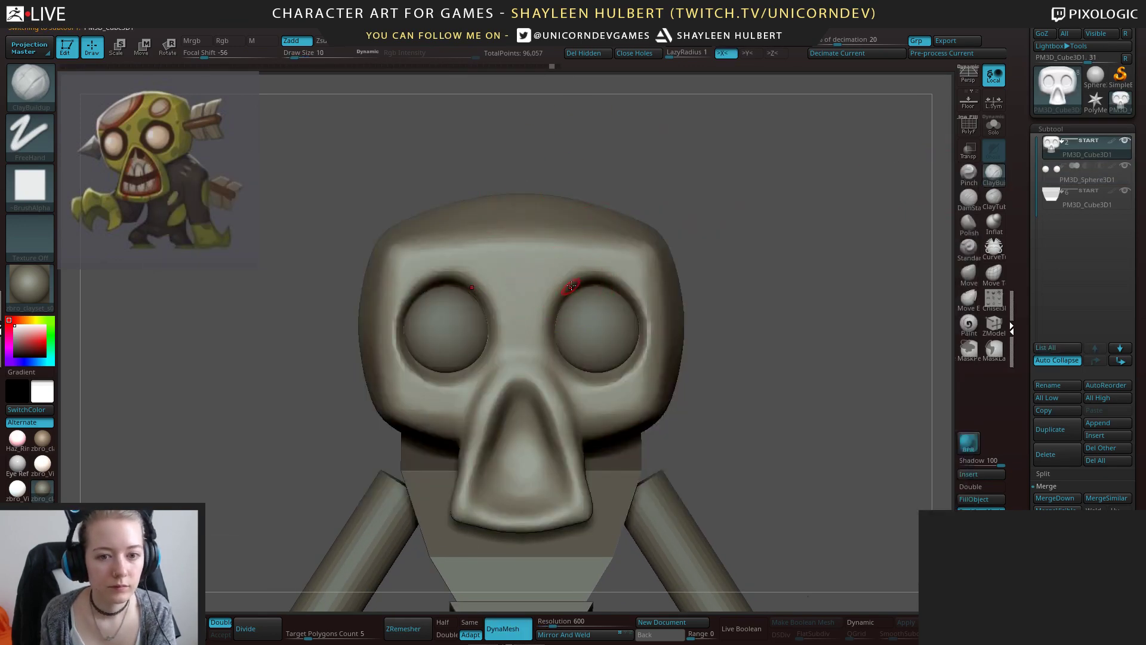
mouse_move(578, 273)
left_mouse_down()
mouse_move(547, 313)
mouse_move(606, 379)
left_mouse_up()
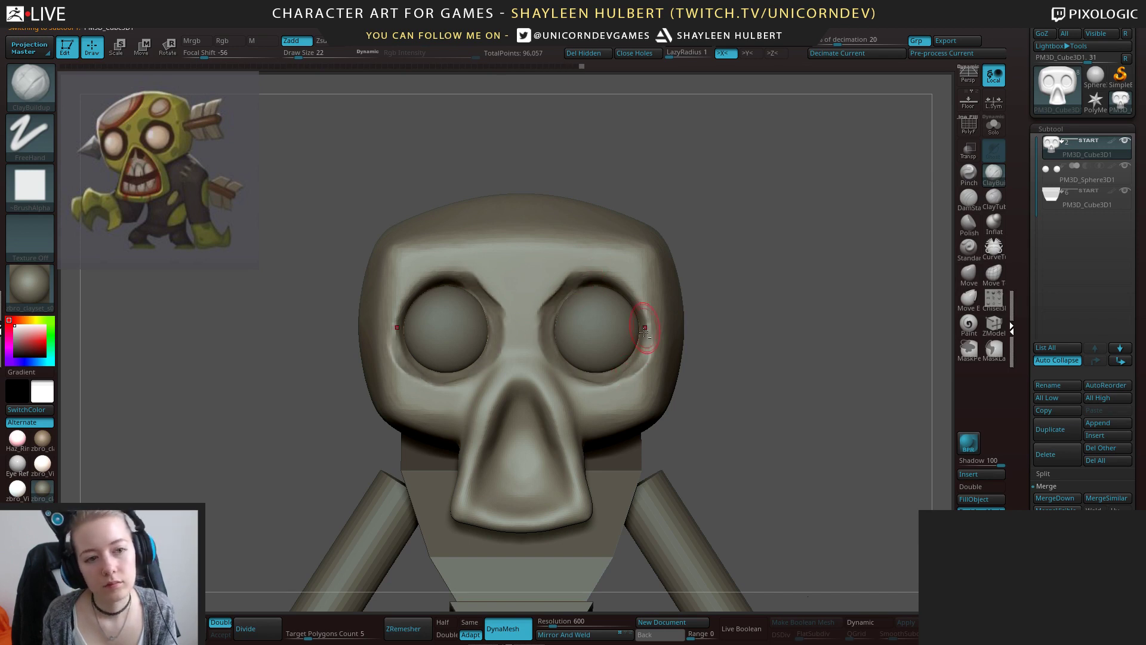
left_click_drag(716, 249, 705, 251)
mouse_move(603, 274)
left_mouse_down("alt")
mouse_move(649, 323)
mouse_move(651, 351)
left_mouse_up("alt")
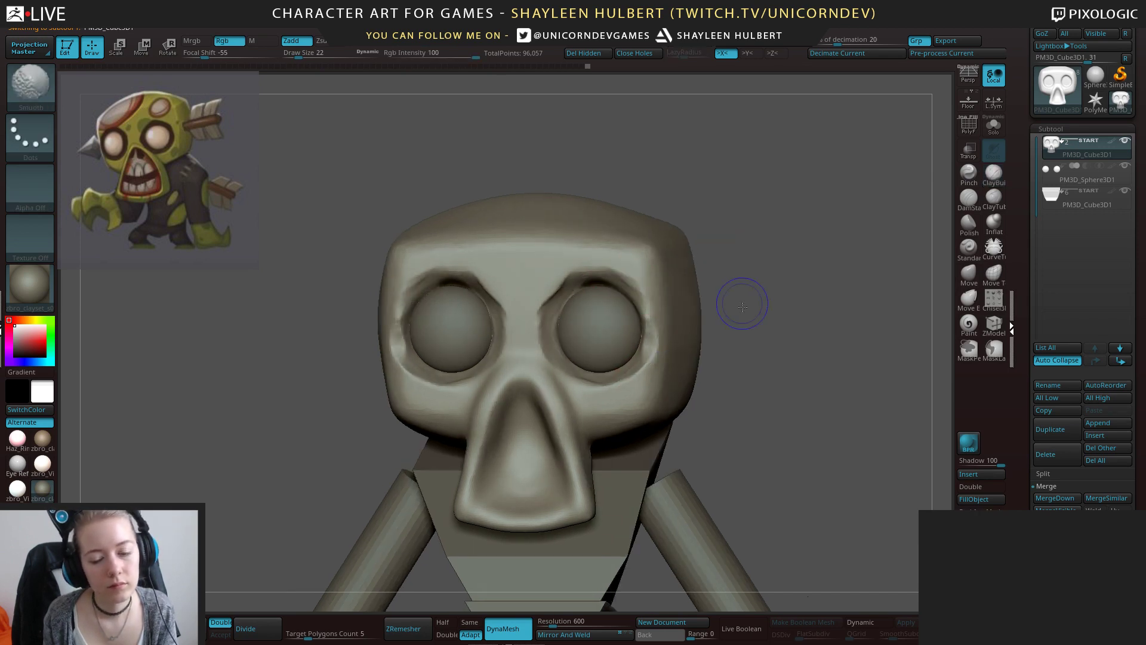
left_click_drag(742, 304, 733, 308, "shift")
mouse_move(733, 308)
left_mouse_down("alt")
mouse_move(720, 337)
mouse_move(695, 328)
mouse_move(710, 364)
left_mouse_up("alt")
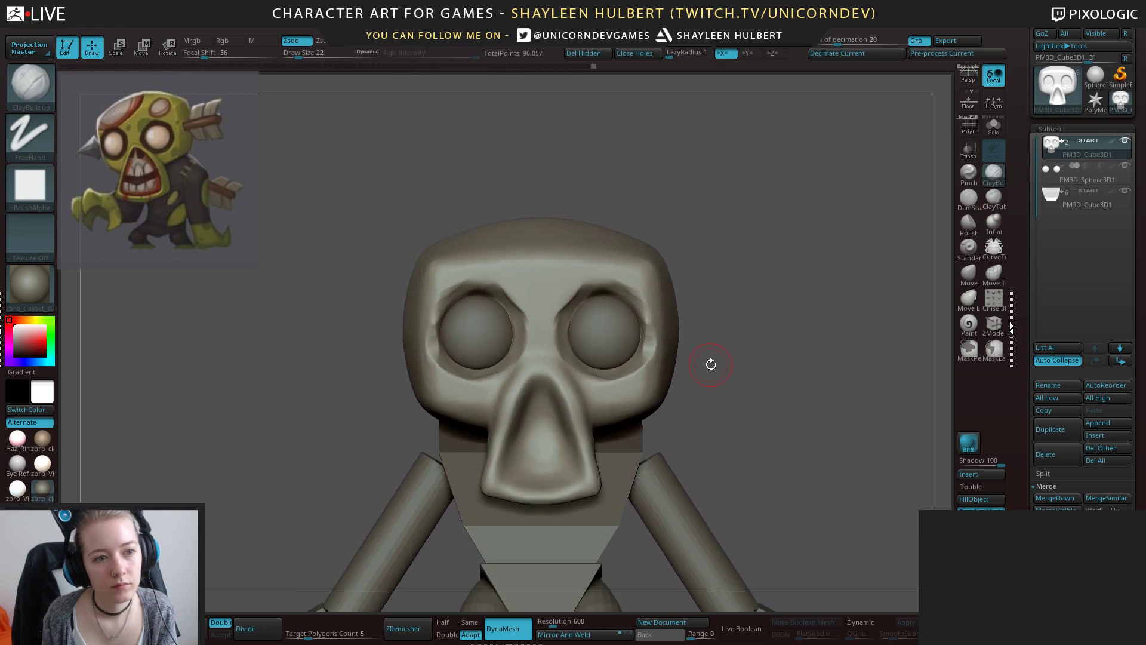
Mask everything except both sides of the head and move the sides outward to widen it.
left_click_drag(655, 225, 663, 418, "ctrl")
left_click(725, 385, "ctrl")
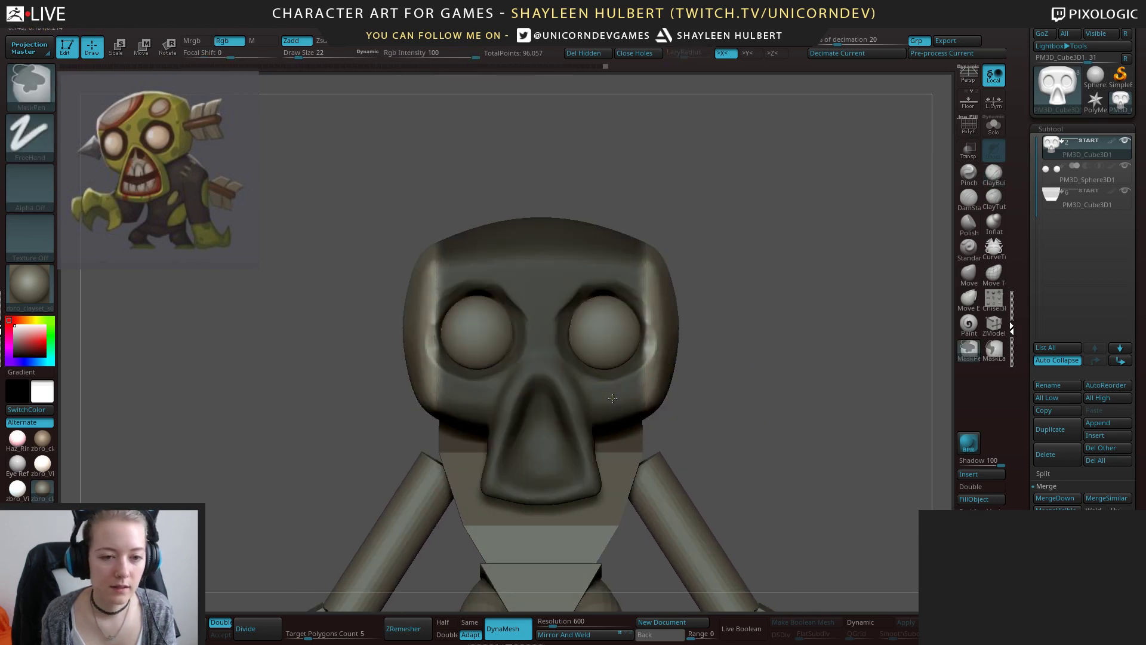
key("w")
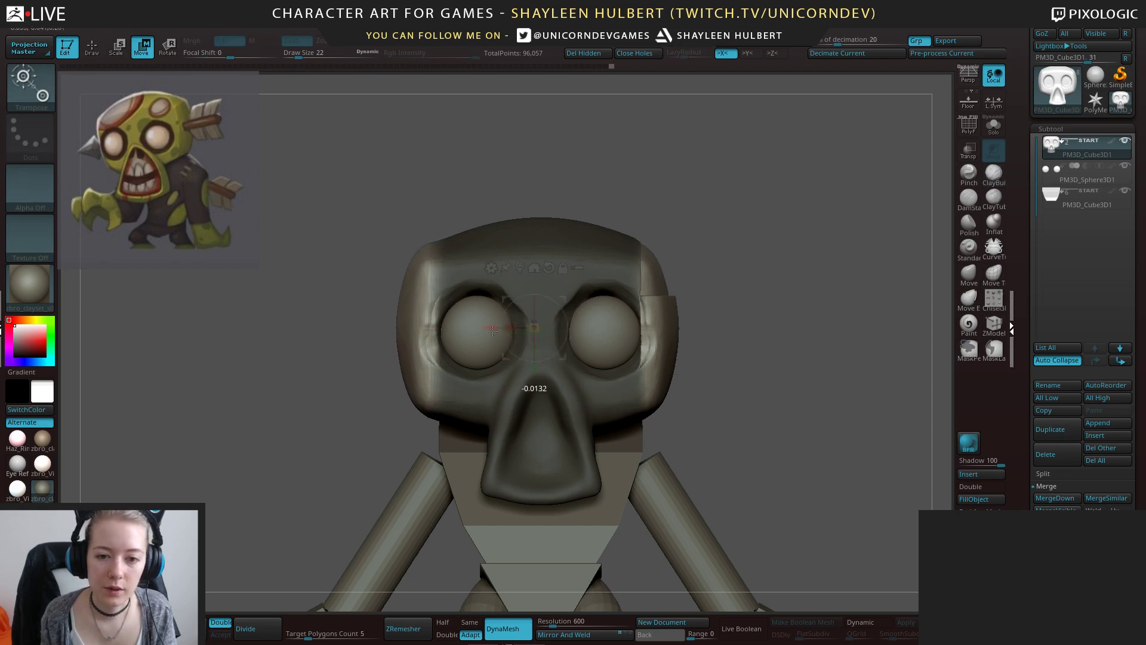
left_click_drag(499, 326, 386, 329)
key("q")
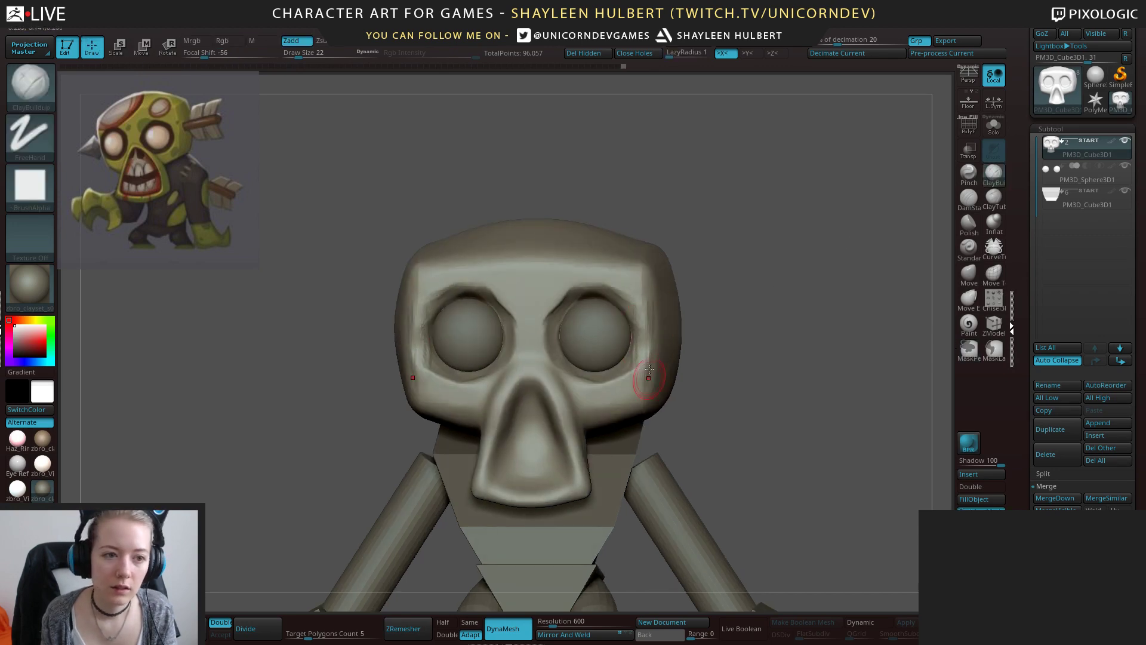
Flatten the sides of the head and sharpen the edge beside the eye sockets with the hPolish brush.
key("b")
key("h")
key("p")
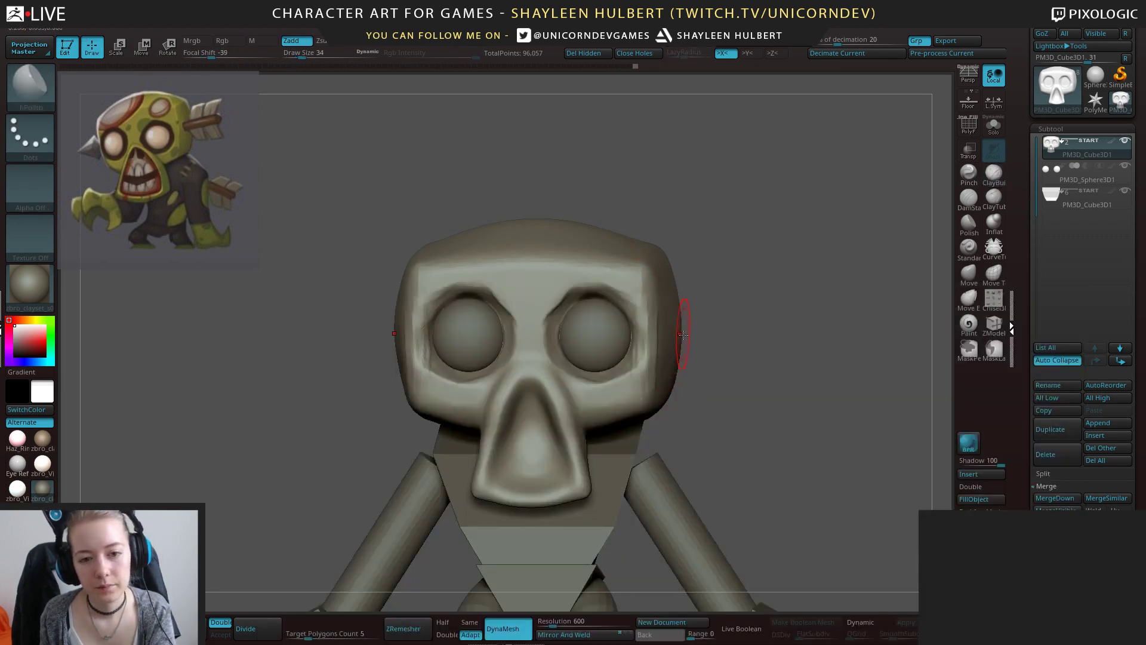
left_click_drag(685, 346, 702, 357)
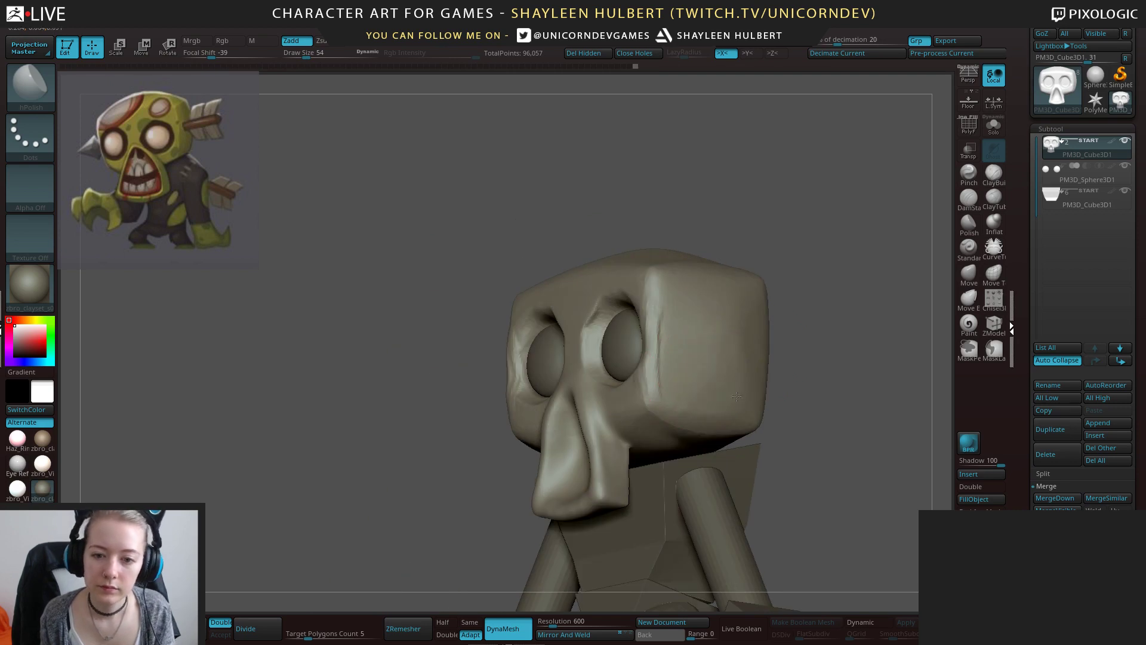
left_click_drag(815, 293, 659, 384)
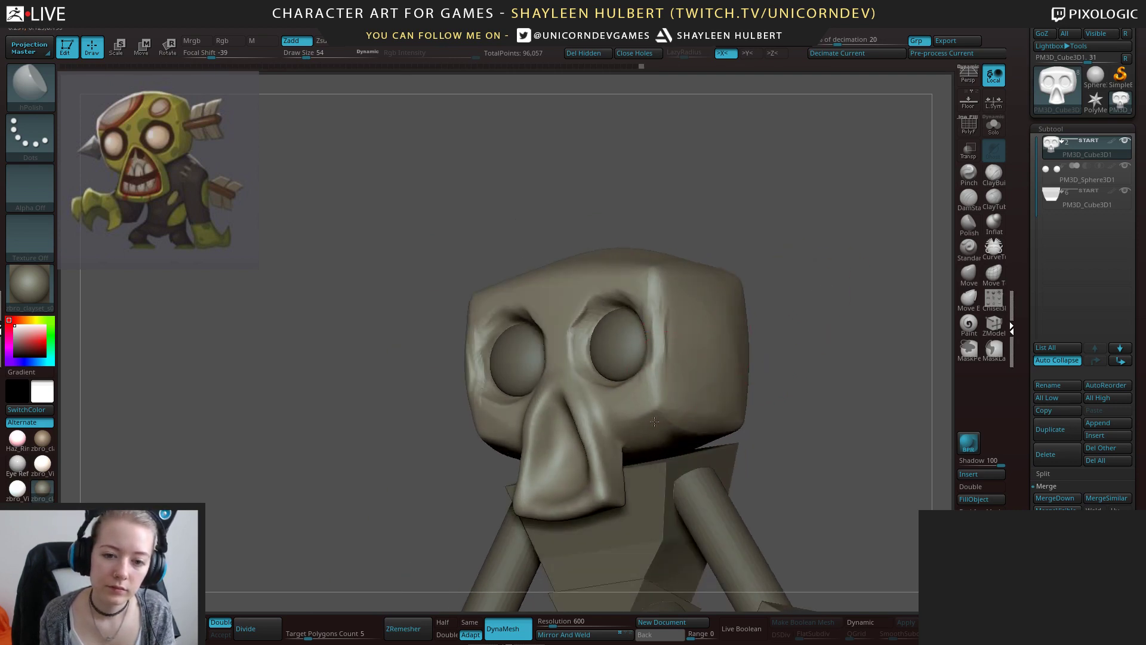
left_click_drag(821, 294, 464, 265, "shift")
Polish the cheeks and the rear side planes of the head with hPolish.
left_click_drag(335, 295, 401, 279)
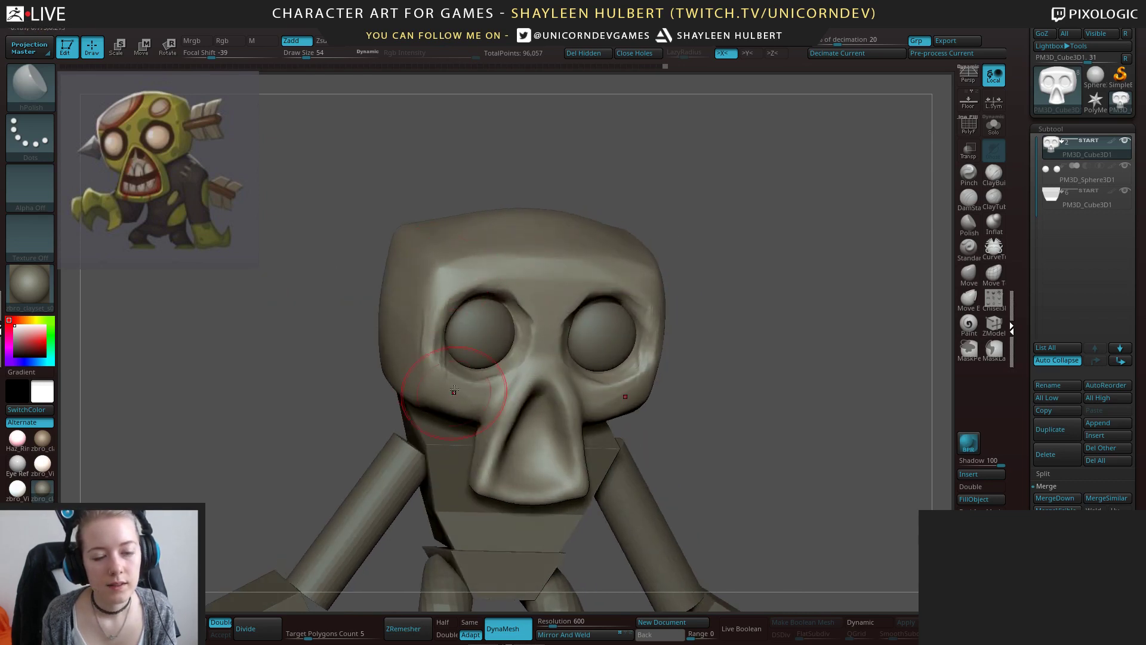
left_click_drag(622, 367, 647, 333)
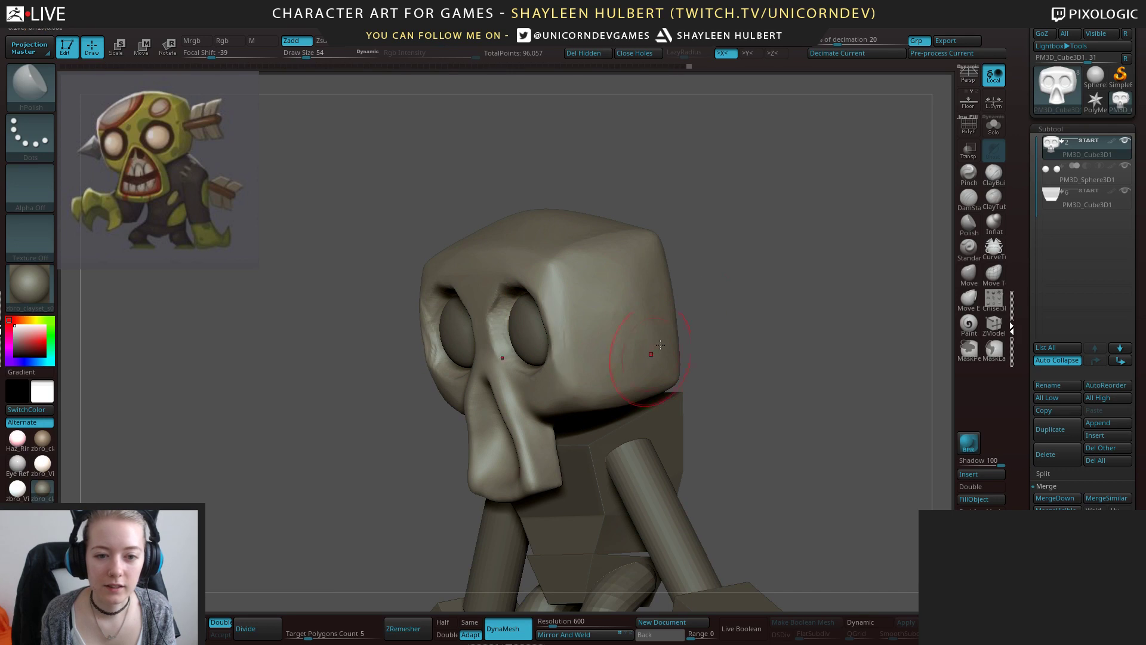
left_click_drag(703, 293, 739, 256, "shift")
mouse_move(665, 252)
left_mouse_down("alt")
mouse_move(755, 275)
mouse_move(679, 295)
left_mouse_up("alt")
left_click_drag(544, 316, 509, 359)
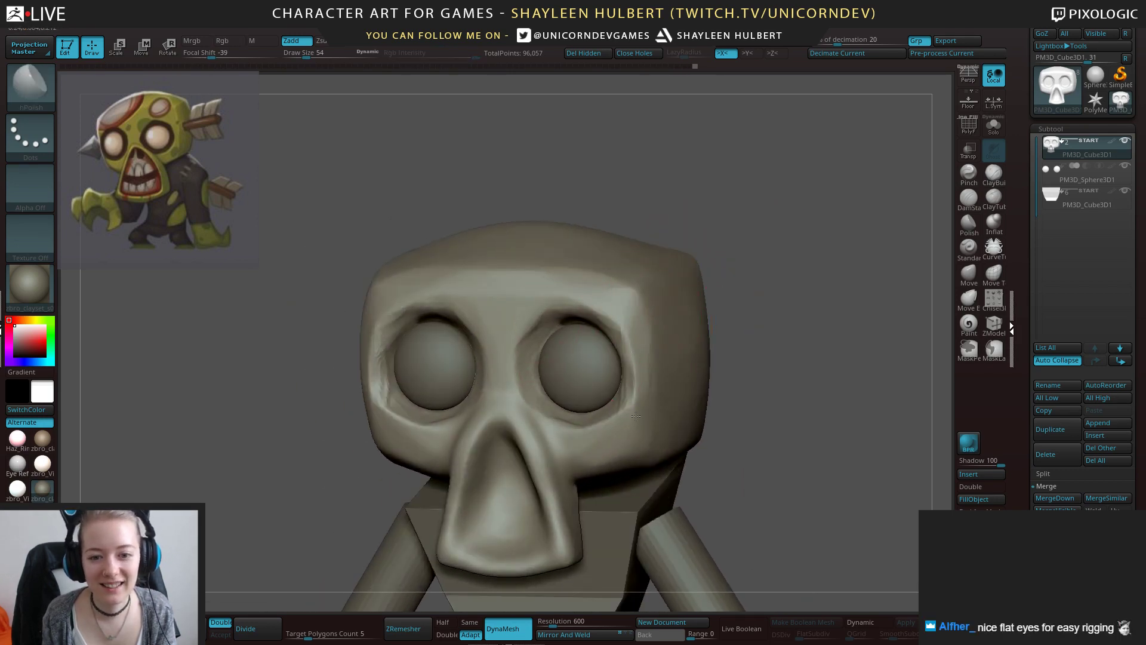
Smooth the rough rims of both eye sockets so they blend evenly into the face.
mouse_move(758, 362)
left_mouse_down("shift")
mouse_move(770, 360)
mouse_move(772, 312)
mouse_move(716, 308)
mouse_move(728, 366)
mouse_move(759, 327)
left_mouse_up("shift")
mouse_move(742, 374)
left_mouse_down("shift")
mouse_move(826, 253)
mouse_move(727, 314)
mouse_move(657, 322)
left_mouse_up("shift")
left_click_drag(397, 358, 474, 348)
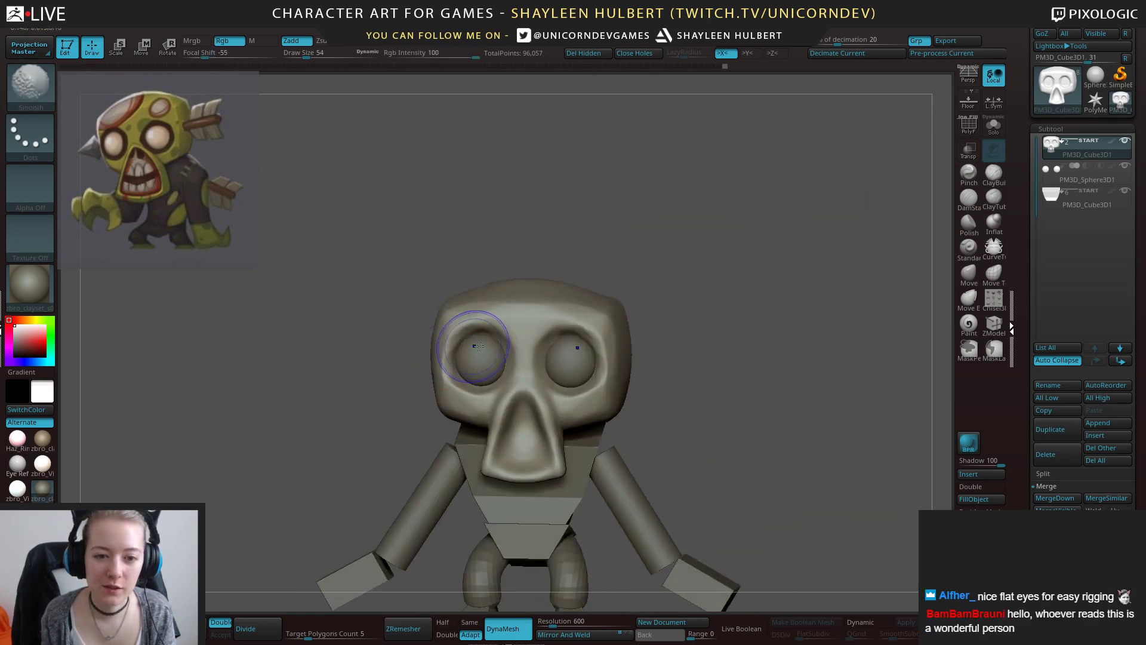
left_click_drag(384, 389, 379, 380, "shift")
mouse_move(713, 349)
left_mouse_down("alt")
mouse_move(730, 336)
mouse_move(724, 318)
left_mouse_up("alt")
Switch to the hPolish brush and mask the whole muzzle to protect it while polishing the face.
left_click(990, 174)
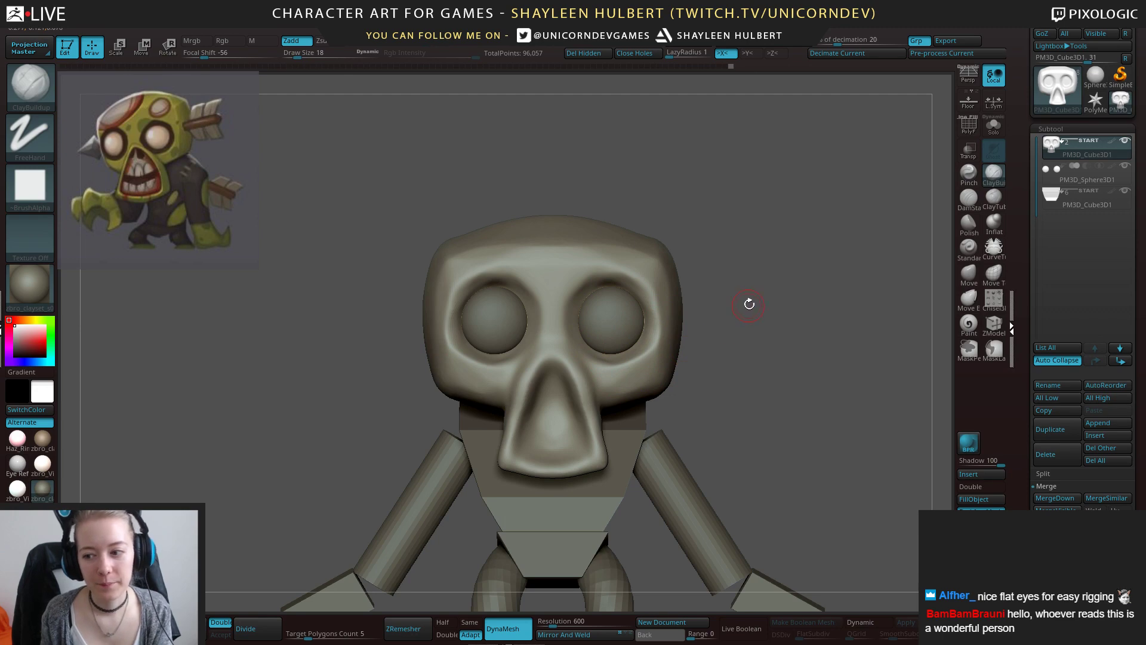
mouse_move(749, 304)
left_mouse_down()
mouse_move(730, 298)
mouse_move(737, 323)
left_mouse_up()
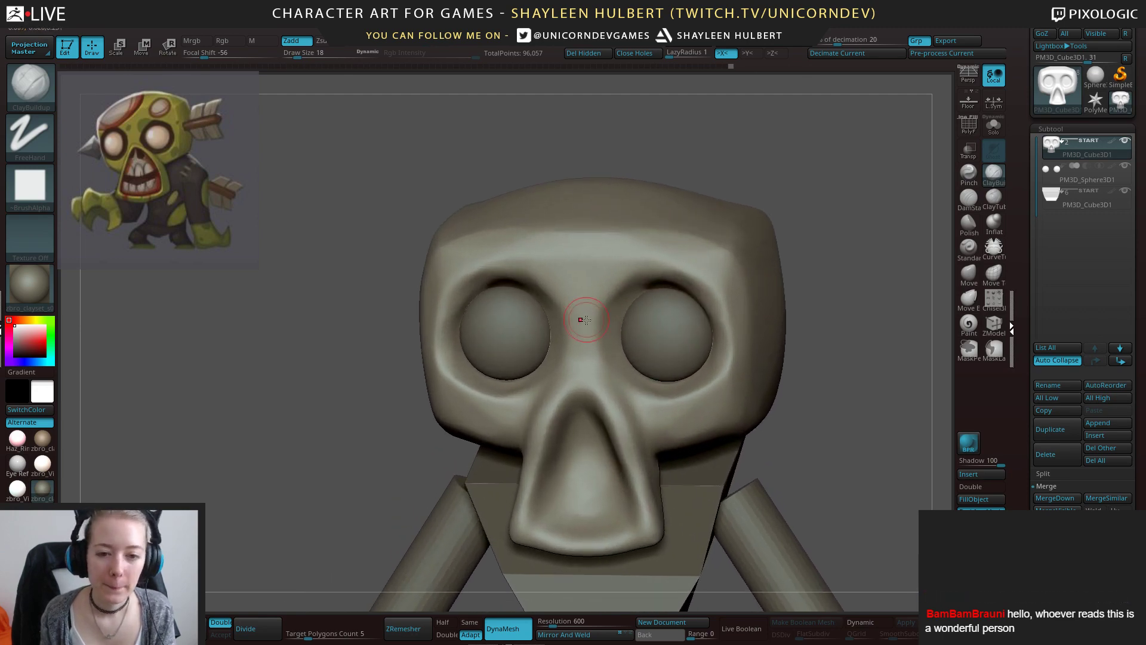
left_click_drag(381, 445, 596, 327)
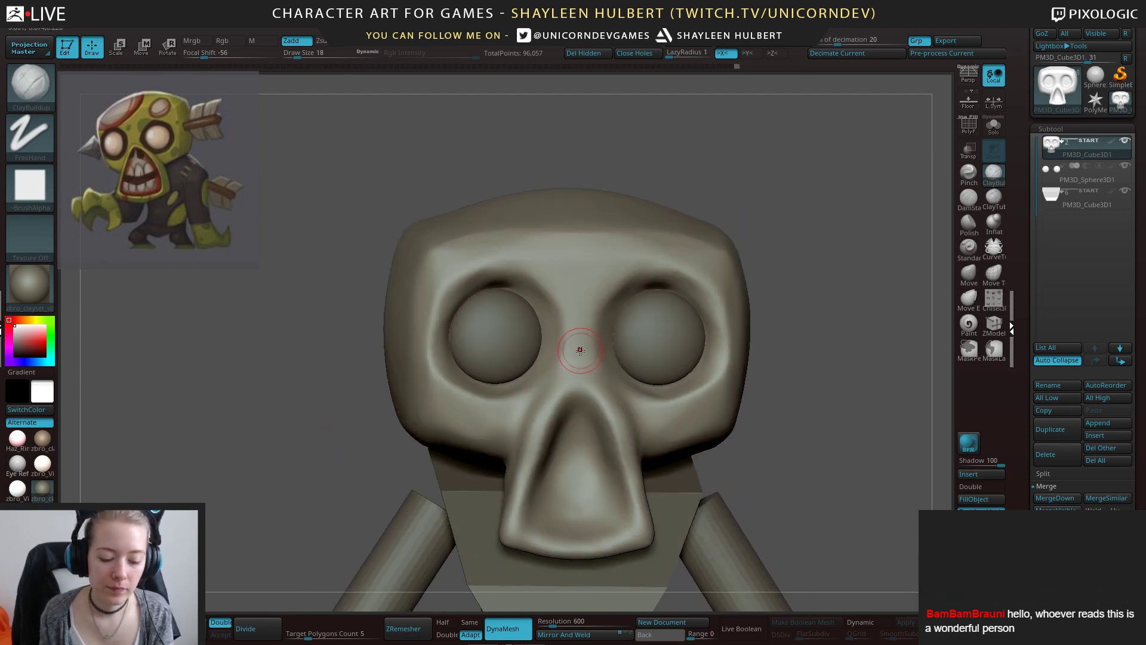
key("b")
key("h")
key("p")
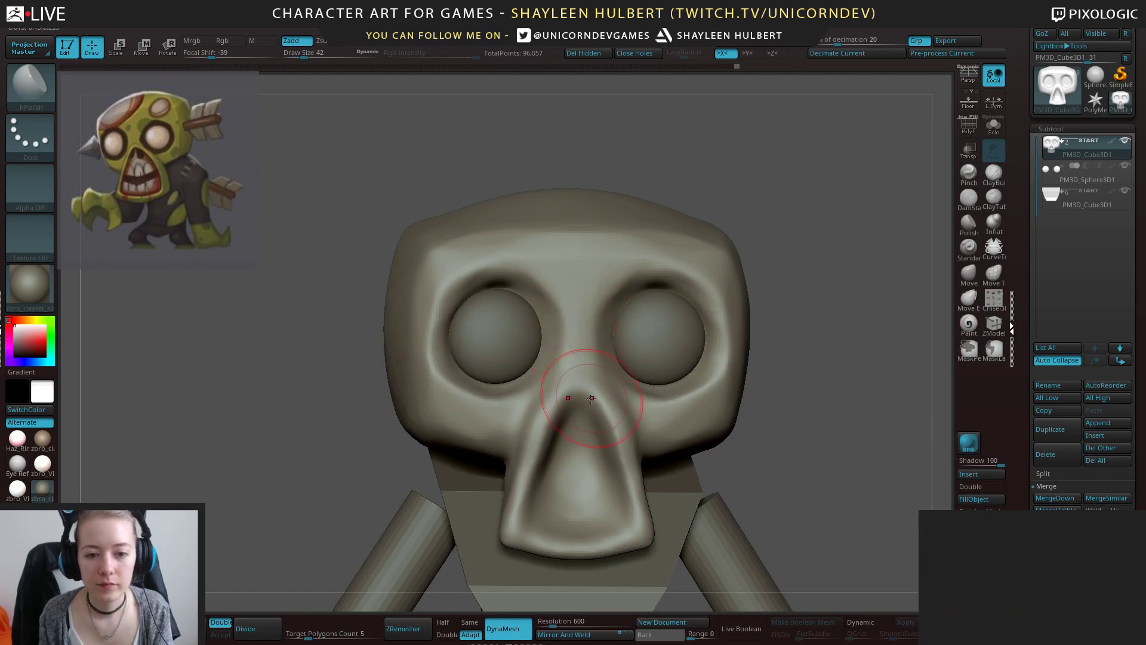
left_click_drag(582, 392, 557, 468, "ctrl")
key("ctrl+z")
mouse_move(574, 420)
left_mouse_down("ctrl")
mouse_move(537, 526)
mouse_move(555, 537)
mouse_move(525, 436)
mouse_move(557, 436)
left_mouse_up("ctrl")
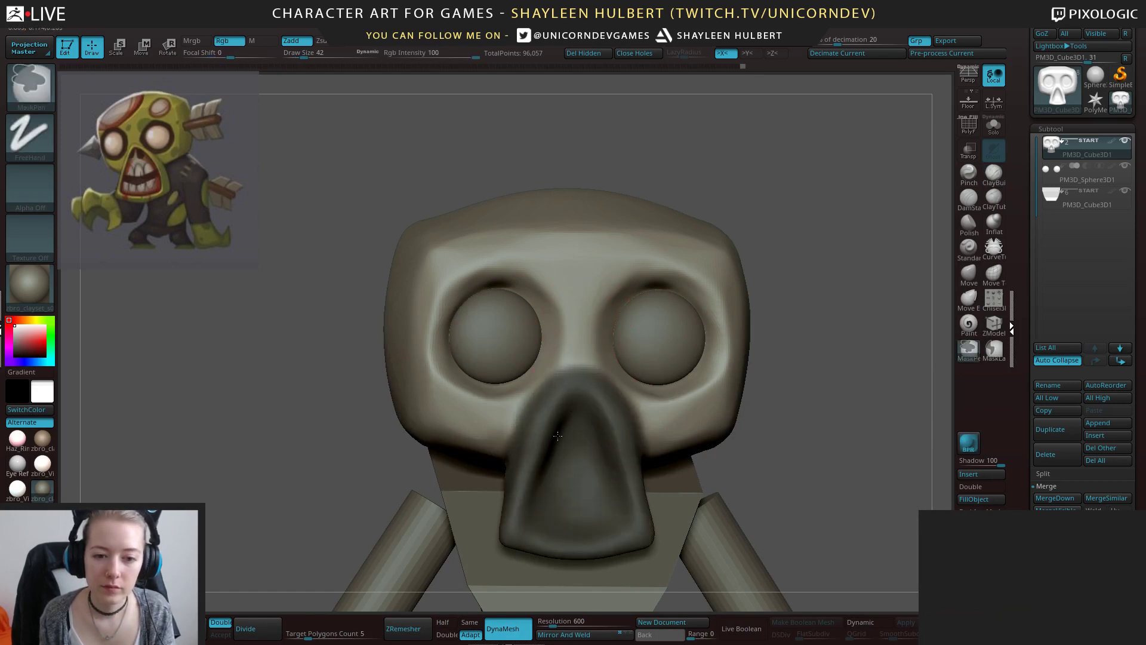
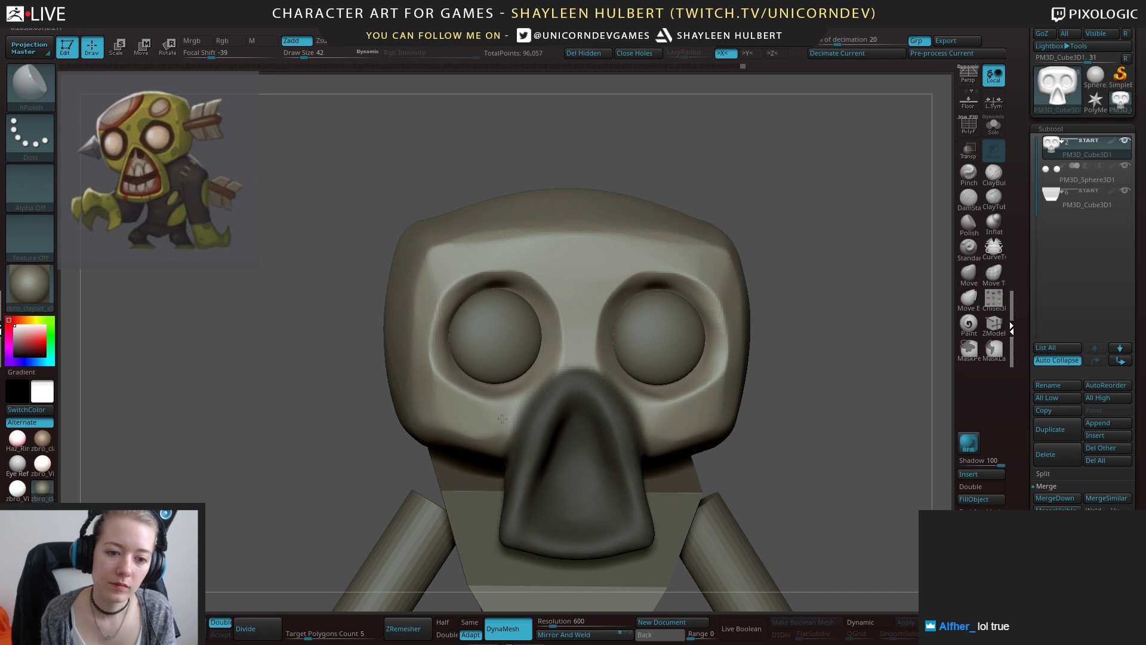
Flatten the cheeks and the planes around the eye sockets beside the masked muzzle with hPolish.
left_click_drag(840, 320, 776, 317)
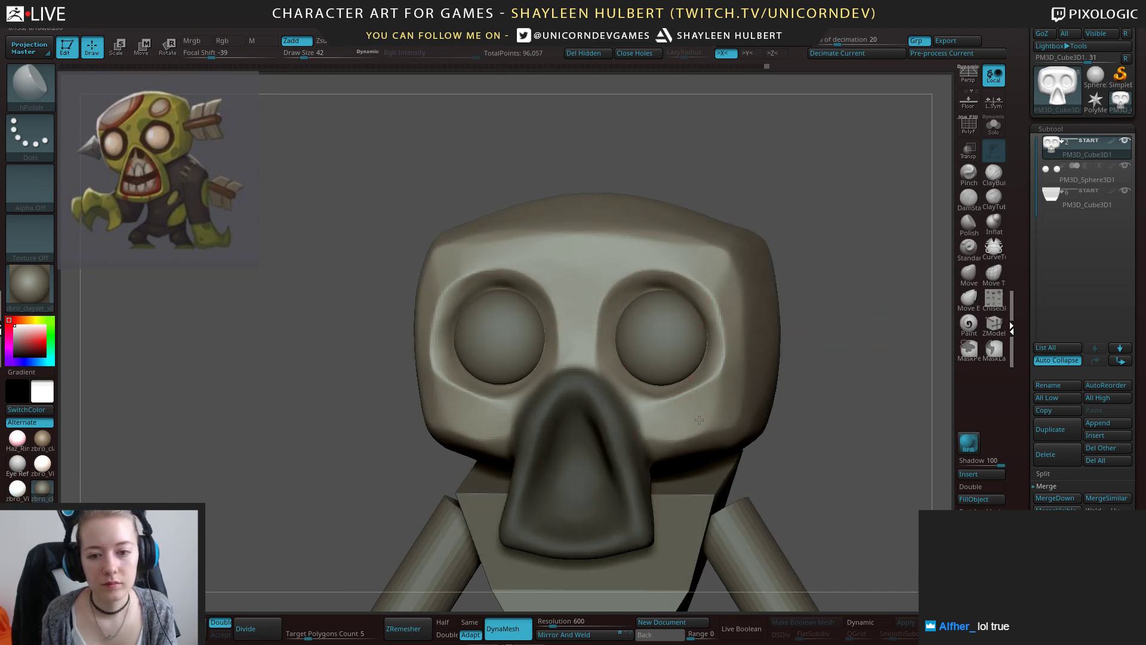
left_click_drag(848, 291, 776, 305)
Flatten the forehead and top of the head with hPolish at draw size 70, and clear the muzzle mask.
left_click_drag(884, 304, 623, 281, "alt")
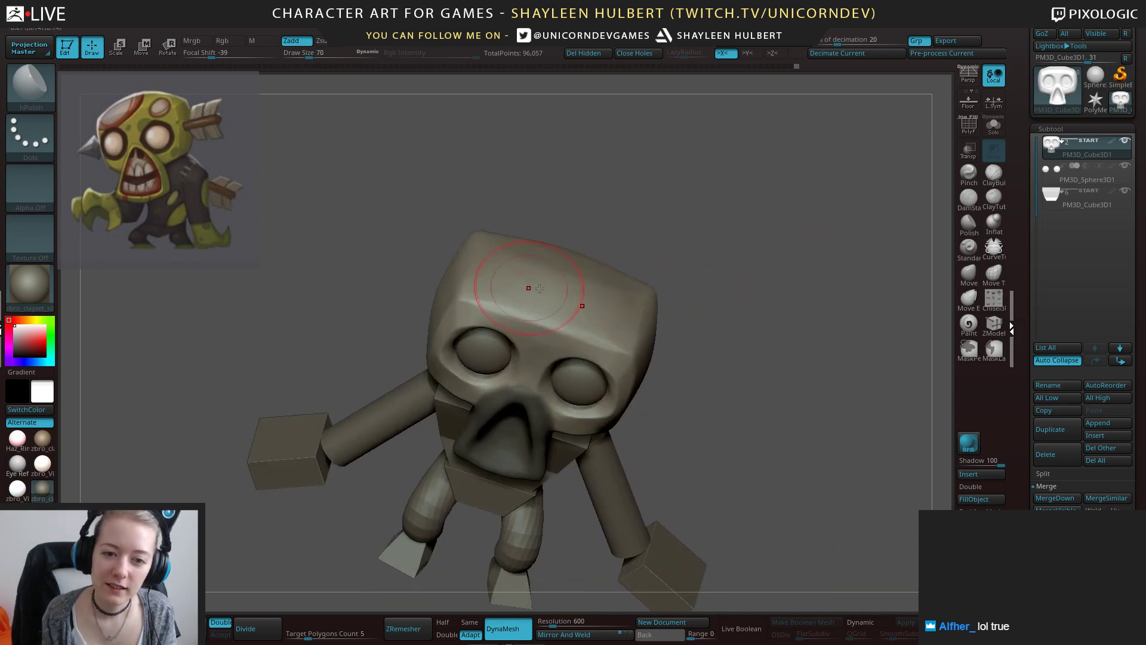
left_click_drag(540, 288, 532, 240)
left_click_drag(471, 483, 708, 230, "shift")
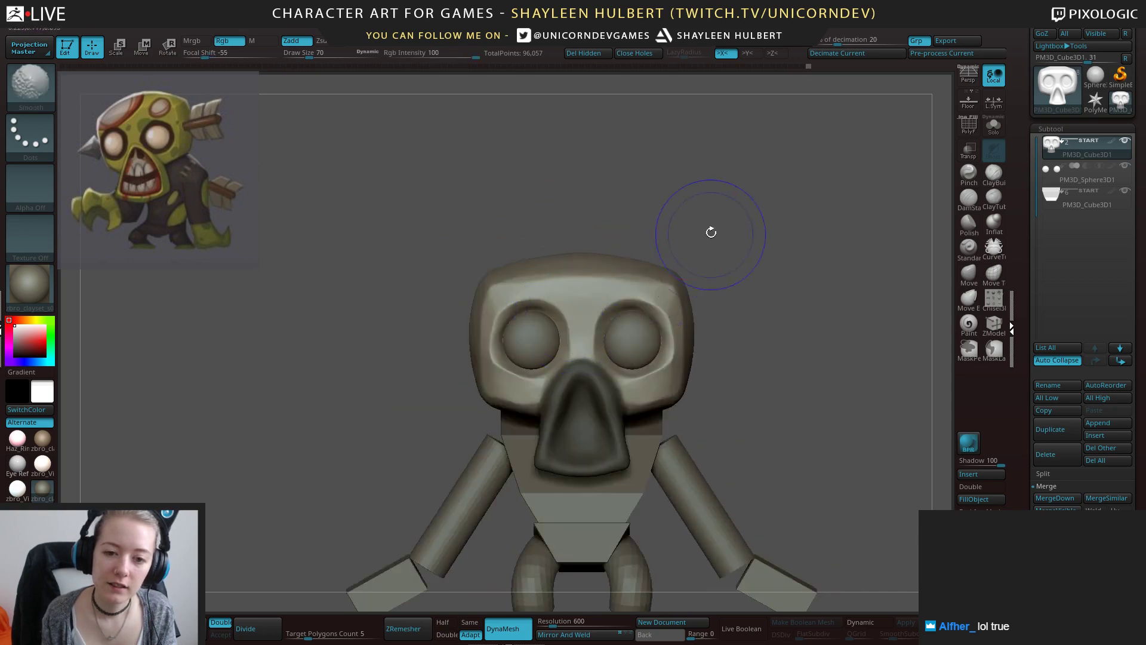
left_click_drag(466, 413, 382, 421)
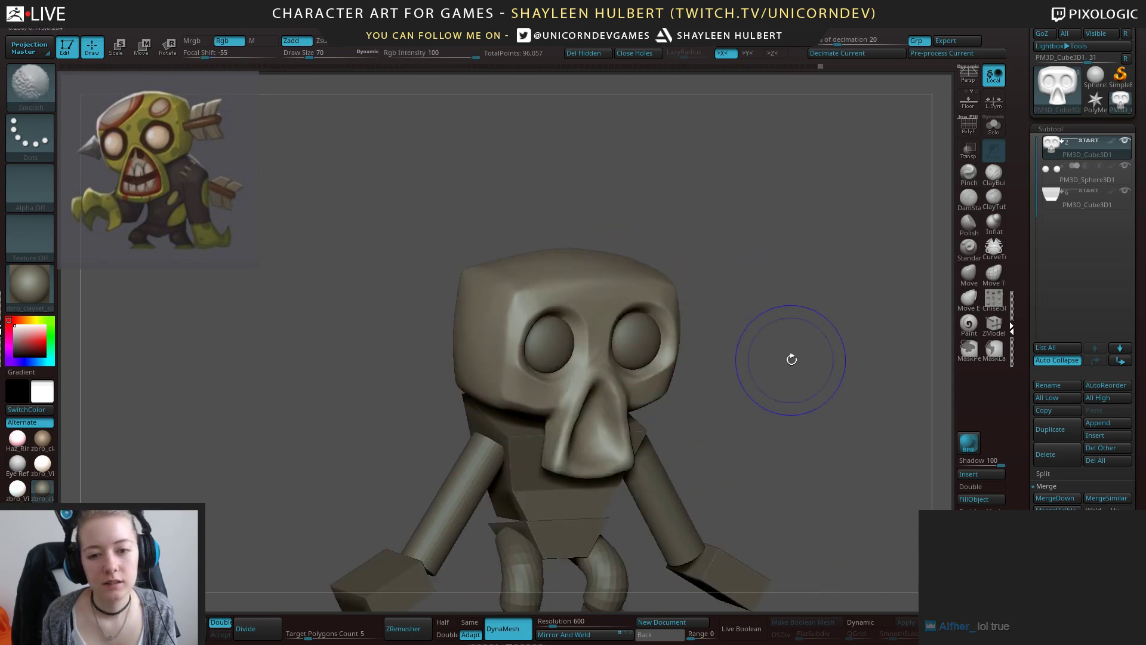
Crease the inside edge of the muzzle opening and the seam between muzzle and cheeks with the DamStandard brush.
left_click_drag(789, 359, 761, 385, "shift")
mouse_move(761, 385)
left_mouse_down("alt")
mouse_move(711, 358)
mouse_move(788, 325)
mouse_move(877, 259)
left_mouse_up("alt")
left_click(968, 197)
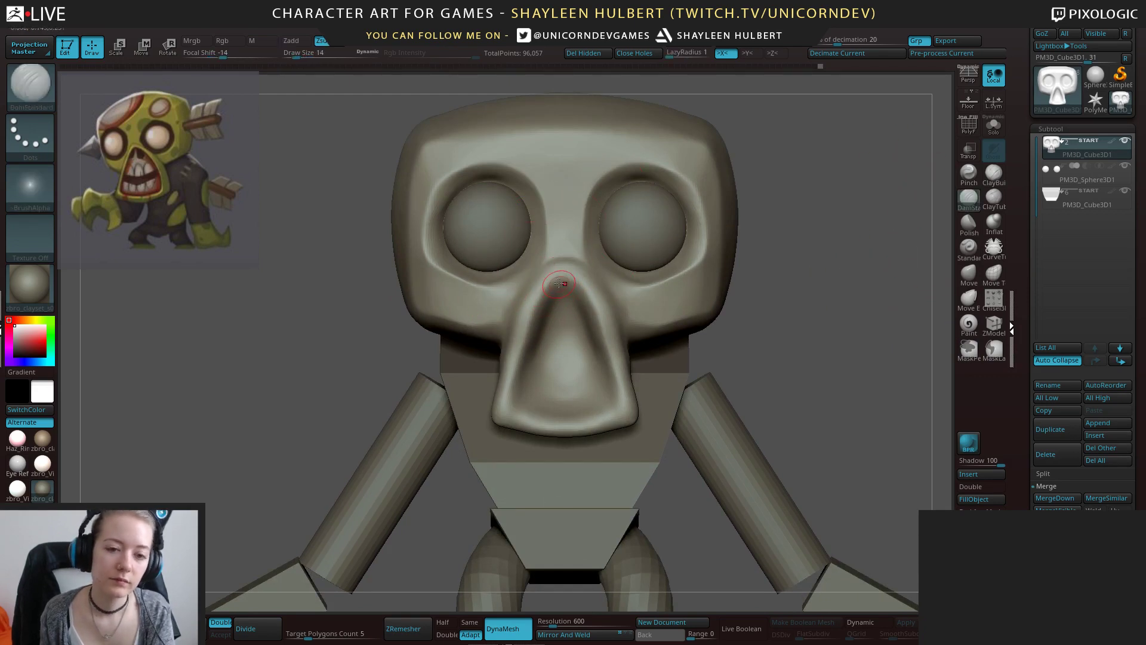
mouse_move(559, 283)
left_mouse_down()
mouse_move(517, 373)
mouse_move(541, 413)
left_mouse_up()
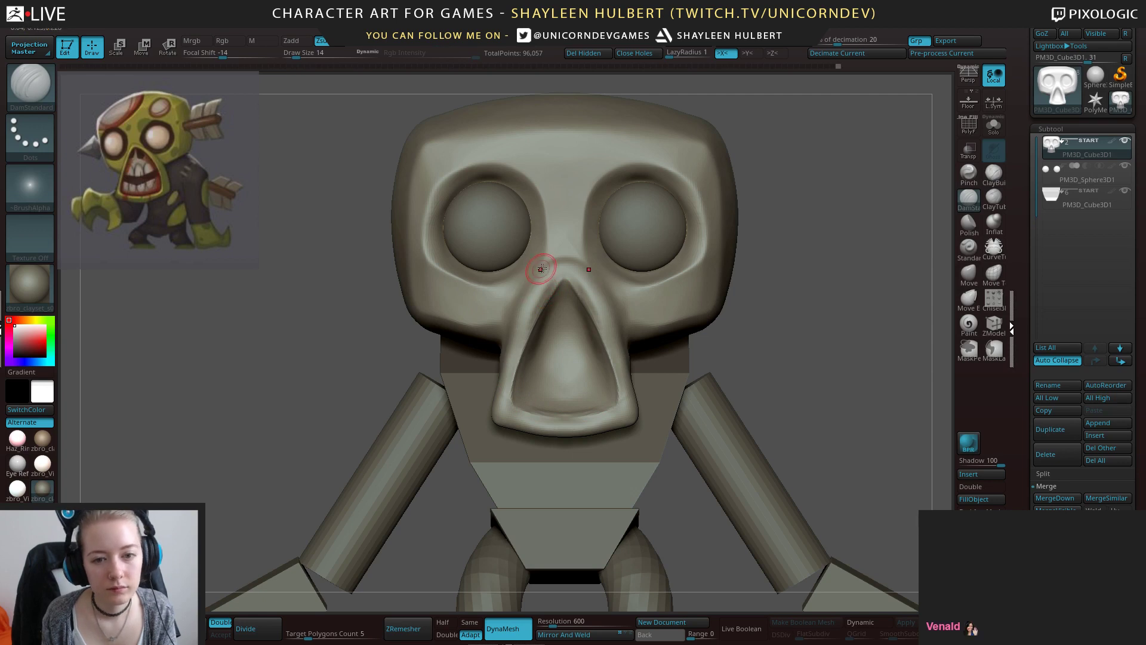
left_click_drag(540, 275, 506, 339)
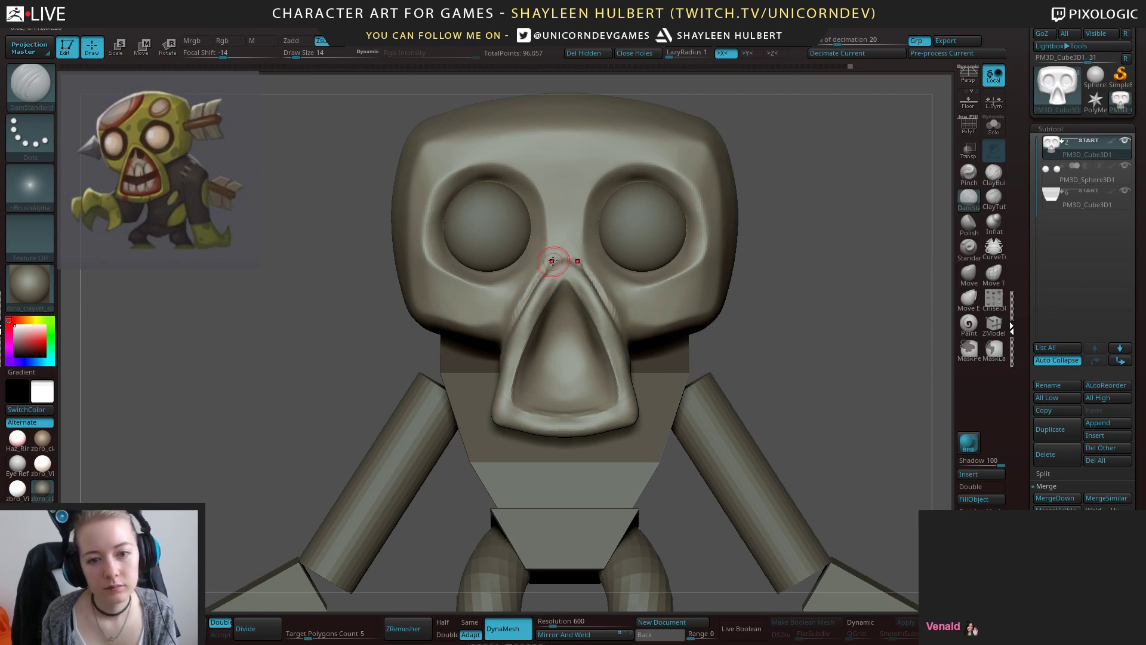
Build up the cheeks beside the upper muzzle with ClayBuildup and smooth the strokes into the face.
right_click_drag(513, 308, 411, 329)
key("b")
key("c")
key("b")
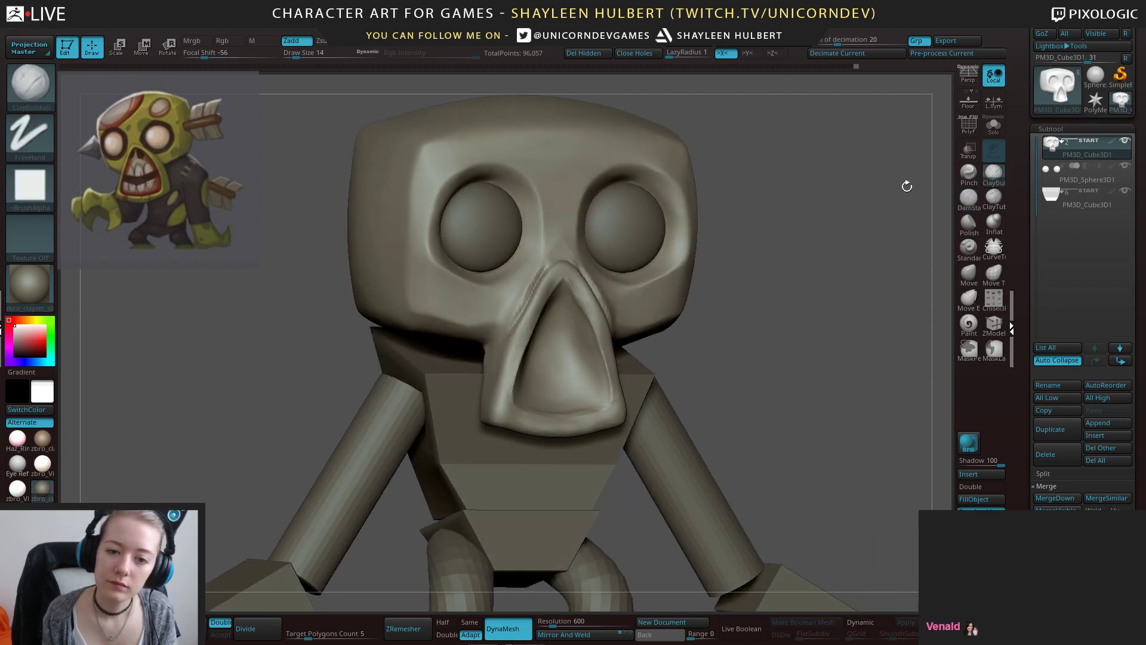
mouse_move(546, 261)
left_mouse_down()
mouse_move(519, 307)
mouse_move(515, 284)
left_mouse_up()
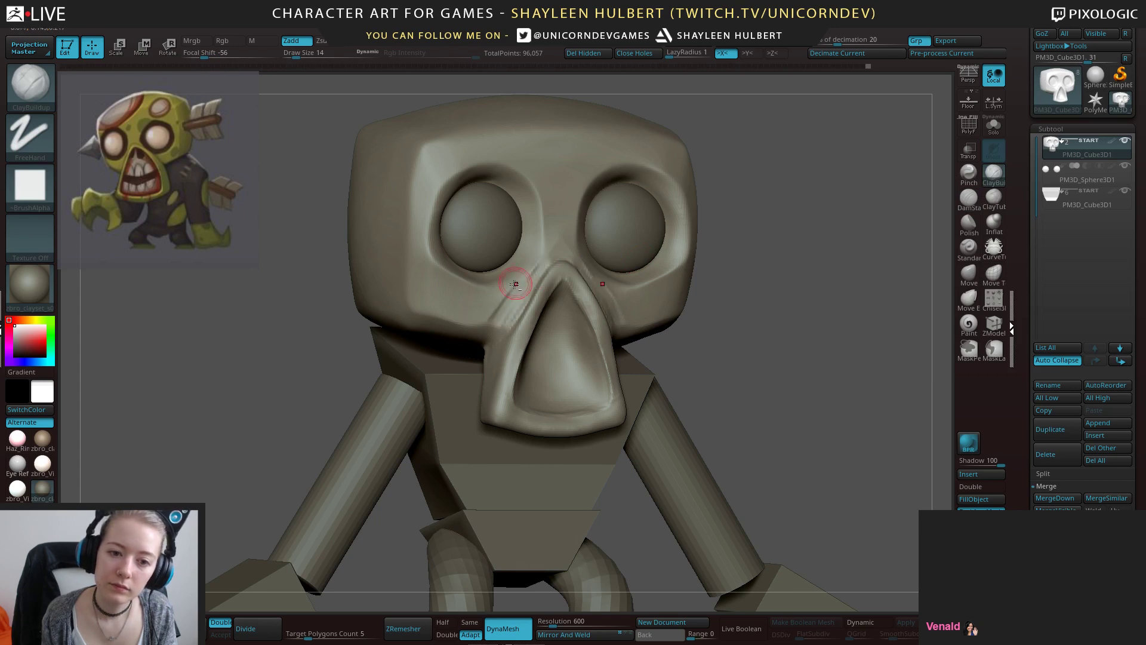
right_click_drag(503, 316, 539, 277, "shift")
left_click_drag(539, 277, 492, 316, "shift")
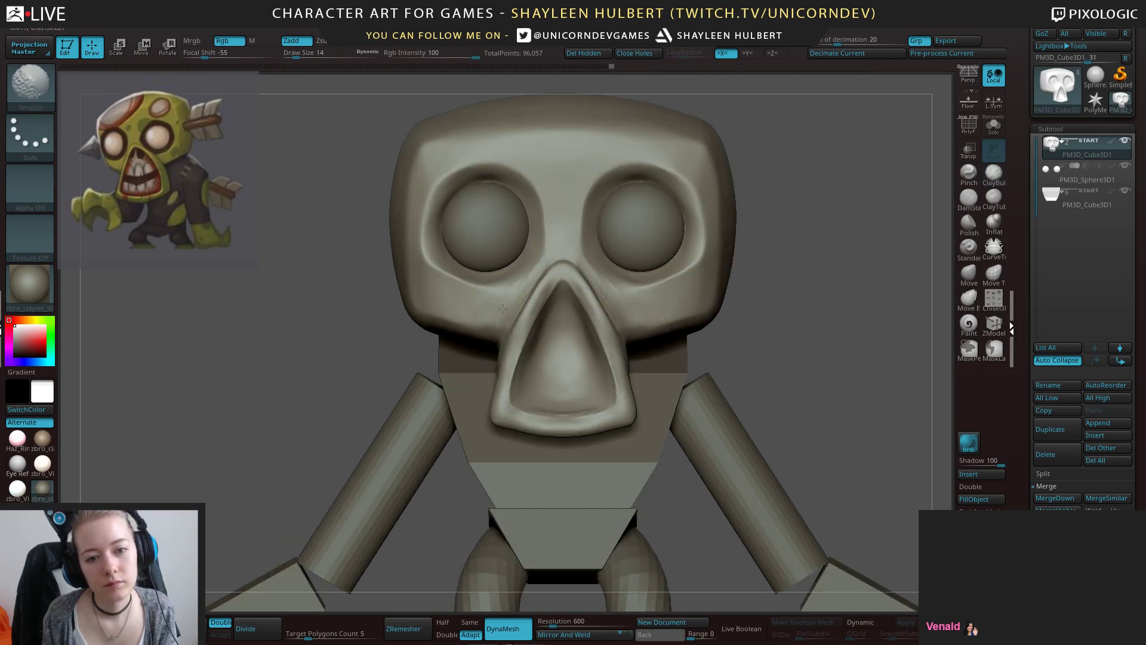
Insert a cylinder as a new subtool and scale it down to fit the head.
mouse_move(502, 308)
right_mouse_down("ctrl")
mouse_move(493, 303)
mouse_move(632, 352)
mouse_move(801, 375)
right_mouse_up("ctrl")
mouse_move(763, 338)
right_mouse_down("shift")
mouse_move(731, 343)
mouse_move(845, 402)
right_mouse_up("shift")
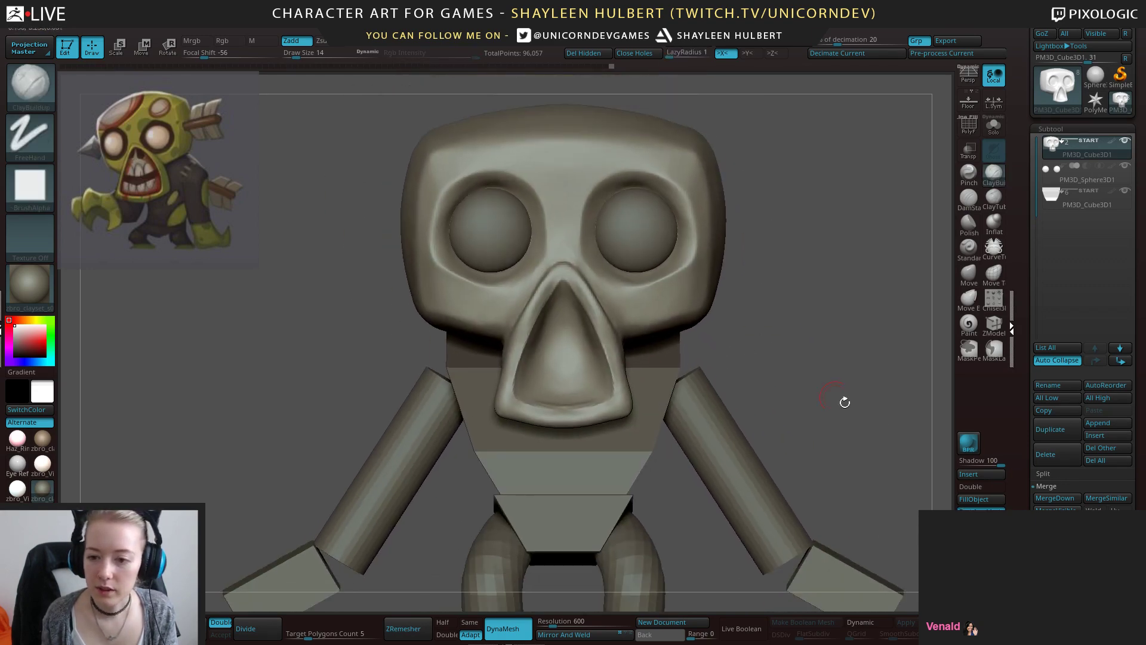
left_click(968, 474)
left_click(714, 421)
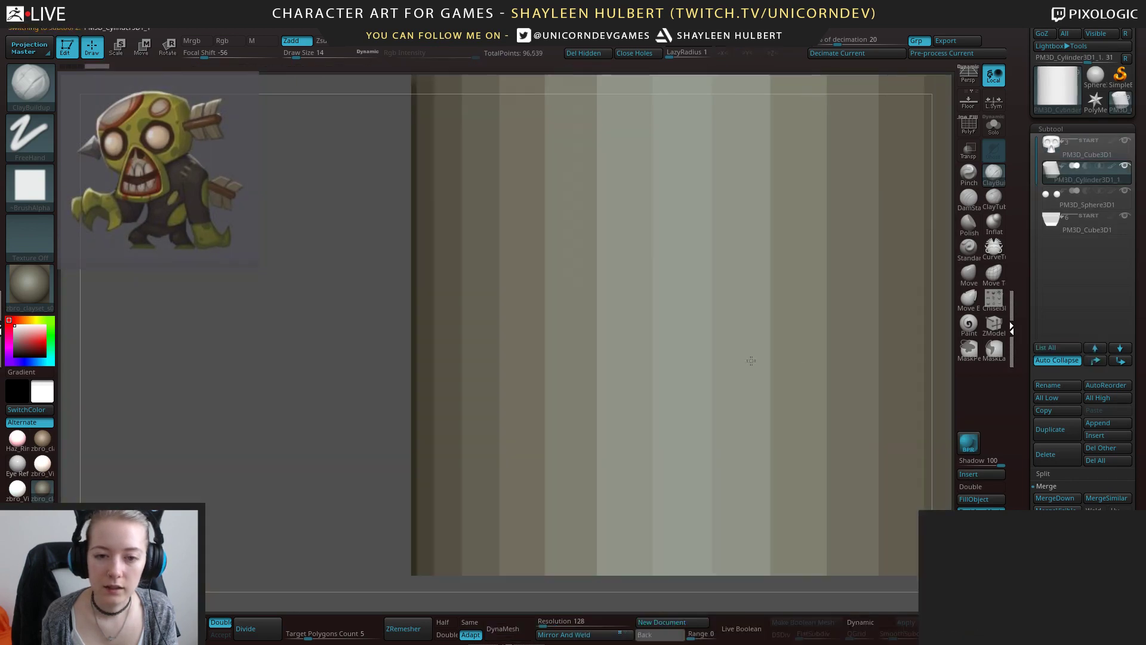
key("e")
mouse_move(766, 288)
left_mouse_down()
mouse_move(581, 417)
mouse_move(669, 417)
mouse_move(531, 428)
left_mouse_up()
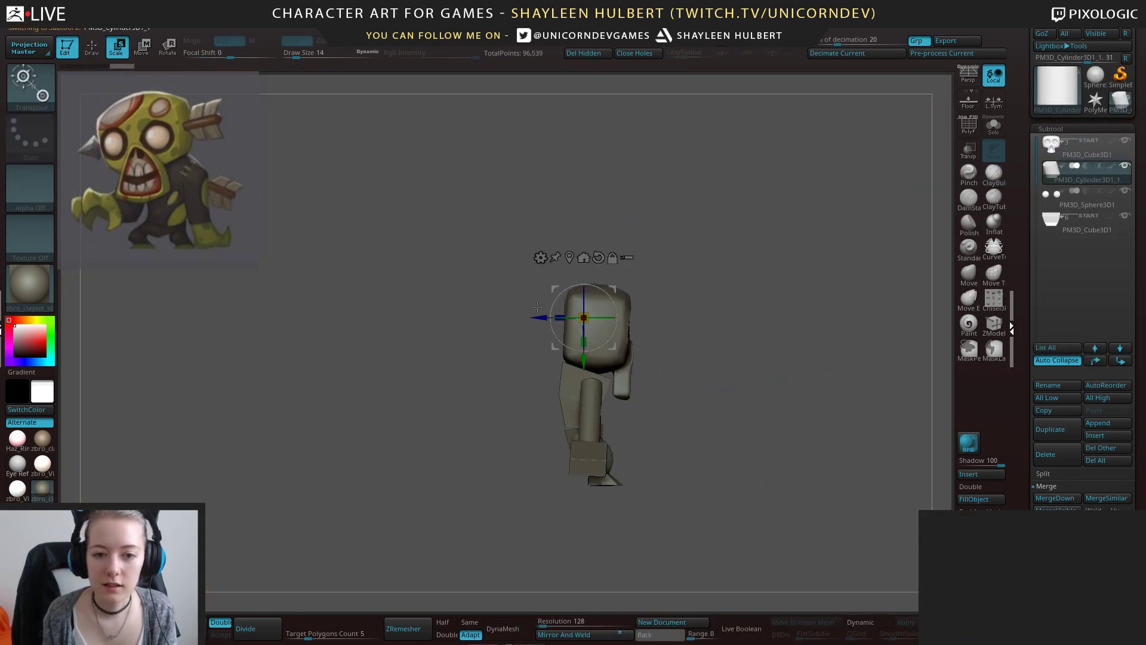
Move the cylinder forward and down from the head so it sits in the upper muzzle opening.
left_click_drag(540, 316, 584, 318)
left_click_drag(622, 365, 622, 410)
left_click_drag(704, 418, 573, 417, "shift")
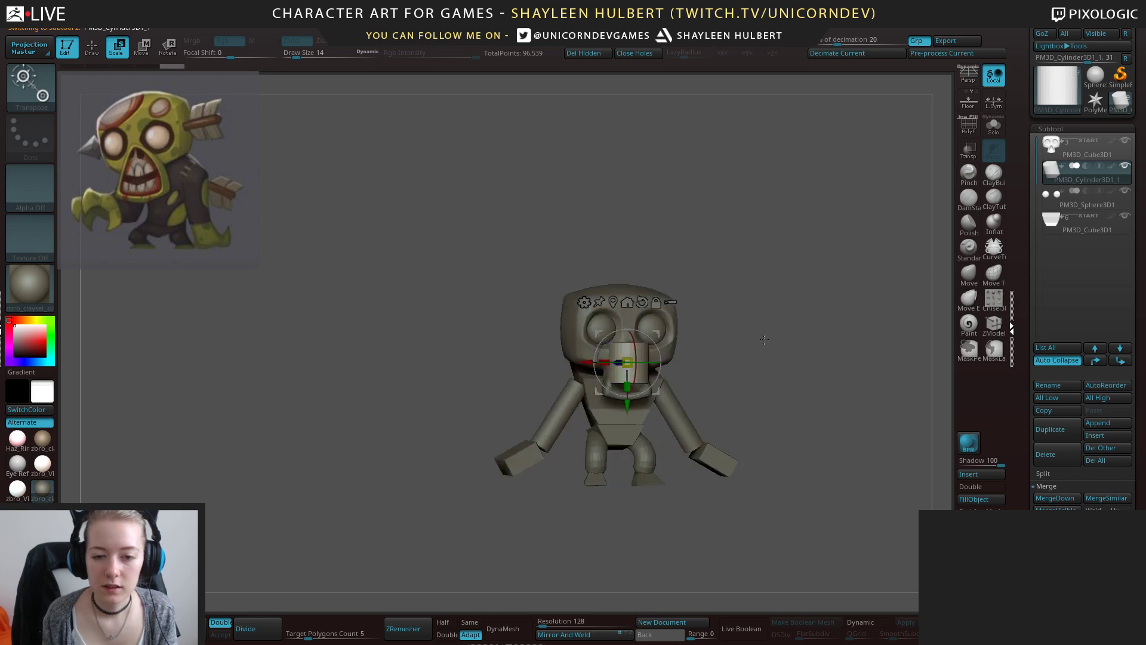
left_click_drag(525, 358, 525, 441, "alt")
left_click_drag(632, 364, 624, 400)
left_click_drag(848, 370, 809, 359)
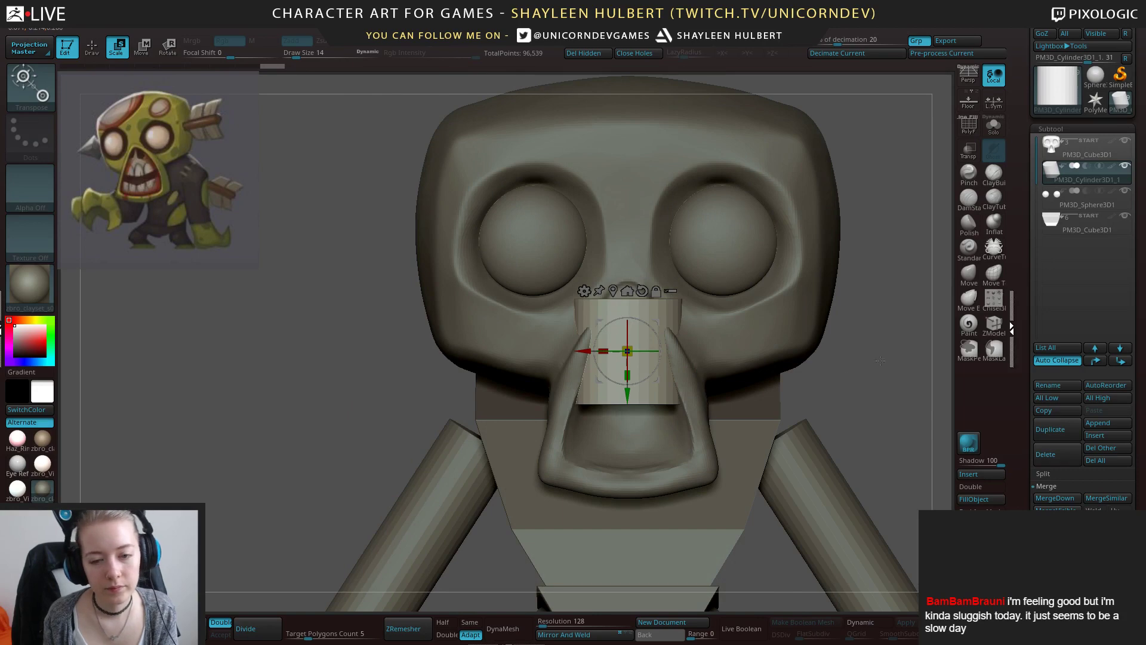
Trim the cylinder's sides with the TrimCurve brush so it tapers upward to match the triangular muzzle opening.
left_click_drag(879, 361, 786, 343, "alt")
key("b")
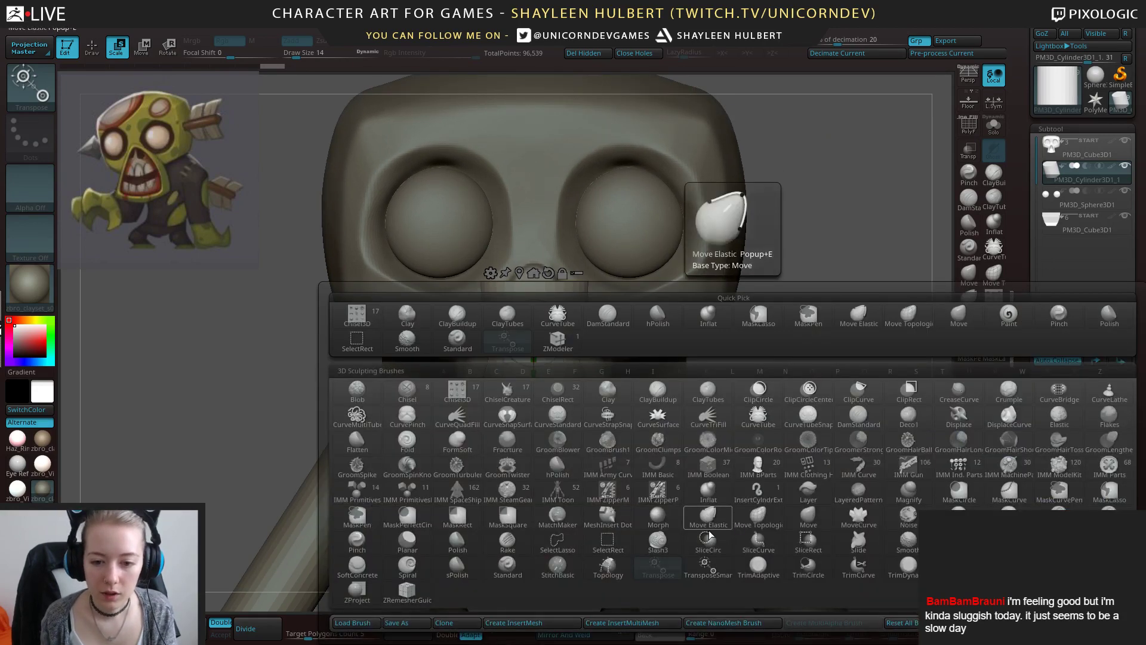
left_click(858, 564)
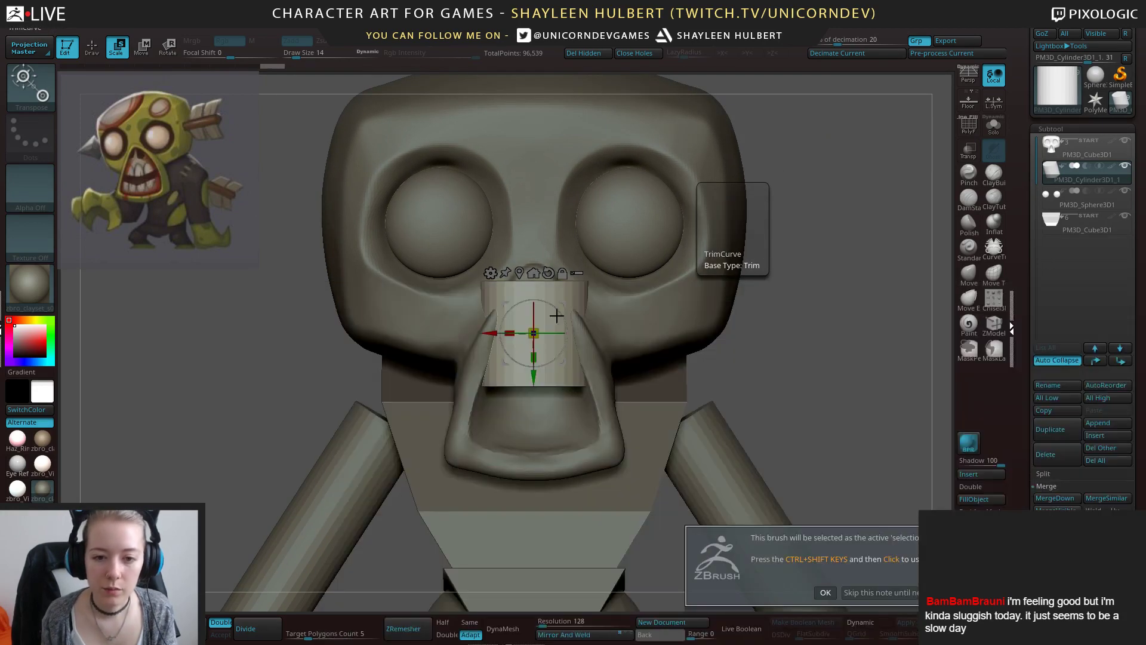
left_click(869, 589)
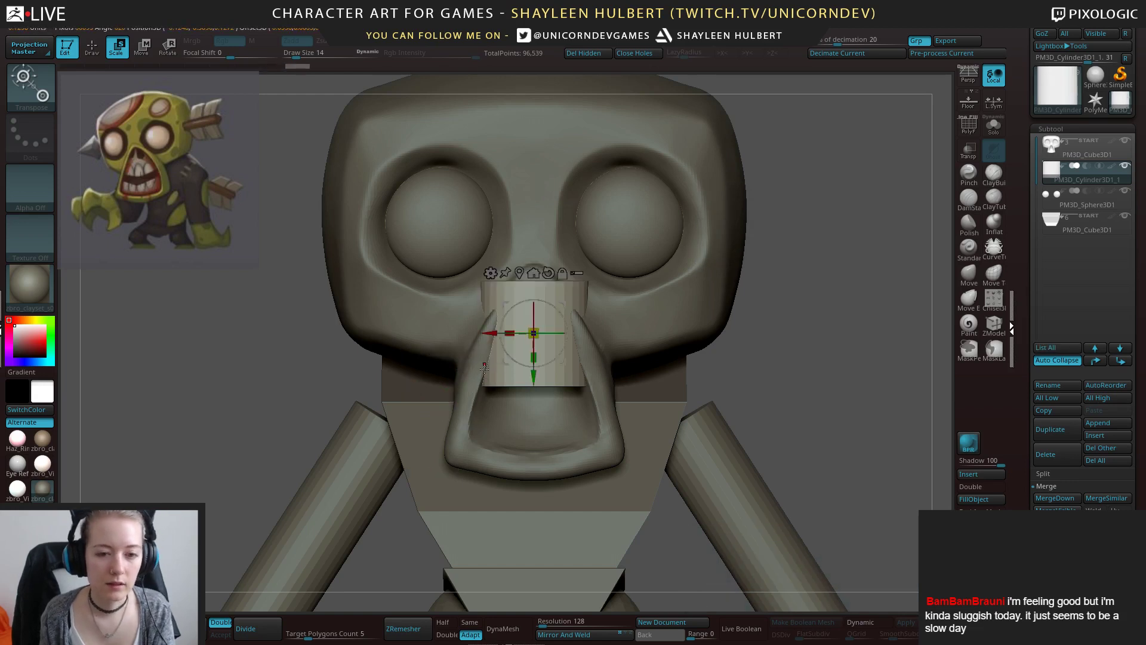
key("q")
mouse_move(472, 375)
left_mouse_down("ctrl+shift")
mouse_move(535, 259)
mouse_move(641, 434)
left_mouse_up("ctrl+shift")
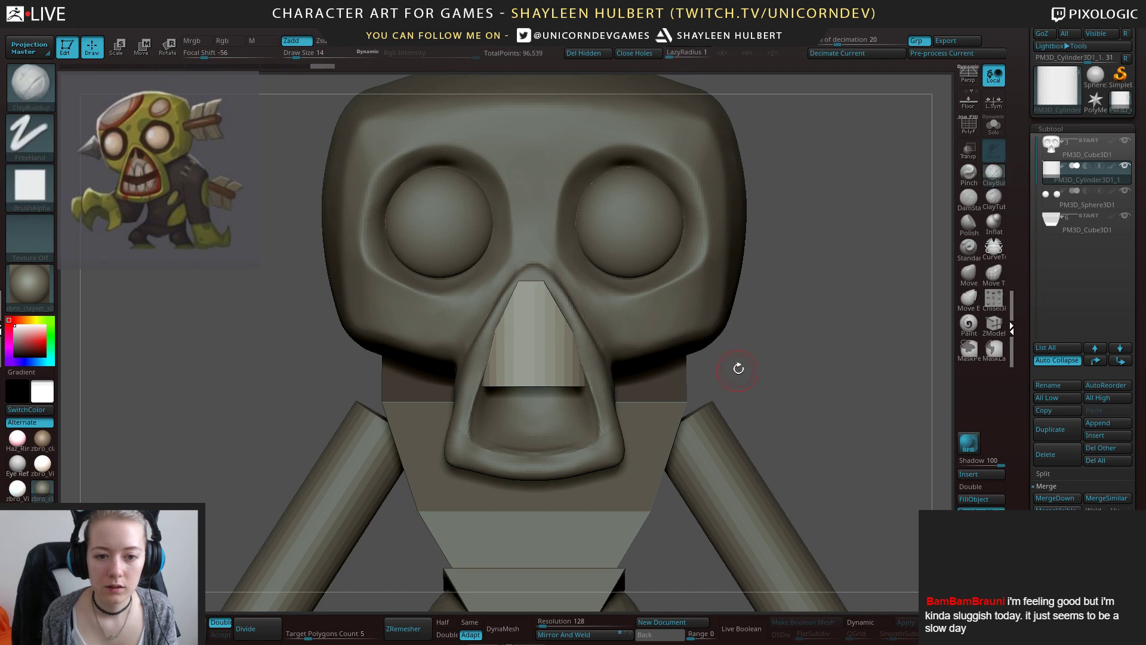
Isolate the tapered cylinder, trim its leftover geometry, and show the rest of the character again.
left_click_drag(736, 366, 883, 237)
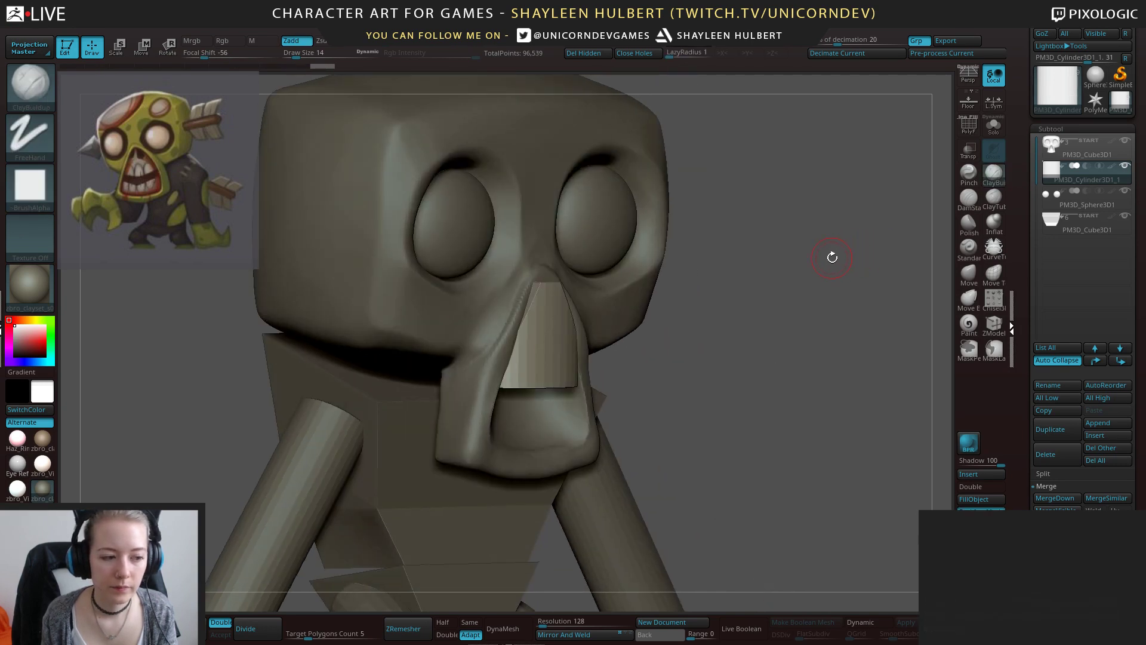
left_click(990, 132)
left_click_drag(803, 253, 593, 379, "shift")
mouse_move(535, 412)
left_mouse_down("ctrl+shift")
mouse_move(535, 229)
mouse_move(693, 251)
left_mouse_up("ctrl+shift")
left_click(993, 125)
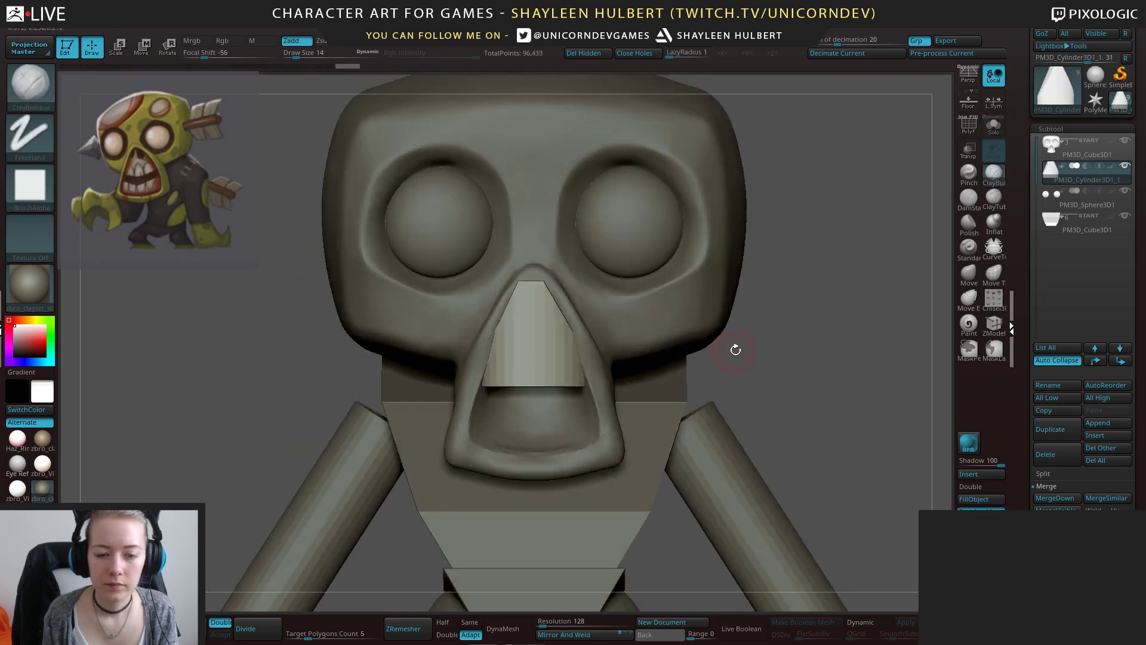
Move the tapered cylinder back in depth so it sits inside the muzzle rim.
left_click_drag(735, 350, 713, 351)
key("w")
left_click_drag(504, 327, 487, 329)
left_click_drag(740, 352, 686, 354, "shift")
left_click_drag(692, 406, 701, 347, "alt")
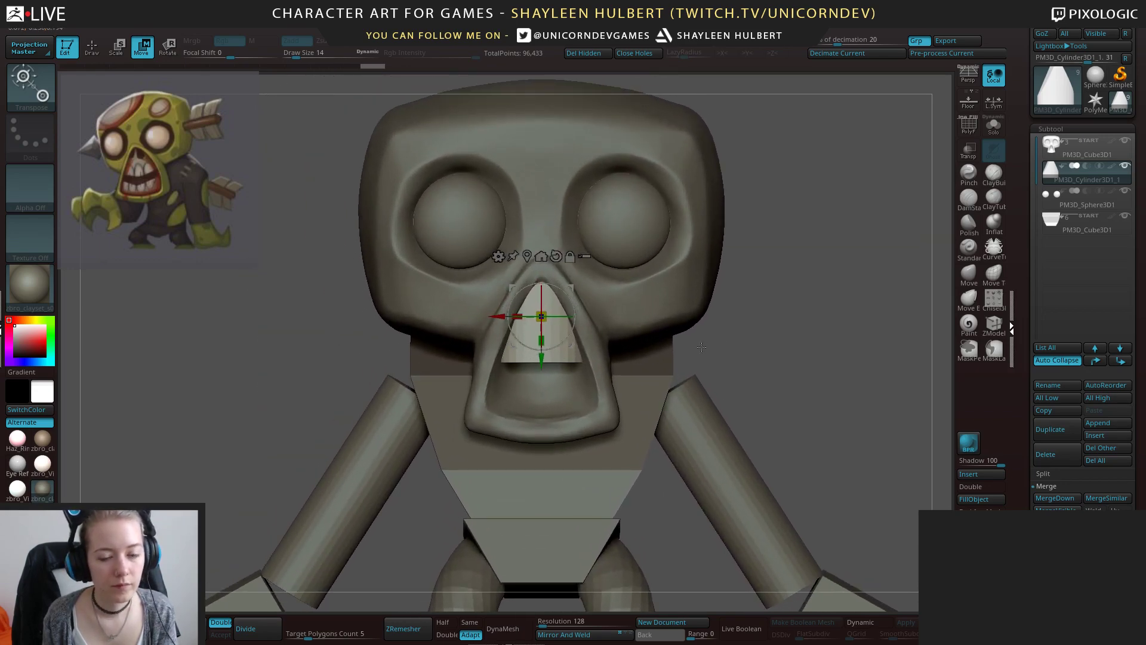
Duplicate the tapered cylinder with X symmetry on and place the copy upside down below the original.
left_click(743, 46)
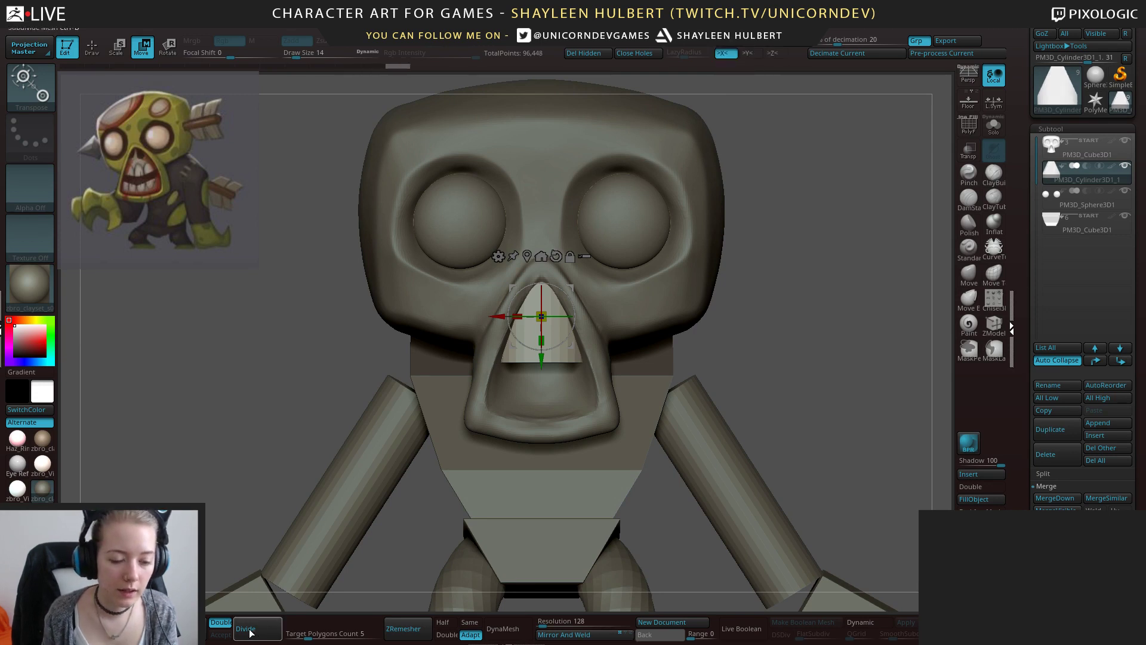
key("shift+d")
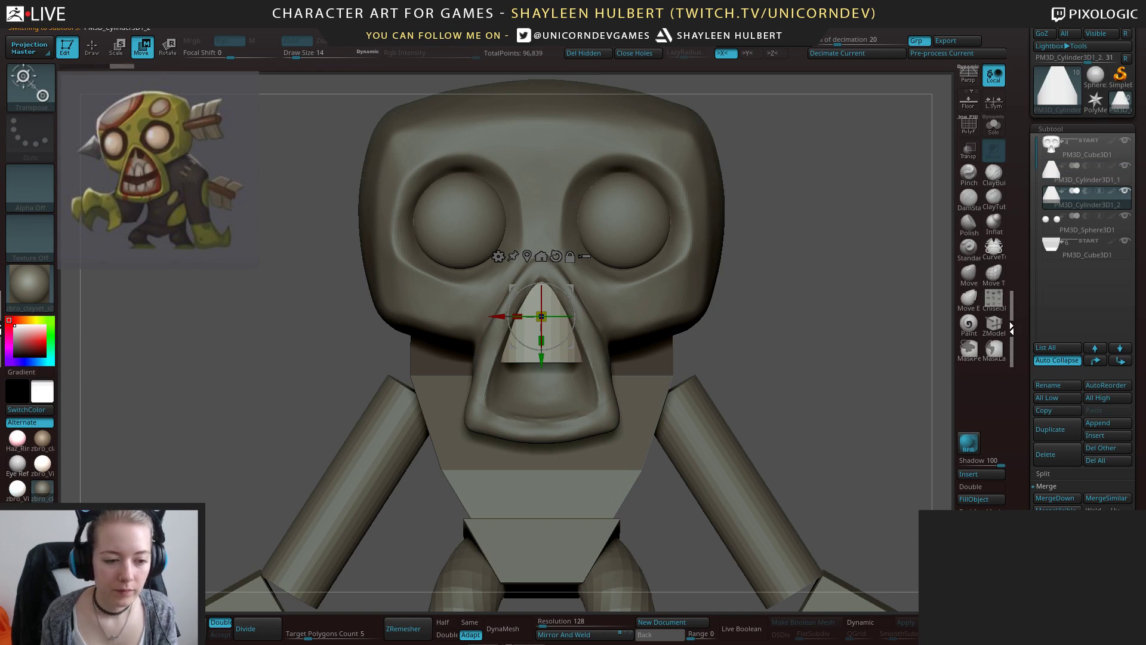
right_click_drag(528, 280, 527, 183, "ctrl")
left_click(527, 255)
left_click_drag(570, 202, 577, 409)
right_click_drag(565, 357, 539, 468, "ctrl")
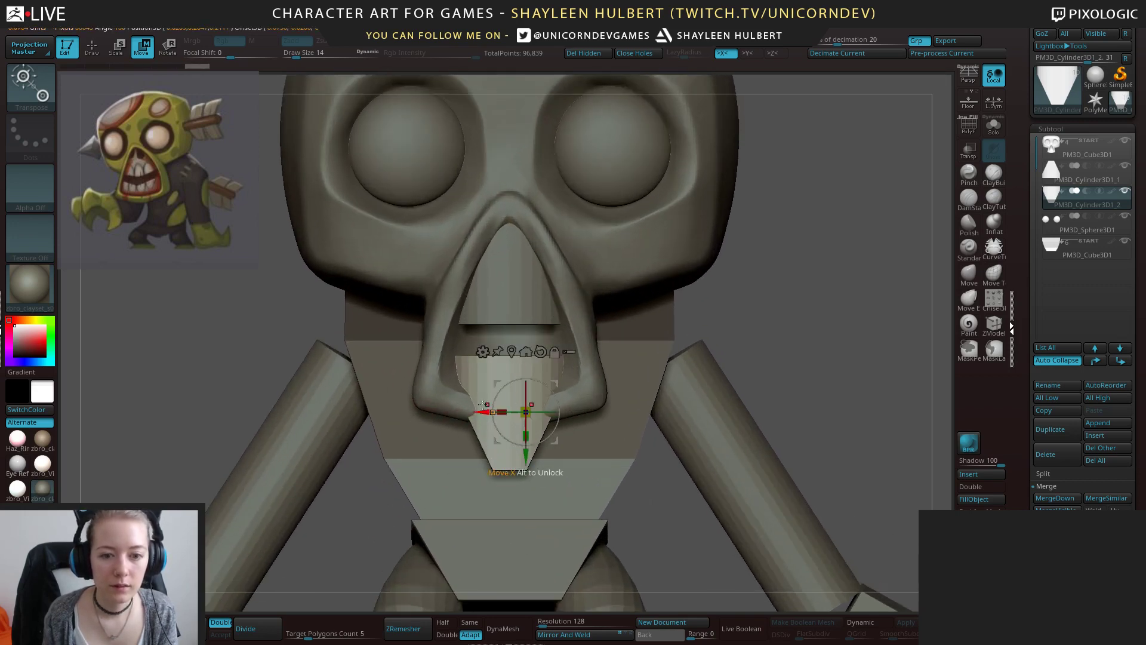
Widen the flipped copy across the lower mouth and trim off its narrow lower end.
left_click_drag(498, 411, 525, 410)
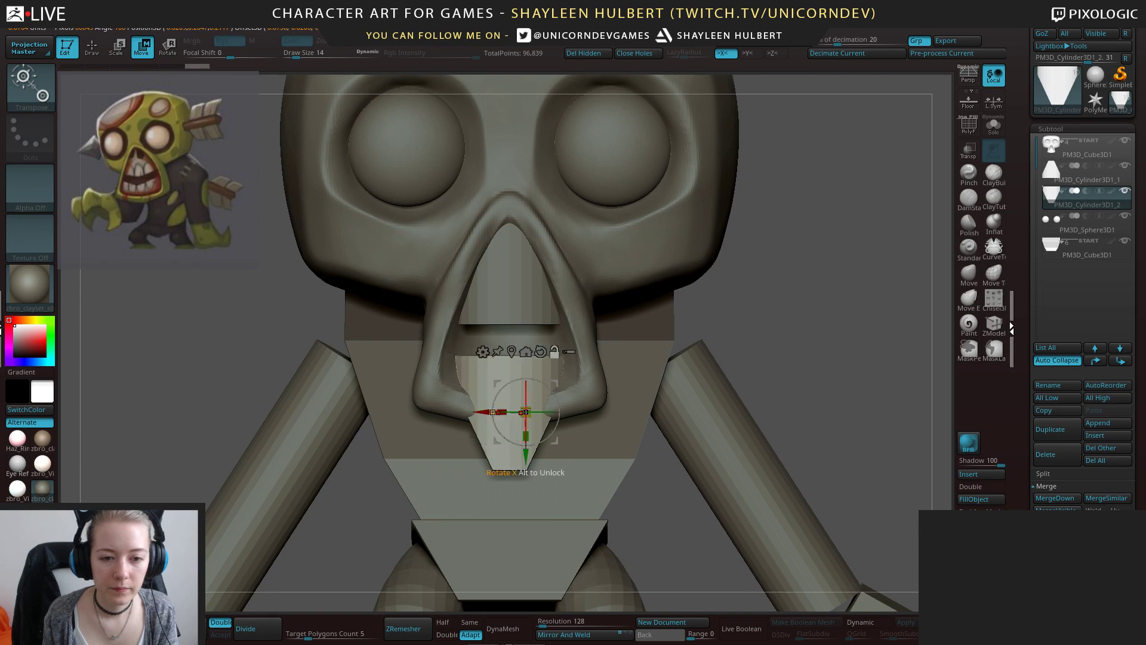
left_click(511, 352)
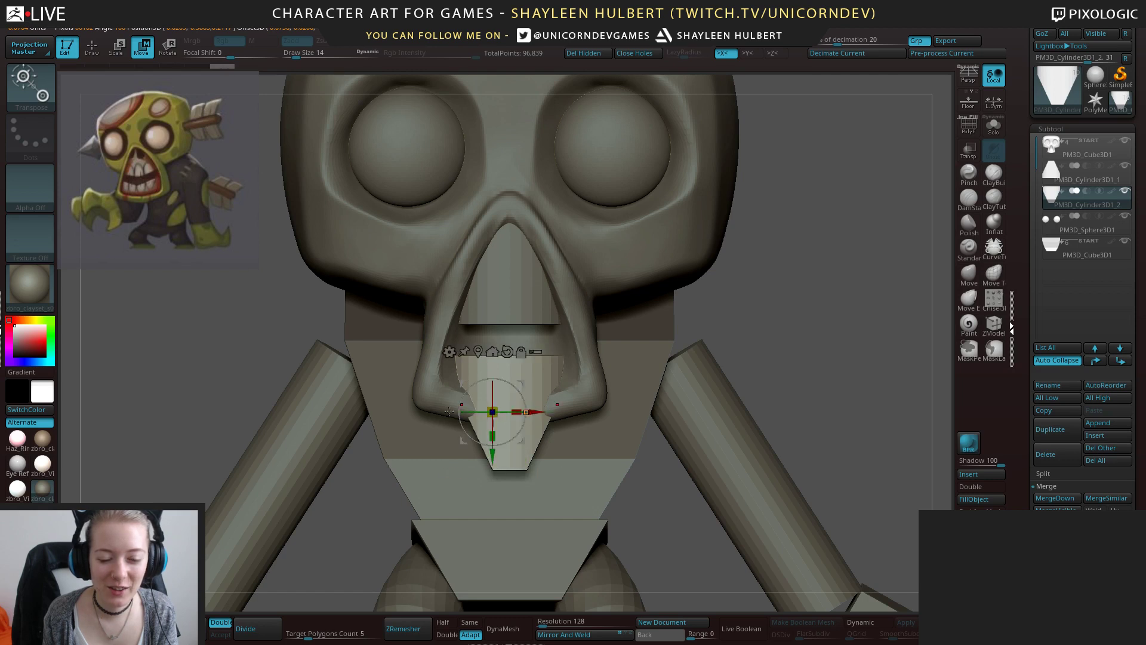
left_click(461, 371)
left_click_drag(493, 372, 407, 373)
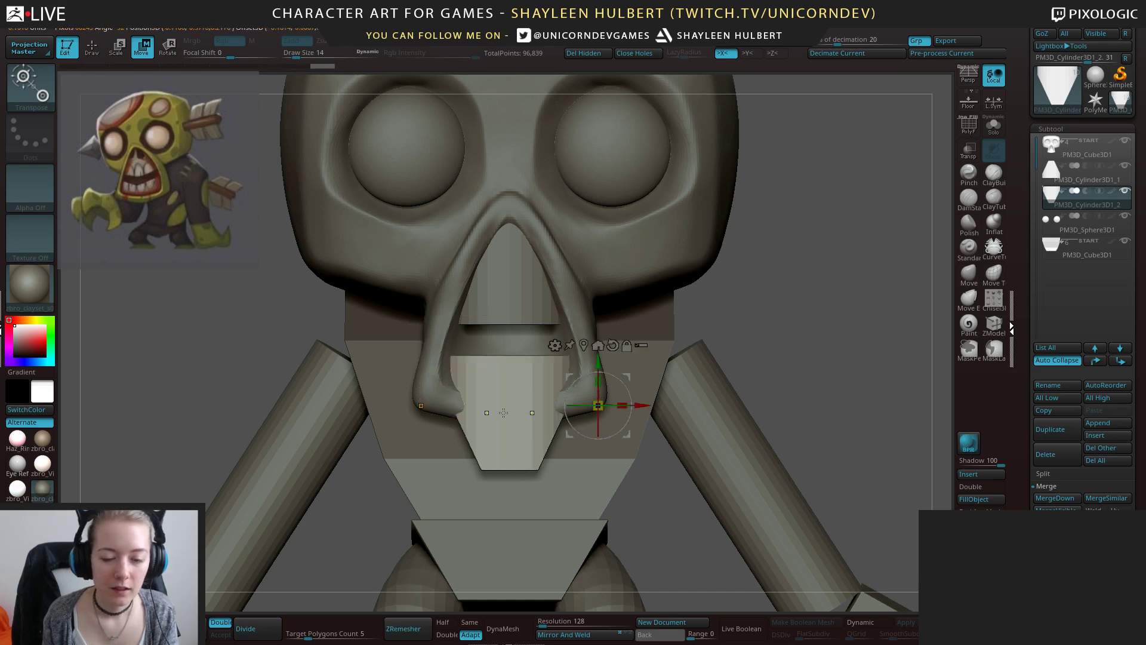
left_click_drag(580, 402, 393, 401, "ctrl+shift")
mouse_move(734, 334)
left_mouse_down()
mouse_move(772, 307)
mouse_move(782, 314)
left_mouse_up()
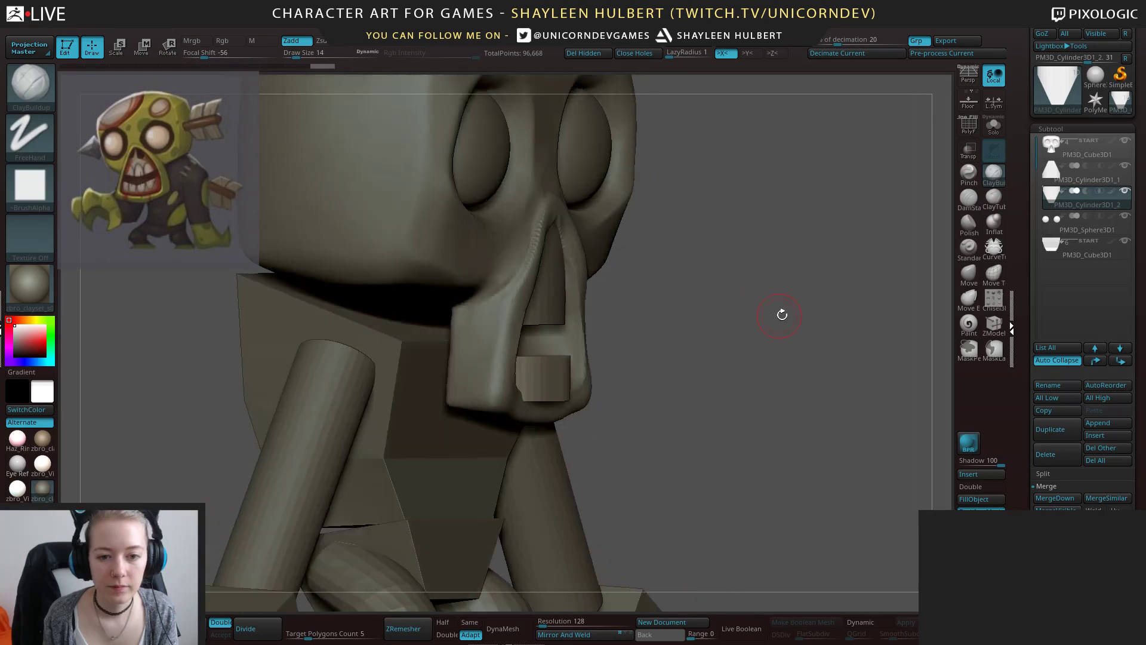
Push the trimmed lower block back in depth so it rests inside the lower muzzle opening.
left_click(965, 278)
key("w")
left_click_drag(657, 346, 677, 286)
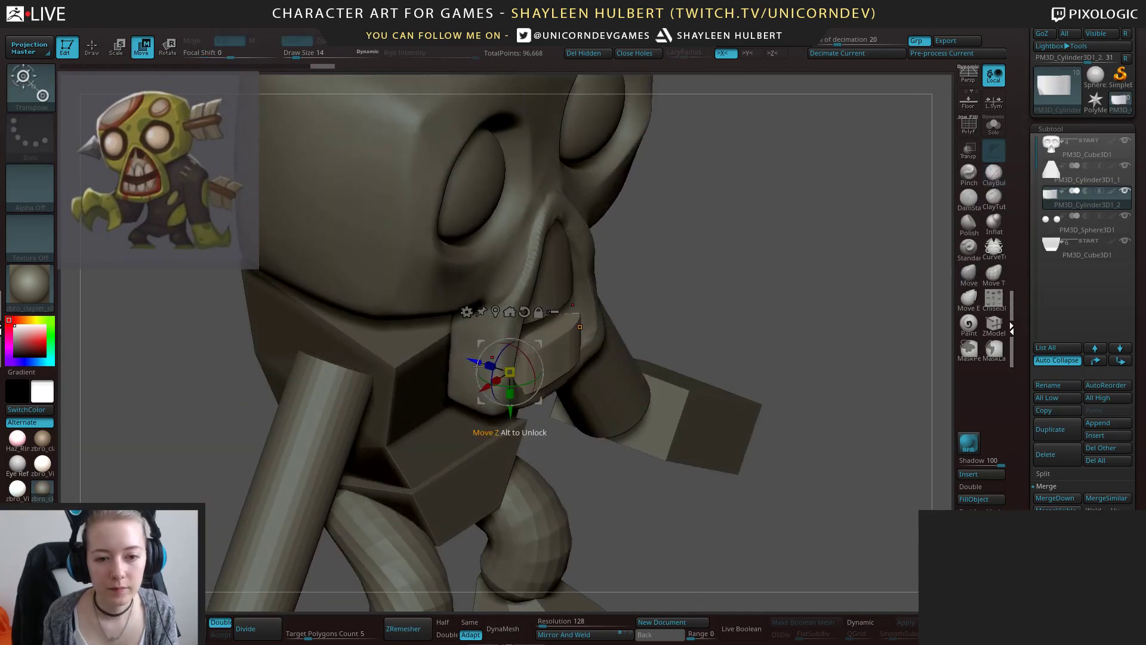
left_click_drag(480, 361, 459, 356)
left_click_drag(818, 358, 829, 298, "shift")
mouse_move(704, 346)
left_mouse_down("shift")
mouse_move(806, 346)
mouse_move(684, 352)
mouse_move(763, 363)
mouse_move(698, 358)
left_mouse_up("shift")
left_click_drag(776, 311, 803, 355, "alt")
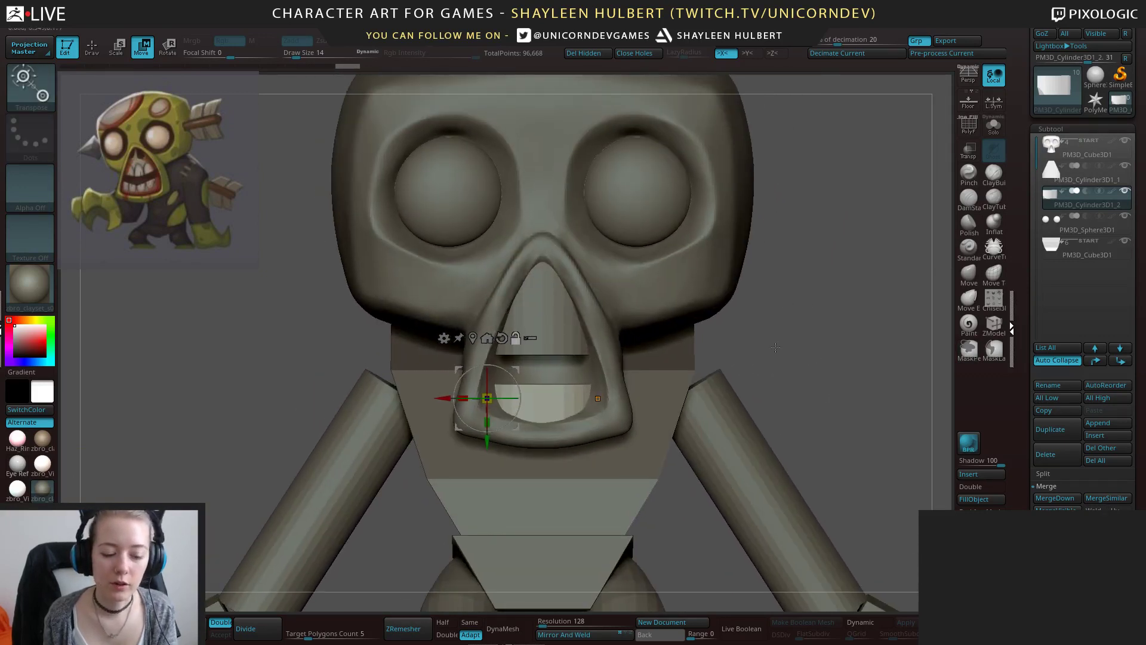
Select the upper tapered block and DynaMesh it at resolution 504.
key("q")
left_click(529, 327, "alt")
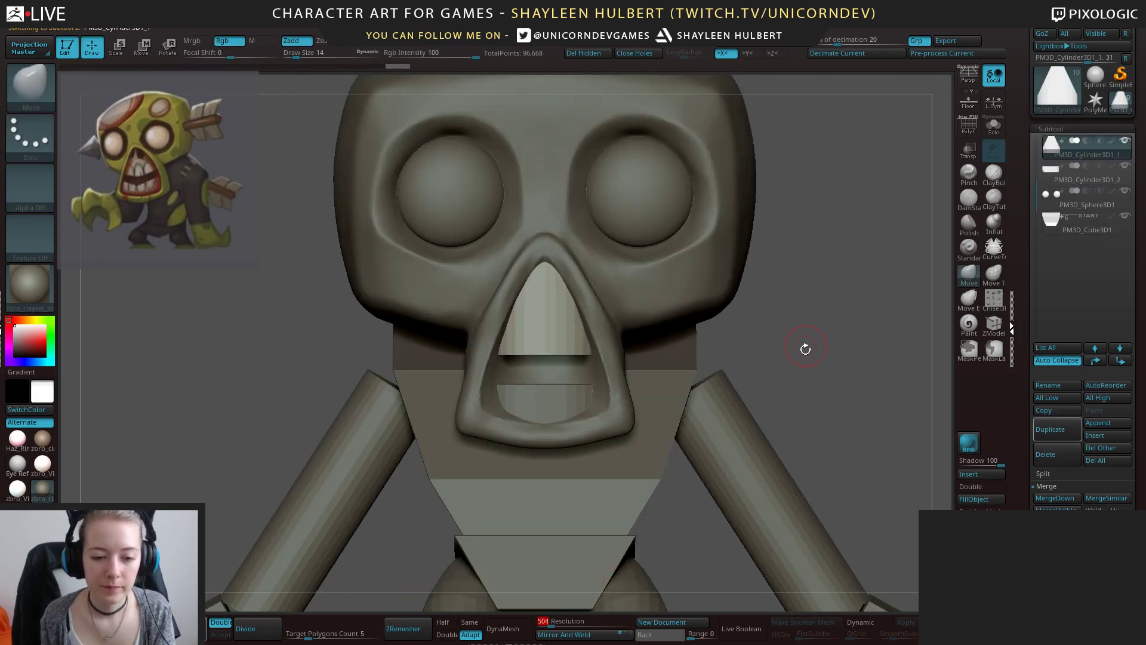
left_click(502, 628)
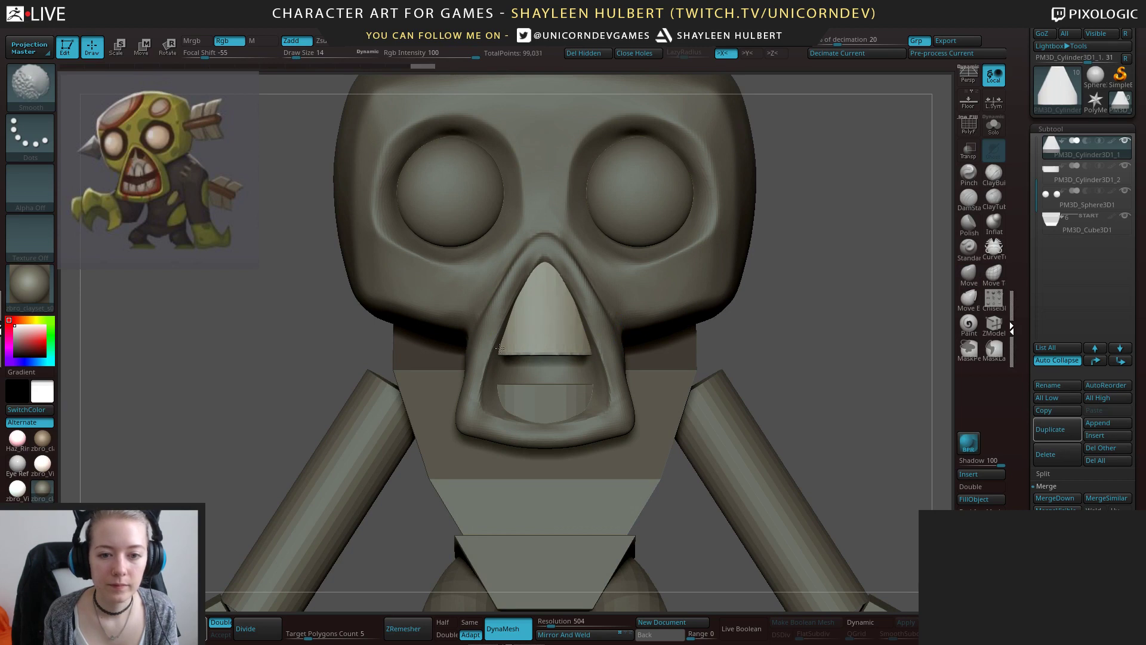
Sculpt vertical tooth ridges along the upper block's lower edge with ClayBuildup and carve two nostrils above them.
left_click(994, 173)
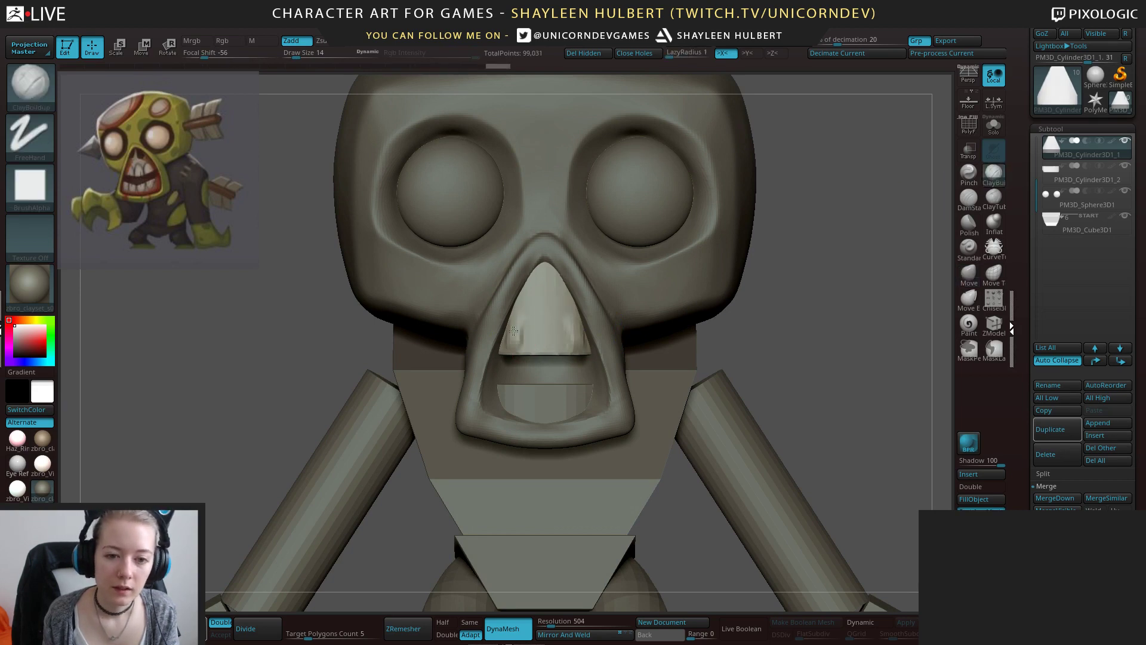
mouse_move(540, 330)
left_mouse_down()
mouse_move(515, 353)
mouse_move(544, 351)
left_mouse_up()
key("ctrl+z")
key("ctrl+z")
key("ctrl+z")
key("ctrl+z")
key("ctrl+z")
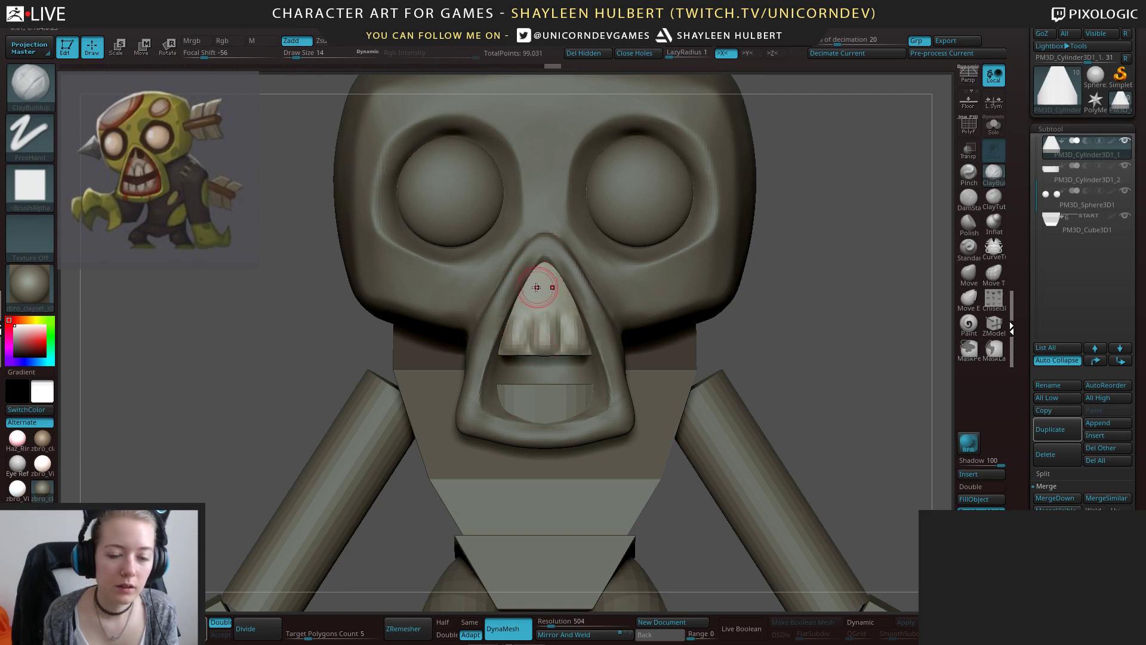
left_click_drag(536, 276, 528, 297, "alt")
Select the lower mouth block and DynaMesh it at resolution 504.
left_click_drag(813, 386, 788, 323, "alt")
left_click(541, 365, "alt")
left_click_drag(719, 320, 692, 478, "alt")
left_click(544, 622)
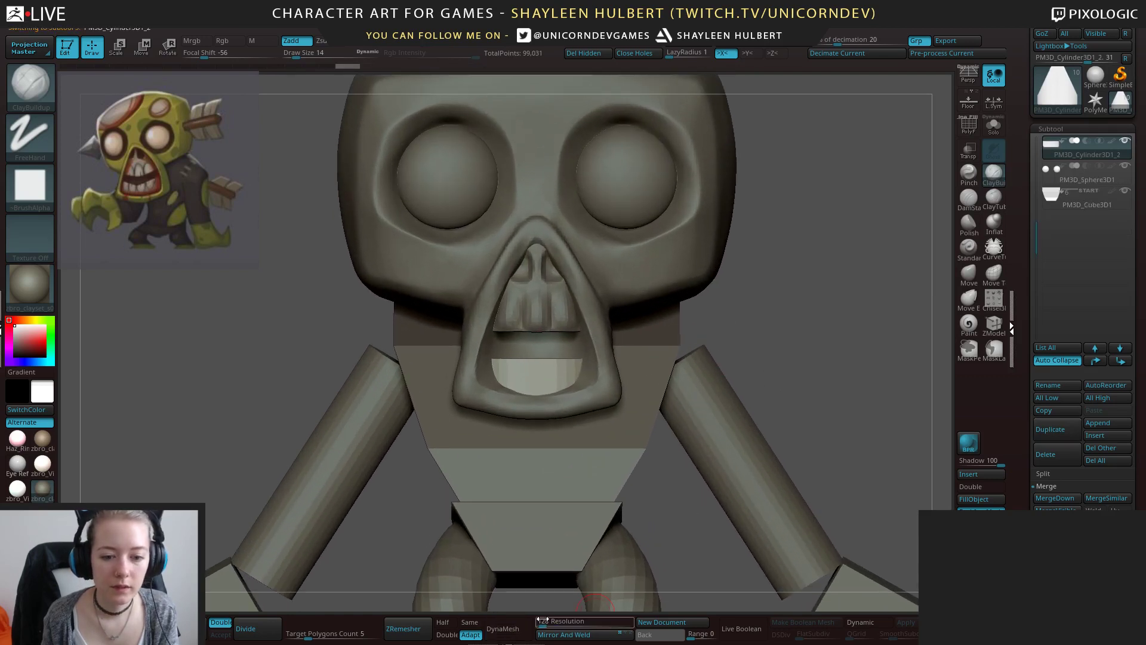
type("504")
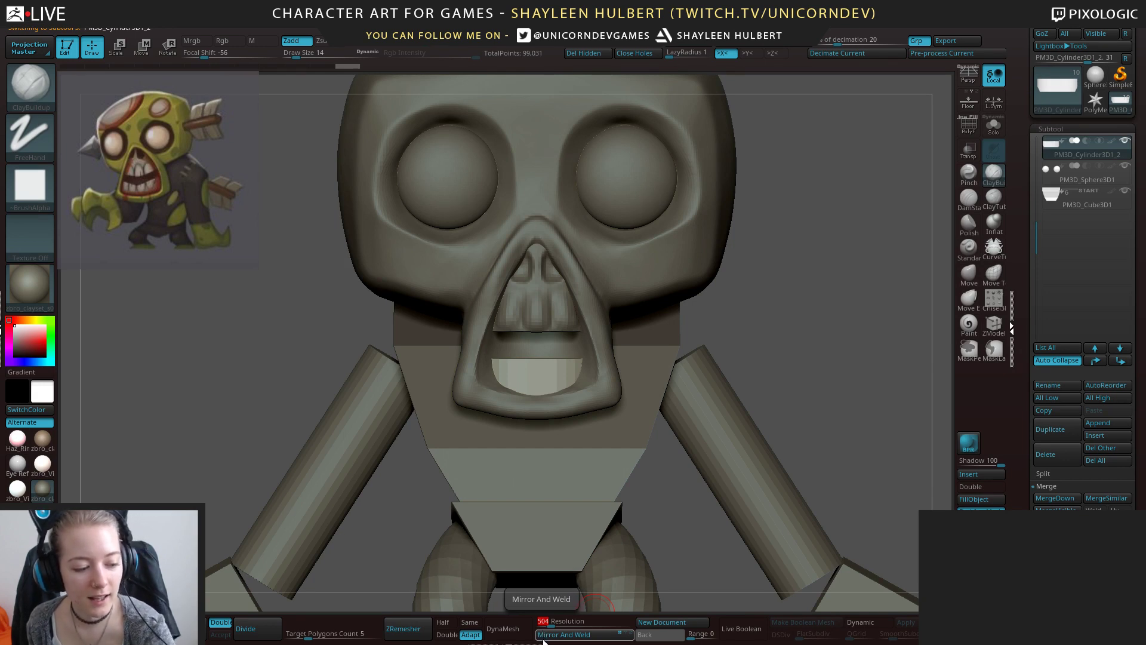
left_click(544, 638)
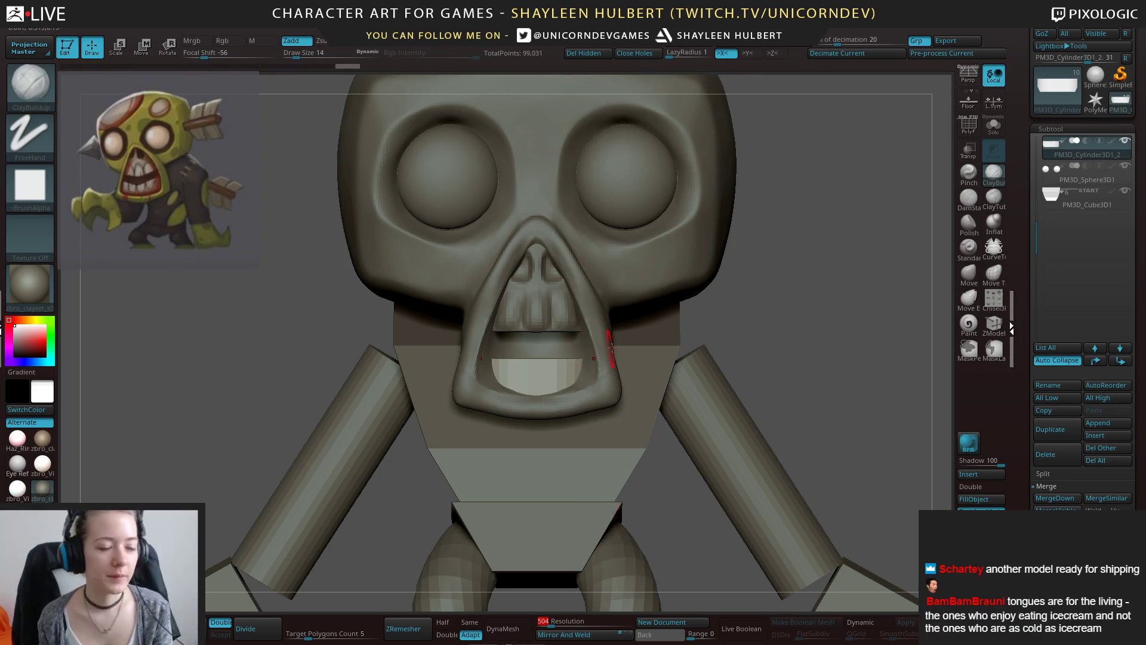
left_click(504, 629)
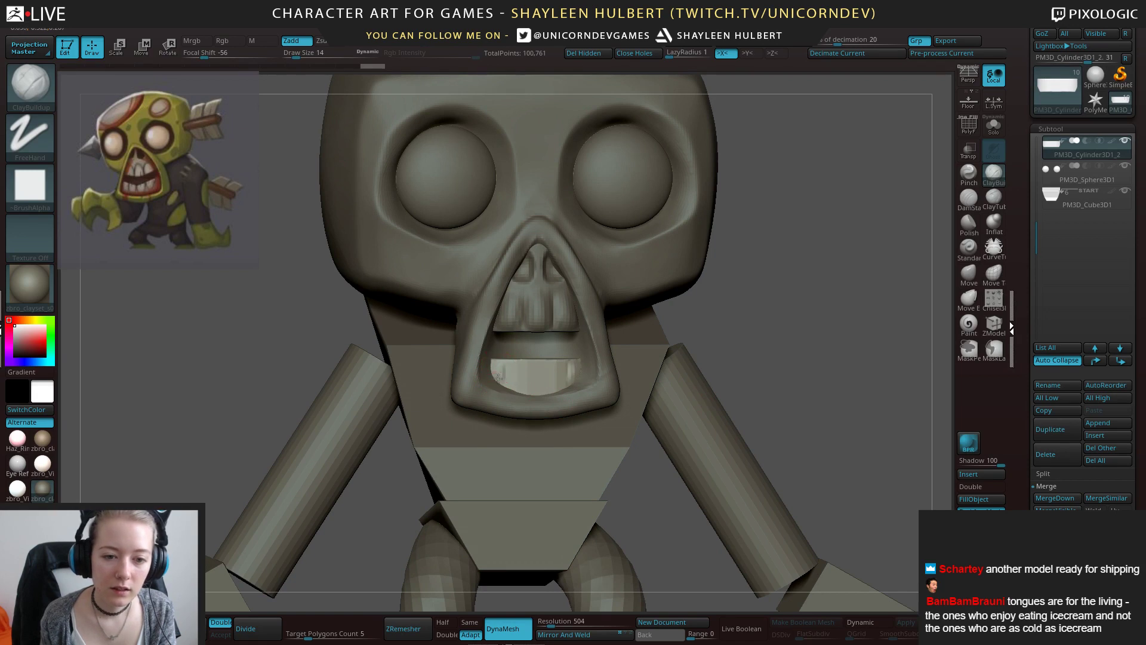
Sculpt vertical tooth ridges along the lower mouth block with the ClayBuildup brush.
left_click_drag(500, 361, 501, 383)
left_click_drag(523, 364, 522, 389)
left_click_drag(524, 365, 522, 388)
left_click_drag(522, 364, 523, 382)
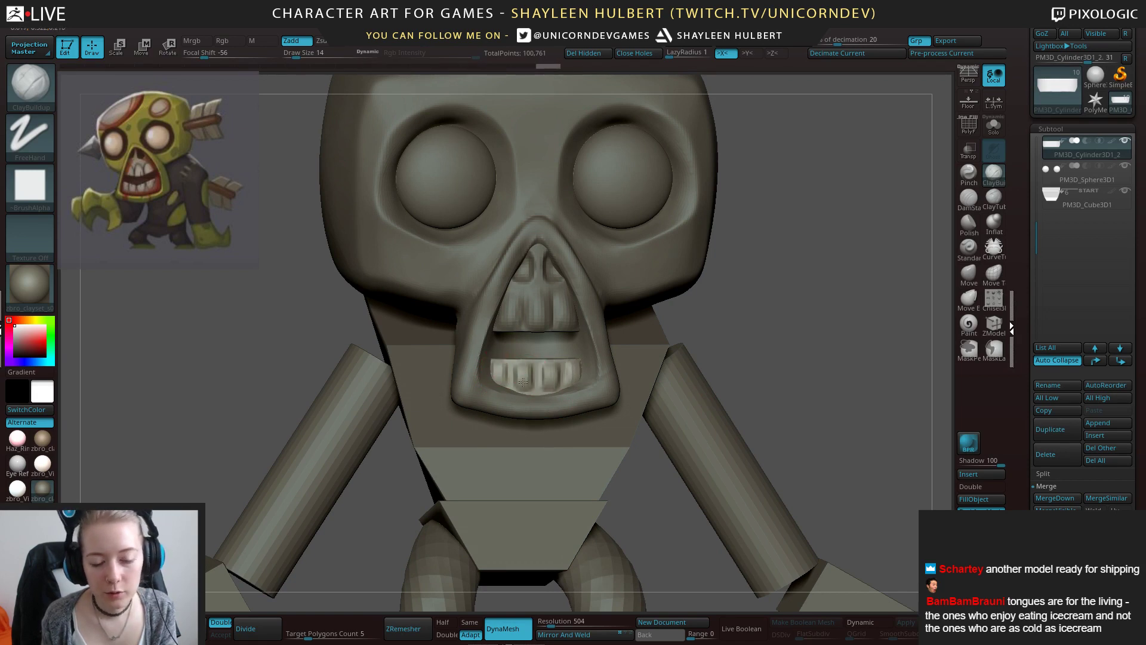
mouse_move(687, 411)
left_mouse_down("alt")
mouse_move(662, 341)
mouse_move(652, 351)
mouse_move(675, 417)
left_mouse_up("alt")
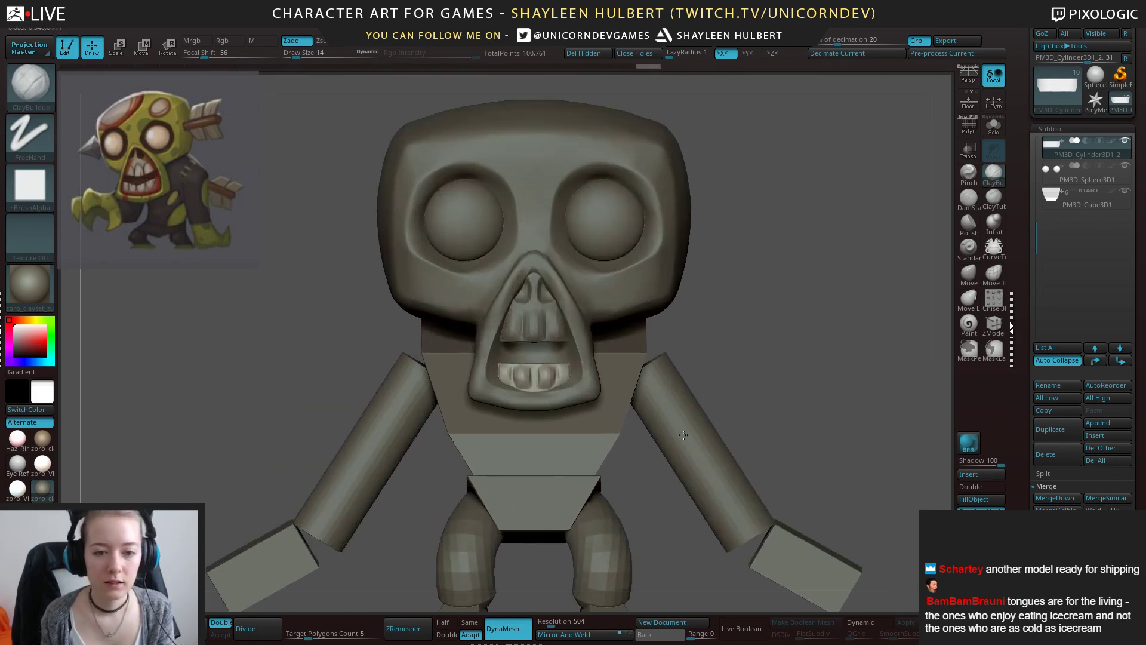
Select the head, mask a ring around both eye sockets, and blur the mask edges.
left_click(624, 286, "alt")
left_click_drag(693, 259, 680, 305, "alt")
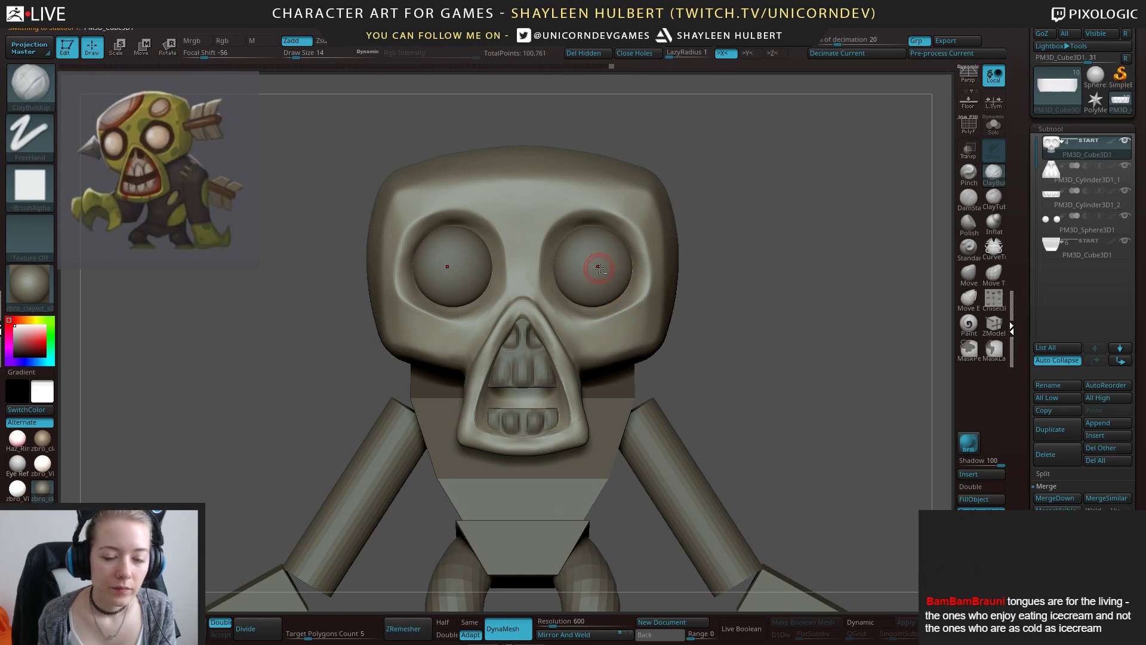
mouse_move(605, 218)
left_mouse_down("ctrl")
mouse_move(573, 200)
mouse_move(540, 302)
mouse_move(642, 313)
mouse_move(549, 284)
mouse_move(630, 263)
mouse_move(626, 230)
left_mouse_up("ctrl")
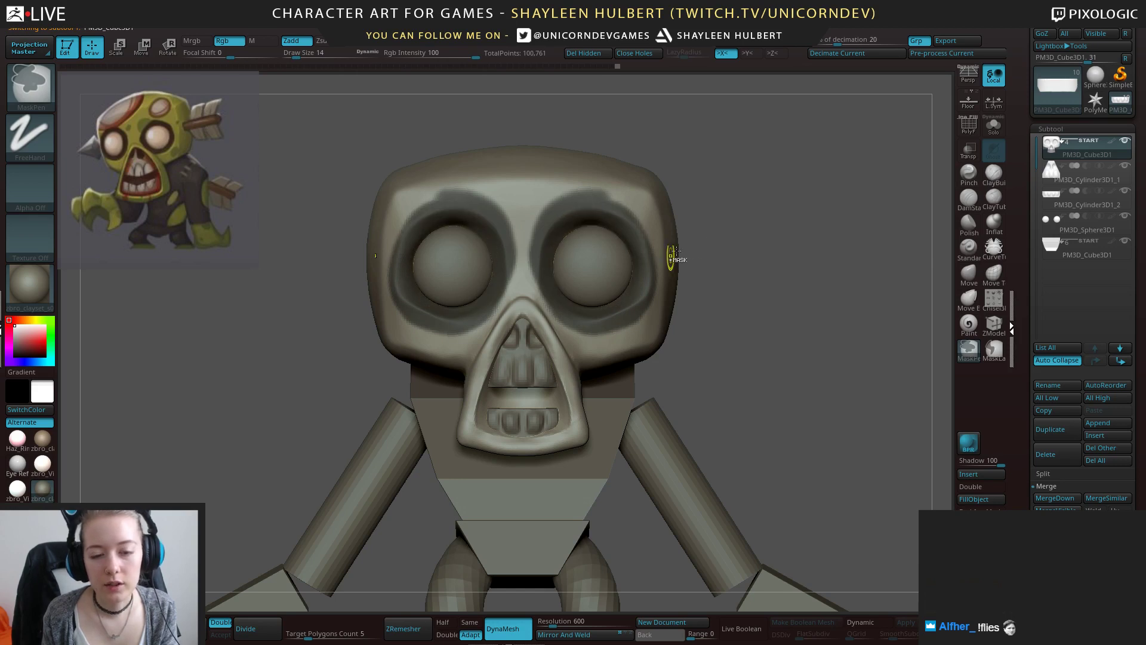
left_click(727, 247, "ctrl")
left_click(727, 247, "ctrl")
left_click(641, 325, "ctrl")
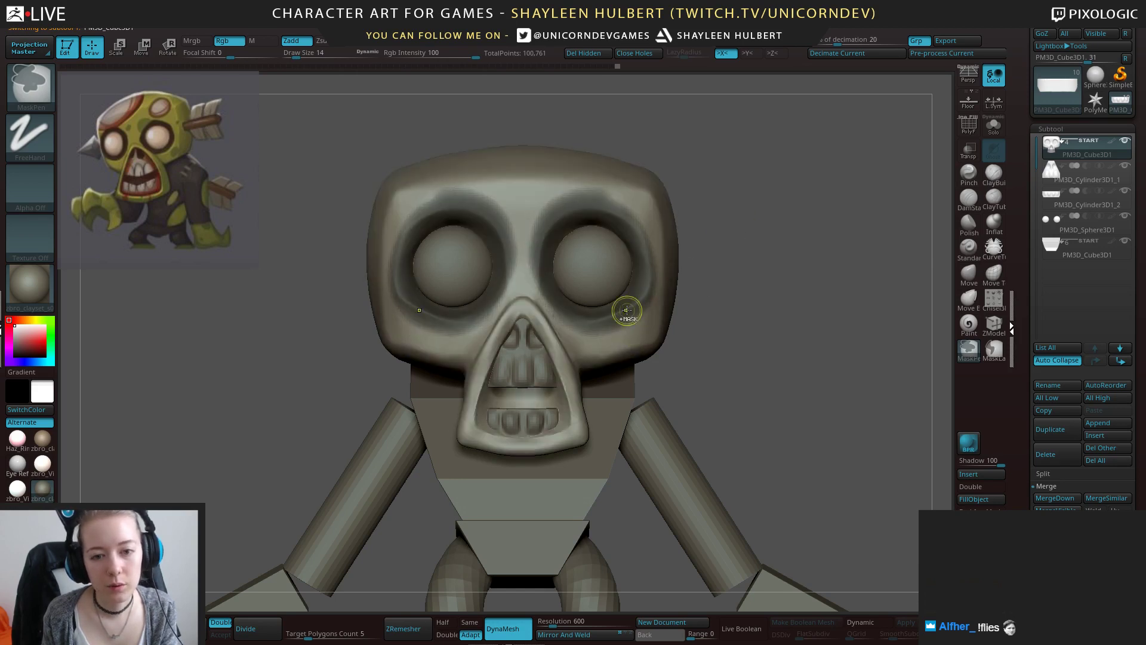
left_click(731, 263, "ctrl")
left_click(635, 325, "ctrl")
left_click(636, 324, "ctrl")
left_click(728, 274, "ctrl")
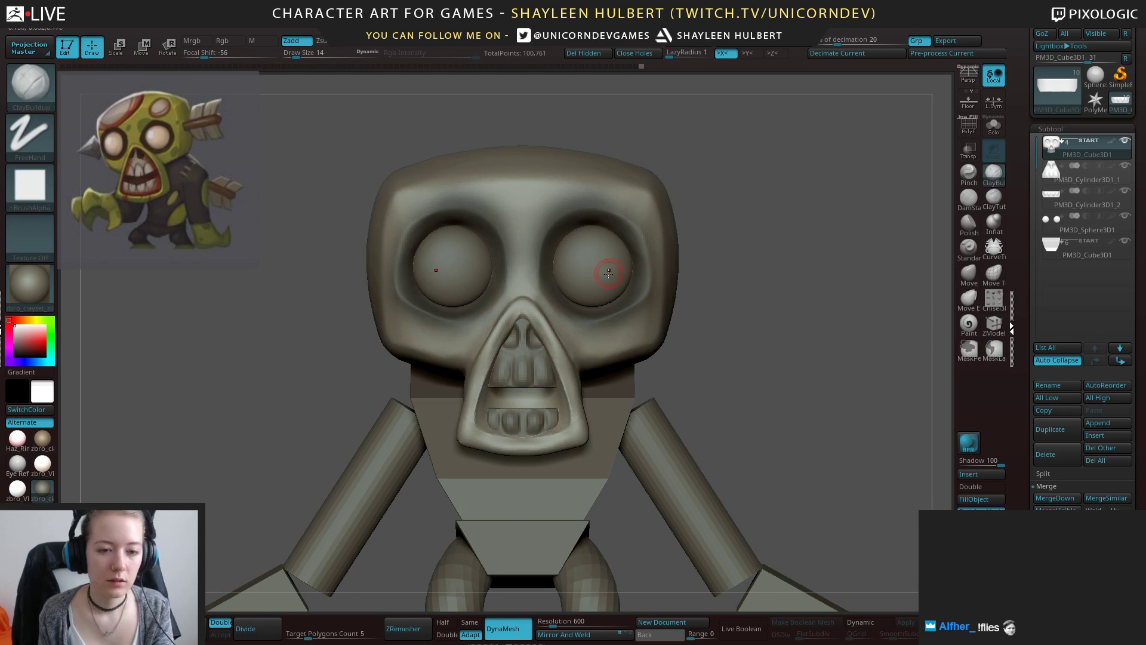
Invert the mask, shift the eye sockets slightly outward from the nose with the gizmo, and clear the mask.
key("w")
left_click(716, 264, "ctrl")
left_click(628, 201)
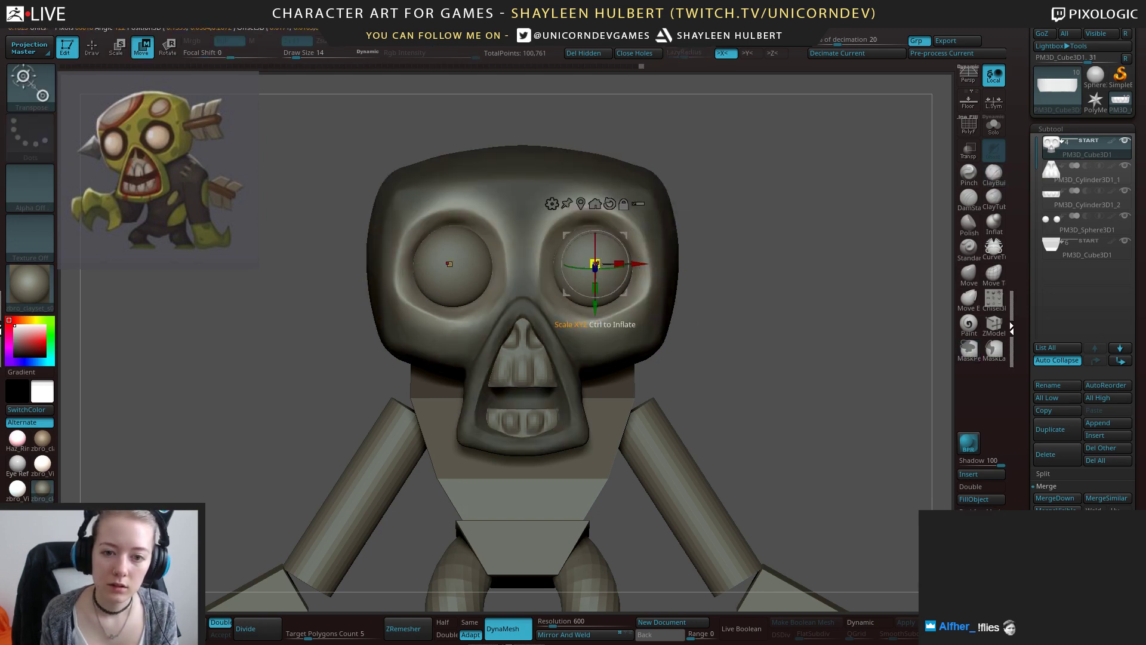
left_click_drag(595, 263, 648, 264)
left_click_drag(736, 358, 743, 366, "ctrl")
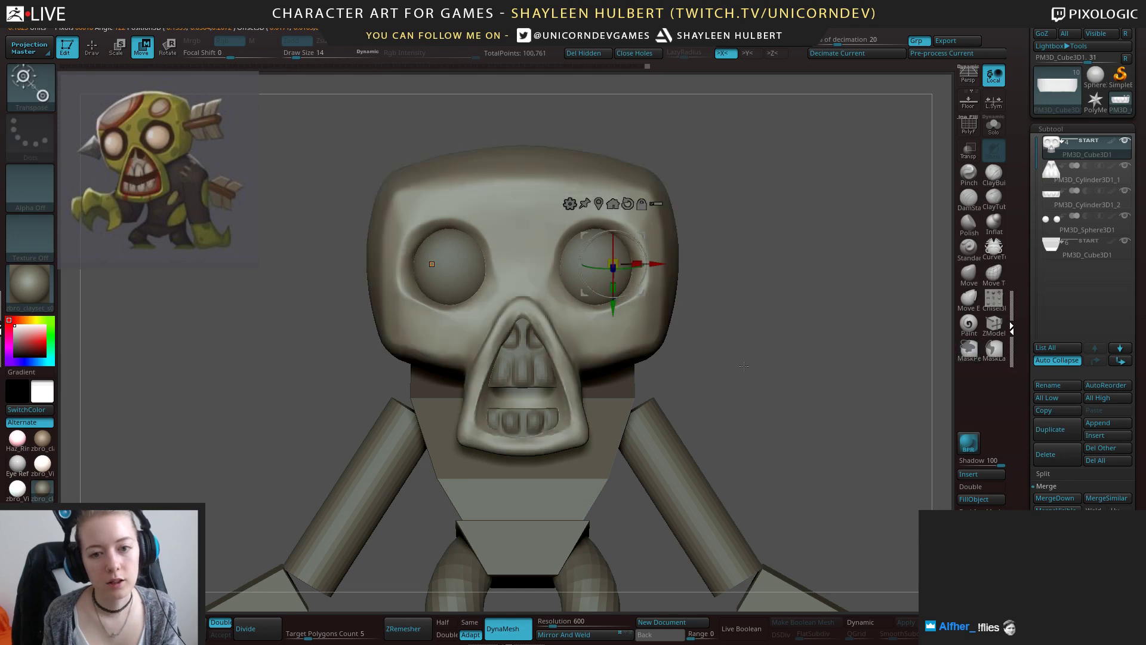
Smooth the muzzle's outer side from the nose bridge down to the jaw corner.
mouse_move(744, 365)
right_mouse_down("ctrl")
mouse_move(750, 256)
mouse_move(759, 339)
right_mouse_up("ctrl")
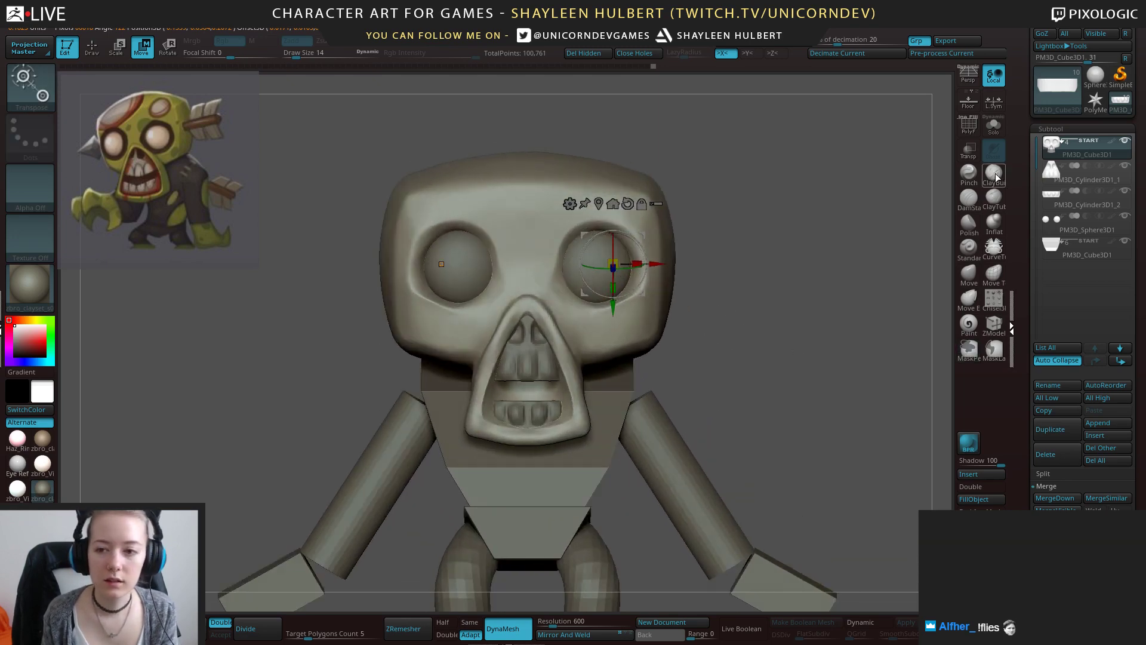
left_click(995, 177)
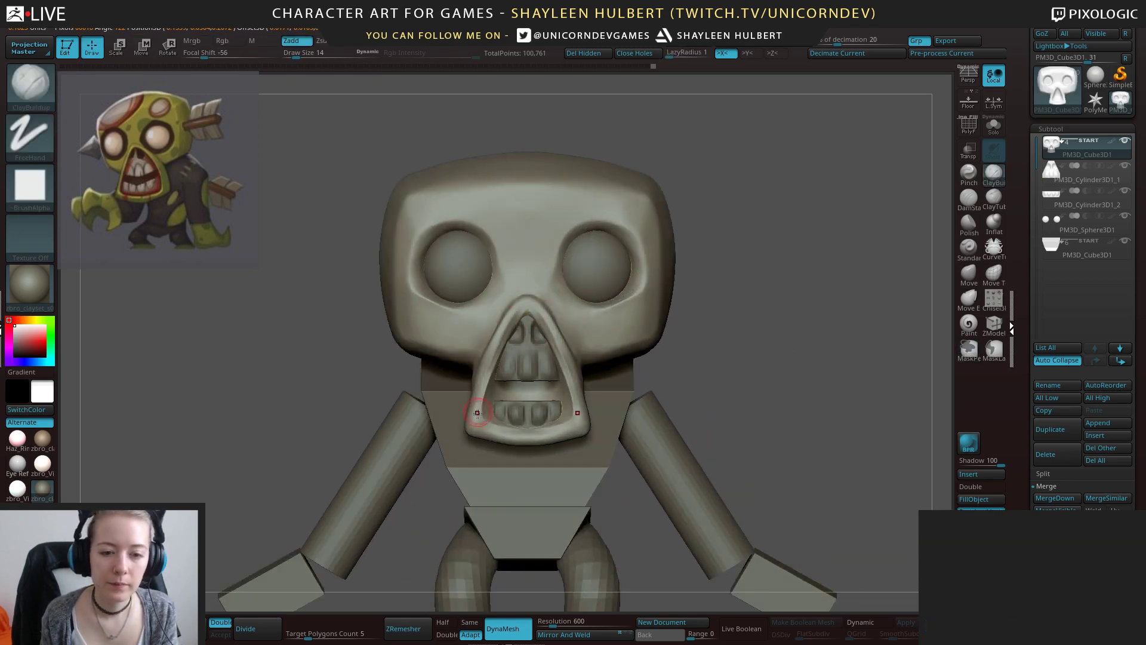
mouse_move(736, 356)
right_mouse_down()
mouse_move(729, 389)
mouse_move(615, 373)
right_mouse_up()
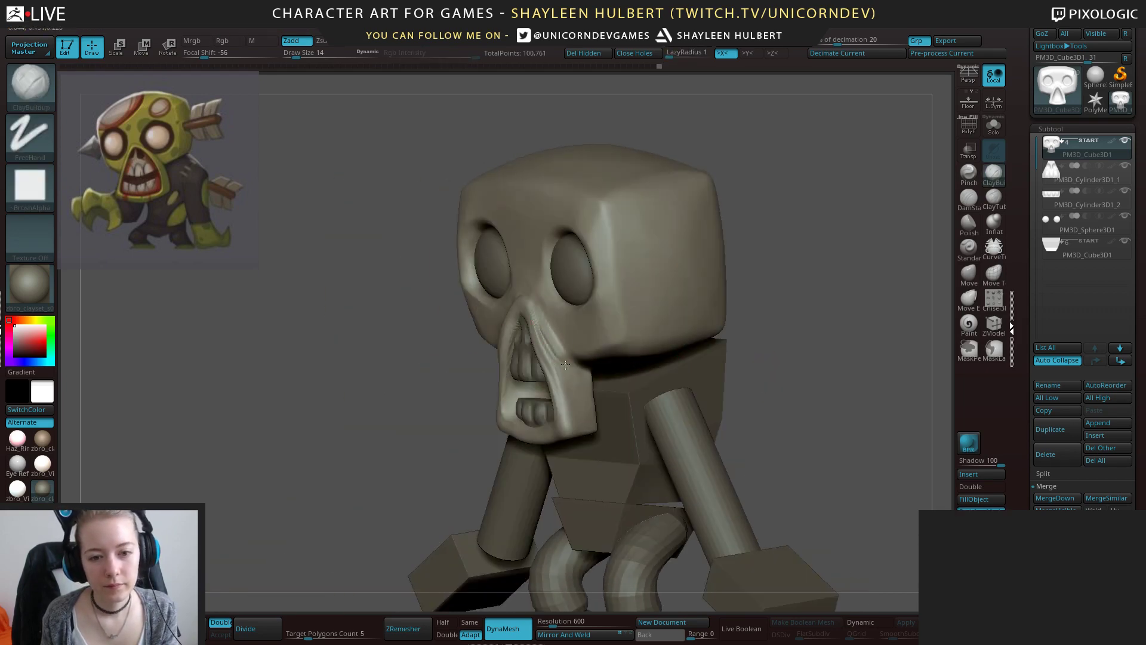
left_click_drag(532, 302, 583, 409, "shift")
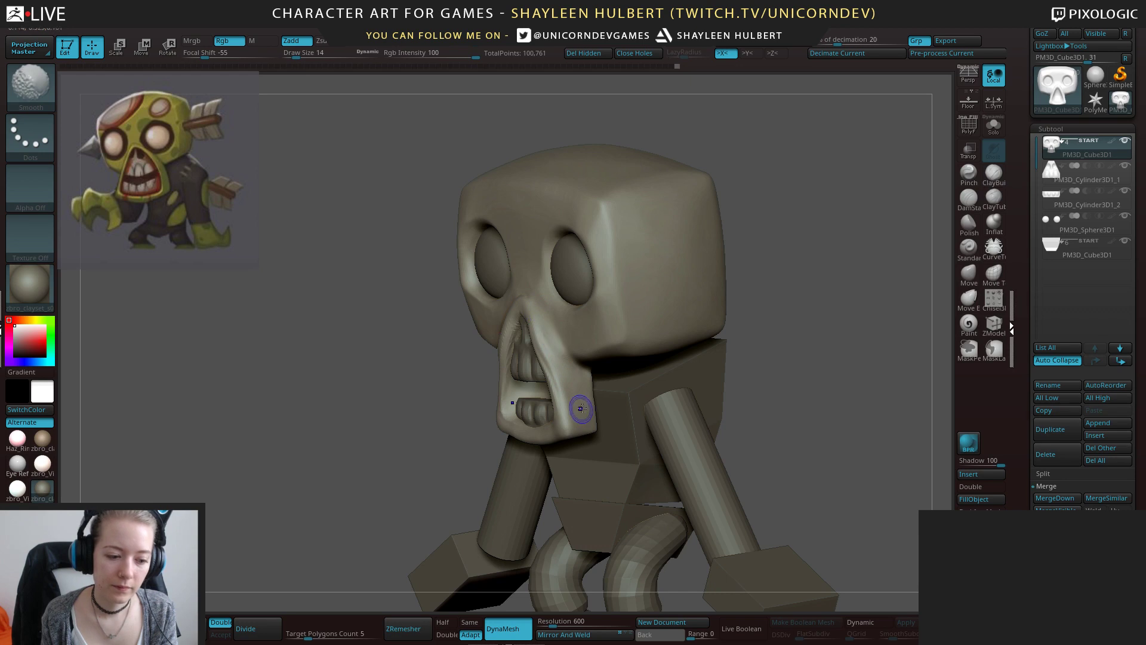
right_click_drag(583, 410, 783, 358)
left_click(968, 274)
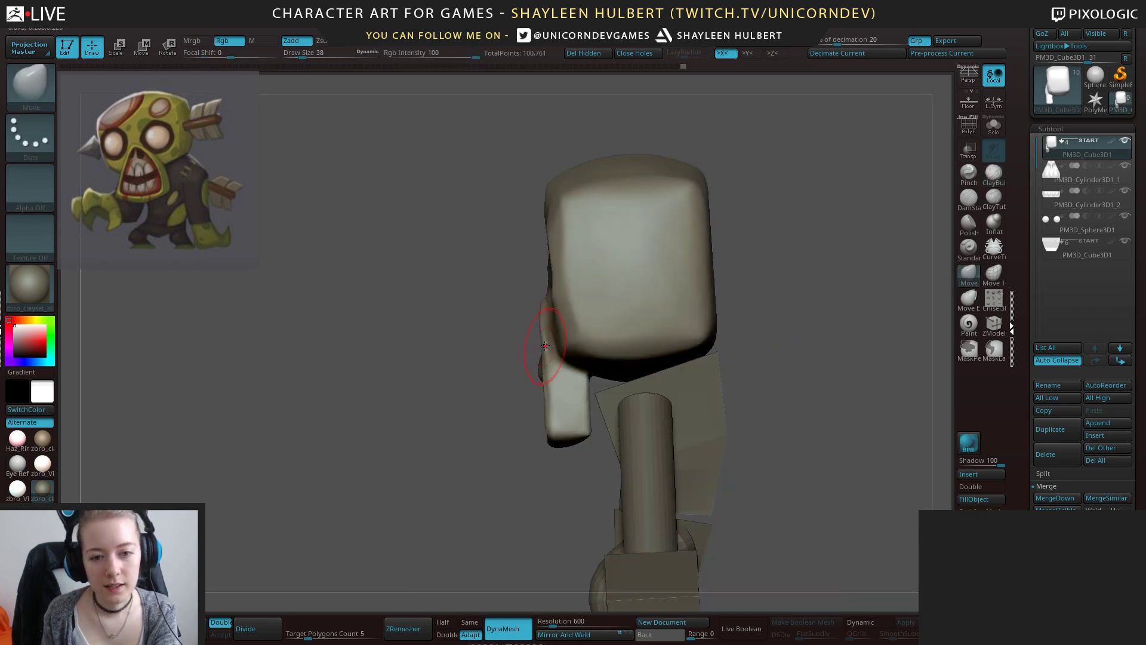
left_click_drag(545, 346, 555, 338)
key("ctrl+z")
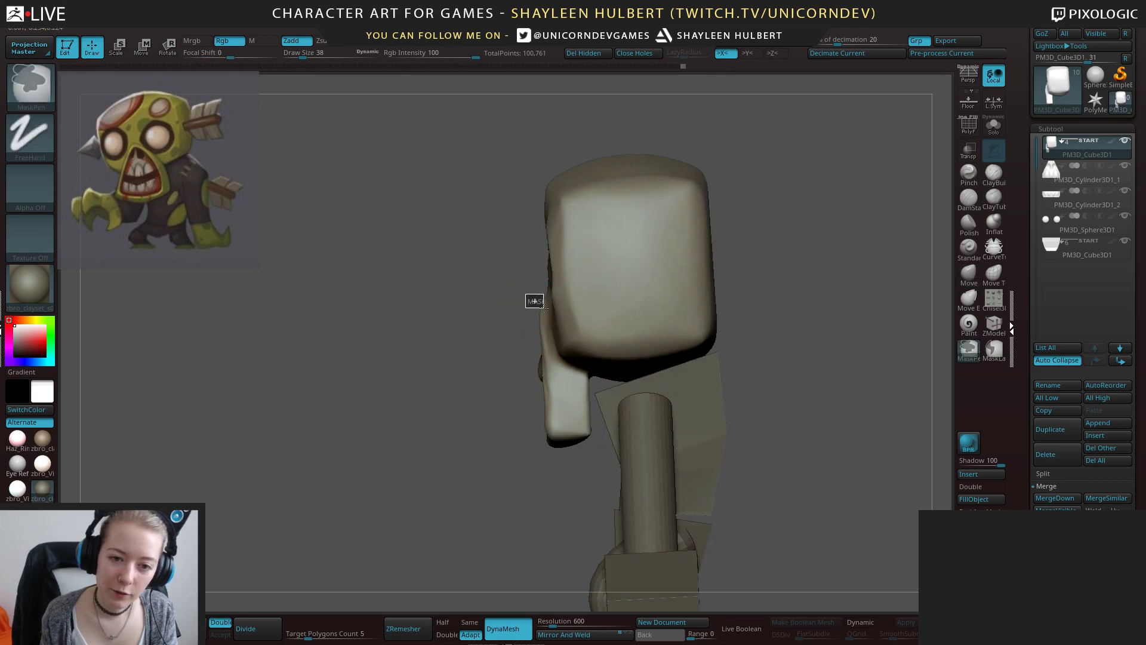
Mask the head with the MaskLasso brush, leaving only the muzzle free, and make the muzzle its own polygroup.
left_click(993, 349)
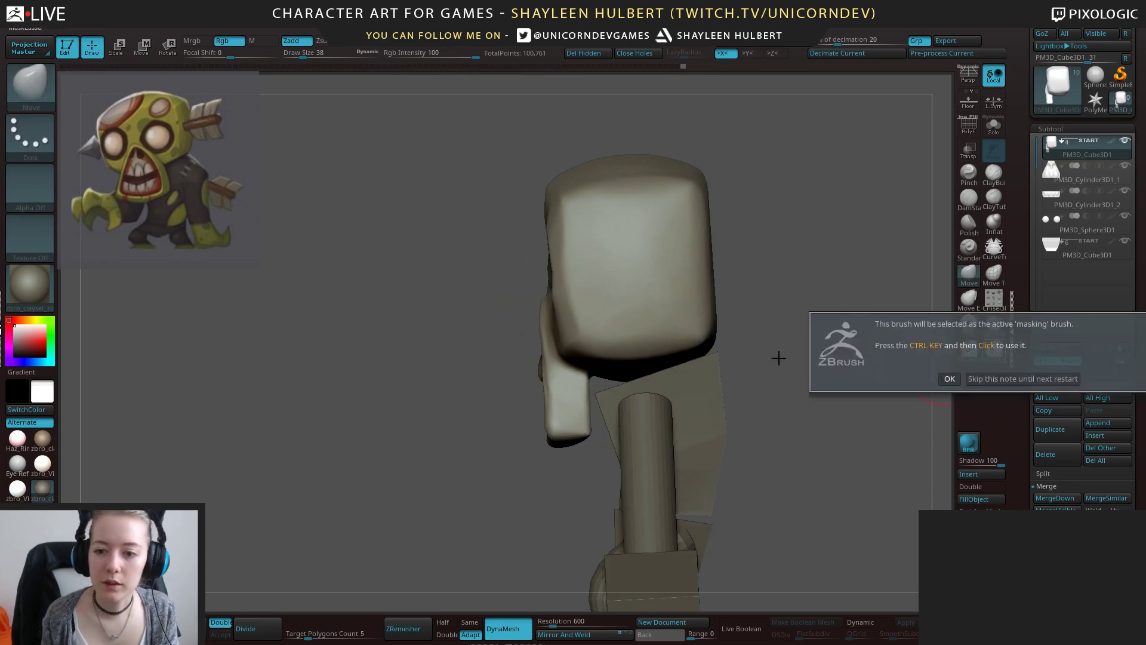
left_click(981, 380)
key("ctrl")
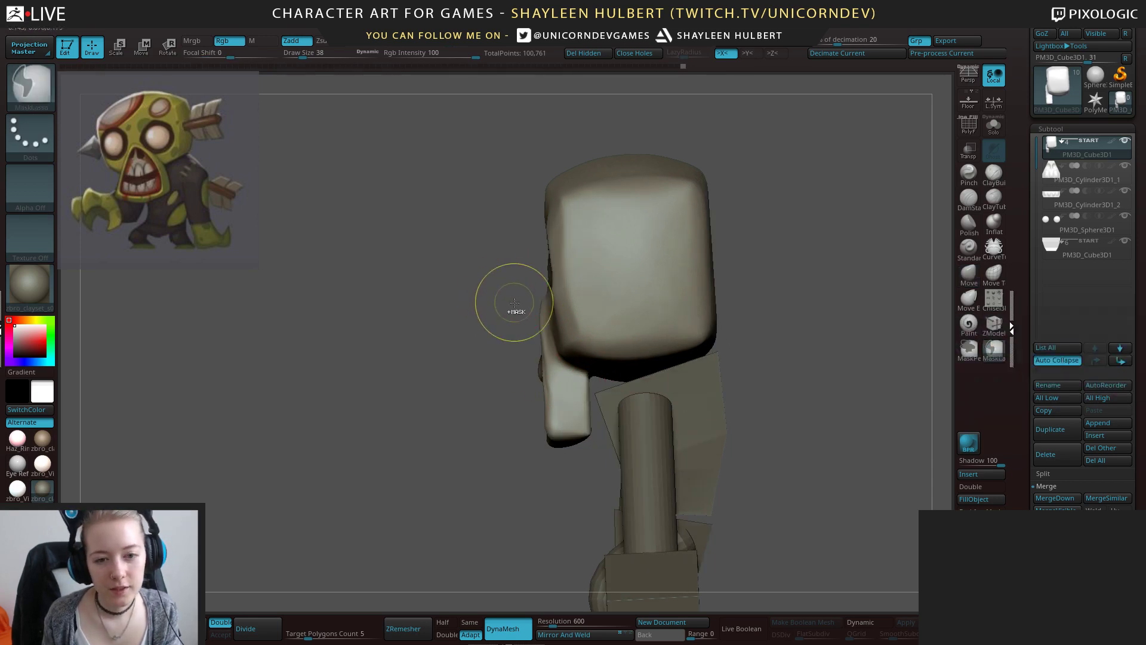
left_click_drag(546, 291, 551, 365, "ctrl")
left_click_drag(519, 289, 546, 368, "ctrl")
key("ctrl")
left_click_drag(512, 302, 550, 332, "ctrl")
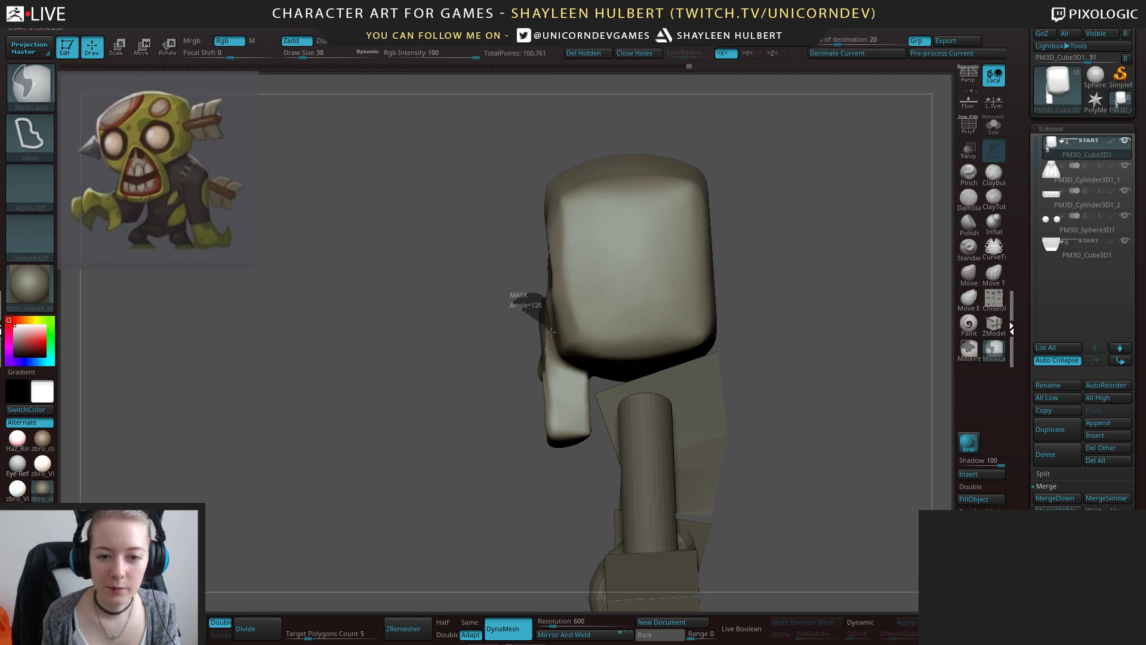
mouse_move(579, 370)
left_mouse_down("ctrl")
mouse_move(554, 516)
mouse_move(526, 498)
left_mouse_up("ctrl")
mouse_move(449, 441)
left_mouse_down()
mouse_move(883, 348)
mouse_move(788, 369)
left_mouse_up()
left_click(787, 369, "ctrl")
mouse_move(645, 358)
left_mouse_down("ctrl")
mouse_move(607, 309)
mouse_move(567, 296)
mouse_move(535, 366)
mouse_move(652, 238)
left_mouse_up("ctrl")
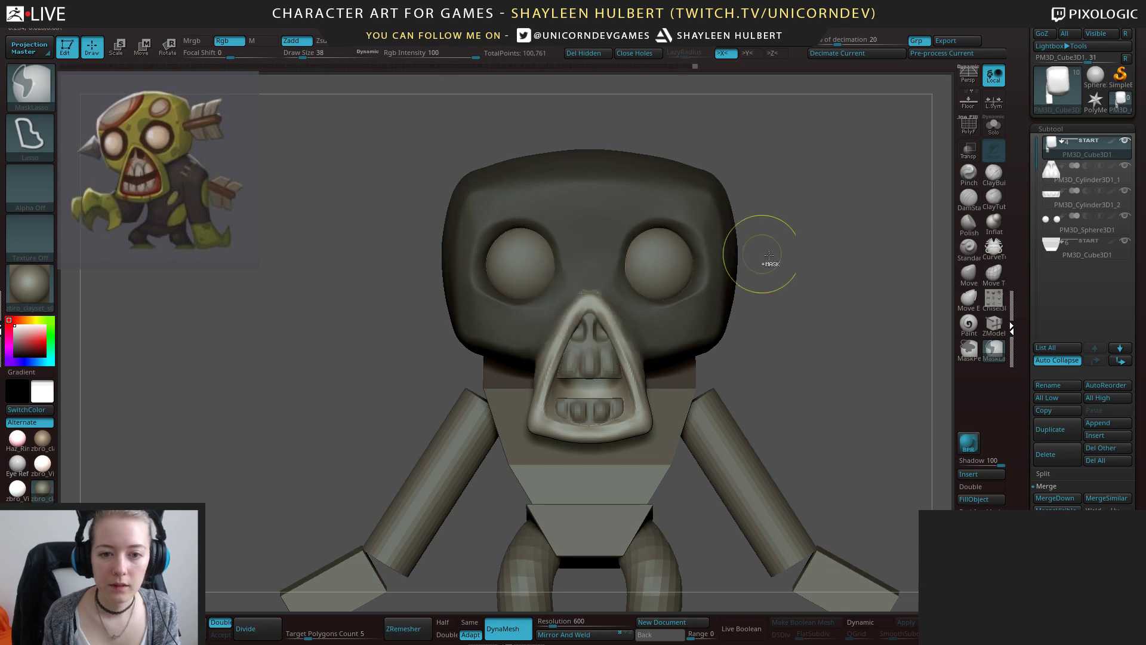
mouse_move(762, 257)
left_mouse_down()
mouse_move(843, 276)
mouse_move(766, 288)
mouse_move(772, 306)
left_mouse_up()
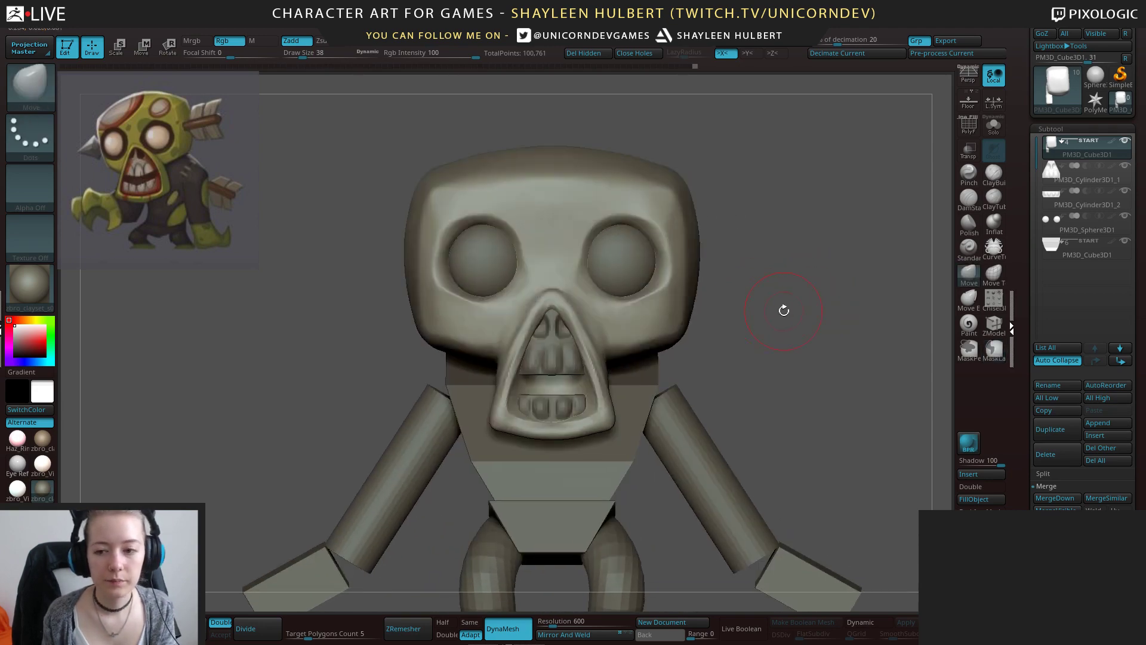
Split the head into separate subtools by polygroup and select the muzzle piece.
left_click(1044, 474)
left_click(1087, 485)
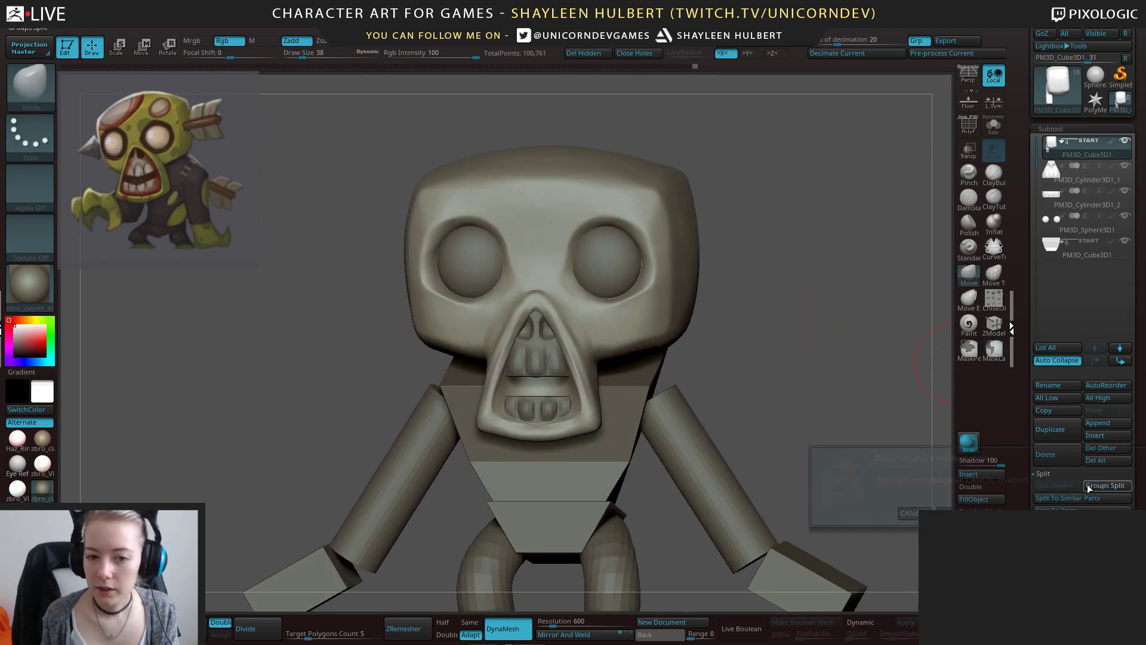
left_click(947, 509)
mouse_move(736, 314)
left_mouse_down("shift")
mouse_move(713, 342)
mouse_move(743, 354)
mouse_move(750, 327)
left_mouse_up("shift")
left_click(598, 392, "alt")
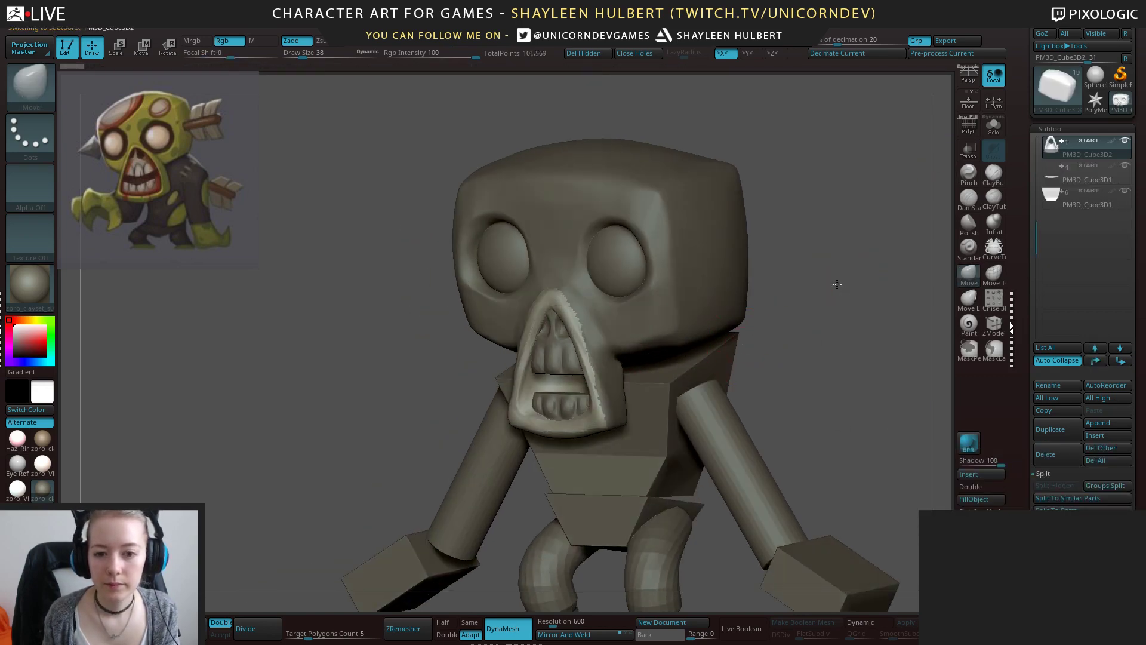
Select the skull piece and isolate it with Solo in front view.
mouse_move(837, 284)
left_mouse_down()
mouse_move(816, 289)
mouse_move(852, 279)
left_mouse_up()
left_click(697, 276, "alt")
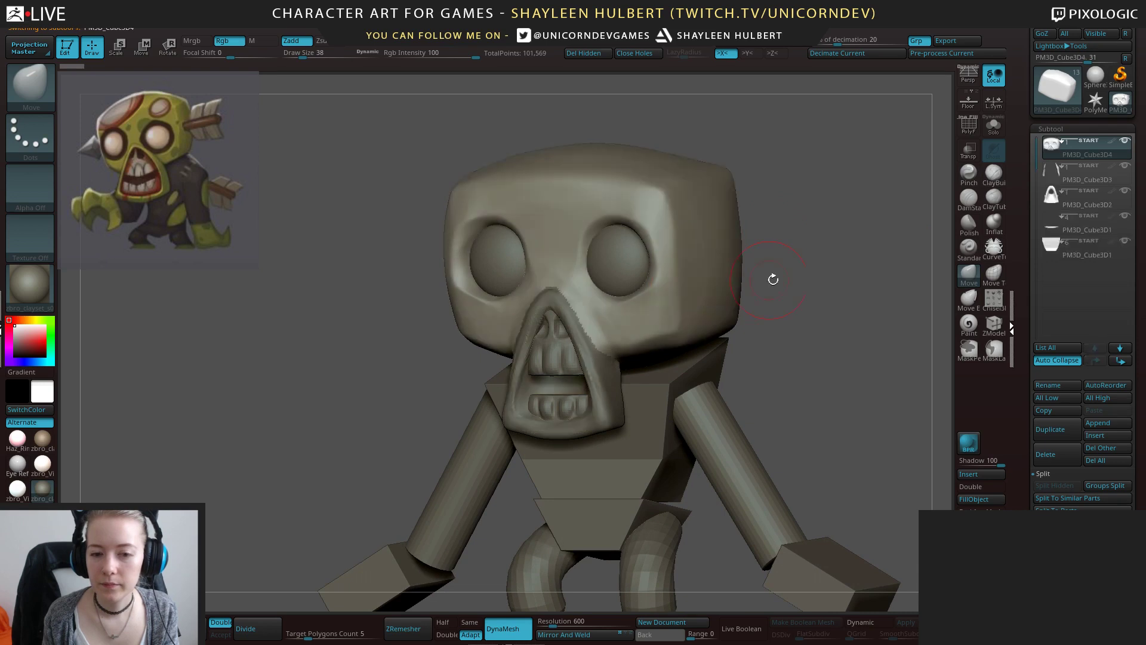
left_click_drag(769, 277, 879, 257)
left_click(993, 125)
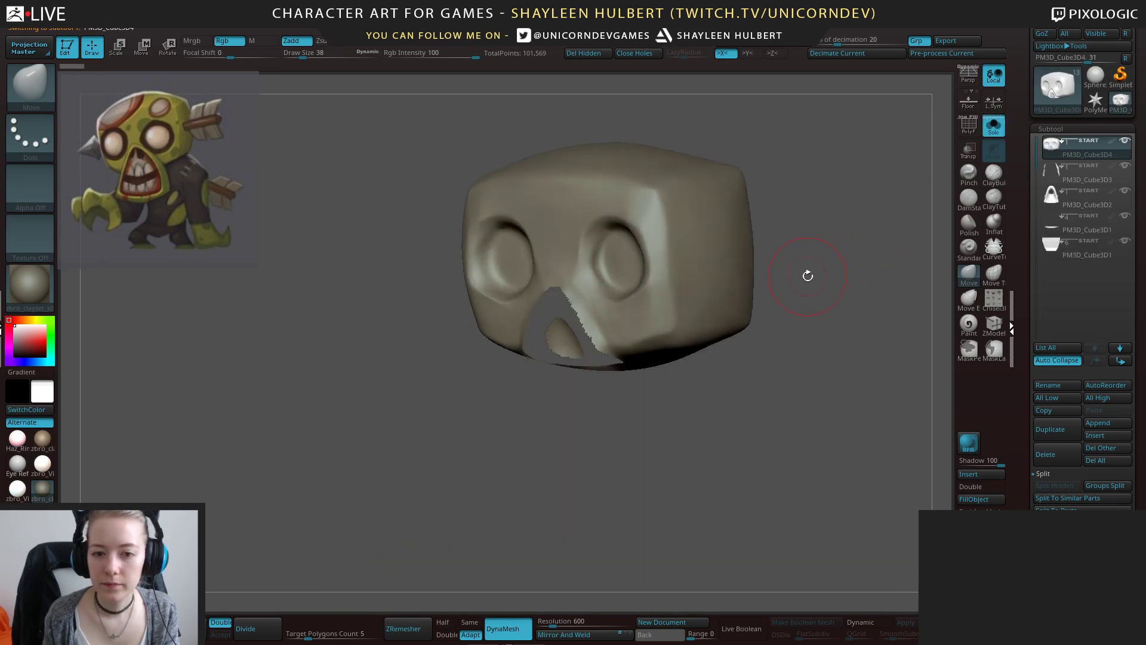
left_click_drag(806, 273, 806, 294, "shift")
Hide the leftover fragment inside the skull's muzzle opening and delete the hidden geometry.
key("ctrl+shift")
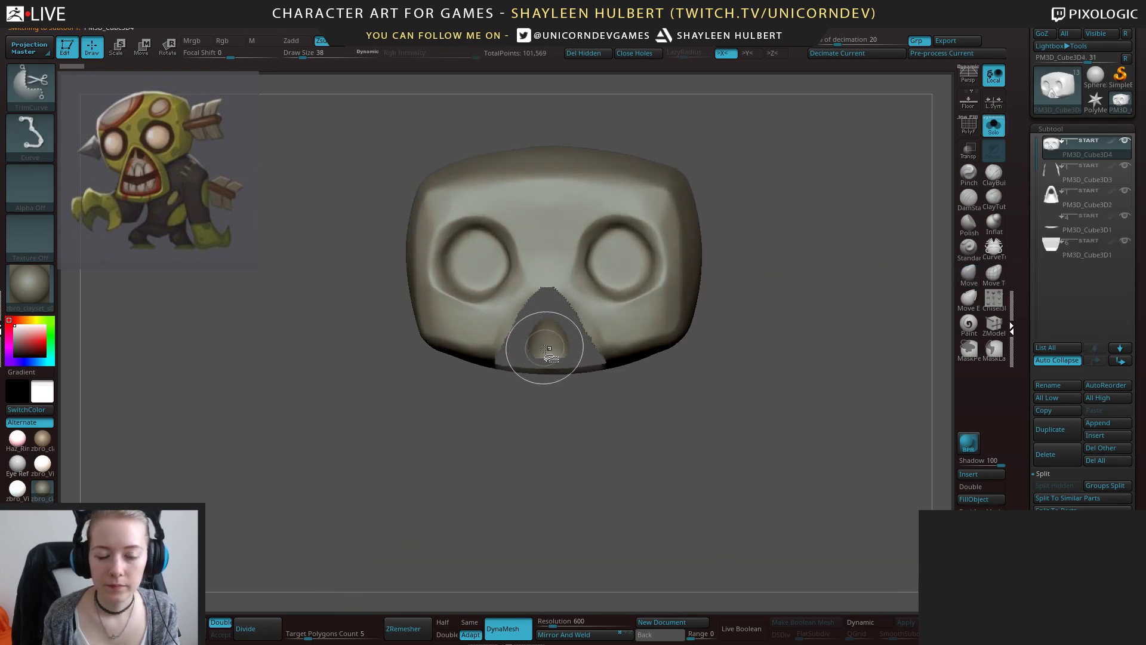
mouse_move(552, 310)
left_mouse_down("ctrl")
mouse_move(518, 334)
mouse_move(581, 351)
mouse_move(551, 343)
left_mouse_up("ctrl")
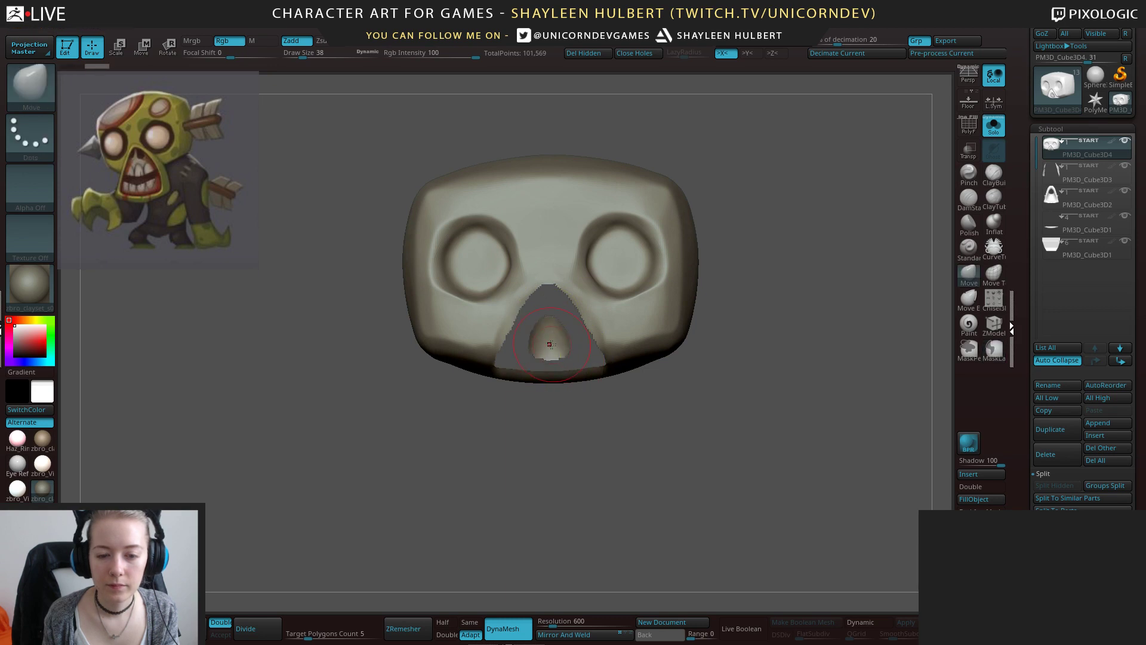
left_click_drag(577, 440, 617, 491)
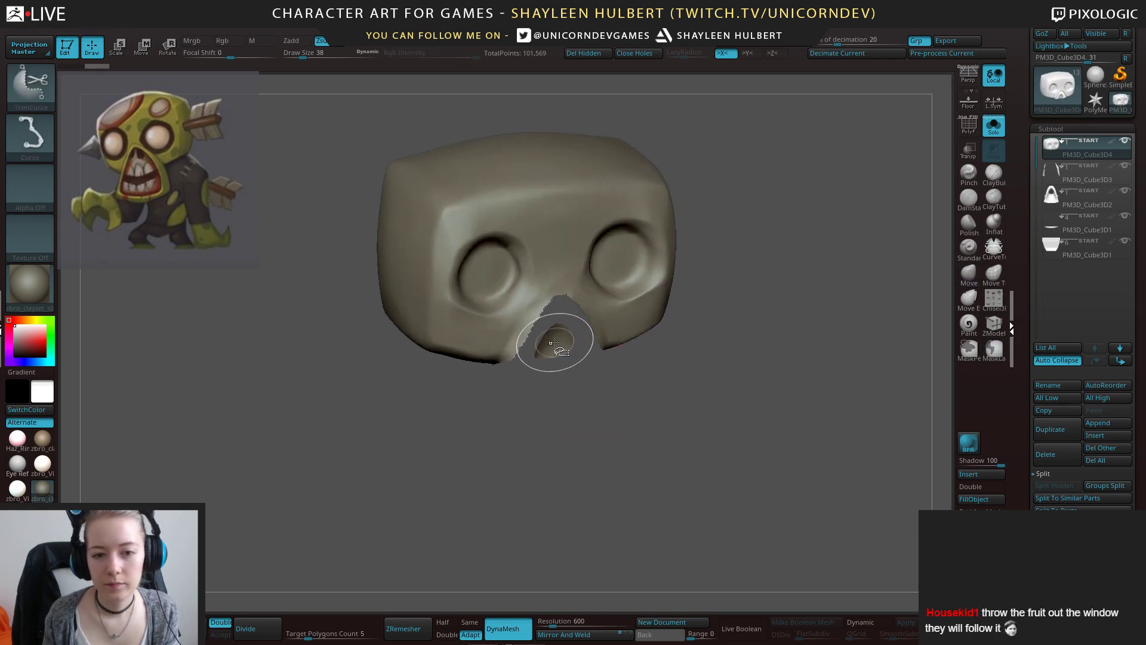
left_click(556, 349, "ctrl+shift")
left_click(556, 349, "ctrl+shift")
left_click(581, 54)
left_click_drag(704, 147, 728, 338, "shift")
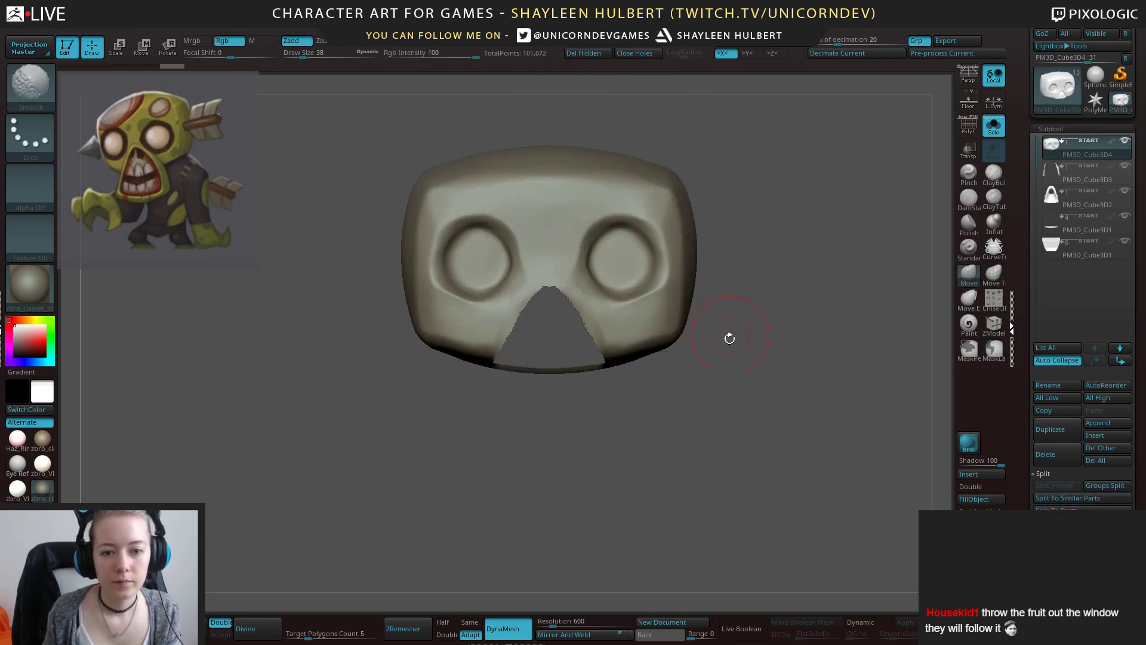
DynaMesh the skull at resolution 600 to close the muzzle opening, and smooth the edges of the filled area.
left_click_drag(595, 455, 618, 458, "ctrl")
left_click_drag(526, 281, 540, 312, "shift")
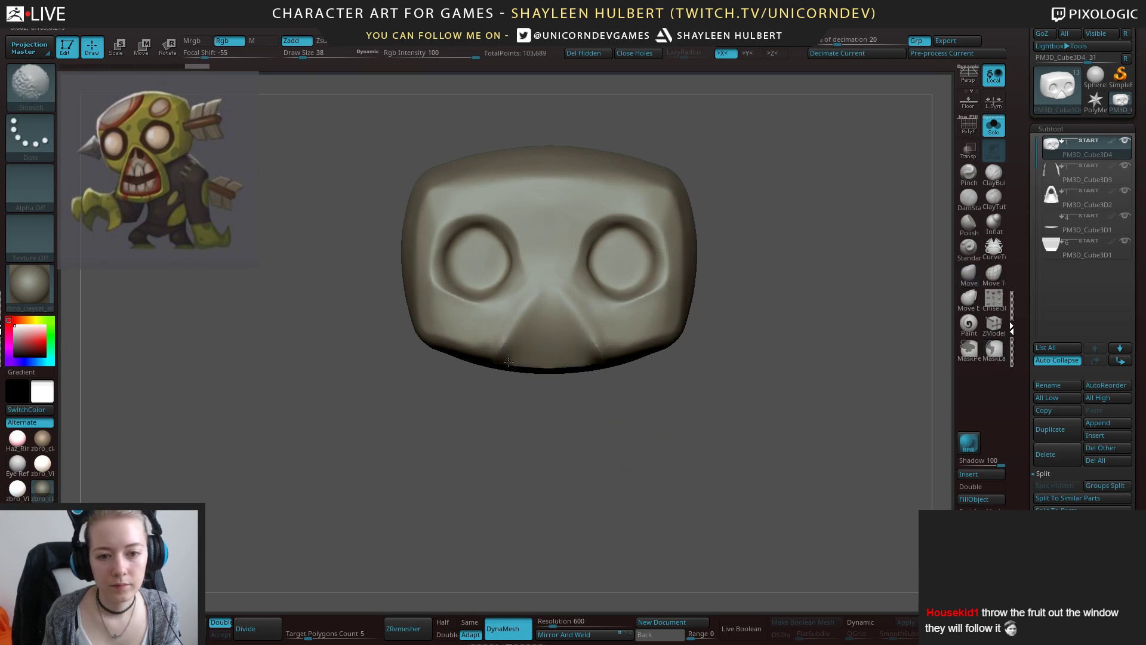
mouse_move(509, 362)
left_mouse_down("shift")
mouse_move(507, 338)
mouse_move(558, 340)
mouse_move(571, 312)
mouse_move(550, 306)
mouse_move(520, 332)
left_mouse_up("shift")
Flatten the filled area below the eyes and the skull's lower front edge with the hPolish brush.
left_click(993, 173)
key("b")
key("h")
key("p")
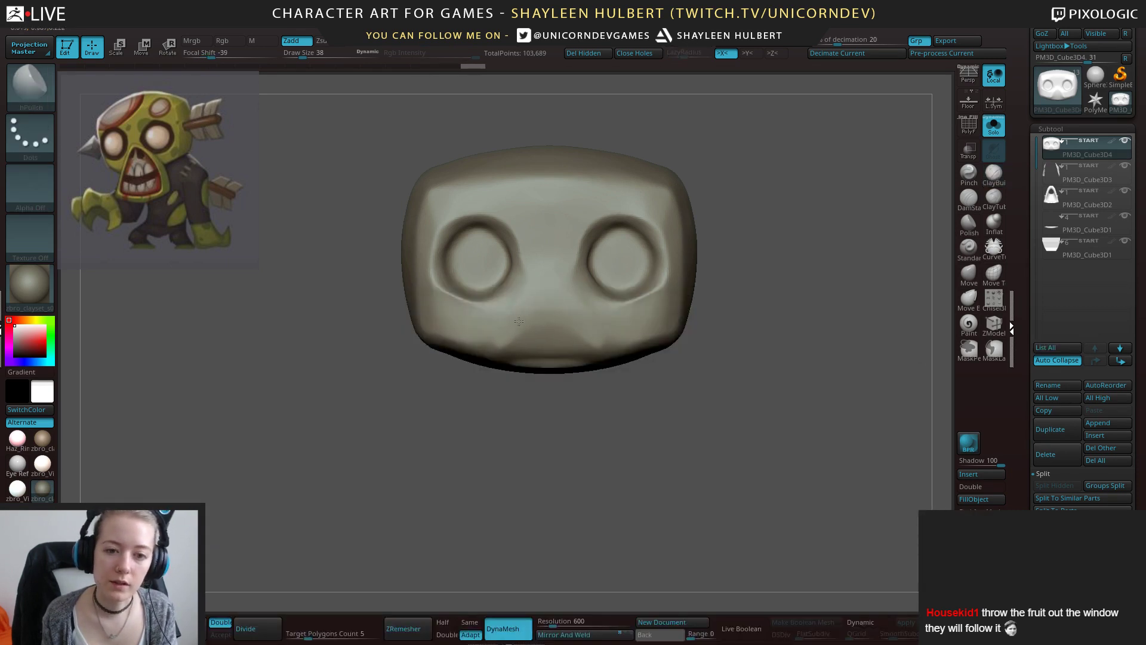
right_click_drag(476, 344, 565, 381)
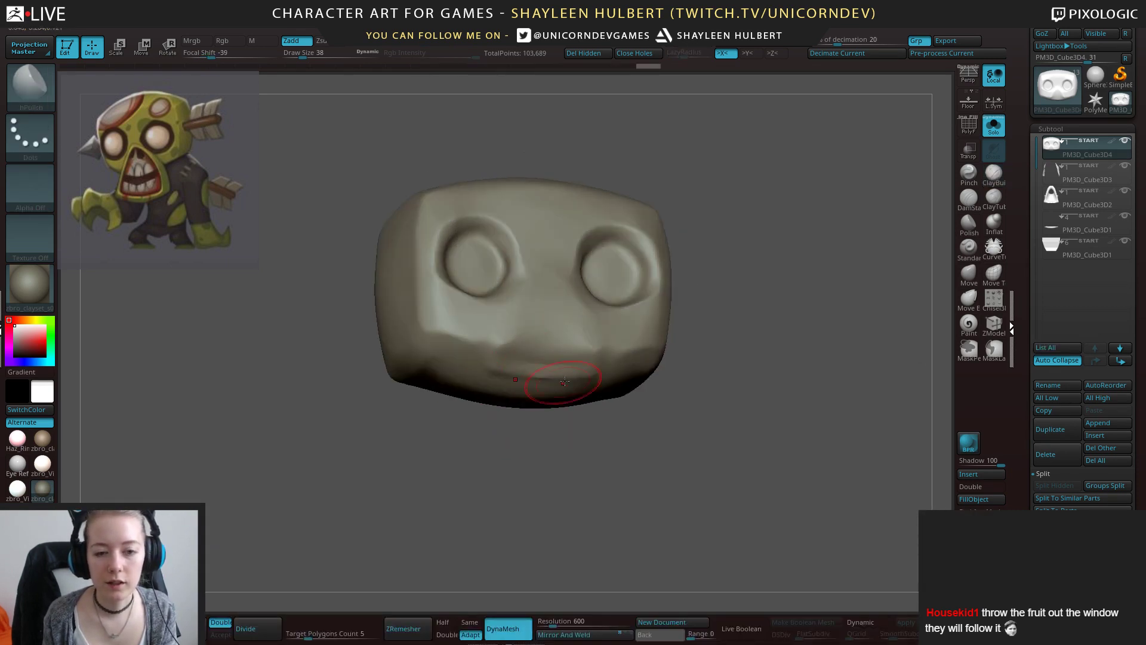
right_click_drag(483, 345, 433, 335, "shift")
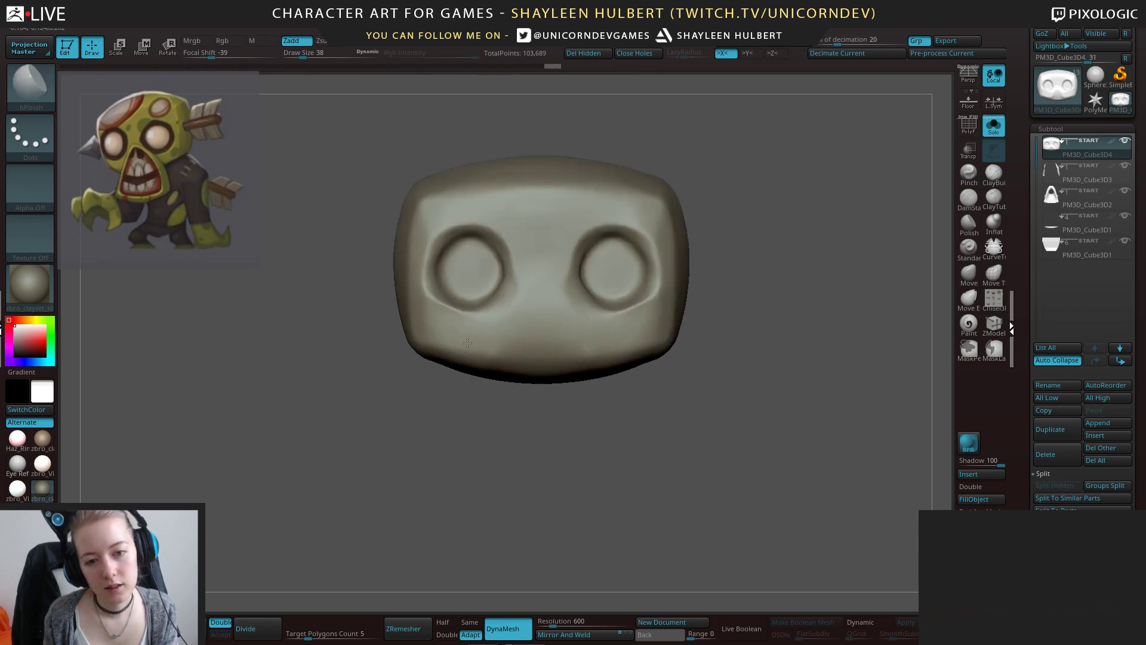
right_click_drag(478, 353, 705, 353)
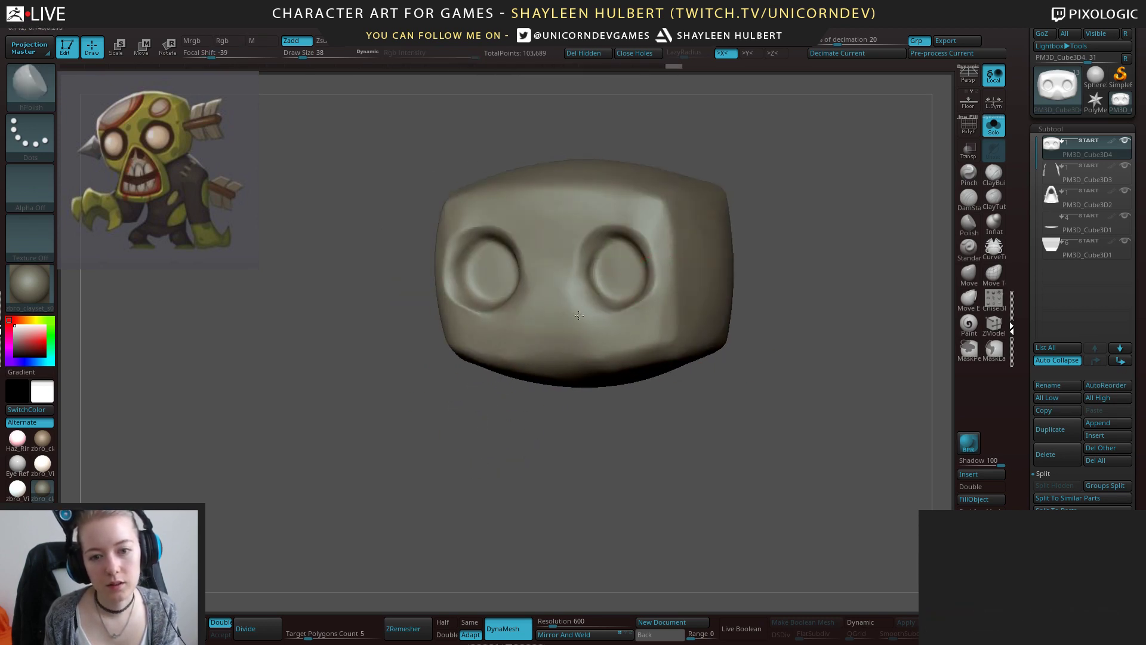
Polish the forehead and the planes beside the outer edges of the eye sockets.
mouse_move(601, 449)
left_mouse_down("shift")
mouse_move(618, 481)
mouse_move(722, 196)
left_mouse_up("shift")
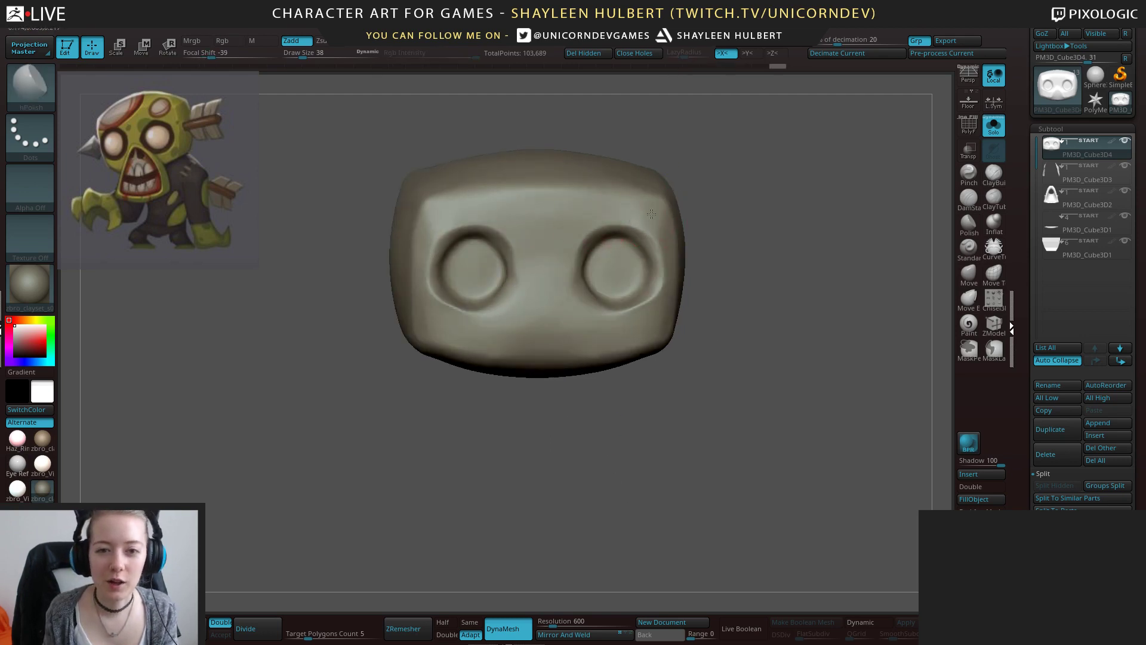
left_click_drag(595, 214, 474, 204)
left_click_drag(427, 321, 424, 253)
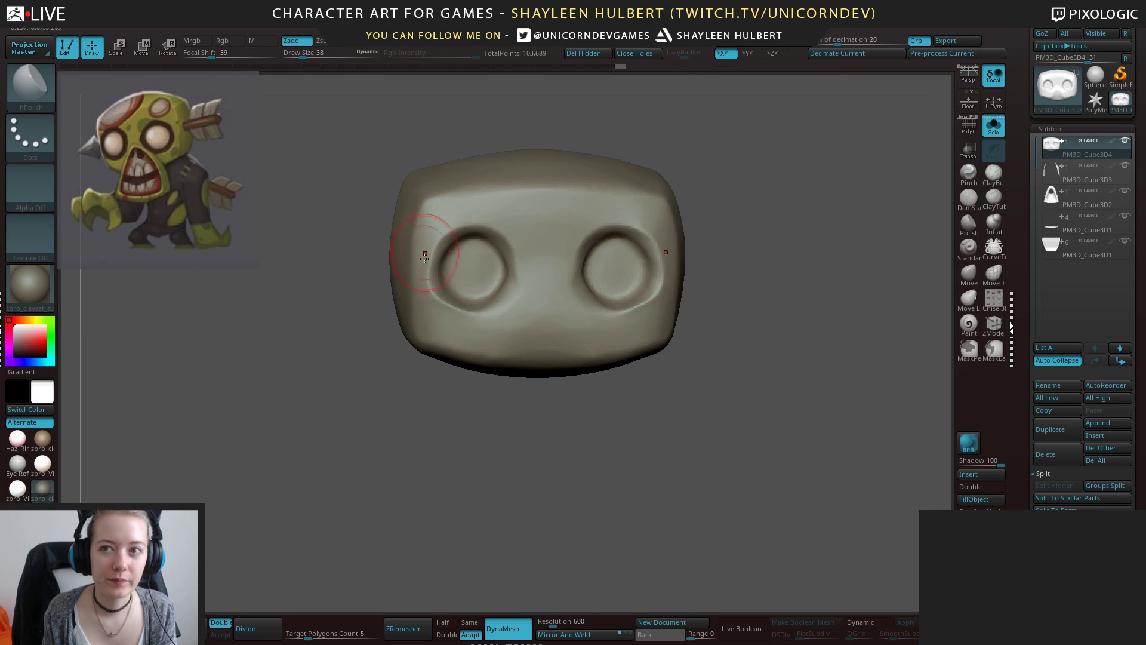
left_click_drag(447, 442, 469, 475)
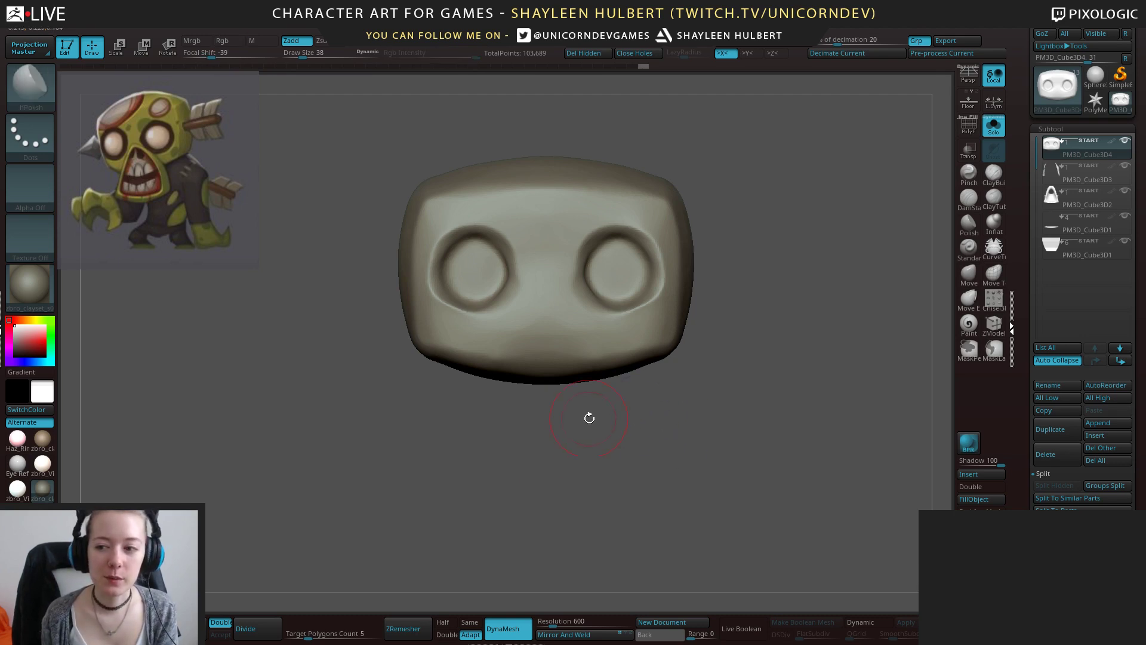
Show the whole character, switch from the skull to the muzzle piece, and isolate the muzzle from the side.
mouse_move(589, 417)
left_mouse_down("alt")
mouse_move(601, 453)
mouse_move(587, 470)
left_mouse_up("alt")
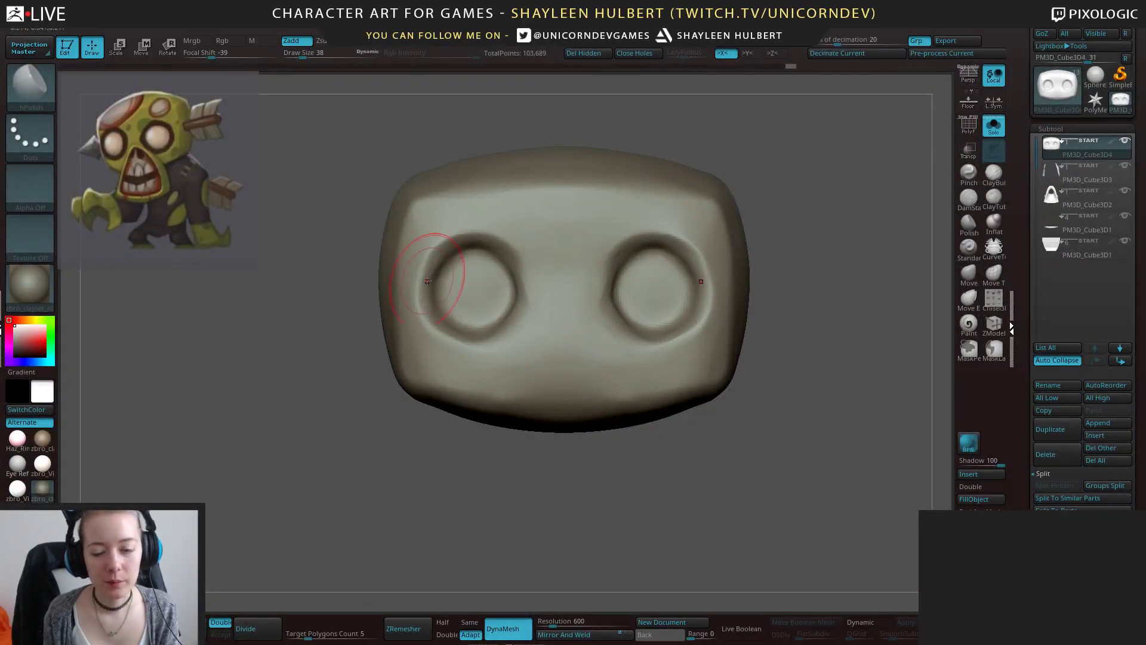
left_click_drag(887, 254, 909, 268, "alt")
left_click(993, 126)
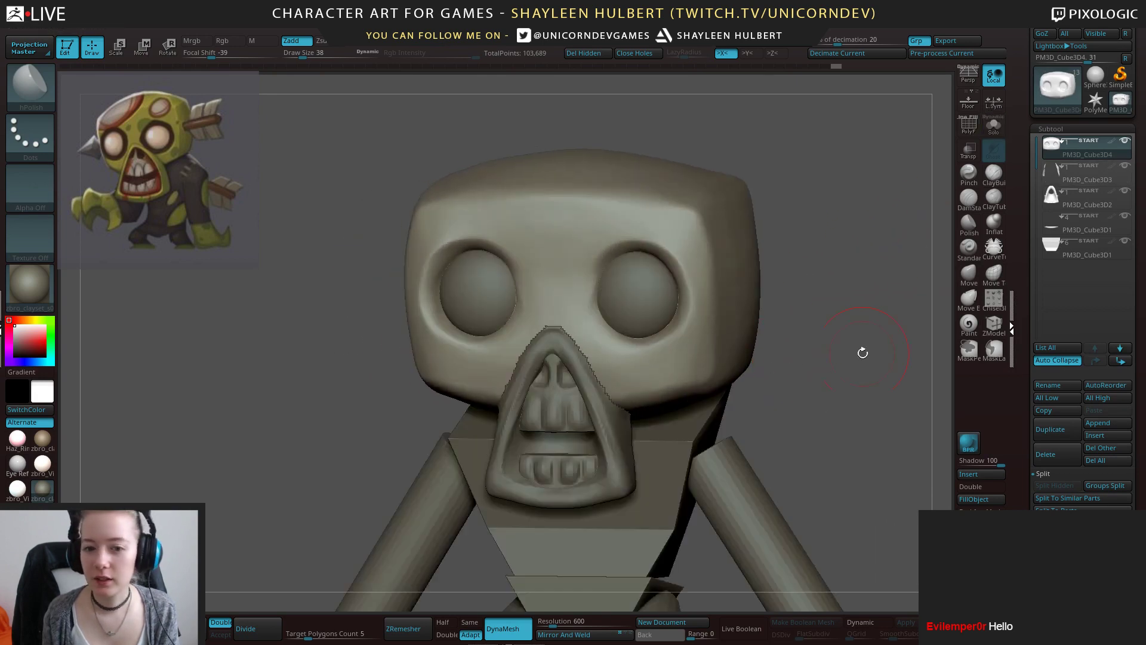
left_click_drag(861, 352, 759, 317, "alt")
left_click(561, 362, "alt")
left_click_drag(690, 295, 740, 382, "alt")
left_click_drag(871, 310, 677, 354)
left_click(993, 126)
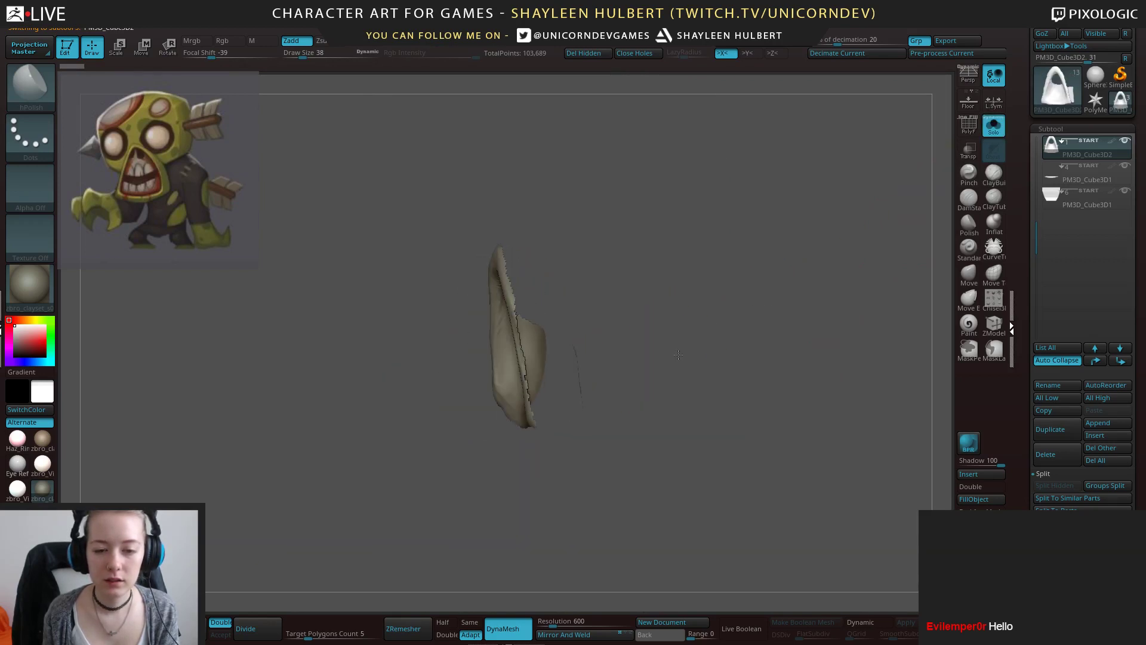
Hide the unwanted rear part of the muzzle piece and delete the hidden geometry.
left_click_drag(654, 416, 603, 72)
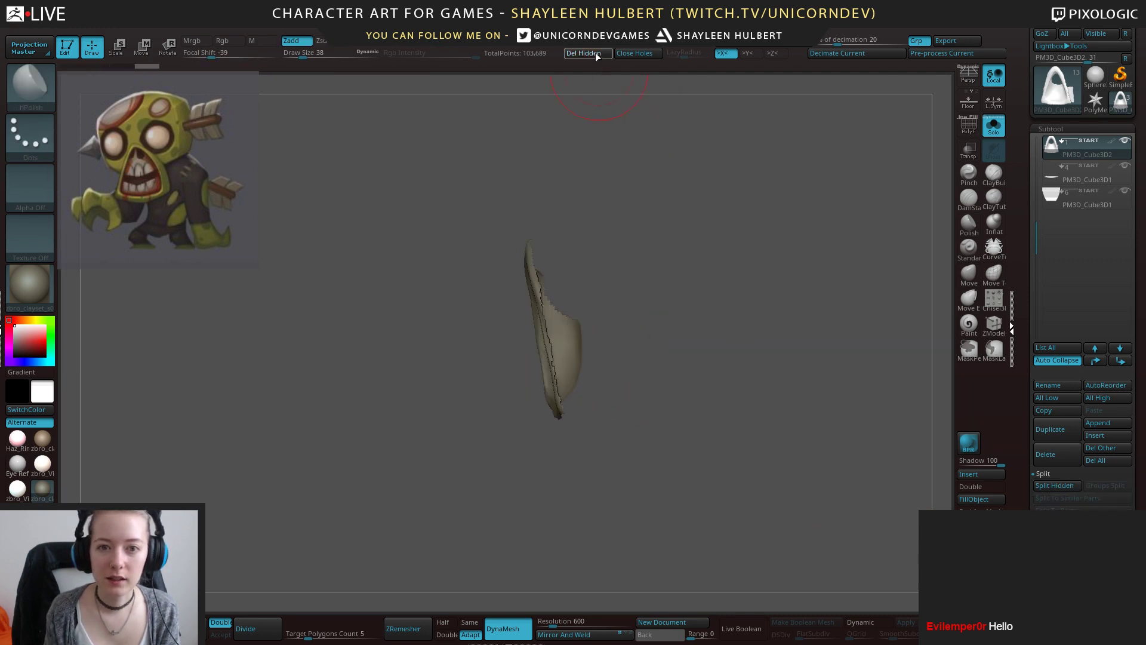
left_click(596, 57)
left_click_drag(662, 317, 522, 248)
key("ctrl+z")
Polygroup a masked patch beside the muzzle's upper opening with brush size 9, and delete the inner shell so only the triangular frame remains.
key("bracketleft")
key("bracketleft")
key("bracketleft")
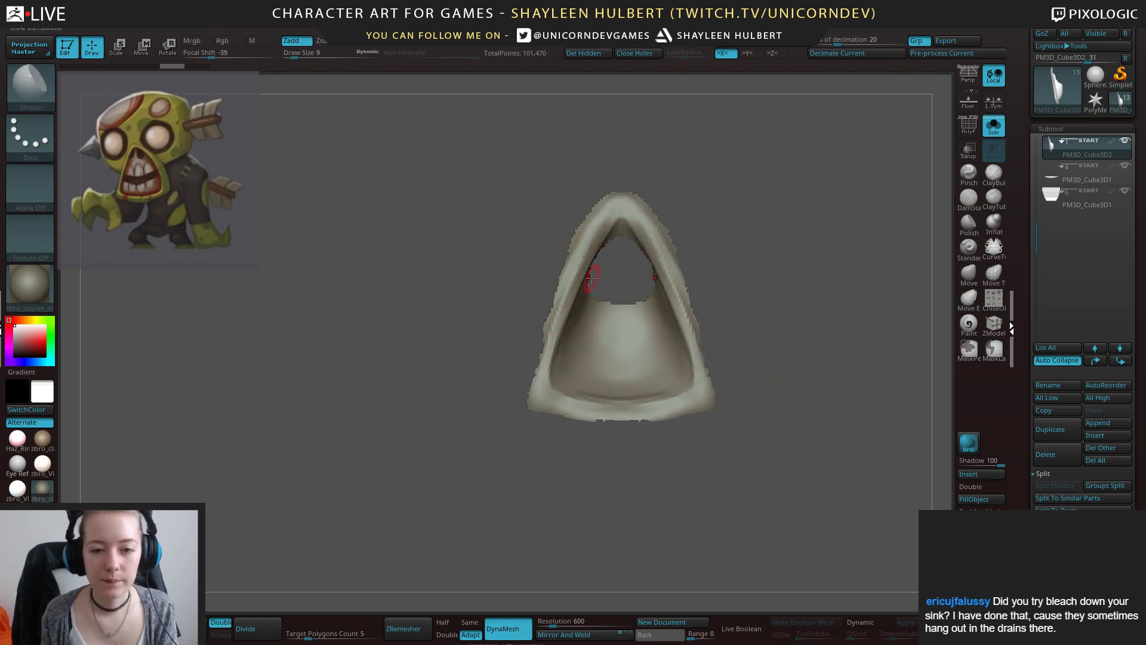
mouse_move(591, 278)
left_mouse_down("ctrl")
mouse_move(564, 388)
mouse_move(687, 397)
mouse_move(629, 229)
mouse_move(599, 260)
left_mouse_up("ctrl")
key("ctrl+w")
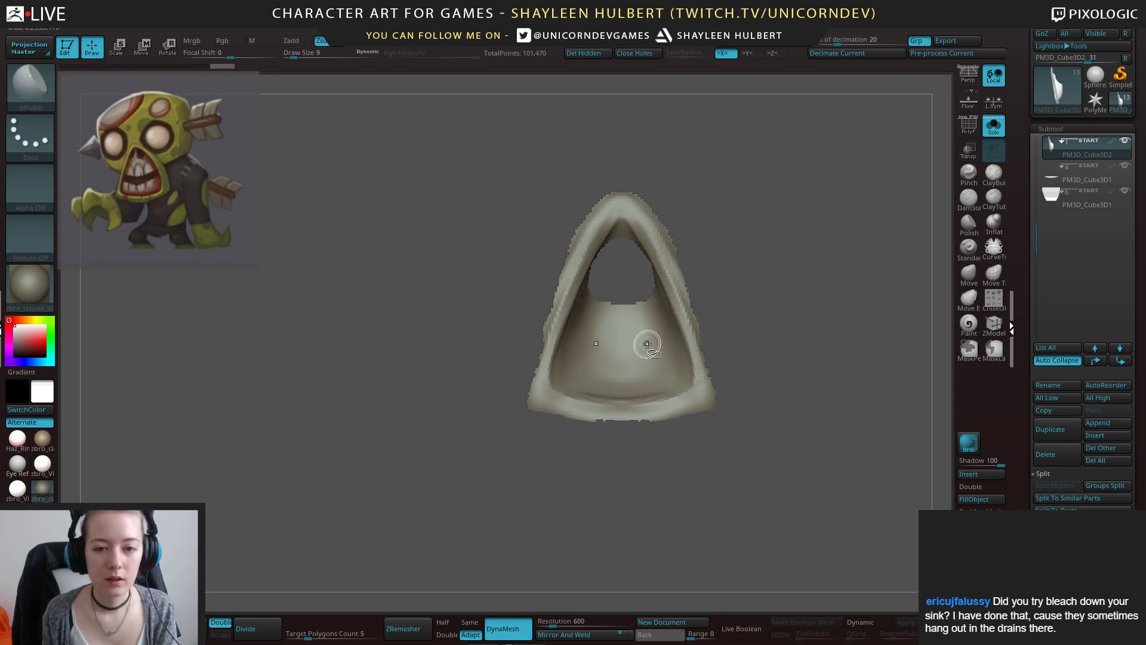
left_click(647, 343, "ctrl+shift")
left_click(647, 343, "ctrl+shift")
left_click(589, 56)
left_click_drag(784, 303, 640, 357)
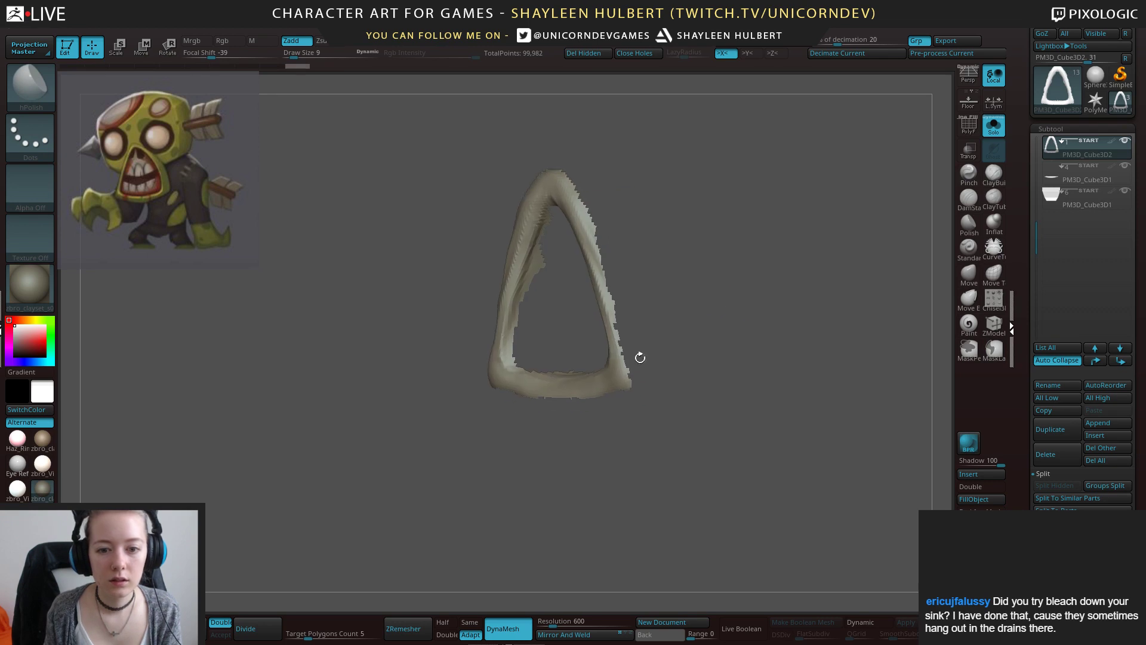
ZRemesh the muzzle frame repeatedly, lowering the target polygon count to 0.17104.
left_click(299, 634)
left_click(407, 630)
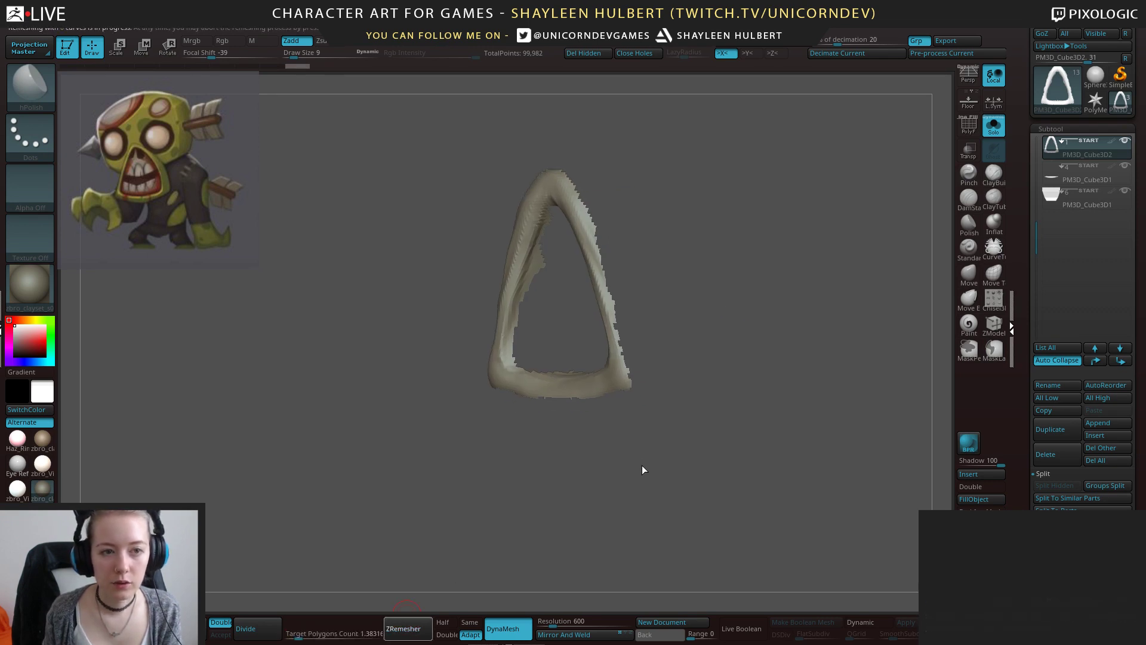
left_click(291, 634)
left_click(413, 624)
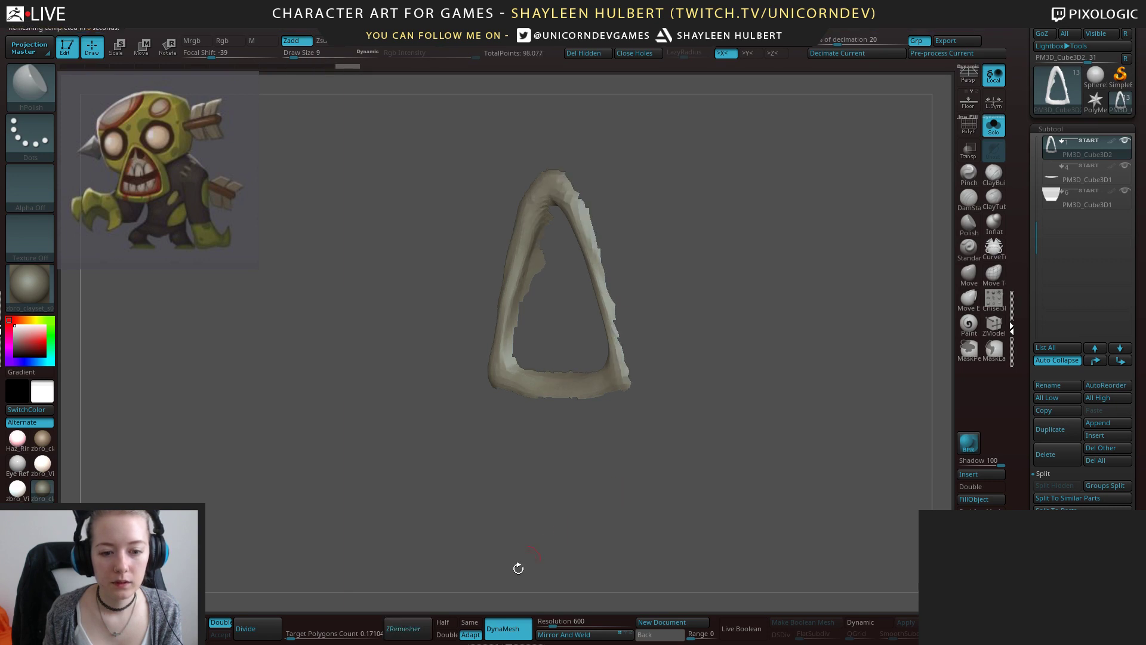
left_click(407, 628)
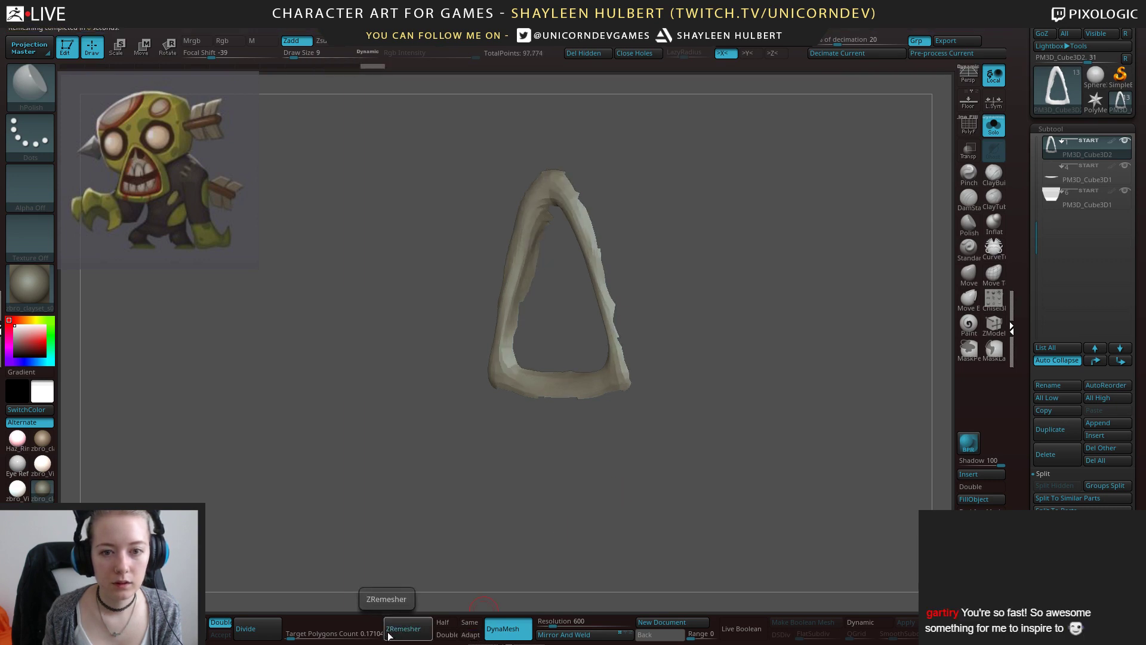
key("shift")
left_click_drag(442, 512, 574, 453, "shift")
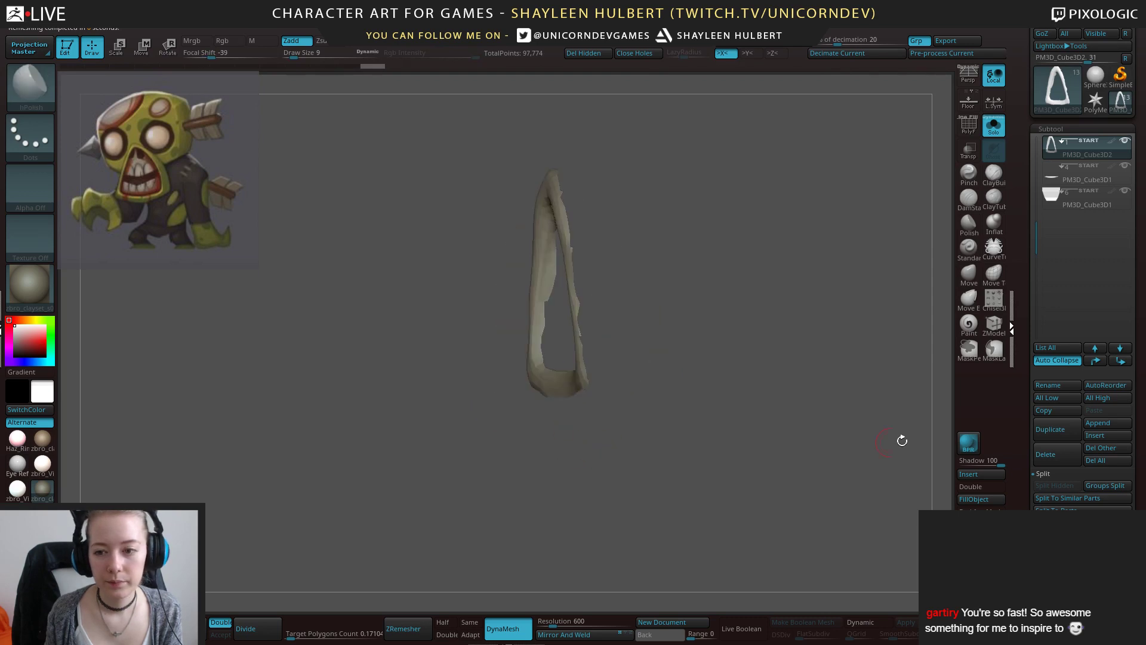
Give the muzzle frame thickness with Panel Loops using 1 loop, thickness 0.01, polish 1, bevel 0 and elevation -100.
left_click_drag(1021, 437, 1021, 330)
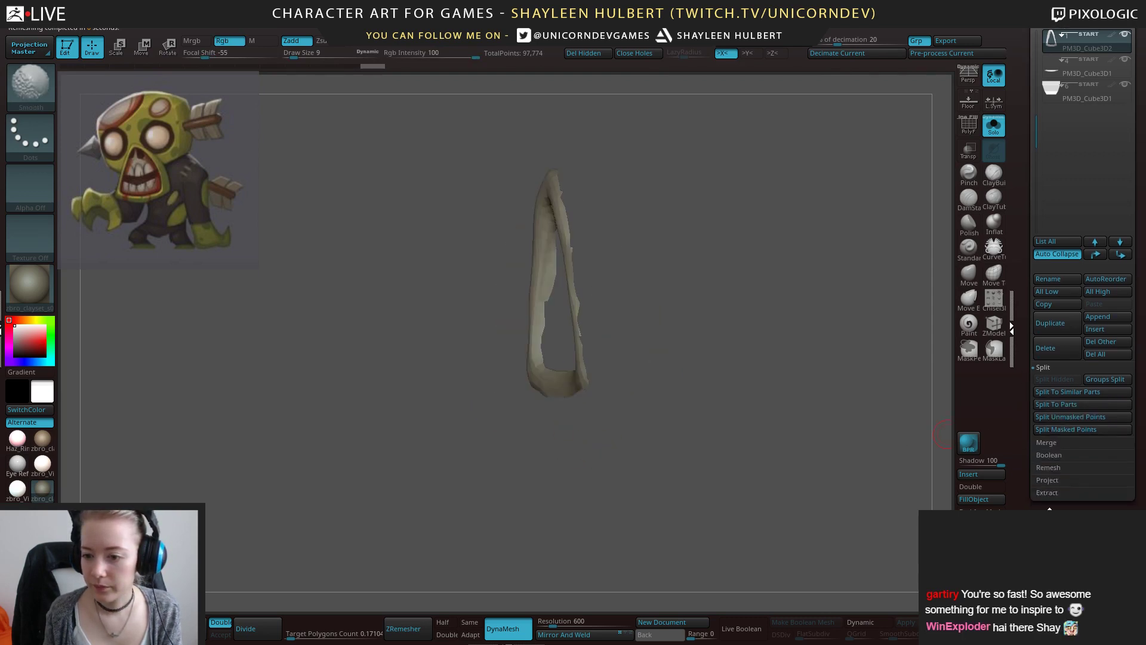
left_click(1050, 509)
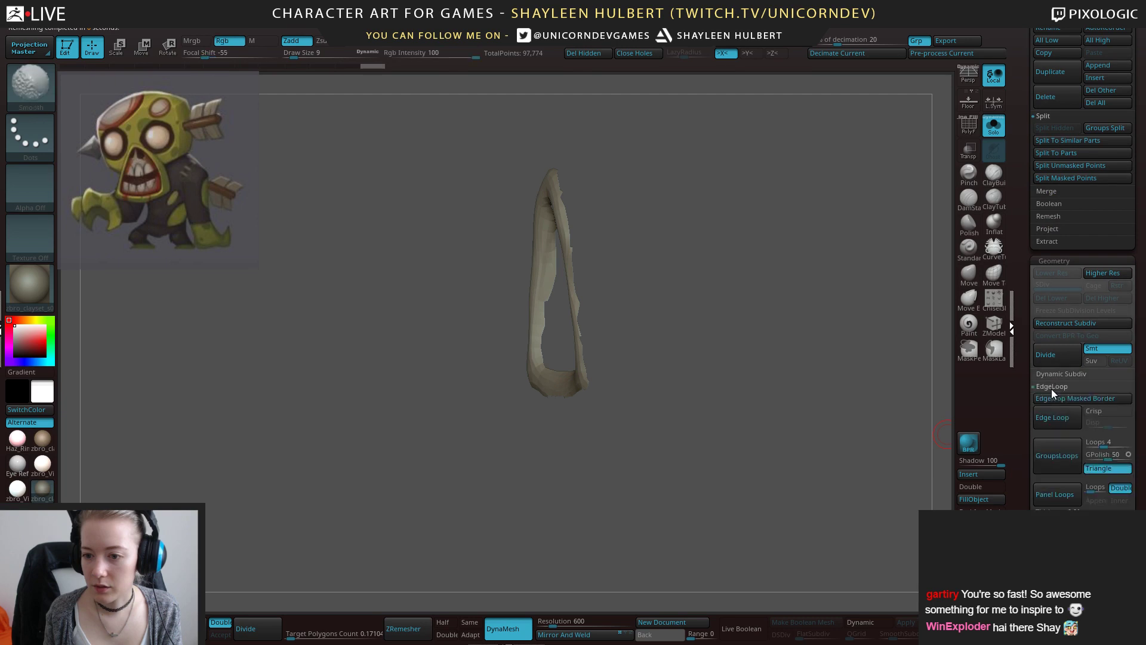
left_click(1052, 387)
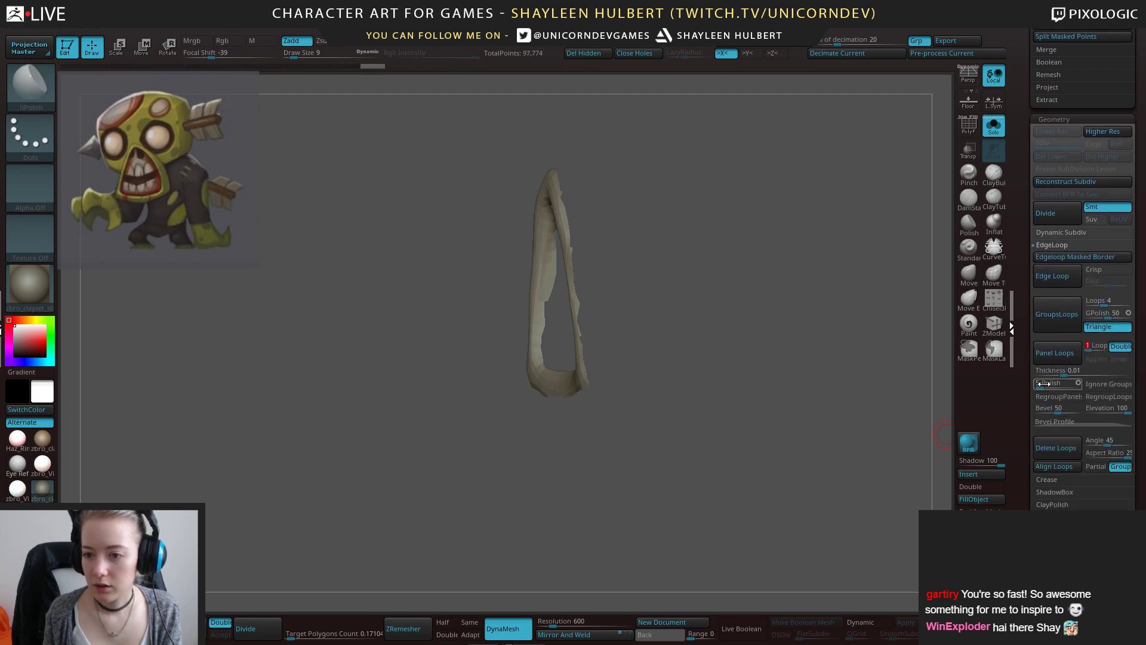
mouse_move(1040, 385)
left_mouse_down()
mouse_move(1028, 385)
mouse_move(1039, 385)
left_mouse_up()
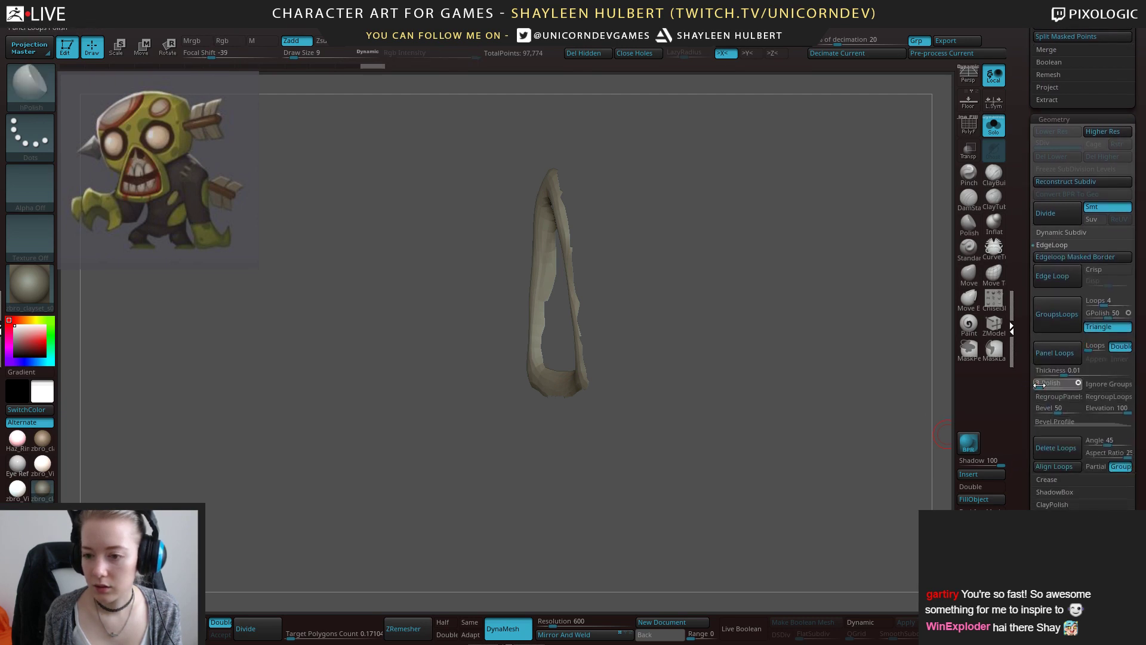
left_click(1038, 384)
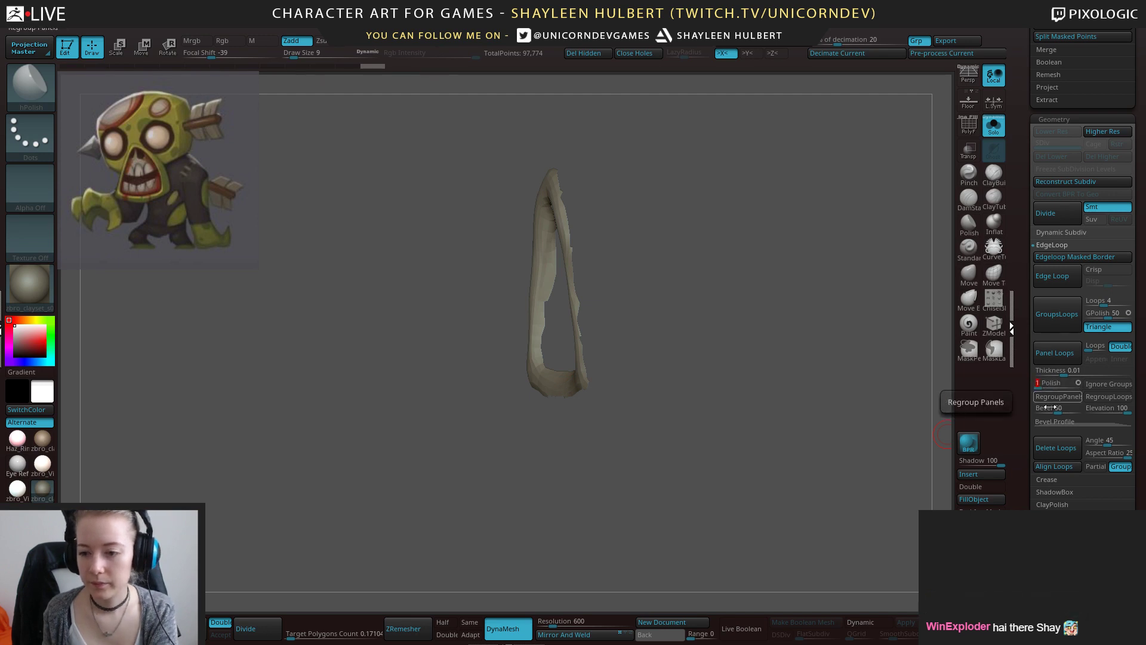
left_click_drag(1048, 409, 1033, 409)
left_click_drag(1104, 412, 1061, 406)
left_click(1059, 360)
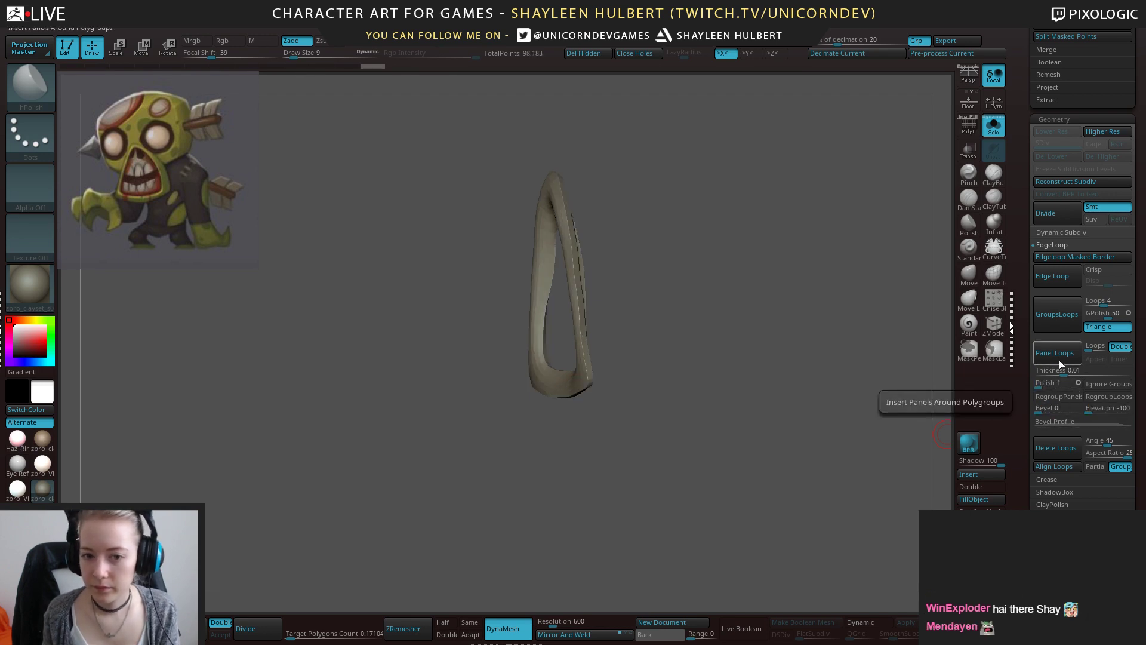
Try Panel Loops on the mouth frame with a thickness of 4 and of 1, undoing each result.
left_click_drag(860, 361, 719, 399)
key("ctrl+z")
left_click_drag(1051, 370, 1035, 370)
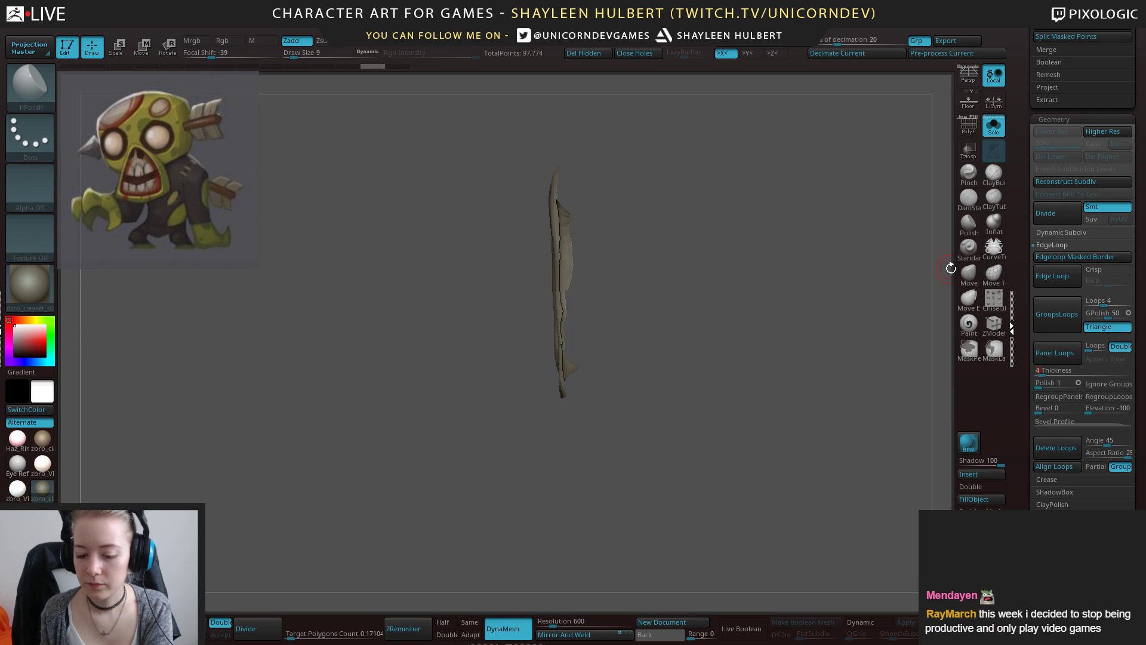
left_click(1061, 360)
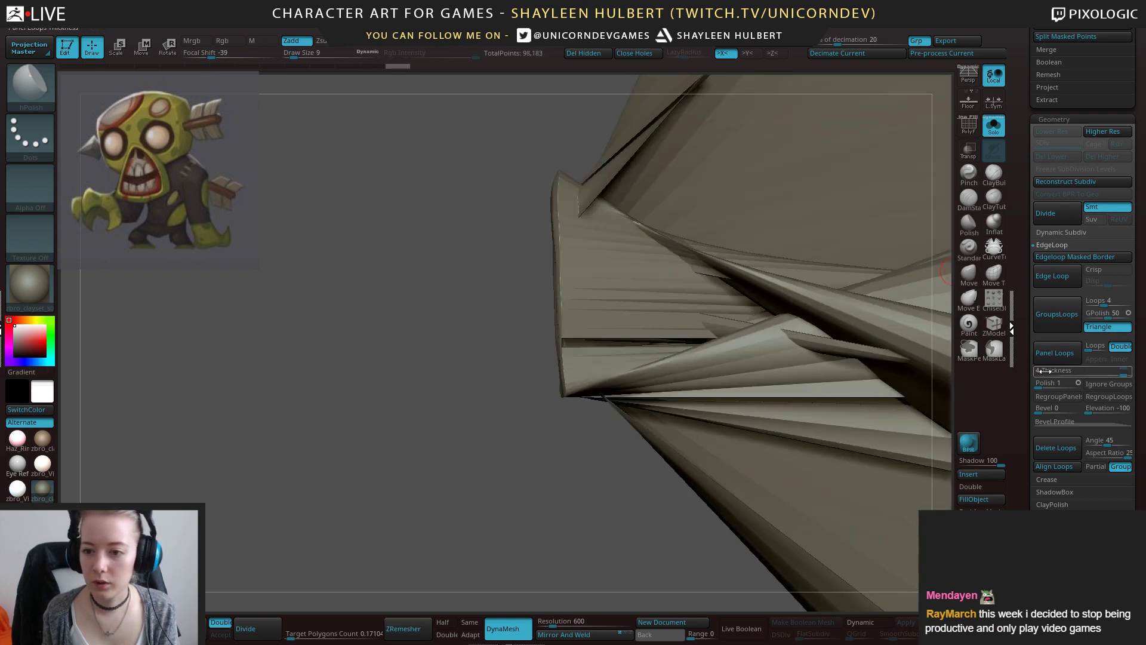
key("ctrl+z")
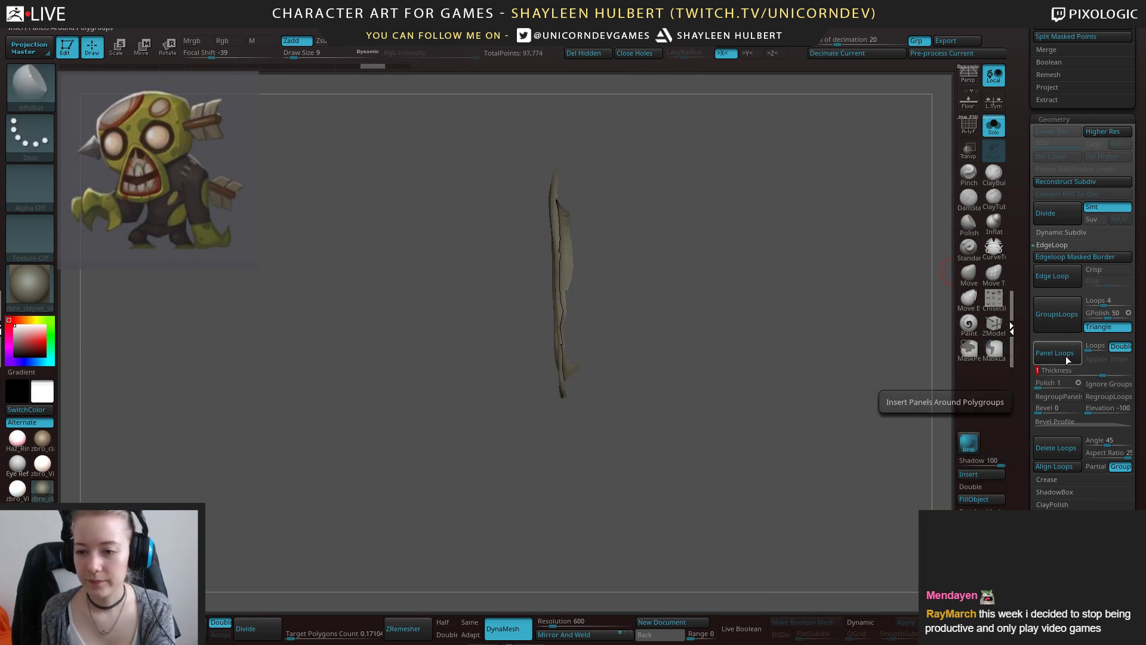
left_click(1053, 355)
key("ctrl+z")
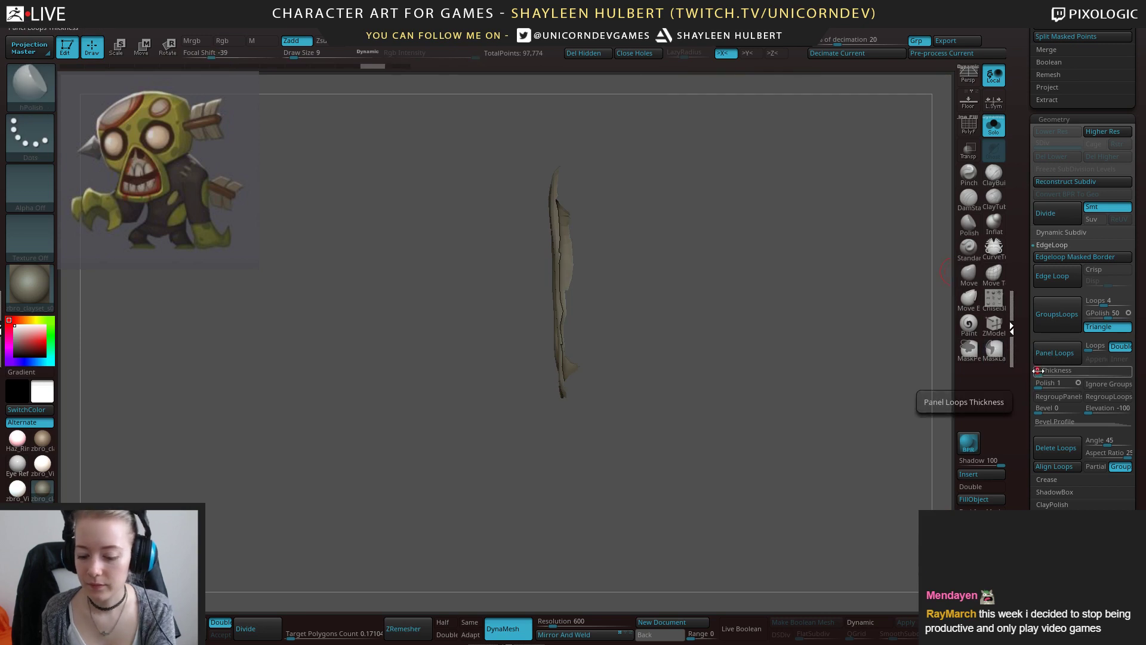
Apply Panel Loops to the mouth frame with a thickness of 0.05 and trim its ragged rear edge flat.
left_click(1052, 352)
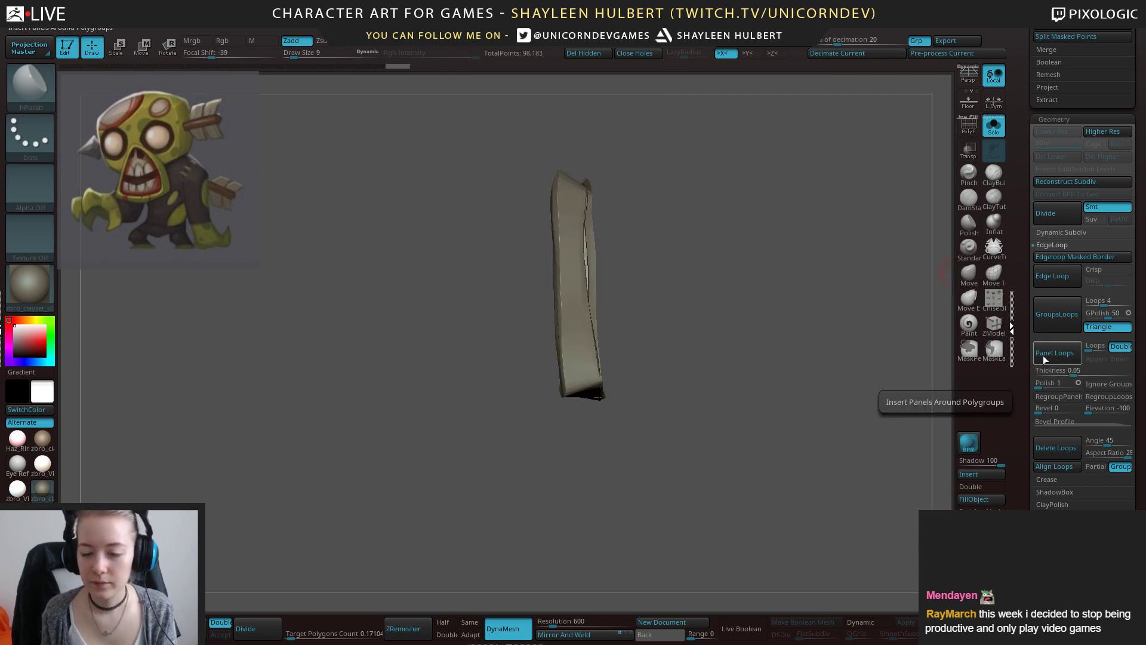
mouse_move(716, 428)
left_mouse_down()
mouse_move(762, 417)
mouse_move(750, 297)
mouse_move(703, 318)
mouse_move(670, 280)
left_mouse_up()
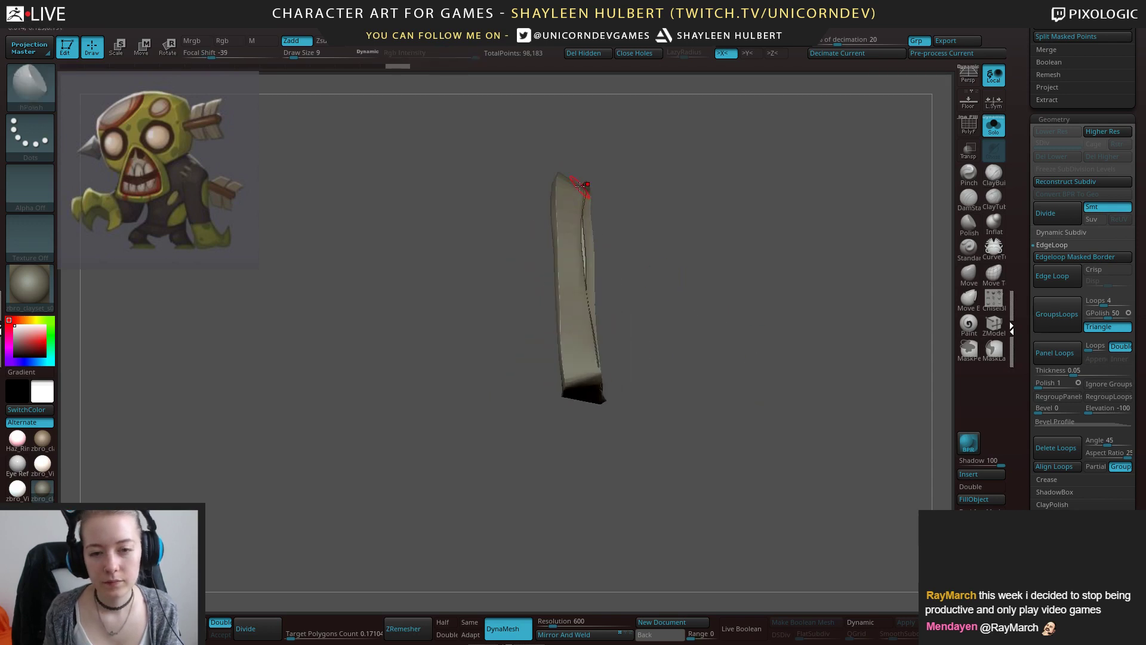
left_click_drag(602, 430, 603, 434, "ctrl+shift")
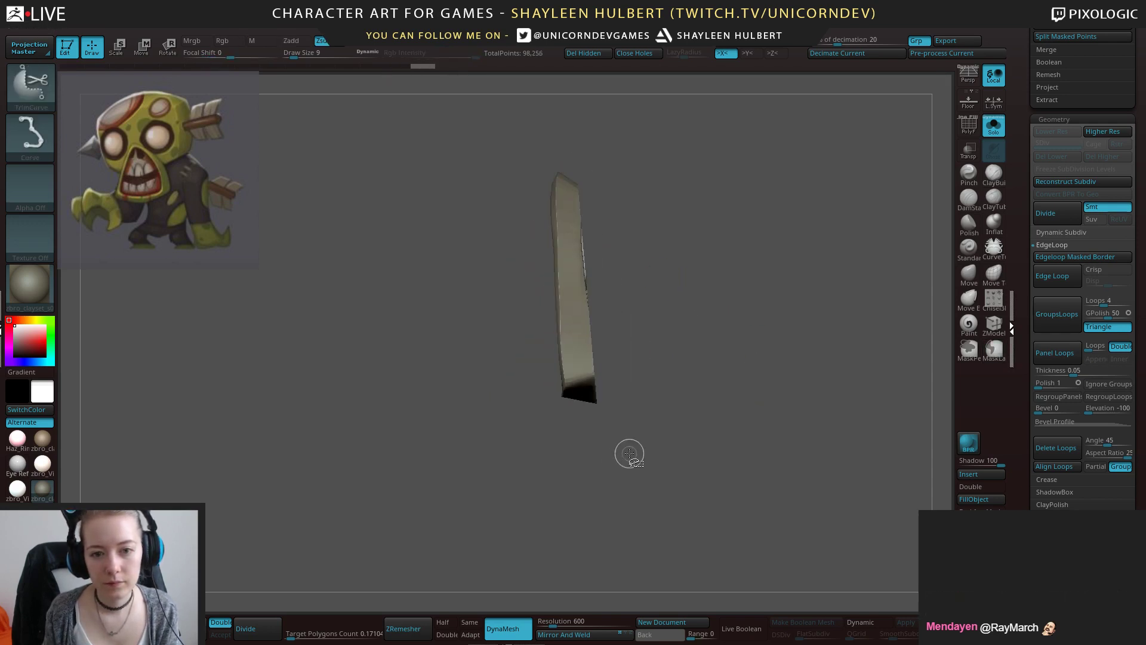
left_click_drag(704, 444, 601, 391)
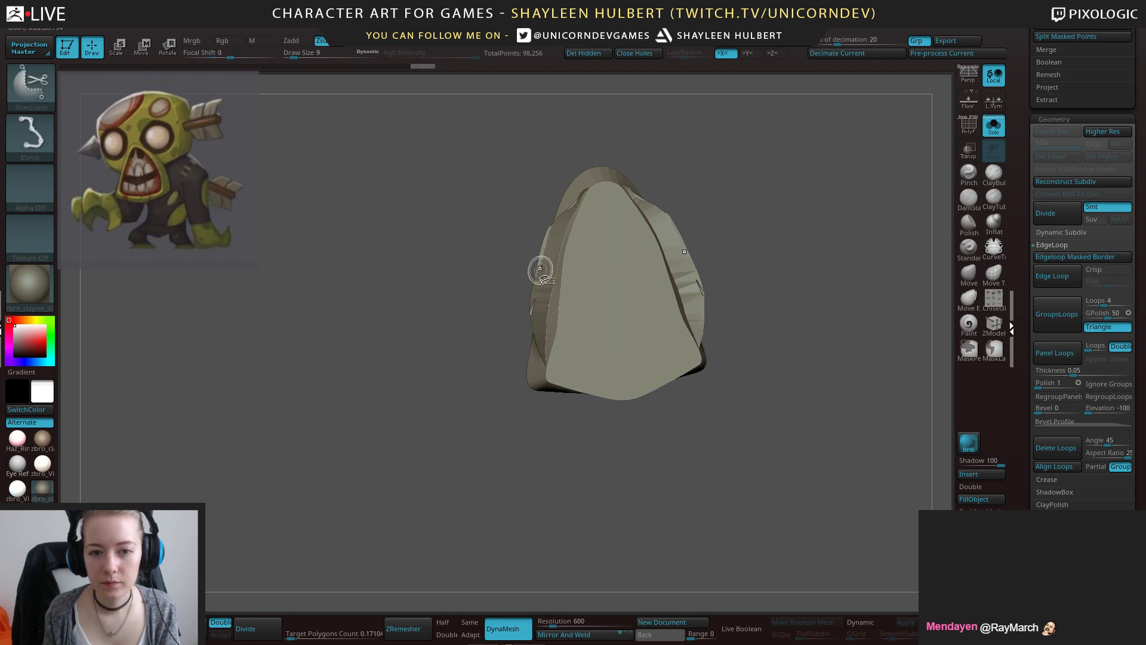
Trim off the geometry sticking out beyond the mouth frame's slanted sides in front view.
mouse_move(529, 259)
left_mouse_down()
mouse_move(626, 240)
mouse_move(536, 235)
mouse_move(424, 195)
left_mouse_up()
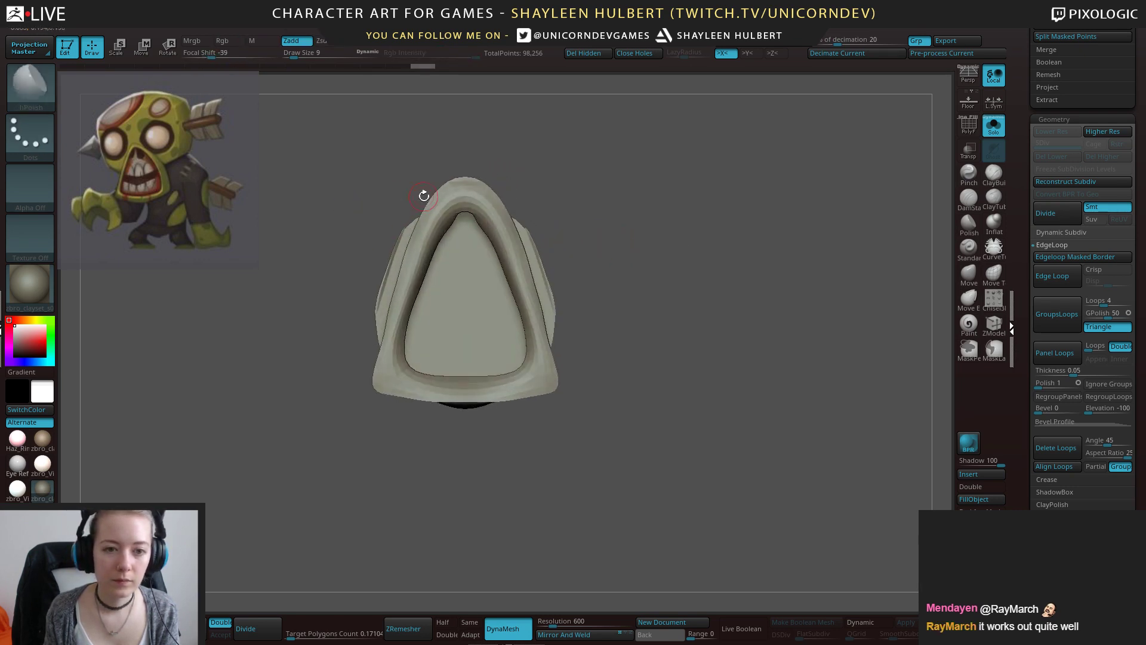
mouse_move(386, 317)
left_mouse_down("ctrl+shift")
mouse_move(352, 401)
mouse_move(366, 394)
left_mouse_up("ctrl+shift")
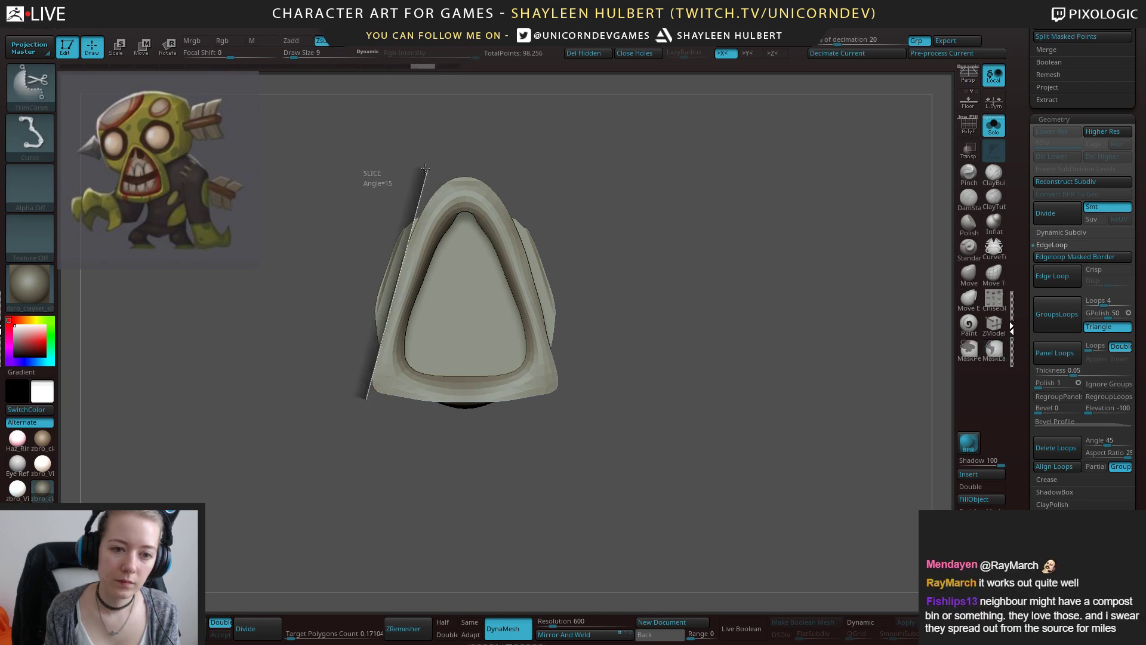
mouse_move(434, 162)
left_mouse_down("ctrl+shift")
mouse_move(445, 150)
mouse_move(678, 168)
mouse_move(555, 191)
left_mouse_up("ctrl+shift")
Try remeshing the trimmed mouth frame with DynaMesh at resolution 600 and undo the remesh.
left_click_drag(603, 257, 639, 317, "ctrl")
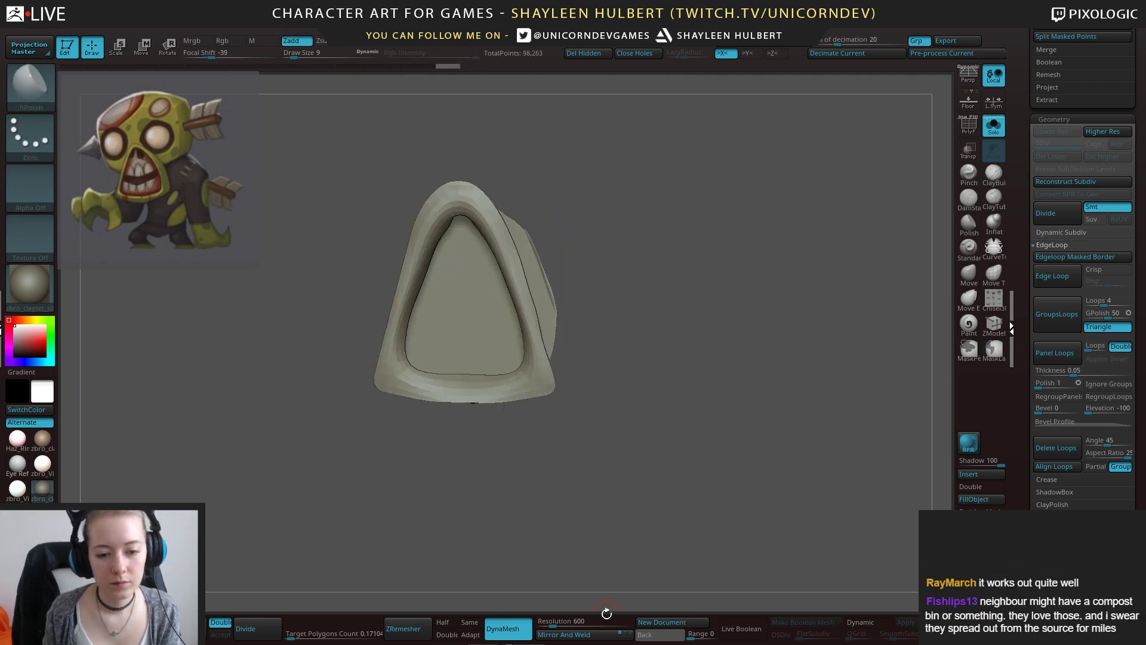
mouse_move(609, 463)
left_mouse_down()
mouse_move(570, 457)
mouse_move(599, 461)
mouse_move(617, 491)
left_mouse_up()
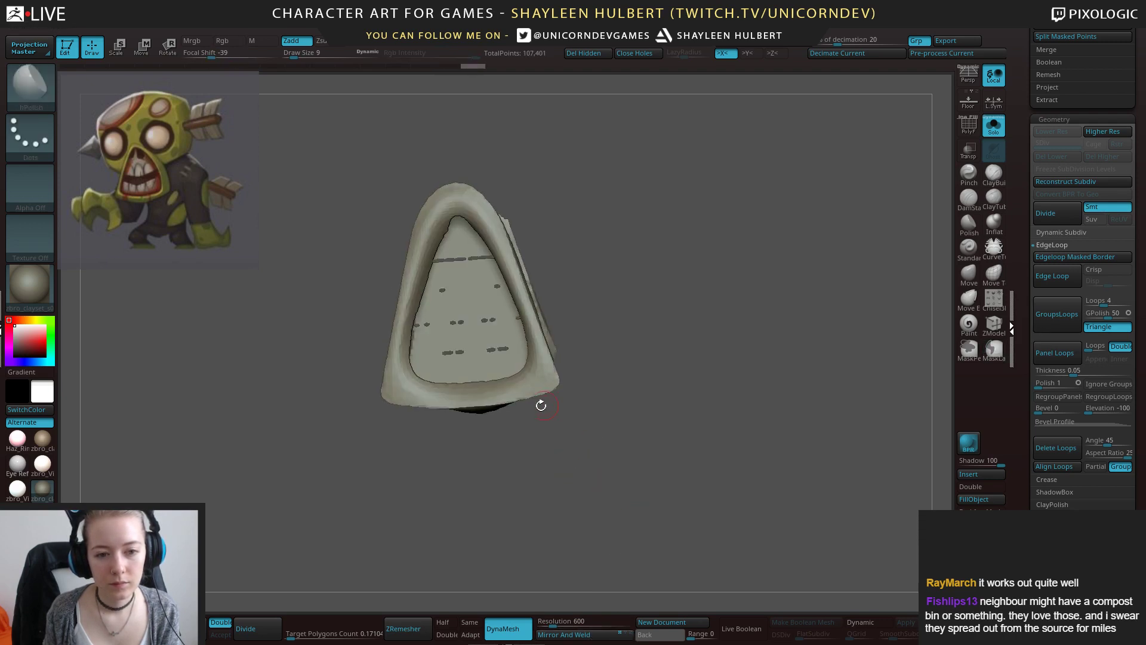
mouse_move(567, 457)
left_mouse_down("shift")
mouse_move(584, 474)
mouse_move(573, 460)
mouse_move(608, 462)
mouse_move(593, 460)
mouse_move(657, 428)
left_mouse_up("shift")
key("ctrl+z")
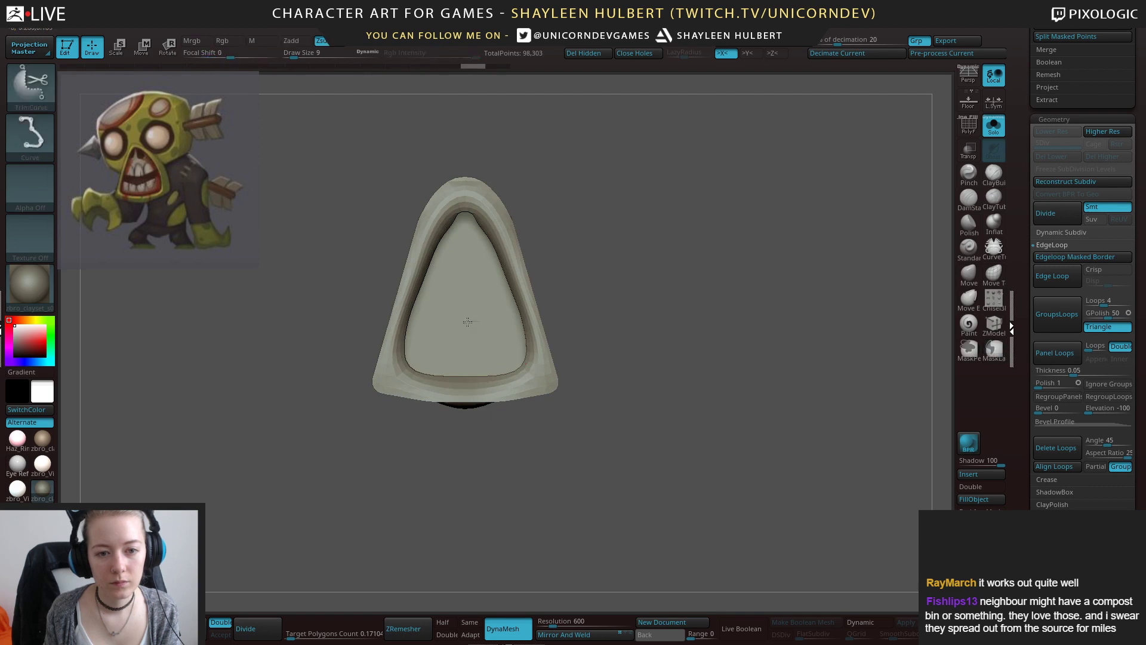
Show the polyframe, isolate the frame's pink polygroup and delete the hidden green cap polygroup.
left_click_drag(708, 203, 864, 225, "alt")
left_click(968, 126)
left_click_drag(699, 307, 729, 312)
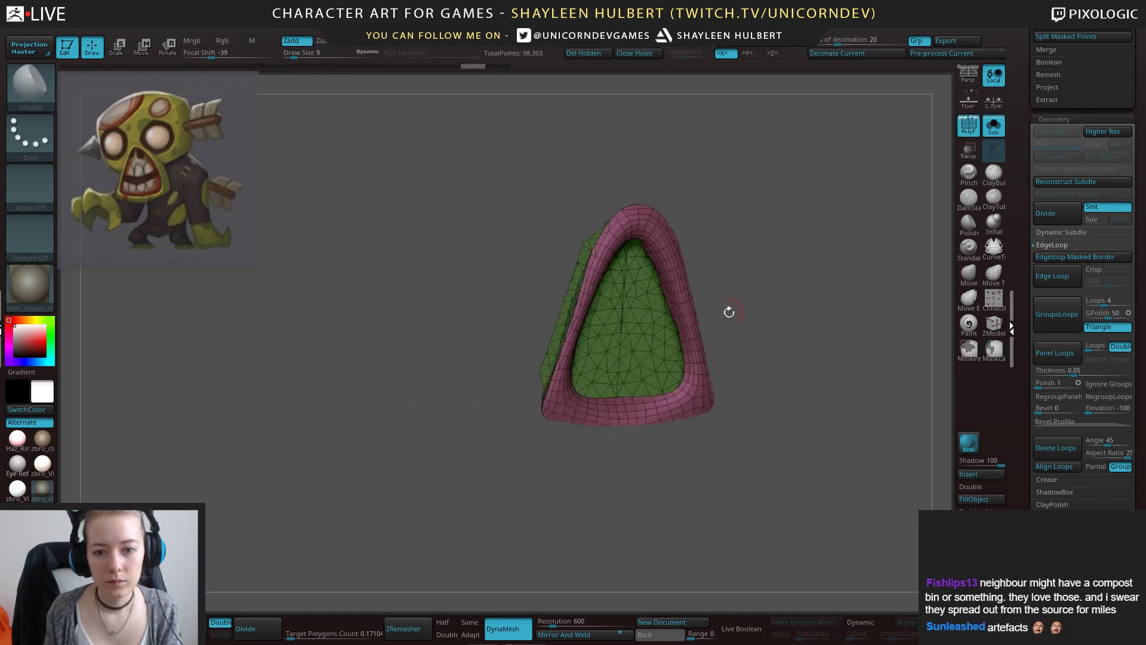
left_click(632, 356, "ctrl+shift")
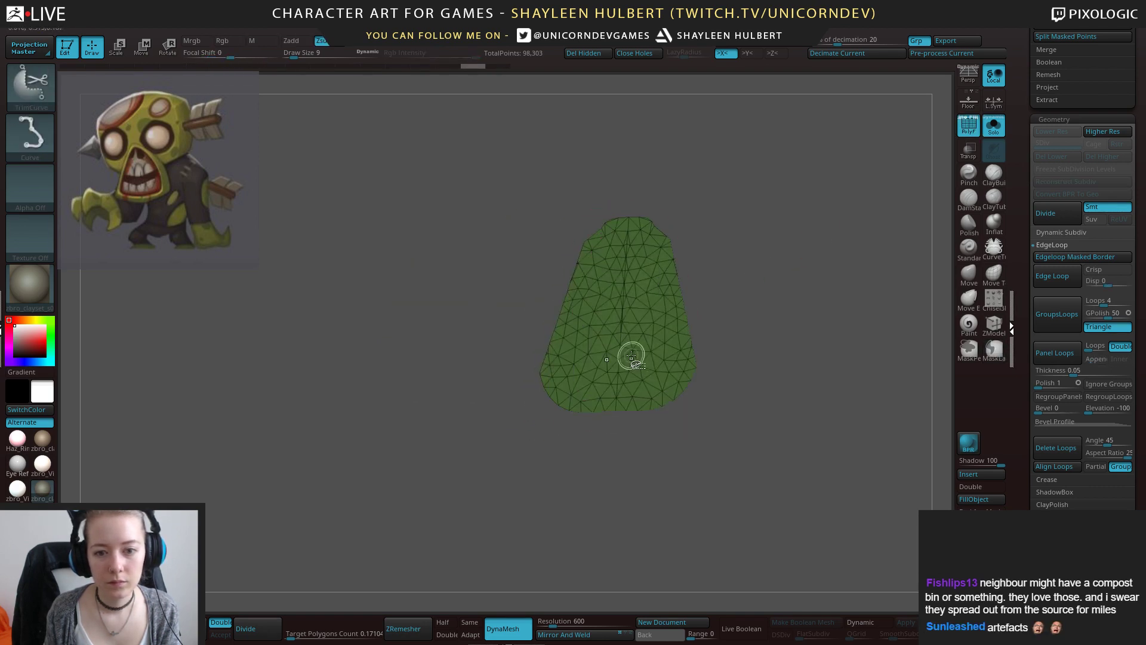
left_click(643, 329, "ctrl+shift")
mouse_move(755, 276)
left_mouse_down()
mouse_move(673, 282)
mouse_move(698, 285)
mouse_move(656, 304)
mouse_move(757, 231)
left_mouse_up()
left_click(589, 58)
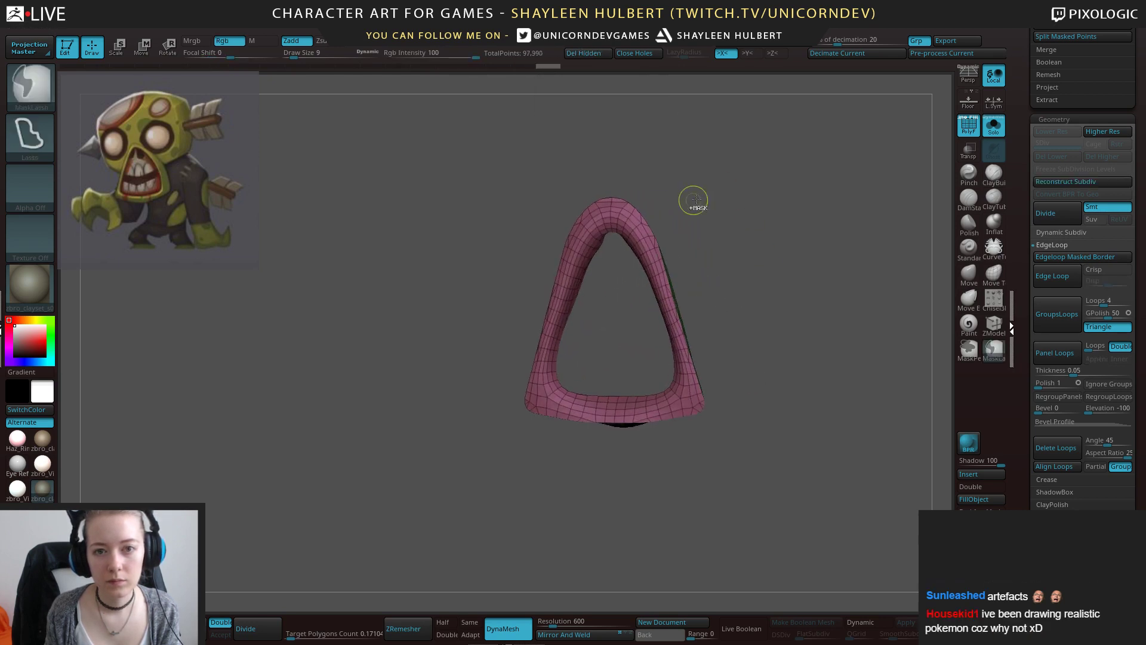
Try remeshing the open mouth frame with DynaMesh, undo it, and delete the hidden polygons again.
left_click_drag(694, 199, 746, 286, "ctrl")
key("ctrl+z")
key("ctrl+shift+z")
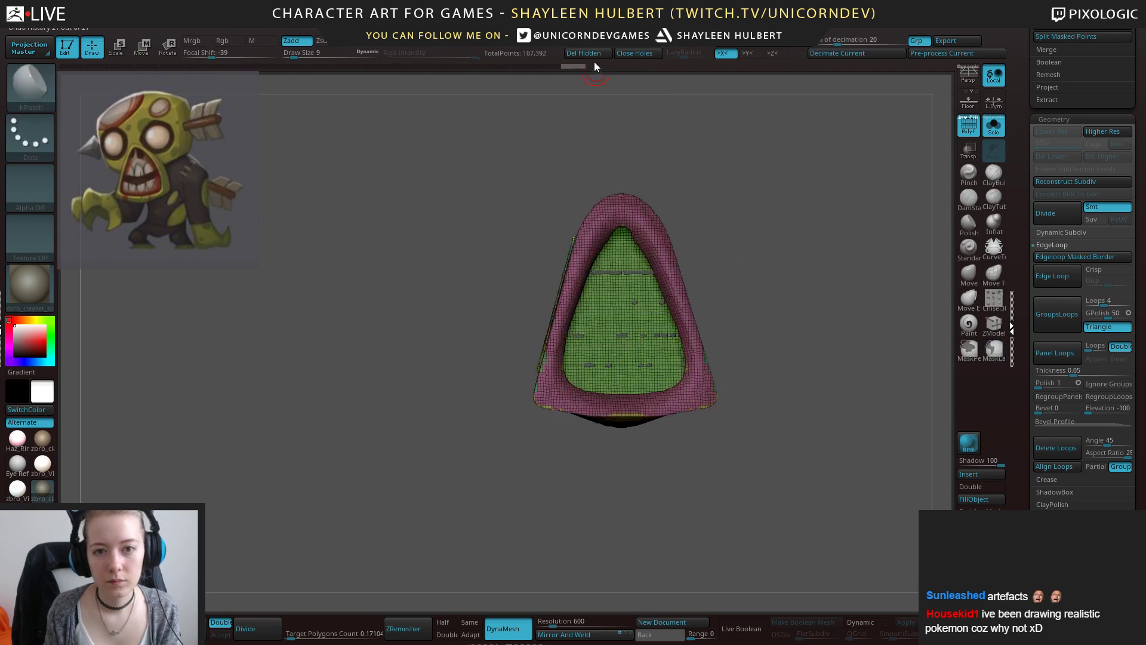
key("ctrl+z")
left_click(595, 53)
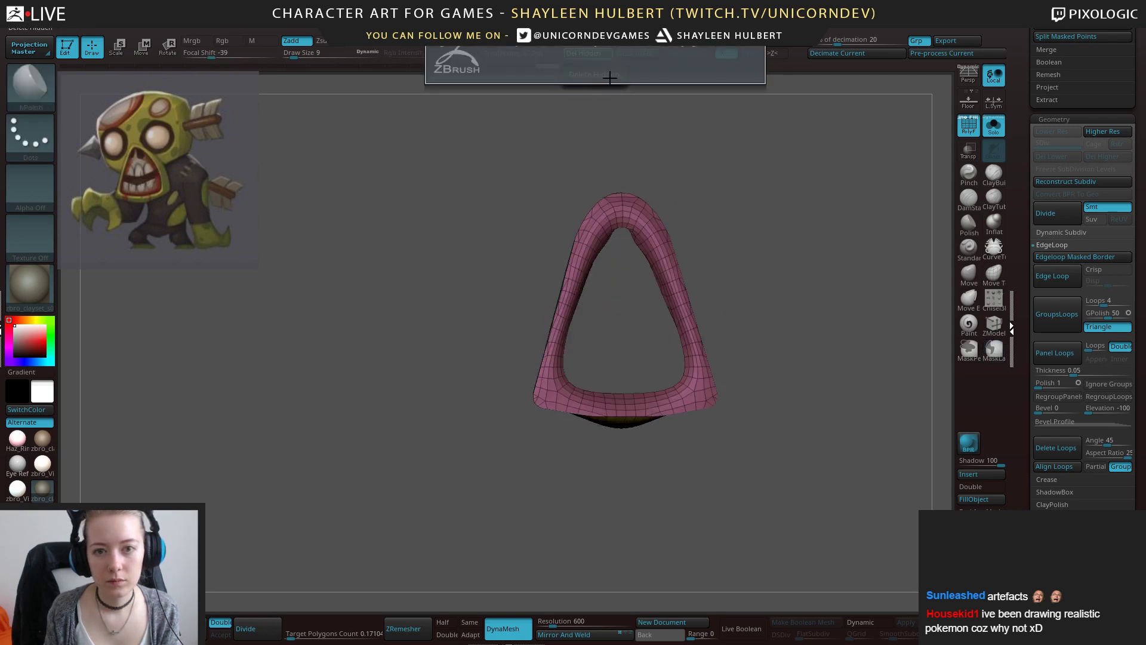
left_click_drag(734, 245, 731, 269)
left_click_drag(731, 269, 643, 265, "alt")
left_click(544, 620)
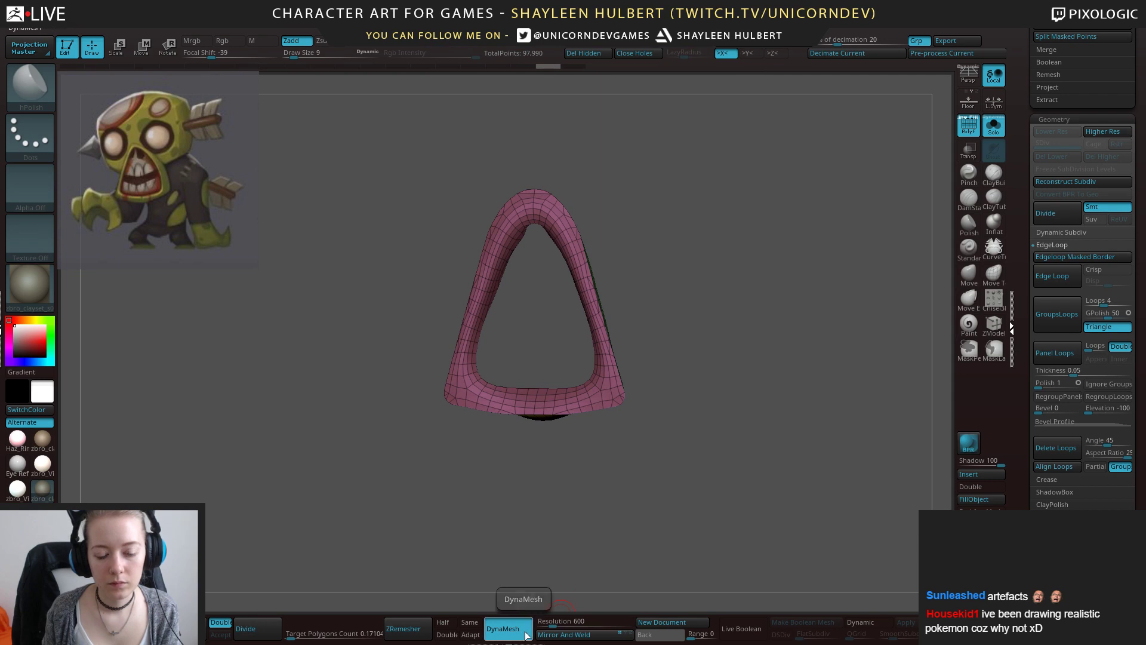
left_click_drag(681, 401, 784, 336)
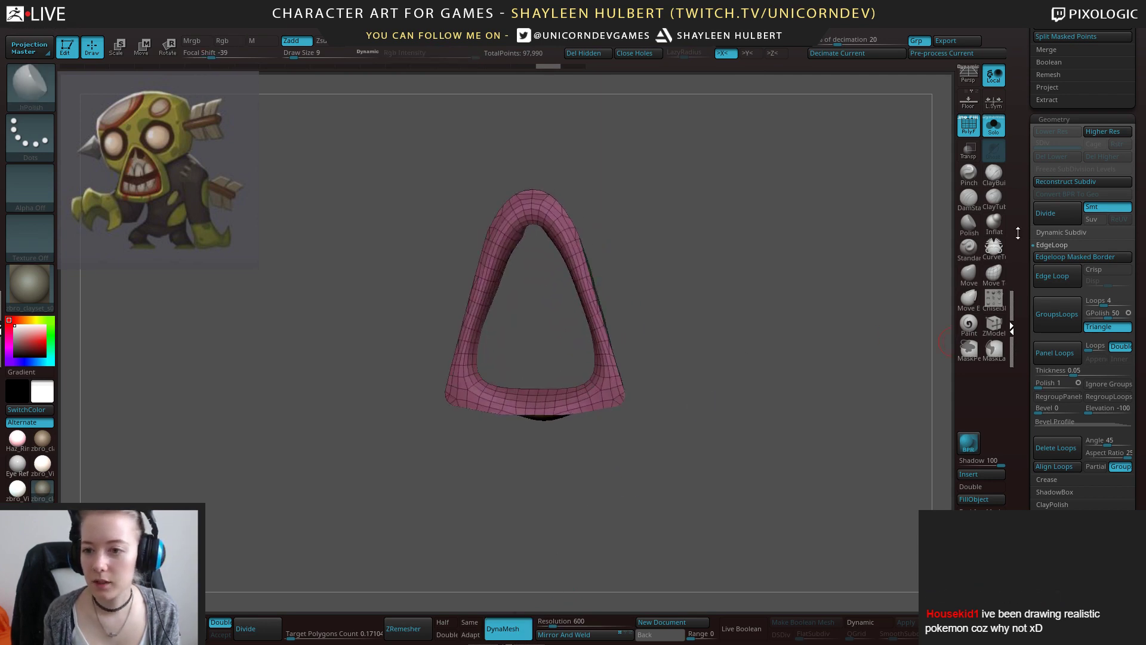
Insert a cube as a new subtool and bring it fully into view.
left_click_drag(1018, 232, 1019, 540)
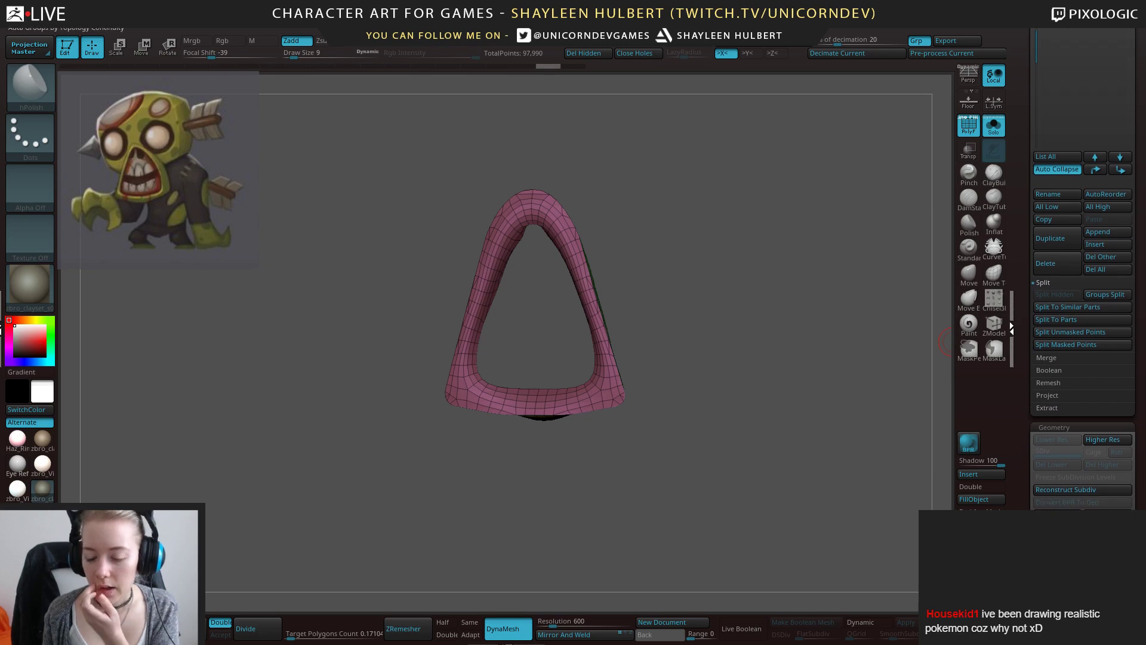
left_click(968, 473)
left_click(664, 420)
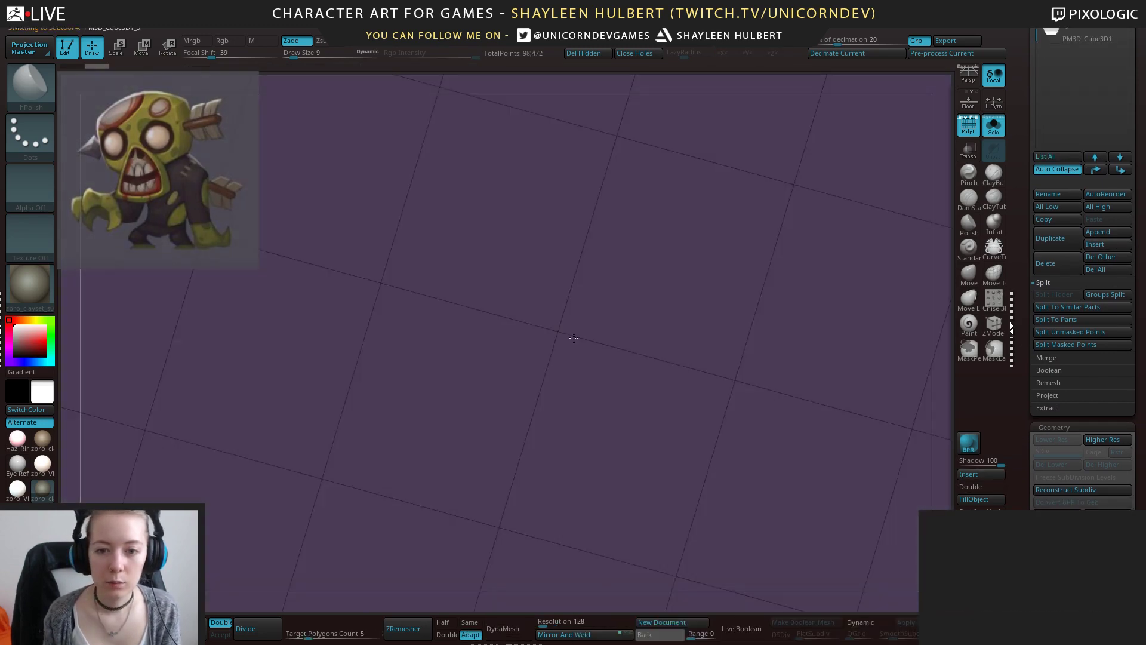
right_click_drag(574, 338, 350, 256)
left_click_drag(388, 459, 529, 509, "shift")
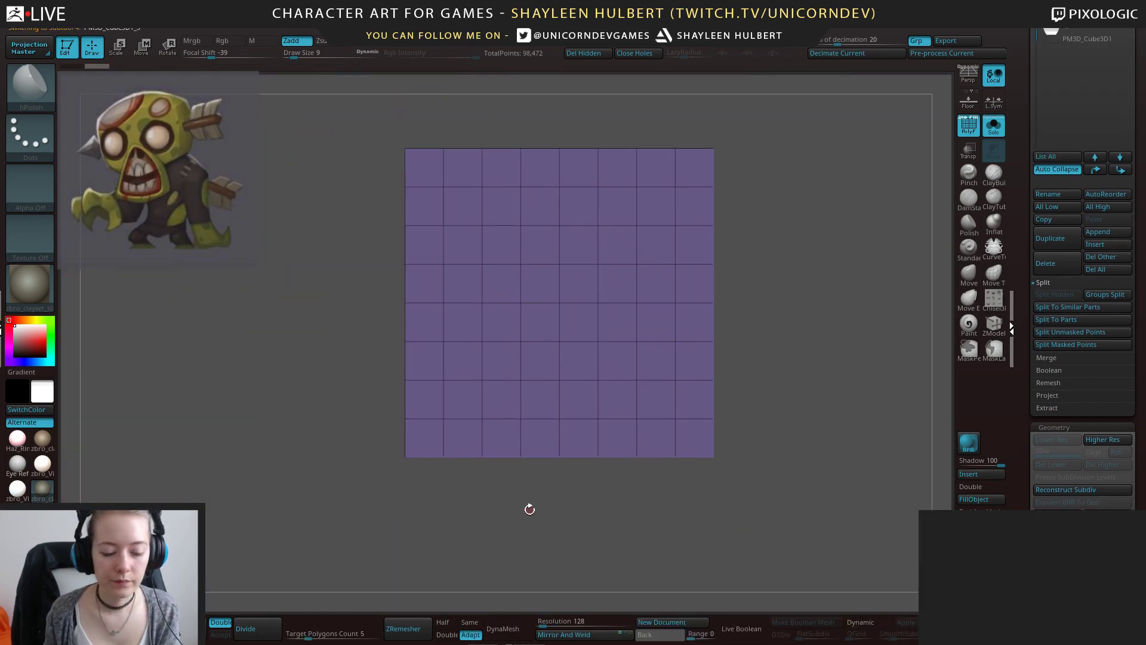
Scale the new cube down, turn off Solo, and move the cube forward in front of the head.
key("e")
left_click_drag(560, 302, 472, 354)
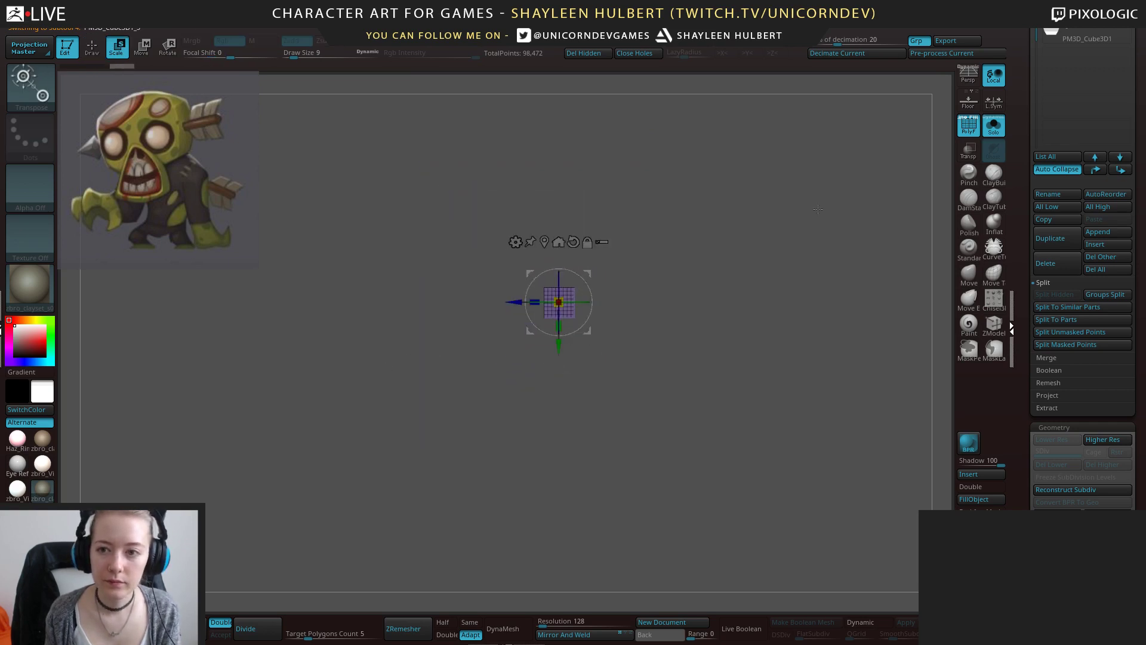
left_click(990, 129)
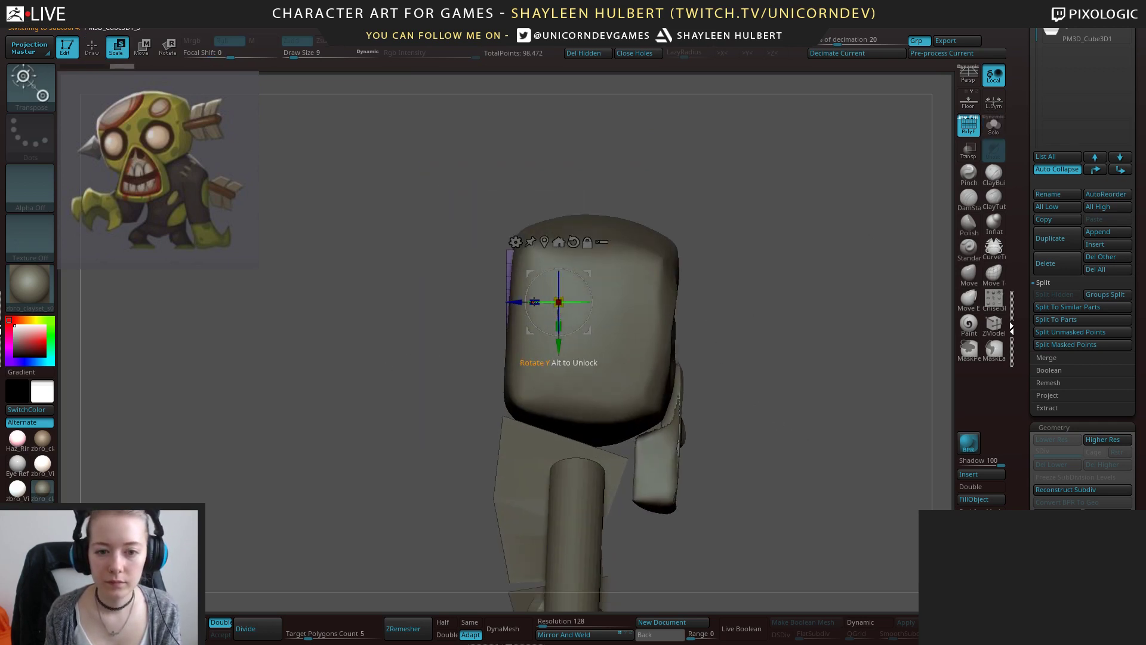
left_click_drag(507, 301, 676, 301)
mouse_move(883, 406)
left_mouse_down()
mouse_move(805, 411)
mouse_move(710, 334)
mouse_move(752, 383)
mouse_move(728, 412)
left_mouse_up()
key("q")
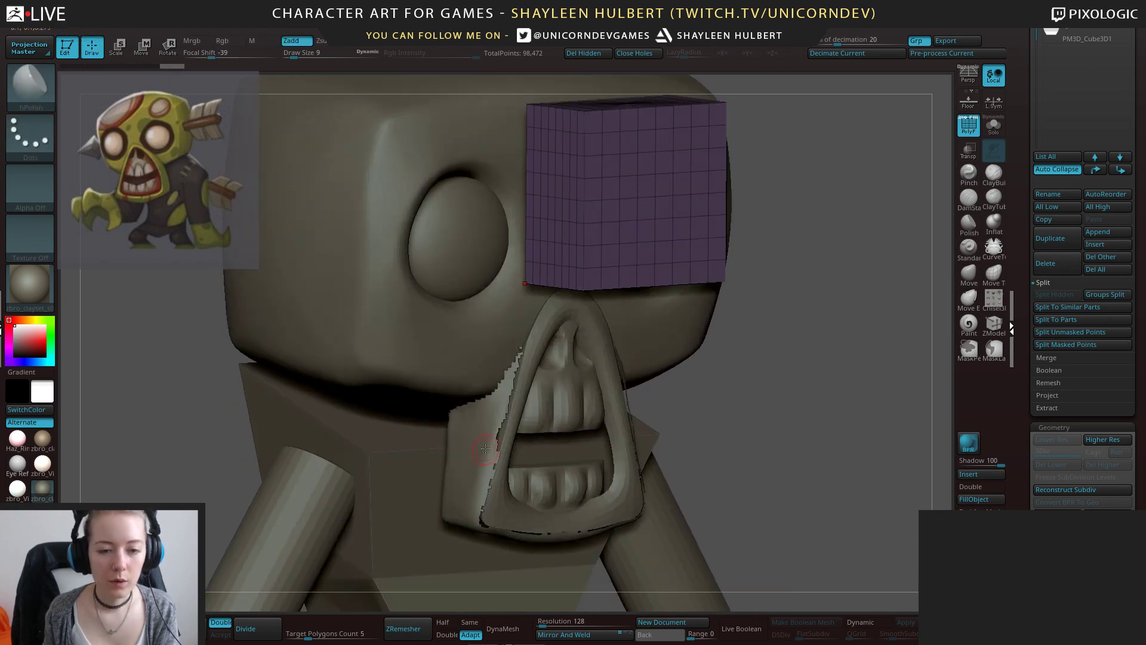
Select the side pieces' subtool PM3D_Cube3D3 and merge it down with the mouth frame subtool PM3D_Cube3D2.
left_click(707, 443, "alt")
left_click(685, 456, "alt")
left_click_drag(847, 412, 731, 407)
left_click(66, 67)
left_click_drag(262, 413, 382, 411)
left_click(522, 451, "alt")
left_click_drag(793, 404, 931, 226)
scroll(1028, 130, "up", 5)
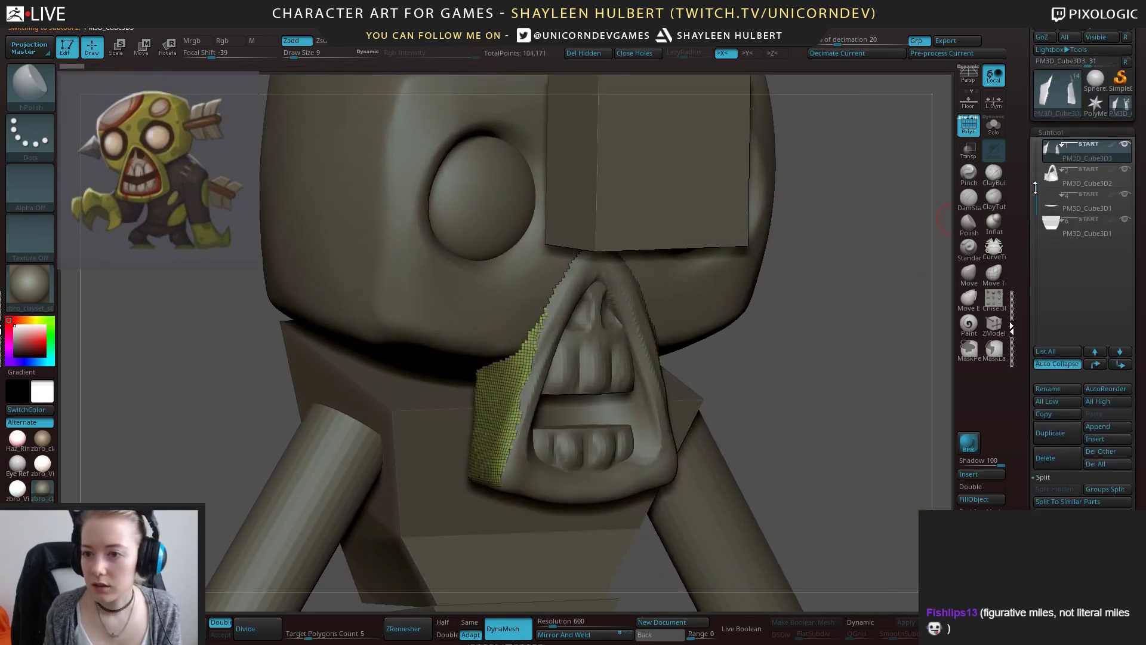
left_click(1063, 172)
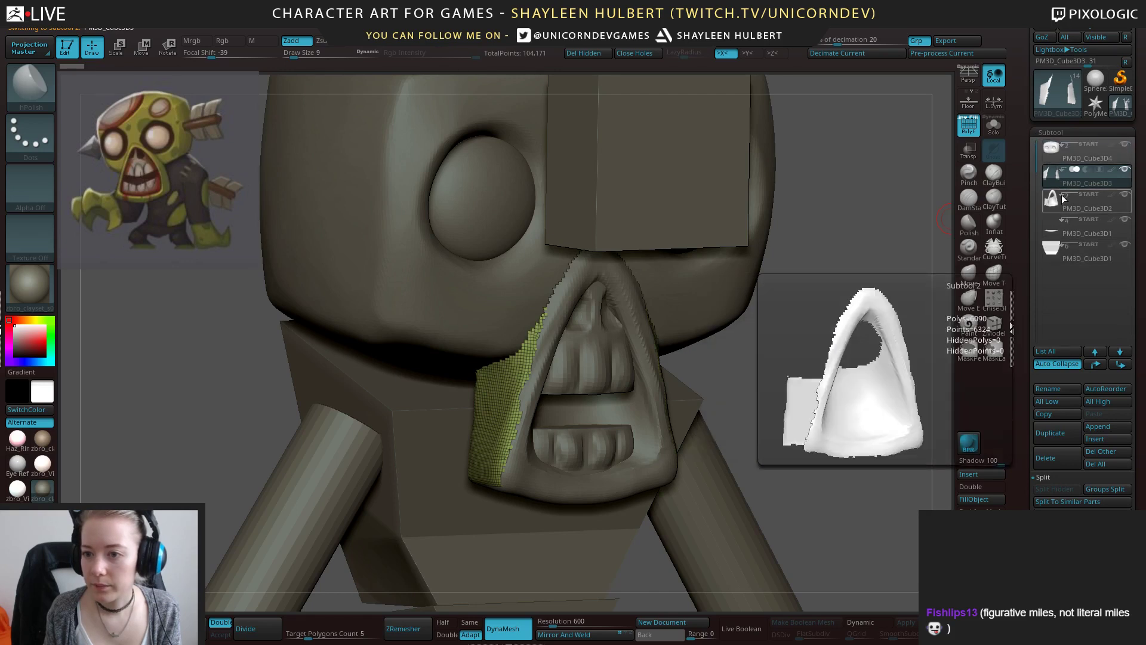
left_click(1062, 197)
left_click(1042, 477)
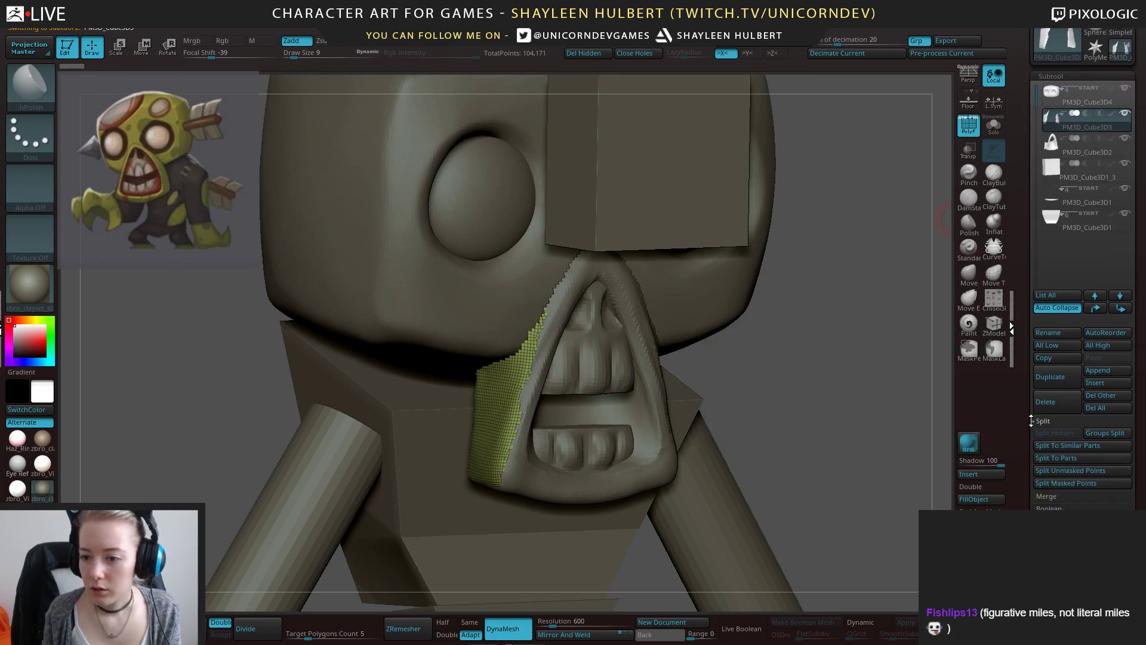
left_click(1054, 443)
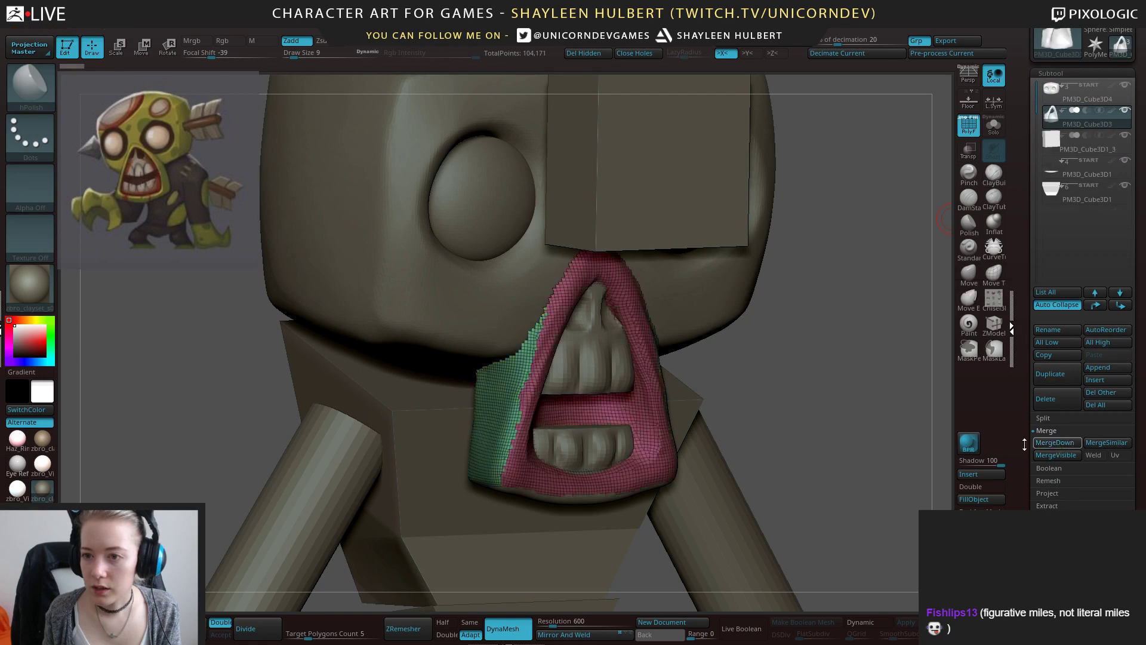
Solo the merged mouth subtool and merge the cube subtool listed below it into it.
left_click_drag(940, 179, 955, 149)
left_click(993, 125)
mouse_move(903, 225)
left_mouse_down()
mouse_move(704, 365)
mouse_move(675, 368)
mouse_move(732, 369)
mouse_move(752, 327)
mouse_move(767, 361)
mouse_move(793, 376)
mouse_move(741, 373)
mouse_move(768, 396)
mouse_move(699, 335)
left_mouse_up()
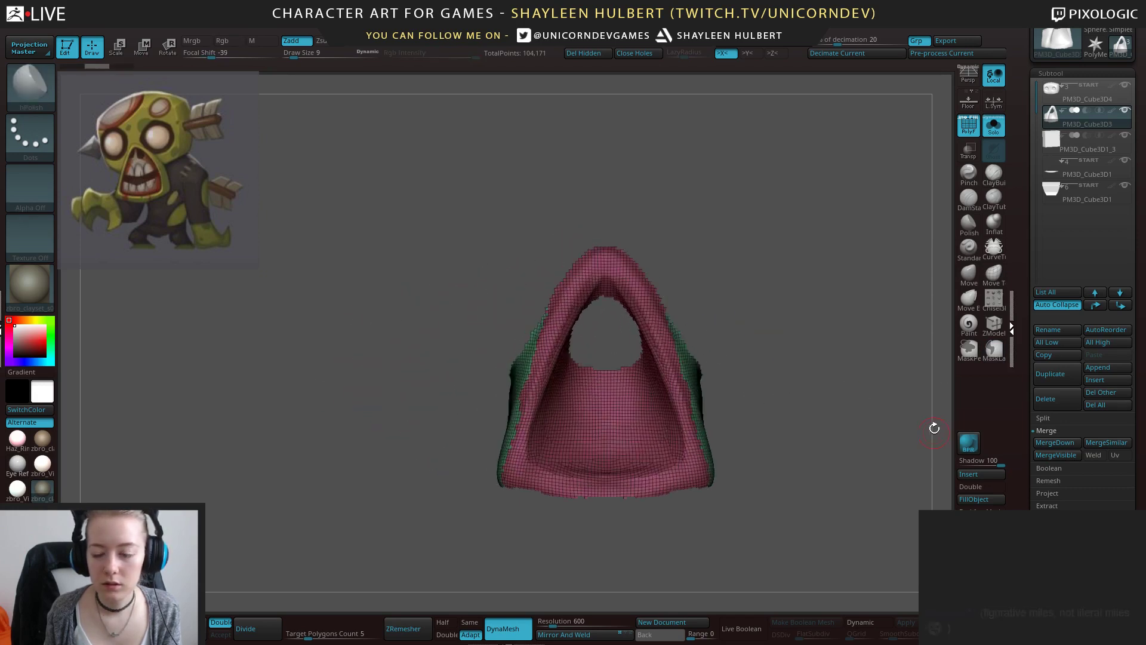
left_click(1080, 140)
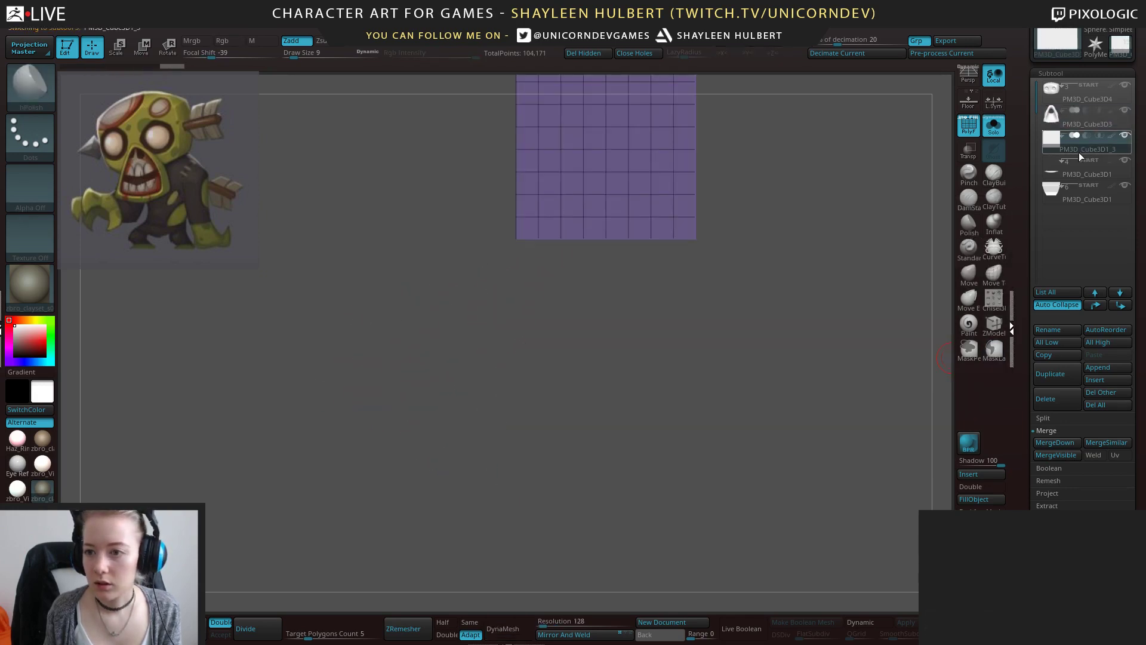
left_click(1078, 121)
left_click(1054, 443)
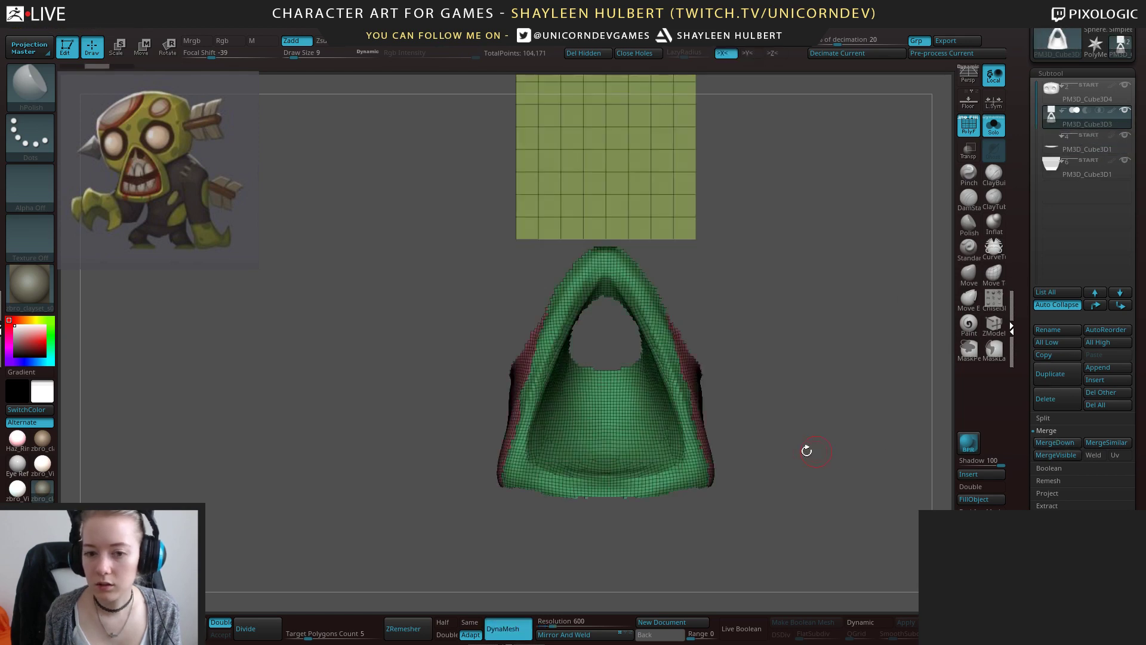
Isolate the cube's polygroup and mask the mouth frame so that only the cube stays editable.
left_click(582, 269, "ctrl+shift")
mouse_move(479, 210)
left_mouse_down("ctrl")
mouse_move(687, 362)
mouse_move(684, 207)
mouse_move(718, 375)
left_mouse_up("ctrl")
left_click(722, 360, "ctrl+shift")
left_click(707, 366, "ctrl")
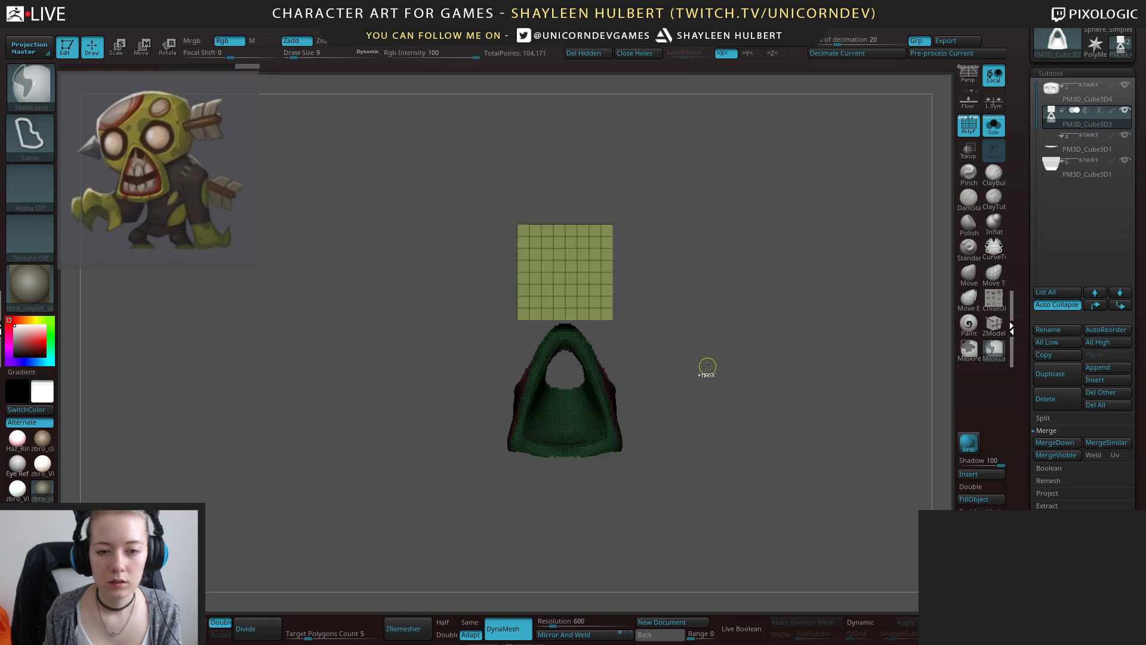
Centre the gizmo on the unmasked cube, move it down into the upper part of the mouth frame, and adjust its depth from the side.
left_click_drag(603, 379, 767, 379)
key("w")
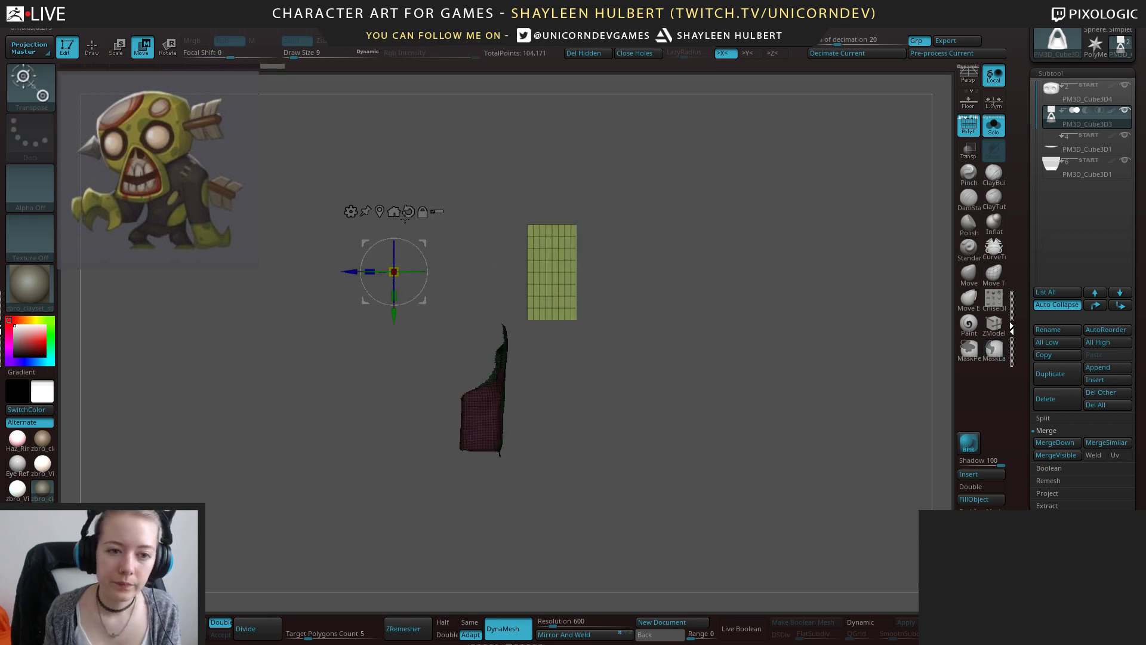
left_click(379, 212)
left_click_drag(507, 272, 427, 273)
left_click_drag(472, 314, 493, 402)
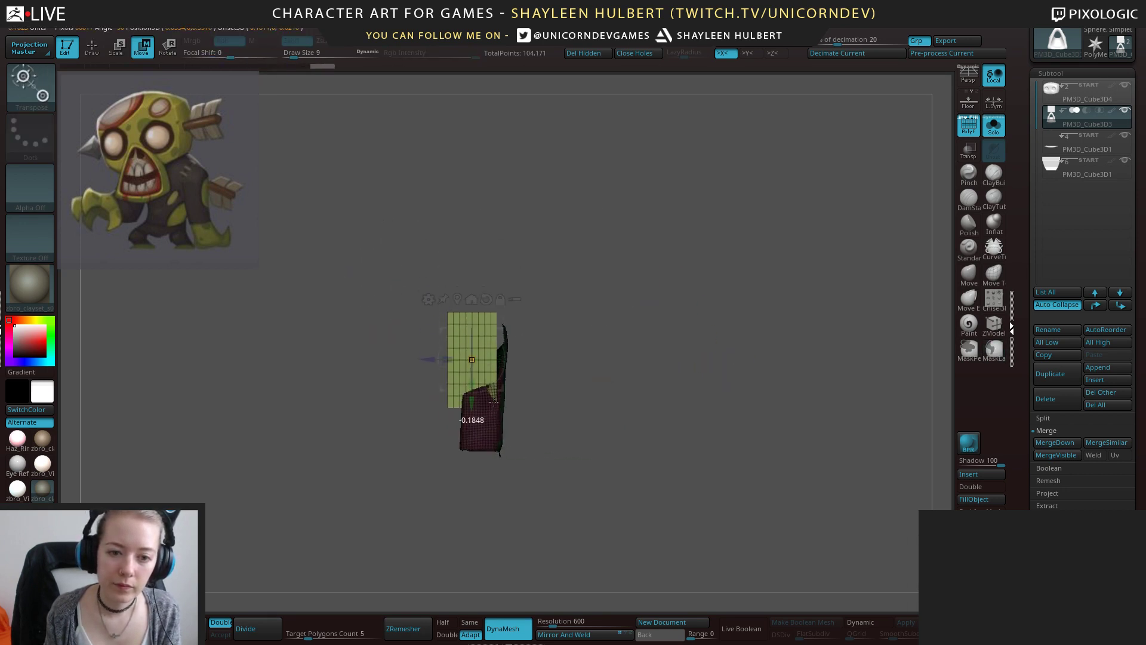
left_click_drag(436, 359, 441, 361)
left_click_drag(531, 311, 533, 353, "alt")
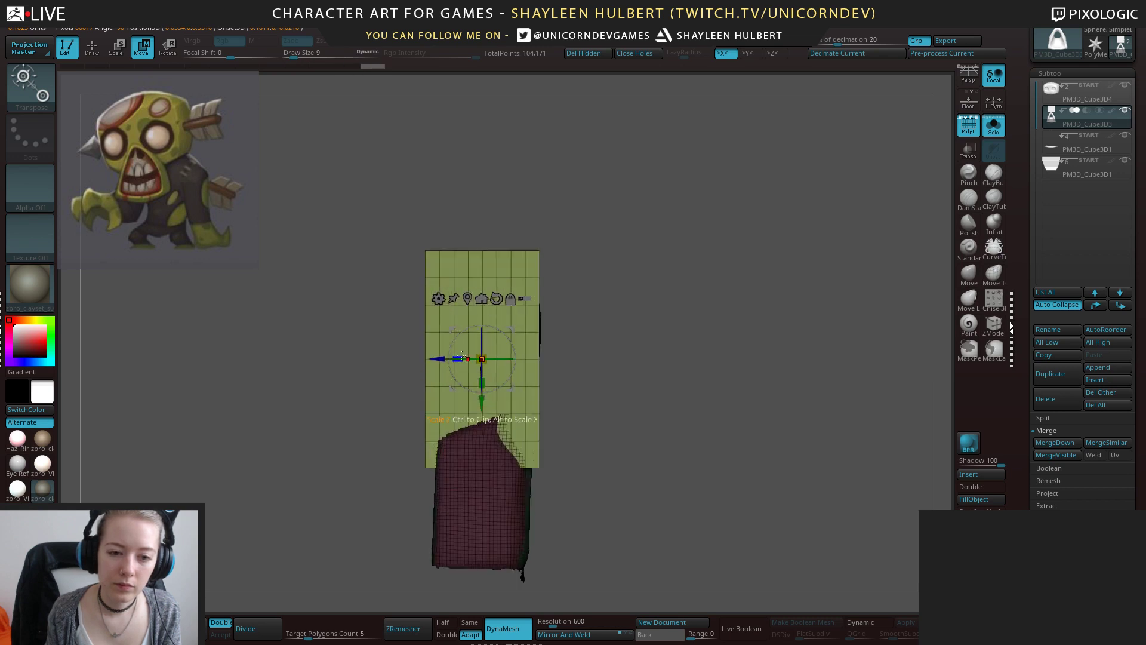
left_click_drag(457, 359, 471, 359)
Check the cube's placement from the front and clear the mask from the mouth mesh.
left_click_drag(579, 332, 733, 294, "shift")
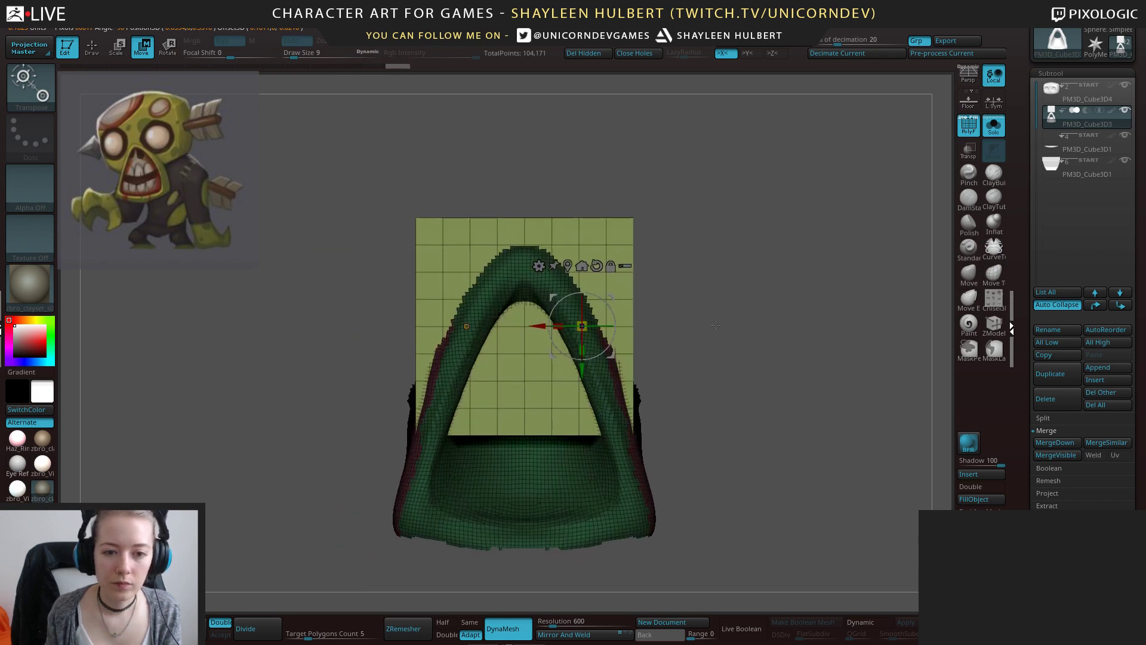
left_click_drag(642, 352, 740, 350)
left_click_drag(609, 299, 613, 300)
left_click_drag(539, 317, 544, 318)
mouse_move(800, 284)
left_mouse_down()
mouse_move(719, 280)
mouse_move(722, 292)
left_mouse_up()
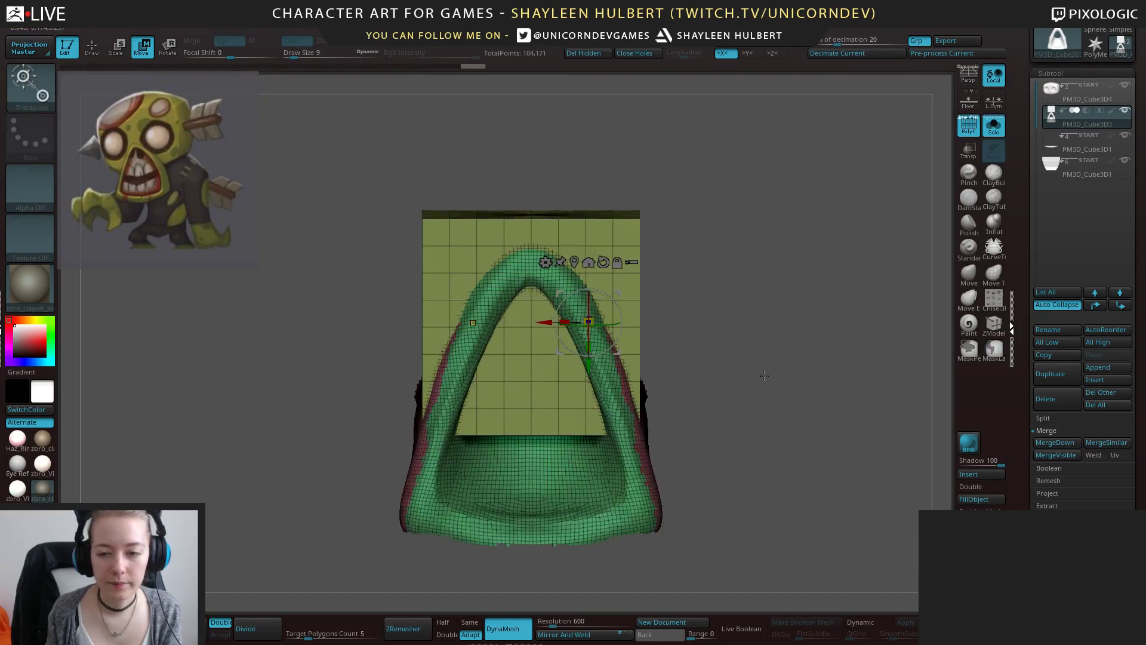
Push the cube's lower edge up inside the mouth frame's arch with an enlarged Move brush.
left_click(969, 276)
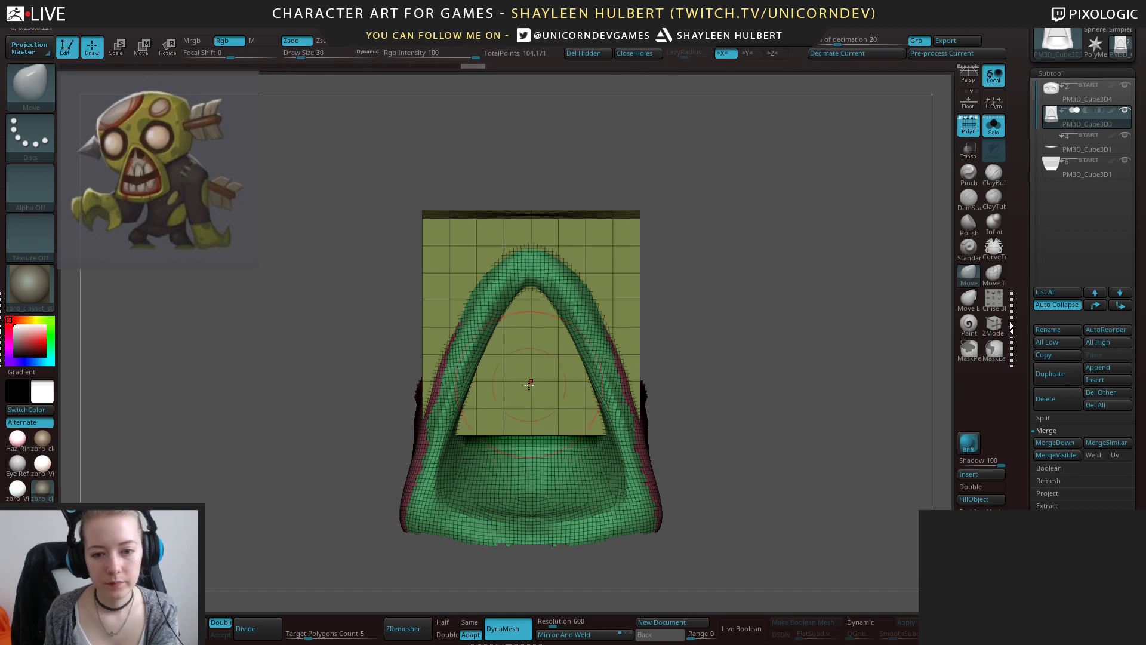
left_click_drag(529, 410, 545, 314)
key("ctrl+z")
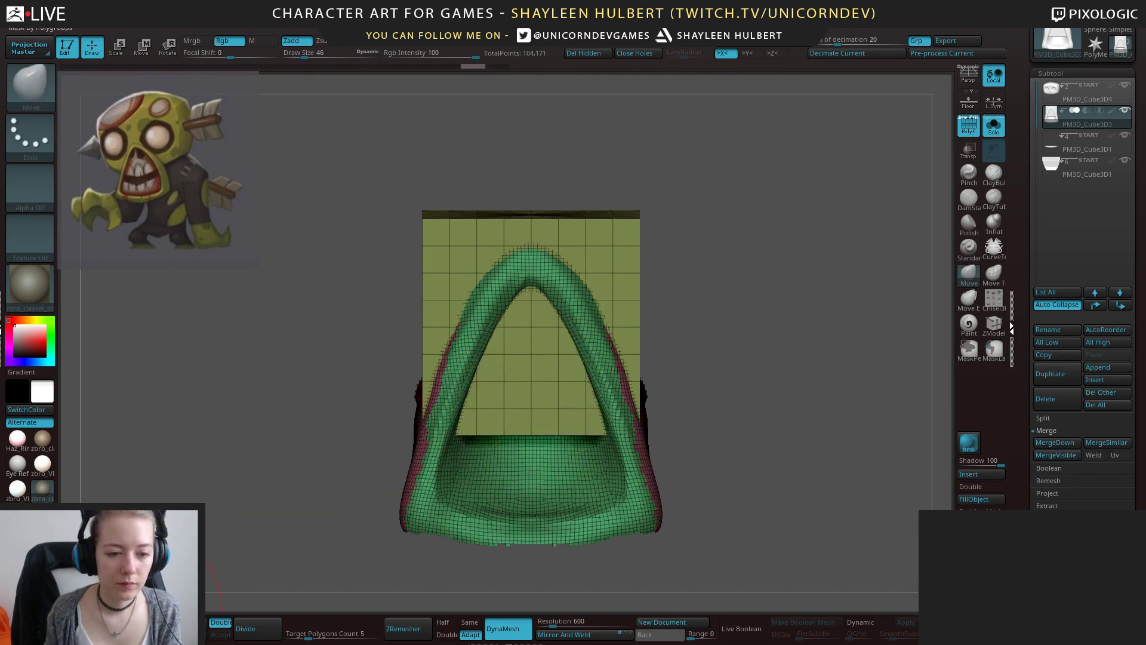
mouse_move(528, 408)
left_mouse_down()
mouse_move(530, 334)
mouse_move(497, 324)
left_mouse_up()
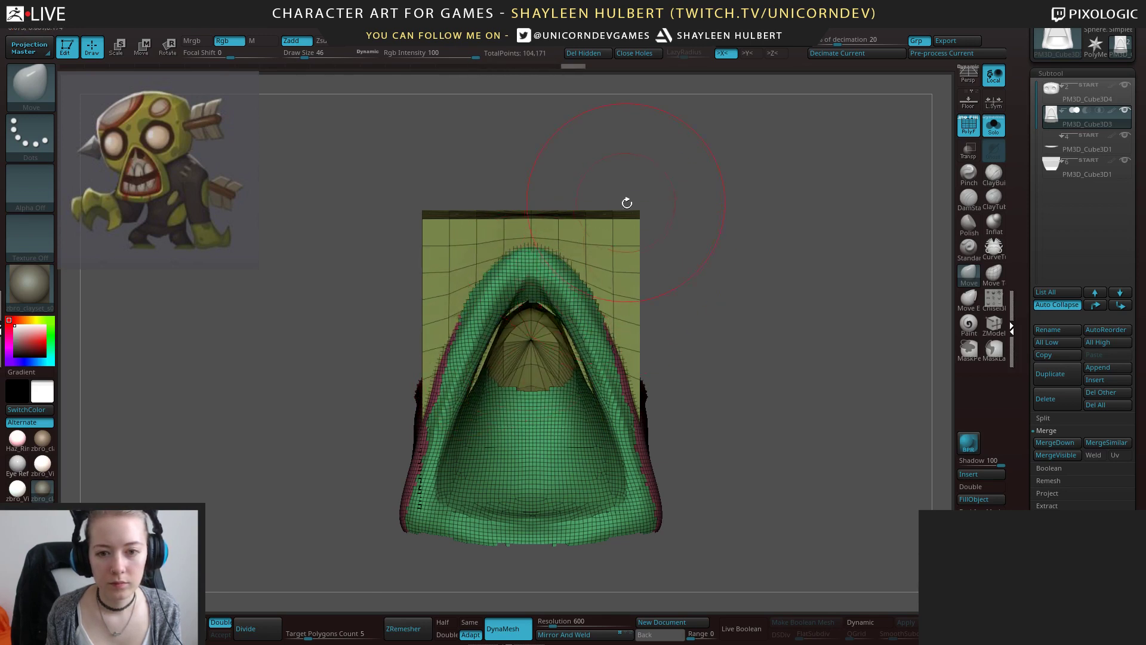
Pull the cube's upper corners and sides inward to follow the frame's pointed outline, and smooth the result.
left_click_drag(628, 215, 556, 223)
mouse_move(621, 267)
left_mouse_down()
mouse_move(590, 257)
mouse_move(584, 240)
left_mouse_up()
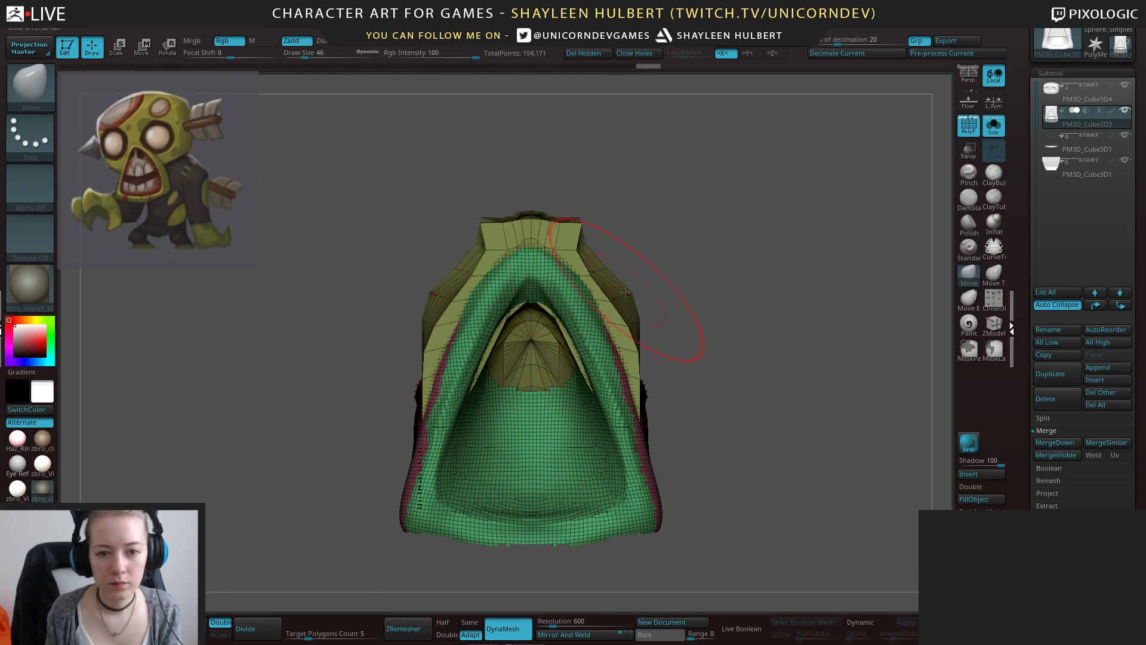
mouse_move(634, 299)
left_mouse_down()
mouse_move(602, 302)
mouse_move(477, 197)
mouse_move(493, 222)
left_mouse_up()
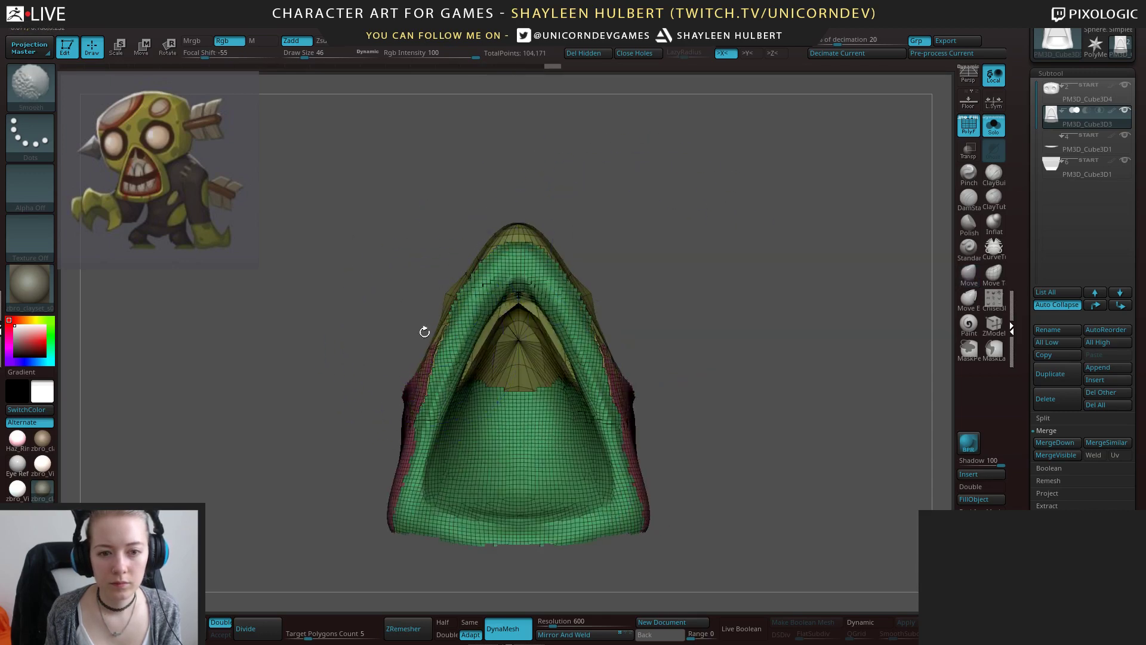
mouse_move(424, 330)
left_mouse_down()
mouse_move(358, 302)
mouse_move(309, 373)
mouse_move(258, 369)
left_mouse_up()
Try to remesh the mouth pieces with DynaMesh, close the holes, and smooth the side seam.
left_click_drag(642, 298, 674, 339, "ctrl")
key("ctrl+z")
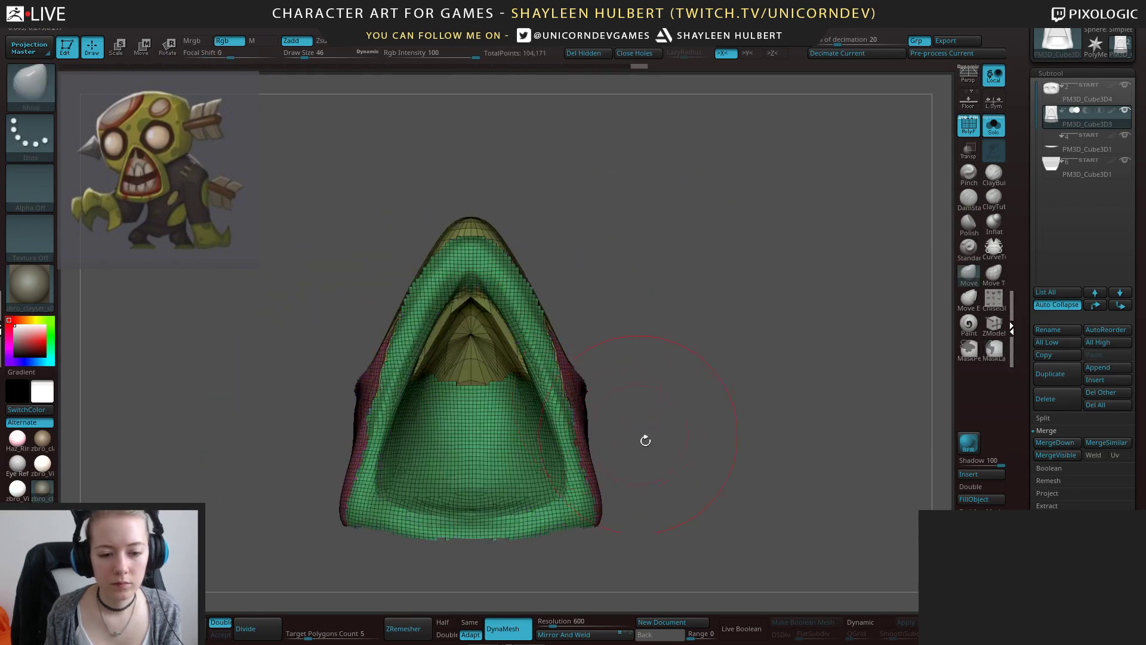
left_click_drag(644, 438, 686, 478)
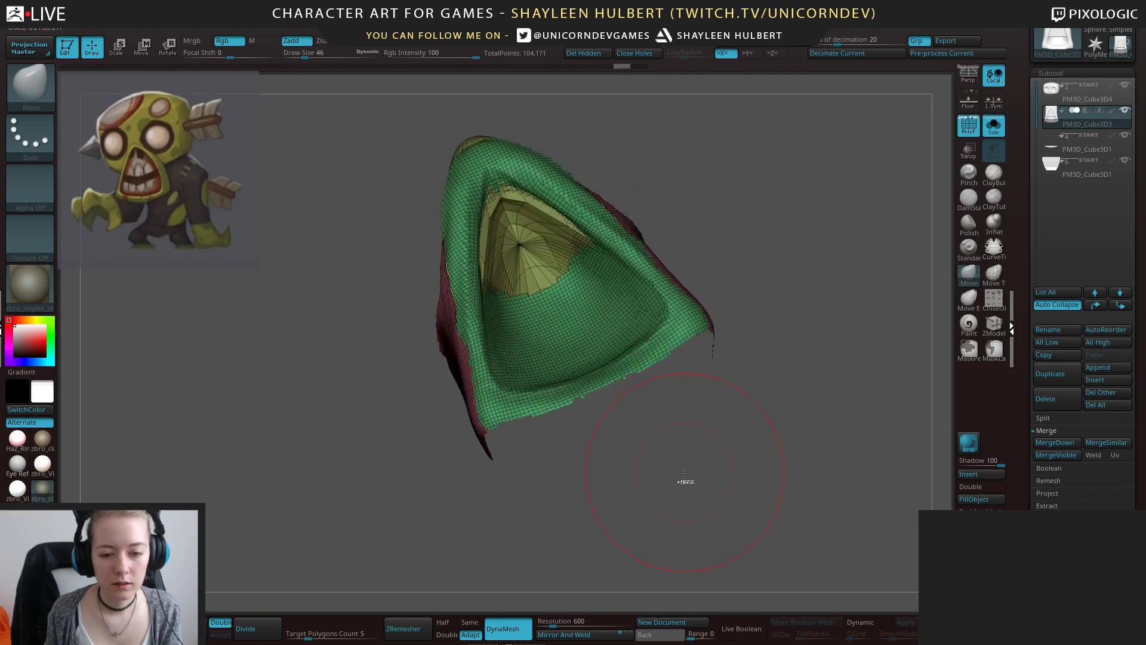
left_click(512, 628)
left_click_drag(529, 540, 540, 451)
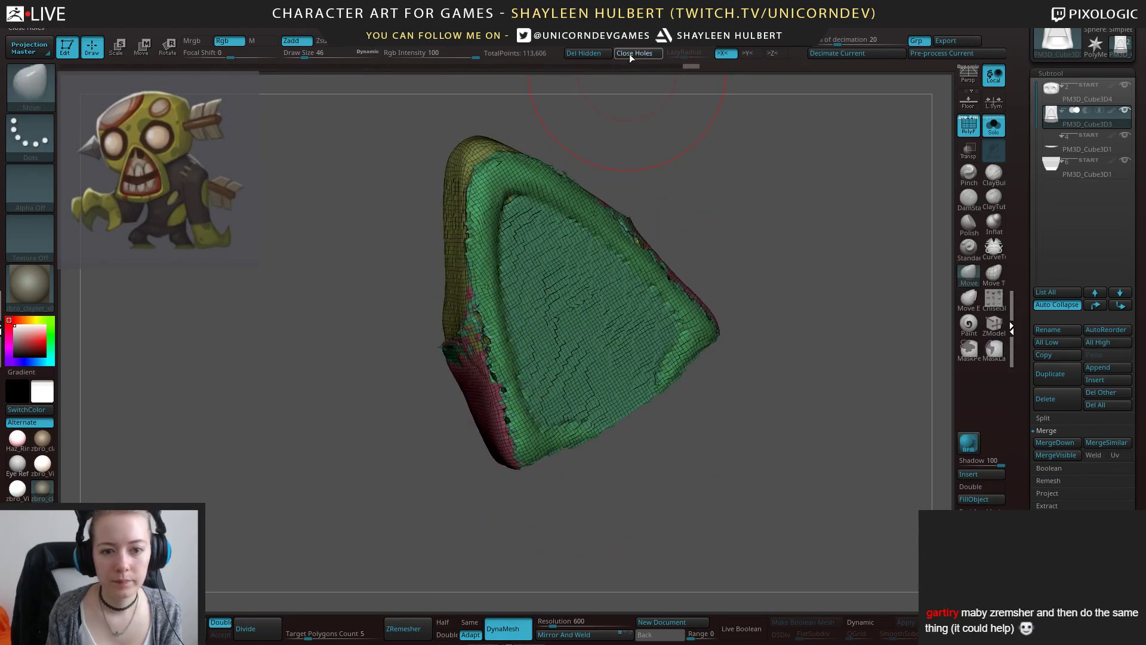
left_click_drag(451, 288, 449, 345, "shift")
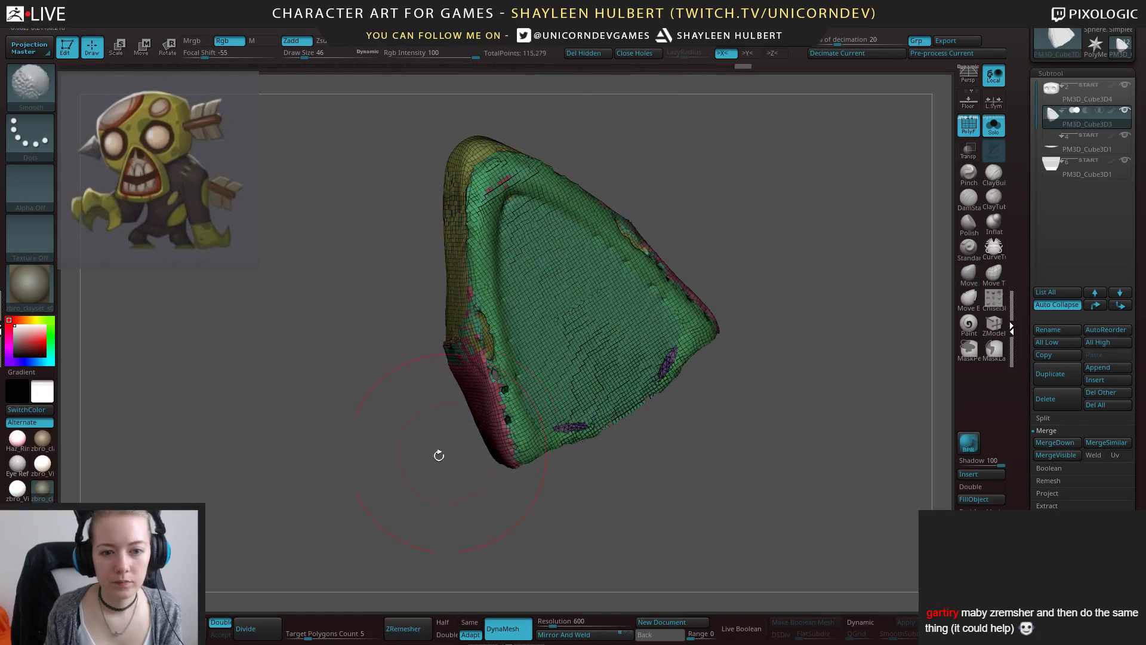
mouse_move(365, 456)
left_mouse_down("ctrl")
mouse_move(431, 482)
mouse_move(411, 512)
mouse_move(421, 514)
mouse_move(564, 444)
mouse_move(422, 467)
mouse_move(391, 442)
mouse_move(418, 426)
mouse_move(409, 486)
left_mouse_up("ctrl")
left_click_drag(721, 360, 626, 292, "ctrl")
Undo the DynaMesh, hole closing and smoothing on the mouth mesh.
key("ctrl+z")
key("ctrl+z")
key("ctrl+z")
key("ctrl+z")
key("ctrl+z")
Reshape the cube's front and side edges to overlap the mouth frame and side pieces with the Move and Inflate brushes.
left_click_drag(546, 147, 527, 157)
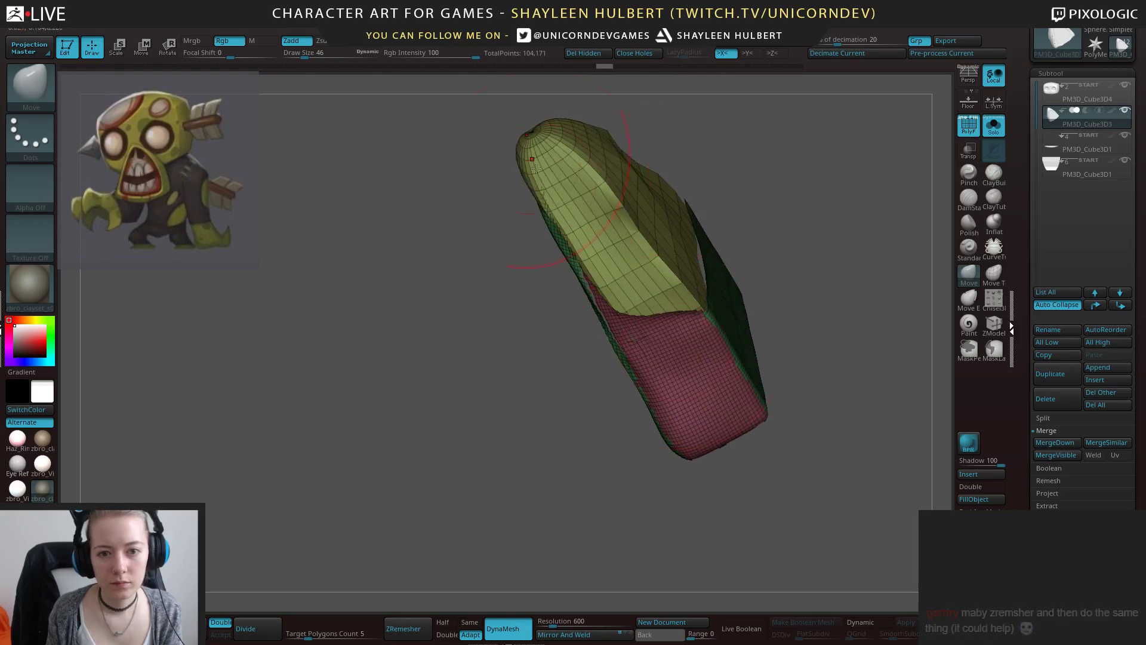
left_click_drag(694, 248, 711, 253)
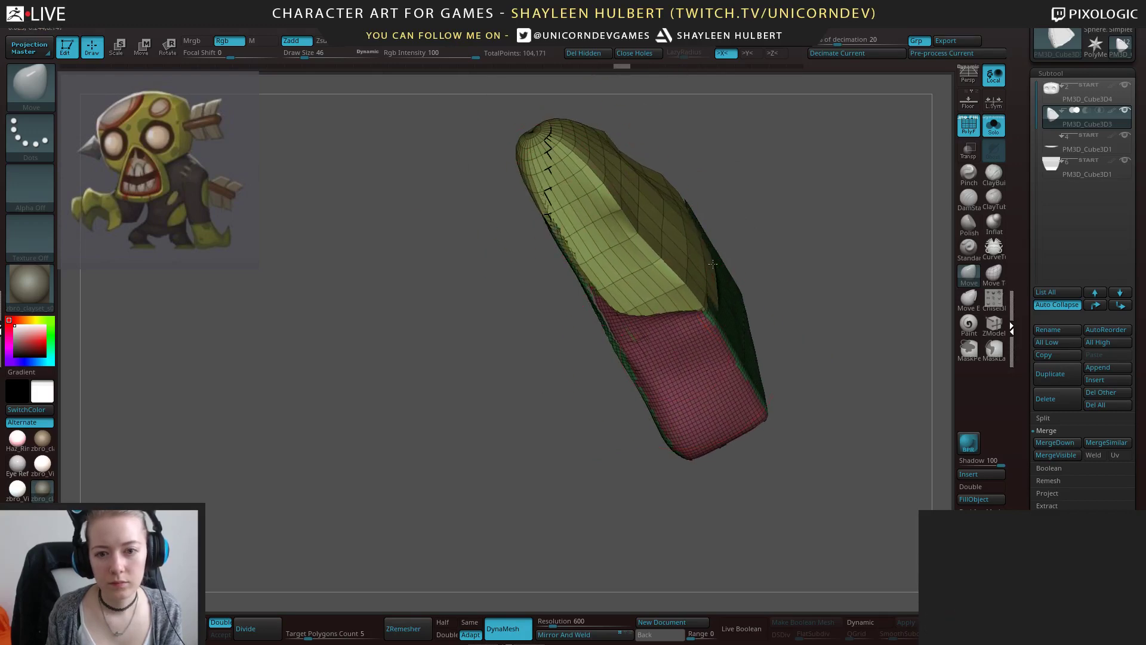
left_click_drag(624, 296, 612, 308)
mouse_move(559, 379)
left_mouse_down()
mouse_move(670, 332)
mouse_move(628, 320)
mouse_move(589, 369)
left_mouse_up()
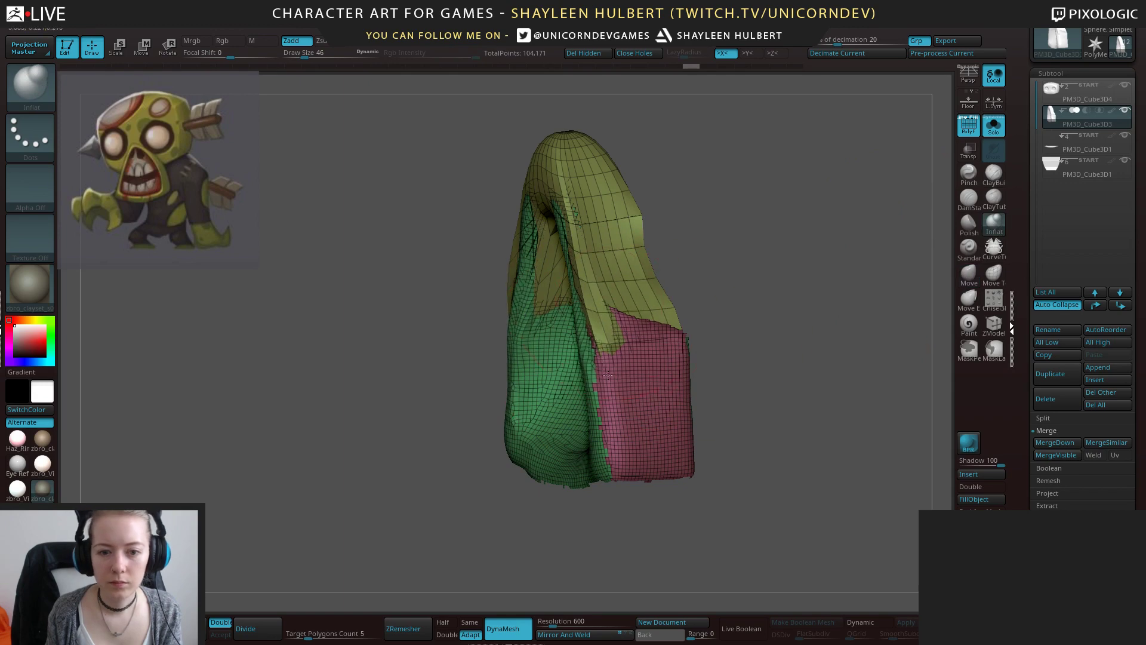
left_click_drag(601, 394, 674, 266)
Remesh the overlapping mouth pieces with DynaMesh and close the remaining holes.
left_click_drag(740, 453, 836, 316)
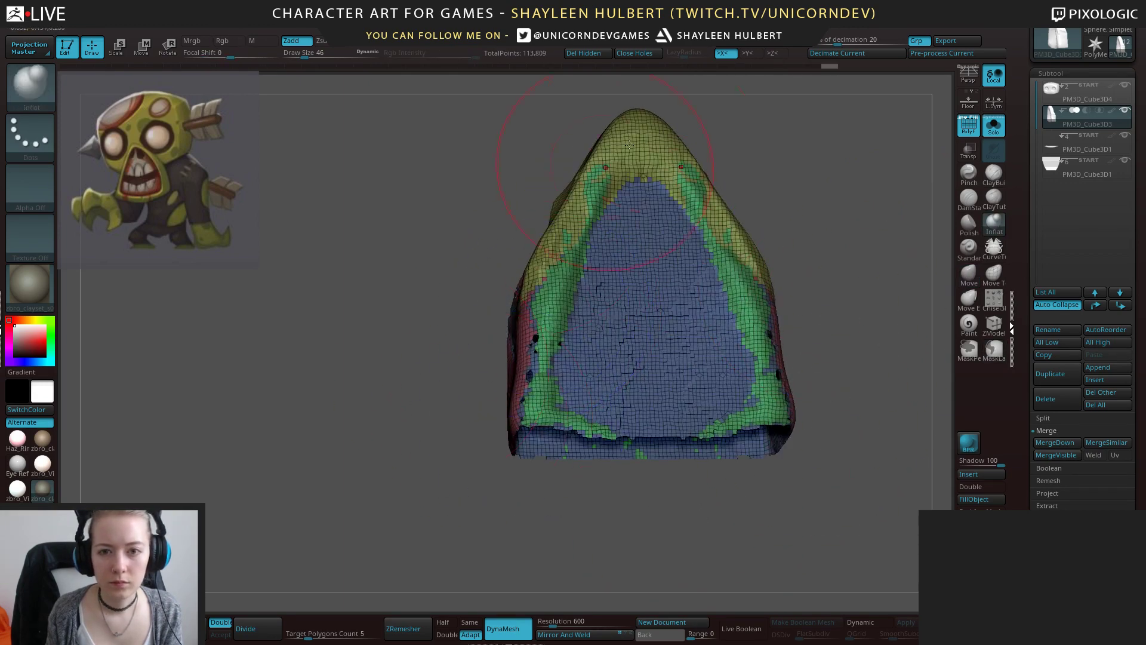
left_click(645, 57)
left_click_drag(412, 382, 465, 358)
Remesh the closed mouth mesh again and smooth its front surface and side seams.
left_click_drag(535, 337, 531, 397)
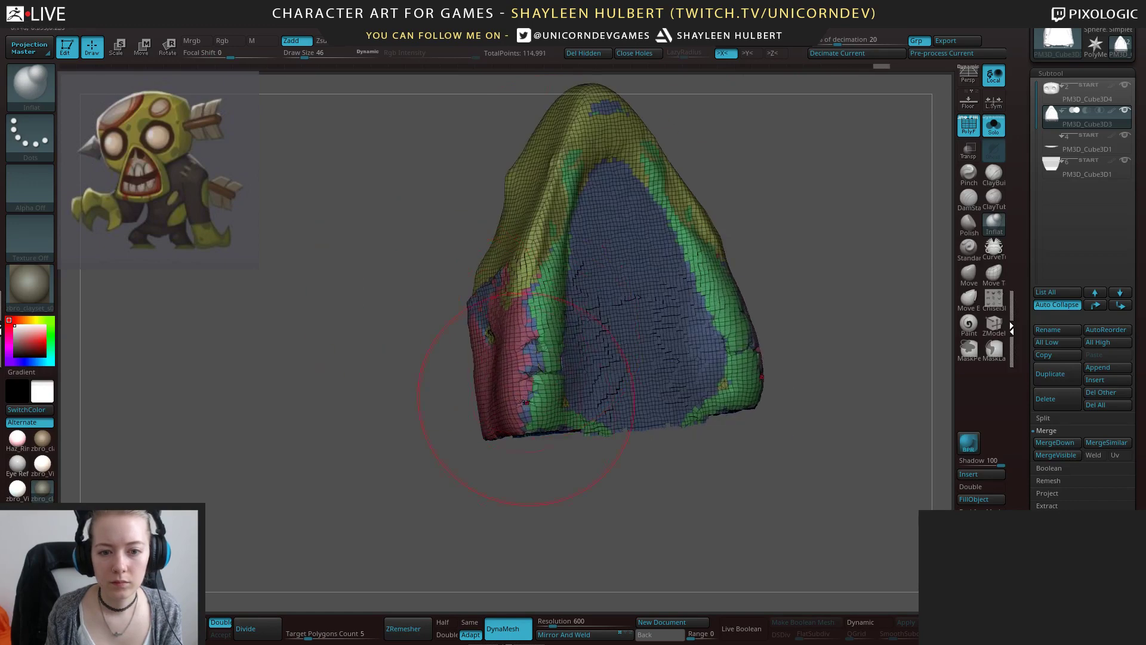
left_click_drag(428, 463, 432, 471, "ctrl")
left_click_drag(531, 412, 513, 332, "shift")
mouse_move(486, 490)
left_mouse_down()
mouse_move(506, 391)
mouse_move(552, 318)
mouse_move(564, 403)
mouse_move(479, 541)
left_mouse_up()
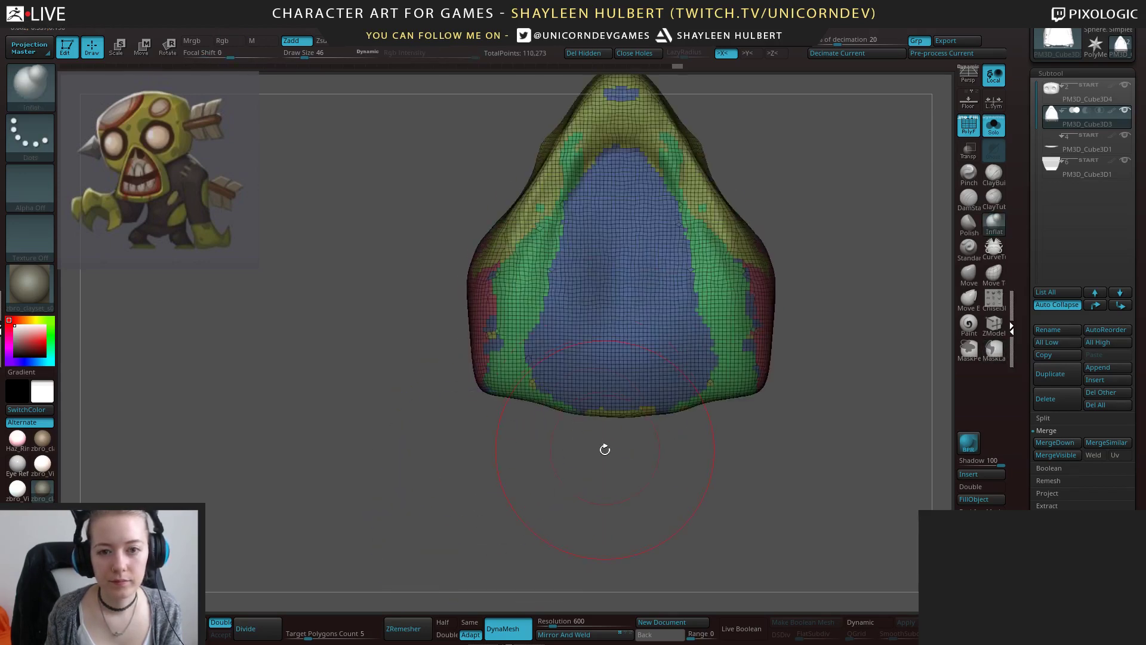
Trim one side of the mouth mesh to a straight slant with TrimCurve, and copy it across with Mirror And Weld.
mouse_move(605, 449)
left_mouse_down("alt")
mouse_move(587, 477)
mouse_move(478, 248)
left_mouse_up("alt")
key("ctrl+shift")
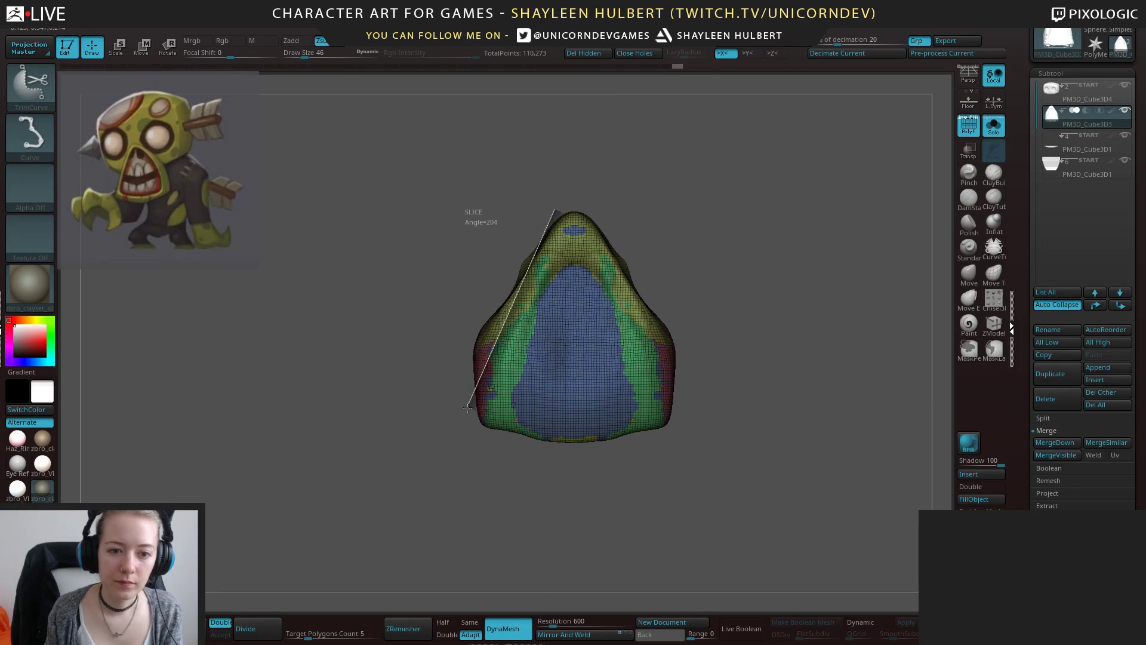
mouse_move(468, 408)
left_mouse_down("ctrl+shift")
mouse_move(473, 422)
mouse_move(564, 187)
left_mouse_up("ctrl+shift")
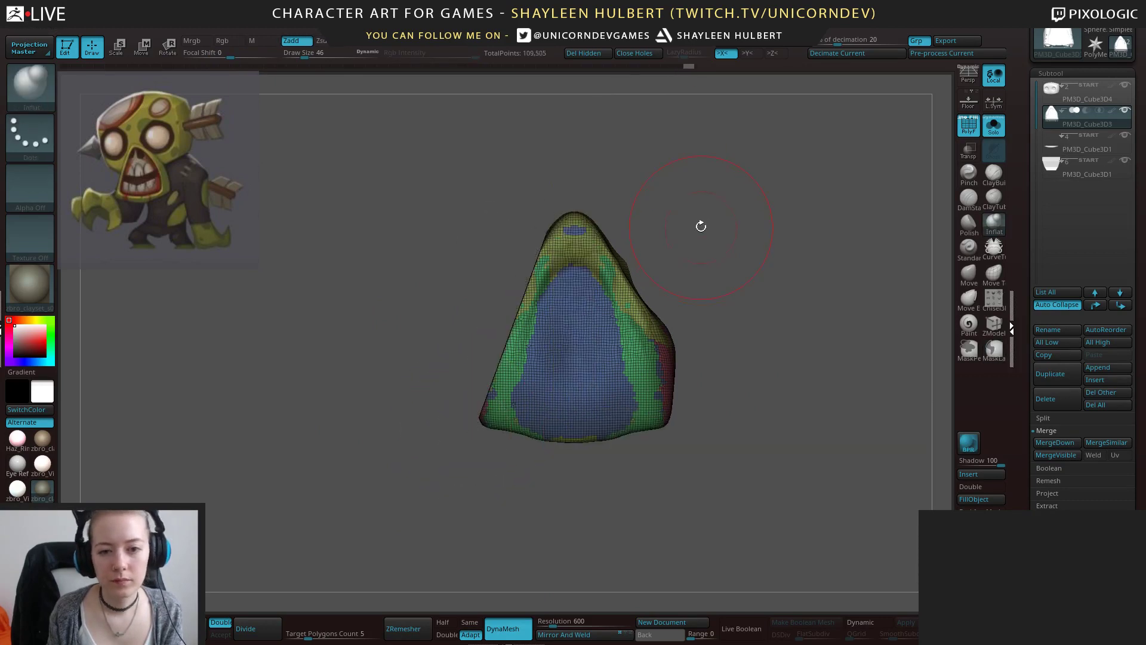
left_click_drag(701, 225, 925, 152)
left_click_drag(783, 213, 836, 208, "shift")
mouse_move(614, 203)
left_mouse_down("ctrl+shift")
mouse_move(584, 467)
mouse_move(605, 228)
mouse_move(584, 153)
left_mouse_up("ctrl+shift")
left_click_drag(633, 179, 762, 221)
left_click(586, 639)
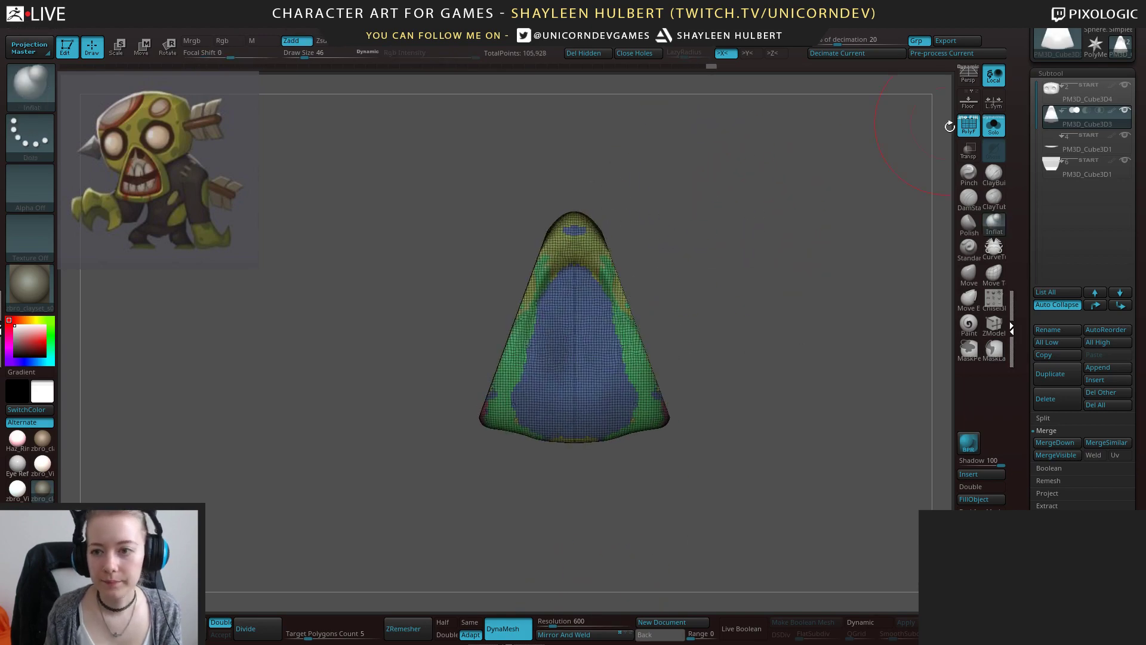
Turn off Solo, select the thin strip below the mouth mesh, and delete its subtool.
left_click(993, 126)
mouse_move(865, 224)
left_mouse_down("alt")
mouse_move(851, 265)
mouse_move(864, 281)
mouse_move(608, 465)
left_mouse_up("alt")
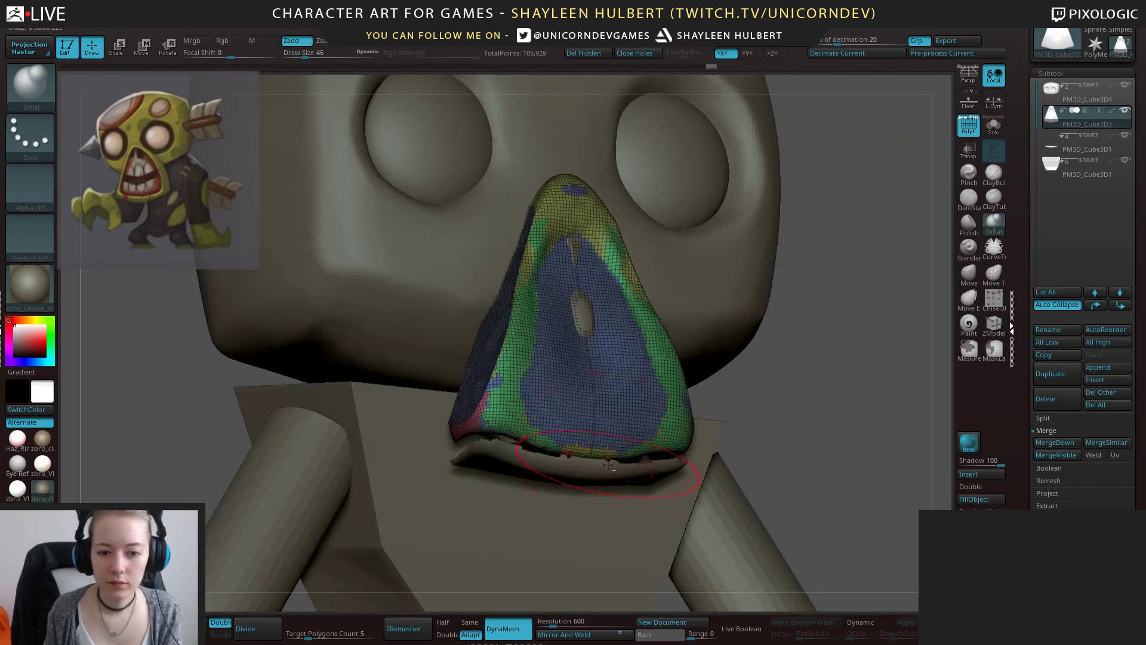
left_click_drag(836, 407, 801, 455)
left_click(620, 480, "alt")
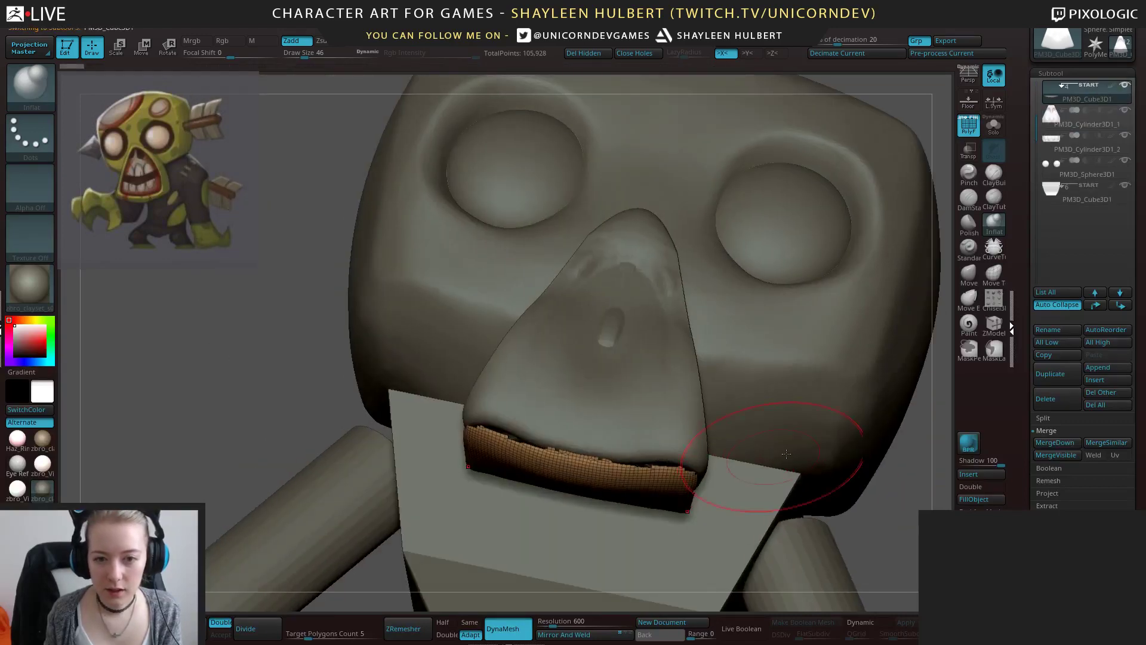
left_click_drag(839, 500, 773, 473, "alt")
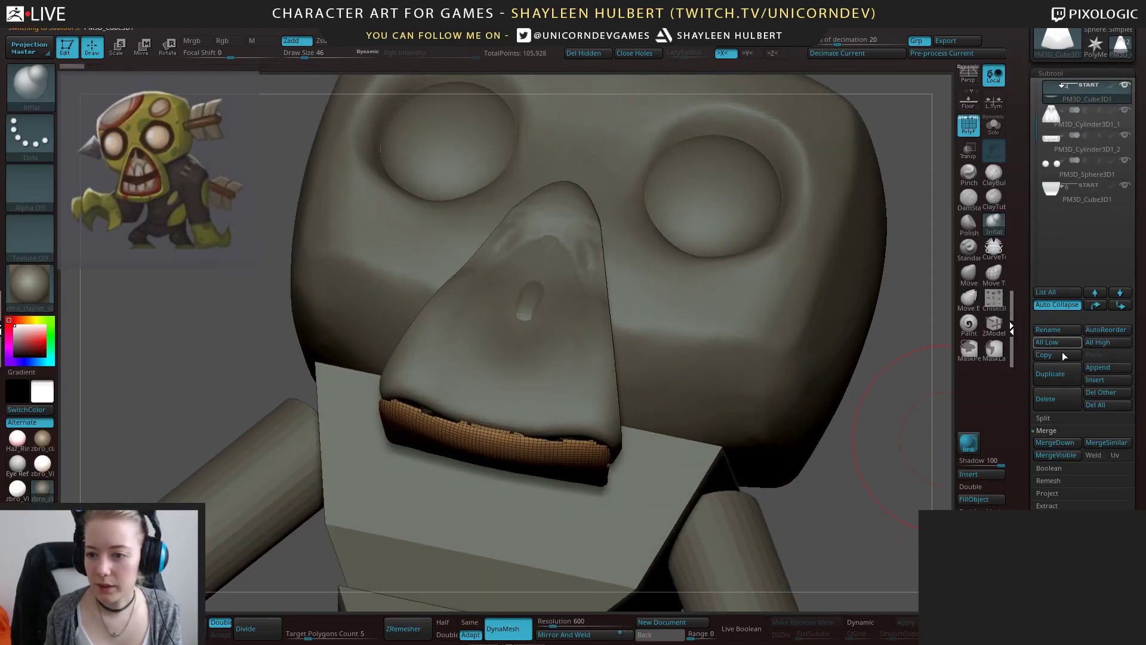
left_click(1054, 405)
left_click(946, 425)
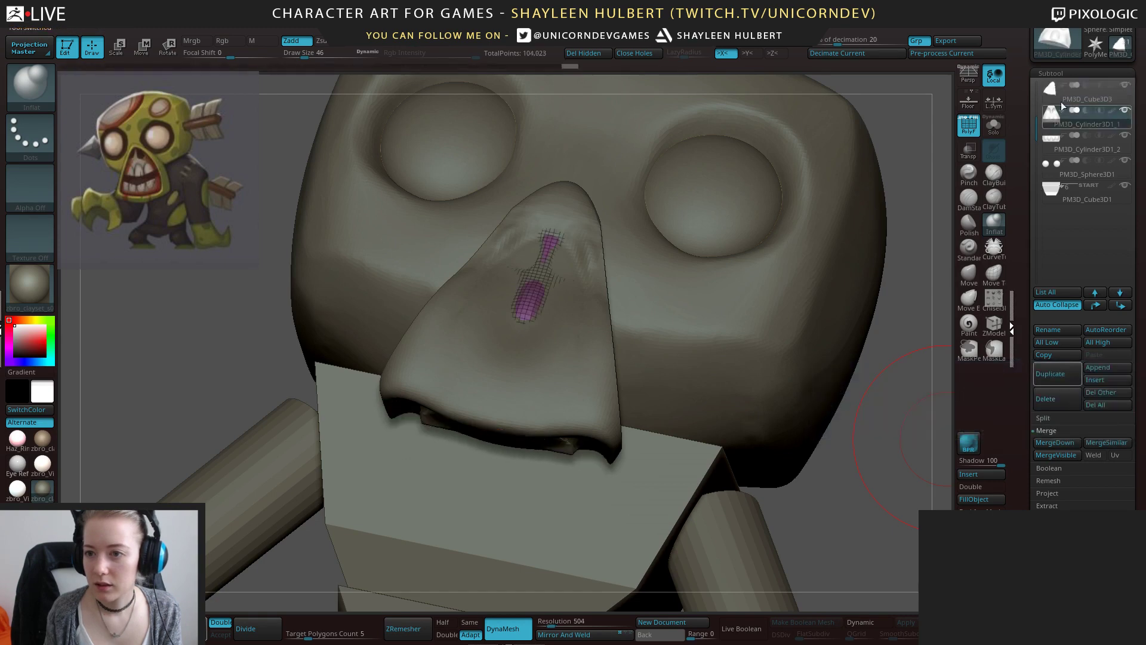
Inspect the cylinder subtool PM3D_Cylinder3D1_1 in Solo mode and return to the mouth subtool PM3D_Cube3D3.
left_click_drag(910, 353, 878, 391)
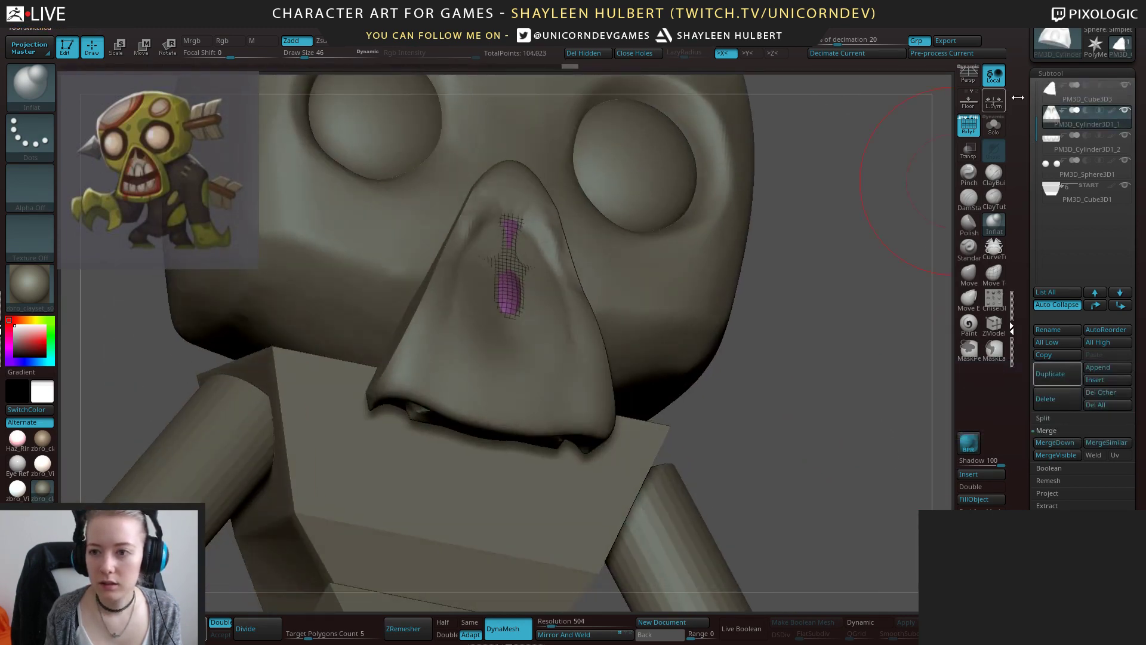
left_click(1055, 98)
left_click_drag(844, 225, 1059, 140)
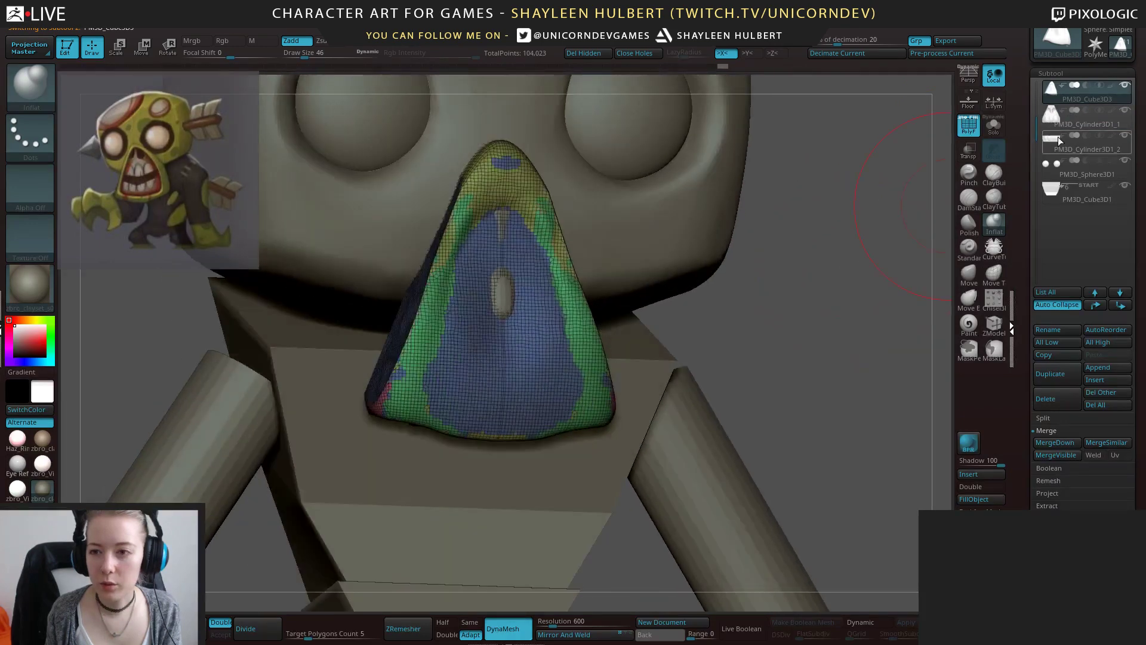
left_click(1069, 119)
left_click(993, 125)
left_click_drag(783, 306, 843, 251, "shift")
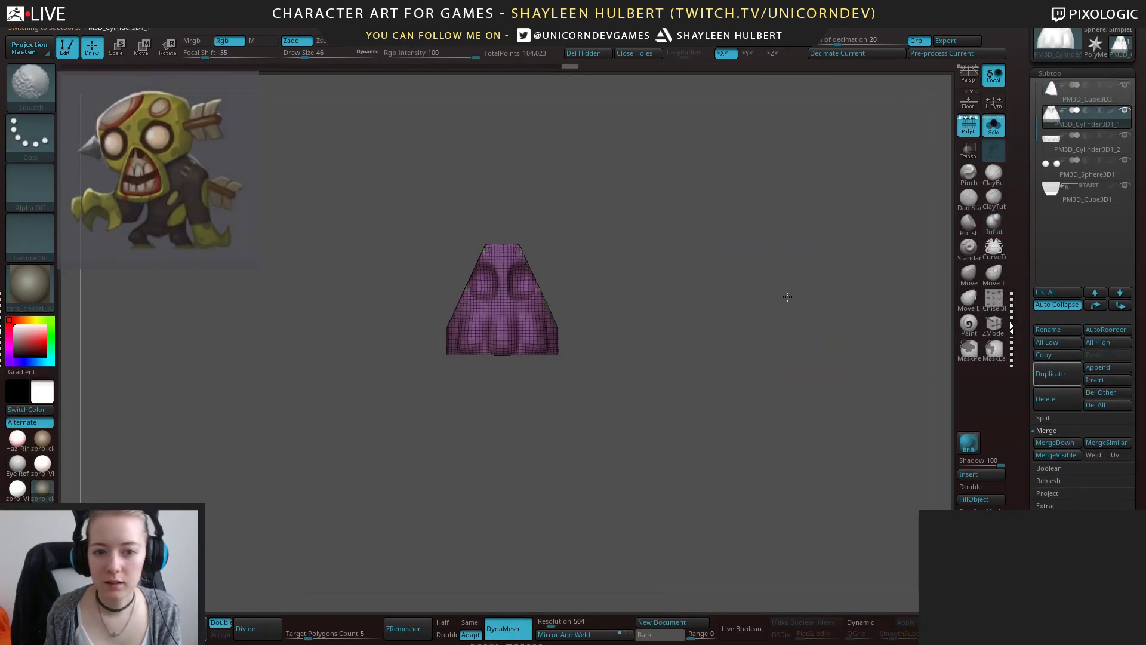
left_click(1063, 97)
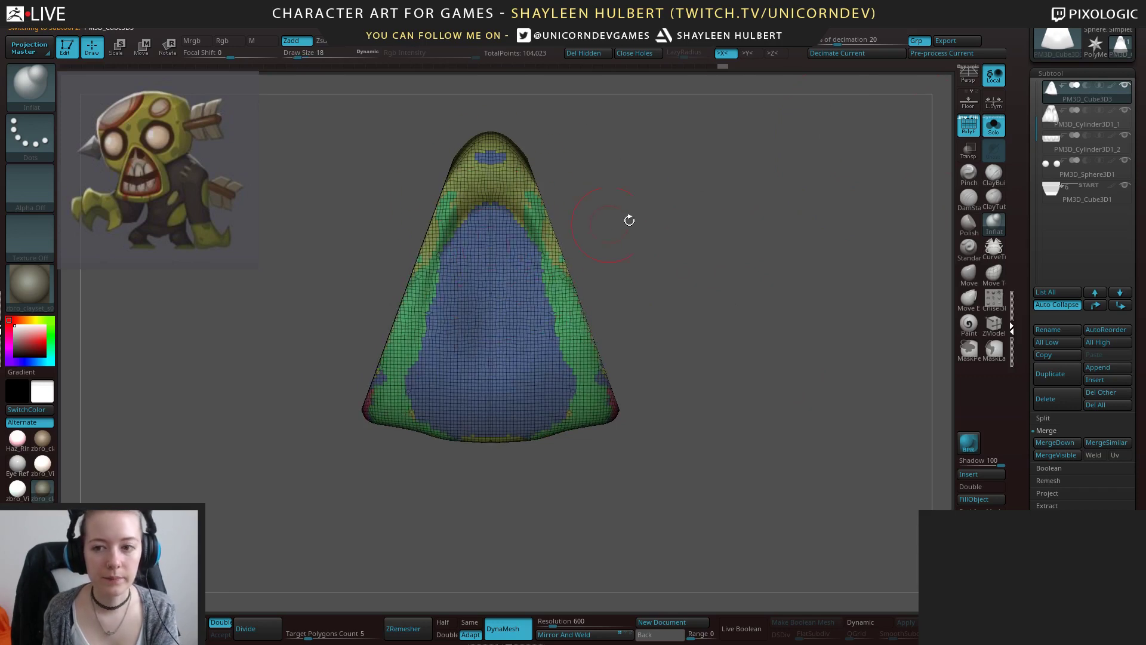
Choose the ClayBuildup brush, turn off Solo, and ZRemesh the mouth subtool with a target polygons count of 0.1.
left_click_drag(675, 185, 787, 247, "alt")
left_click(994, 174)
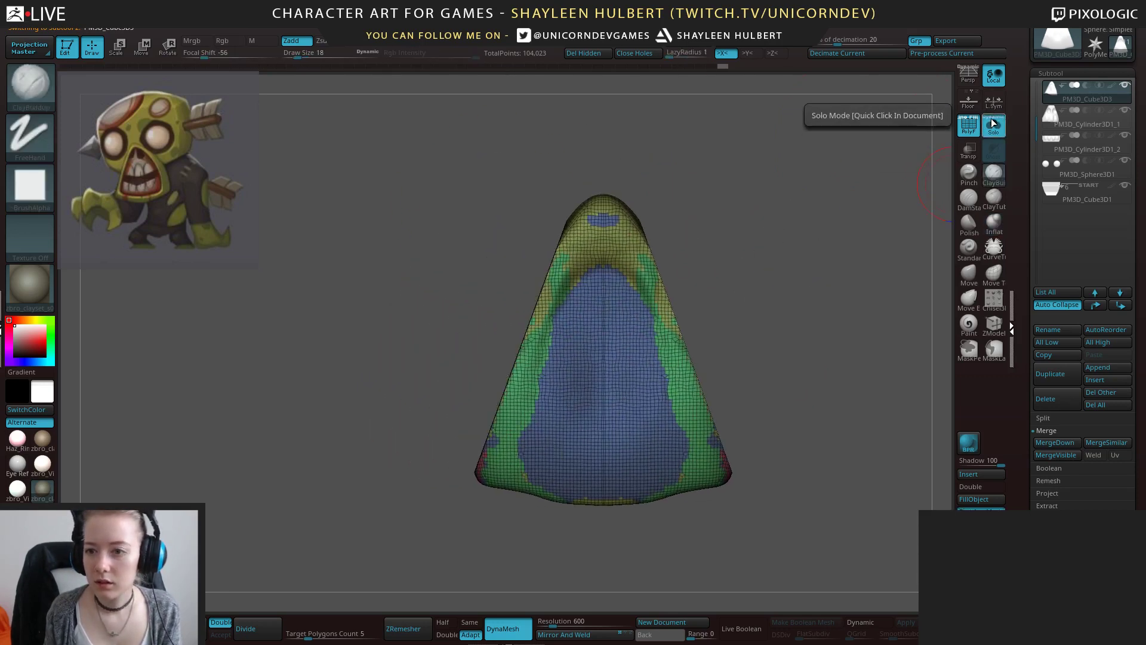
left_click(993, 124)
left_click(993, 127)
left_click(993, 127)
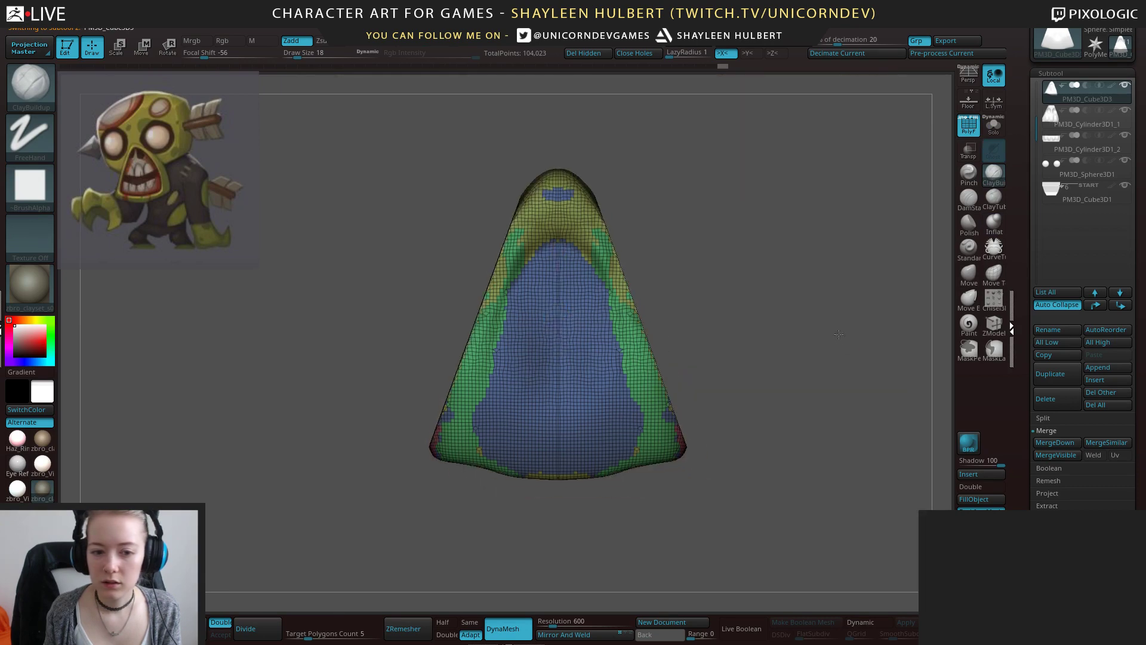
left_click(993, 127)
left_click_drag(310, 633, 276, 631)
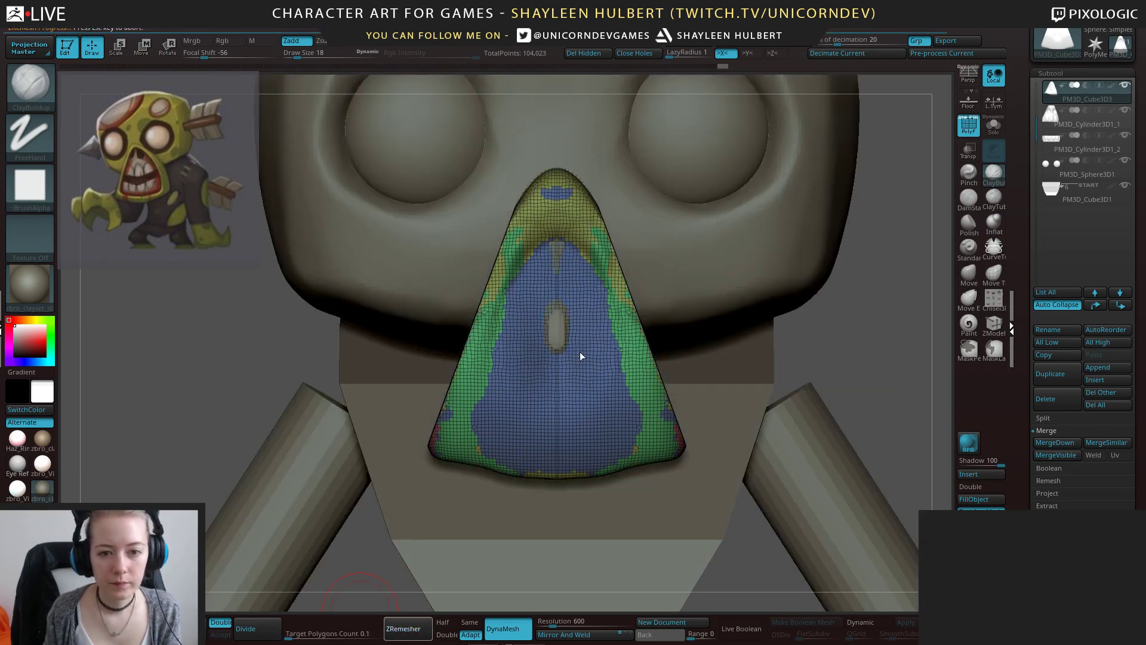
Trim the front of the mouth mesh to a flat plane with TrimCurve, and smooth its upper tip.
left_click_drag(857, 305, 901, 299)
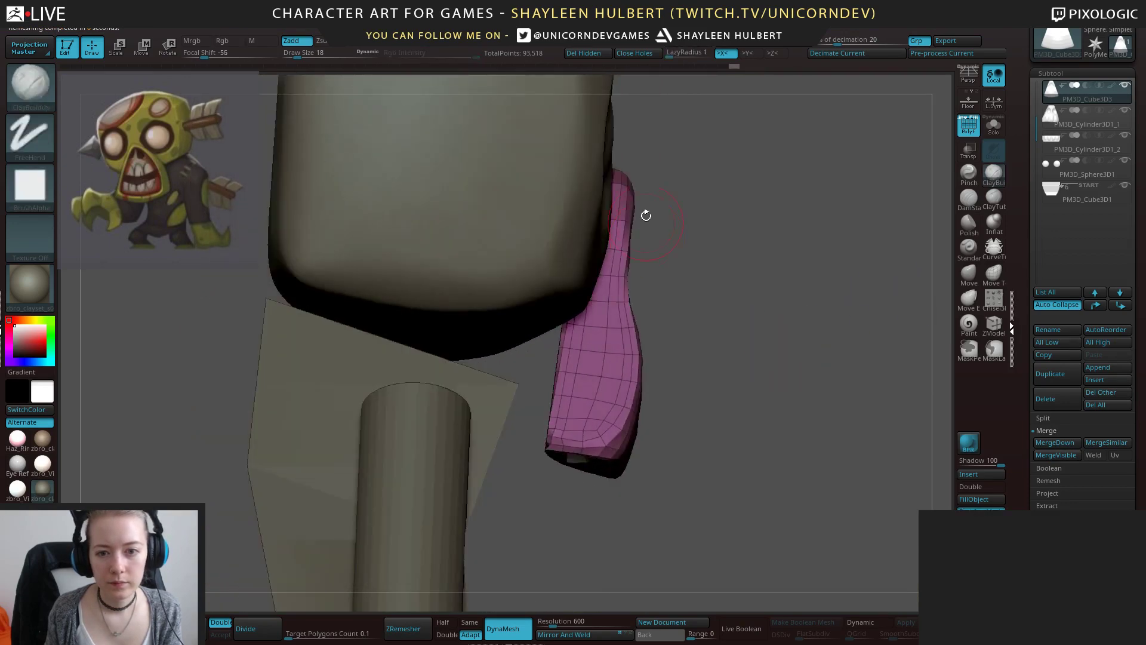
left_click_drag(644, 183, 625, 376, "ctrl+shift")
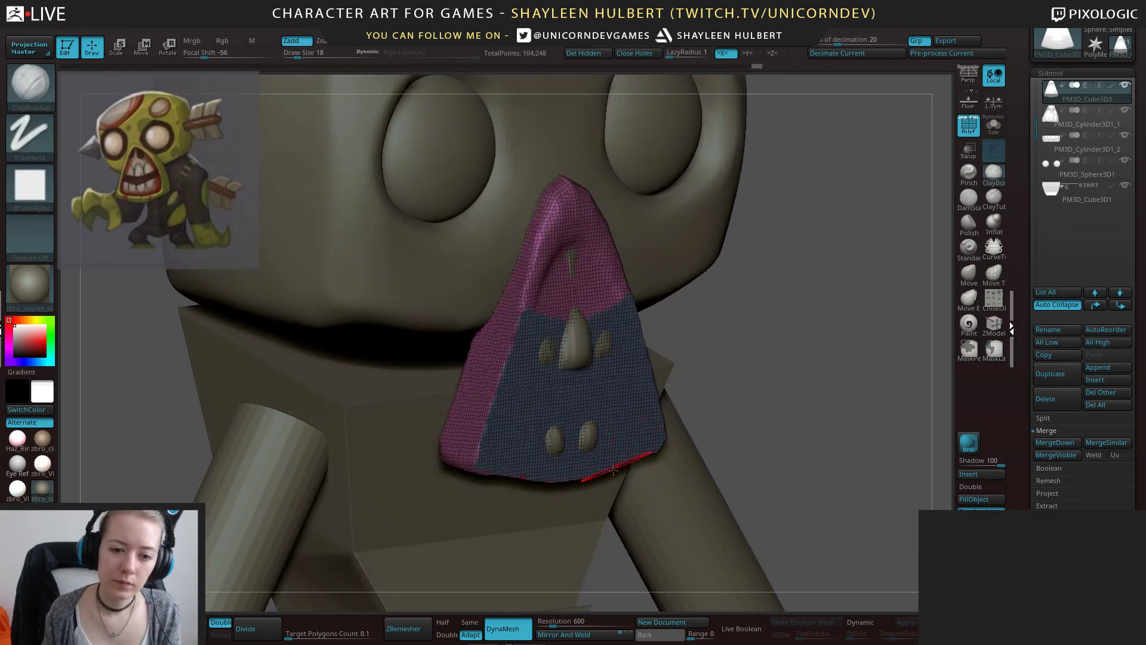
key("shift")
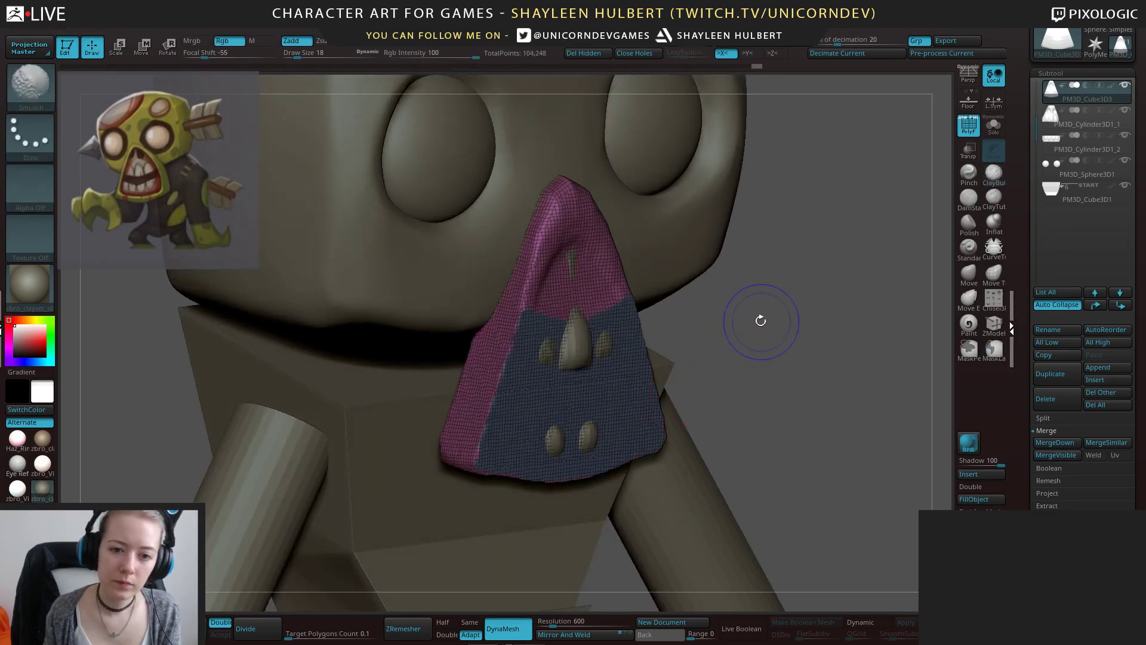
left_click_drag(761, 320, 753, 322, "shift")
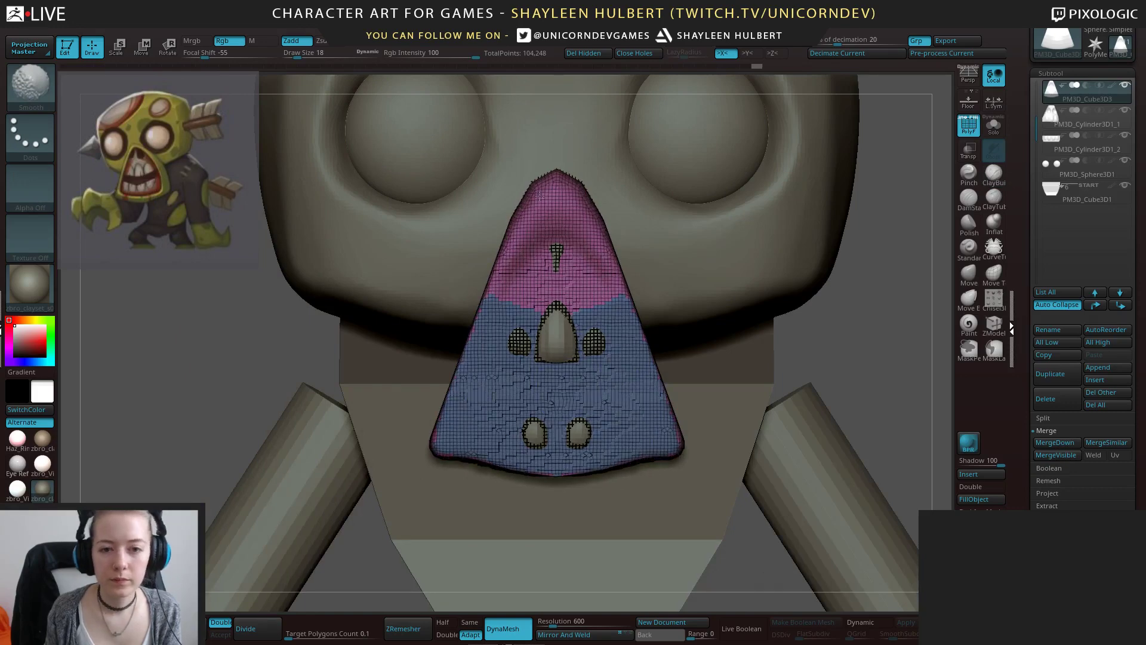
left_click_drag(540, 196, 567, 197, "shift")
Trim the underside of the mouth mesh straight with TrimCurve, isolating it in Solo mode and checking it from both sides.
mouse_move(686, 352)
left_mouse_down()
mouse_move(790, 371)
mouse_move(811, 350)
left_mouse_up()
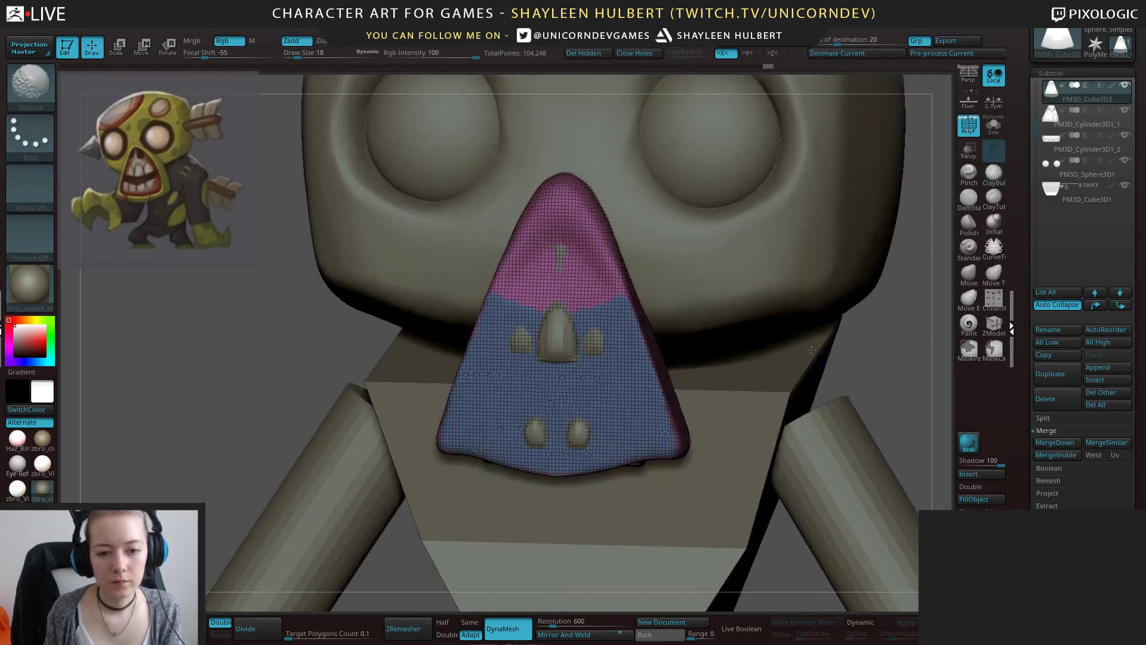
left_click_drag(262, 371, 459, 452, "shift")
mouse_move(825, 381)
left_mouse_down("ctrl+shift")
mouse_move(634, 468)
mouse_move(540, 477)
mouse_move(446, 452)
mouse_move(408, 459)
left_mouse_up("ctrl+shift")
left_click_drag(865, 339, 806, 340)
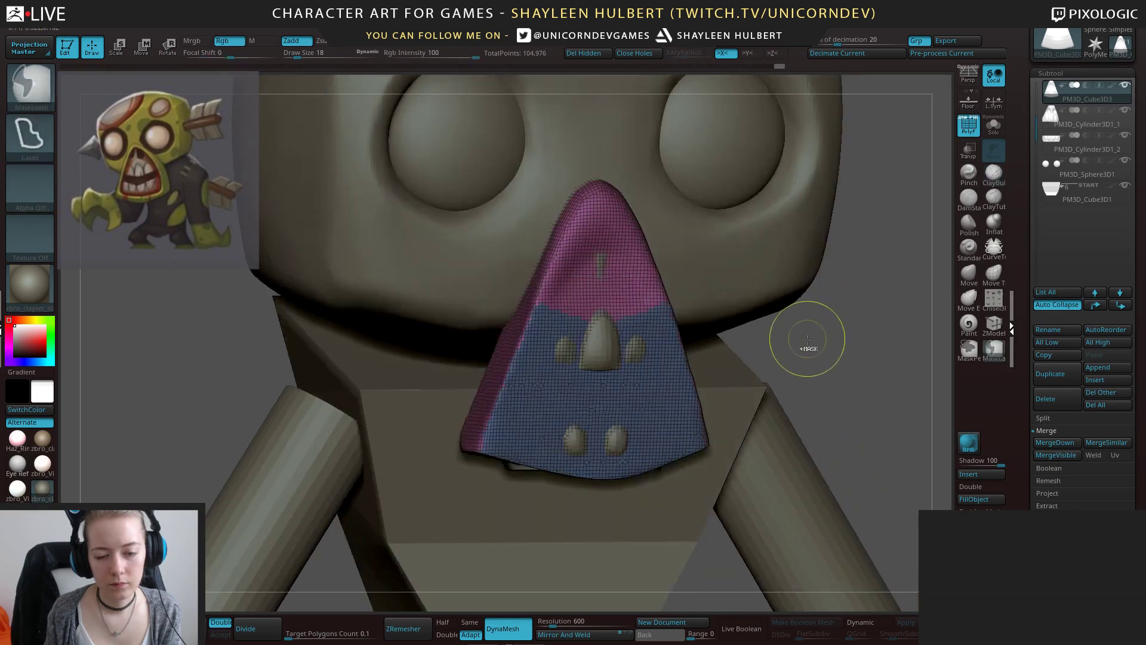
left_click(993, 126)
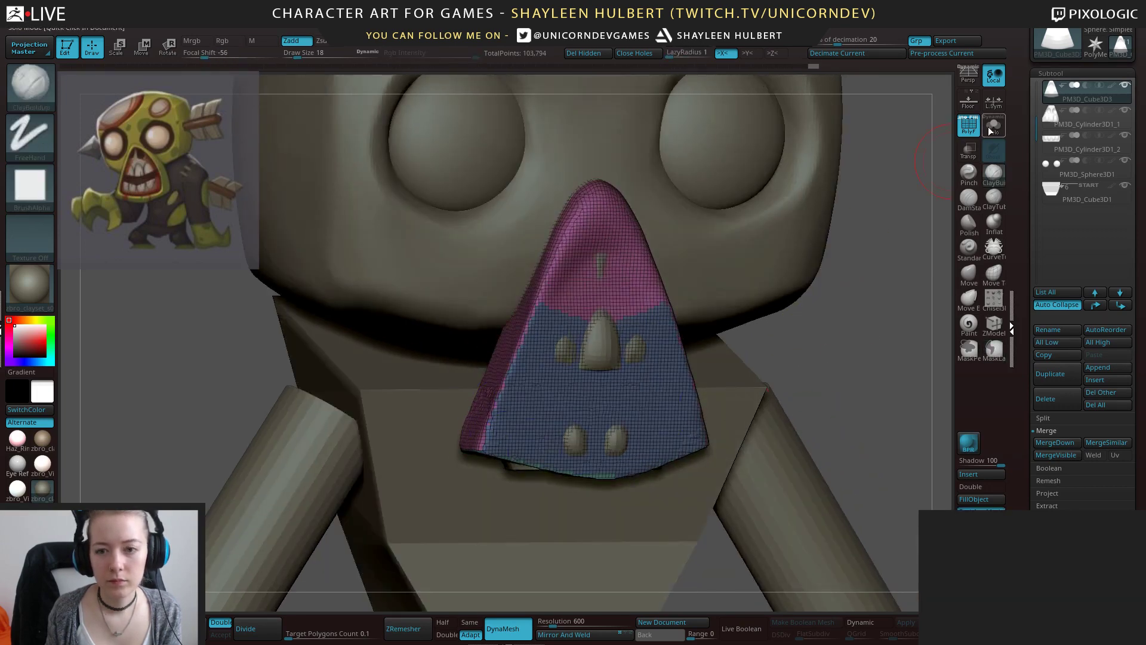
left_click_drag(877, 310, 803, 339, "shift")
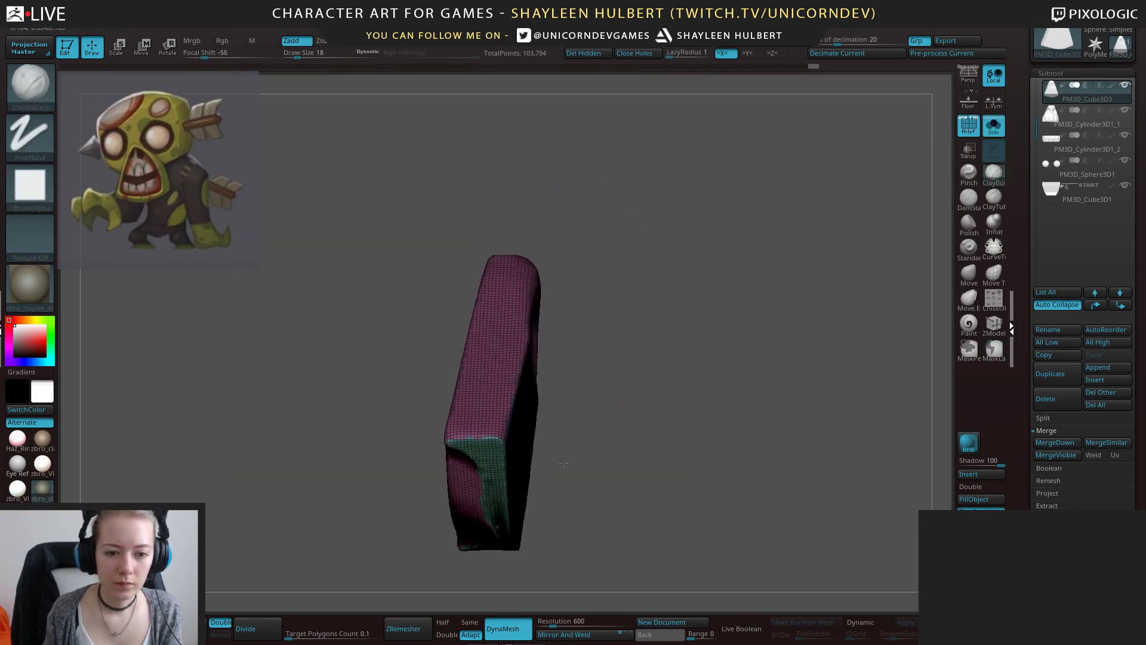
mouse_move(426, 423)
left_mouse_down("ctrl+shift")
mouse_move(528, 469)
mouse_move(425, 433)
left_mouse_up("ctrl+shift")
left_click_drag(583, 432, 541, 484, "shift")
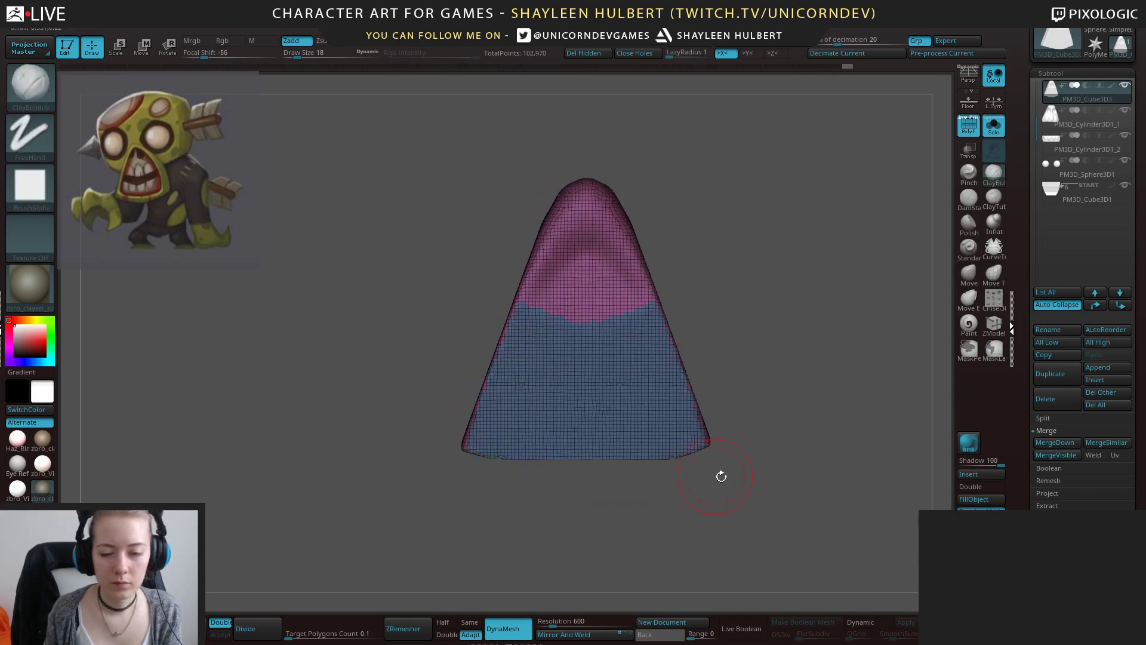
left_click_drag(719, 473, 698, 468)
left_click_drag(572, 473, 697, 476)
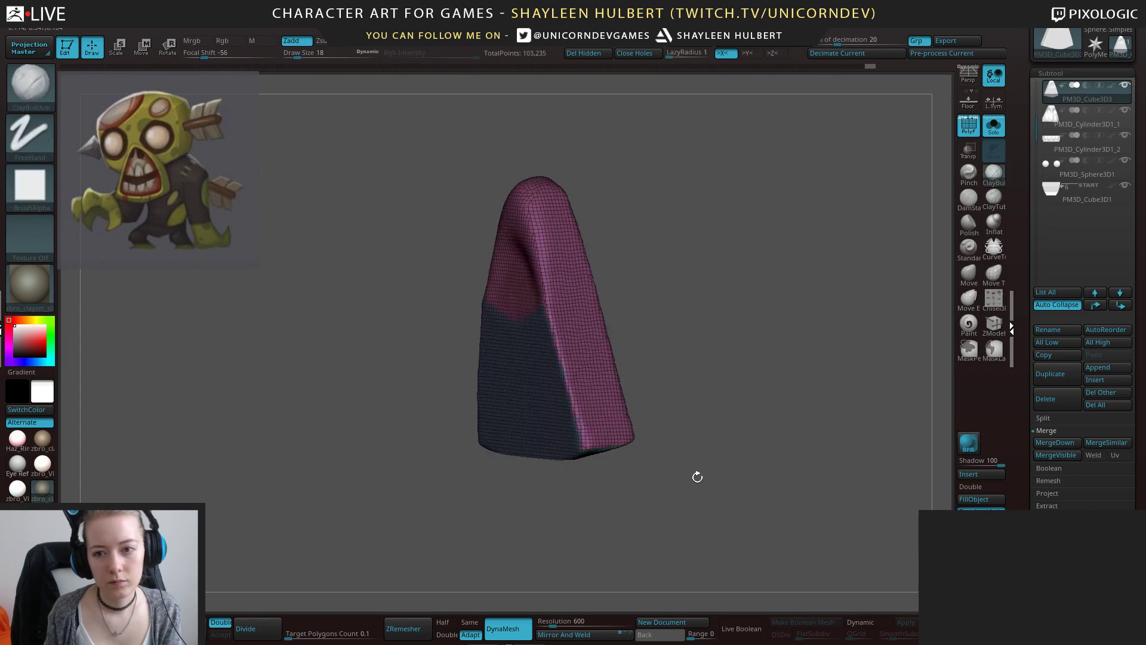
left_click_drag(911, 474, 875, 478, "shift")
left_click_drag(648, 263, 738, 258)
left_click_drag(675, 301, 744, 279, "shift")
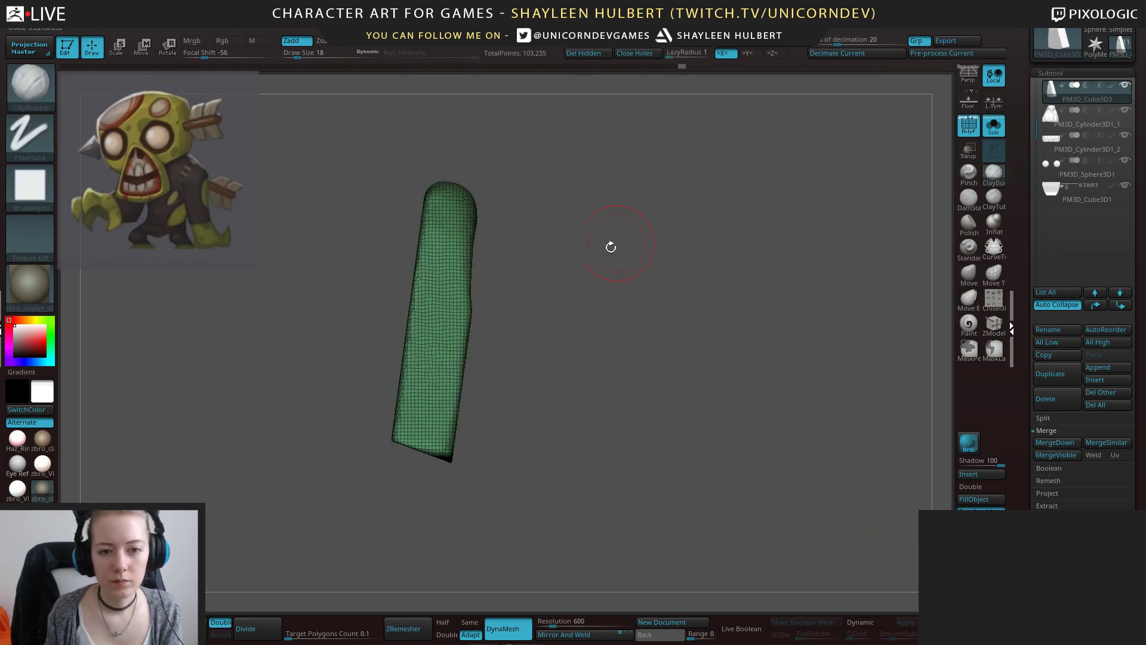
Nudge the zombie reference image slightly down with Spotlight, and turn off Solo and PolyFrame.
key("shift+z")
left_click_drag(557, 314, 218, 198)
key("shift+z")
left_click_drag(700, 320, 695, 307, "shift")
left_click(991, 128)
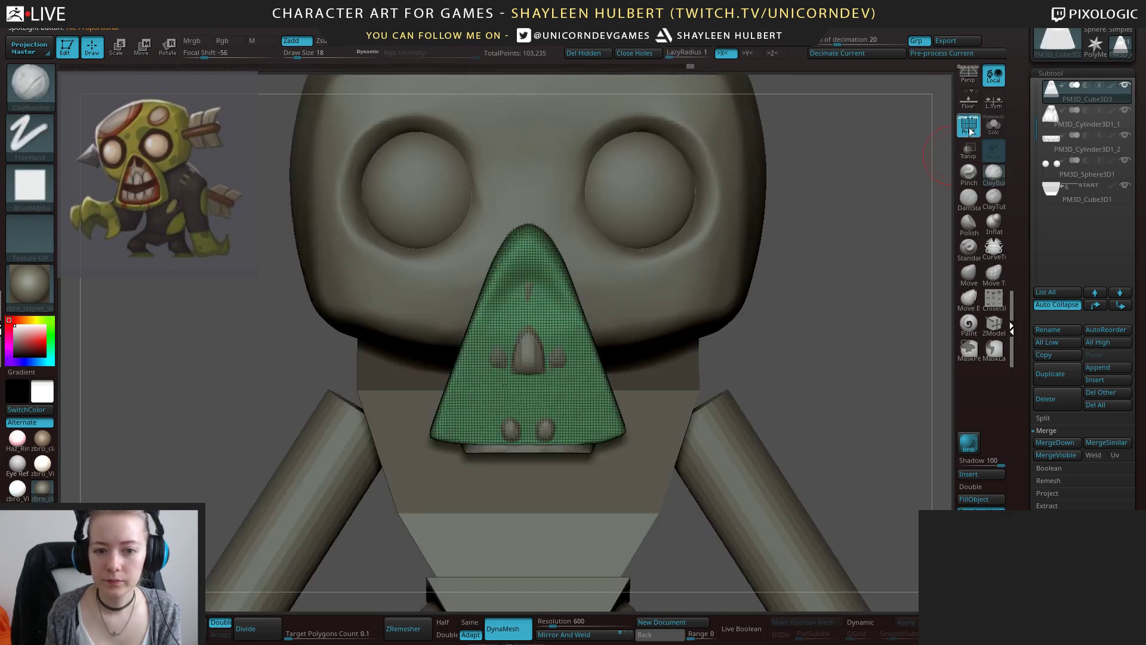
left_click(970, 131)
mouse_move(836, 323)
left_mouse_down("alt")
mouse_move(824, 286)
mouse_move(806, 317)
left_mouse_up("alt")
Scale the mouth mesh taller and wider with the gizmo so it covers the strip below it.
key("w")
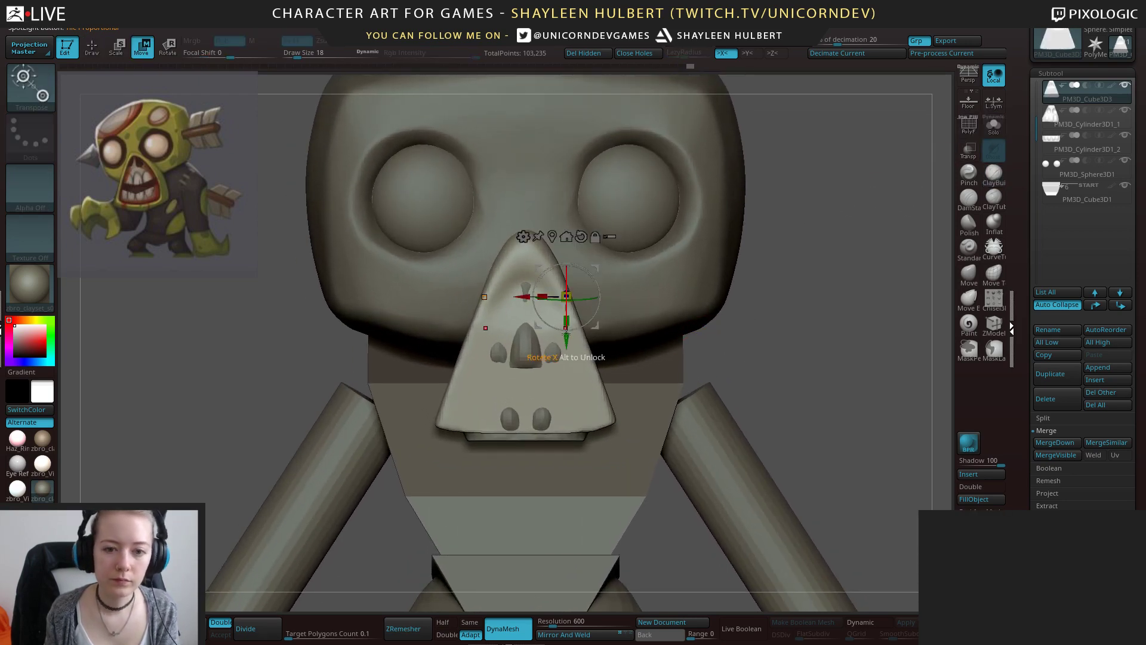
left_click_drag(567, 322, 562, 335)
left_click_drag(542, 294, 528, 293)
key("q")
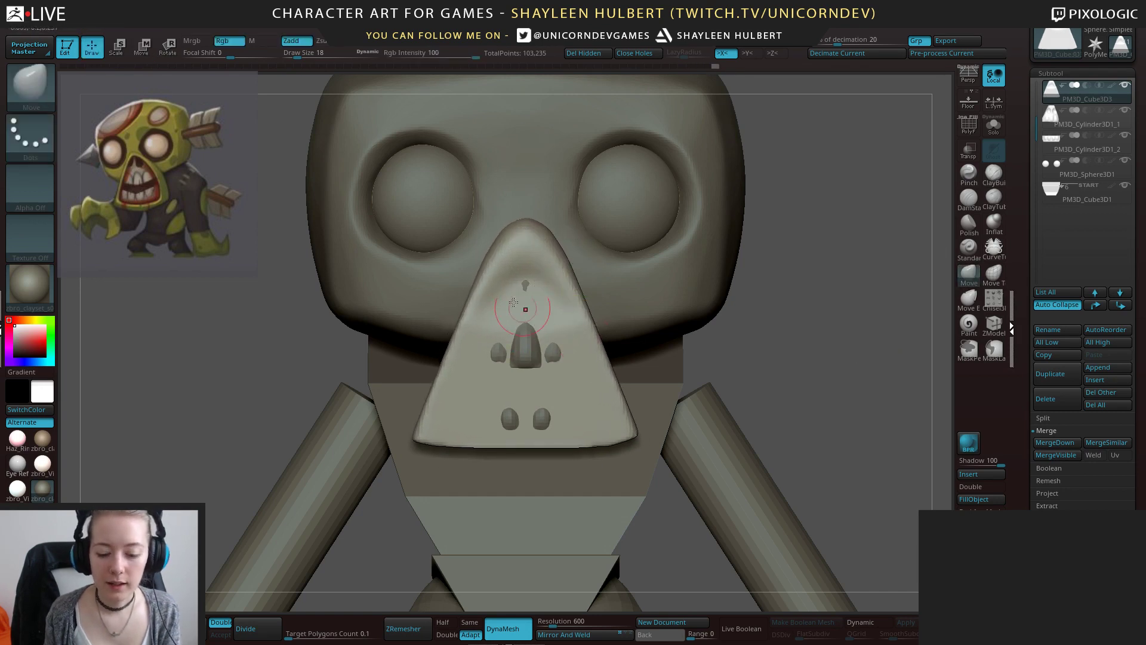
Bulge the sides and lower edge of the mouth mesh outward with the Move brush at draw size 102.
key("bracketright")
key("bracketright")
key("bracketright")
key("bracketright")
key("bracketright")
key("bracketright")
key("bracketright")
key("bracketright")
left_click_drag(455, 320, 433, 322)
left_click_drag(520, 443, 521, 468)
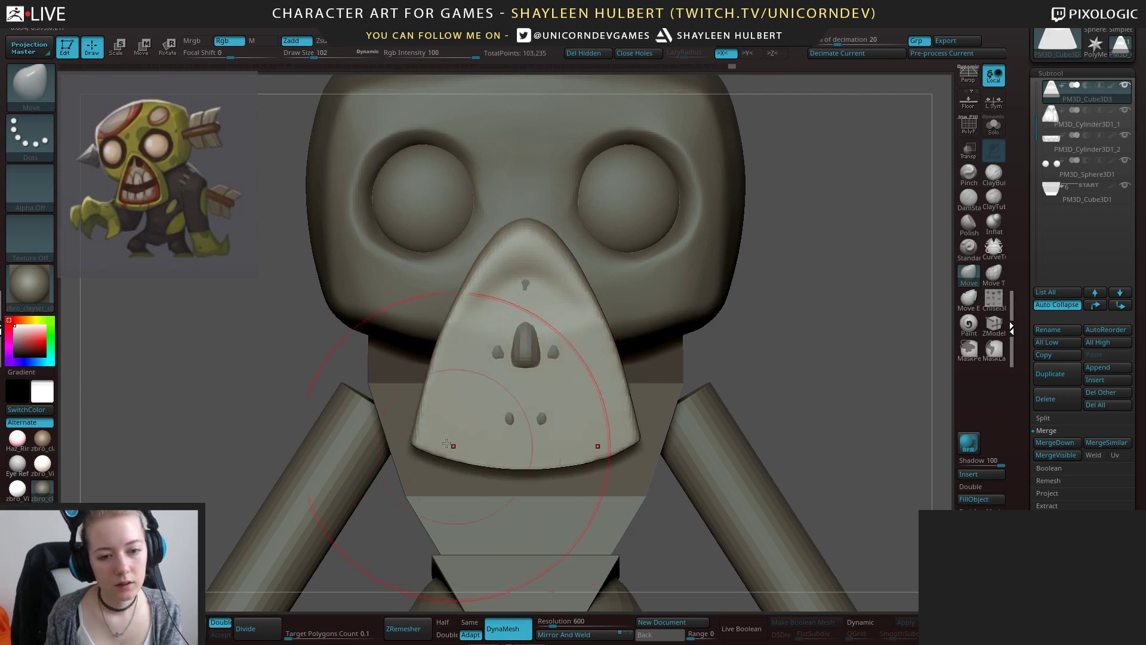
left_click_drag(421, 442, 423, 435)
Carve a cavity into the mouth mesh around the nostrils and teeth with ClayBuildup at draw size 22, leaving a thick rim.
mouse_move(745, 376)
left_mouse_down("alt")
mouse_move(677, 367)
mouse_move(705, 372)
mouse_move(764, 326)
left_mouse_up("alt")
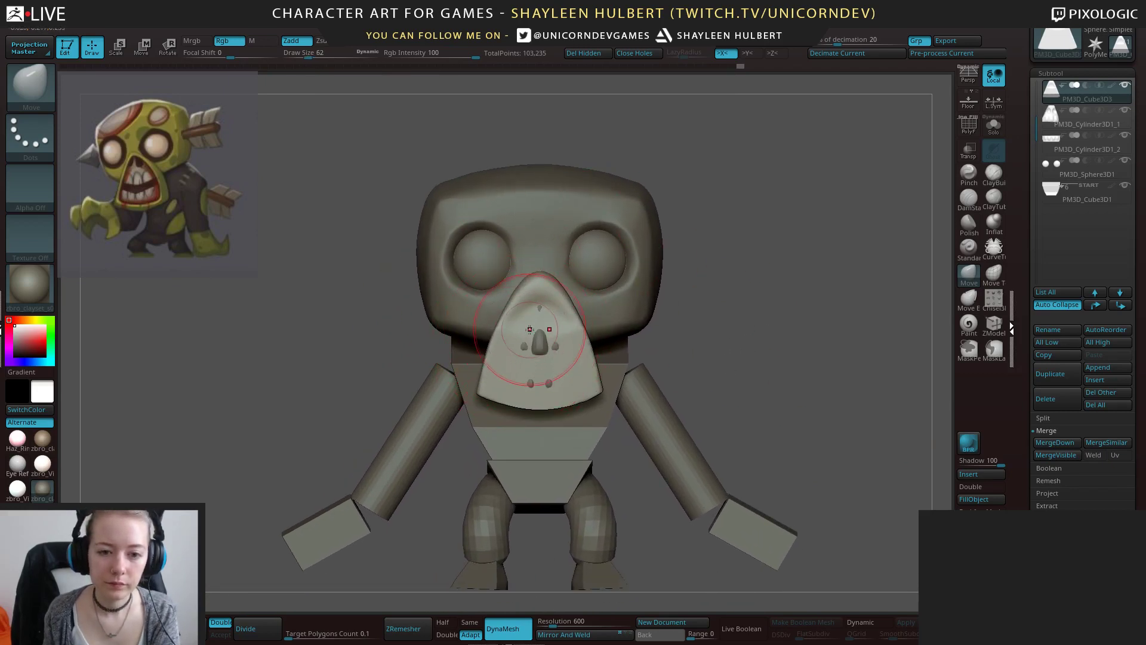
key("bracketleft")
key("bracketleft")
key("bracketleft")
key("bracketleft")
left_click(986, 181)
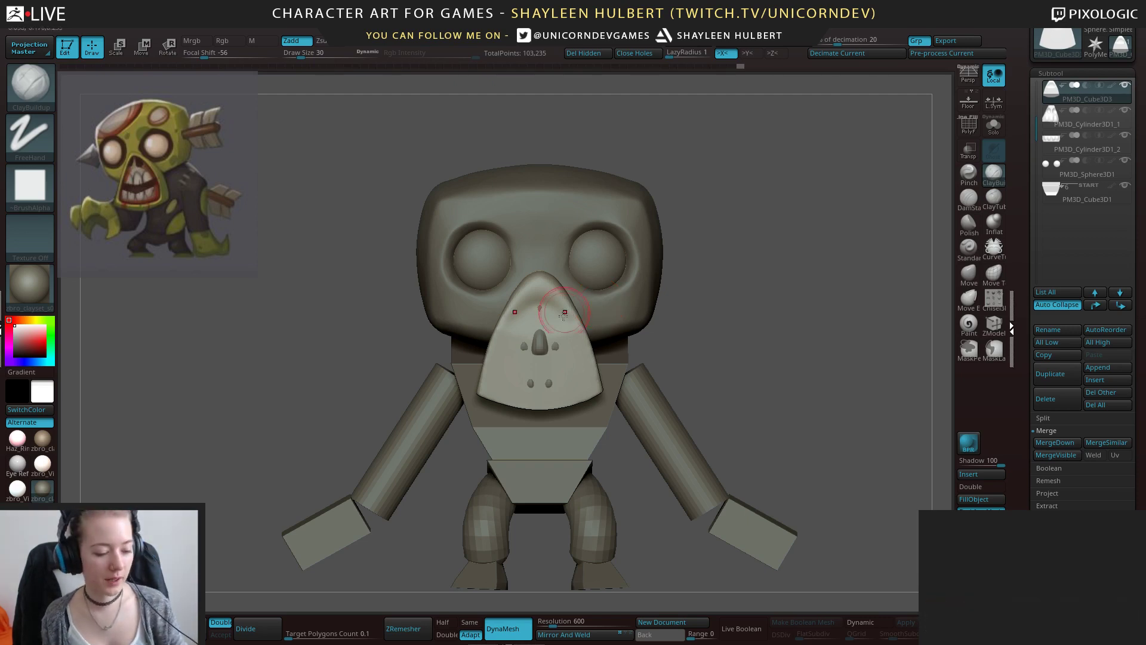
left_click_drag(698, 352, 708, 388, "alt")
key("bracketleft")
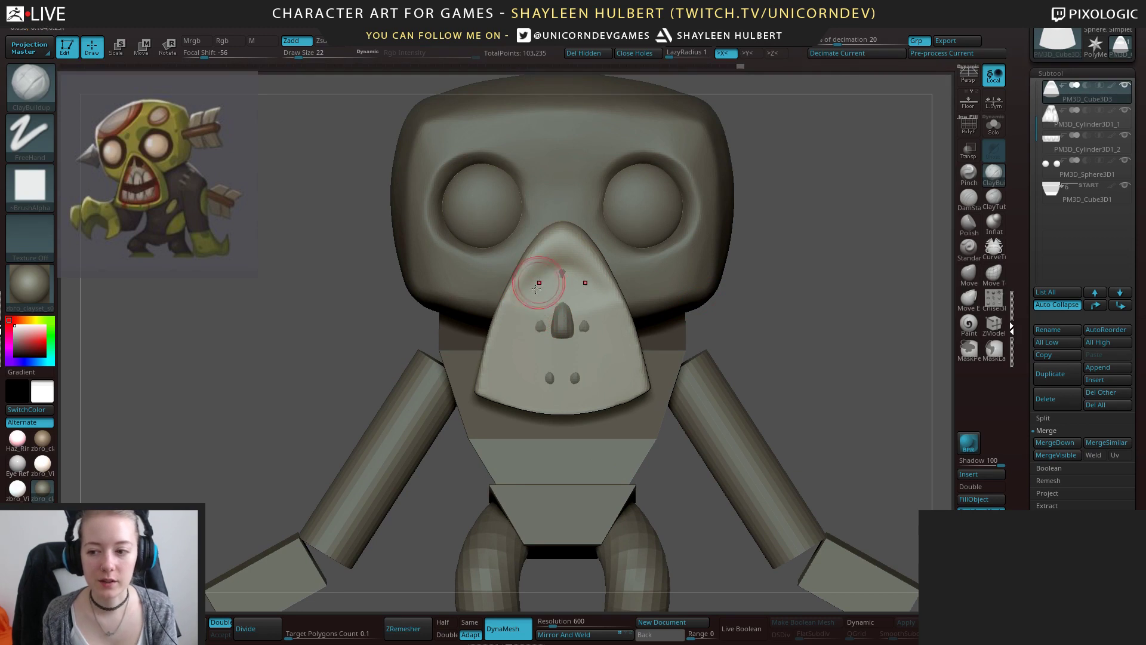
mouse_move(542, 283)
left_mouse_down("alt")
mouse_move(518, 375)
mouse_move(551, 383)
mouse_move(520, 363)
mouse_move(554, 298)
mouse_move(521, 337)
mouse_move(519, 370)
mouse_move(534, 358)
mouse_move(560, 271)
mouse_move(525, 333)
left_mouse_up("alt")
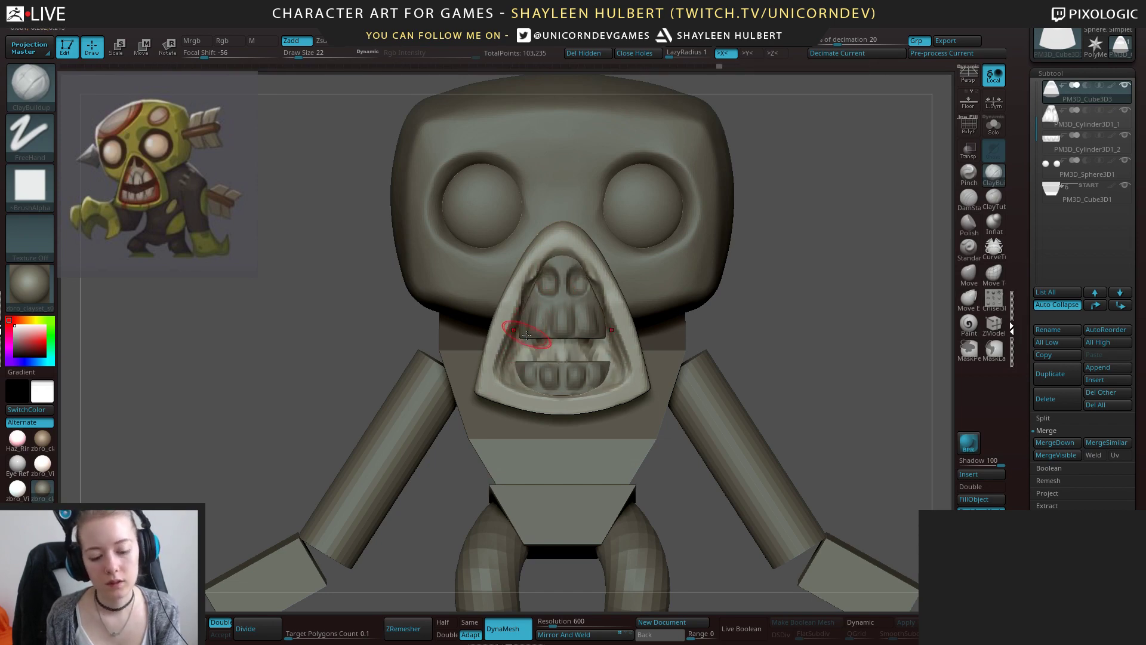
Flatten the lower part of the mouth rim with hPolish, and update the mesh with DynaMesh.
key("b")
key("h")
key("p")
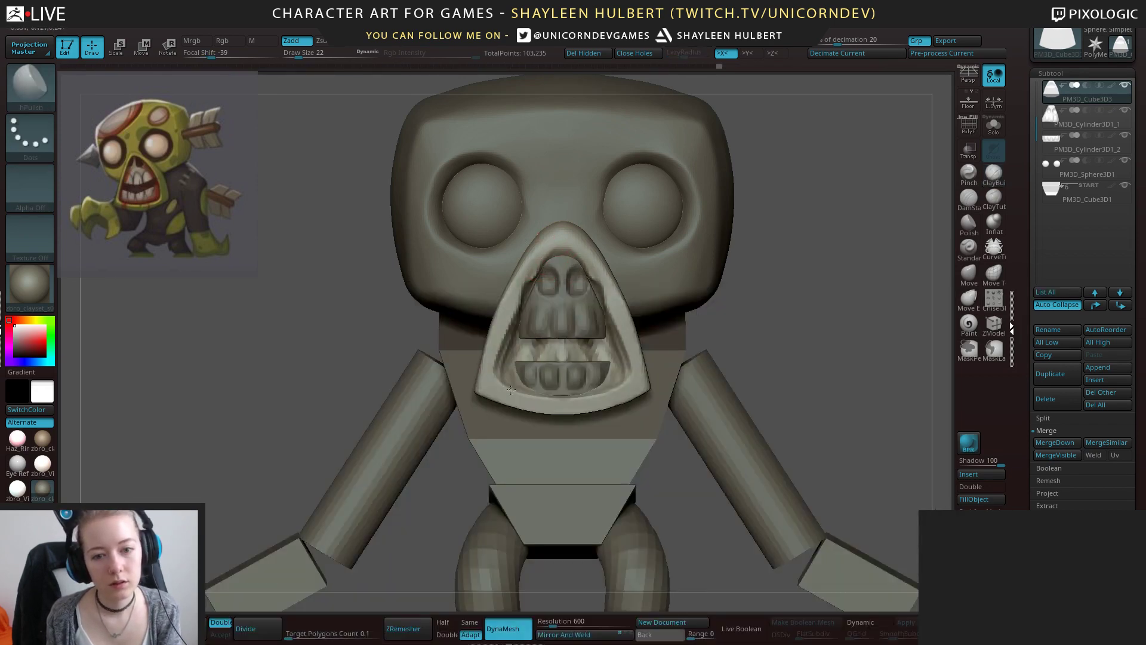
left_click_drag(511, 389, 516, 394)
left_click_drag(766, 315, 788, 334, "ctrl")
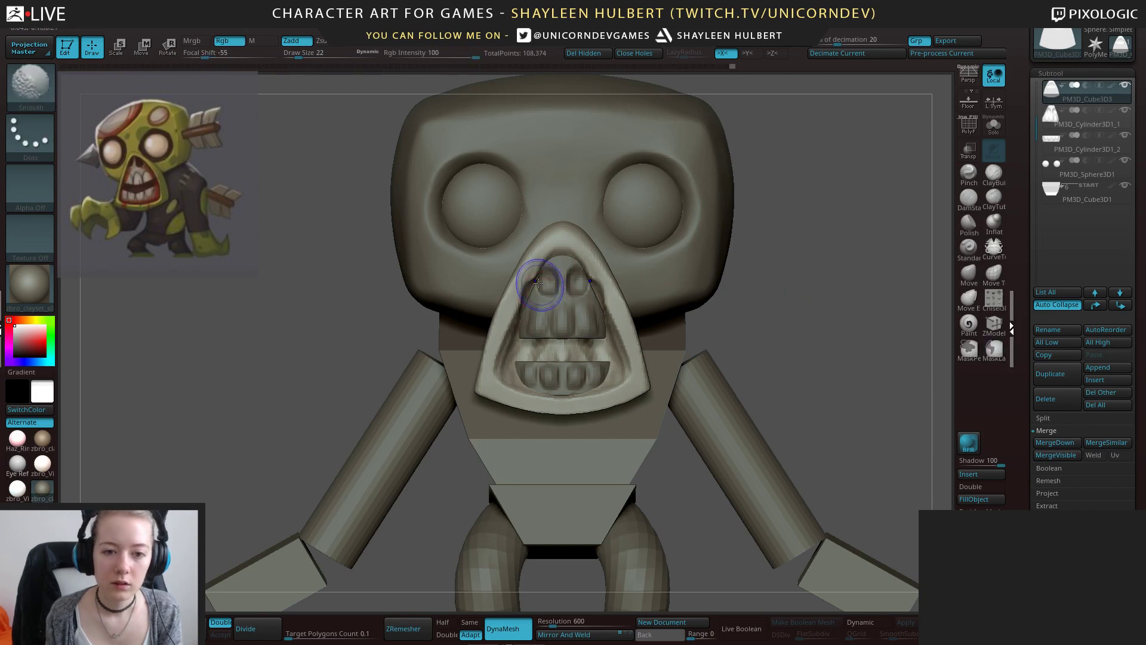
Adjust the upper inner rim of the mouth with the Move brush at draw size 14, and polish the rim with hPolish.
left_click(973, 279)
left_click_drag(524, 285, 529, 288)
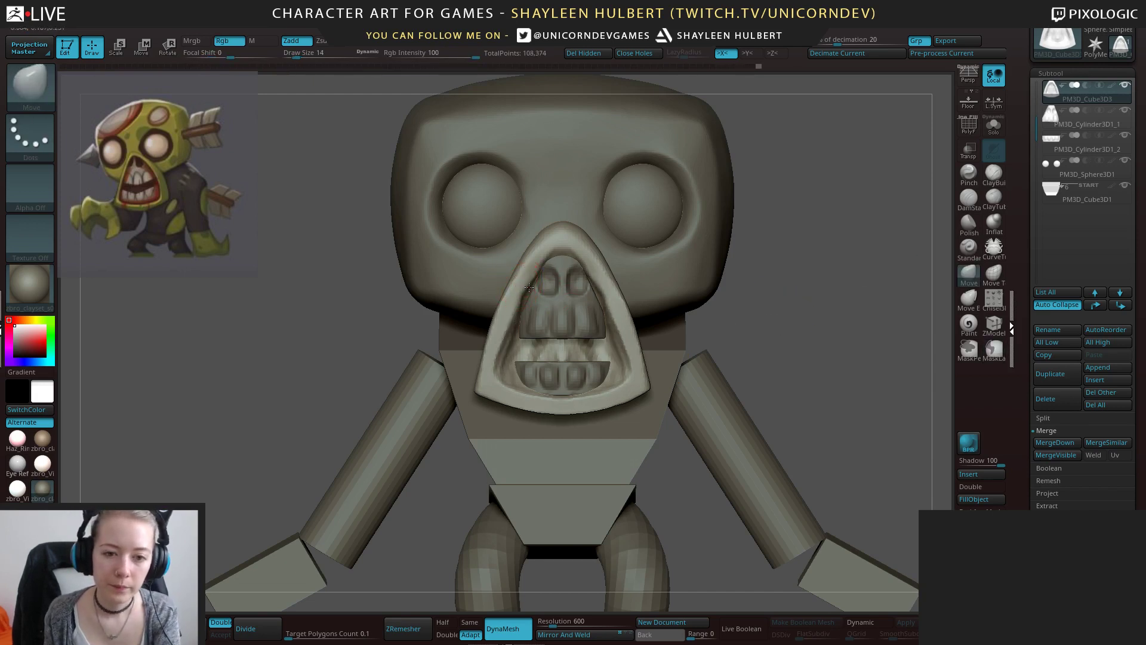
key("b")
key("h")
key("p")
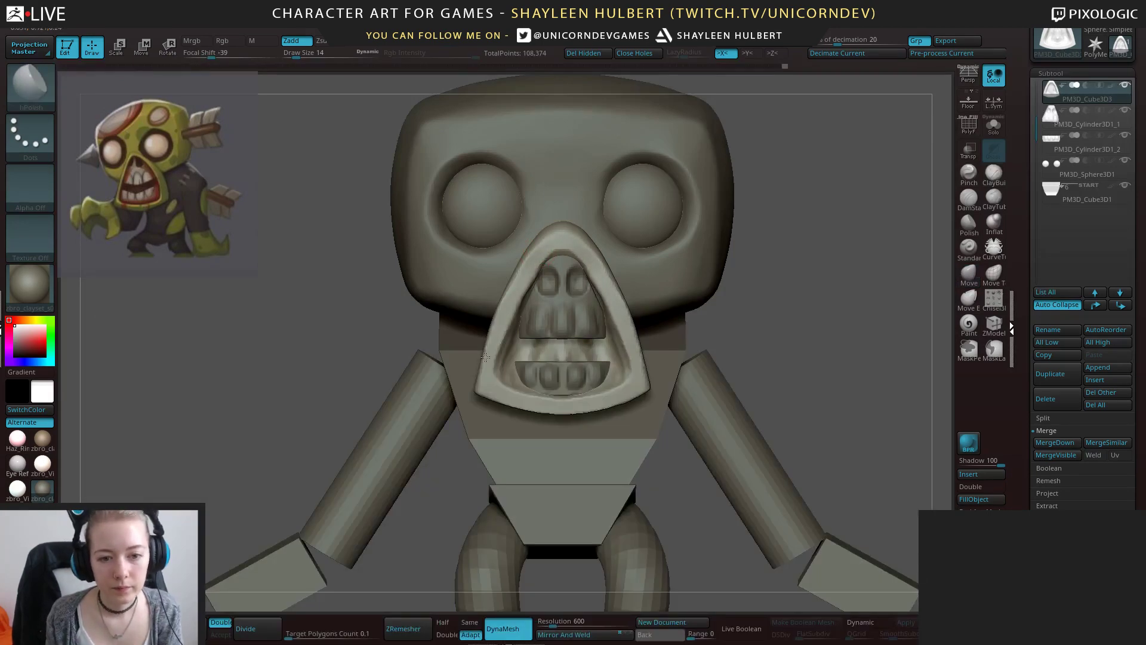
mouse_move(739, 361)
left_mouse_down()
mouse_move(785, 340)
mouse_move(743, 352)
left_mouse_up()
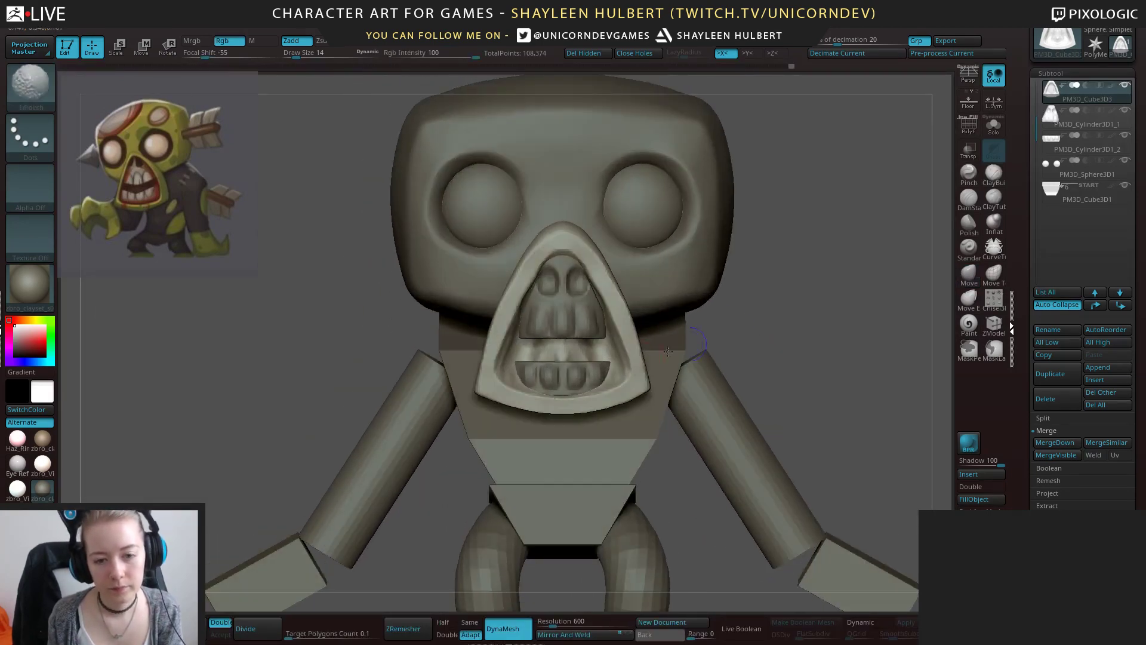
Select the lower teeth subtool PM3D_Cylinder3D1_2 and scale it wider across the mouth opening.
left_click_drag(675, 341, 676, 358, "alt")
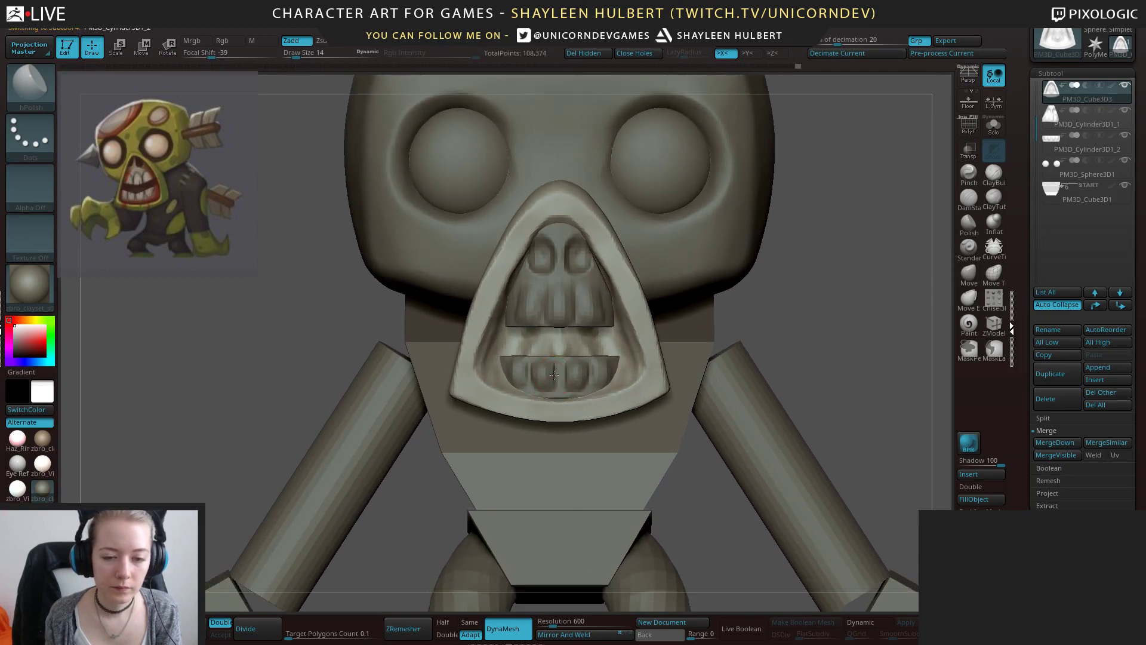
left_click(554, 374, "alt")
key("e")
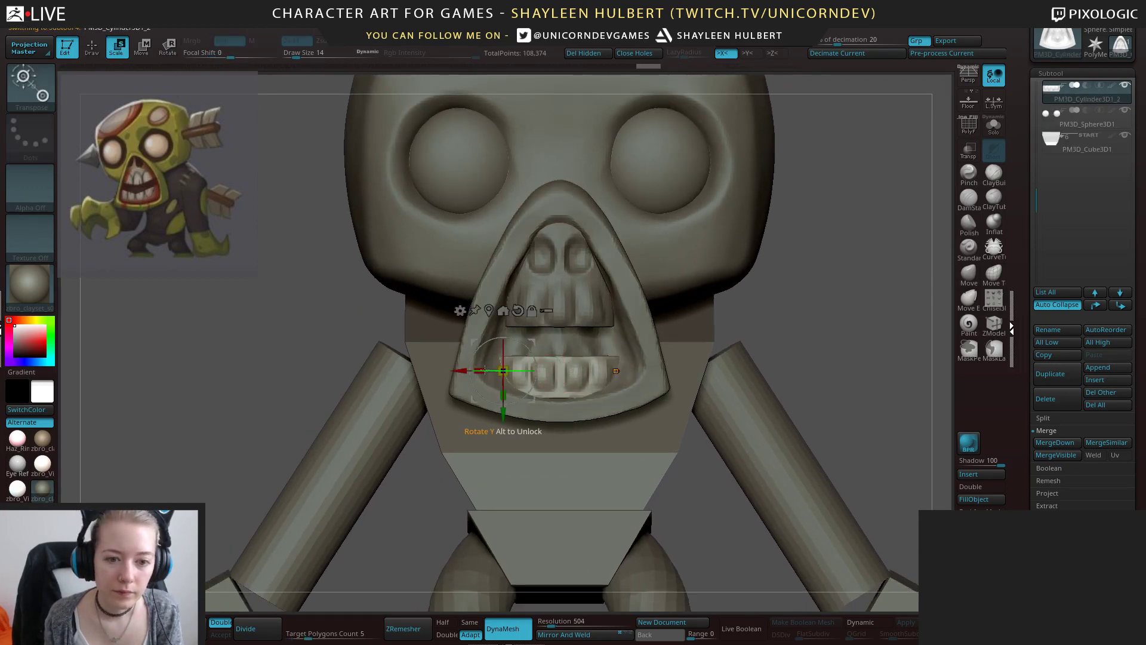
left_click_drag(479, 371, 541, 299)
mouse_move(515, 365)
left_mouse_down()
mouse_move(454, 371)
mouse_move(496, 375)
left_mouse_up()
key("q")
Return to the mouth subtool PM3D_Cube3D3 and deepen the cavity beside the lower teeth with ClayBuildup at draw size 14.
left_click(481, 368, "alt")
key("ctrl+z")
left_click(993, 175)
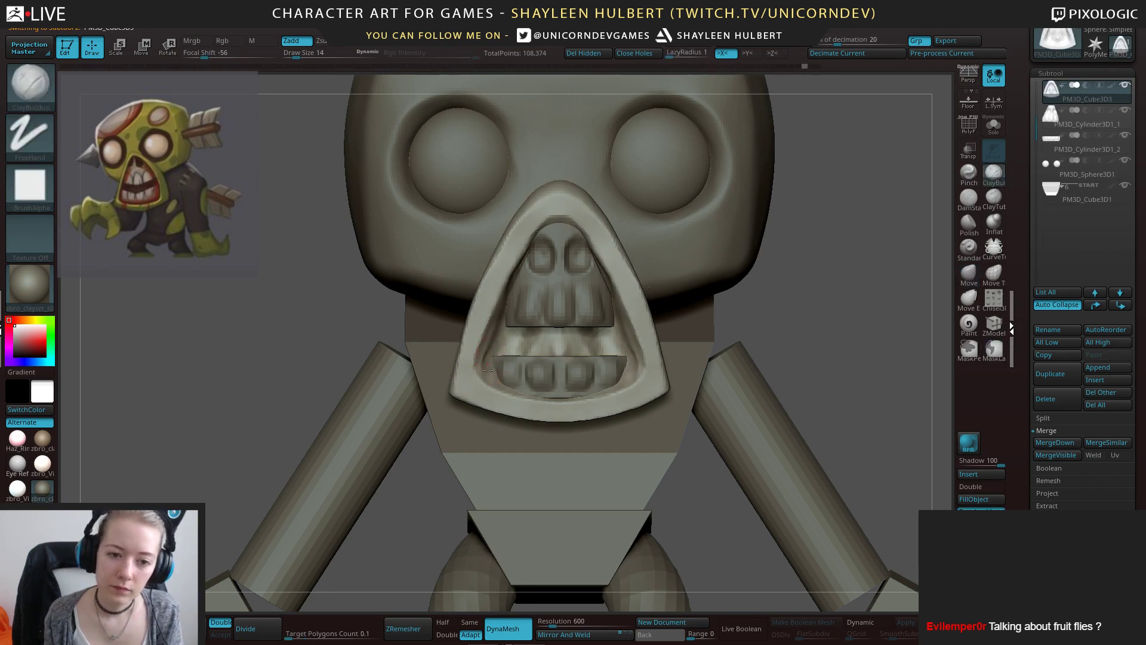
mouse_move(499, 318)
left_mouse_down()
mouse_move(503, 349)
mouse_move(618, 342)
left_mouse_up()
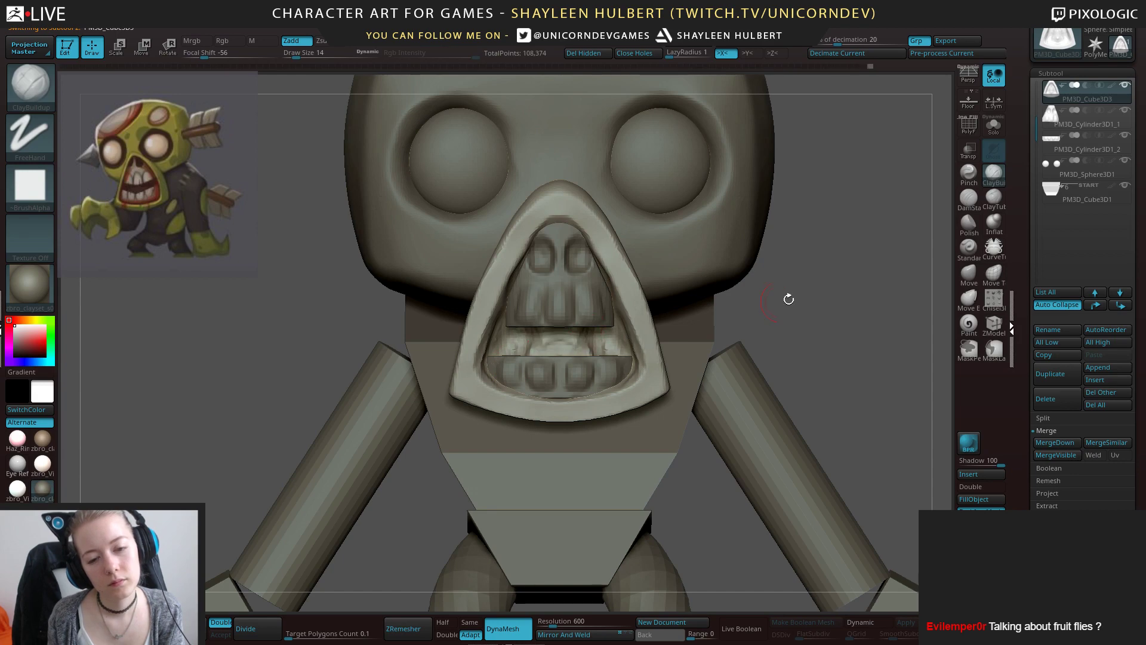
Sculpt the side and underside of the mouth's lower corner with ClayBuildup.
left_click_drag(787, 300, 438, 396)
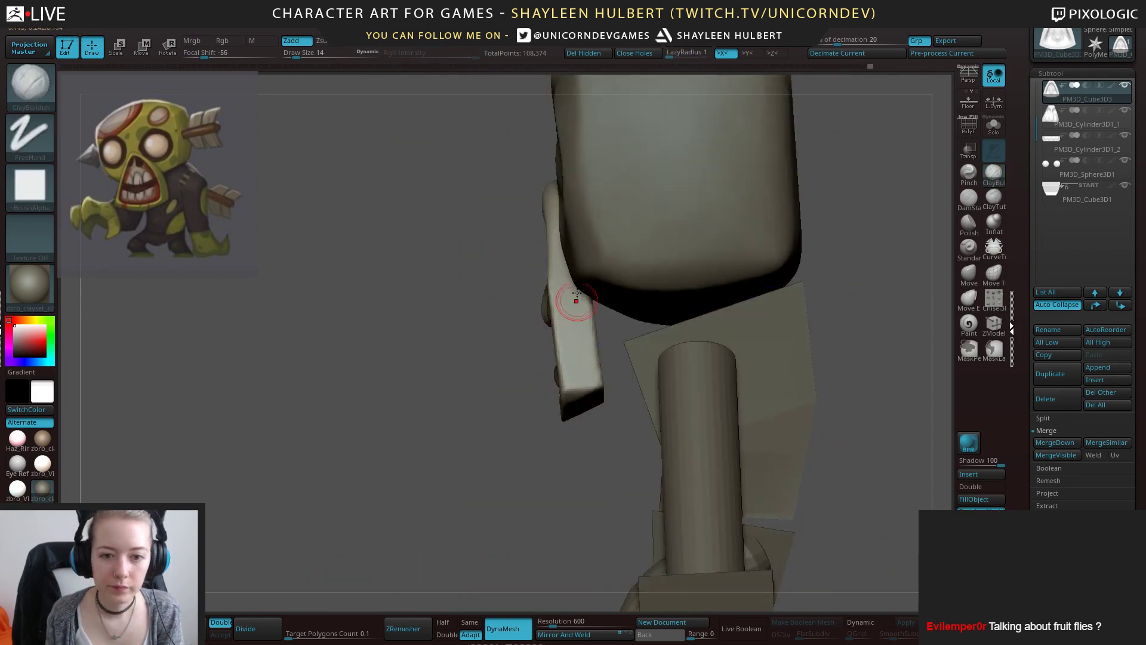
left_click_drag(552, 358, 598, 436)
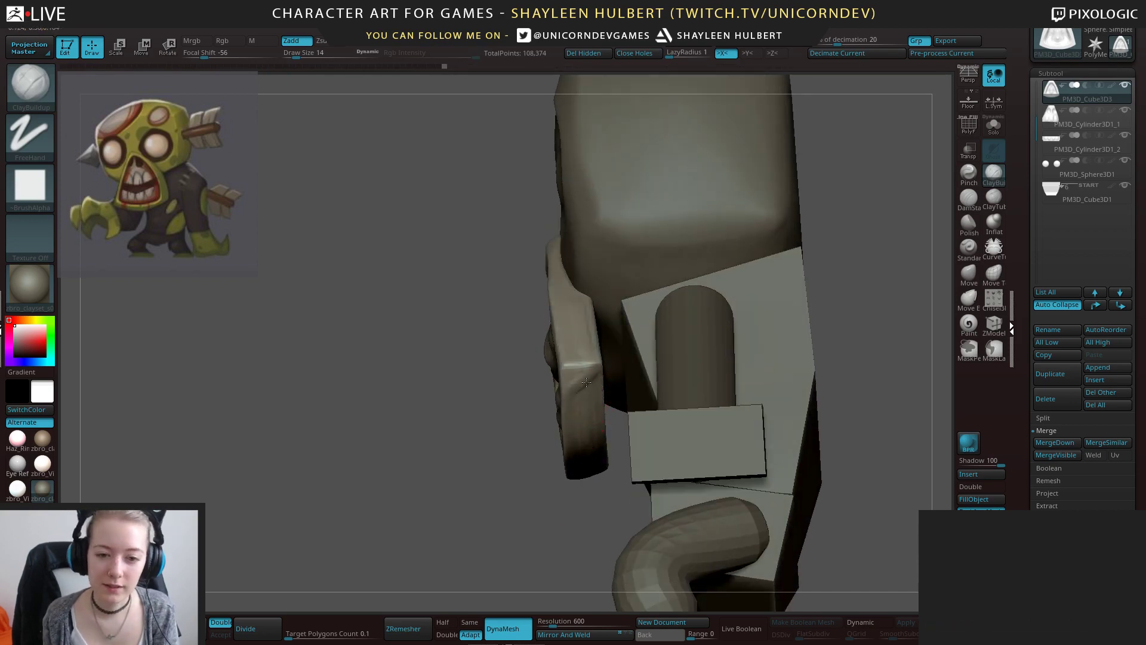
left_click_drag(586, 381, 594, 410)
mouse_move(571, 445)
right_mouse_down()
mouse_move(623, 413)
mouse_move(588, 352)
right_mouse_up()
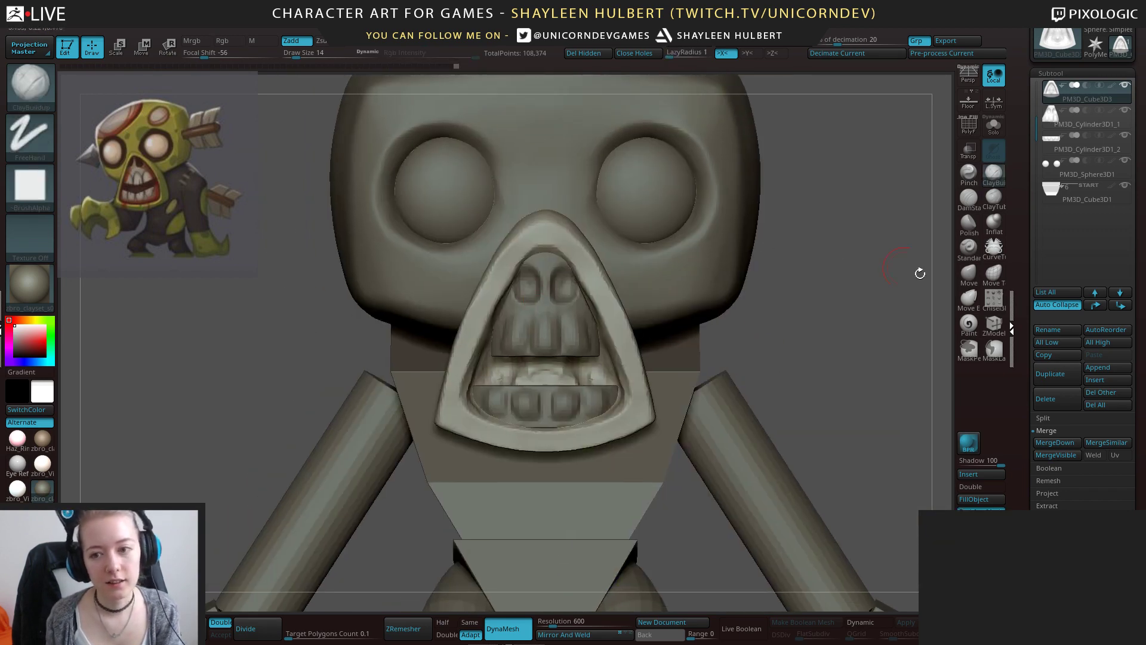
Reshape the mouth frame's outer sides and lower corners with the Move brush at draw size 26.
key("b")
key("m")
key("v")
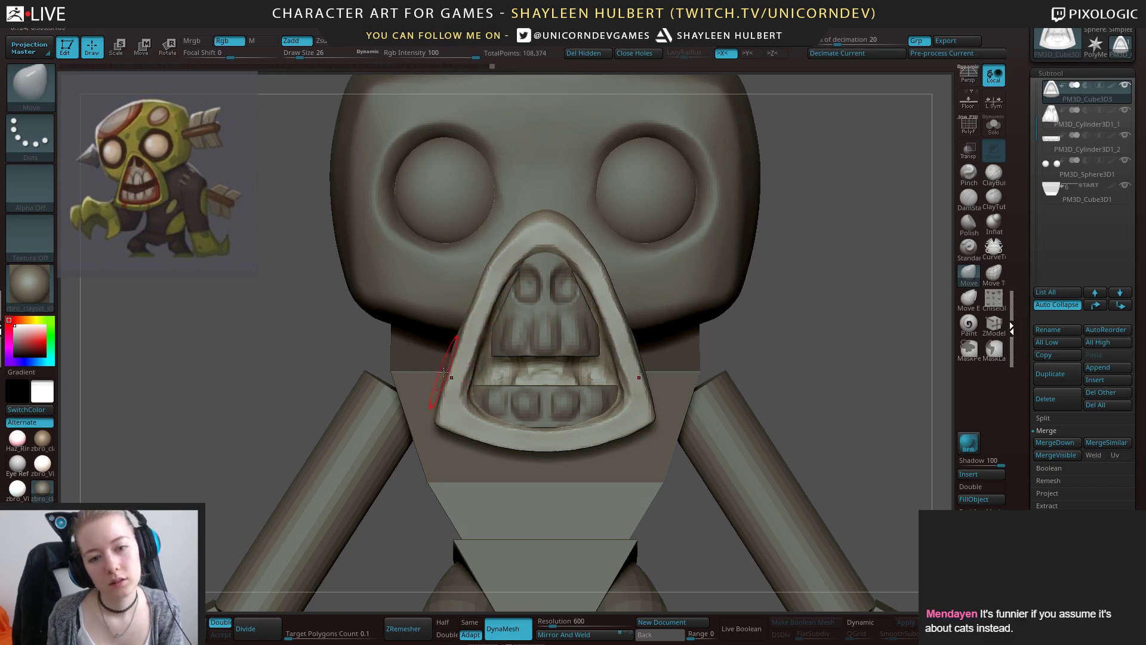
left_click_drag(474, 299, 480, 301)
mouse_move(489, 263)
left_mouse_down()
mouse_move(533, 216)
mouse_move(535, 238)
mouse_move(473, 303)
left_mouse_up()
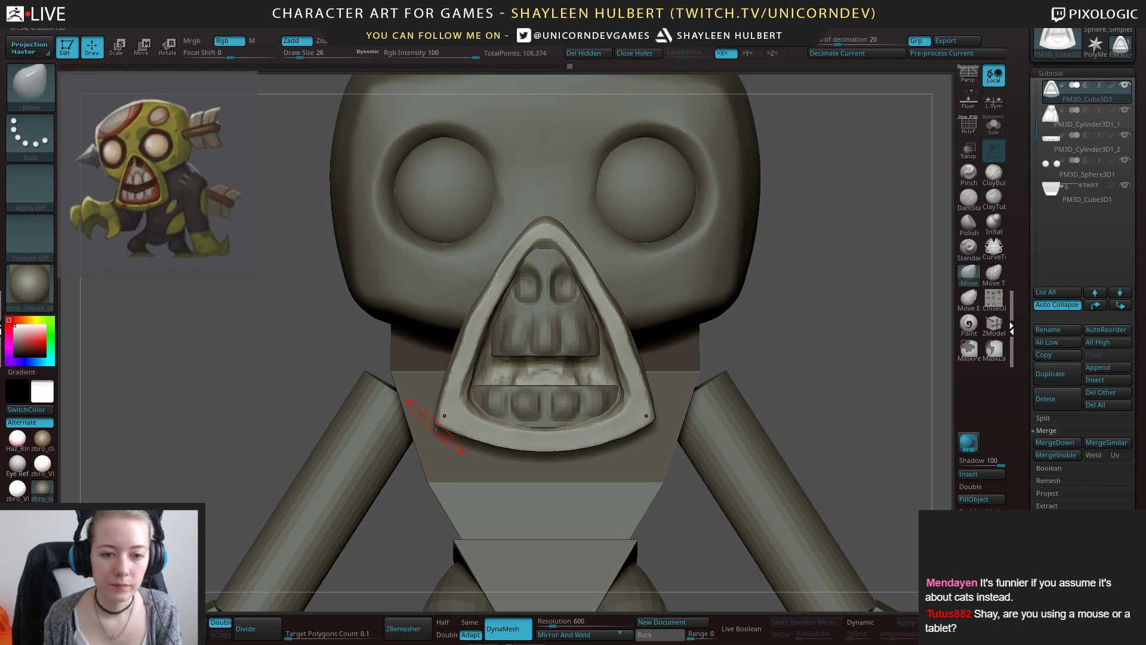
left_click_drag(434, 425, 433, 423)
left_click_drag(451, 372, 472, 311)
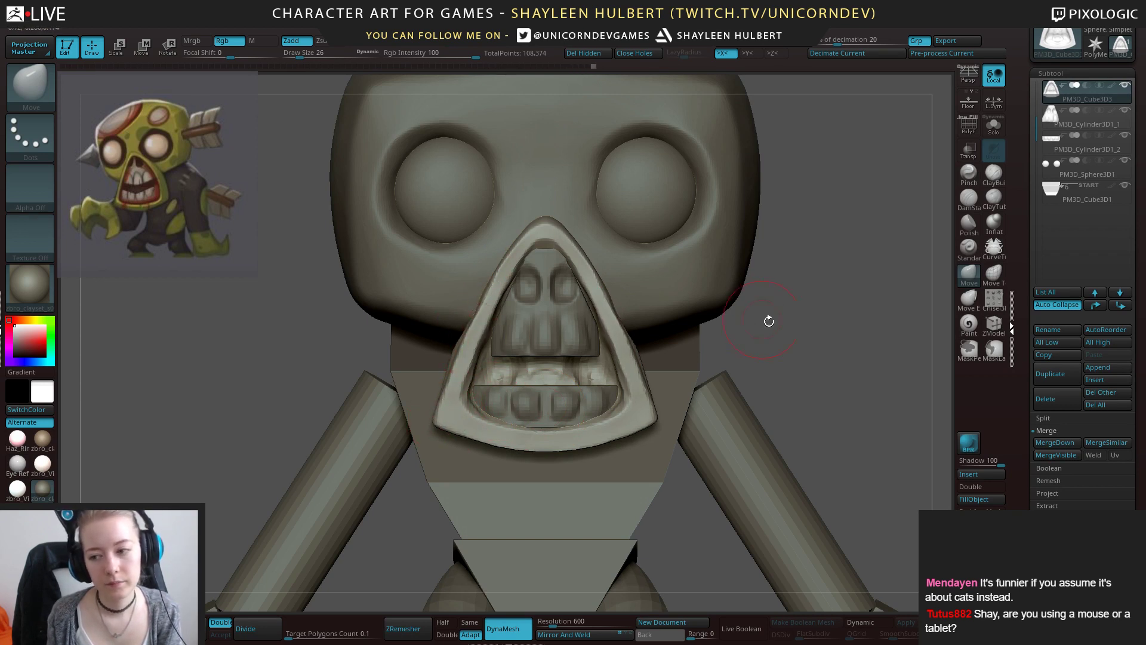
left_click_drag(768, 321, 736, 340, "alt")
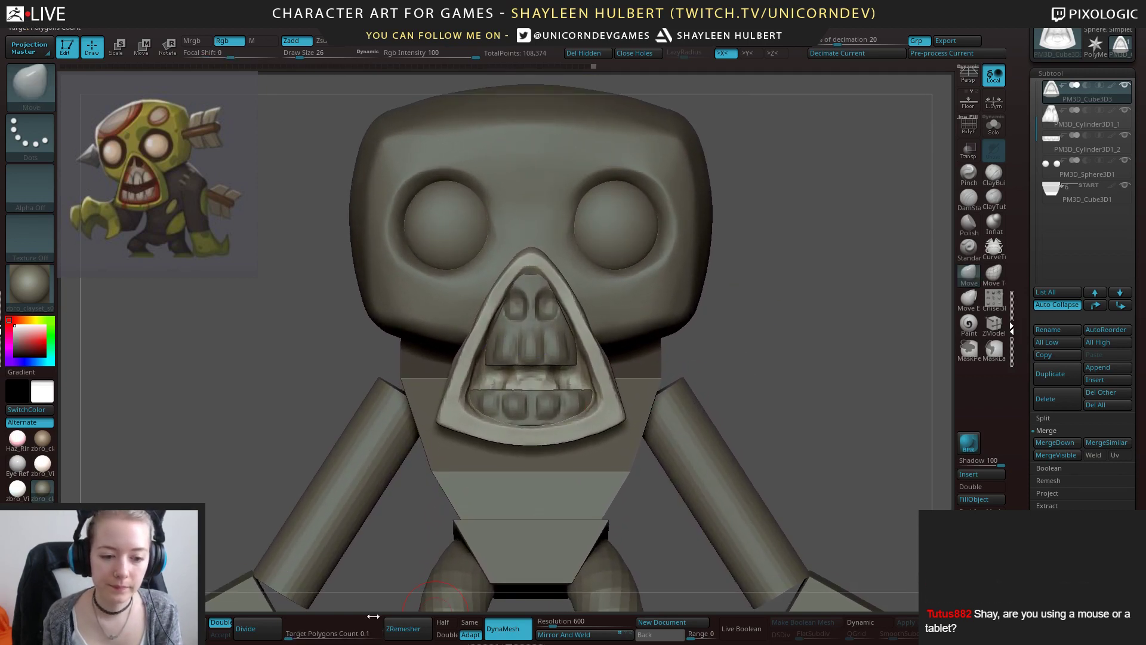
ZRemesh the mouth frame subtool PM3D_Cube3D3 with a target polygon count of 0.1 and smooth its side.
left_click(404, 628)
left_click_drag(687, 333, 541, 294)
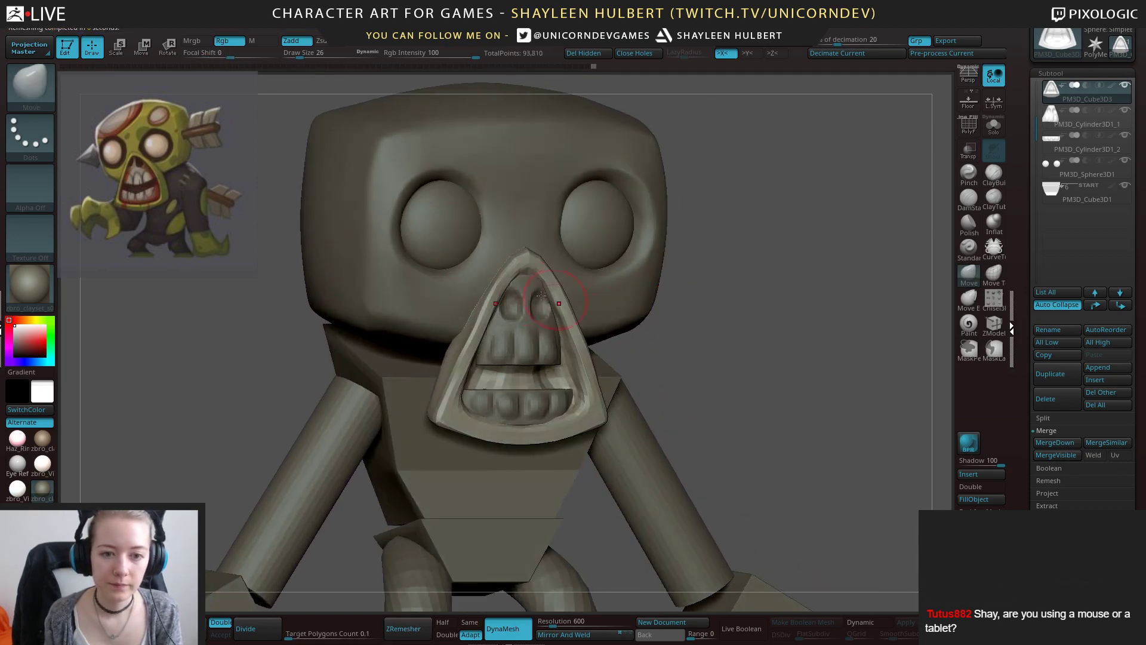
left_click_drag(470, 322, 446, 380, "shift")
Polish and smooth the mouth frame's rim and inner cavity with the hPolish brush at draw size 26.
key("b")
key("h")
key("p")
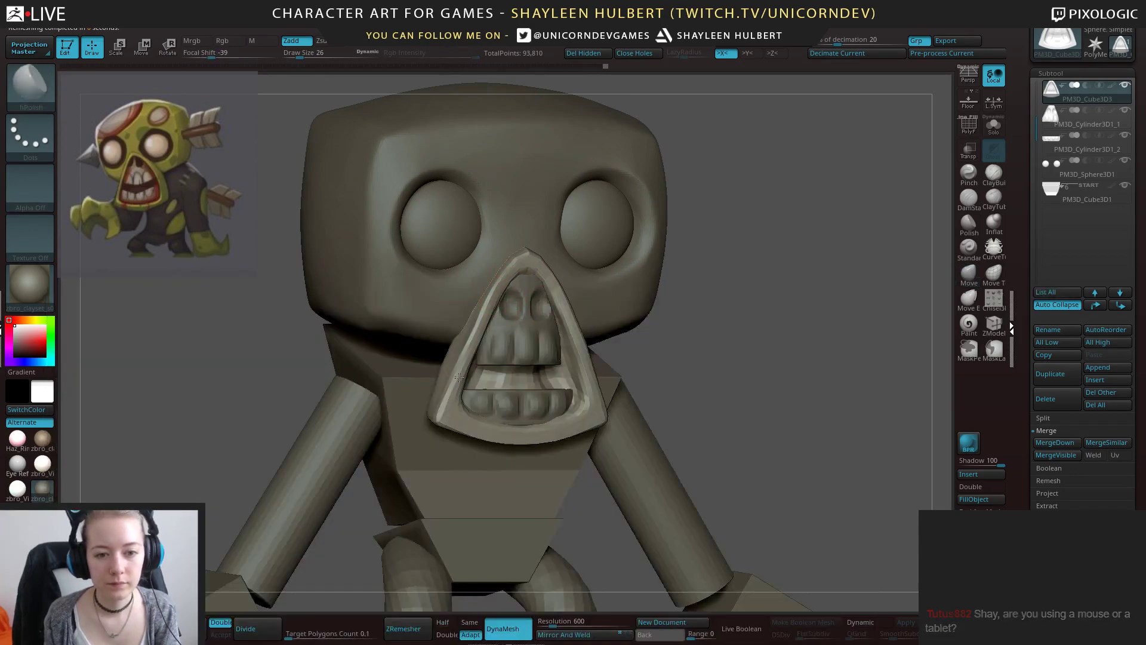
left_click_drag(772, 301, 740, 301, "shift")
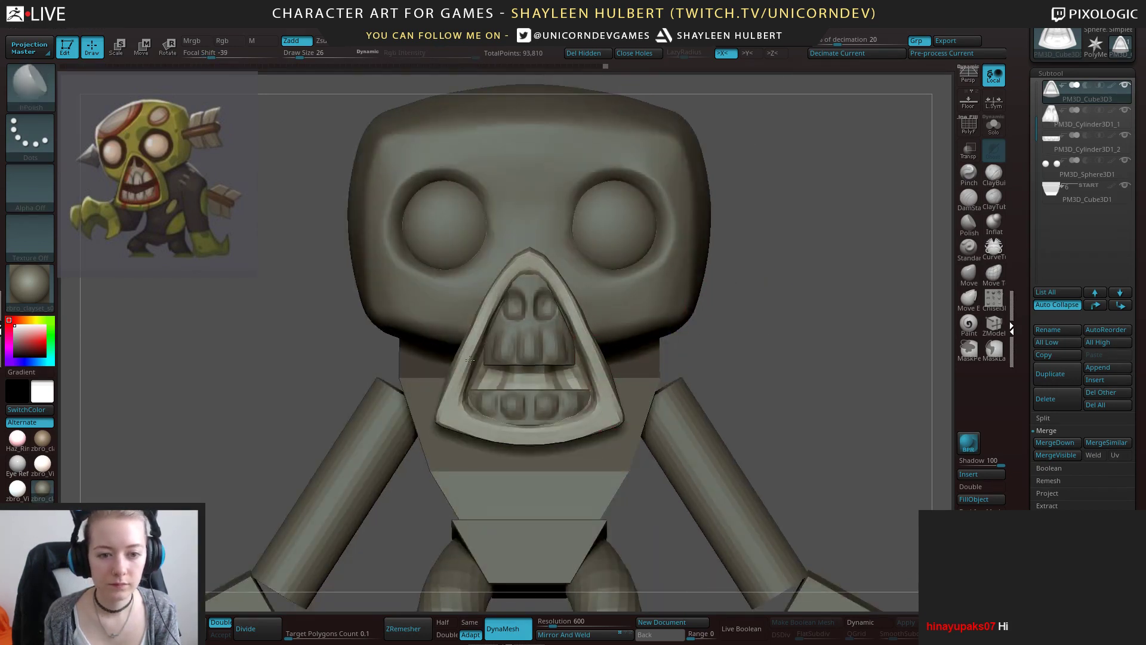
key("shift")
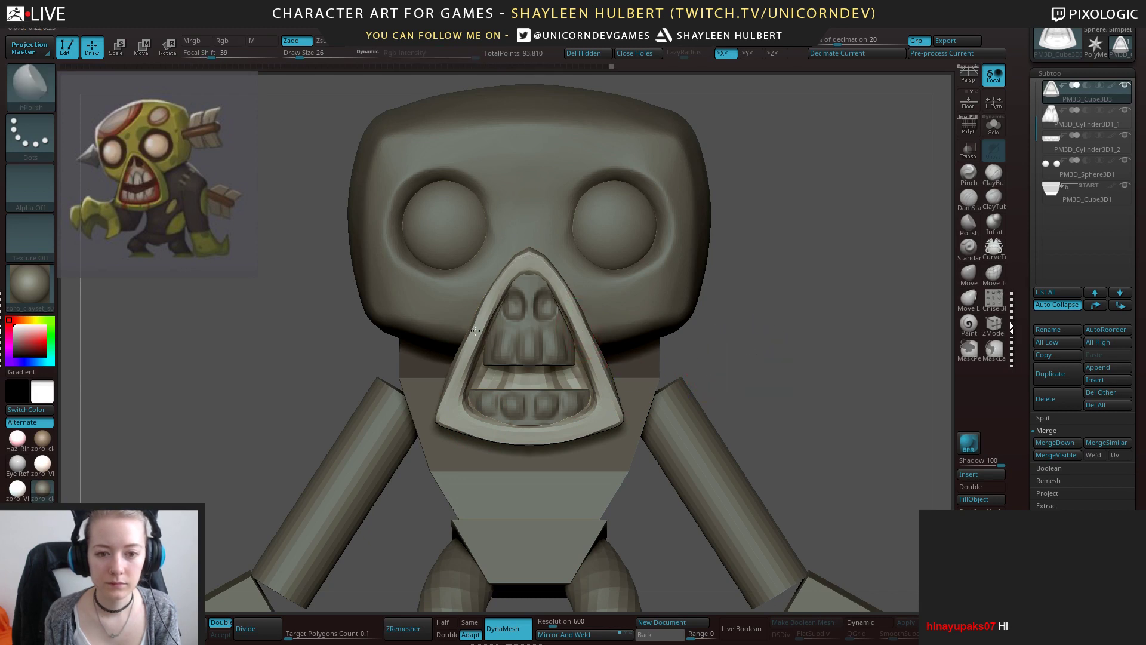
left_click_drag(745, 345, 677, 347)
left_click_drag(531, 376, 578, 376, "shift")
left_click_drag(718, 352, 721, 354, "shift")
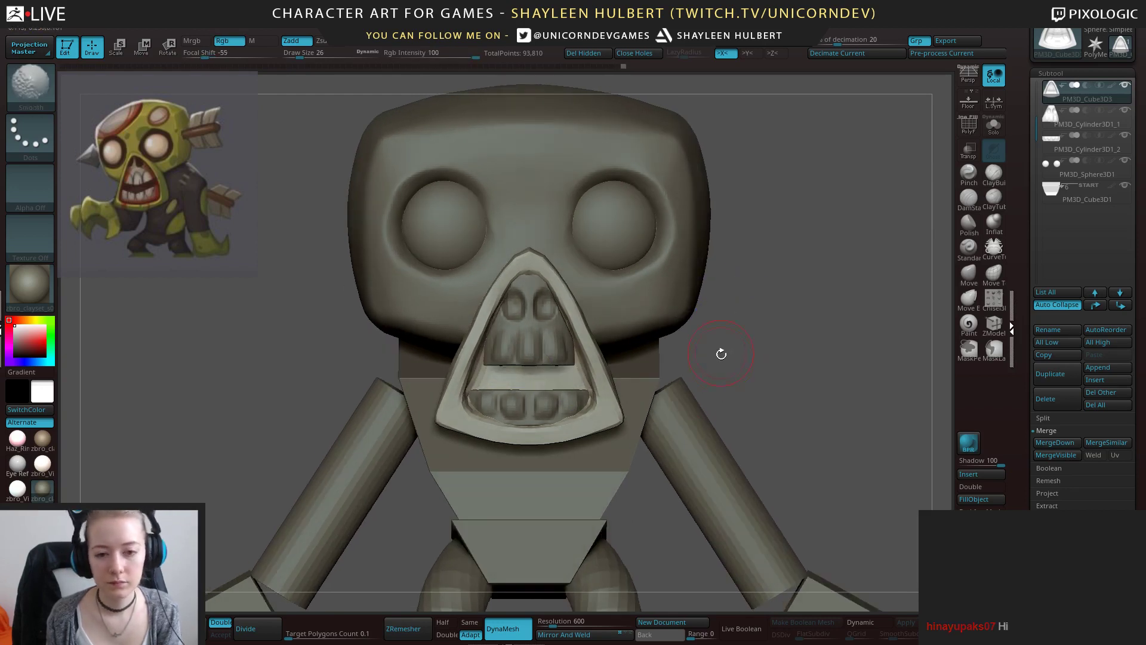
Turn on Dynamic Subdivision for the mouth frame.
left_click(863, 624)
left_click_drag(785, 527, 616, 346, "alt")
left_click_drag(754, 398, 700, 375, "alt")
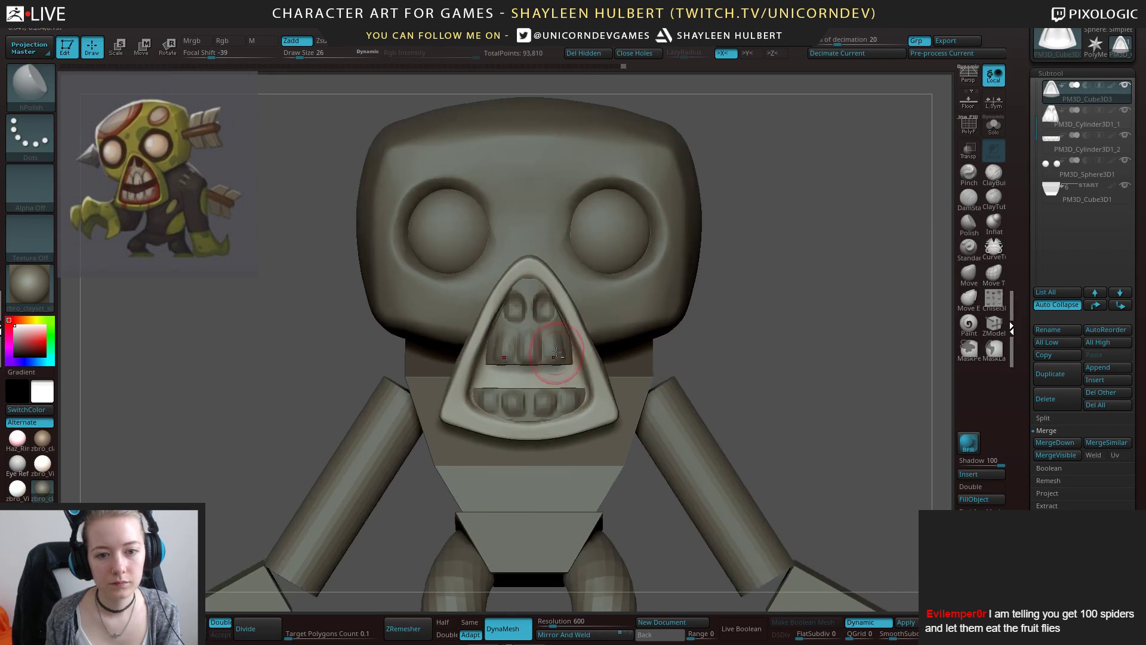
Select the upper teeth subtool PM3D_Cylinder3D1_1 and curve its bottom edge upward at the sides with the Move brush at draw size 34.
left_click(548, 343, "alt")
left_click_drag(734, 313, 695, 335, "alt")
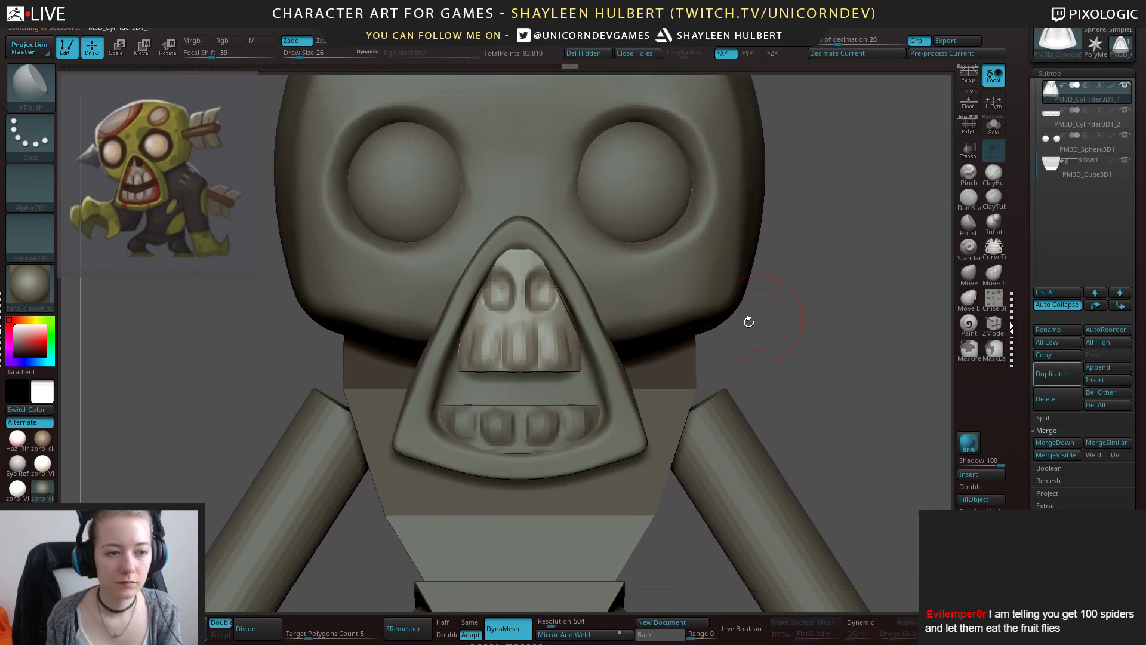
key("]")
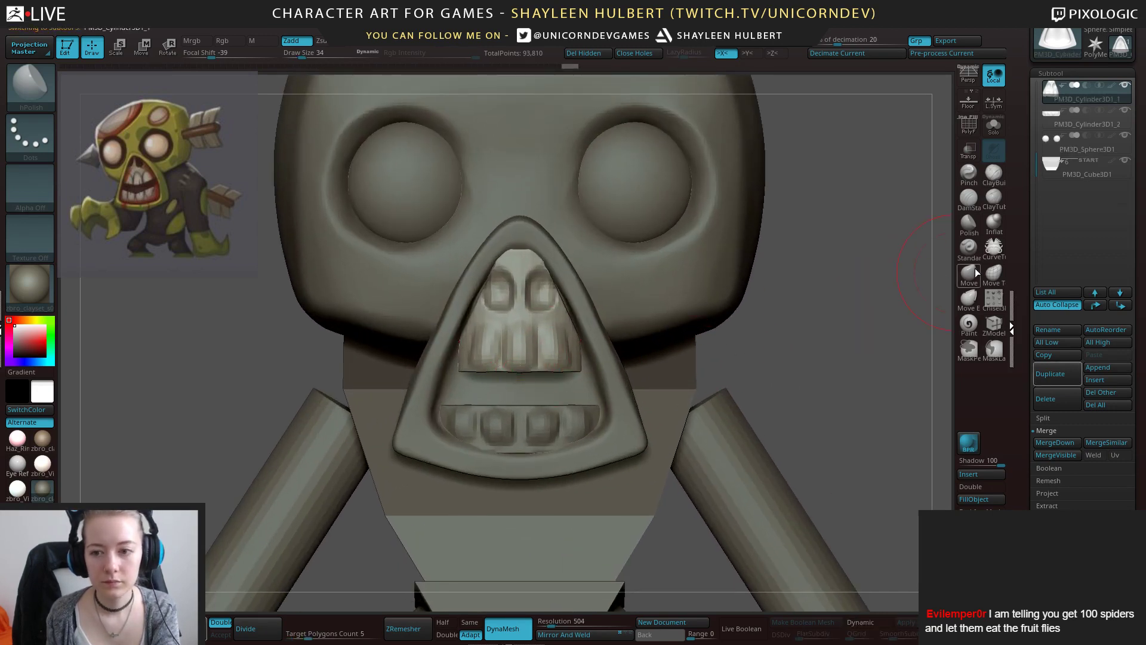
left_click(975, 273)
mouse_move(519, 363)
left_mouse_down()
mouse_move(519, 373)
mouse_move(443, 353)
mouse_move(468, 369)
left_mouse_up()
Select the lower teeth subtool PM3D_Cylinder3D1_2 and bend its top edge into a smile curve with the Move brush, at draw sizes 30 and 22.
key("[")
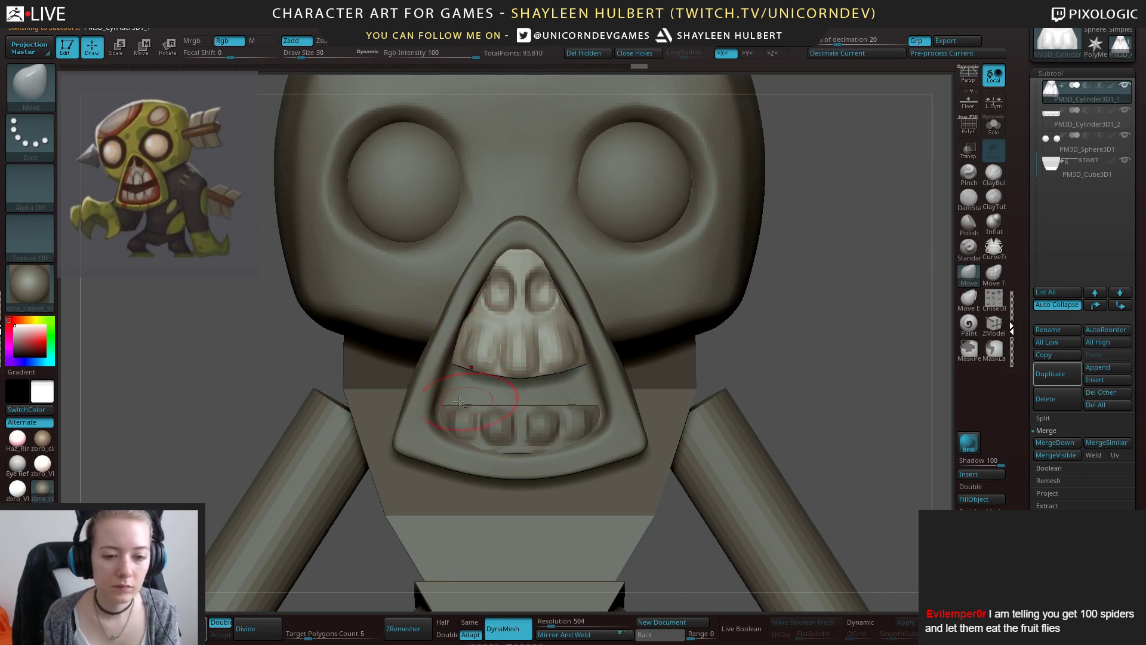
left_click(459, 406, "alt")
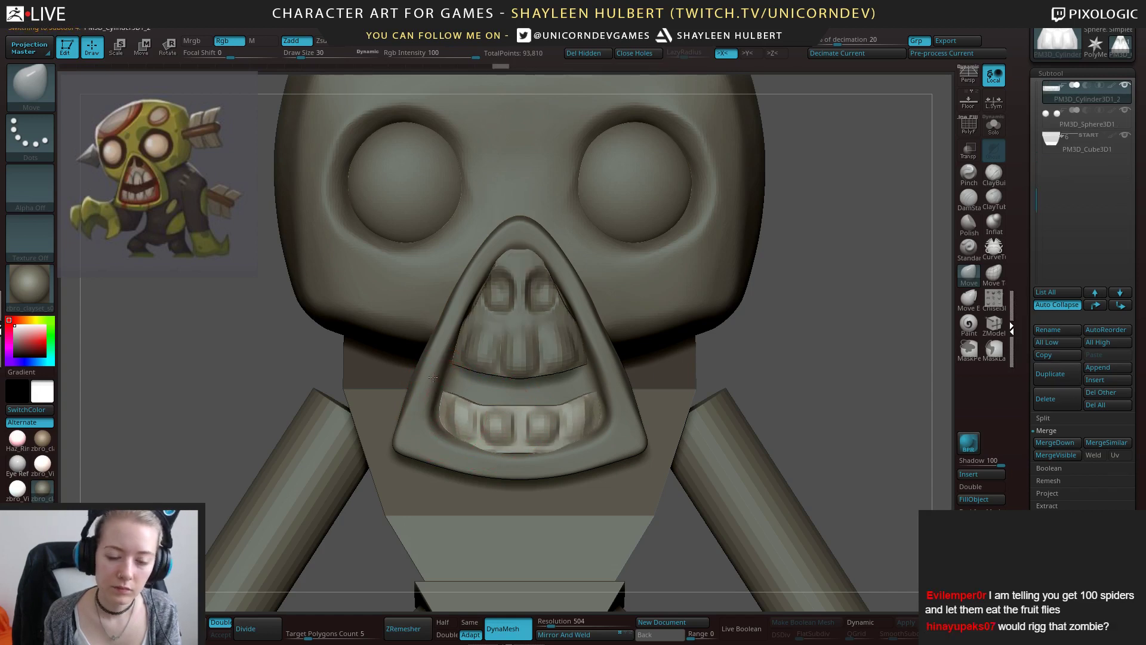
mouse_move(482, 407)
left_mouse_down()
mouse_move(507, 408)
mouse_move(480, 403)
mouse_move(506, 454)
mouse_move(481, 402)
mouse_move(451, 392)
mouse_move(511, 412)
mouse_move(484, 403)
left_mouse_up()
key("bracketleft")
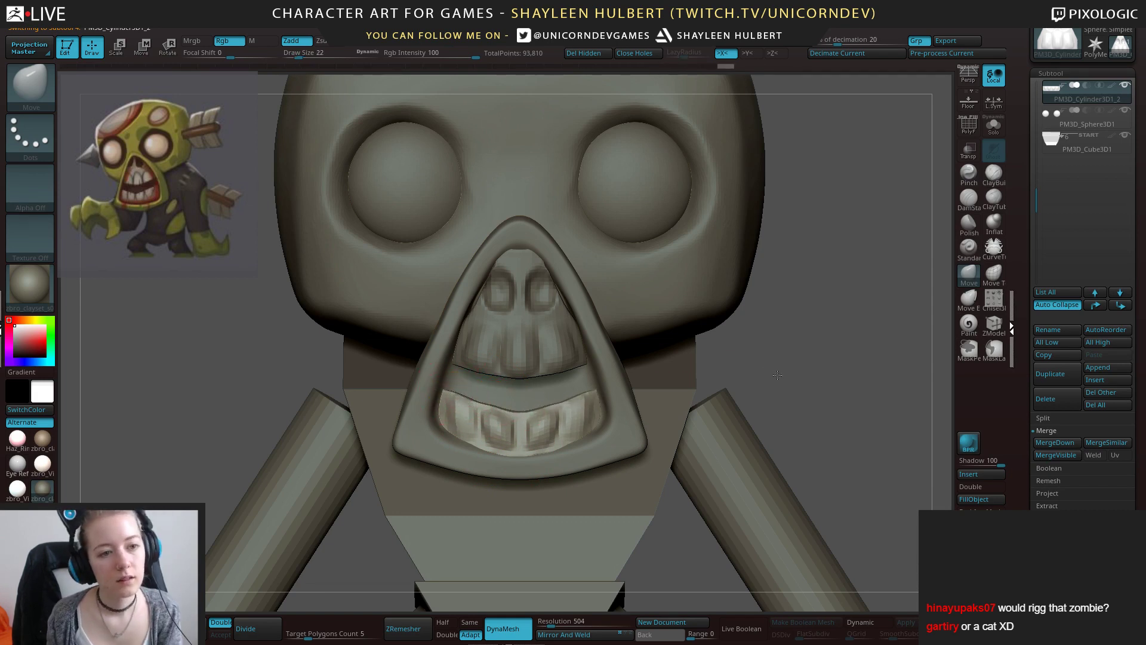
mouse_move(777, 375)
left_mouse_down("alt")
mouse_move(709, 342)
mouse_move(765, 356)
mouse_move(755, 356)
left_mouse_up("alt")
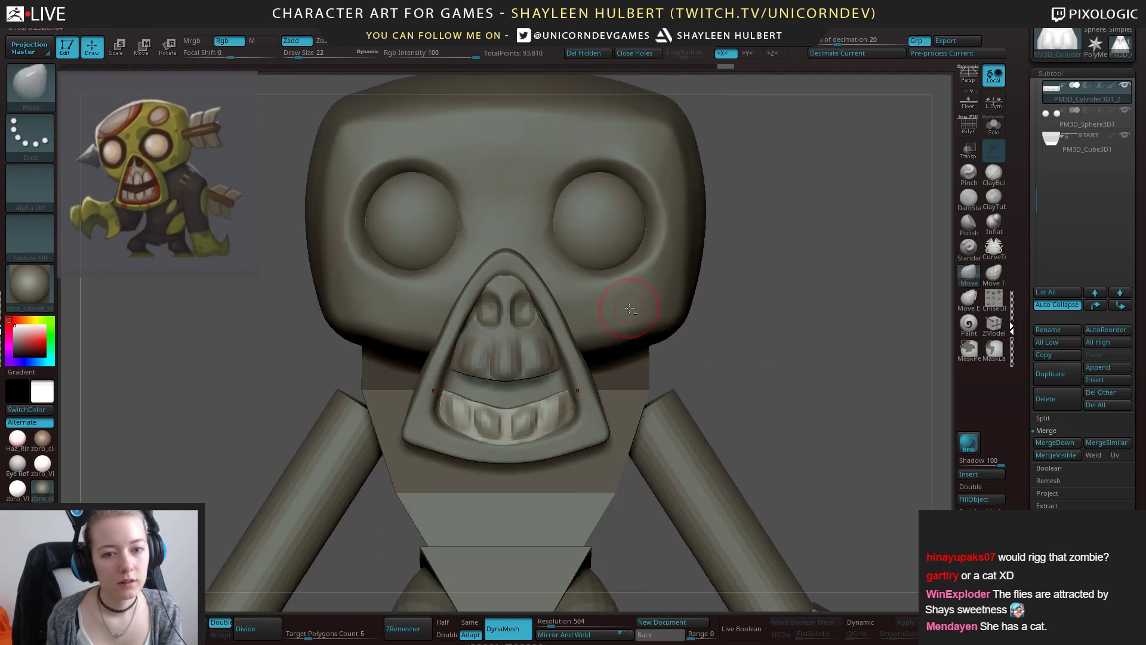
Select the head subtool PM3D_Cube3D4 and try building up angry brows above the inner eye sockets with ClayBuildup at draw size 10.
left_click(629, 308, "alt")
left_click_drag(733, 303, 725, 373, "alt")
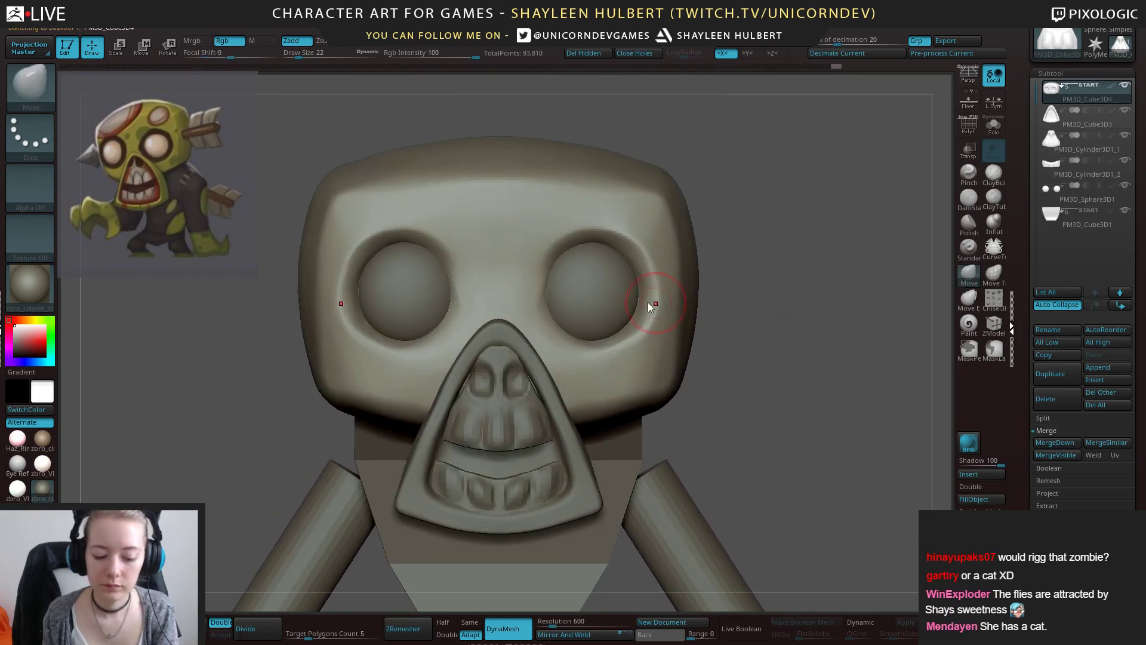
key("b")
key("h")
key("p")
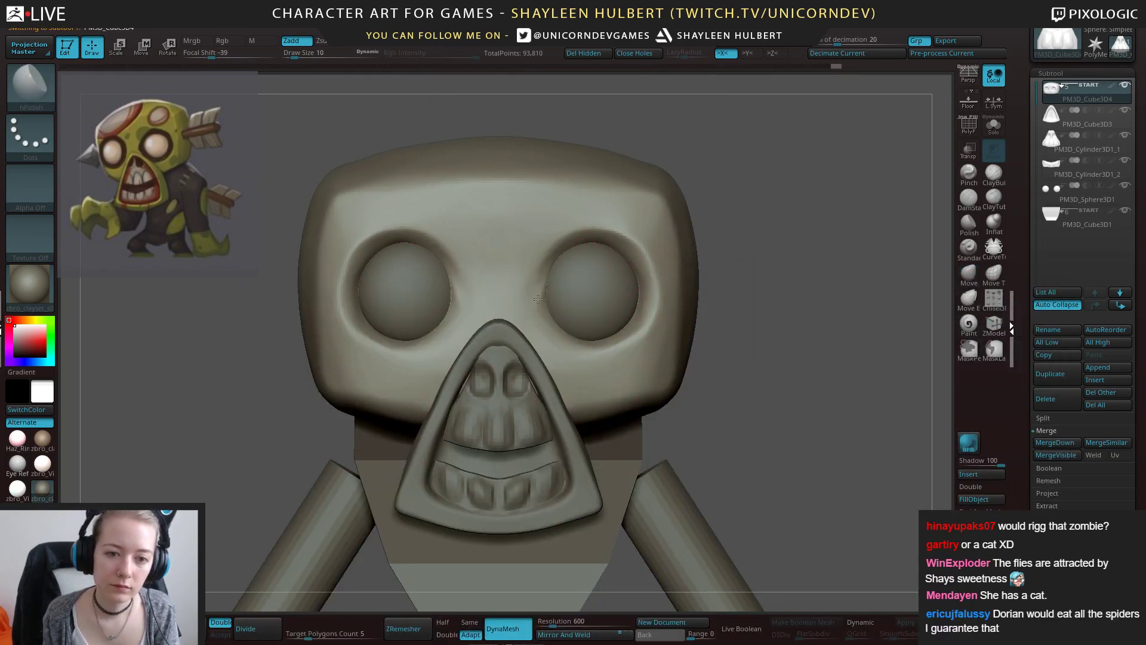
left_click(994, 173)
mouse_move(579, 235)
left_mouse_down()
mouse_move(541, 271)
mouse_move(549, 319)
mouse_move(550, 302)
mouse_move(531, 294)
left_mouse_up()
left_click_drag(558, 256, 541, 249)
Undo the brow strokes on the head.
key("ctrl+z")
key("ctrl+z")
key("ctrl+z")
key("ctrl+z")
key("ctrl+z")
key("ctrl+z")
key("ctrl+z")
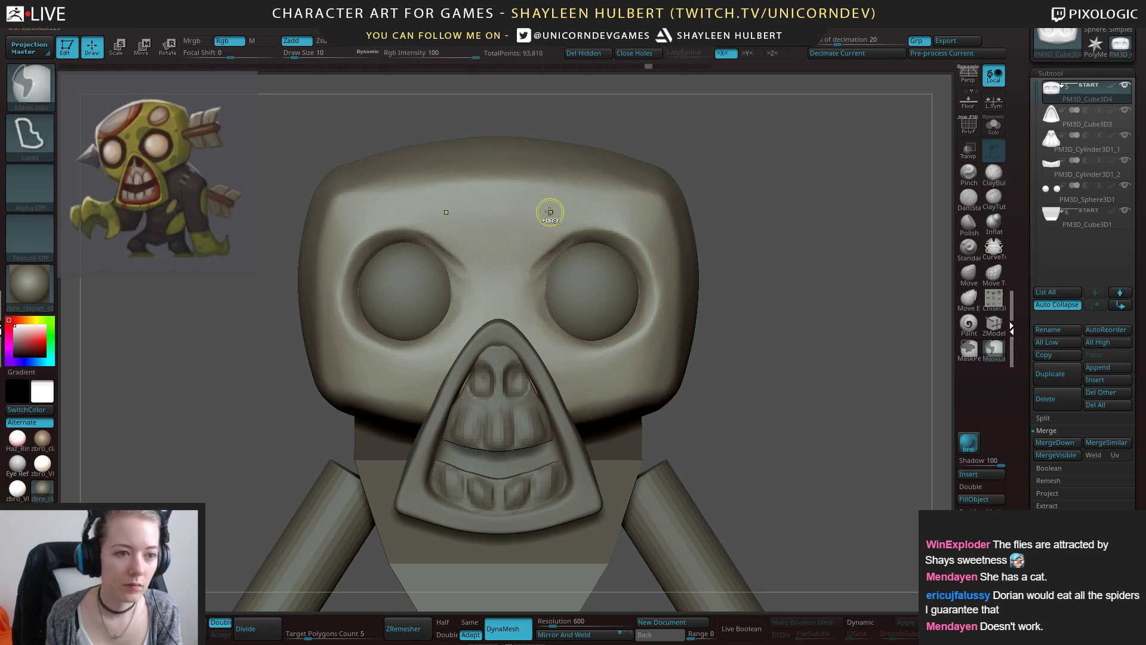
key("ctrl+z")
mouse_move(706, 238)
left_mouse_down("shift")
mouse_move(723, 191)
mouse_move(678, 210)
left_mouse_up("shift")
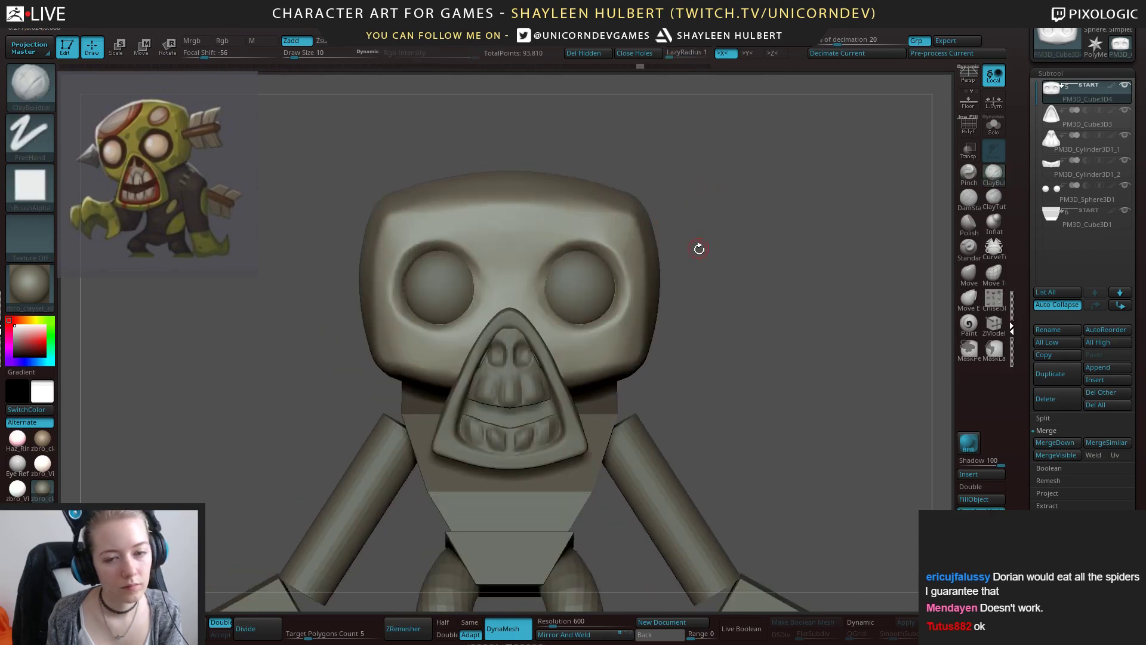
mouse_move(699, 248)
left_mouse_down()
mouse_move(729, 263)
mouse_move(718, 263)
left_mouse_up()
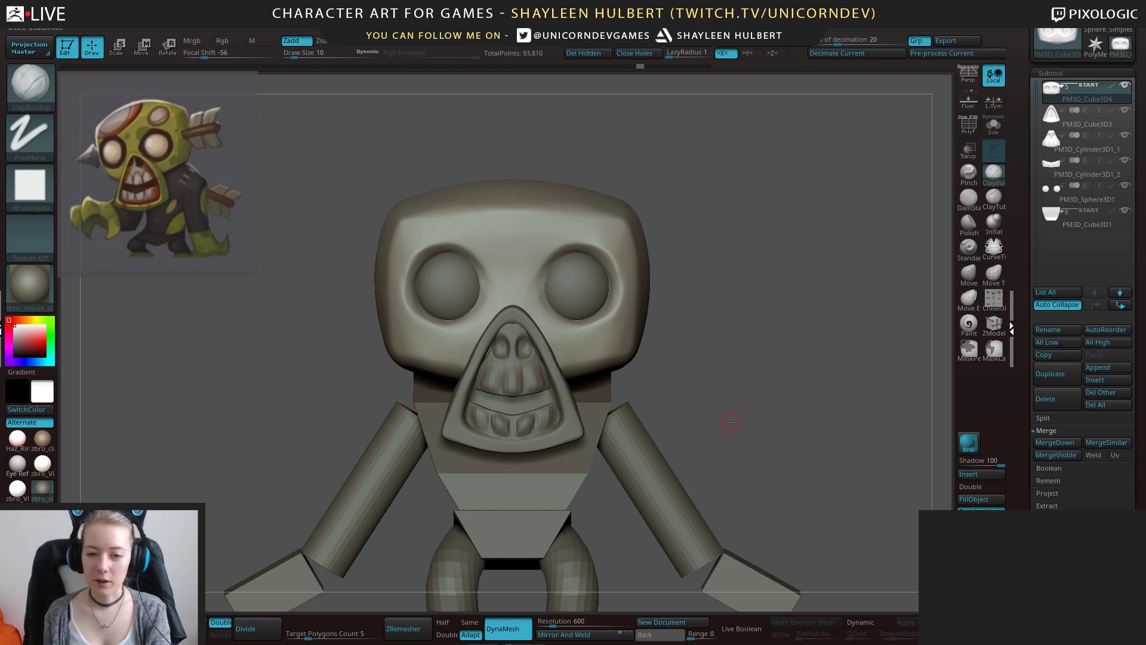
Select the eyeball subtool PM3D_Sphere3D1 and choose a pale beige colour with the Eye Reflection material.
left_click_drag(731, 422, 663, 418, "alt")
left_click(517, 430, "alt")
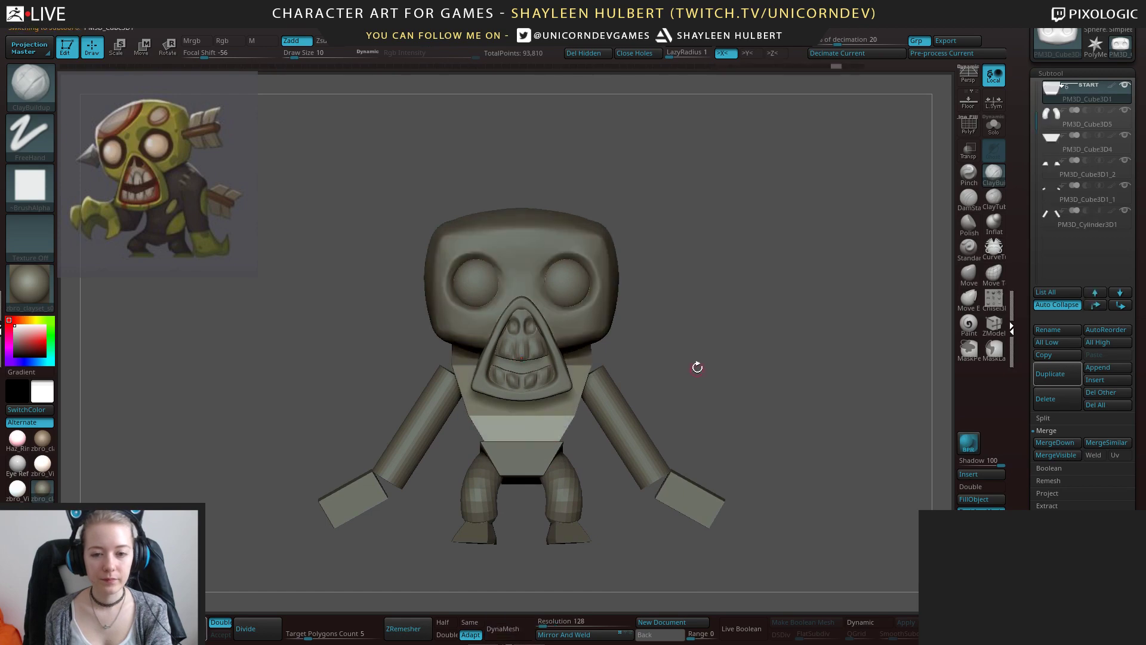
left_click_drag(697, 367, 731, 473)
left_click(584, 325, "alt")
left_click(599, 304, "alt")
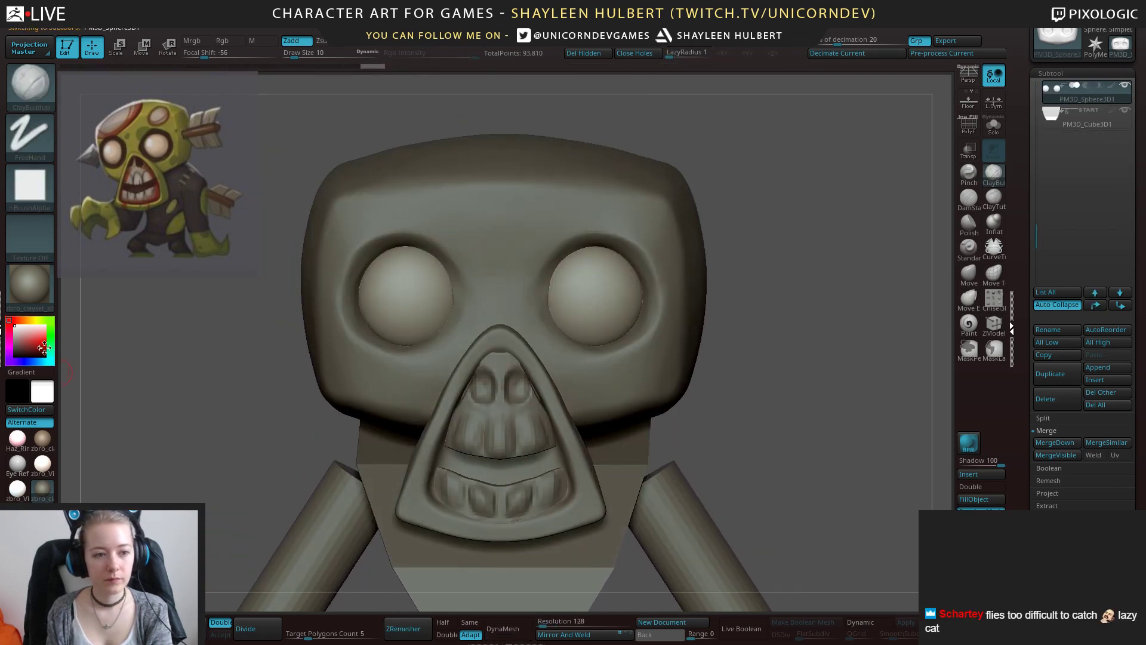
left_click(28, 320)
left_click(23, 338)
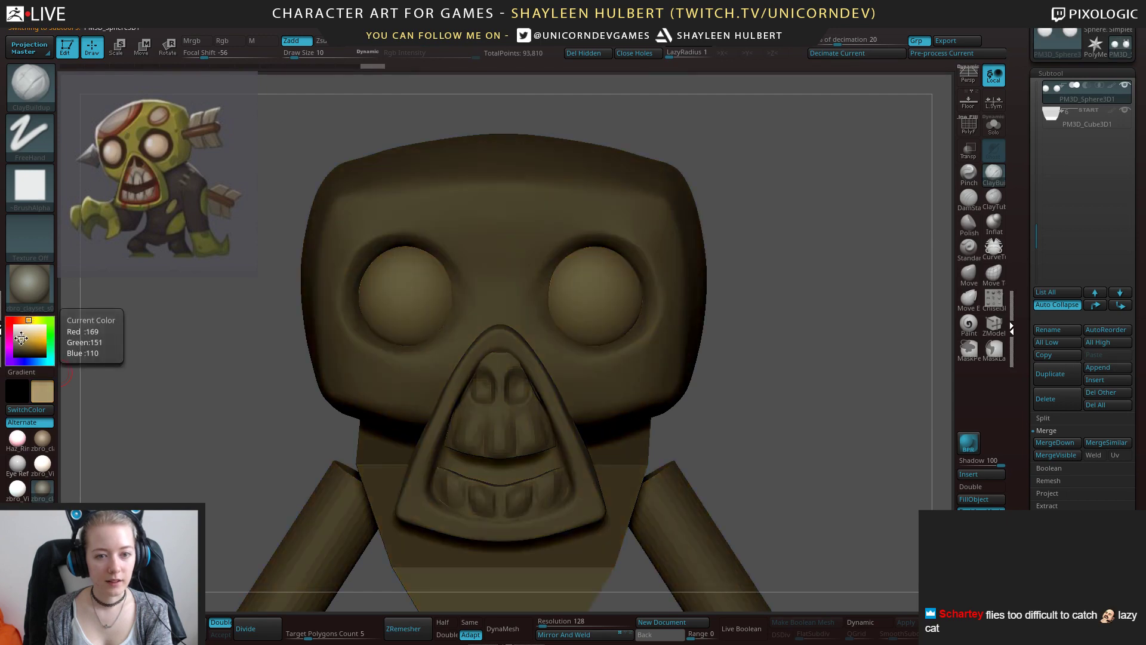
left_click(18, 336)
left_click_drag(169, 397, 385, 305)
left_click(18, 465)
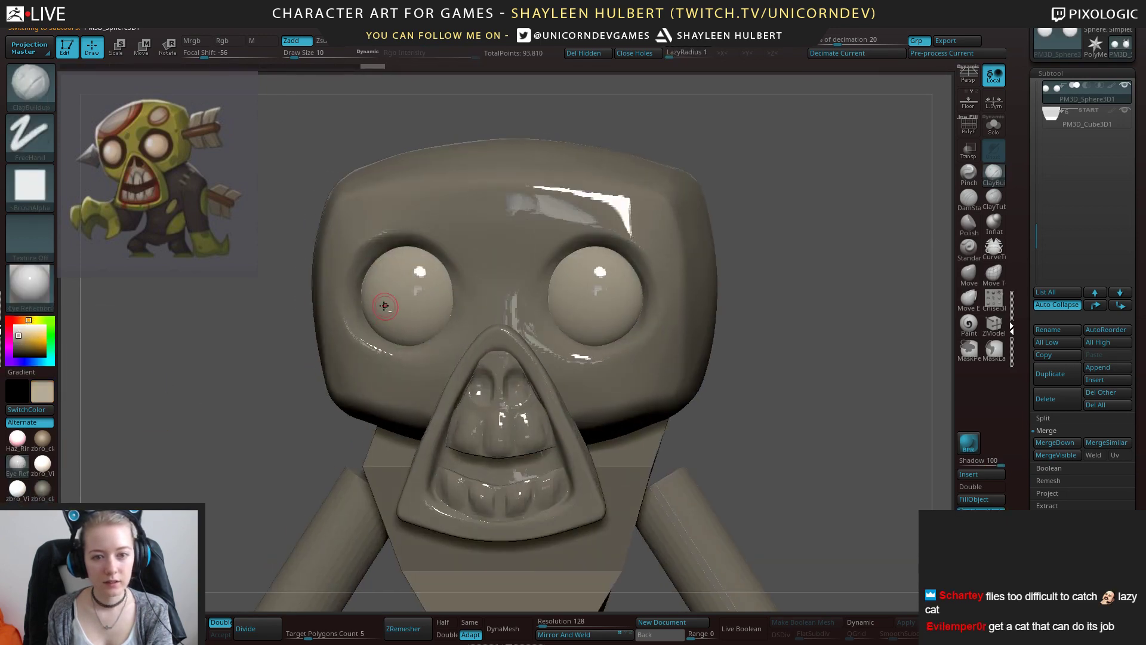
Subdivide the eyeballs twice to subdivision level 3.
left_click_drag(1027, 570, 1027, 480)
key("ctrl+d")
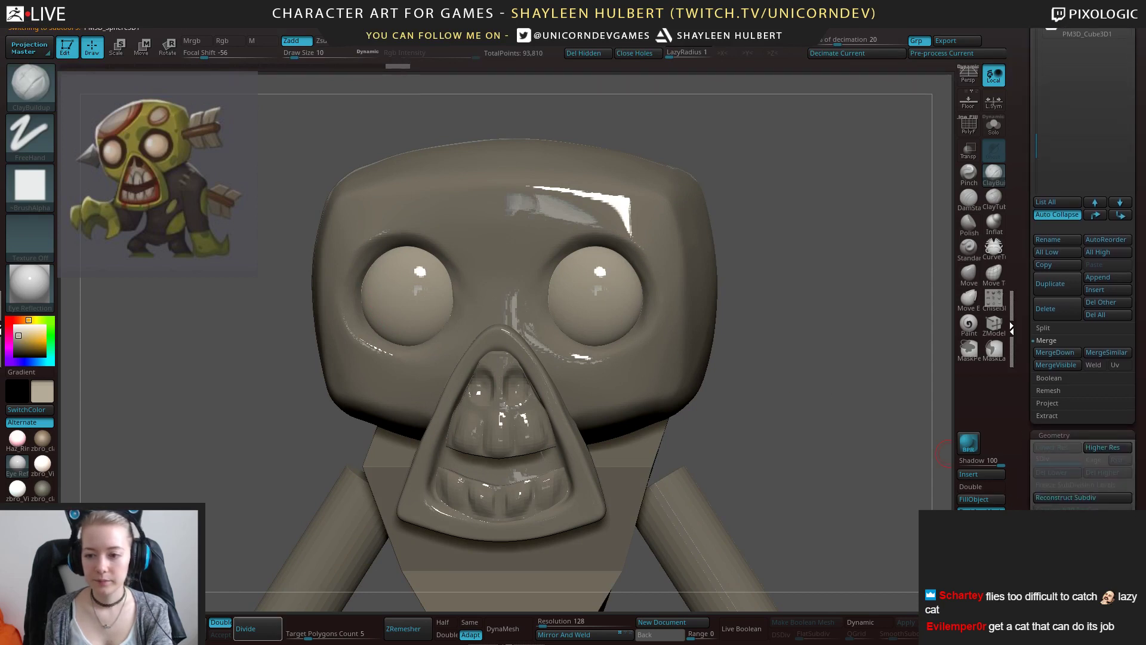
key("ctrl+d")
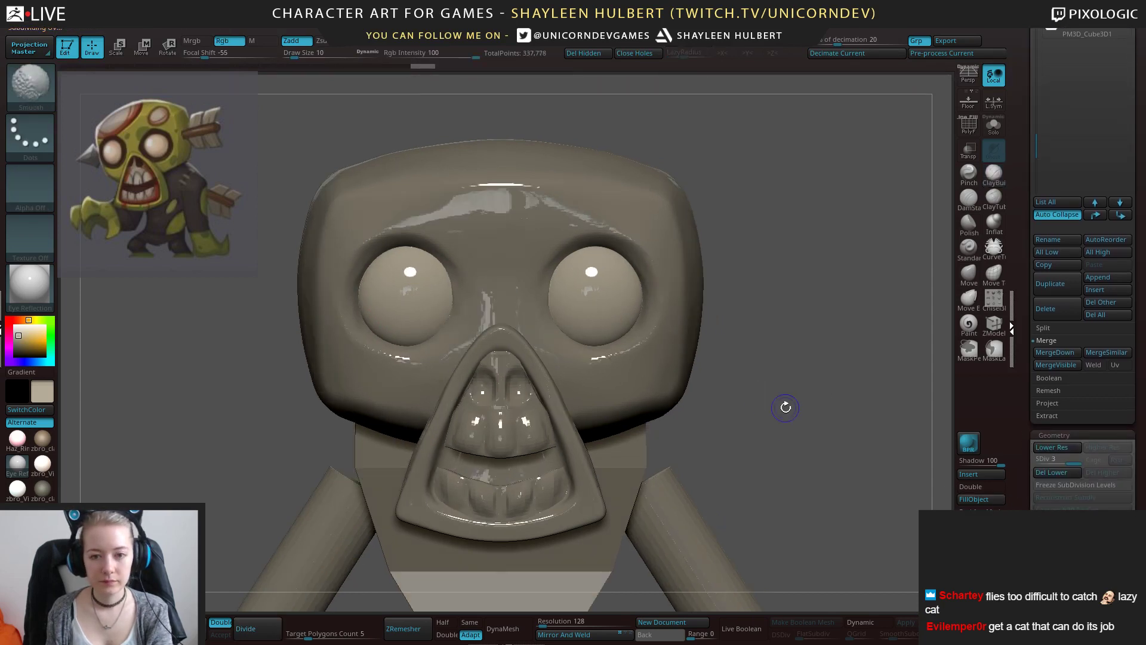
Pick a light tan colour and fill the eyeballs with colour and material using the Paint brush in Mrgb mode.
left_click(21, 333)
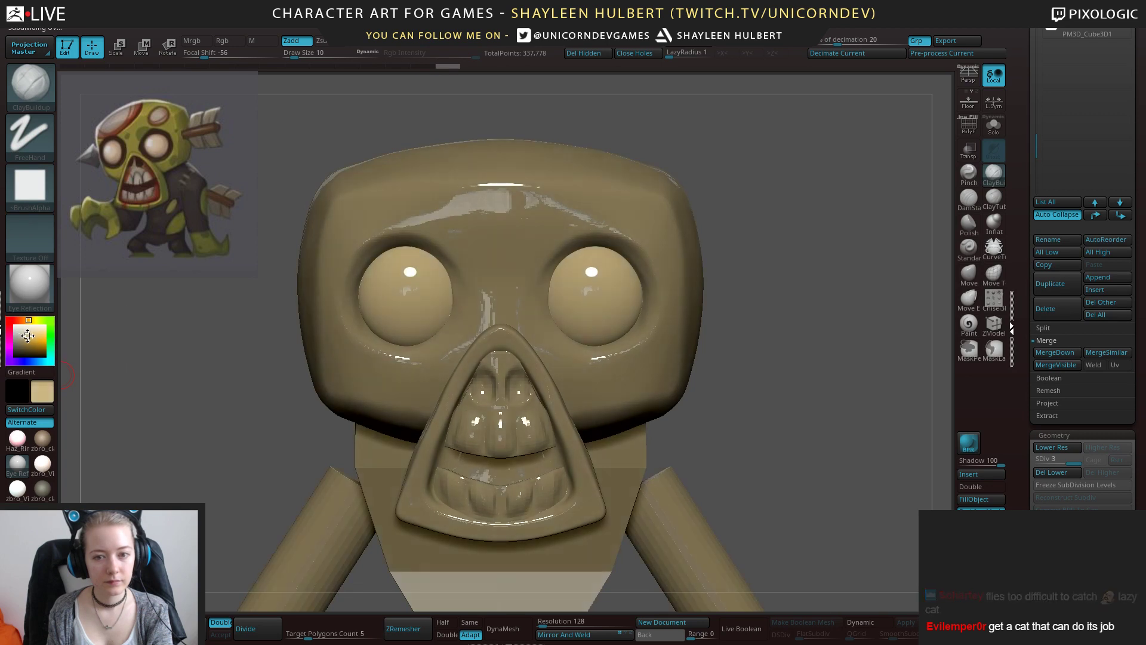
left_click_drag(791, 283, 783, 287)
left_click(965, 326)
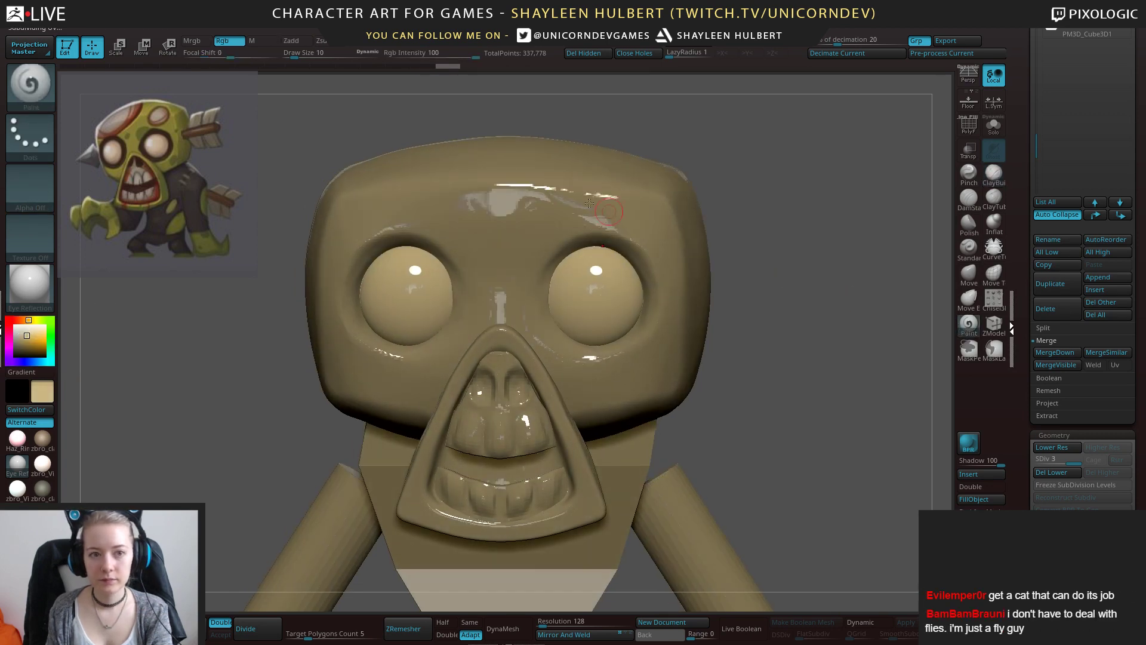
left_click(194, 44)
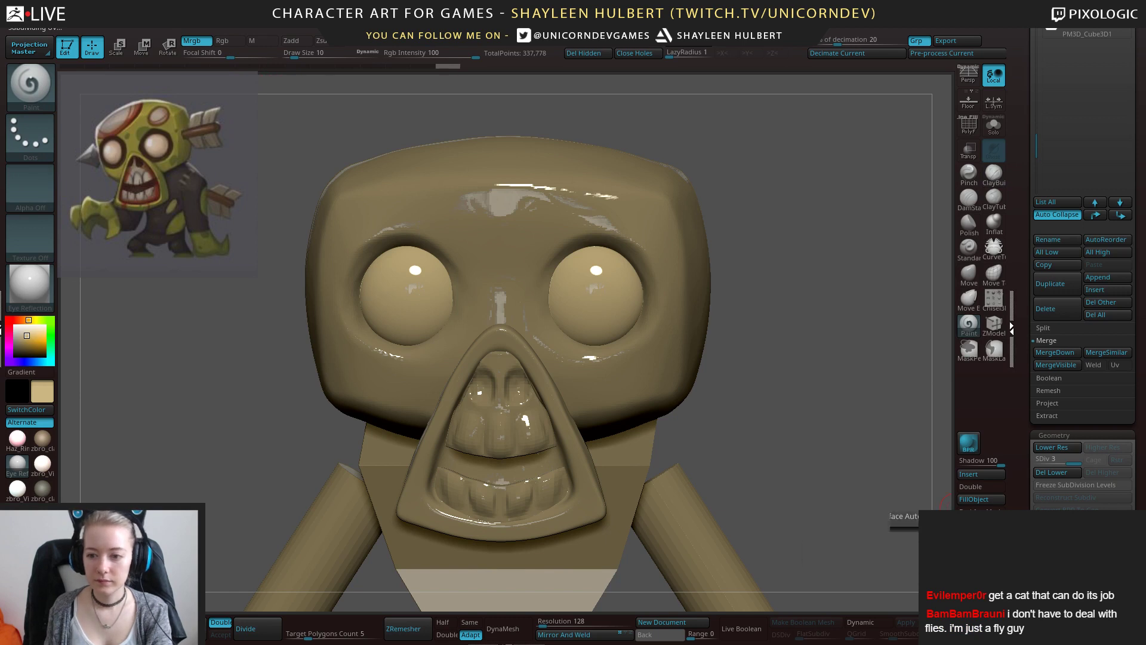
left_click(977, 500)
left_click_drag(738, 400, 751, 403)
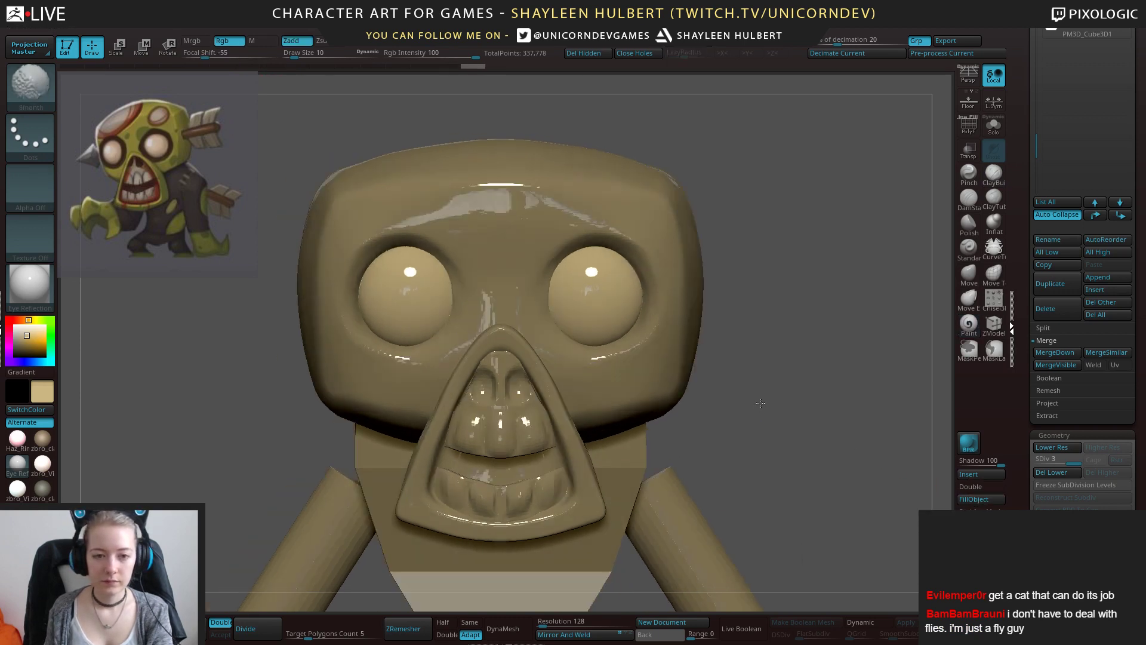
Set the Paint brush to a darker brown in Rgb mode with draw size 30 and Rgb Intensity 12.
left_click_drag(27, 339, 25, 344)
left_click(222, 41)
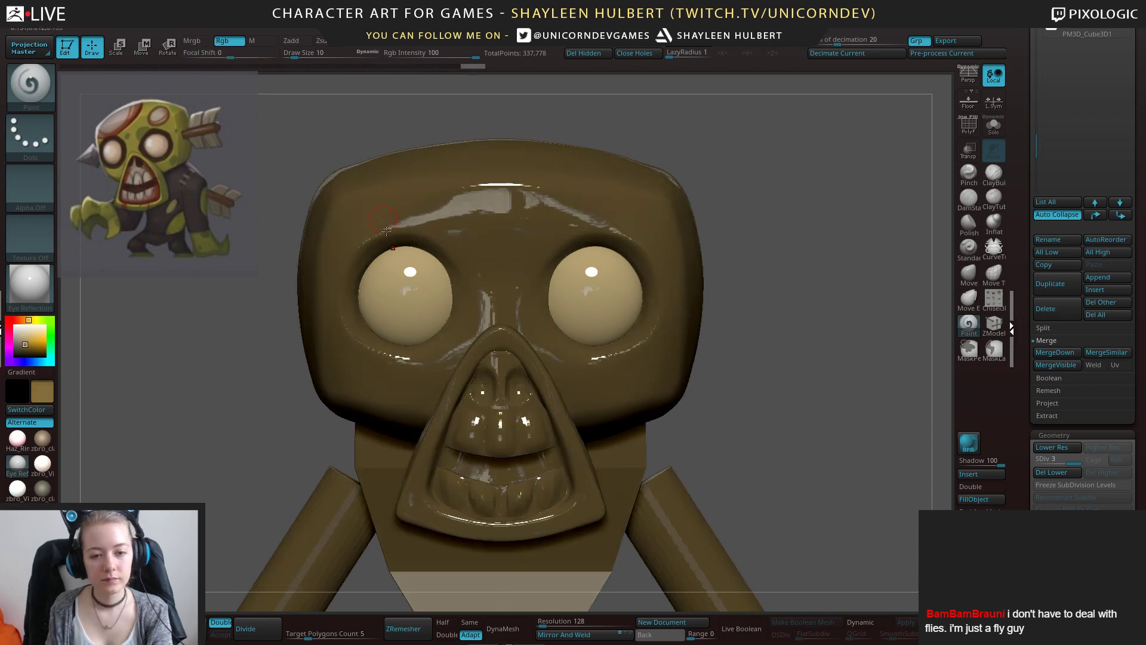
key("bracketright")
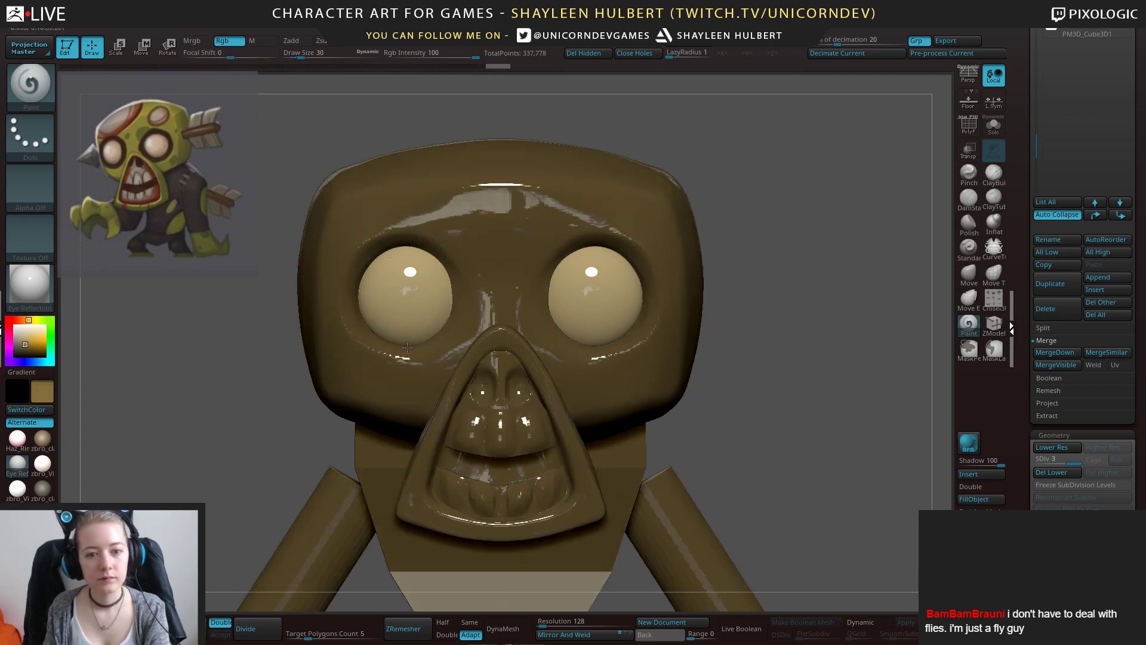
left_click_drag(475, 54, 416, 54)
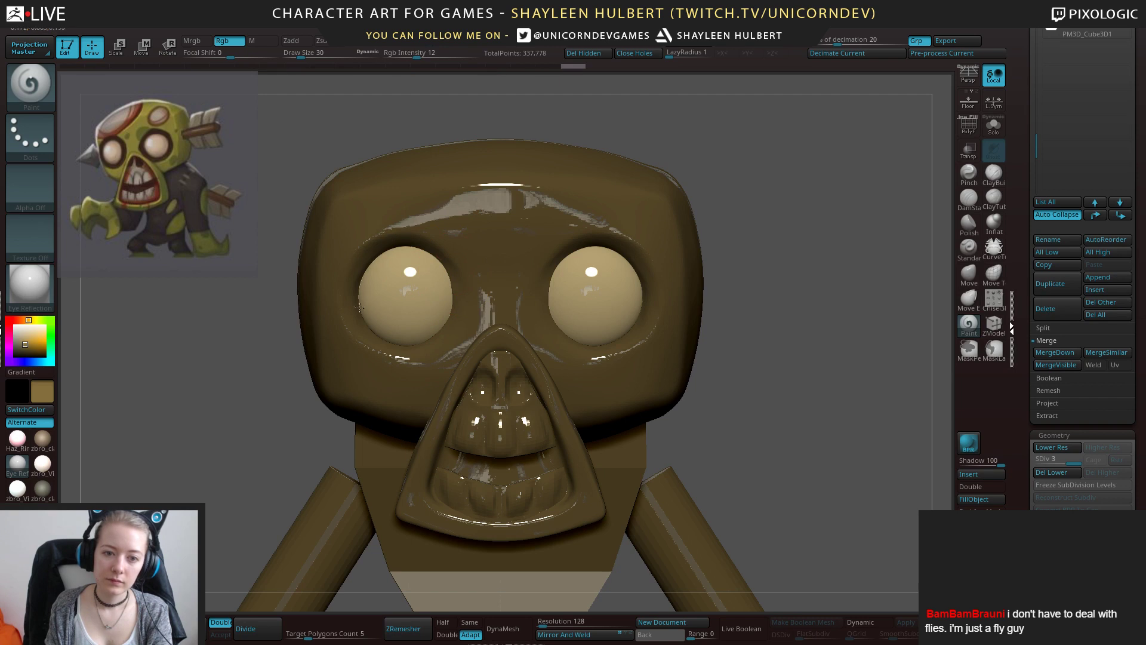
Turn on X symmetry, try Mirror And Weld on the eyeballs, and delete their lower subdivision levels.
left_click(725, 53)
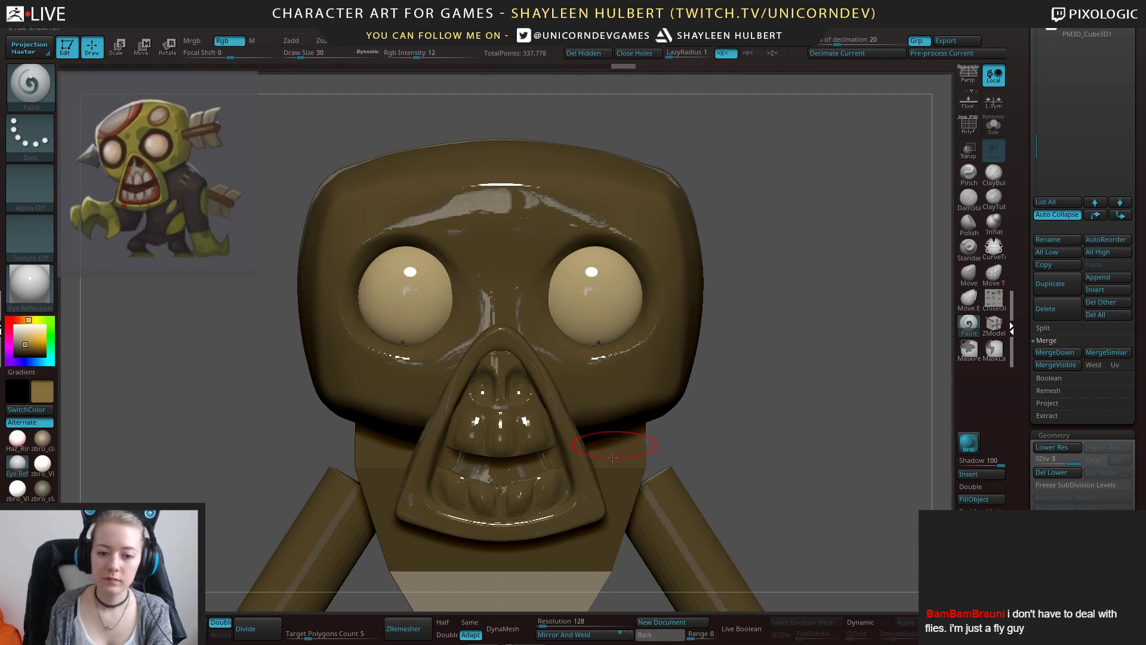
left_click(564, 635)
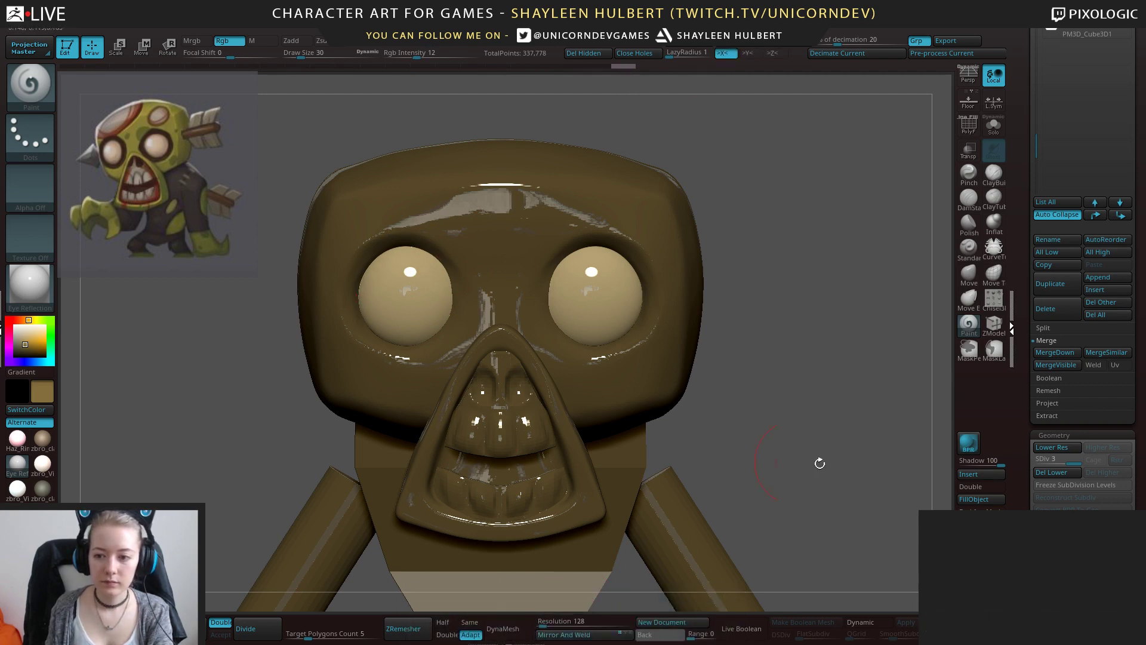
left_click(1055, 473)
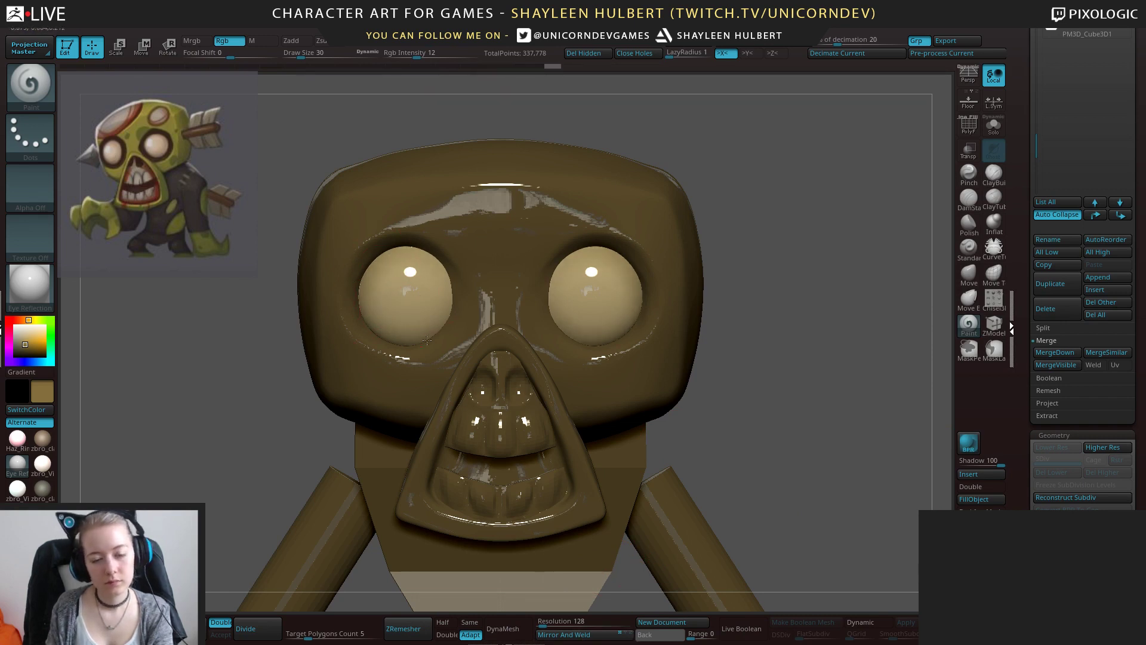
Paint faint brown shading along the upper edge of both eyeballs with the Paint brush at draw size 14.
key("bracketleft")
key("bracketleft")
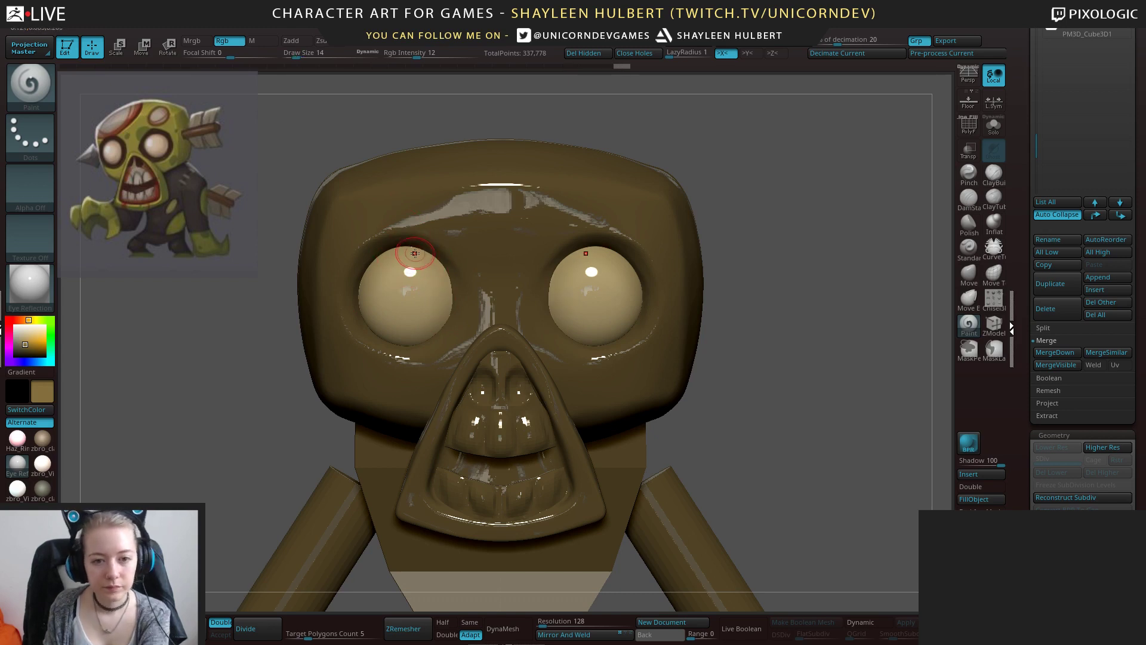
mouse_move(412, 247)
left_mouse_down()
mouse_move(364, 270)
mouse_move(448, 282)
mouse_move(395, 251)
left_mouse_up()
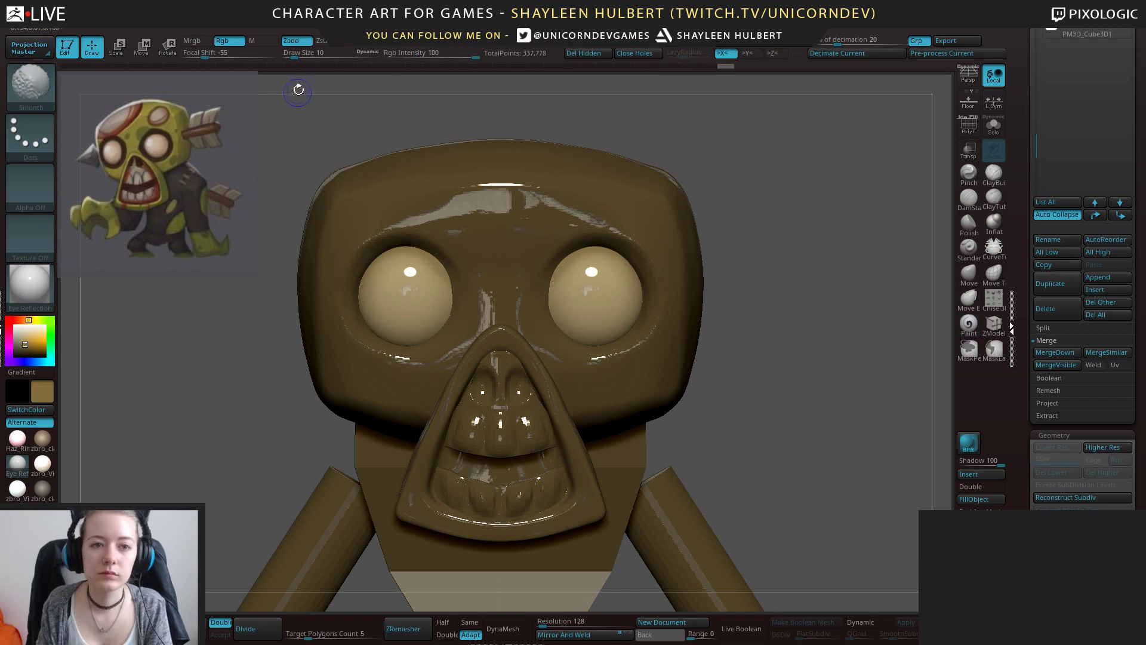
Turn off Zadd for the Smooth brush, blend the painted eyeball shading and check the eyeballs in Solo view.
left_click(296, 41, "shift")
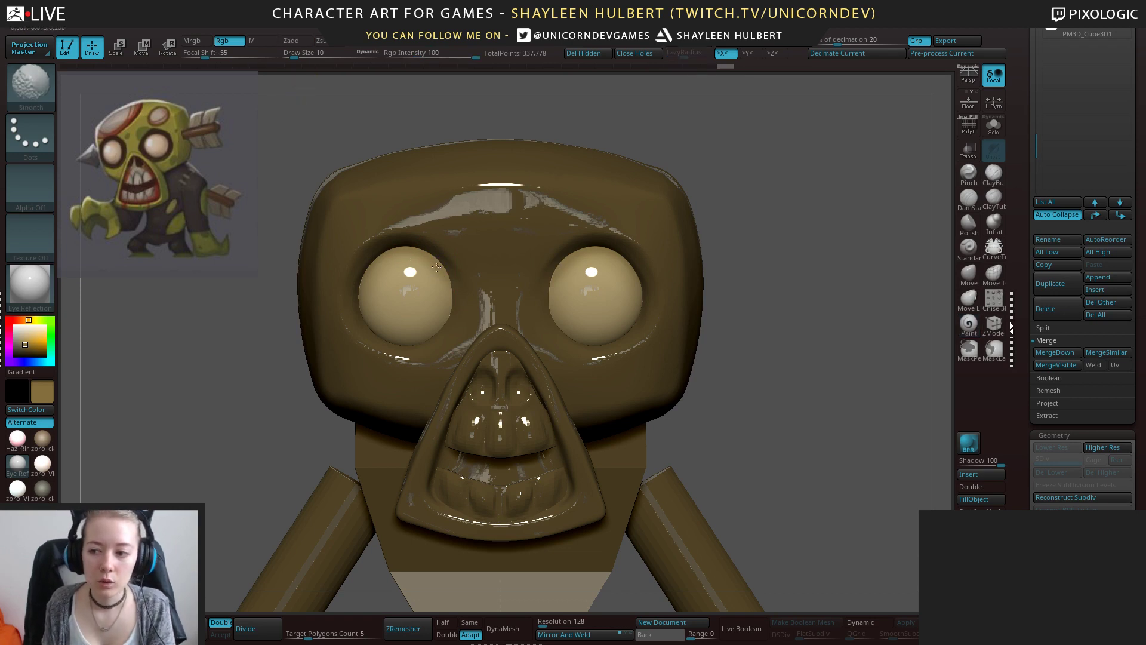
left_click_drag(410, 250, 439, 323, "shift")
mouse_move(425, 264)
left_mouse_down()
mouse_move(381, 259)
mouse_move(402, 341)
mouse_move(447, 309)
mouse_move(404, 314)
left_mouse_up()
left_click(993, 125)
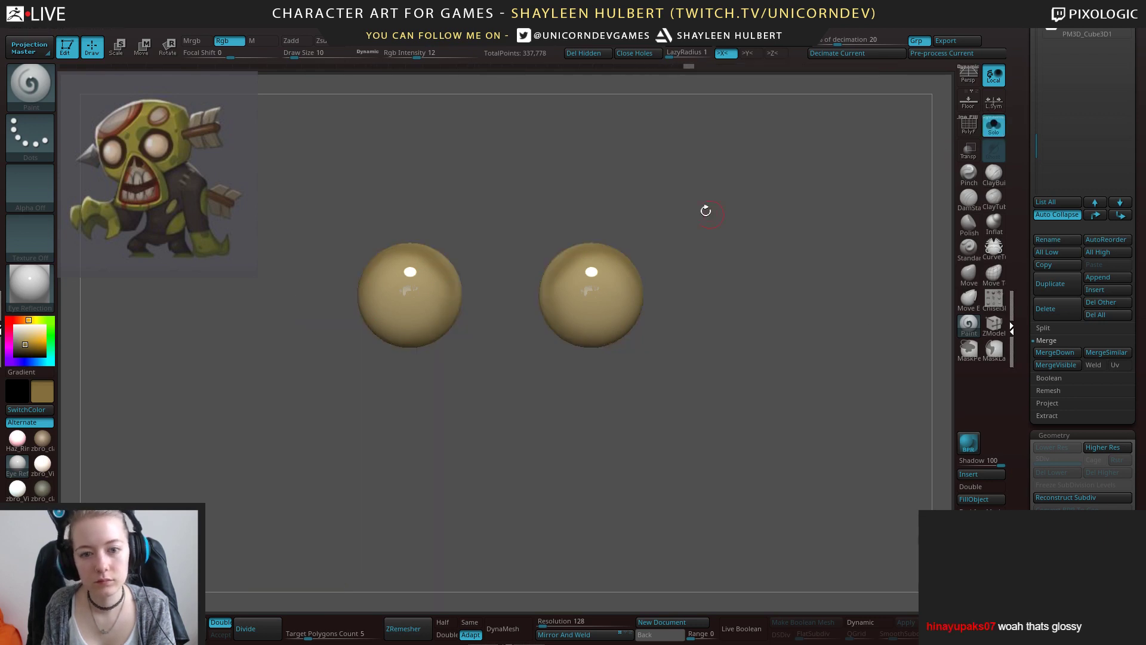
left_click_drag(487, 194, 517, 90)
mouse_move(446, 230)
left_mouse_down()
mouse_move(396, 212)
mouse_move(434, 194)
mouse_move(361, 223)
mouse_move(419, 174)
mouse_move(363, 199)
mouse_move(418, 198)
mouse_move(415, 276)
mouse_move(503, 184)
mouse_move(417, 255)
mouse_move(619, 256)
mouse_move(495, 289)
mouse_move(469, 329)
mouse_move(488, 191)
mouse_move(581, 218)
mouse_move(605, 371)
mouse_move(575, 337)
left_mouse_up()
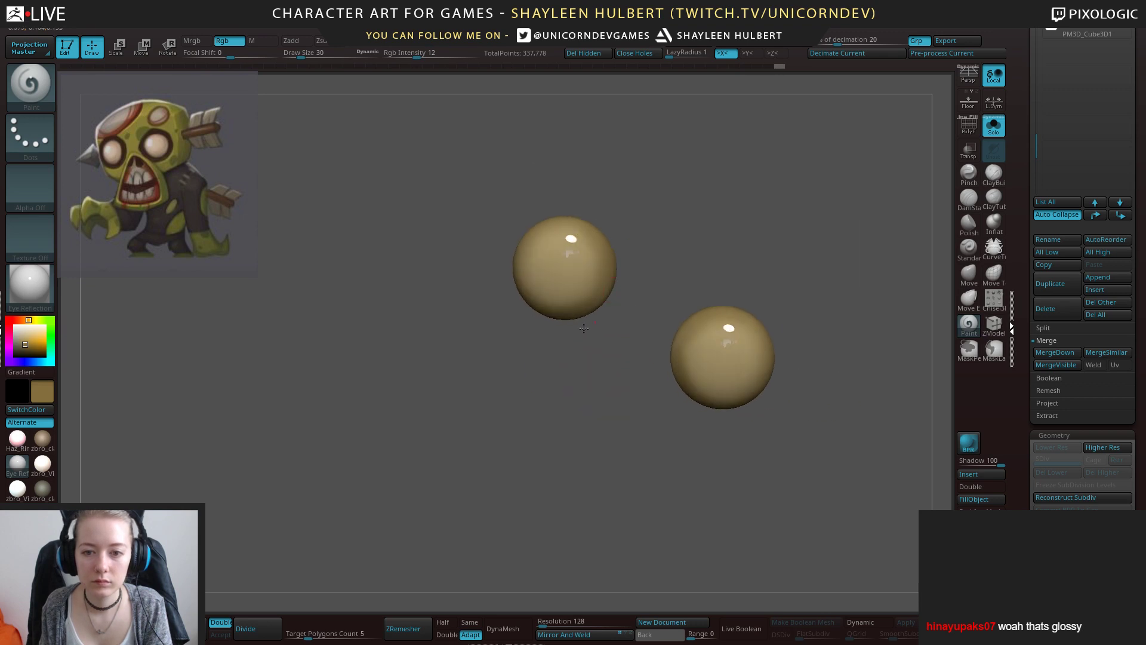
left_click(994, 126)
Switch to a matte clay material and paint more brown around the eyeball edges with the Paint brush at draw size 14.
left_click_drag(330, 338, 325, 457, "shift")
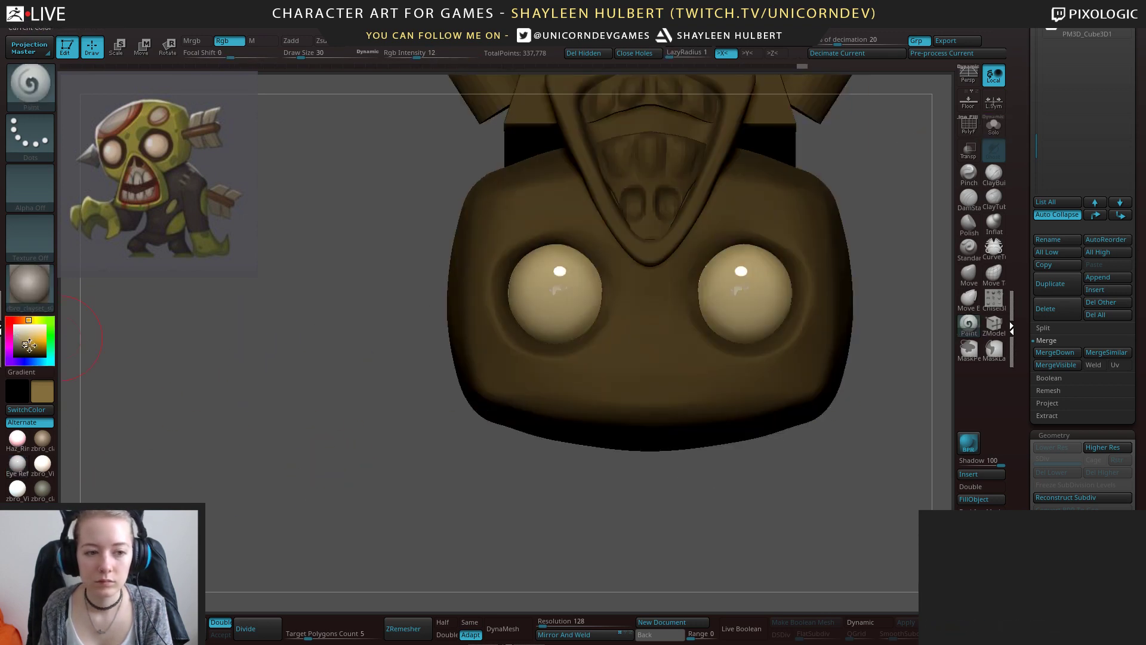
left_click_drag(90, 343, 424, 356)
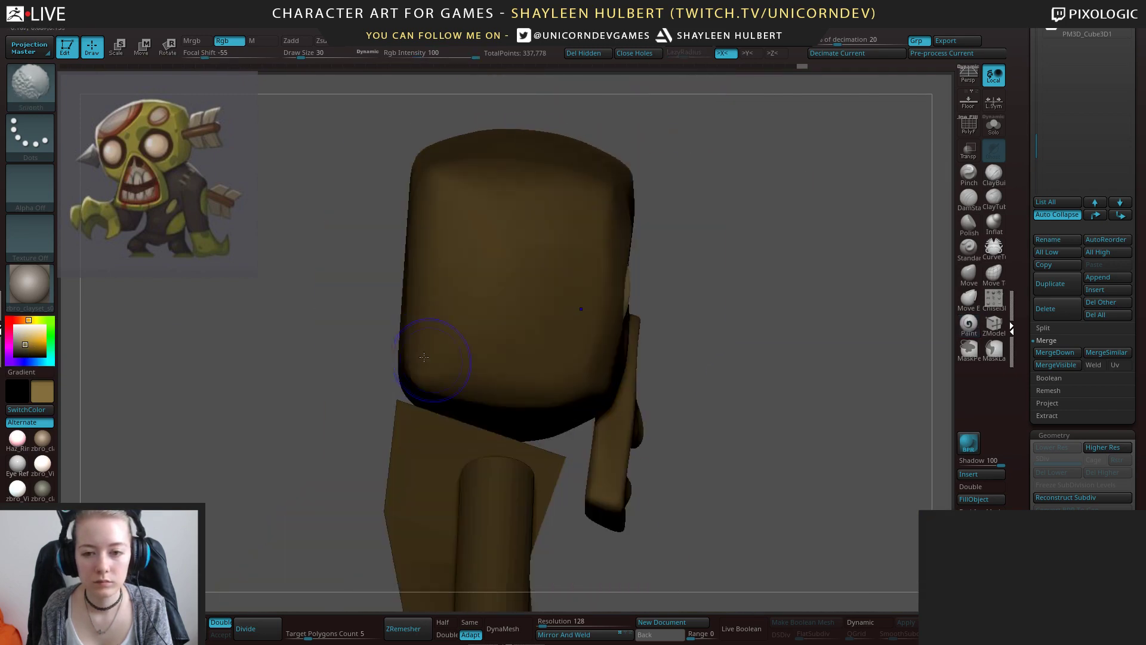
left_click_drag(803, 328, 768, 277, "shift")
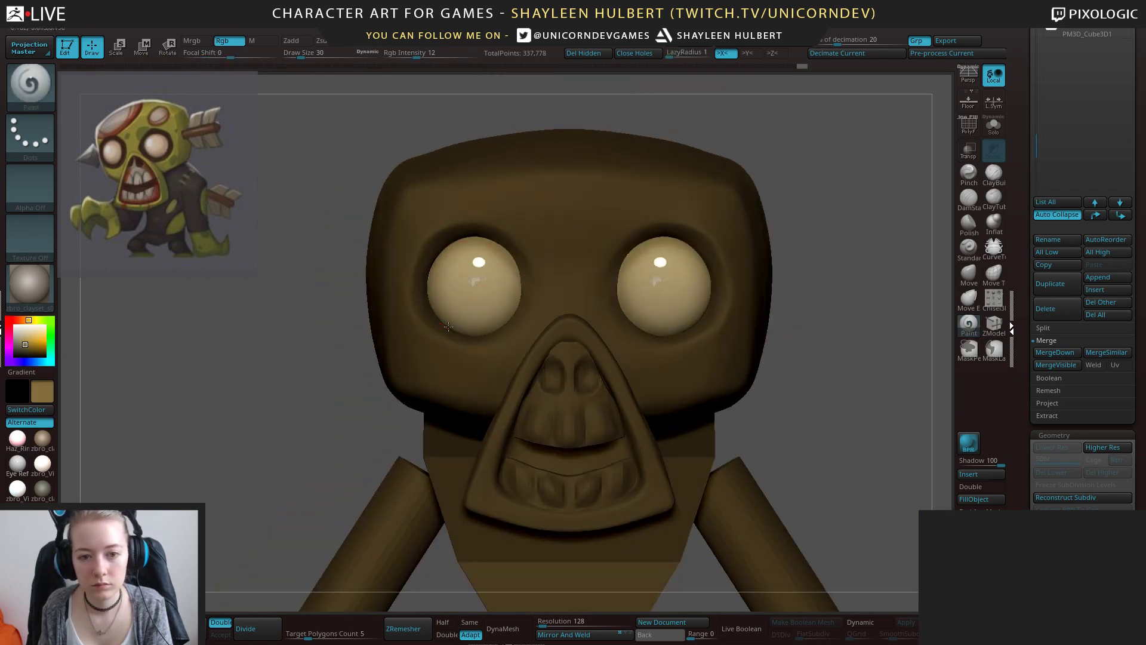
mouse_move(471, 238)
left_mouse_down()
mouse_move(427, 257)
mouse_move(422, 290)
left_mouse_up()
key("[")
key("[")
left_click_drag(506, 317, 517, 303)
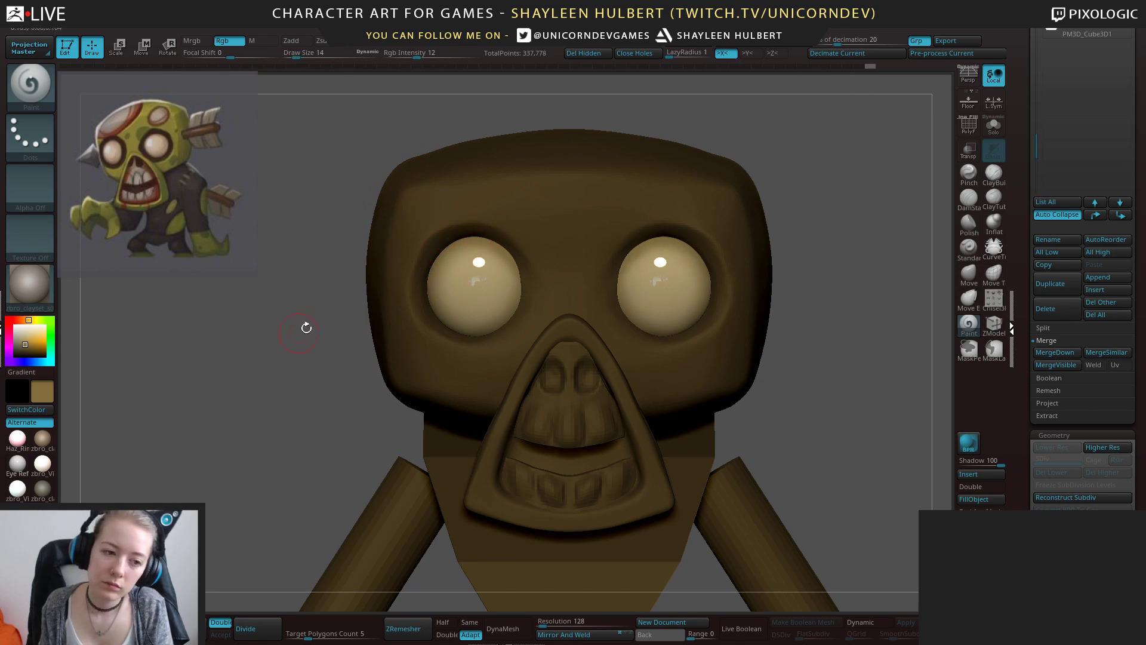
Pick an off-white colour and lighten the centres of both eyeballs with blended paint.
key("c")
left_click_drag(26, 333, 24, 327)
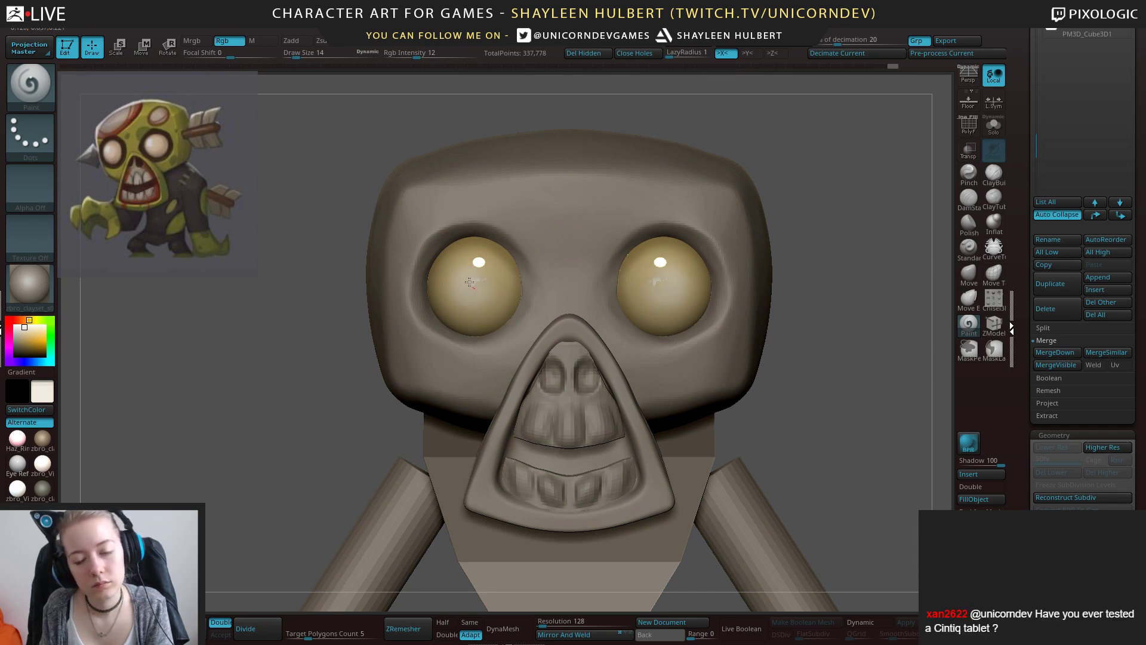
key("shift")
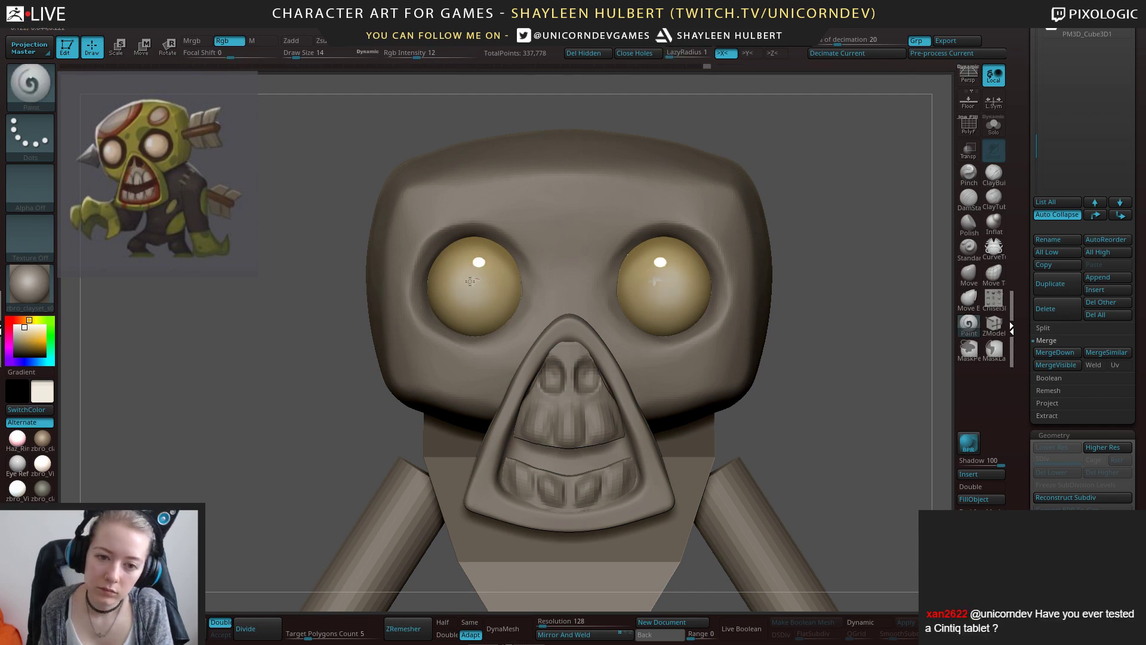
key("shift")
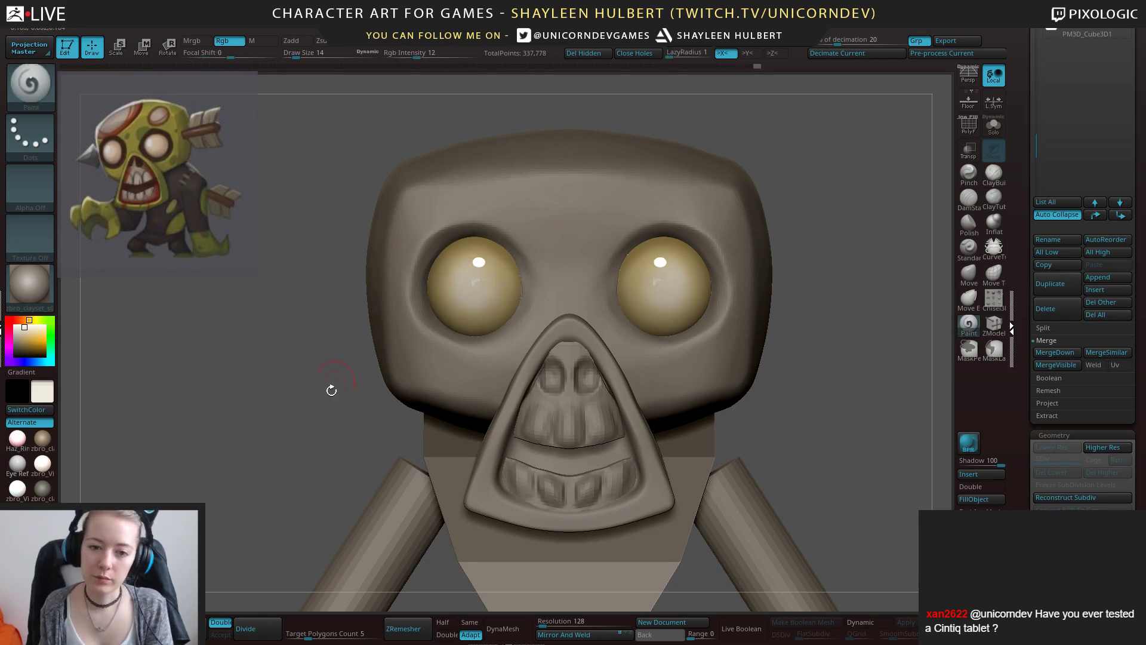
Examine the head, teeth and mouth frame from the front and side, making each part active in turn.
mouse_move(330, 389)
left_mouse_down("alt")
mouse_move(323, 343)
mouse_move(332, 376)
mouse_move(358, 370)
left_mouse_up("alt")
left_click(503, 315, "alt")
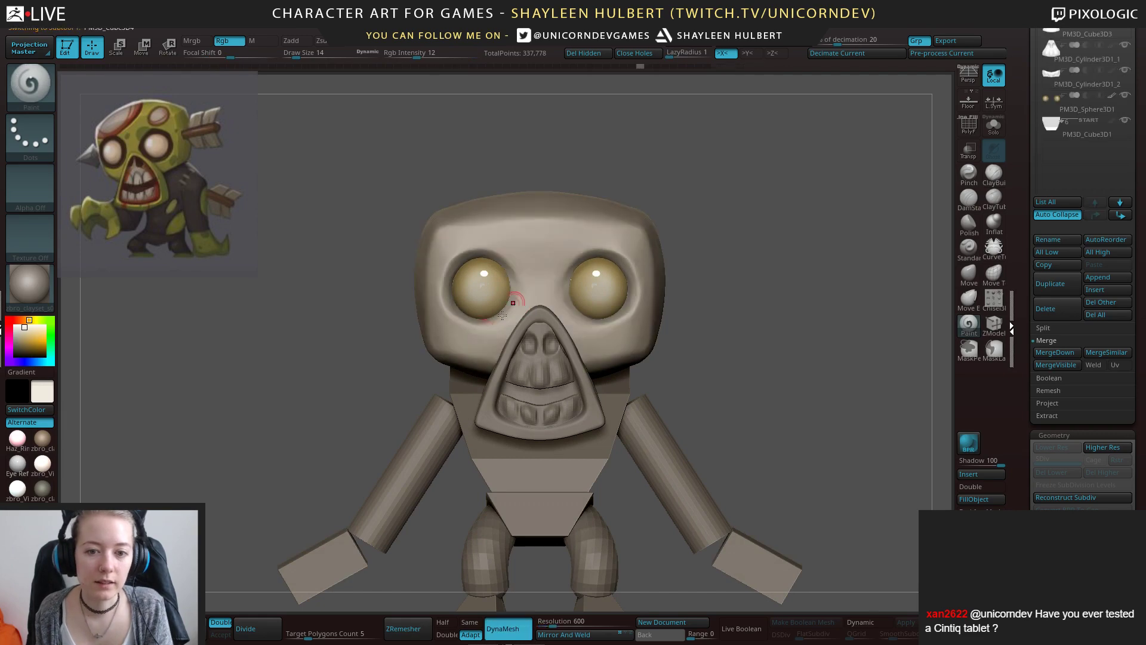
mouse_move(284, 404)
left_mouse_down()
mouse_move(328, 416)
mouse_move(297, 374)
left_mouse_up()
left_click(522, 333, "alt")
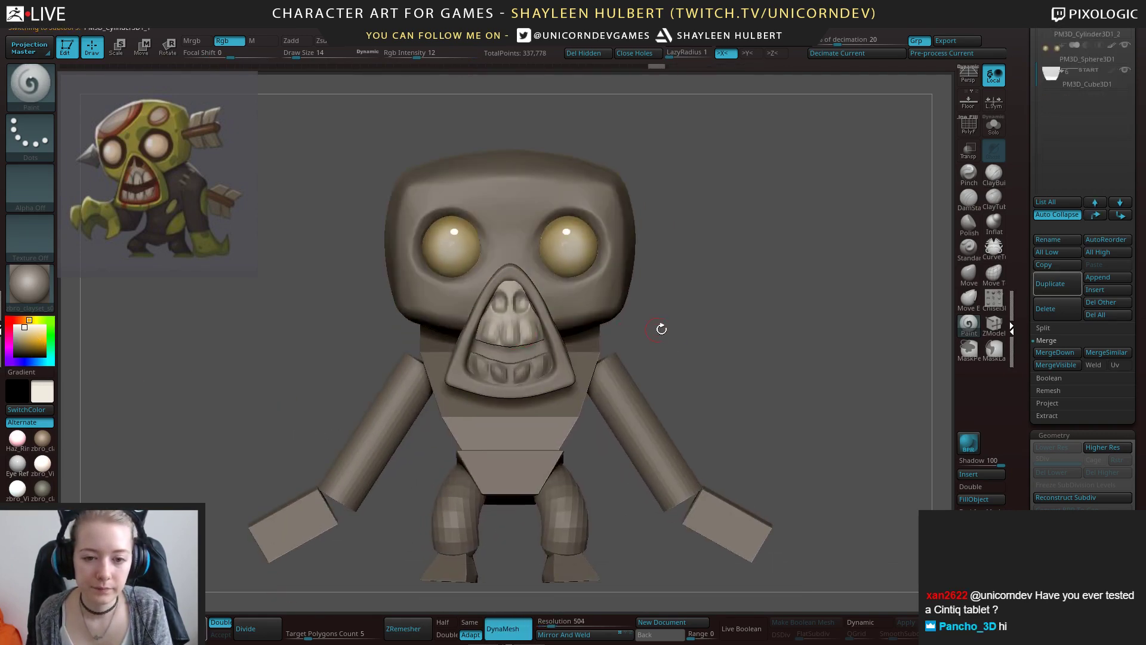
mouse_move(680, 327)
left_mouse_down()
mouse_move(667, 326)
mouse_move(661, 285)
mouse_move(664, 317)
mouse_move(678, 320)
left_mouse_up()
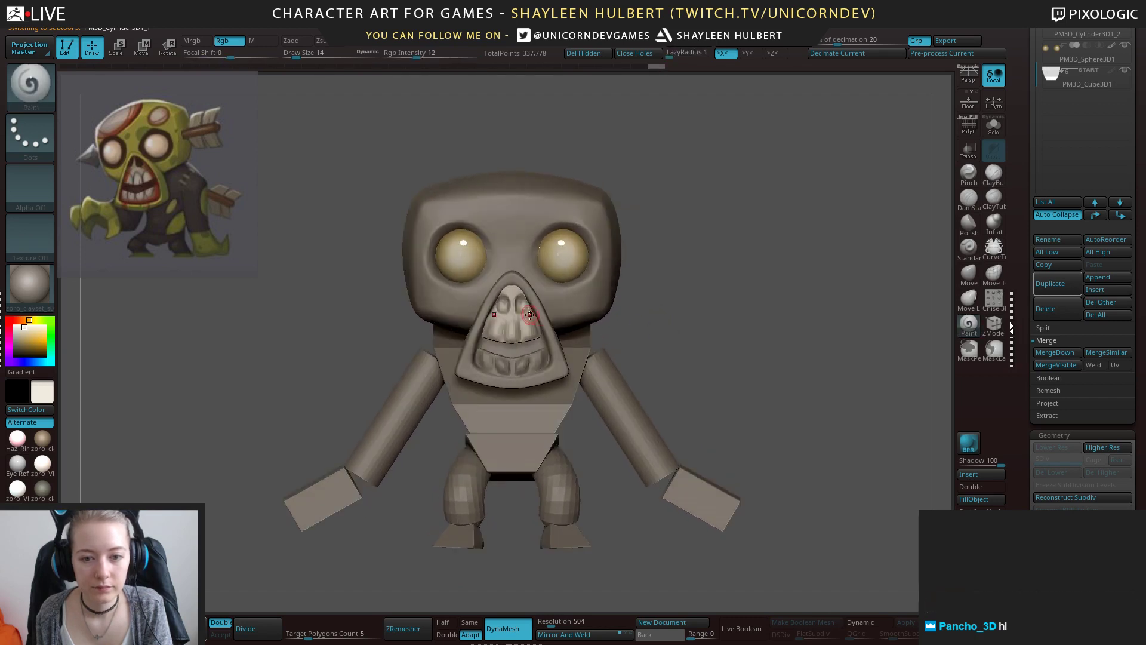
scroll(503, 339, "up", 5)
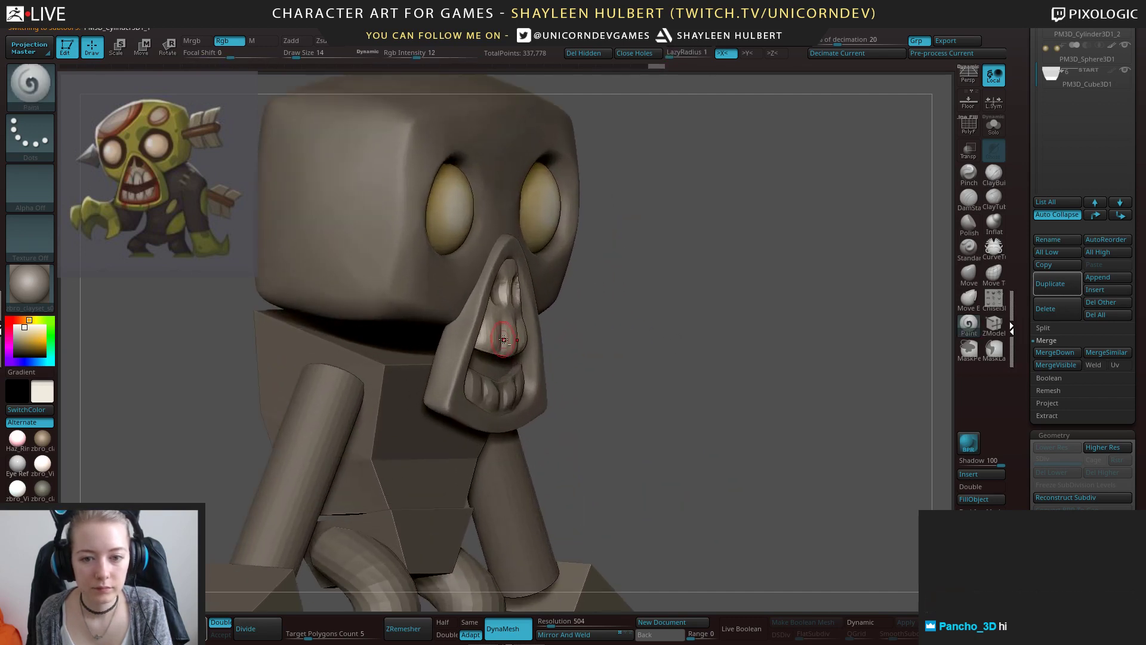
key("w")
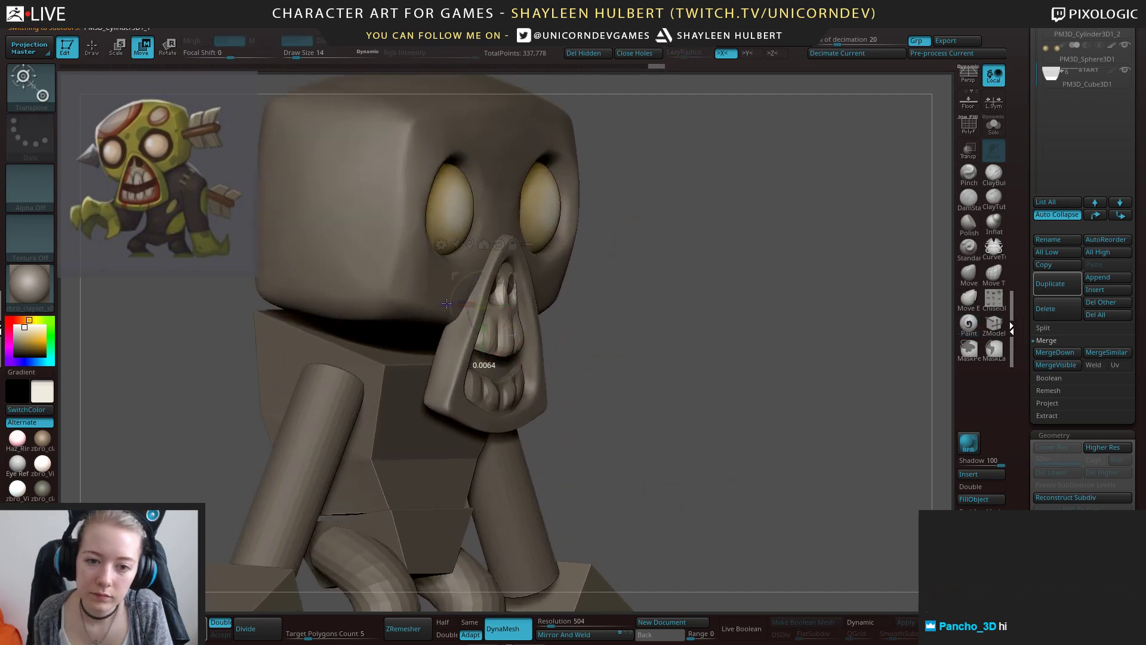
left_click_drag(572, 324, 638, 322, "shift")
left_click(994, 174)
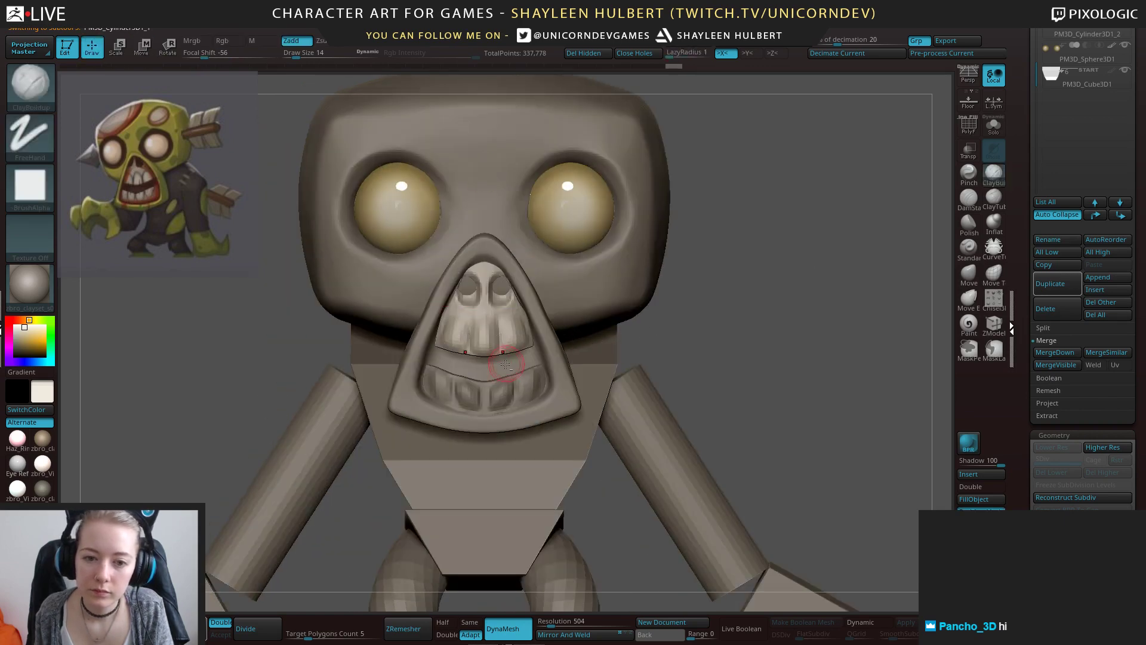
left_click(471, 297, "alt")
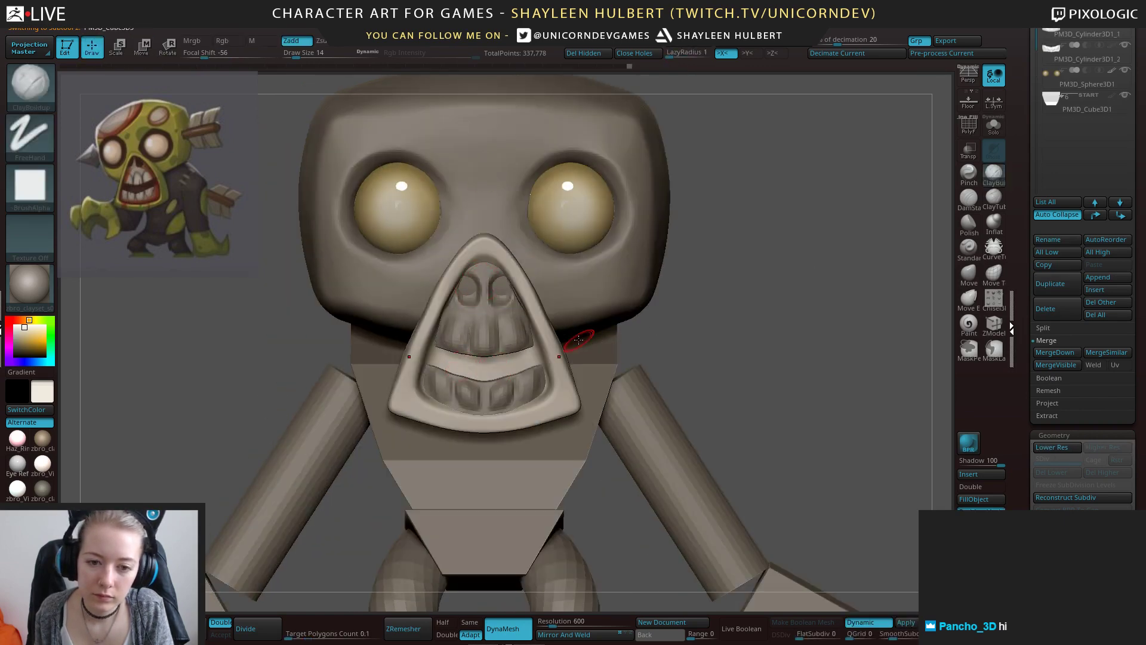
left_click_drag(723, 310, 653, 305)
left_click(478, 288, "alt")
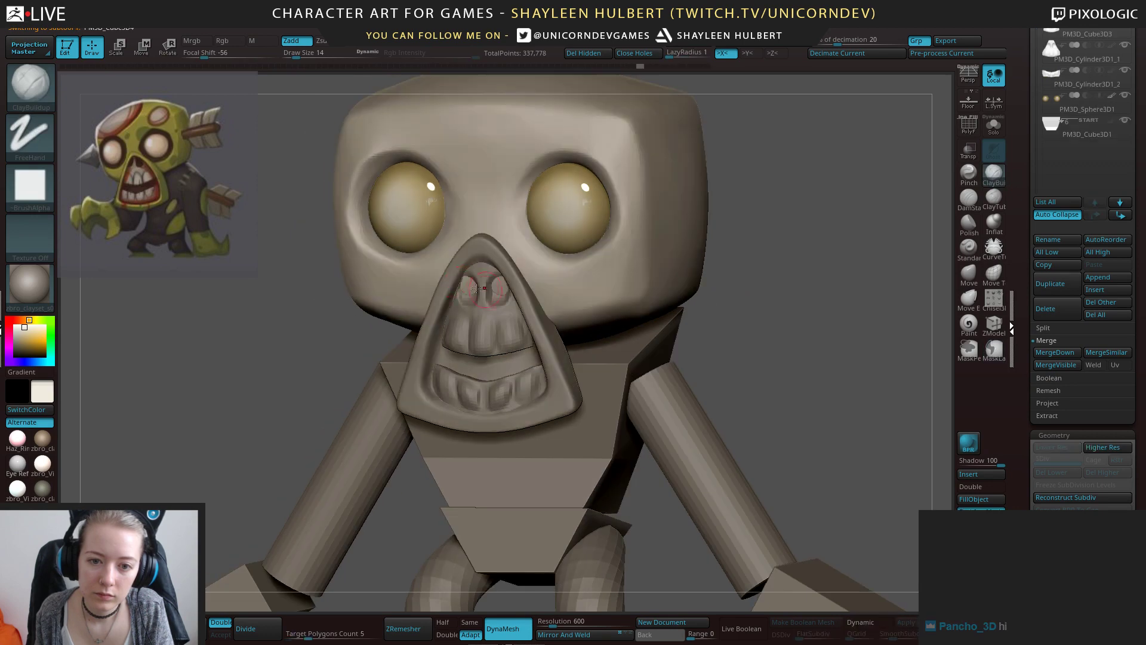
left_click_drag(281, 330, 323, 331, "shift")
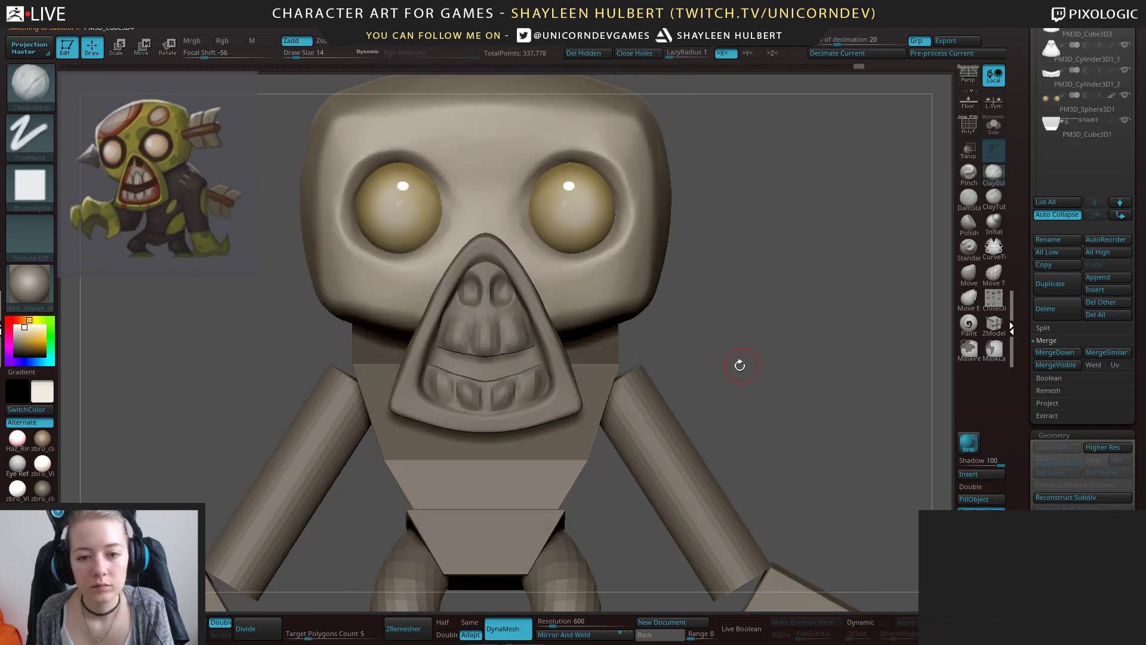
left_click_drag(740, 364, 657, 327, "alt")
mouse_move(567, 314)
left_mouse_down()
mouse_move(613, 323)
mouse_move(611, 346)
mouse_move(711, 337)
left_mouse_up()
Make the torso the active part and insert a Sphere3D as a new subtool.
left_click(500, 351, "alt")
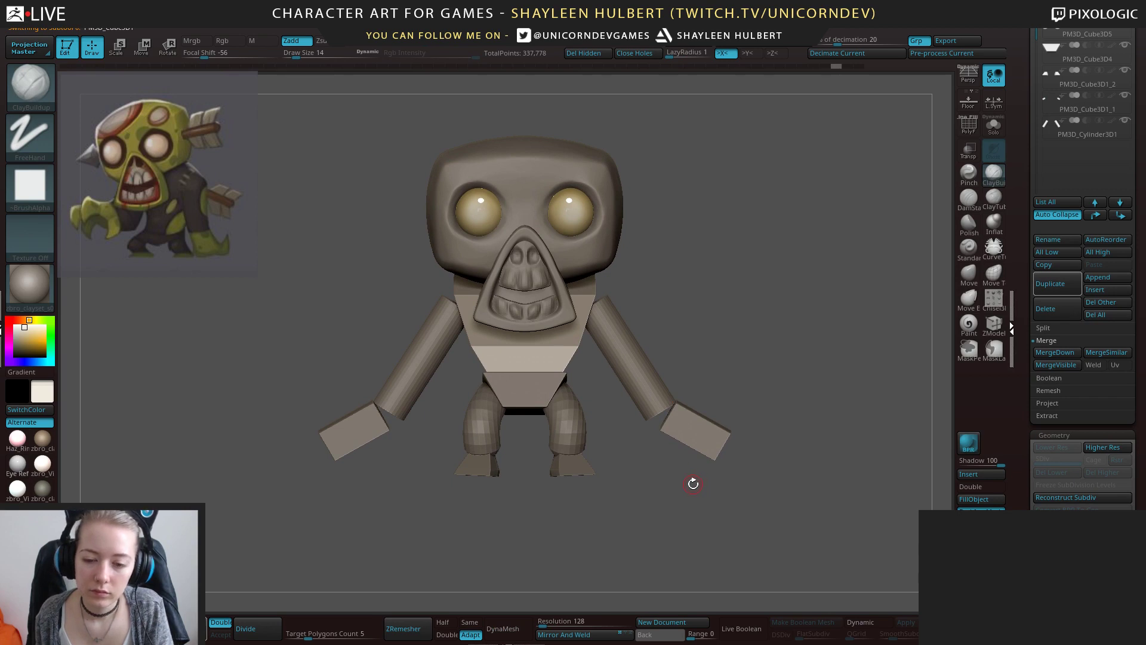
mouse_move(673, 487)
left_mouse_down()
mouse_move(818, 487)
mouse_move(663, 486)
left_mouse_up()
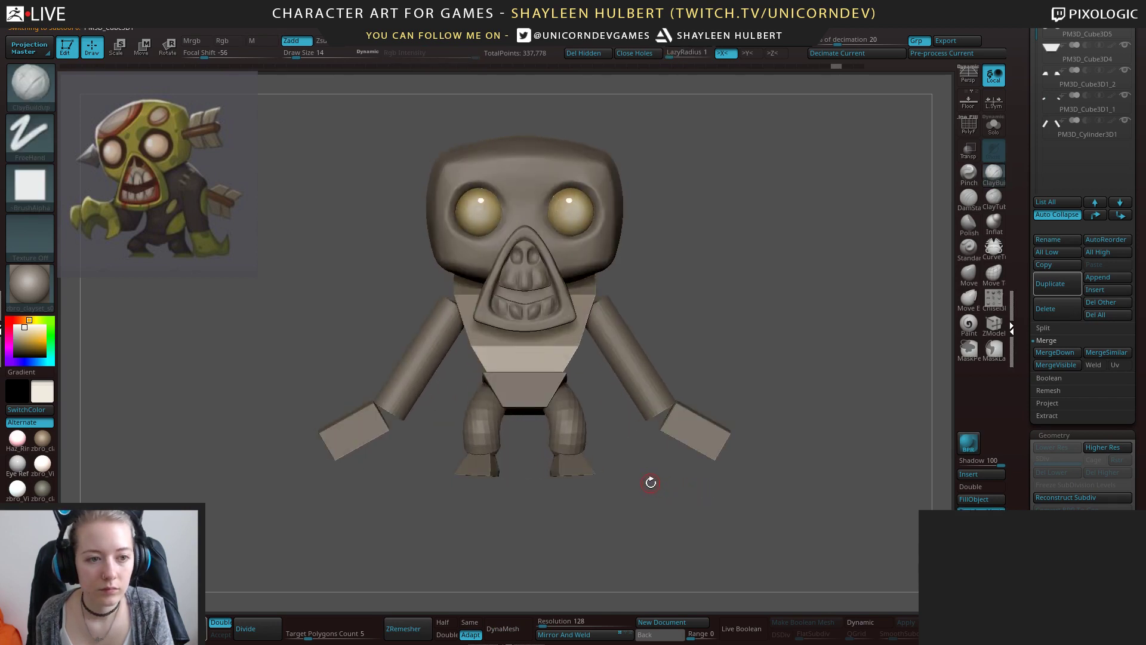
left_click_drag(650, 475, 647, 481)
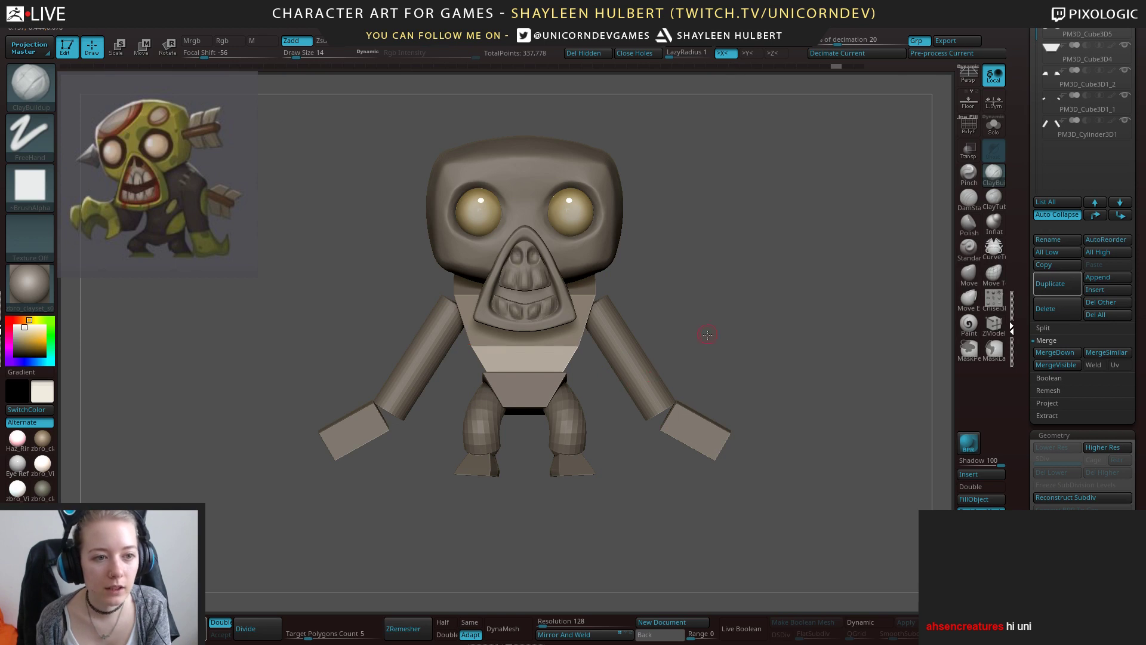
left_click_drag(707, 334, 693, 348)
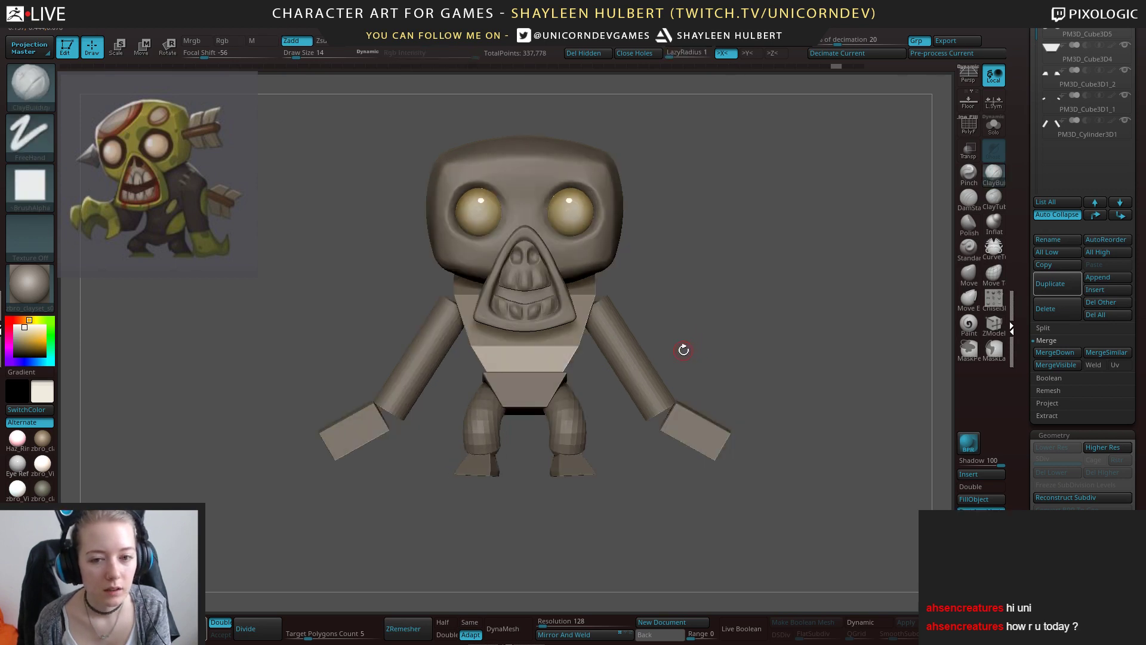
left_click(968, 474)
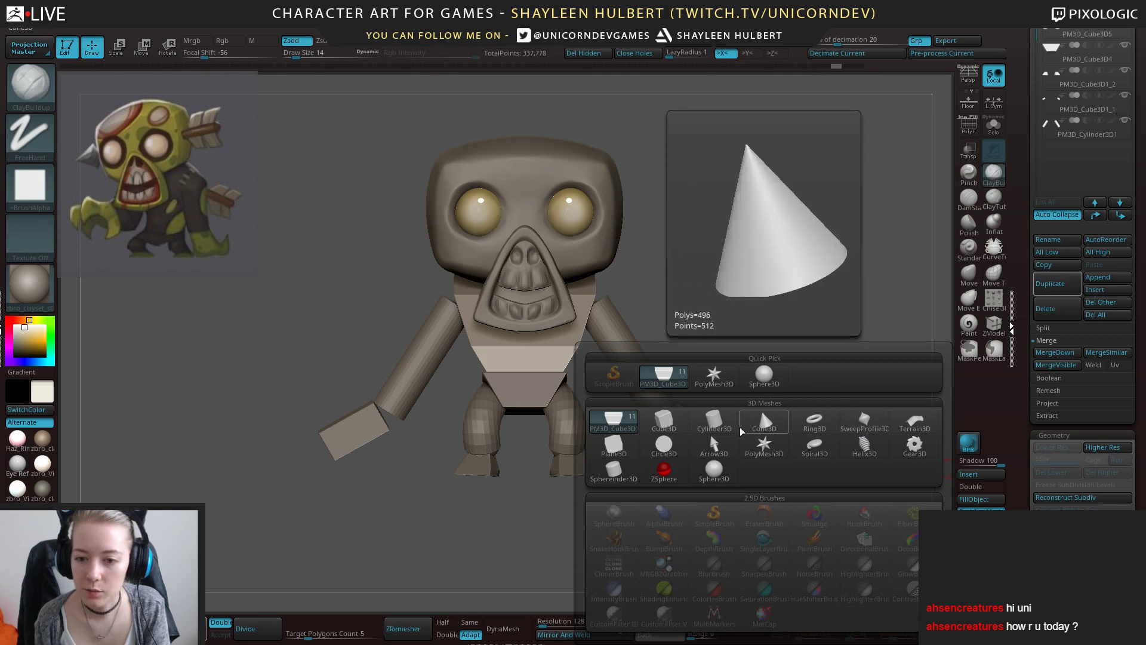
left_click(714, 470)
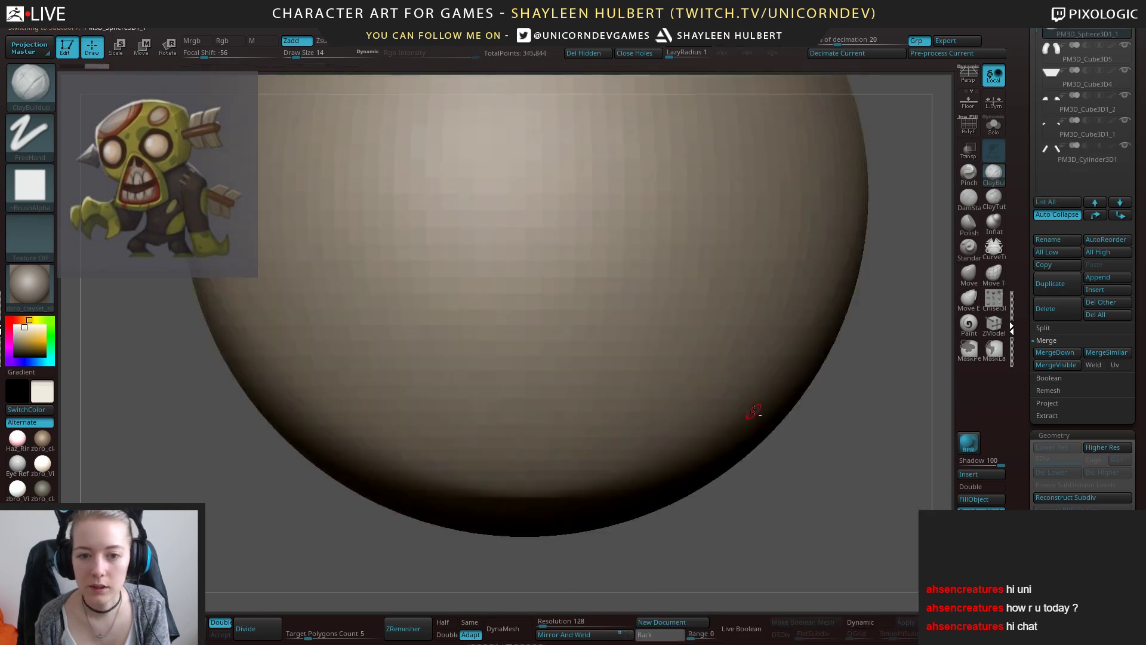
Scale the sphere down, place it in front of the face and turn on X symmetry.
key("e")
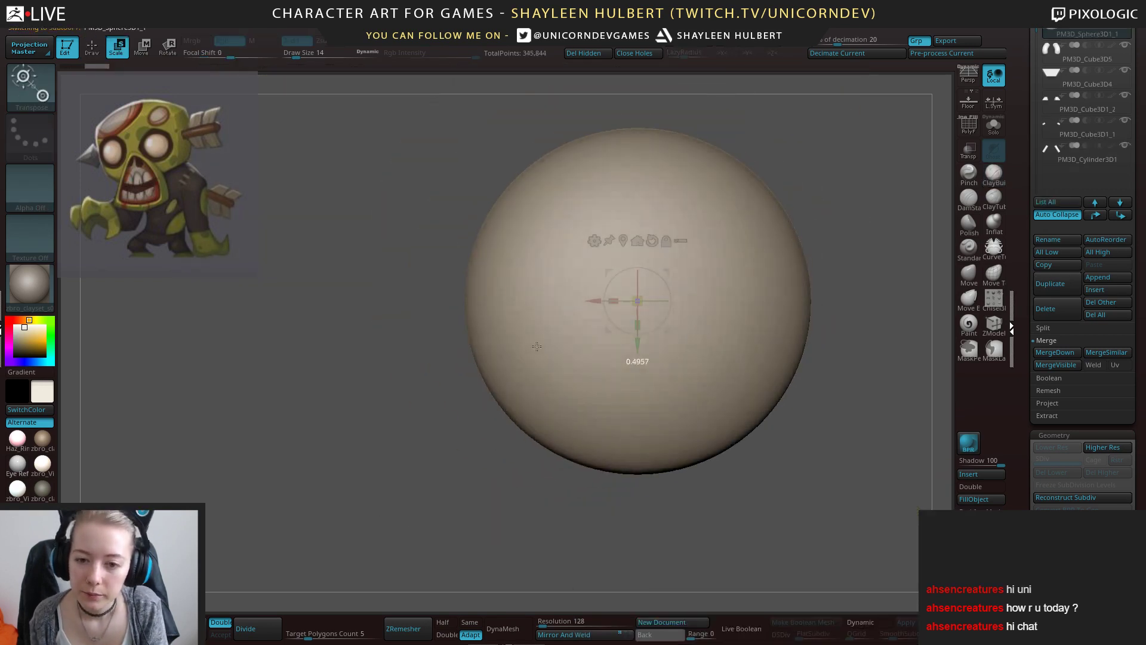
left_click_drag(639, 299, 540, 370)
left_click_drag(595, 301, 680, 301)
left_click_drag(794, 382, 651, 447, "alt")
left_click_drag(781, 381, 740, 381, "shift")
key("x")
left_click_drag(710, 185, 704, 293, "alt")
left_click_drag(566, 318, 567, 306)
mouse_move(704, 280)
left_mouse_down()
mouse_move(739, 291)
mouse_move(696, 219)
left_mouse_up()
key("q")
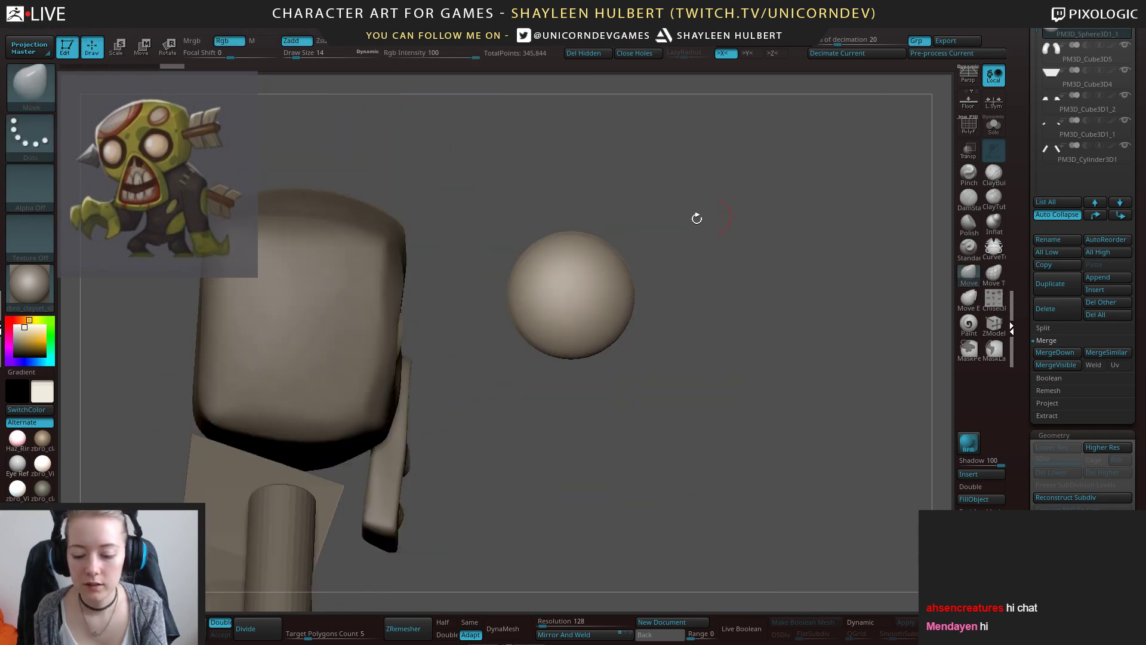
Pull the sphere into a curved, flared shape with a narrow rear end using the Move brush at draw size 54.
mouse_move(571, 343)
left_mouse_down()
mouse_move(571, 303)
mouse_move(639, 360)
left_mouse_up()
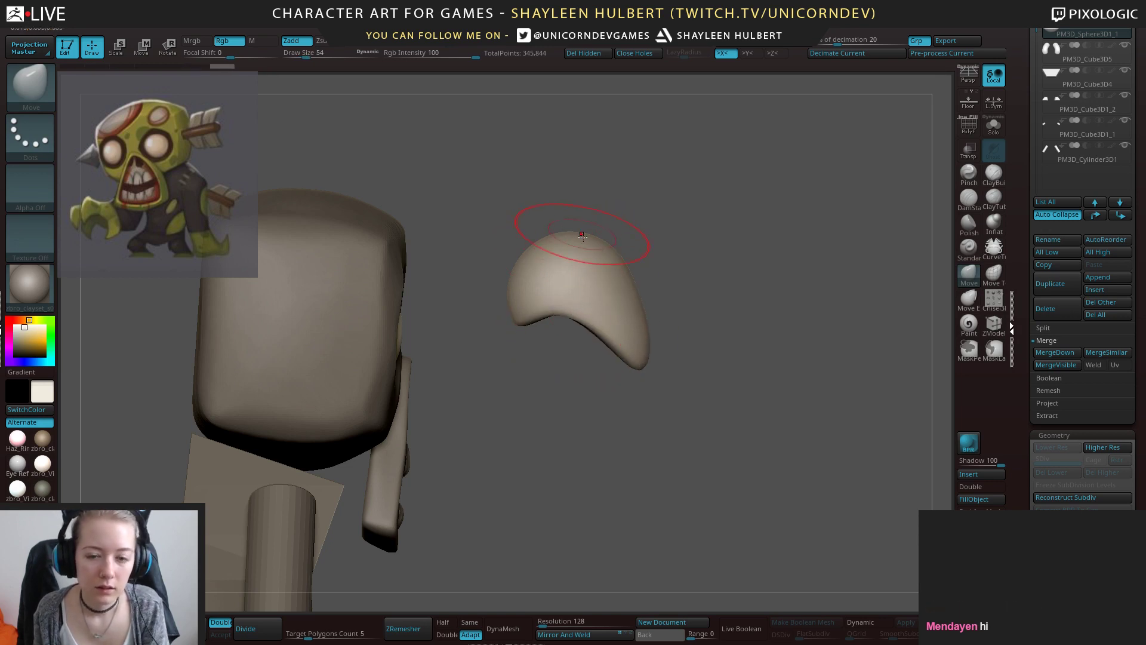
mouse_move(567, 237)
left_mouse_down()
mouse_move(560, 273)
mouse_move(627, 245)
left_mouse_up()
mouse_move(638, 308)
left_mouse_down()
mouse_move(655, 311)
mouse_move(601, 315)
left_mouse_up()
mouse_move(525, 317)
left_mouse_down()
mouse_move(517, 304)
mouse_move(619, 424)
mouse_move(615, 402)
left_mouse_up()
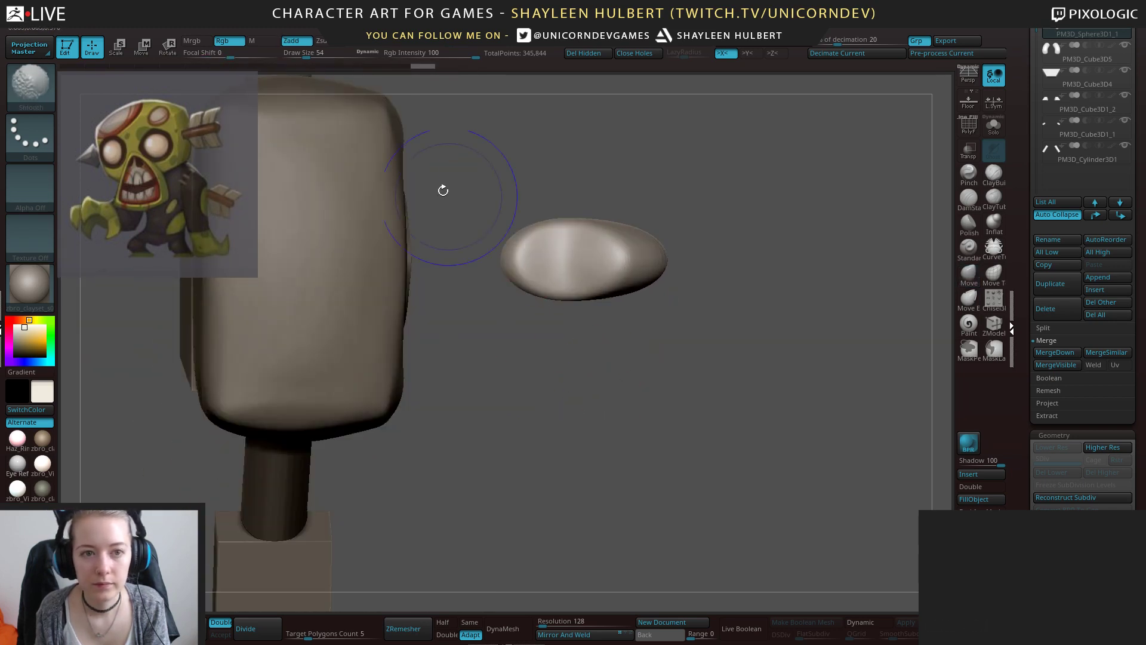
Smooth the new piece with the Smooth brush's Zadd on, and ZRemesh it at a target polygon count of 0.1.
left_click(352, 89, "alt")
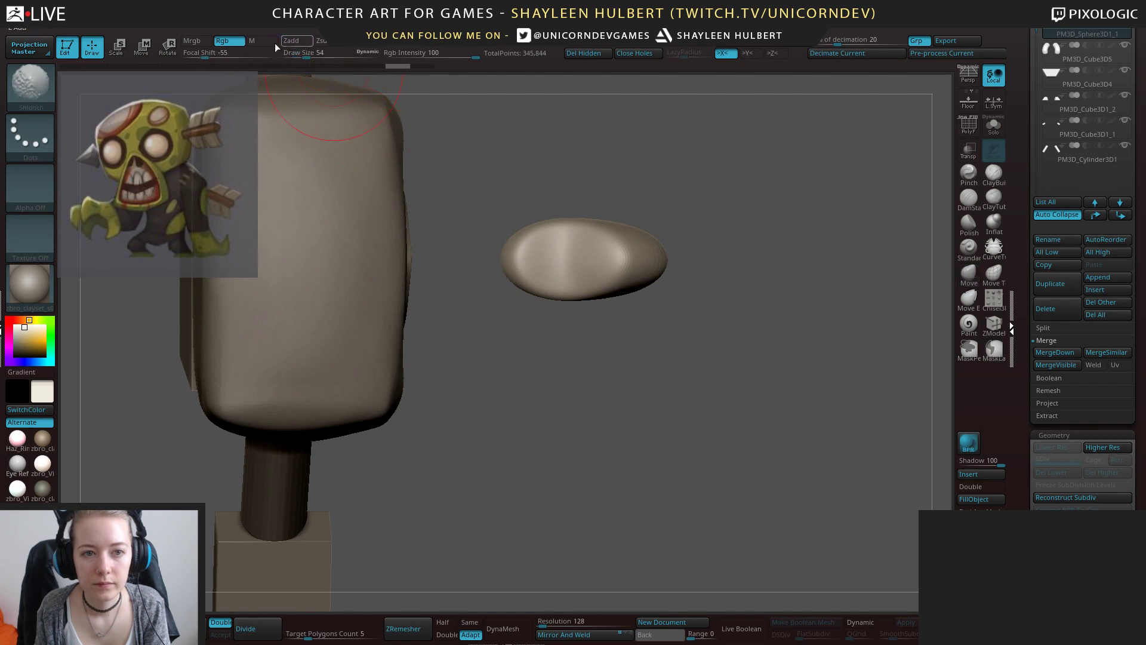
left_click_drag(597, 257, 558, 254, "shift")
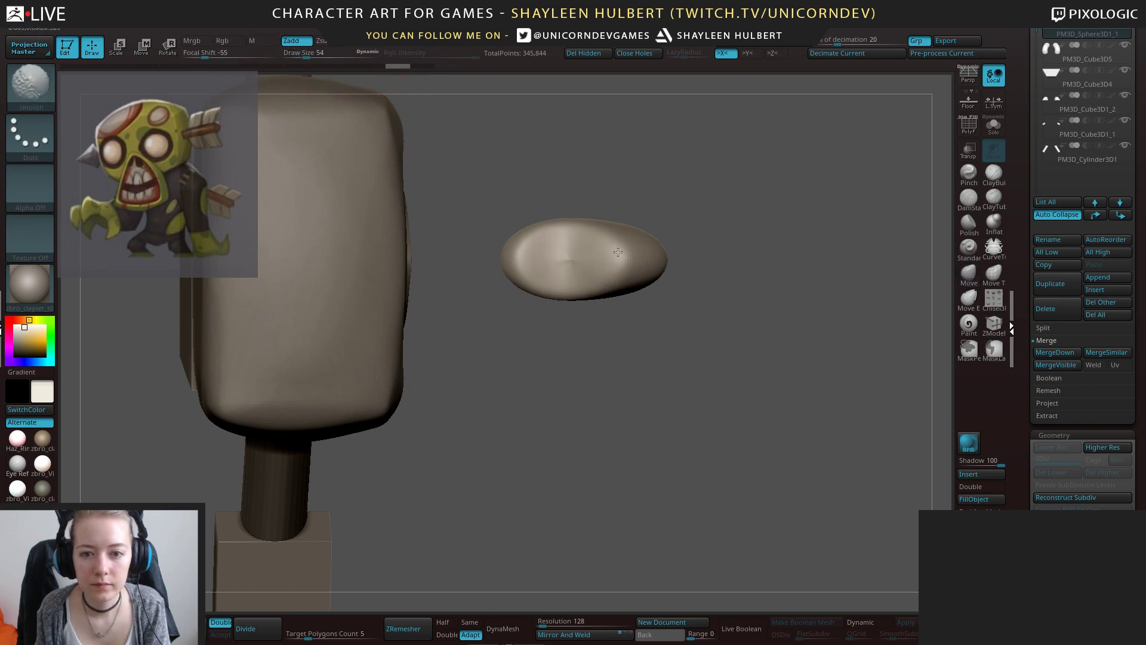
mouse_move(687, 334)
left_mouse_down()
mouse_move(663, 364)
mouse_move(685, 246)
left_mouse_up()
left_click_drag(293, 641, 277, 638)
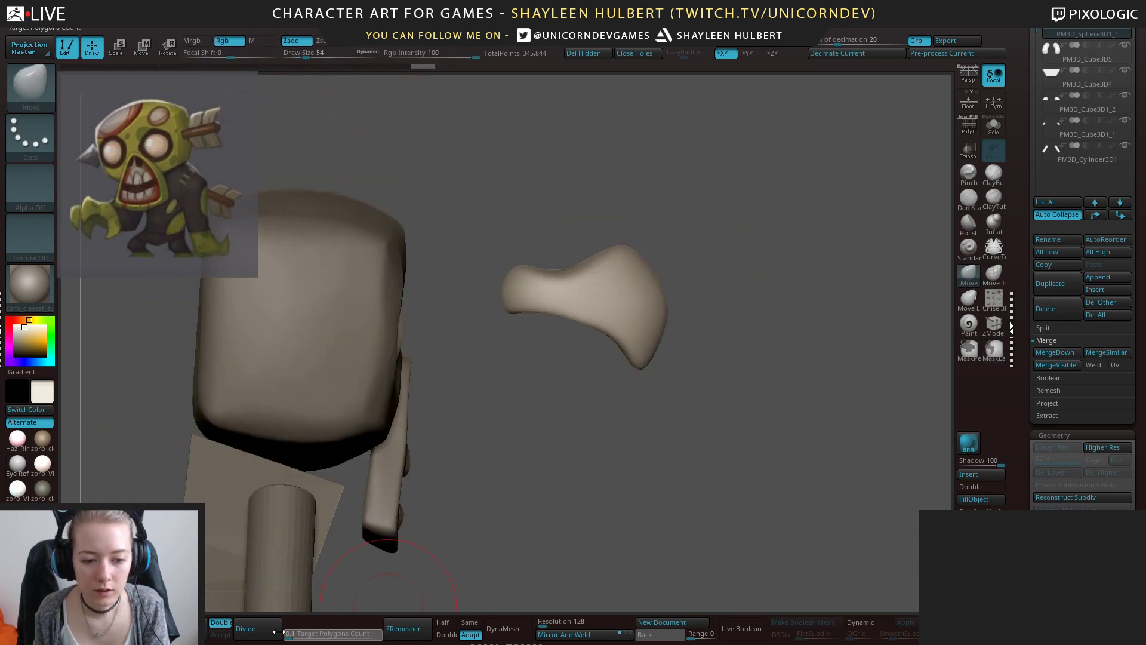
left_click(404, 629)
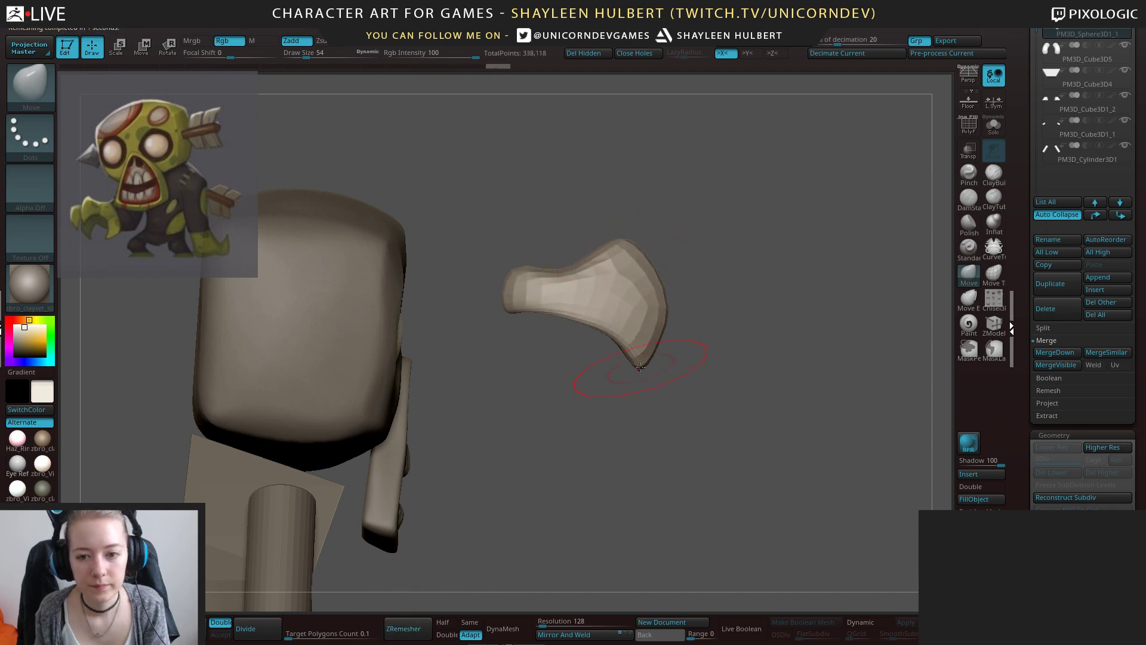
Extend the remeshed piece's lower tip and reshape its narrow end and underside with the Move brush.
left_click_drag(640, 368, 648, 382)
mouse_move(528, 267)
left_mouse_down()
mouse_move(562, 254)
mouse_move(516, 275)
left_mouse_up()
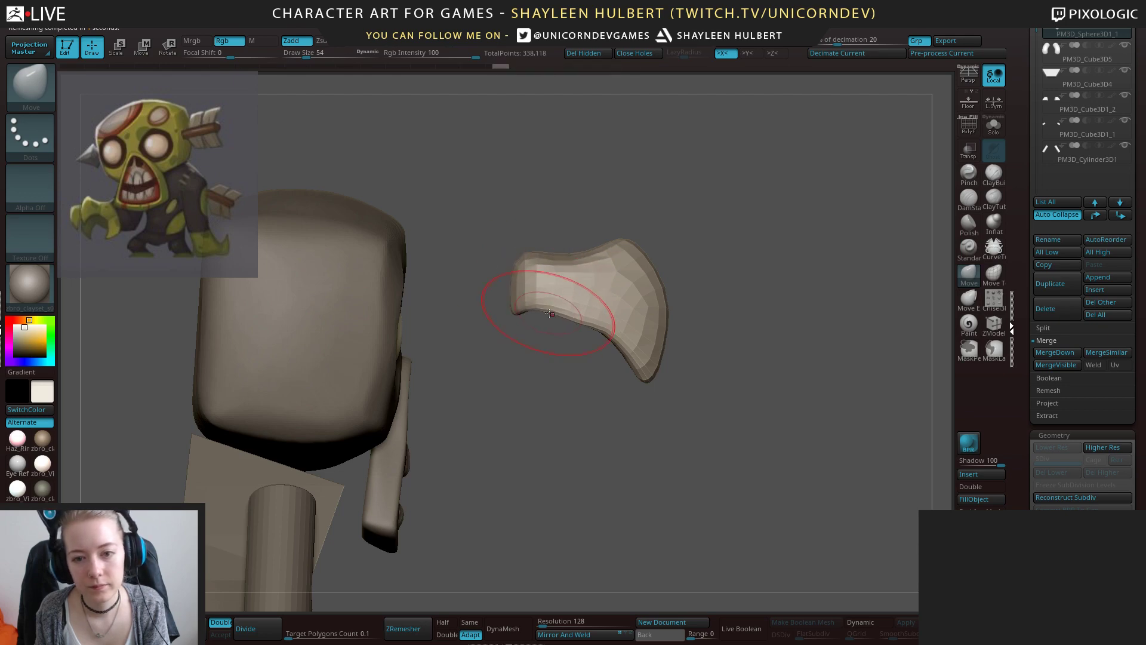
left_click_drag(549, 313, 552, 321)
left_click_drag(764, 364, 652, 327, "shift")
left_click_drag(801, 225, 838, 352)
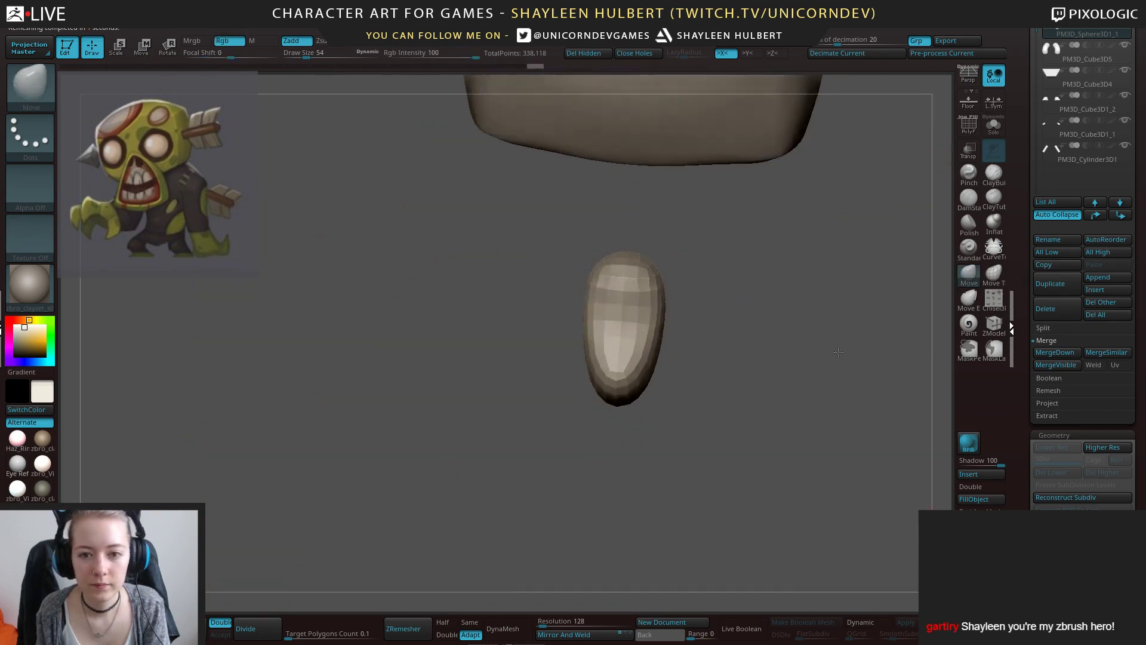
Pull in the sides and rear end of the new piece from below with the Move brush.
left_click_drag(588, 290, 597, 291)
mouse_move(523, 279)
left_mouse_down()
mouse_move(606, 288)
mouse_move(560, 302)
left_mouse_up()
left_click_drag(711, 298, 647, 303, "shift")
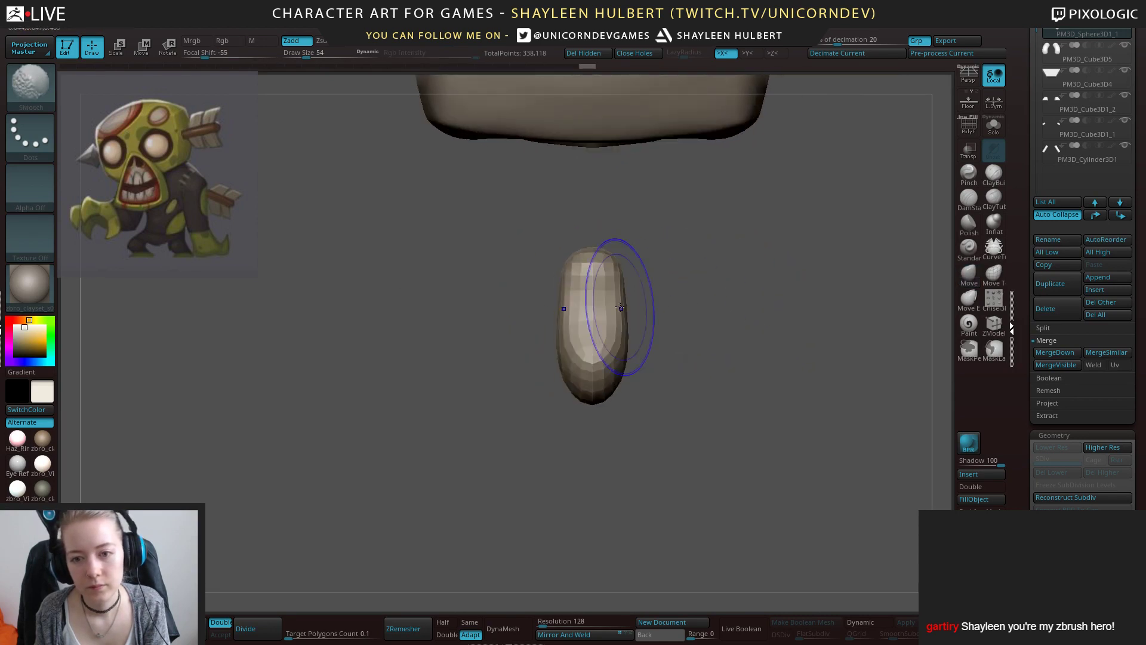
left_click(717, 418, "ctrl+shift")
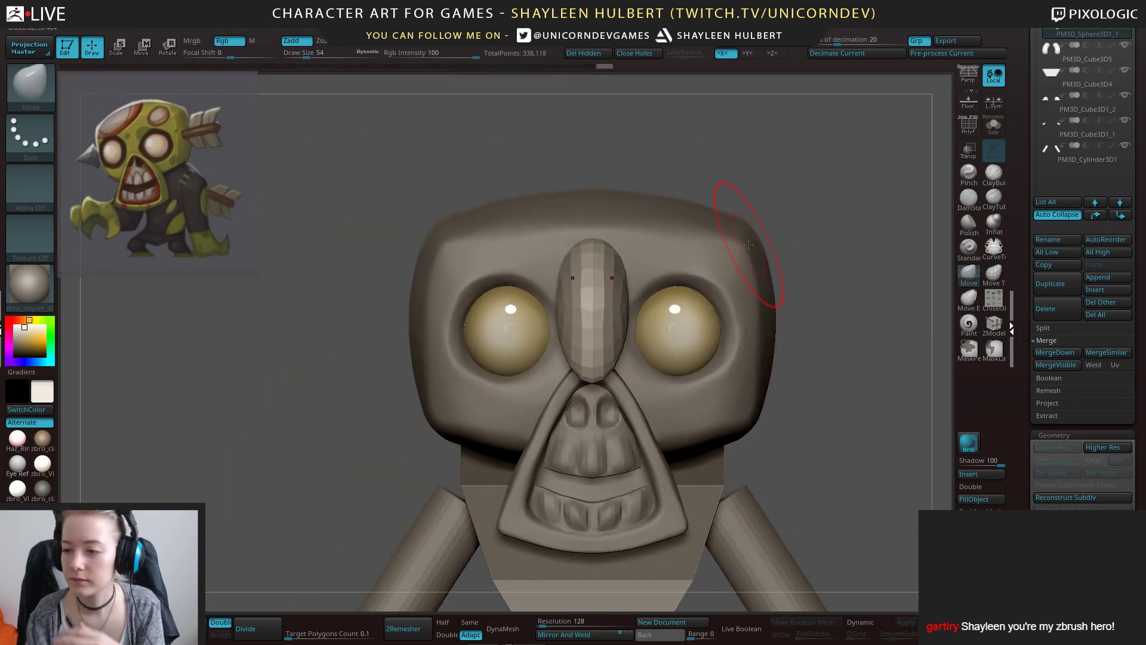
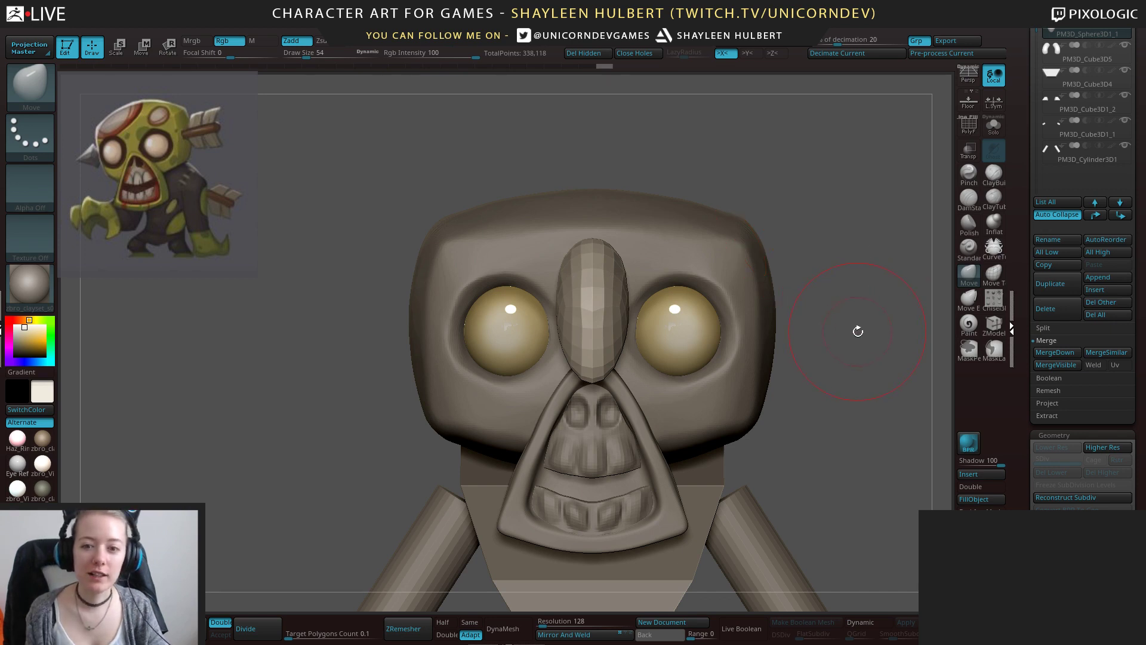
left_click_drag(858, 331, 873, 343)
left_click_drag(350, 459, 243, 449)
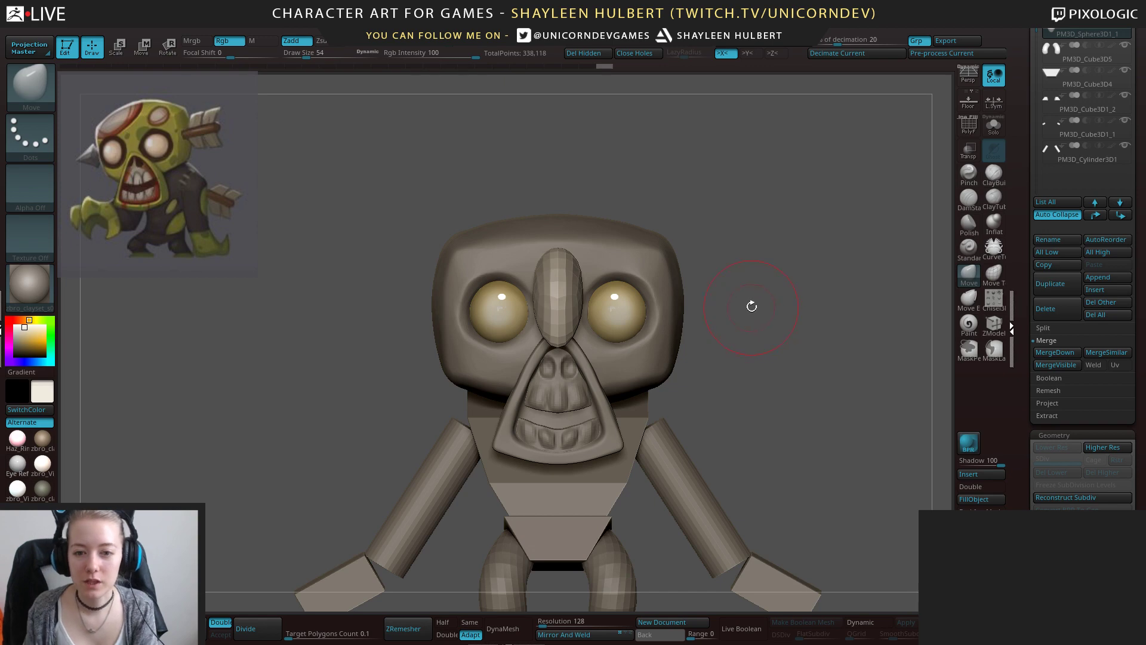
Slim the rear half of the piece into a narrow neck behind its rounded front using the Move brush.
left_click_drag(751, 306, 623, 370)
mouse_move(517, 310)
left_mouse_down()
mouse_move(527, 312)
mouse_move(501, 327)
mouse_move(520, 328)
mouse_move(518, 360)
left_mouse_up()
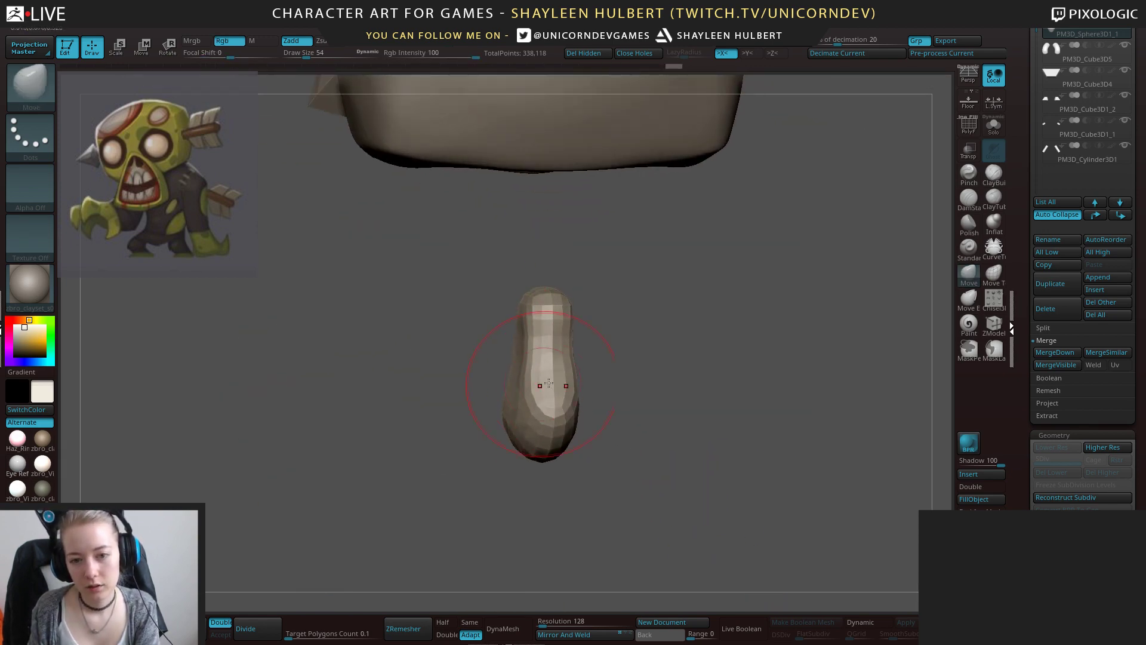
left_click_drag(609, 400, 588, 394, "shift")
left_click_drag(525, 328, 604, 353)
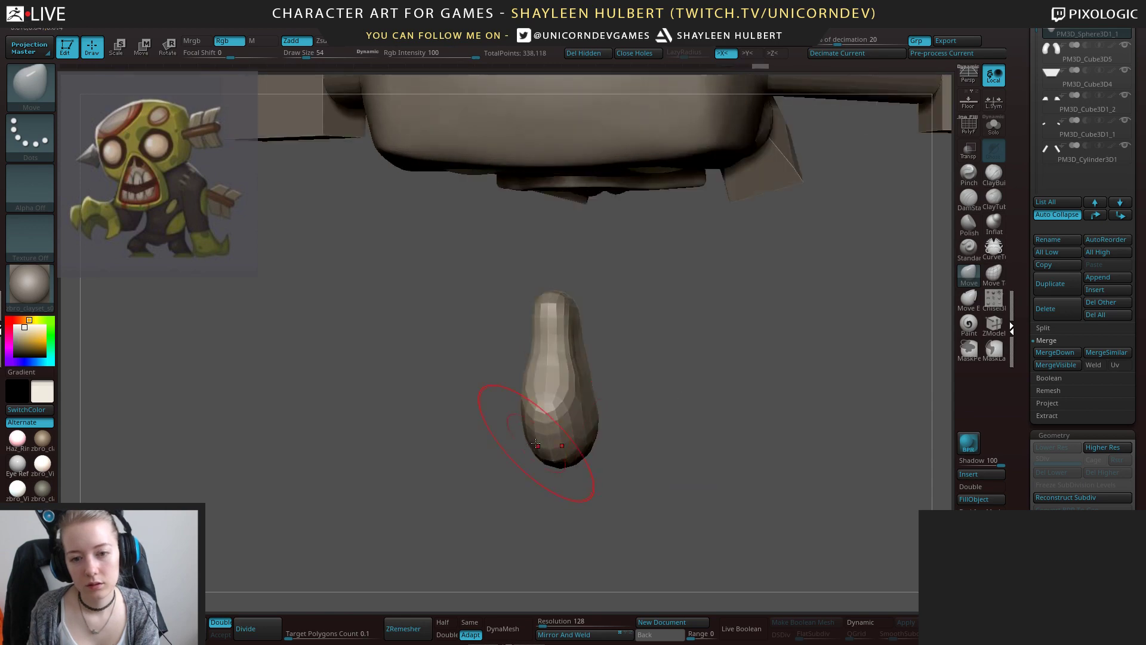
left_click_drag(540, 441, 535, 435)
mouse_move(602, 454)
left_mouse_down()
mouse_move(563, 351)
mouse_move(629, 391)
left_mouse_up()
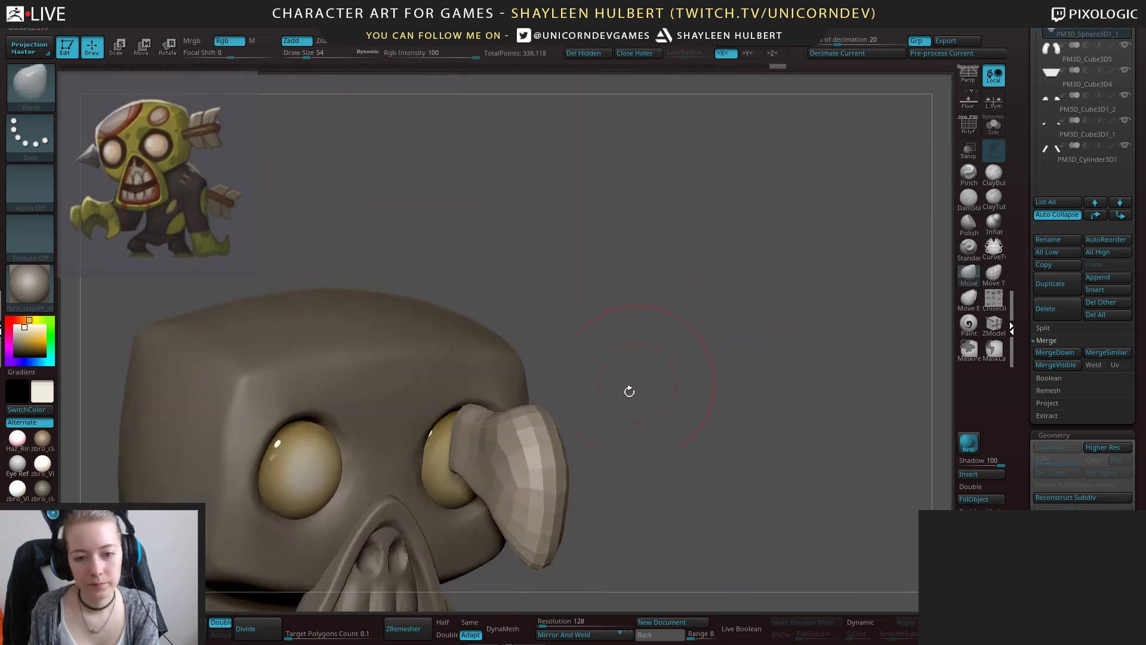
Flatten both broad faces of the flared end with the hPolish brush at draw size 38.
key("b")
key("h")
key("p")
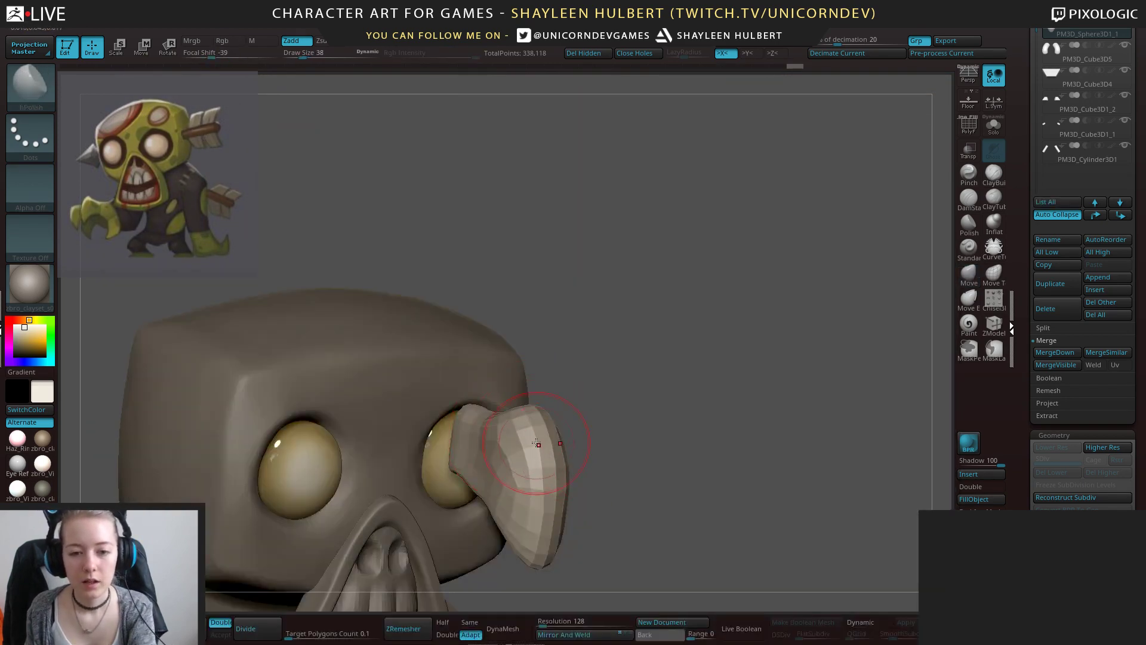
mouse_move(537, 444)
left_mouse_down()
mouse_move(542, 531)
mouse_move(635, 492)
left_mouse_up()
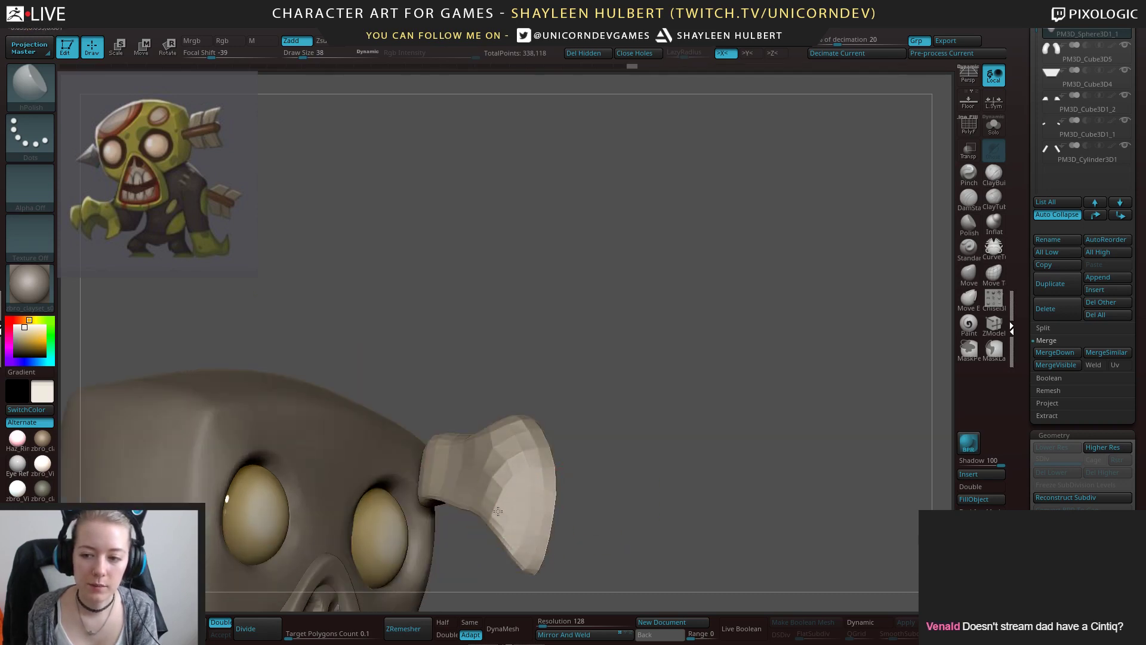
right_click_drag(498, 511, 748, 432)
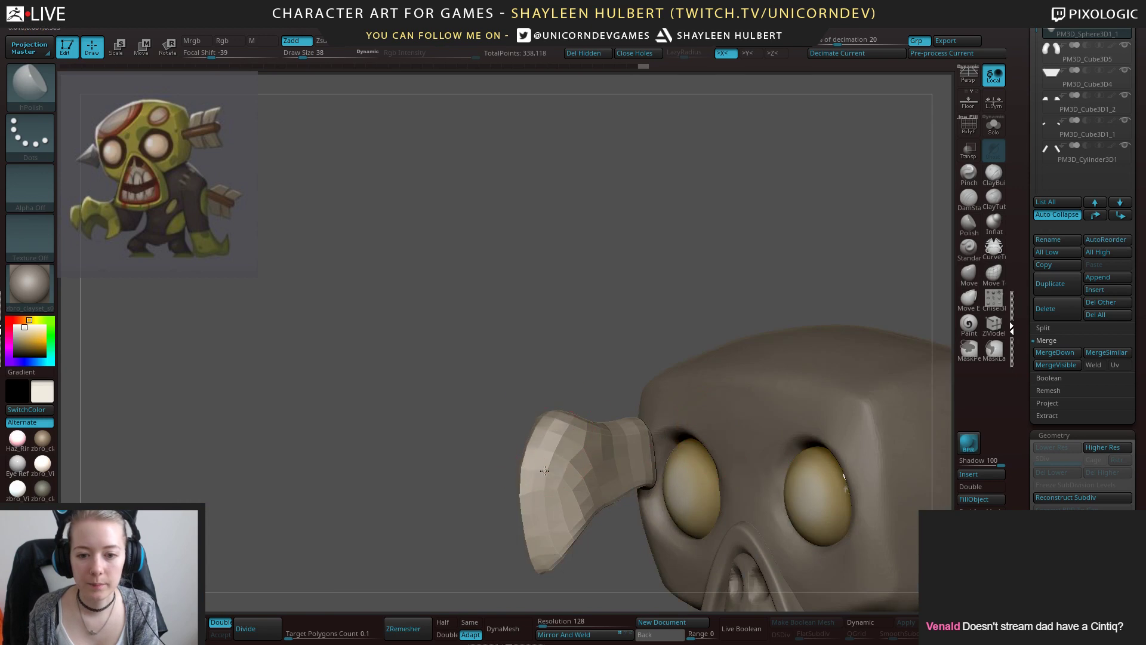
right_click_drag(553, 462, 310, 610)
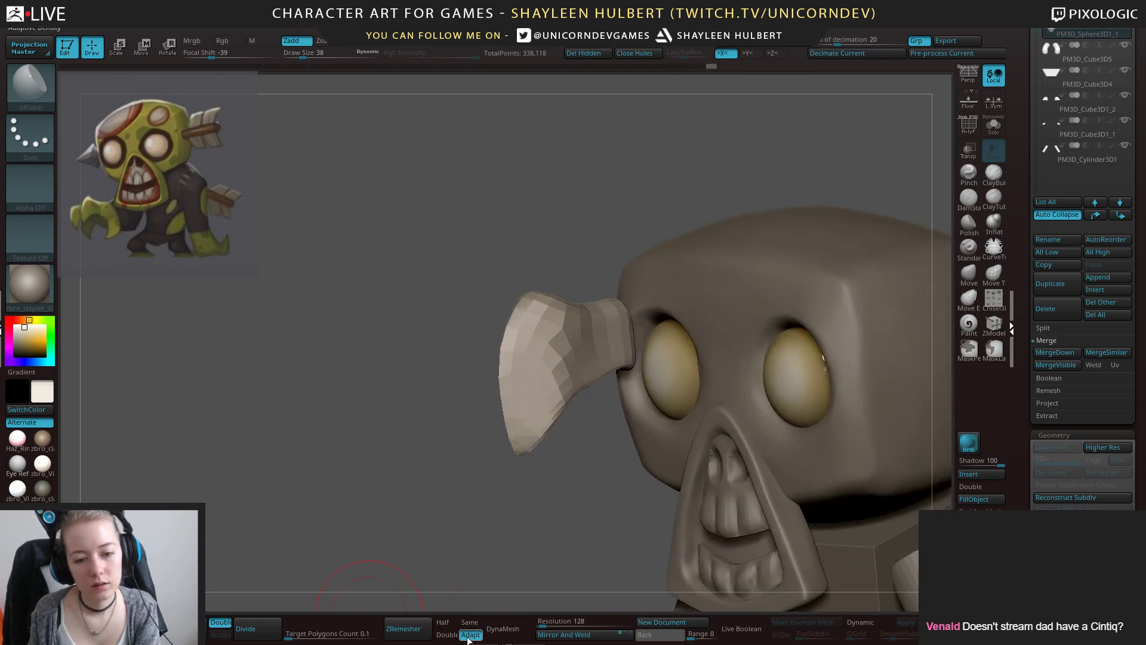
ZRemesh the piece, then flatten the sides of its flared blade further with hPolish.
left_click_drag(382, 518, 353, 520)
left_click_drag(544, 300, 554, 351)
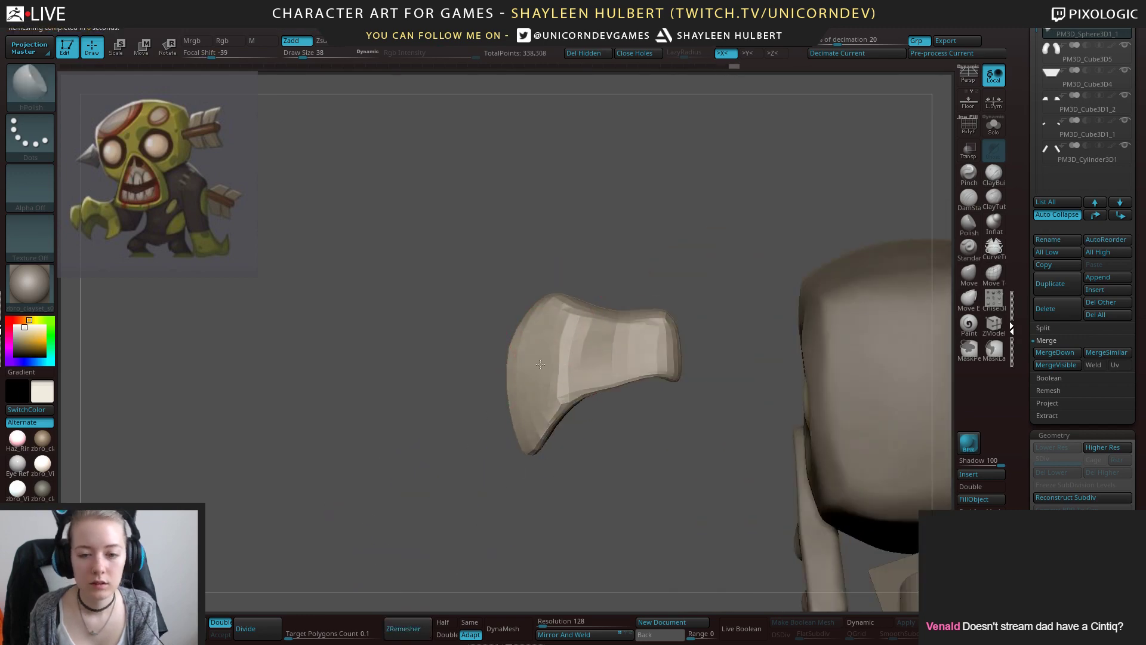
left_click_drag(680, 472, 680, 397)
left_click_drag(567, 367, 539, 415)
Frame the whole zombie, insert a Sphere3D as a new subtool for a test eye, and subdivide it twice.
left_click_drag(322, 472, 413, 473, "shift")
left_click(463, 469, "alt")
key("f")
key("f")
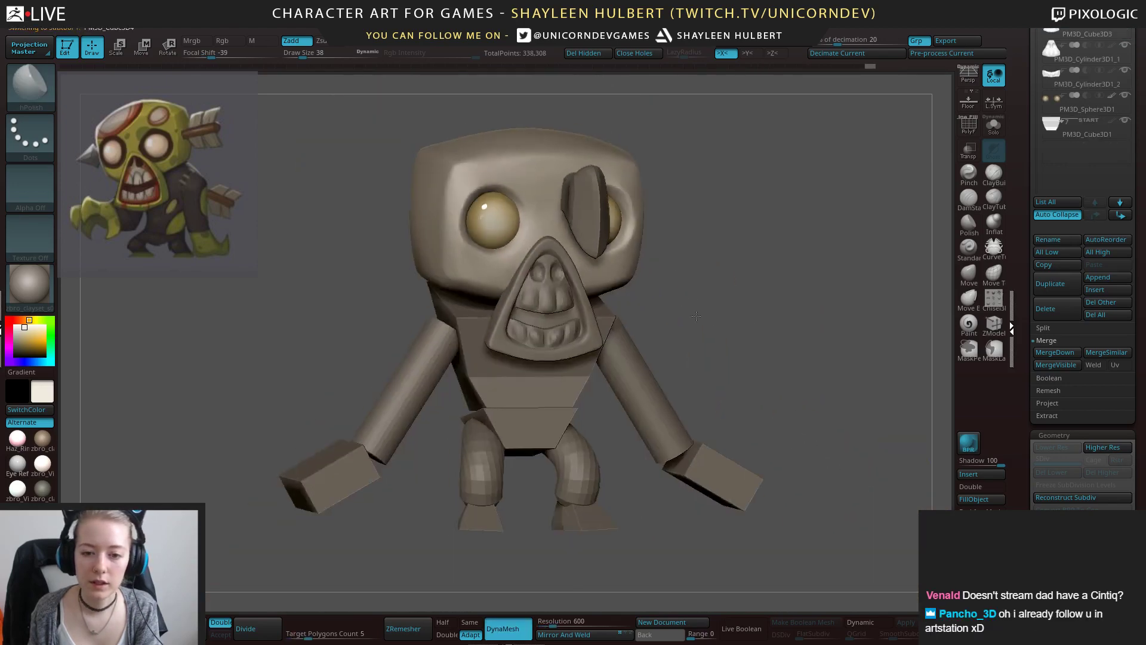
mouse_move(778, 317)
left_mouse_down()
mouse_move(714, 304)
mouse_move(870, 364)
left_mouse_up()
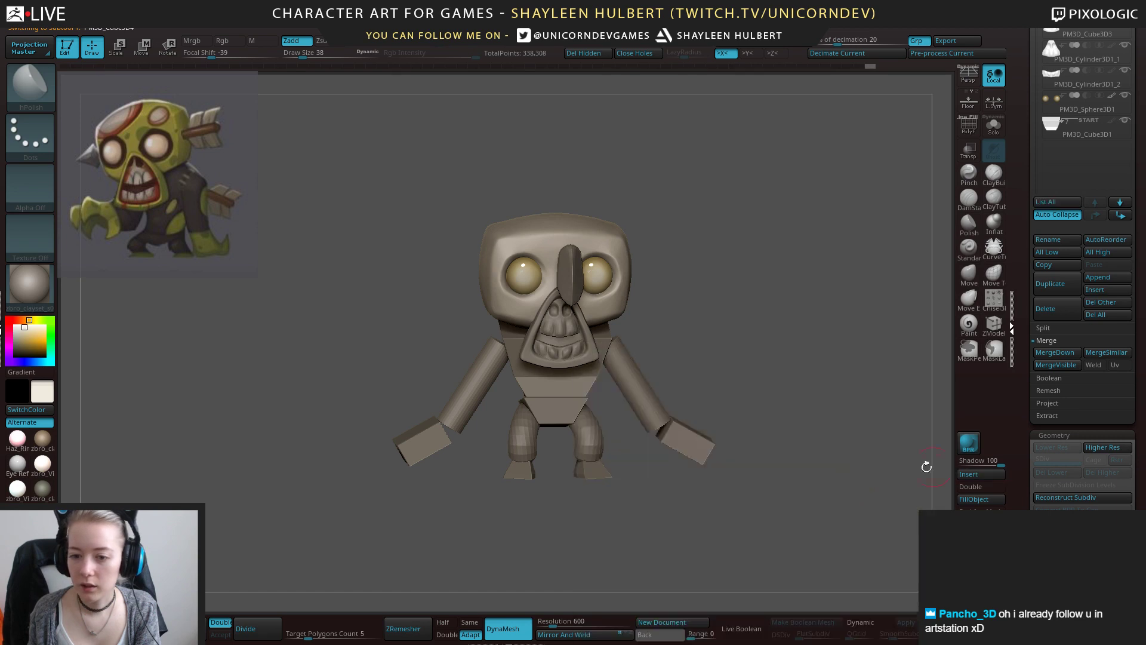
left_click(980, 476)
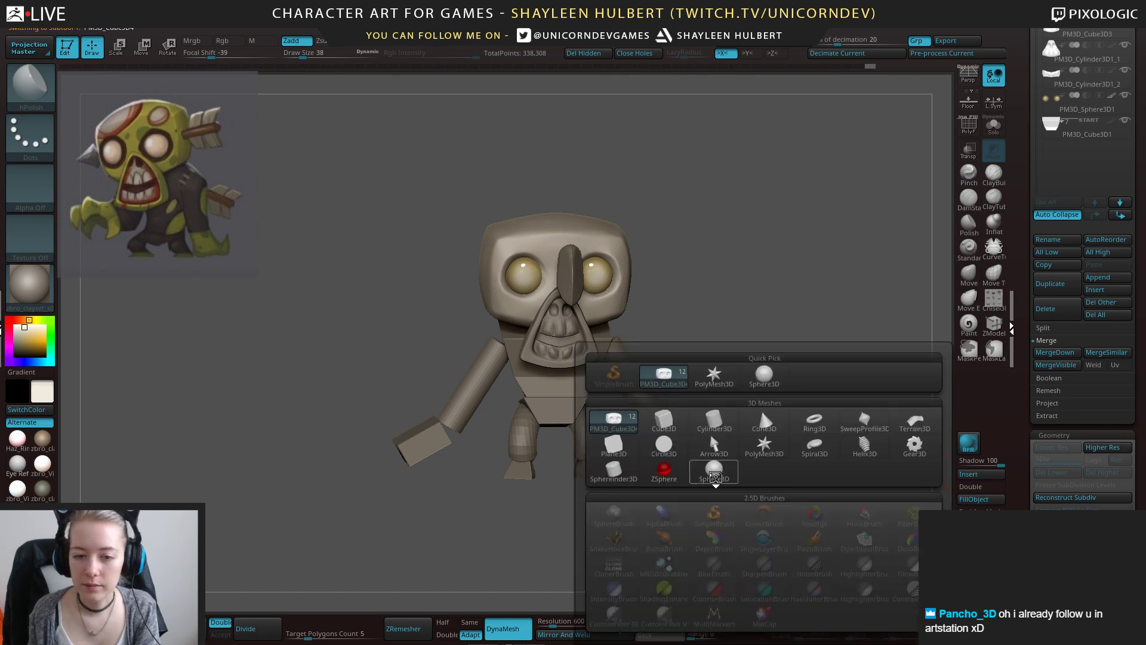
left_click(715, 472)
left_click_drag(807, 406, 808, 464, "alt")
left_click(246, 628)
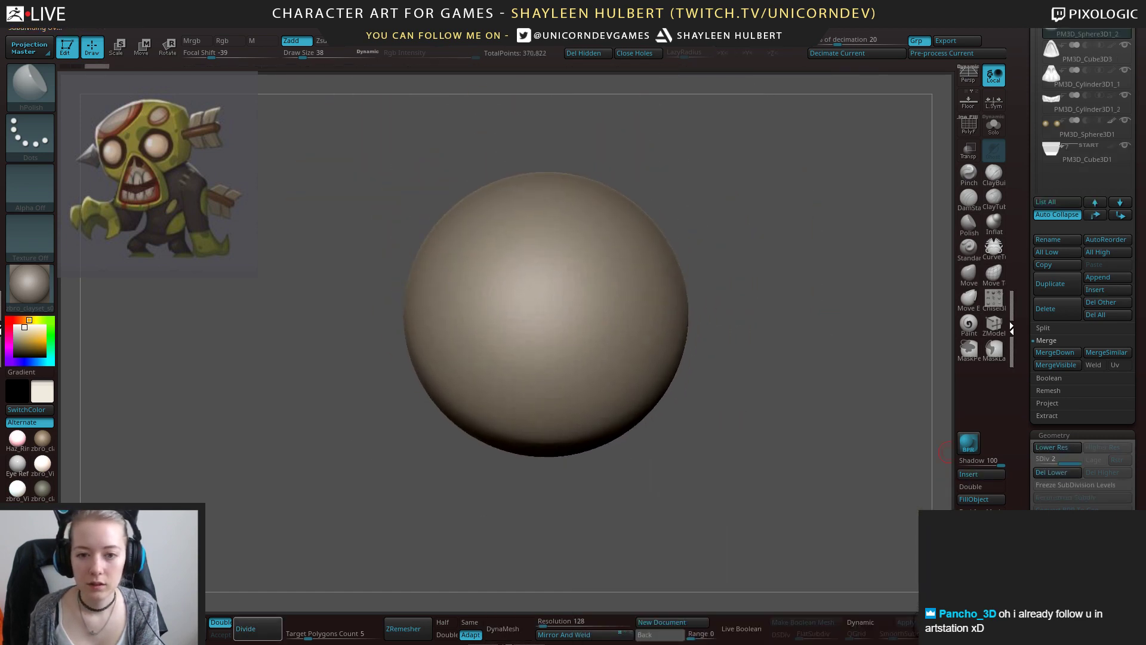
left_click(245, 628)
Give the test sphere the zbro_EyeReflection_ellipse material and choose the Paint brush with a red hue.
left_click(30, 286)
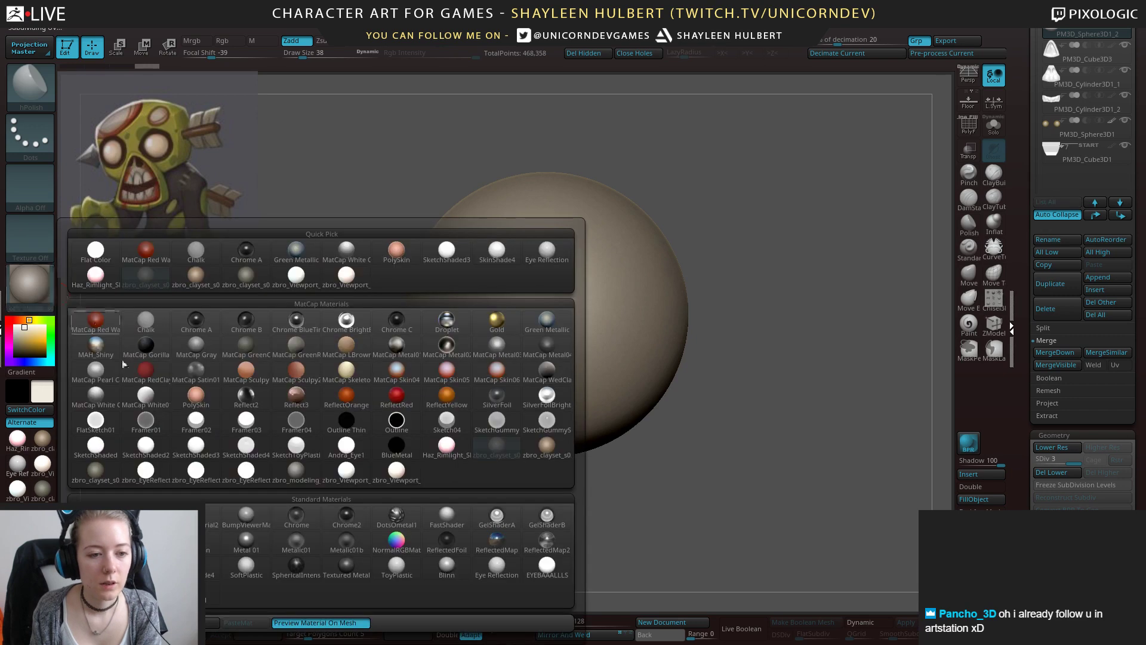
left_click(146, 472)
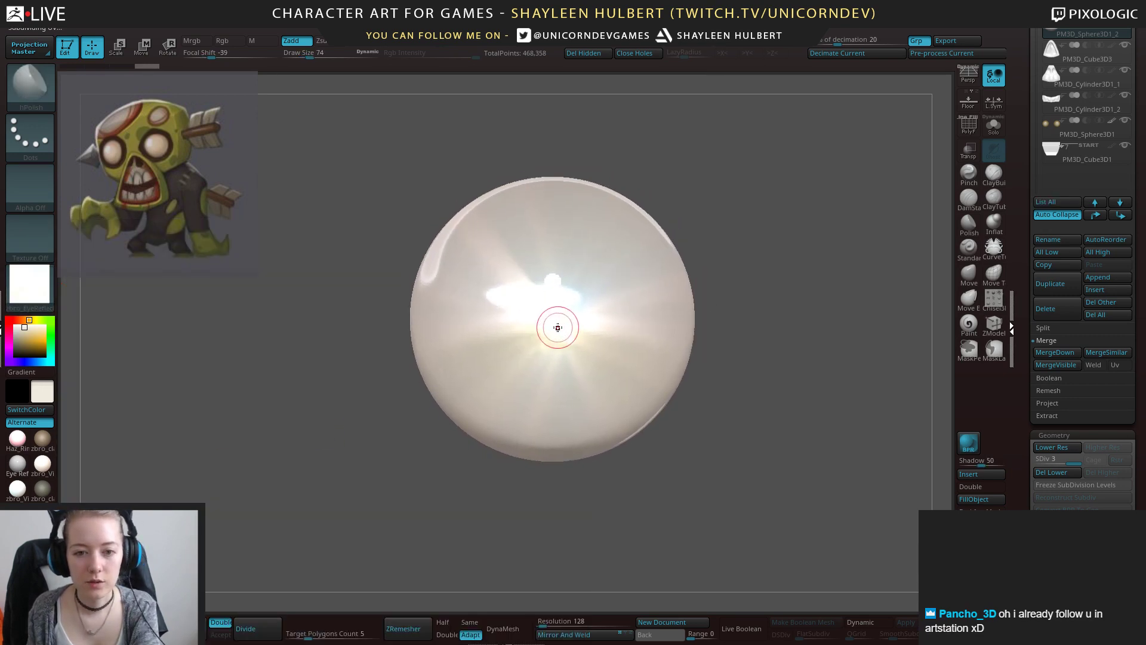
left_click(968, 325)
left_click(9, 320)
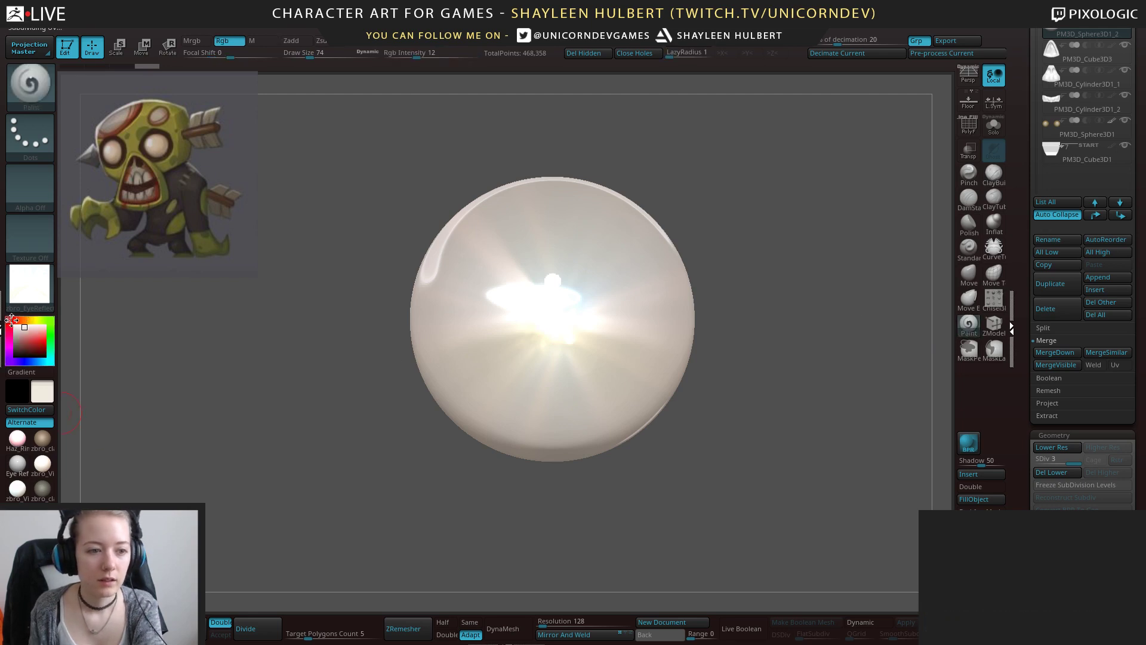
Paint a round red iris on the front of the sphere at draw size 182 and Rgb Intensity 100.
key("bracketright")
key("bracketright")
key("bracketright")
key("bracketright")
key("bracketright")
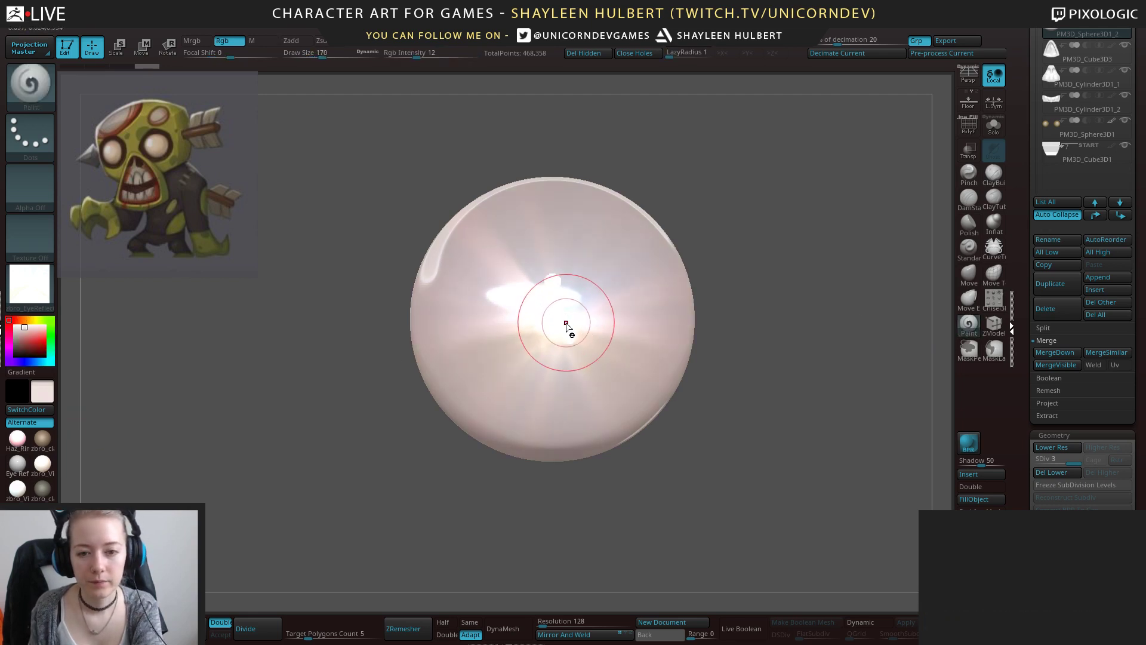
mouse_move(566, 323)
left_mouse_down()
mouse_move(565, 343)
mouse_move(559, 327)
left_mouse_up()
key("ctrl+z")
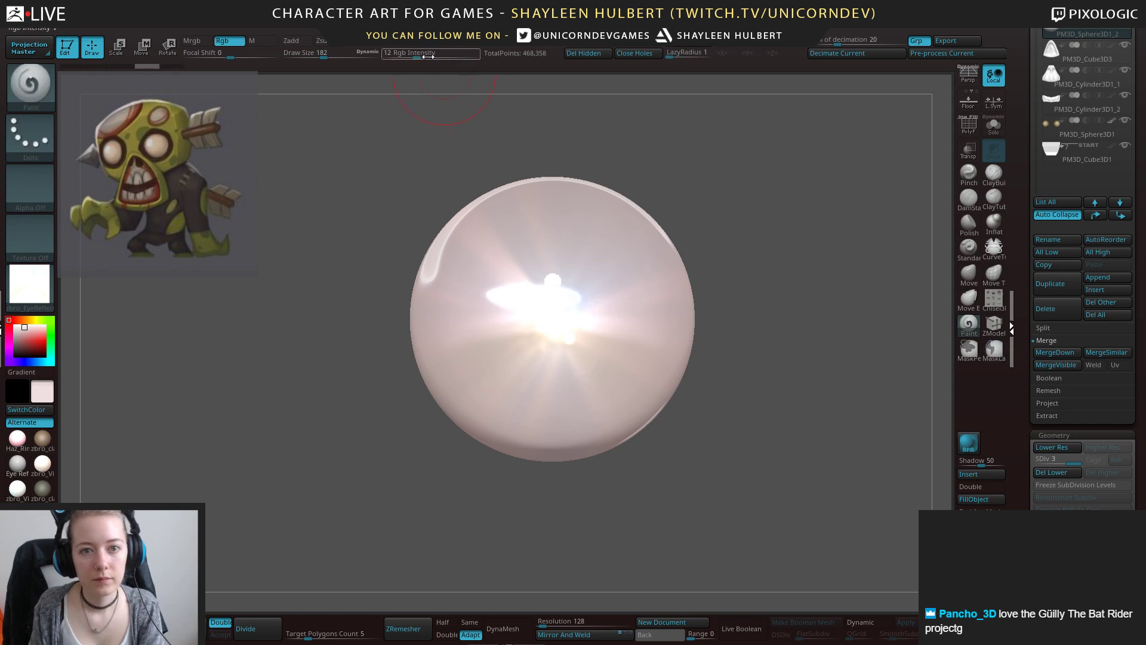
left_click(29, 336)
left_click_drag(29, 336, 33, 341)
left_click_drag(552, 340, 308, 337)
Pick black and paint a round pupil in the middle of the red iris.
left_click_drag(25, 348, 14, 356)
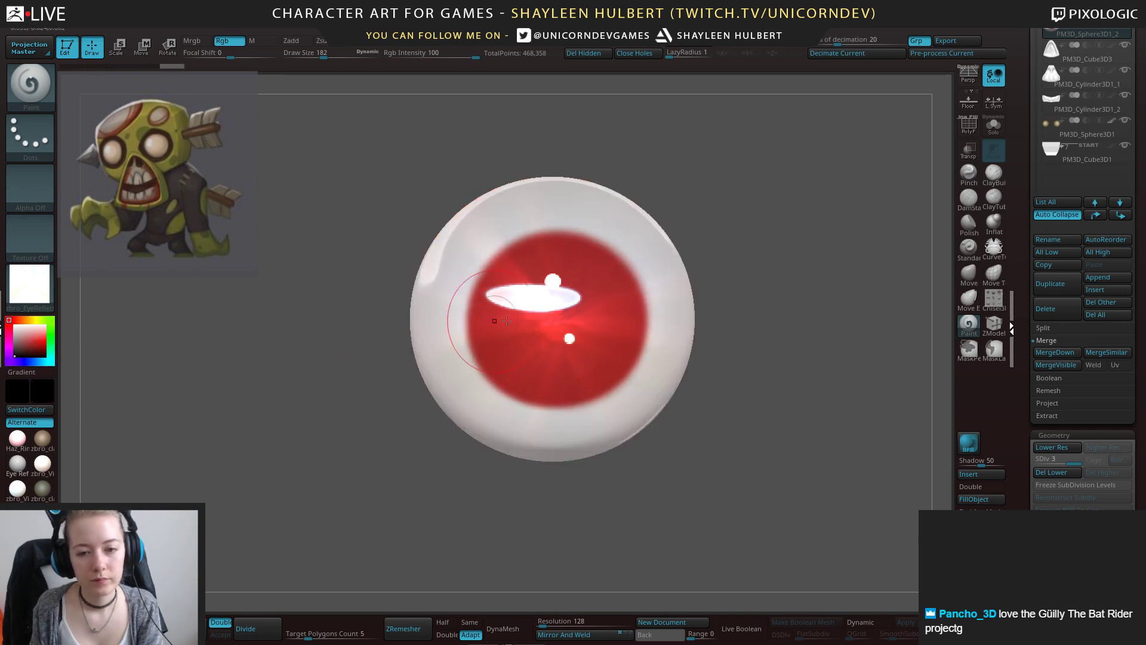
mouse_move(554, 317)
left_mouse_down()
mouse_move(564, 317)
mouse_move(554, 324)
left_mouse_up()
key("ctrl+z")
mouse_move(738, 364)
left_mouse_down()
mouse_move(723, 371)
mouse_move(764, 393)
mouse_move(768, 378)
mouse_move(788, 376)
mouse_move(749, 376)
left_mouse_up()
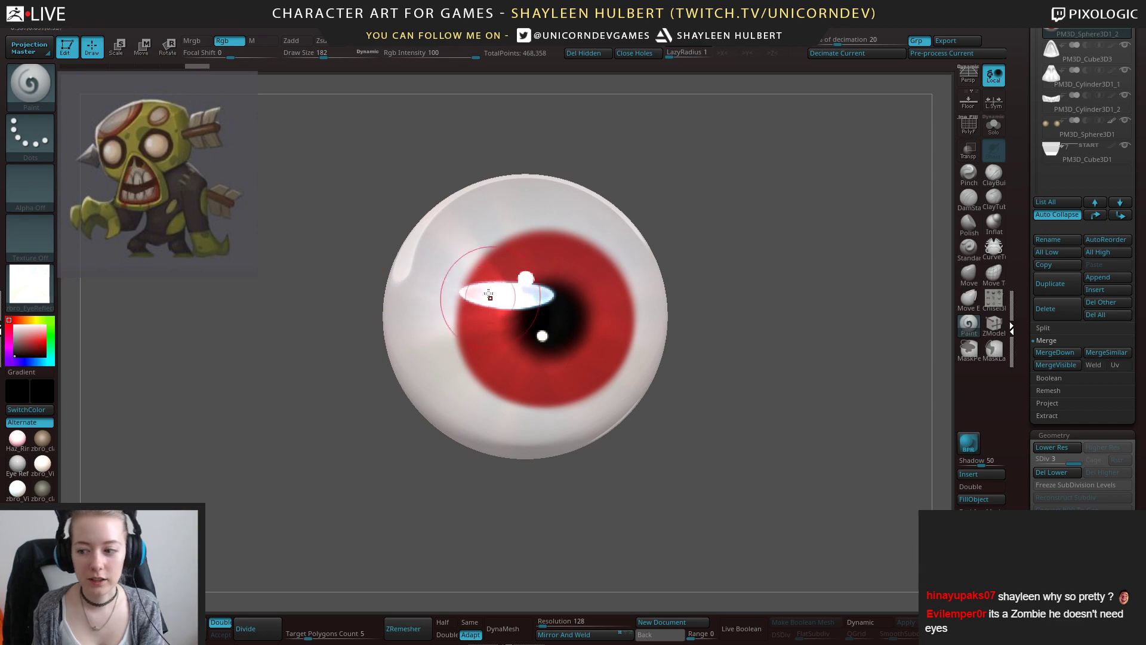
Preview the heart-shaped and window-shaped zbro_EyeReflection materials on the test eye.
left_click(47, 295)
left_click(196, 458)
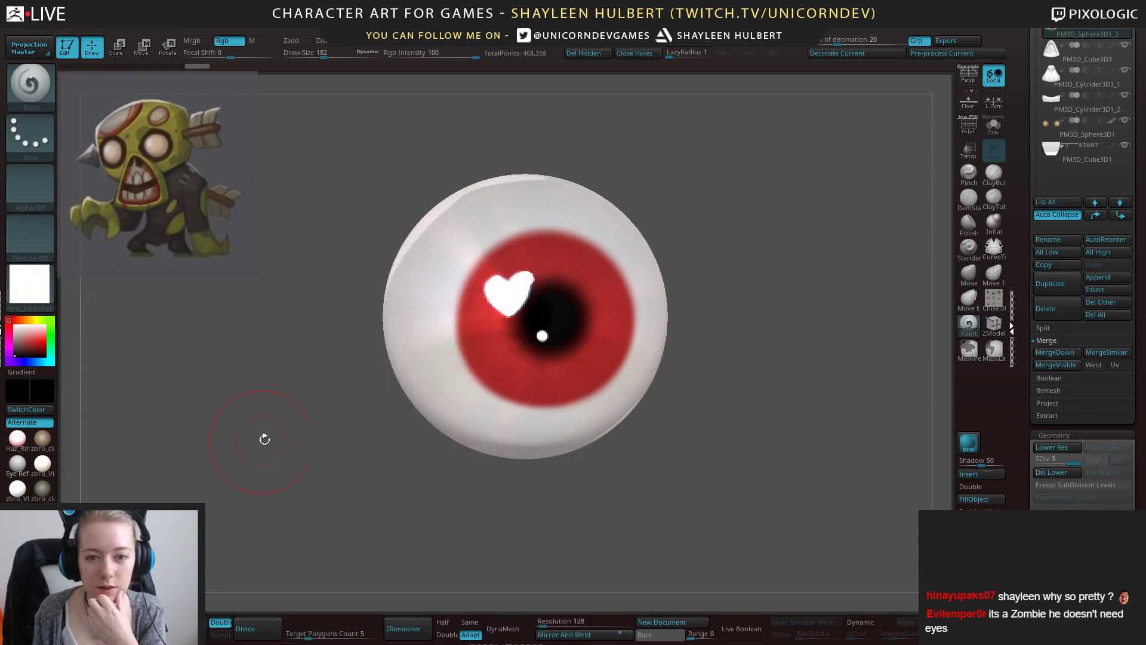
left_click_drag(263, 438, 266, 431)
left_click(30, 287)
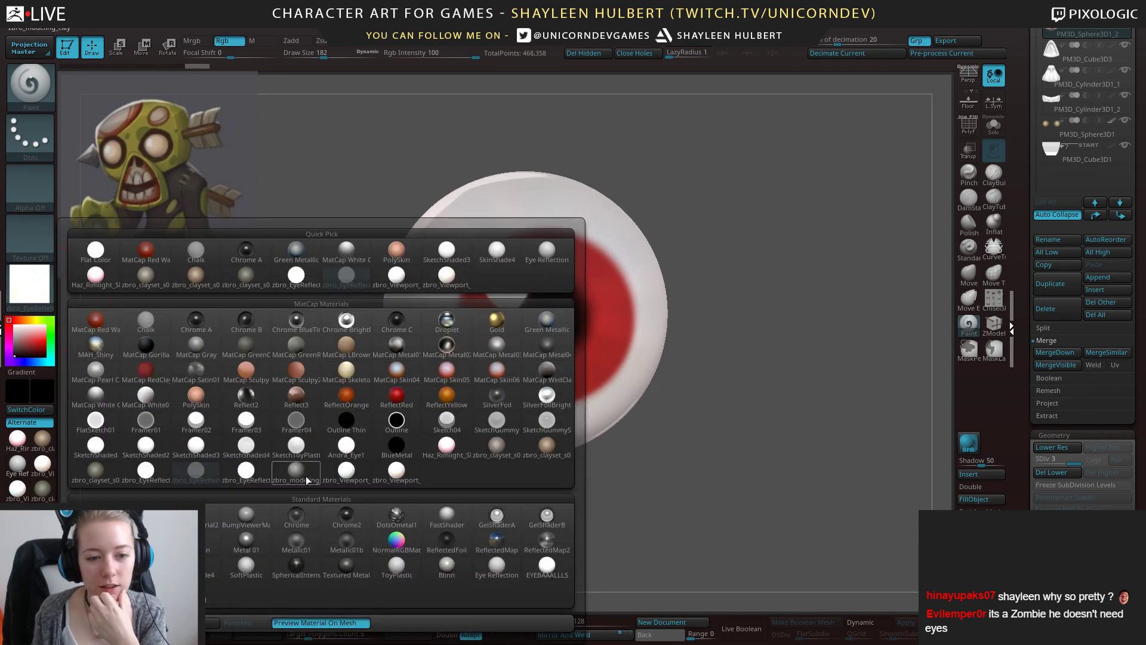
left_click(285, 476)
left_click_drag(335, 460, 329, 460)
mouse_move(765, 489)
left_mouse_down()
mouse_move(742, 486)
mouse_move(781, 490)
mouse_move(756, 482)
left_mouse_up()
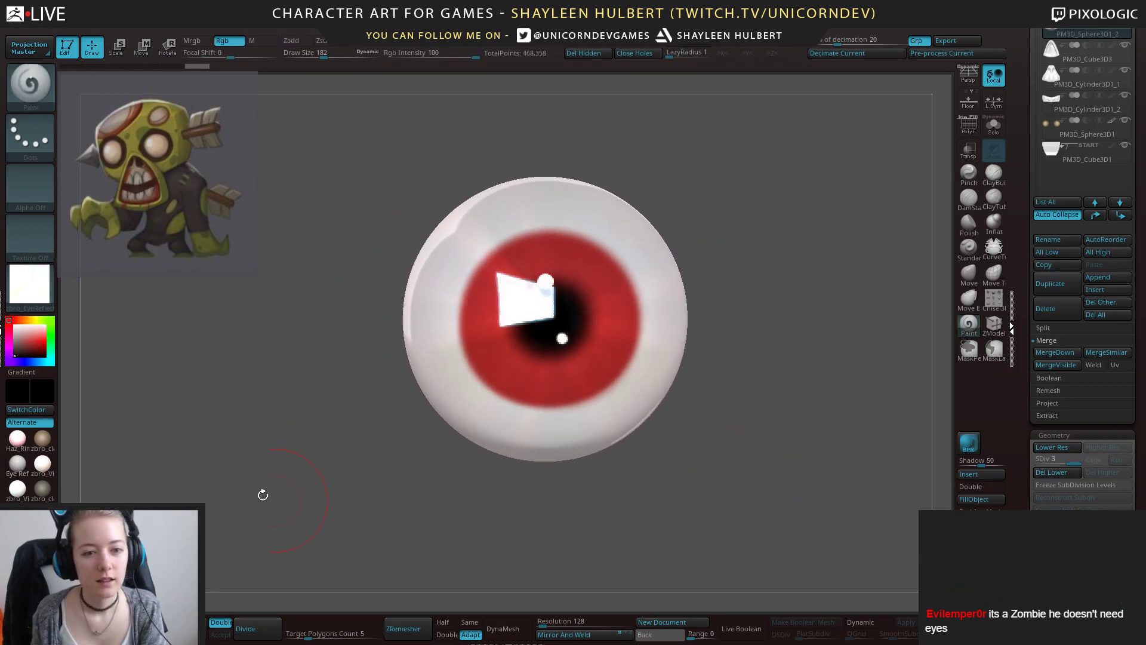
Preview the Eye Reflection material on the test eye and subdivide the sphere to level 5 for a sharper reflection.
left_click(17, 463)
left_click_drag(571, 474, 601, 496)
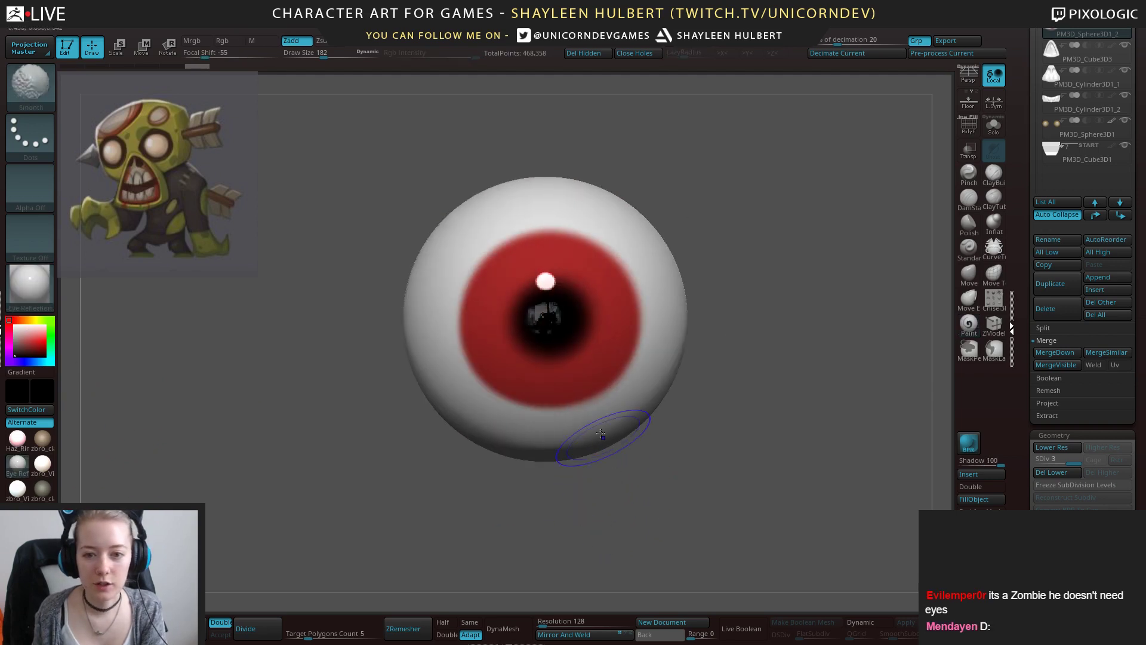
key("f")
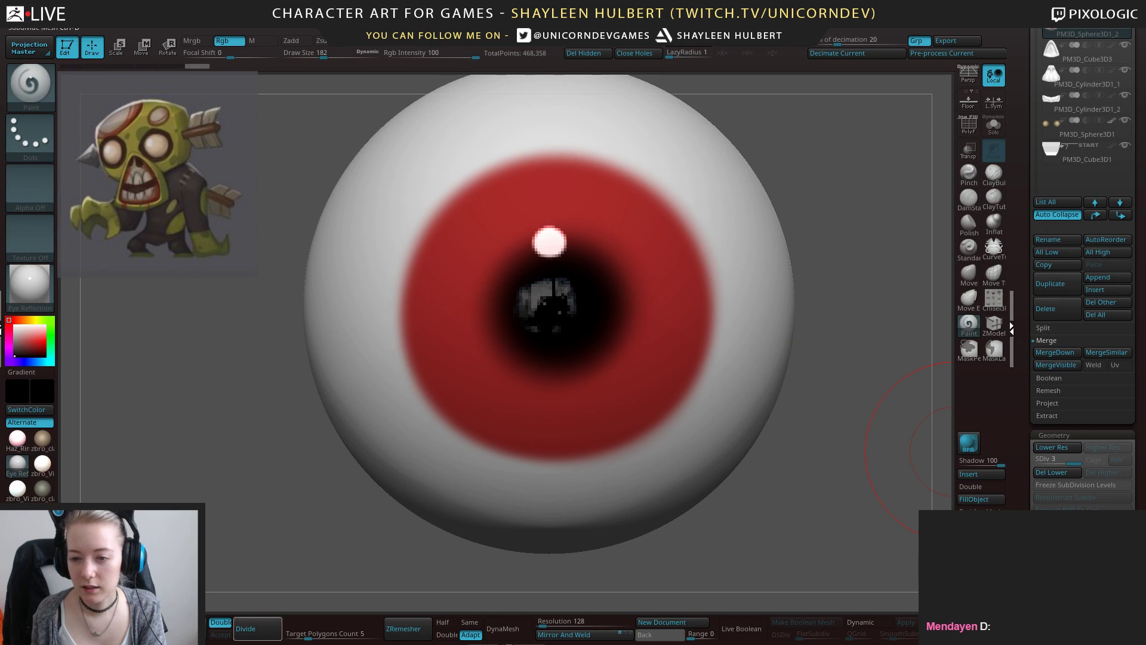
left_click(251, 629)
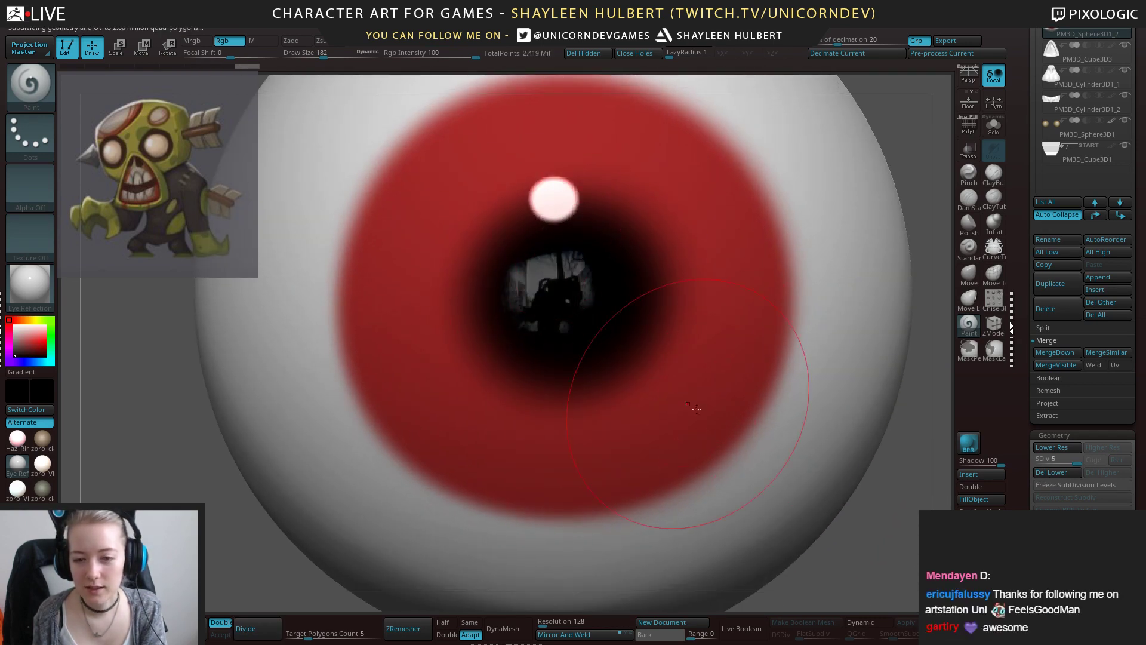
right_click_drag(693, 404, 686, 371, "ctrl")
mouse_move(678, 350)
left_mouse_down("alt")
mouse_move(717, 391)
mouse_move(750, 399)
mouse_move(740, 401)
left_mouse_up("alt")
Switch back to the zbro_EyeReflection_ellipse material and check its highlight on the test eye.
left_click(30, 287)
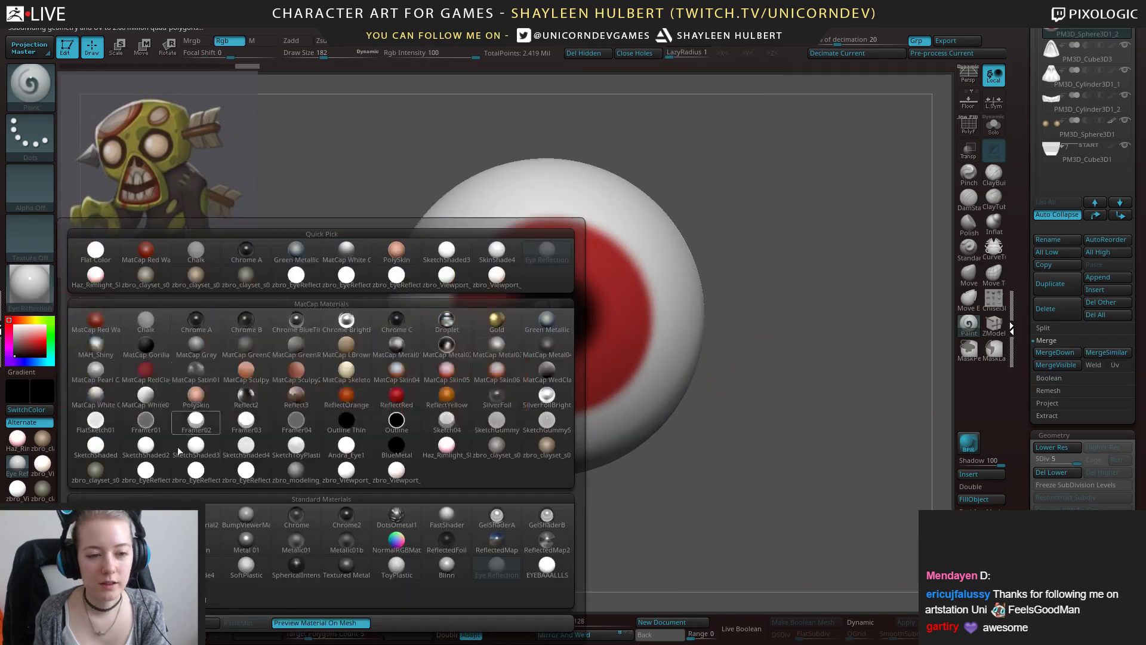
left_click(154, 477)
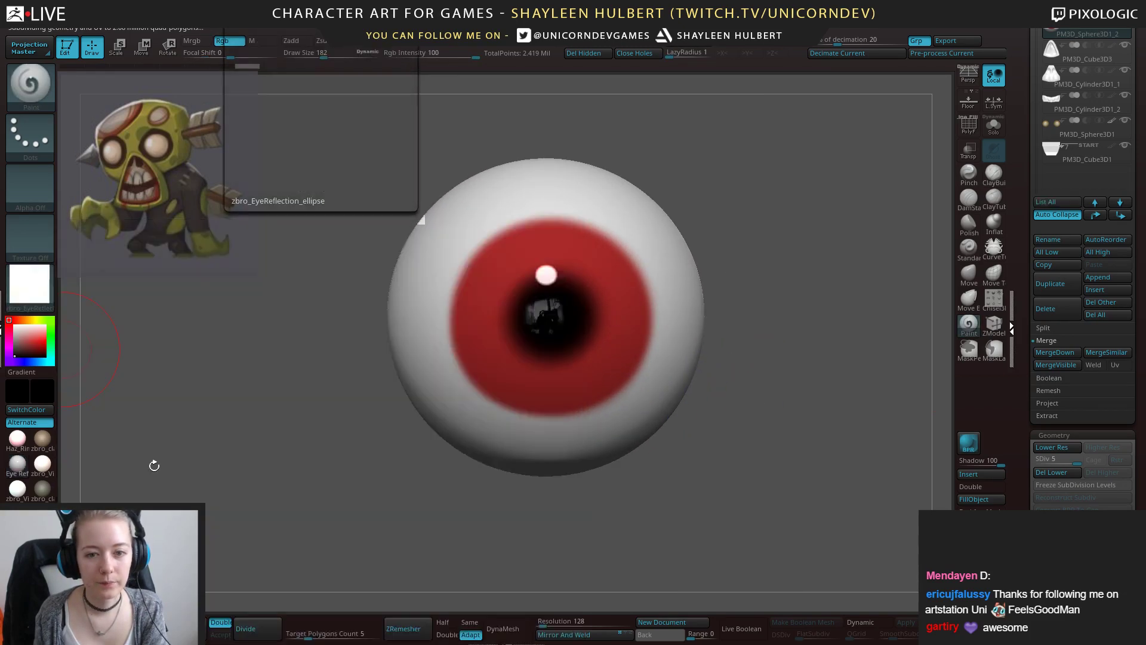
left_click_drag(657, 479, 725, 394, "alt")
left_click_drag(725, 394, 752, 406)
left_click_drag(752, 406, 753, 417)
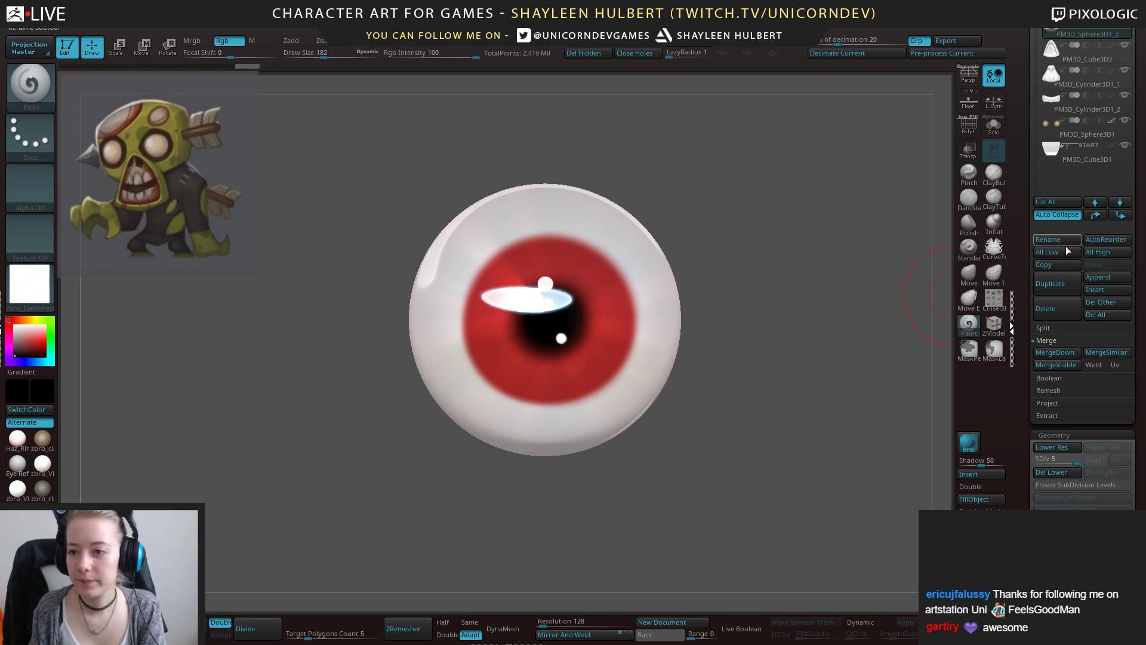
Delete the painted test eye subtool.
left_click(1045, 308)
left_click(948, 338)
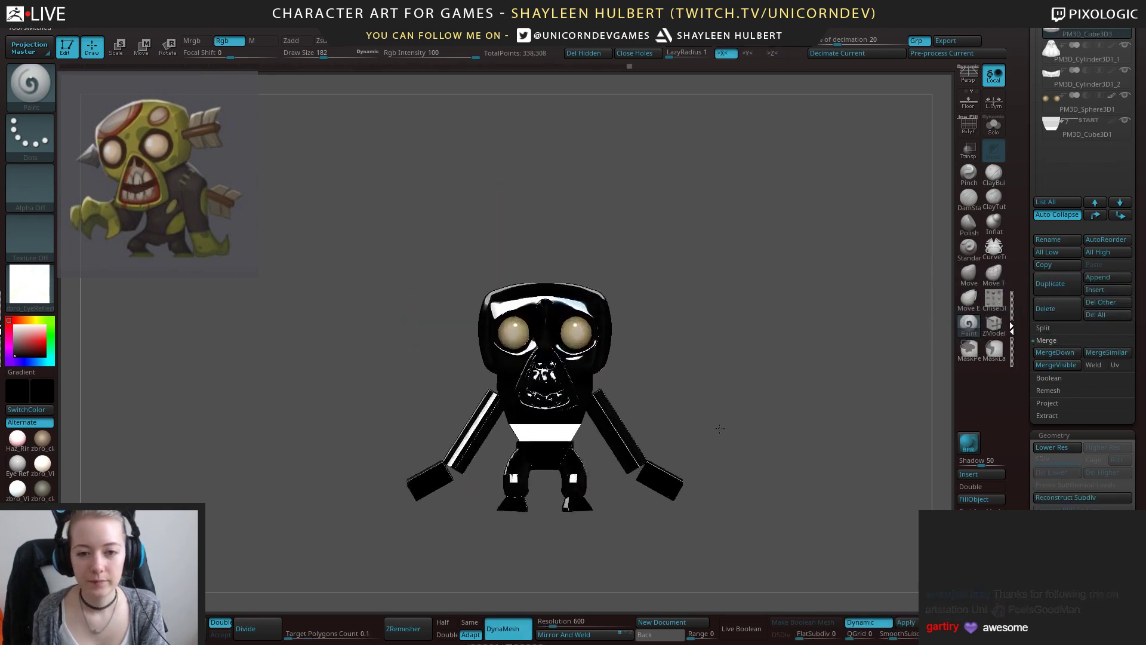
Select the zombie's eyeballs and fill them with the zbro_EyeReflection_ellipse material only, leaving their colour out of the fill.
left_click_drag(720, 429, 722, 507, "alt")
left_click(469, 352, "alt")
left_click_drag(775, 292, 776, 323)
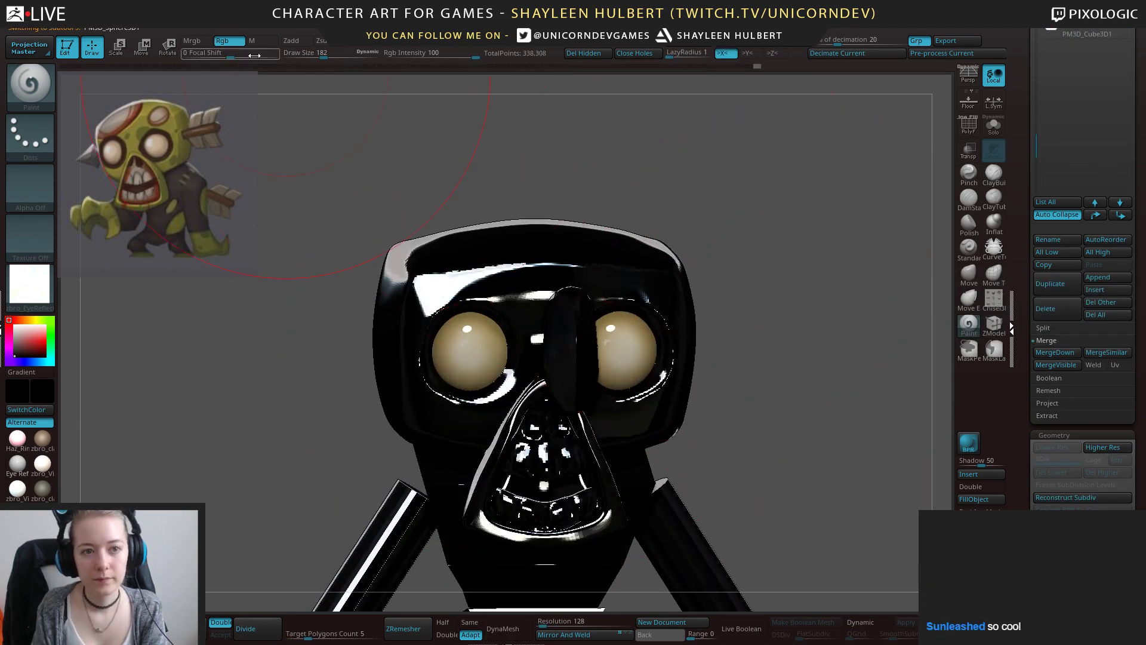
left_click(974, 354)
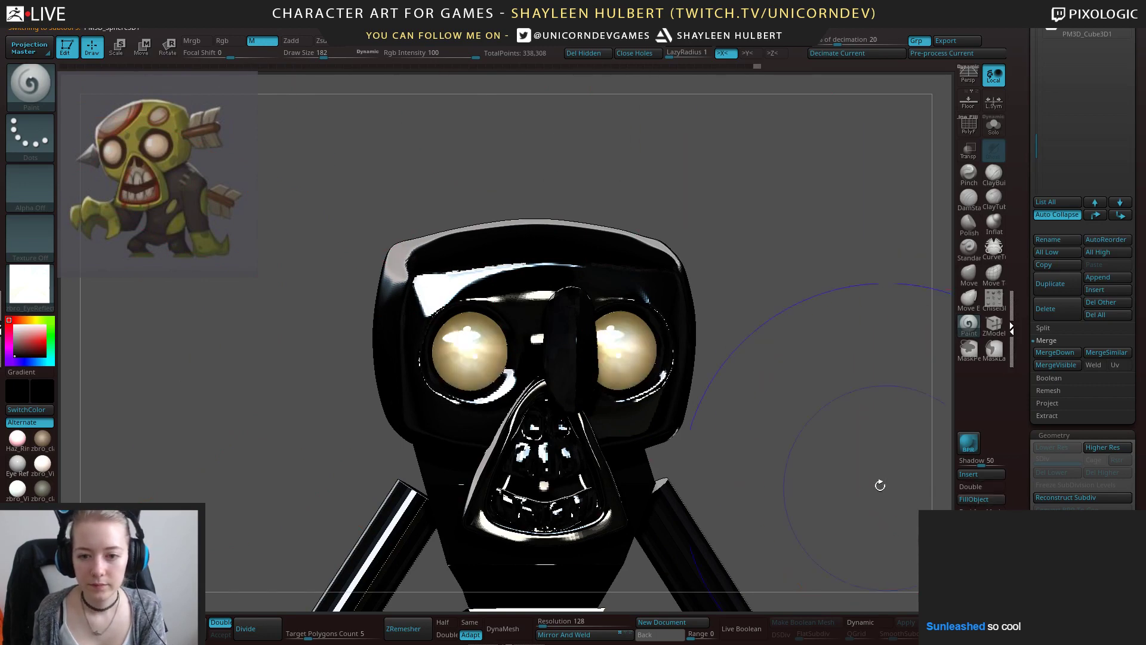
Fill the eyeballs with the Eye Reflection material in place of the previous reflection material.
mouse_move(877, 484)
left_mouse_down("shift")
mouse_move(794, 461)
mouse_move(798, 382)
mouse_move(808, 463)
mouse_move(819, 406)
mouse_move(820, 418)
left_mouse_up("shift")
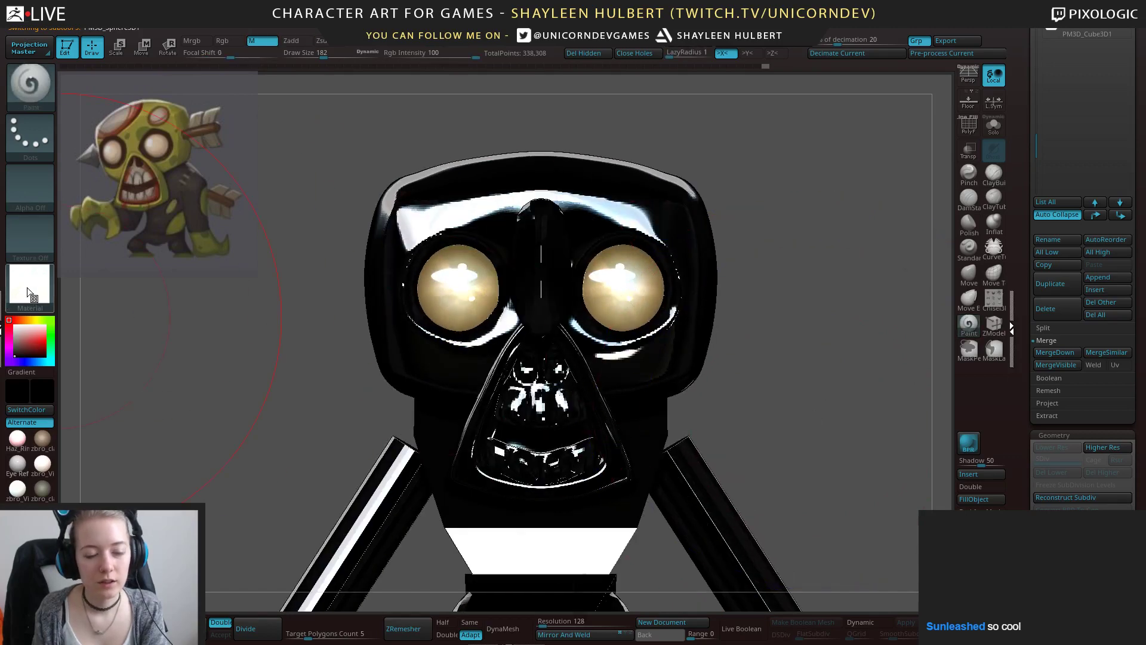
left_click(16, 491)
left_click(18, 489)
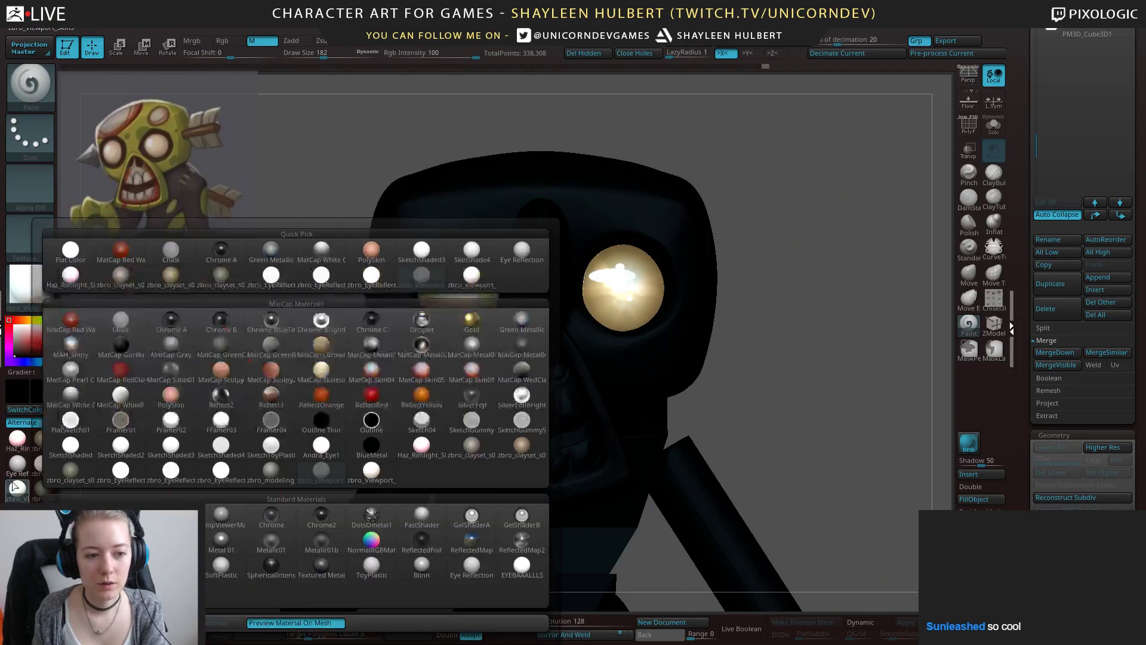
left_click(17, 464)
left_click(981, 501)
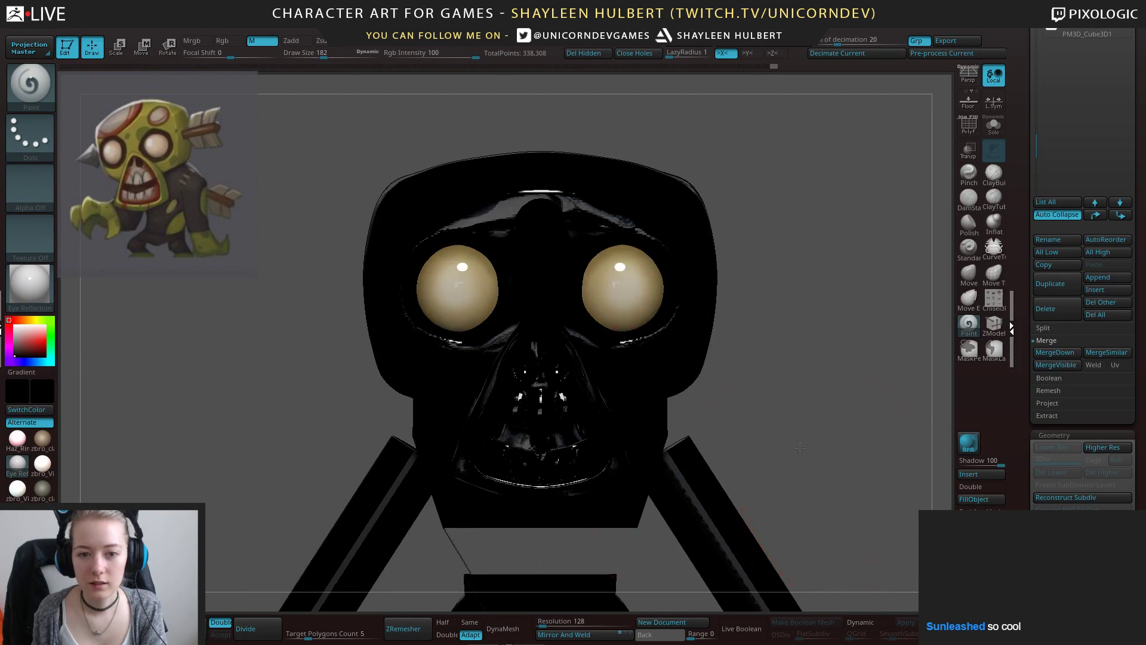
left_click_drag(788, 453, 727, 376, "alt")
Set the active colour to white and show the unfilled character parts in a zbro_clayset material.
left_click(9, 321)
left_click(42, 488)
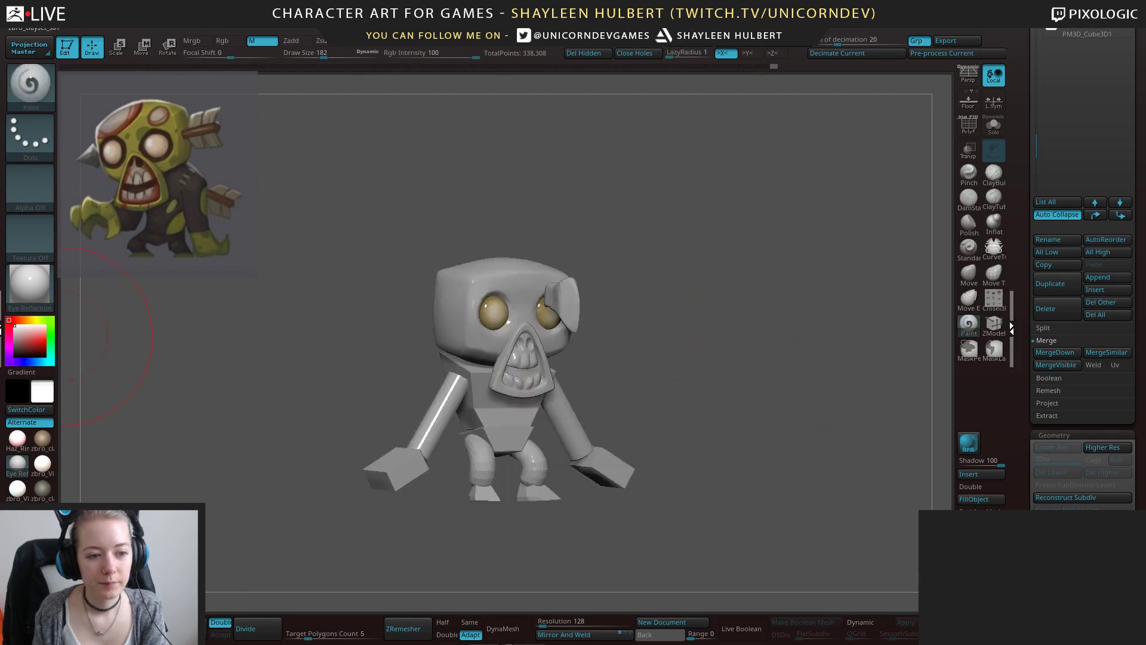
left_click(48, 488)
Select the flared blade piece and widen its sides symmetrically with the Move brush.
left_click_drag(734, 334, 728, 406, "shift")
left_click(490, 301, "alt")
left_click_drag(729, 296, 750, 352, "alt")
left_click(968, 274)
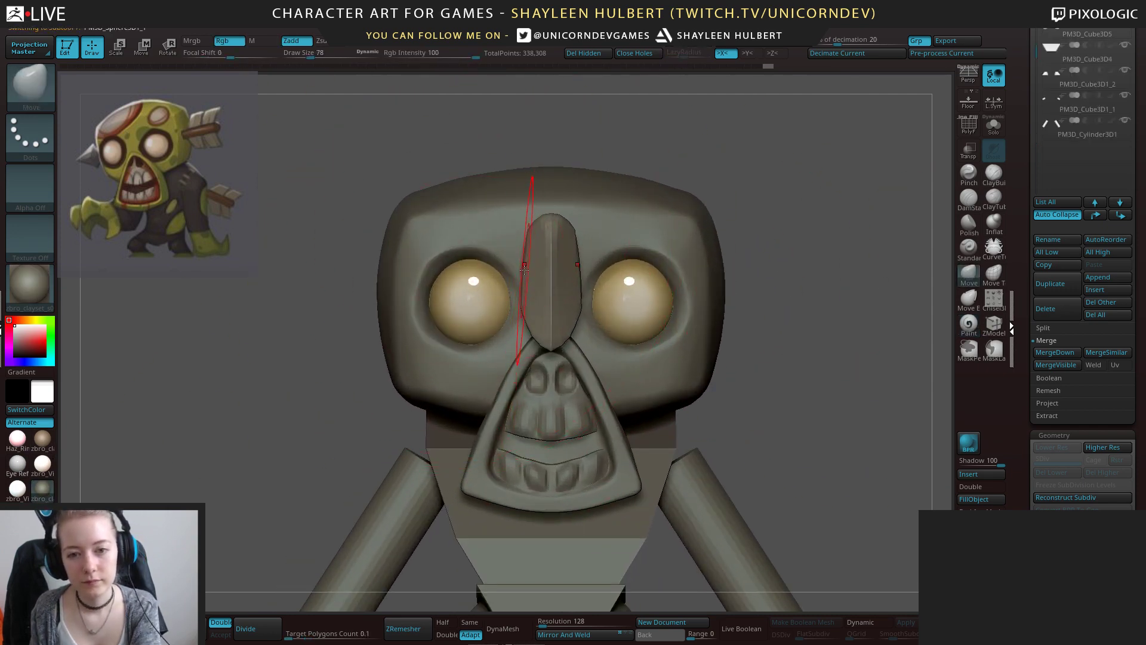
left_click_drag(513, 267, 529, 228)
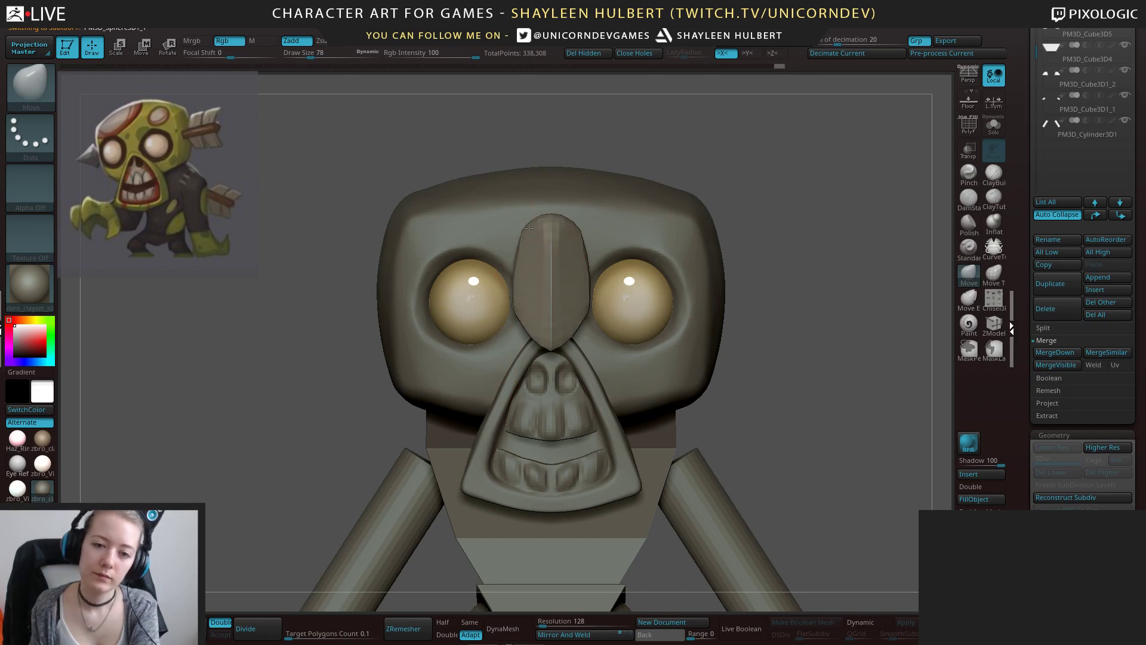
left_click_drag(527, 320, 523, 321)
mouse_move(818, 338)
left_mouse_down()
mouse_move(870, 356)
mouse_move(754, 376)
mouse_move(732, 346)
left_mouse_up()
left_click_drag(484, 286, 499, 330, "shift")
Flatten the side faces of the flared blade piece with the hPolish brush.
mouse_move(603, 358)
left_mouse_down()
mouse_move(674, 376)
mouse_move(658, 389)
mouse_move(696, 272)
left_mouse_up()
left_click_drag(740, 358, 734, 311, "alt")
mouse_move(704, 370)
left_mouse_down()
mouse_move(507, 400)
mouse_move(542, 402)
mouse_move(536, 447)
mouse_move(460, 295)
left_mouse_up()
key("b")
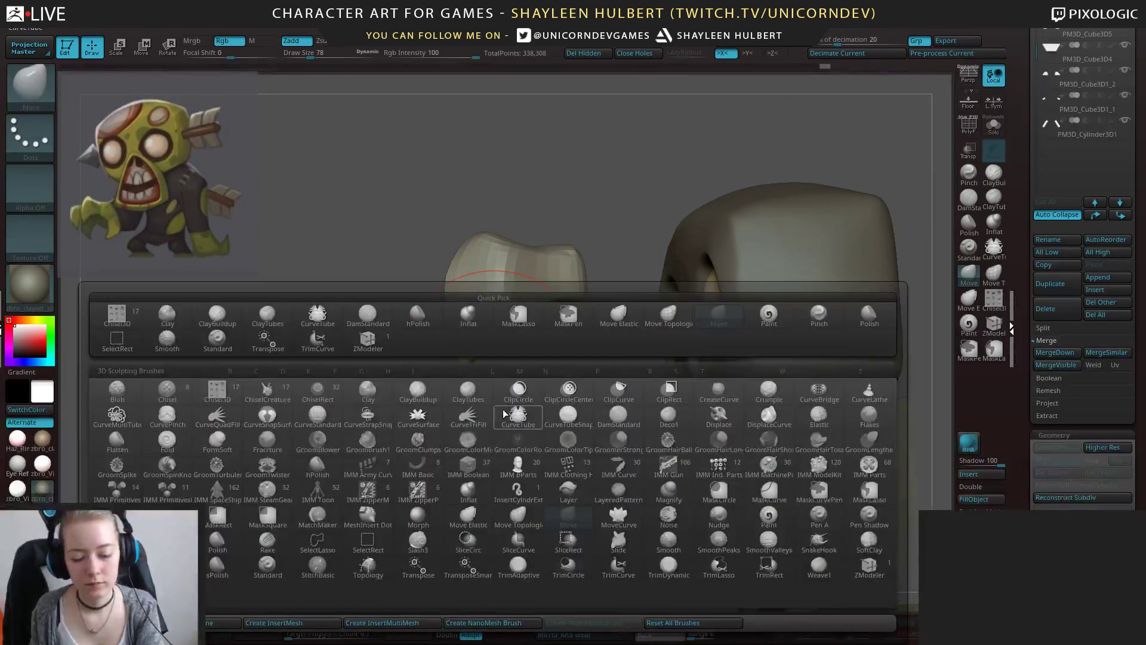
key("h")
key("p")
left_click_drag(499, 325, 502, 302)
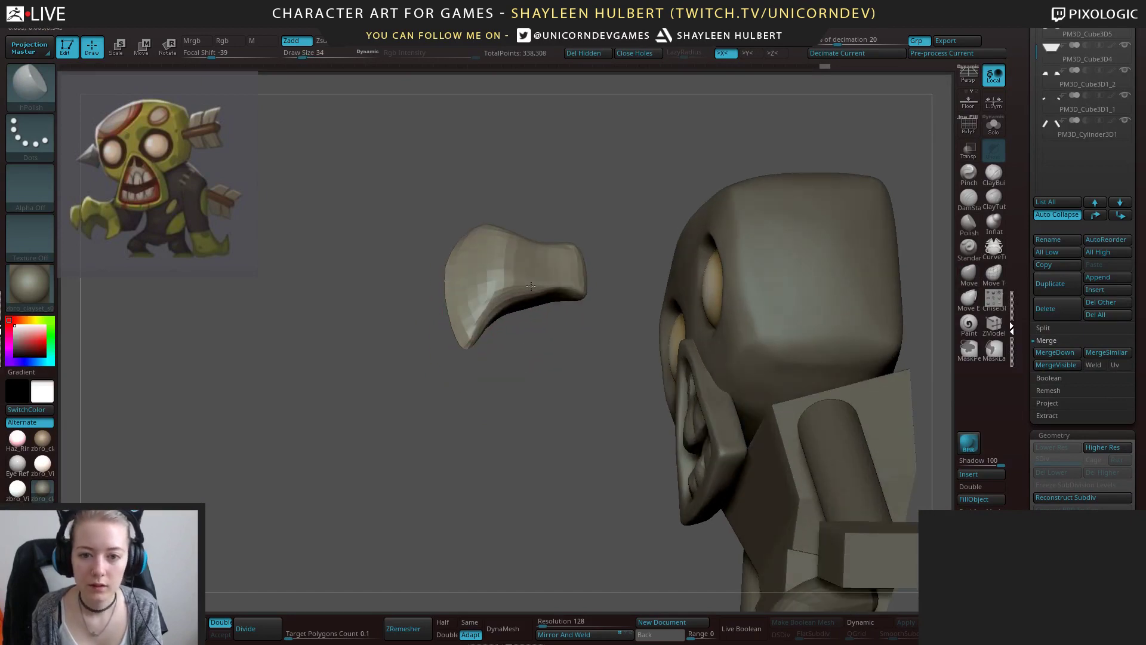
left_click_drag(494, 300, 521, 324)
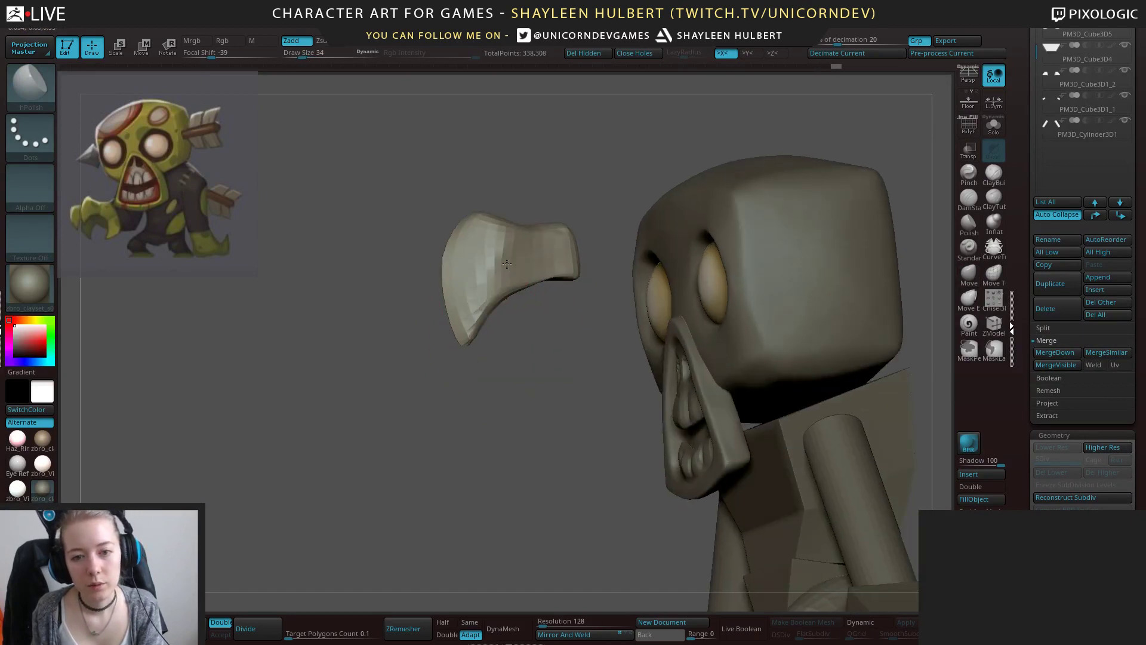
mouse_move(476, 368)
left_mouse_down("shift")
mouse_move(498, 274)
mouse_move(405, 291)
left_mouse_up("shift")
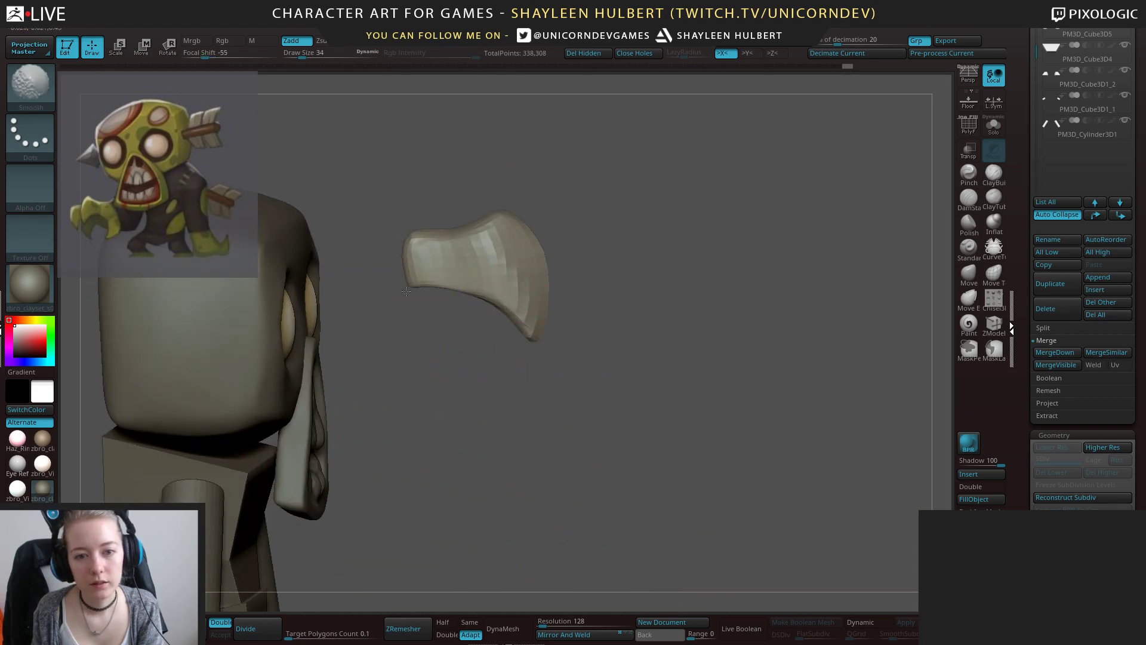
left_click_drag(439, 360, 657, 358, "shift")
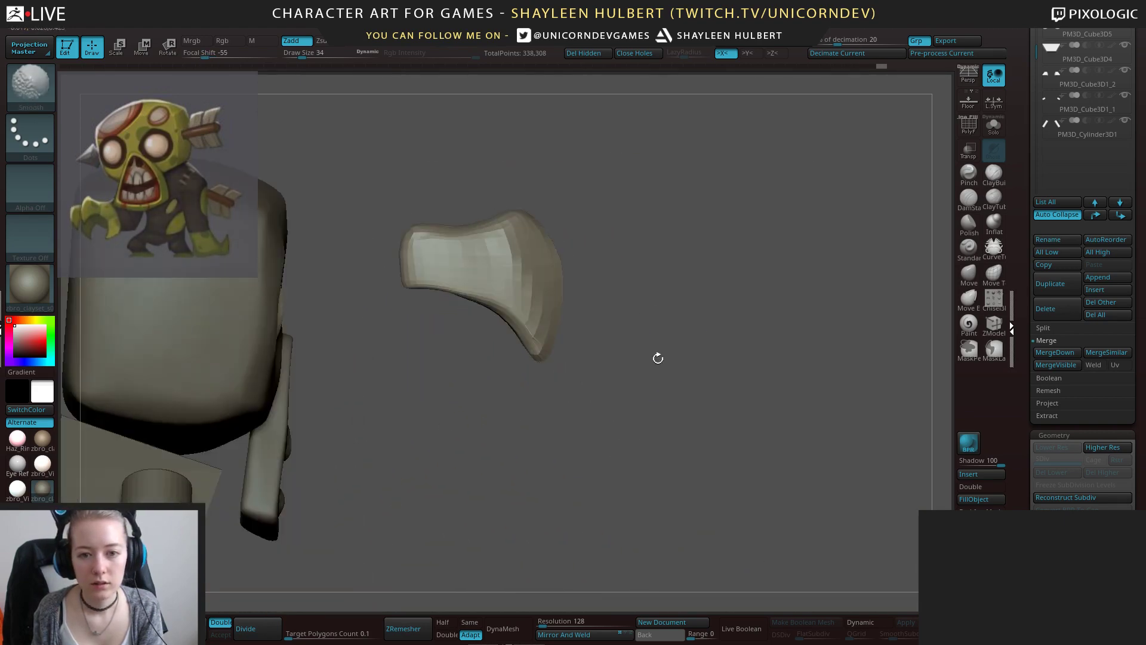
Mask off the flared end of the blade piece, rotate its narrow end slightly downward, and clear the mask.
left_click(968, 274)
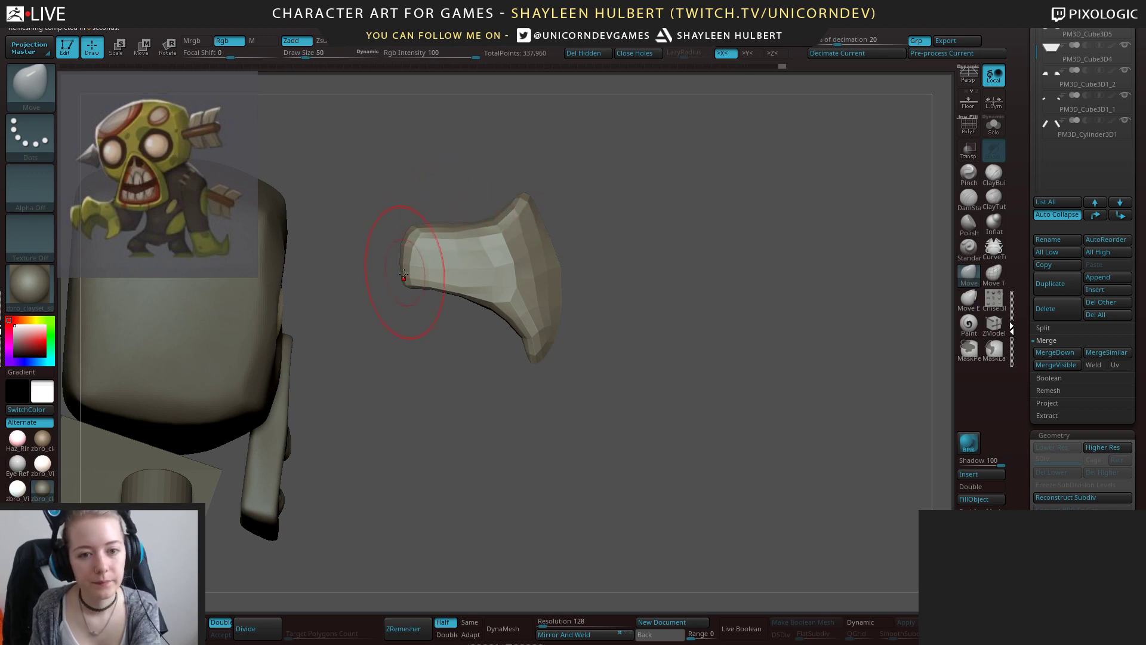
left_click_drag(405, 285, 404, 285)
mouse_move(479, 201)
left_mouse_down("ctrl")
mouse_move(481, 341)
mouse_move(359, 216)
left_mouse_up("ctrl")
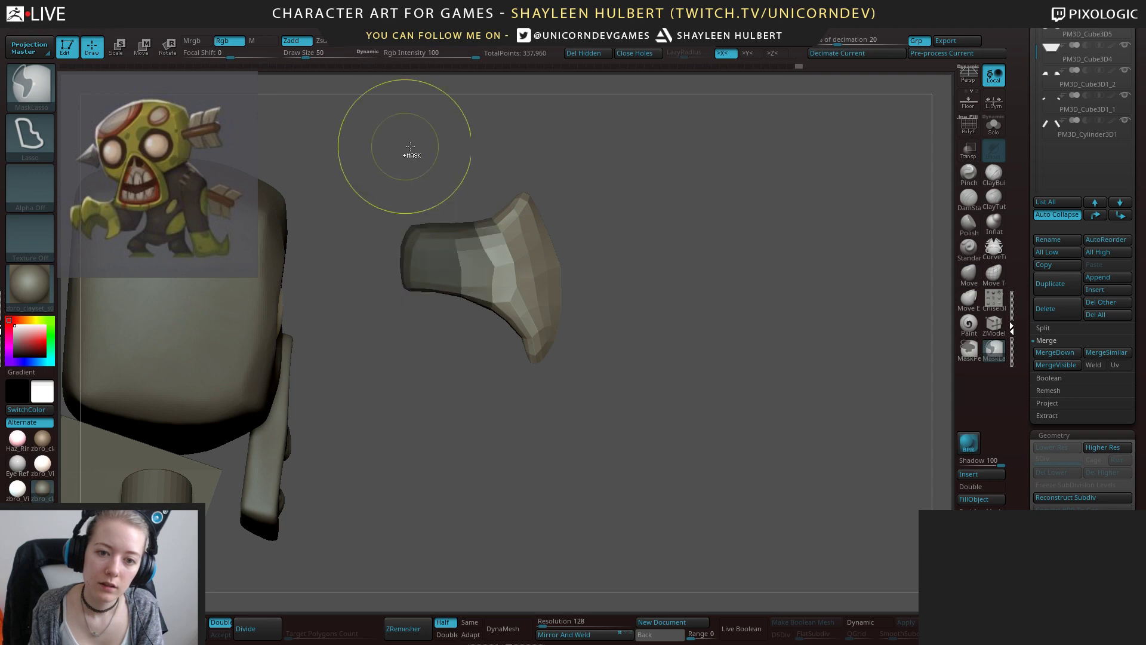
left_click(405, 147, "ctrl")
key("e")
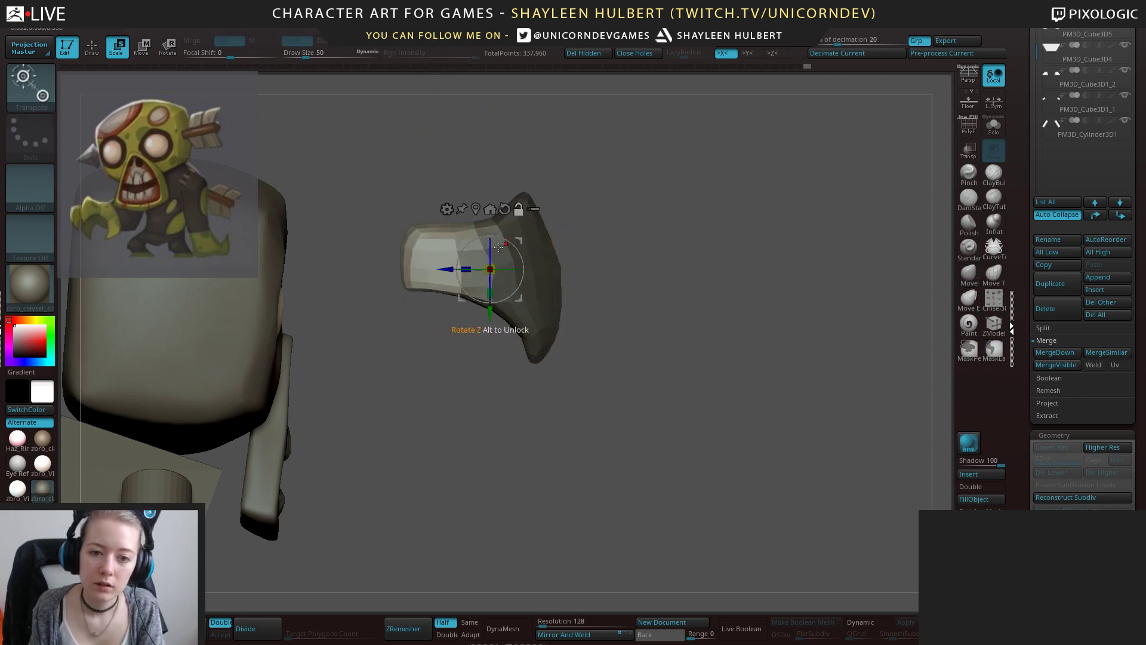
left_click_drag(506, 239, 507, 237)
left_click_drag(628, 245, 648, 268, "ctrl")
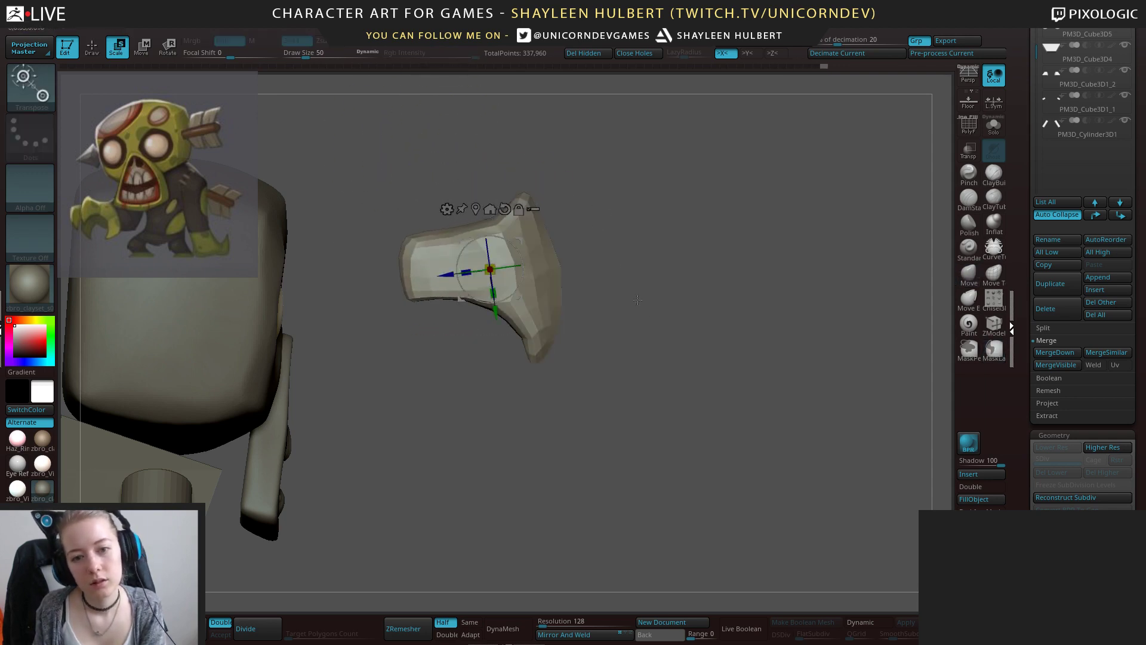
Move the blade piece below the character's feet and duplicate it as a separate subtool for a claw.
left_click_drag(668, 322, 662, 263, "alt")
left_click_drag(704, 280, 510, 263)
left_click_drag(490, 314, 490, 555)
left_click_drag(446, 510, 351, 510)
left_click_drag(602, 451, 639, 459)
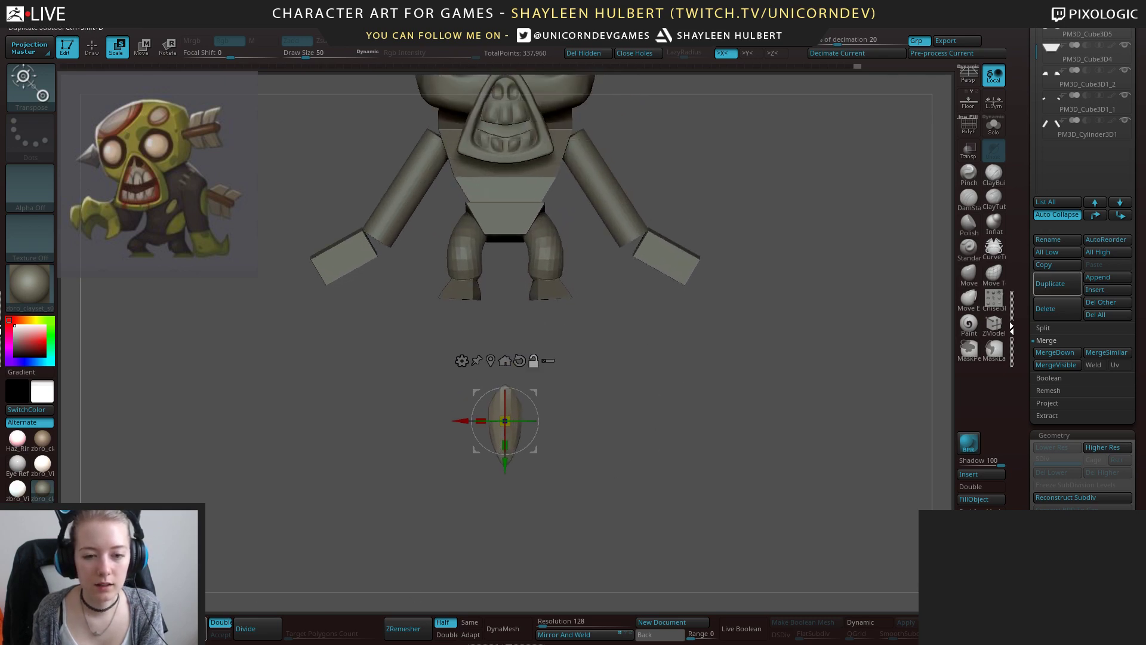
left_click(1056, 284)
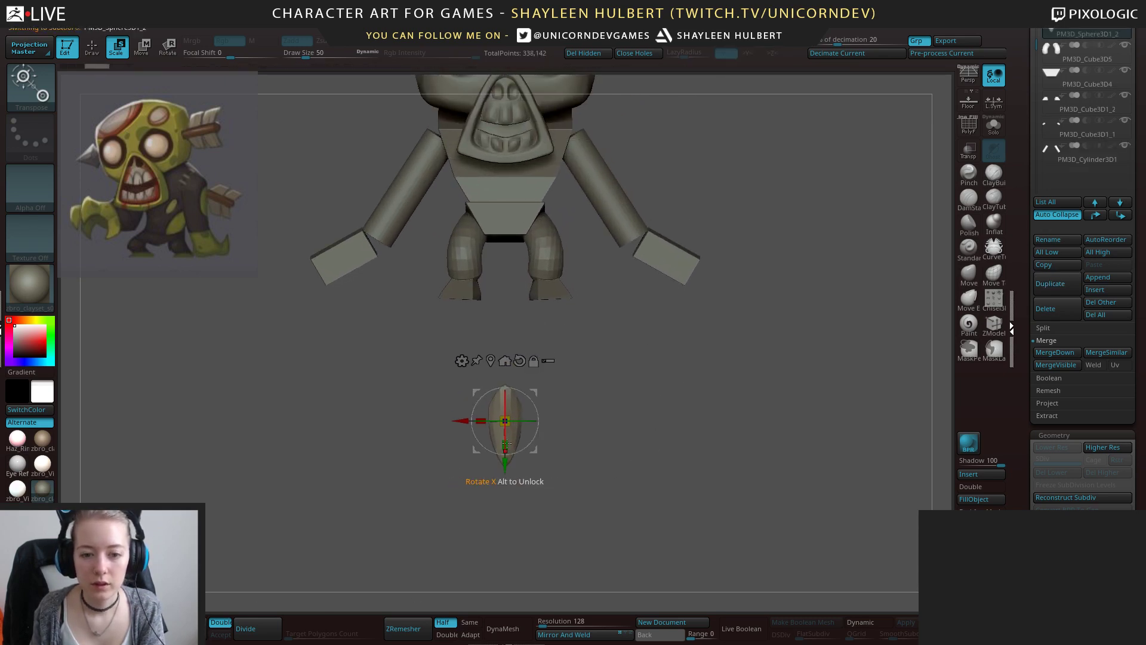
Move the duplicated claw to the outer end of the hand block and rotate it to follow the forearm's angle.
left_click_drag(454, 420, 256, 281)
left_click_drag(508, 382, 541, 445)
left_click_drag(541, 445, 452, 360)
left_click_drag(437, 321, 427, 323)
left_click_drag(437, 277, 437, 309)
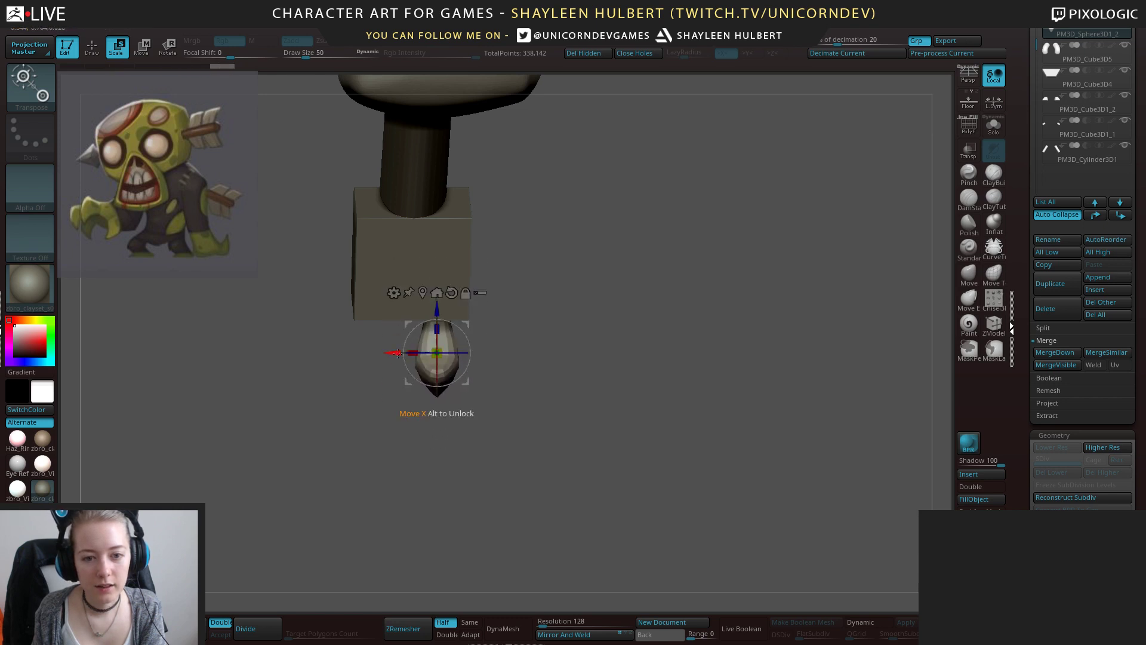
left_click_drag(398, 353, 416, 354)
left_click_drag(597, 281, 473, 330)
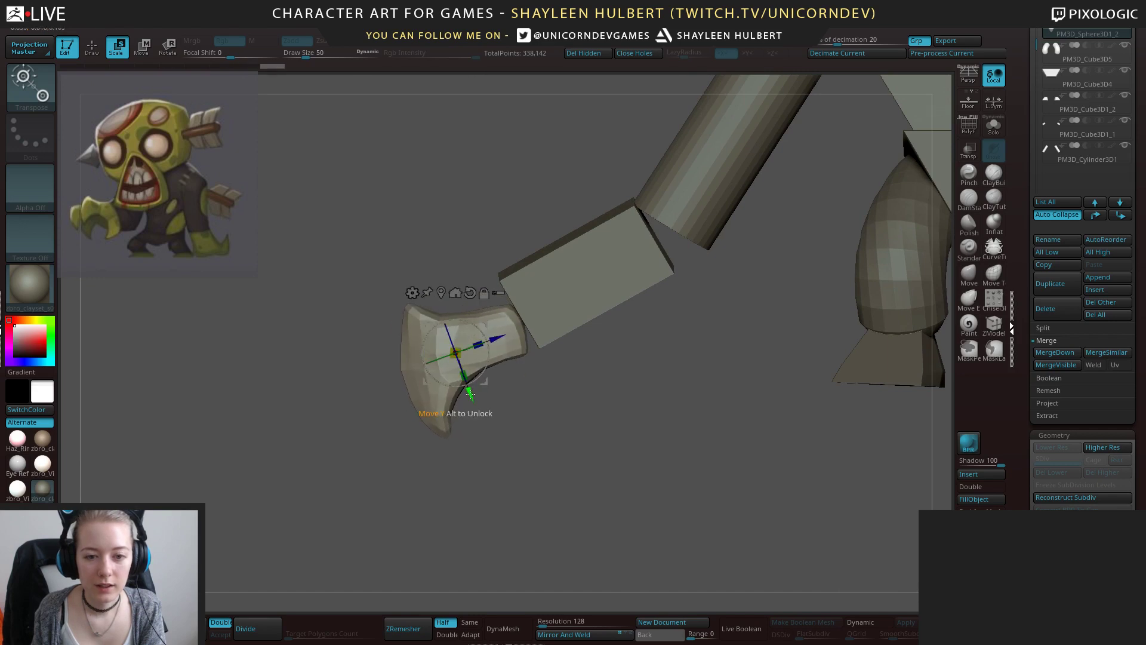
mouse_move(535, 304)
left_mouse_down()
mouse_move(517, 293)
mouse_move(559, 300)
mouse_move(508, 280)
left_mouse_up()
left_click_drag(430, 239, 539, 339)
Duplicate the claw and place the copy beside it as the middle finger, extending slightly farther out.
left_click(1050, 283)
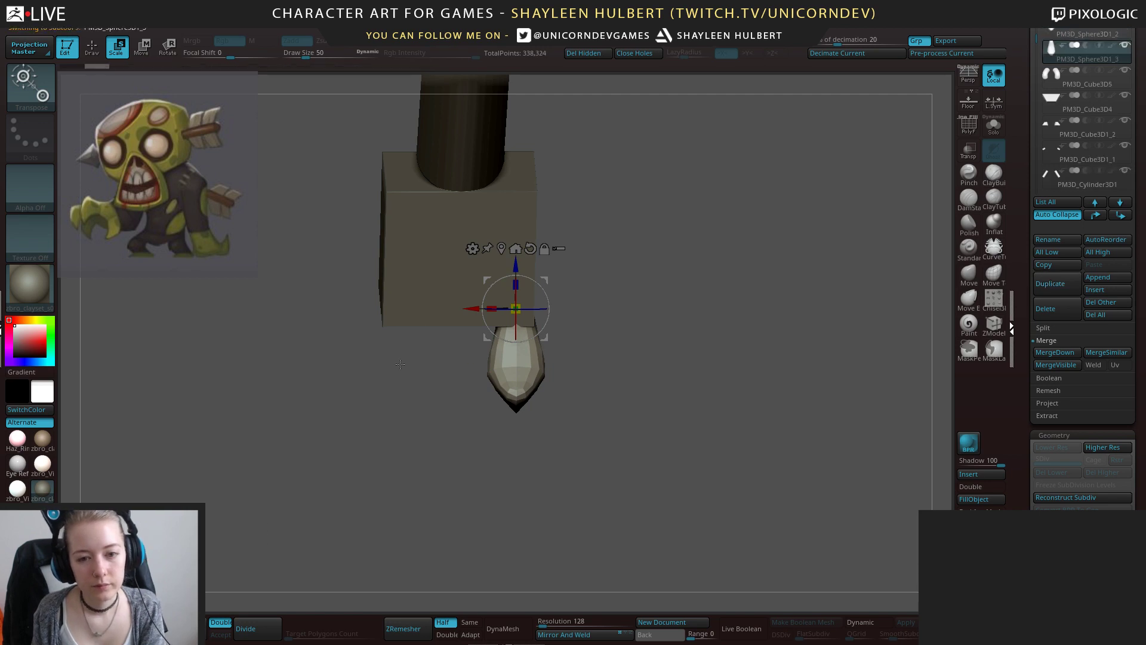
left_click_drag(476, 308, 473, 305)
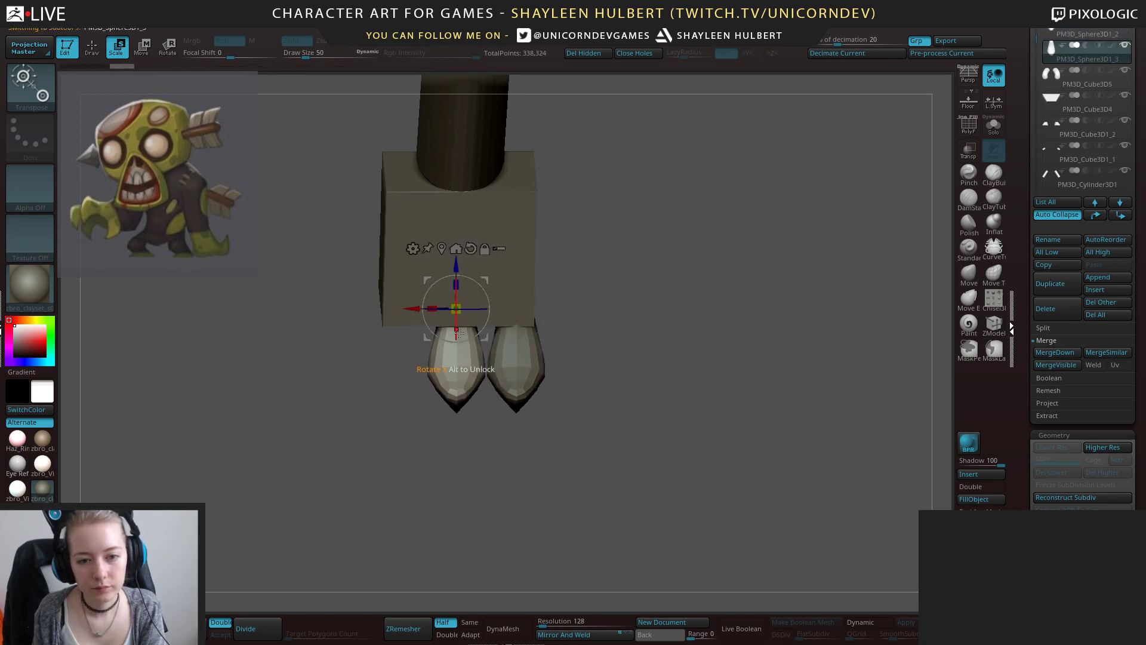
left_click_drag(456, 265, 455, 278)
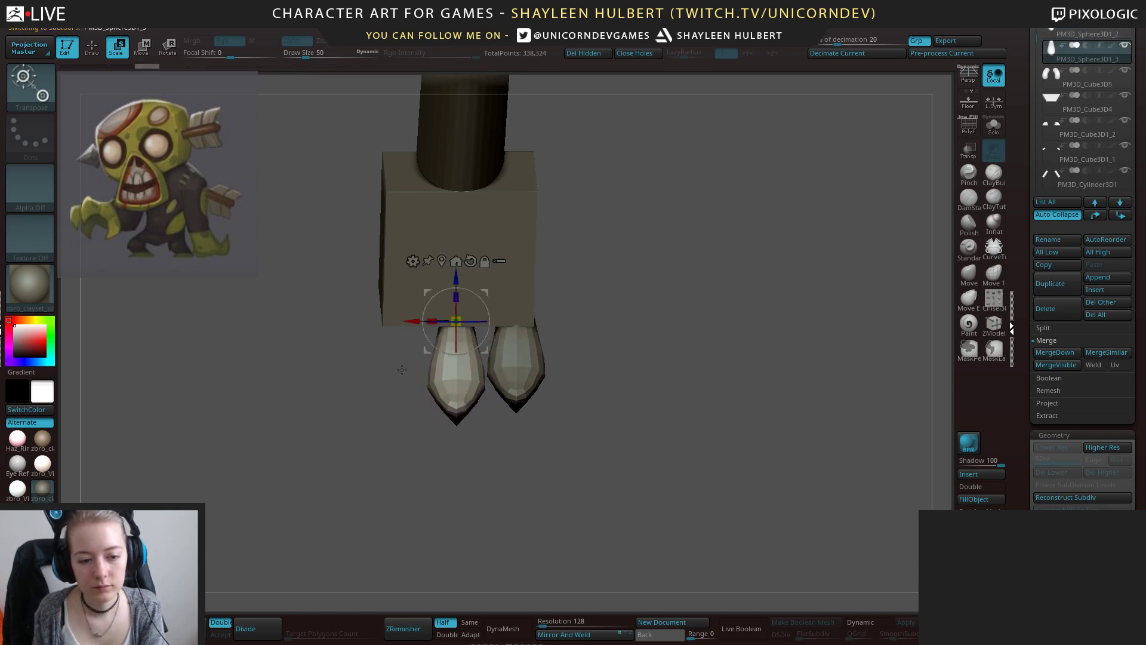
Duplicate the middle claw and place the copy as the third finger, angled slightly outward and set back.
left_click(1054, 283)
mouse_move(413, 321)
left_mouse_down()
mouse_move(353, 321)
mouse_move(427, 308)
mouse_move(390, 324)
left_mouse_up()
left_click_drag(567, 358, 568, 528)
left_click_drag(364, 323, 353, 315)
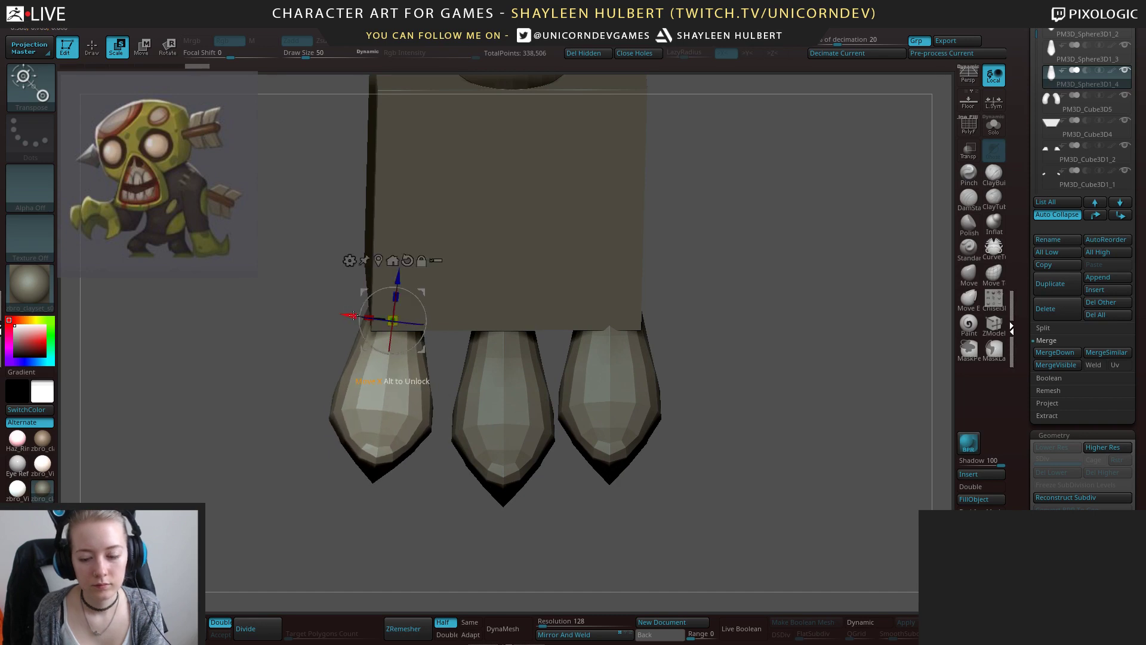
Select the first claw, angle it slightly outward, and shift it to spread the three fingers evenly.
left_click(564, 371, "alt")
left_click_drag(635, 305, 598, 266)
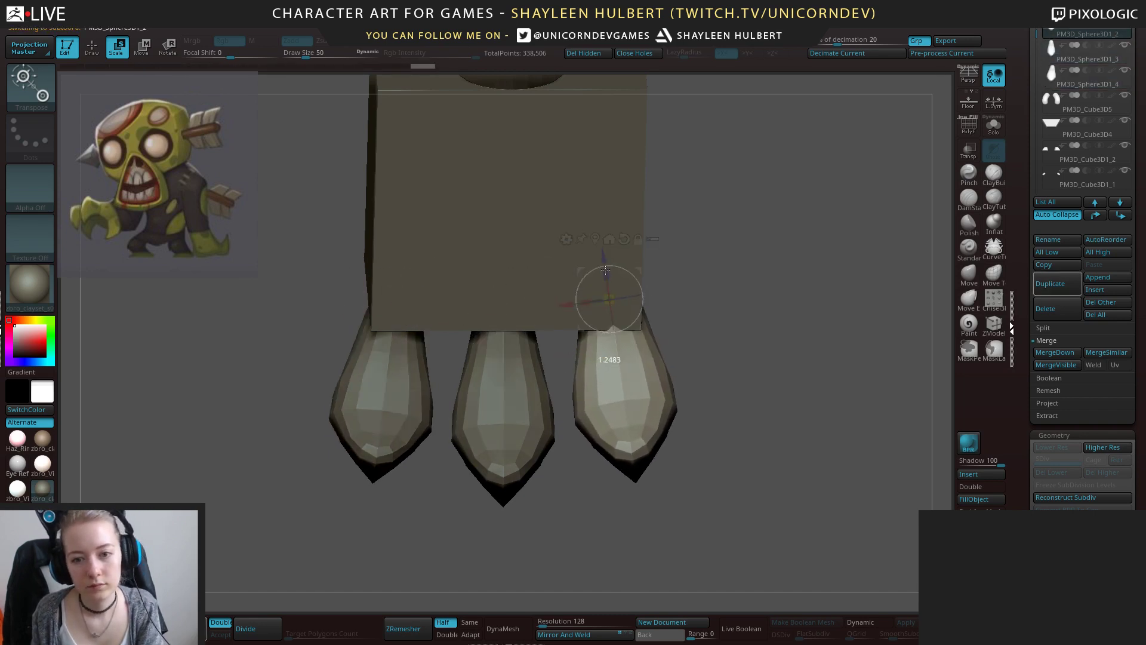
key("ctrl+z")
left_click_drag(566, 304, 564, 304)
left_click_drag(603, 257, 604, 269)
Select the three claw subtools together with a SelectRect marquee for transforming them as a group.
left_click_drag(711, 358, 552, 414, "alt")
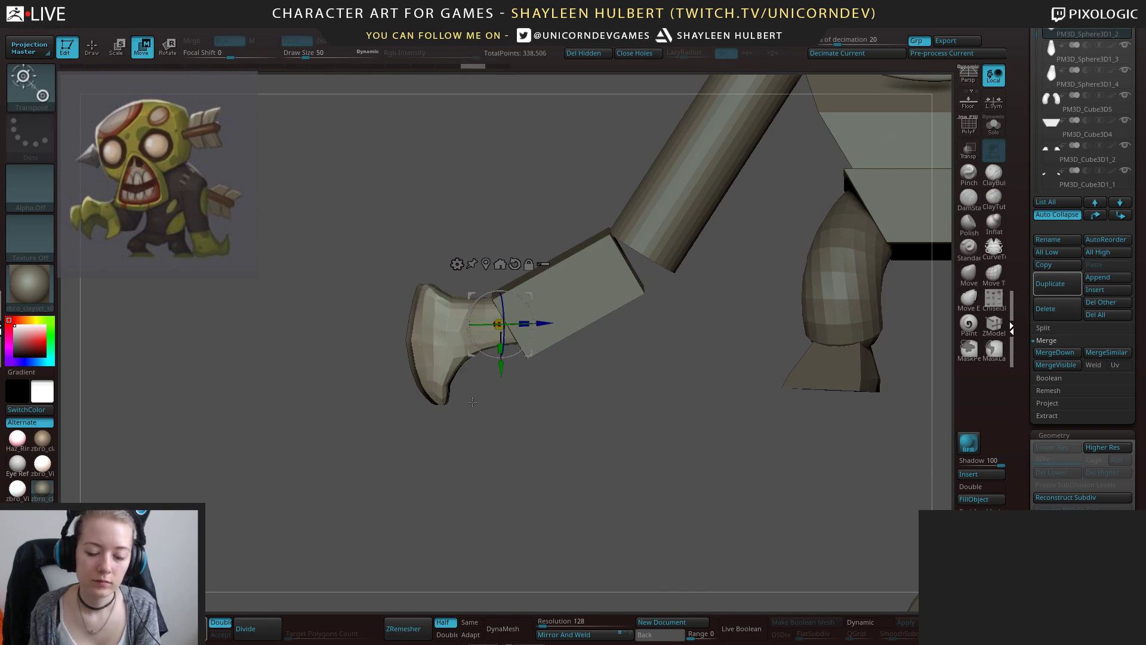
key("b")
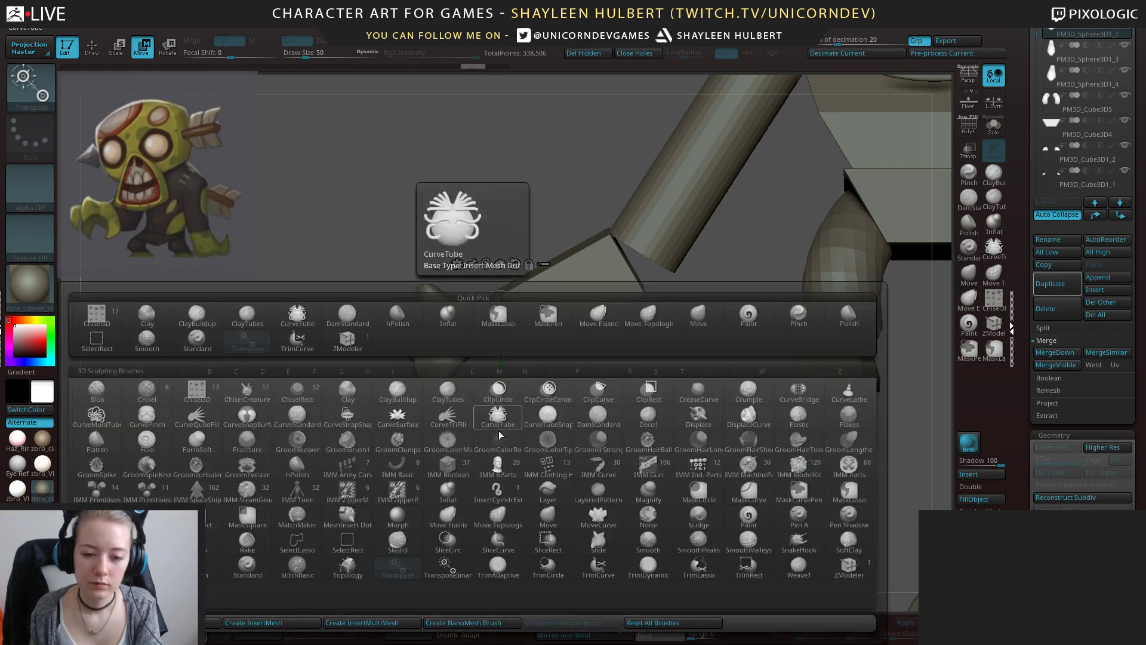
left_click(346, 545)
left_click_drag(374, 270, 472, 424, "ctrl+shift")
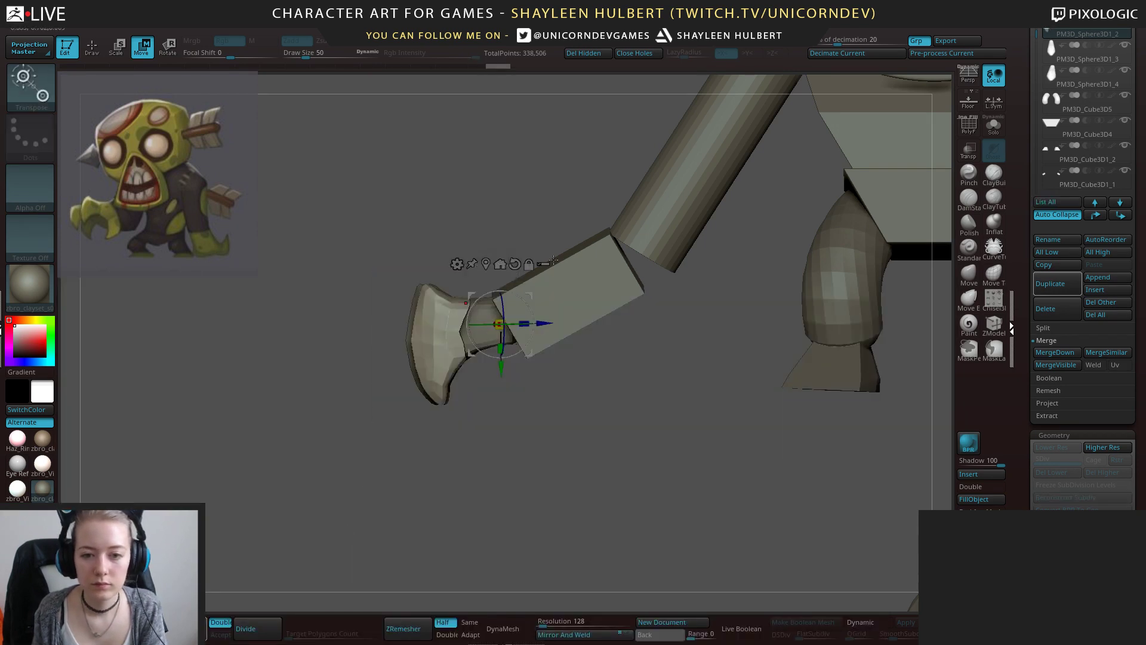
left_click(542, 264)
left_click_drag(355, 278, 471, 430, "ctrl+shift")
Rotate the three claws together, move them closer into the hand block, and end the group selection.
left_click(528, 264)
left_click_drag(544, 322, 537, 298)
left_click_drag(523, 366, 522, 363)
left_click_drag(562, 315, 575, 314)
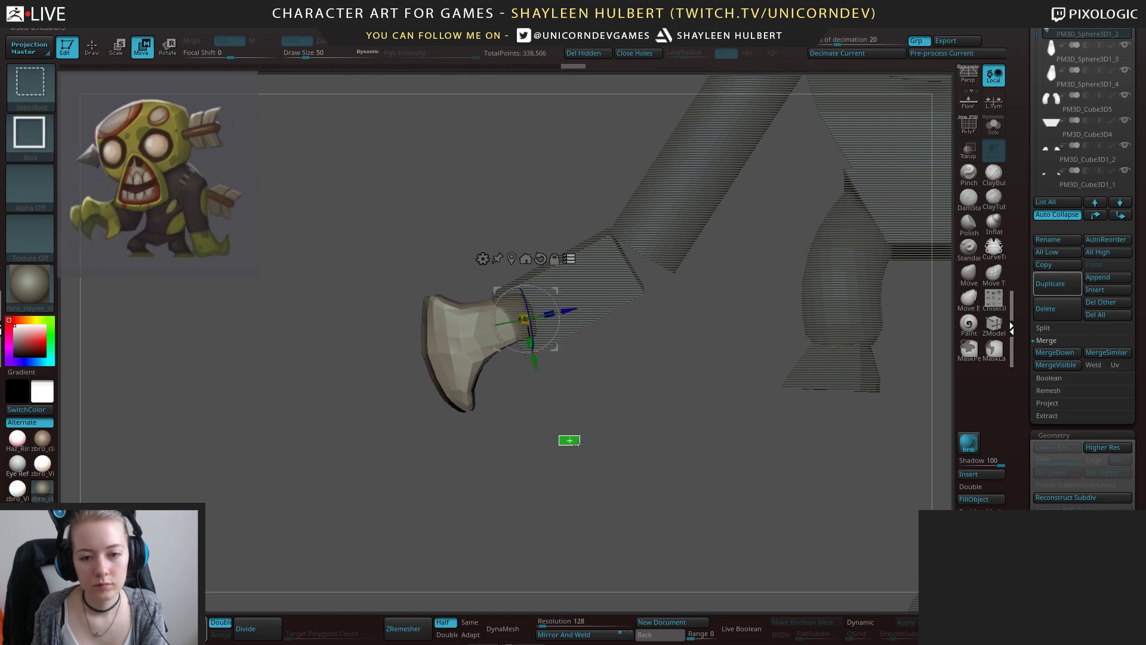
left_click_drag(565, 430, 560, 409)
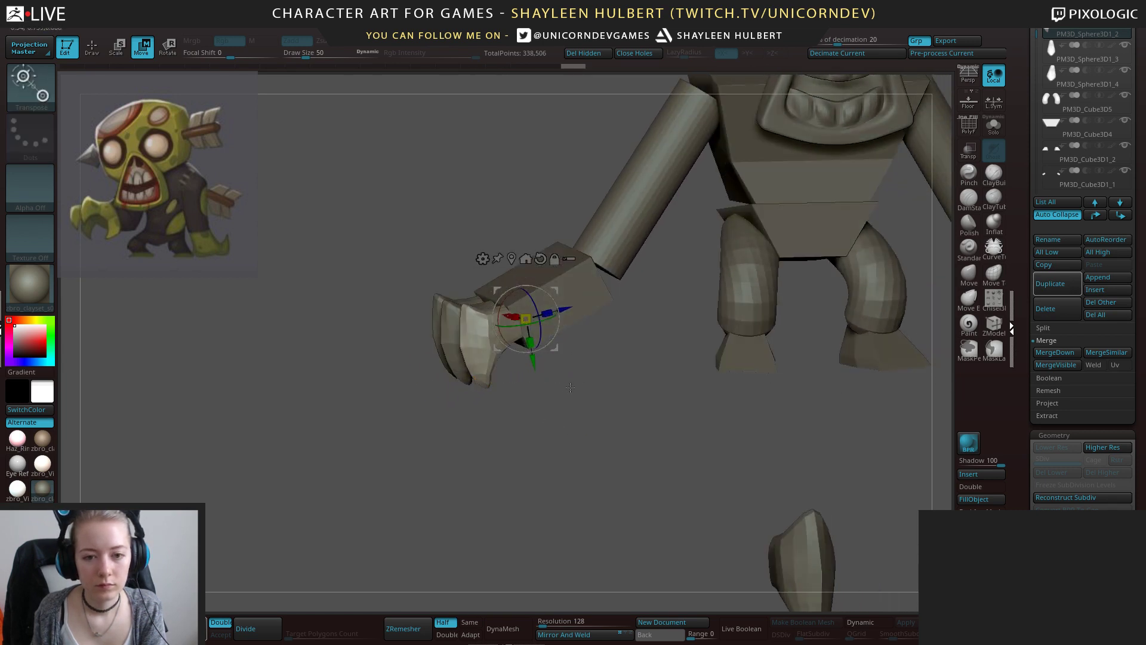
Duplicate the inner claw for a thumb, rotate it away from the fingers, and move it along the hand block's side.
key("q")
key("ctrl+shift+d")
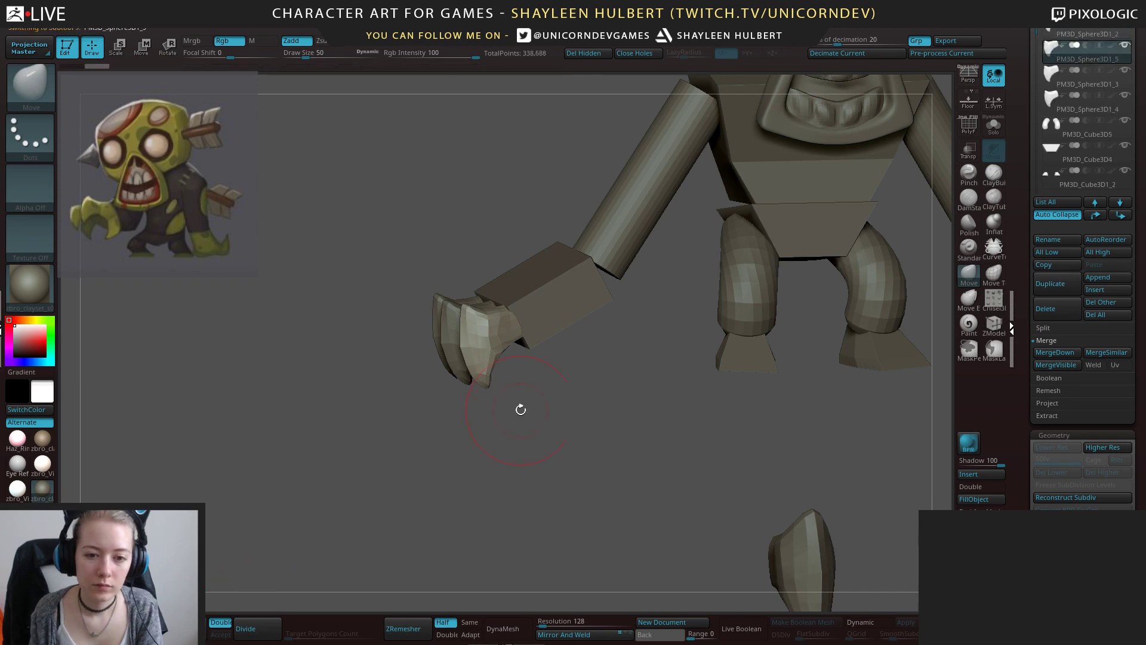
left_click_drag(519, 410, 511, 494, "shift")
key("e")
left_click_drag(547, 351, 522, 381)
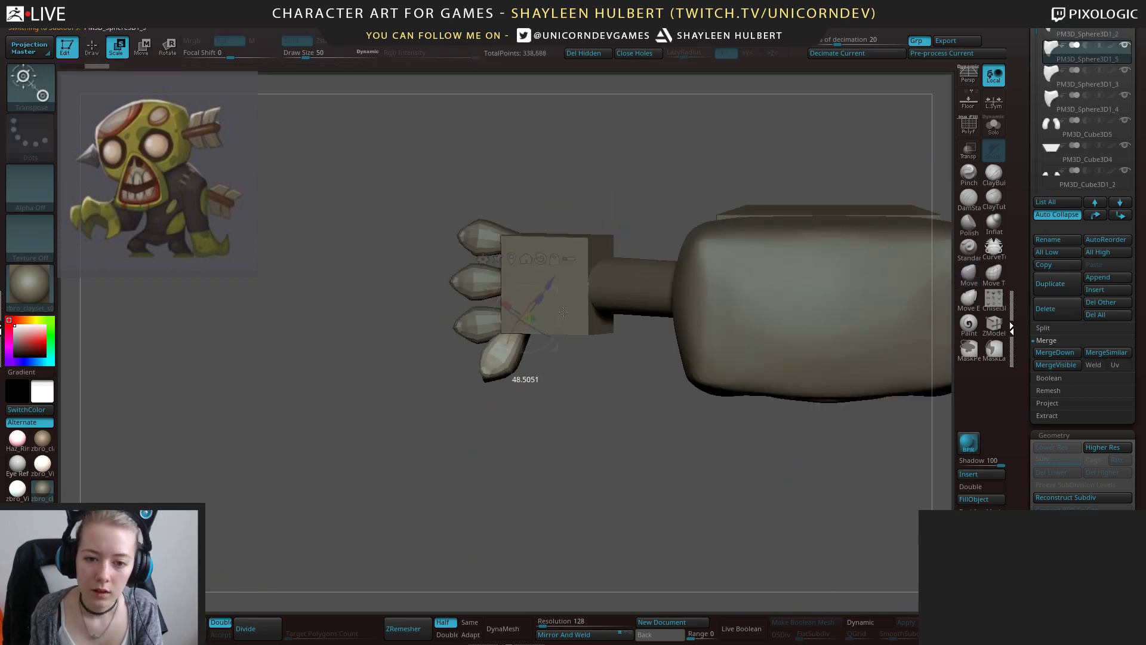
left_click_drag(487, 310, 537, 322)
Rotate the thumb claw around its base so it points outward from the hand block's side and angles toward the fingers.
left_click_drag(621, 401, 628, 315, "shift")
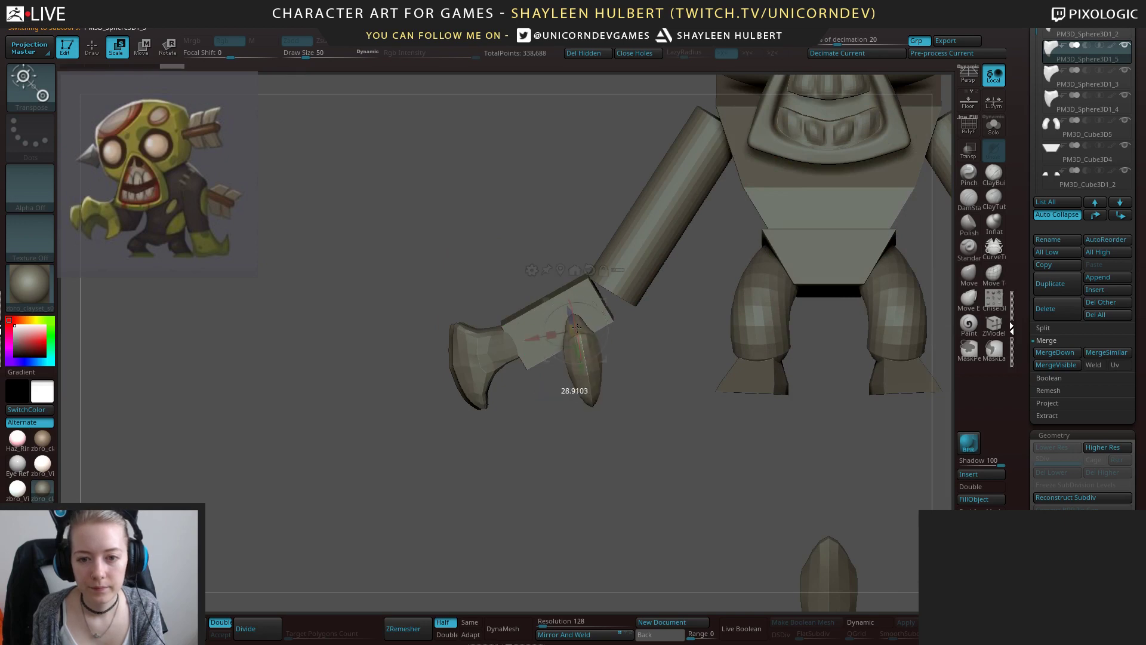
left_click_drag(516, 410, 648, 454)
left_click_drag(573, 265, 567, 218)
left_click_drag(670, 248, 675, 342)
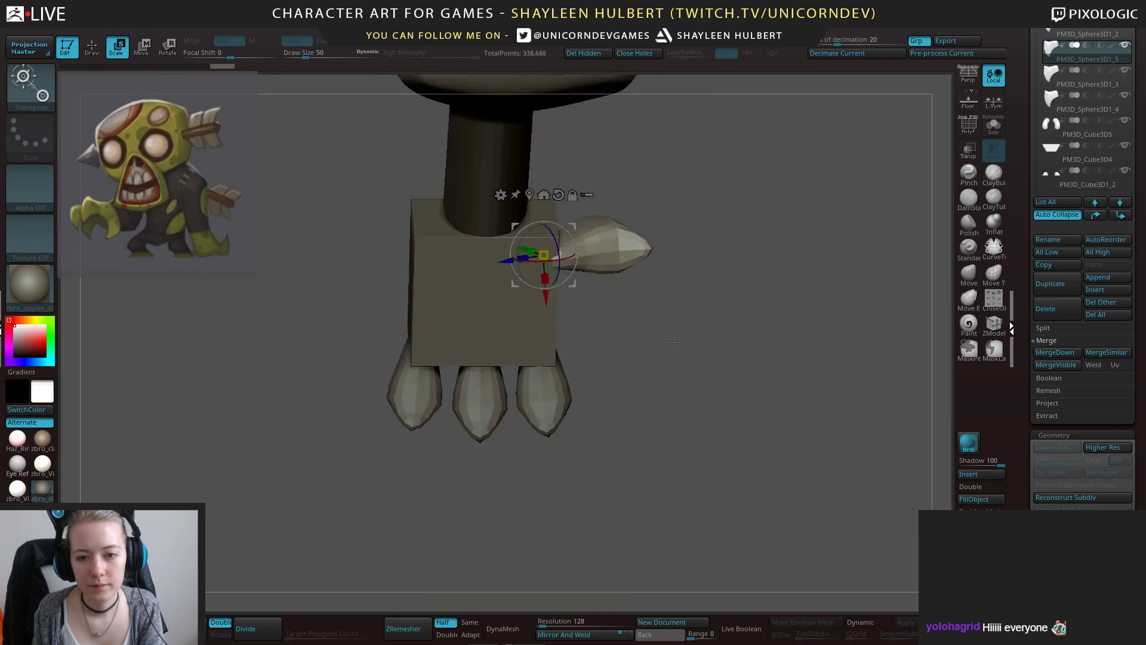
left_click_drag(560, 257, 566, 282)
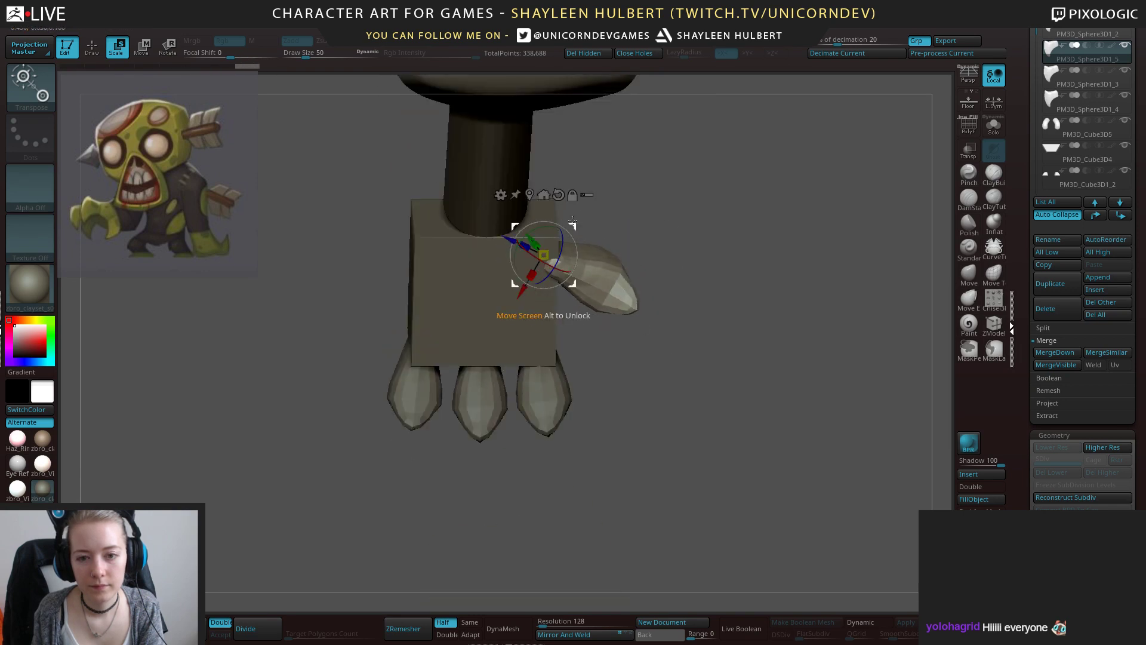
left_click_drag(594, 211, 630, 243)
left_click_drag(569, 264, 566, 253)
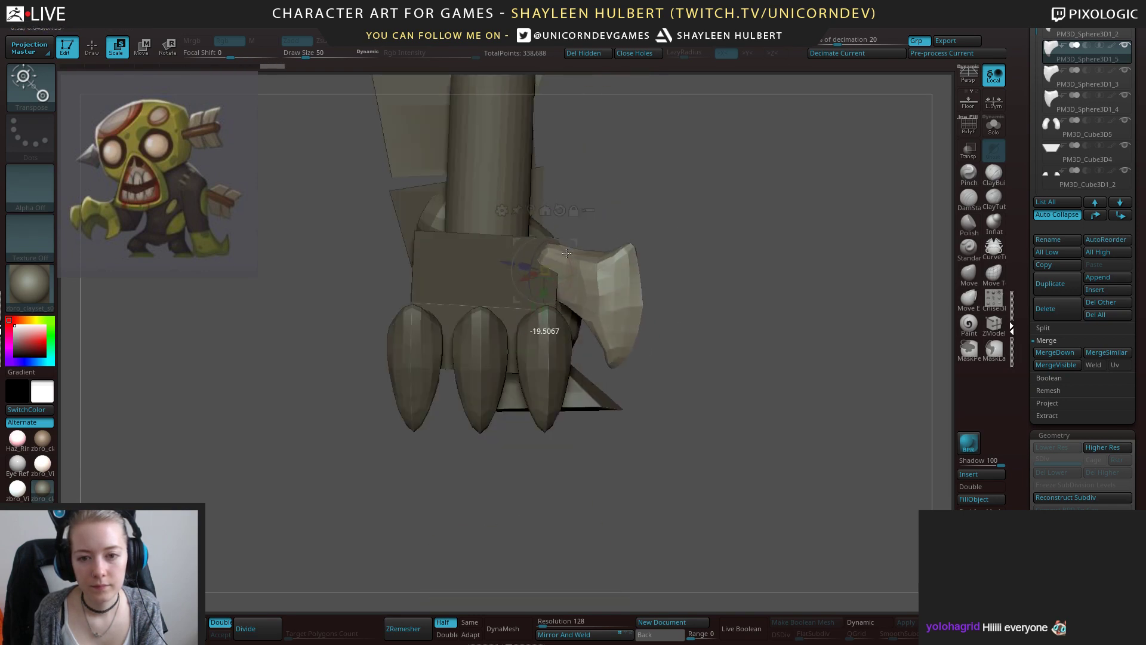
Shift the thumb claw along the hand block's side and fine-tune its angle from the front and top.
left_click_drag(538, 292, 552, 343)
left_click_drag(742, 317, 558, 314)
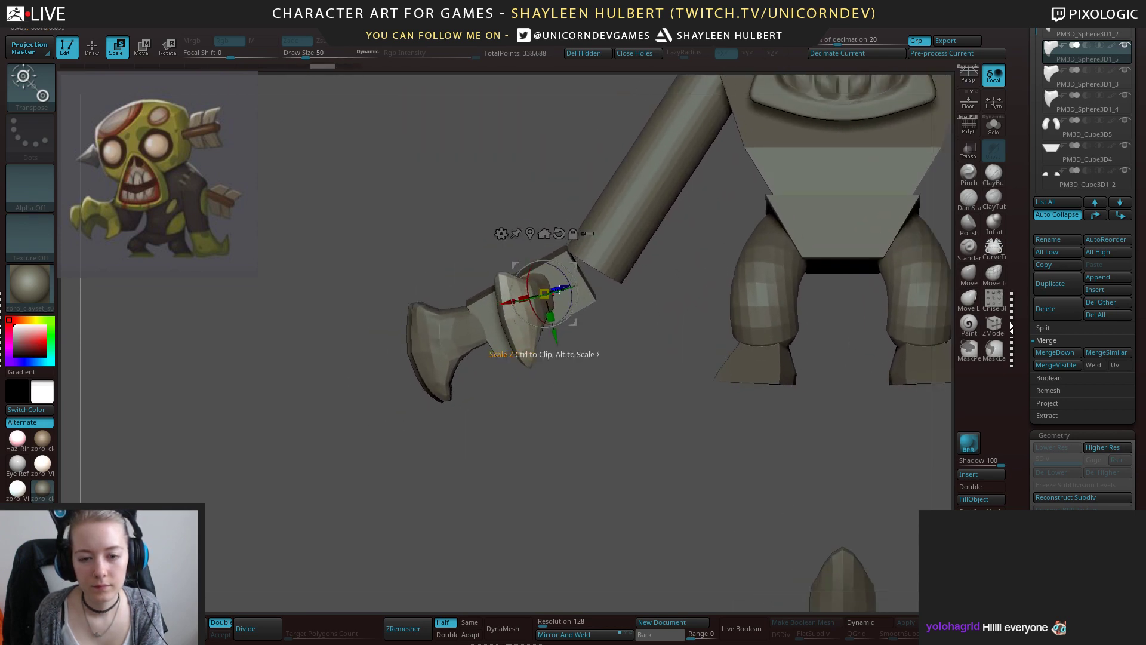
left_click_drag(621, 334, 567, 334)
left_click_drag(573, 406, 510, 513)
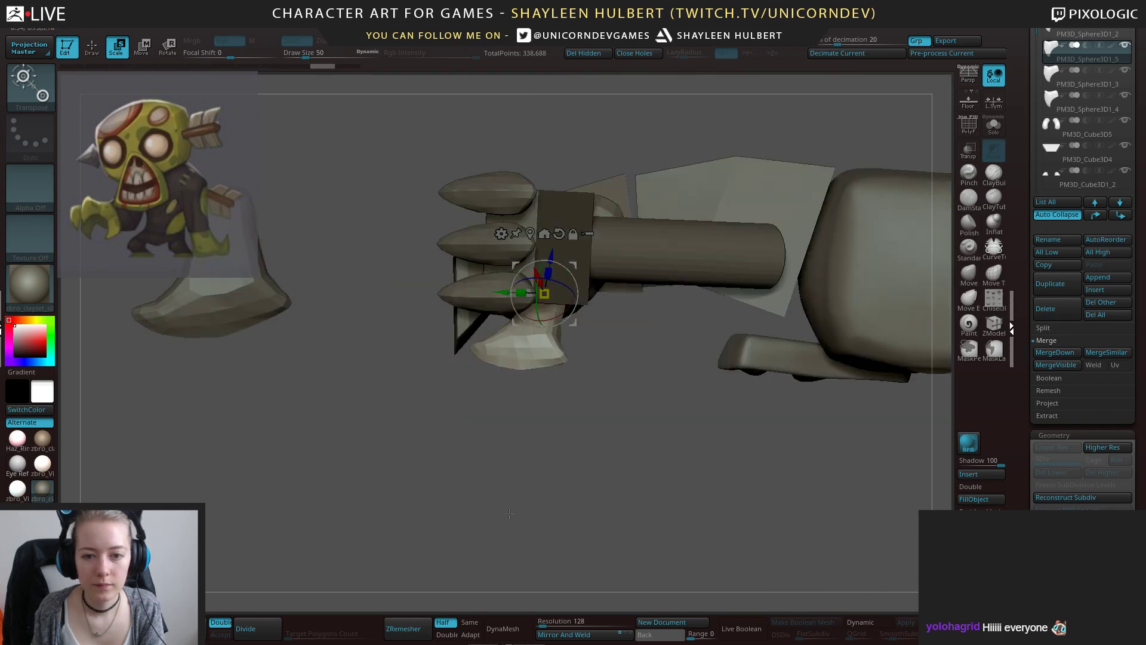
left_click_drag(596, 392, 558, 408)
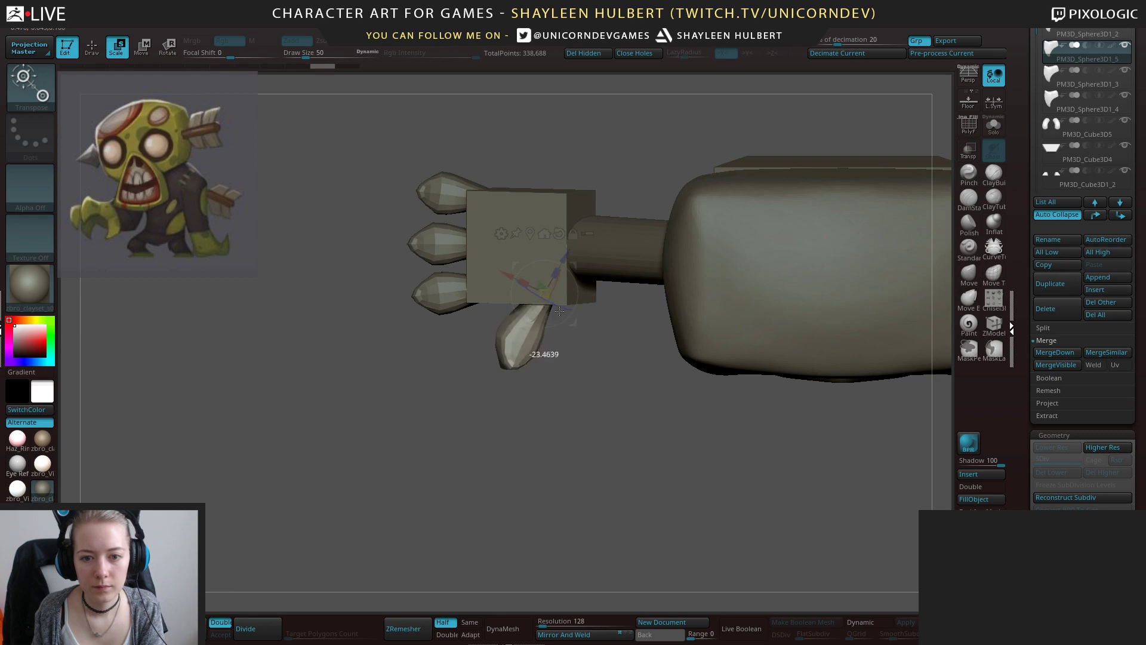
mouse_move(572, 377)
left_mouse_down()
mouse_move(606, 380)
mouse_move(566, 380)
mouse_move(503, 430)
left_mouse_up()
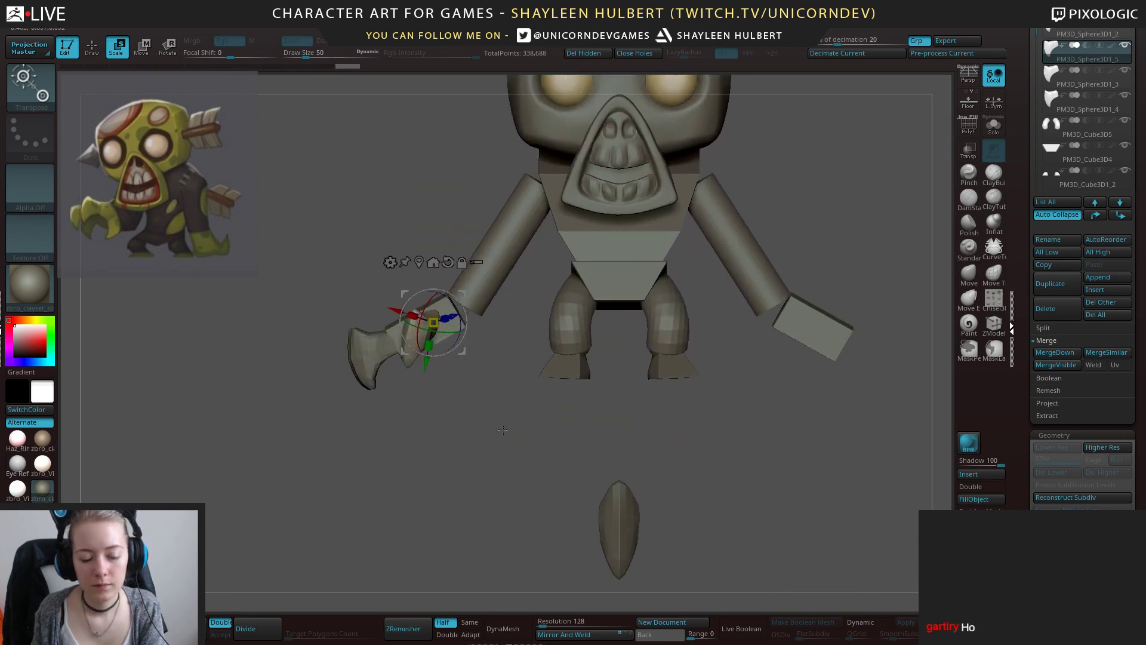
Mirror and weld the thumb and each of the three finger claws to create matching claws on the opposite hand.
key("q")
left_click(584, 639)
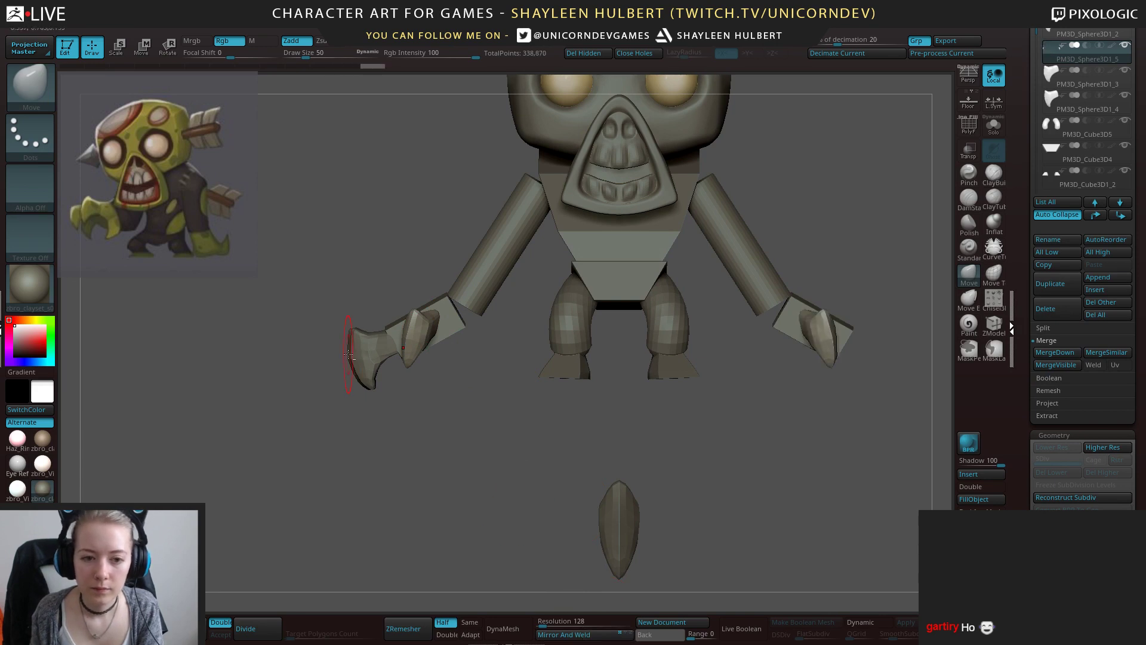
left_click(356, 353, "alt")
left_click(579, 638)
left_click_drag(373, 442, 450, 467)
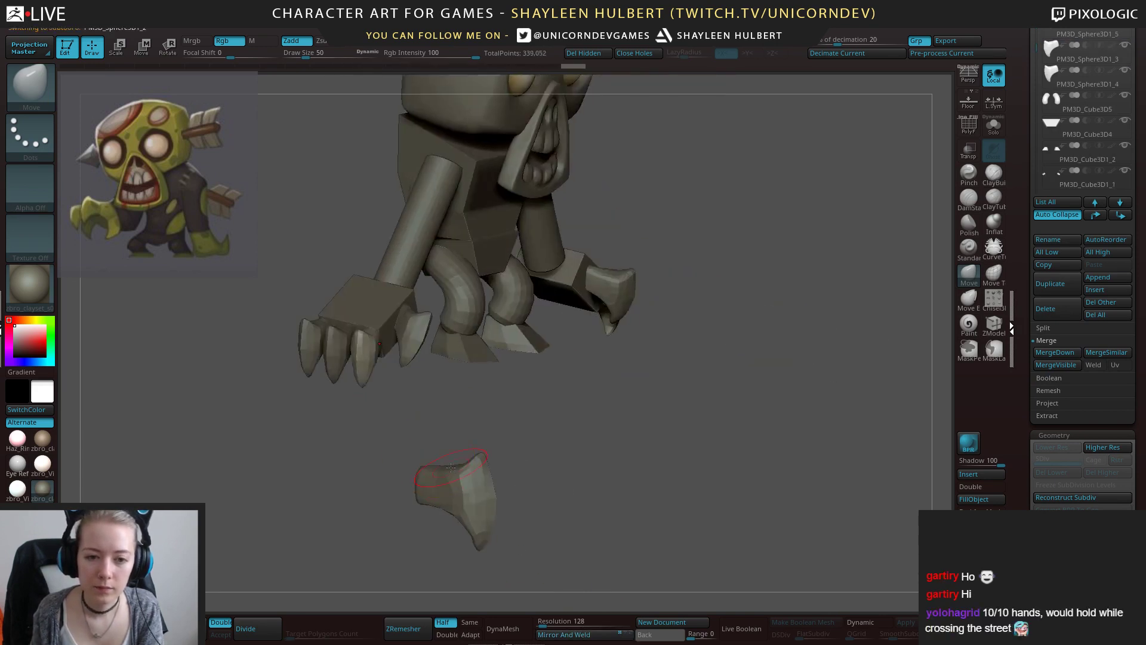
left_click(334, 360, "alt")
left_click(294, 366, "alt")
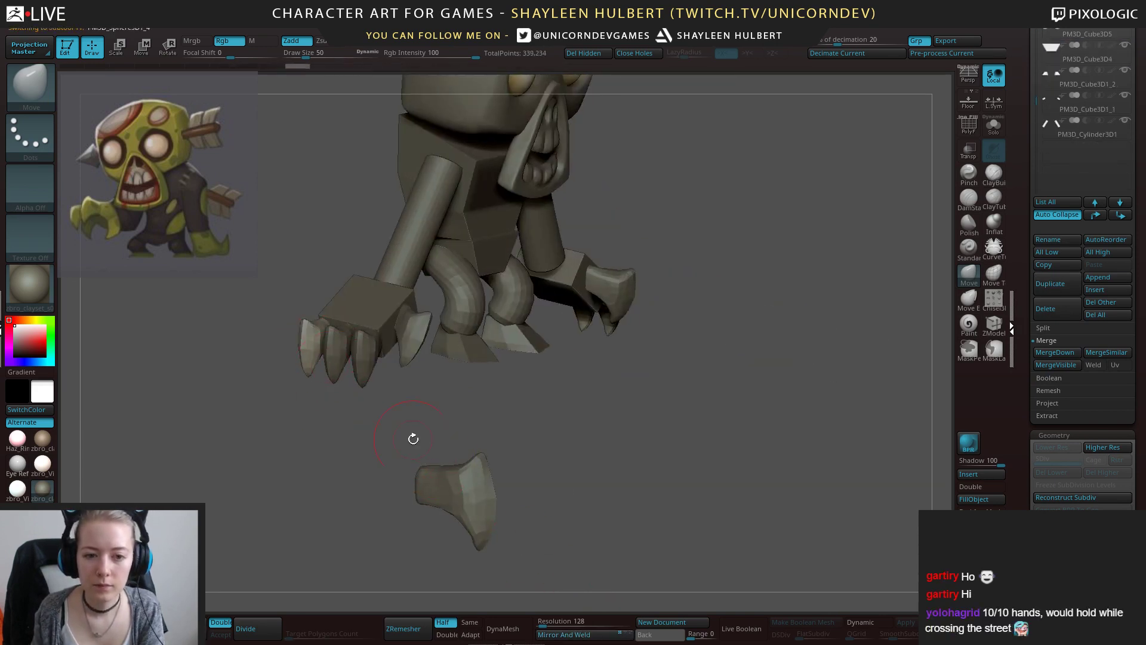
left_click(575, 640)
Select the spare claw below the figure, send it to the top of the subtool list, and hide it.
mouse_move(610, 541)
left_mouse_down()
mouse_move(528, 519)
mouse_move(501, 466)
mouse_move(666, 471)
mouse_move(630, 466)
mouse_move(620, 433)
mouse_move(635, 496)
mouse_move(621, 486)
mouse_move(626, 455)
left_mouse_up()
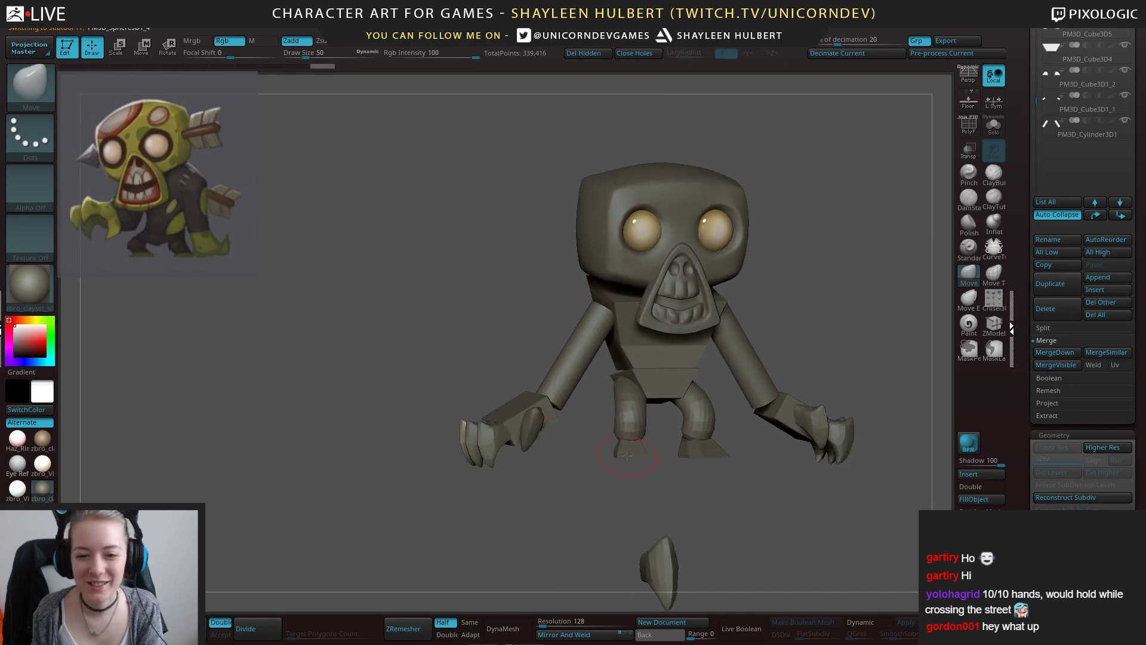
mouse_move(633, 501)
left_mouse_down("shift")
mouse_move(617, 496)
mouse_move(591, 430)
mouse_move(578, 426)
mouse_move(611, 471)
mouse_move(699, 470)
mouse_move(615, 494)
mouse_move(564, 462)
left_mouse_up("shift")
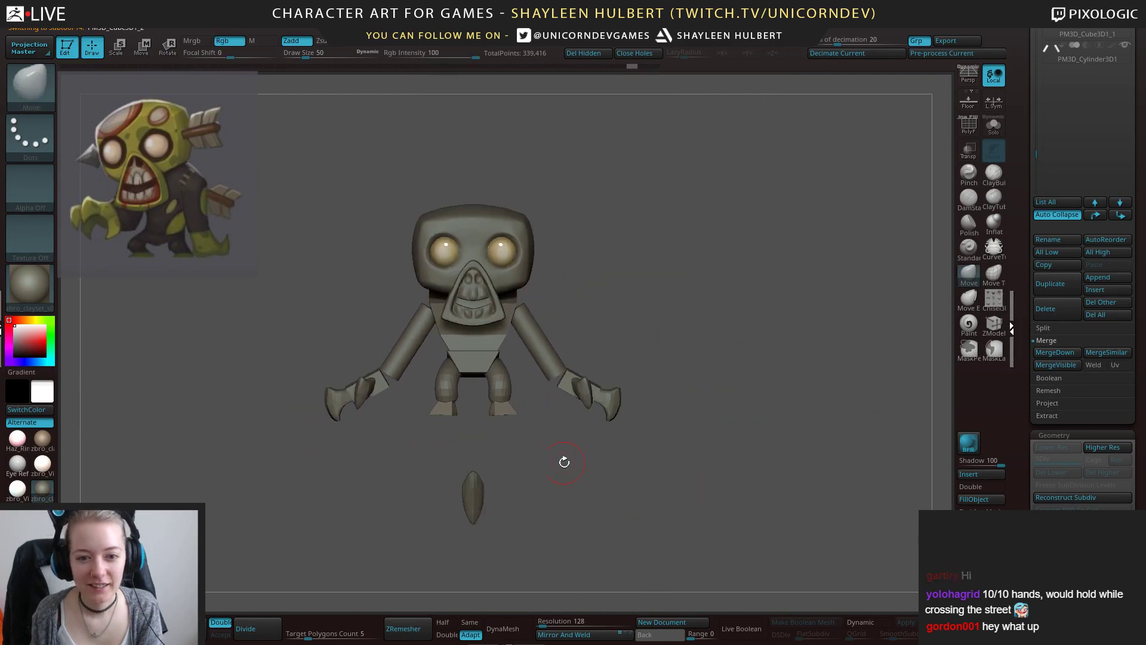
left_click_drag(492, 493, 634, 478, "alt")
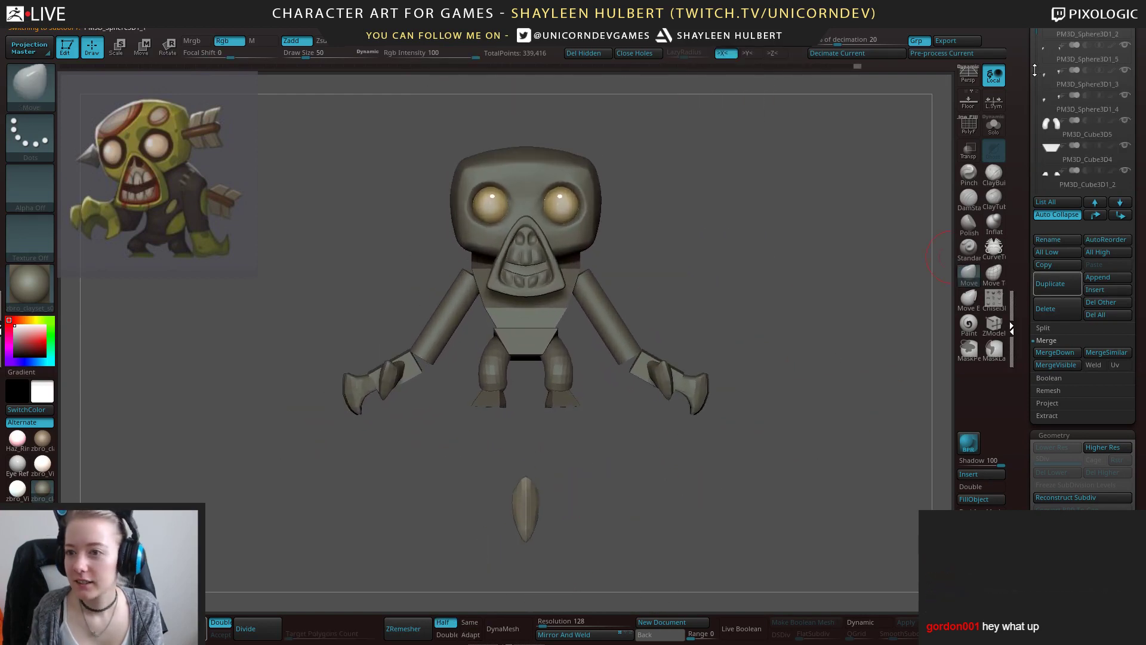
mouse_move(1030, 71)
left_mouse_down()
mouse_move(1032, 126)
mouse_move(1037, 80)
left_mouse_up()
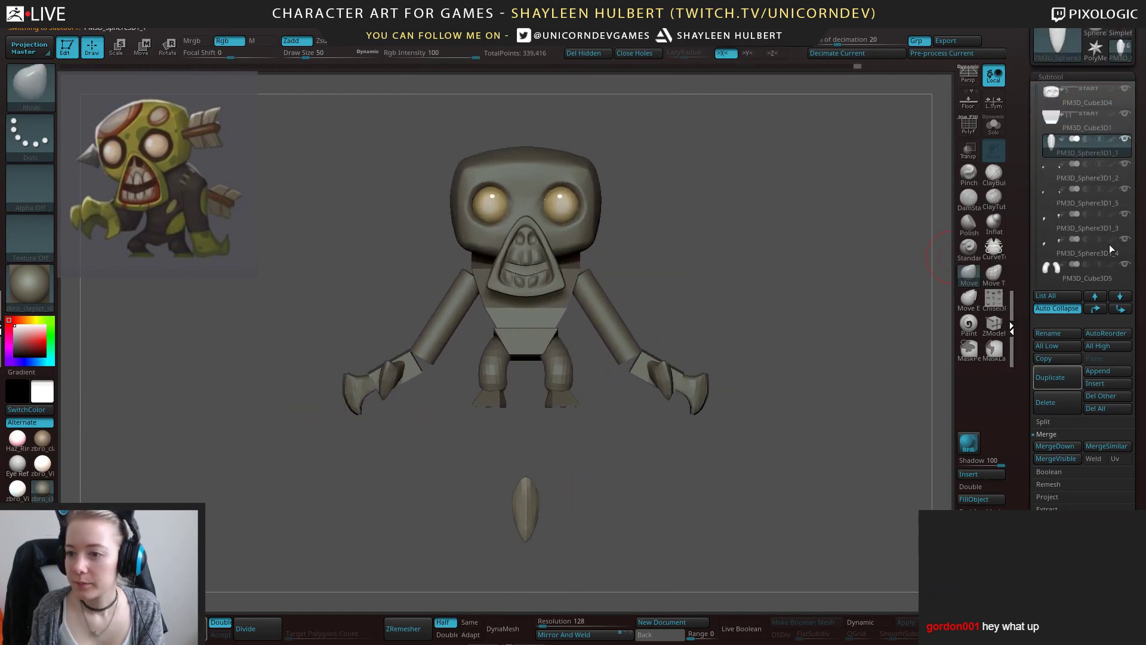
left_click(1095, 308)
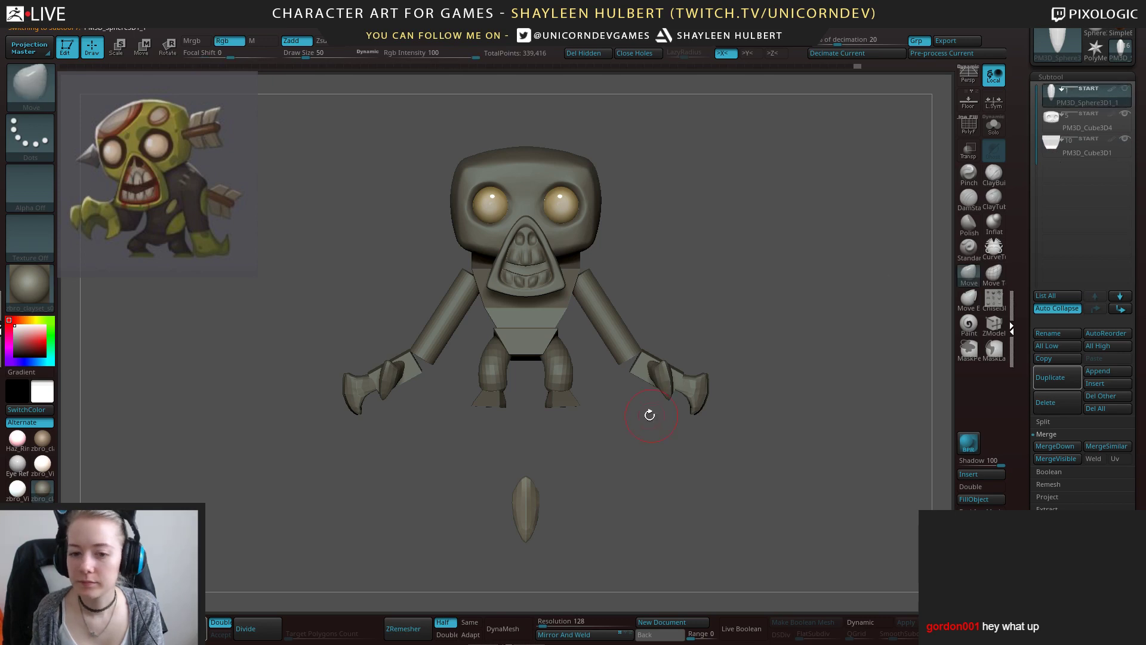
Select the head subtool for reshaping.
left_click_drag(650, 412, 641, 486, "alt")
left_click(552, 388, "alt")
left_click(609, 280, "alt")
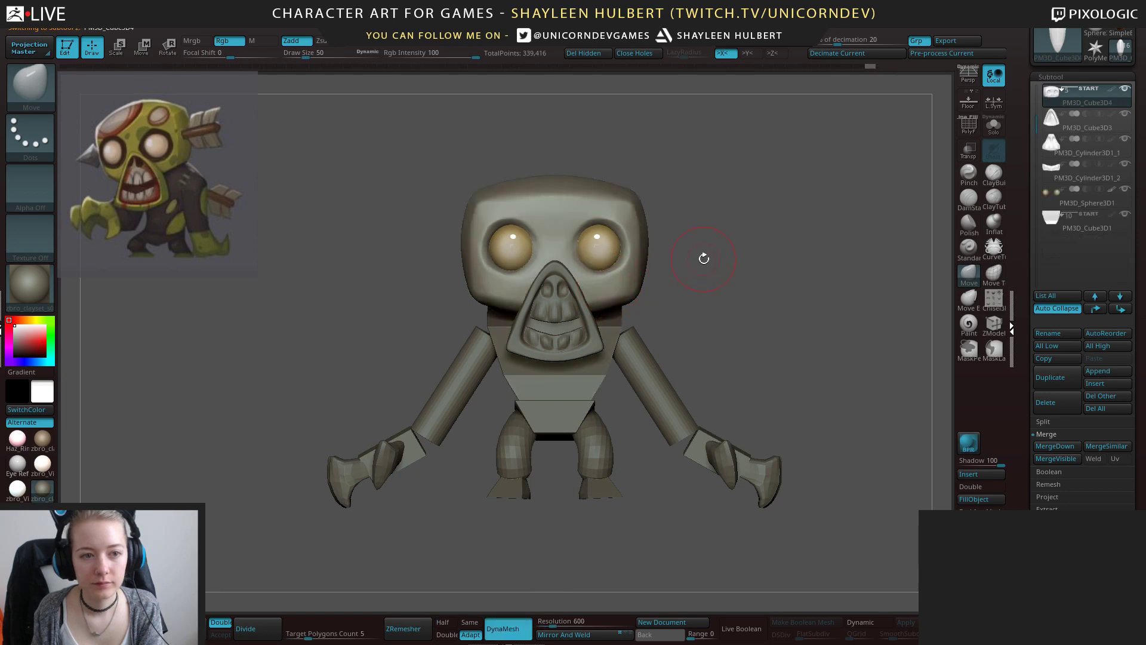
left_click_drag(704, 256, 664, 319, "alt")
left_click_drag(368, 165, 669, 221, "ctrl")
key("ctrl+z")
mouse_move(495, 126)
left_mouse_down("ctrl")
mouse_move(394, 230)
mouse_move(659, 215)
left_mouse_up("ctrl")
key("ctrl+z")
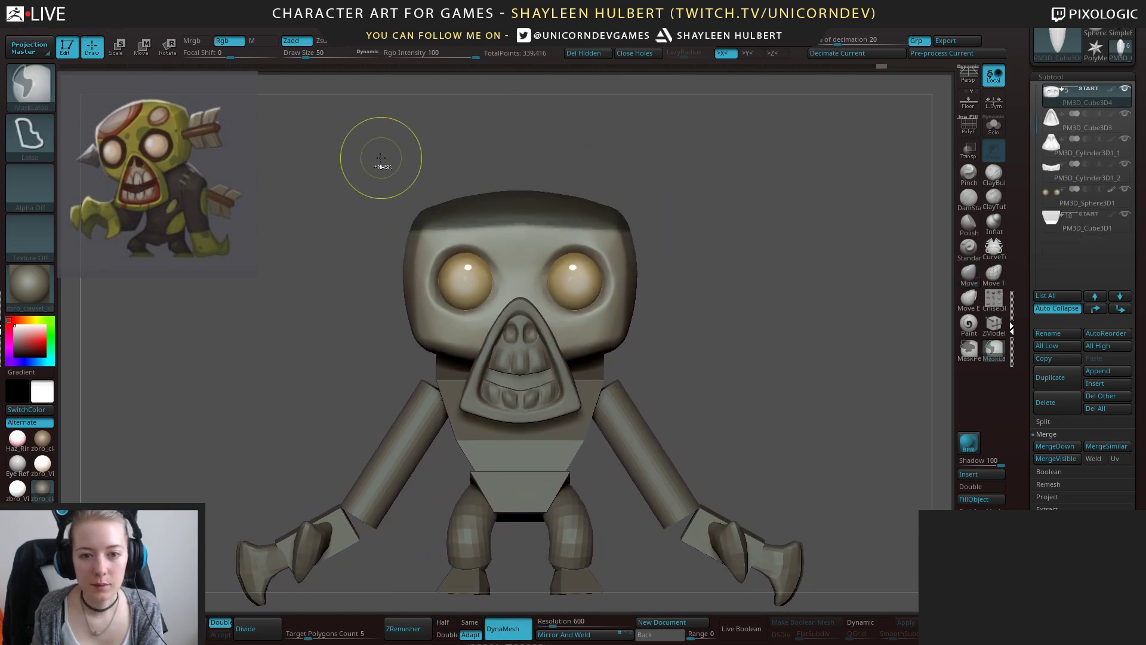
Mask the head below its top band with a lasso and inverted mask, and place the transform gizmo between the eyes.
mouse_move(381, 164)
left_mouse_down("ctrl")
mouse_move(550, 232)
mouse_move(724, 232)
left_mouse_up("ctrl")
left_click(714, 232, "ctrl")
key("w")
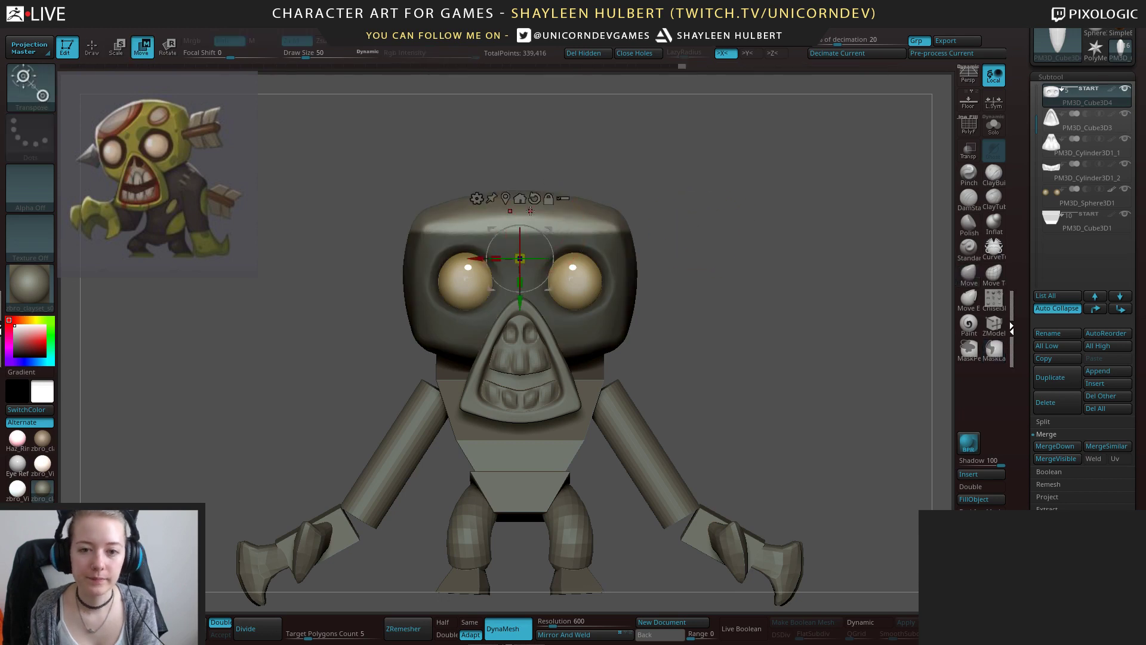
left_click(618, 250)
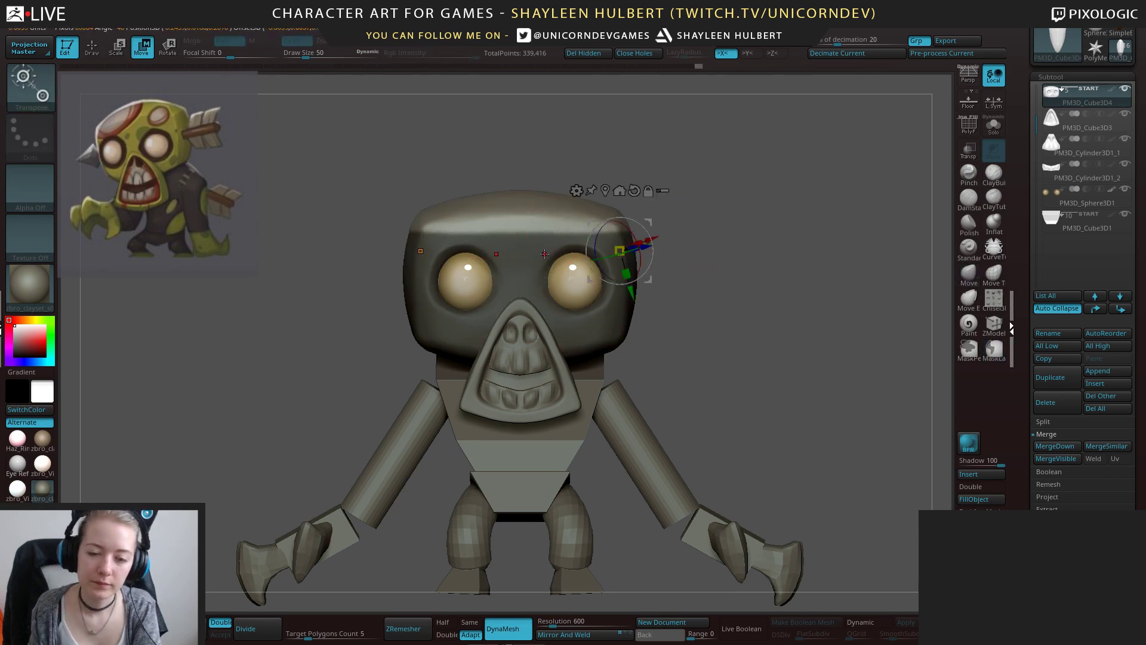
left_click(542, 248)
key("q")
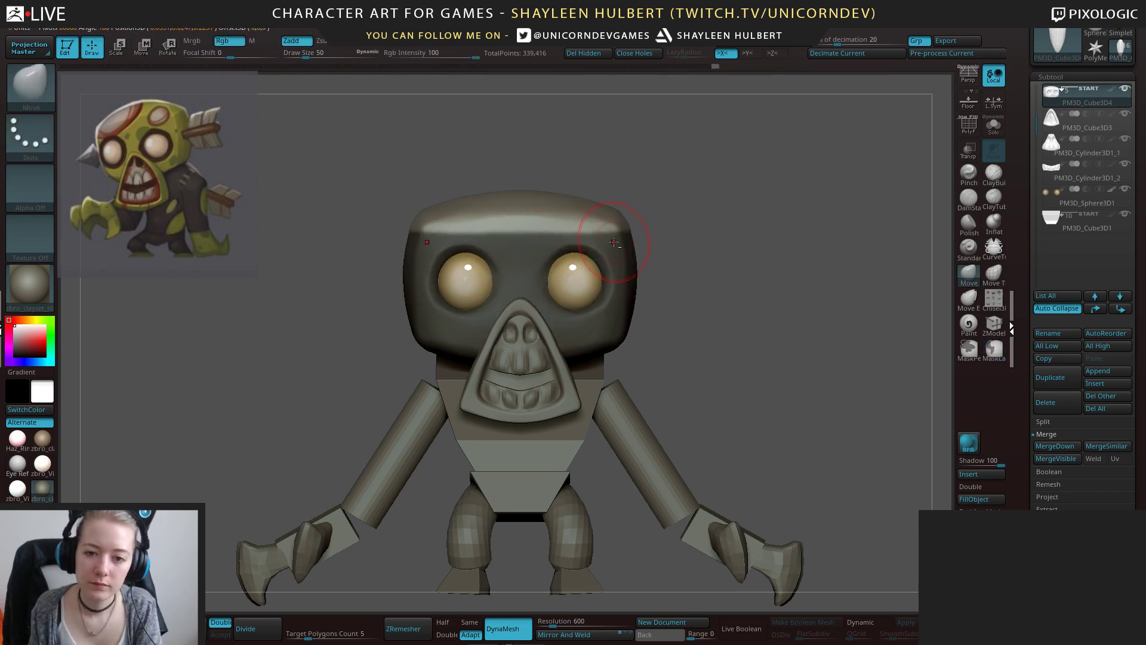
key("w")
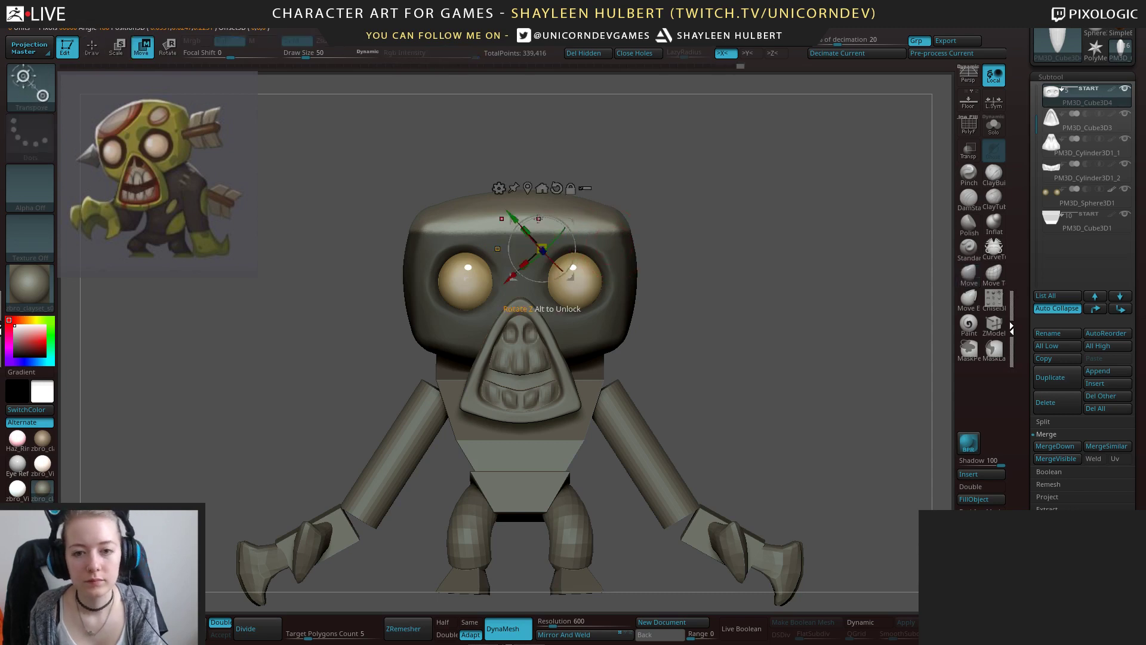
Raise and taper the unmasked top of the head into a taller crown, and clear the mask.
left_click_drag(542, 287, 541, 274)
left_click_drag(517, 235, 524, 231)
mouse_move(680, 224)
left_mouse_down("ctrl")
mouse_move(696, 236)
mouse_move(648, 237)
mouse_move(695, 191)
left_mouse_up("ctrl")
key("q")
left_click_drag(619, 215, 726, 165)
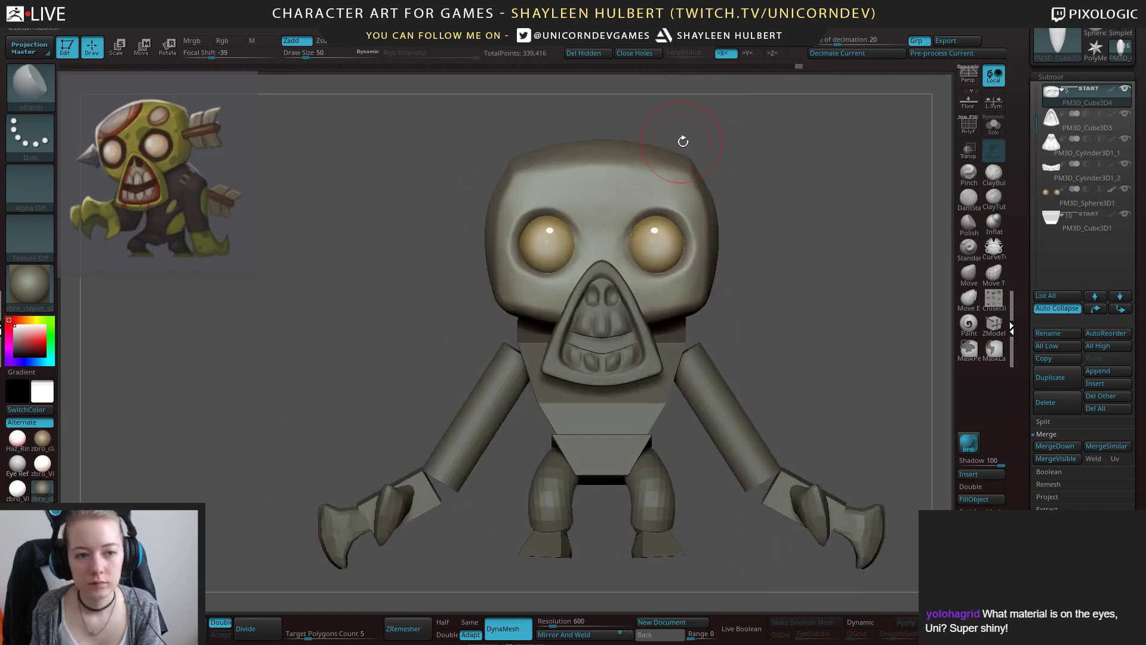
Scale the head slightly wider along its width.
left_click_drag(767, 220, 658, 260, "alt")
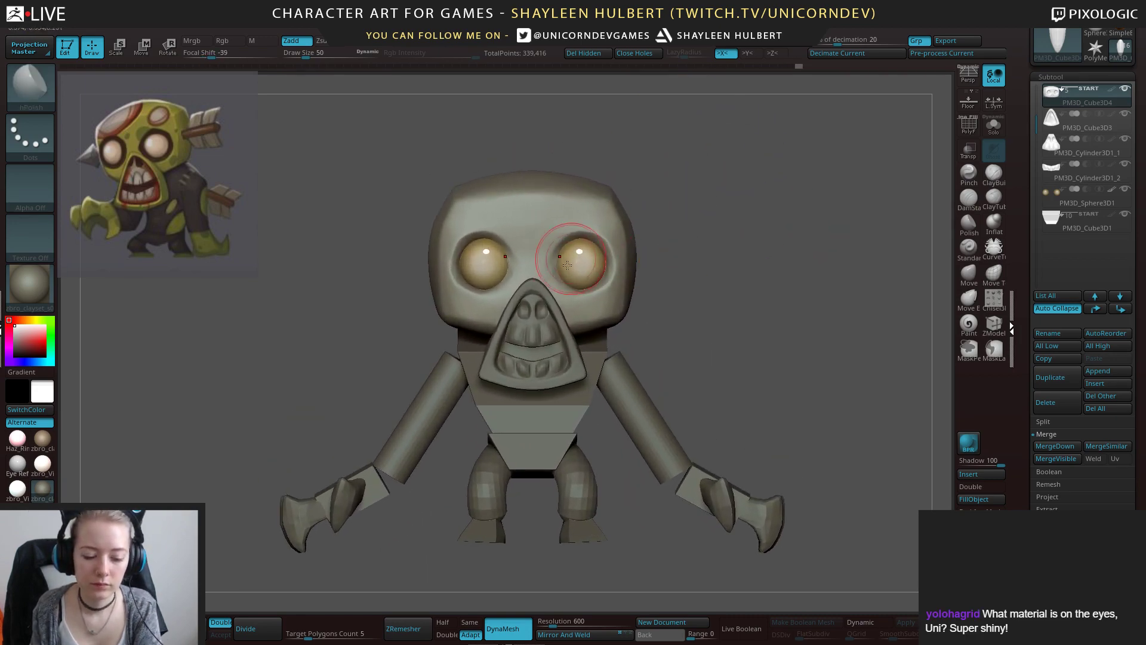
key("e")
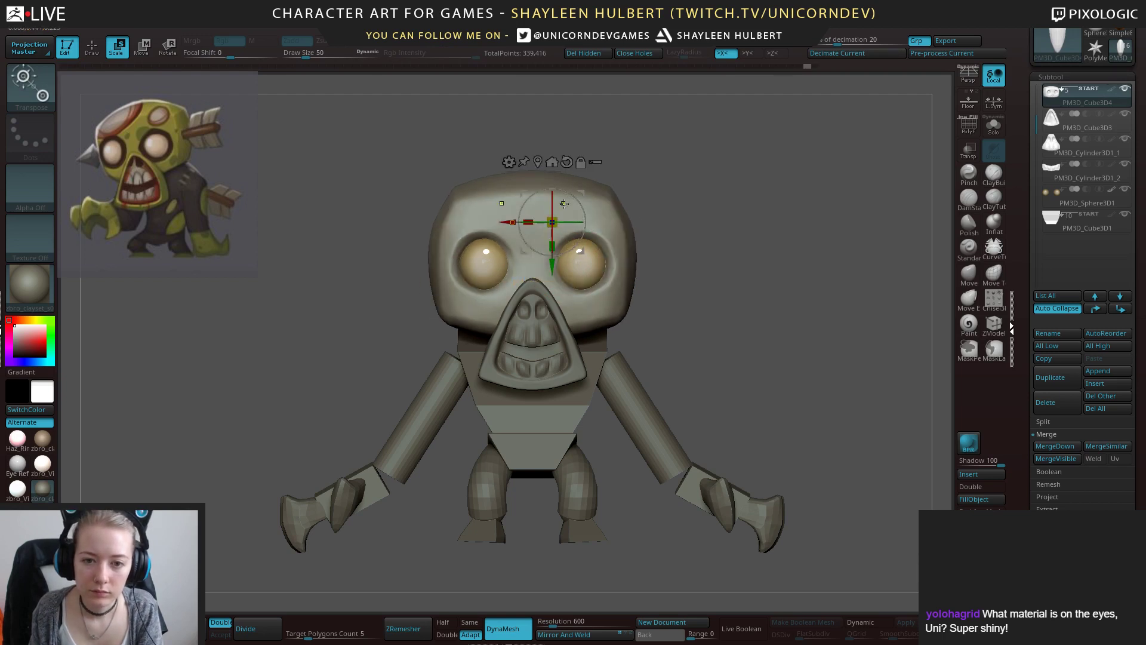
left_click_drag(528, 222, 525, 221)
mouse_move(680, 304)
left_mouse_down("alt")
mouse_move(674, 263)
mouse_move(632, 272)
mouse_move(641, 304)
mouse_move(686, 298)
mouse_move(679, 263)
mouse_move(698, 292)
mouse_move(669, 281)
mouse_move(695, 307)
mouse_move(783, 313)
mouse_move(740, 314)
left_mouse_up("alt")
Build up the side of the head with ClayBuildup, and flatten its upper back corner with the hPolish brush.
left_click(992, 172)
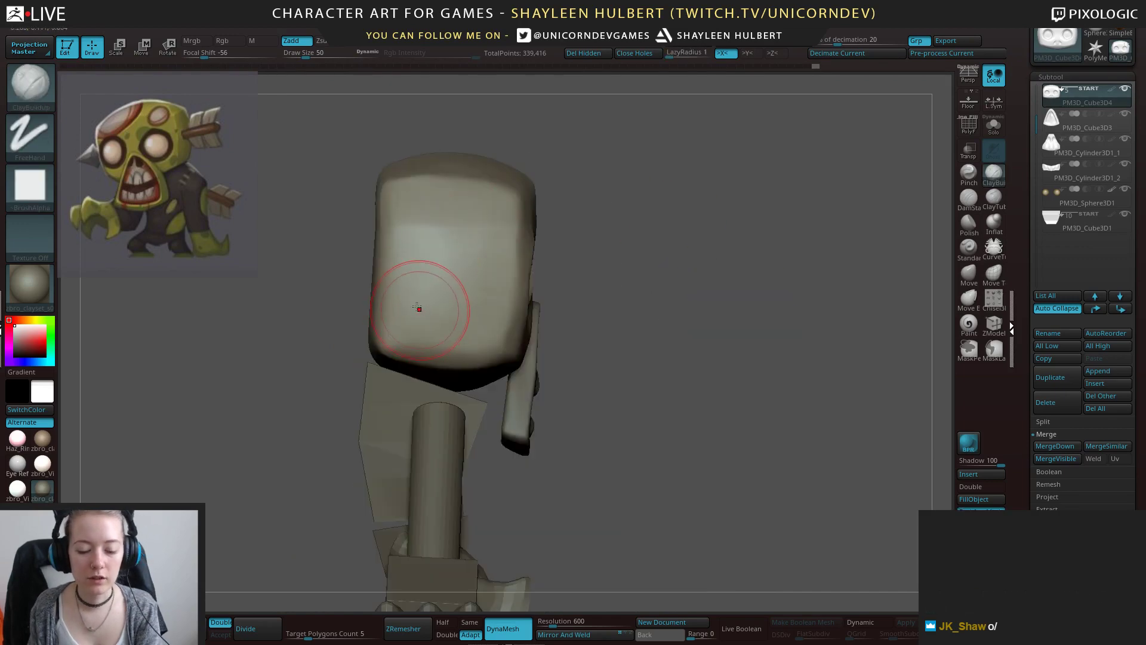
left_click_drag(371, 179, 361, 206)
key("b")
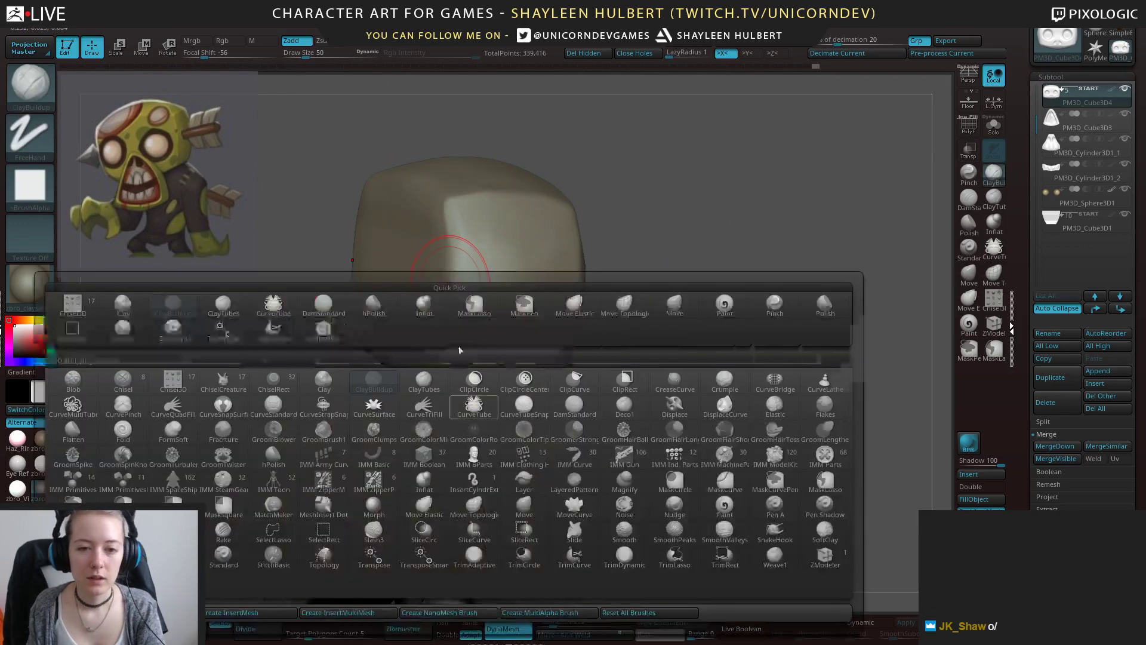
key("h")
key("p")
left_click_drag(381, 162, 446, 208)
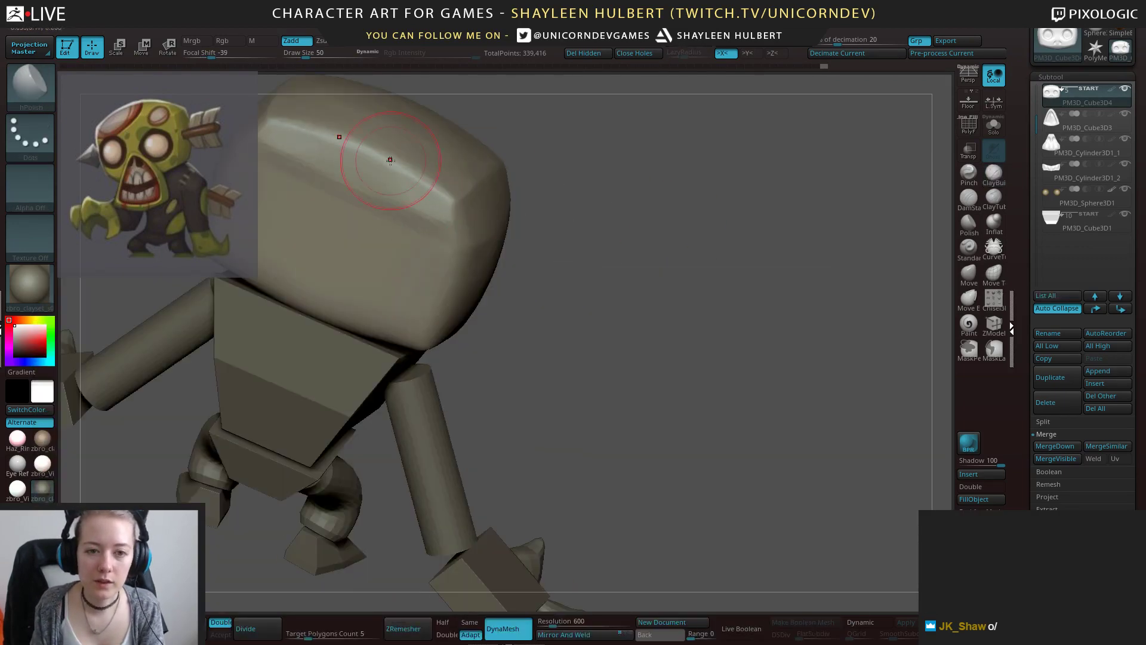
left_click_drag(698, 143, 721, 152)
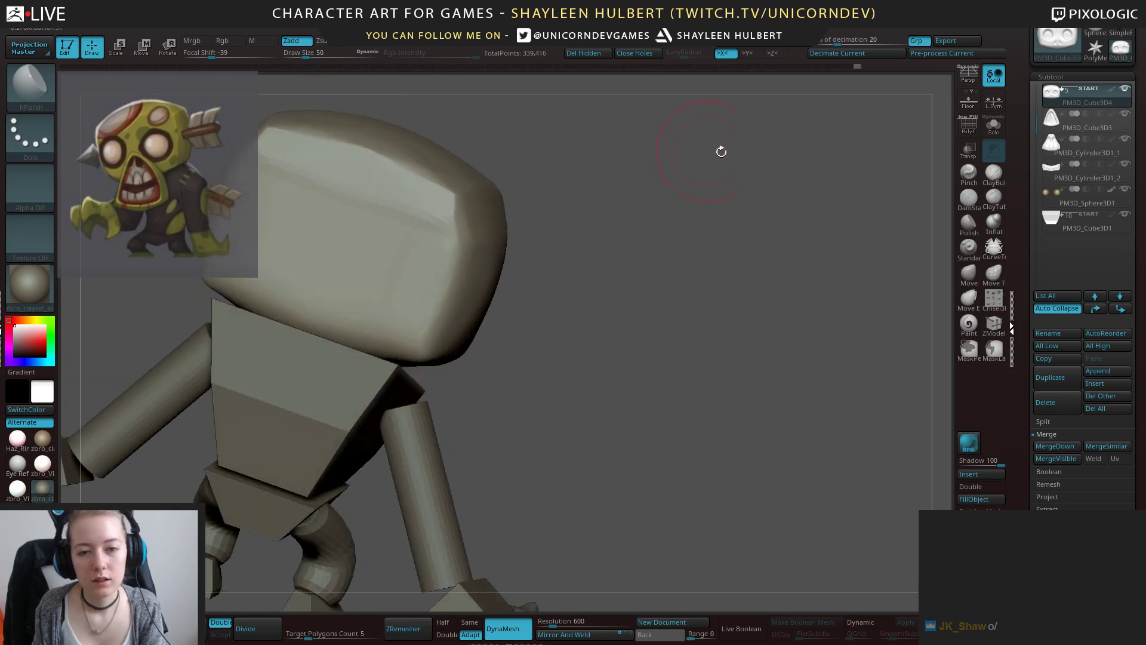
Polish the side, back and lower edges of the head with the hPolish brush.
left_click_drag(829, 213, 437, 212)
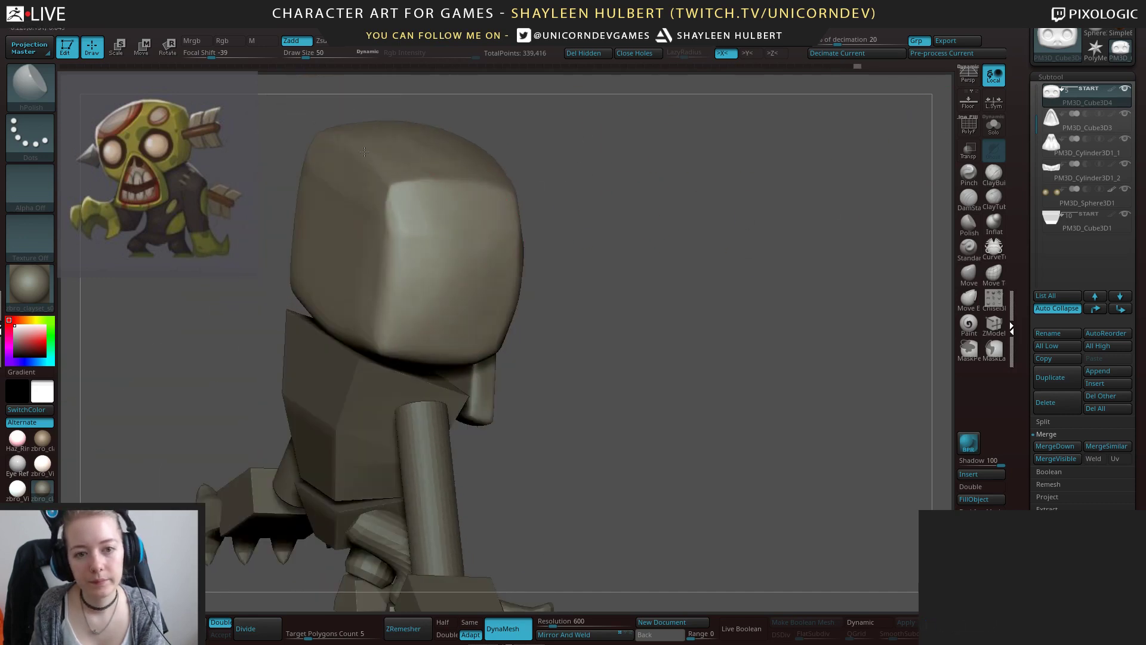
left_click_drag(306, 193, 865, 275)
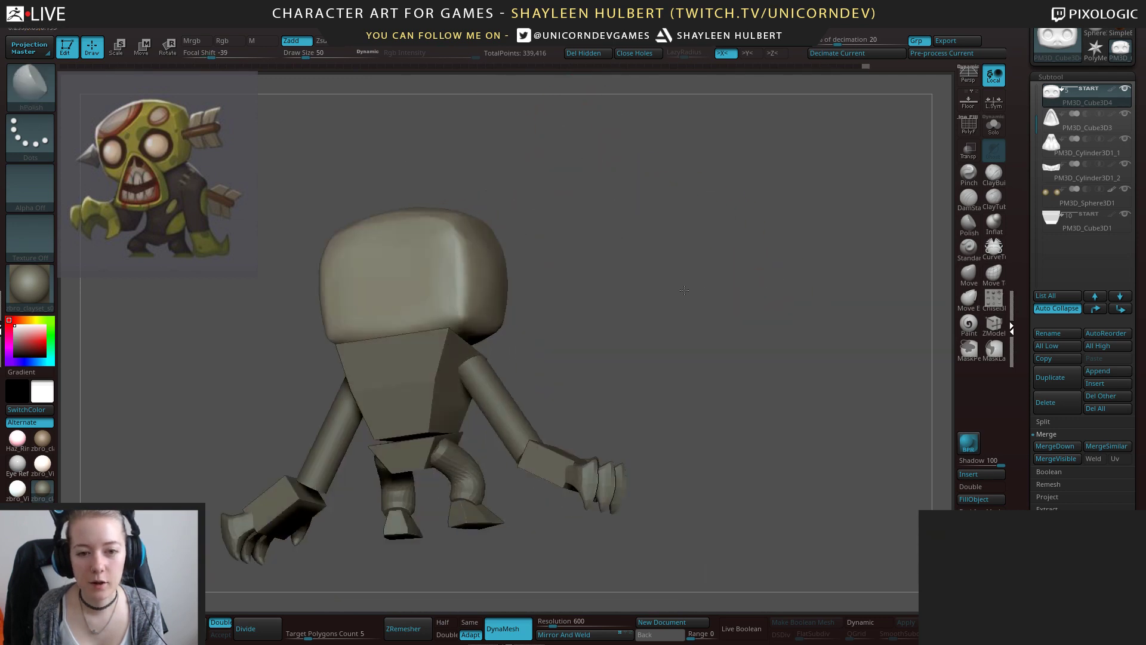
left_click_drag(669, 287, 454, 372, "alt")
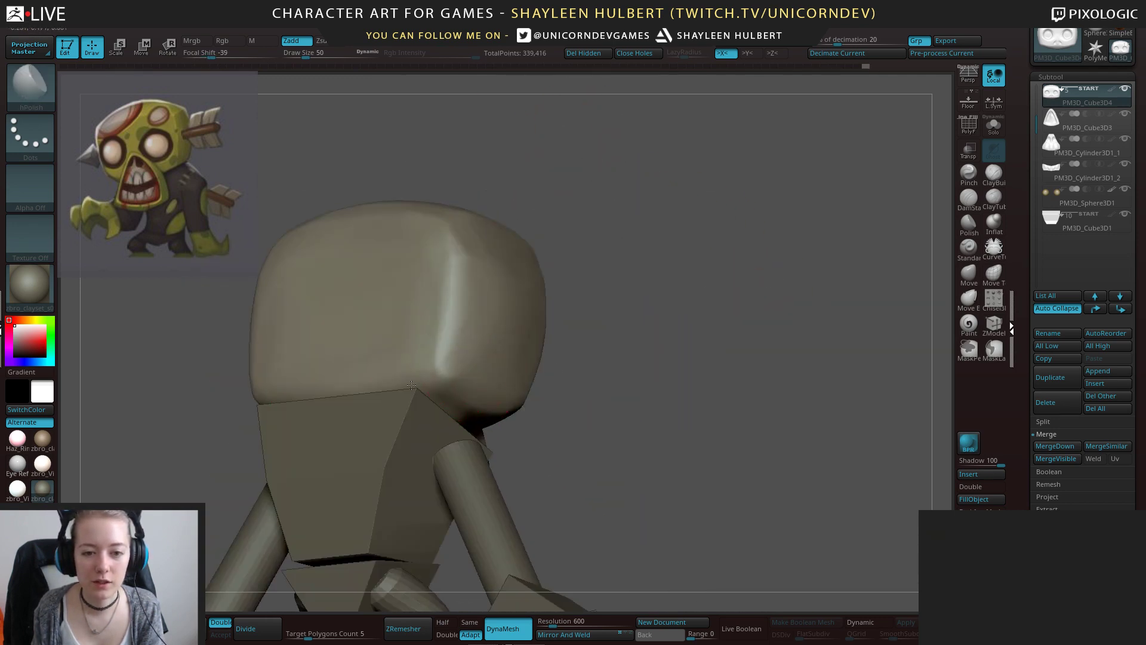
left_click_drag(489, 425, 305, 424)
left_click_drag(769, 375, 713, 320, "alt")
left_click_drag(706, 376, 675, 332, "alt")
Select the pelvis block and insert a new sphere subtool after it.
left_click(510, 395, "alt")
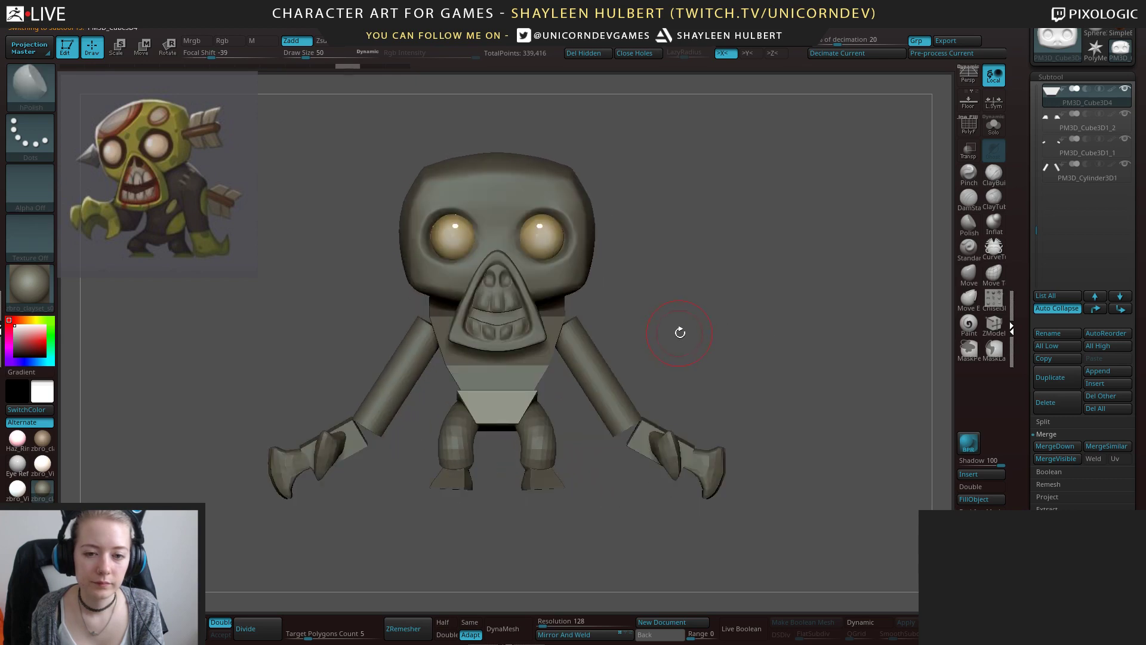
left_click(975, 475)
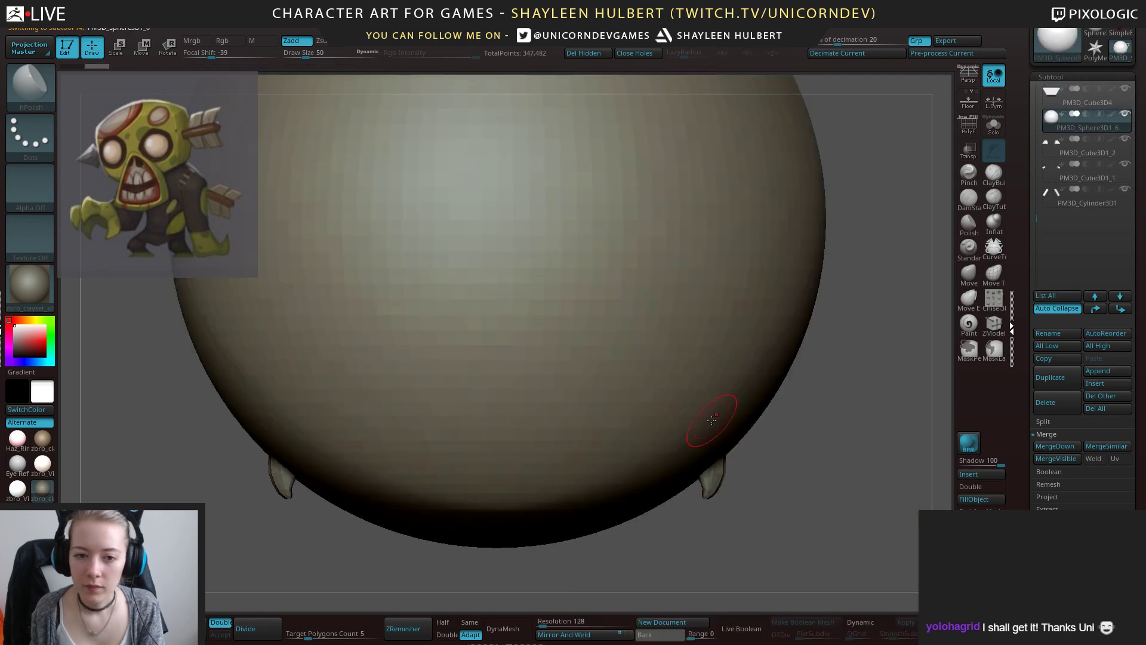
left_click(711, 453)
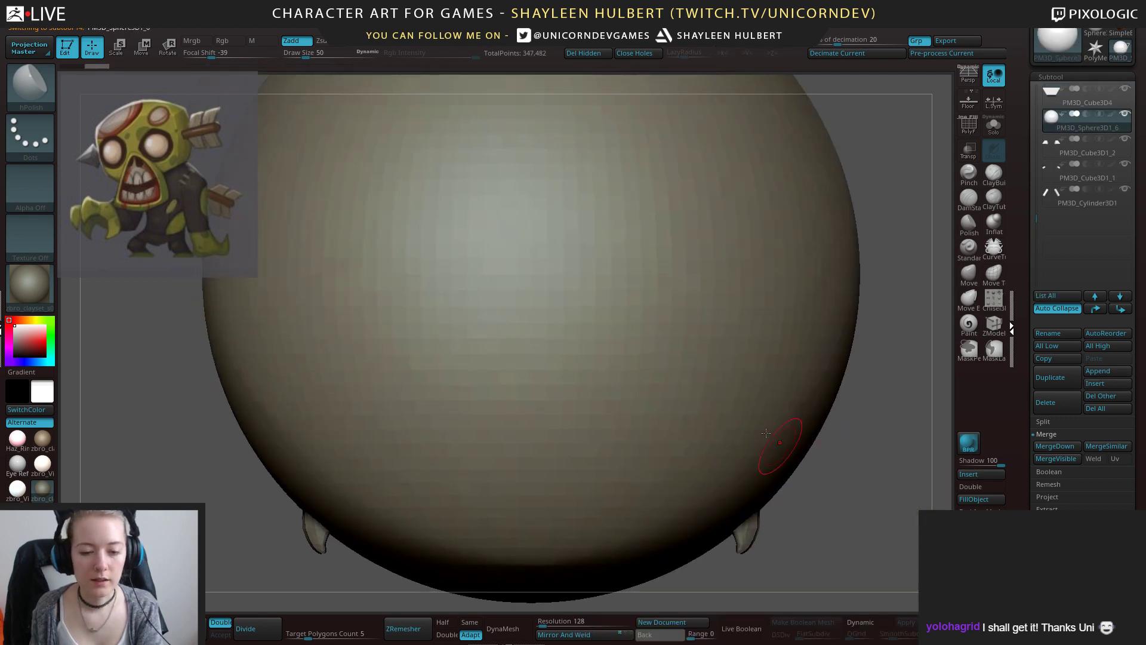
Scale the new sphere down to shoulder size and position it over the top of one arm.
key("e")
left_click_drag(530, 273, 241, 432)
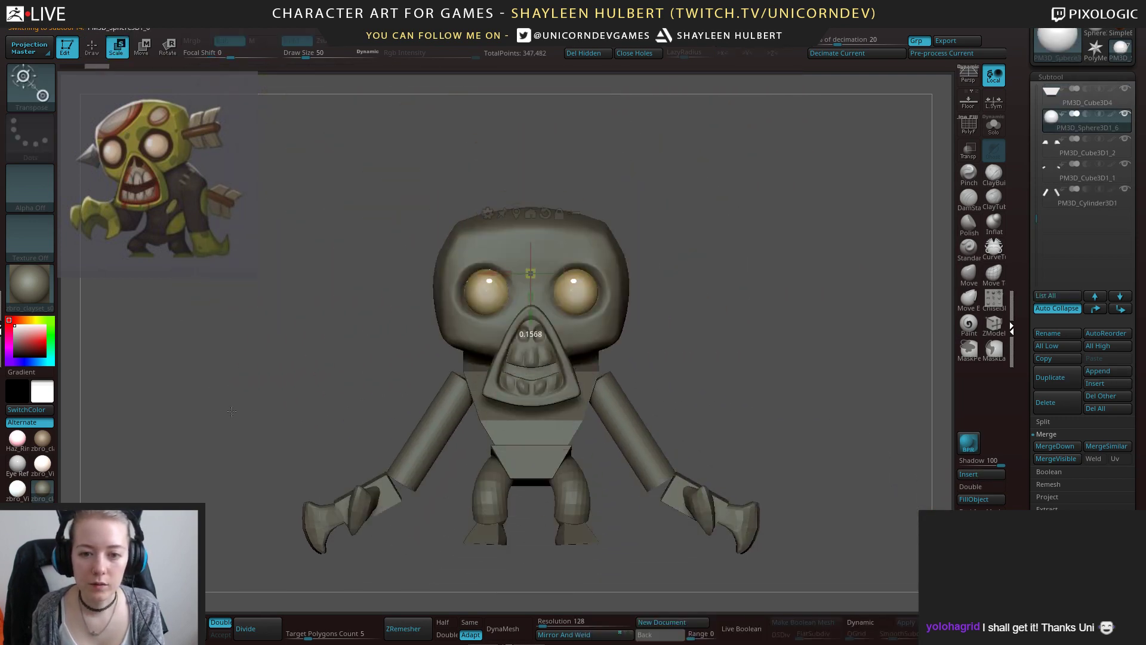
left_click_drag(487, 273, 393, 274)
left_click_drag(436, 321, 436, 425)
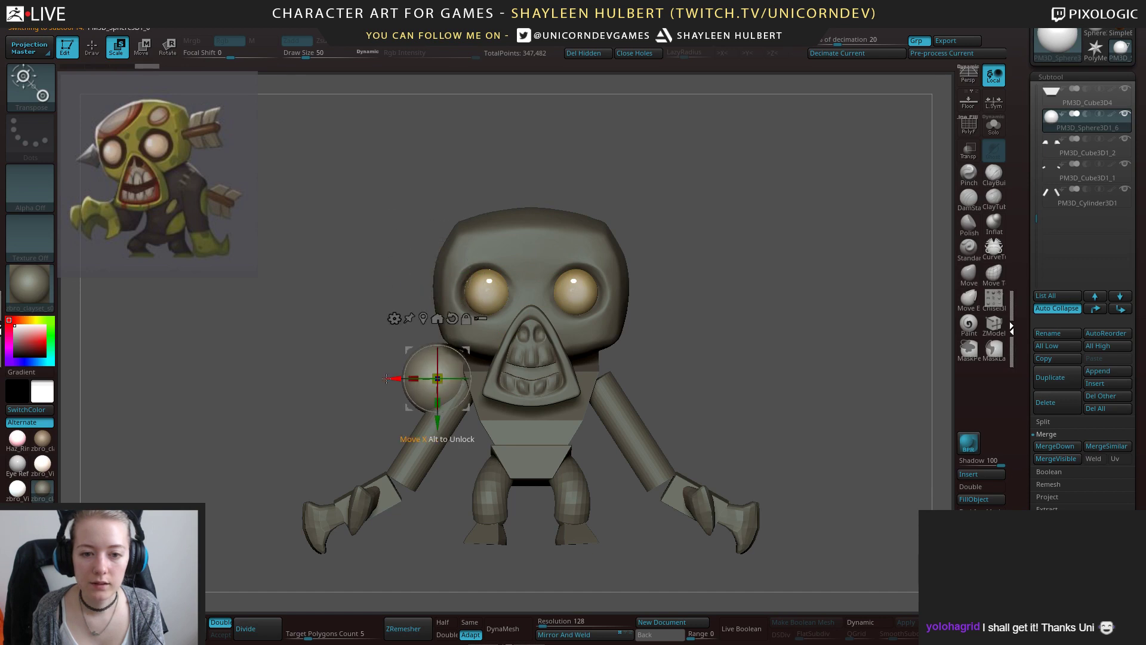
left_click_drag(392, 379, 450, 382)
Align the shoulder sphere front to back with the upper arm in side view.
left_click_drag(644, 418, 799, 417)
mouse_move(656, 418)
left_mouse_down("alt")
mouse_move(656, 507)
mouse_move(616, 505)
mouse_move(624, 426)
left_mouse_up("alt")
mouse_move(624, 427)
left_mouse_down()
mouse_move(635, 441)
mouse_move(609, 447)
mouse_move(632, 453)
left_mouse_up()
left_click(632, 453, "ctrl+shift")
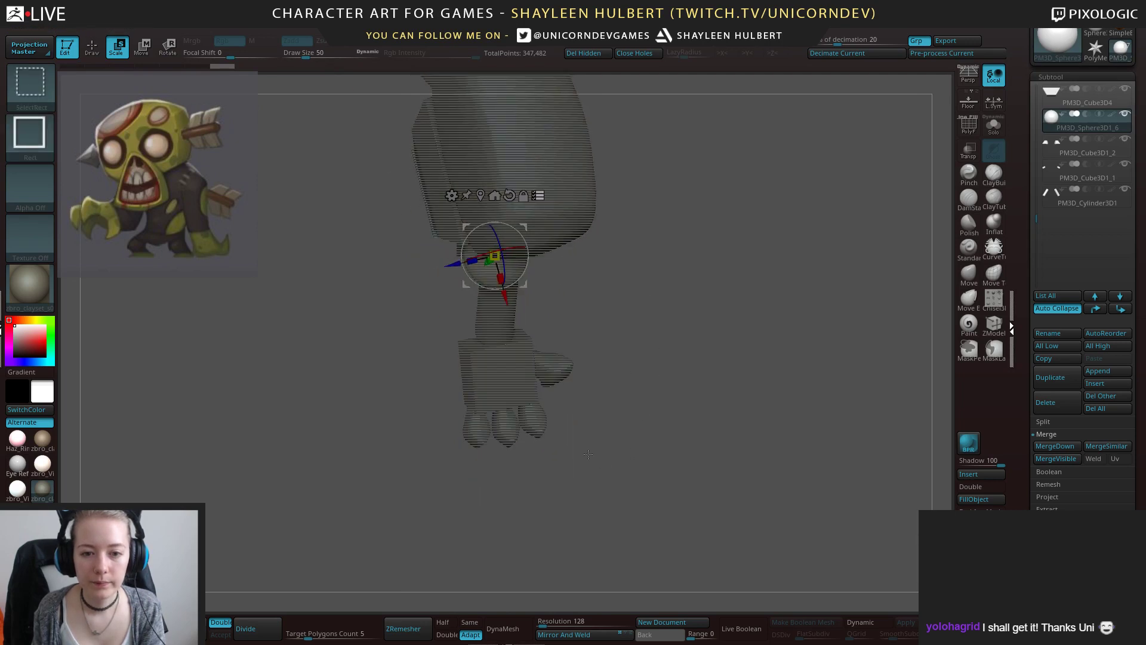
left_click(603, 433, "ctrl+shift")
key("q")
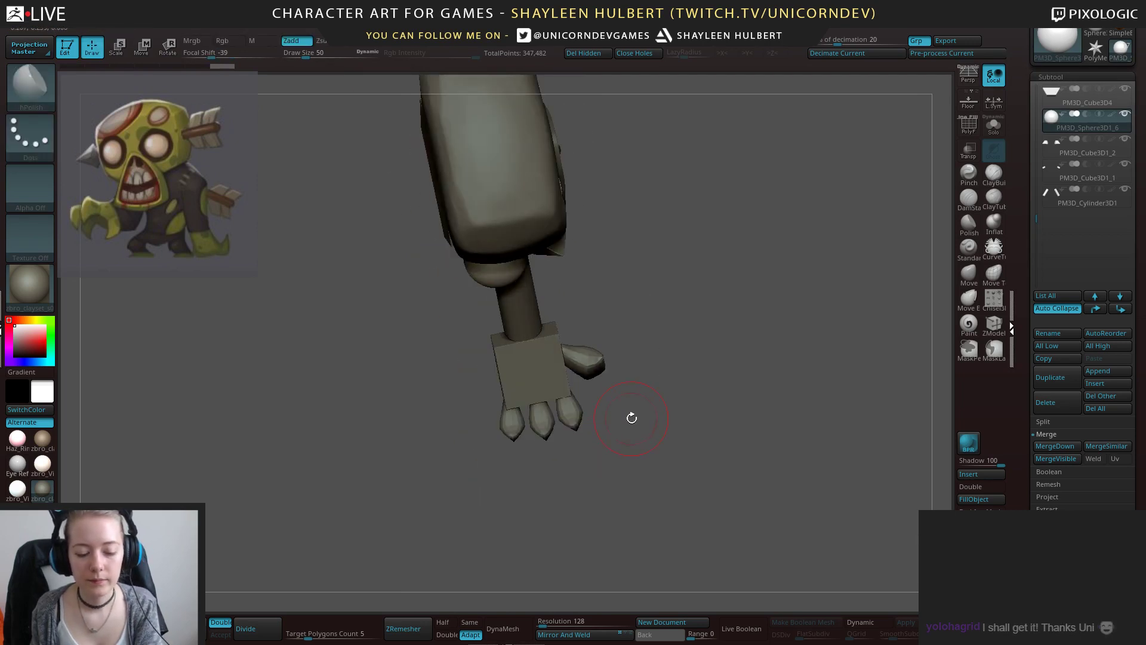
mouse_move(647, 400)
left_mouse_down()
mouse_move(625, 446)
mouse_move(431, 359)
left_mouse_up()
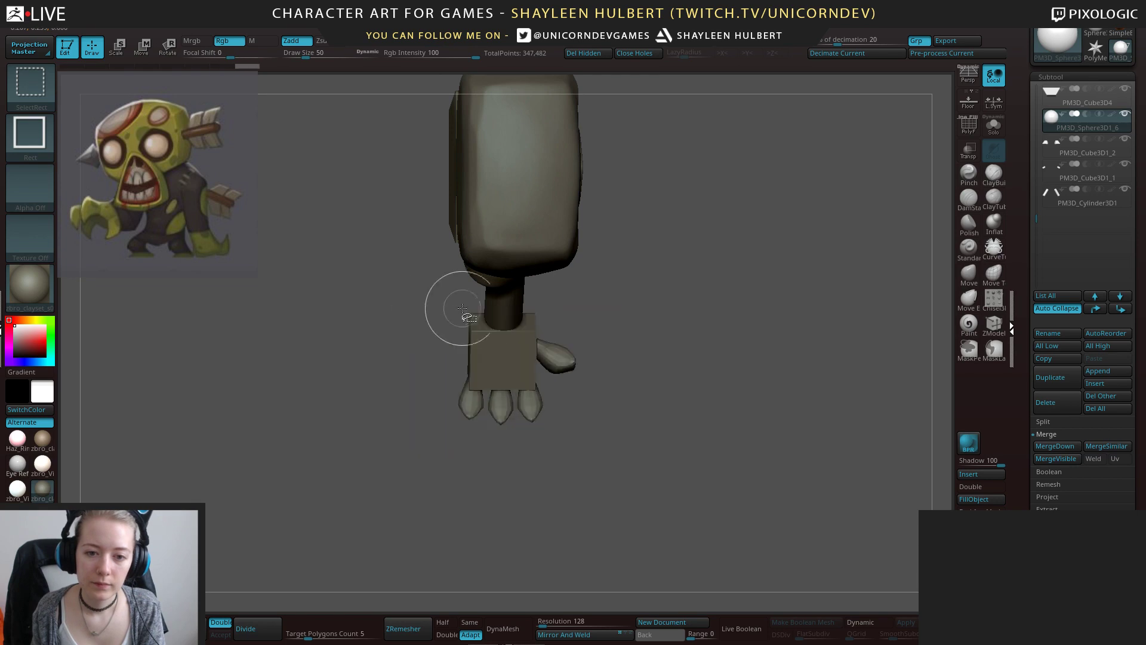
key("w")
left_click_drag(593, 470, 414, 296, "ctrl+shift")
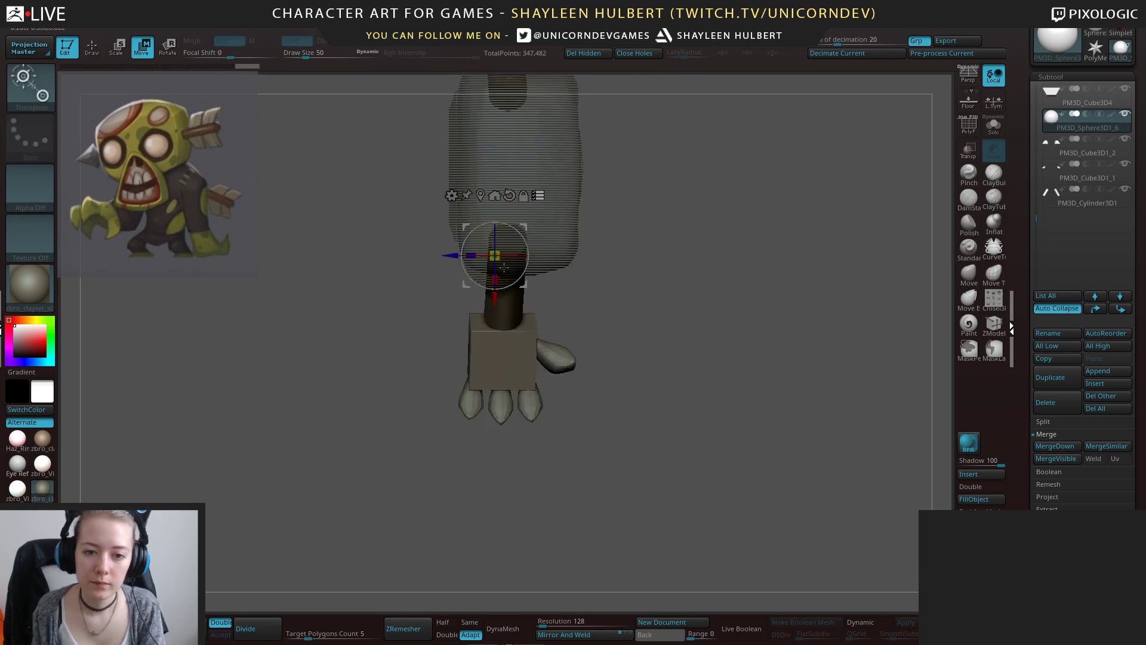
mouse_move(450, 256)
left_mouse_down()
mouse_move(441, 255)
mouse_move(471, 258)
left_mouse_up()
left_click(629, 389, "ctrl+shift")
key("ctrl+z")
left_click_drag(608, 353, 677, 269)
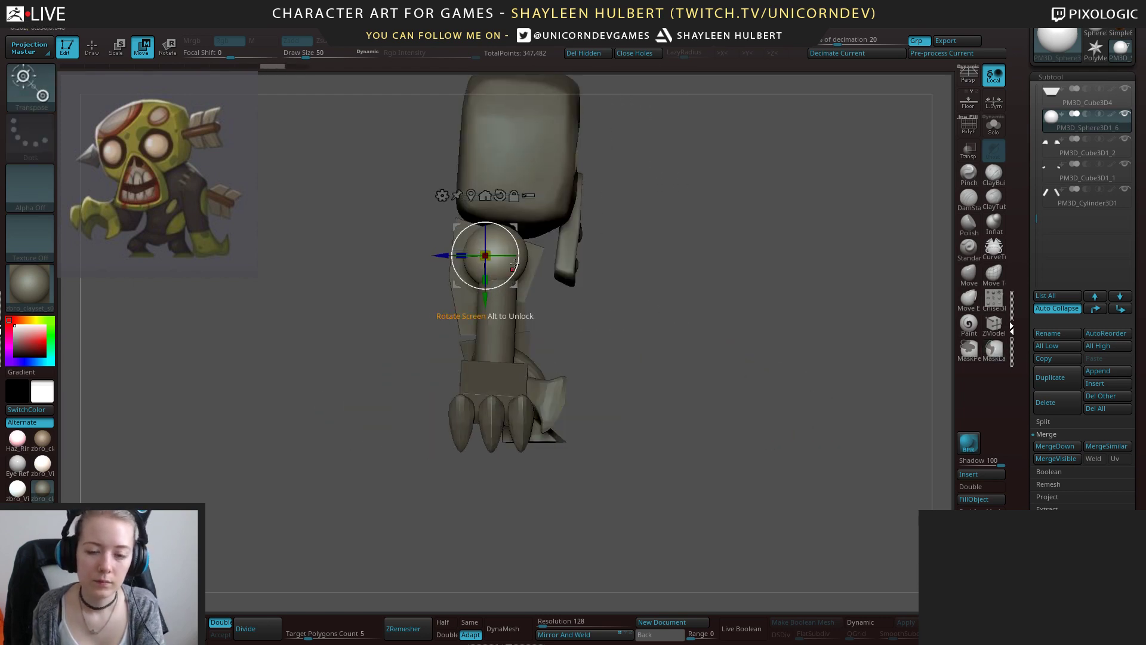
key("q")
key("w")
left_click_drag(443, 255, 452, 254)
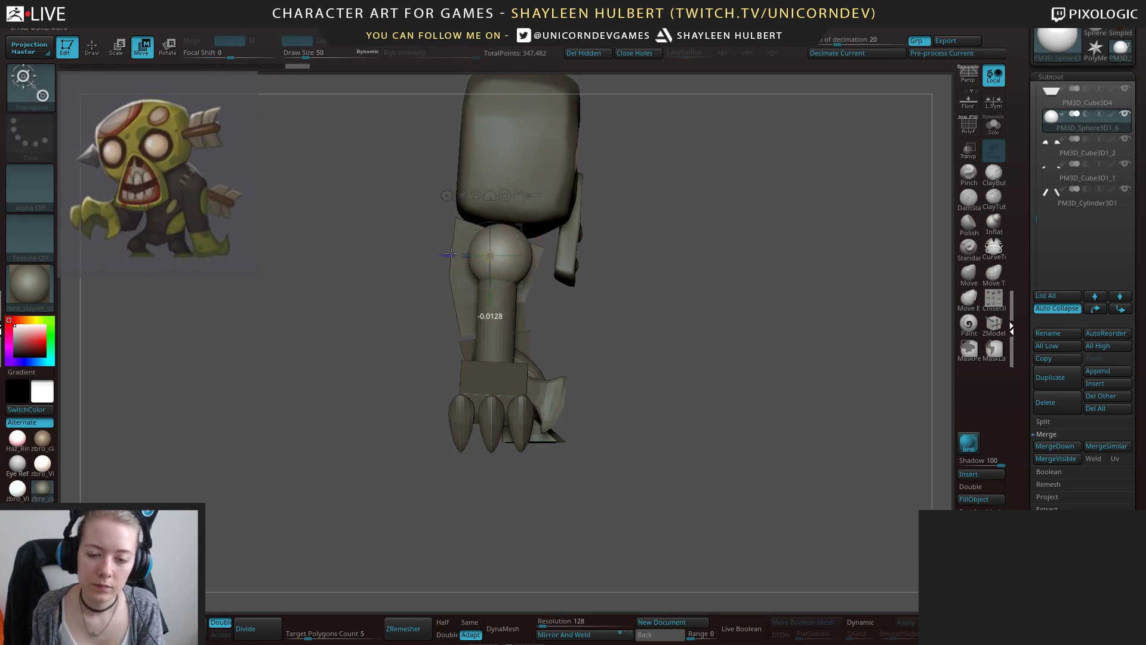
Shape the sphere into a sloped shoulder with the Move brush so it blends into the arm and torso.
left_click_drag(782, 264, 704, 262, "shift")
left_click(969, 274)
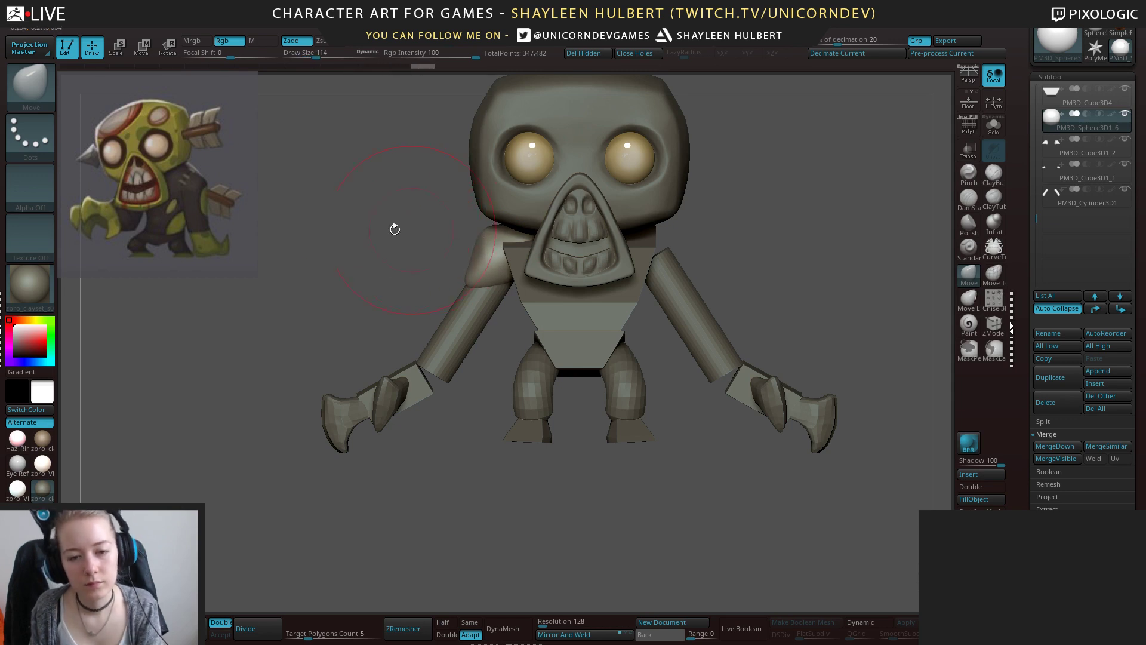
mouse_move(394, 229)
left_mouse_down("shift")
mouse_move(477, 232)
mouse_move(471, 247)
left_mouse_up("shift")
mouse_move(558, 184)
left_mouse_down()
mouse_move(589, 182)
mouse_move(517, 225)
mouse_move(410, 231)
left_mouse_up()
left_click(378, 248, "alt")
mouse_move(349, 292)
left_mouse_down()
mouse_move(302, 294)
mouse_move(353, 294)
left_mouse_up()
Adjust the lower torso and the pelvis block with the Move brush so they fit together.
left_click_drag(555, 336, 497, 336)
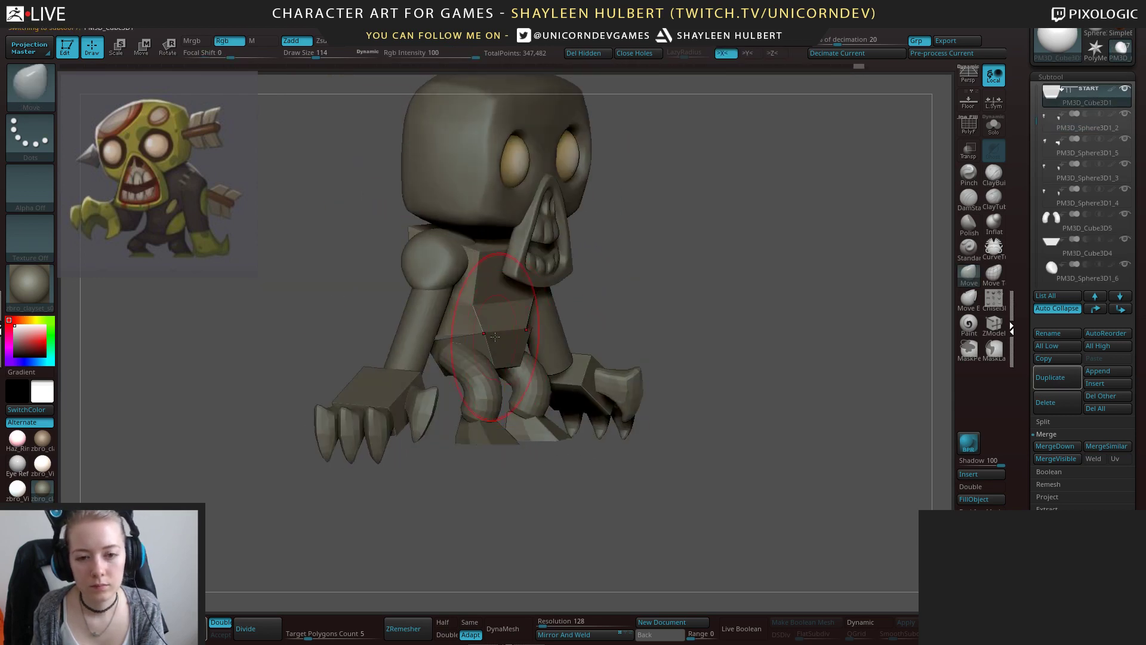
left_click_drag(340, 337, 431, 326)
left_click_drag(558, 336, 502, 335)
left_click(481, 334, "alt")
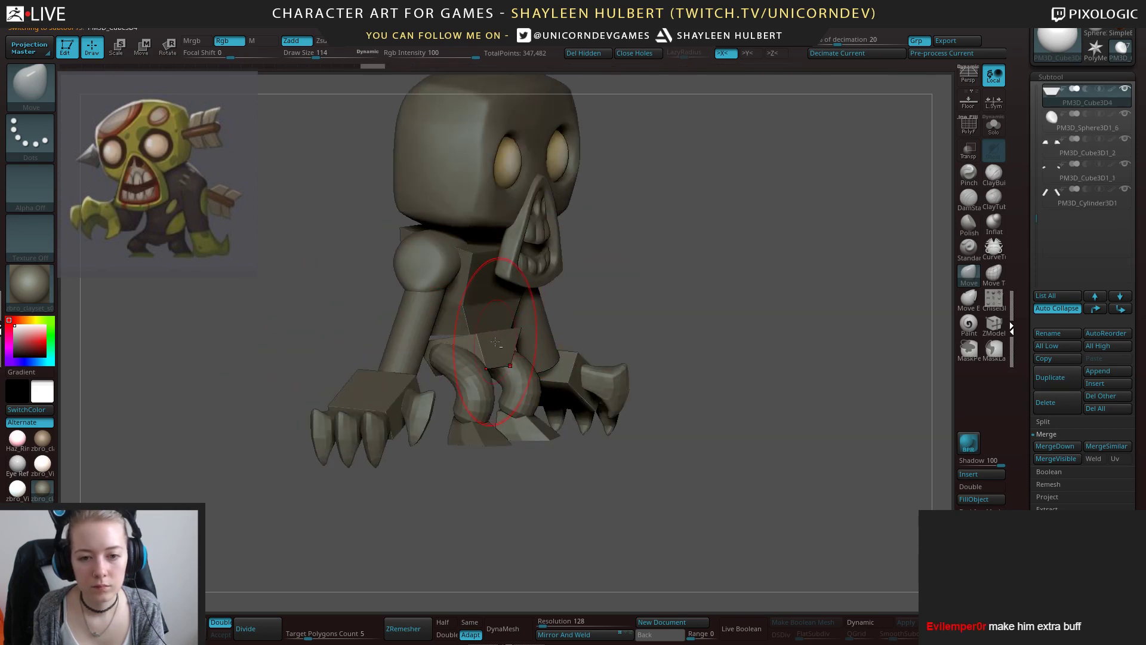
left_click_drag(310, 306, 447, 336)
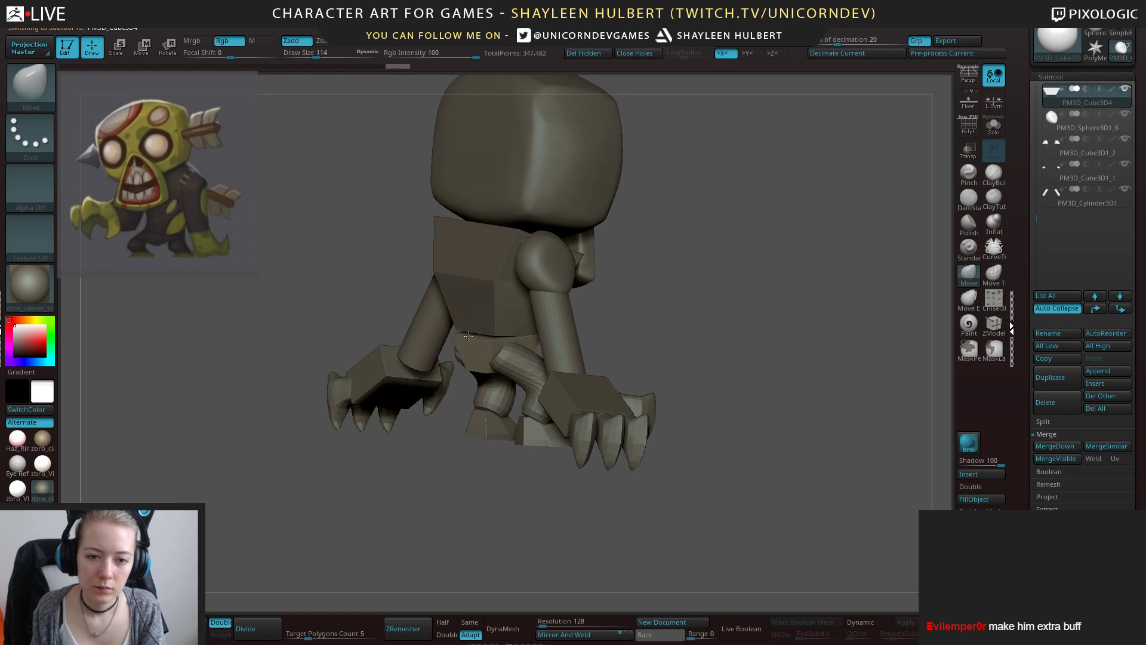
left_click_drag(670, 280, 477, 307, "shift")
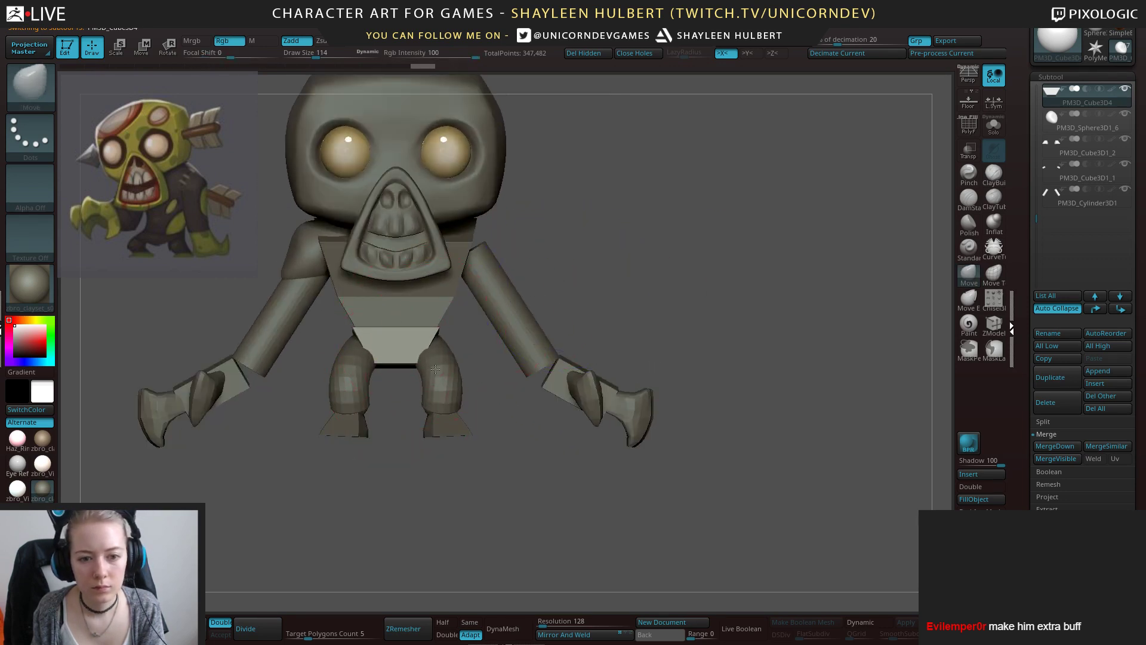
mouse_move(435, 369)
left_mouse_down()
mouse_move(449, 365)
mouse_move(435, 328)
left_mouse_up()
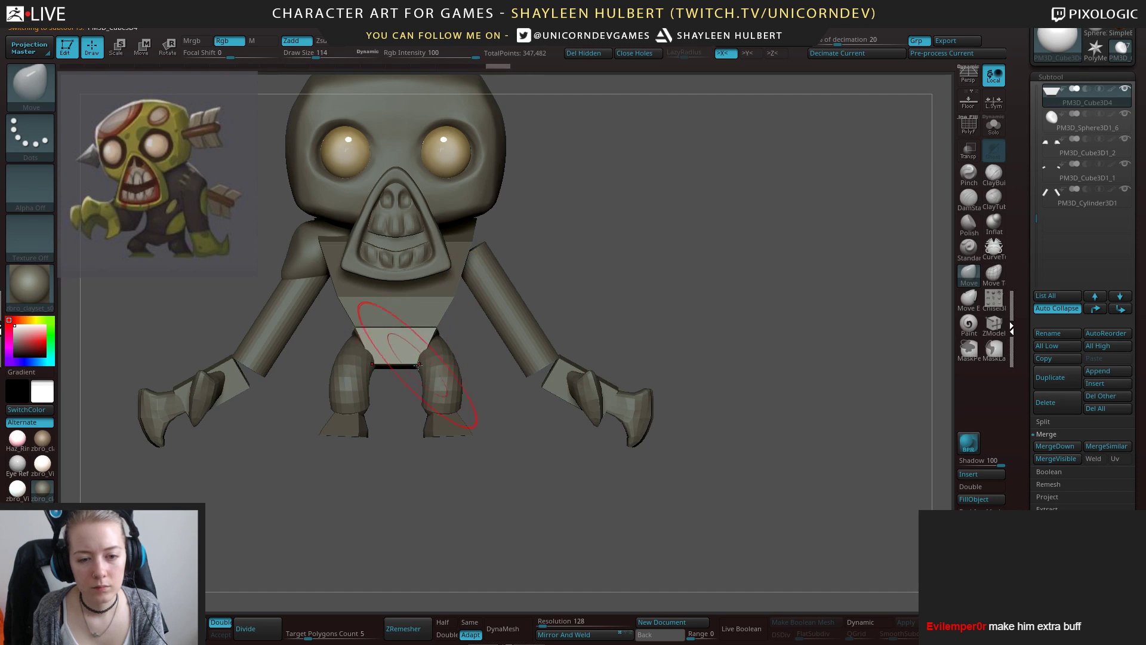
Select the shoulder sphere, copy it to the other side with Mirror And Weld, and turn on X symmetry.
left_click_drag(637, 272, 692, 276, "alt")
left_click(486, 299, "alt")
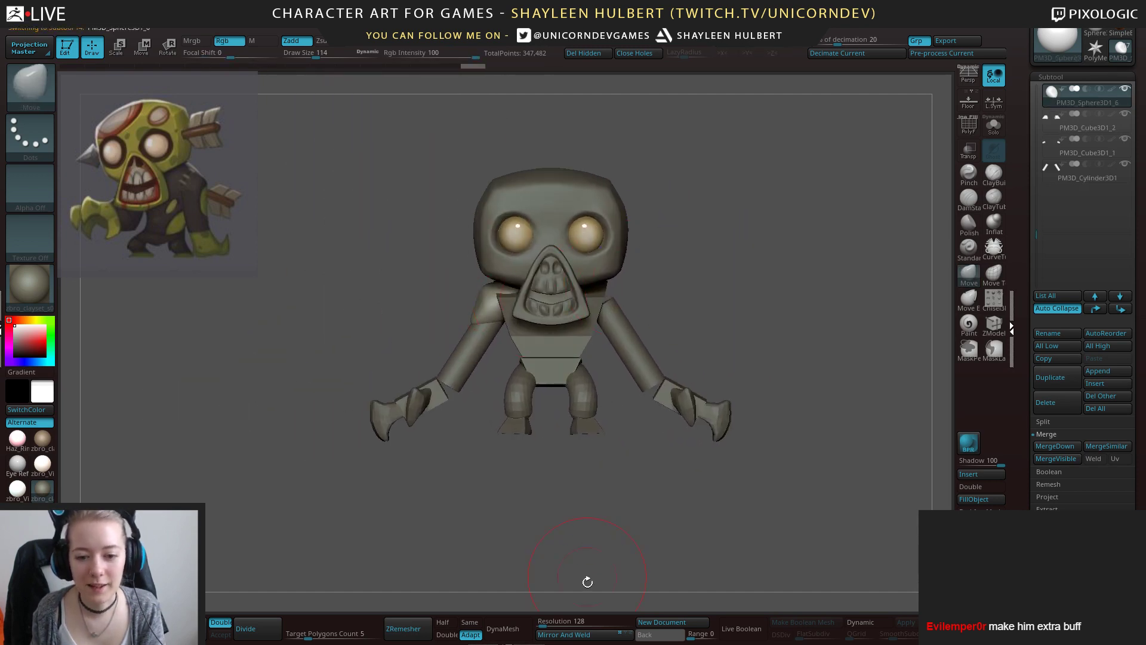
left_click(548, 638)
left_click(742, 43)
Refine both shoulders symmetrically with the Move brush, working from front and side views.
left_click_drag(710, 155, 716, 227, "alt")
mouse_move(467, 253)
left_mouse_down()
mouse_move(454, 244)
mouse_move(447, 259)
left_mouse_up()
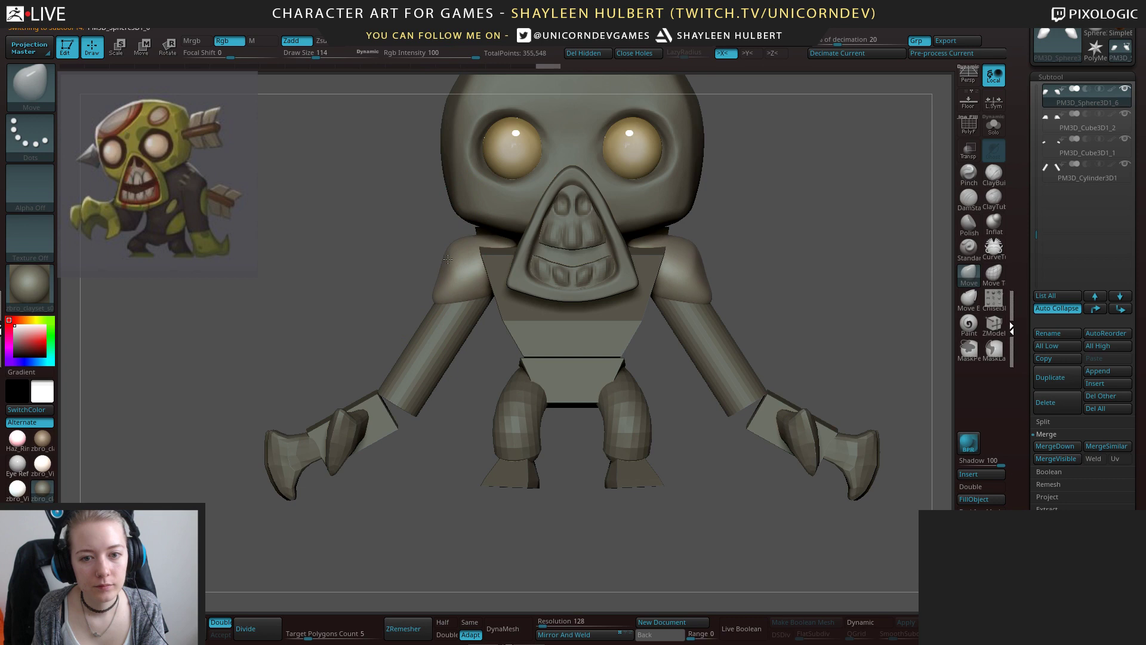
left_click(497, 280, "alt")
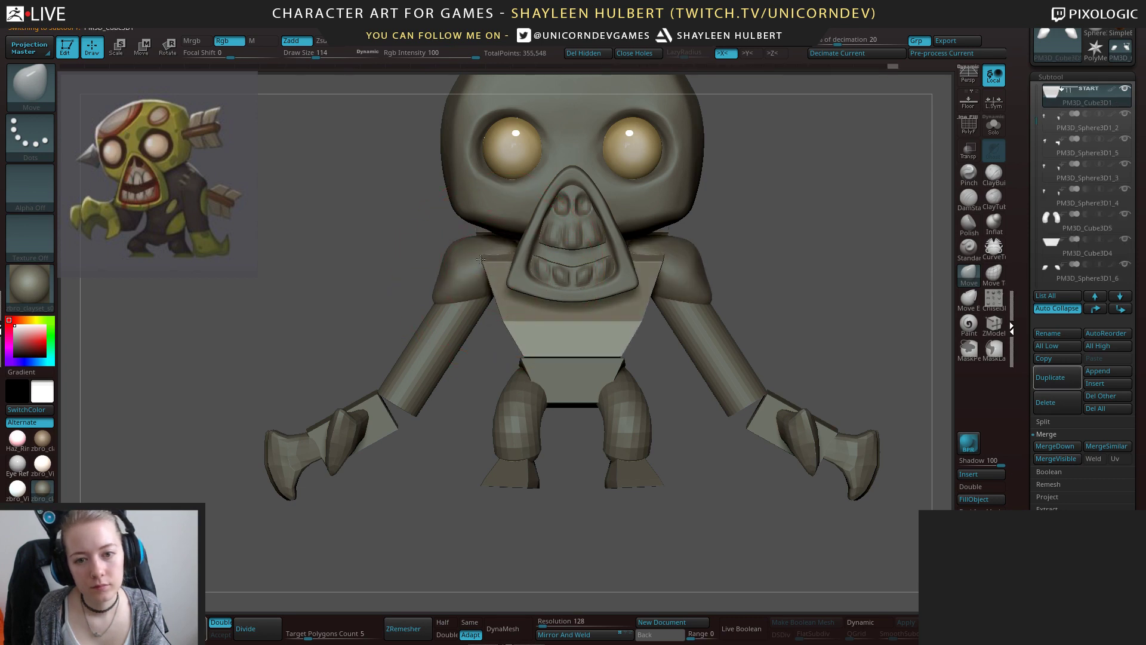
left_click(460, 270, "alt")
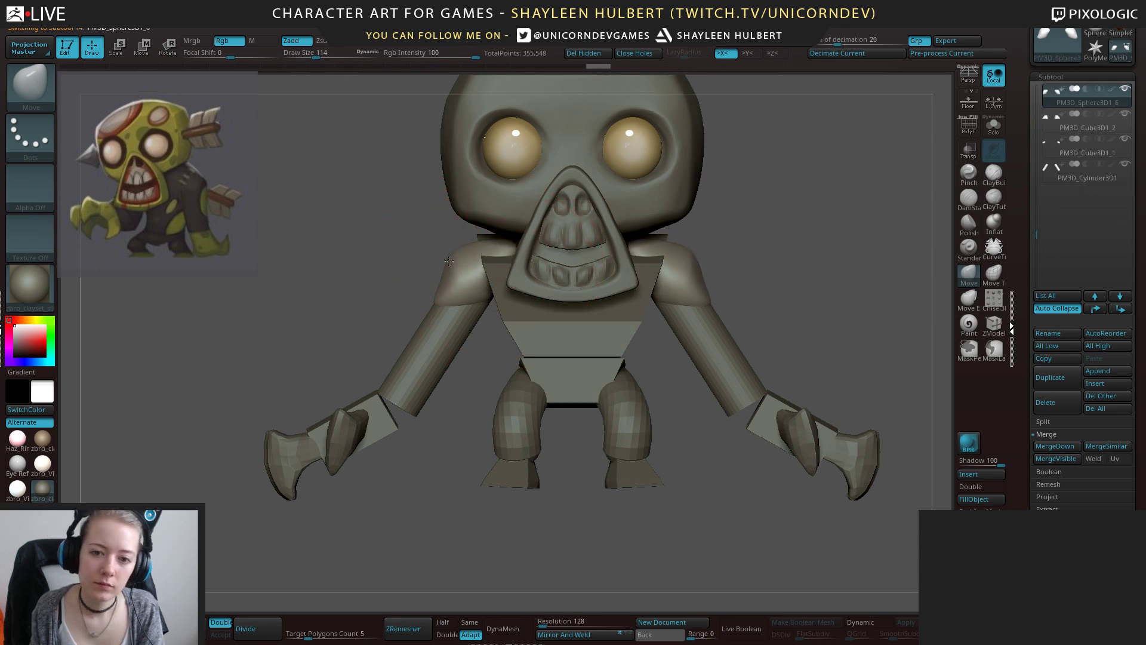
left_click_drag(428, 299, 415, 278, "alt")
mouse_move(415, 277)
left_mouse_down()
mouse_move(543, 285)
mouse_move(514, 299)
left_mouse_up()
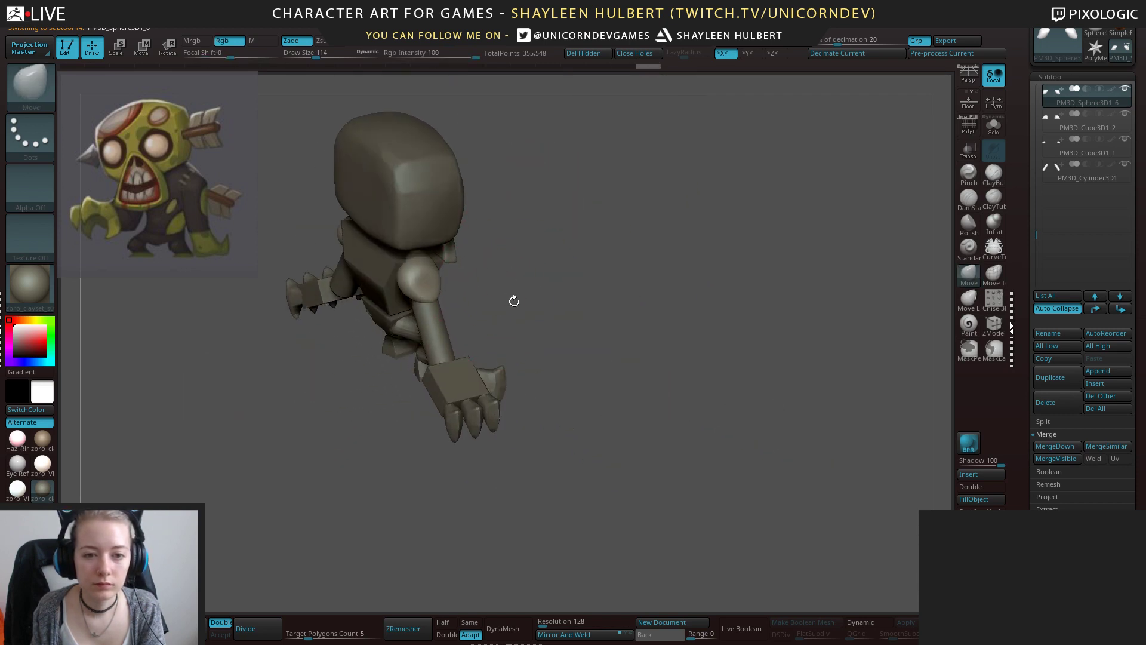
left_click_drag(419, 252, 524, 257)
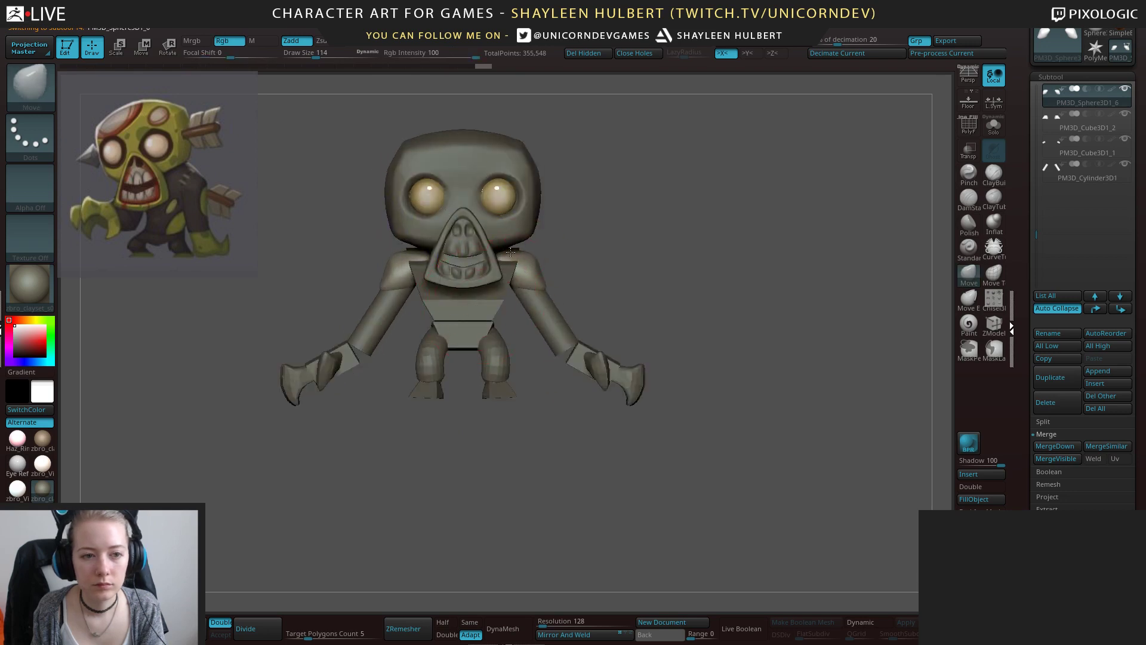
left_click_drag(589, 242, 471, 238)
Select the triangular face plate and shift it slightly in toward the head.
left_click(555, 271, "alt")
left_click_drag(657, 218, 606, 206, "shift")
left_click_drag(525, 254, 696, 282)
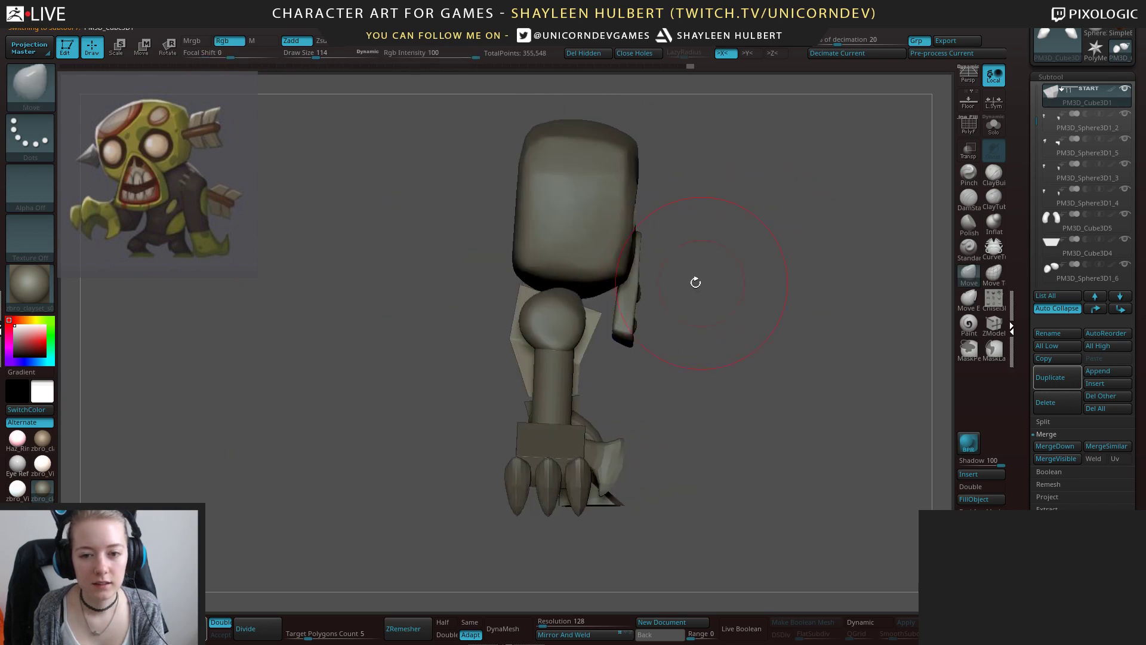
left_click(620, 330, "alt")
key("e")
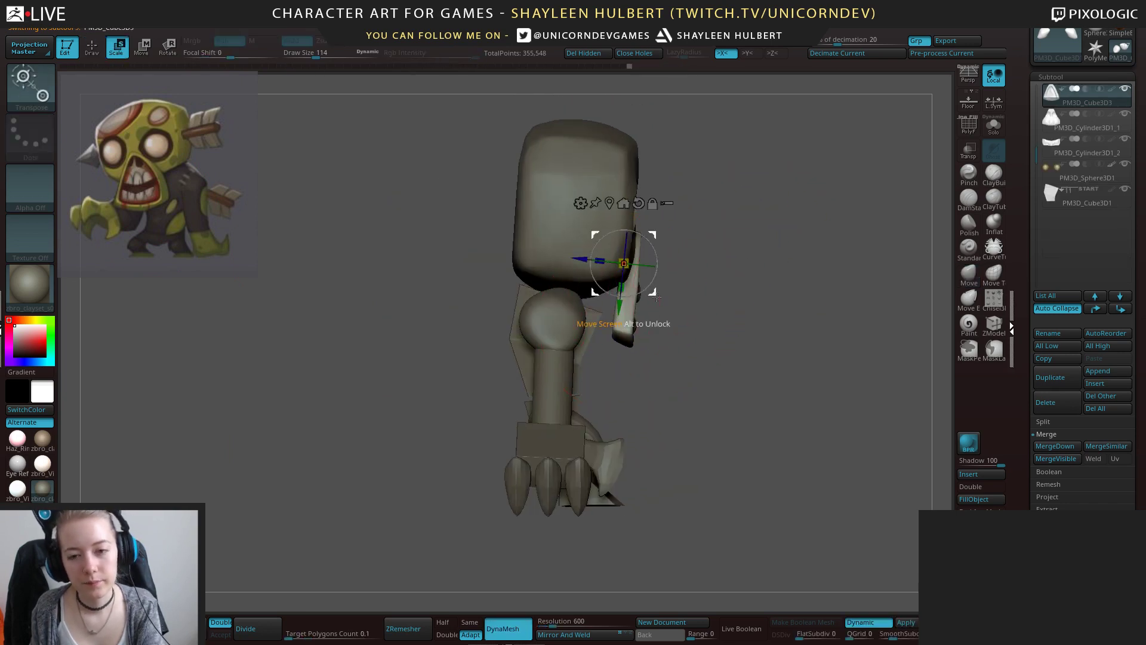
left_click_drag(583, 258, 571, 262)
left_click_drag(847, 271, 717, 268)
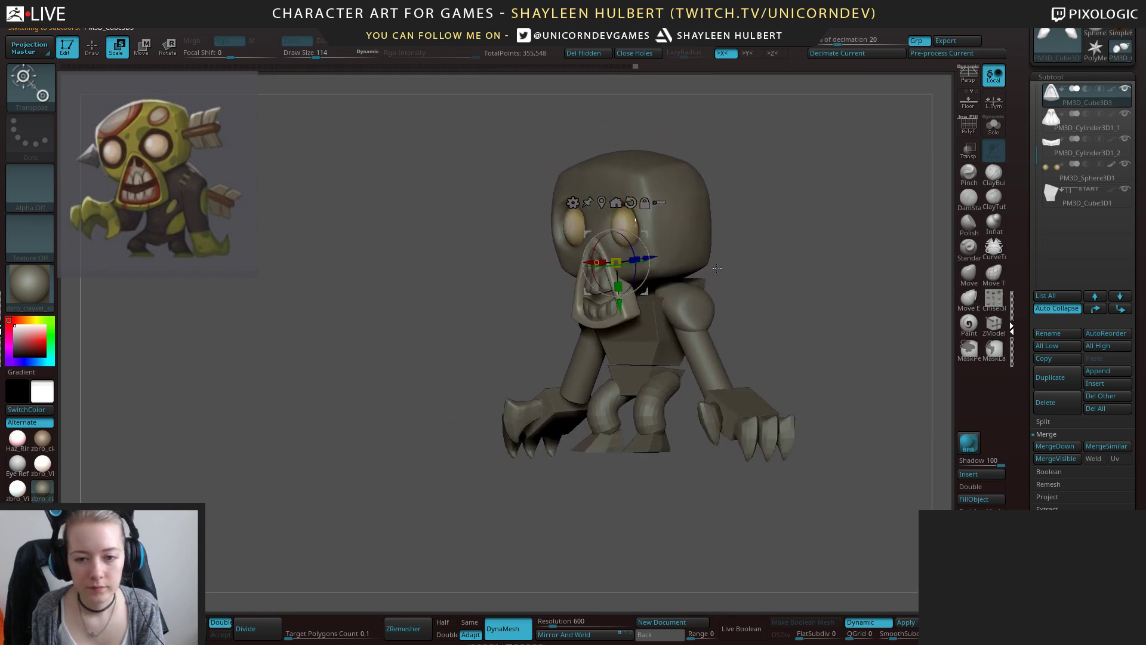
Turn on transforming of multiple subtools and select the head together with its face parts.
left_click(657, 204)
left_click_drag(513, 160, 638, 271, "ctrl+shift")
left_click_drag(753, 272, 699, 274, "shift")
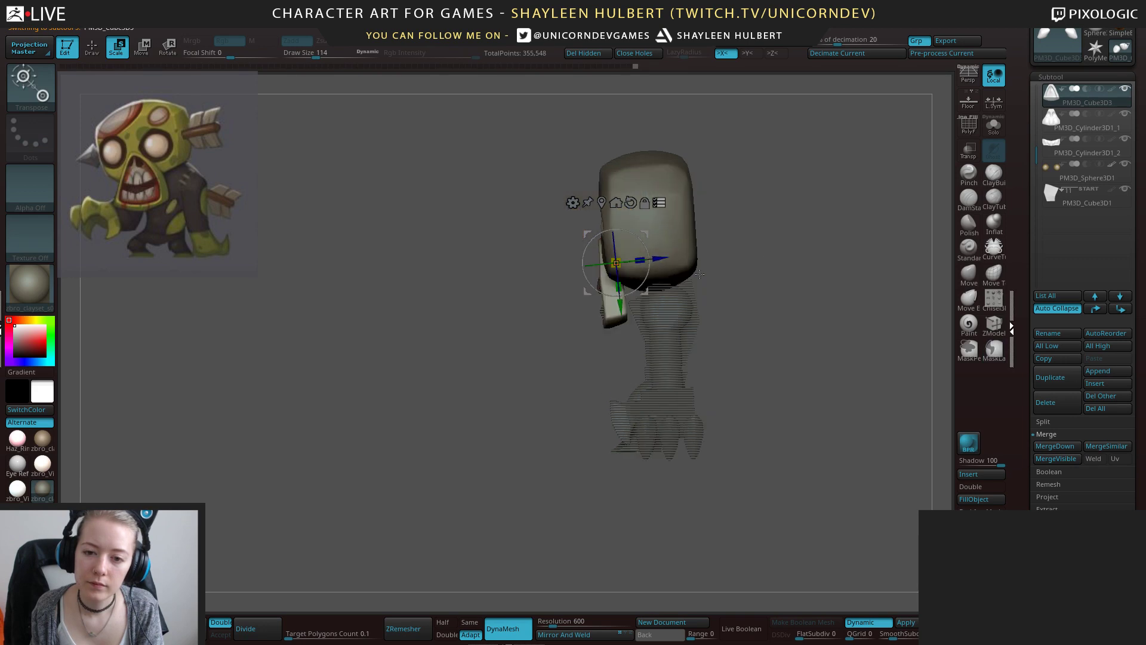
left_click_drag(530, 150, 623, 333, "ctrl+shift")
left_click_drag(660, 258, 660, 257)
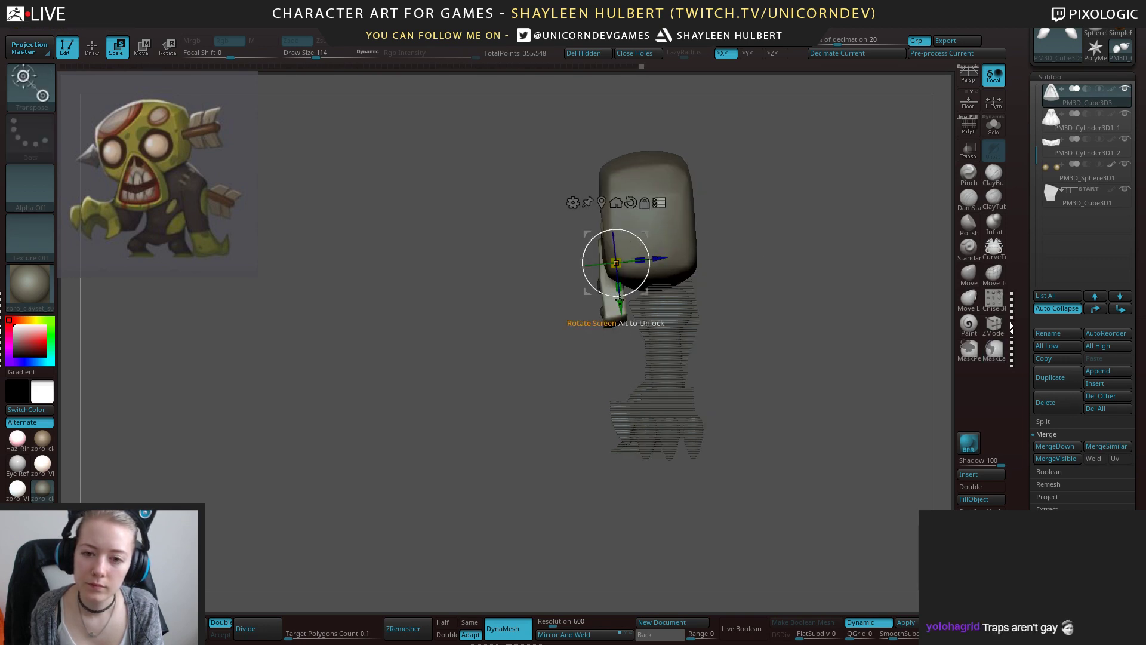
left_click_drag(620, 300, 622, 318)
key("ctrl+z")
Enlarge the head and face parts together slightly and raise them above the shoulders.
left_click_drag(758, 273, 694, 282)
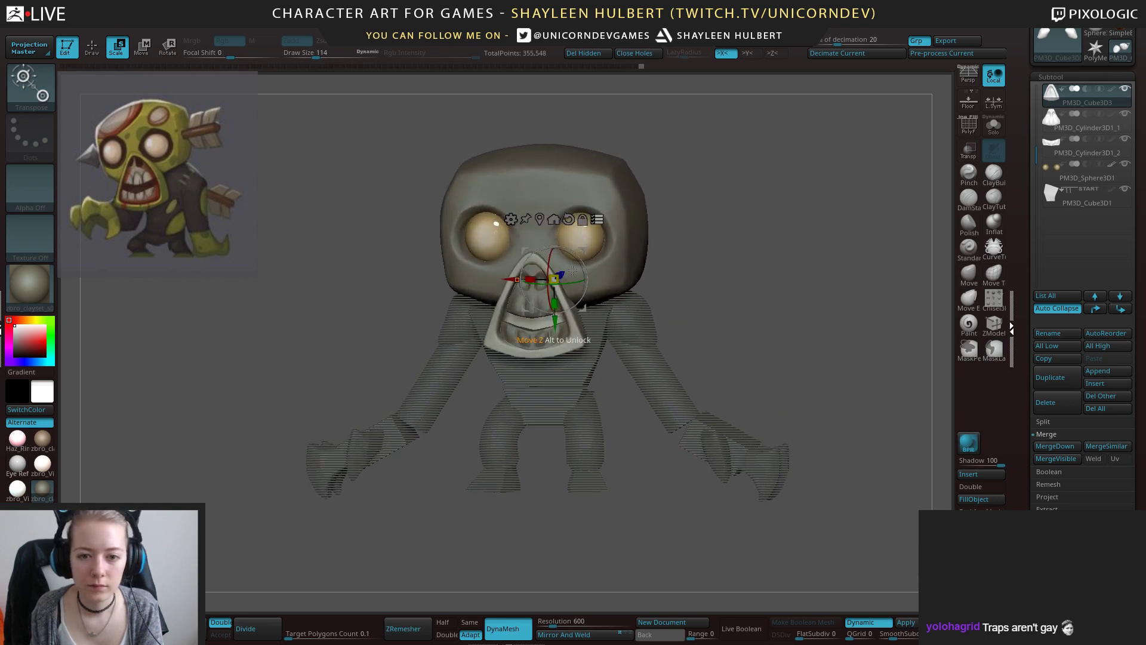
left_click_drag(709, 237, 716, 237, "shift")
mouse_move(555, 279)
left_mouse_down()
mouse_move(554, 311)
mouse_move(526, 279)
left_mouse_up()
key("ctrl+z")
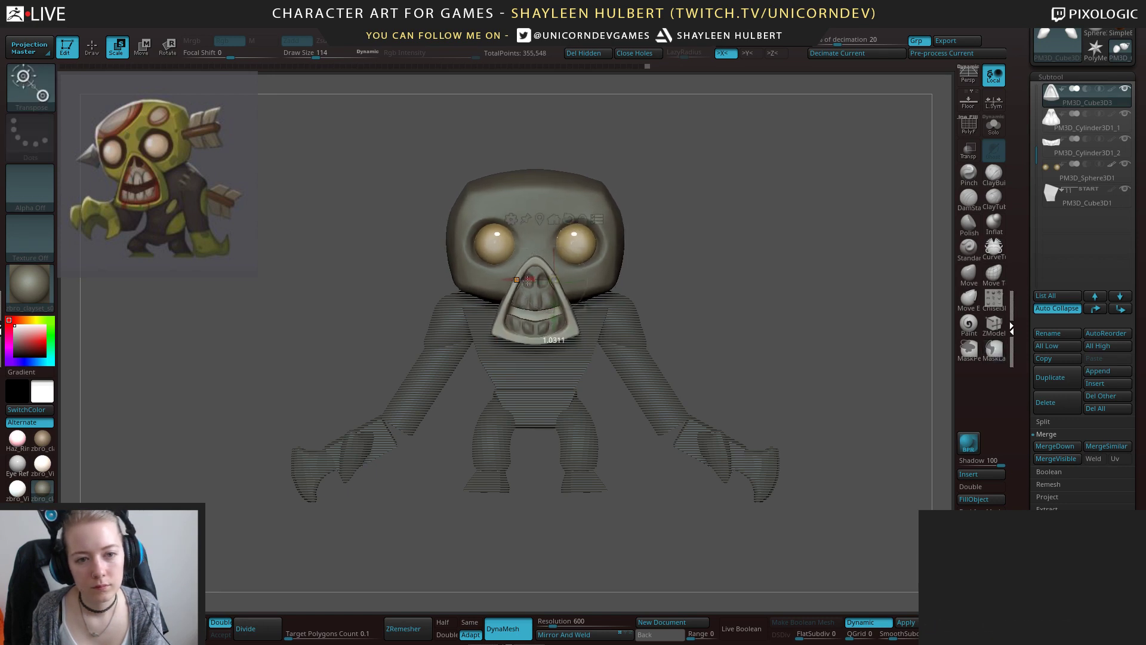
left_click_drag(556, 276, 554, 313)
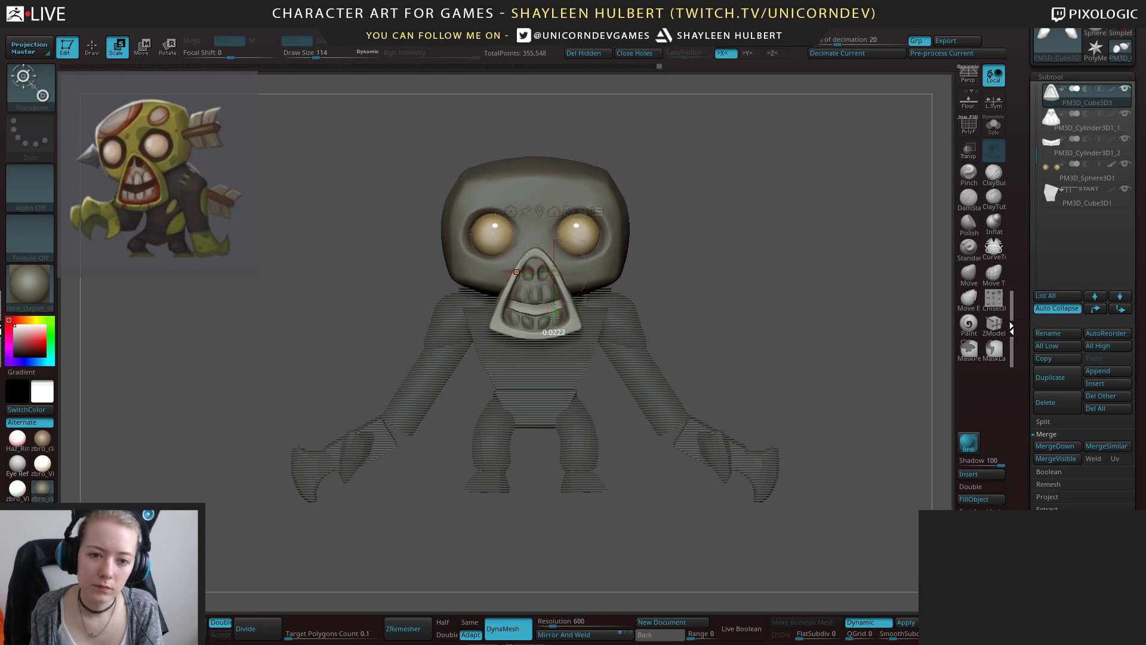
Turn on perspective, end the multi-subtool selection, and return to Draw mode.
left_click_drag(737, 281, 681, 265)
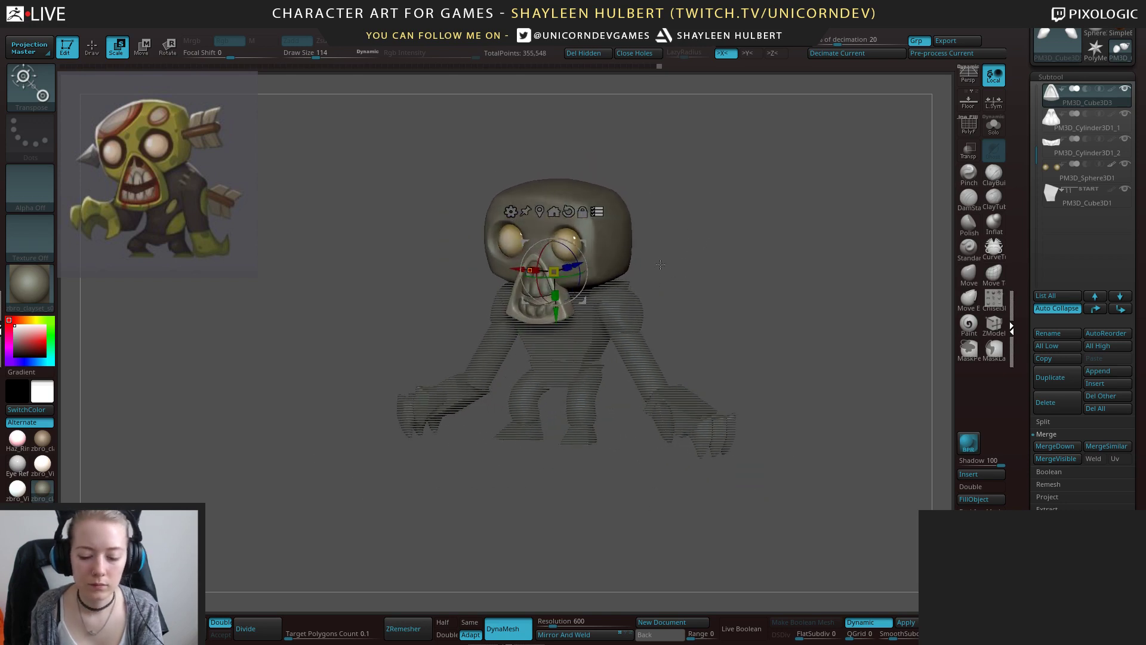
key("p")
key("ctrl")
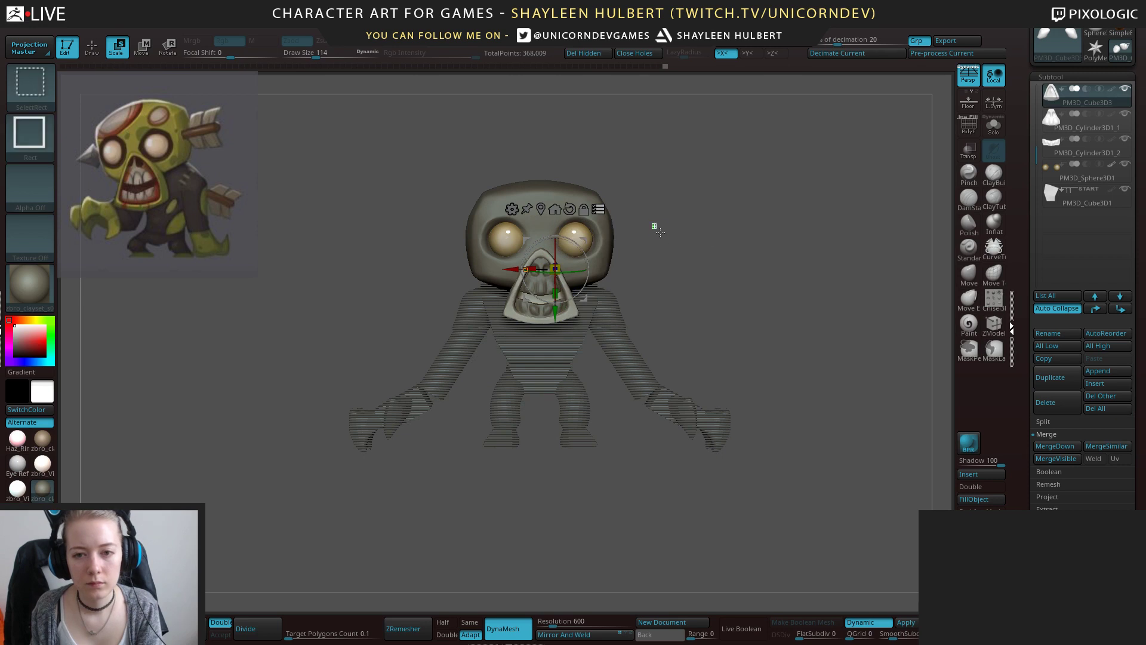
left_click(652, 225, "ctrl+shift")
left_click(598, 209)
left_click_drag(746, 232, 682, 250)
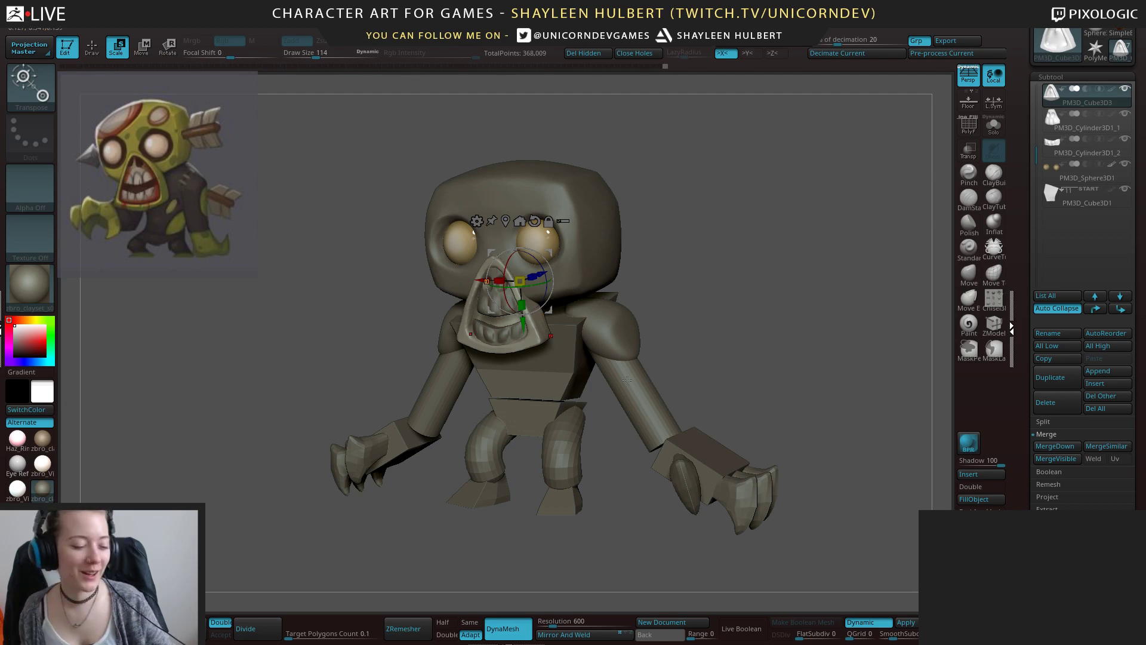
mouse_move(633, 368)
left_mouse_down()
mouse_move(777, 270)
mouse_move(658, 317)
mouse_move(740, 531)
left_mouse_up()
key("w")
key("q")
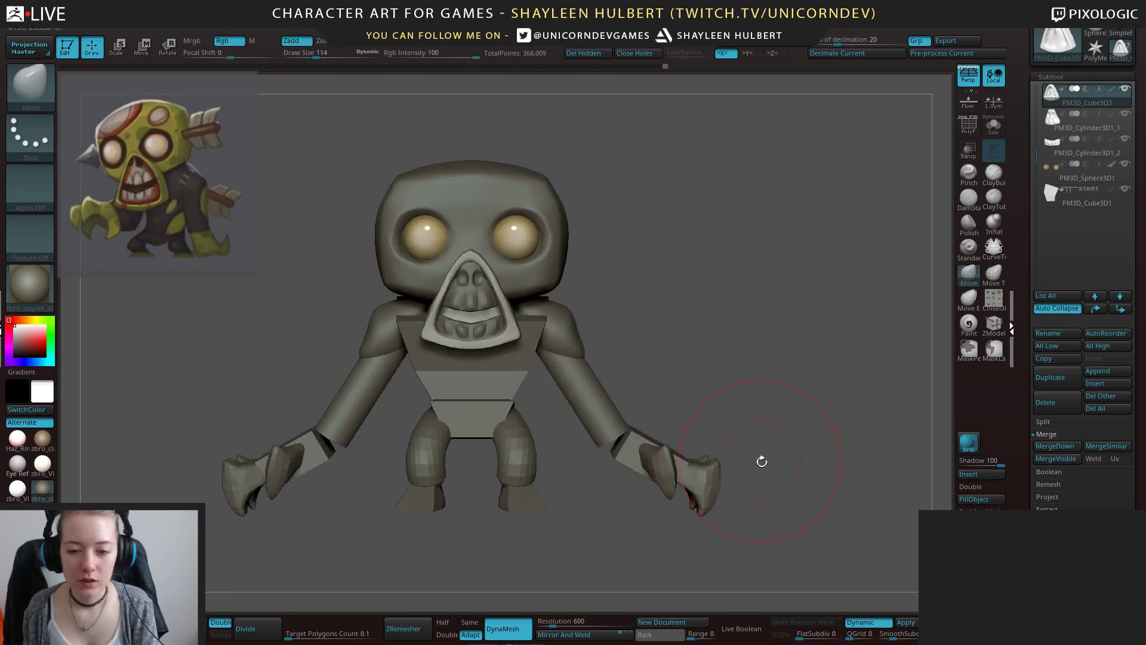
left_click_drag(760, 461, 799, 425, "alt")
Select the pelvis block's subtool and reorder it so it sits directly below the shoulders in the subtool list.
left_click_drag(1037, 153, 1035, 76)
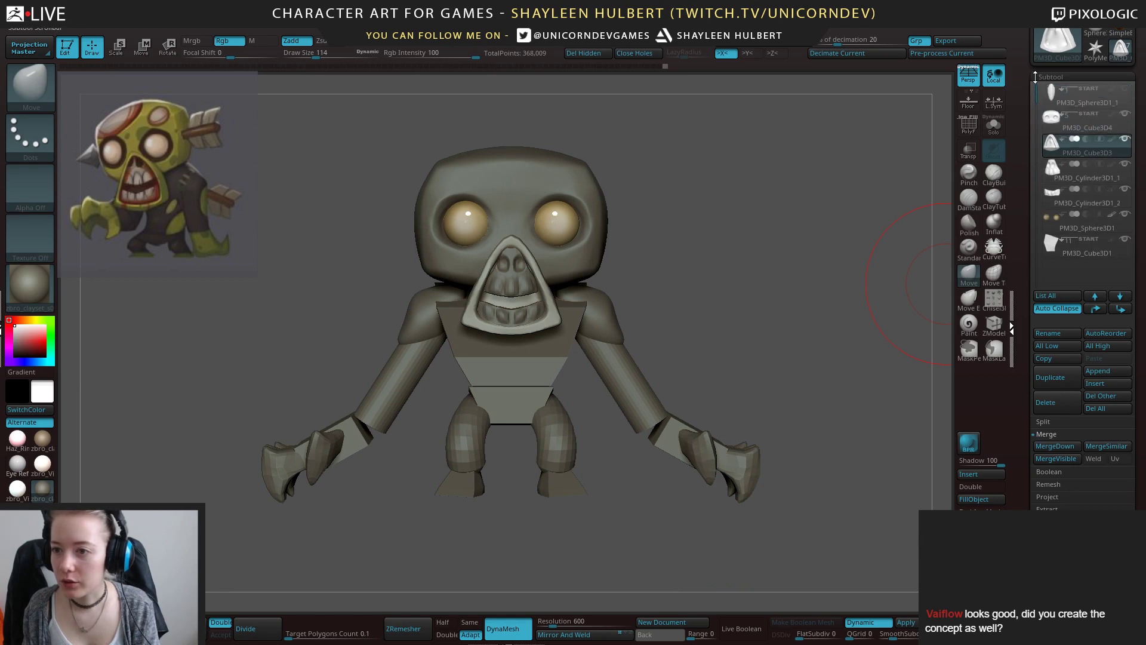
left_click(1075, 251)
left_click_drag(1036, 99, 1033, 153)
mouse_move(1060, 199)
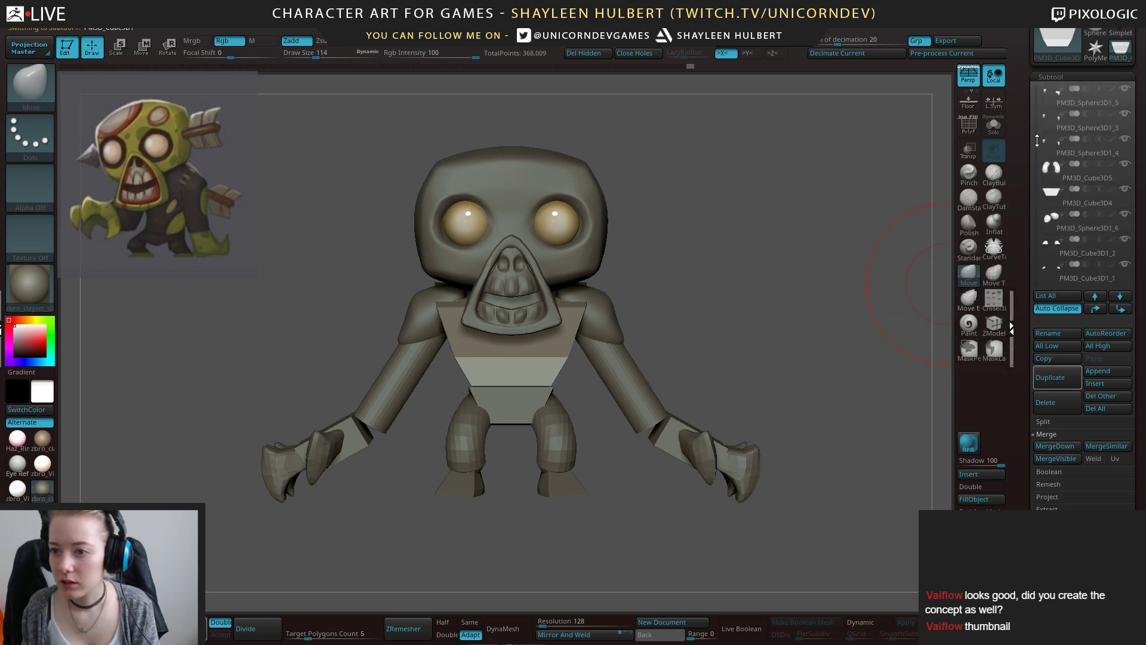
left_click(1066, 201)
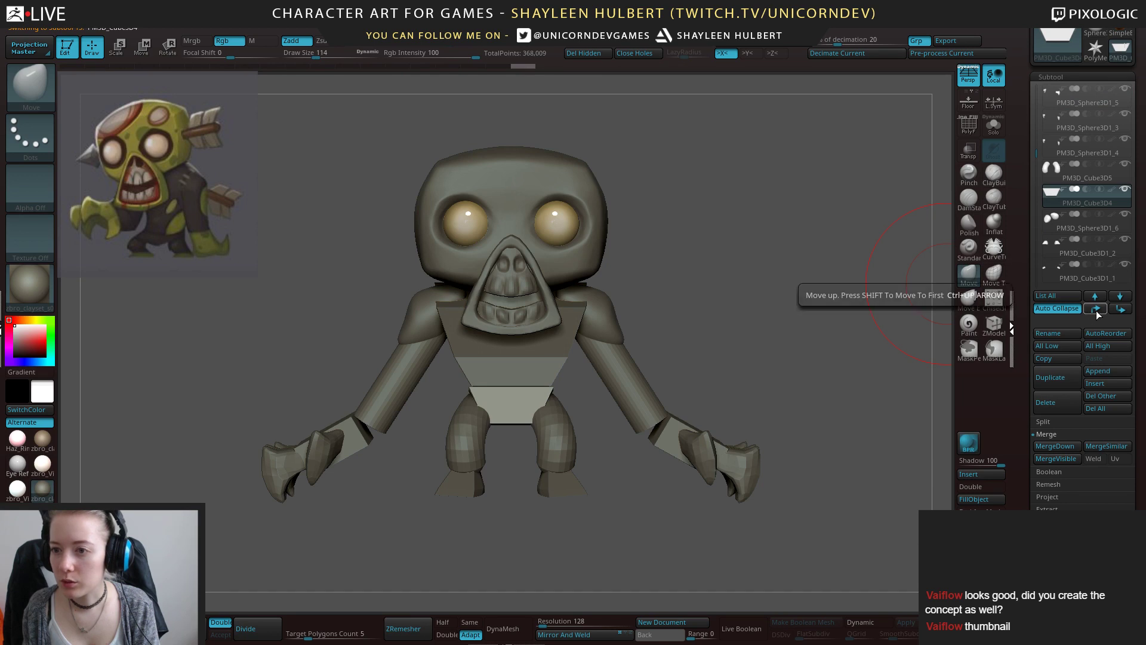
left_click(1095, 308)
left_click(1096, 309)
left_click(1120, 309)
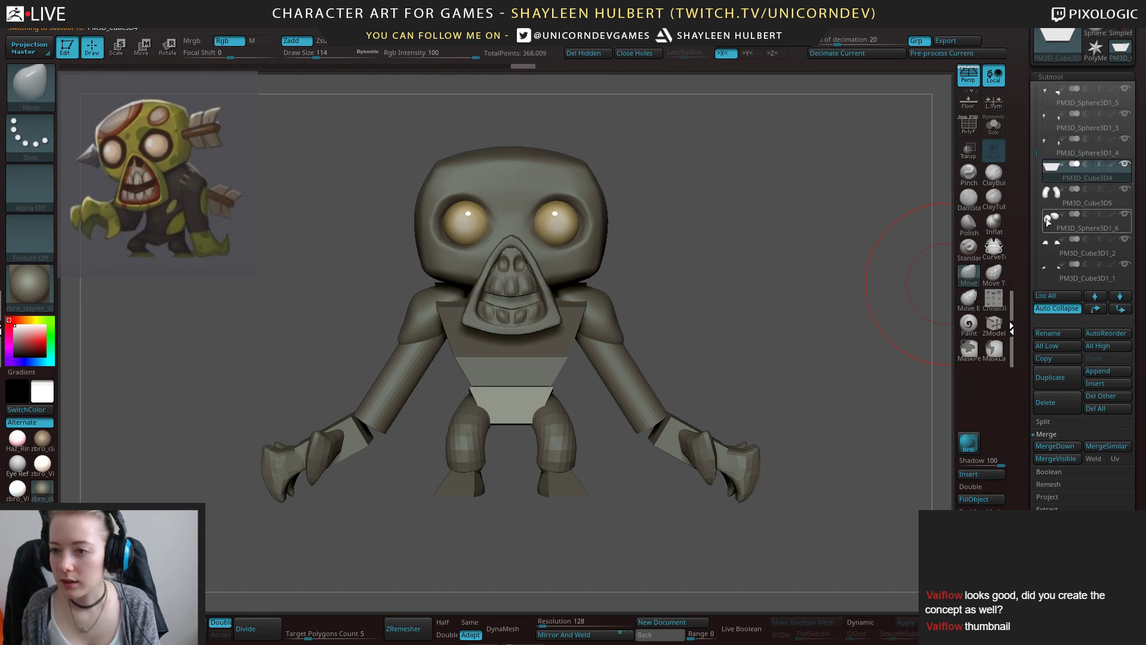
left_click(1096, 309)
left_click(1096, 309)
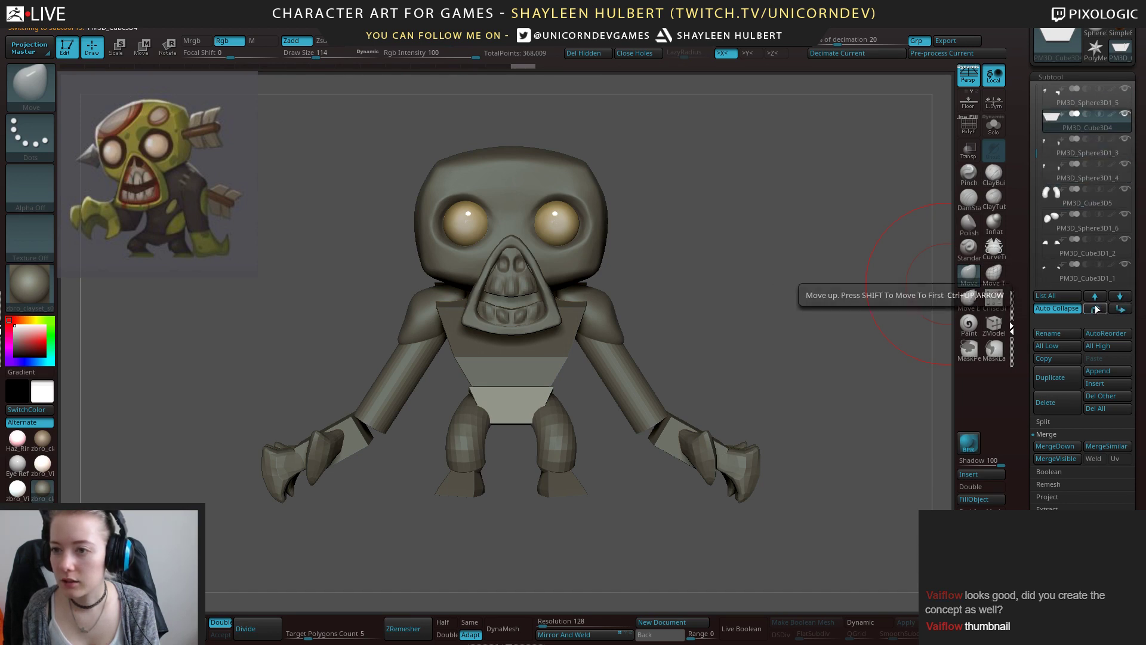
left_click(1119, 310)
left_click(1118, 310)
left_click(1119, 310)
left_click(1118, 310)
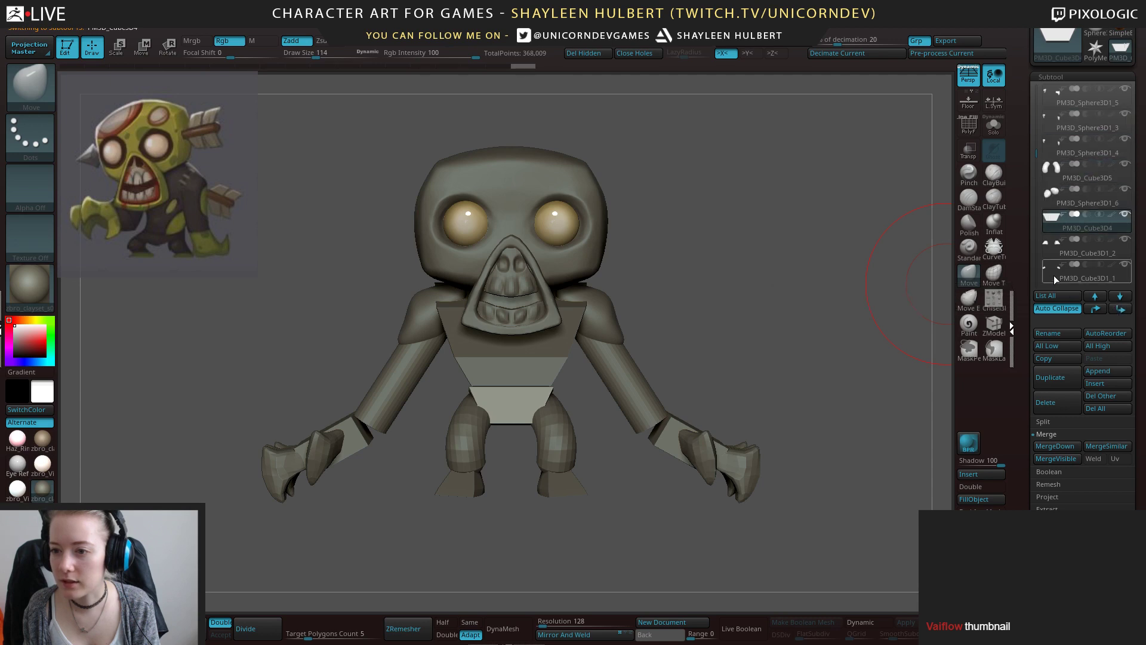
left_click(1055, 277)
left_click(1095, 309)
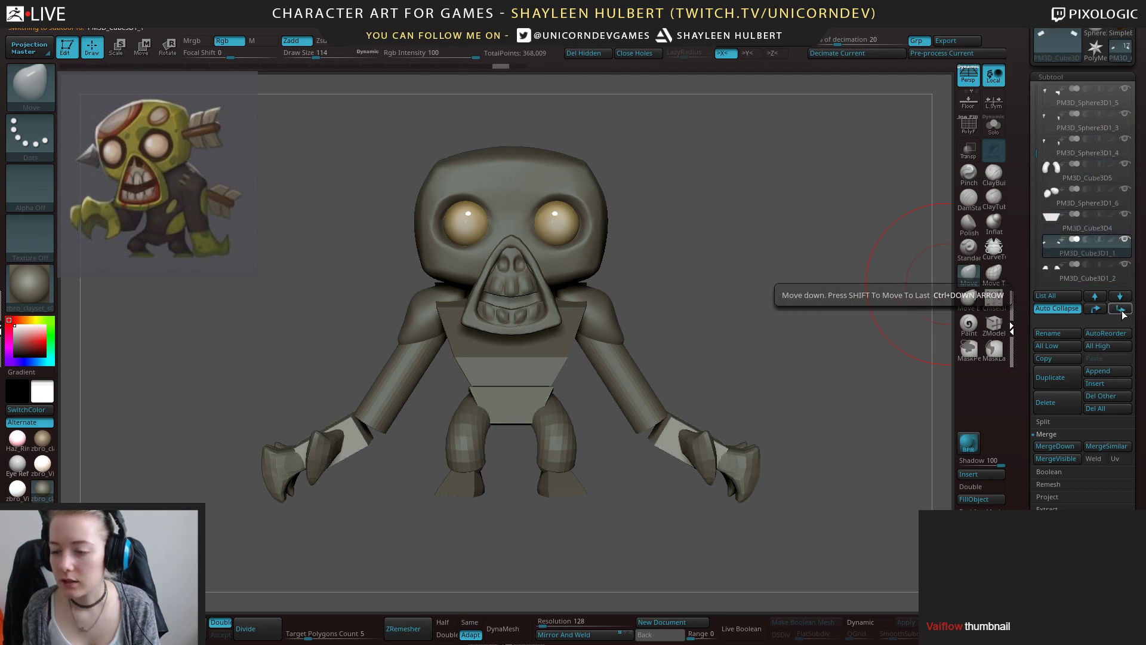
left_click(1115, 311)
Move the four hand-part subtools, PM3D_Sphere3D1_2, _4, _5 and _3, one after another to the end of the subtool list.
left_click_drag(1031, 151, 1032, 128)
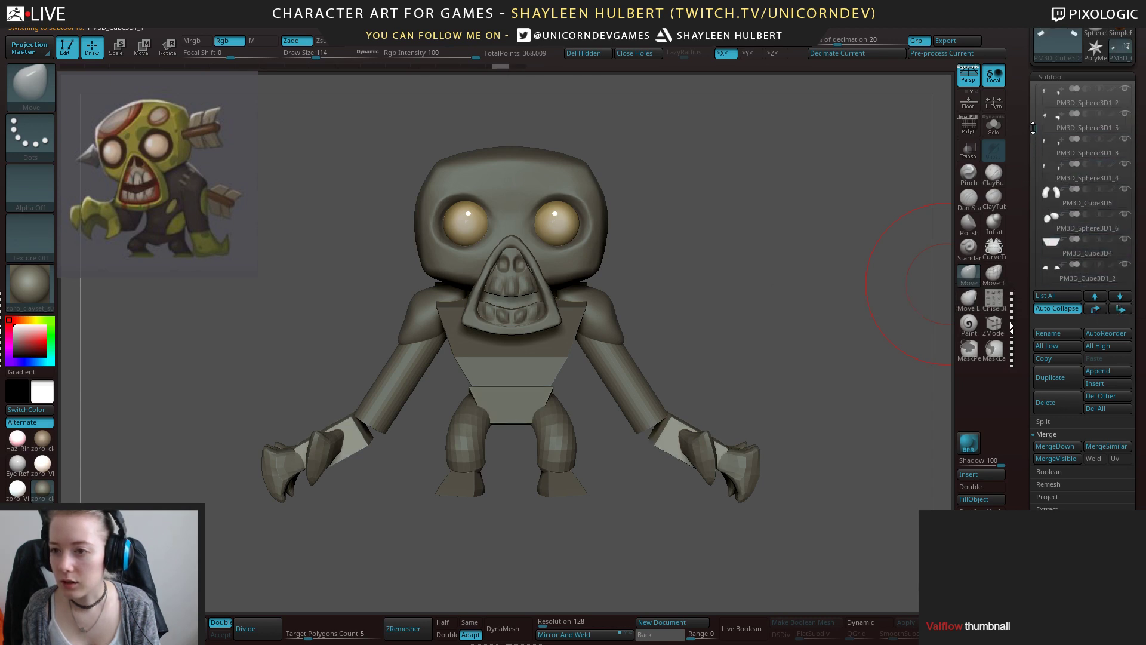
left_click(1055, 100)
left_click(1120, 310, "shift")
left_click(1062, 99)
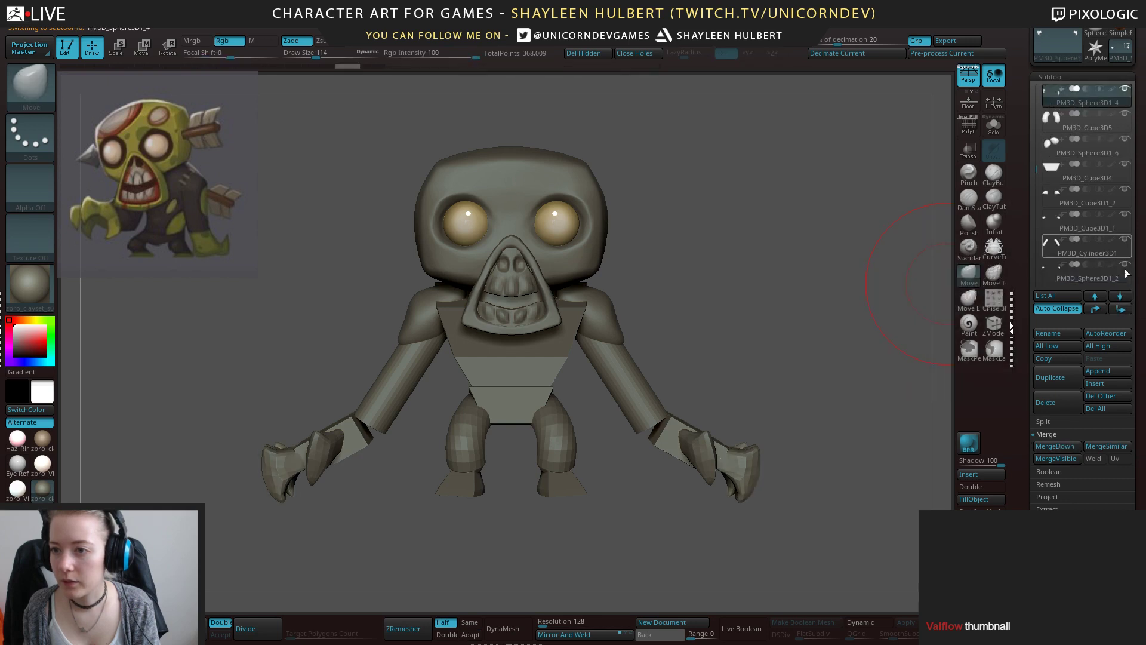
left_click(1120, 308, "shift")
left_click_drag(1035, 164, 1032, 96)
left_click(1063, 147)
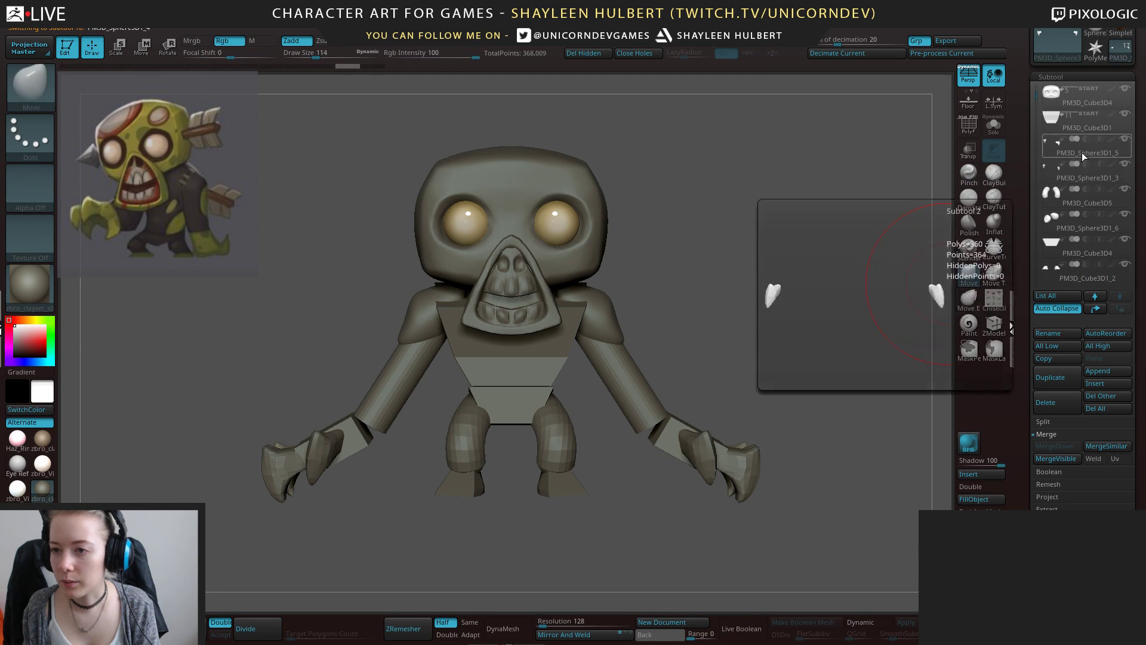
left_click(1120, 310, "shift")
left_click_drag(1033, 166, 1033, 97)
left_click(1068, 148)
left_click(1121, 310, "shift")
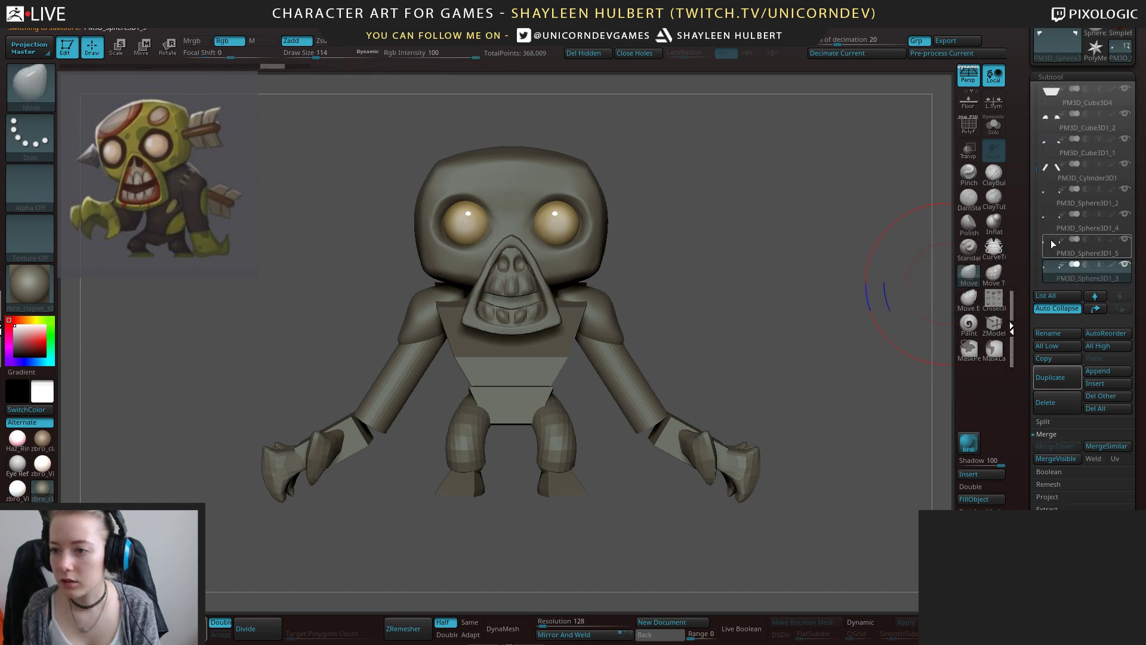
Move the forearm subtool below the upper-arm cylinders and make it the start of a group containing the hand parts.
mouse_move(1055, 203)
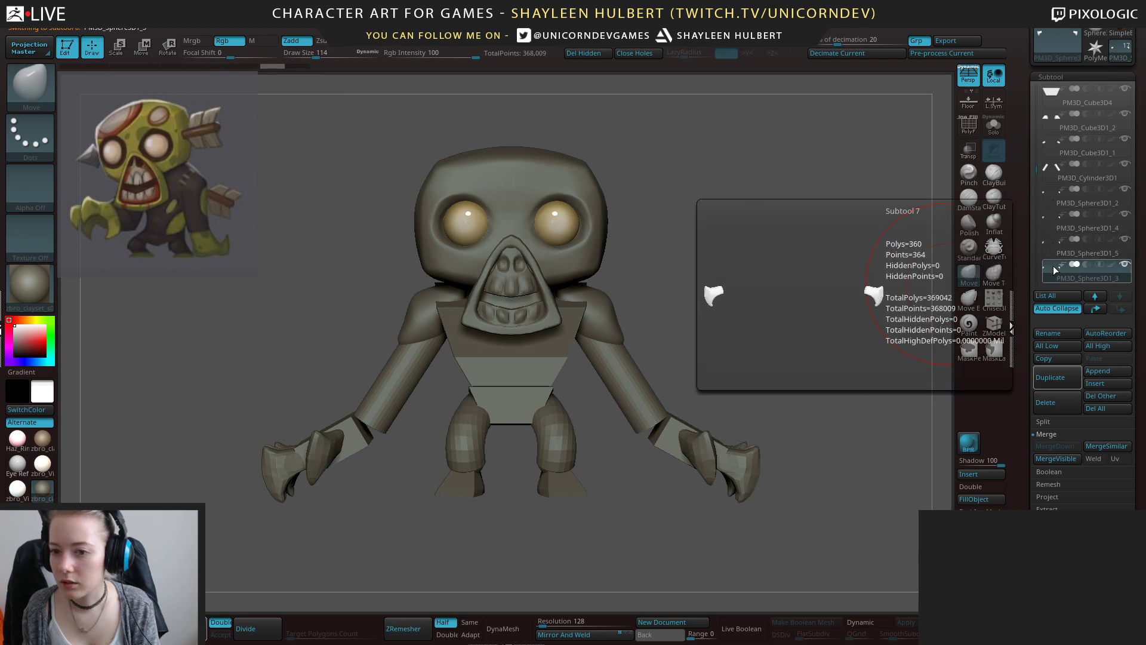
left_click(1051, 154)
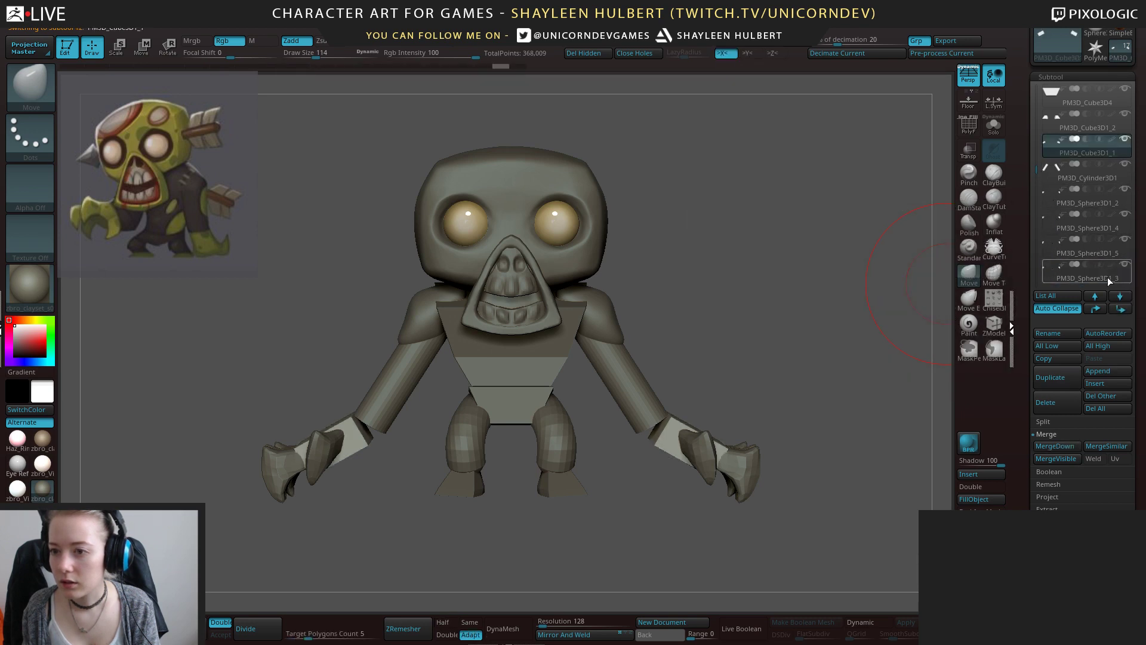
left_click(1120, 309)
mouse_move(1051, 178)
scroll(1066, 173, "down", 3)
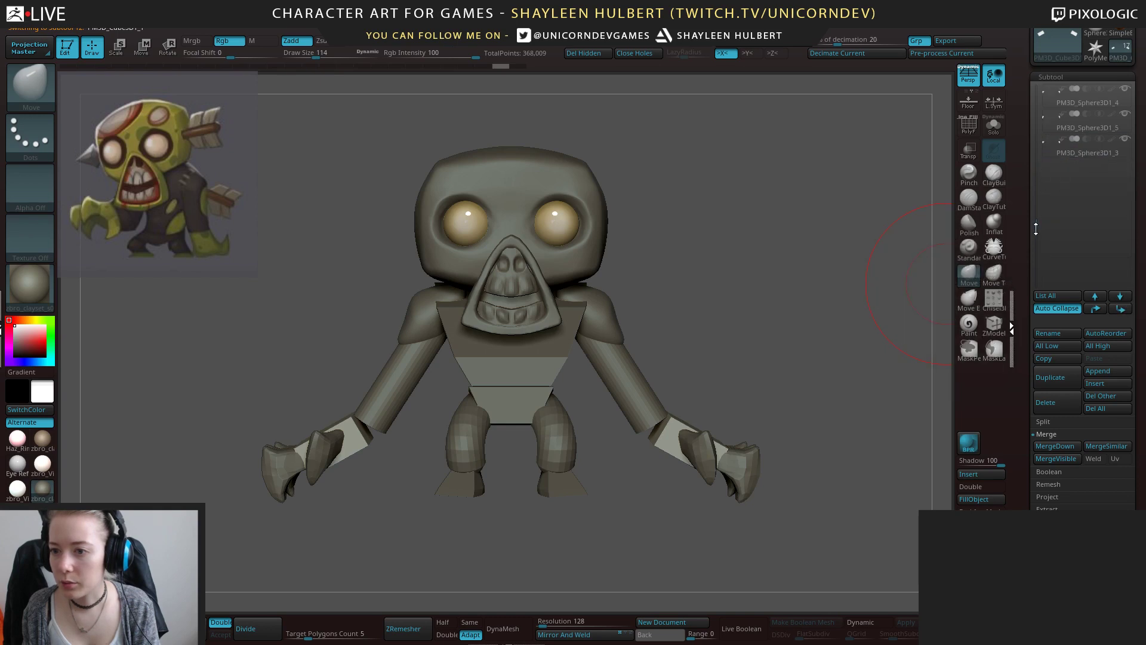
scroll(1036, 229, "up", 2)
mouse_move(1124, 120)
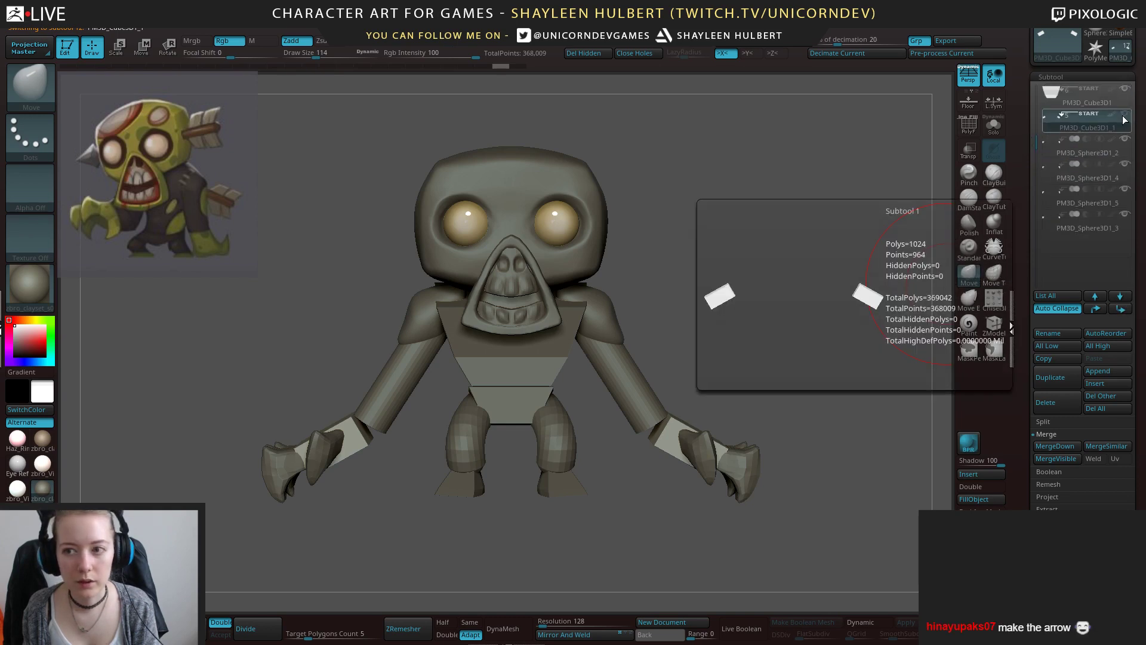
Select the torso subtool and hide both the forearm-and-hand group and the head group.
left_click(1122, 100)
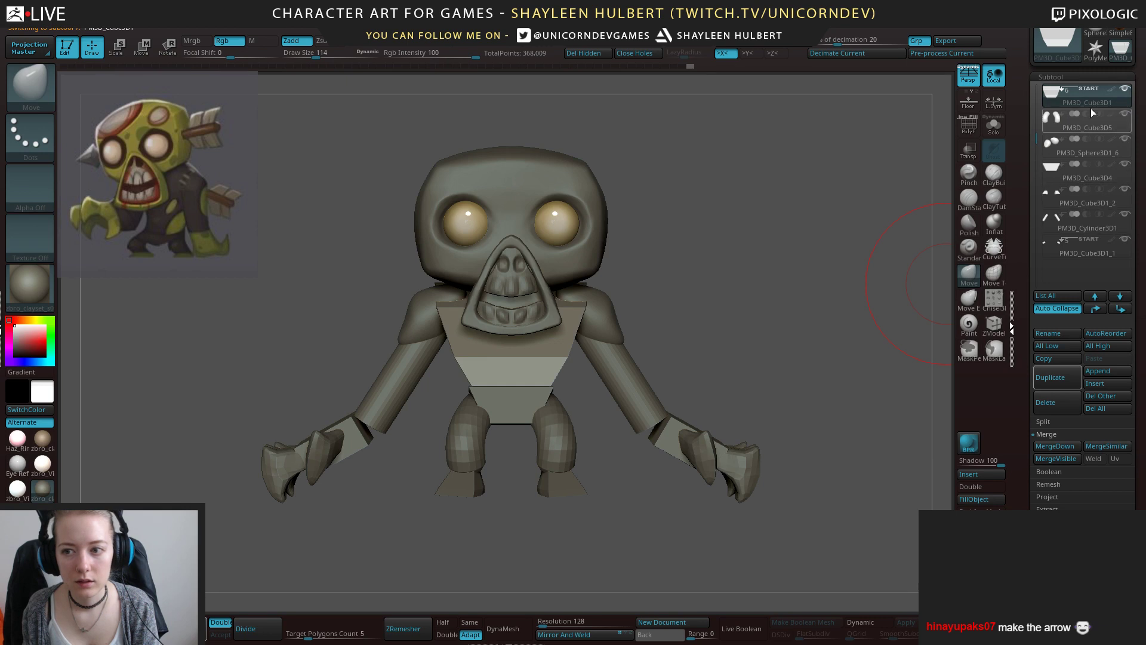
left_click(1126, 241)
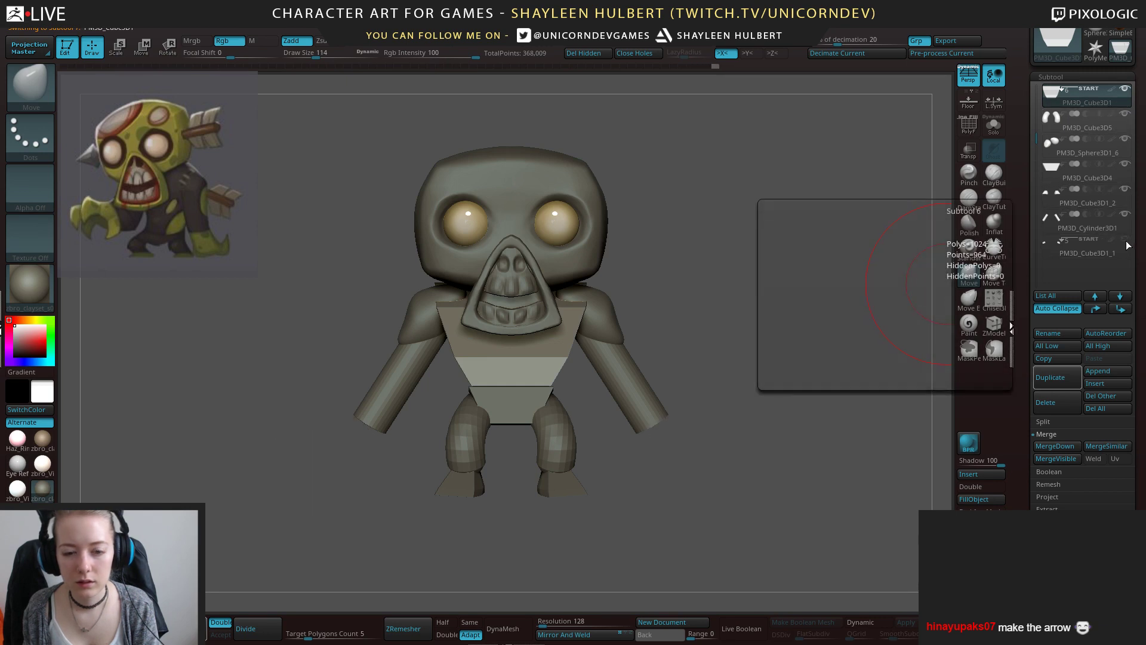
left_click_drag(778, 303, 855, 261)
left_click_drag(1033, 142, 1034, 82)
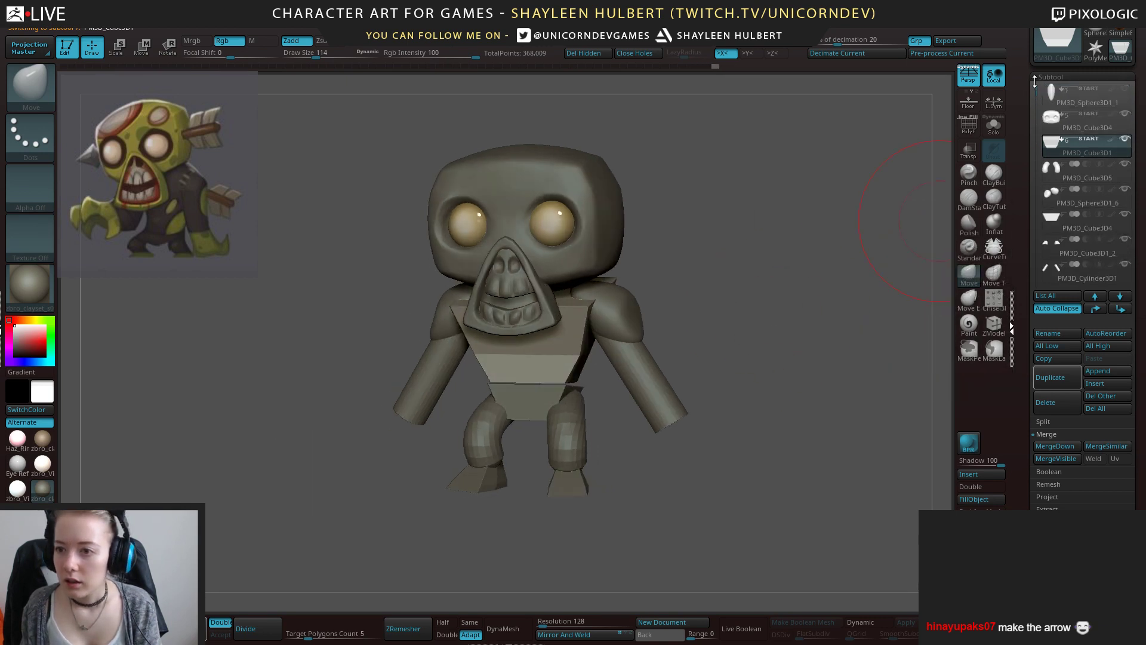
left_click(1122, 116)
Merge the visible body subtools into a new tool and switch to that merged tool.
left_click_drag(883, 239, 760, 368)
left_click_drag(1023, 451, 1023, 433)
left_click(1051, 440)
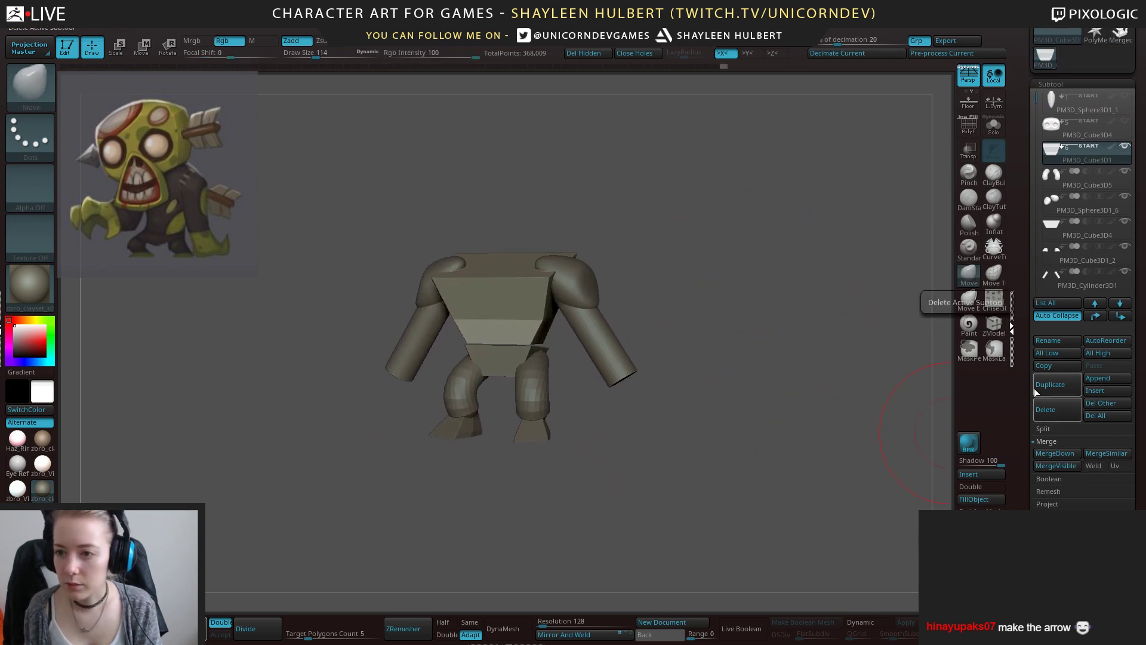
left_click(1112, 37)
Adjust the pelvis block's corners around the hips with small Move brush strokes on the front and back.
left_click_drag(700, 294, 770, 405)
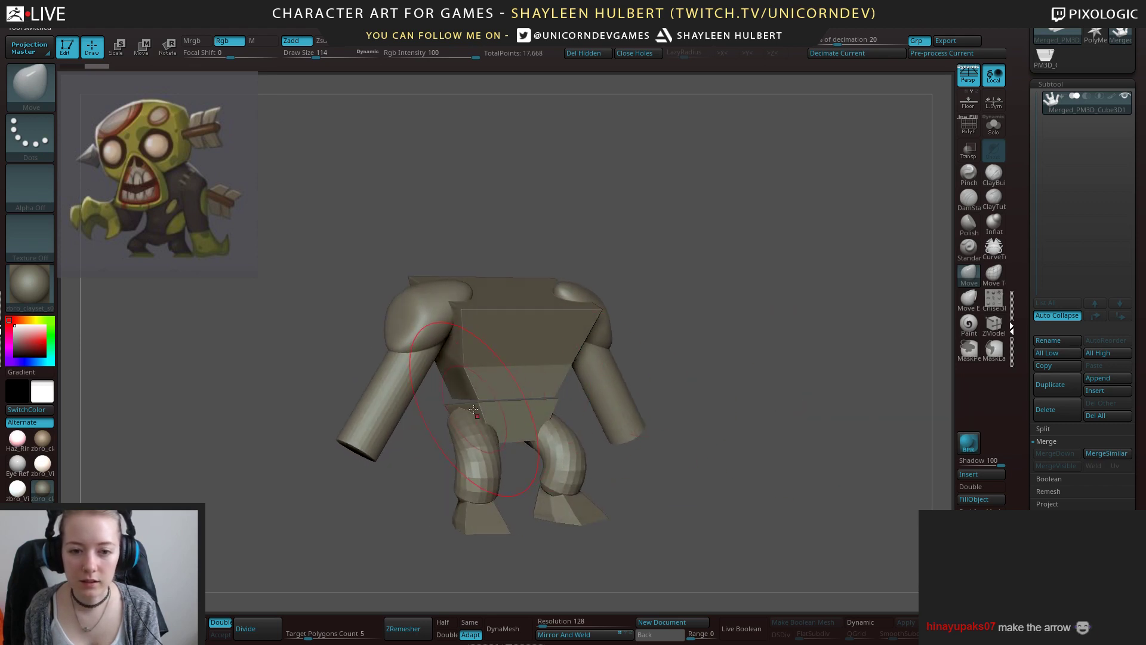
left_click_drag(473, 409, 478, 401)
key("ctrl+z")
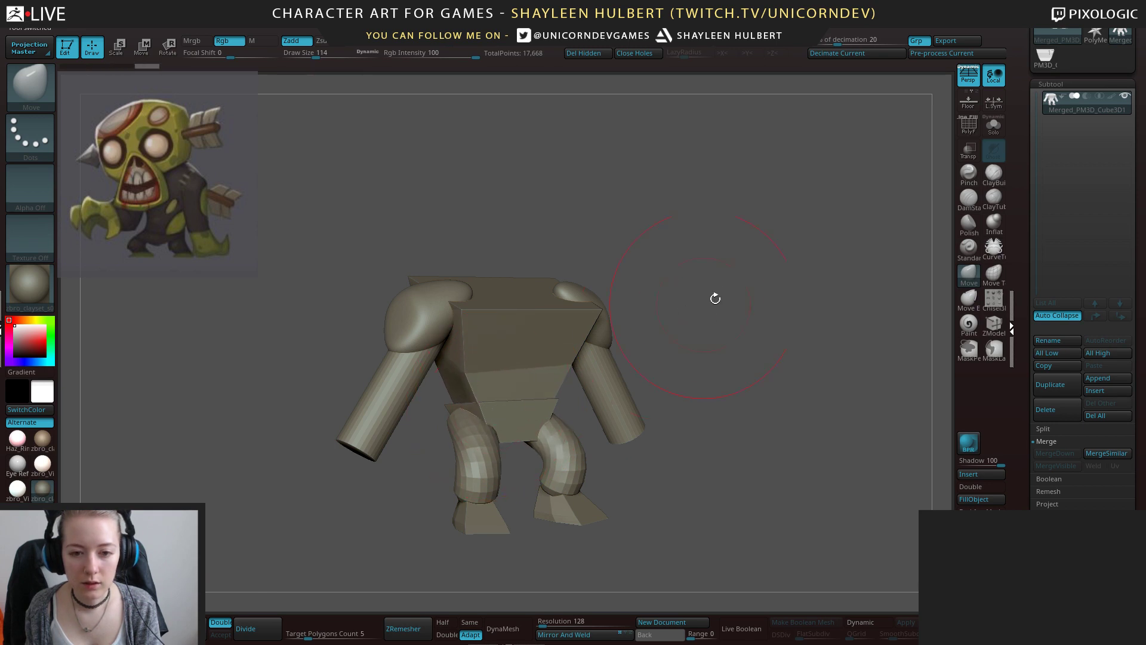
left_click_drag(714, 298, 803, 287)
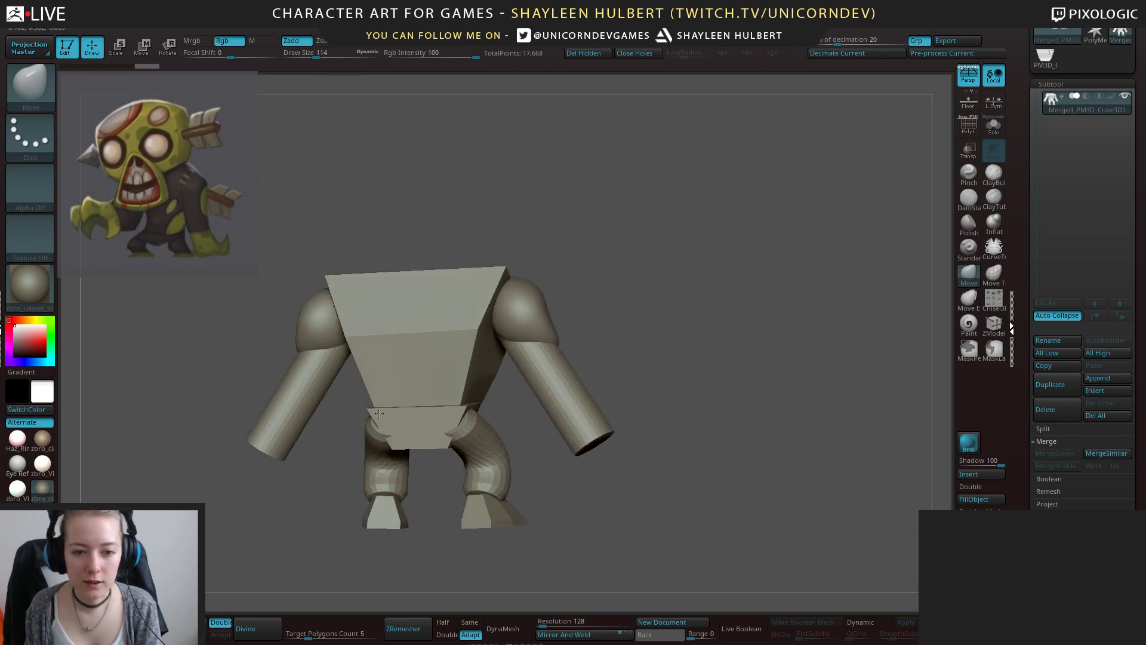
left_click_drag(379, 414, 385, 414)
left_click_drag(706, 317, 731, 323)
Mirror and weld the merged body and convert it to a DynaMesh at resolution 800.
left_click(578, 632)
mouse_move(630, 524)
left_mouse_down()
mouse_move(652, 523)
mouse_move(686, 466)
mouse_move(642, 407)
mouse_move(788, 393)
mouse_move(751, 380)
mouse_move(717, 405)
mouse_move(742, 422)
mouse_move(790, 414)
mouse_move(765, 425)
left_mouse_up()
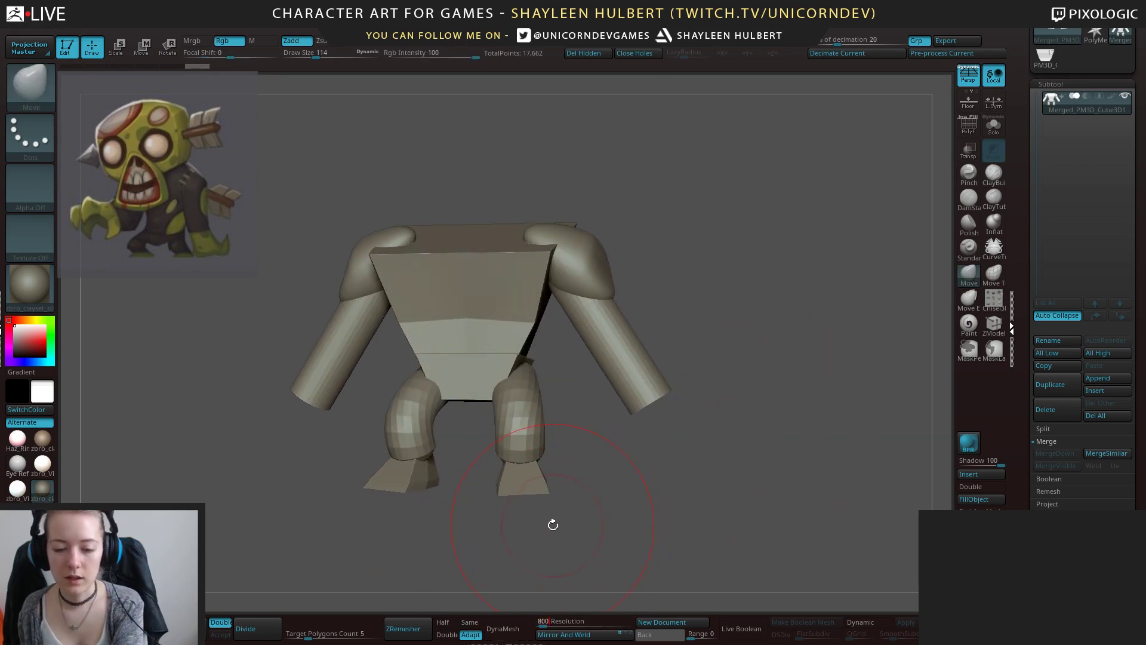
left_click_drag(553, 525, 625, 521)
left_click(508, 628)
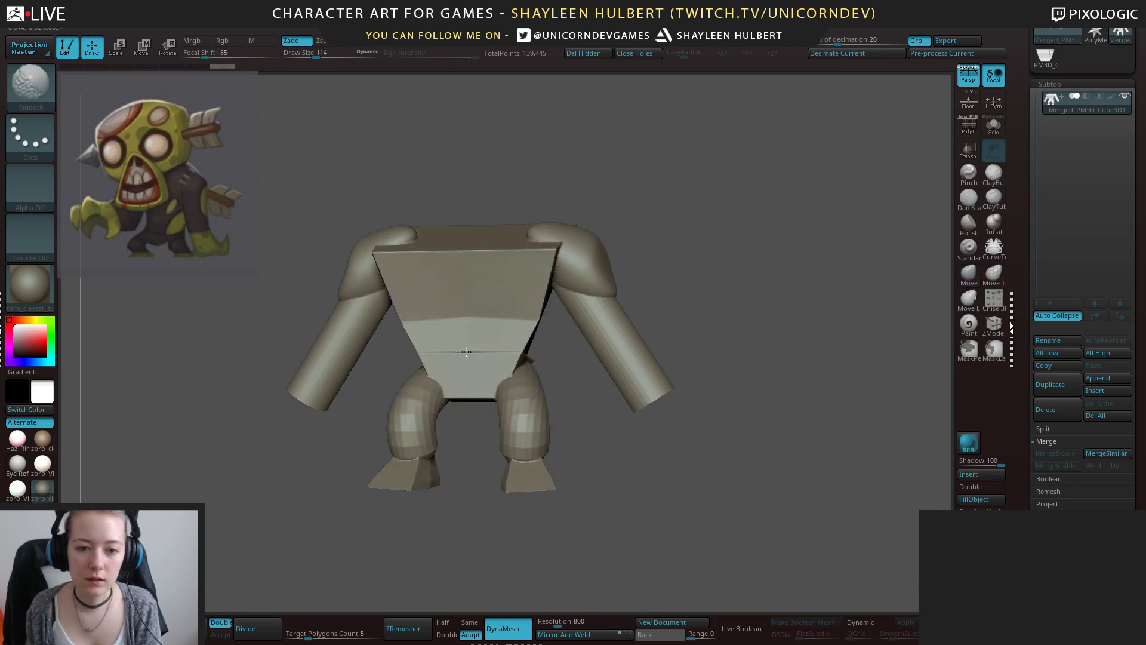
Turn on X symmetry and smooth the pelvis seam and the faceted legs.
key("ctrl+z")
key("x")
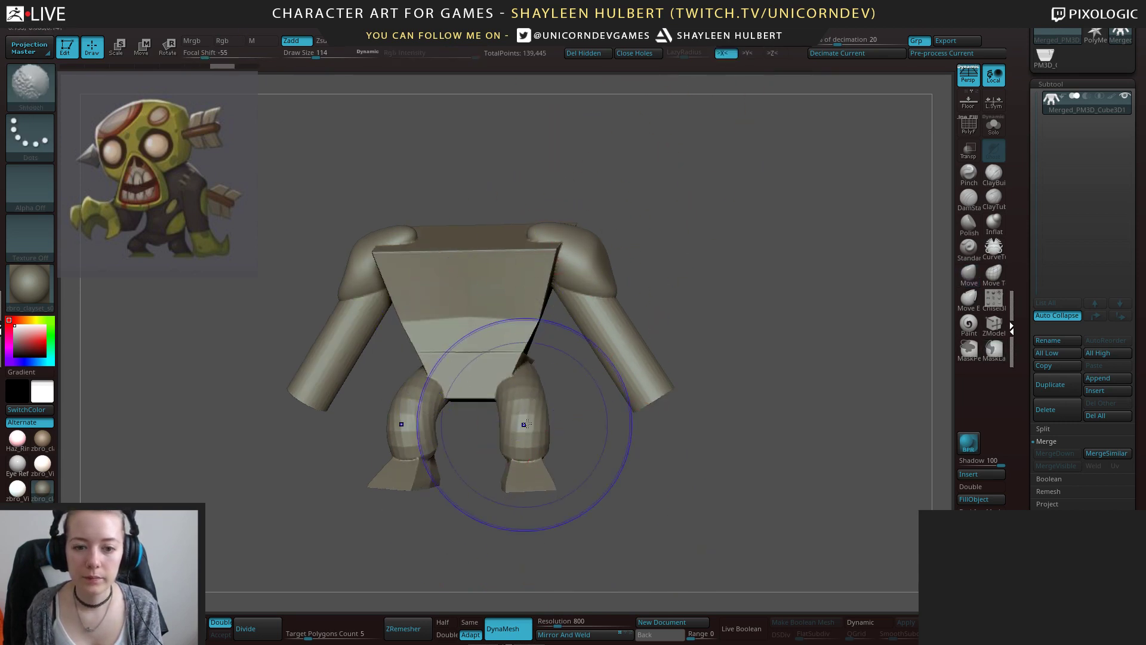
left_click_drag(486, 355, 514, 433, "shift")
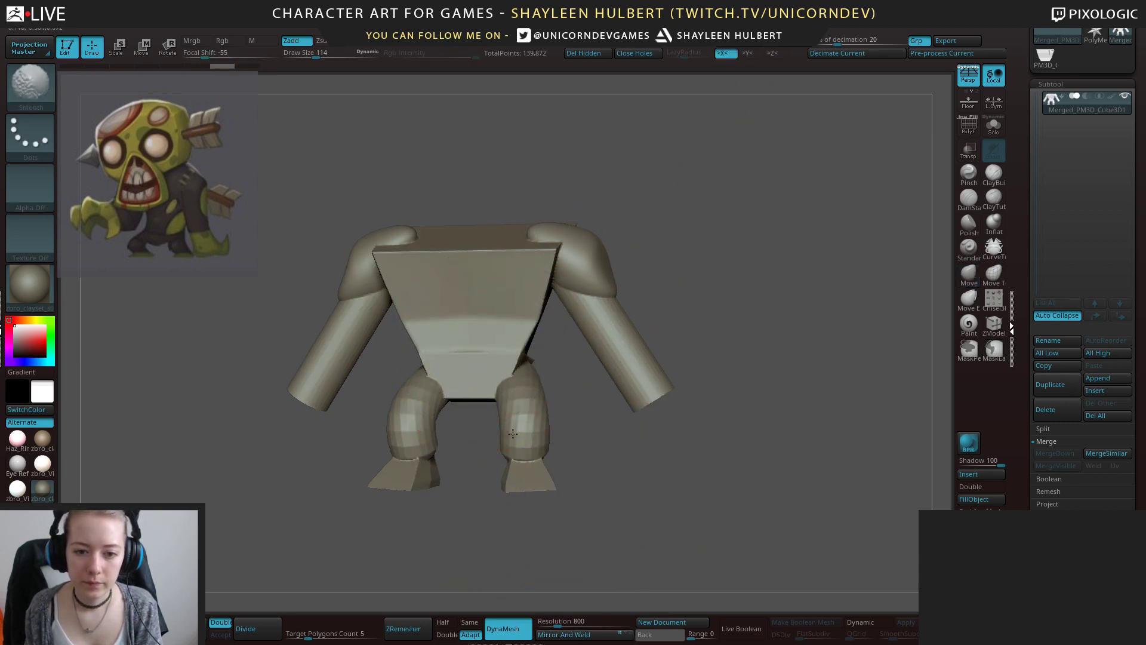
key("ctrl+z")
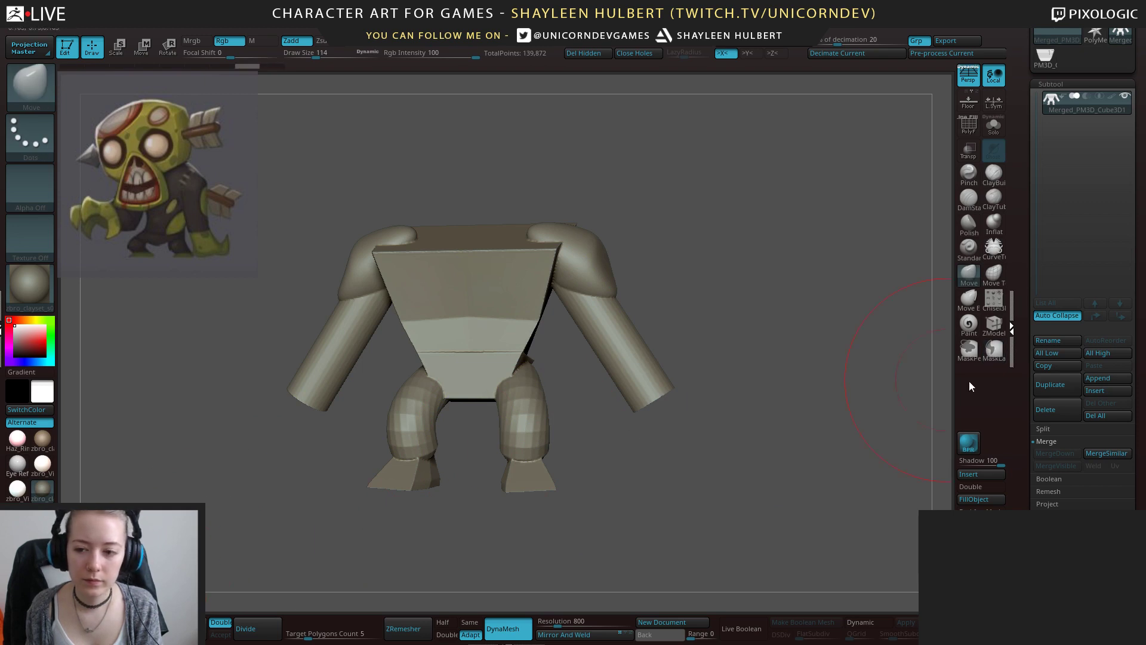
mouse_move(547, 382)
left_mouse_down("shift")
mouse_move(525, 418)
mouse_move(530, 457)
left_mouse_up("shift")
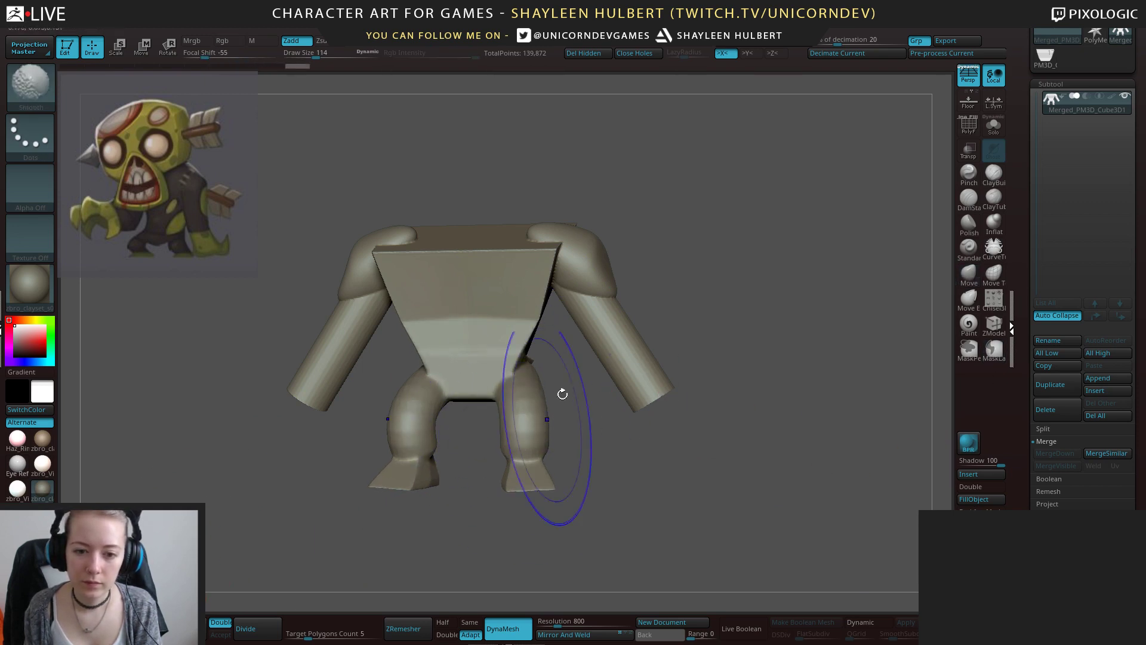
Smooth the torso's back edges and the joints where the shoulders and hips meet the body.
left_click_drag(734, 352, 650, 340)
mouse_move(686, 281)
left_mouse_down()
mouse_move(698, 302)
mouse_move(660, 343)
mouse_move(657, 404)
mouse_move(598, 430)
left_mouse_up()
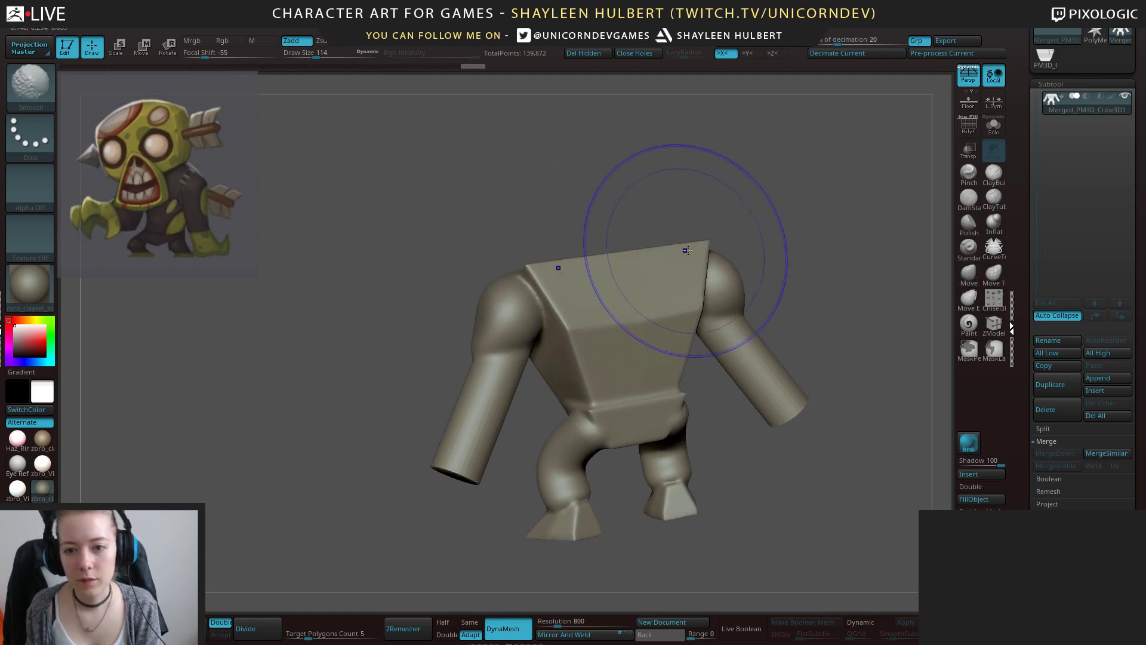
mouse_move(710, 412)
left_mouse_down()
mouse_move(507, 389)
mouse_move(638, 361)
left_mouse_up()
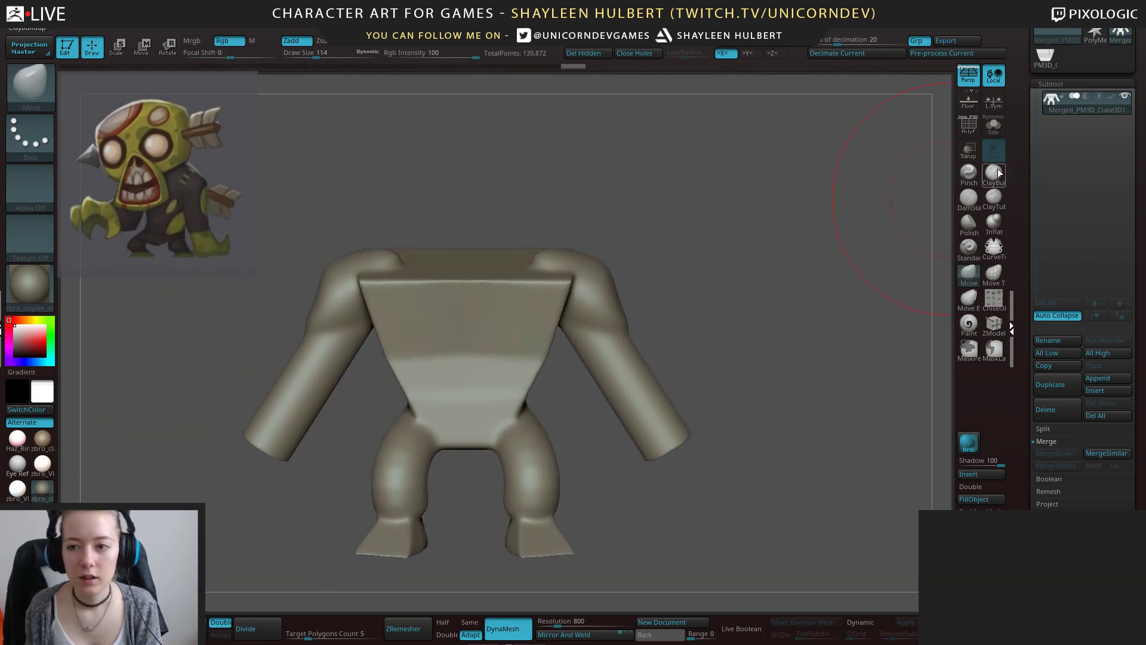
Build up clay where the shoulders join the chest and ZRemesh the body with a target polygon count of about 1.38.
left_click(993, 174)
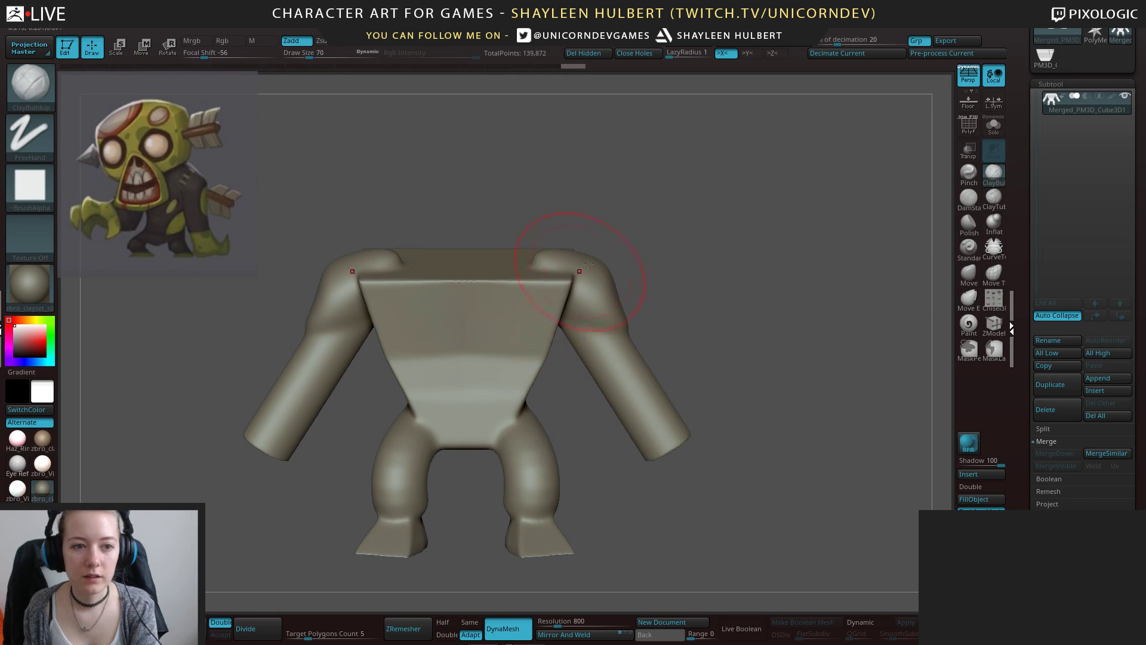
mouse_move(621, 245)
left_mouse_down()
mouse_move(602, 281)
mouse_move(534, 310)
mouse_move(511, 307)
mouse_move(552, 334)
left_mouse_up()
left_click_drag(311, 630, 296, 631)
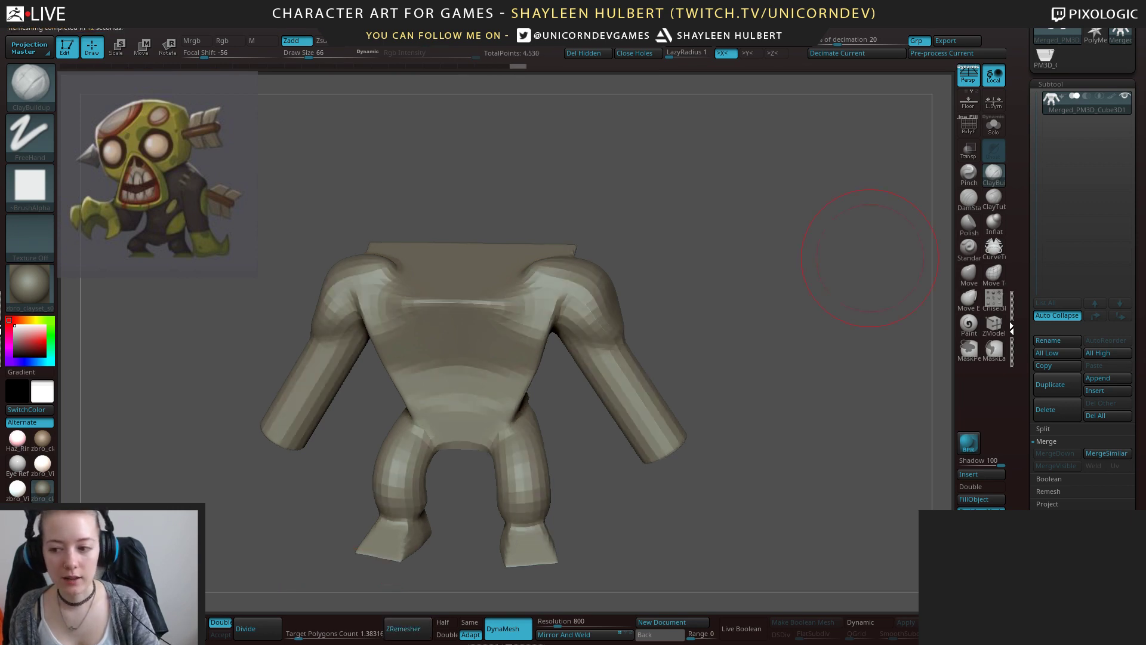
Smooth the hard edges around the remeshed body's upper back and the flat top of the torso.
left_click_drag(730, 323, 742, 291)
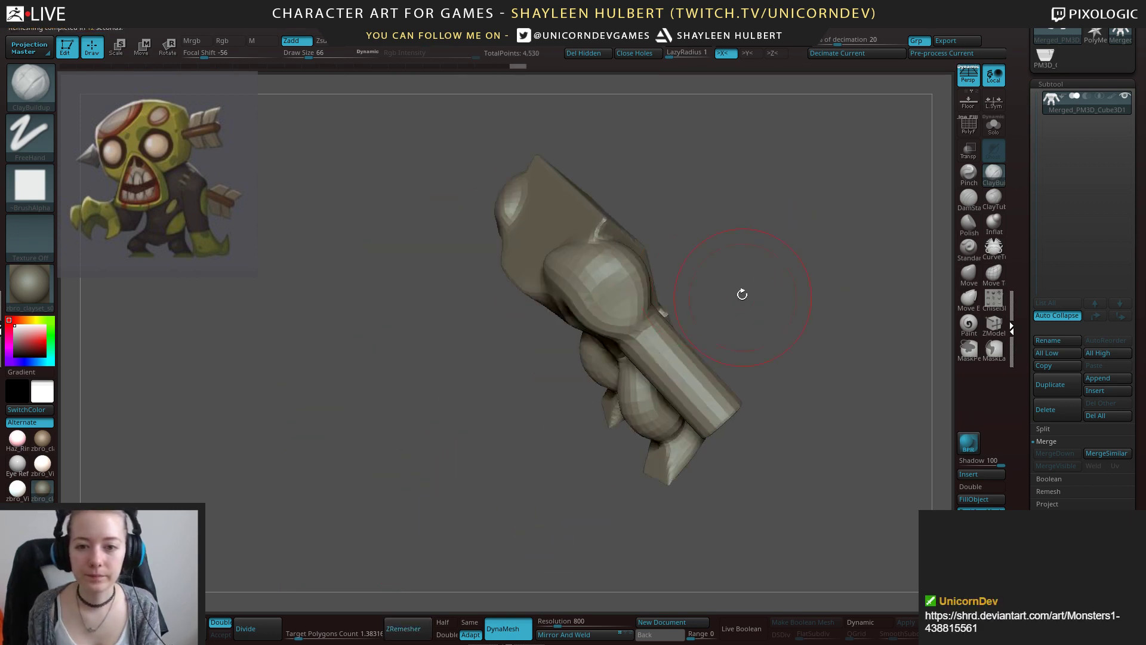
mouse_move(596, 217)
left_mouse_down("shift")
mouse_move(620, 206)
mouse_move(563, 214)
mouse_move(599, 232)
left_mouse_up("shift")
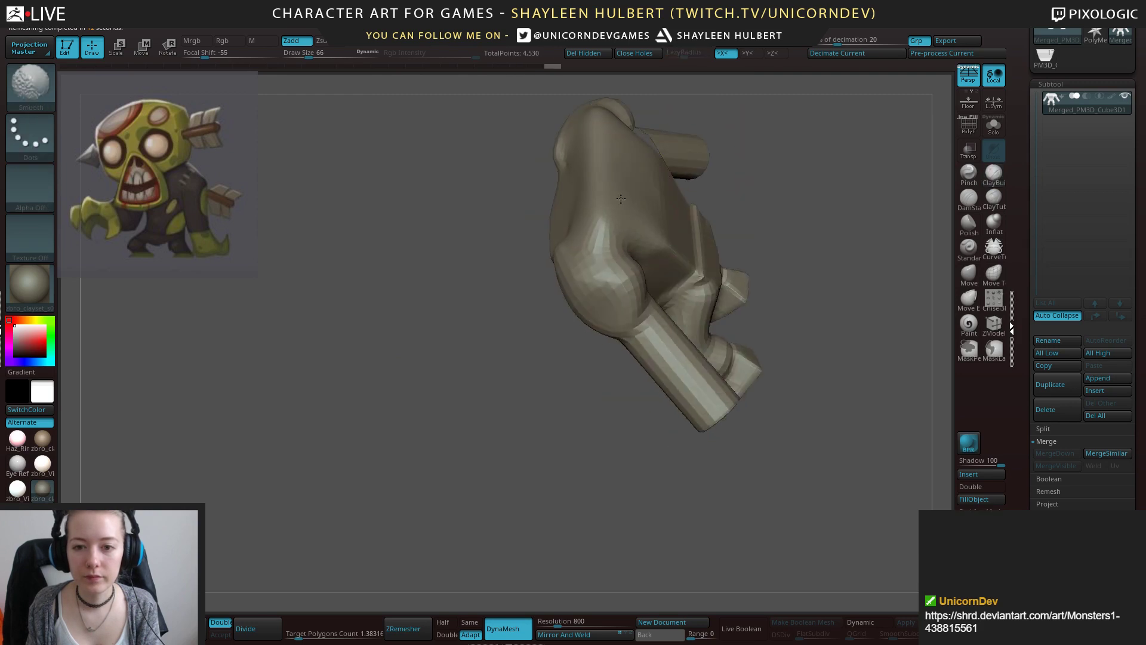
left_click_drag(841, 200, 749, 192)
left_click_drag(665, 242, 716, 269, "shift")
left_click_drag(504, 308, 570, 263)
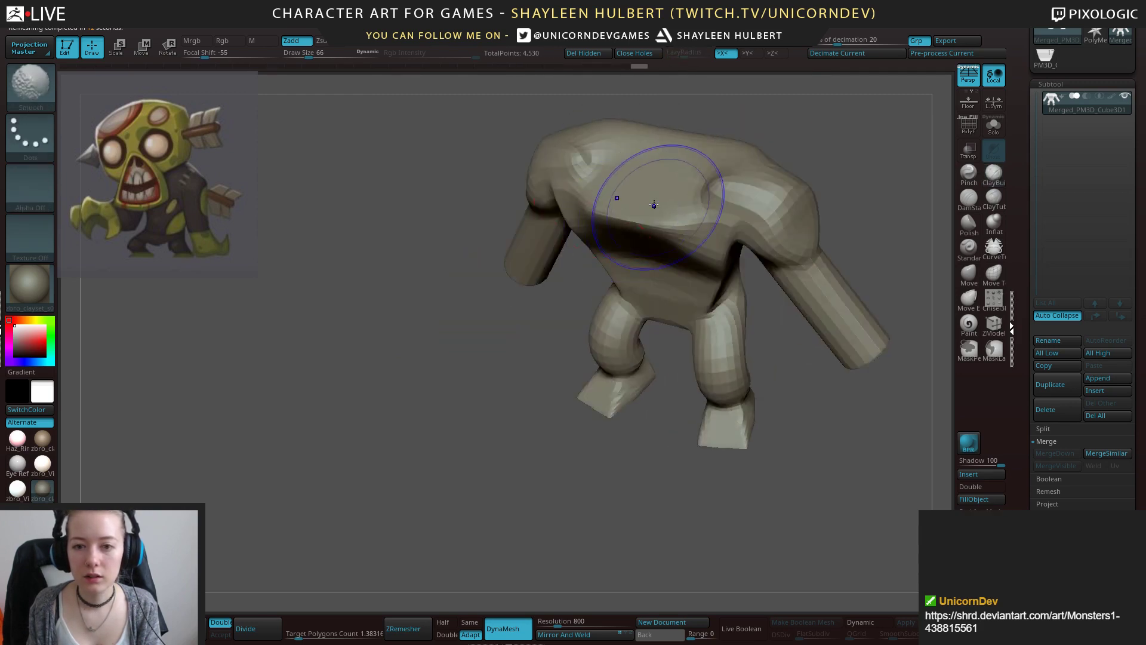
Smooth the flat front of the chest and belly with the Smooth brush at a draw size of 66.
left_click_drag(660, 197, 627, 276, "shift")
left_click_drag(490, 299, 519, 262)
mouse_move(656, 272)
left_mouse_down("shift")
mouse_move(582, 242)
mouse_move(603, 288)
left_mouse_up("shift")
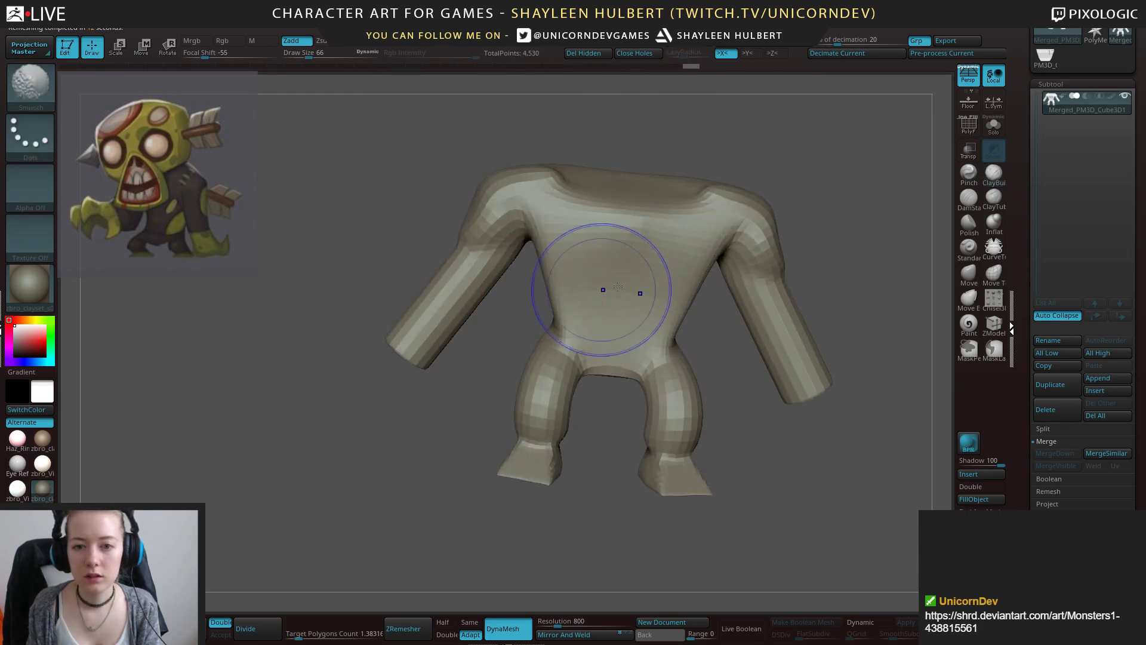
mouse_move(827, 160)
left_mouse_down()
mouse_move(841, 169)
mouse_move(760, 197)
left_mouse_up()
left_click_drag(692, 477, 740, 475, "shift")
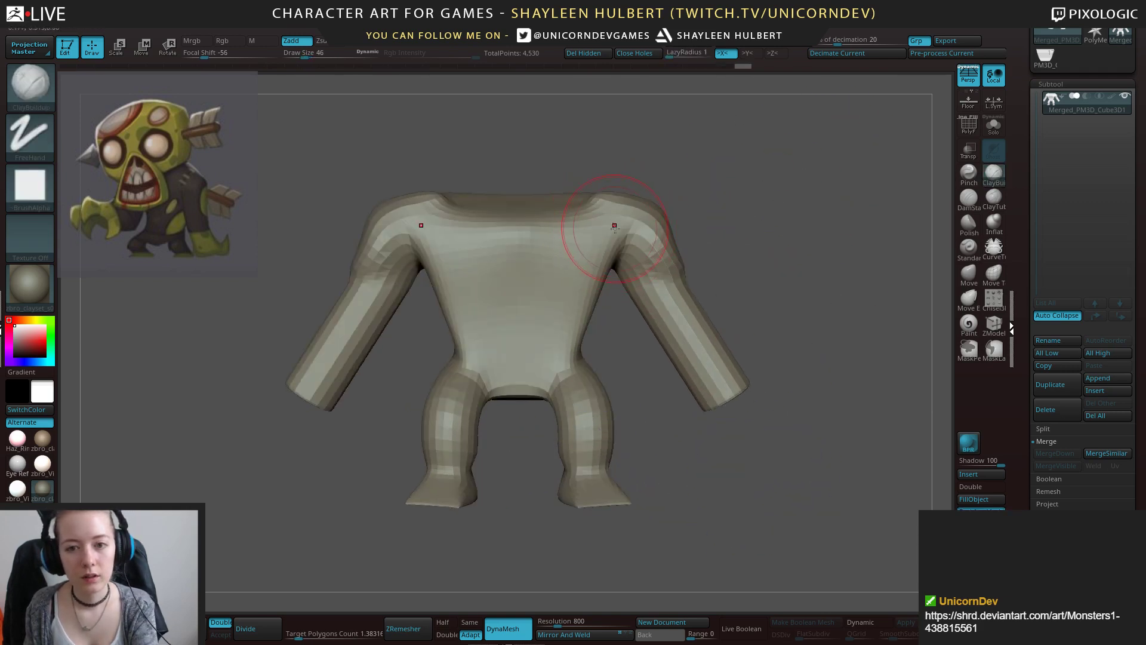
Build up clay along the sides of the torso and down the back towards the buttocks, using a smaller brush of size 34.
left_click_drag(734, 179, 678, 194)
mouse_move(622, 232)
left_mouse_down()
mouse_move(600, 275)
mouse_move(621, 258)
mouse_move(599, 343)
left_mouse_up()
left_click_drag(686, 442, 659, 418)
mouse_move(621, 299)
left_mouse_down()
mouse_move(600, 328)
mouse_move(623, 340)
left_mouse_up()
mouse_move(785, 244)
left_mouse_down()
mouse_move(713, 253)
mouse_move(660, 343)
mouse_move(681, 334)
left_mouse_up()
left_click_drag(823, 382, 767, 370)
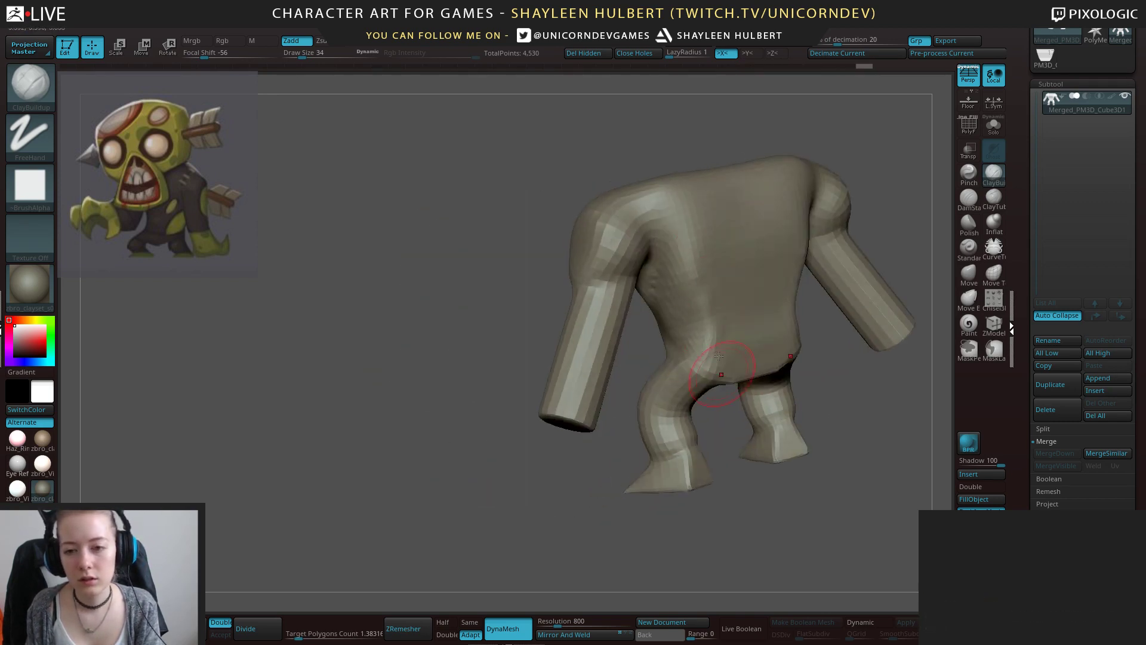
mouse_move(692, 218)
left_mouse_down()
mouse_move(692, 274)
mouse_move(713, 293)
mouse_move(721, 337)
mouse_move(705, 263)
left_mouse_up()
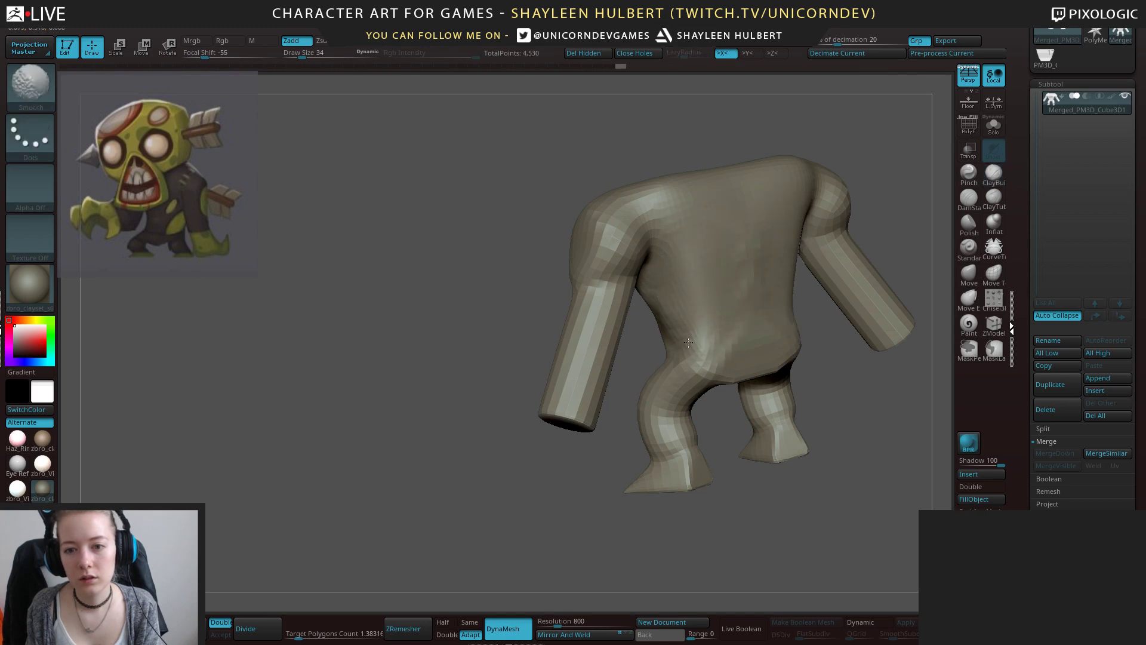
mouse_move(634, 346)
left_mouse_down()
mouse_move(567, 317)
mouse_move(831, 146)
mouse_move(686, 239)
left_mouse_up()
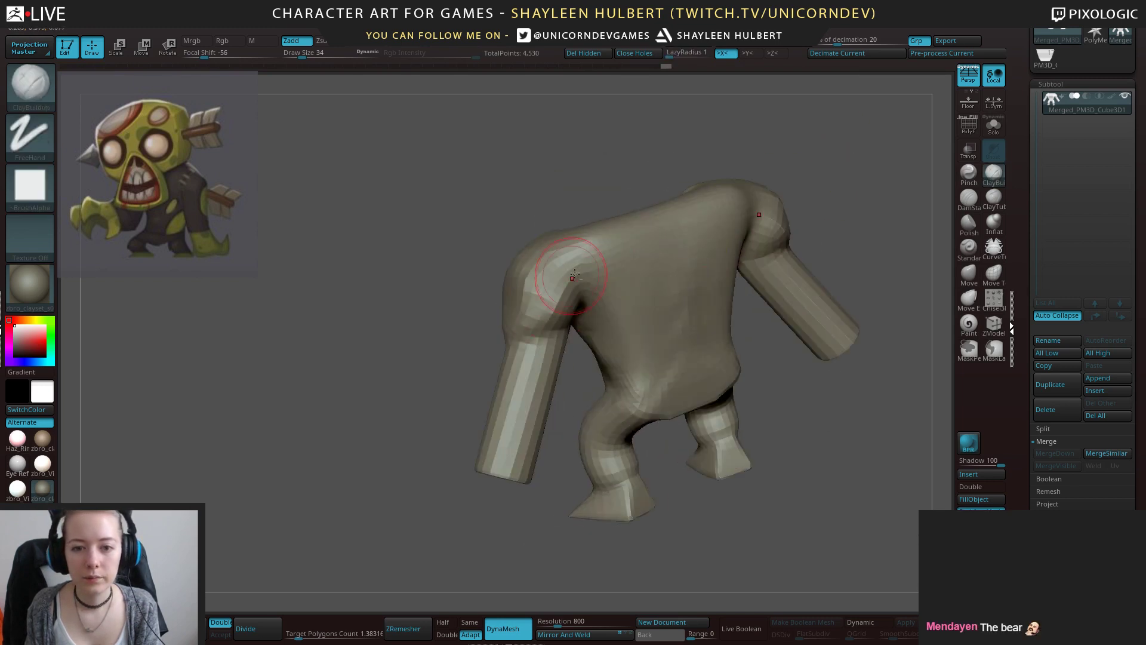
Build up clay where the shoulders meet the upper arms and back, and smooth the added volume.
mouse_move(573, 286)
left_mouse_down()
mouse_move(550, 303)
mouse_move(564, 291)
mouse_move(541, 334)
left_mouse_up()
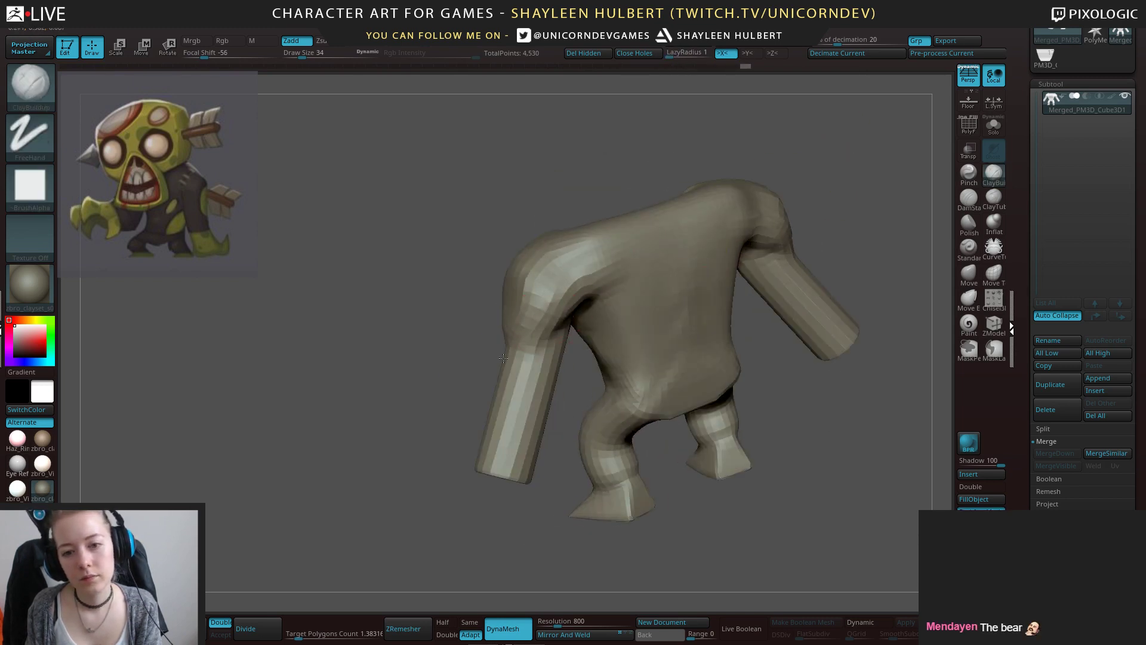
left_click_drag(474, 353, 535, 349)
mouse_move(633, 316)
left_mouse_down()
mouse_move(583, 286)
mouse_move(525, 334)
mouse_move(546, 281)
left_mouse_up()
left_click_drag(447, 312, 561, 292)
left_click_drag(520, 280, 528, 298, "shift")
Smooth the lumpy clay strokes on the front and sides of the chest down to the waist.
left_click_drag(633, 245, 770, 230, "shift")
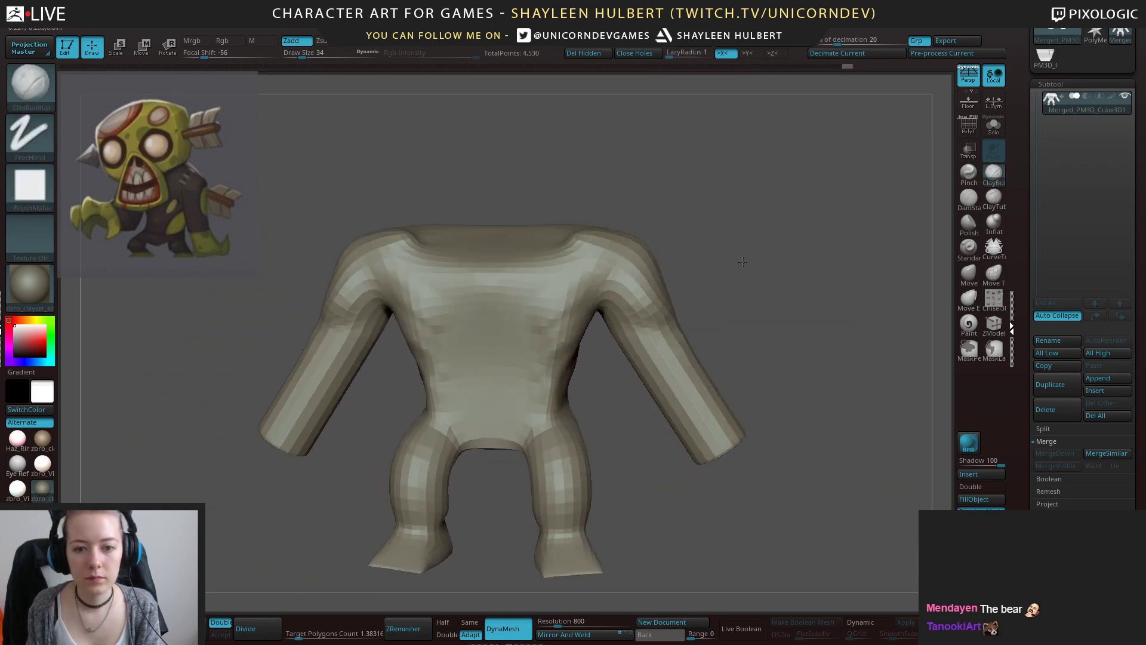
mouse_move(558, 316)
left_mouse_down("shift")
mouse_move(566, 297)
mouse_move(549, 410)
left_mouse_up("shift")
mouse_move(634, 406)
left_mouse_down()
mouse_move(588, 391)
mouse_move(576, 373)
left_mouse_up()
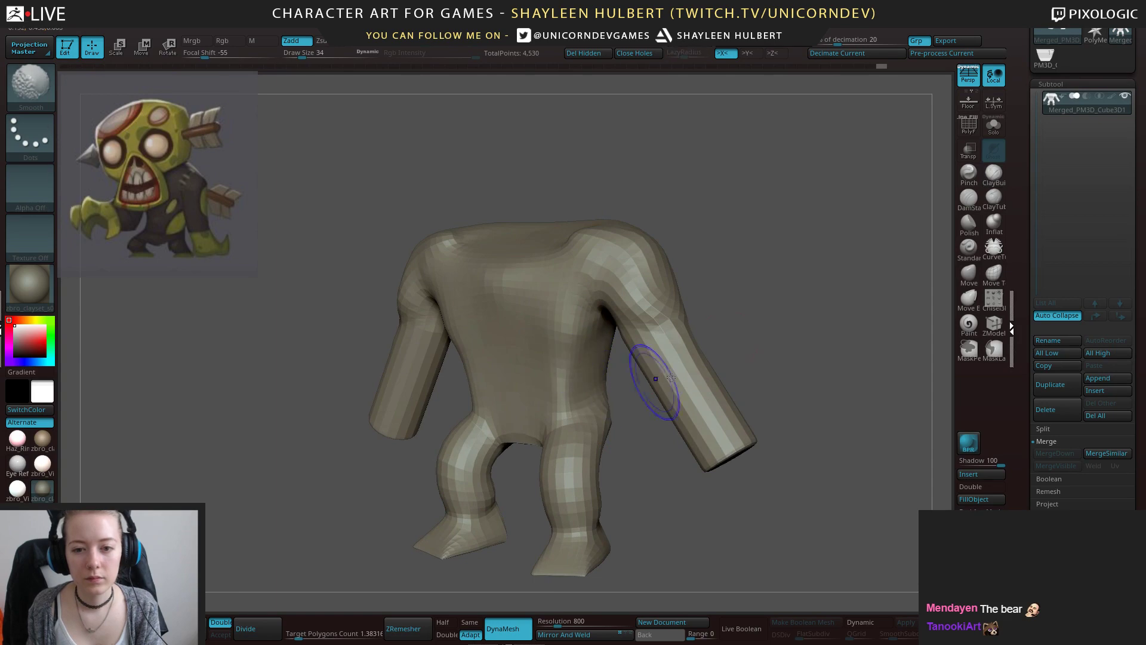
mouse_move(758, 301)
left_mouse_down("shift")
mouse_move(806, 289)
mouse_move(736, 293)
mouse_move(718, 350)
left_mouse_up("shift")
Add clay around the pelvis and smooth the crotch edge and the lower back.
left_click_drag(496, 411, 473, 410)
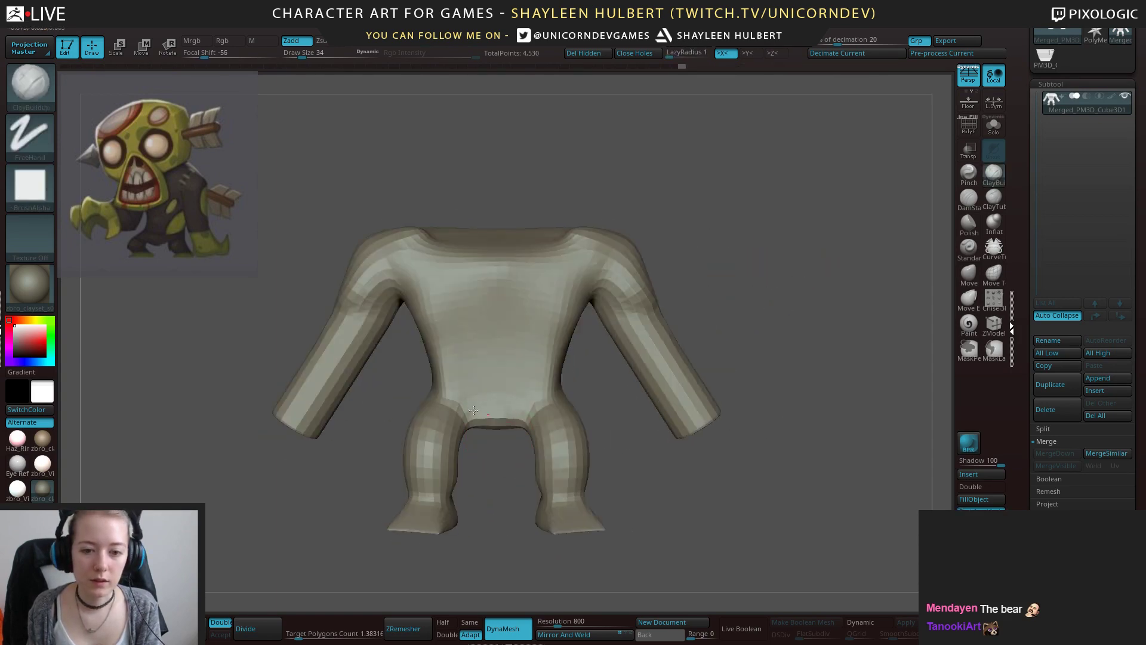
left_click_drag(341, 436, 456, 442)
left_click_drag(568, 488, 592, 467)
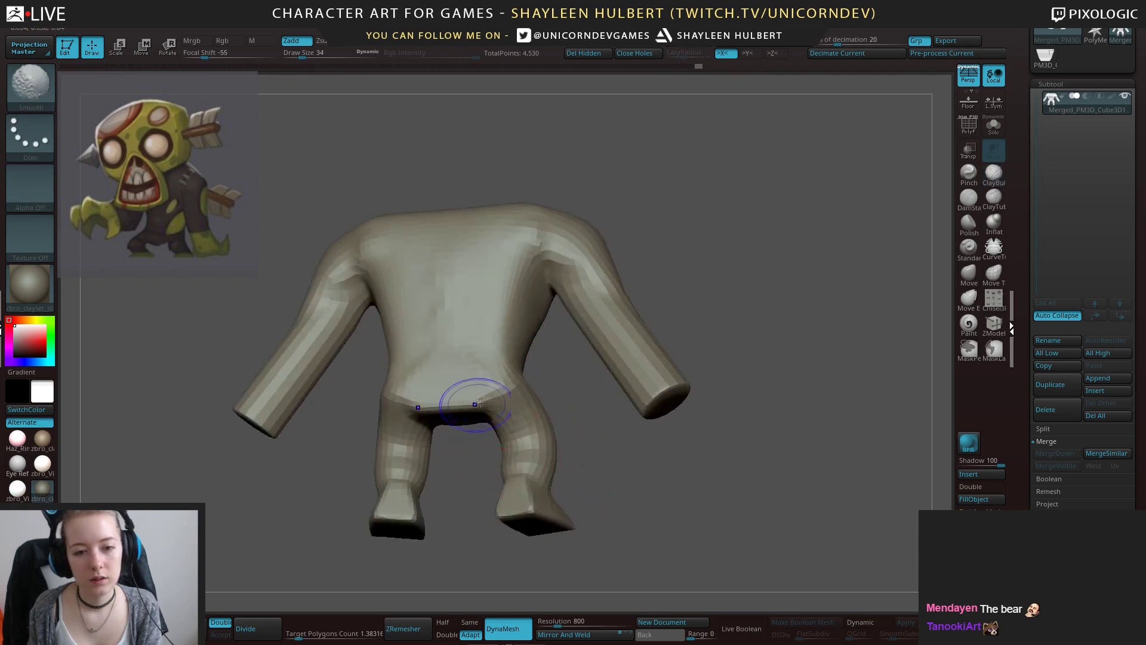
mouse_move(473, 401)
left_mouse_down("shift")
mouse_move(419, 416)
mouse_move(463, 413)
left_mouse_up("shift")
left_click_drag(442, 353, 418, 365)
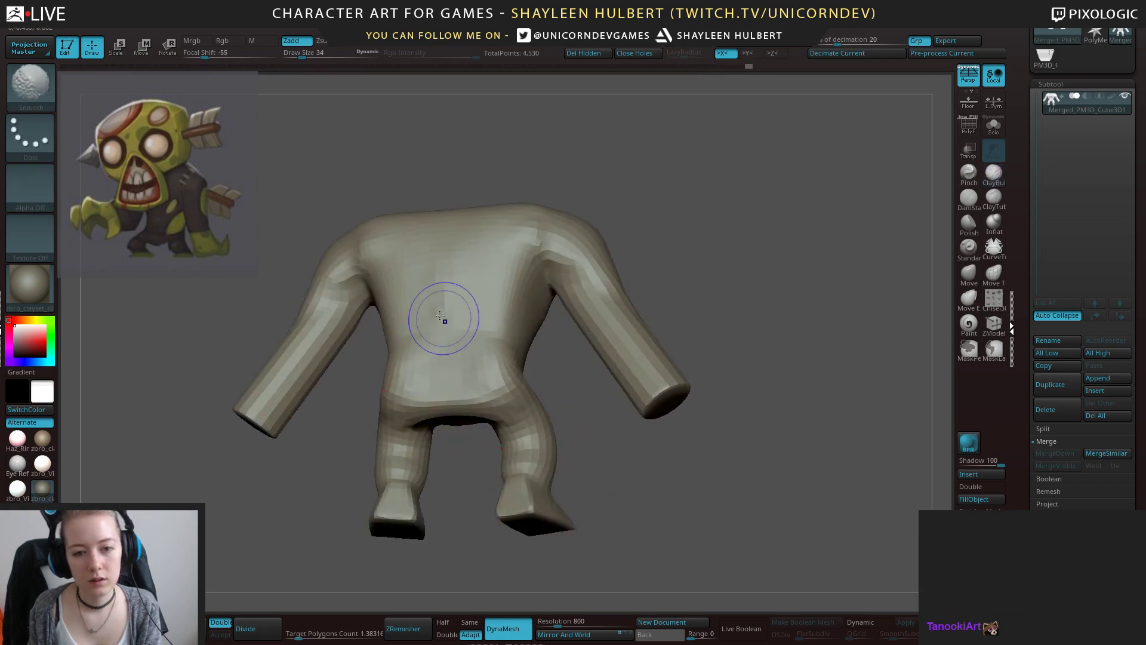
left_click_drag(442, 322, 402, 324, "shift")
mouse_move(525, 133)
left_mouse_down()
mouse_move(662, 184)
mouse_move(808, 327)
left_mouse_up()
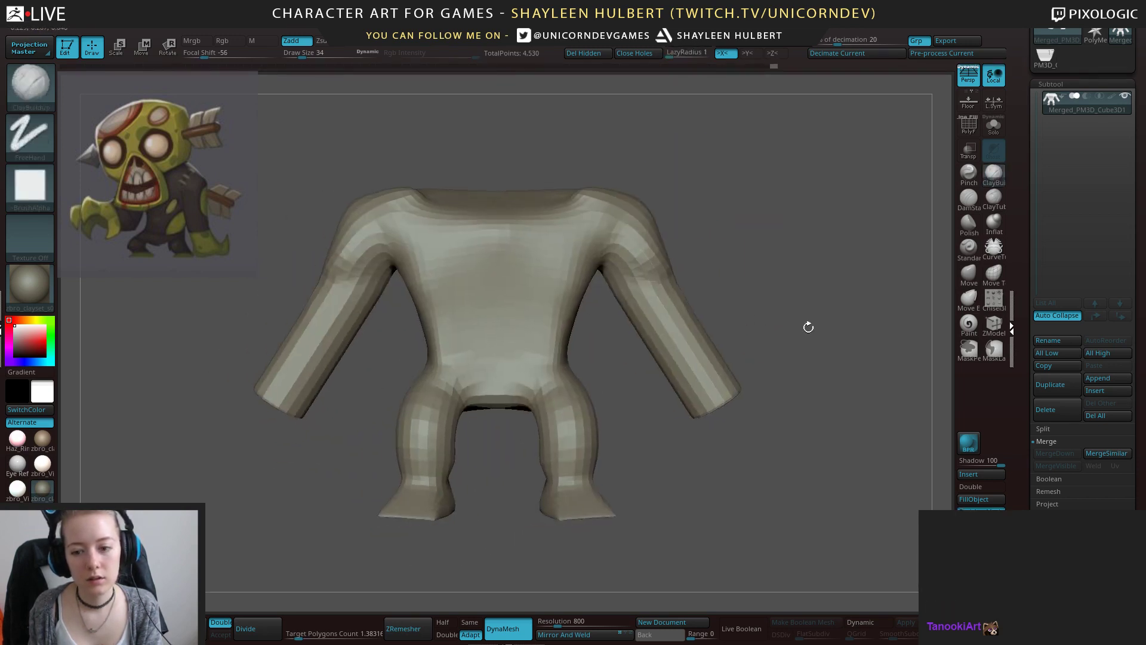
Turn on Dynamic subdivision for the body and smooth the chest, shoulders and upper torso.
left_click(865, 627)
left_click_drag(857, 561, 791, 507)
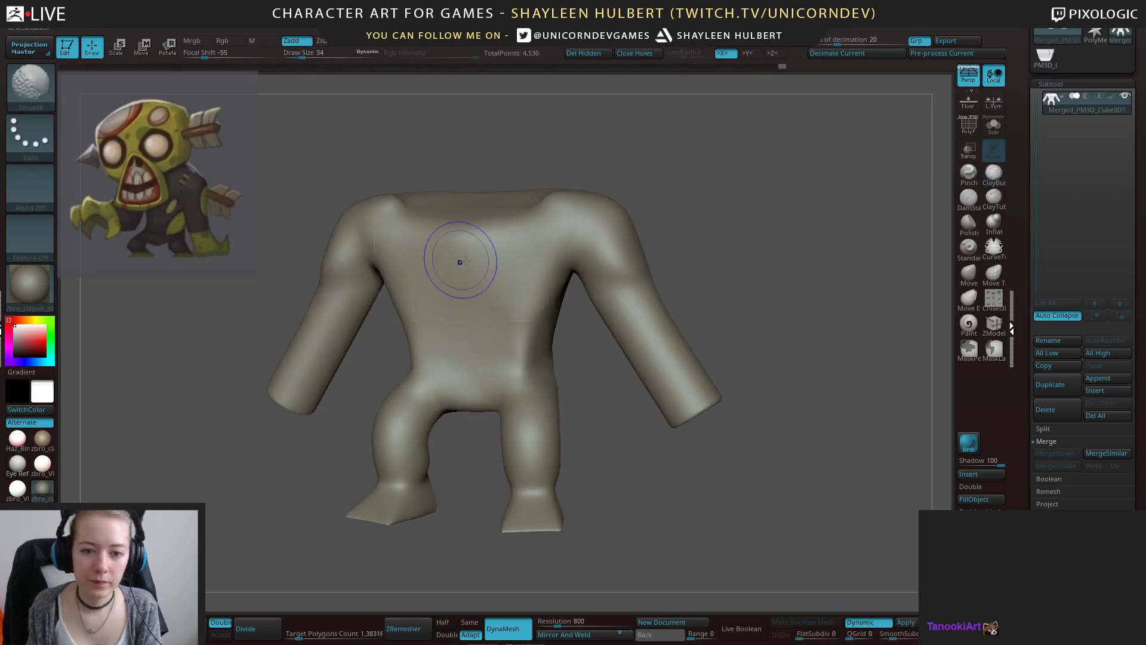
left_click_drag(465, 261, 485, 262, "shift")
left_click_drag(552, 253, 573, 222, "shift")
left_click_drag(525, 140, 627, 167)
left_click_drag(581, 211, 525, 187, "shift")
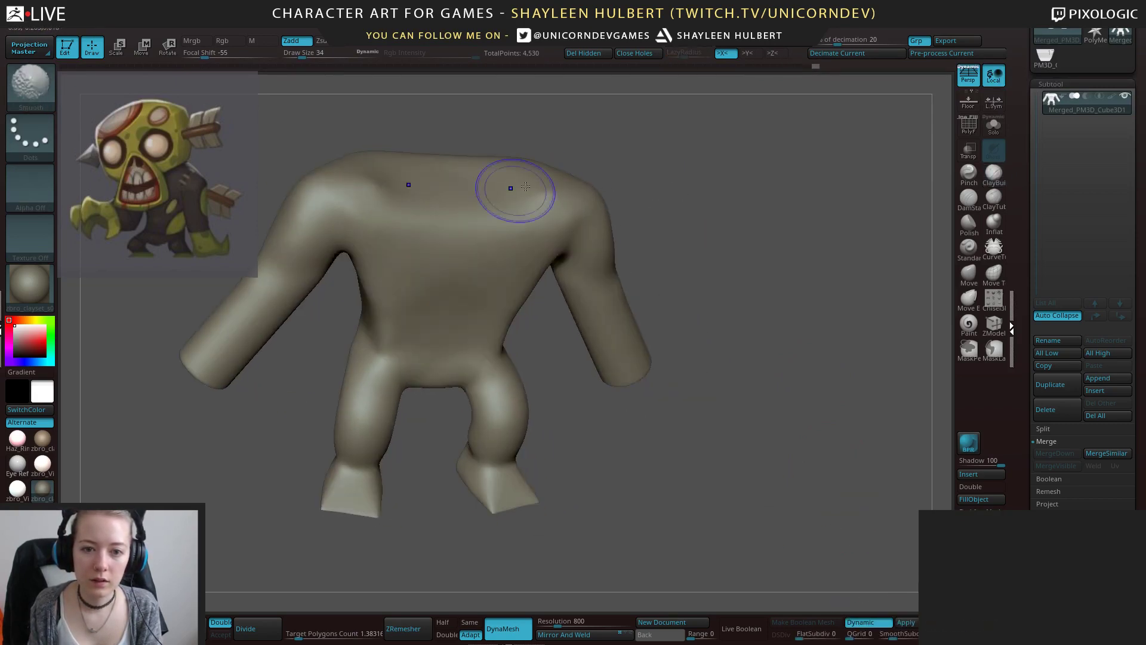
mouse_move(674, 179)
left_mouse_down("shift")
mouse_move(578, 209)
mouse_move(597, 243)
mouse_move(555, 196)
left_mouse_up("shift")
mouse_move(720, 194)
left_mouse_down()
mouse_move(737, 278)
mouse_move(777, 303)
left_mouse_up()
Switch to the original multi-part PM3D_Cube3D1 blockout tool and start deleting its active torso subtool.
left_click_drag(1023, 107, 1023, 204)
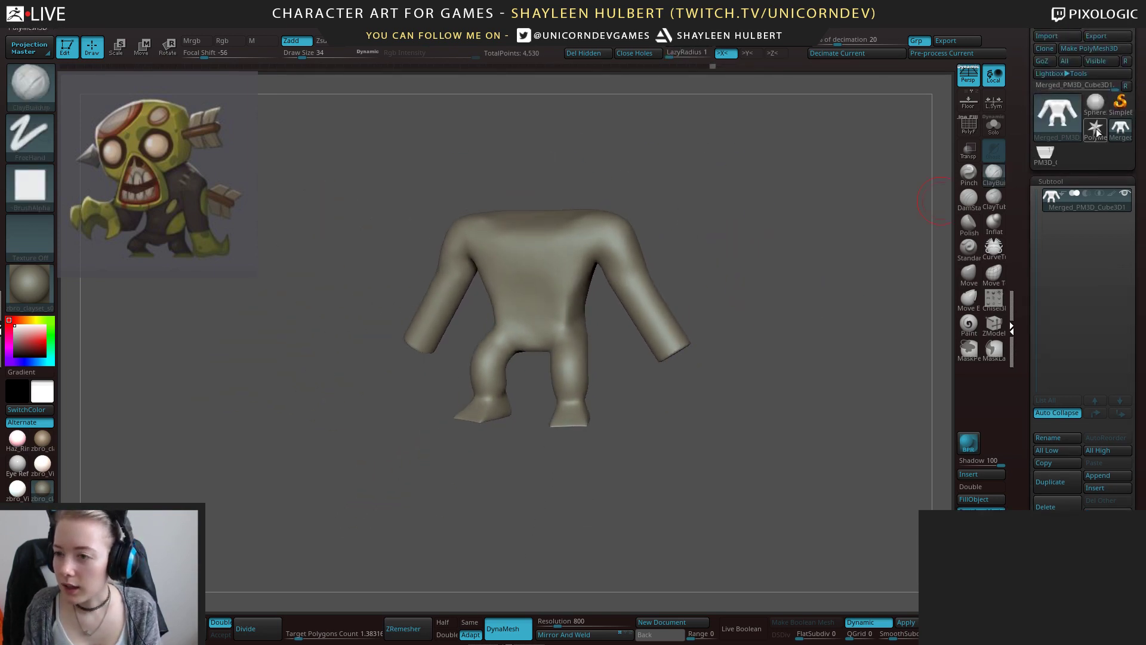
mouse_move(1094, 132)
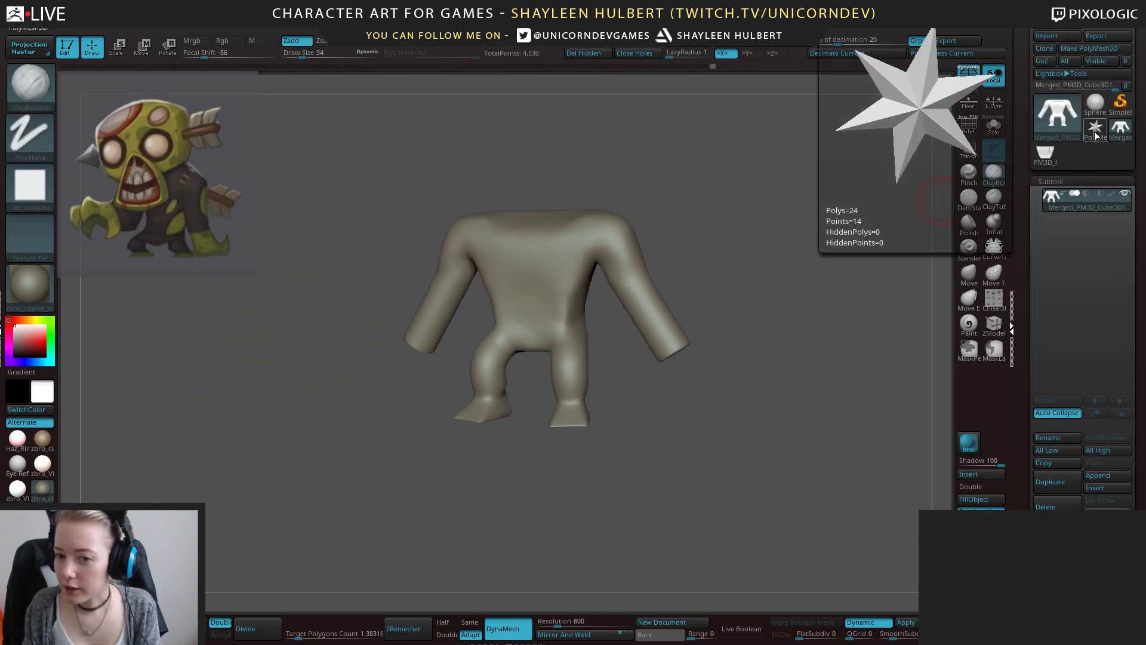
left_click(1046, 156)
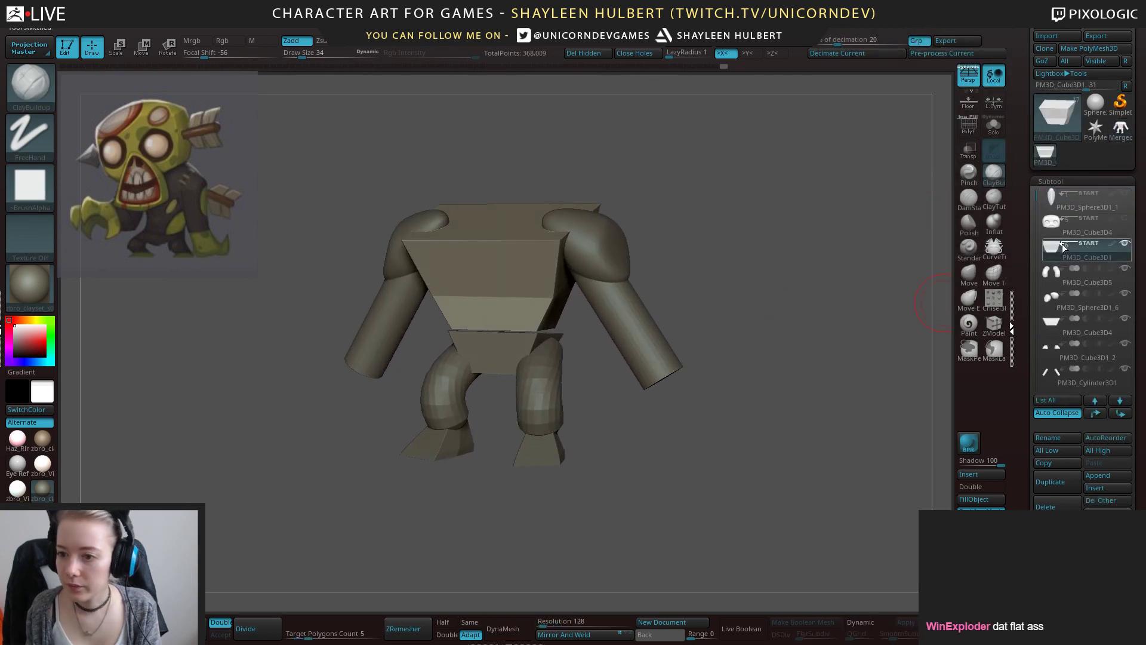
mouse_move(1064, 247)
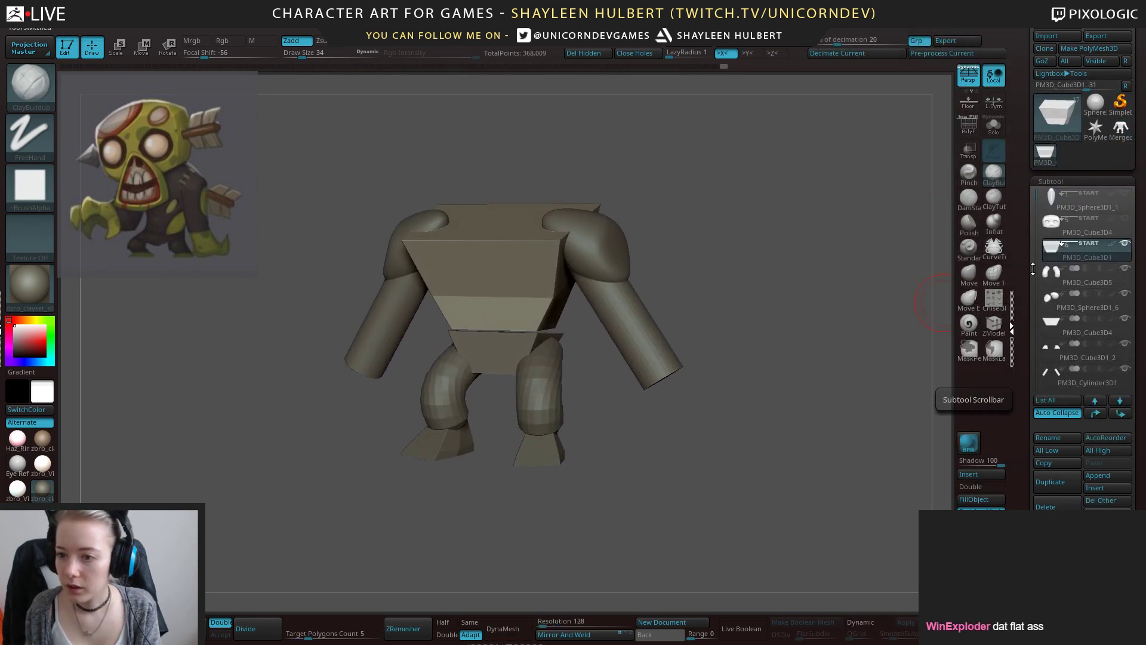
scroll(1034, 206, "down", 1)
left_click(1044, 506)
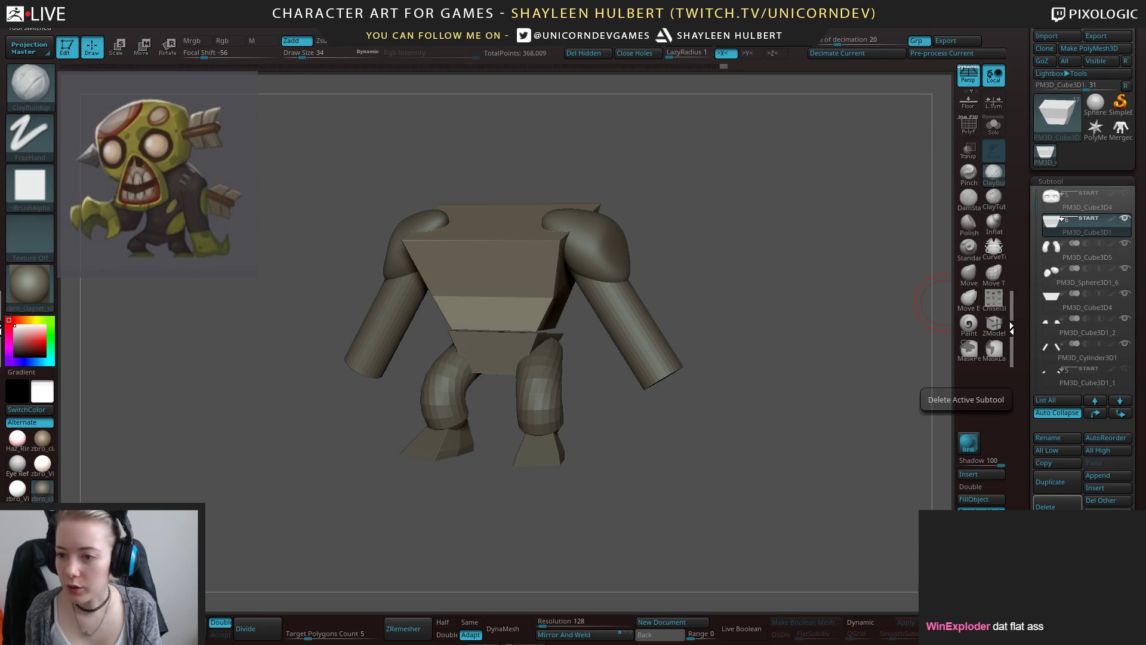
Delete the old blockout subtools for the torso, shoulders, hips, legs, feet and arm cylinders.
left_click(1063, 537)
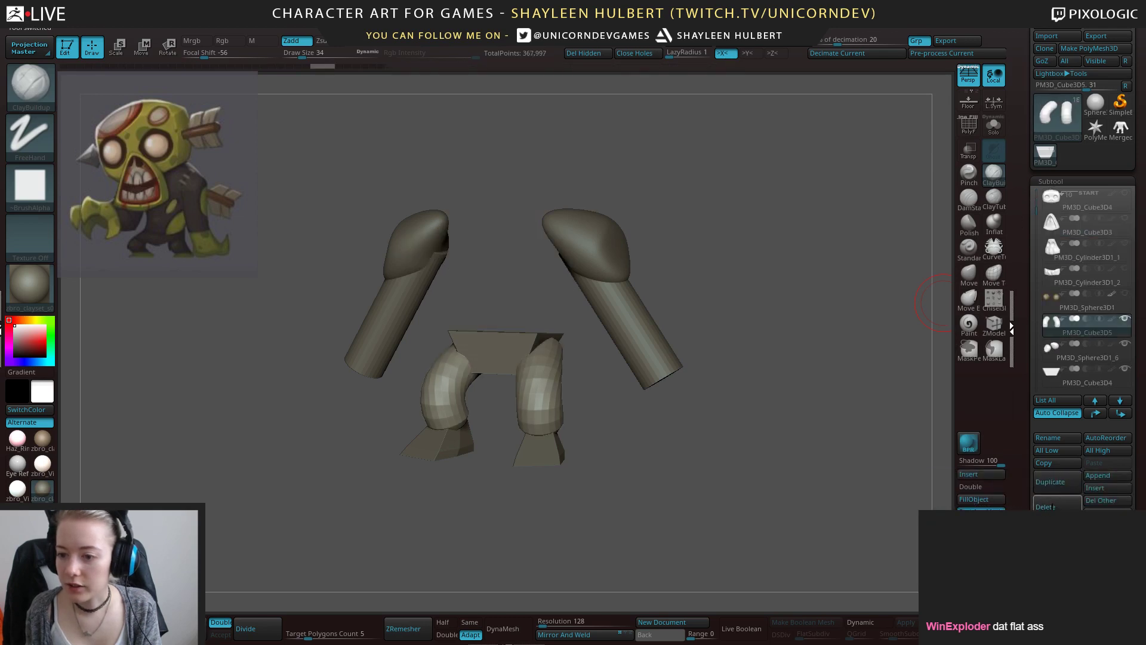
left_click(1060, 507)
left_click(1061, 507)
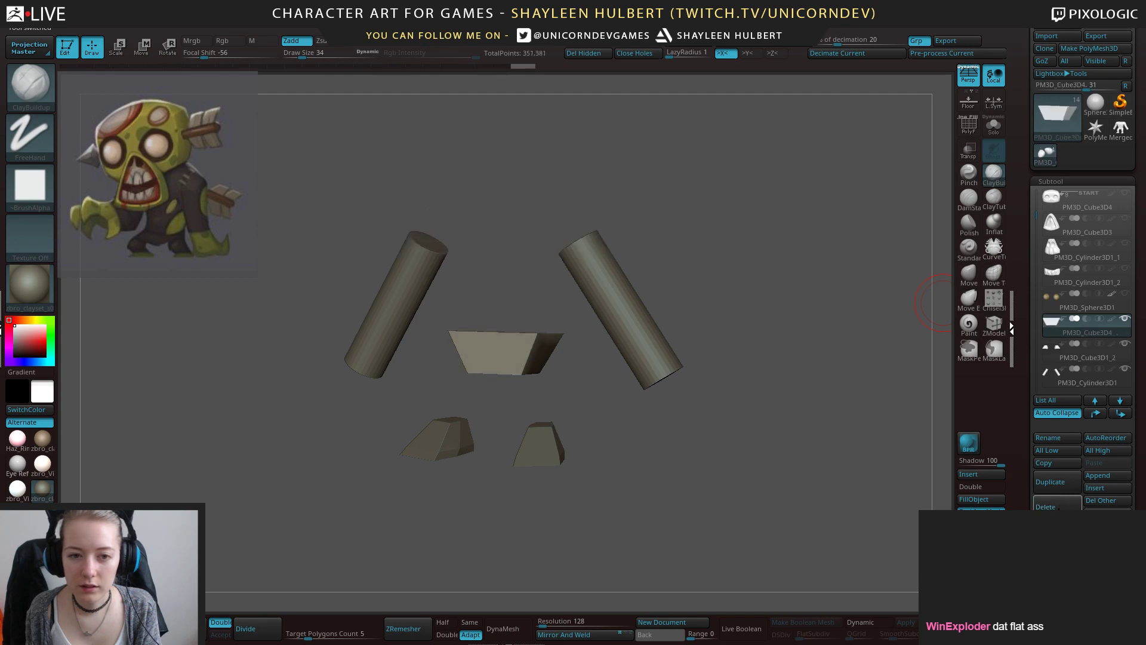
left_click(1060, 508)
left_click(1060, 507)
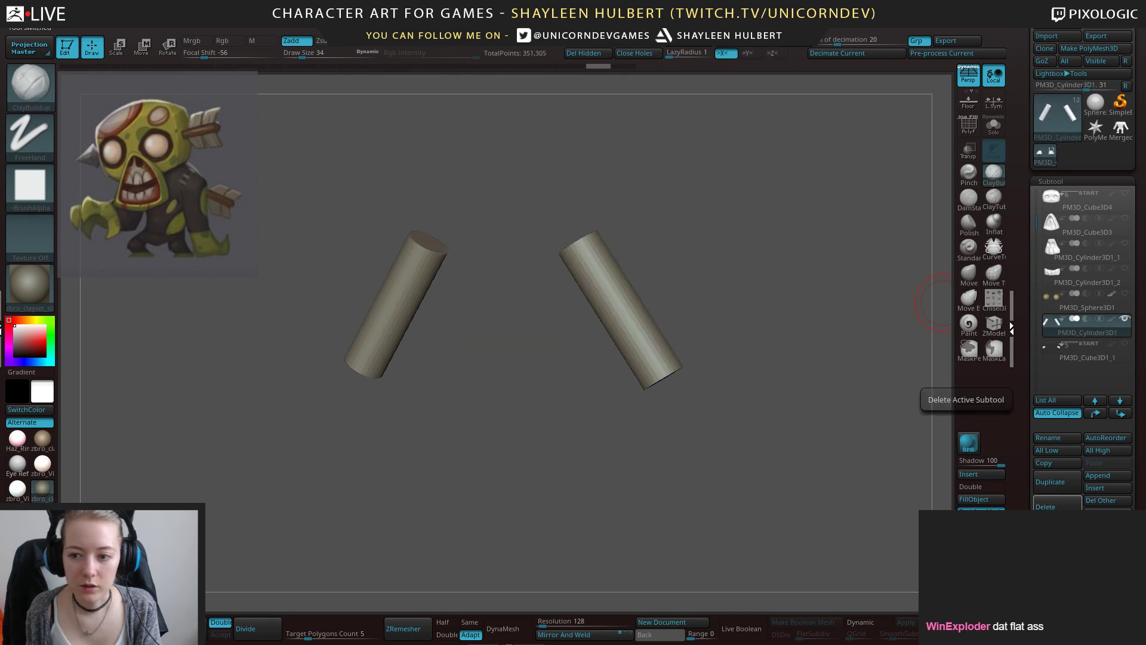
left_click(1060, 507)
left_click_drag(804, 489, 816, 484, "shift")
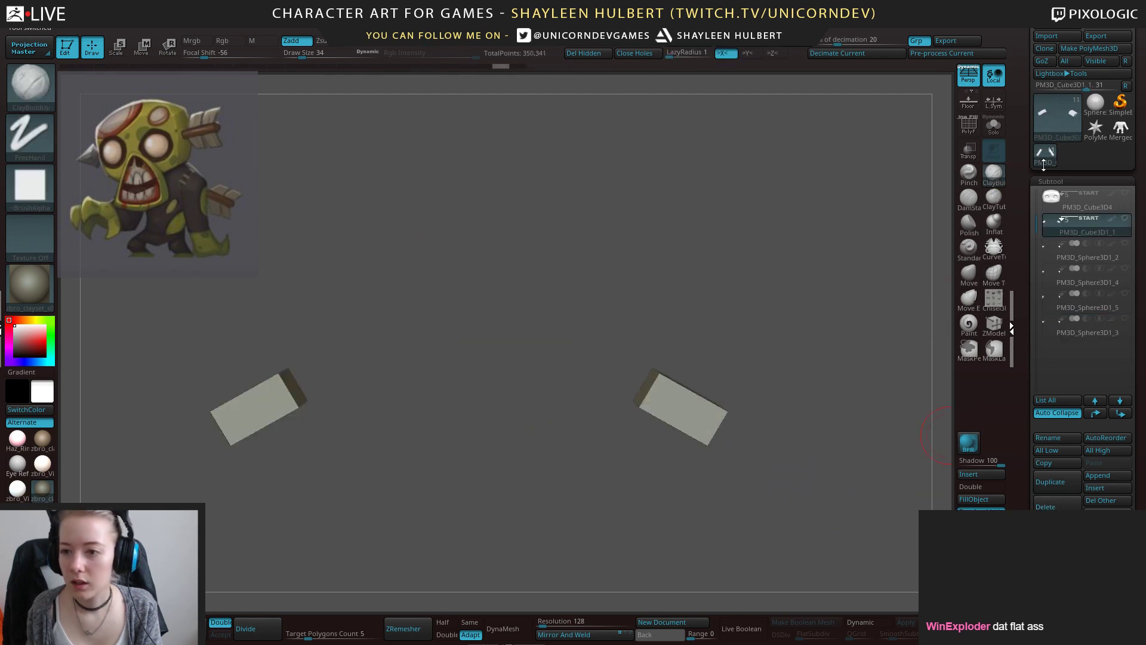
Append the merged body mesh as a subtool, select it and show the head and hands with it.
left_click(1109, 486)
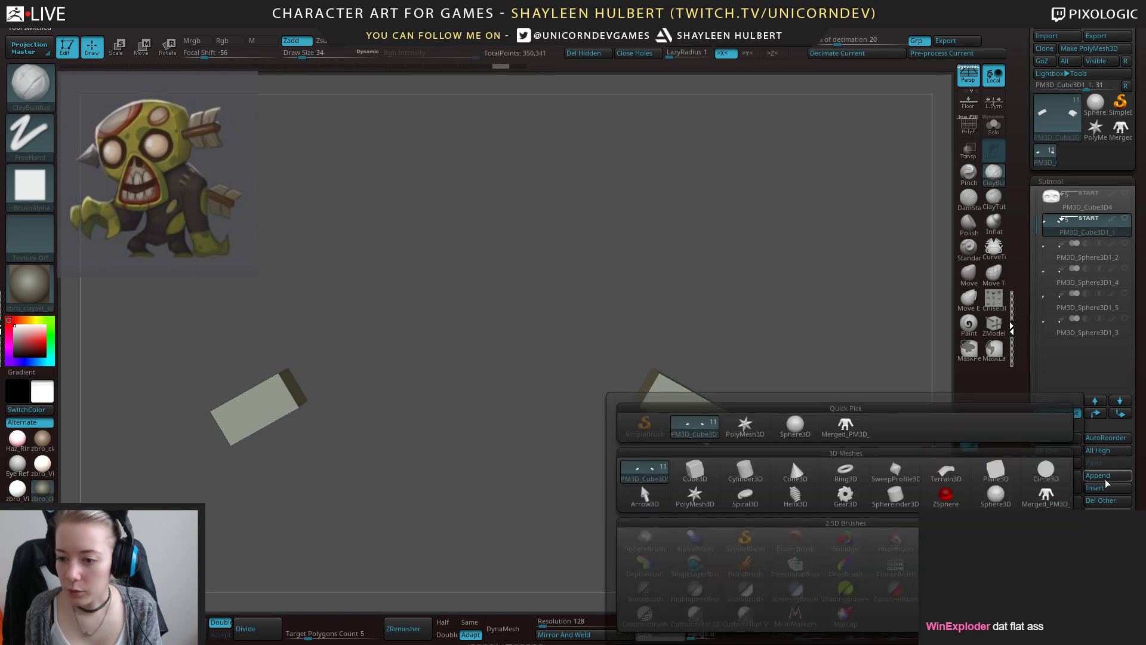
left_click(1046, 496)
left_click_drag(786, 381, 908, 281)
left_click(1122, 350)
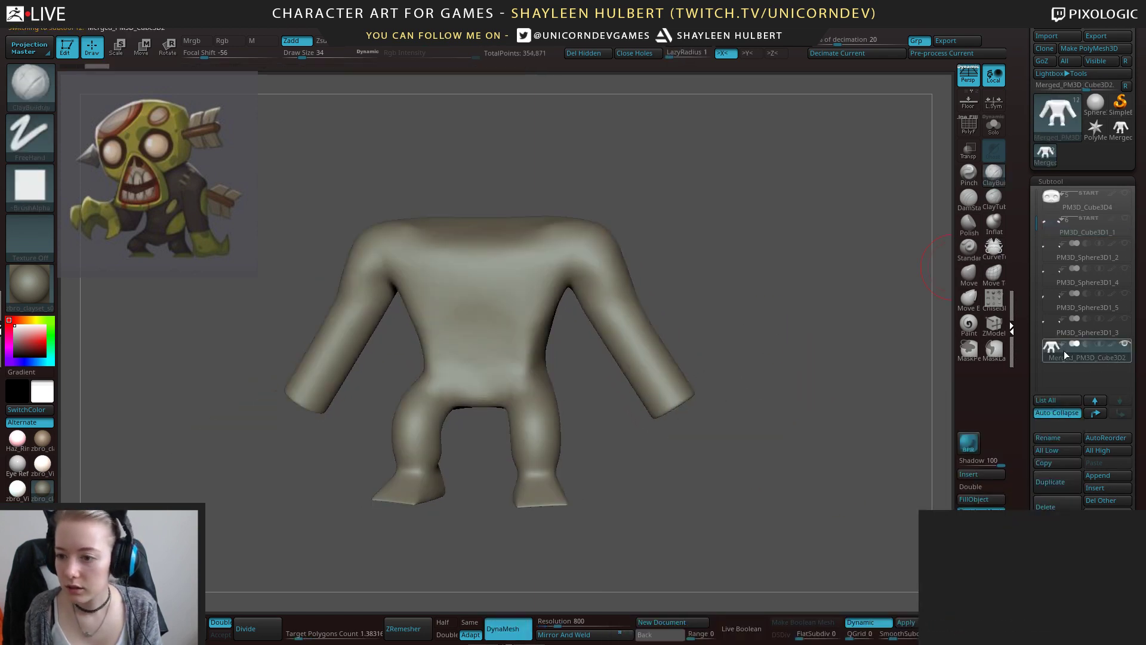
left_click(1125, 244, "shift")
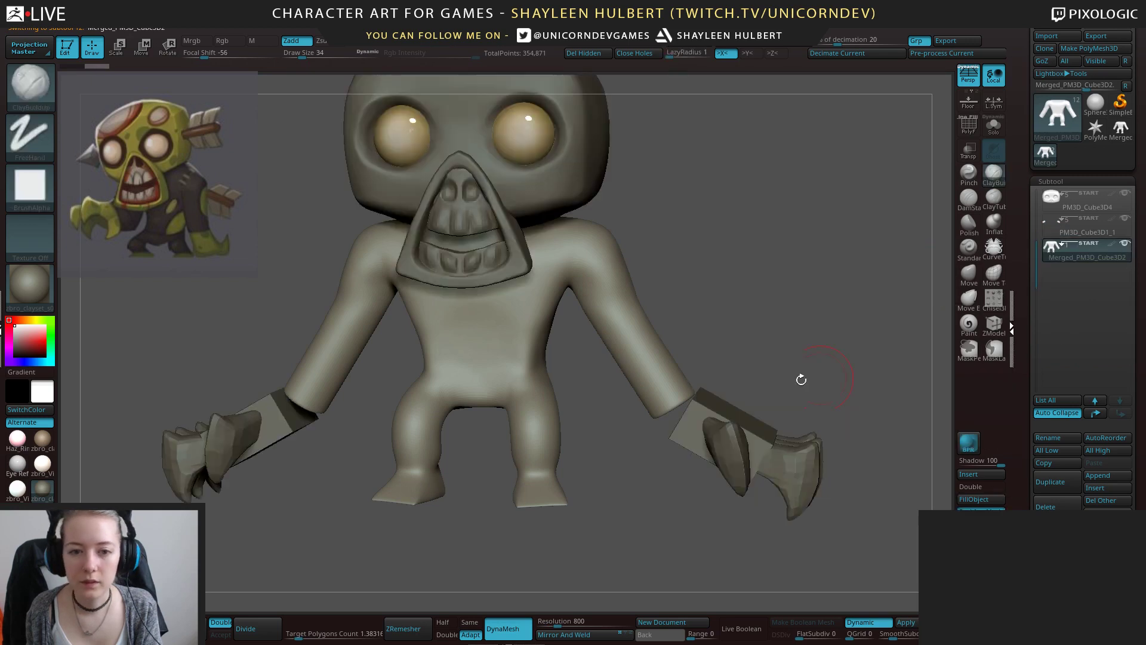
Reshape the tops of the shoulders slightly inward with the Move brush.
left_click_drag(800, 378, 654, 324, "alt")
key("b")
key("m")
key("v")
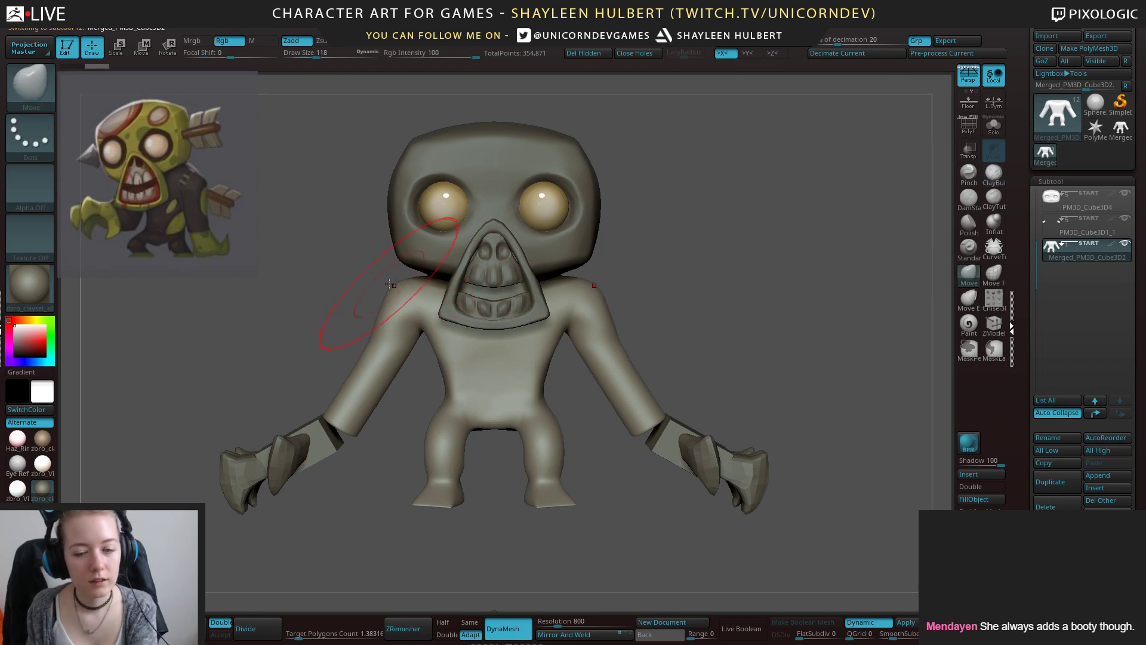
left_click_drag(389, 284, 407, 297)
mouse_move(731, 255)
left_mouse_down()
mouse_move(555, 254)
mouse_move(496, 334)
mouse_move(507, 311)
left_mouse_up()
Isolate the body and build up muscle volume across the upper back and shoulder blades with the ClayBuildup brush.
key("b")
key("c")
key("b")
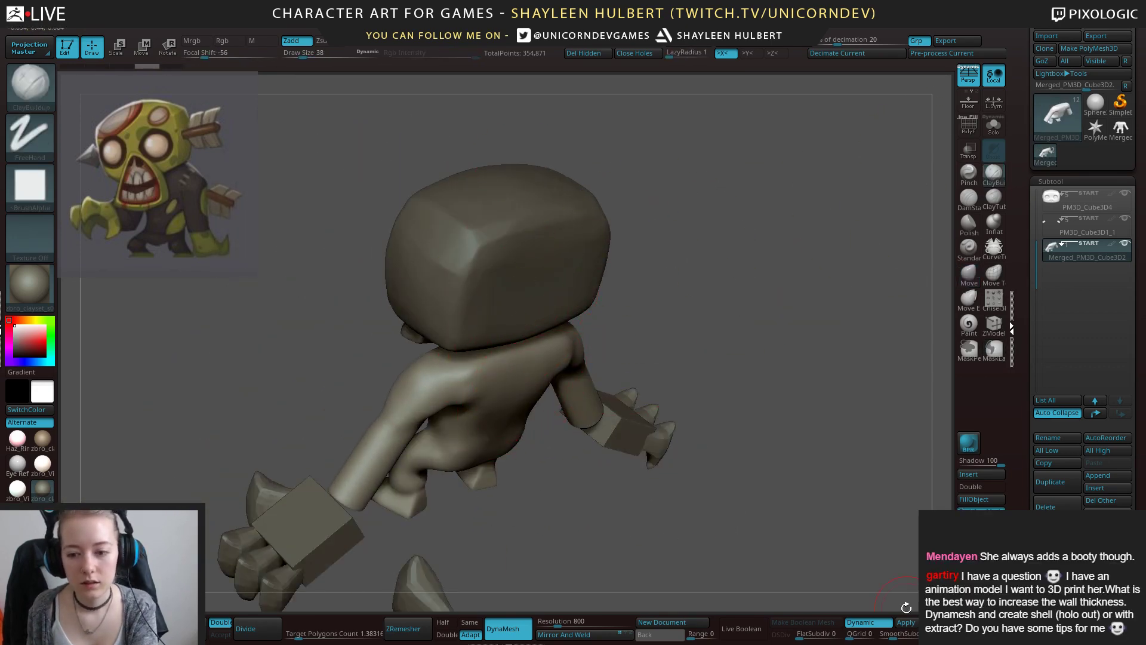
left_click(993, 125)
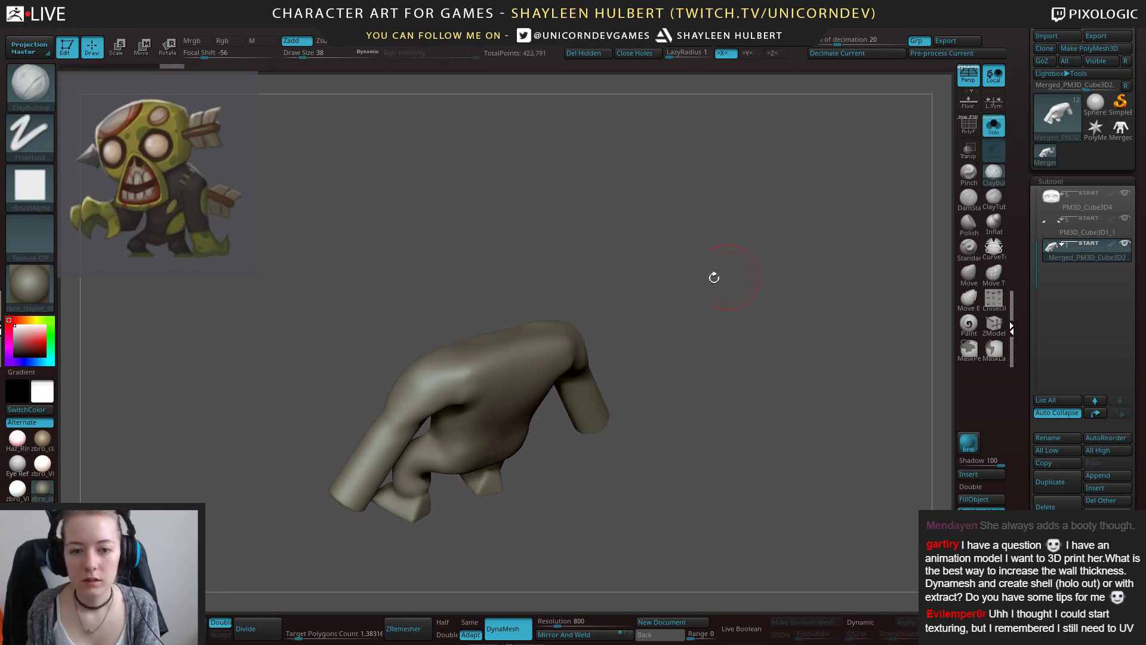
left_click_drag(522, 323, 471, 358)
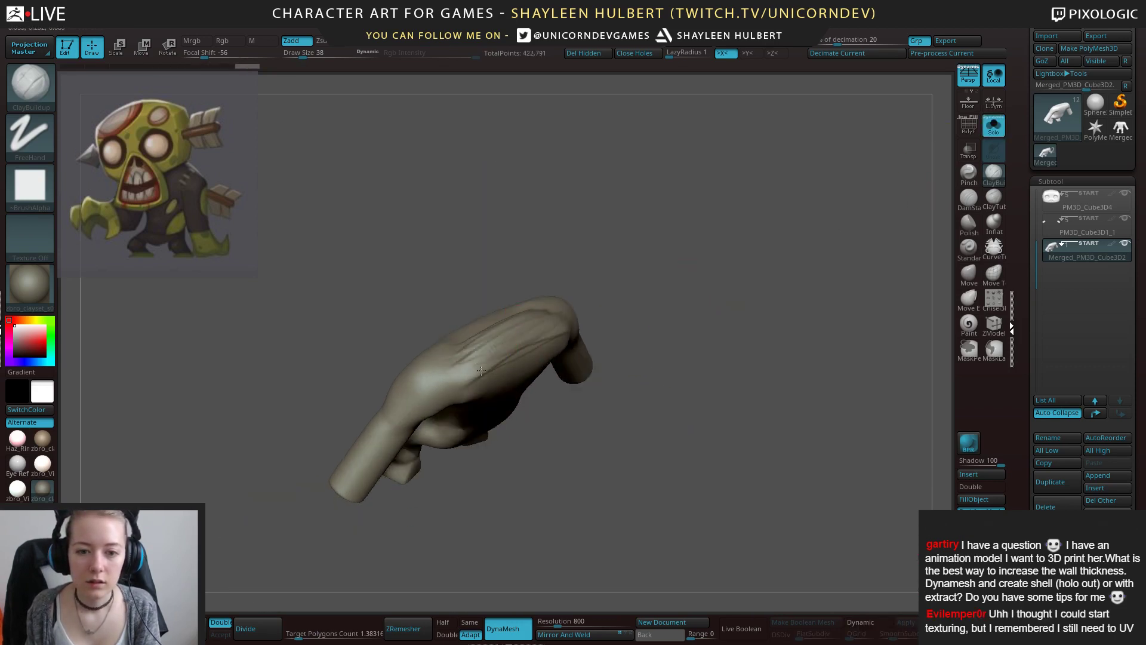
left_click_drag(597, 271, 651, 280)
mouse_move(530, 362)
left_mouse_down()
mouse_move(487, 388)
mouse_move(503, 406)
left_mouse_up()
left_click_drag(642, 248, 607, 271)
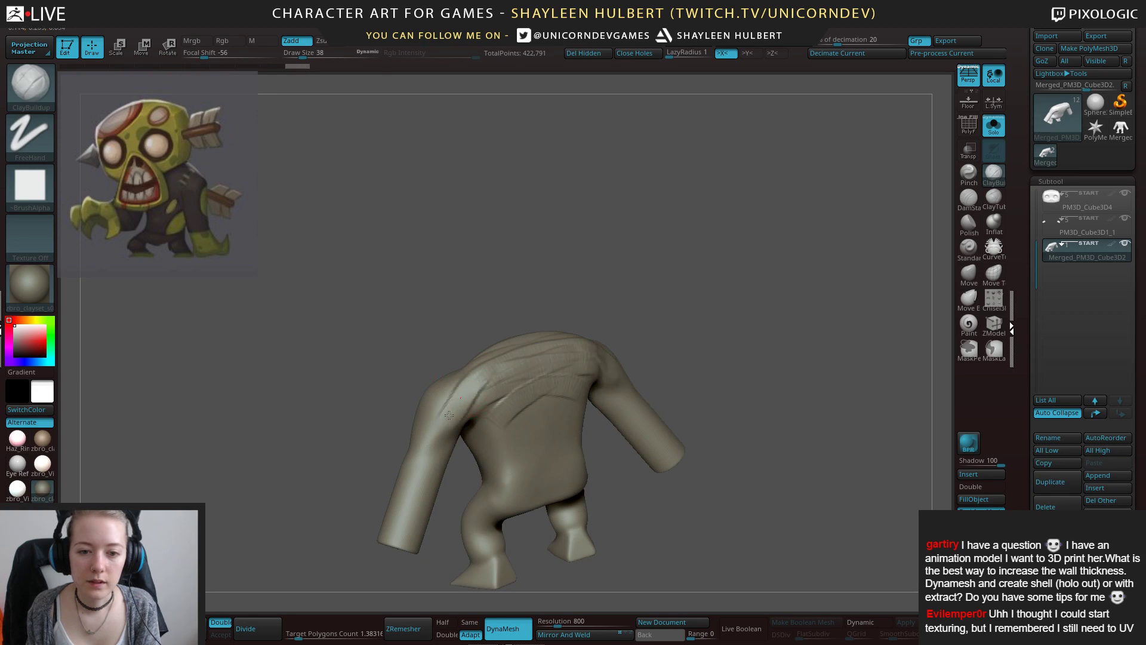
left_click_drag(421, 371, 492, 385)
left_click_drag(567, 323, 674, 352)
mouse_move(486, 388)
left_mouse_down()
mouse_move(445, 405)
mouse_move(358, 387)
left_mouse_up()
Build up the chest muscles on the front of the torso and smooth the neck and shoulder area.
left_click_drag(286, 361, 340, 343)
left_click_drag(298, 418, 302, 368, "alt")
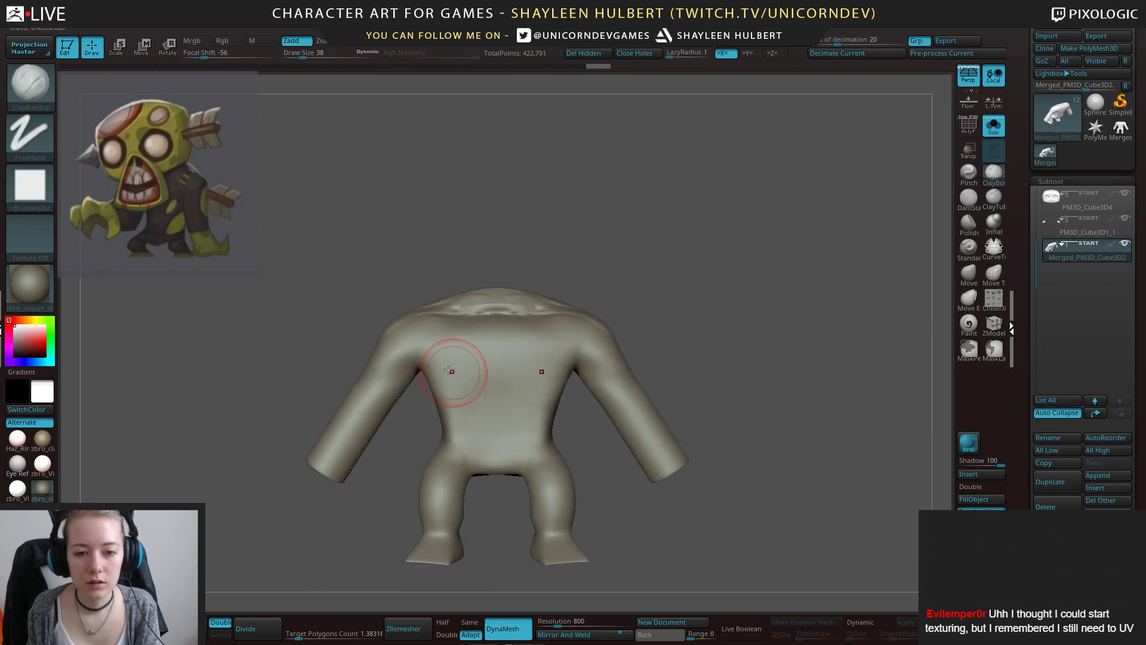
left_click_drag(453, 370, 485, 381)
mouse_move(434, 346)
left_mouse_down()
mouse_move(489, 365)
mouse_move(478, 375)
left_mouse_up()
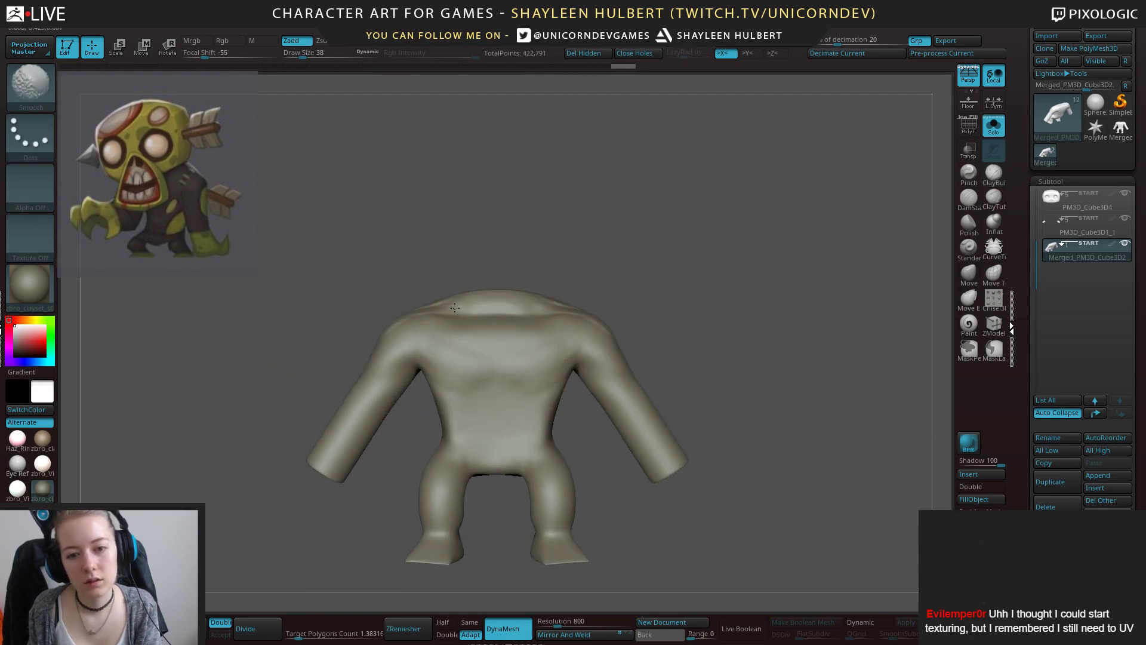
left_click_drag(455, 308, 417, 314, "shift")
Check the body's topology with the polyframe display and bring the other subtools back into view.
left_click_drag(710, 320, 666, 316)
left_click(968, 128)
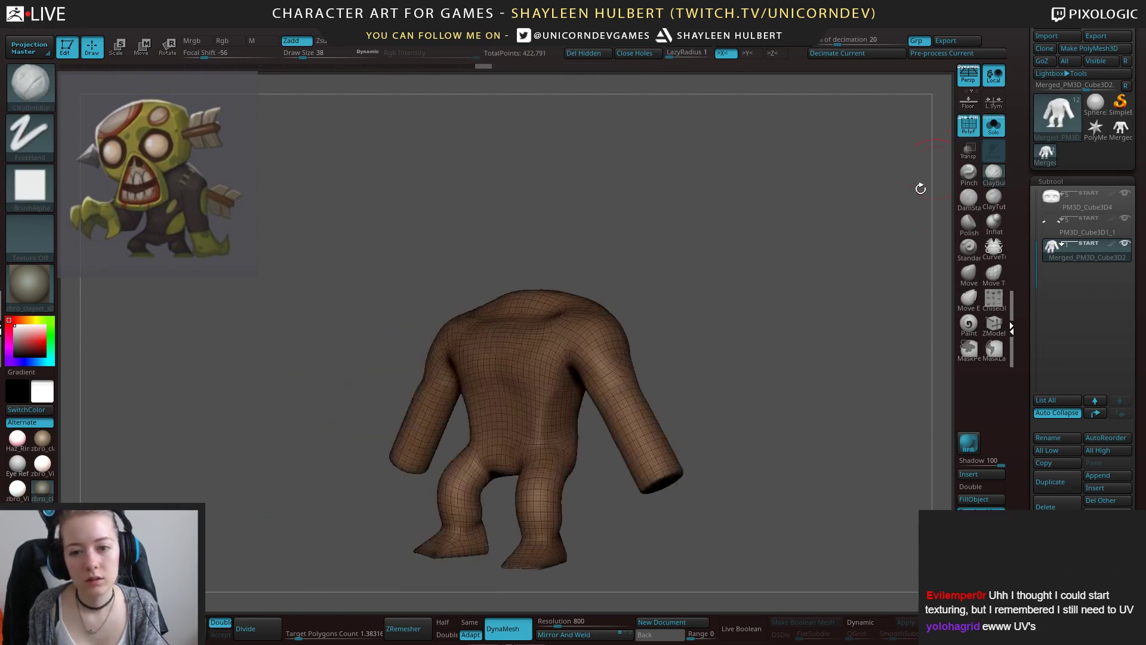
mouse_move(841, 308)
left_mouse_down("shift")
mouse_move(862, 314)
mouse_move(552, 348)
mouse_move(678, 336)
left_mouse_up("shift")
left_click(993, 128)
left_click(972, 129)
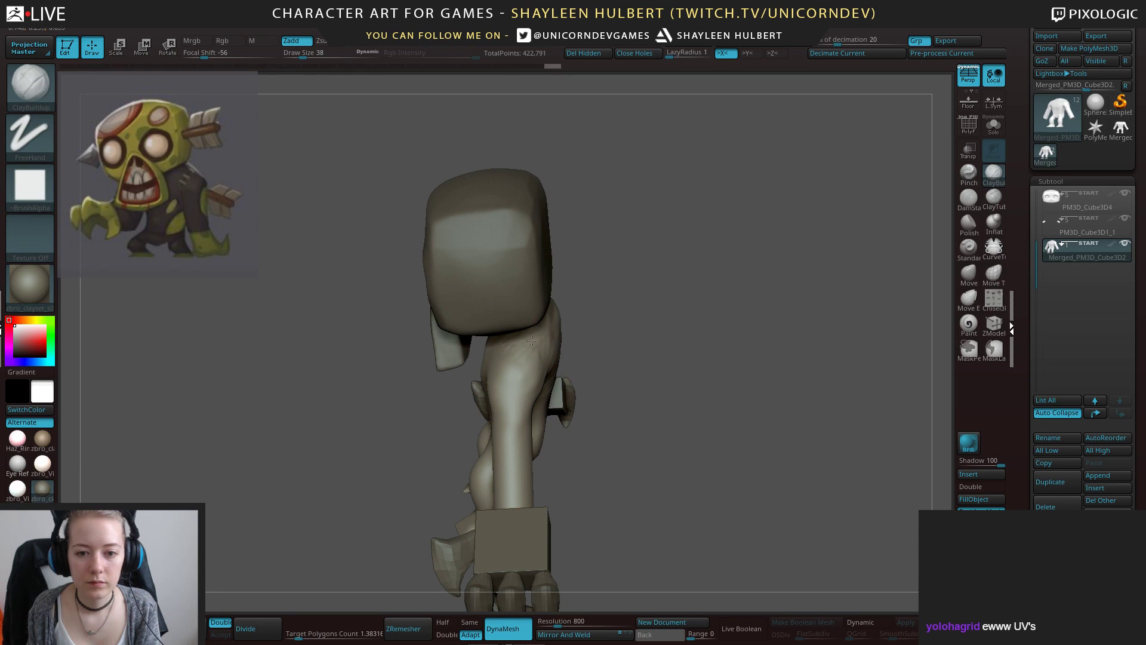
Smooth the sculpted strokes on the middle of the back.
left_click_drag(531, 340, 637, 418)
left_click_drag(633, 364, 617, 389, "shift")
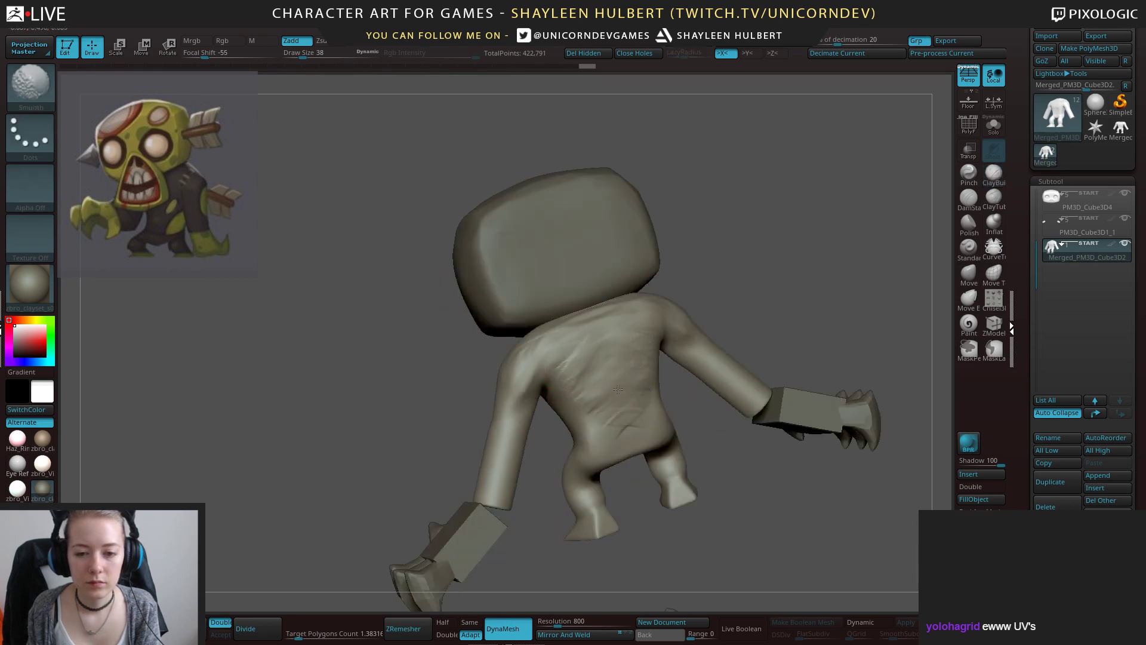
mouse_move(716, 412)
left_mouse_down()
mouse_move(794, 370)
mouse_move(745, 311)
mouse_move(763, 322)
left_mouse_up()
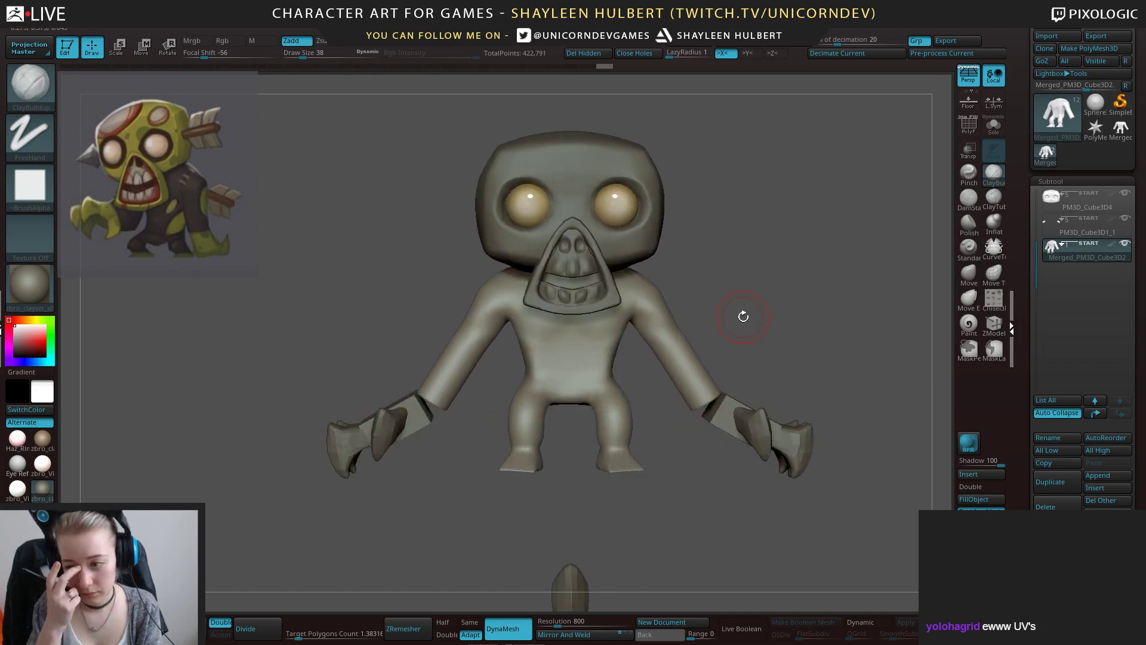
Mask the lower torso and legs of the body.
left_click_drag(753, 277, 707, 306)
mouse_move(627, 385)
left_mouse_down("ctrl+shift")
mouse_move(490, 382)
mouse_move(245, 528)
mouse_move(726, 177)
mouse_move(870, 537)
mouse_move(725, 538)
mouse_move(695, 489)
left_mouse_up("ctrl+shift")
mouse_move(803, 364)
left_mouse_down("shift")
mouse_move(716, 358)
mouse_move(696, 378)
mouse_move(634, 340)
mouse_move(810, 372)
left_mouse_up("shift")
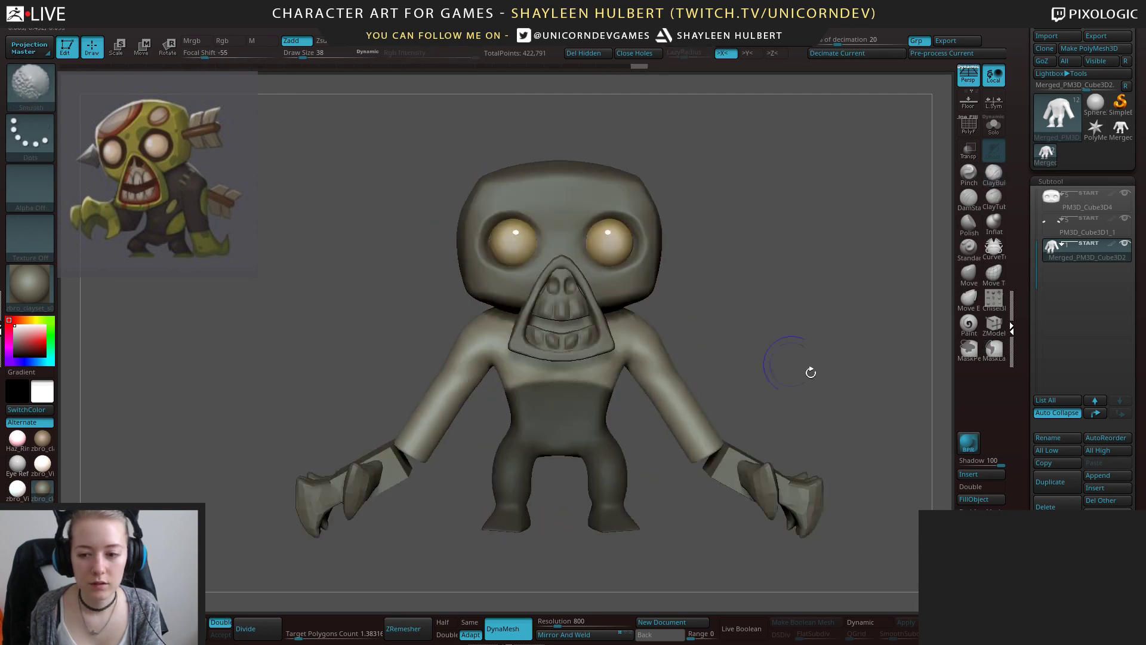
Set the merged body to subdivision level 1.
left_click(1011, 329)
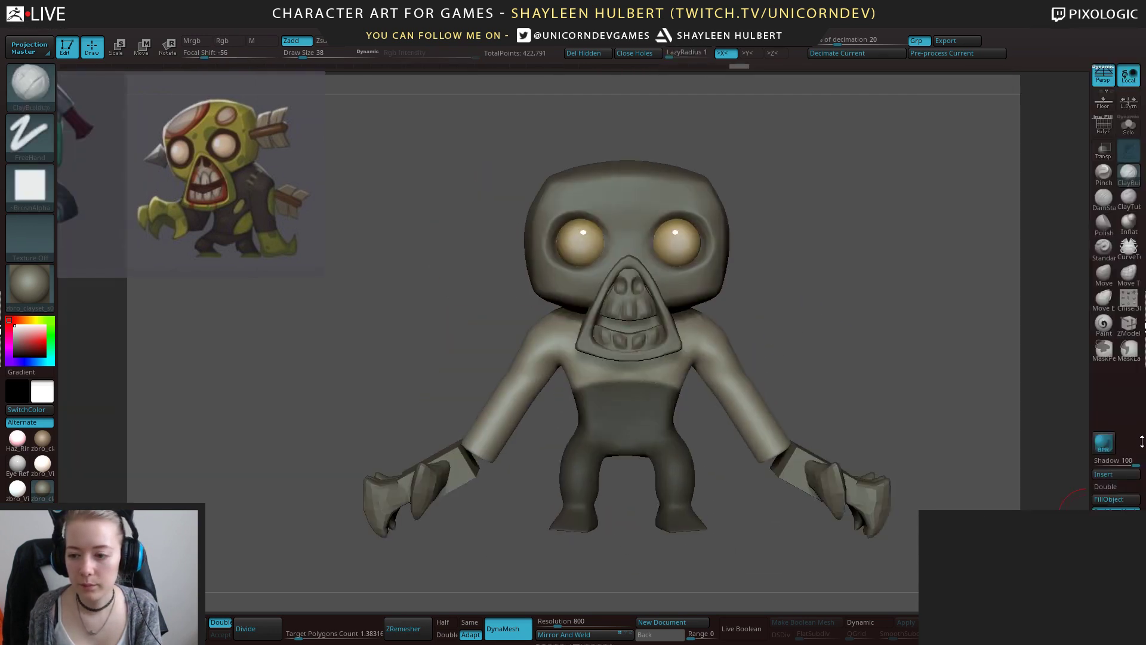
left_click(1142, 442)
scroll(1083, 268, "down", 5)
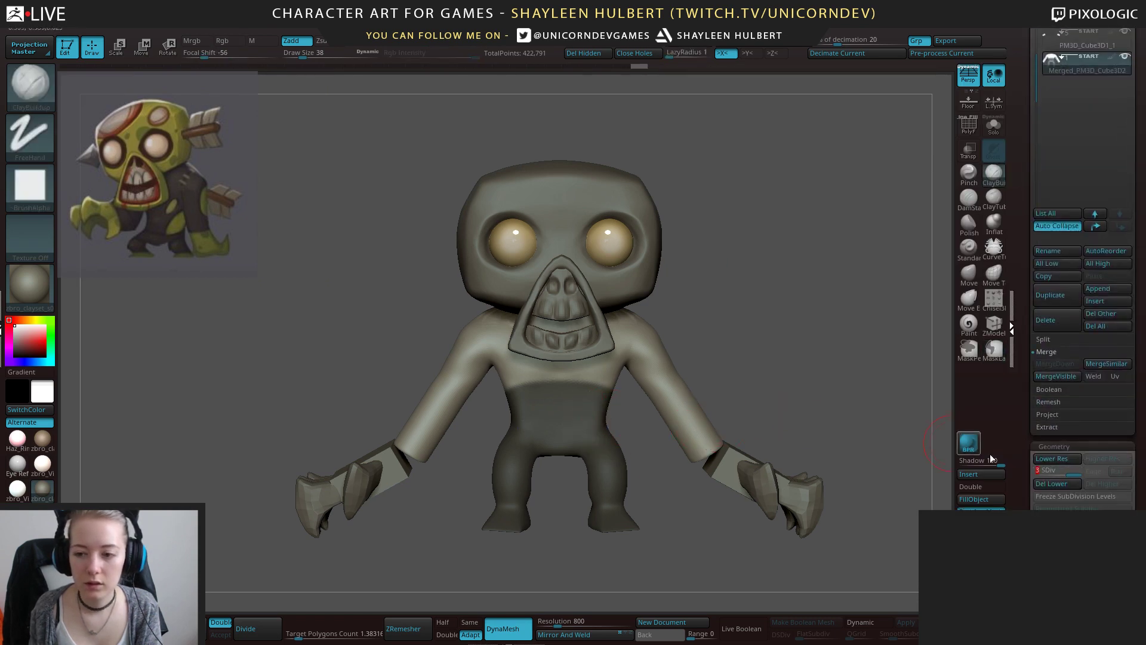
left_click_drag(1054, 470, 1032, 478)
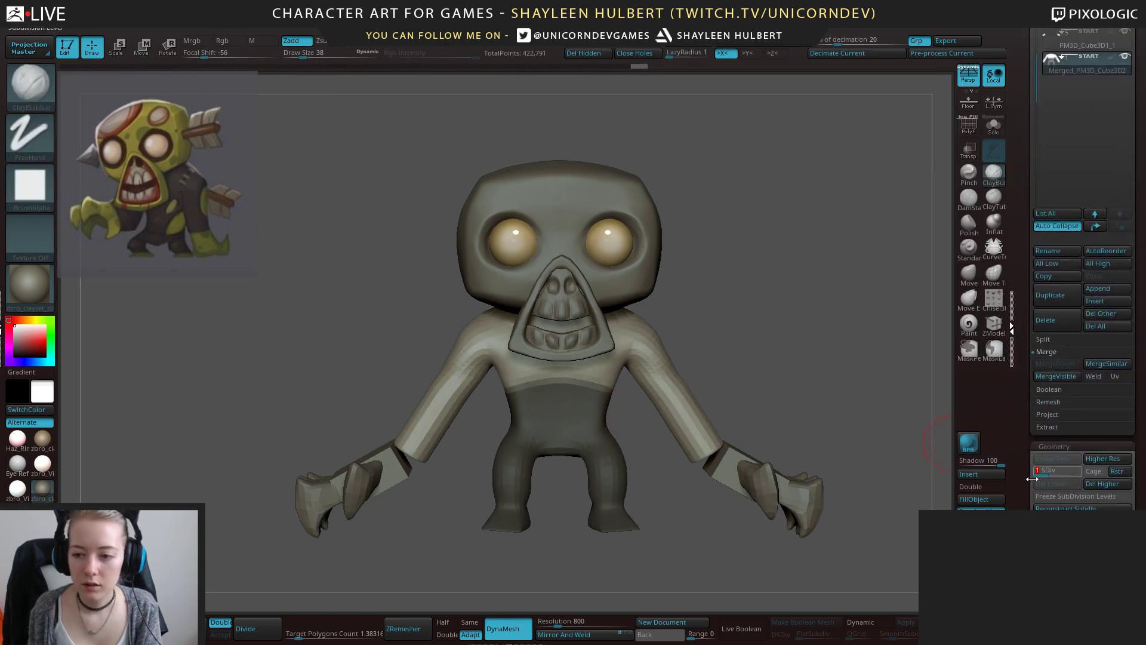
Soften the mask edge, place the gizmo pivot at the waist and rotate the upper body forward.
left_click(577, 433, "ctrl")
left_click(579, 430, "ctrl")
left_click_drag(833, 323, 751, 386)
key("w")
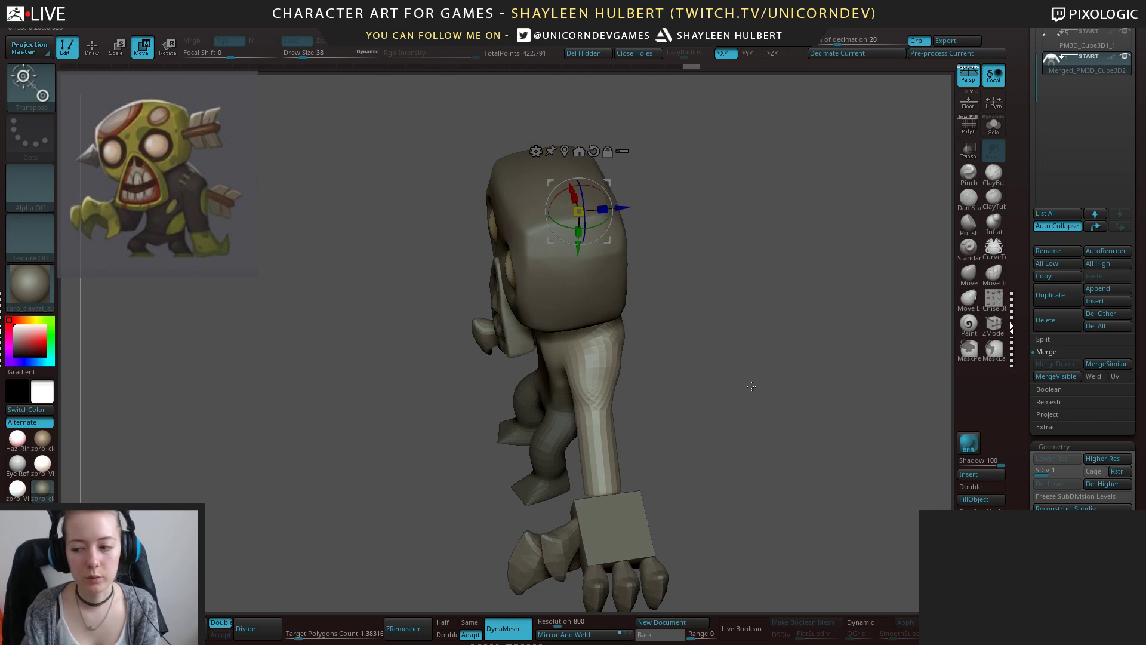
left_click_drag(666, 223, 747, 302)
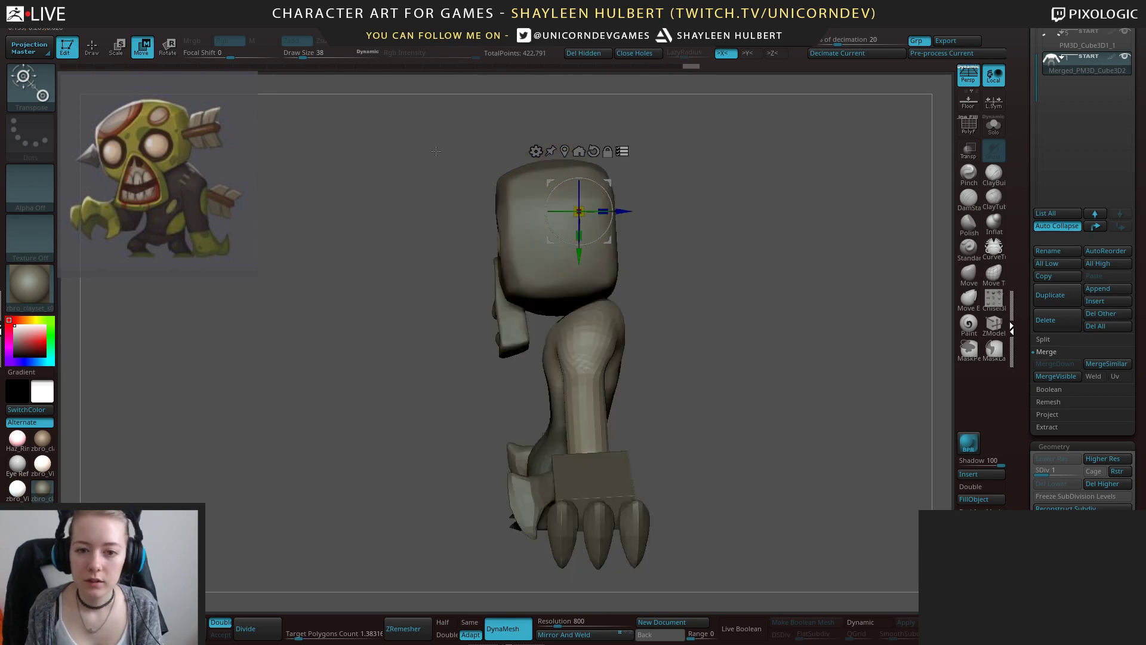
left_click_drag(581, 260, 580, 433, "alt")
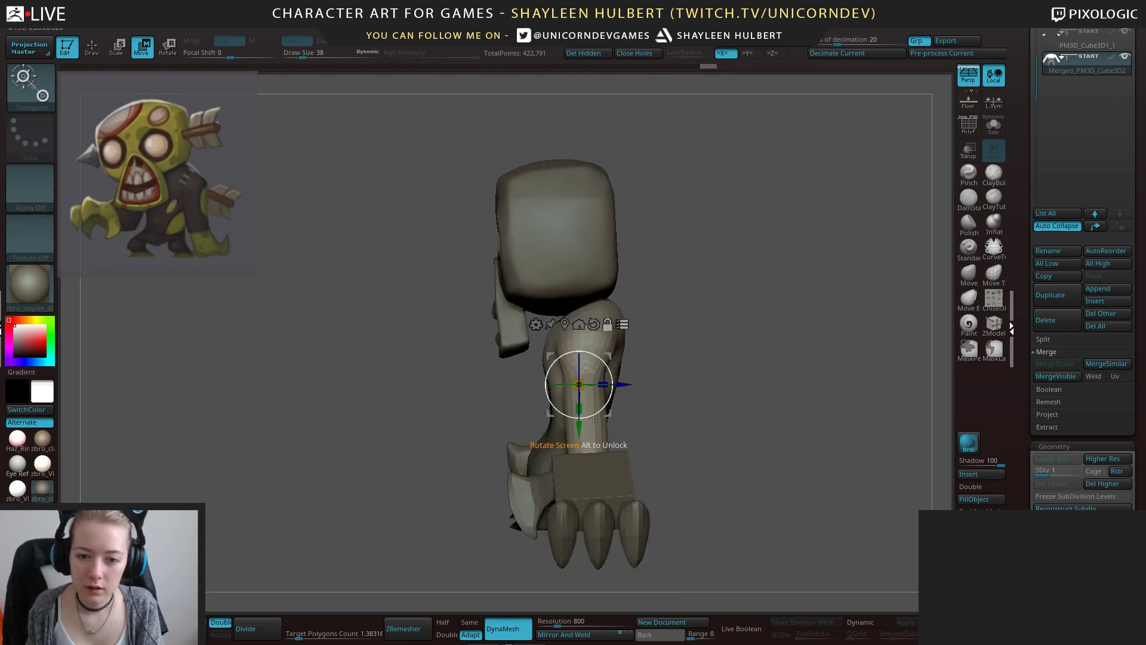
mouse_move(608, 368)
left_mouse_down()
mouse_move(594, 363)
mouse_move(612, 368)
mouse_move(617, 354)
left_mouse_up()
Limit the transform to the head pieces, set the pivot at the neck and rotate the head back upright.
left_click_drag(373, 222, 503, 404, "ctrl+shift")
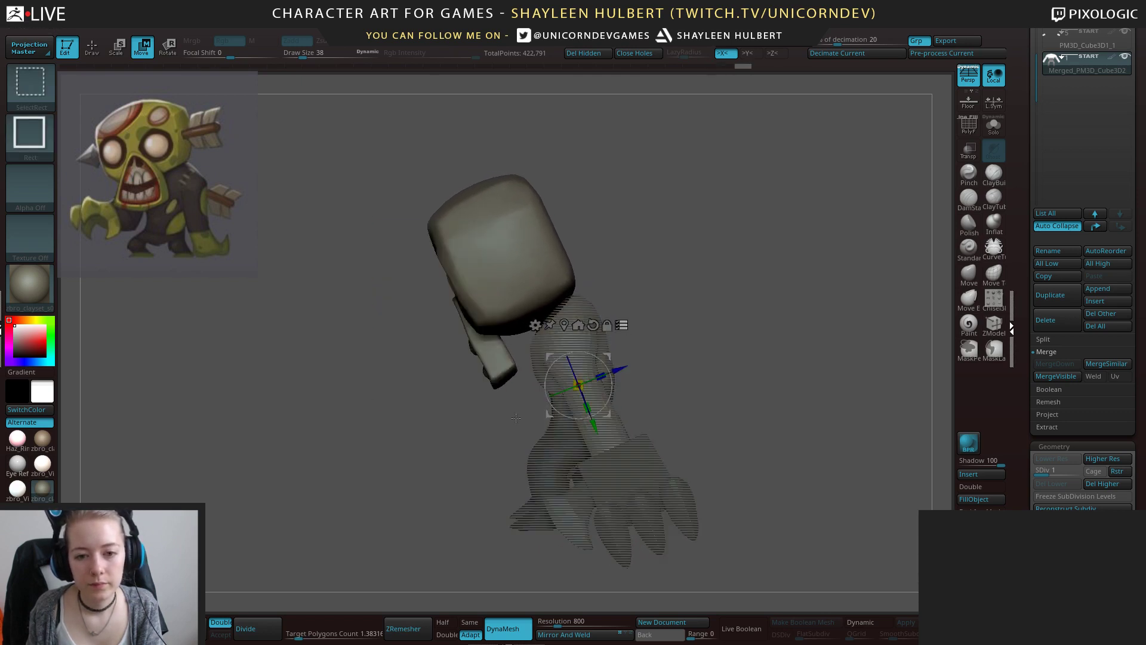
left_click_drag(578, 385, 619, 292, "alt")
mouse_move(661, 331)
left_mouse_down("shift")
mouse_move(794, 341)
mouse_move(770, 353)
mouse_move(692, 335)
mouse_move(645, 284)
left_mouse_up("shift")
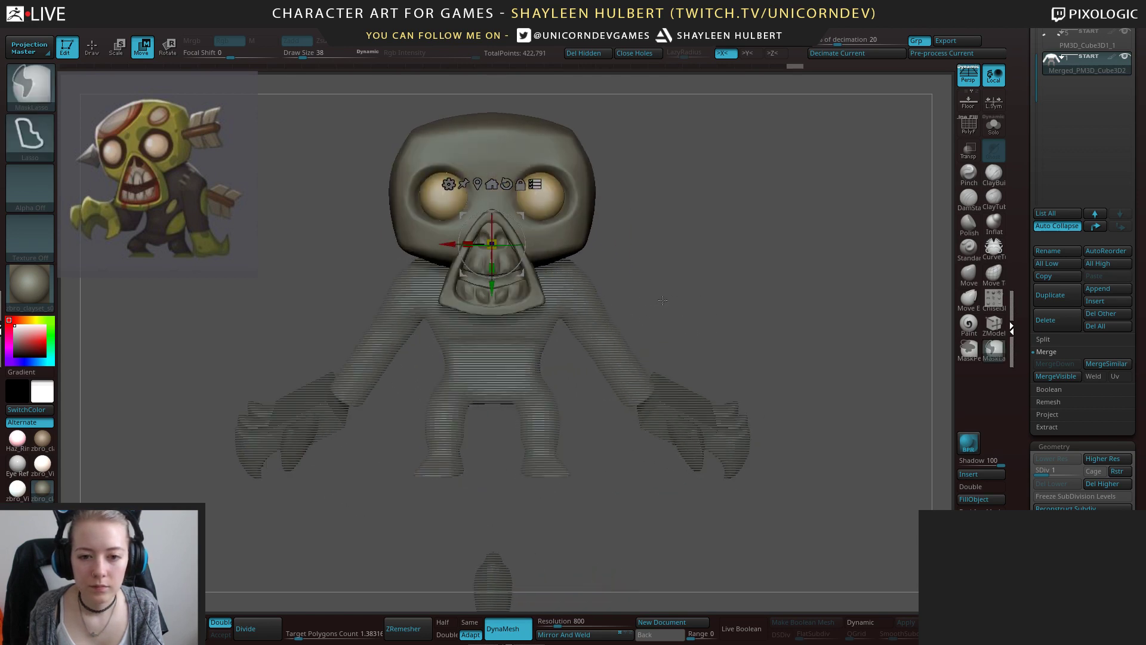
key("q")
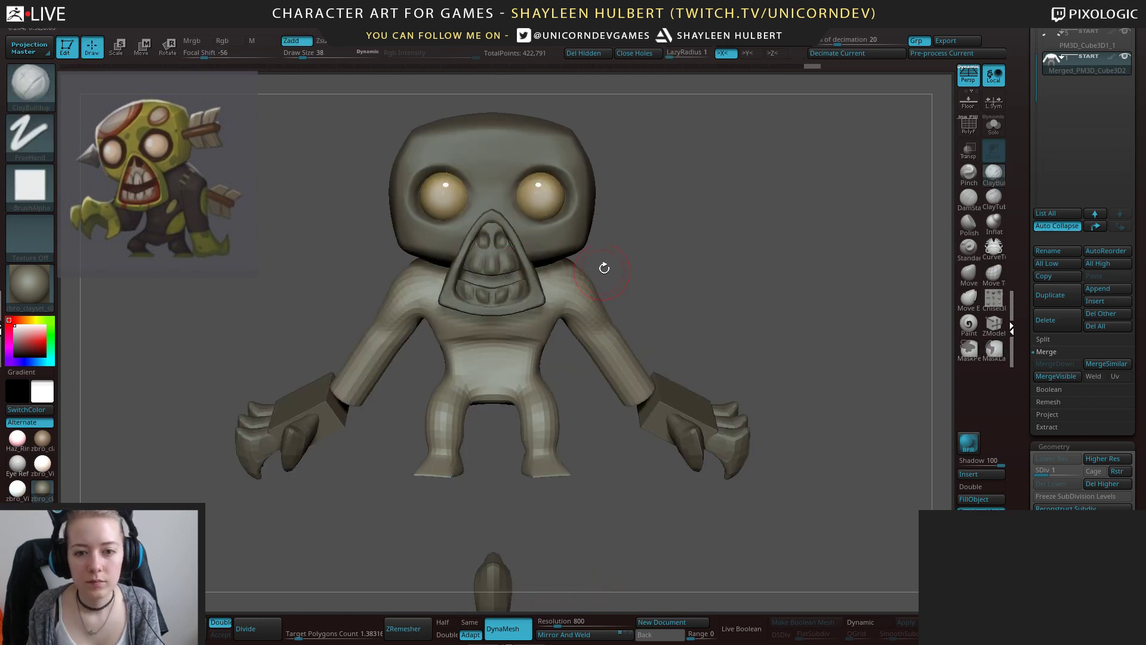
Mask the torso and legs, leaving the arms free, and soften the mask edge.
mouse_move(604, 268)
left_mouse_down()
mouse_move(589, 261)
mouse_move(572, 375)
mouse_move(715, 275)
mouse_move(705, 265)
left_mouse_up()
key("ctrl")
left_click(663, 311, "ctrl")
left_click(519, 378, "ctrl")
left_click_drag(788, 302, 691, 280)
Exclude the head pieces and the loose piece below the body from the gizmo transform.
key("w")
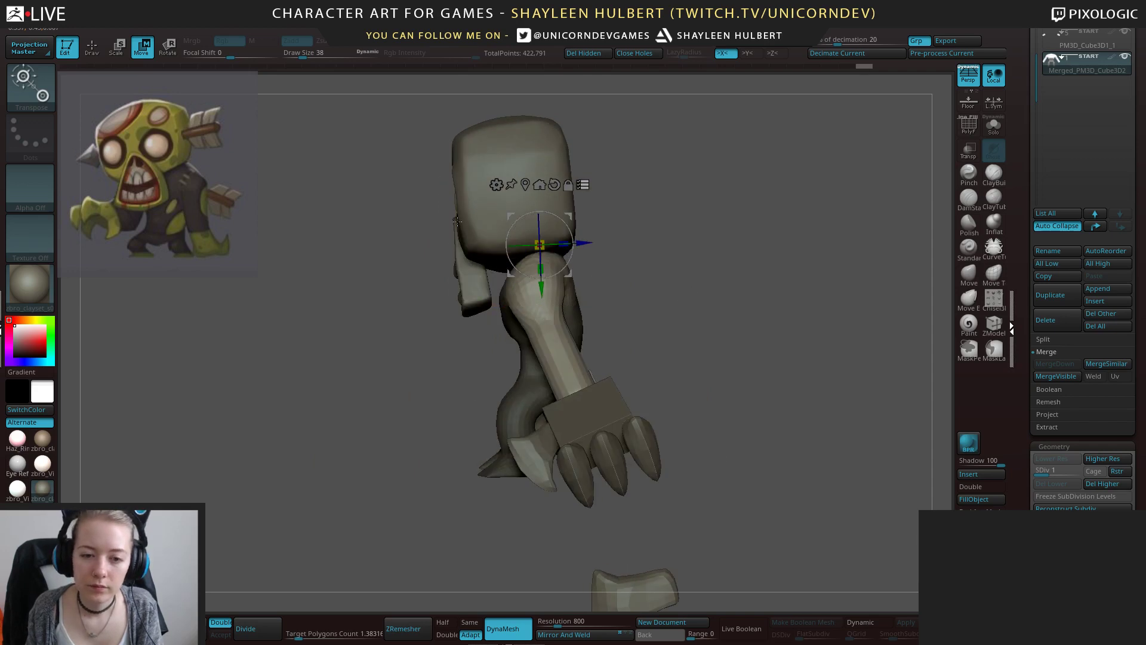
left_click_drag(425, 197, 488, 322, "ctrl+alt+shift")
mouse_move(371, 318)
left_mouse_down()
mouse_move(411, 316)
mouse_move(369, 316)
left_mouse_up()
left_click_drag(557, 540, 640, 598, "ctrl+alt+shift")
left_click_drag(640, 363, 674, 392, "alt")
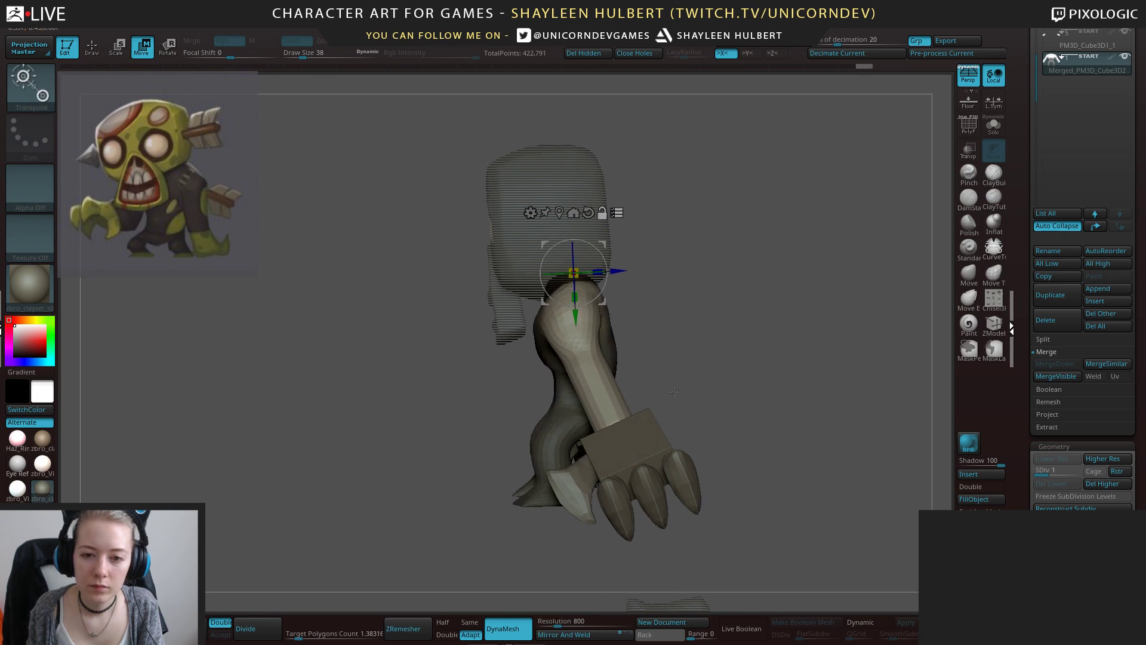
Undo the trial arm rotation, set the pivot at the shoulder and rotate both arms to hang straight down.
left_click_drag(605, 283, 707, 264)
key("ctrl+z")
left_click_drag(526, 278, 447, 322, "alt")
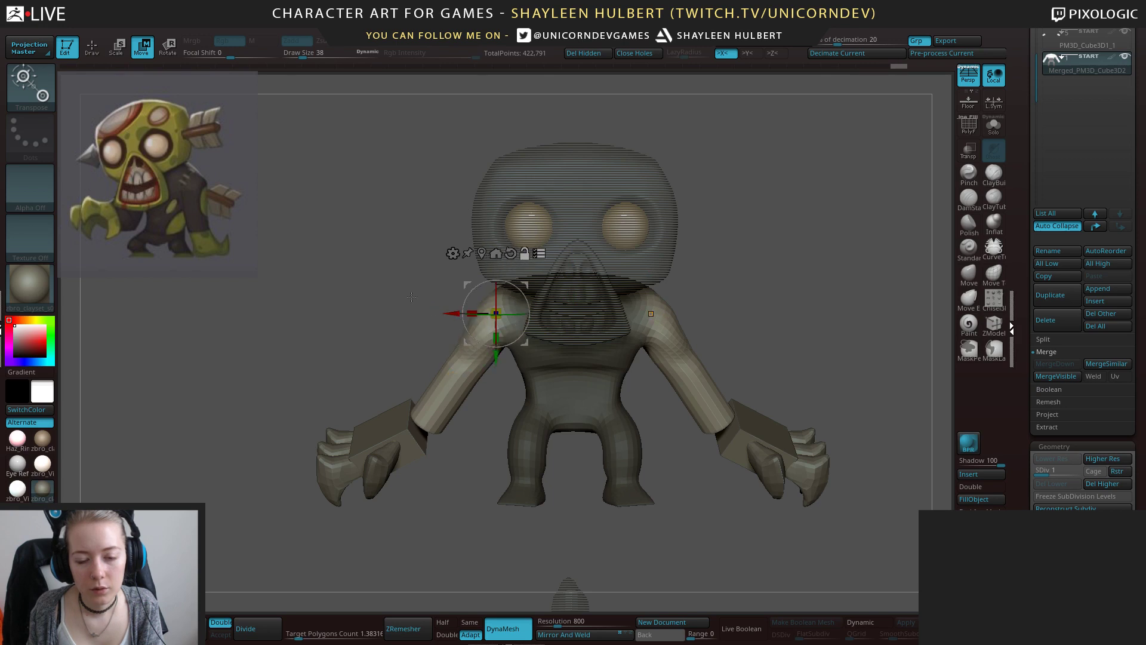
left_click_drag(552, 263, 649, 263, "shift")
left_click_drag(500, 311, 545, 297)
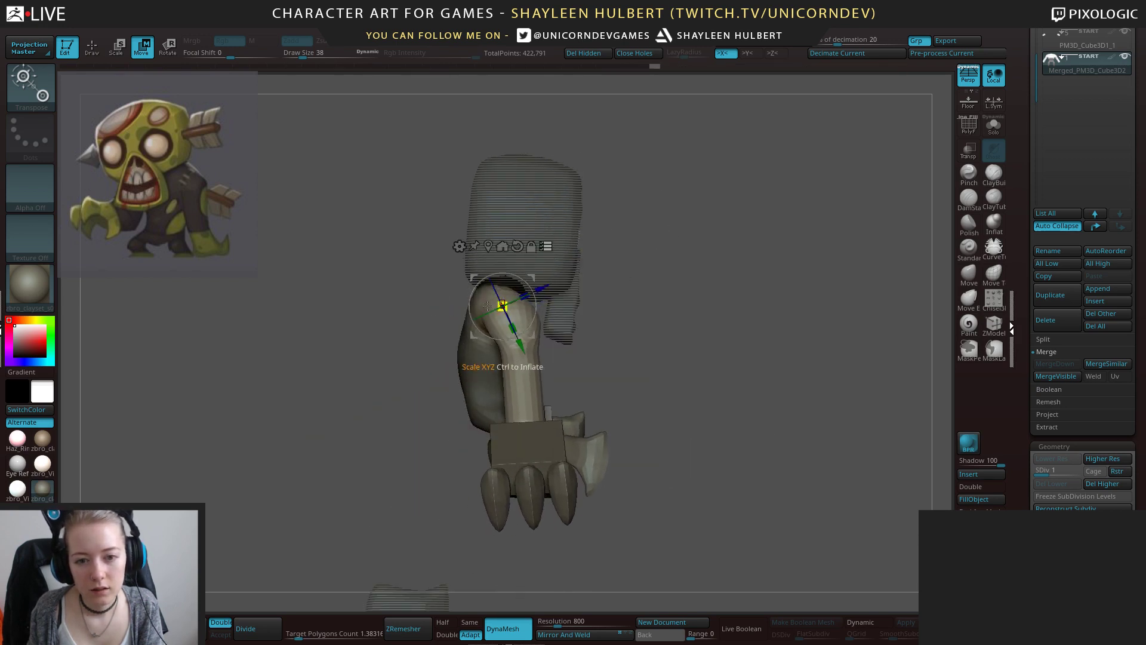
Realign the gizmo, shift both arms slightly backward at the shoulders and clear the body mask.
left_click(530, 242)
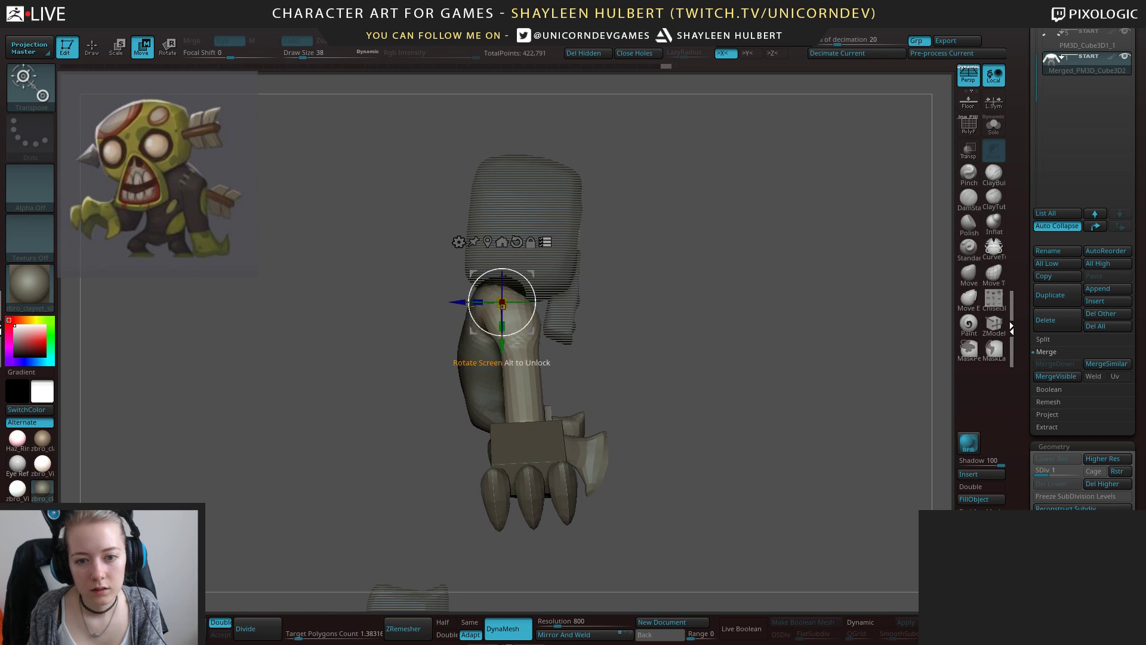
mouse_move(458, 302)
left_mouse_down()
mouse_move(442, 303)
mouse_move(452, 303)
left_mouse_up()
left_click_drag(587, 343, 590, 403, "shift")
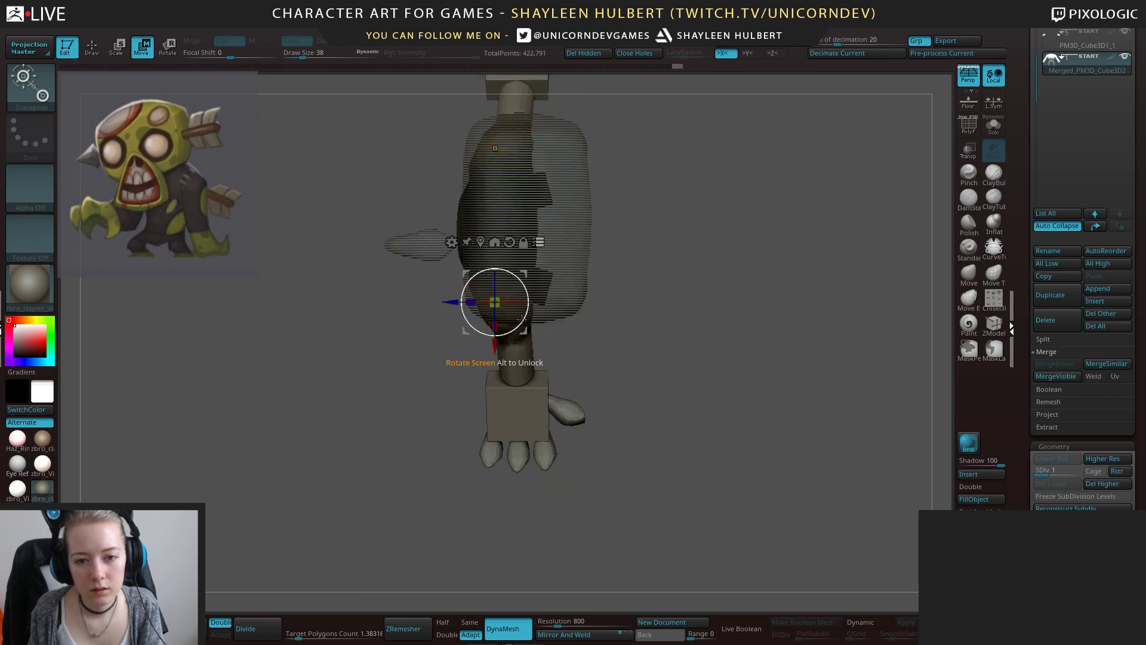
mouse_move(522, 319)
left_mouse_down()
mouse_move(603, 351)
mouse_move(637, 395)
mouse_move(646, 340)
mouse_move(714, 299)
mouse_move(726, 305)
left_mouse_up()
mouse_move(723, 306)
left_mouse_down("alt")
mouse_move(717, 321)
mouse_move(817, 250)
left_mouse_up("alt")
left_click_drag(633, 294, 696, 268, "shift")
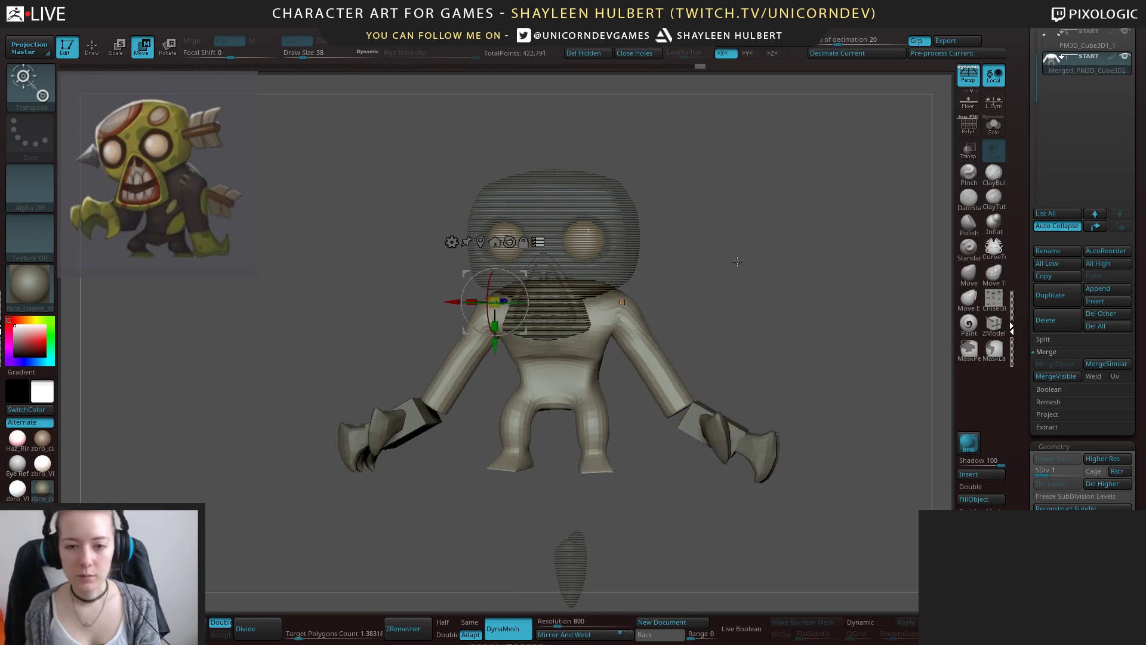
left_click_drag(495, 302, 496, 327)
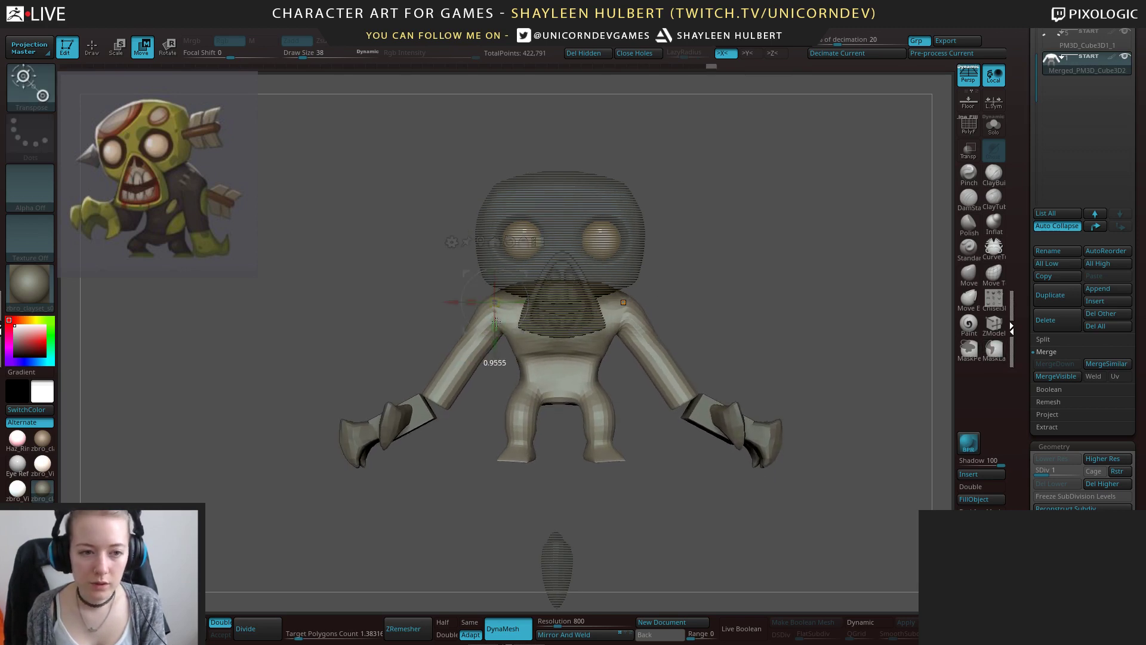
key("ctrl+z")
mouse_move(611, 392)
left_mouse_down("ctrl")
mouse_move(484, 394)
mouse_move(615, 397)
left_mouse_up("ctrl")
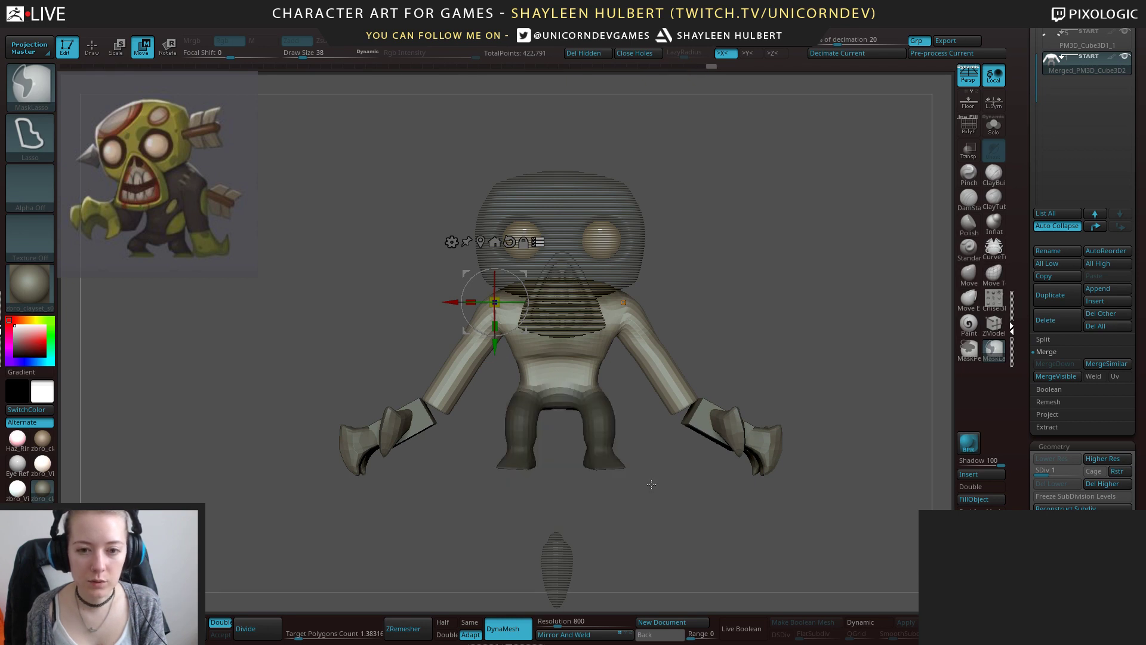
key("q")
left_click_drag(656, 497, 670, 508, "ctrl")
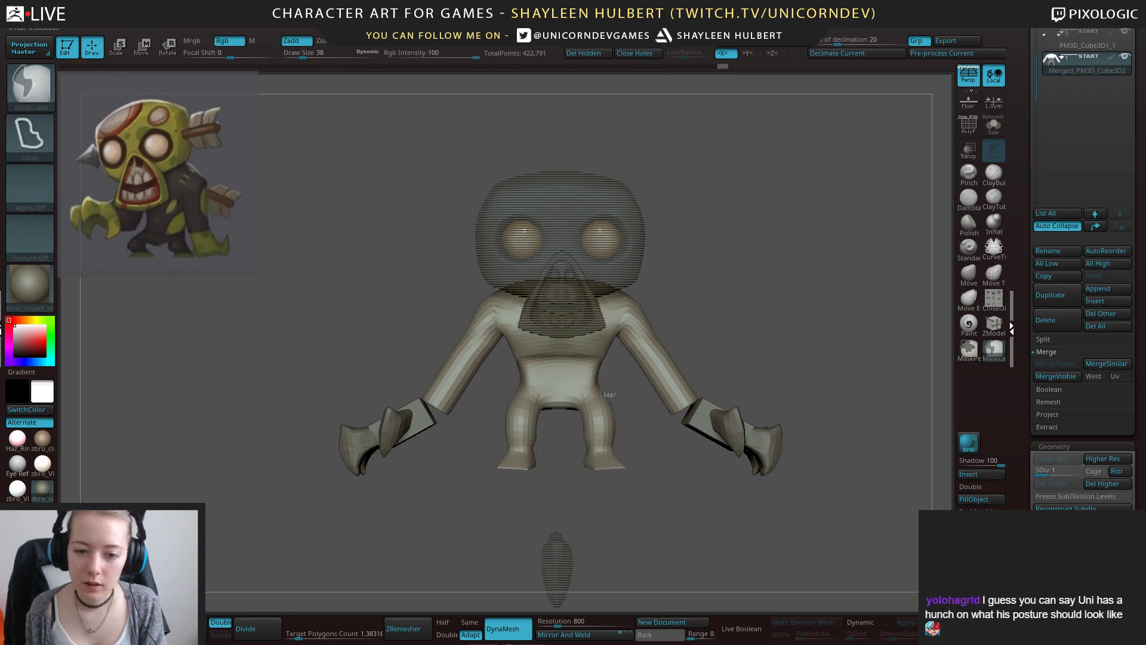
Mask everything except the legs, soften the mask edge, scale the legs shorter and adjust their width from the hips, and clear the mask.
mouse_move(600, 392)
left_mouse_down("ctrl")
mouse_move(625, 533)
mouse_move(629, 513)
left_mouse_up("ctrl")
left_click(659, 497, "ctrl")
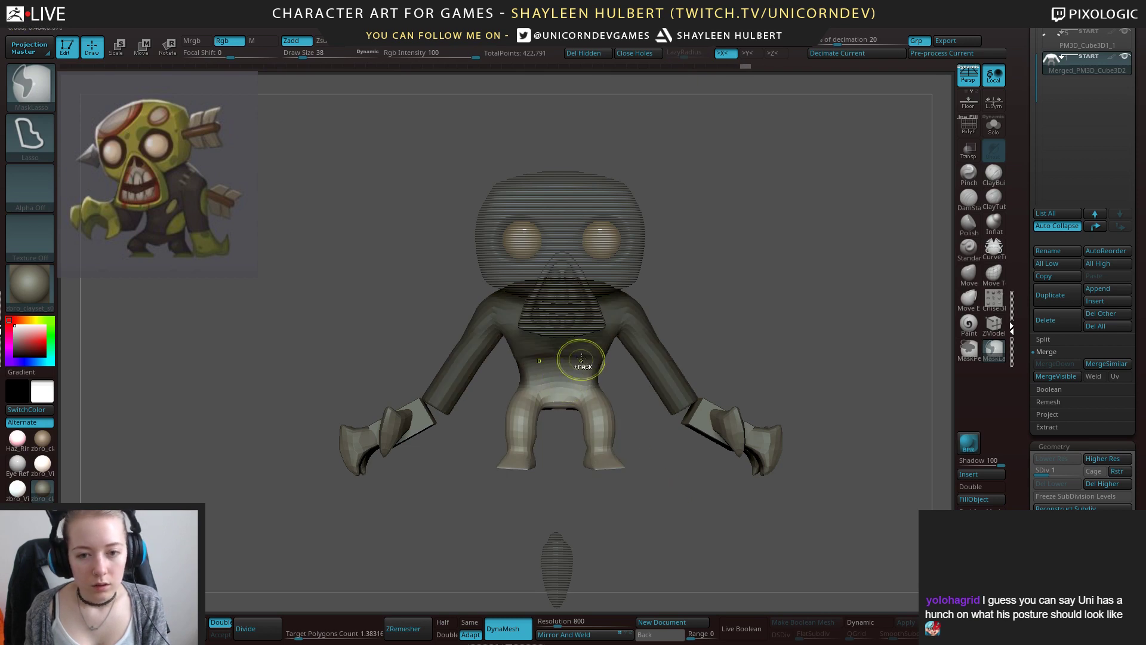
key("e")
left_click_drag(495, 344, 544, 432, "alt")
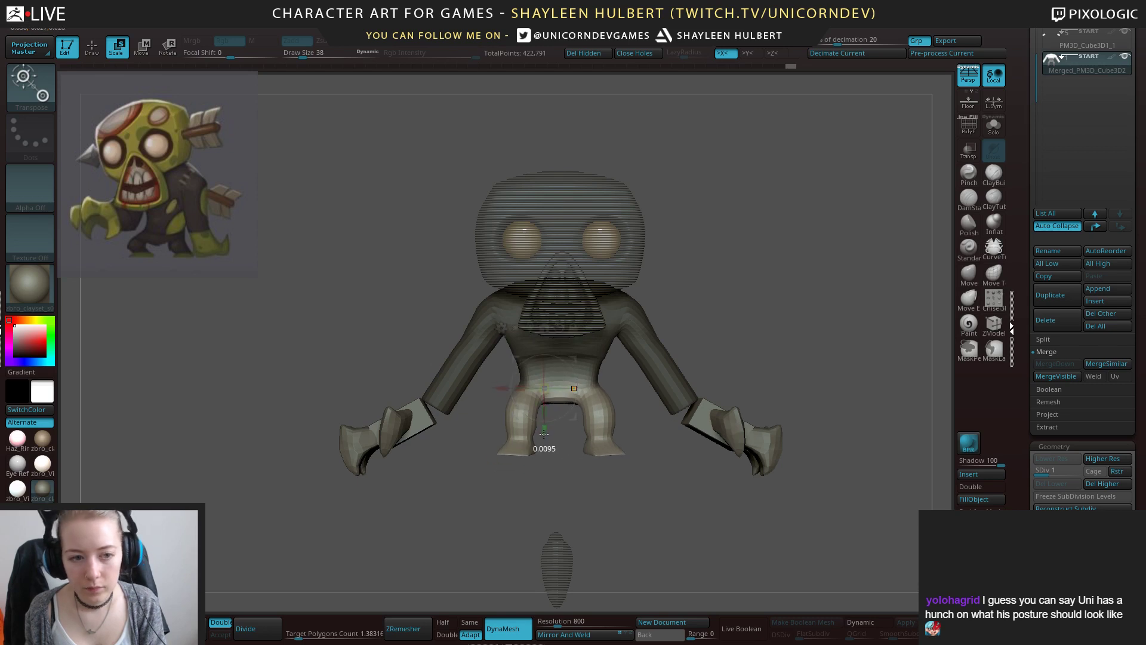
left_click_drag(522, 391, 502, 391)
left_click_drag(638, 482, 648, 494, "ctrl")
left_click_drag(648, 495, 641, 500)
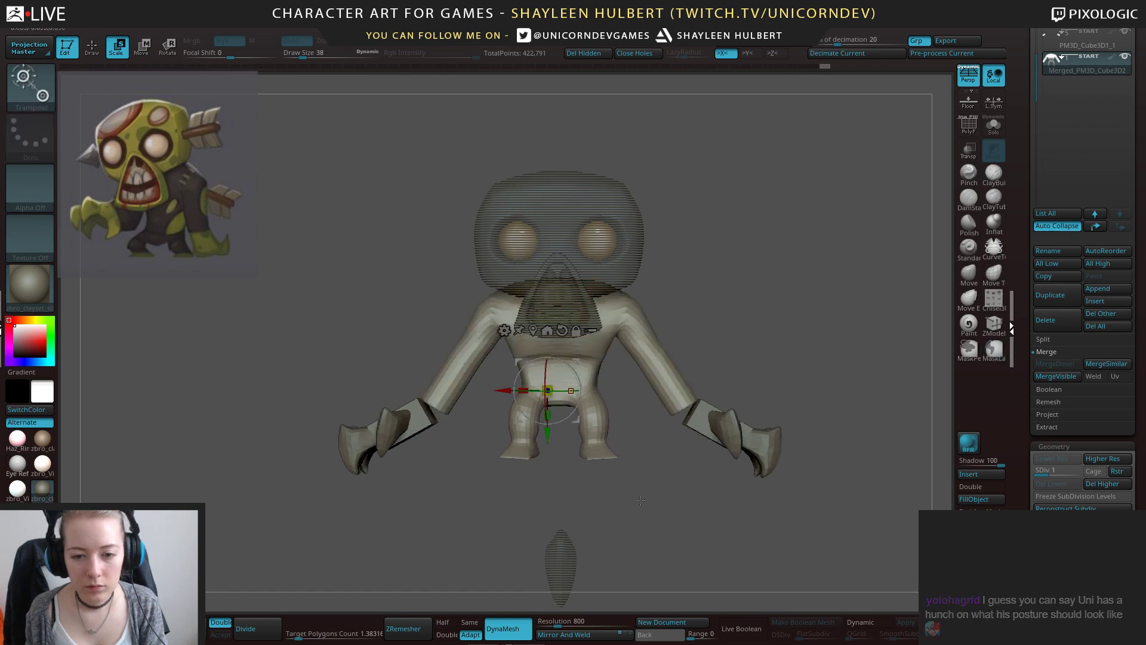
Remesh the merged body with DynaMesh at resolution 800.
right_click_drag(640, 500, 613, 511)
right_click(613, 512)
right_click_drag(686, 405, 699, 333, "ctrl")
left_click_drag(692, 332, 706, 335, "ctrl")
right_click_drag(704, 326, 643, 312)
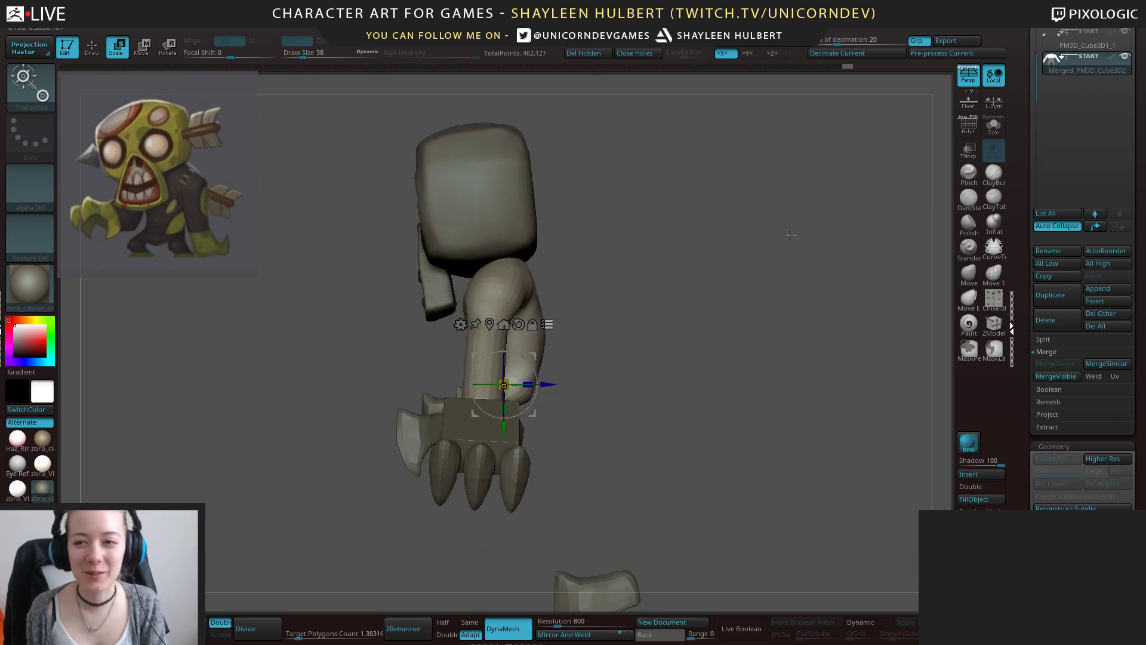
Smooth the shoulder and upper arm surfaces of the remeshed body.
key("q")
right_click_drag(511, 168, 475, 261)
left_click_drag(514, 328, 505, 304, "shift")
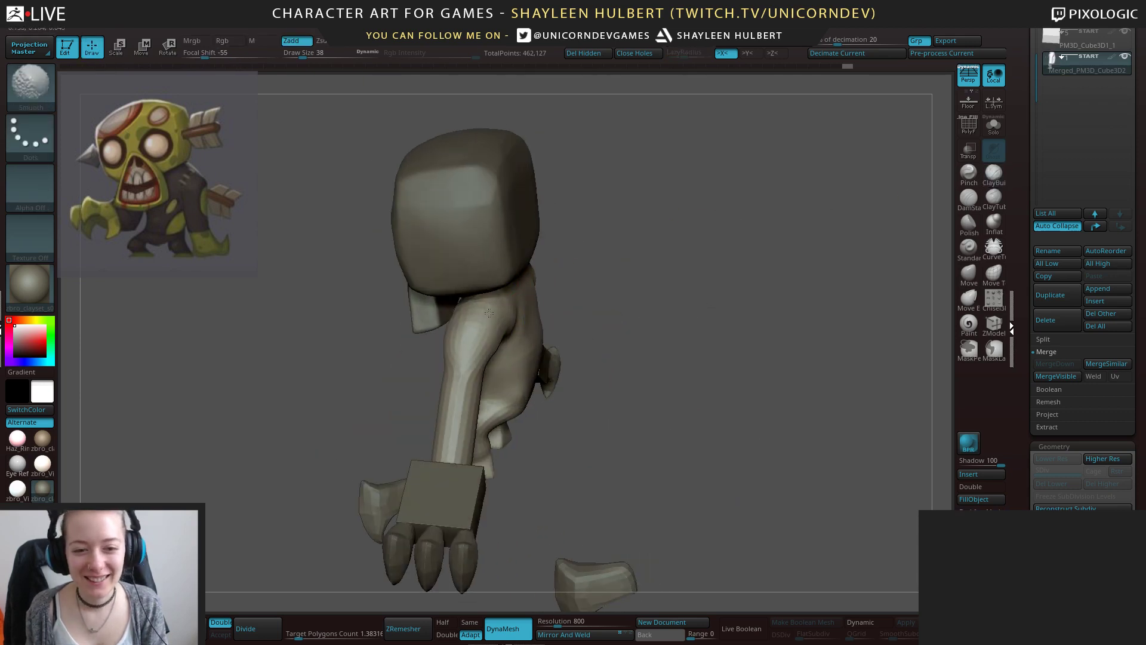
right_click_drag(460, 394, 555, 359)
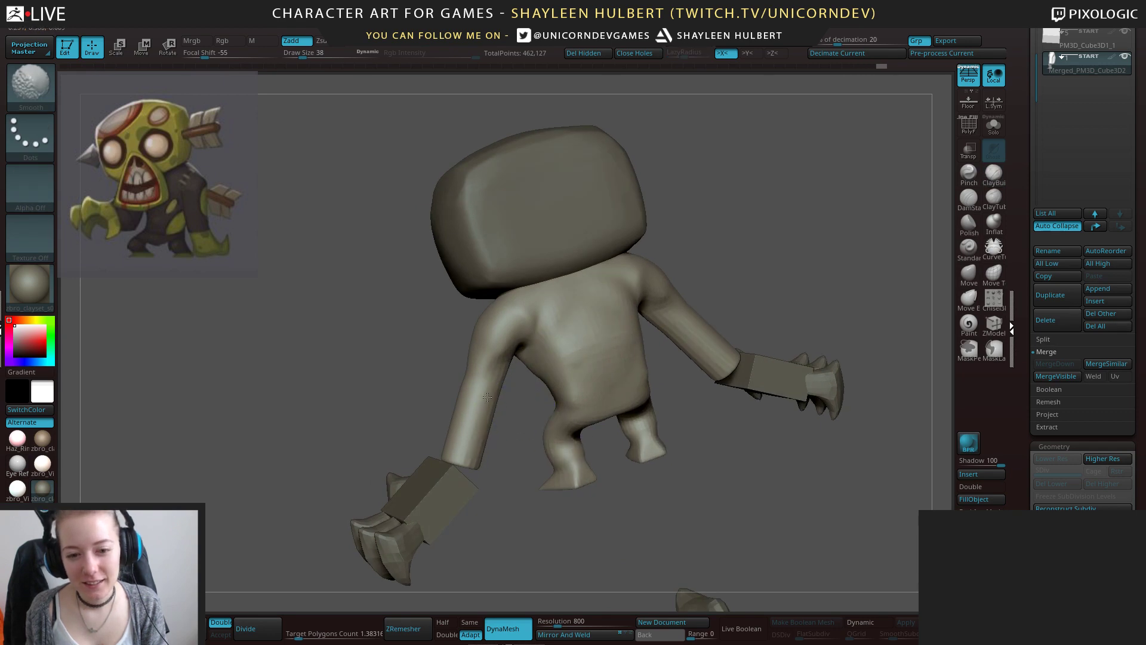
left_click_drag(376, 340, 431, 362)
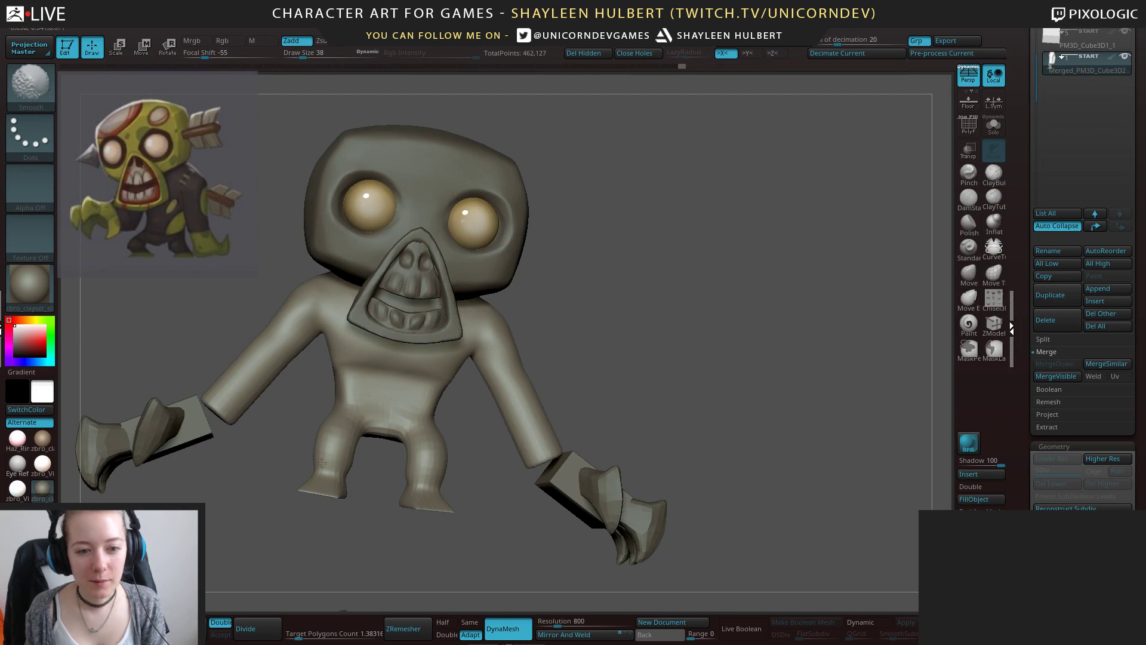
Lower the DynaMesh resolution to 504 and remesh the body again.
mouse_move(627, 323)
left_mouse_down("alt")
mouse_move(736, 304)
mouse_move(725, 306)
left_mouse_up("alt")
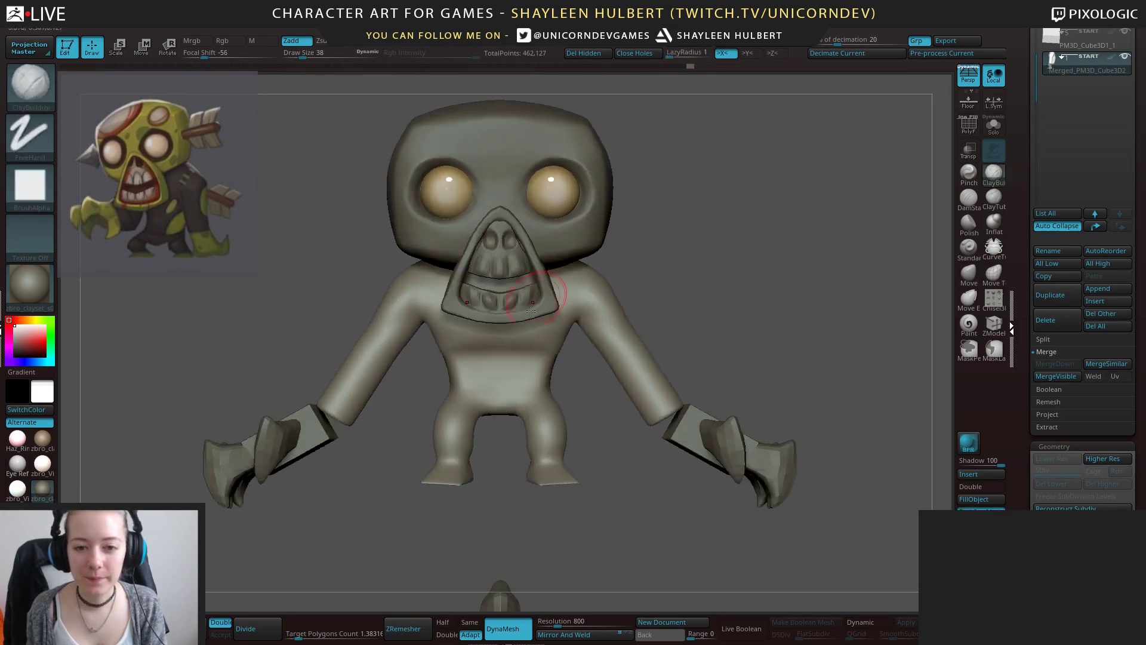
left_click_drag(399, 382, 631, 605)
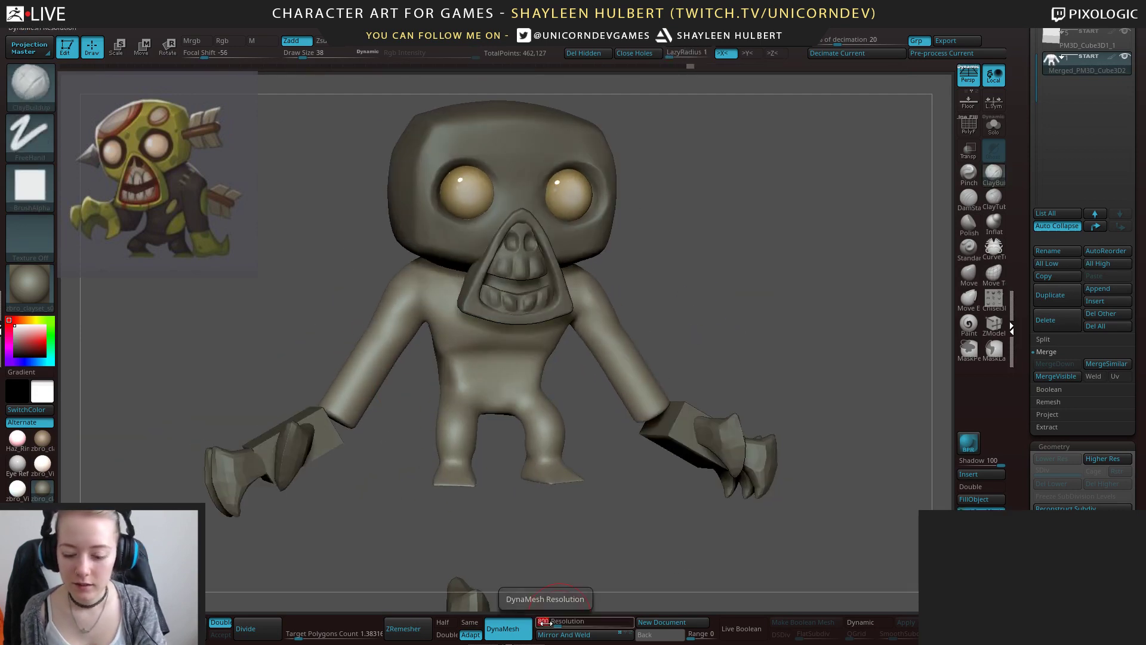
mouse_move(644, 567)
left_mouse_down()
mouse_move(614, 536)
mouse_move(639, 561)
left_mouse_up()
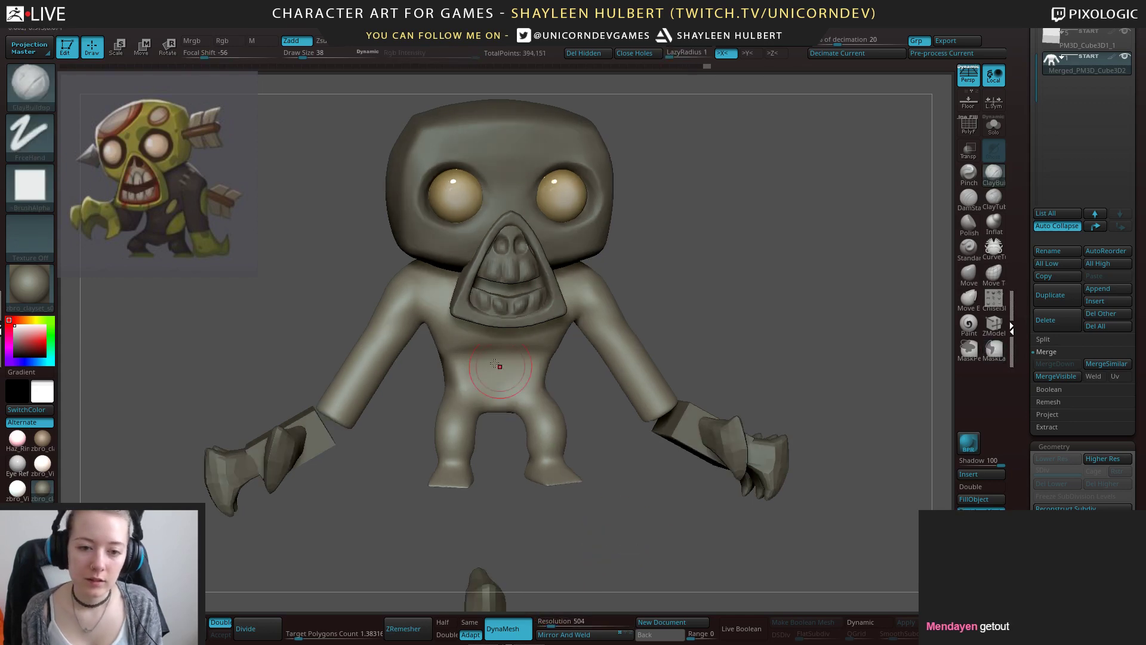
Build up muscle forms on the abdomen, shoulders and upper back with the clay brush, and smooth the back strokes.
left_click_drag(485, 347, 462, 356)
left_click_drag(401, 382, 433, 370)
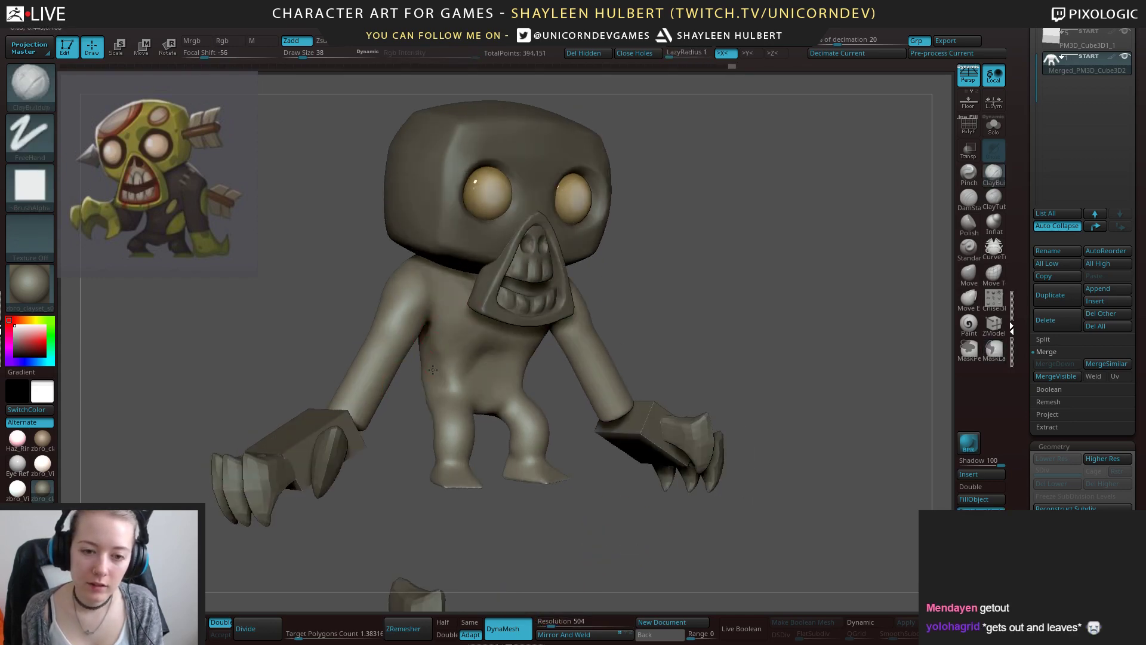
mouse_move(400, 296)
left_mouse_down()
mouse_move(493, 269)
mouse_move(423, 305)
mouse_move(406, 296)
mouse_move(520, 293)
mouse_move(508, 308)
mouse_move(467, 285)
mouse_move(652, 230)
mouse_move(520, 341)
mouse_move(460, 335)
mouse_move(600, 307)
left_mouse_up()
left_click_drag(355, 321, 370, 287)
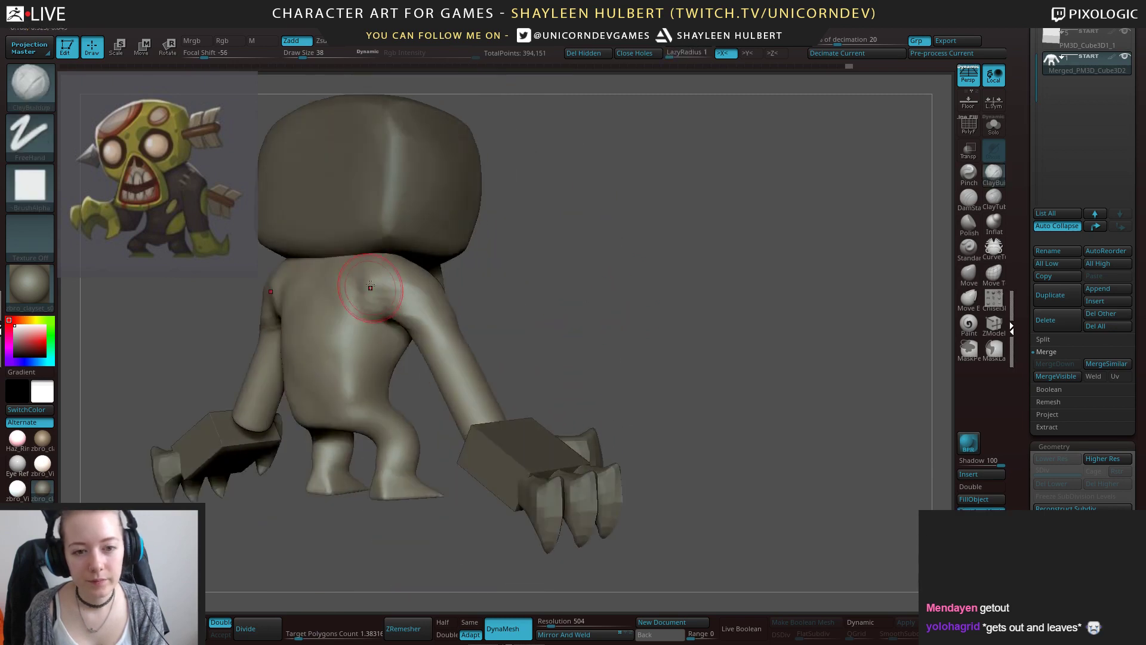
mouse_move(342, 323)
left_mouse_down()
mouse_move(361, 349)
mouse_move(341, 386)
left_mouse_up()
left_click_drag(352, 310, 305, 309, "shift")
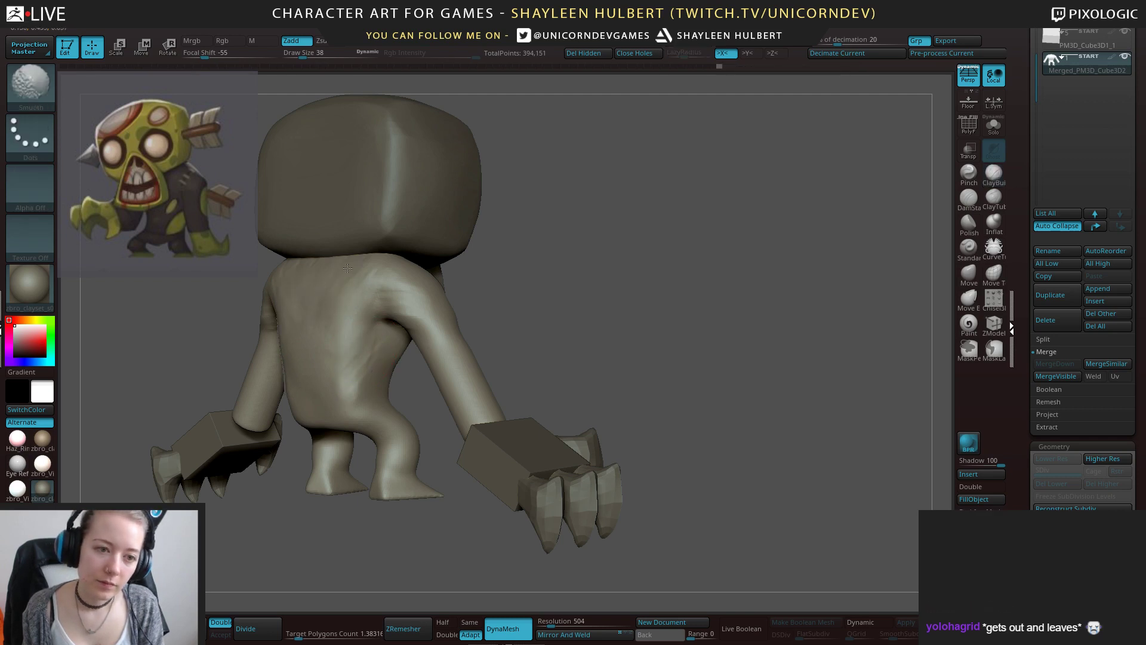
left_click_drag(596, 325, 507, 371)
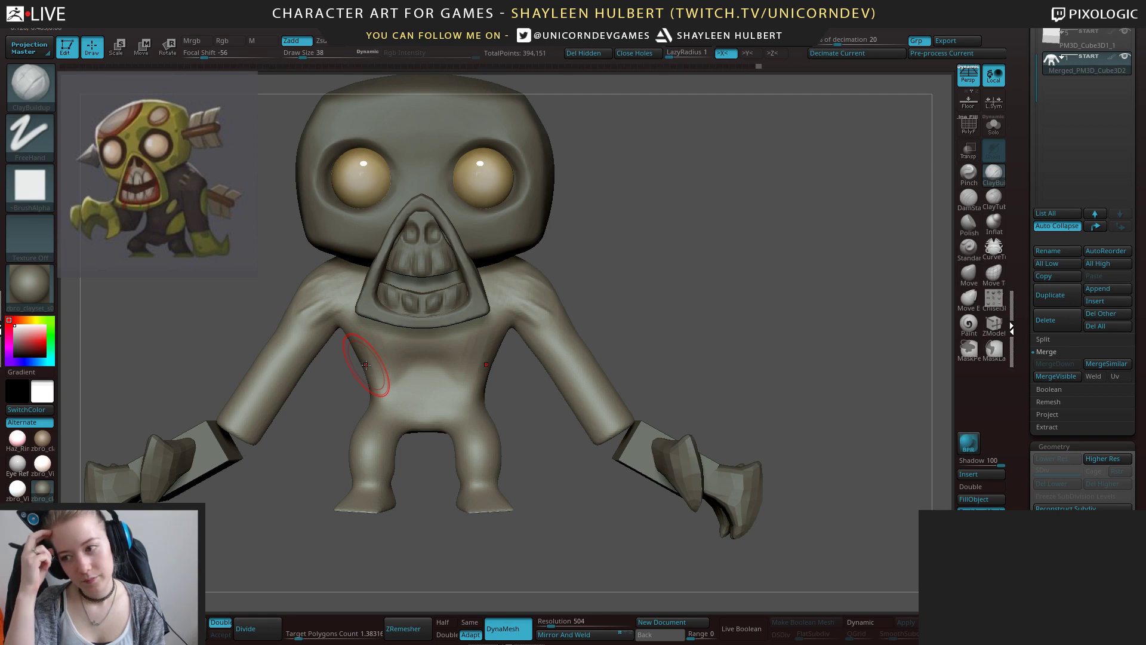
Limit the gizmo transform to the hand pieces, align its pivot with the wrist and rotate both hands into a new pose.
mouse_move(678, 353)
left_mouse_down("alt")
mouse_move(617, 332)
mouse_move(670, 406)
mouse_move(651, 382)
left_mouse_up("alt")
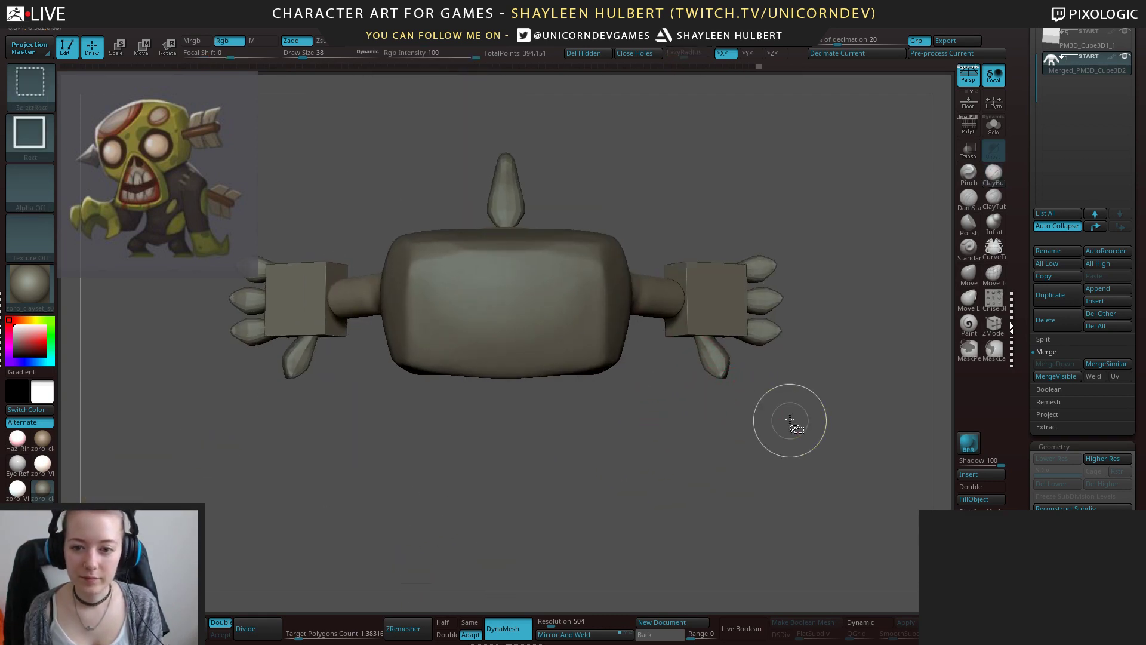
key("w")
left_click_drag(802, 210, 685, 432, "ctrl+shift")
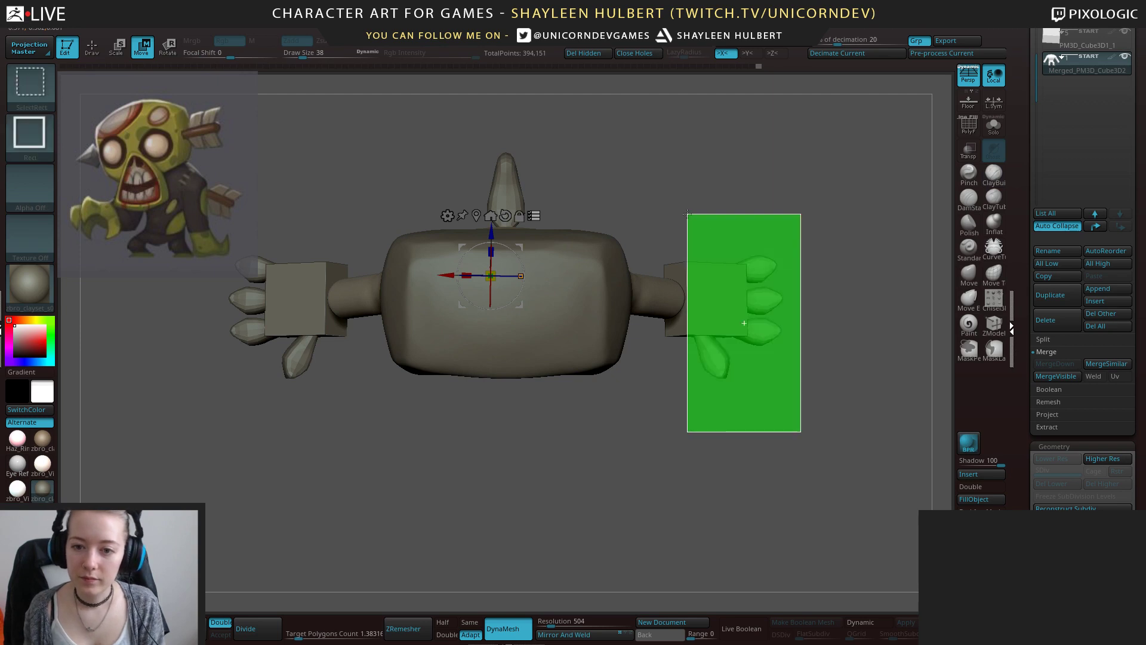
left_click_drag(449, 276, 652, 285, "alt")
left_click_drag(674, 234, 705, 306, "alt")
left_click_drag(809, 267, 813, 211, "shift")
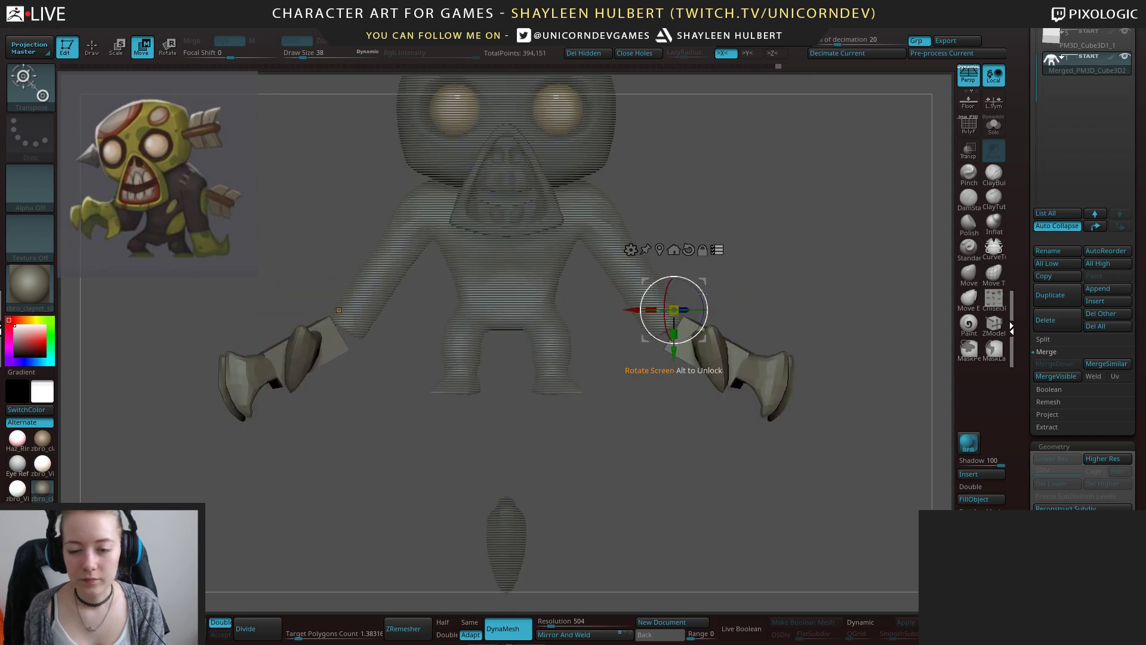
left_click_drag(702, 293, 621, 328)
left_click_drag(854, 269, 719, 262)
mouse_move(705, 310)
left_mouse_down()
mouse_move(666, 306)
mouse_move(674, 286)
mouse_move(699, 346)
mouse_move(681, 333)
left_mouse_up()
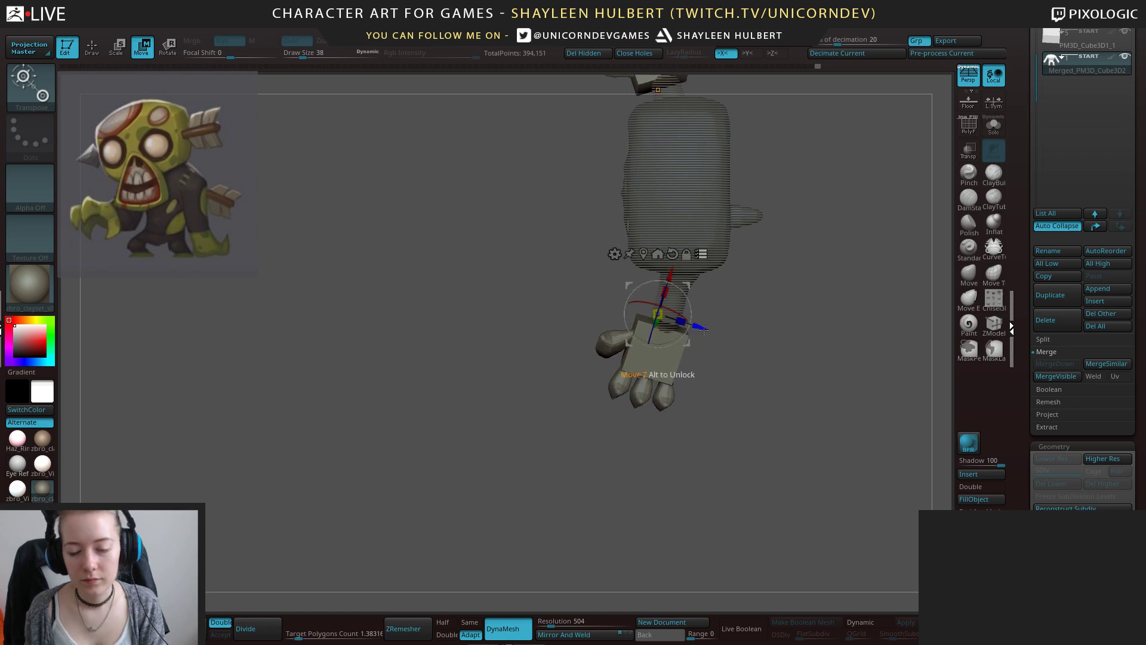
left_click_drag(734, 370, 705, 399)
Select the loose spike piece below the body and delete its subtool.
key("q")
left_click(542, 481, "alt")
left_click_drag(810, 335, 836, 350)
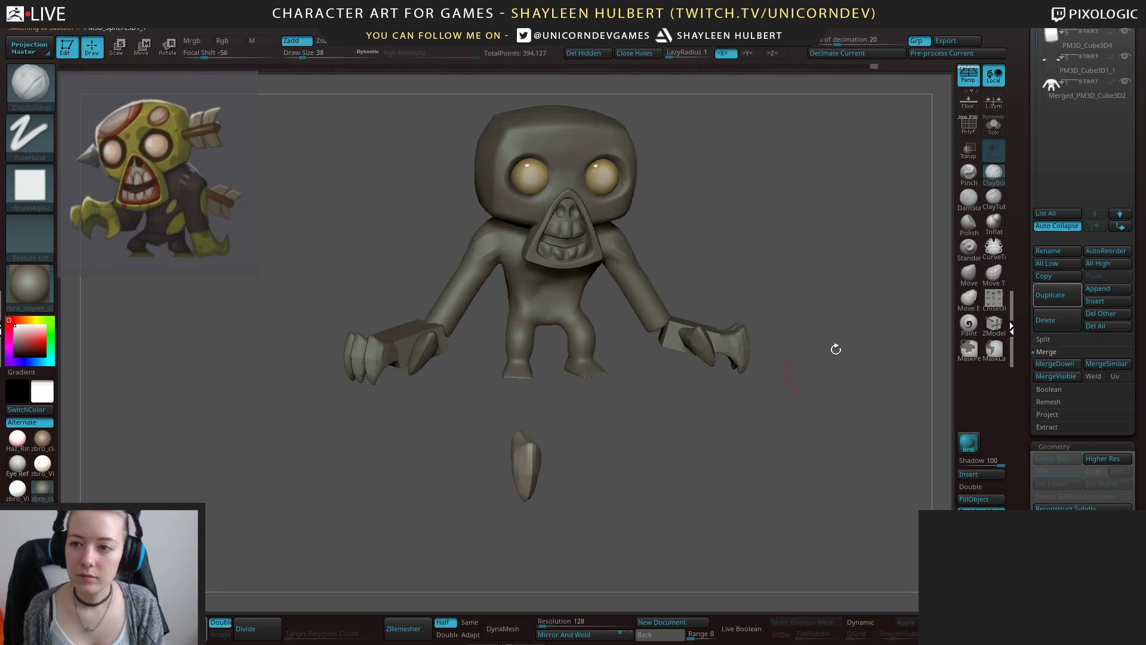
left_click(1056, 327)
left_click_drag(836, 412, 811, 409, "shift")
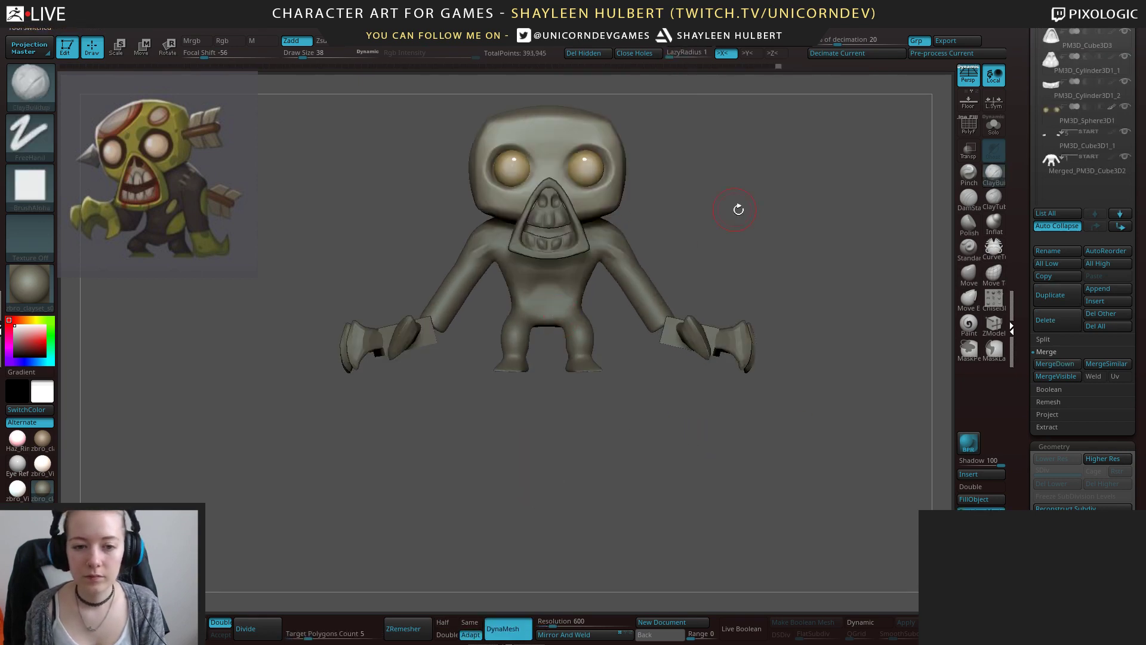
Try remeshing the head with ZRemesher at a target polygon count of 0.1 and subdivide it once.
left_click_drag(738, 209, 678, 277, "alt")
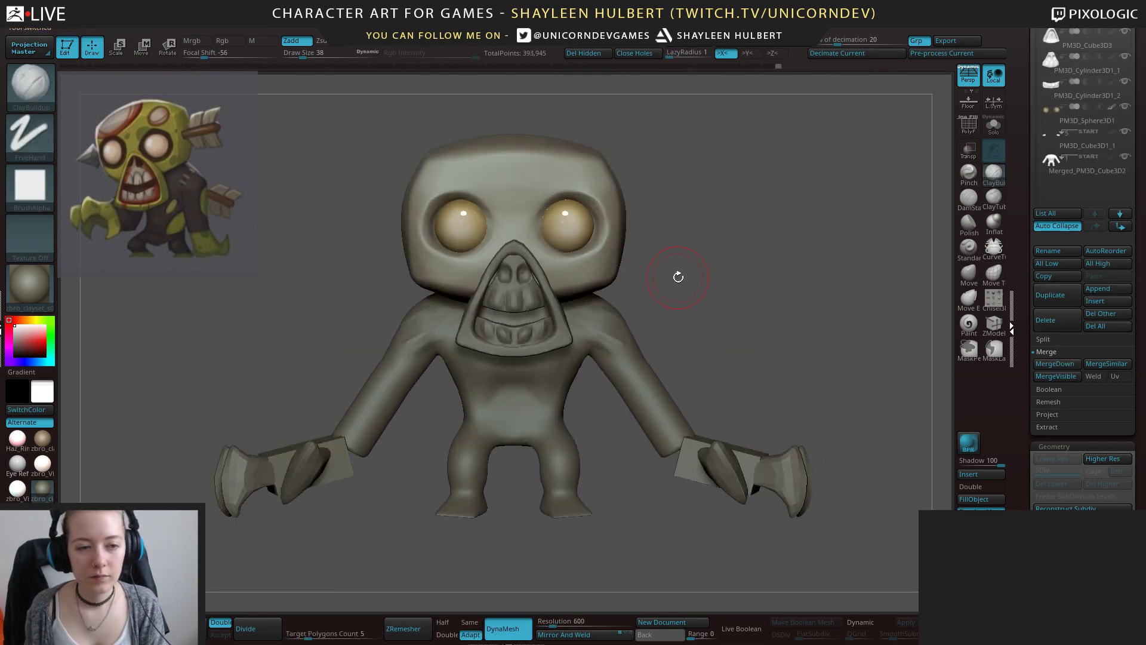
left_click_drag(680, 213, 707, 247)
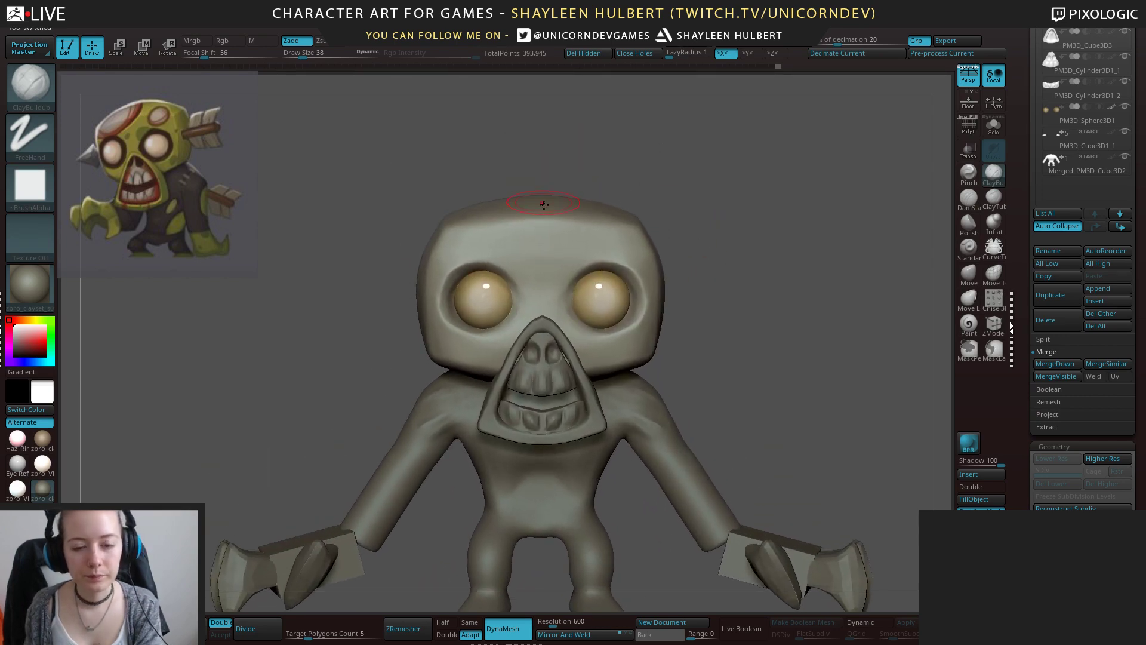
left_click_drag(534, 182, 579, 187)
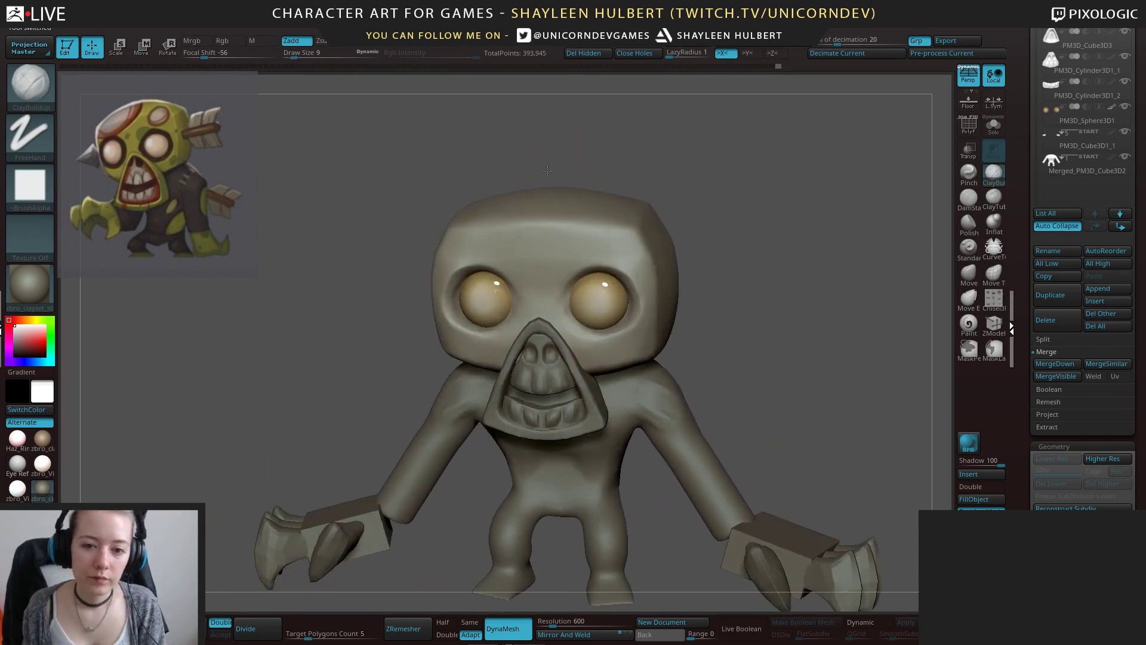
left_click_drag(665, 189, 645, 190, "shift")
left_click(292, 632)
left_click(403, 629)
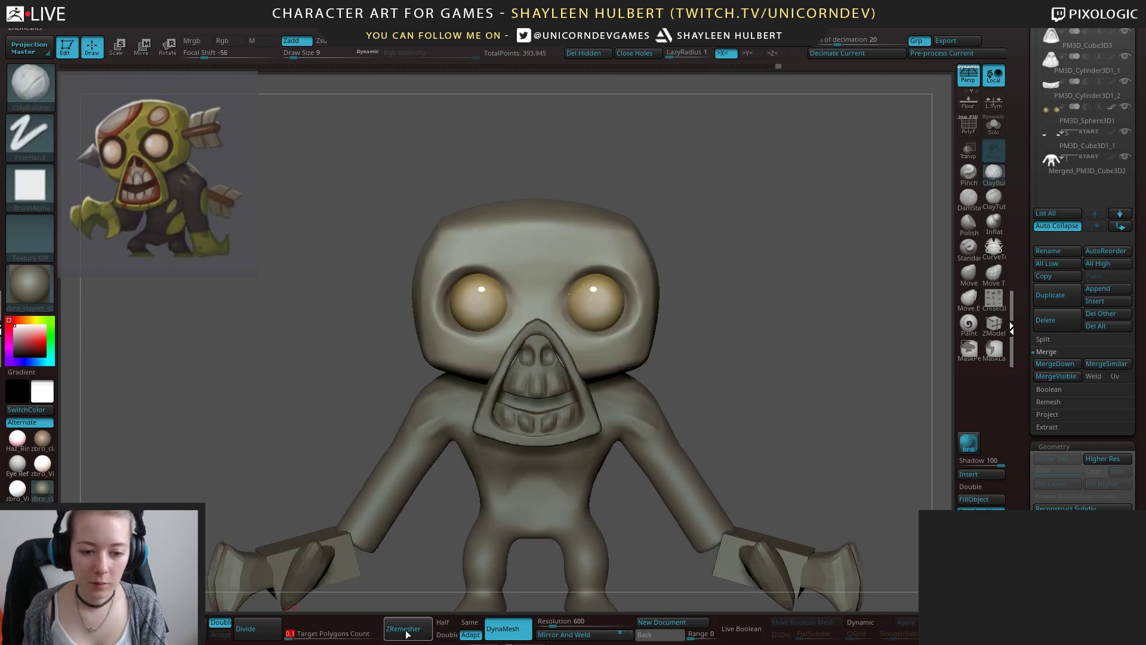
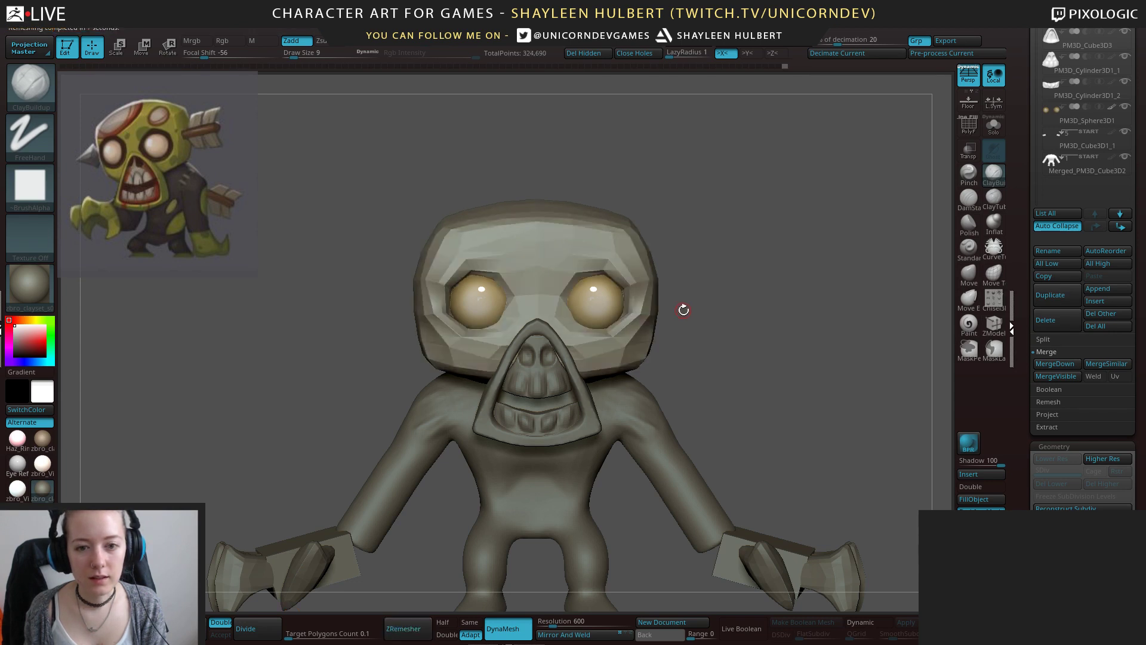
key("ctrl+d")
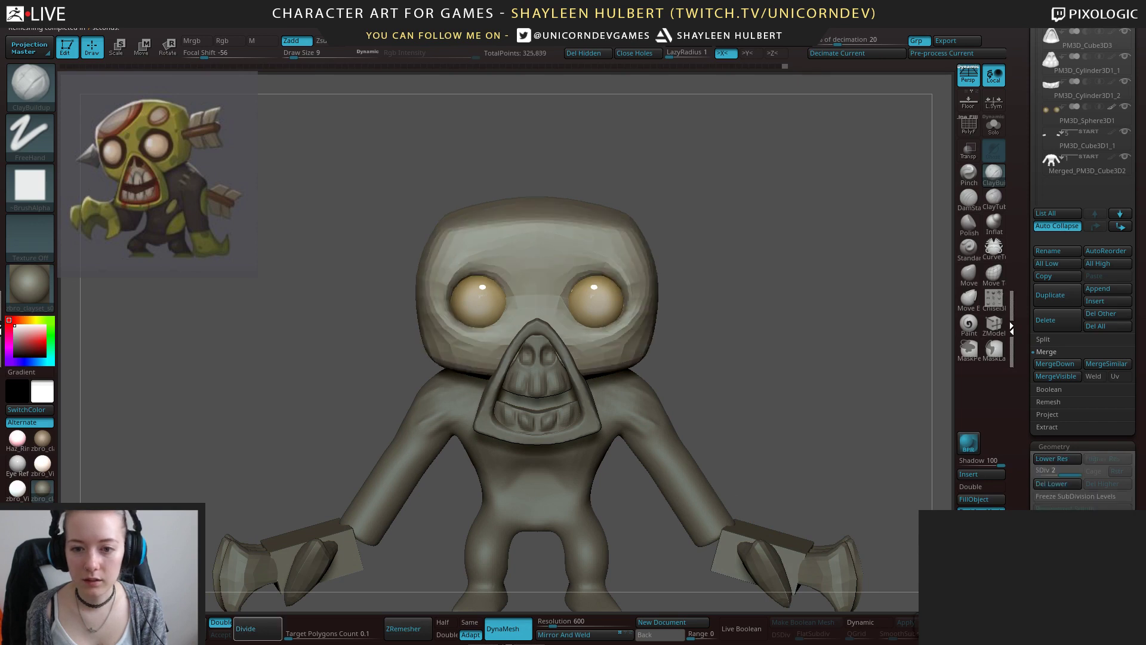
left_click_drag(750, 308, 742, 315, "shift")
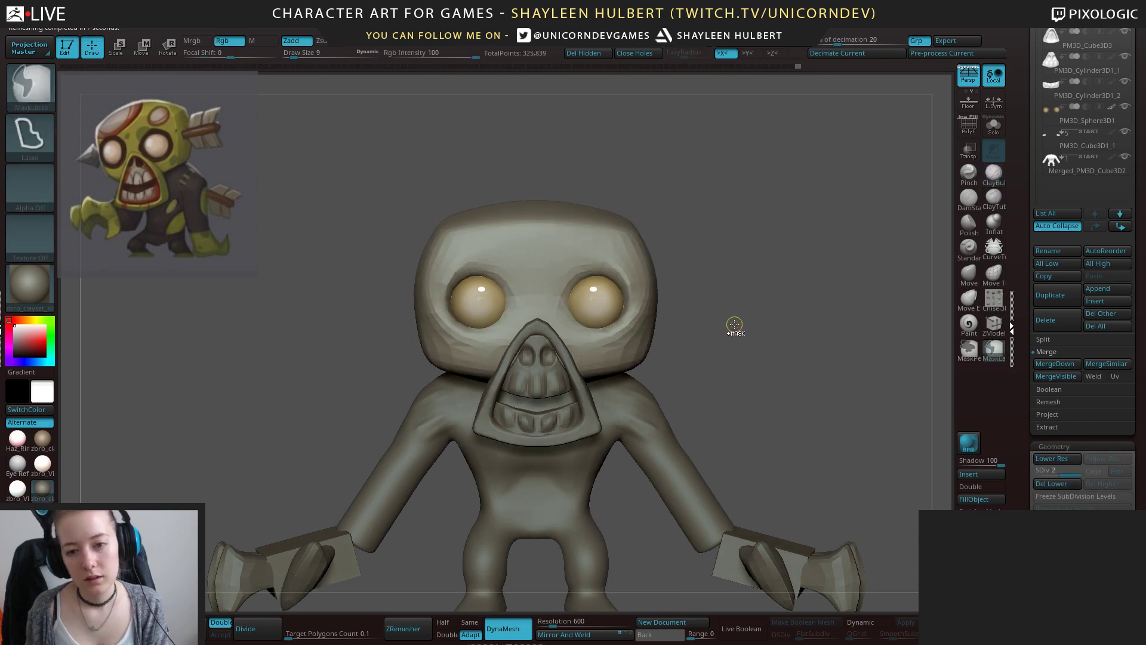
Undo the subdivision and ZRemesher pass on the head.
key("ctrl+z")
key("ctrl+z")
key("ctrl+z")
key("ctrl+z")
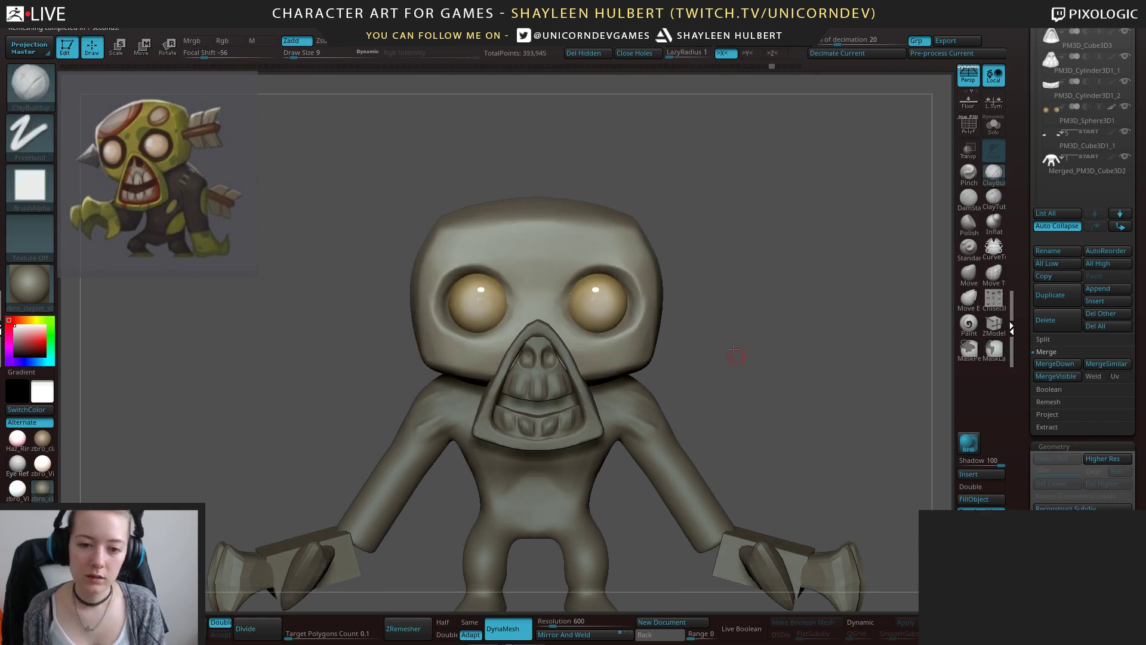
Limit the gizmo transform to the head and face pieces, shift them backward in side view and tilt them slightly.
left_click_drag(734, 353, 724, 322, "shift")
key("w")
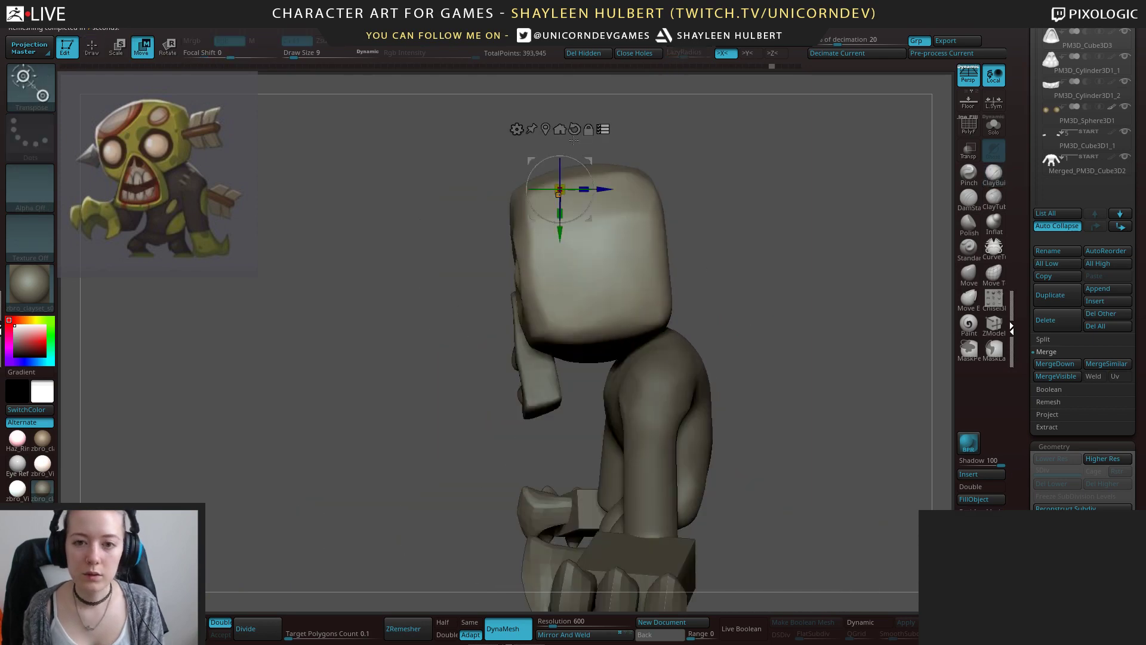
left_click_drag(426, 187, 558, 369, "ctrl+shift")
left_click_drag(606, 192, 650, 192)
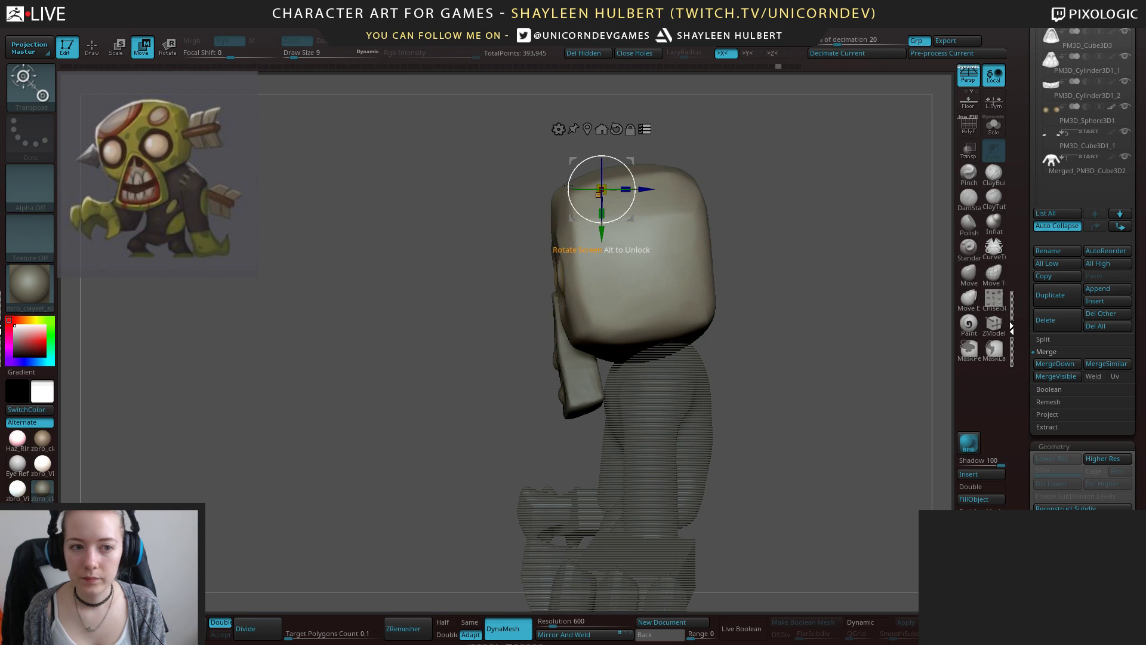
left_click_drag(569, 187, 562, 187)
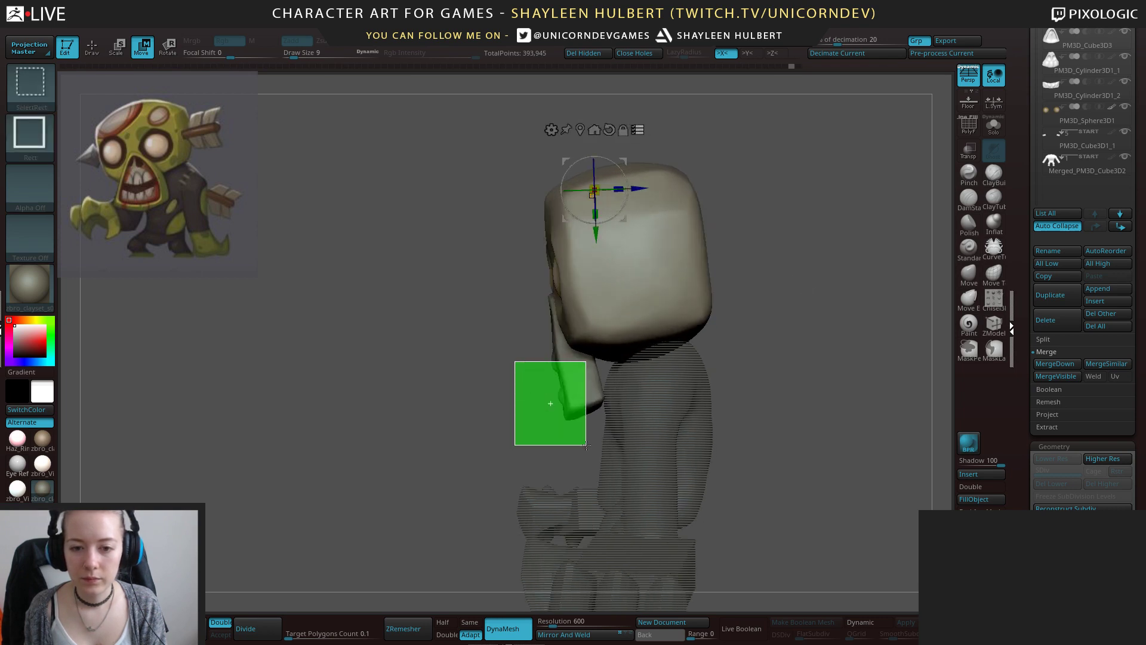
left_click_drag(550, 402, 412, 429, "shift")
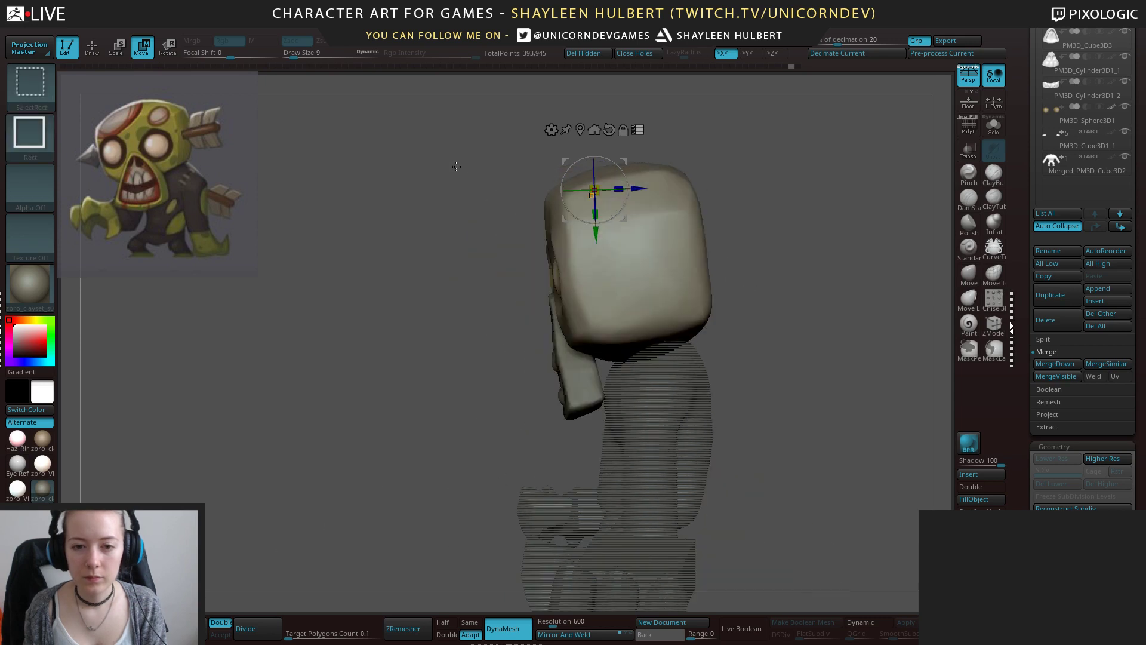
Limit the gizmo transform to the nose-and-mouth pieces and adjust their position and tilt against the head in side view.
left_click_drag(466, 171, 599, 332, "ctrl+alt+shift")
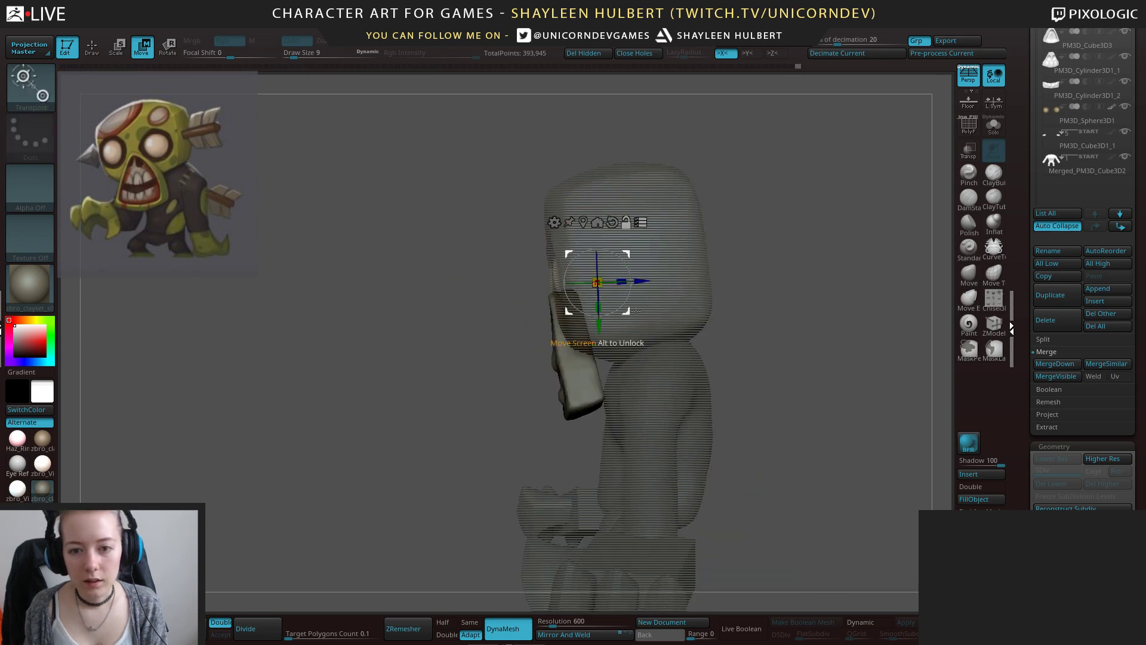
left_click_drag(645, 281, 607, 293, "alt")
mouse_move(561, 339)
left_mouse_down()
mouse_move(720, 333)
mouse_move(564, 334)
left_mouse_up()
left_click_drag(586, 270, 663, 328)
key("q")
Mask the upper part of the triangular mouth frame, shift and tilt its lower part in side view, and clear the mask.
key("ctrl")
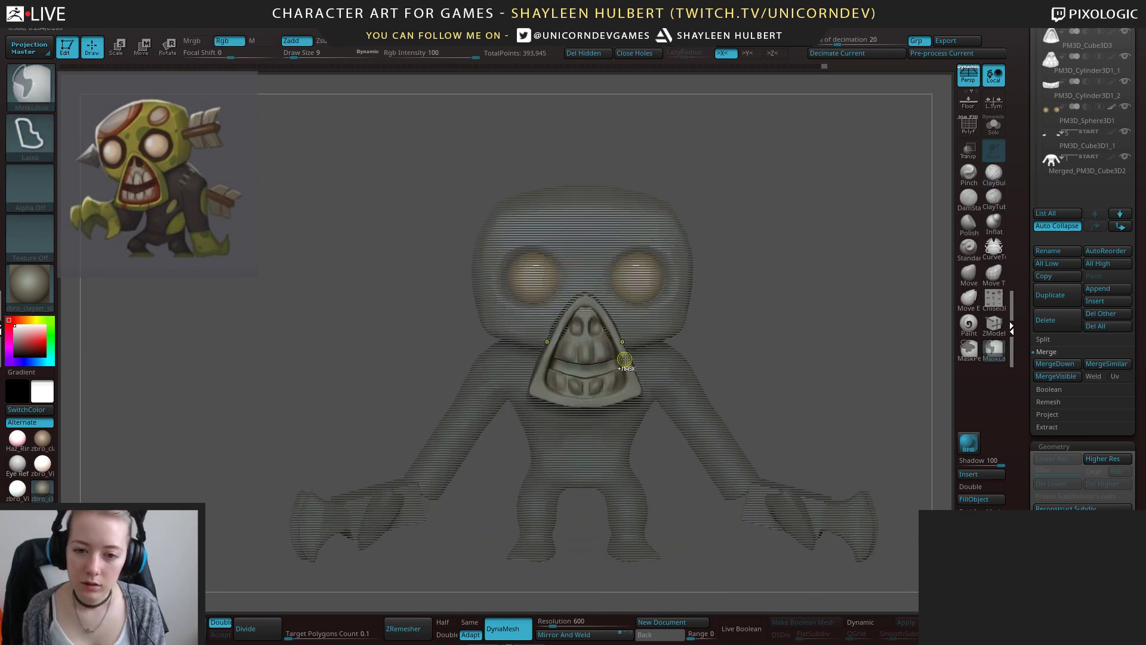
left_click(630, 390, "alt")
key("ctrl")
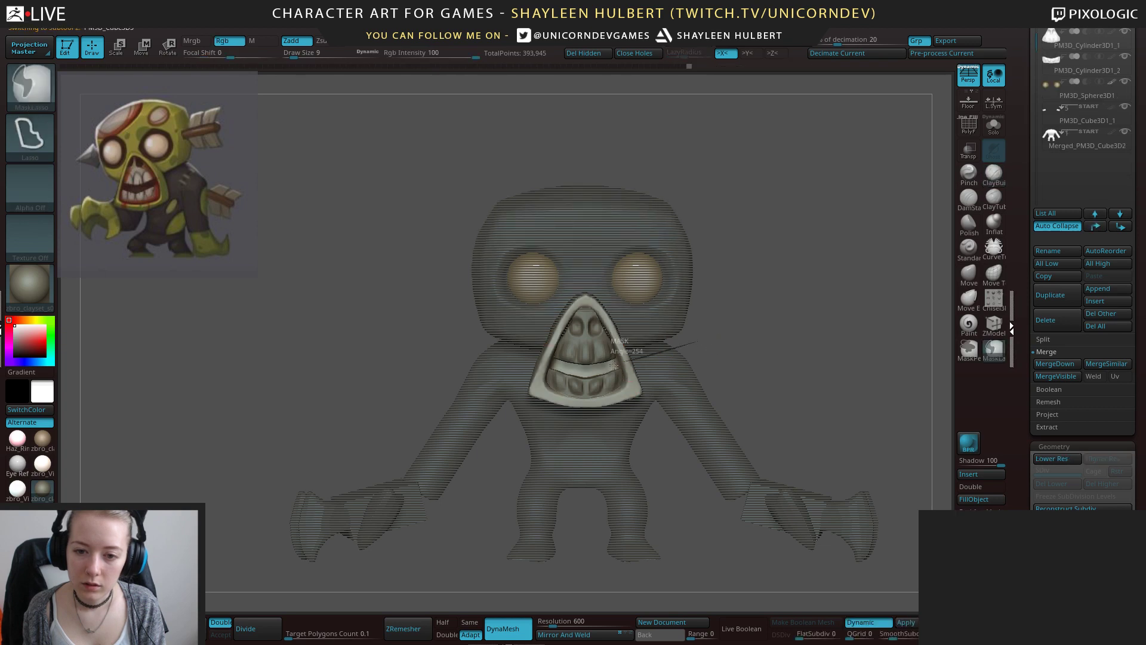
left_click_drag(614, 364, 615, 364, "ctrl")
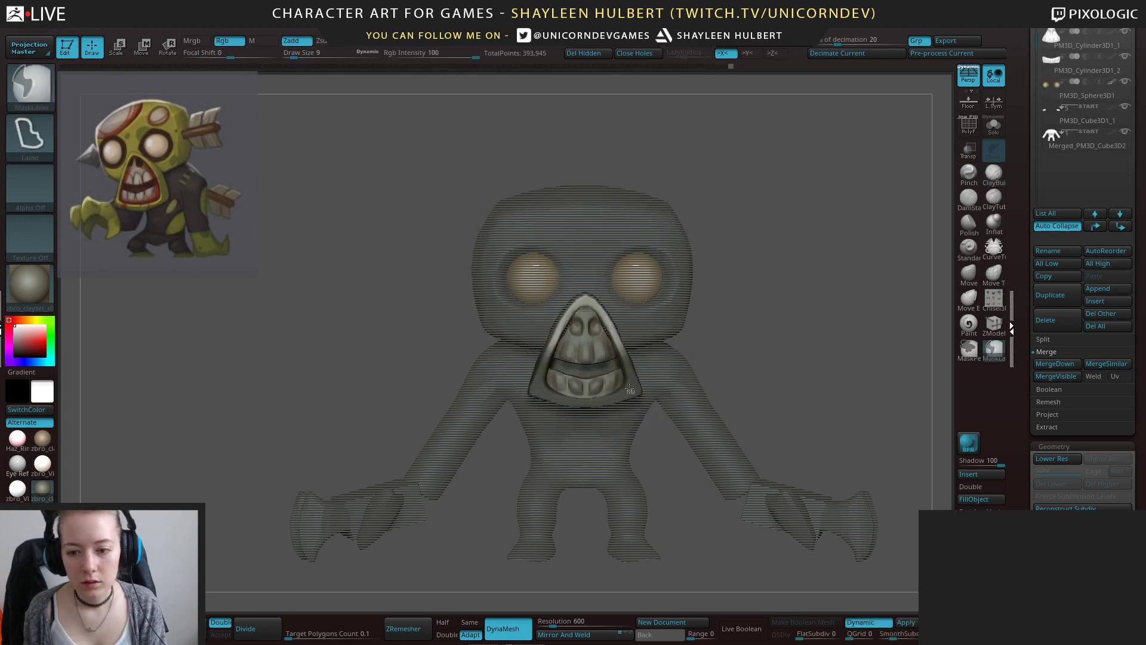
mouse_move(747, 345)
left_mouse_down()
mouse_move(806, 317)
mouse_move(720, 333)
left_mouse_up()
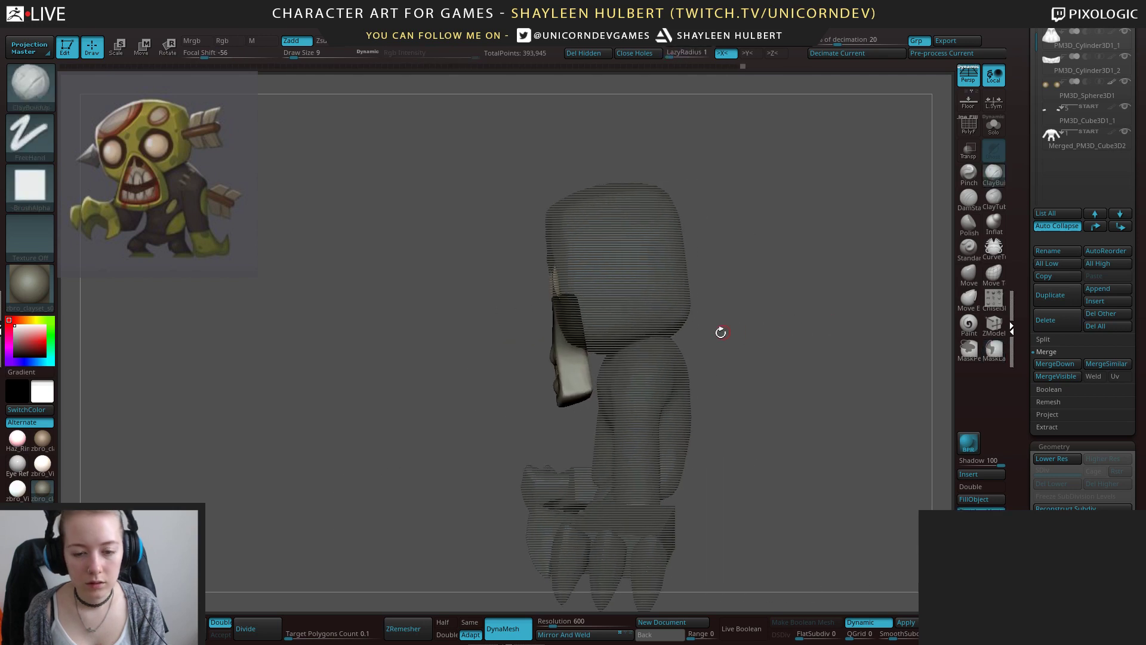
key("w")
left_click_drag(612, 303, 596, 327)
left_click_drag(593, 309, 594, 312)
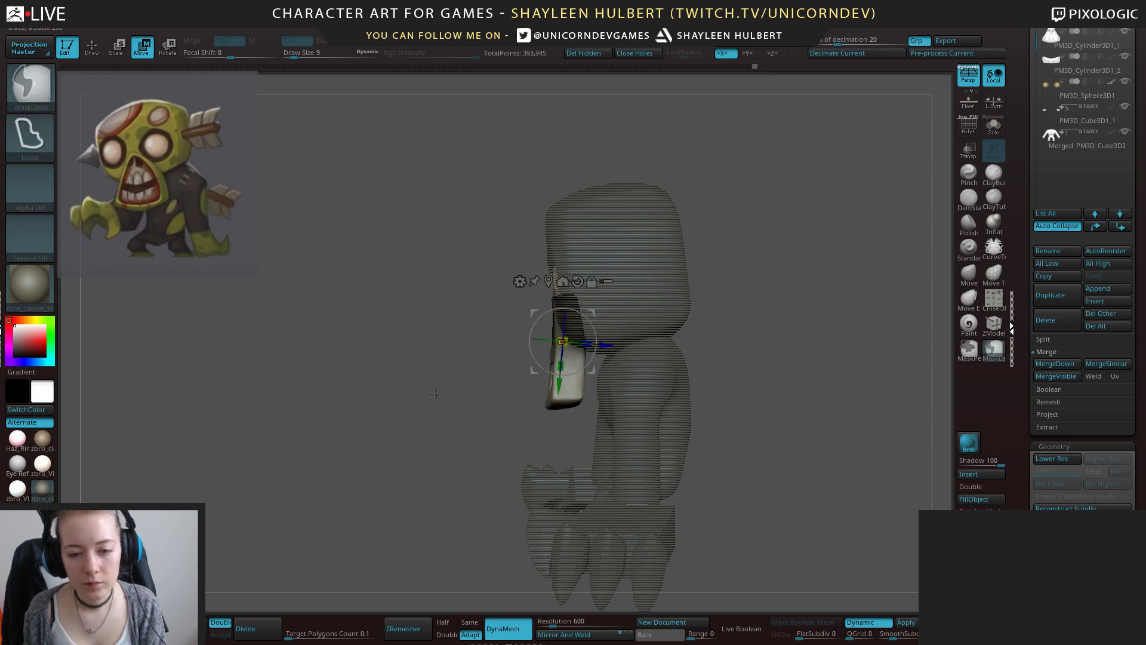
left_click_drag(435, 393, 418, 409, "ctrl")
mouse_move(419, 410)
left_mouse_down()
mouse_move(555, 411)
mouse_move(560, 468)
left_mouse_up()
key("q")
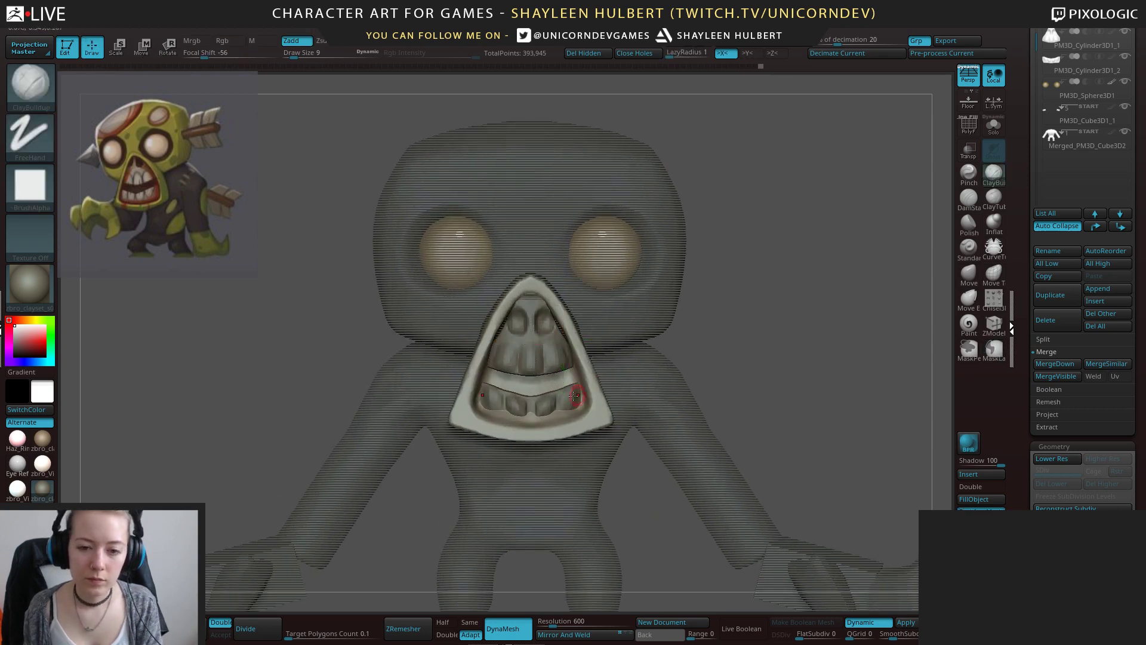
Select the inner mouth piece, turn off Transpose All Selected Subtools and return to the ClayBuildup brush.
left_click_drag(723, 339, 650, 330)
key("e")
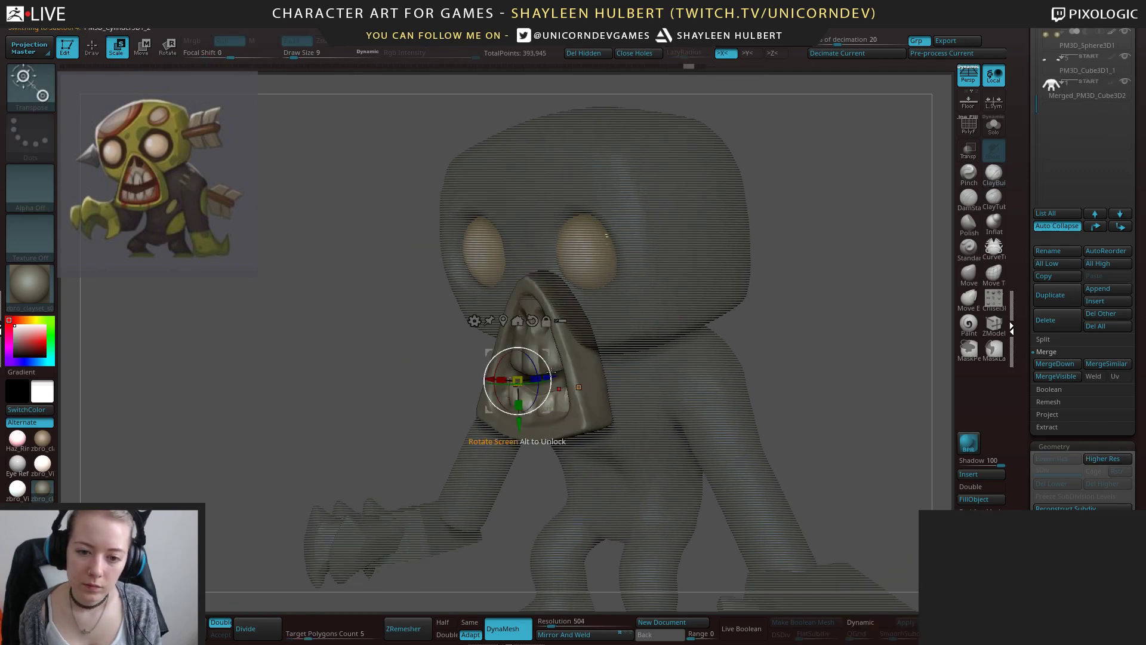
left_click_drag(551, 375, 939, 180)
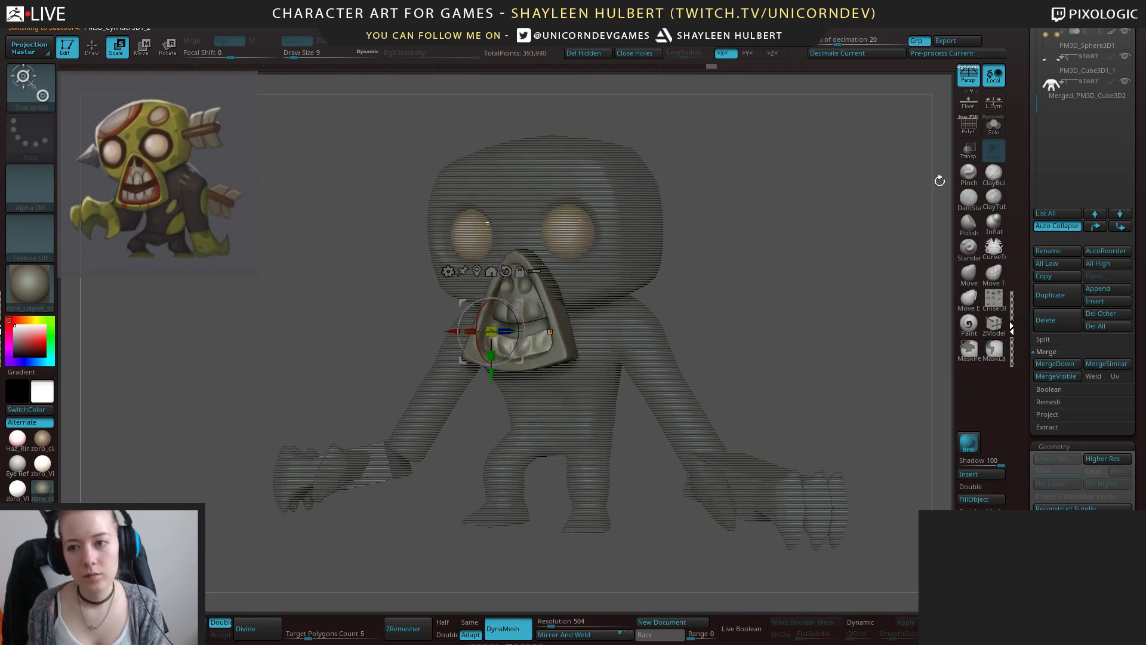
left_click(993, 179)
left_click_drag(670, 312, 662, 282)
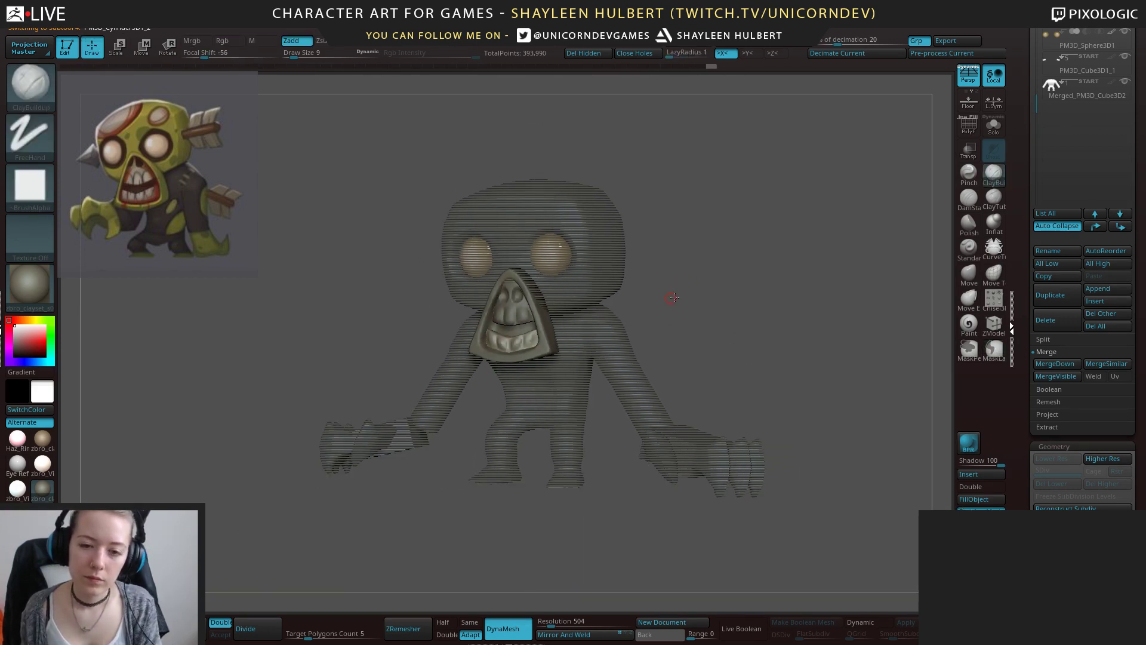
key("w")
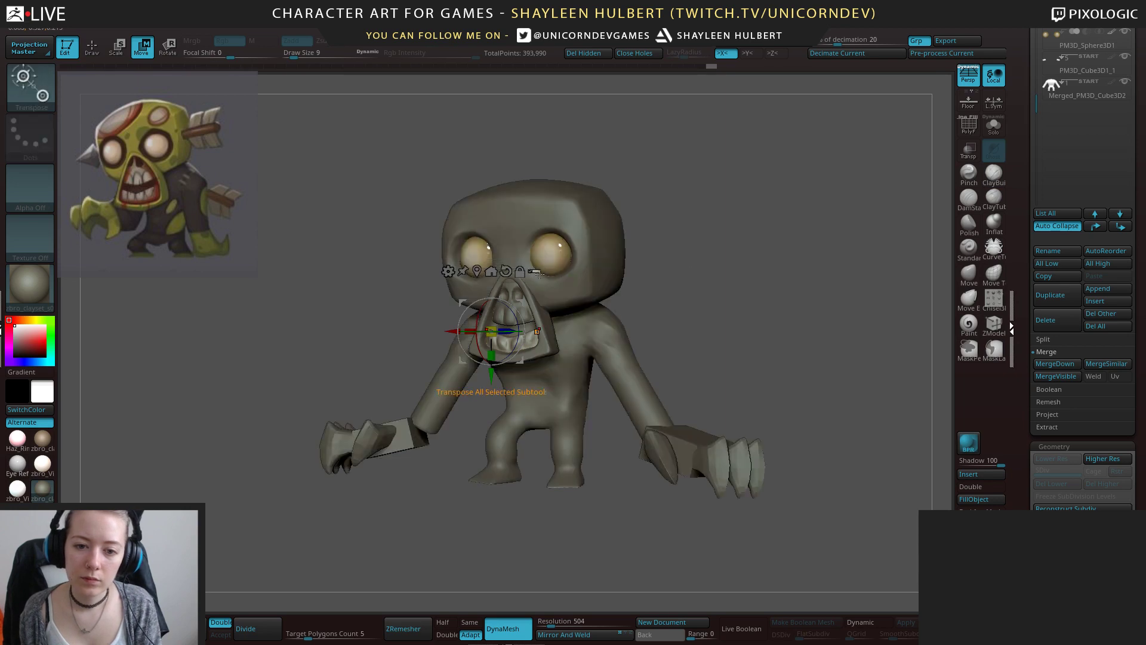
mouse_move(681, 317)
left_mouse_down("alt")
mouse_move(688, 281)
mouse_move(710, 279)
left_mouse_up("alt")
key("f")
left_click(991, 178)
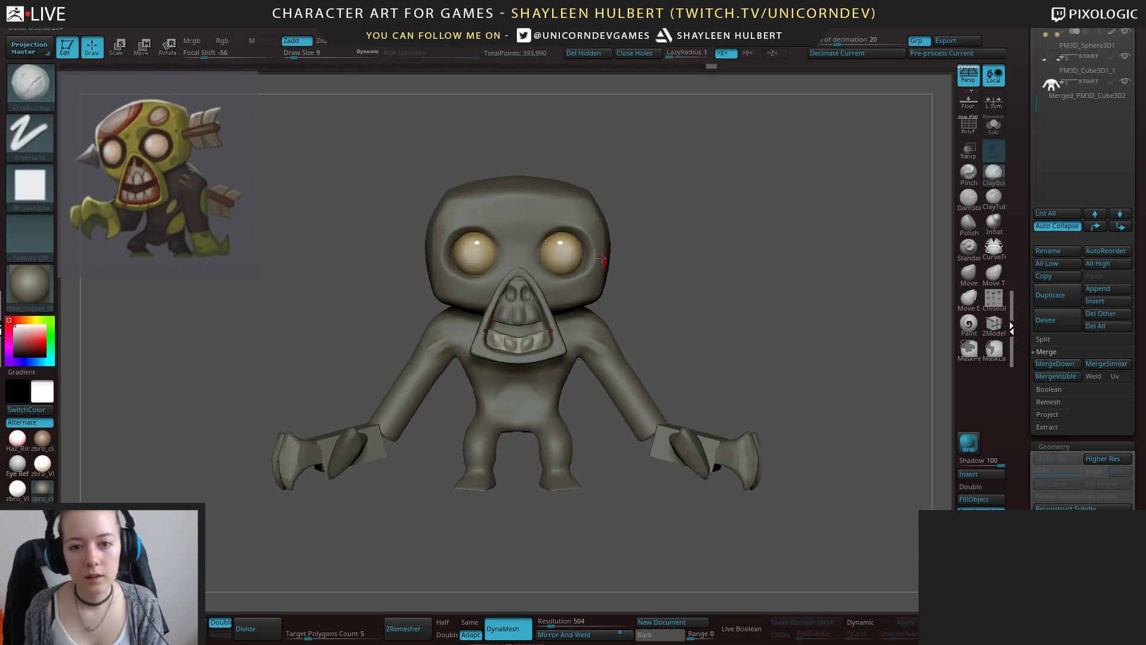
Select the head, mask the area around both eye sockets symmetrically, soften the mask and invert it.
left_click(568, 211, "alt")
left_click_drag(656, 210, 687, 244, "alt")
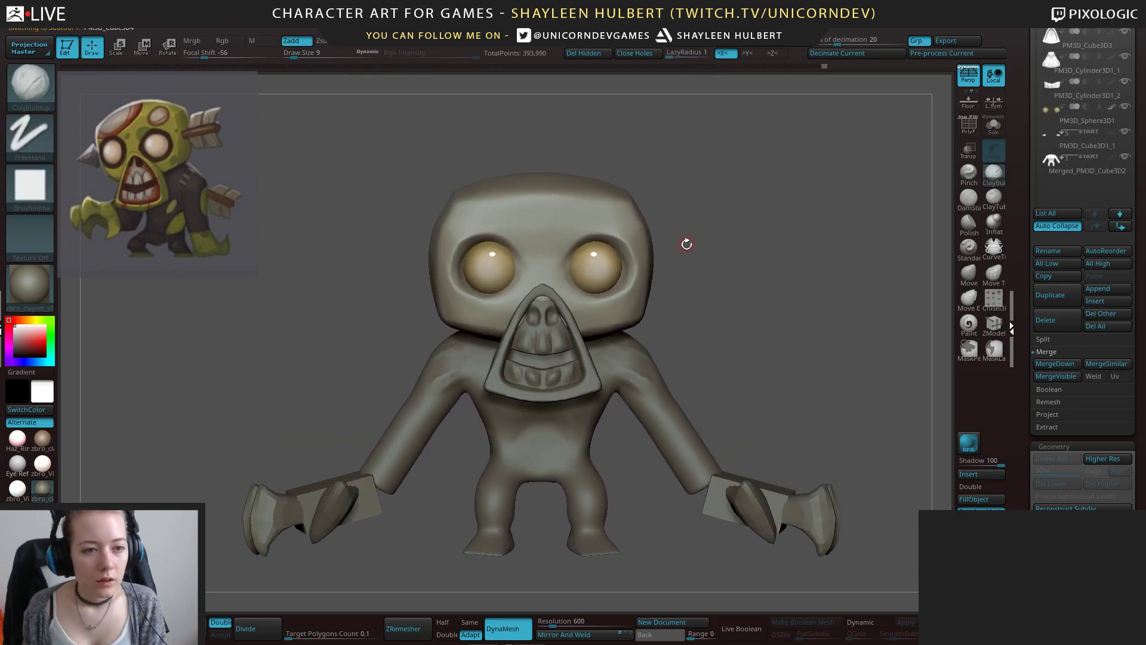
mouse_move(515, 249)
left_mouse_down("ctrl")
mouse_move(456, 234)
mouse_move(526, 244)
mouse_move(518, 235)
left_mouse_up("ctrl")
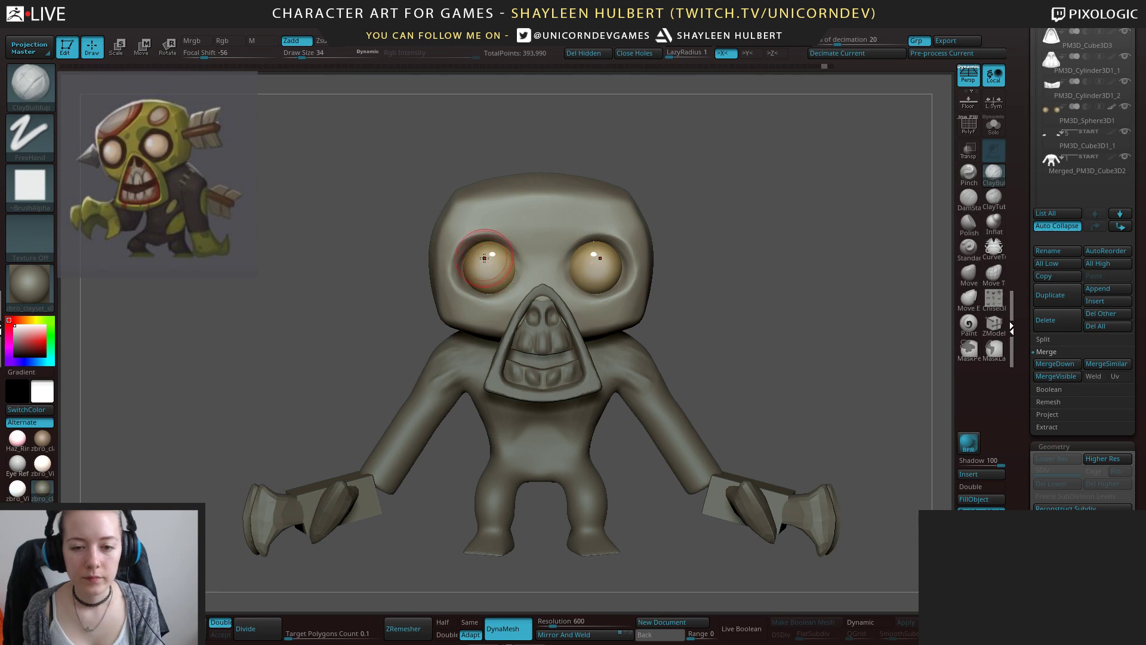
mouse_move(484, 258)
left_mouse_down("ctrl")
mouse_move(482, 279)
mouse_move(497, 257)
mouse_move(478, 278)
left_mouse_up("ctrl")
key("ctrl+i")
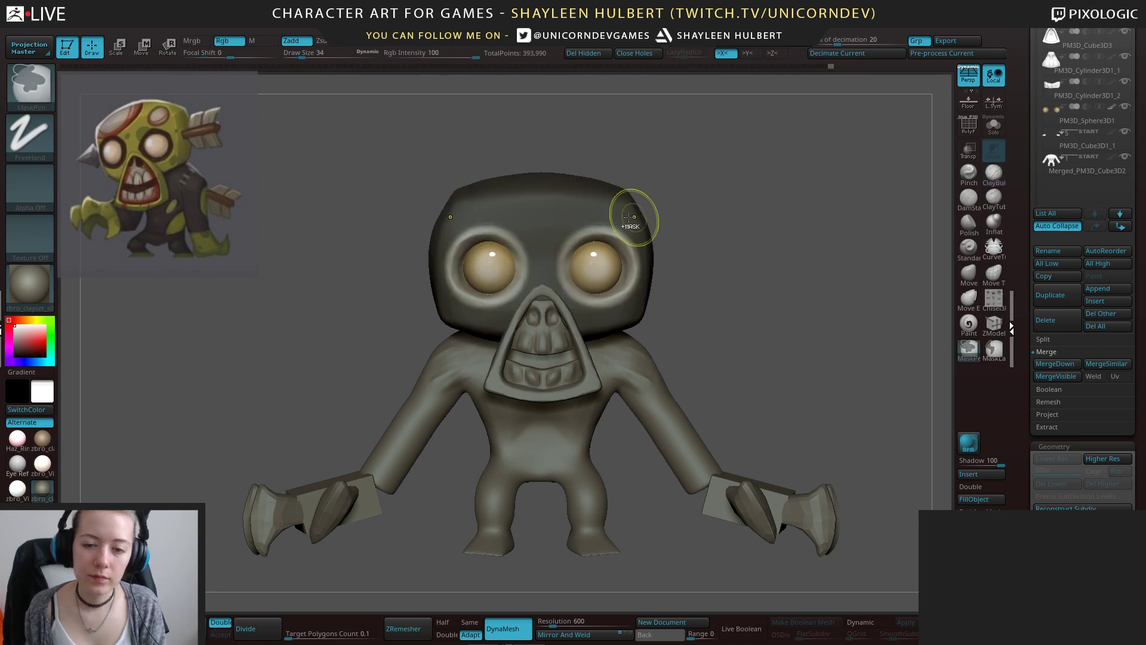
left_click(625, 218, "ctrl")
left_click(659, 206, "ctrl")
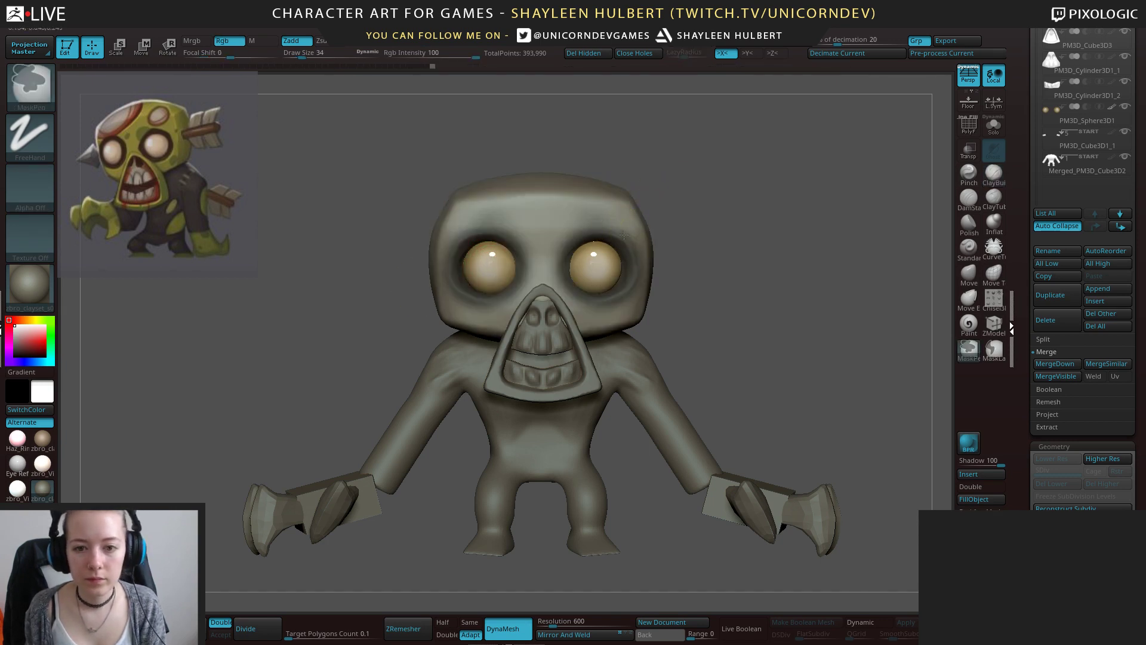
key("w")
left_click(670, 234, "ctrl")
Adjust the unmasked eye sockets slightly with the gizmo and clear the mask from the head.
left_click_drag(567, 275, 566, 278)
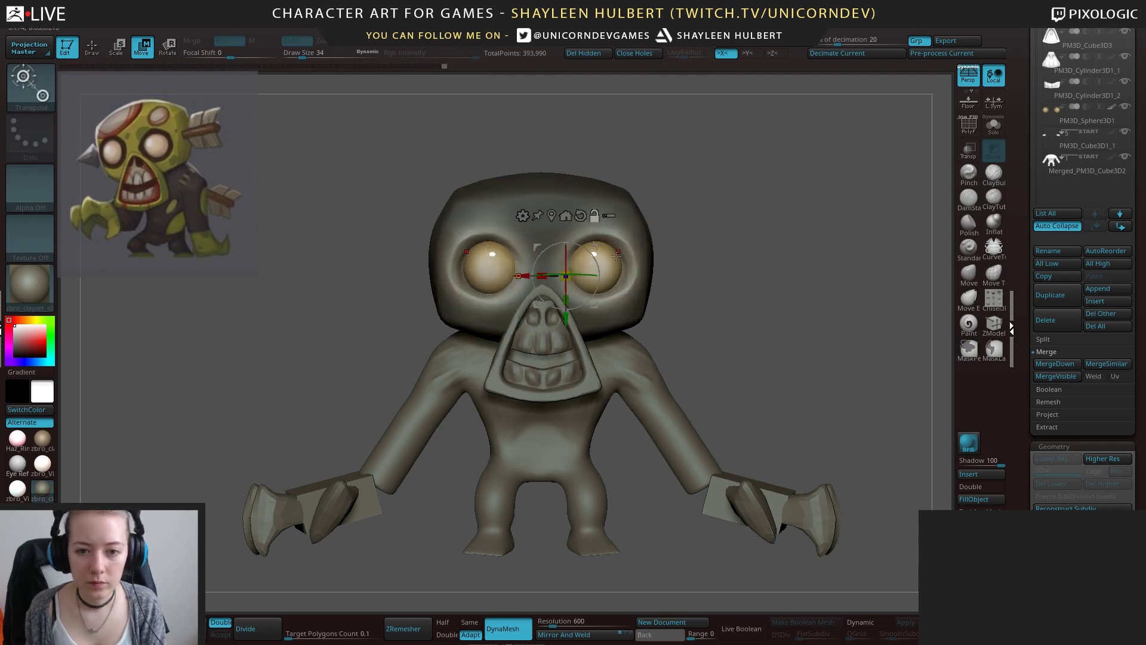
left_click(638, 260, "alt")
left_click(652, 201, "alt")
left_click_drag(596, 263, 591, 290, "alt")
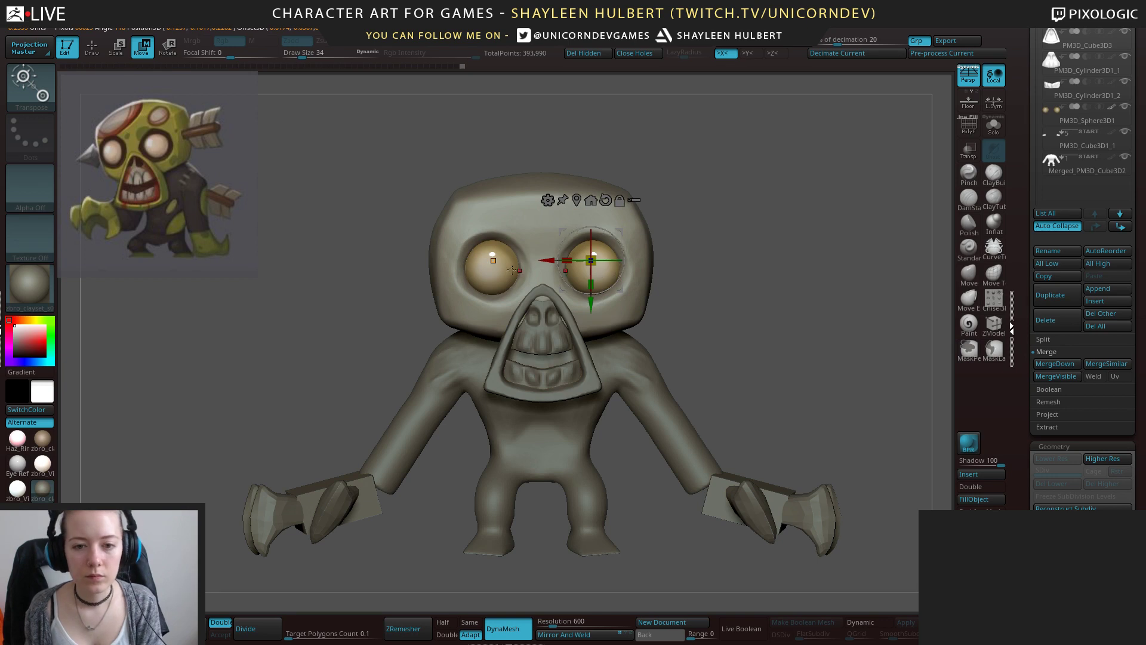
Select the eyeballs, centre the gizmo on them and scale them up slightly to fit the sockets.
left_click(503, 268, "alt")
left_click_drag(486, 242, 493, 235)
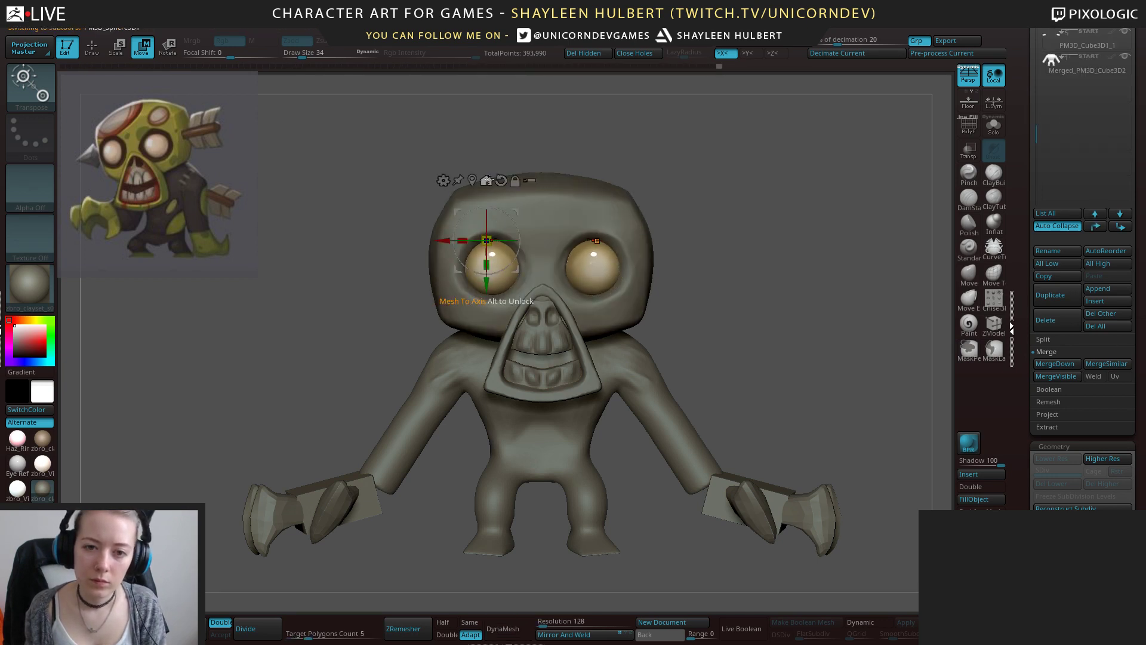
left_click(473, 180)
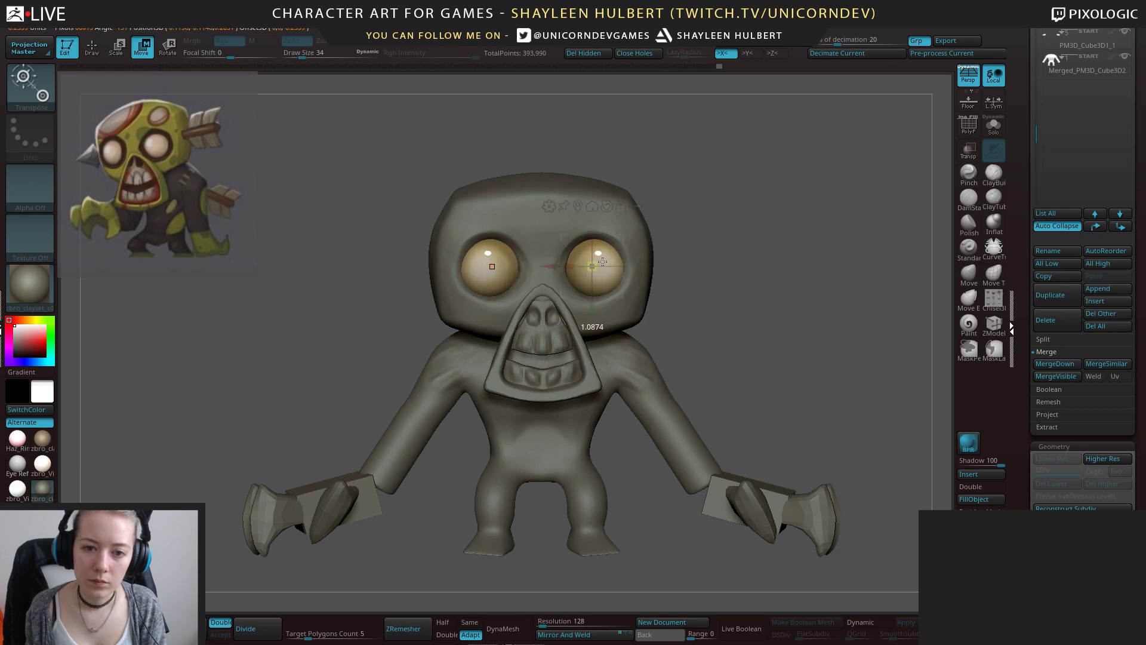
left_click_drag(604, 260, 549, 266)
mouse_move(667, 300)
left_mouse_down("alt")
mouse_move(671, 242)
mouse_move(683, 313)
left_mouse_up("alt")
Select the head and switch to the hPolish brush for refining its surface.
key("q")
left_click(634, 276, "alt")
mouse_move(719, 269)
left_mouse_down("shift")
mouse_move(745, 270)
mouse_move(723, 272)
mouse_move(729, 230)
mouse_move(747, 303)
left_mouse_up("shift")
mouse_move(738, 281)
left_mouse_down()
mouse_move(779, 293)
mouse_move(729, 266)
left_mouse_up()
left_click_drag(729, 266, 722, 285, "shift")
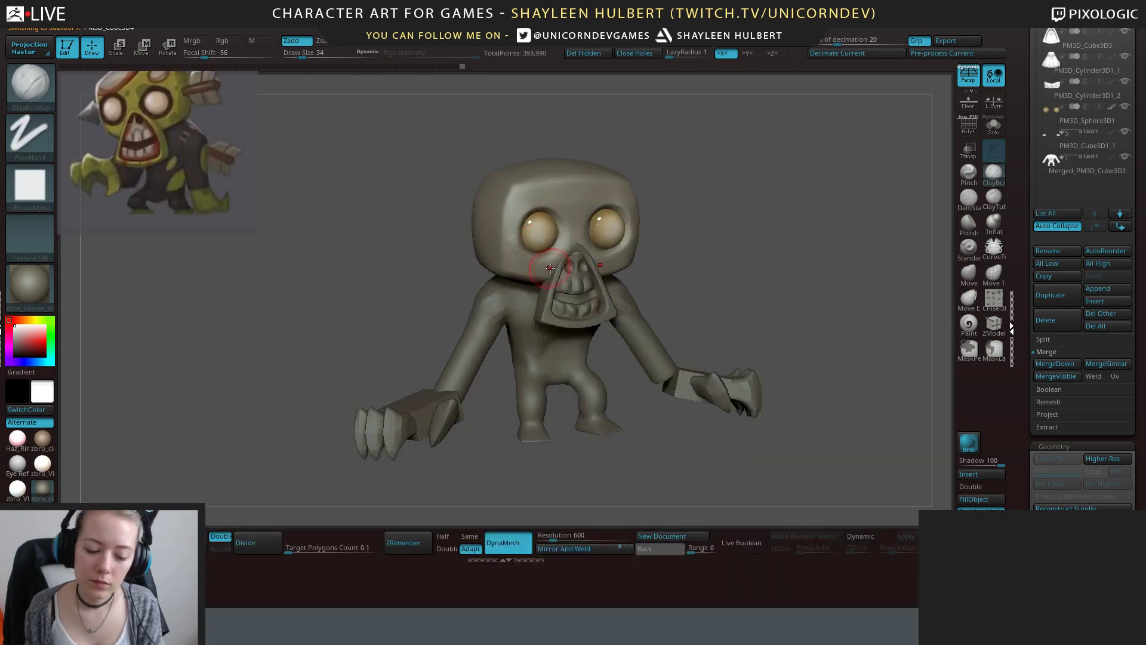
key("b")
key("h")
key("p")
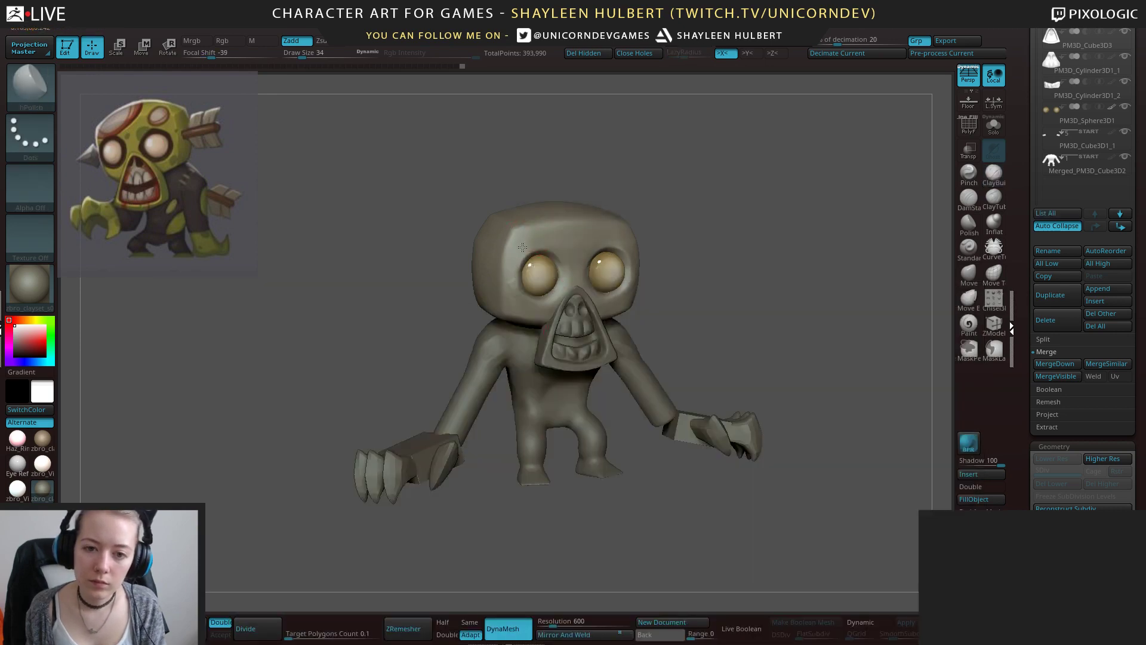
mouse_move(754, 266)
left_mouse_down()
mouse_move(693, 335)
mouse_move(730, 327)
mouse_move(674, 335)
mouse_move(693, 331)
mouse_move(718, 297)
left_mouse_up()
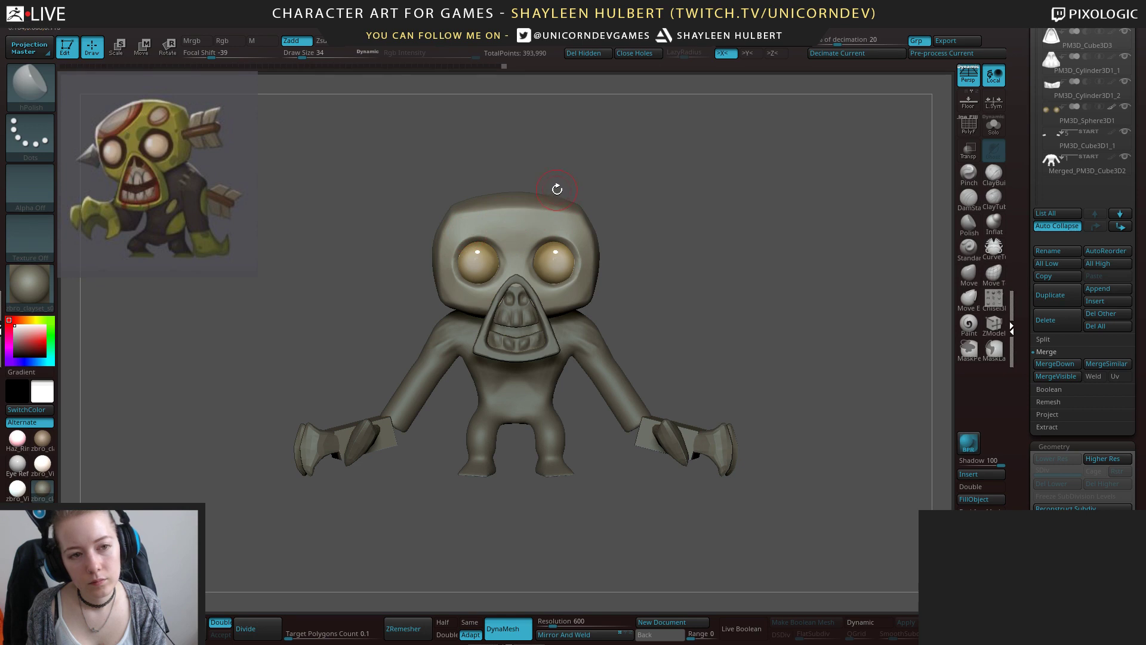
Raise the top of the head slightly with the gizmo and remesh the head with DynaMesh at resolution 600.
mouse_move(396, 160)
left_mouse_down("ctrl")
mouse_move(495, 209)
mouse_move(620, 233)
mouse_move(611, 228)
left_mouse_up("ctrl")
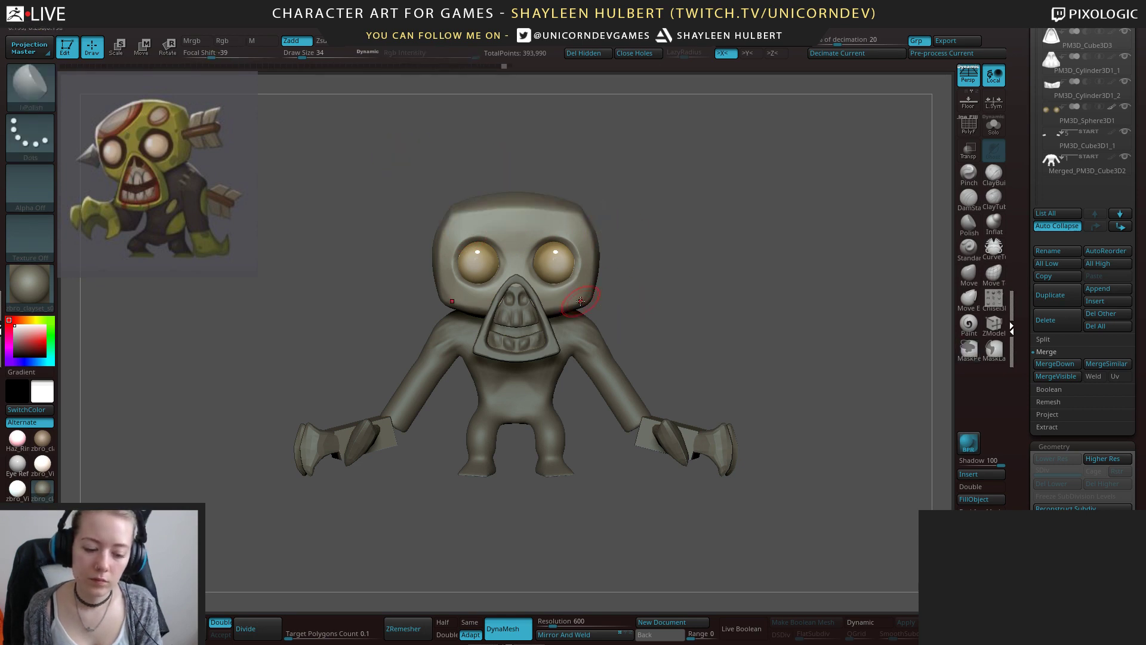
key("e")
left_click_drag(558, 279, 553, 298)
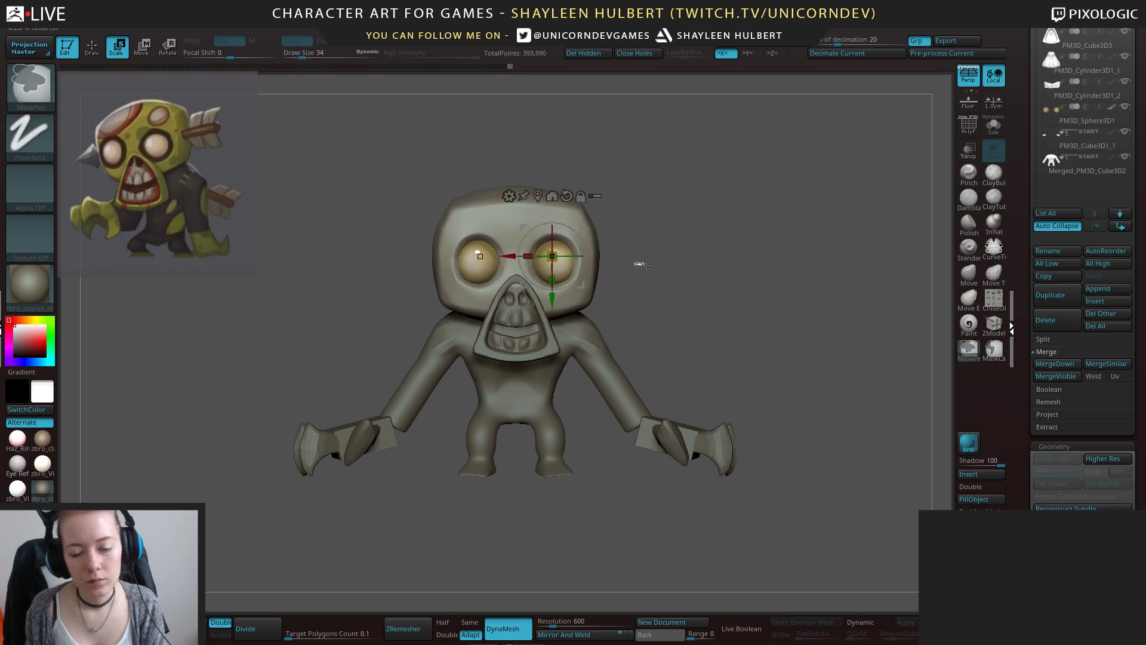
key("w")
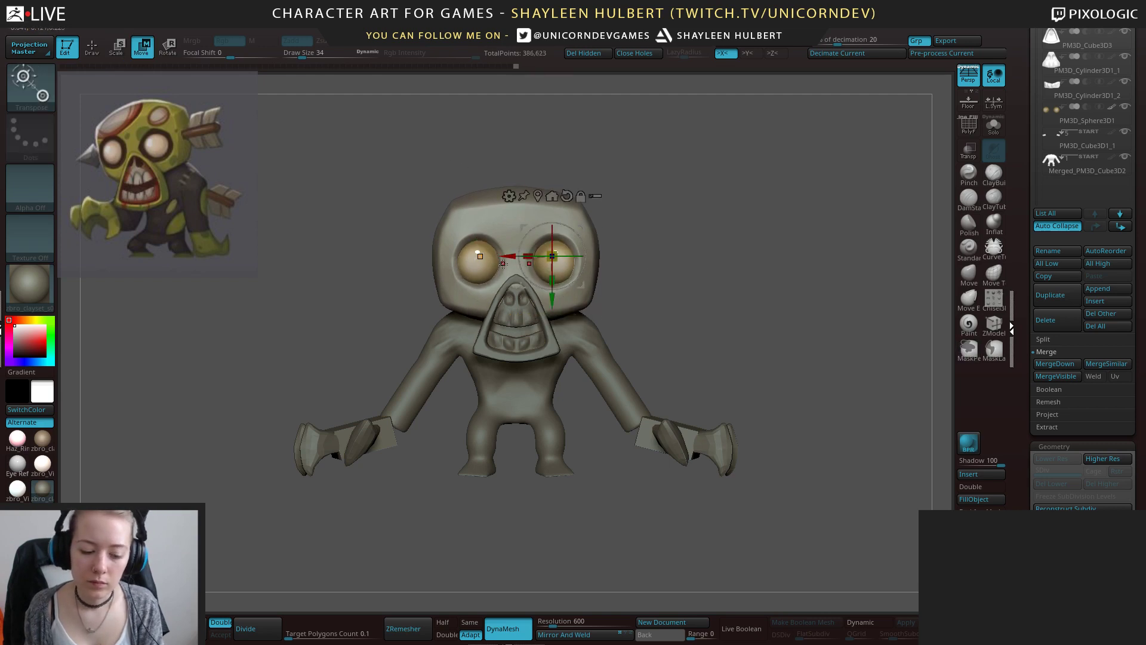
Mask around both eye sockets with a softened, inverted mask, lower the sockets slightly and clear the mask.
key("q")
left_click_drag(497, 246, 456, 276, "ctrl")
left_click(647, 231, "ctrl")
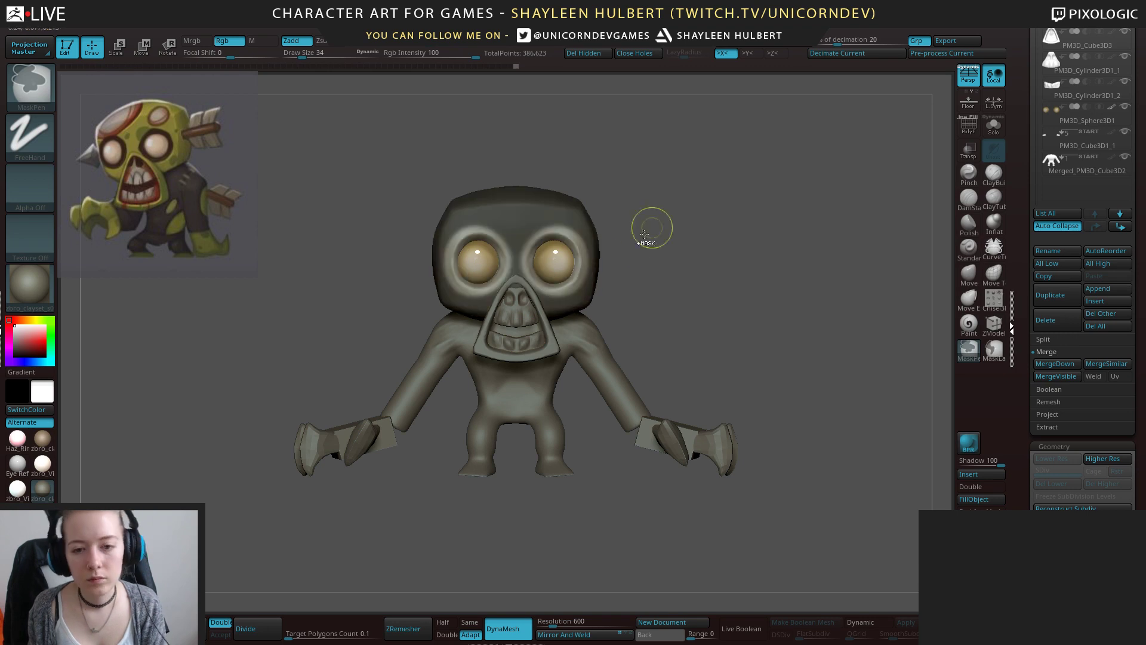
key("ctrl+i")
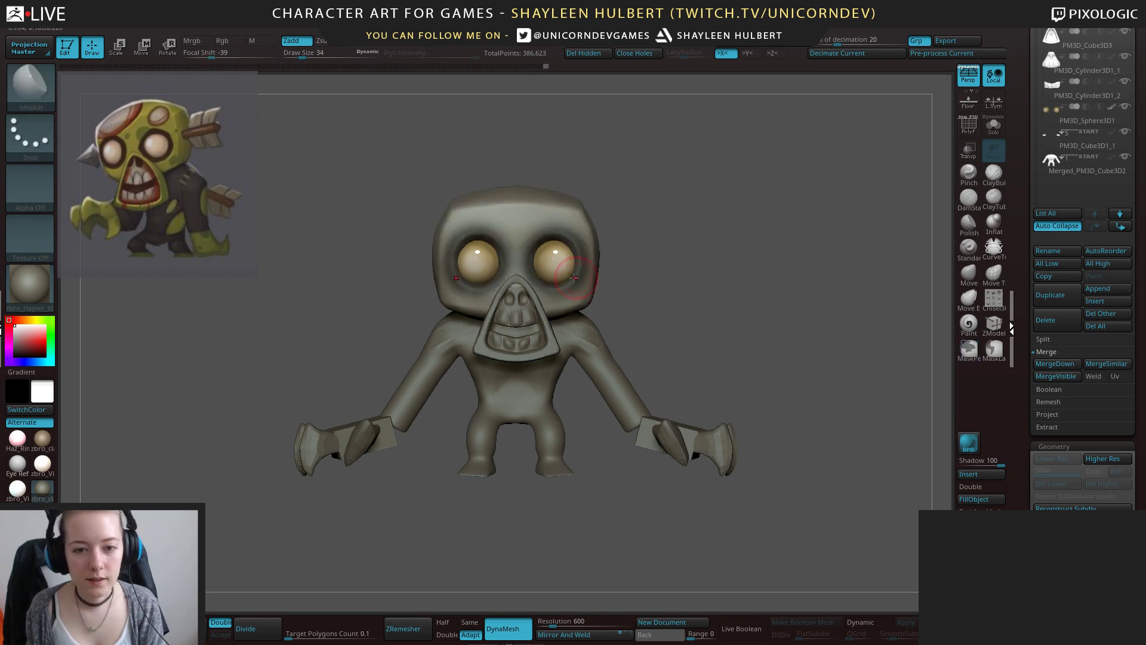
key("w")
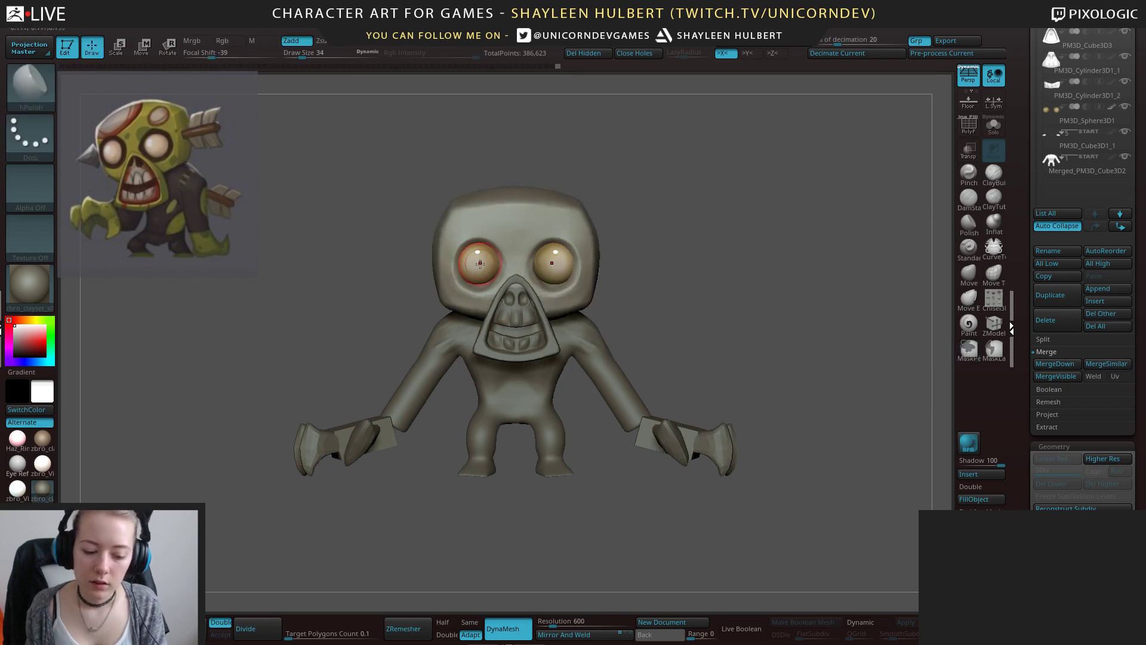
key("w")
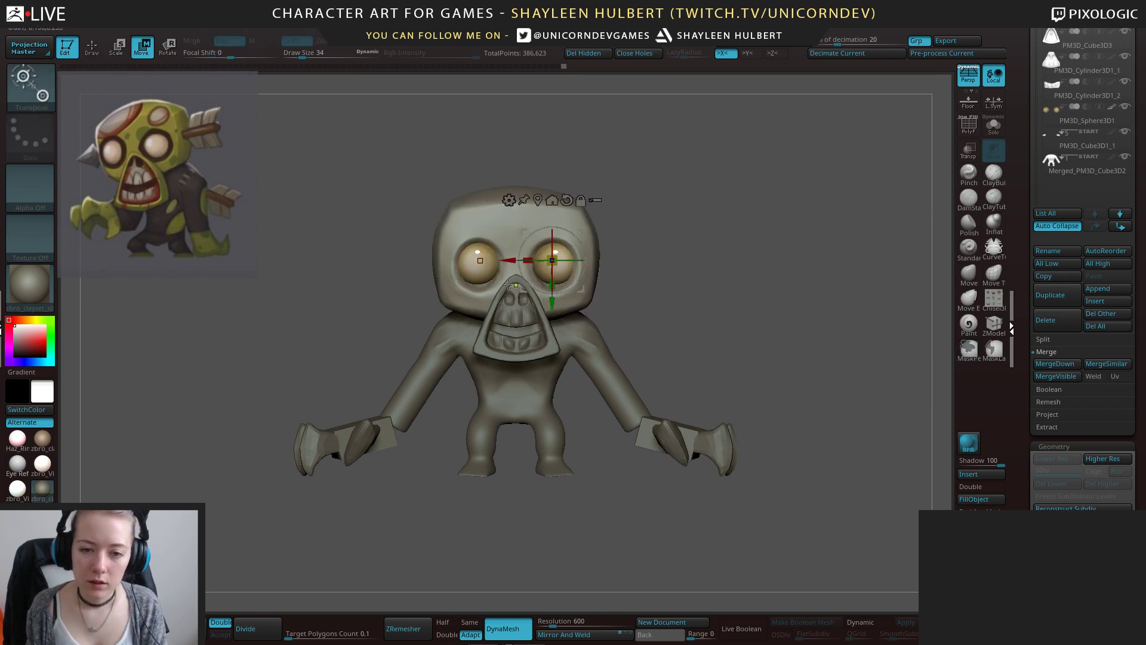
key("q")
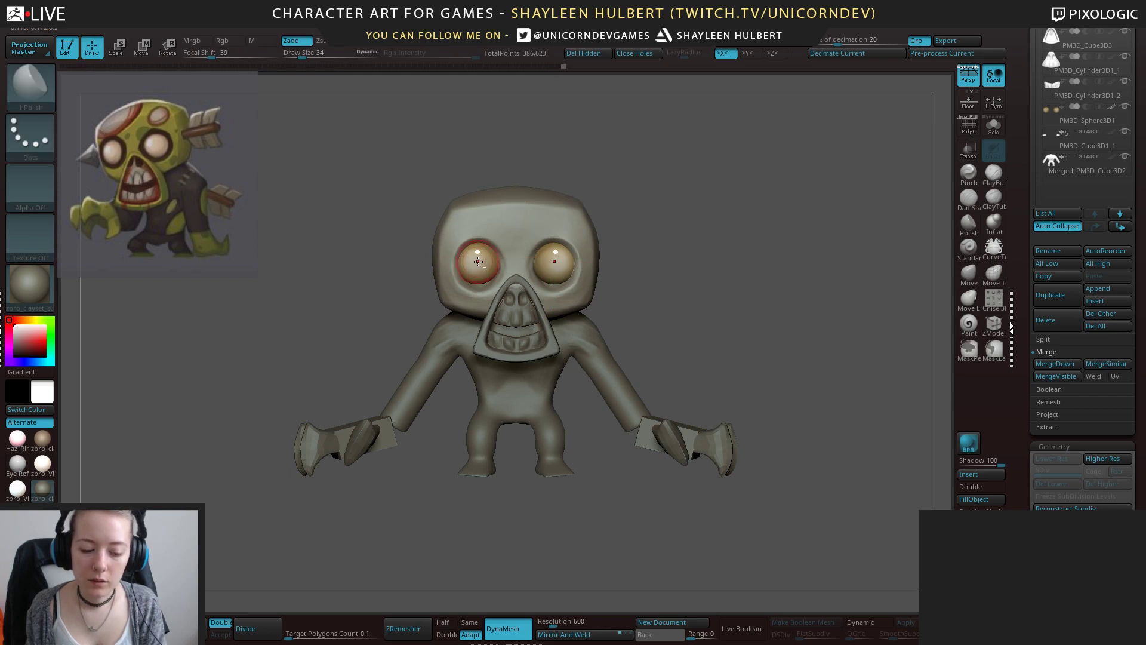
key("w")
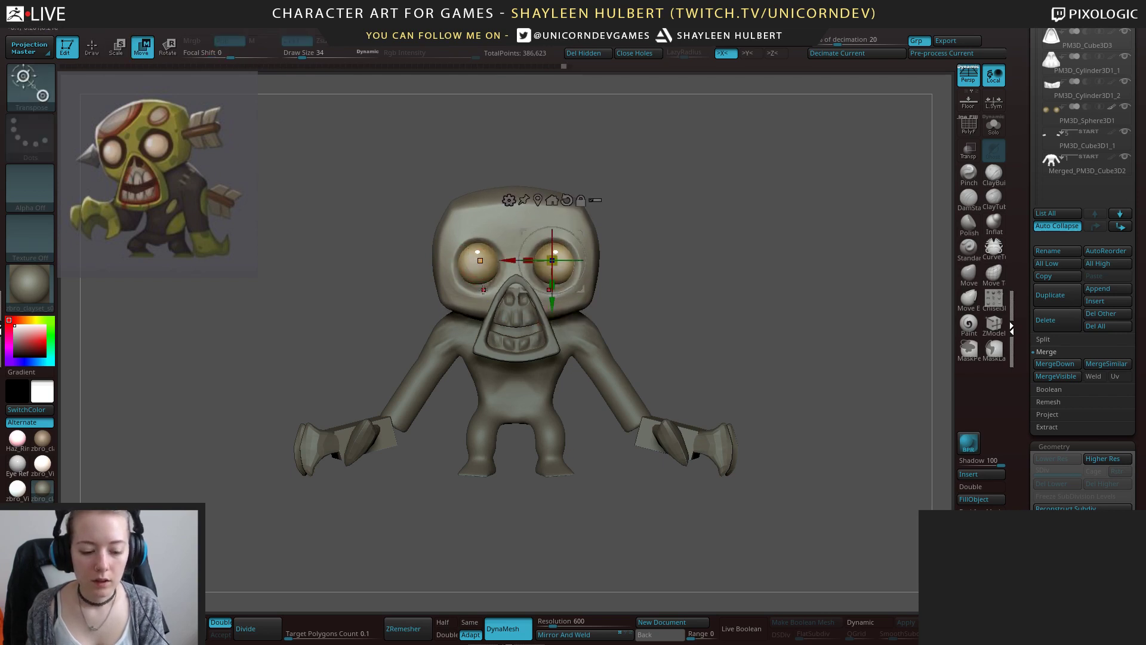
key("q")
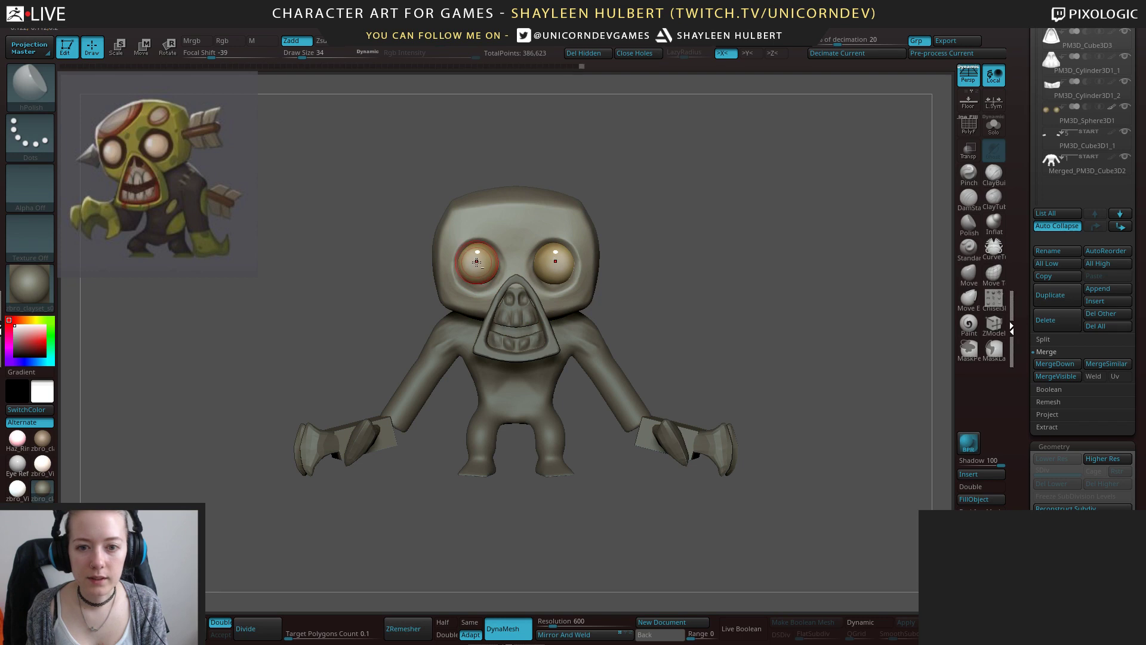
Select the eyeball subtool PM3D_Sphere3D1 and nudge the eyeballs vertically to align them with the adjusted sockets.
left_click(1087, 115)
key("w")
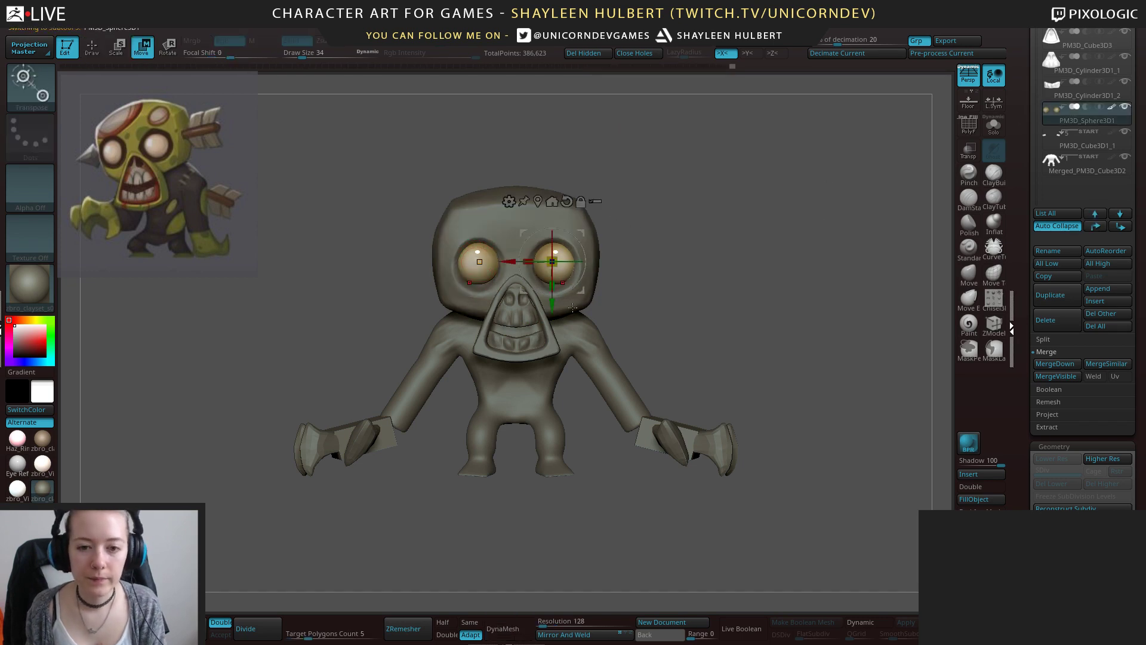
left_click_drag(553, 305, 553, 306)
mouse_move(674, 316)
left_mouse_down("alt")
mouse_move(674, 280)
mouse_move(652, 293)
mouse_move(680, 269)
left_mouse_up("alt")
key("q")
mouse_move(680, 269)
left_mouse_down("alt")
mouse_move(711, 274)
mouse_move(665, 304)
left_mouse_up("alt")
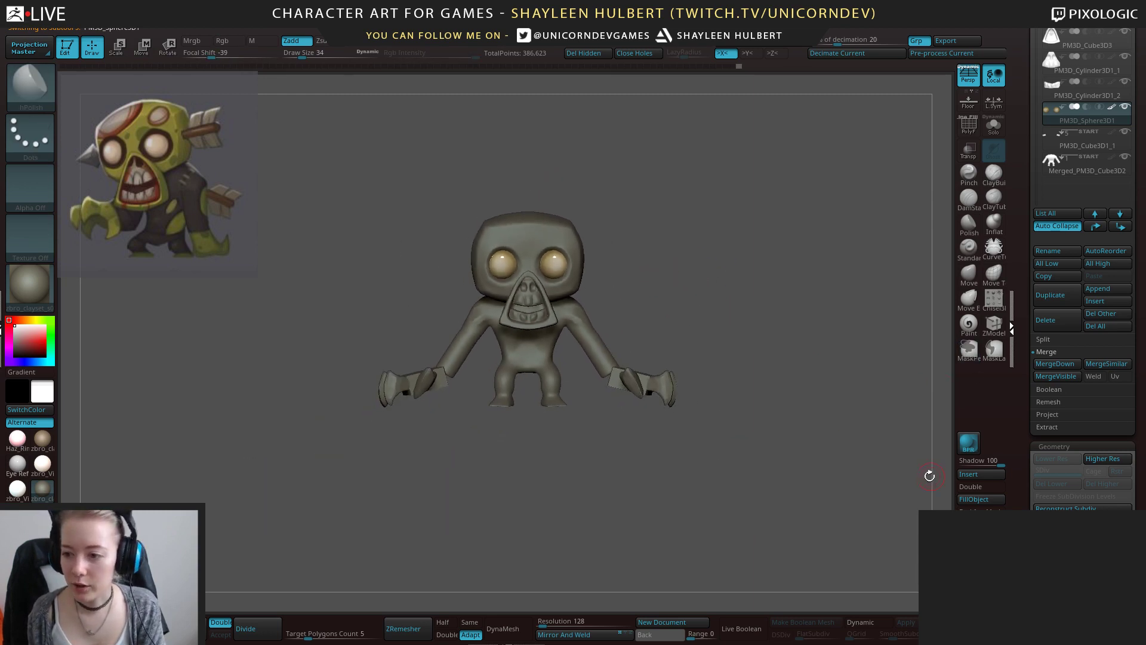
Insert a cylinder as a new subtool and scale it into a long, thin arrow shaft below the character.
left_click(962, 474)
left_click(605, 471)
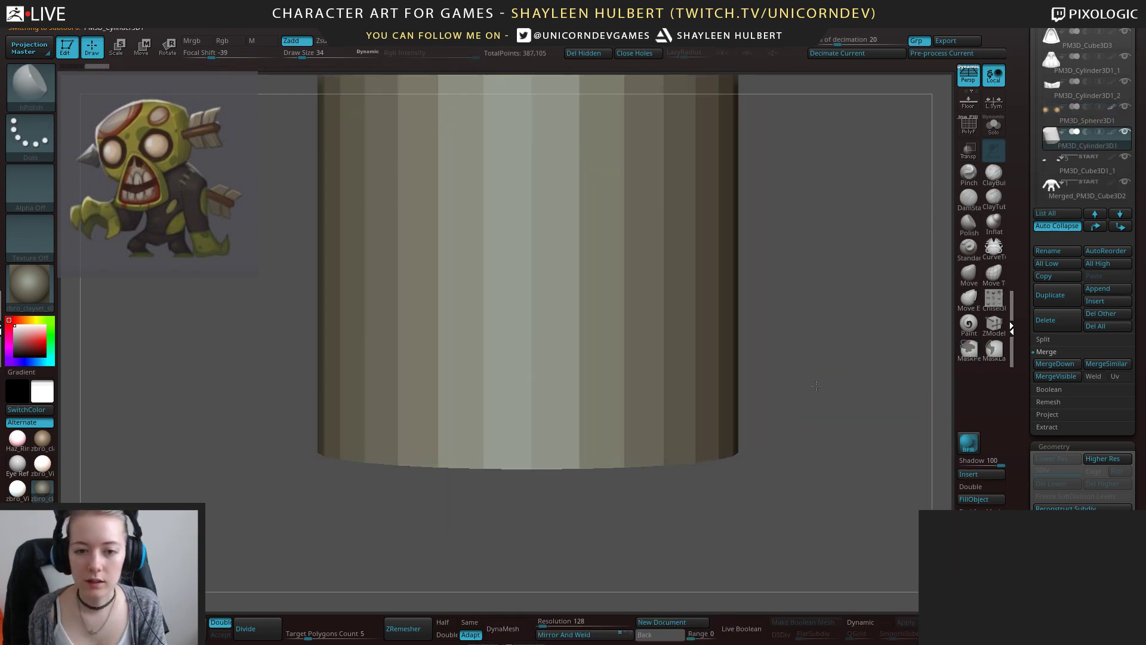
key("e")
left_click_drag(536, 250, 419, 317)
left_click_drag(540, 256, 578, 424)
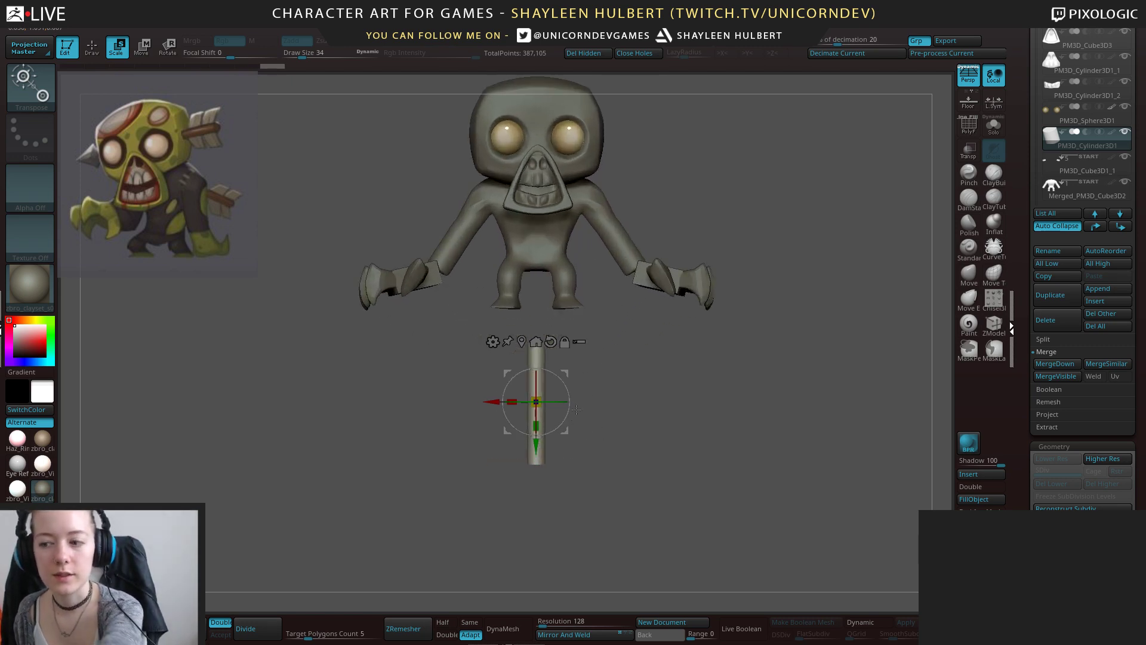
left_click_drag(536, 425, 586, 391)
key("w")
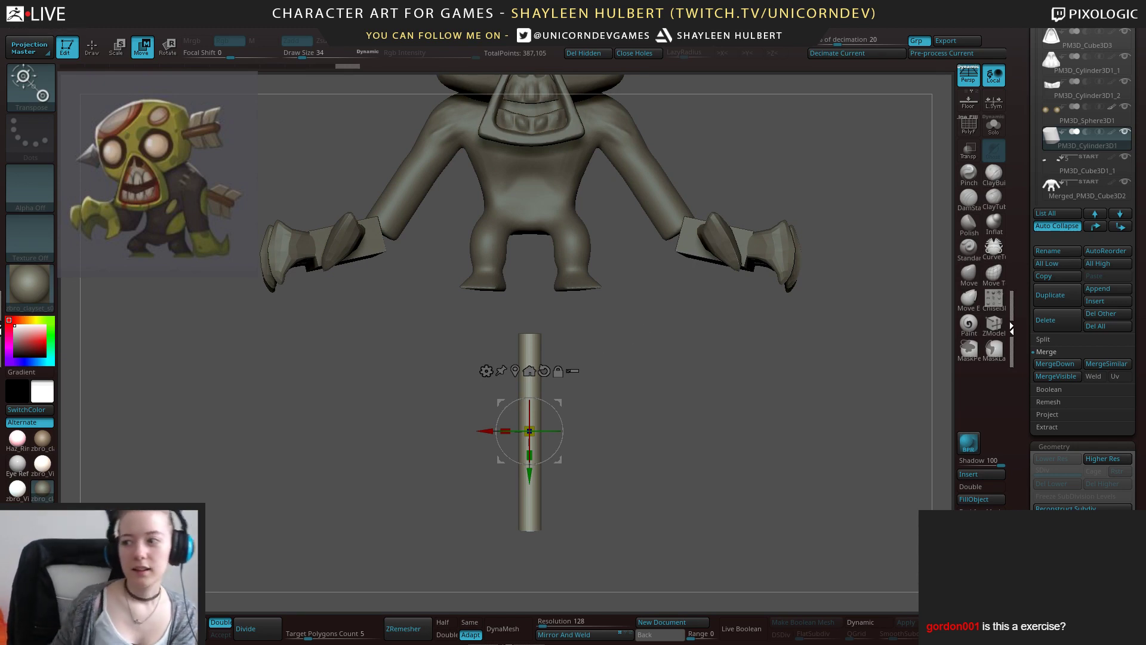
left_click_drag(648, 384, 584, 388, "alt")
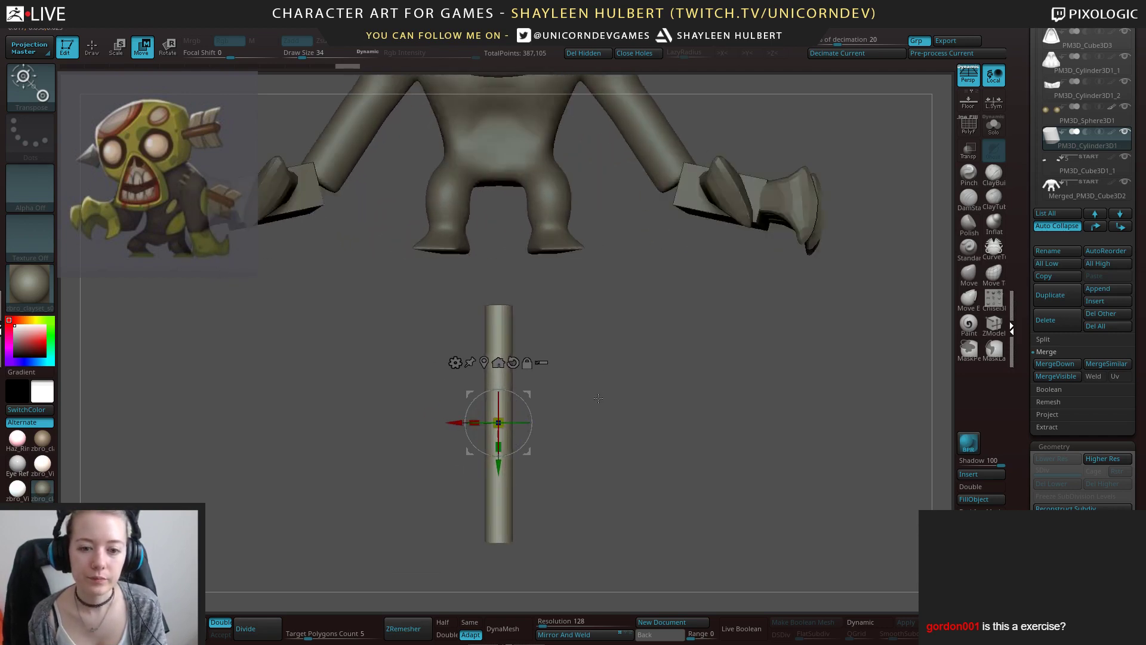
left_click_drag(582, 416, 556, 385)
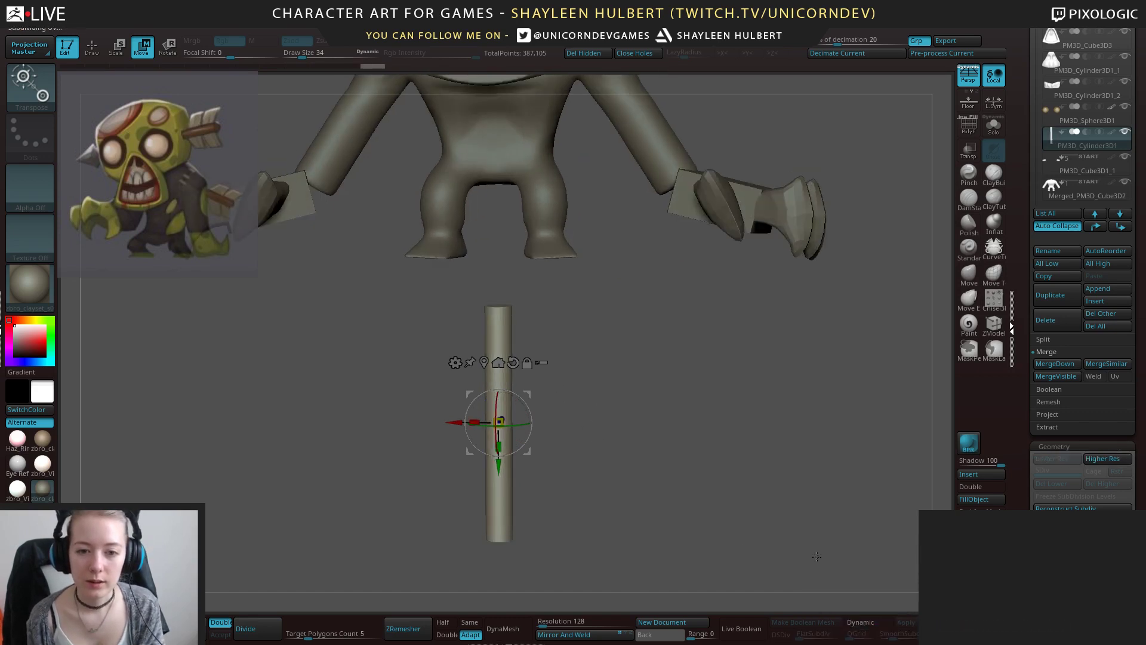
Subdivide the shaft cylinder to level 3 and delete its lower subdivision levels.
left_click(870, 623)
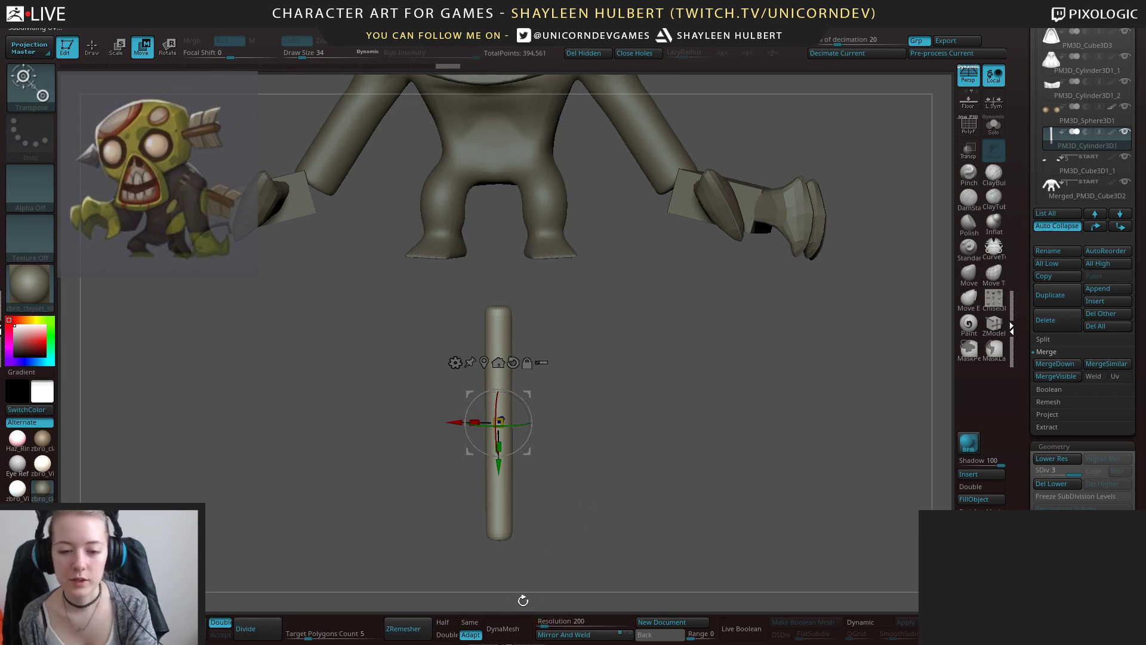
left_click(502, 628)
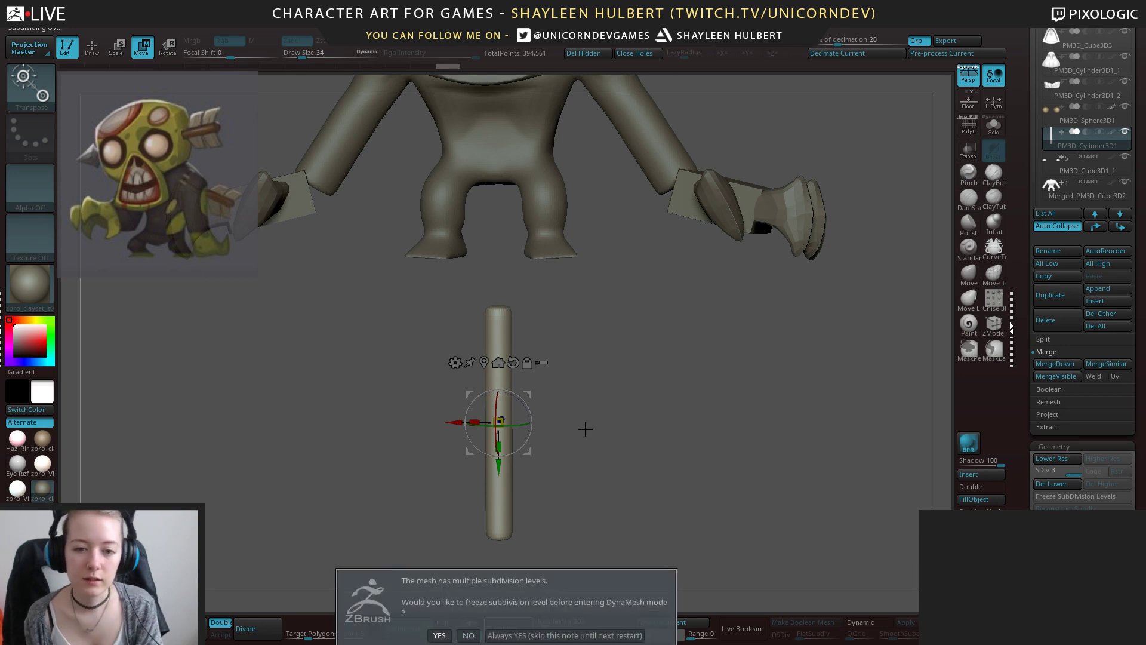
left_click(501, 635)
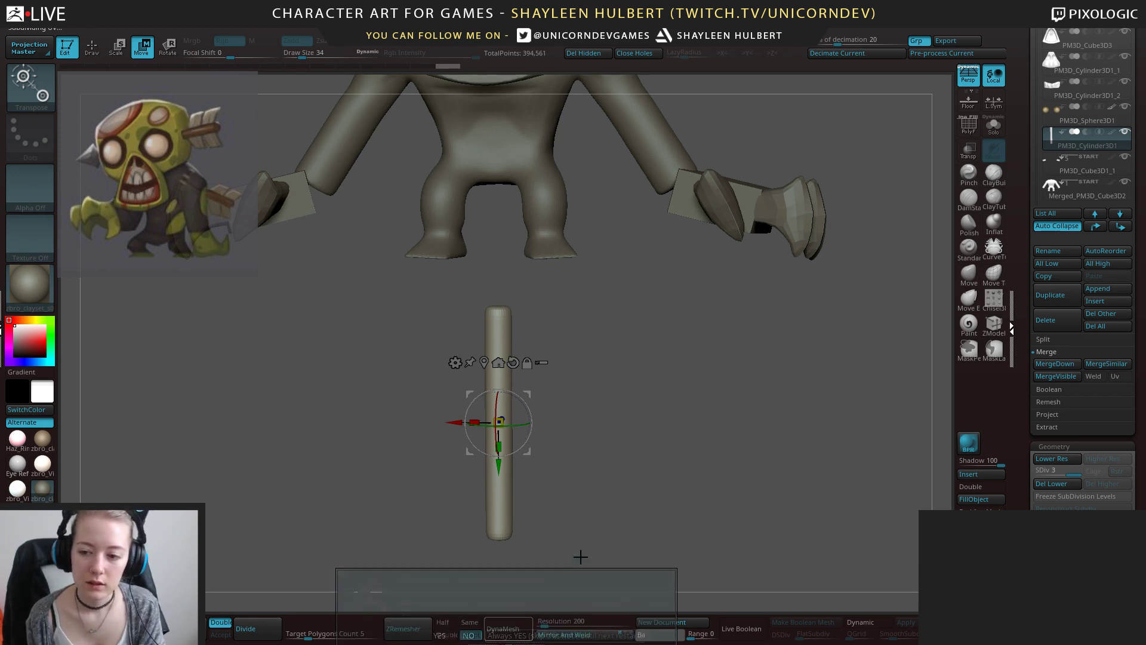
left_click(1059, 482)
Remesh the arrow shaft with DynaMesh at resolution 304 so it keeps its round form.
left_click(501, 631)
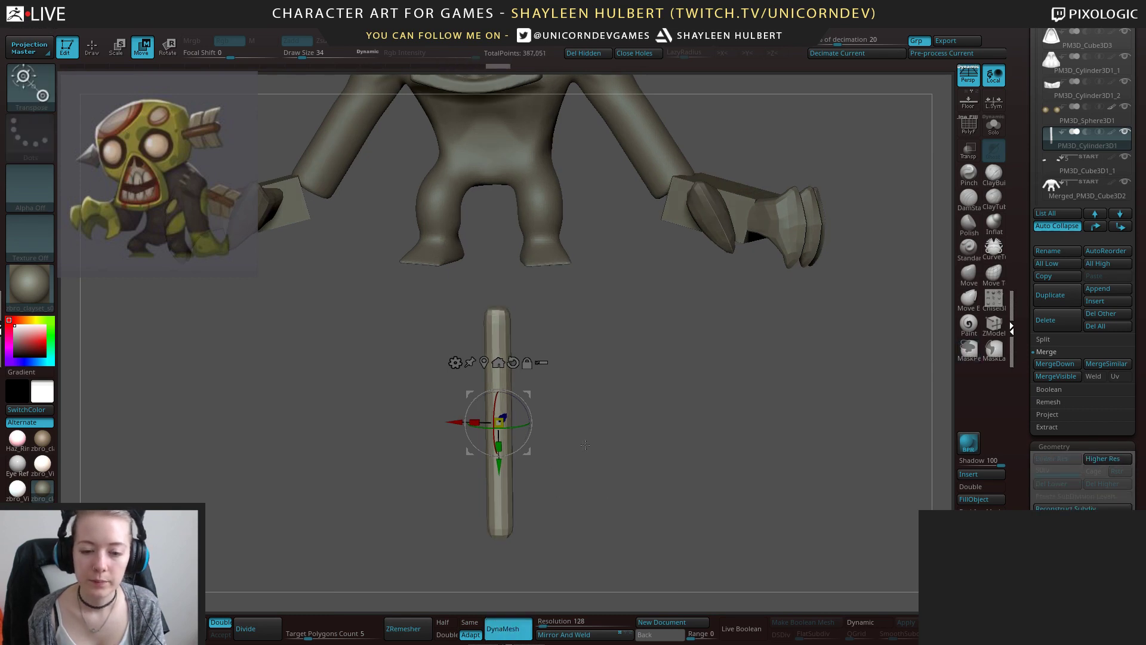
key("ctrl+z")
type("30")
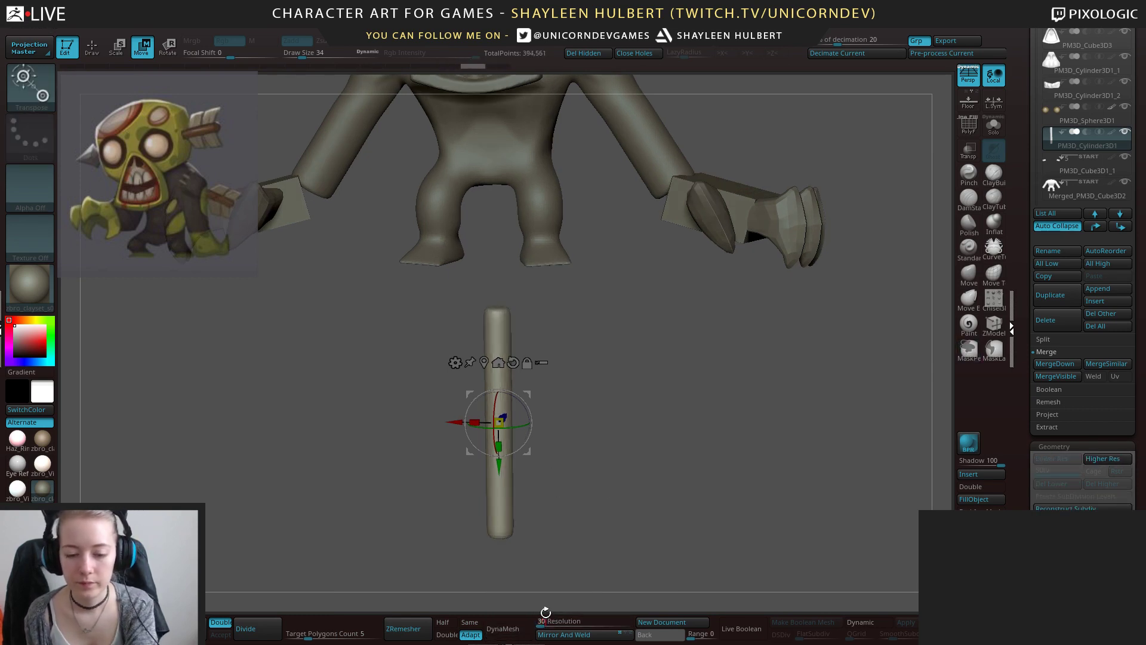
type("4")
key("Return")
left_click(502, 628)
Return to the ClayBuildup brush and turn on X symmetry for the arrow shaft.
key("q")
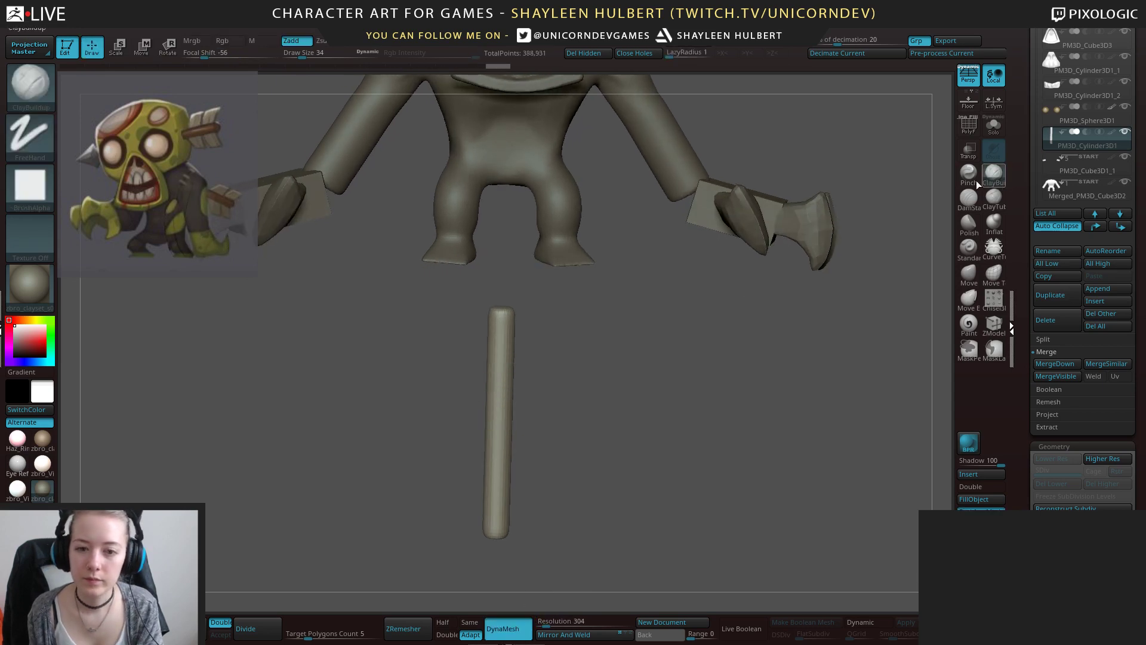
left_click_drag(523, 300, 521, 305, "shift")
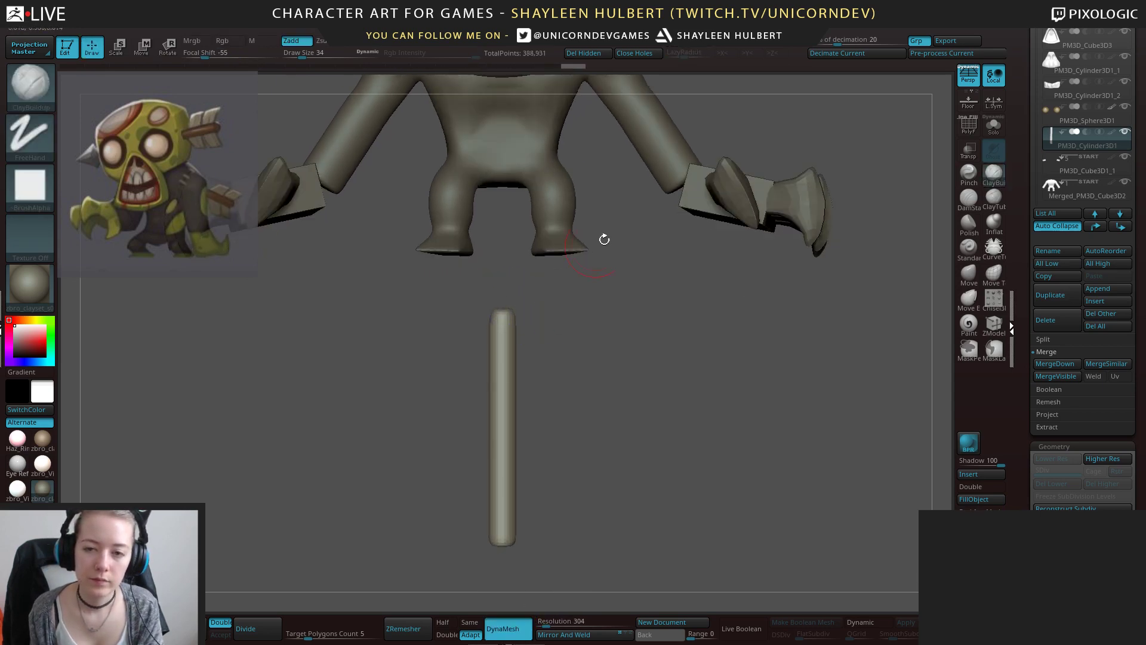
left_click(723, 53)
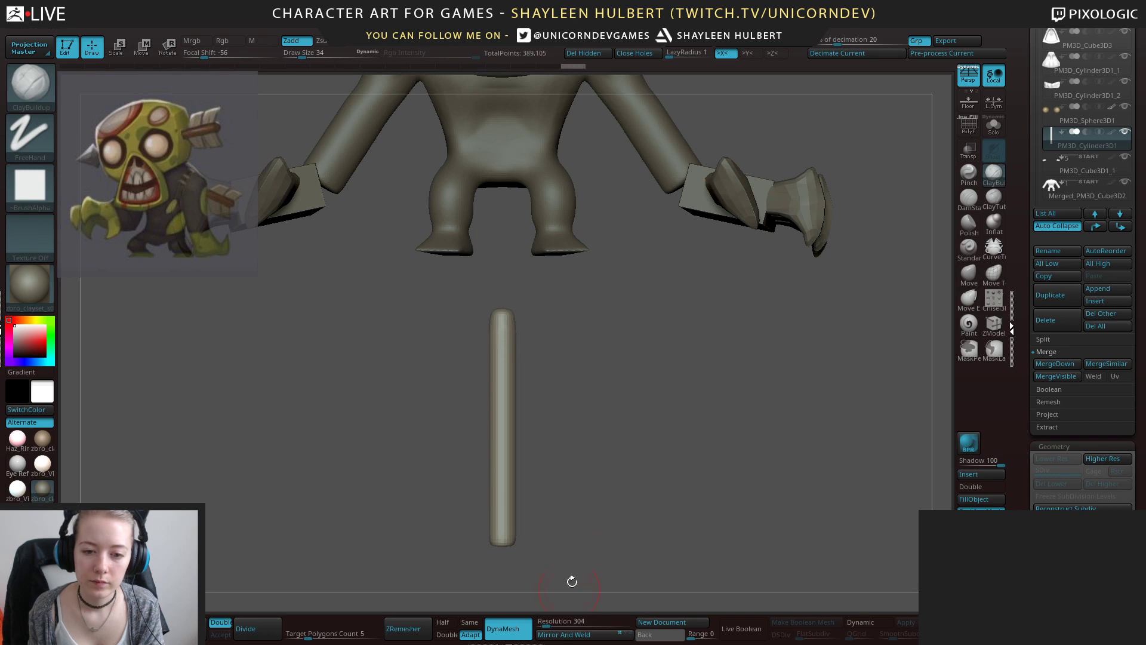
left_click_drag(573, 580, 506, 544)
mouse_move(598, 501)
left_mouse_down()
mouse_move(619, 460)
mouse_move(614, 482)
mouse_move(598, 502)
mouse_move(619, 418)
mouse_move(669, 396)
left_mouse_up()
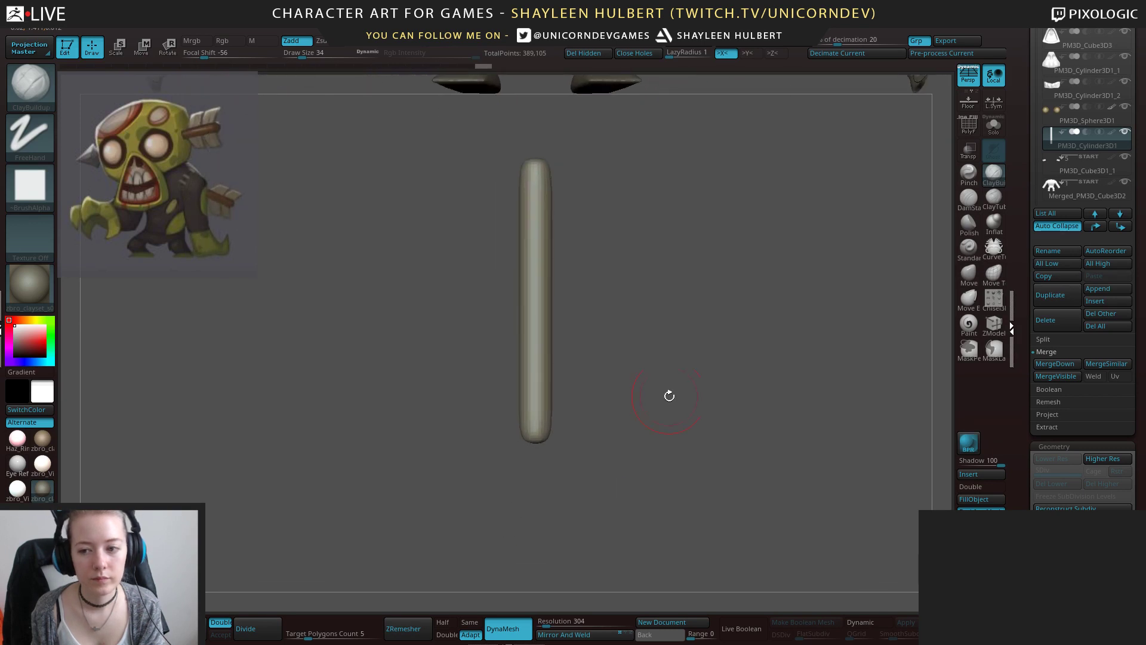
Insert a second cylinder, scale it down and place it at the shaft's lower end as a short, wider arrowhead block.
left_click(982, 475)
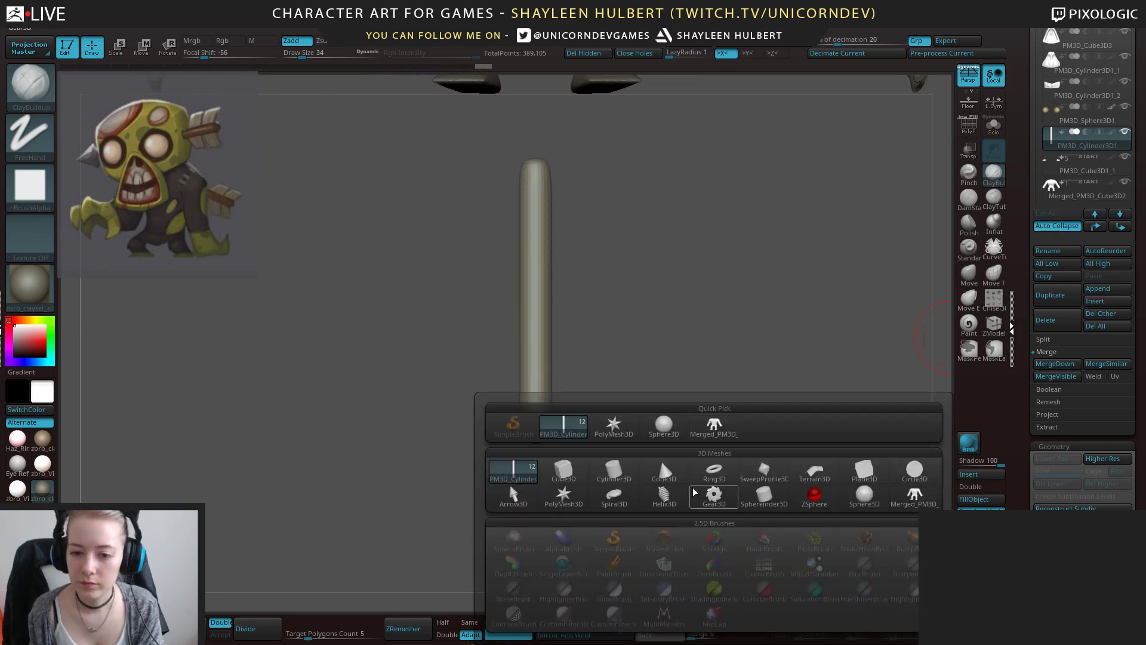
left_click(601, 477)
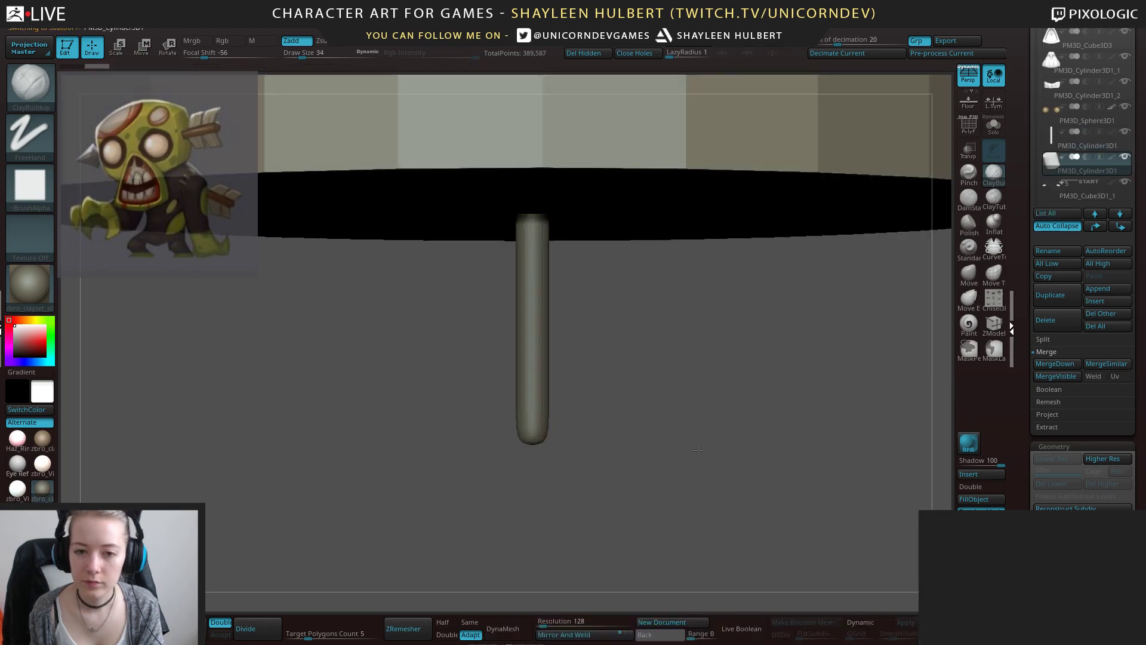
key("e")
left_click_drag(533, 185, 457, 249)
left_click_drag(526, 232, 527, 494)
left_click_drag(528, 498, 529, 472, "alt")
left_click_drag(526, 370, 529, 419)
left_click_drag(641, 334, 704, 327, "shift")
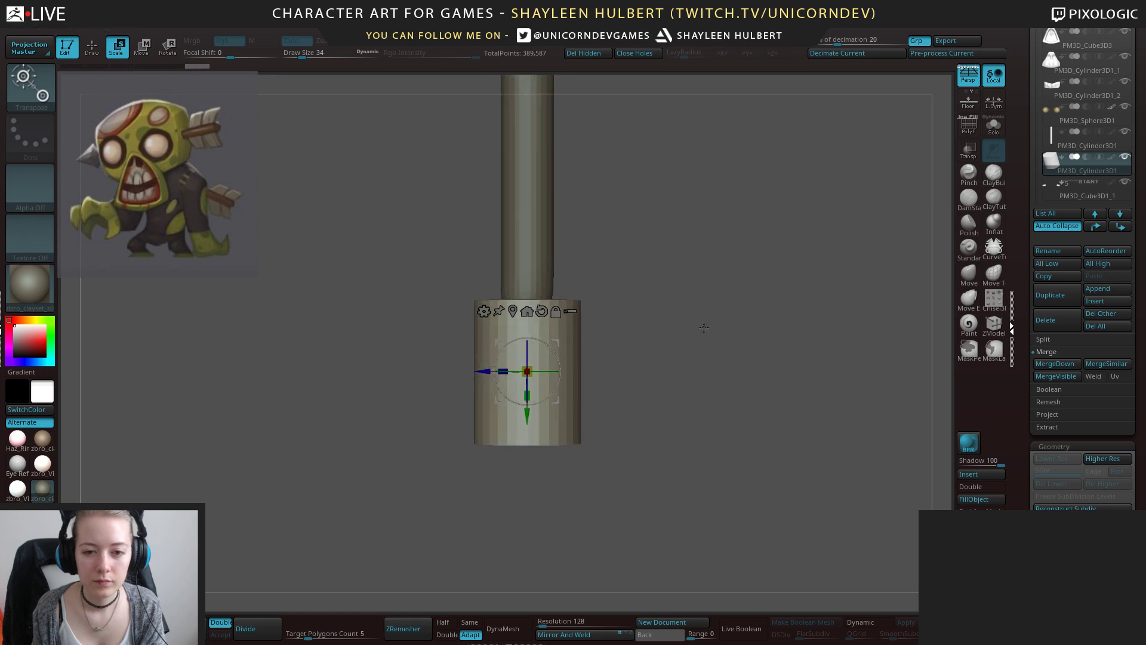
left_click_drag(520, 454, 600, 383, "ctrl+shift")
left_click(616, 407, "ctrl+shift")
key("b")
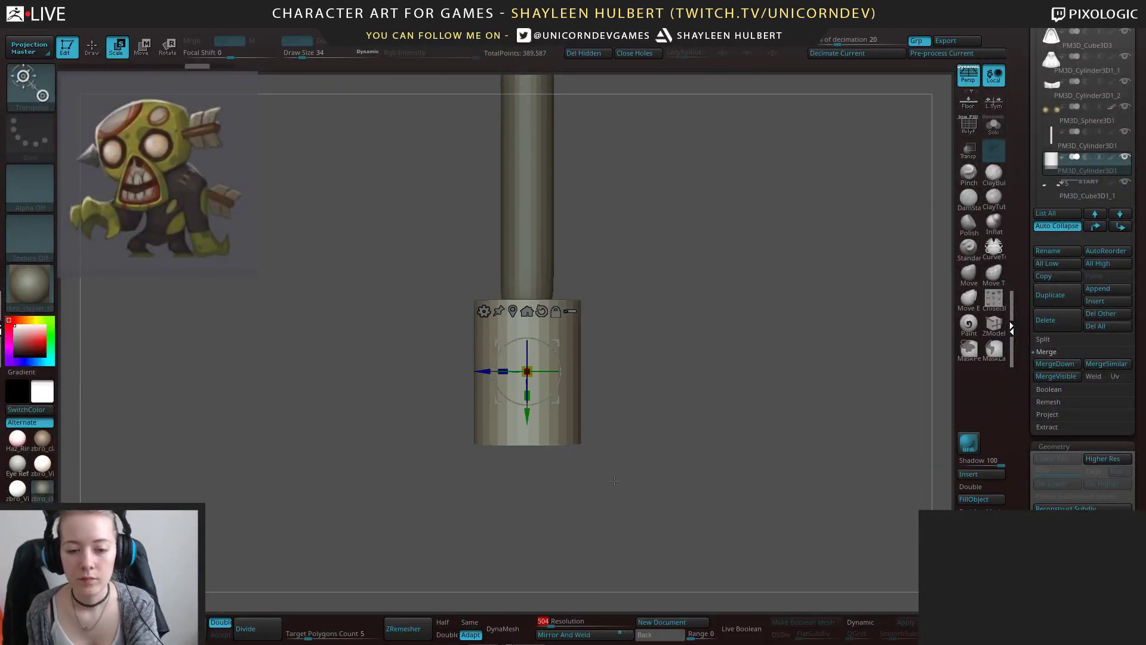
key("w")
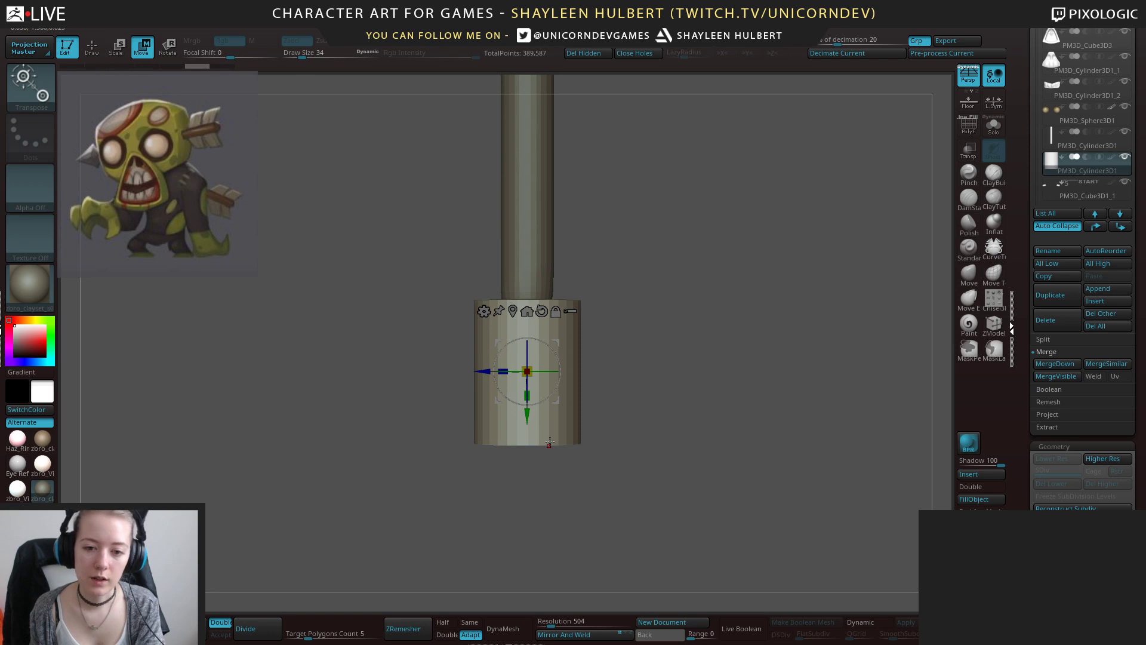
key("q")
mouse_move(526, 464)
left_mouse_down("ctrl+shift")
mouse_move(618, 338)
mouse_move(567, 422)
mouse_move(590, 396)
left_mouse_up("ctrl+shift")
Cut slanted faces into the upper and lower parts of the arrowhead block with the TrimCurve brush.
key("b")
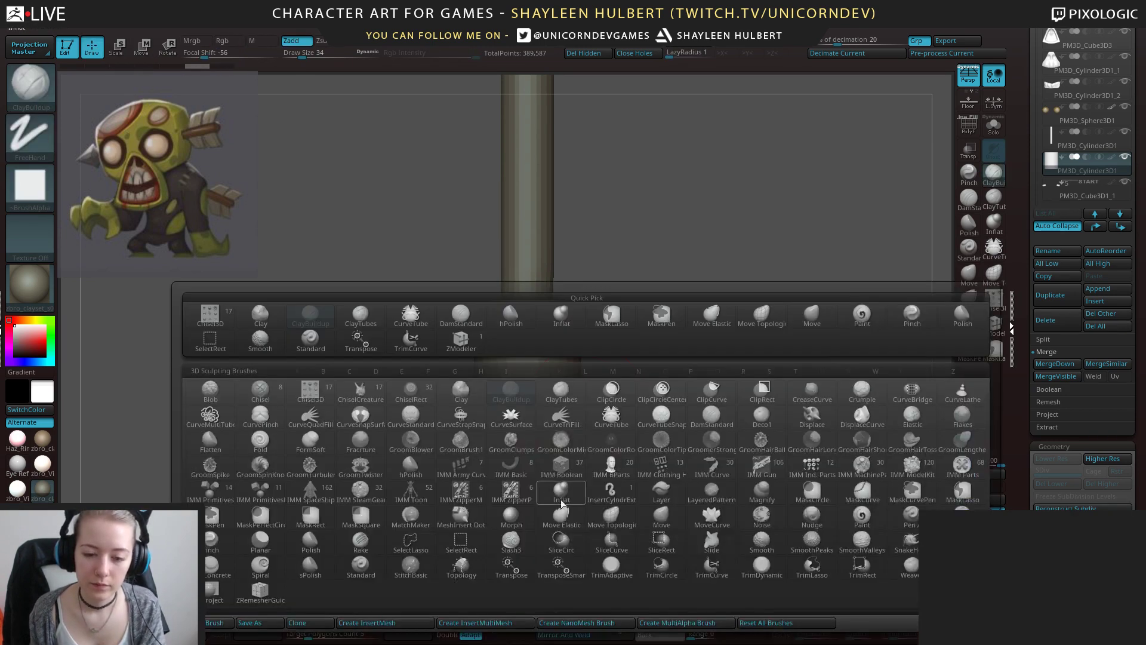
left_click(713, 571)
mouse_move(524, 473)
left_mouse_down("ctrl+shift")
mouse_move(600, 371)
mouse_move(514, 479)
left_mouse_up("ctrl+shift")
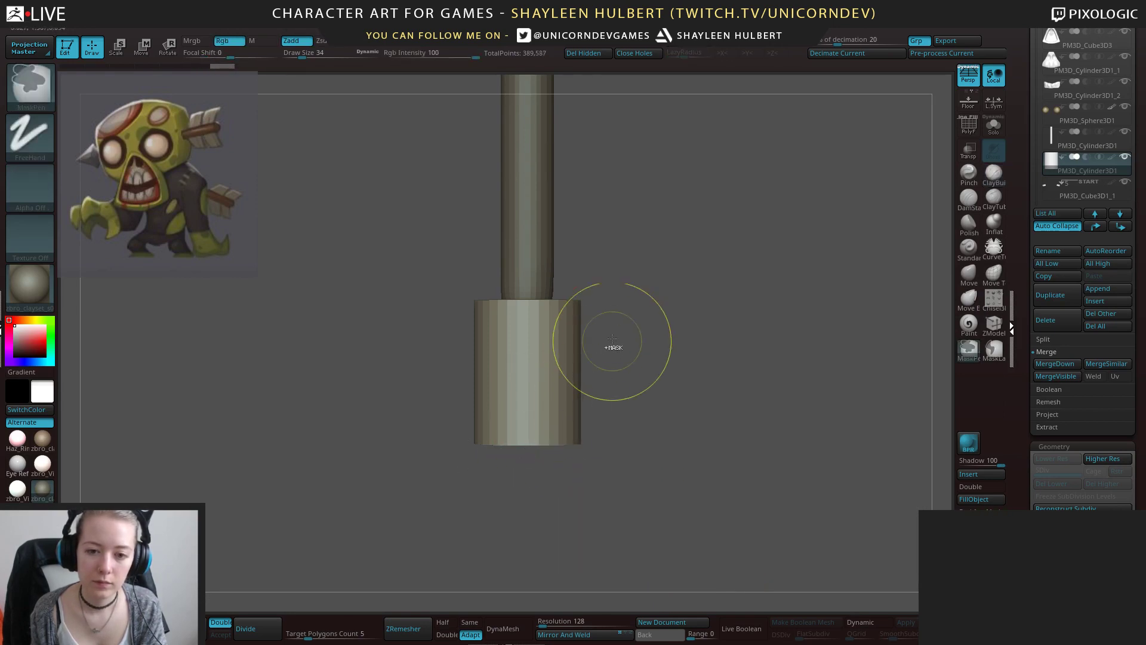
mouse_move(604, 311)
left_mouse_down("ctrl+shift")
mouse_move(525, 469)
mouse_move(464, 317)
left_mouse_up("ctrl+shift")
left_click_drag(456, 357, 471, 280, "ctrl+shift")
mouse_move(595, 369)
left_mouse_down("ctrl+shift")
mouse_move(546, 272)
mouse_move(597, 374)
left_mouse_up("ctrl+shift")
key("ctrl+z")
key("ctrl+z")
key("ctrl+z")
key("ctrl+z")
key("ctrl+shift+z")
key("ctrl+shift+z")
key("ctrl+shift+z")
left_click_drag(664, 401, 610, 394, "shift")
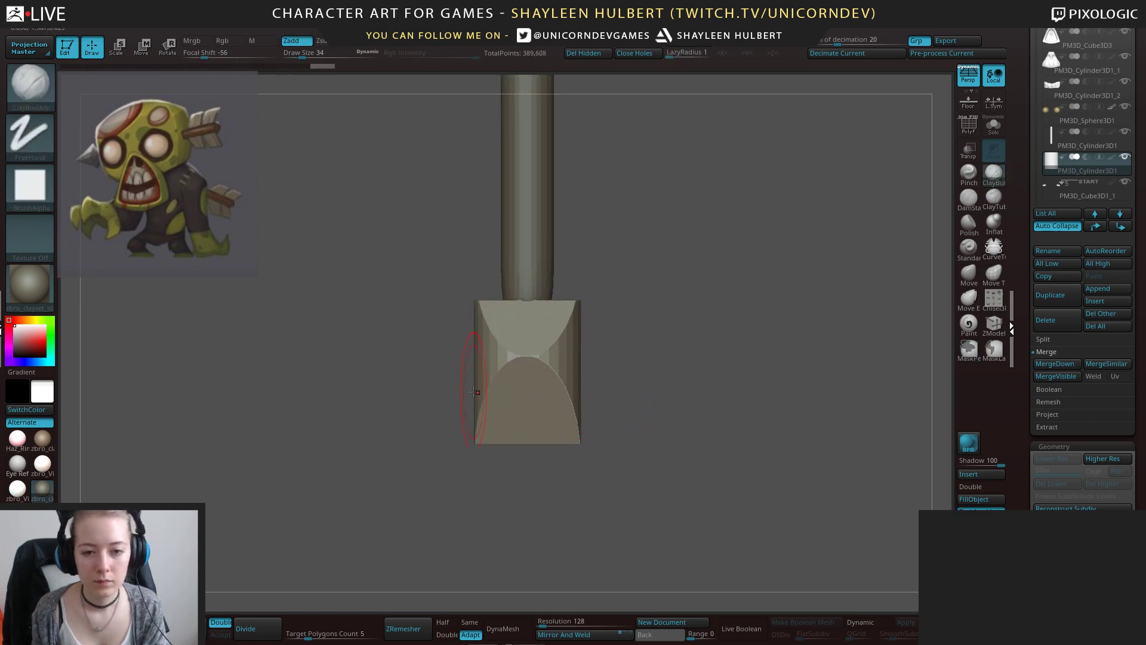
mouse_move(468, 346)
left_mouse_down("ctrl+shift")
mouse_move(521, 414)
mouse_move(532, 451)
mouse_move(467, 355)
mouse_move(515, 293)
left_mouse_up("ctrl+shift")
key("ctrl+z")
key("ctrl+z")
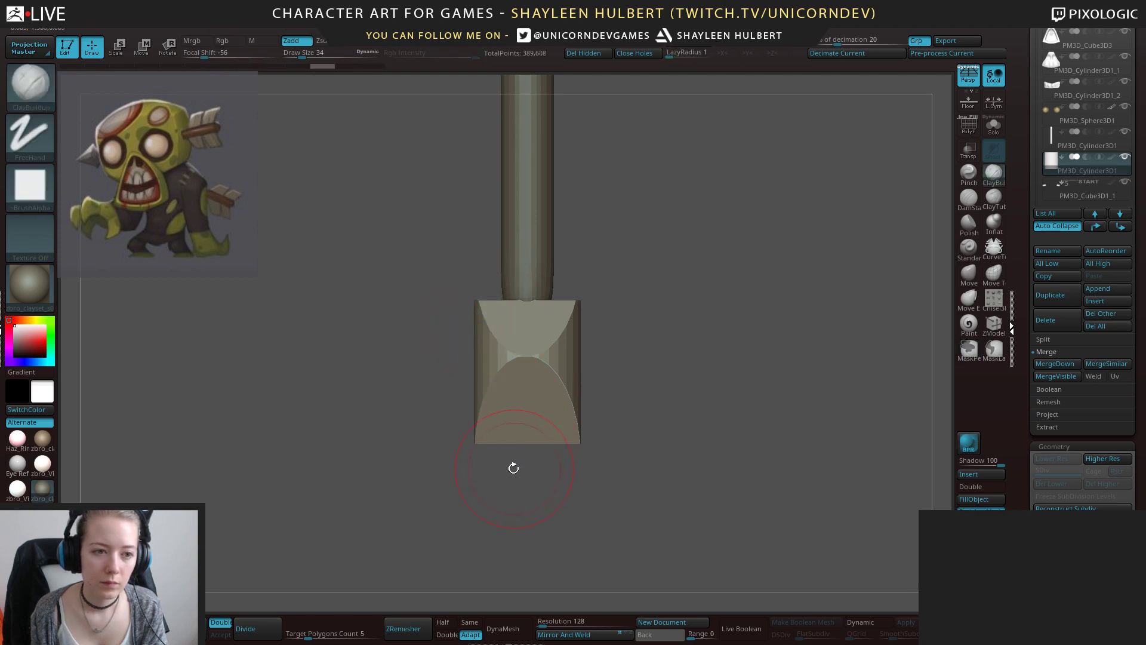
Trim the arrowhead's lower and upper corners into a pointed diamond, applying Mirror And Weld after each cut.
left_click_drag(525, 454, 460, 338, "ctrl+shift")
left_click(575, 634)
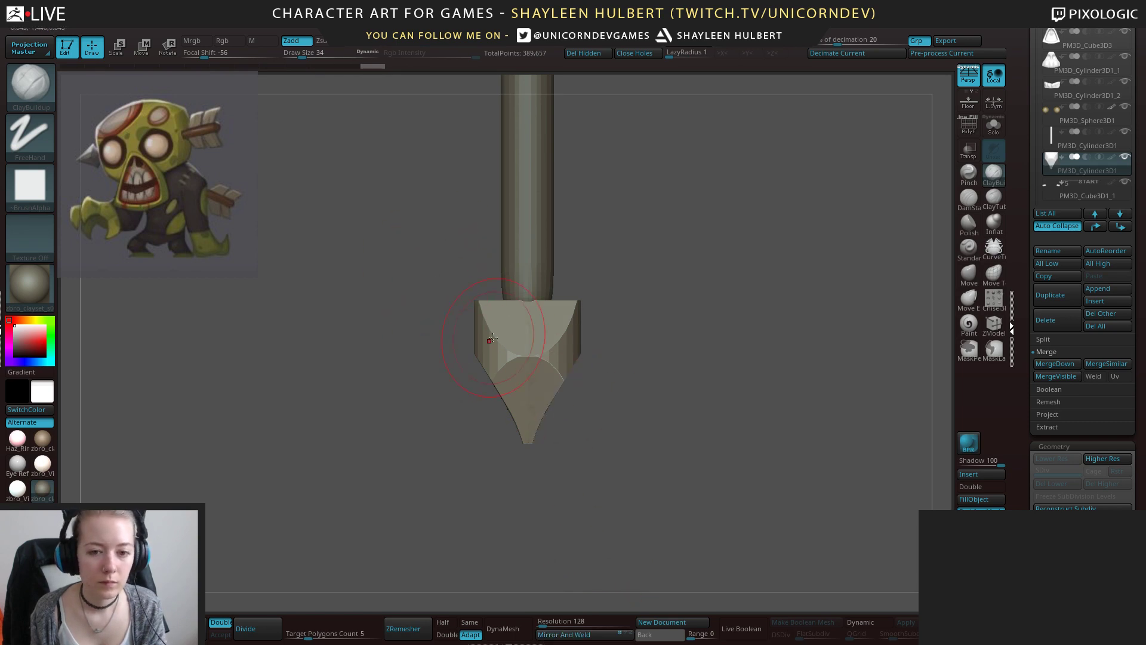
left_click_drag(447, 373, 533, 298, "ctrl+shift")
left_click(582, 634)
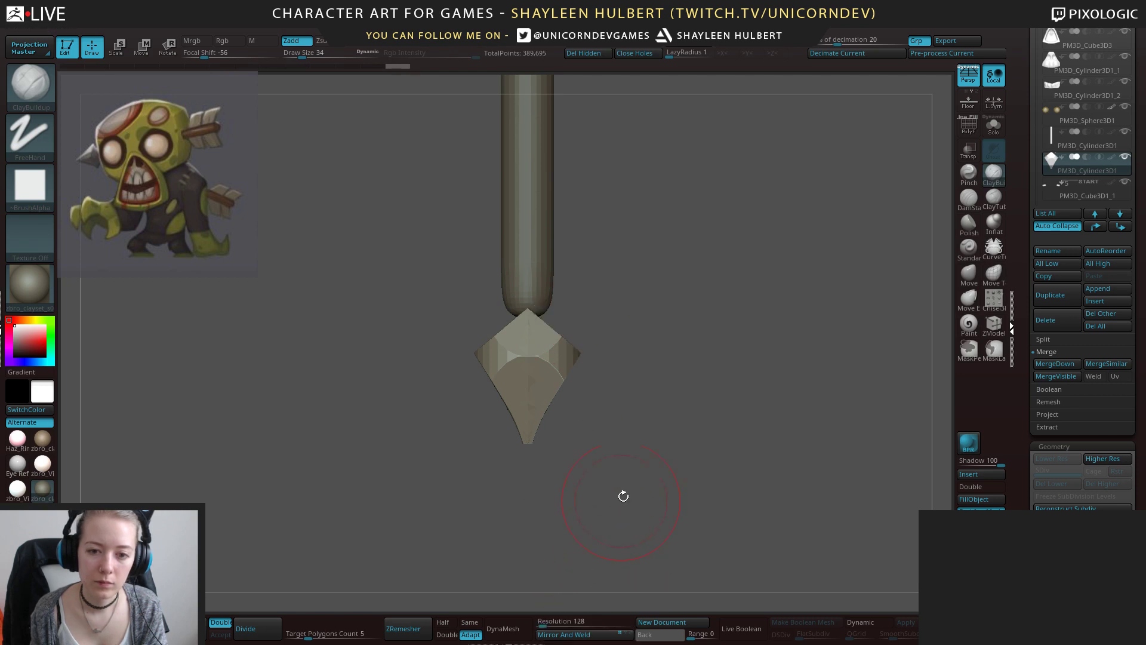
Refine the arrowhead's edges with additional small facets around its sides and tip.
left_click_drag(655, 438, 537, 327)
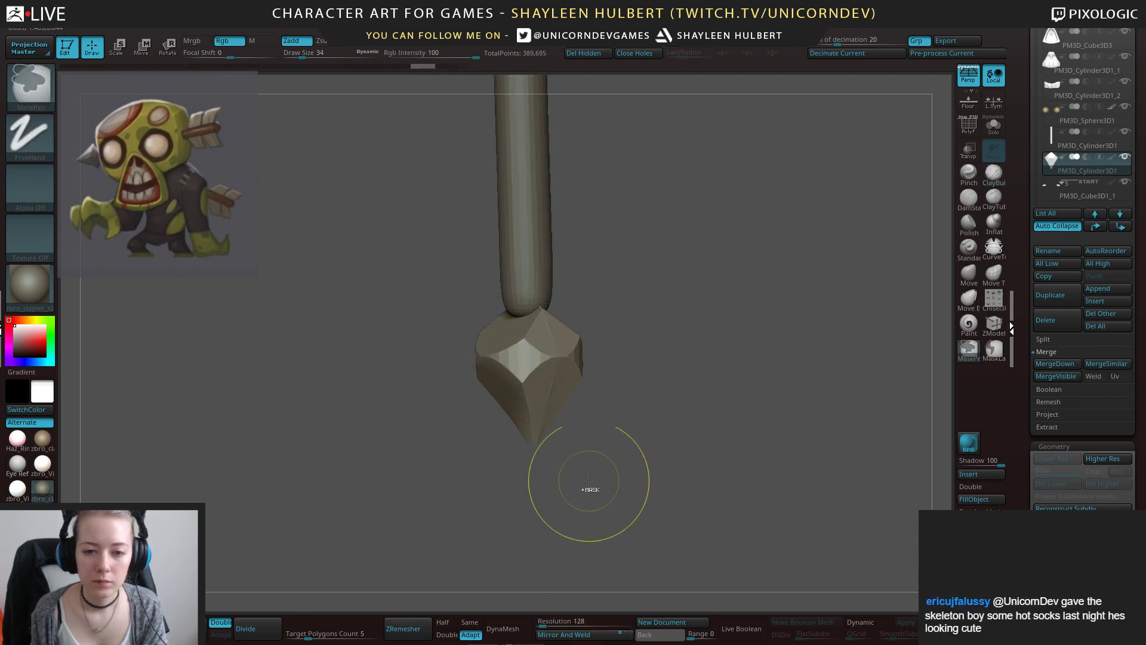
left_click_drag(600, 353, 629, 348)
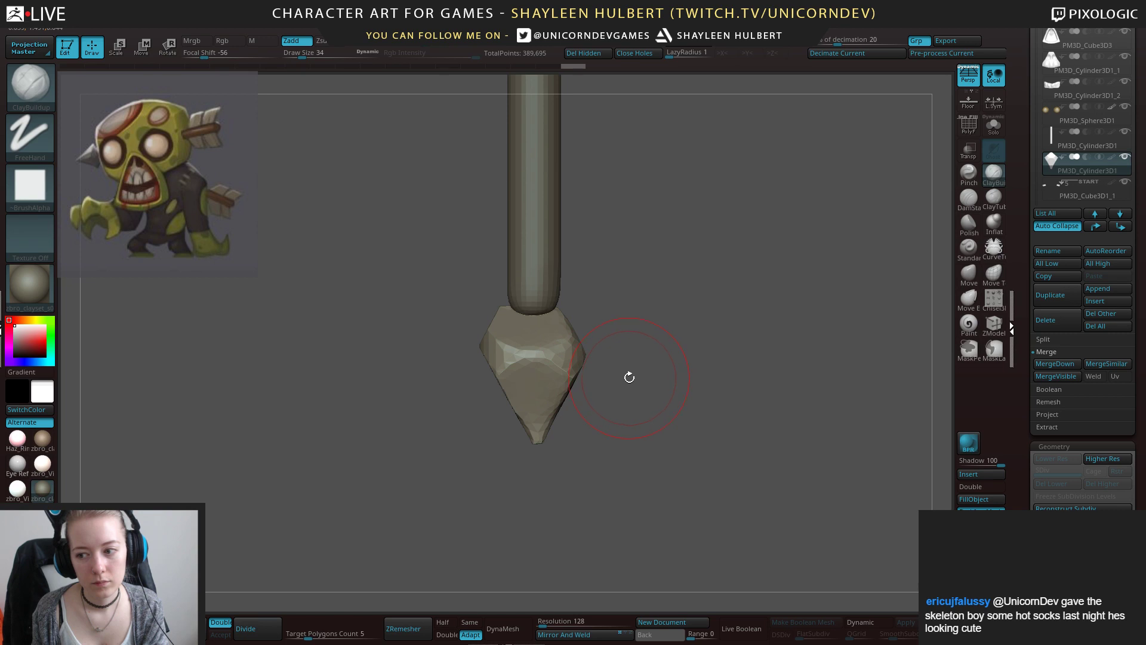
left_click_drag(634, 350, 623, 417)
left_click_drag(527, 451, 600, 447)
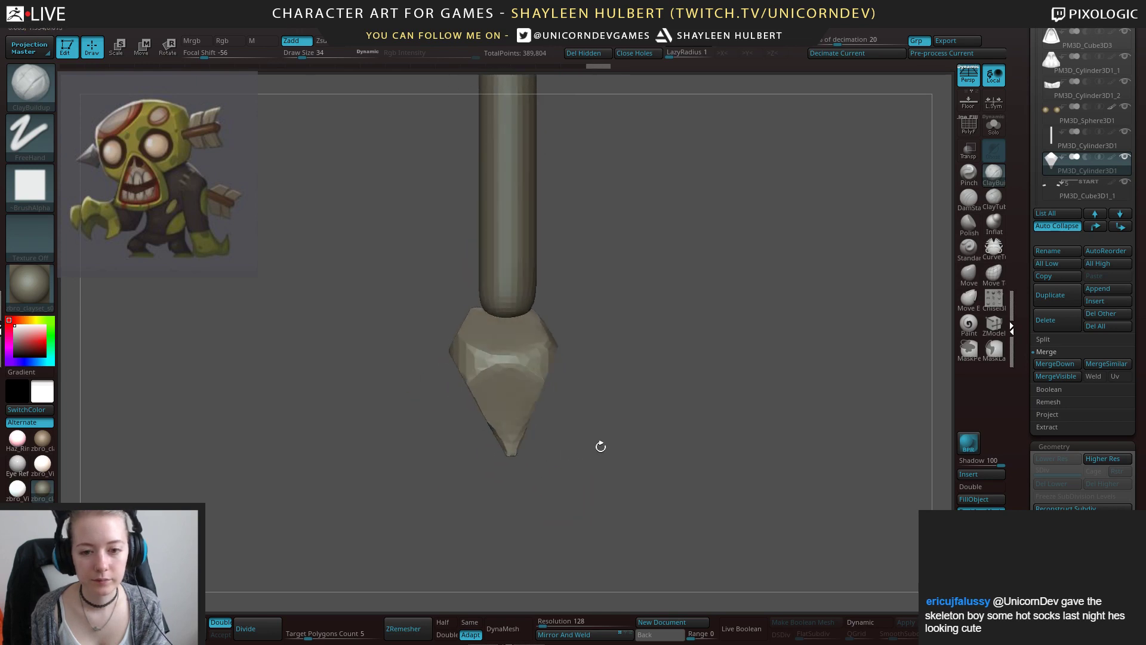
key("e")
left_click_drag(483, 377, 586, 431)
key("ctrl+z")
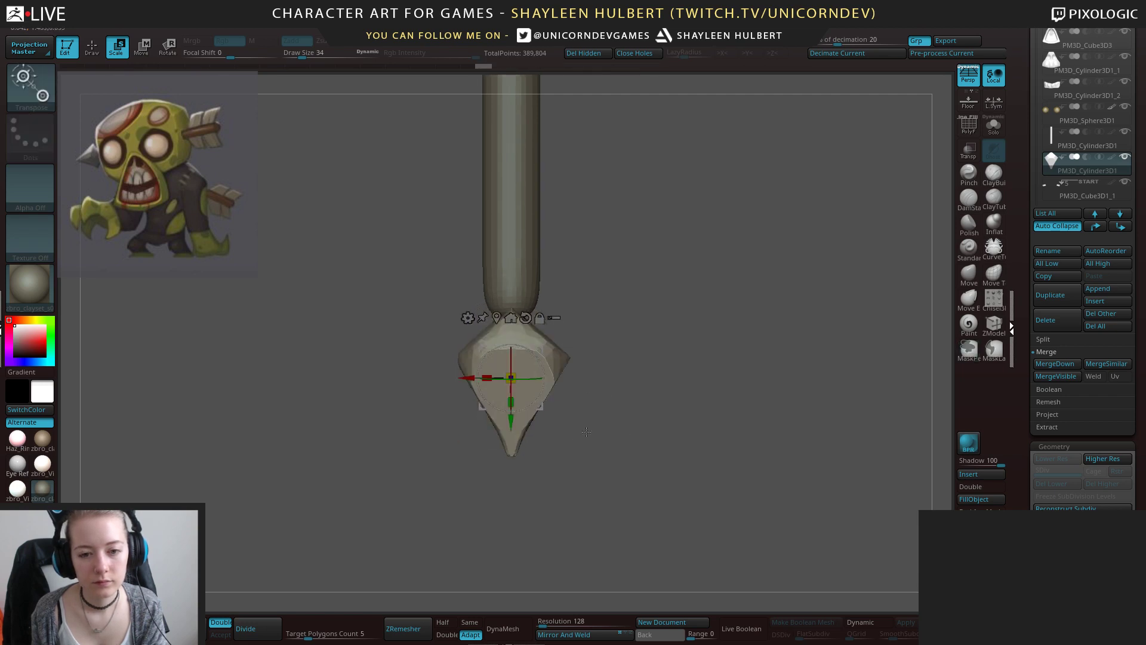
Flatten the arrowhead's front face with the hPolish brush at draw size 14, using X symmetry and Mirror And Weld.
left_click(992, 179)
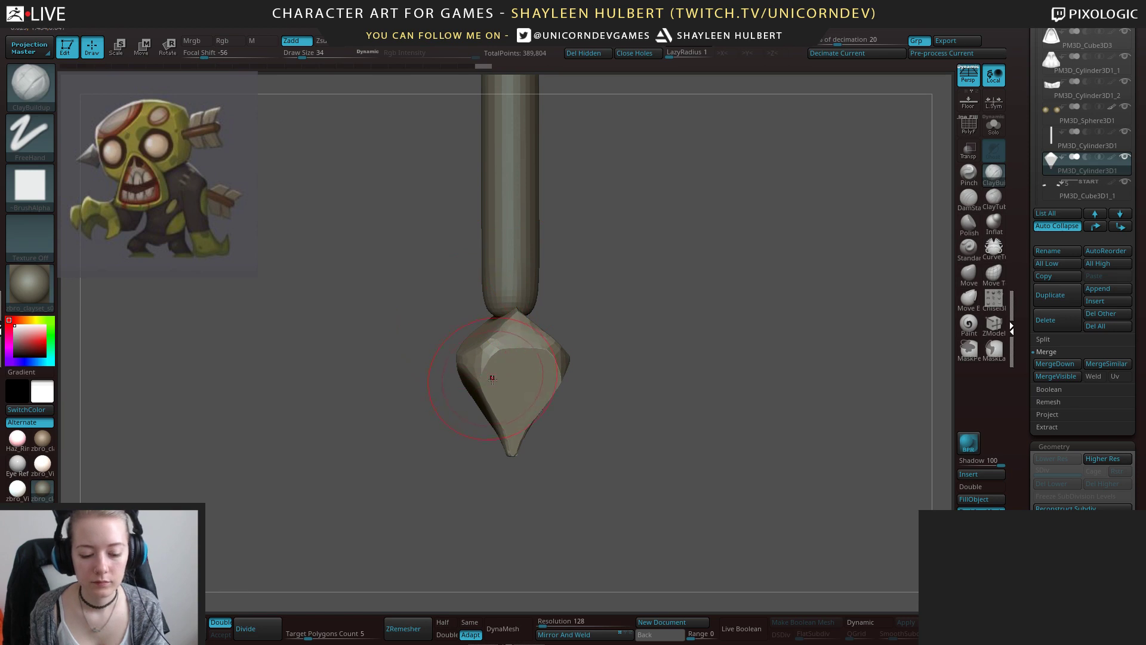
key("b")
key("h")
key("p")
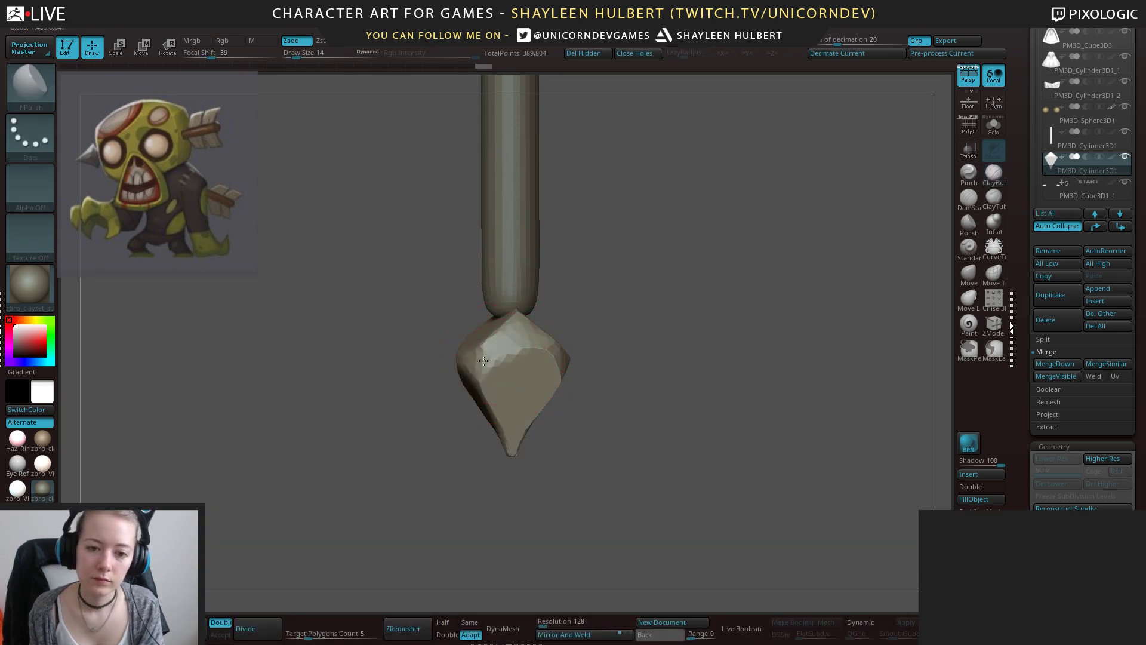
left_click_drag(483, 360, 542, 345)
left_click(761, 42)
left_click_drag(711, 205, 584, 558, "shift")
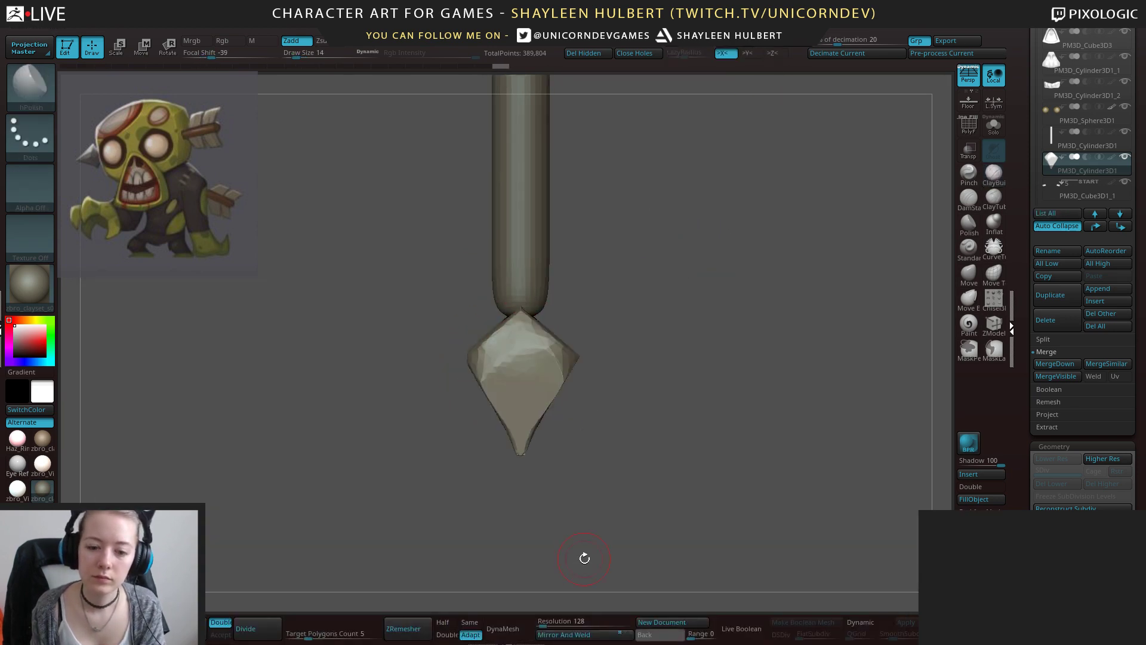
left_click(564, 633)
mouse_move(517, 351)
left_mouse_down()
mouse_move(521, 334)
mouse_move(517, 362)
mouse_move(494, 362)
left_mouse_up()
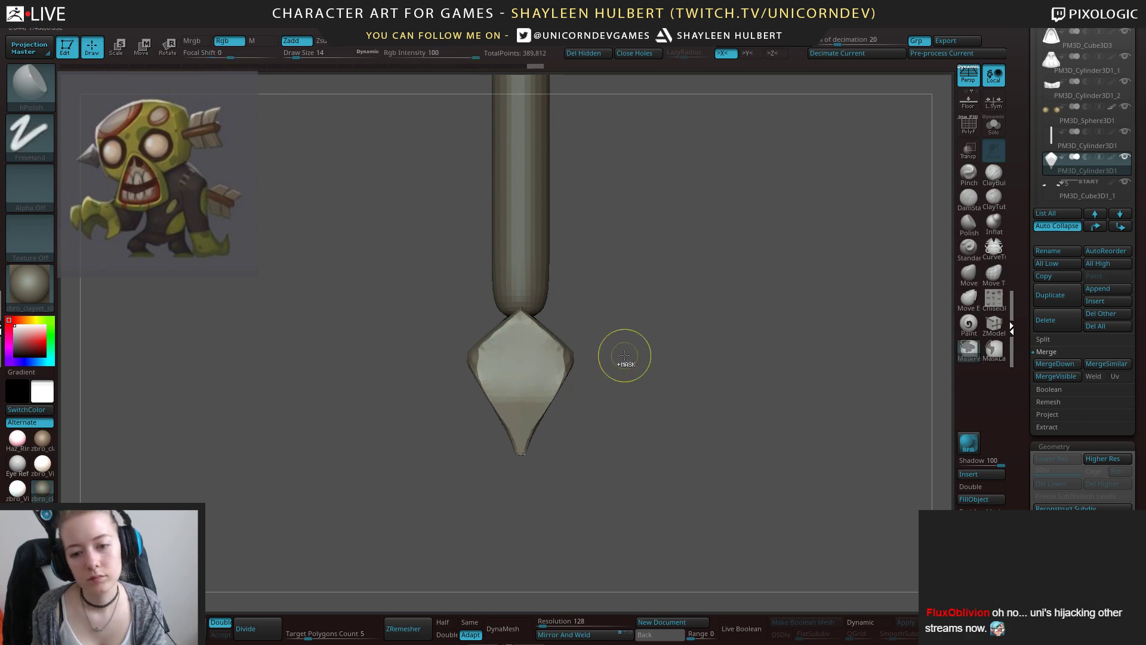
Remesh the arrowhead with DynaMesh at resolution 632 and smooth its front face and side edge.
left_click(512, 635)
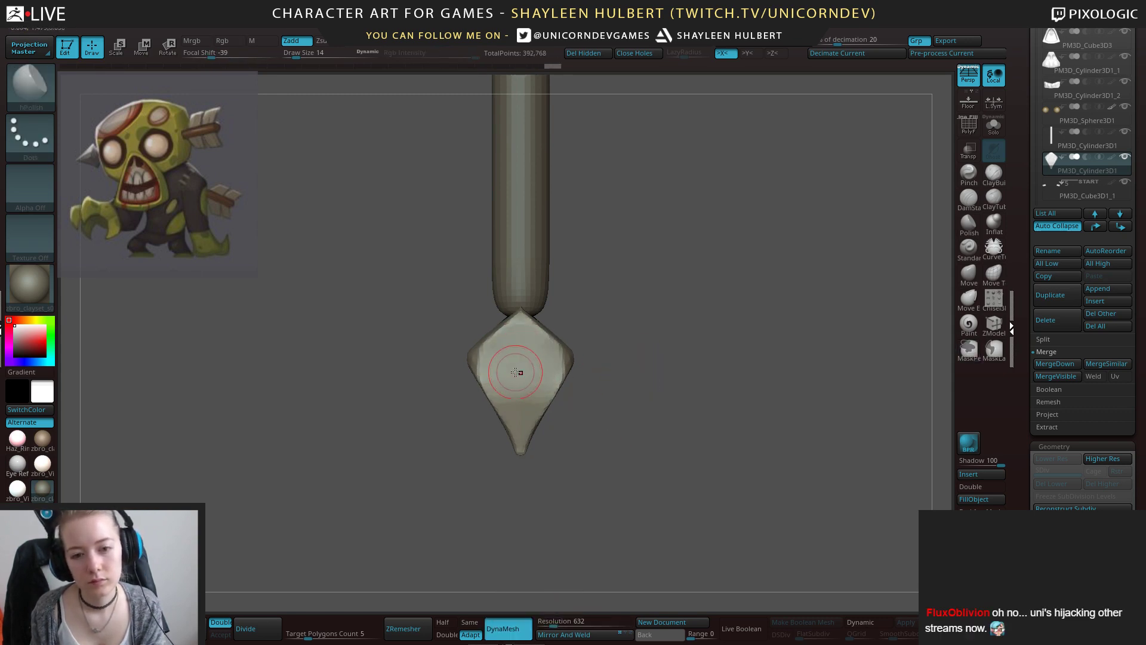
mouse_move(514, 343)
left_mouse_down("shift")
mouse_move(493, 365)
mouse_move(518, 426)
left_mouse_up("shift")
left_click_drag(479, 362, 494, 383, "shift")
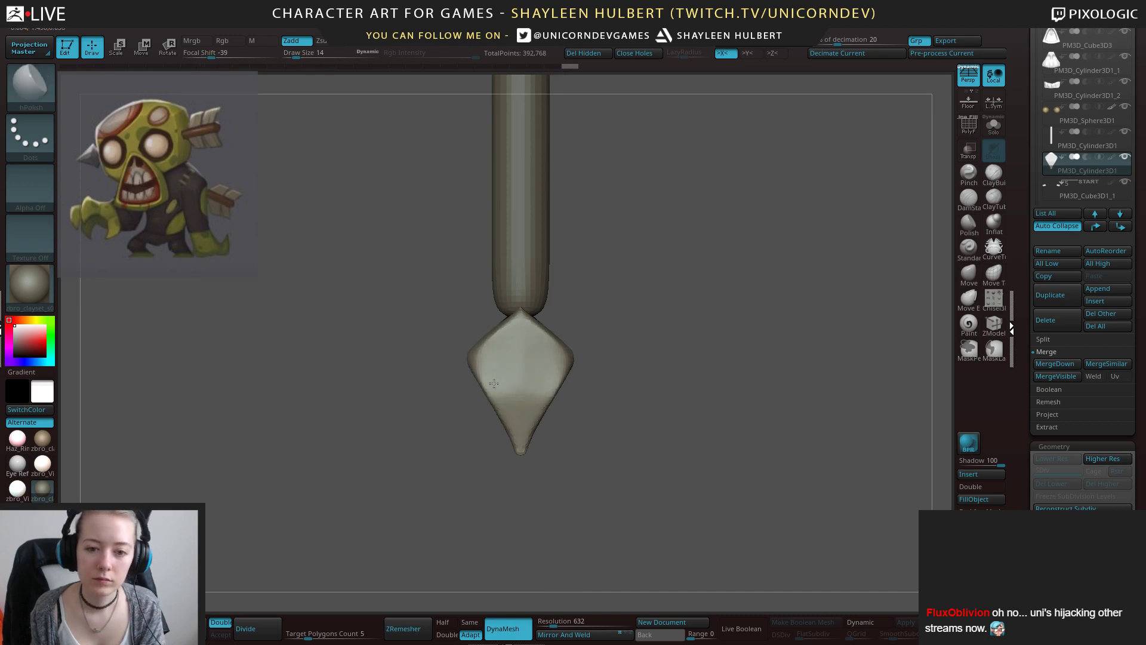
Polish the arrowhead's side facets with the hPolish brush, and apply Mirror And Weld with Z symmetry added to X.
left_click(965, 197)
mouse_move(522, 321)
left_mouse_down()
mouse_move(516, 431)
mouse_move(571, 471)
mouse_move(591, 434)
left_mouse_up()
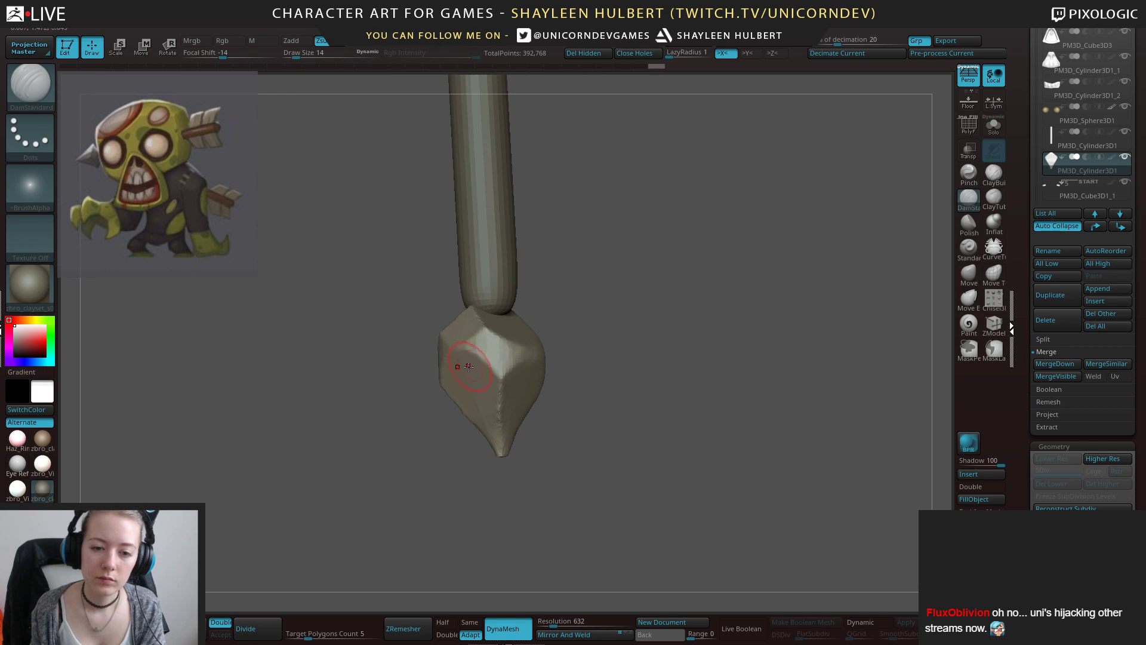
left_click_drag(468, 366, 462, 343, "shift")
key("b")
key("h")
key("p")
mouse_move(374, 394)
left_mouse_down()
mouse_move(439, 364)
mouse_move(464, 377)
left_mouse_up()
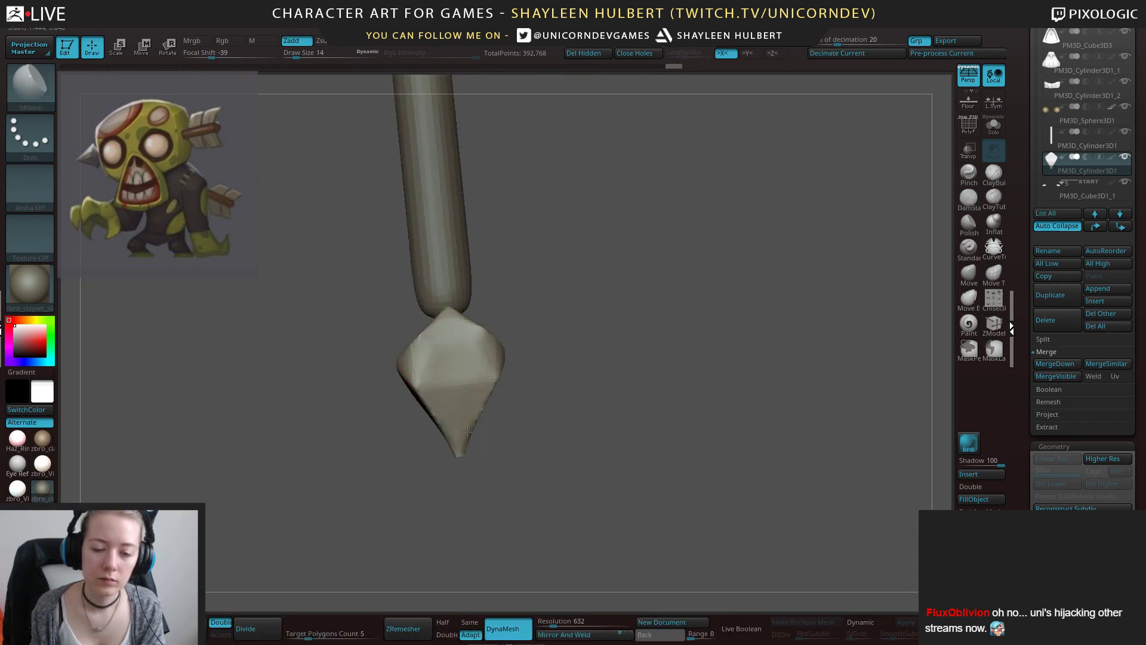
left_click_drag(558, 381, 642, 374, "shift")
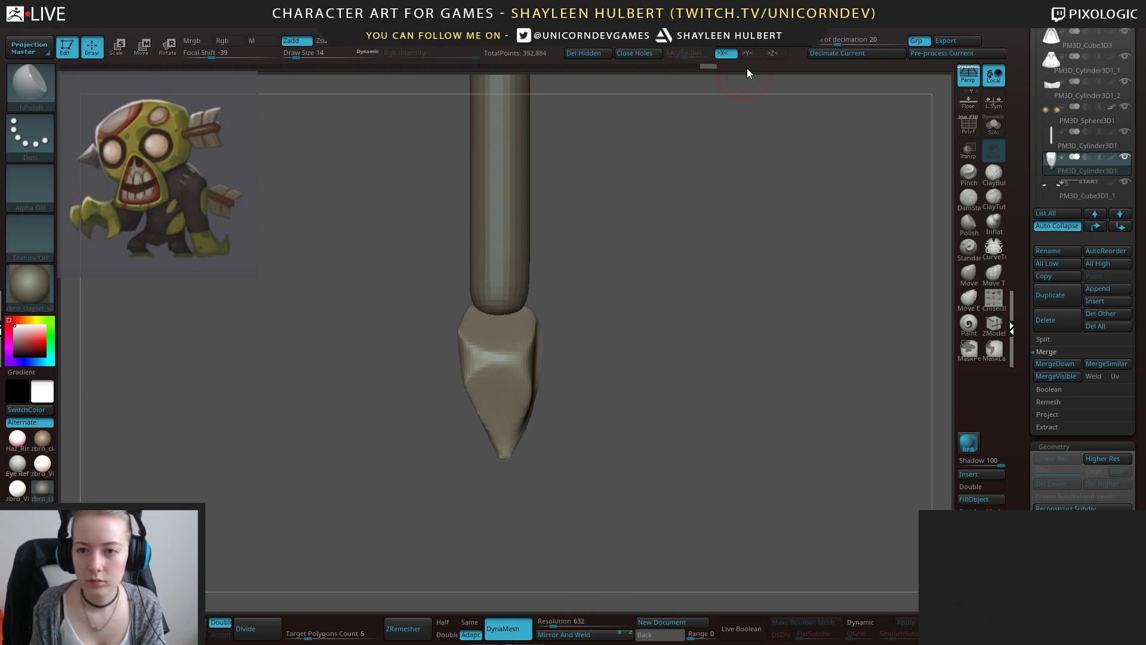
left_click(580, 634)
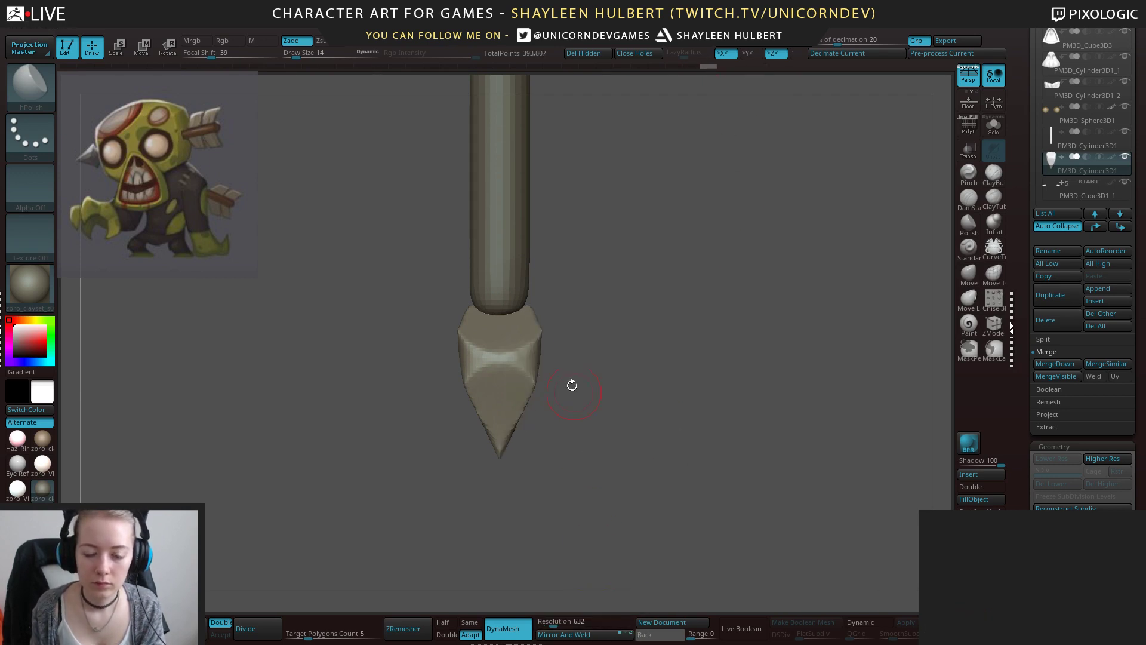
left_click_drag(571, 383, 503, 365)
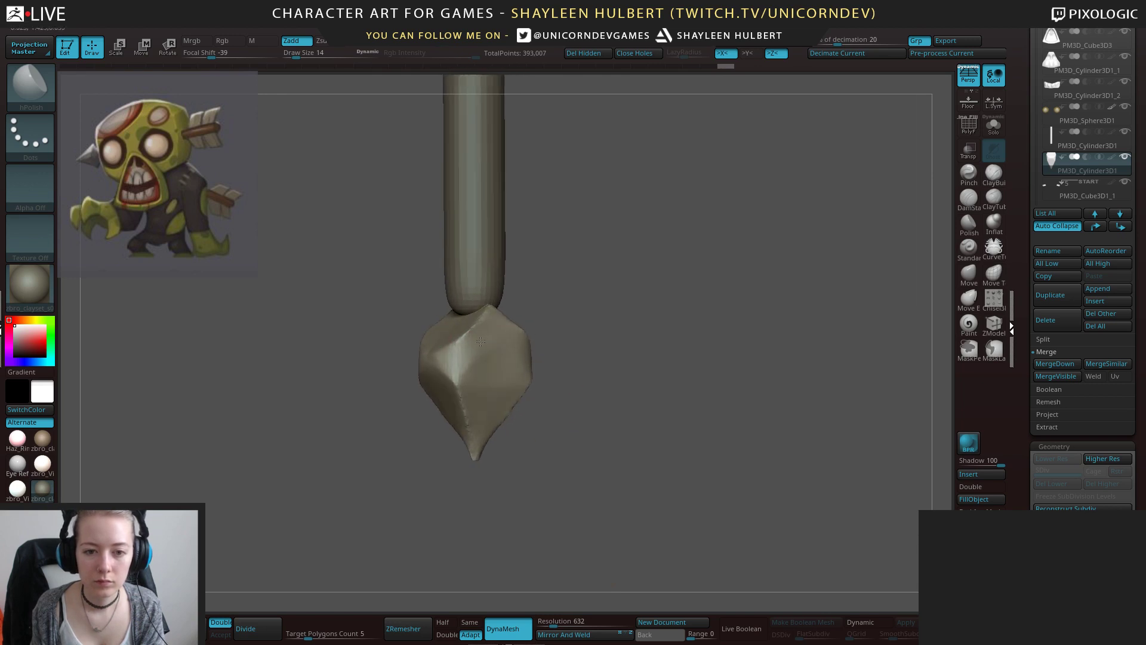
Flatten the arrowhead's upper and lower faces with hPolish at draw size 22, forming a sharp central ridge running to the tip.
mouse_move(585, 335)
left_mouse_down()
mouse_move(574, 241)
mouse_move(478, 401)
left_mouse_up()
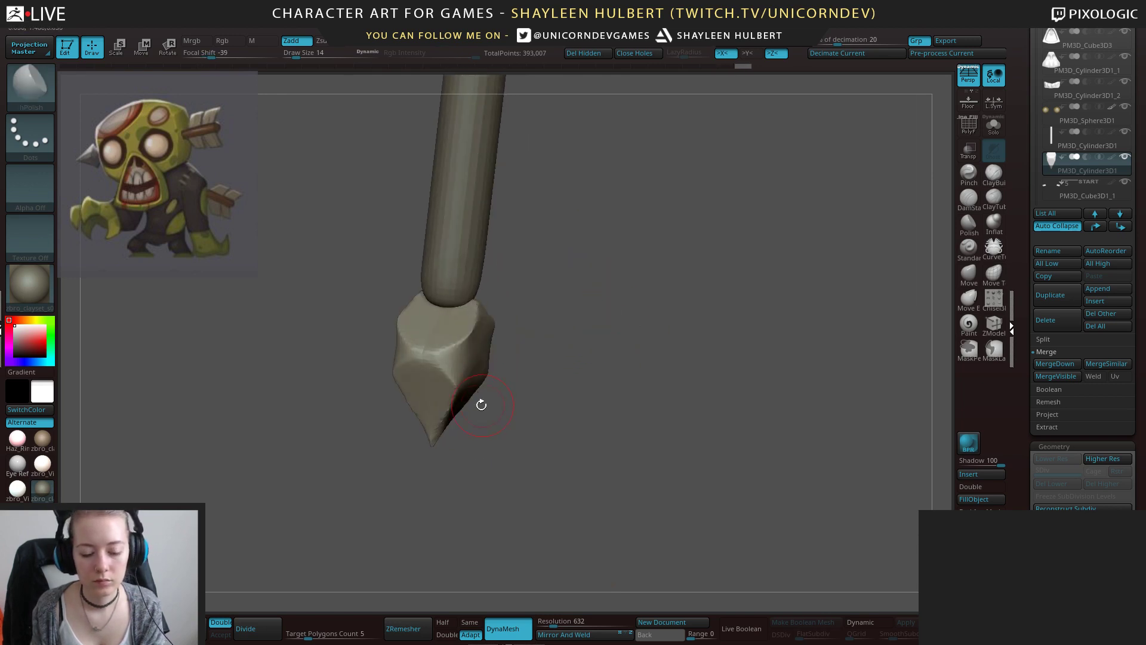
key("b")
key("h")
key("p")
left_click_drag(560, 314, 537, 310)
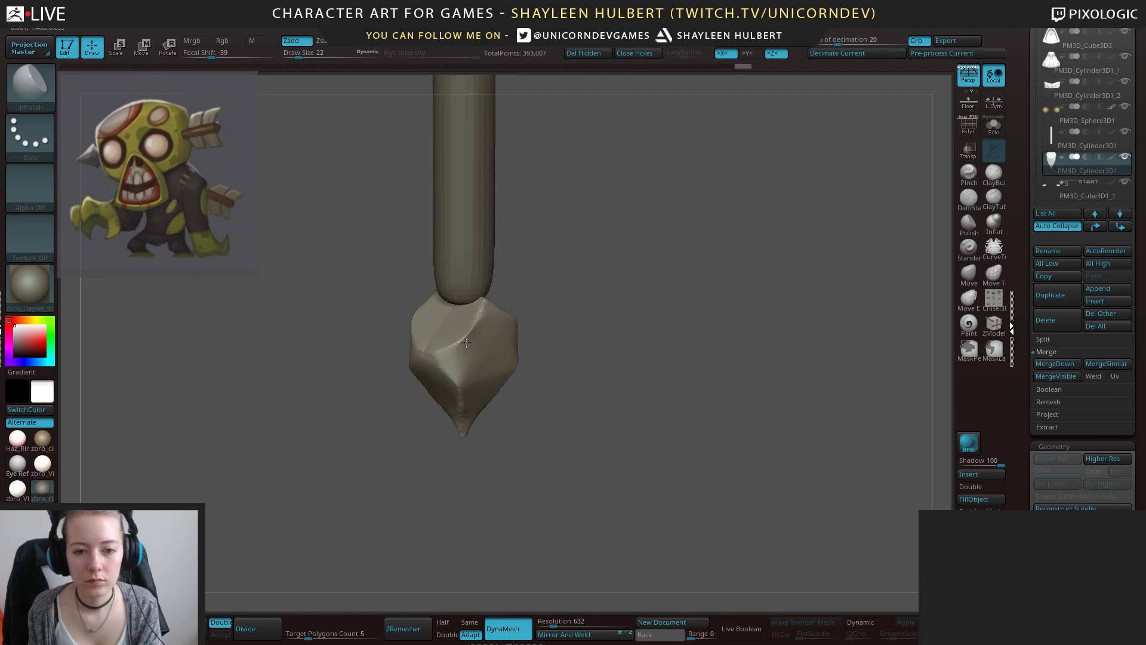
left_click_drag(469, 325, 457, 358)
mouse_move(514, 334)
left_mouse_down()
mouse_move(471, 367)
mouse_move(447, 352)
mouse_move(433, 358)
left_mouse_up()
left_click_drag(514, 359, 555, 382)
mouse_move(456, 378)
left_mouse_down()
mouse_move(442, 371)
mouse_move(460, 411)
mouse_move(534, 412)
left_mouse_up()
mouse_move(482, 352)
left_mouse_down()
mouse_move(473, 379)
mouse_move(494, 406)
mouse_move(471, 434)
mouse_move(517, 431)
mouse_move(482, 458)
mouse_move(626, 374)
left_mouse_up()
key("ctrl+z")
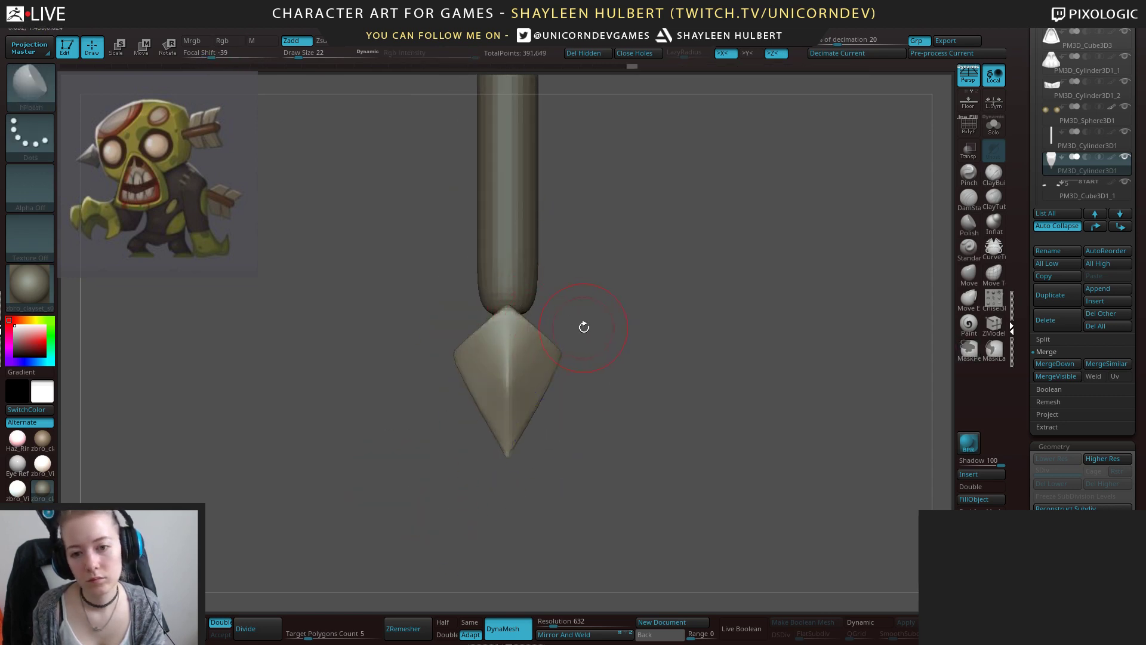
Pull the arrowhead's side corners outward and its lower edges inward with the Move brush, tapering it towards the tip.
key("e")
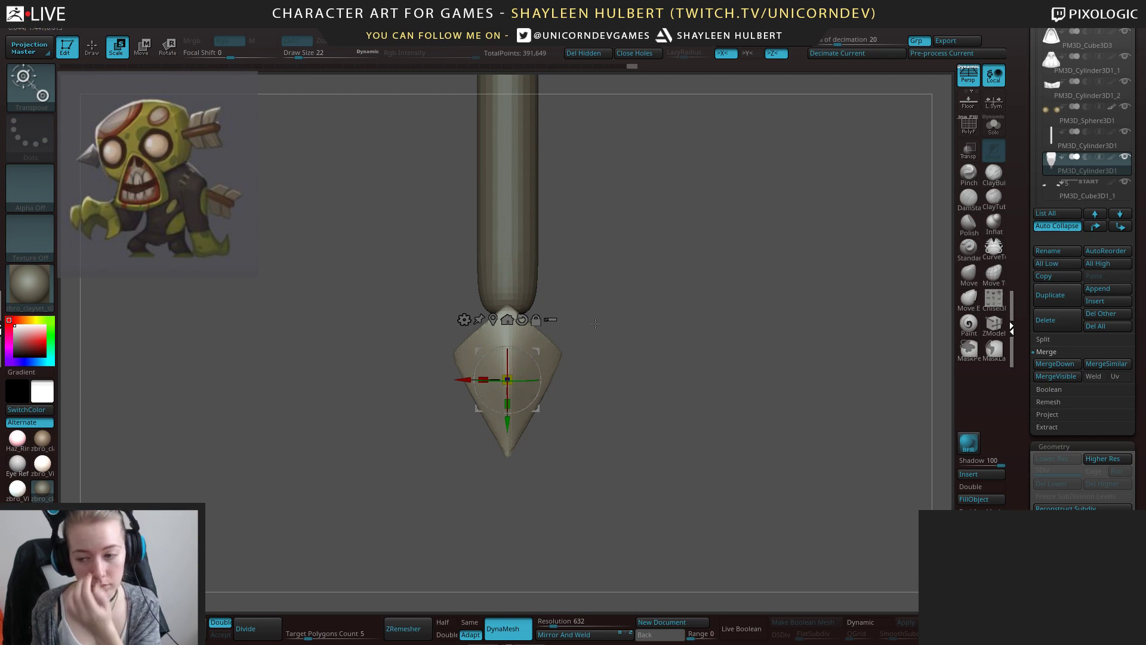
left_click(967, 275)
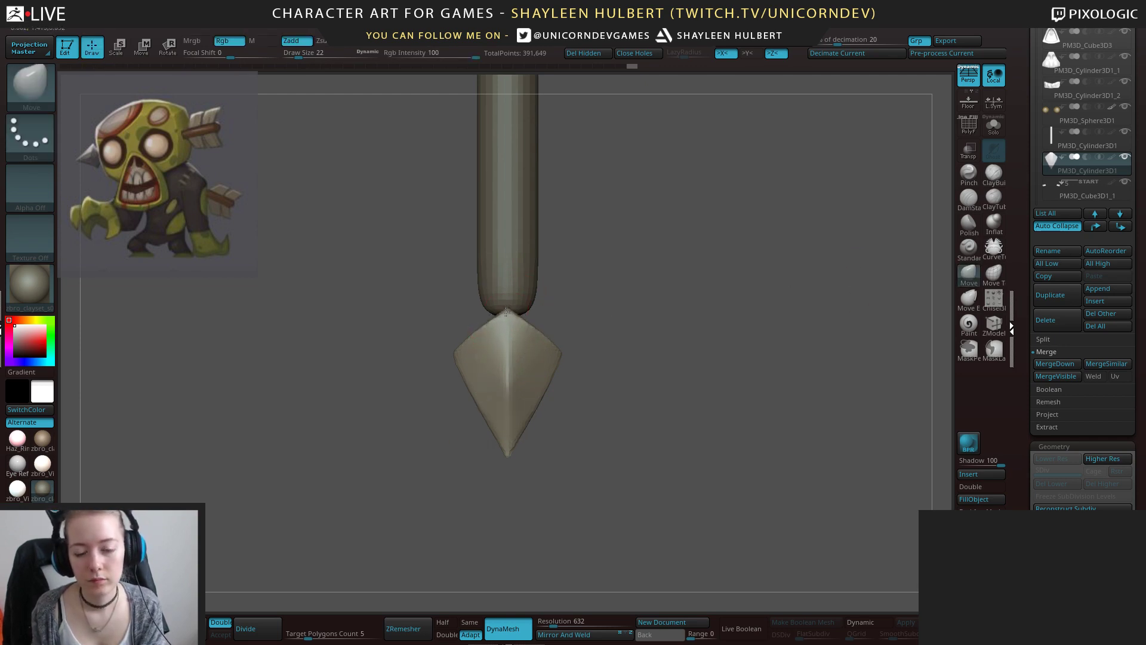
mouse_move(504, 327)
left_mouse_down()
mouse_move(505, 343)
mouse_move(441, 357)
left_mouse_up()
mouse_move(485, 404)
left_mouse_down()
mouse_move(470, 408)
mouse_move(483, 435)
left_mouse_up()
mouse_move(449, 422)
left_mouse_down()
mouse_move(435, 414)
mouse_move(470, 403)
mouse_move(454, 390)
left_mouse_up()
key("bracketleft")
key("bracketleft")
left_click_drag(479, 442, 489, 437)
left_click_drag(484, 431, 488, 430)
mouse_move(461, 479)
left_mouse_down("alt")
mouse_move(458, 418)
mouse_move(462, 476)
left_mouse_up("alt")
mouse_move(445, 371)
left_mouse_down()
mouse_move(450, 394)
mouse_move(471, 407)
mouse_move(466, 384)
mouse_move(471, 398)
left_mouse_up()
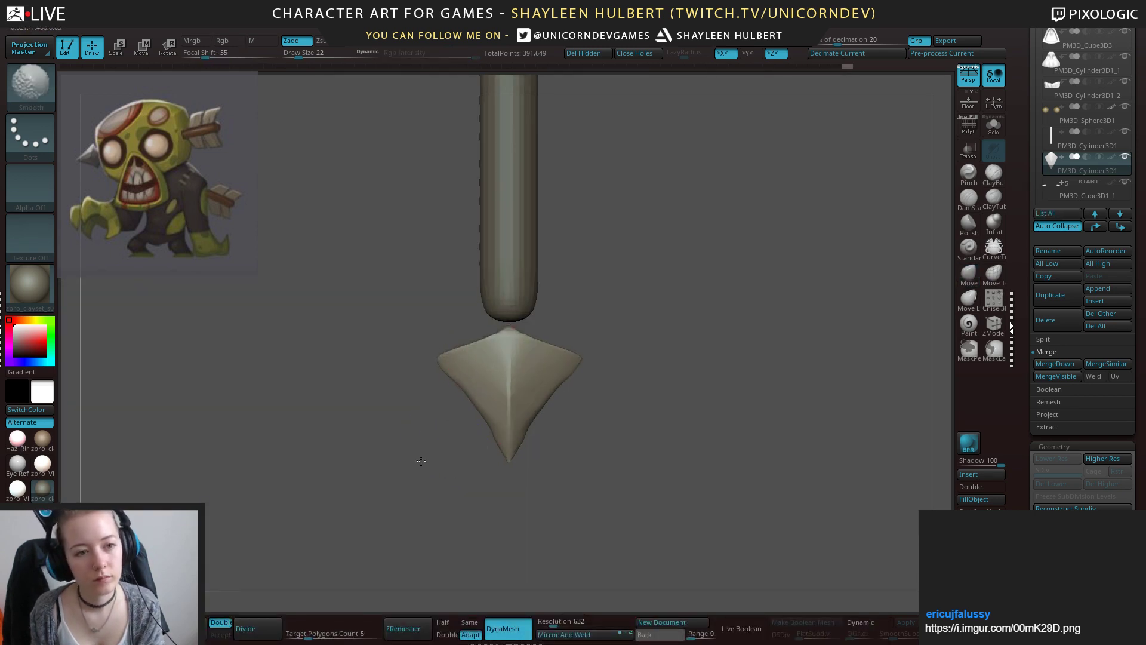
mouse_move(384, 455)
left_mouse_down()
mouse_move(451, 457)
mouse_move(470, 421)
left_mouse_up()
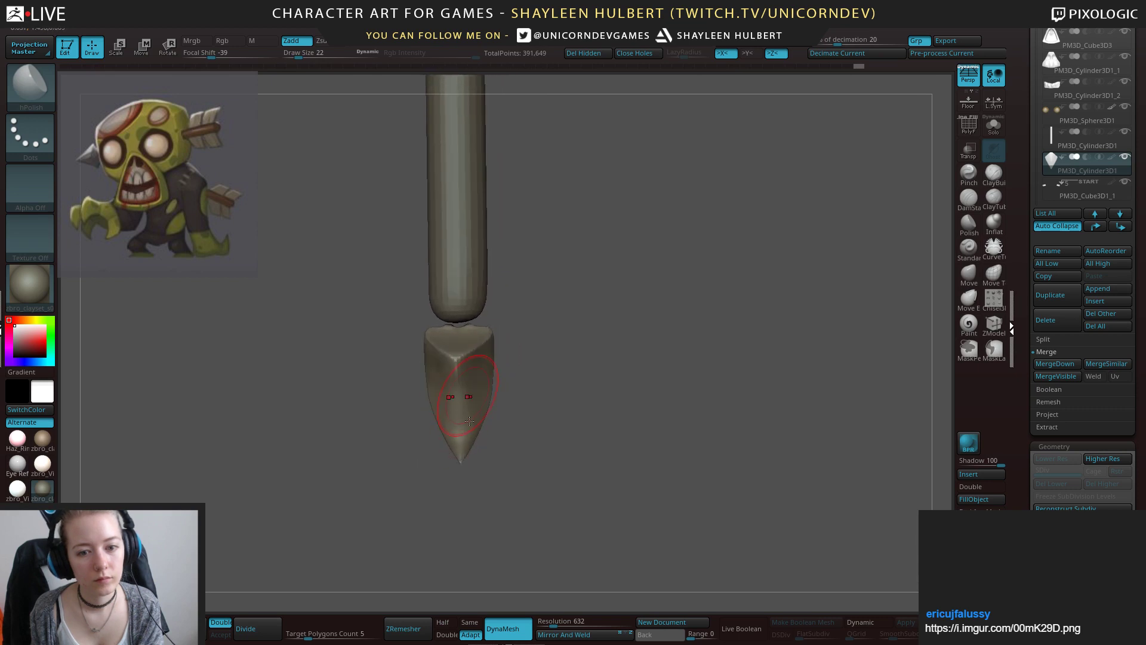
Reshape the arrowhead's side profile with the Move brush at draw size 38, and select hPolish at draw size 22.
left_click(971, 279)
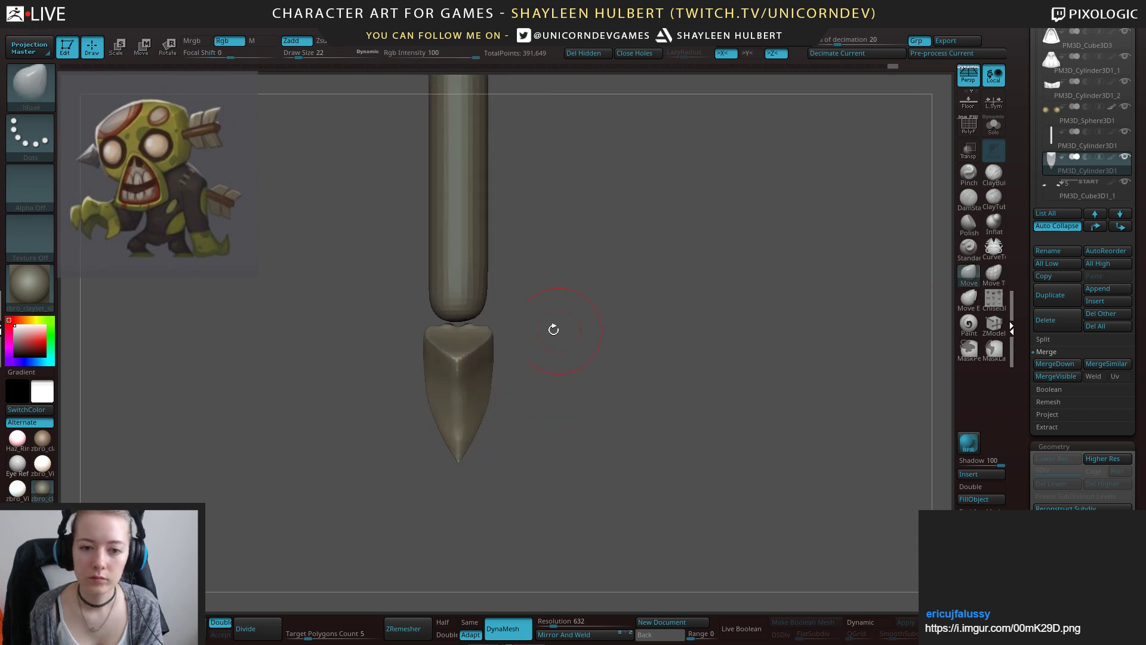
mouse_move(493, 329)
left_mouse_down()
mouse_move(512, 327)
mouse_move(499, 390)
mouse_move(544, 405)
mouse_move(494, 393)
left_mouse_up()
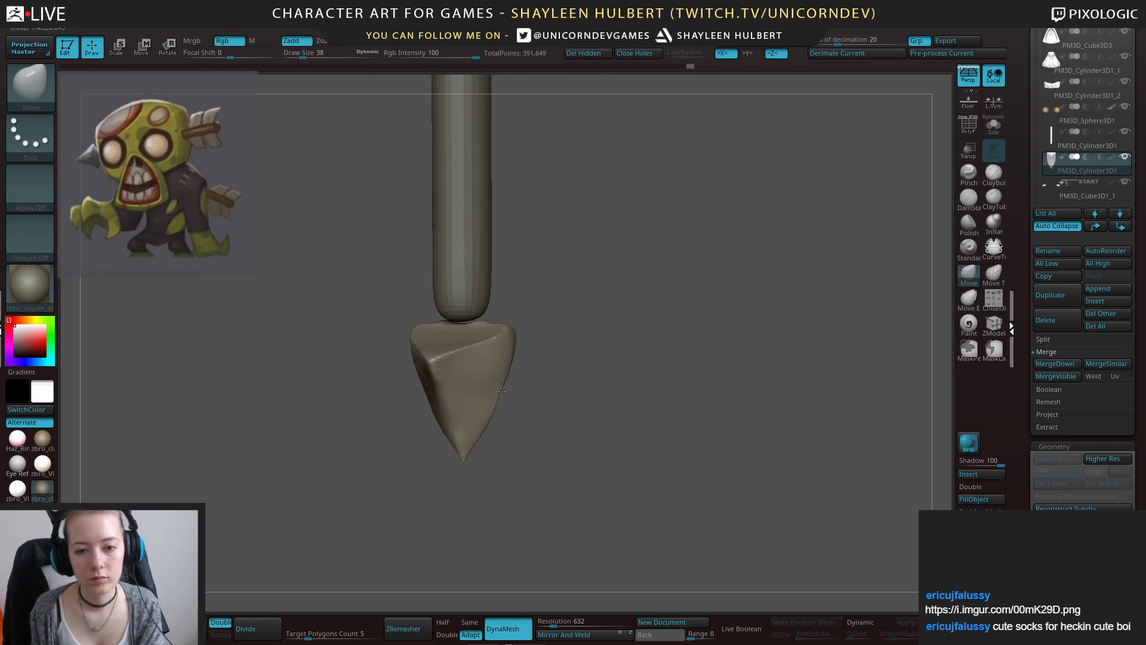
key("n")
key("b")
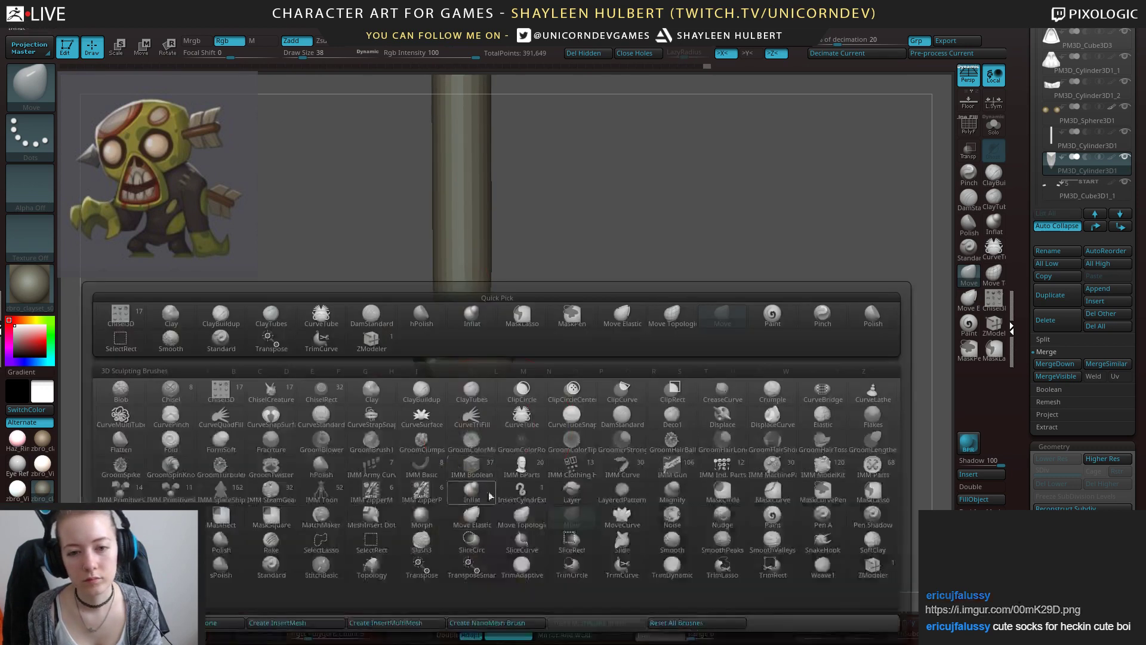
key("h")
key("p")
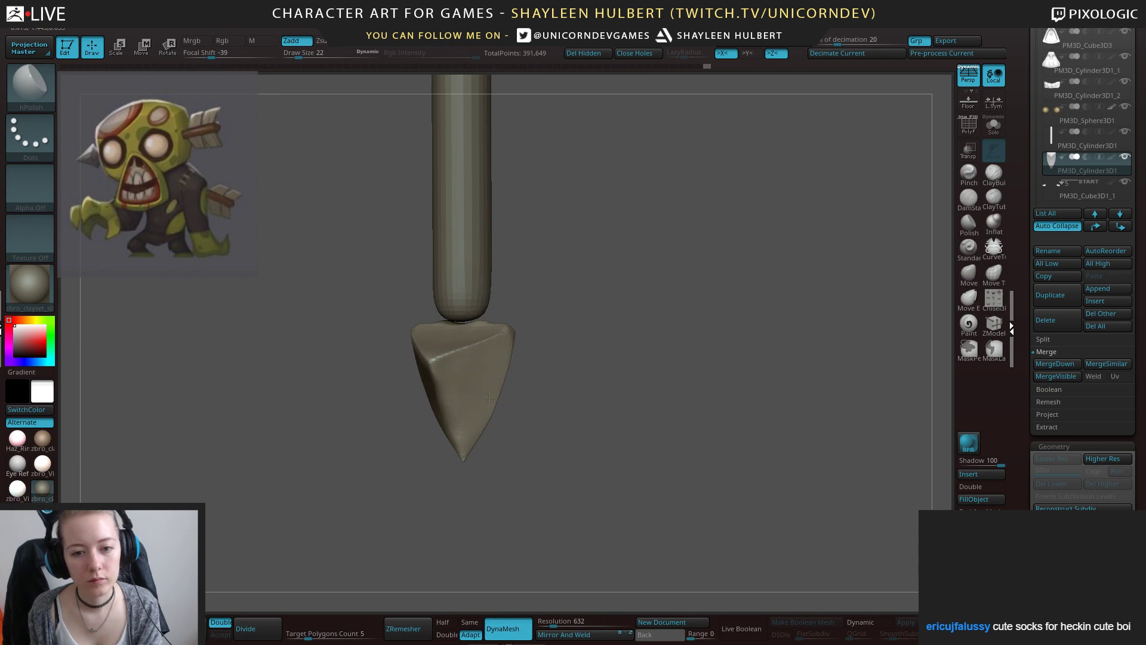
left_click_drag(547, 418, 602, 407)
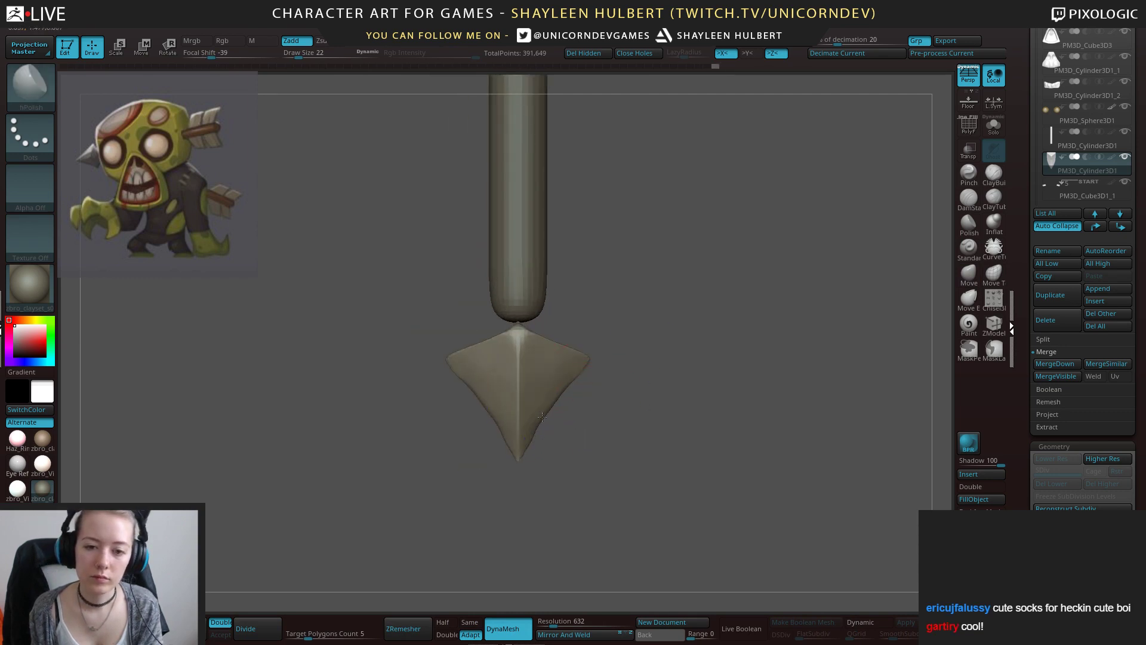
Curve the arrowhead's lower edges inward with the Move brush at draw size 22, and ZRemesh it with a target polygon count of 0.1.
left_click(962, 275)
mouse_move(461, 373)
left_mouse_down()
mouse_move(453, 362)
mouse_move(471, 398)
left_mouse_up()
left_click_drag(475, 408, 480, 410)
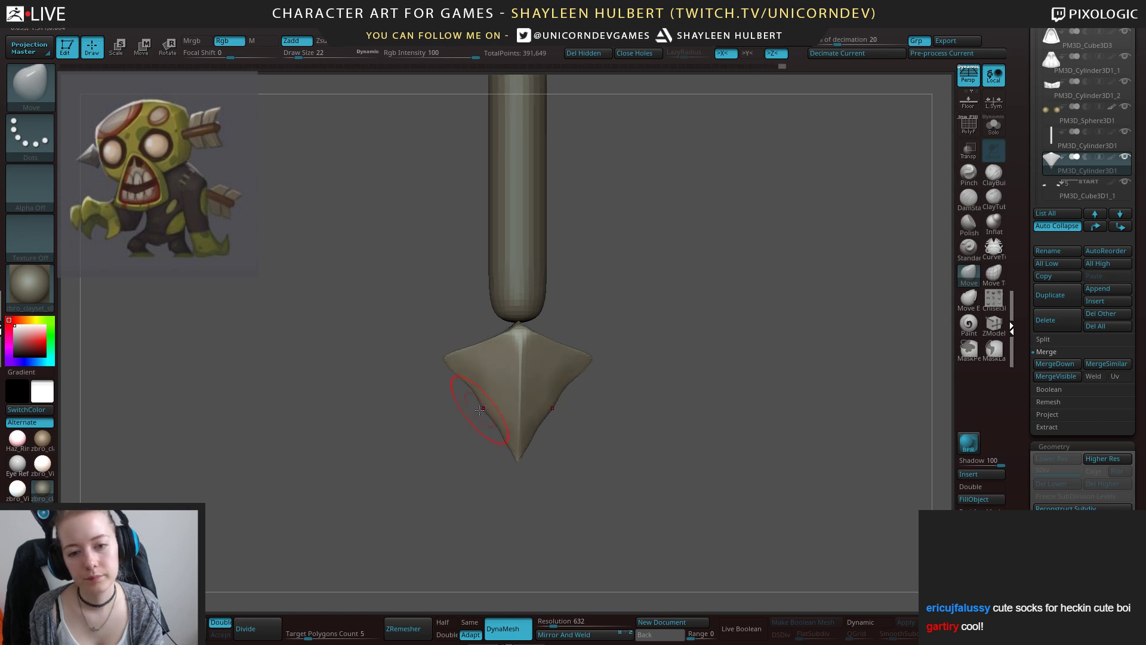
left_click_drag(302, 628, 286, 631)
left_click(404, 629)
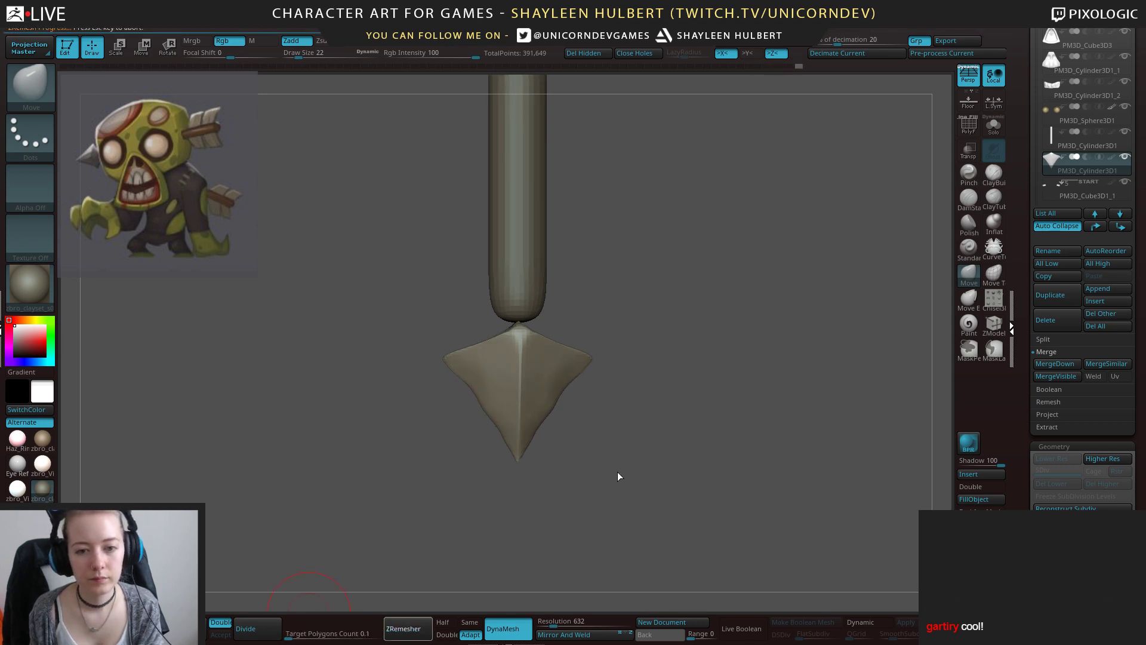
left_click_drag(614, 474, 604, 473, "shift")
mouse_move(475, 385)
left_mouse_down("shift")
mouse_move(502, 435)
mouse_move(454, 365)
left_mouse_up("shift")
mouse_move(602, 435)
left_mouse_down()
mouse_move(559, 415)
mouse_move(530, 443)
mouse_move(583, 441)
mouse_move(576, 406)
mouse_move(573, 447)
left_mouse_up()
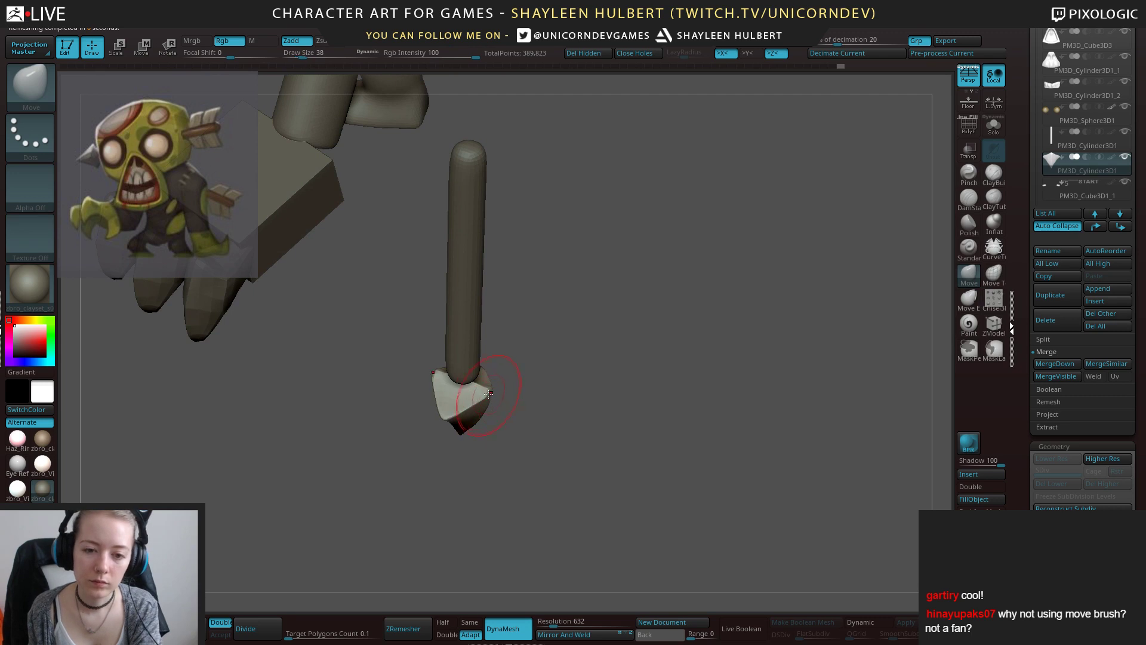
Adjust the arrowhead's back corners around the shaft with the Move brush, reducing the draw size from 38 to 22 and 18.
mouse_move(489, 391)
left_mouse_down()
mouse_move(555, 432)
mouse_move(561, 477)
mouse_move(485, 392)
mouse_move(477, 334)
left_mouse_up()
key("bracketright")
key("bracketright")
key("bracketleft")
key("bracketleft")
key("bracketleft")
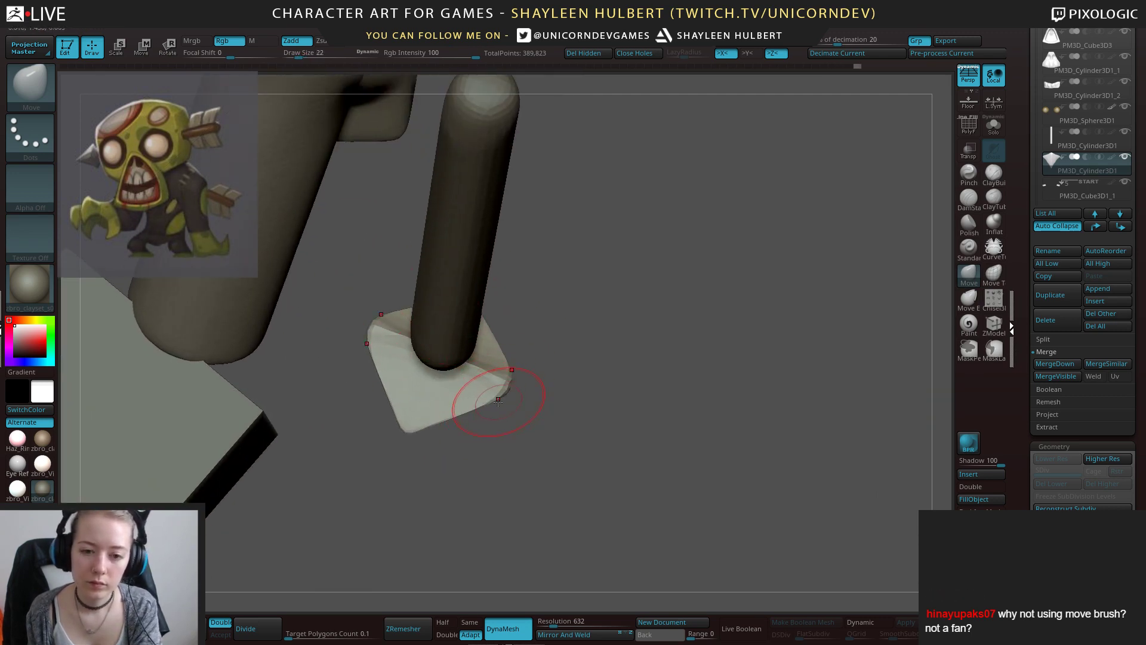
left_click_drag(500, 396, 489, 399)
left_click_drag(522, 465, 517, 416)
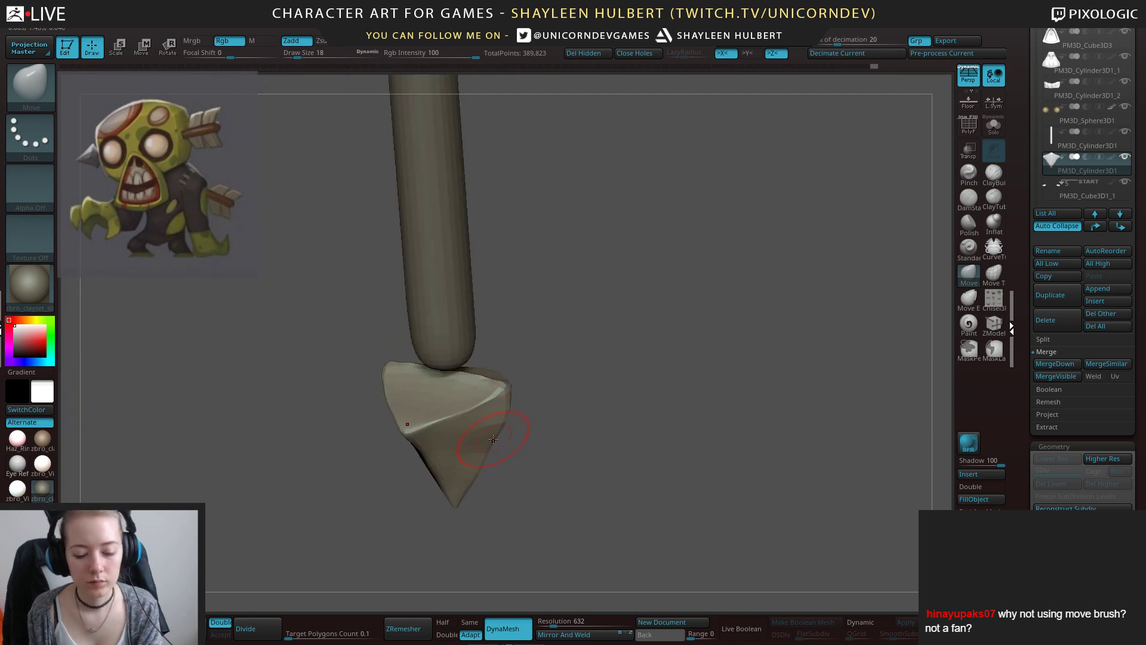
Flatten the arrowhead's back and side faces into a crisp triangular point with hPolish at draw size 18.
key("b")
key("h")
key("p")
left_click_drag(494, 484, 580, 389)
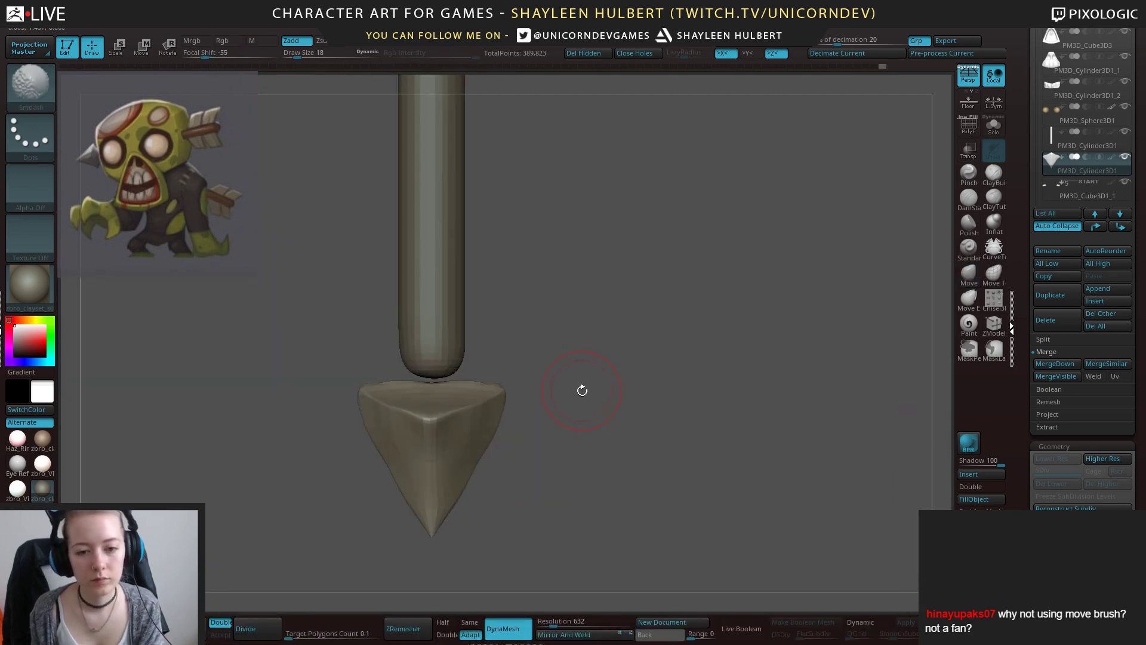
mouse_move(349, 349)
left_mouse_down()
mouse_move(353, 391)
mouse_move(404, 399)
left_mouse_up()
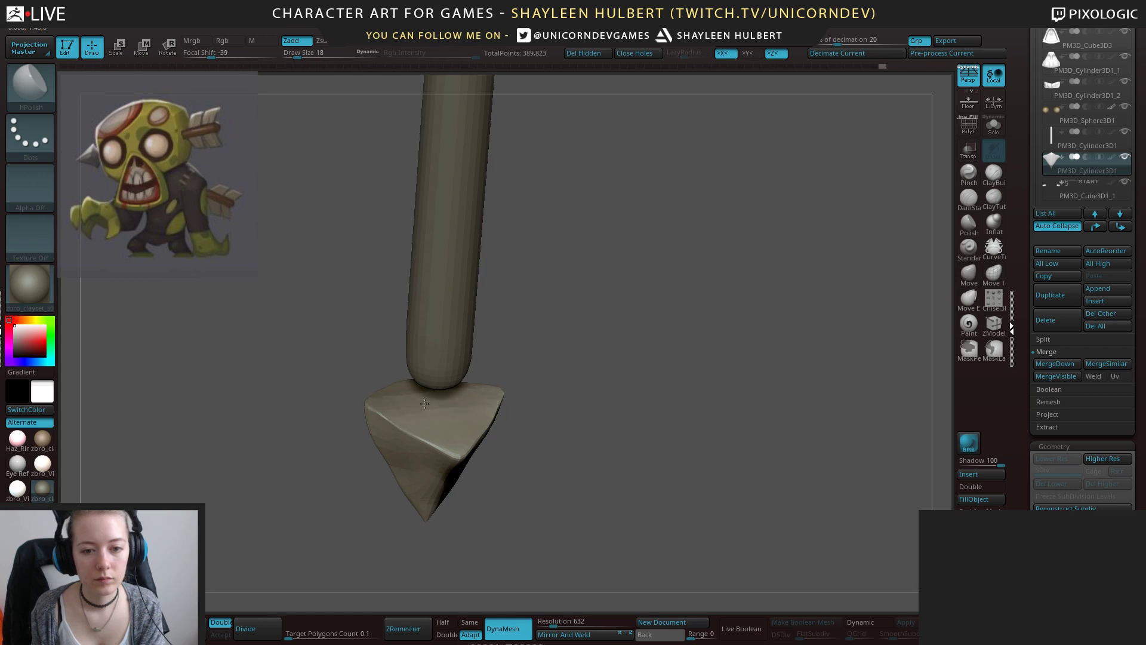
left_click_drag(314, 394, 768, 305, "shift")
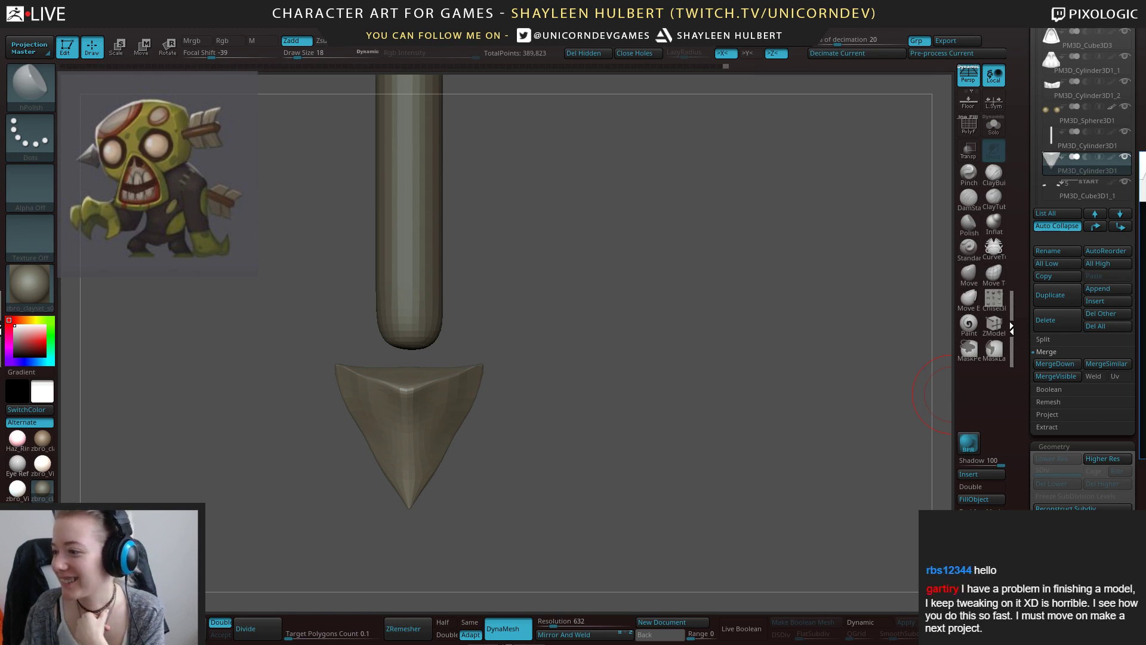
Enlarge the skeleton character image in the browser window to examine it, and return to ZBrush.
left_click_drag(671, 83, 657, 1)
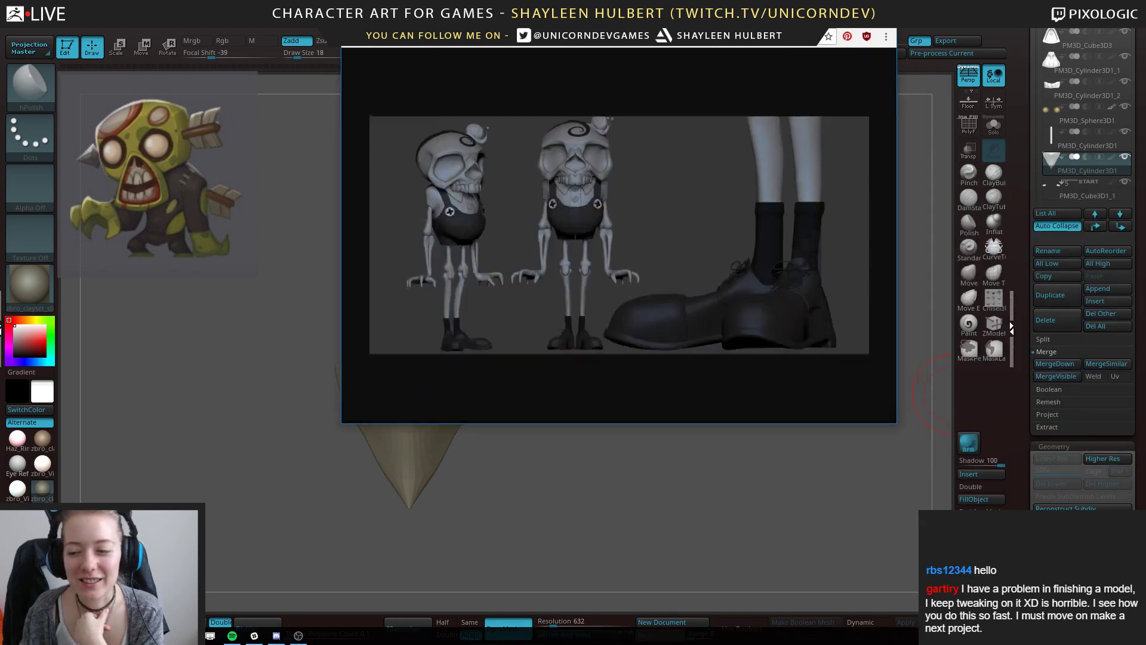
left_click_drag(895, 253, 1062, 226)
left_click(637, 324)
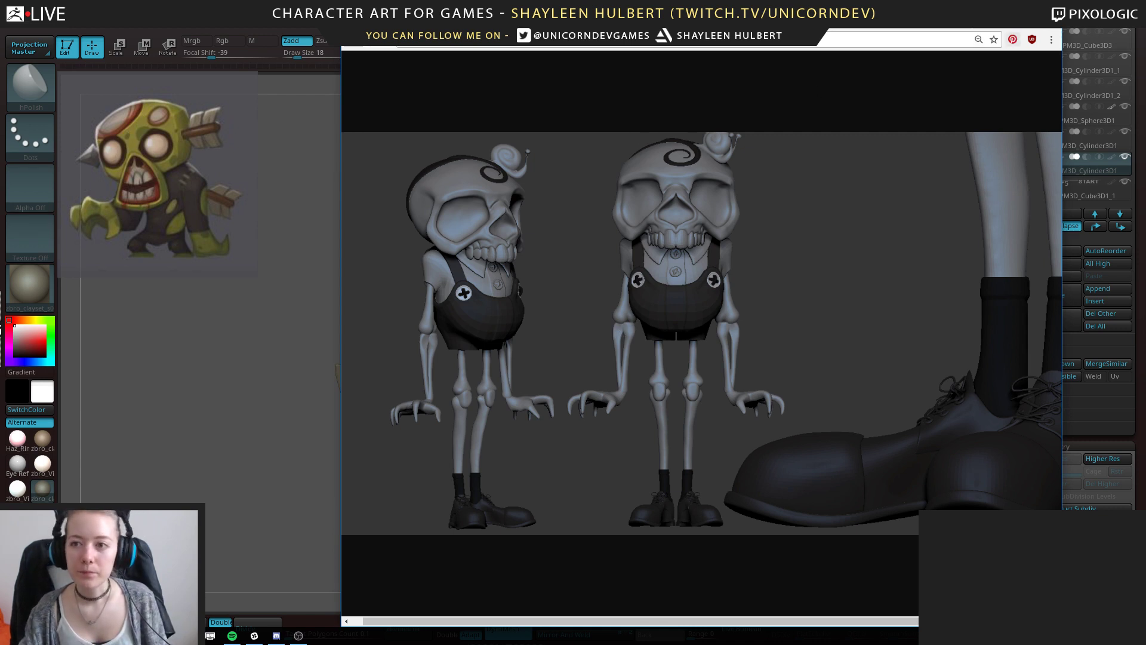
key("alt+Tab")
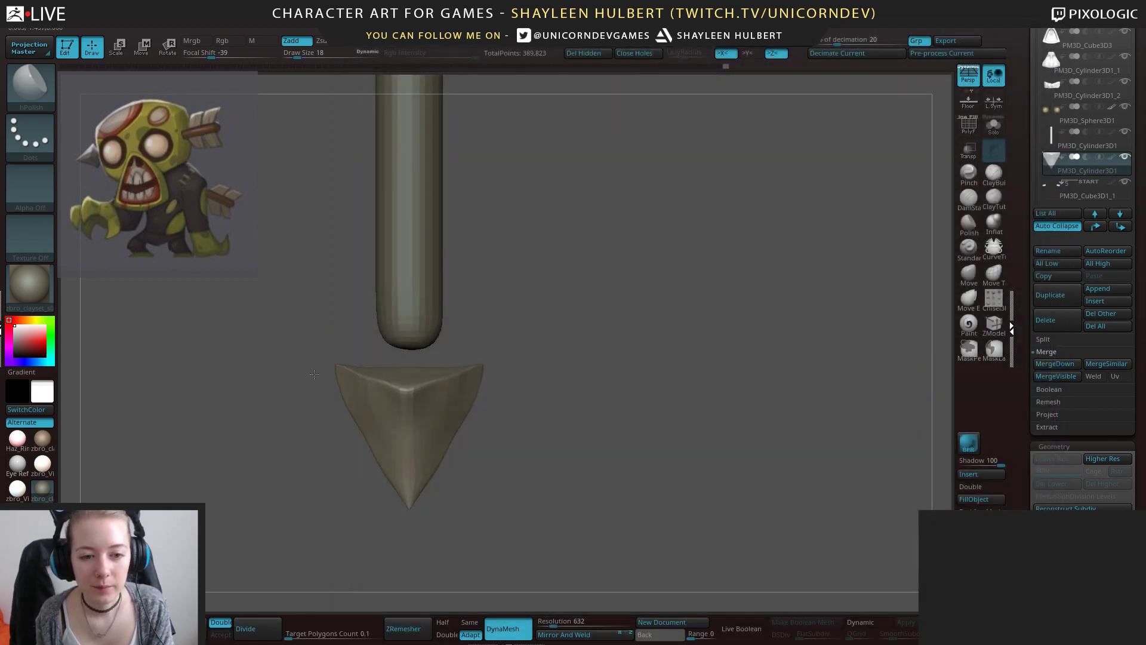
Adjust the arrowhead's back corners and straighten its sloping sides down to the tip with the Move brush at draw size 18.
mouse_move(315, 351)
left_mouse_down("alt")
mouse_move(371, 349)
mouse_move(371, 367)
left_mouse_up("alt")
left_click(962, 274)
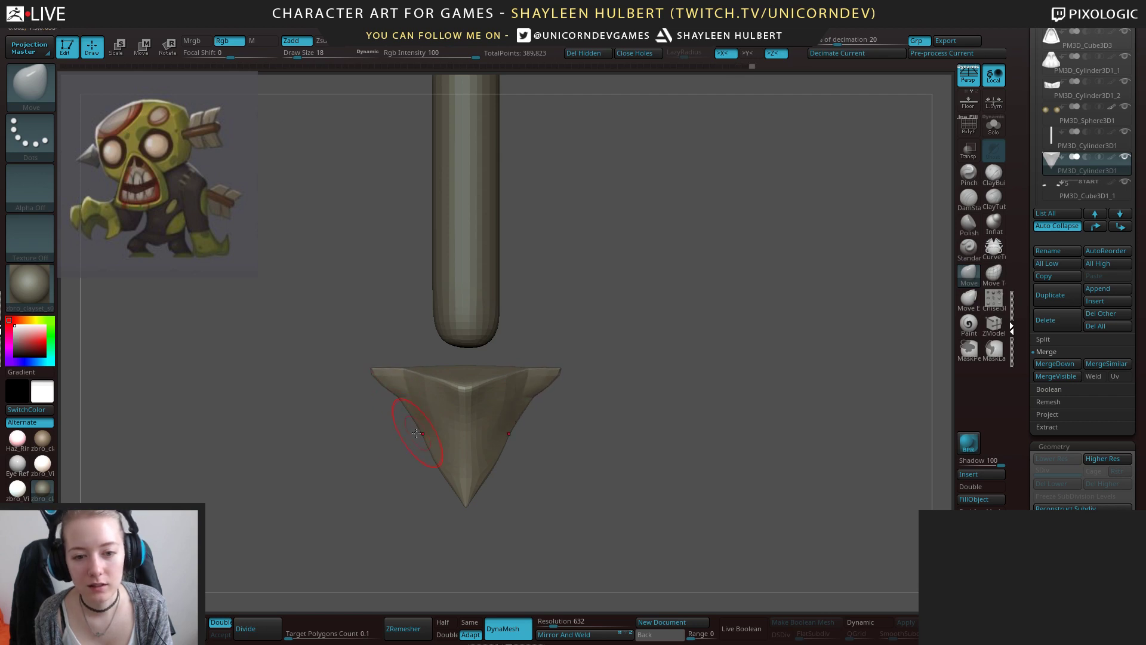
left_click_drag(416, 432, 423, 439)
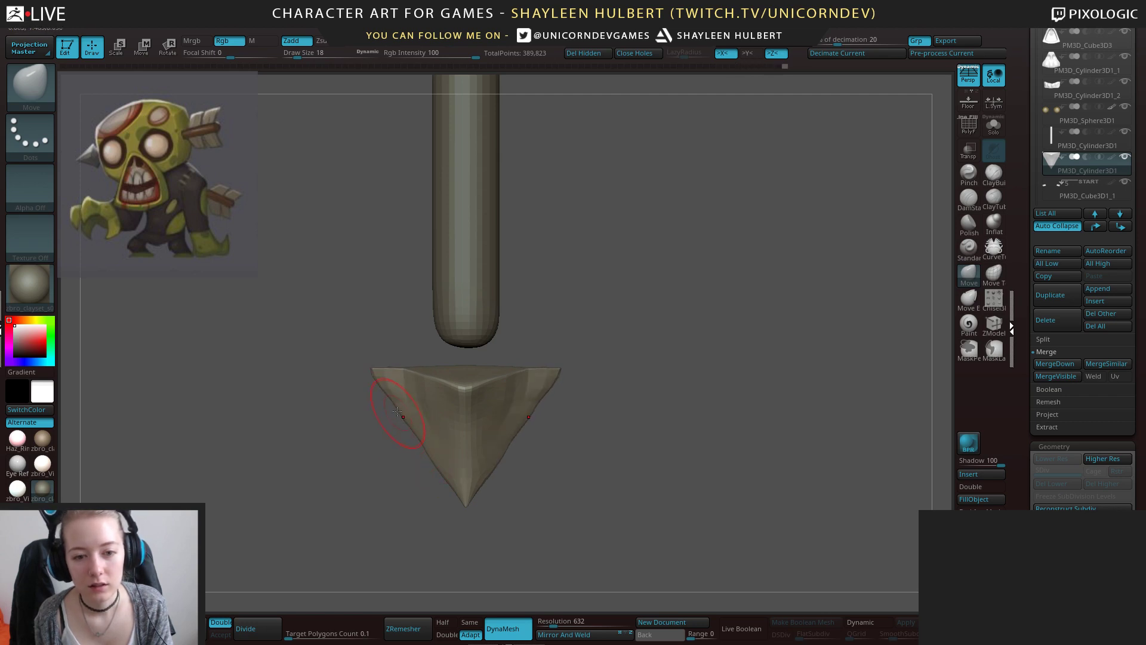
mouse_move(381, 393)
left_mouse_down()
mouse_move(371, 372)
mouse_move(406, 379)
mouse_move(411, 416)
mouse_move(368, 380)
mouse_move(426, 383)
mouse_move(406, 378)
left_mouse_up()
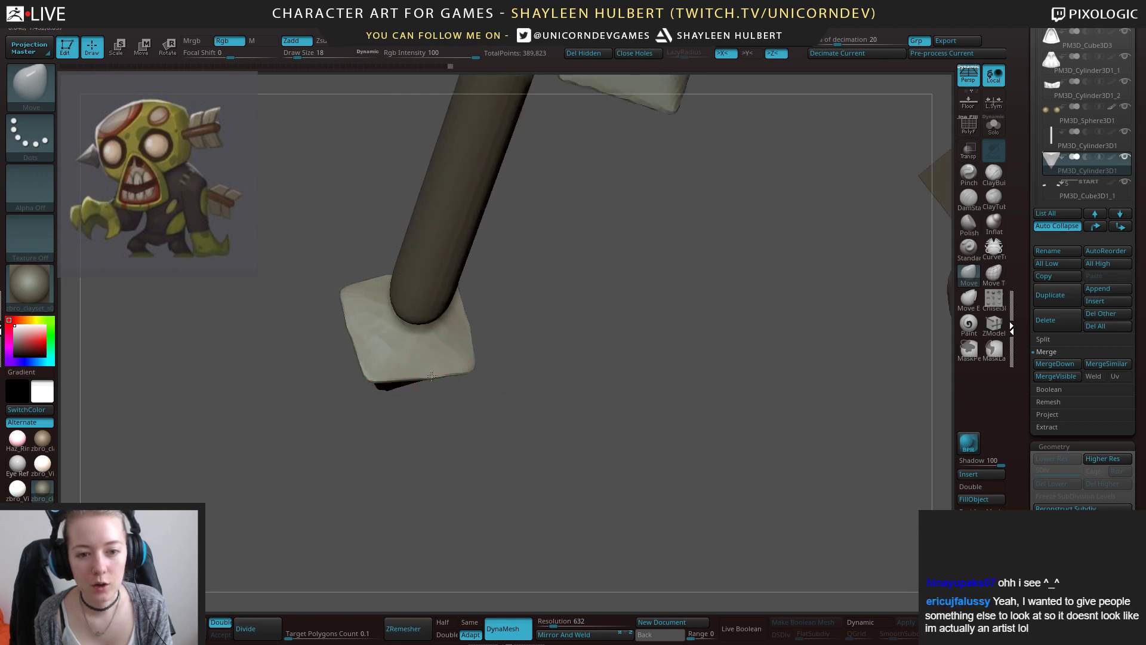
mouse_move(555, 388)
left_mouse_down("shift")
mouse_move(616, 400)
mouse_move(615, 340)
mouse_move(615, 395)
left_mouse_up("shift")
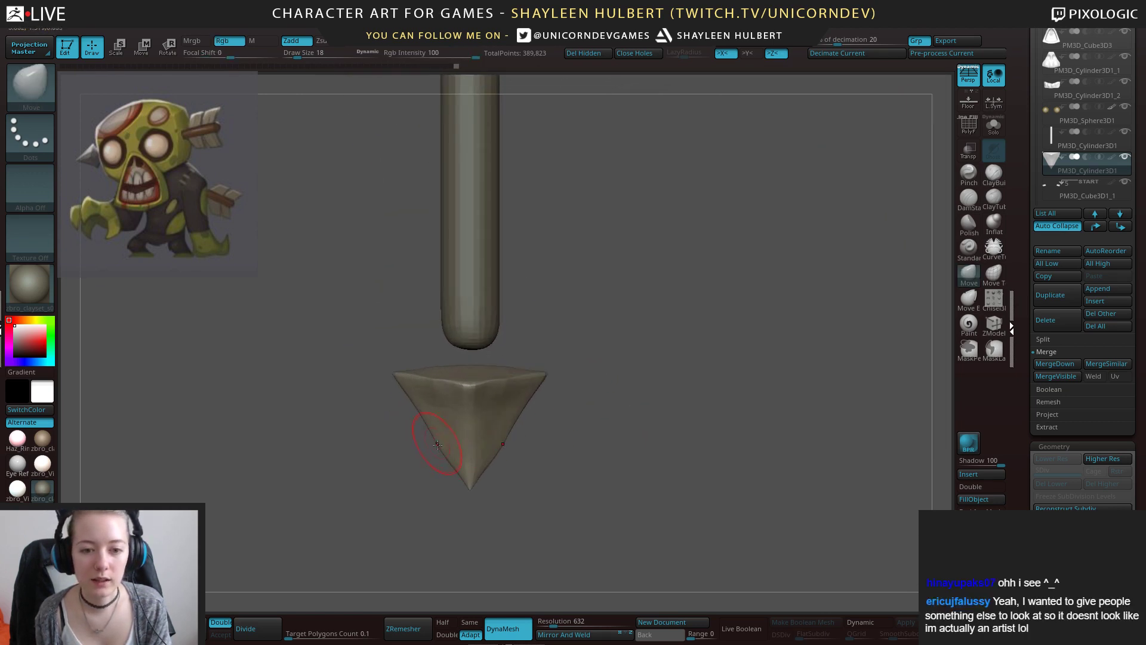
left_click_drag(440, 446, 441, 450)
Remesh the arrowhead with ZRemesher using the Half option, and smooth the ridge near its tip.
left_click(442, 622)
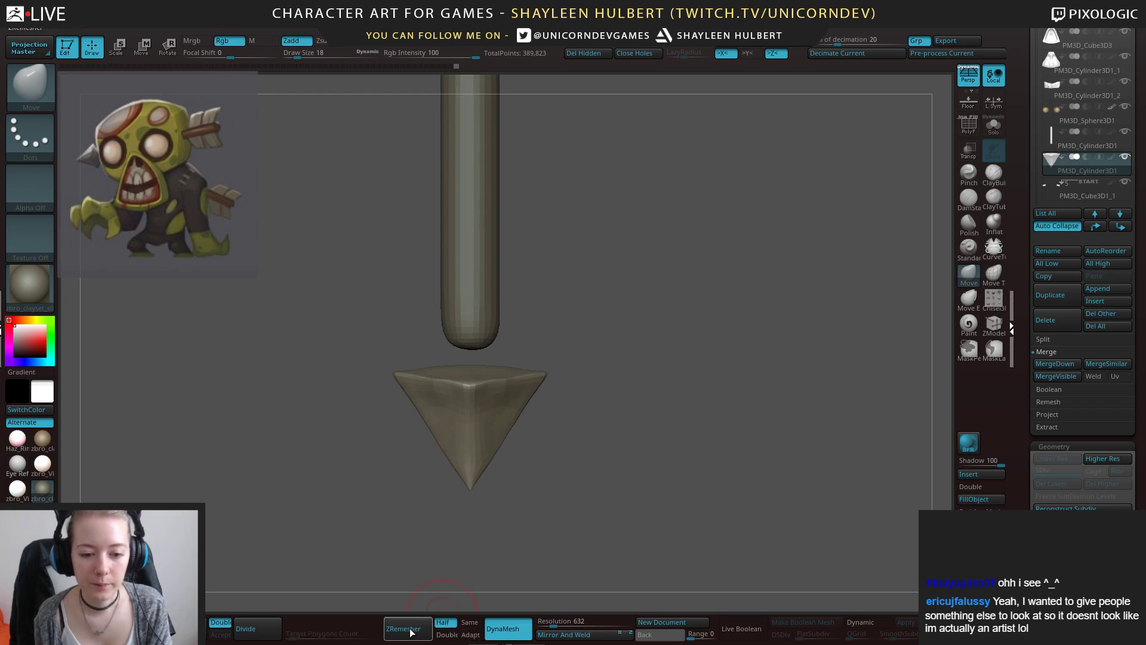
left_click(404, 629)
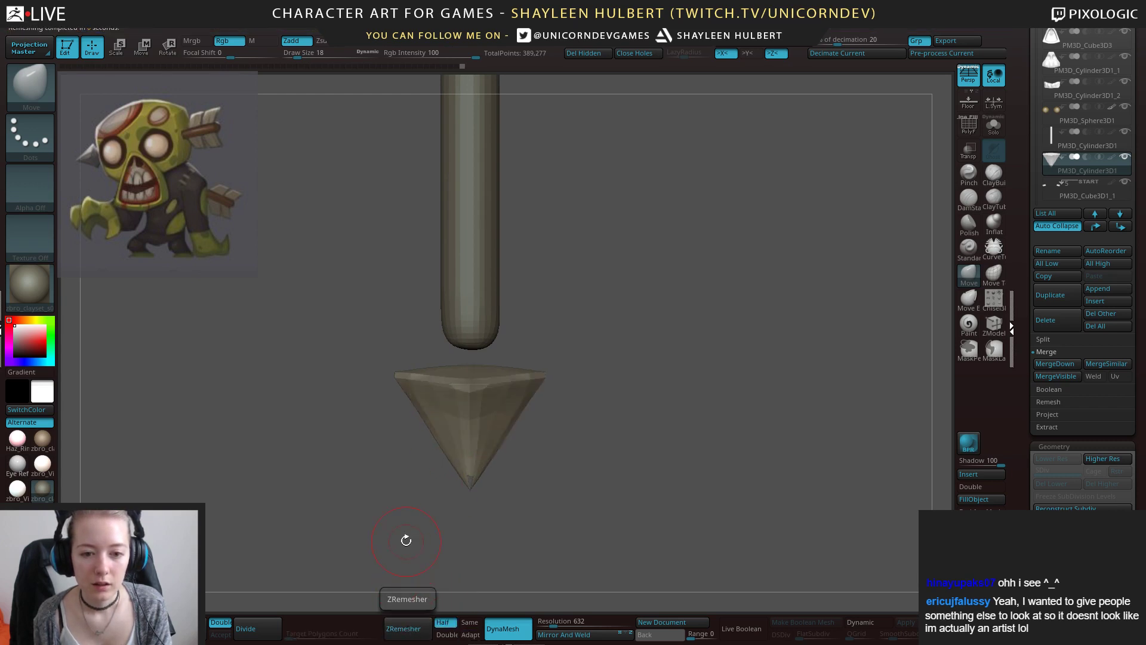
mouse_move(404, 537)
left_mouse_down()
mouse_move(405, 503)
mouse_move(470, 472)
left_mouse_up()
left_click_drag(412, 508, 426, 498)
left_click_drag(469, 468, 468, 455, "shift")
left_click_drag(519, 500, 564, 507)
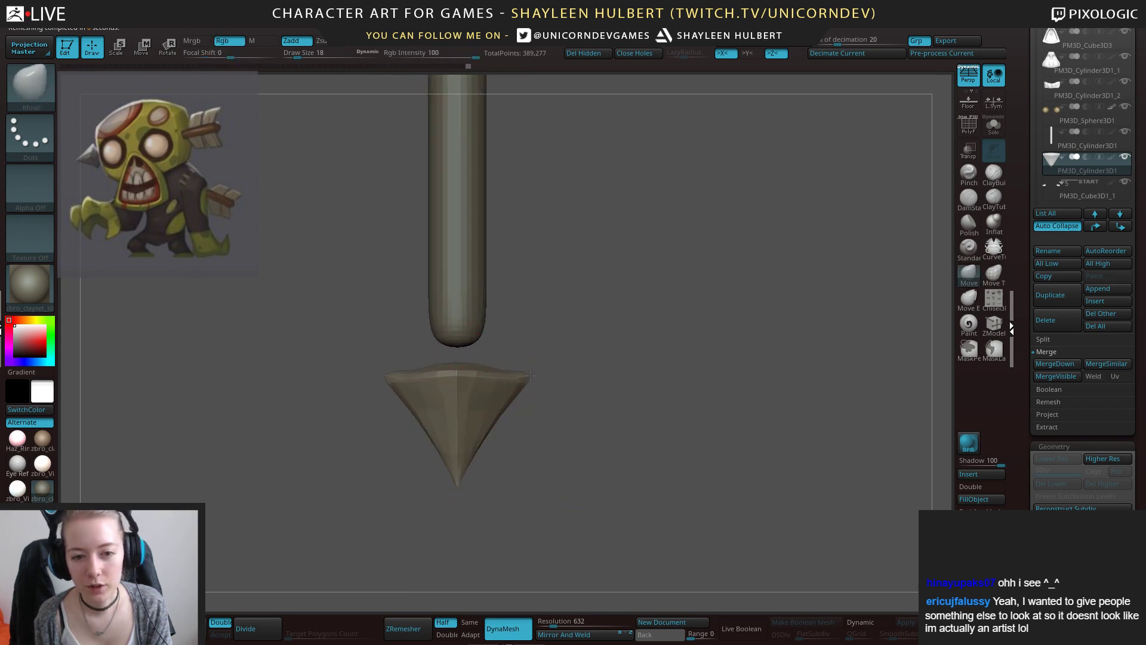
Pull the arrowhead's back corners outward with the Move brush at draw size 8, and mirror and weld the mesh.
left_click_drag(530, 375, 531, 374)
left_click_drag(391, 393, 382, 377)
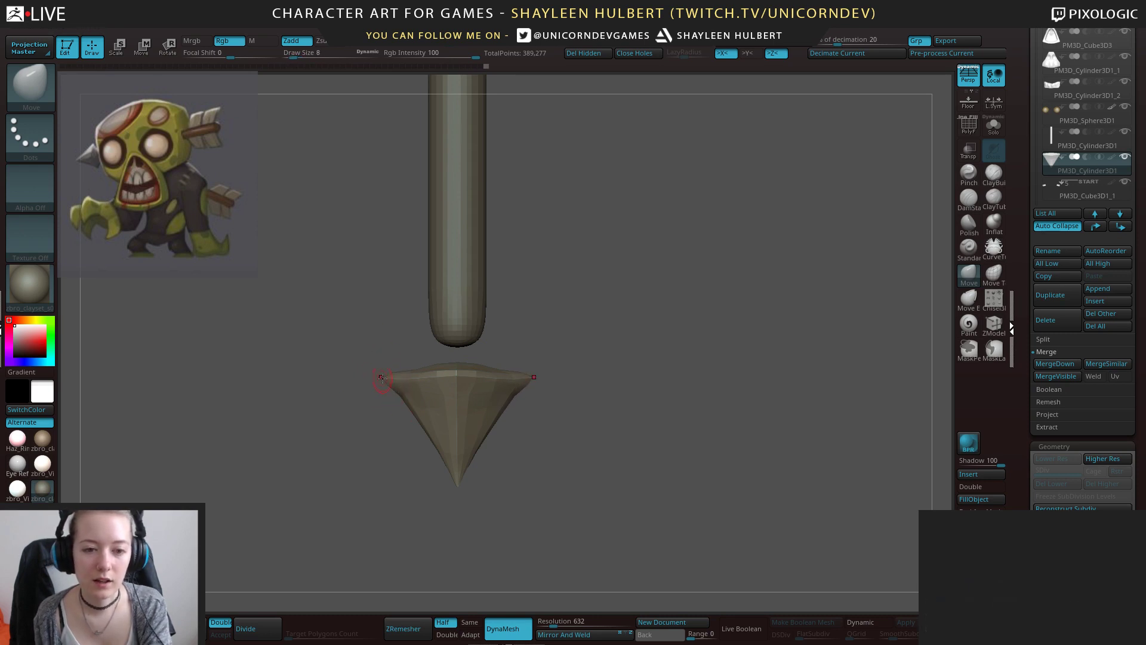
mouse_move(565, 468)
left_mouse_down()
mouse_move(537, 417)
mouse_move(475, 430)
mouse_move(594, 429)
mouse_move(580, 478)
left_mouse_up()
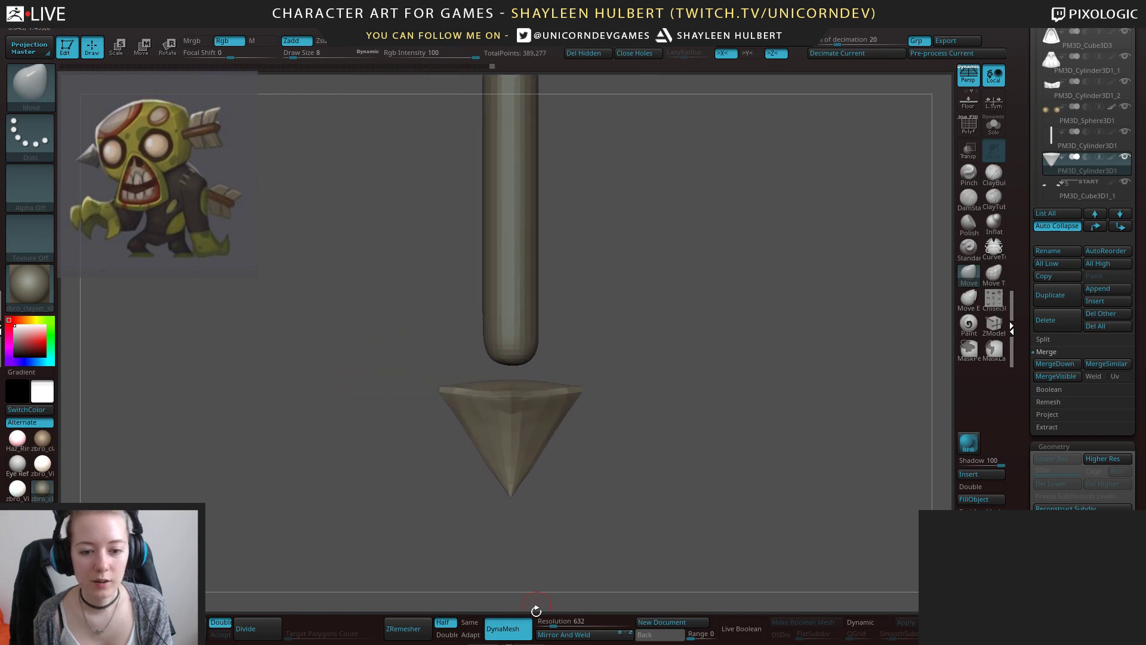
left_click(559, 635)
Move the arrowhead up onto the lower end of the shaft and check the arrow against the whole character.
key("e")
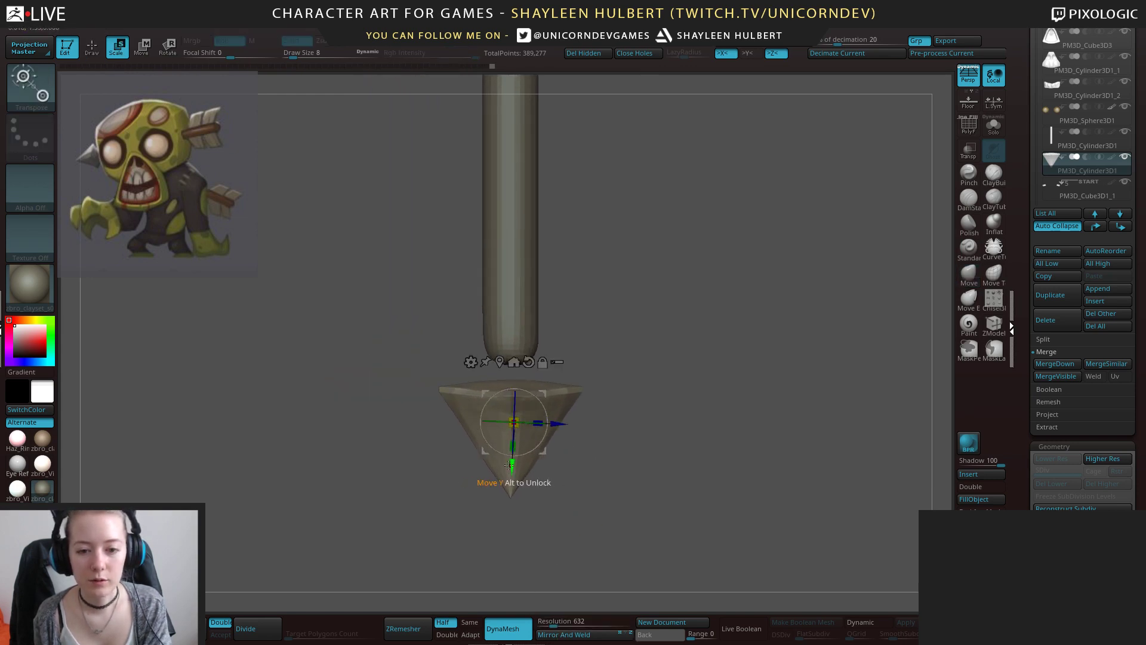
left_click_drag(512, 466, 518, 418)
left_click_drag(632, 442, 639, 388, "alt")
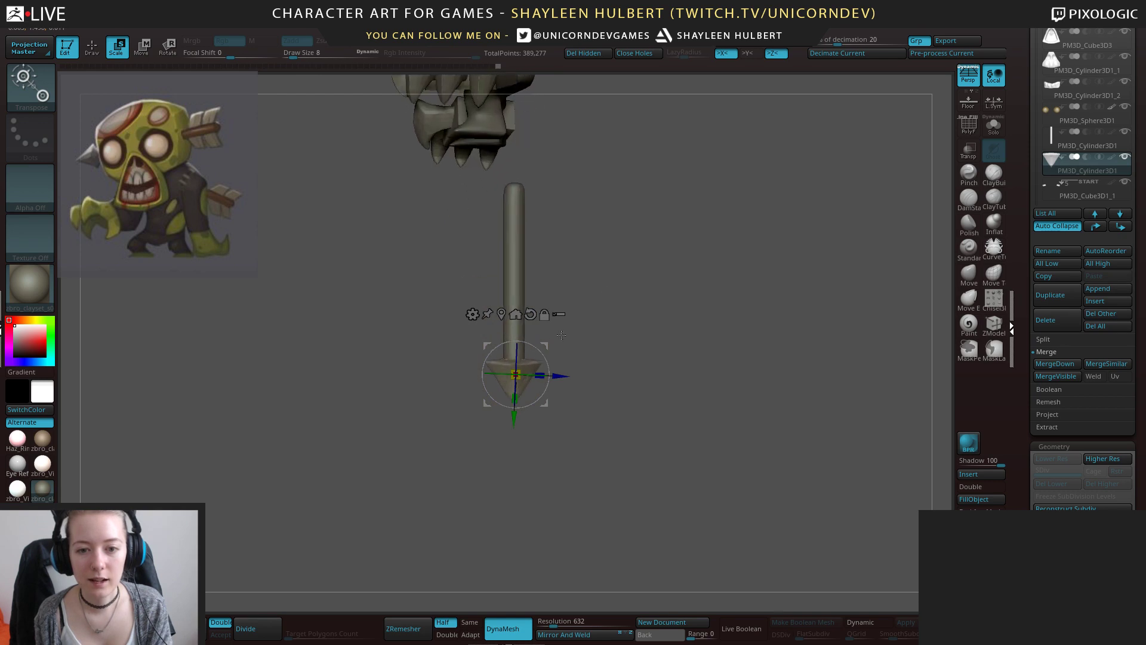
left_click_drag(639, 286, 645, 376, "alt")
left_click_drag(746, 370, 609, 406)
left_click_drag(608, 406, 610, 289)
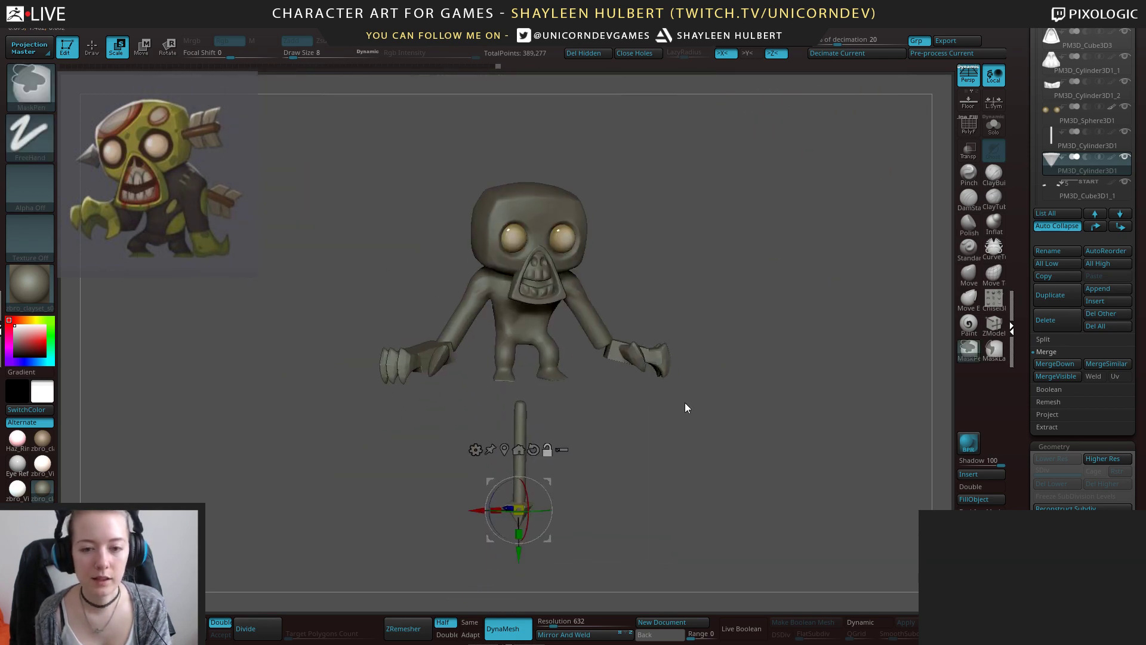
Start saving the project and create a folder named Zbrush inside the zamie folder.
key("ctrl+s")
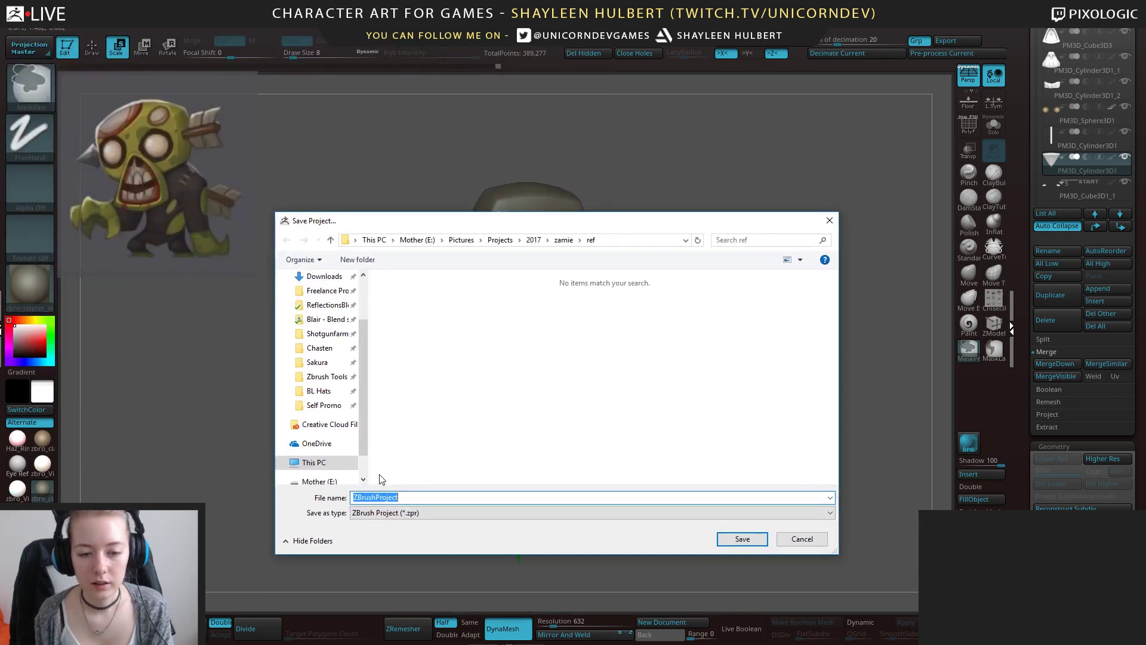
left_click(563, 239)
left_click(363, 259)
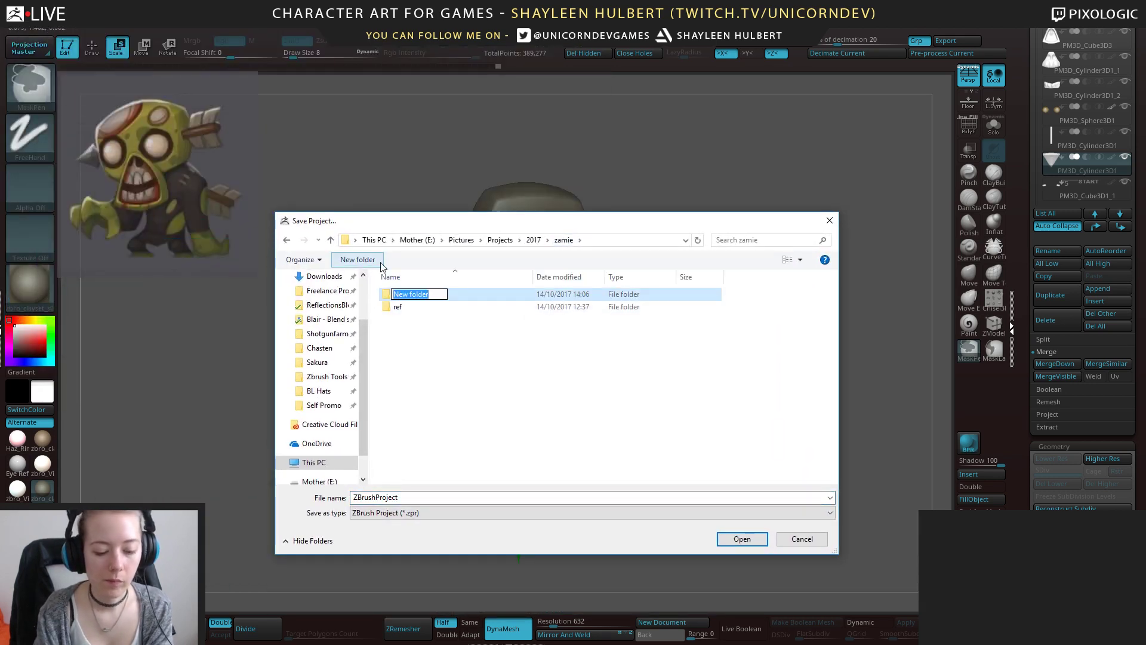
type("Zbrush")
key("Return")
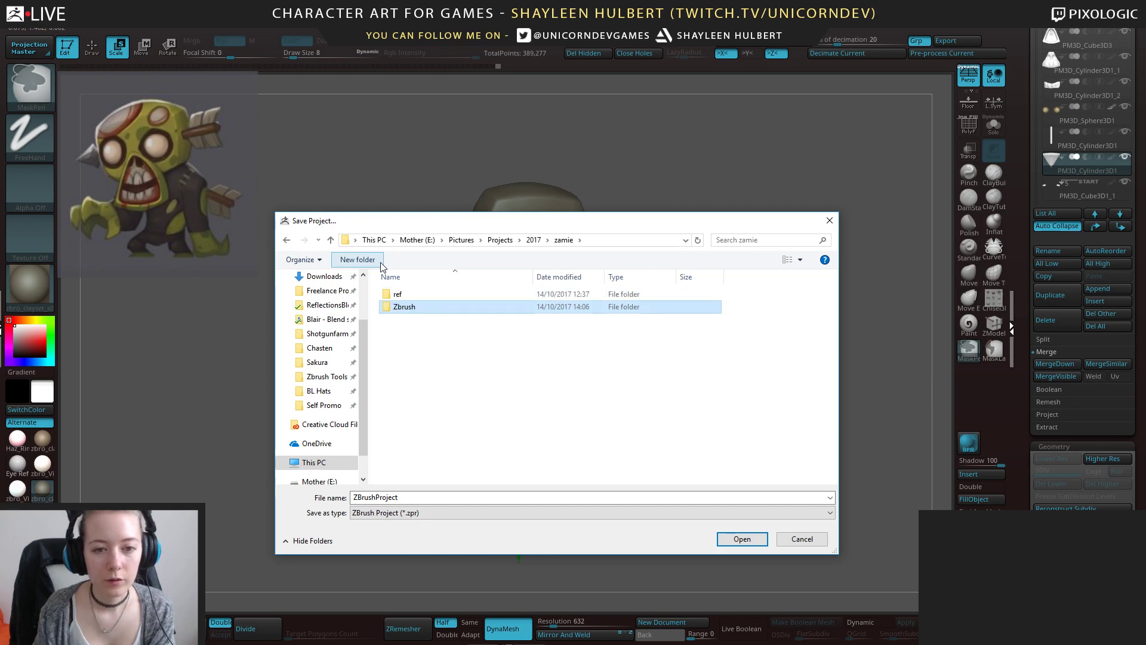
Save the project in the new Zbrush folder as Zambie_blockin_01.
double_click(410, 308)
double_click(415, 497)
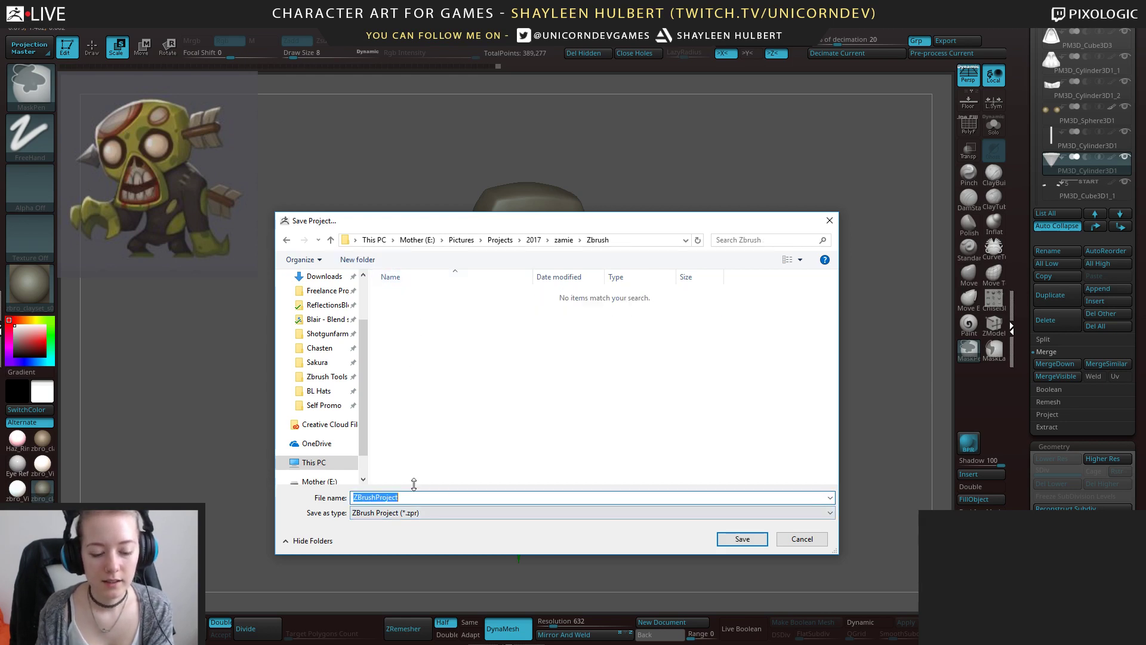
type("X")
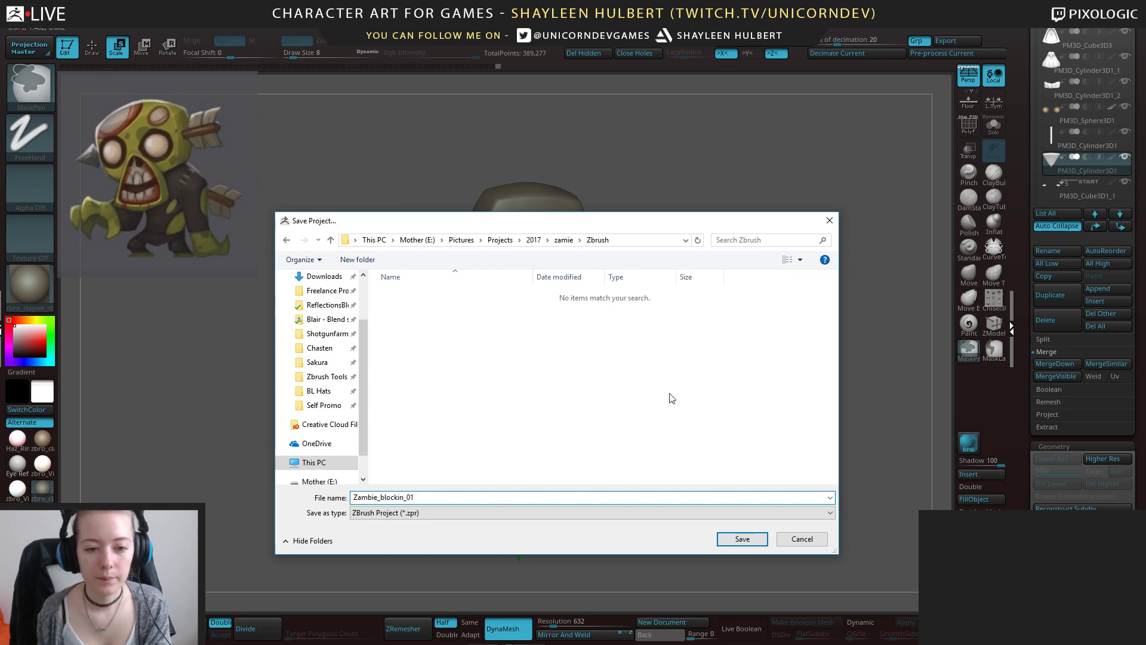
left_click(733, 539)
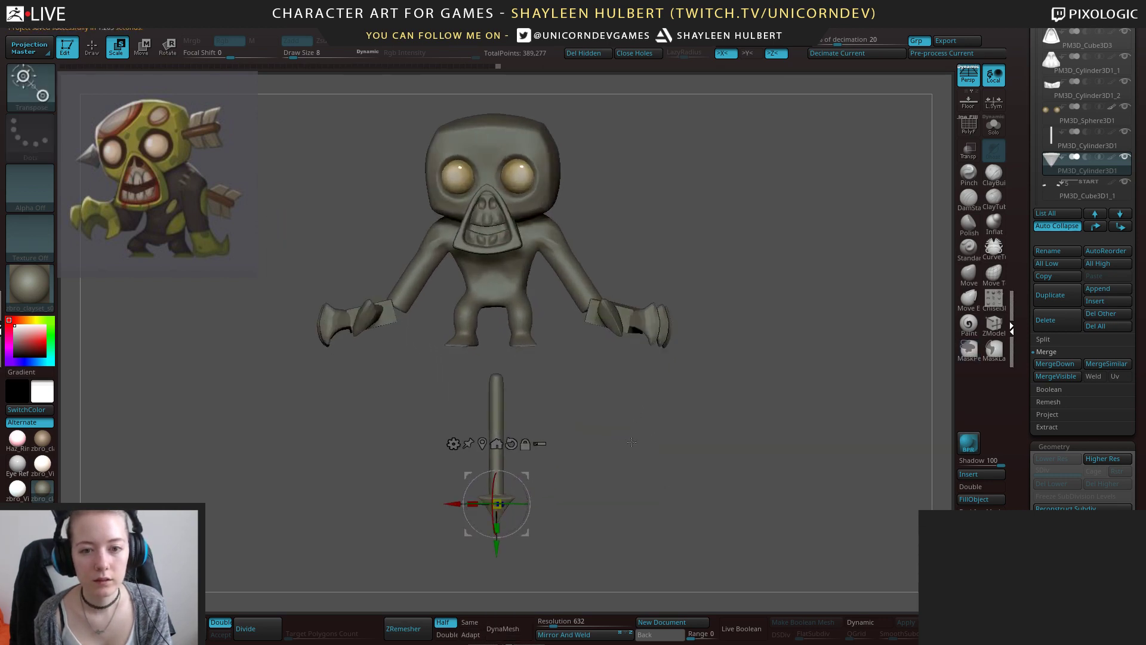
Open the project Sakura_33 from the Sakura zBRUSH folder, discarding changes to the current project.
left_click_drag(637, 446, 625, 424, "alt")
key("ctrl+o")
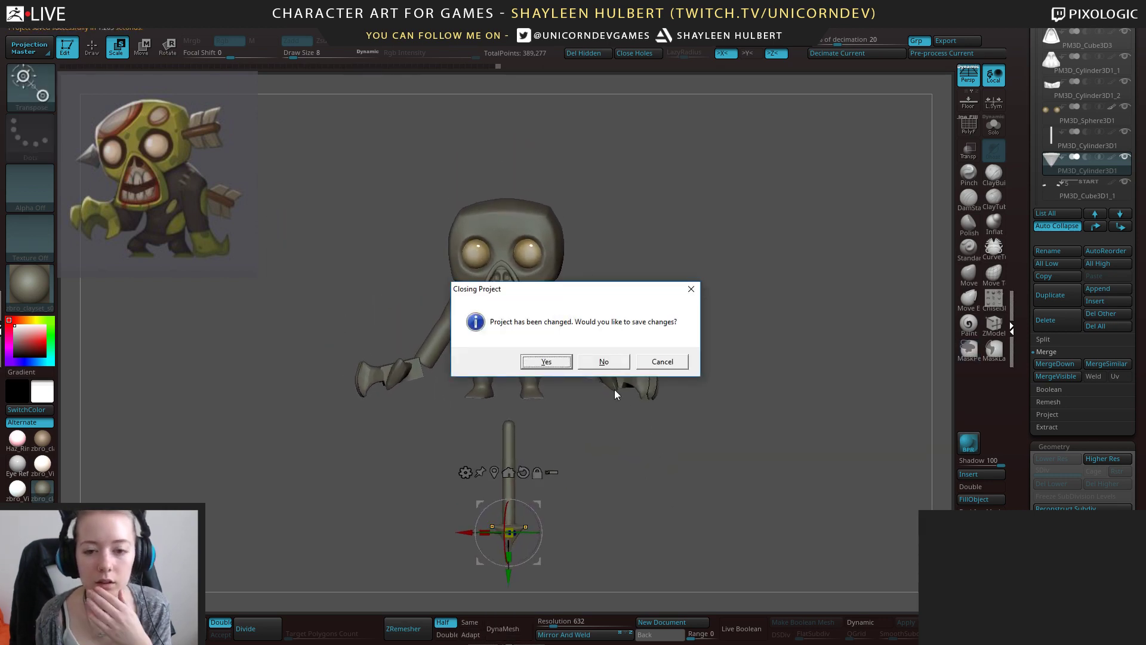
left_click(611, 367)
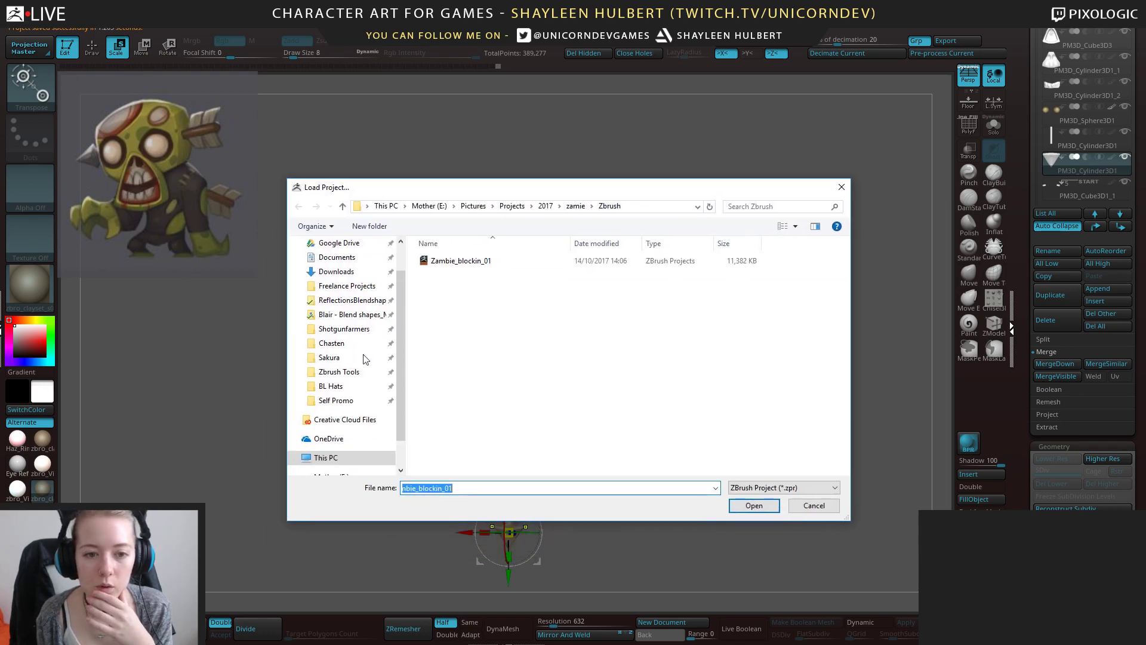
scroll(400, 293, "up", 1)
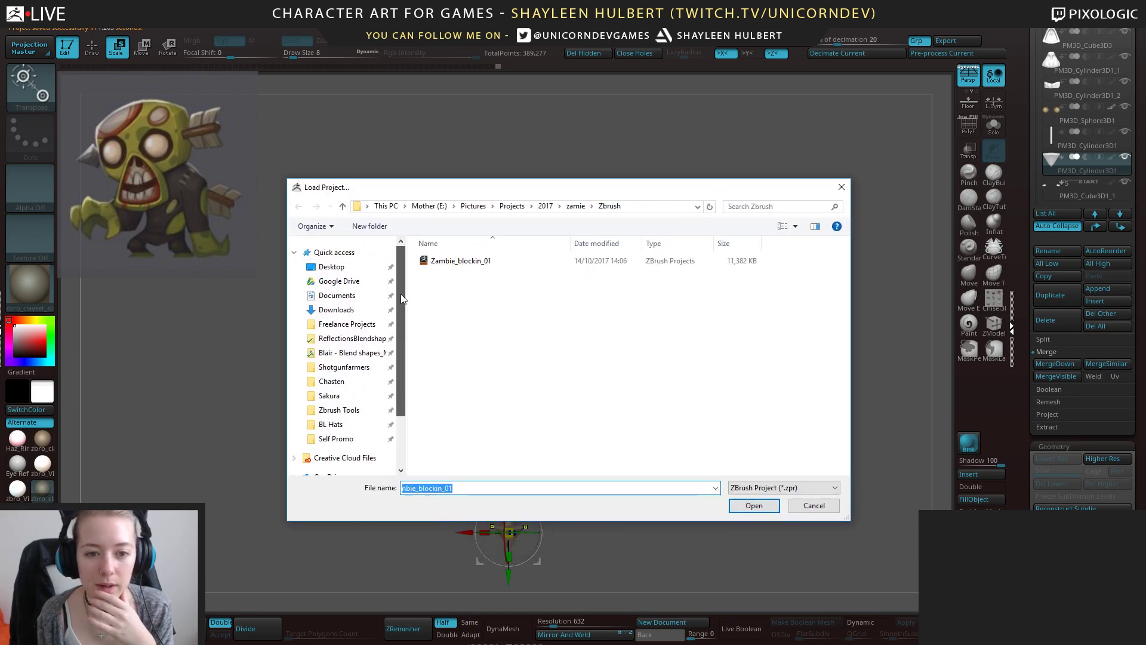
left_click(332, 396)
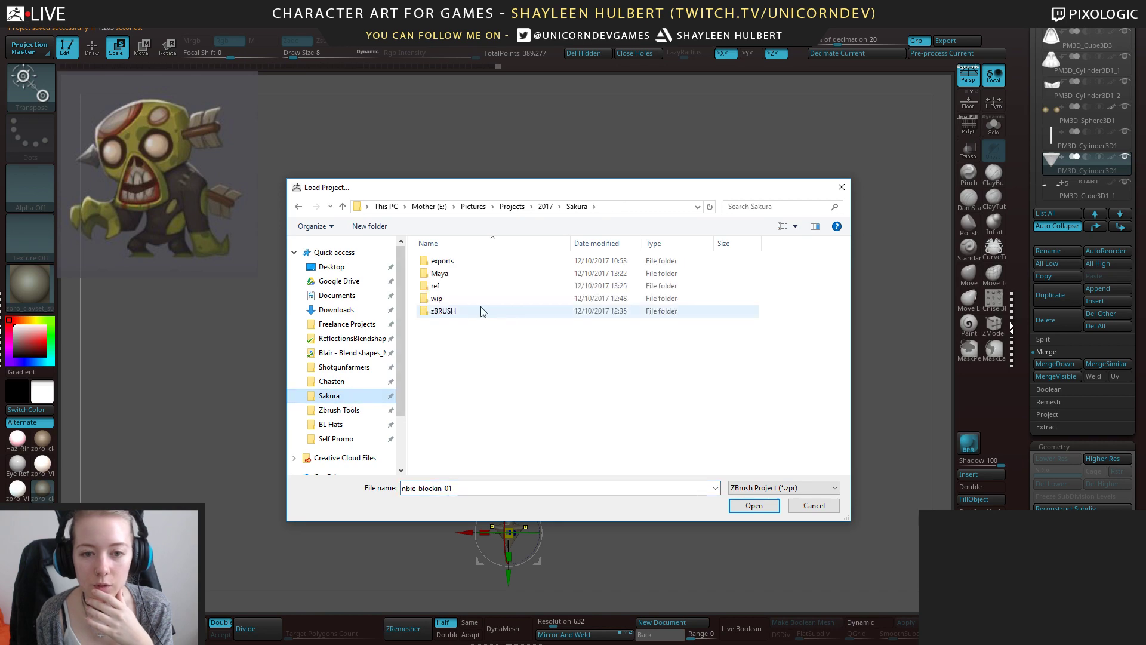
left_click(480, 312)
double_click(479, 313)
left_click(471, 261)
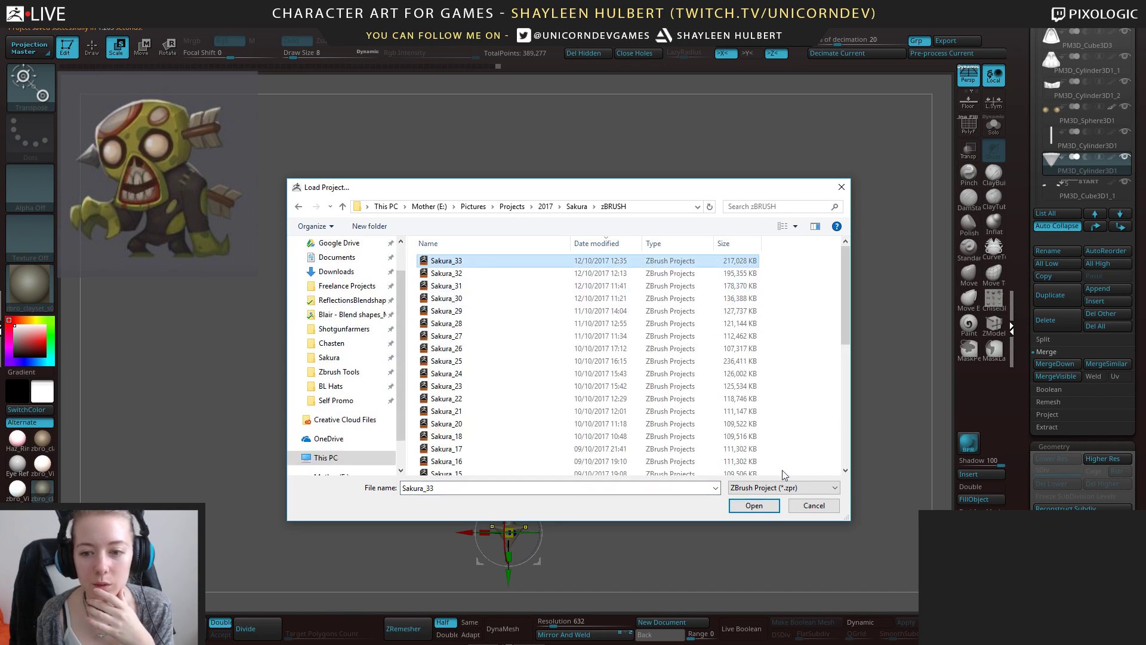
left_click(753, 505)
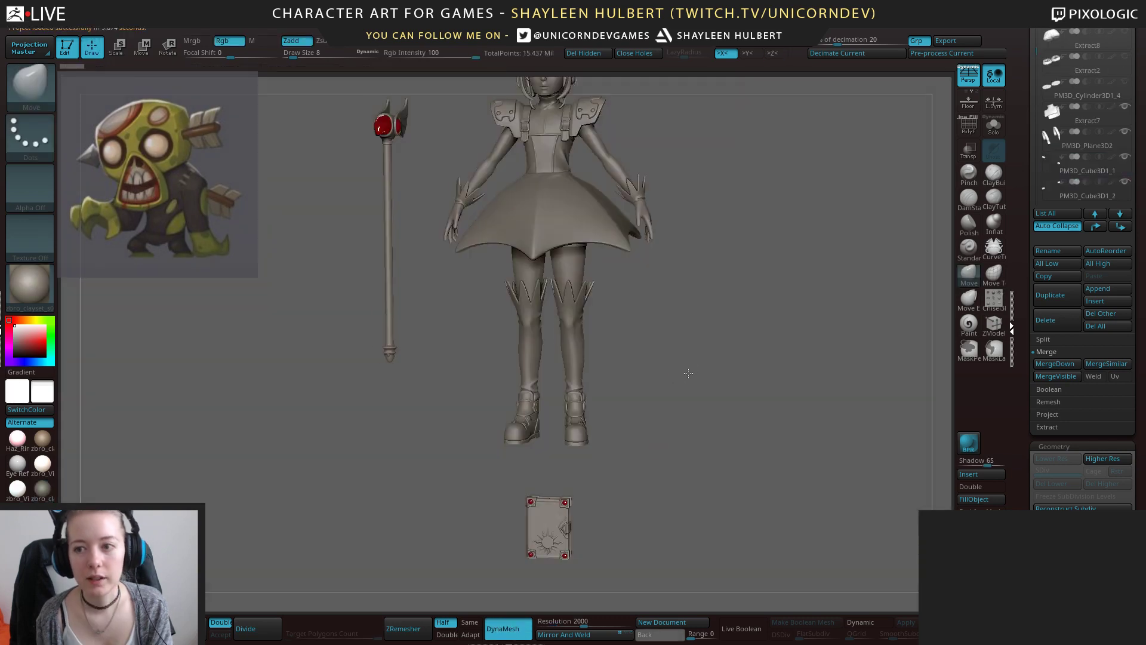
Switch to the tool sakura_tool_04 with the gloves, delete all its subtools, and return to the full character tool.
left_click_drag(688, 373, 679, 364)
left_click_drag(695, 262, 670, 355, "alt")
left_click_drag(1025, 213, 1021, 337)
left_click(1073, 198)
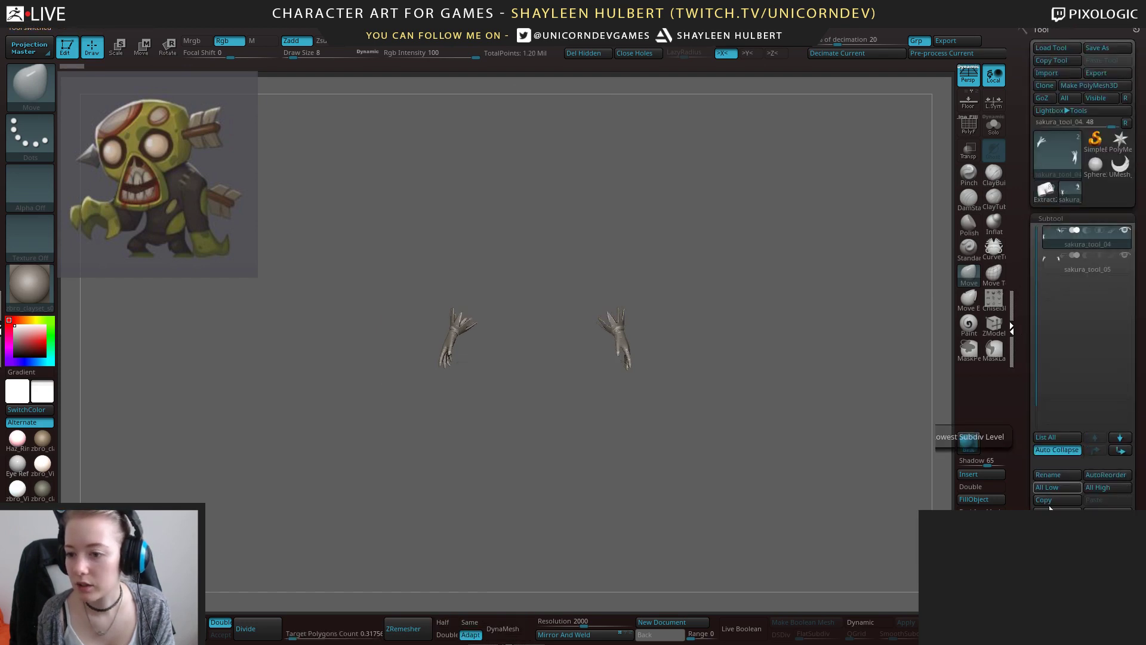
left_click(1104, 547)
left_click(950, 574)
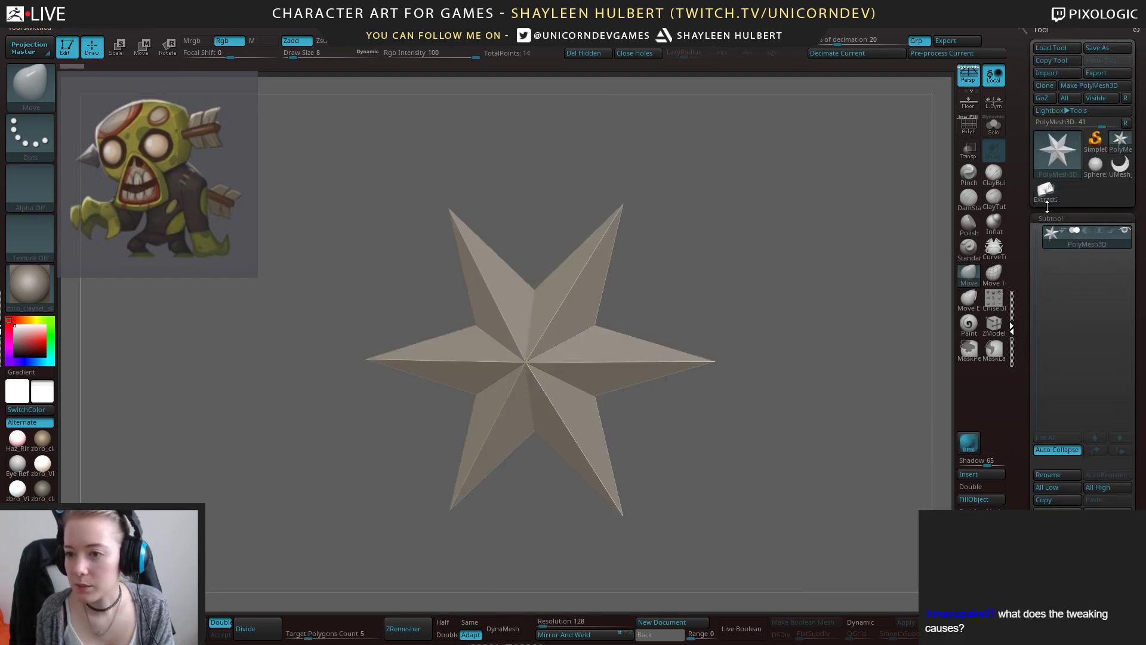
left_click(1045, 194)
Examine the Sakura character from the front, from the face and shoulder armour to the full figure with its staff.
left_click(531, 334, "alt")
left_click_drag(755, 197, 787, 302, "alt")
left_click_drag(753, 241, 788, 305, "shift")
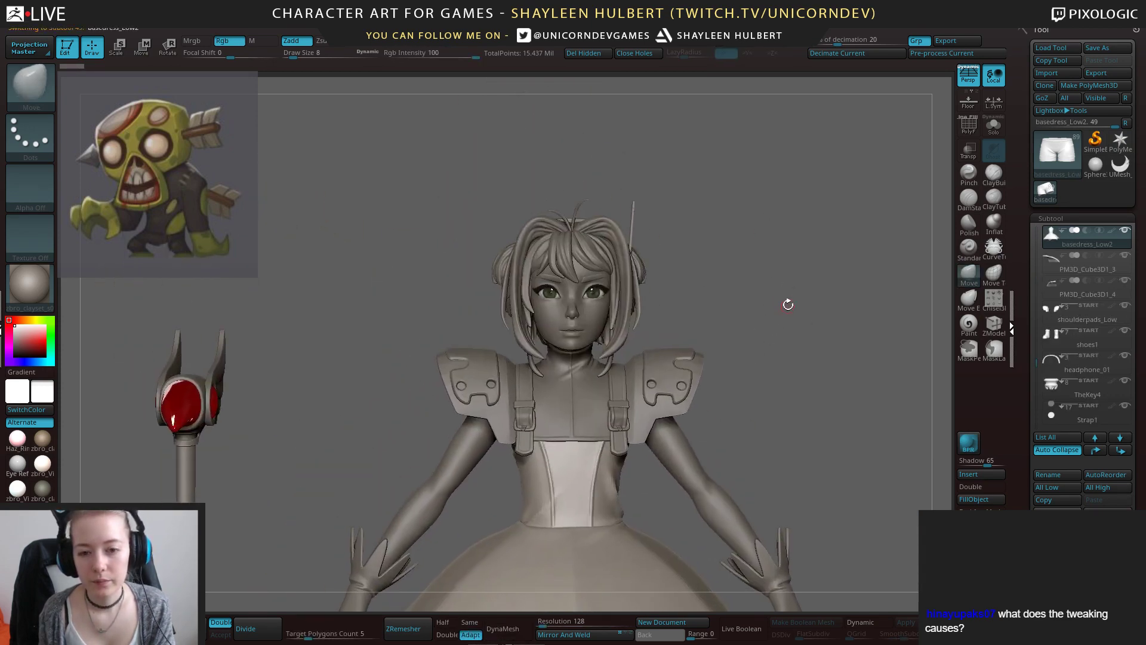
left_click_drag(793, 253, 756, 355, "alt")
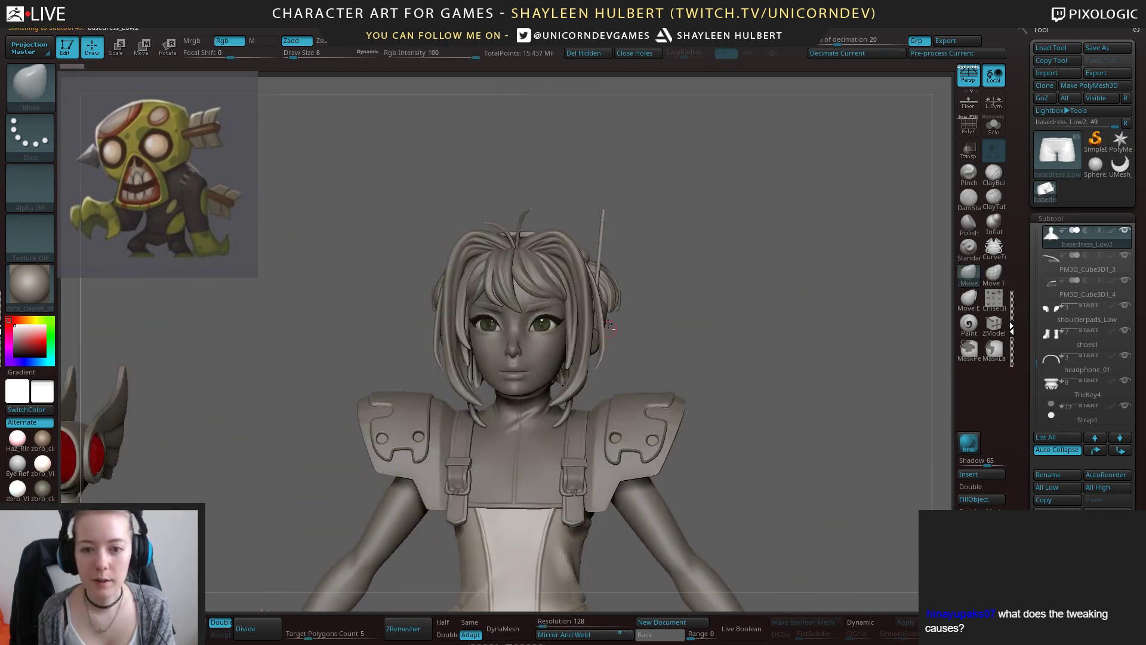
left_click_drag(718, 297, 677, 378, "alt")
left_click_drag(592, 455, 775, 418, "alt")
left_click(588, 371, "alt")
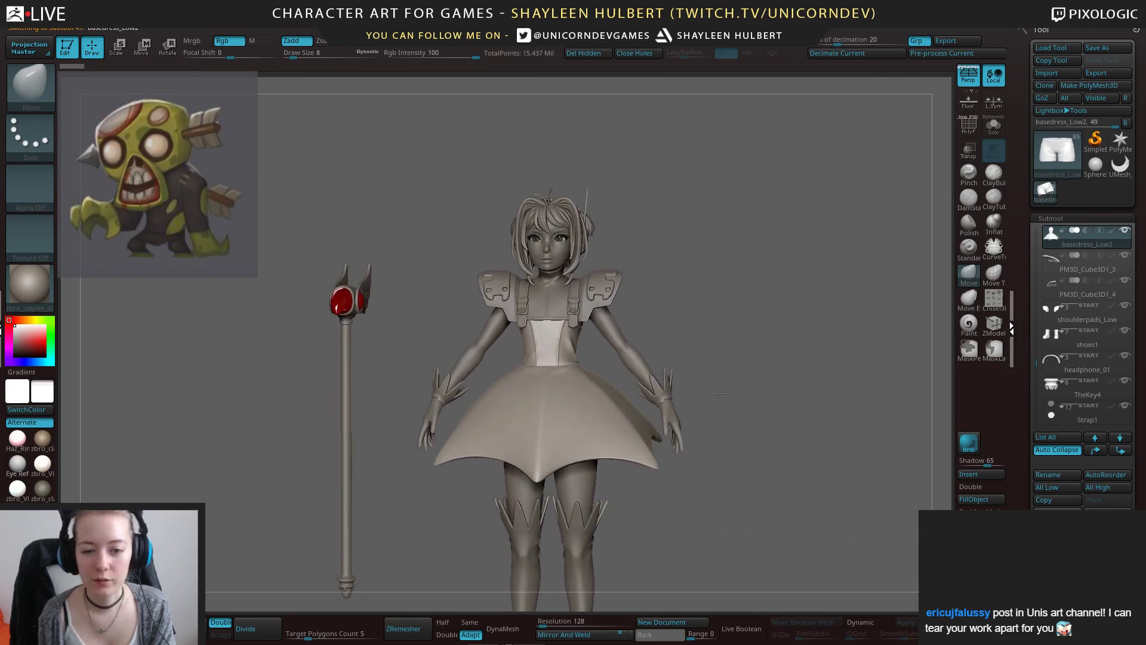
left_click_drag(725, 496, 709, 387, "alt")
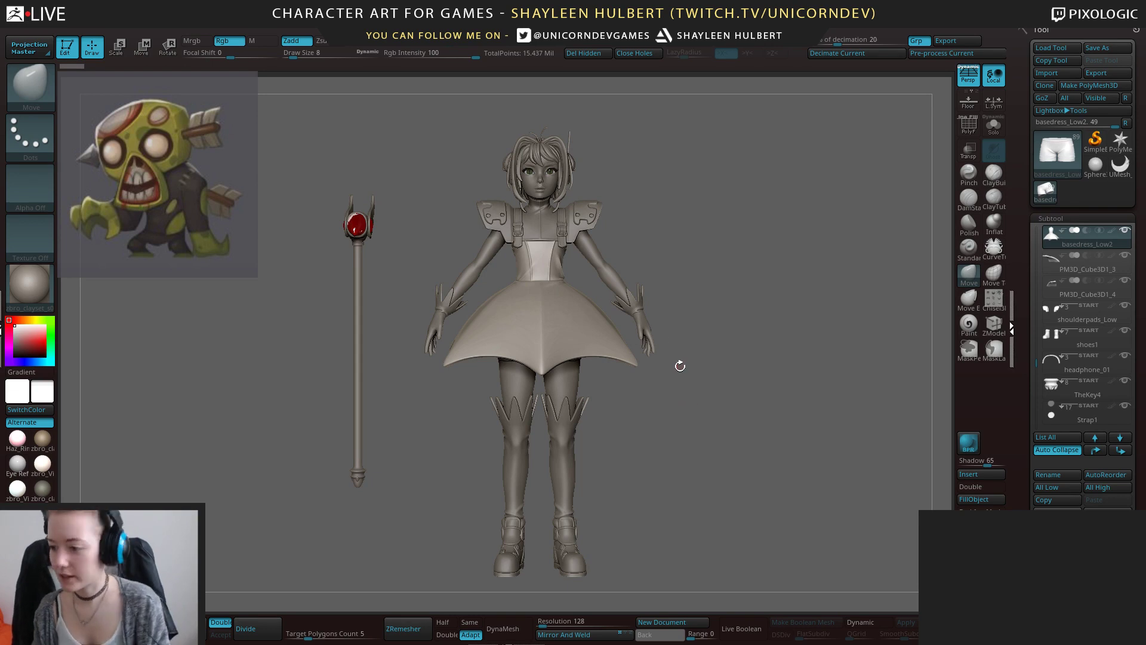
left_click_drag(704, 359, 631, 342)
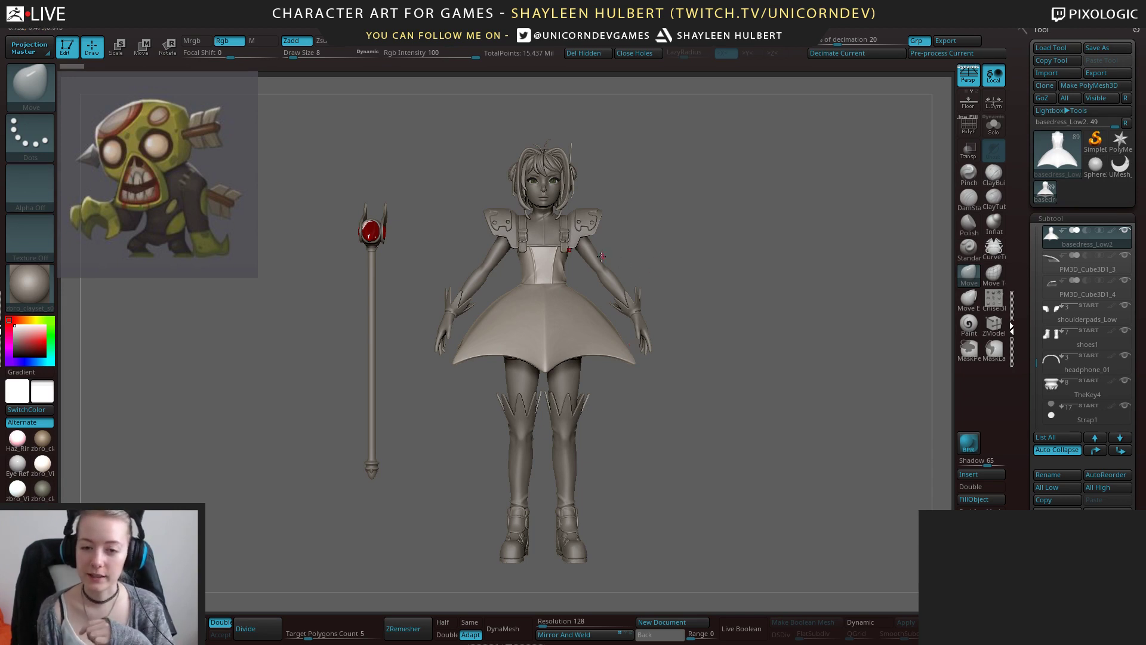
Examine the character's hair, shoulder straps and bow from behind, close up and at full length.
mouse_move(731, 408)
left_mouse_down()
mouse_move(652, 397)
mouse_move(699, 401)
mouse_move(694, 414)
mouse_move(860, 398)
mouse_move(866, 408)
left_mouse_up()
key("space")
left_click(703, 408)
left_click(697, 146, "alt")
left_click_drag(835, 156, 788, 528, "alt")
left_click_drag(843, 319, 840, 239)
left_click_drag(800, 483, 835, 359, "alt")
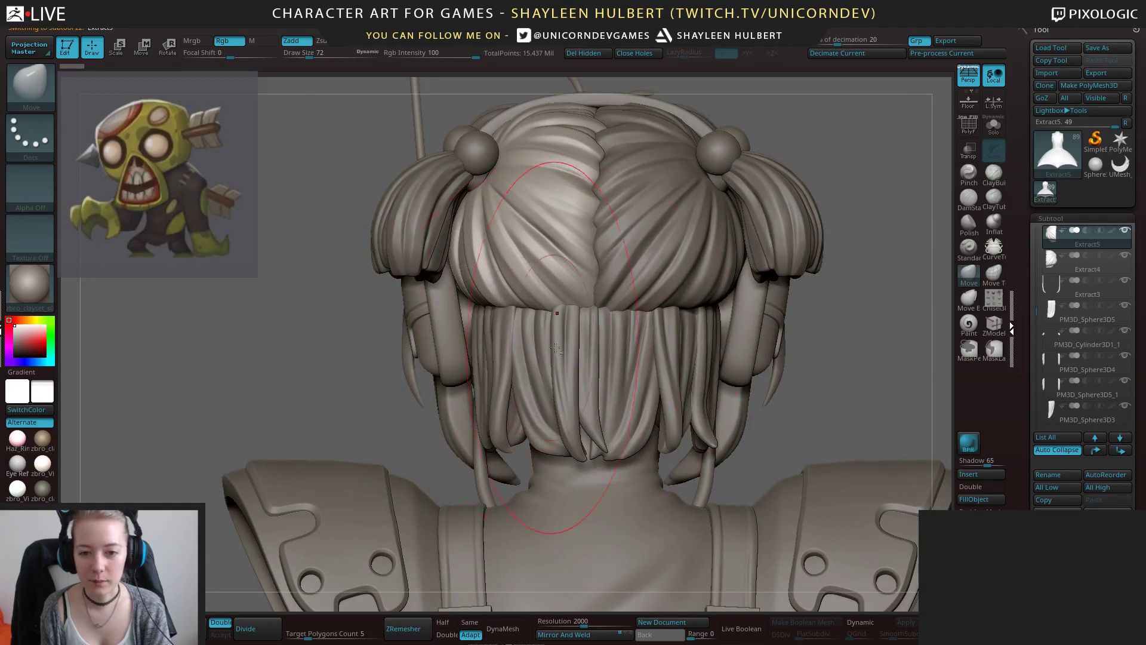
left_click_drag(344, 410, 486, 385)
left_click_drag(771, 402, 758, 328, "alt")
left_click_drag(718, 453, 689, 251)
left_click_drag(768, 380, 692, 375)
left_click_drag(758, 325, 672, 384, "alt")
left_click_drag(775, 440, 767, 352, "alt")
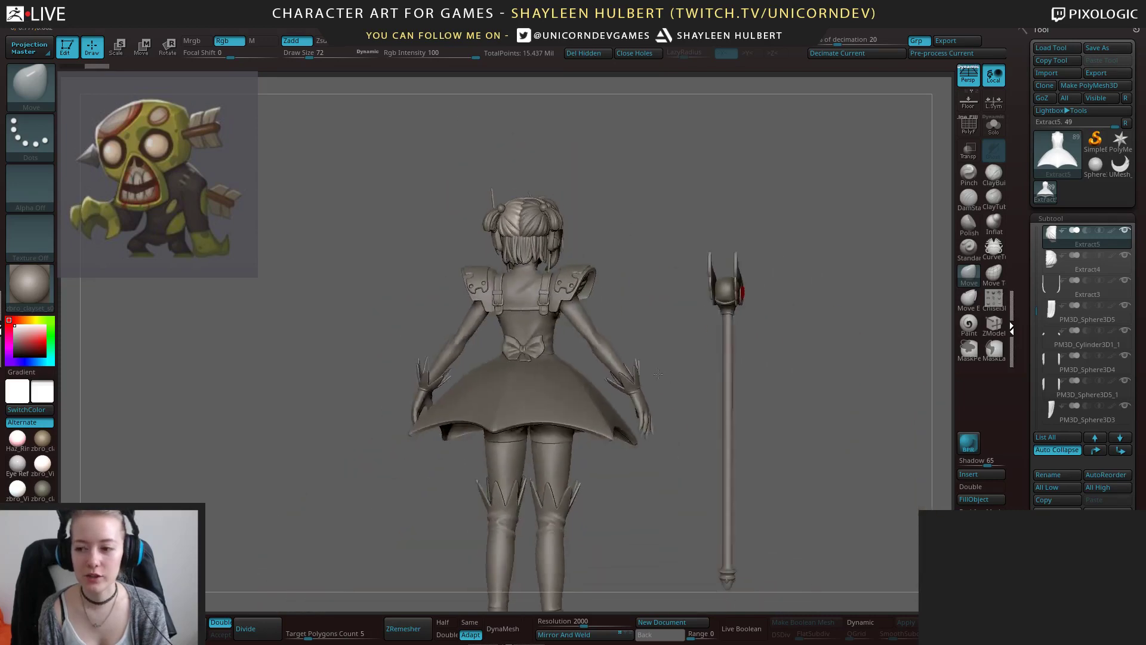
left_click_drag(695, 431, 636, 431)
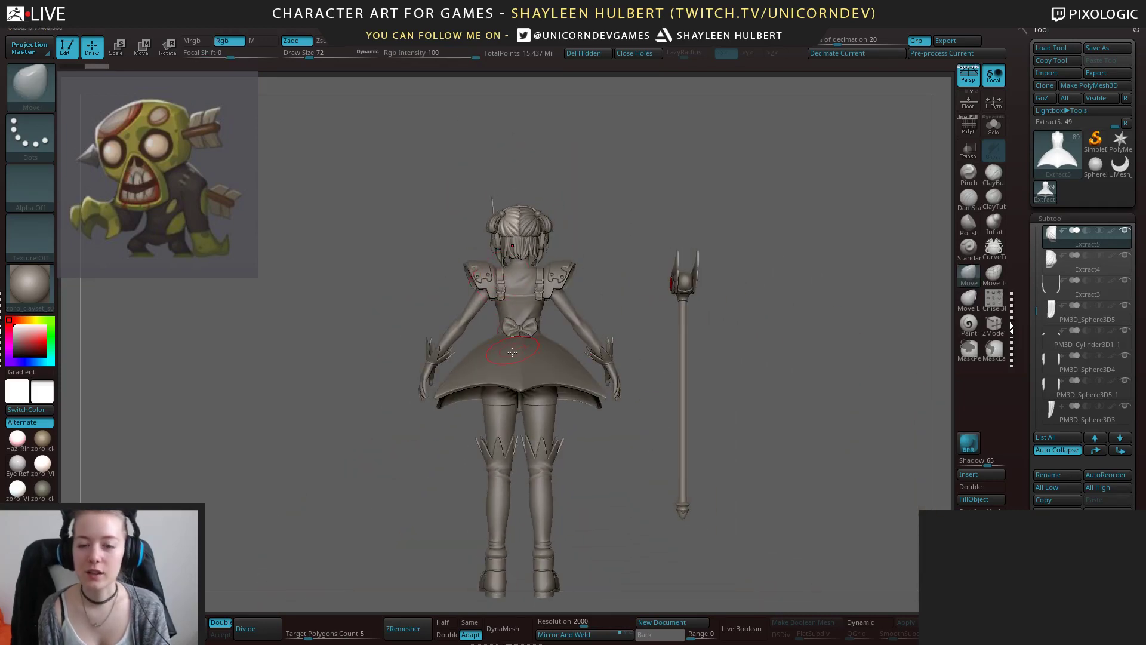
Inspect the character's face, headphones and shoulder armour from the front and three-quarter angles.
left_click_drag(602, 312, 725, 316)
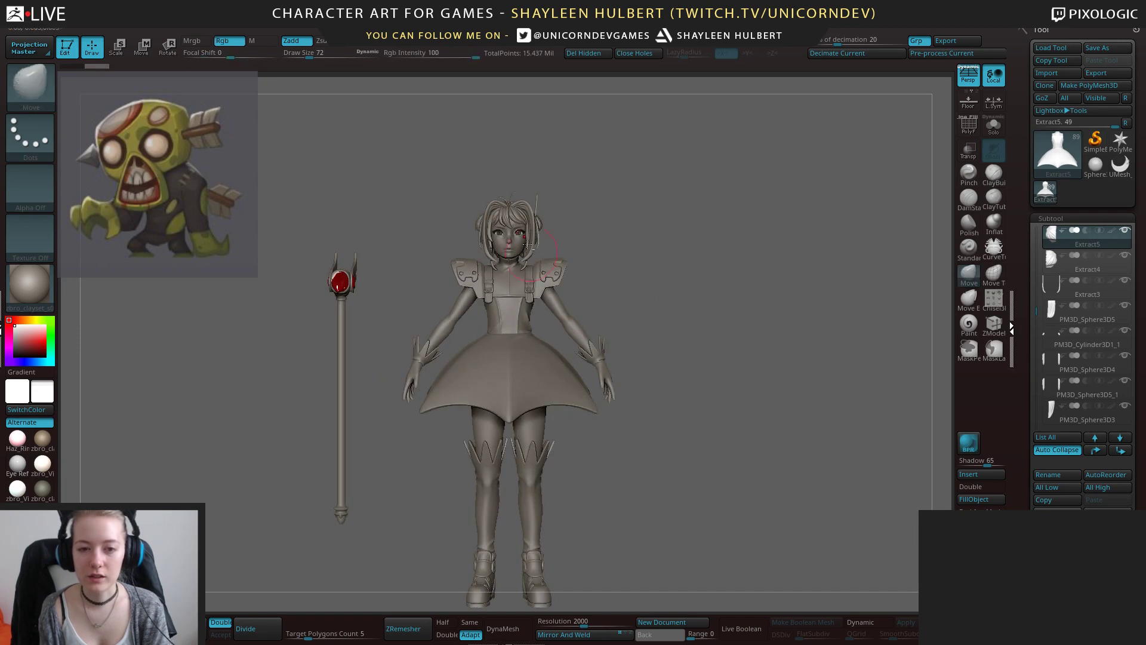
left_click_drag(599, 253, 587, 340, "alt")
left_click_drag(717, 307, 677, 317)
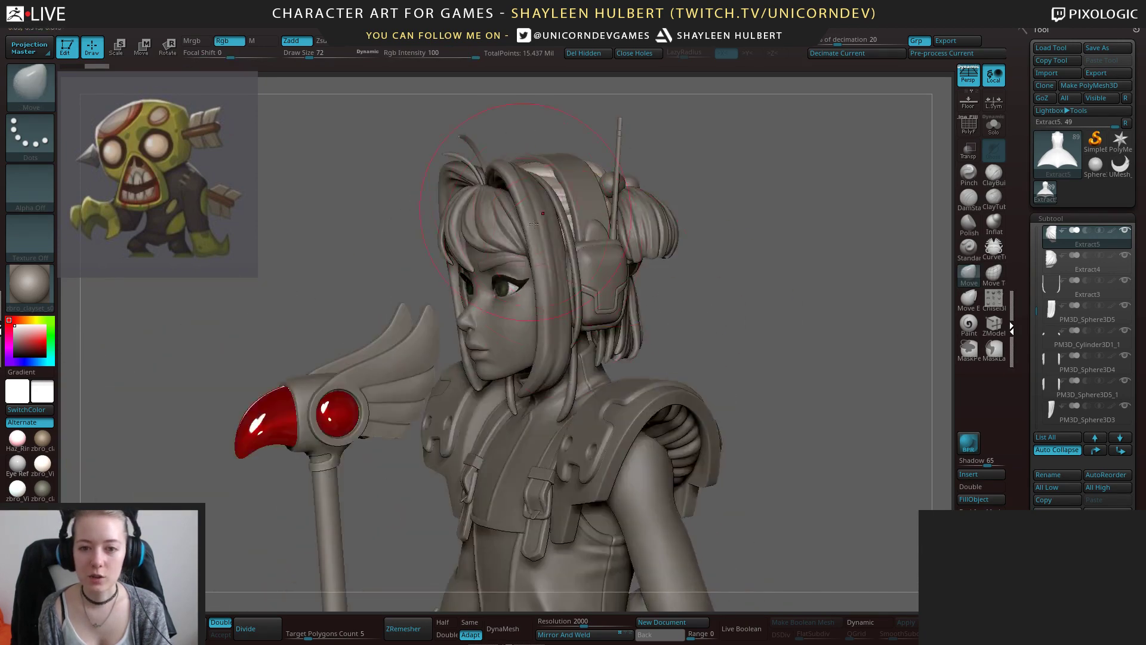
left_click_drag(762, 349, 685, 276)
left_click_drag(761, 263, 755, 338)
left_click_drag(669, 366, 699, 240, "alt")
left_click_drag(711, 459, 652, 429)
left_click_drag(695, 337, 732, 512, "alt")
left_click_drag(776, 286, 751, 399, "shift")
Inspect the head in profile, selecting the face, the front hair strand and a rear hair strand in turn.
left_click(579, 320, "alt")
mouse_move(750, 400)
left_mouse_down()
mouse_move(704, 388)
mouse_move(760, 390)
mouse_move(757, 340)
mouse_move(662, 325)
left_mouse_up()
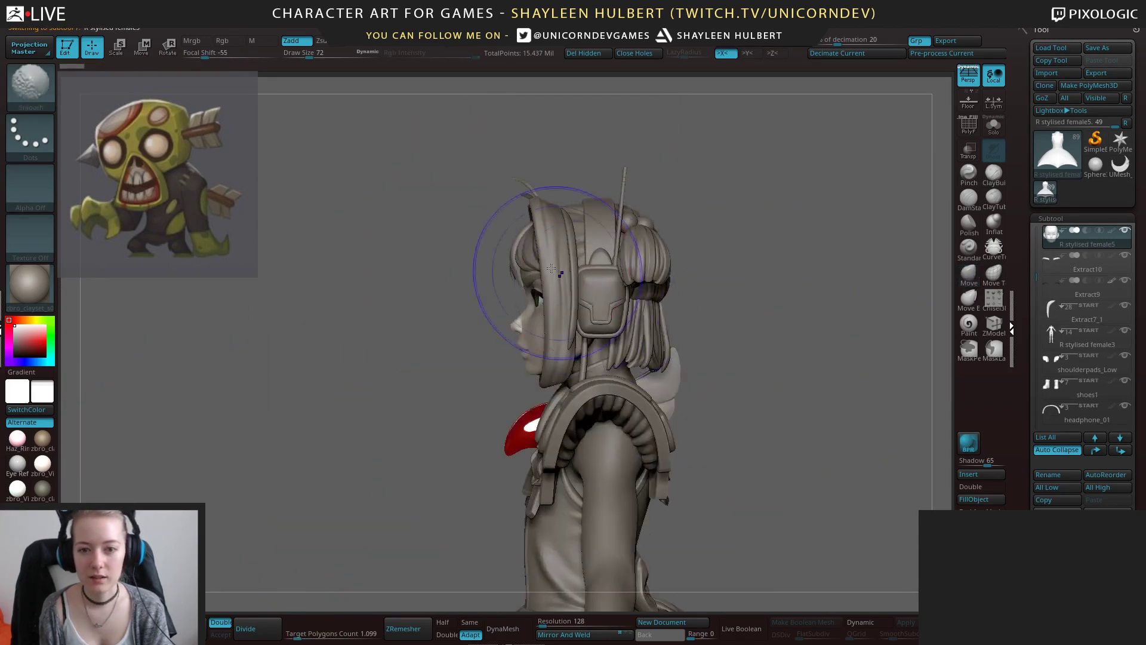
left_click(558, 236, "alt")
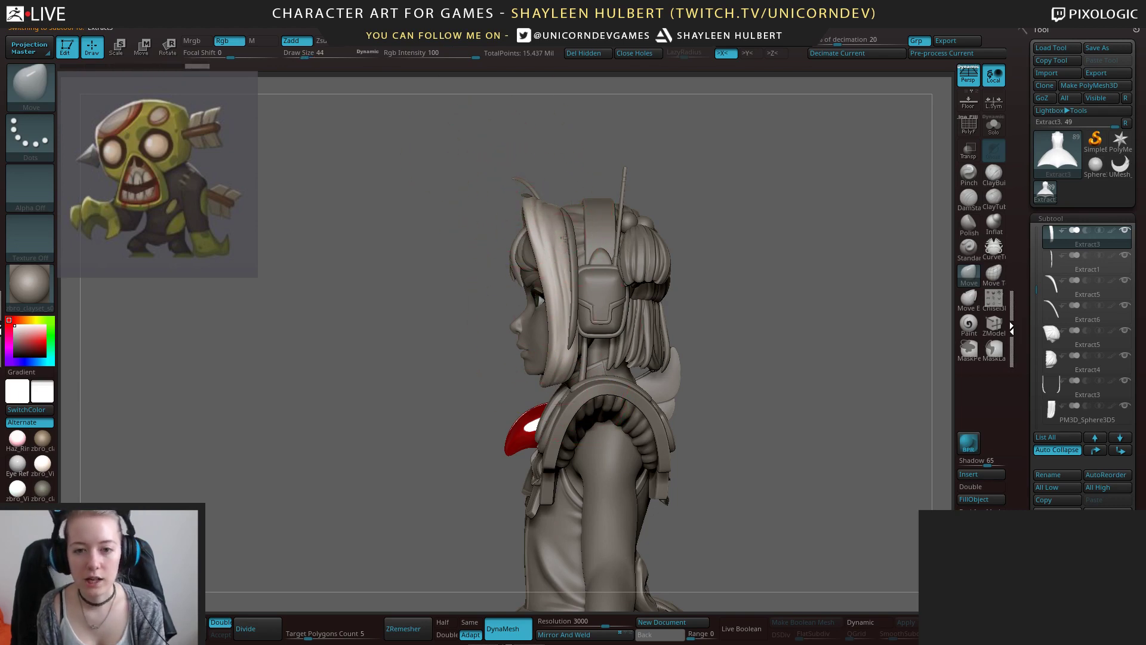
mouse_move(413, 372)
left_mouse_down()
mouse_move(490, 357)
mouse_move(343, 362)
left_mouse_up()
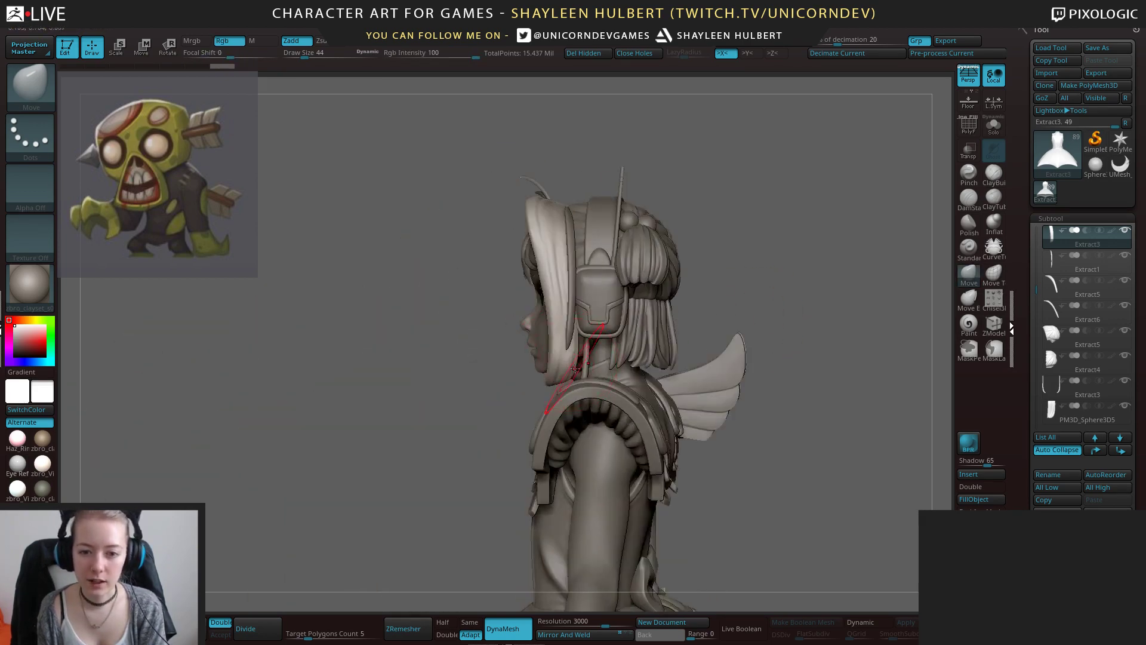
left_click(674, 353, "alt")
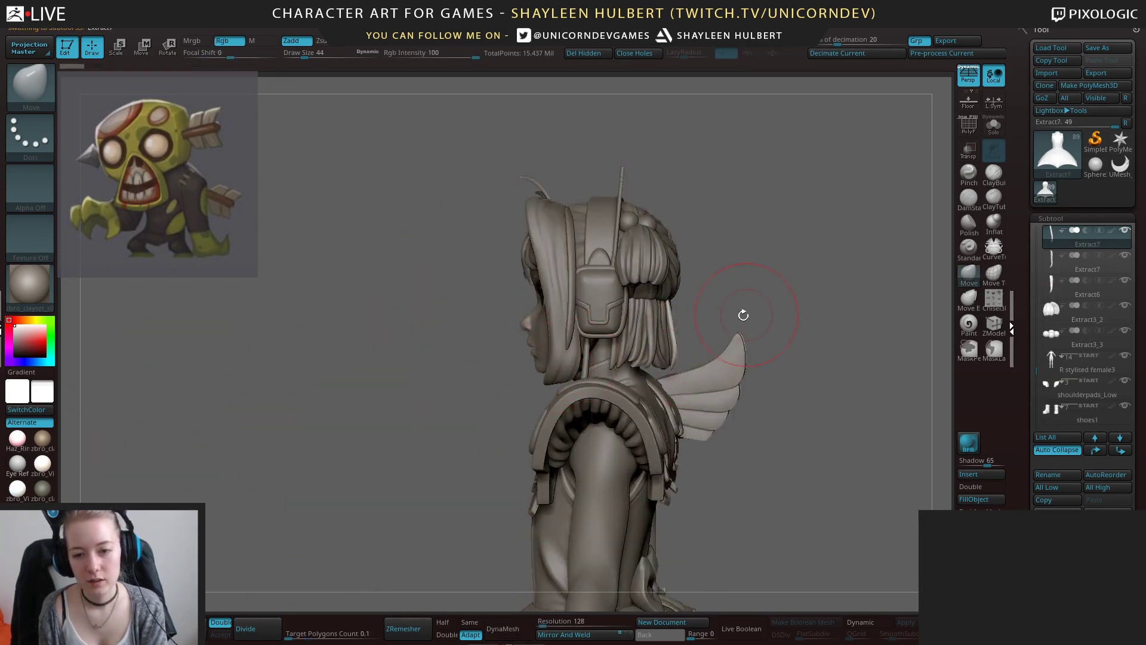
left_click_drag(744, 315, 695, 300, "alt")
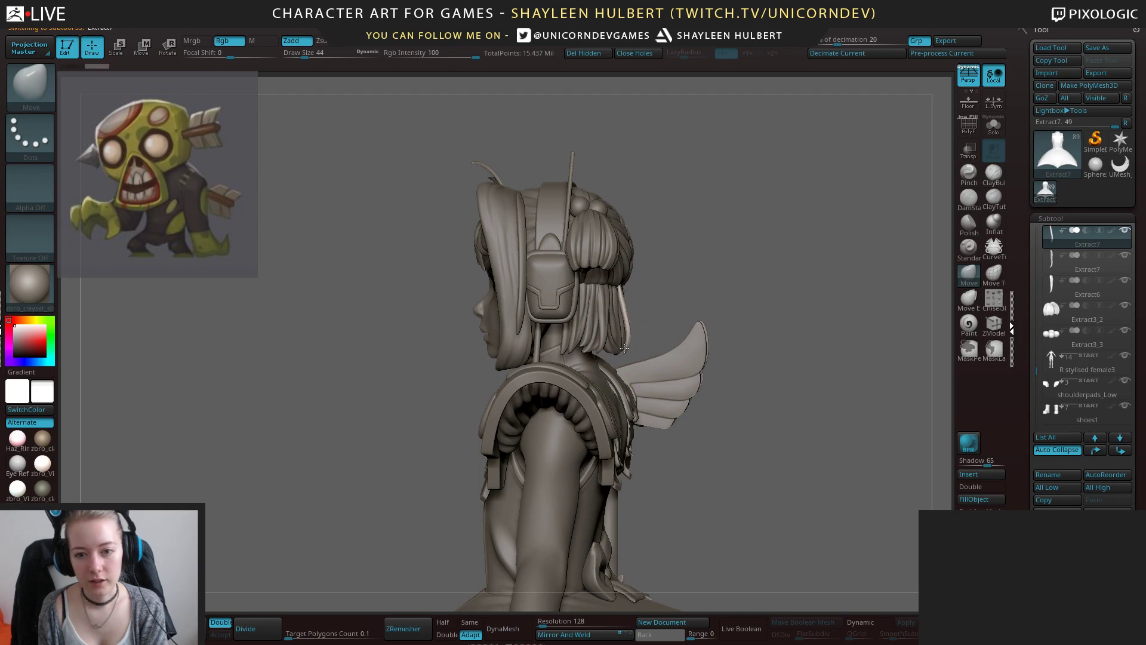
left_click_drag(725, 341, 746, 339, "shift")
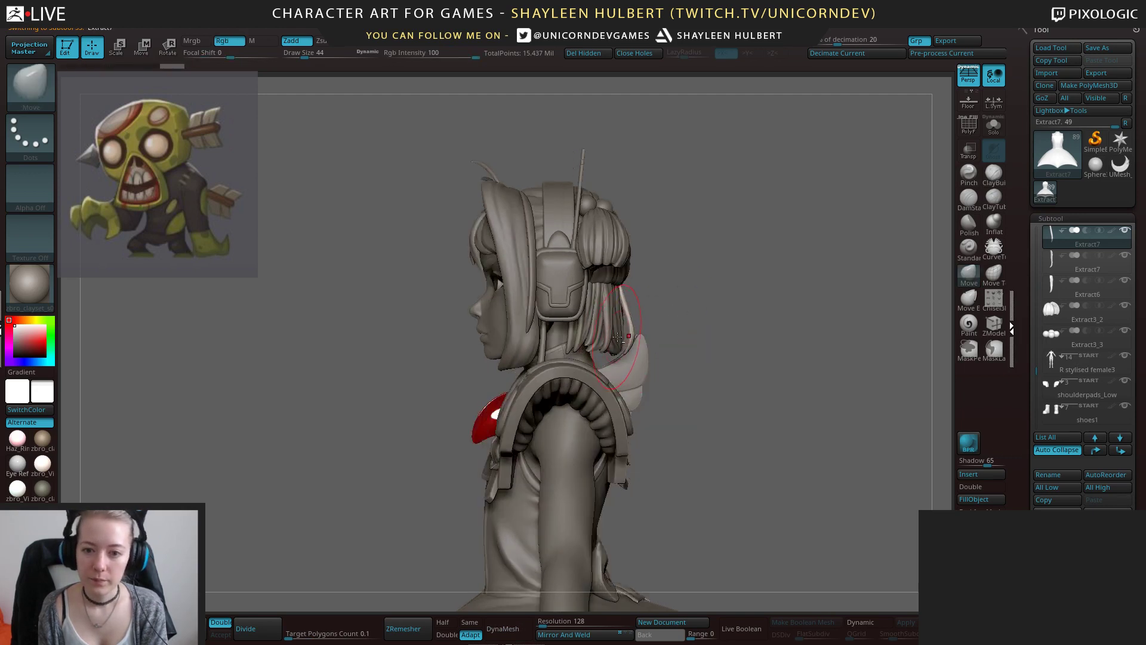
Inspect the rear hair strands in profile from both sides of the head, selecting individual strands.
left_click(620, 335, "alt")
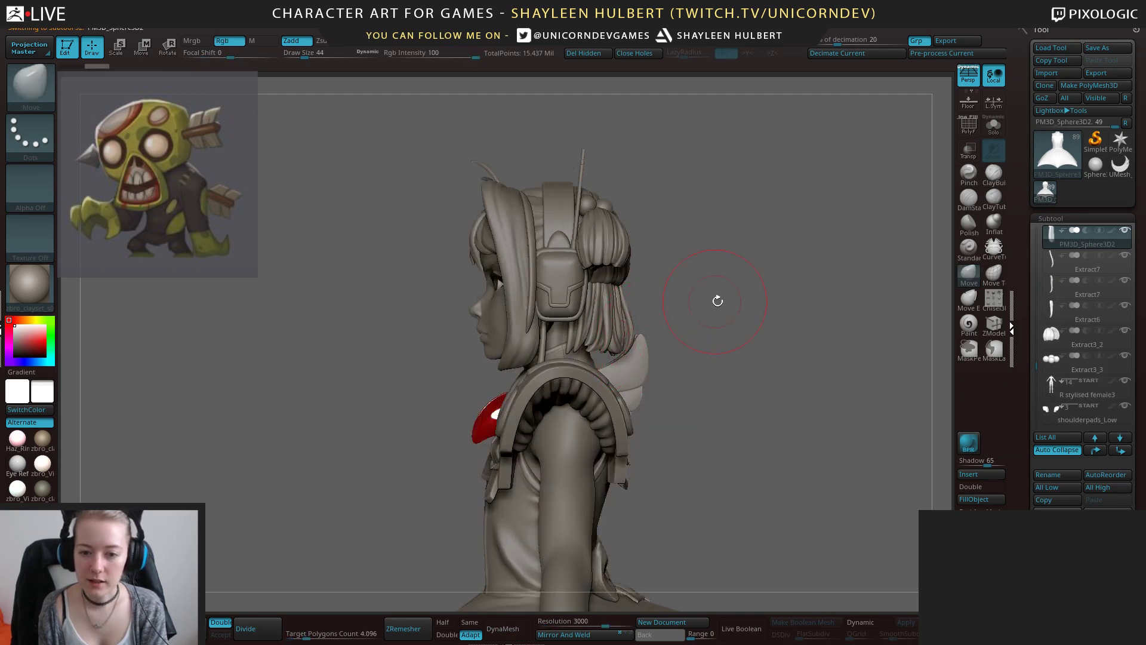
mouse_move(717, 301)
left_mouse_down()
mouse_move(507, 314)
mouse_move(650, 336)
left_mouse_up()
left_click(627, 327, "alt")
left_click(632, 328, "alt")
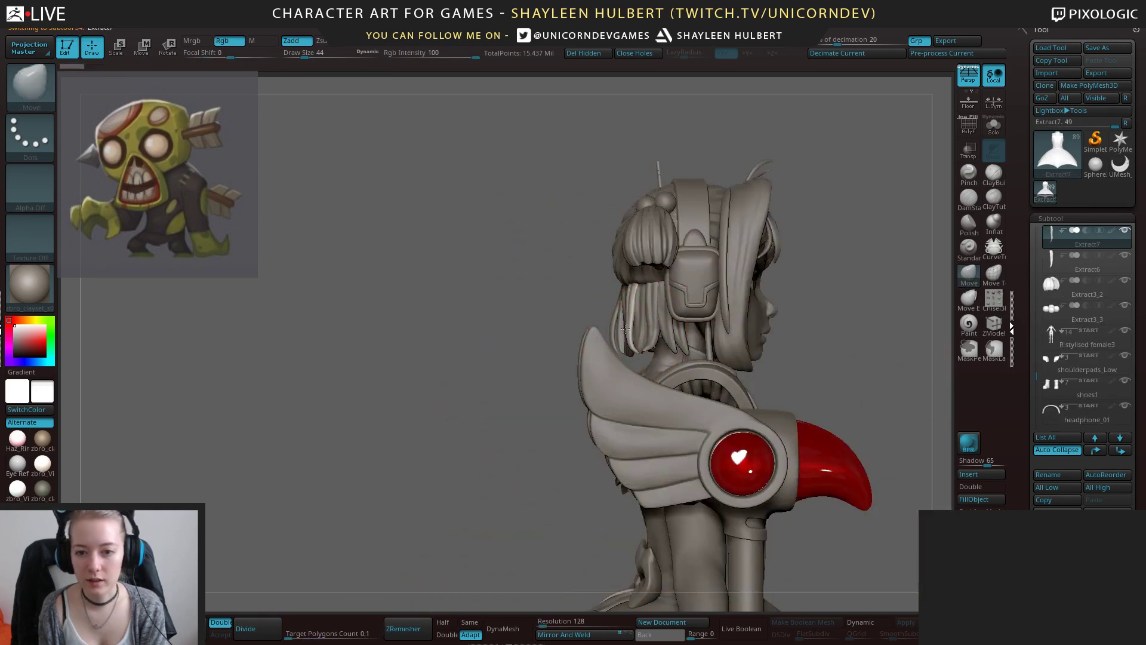
left_click(666, 343, "alt")
right_click_drag(656, 349, 607, 357, "alt")
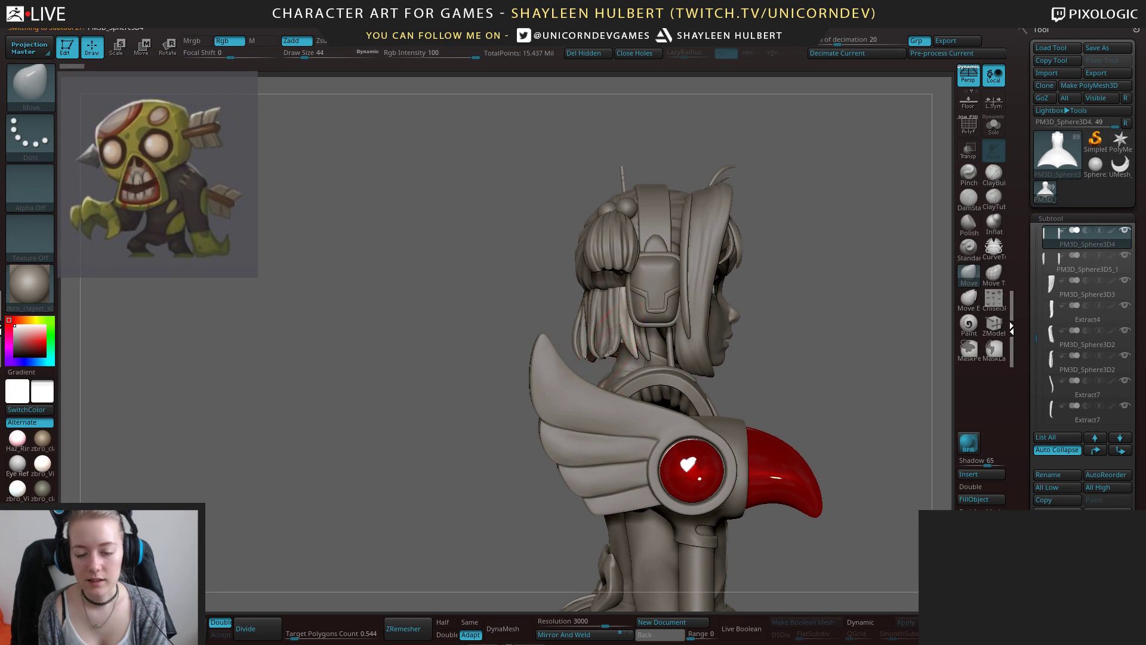
left_click(607, 347, "alt")
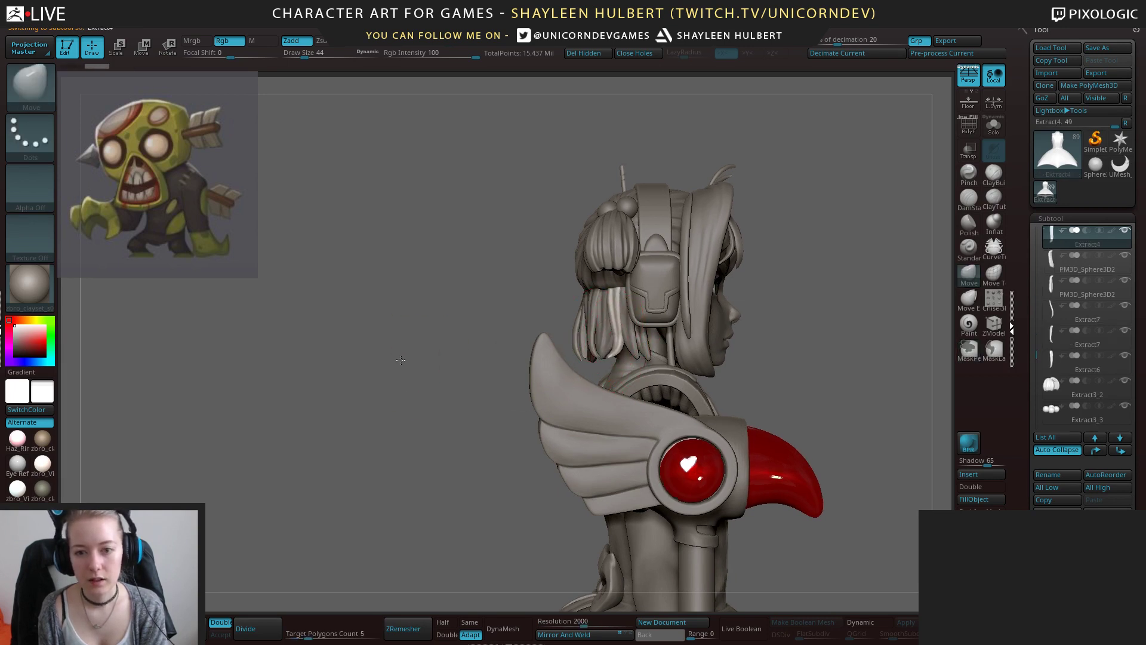
Examine the hair bun up close and the back of the dress, selecting the bun and the waist bow.
right_click_drag(603, 350, 608, 298, "ctrl")
left_click(610, 257, "alt")
right_click_drag(545, 266, 511, 289, "alt")
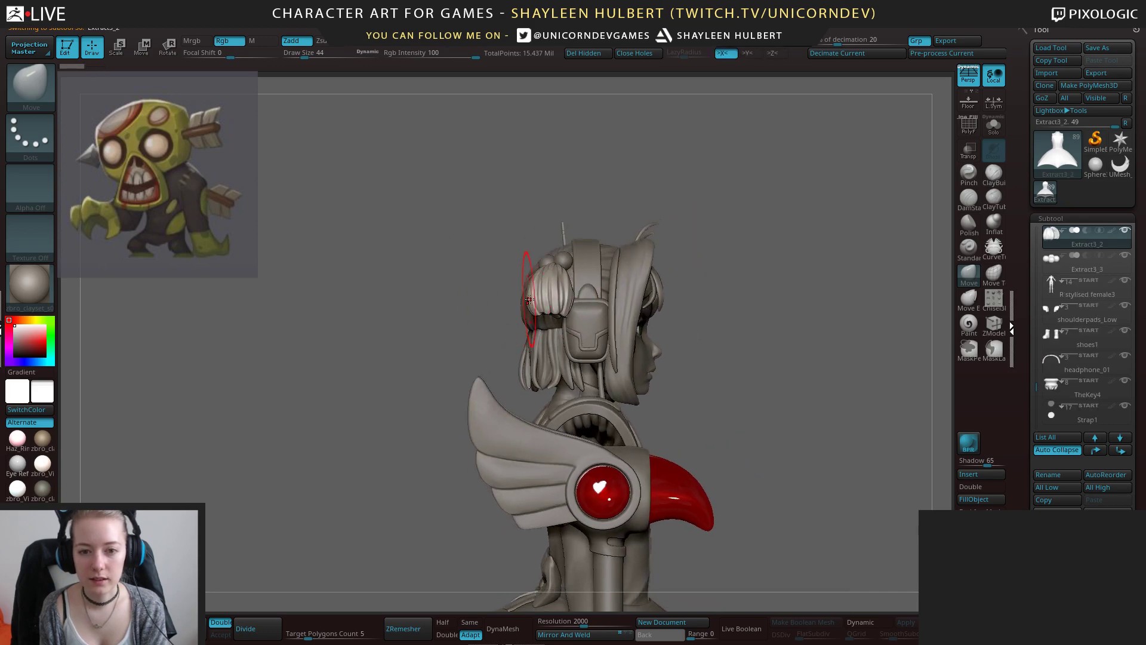
left_click_drag(529, 300, 573, 300)
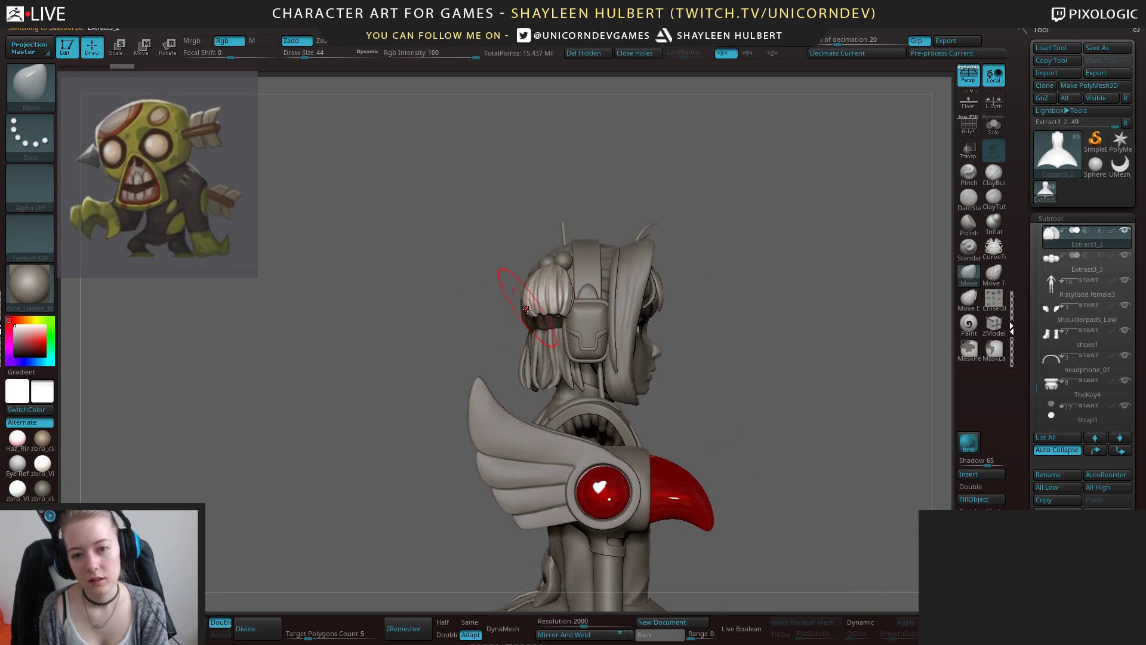
right_click_drag(522, 311, 531, 275, "ctrl")
right_click_drag(531, 274, 633, 302)
left_click(562, 425, "alt")
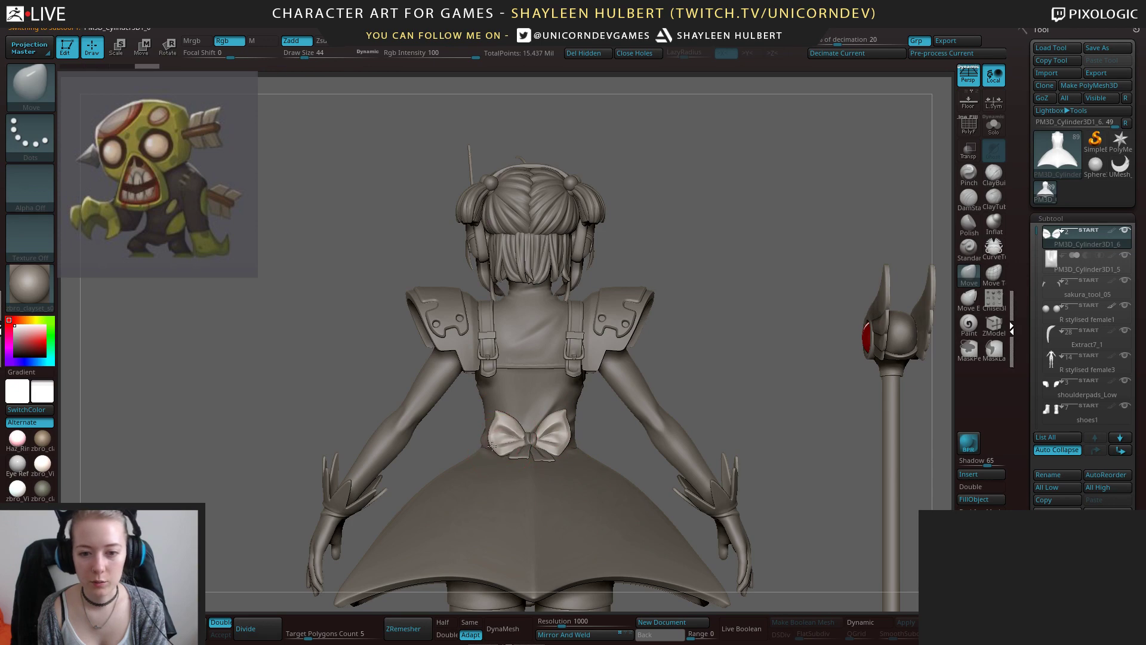
Save the character project as Sakura_34 in the Sakura zBRUSH folder.
mouse_move(633, 448)
right_mouse_down("ctrl")
mouse_move(634, 526)
mouse_move(654, 531)
mouse_move(696, 388)
mouse_move(761, 430)
mouse_move(742, 384)
mouse_move(703, 341)
mouse_move(783, 340)
mouse_move(706, 368)
right_mouse_up("ctrl")
key("ctrl+s")
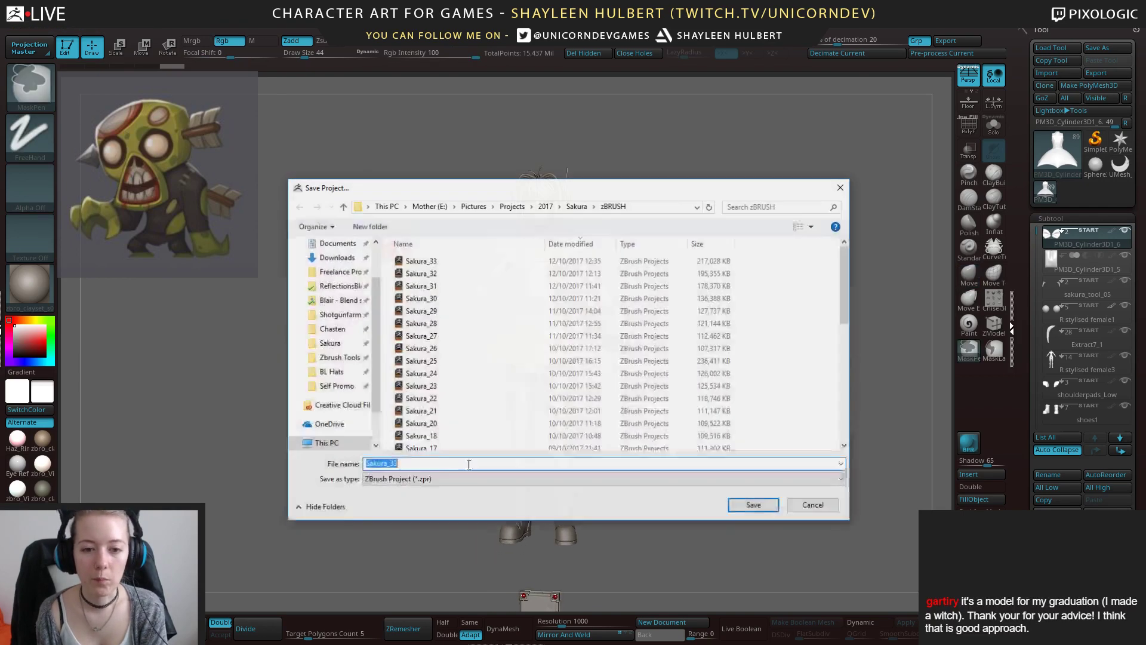
left_click(755, 505)
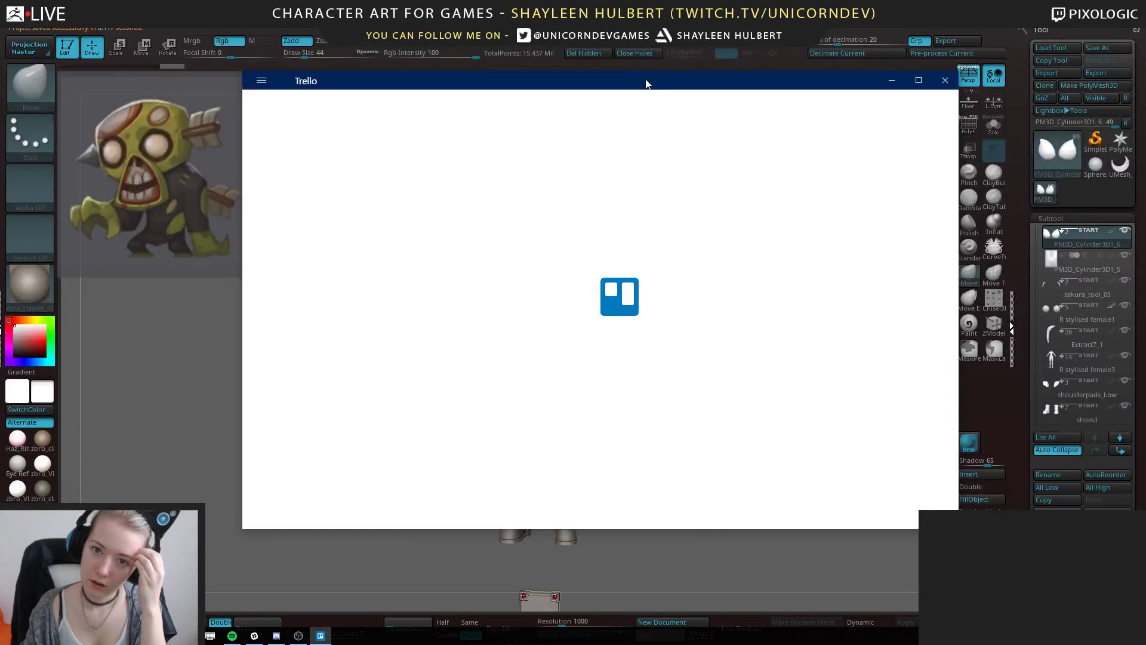
Switch to Trello and review the Sakura and Chasten boards, opening Sakura's wand beak, skirt ruffles and clow cards tasks.
left_click_drag(645, 80, 1145, 142)
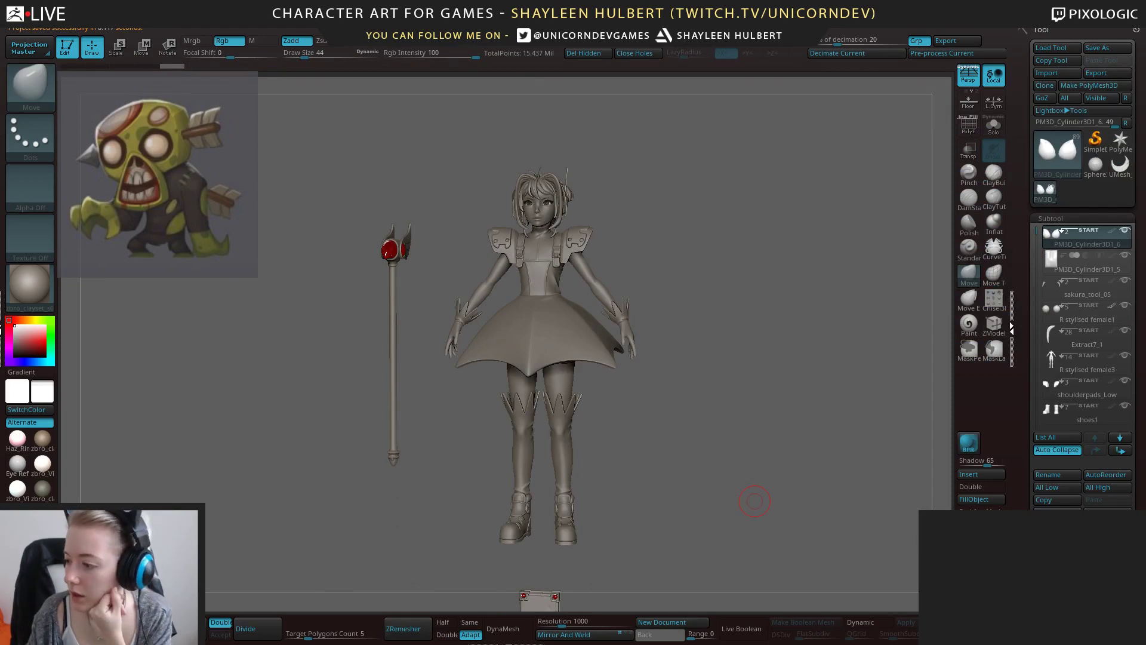
left_click_drag(1145, 200, 703, 91)
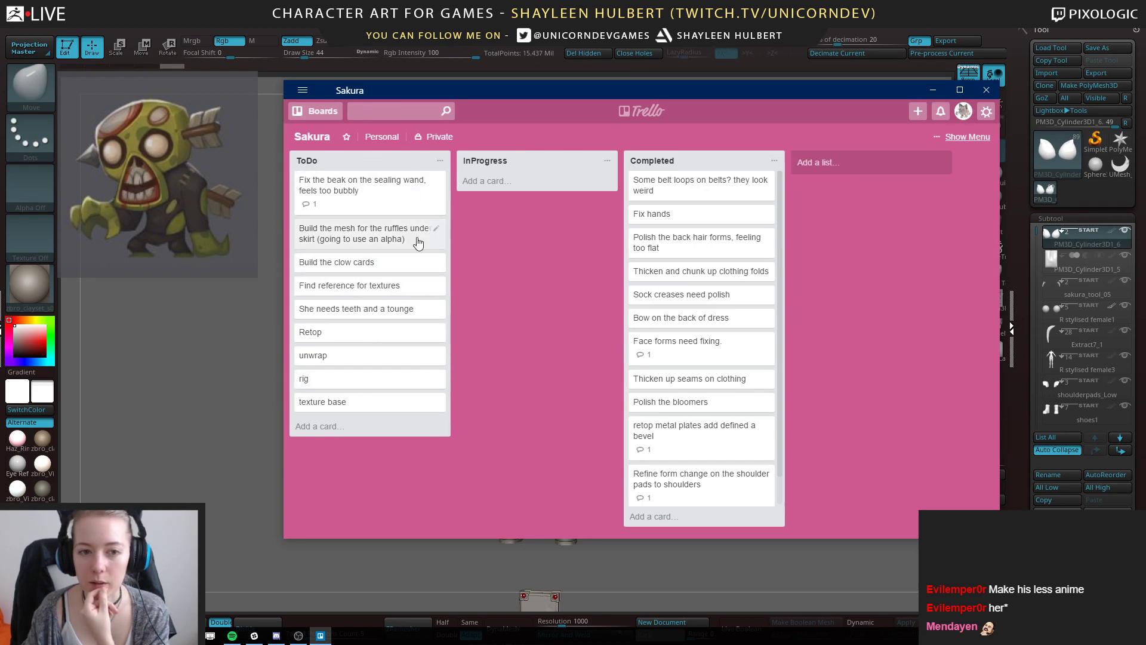
left_click(391, 199)
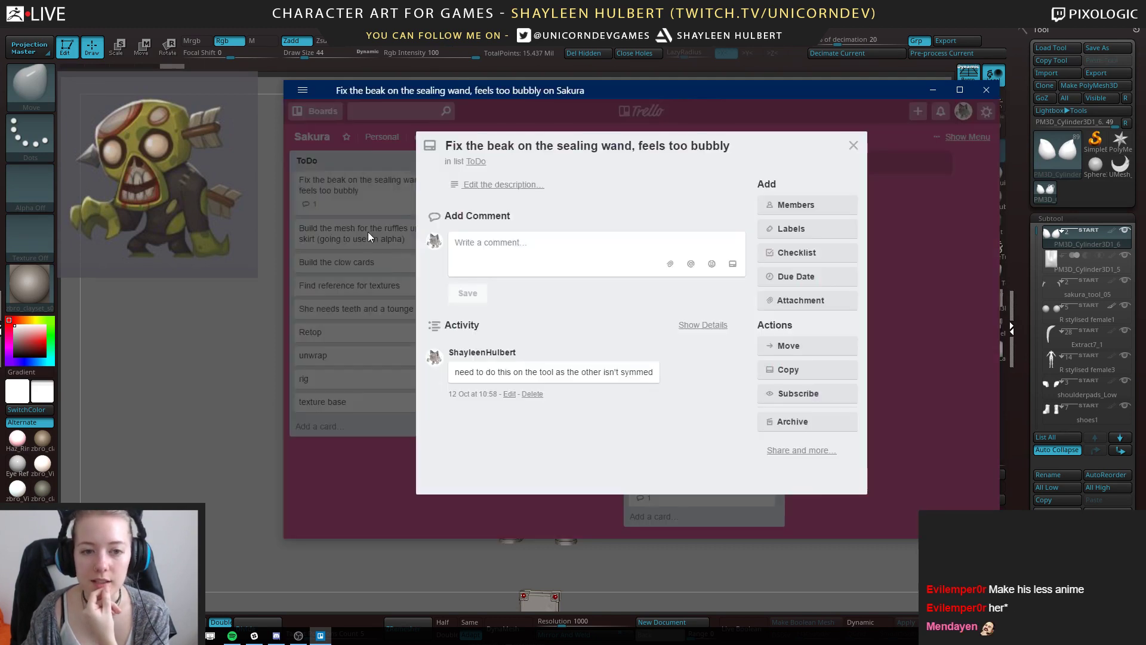
left_click(383, 465)
left_click(364, 234)
left_click(367, 494)
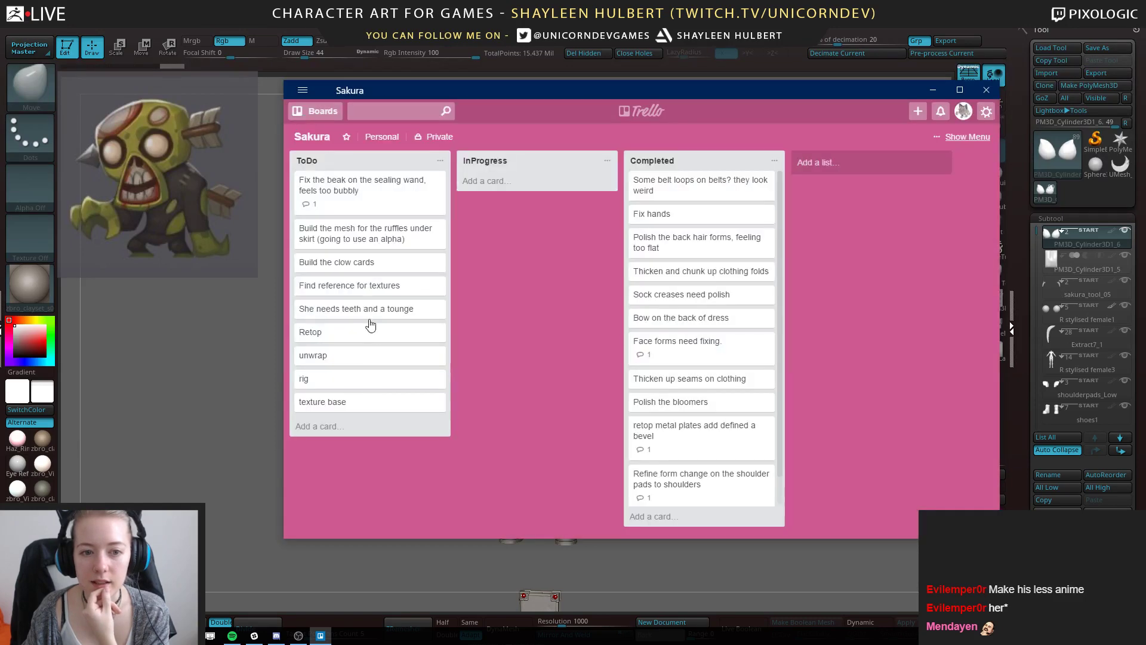
left_click(375, 263)
left_click(343, 488)
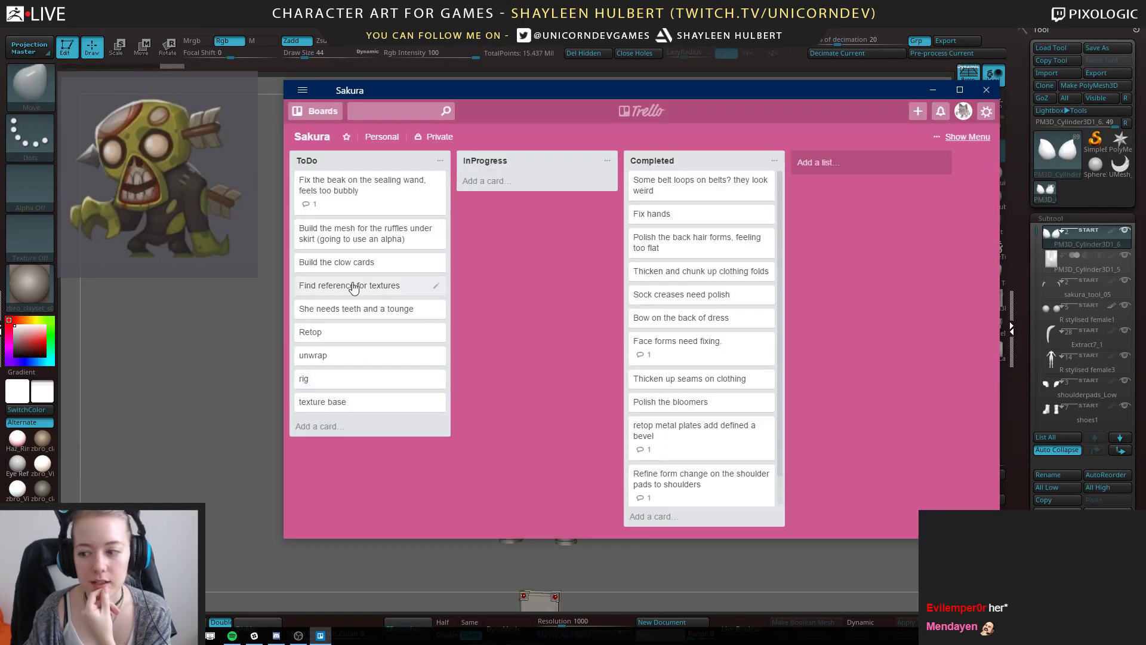
scroll(746, 286, "down", 1)
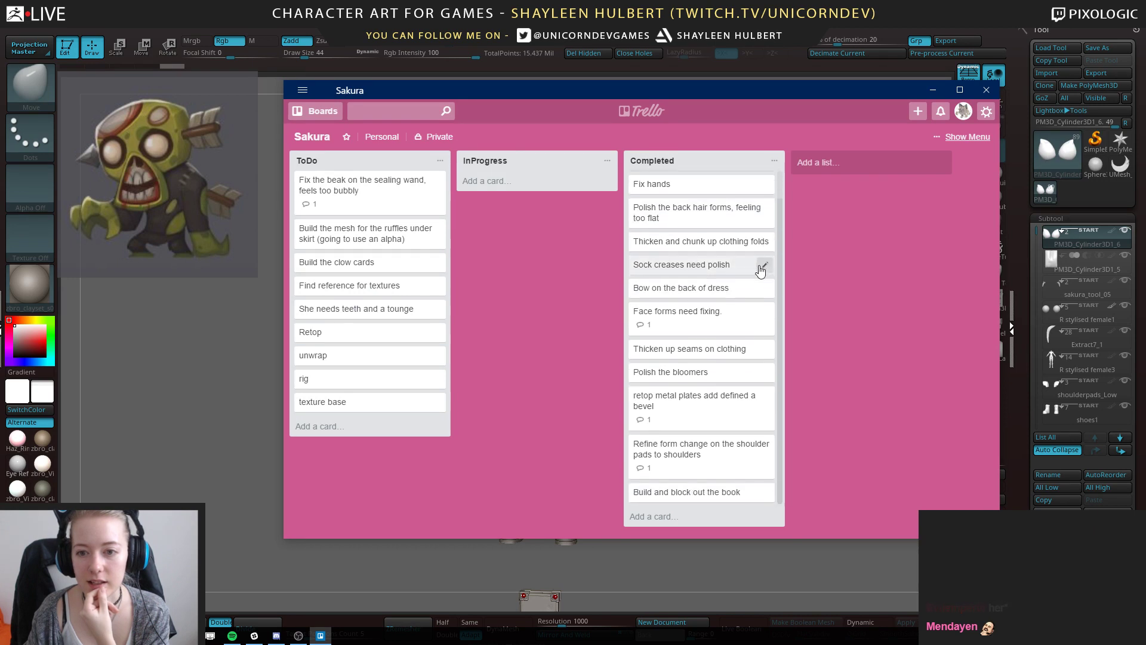
scroll(756, 277, "up", 1)
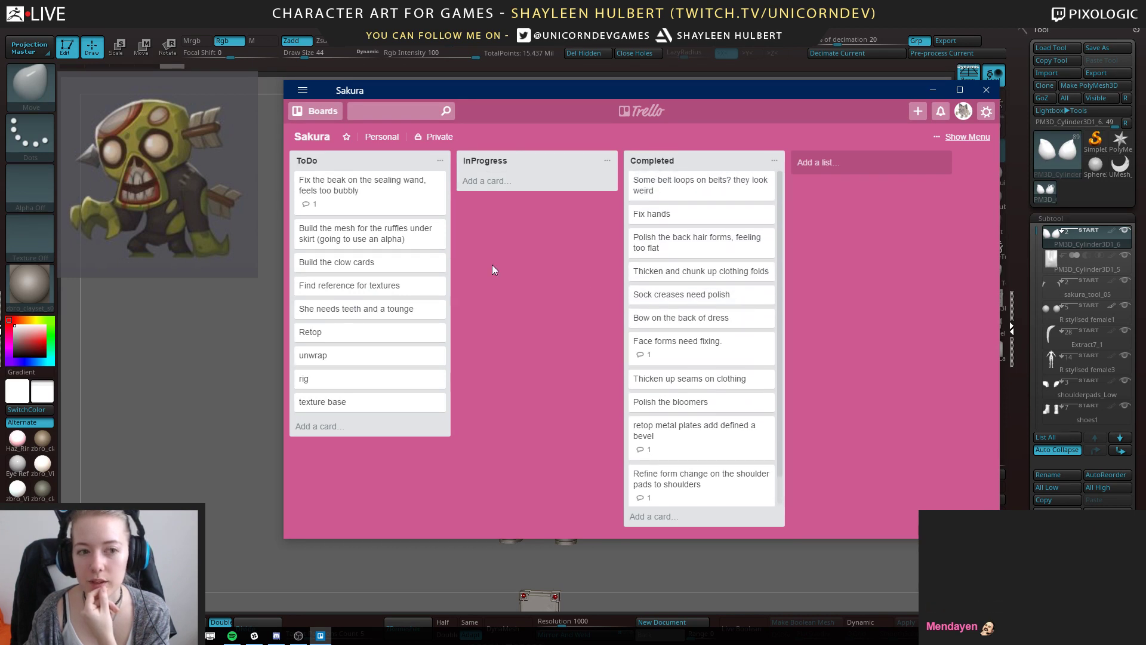
left_click(987, 90)
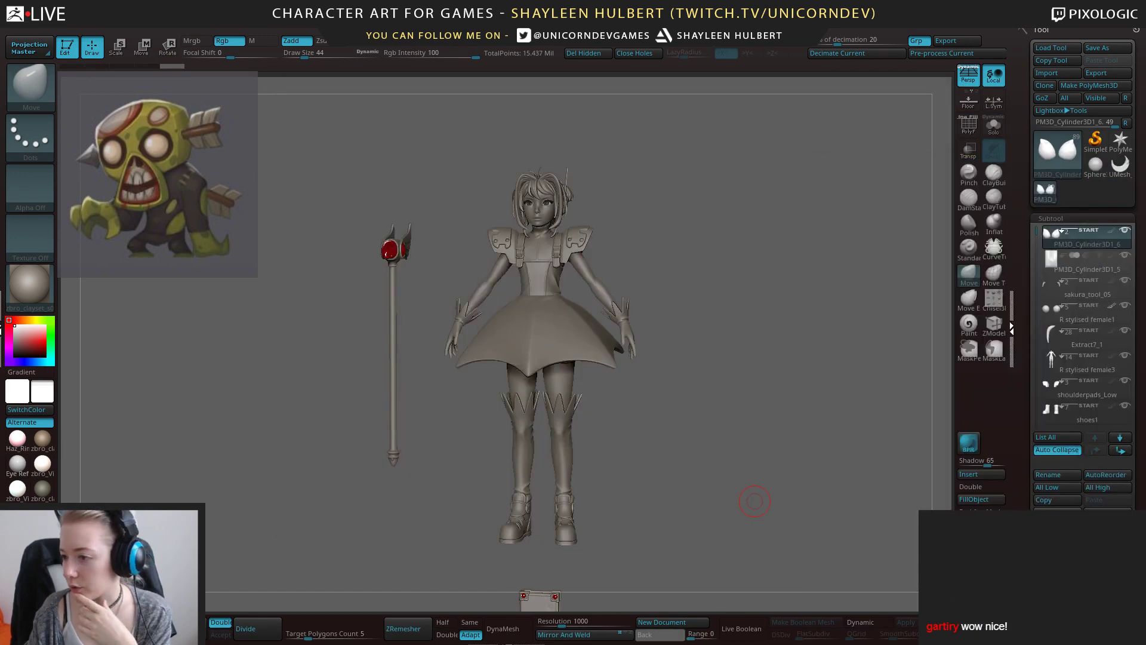
left_click_drag(1145, 240, 764, 115)
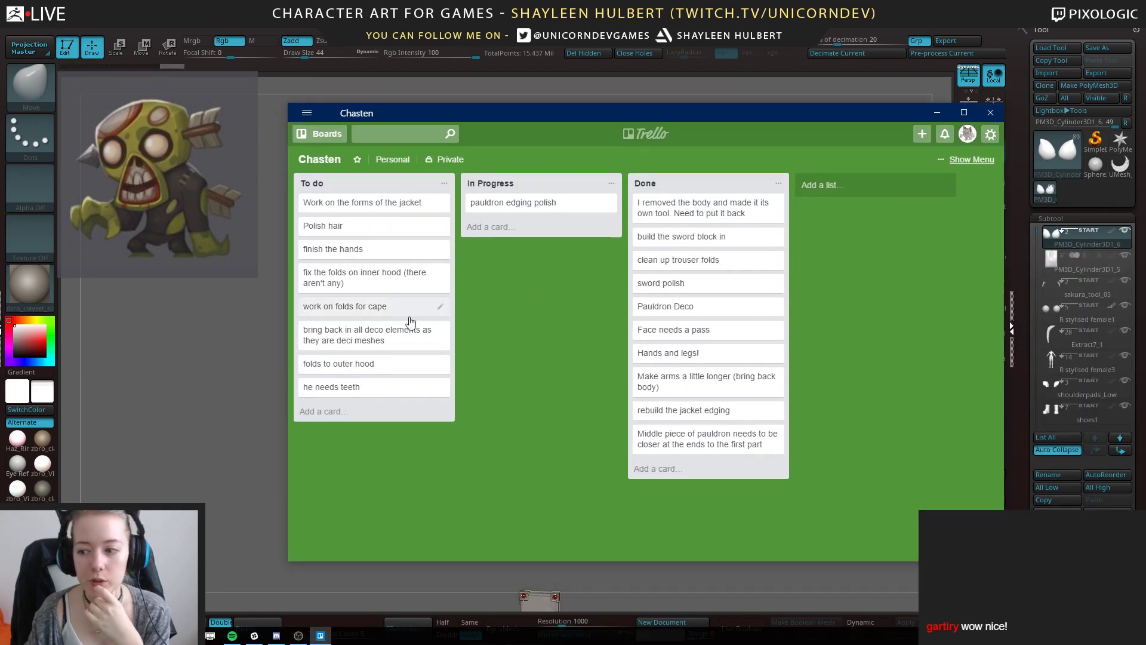
left_click_drag(636, 109, 1145, 149)
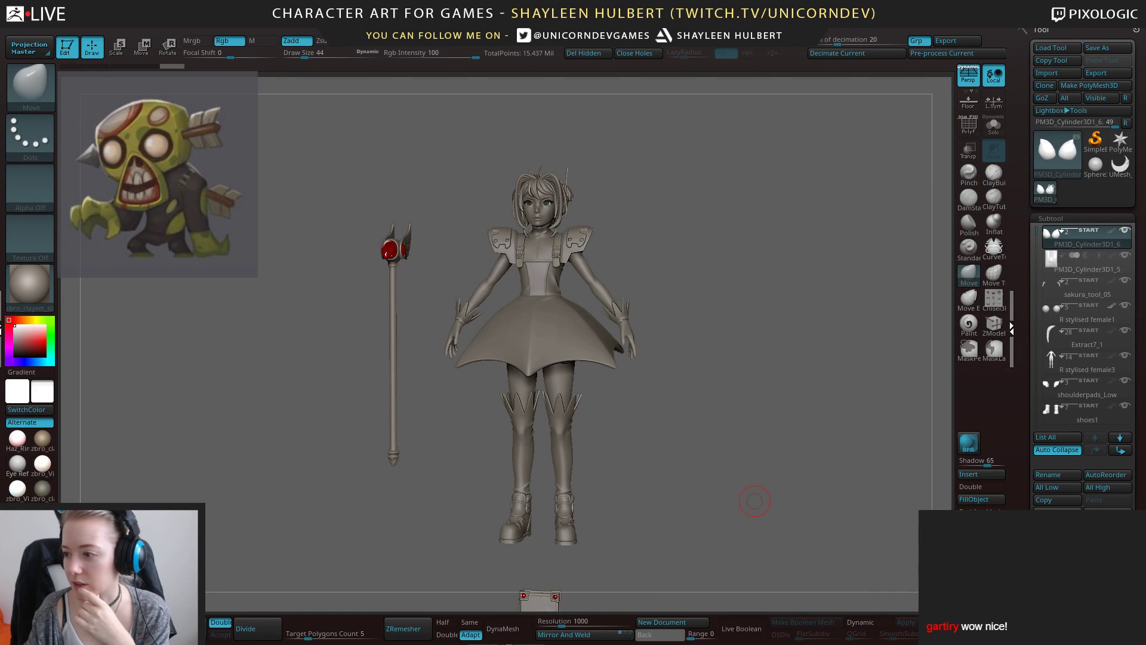
On the Shotgun farmers board, move the in-progress card, "ask him where he wants the pivot" and "Create invoice" to Completed, and close Trello.
left_click_drag(1145, 251, 679, 101)
left_click_drag(543, 192, 695, 238)
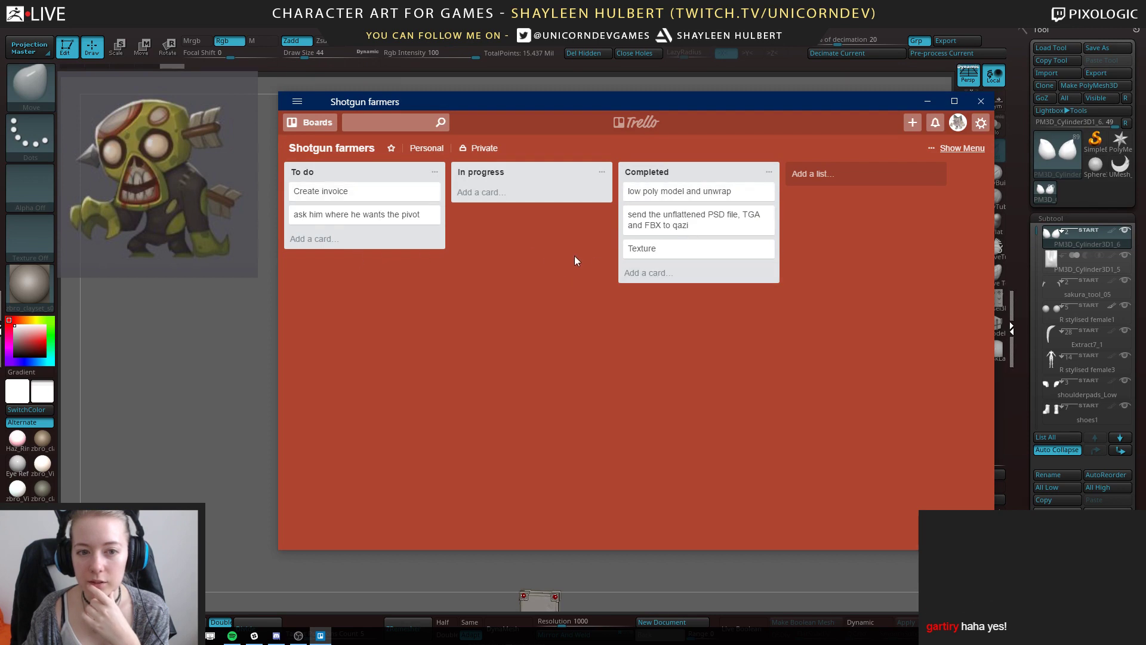
left_click_drag(388, 214, 693, 248)
left_click_drag(364, 191, 692, 272)
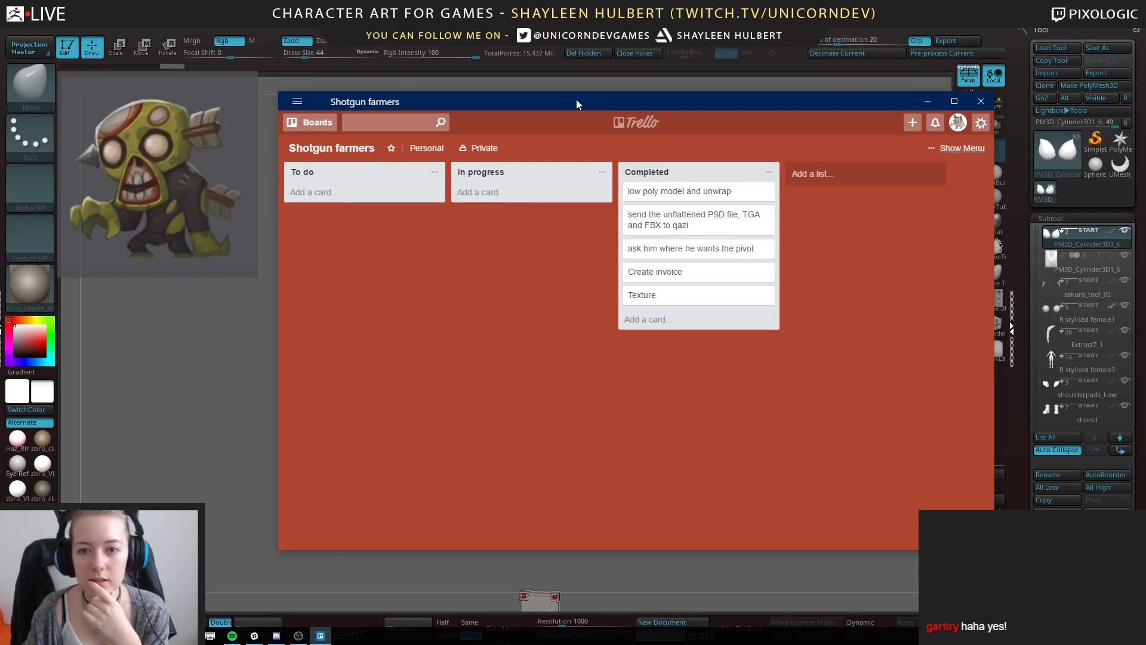
left_click_drag(577, 104, 552, 121)
left_click(954, 117)
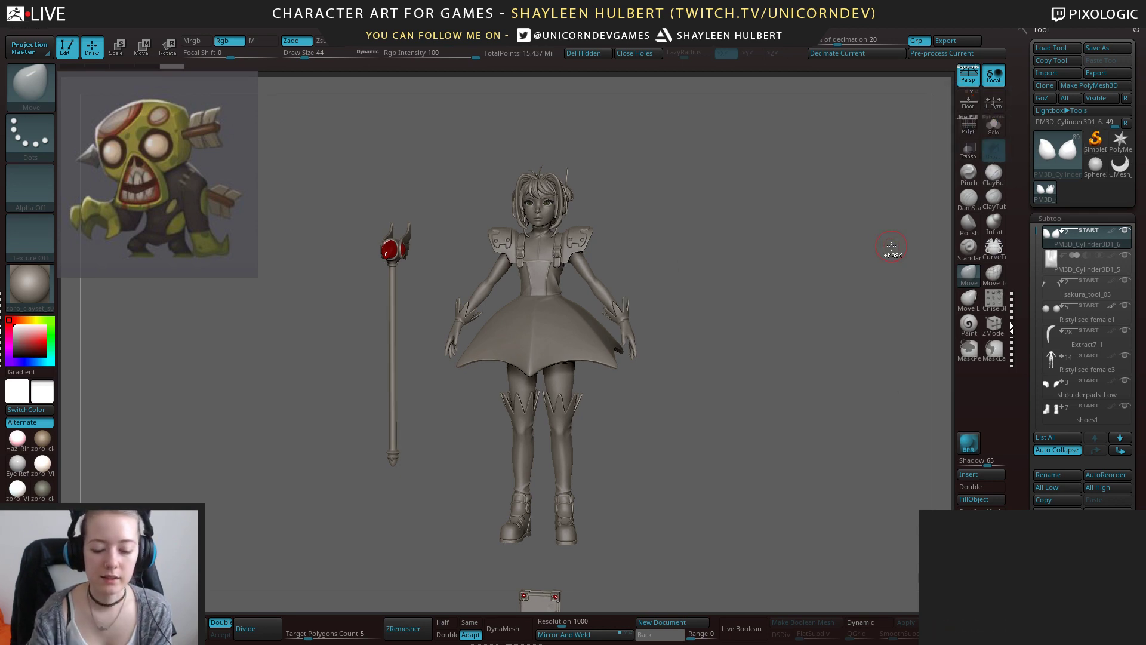
Open the Zambie_blockin_01 project from the zamie Zbrush folder in ZBrush without saving the changes to the Sakura project.
key("ctrl+o")
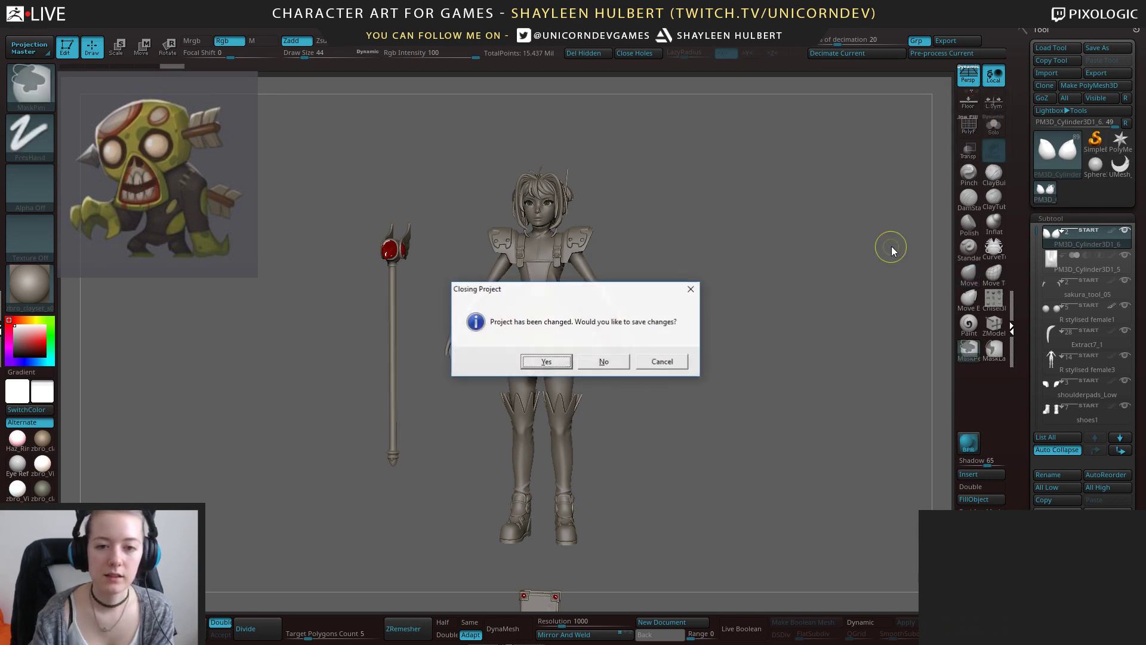
left_click(605, 362)
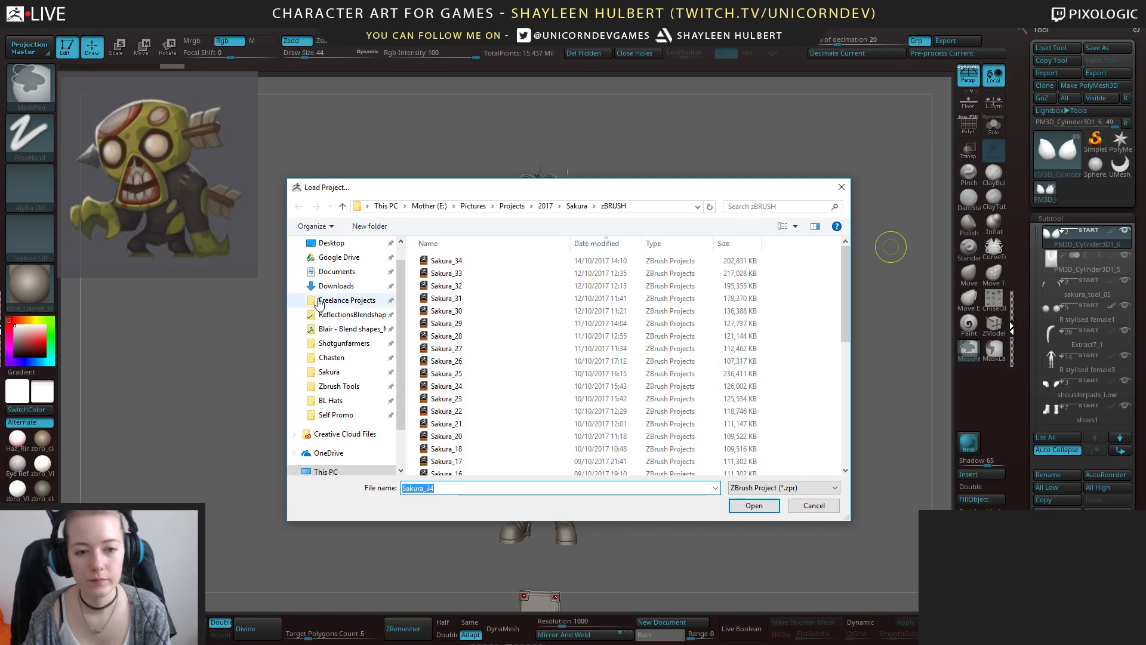
left_click(546, 206)
double_click(447, 429)
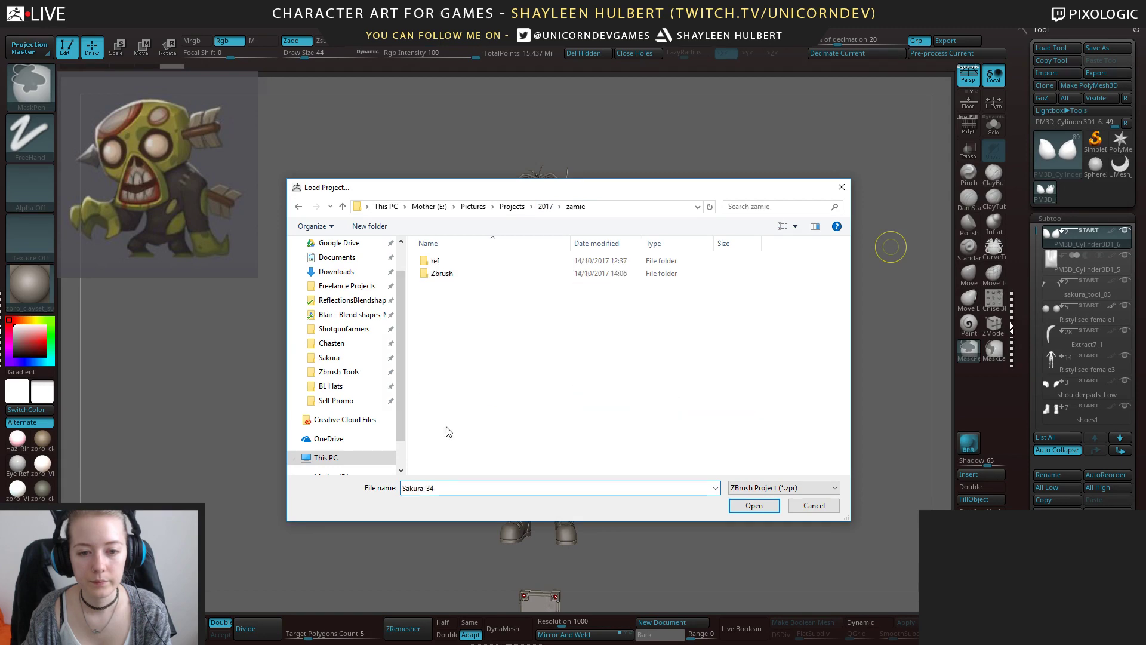
double_click(460, 275)
left_click(461, 263)
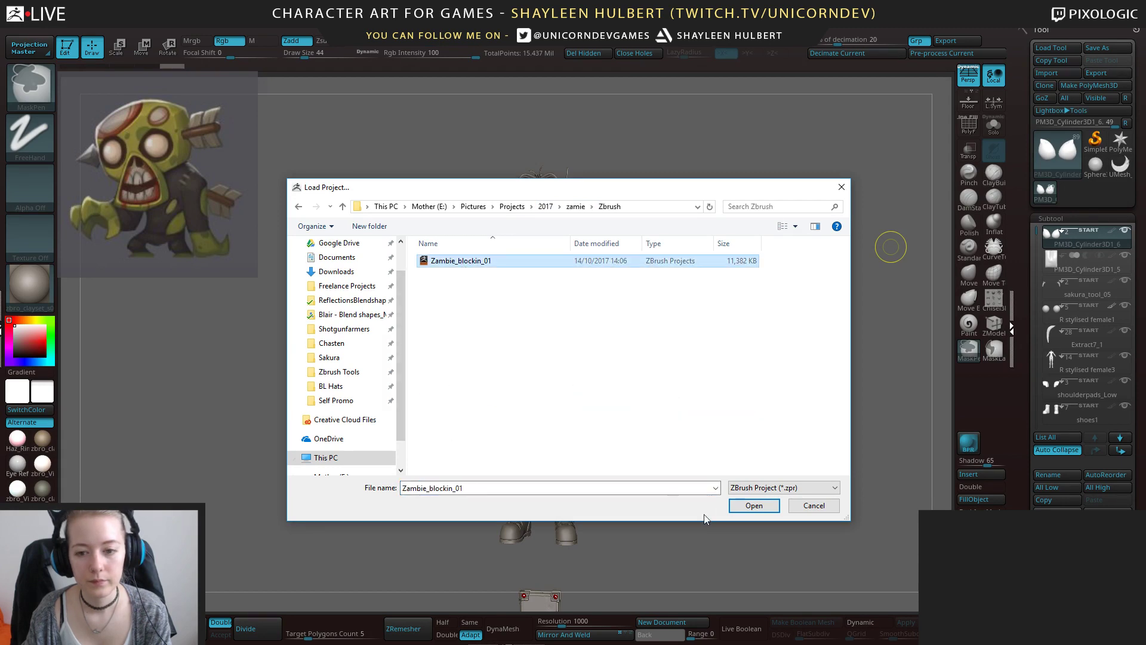
left_click(751, 505)
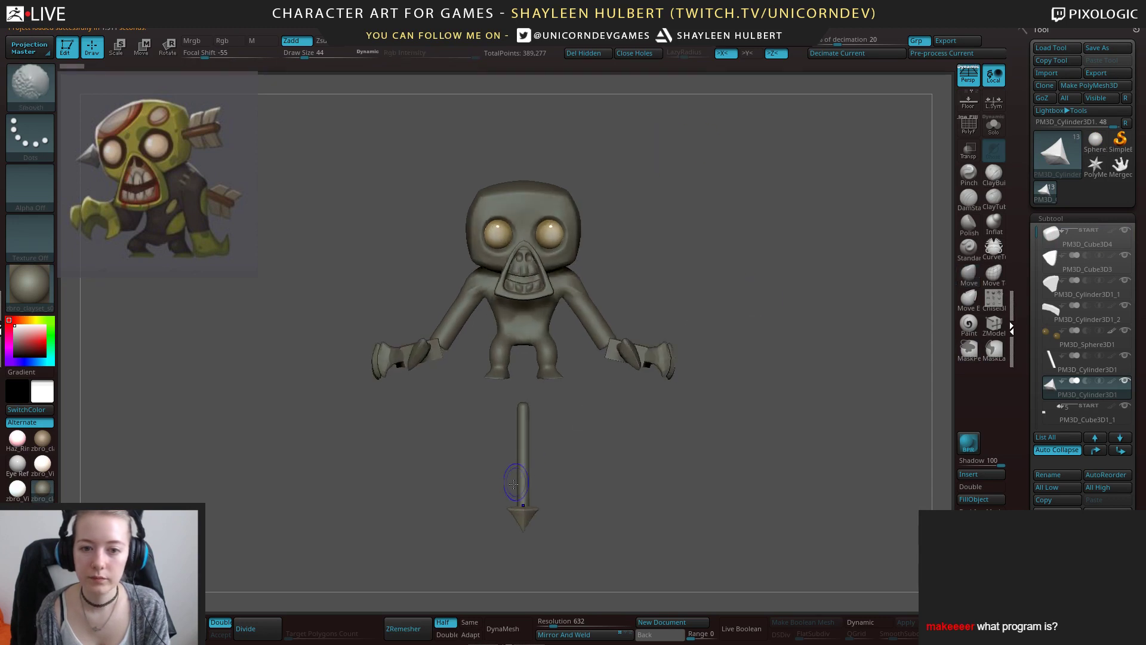
Enlarge the arrowhead slightly and shift it down along the shaft axis.
left_click(526, 474, "alt")
left_click_drag(571, 491, 561, 429, "alt")
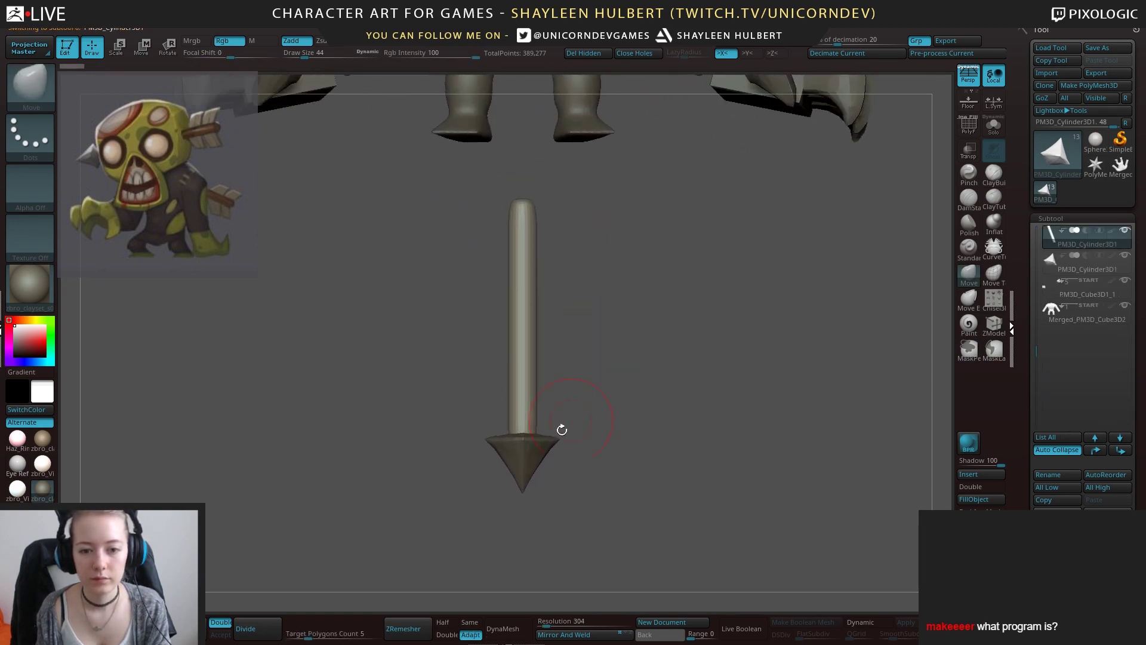
left_click(536, 456, "alt")
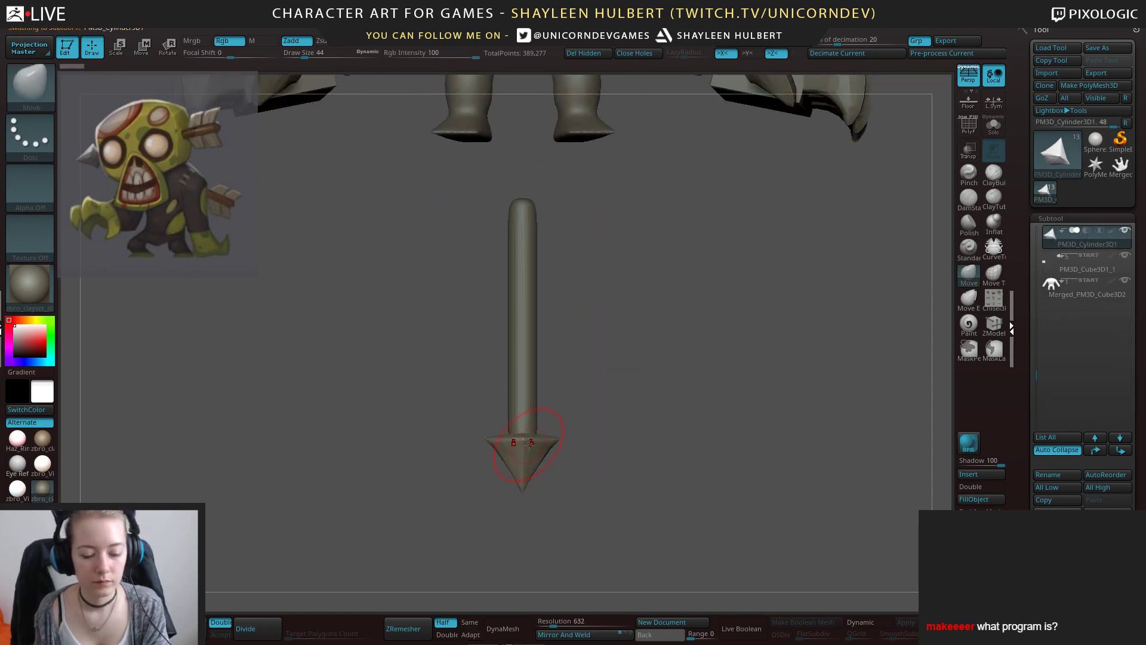
key("e")
left_click_drag(521, 452, 530, 446)
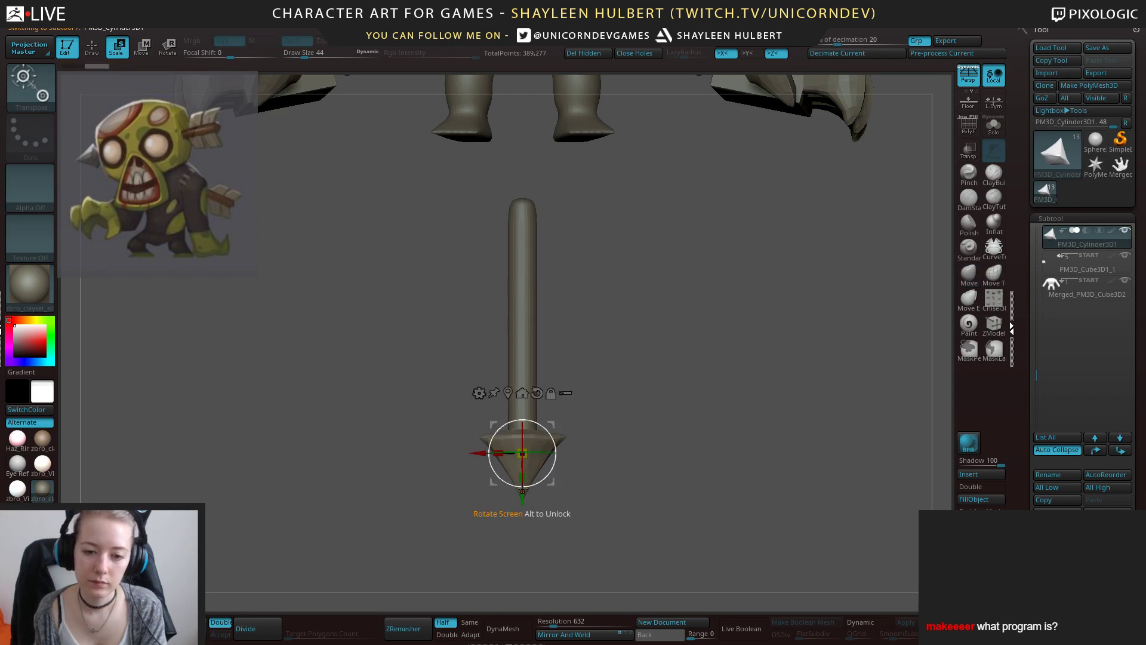
mouse_move(522, 501)
left_mouse_down()
mouse_move(523, 541)
mouse_move(522, 511)
left_mouse_up()
mouse_move(654, 396)
left_mouse_down("alt")
mouse_move(650, 425)
mouse_move(650, 375)
left_mouse_up("alt")
Insert a cube subtool, shrink and flatten it into a block, and place it at the rear end of the arrow shaft.
left_click(969, 474)
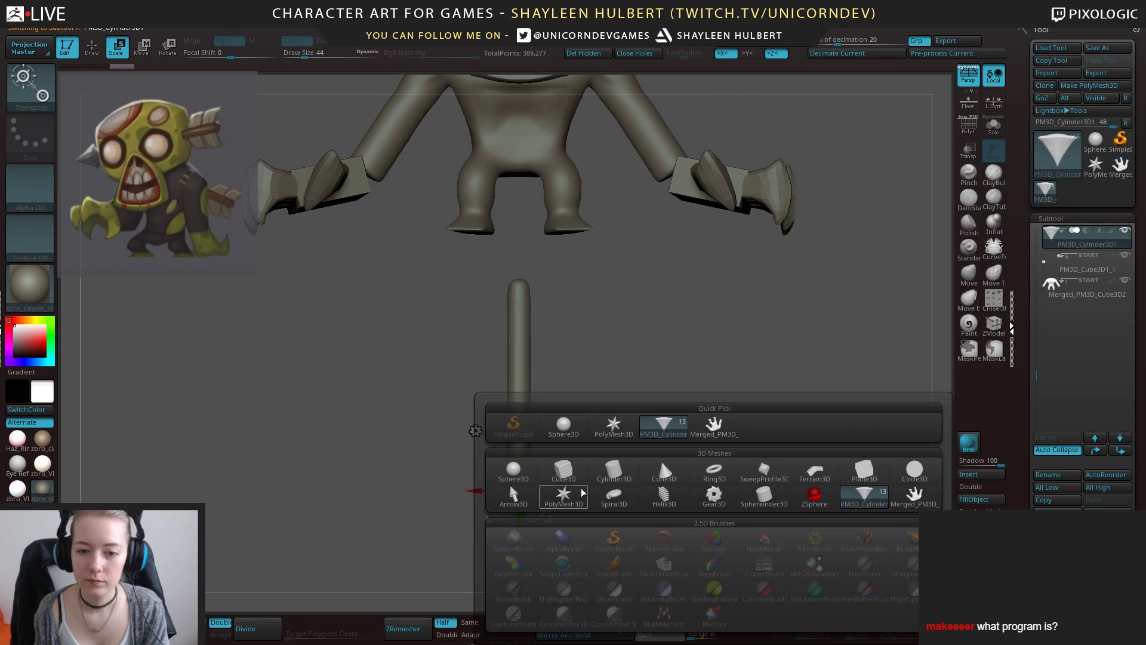
left_click(564, 495)
left_click_drag(639, 148, 680, 479, "alt")
key("p")
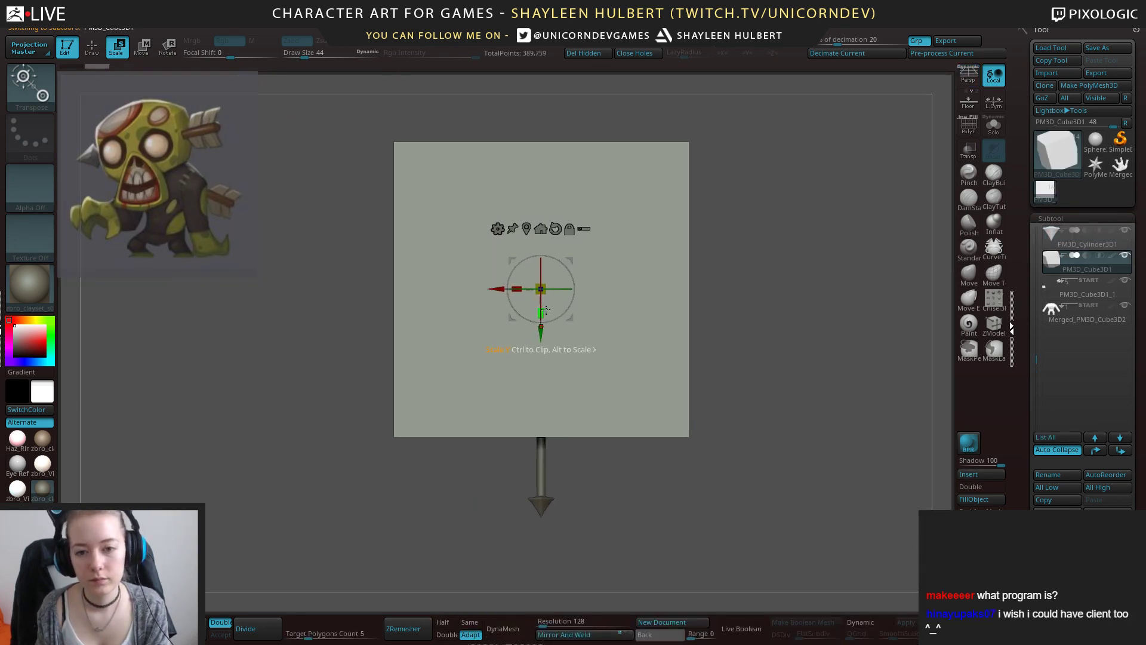
left_click_drag(544, 284, 540, 471)
left_click_drag(624, 500, 702, 450, "alt")
left_click_drag(546, 333, 580, 352)
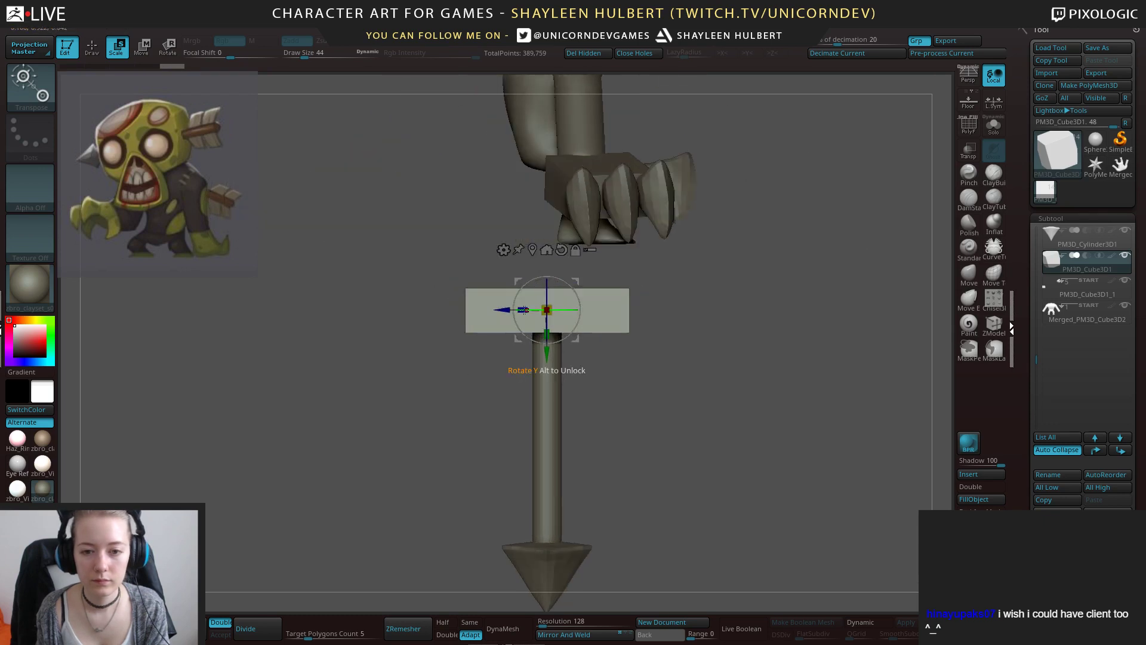
Shrink the fletching block to about half its size and move it to one side of the arrow shaft's rear end.
left_click_drag(522, 309, 510, 311)
left_click_drag(515, 351, 548, 393, "shift")
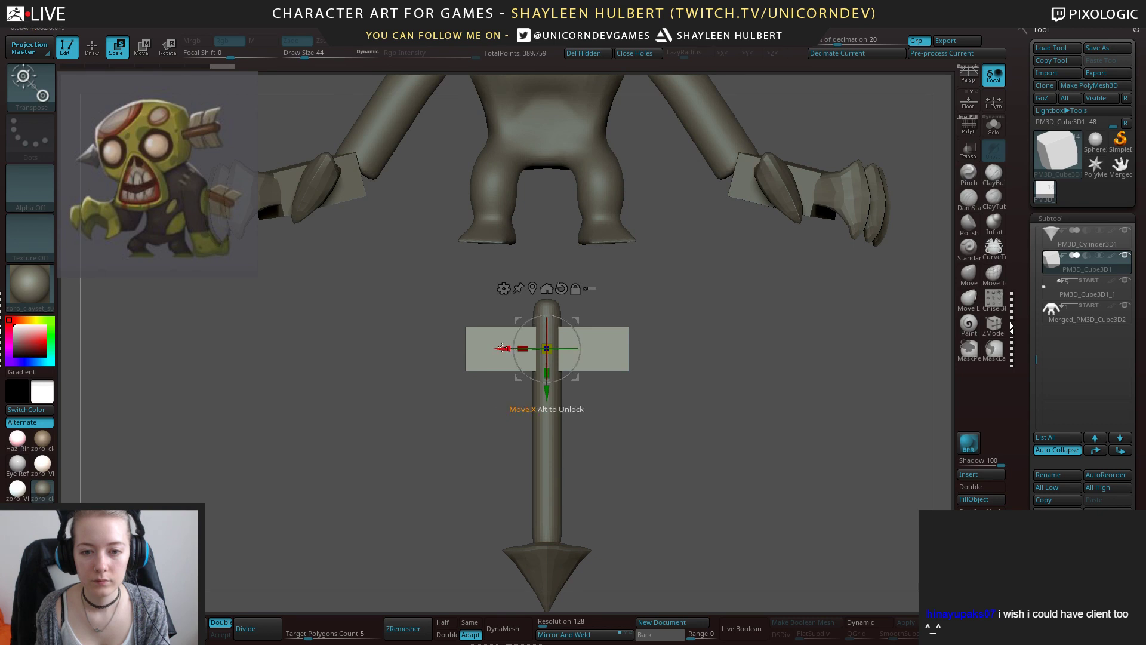
left_click_drag(502, 349, 471, 367)
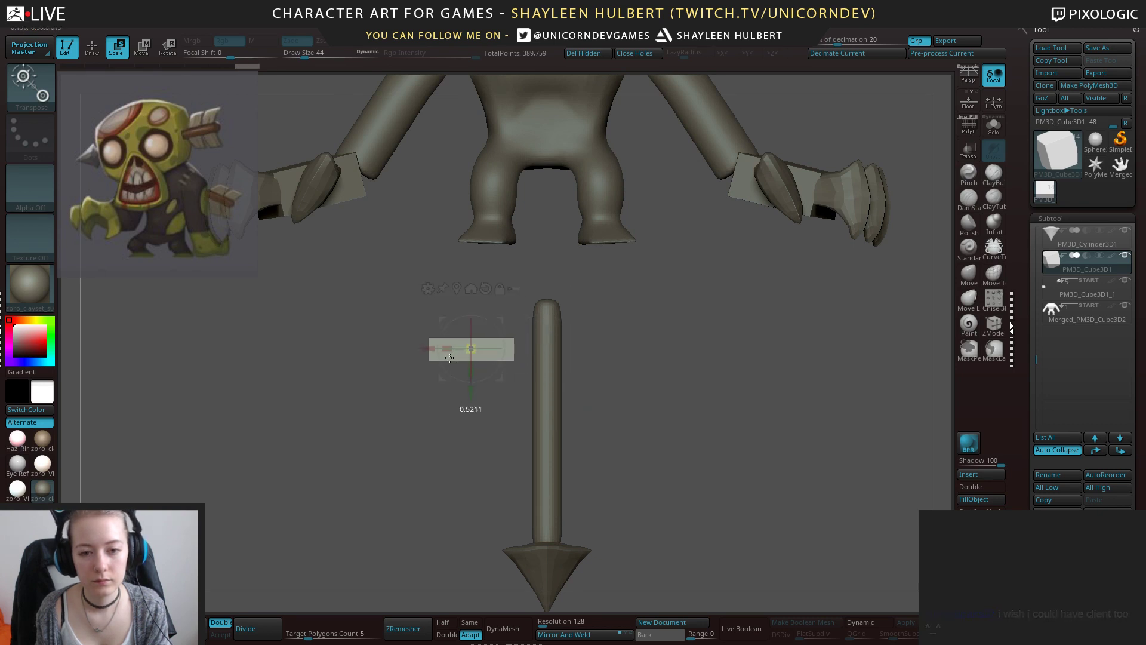
key("ctrl")
key("ctrl")
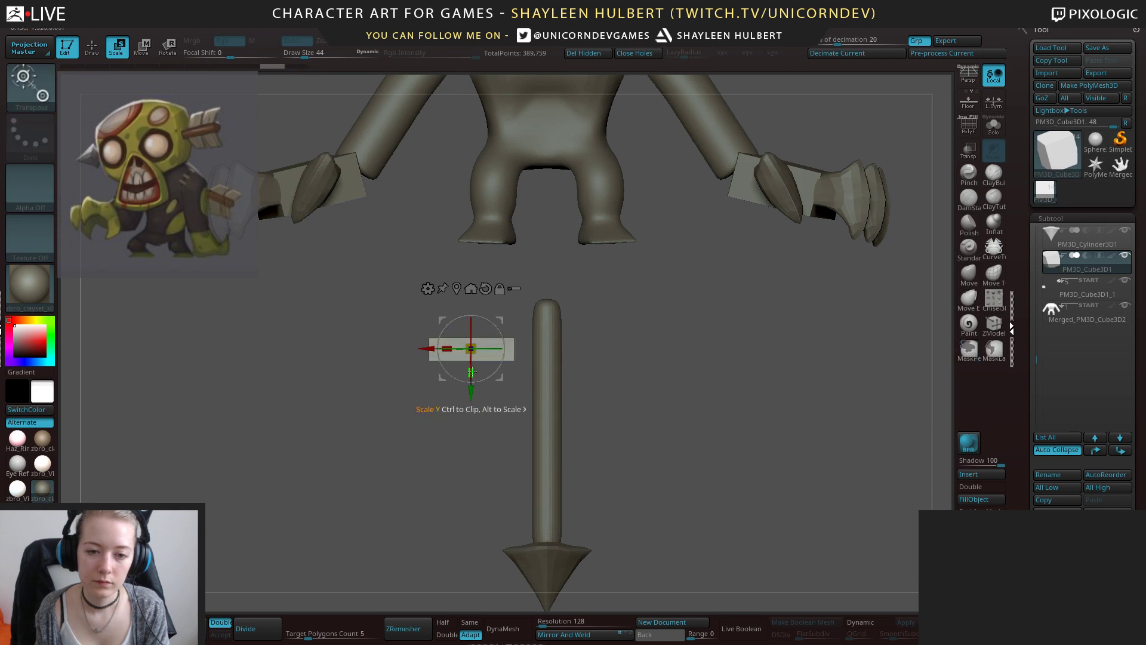
Tilt the block diagonally and seat its inner end against the rear of the shaft as a feather.
mouse_move(471, 376)
left_mouse_down()
mouse_move(473, 315)
mouse_move(481, 321)
left_mouse_up()
left_click_drag(599, 329, 574, 333, "alt")
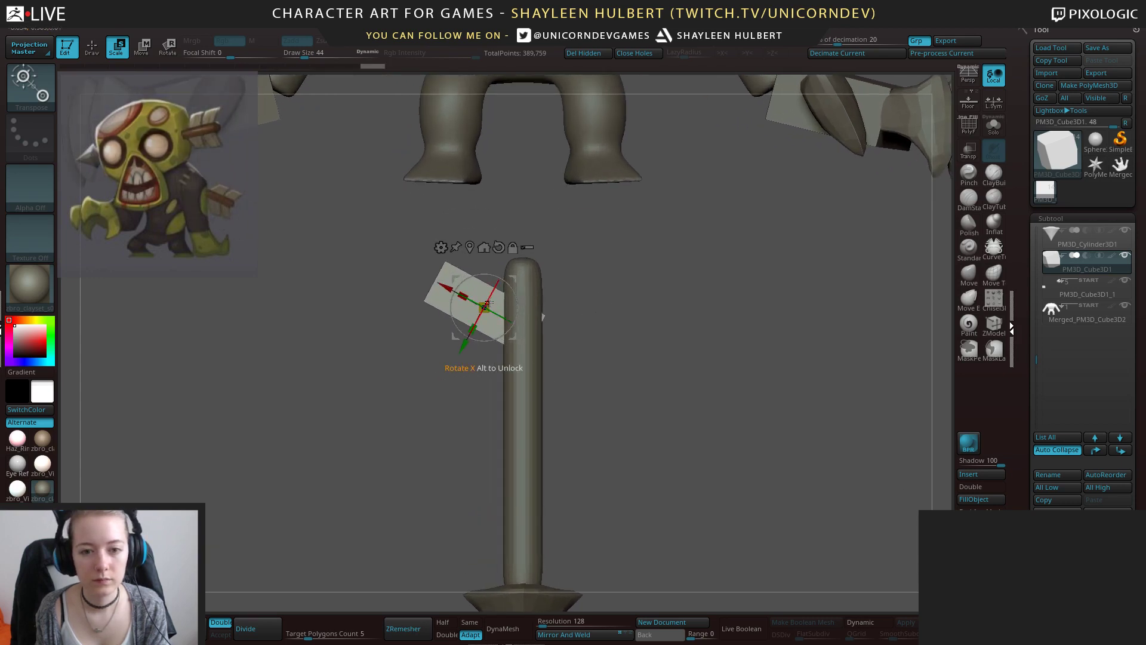
left_click_drag(488, 303, 488, 306)
left_click_drag(464, 343, 473, 329)
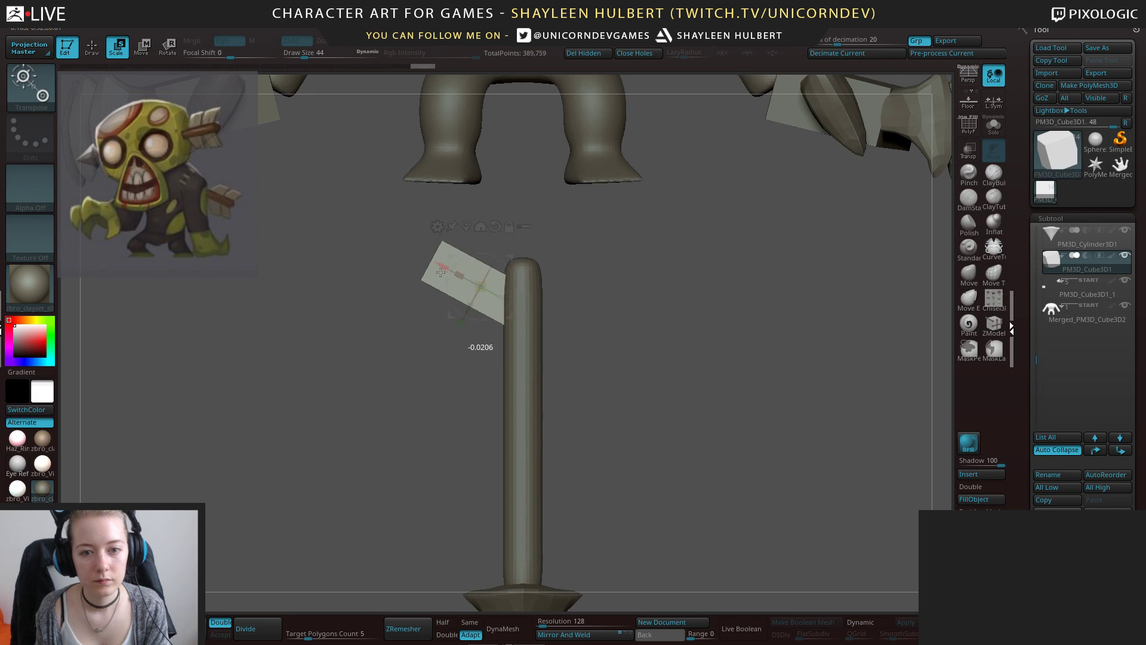
left_click_drag(443, 274, 444, 274)
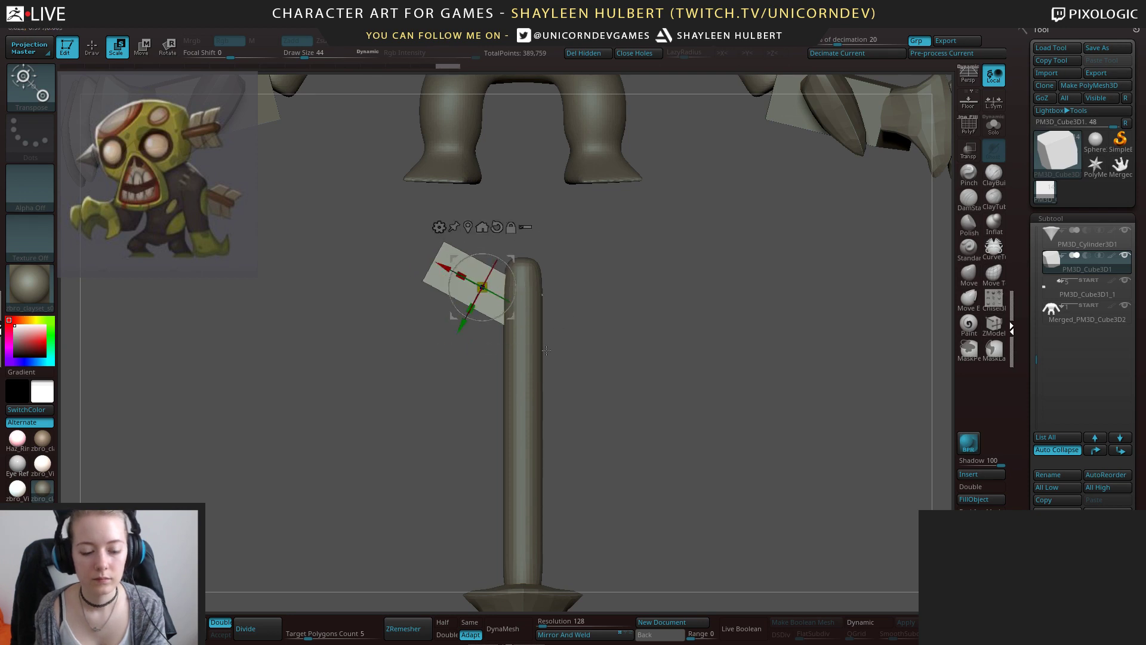
key("q")
mouse_move(522, 413)
left_mouse_down("ctrl+shift")
mouse_move(522, 213)
mouse_move(528, 400)
left_mouse_up("ctrl+shift")
key("z")
key("w")
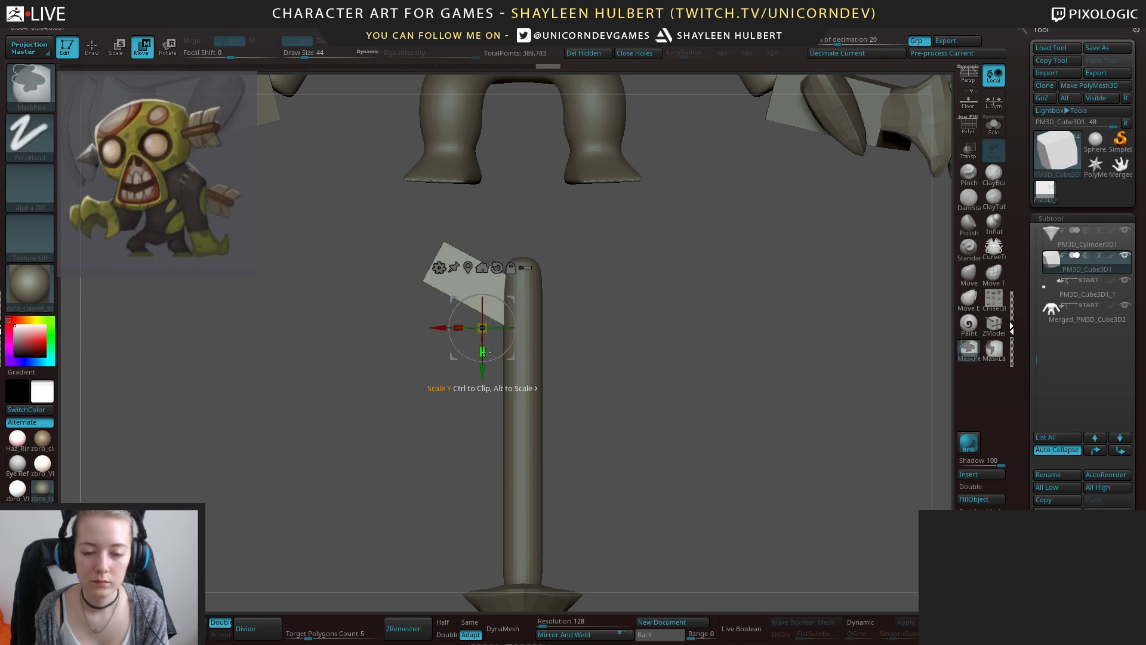
key("ctrl+z")
key("ctrl+z")
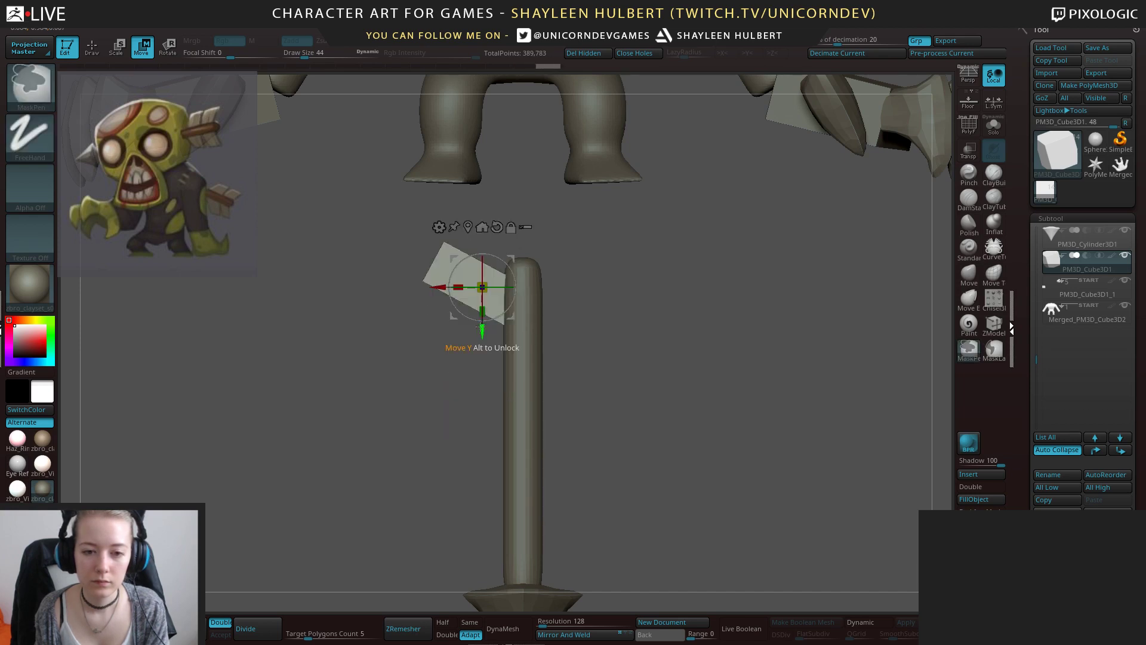
Duplicate the feather a short distance down the shaft, clear the mask, and Mirror And Weld both feathers to the opposite side.
left_click_drag(482, 330, 482, 382, "ctrl")
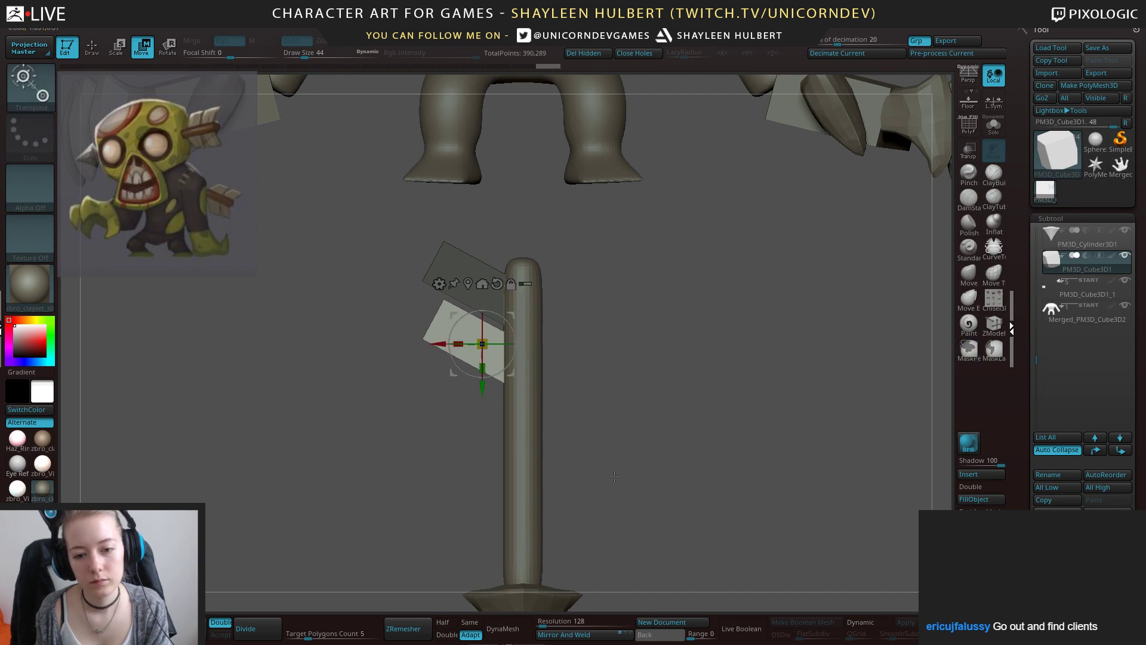
left_click_drag(615, 477, 627, 406, "ctrl")
left_click(564, 635)
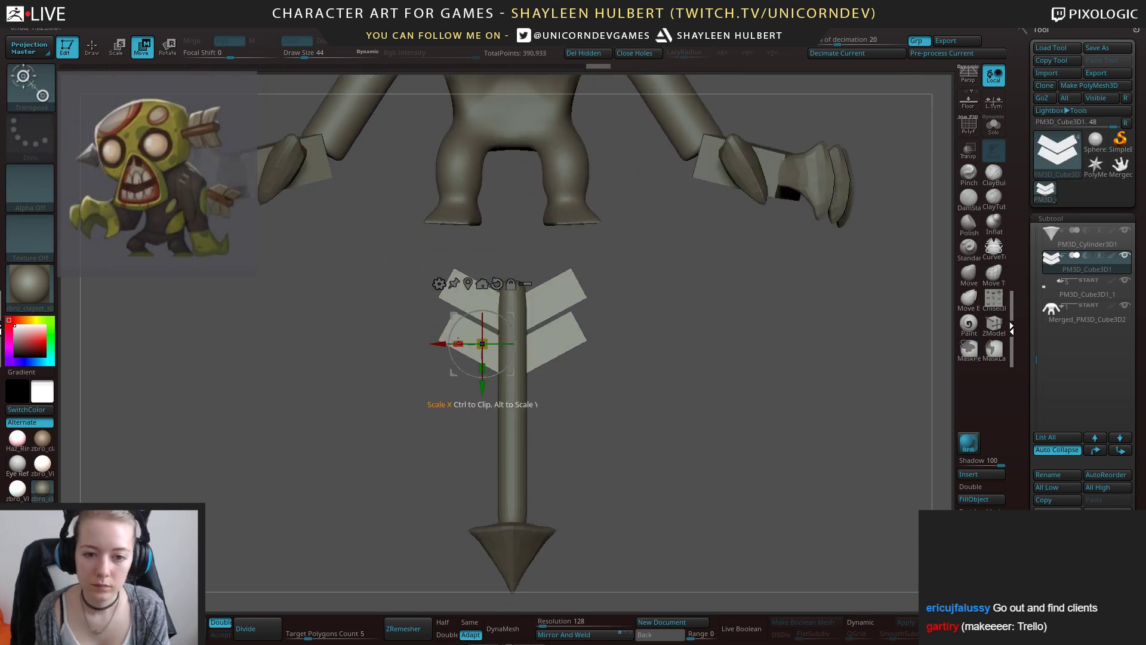
Turn on X symmetry, narrow the feathers towards the shaft, and adjust their position along the shaft's rear end.
mouse_move(458, 344)
left_mouse_down()
mouse_move(477, 344)
mouse_move(462, 344)
mouse_move(482, 359)
left_mouse_up()
key("ctrl+z")
left_click(723, 53)
key("ctrl+z")
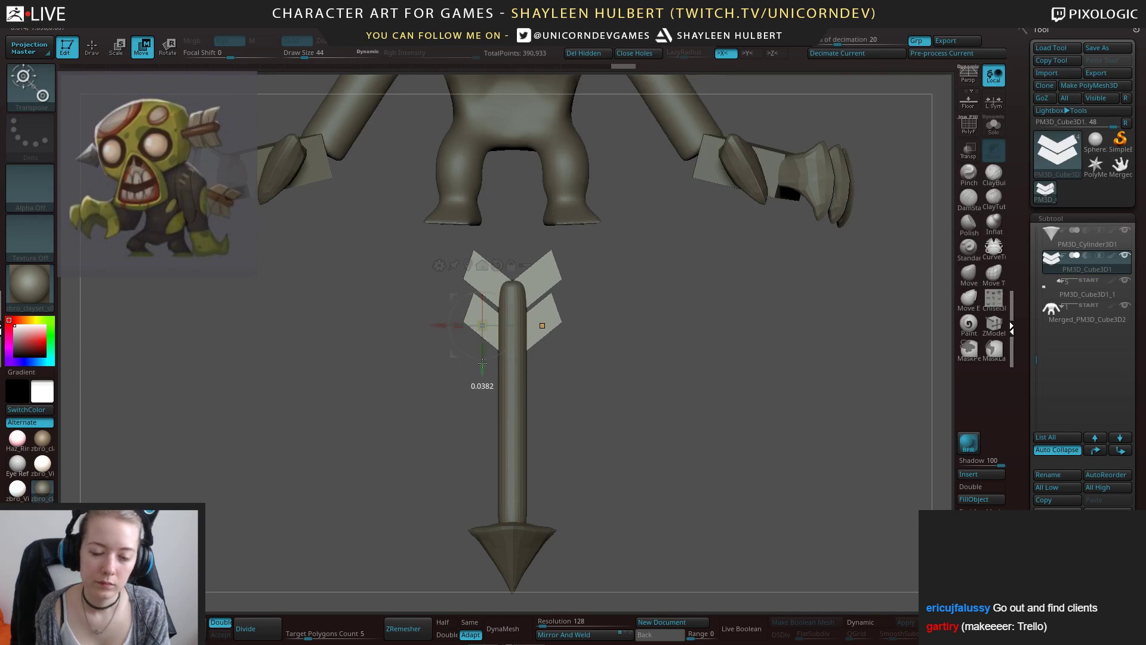
Select the arrow shaft and adjust its length slightly to fit between the feathers and the arrowhead.
left_click(518, 409, "alt")
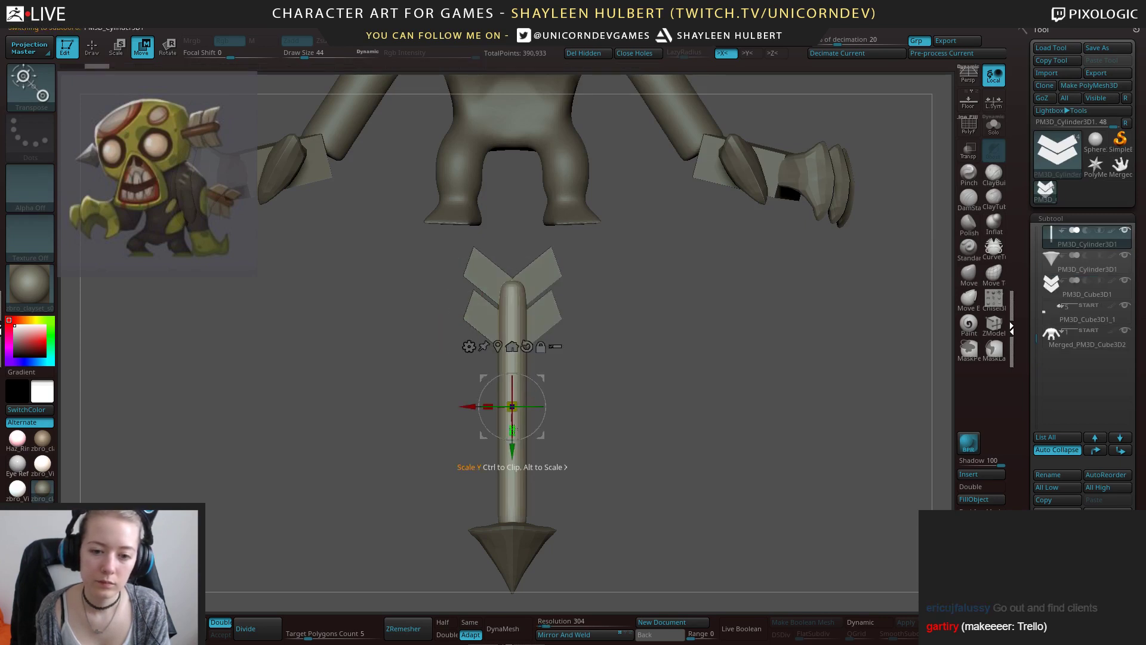
mouse_move(512, 426)
left_mouse_down()
mouse_move(512, 404)
mouse_move(513, 446)
left_mouse_up()
mouse_move(600, 463)
right_mouse_down("ctrl")
mouse_move(609, 415)
mouse_move(604, 439)
mouse_move(600, 426)
mouse_move(649, 444)
mouse_move(594, 423)
mouse_move(591, 434)
mouse_move(560, 435)
mouse_move(574, 414)
right_mouse_up("ctrl")
key("q")
right_click_drag(574, 415, 593, 417, "ctrl")
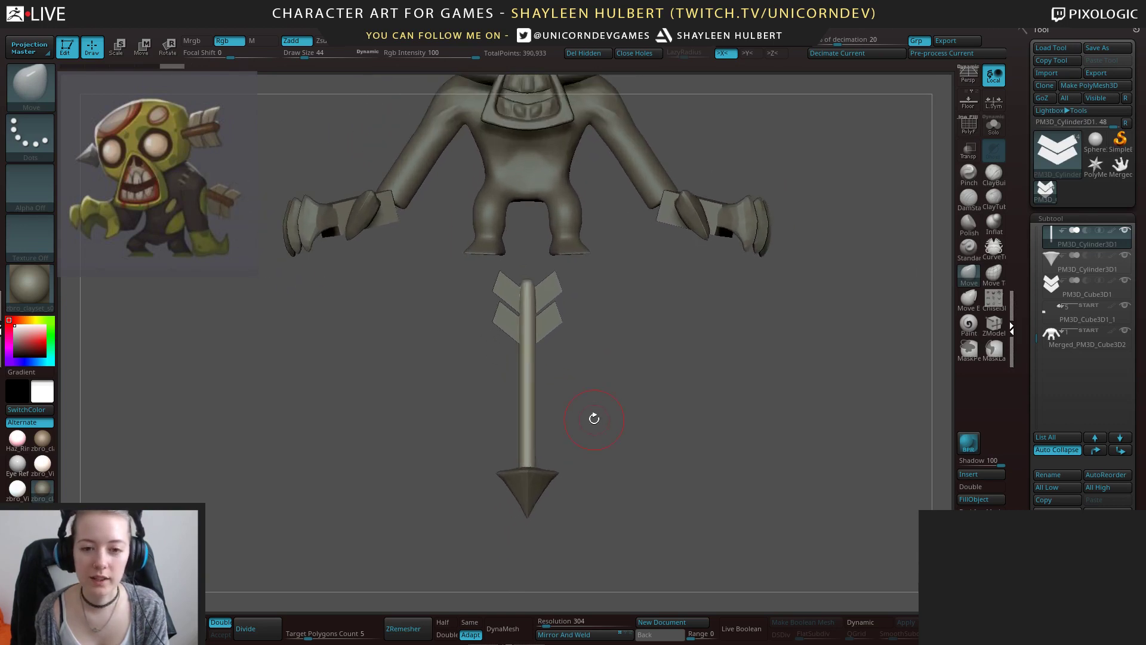
Select the shaft, arrowhead and feathers together, move the whole arrow down away from the zombie's feet, and clear the selection.
key("w")
left_click_drag(462, 275, 577, 508, "ctrl+shift")
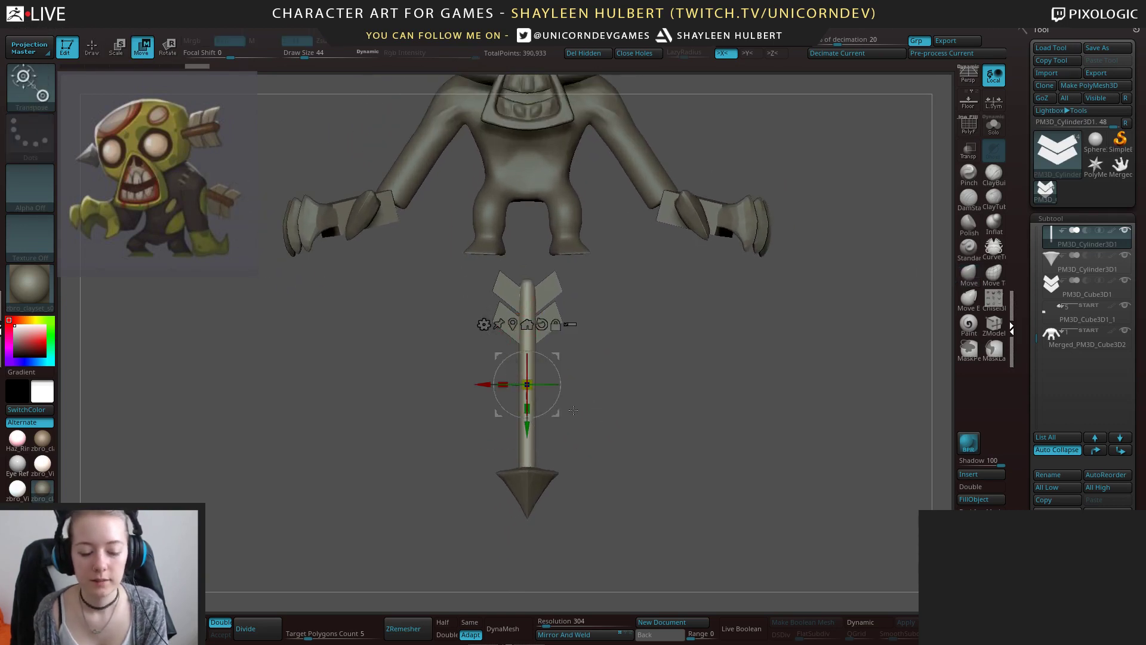
key("b")
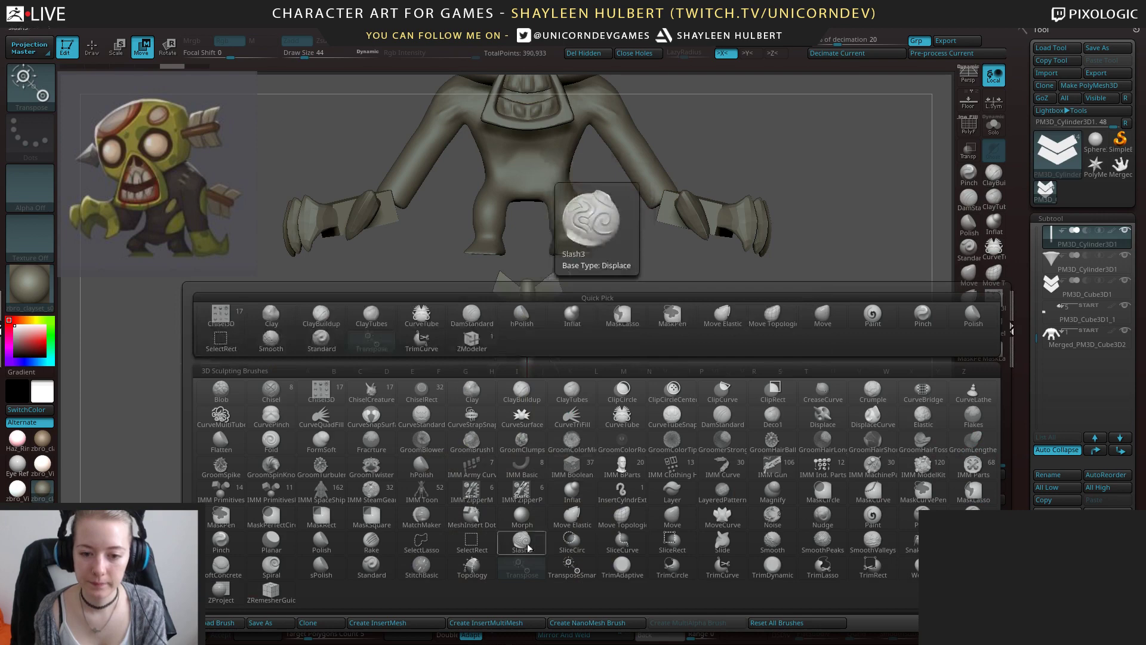
left_click(475, 546)
left_click_drag(456, 289, 577, 532, "ctrl+shift")
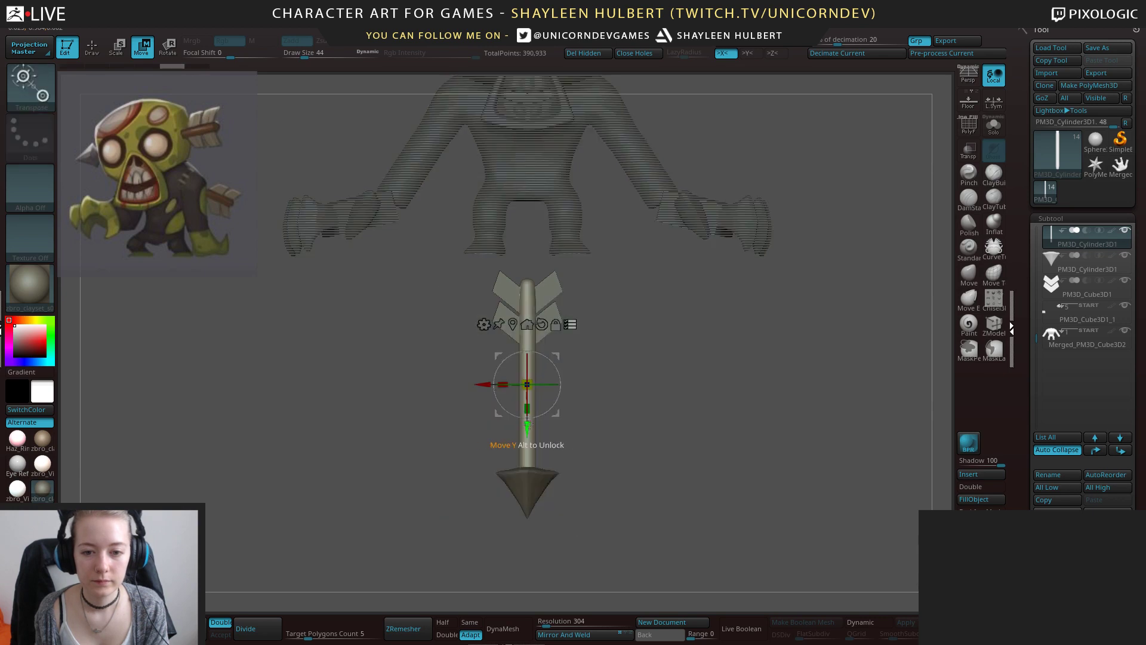
left_click_drag(527, 428, 527, 526)
left_click_drag(686, 507, 685, 352, "alt")
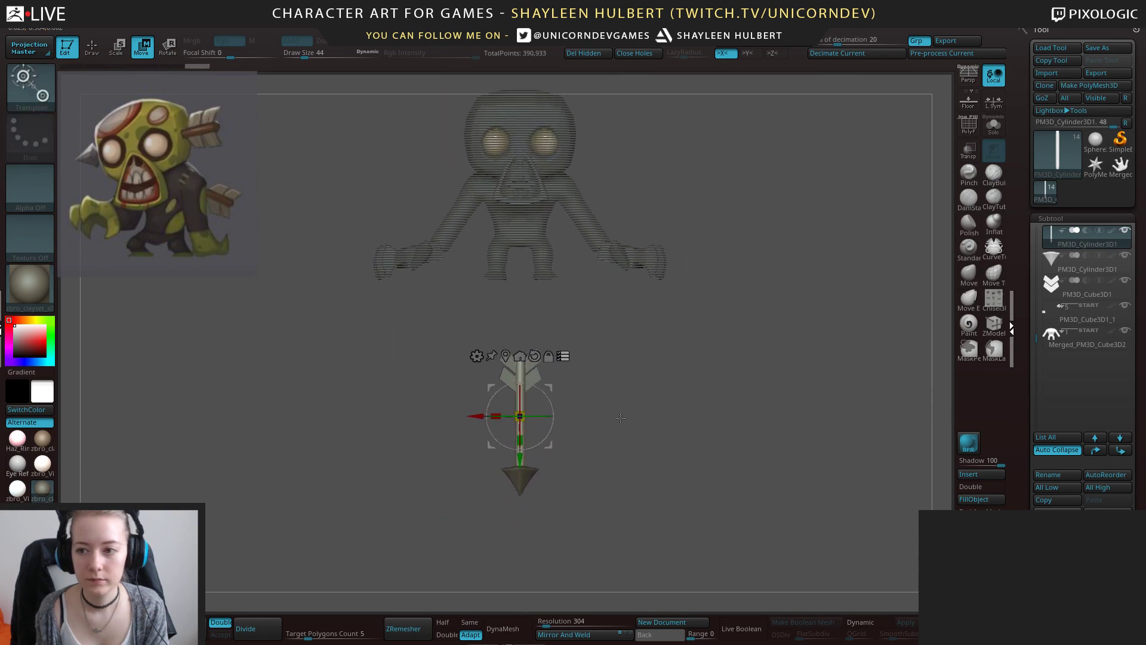
left_click(668, 389, "ctrl+shift")
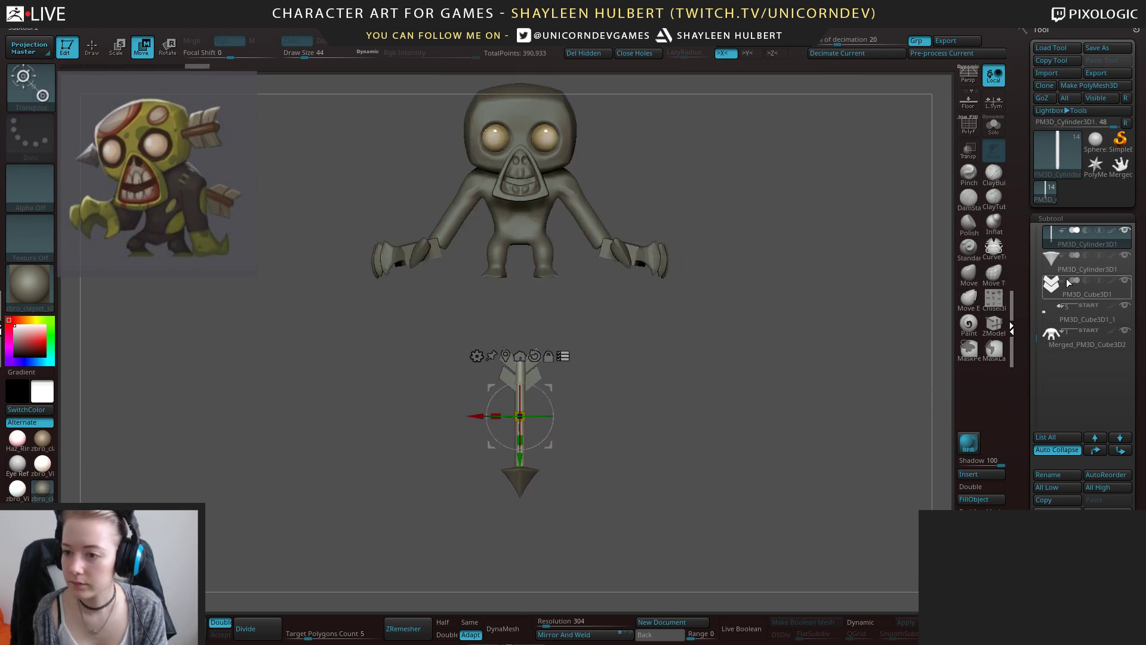
Move the shaft, feathers and arrowhead subtools to the end of the subtool order so the arrow parts sit together.
left_click(1120, 449)
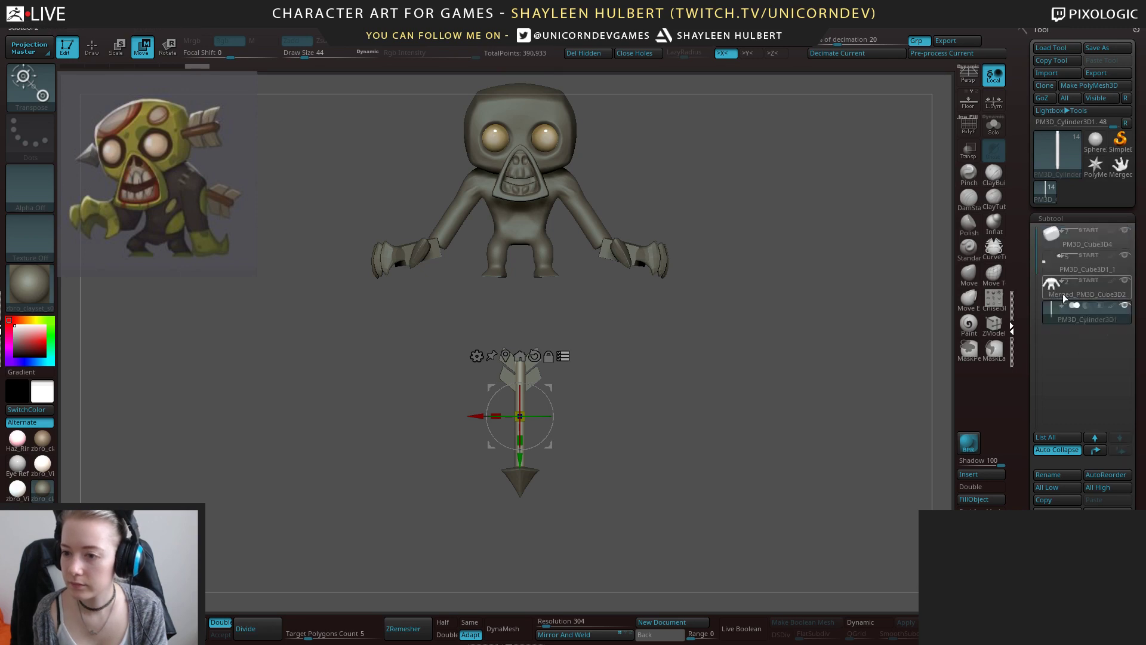
left_click(1061, 255)
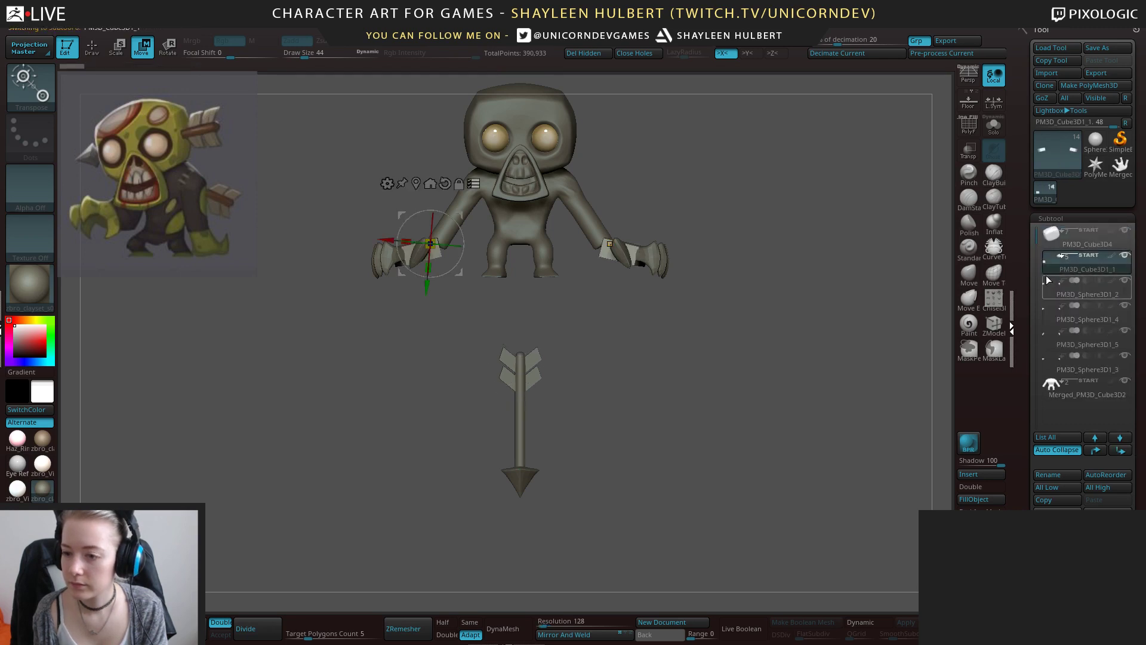
left_click(1058, 387)
left_click(1060, 233)
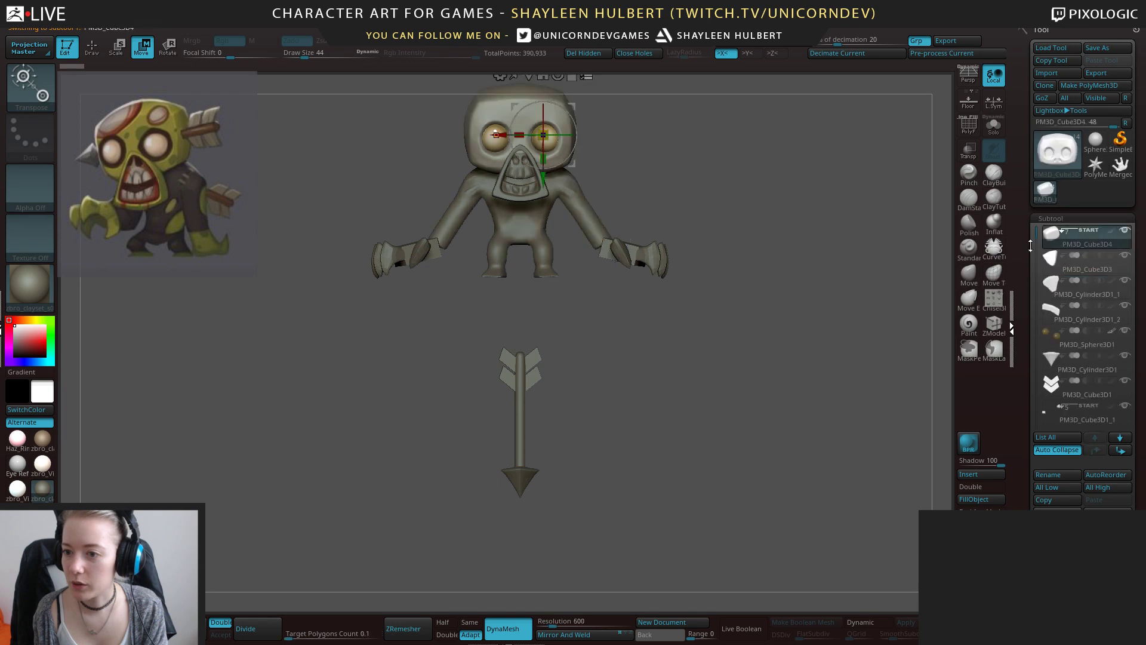
left_click_drag(1032, 257, 1029, 265)
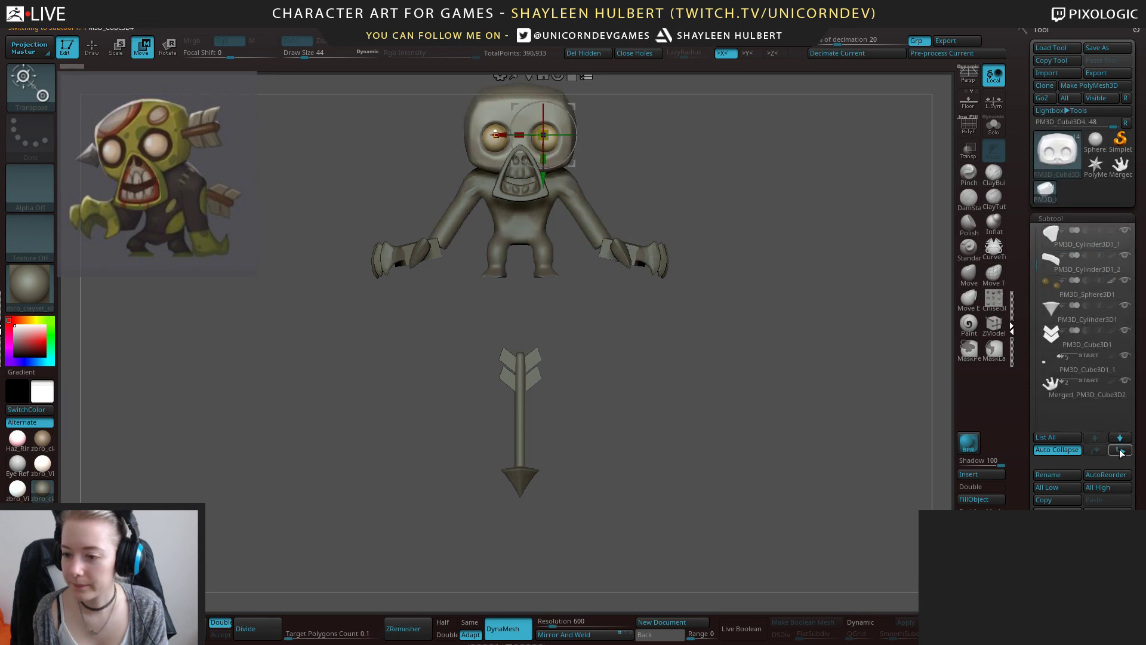
left_click(1101, 346)
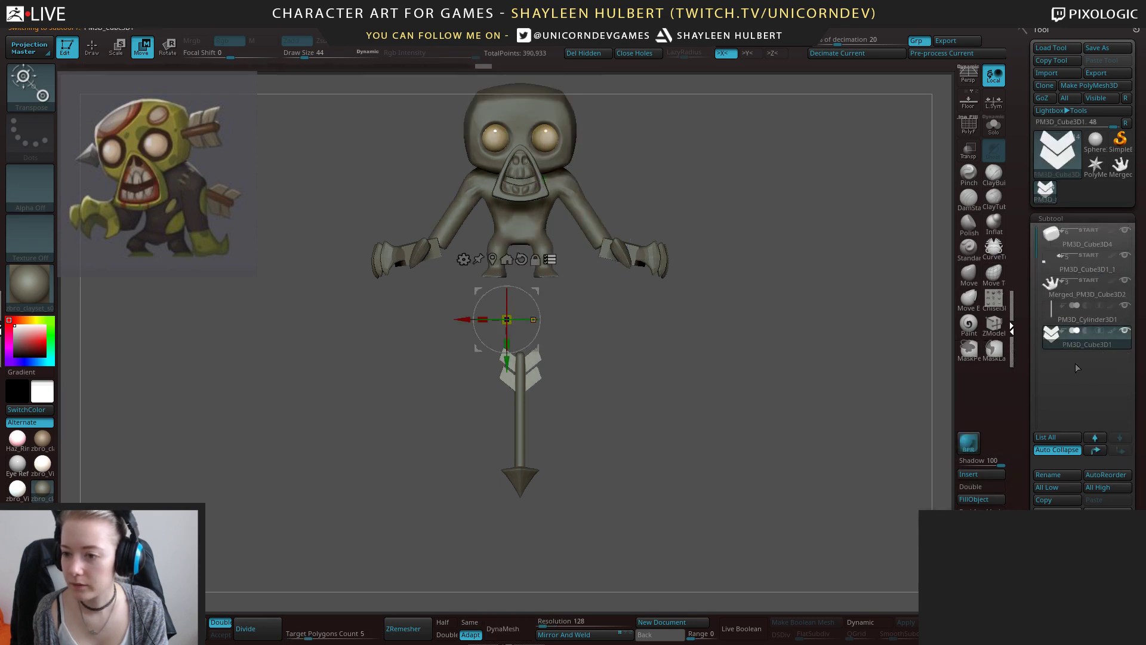
left_click(1063, 238)
left_click(1079, 364)
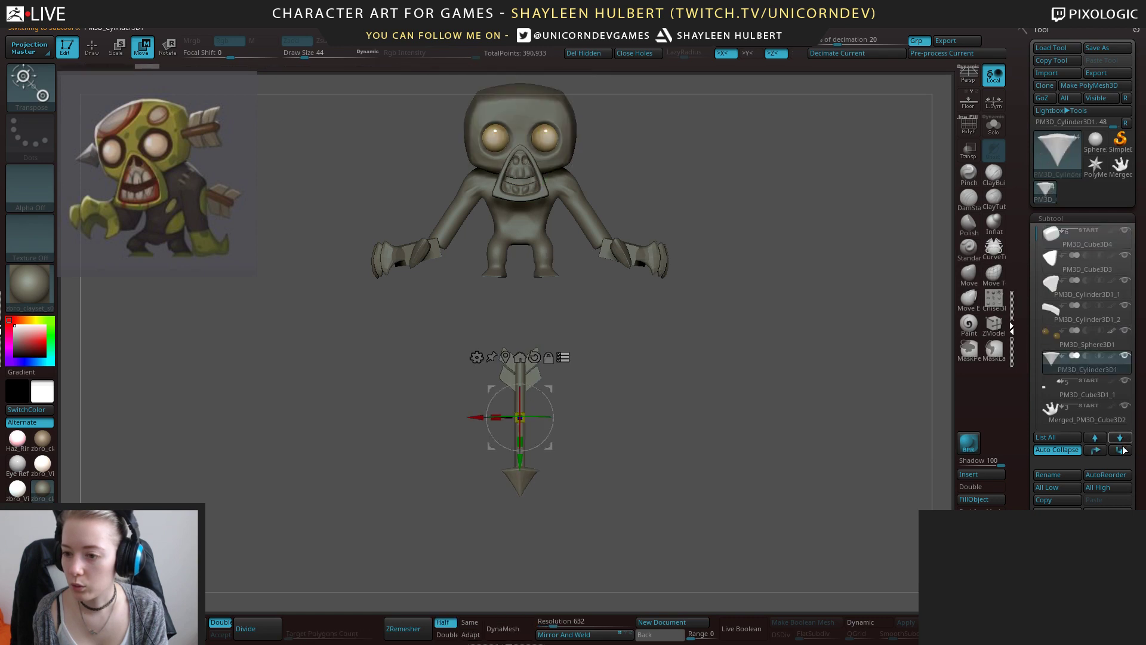
left_click(1120, 450)
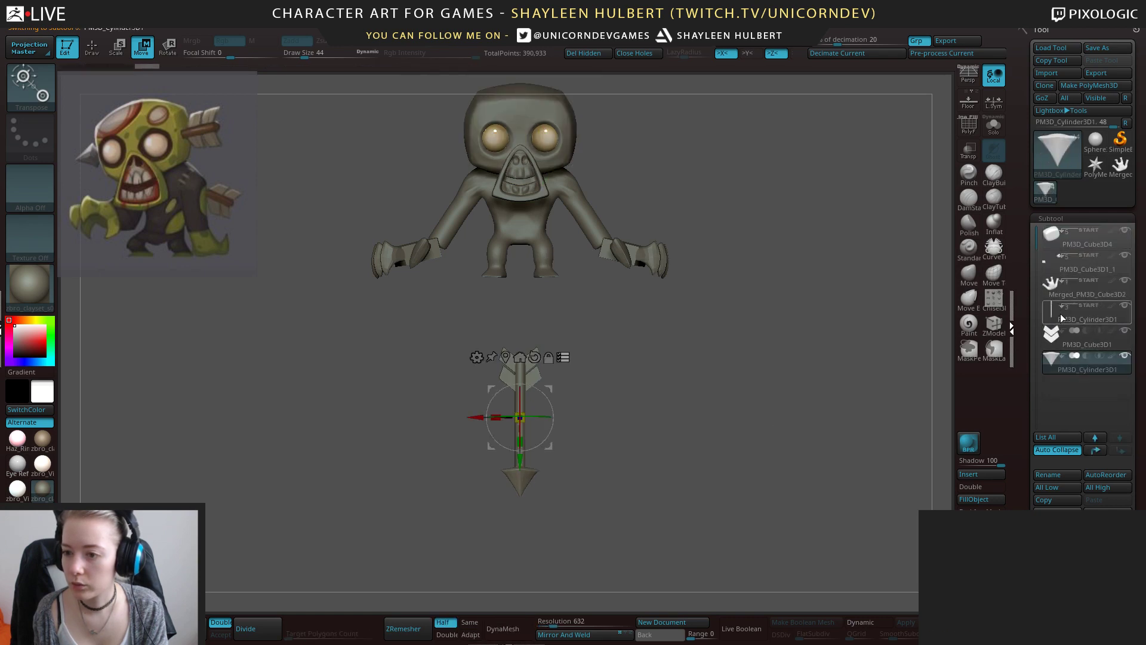
Viewing the arrow from the side, scale the arrowhead's depth down to about 0.86.
left_click_drag(650, 405, 555, 412, "alt")
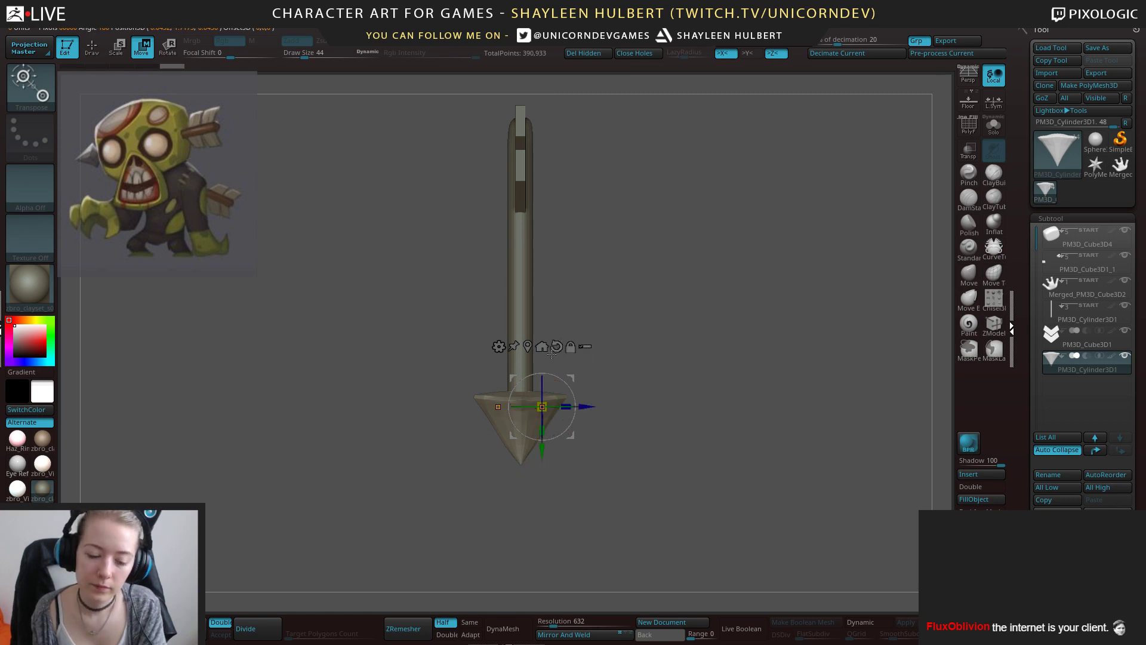
key("q")
key("e")
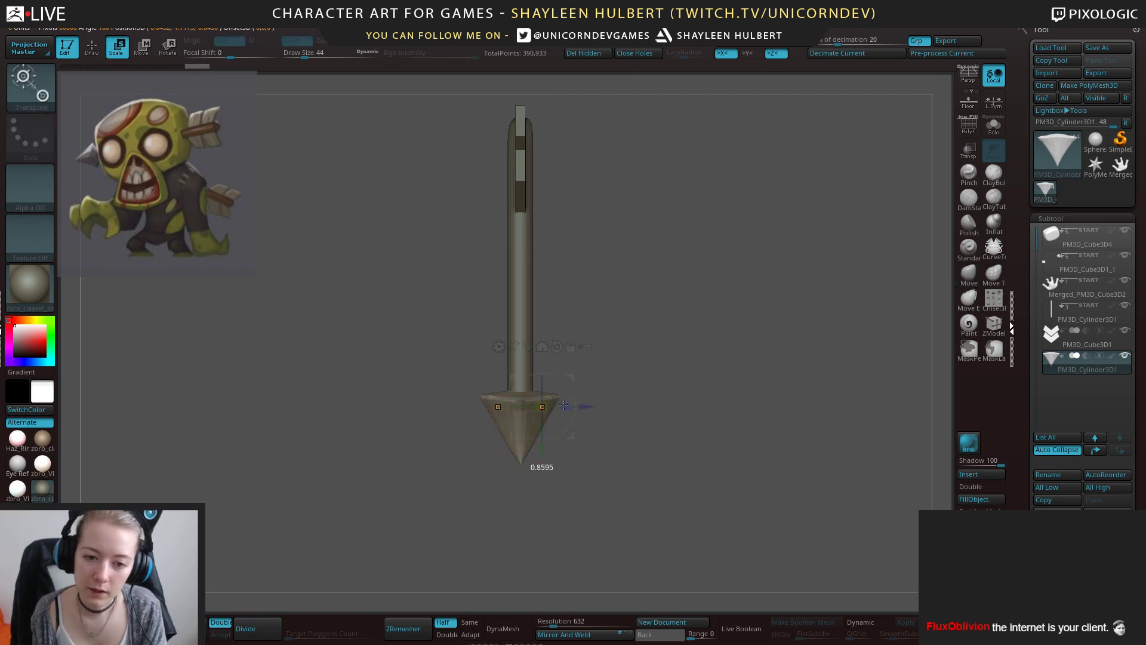
left_click_drag(637, 378, 588, 333)
left_click_drag(645, 375, 629, 392)
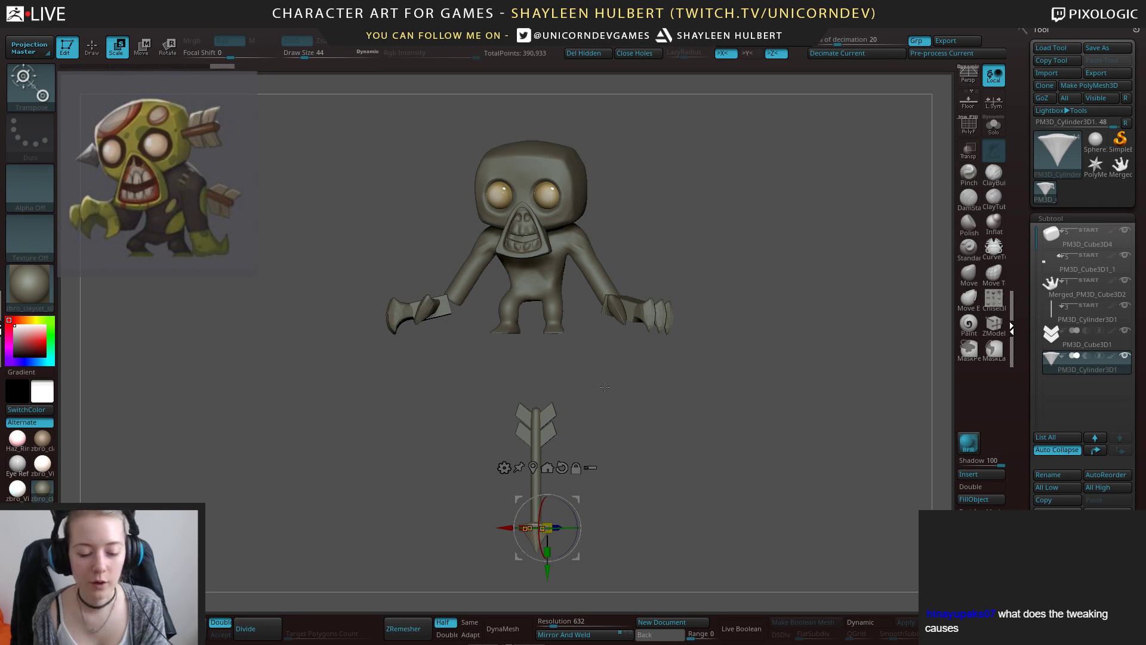
Select the head subtool, mask its outer sides symmetrically, and invert the mask to leave only the sides editable.
key("q")
left_click(577, 202, "alt")
left_click_drag(655, 262, 657, 394, "alt")
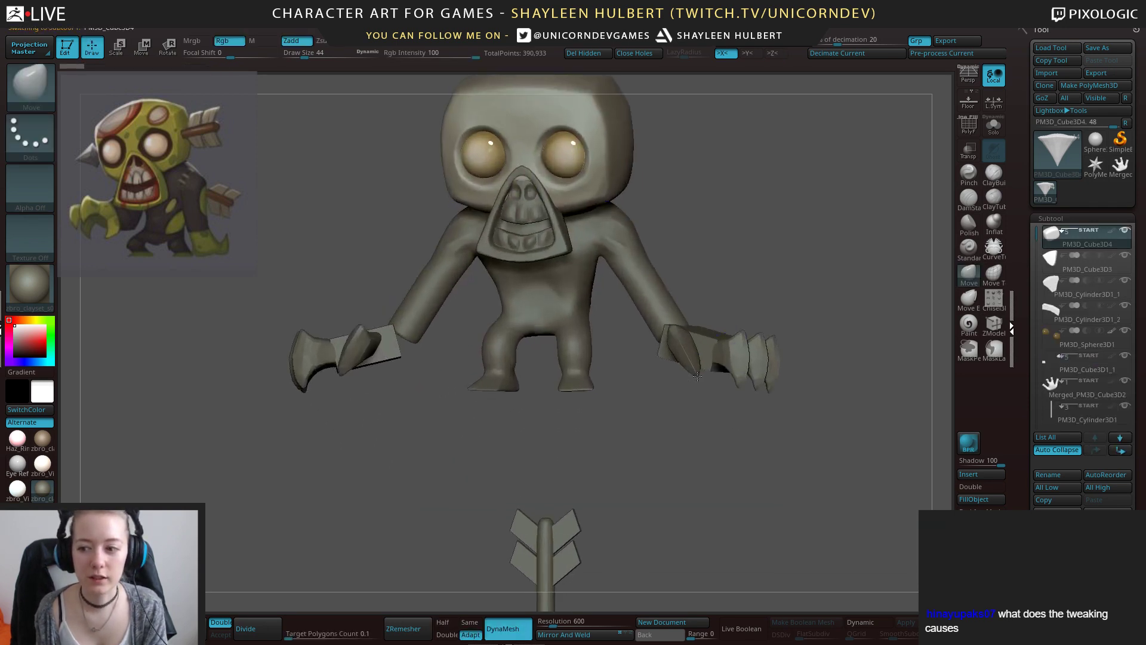
left_click_drag(704, 216, 726, 385, "shift")
left_click_drag(386, 197, 481, 430, "ctrl")
left_click(397, 367, "ctrl")
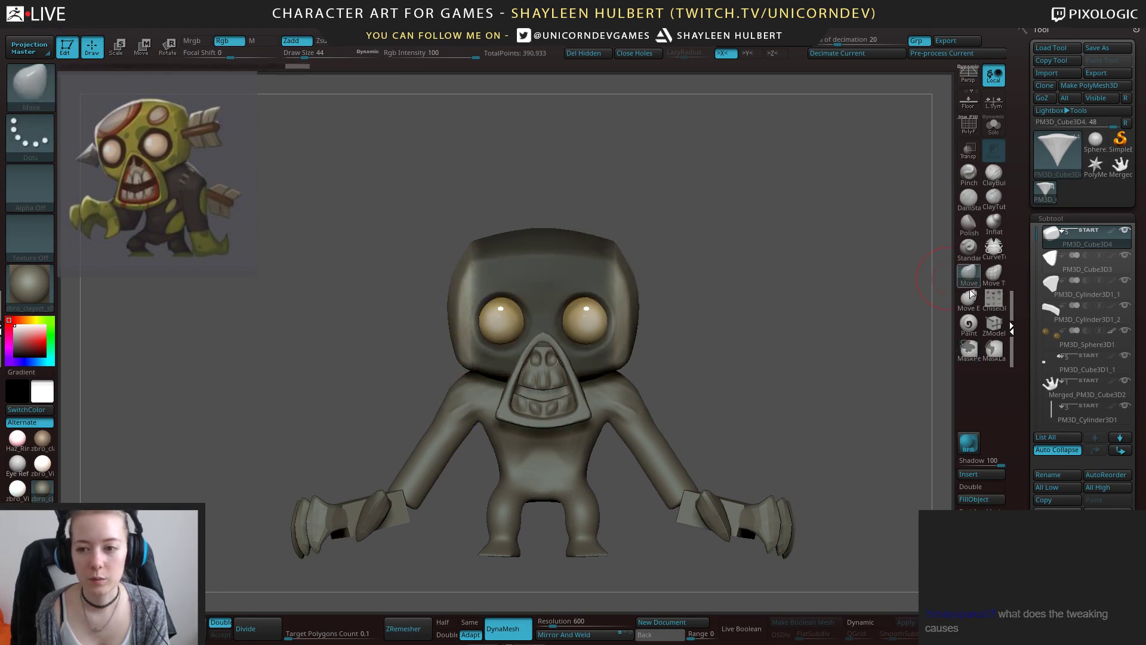
Shift the head's unmasked sides slightly along the X axis to adjust its width, and clear the mask.
key("b")
key("m")
key("v")
key("w")
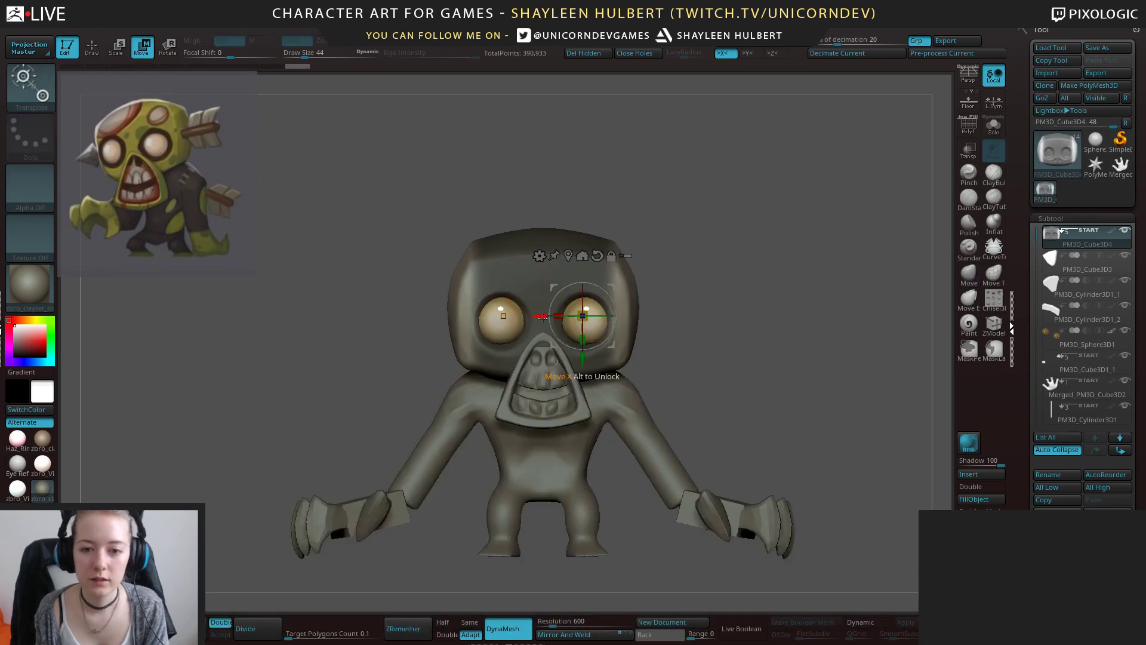
left_click_drag(542, 317, 545, 317)
left_click_drag(713, 255, 732, 269, "ctrl")
left_click_drag(733, 263, 698, 272)
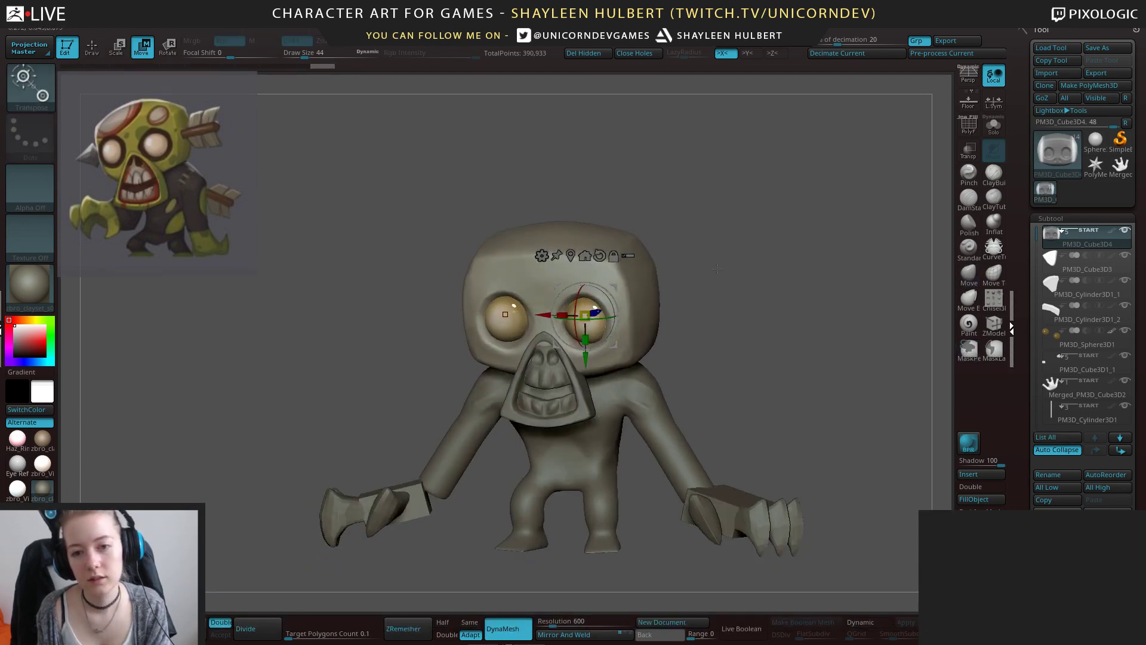
Flatten the head's side and corner surfaces into cleaner planes with the hPolish brush.
left_click(993, 174)
left_click_drag(782, 244, 705, 248)
key("b")
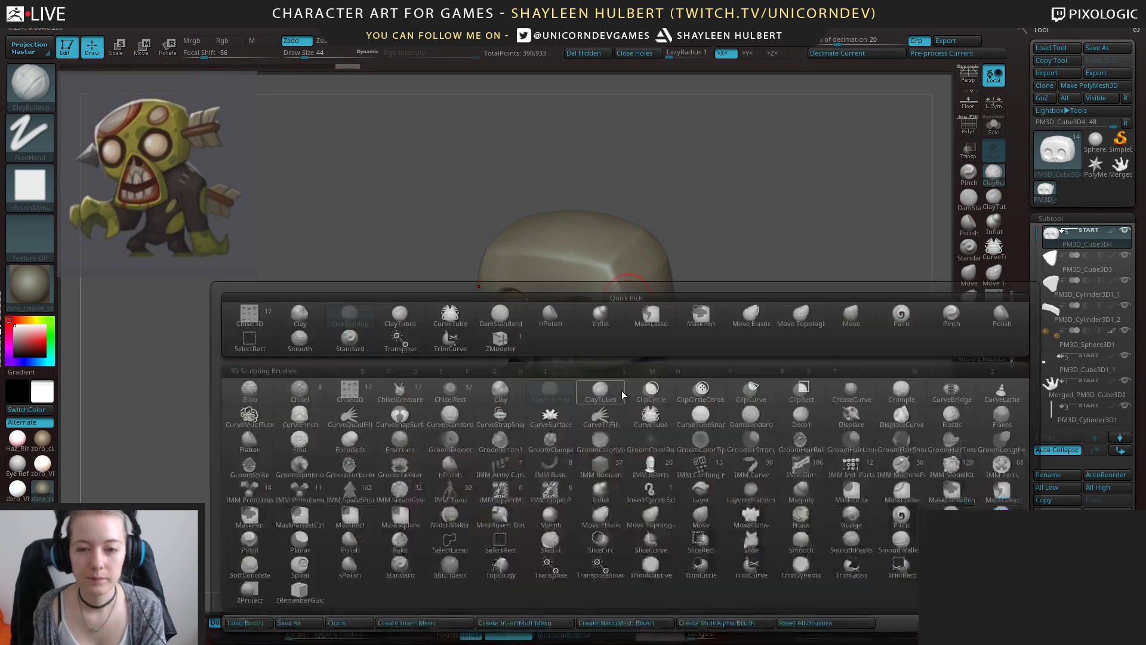
key("h")
key("p")
left_click_drag(634, 281, 672, 259)
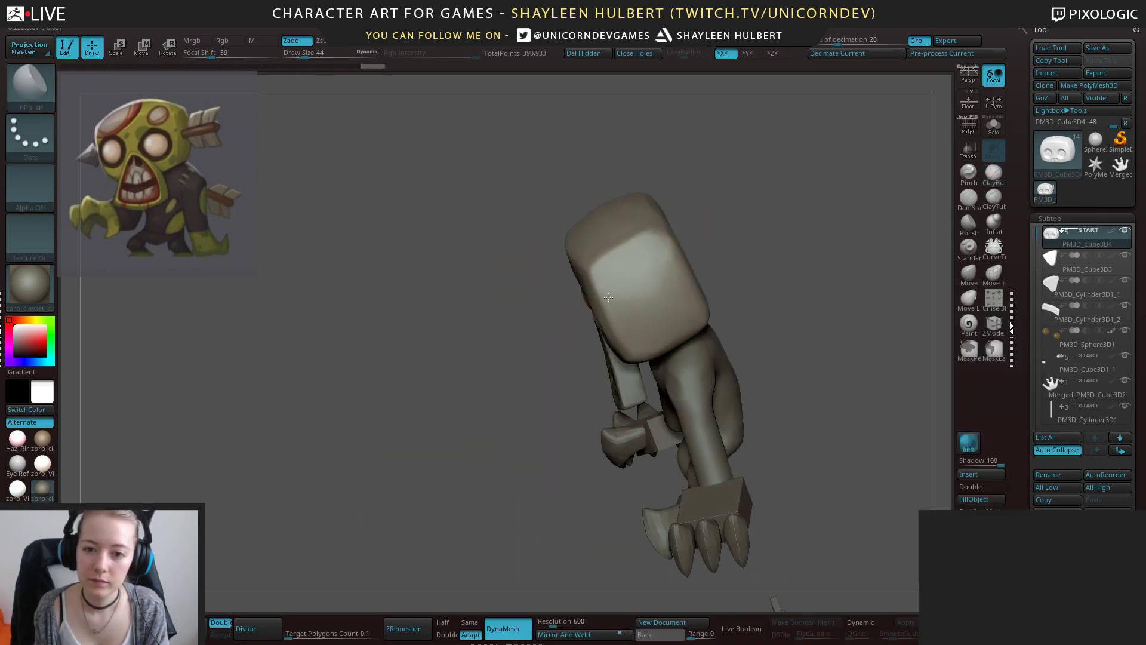
left_click_drag(608, 296, 676, 224)
left_click_drag(617, 275, 622, 306)
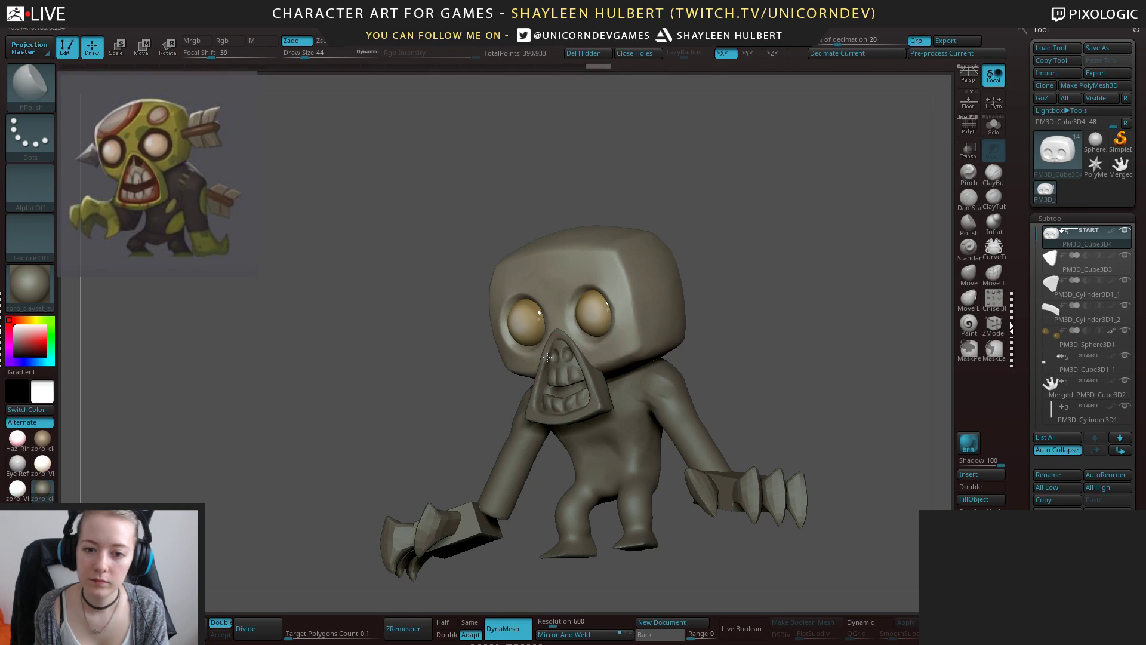
left_click_drag(514, 269, 476, 389)
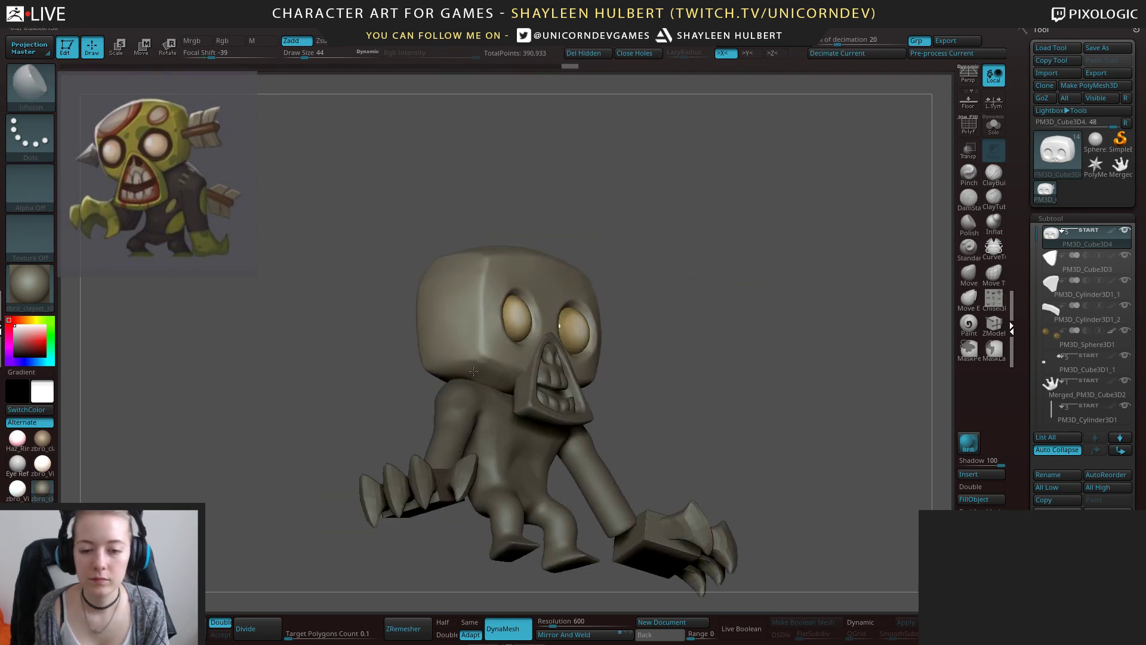
left_click_drag(618, 391, 546, 439)
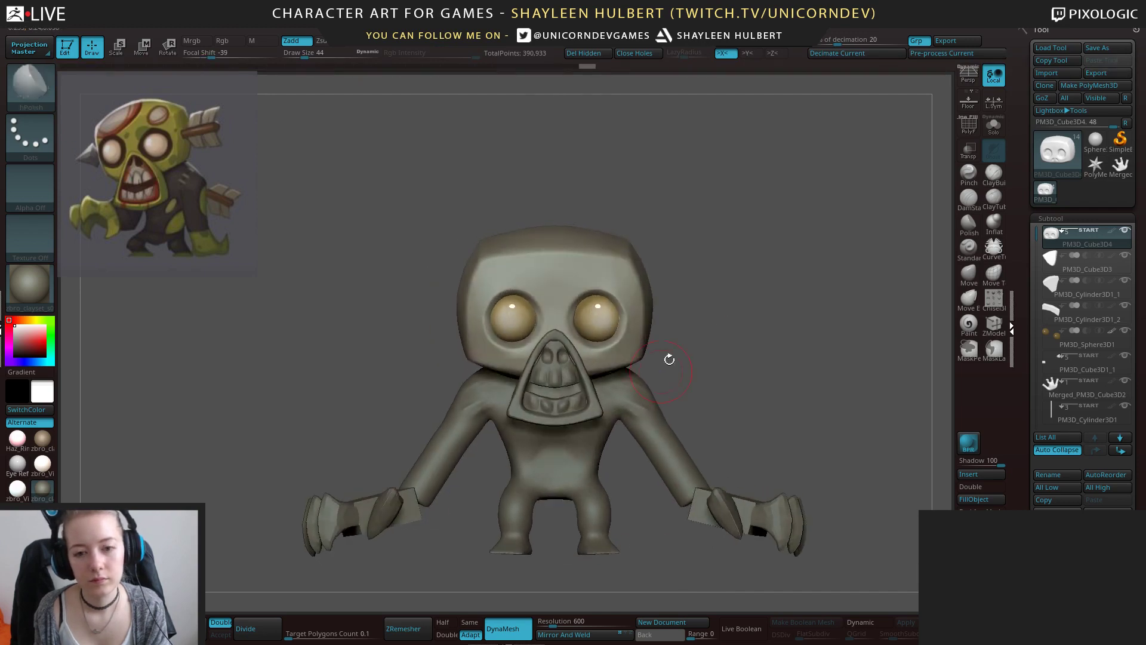
left_click_drag(669, 358, 653, 371)
left_click_drag(712, 319, 738, 326, "alt")
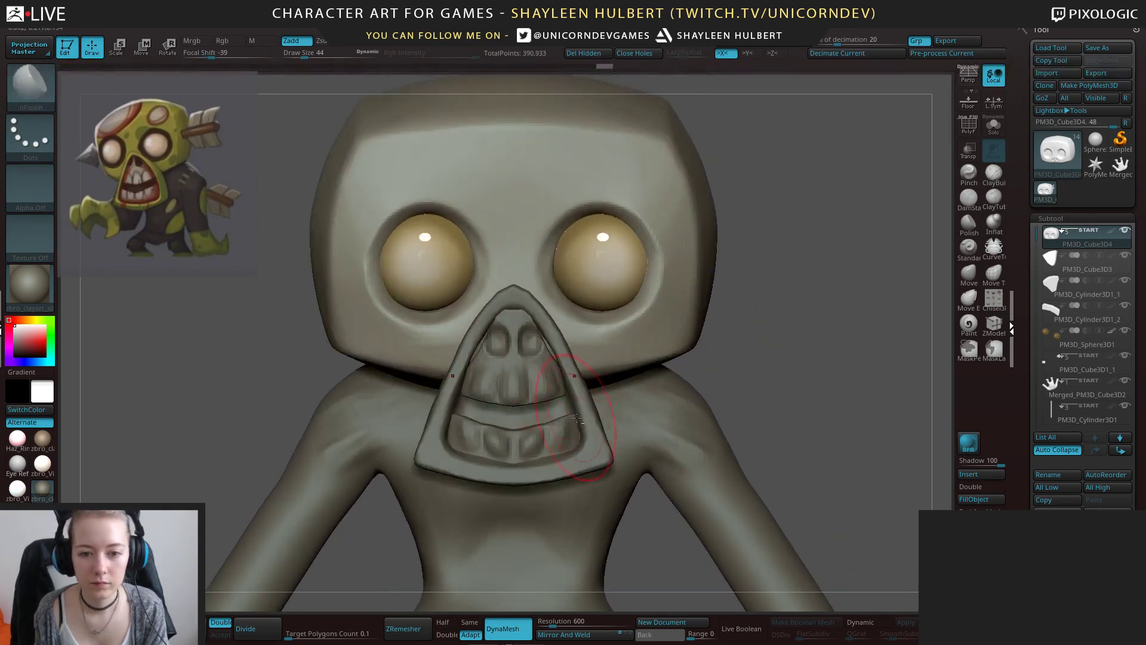
left_click(589, 421, "alt")
left_click(994, 173)
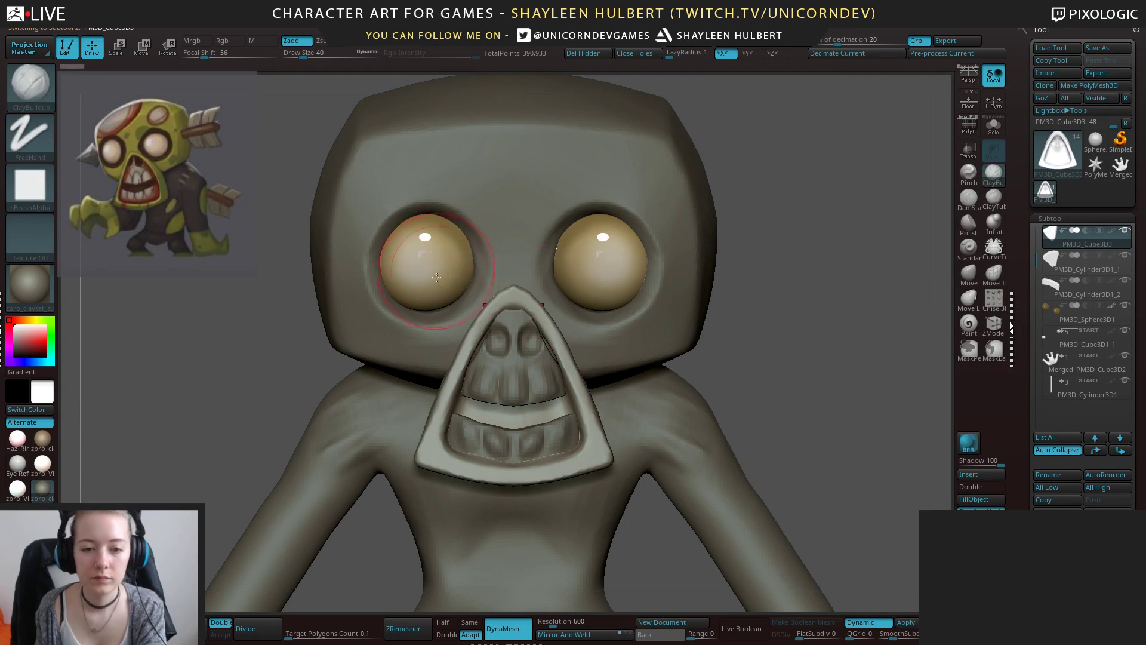
left_click(470, 371, "alt")
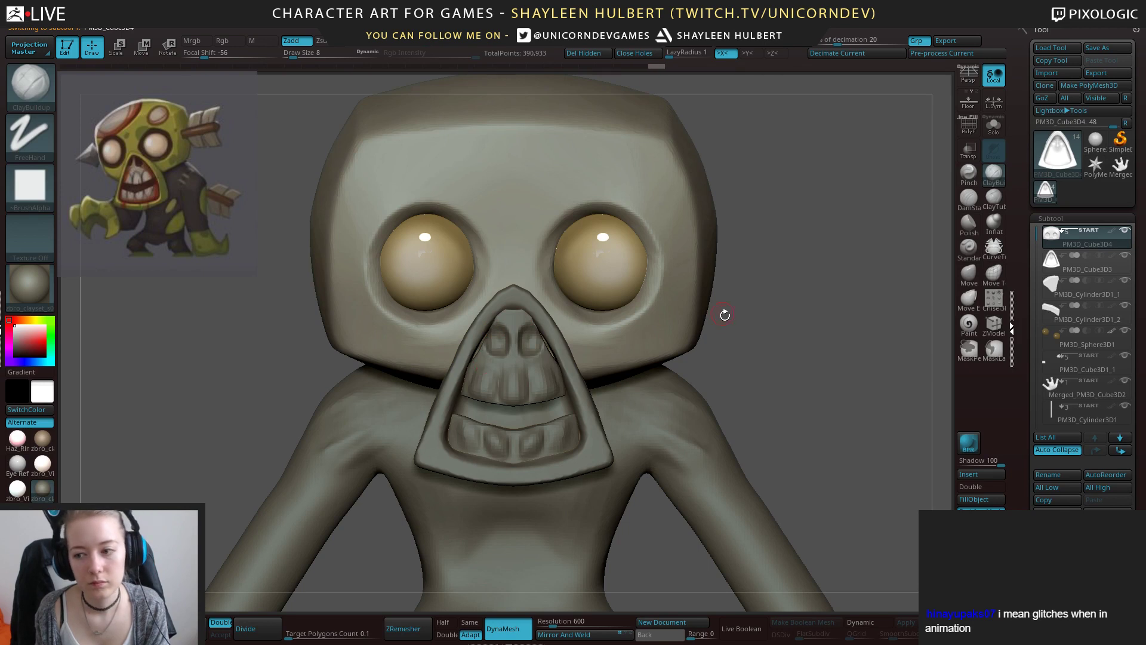
Select the upper teeth subtool and pull its side edges outward toward the mouth frame with the Move brush.
left_click(513, 377, "alt")
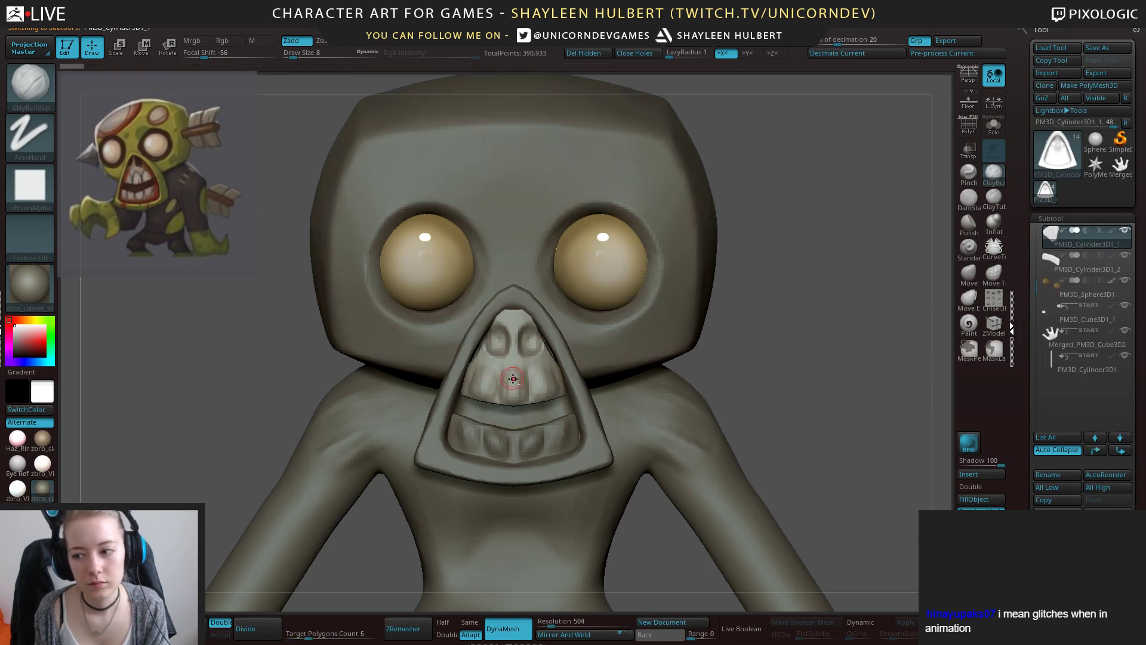
left_click(970, 275)
left_click_drag(775, 382, 817, 362, "alt")
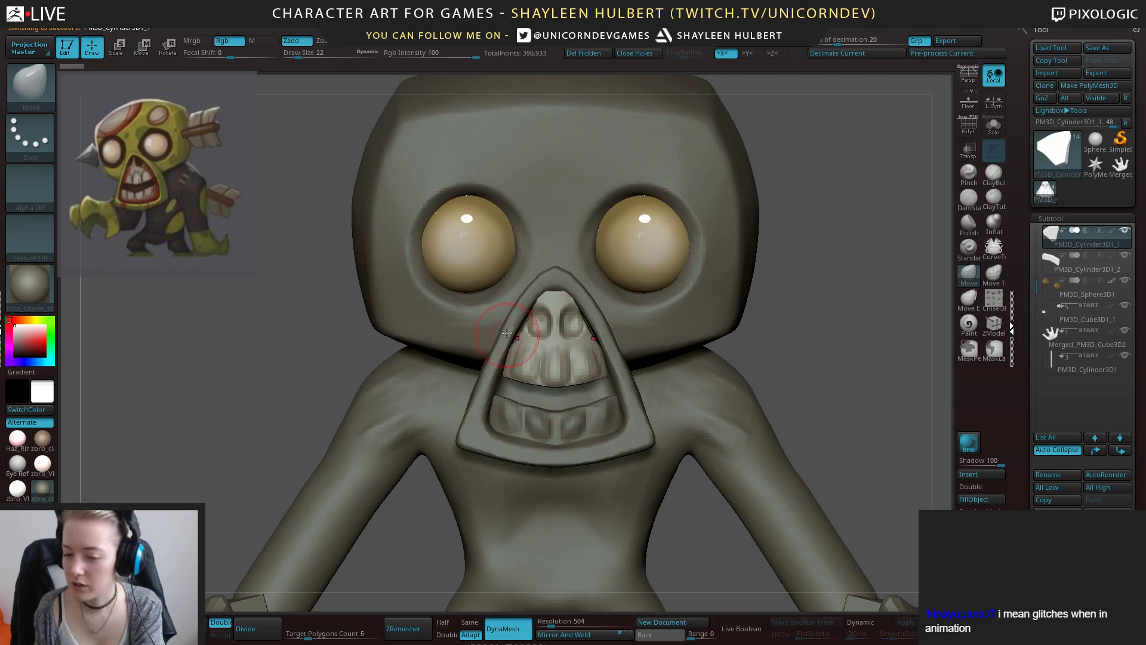
key("]")
left_click_drag(526, 334, 514, 320)
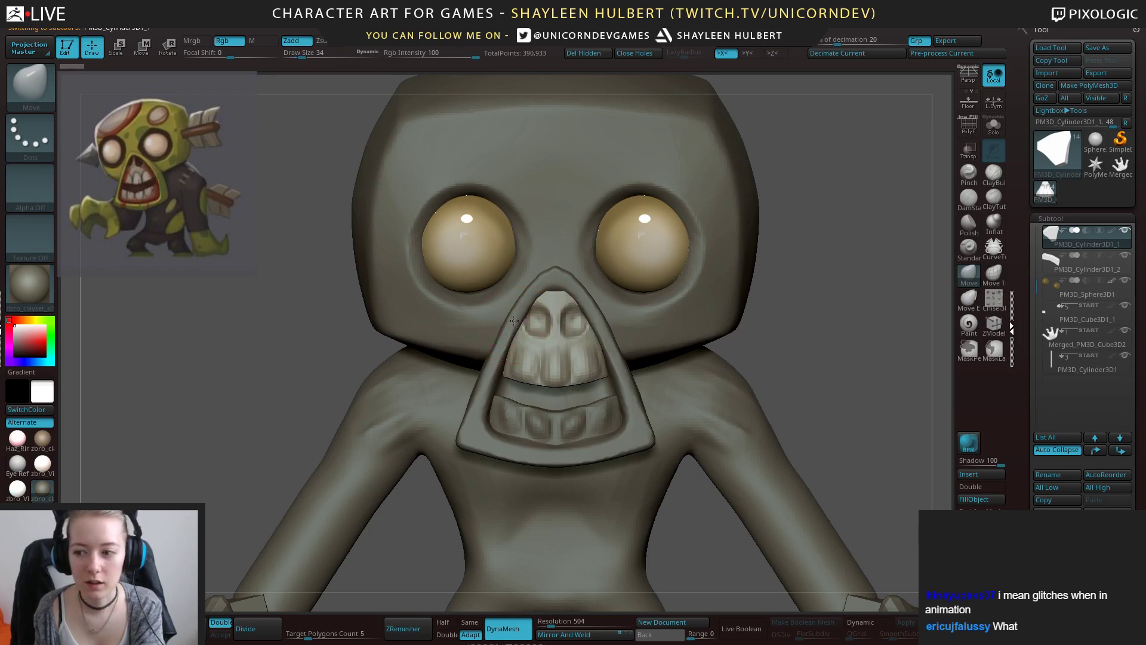
left_click_drag(506, 372, 499, 374)
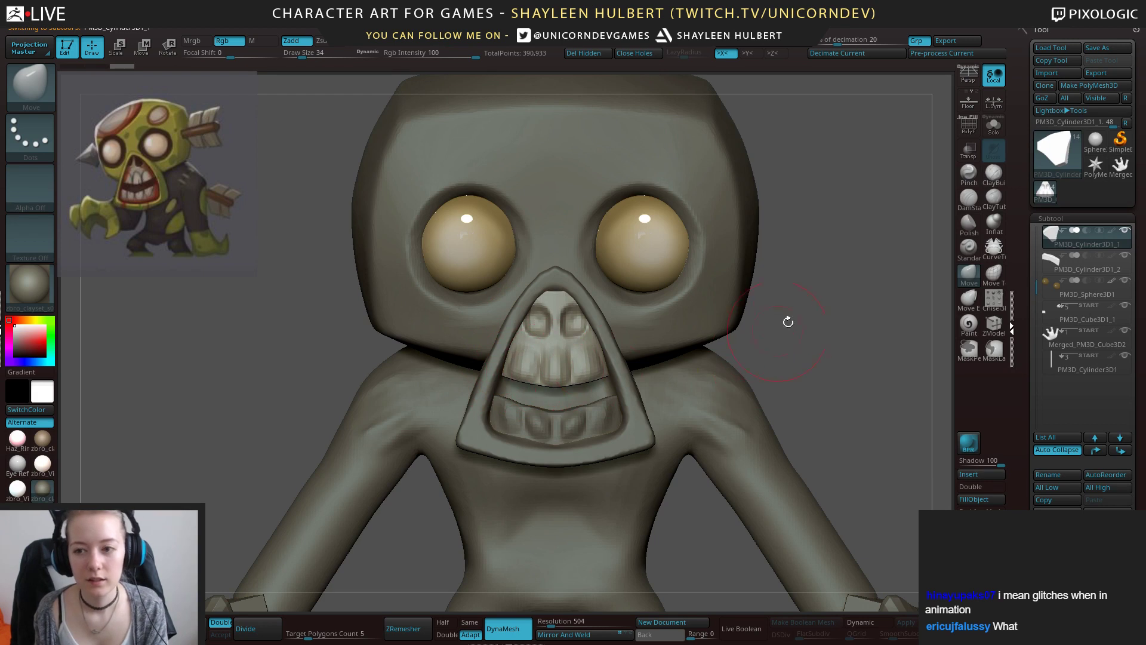
Smooth away the nose hollows on the upper teeth piece and pull its top toward the frame's tip with the Move brush.
left_click(998, 174)
key("[")
key("[")
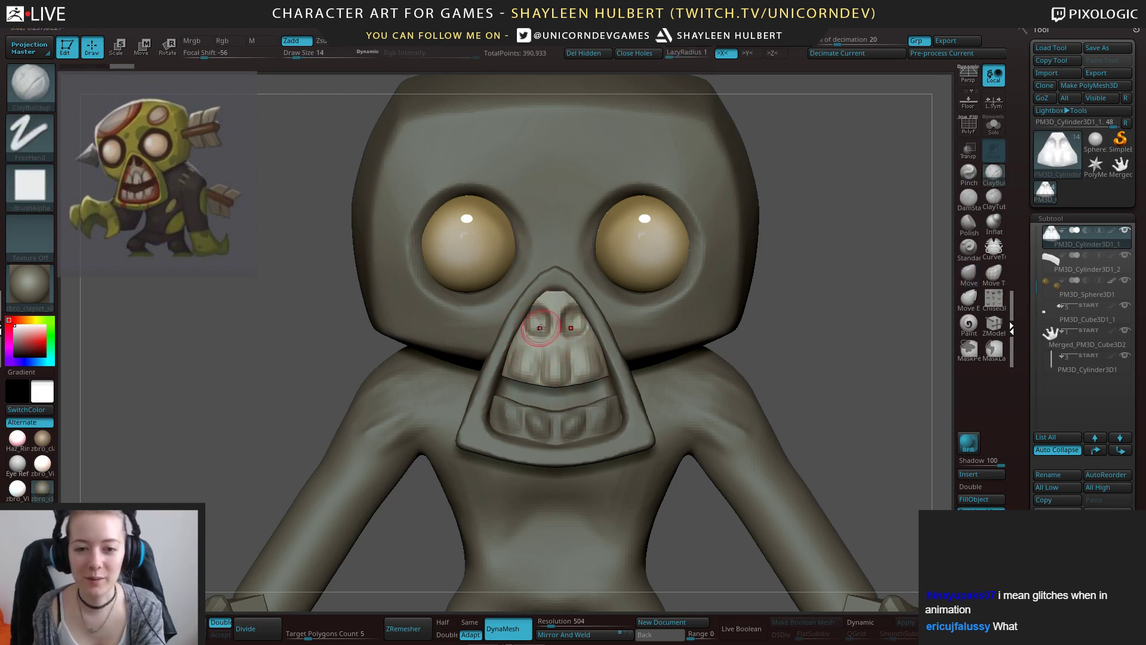
mouse_move(537, 319)
left_mouse_down("shift")
mouse_move(570, 316)
mouse_move(546, 331)
left_mouse_up("shift")
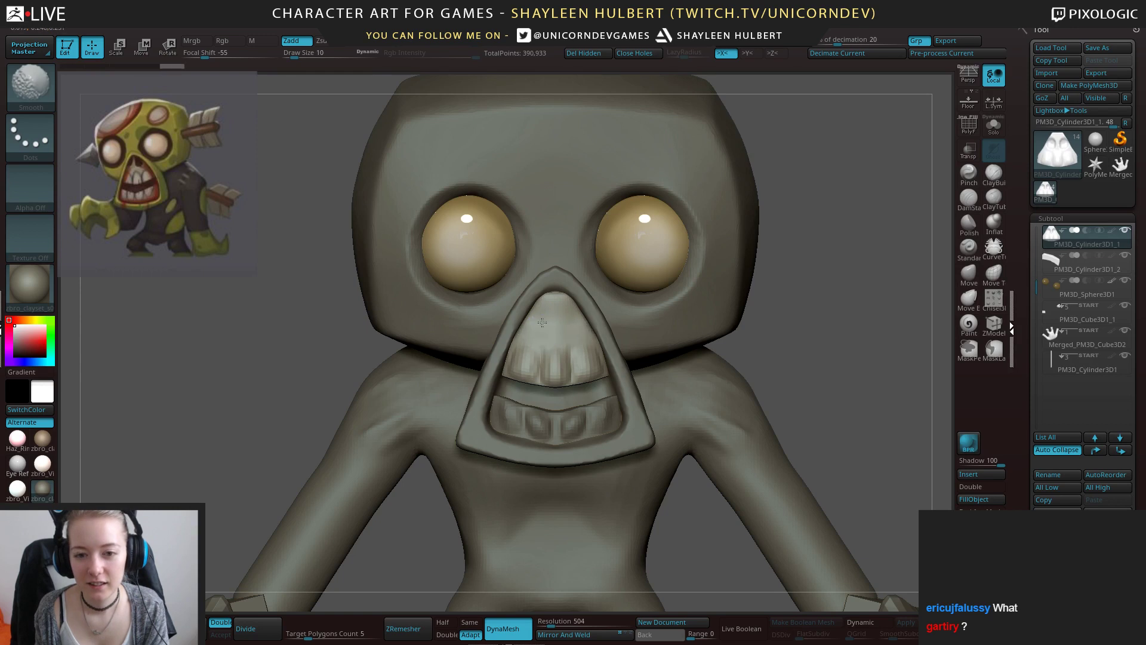
key("b")
key("m")
key("v")
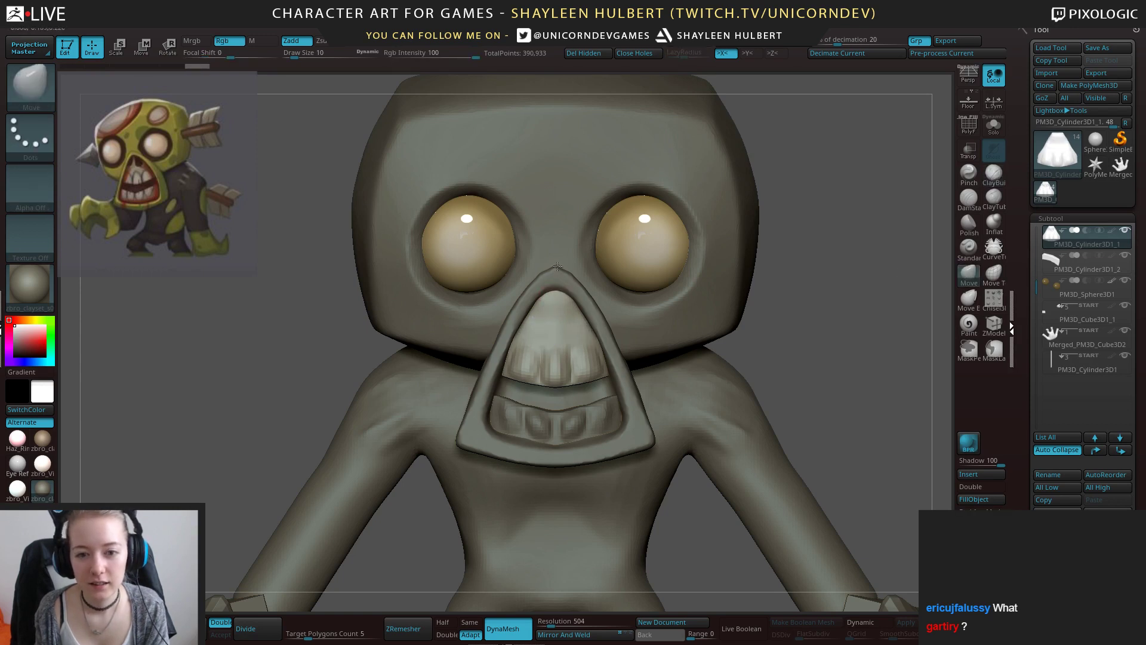
Sculpt a narrower pair of nostrils near the tip of the upper teeth piece with the ClayBuildup brush.
key("b")
key("c")
key("b")
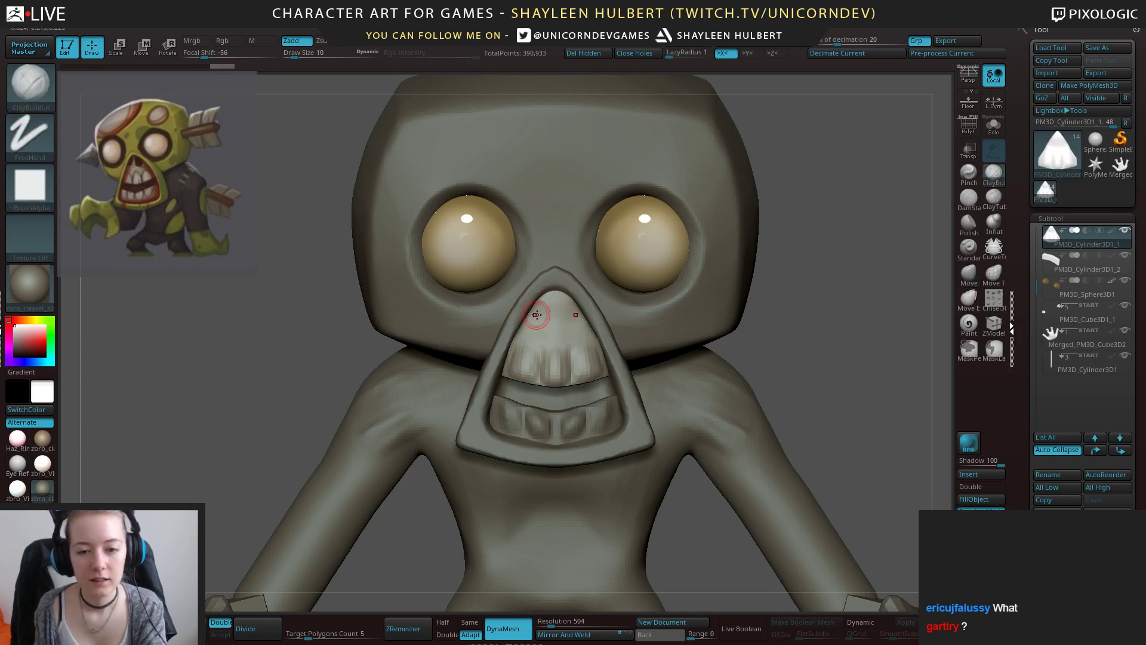
left_click_drag(541, 305, 535, 320)
left_click(563, 305, "alt")
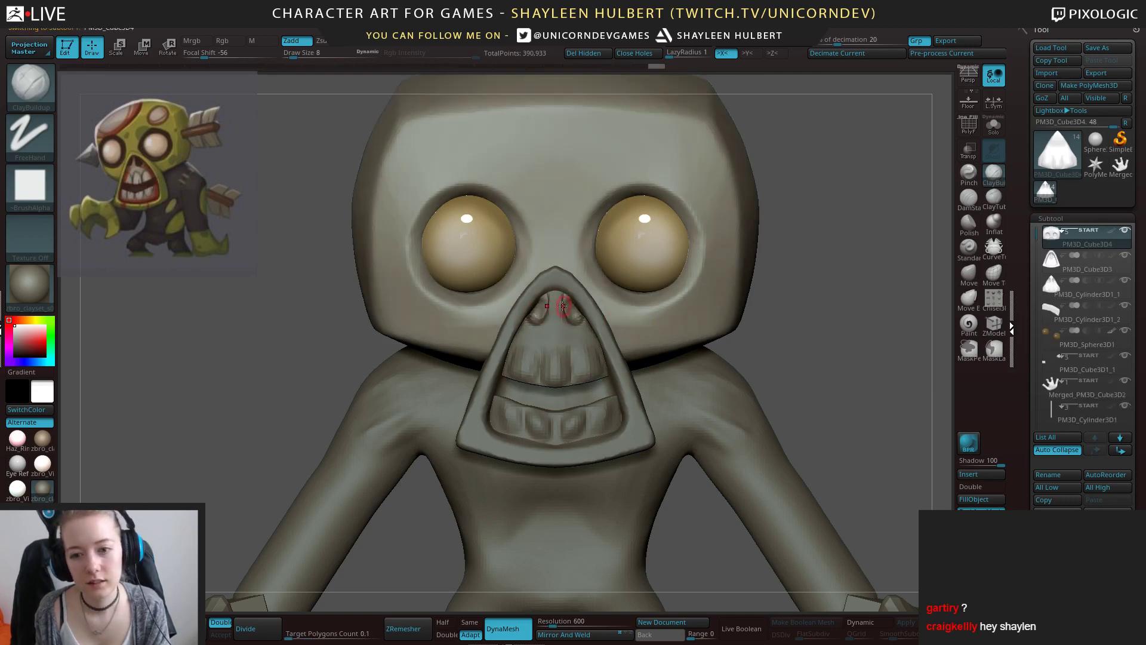
right_click_drag(710, 344, 615, 334, "ctrl")
left_click(611, 354, "alt")
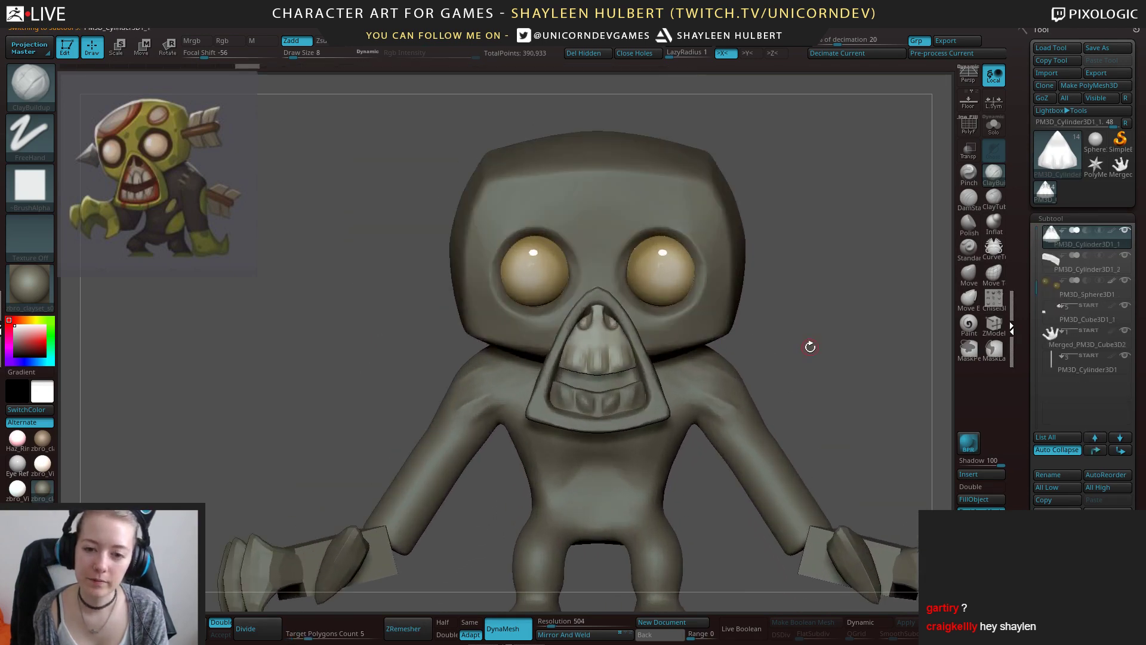
Select the palm block subtool of the zombie's hands and activate the Move brush.
right_click_drag(810, 347, 687, 427, "ctrl")
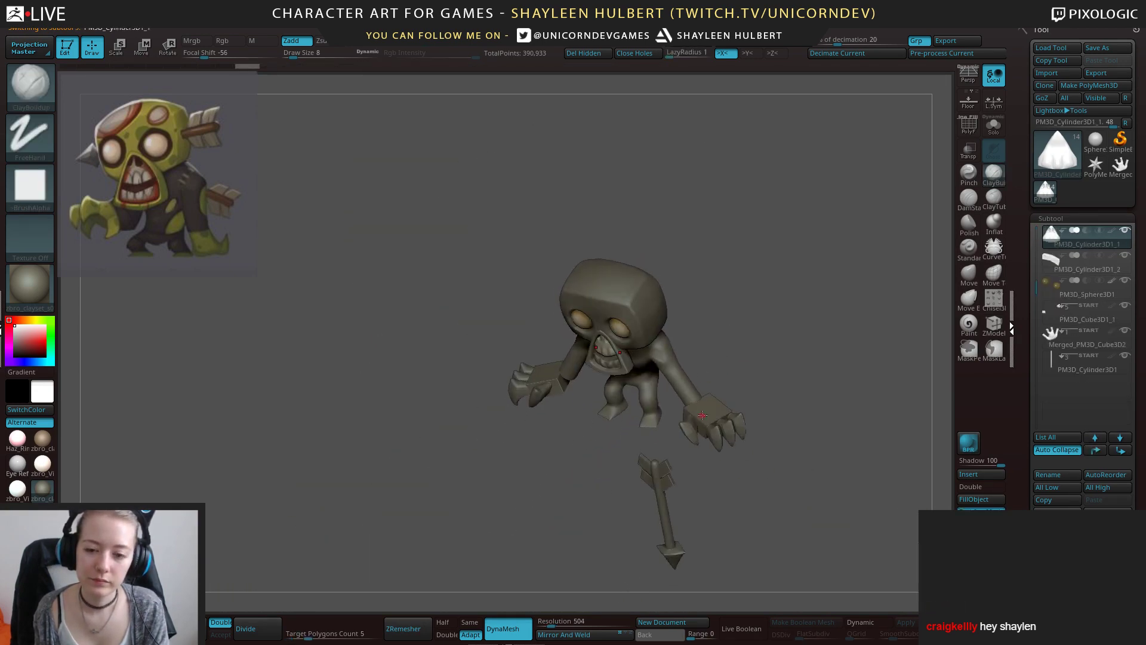
left_click(709, 417, "alt")
mouse_move(810, 378)
right_mouse_down()
mouse_move(729, 434)
mouse_move(619, 332)
mouse_move(588, 267)
mouse_move(734, 203)
mouse_move(915, 281)
right_mouse_up()
left_click(968, 275)
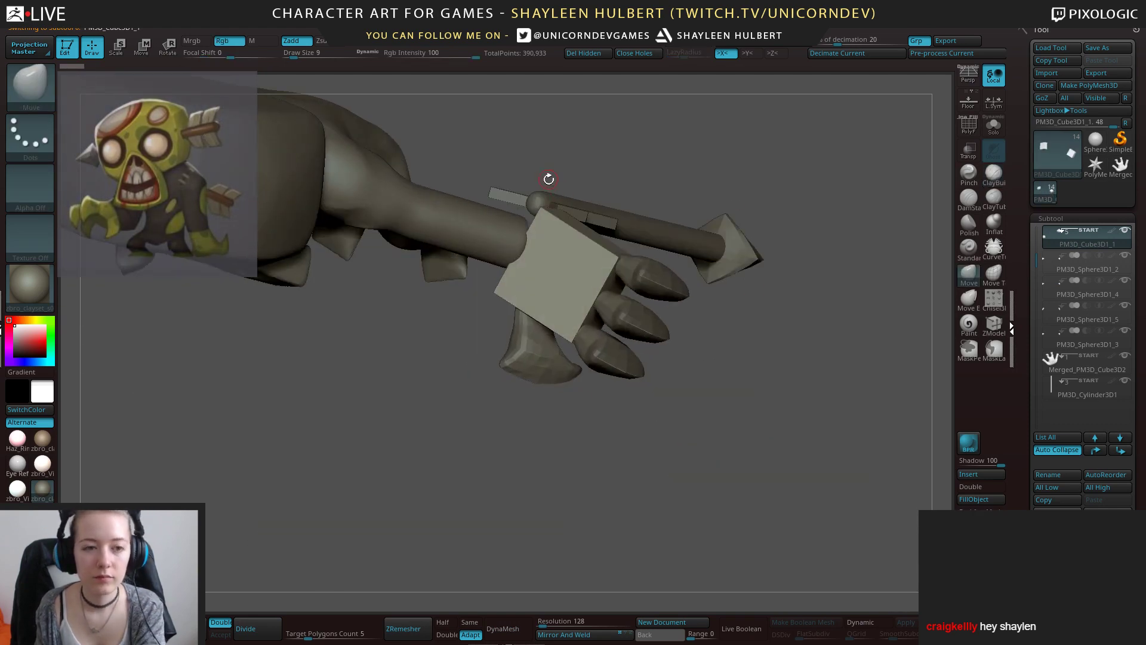
key("ctrl")
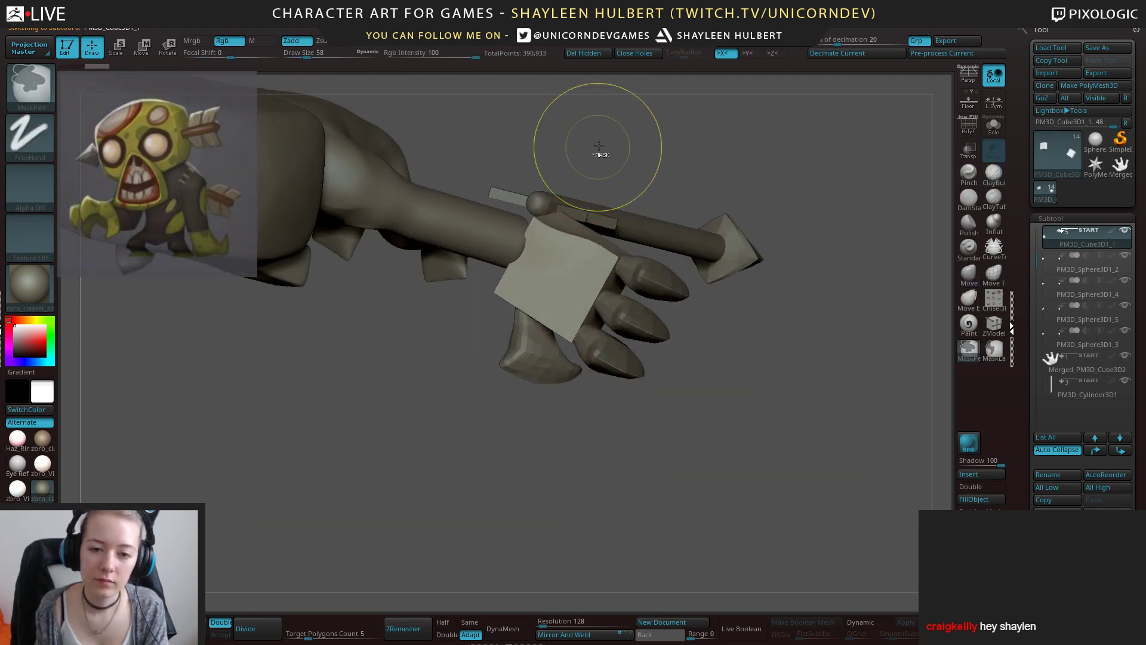
key("ctrl+z")
right_click_drag(599, 146, 586, 206)
left_click_drag(586, 209, 573, 233)
key("ctrl+z")
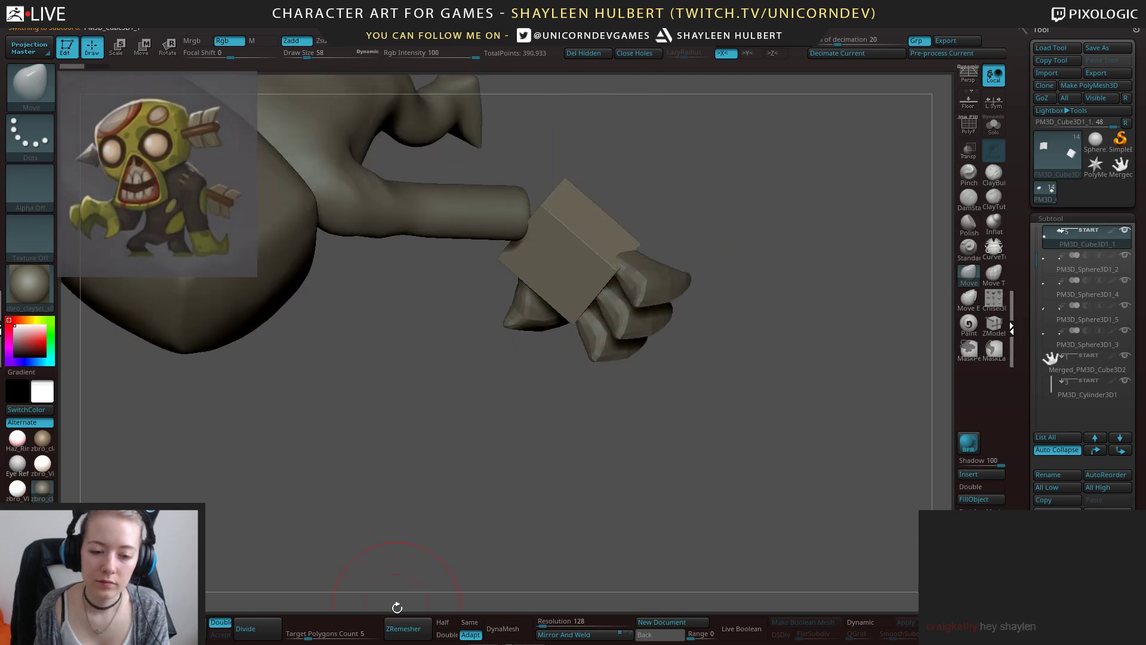
ZRemesh the palm block with the Half polygon count option on and Adapt off.
left_click(442, 622)
left_click(471, 634)
left_click(408, 631)
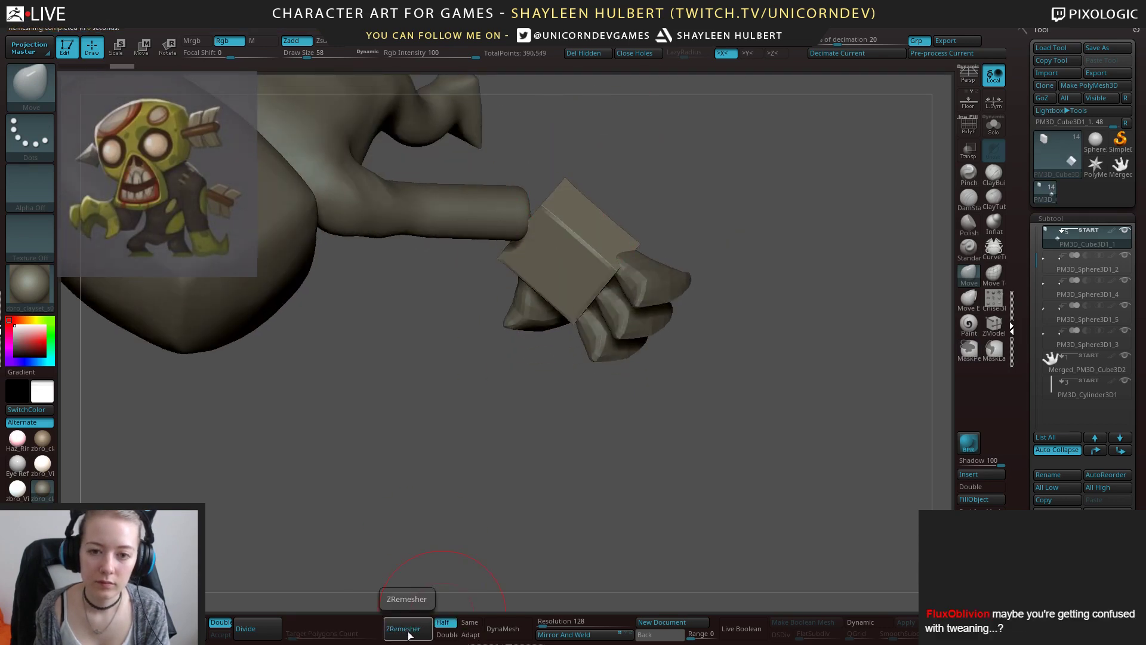
Reshape the palm block with the Move brush and smooth its hard edges into a rounder, tapered hand.
left_click_drag(459, 472, 508, 382)
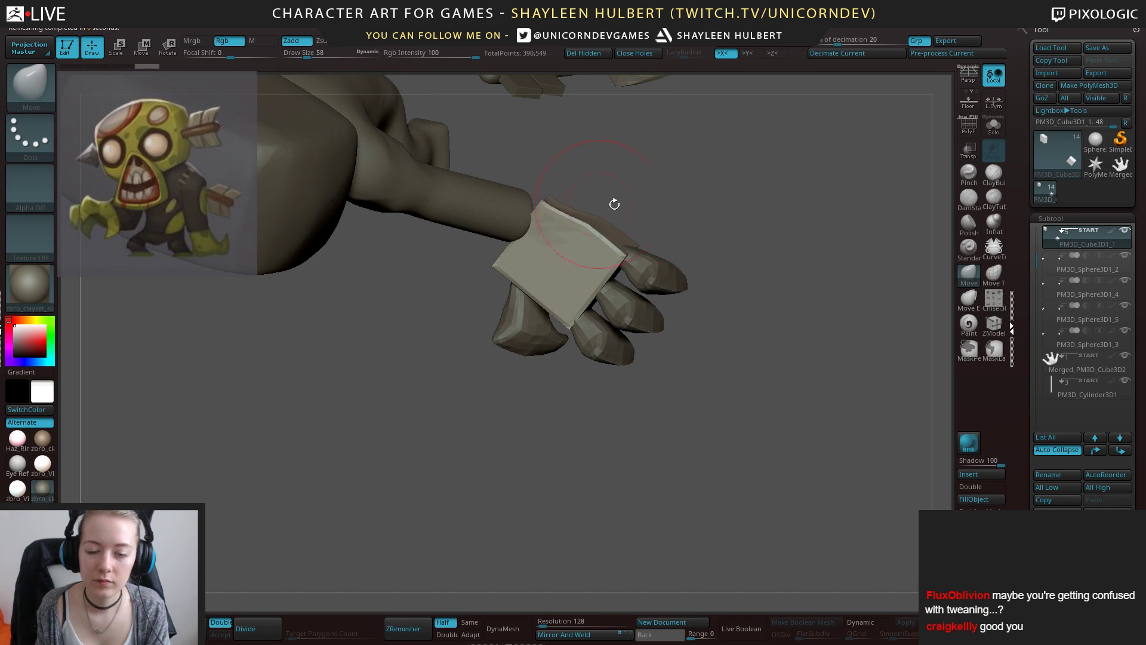
right_click_drag(614, 204, 534, 219)
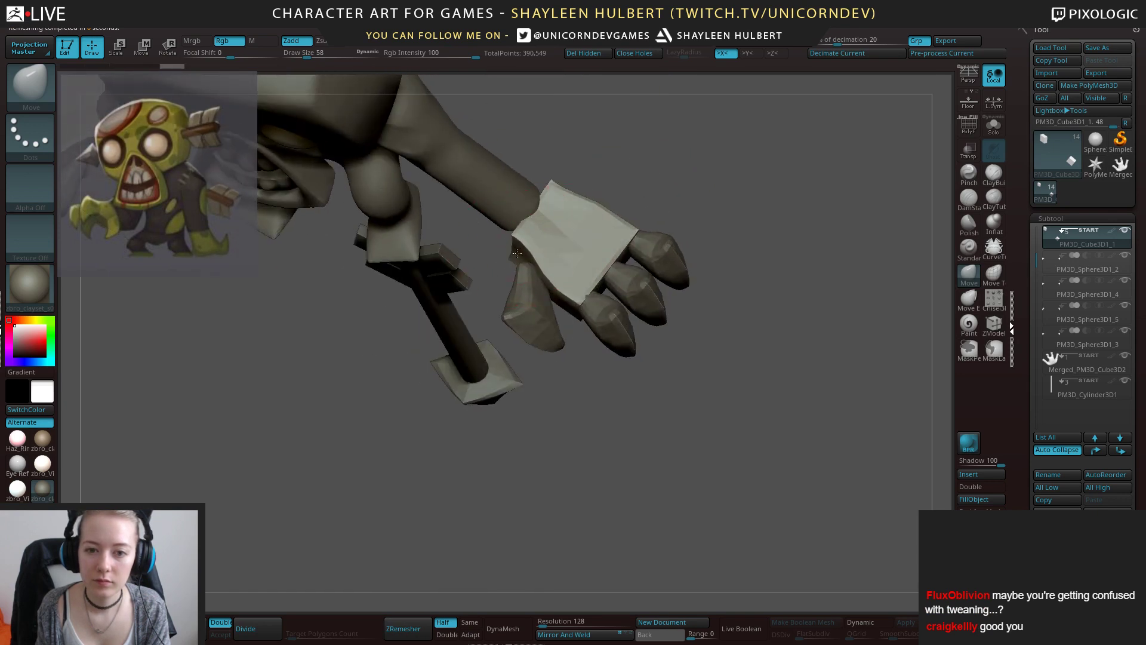
key("shift")
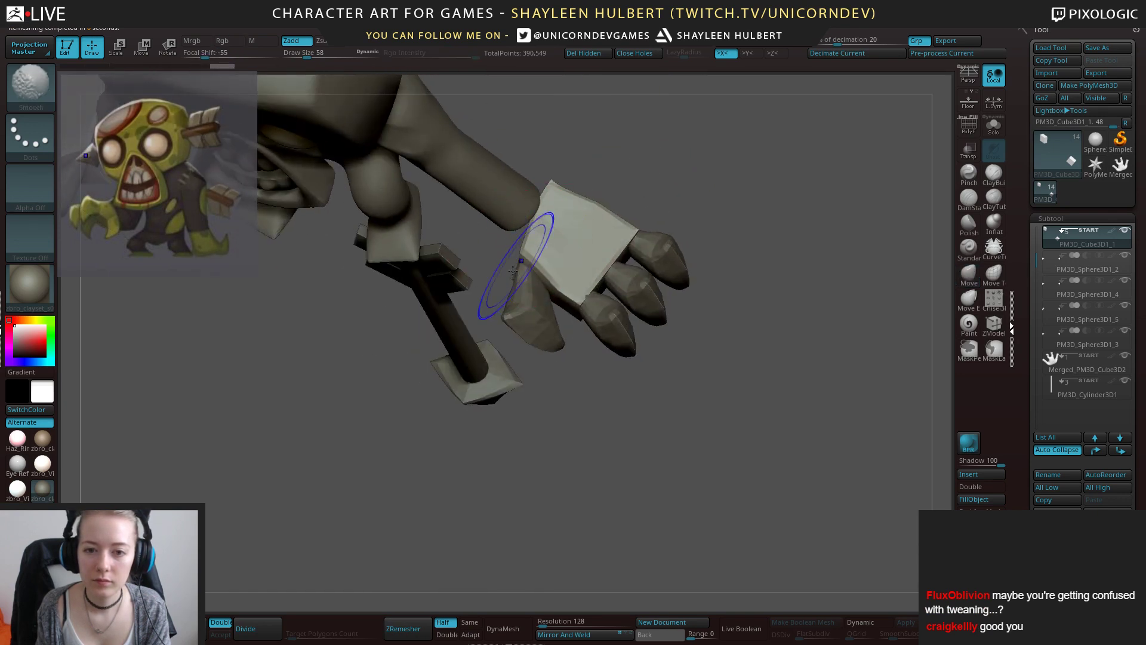
left_click_drag(614, 237, 597, 248, "shift")
right_click_drag(597, 239, 526, 205)
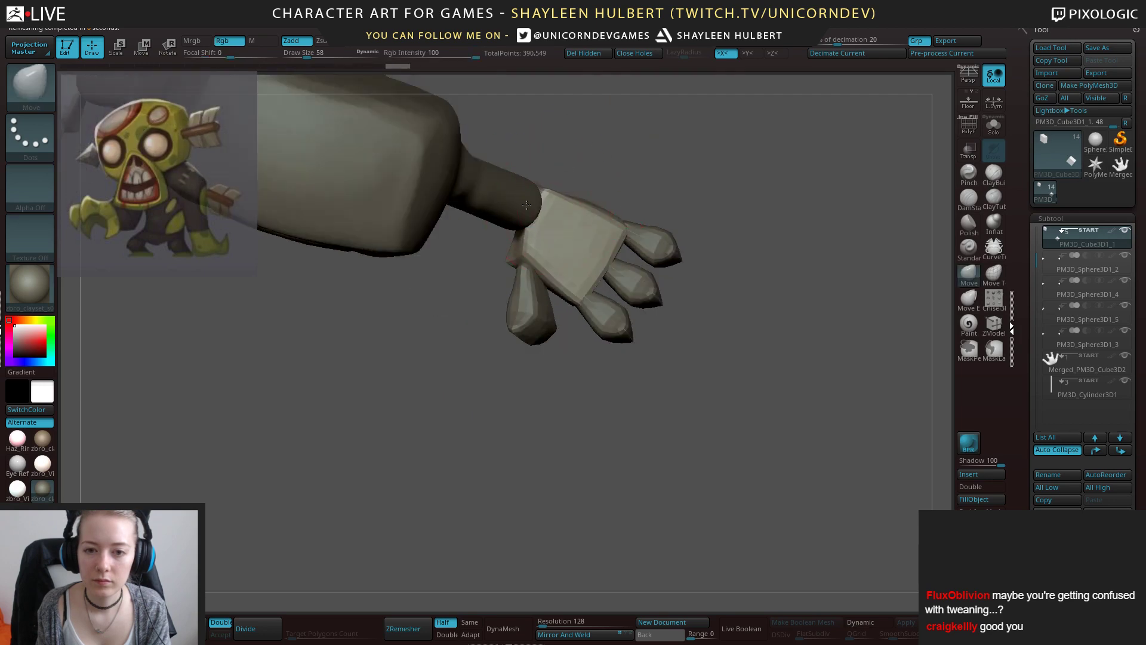
right_click_drag(583, 173, 525, 146)
mouse_move(588, 243)
right_mouse_down()
mouse_move(591, 384)
mouse_move(531, 287)
mouse_move(522, 300)
mouse_move(561, 280)
mouse_move(618, 358)
mouse_move(632, 455)
mouse_move(591, 243)
right_mouse_up()
mouse_move(575, 281)
right_mouse_down()
mouse_move(557, 272)
mouse_move(576, 191)
mouse_move(597, 167)
mouse_move(544, 203)
mouse_move(547, 180)
mouse_move(685, 179)
right_mouse_up()
Build up volume across the palm's surface toward the thumb with a smaller ClayBuildup brush.
left_click(992, 175)
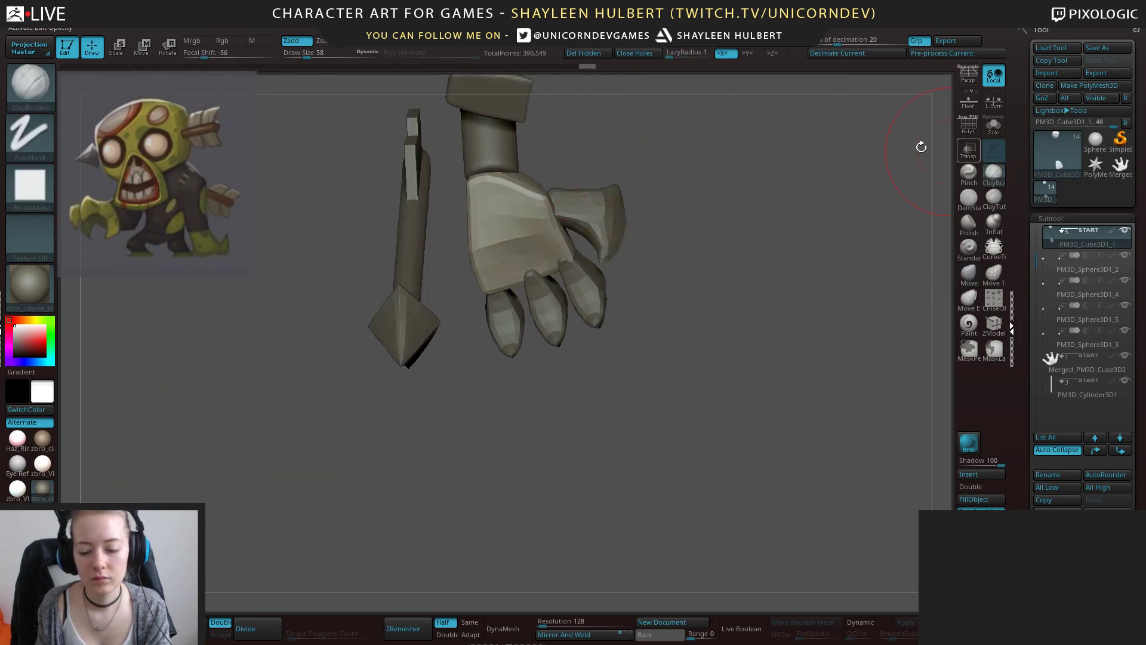
key("bracketleft")
key("bracketleft")
mouse_move(497, 206)
left_mouse_down()
mouse_move(522, 195)
mouse_move(549, 223)
left_mouse_up()
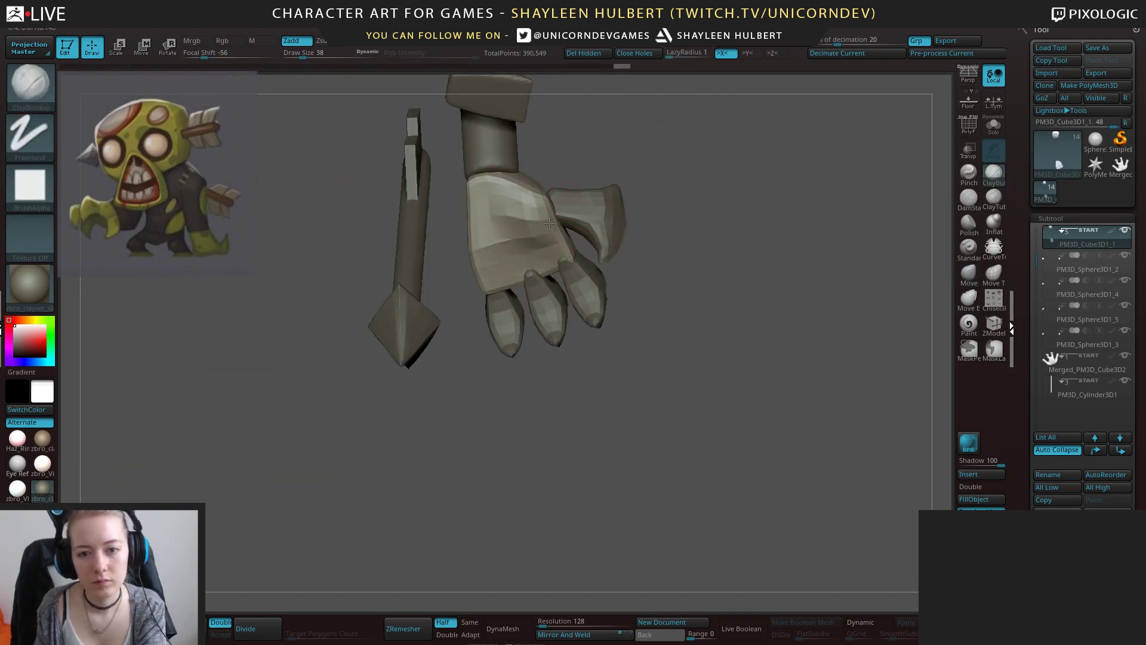
right_click_drag(605, 146, 543, 188)
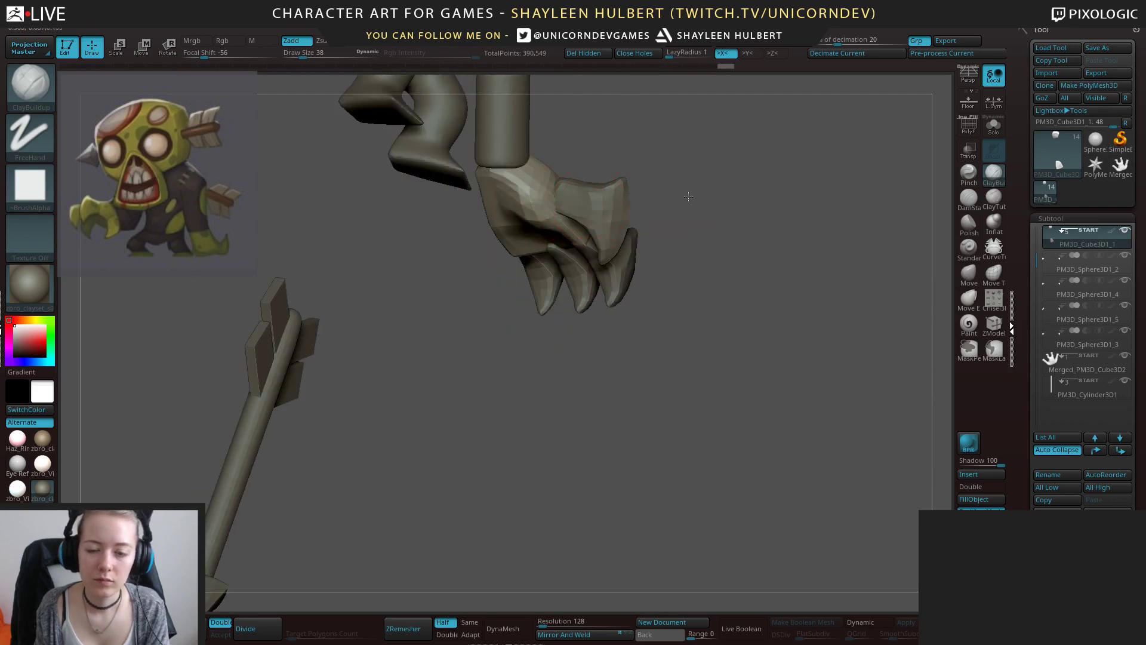
right_click_drag(689, 197, 715, 315)
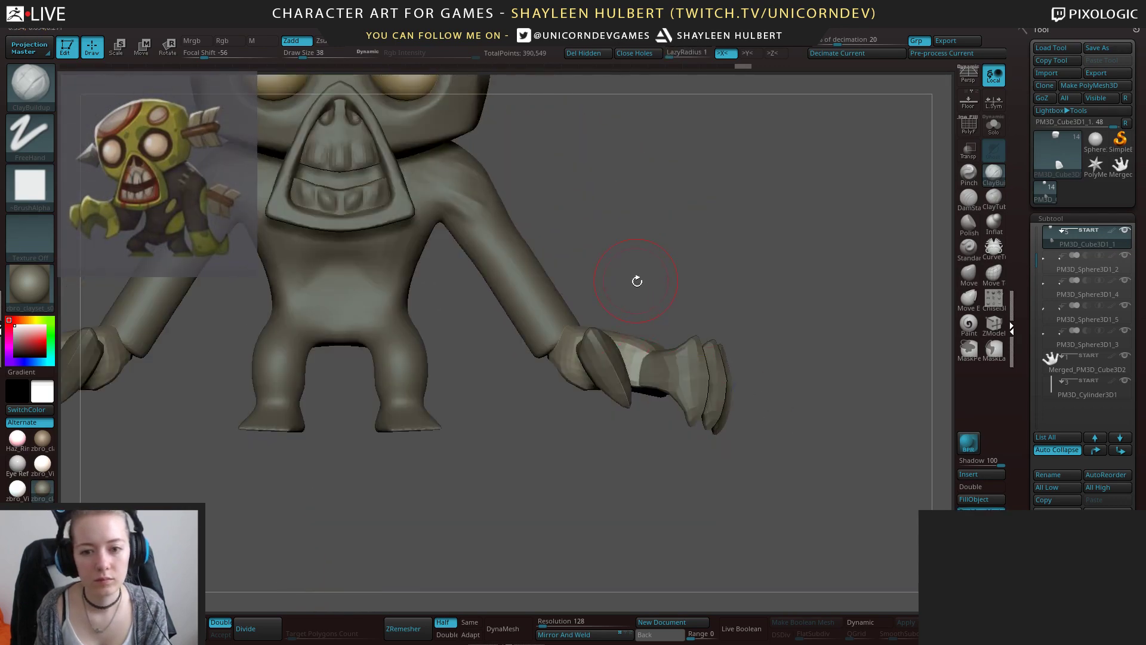
Select the thumb claw subtool, position the transform gizmo on it, and turn on X symmetry.
right_click_drag(637, 281, 636, 412)
left_click(602, 390, "alt")
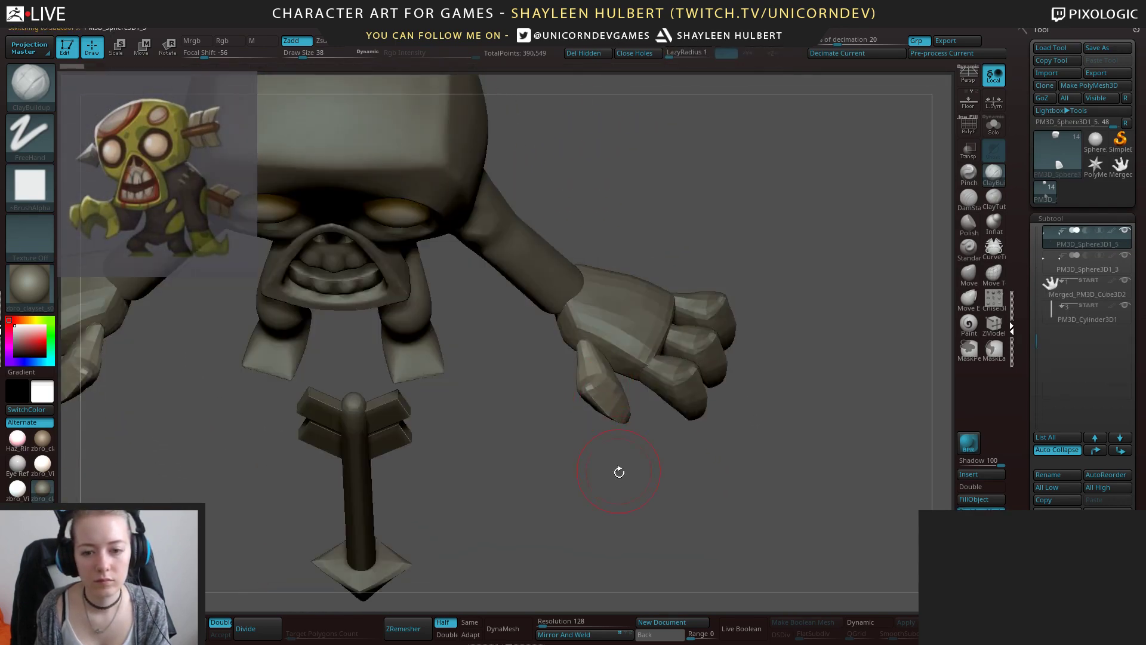
right_click_drag(619, 472, 599, 501)
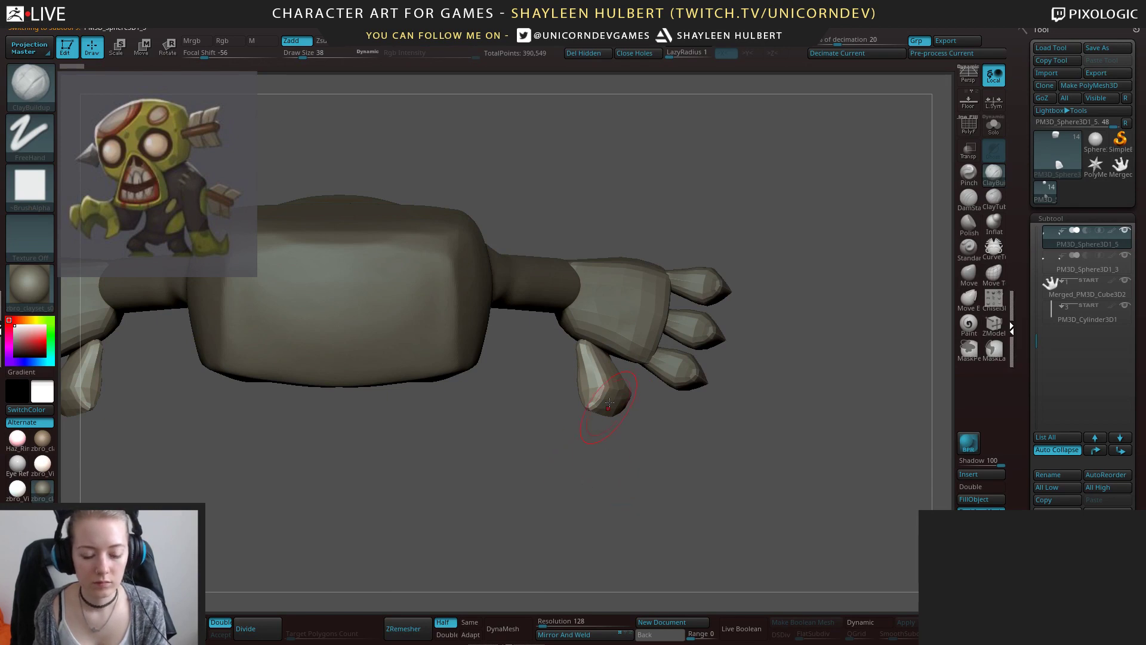
key("r")
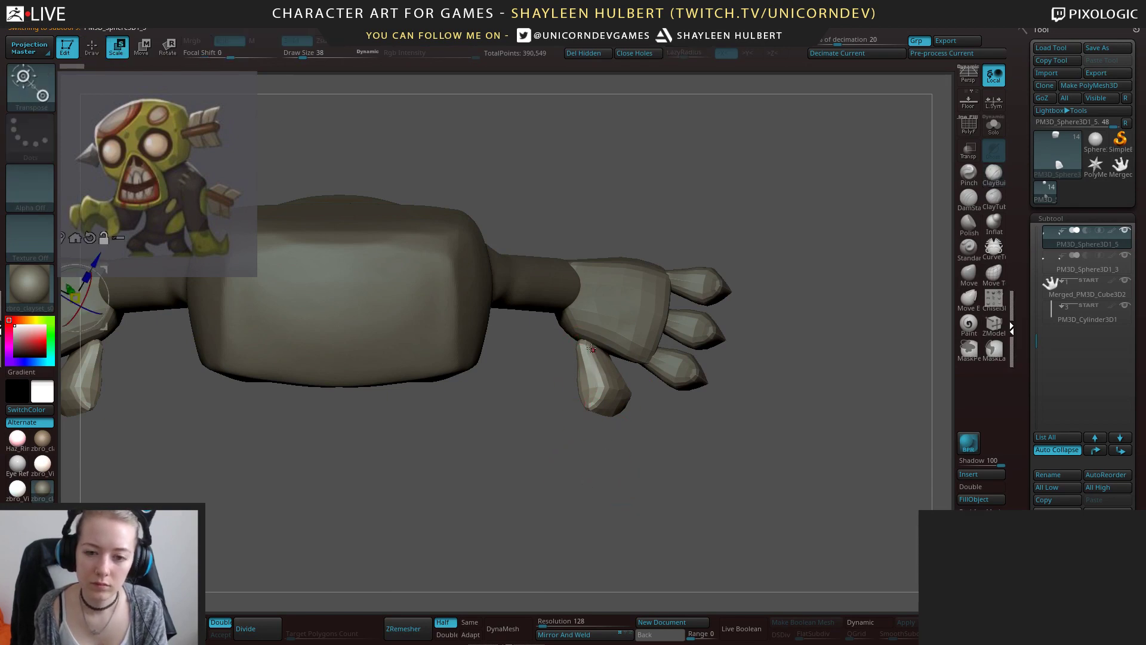
left_click(579, 345, "alt")
mouse_move(598, 347)
left_mouse_down()
mouse_move(602, 328)
mouse_move(590, 324)
mouse_move(592, 366)
mouse_move(607, 364)
left_mouse_up()
key("ctrl+z")
left_click(728, 42)
key("ctrl+z")
Rotate the thumb claws symmetrically into a more upright pose and reposition them against the palms.
left_click_drag(647, 424, 623, 378)
left_click_drag(584, 344, 555, 367)
left_click_drag(626, 352, 651, 357)
left_click_drag(588, 418, 612, 352)
left_click(611, 290)
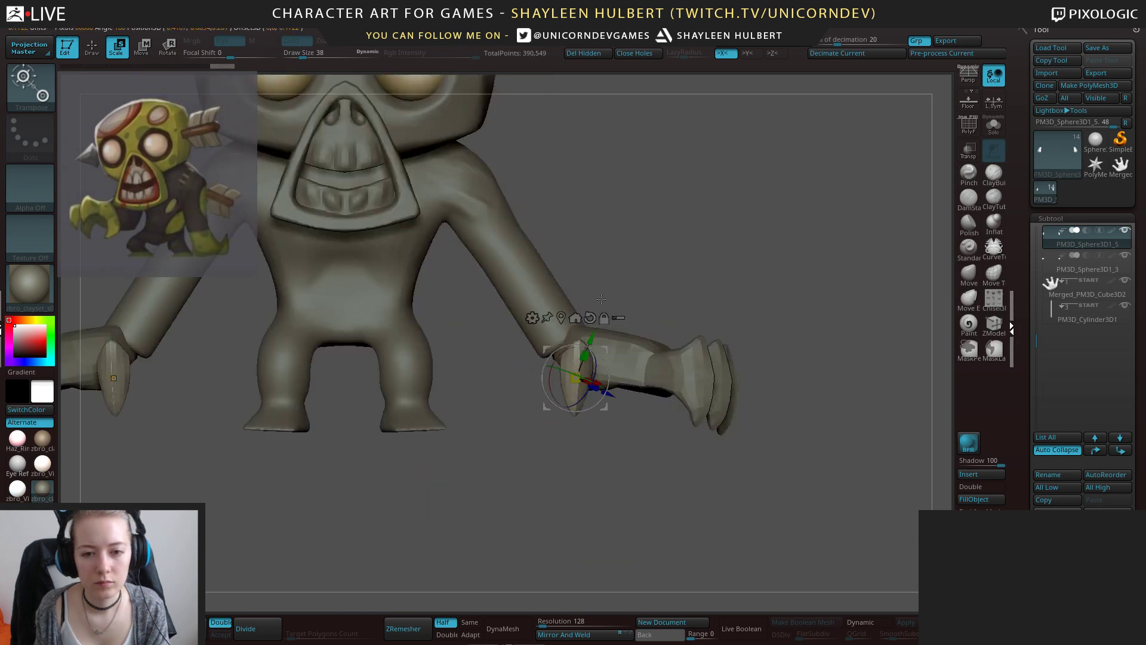
left_click_drag(597, 377, 623, 380)
Turn the thumb claws to point forward and shift them against the palms' inner edges, checking top and front views.
left_click_drag(640, 425, 617, 424)
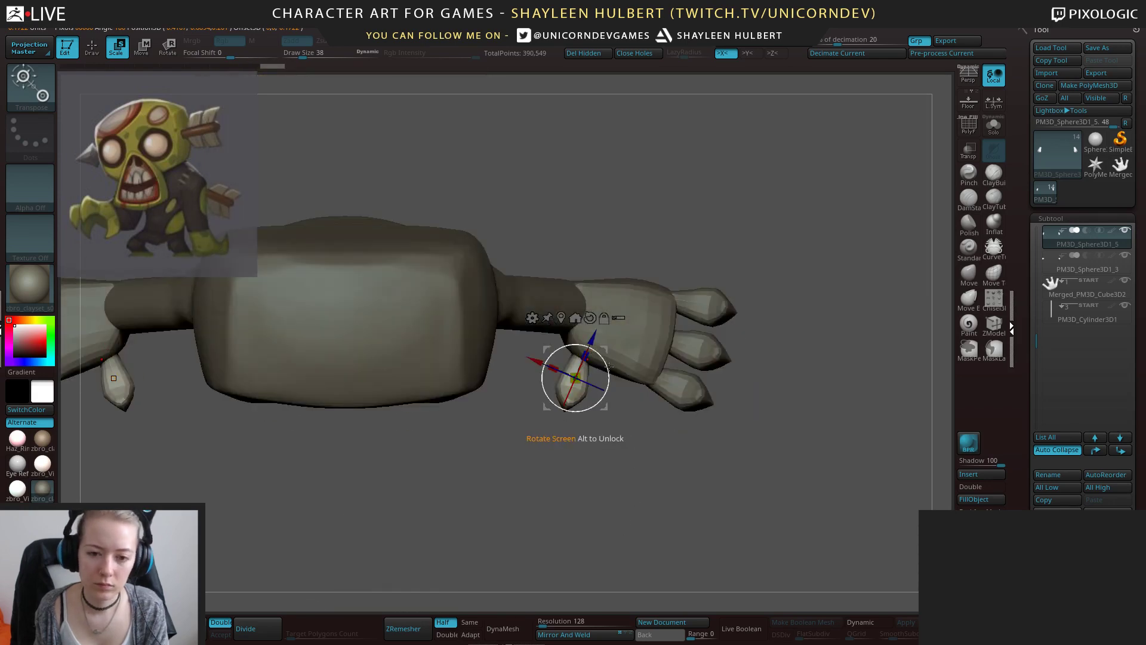
left_click_drag(596, 351, 573, 360)
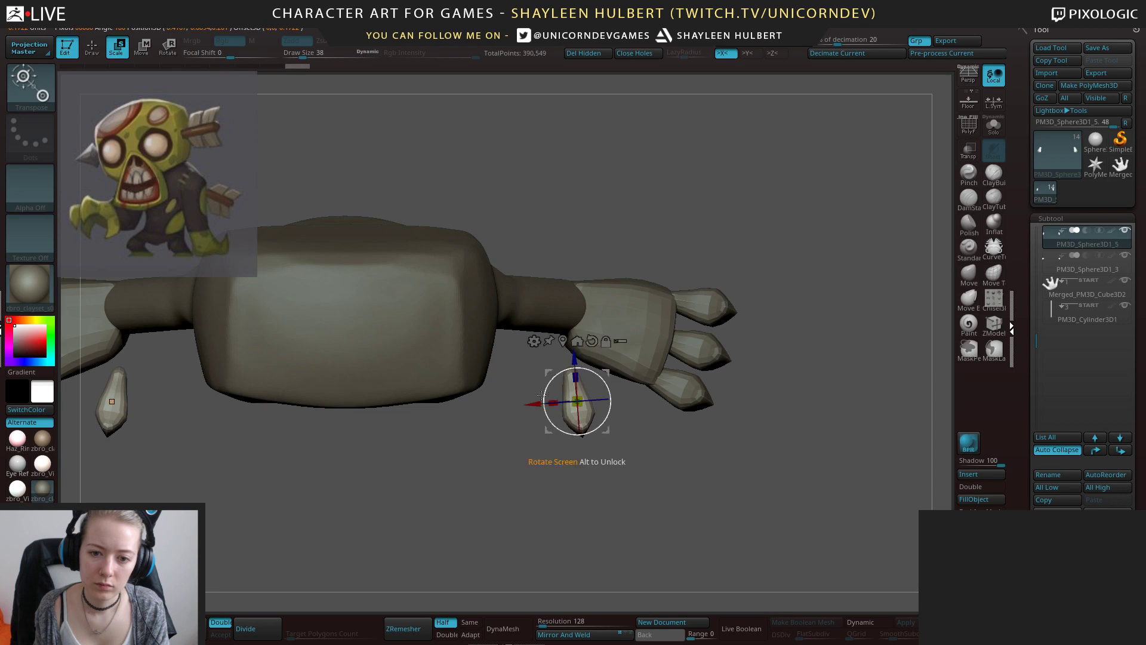
left_click_drag(531, 403, 550, 402)
left_click_drag(590, 357, 545, 394)
left_click(580, 329)
left_click_drag(671, 242, 585, 431)
mouse_move(675, 348)
left_mouse_down()
mouse_move(576, 340)
mouse_move(677, 300)
mouse_move(663, 303)
left_mouse_up()
left_click_drag(592, 365, 594, 353)
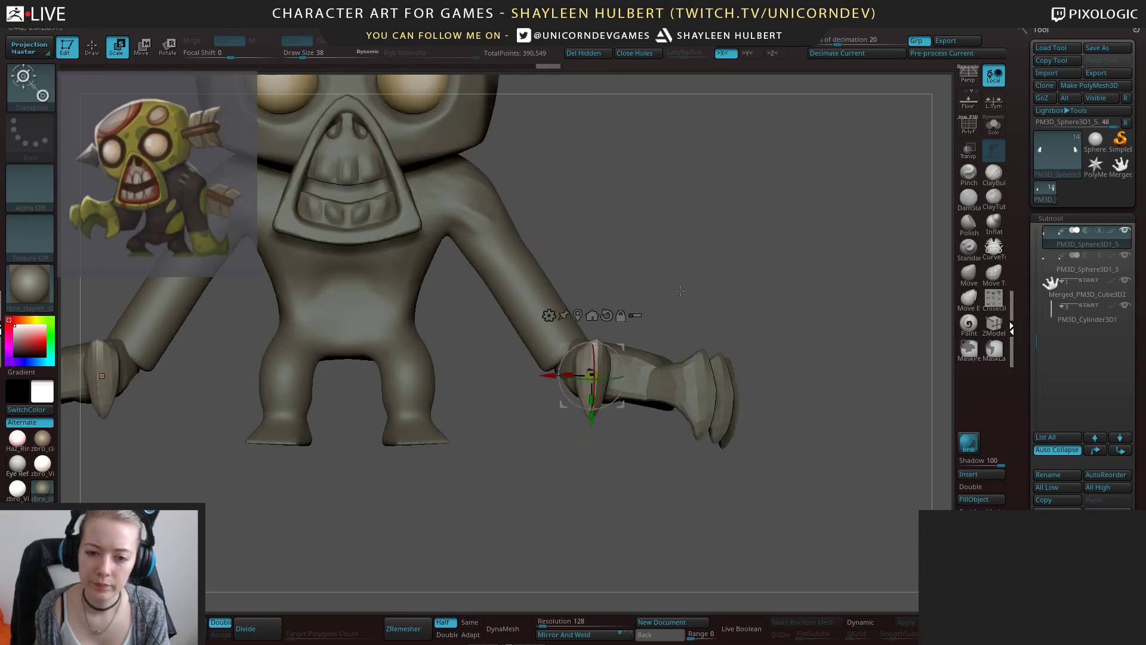
Fine-tune the thumb claws' fit against the palms, checking them from the side and front.
left_click_drag(680, 290, 614, 384)
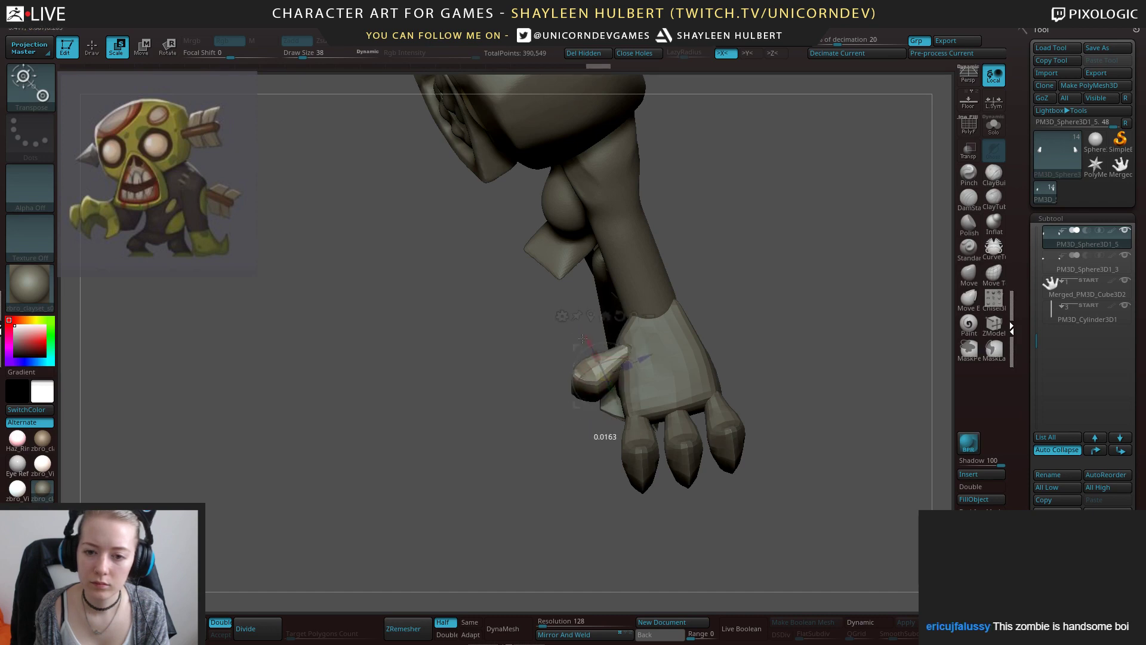
left_click_drag(690, 344, 718, 298)
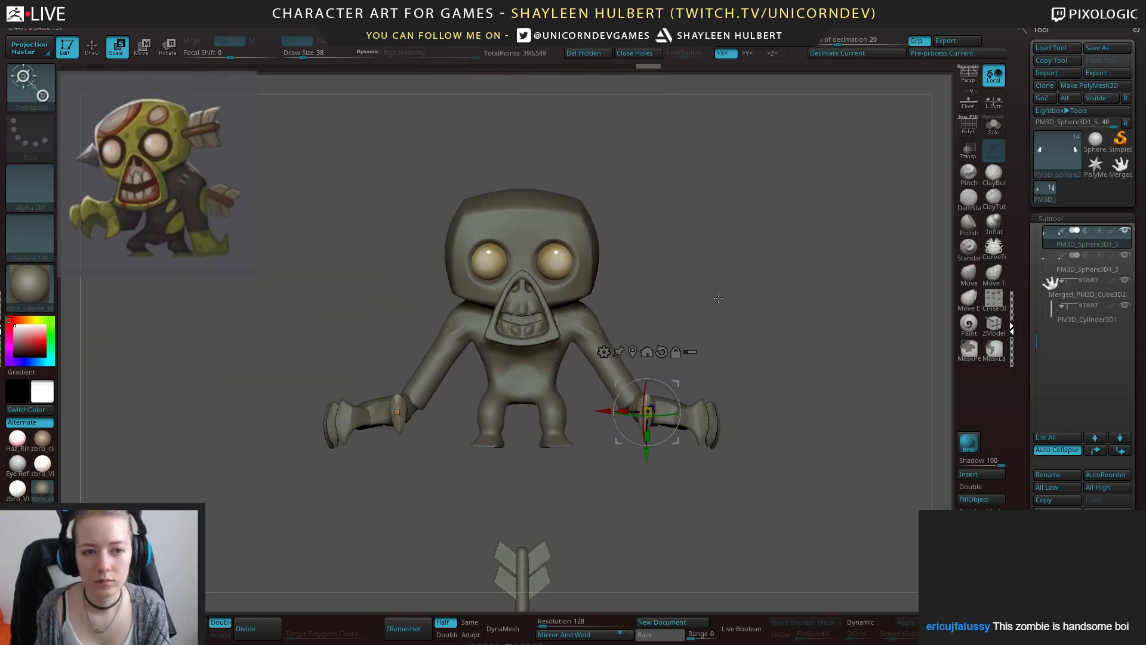
left_click_drag(697, 257, 578, 315)
Select the body subtool, mask both arms up to the shoulders, and turn the masked arms into their own polygroup.
key("w")
left_click(578, 315, "alt")
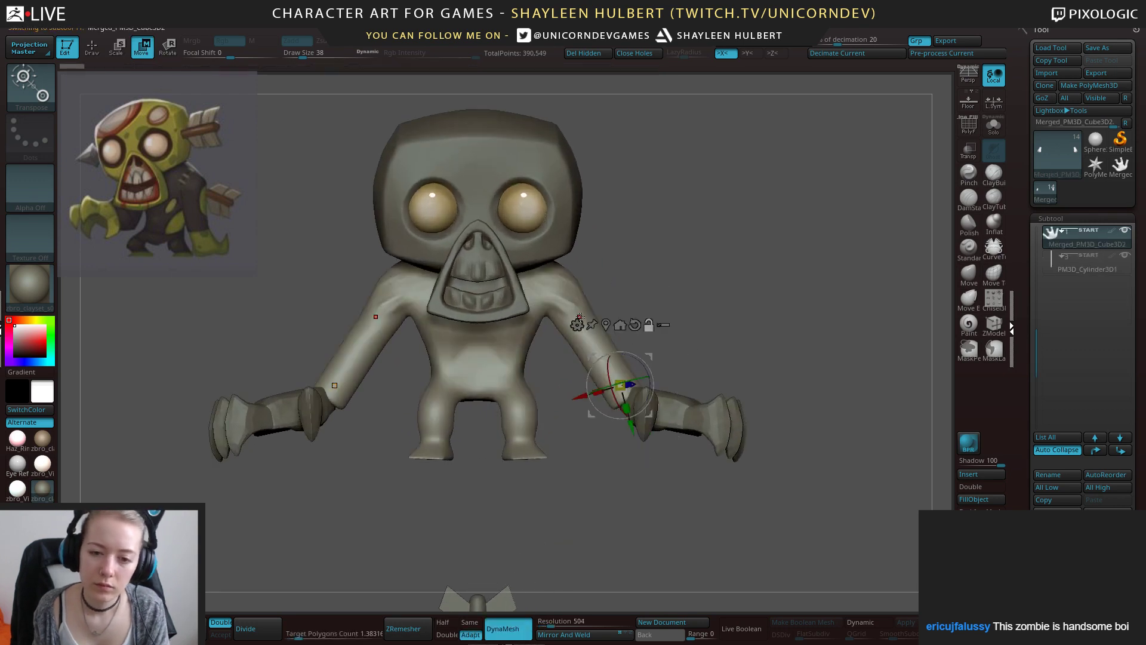
key("q")
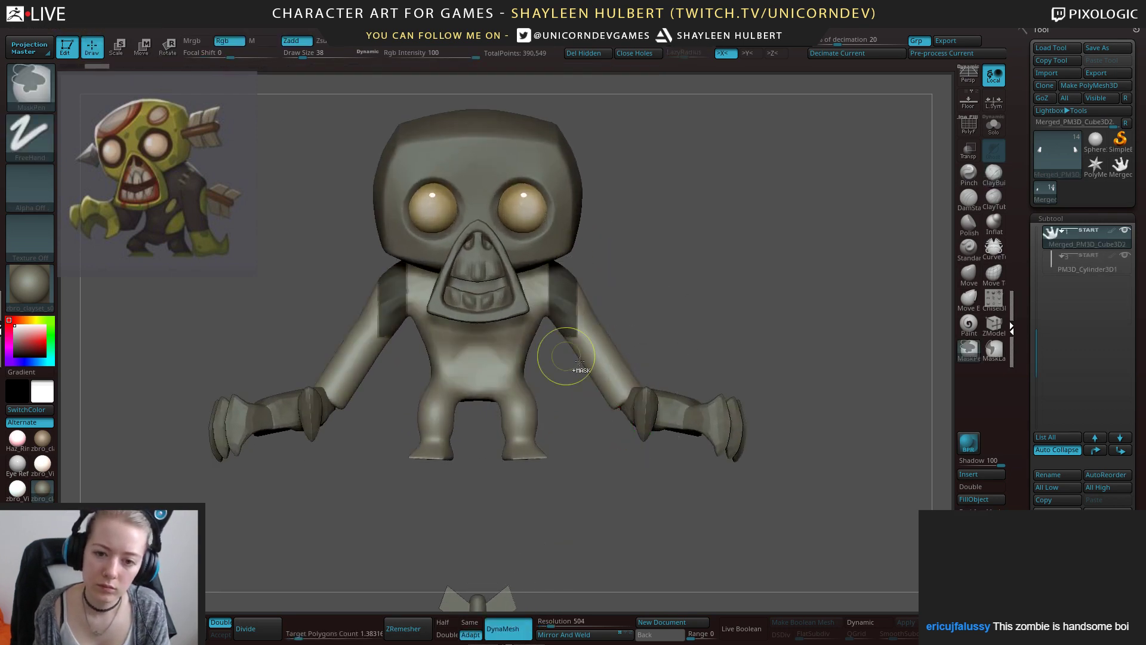
mouse_move(692, 336)
left_mouse_down("ctrl")
mouse_move(627, 444)
mouse_move(546, 343)
mouse_move(540, 311)
mouse_move(687, 235)
mouse_move(695, 268)
mouse_move(652, 288)
mouse_move(655, 263)
mouse_move(706, 266)
left_mouse_up("ctrl")
key("ctrl+w")
left_click(580, 313, "ctrl+shift")
left_click(663, 283, "ctrl+shift")
key("shift+f")
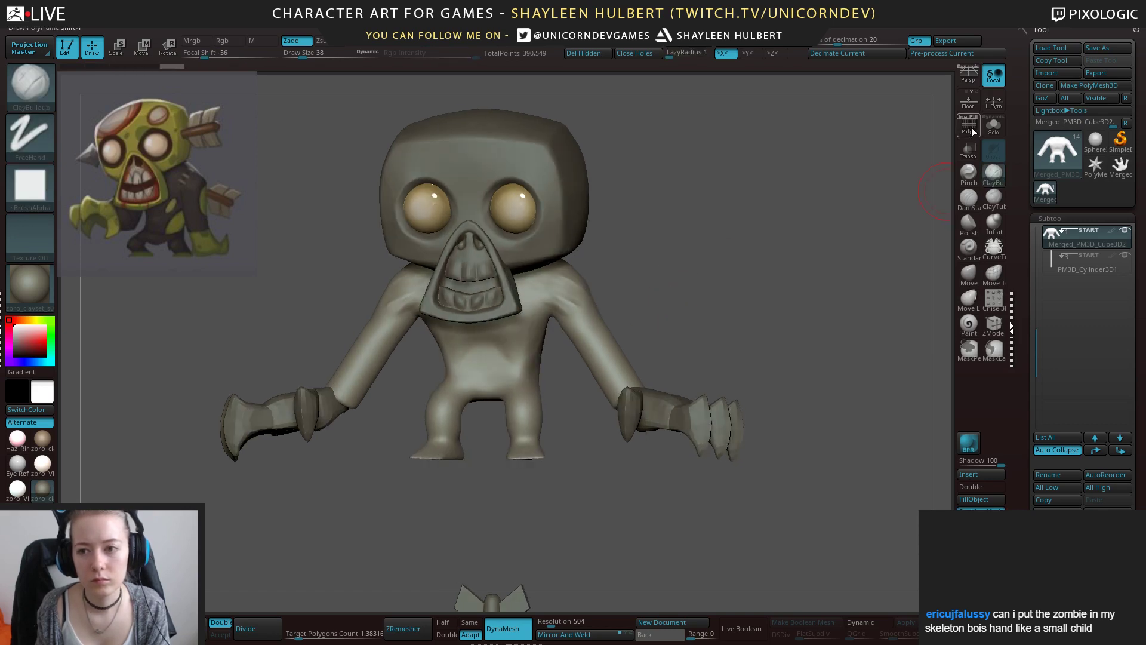
Turn on polygroup display and split the body's groups into separate arm and torso subtools.
left_click_drag(788, 233, 906, 306)
left_click_drag(1025, 425, 1025, 319)
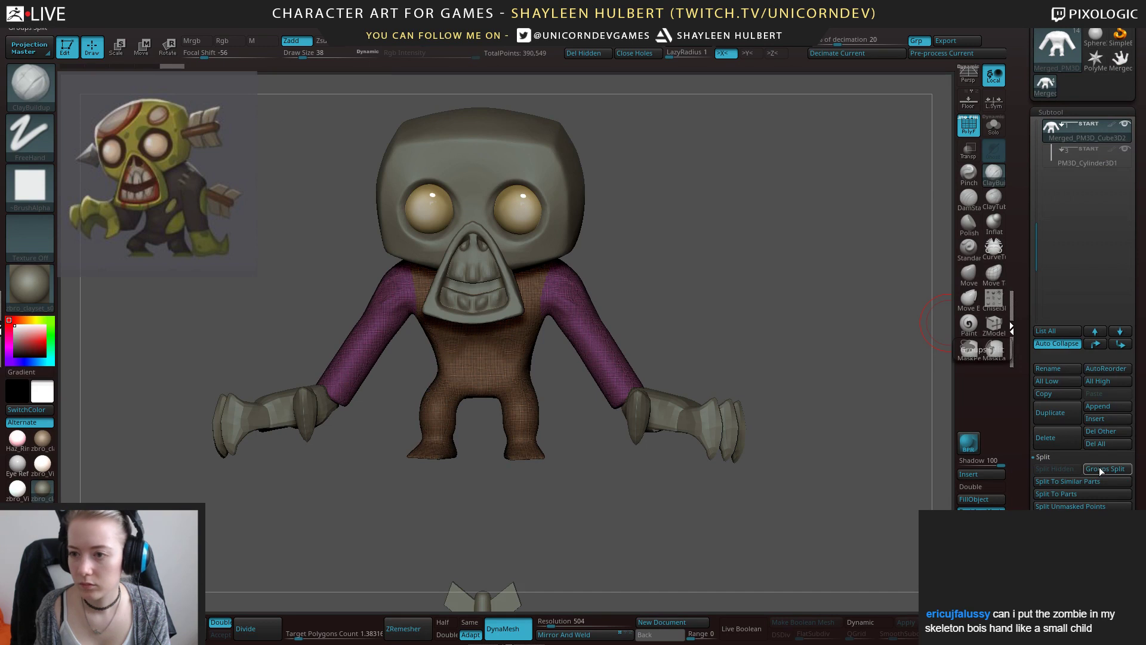
left_click(1102, 471)
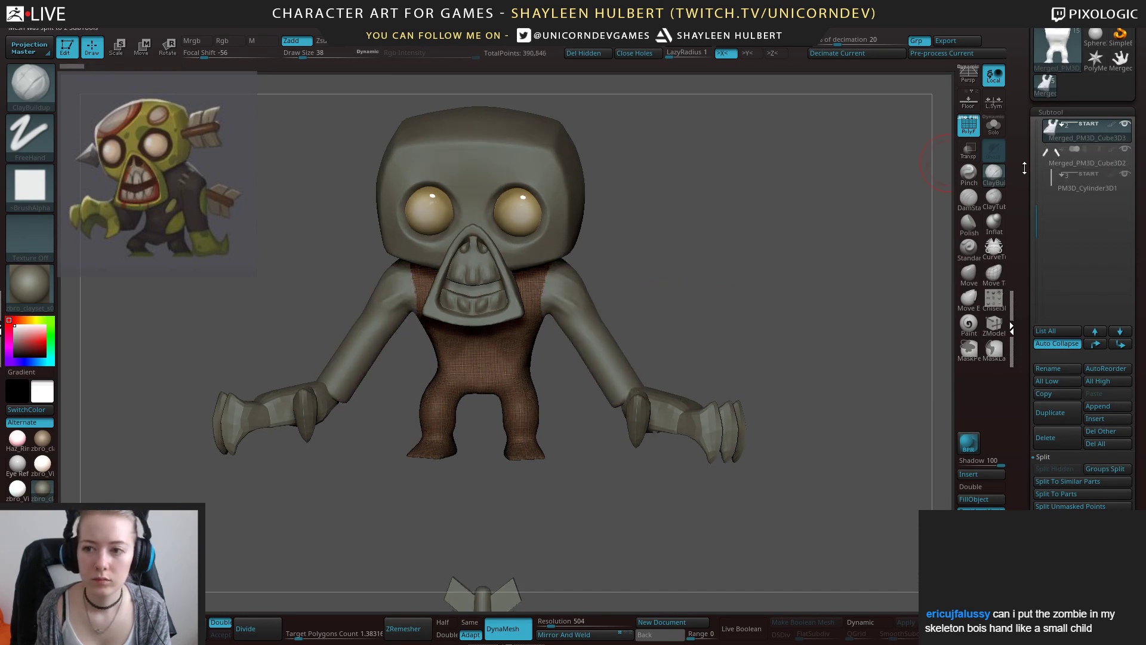
Cap the open shoulder cuts on the separated arms and torso subtools, and isolate the arms.
mouse_move(670, 279)
left_mouse_down()
mouse_move(693, 278)
mouse_move(653, 289)
mouse_move(705, 267)
left_mouse_up()
left_click(593, 335, "alt")
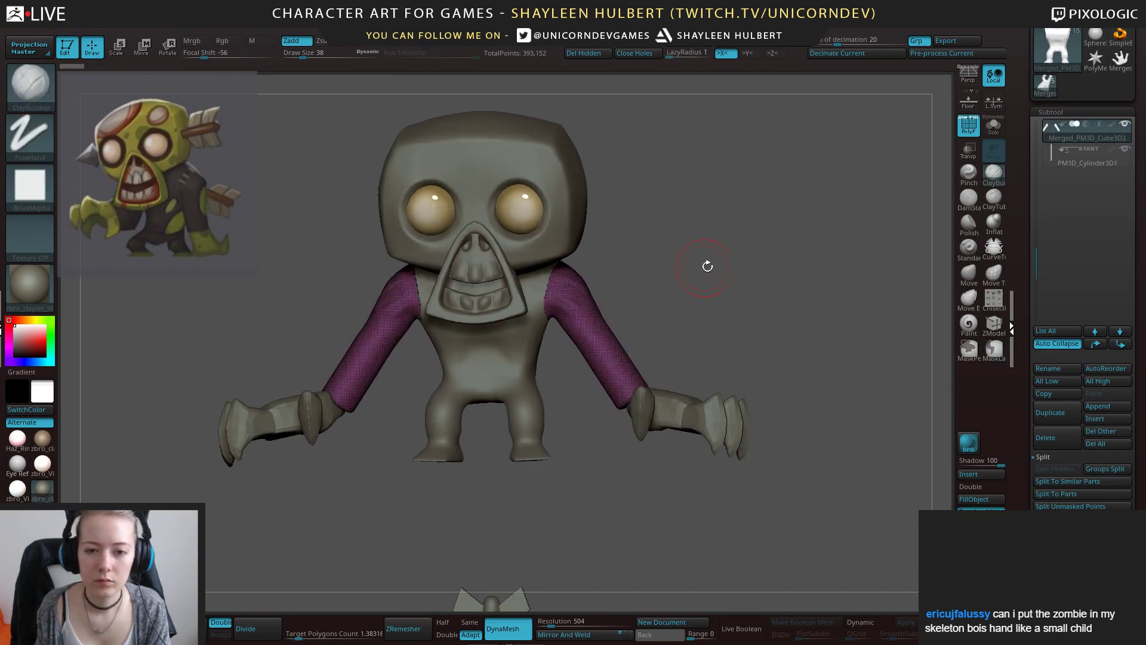
key("shift")
left_click(543, 288, "alt")
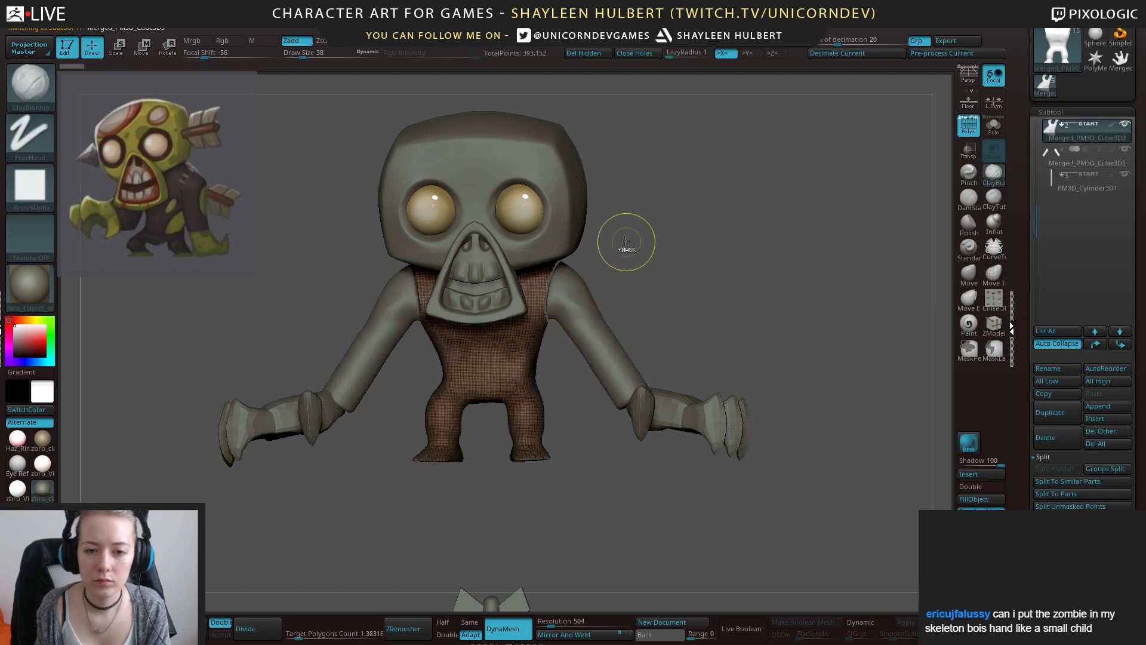
left_click(555, 310, "alt")
left_click_drag(663, 280, 678, 251)
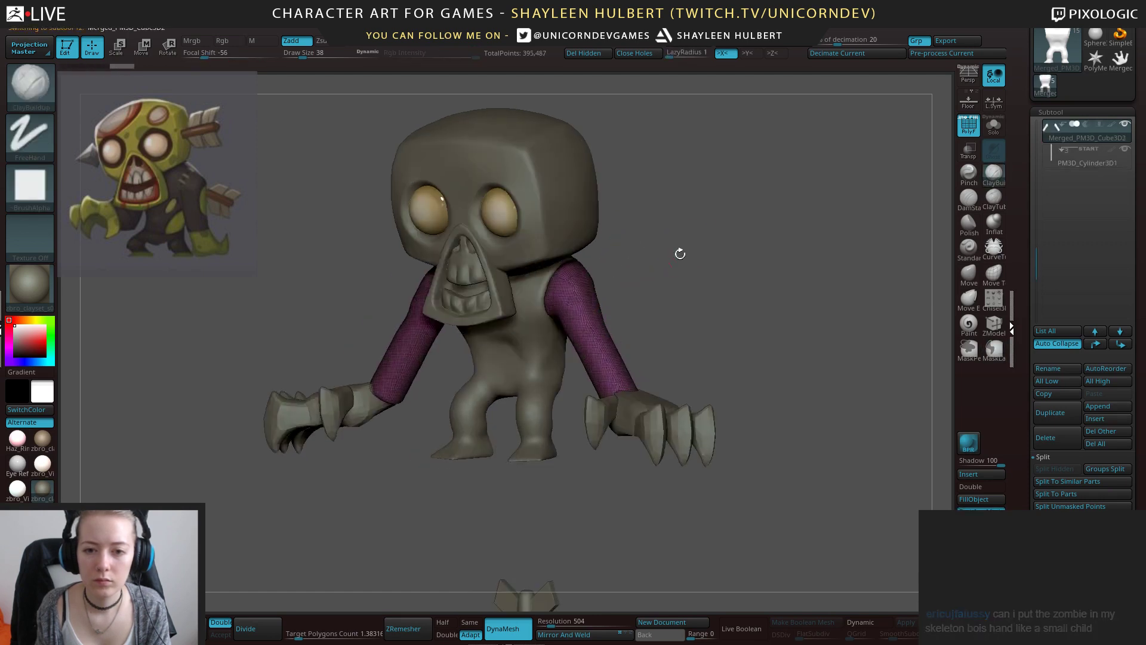
left_click(991, 126)
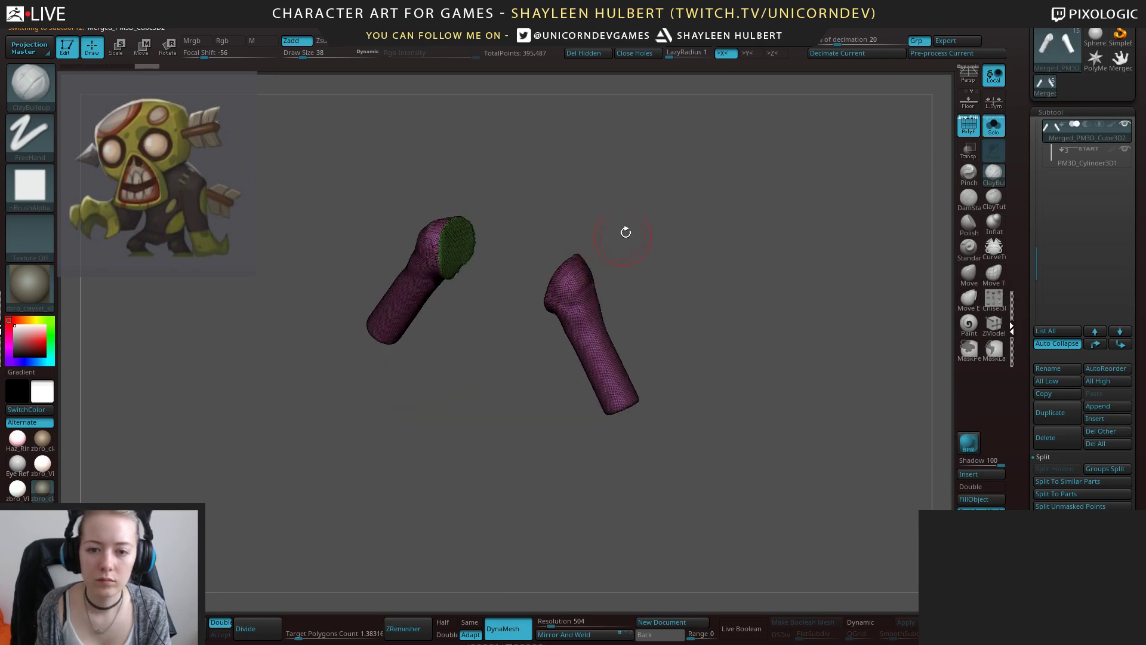
Round off the capped shoulder ends of both arms with ClayBuildup and smoothing.
mouse_move(625, 231)
left_mouse_down()
mouse_move(558, 281)
mouse_move(529, 335)
left_mouse_up()
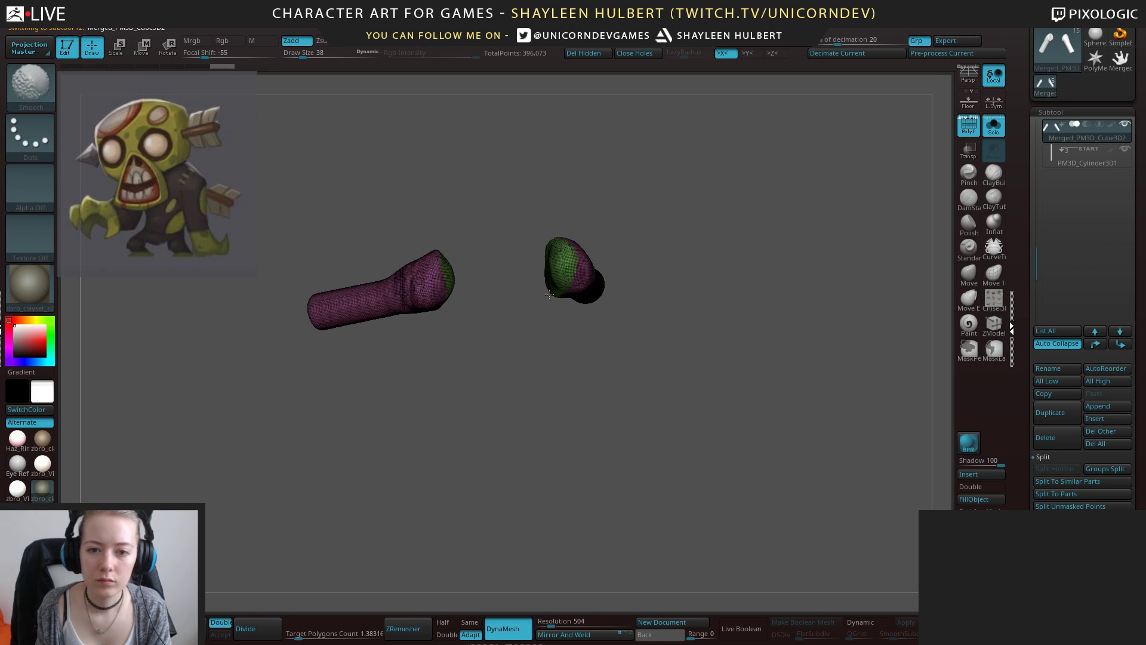
left_click_drag(549, 295, 715, 270)
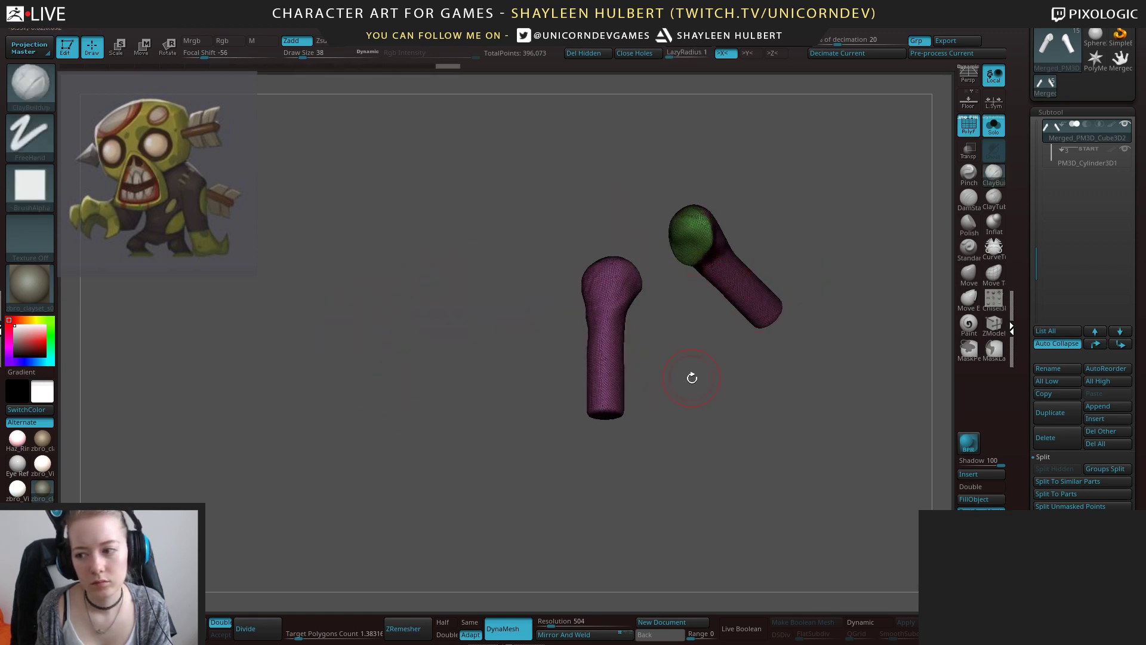
mouse_move(691, 377)
left_mouse_down()
mouse_move(710, 340)
mouse_move(536, 304)
mouse_move(548, 329)
left_mouse_up()
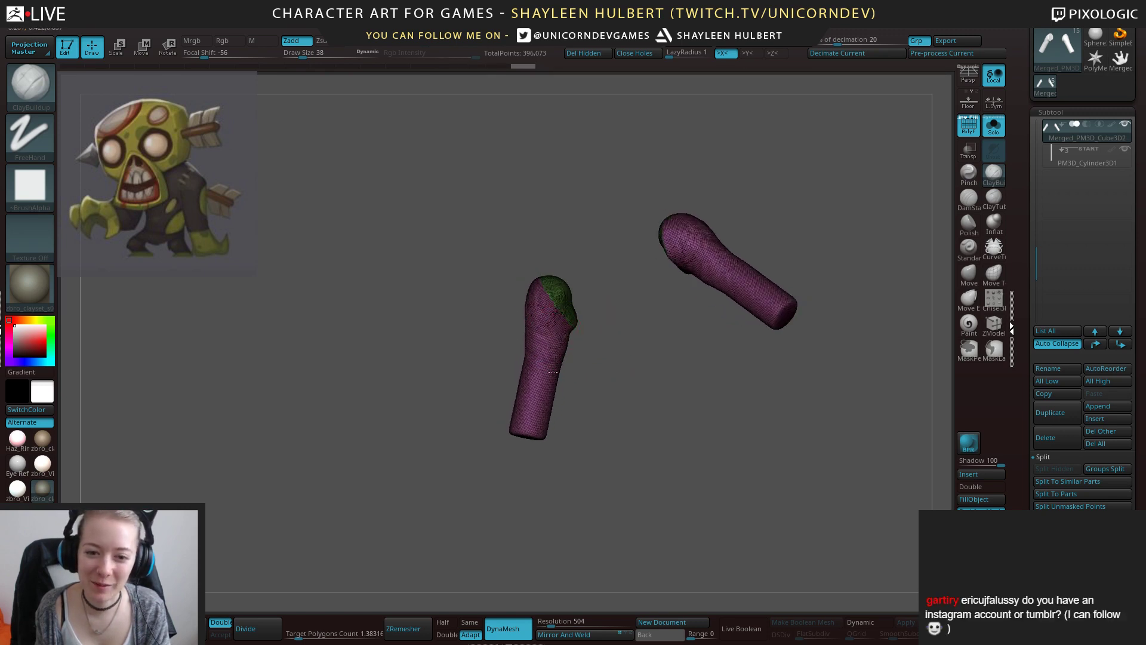
left_click_drag(599, 373, 583, 340)
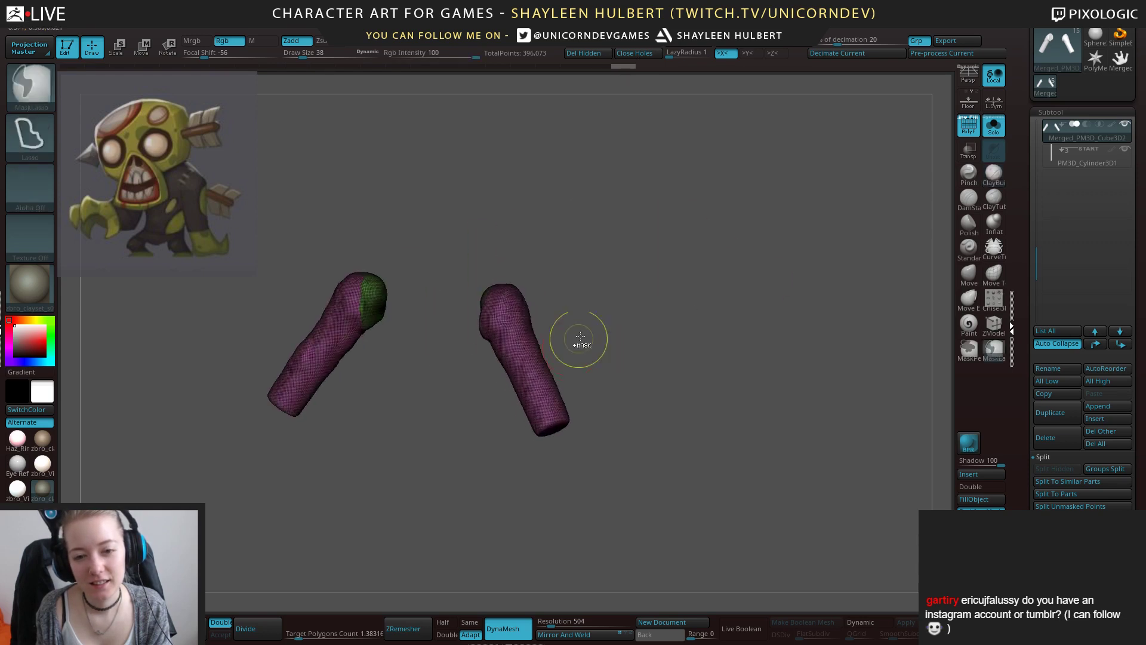
key("shift")
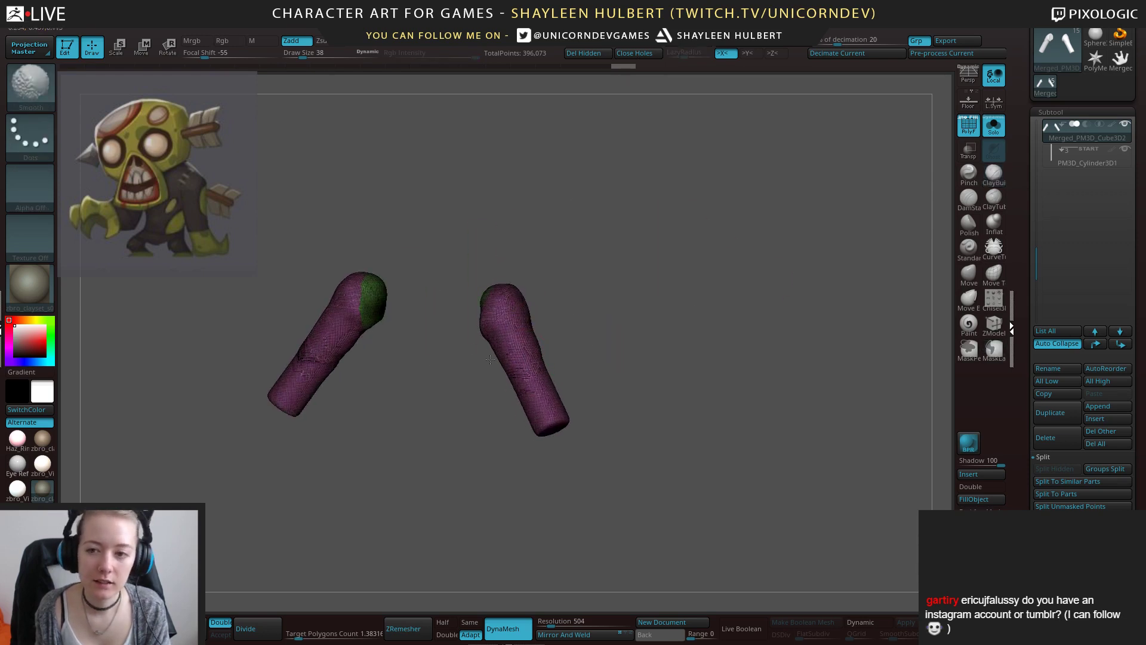
Show the whole character again, smooth the torso's sides around the shoulder cuts, and turn off polygroup display.
left_click(992, 128)
left_click_drag(790, 249, 766, 251, "shift")
left_click(455, 356, "alt")
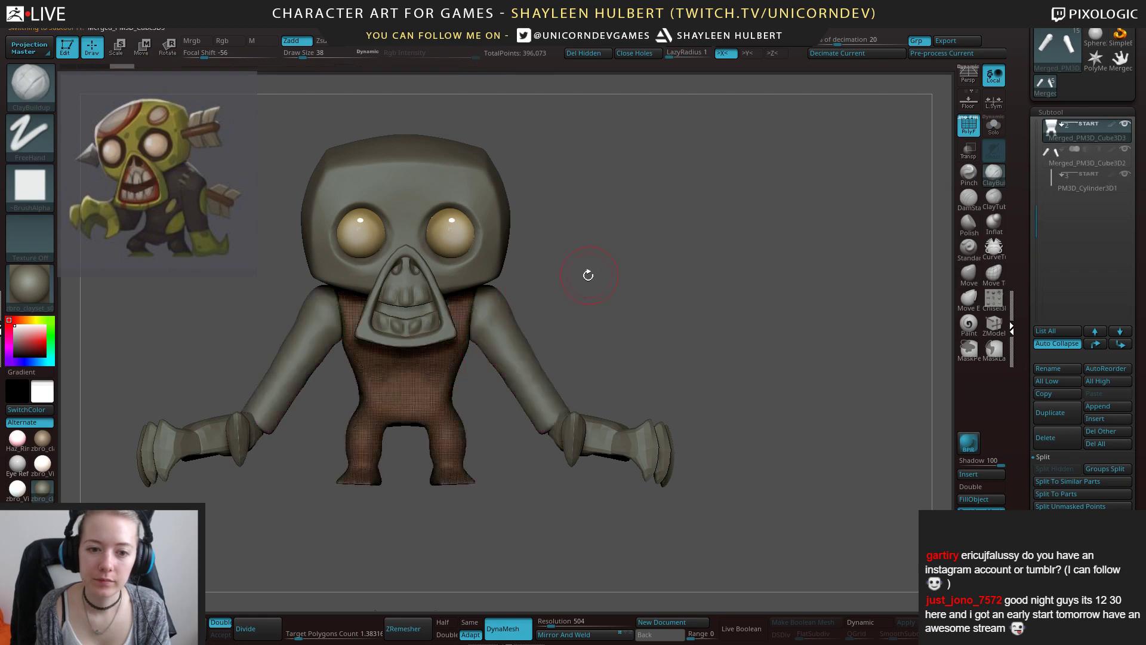
mouse_move(587, 275)
left_mouse_down()
mouse_move(490, 315)
mouse_move(454, 349)
left_mouse_up()
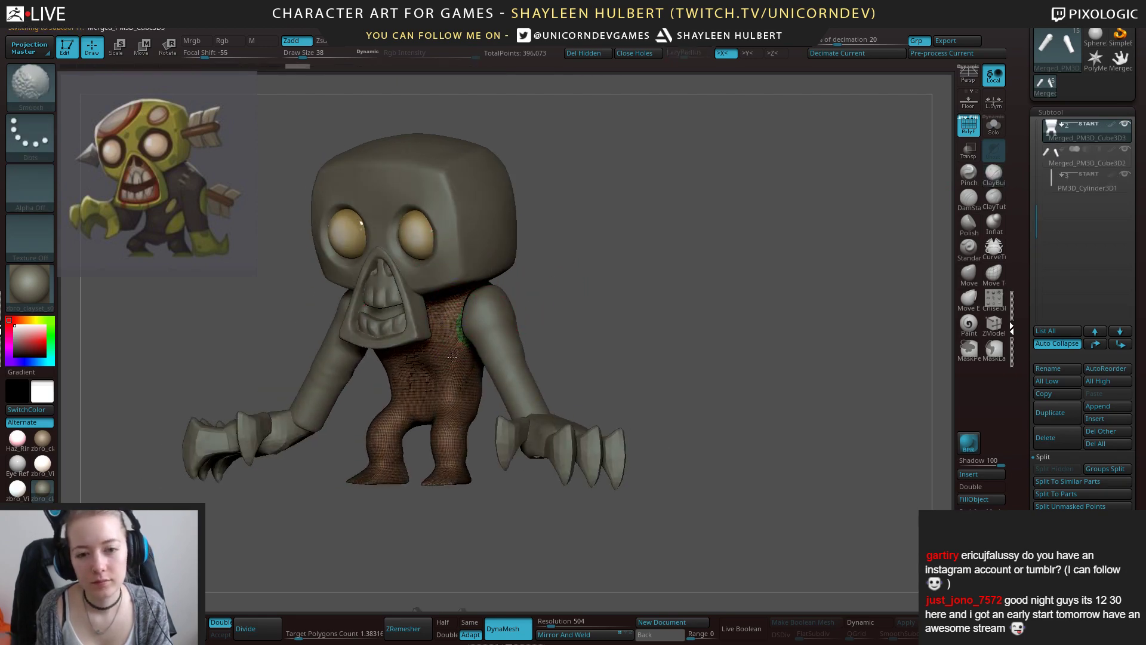
left_click_drag(586, 289, 926, 169, "shift")
left_click(991, 132)
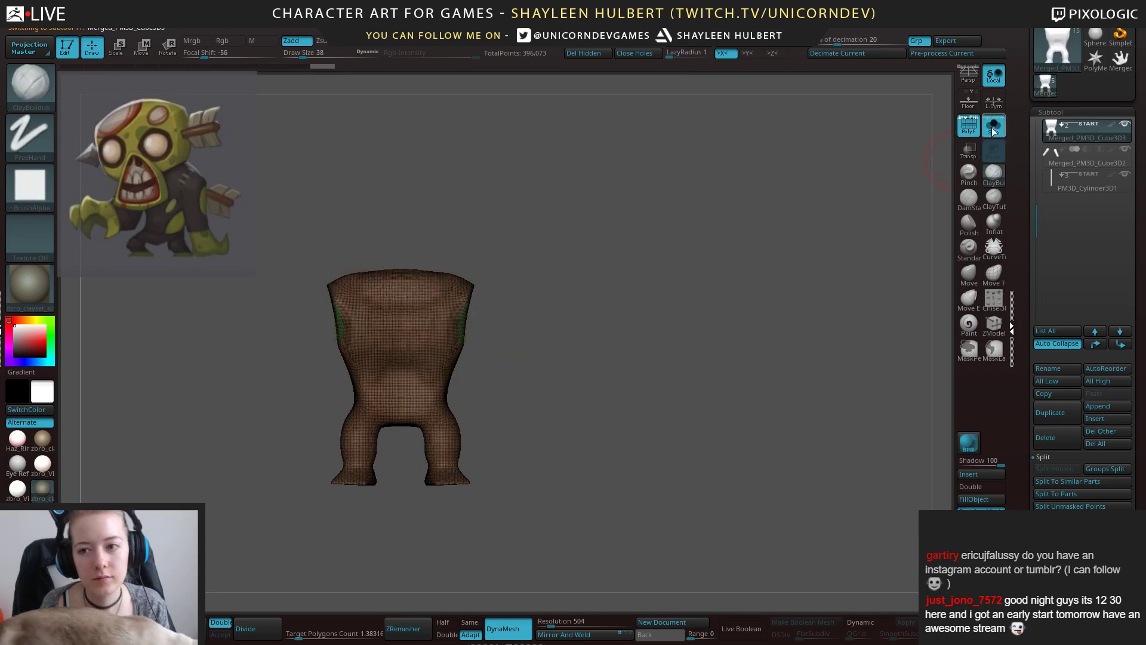
left_click(991, 132)
left_click(969, 129)
Select the arms subtool and smooth and build up the shoulders' surface from behind.
left_click_drag(732, 295, 806, 275, "alt")
left_click_drag(770, 278, 633, 333)
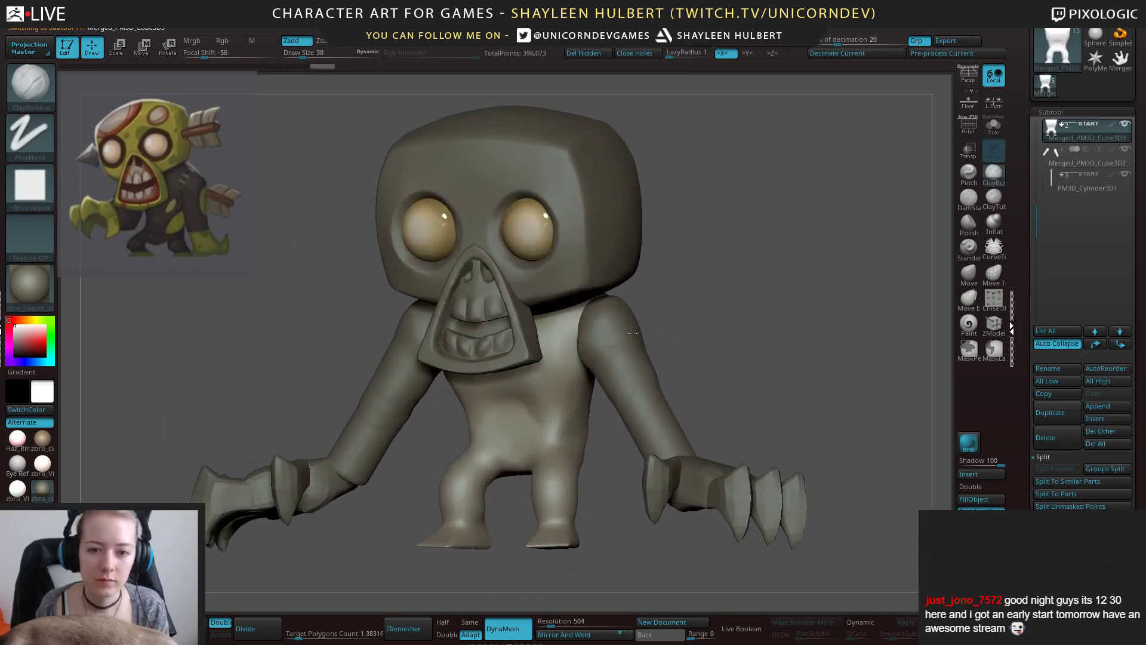
left_click_drag(709, 266, 531, 284)
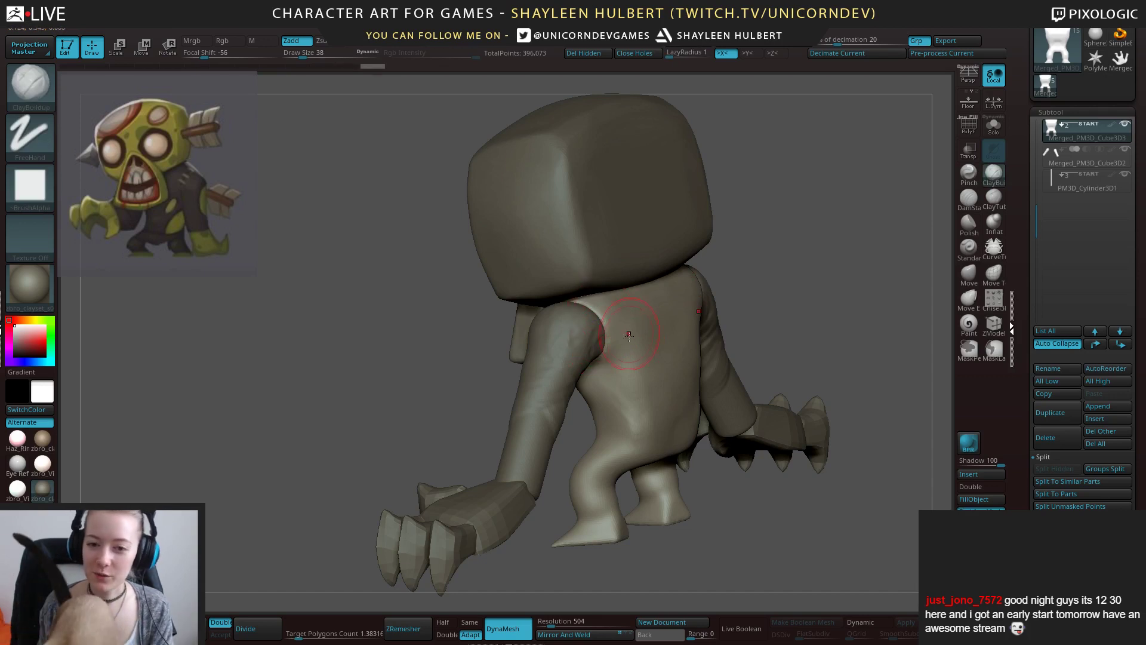
left_click(578, 327, "alt")
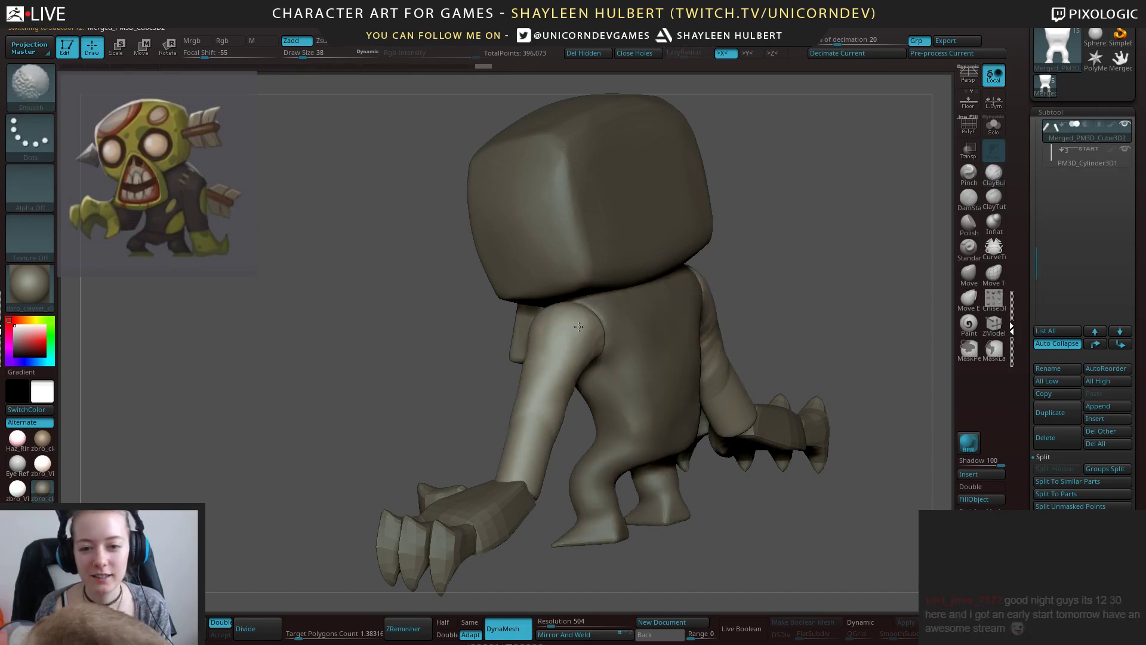
left_click_drag(770, 317, 686, 322, "shift")
mouse_move(582, 347)
left_mouse_down()
mouse_move(594, 372)
mouse_move(542, 421)
mouse_move(642, 422)
left_mouse_up()
Select the torso subtool and sculpt the upper back beside the shoulders, smoothing the strokes.
left_click(632, 395, "alt")
mouse_move(606, 312)
left_mouse_down()
mouse_move(621, 334)
mouse_move(614, 360)
mouse_move(637, 389)
mouse_move(645, 330)
mouse_move(662, 318)
mouse_move(624, 317)
mouse_move(626, 345)
mouse_move(677, 338)
mouse_move(638, 356)
left_mouse_up()
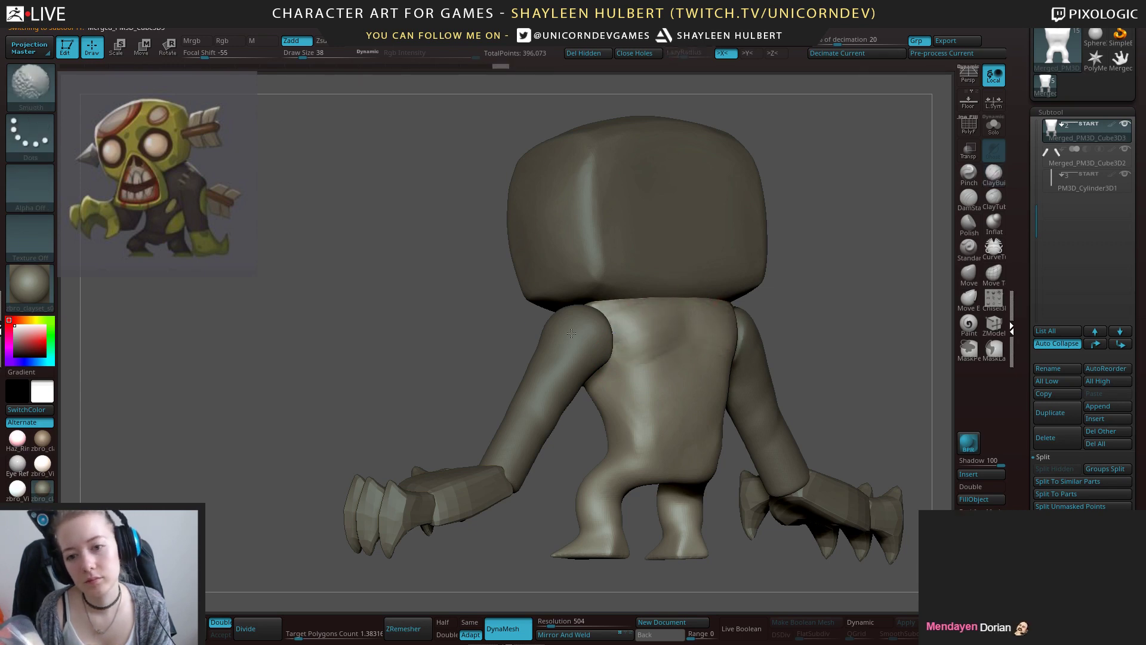
mouse_move(824, 179)
left_mouse_down()
mouse_move(774, 173)
mouse_move(692, 293)
left_mouse_up()
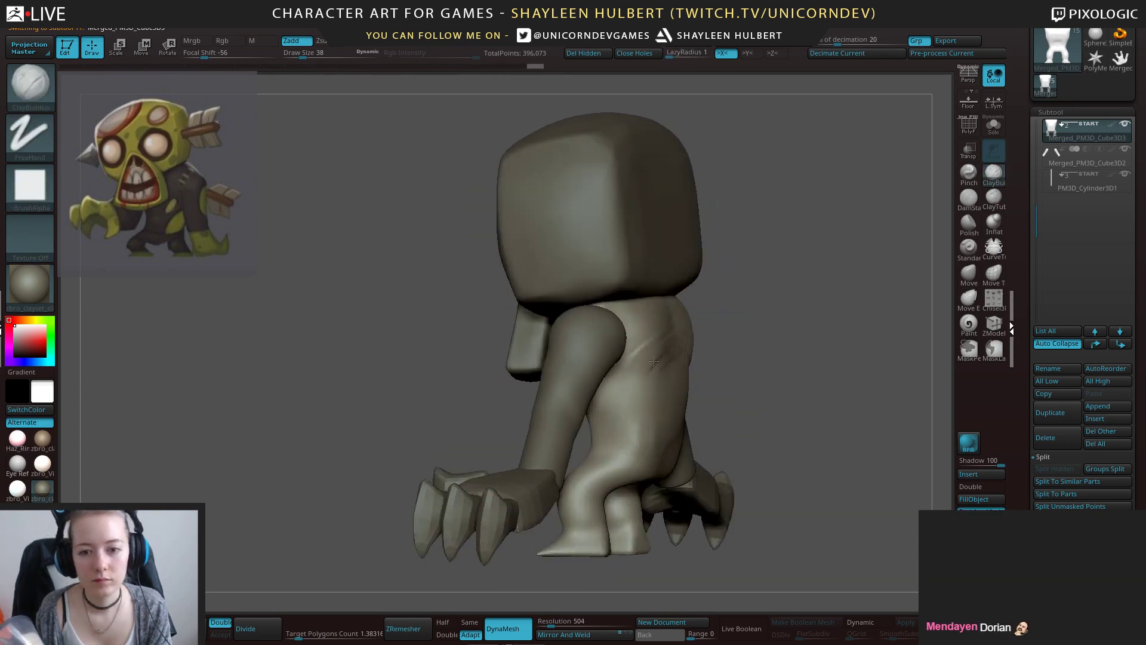
left_click_drag(653, 361, 672, 343, "shift")
Build up the chest and front sides of the torso below the jaw with ClayBuildup strokes.
left_click_drag(740, 302, 681, 311)
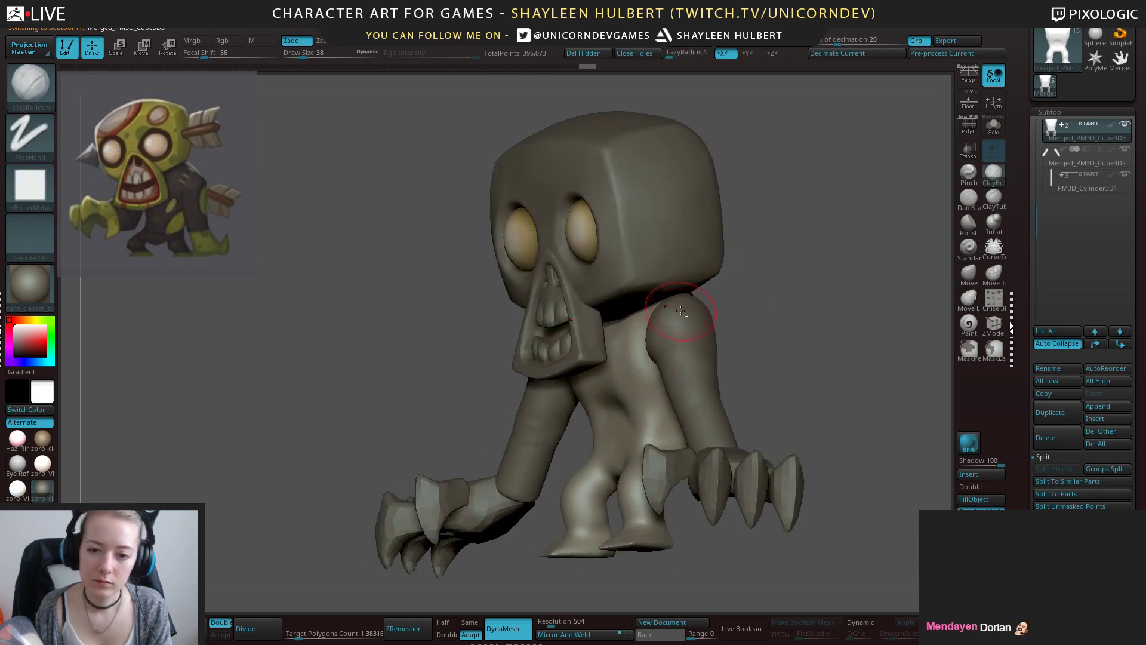
left_click_drag(622, 346, 609, 380)
left_click_drag(621, 366, 597, 412)
left_click_drag(752, 379, 820, 358)
mouse_move(638, 360)
left_mouse_down()
mouse_move(600, 389)
mouse_move(617, 389)
left_mouse_up()
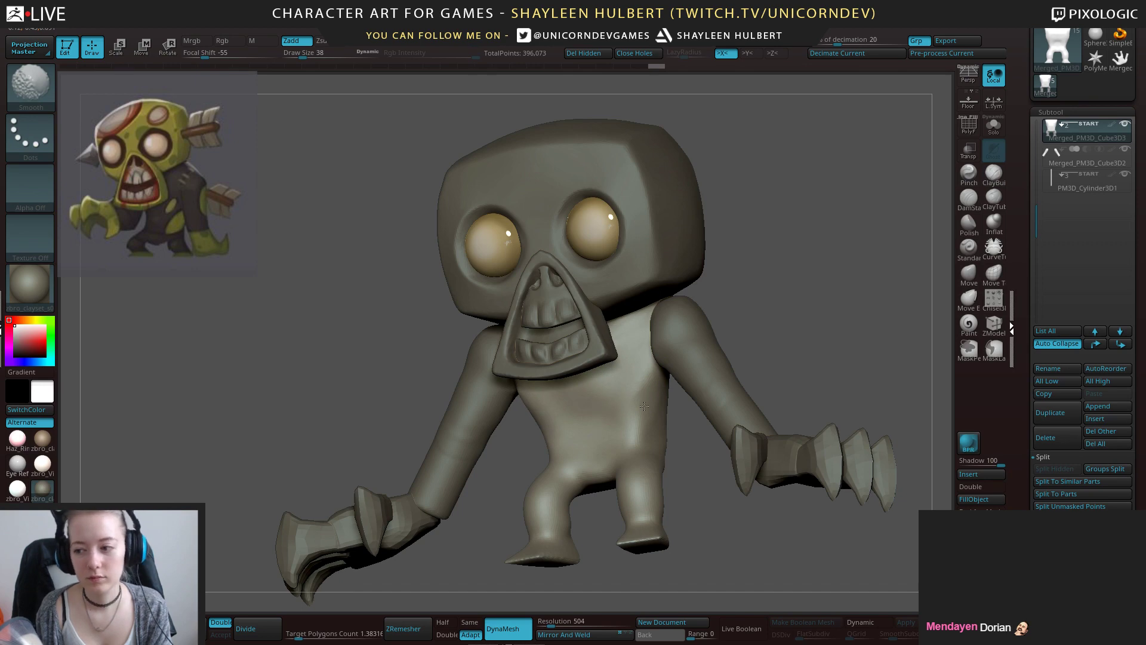
Refine the torso's waist and lower back, blending the forms toward the hips with smoothing.
mouse_move(740, 299)
left_mouse_down()
mouse_move(765, 294)
mouse_move(657, 363)
mouse_move(651, 423)
mouse_move(649, 412)
left_mouse_up()
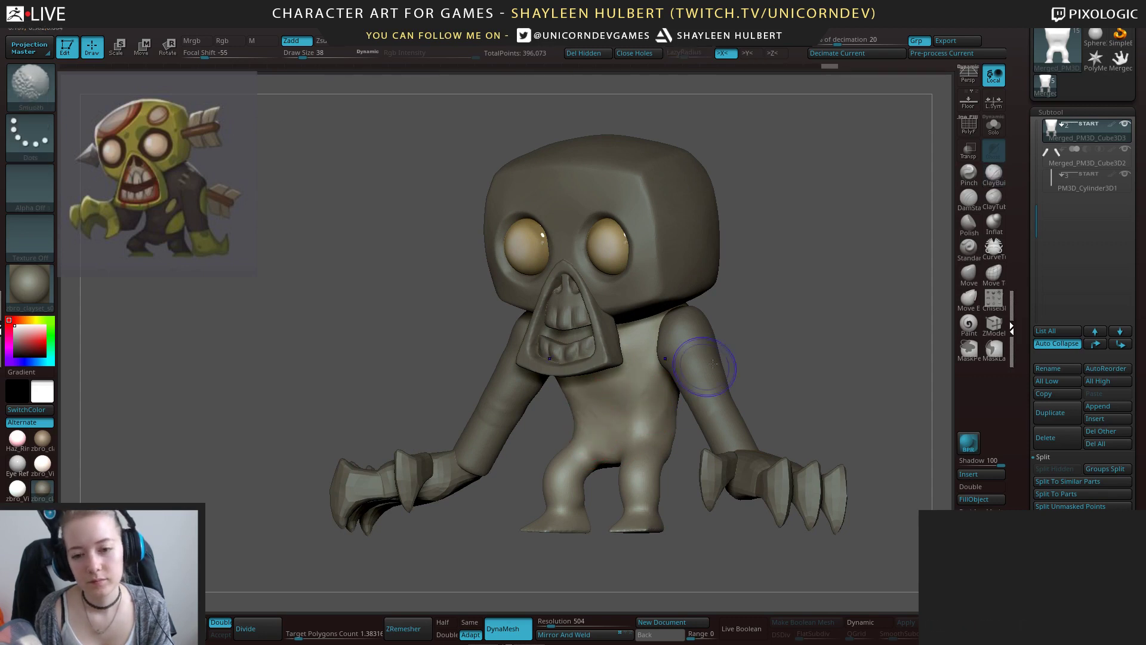
mouse_move(869, 327)
left_mouse_down()
mouse_move(770, 331)
mouse_move(690, 411)
left_mouse_up()
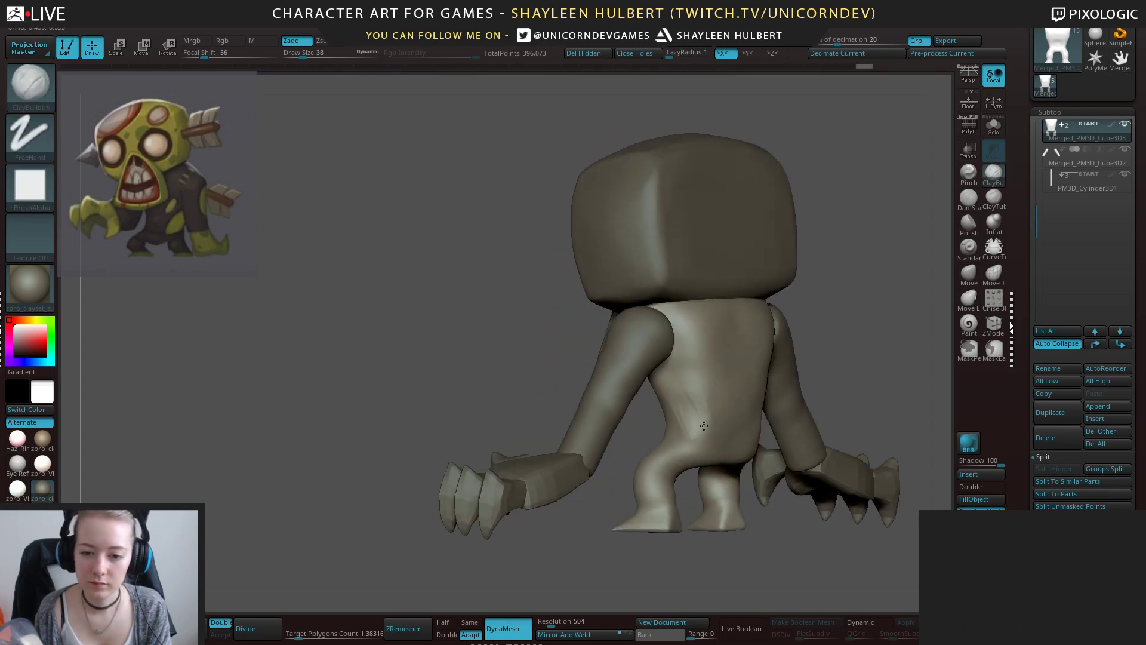
mouse_move(655, 486)
left_mouse_down()
mouse_move(724, 438)
mouse_move(727, 451)
mouse_move(712, 444)
mouse_move(704, 382)
mouse_move(792, 289)
left_mouse_up()
left_click_drag(676, 443, 676, 406, "shift")
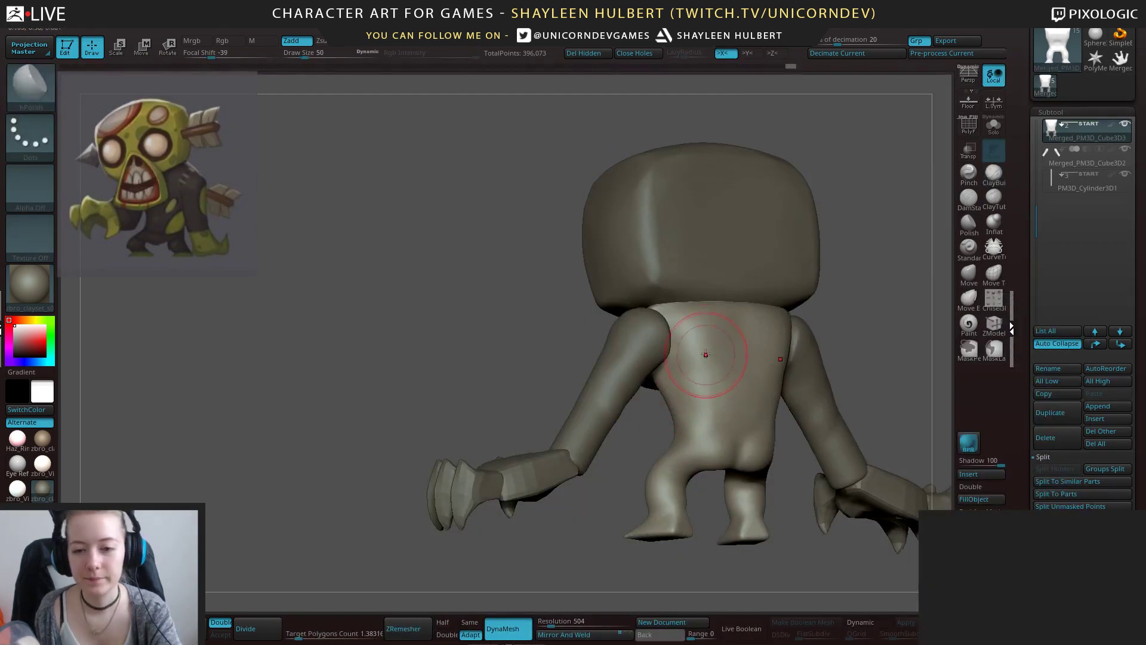
Select the arms subtool and bring up the Move gizmo on it.
left_click_drag(573, 324, 623, 331)
left_click(627, 342, "alt")
key("w")
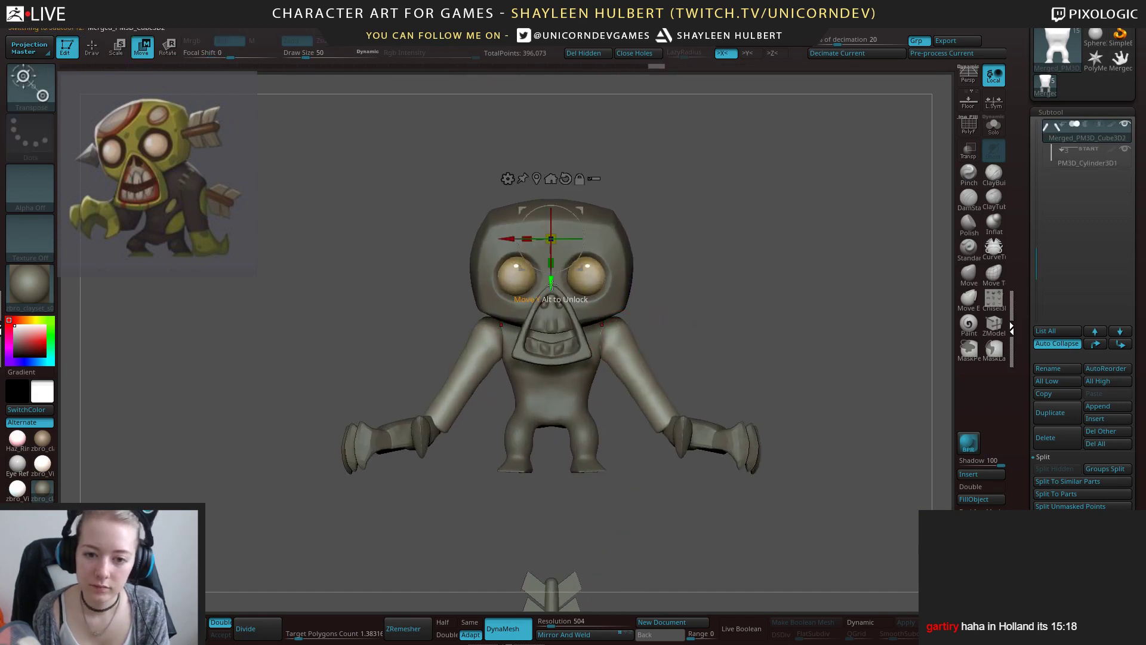
Try to shift the arms with the Move gizmo, and undo the sideways move.
left_click_drag(551, 282, 551, 282)
left_click_drag(508, 241, 576, 241)
key("ctrl+z")
Position the transform gizmo on the shoulder in side view and mask the arms below it with a blurred mask edge.
left_click_drag(727, 252, 631, 308, "shift")
mouse_move(696, 289)
left_mouse_down()
mouse_move(694, 377)
mouse_move(666, 334)
mouse_move(674, 295)
left_mouse_up()
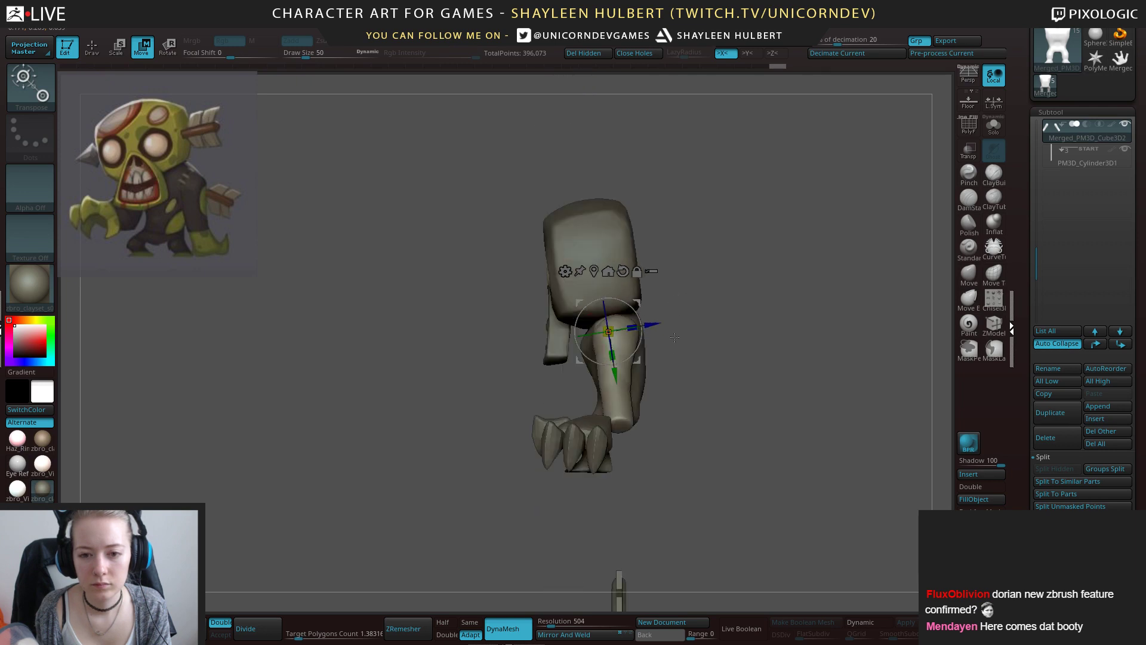
mouse_move(674, 338)
left_mouse_down()
mouse_move(675, 373)
mouse_move(627, 464)
left_mouse_up()
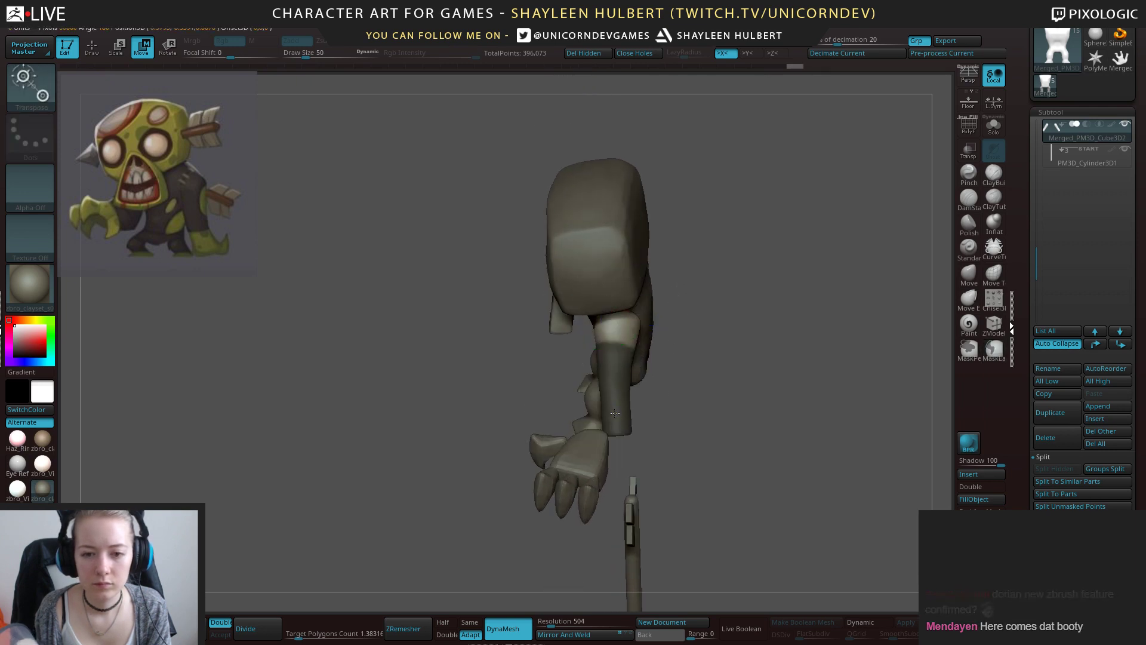
left_click(615, 413, "ctrl")
Rotate the unmasked shoulders slightly in side view and reset the gizmo's orientation.
left_click_drag(710, 353, 708, 313)
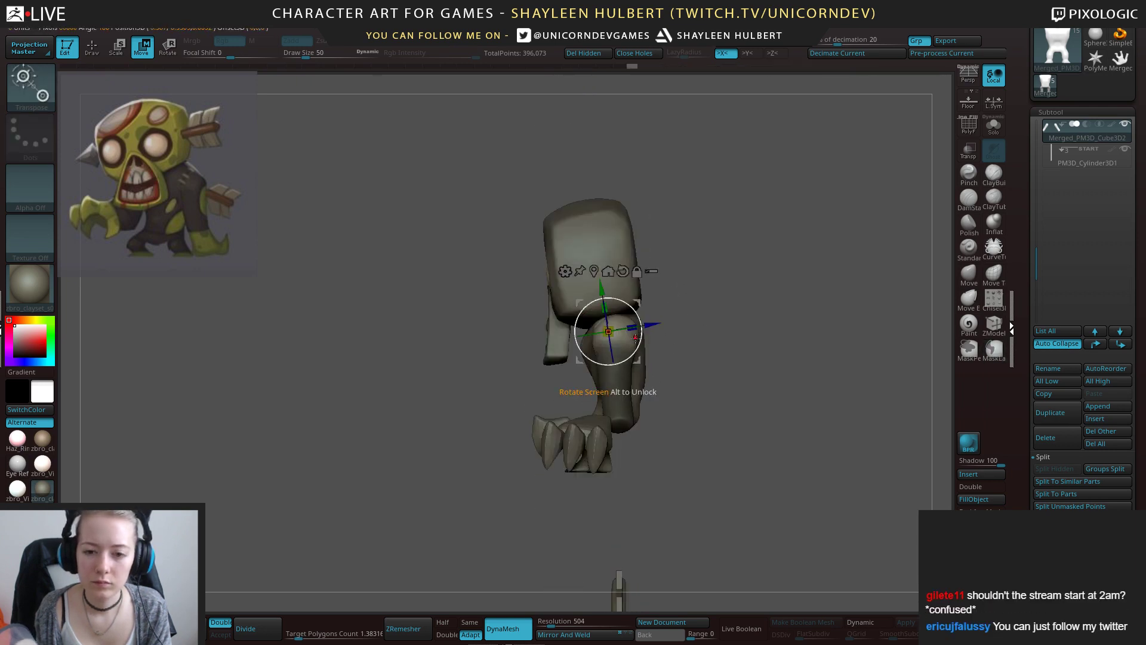
mouse_move(635, 338)
left_mouse_down()
mouse_move(638, 313)
mouse_move(620, 301)
mouse_move(634, 333)
left_mouse_up()
left_click(622, 271)
mouse_move(704, 286)
left_mouse_down("shift")
mouse_move(797, 268)
mouse_move(753, 254)
left_mouse_up("shift")
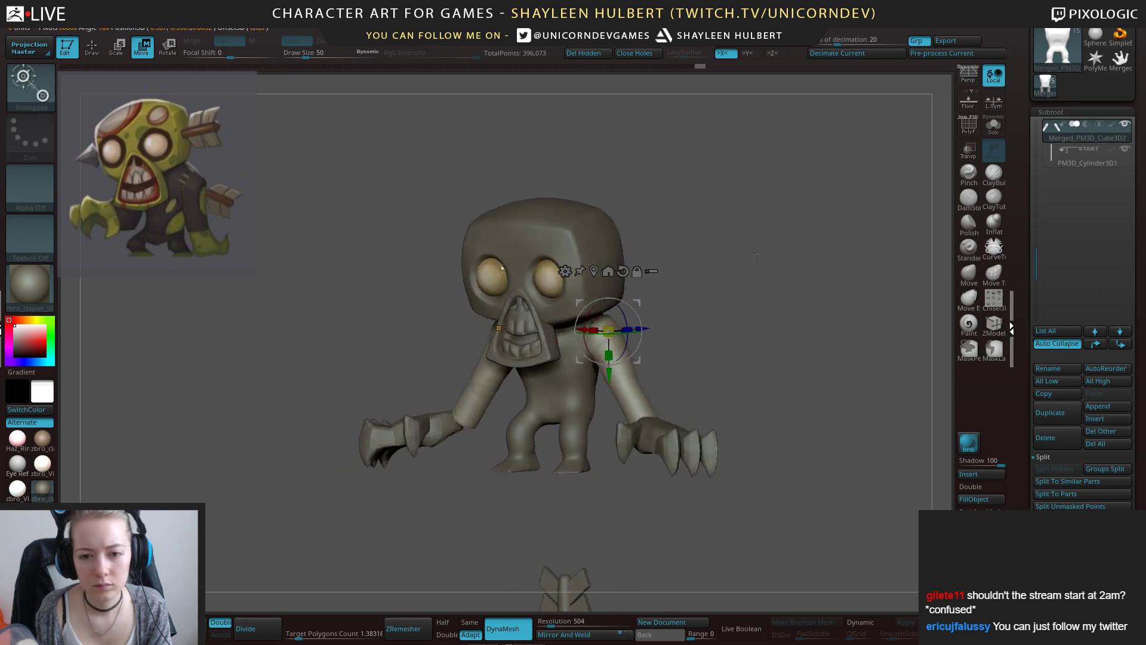
Smooth the upper arms' transition below the shoulders with the ClayBuildup brush active, and flatten their surface with the hPolish brush.
left_click(993, 172)
left_click_drag(600, 334, 615, 358, "shift")
left_click_drag(770, 275, 636, 361)
key("b")
key("h")
key("p")
left_click_drag(734, 325, 654, 337)
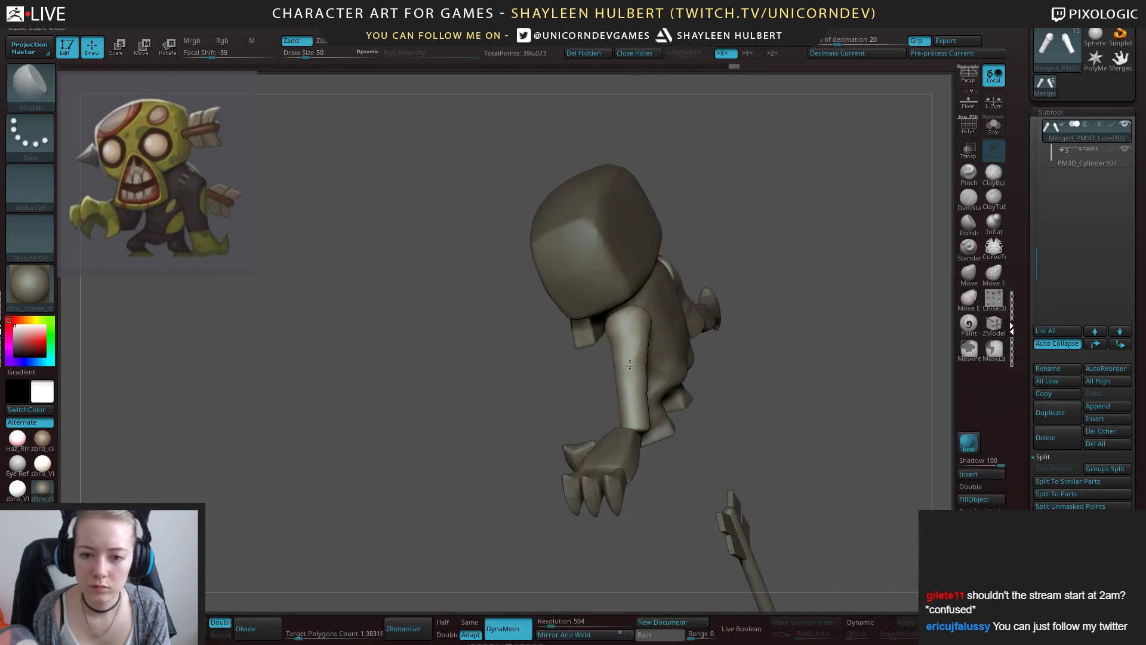
Select the hPolish brush and check the upper arms and shoulders from the front and slightly below.
left_click_drag(756, 357, 718, 256)
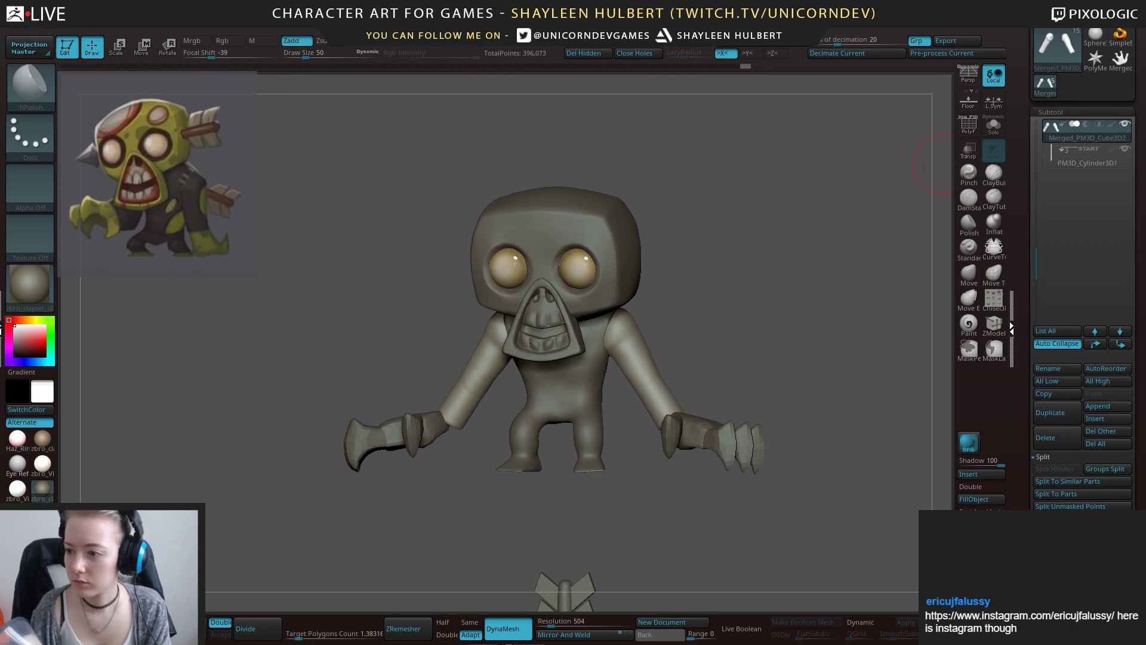
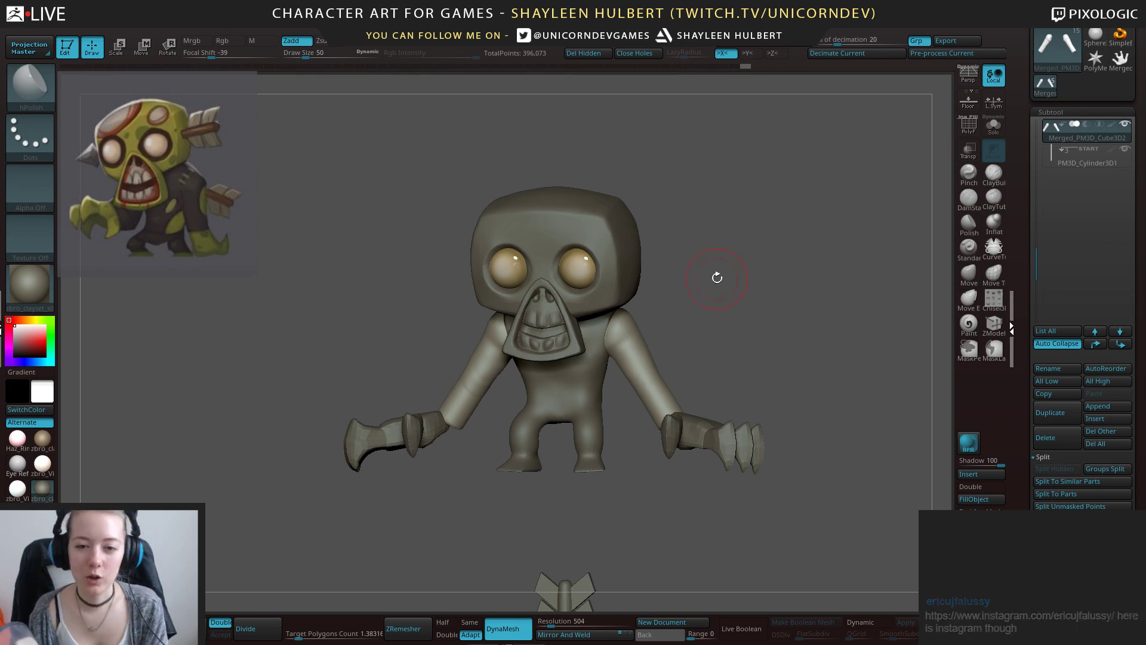
left_click_drag(716, 276, 611, 338, "alt")
key("b")
key("h")
key("p")
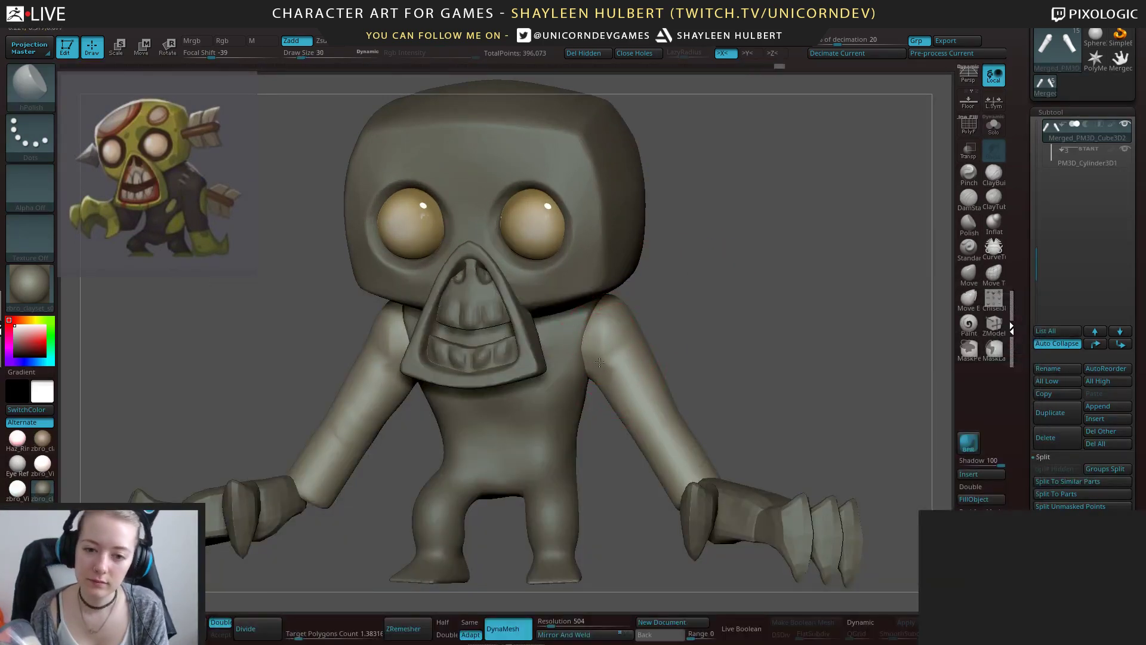
left_click_drag(674, 335, 703, 310)
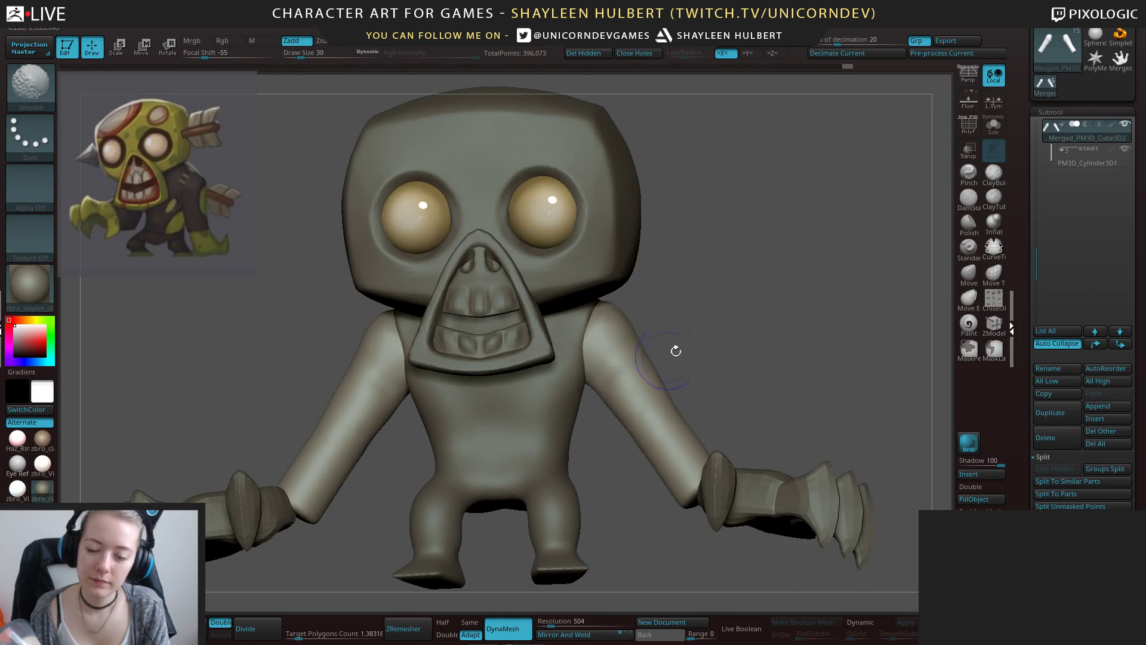
mouse_move(675, 351)
left_mouse_down("shift")
mouse_move(714, 343)
mouse_move(714, 287)
mouse_move(707, 362)
left_mouse_up("shift")
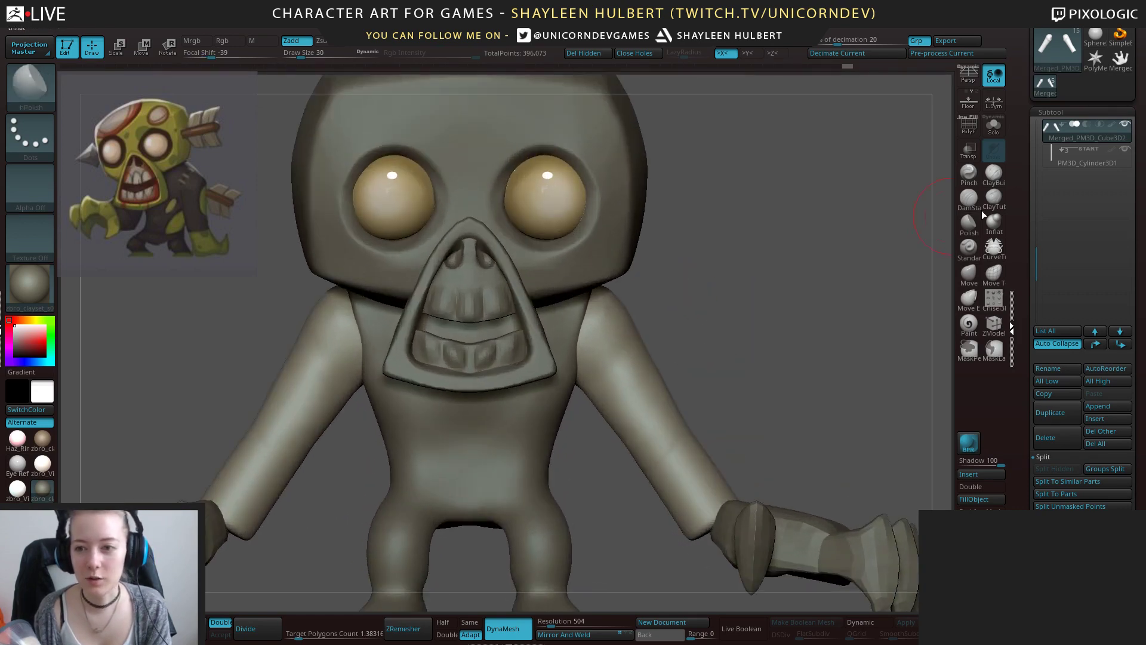
Isolate the torso from the other parts and activate the ClayBuildup brush for sculpting it.
left_click(969, 198)
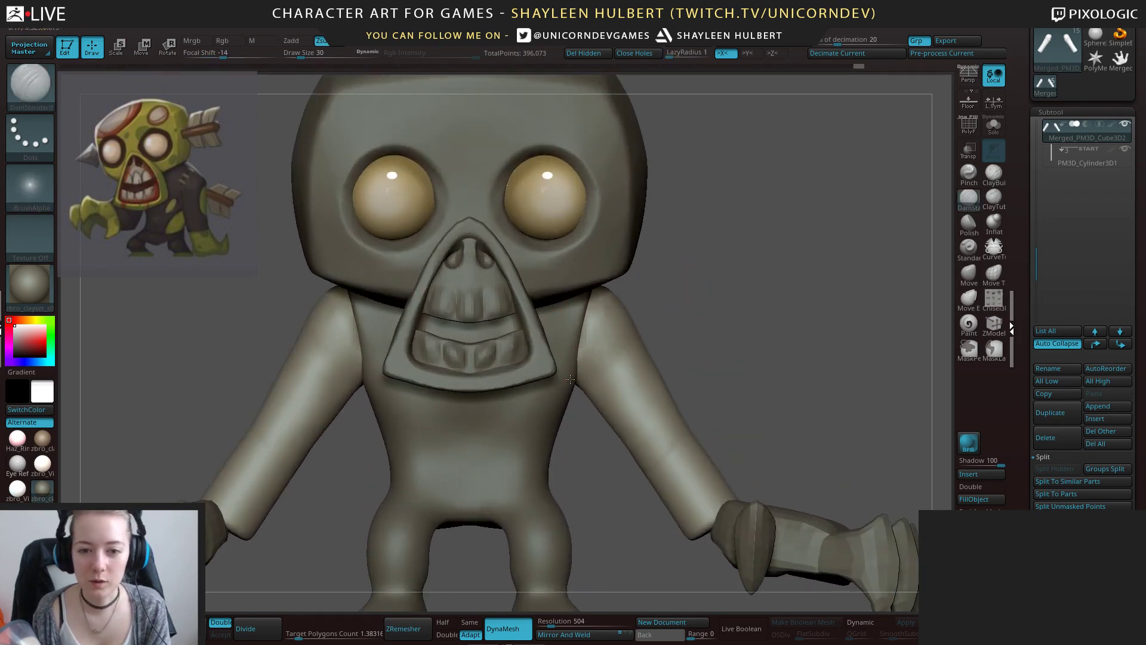
left_click_drag(698, 270, 666, 300)
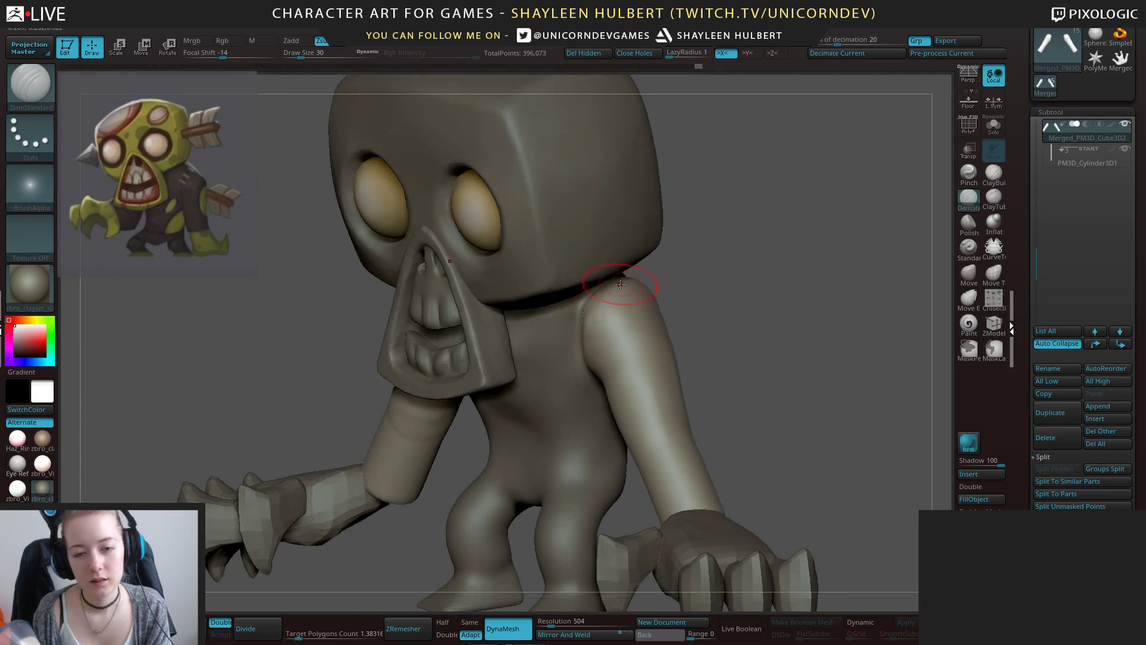
left_click(584, 306, "alt")
left_click(994, 130)
left_click(994, 175)
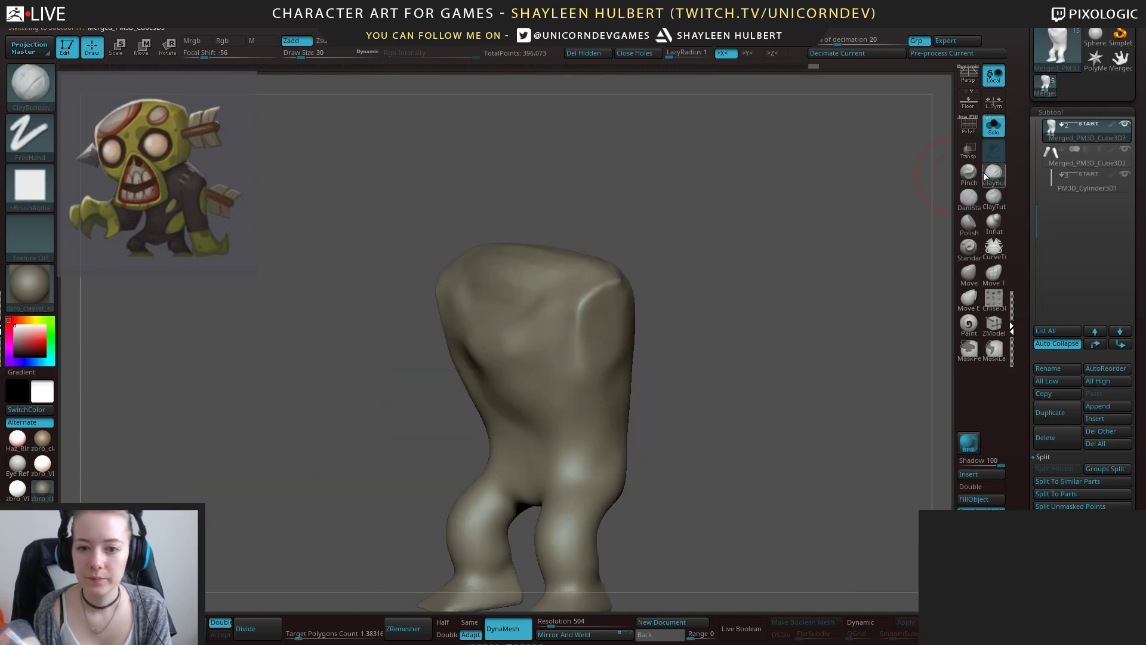
Build up diagonal strokes from the shoulders towards the middle of the chest with the ClayBuildup brush.
mouse_move(611, 282)
left_mouse_down()
mouse_move(558, 333)
mouse_move(529, 305)
mouse_move(500, 320)
left_mouse_up()
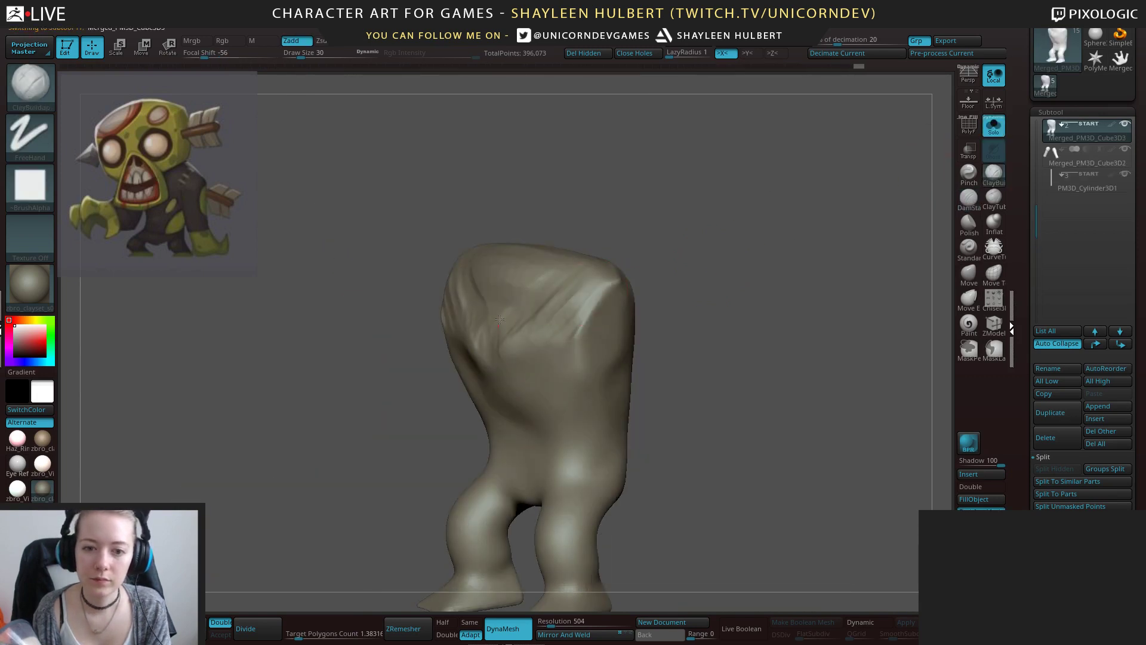
right_click_drag(520, 358, 561, 356)
mouse_move(533, 328)
left_mouse_down()
mouse_move(494, 365)
mouse_move(507, 358)
left_mouse_up()
right_click_drag(507, 358, 532, 353)
Carve diagonally into the upper chest with ClayBuildup at draw size 42, and smooth the strokes into the torso.
left_click_drag(560, 280, 501, 322, "alt")
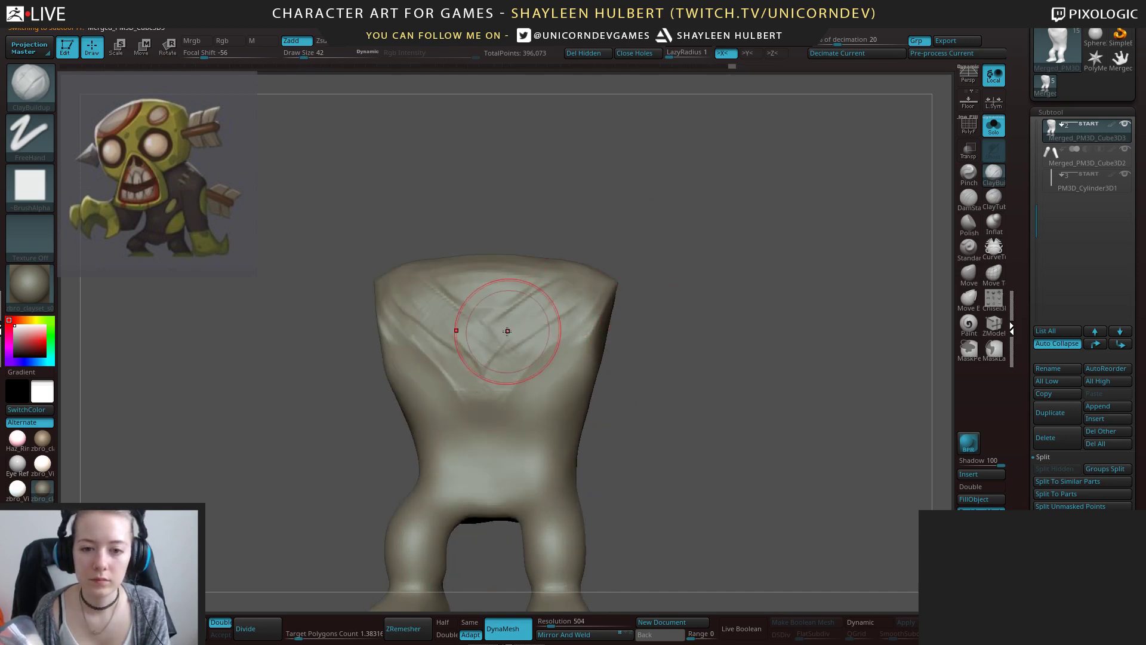
left_click_drag(591, 310, 507, 349, "alt")
left_click_drag(564, 280, 508, 319, "alt")
left_click_drag(538, 306, 439, 357, "shift")
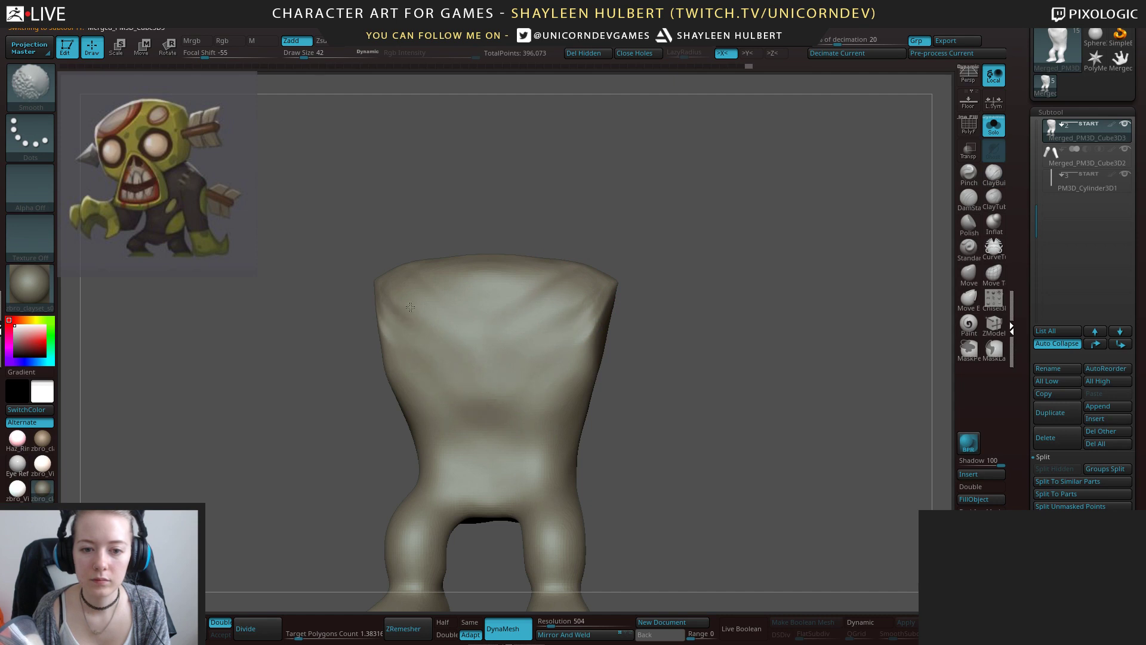
Smooth the isolated torso's chest, then build up clay over its flat top and shoulders with ClayBuildup.
left_click_drag(410, 307, 466, 364, "shift")
left_click_drag(651, 268, 669, 340)
left_click_drag(457, 229, 534, 257)
left_click_drag(585, 129, 599, 269, "alt")
mouse_move(492, 303)
left_mouse_down()
mouse_move(582, 344)
mouse_move(438, 328)
left_mouse_up()
mouse_move(705, 251)
left_mouse_down()
mouse_move(614, 231)
mouse_move(609, 292)
left_mouse_up()
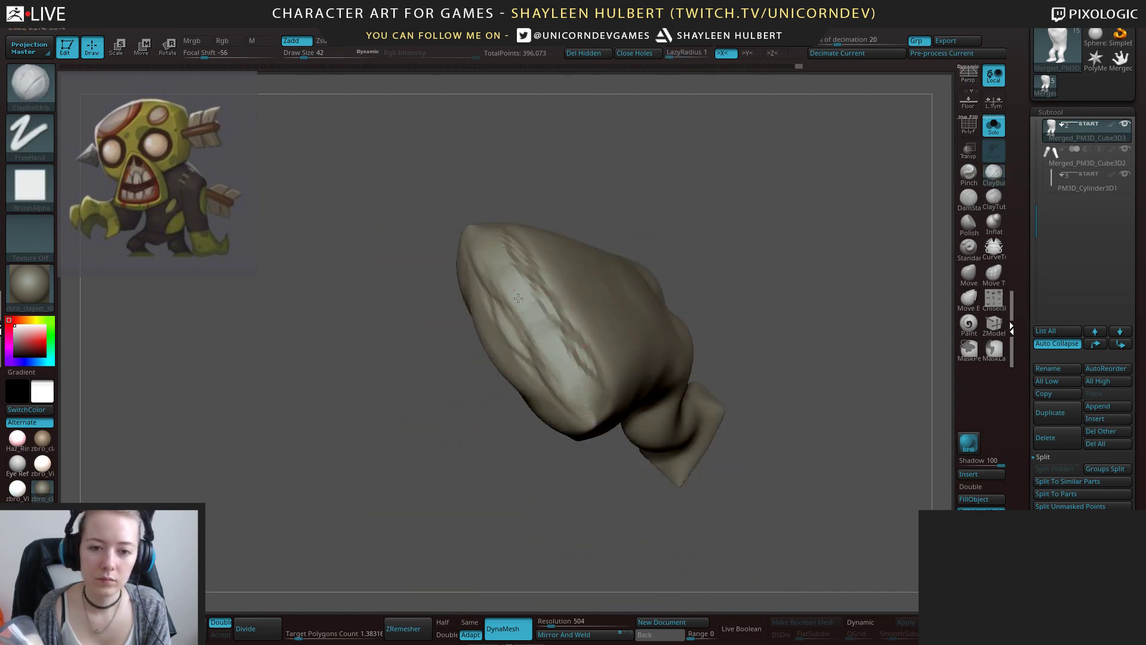
mouse_move(518, 298)
left_mouse_down()
mouse_move(586, 359)
mouse_move(526, 257)
mouse_move(523, 363)
mouse_move(564, 405)
left_mouse_up()
left_click_drag(684, 222, 669, 262, "shift")
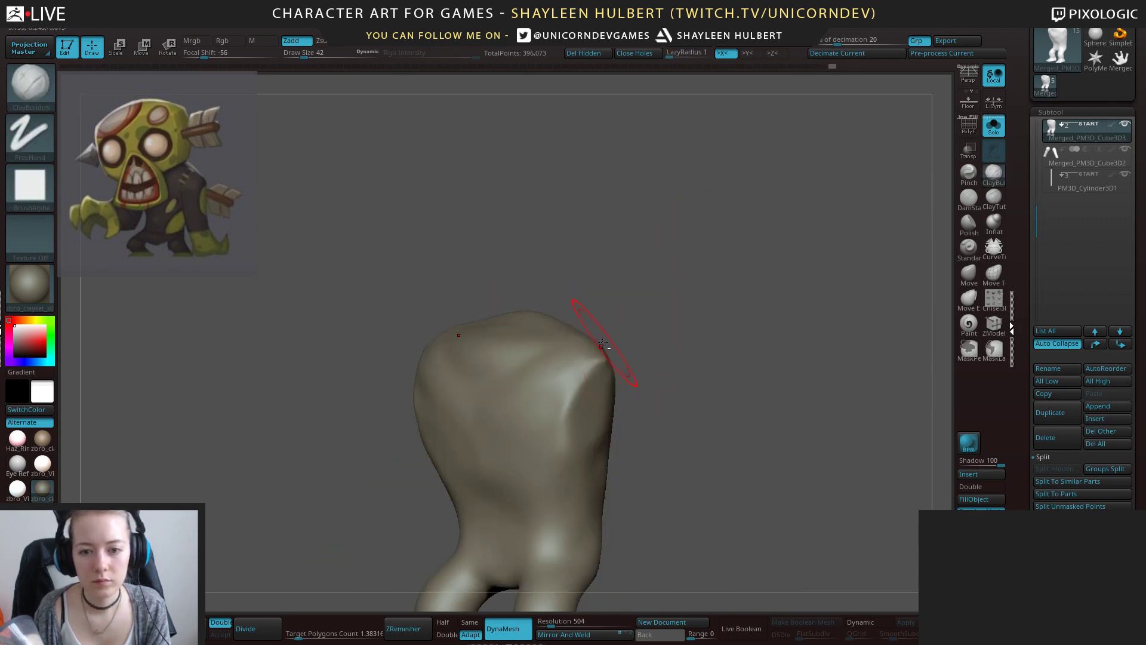
Sculpt the torso's shoulder area and smooth the upper chest and shoulder edges into rounded forms.
mouse_move(599, 372)
left_mouse_down("alt")
mouse_move(572, 382)
mouse_move(572, 421)
left_mouse_up("alt")
mouse_move(692, 393)
left_mouse_down("alt")
mouse_move(709, 381)
mouse_move(723, 273)
mouse_move(711, 311)
left_mouse_up("alt")
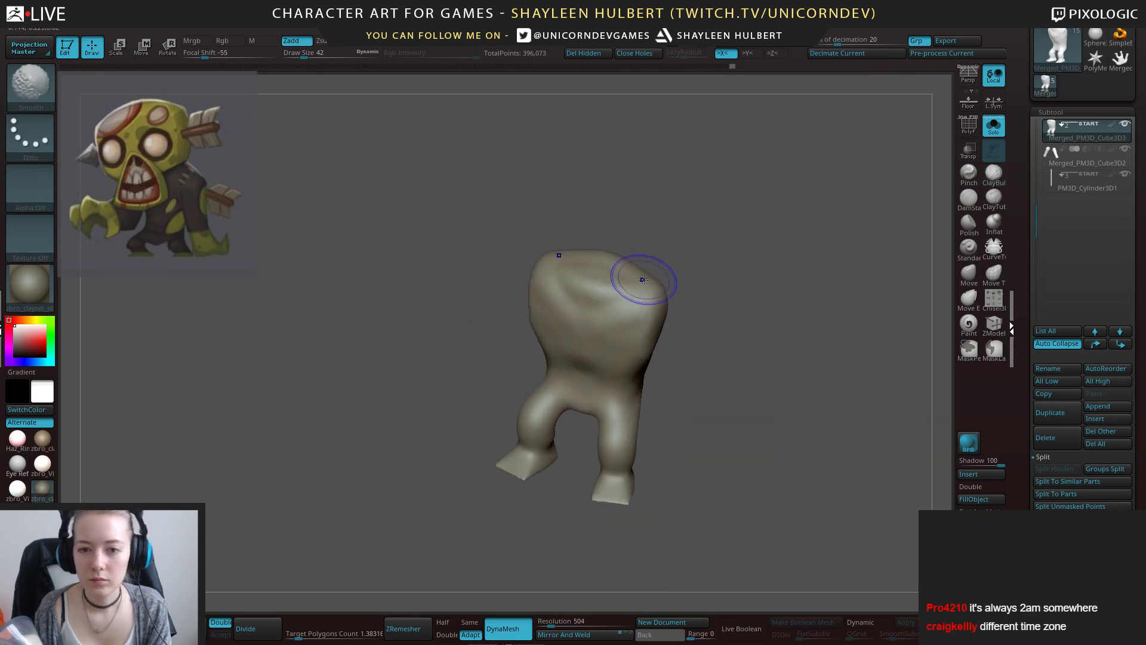
left_click_drag(599, 287, 617, 299, "shift")
left_click_drag(716, 281, 755, 223)
mouse_move(779, 262)
left_mouse_down()
mouse_move(778, 274)
mouse_move(704, 273)
mouse_move(767, 281)
left_mouse_up()
Show the full character, reselect the torso, and build up and smooth clay across the upper back.
left_click(993, 126)
left_click(620, 340, "alt")
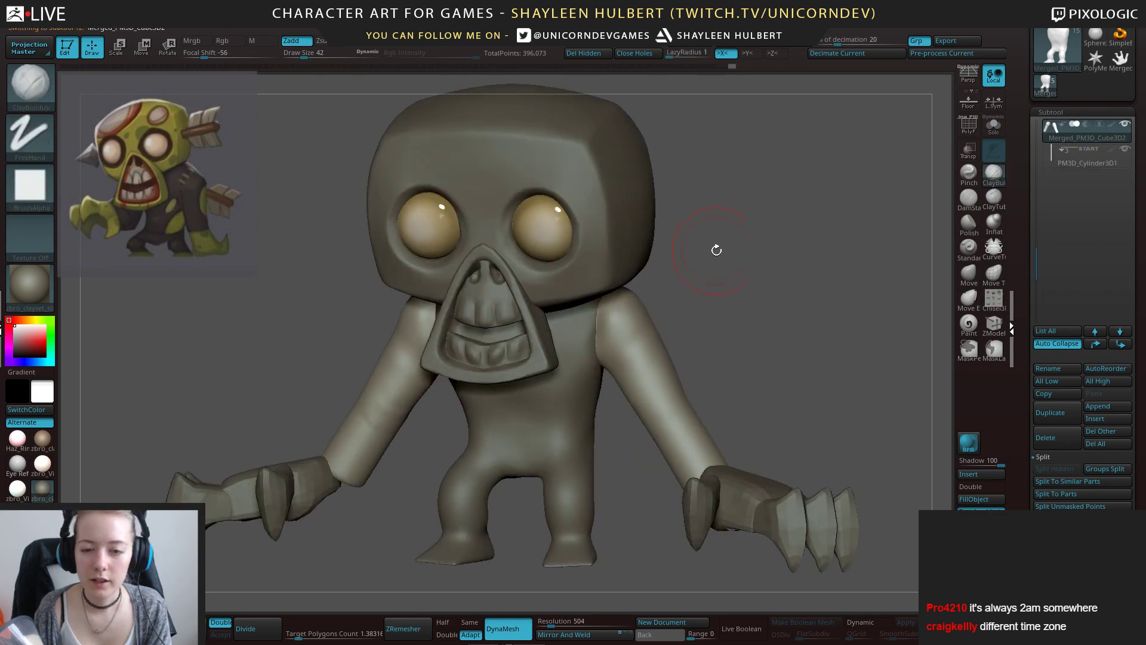
left_click_drag(716, 248, 668, 320)
left_click_drag(797, 251, 709, 251)
left_click(737, 279, "alt")
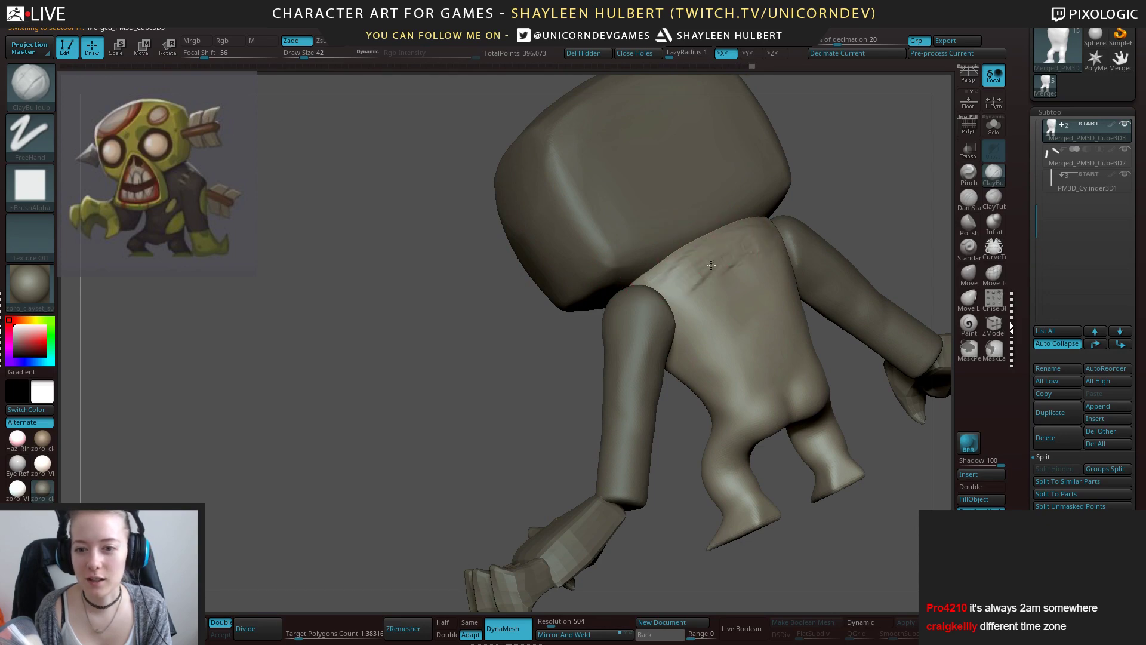
key("shift")
mouse_move(670, 280)
left_mouse_down()
mouse_move(441, 305)
mouse_move(382, 292)
mouse_move(366, 329)
mouse_move(594, 245)
mouse_move(638, 241)
left_mouse_up()
Turn on perspective and review the whole character from the side and front.
key("e")
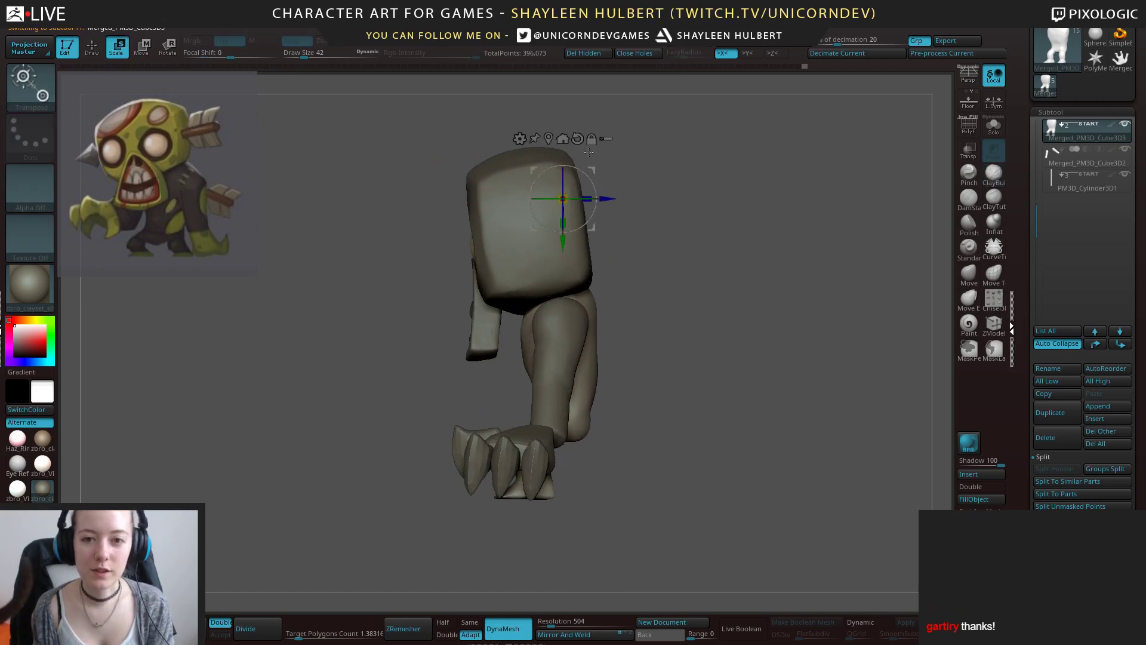
left_click_drag(406, 163, 502, 335, "ctrl+shift")
mouse_move(644, 298)
left_mouse_down()
mouse_move(746, 298)
mouse_move(647, 287)
left_mouse_up()
left_click_drag(598, 202, 579, 218)
left_click_drag(652, 266, 693, 263)
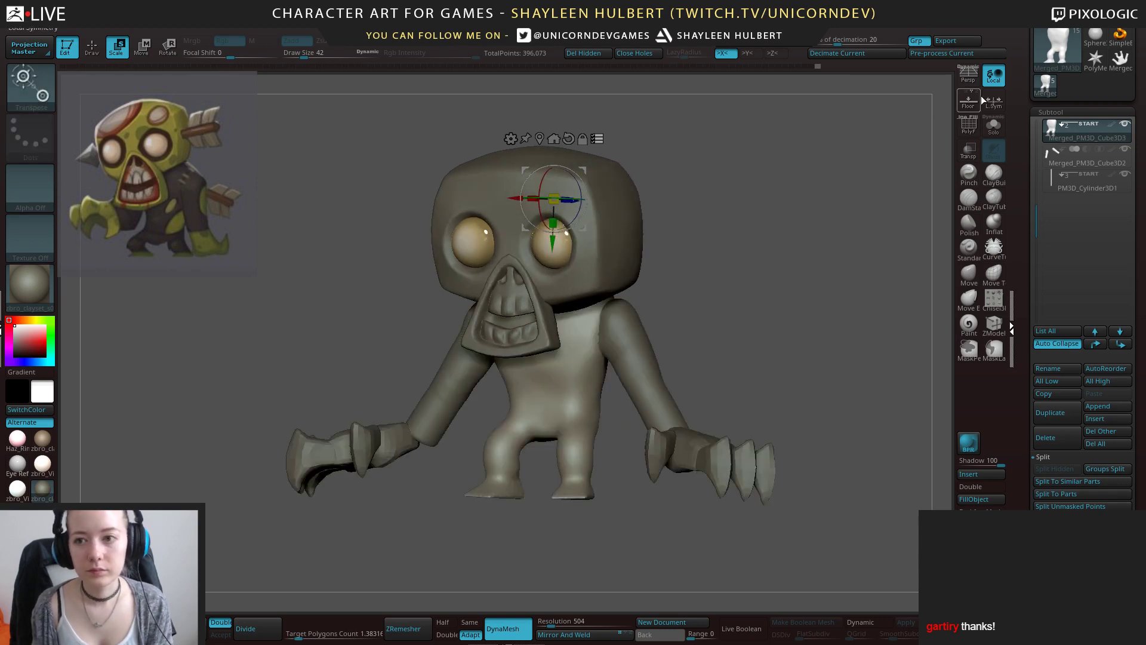
left_click(969, 78)
left_click_drag(704, 233, 694, 277, "shift")
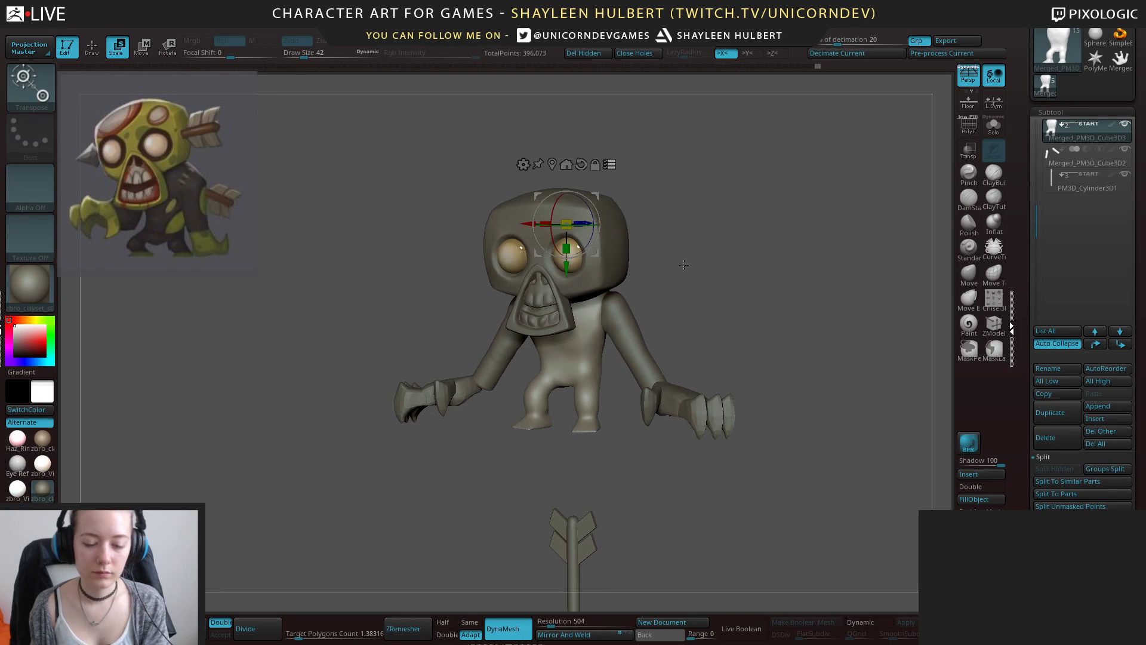
key("w")
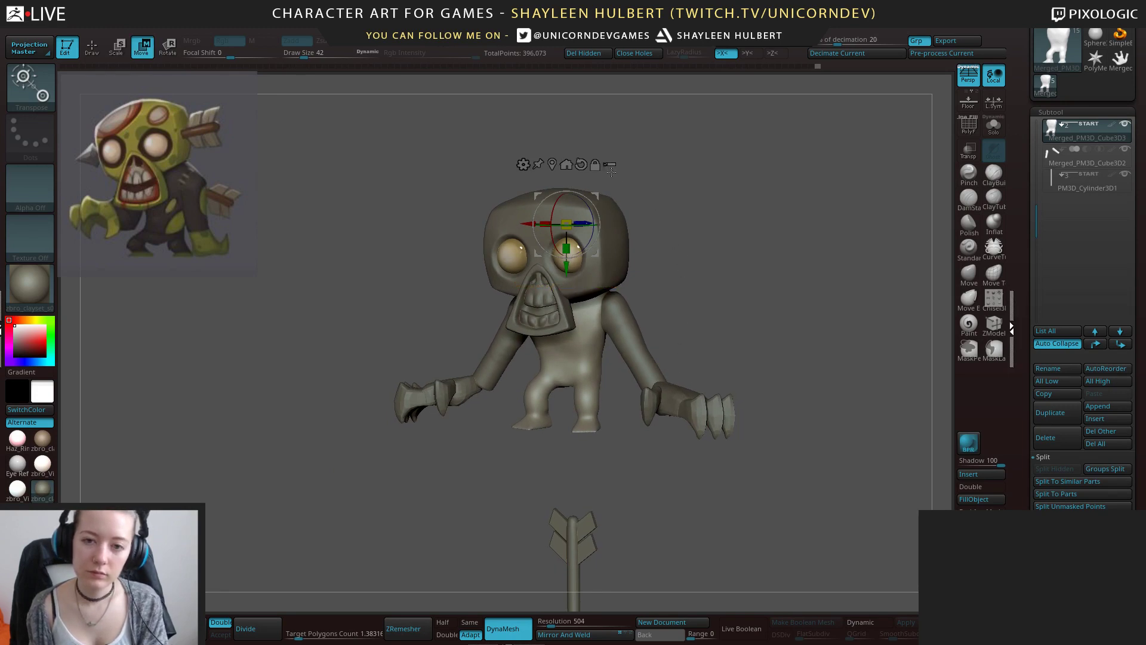
key("q")
Select the arrow's fletching and reposition its transform gizmo to the middle of the arrow shaft.
left_click_drag(706, 466, 671, 417, "alt")
mouse_move(674, 500)
left_mouse_down("shift")
mouse_move(631, 342)
mouse_move(606, 412)
mouse_move(616, 579)
mouse_move(637, 339)
mouse_move(687, 346)
mouse_move(647, 339)
left_mouse_up("shift")
left_click(543, 389, "alt")
left_click_drag(635, 421, 607, 382, "alt")
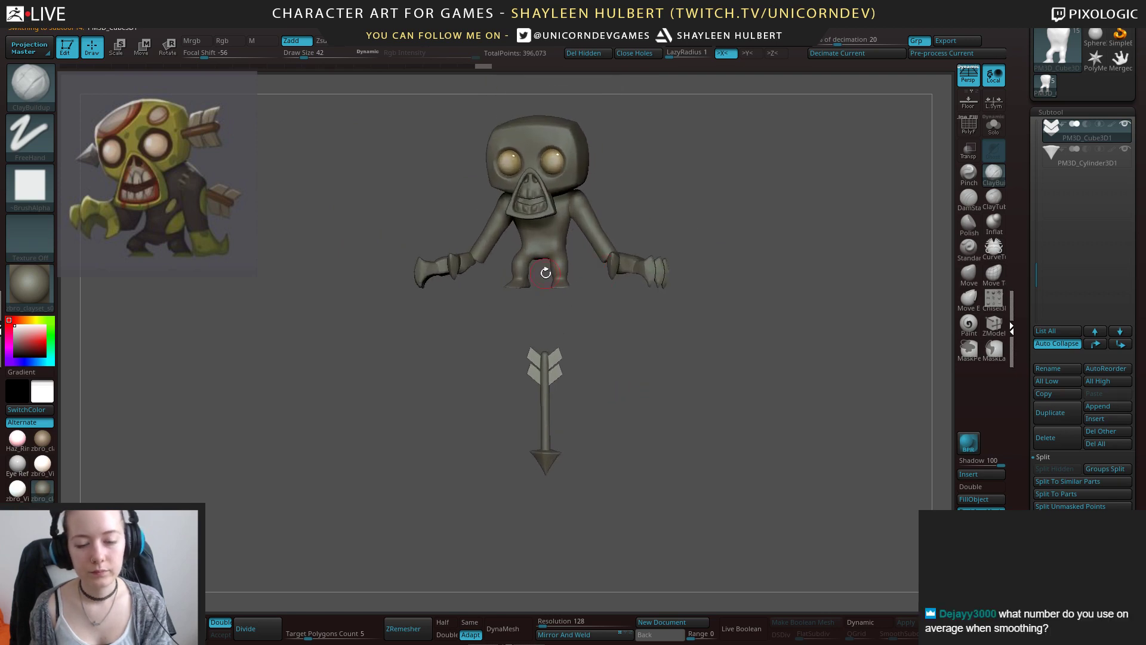
key("w")
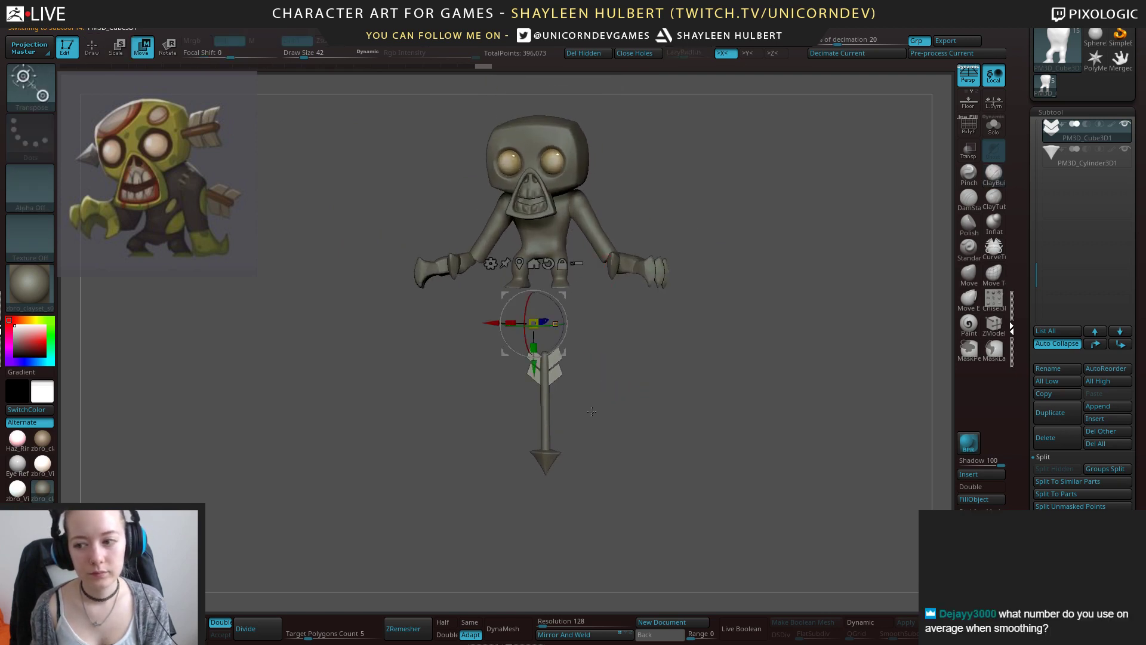
left_click_drag(534, 365, 534, 453, "alt")
left_click_drag(491, 411, 502, 410, "alt")
left_click_drag(664, 414, 660, 392, "shift")
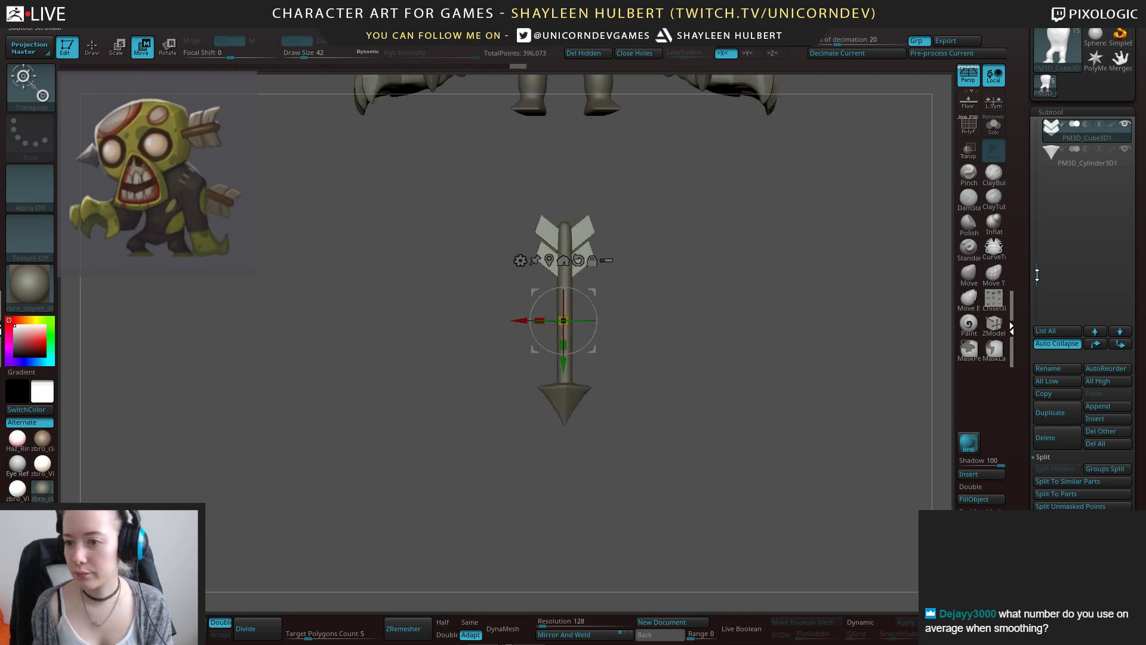
Hide every subtool except the arrow's fletching, shaft and head.
left_click(1126, 199)
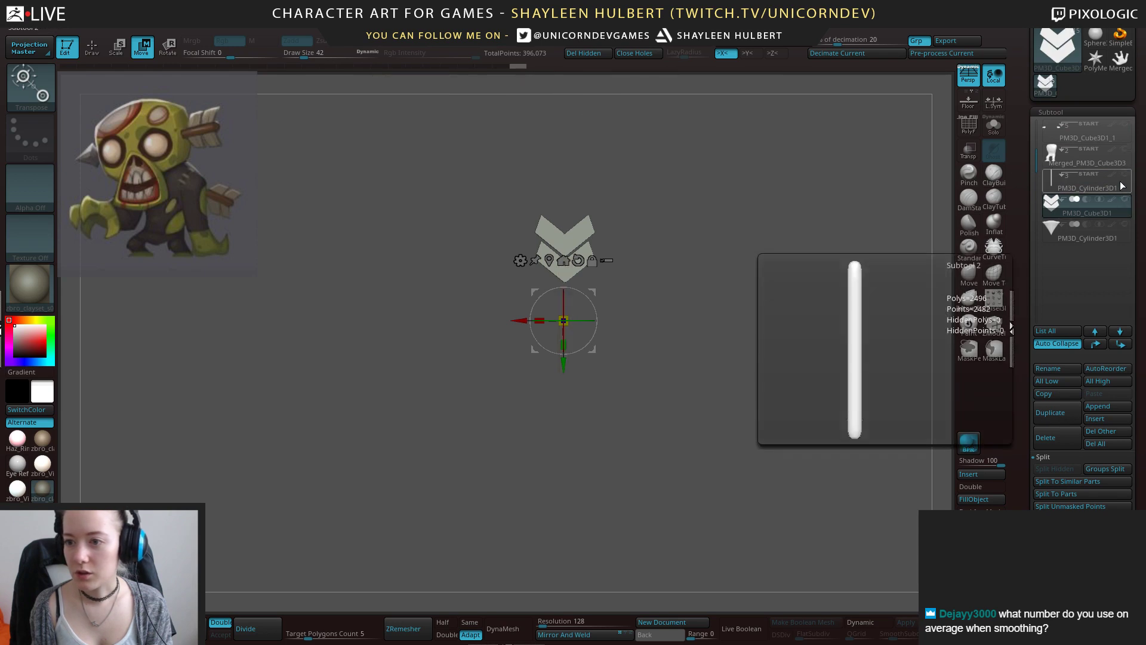
left_click(1124, 174)
mouse_move(662, 340)
left_mouse_down("alt")
mouse_move(607, 225)
mouse_move(717, 276)
mouse_move(695, 307)
mouse_move(719, 298)
mouse_move(683, 286)
mouse_move(668, 340)
left_mouse_up("alt")
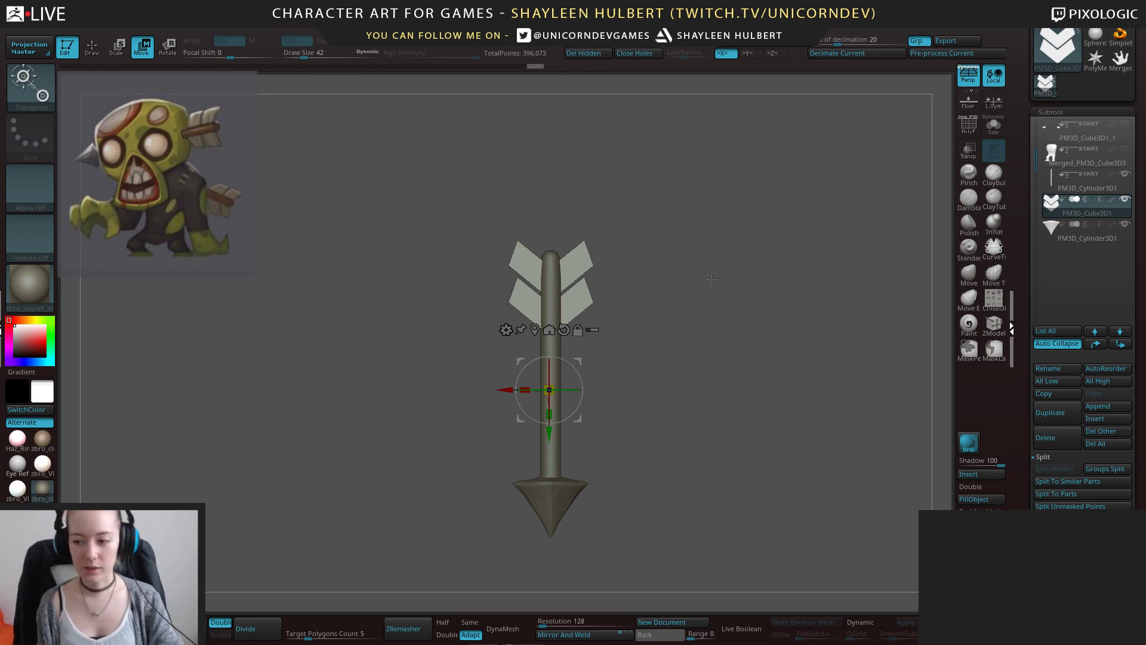
left_click_drag(669, 376, 653, 341, "alt")
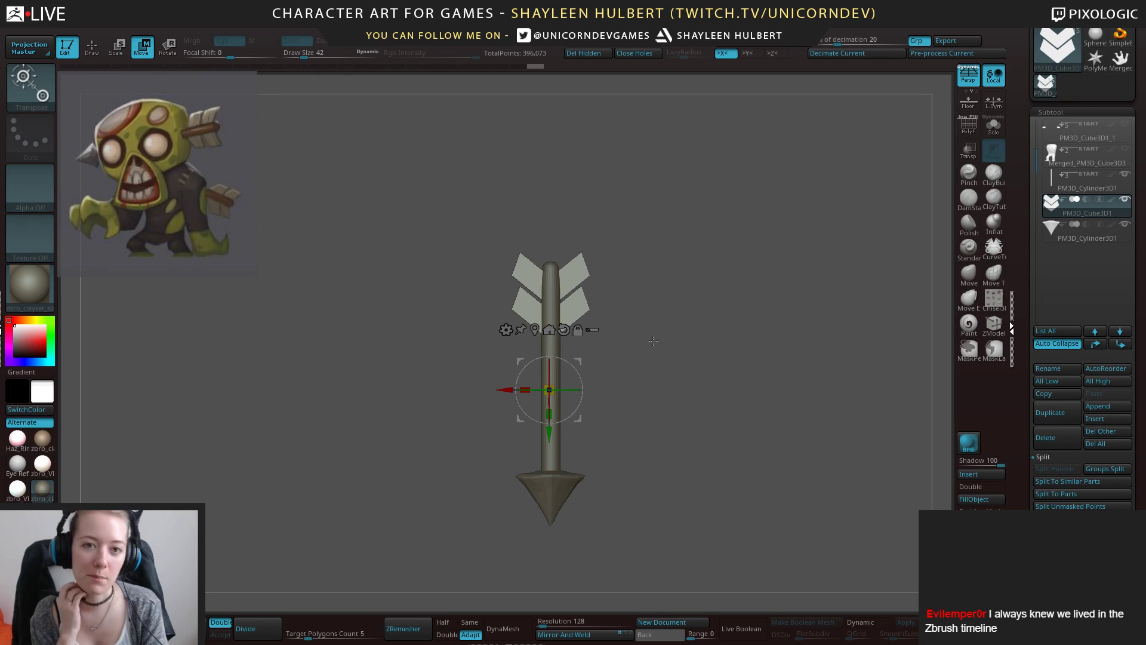
Merge the visible arrow parts into a new tool and open that merged arrow.
left_click_drag(634, 266, 911, 436)
left_click_drag(1023, 473, 1022, 403)
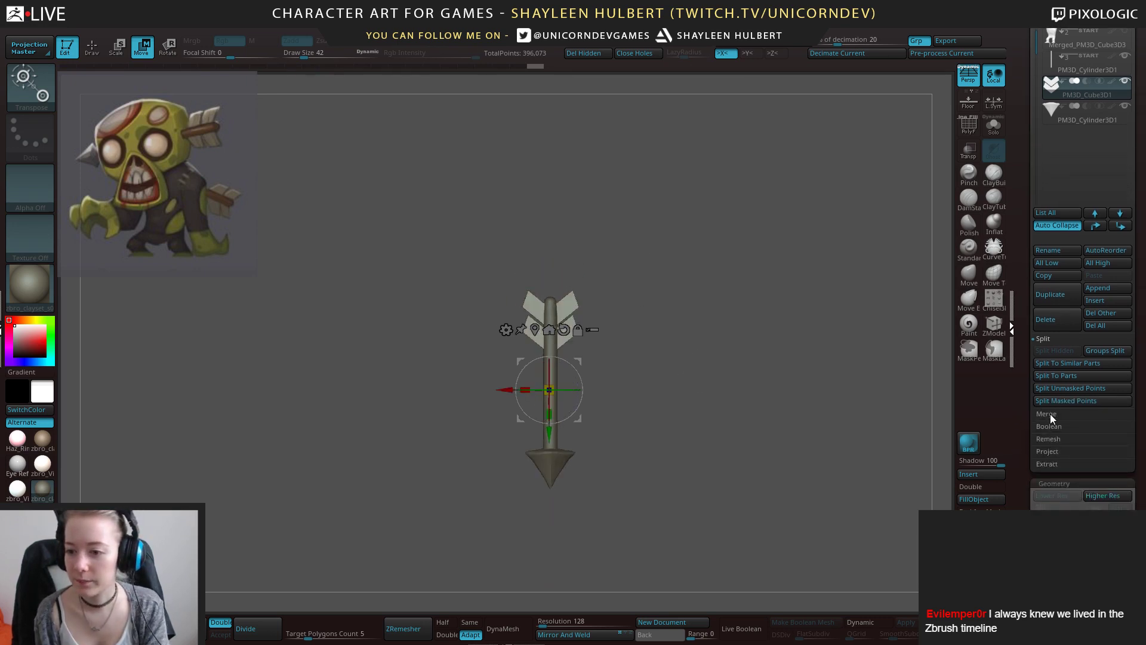
left_click(1051, 416)
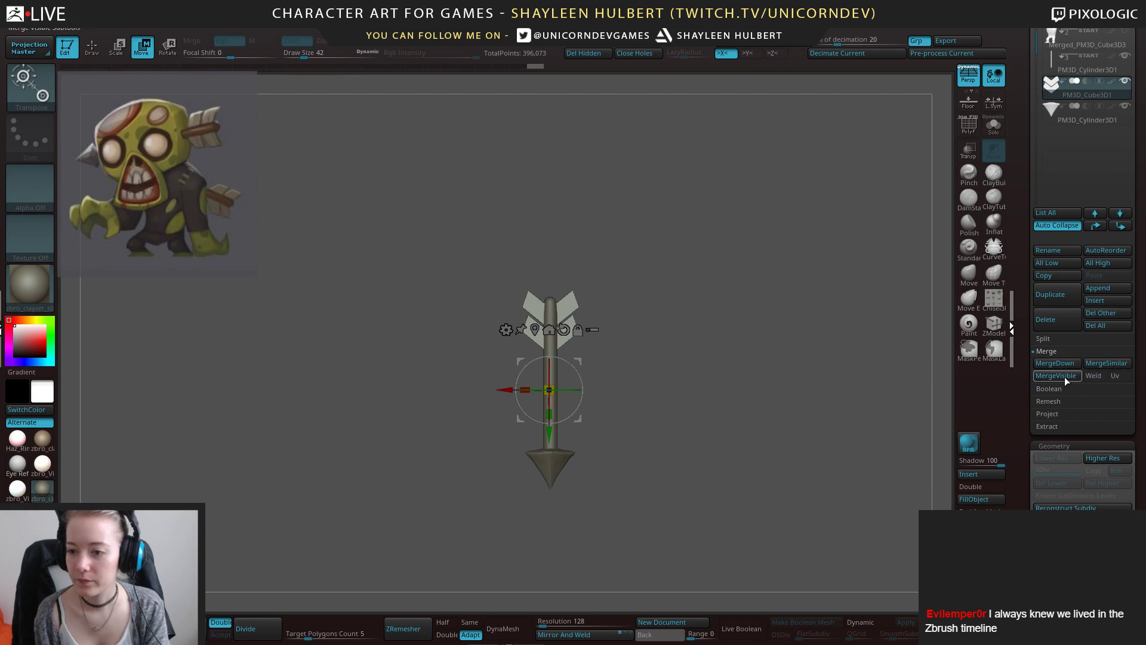
left_click_drag(1025, 369, 1027, 463)
left_click(1046, 193)
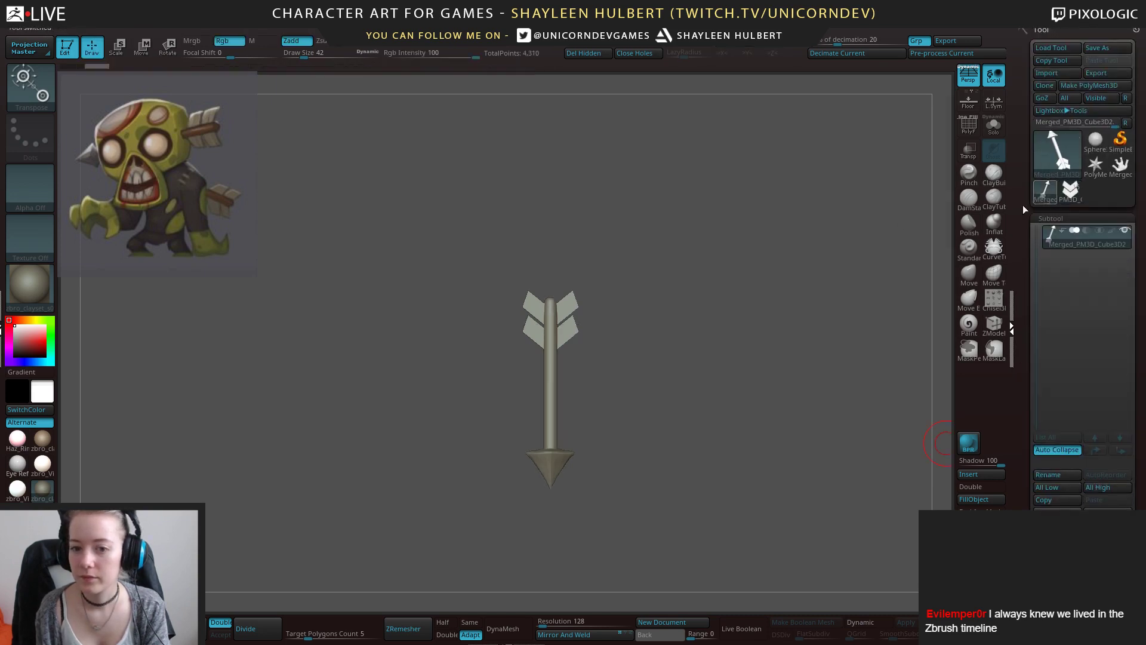
key("q")
left_click_drag(689, 357, 707, 397, "alt")
mouse_move(674, 496)
left_mouse_down("alt")
mouse_move(603, 296)
mouse_move(683, 357)
left_mouse_up("alt")
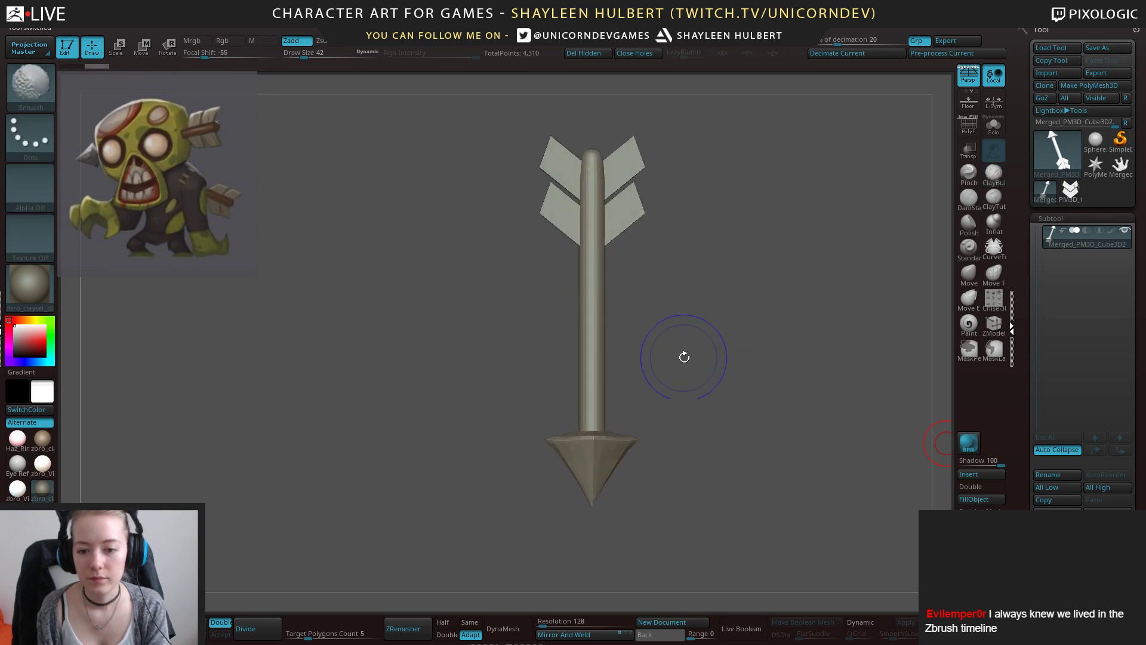
Turn on dynamic subdivision for the merged arrow and display its polygroup wireframe.
left_click(860, 622)
left_click_drag(744, 430, 812, 353)
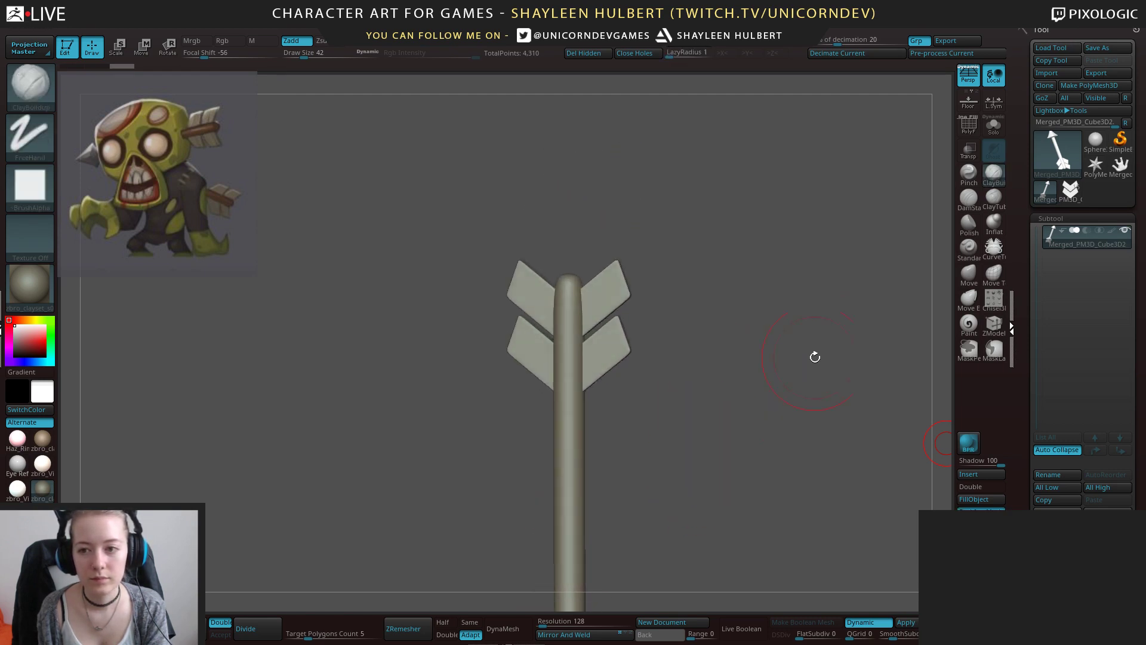
key("shift+f")
left_click_drag(713, 434, 689, 373, "alt")
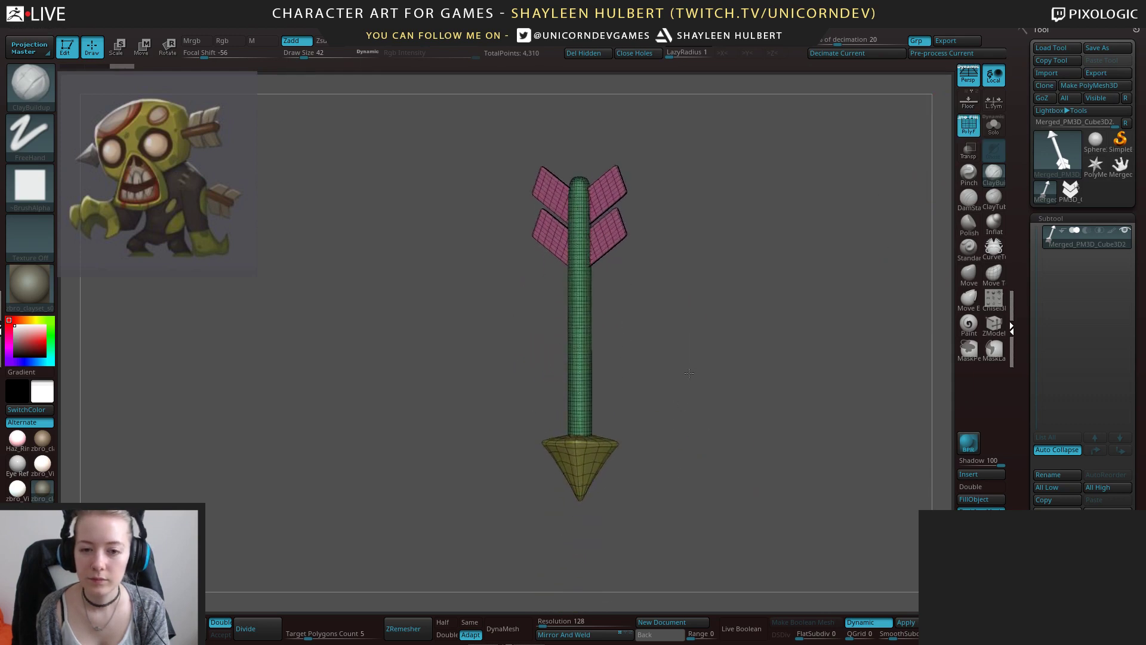
Switch back to the character tool, append the merged arrow as a subtool and select it.
left_click(1067, 200)
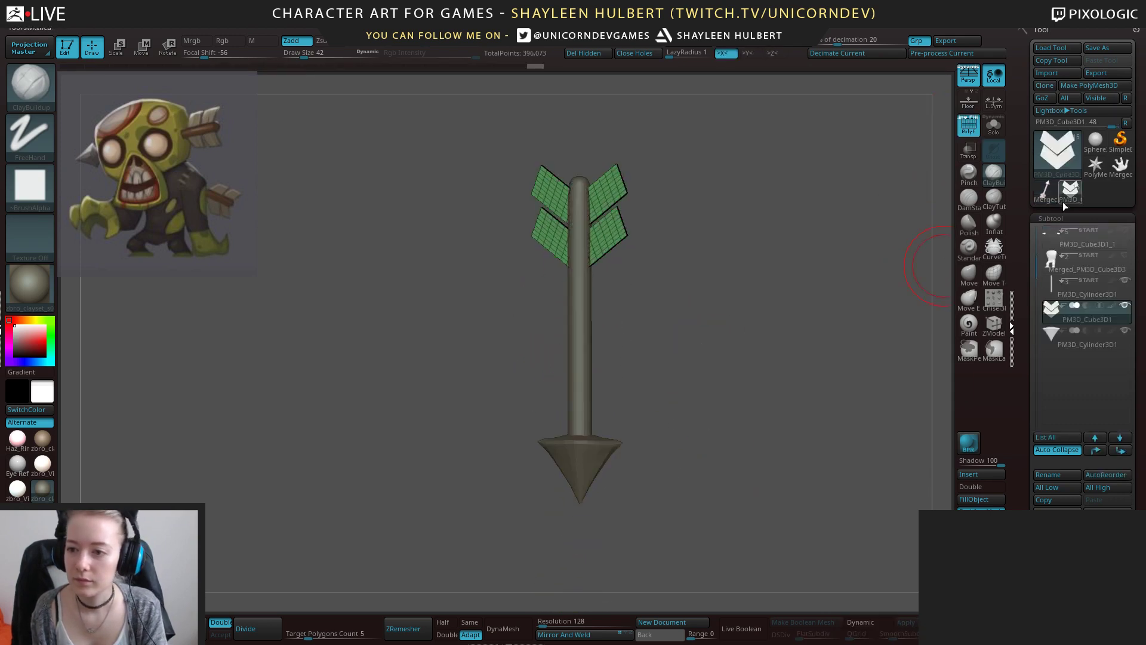
left_click_drag(795, 353, 746, 353)
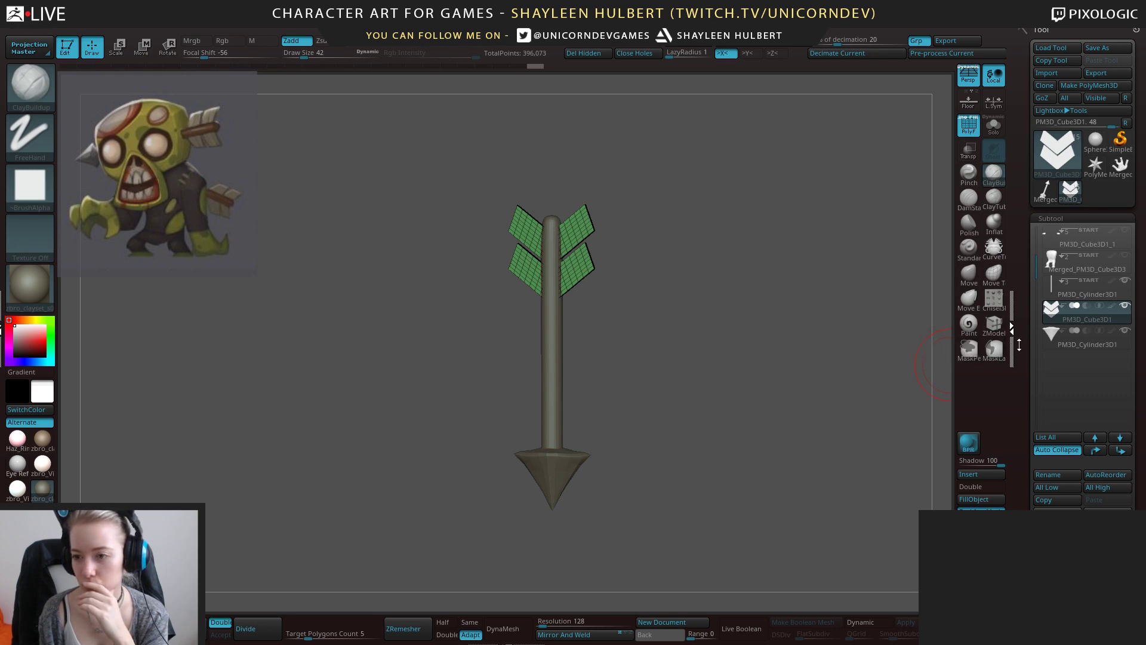
left_click_drag(1024, 344, 1025, 327)
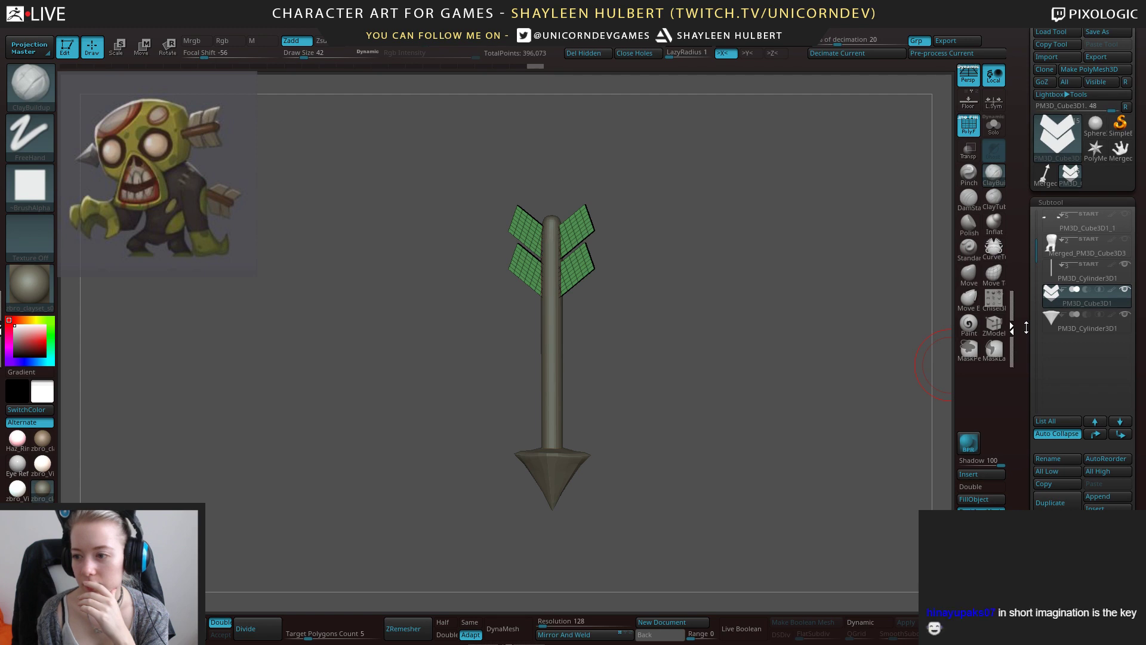
left_click_drag(1026, 327, 1024, 306)
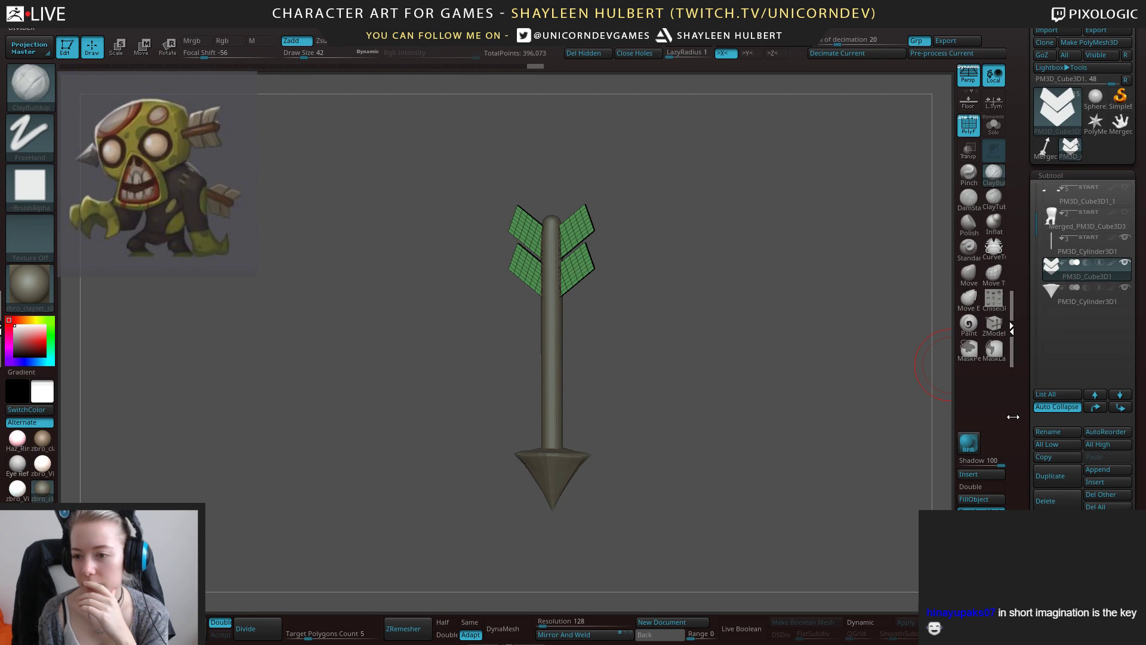
left_click(1097, 471)
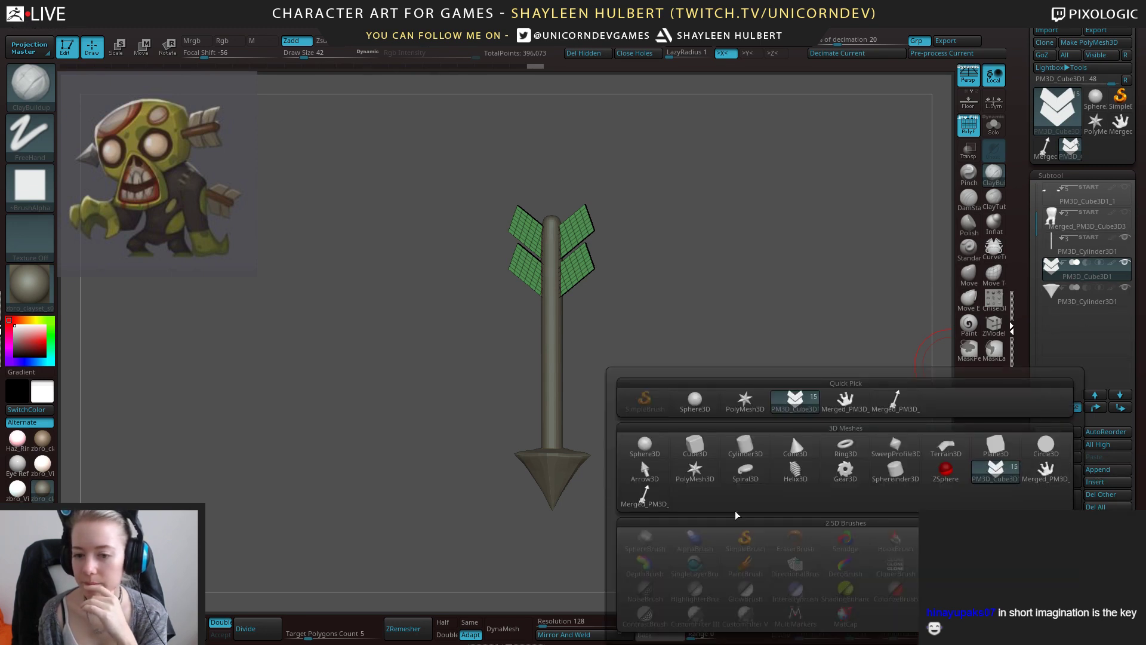
left_click(650, 493)
left_click_drag(730, 441, 781, 392)
left_click(1076, 328)
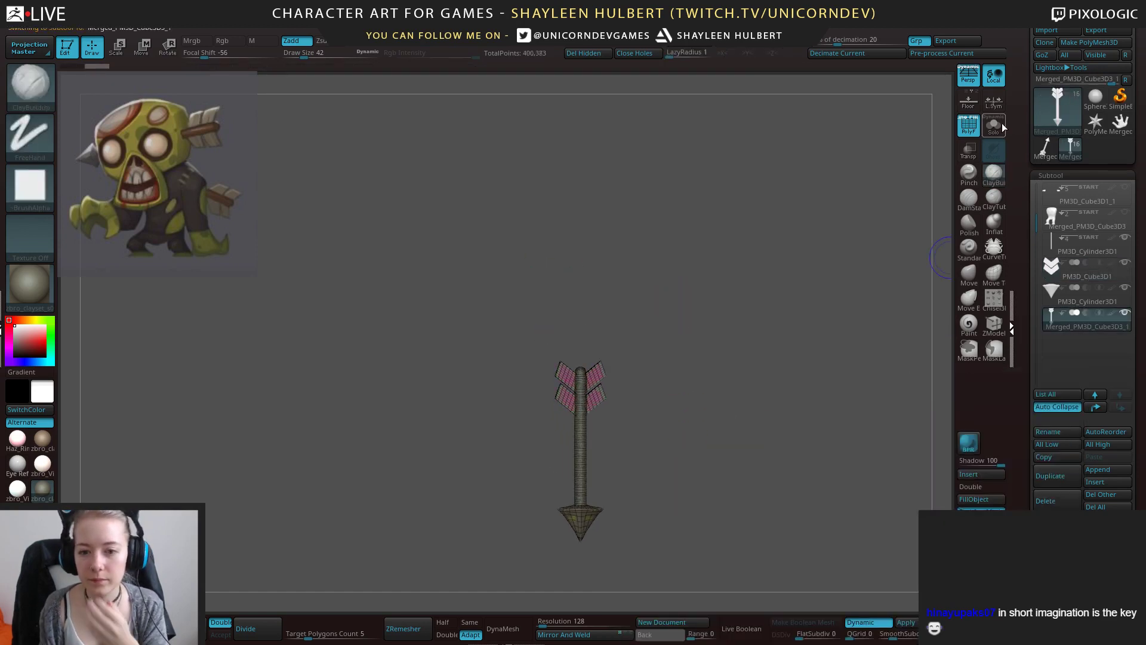
Centre the move gizmo on the isolated merged arrow.
key("w")
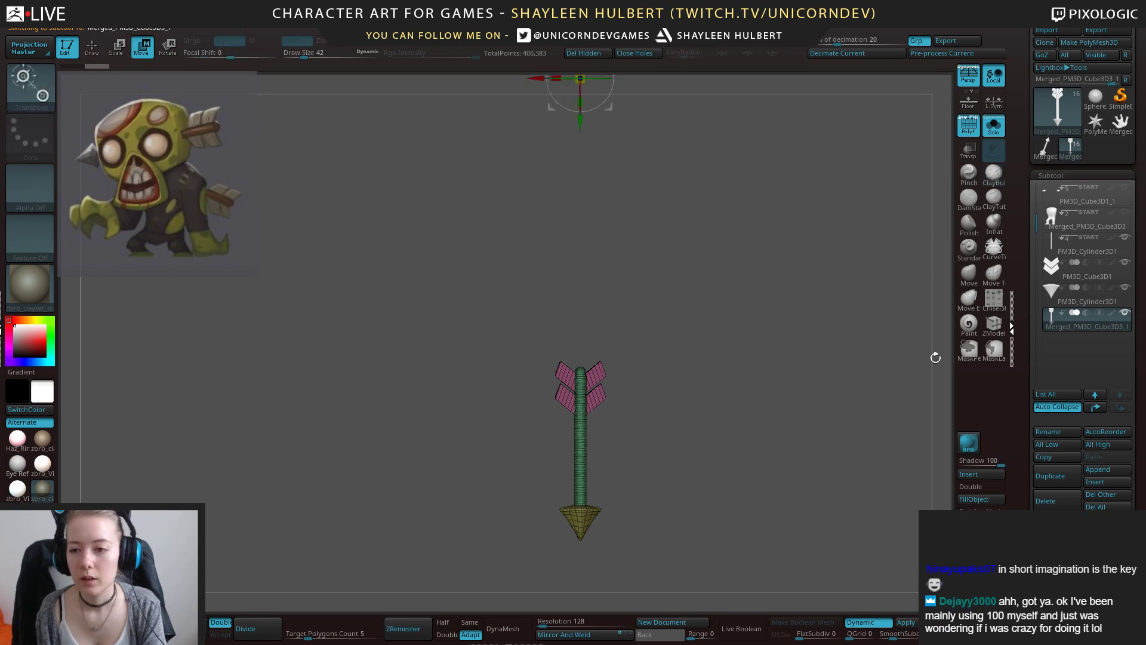
left_click(560, 95)
left_click(544, 96)
left_click_drag(587, 557, 566, 455, "alt")
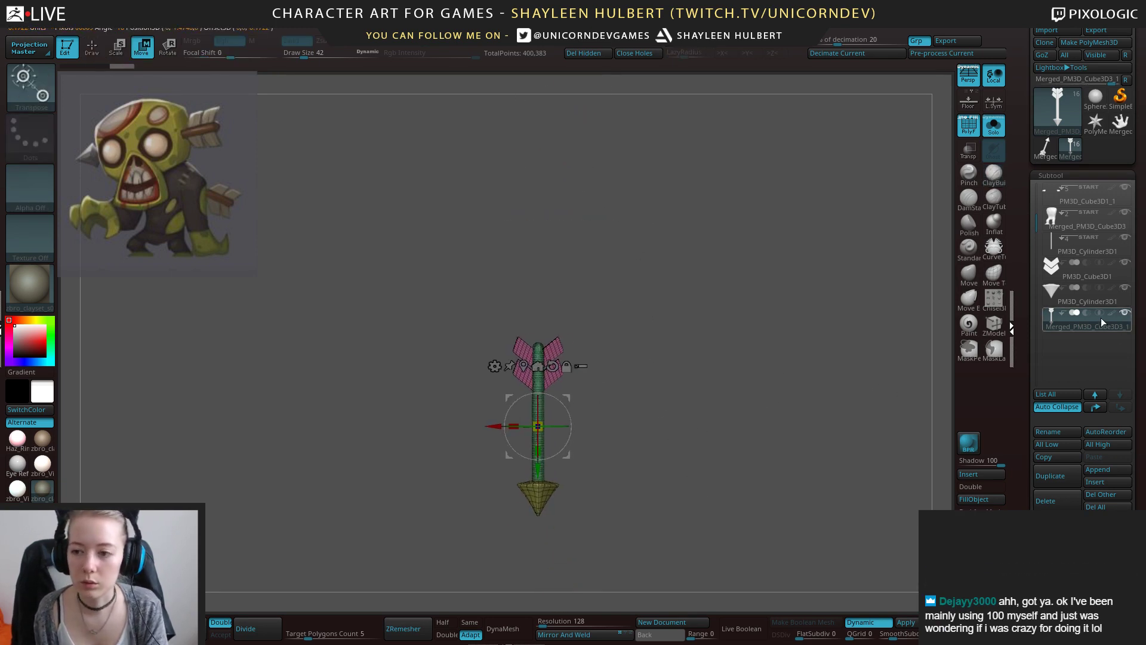
left_click_drag(704, 366, 739, 366, "alt")
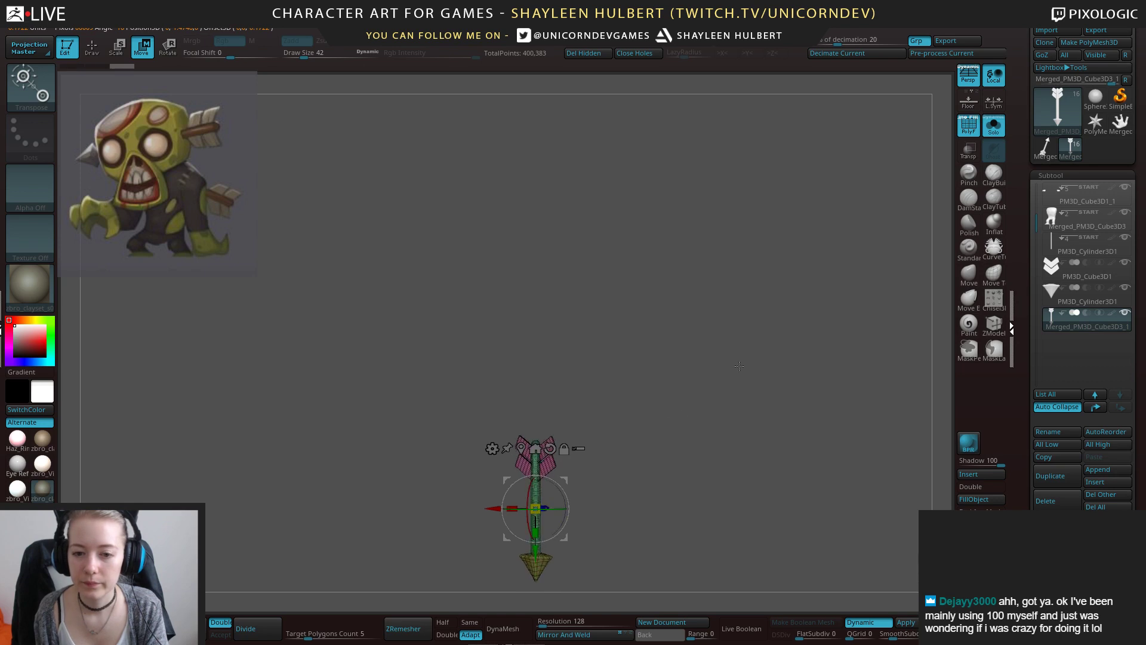
Show the character, raise the merged arrow to head height and rotate it so its tip points sideways and slightly down.
left_click(994, 128)
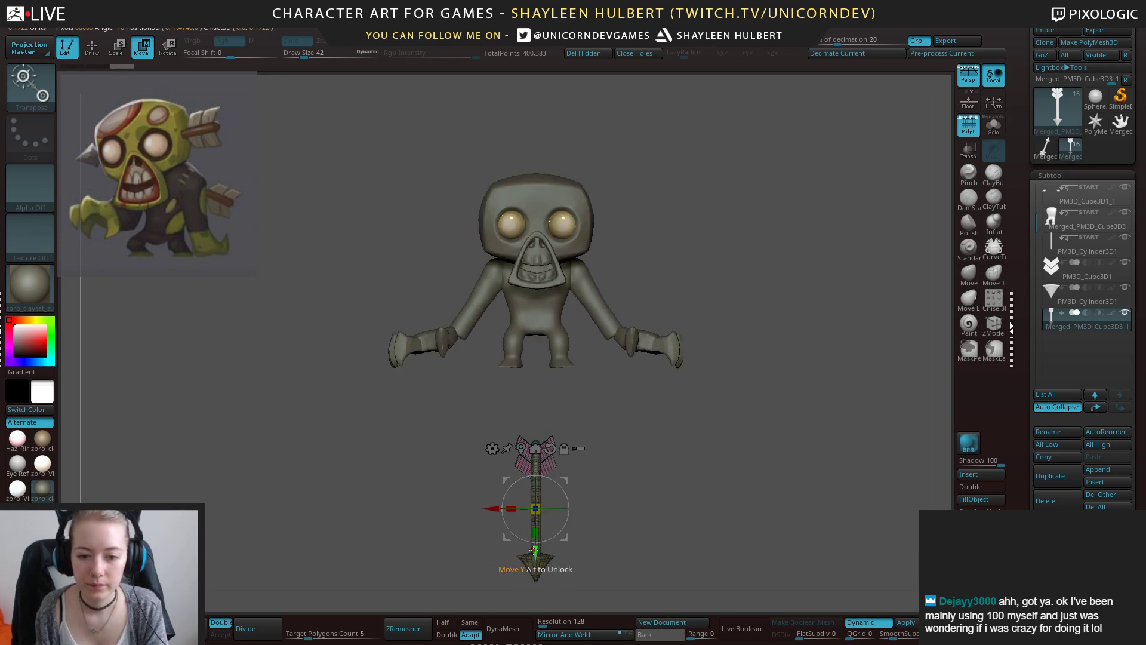
left_click_drag(534, 549, 535, 262)
left_click_drag(565, 207, 579, 265)
left_click_drag(711, 197, 716, 311, "alt")
Isolate the arrow, mask everything except the head end and move that end outward to lengthen the shaft, clearing the mask.
left_click(993, 127)
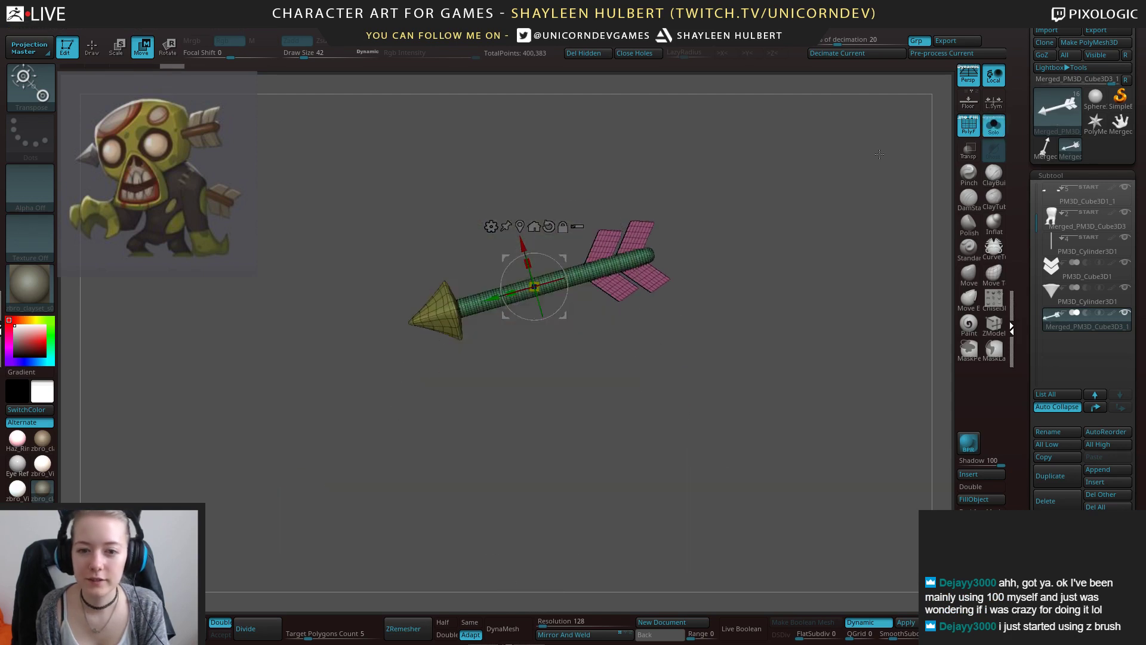
mouse_move(471, 239)
left_mouse_down("ctrl")
mouse_move(479, 255)
mouse_move(385, 242)
mouse_move(447, 258)
left_mouse_up("ctrl")
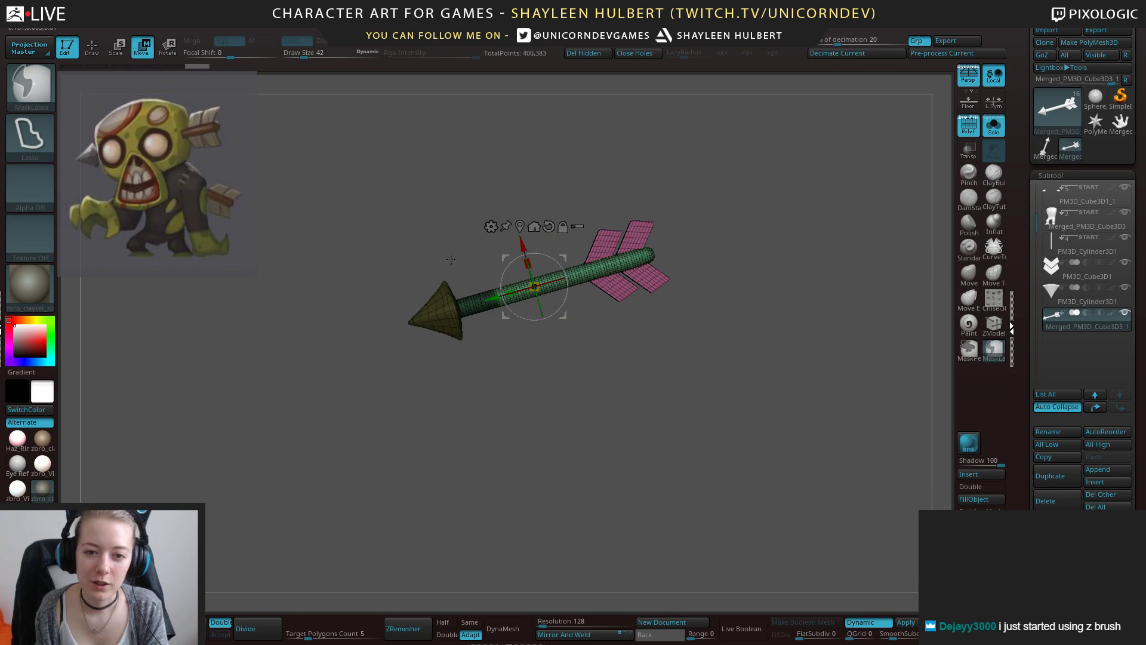
left_click(457, 236, "ctrl")
left_click(549, 226)
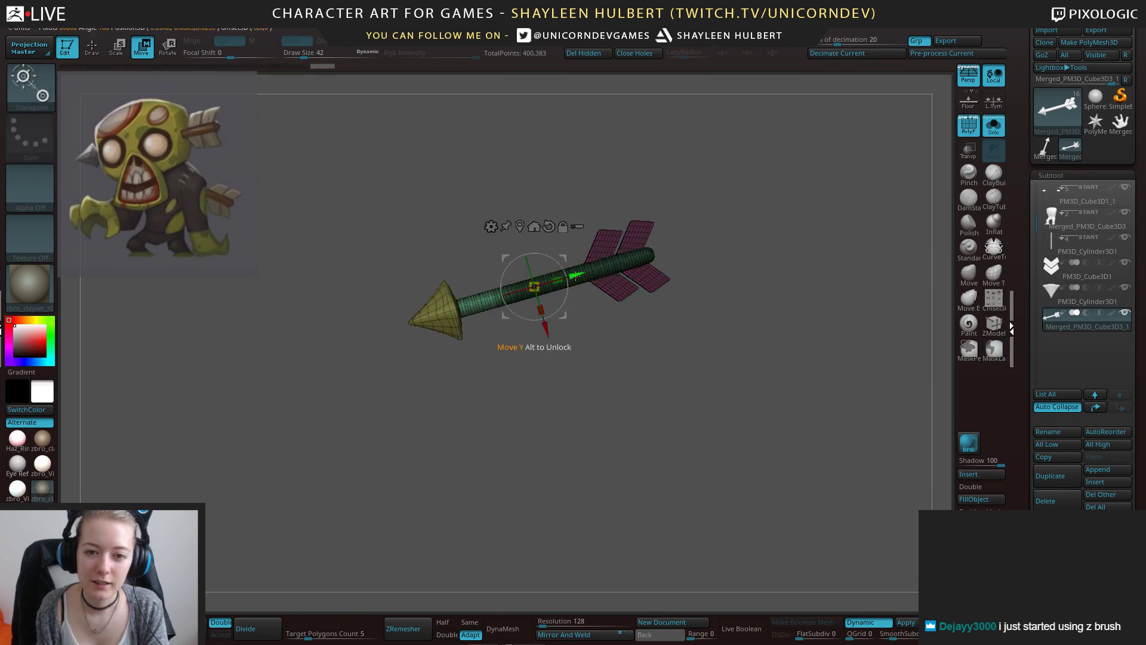
left_click_drag(576, 275, 531, 287)
left_click_drag(746, 227, 763, 221, "ctrl")
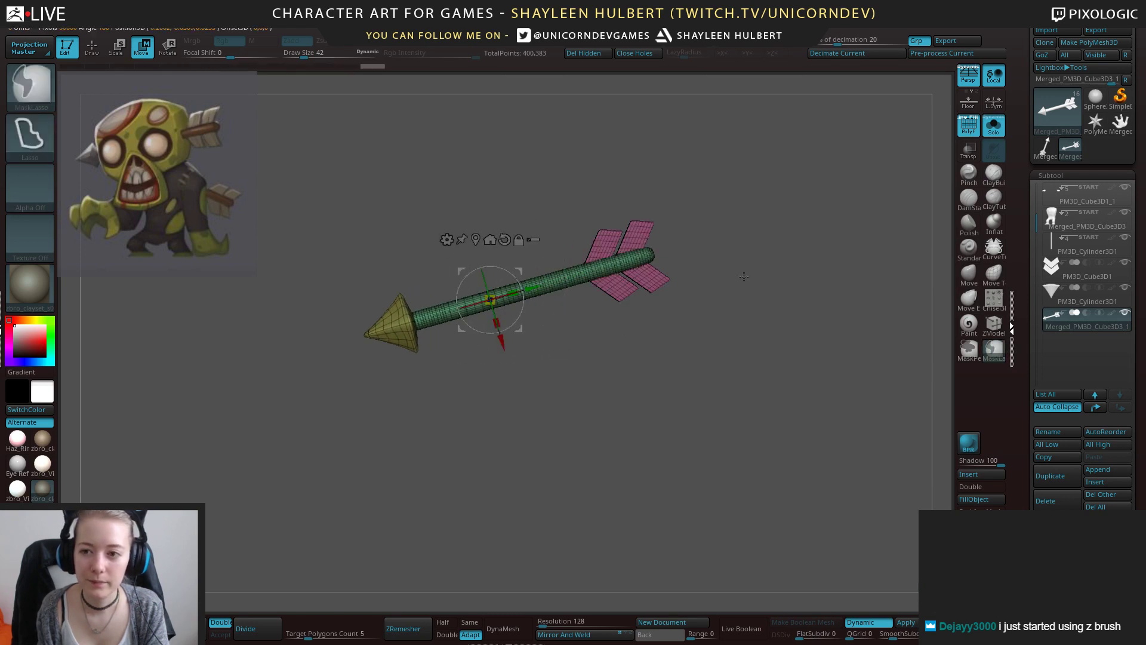
Show the character, slide the arrow along its shaft through the head, then mask the arrowhead end and lengthen the arrow with ghost transparency on.
left_click(989, 134)
left_click_drag(542, 284, 567, 275)
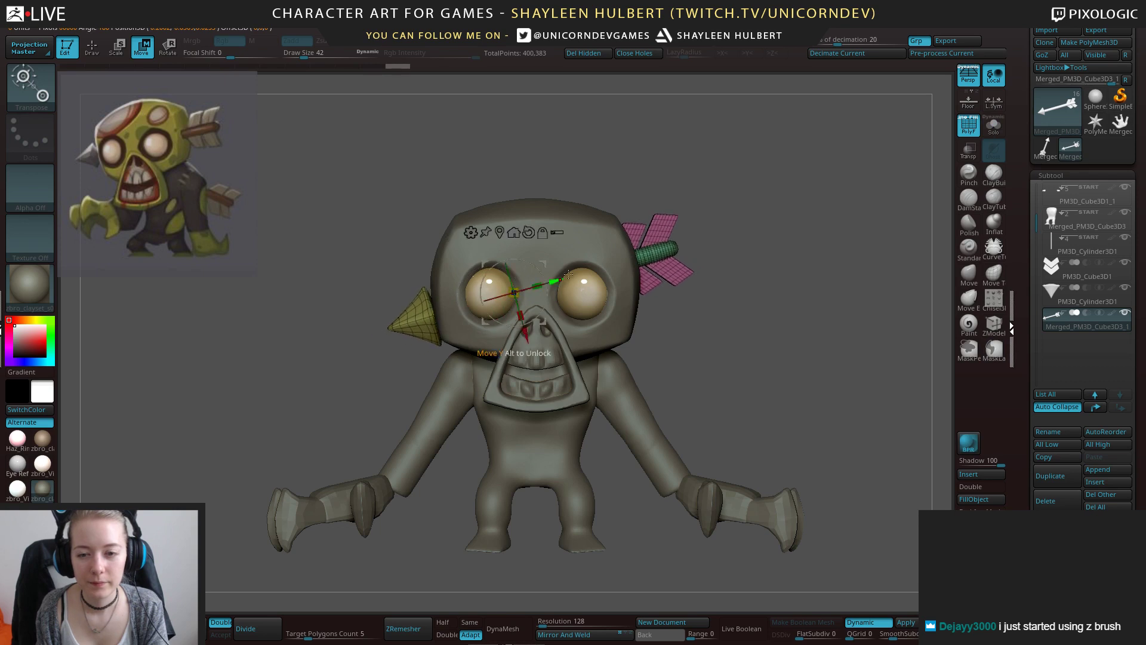
left_click(993, 127)
mouse_move(486, 223)
left_mouse_down("ctrl")
mouse_move(546, 416)
mouse_move(310, 231)
left_mouse_up("ctrl")
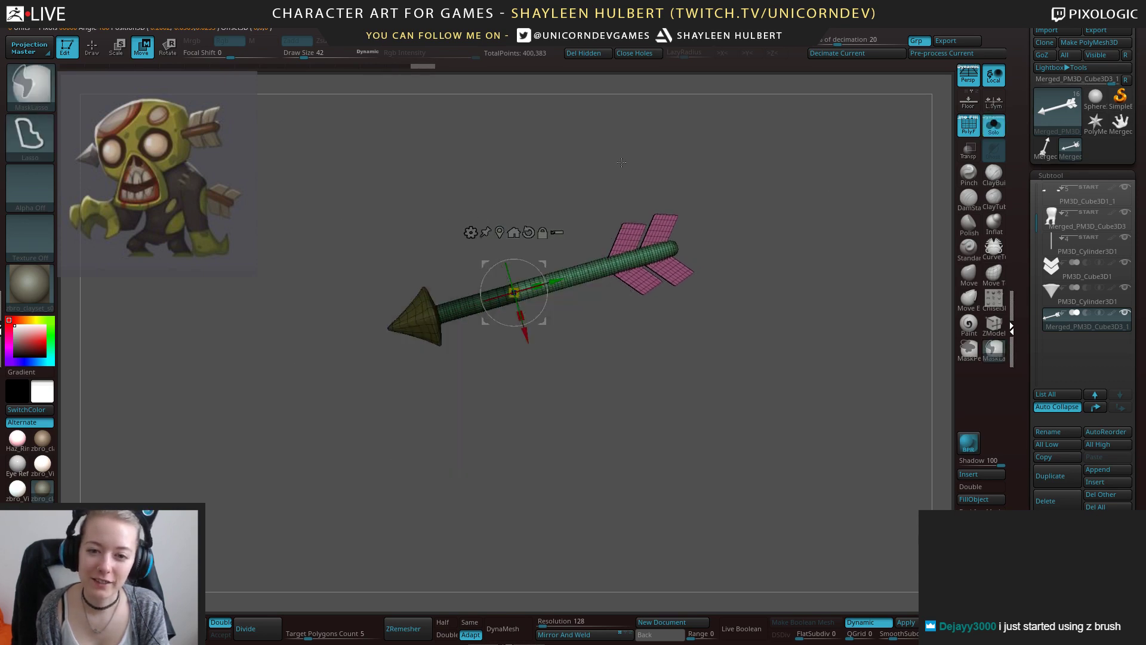
left_click(992, 127)
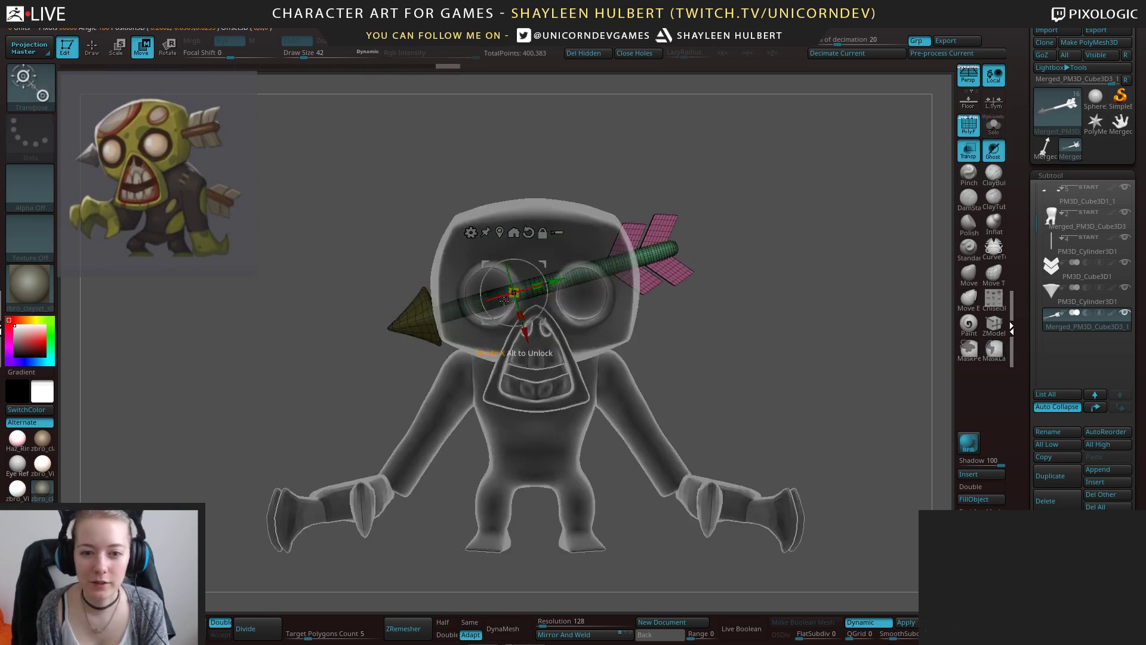
left_click_drag(504, 300, 540, 321)
key("ctrl+i")
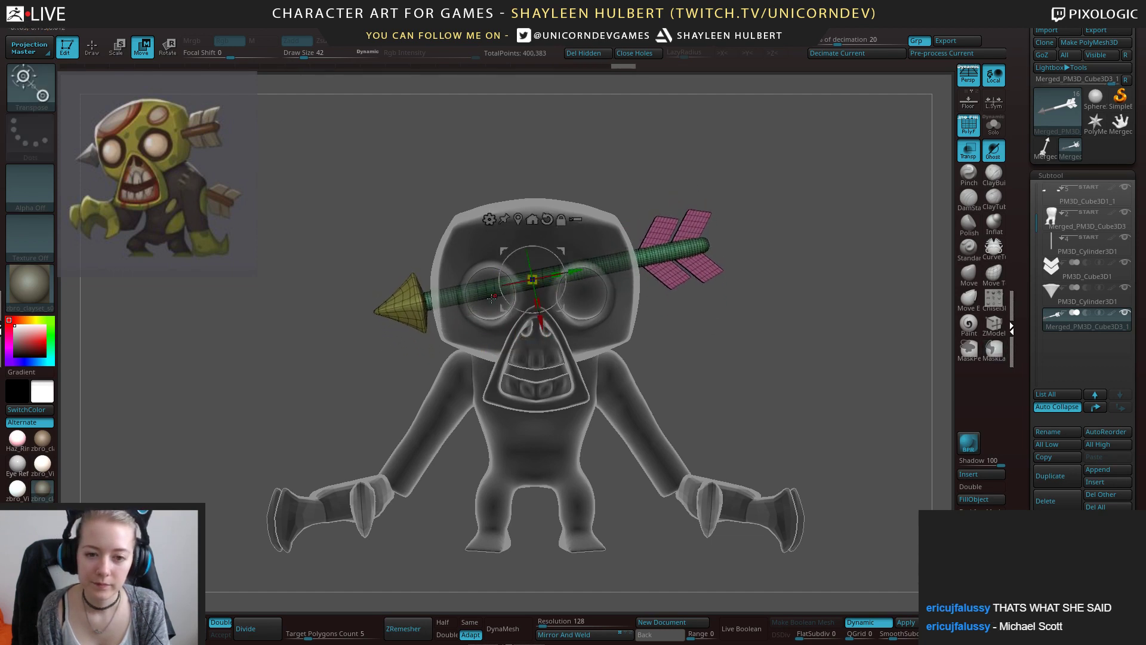
Fine-tune the arrow's position through the head, then turn off the transparency and the polyframe display.
left_click_drag(574, 274, 573, 274)
left_click_drag(746, 403, 645, 345, "alt")
left_click_drag(576, 279, 508, 276)
left_click_drag(633, 269, 671, 226)
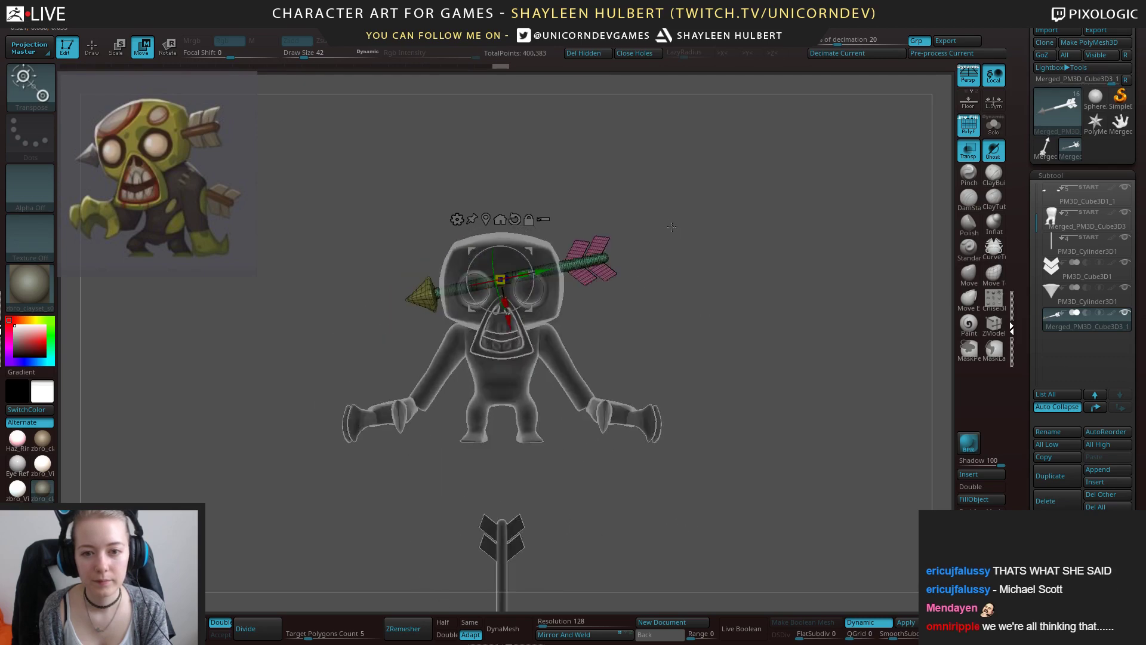
left_click(968, 150)
left_click_drag(928, 200, 920, 170, "alt")
left_click(968, 125)
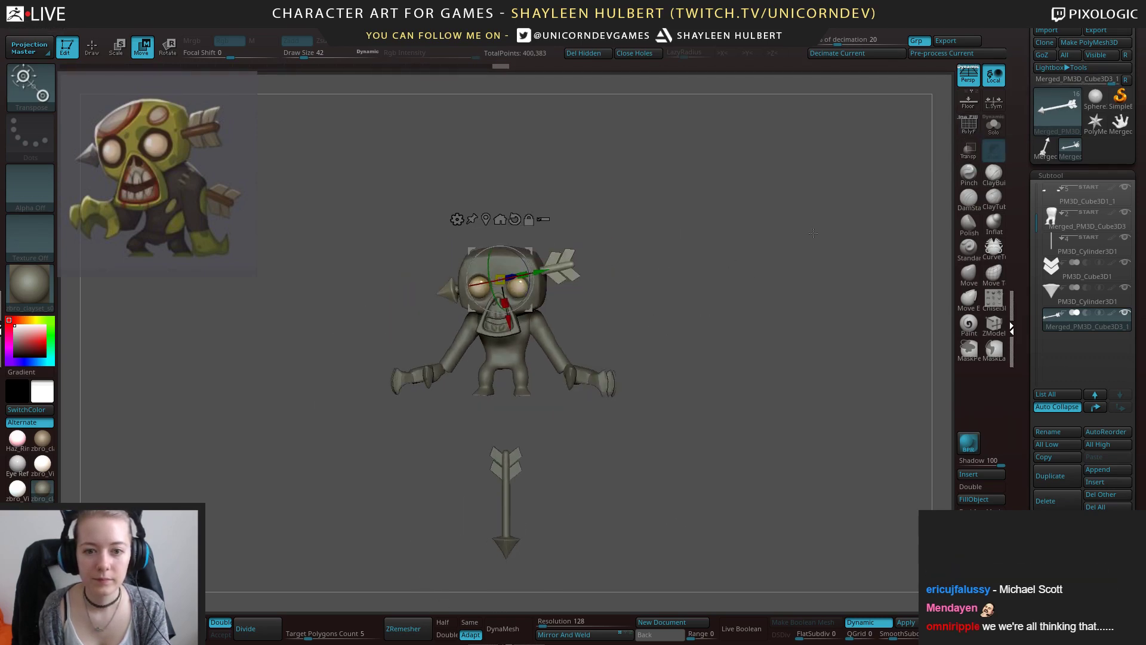
left_click_drag(746, 266, 746, 379, "alt")
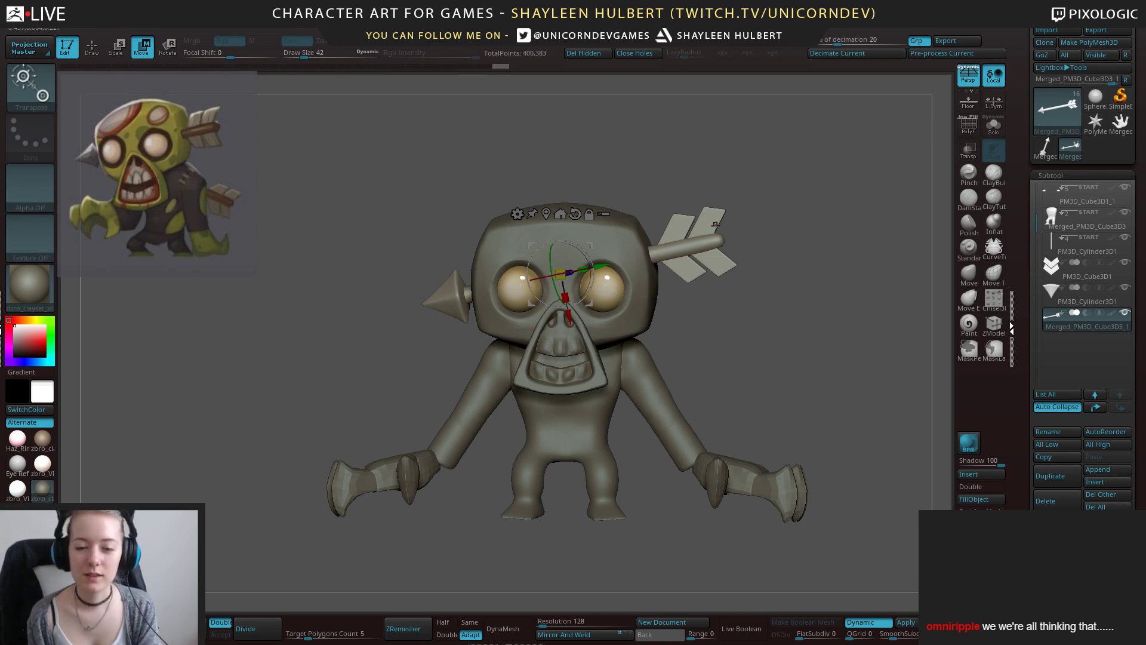
mouse_move(743, 347)
left_mouse_down()
mouse_move(653, 388)
mouse_move(747, 347)
mouse_move(722, 358)
mouse_move(731, 343)
mouse_move(709, 339)
left_mouse_up()
left_click_drag(709, 339, 714, 379, "alt")
Select the triangular mouth frame and smooth its surface from the nose tip down to the lower corners.
left_click(993, 175)
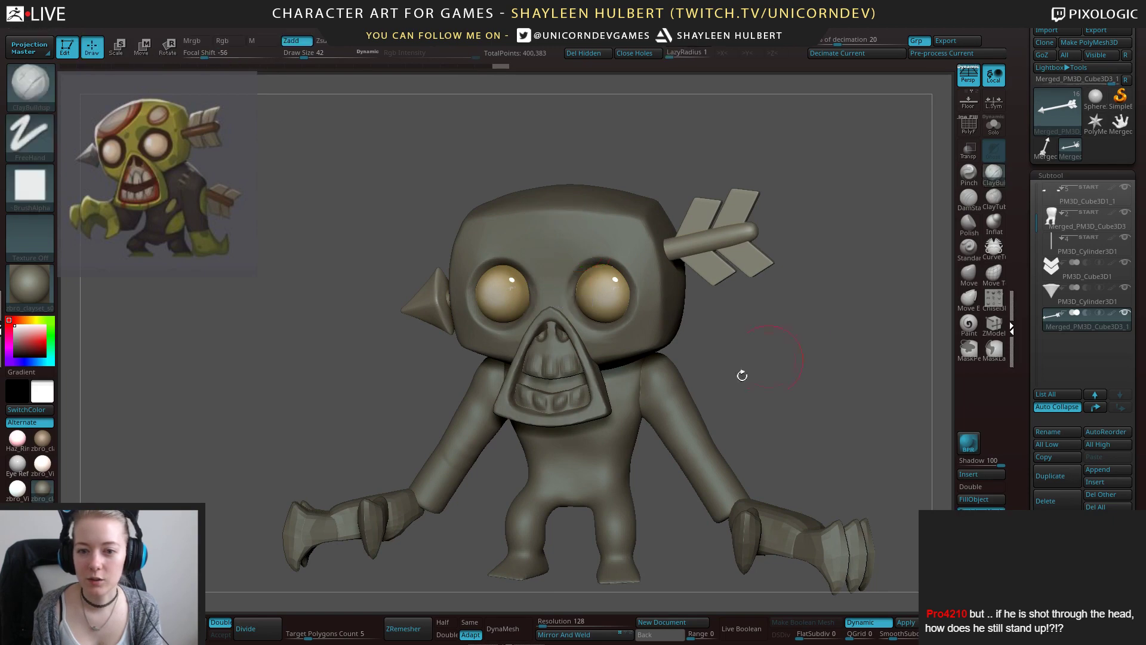
left_click(558, 365, "alt")
left_click_drag(654, 460, 644, 457, "shift")
left_click_drag(645, 457, 648, 448, "alt")
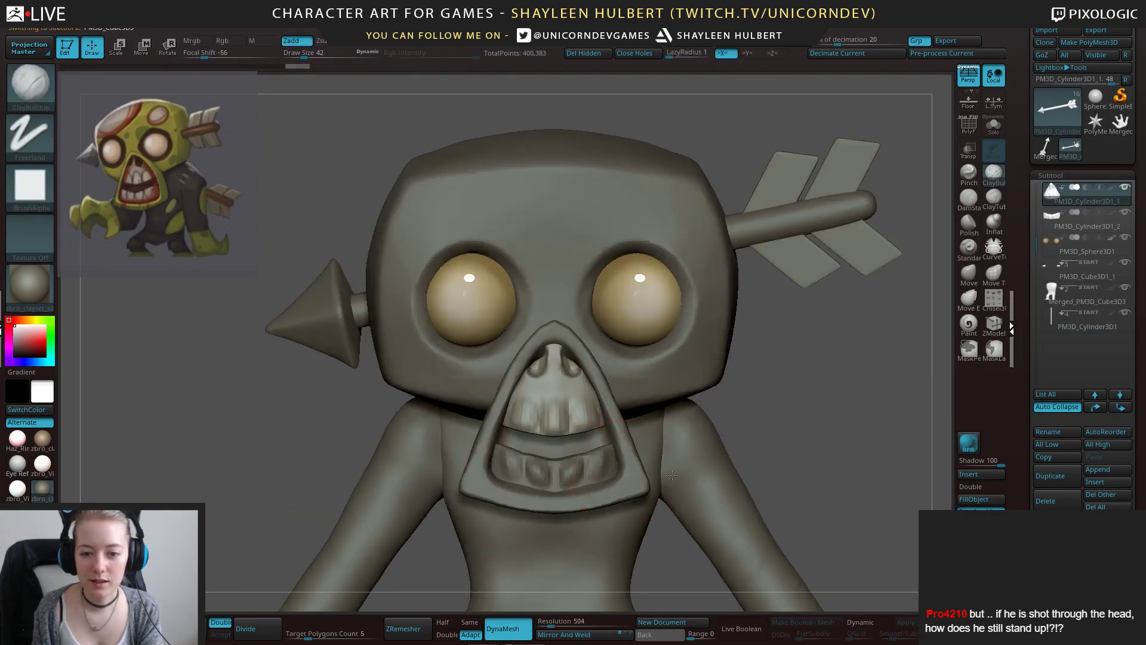
left_click(632, 477, "alt")
left_click_drag(832, 504, 817, 516)
left_click(863, 625)
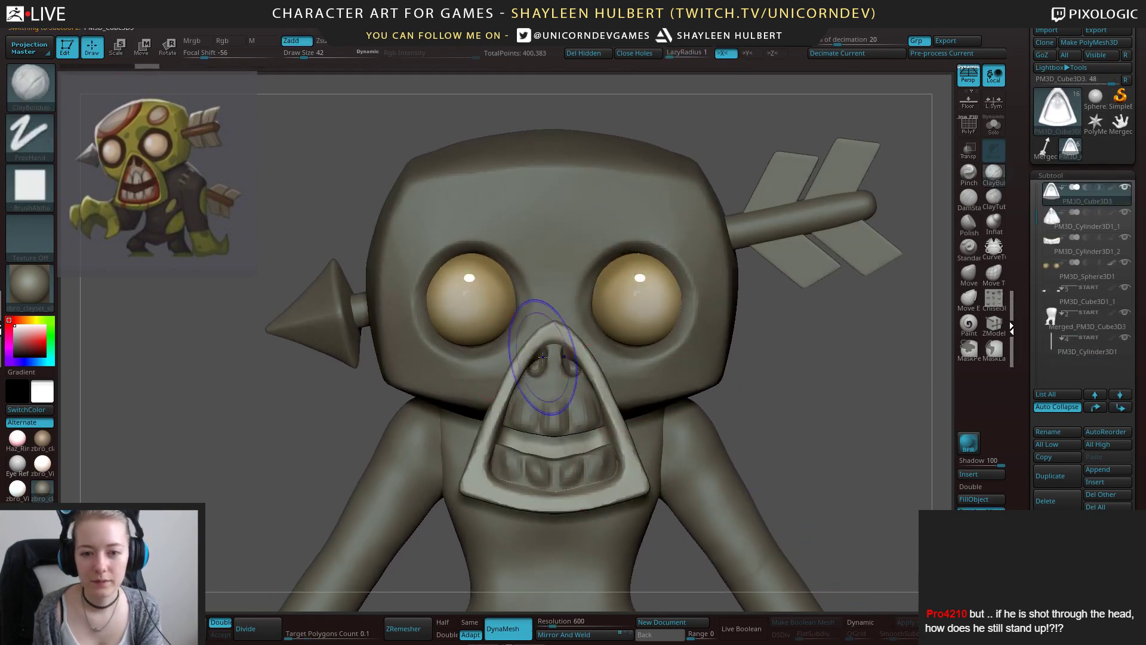
mouse_move(543, 352)
left_mouse_down("shift")
mouse_move(549, 329)
mouse_move(466, 480)
mouse_move(475, 457)
left_mouse_up("shift")
Carve a crease along the inner edge of the mouth frame with the Dam Standard brush at draw size 10.
left_click_drag(833, 419, 828, 344, "alt")
left_click(968, 197)
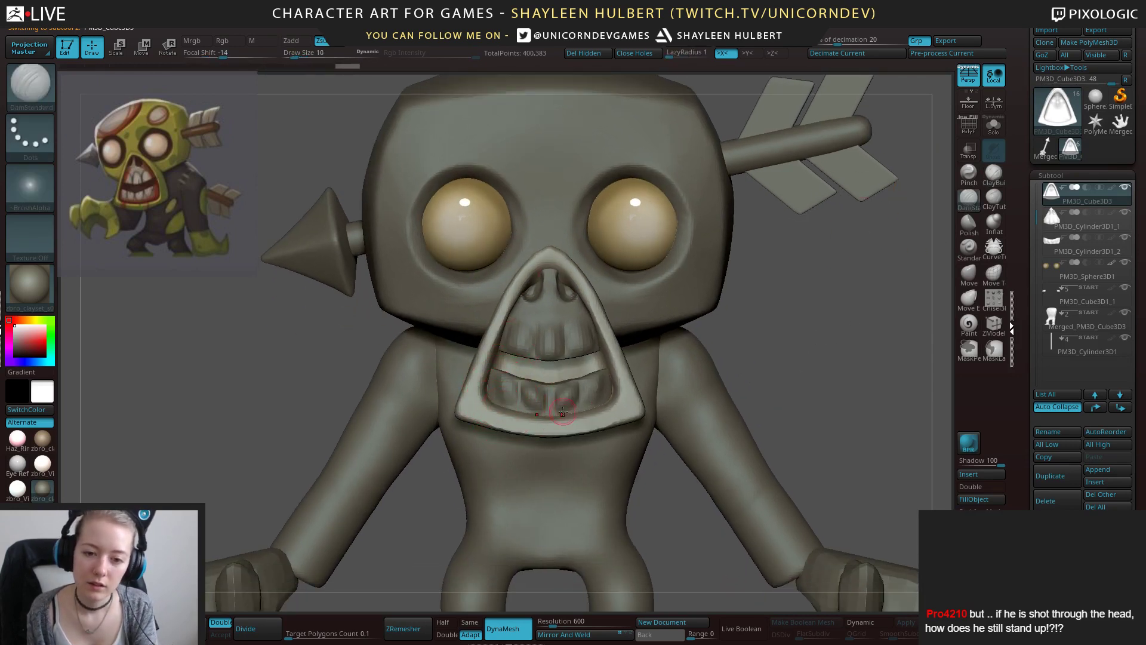
left_click_drag(499, 359, 492, 380)
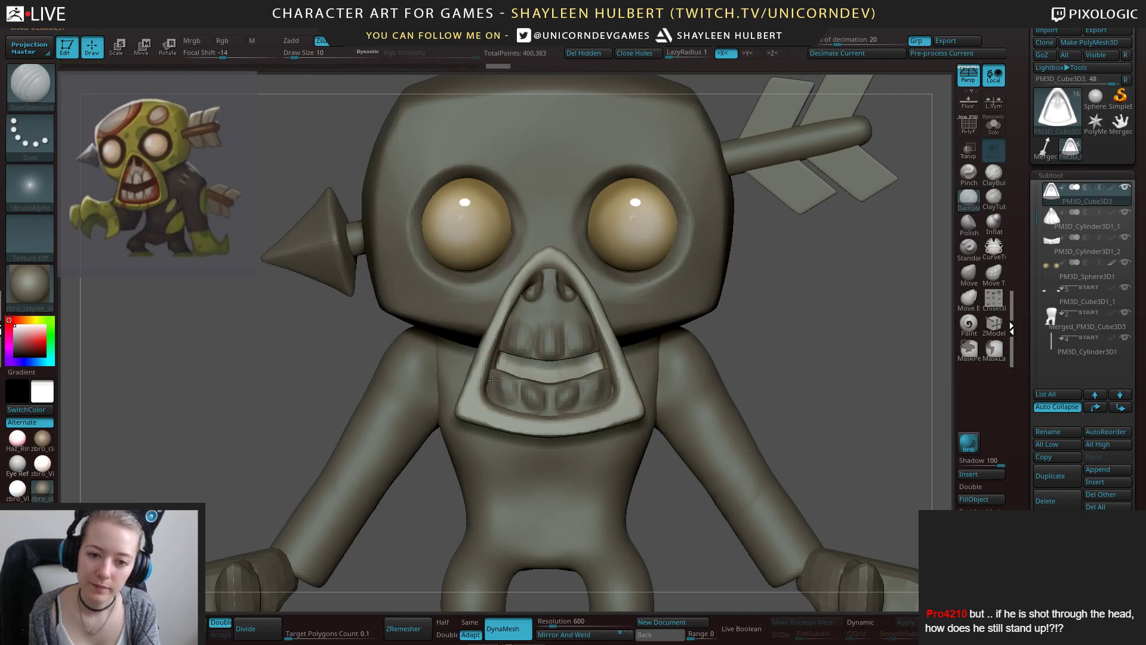
left_click_drag(737, 307, 753, 319)
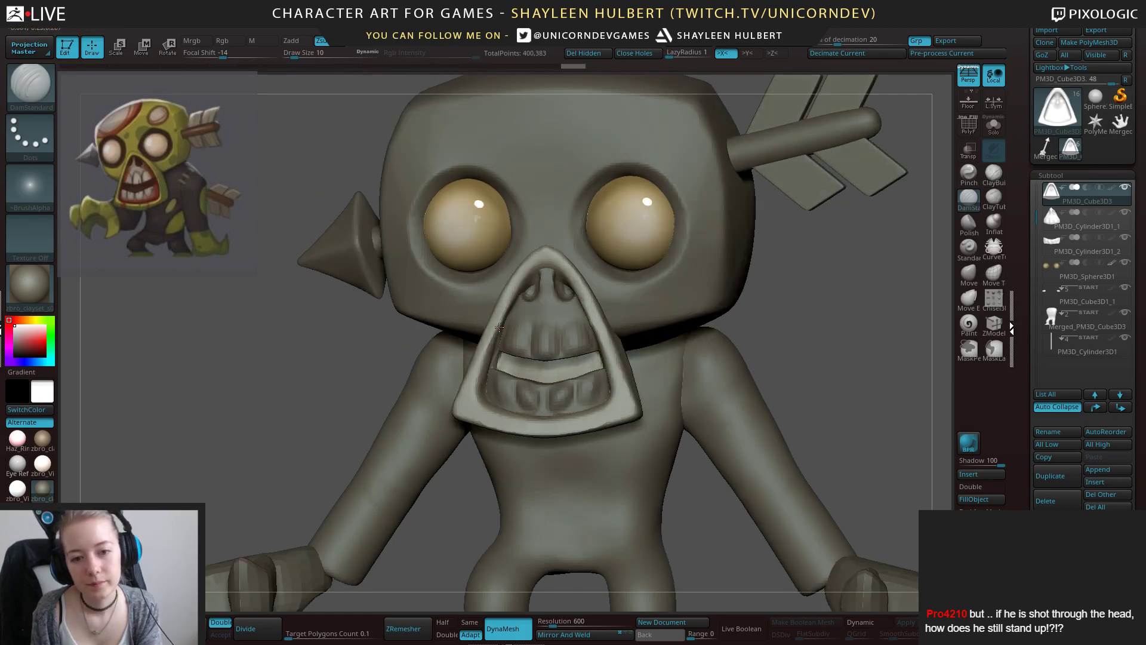
mouse_move(499, 327)
left_mouse_down()
mouse_move(482, 392)
mouse_move(561, 417)
left_mouse_up()
left_click_drag(479, 403, 531, 274)
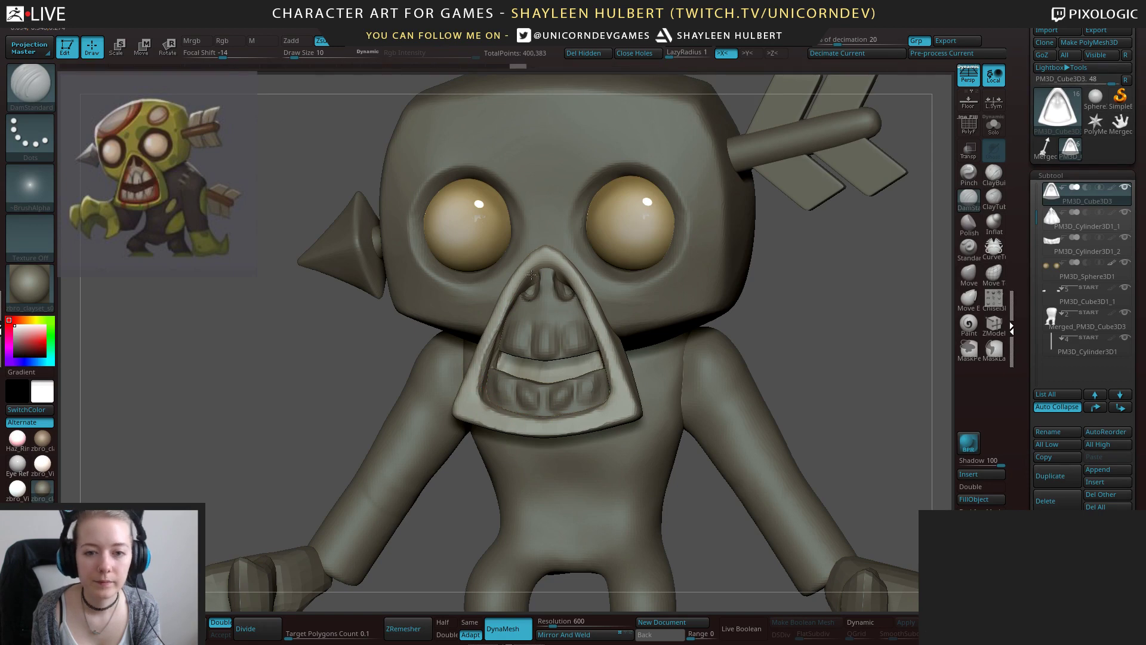
left_click_drag(786, 341, 801, 345, "shift")
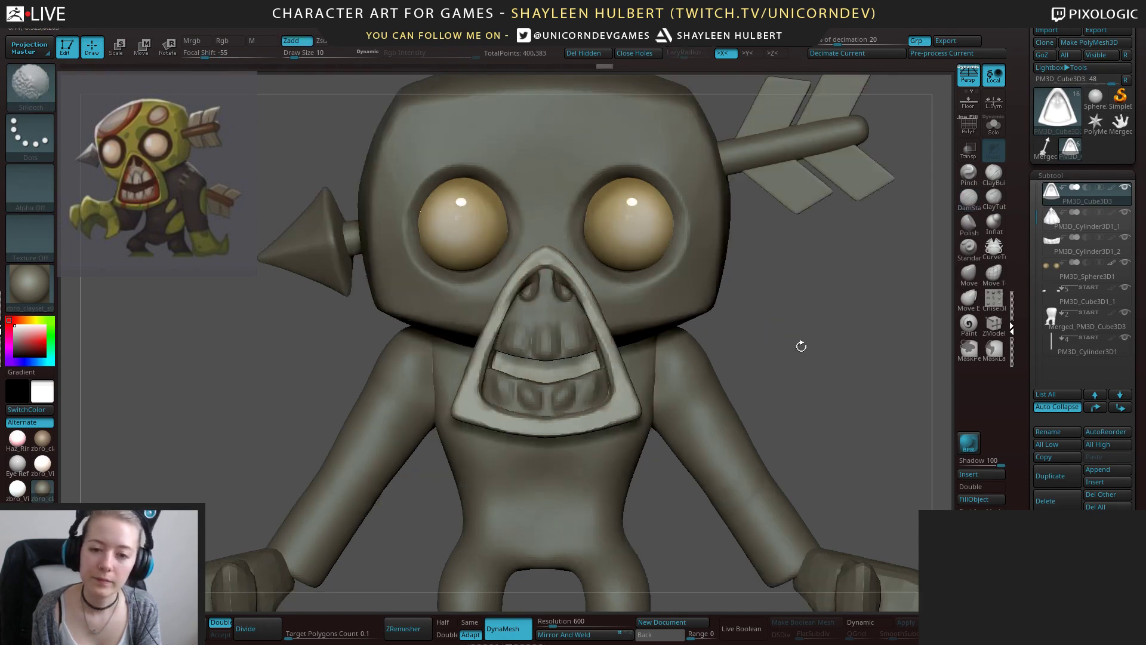
Polish the mouth frame's faces with the hPolish brush at draw size 22.
key("b")
key("h")
key("p")
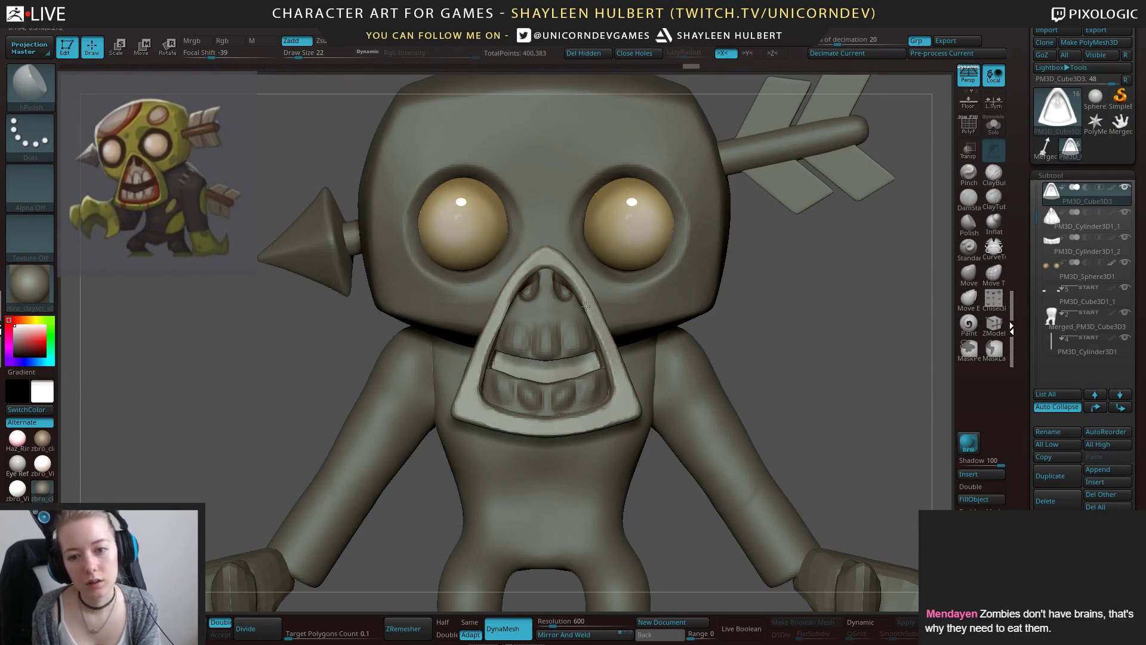
mouse_move(749, 358)
left_mouse_down("alt")
mouse_move(656, 320)
mouse_move(746, 342)
mouse_move(716, 354)
left_mouse_up("alt")
Select the head, build up the areas around the eye sockets with Clay Buildup and smooth them.
left_click(655, 321, "alt")
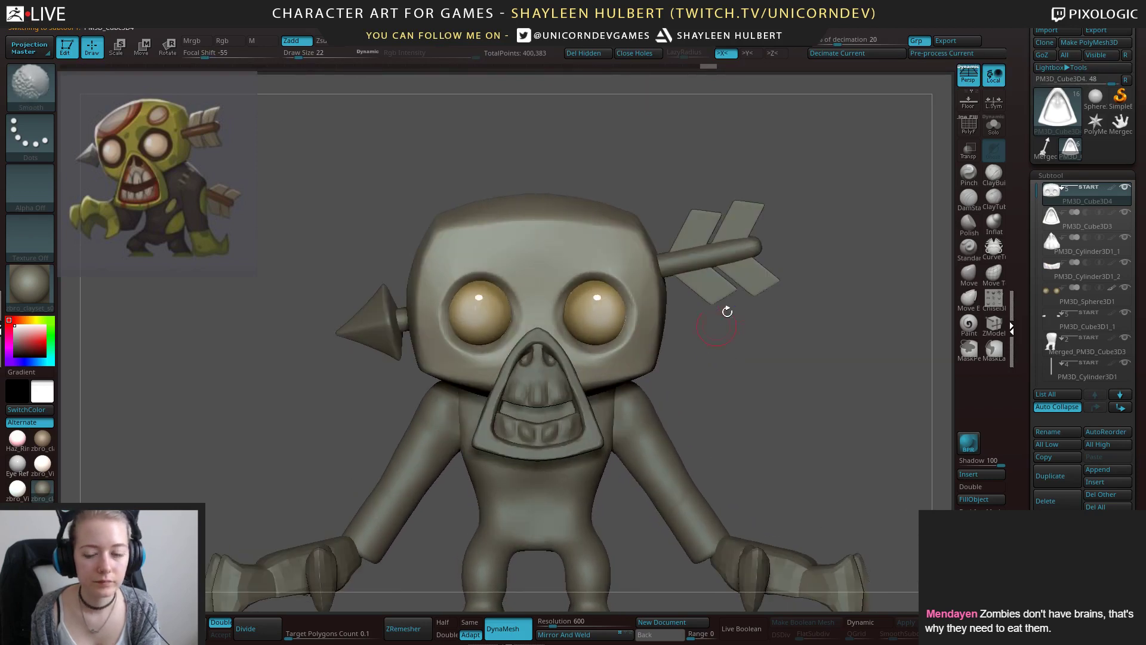
left_click(1001, 177)
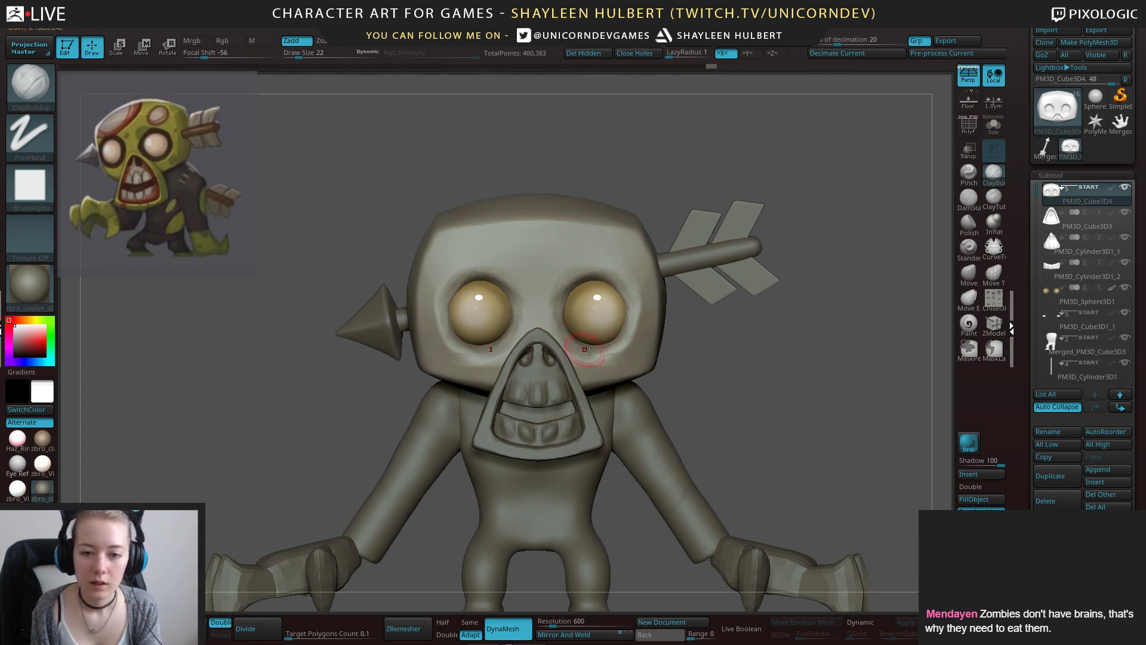
key("shift")
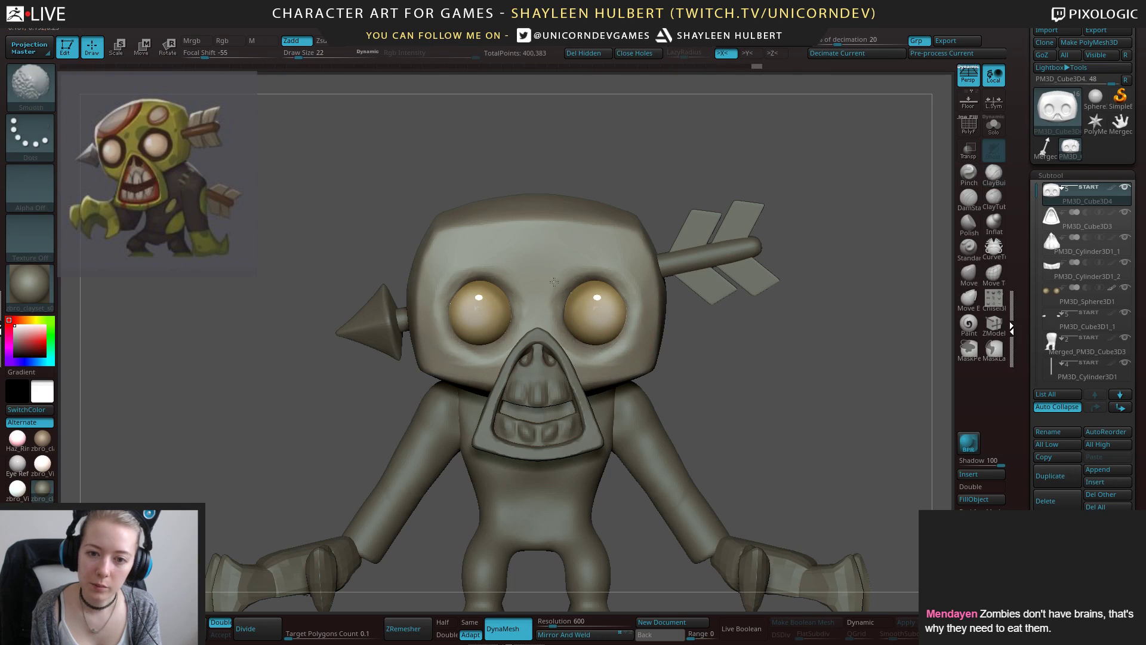
mouse_move(733, 361)
left_mouse_down("alt")
mouse_move(736, 298)
mouse_move(738, 337)
left_mouse_up("alt")
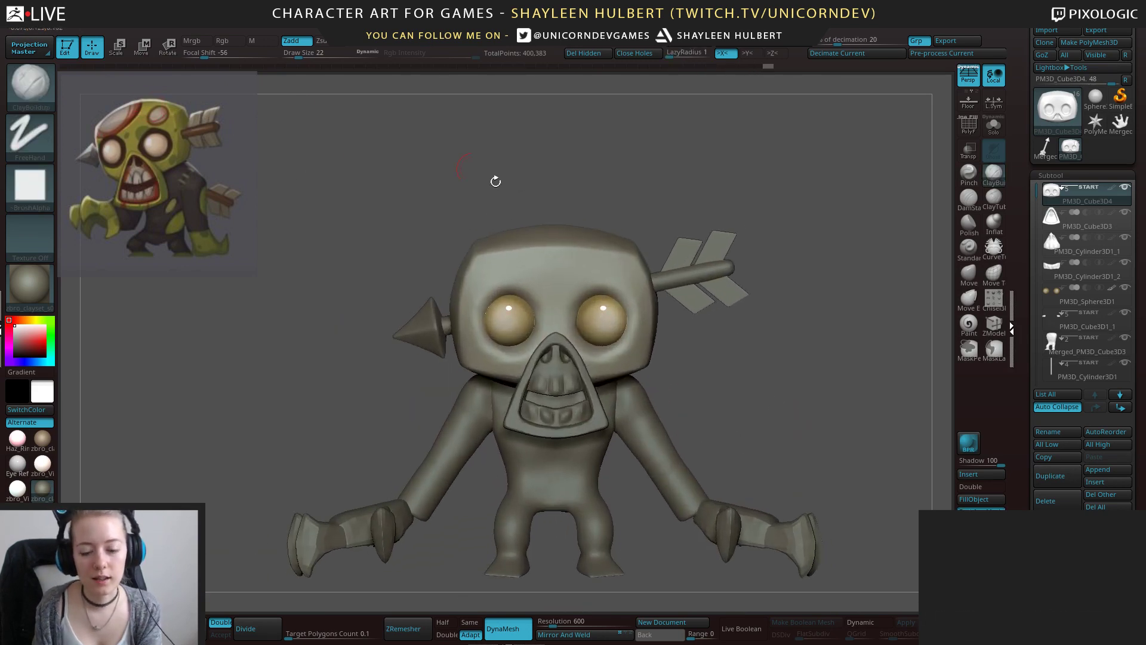
With symmetry off, lasso-mask a large patch over the arrowhead side of the forehead and a small oval patch on the opposite side.
key("bracketleft")
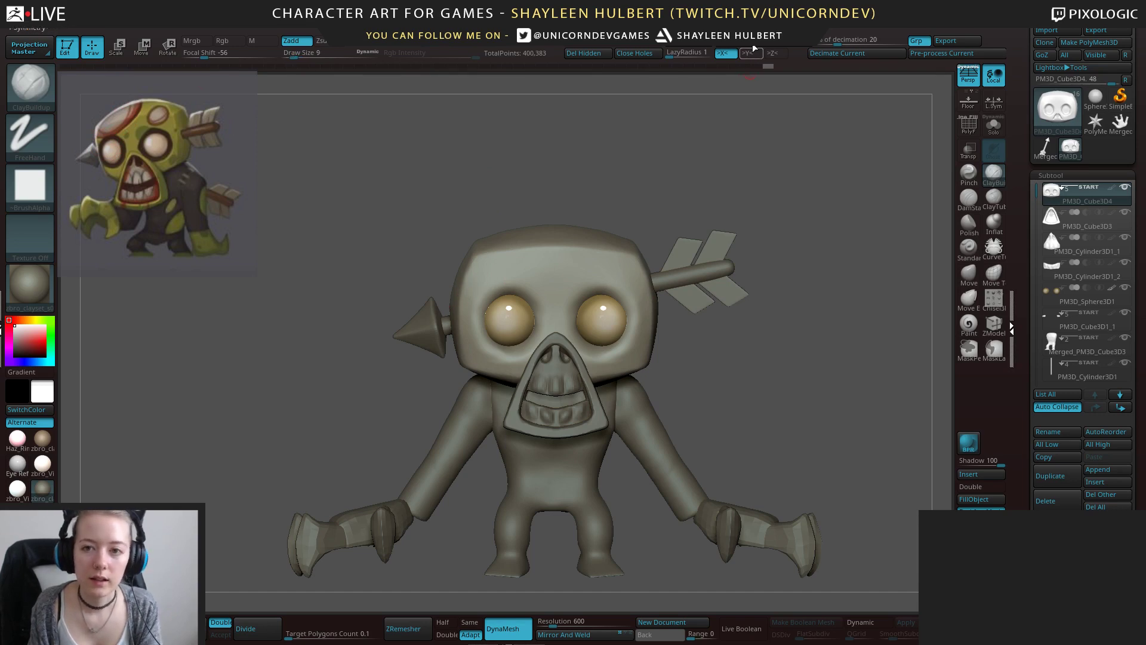
key("ctrl")
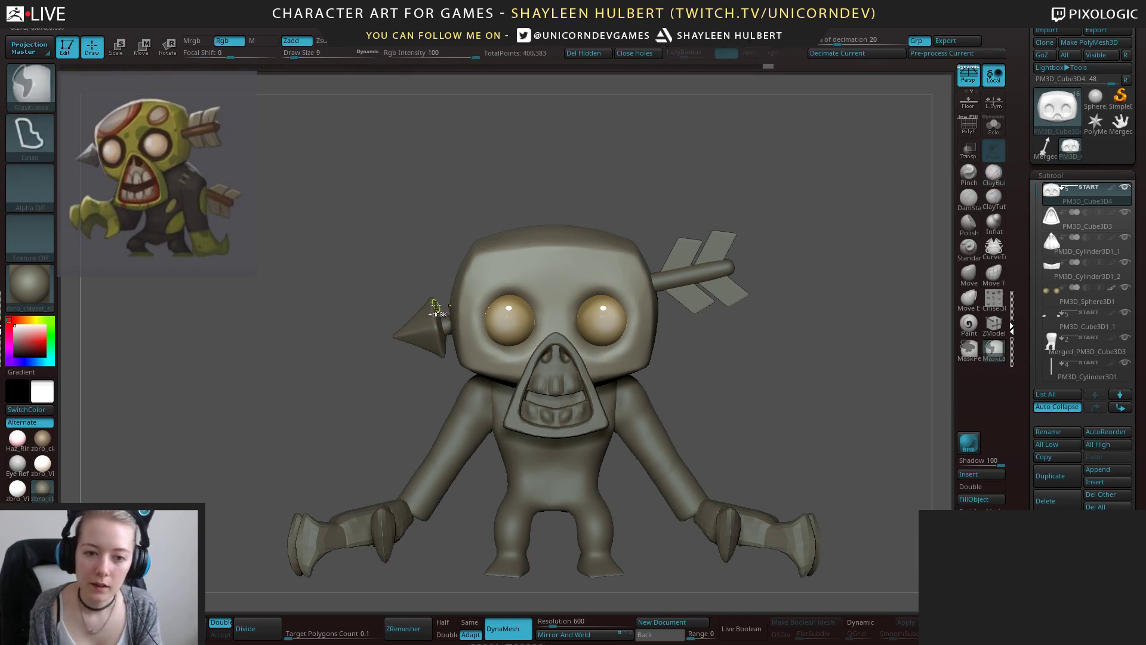
mouse_move(442, 301)
left_mouse_down("ctrl")
mouse_move(496, 307)
mouse_move(447, 216)
mouse_move(581, 270)
left_mouse_up("ctrl")
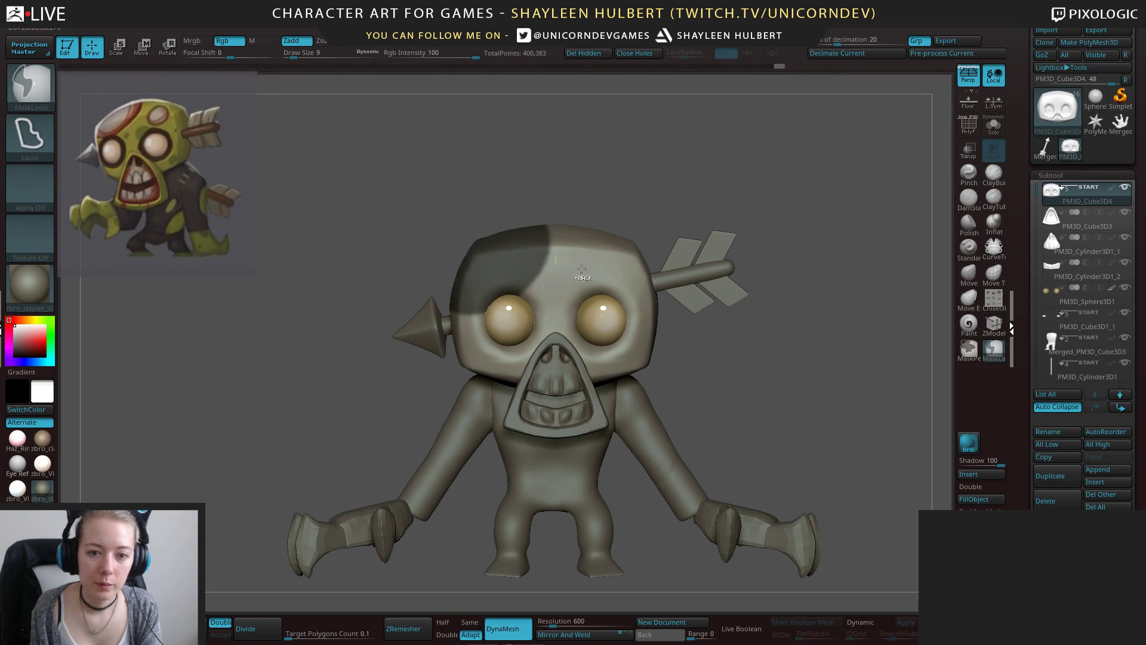
mouse_move(666, 177)
left_mouse_down()
mouse_move(640, 208)
mouse_move(638, 252)
mouse_move(606, 239)
left_mouse_up()
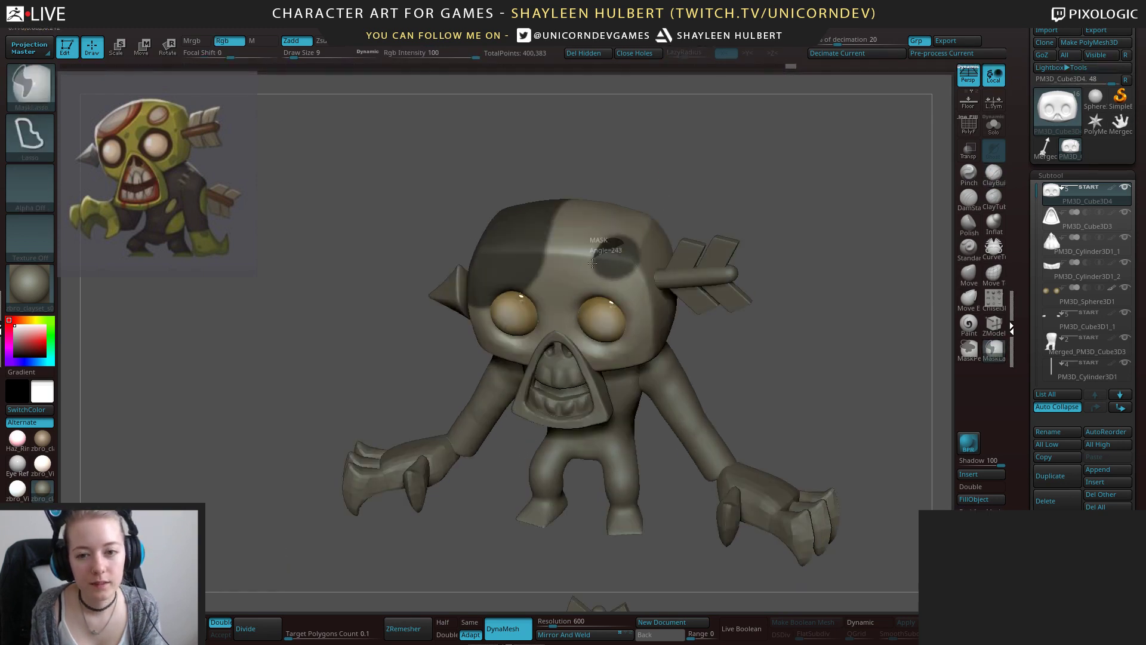
Invert the head's mask so the two patches are left unmasked, and touch up the mask from above.
mouse_move(696, 197)
left_mouse_down()
mouse_move(724, 137)
mouse_move(688, 221)
mouse_move(685, 200)
left_mouse_up()
left_click(684, 200, "ctrl")
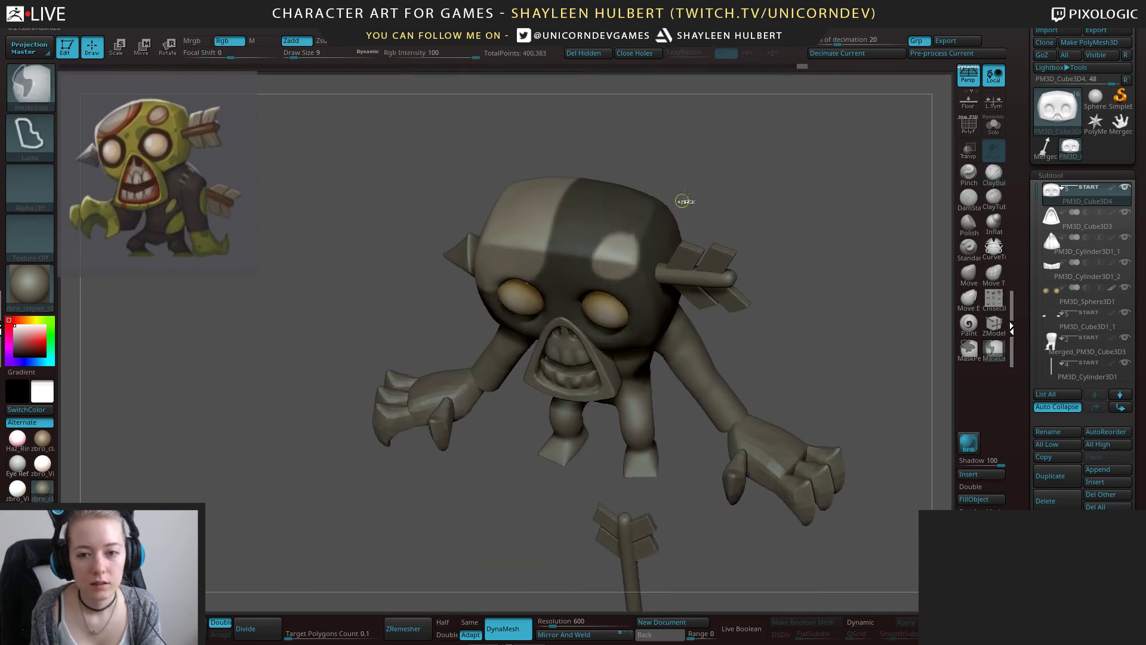
left_click_drag(700, 153, 674, 201, "ctrl")
key("ctrl+z")
key("ctrl")
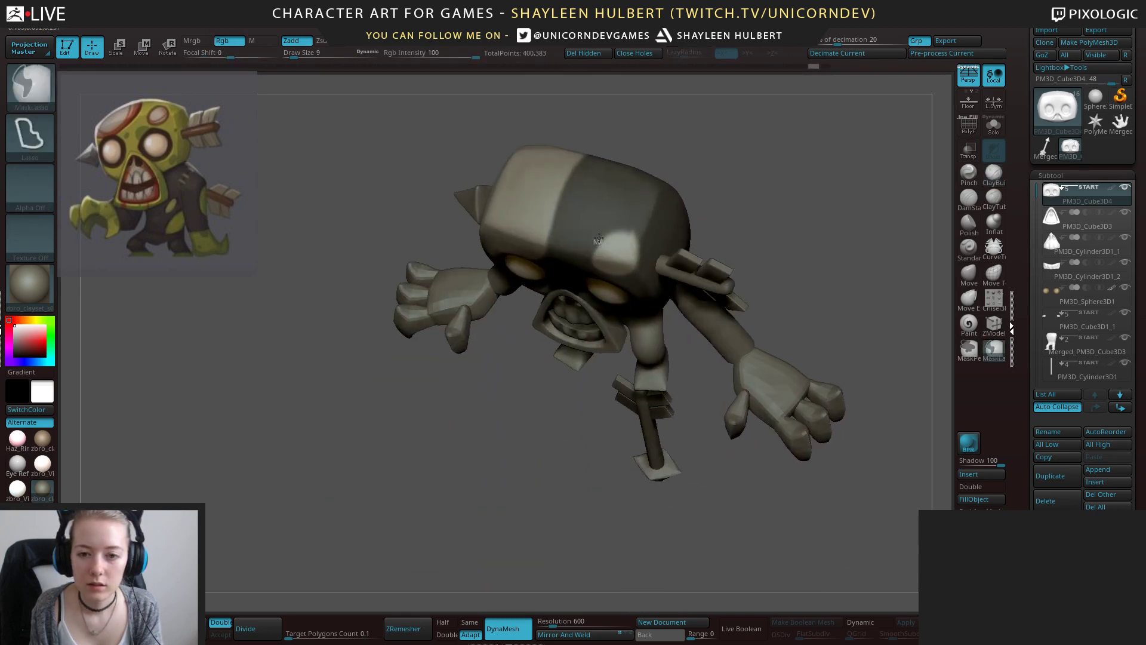
mouse_move(638, 245)
left_mouse_down("ctrl")
mouse_move(627, 189)
mouse_move(618, 192)
left_mouse_up("ctrl")
left_click_drag(708, 222, 726, 154)
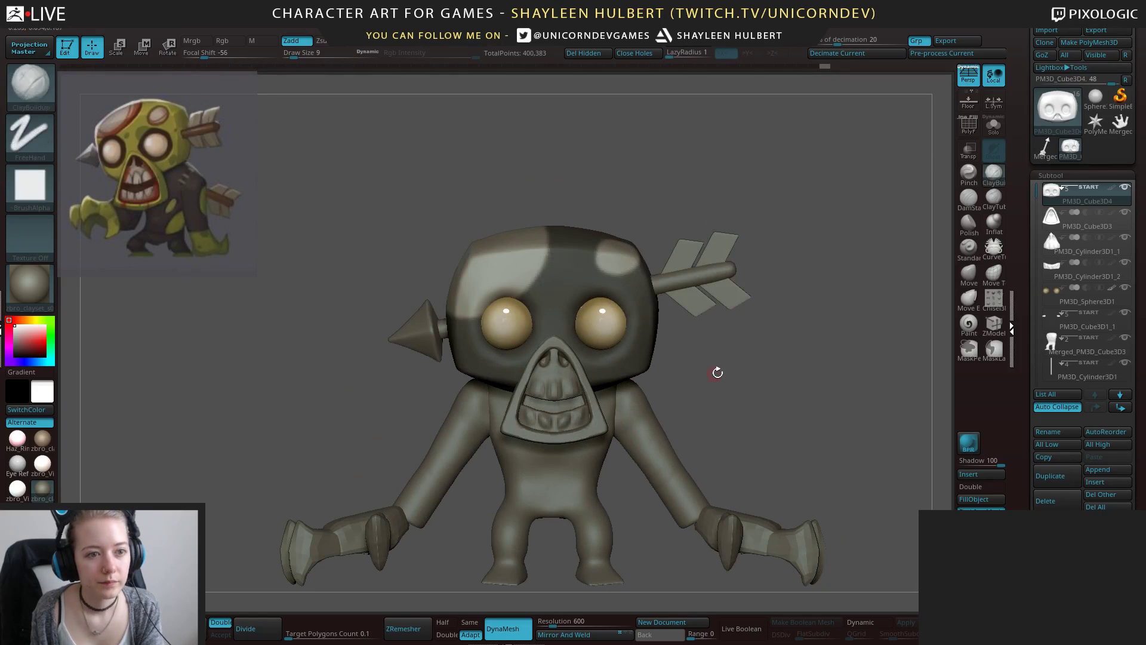
left_click_drag(719, 366, 704, 405, "alt")
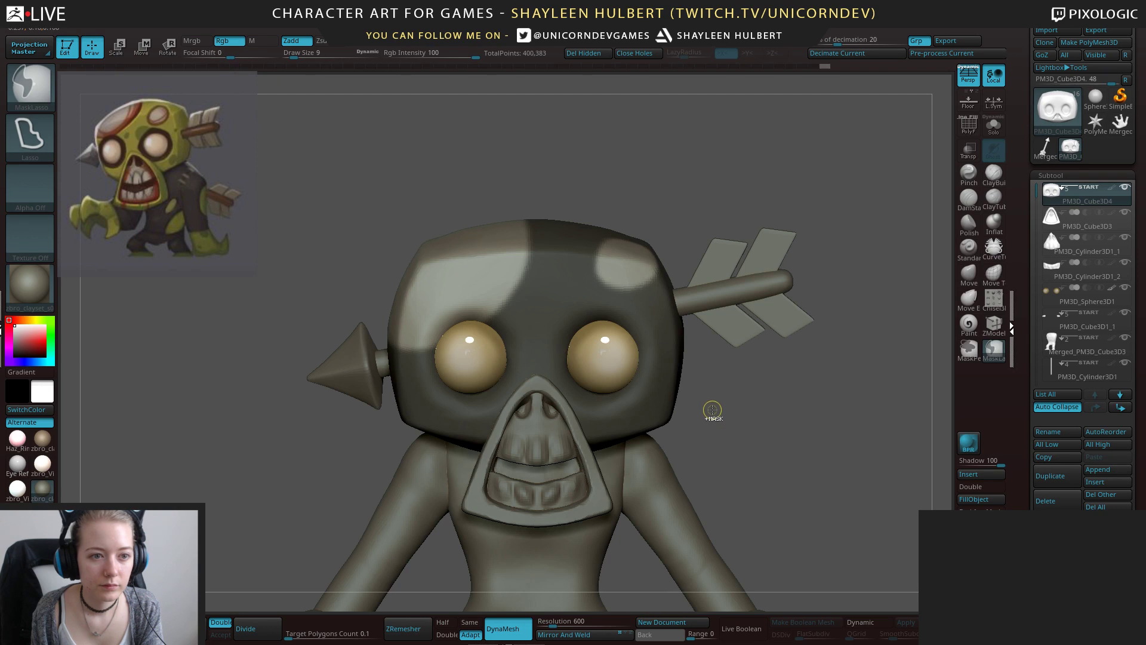
left_click_drag(727, 396, 805, 365, "alt")
key("ctrl")
left_click_drag(535, 366, 455, 378)
mouse_move(514, 369)
left_mouse_down("ctrl")
mouse_move(578, 380)
mouse_move(591, 282)
mouse_move(512, 358)
mouse_move(686, 370)
mouse_move(758, 349)
mouse_move(779, 385)
mouse_move(769, 360)
left_mouse_up("ctrl")
Extract the head's masked area with a thickness of 0.001, accept it as a new subtool and clear its mask.
left_click_drag(1024, 436, 1024, 294)
left_click(1048, 466)
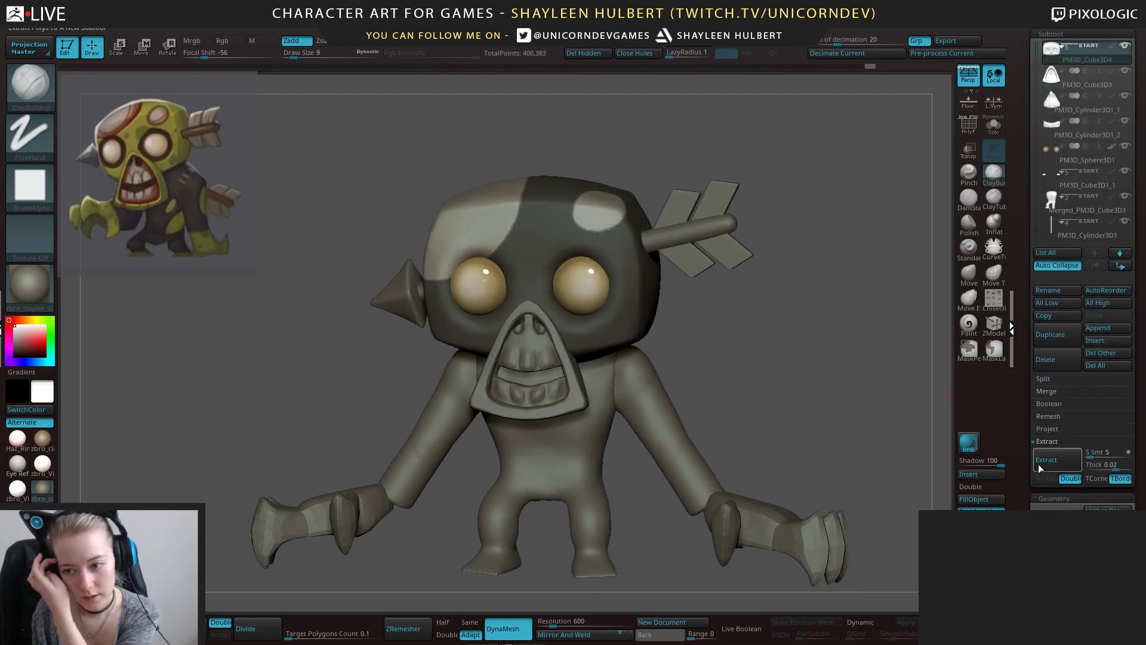
left_click(1056, 459)
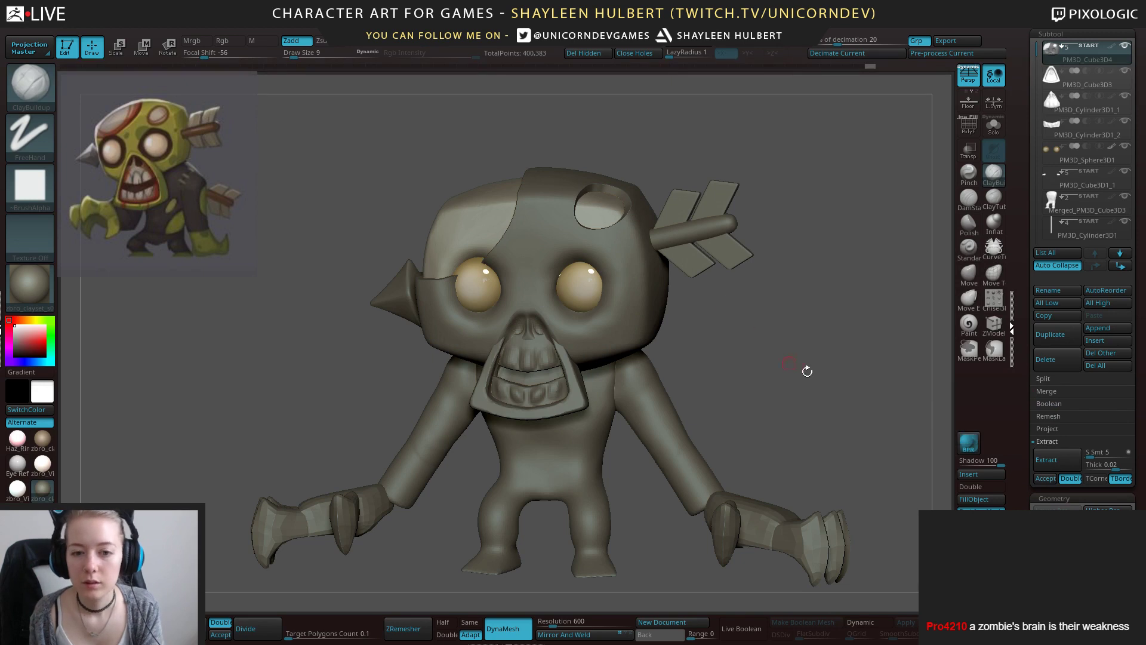
left_click(1091, 467)
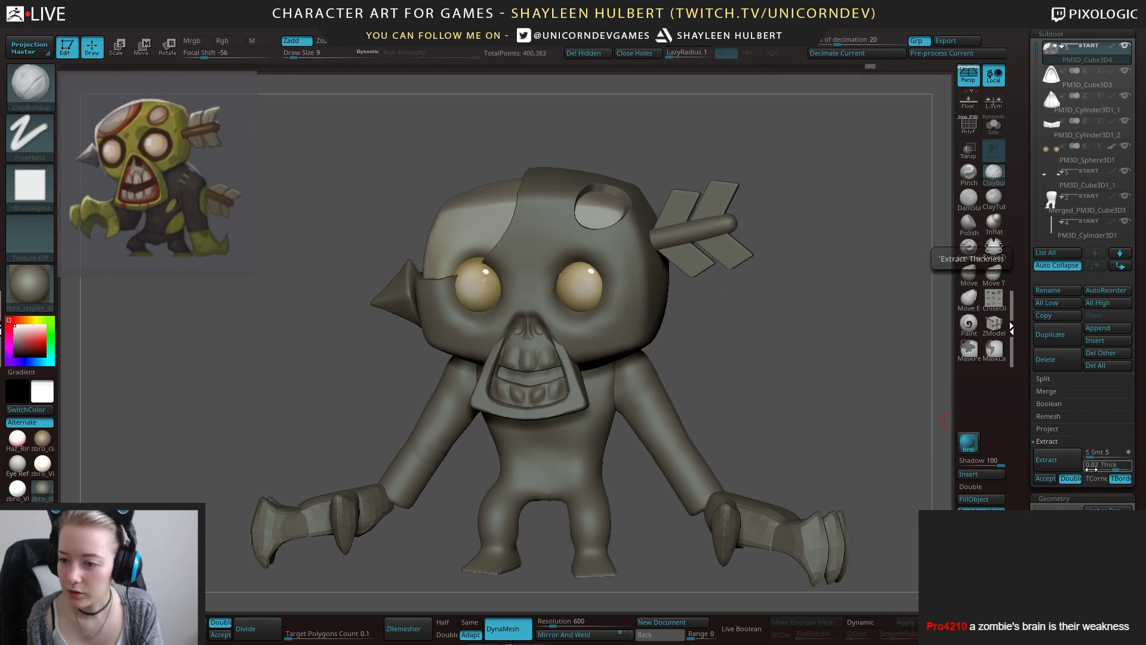
left_click(1091, 465)
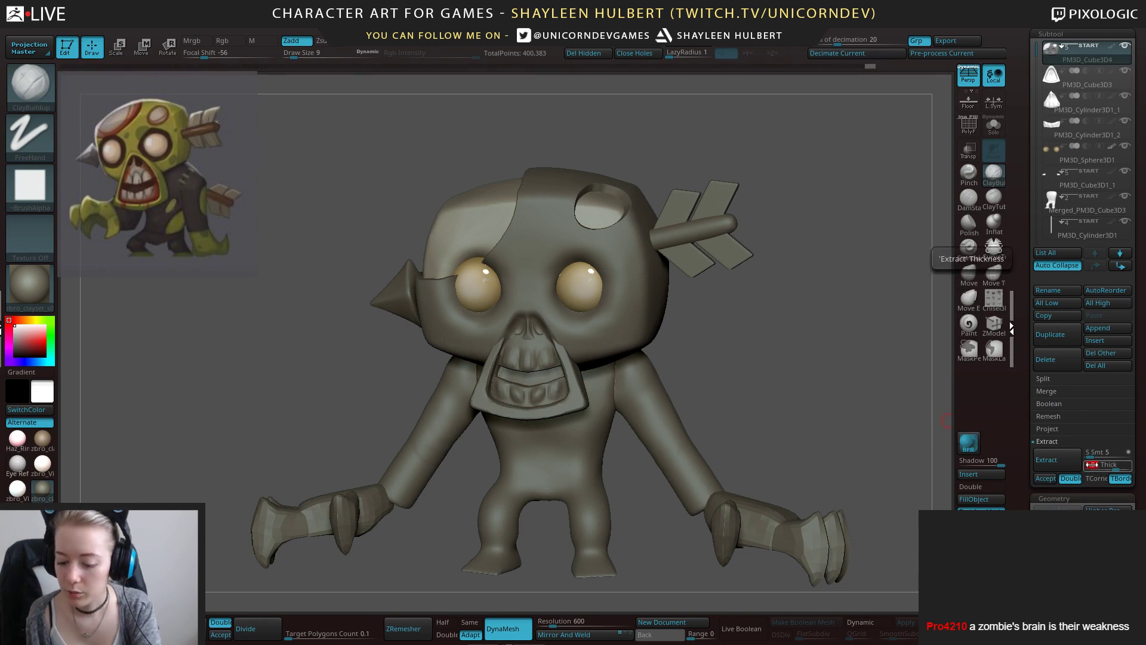
type("0.001")
key("Return")
left_click(1044, 461)
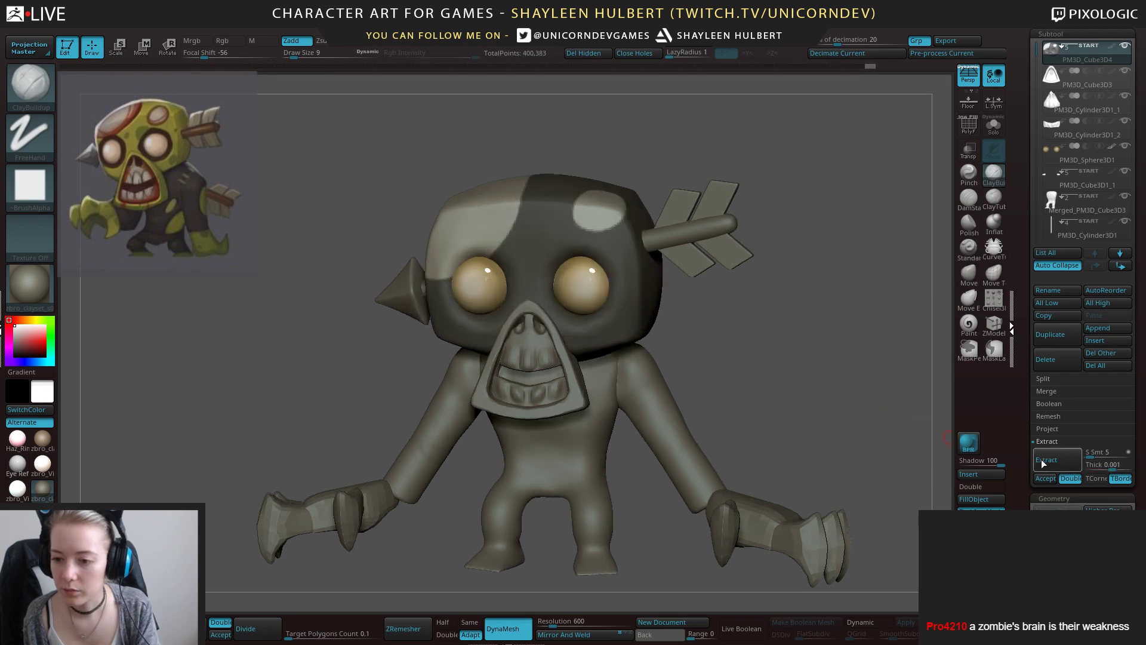
left_click_drag(795, 355, 800, 359, "alt")
left_click(1045, 478)
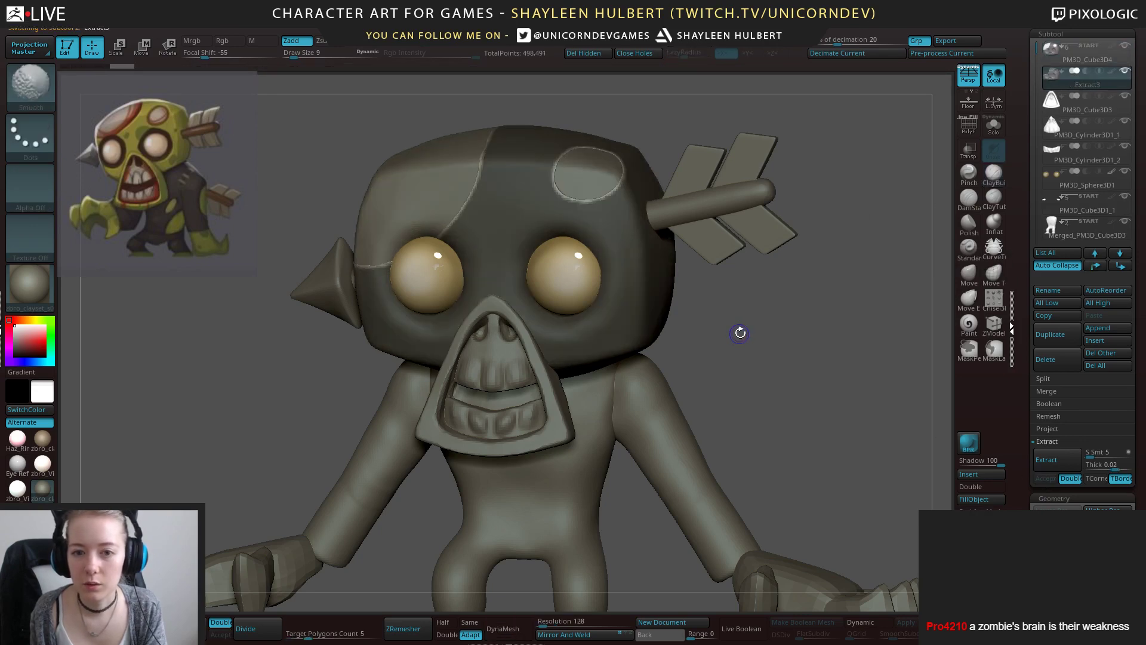
left_click_drag(739, 330, 713, 310)
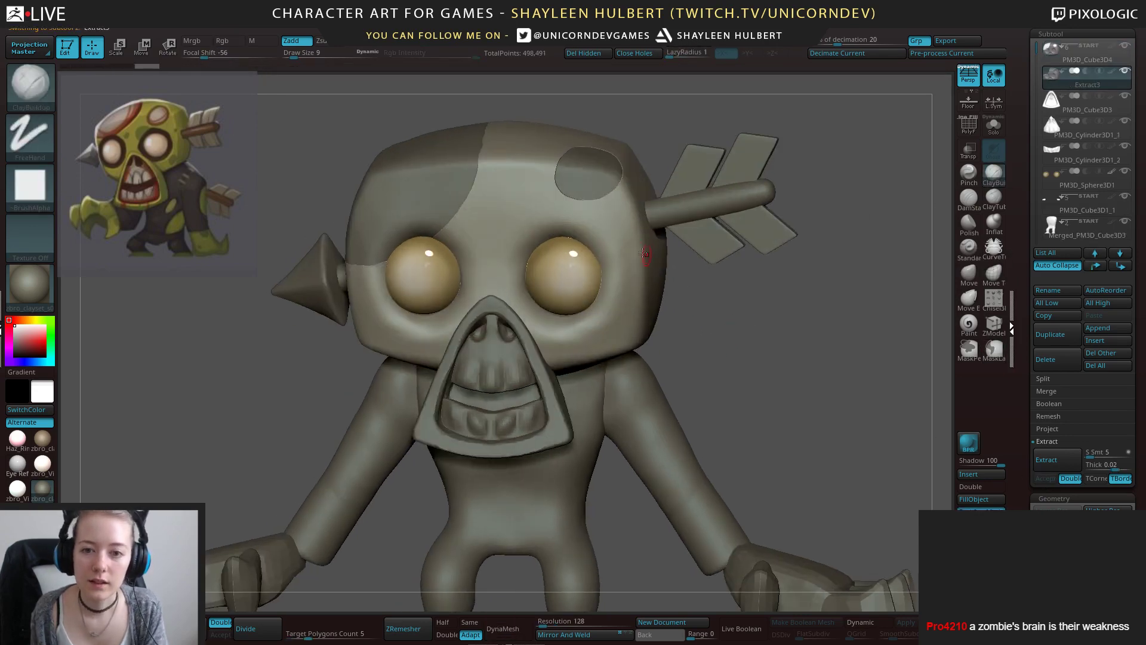
Isolate the outer polygroup of the extracted head layer and delete its hidden polygons.
left_click(615, 239, "ctrl+shift")
left_click(587, 54)
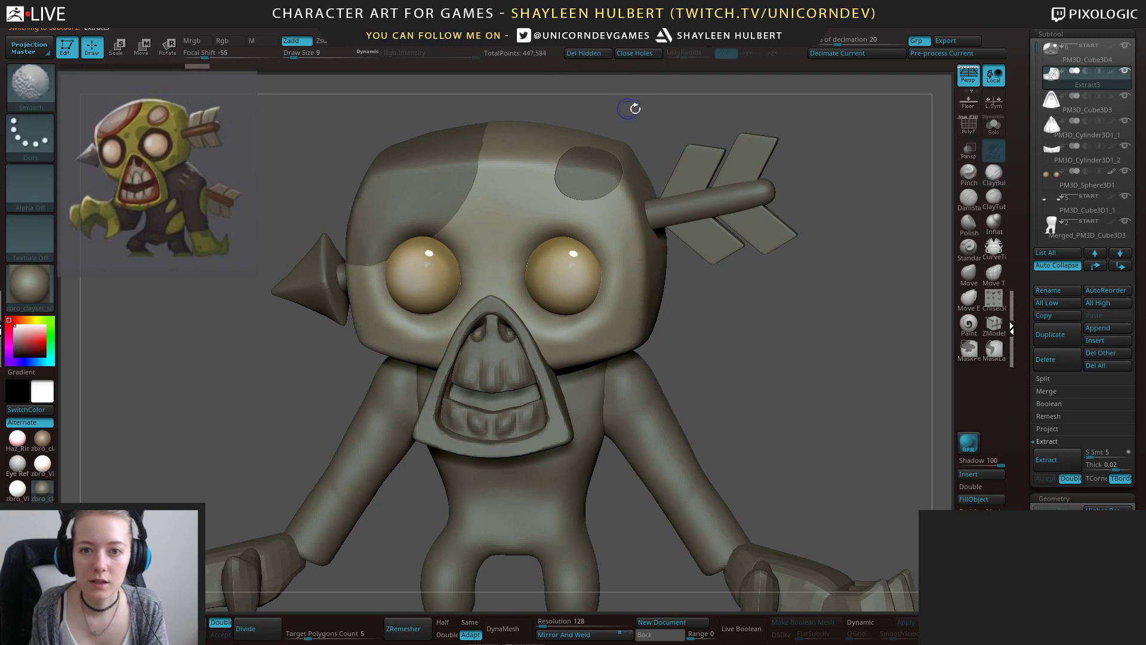
left_click_drag(634, 108, 650, 138, "shift")
Select the head and, with X symmetry on, build up the rims around the eye sockets with Clay Buildup.
left_click(723, 286, "alt")
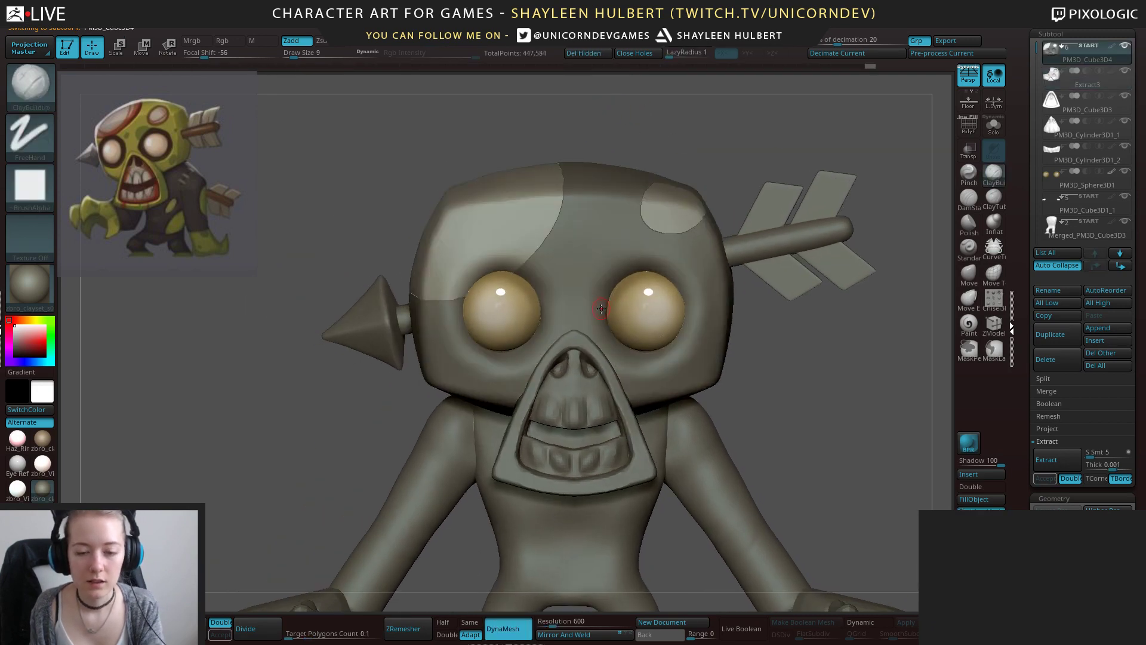
key("e")
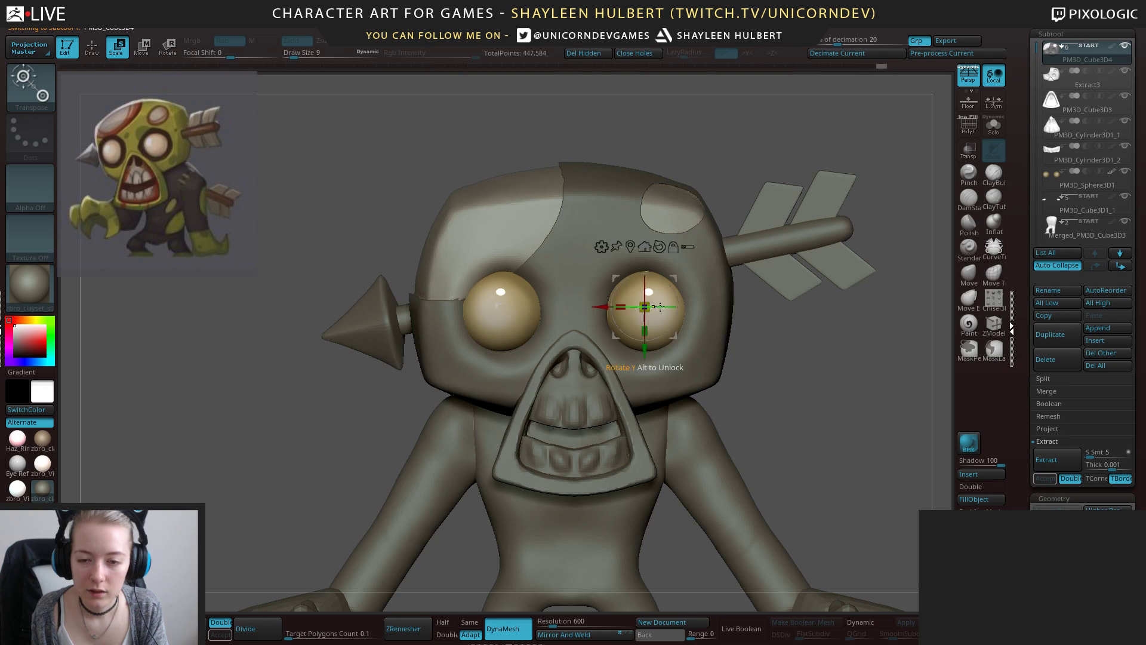
left_click_drag(659, 306, 647, 305)
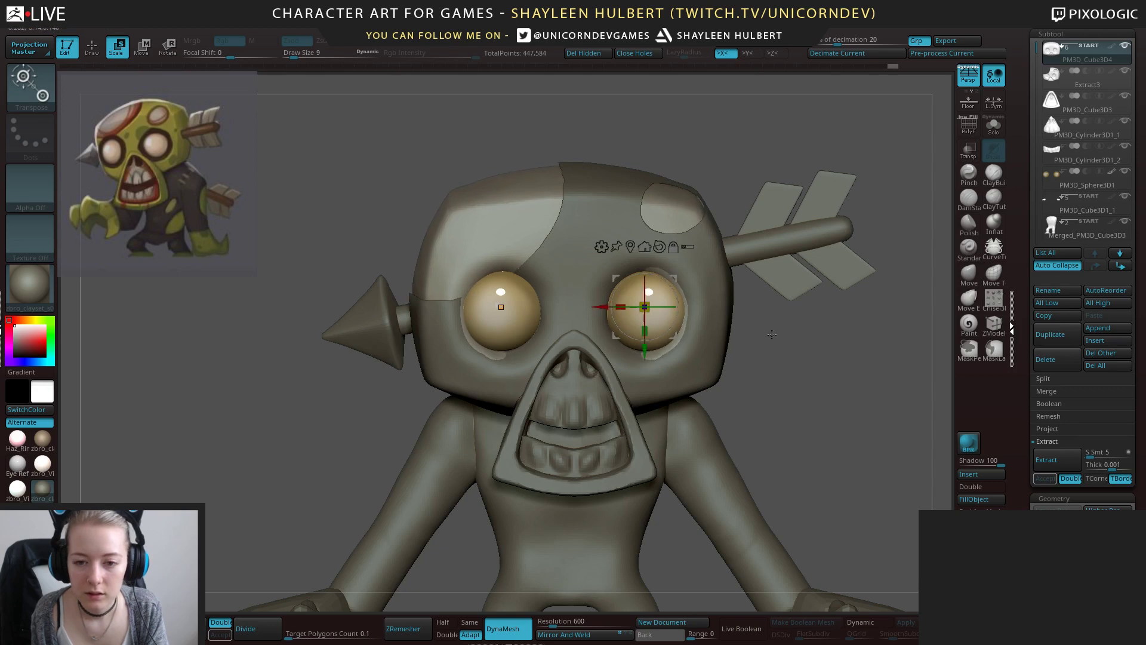
mouse_move(752, 344)
left_mouse_down()
mouse_move(816, 340)
mouse_move(822, 217)
left_mouse_up()
key("q")
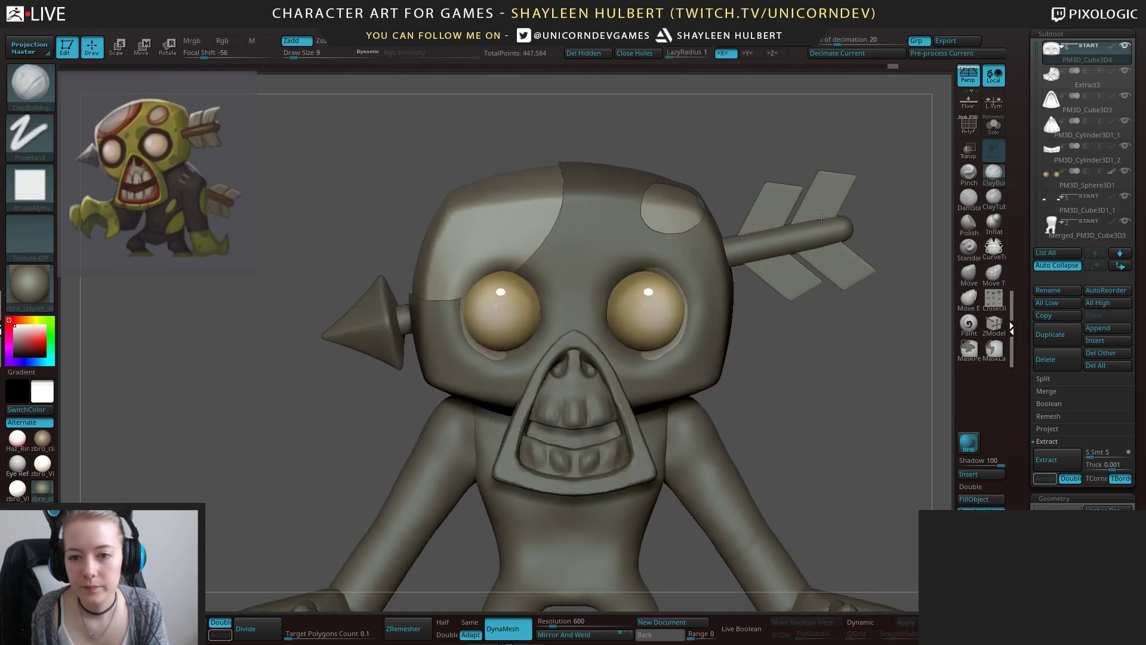
mouse_move(652, 264)
left_mouse_down()
mouse_move(685, 314)
mouse_move(635, 354)
left_mouse_up()
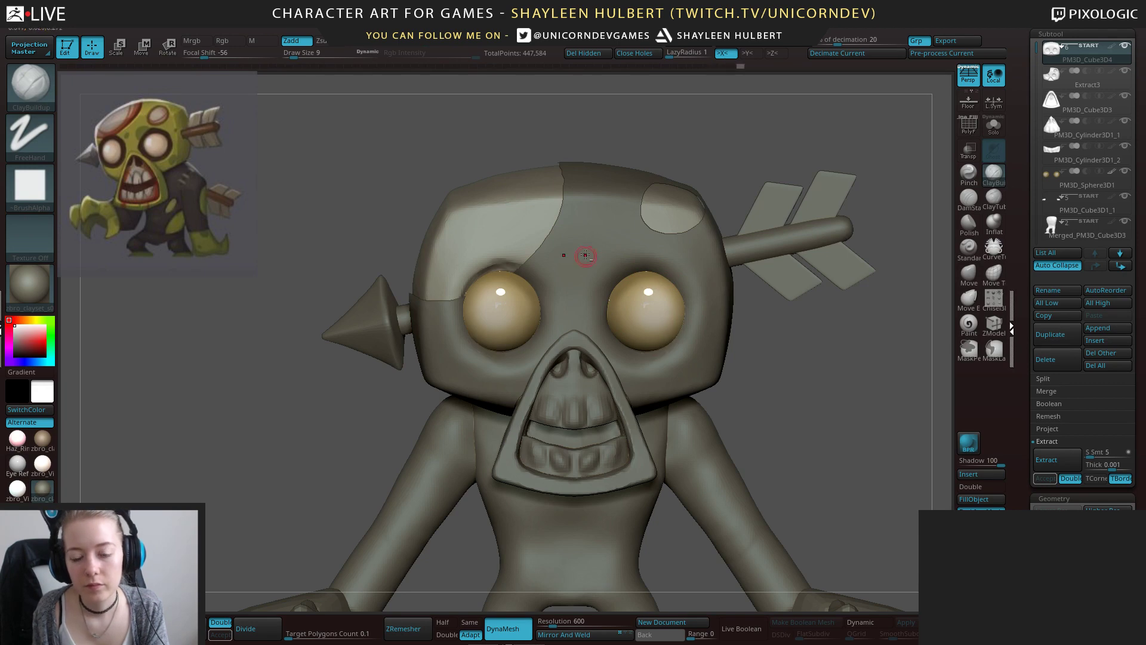
Select the extracted layer and examine its shape on its own in Solo mode.
left_click(585, 256, "alt")
left_click_drag(785, 348, 869, 245)
left_click(993, 126)
left_click_drag(946, 154, 813, 327)
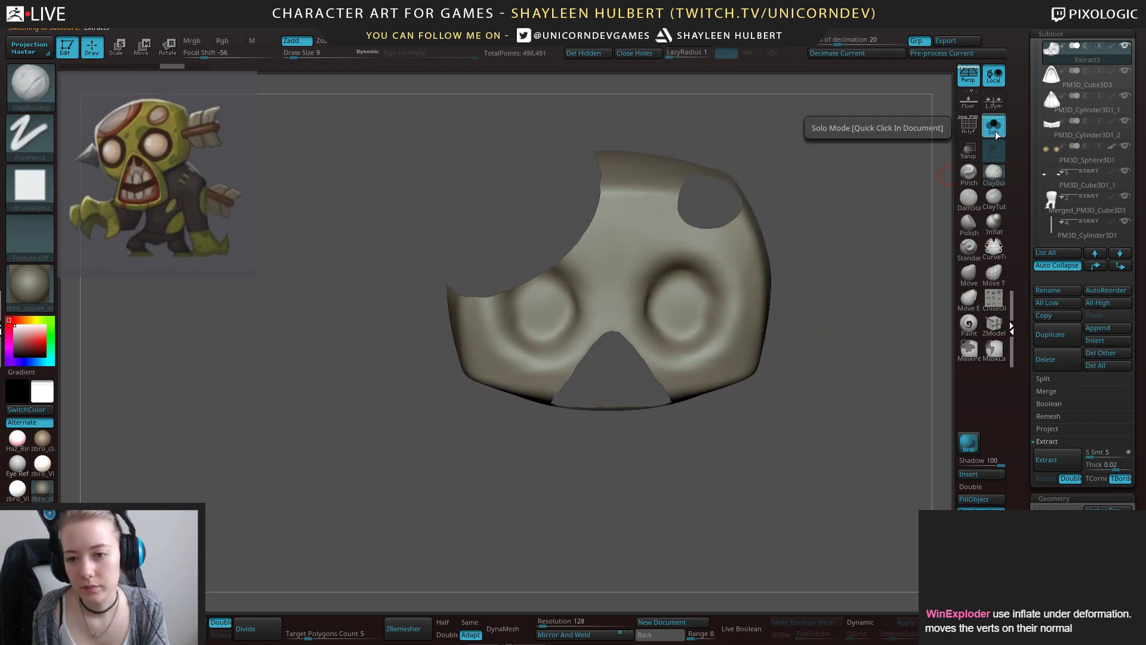
left_click(994, 128)
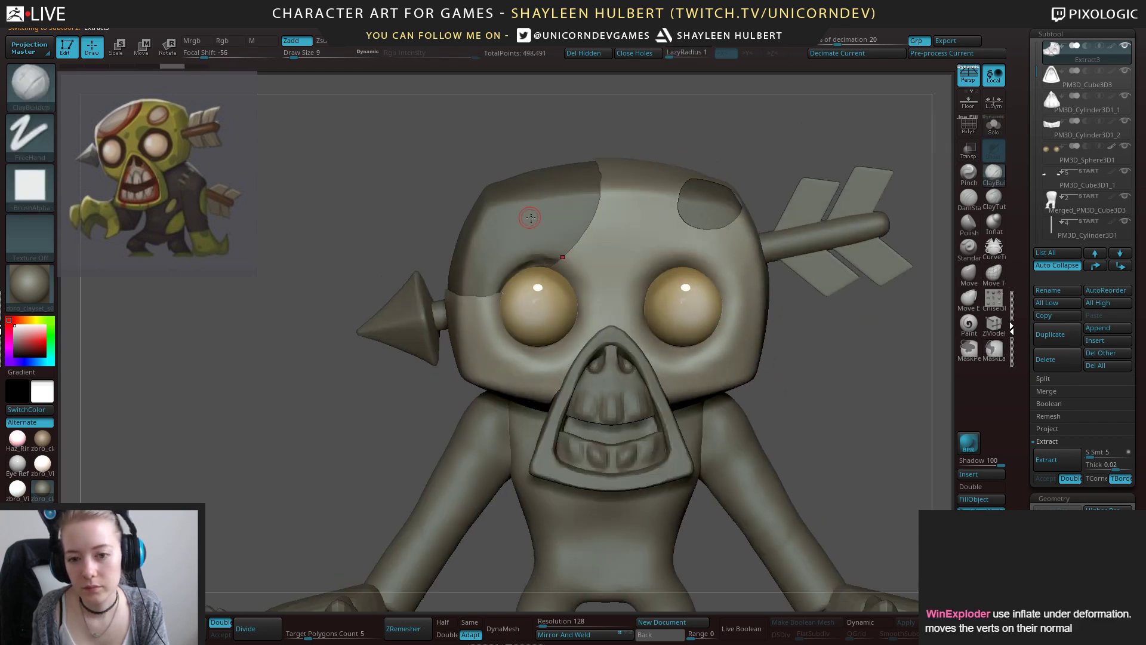
Select the head, isolate it to smooth the area around the eye sockets, and show all subtools again.
left_click(633, 239, "alt")
left_click_drag(791, 321, 827, 336)
left_click(994, 127)
mouse_move(598, 369)
left_mouse_down("shift")
mouse_move(582, 382)
mouse_move(598, 368)
left_mouse_up("shift")
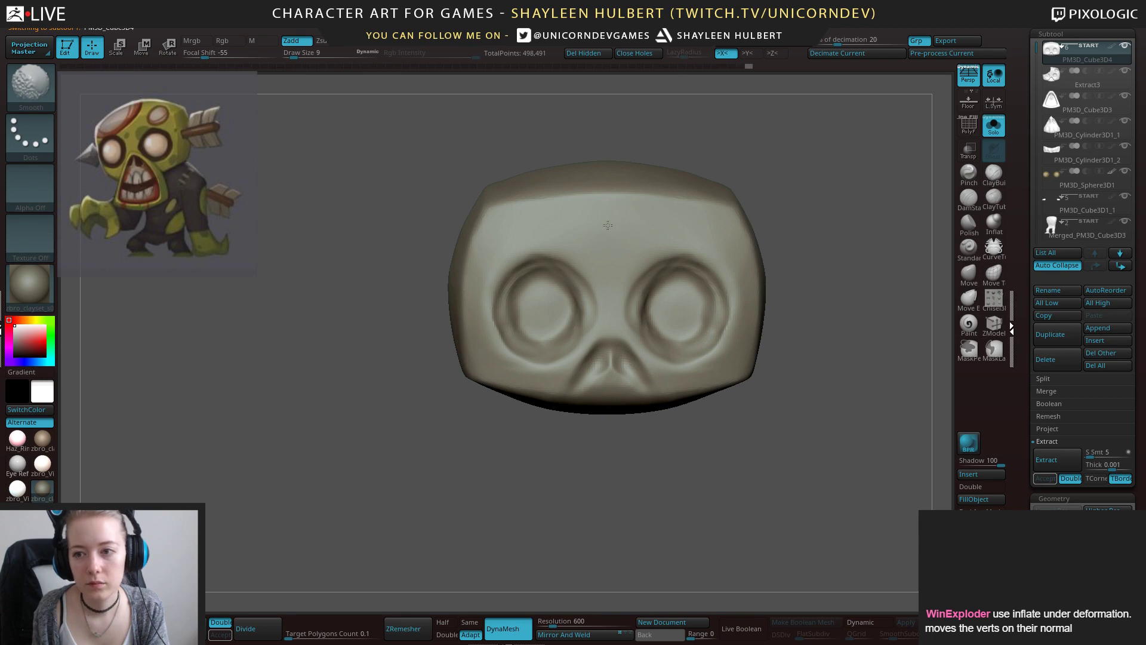
left_click(993, 127)
left_click_drag(789, 380, 821, 352)
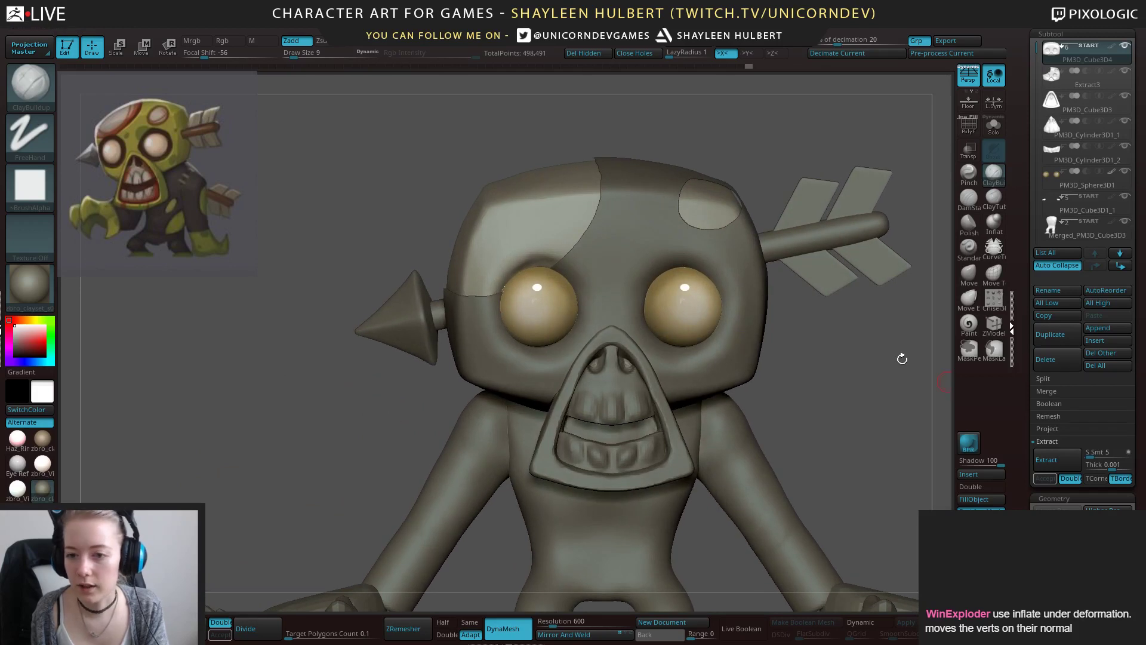
Delete the extracted layer subtool and smooth the head's brow above the eye socket.
key("Down")
left_click(1049, 360)
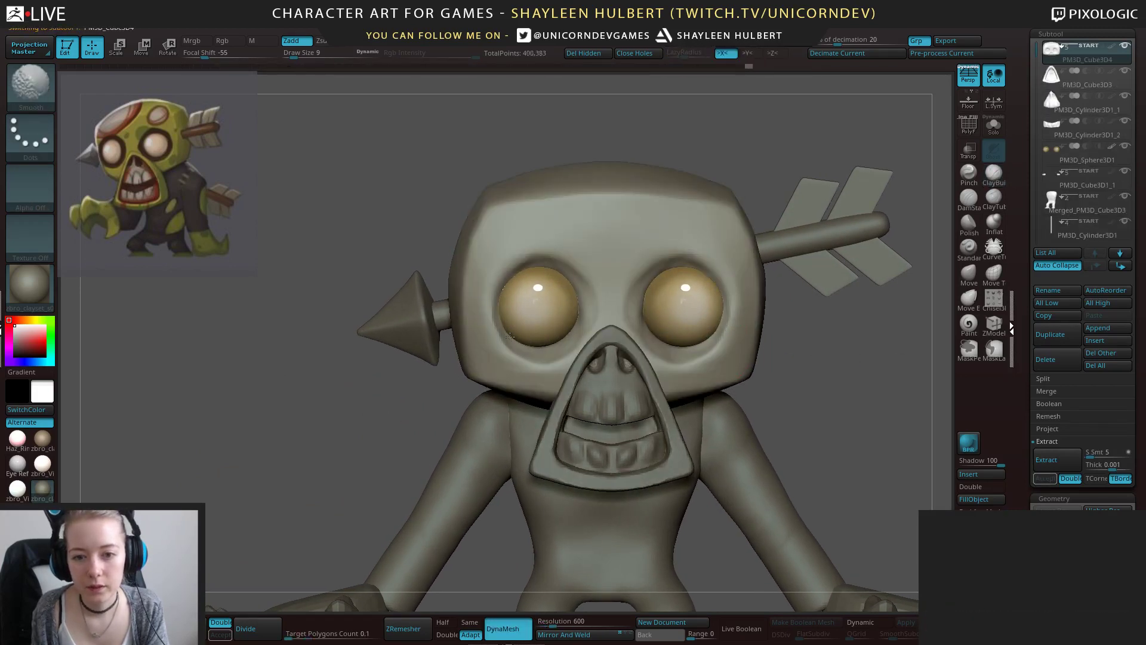
left_click_drag(566, 257, 541, 249, "shift")
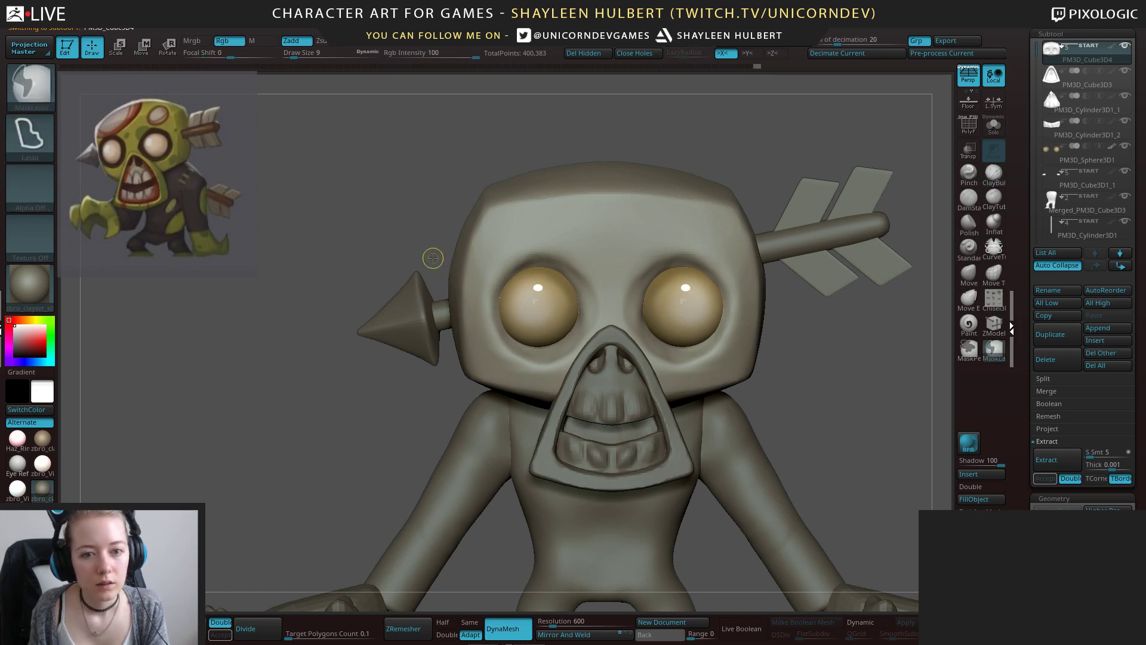
With symmetry off, lasso-mask a large patch over the arrowhead side of the forehead and invert the mask.
mouse_move(431, 258)
left_mouse_down("ctrl")
mouse_move(523, 281)
mouse_move(436, 174)
mouse_move(474, 178)
left_mouse_up("ctrl")
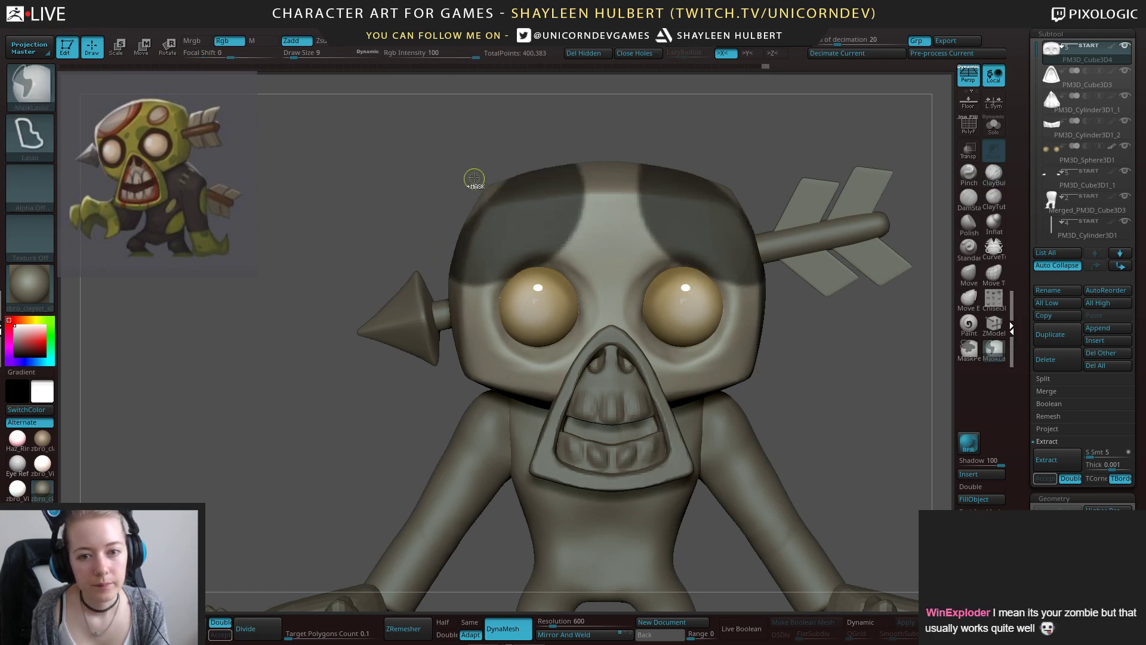
left_click(445, 247, "ctrl")
mouse_move(427, 276)
left_mouse_down("ctrl")
mouse_move(517, 287)
mouse_move(560, 156)
mouse_move(456, 142)
mouse_move(659, 151)
left_mouse_up("ctrl")
mouse_move(498, 182)
left_mouse_down()
mouse_move(469, 156)
mouse_move(490, 139)
mouse_move(377, 270)
mouse_move(444, 109)
left_mouse_up()
left_click(631, 138, "ctrl")
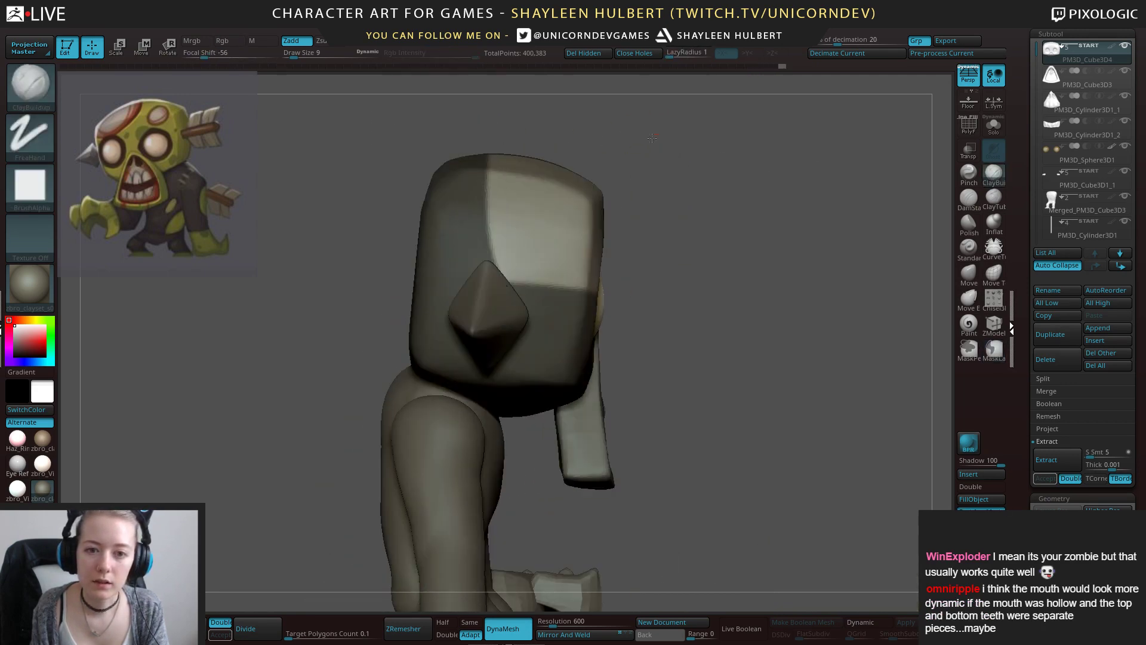
Round off the rear corner of the unmasked forehead patch with a lasso mask and refine its edge with the MaskPen brush.
left_click_drag(654, 155, 560, 236)
mouse_move(531, 174)
left_mouse_down("ctrl")
mouse_move(488, 178)
mouse_move(449, 347)
mouse_move(528, 358)
left_mouse_up("ctrl")
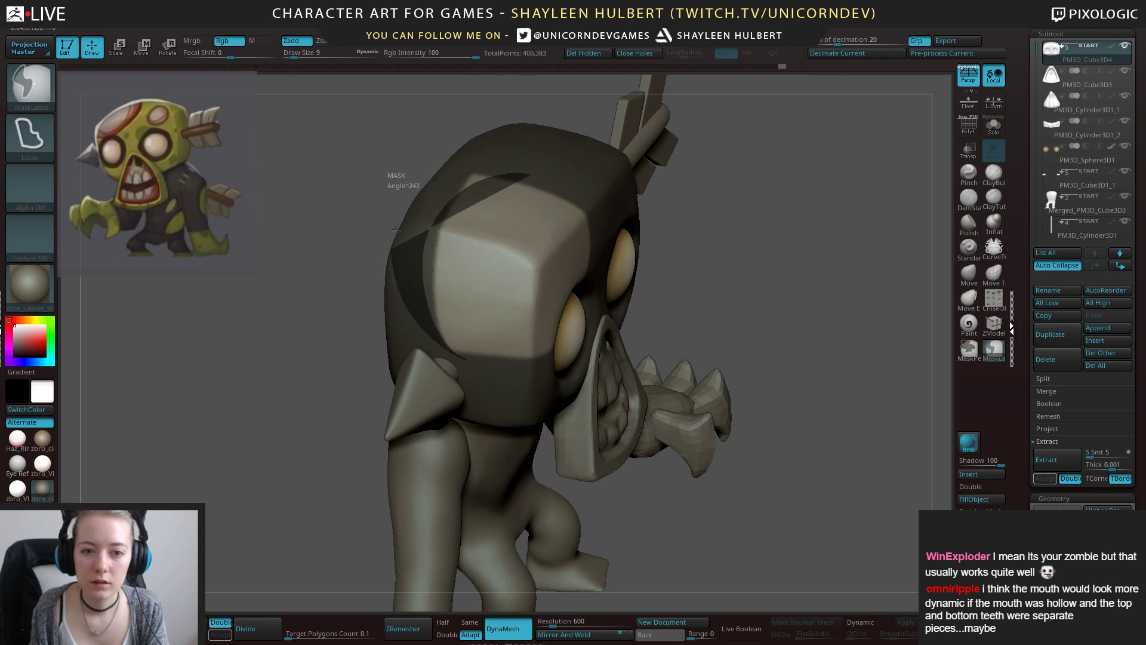
left_click(972, 349)
left_click_drag(918, 360, 762, 287)
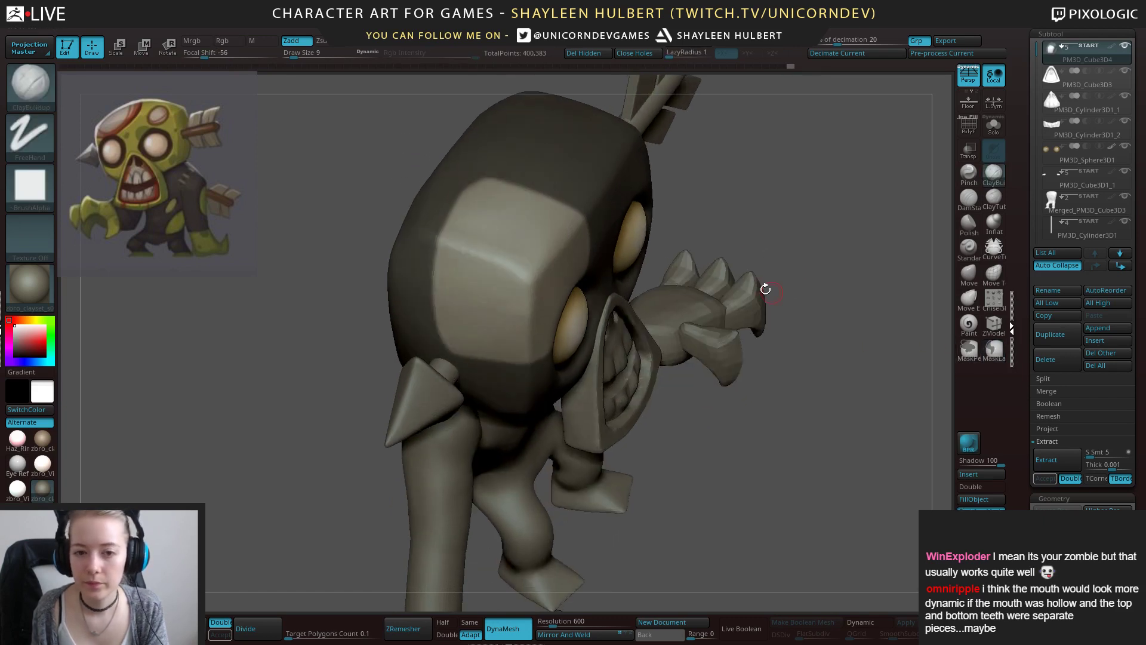
left_click_drag(503, 180, 437, 227, "ctrl")
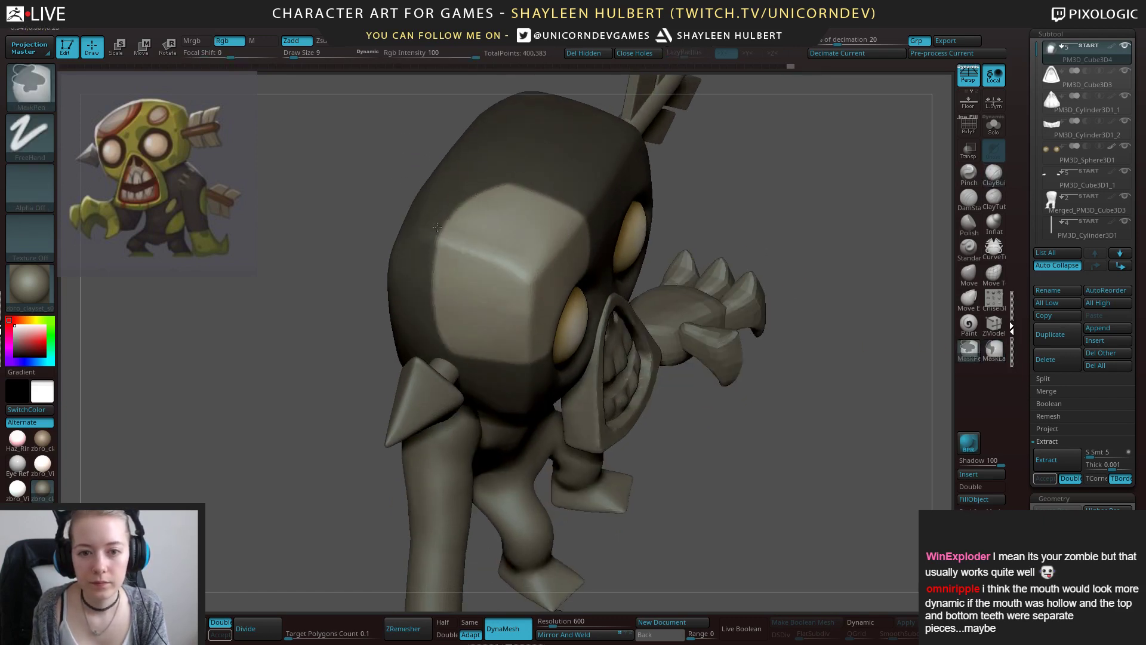
left_click_drag(830, 209, 775, 162, "shift")
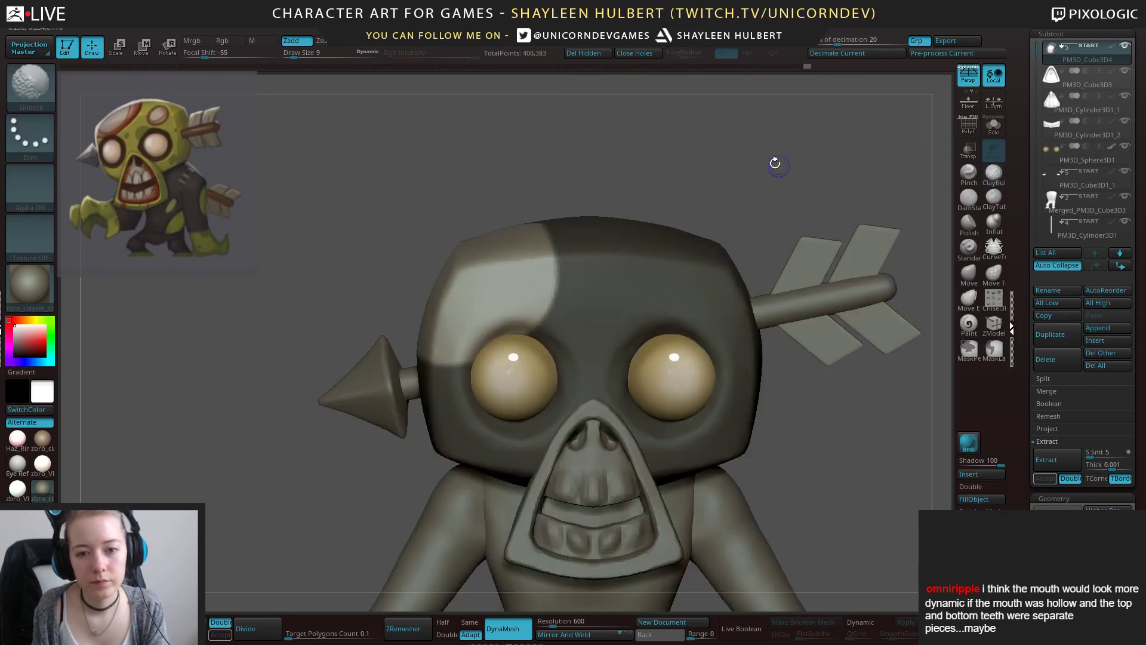
Invert the mask and paint the patch's edge wider towards the middle of the forehead with MaskPen, filling the gap.
left_click(606, 185, "ctrl")
left_click_drag(607, 185, 597, 167)
mouse_move(501, 376)
left_mouse_down("ctrl")
mouse_move(576, 295)
mouse_move(506, 242)
left_mouse_up("ctrl")
left_click_drag(525, 155, 532, 201)
mouse_move(578, 310)
left_mouse_down("ctrl")
mouse_move(581, 294)
mouse_move(515, 232)
mouse_move(559, 318)
mouse_move(545, 275)
left_mouse_up("ctrl")
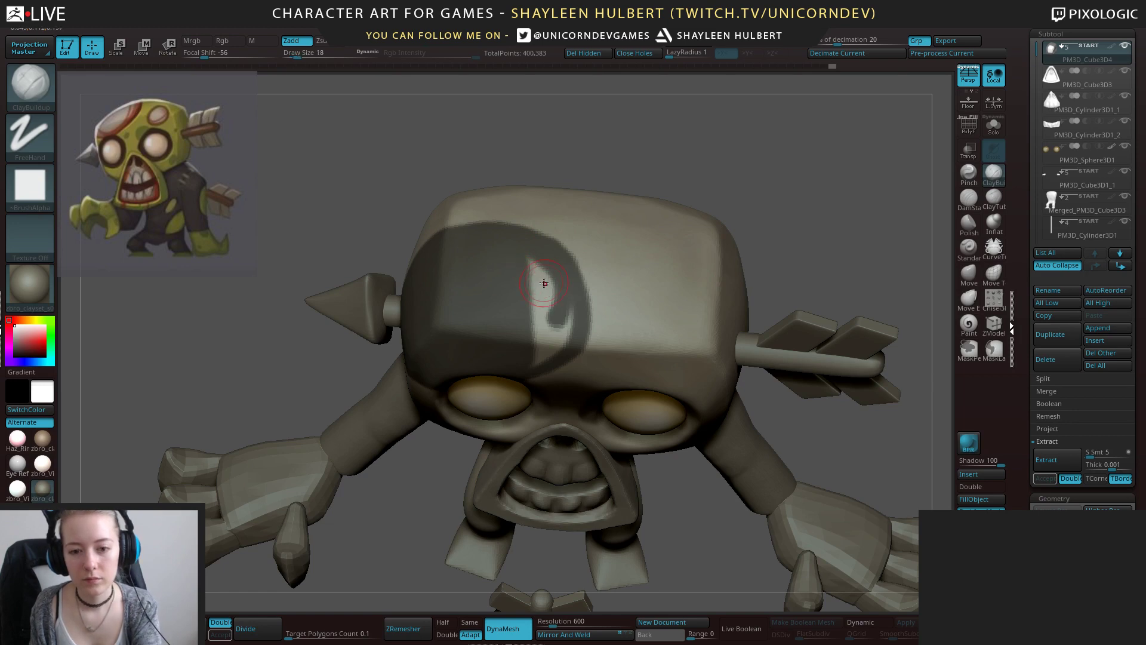
mouse_move(545, 289)
left_mouse_down("ctrl")
mouse_move(558, 317)
mouse_move(533, 362)
left_mouse_up("ctrl")
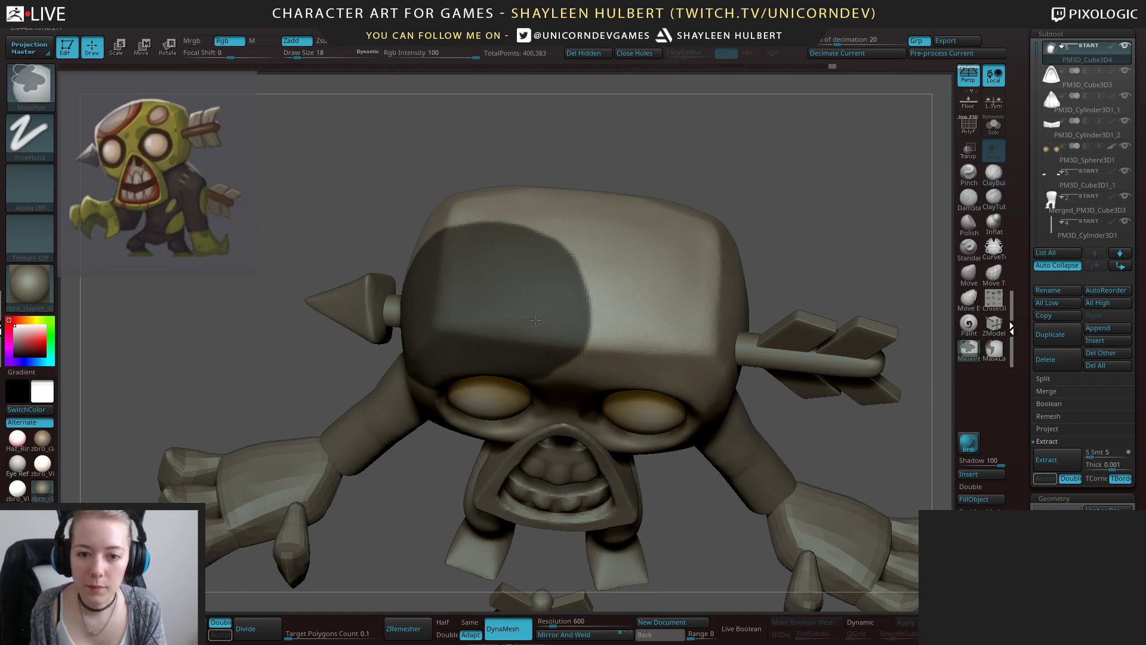
mouse_move(811, 470)
left_mouse_down()
mouse_move(796, 450)
mouse_move(831, 340)
mouse_move(674, 347)
left_mouse_up()
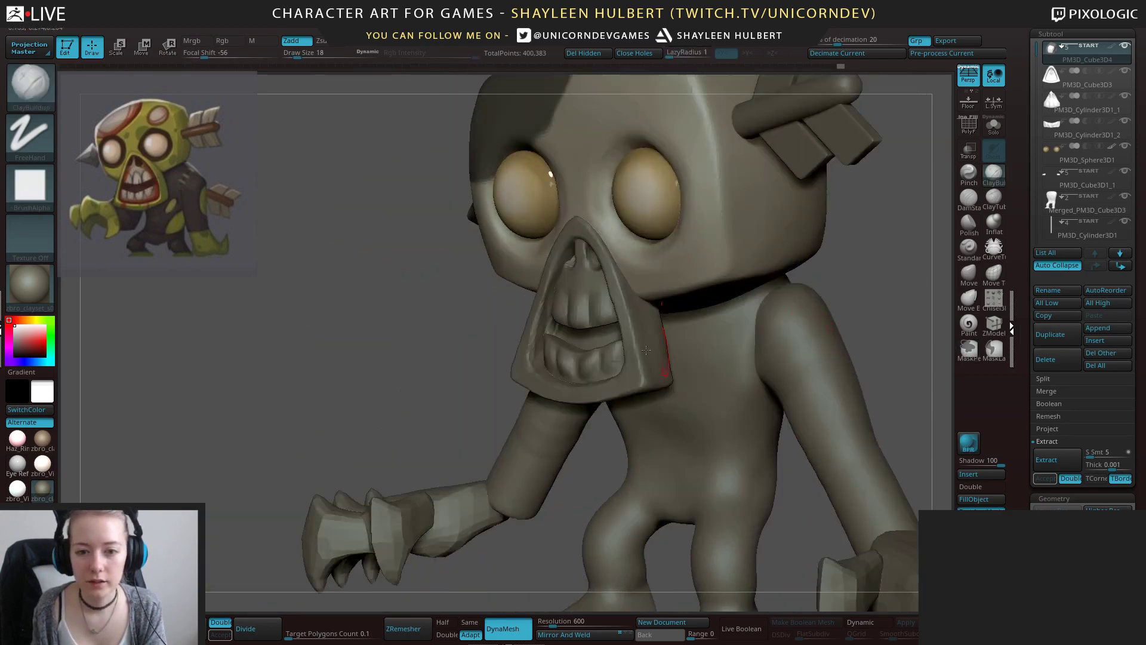
left_click_drag(468, 345, 576, 328)
left_click(593, 283, "alt")
left_click_drag(844, 280, 722, 305)
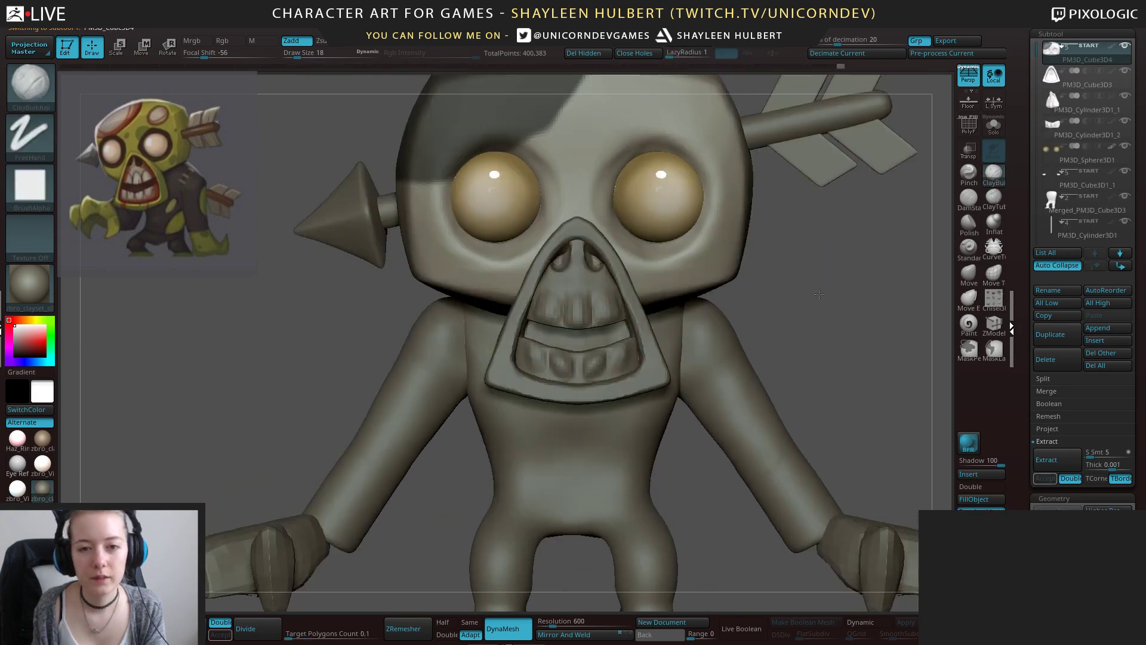
Refine the masked patch's edge from the brow to the crown at brush size 9, then invert the mask.
left_click(780, 348, "ctrl")
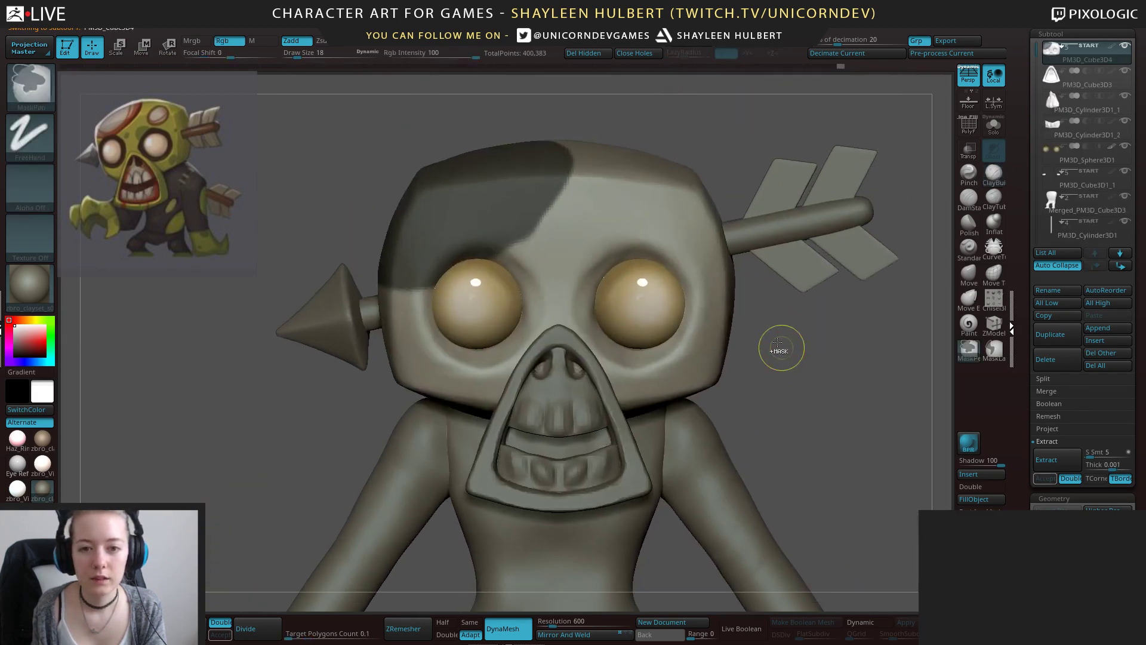
mouse_move(488, 265)
left_mouse_down("ctrl")
mouse_move(534, 230)
mouse_move(560, 168)
left_mouse_up("ctrl")
left_click_drag(348, 242, 421, 258)
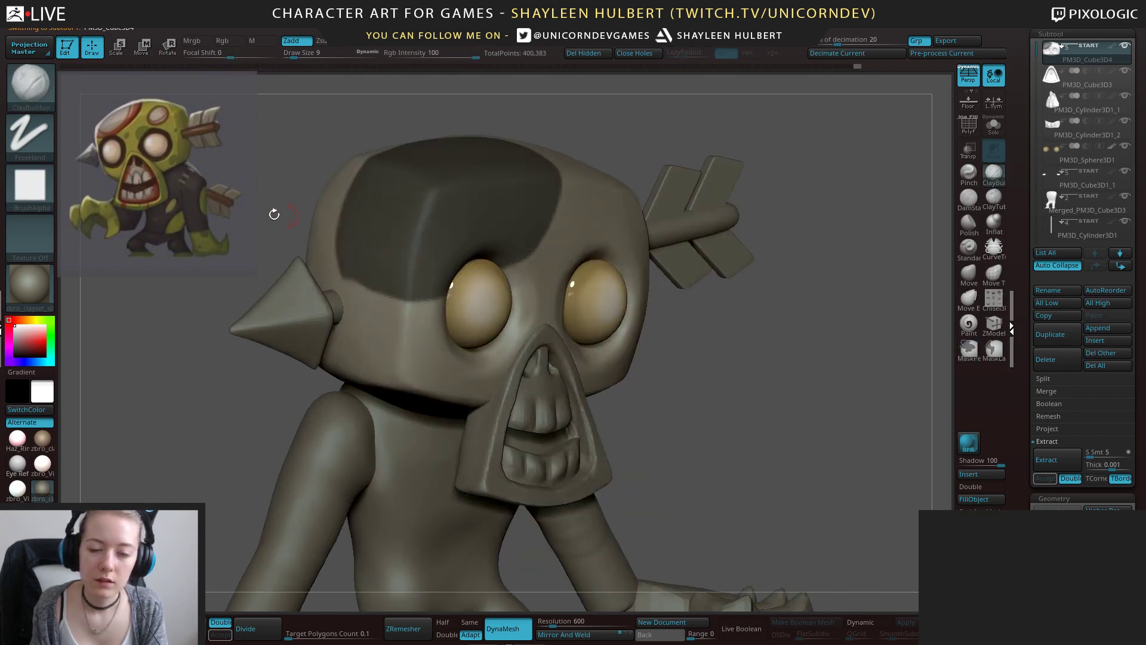
left_click_drag(296, 191, 351, 195)
left_click(351, 196, "ctrl")
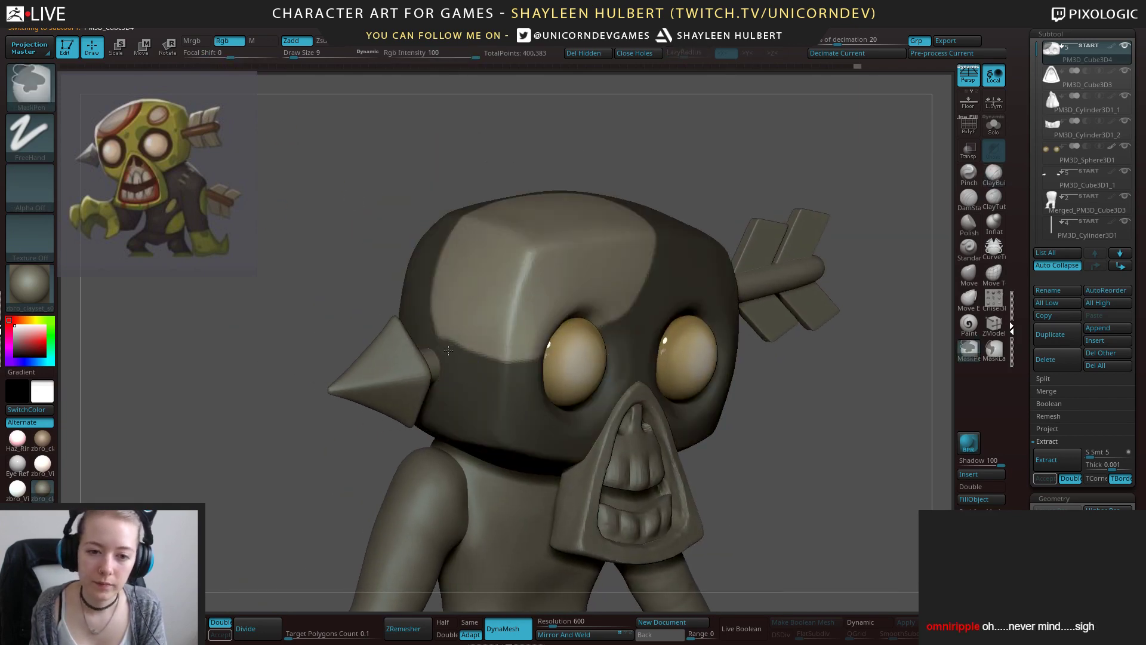
Clean up the rear edge of the unmasked patch on top of the head with MaskPen.
mouse_move(841, 377)
left_mouse_down()
mouse_move(844, 402)
mouse_move(917, 395)
mouse_move(885, 441)
left_mouse_up()
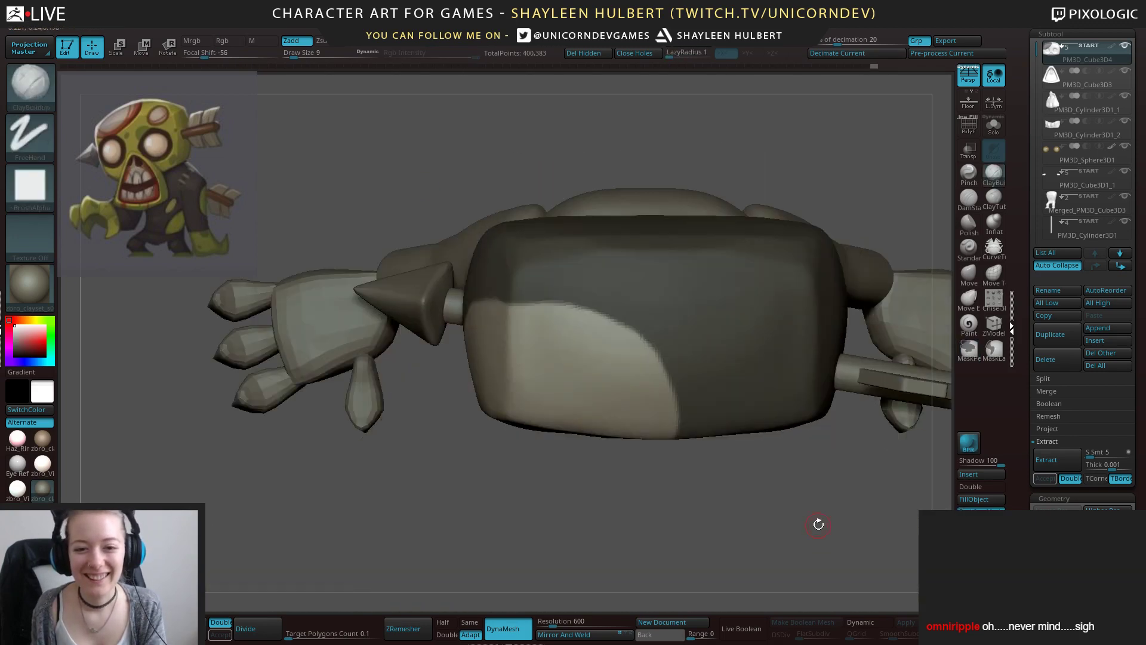
left_click_drag(523, 295, 647, 331, "ctrl")
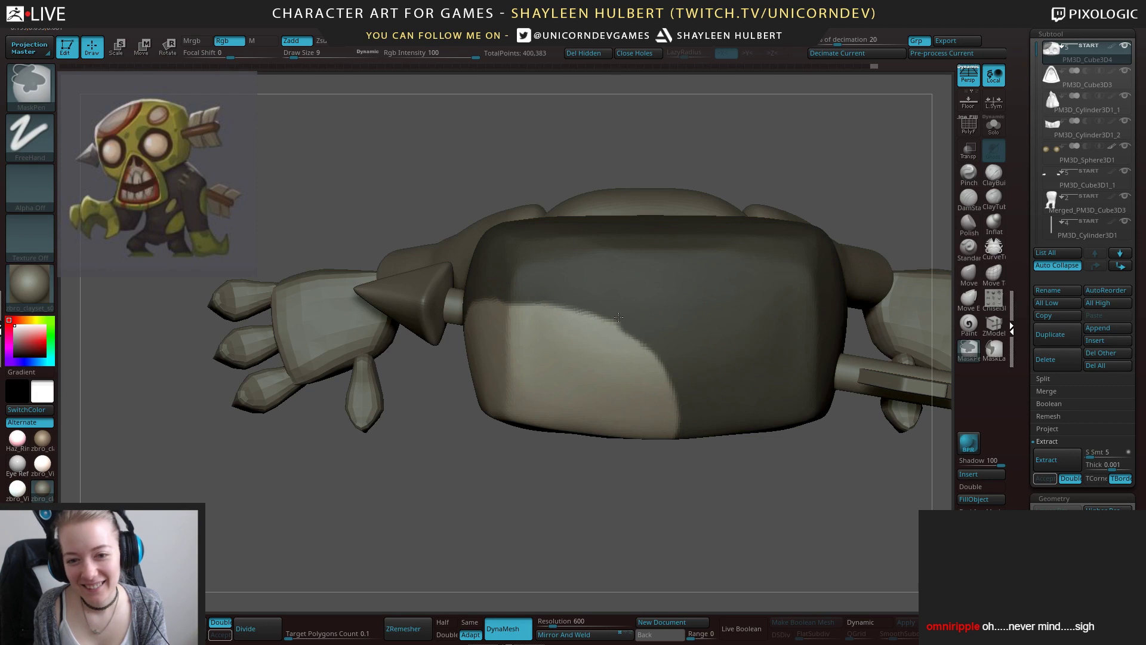
left_click_drag(484, 296, 442, 328, "ctrl")
left_click_drag(530, 532, 550, 307, "shift")
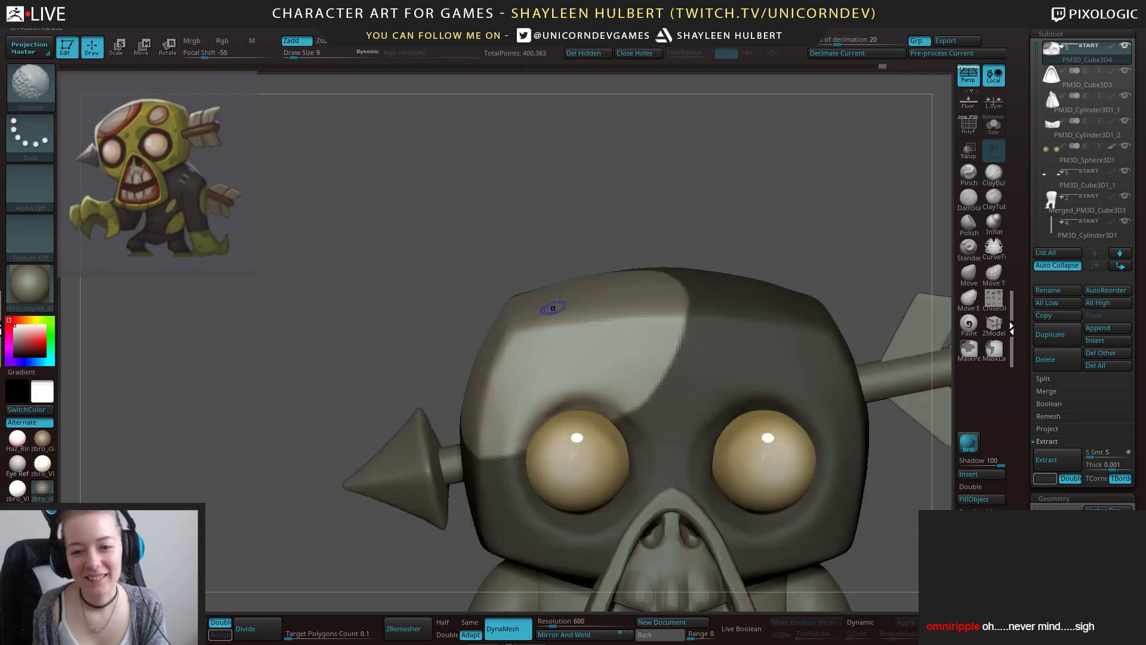
Invert the head's mask and paint a small oval mask on the fletching side of the forehead.
mouse_move(850, 244)
left_mouse_down("alt")
mouse_move(722, 211)
mouse_move(652, 221)
left_mouse_up("alt")
left_click(676, 208, "ctrl")
mouse_move(584, 299)
left_mouse_down("ctrl")
mouse_move(555, 347)
mouse_move(553, 330)
mouse_move(577, 323)
left_mouse_up("ctrl")
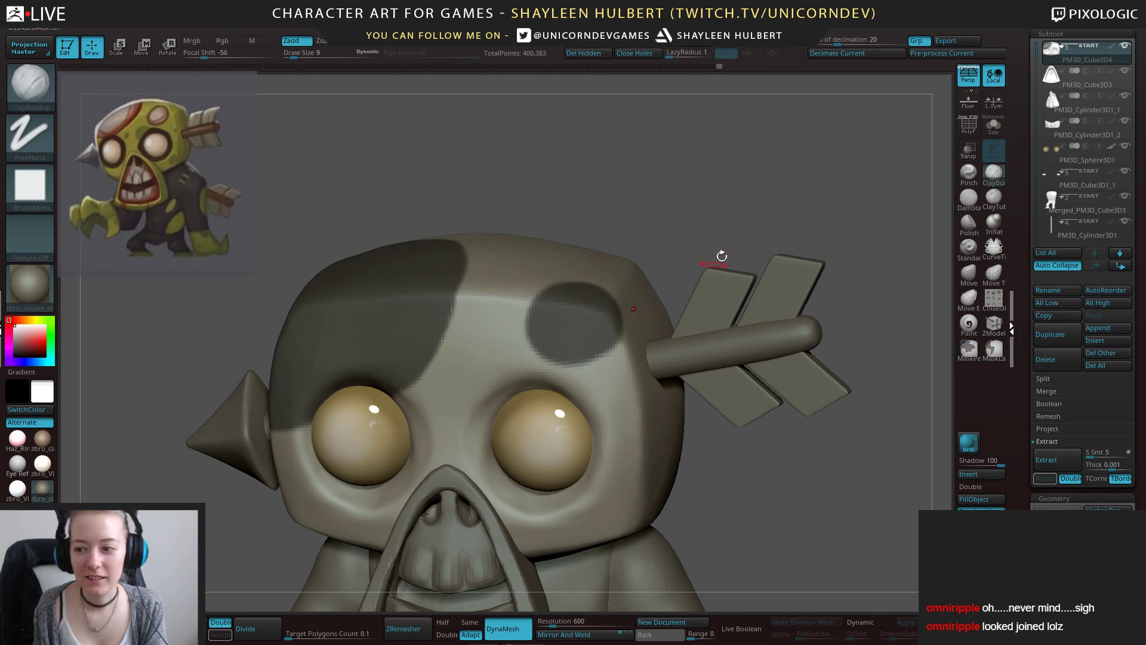
Paint a small mask patch on the back of the head and invert the mask so the patches are left unmasked.
mouse_move(721, 257)
left_mouse_down("alt")
mouse_move(647, 217)
mouse_move(734, 173)
mouse_move(763, 383)
mouse_move(531, 438)
left_mouse_up("alt")
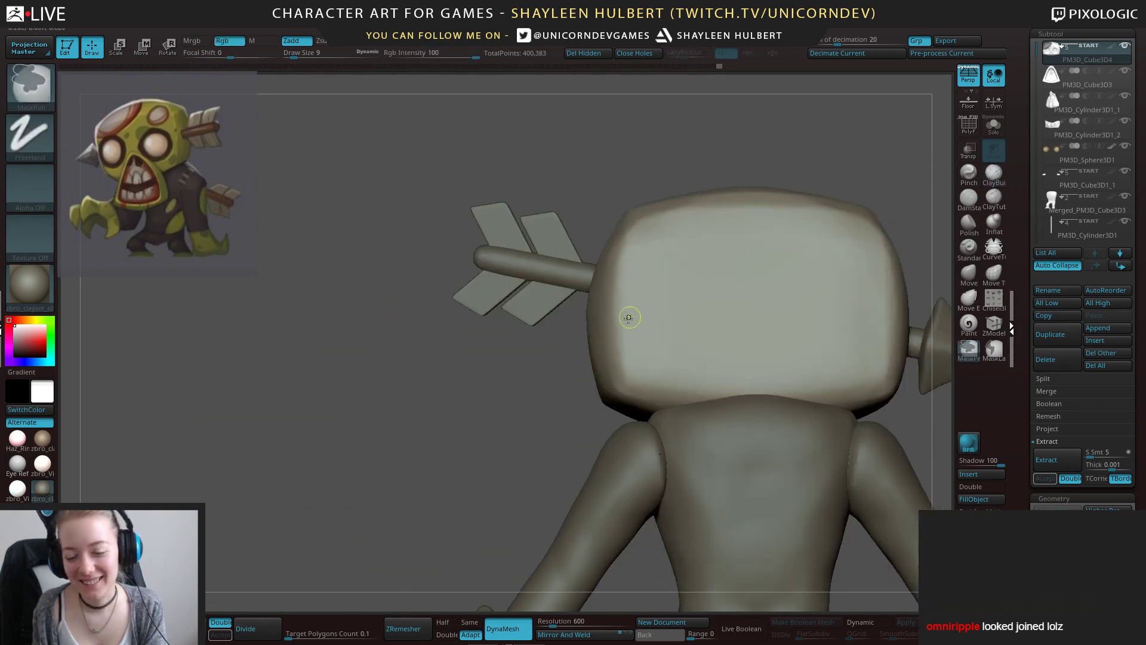
mouse_move(629, 318)
left_mouse_down("ctrl")
mouse_move(670, 317)
mouse_move(686, 370)
mouse_move(644, 334)
mouse_move(676, 362)
left_mouse_up("ctrl")
mouse_move(502, 401)
left_mouse_down()
mouse_move(696, 419)
mouse_move(725, 371)
mouse_move(712, 391)
mouse_move(727, 402)
mouse_move(785, 399)
mouse_move(772, 370)
mouse_move(782, 382)
left_mouse_up()
left_click(725, 370, "ctrl")
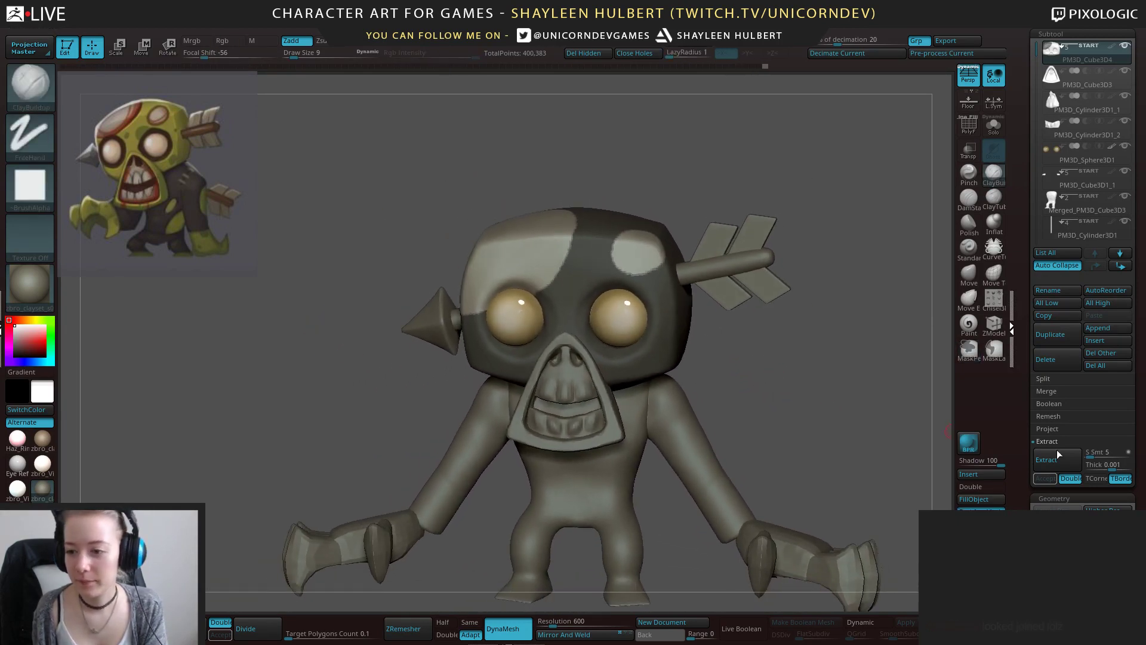
Preview the extraction of the head's masked area at the current thickness, then set the thickness to 0.003 and extract again.
left_click(1059, 460)
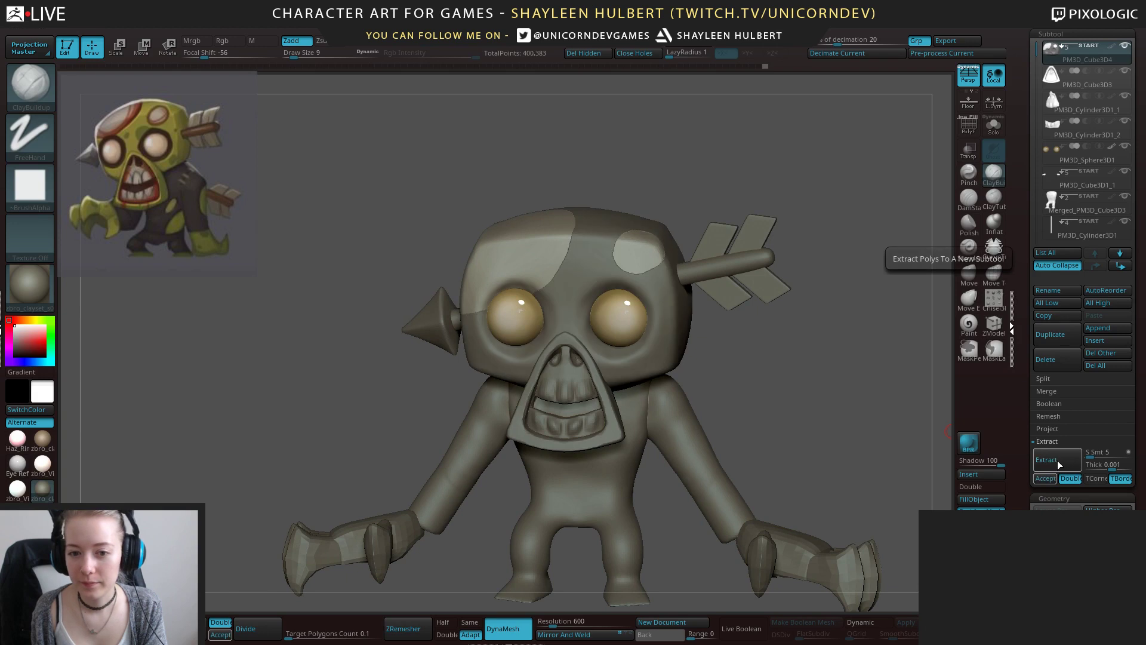
left_click(1090, 465)
type("0")
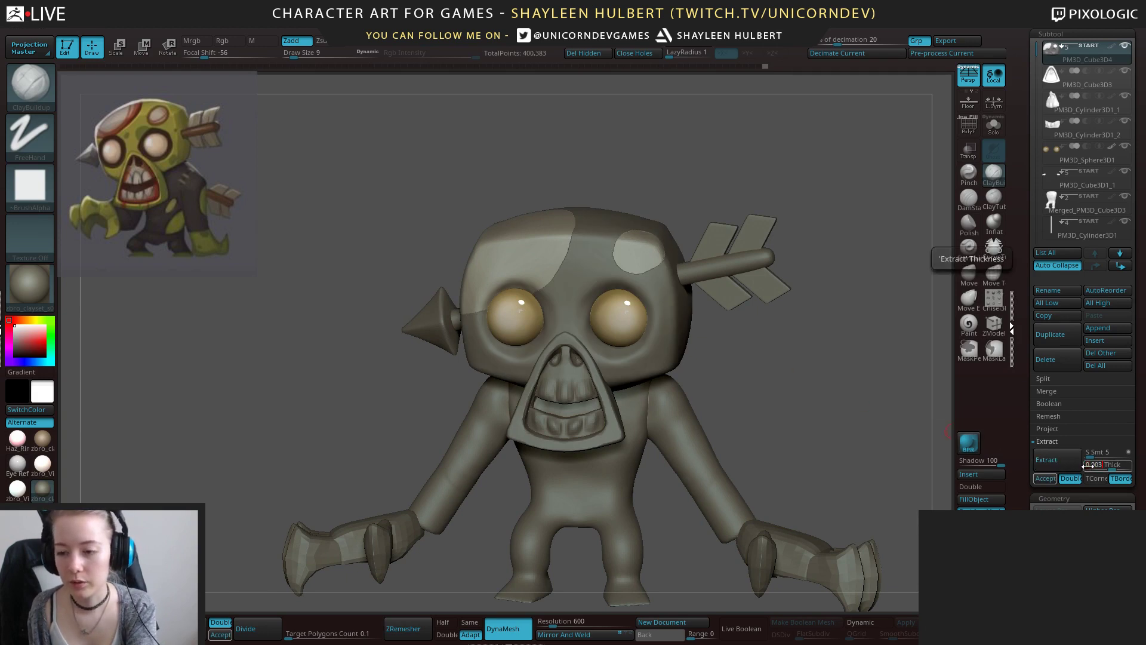
left_click(1043, 461)
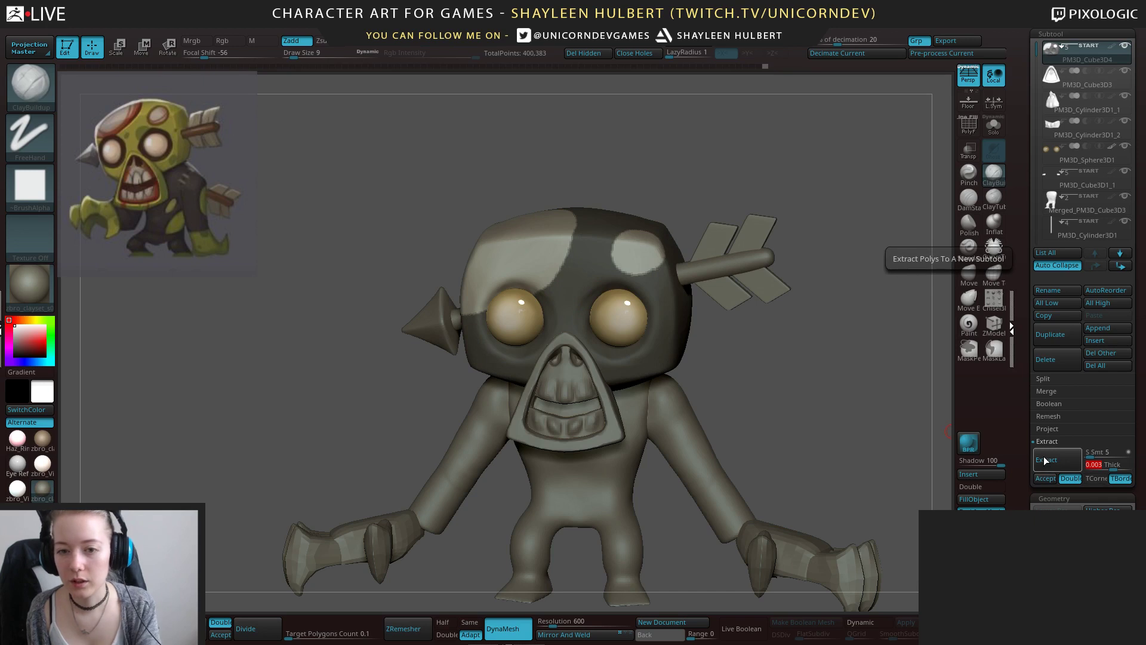
Set the extraction thickness to 0.05.
left_click(1096, 465)
type("0.05")
key("Return")
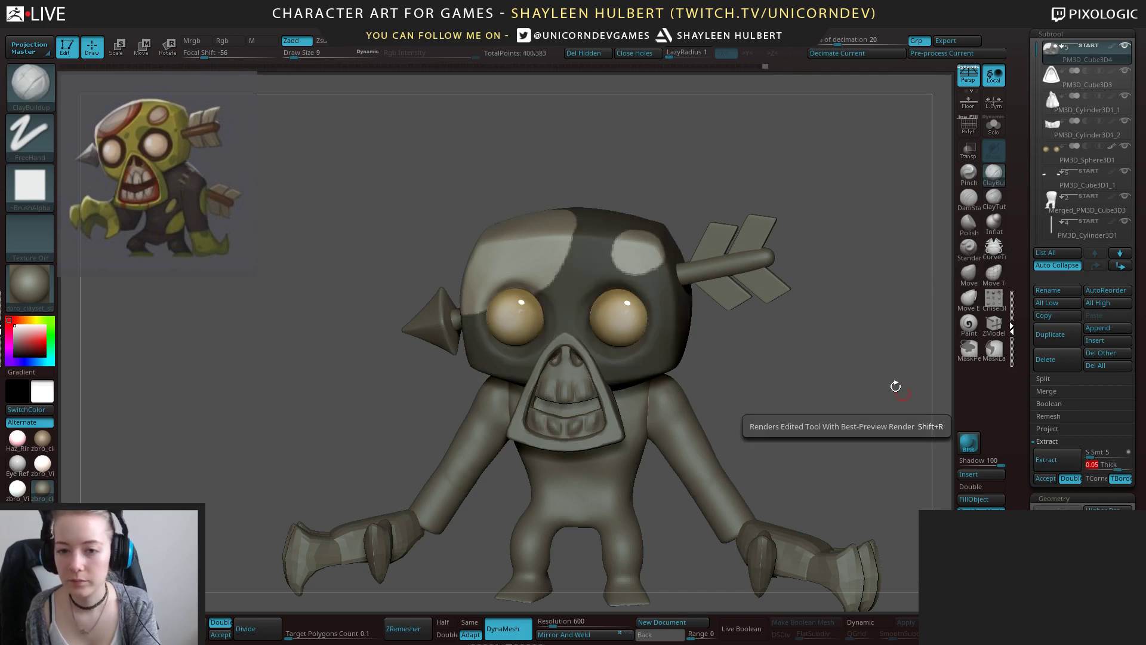
Preview the head's extraction, set its thickness to 0.008, extract again and accept the result as a new subtool.
left_click(1046, 461)
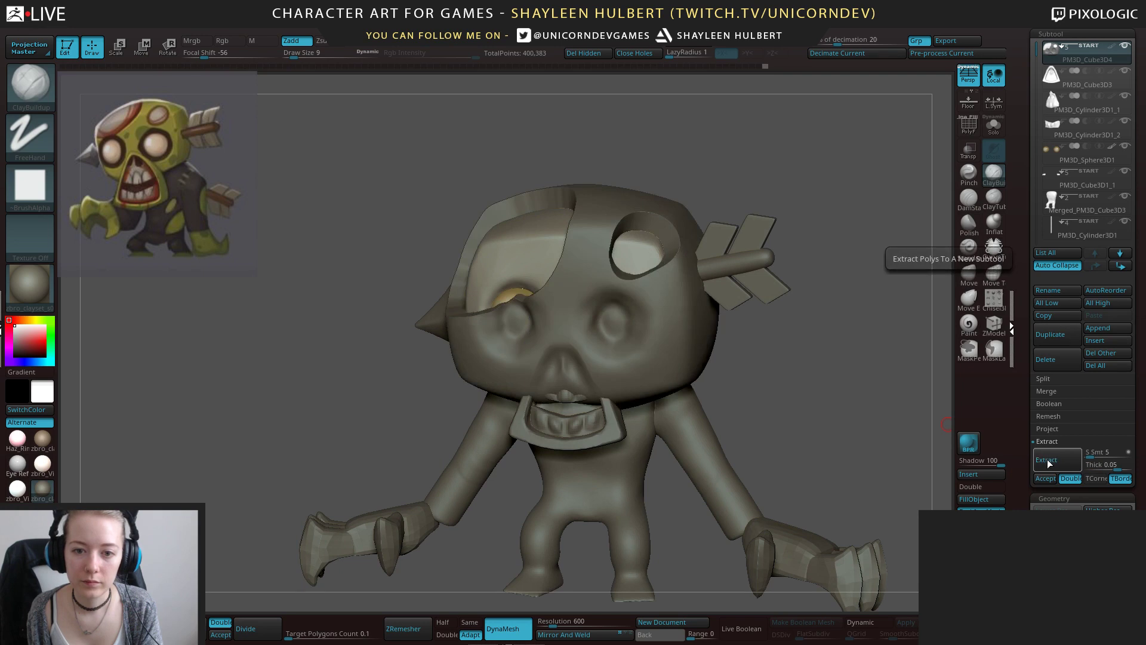
left_click(1096, 465)
left_click(1091, 464)
type("0")
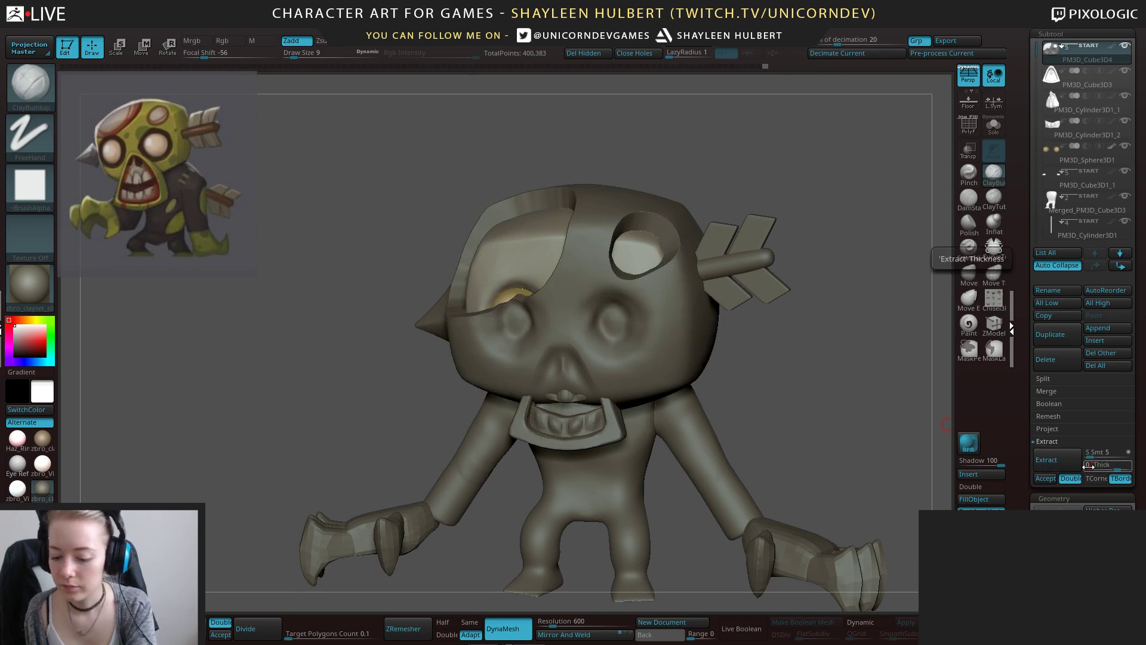
key("Return")
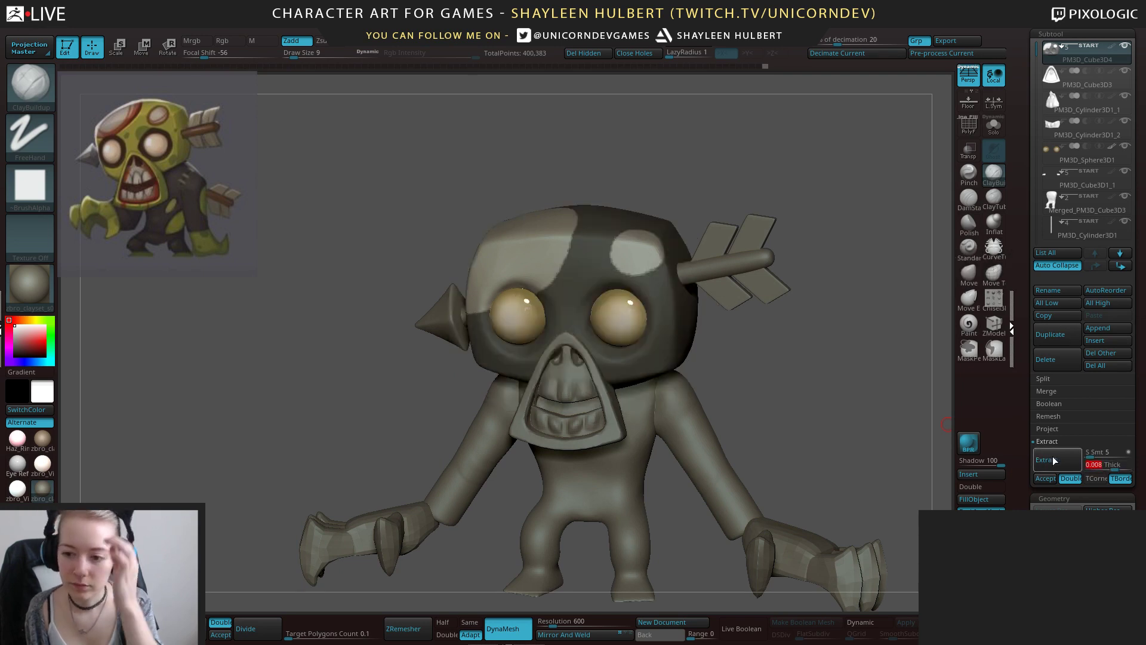
left_click(1046, 460)
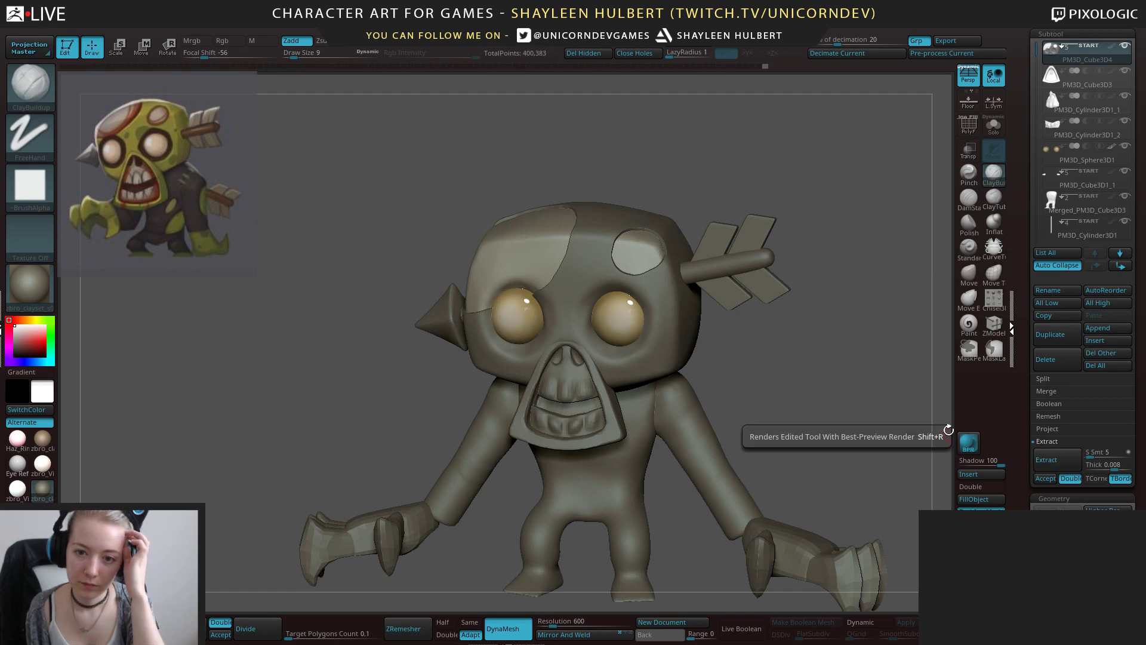
left_click(1045, 478)
left_click_drag(800, 367, 786, 359)
key("ctrl+shift+z")
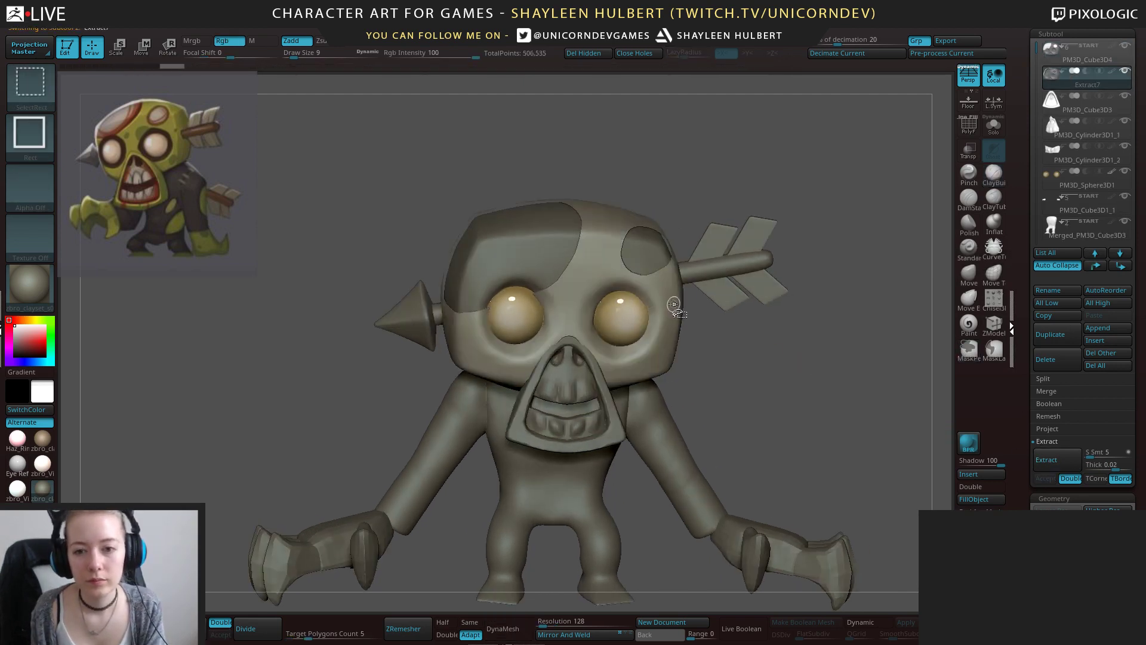
Inspect the extracted skin shell in isolation and together with the whole character.
mouse_move(732, 352)
left_mouse_down()
mouse_move(729, 368)
mouse_move(790, 322)
left_mouse_up()
left_click(990, 126)
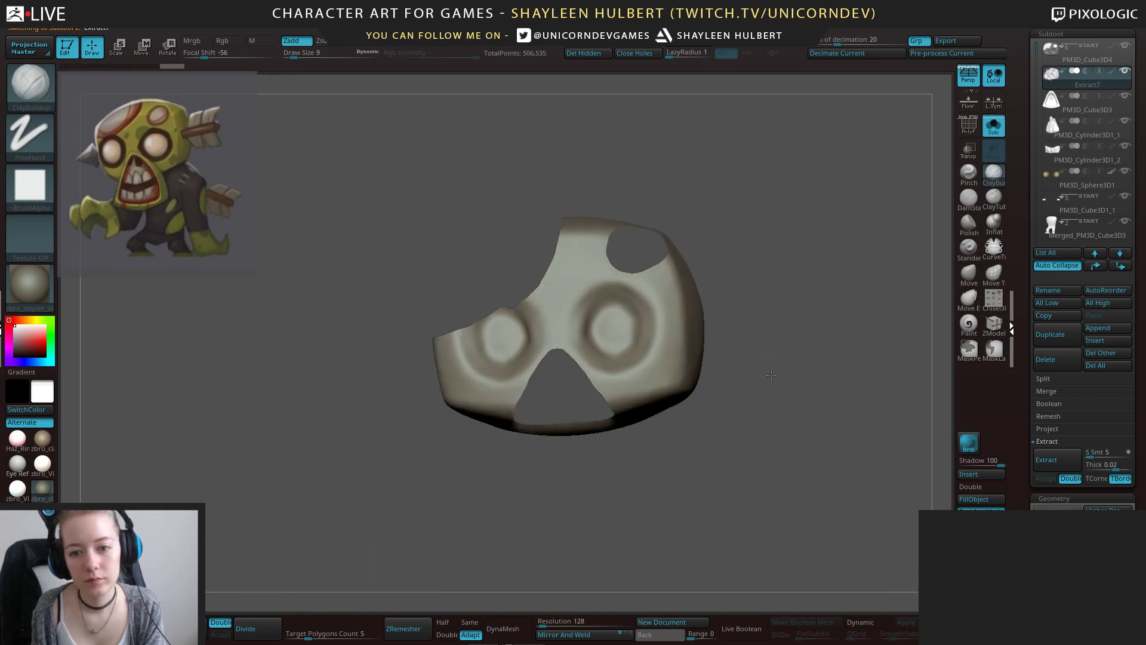
mouse_move(784, 373)
left_mouse_down("alt")
mouse_move(767, 401)
mouse_move(731, 386)
left_mouse_up("alt")
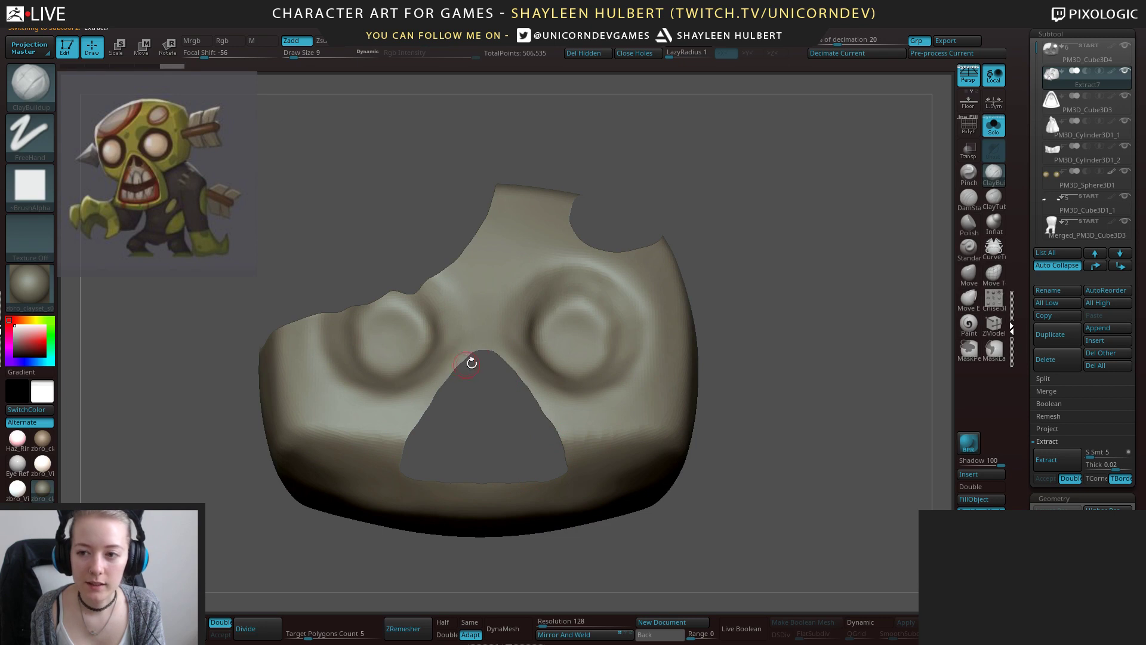
left_click(993, 126)
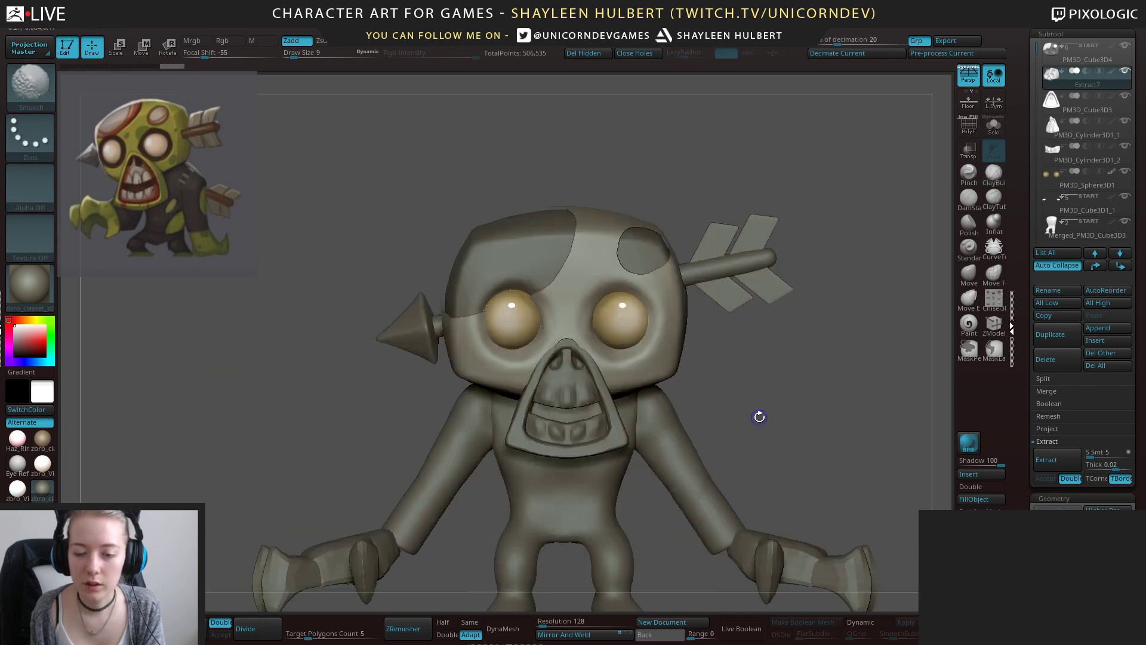
mouse_move(770, 407)
left_mouse_down()
mouse_move(729, 364)
mouse_move(869, 339)
mouse_move(746, 360)
mouse_move(818, 294)
mouse_move(807, 391)
mouse_move(723, 379)
mouse_move(802, 378)
mouse_move(845, 335)
mouse_move(734, 348)
left_mouse_up()
left_click(669, 335, "alt")
left_click(993, 126)
left_click(1065, 85)
key("ctrl")
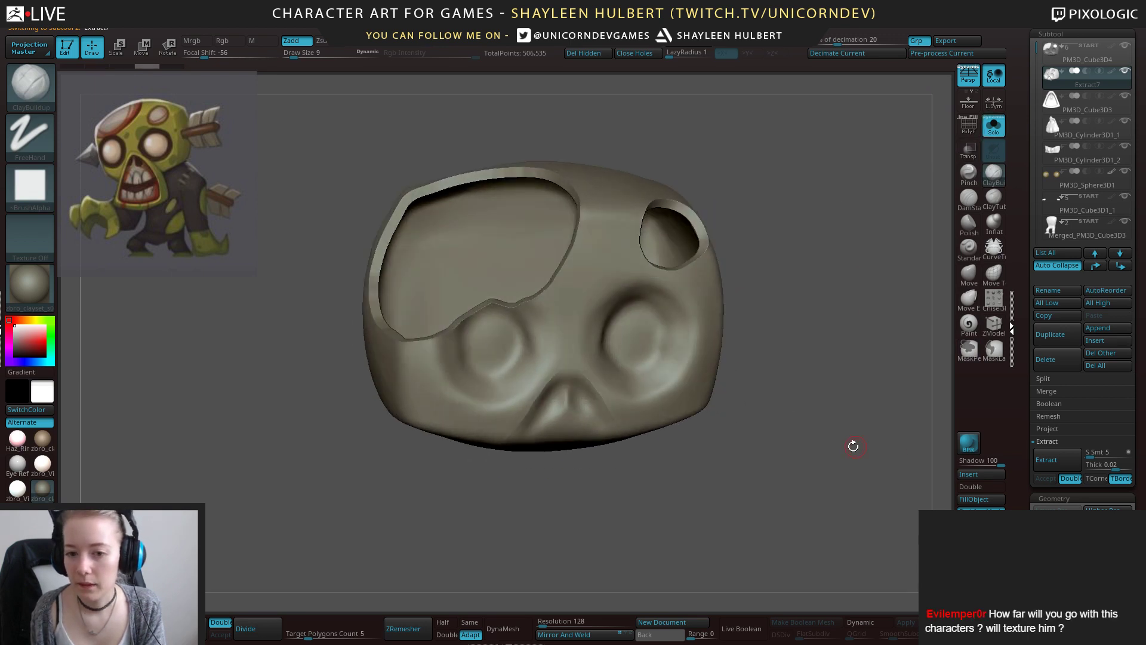
Show the isolated shell's polygroups, hide its border and inner surface groups, and delete the hidden geometry.
mouse_move(853, 445)
left_mouse_down()
mouse_move(872, 442)
mouse_move(863, 429)
left_mouse_up()
left_click(969, 128)
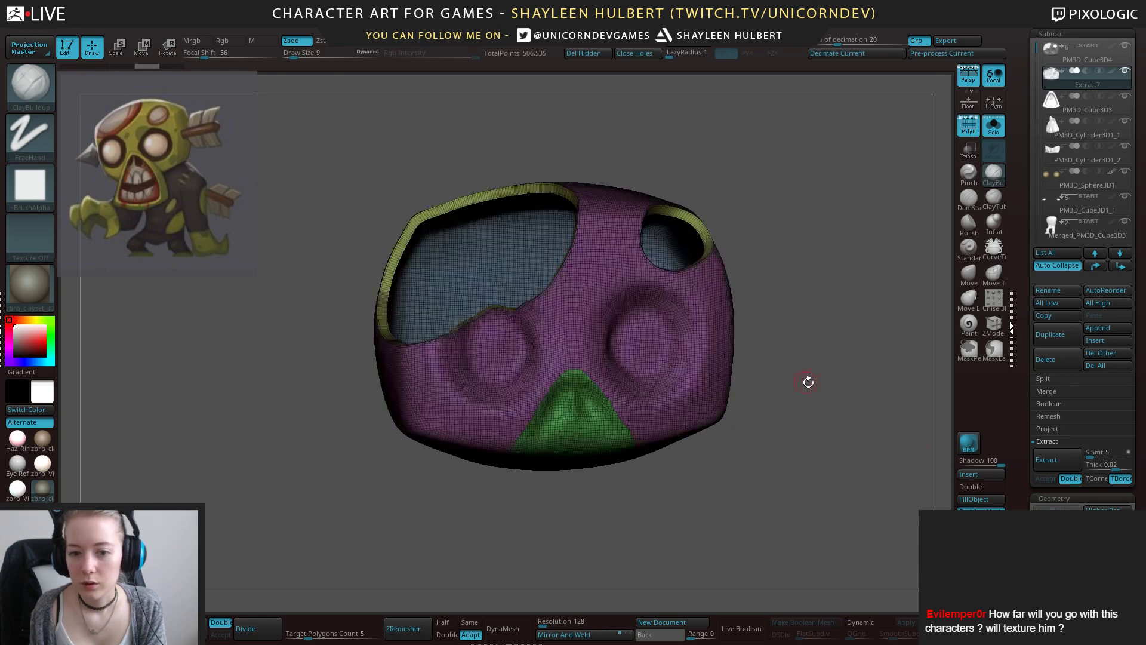
left_click_drag(809, 380, 729, 342)
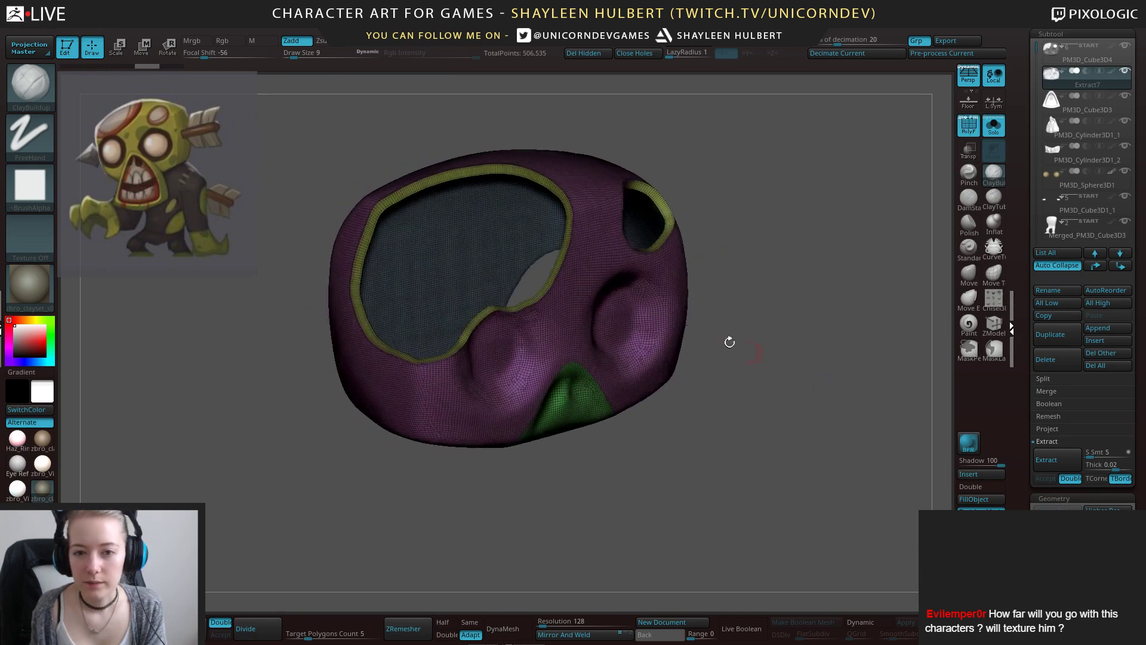
left_click(498, 171, "ctrl+shift")
left_click(498, 171, "ctrl+shift")
left_click(509, 222, "ctrl+shift")
left_click_drag(710, 227, 735, 303)
left_click(534, 394, "ctrl+shift")
mouse_move(535, 394)
left_mouse_down()
mouse_move(621, 334)
mouse_move(641, 269)
mouse_move(606, 262)
mouse_move(582, 332)
mouse_move(676, 148)
left_mouse_up()
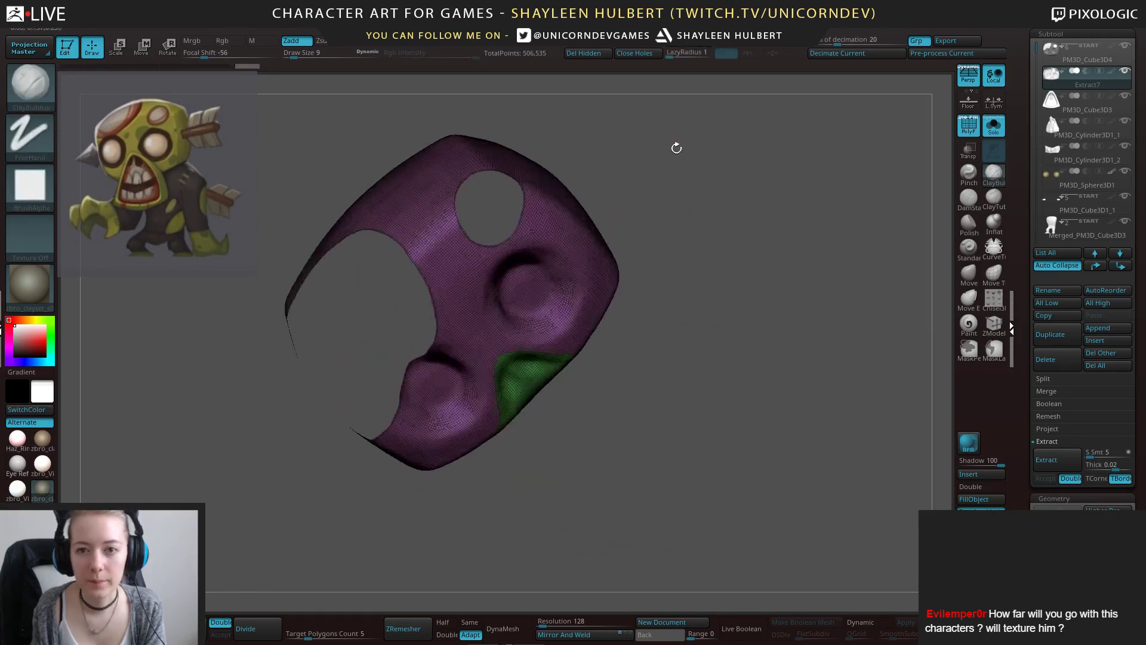
left_click(588, 53)
Merge the remaining skin surface into one polygroup and smooth the rough patches around the nose.
mouse_move(710, 418)
left_mouse_down()
mouse_move(728, 448)
mouse_move(779, 382)
mouse_move(590, 347)
left_mouse_up()
key("shift")
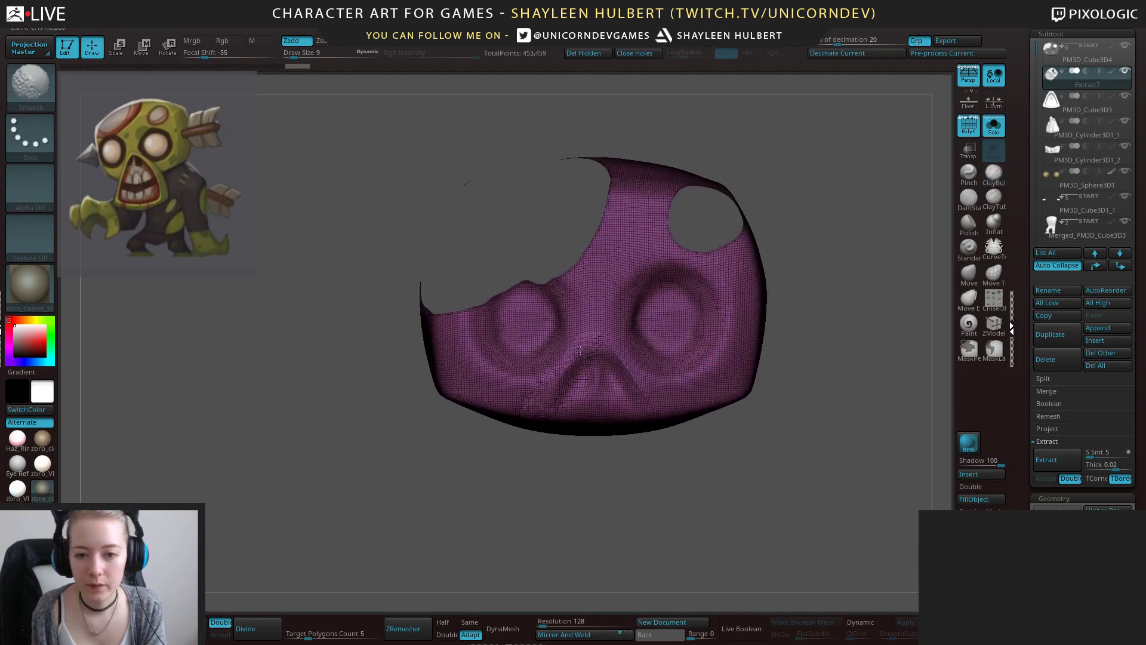
left_click_drag(692, 480, 706, 496, "shift")
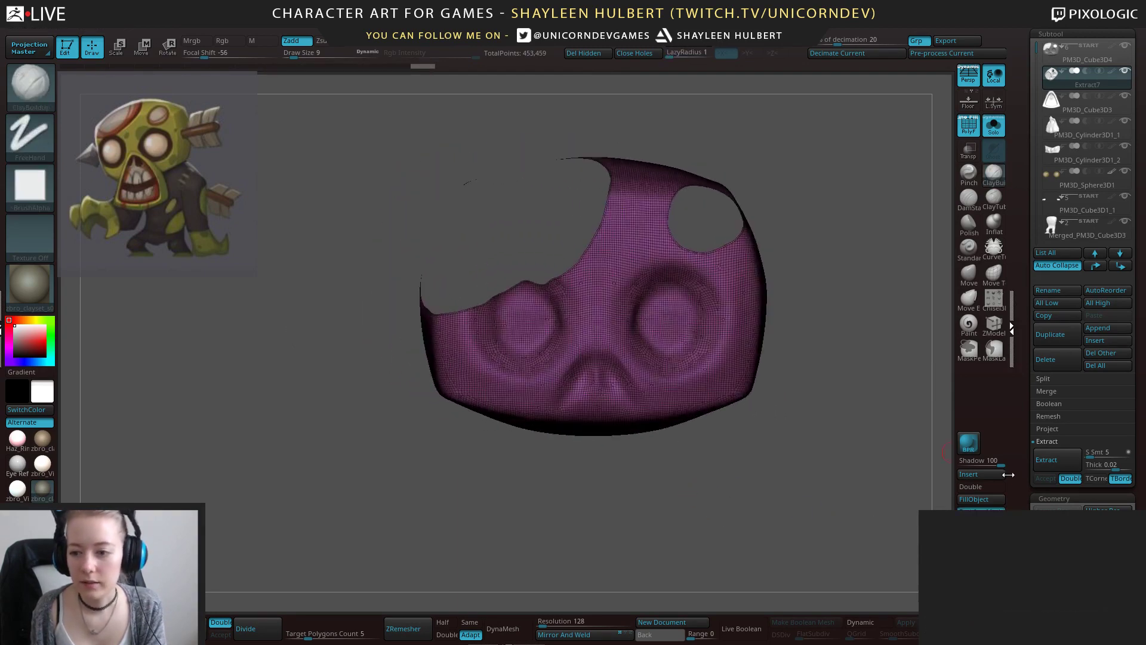
Lower the target polygon count to about 0.85 and ZRemesh the skin surface.
left_click_drag(1023, 477, 1025, 374)
left_click_drag(875, 468, 821, 477)
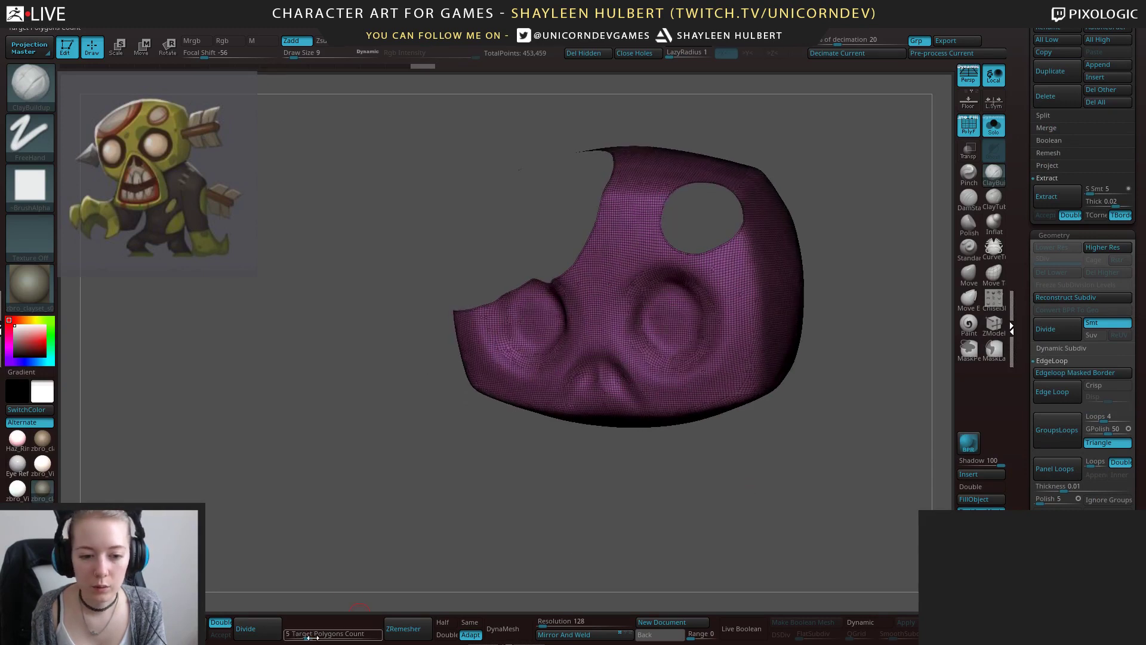
left_click_drag(311, 638, 295, 638)
left_click(403, 628)
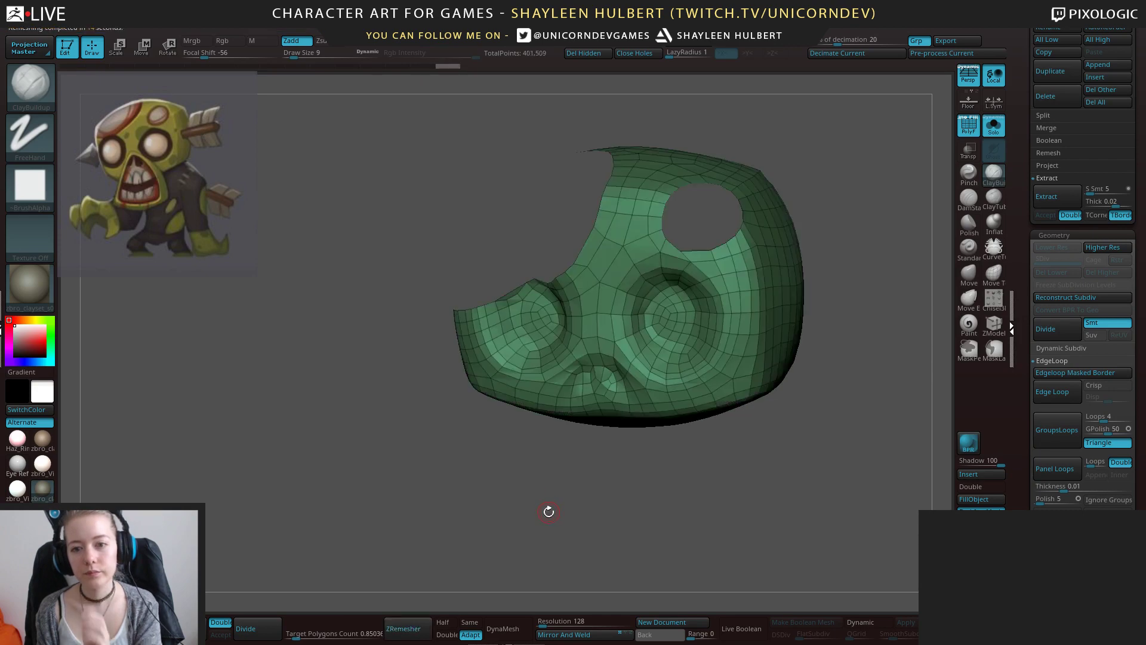
Use an enlarged Move brush to reshape the large opening's edge above the smaller eye socket into a cleaner curve.
mouse_move(547, 509)
left_mouse_down()
mouse_move(565, 494)
mouse_move(544, 506)
mouse_move(563, 429)
left_mouse_up()
key("b")
key("m")
key("v")
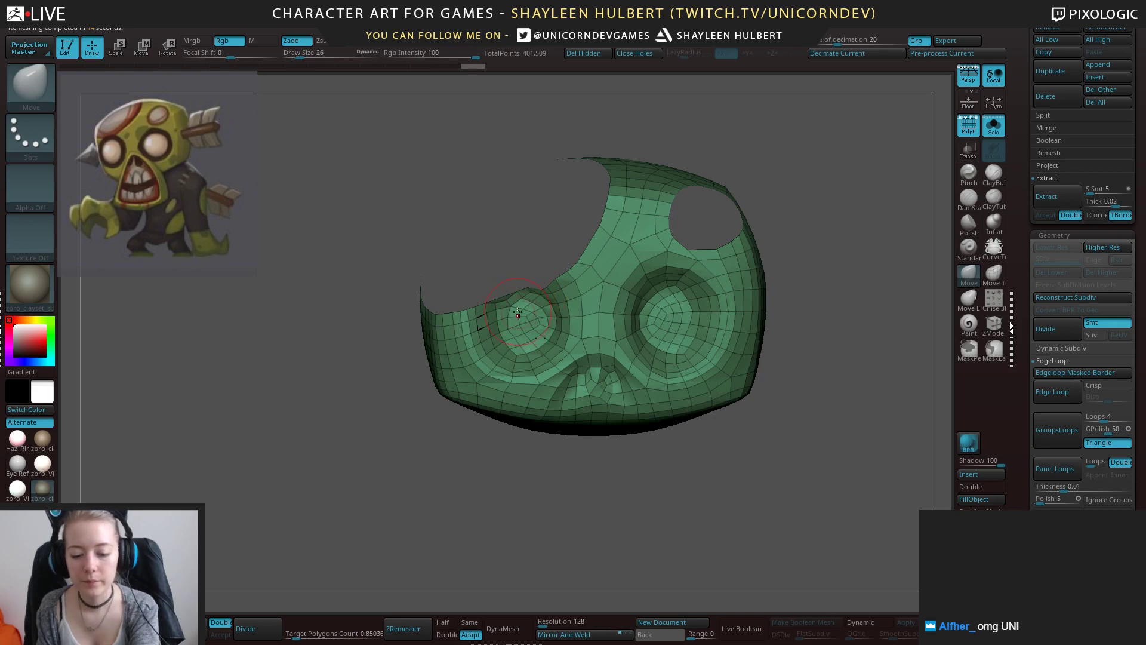
key("bracketright")
key("bracketright")
mouse_move(512, 294)
left_mouse_down()
mouse_move(507, 305)
mouse_move(557, 282)
left_mouse_up()
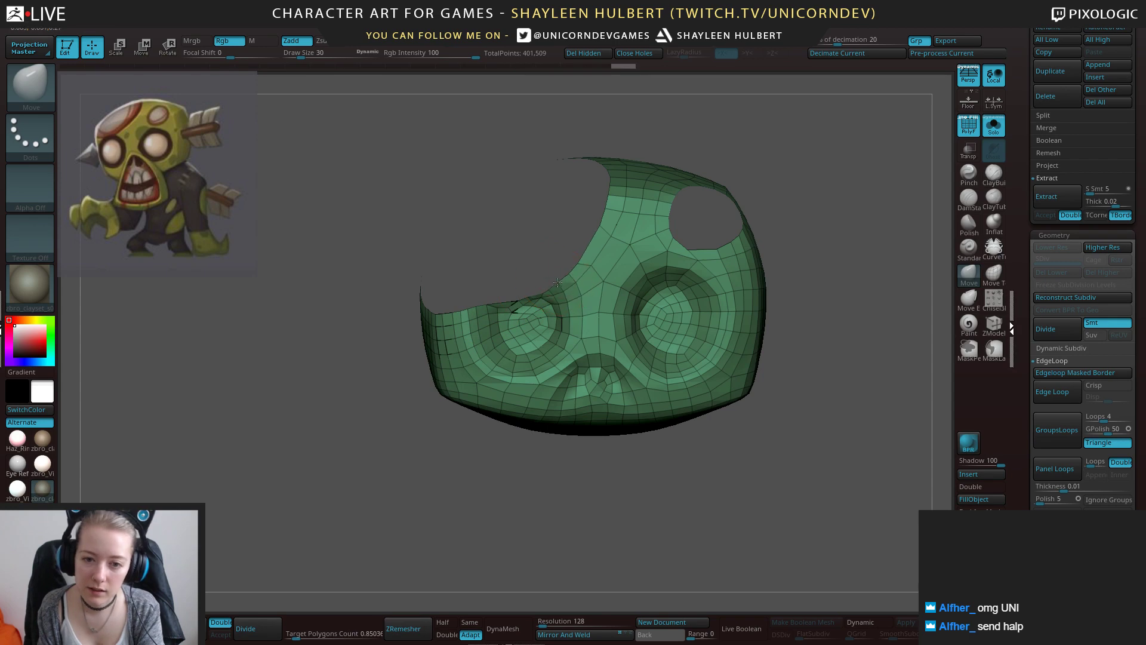
Nudge the rim of the small round forehead opening and refine the large opening's edge with the Move brush.
right_click_drag(685, 302, 647, 325)
left_click_drag(721, 256, 722, 260)
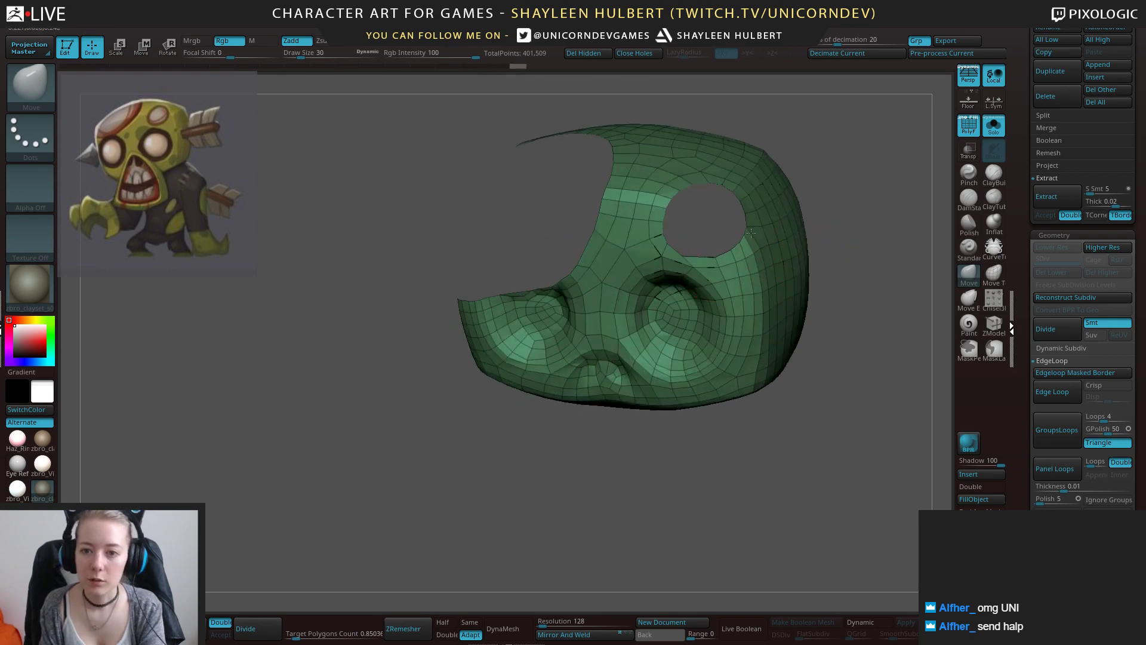
right_click_drag(748, 209, 789, 225)
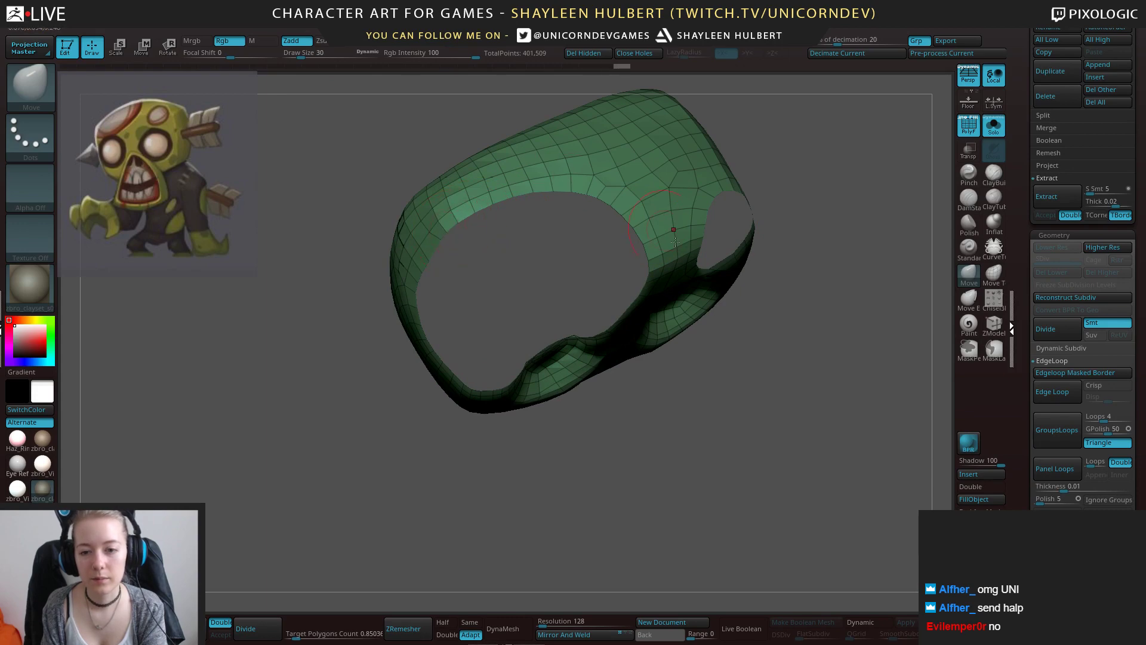
right_click_drag(675, 242, 787, 356, "shift")
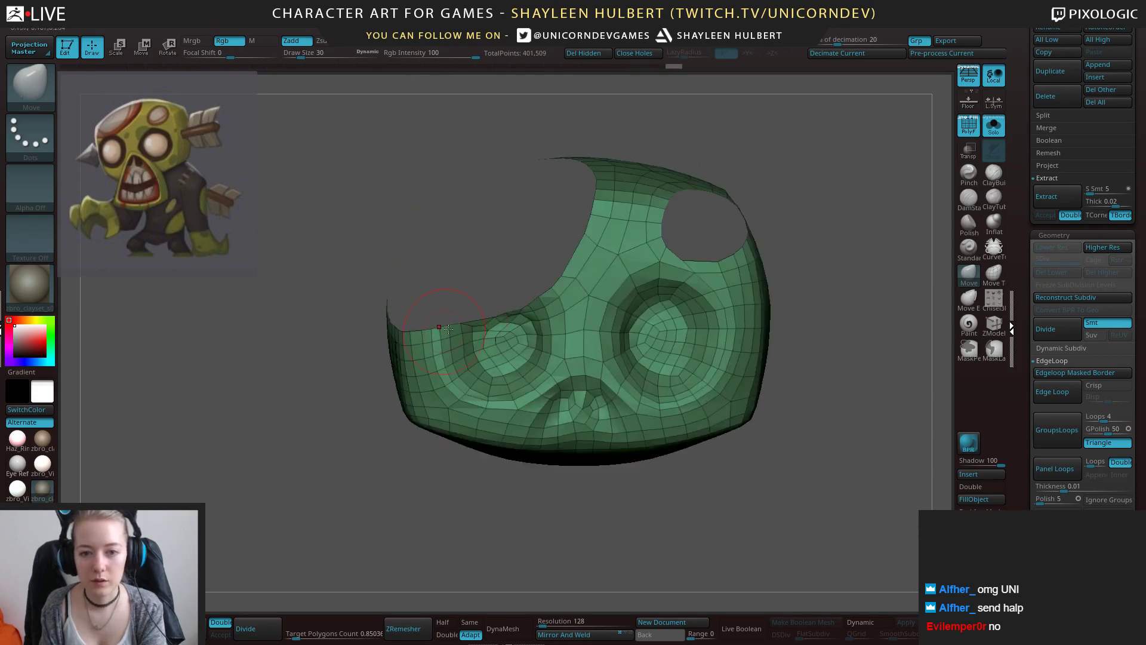
key("[")
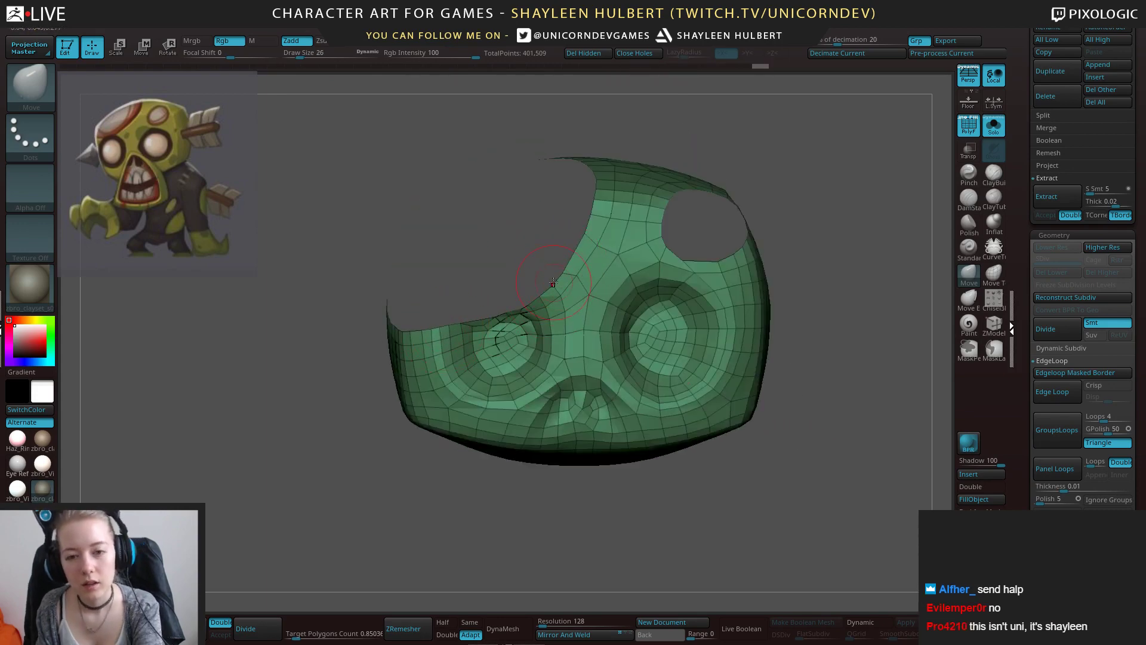
left_click_drag(548, 290, 545, 293)
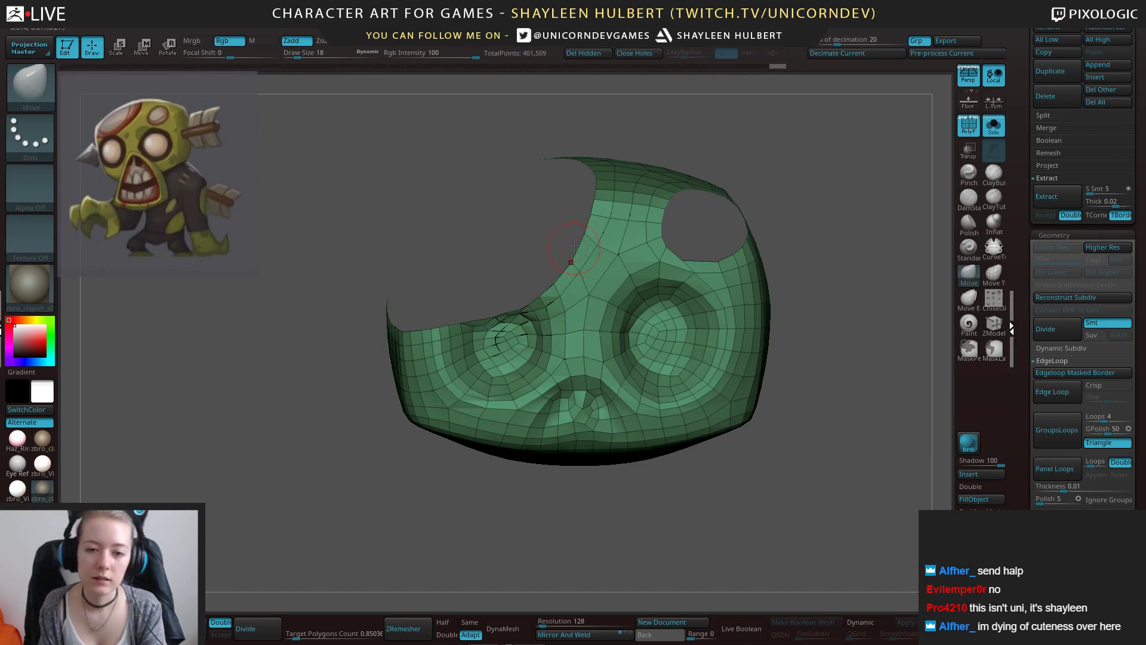
mouse_move(560, 234)
right_mouse_down()
mouse_move(583, 236)
mouse_move(611, 197)
right_mouse_up()
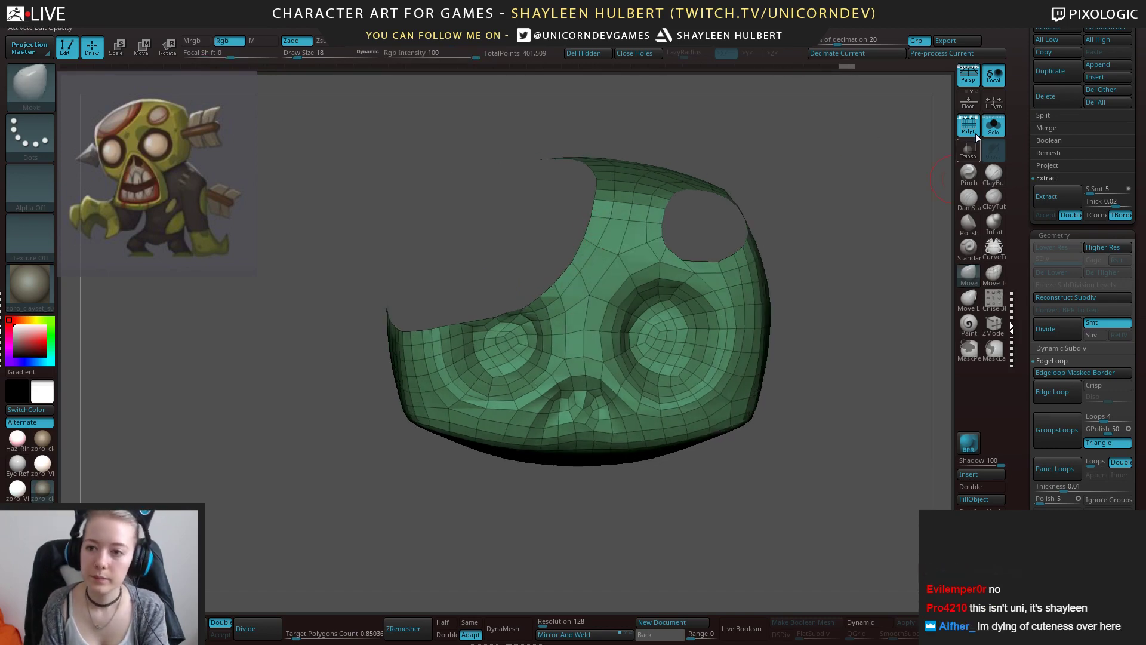
Hide the polyframe, enable dynamic subdivision on the skin surface, and smooth the eye socket beside the large opening.
key("shift+f")
mouse_move(816, 317)
right_mouse_down("ctrl")
mouse_move(793, 314)
mouse_move(803, 352)
right_mouse_up("ctrl")
right_click_drag(802, 352, 869, 540, "ctrl")
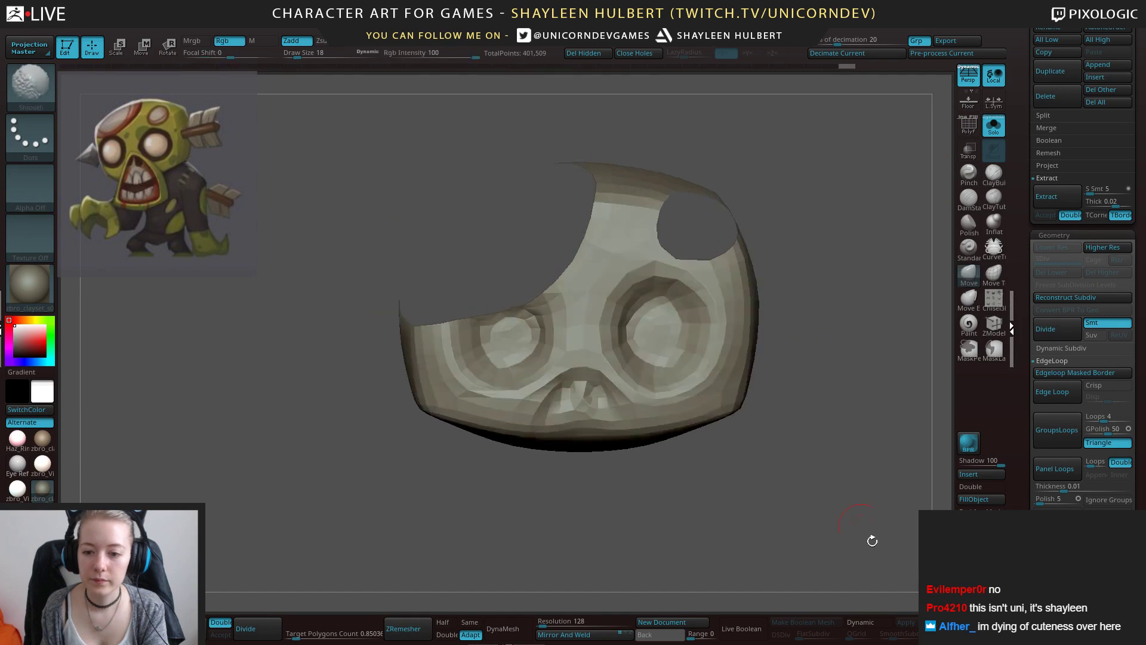
left_click(865, 623)
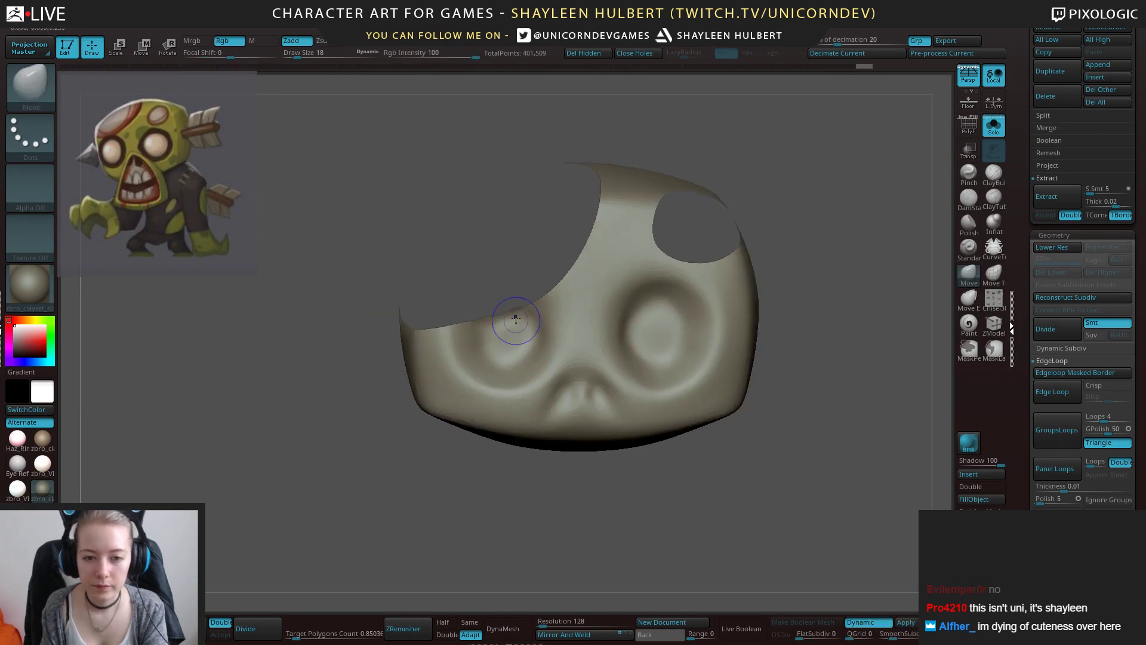
key("shift")
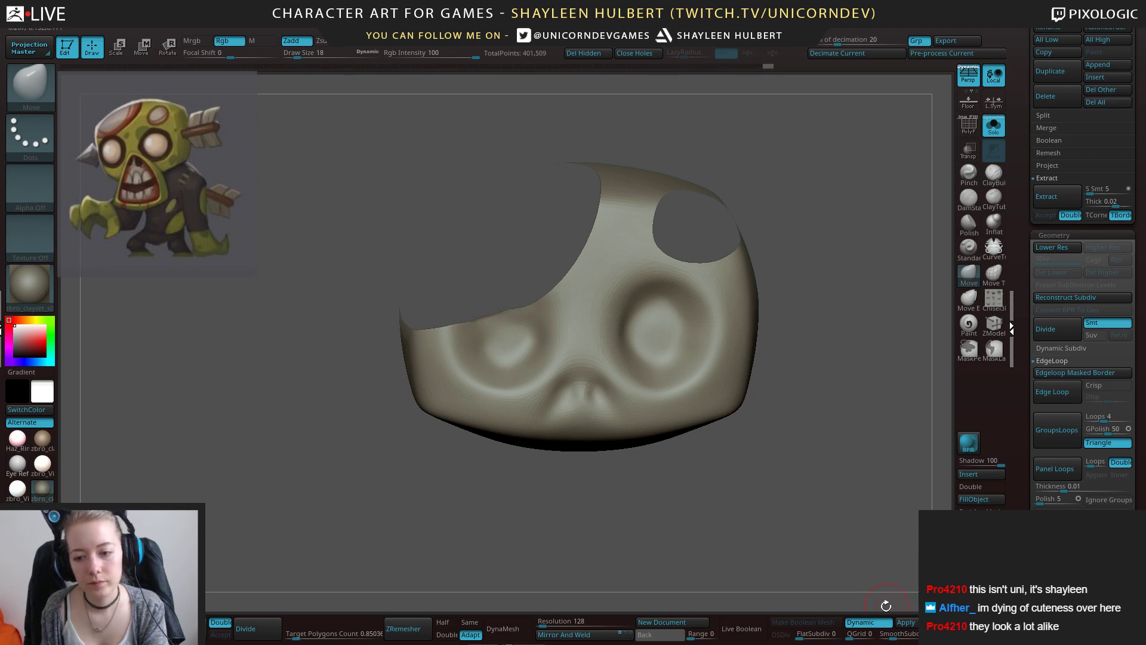
Turn off dynamic subdivision and show the skin surface with the rest of the character again.
left_click(867, 622)
mouse_move(835, 496)
right_mouse_down()
mouse_move(793, 458)
mouse_move(812, 429)
right_mouse_up()
key("shift")
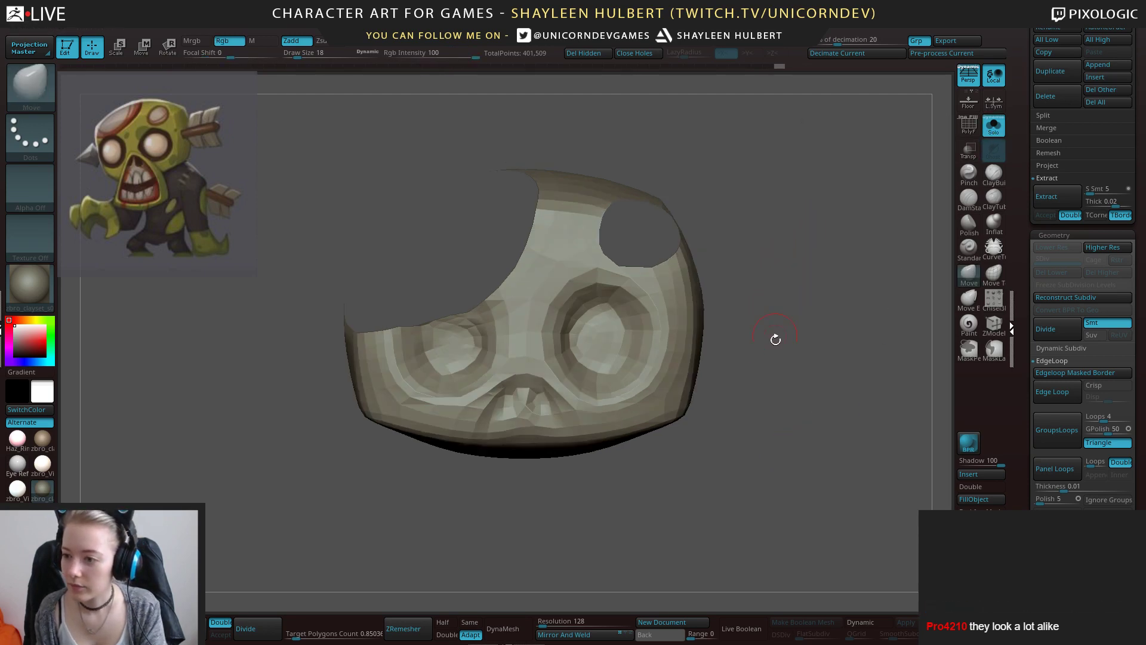
mouse_move(766, 357)
right_mouse_down()
mouse_move(798, 317)
mouse_move(770, 317)
mouse_move(808, 302)
right_mouse_up()
left_click(993, 128)
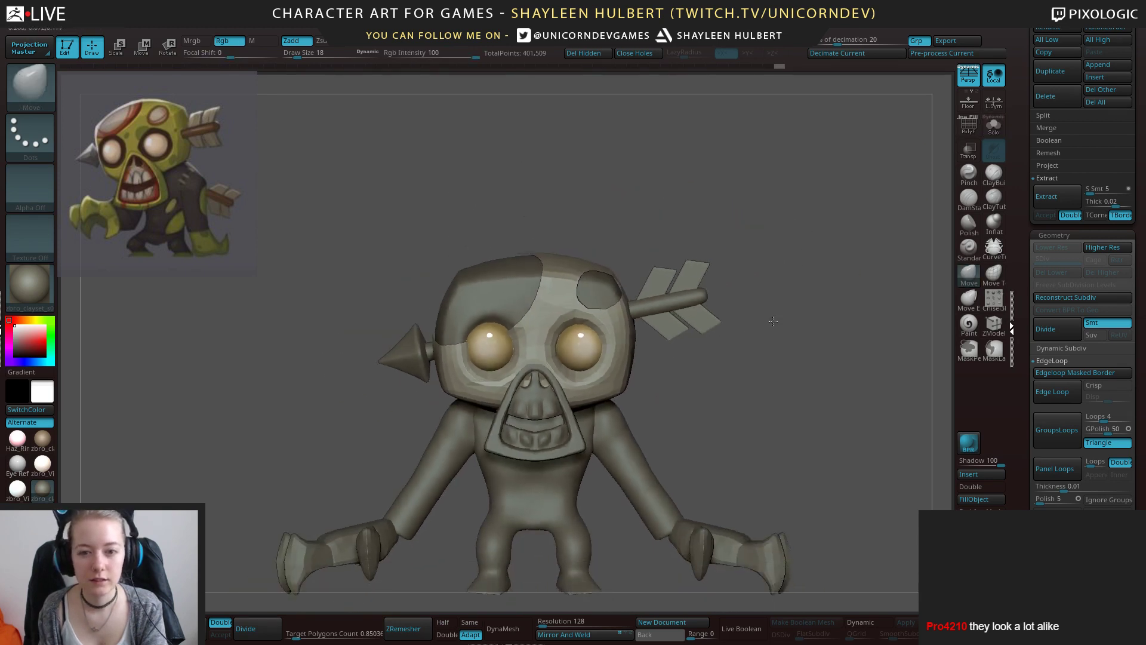
right_click_drag(800, 390, 794, 392)
right_click_drag(802, 439, 795, 387, "alt")
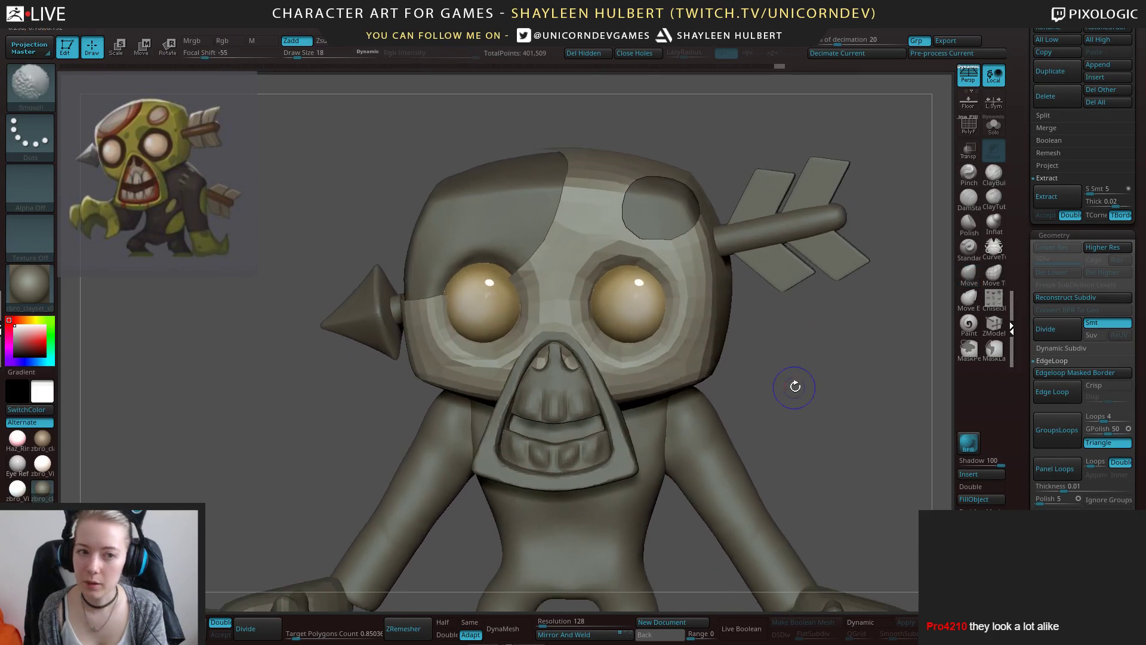
left_click_drag(788, 385, 794, 384, "shift")
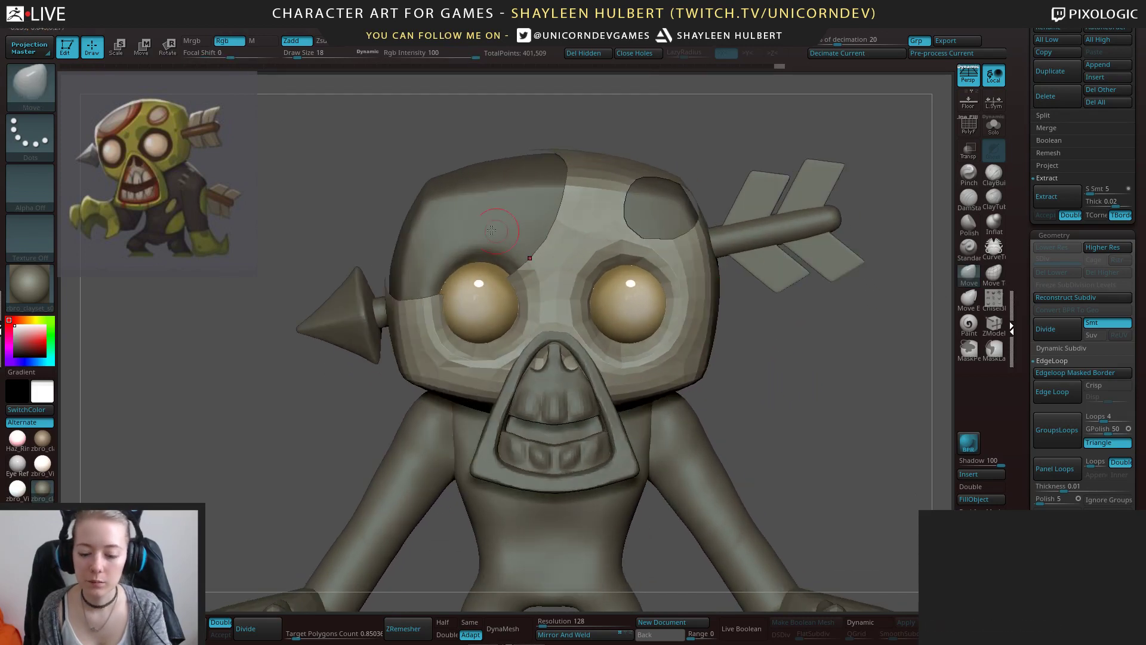
Adjust the Move brush size and shift the torn skin edge above the eyeball on the arrowhead side.
key("s")
mouse_move(480, 293)
left_mouse_down()
mouse_move(489, 292)
mouse_move(479, 261)
mouse_move(447, 286)
left_mouse_up()
key("bracketleft")
key("bracketleft")
key("bracketleft")
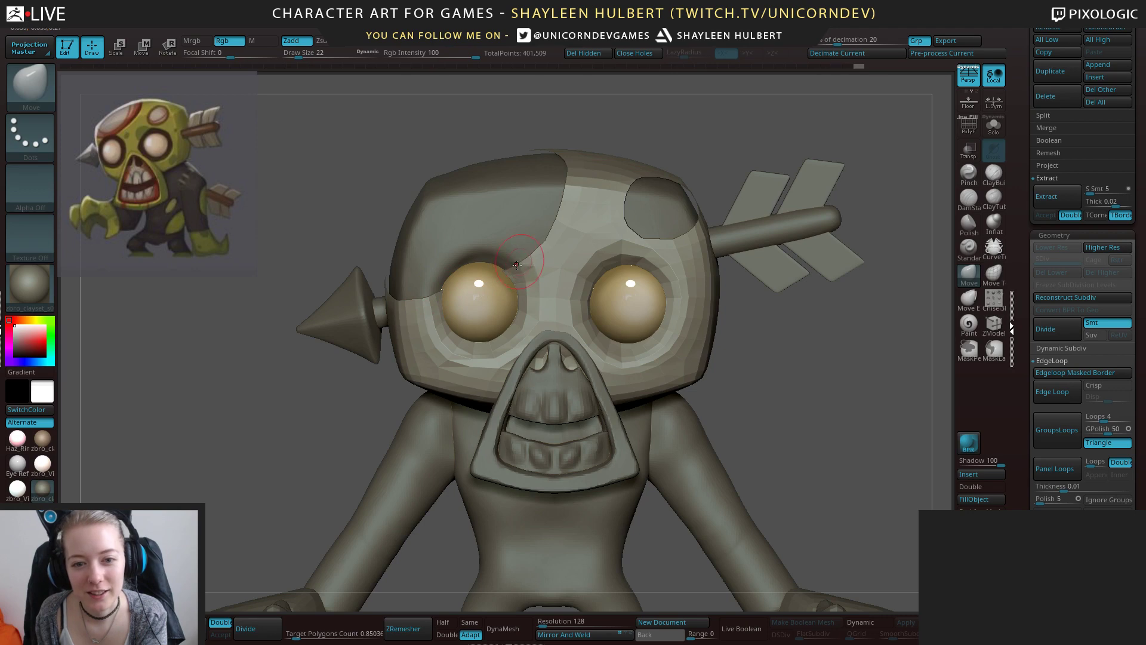
key("bracketright")
left_click_drag(491, 278, 493, 273)
left_click_drag(821, 378, 790, 418)
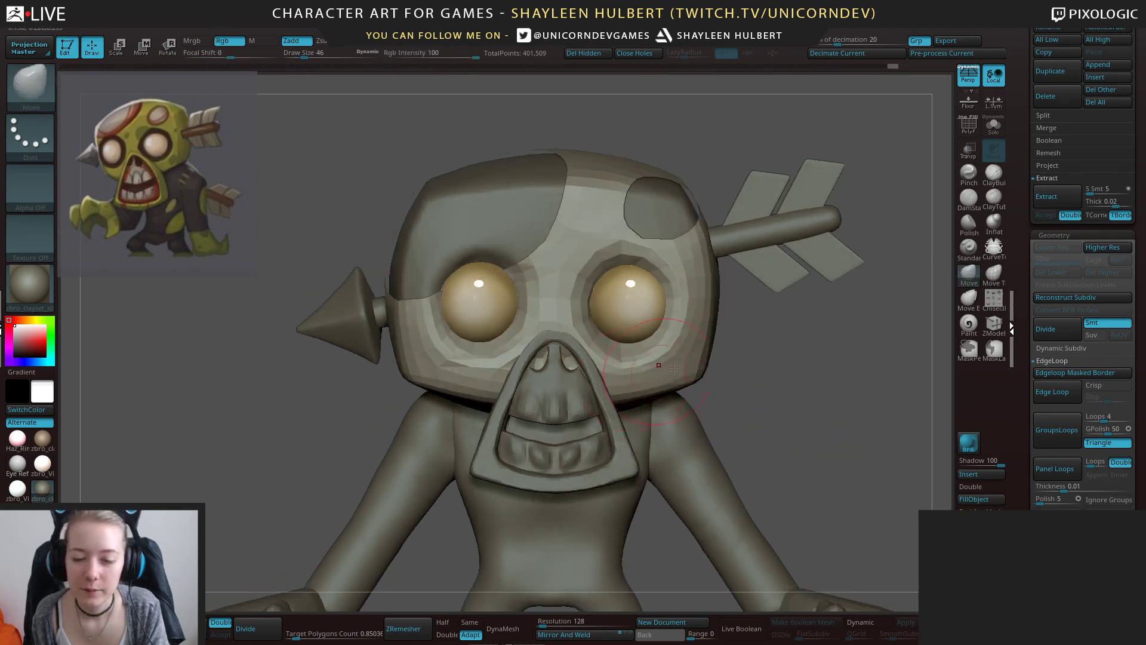
Refine the rim of the opening on the back of the head with the Move brush, reducing the draw size to 18.
mouse_move(674, 369)
right_mouse_down()
mouse_move(547, 356)
mouse_move(716, 378)
mouse_move(698, 378)
right_mouse_up()
left_click(991, 174)
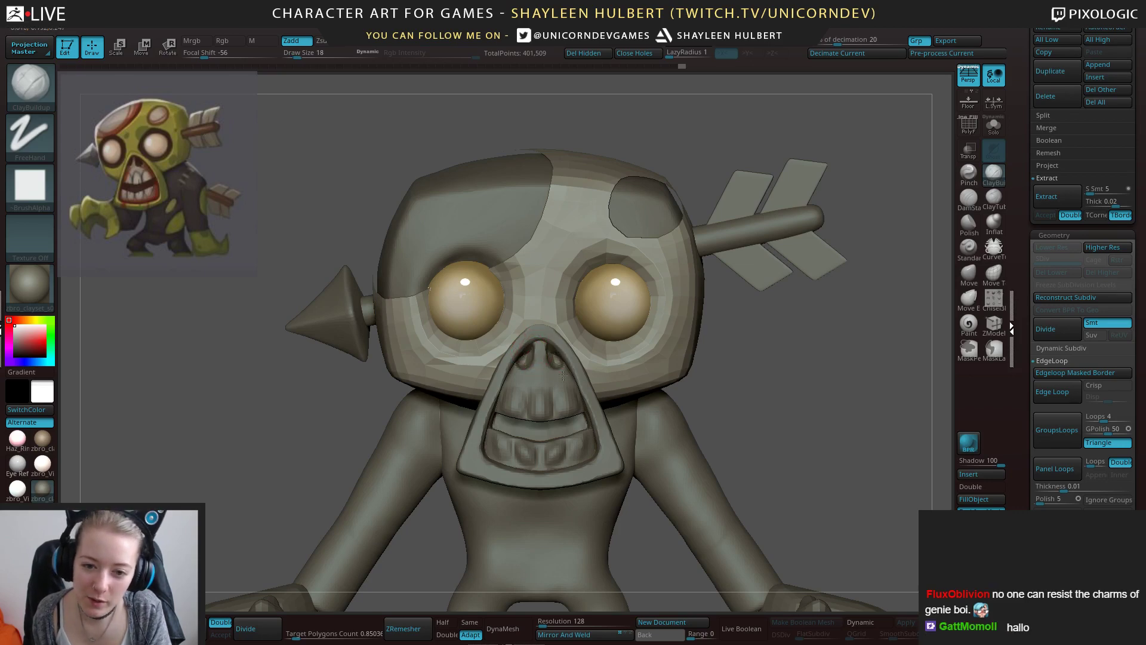
right_click_drag(703, 409, 673, 377, "ctrl")
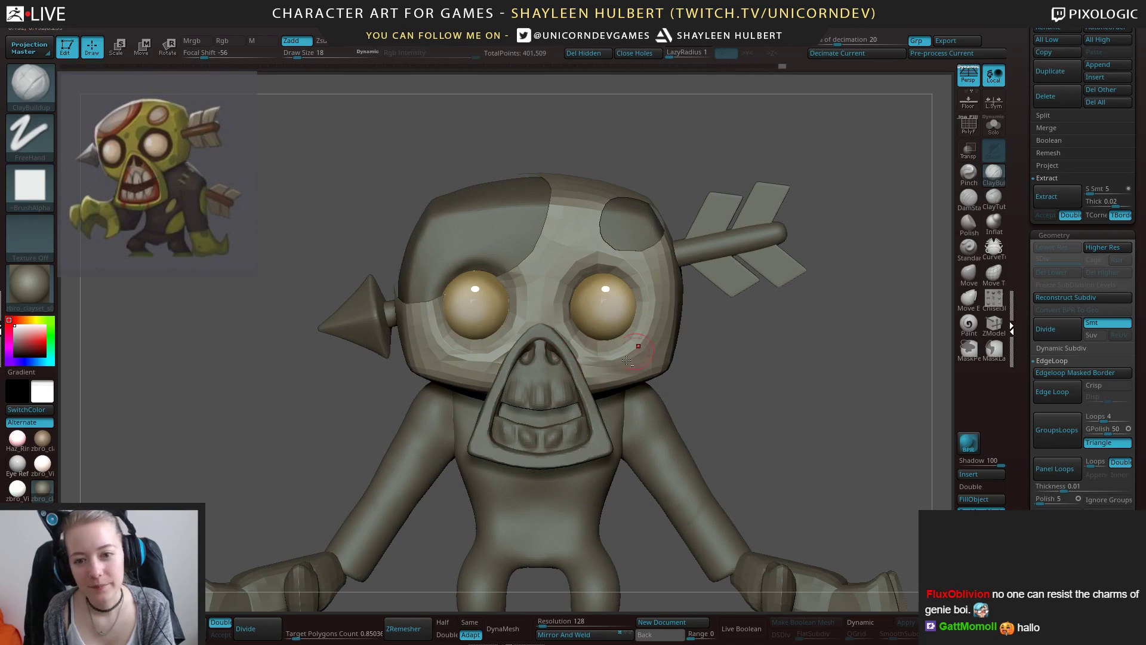
left_click_drag(735, 354, 816, 430)
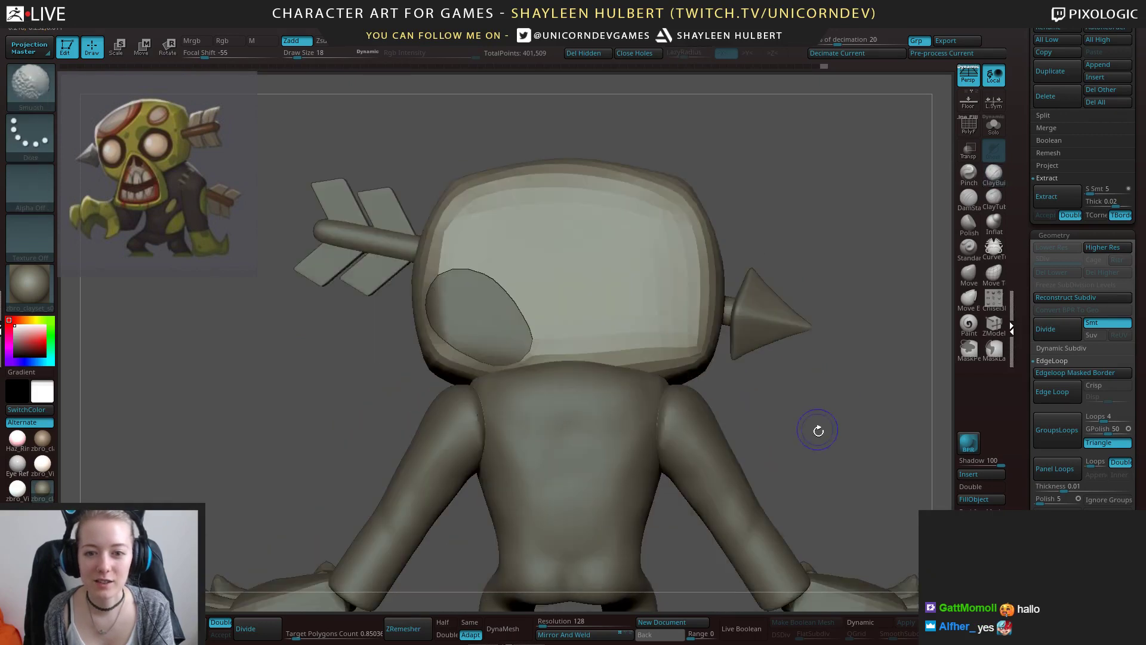
left_click(968, 274)
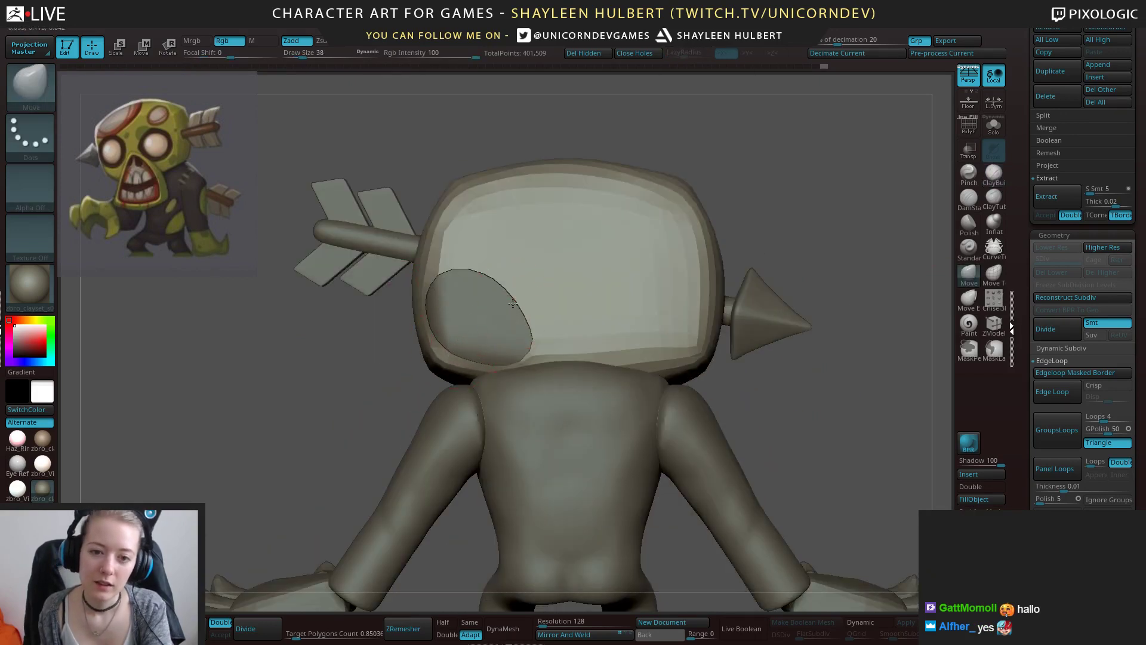
mouse_move(382, 383)
left_mouse_down()
mouse_move(361, 410)
mouse_move(501, 406)
mouse_move(352, 406)
left_mouse_up()
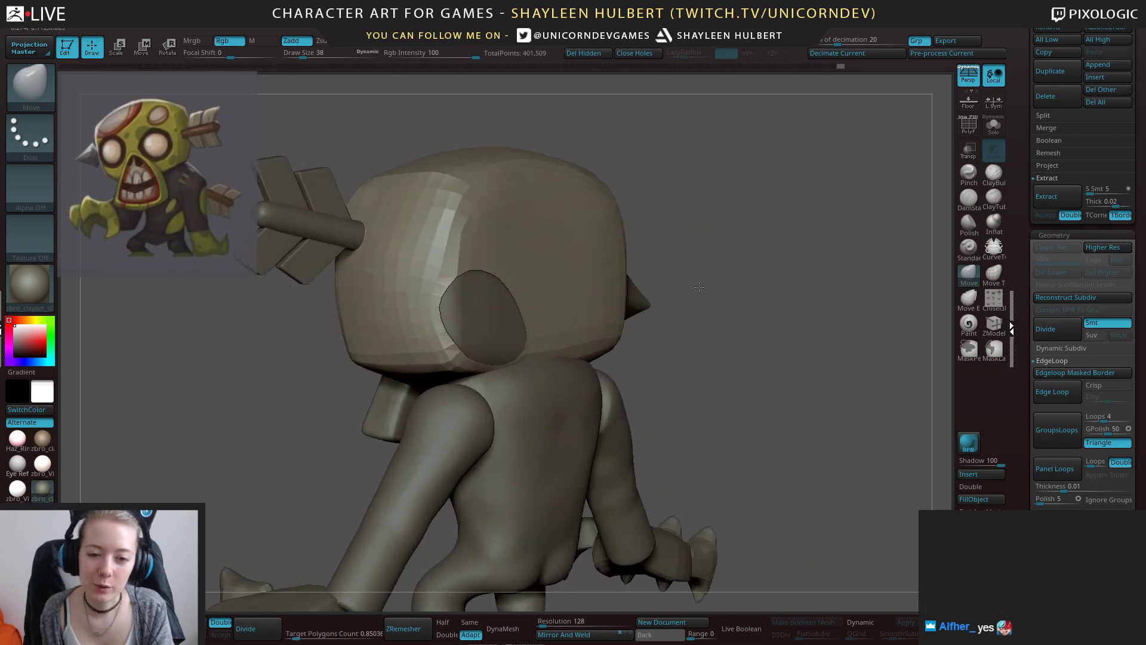
left_click_drag(316, 310, 526, 295, "shift")
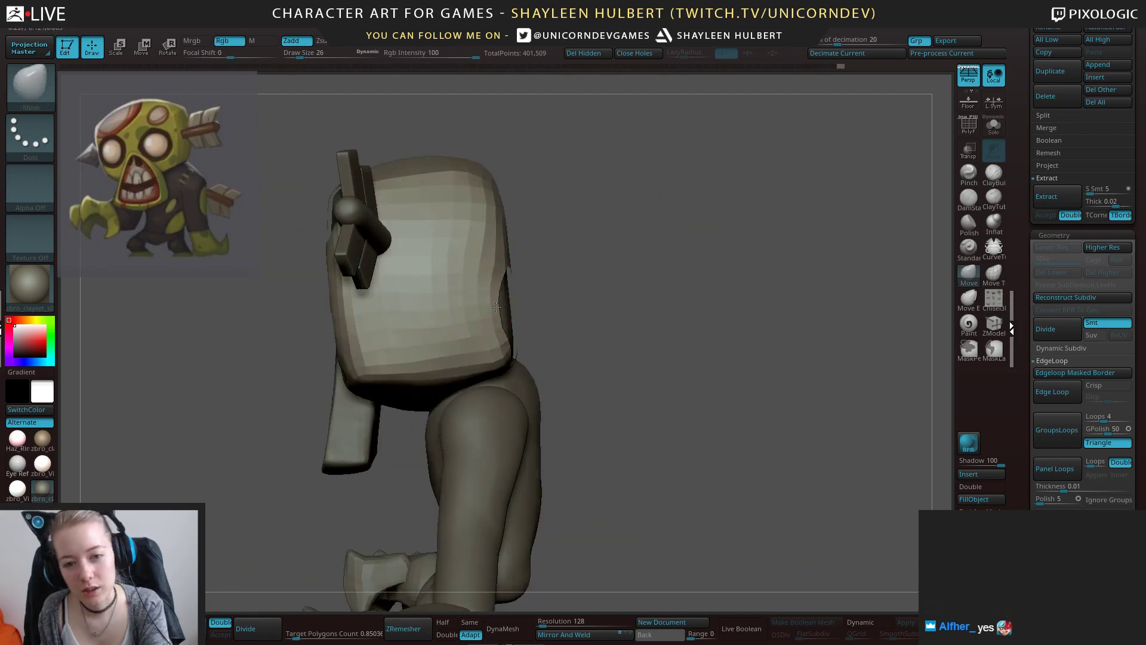
mouse_move(587, 271)
left_mouse_down()
mouse_move(497, 328)
mouse_move(742, 281)
mouse_move(844, 424)
mouse_move(875, 422)
left_mouse_up()
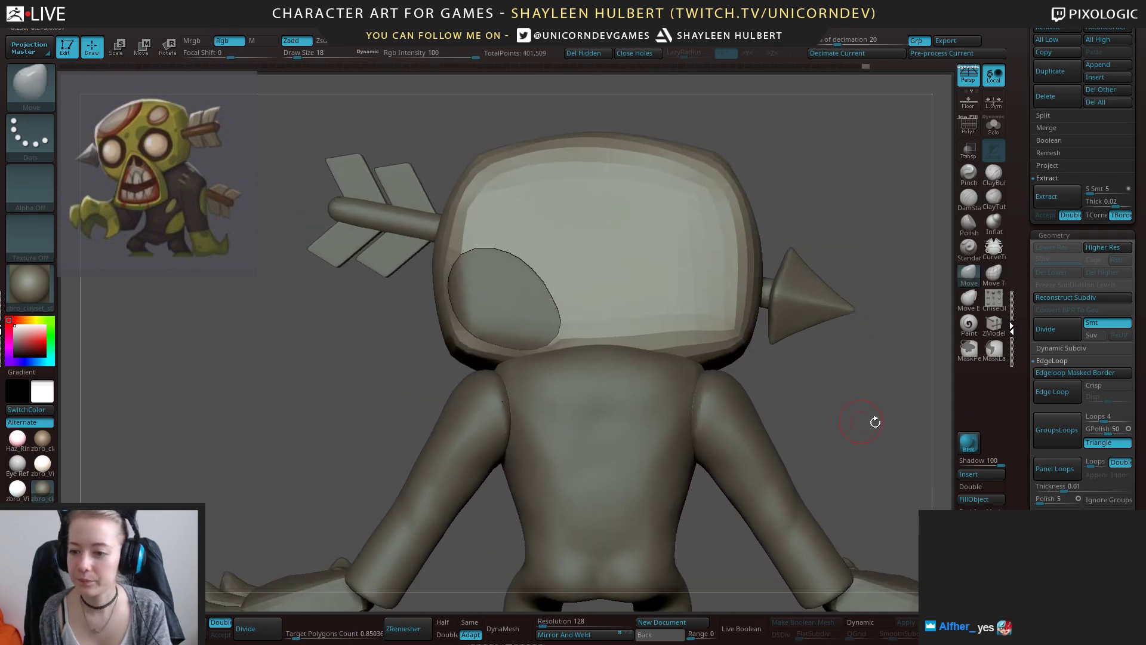
Configure Panel Loops with polish 0, bevel 0 and elevation -100, test it on the isolated skin, and undo the result.
left_click_drag(1019, 473, 1021, 506)
left_click_drag(1105, 506, 1054, 483)
left_click(1054, 447)
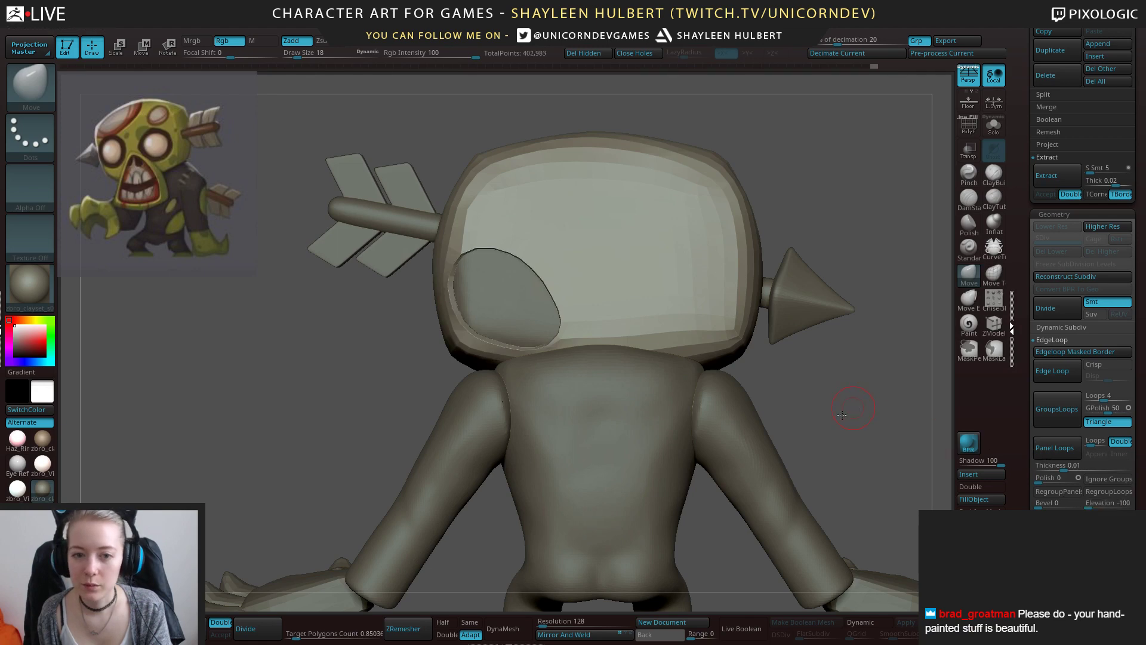
left_click_drag(842, 415, 797, 406)
left_click(993, 125)
left_click_drag(832, 174, 716, 221)
left_click_drag(588, 246, 857, 366, "alt")
key("ctrl+z")
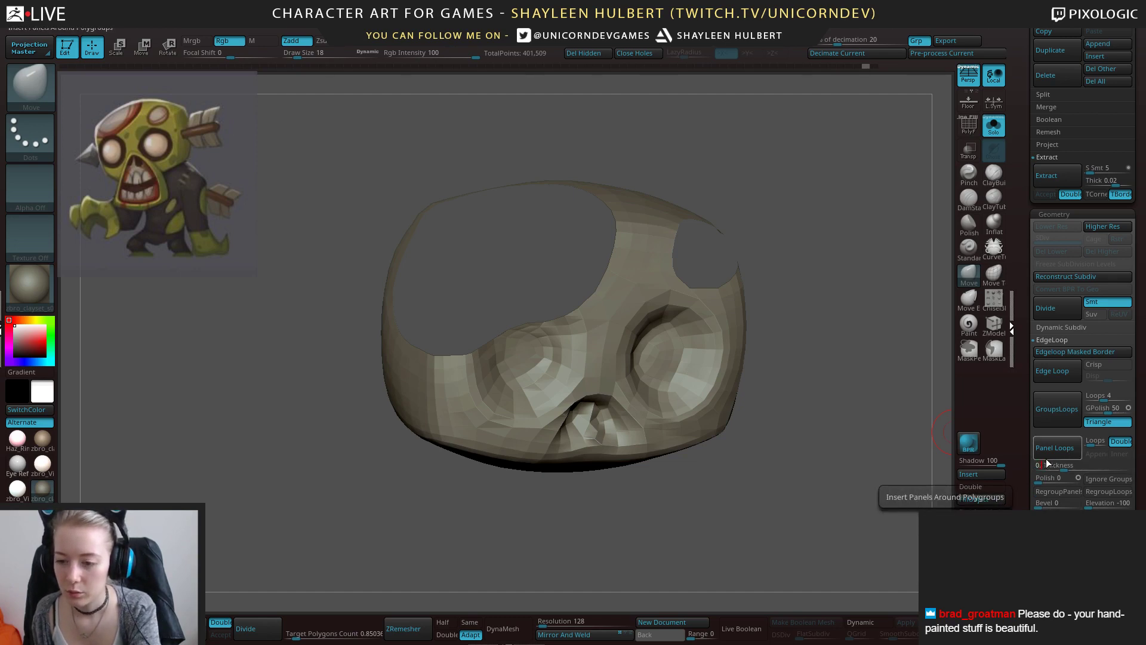
Try thickening the isolated skin with a Panel Loops thickness of 0.2, and undo the stray GroupsLoops and Panel Loops results.
left_click(1059, 450)
key("ctrl+z")
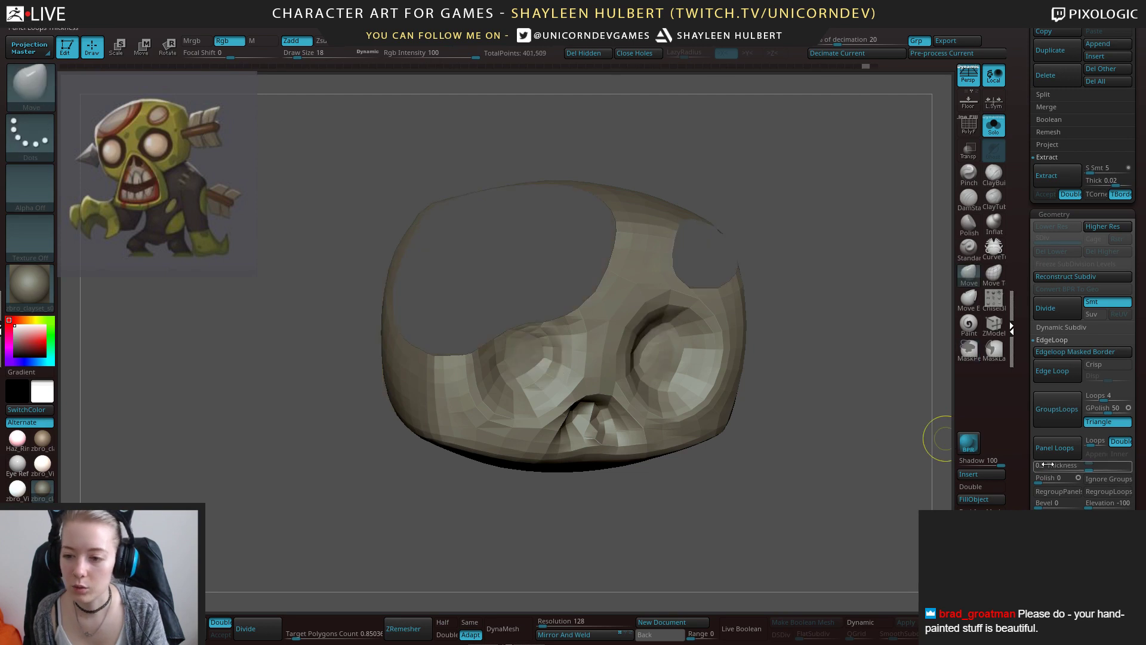
left_click(1039, 468)
type("0.2")
left_click(1058, 410)
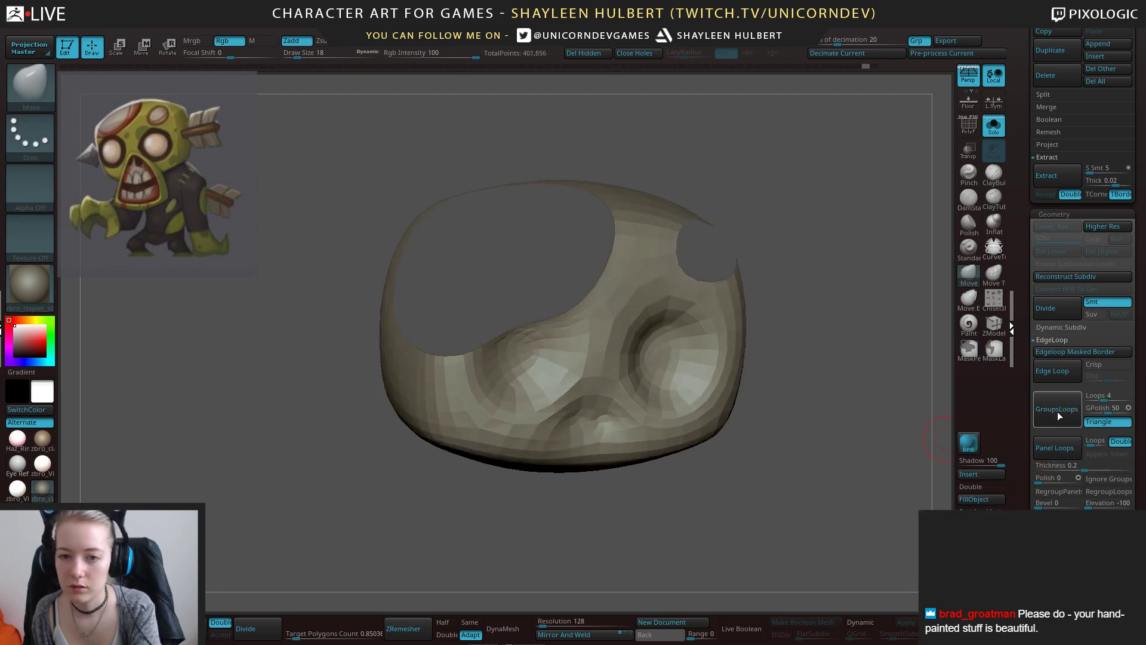
left_click(1041, 451)
key("ctrl+z")
Thicken the skin inward using Panel Loops with a thickness of 0.05, and show the rest of the character again.
left_click(1044, 465)
type("0.0")
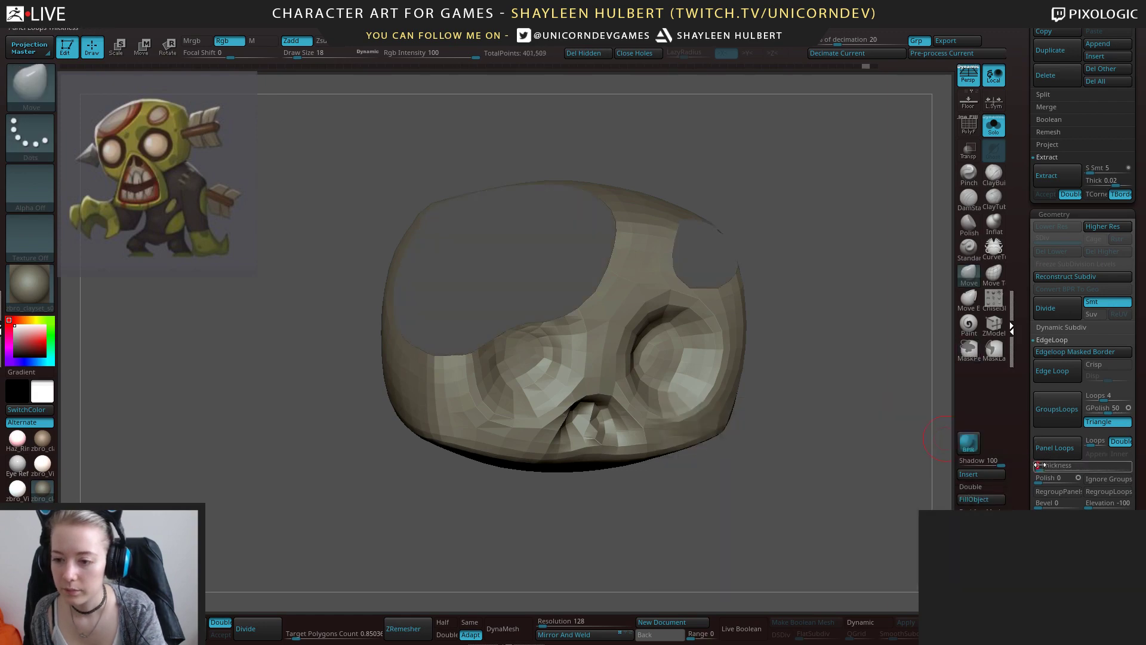
type("5")
left_click(1052, 445)
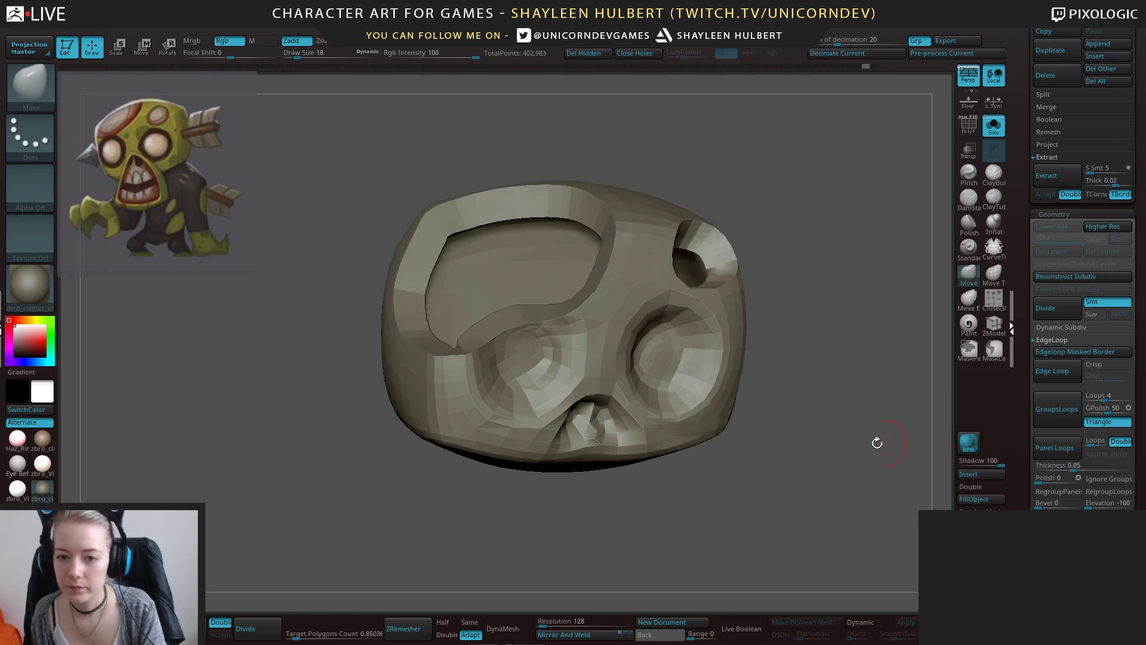
left_click_drag(875, 442, 827, 407)
left_click(993, 127)
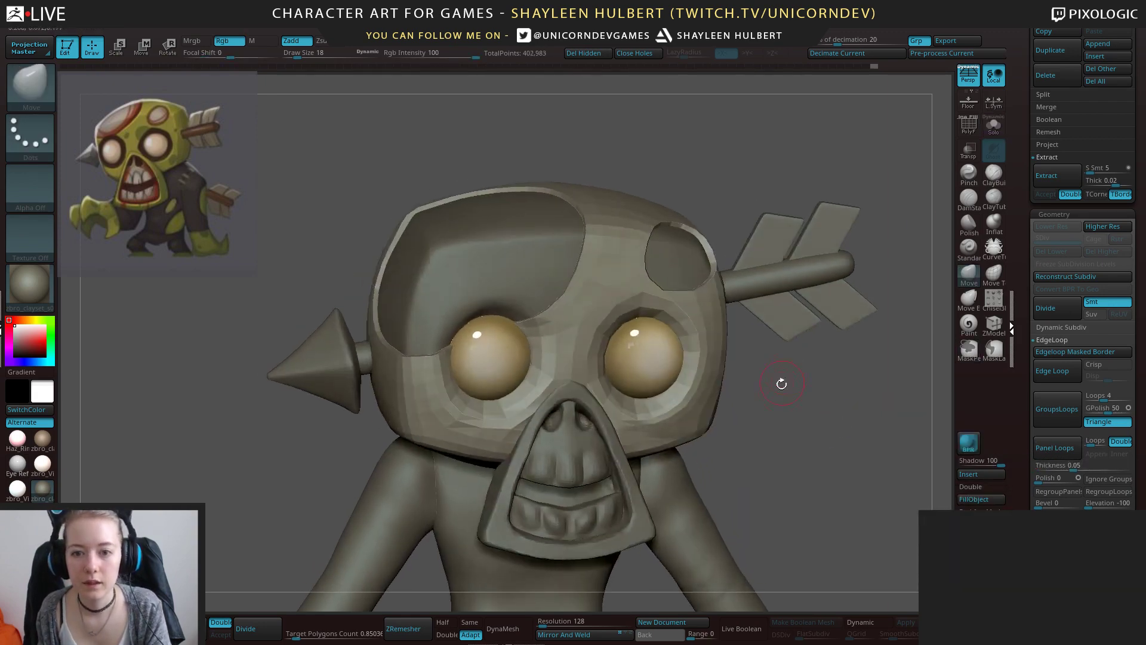
Preview the thickened skin with dynamic subdivision and switch it off again.
left_click_drag(757, 365, 769, 417, "alt")
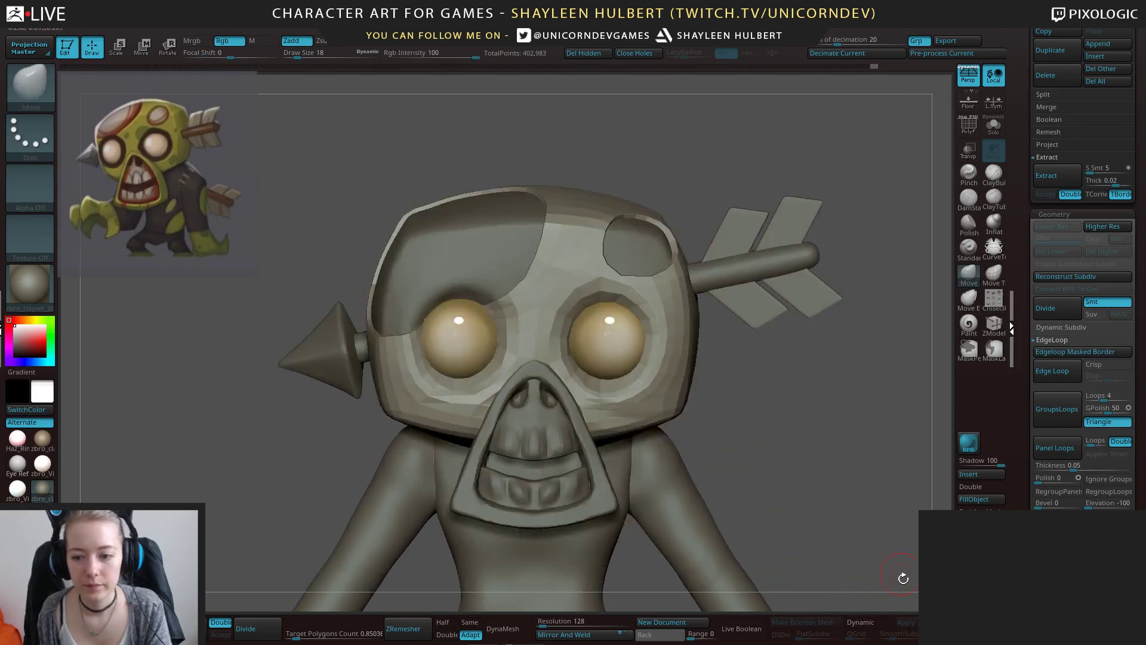
left_click(868, 623)
key("shift+d")
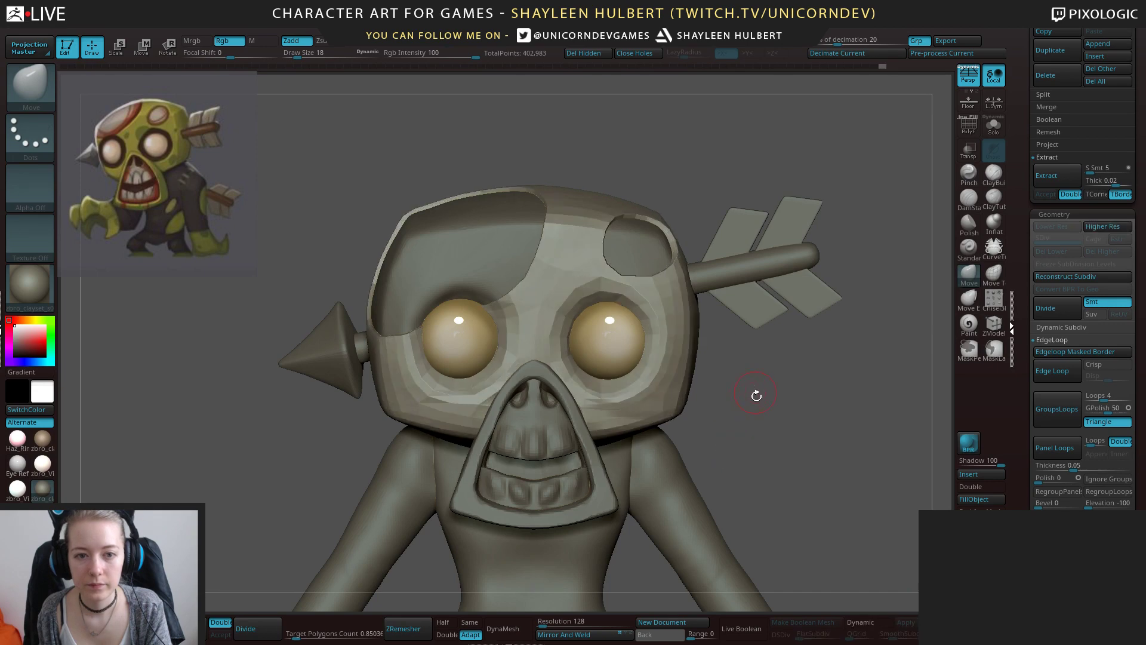
Show the skin's polyframe and set the ZModeler edge action to Bevel with the EdgeLoop Complete target.
left_click_drag(754, 394, 779, 450, "alt")
left_click_drag(645, 142, 713, 176)
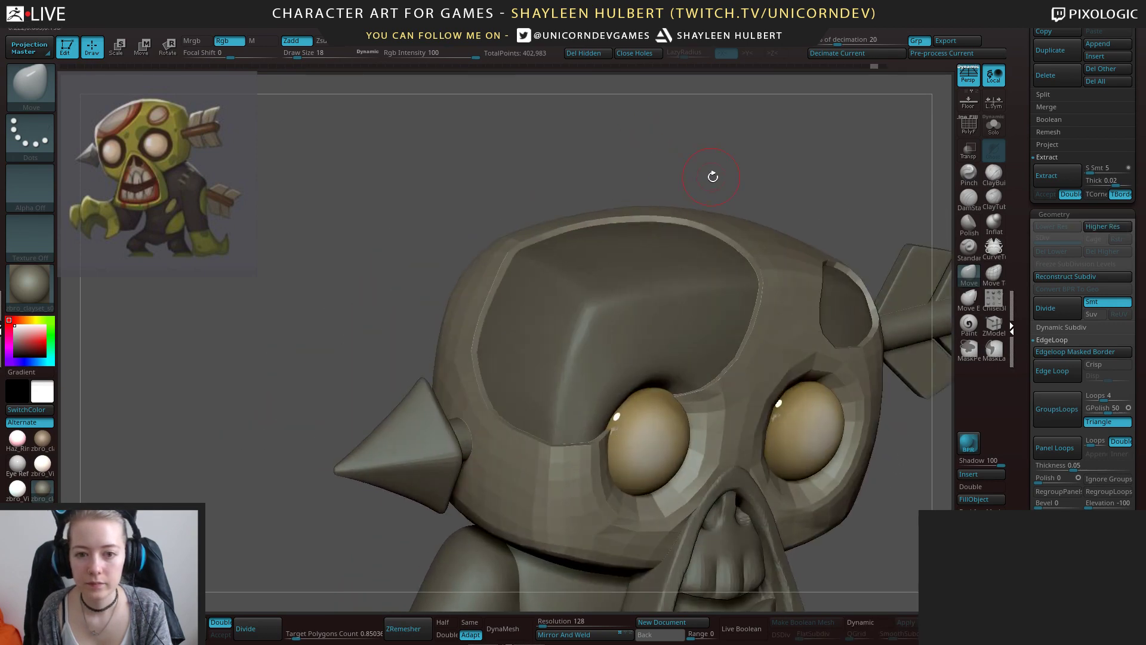
left_click(967, 128)
right_click_drag(731, 246, 735, 194, "ctrl")
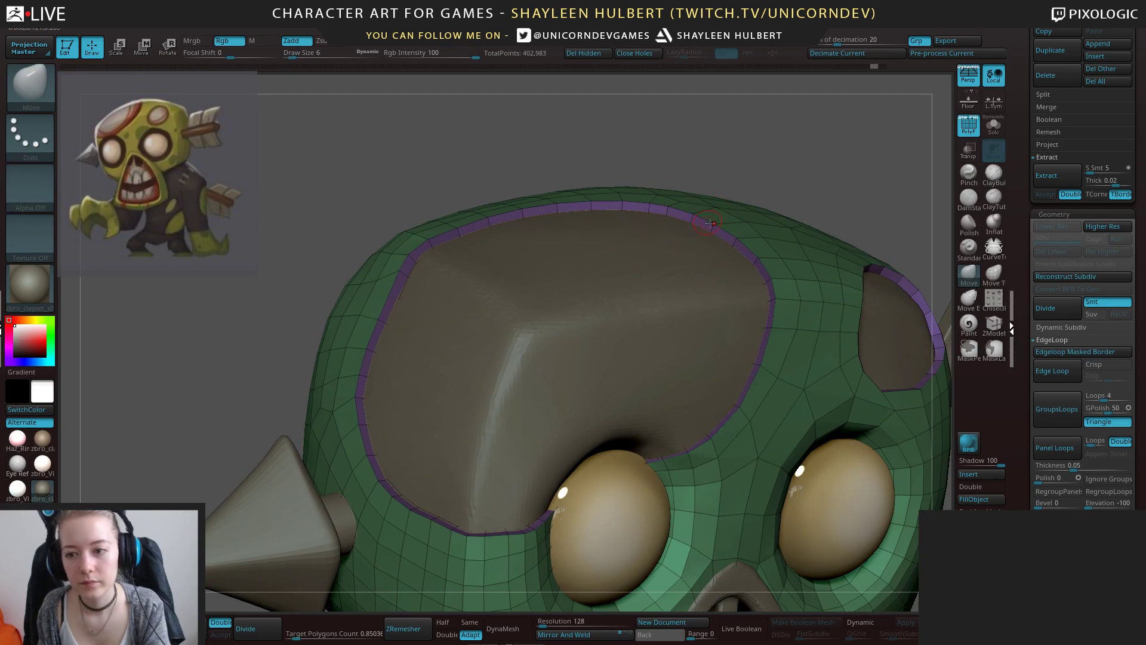
left_click(998, 333)
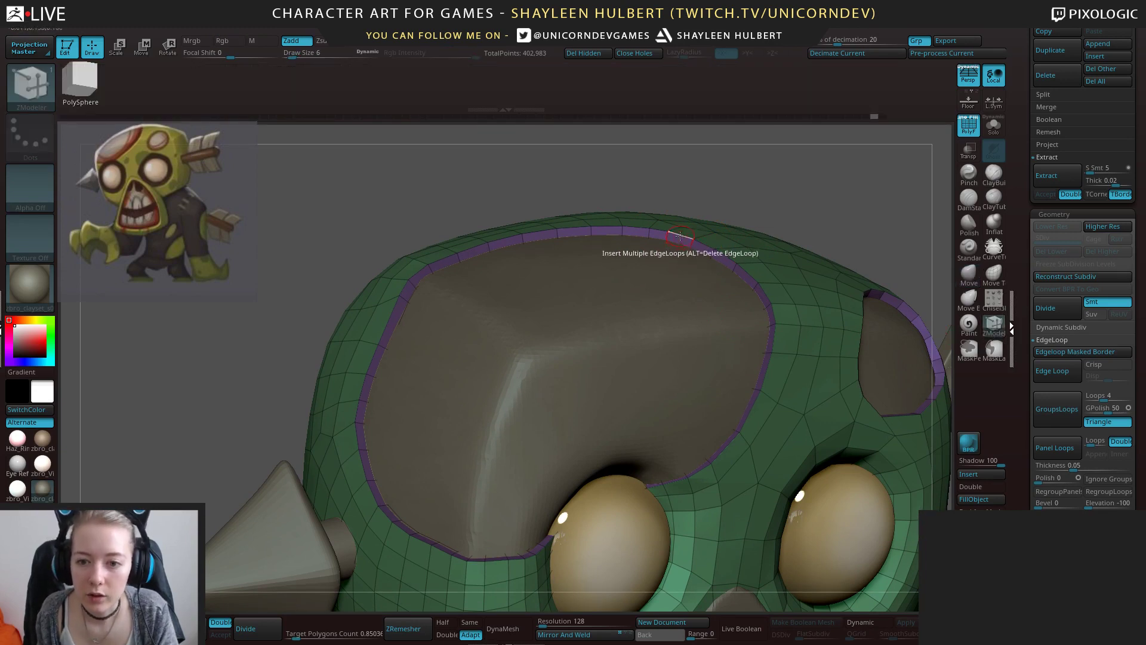
key("space")
left_click(558, 260)
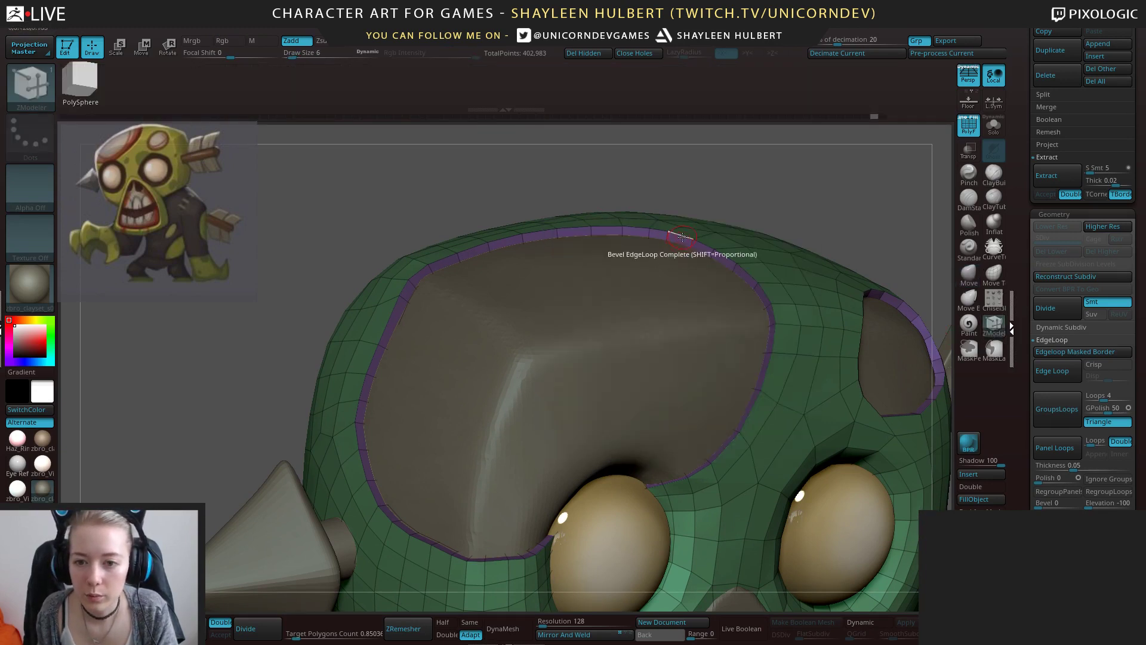
Bevel the complete edge loops around the rims of the large opening and the small round forehead opening.
key("ctrl+z")
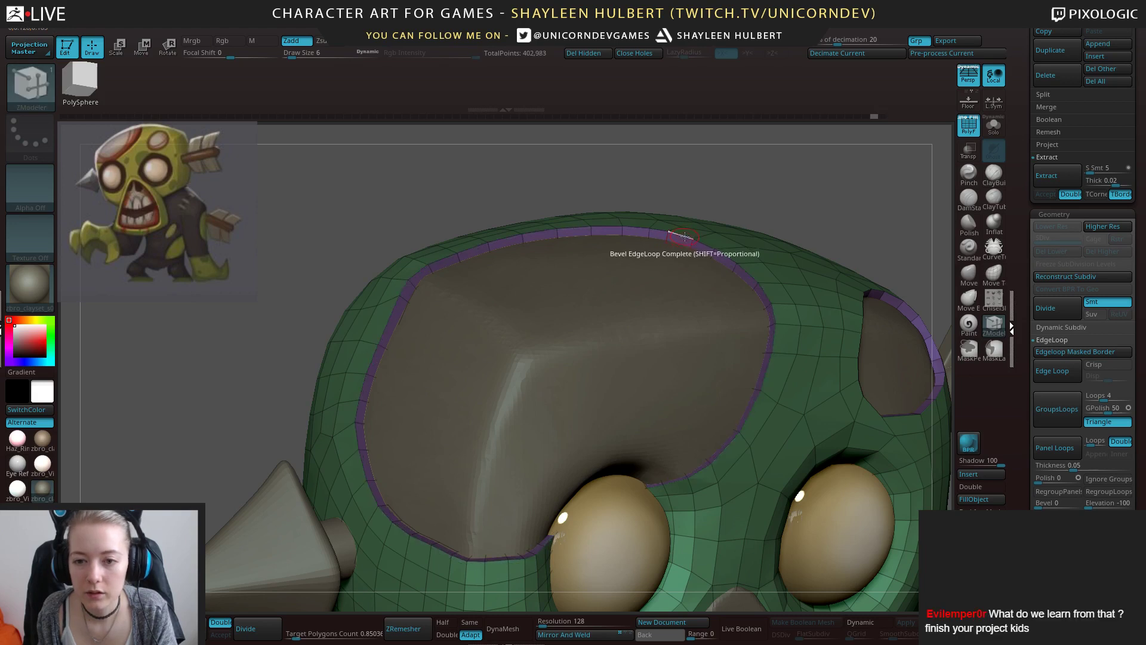
left_click_drag(683, 237, 683, 240)
key("ctrl+z")
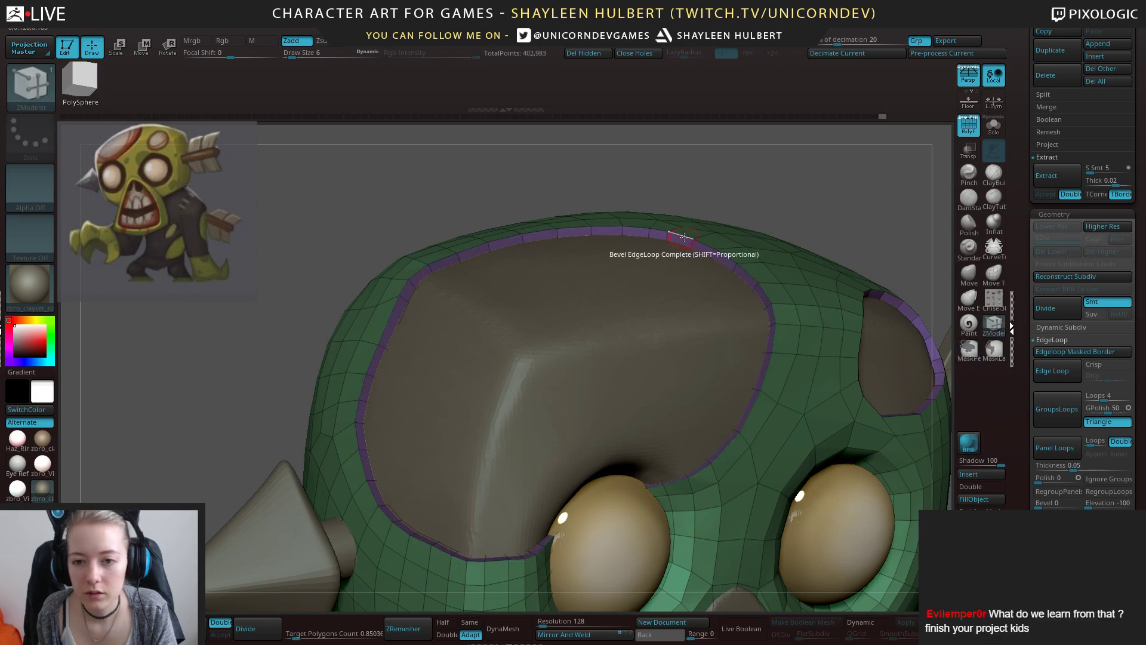
left_click(684, 240)
left_click(683, 241)
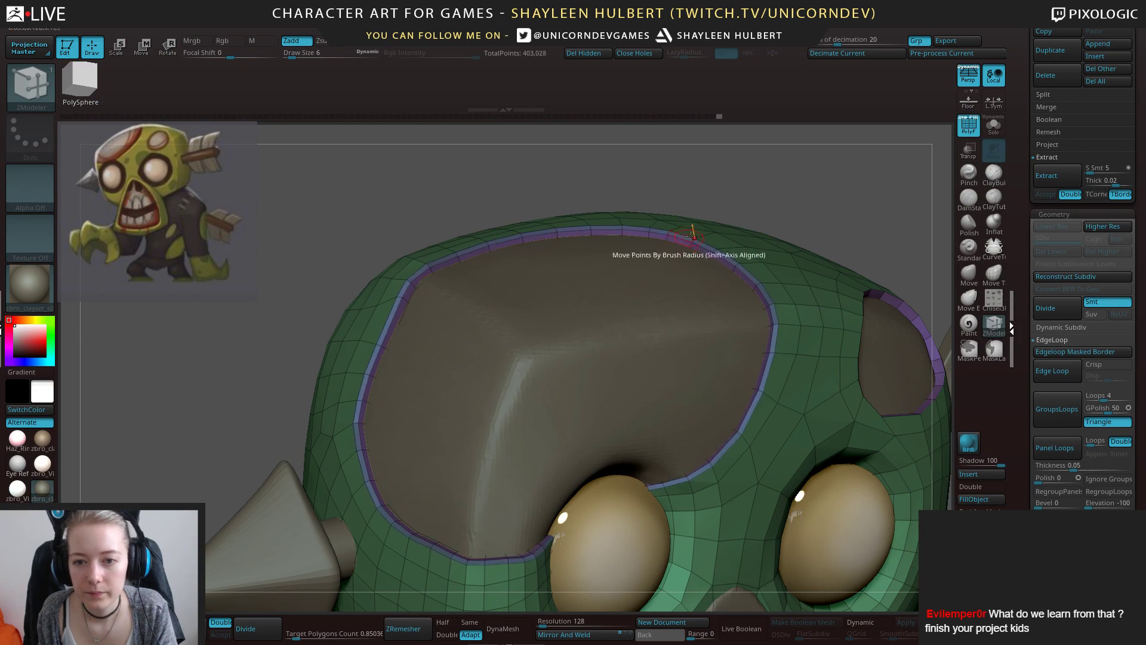
left_click_drag(758, 146, 581, 318)
left_click(580, 320)
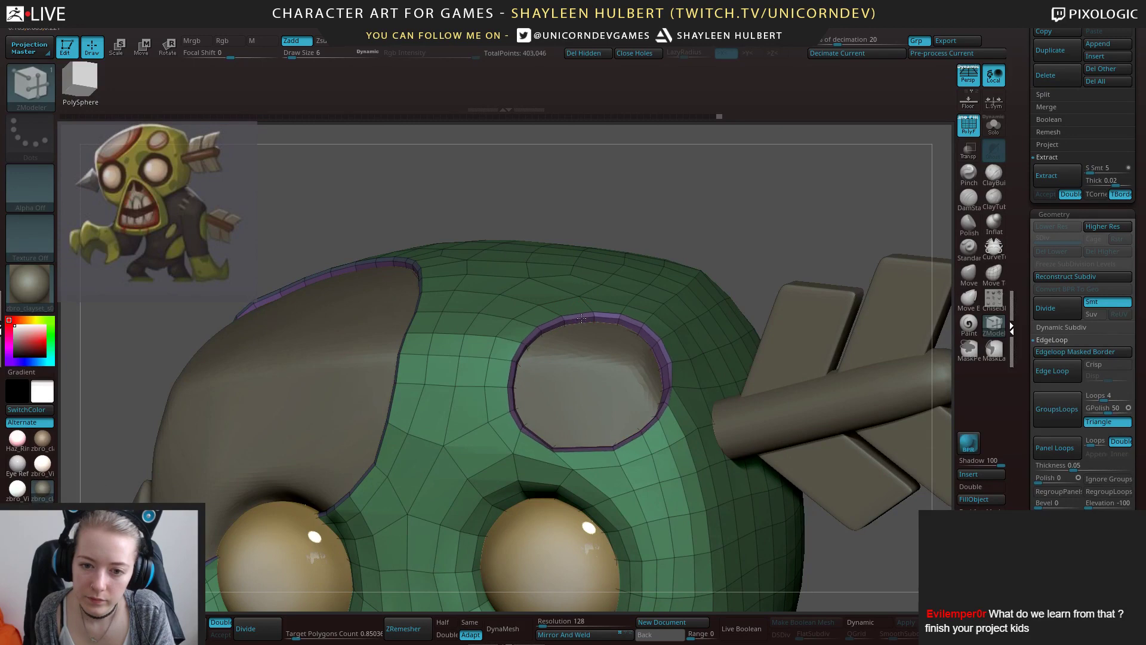
Hide the polyframe and turn on dynamic subdivision for the thickened skin.
right_click_drag(581, 317, 827, 274)
key("shift+f")
left_click(863, 624)
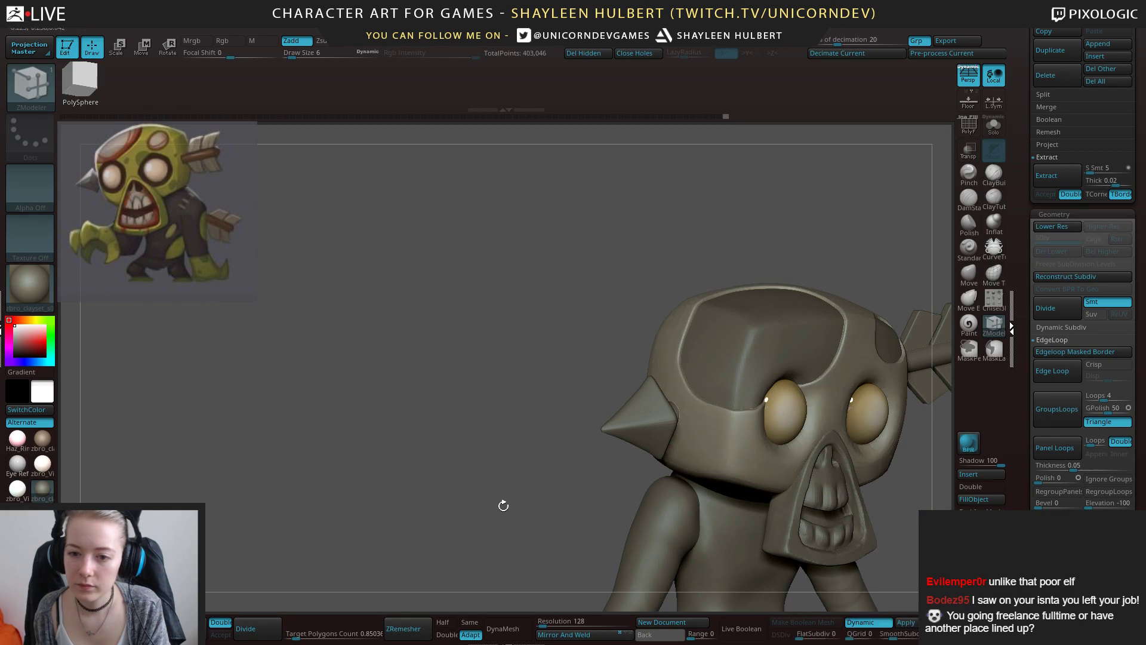
right_click_drag(504, 504, 286, 428)
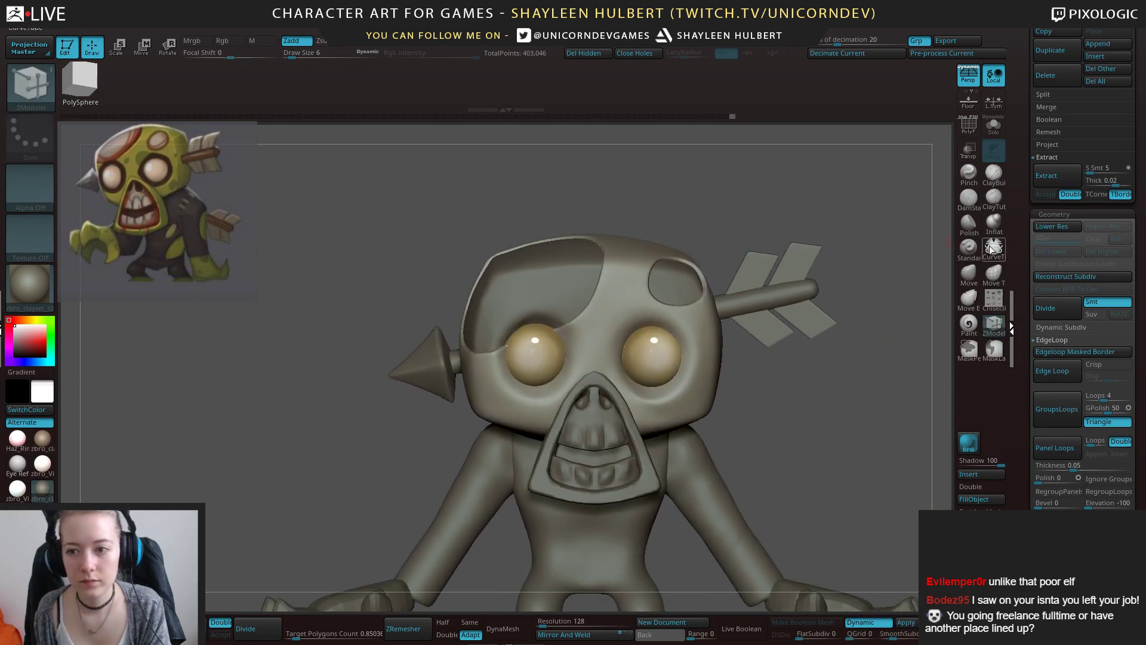
Select the skull beneath the skin as the active subtool and switch to the hPolish brush.
left_click(994, 222)
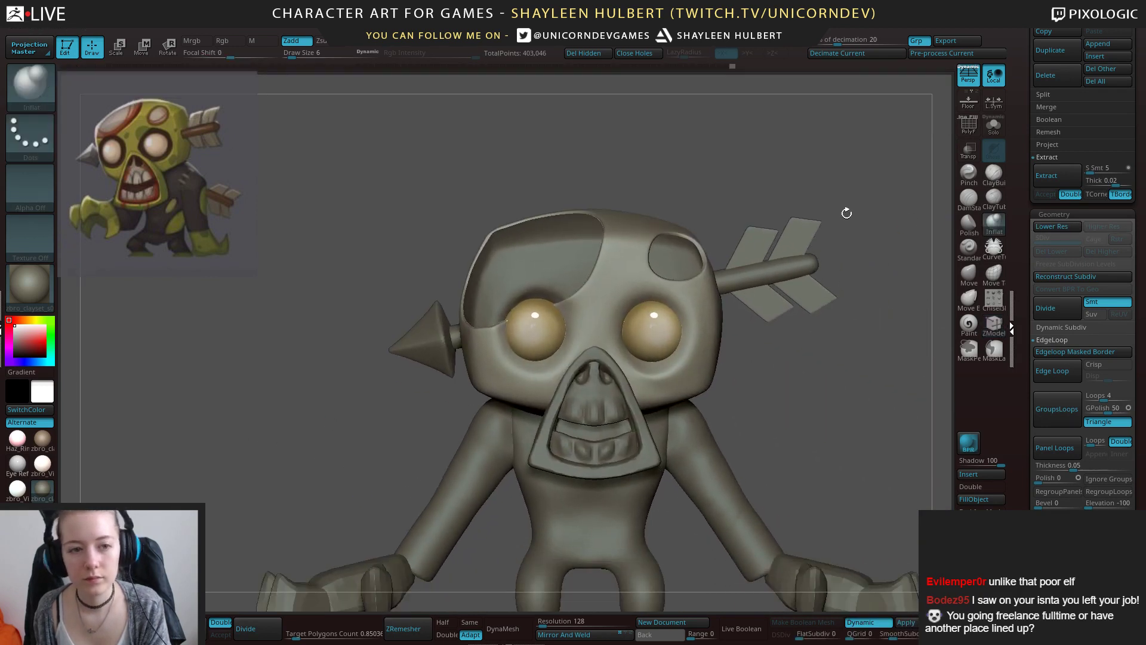
left_click(614, 249, "alt")
right_click_drag(576, 154, 476, 201)
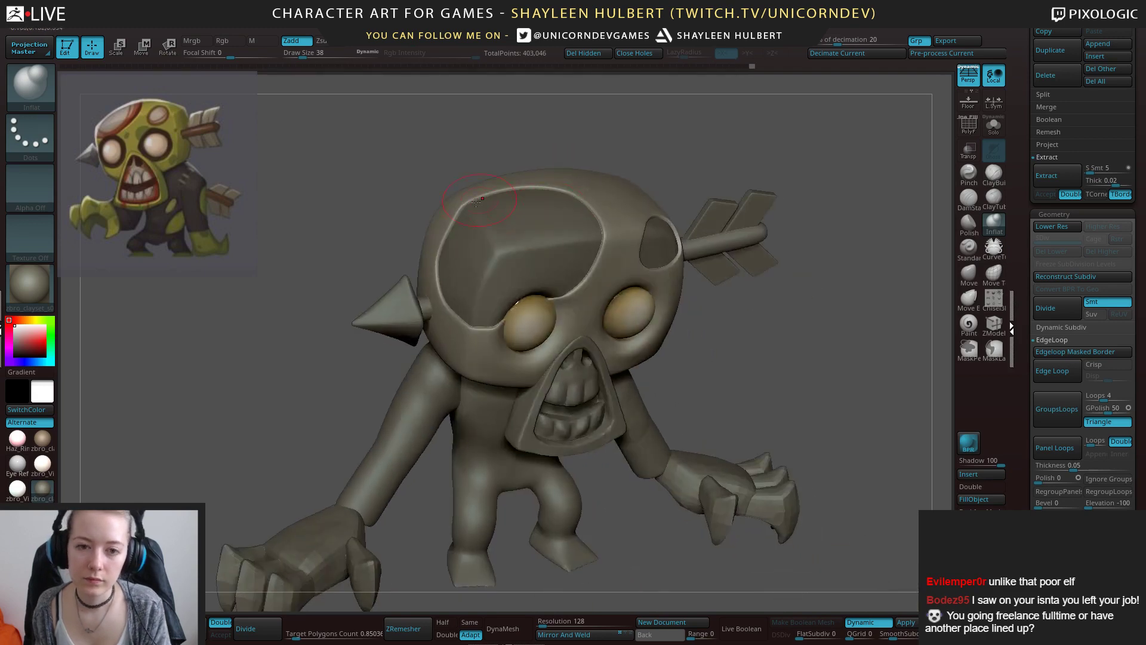
right_click_drag(703, 328, 737, 338, "shift")
left_click(736, 338, "alt")
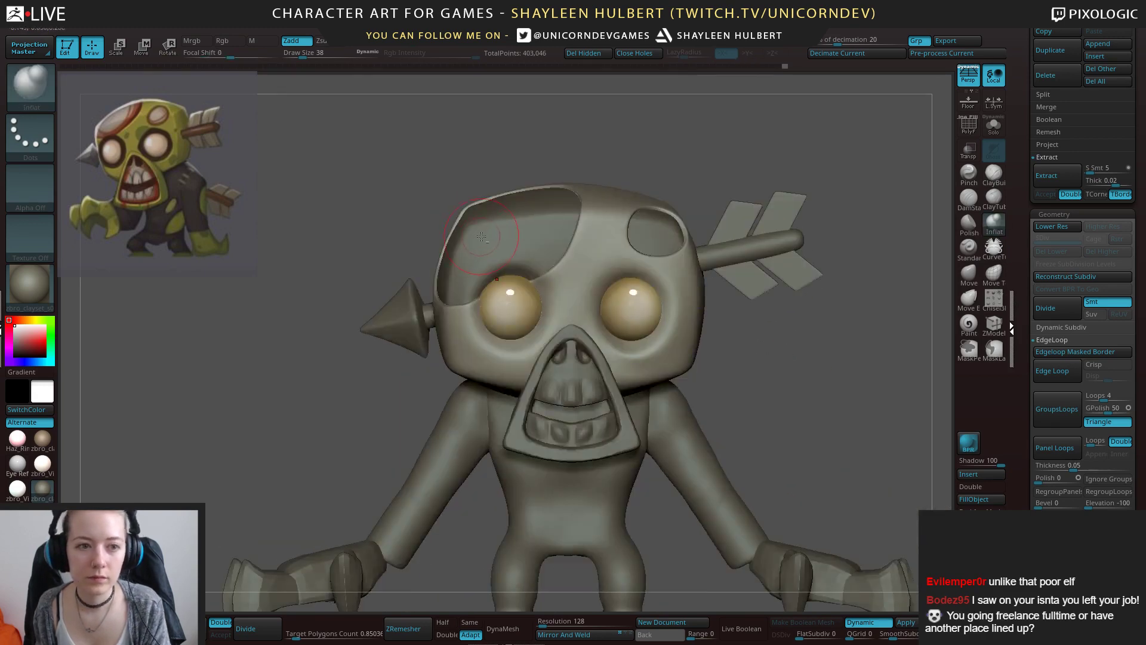
left_click_drag(376, 226, 434, 234)
key("b")
key("h")
key("p")
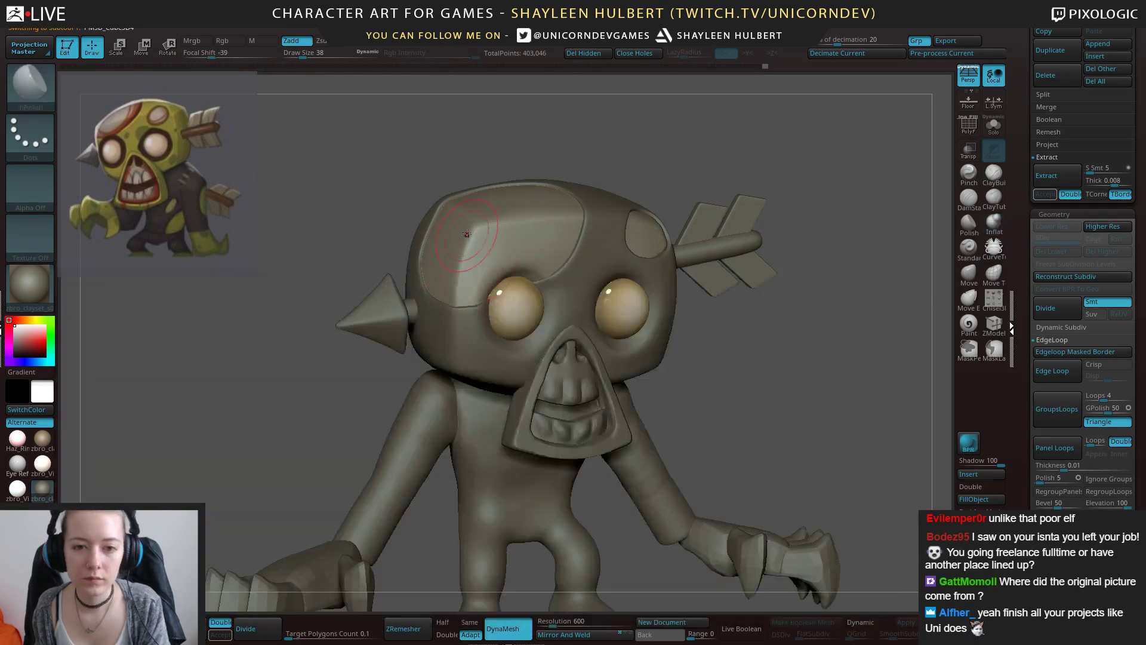
Retopologize the skull with ZRemesher at a target polygon count of about 0.26 and turn on dynamic subdivision for it.
left_click_drag(685, 343, 786, 400)
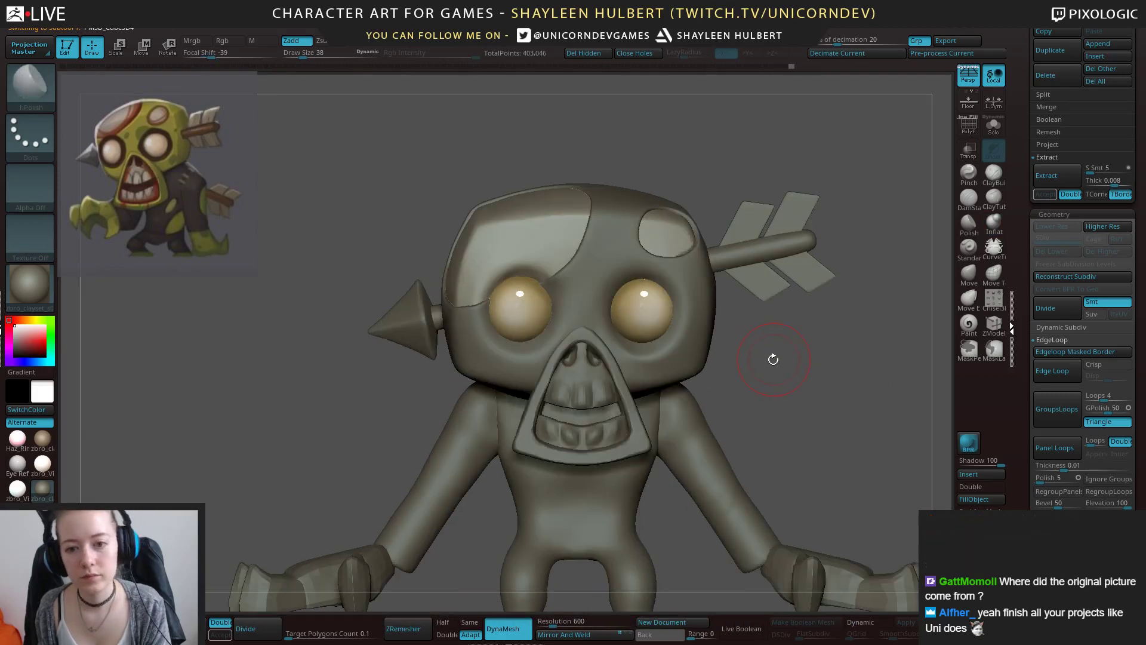
left_click_drag(772, 358, 773, 380)
left_click_drag(293, 634, 325, 633)
left_click(404, 628)
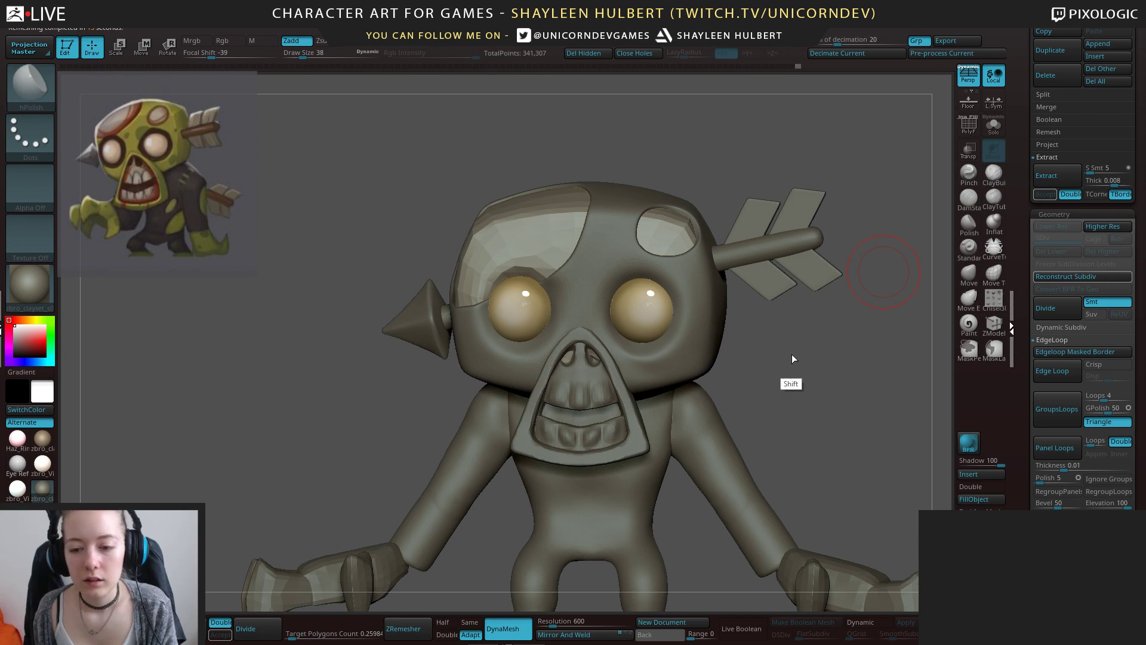
left_click(853, 620)
key("f")
mouse_move(725, 347)
left_mouse_down("shift")
mouse_move(697, 333)
mouse_move(675, 356)
left_mouse_up("shift")
Switch to the ClayBuildup brush and reduce its draw size to 22.
left_click(993, 174)
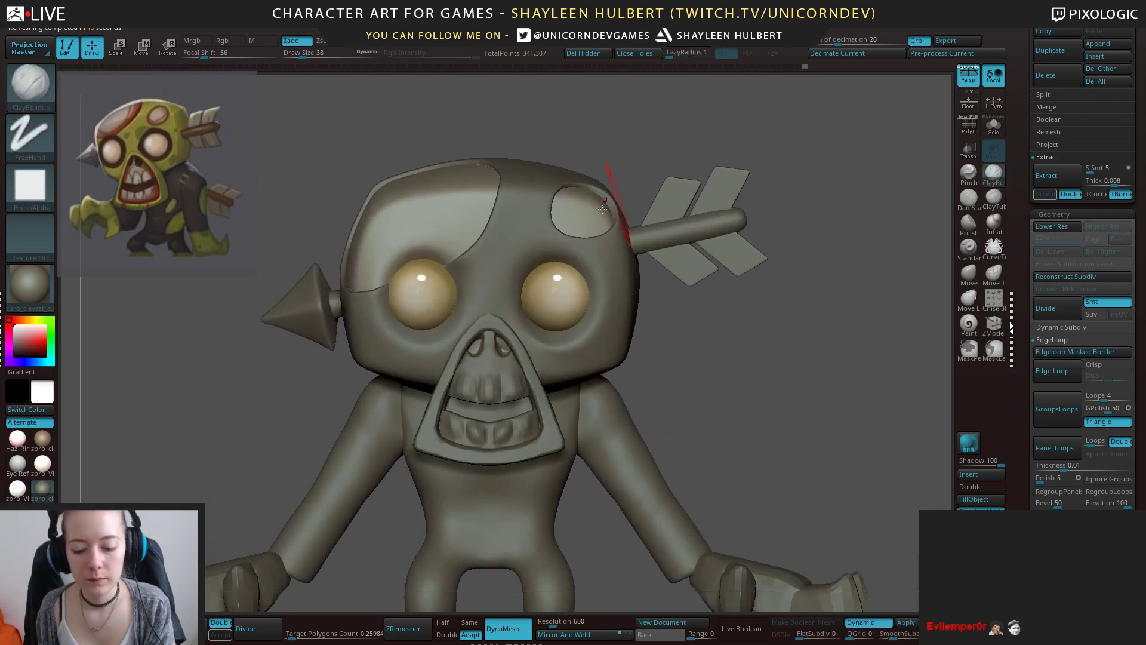
key("bracketleft")
left_click_drag(476, 341, 478, 345)
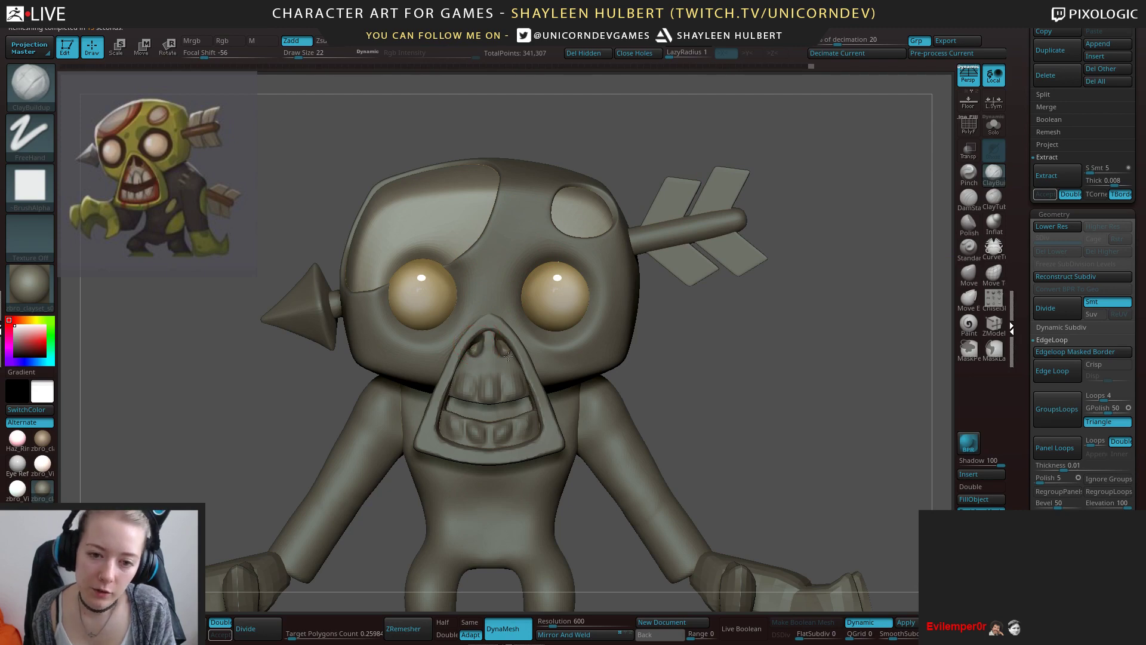
mouse_move(710, 352)
left_mouse_down("alt")
mouse_move(662, 325)
mouse_move(651, 330)
mouse_move(729, 348)
left_mouse_up("alt")
mouse_move(729, 347)
right_mouse_down("ctrl")
mouse_move(762, 378)
mouse_move(847, 386)
mouse_move(829, 382)
right_mouse_up("ctrl")
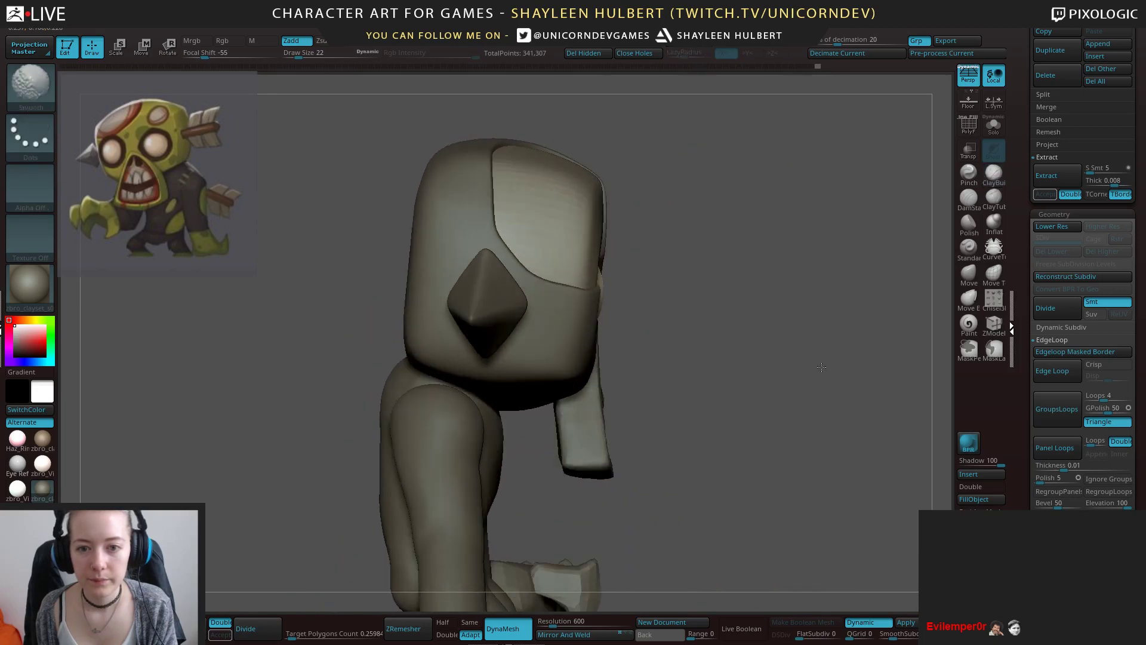
Make the thickened skin layer the active subtool and switch to the Move brush.
left_click(574, 311, "alt")
left_click(965, 276)
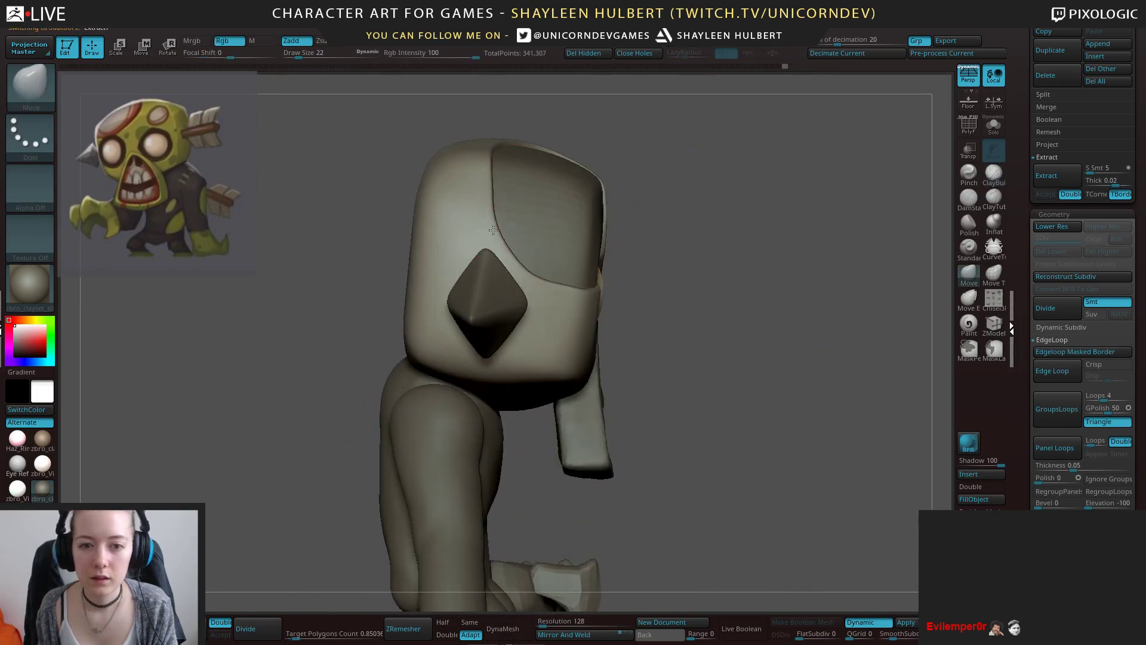
right_click_drag(752, 261, 463, 361)
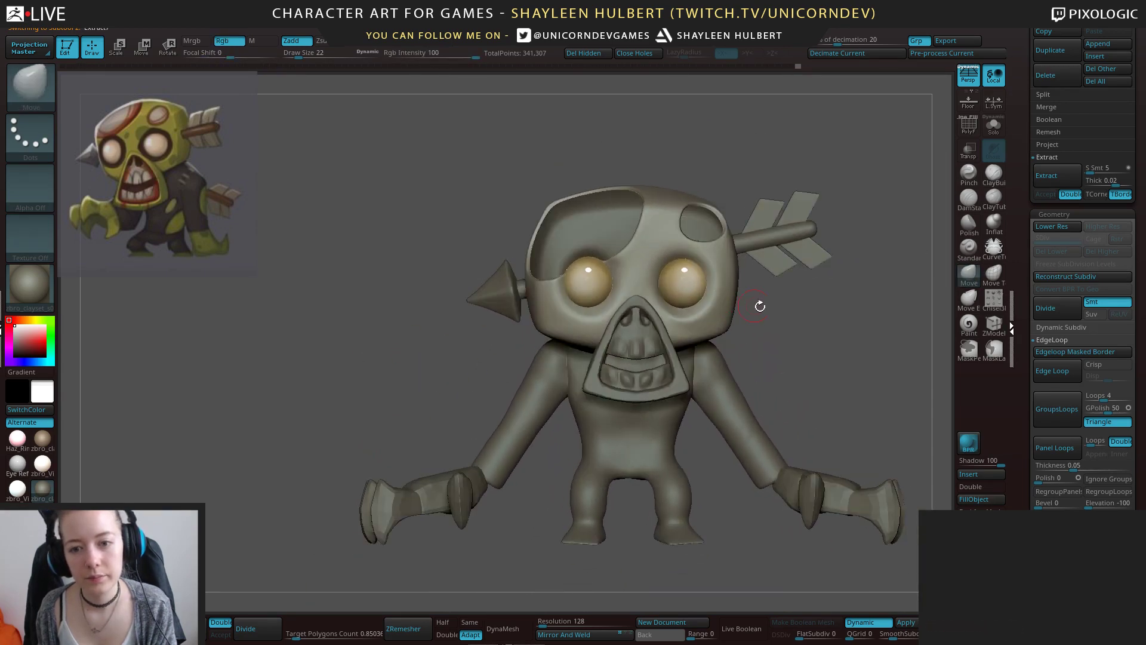
right_click_drag(760, 306, 714, 323, "ctrl")
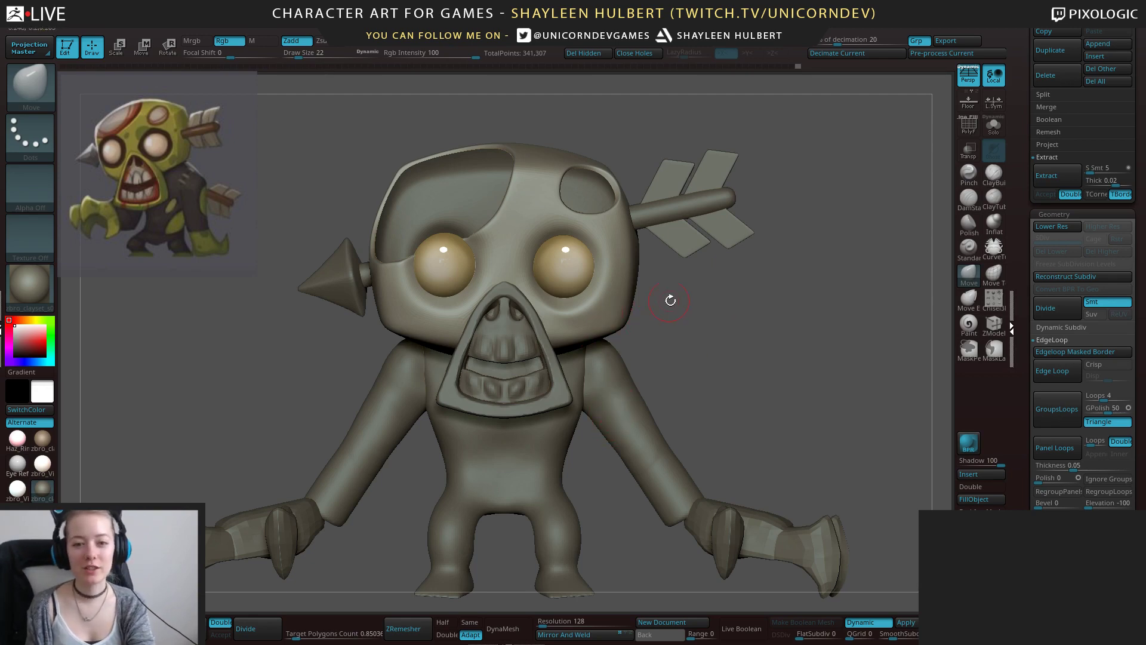
Switch to the hPolish brush with a draw size of 9 for the skin layer.
left_click_drag(670, 299, 681, 267, "alt")
key("b")
key("h")
key("p")
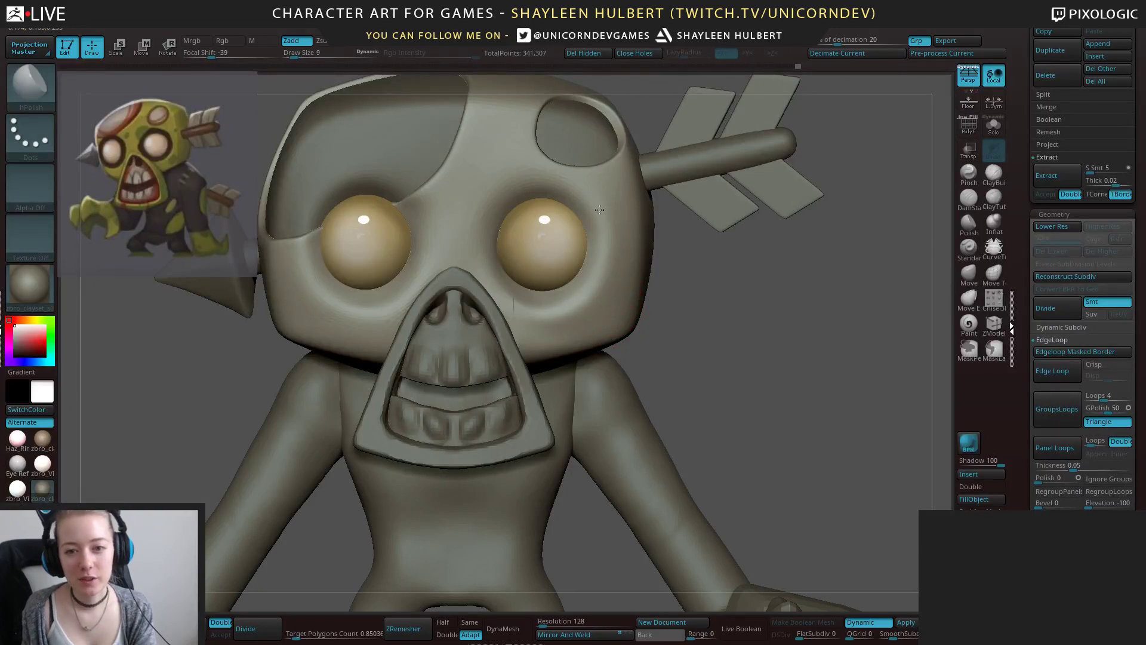
left_click(502, 281)
left_click_drag(675, 262, 712, 391, "alt")
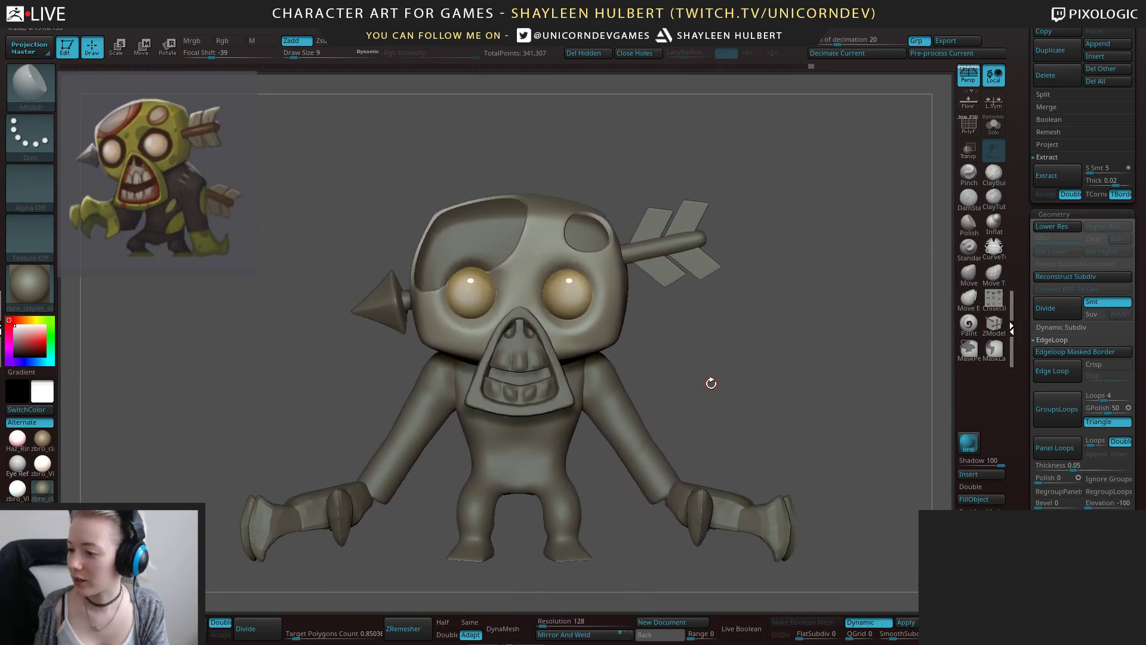
left_click_drag(623, 305, 723, 309)
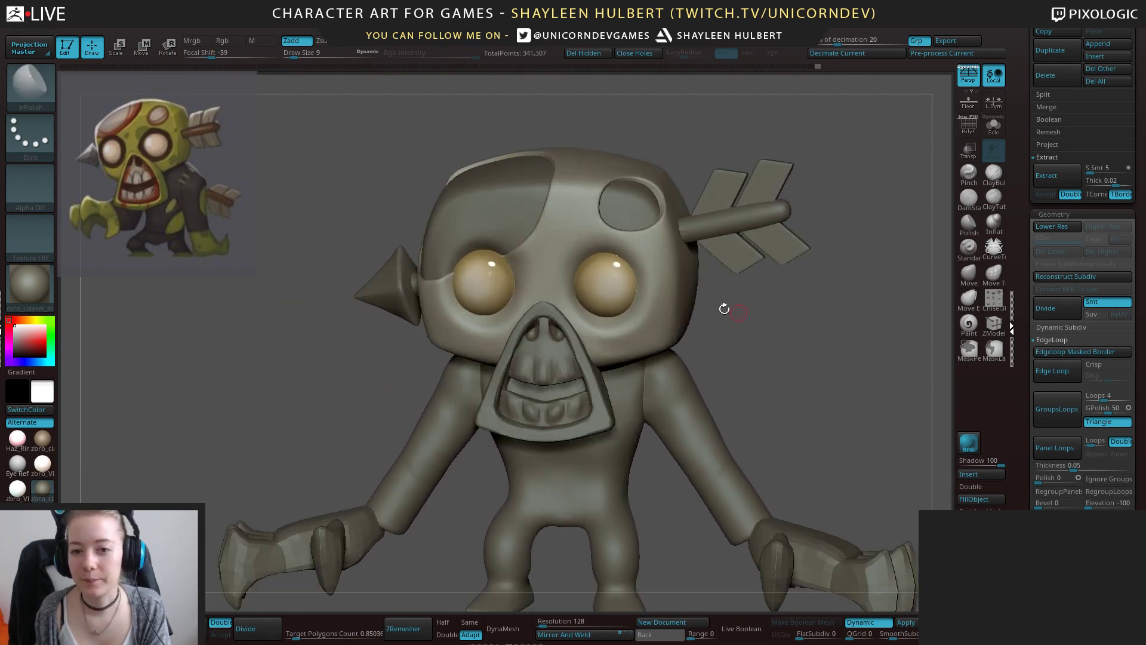
Hide the thickened skin layer and make the skull beneath it the active subtool.
scroll(1104, 179, "up", 10)
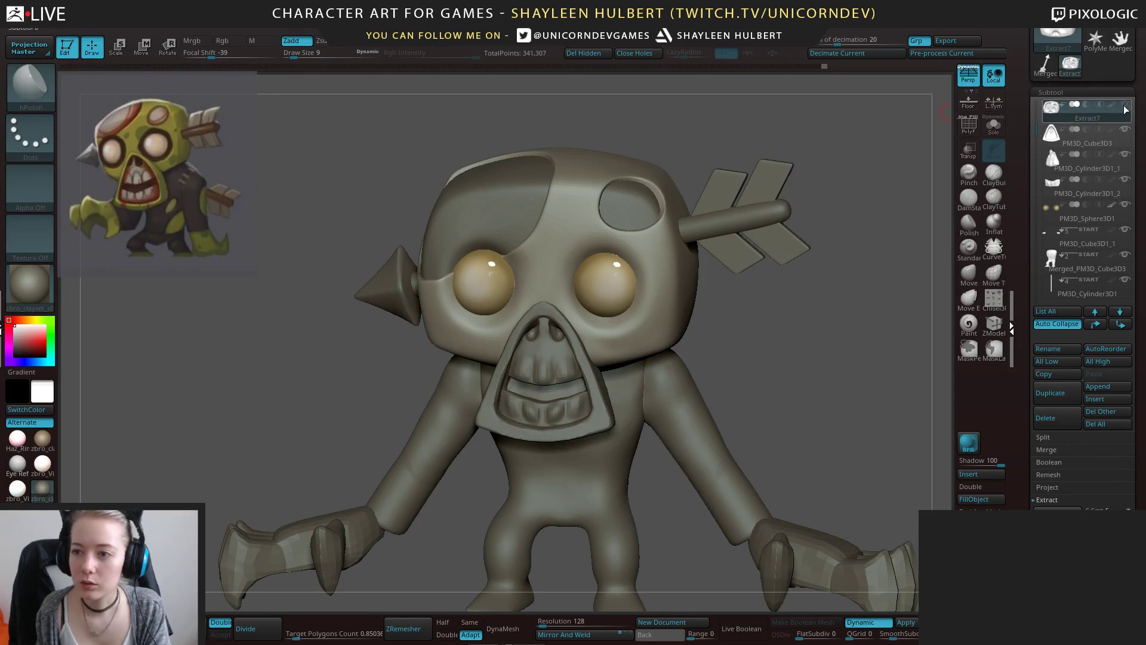
left_click(485, 221, "alt")
left_click_drag(795, 340, 803, 342, "shift")
left_click_drag(722, 366, 783, 375, "alt")
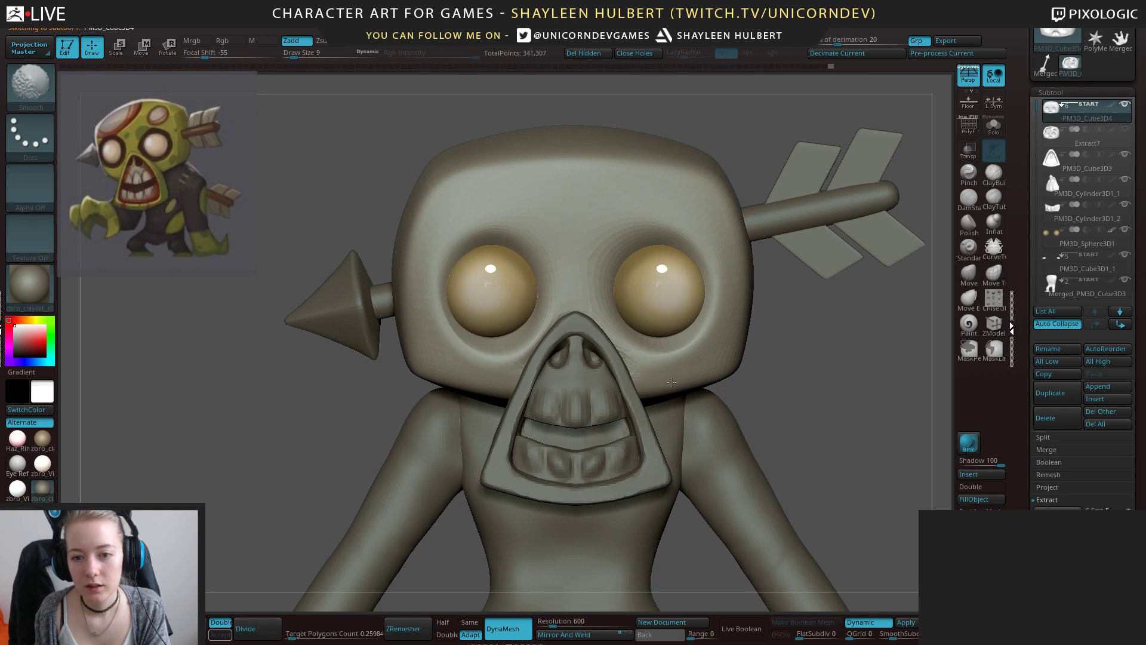
Show the skull's polyframe and briefly isolate the skull to examine its retopologized mesh around the eye sockets and nose.
left_click_drag(826, 332, 856, 299)
left_click(968, 126)
left_click_drag(850, 356, 813, 365)
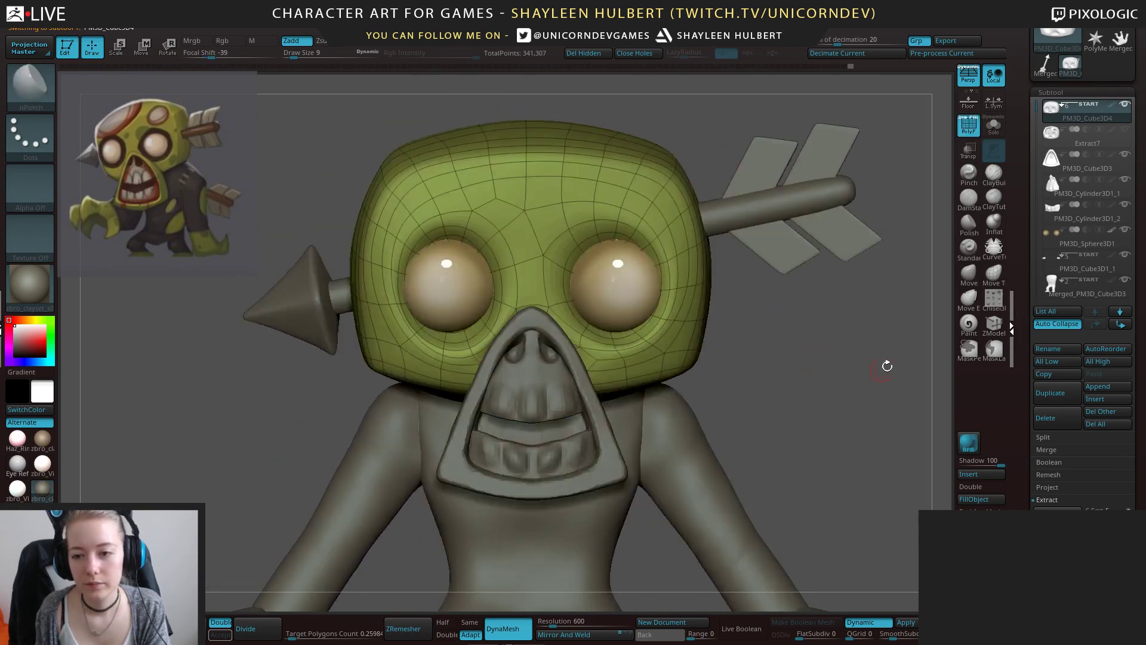
left_click(993, 126)
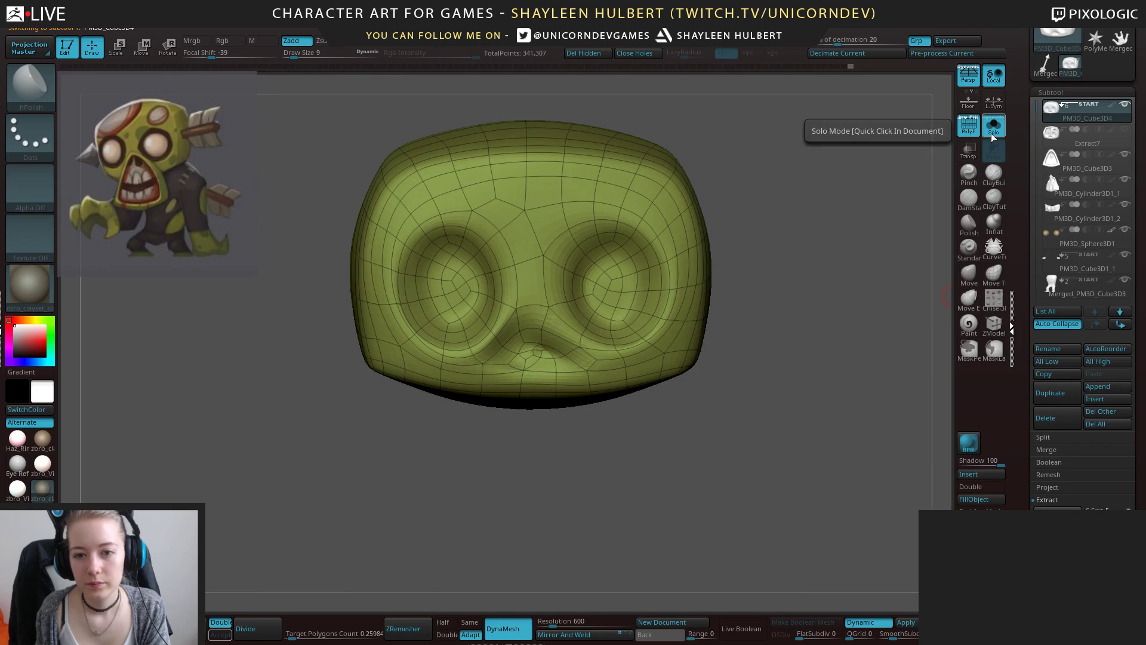
left_click(991, 134)
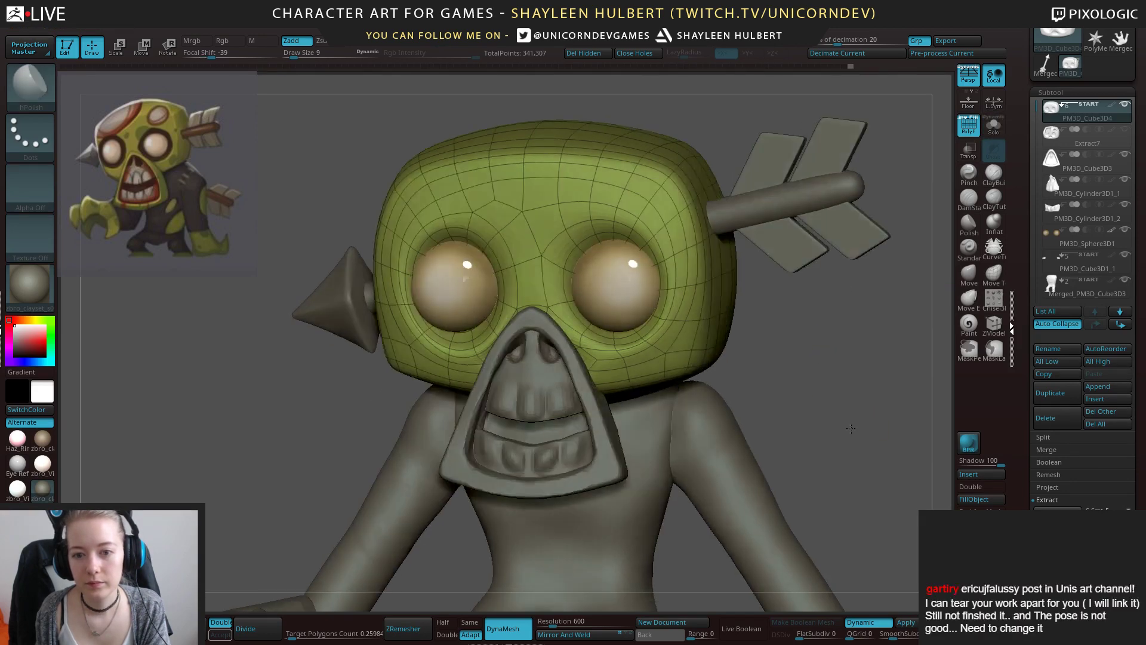
left_click_drag(826, 409, 847, 423)
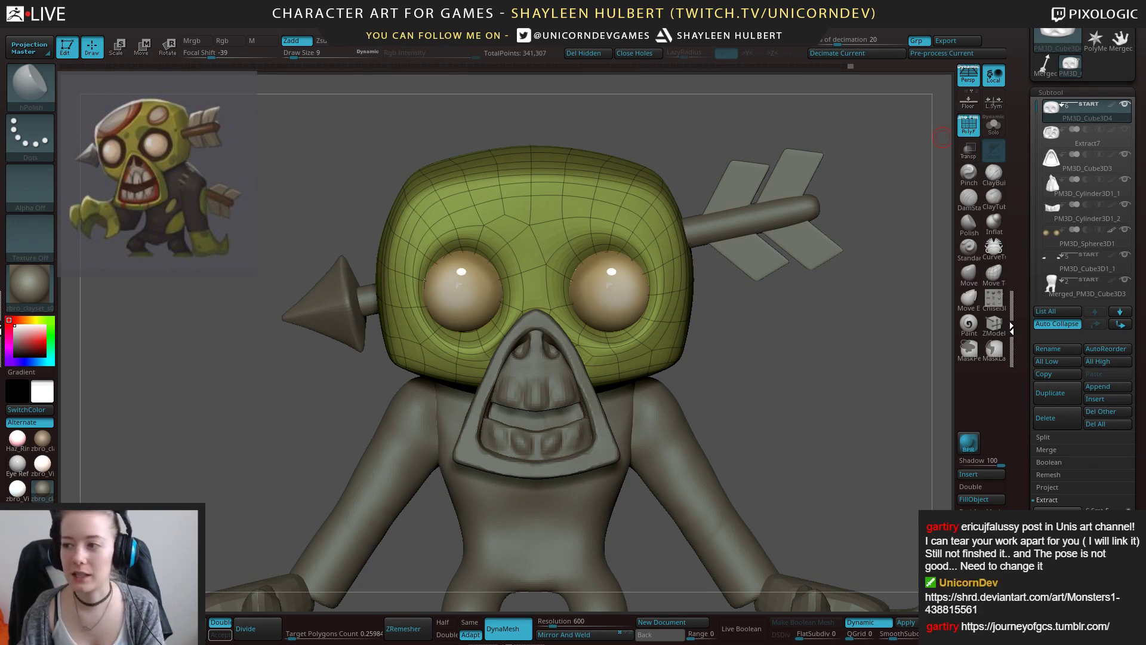
left_click_drag(727, 350, 750, 391)
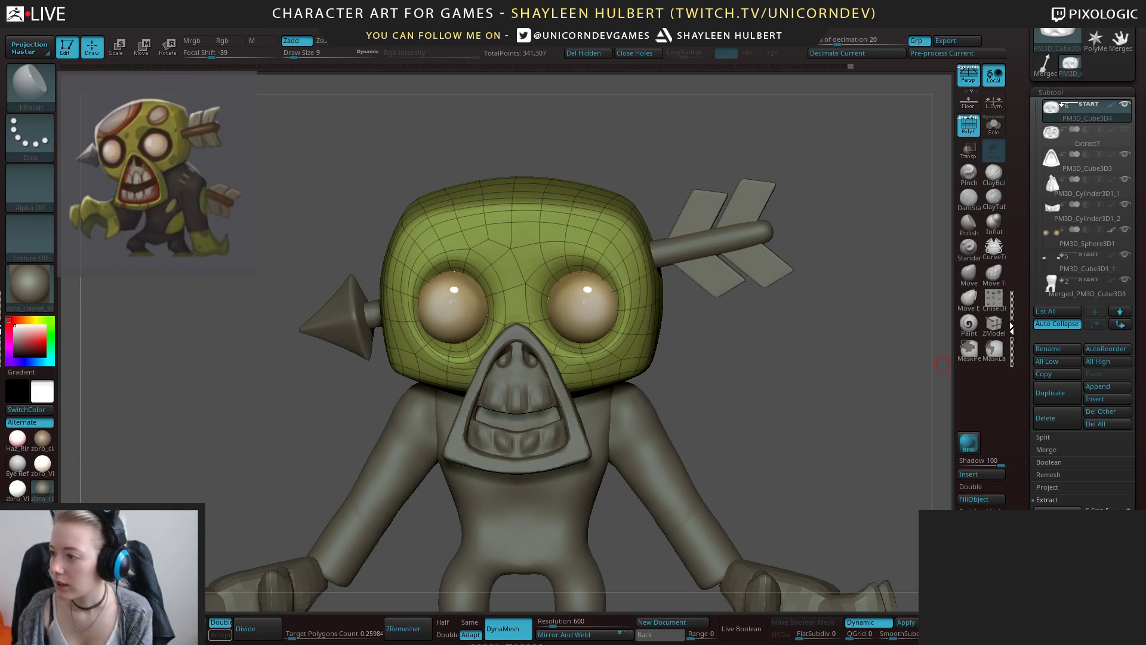
Switch to the browser, enlarge the window with the Tumblr page, and view the images of the posed witch character.
left_click_drag(601, 150, 642, 1)
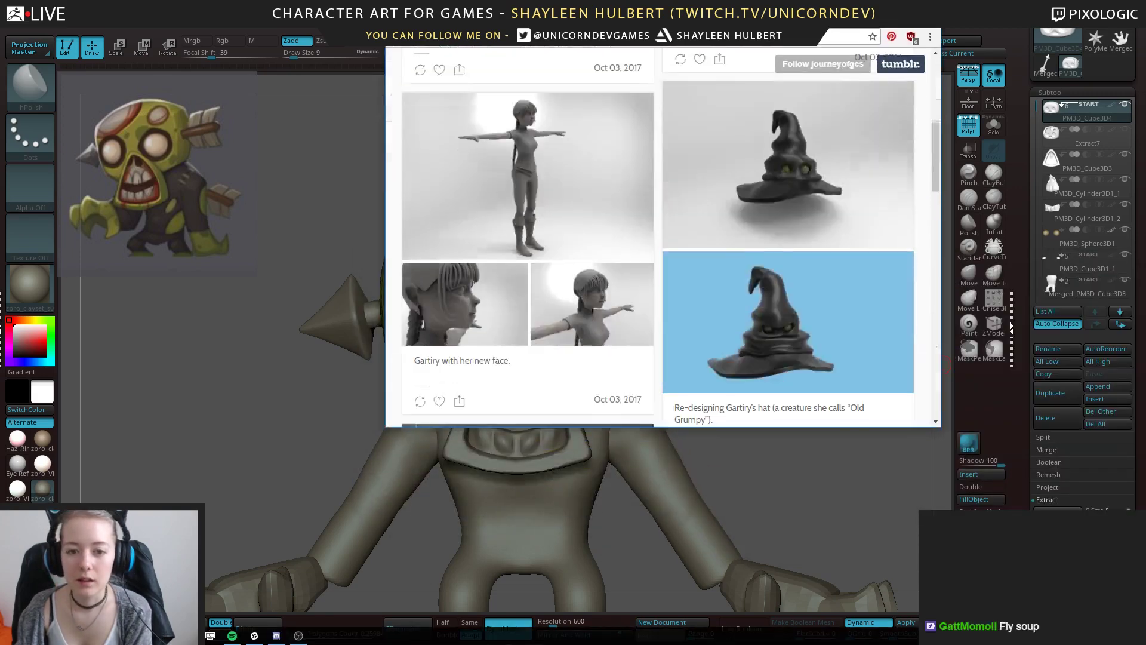
left_click_drag(941, 316, 1085, 287)
scroll(632, 328, "up", 3)
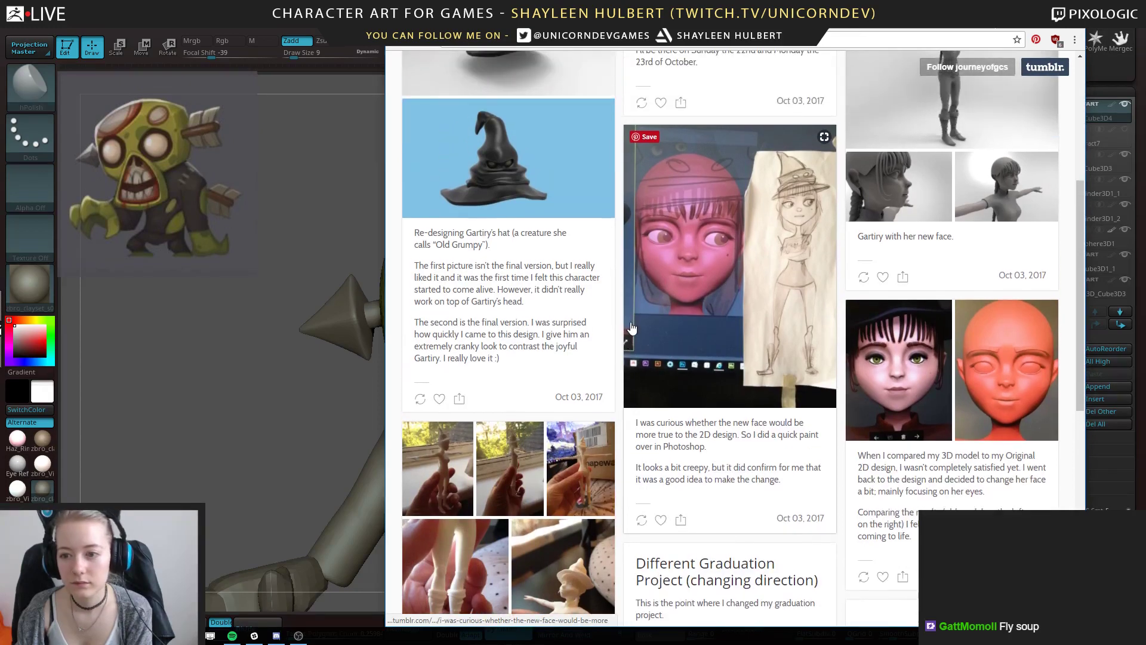
scroll(632, 328, "up", 3)
left_click(631, 328)
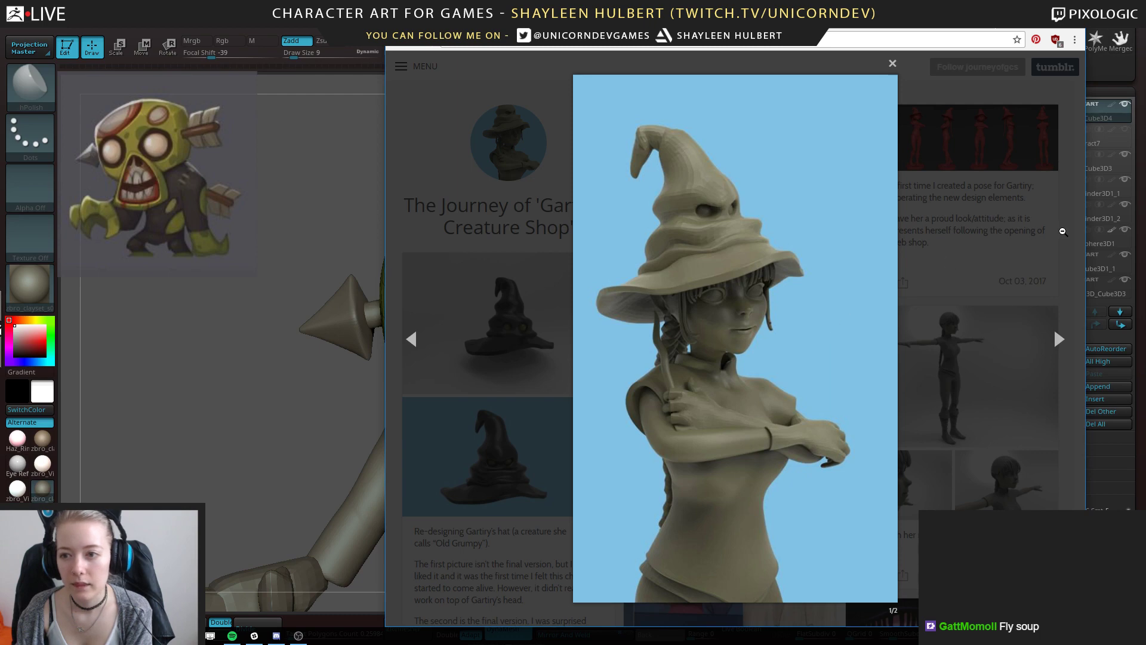
left_click(1062, 232)
left_click(954, 278)
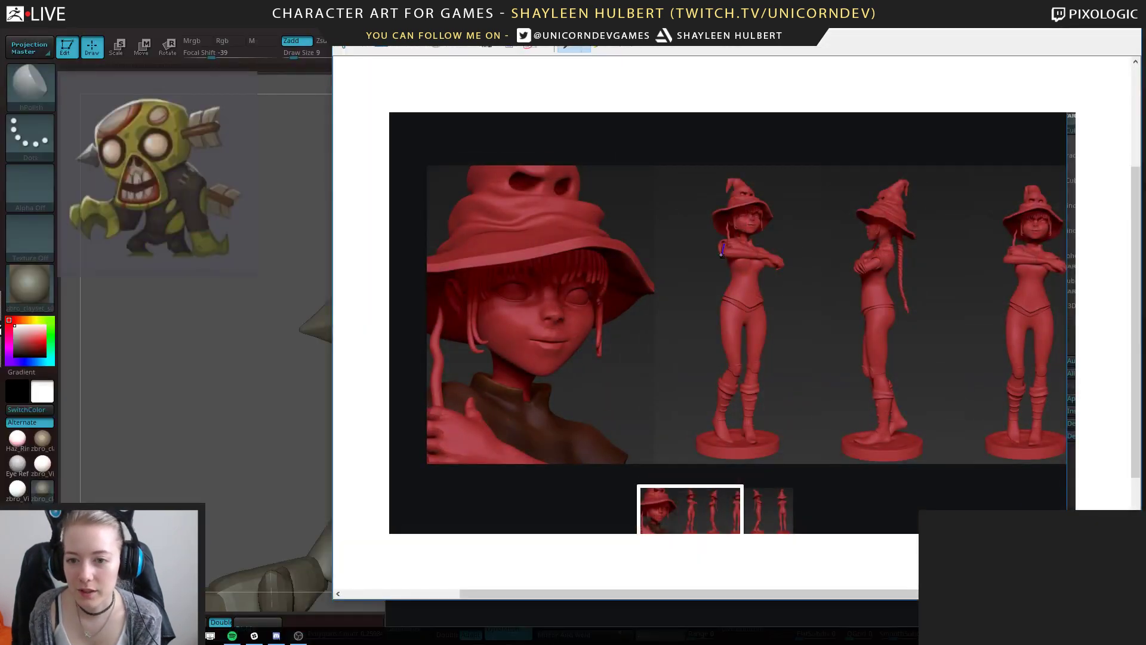
On the captured pose image, outline the front-view witch's crossed arms, hips and legs in blue, and sketch chest and pelvis blocks beside her.
left_click_drag(724, 259, 785, 260)
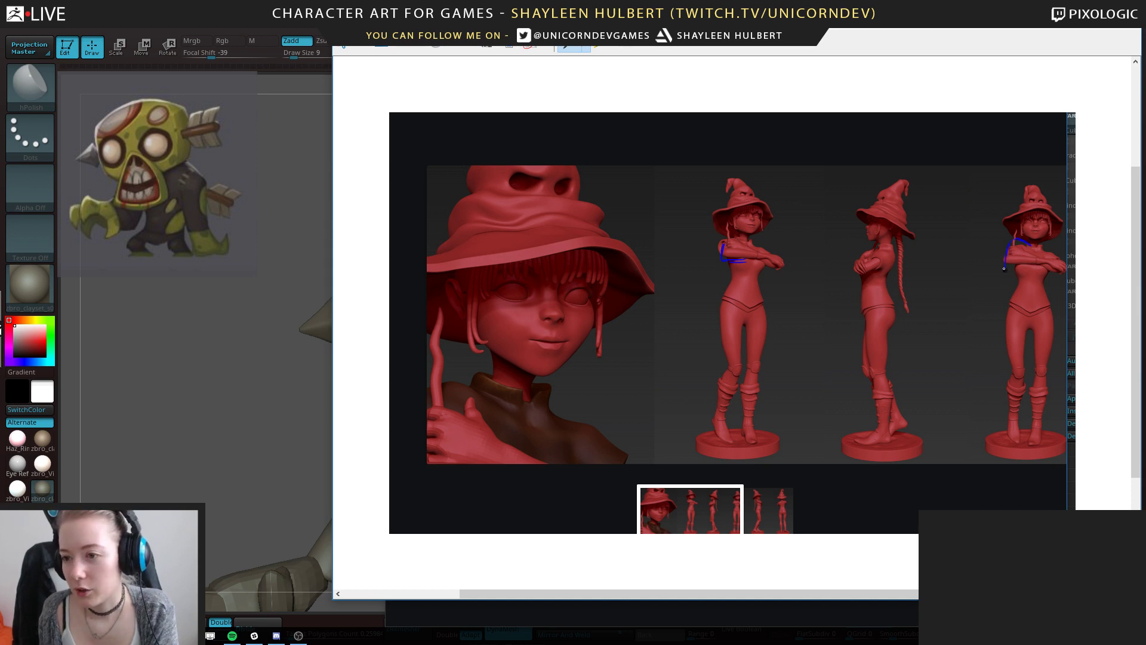
mouse_move(1009, 278)
left_mouse_down()
mouse_move(1046, 275)
mouse_move(1058, 260)
mouse_move(1033, 278)
mouse_move(1011, 269)
mouse_move(1045, 277)
mouse_move(1022, 251)
mouse_move(1018, 261)
left_mouse_up()
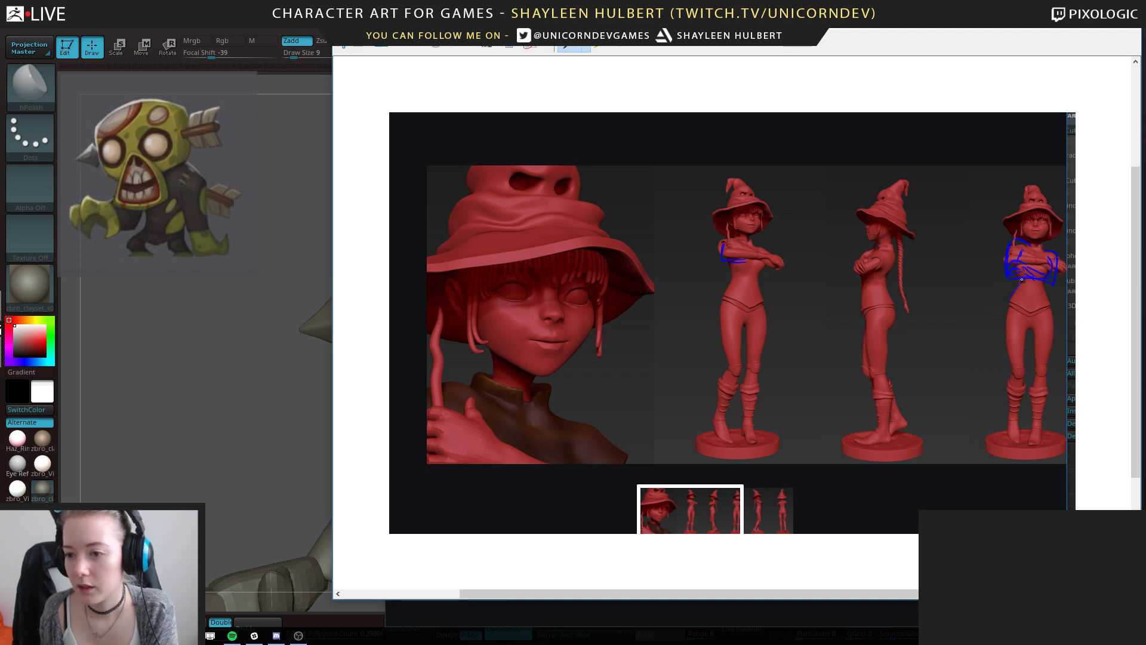
mouse_move(1020, 283)
left_mouse_down()
mouse_move(1006, 309)
mouse_move(1044, 344)
mouse_move(1022, 371)
left_mouse_up()
left_click_drag(1003, 316, 1027, 368)
mouse_move(1026, 328)
left_mouse_down()
mouse_move(1034, 385)
mouse_move(1023, 383)
mouse_move(1015, 403)
mouse_move(1017, 434)
mouse_move(1040, 365)
mouse_move(1037, 444)
mouse_move(1026, 444)
left_mouse_up()
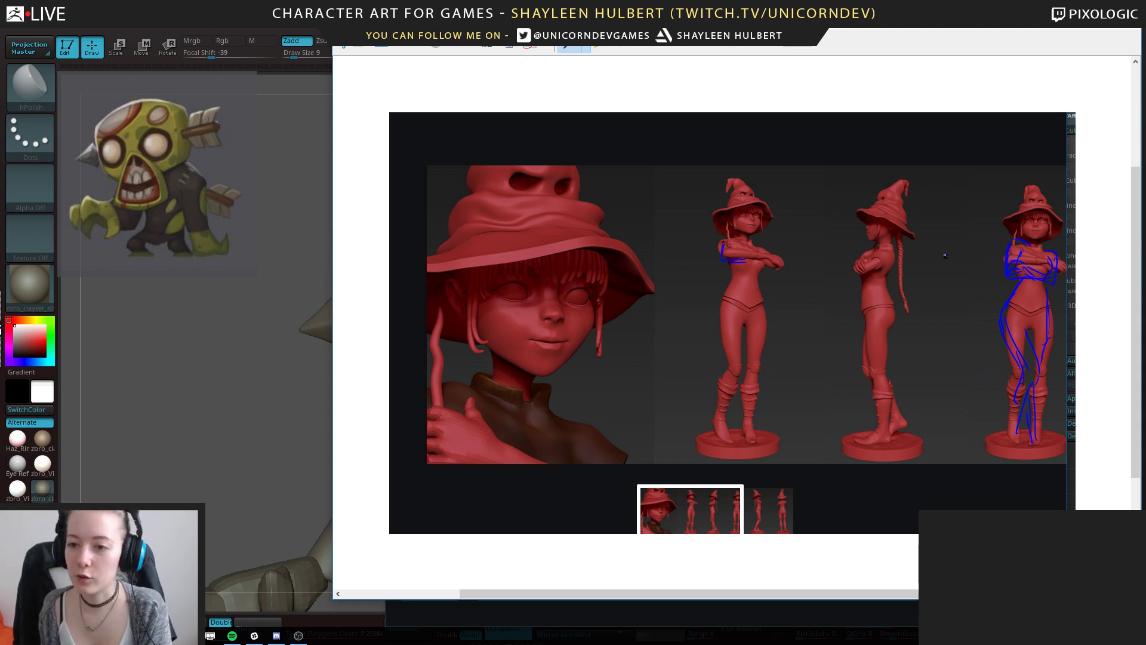
mouse_move(929, 264)
left_mouse_down()
mouse_move(960, 257)
mouse_move(975, 283)
left_mouse_up()
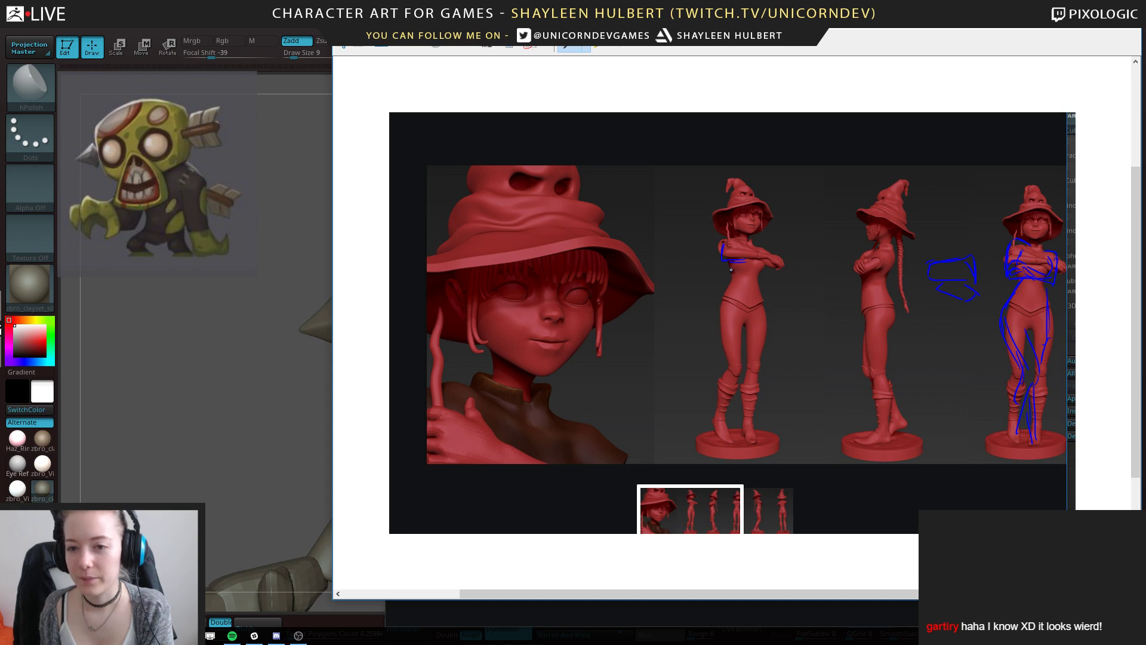
Sketch a torso box and tilted hip line over the first full-body figure, with a curved contrapposto pose guide beside it.
mouse_move(726, 241)
left_mouse_down()
mouse_move(721, 277)
mouse_move(745, 280)
left_mouse_up()
mouse_move(730, 246)
left_mouse_down()
mouse_move(738, 275)
mouse_move(748, 277)
mouse_move(724, 234)
mouse_move(767, 261)
mouse_move(724, 321)
left_mouse_up()
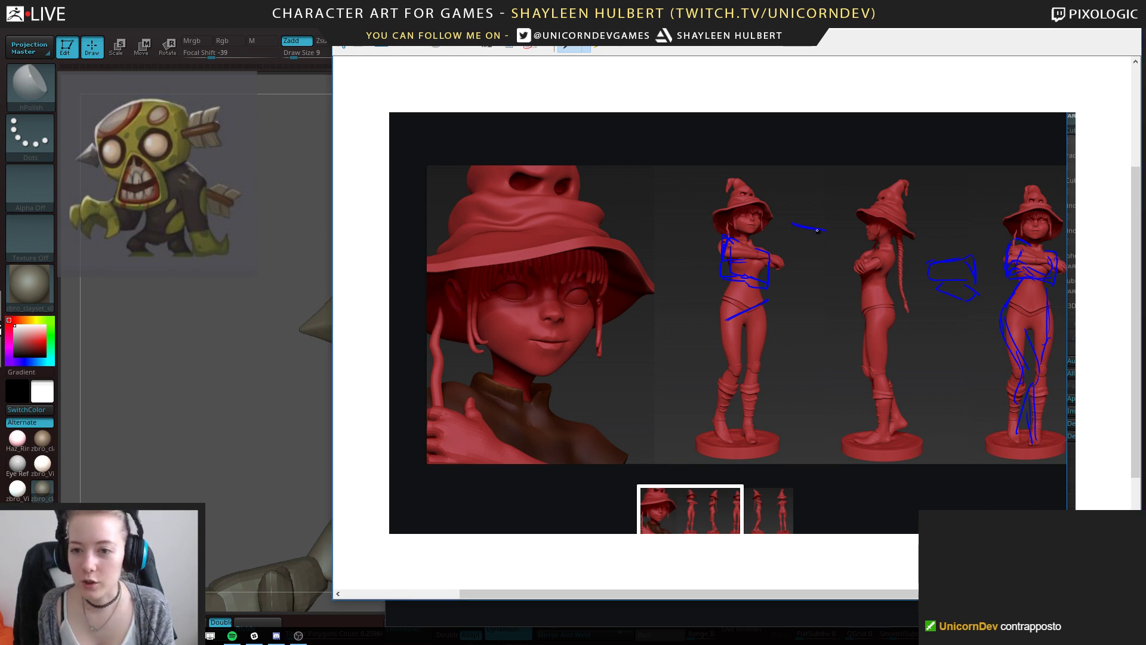
left_click_drag(800, 289, 837, 273)
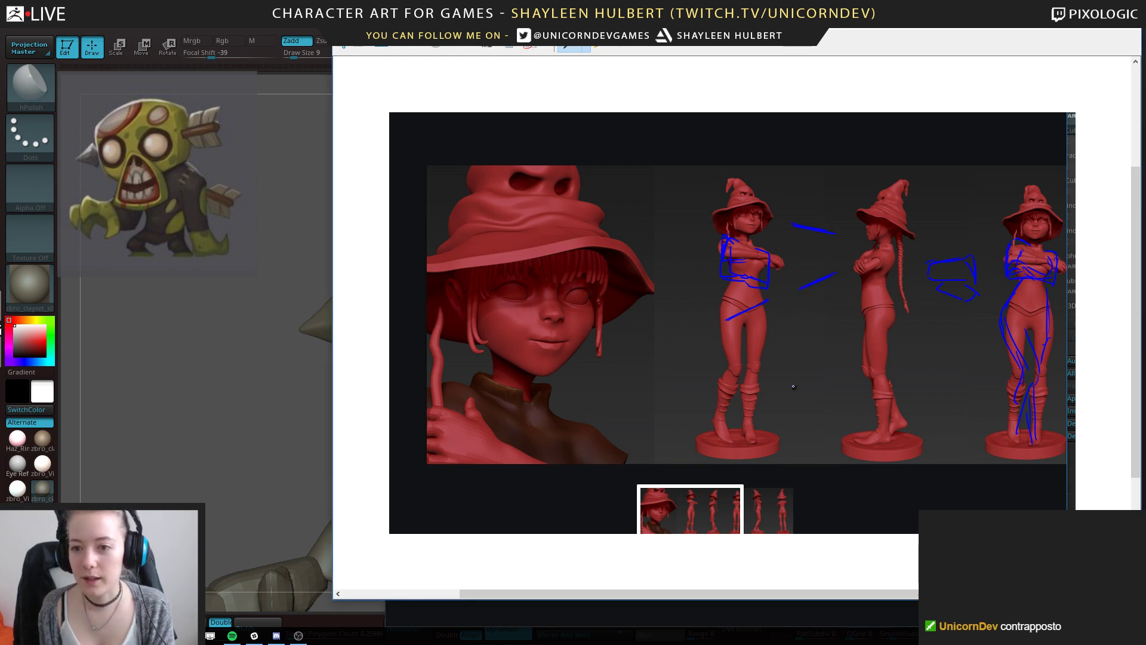
left_click_drag(792, 232, 804, 302)
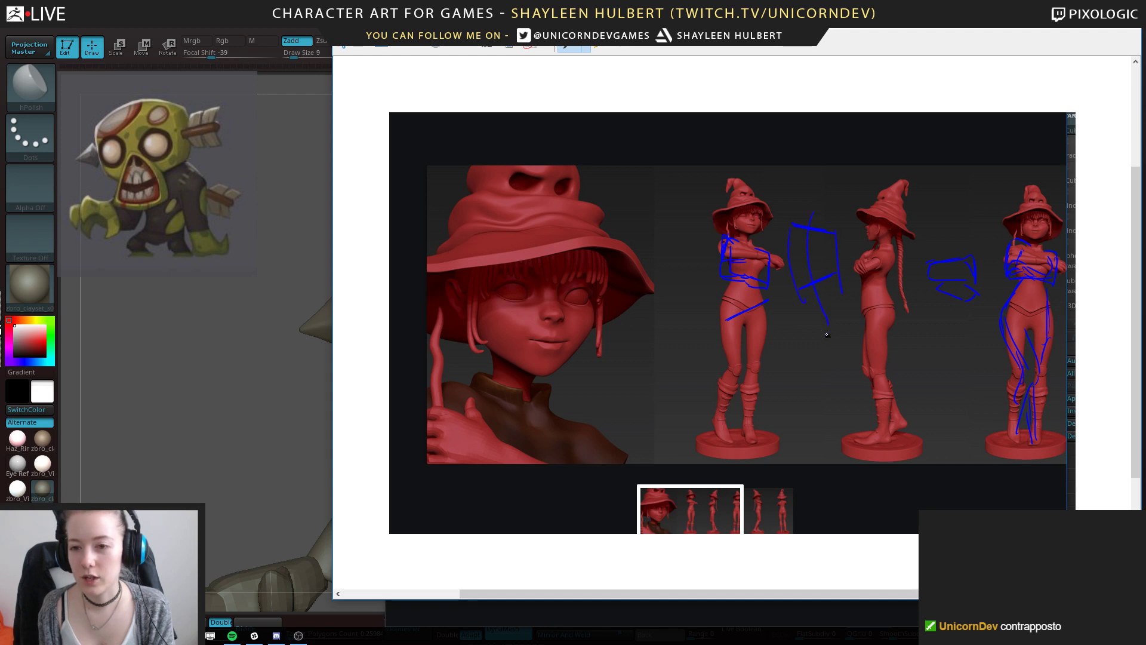
left_click_drag(825, 305, 816, 419)
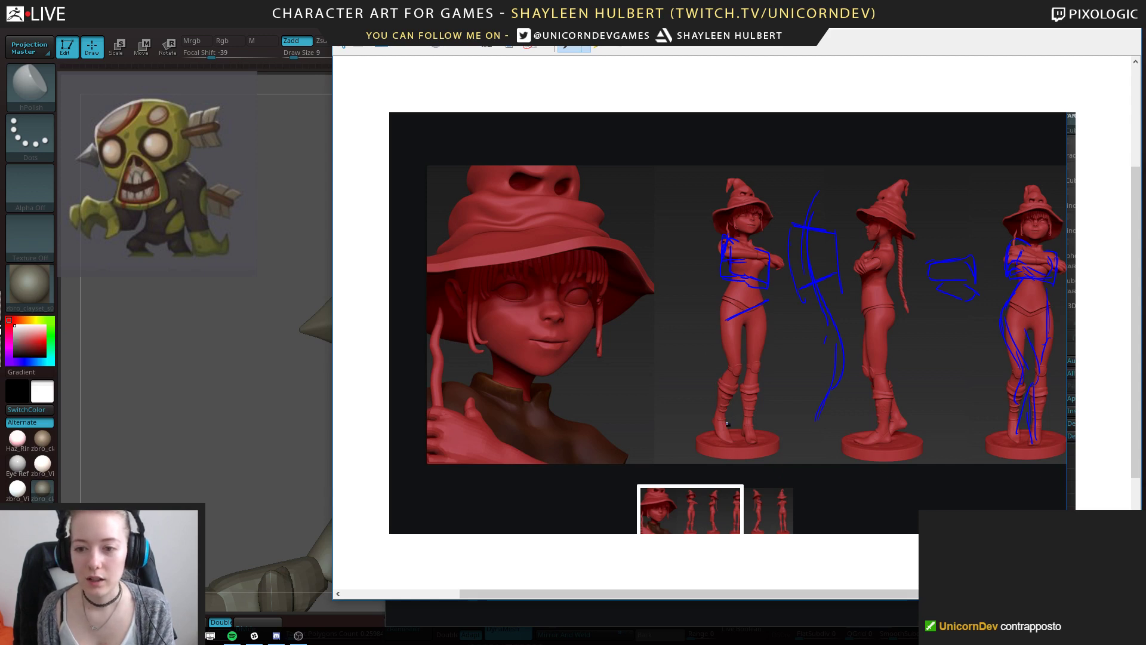
left_click_drag(714, 407, 713, 432)
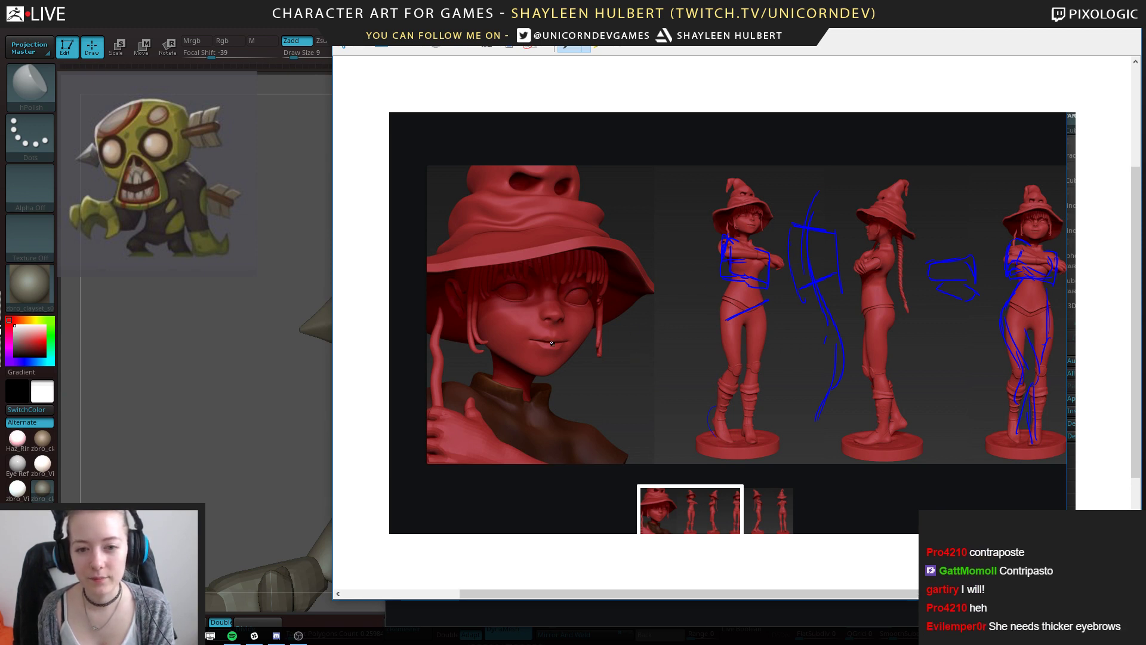
Draw a smile line and cheek mark over the witch's close-up face, and sketch fuller hair locks along both sides.
left_click_drag(530, 342, 578, 332)
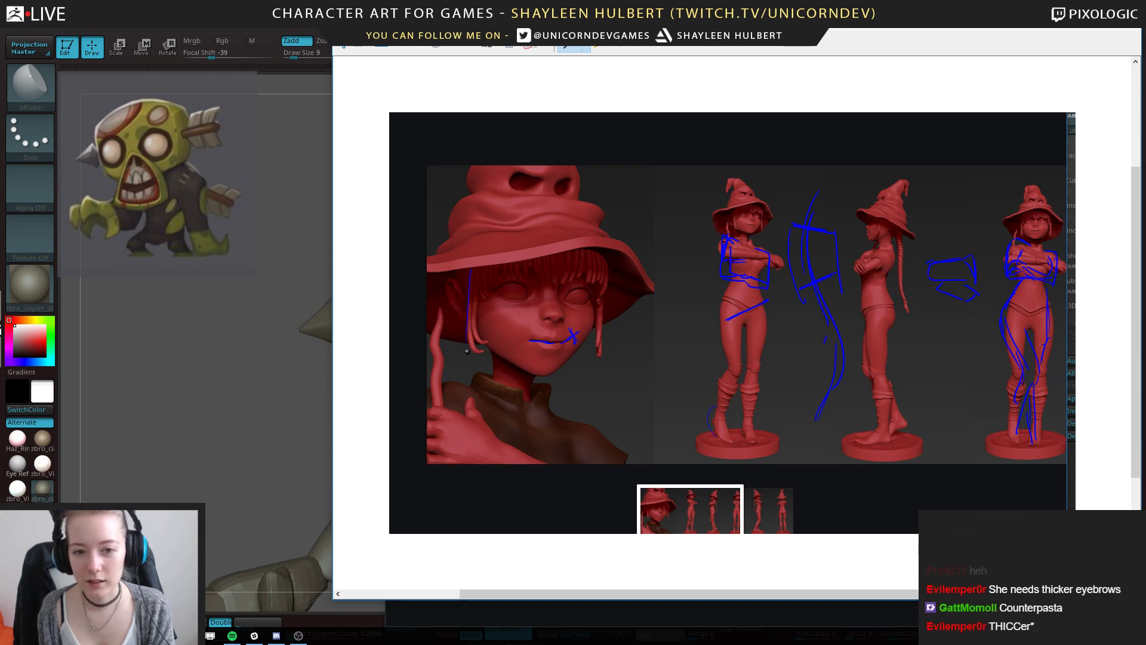
mouse_move(471, 269)
left_mouse_down()
mouse_move(494, 376)
mouse_move(480, 331)
left_mouse_up()
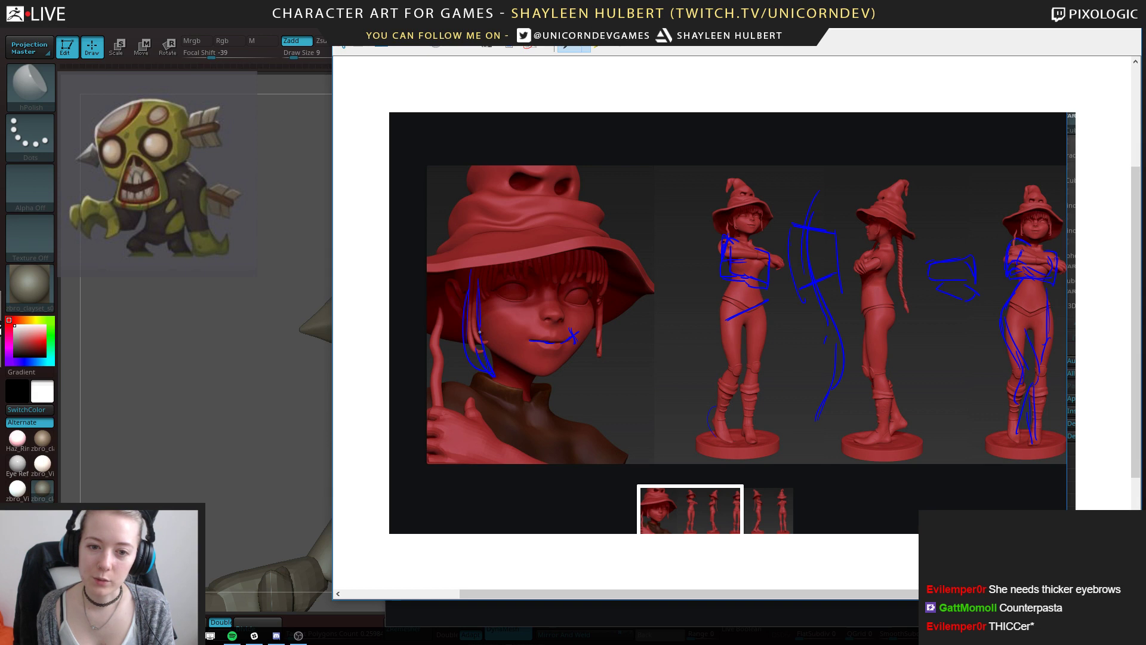
left_click_drag(602, 353, 581, 382)
left_click_drag(582, 349, 576, 385)
left_click_drag(588, 354, 585, 380)
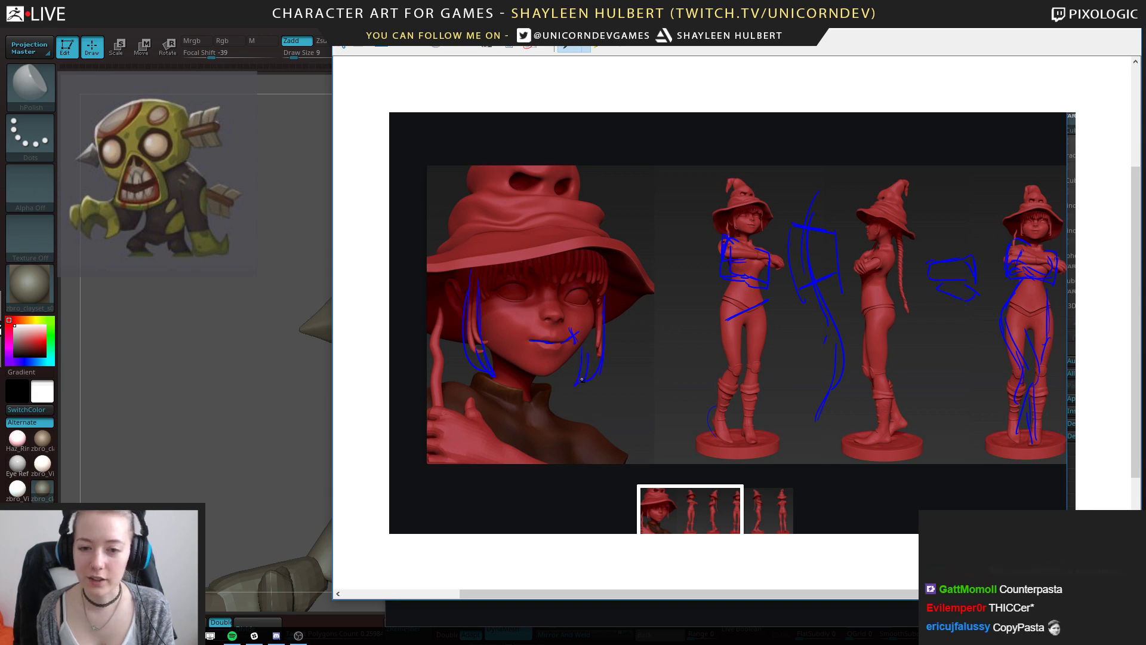
Sketch jagged, chunky bangs across the forehead beneath the hat brim in the close-up.
left_click_drag(501, 276, 492, 262)
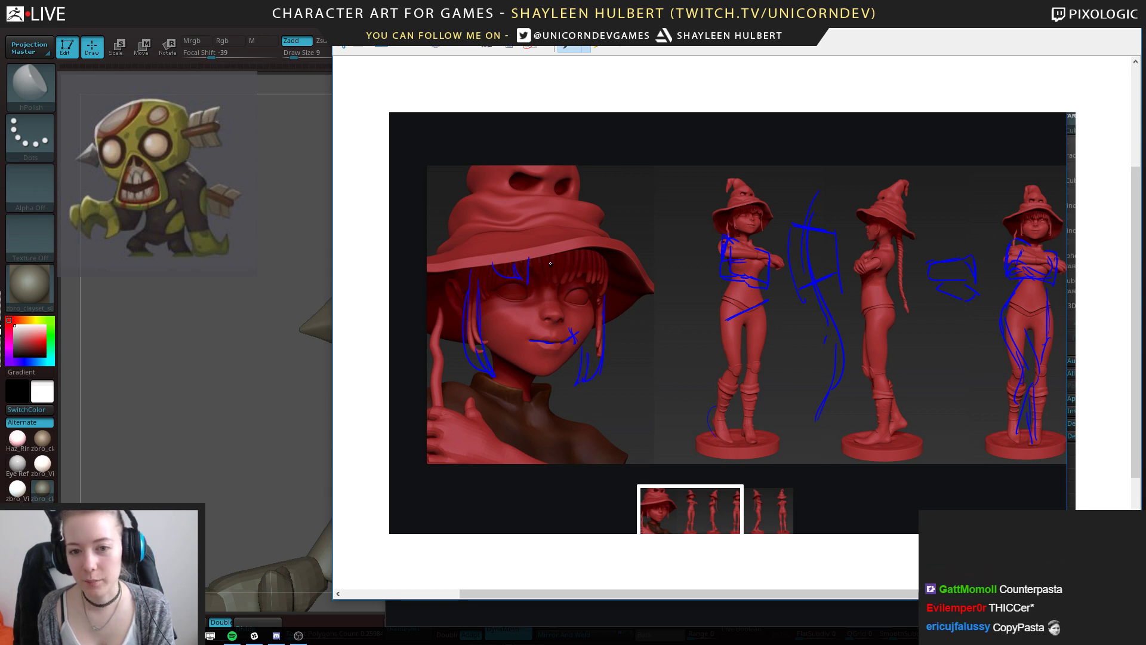
left_click_drag(564, 247, 560, 284)
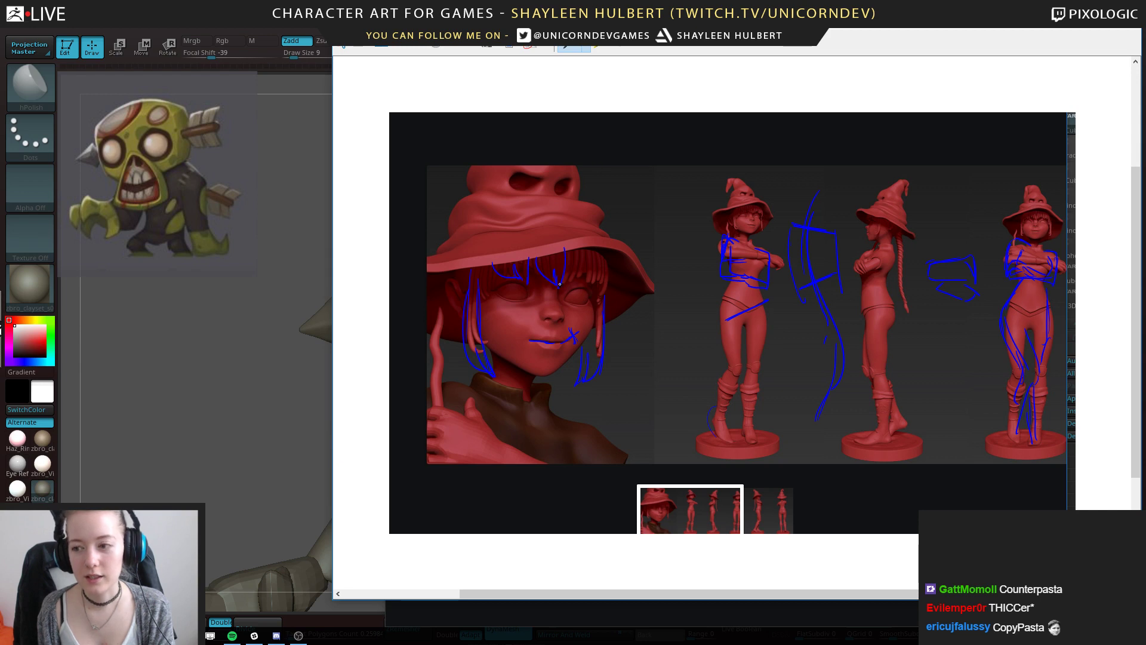
left_click_drag(577, 247, 582, 286)
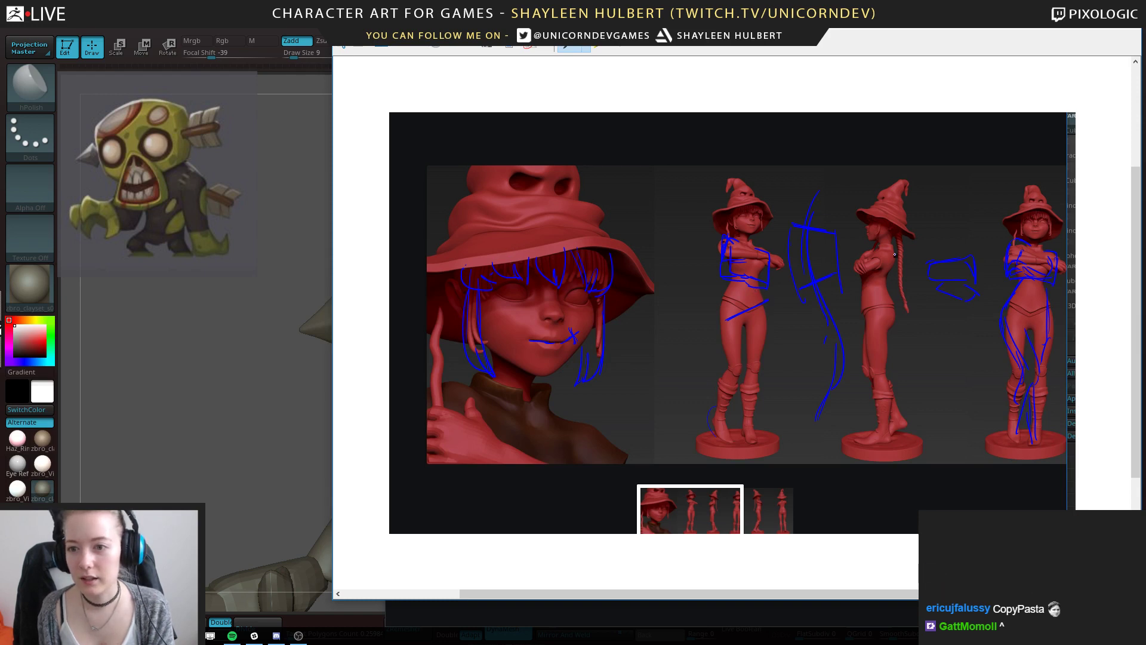
Sketch corrected hair, back and leg contours over the side-view witch, curving the stance down to reposed feet.
mouse_move(903, 237)
left_mouse_down()
mouse_move(924, 327)
mouse_move(892, 291)
left_mouse_up()
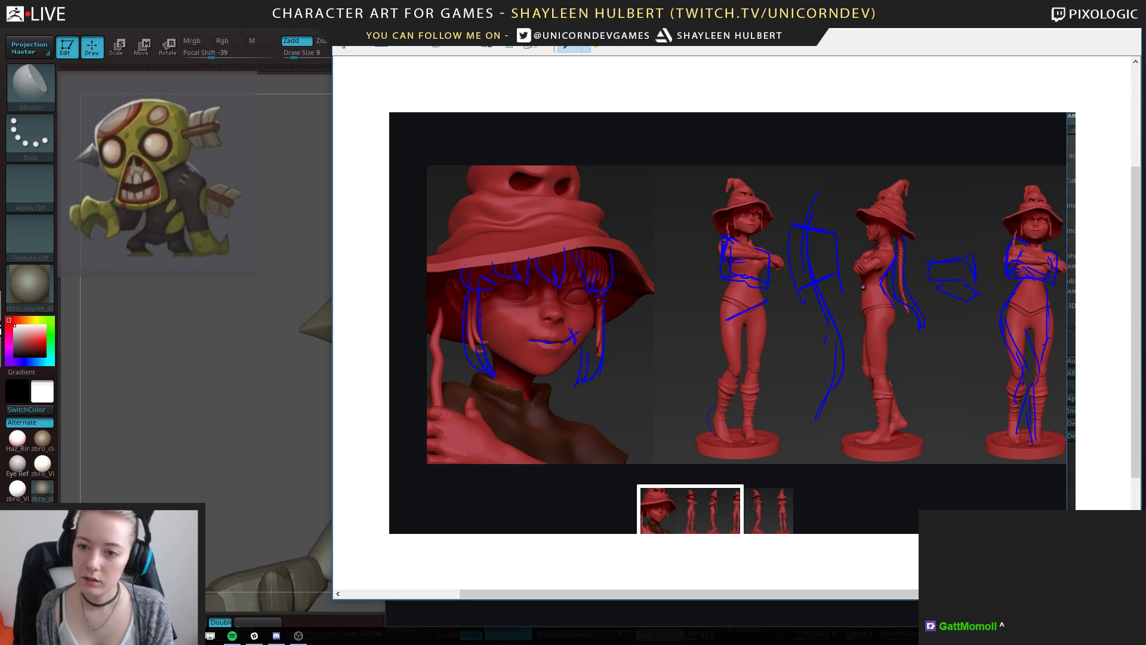
mouse_move(863, 289)
left_mouse_down()
mouse_move(871, 322)
mouse_move(893, 322)
mouse_move(873, 342)
mouse_move(883, 409)
left_mouse_up()
left_click_drag(879, 358, 887, 435)
mouse_move(897, 394)
left_mouse_down()
mouse_move(888, 434)
mouse_move(863, 449)
mouse_move(890, 446)
left_mouse_up()
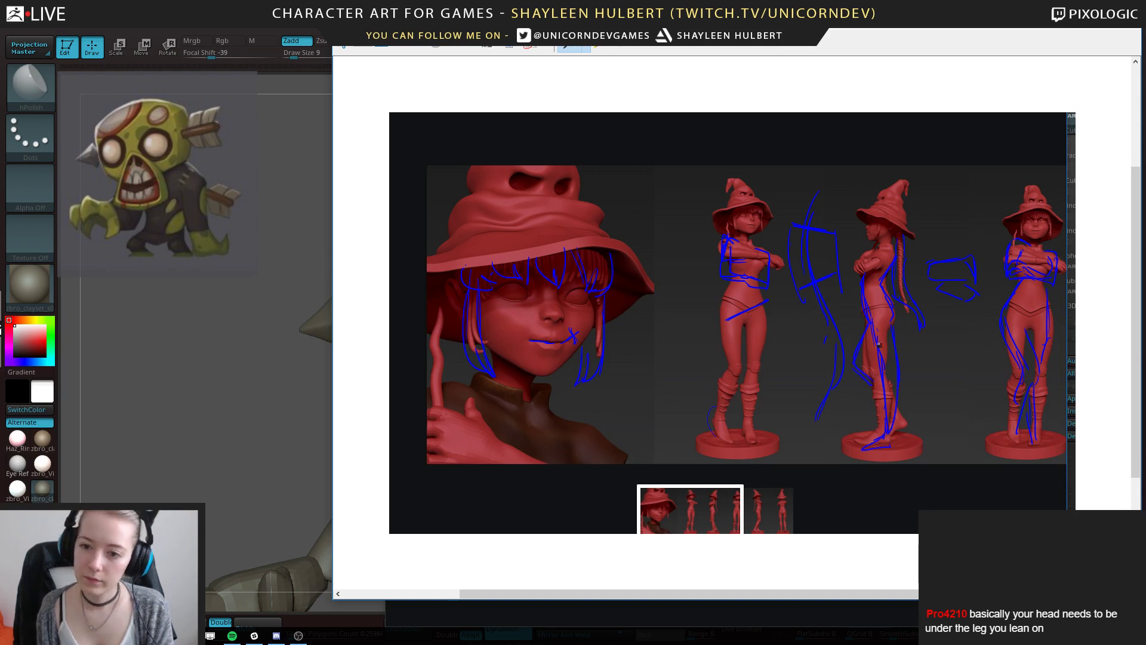
left_click_drag(877, 352, 911, 437)
left_click_drag(894, 419, 911, 437)
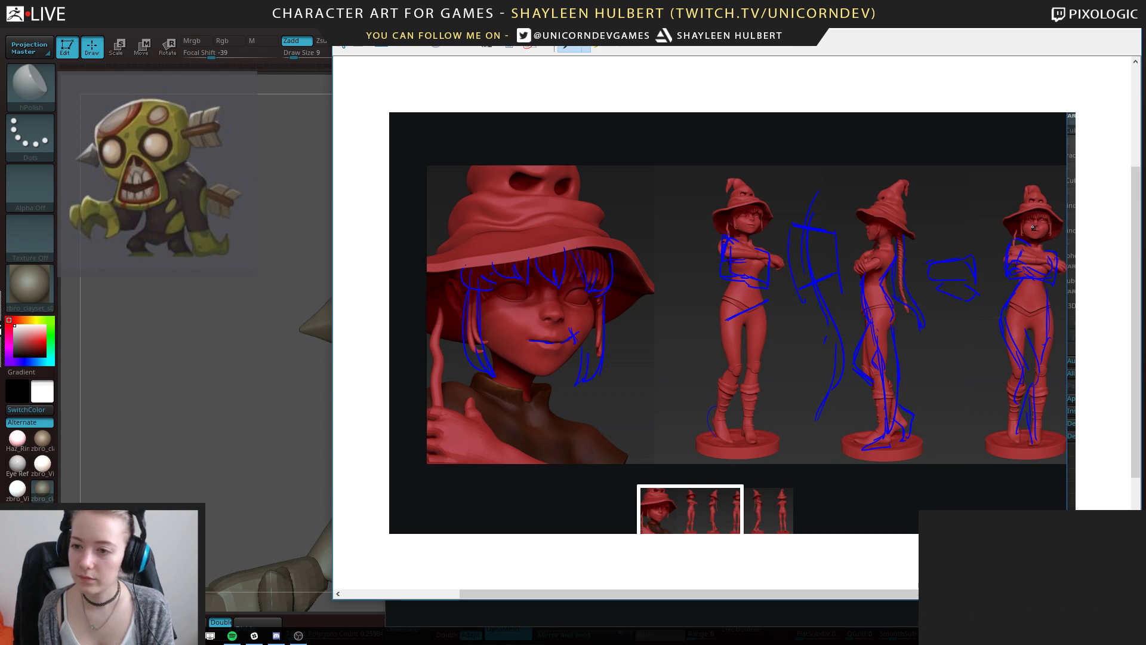
Add a short blue sketch beside the rightmost witch's hips, and close the annotated snip without saving it.
left_click_drag(1052, 301, 1066, 325)
mouse_move(1060, 289)
left_mouse_down()
mouse_move(1076, 313)
mouse_move(1066, 326)
left_mouse_up()
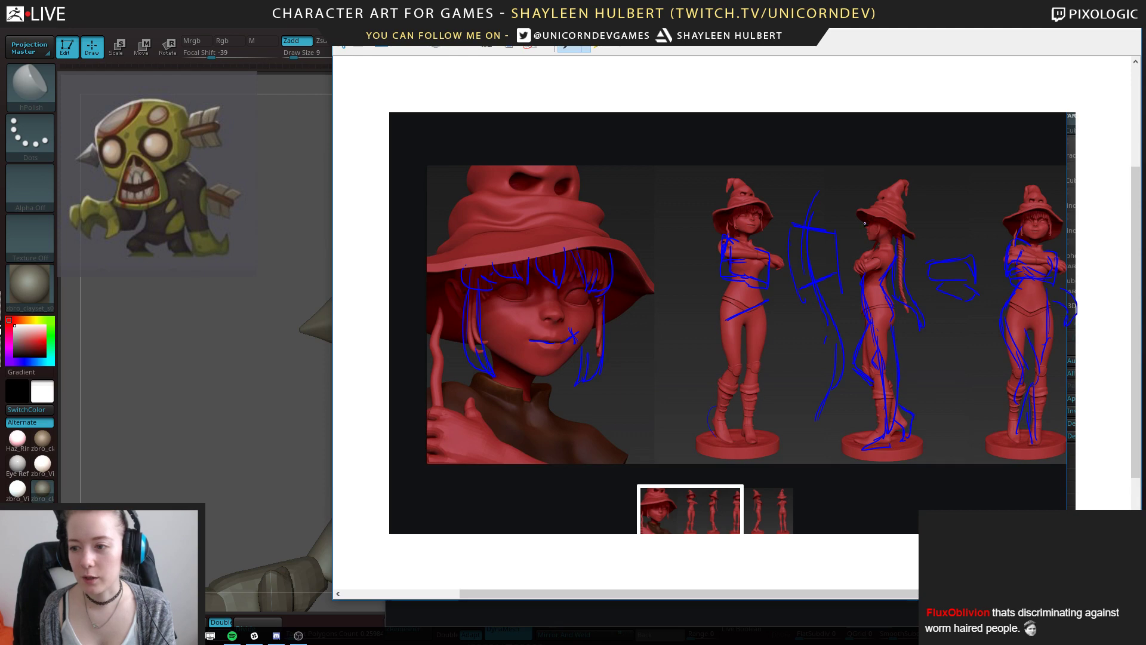
left_click(1132, 45)
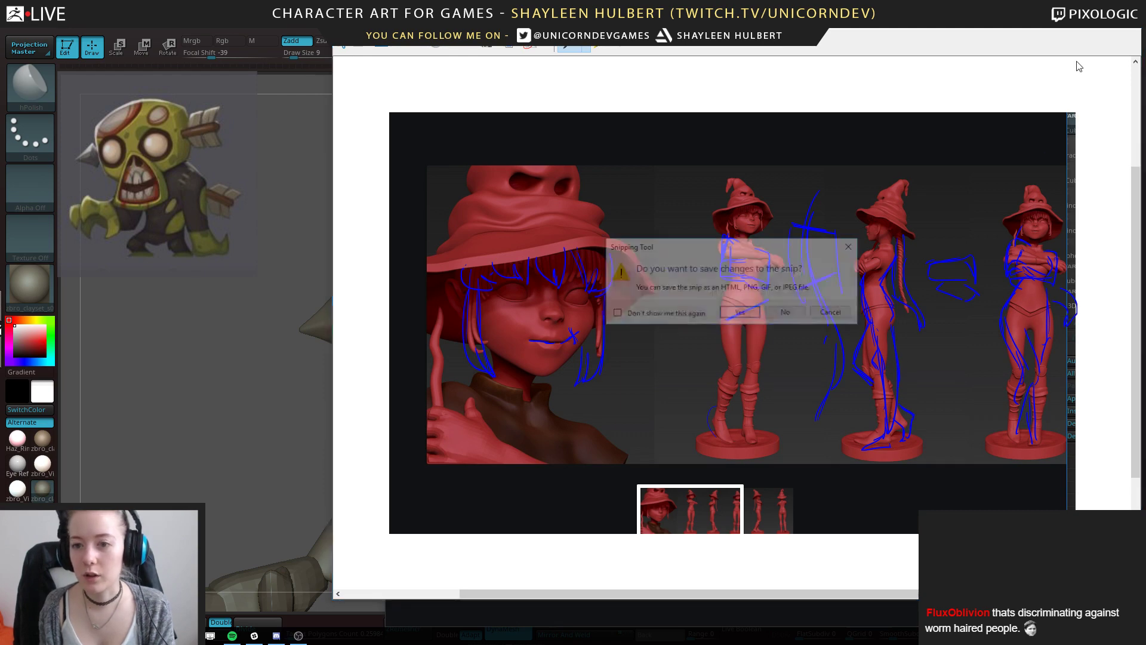
left_click(787, 313)
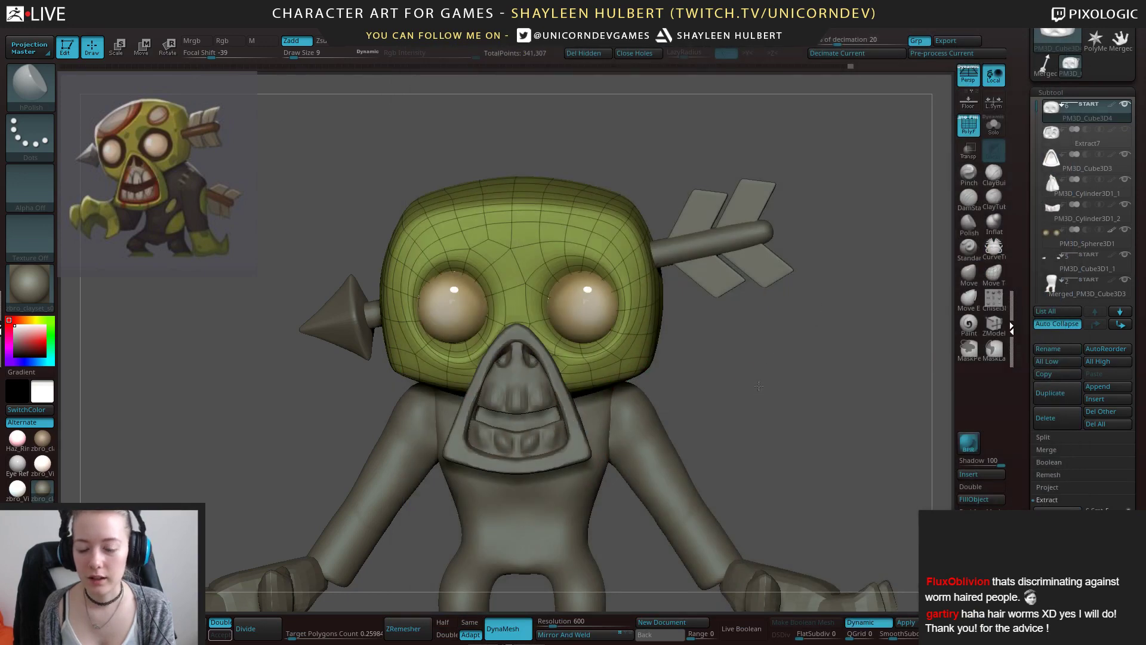
Apply the zombie head's dynamic subdivision as real geometry and turn off the polyframe display.
left_click_drag(733, 398, 813, 424, "alt")
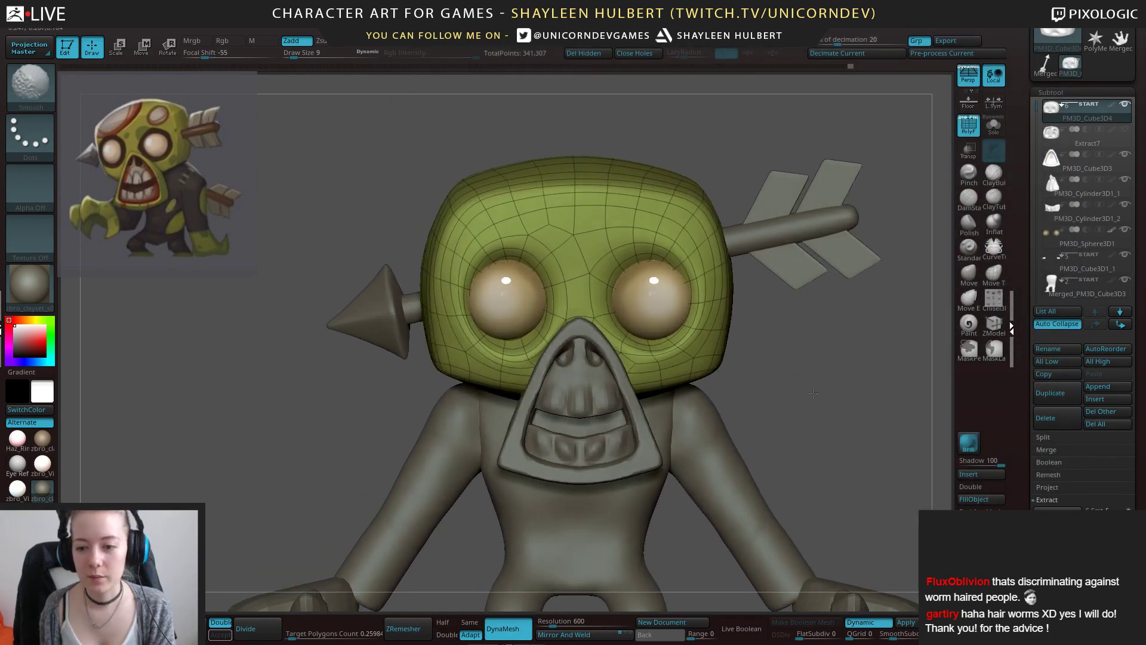
left_click(905, 622)
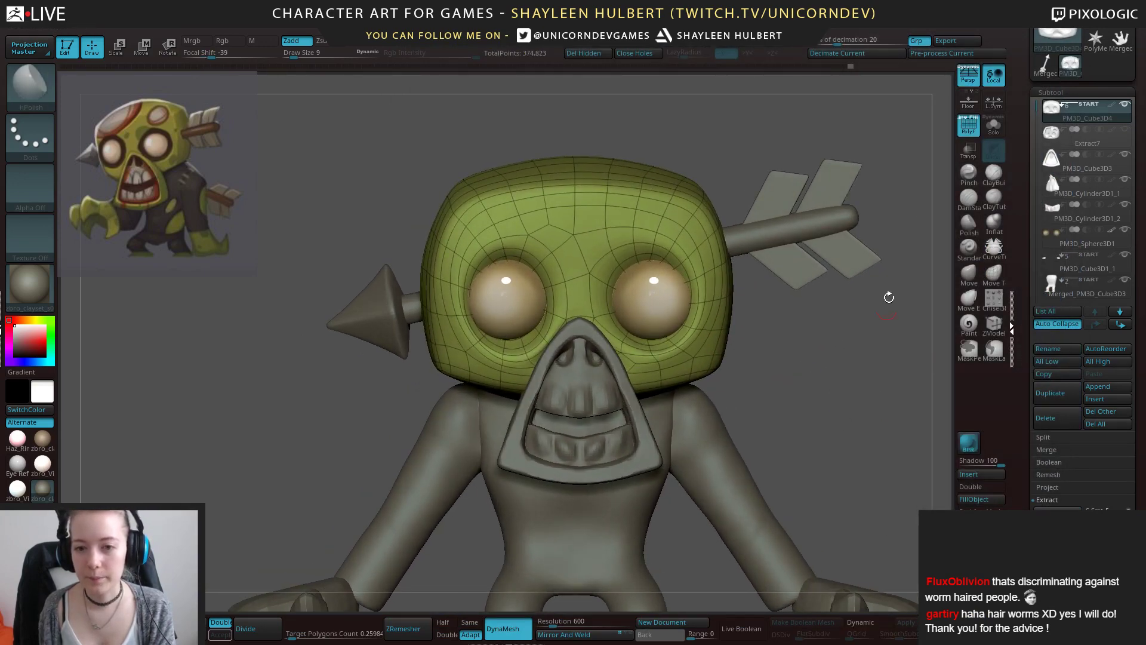
left_click(968, 125)
left_click_drag(417, 233, 371, 242, "alt")
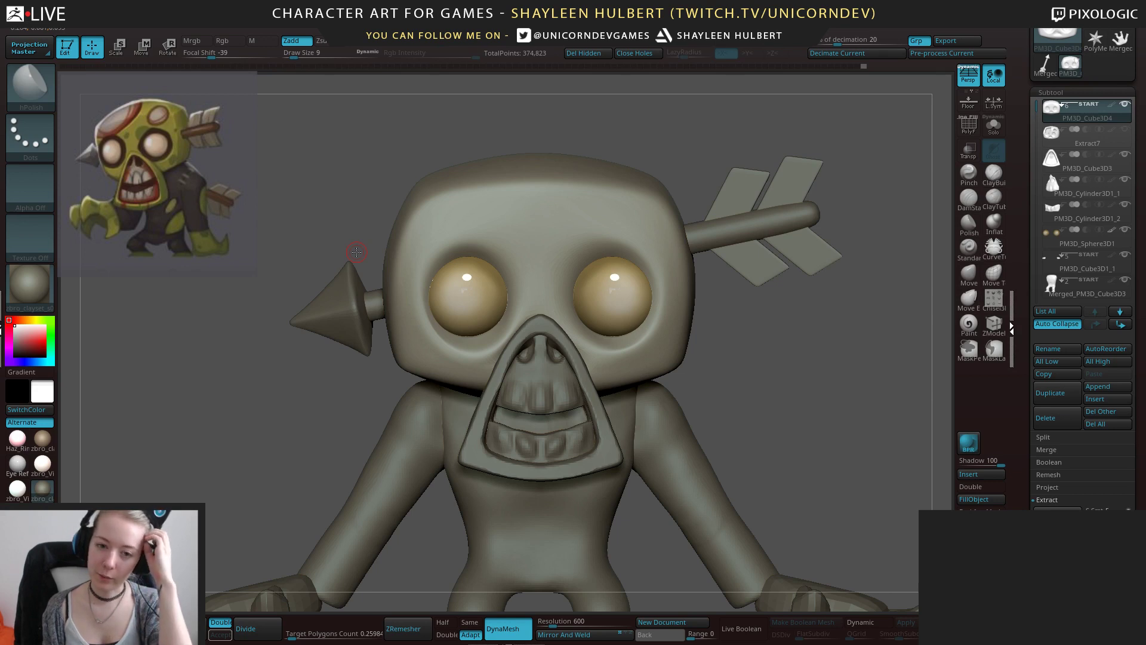
Divide the zombie head mesh once more to subdivision level 5.
key("ctrl")
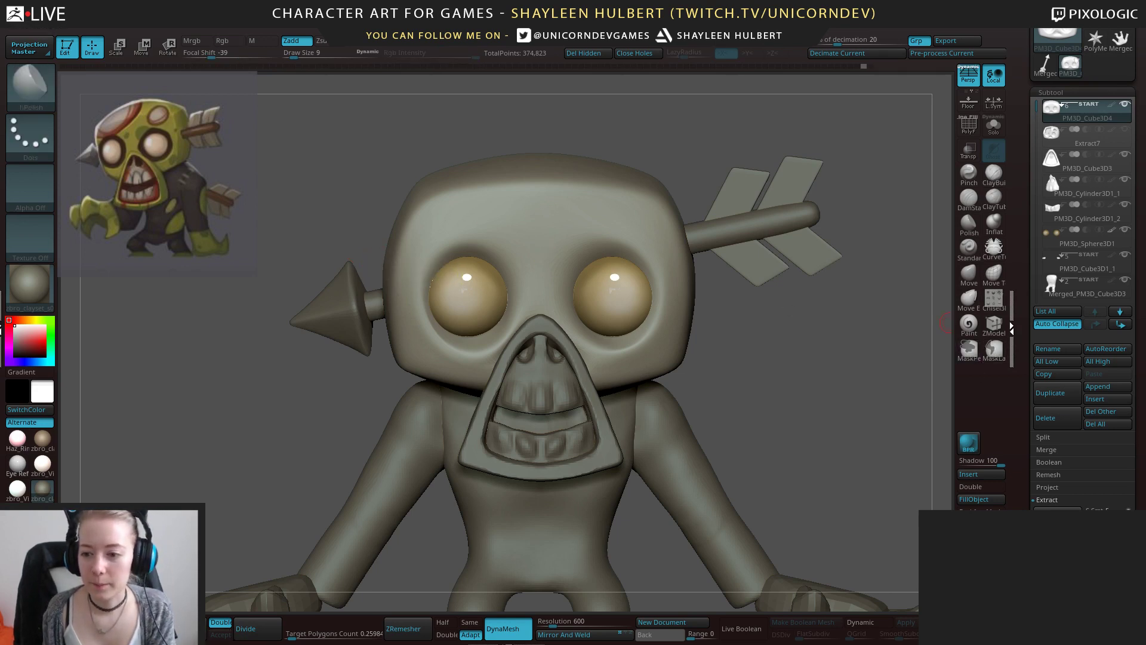
key("ctrl")
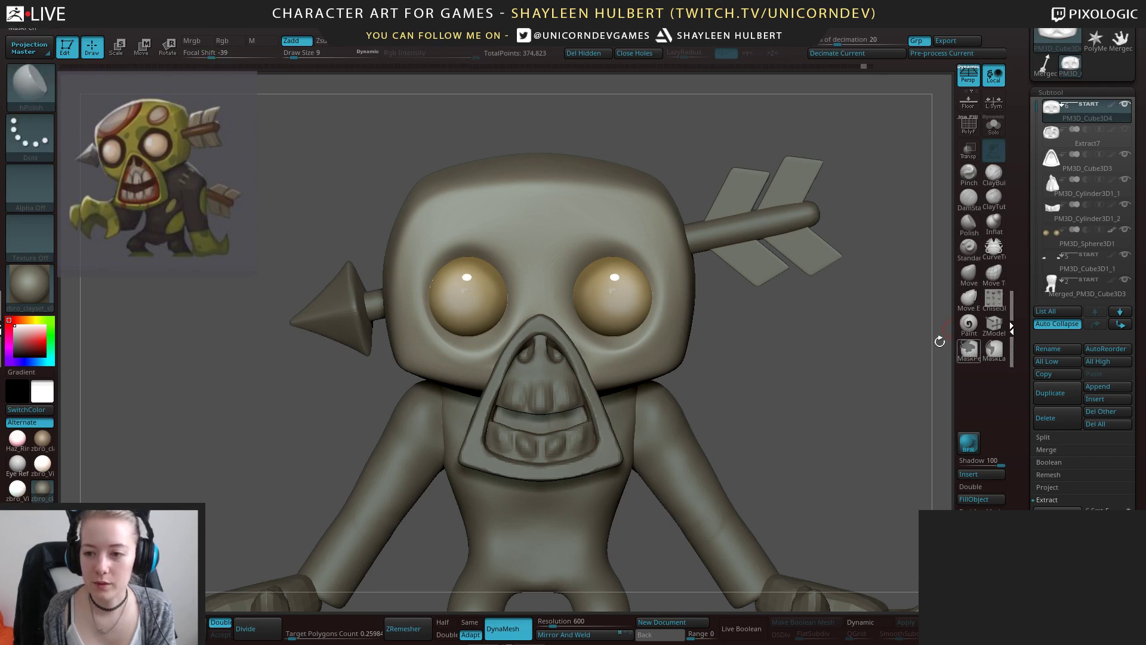
mouse_move(356, 233)
left_mouse_down("ctrl")
mouse_move(553, 174)
mouse_move(500, 107)
mouse_move(535, 99)
left_mouse_up("ctrl")
left_click_drag(1033, 460, 1033, 367)
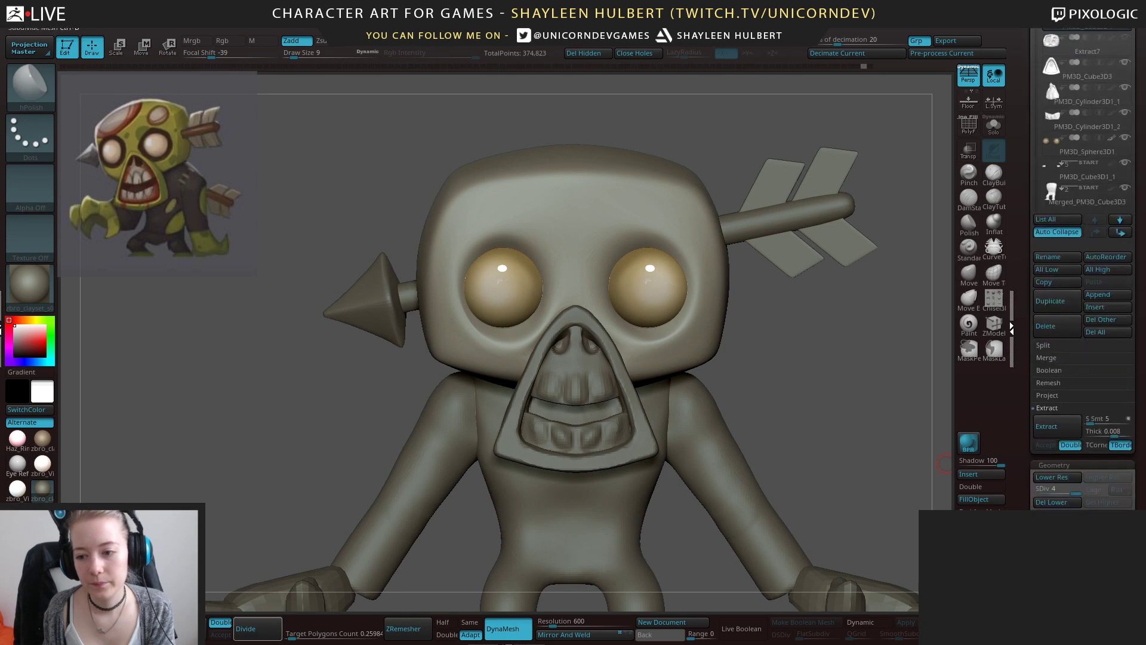
left_click(253, 628)
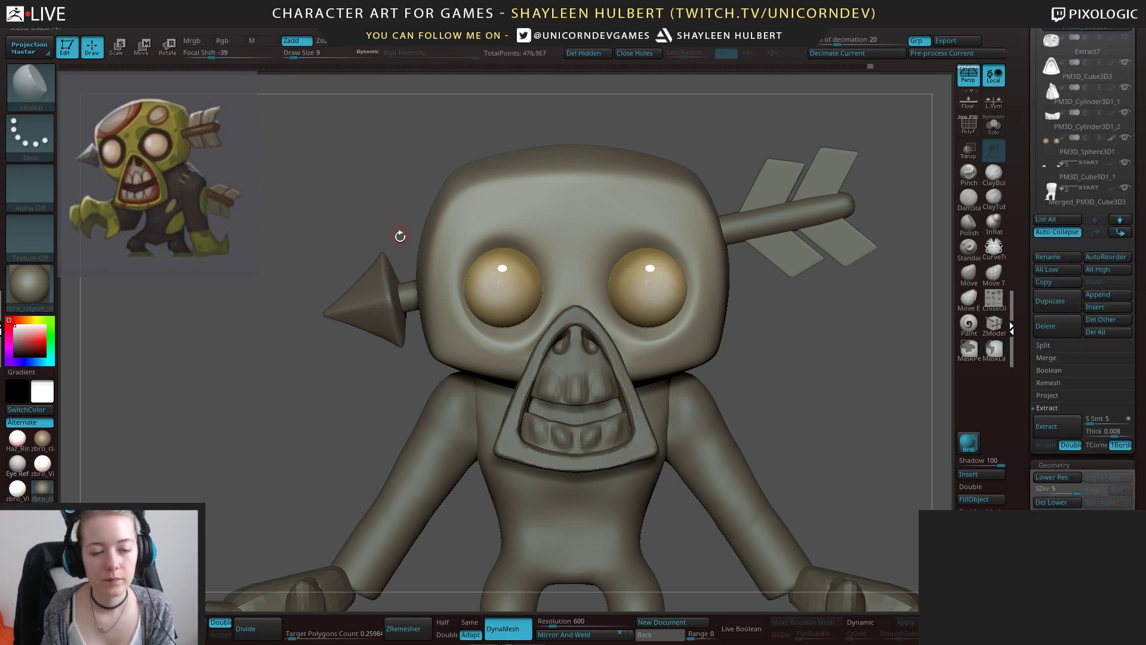
Mask a large forehead patch and an eye-socket ring on the arrowhead side, plus an oval patch above the other eye.
mouse_move(400, 237)
left_mouse_down("ctrl")
mouse_move(561, 185)
mouse_move(512, 116)
left_mouse_up("ctrl")
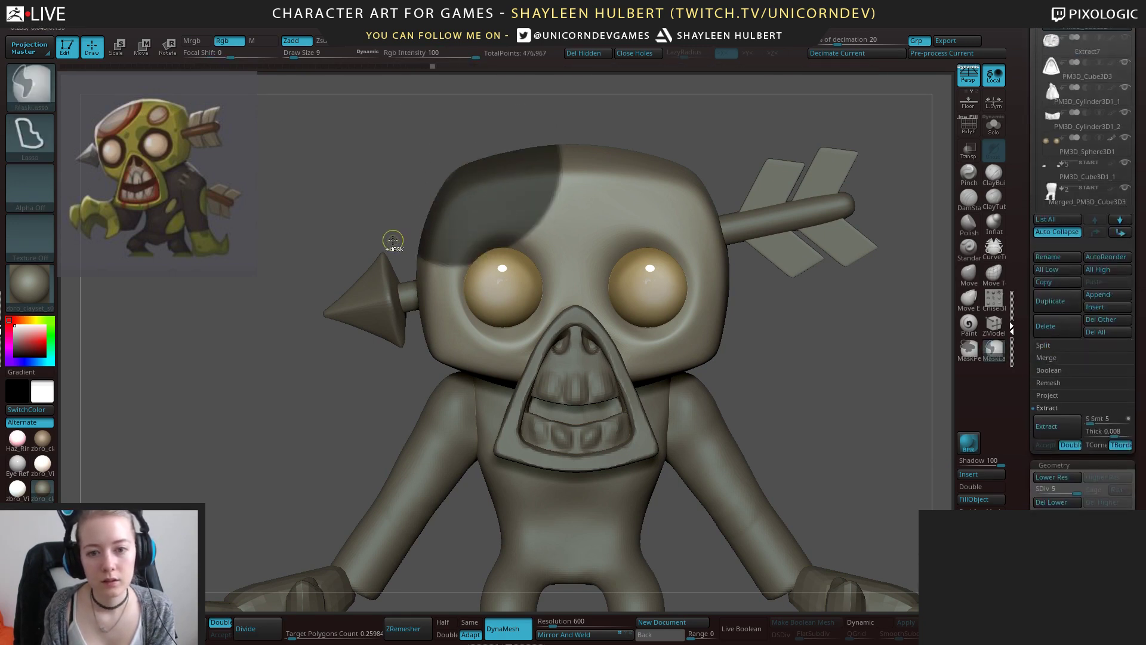
mouse_move(394, 242)
left_mouse_down("ctrl")
mouse_move(508, 257)
mouse_move(530, 111)
mouse_move(515, 114)
left_mouse_up("ctrl")
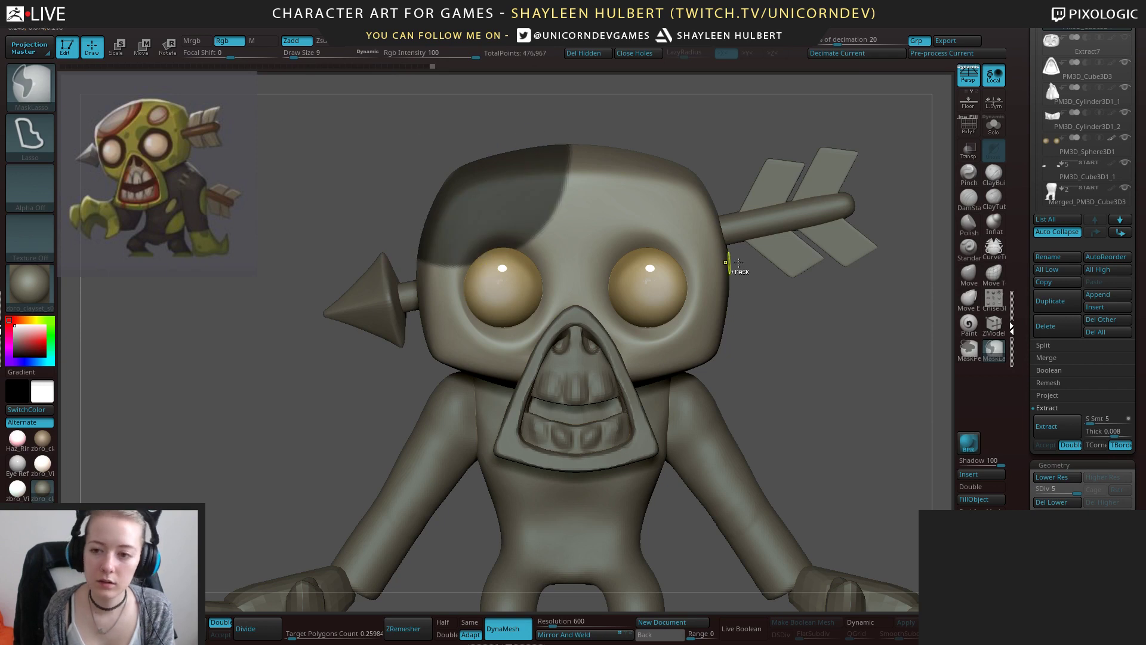
left_click(967, 358)
left_click_drag(883, 357, 868, 366)
mouse_move(673, 173)
left_mouse_down("ctrl")
mouse_move(657, 206)
mouse_move(638, 185)
mouse_move(662, 200)
mouse_move(667, 190)
left_mouse_up("ctrl")
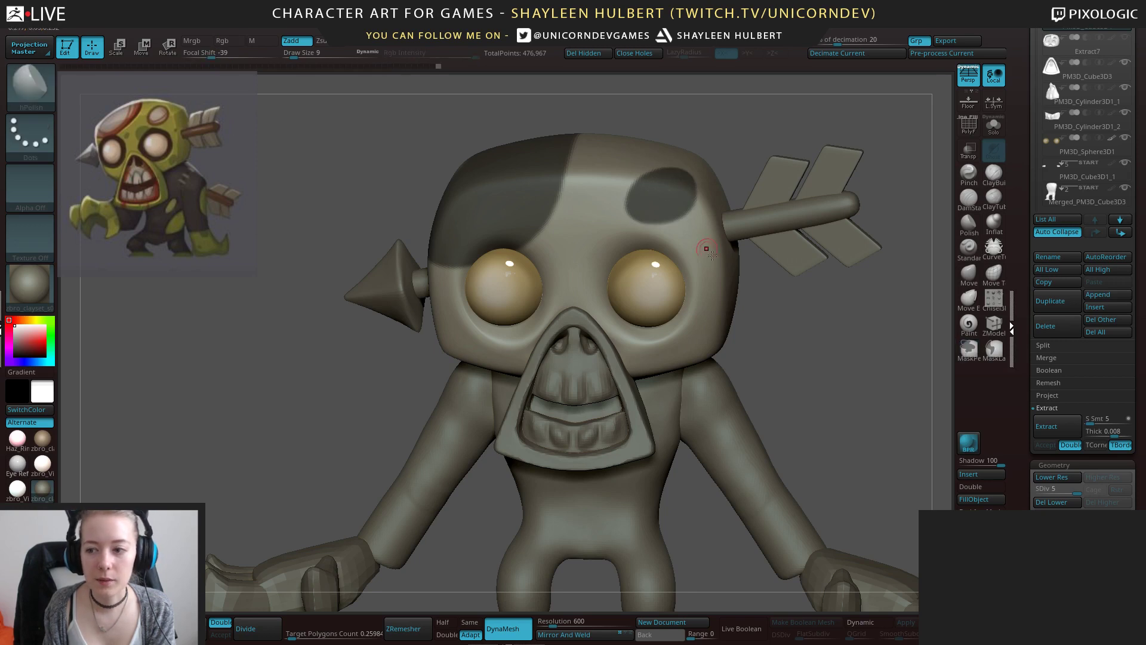
left_click_drag(810, 385, 826, 371)
mouse_move(469, 263)
left_mouse_down("ctrl")
mouse_move(458, 309)
mouse_move(511, 332)
mouse_move(543, 288)
mouse_move(515, 248)
mouse_move(546, 295)
mouse_move(508, 329)
mouse_move(474, 325)
mouse_move(526, 334)
mouse_move(540, 311)
left_mouse_up("ctrl")
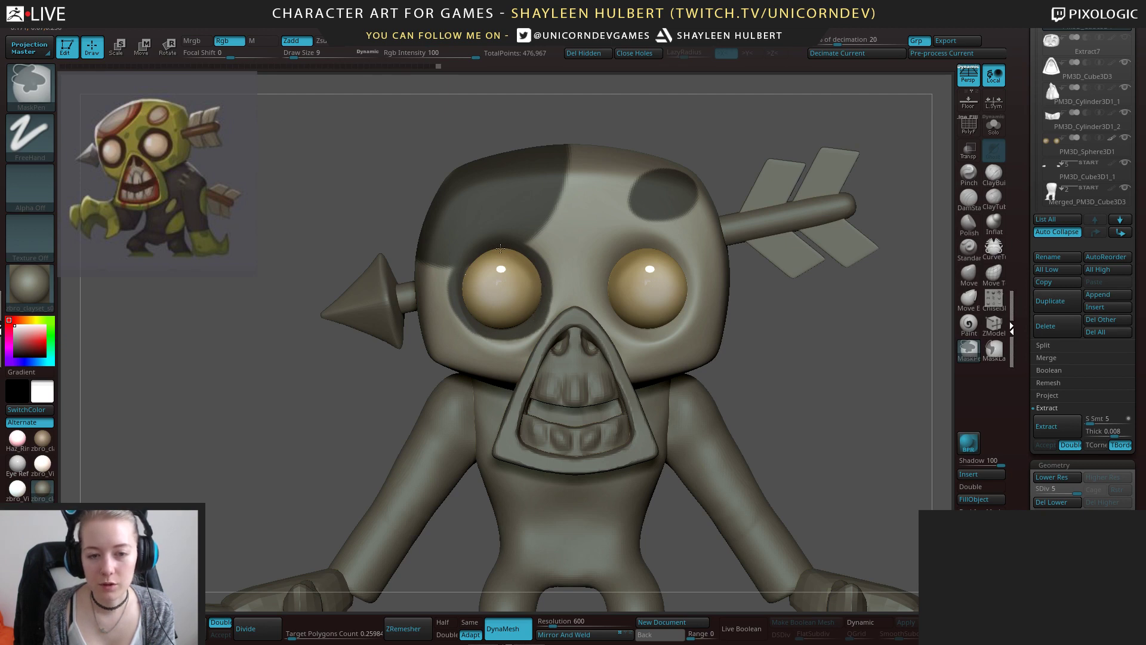
Invert the head mask so that only the forehead patches and the eye-socket ring stay unmasked.
left_click(350, 404, "ctrl")
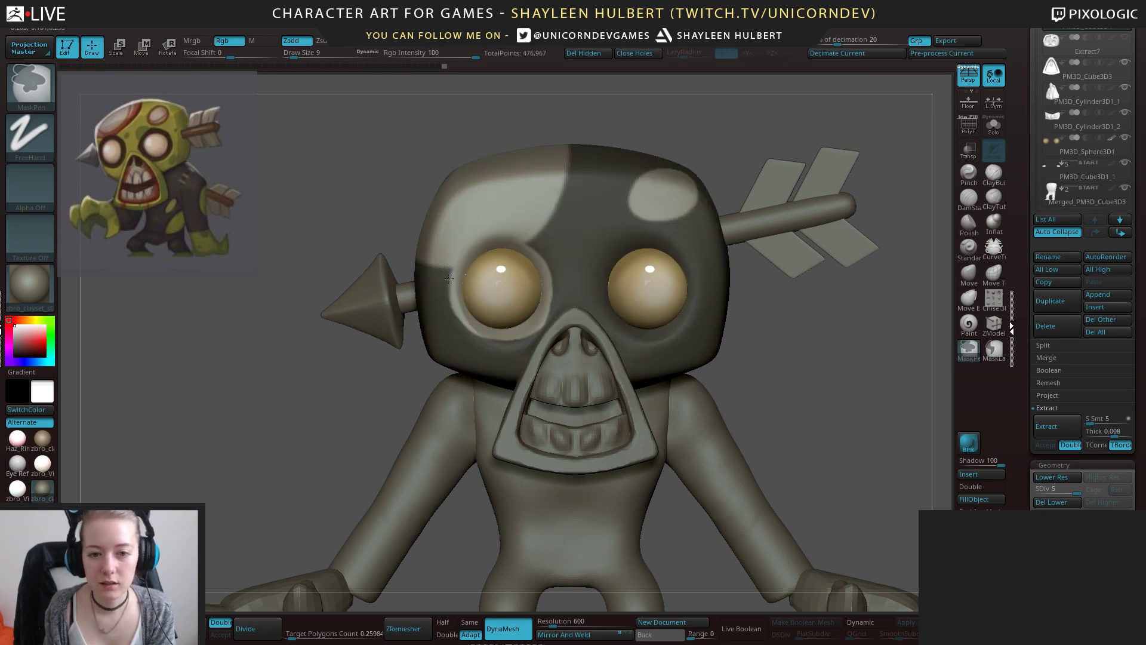
left_click(375, 374, "ctrl")
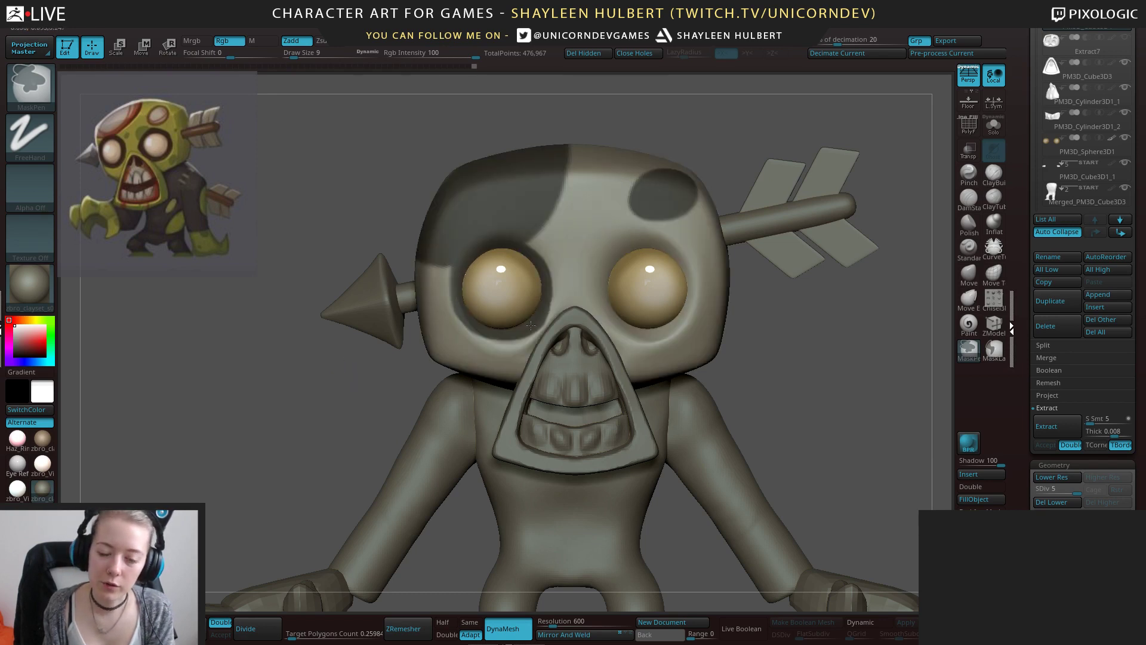
left_click(344, 408, "ctrl")
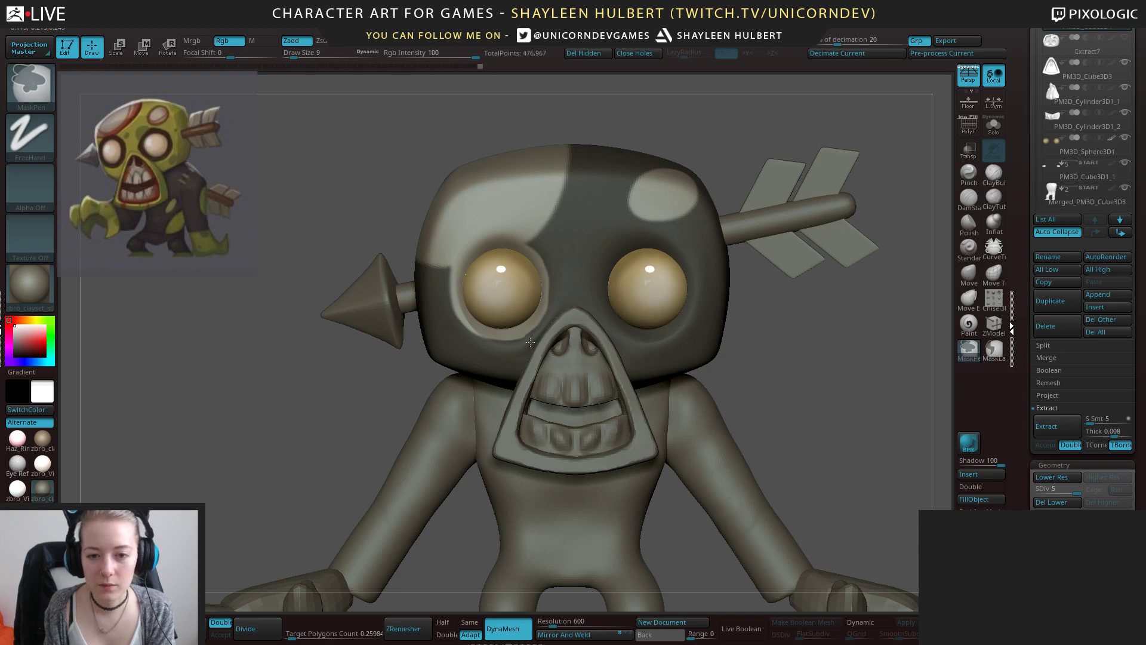
left_click(463, 294, "ctrl")
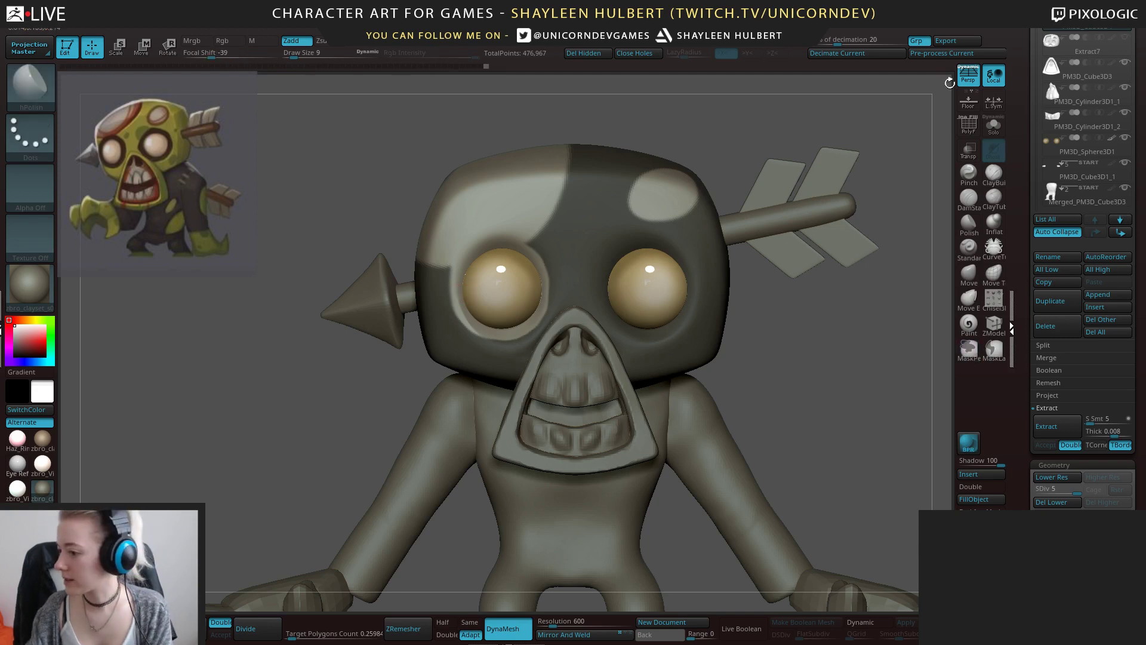
Switch to Chrome and open ArtStation from the new-tab shortcuts.
mouse_move(1086, 69)
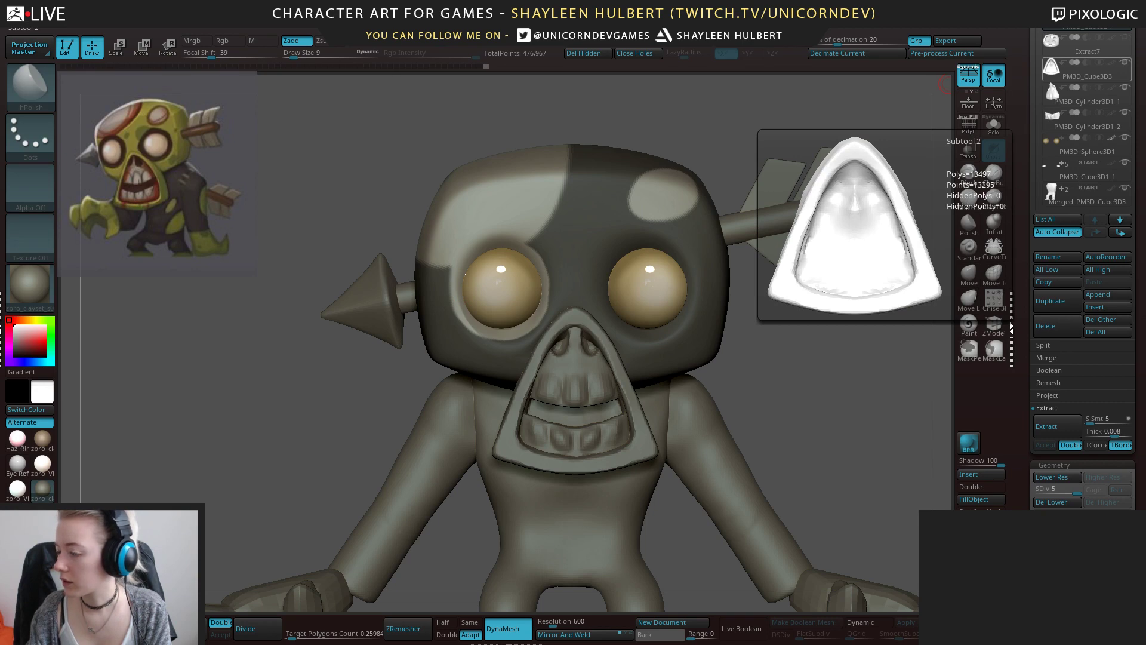
left_click_drag(602, 66, 689, 1)
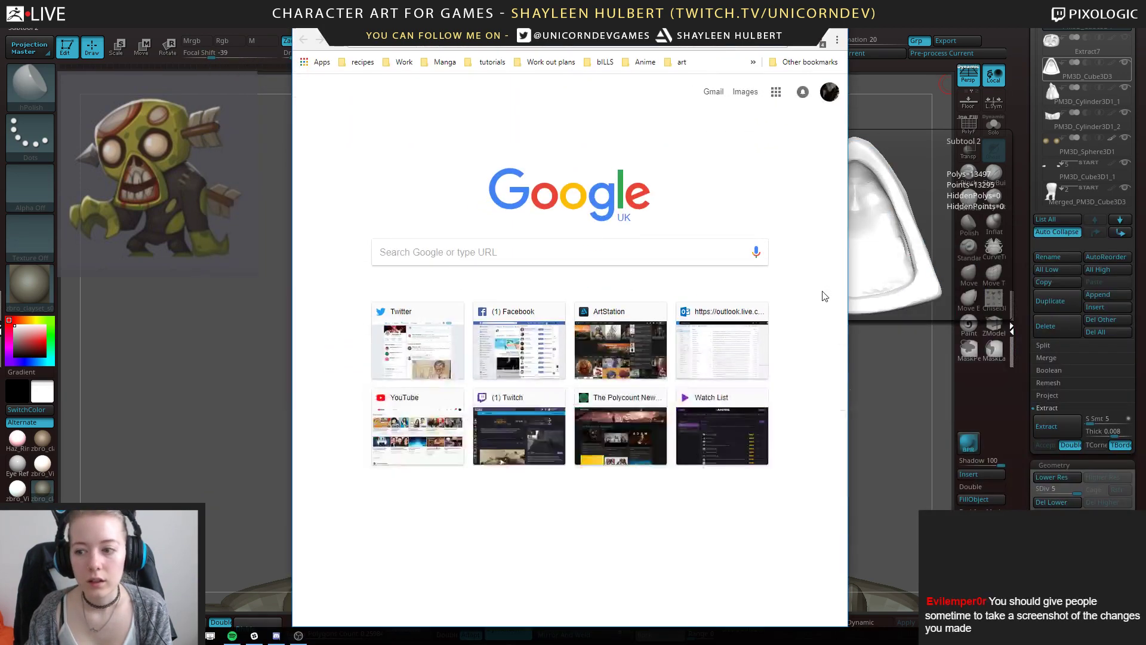
left_click(621, 421)
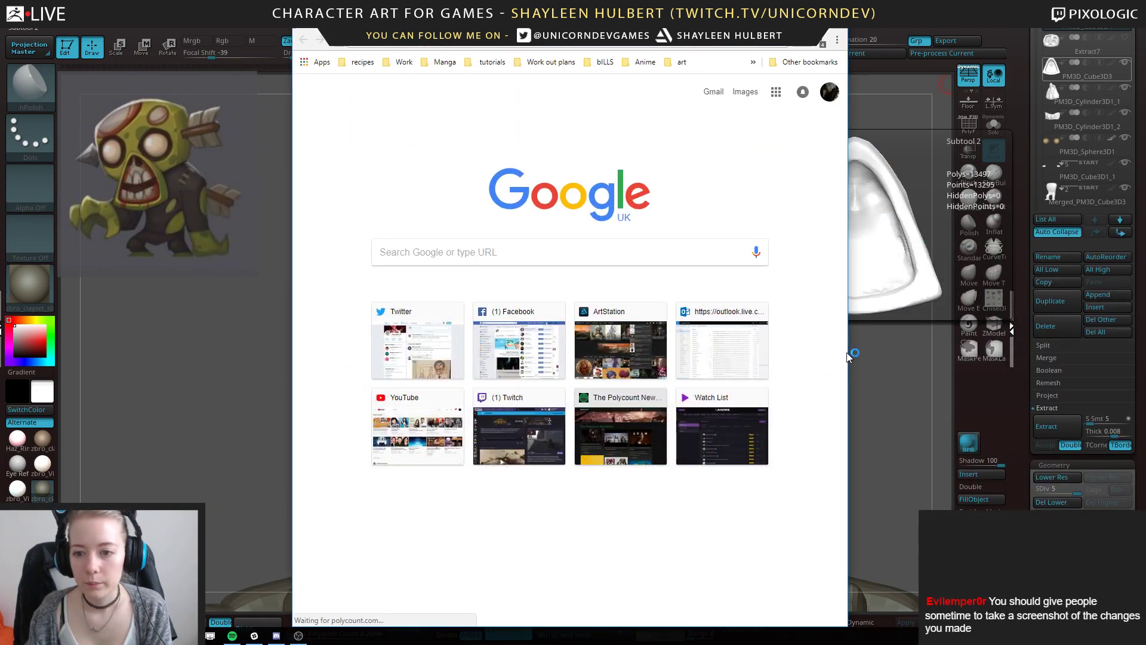
left_click(430, 20)
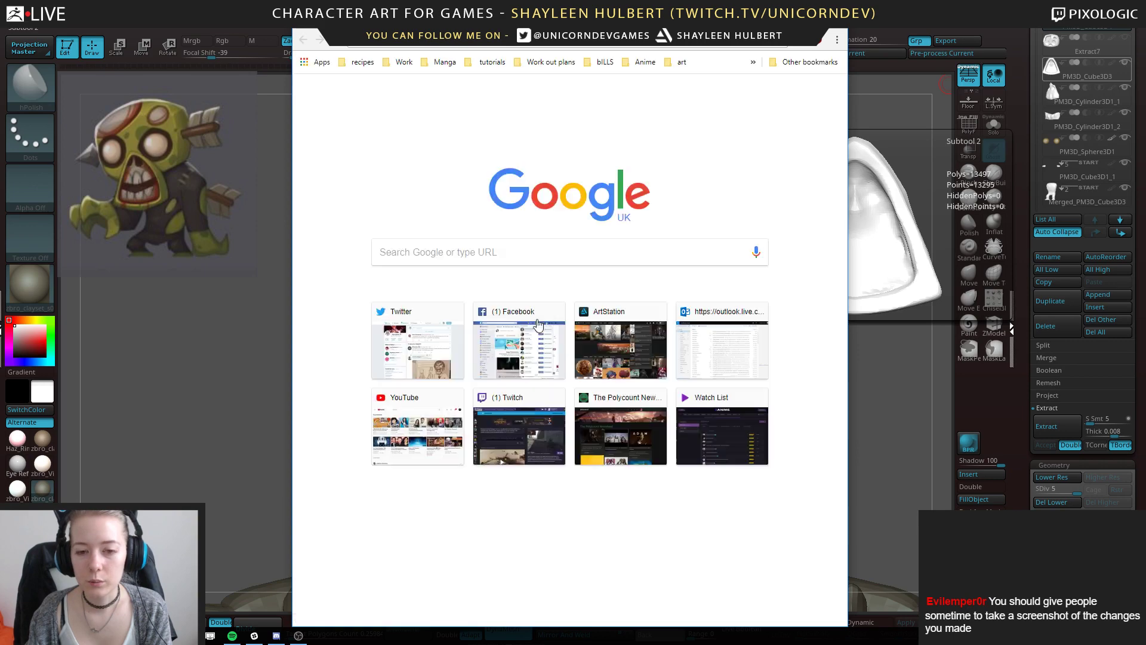
left_click(517, 440)
left_click(531, 20)
left_click(642, 318)
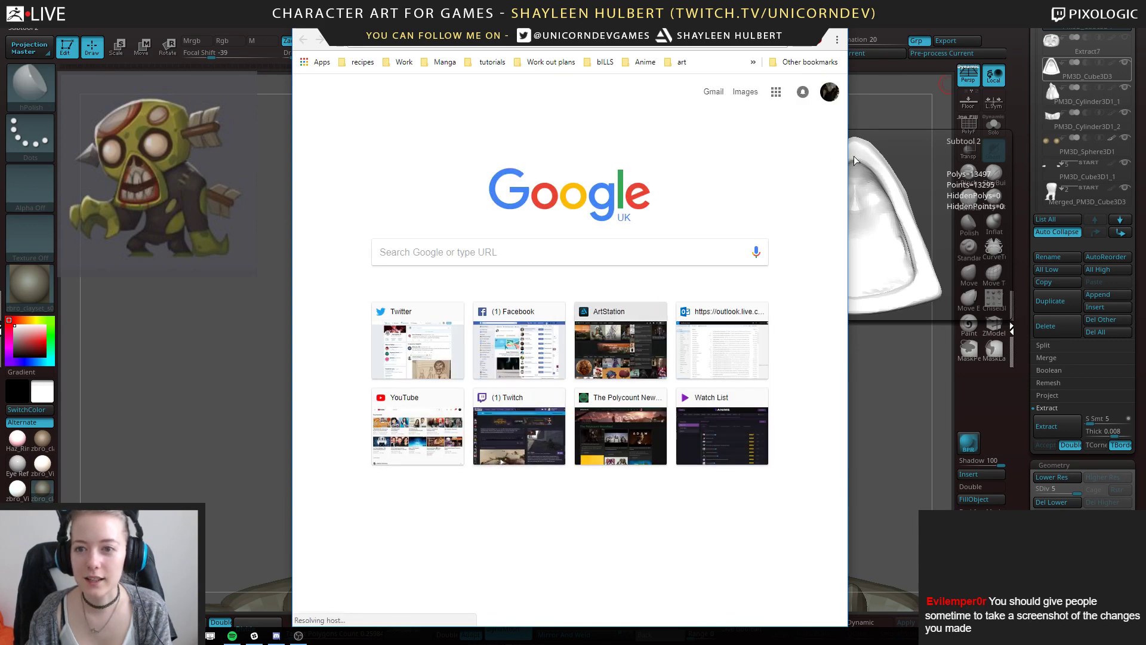
Widen the browser window, open the ArtStation account menu, and move the browser out of the way.
left_click_drag(847, 162, 1042, 161)
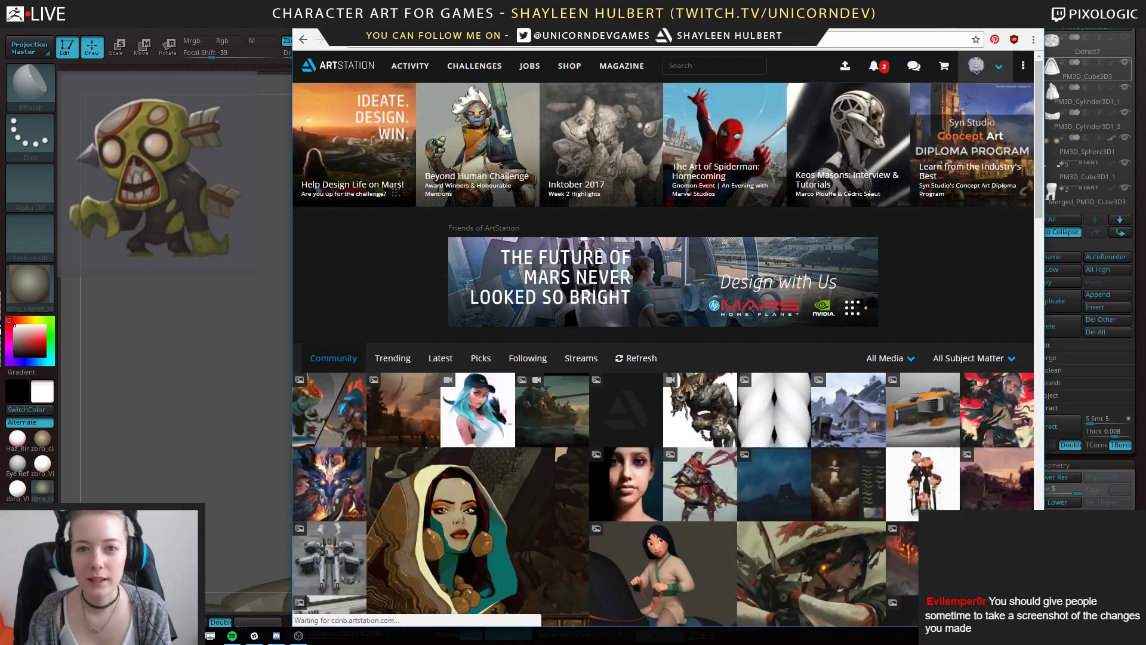
left_click(978, 67)
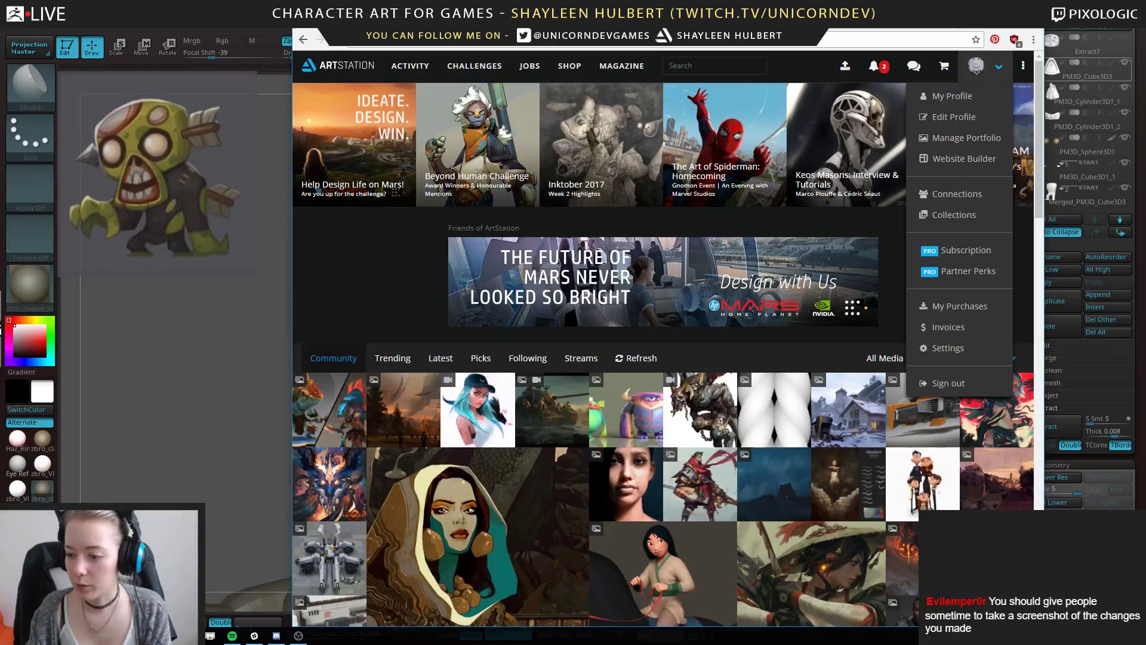
left_click_drag(596, 13, 1145, 239)
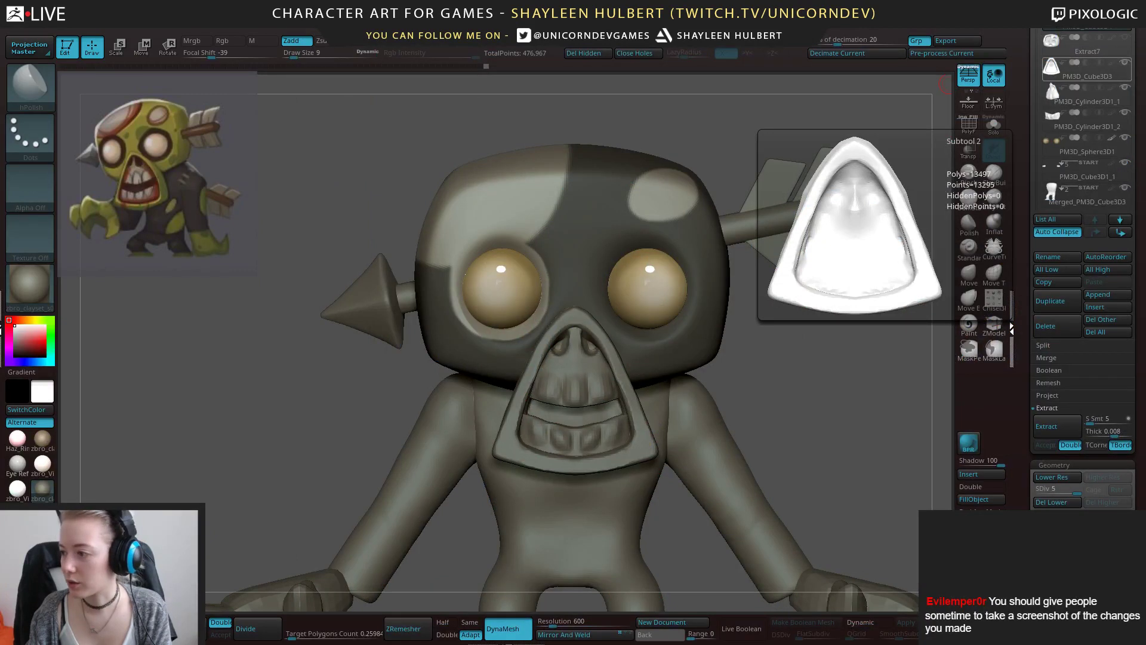
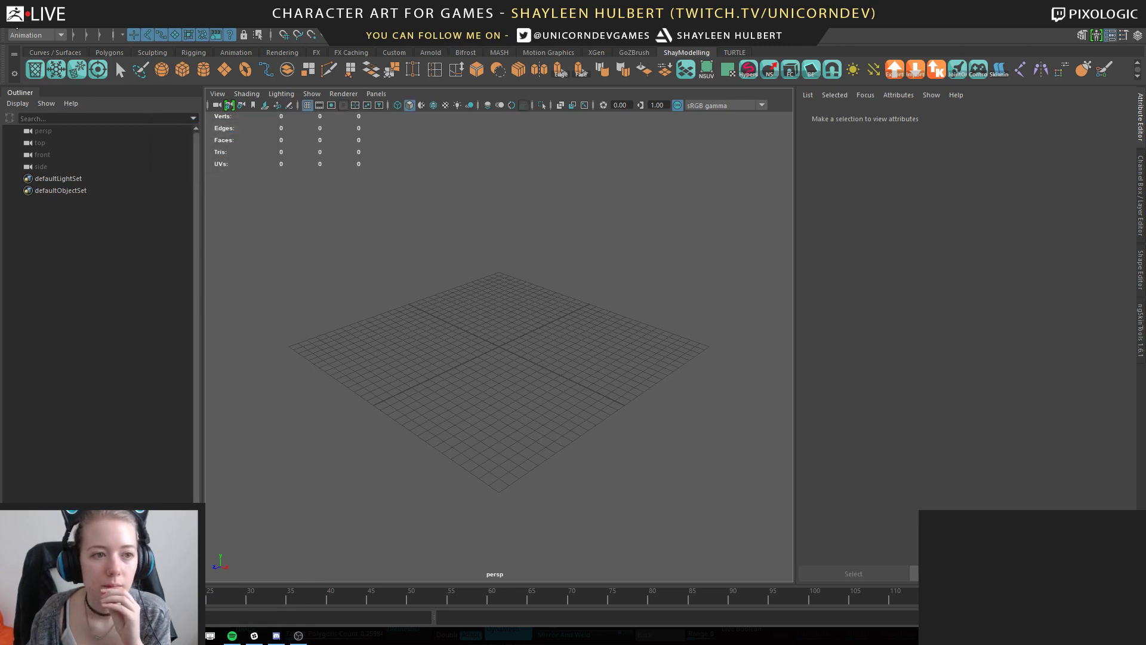
Switch to Maya, open the recent scene GenieKid_PoseScene_Finals.ma and dismiss the file-reading notice.
left_click(16, 27)
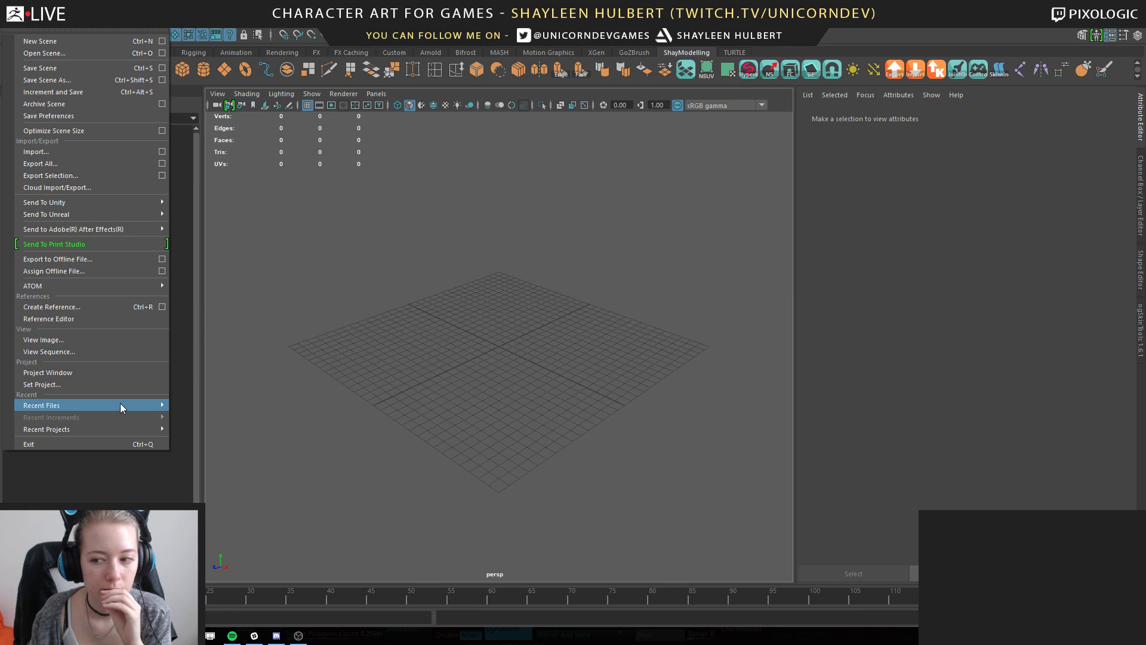
mouse_move(134, 405)
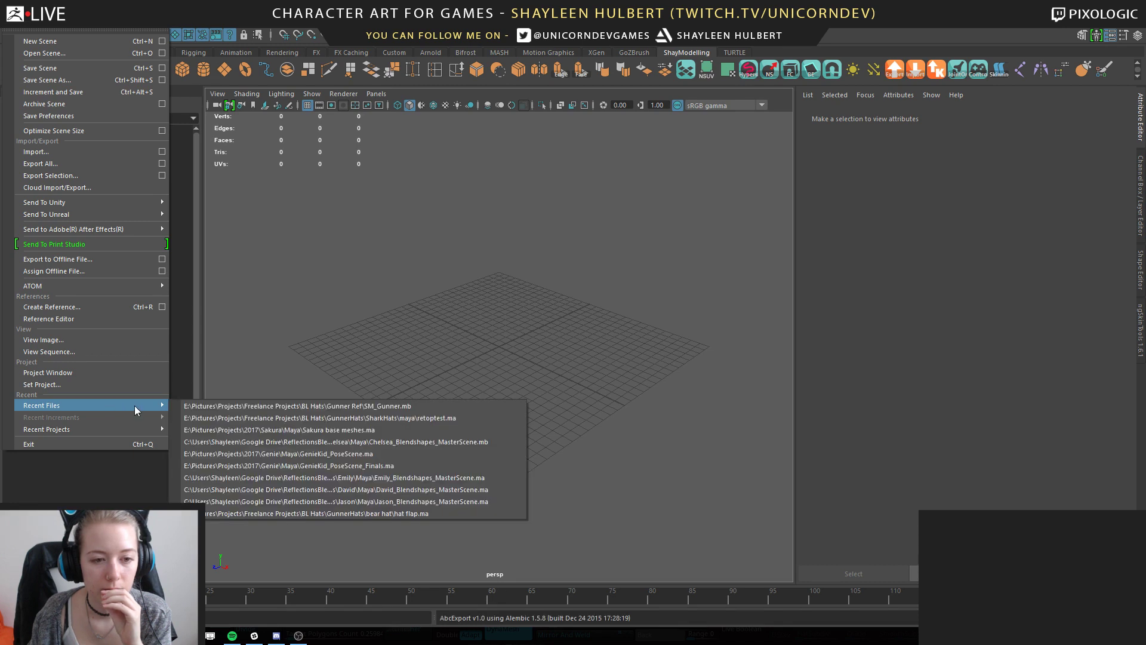
left_click(316, 463)
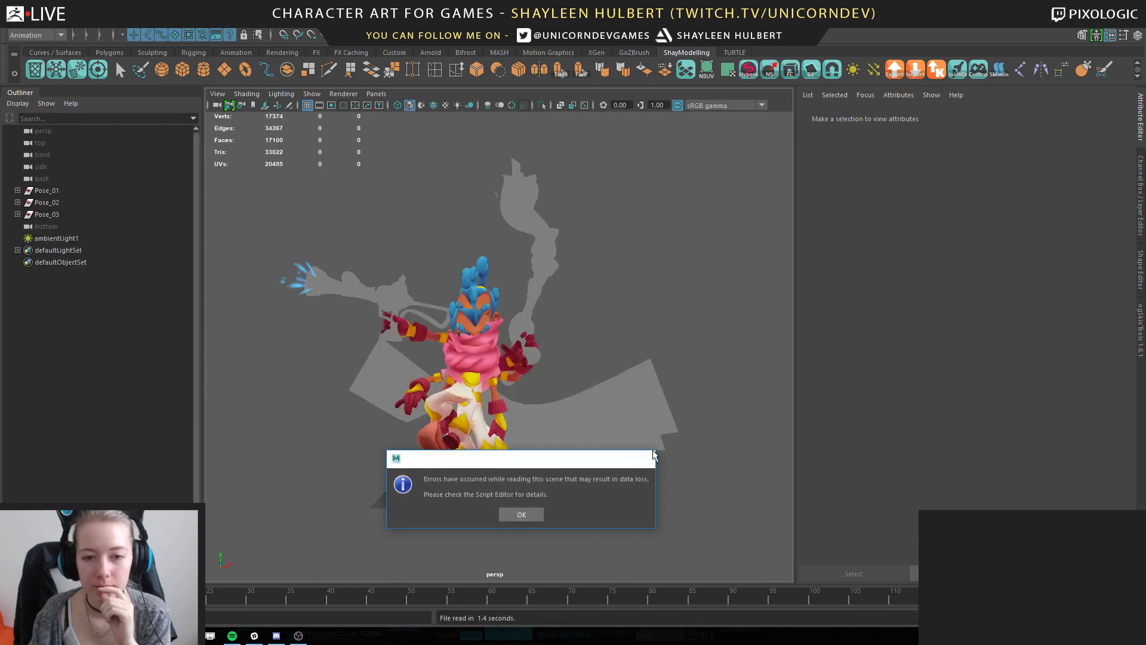
left_click(531, 514)
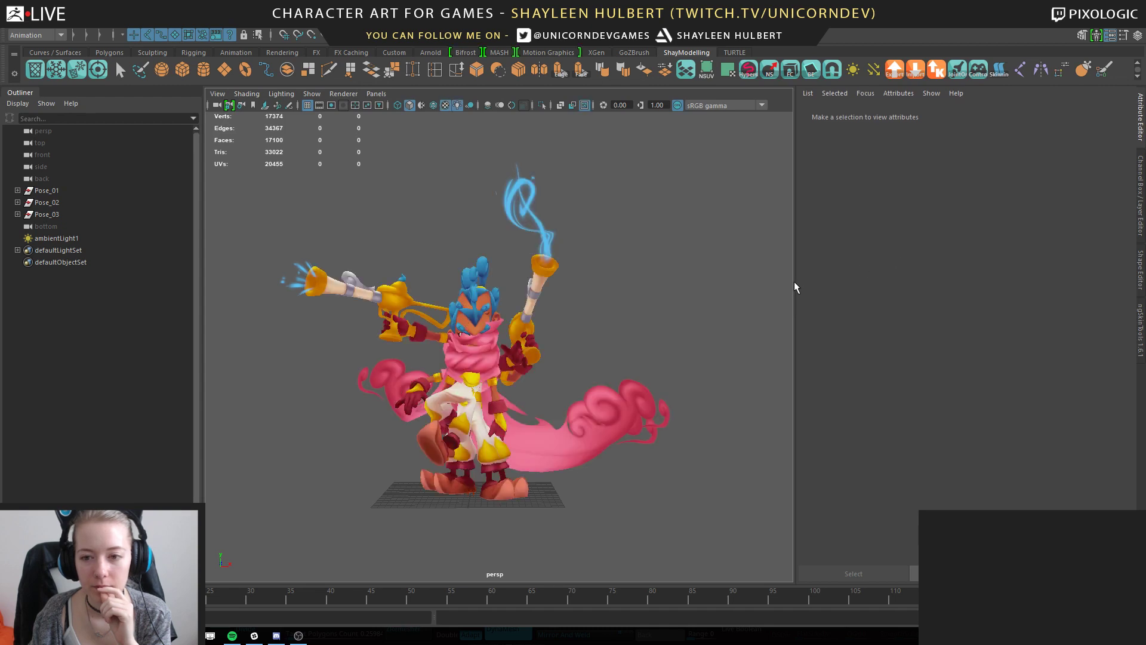
Hide Pose_02 and Pose_03 so that only Pose_01 is displayed, and widen the viewport.
left_click(71, 210)
left_click(71, 202, "ctrl")
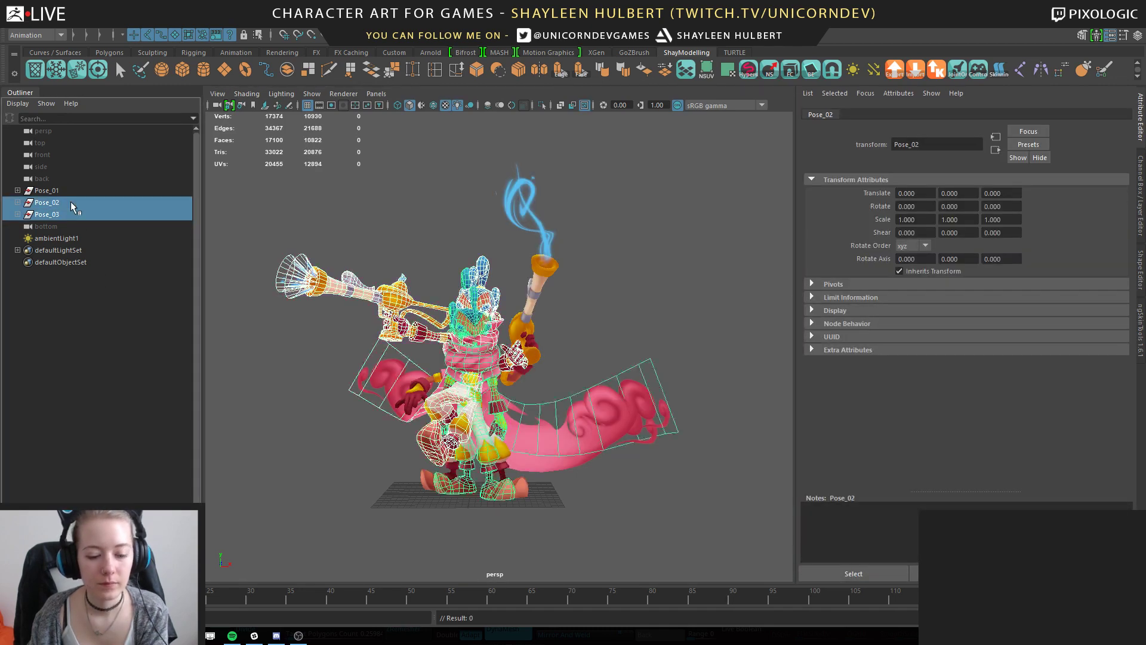
key("ctrl+h")
right_click_drag(494, 322, 661, 404, "alt")
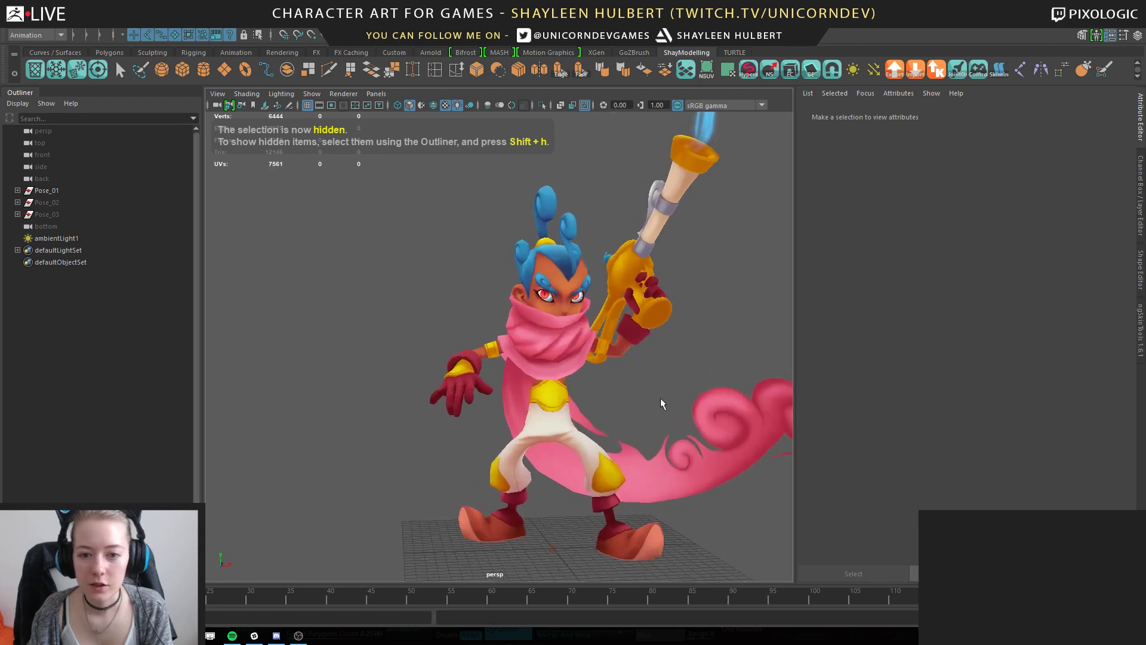
left_click_drag(795, 317, 860, 313)
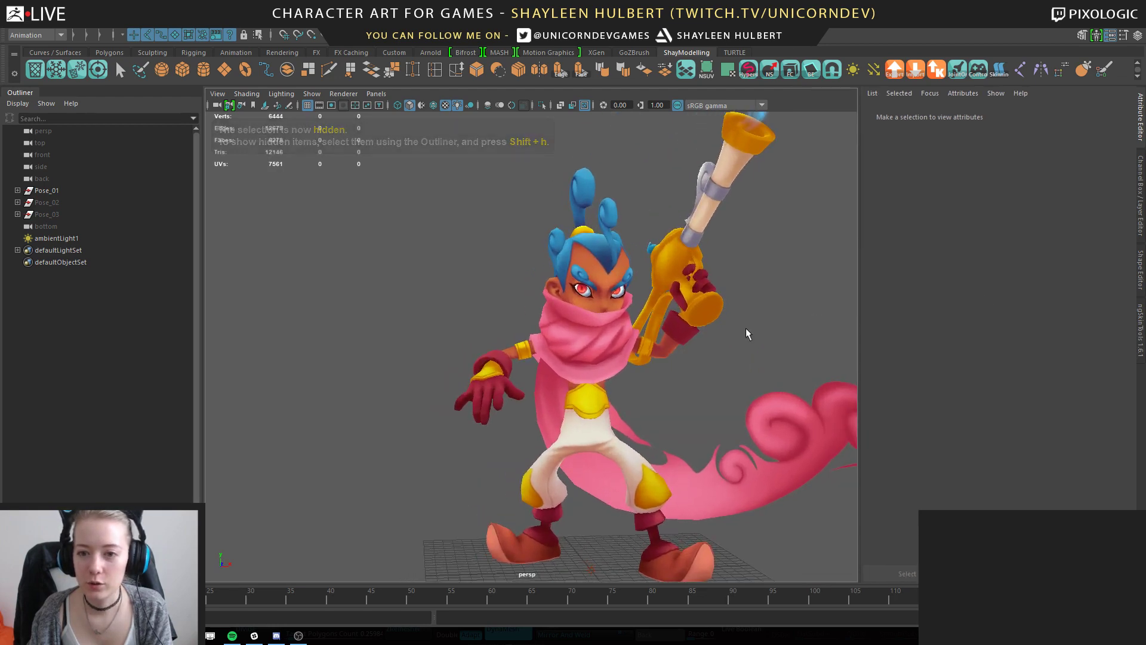
Examine the Pose_01 character from several angles, including its mesh wireframe, open gloved hand and bent legs.
middle_click_drag(747, 332, 581, 341, "alt")
mouse_move(580, 341)
left_mouse_down("alt")
mouse_move(500, 369)
mouse_move(595, 345)
left_mouse_up("alt")
left_click(458, 358)
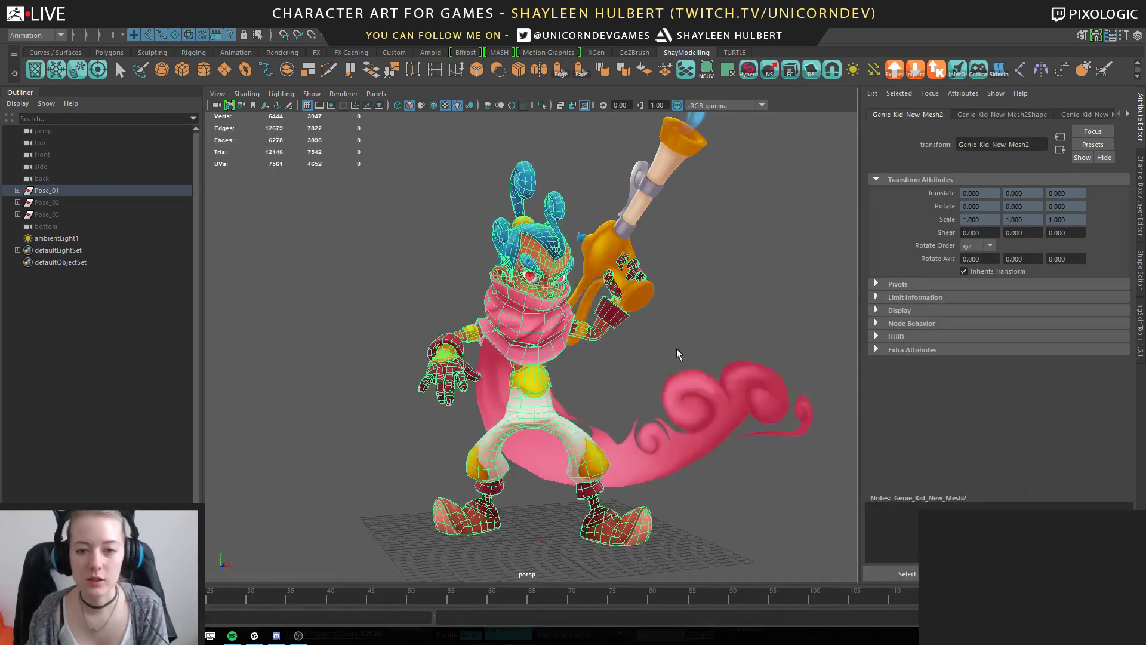
left_click_drag(676, 350, 660, 307, "alt")
left_click(660, 307)
left_click_drag(614, 351, 352, 361, "alt")
right_click_drag(352, 362, 412, 364, "alt")
middle_click_drag(411, 364, 573, 399, "alt")
left_click_drag(573, 400, 574, 363, "alt")
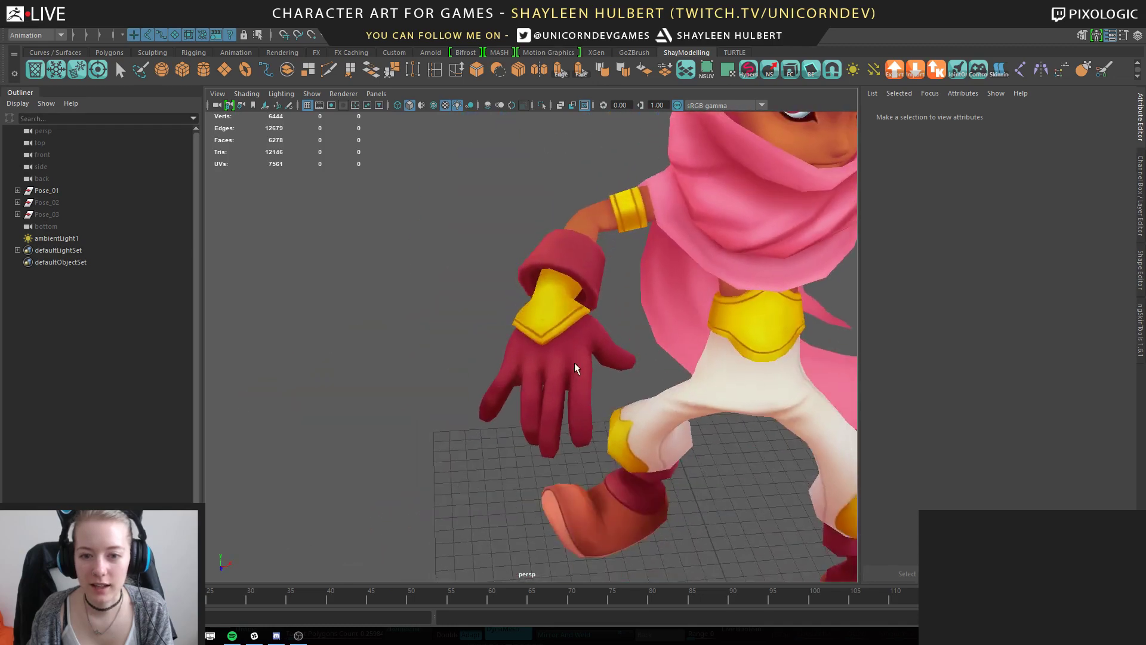
left_click_drag(677, 421, 696, 399, "alt")
right_click_drag(696, 399, 553, 340, "alt")
middle_click_drag(553, 340, 443, 345, "alt")
right_click_drag(443, 344, 499, 389, "alt")
mouse_move(499, 389)
left_mouse_down("alt")
mouse_move(525, 372)
mouse_move(514, 382)
left_mouse_up("alt")
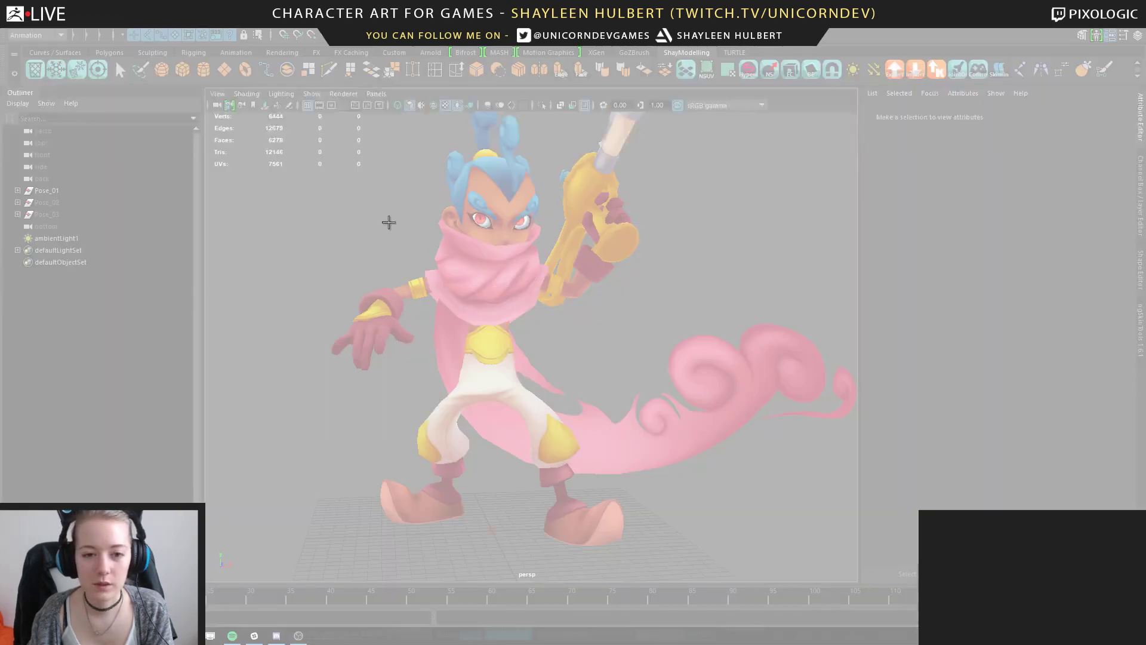
Snip the posed character, sketch blue guide lines along both trouser legs, and close the Snipping Tool.
left_click_drag(285, 144, 820, 536)
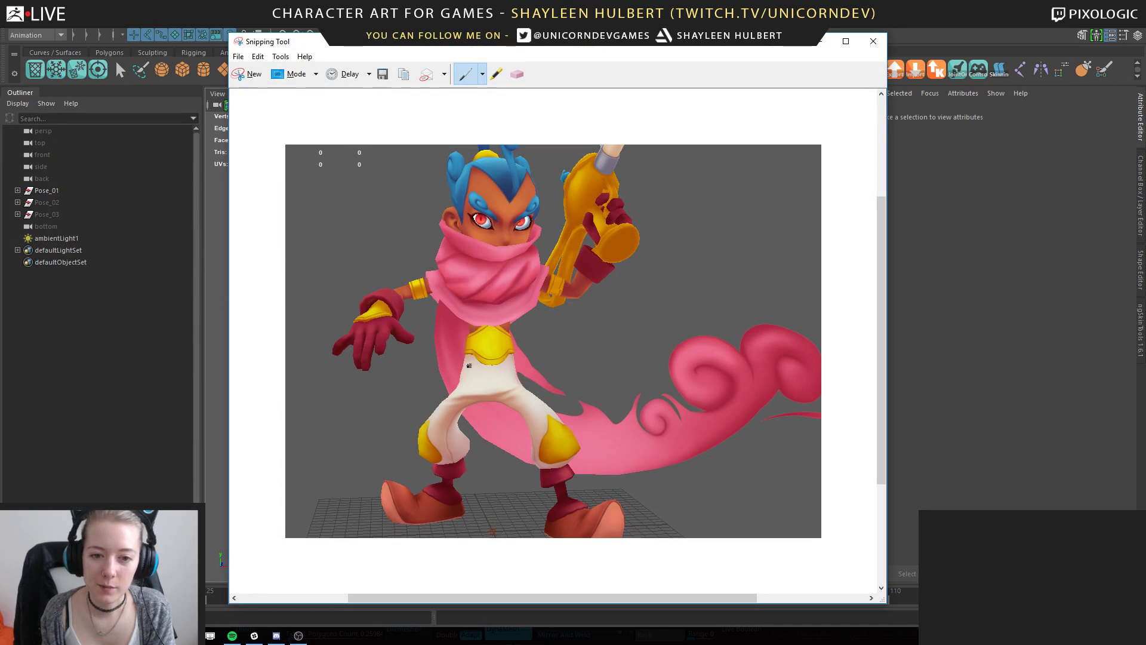
left_click_drag(467, 362, 425, 423)
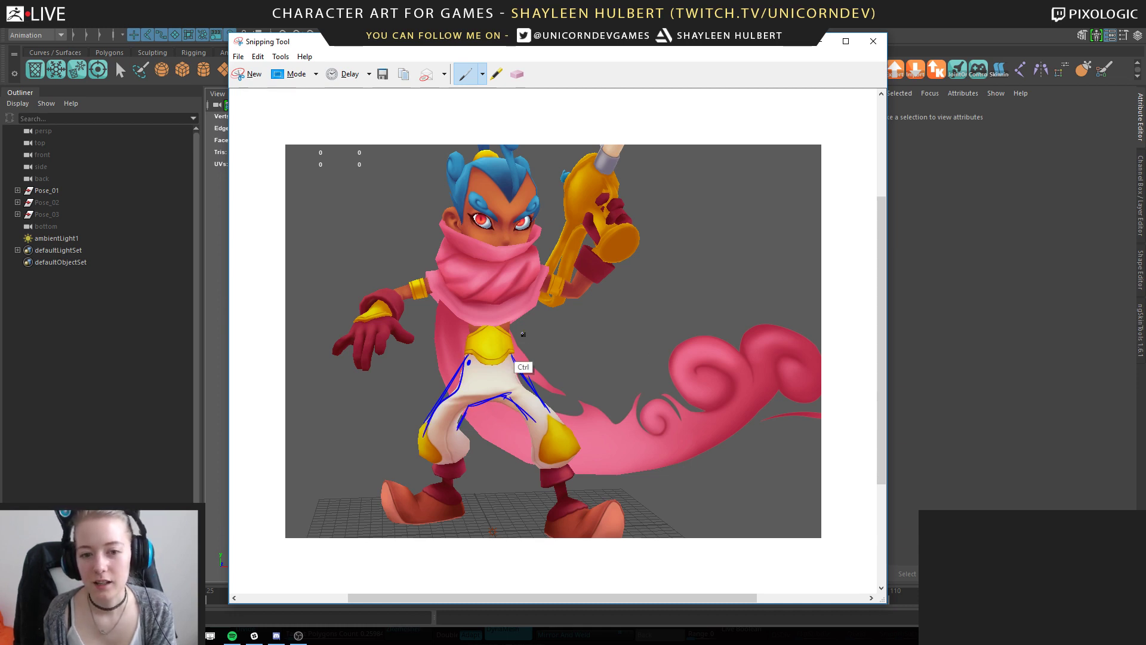
left_click(518, 74)
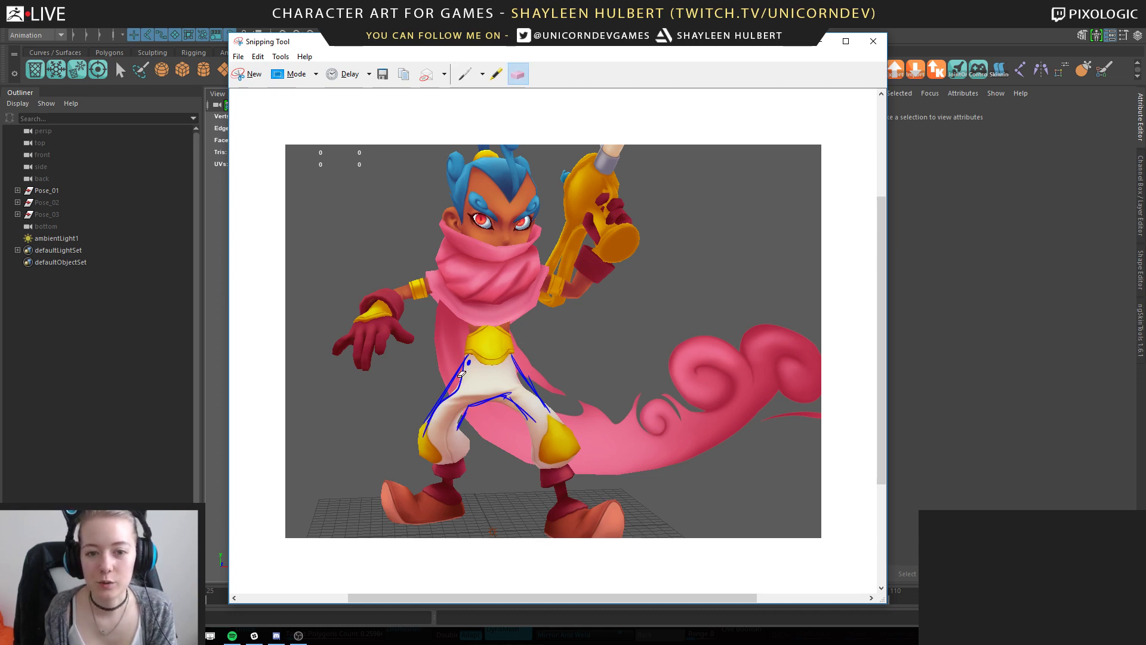
left_click(465, 74)
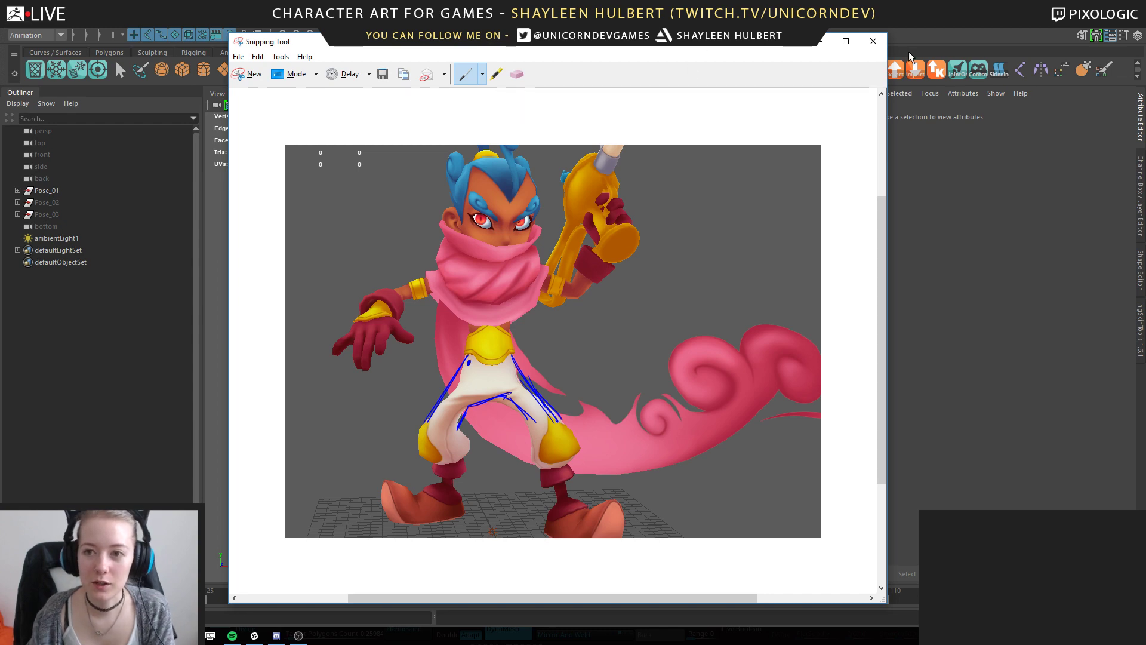
left_click(873, 41)
left_click(603, 332)
Hide Pose_01 and unhide Pose_02.
left_click_drag(575, 364, 665, 325, "alt")
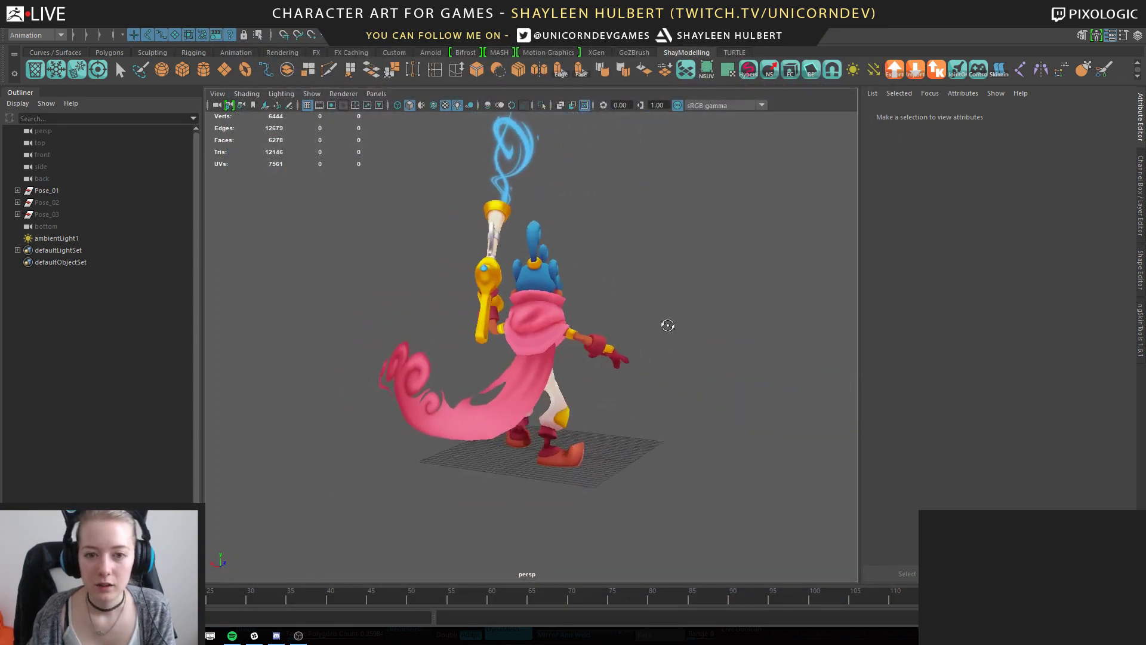
left_click(67, 189)
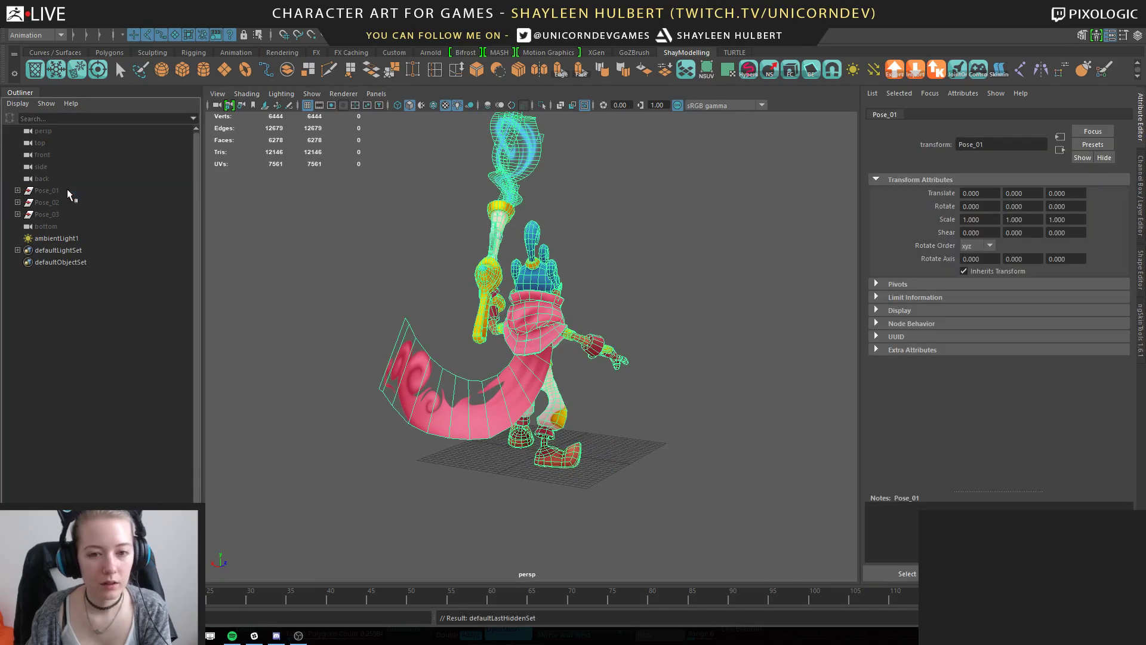
key("ctrl+h")
left_click(47, 202)
key("shift+h")
Examine the standing Pose_02 character from the front and side, checking the legs, stance, face and cape.
left_click_drag(725, 377, 537, 349, "alt")
left_click(642, 339)
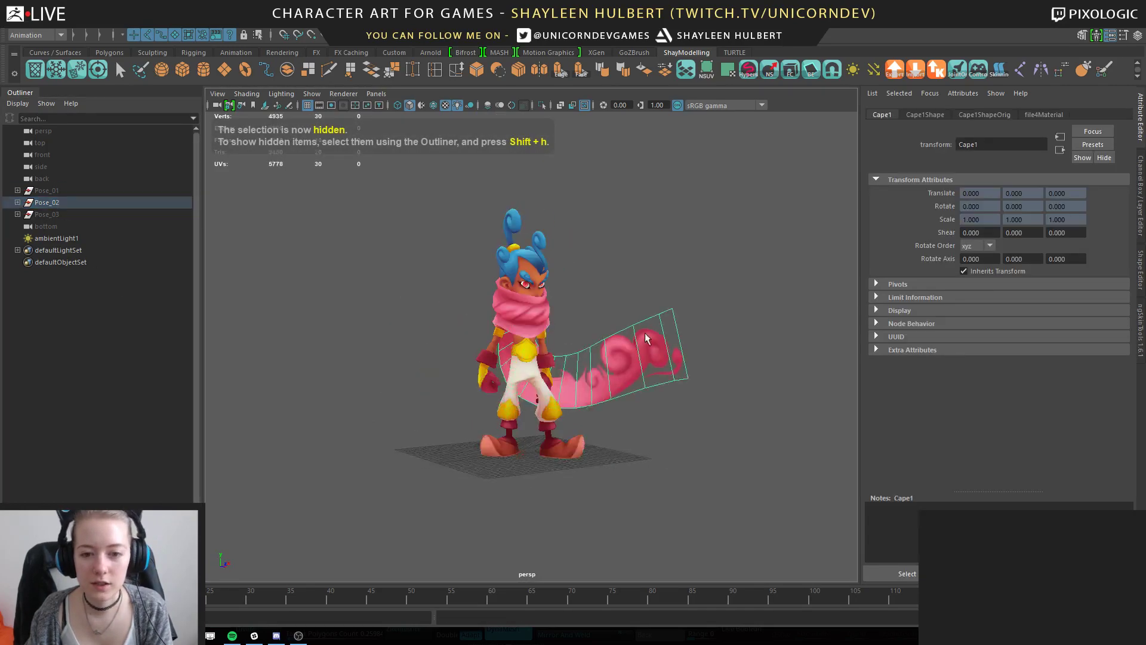
right_click_drag(537, 352, 567, 370, "alt")
left_click_drag(567, 370, 632, 439, "alt")
middle_click_drag(632, 439, 626, 364, "alt")
left_click_drag(627, 363, 616, 353, "alt")
middle_click_drag(616, 353, 606, 376, "alt")
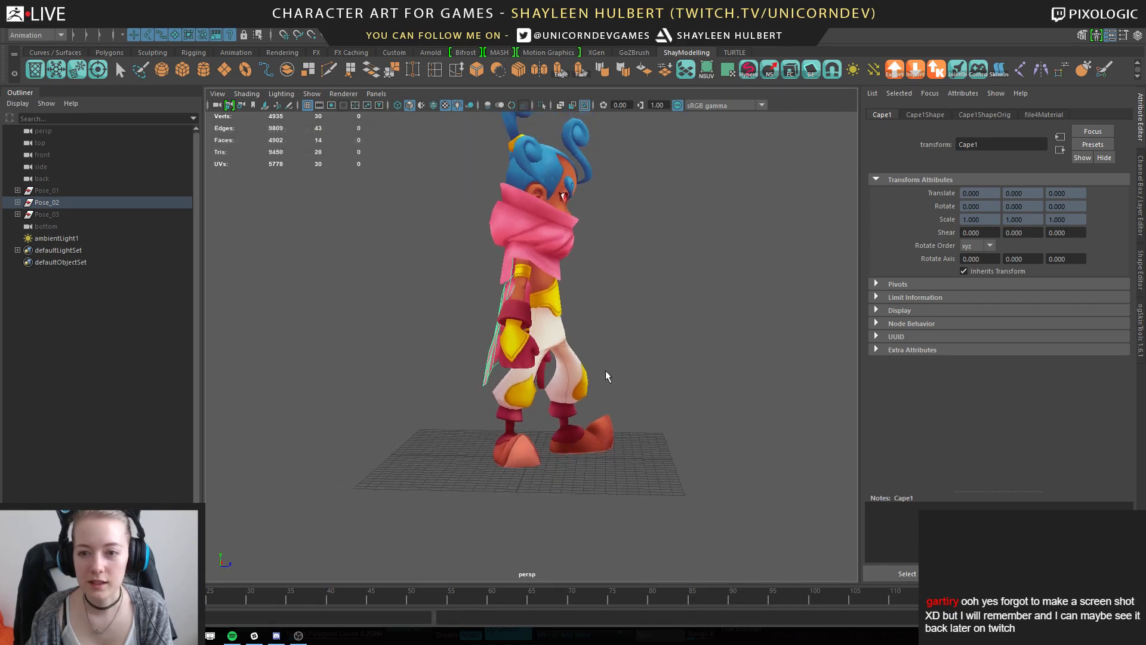
left_click_drag(607, 376, 615, 366, "alt")
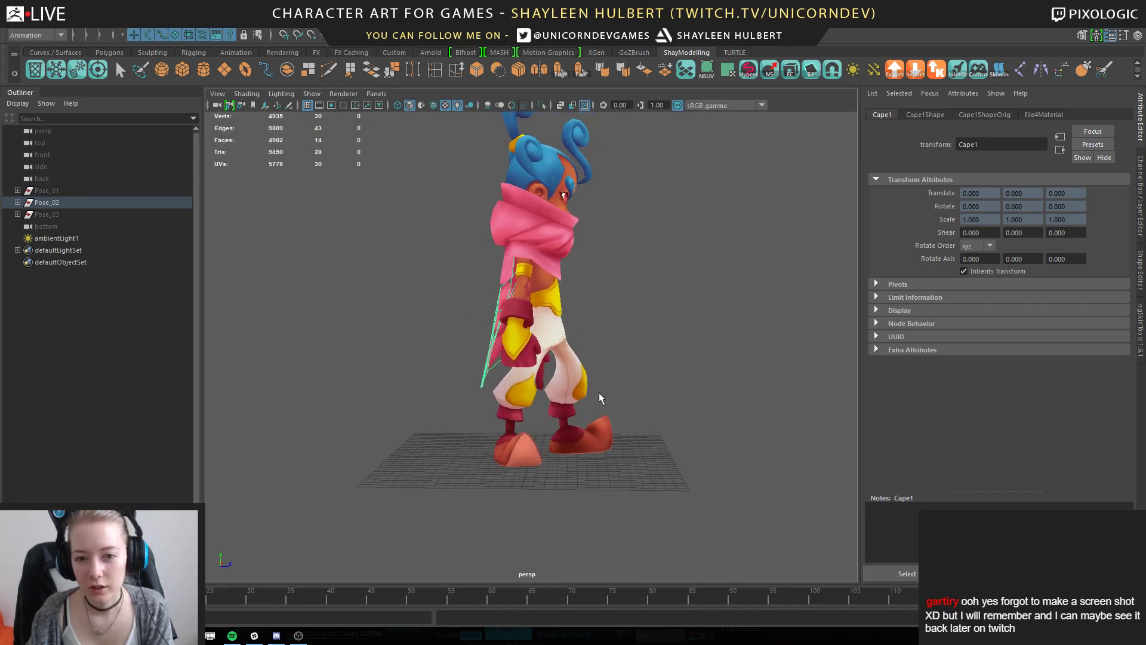
left_click_drag(561, 420, 570, 314, "alt")
left_click_drag(722, 322, 549, 317, "alt")
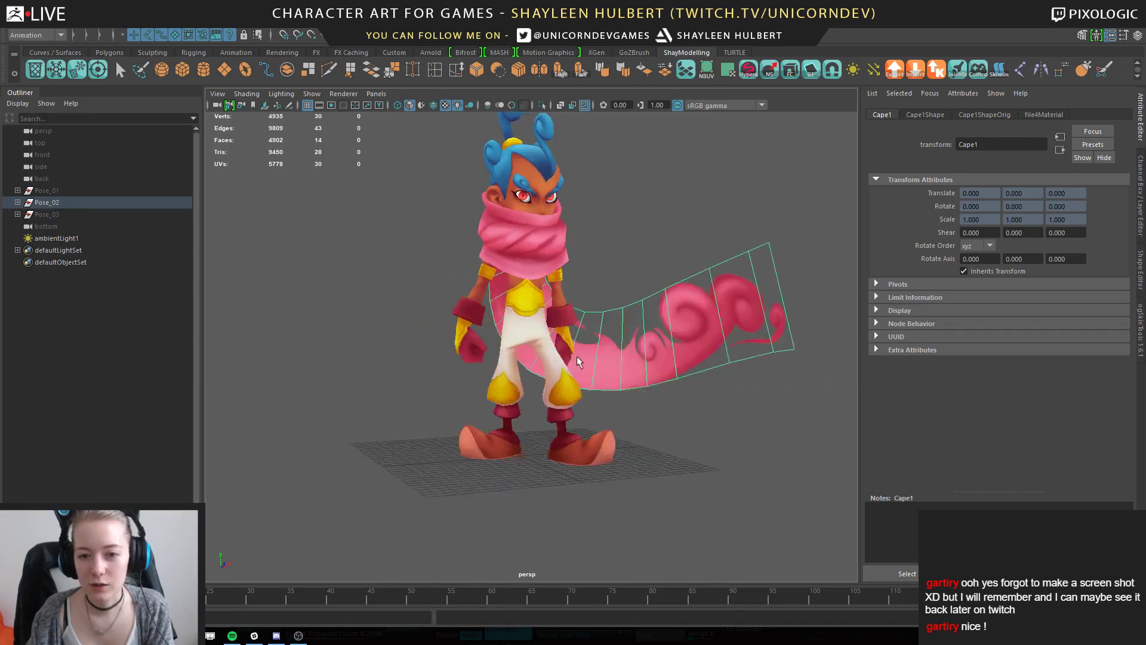
left_click_drag(679, 257, 598, 225, "alt")
middle_click_drag(598, 225, 601, 271, "alt")
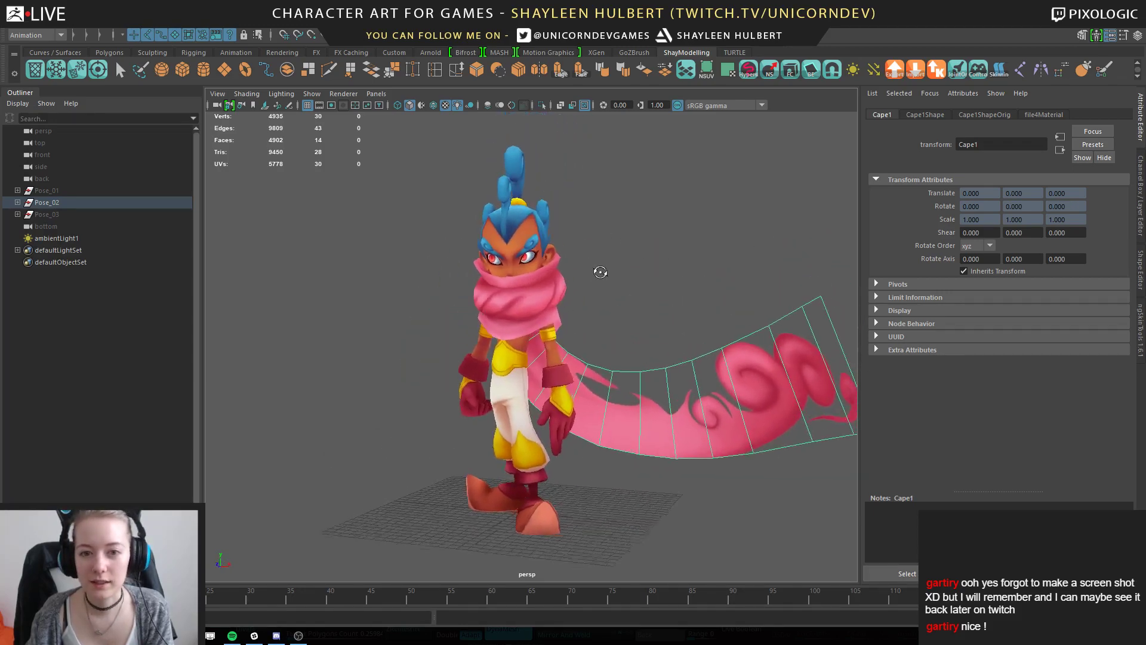
left_click_drag(600, 271, 661, 272, "alt")
right_click_drag(508, 281, 547, 288, "alt")
middle_click_drag(596, 326, 592, 289, "alt")
right_click_drag(592, 288, 519, 276, "alt")
mouse_move(513, 273)
left_mouse_down("alt")
mouse_move(545, 267)
mouse_move(504, 276)
left_mouse_up("alt")
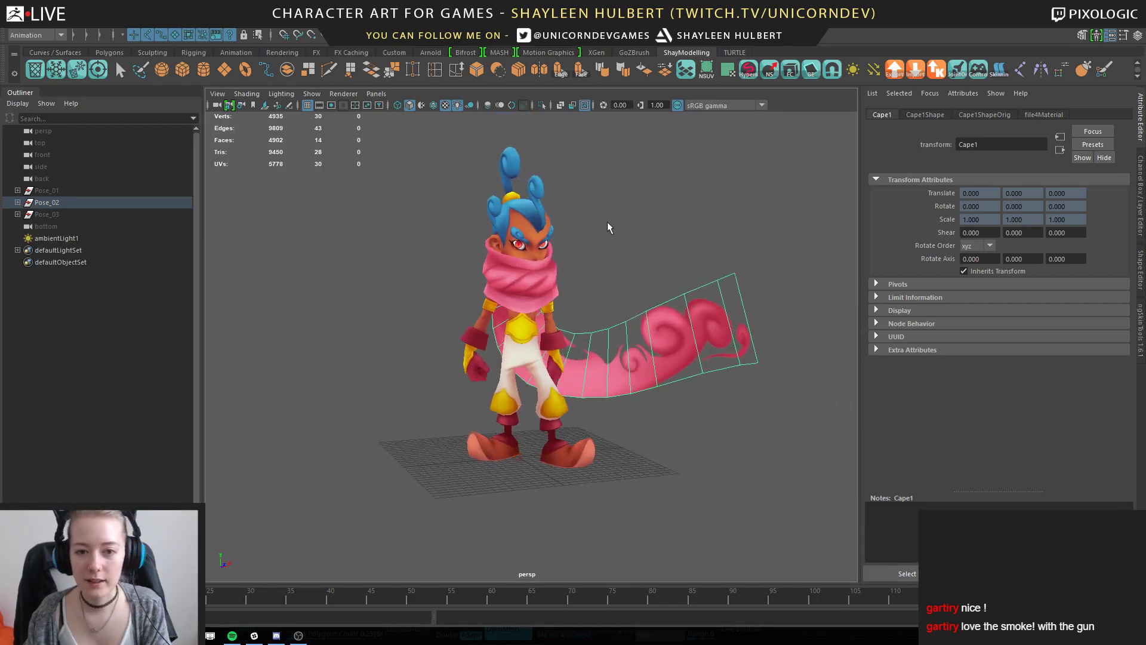
left_click_drag(608, 221, 601, 228, "alt")
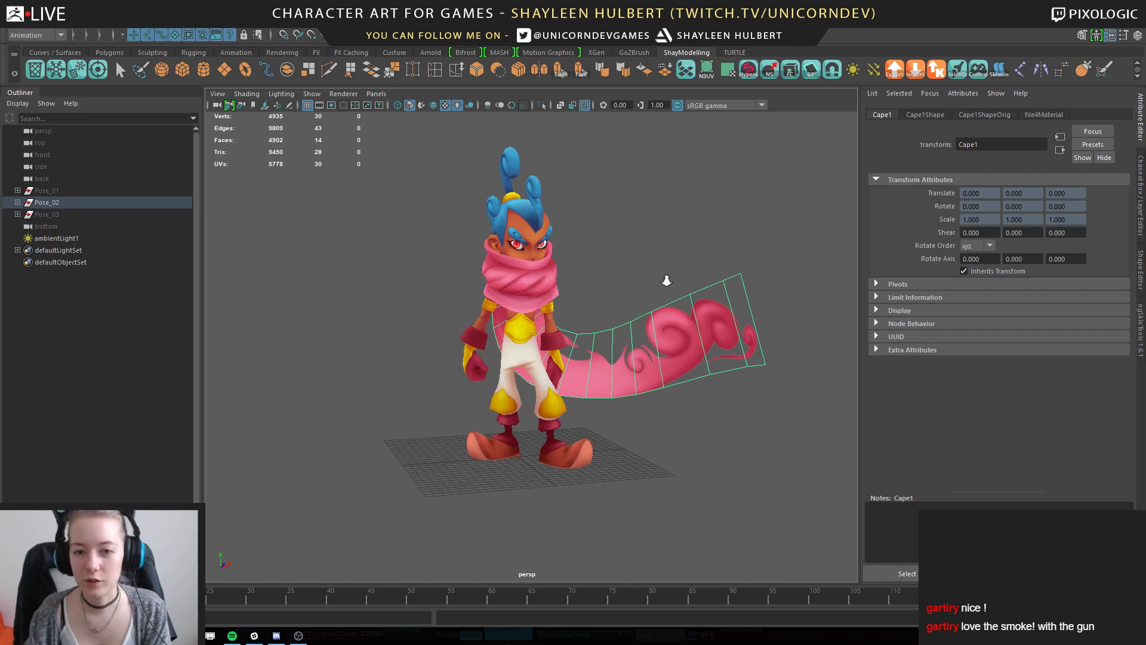
left_click_drag(664, 278, 618, 272, "alt")
left_click(619, 272)
left_click_drag(791, 306, 447, 363, "alt")
left_click_drag(410, 400, 573, 366, "alt")
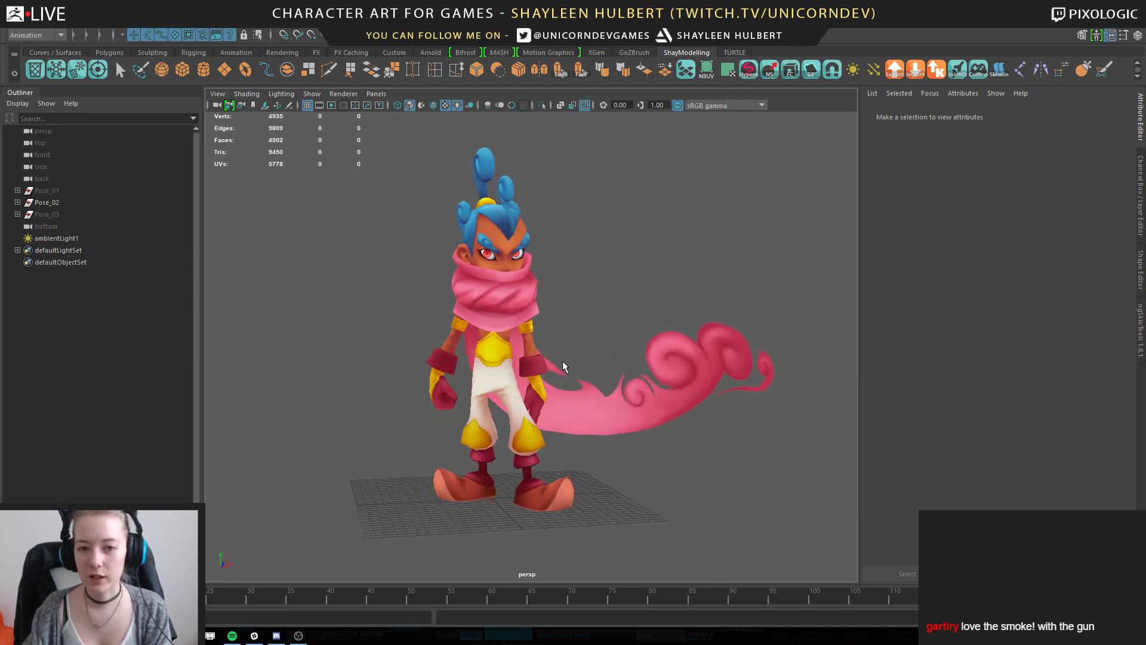
left_click_drag(633, 272, 644, 309, "alt")
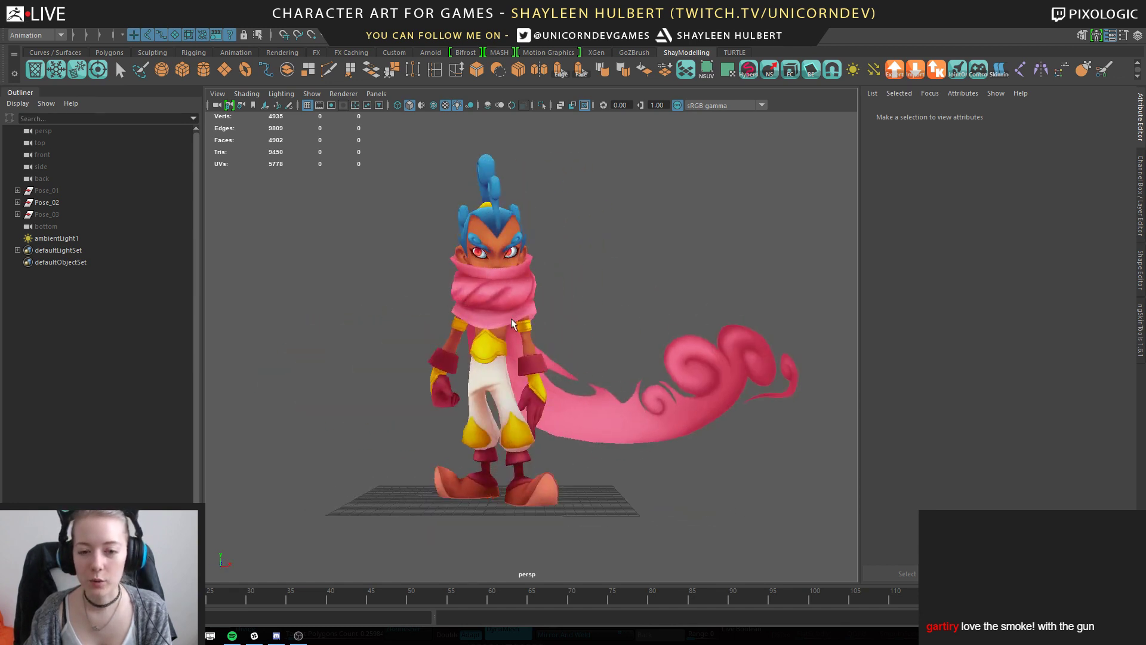
left_click_drag(513, 267, 576, 284, "alt")
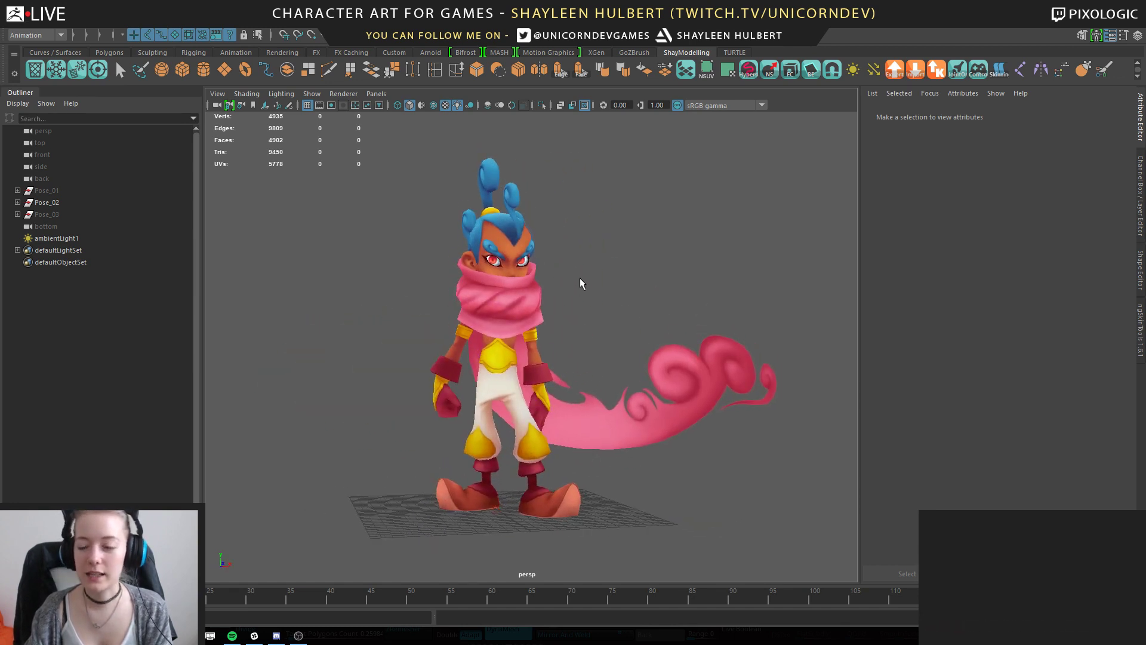
Hide Pose_02 and unhide Pose_03, leaving nothing selected.
left_click(64, 200)
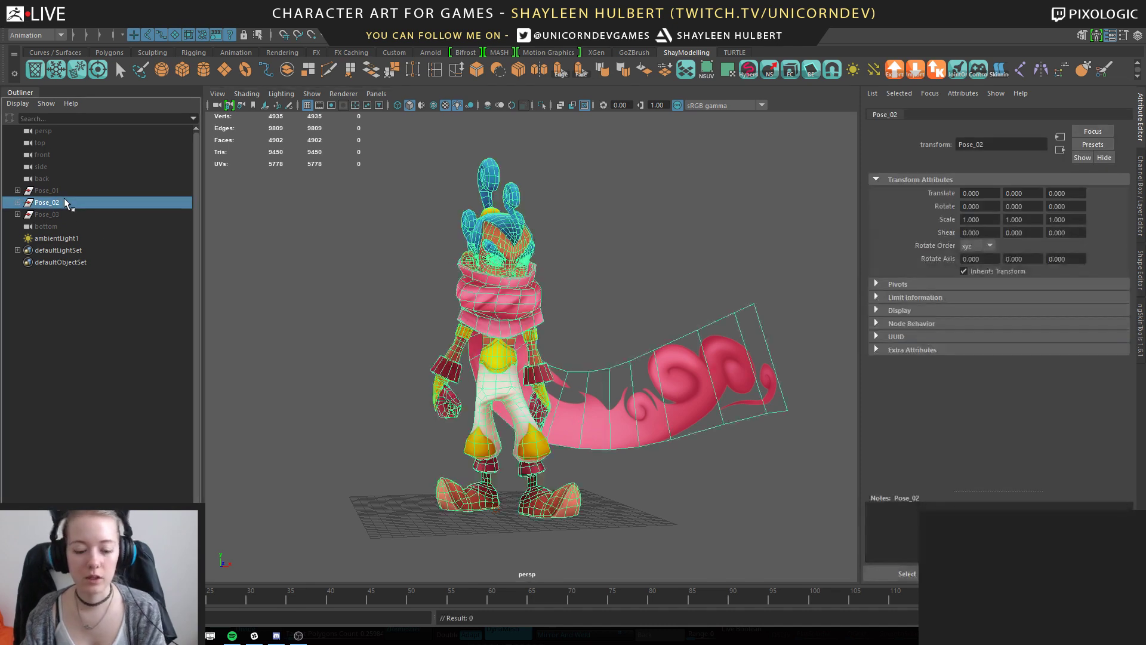
key("ctrl+h")
left_click(64, 215)
key("shift+h")
left_click(636, 304)
Examine the leaping Pose_03 character from several angles, including a close look at the outstretched gloved hand and the lamp gun.
left_click_drag(636, 304, 621, 348, "alt")
middle_click_drag(621, 348, 630, 364, "alt")
left_click_drag(631, 364, 537, 369, "alt")
right_click_drag(537, 369, 634, 385, "alt")
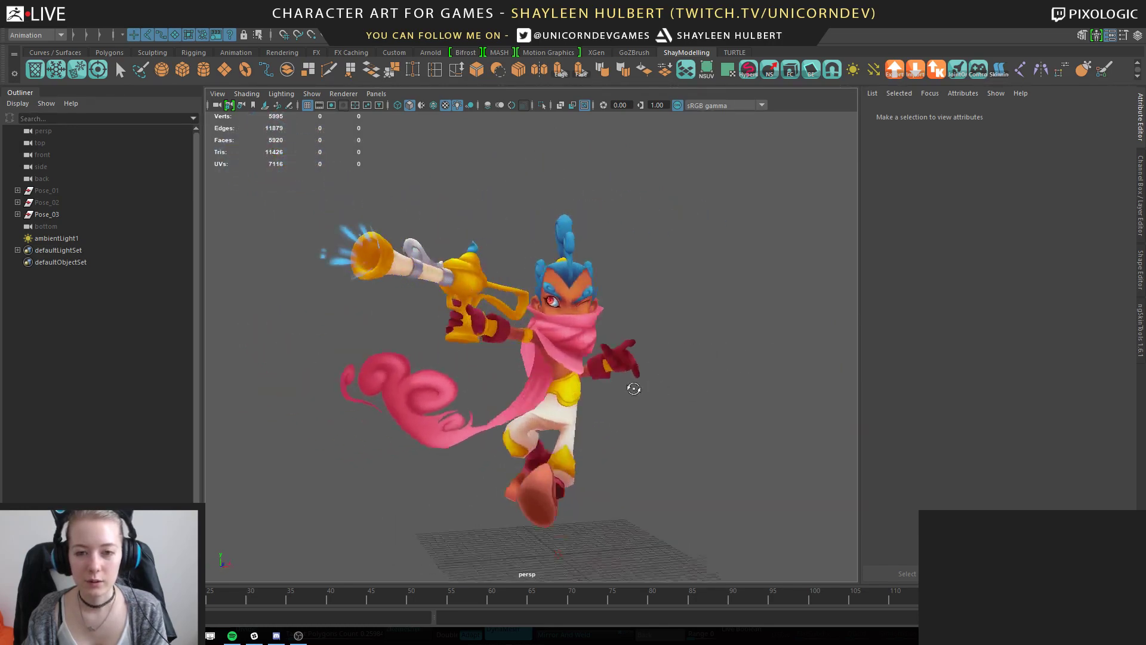
middle_click_drag(634, 385, 670, 399, "alt")
right_click_drag(670, 398, 699, 394, "alt")
middle_click_drag(699, 394, 648, 308, "alt")
left_click_drag(648, 321, 652, 336, "alt")
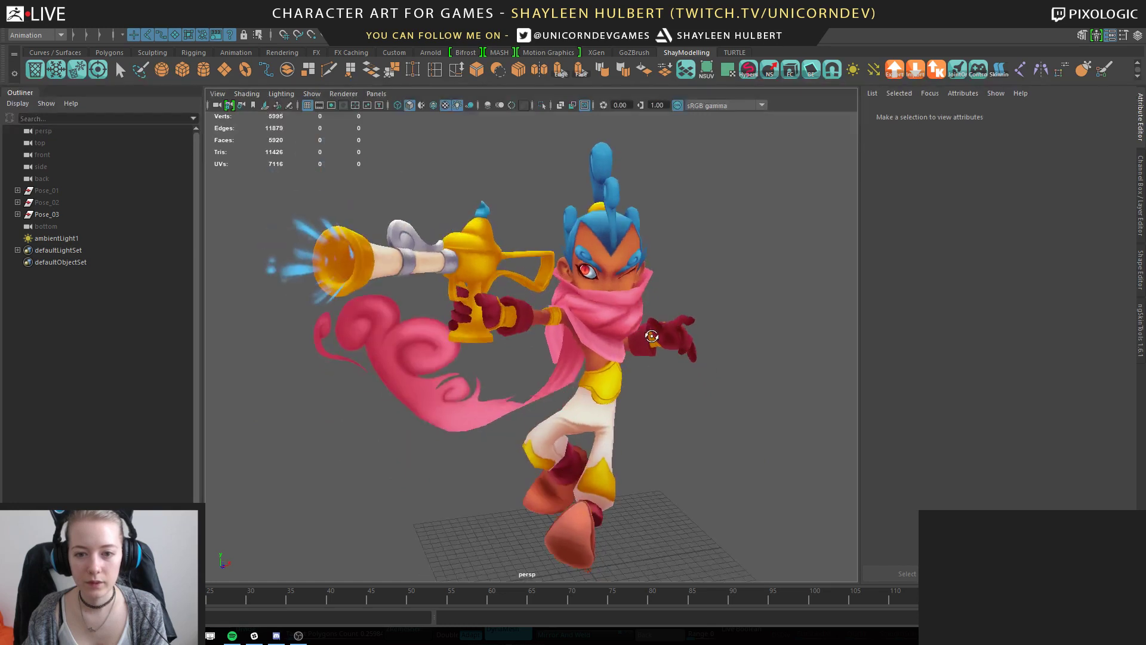
right_click_drag(662, 349, 641, 350, "alt")
left_click_drag(641, 350, 644, 331, "alt")
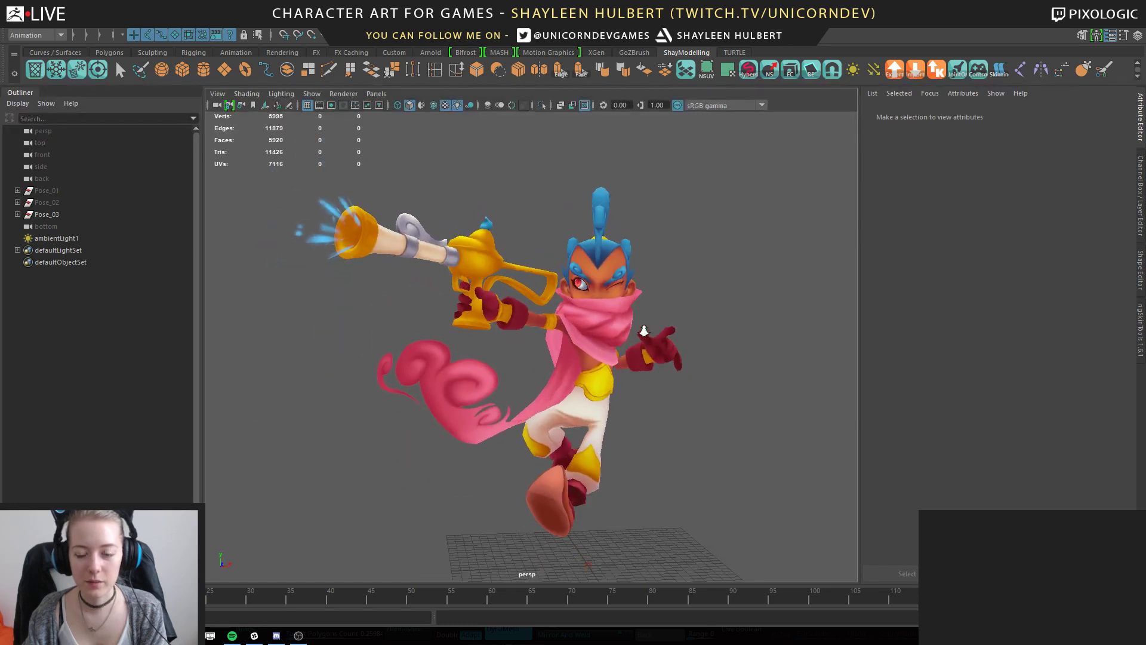
right_click_drag(644, 331, 659, 357, "alt")
left_click_drag(660, 357, 585, 365, "alt")
right_click_drag(458, 378, 478, 328, "alt")
left_click_drag(479, 328, 552, 252, "alt")
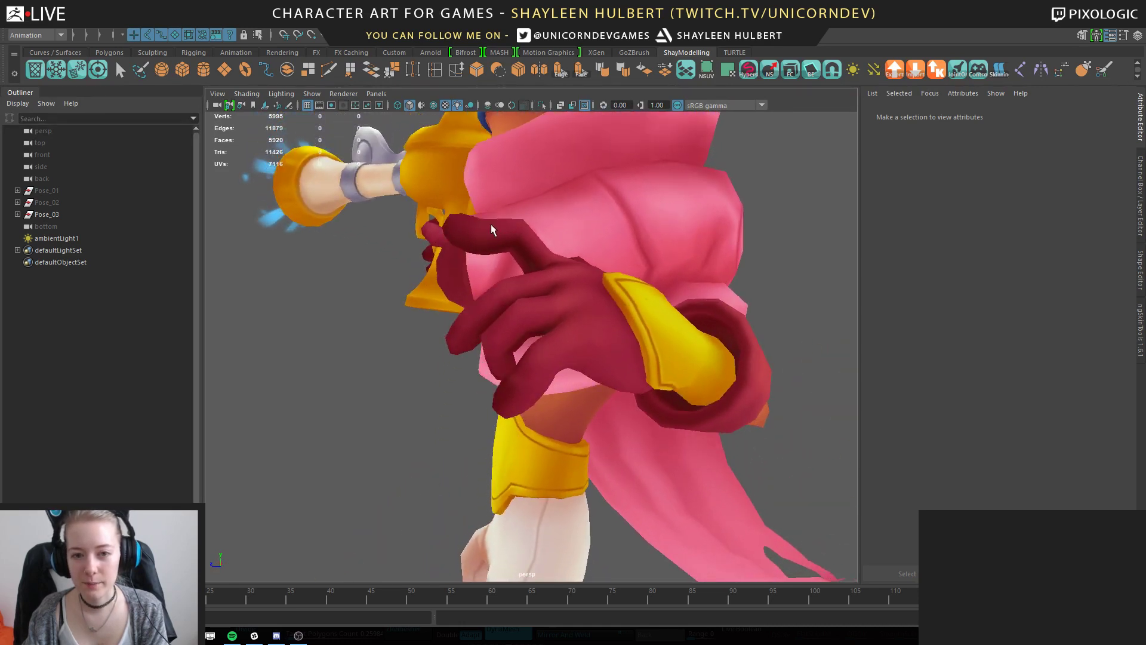
left_click_drag(510, 241, 654, 271, "alt")
right_click_drag(654, 277, 685, 315, "alt")
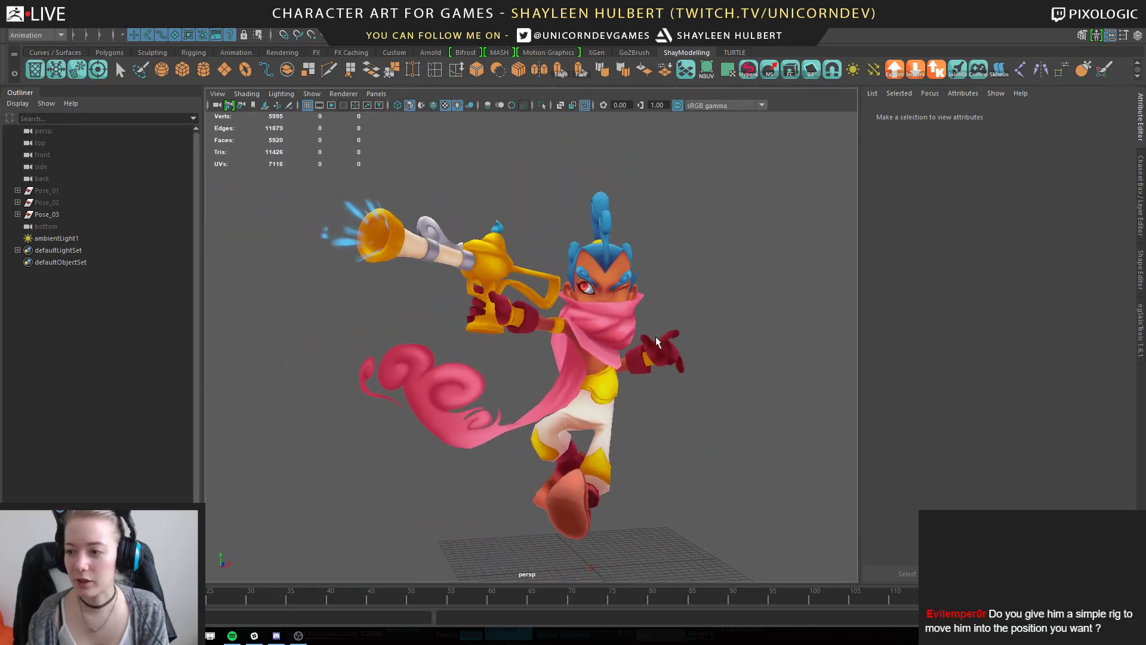
left_click_drag(627, 287, 769, 258, "alt")
left_click_drag(893, 257, 716, 255, "alt")
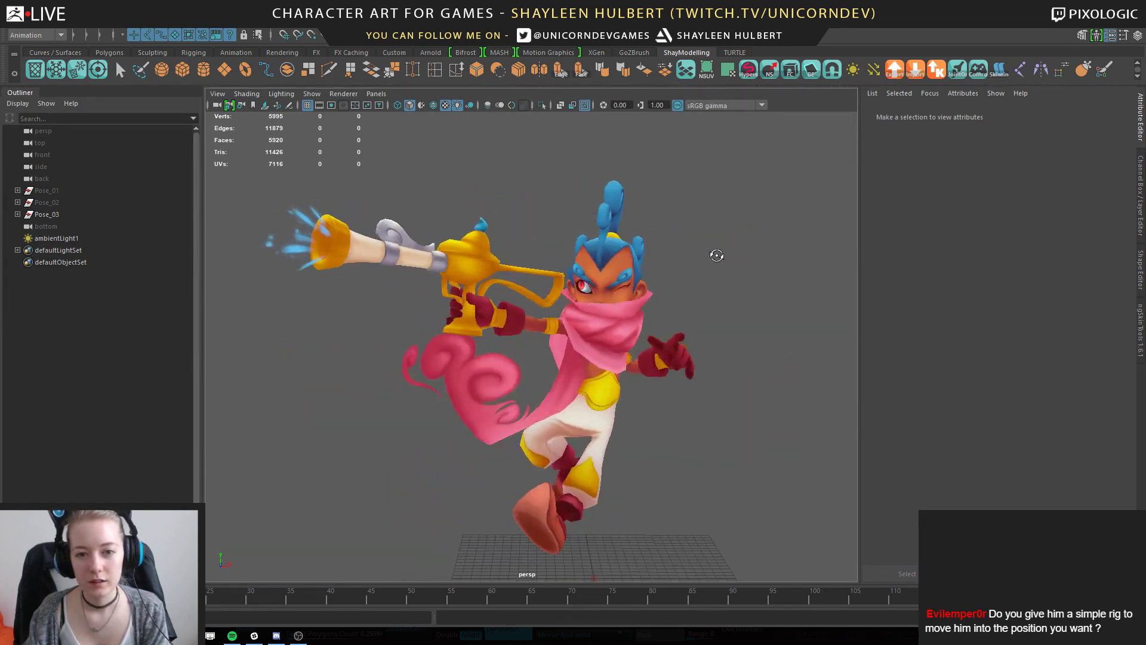
right_click_drag(435, 290, 555, 341, "alt")
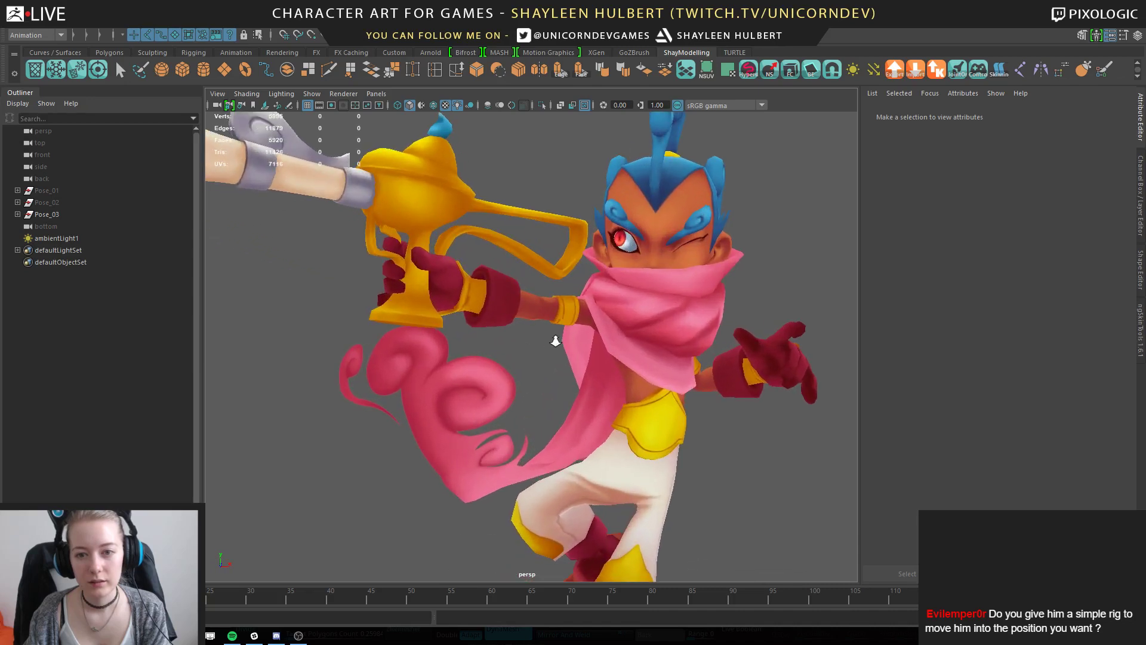
Close the Maya scene GenieKid_PoseScene_Finals.ma without saving the changes.
key("f")
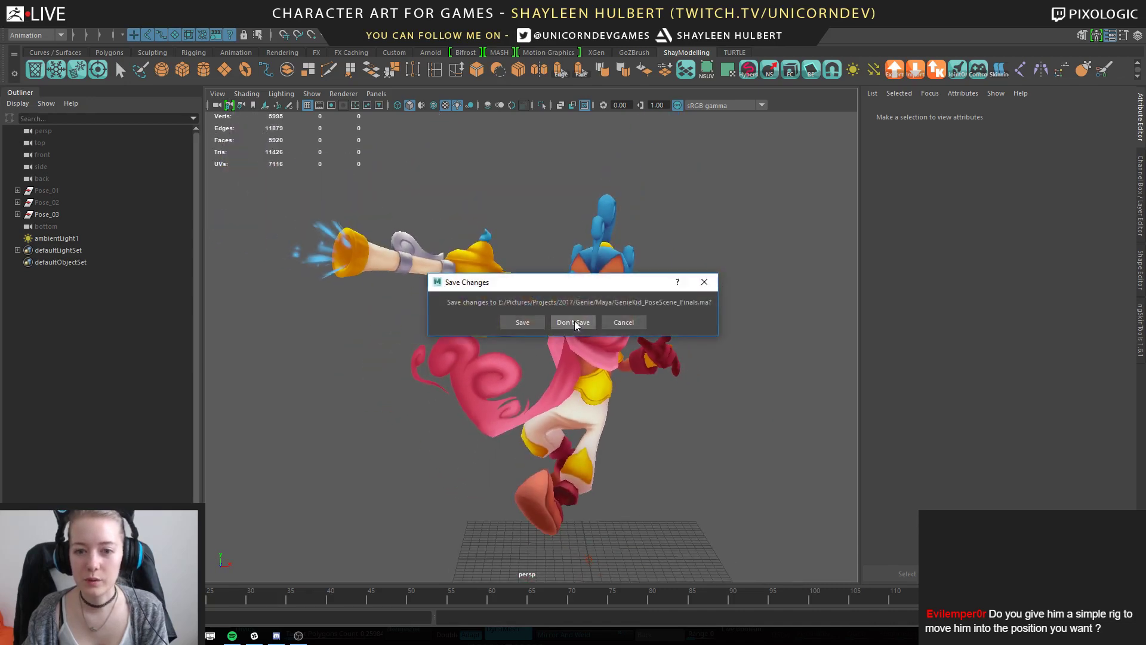
left_click(574, 322)
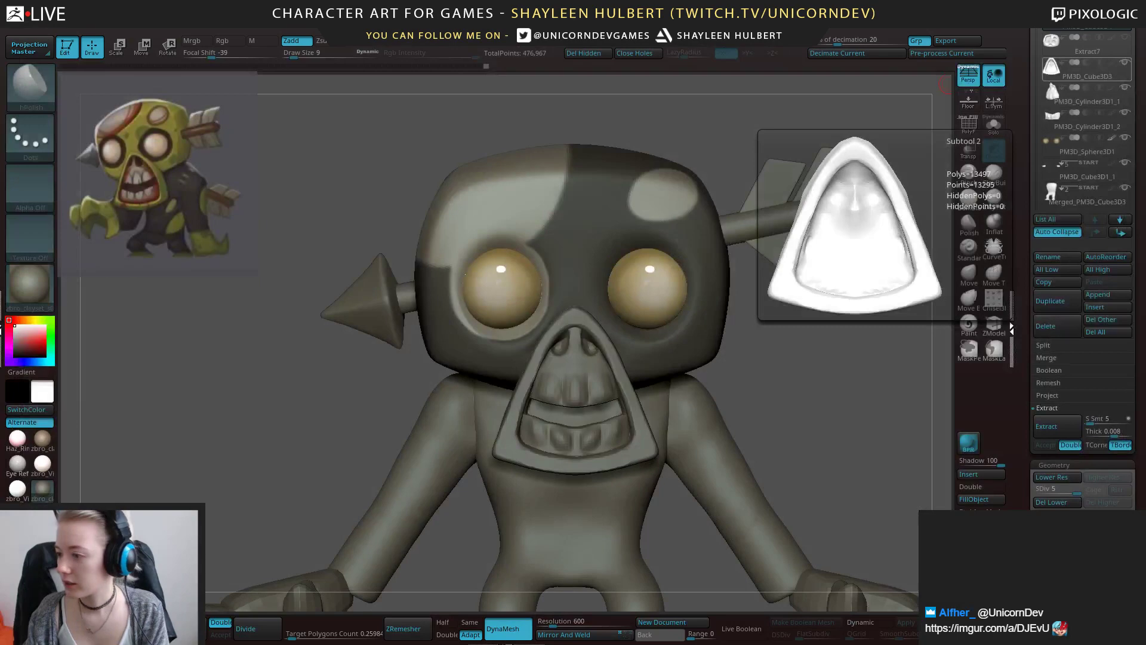
Bring the browser with the Imgur post DJEvU over ZBrush, enlarge it to view the red-haired character, and close the tab.
left_click_drag(1145, 358, 542, 133)
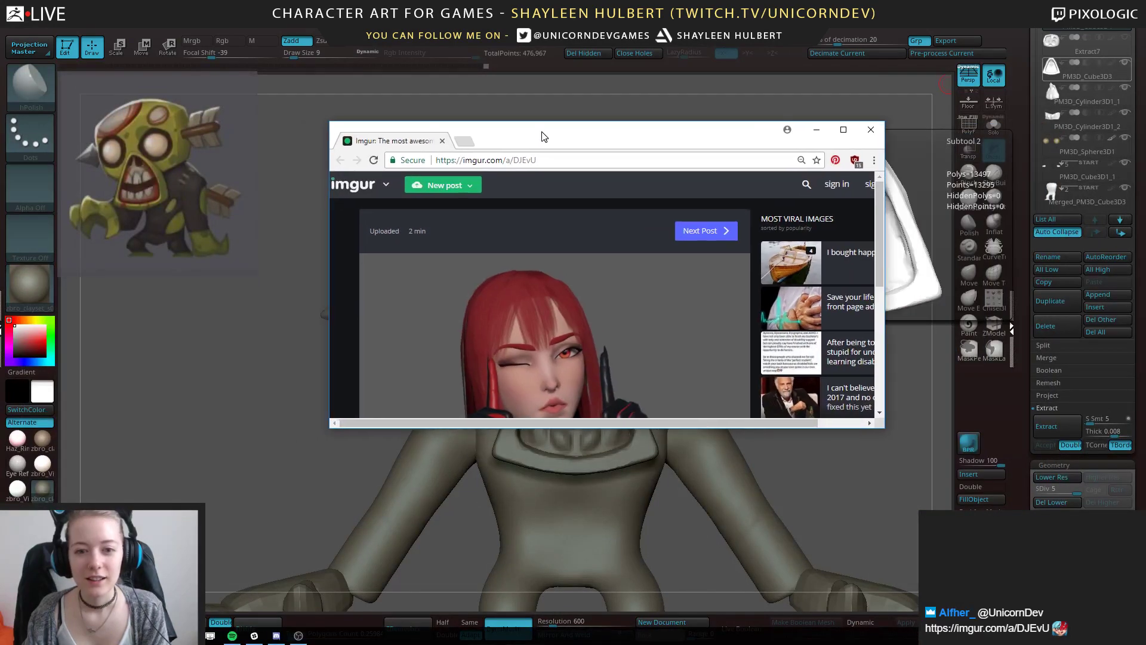
double_click(552, 125)
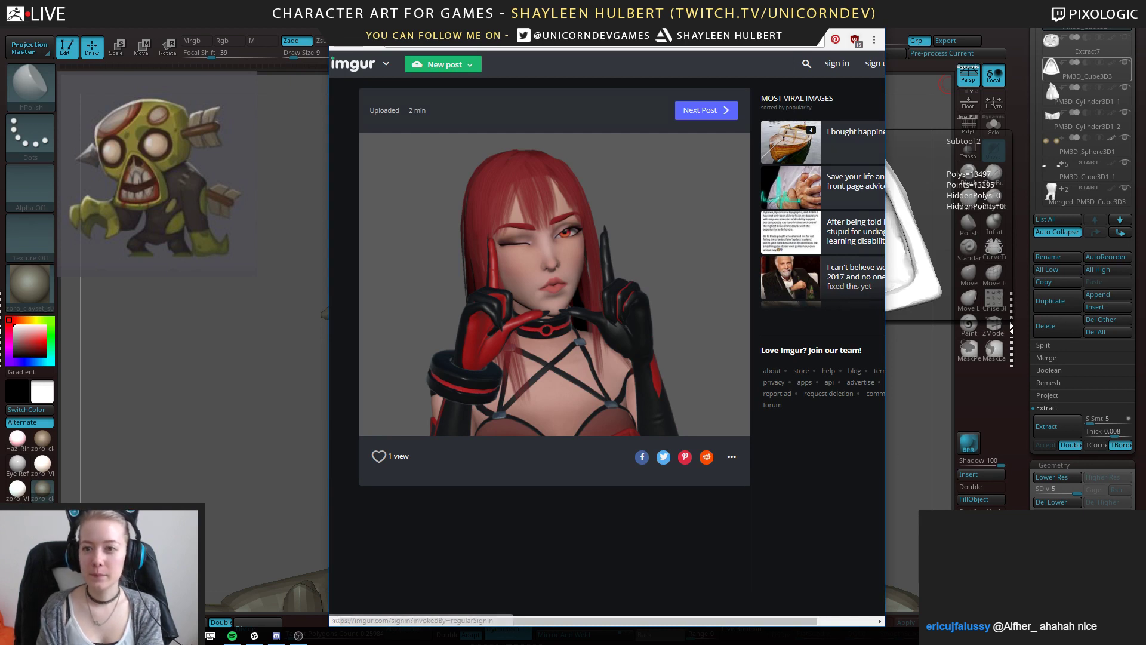
key("ctrl+w")
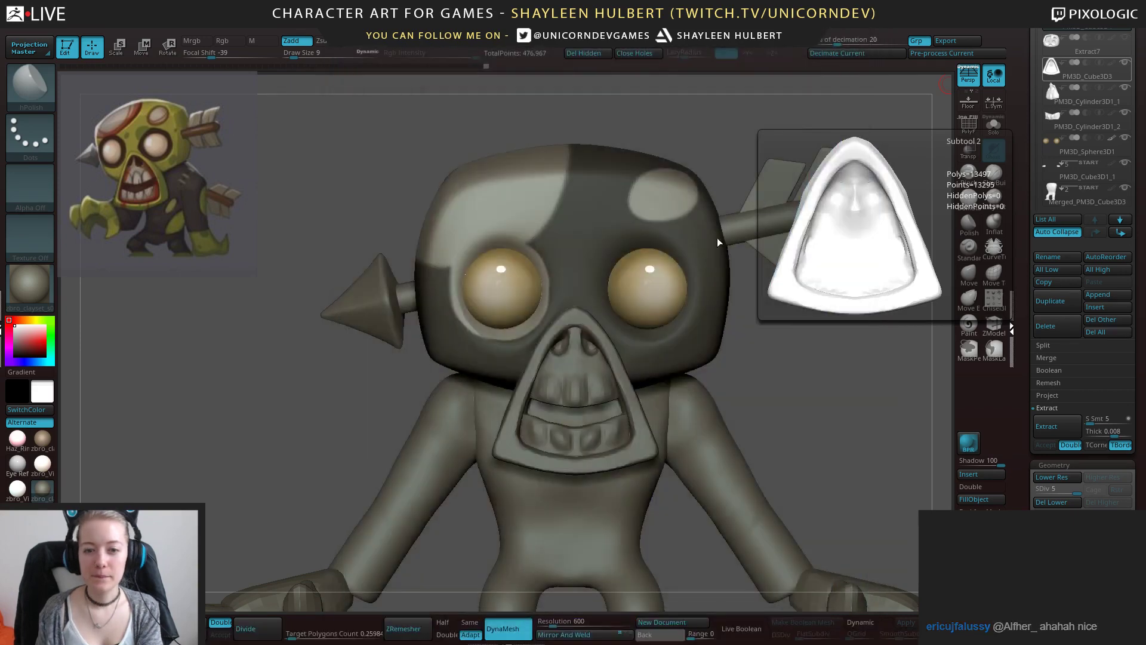
Mask a heart-shaped patch on the back of the zombie's head and invert the mask to leave all the patches unmasked.
mouse_move(794, 404)
left_mouse_down("alt")
mouse_move(656, 371)
mouse_move(704, 359)
mouse_move(697, 388)
mouse_move(691, 376)
mouse_move(627, 414)
left_mouse_up("alt")
key("ctrl")
mouse_move(378, 338)
left_mouse_down("ctrl")
mouse_move(399, 349)
mouse_move(394, 363)
mouse_move(403, 354)
left_mouse_up("ctrl")
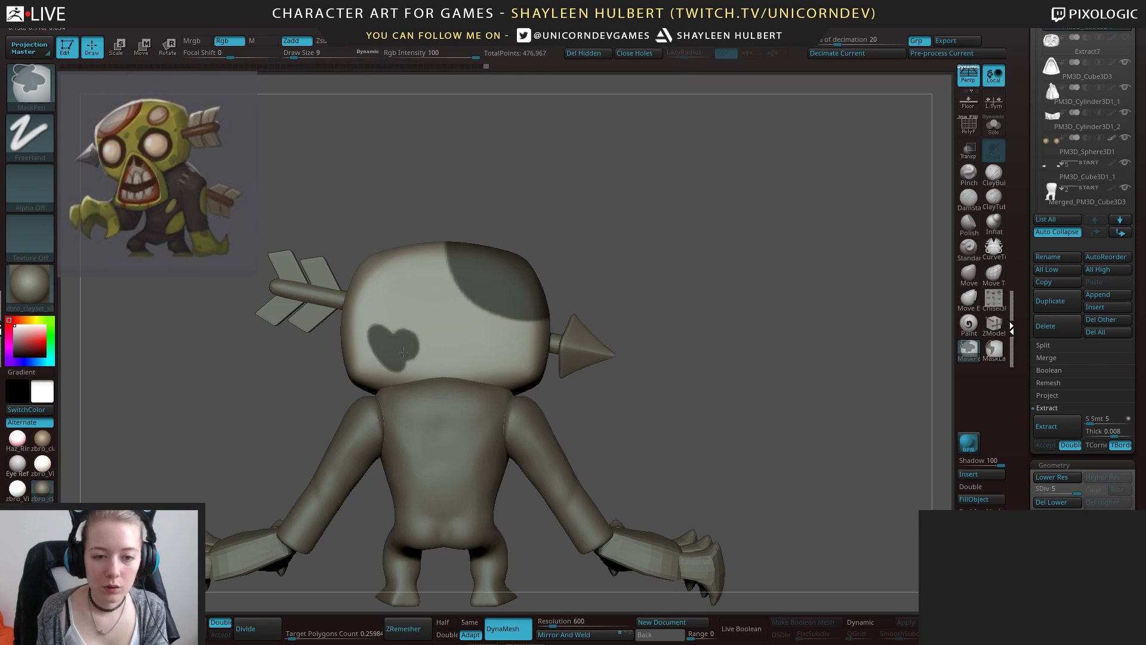
mouse_move(597, 401)
left_mouse_down()
mouse_move(616, 406)
mouse_move(619, 426)
left_mouse_up()
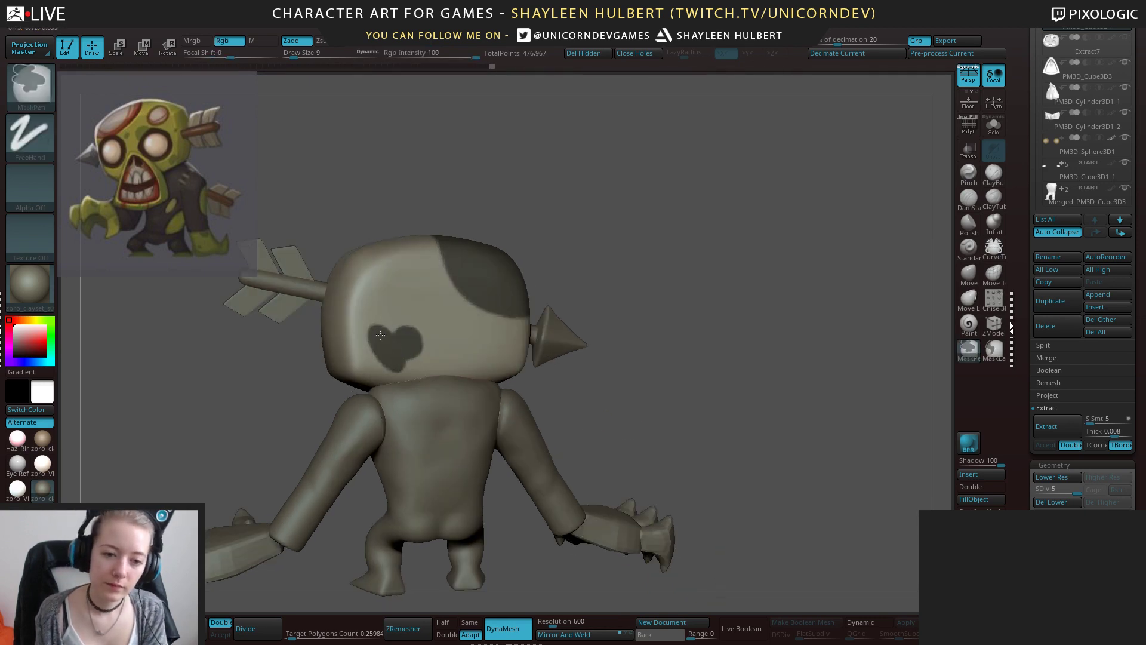
left_click(605, 399, "ctrl")
mouse_move(607, 402)
left_mouse_down()
mouse_move(701, 396)
mouse_move(723, 409)
left_mouse_up()
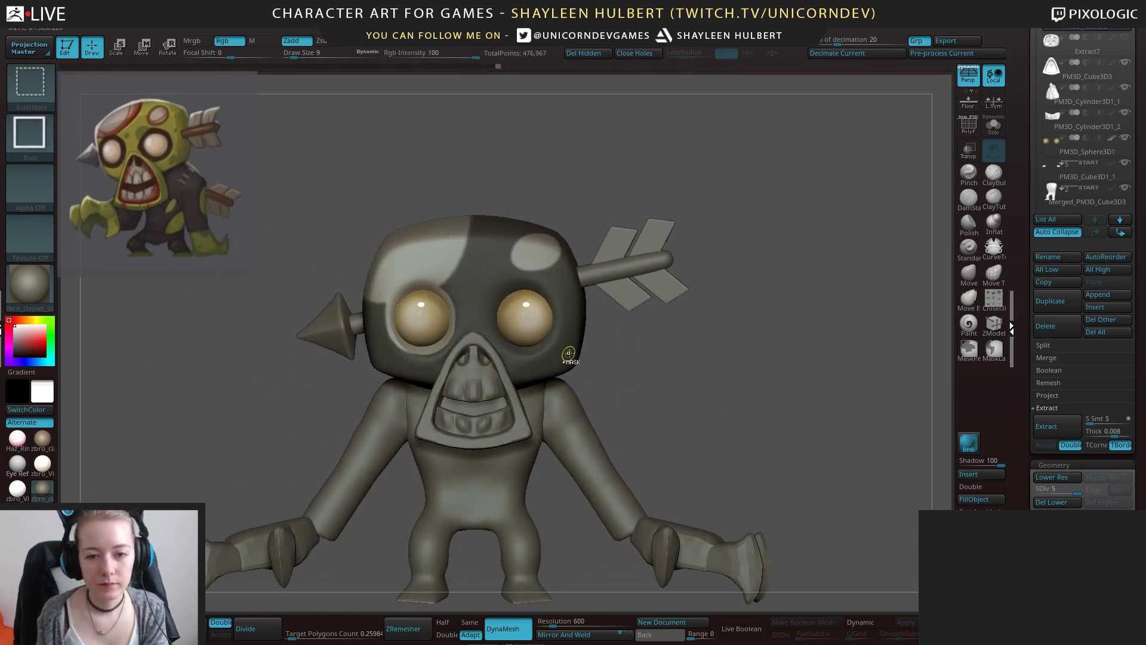
left_click_drag(614, 342, 629, 334, "alt")
left_click(629, 335, "ctrl")
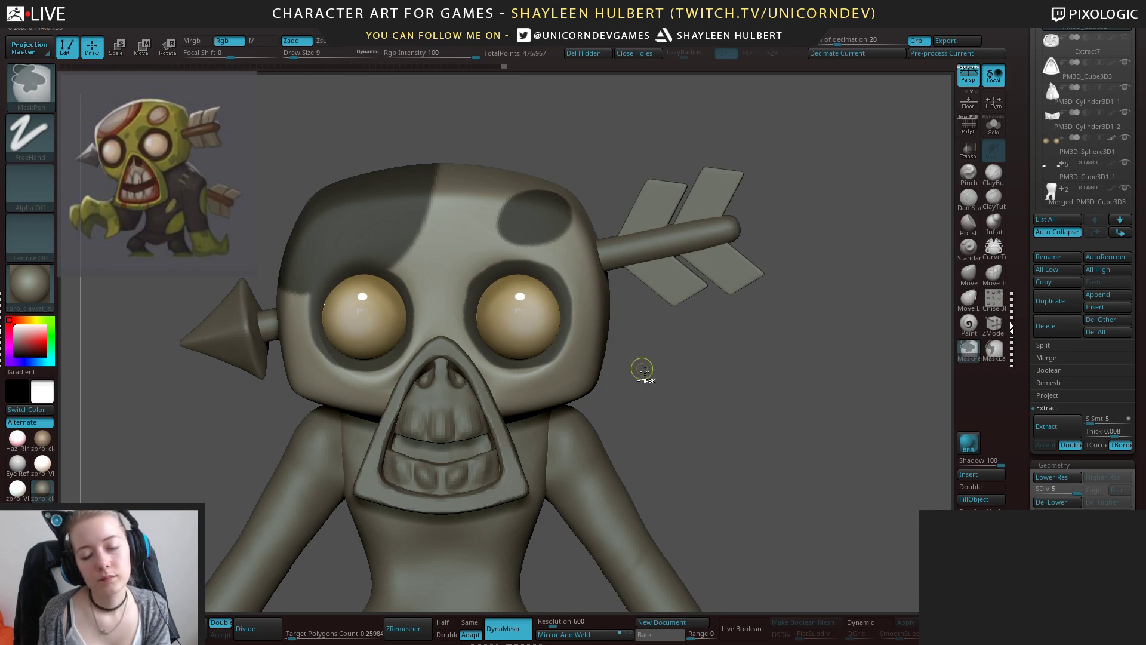
left_click(671, 390, "ctrl")
left_click_drag(671, 391, 567, 348, "alt")
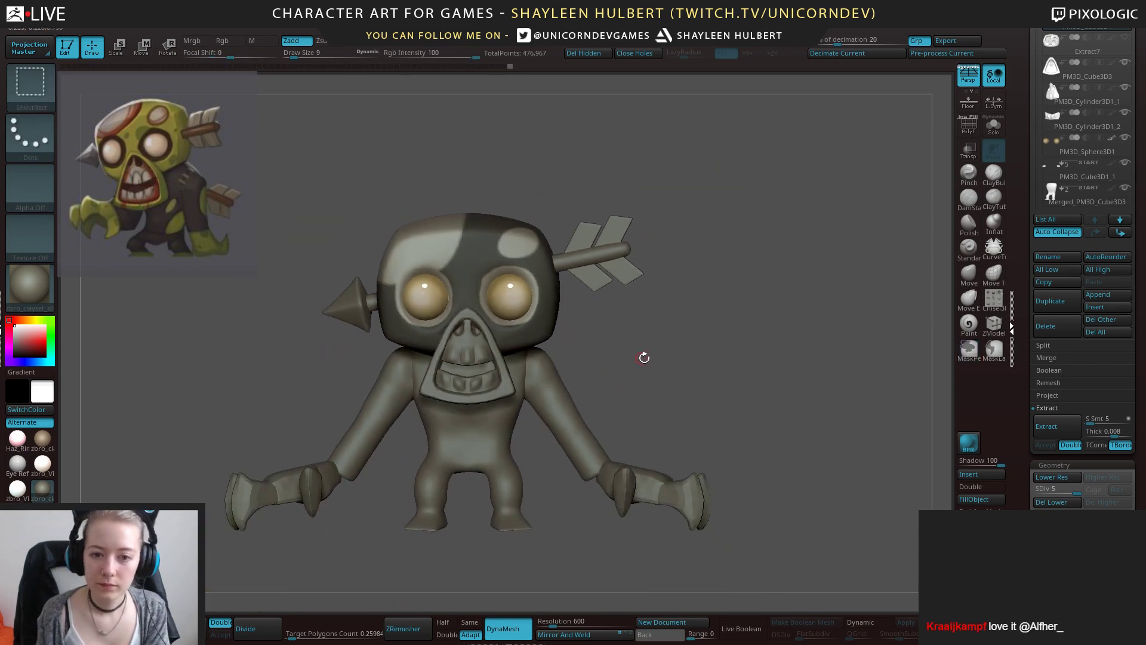
left_click_drag(642, 358, 702, 366)
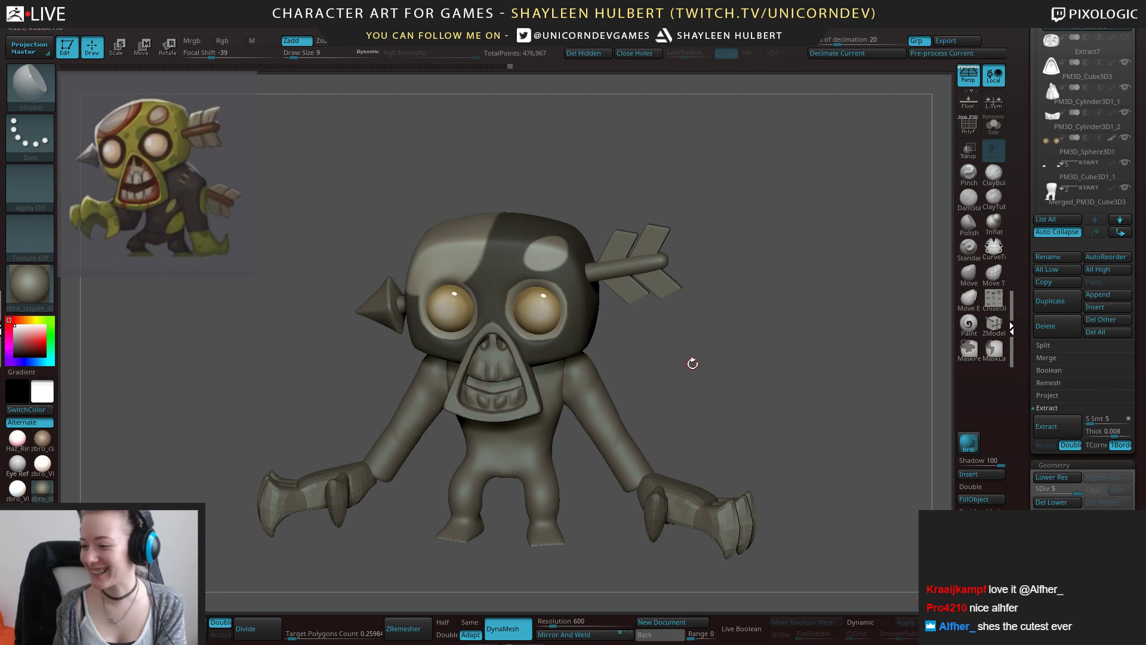
Extract the masked head skin with a thickness of 0.008, accept it as a new subtool, and isolate it with polyframe shown.
left_click(1047, 419)
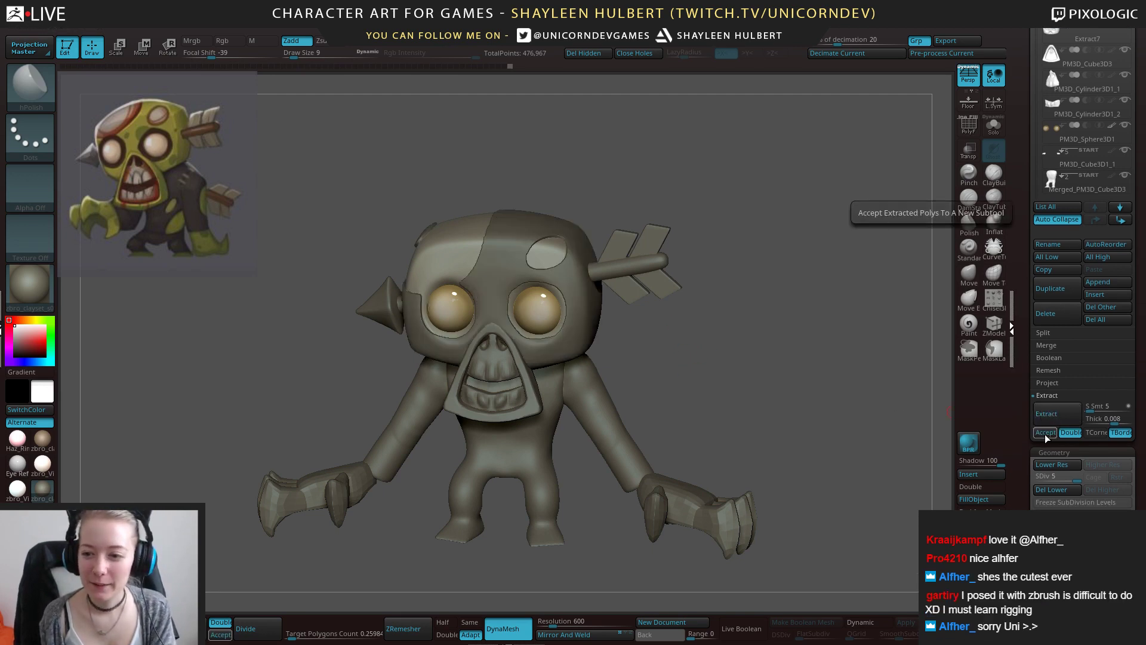
left_click(1045, 432)
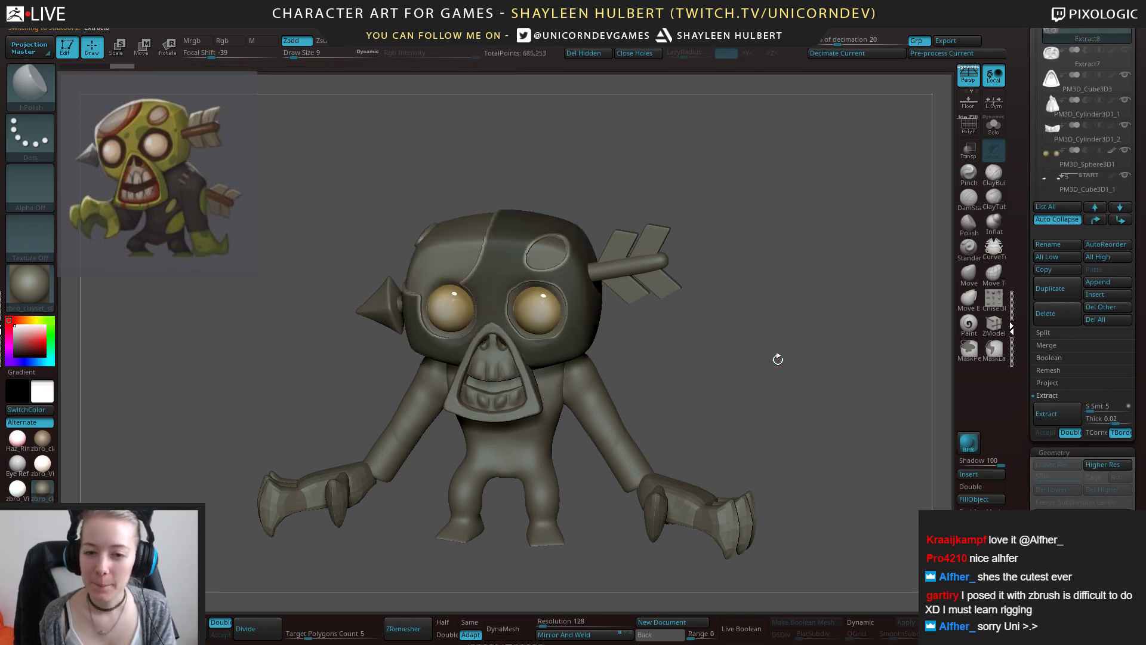
left_click(994, 126)
key("shift+f")
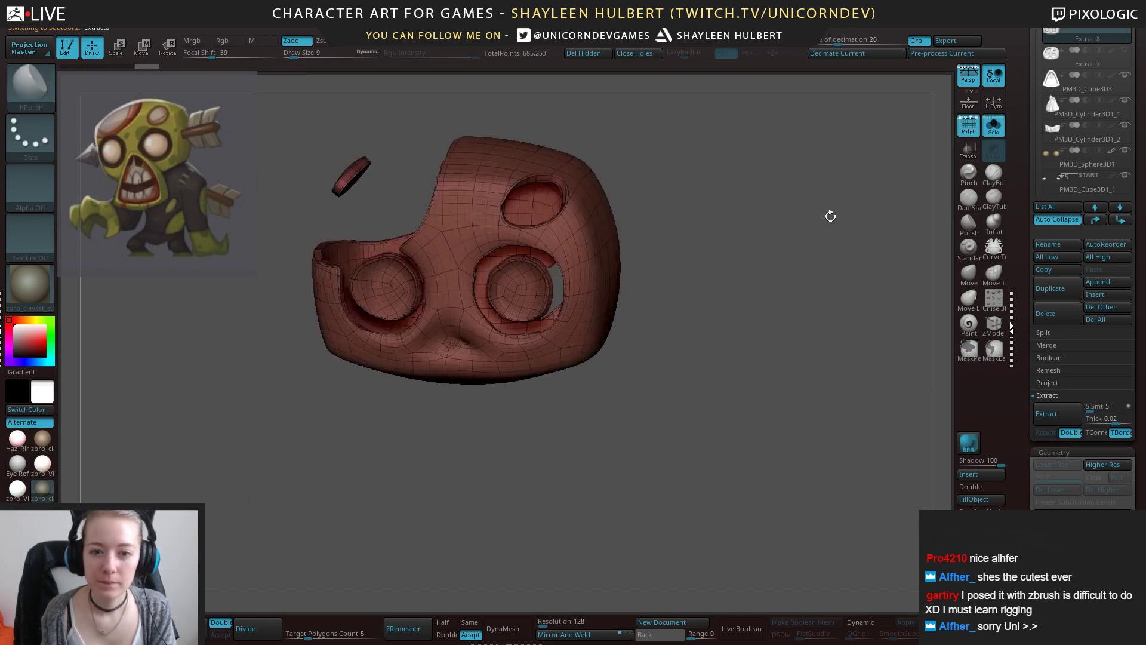
Keep only the outer surface of the extracted skin and give its separate pieces their own polygroups.
mouse_move(678, 380)
left_mouse_down("shift")
mouse_move(747, 391)
mouse_move(777, 335)
left_mouse_up("shift")
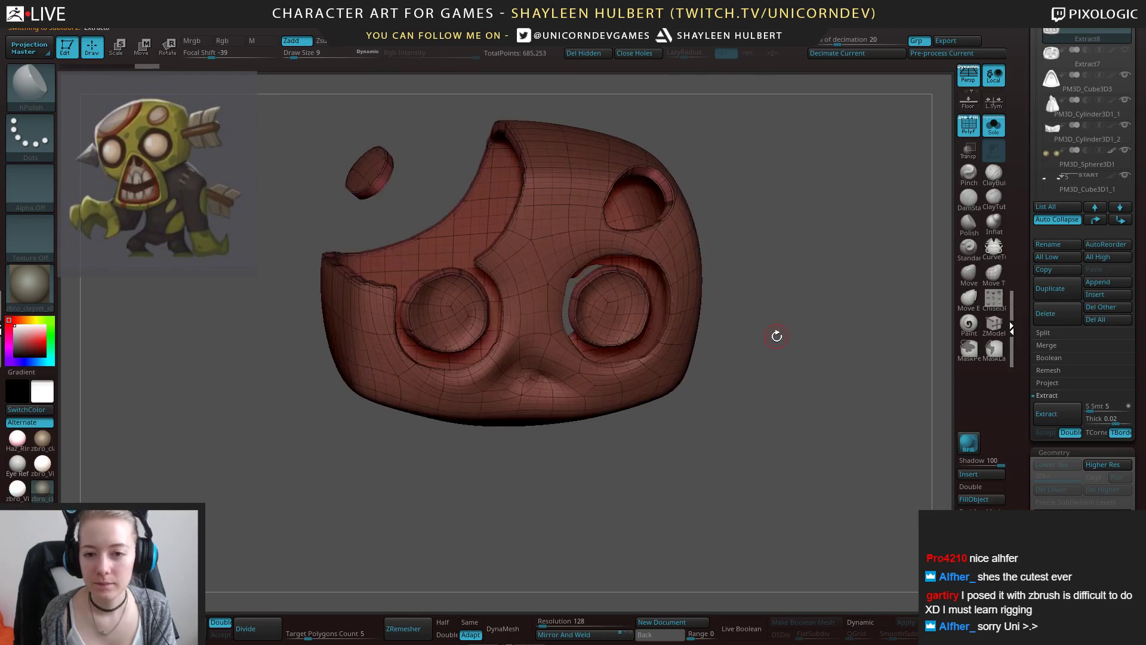
left_click(458, 232, "ctrl+shift")
left_click(458, 233, "ctrl+shift")
left_click_drag(273, 337, 524, 256)
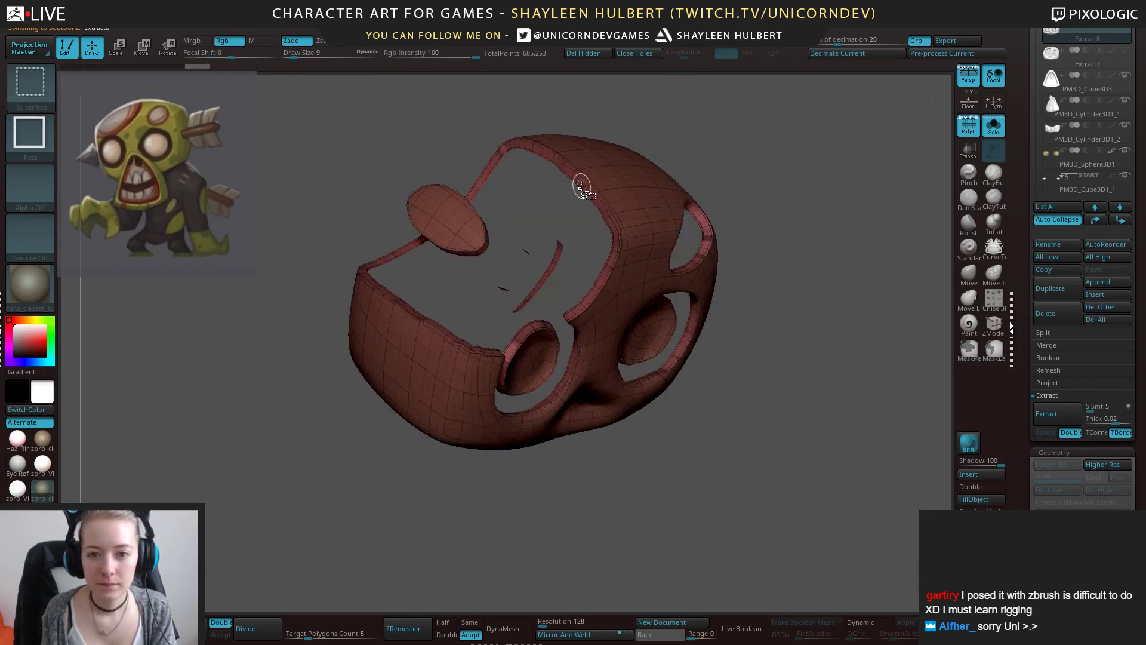
left_click_drag(514, 209, 805, 316)
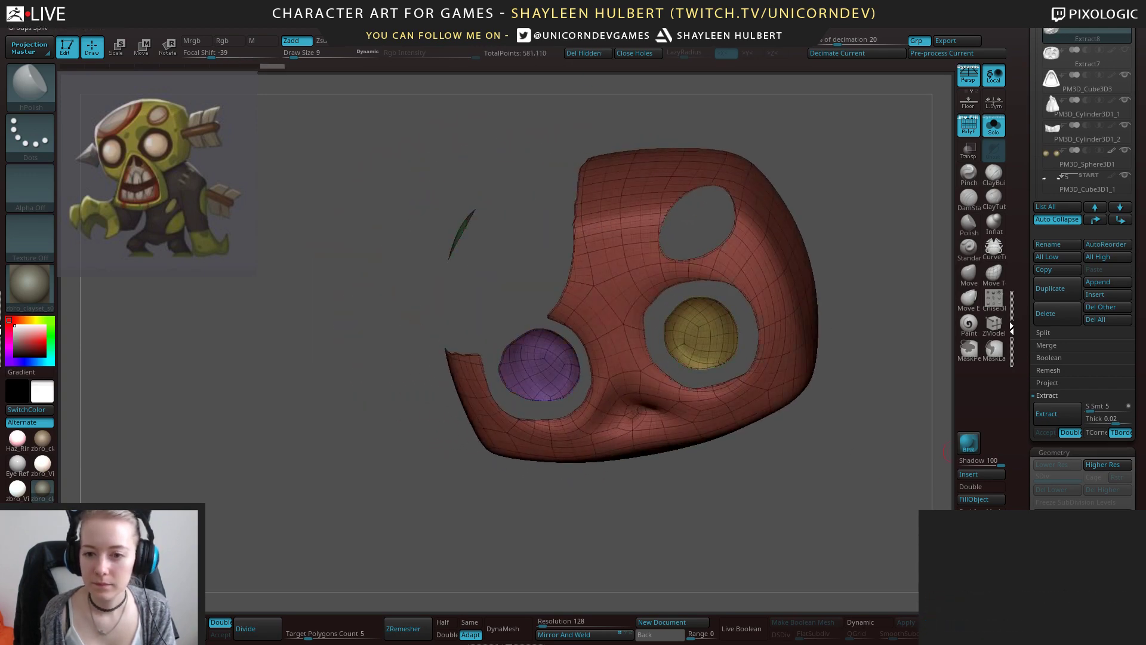
Delete everything except the main face piece of the skin and ZRemesh it with a target polygon count of 0.45964.
left_click(755, 402, "ctrl+shift")
left_click(595, 55)
left_click_drag(531, 137, 501, 239, "shift")
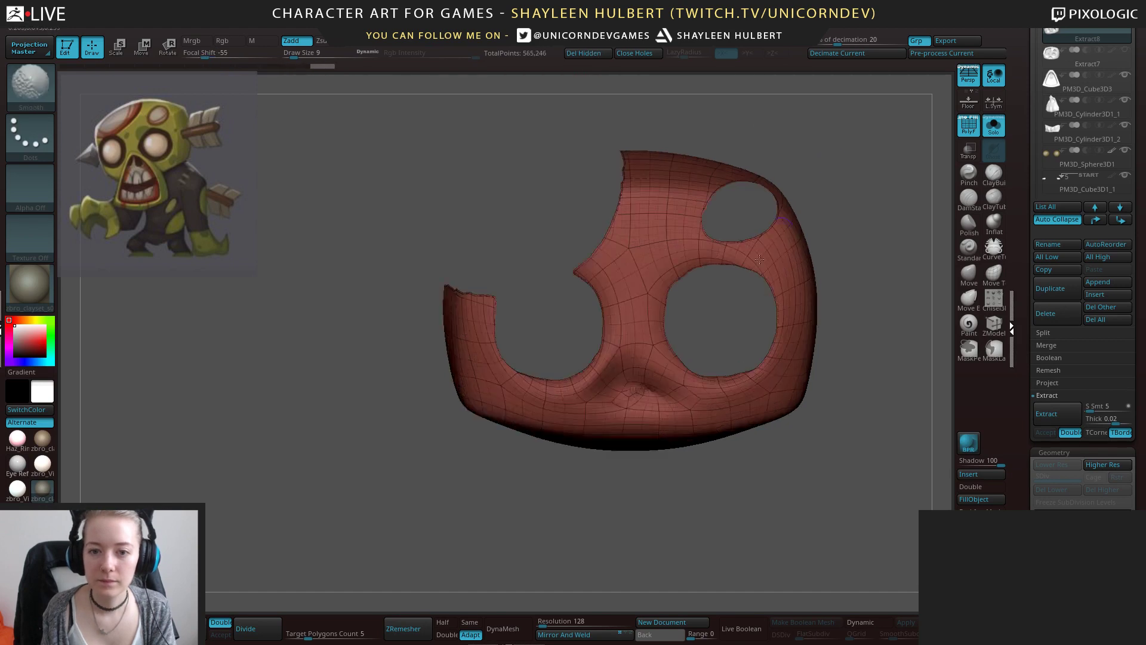
left_click_drag(314, 634, 294, 634)
left_click(402, 634)
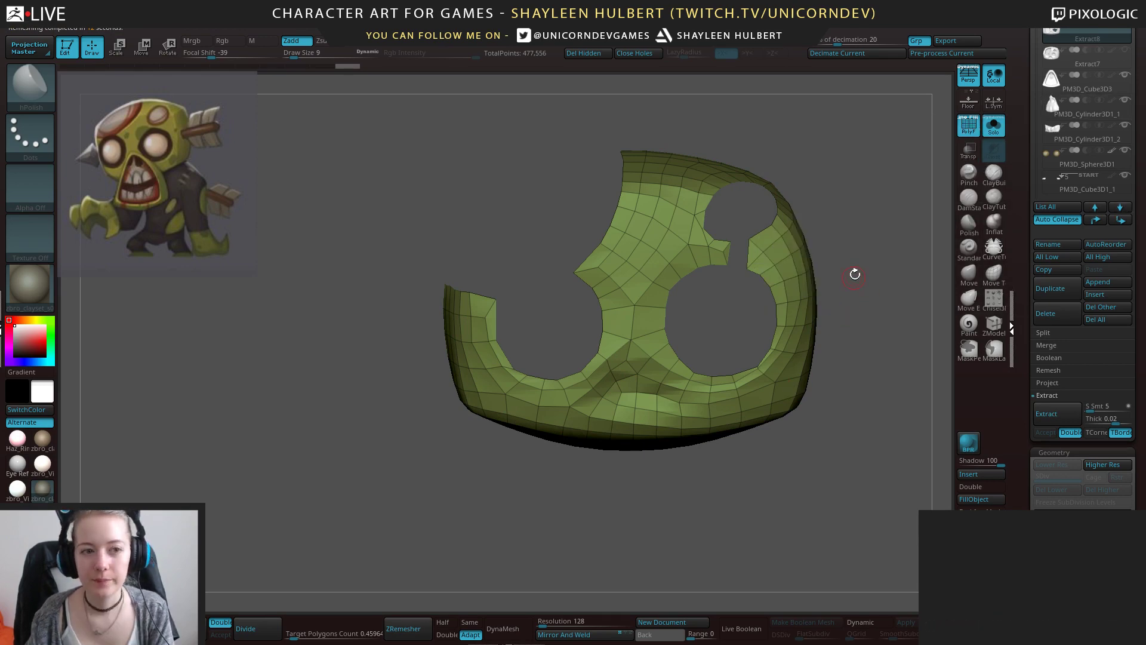
Bridge the two facing edges across the gap between the eye hole and the forehead hole with ZModeler.
left_click_drag(855, 274, 716, 370, "alt")
left_click_drag(805, 119, 796, 334, "alt")
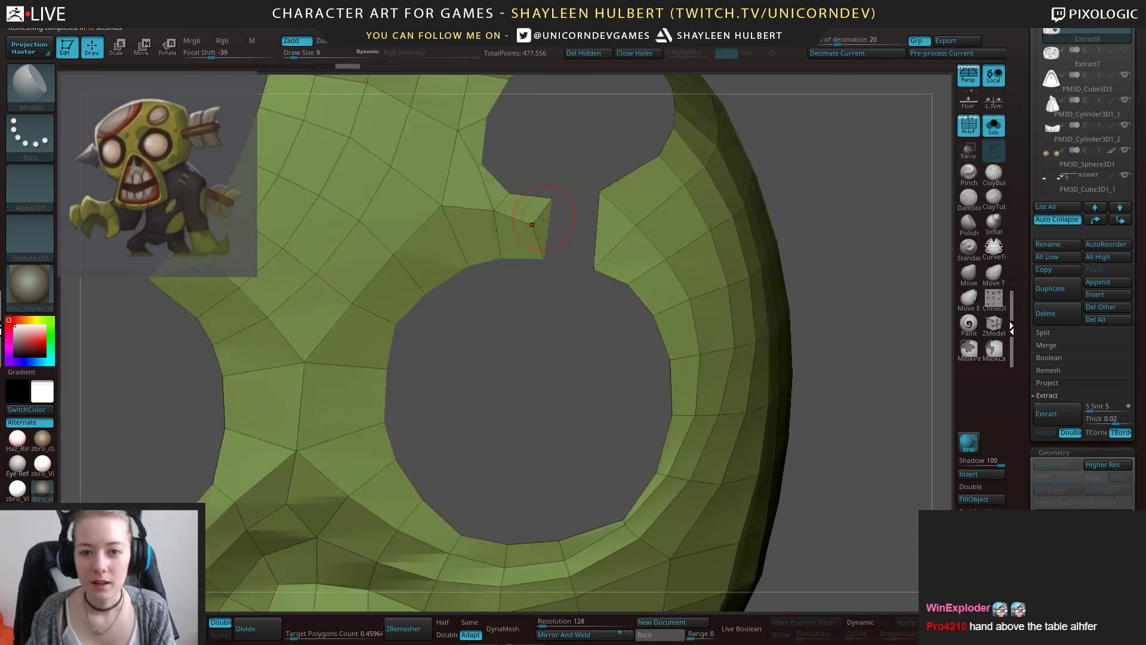
left_click(994, 324)
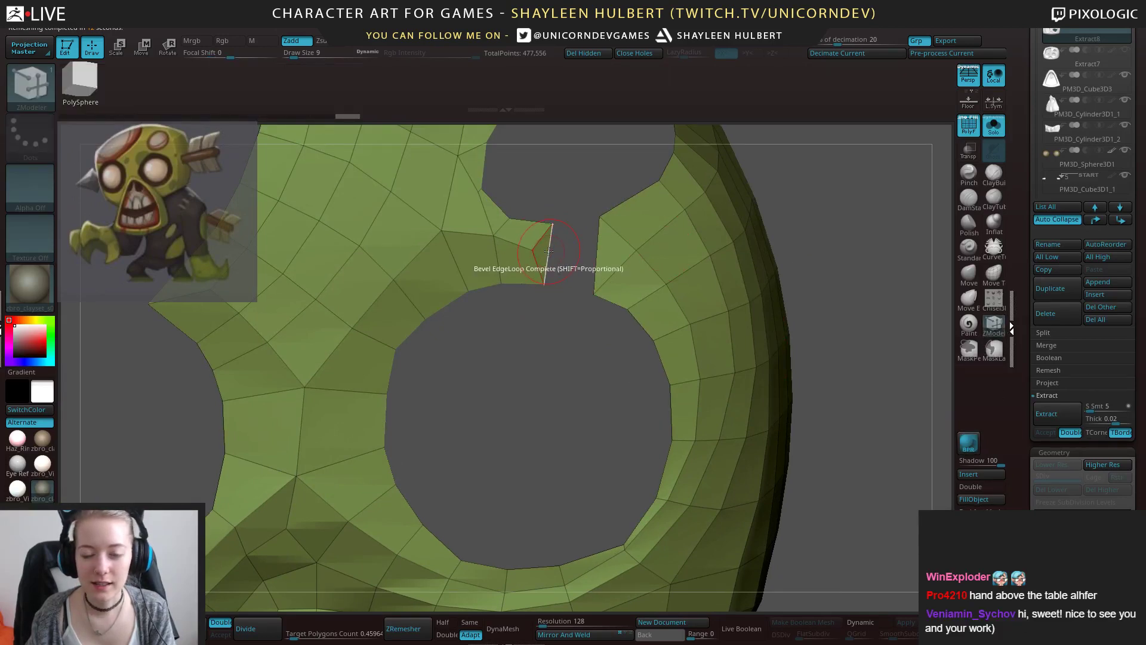
key("space")
left_click(473, 288)
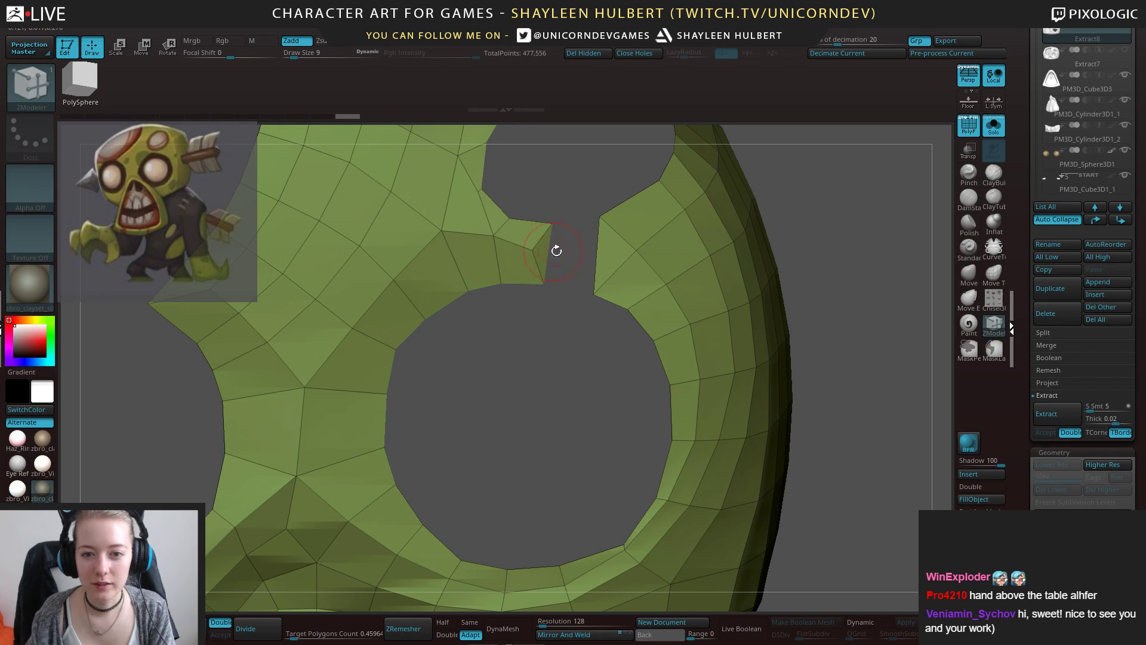
left_click(556, 251)
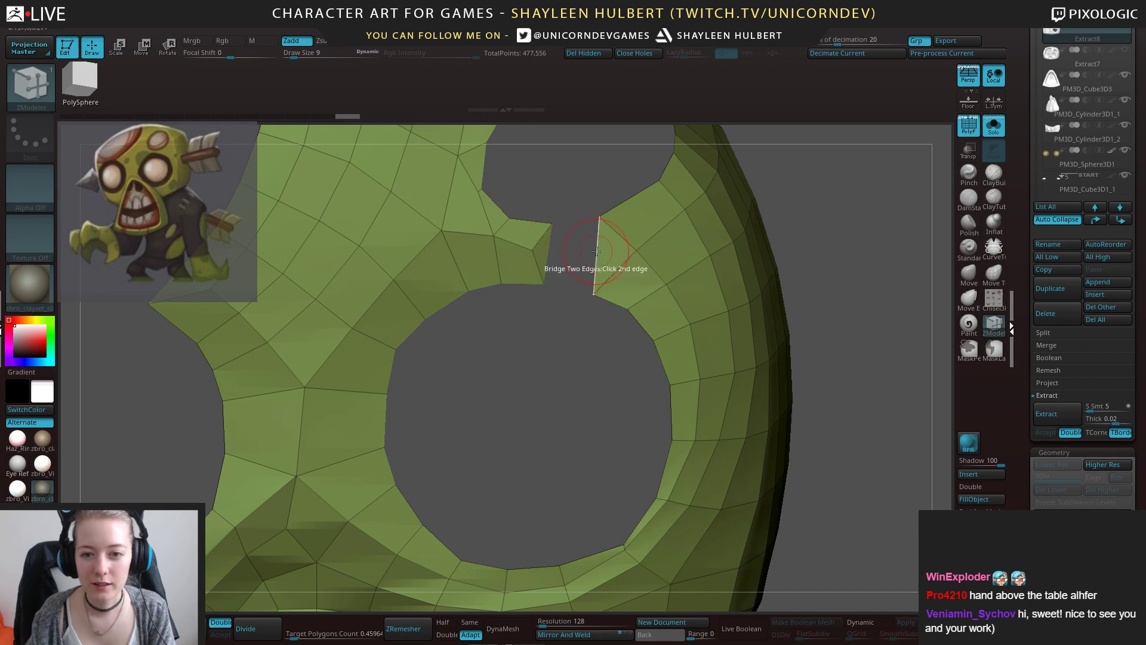
left_click(597, 251)
left_click_drag(942, 323, 955, 528, "alt")
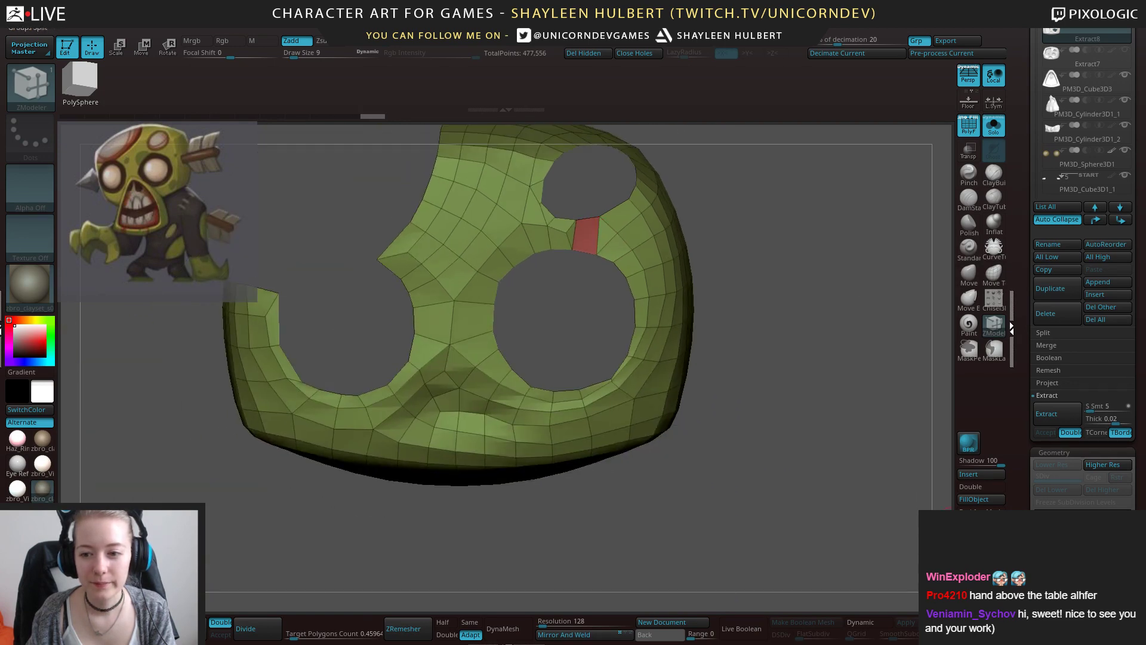
Delete the bridging polygon above the eye hole and the small triangle beside it with ZModeler.
left_click_drag(675, 382, 567, 329)
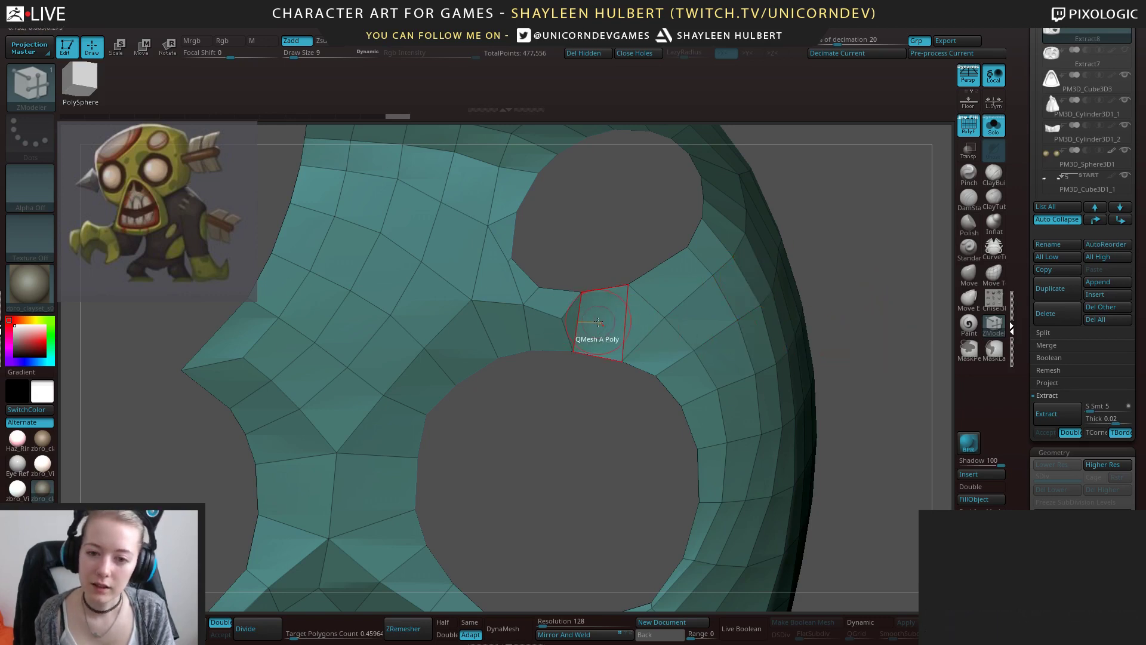
key("space")
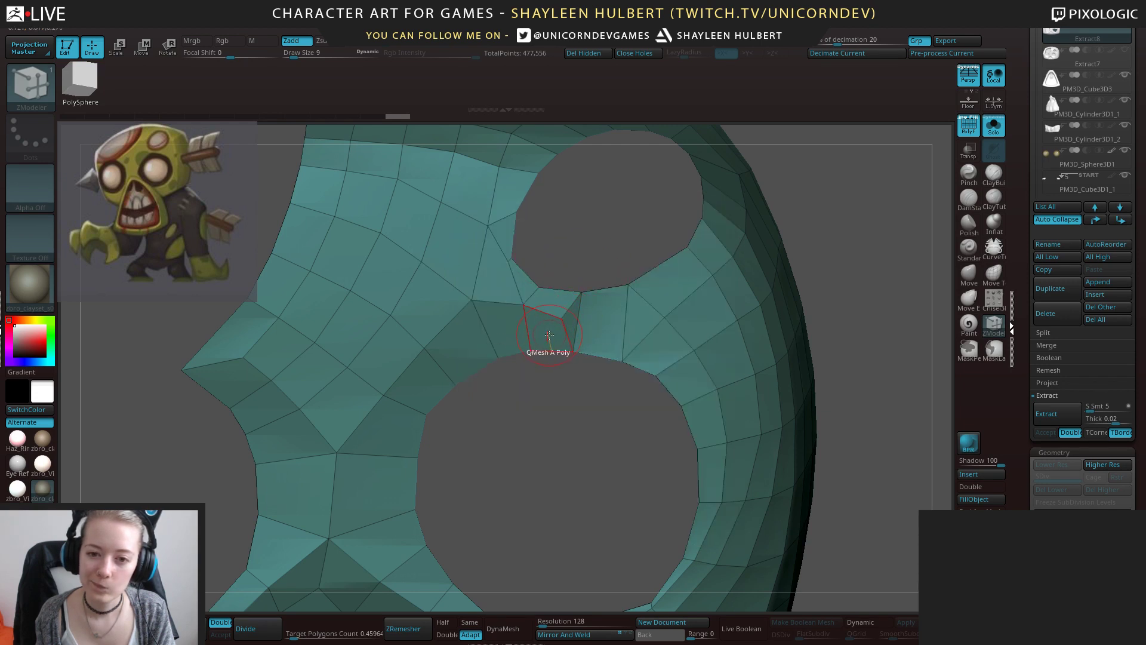
key("space")
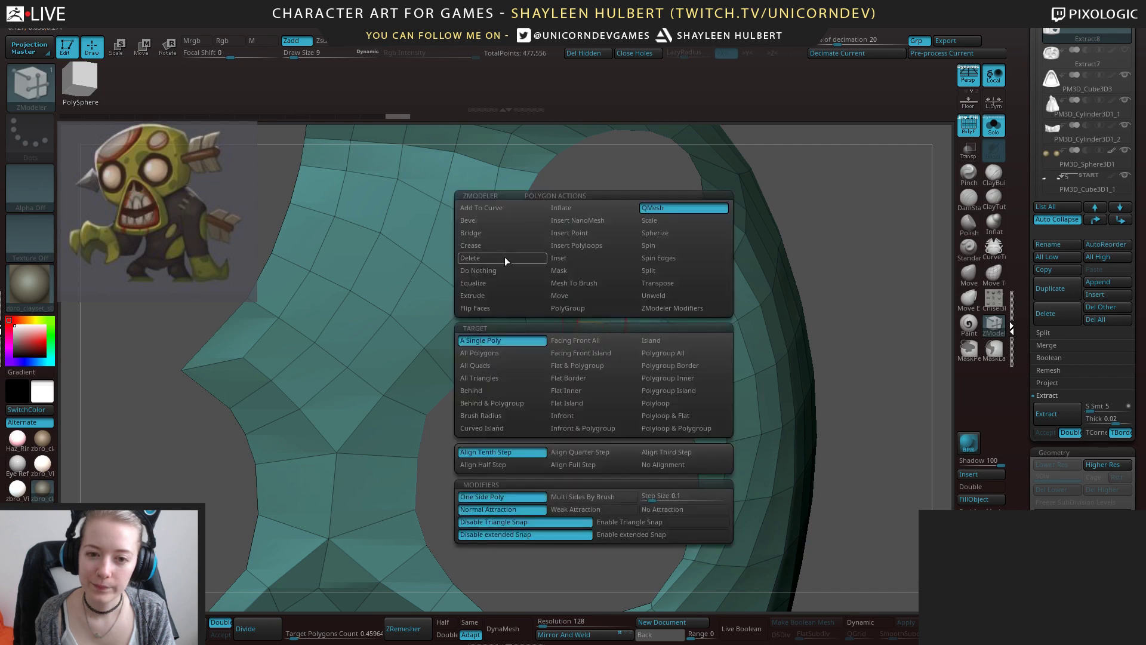
left_click(507, 259)
left_click(603, 324)
left_click(568, 316)
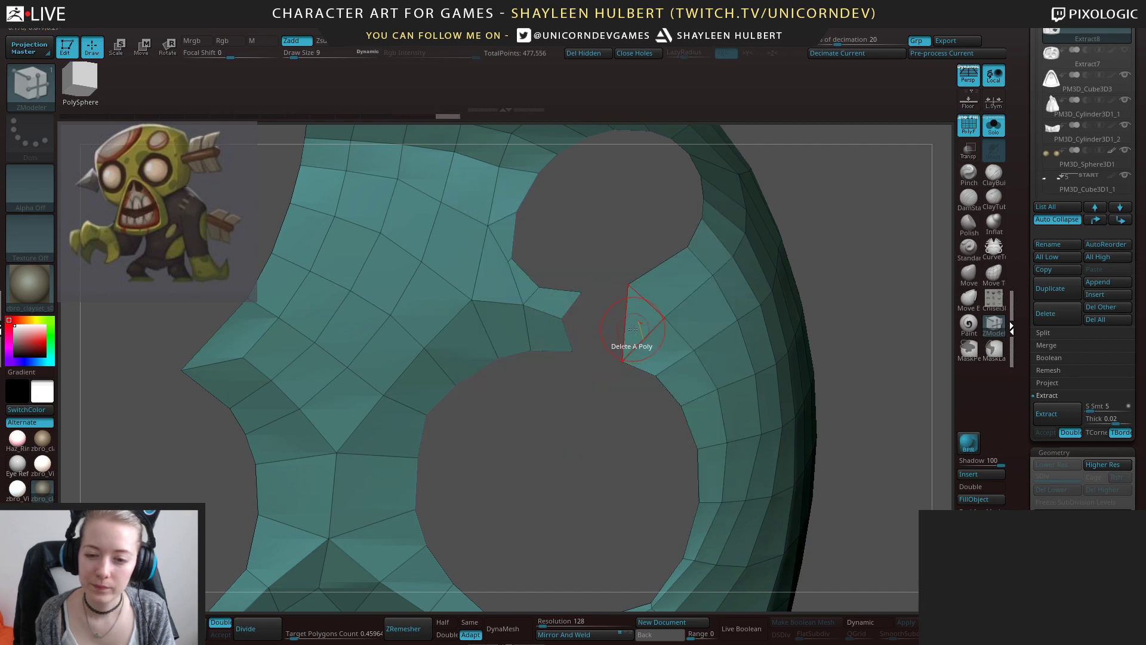
Split the polygon on the outer side of the gap above the eye hole with ZModeler's polygon Split action.
key("space")
left_click(621, 258)
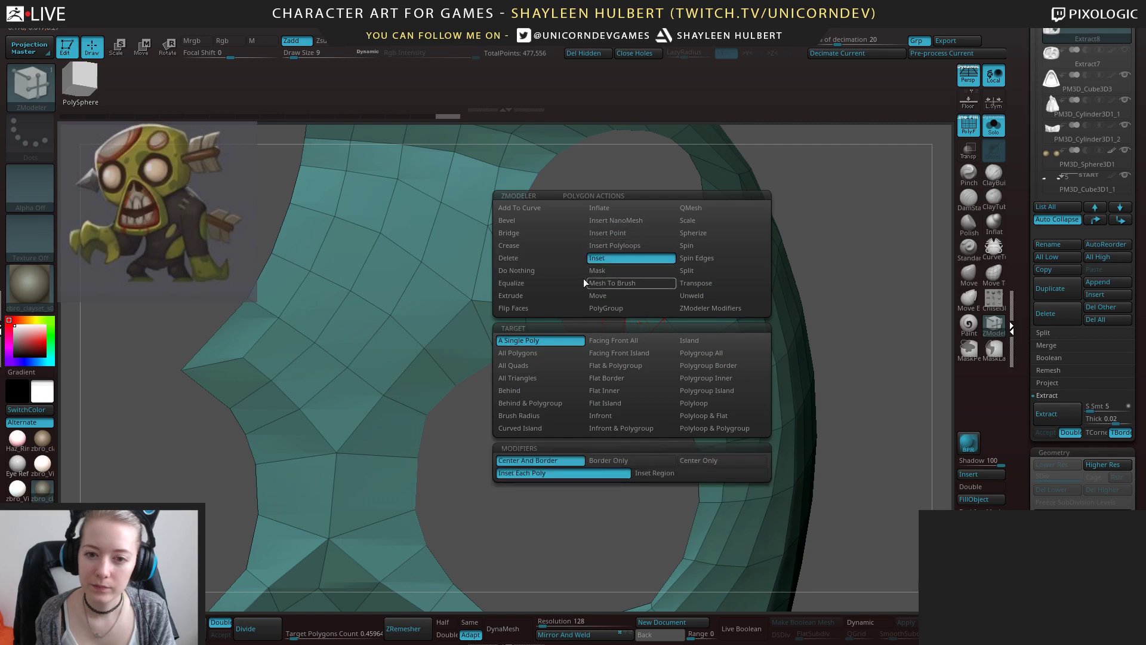
left_click(686, 270)
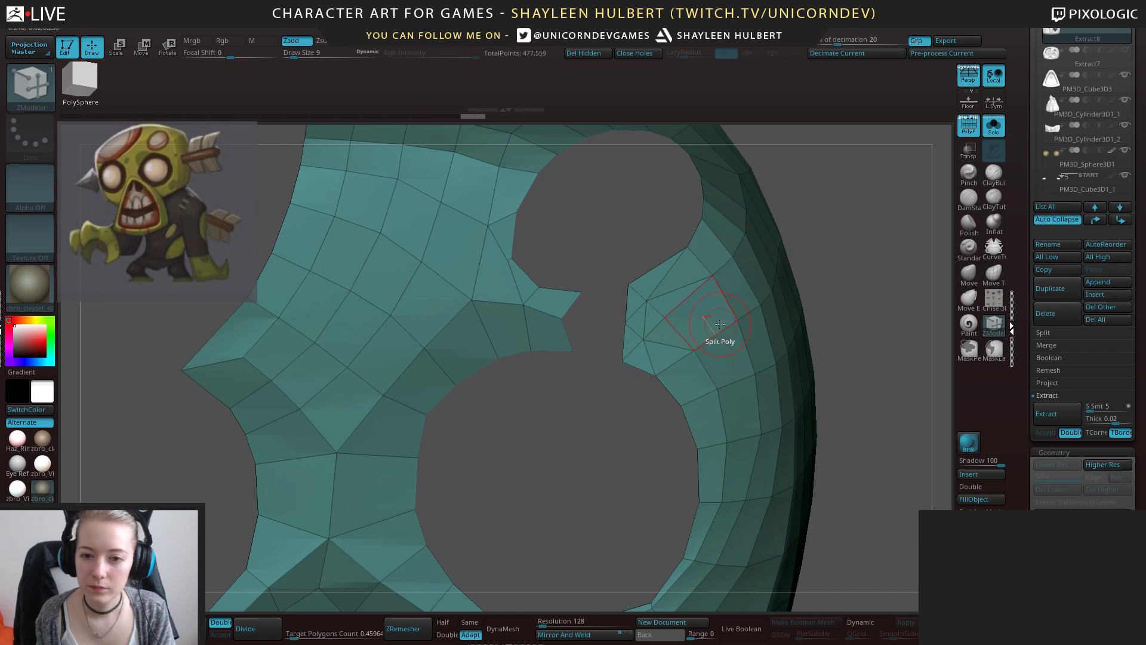
Try to delete the extra edges around the split polygon beside the gap with the ZModeler edge Delete action.
key("space")
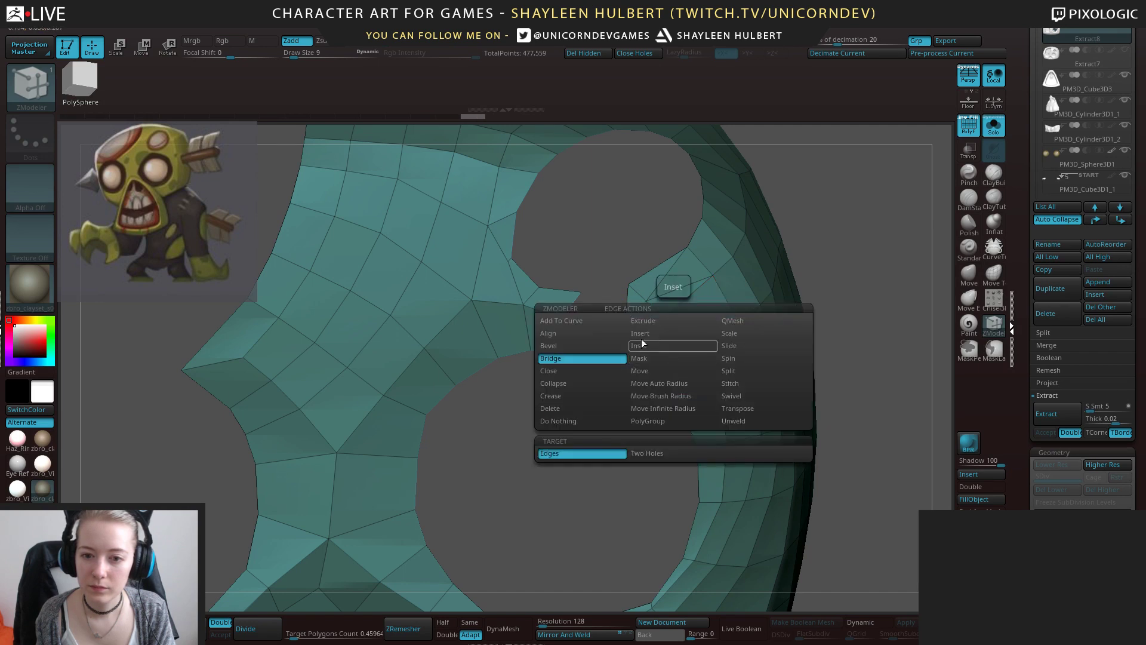
left_click(561, 408)
left_click(655, 287)
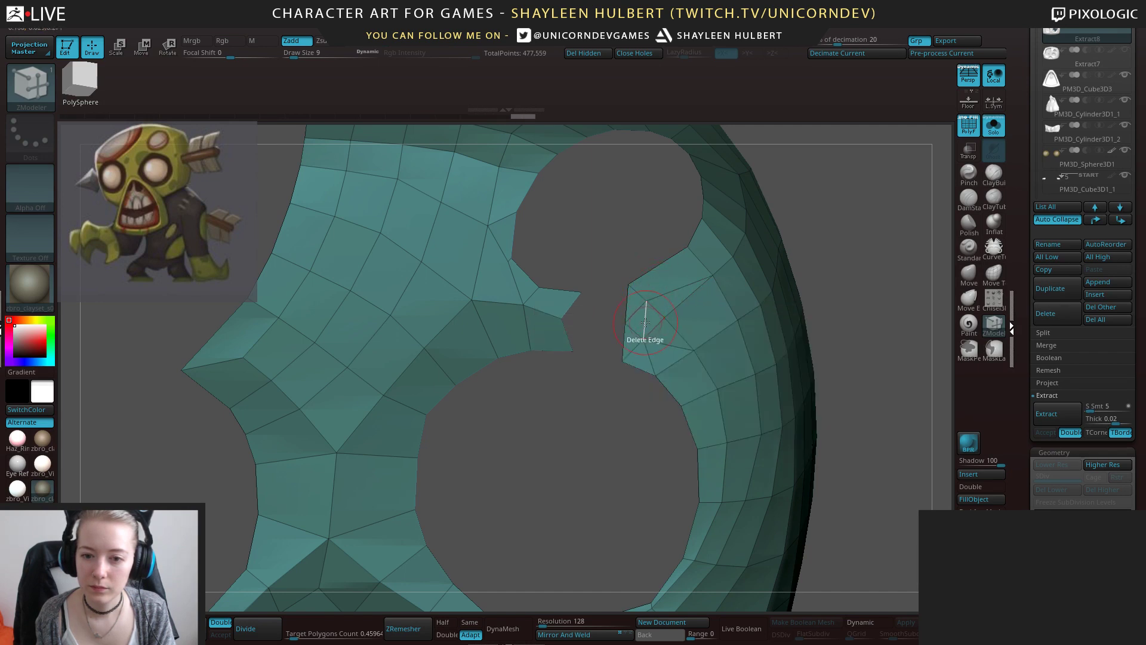
left_click(658, 346)
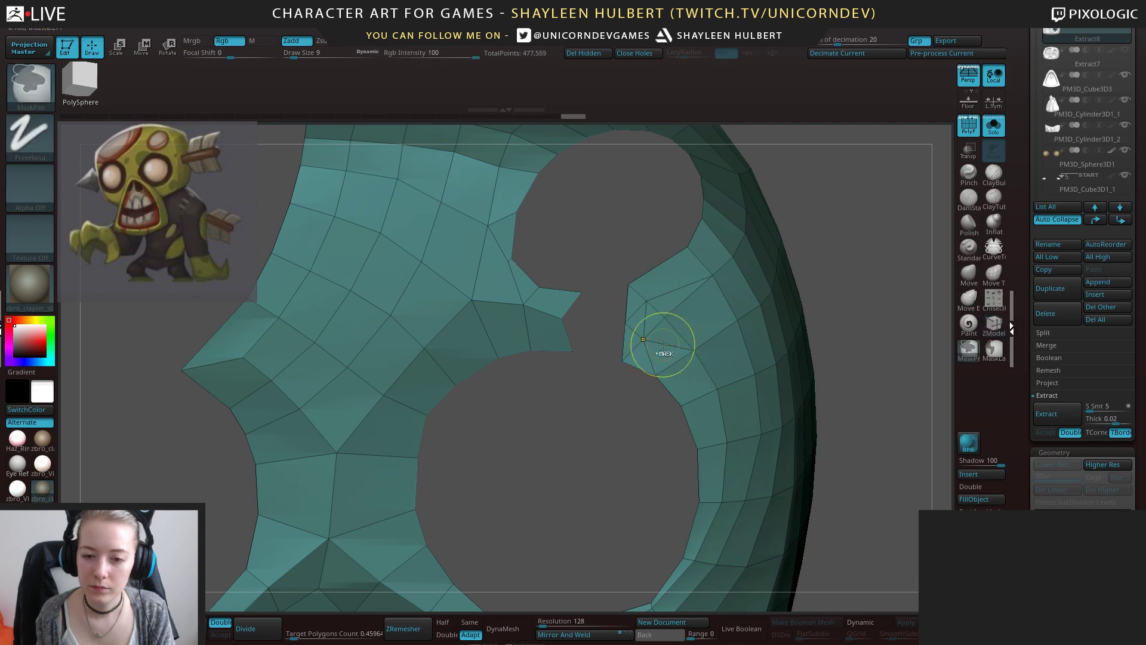
key("ctrl+z")
key("space")
left_click(592, 272)
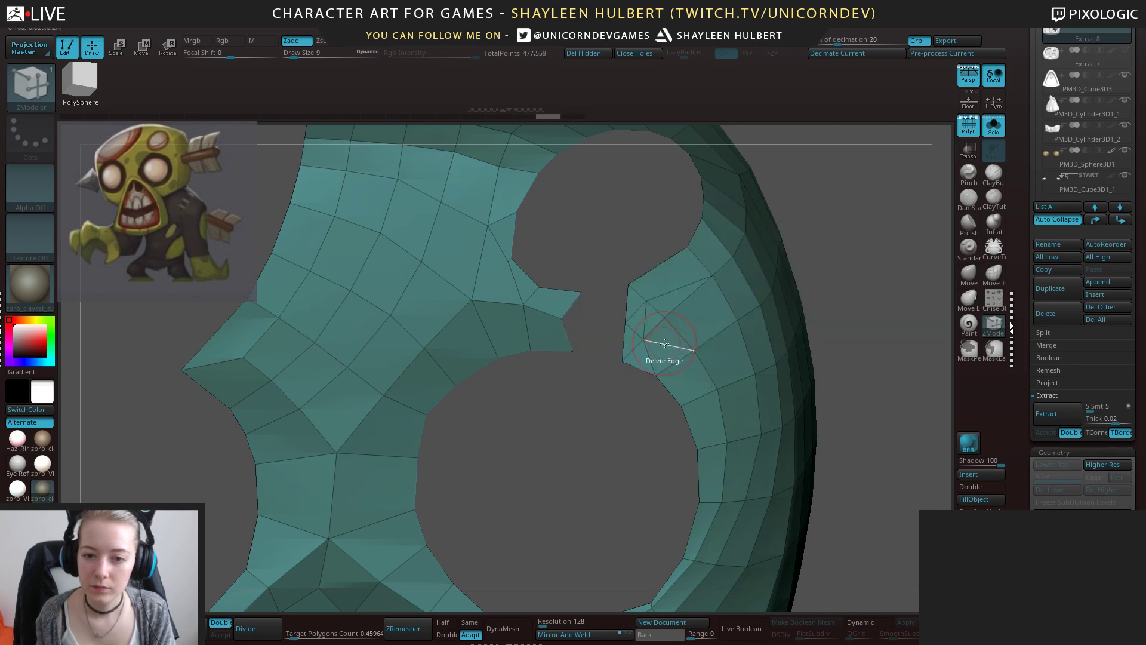
left_click(663, 343)
left_click(647, 323)
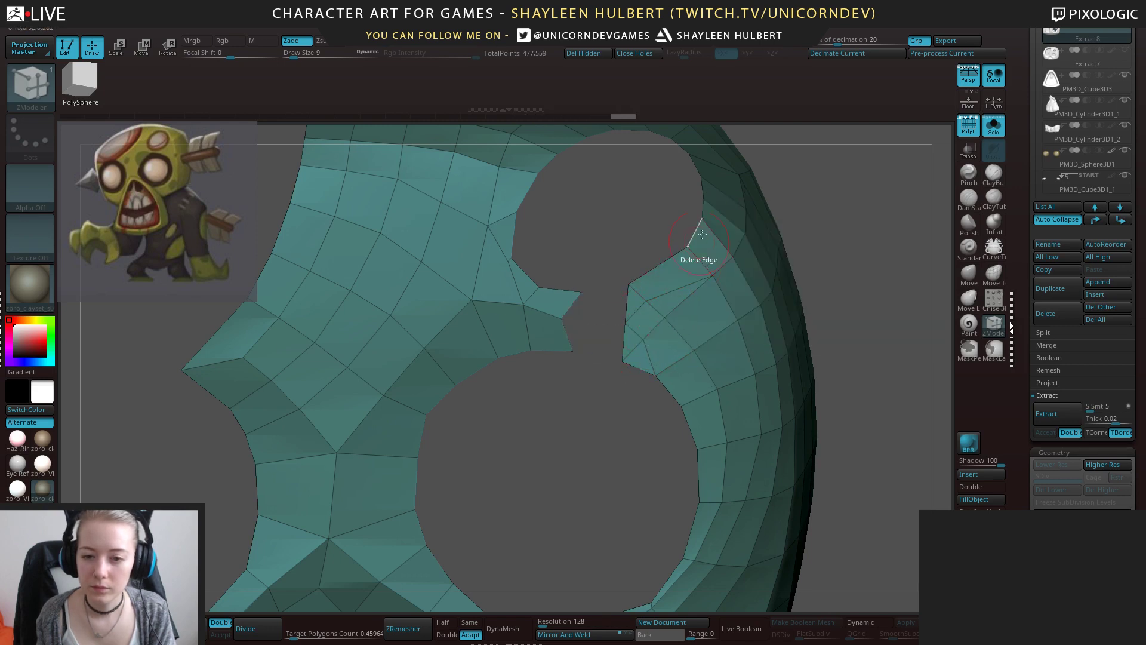
Bridge the two pairs of facing edges across the gap to close the strip between the forehead and eye holes.
key("space")
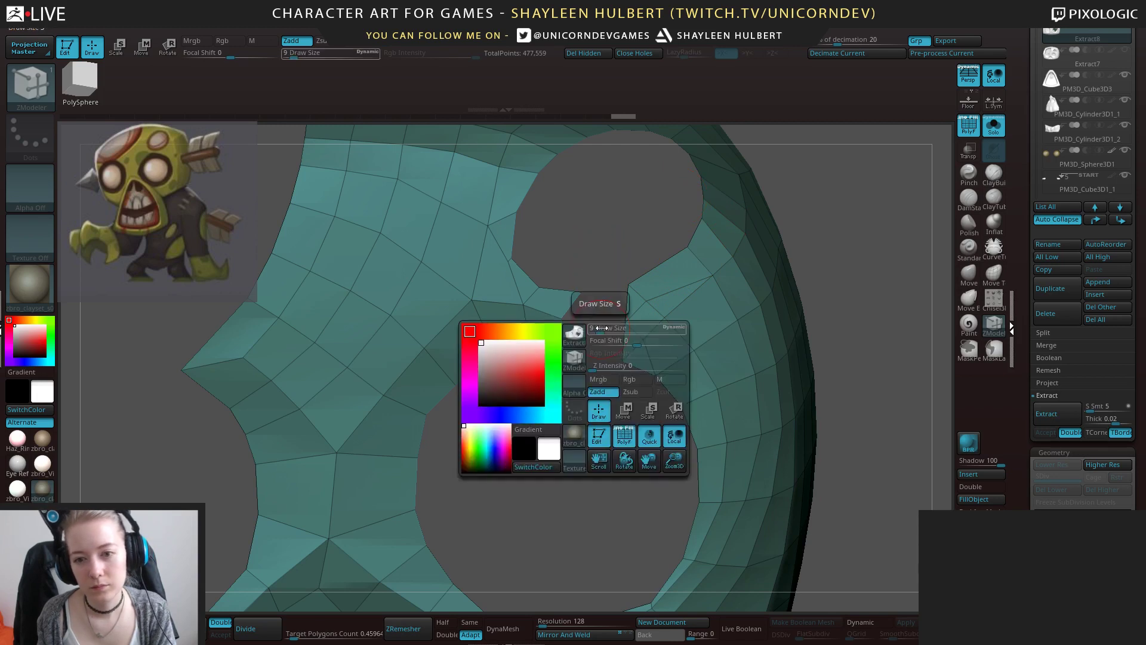
key("space")
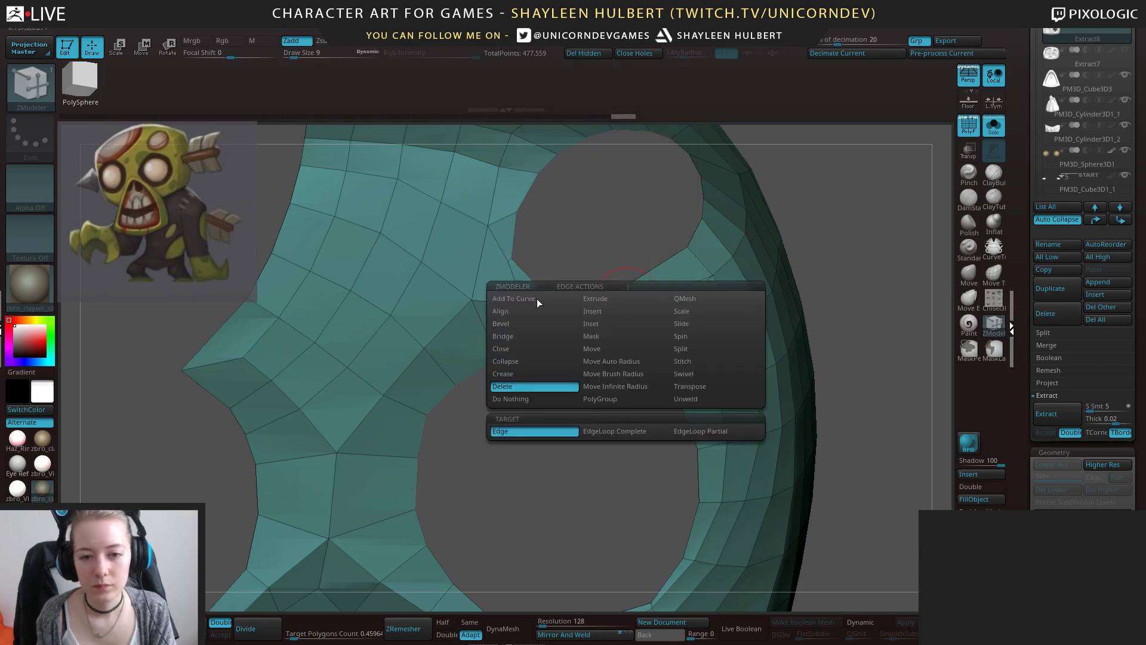
left_click(520, 338)
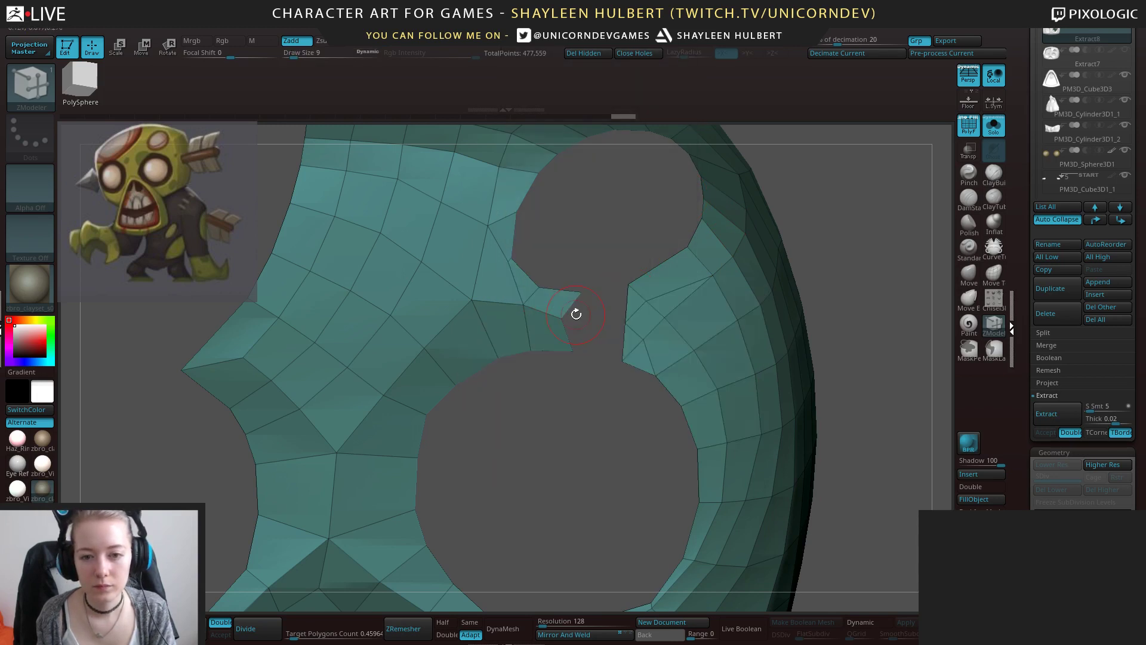
left_click(627, 303)
left_click(572, 306)
left_click(566, 336)
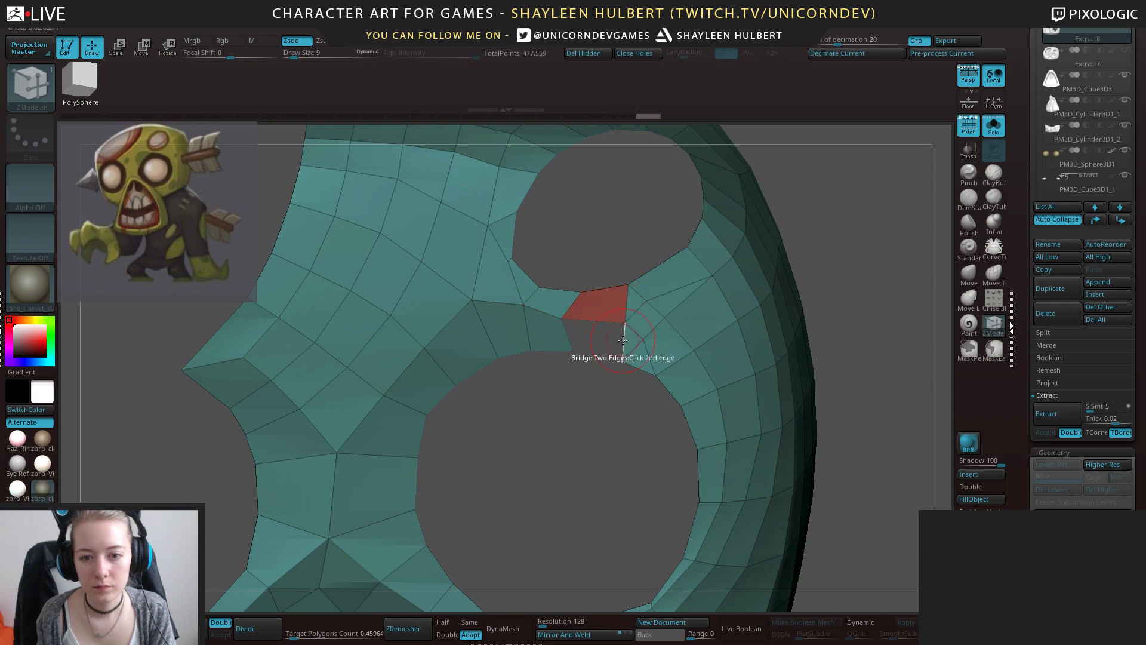
left_click(621, 346)
left_click_drag(868, 349, 743, 258, "alt")
left_click(970, 509)
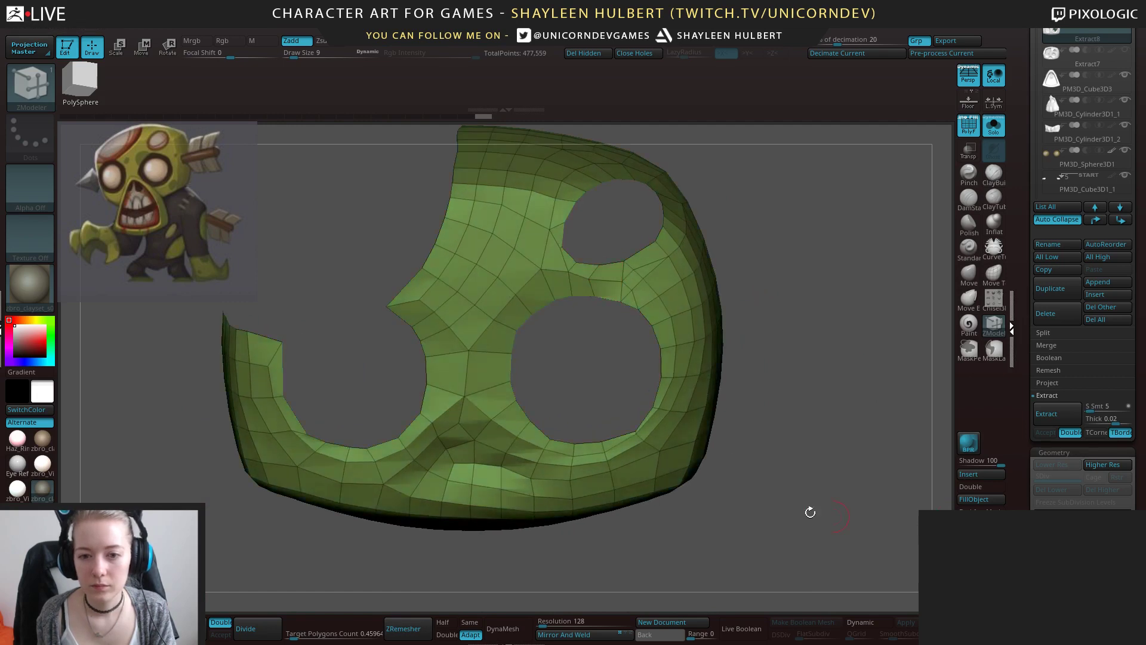
Remesh the torn head skin with ZRemesher and check the flow of polygons around the eye and forehead holes.
mouse_move(811, 512)
left_mouse_down("alt")
mouse_move(747, 384)
mouse_move(770, 317)
mouse_move(774, 349)
left_mouse_up("alt")
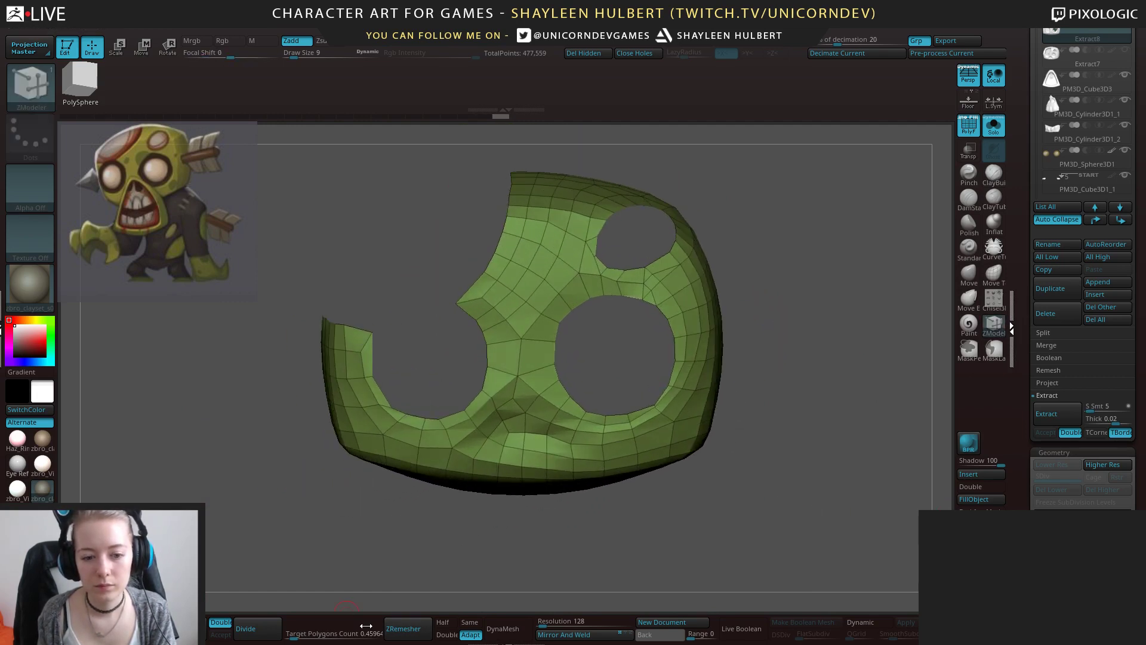
left_click(393, 634)
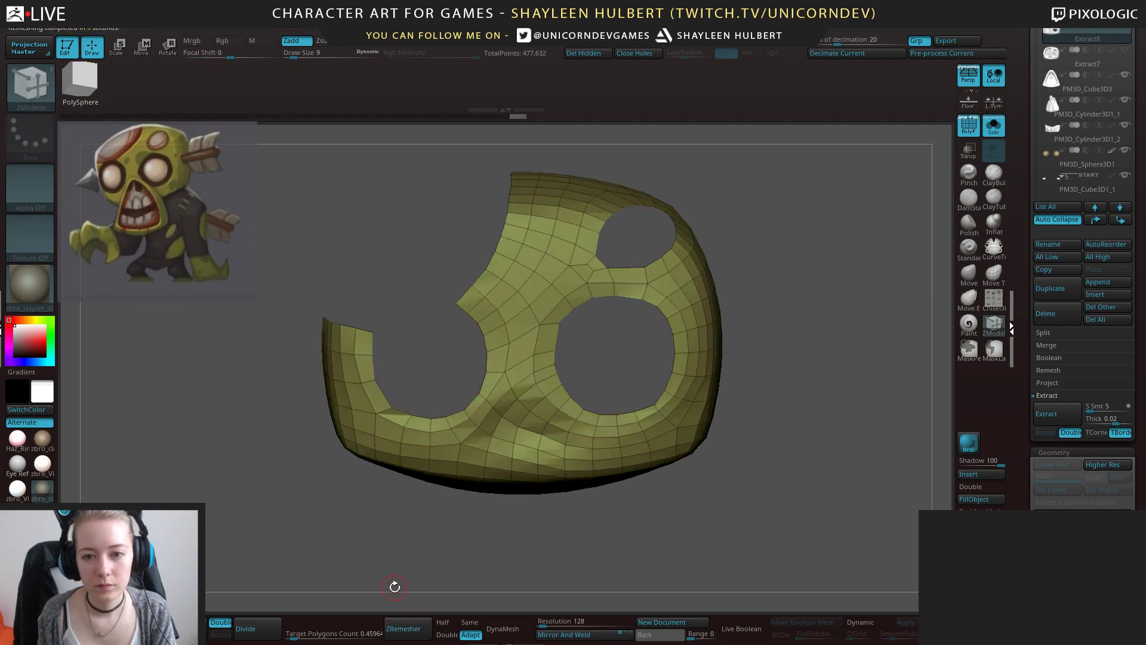
left_click_drag(794, 303, 886, 404, "alt")
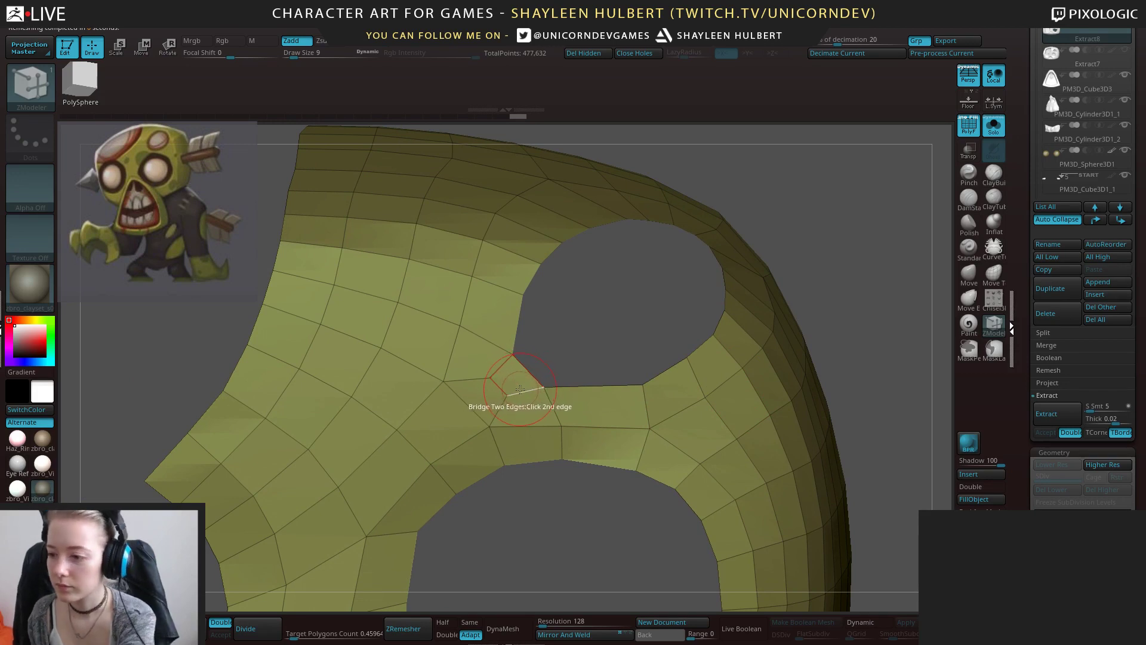
left_click(785, 456)
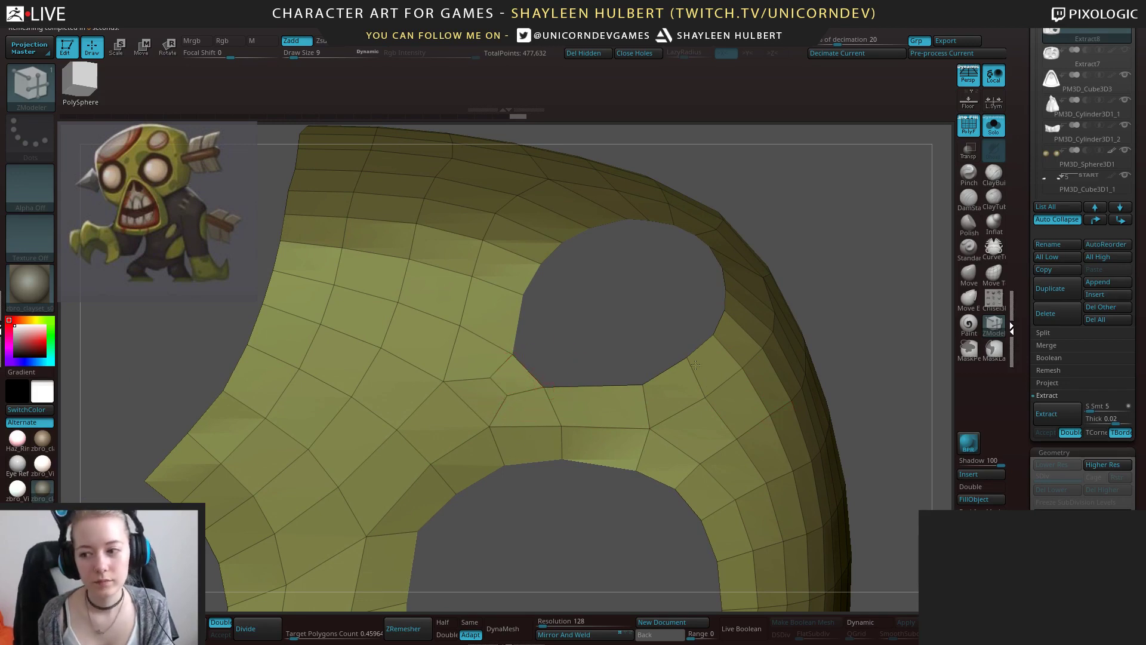
mouse_move(809, 385)
left_mouse_down()
mouse_move(880, 345)
mouse_move(835, 274)
left_mouse_up()
key("ctrl+z")
mouse_move(869, 325)
left_mouse_down()
mouse_move(885, 320)
mouse_move(762, 271)
mouse_move(757, 322)
left_mouse_up()
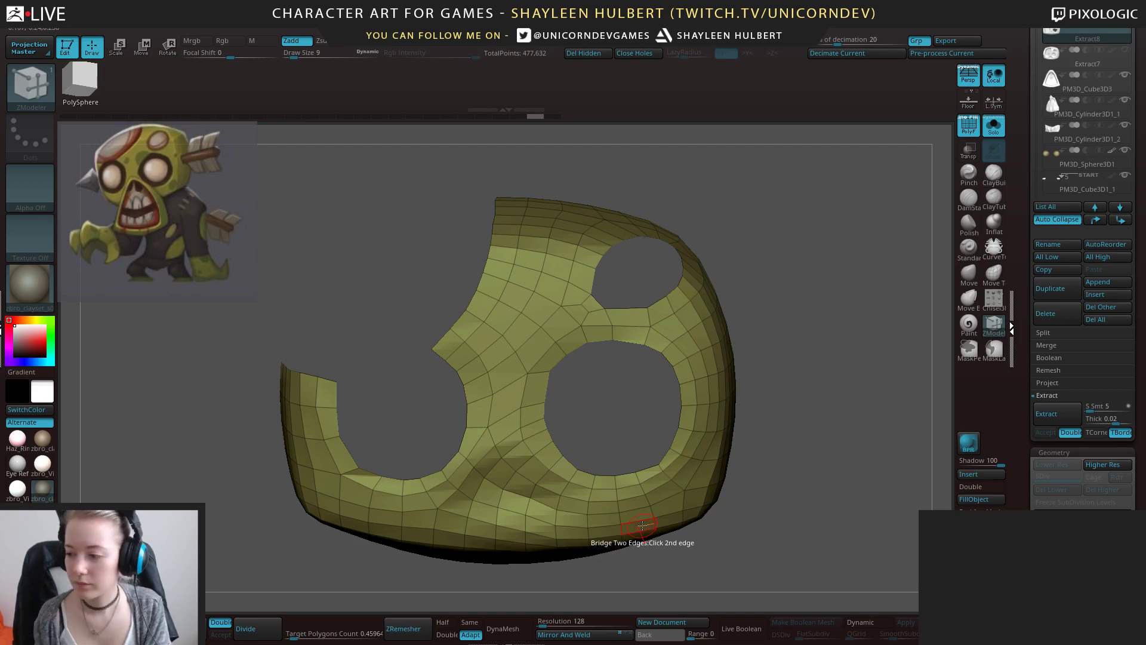
mouse_move(798, 378)
left_mouse_down()
mouse_move(842, 373)
mouse_move(796, 374)
left_mouse_up()
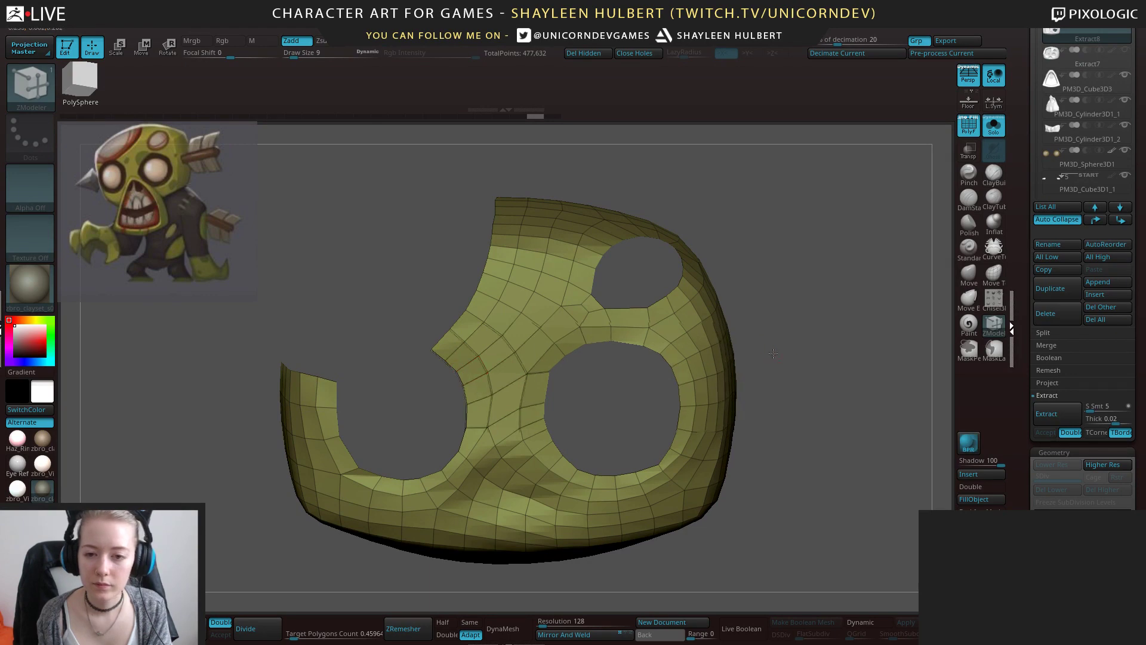
left_click_drag(759, 353, 796, 368)
Set up Panel Loops for the head skin with 1 loop and a polish of 0.
left_click_drag(1023, 471, 1022, 352)
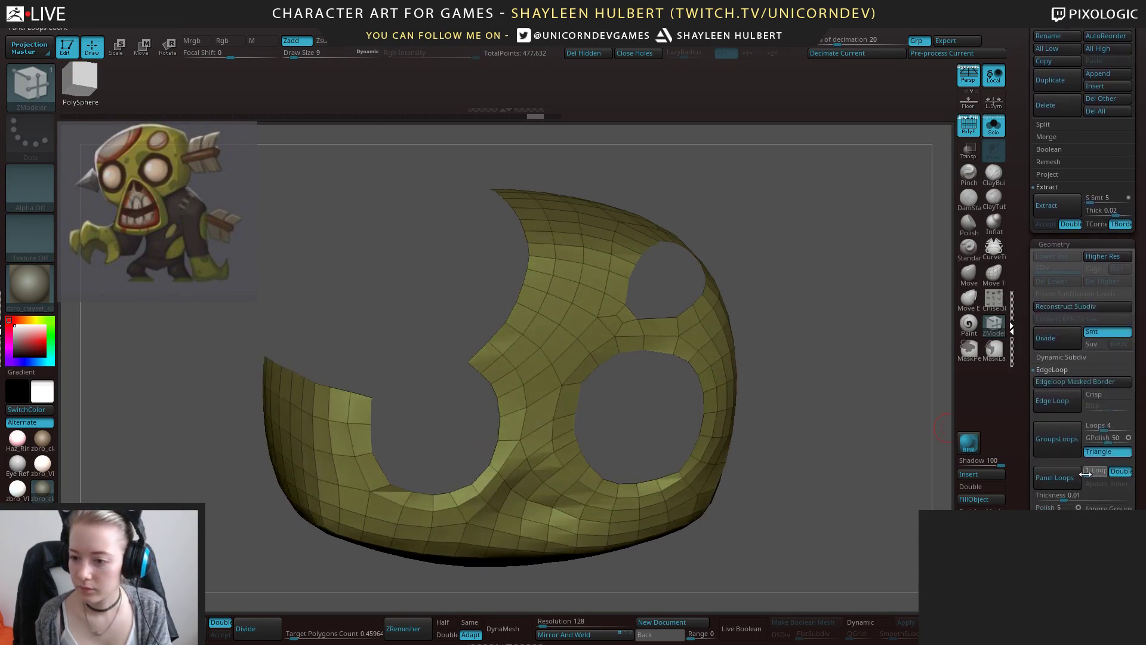
left_click(1084, 473)
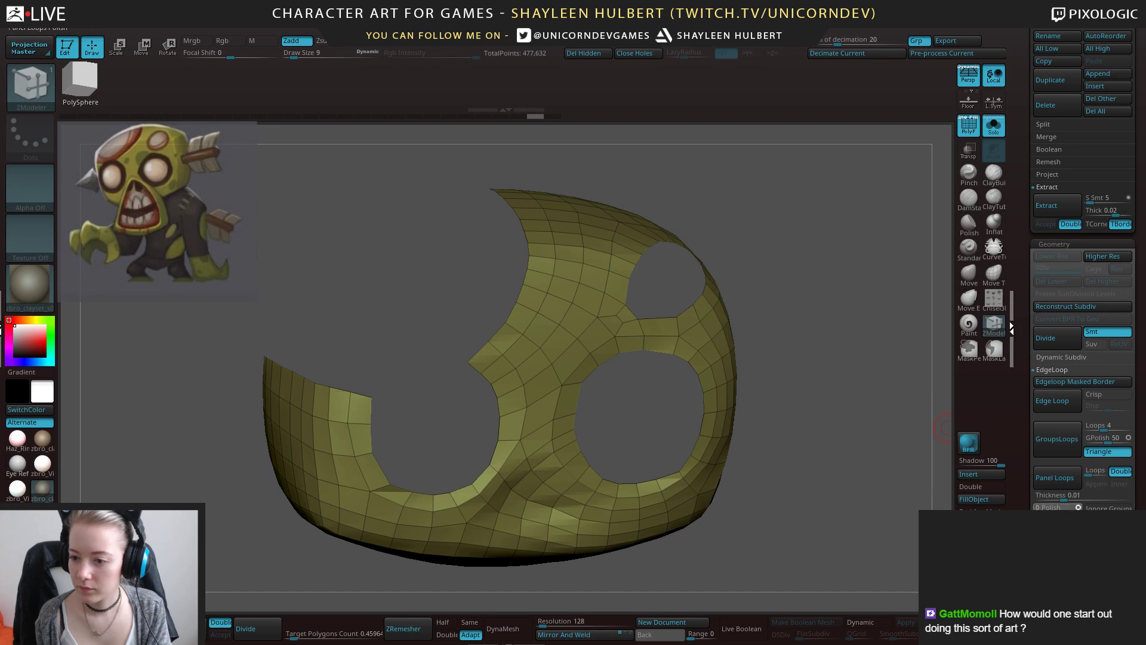
left_click(1055, 478)
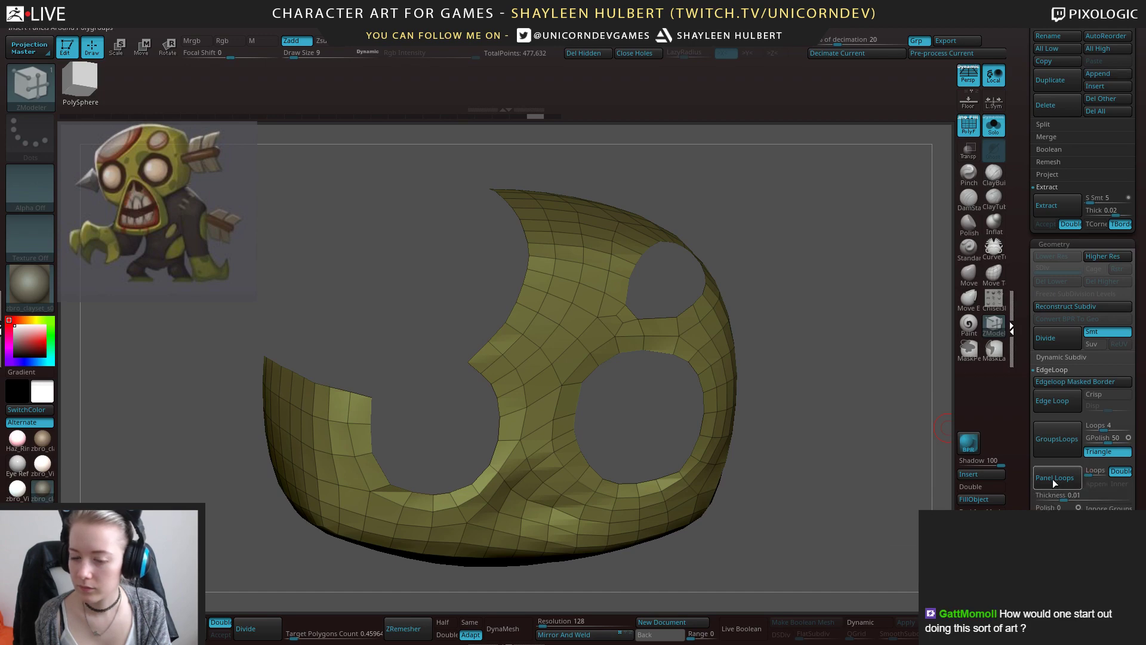
Round out the jagged hole at the back of the head skin and adjust the eye hole rim with the Move brush.
left_click_drag(871, 364, 859, 334)
left_click(755, 259, "ctrl+shift")
left_click_drag(793, 224, 890, 257)
mouse_move(502, 405)
left_mouse_down("alt")
mouse_move(362, 372)
mouse_move(356, 388)
left_mouse_up("alt")
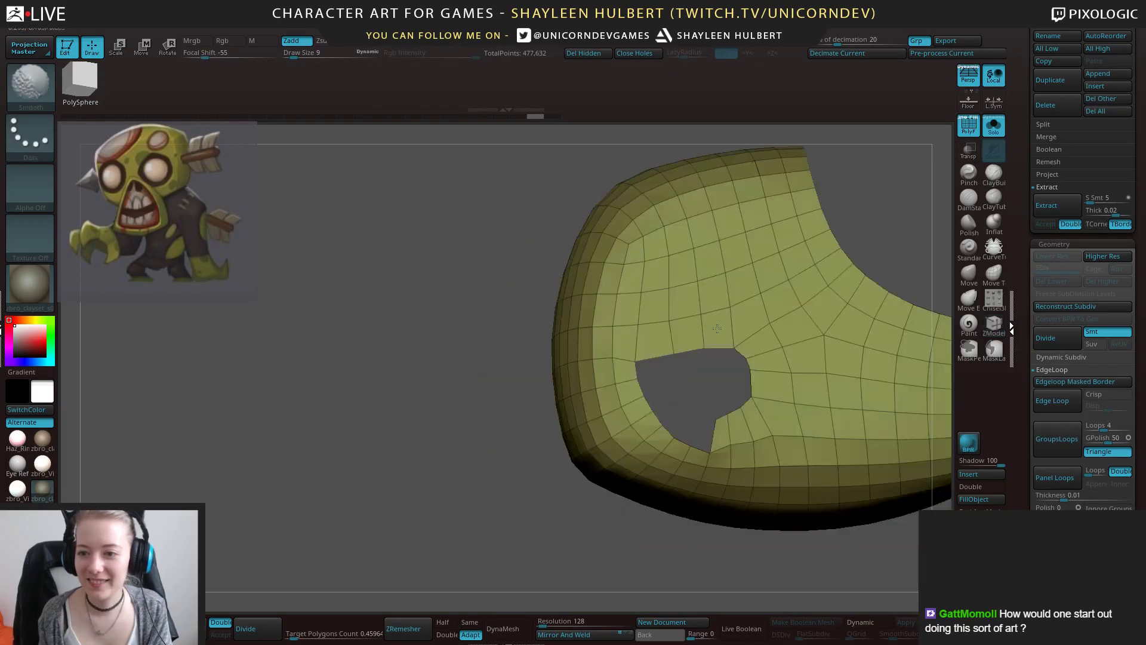
left_click(969, 275)
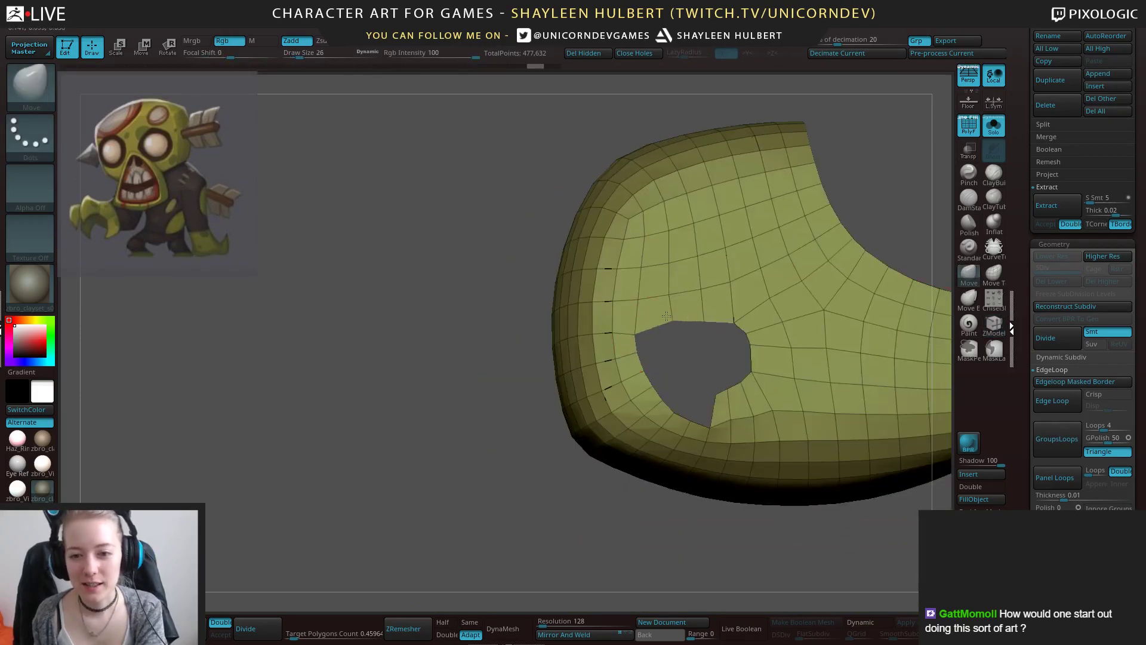
mouse_move(666, 317)
left_mouse_down()
mouse_move(663, 304)
mouse_move(640, 333)
left_mouse_up()
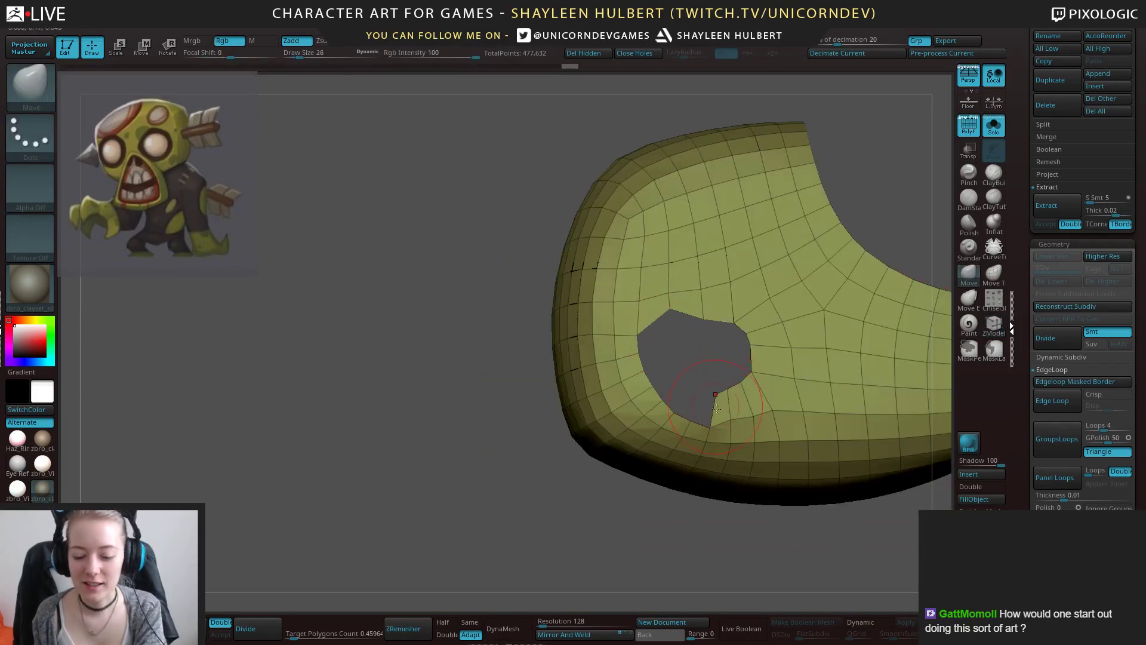
left_click_drag(710, 428, 733, 409)
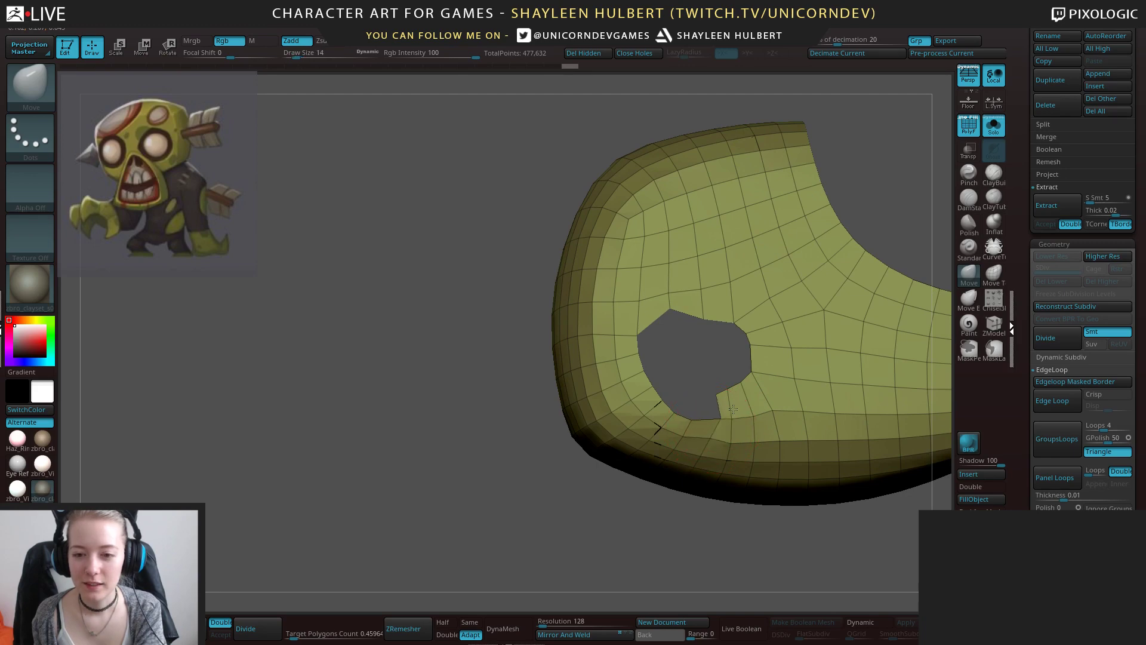
left_click_drag(659, 396, 637, 395)
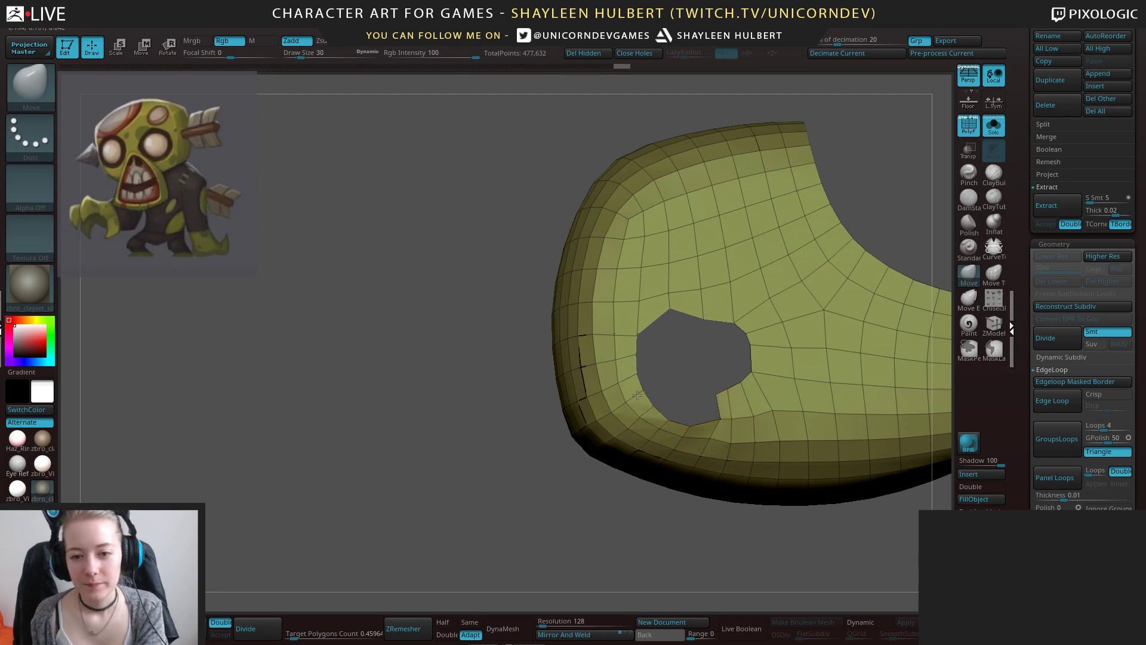
left_click_drag(636, 335, 674, 311)
mouse_move(528, 439)
left_mouse_down()
mouse_move(573, 443)
mouse_move(551, 451)
mouse_move(544, 430)
left_mouse_up()
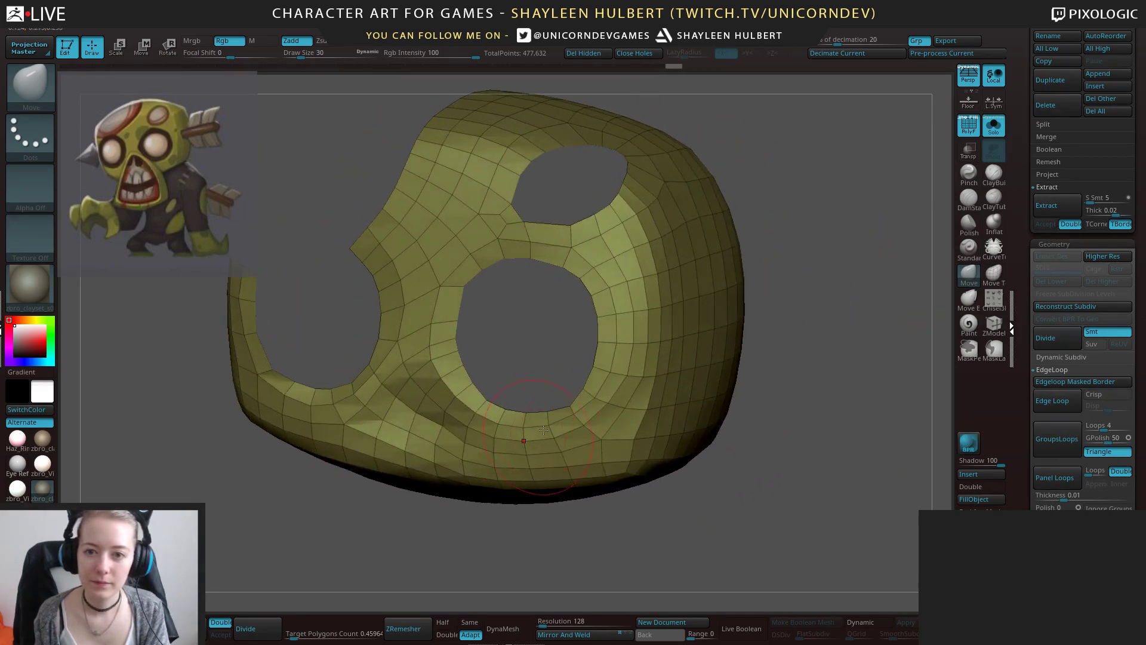
left_click_drag(561, 322, 473, 336)
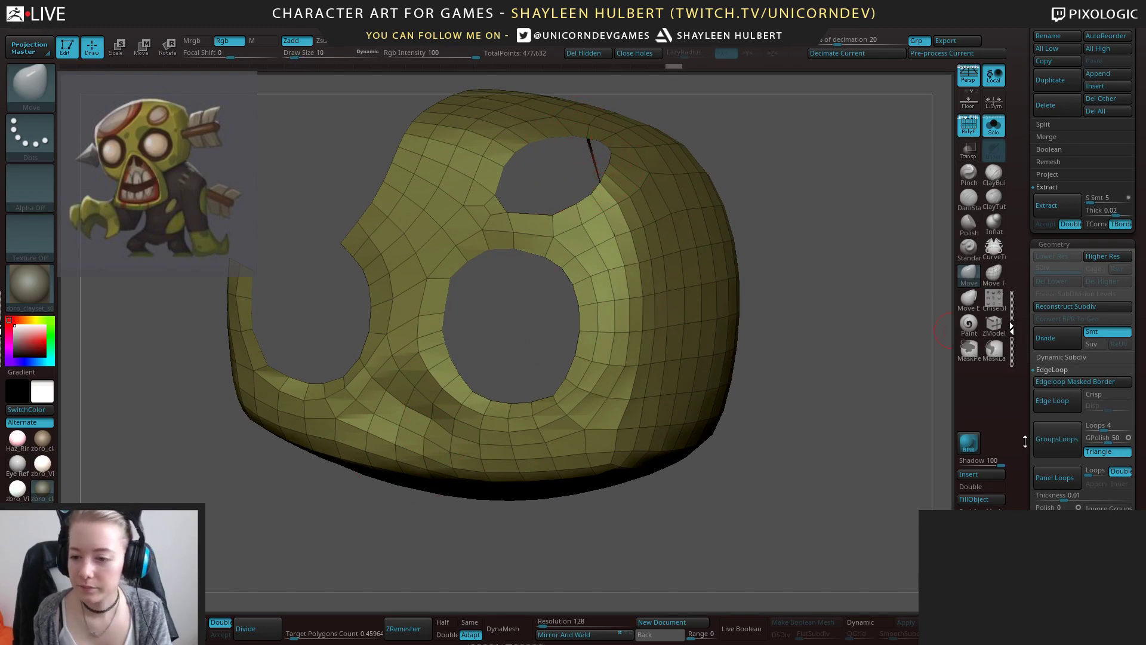
Turn on double-sided display for the head skin in its display properties.
left_click_drag(1024, 441, 1048, 286)
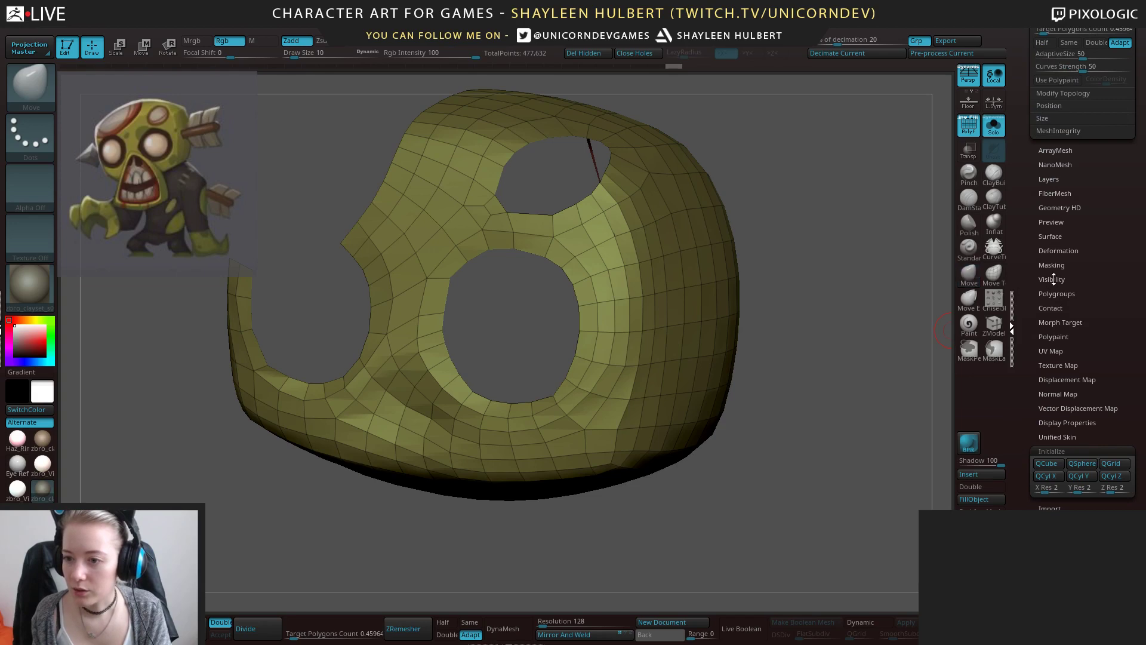
left_click(1052, 279)
left_click(1051, 277)
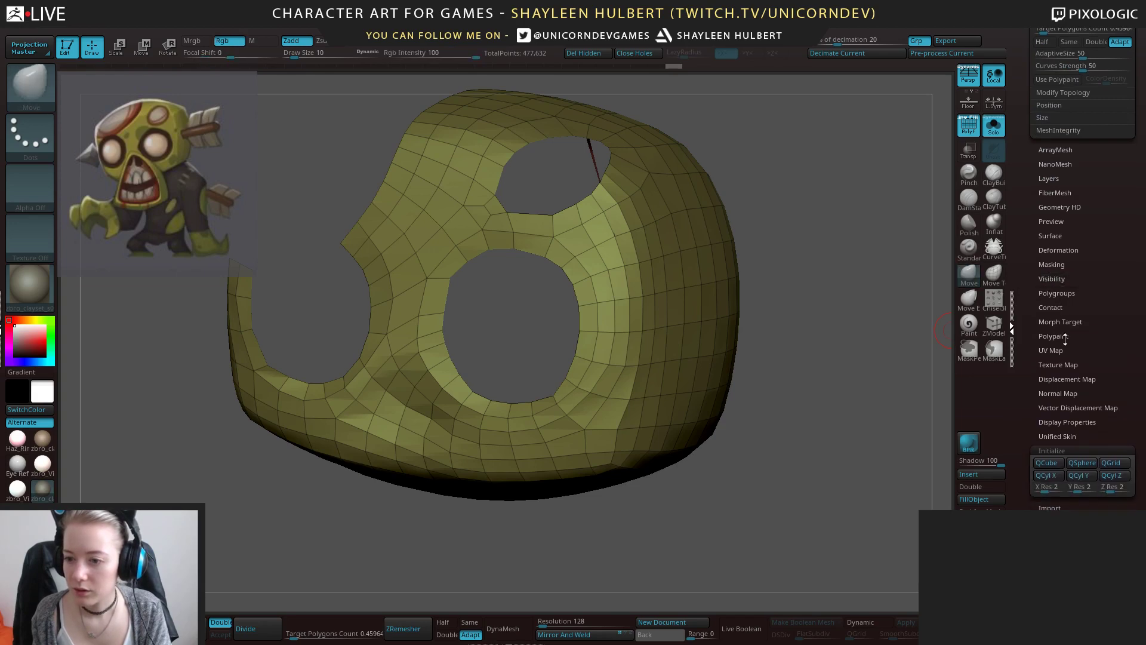
left_click(1049, 422)
left_click(1050, 463)
Delete the stray polygon strips spanning the inside of the skull opening and the forehead hole with ZModeler.
left_click_drag(800, 442, 925, 430)
key("space")
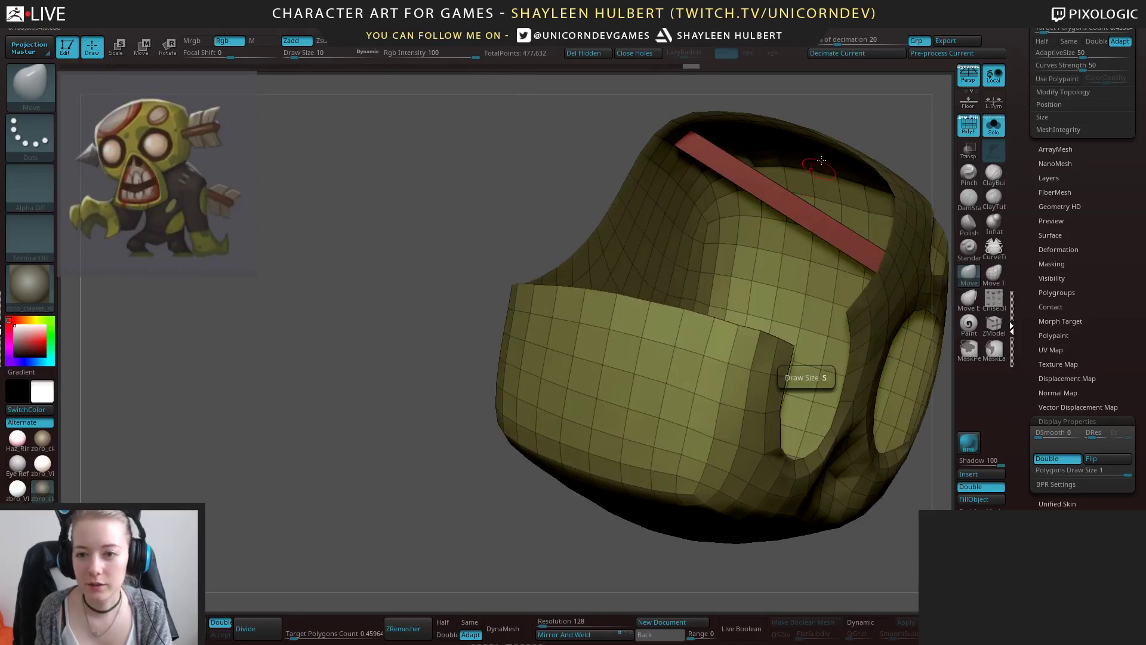
mouse_move(861, 102)
left_mouse_down("alt")
mouse_move(755, 207)
mouse_move(751, 231)
left_mouse_up("alt")
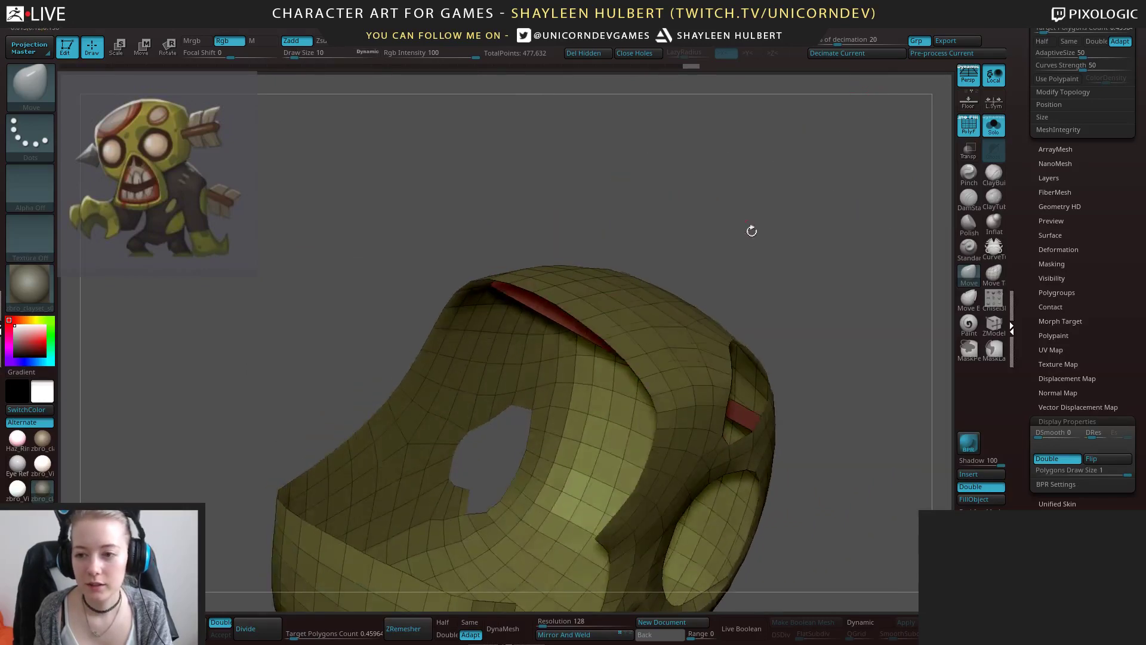
left_click(992, 325)
key("space")
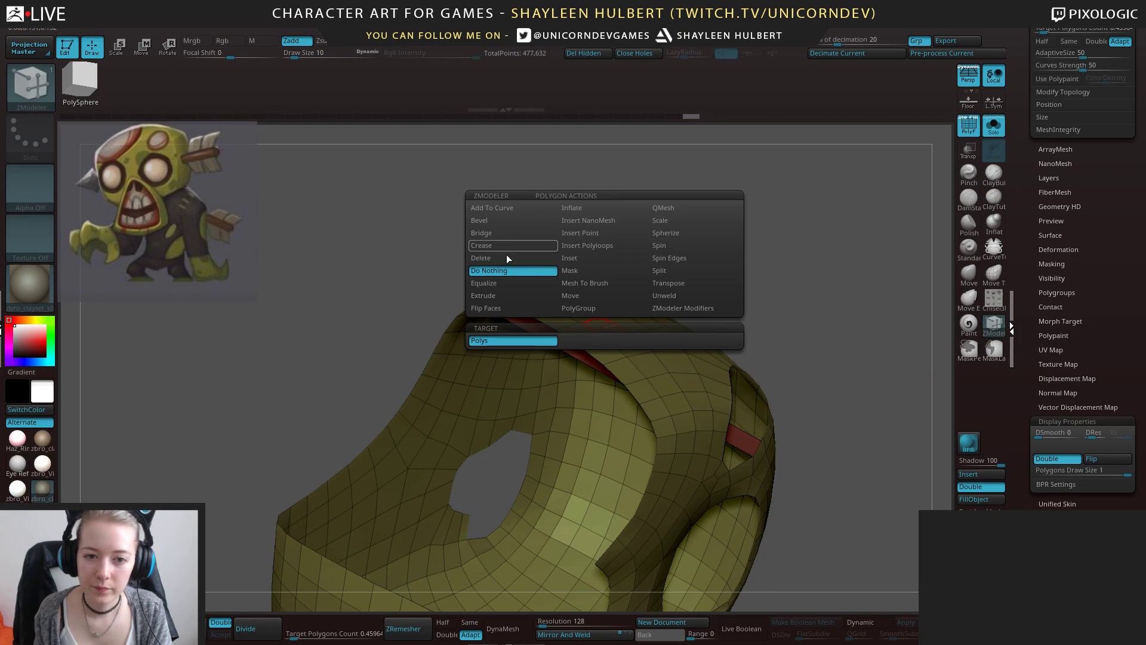
mouse_move(709, 248)
left_mouse_down()
mouse_move(773, 253)
mouse_move(706, 279)
mouse_move(825, 287)
mouse_move(791, 325)
mouse_move(866, 250)
mouse_move(831, 307)
mouse_move(852, 286)
mouse_move(799, 322)
mouse_move(836, 287)
left_mouse_up()
Reshape the rim of the forehead hole into a rounder outline with the Move brush.
left_click(969, 274)
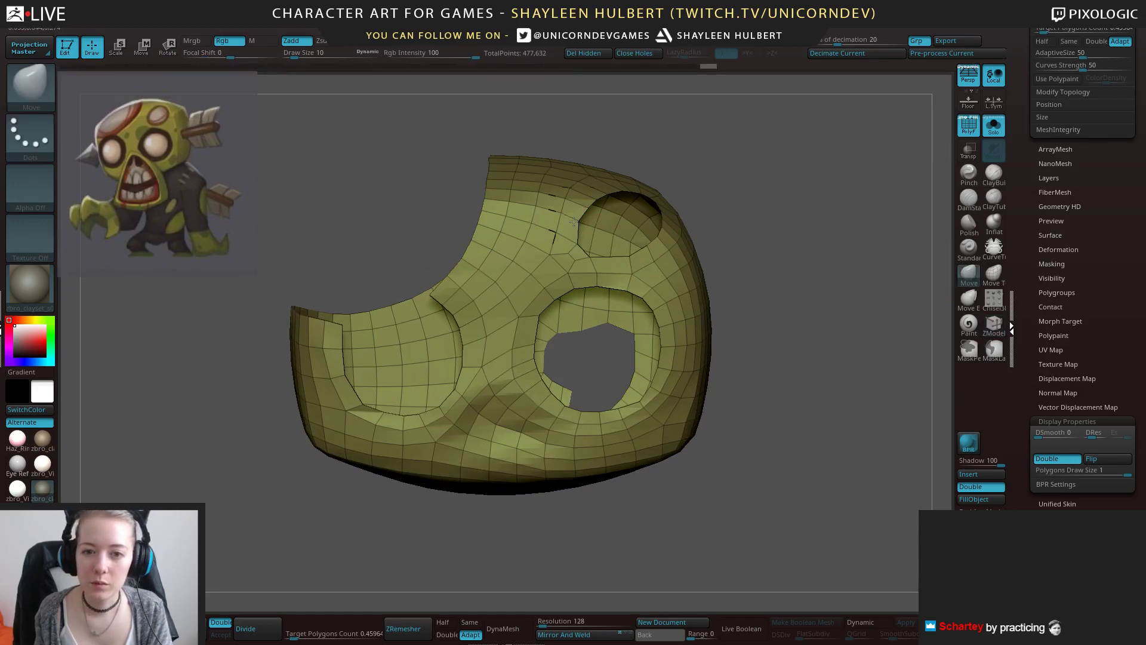
left_click_drag(666, 158, 572, 137)
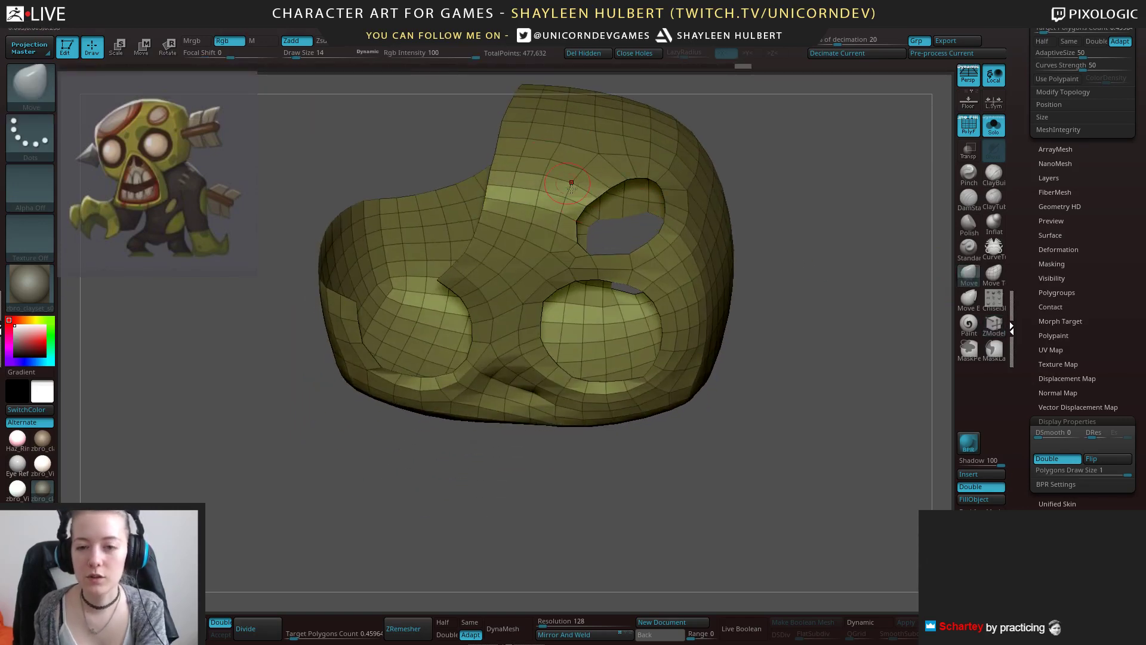
left_click_drag(600, 192, 592, 182)
key("]")
left_click_drag(667, 193, 674, 192)
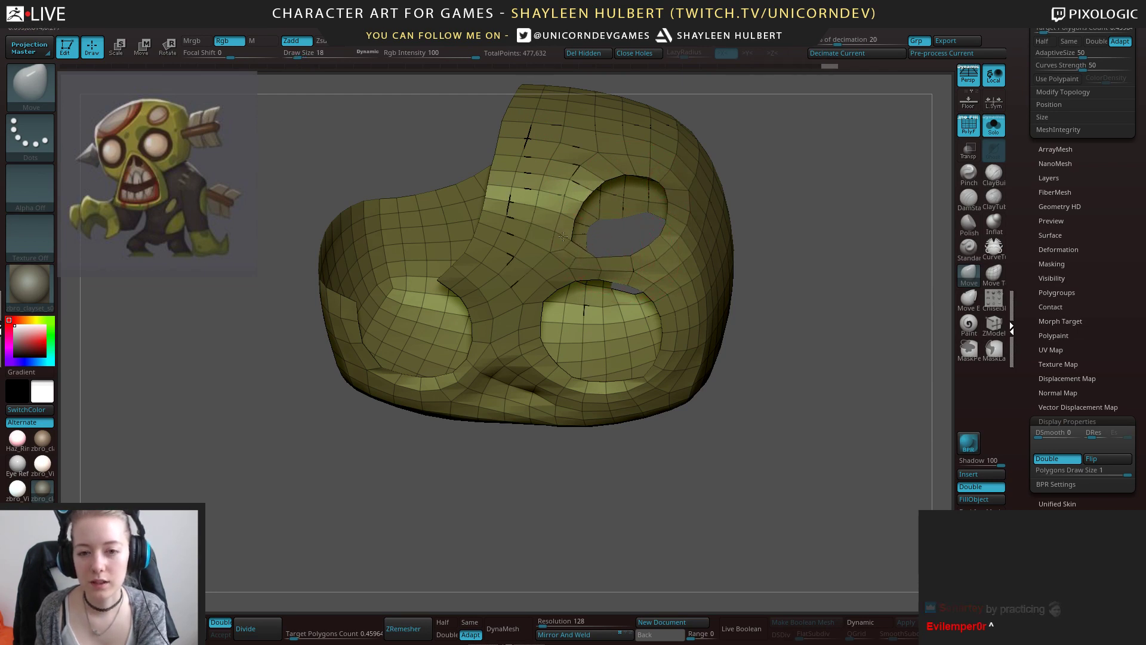
mouse_move(597, 247)
left_mouse_down()
mouse_move(739, 154)
mouse_move(648, 187)
mouse_move(657, 240)
left_mouse_up()
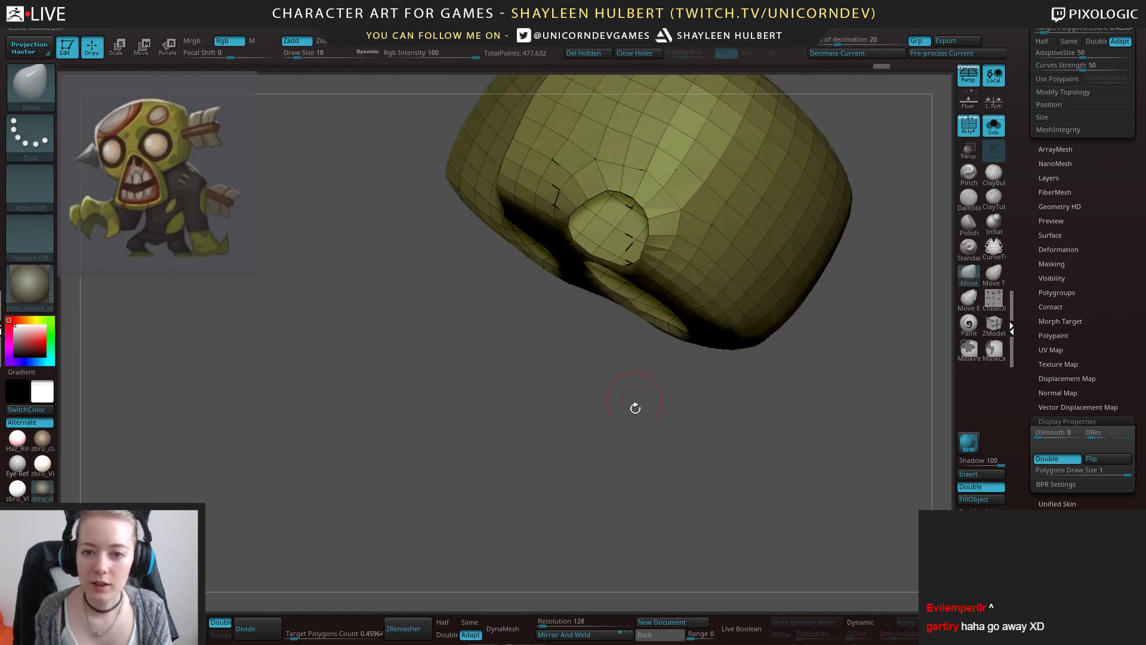
left_click_drag(635, 408, 647, 236)
left_click_drag(743, 203, 776, 284)
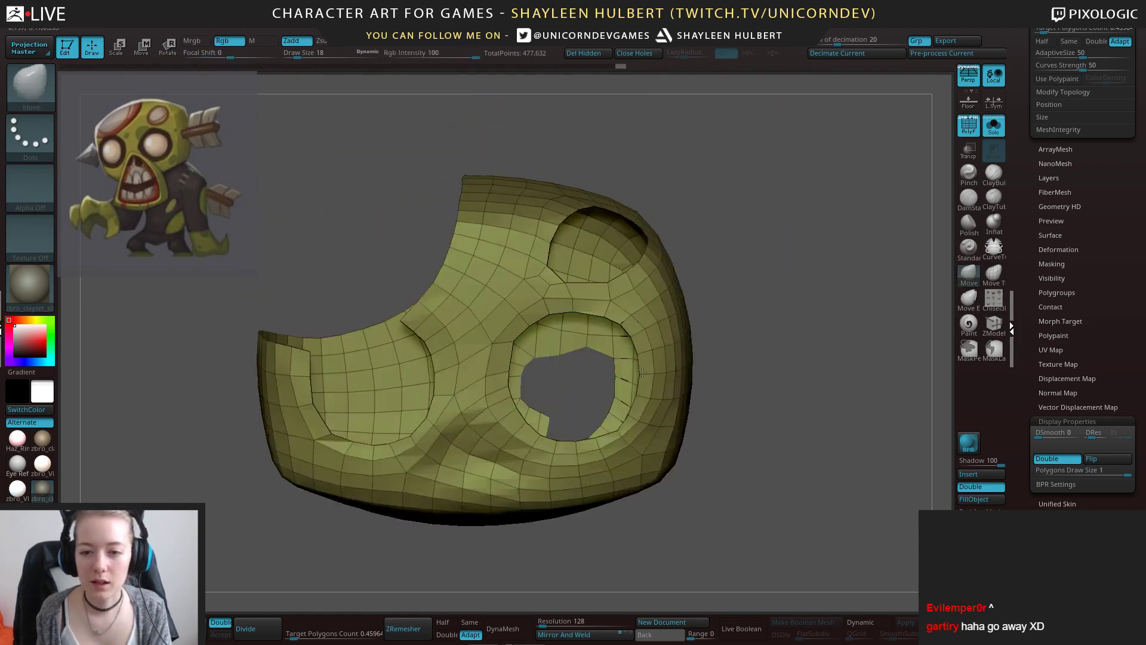
Adjust the eye hole rim with a small Move brush and smooth the polygons along its outer side.
left_click_drag(633, 371, 641, 367)
mouse_move(759, 387)
left_mouse_down()
mouse_move(703, 512)
mouse_move(593, 263)
left_mouse_up()
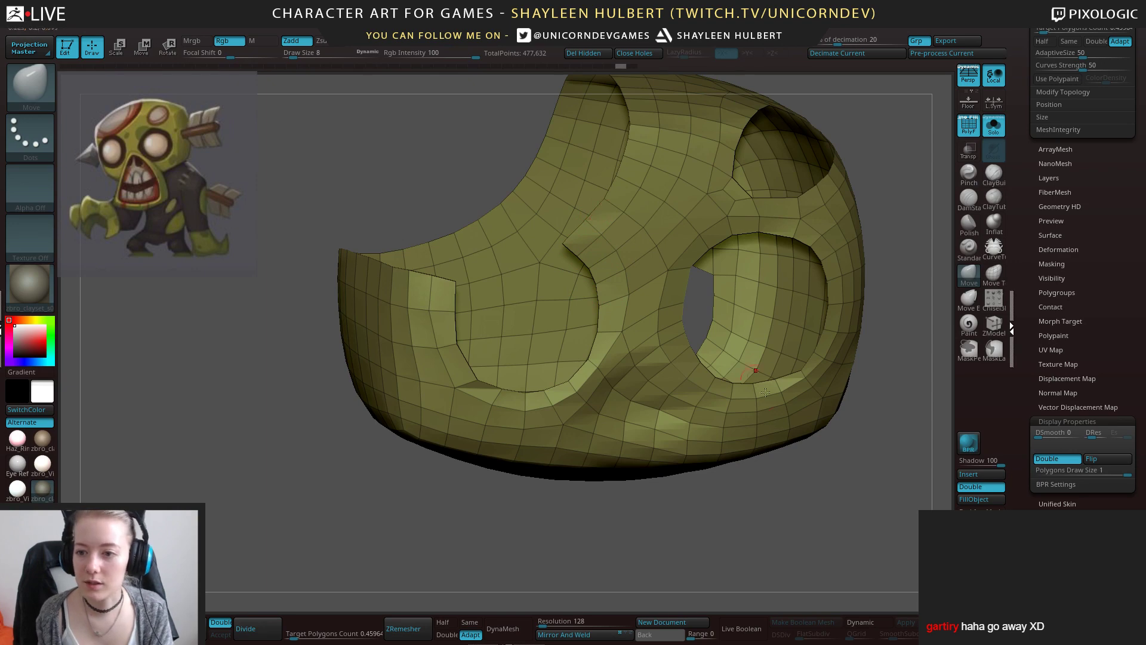
mouse_move(789, 530)
left_mouse_down()
mouse_move(816, 529)
mouse_move(759, 503)
mouse_move(781, 522)
mouse_move(764, 528)
left_mouse_up()
key("shift")
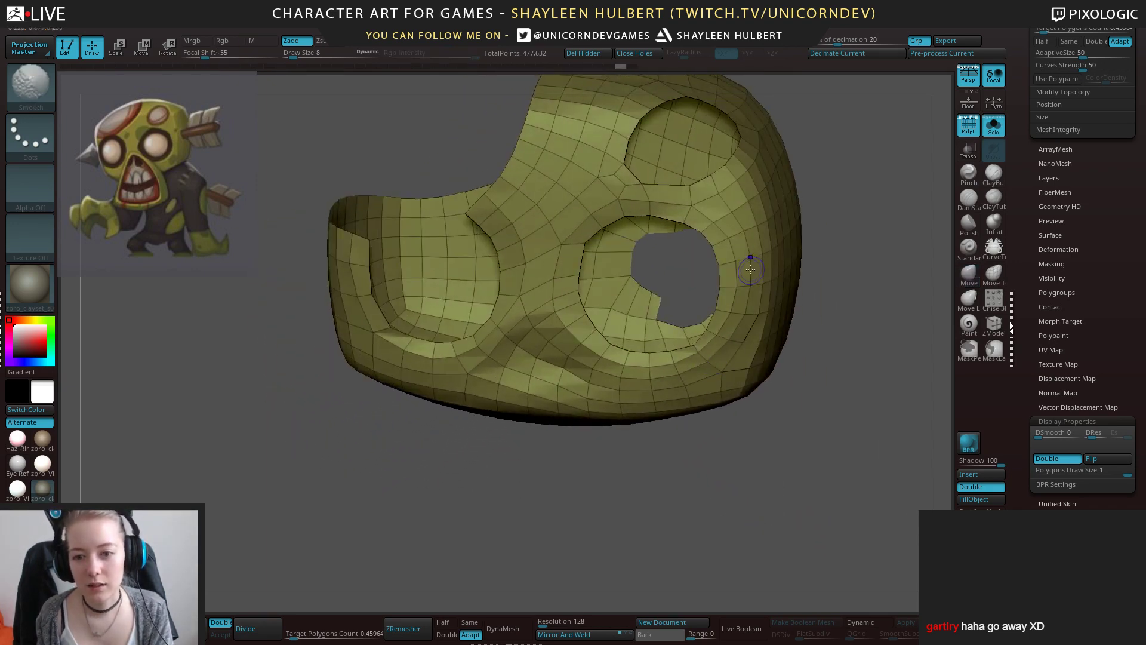
left_click_drag(750, 269, 756, 355, "shift")
mouse_move(735, 490)
left_mouse_down()
mouse_move(753, 483)
mouse_move(746, 386)
left_mouse_up()
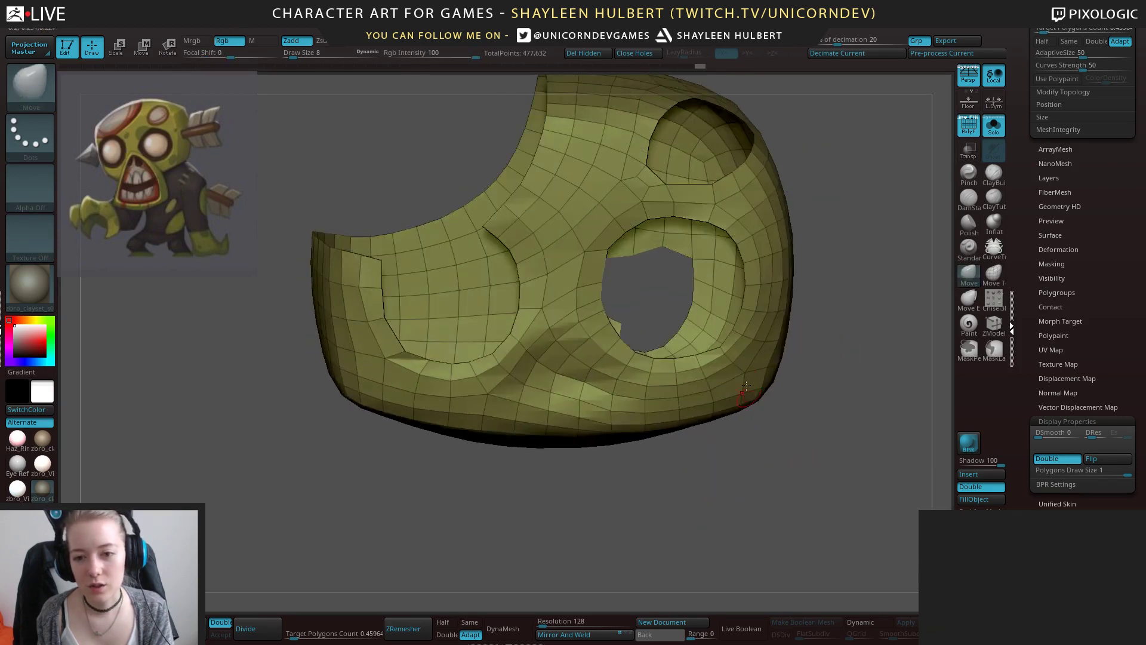
left_click_drag(717, 339, 714, 355)
Pull the upper rim of the hole at the back of the head skin downward with the Move brush.
mouse_move(836, 436)
left_mouse_down()
mouse_move(672, 457)
mouse_move(572, 491)
left_mouse_up()
left_click_drag(677, 270, 669, 330)
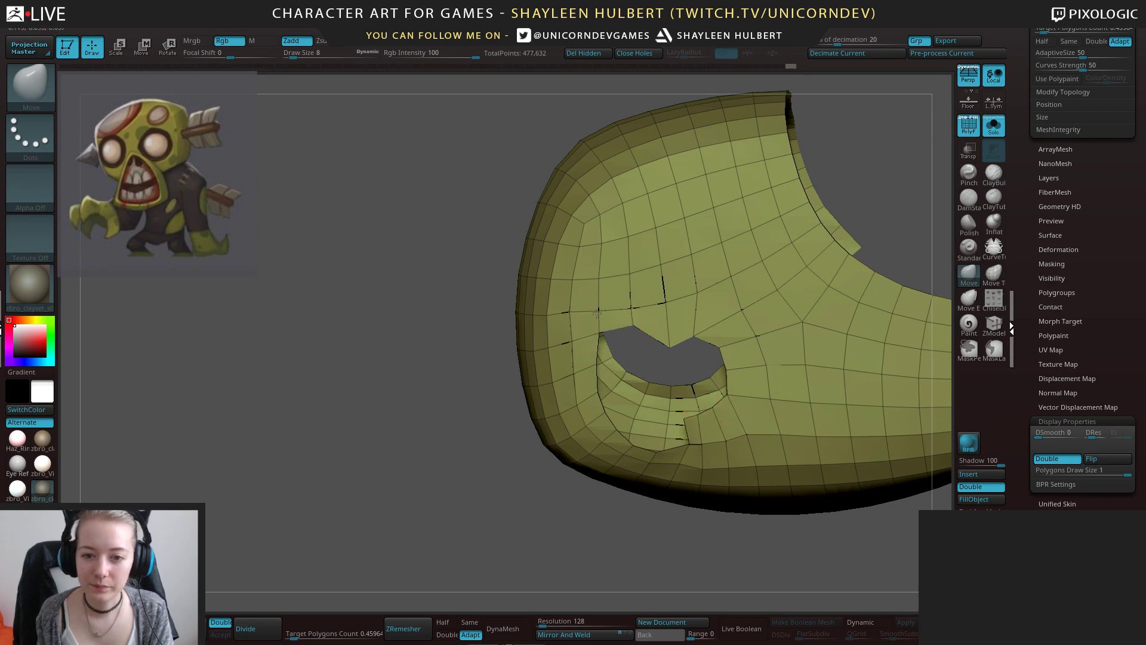
left_click_drag(438, 465, 836, 435)
Try Panel Loops on the head skin with a thickness of 0.01, and undo it after checking the shell.
scroll(1049, 192, "up", 10)
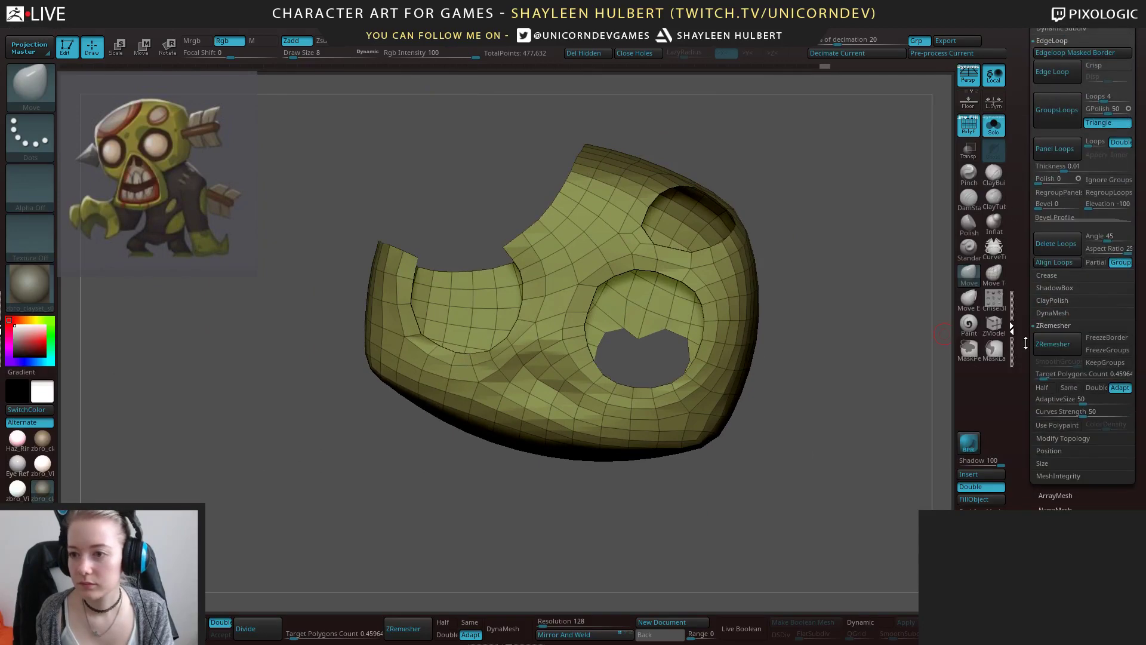
left_click(1049, 195)
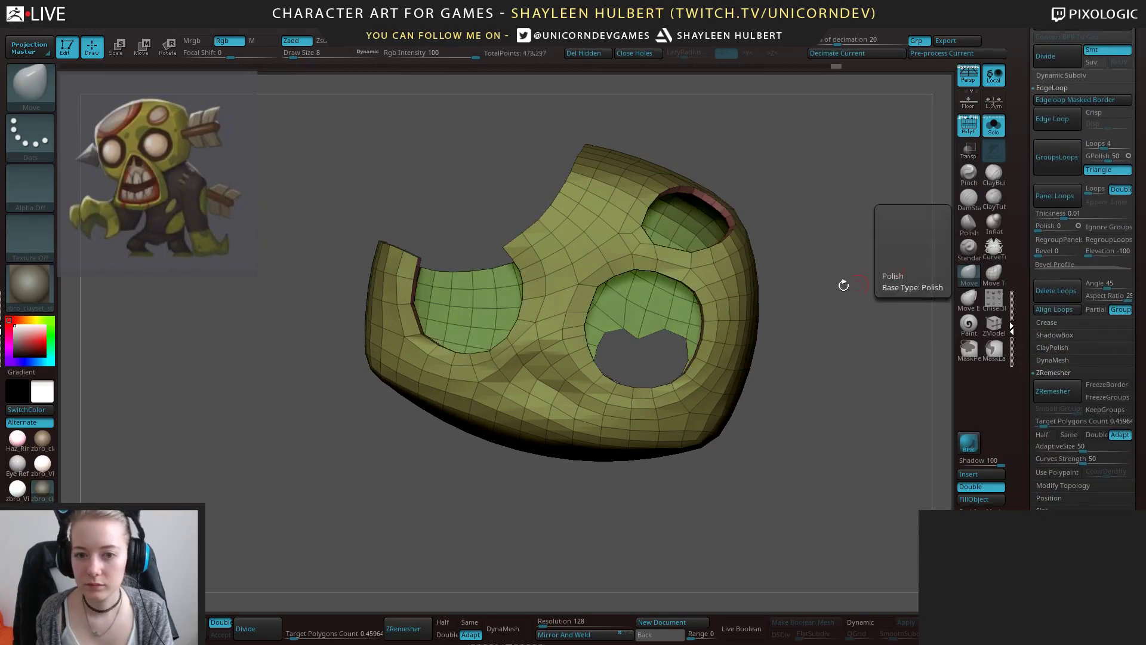
left_click_drag(844, 285, 878, 340)
key("ctrl+z")
Set the Panel Loops thickness to 0.03 and apply Panel Loops to the head skin.
left_click(1042, 213)
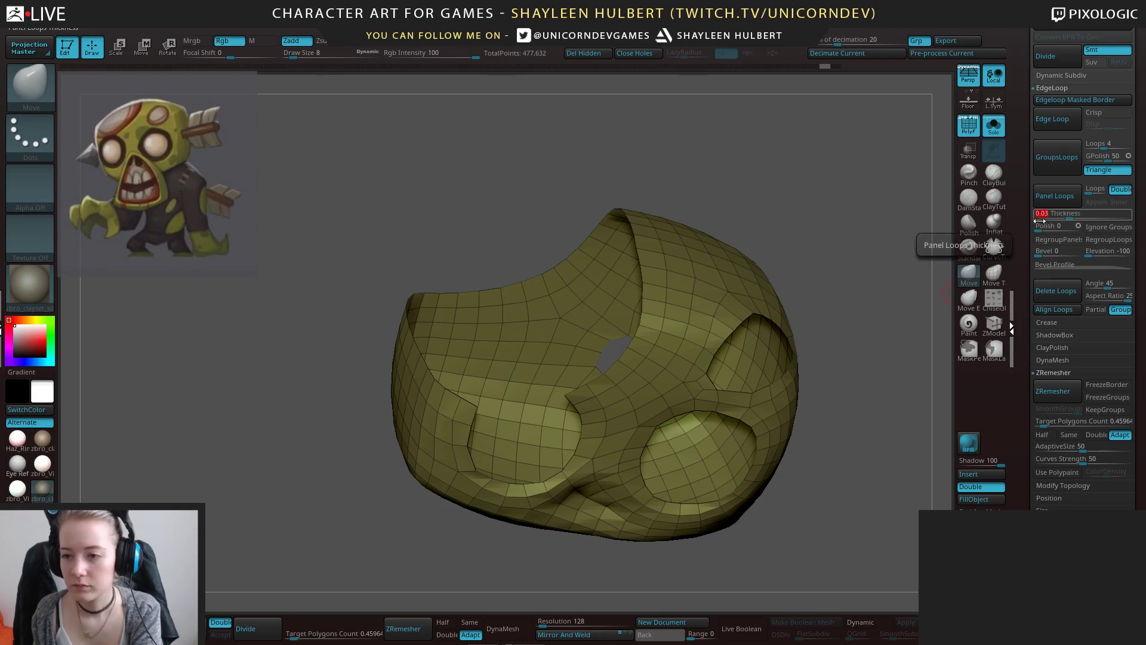
left_click(1048, 200)
left_click_drag(858, 355, 891, 258)
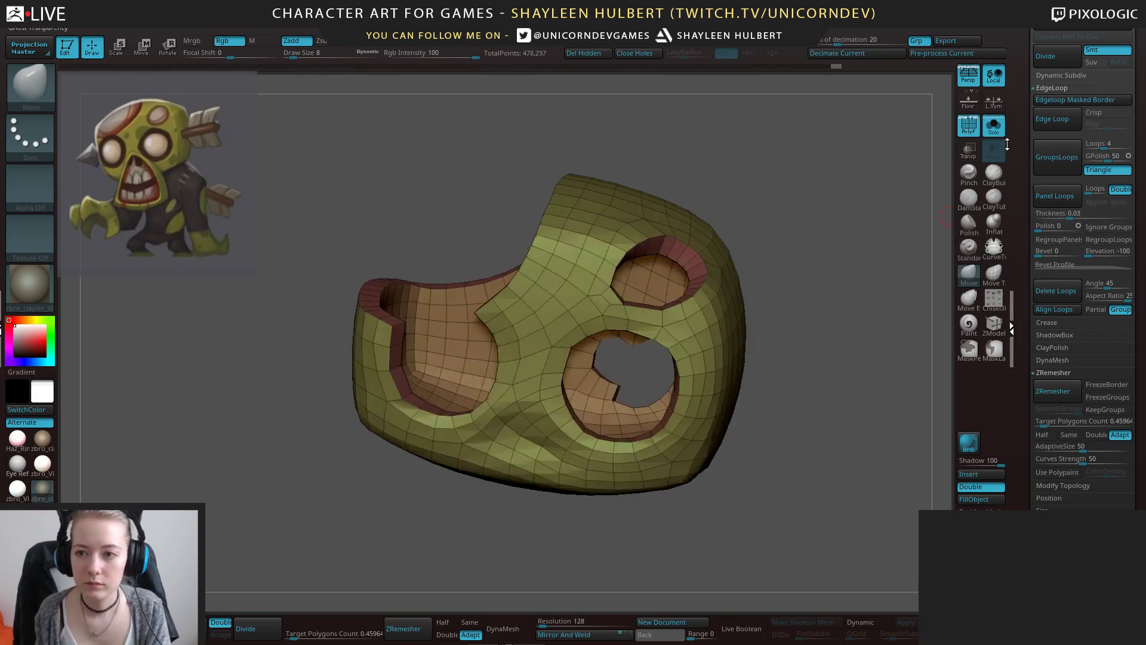
Turn off Solo mode and examine how the thickened skin sits on the skull and around the eyes.
left_click(995, 126)
left_click_drag(835, 412, 852, 522, "shift")
left_click_drag(861, 573, 914, 606)
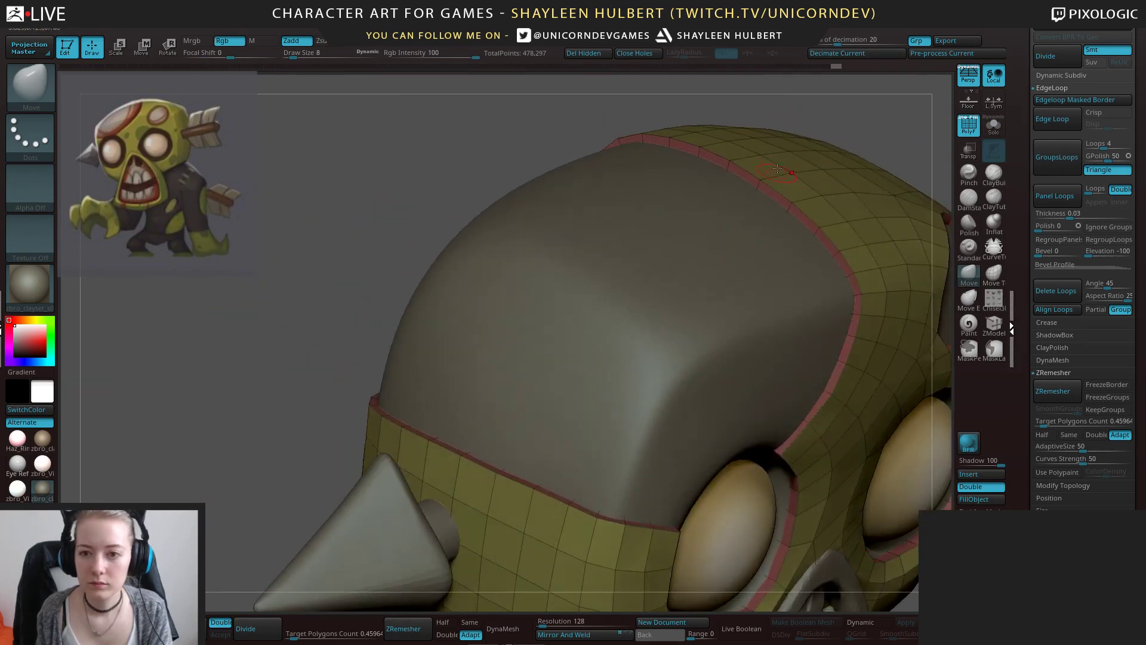
Insert a ZModeler edge loop along the head skin's border beside the exposed skull.
left_click(994, 325)
key("space")
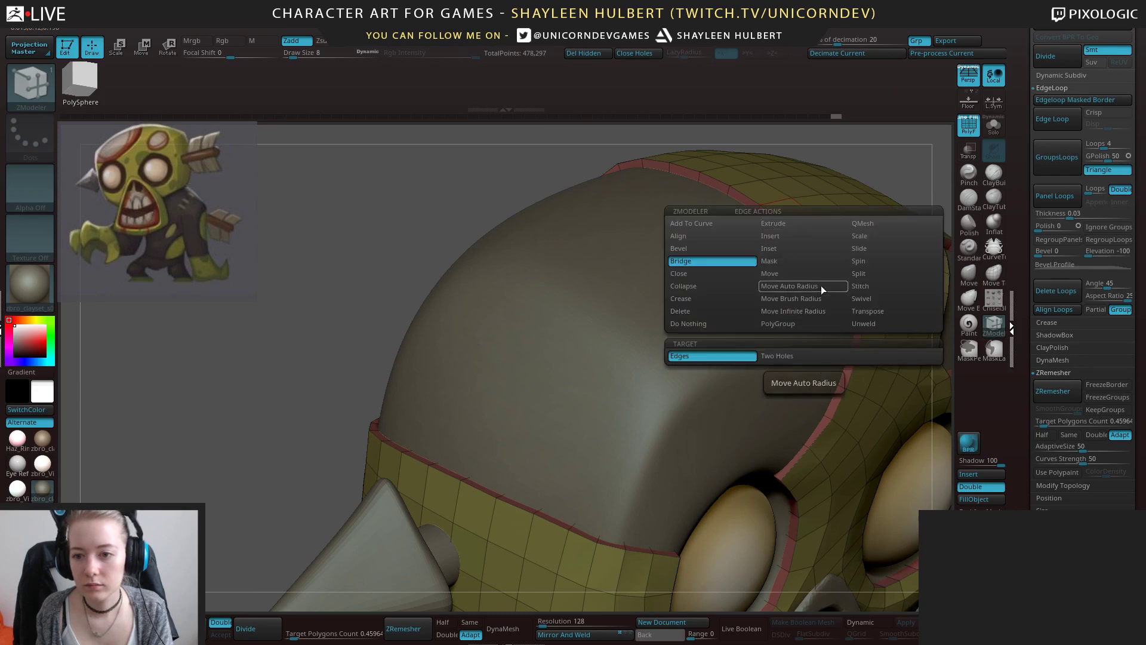
left_click(773, 237)
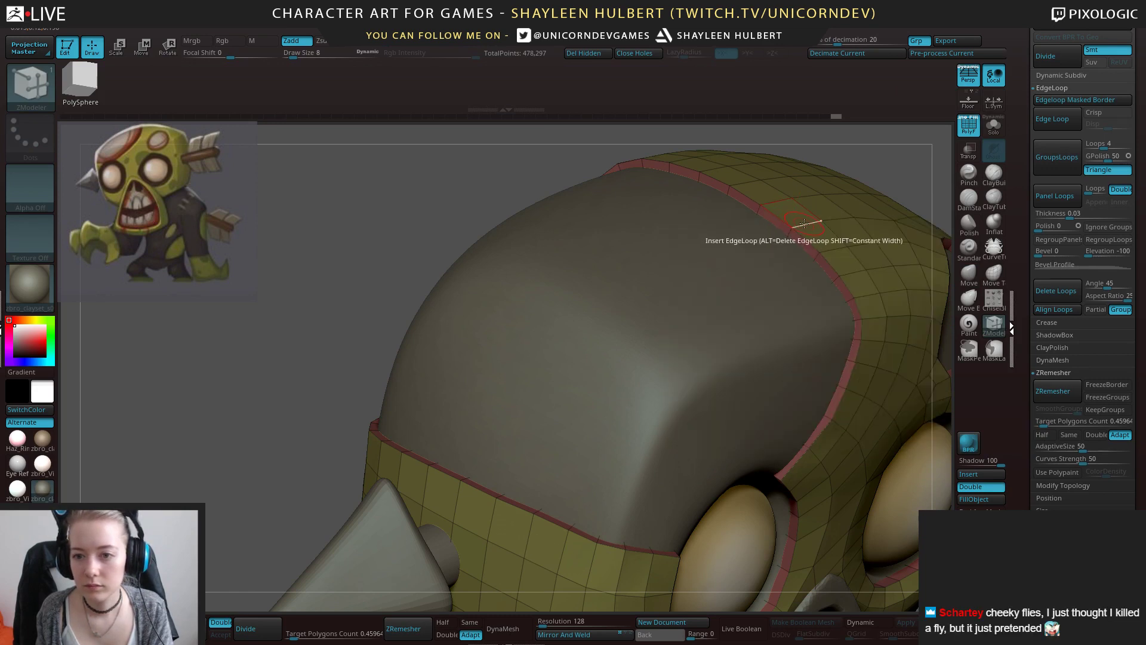
left_click(802, 223)
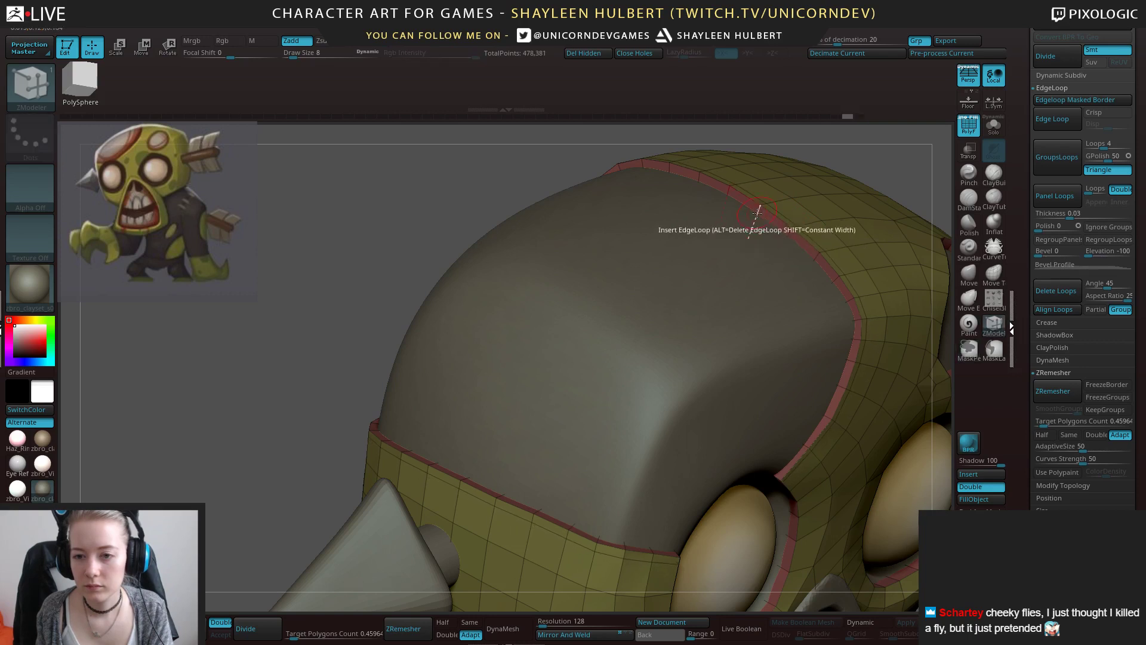
Insert supporting edge loops along the head skin's borders around both eye openings.
left_click_drag(215, 442, 298, 289)
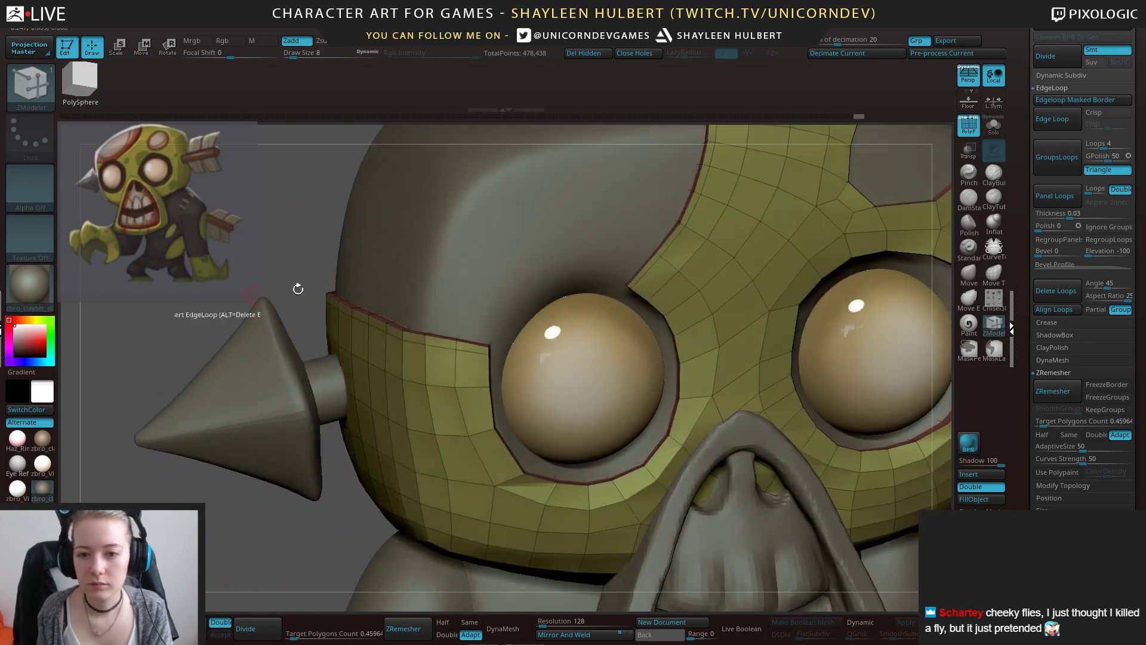
left_click(649, 294)
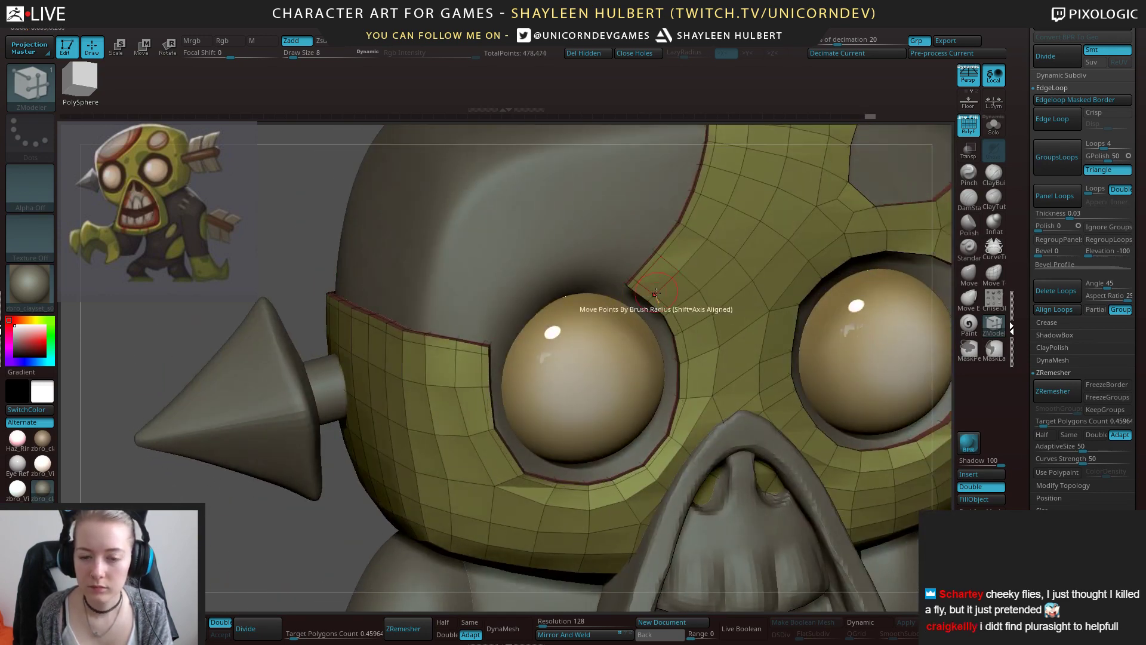
left_click_drag(289, 549, 335, 555)
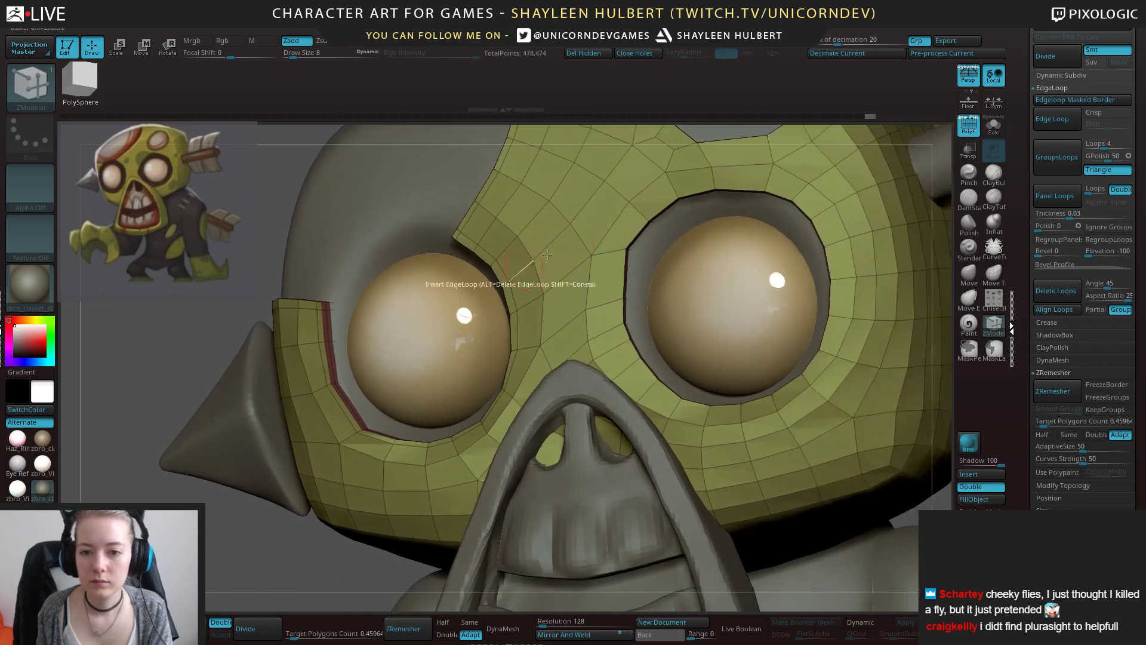
left_click(621, 250)
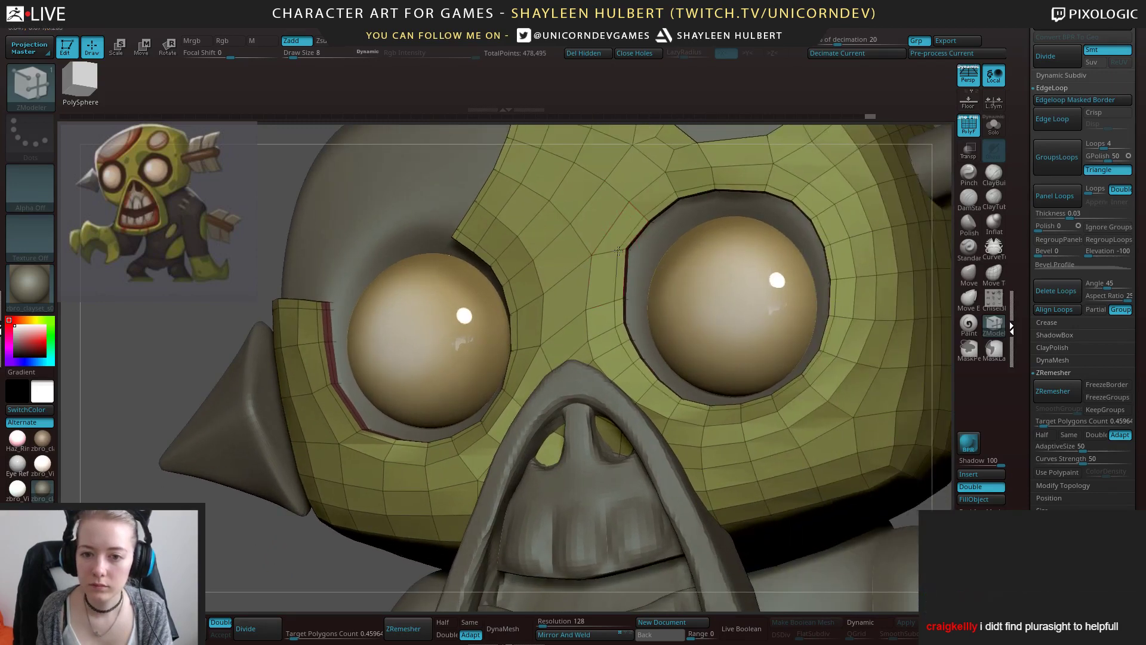
Isolate the head skin with Solo and insert edge loops around the rim of the oval hole on top of the head.
left_click(994, 126)
left_click_drag(275, 478, 376, 474)
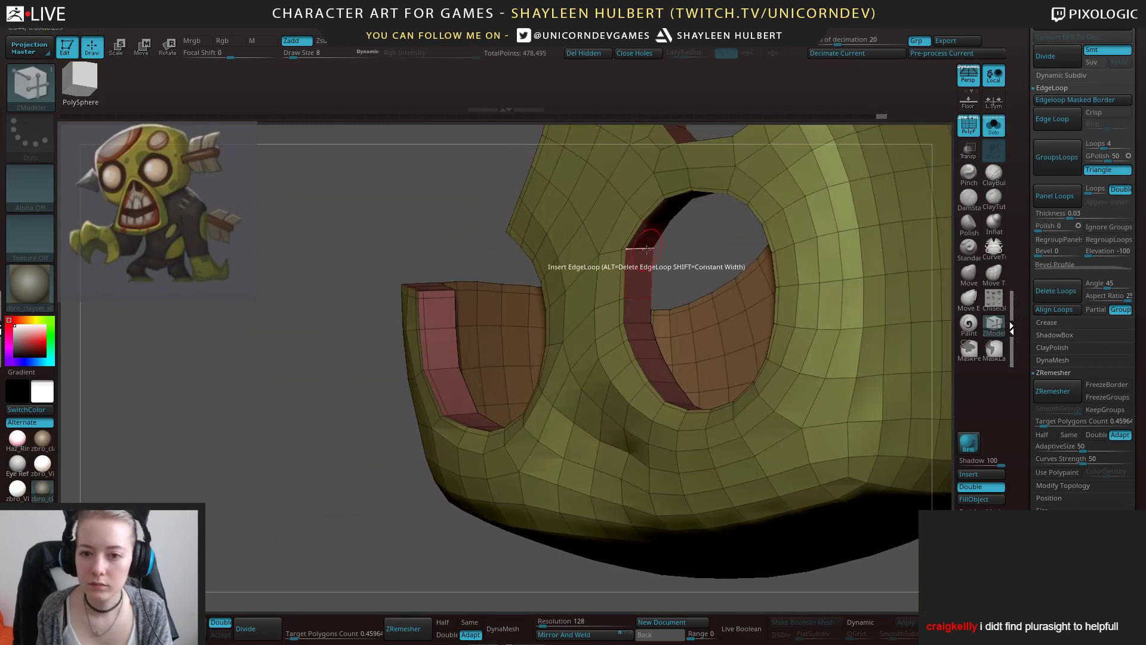
left_click_drag(349, 208, 290, 376, "alt")
left_click(560, 338)
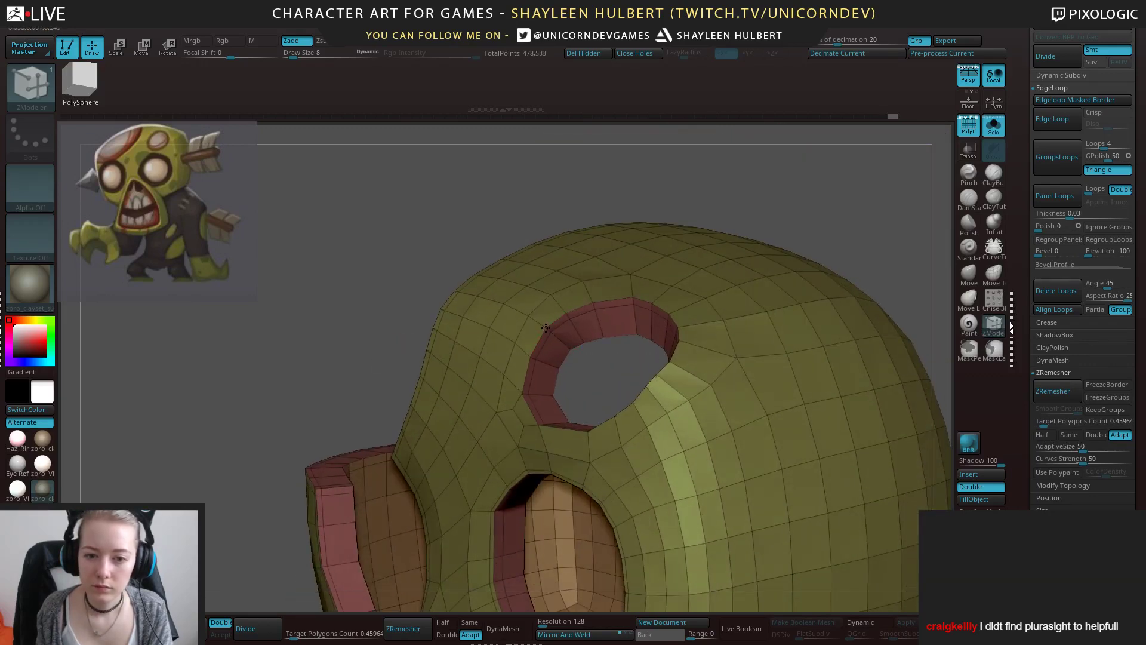
left_click(545, 327)
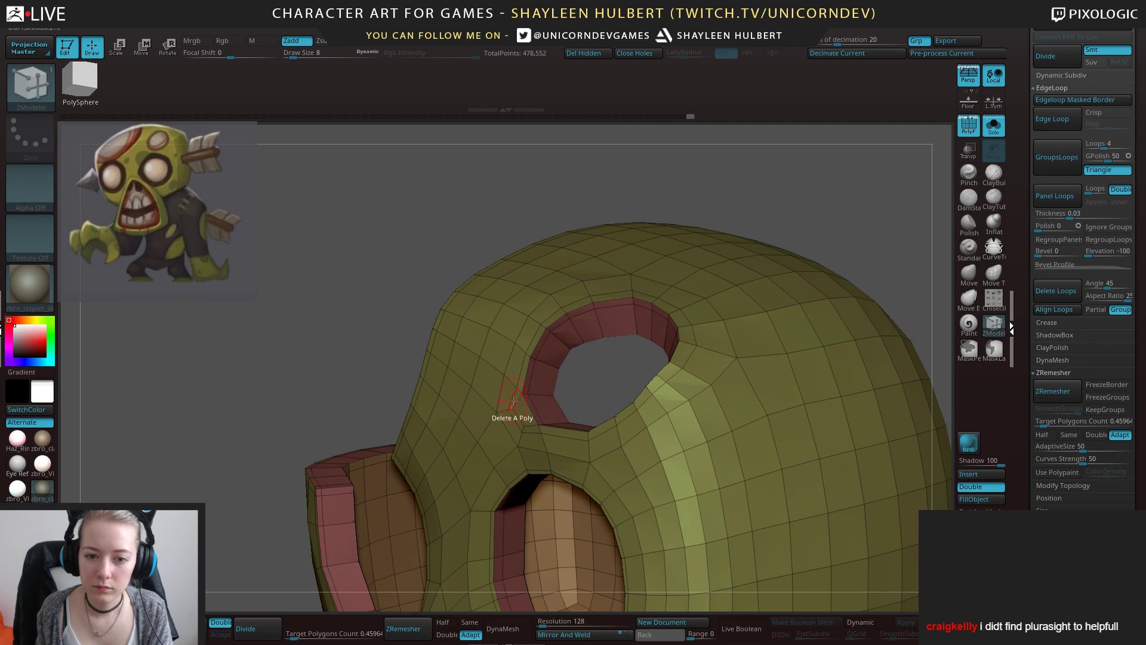
Insert an edge loop around the rim of the jagged hole at the back of the head skin.
left_click_drag(401, 287, 284, 341)
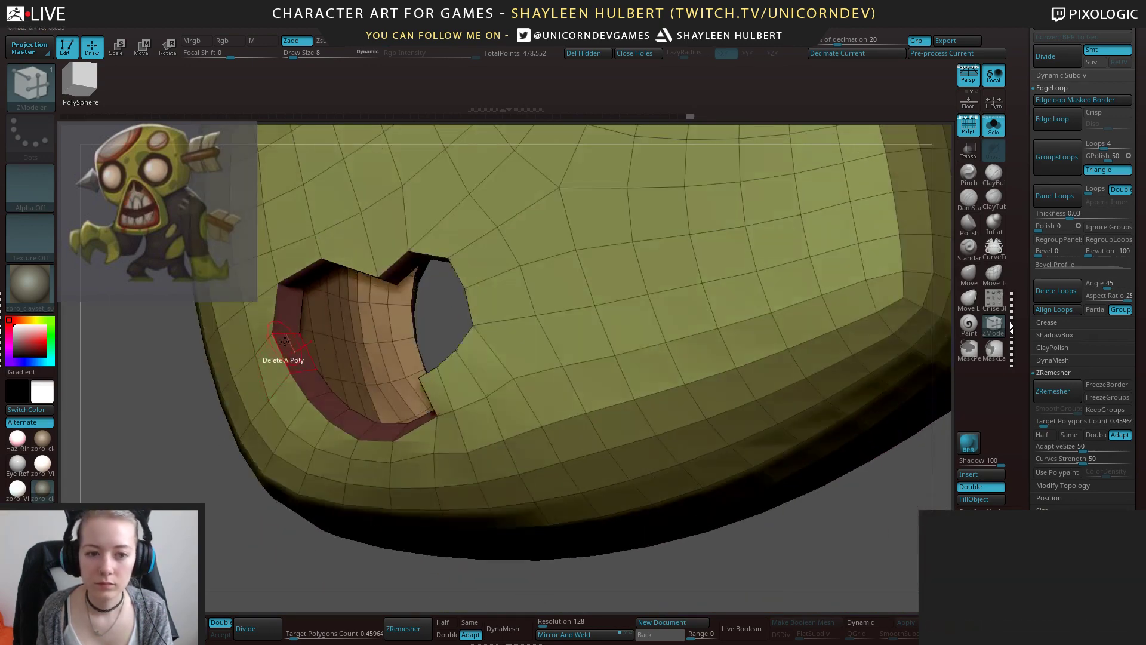
left_click(253, 335)
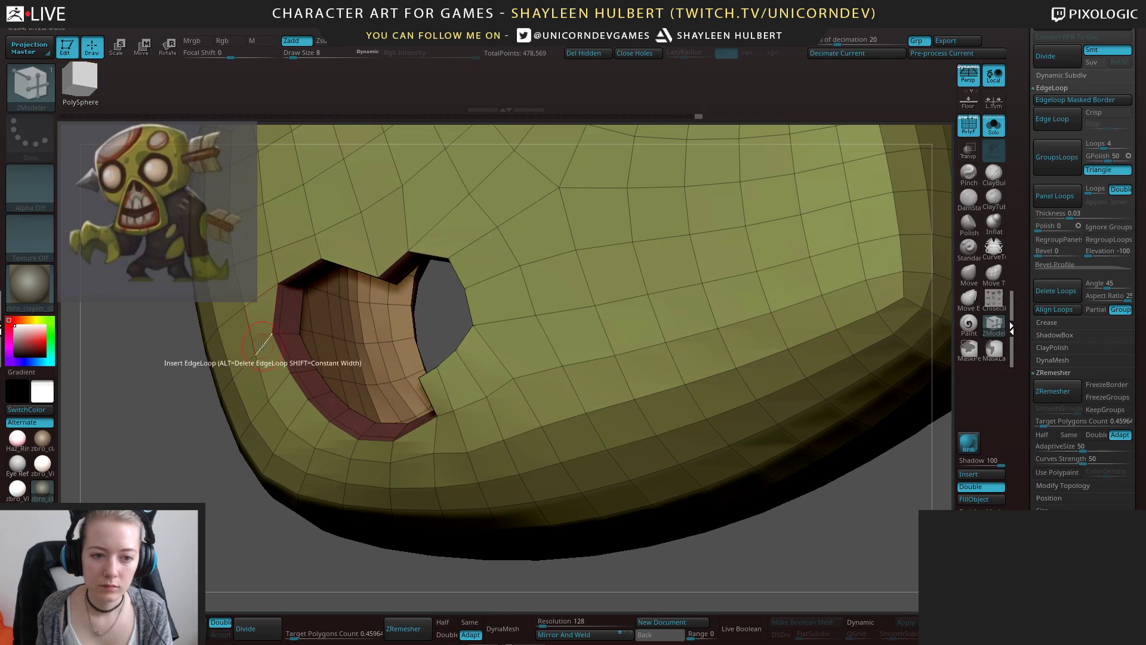
left_click(269, 334)
Bevel the complete edge loop along the jagged rear hole's outer rim using the ZModeler Bevel edge action.
mouse_move(140, 490)
left_mouse_down()
mouse_move(169, 483)
mouse_move(383, 315)
left_mouse_up()
key("space")
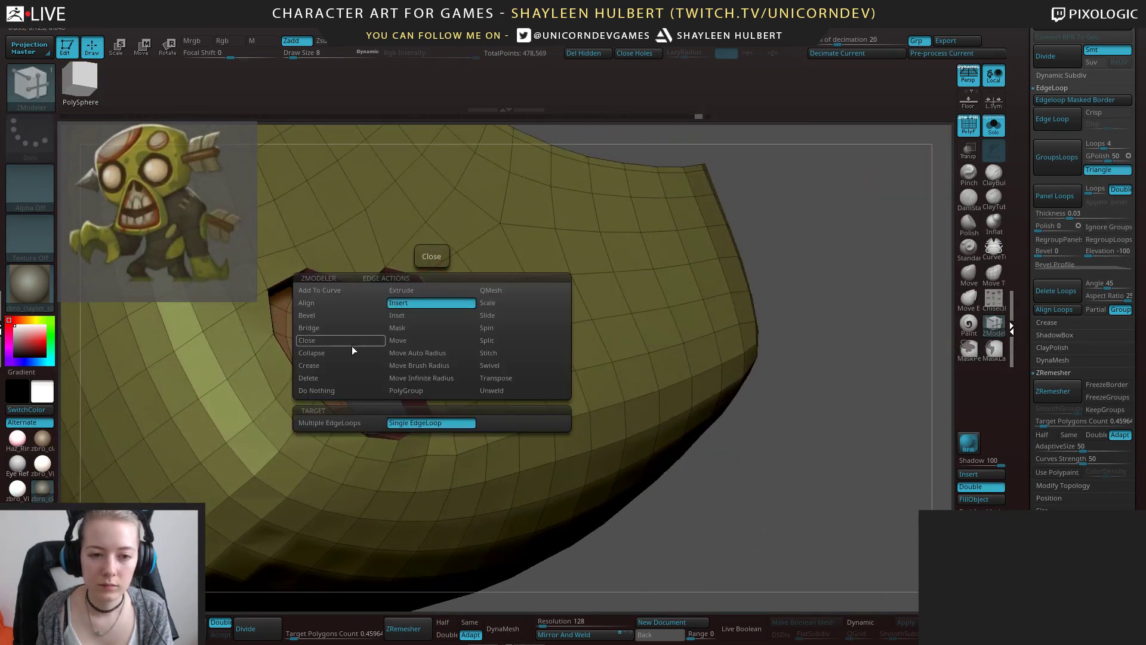
left_click(414, 301)
left_click(426, 294)
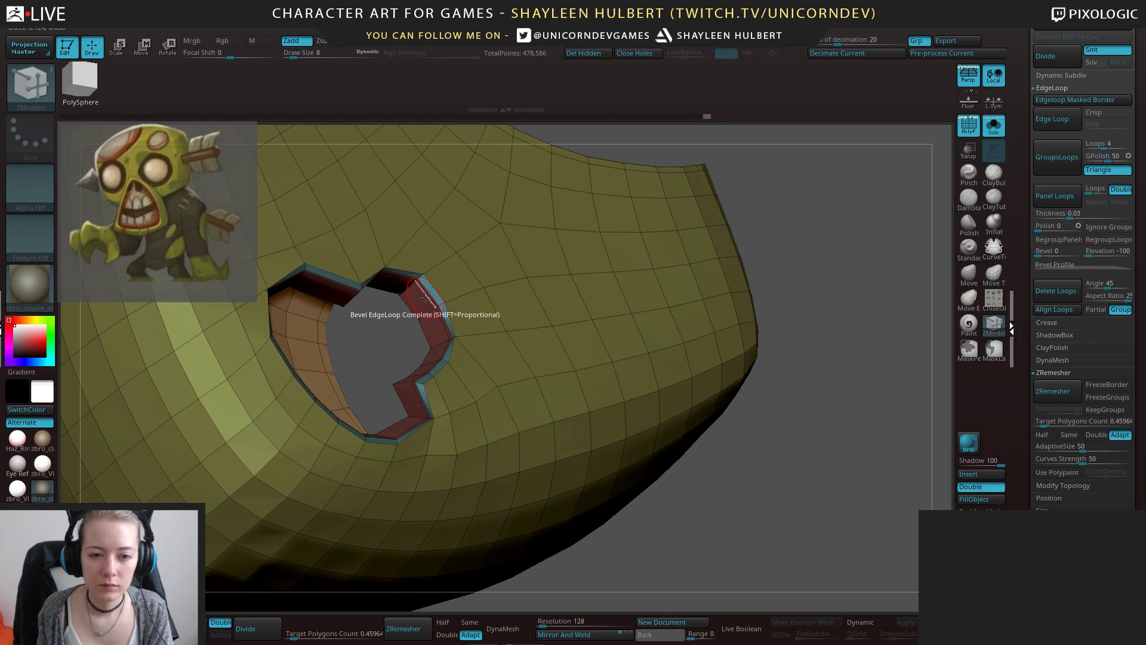
Set the ZModeler edge action to Delete with Edge as the target.
key("space")
left_click(320, 371)
left_click(319, 385)
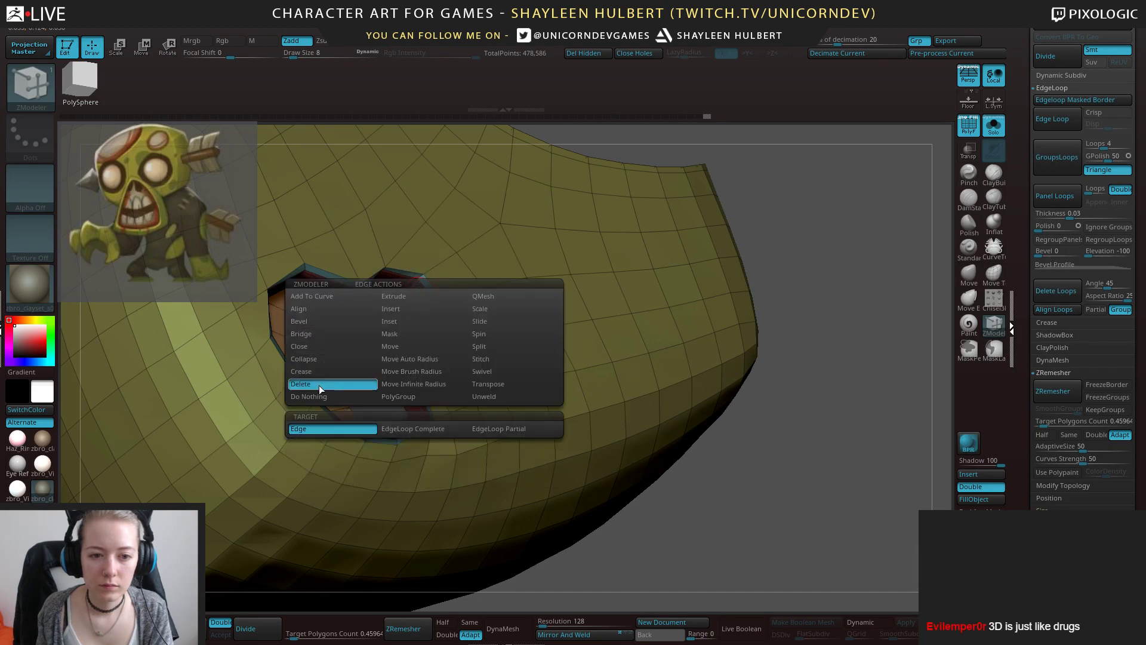
Delete the complete edge loop running through the inner thickness of the hole in the head shell's side with ZModeler.
left_click(412, 428)
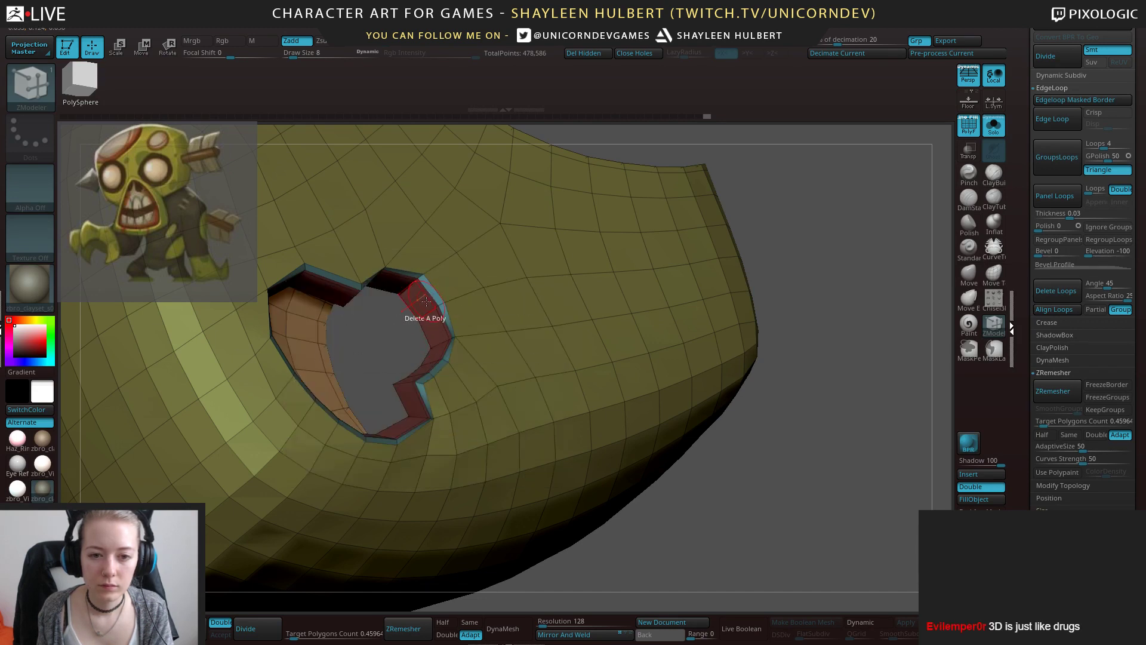
left_click(433, 315)
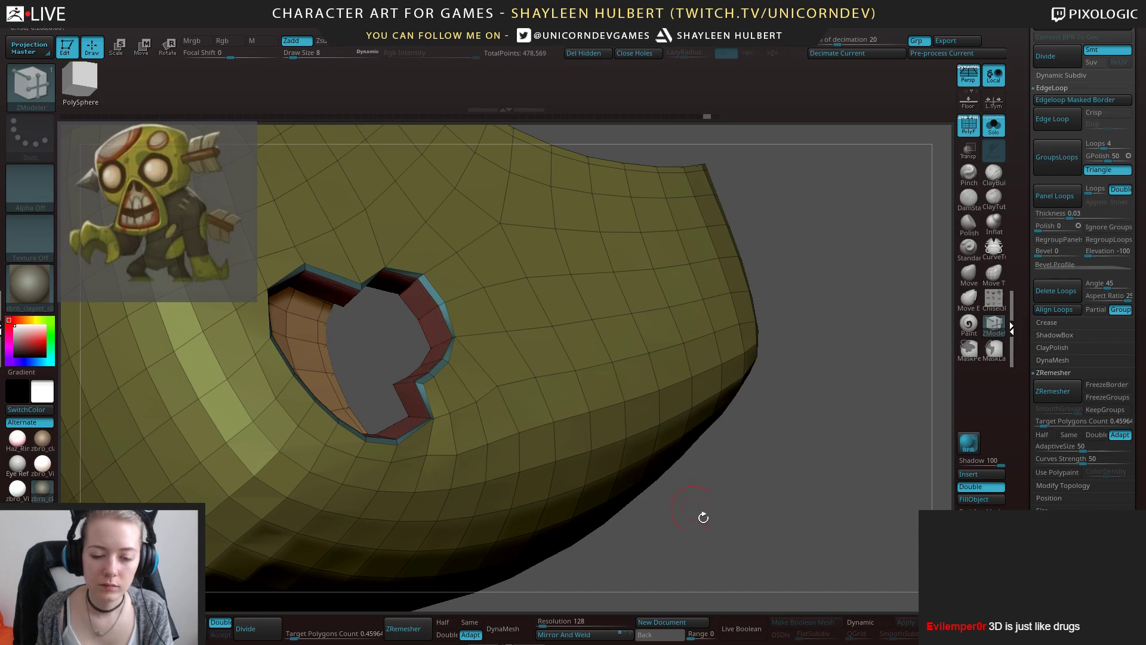
left_click_drag(701, 517, 696, 488, "alt")
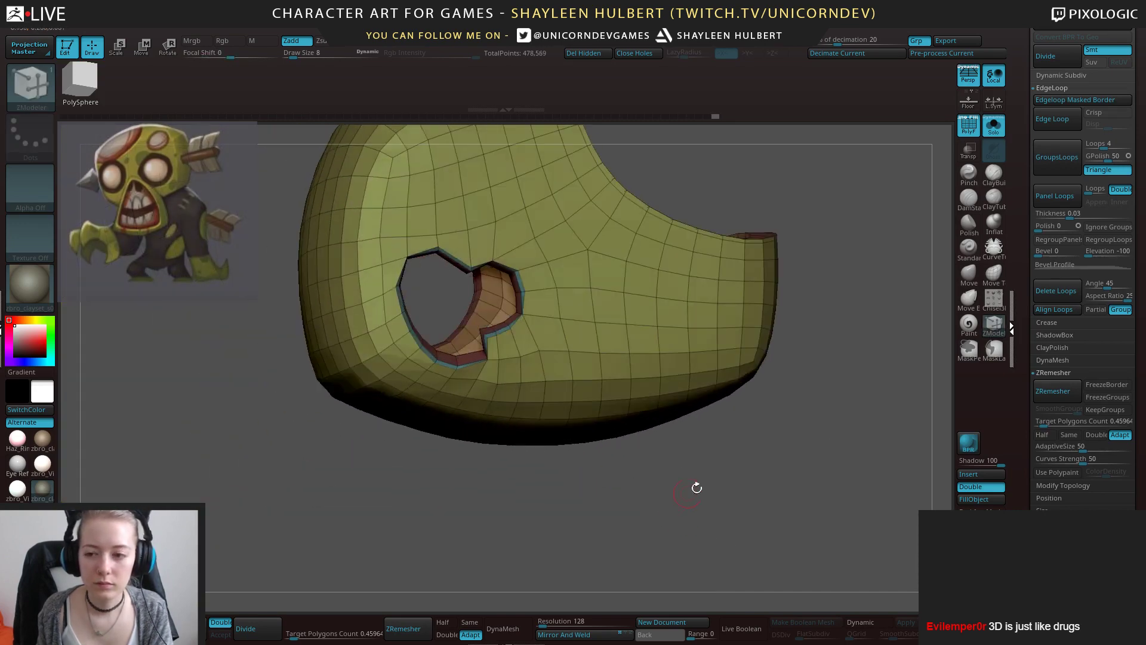
Turn on dynamic subdivision for the head skin shell, hide the wireframe and set its smooth subdivision level to 3.
left_click(871, 621)
key("f")
key("shift+f")
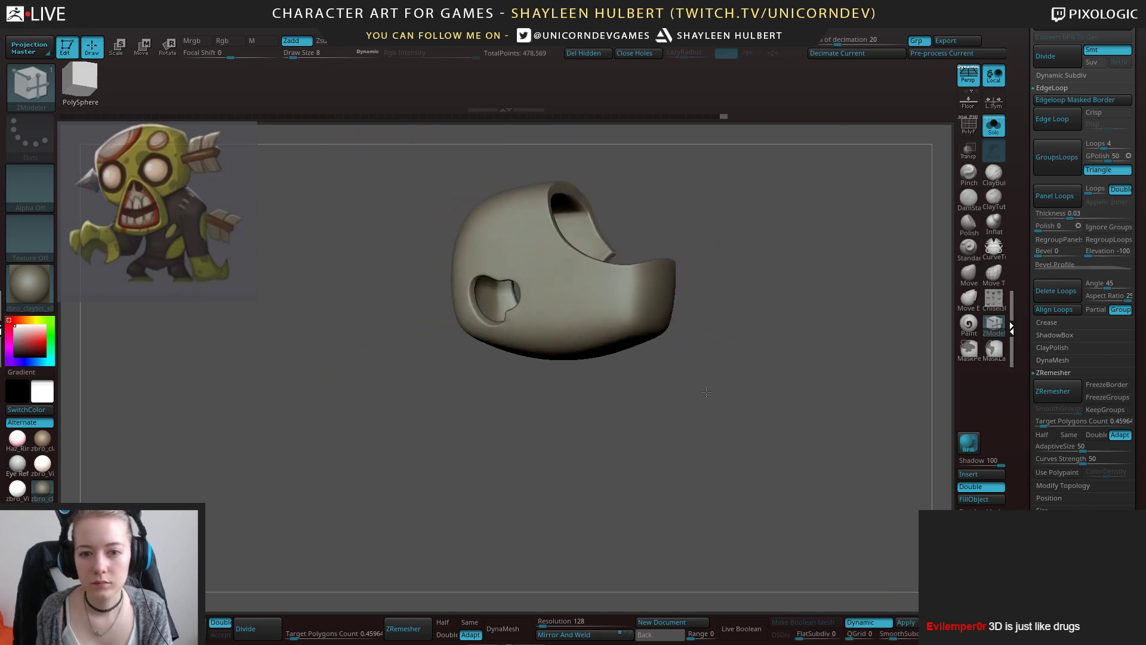
left_click_drag(706, 392, 555, 382)
left_click_drag(669, 352, 684, 395, "alt")
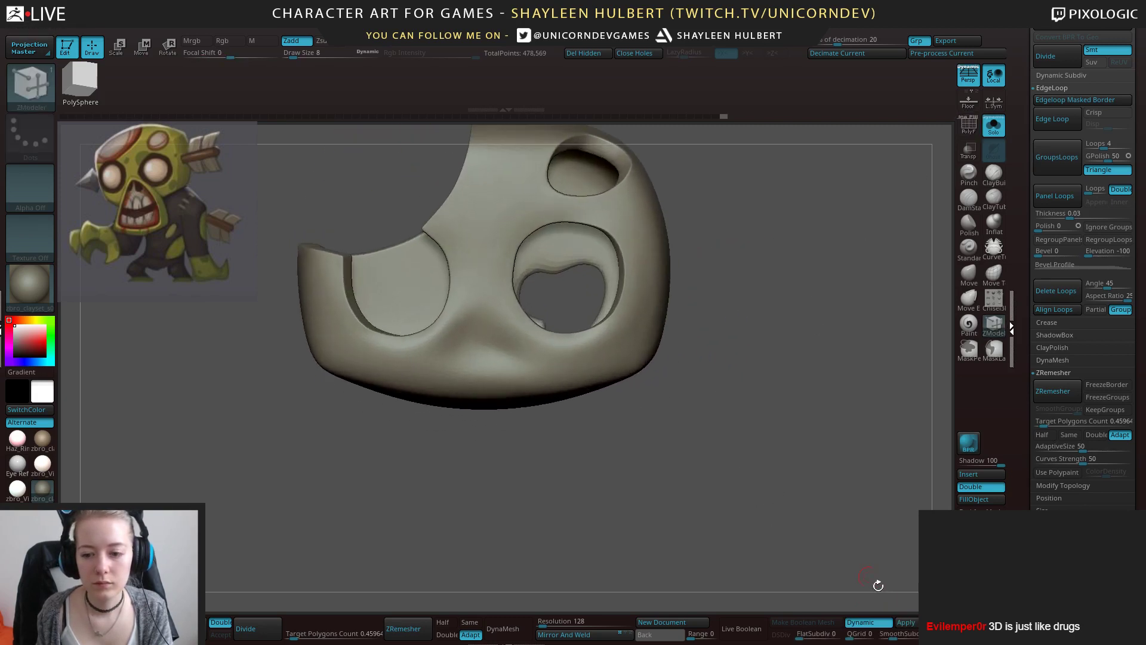
left_click_drag(818, 483, 911, 527, "alt")
left_click(900, 639)
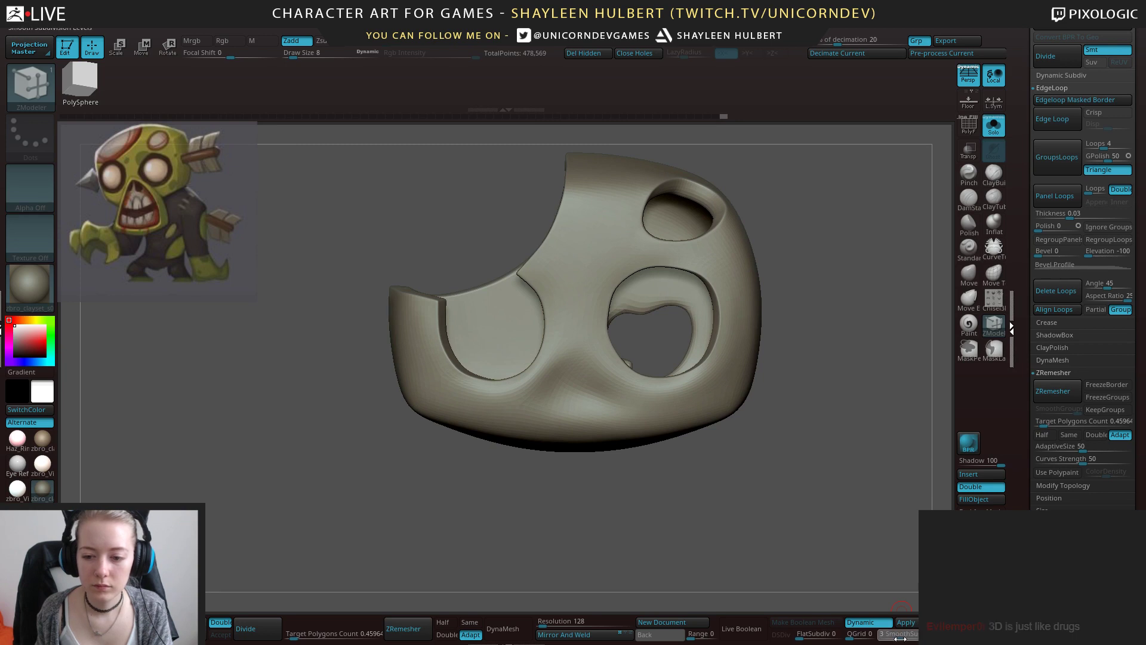
left_click(900, 639)
Build up and smooth the dented nose area of the head skin with ClayBuildup, and show the whole character again.
left_click(1000, 175)
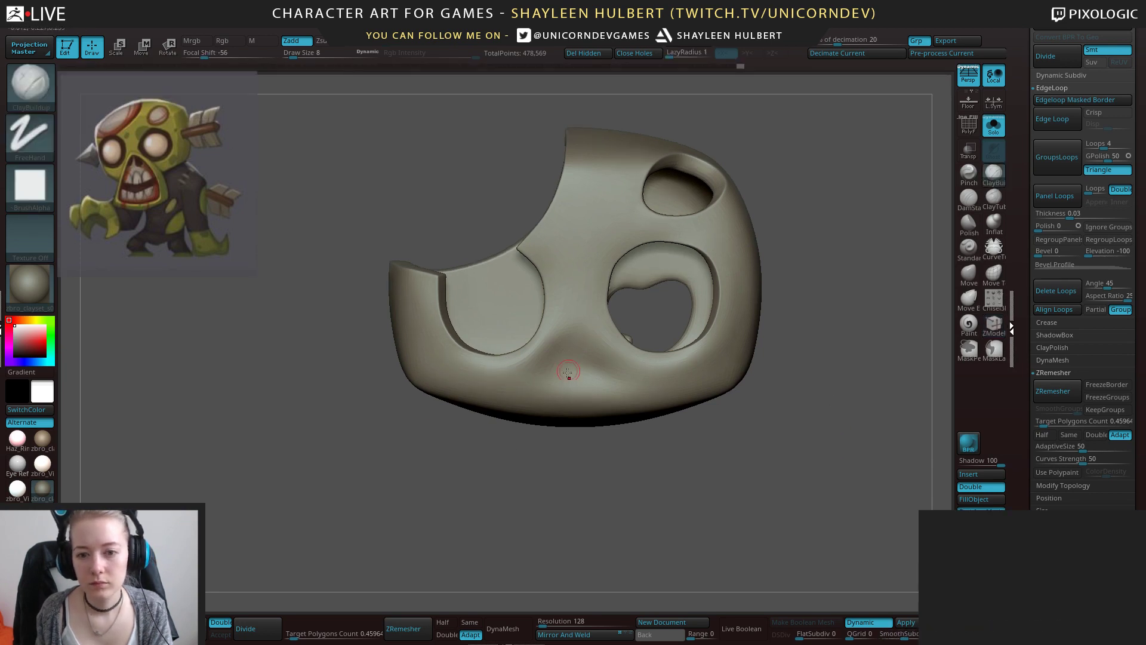
mouse_move(569, 358)
left_mouse_down()
mouse_move(560, 363)
mouse_move(587, 369)
mouse_move(546, 361)
left_mouse_up()
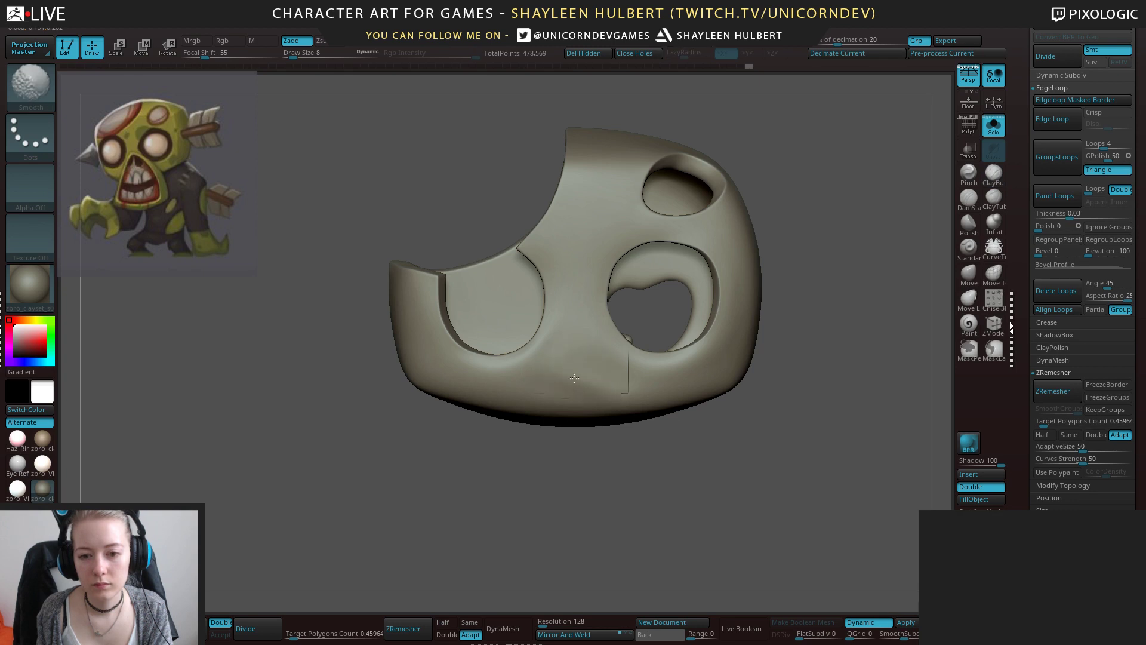
left_click(994, 124)
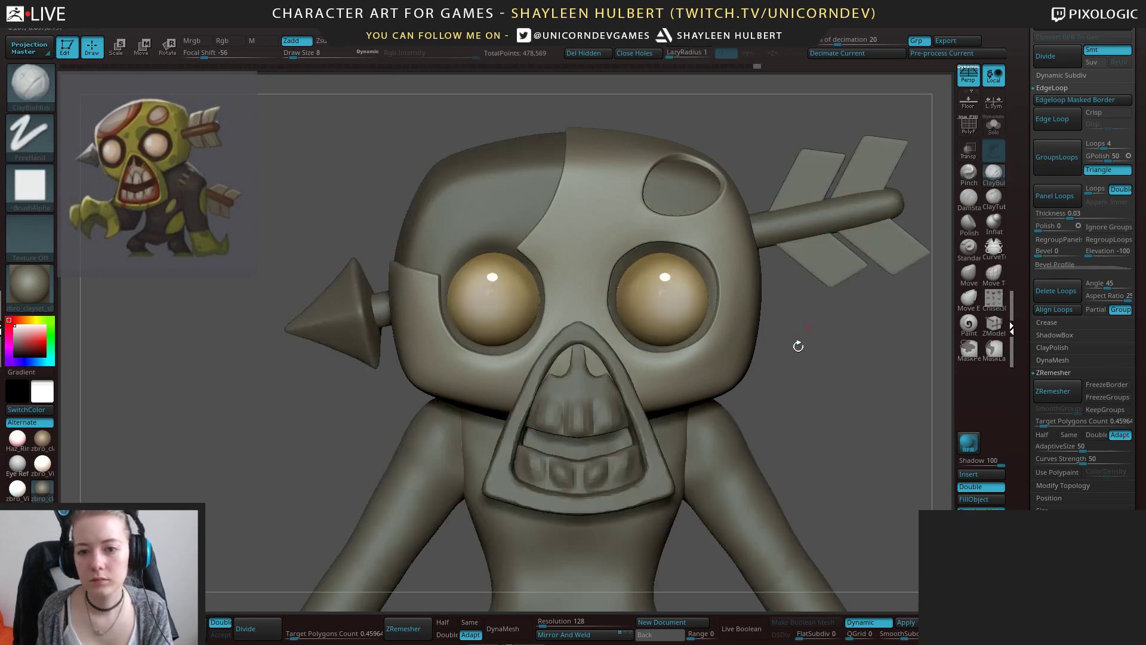
Make the skull the active subtool, clear its mask and set up the Paint brush with black in Rgb-only mode.
left_click_drag(798, 346, 733, 380, "alt")
left_click(498, 226, "alt")
left_click_drag(287, 425, 309, 426, "ctrl")
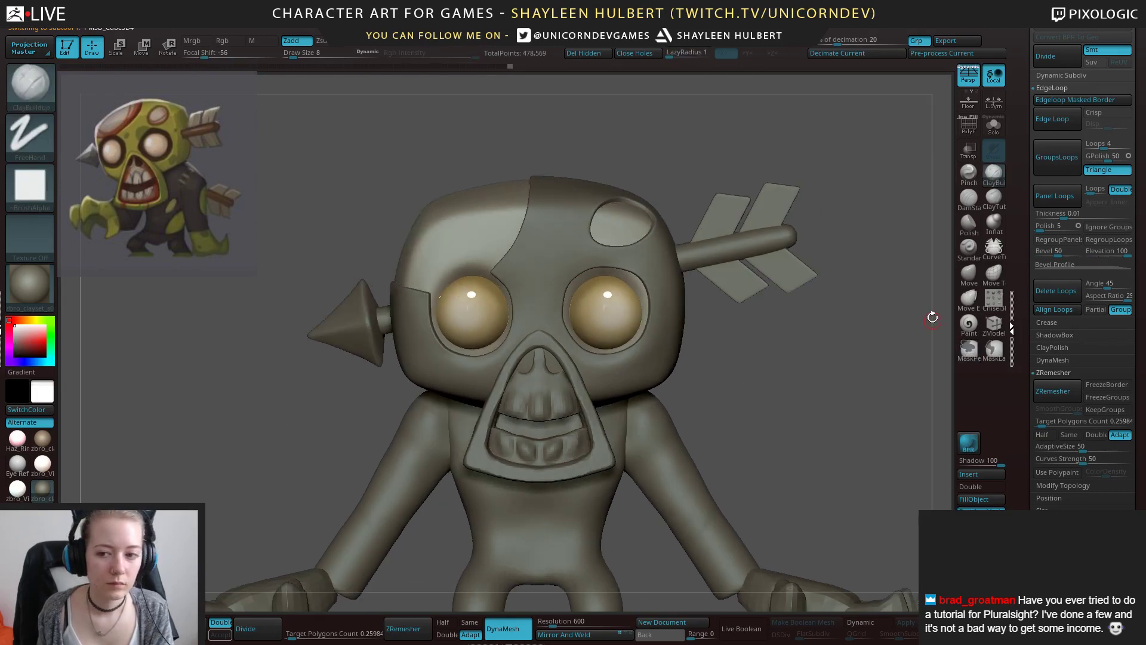
left_click(965, 327)
left_click(14, 357)
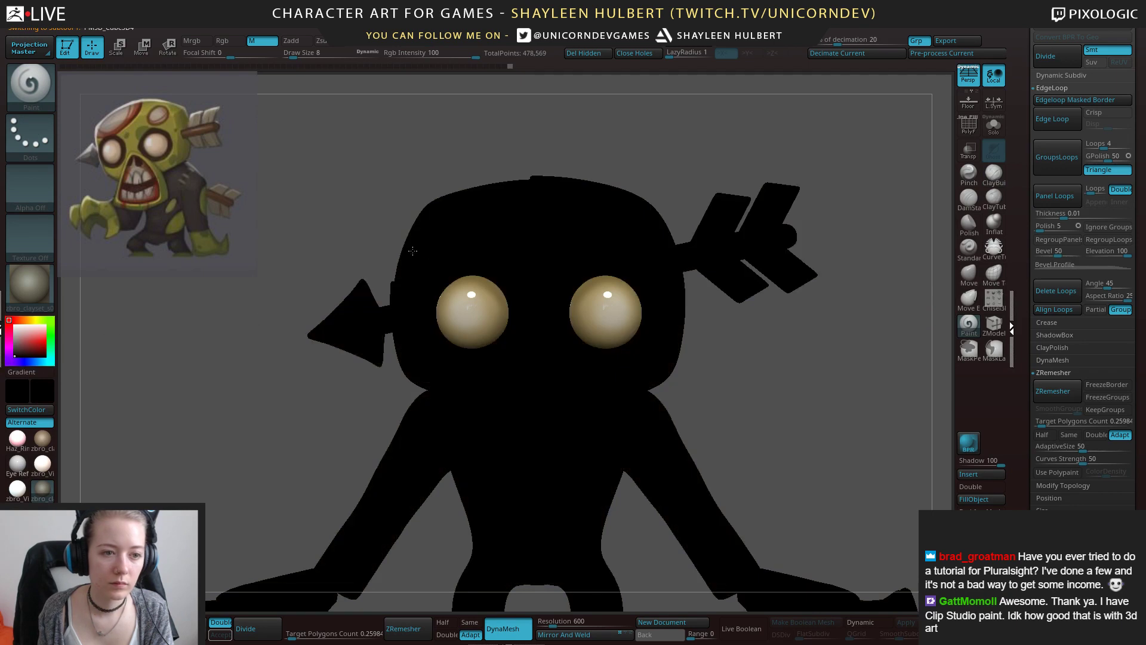
left_click_drag(447, 290, 461, 351)
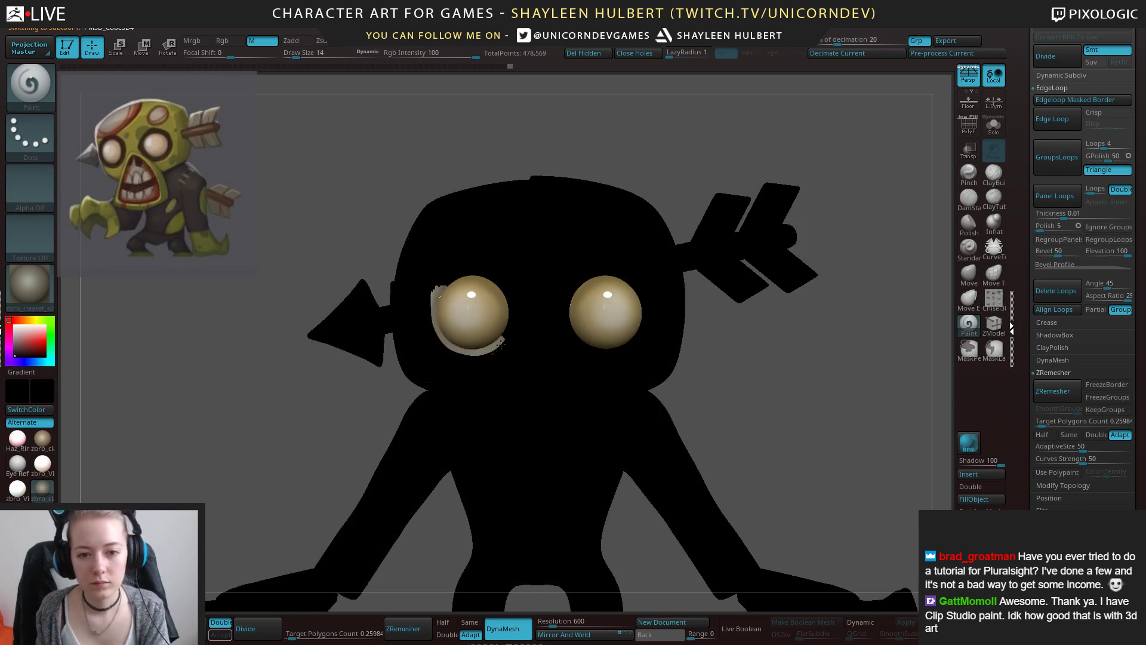
key("ctrl+z")
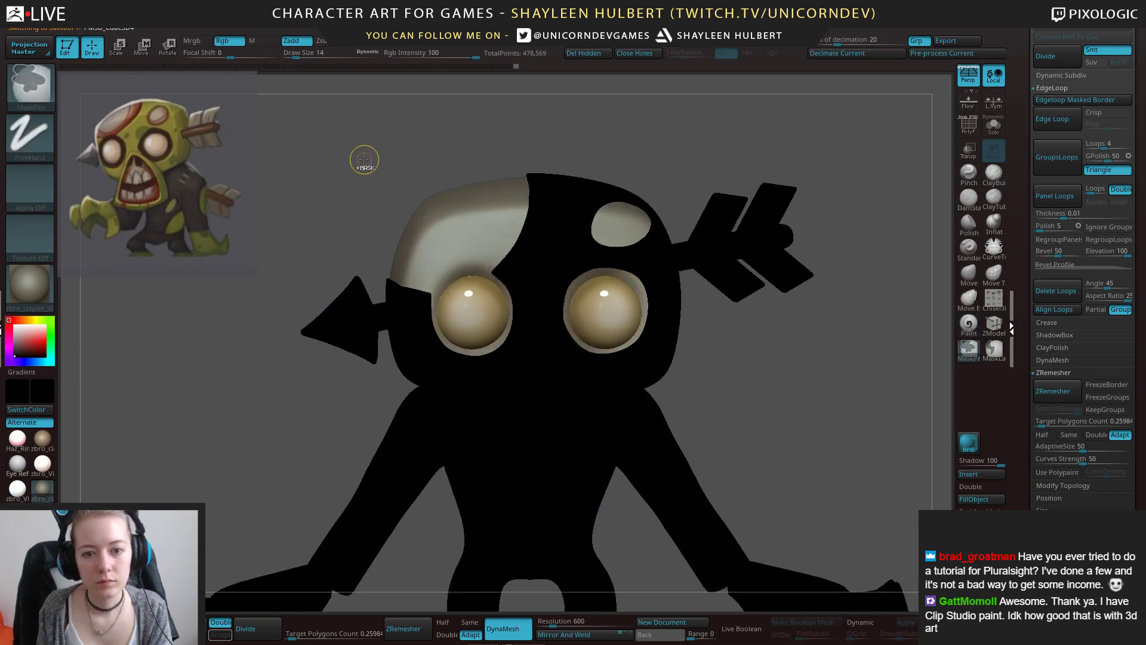
left_click_drag(359, 159, 349, 153)
left_click(229, 41)
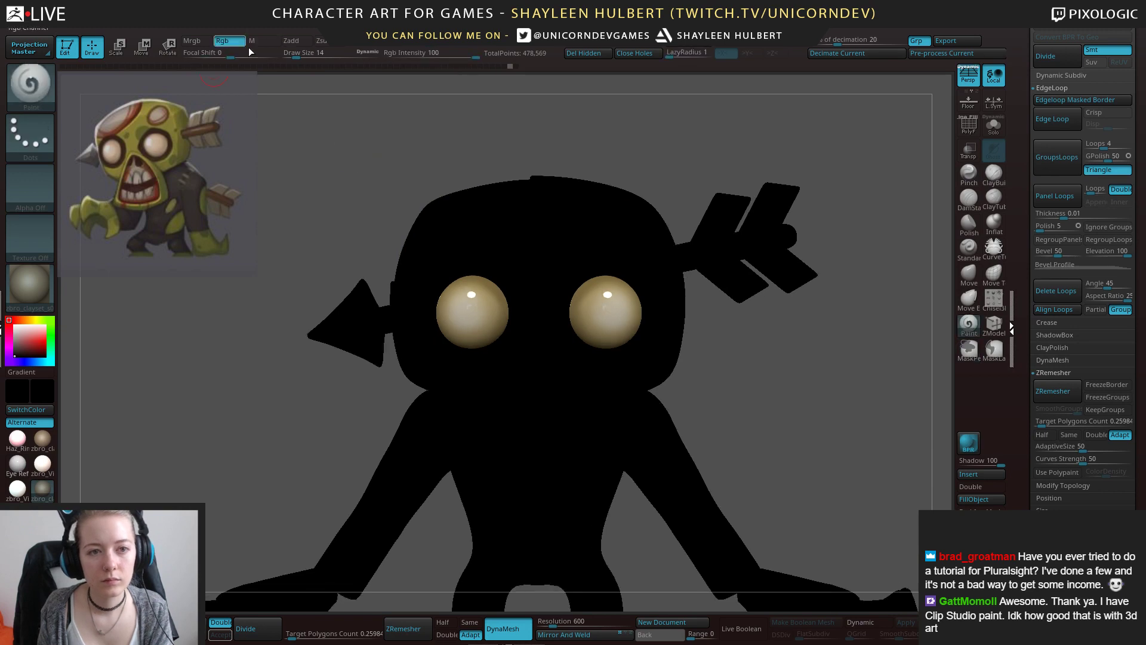
Paint the skull black all around both eyeballs to darken the eye sockets.
left_click_drag(459, 345, 504, 346)
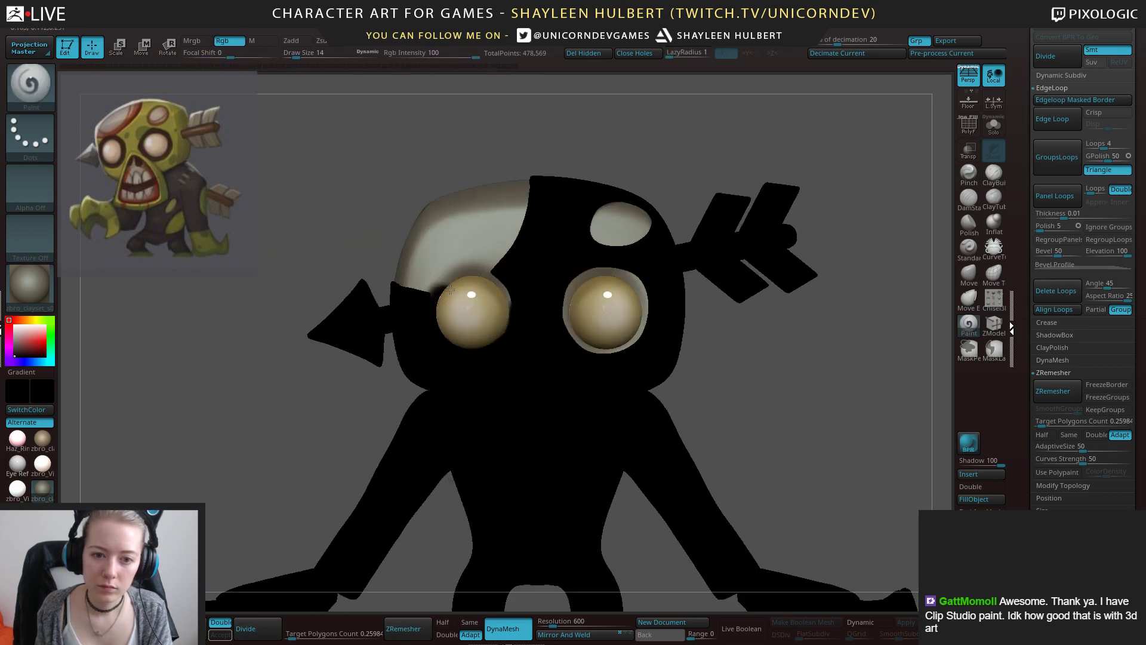
left_click_drag(483, 277, 435, 291)
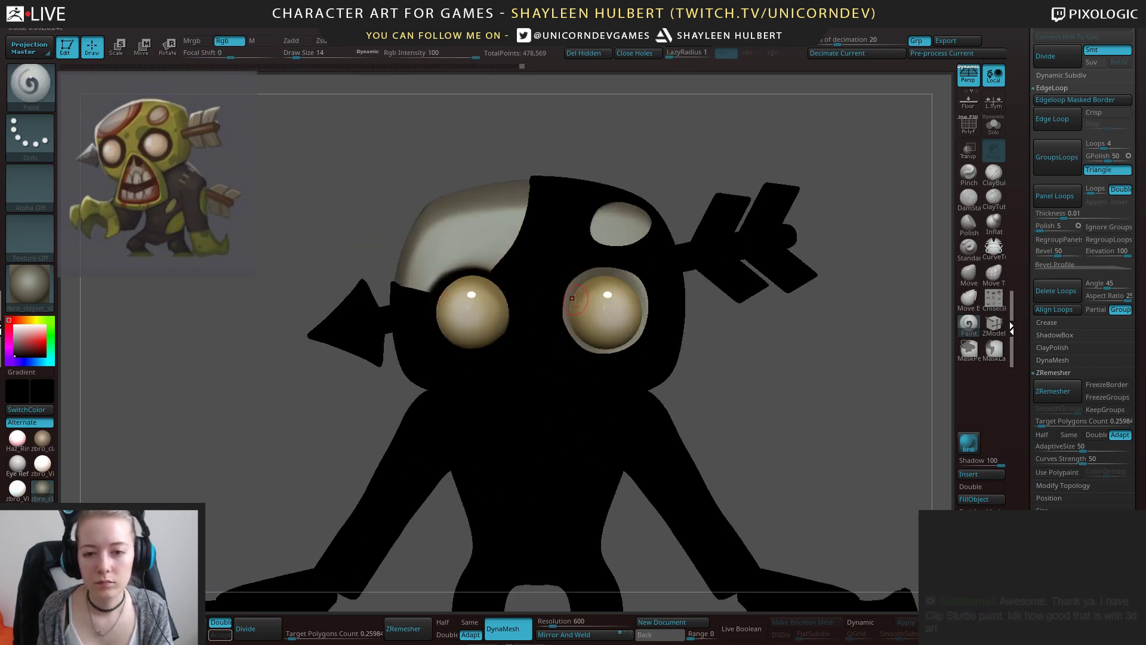
mouse_move(570, 289)
left_mouse_down()
mouse_move(624, 347)
mouse_move(583, 346)
left_mouse_up()
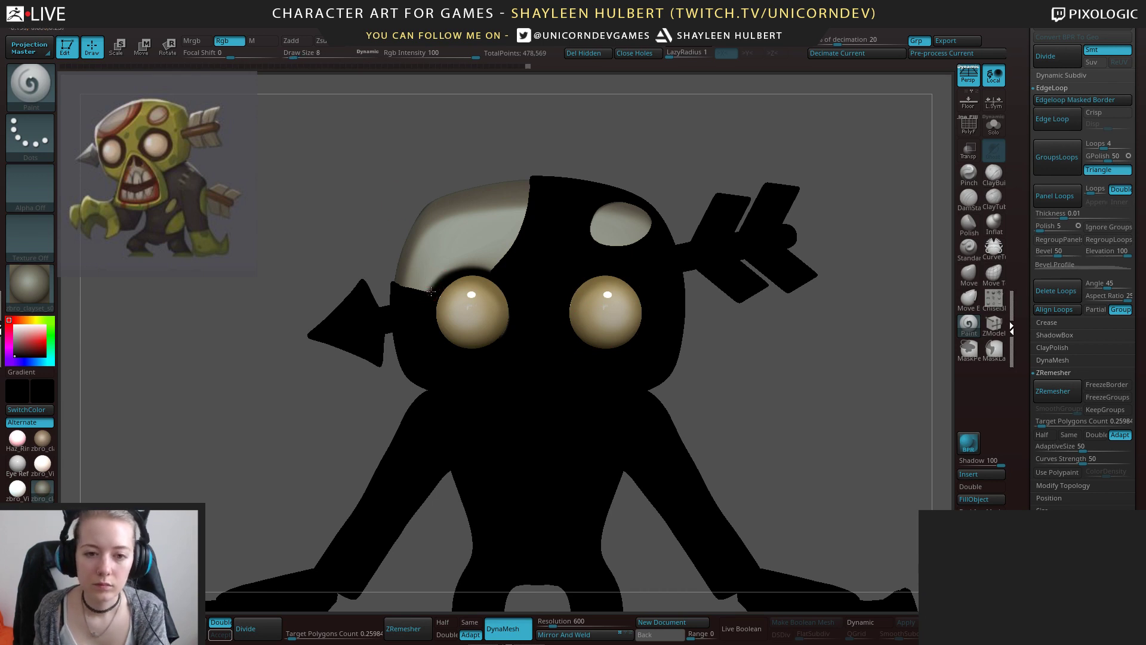
Sample white from the skull and paint over the black overspill above the eye socket.
left_click_drag(314, 416, 275, 455, "alt")
key("c")
mouse_move(452, 246)
left_mouse_down()
mouse_move(431, 266)
mouse_move(556, 253)
left_mouse_up()
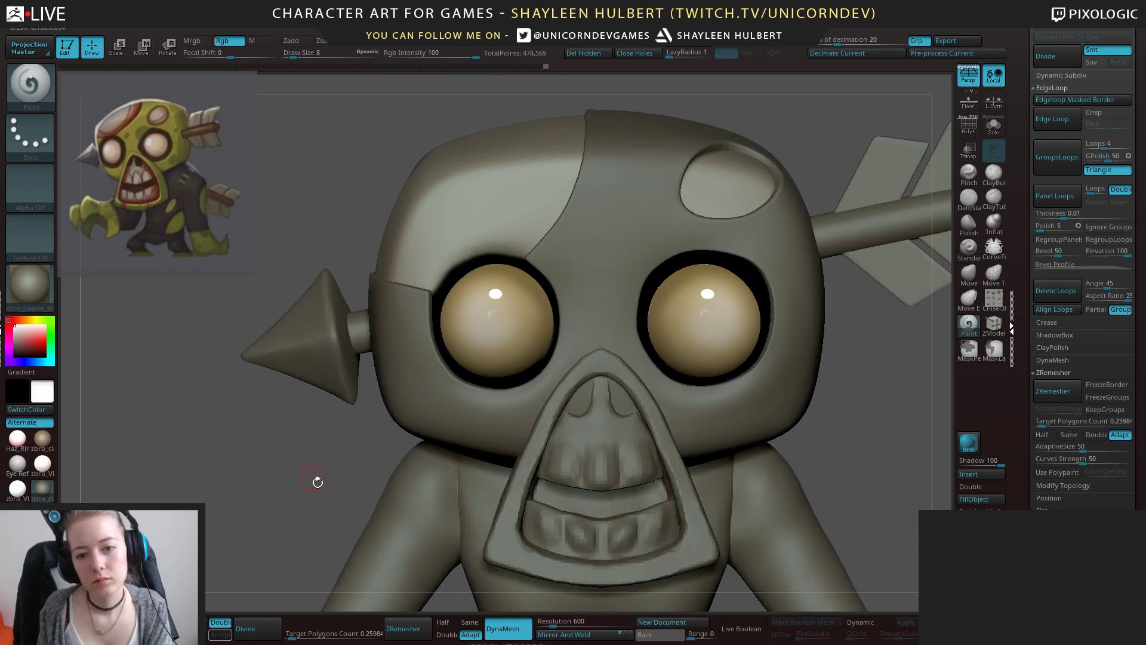
Paint white over the dark smudge on the top of the exposed skull.
left_click_drag(314, 479, 301, 382, "alt")
left_click_drag(256, 322, 319, 328)
left_click_drag(319, 328, 317, 382, "alt")
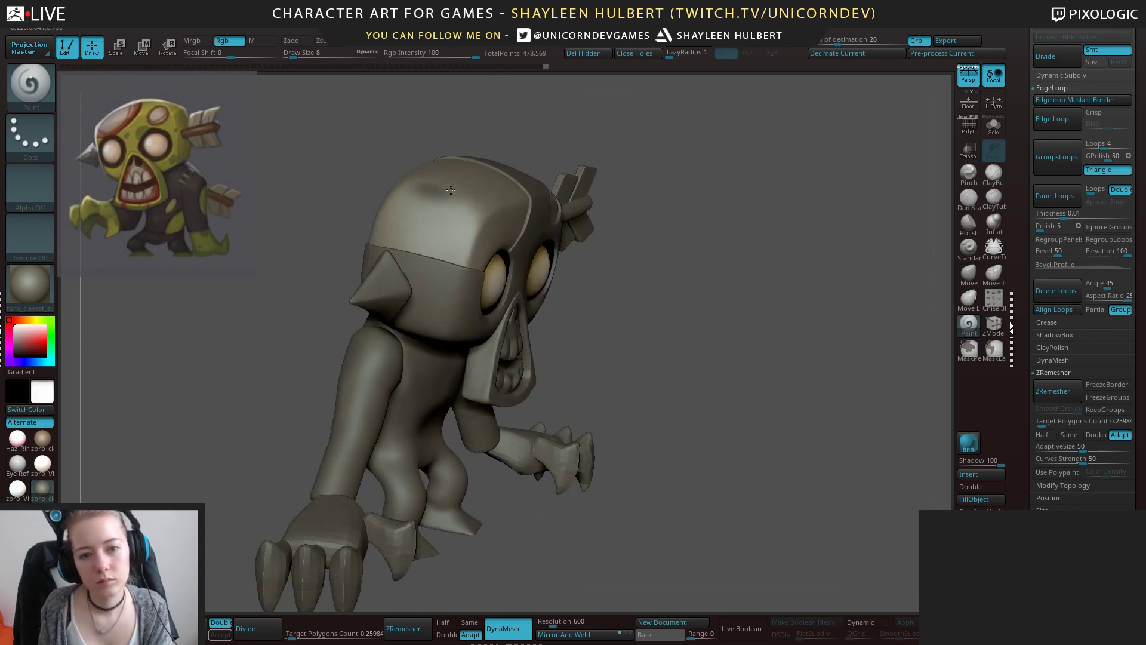
left_click_drag(310, 206, 361, 189)
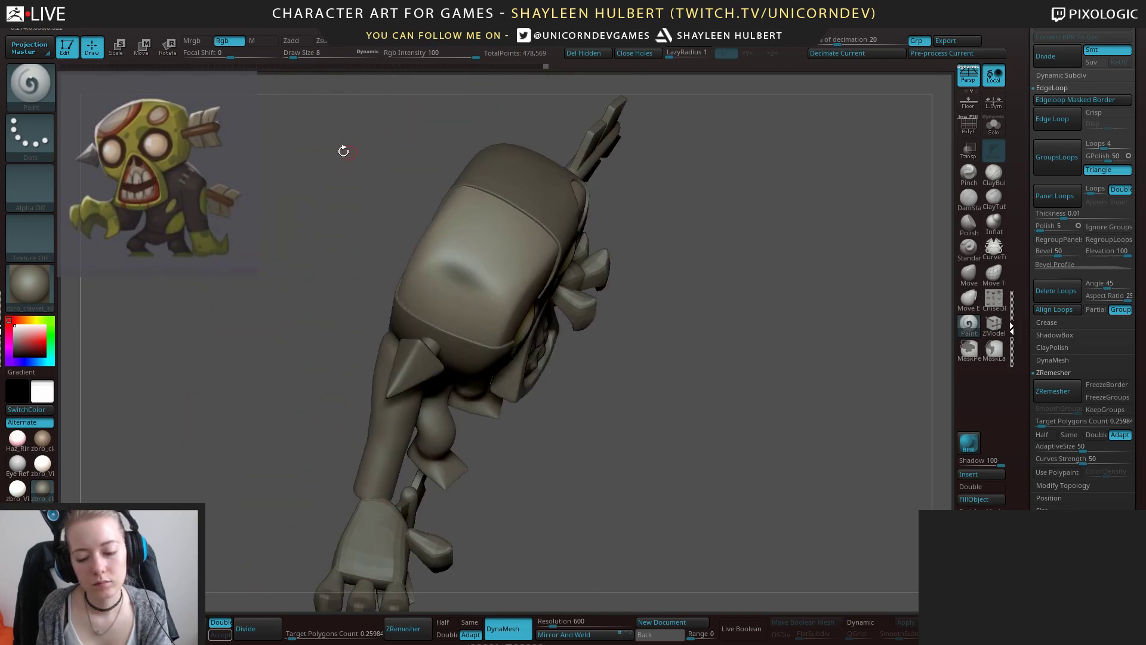
left_click(420, 268)
left_click_drag(358, 340, 328, 304)
mouse_move(883, 441)
left_mouse_down()
mouse_move(801, 458)
mouse_move(622, 314)
left_mouse_up()
Carve the head skin back inside both nostrils with ClayBuildup and smooth the surrounding face.
left_click(636, 313, "alt")
mouse_move(731, 299)
left_mouse_down("alt")
mouse_move(767, 326)
mouse_move(737, 338)
left_mouse_up("alt")
left_click(994, 173)
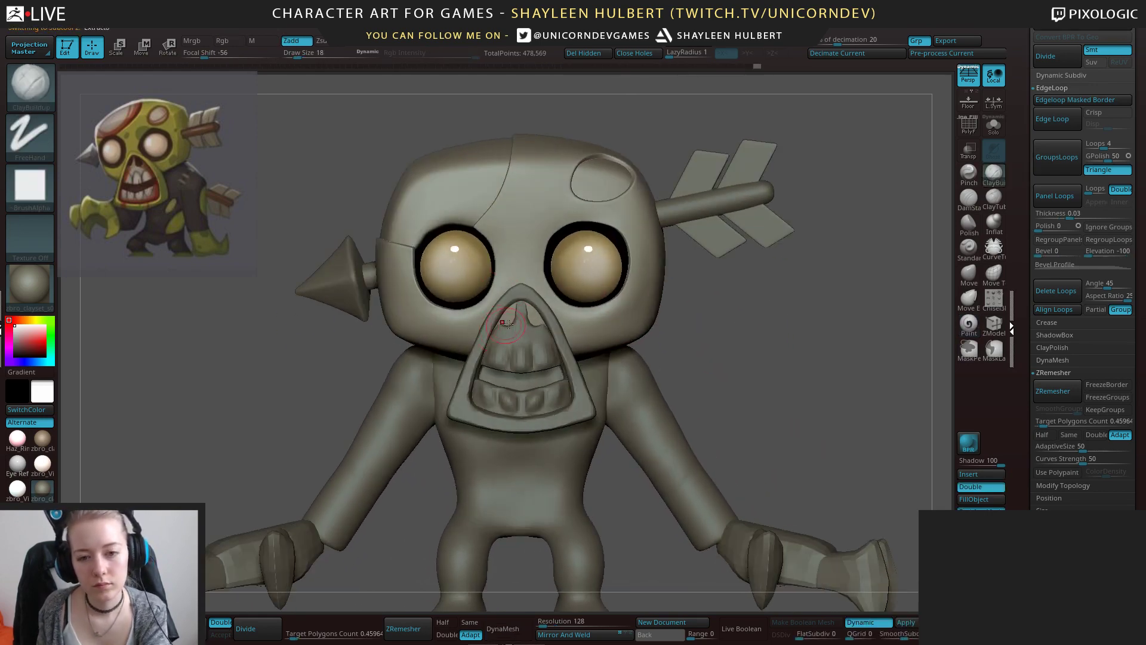
left_click_drag(516, 308, 505, 324, "alt")
left_click_drag(529, 308, 543, 327, "alt")
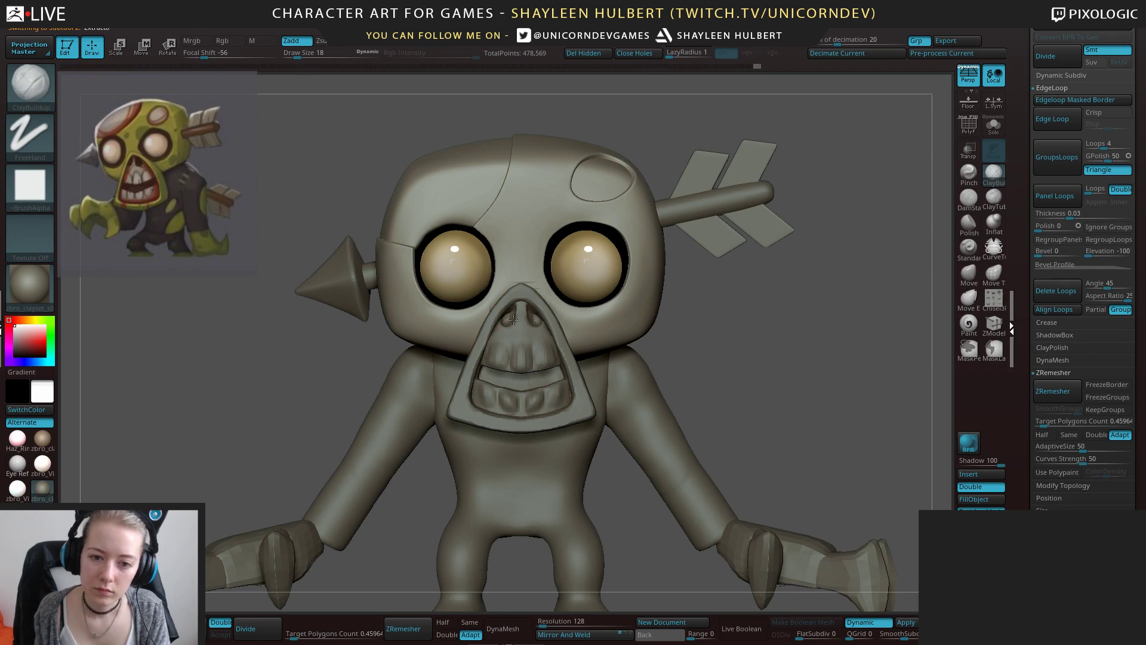
left_click_drag(692, 351, 548, 304)
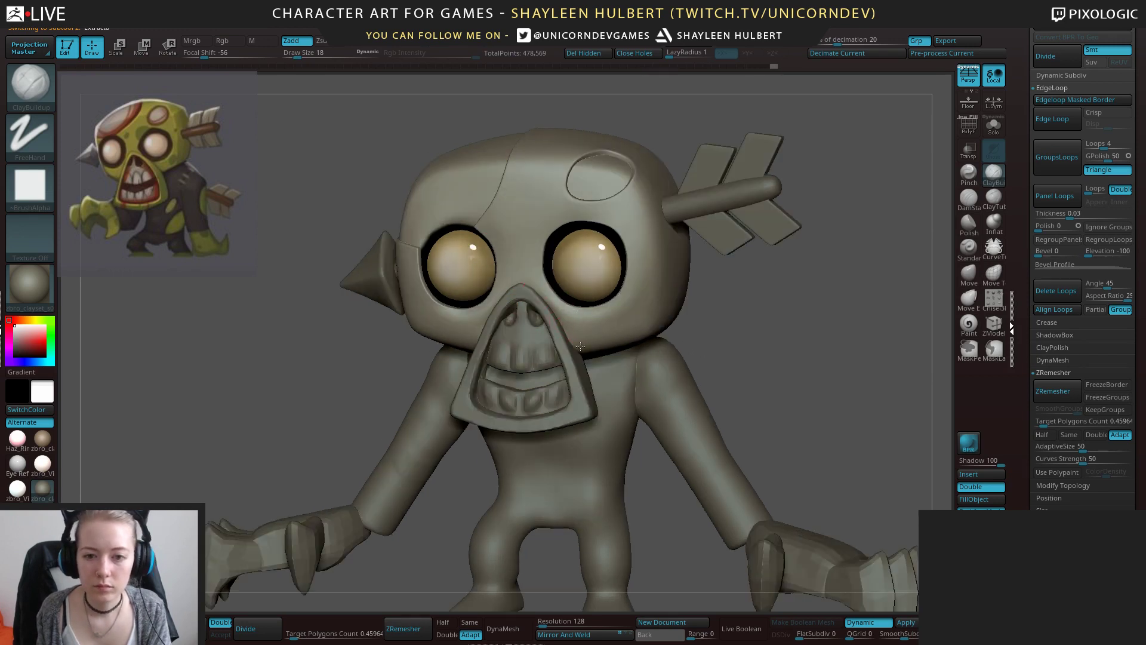
key("shift")
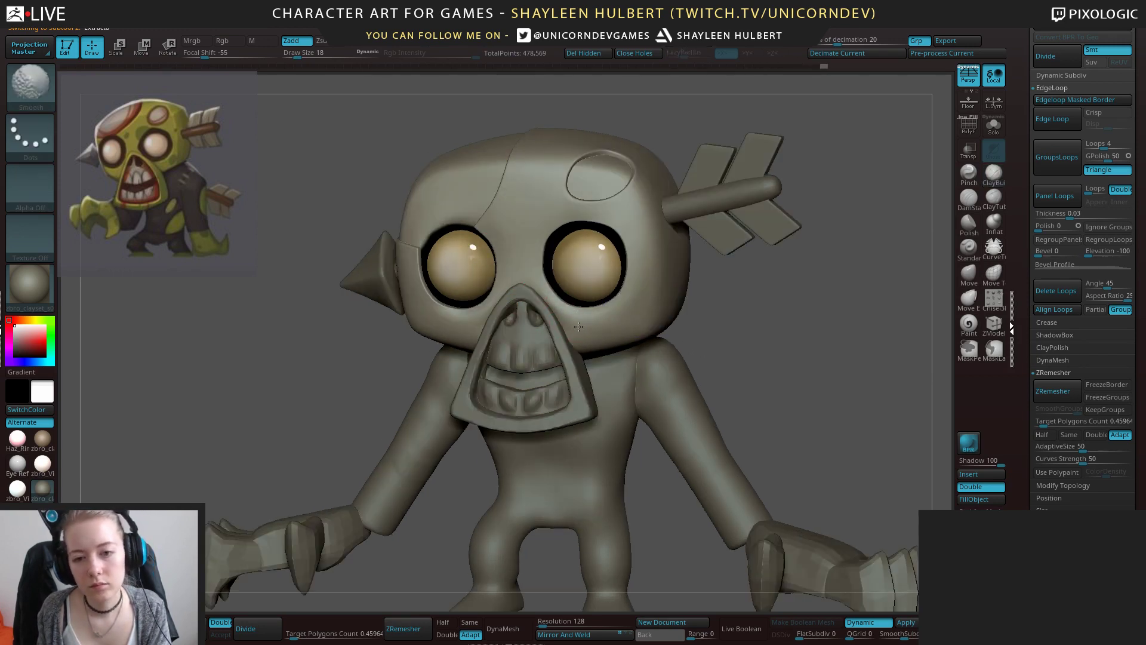
left_click_drag(725, 325, 714, 317, "shift")
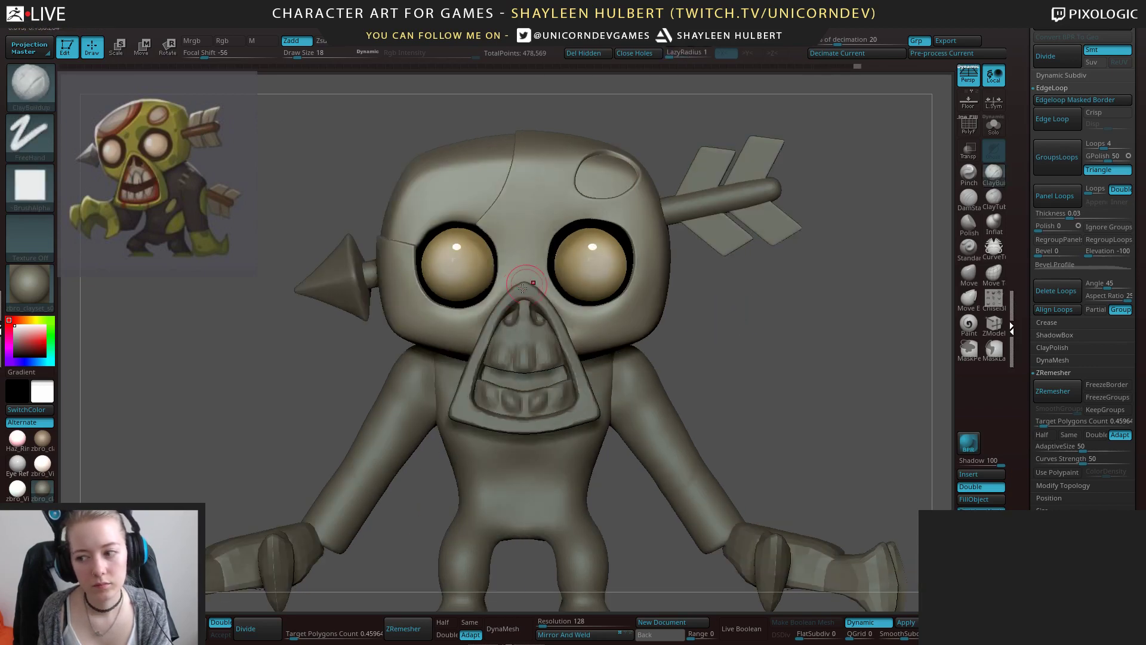
key("shift")
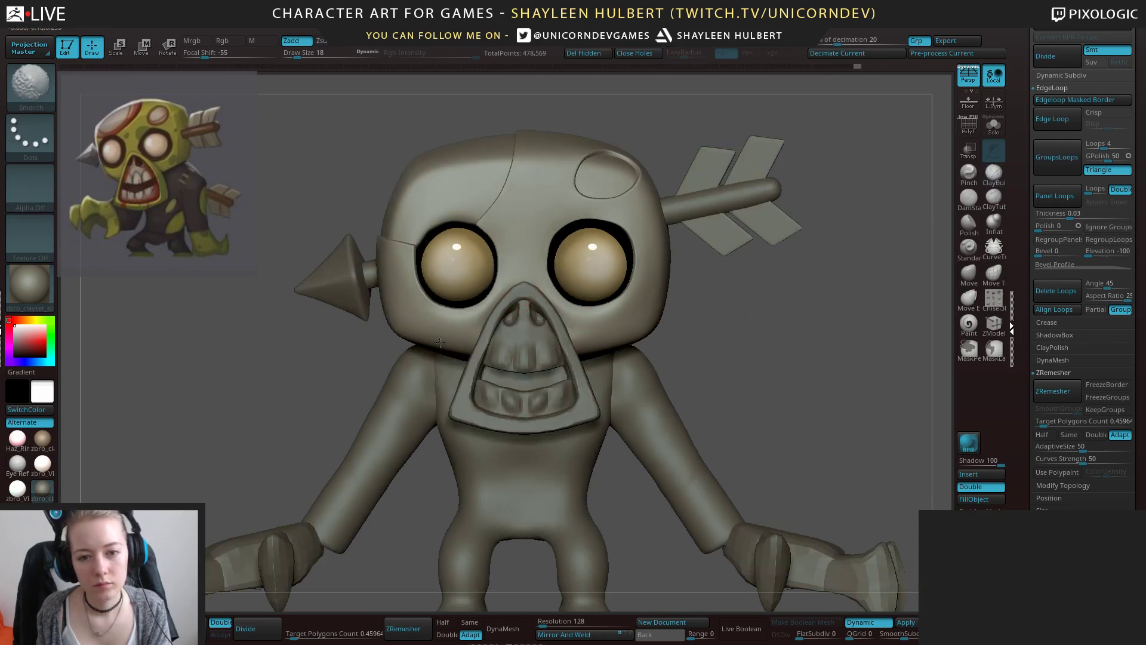
Make the skull the active subtool and choose the SkinShade4 material.
left_click_drag(748, 326, 704, 254)
left_click(496, 216, "alt")
left_click_drag(330, 317, 362, 339, "alt")
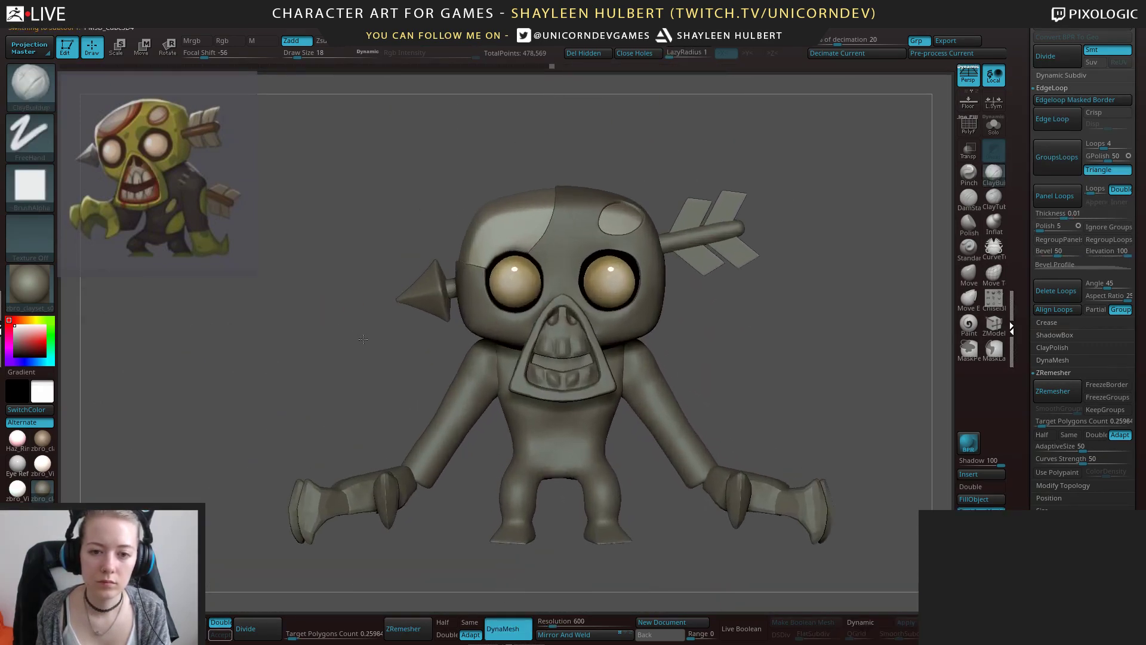
left_click(29, 286)
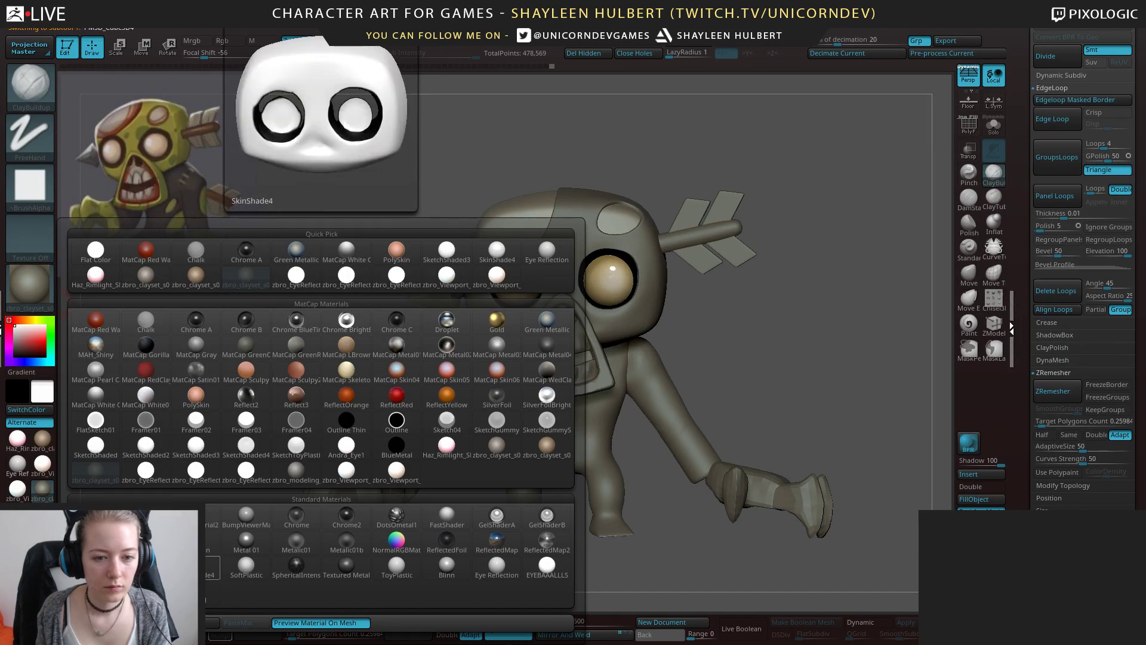
left_click(496, 251)
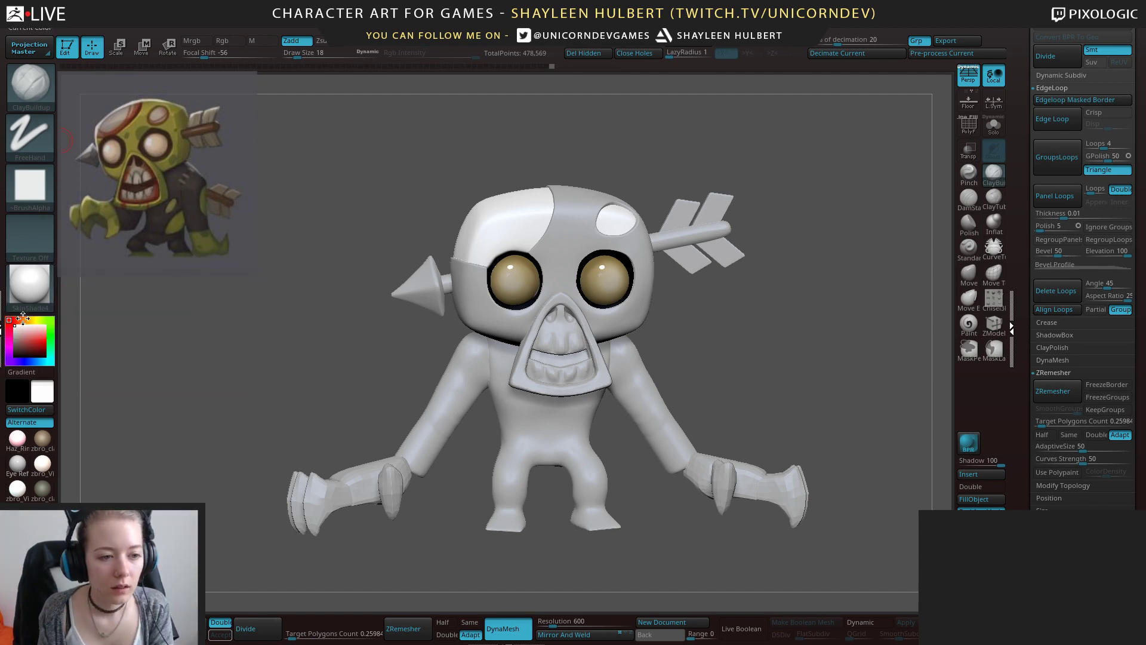
Pick a pale beige bone colour and fill the whole skull with it using the Paint brush settings.
left_click_drag(24, 319, 28, 331)
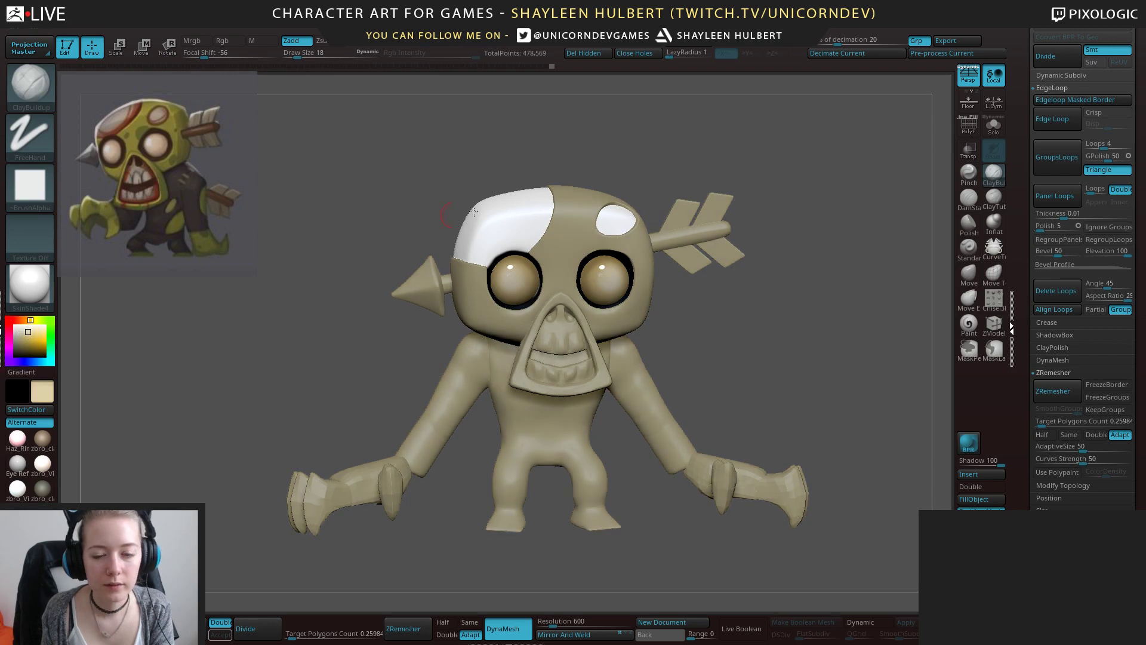
left_click_drag(818, 364, 737, 339)
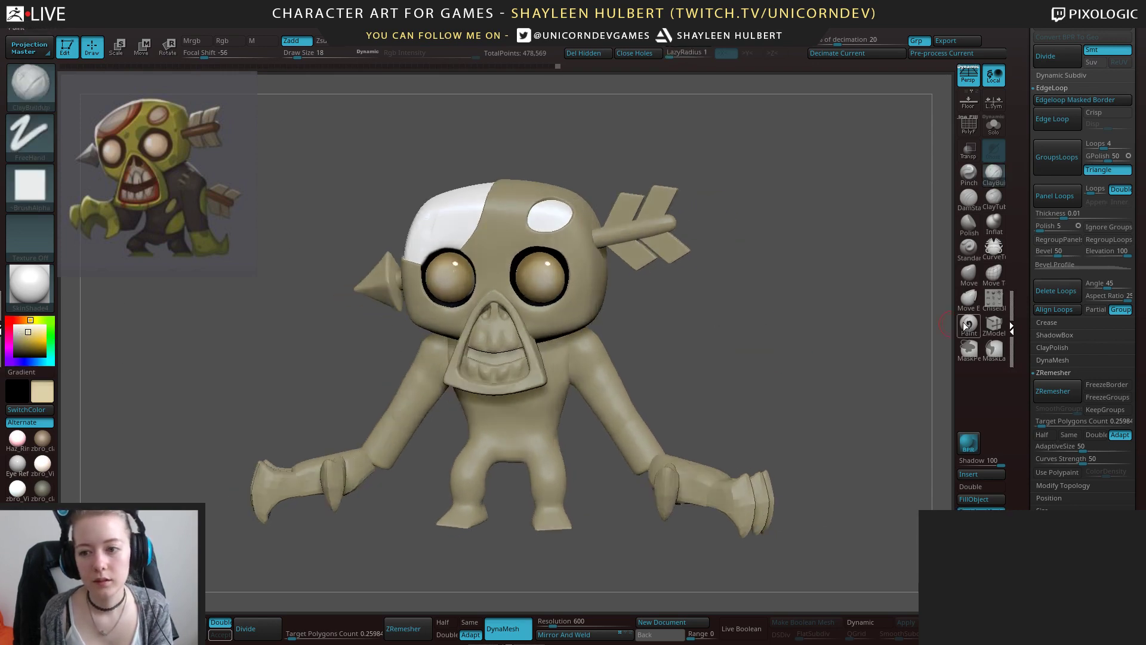
left_click(968, 325)
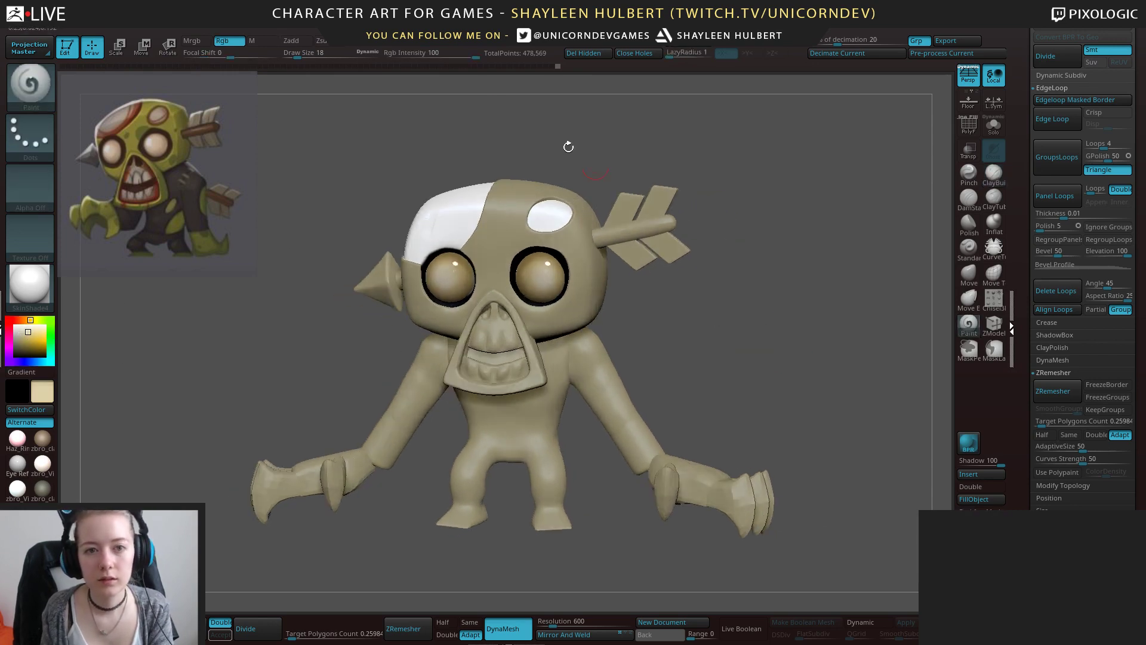
left_click(976, 499)
left_click_drag(710, 373, 624, 345, "shift")
Make the head skin the active subtool, choose a yellowish olive green and fill the whole head skin with it.
left_click(494, 234, "alt")
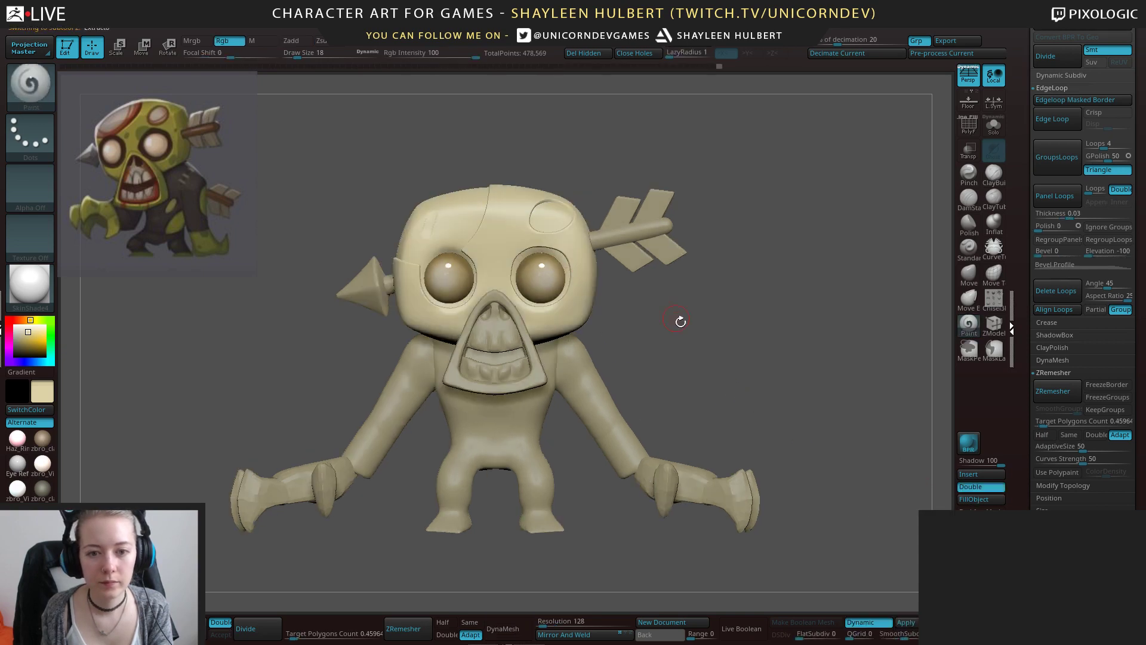
left_click_drag(681, 321, 634, 349)
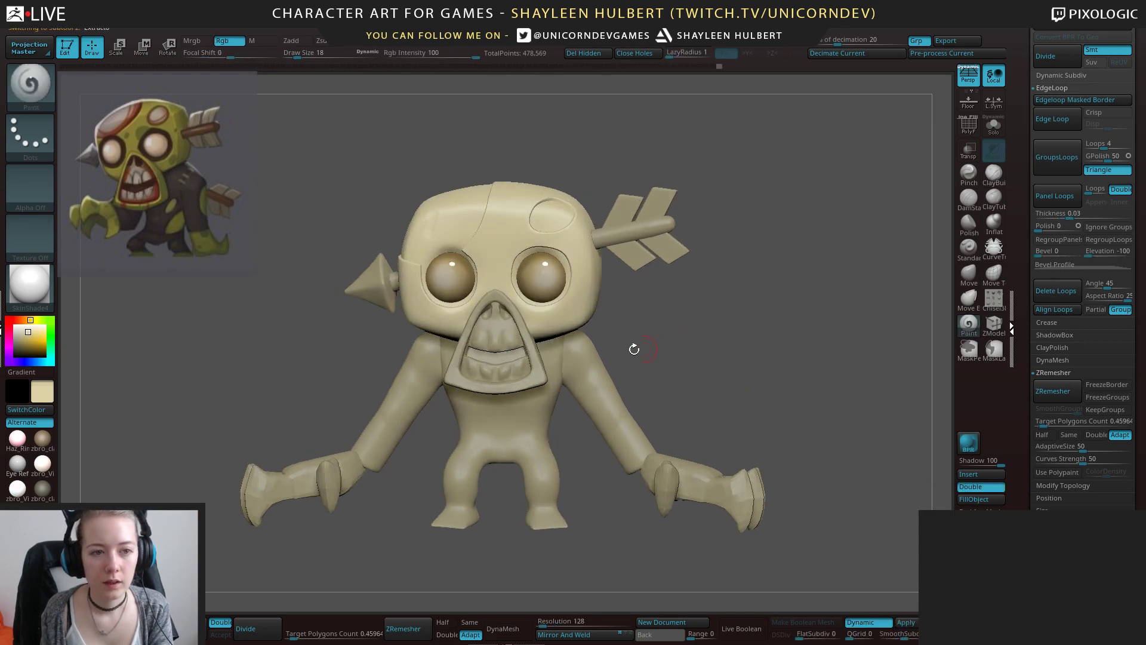
left_click_drag(27, 333, 31, 345)
left_click(40, 320)
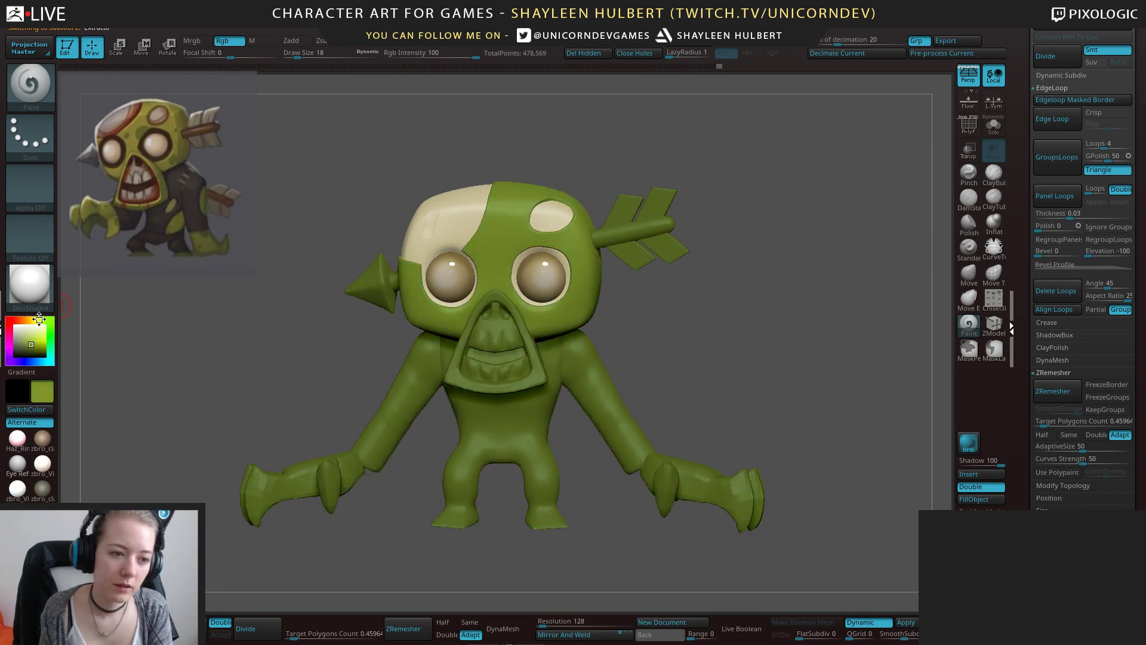
left_click_drag(667, 343, 695, 346, "alt")
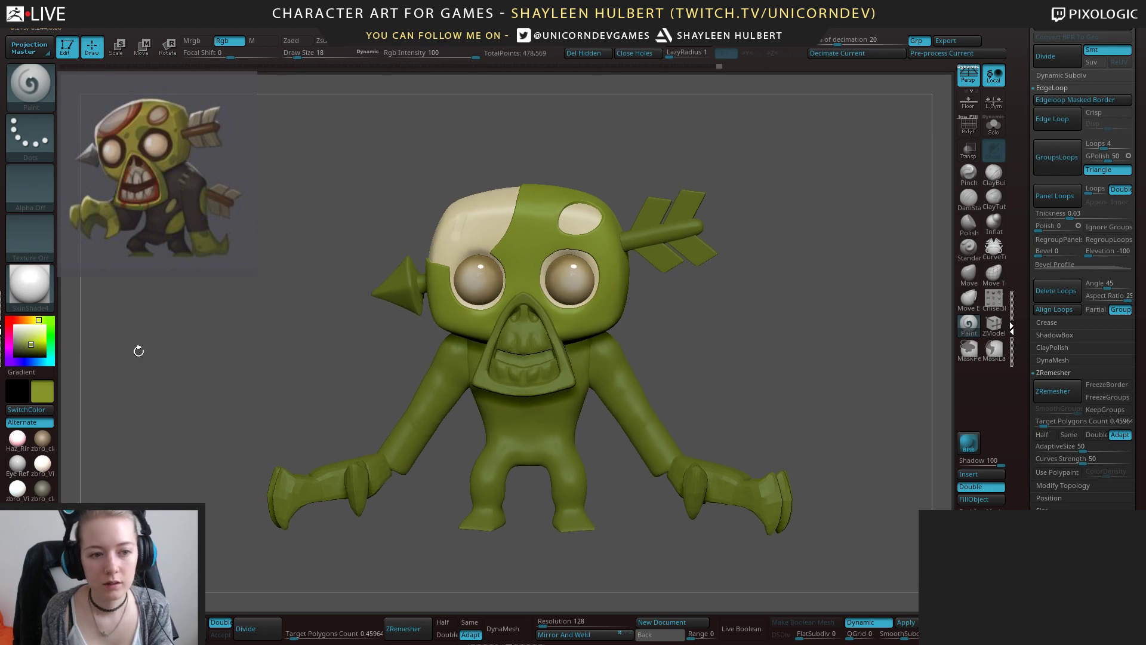
left_click_drag(30, 345, 29, 349)
left_click(33, 348)
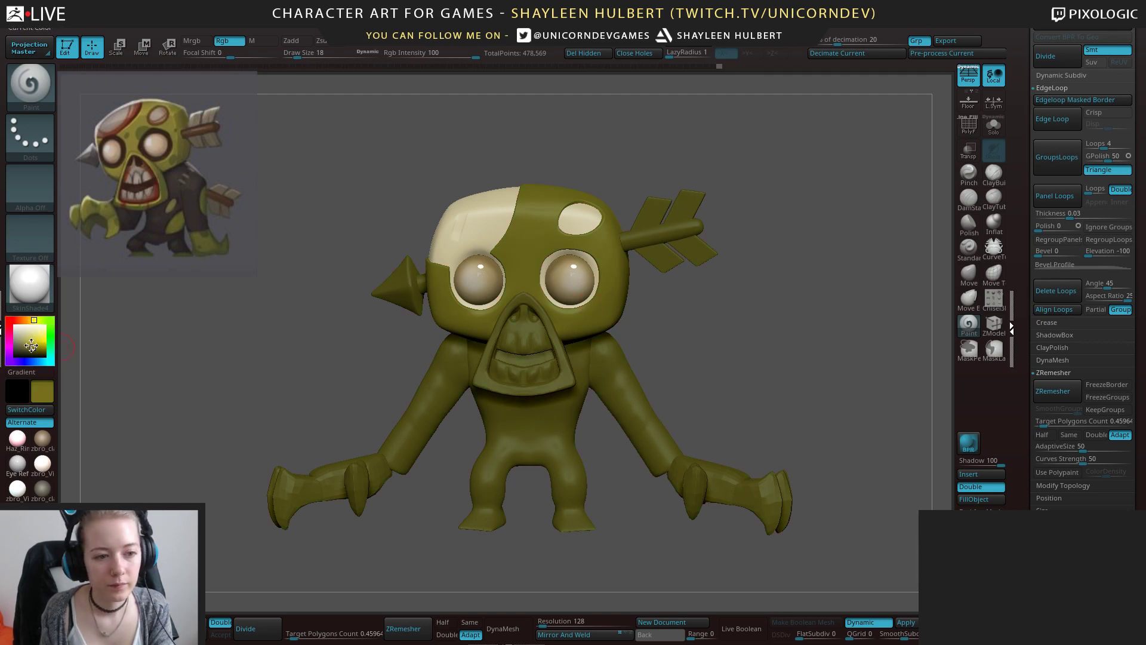
left_click(32, 347)
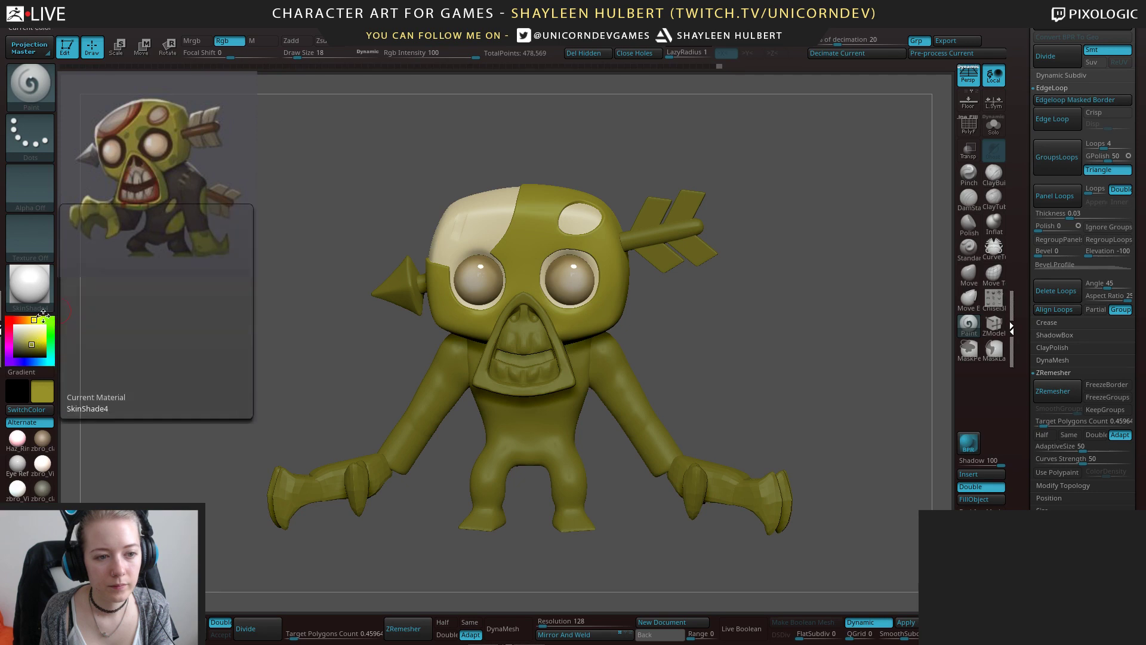
left_click(37, 321)
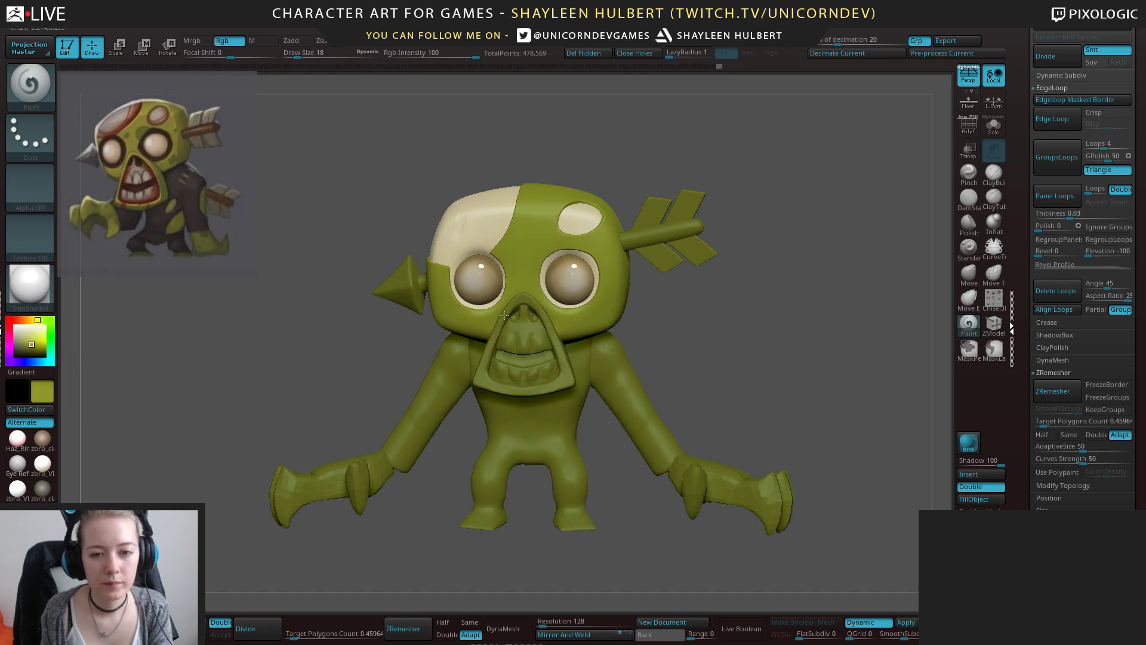
left_click_drag(709, 318, 725, 328)
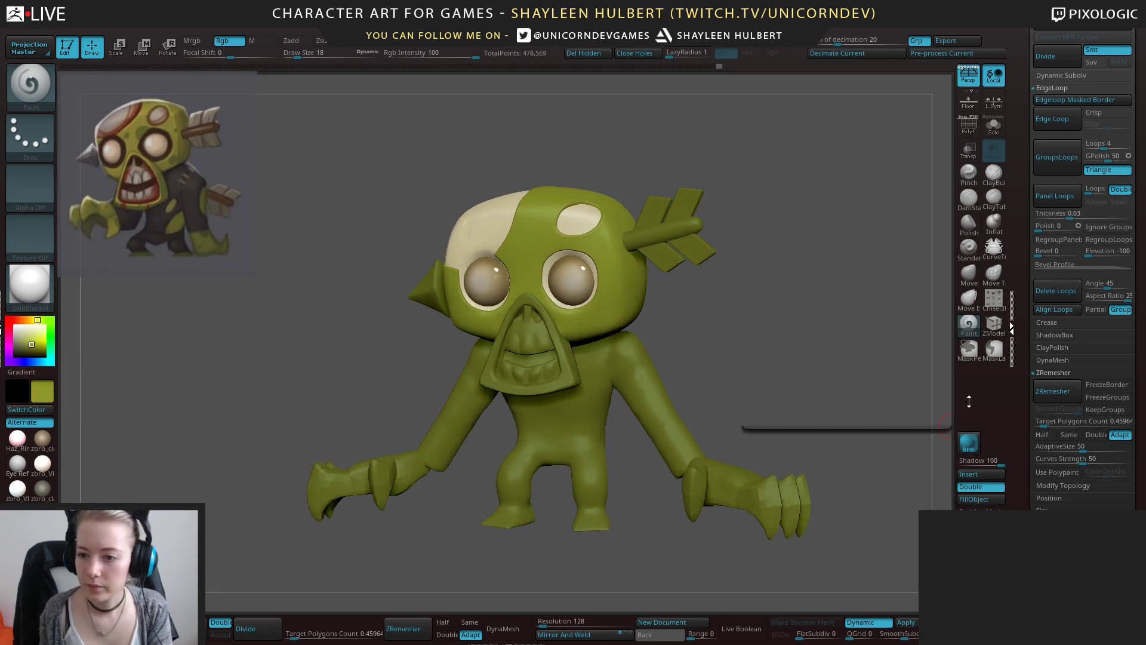
left_click(968, 299)
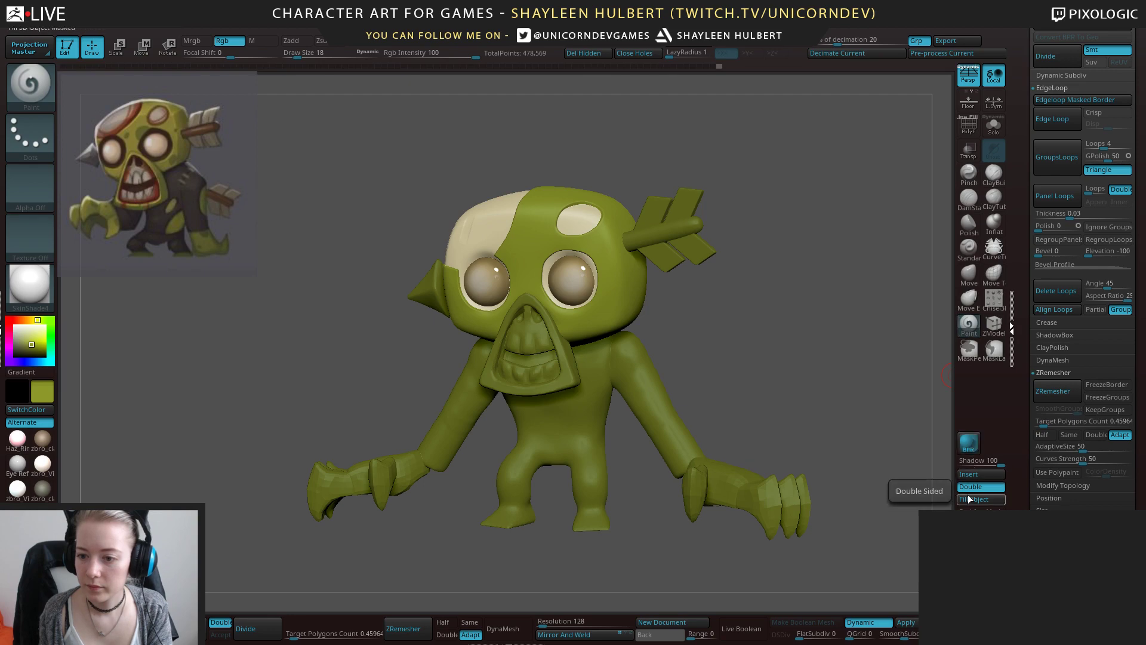
Make the skull the active subtool and set up the Paint brush with black and a draw size of 6.
left_click_drag(788, 406, 806, 385, "shift")
left_click(467, 229, "alt")
left_click_drag(382, 197, 382, 251, "alt")
mouse_move(426, 209)
left_mouse_down("shift")
mouse_move(438, 188)
mouse_move(376, 248)
left_mouse_up("shift")
left_click_drag(346, 253, 433, 287)
left_click_drag(413, 167, 366, 201, "shift")
left_click(968, 325)
left_click_drag(660, 307, 758, 309, "shift")
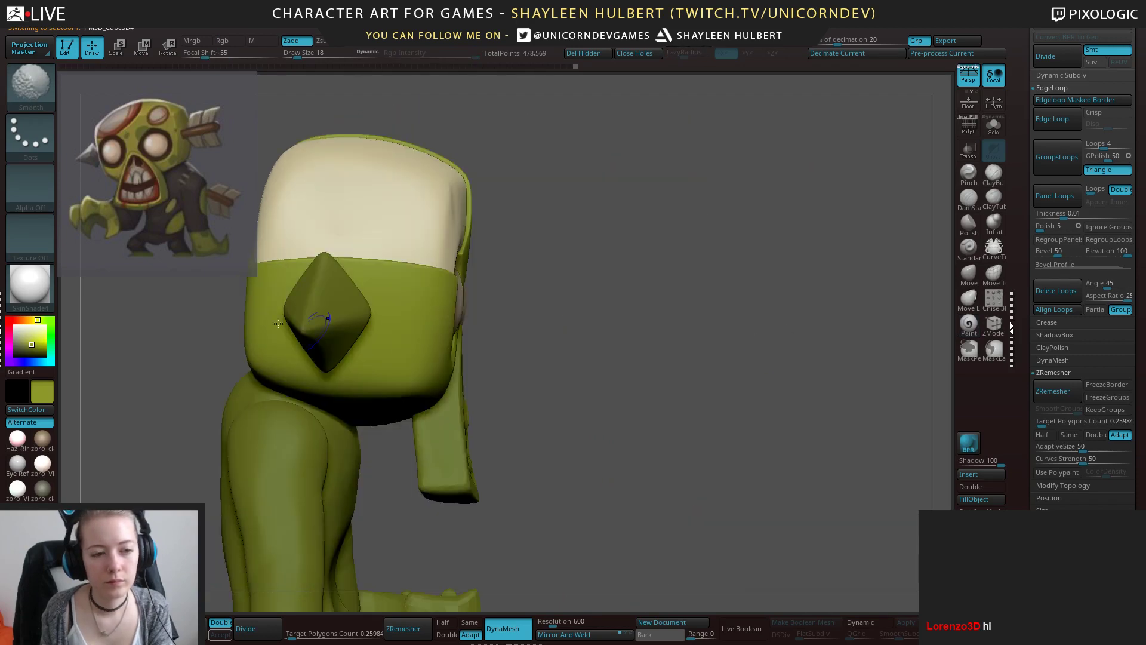
left_click_drag(29, 348, 14, 357)
left_click_drag(620, 341, 519, 334, "shift")
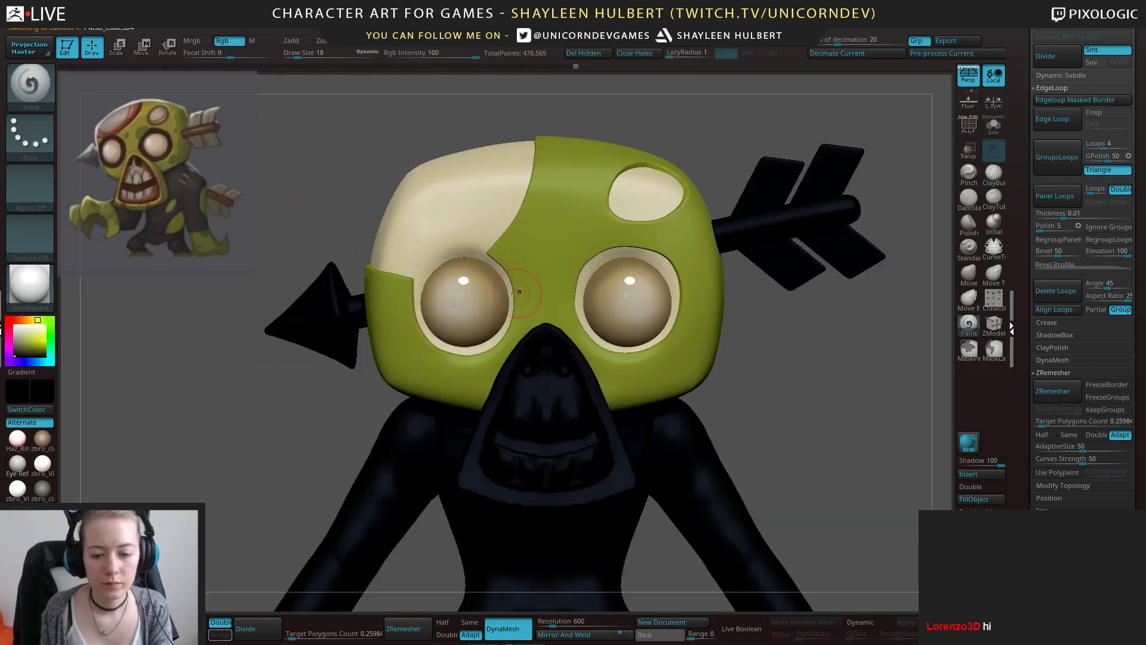
key("[")
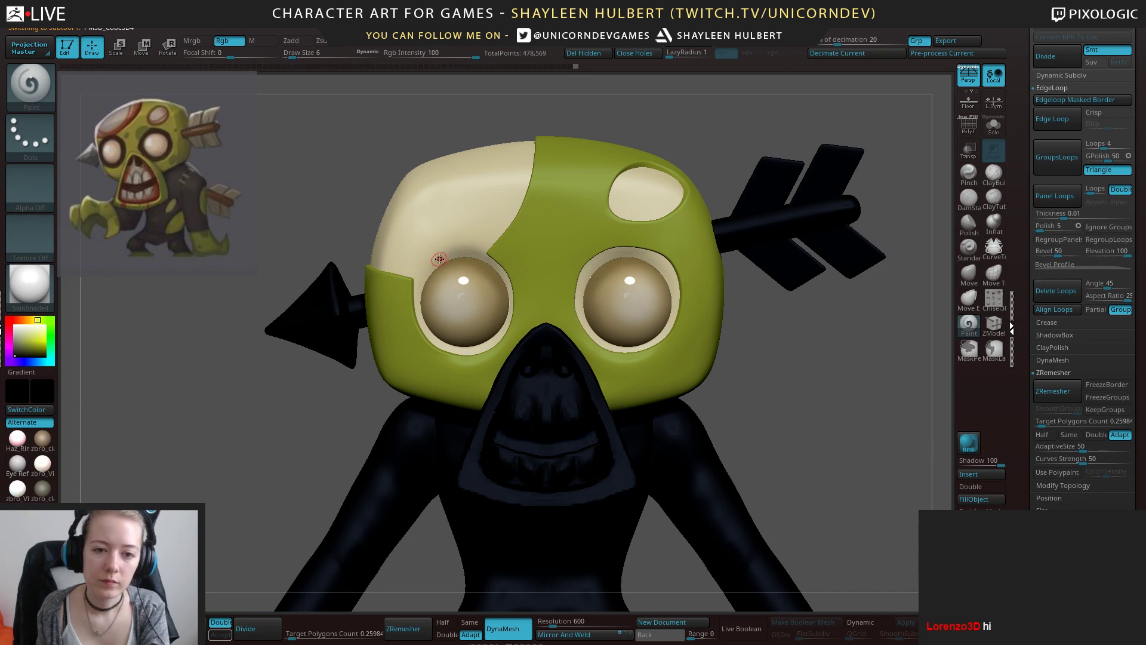
Try to paint a thin black line along the upper rim of the eye socket on the exposed-skull side.
mouse_move(441, 252)
left_mouse_down()
mouse_move(421, 270)
mouse_move(439, 251)
mouse_move(476, 255)
left_mouse_up()
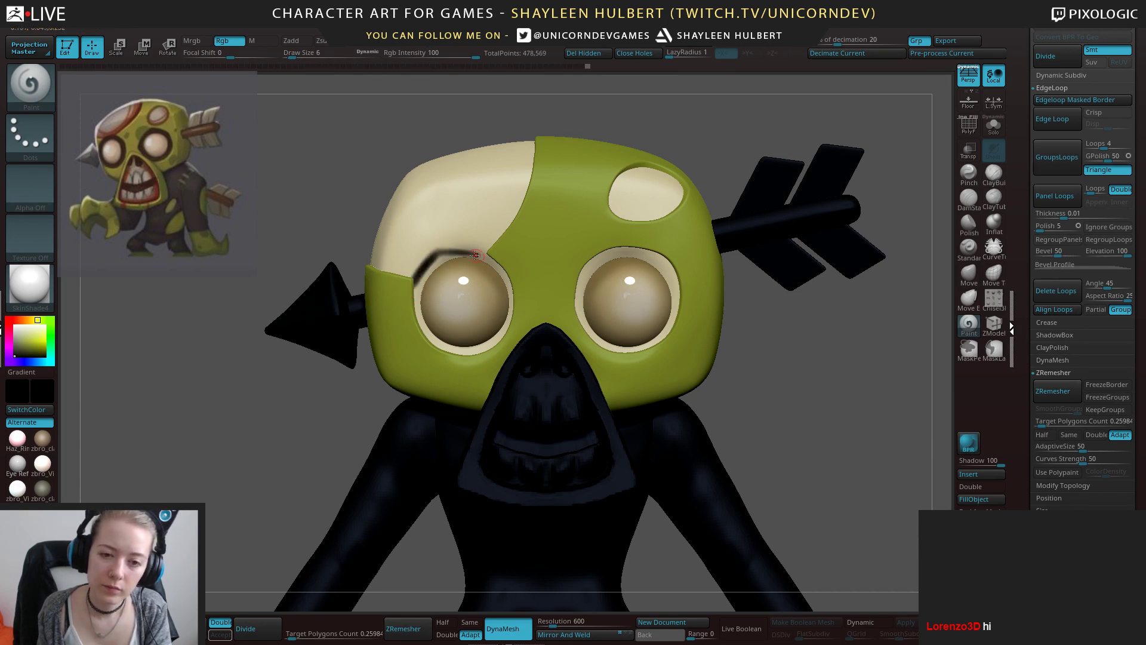
key("ctrl+z")
key("ctrl+z")
key("ctrl+z")
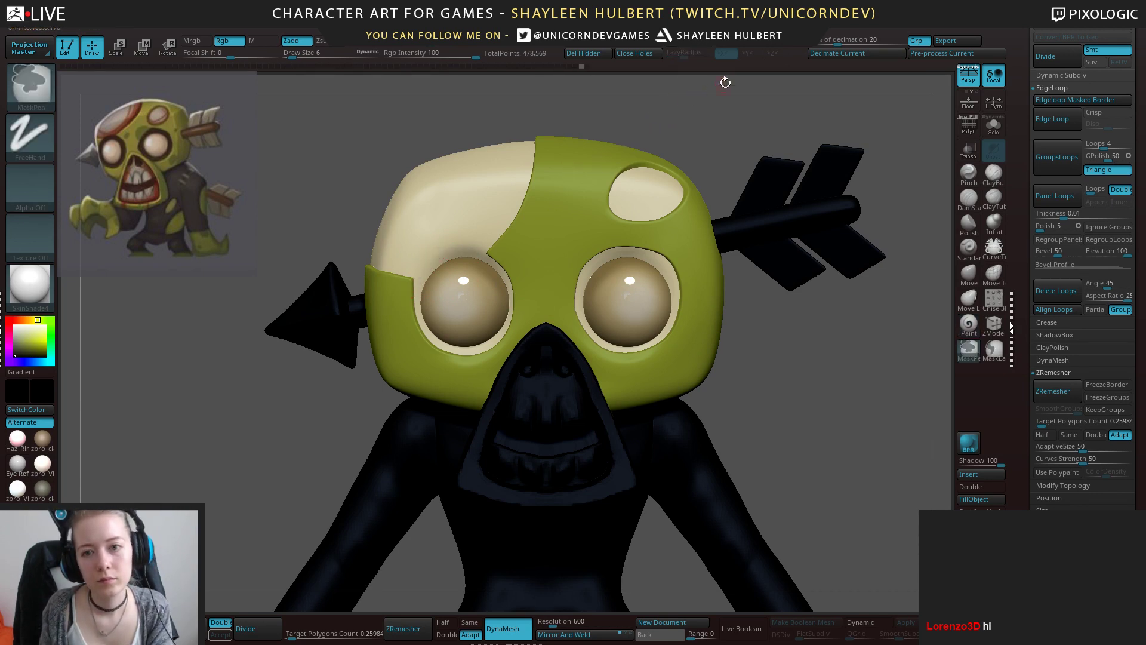
Paint the skull black around both eyeballs with X symmetry to darken the eye sockets.
mouse_move(440, 246)
left_mouse_down()
mouse_move(416, 287)
mouse_move(439, 248)
mouse_move(484, 253)
mouse_move(438, 251)
mouse_move(413, 307)
mouse_move(443, 345)
mouse_move(465, 351)
left_mouse_up()
mouse_move(499, 334)
left_mouse_down()
mouse_move(458, 351)
mouse_move(508, 286)
mouse_move(483, 255)
mouse_move(439, 270)
left_mouse_up()
key("bracketright")
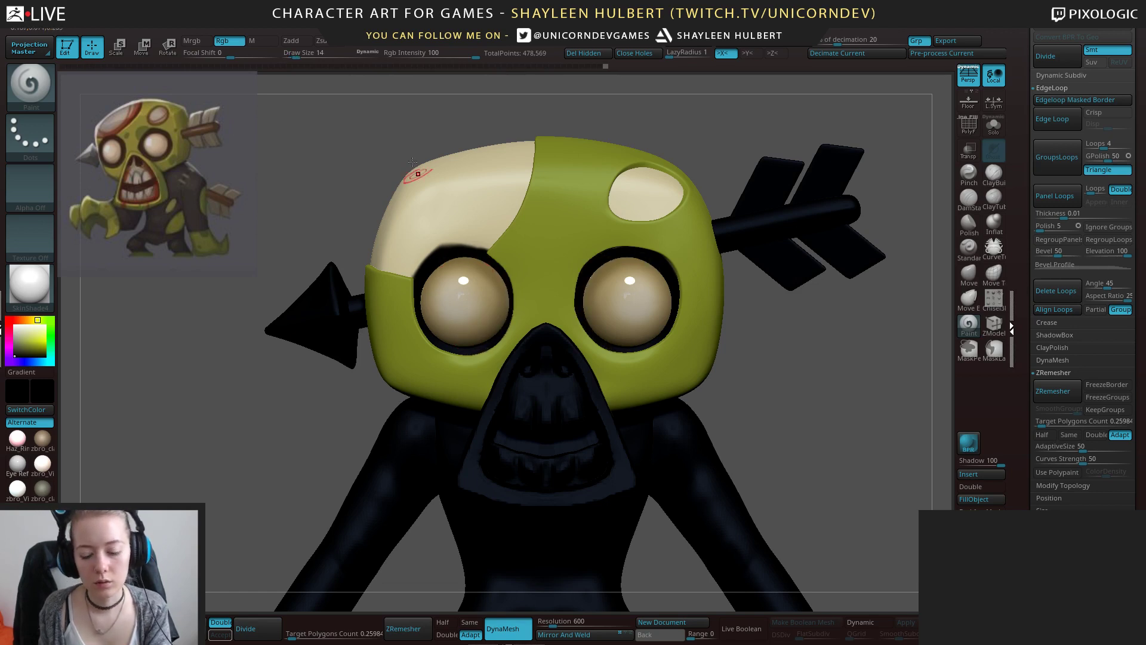
Tidy the upper edge of the black eye sockets with the sampled bone colour and black at draw size 5.
key("bracketleft")
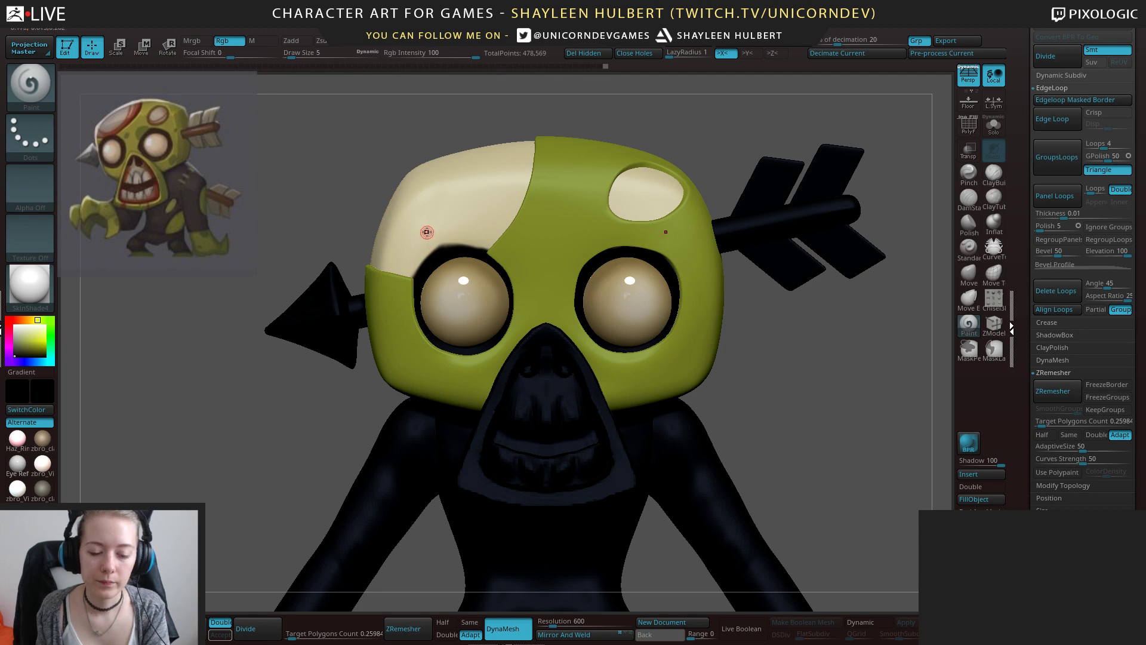
key("c")
mouse_move(409, 277)
left_mouse_down()
mouse_move(446, 245)
mouse_move(478, 249)
left_mouse_up()
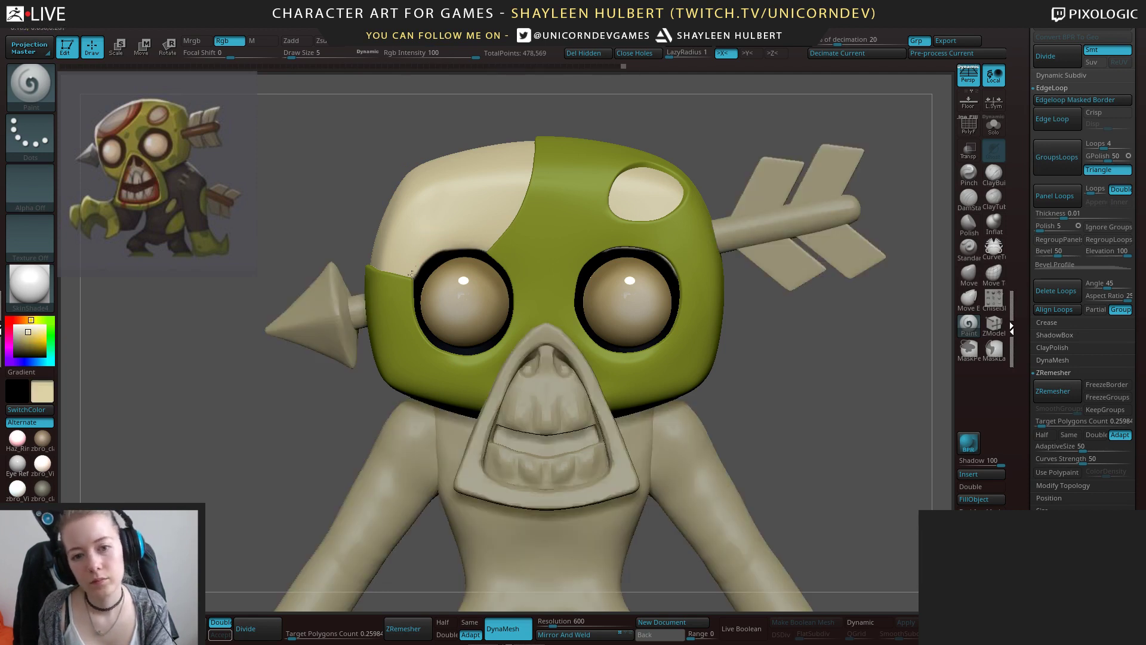
left_click_drag(791, 382, 776, 334)
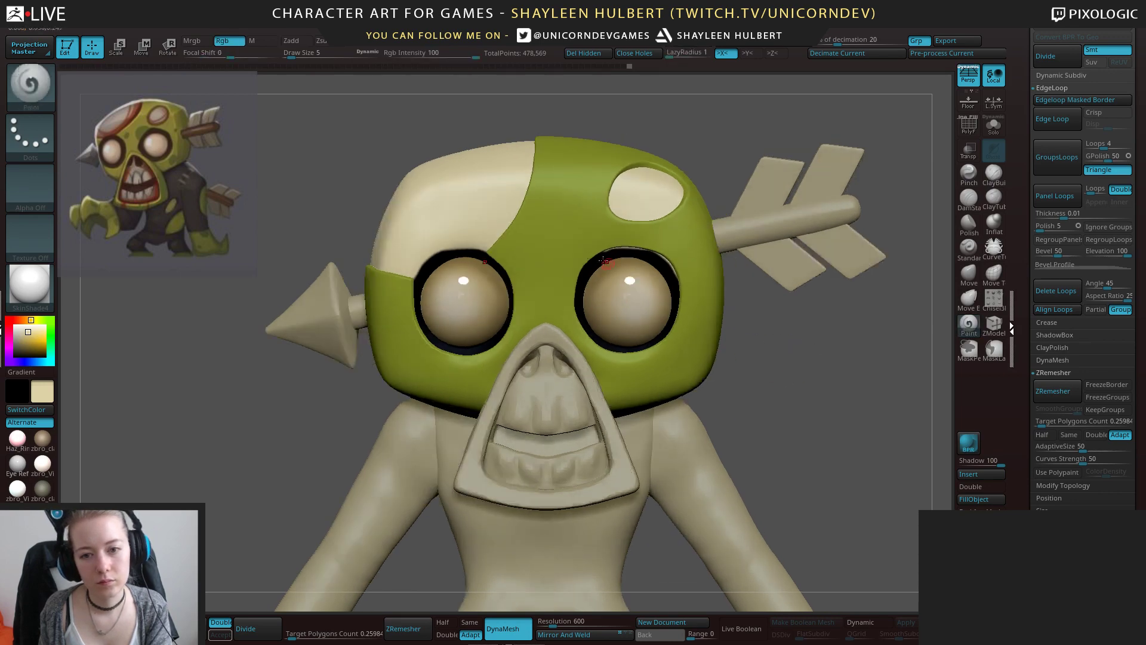
key("c")
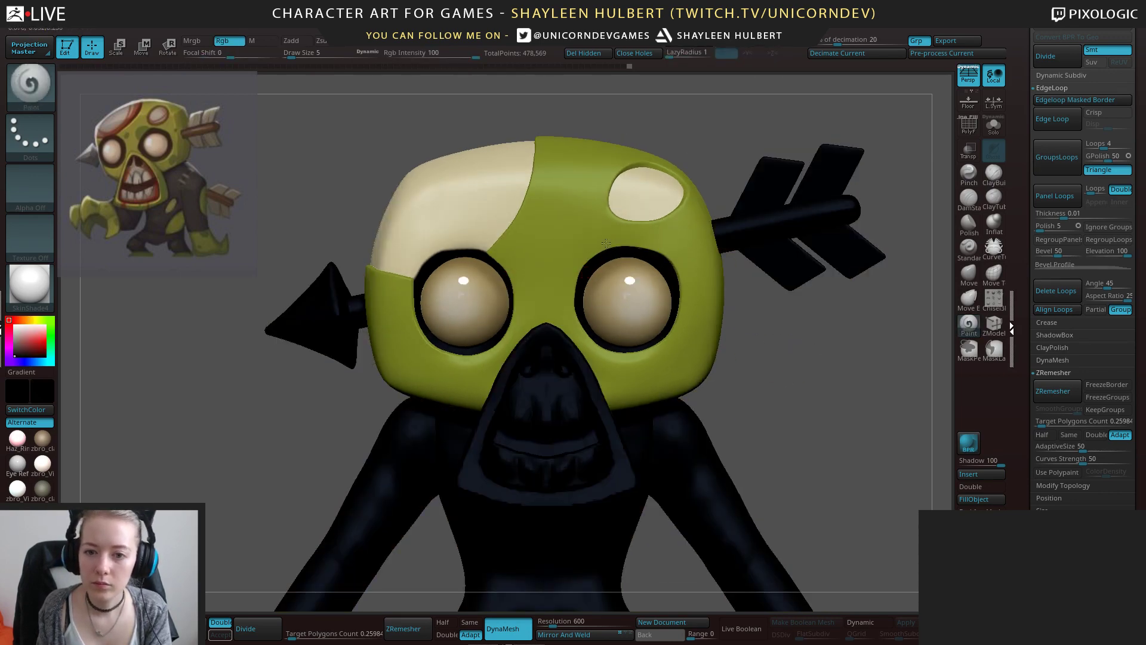
Fill the triangular mouth frame with the green sampled from the head skin.
mouse_move(772, 400)
left_mouse_down("alt")
mouse_move(758, 292)
mouse_move(729, 340)
mouse_move(666, 360)
mouse_move(944, 342)
left_mouse_up("alt")
left_click(606, 359, "alt")
key("c")
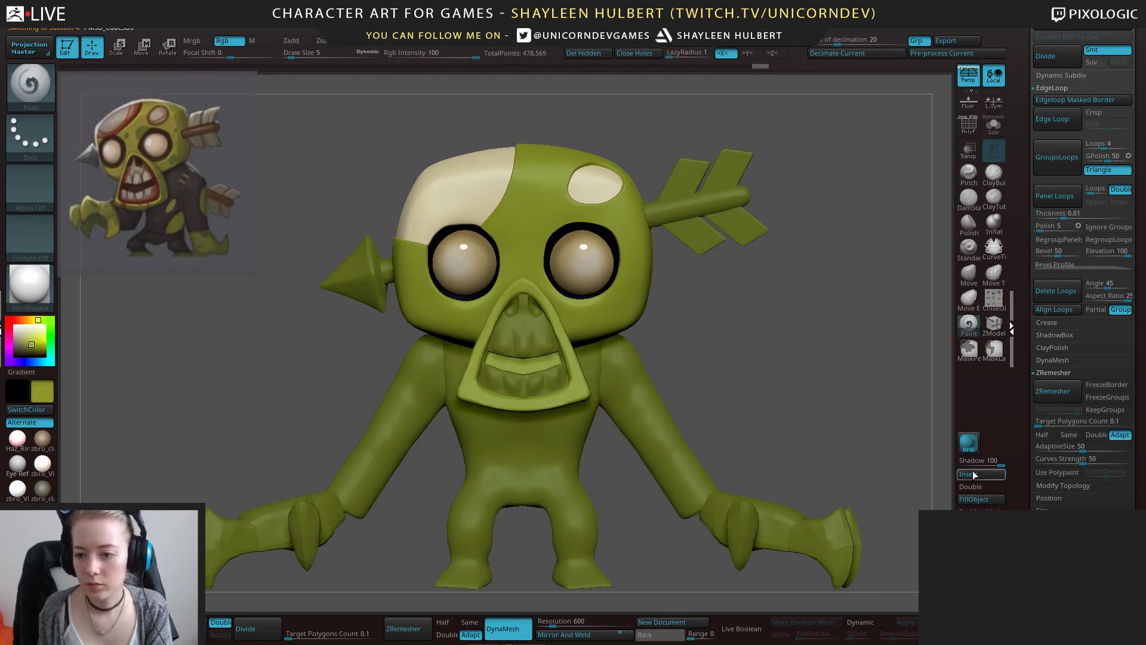
left_click_drag(712, 366, 695, 357)
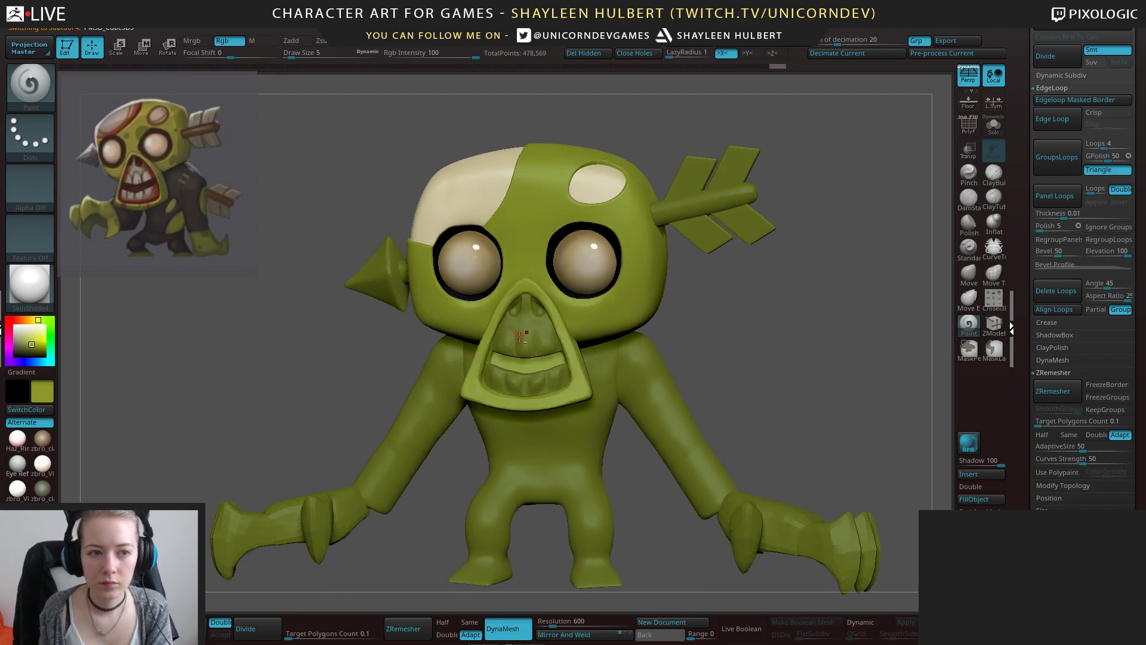
Choose a warm grey and fill the upper and lower teeth pieces inside the mouth frame with it.
left_click(520, 337, "alt")
left_click_drag(308, 368, 310, 375, "shift")
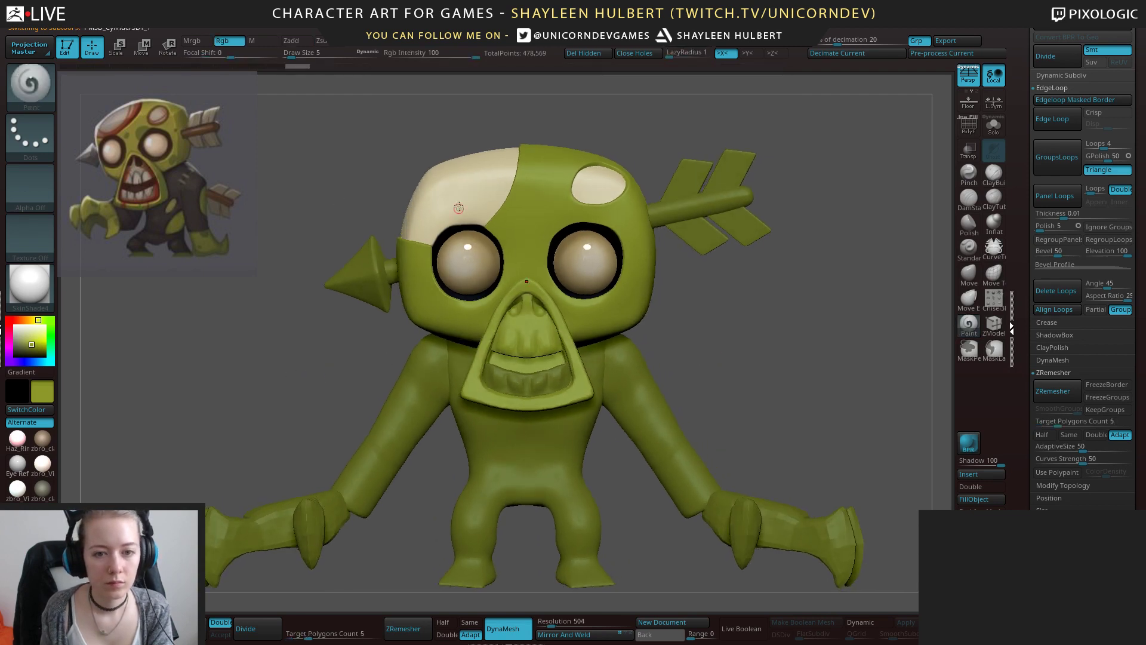
key("c")
left_click_drag(25, 335, 16, 341)
left_click_drag(830, 337, 808, 339)
left_click(977, 499)
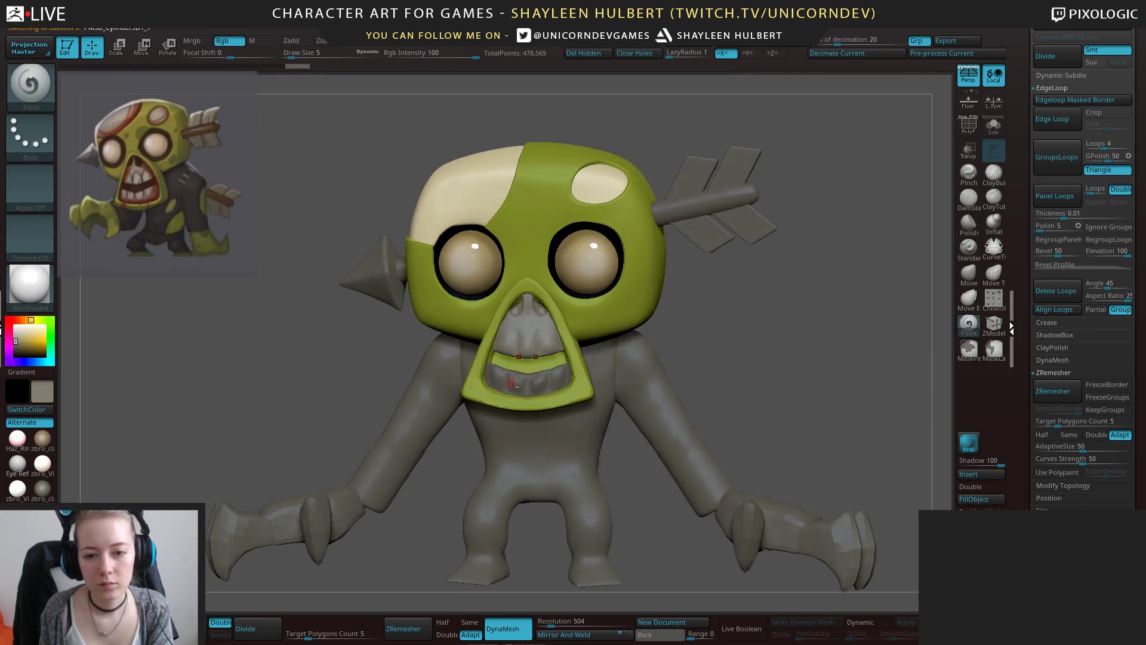
left_click(536, 386, "alt")
left_click_drag(736, 332, 661, 362, "shift")
Choose a dark bluish purple and fill the upper arms and the torso with it.
left_click(637, 381, "alt")
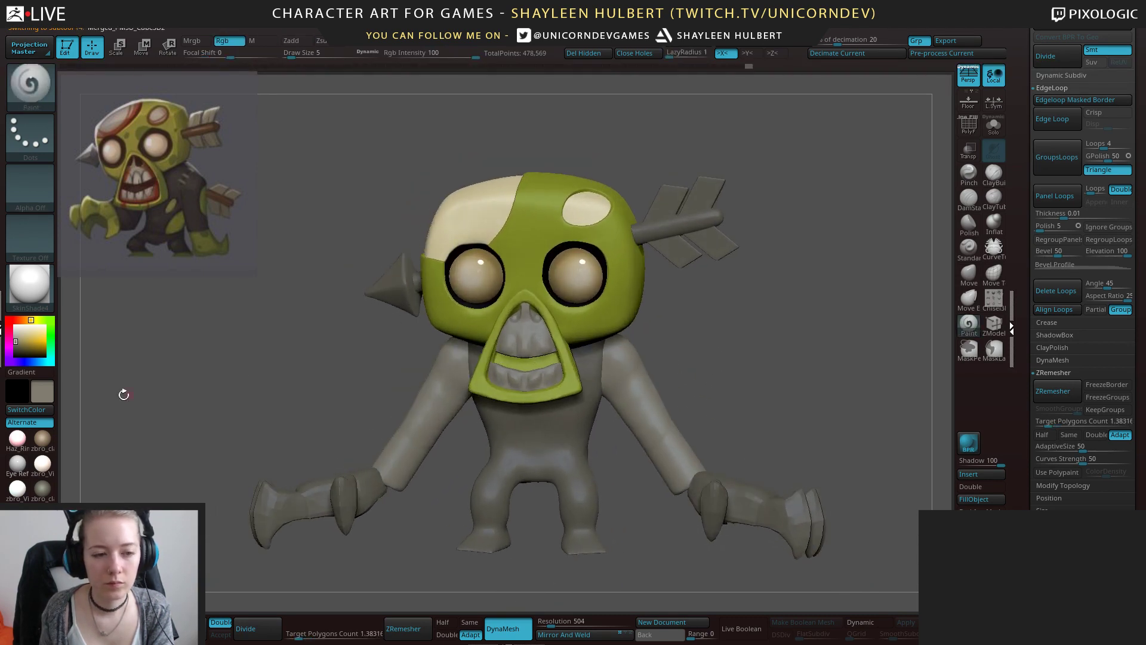
mouse_move(20, 344)
left_mouse_down()
mouse_move(18, 362)
mouse_move(17, 351)
left_mouse_up()
left_click(530, 432, "alt")
left_click_drag(768, 362, 854, 422)
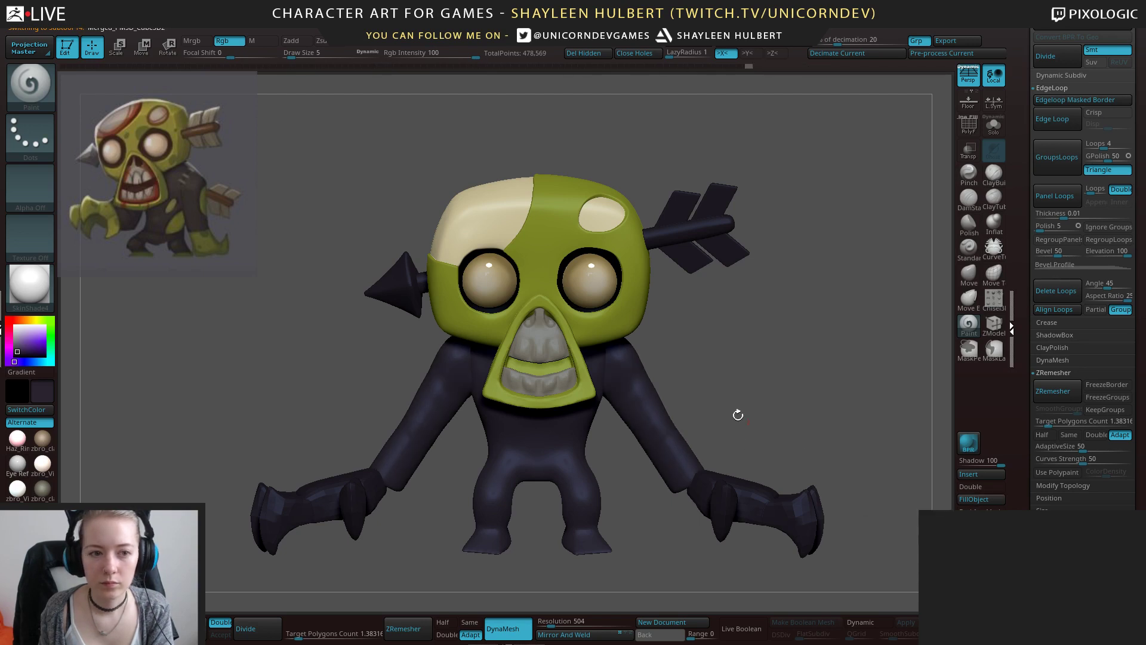
Fill the hands and their claws with the green sampled from the head skin.
left_click_drag(736, 411, 735, 505)
left_click(640, 360, "alt")
key("c")
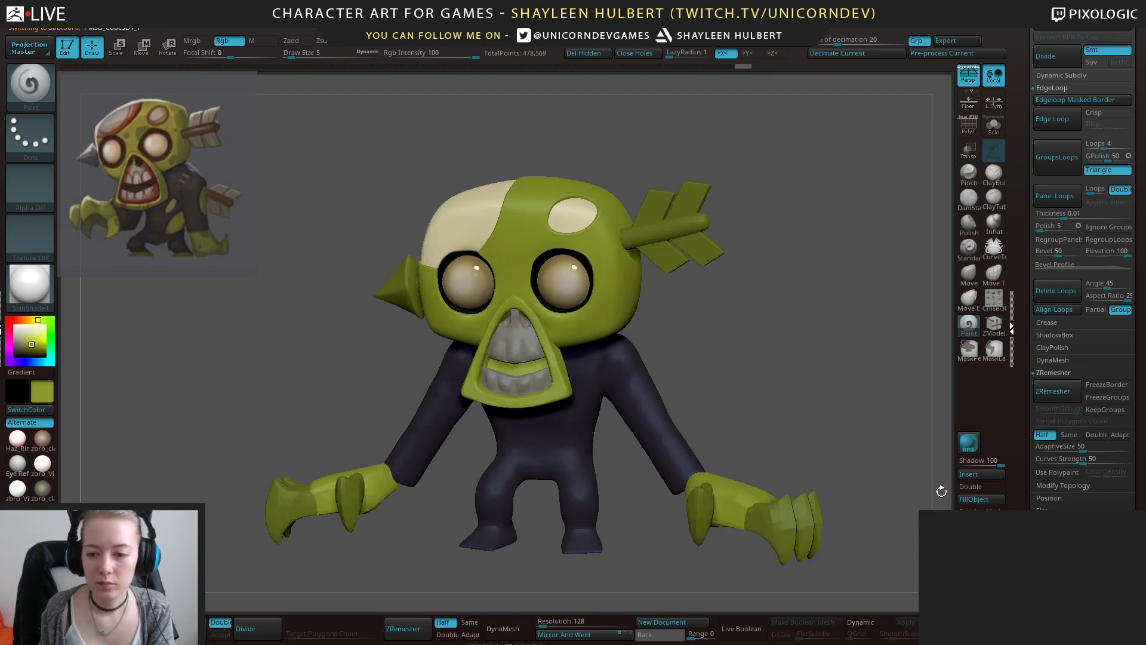
left_click(807, 508, "alt")
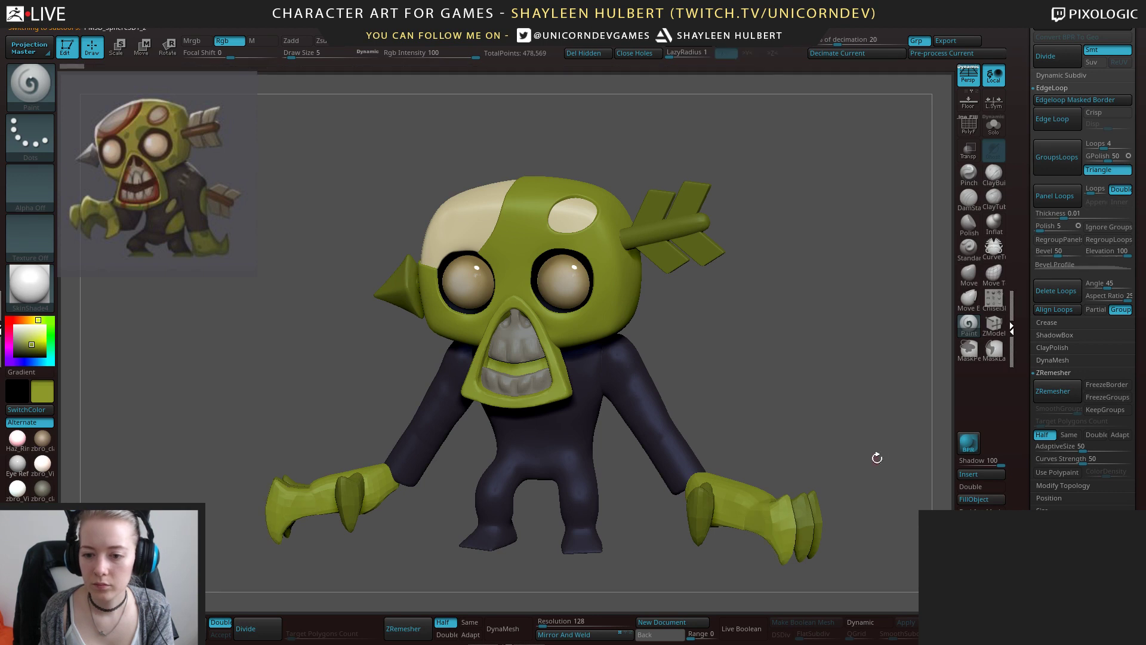
left_click_drag(876, 455, 951, 498)
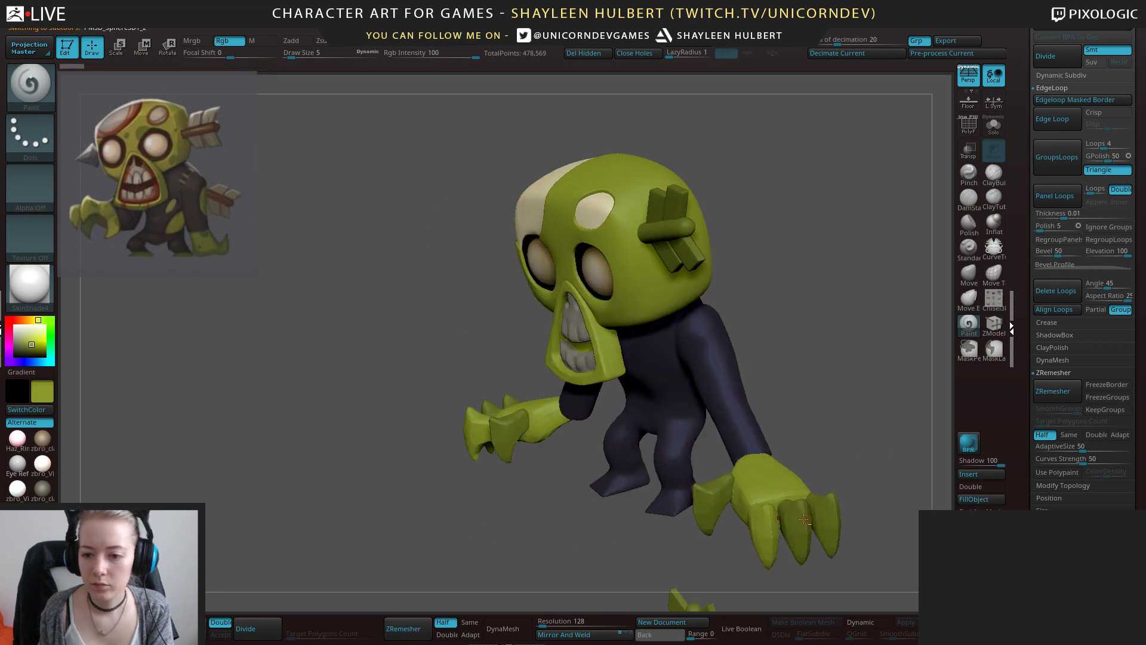
left_click(973, 499)
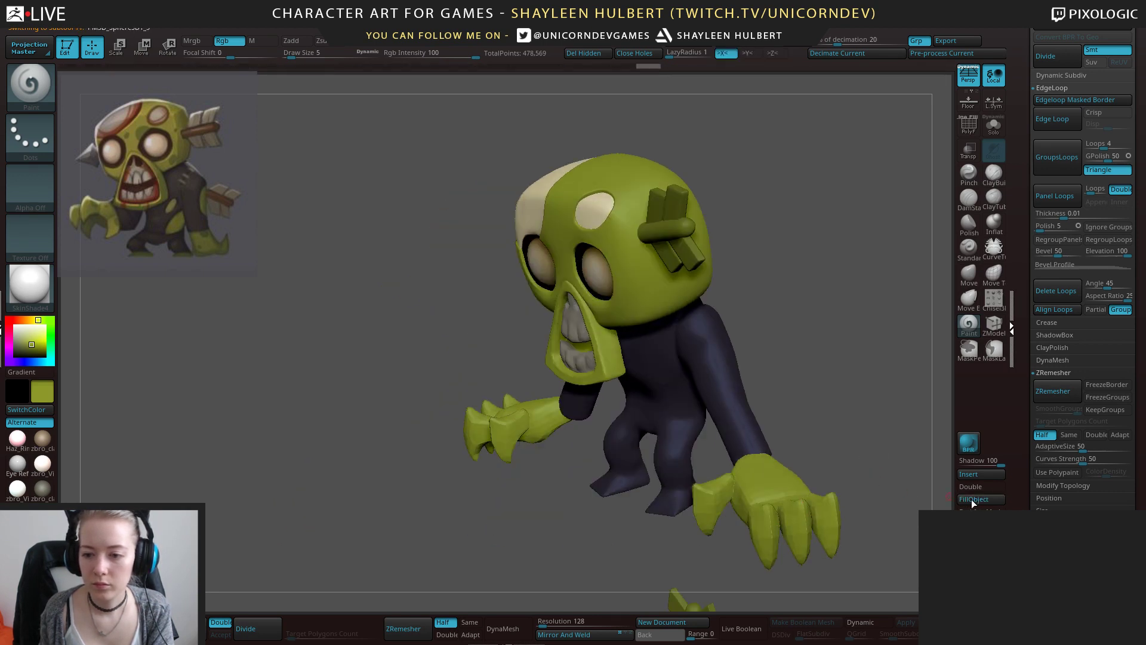
Make the arrow through the head active, choose a dark reddish brown and fill its isolated shaft with it.
left_click_drag(900, 465, 979, 448, "shift")
left_click(740, 214, "alt")
mouse_move(814, 208)
left_mouse_down("alt")
mouse_move(828, 209)
mouse_move(800, 213)
left_mouse_up("alt")
left_click(18, 320)
left_click(25, 348)
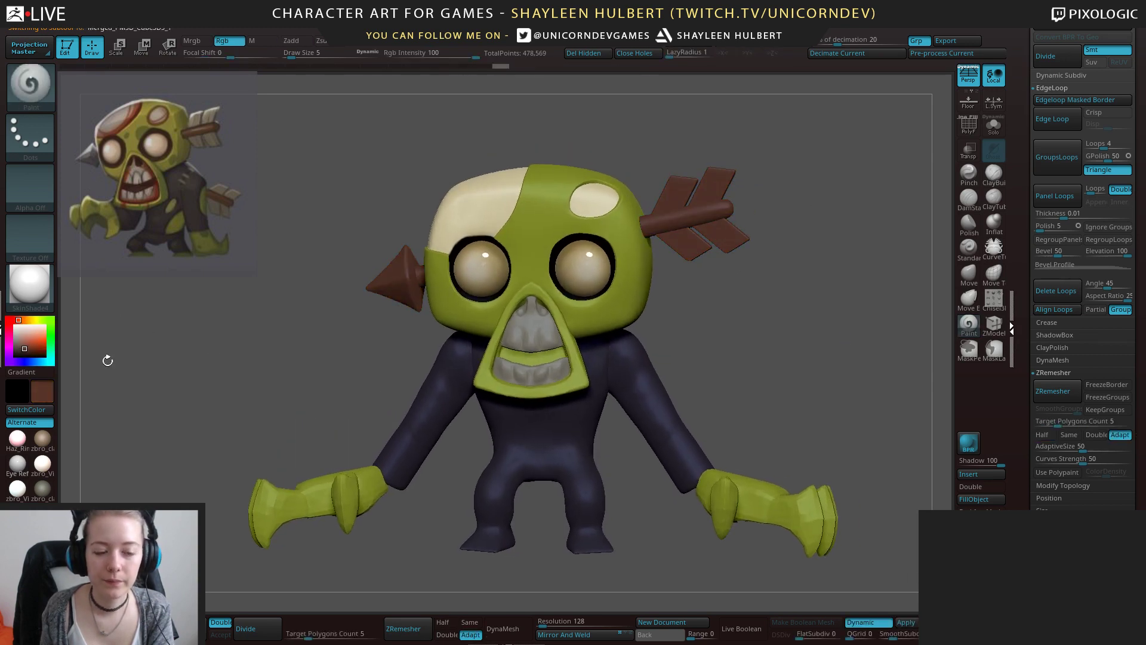
left_click(23, 352)
left_click_drag(705, 329, 696, 318)
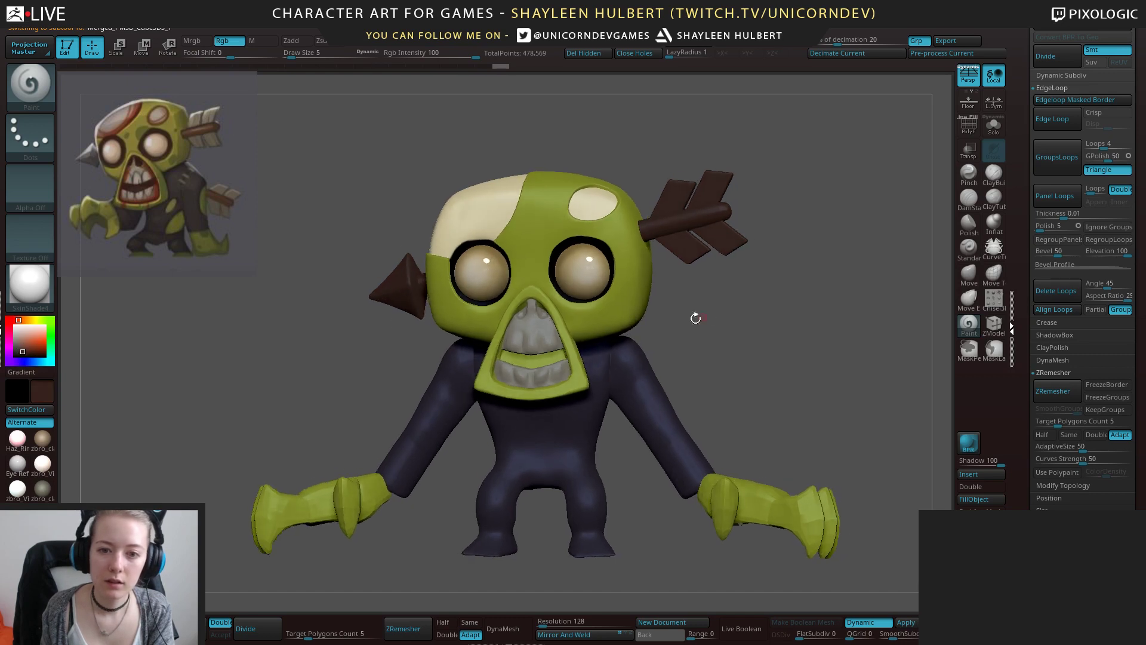
left_click(25, 350)
left_click_drag(756, 262, 730, 235)
left_click(698, 225, "ctrl+shift")
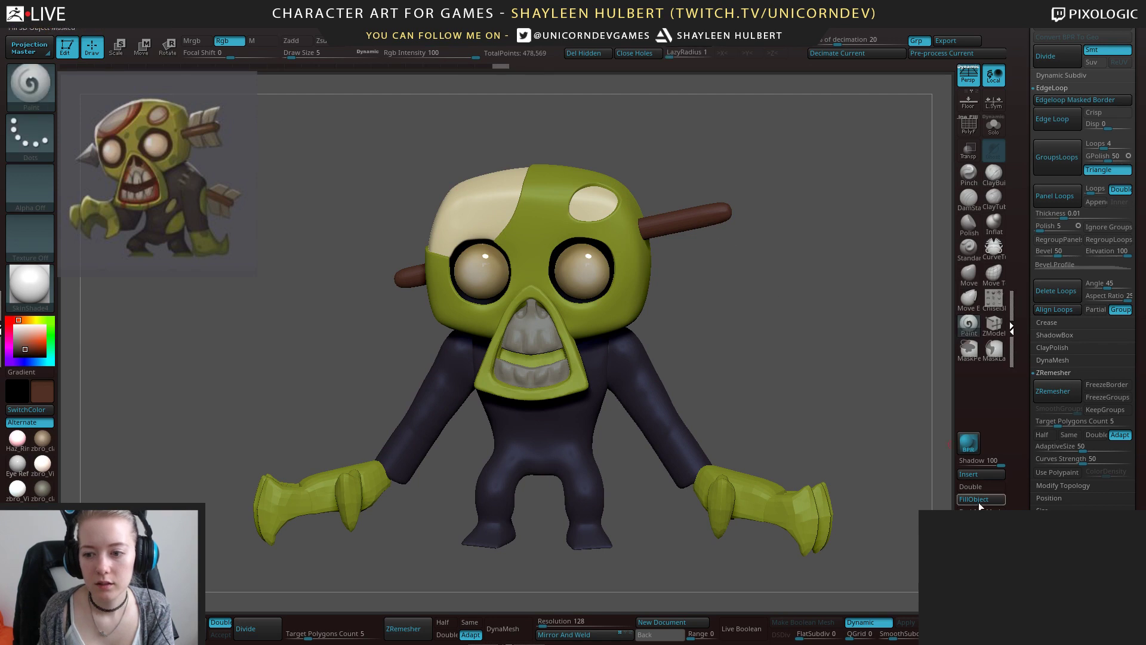
Isolate the arrow's fletching and fill it with a sampled tan colour.
left_click(879, 455, "ctrl+shift")
left_click(673, 198, "ctrl+shift")
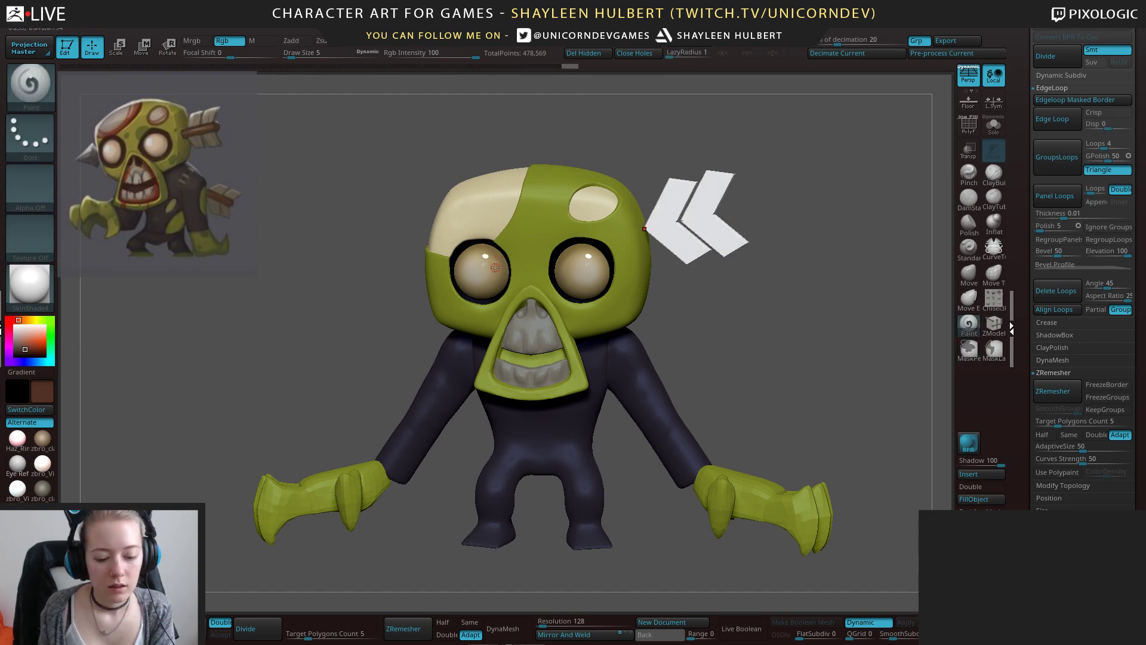
key("c")
left_click(979, 500)
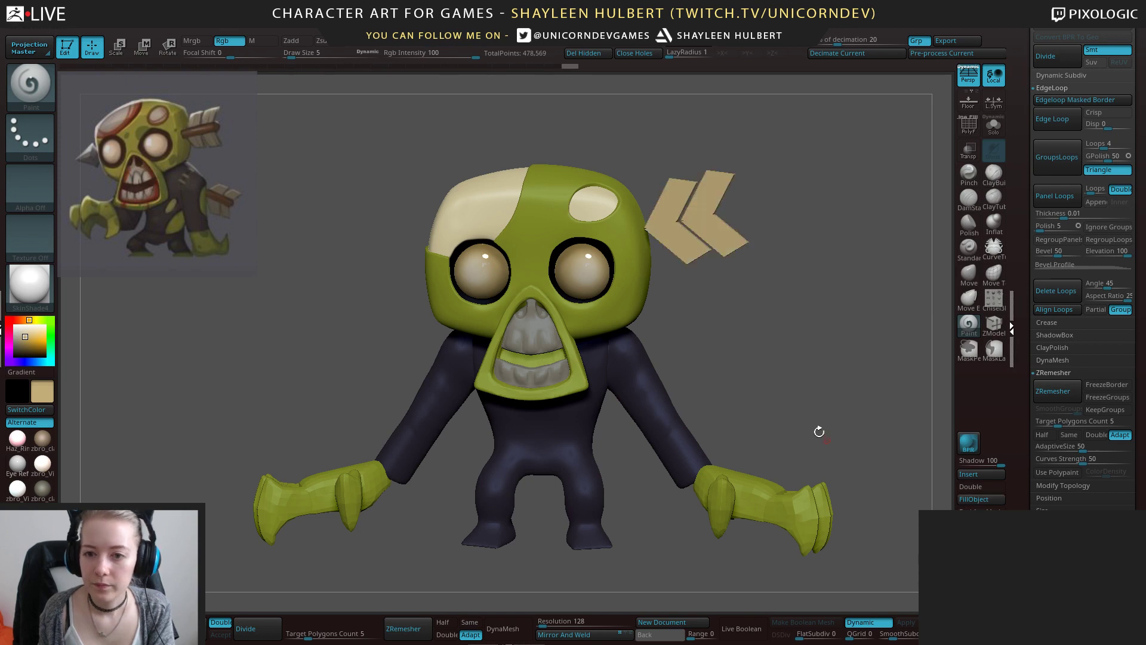
Isolate the arrowhead, choose a lighter bluish grey based on the suit colour, fill it, and show the whole arrow again.
left_click(818, 430, "ctrl+shift")
left_click(398, 282, "ctrl+shift")
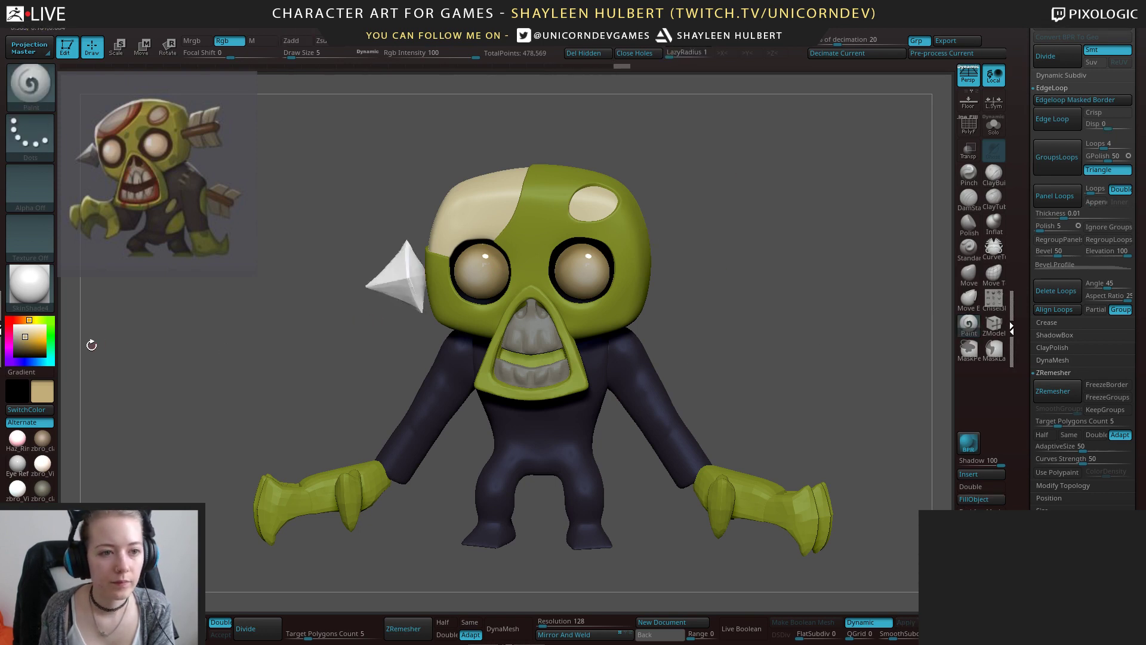
key("c")
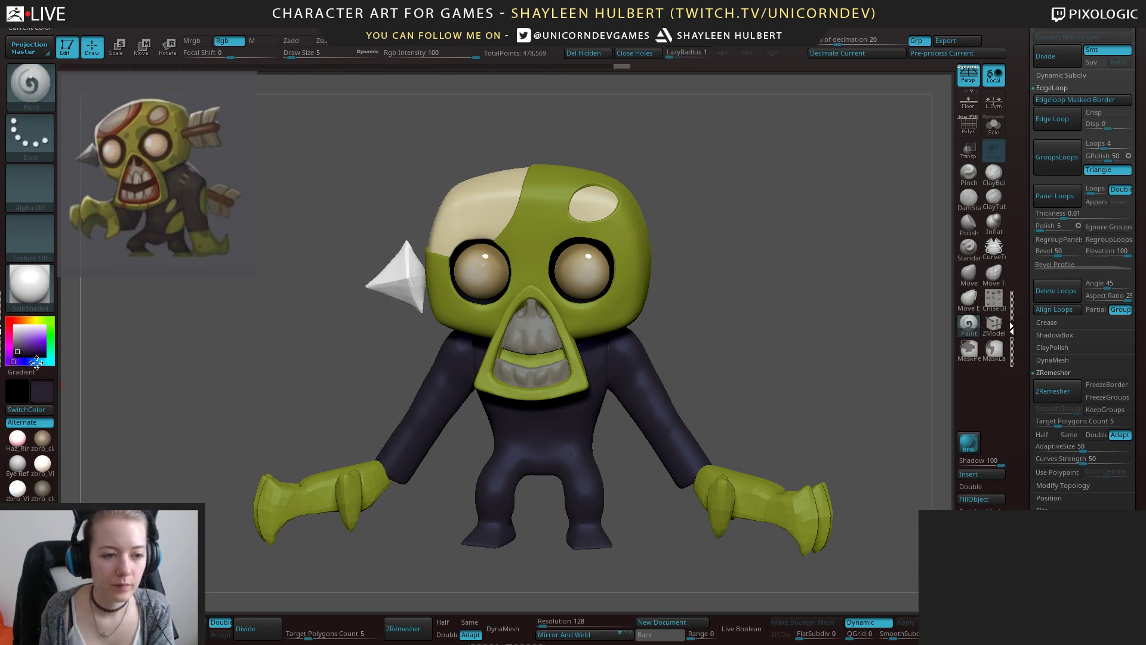
left_click_drag(20, 349, 15, 345)
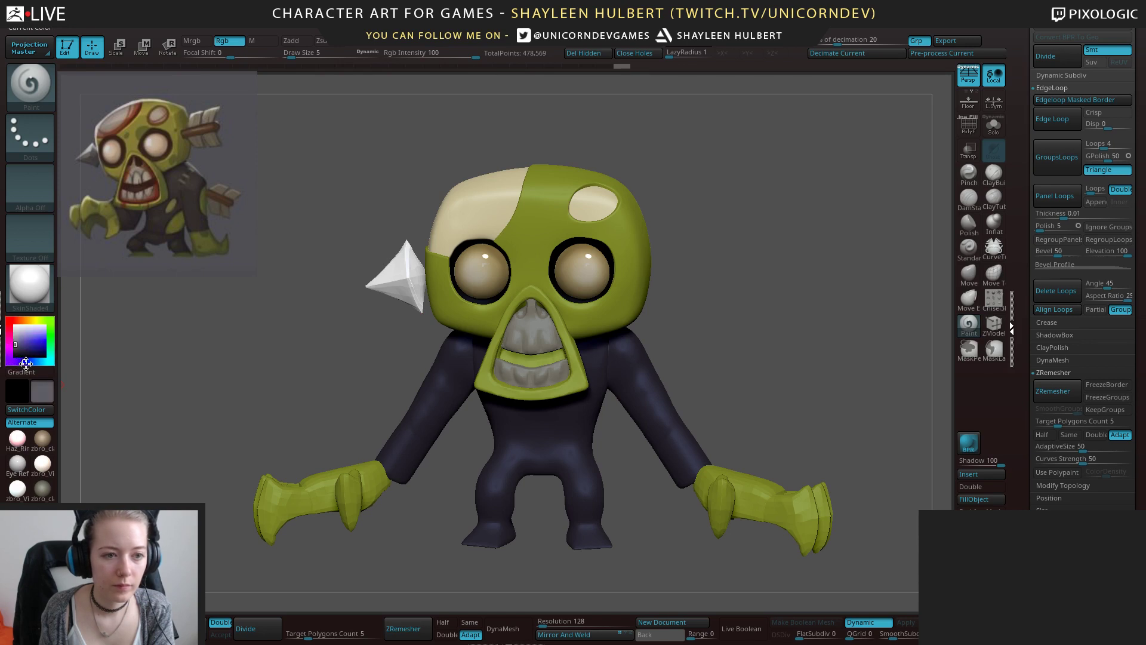
left_click(16, 346)
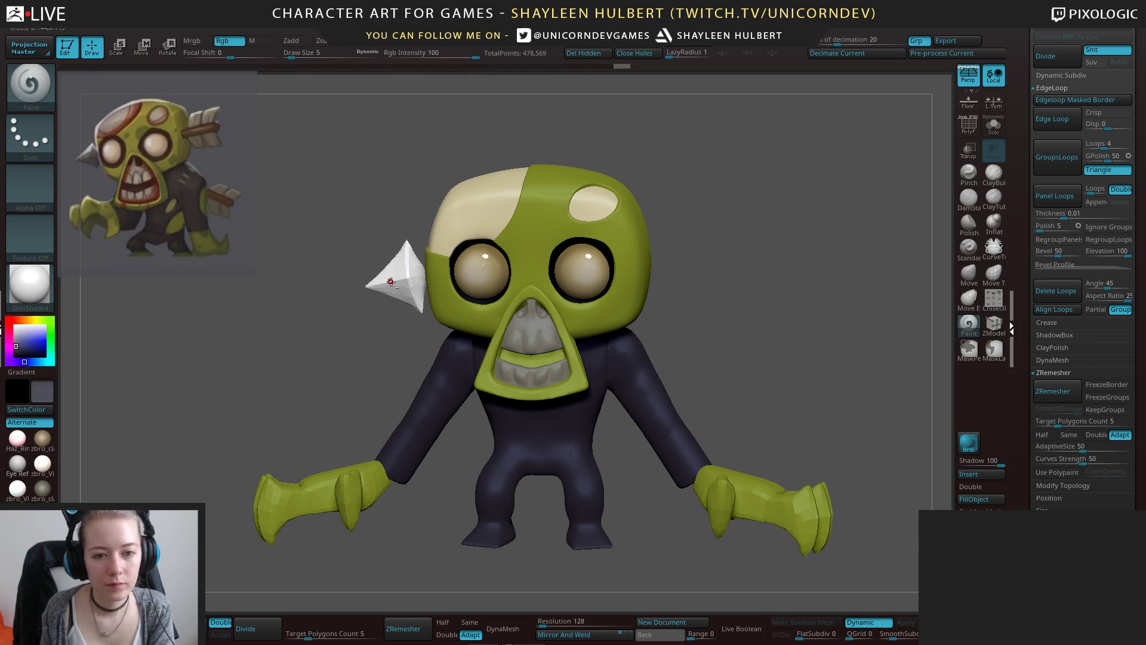
left_click(961, 498)
left_click(816, 395, "ctrl+shift")
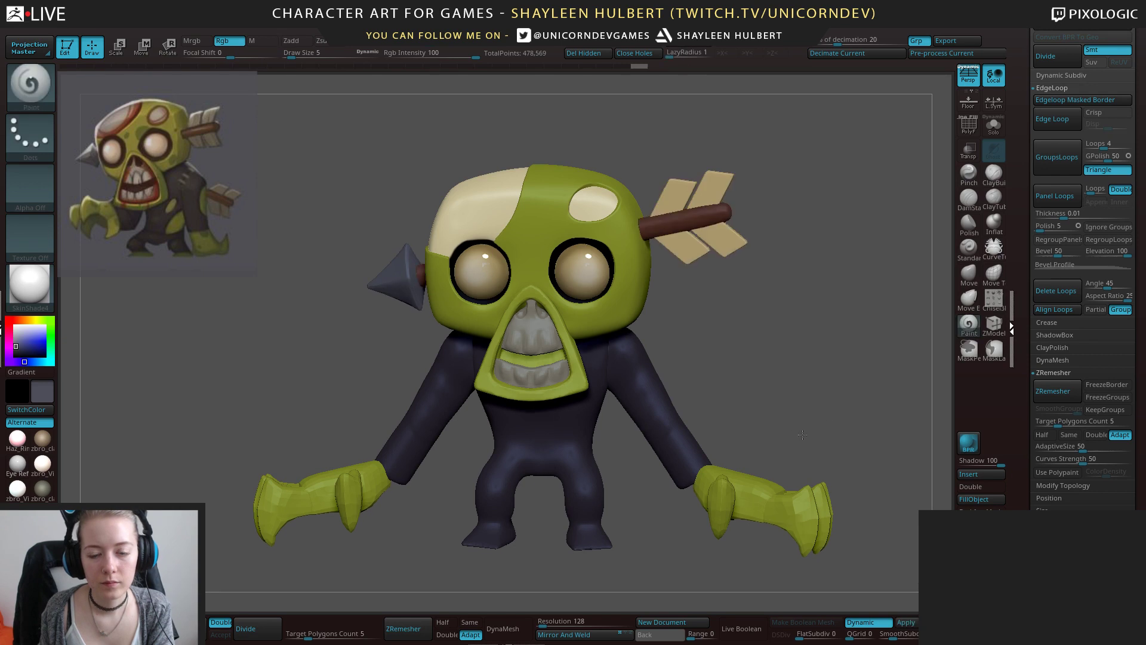
Isolate the triangular mouth piece and paint its inner cavity a dark olive green with brush size 22.
mouse_move(816, 395)
left_mouse_down("alt")
mouse_move(725, 358)
mouse_move(766, 366)
mouse_move(777, 439)
left_mouse_up("alt")
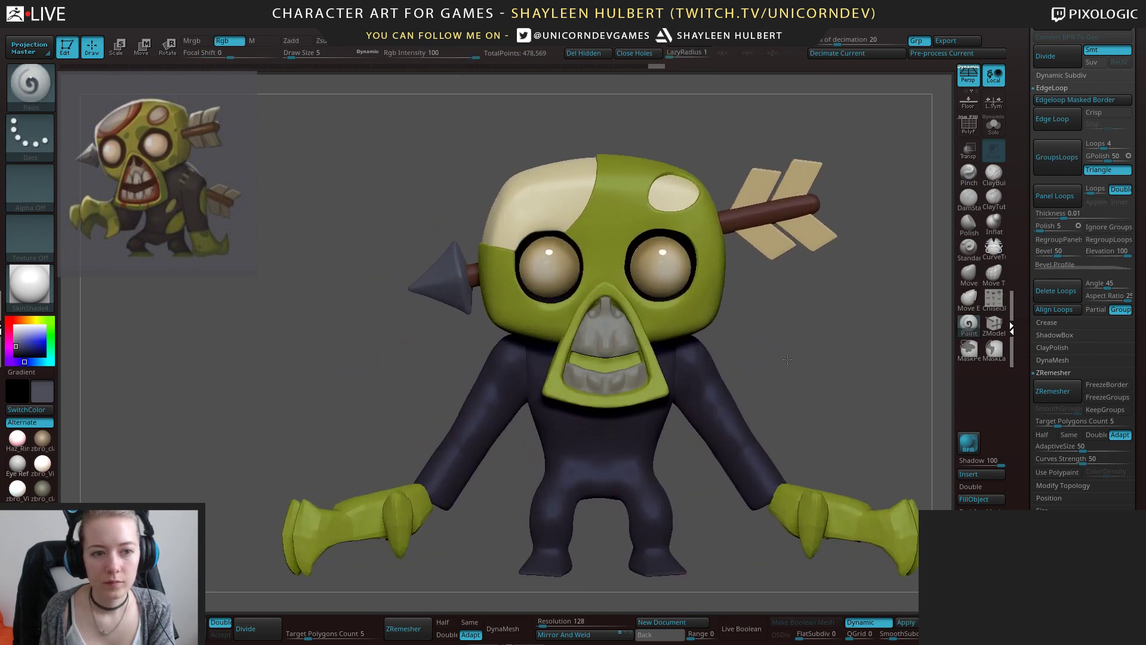
left_click_drag(788, 360, 742, 385, "alt")
left_click(606, 365, "alt")
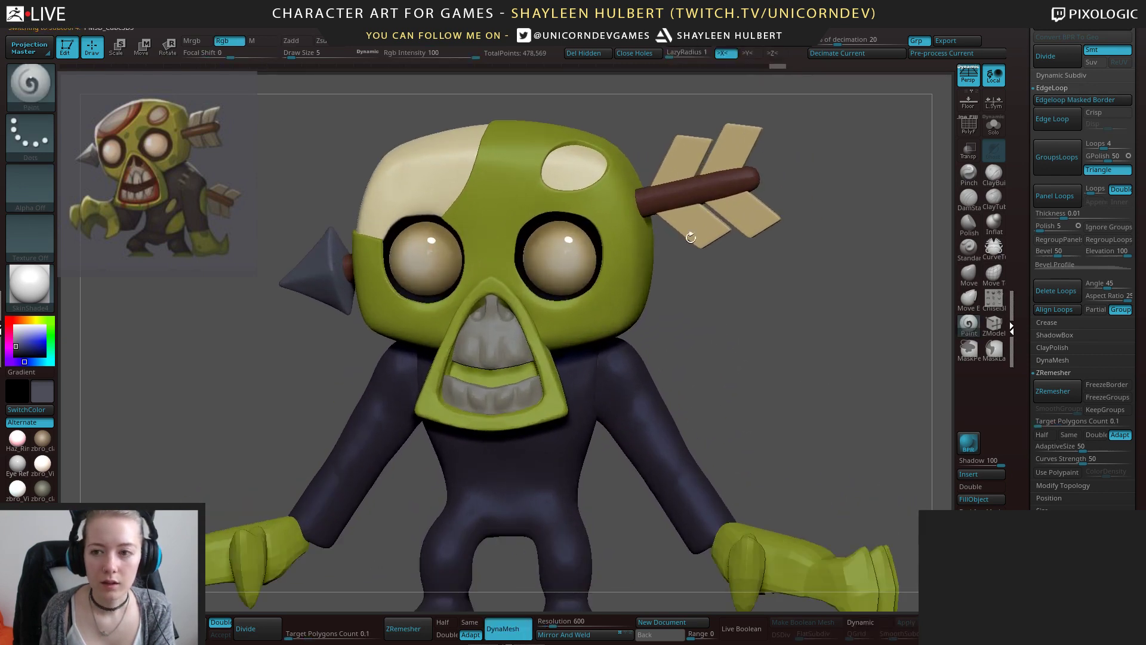
left_click(993, 128)
left_click_drag(344, 357, 350, 362, "shift")
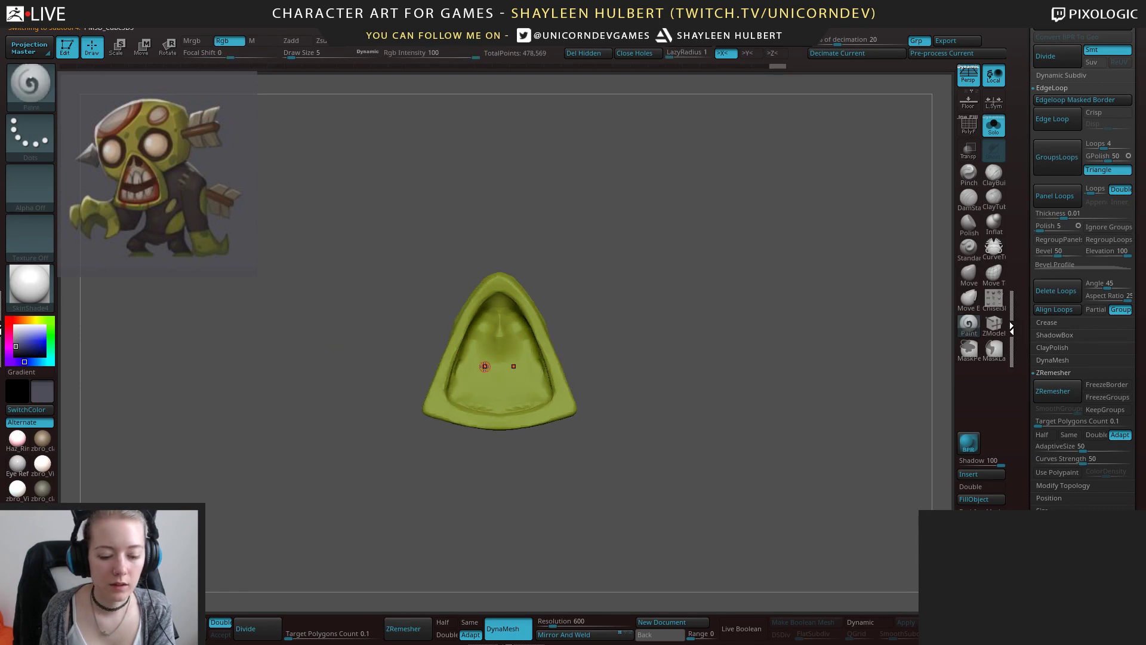
key("c")
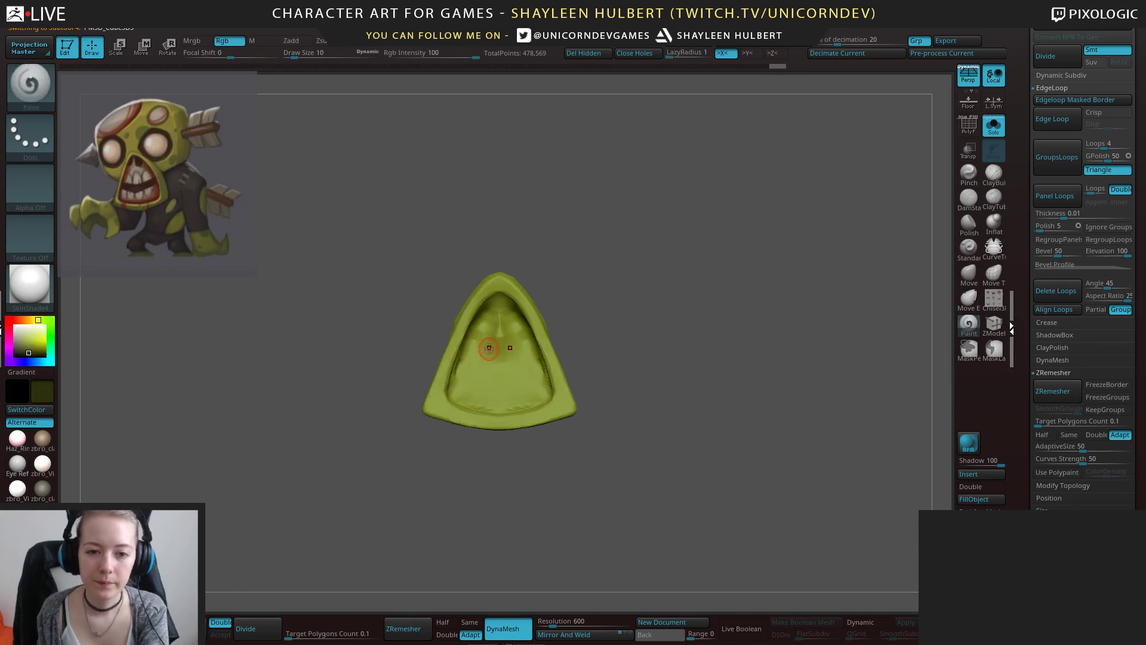
key("bracketright")
key("bracketright")
mouse_move(494, 348)
left_mouse_down()
mouse_move(488, 327)
mouse_move(476, 370)
left_mouse_up()
right_click_drag(471, 377, 479, 382)
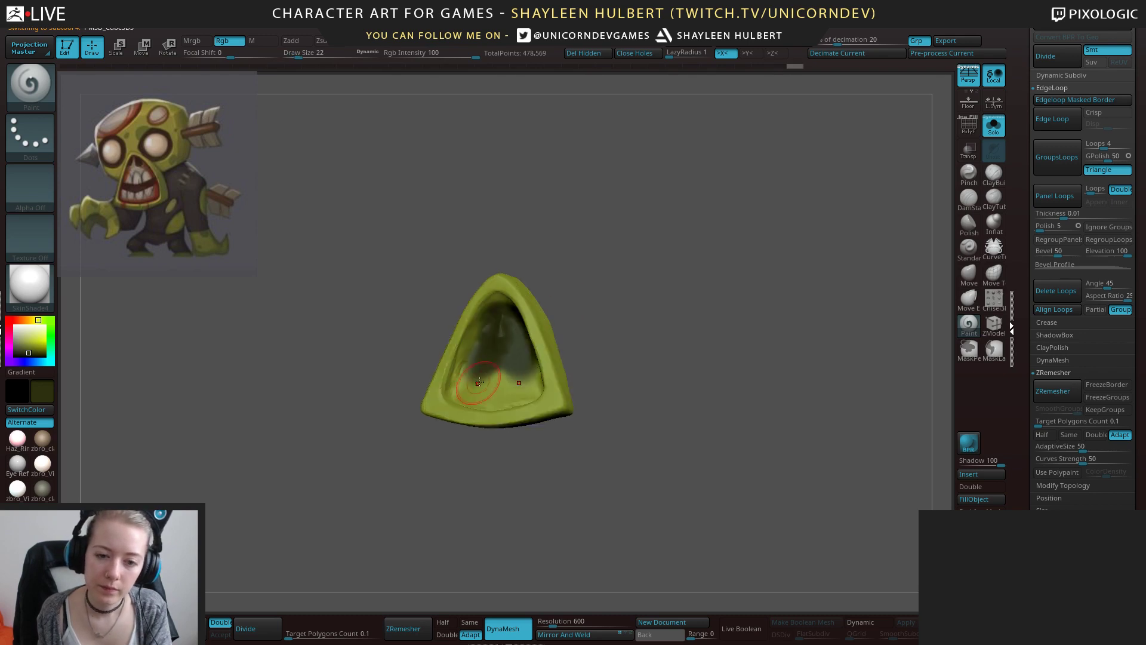
mouse_move(479, 382)
left_mouse_down()
mouse_move(466, 382)
mouse_move(488, 394)
mouse_move(500, 372)
left_mouse_up()
left_click_drag(603, 287, 611, 274)
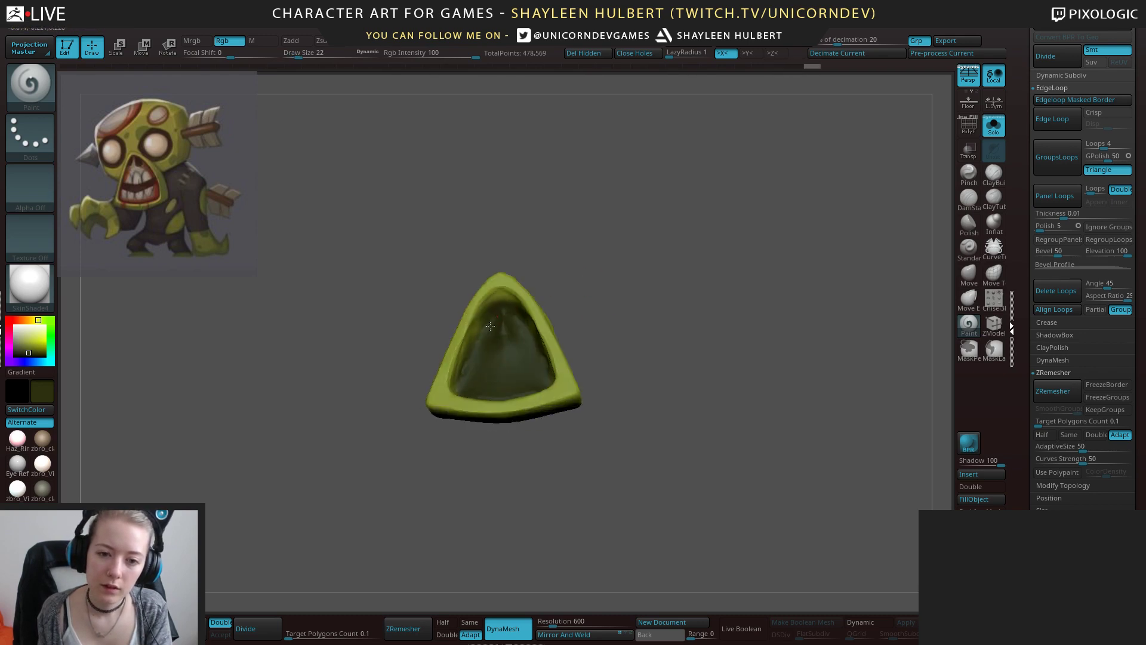
left_click_drag(489, 325, 474, 373)
left_click_drag(643, 287, 662, 281, "shift")
left_click(994, 125)
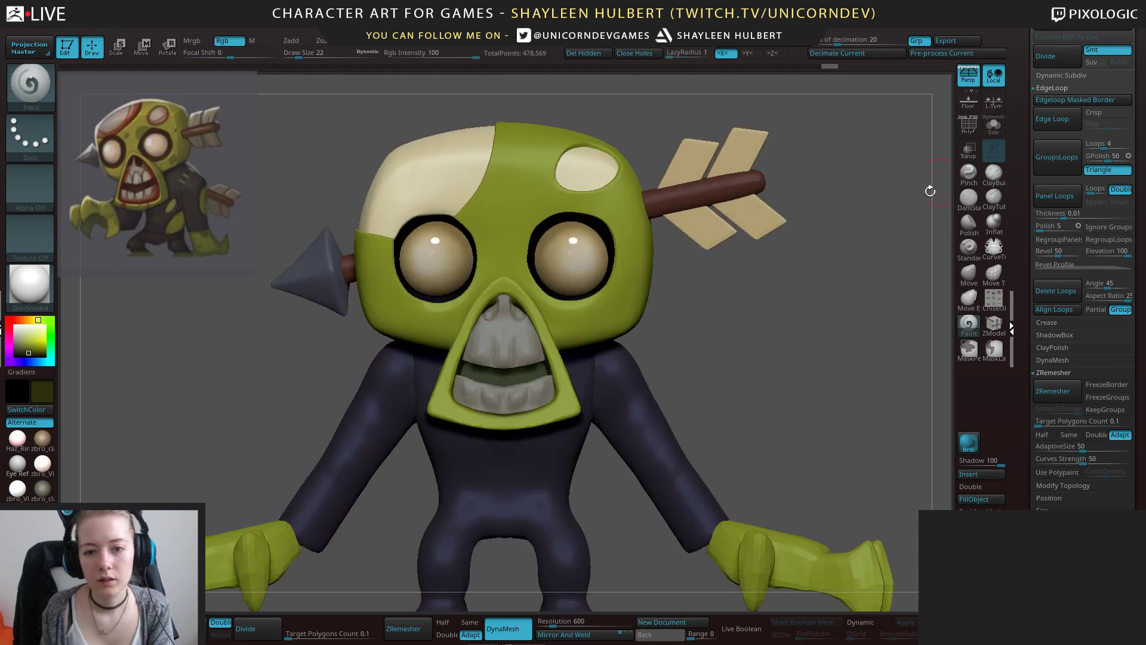
Darken the cavity behind the teeth, painting it black on the isolated mouth piece.
mouse_move(753, 386)
left_mouse_down("alt")
mouse_move(687, 340)
mouse_move(769, 381)
mouse_move(762, 389)
left_mouse_up("alt")
left_click(30, 356)
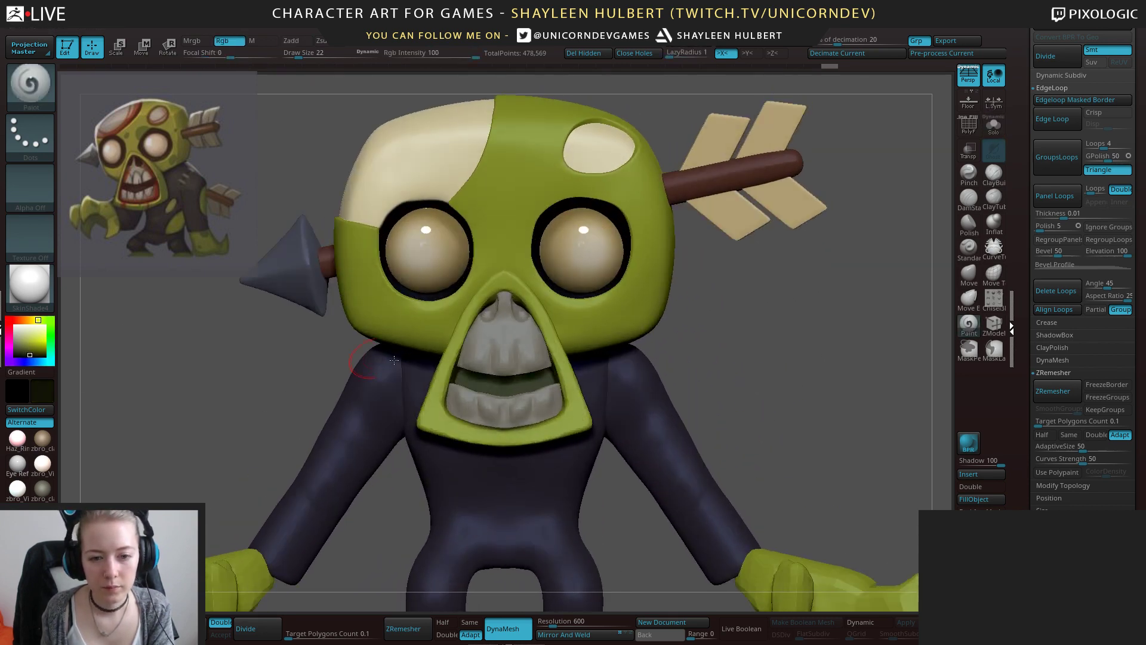
mouse_move(477, 377)
left_mouse_down()
mouse_move(488, 384)
mouse_move(472, 385)
left_mouse_up()
left_click_drag(703, 350, 644, 391)
left_click(991, 126)
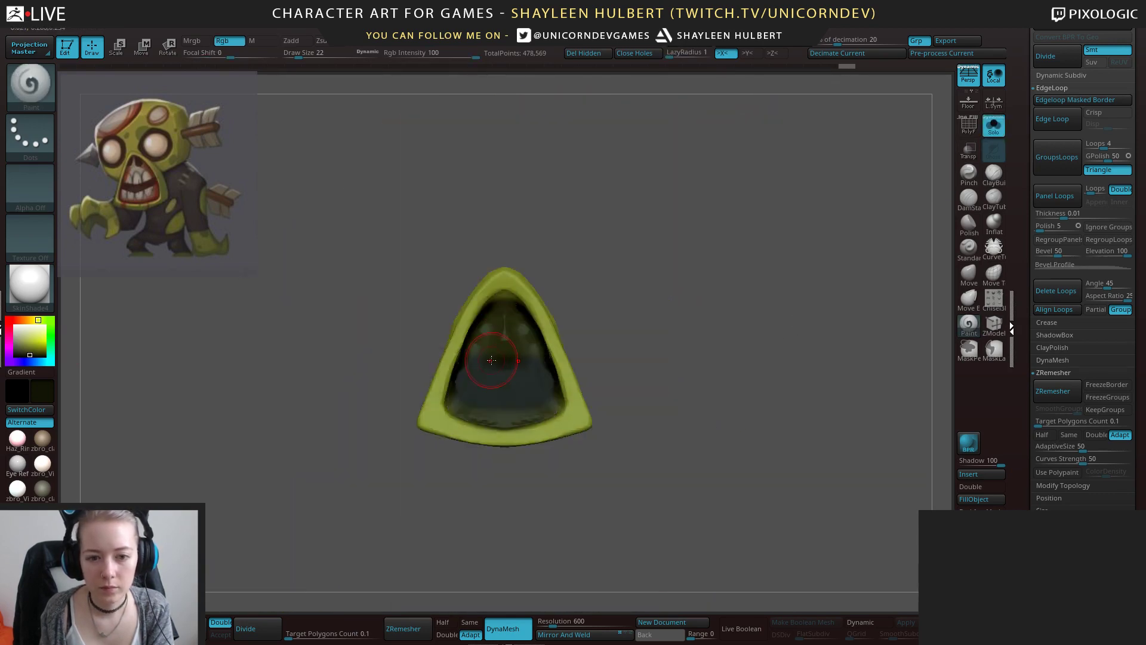
left_click(33, 356)
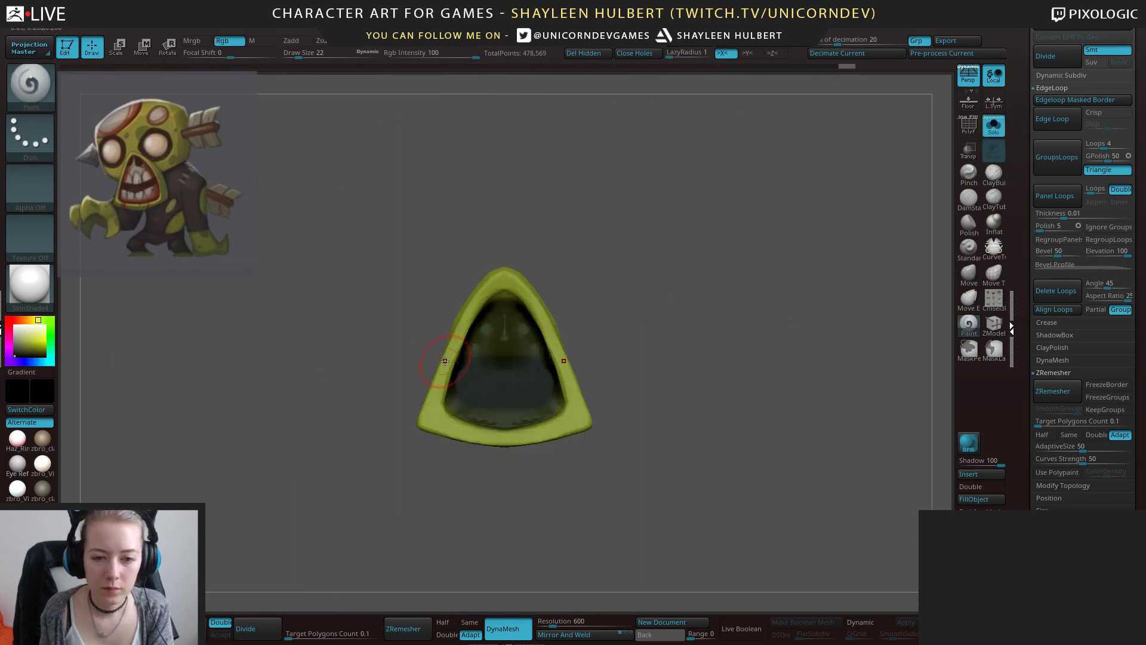
mouse_move(499, 336)
left_mouse_down()
mouse_move(481, 352)
mouse_move(474, 387)
mouse_move(483, 340)
mouse_move(460, 395)
mouse_move(504, 309)
left_mouse_up()
key("ctrl+z")
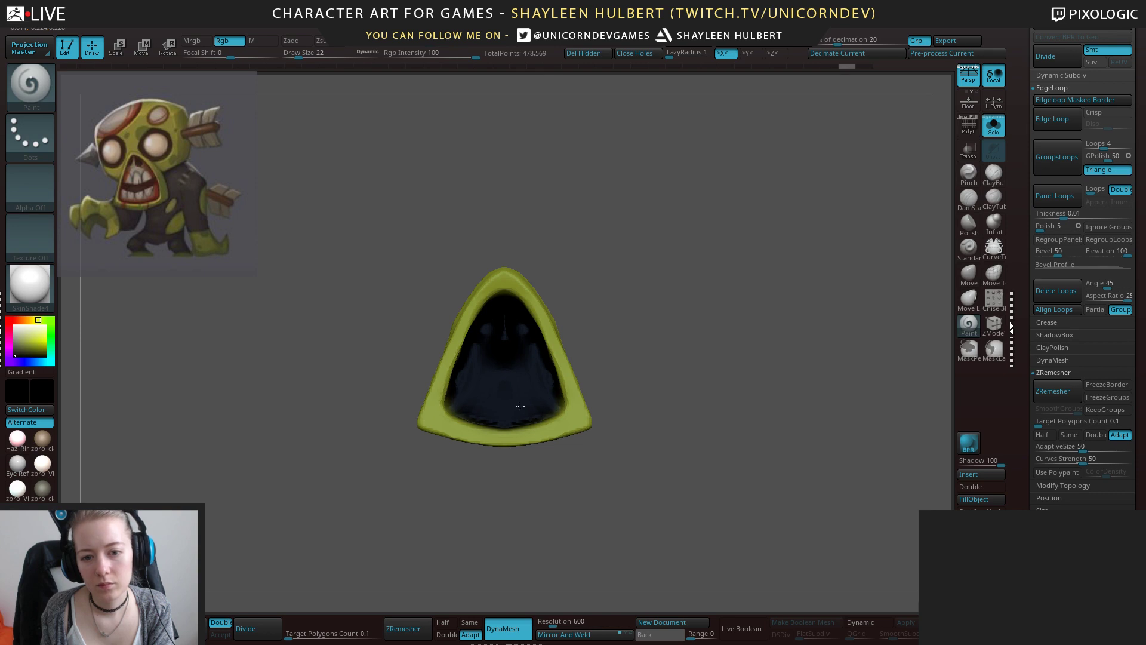
left_click(993, 125)
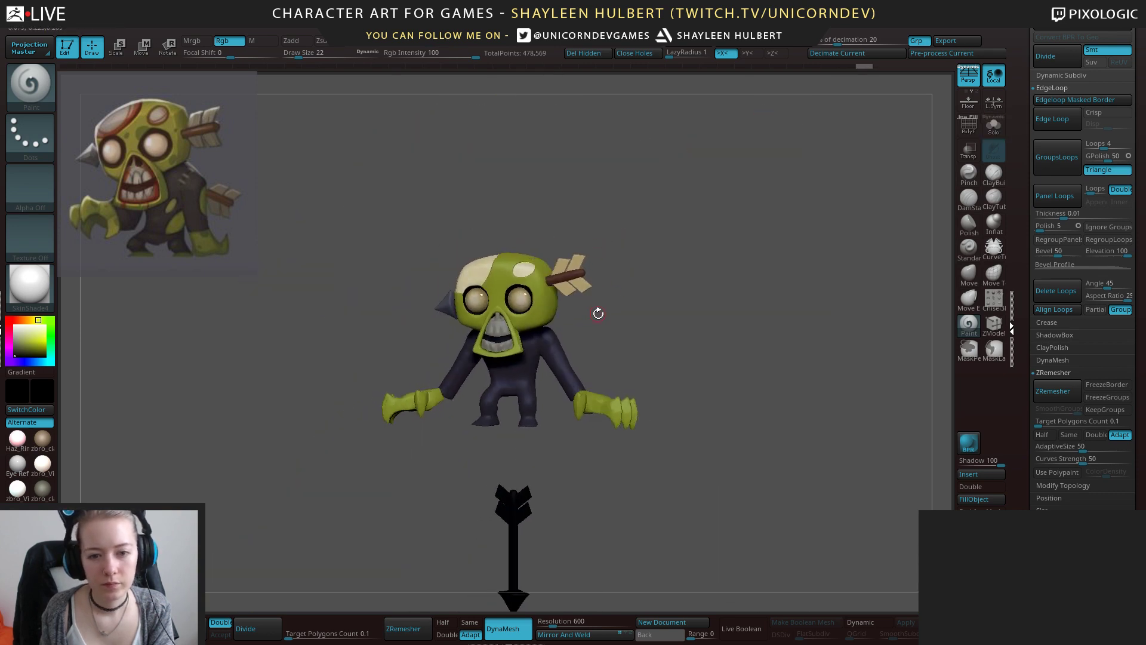
Try painting the gap between the teeth with the sampled skin green and a dark olive.
mouse_move(598, 314)
left_mouse_down("alt")
mouse_move(638, 382)
mouse_move(694, 389)
left_mouse_up("alt")
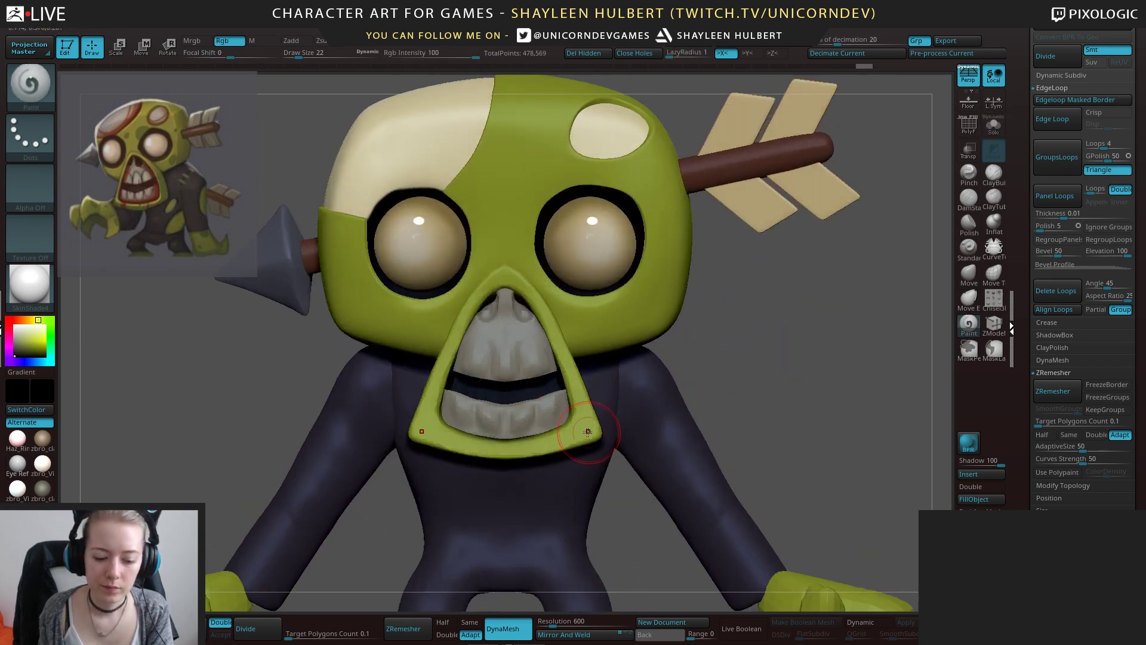
key("c")
mouse_move(474, 391)
left_mouse_down()
mouse_move(537, 389)
mouse_move(510, 369)
left_mouse_up()
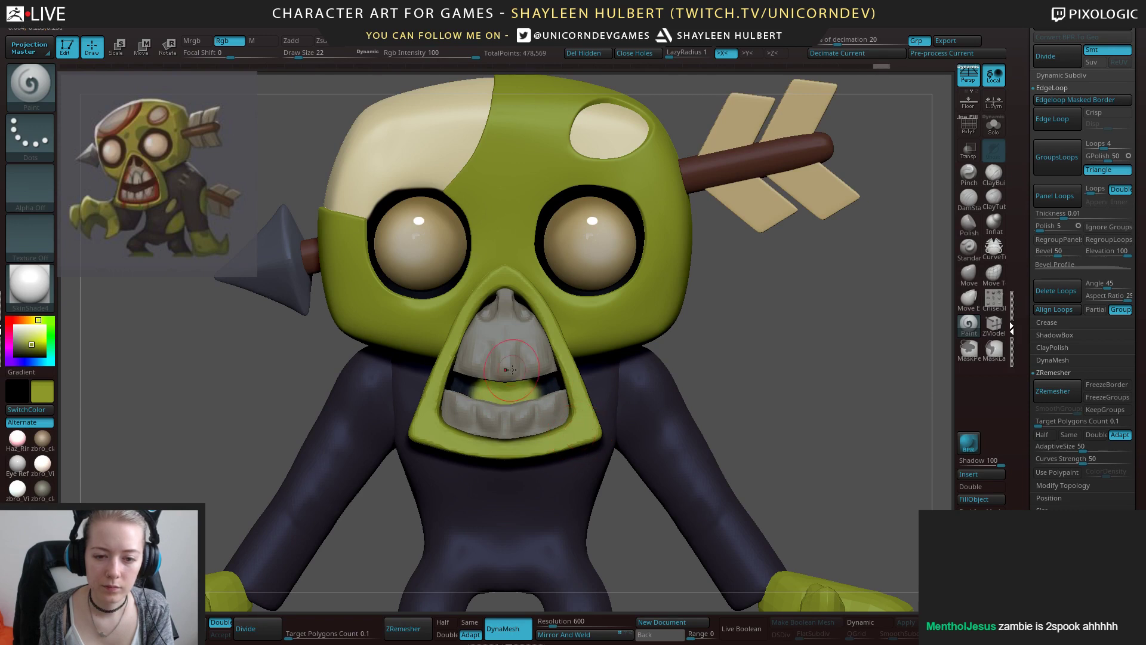
left_click_drag(30, 350, 35, 354)
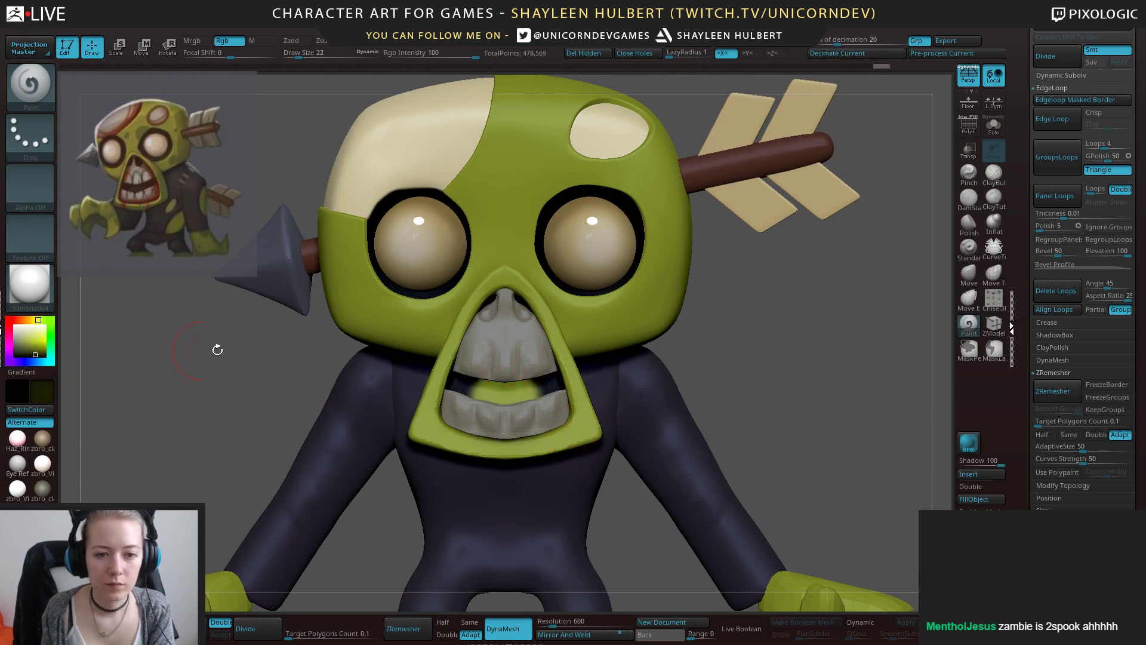
left_click_drag(514, 399, 554, 384)
mouse_move(684, 361)
left_mouse_down()
mouse_move(743, 338)
mouse_move(712, 329)
left_mouse_up()
Isolate the mouth piece again, repaint its cavity black and smooth the inside.
left_click(992, 125)
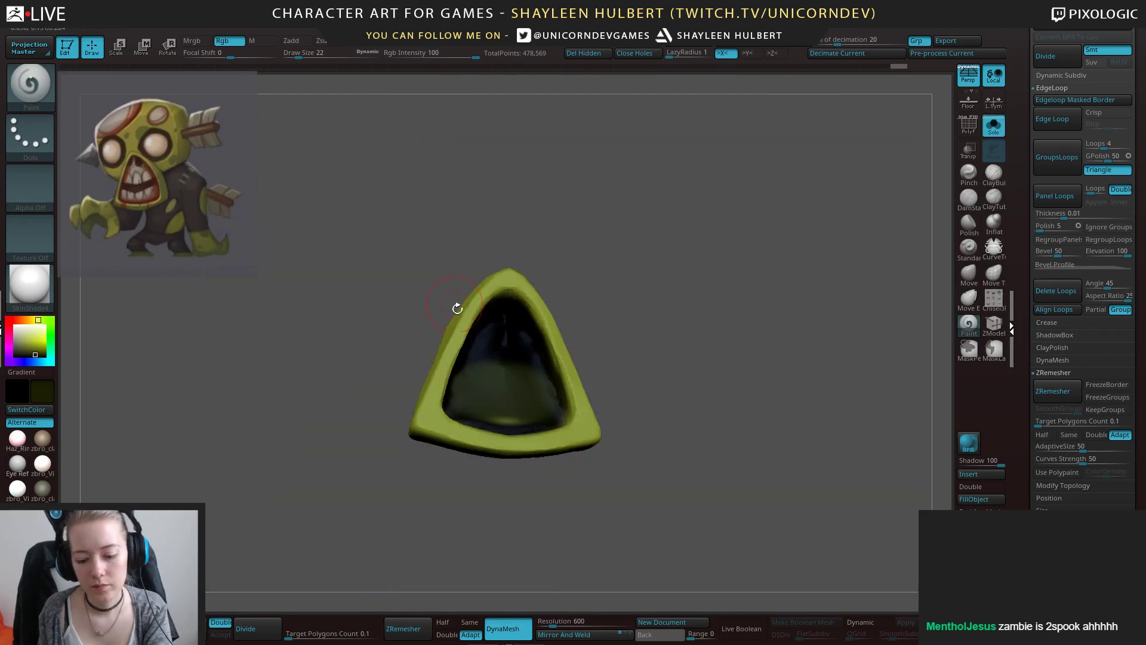
left_click_drag(601, 261, 596, 287)
mouse_move(496, 338)
left_mouse_down()
mouse_move(459, 403)
mouse_move(500, 427)
mouse_move(505, 352)
mouse_move(465, 365)
mouse_move(476, 402)
mouse_move(495, 358)
mouse_move(463, 340)
mouse_move(472, 421)
mouse_move(461, 406)
mouse_move(514, 313)
left_mouse_up()
left_click(14, 355)
left_click_drag(603, 301, 567, 303)
left_click_drag(535, 411, 533, 371)
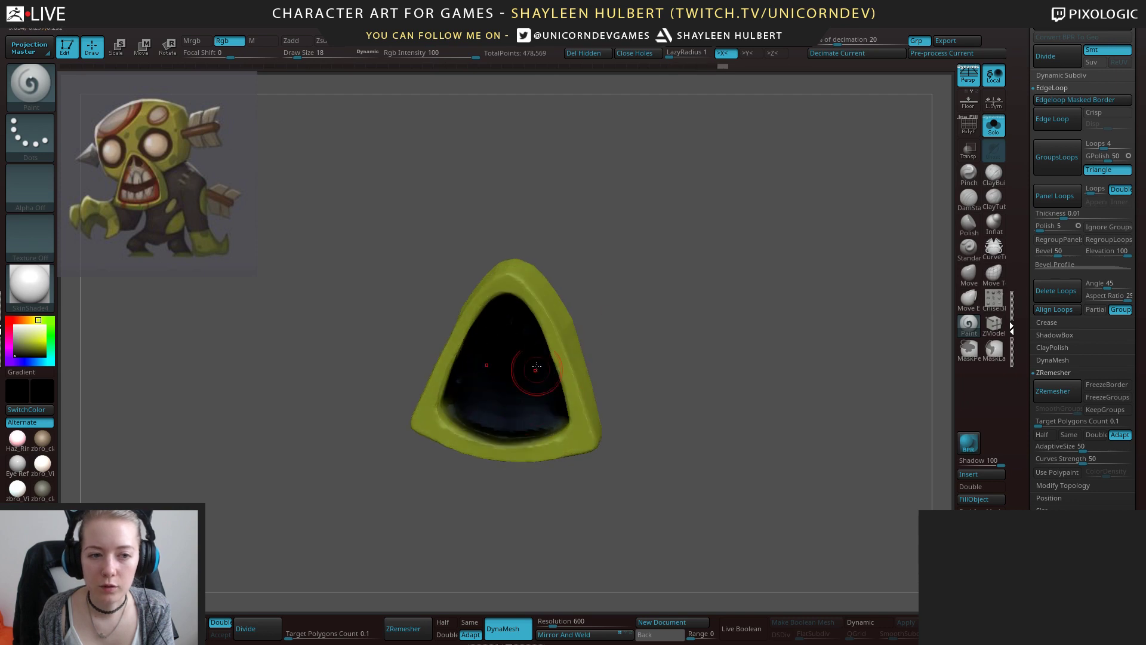
left_click_drag(653, 305, 687, 307)
mouse_move(519, 337)
left_mouse_down("shift")
mouse_move(516, 313)
mouse_move(505, 410)
left_mouse_up("shift")
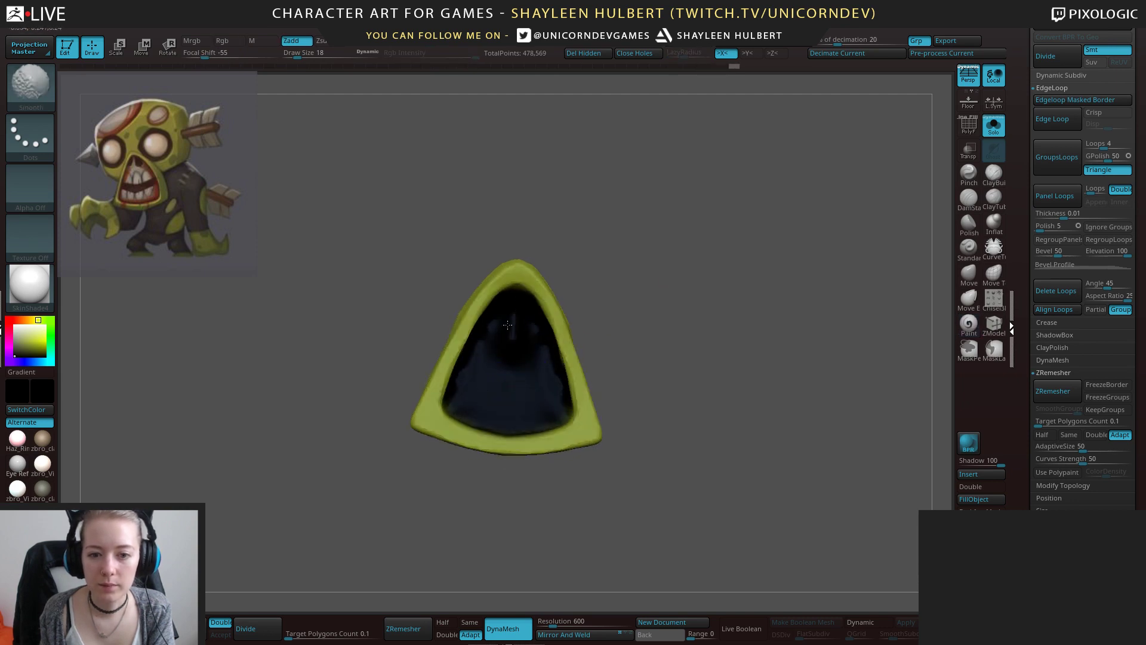
left_click(993, 126)
Make the head skin active, choose a darker olive based on its green, and apply its dynamic subdivision.
left_click_drag(795, 350, 782, 251, "alt")
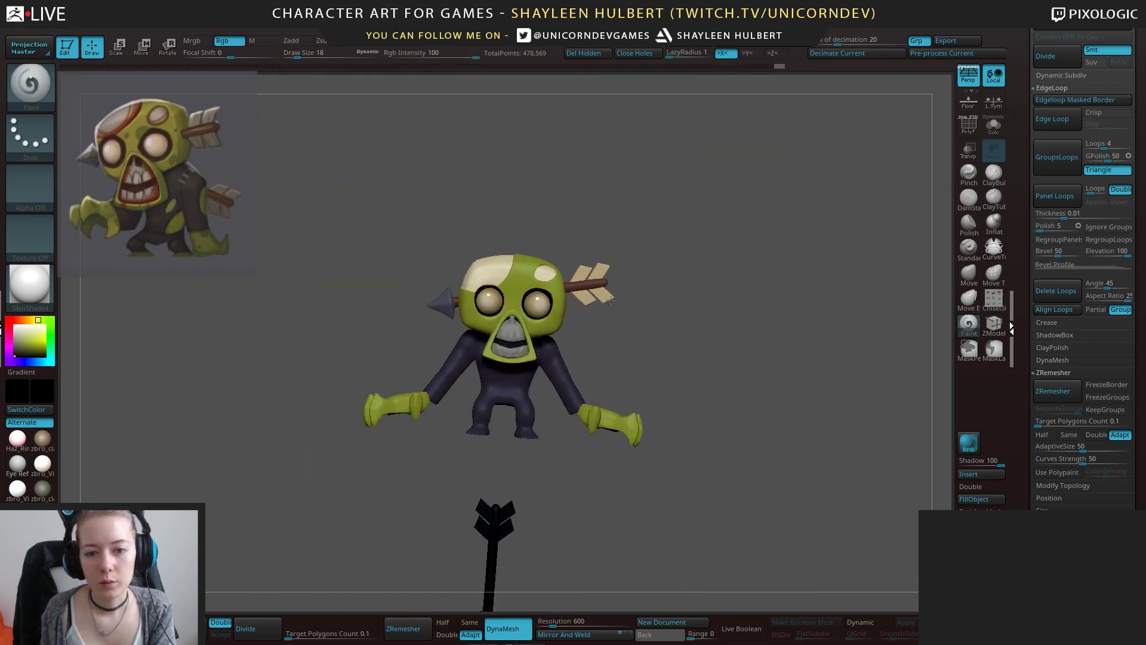
left_click_drag(634, 346, 565, 362)
left_click(549, 340, "alt")
left_click_drag(685, 342, 679, 343)
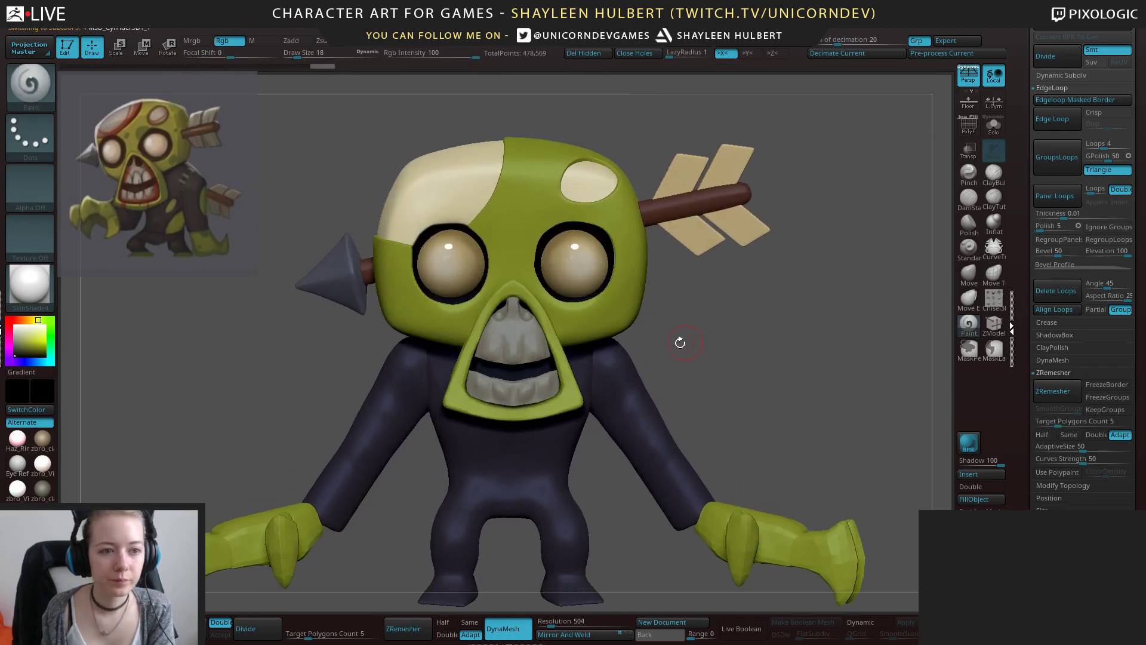
left_click_drag(711, 386, 700, 319, "alt")
left_click_drag(700, 319, 741, 349)
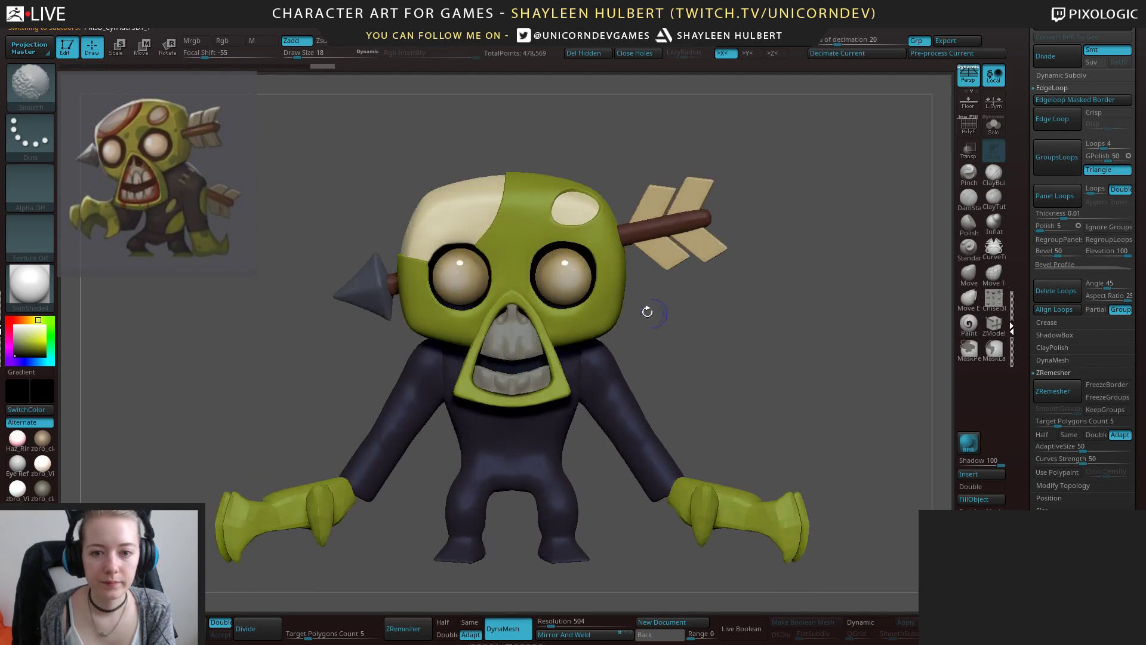
left_click(613, 316, "alt")
left_click_drag(720, 296, 693, 340, "alt")
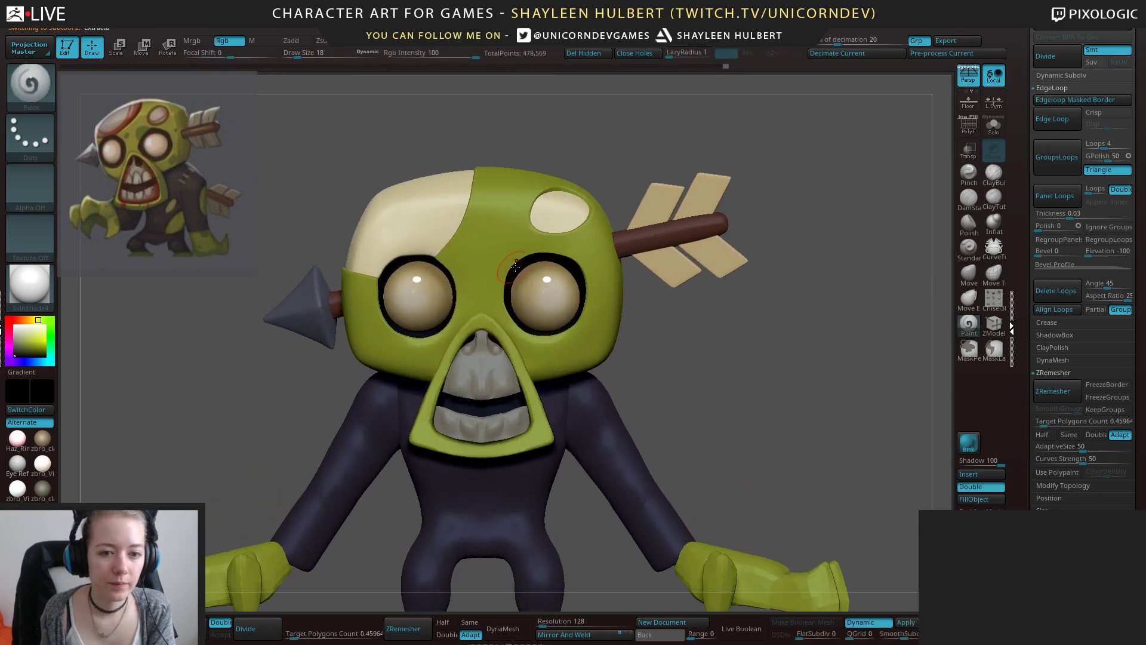
key("c")
left_click_drag(31, 348, 33, 351)
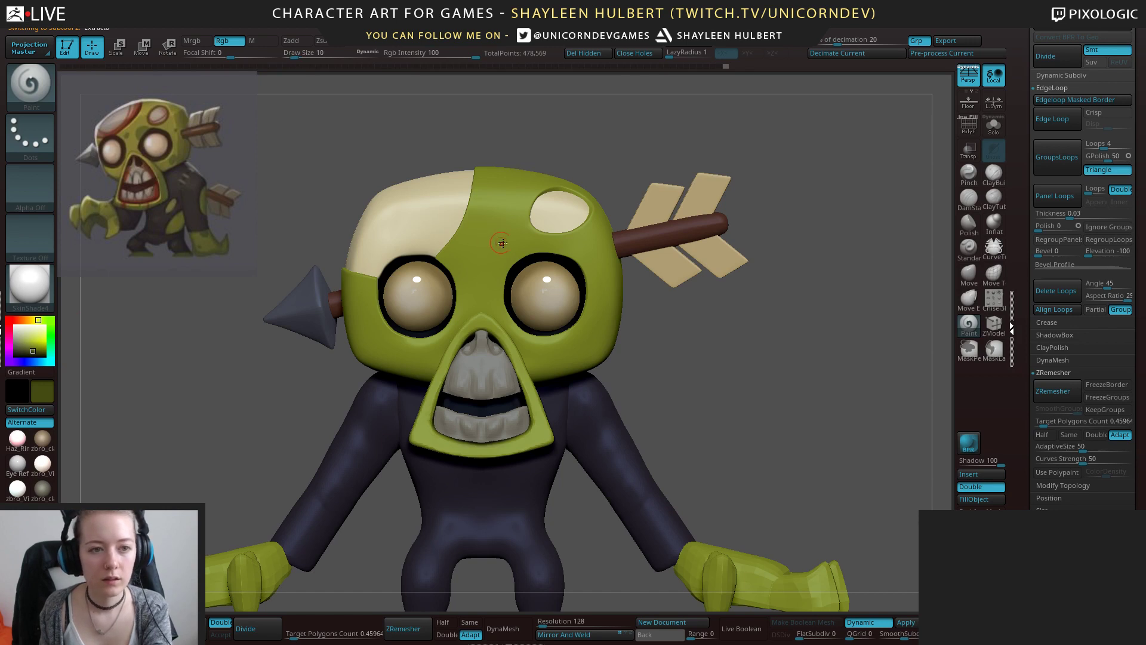
key("shift")
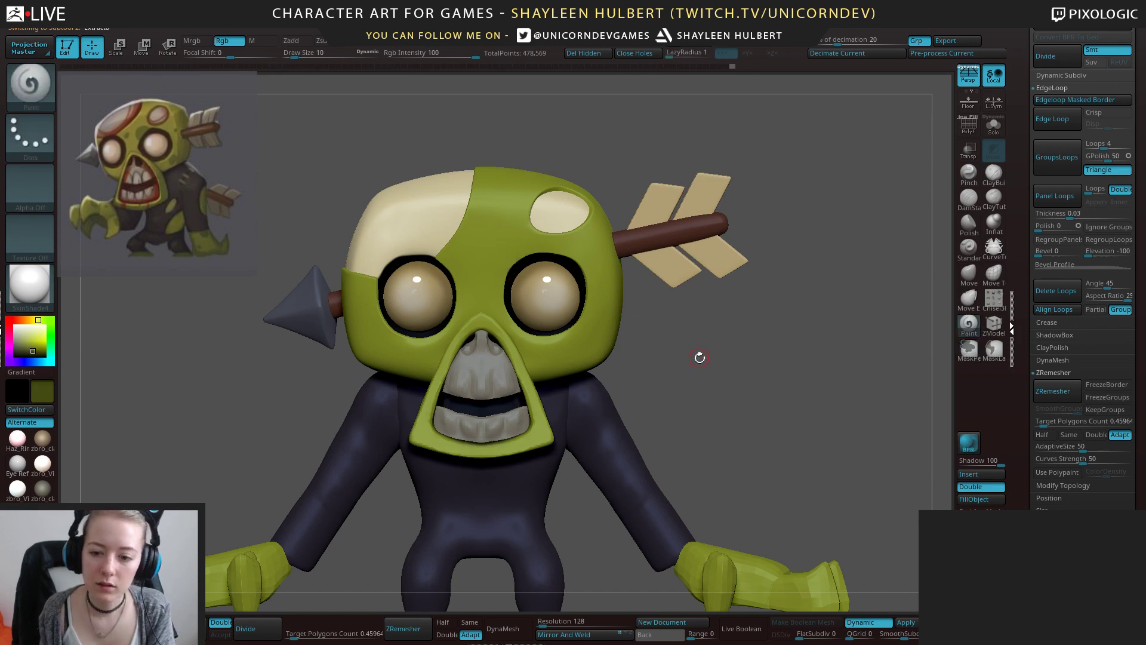
key("shift")
left_click(907, 622)
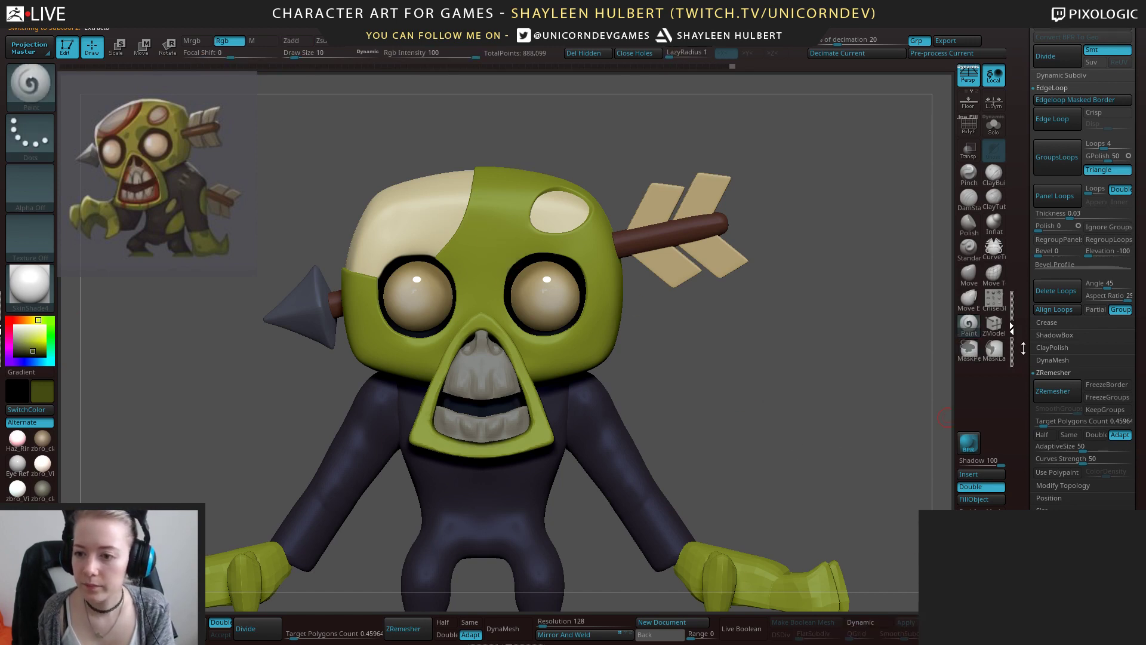
scroll(1023, 348, "up", 5)
Paint dark olive spots on the forehead between the eyes, on both cheeks and a smaller one near the feathered arrow shaft.
mouse_move(508, 261)
left_mouse_down()
mouse_move(500, 273)
mouse_move(520, 261)
left_mouse_up()
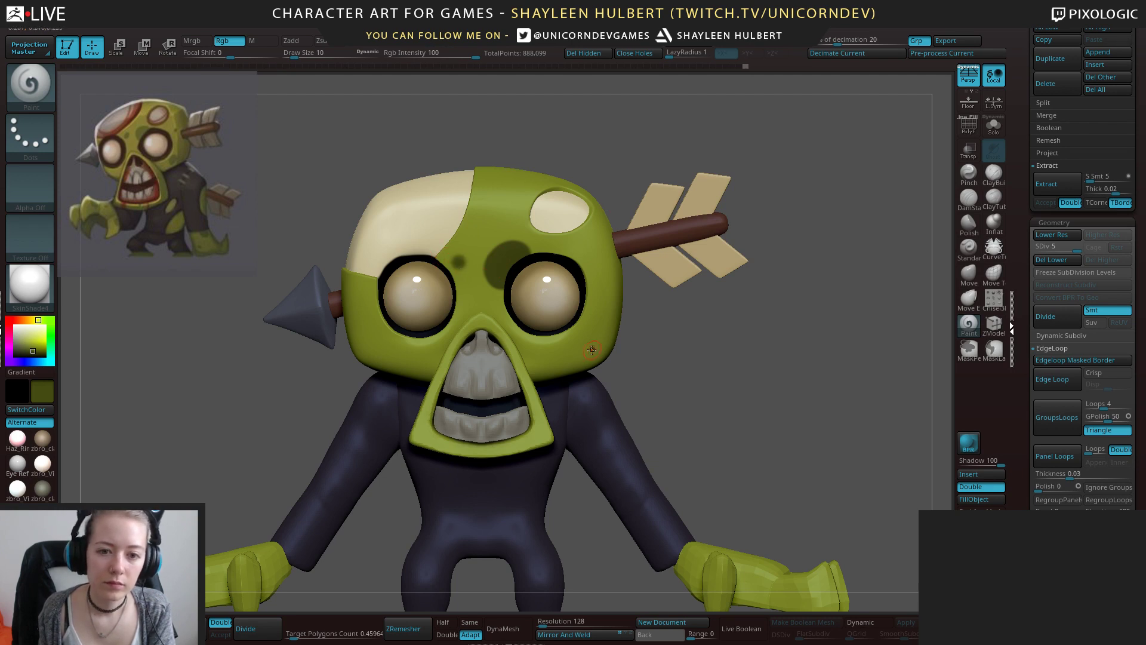
left_click_drag(590, 340, 582, 339)
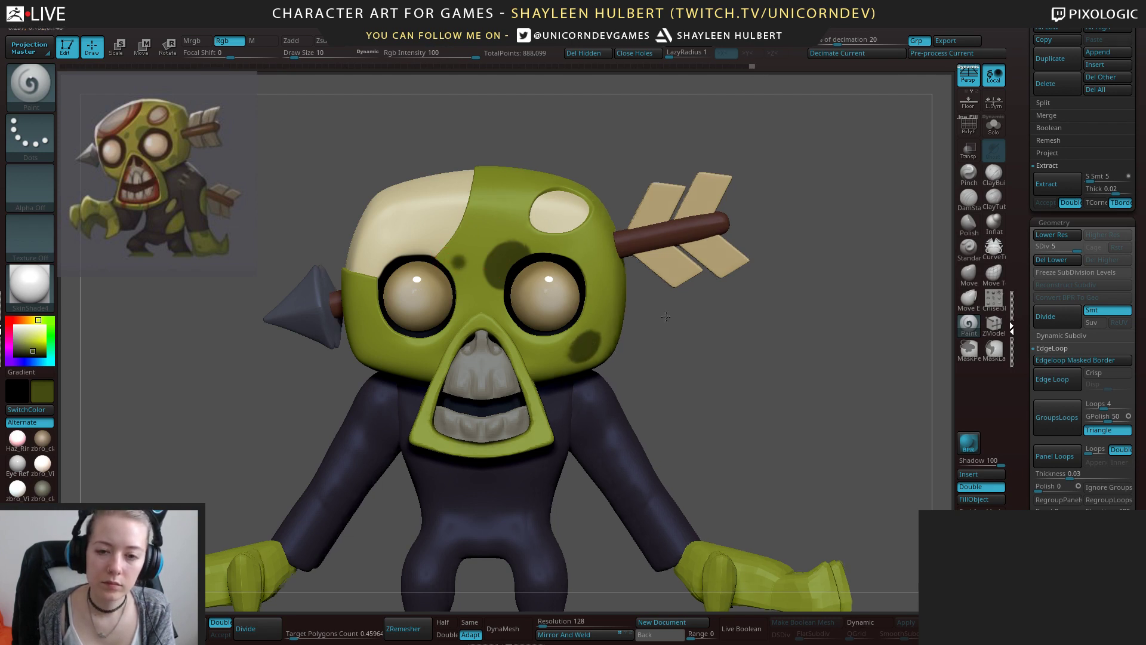
right_click_drag(582, 340, 608, 260)
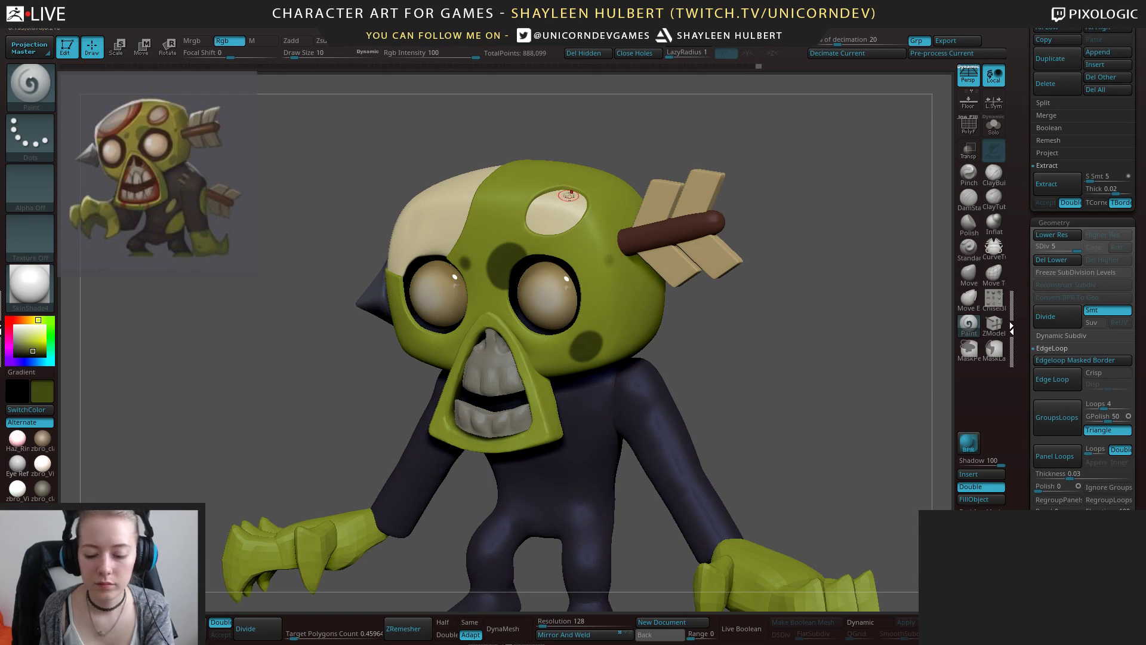
key("bracketleft")
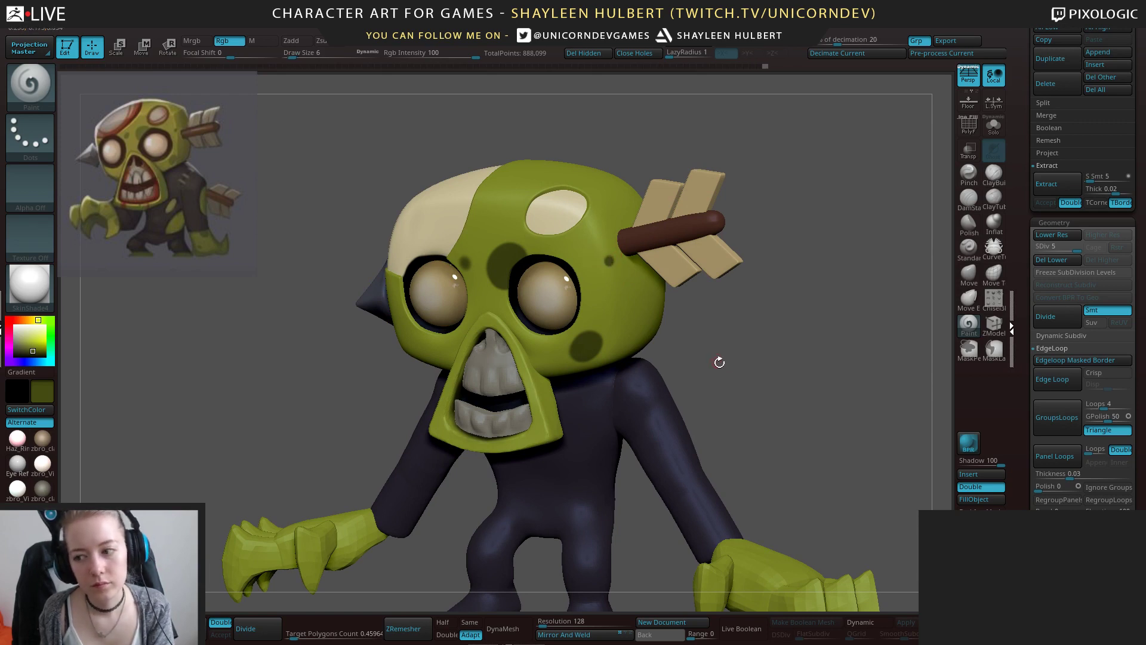
right_click_drag(720, 362, 740, 320)
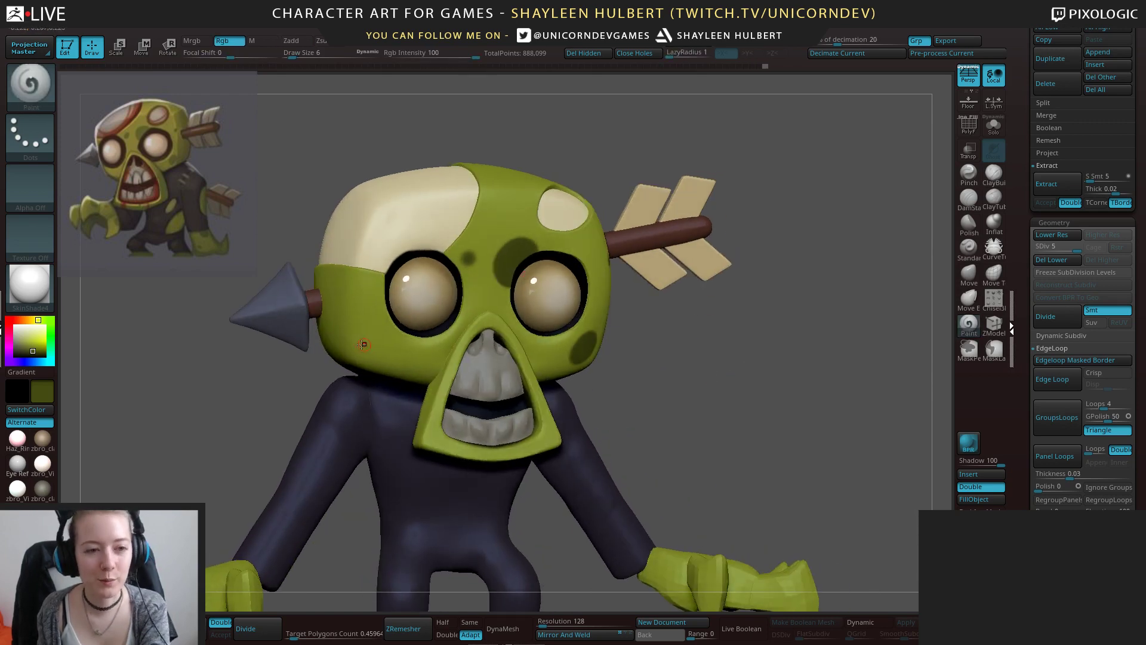
right_click_drag(230, 416, 263, 412)
mouse_move(367, 337)
left_mouse_down()
mouse_move(360, 316)
mouse_move(369, 336)
left_mouse_up()
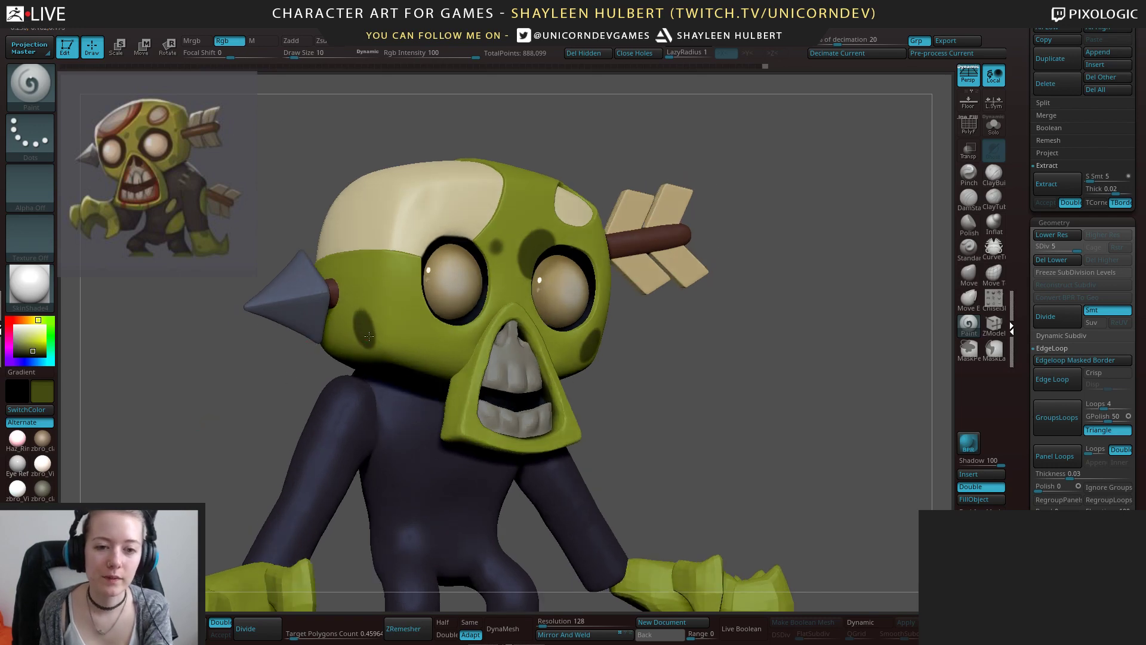
Paint more dark olive spots on the back of the head, beside the small bone patch and along the exposed skull's edge.
left_click_drag(647, 388, 443, 319, "alt")
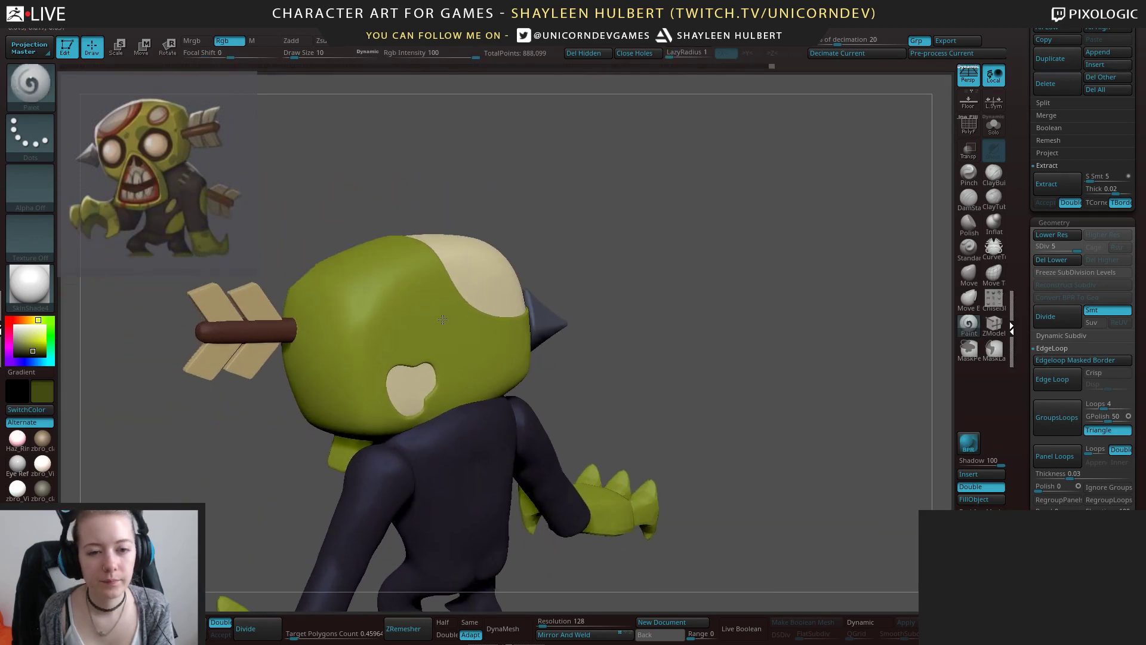
left_click_drag(411, 271, 410, 278)
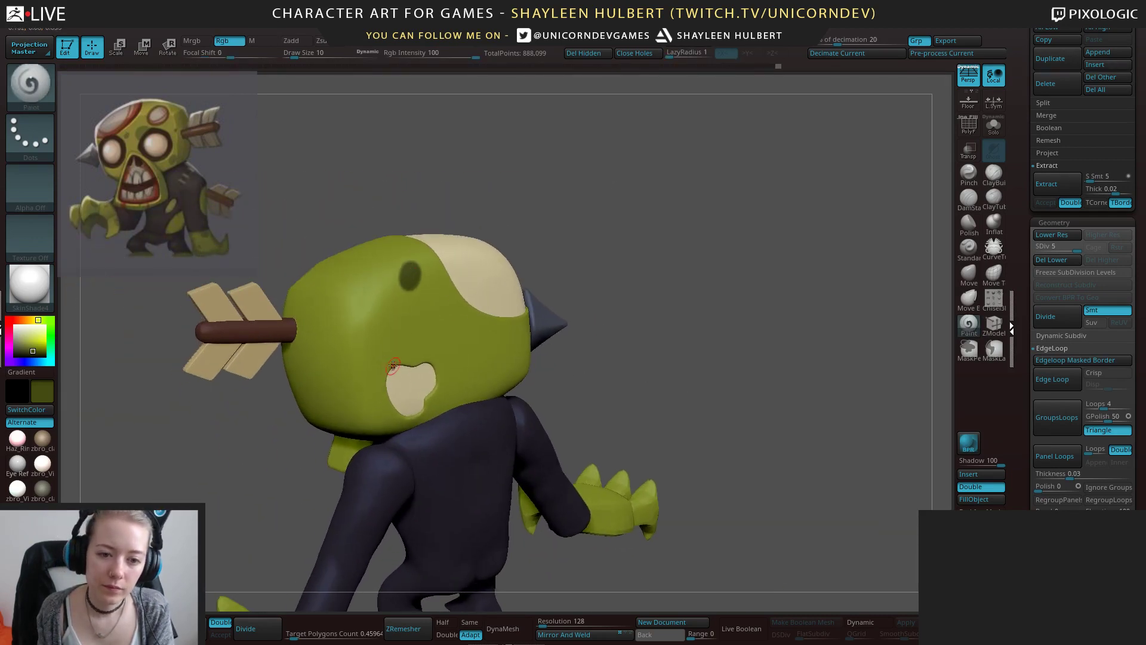
mouse_move(392, 365)
left_mouse_down()
mouse_move(378, 381)
mouse_move(387, 392)
left_mouse_up()
left_click_drag(654, 331, 545, 327)
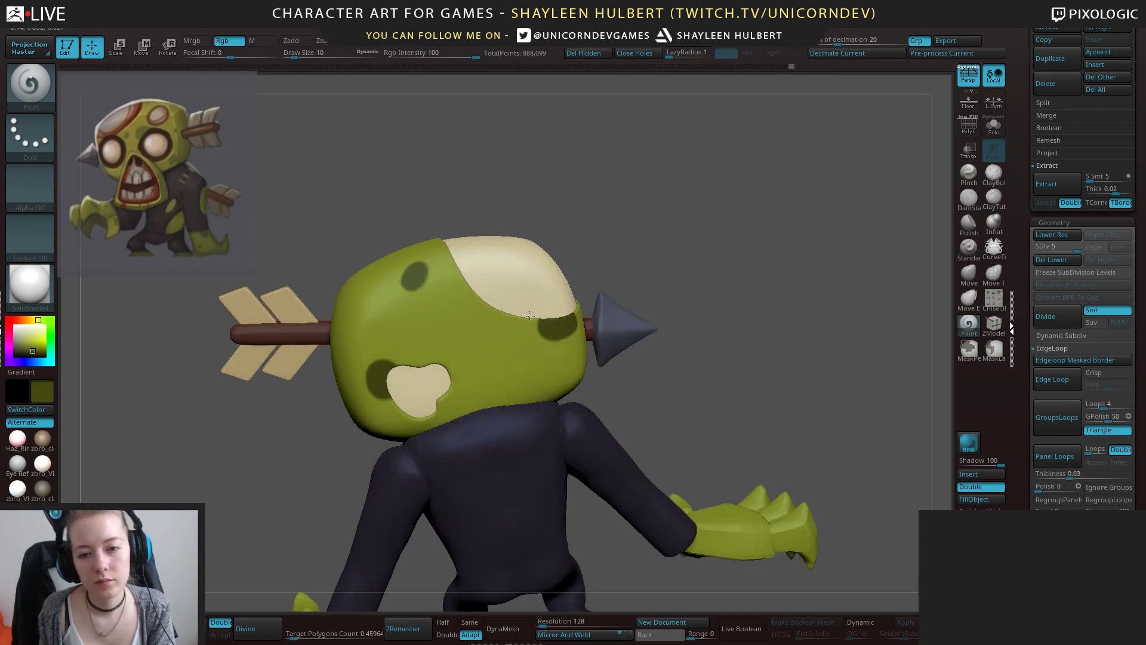
left_click_drag(723, 297, 465, 328)
left_click_drag(758, 445, 740, 443)
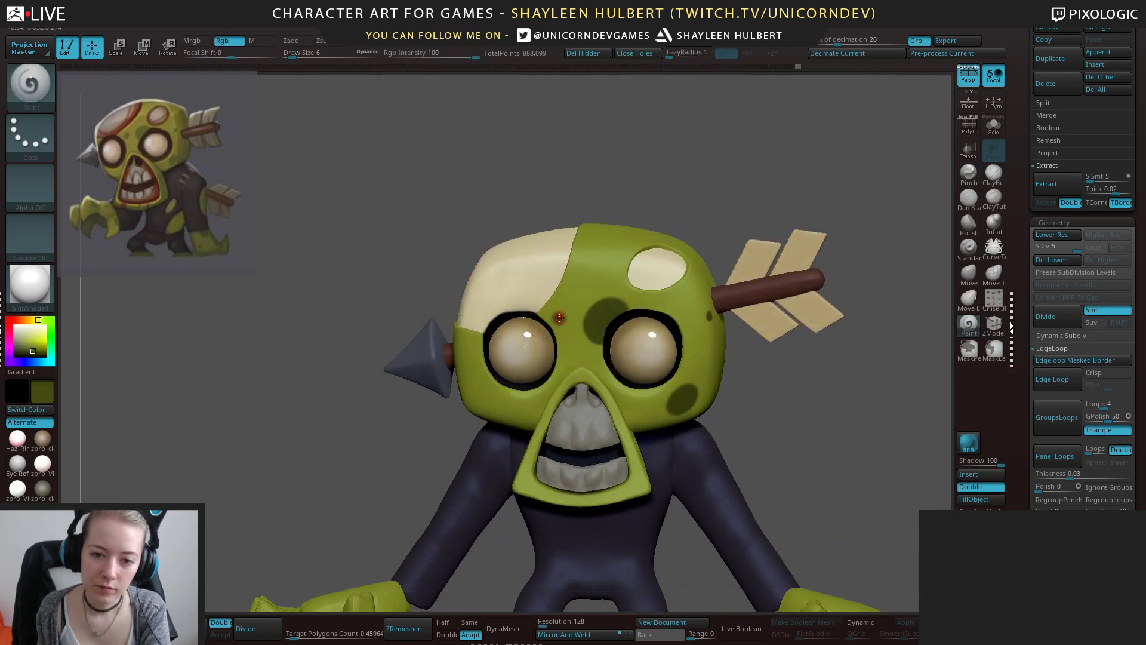
left_click_drag(740, 412, 713, 353, "alt")
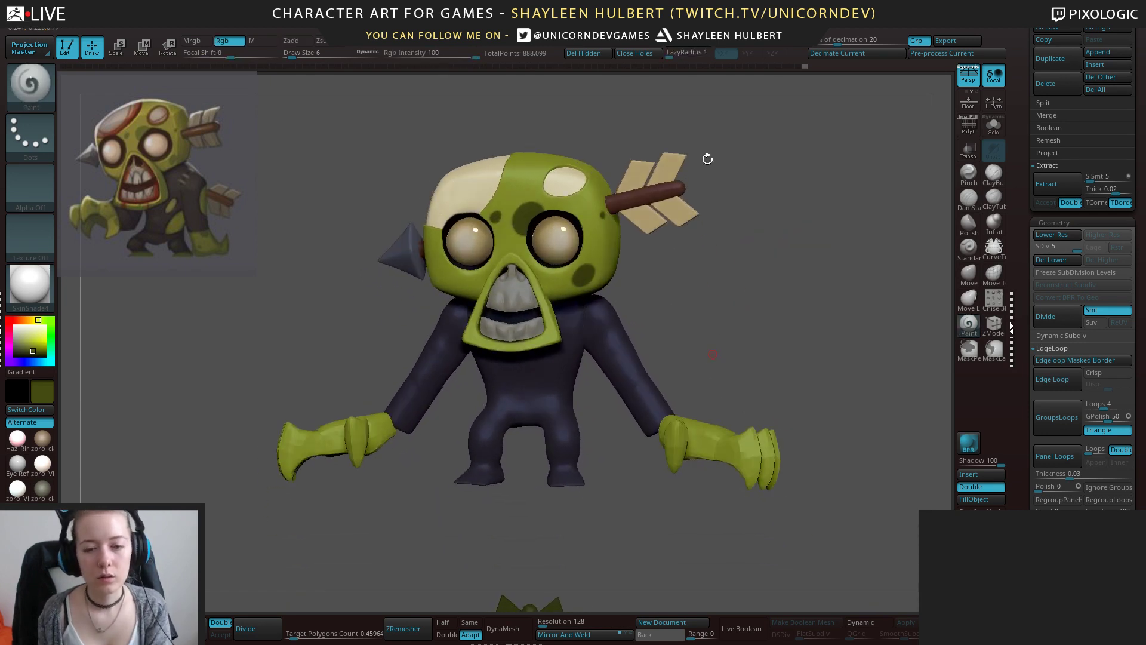
left_click_drag(707, 158, 656, 209)
Make the body active, build up the back of the shoulder with the ClayBuildup brush and smooth it.
left_click(577, 339, "alt")
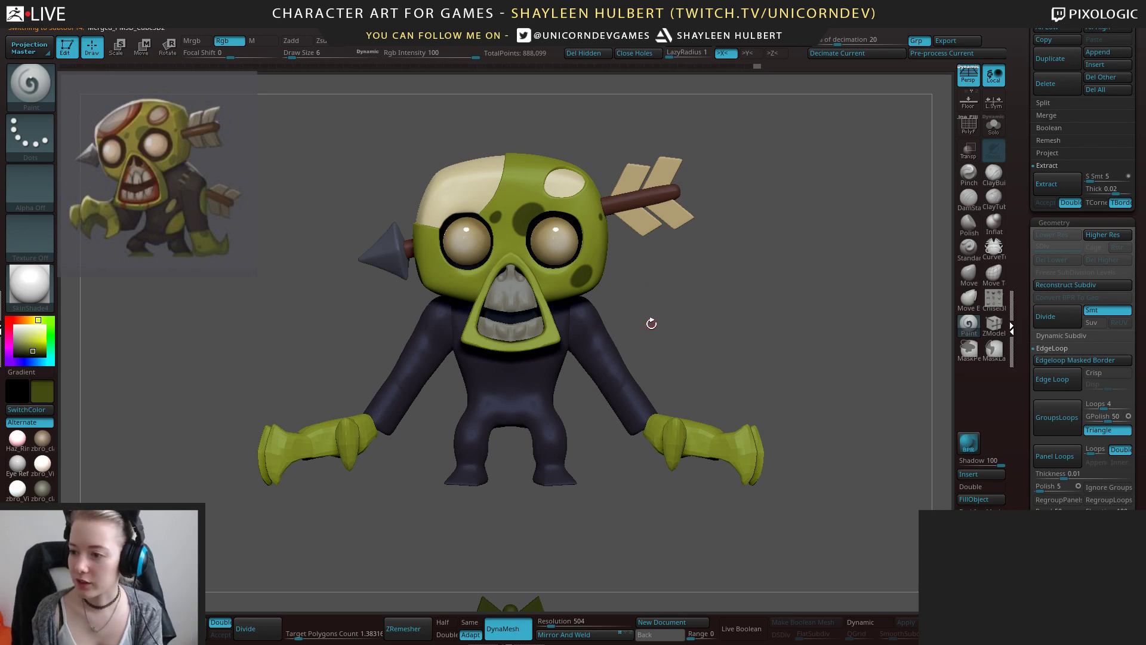
mouse_move(693, 324)
left_mouse_down("alt")
mouse_move(706, 346)
mouse_move(624, 380)
left_mouse_up("alt")
left_click_drag(728, 356, 712, 362)
left_click(993, 174)
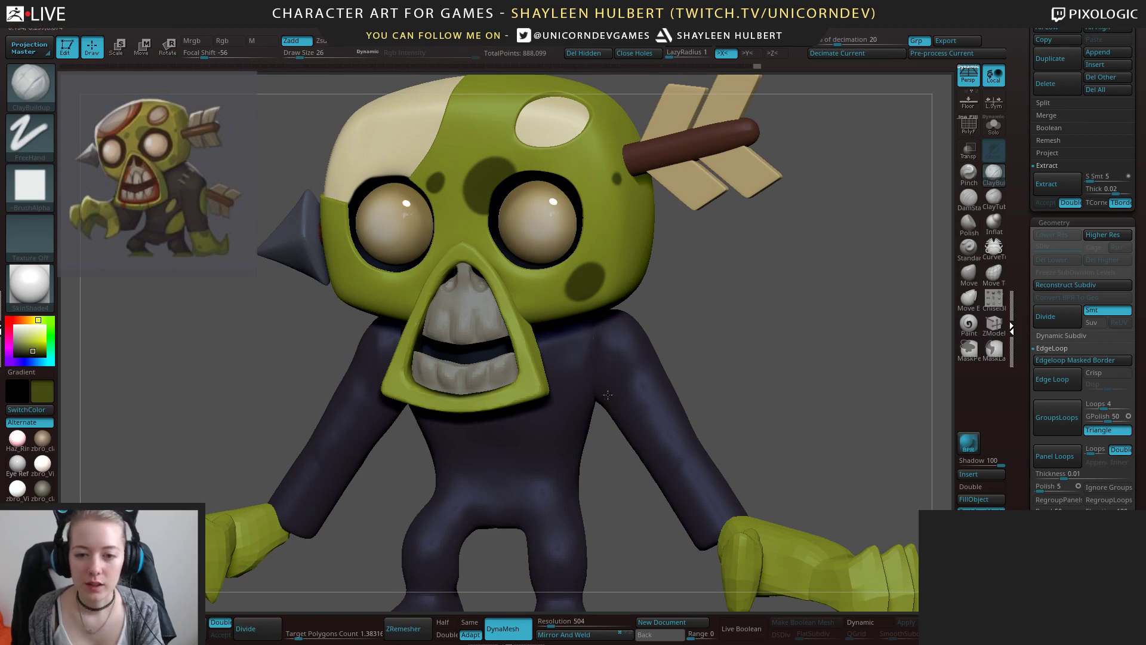
left_click_drag(604, 394, 693, 324)
left_click_drag(892, 210, 836, 238)
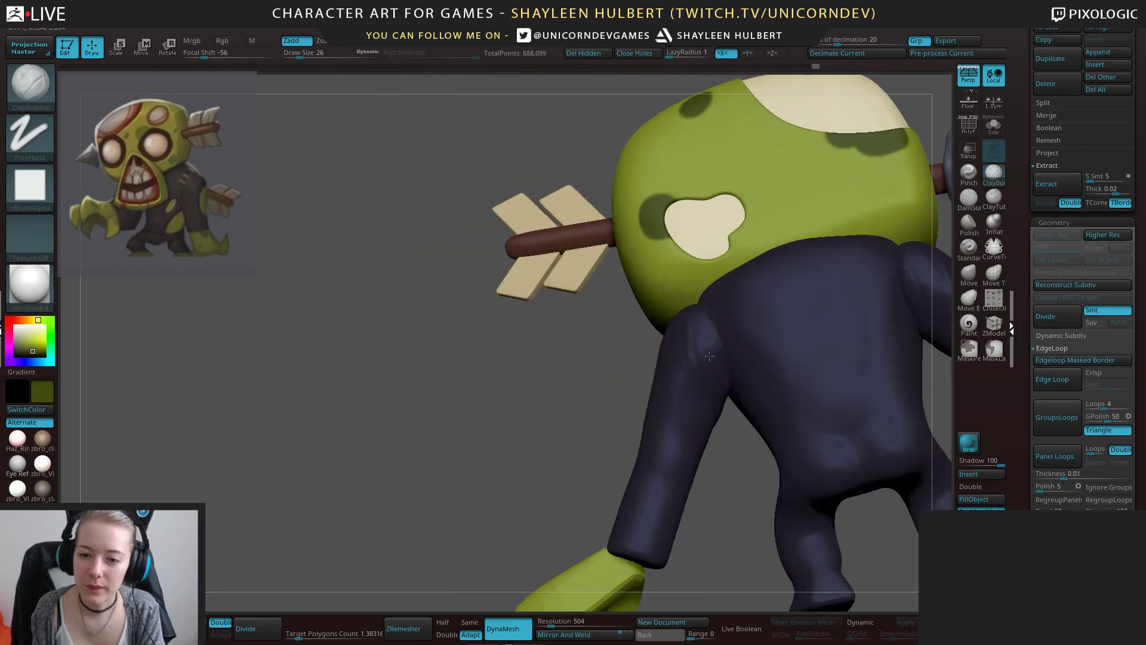
key("shift")
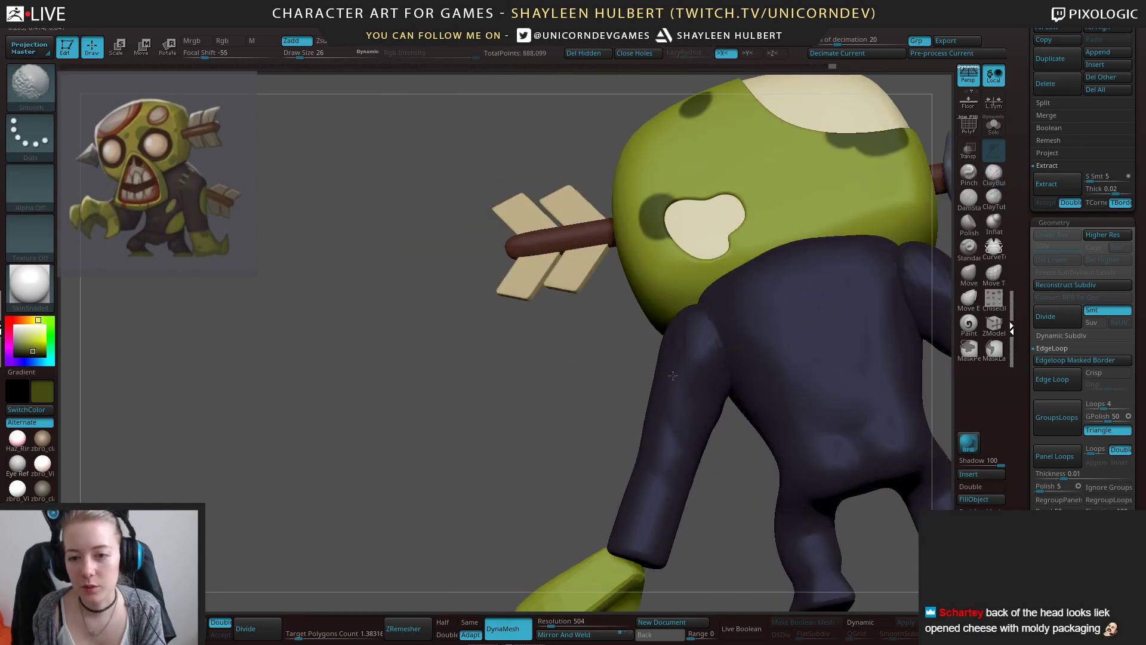
mouse_move(603, 364)
left_mouse_down()
mouse_move(682, 337)
mouse_move(637, 384)
left_mouse_up()
Build up clay where the arm meets the torso under the shoulder and at the side of the shoulder.
left_click_drag(710, 358, 800, 349)
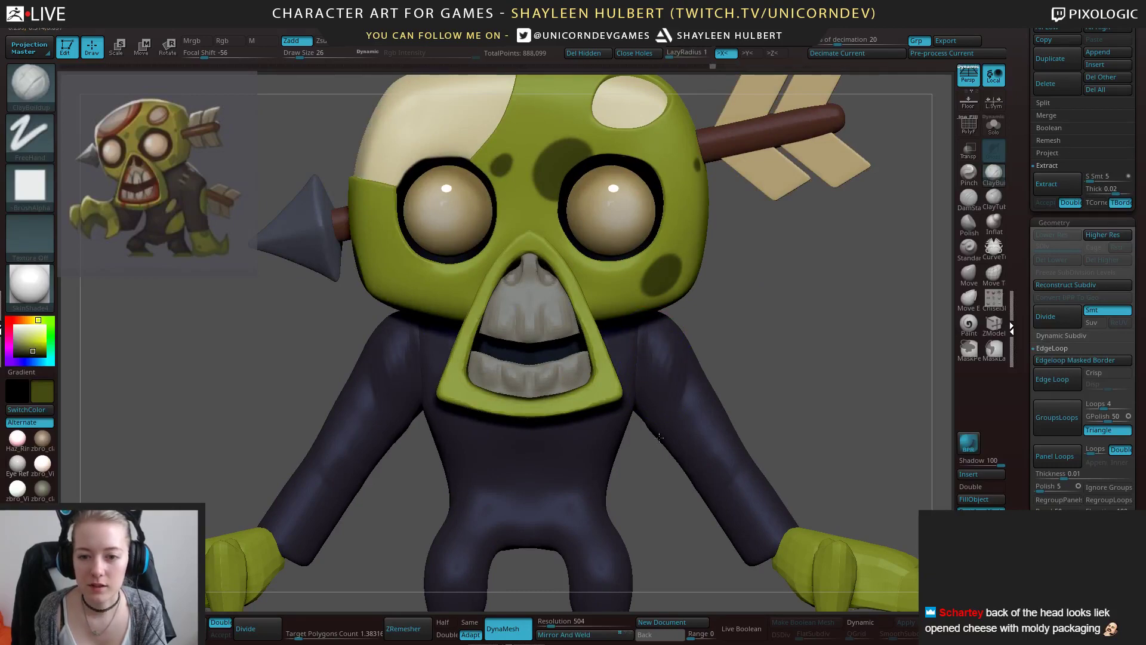
mouse_move(658, 438)
left_mouse_down()
mouse_move(690, 389)
mouse_move(661, 418)
left_mouse_up()
mouse_move(794, 388)
left_mouse_down()
mouse_move(710, 382)
mouse_move(750, 456)
left_mouse_up()
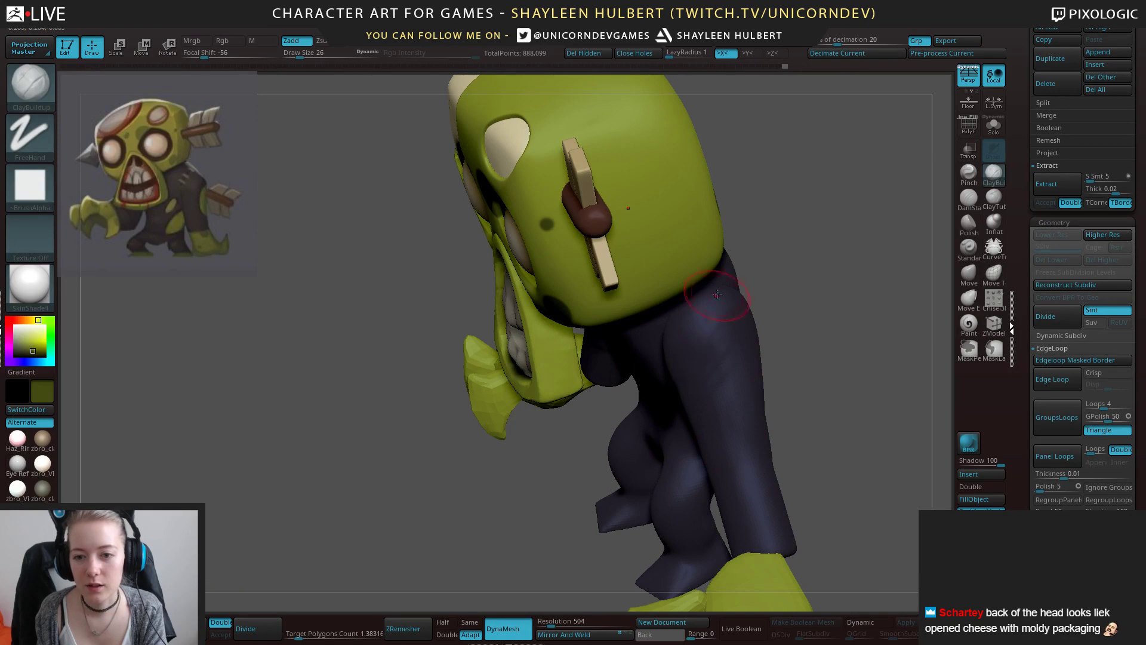
left_click_drag(716, 293, 561, 303)
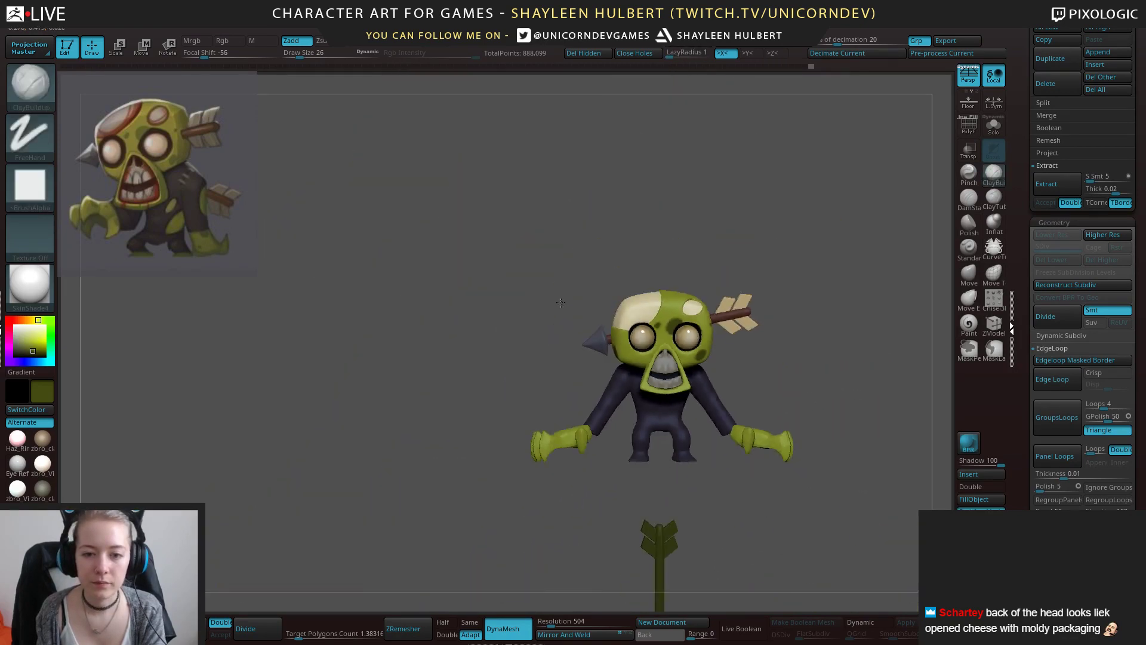
left_click_drag(782, 376, 704, 358, "alt")
left_click(580, 403, "alt")
left_click_drag(645, 465, 675, 430, "alt")
left_click(563, 230, "alt")
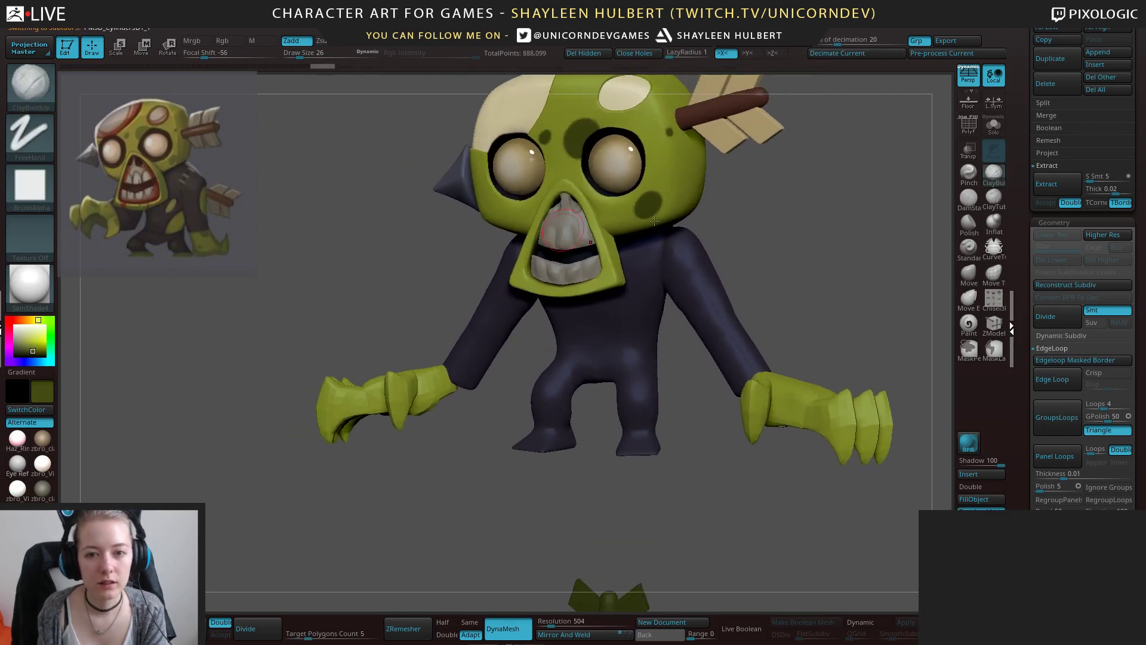
left_click_drag(776, 187, 760, 358, "alt")
Isolate the head skin, enable X symmetry and softly shade its jaw and lower back dark olive with Paint at RGB Intensity 3, draw size 54.
left_click(672, 321, "alt")
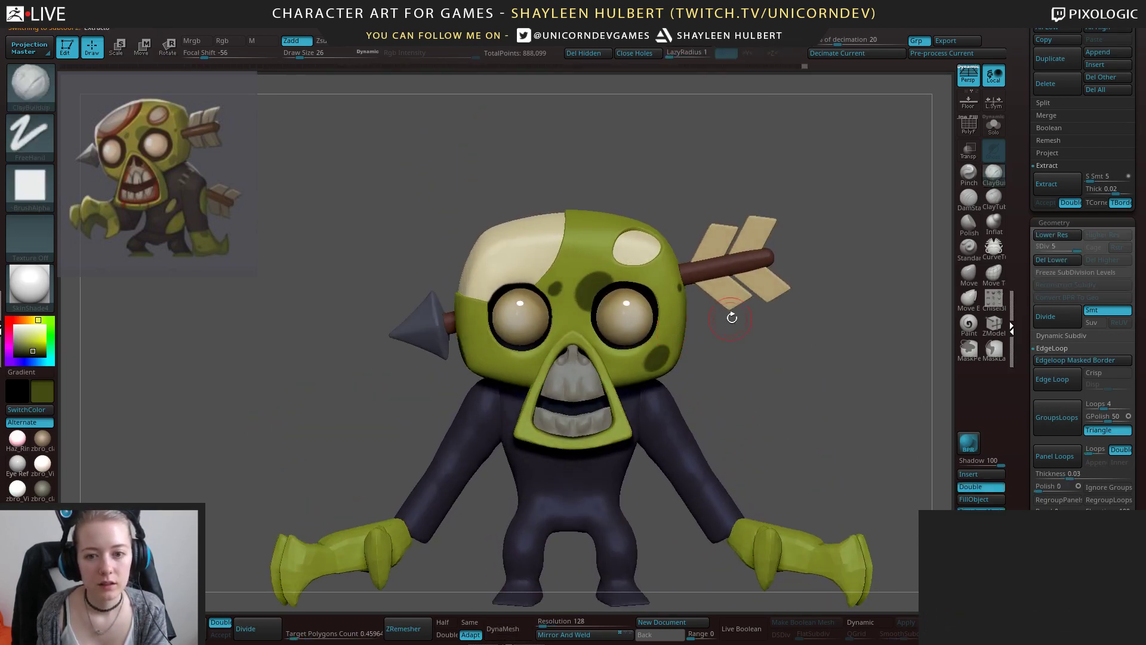
left_click_drag(731, 318, 714, 327)
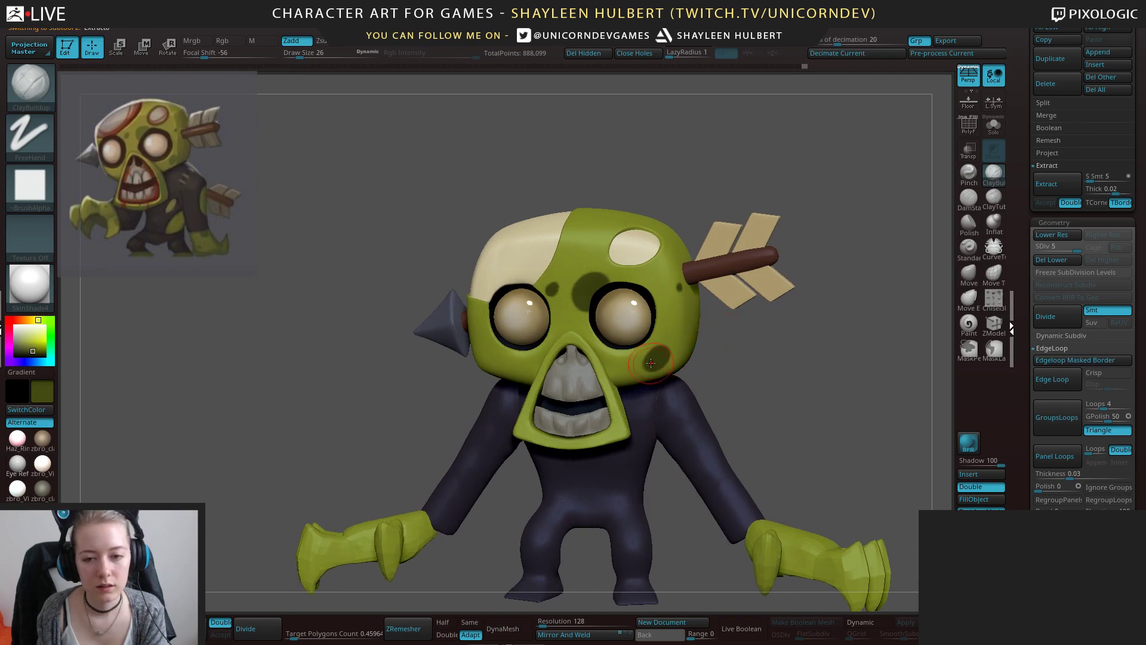
left_click_drag(733, 368, 724, 370, "shift")
left_click(753, 43)
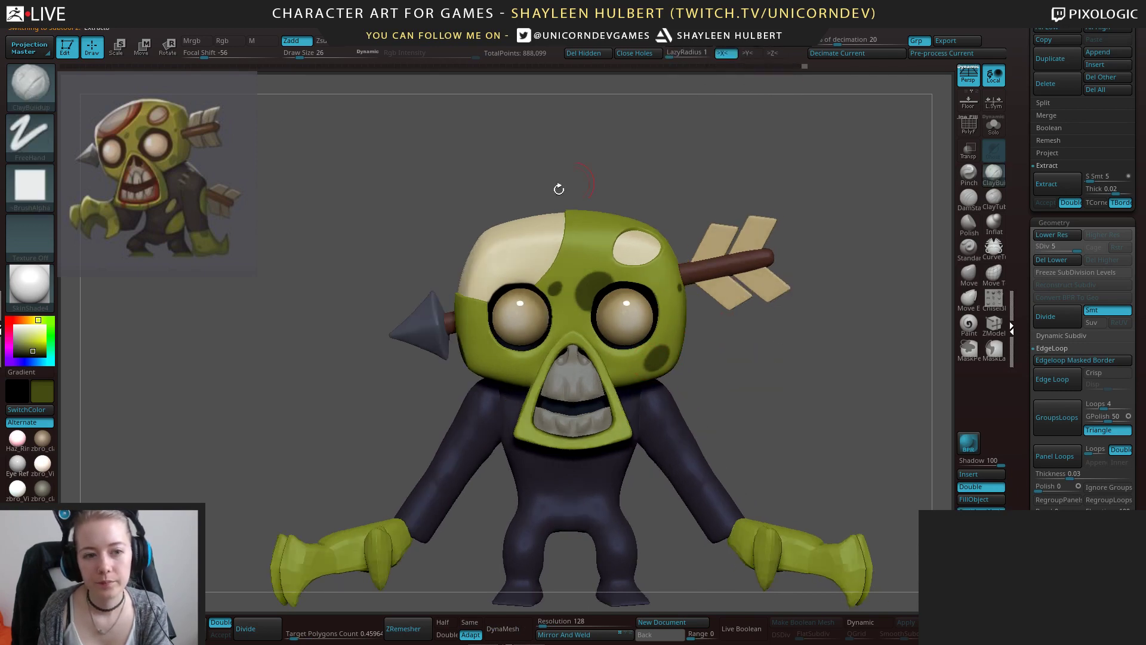
left_click(968, 323)
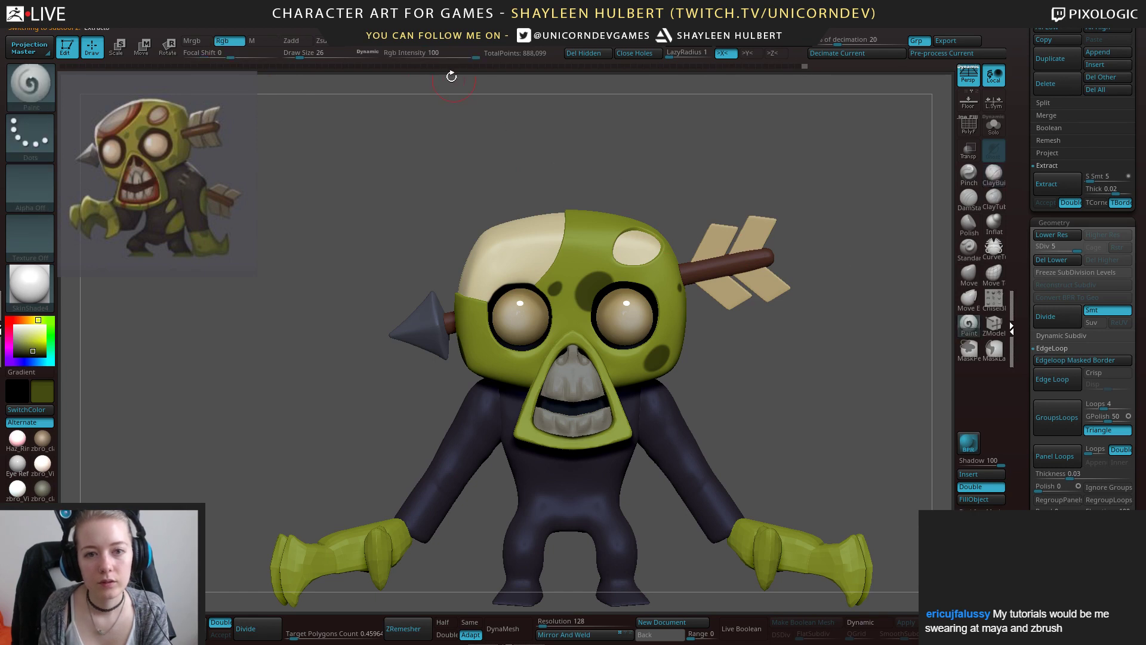
left_click(994, 126)
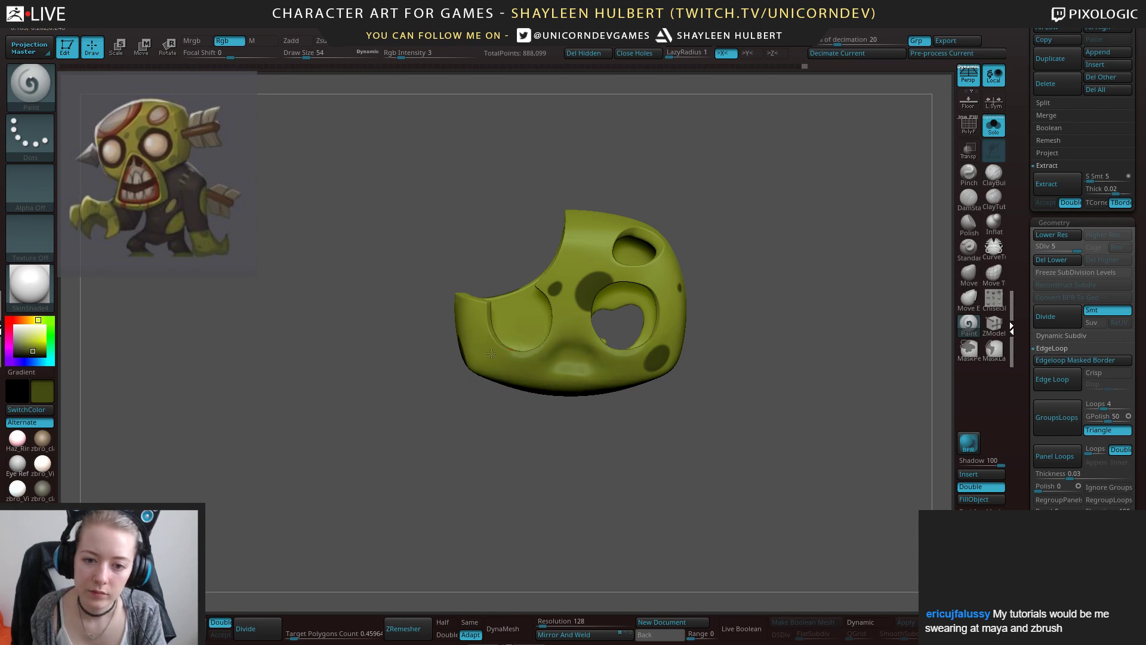
left_click_drag(491, 353, 502, 360)
left_click_drag(431, 364, 499, 381)
left_click_drag(600, 434, 575, 336)
left_click_drag(501, 395, 561, 394)
left_click_drag(627, 455, 638, 403)
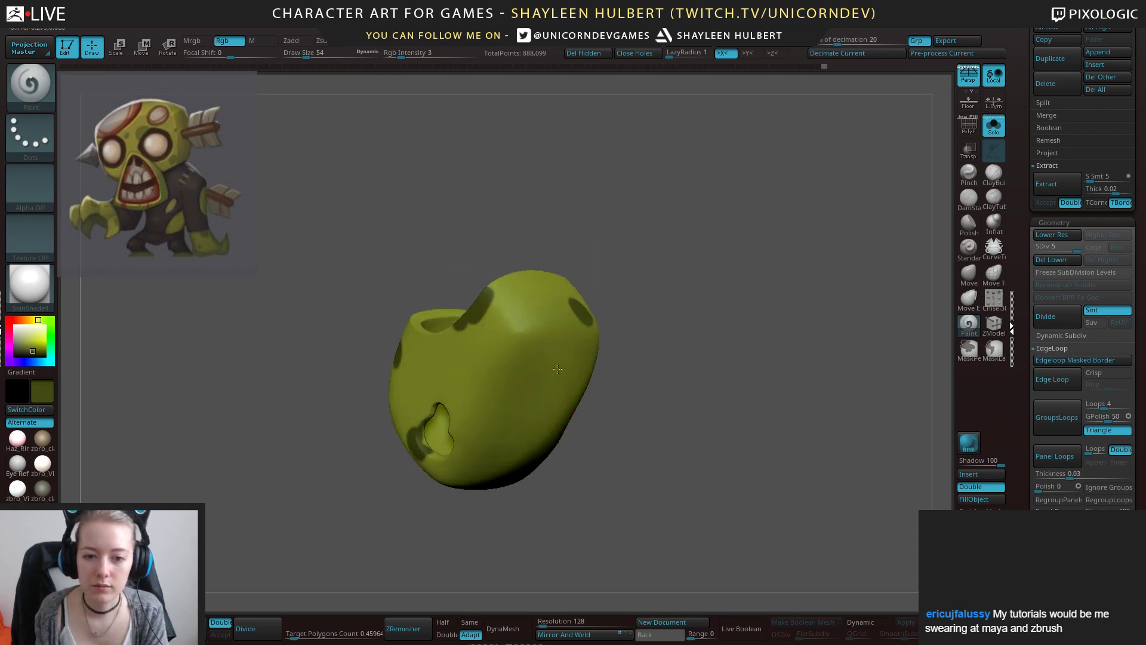
mouse_move(463, 481)
left_mouse_down()
mouse_move(585, 338)
mouse_move(542, 382)
left_mouse_up()
mouse_move(526, 471)
left_mouse_down()
mouse_move(573, 382)
mouse_move(563, 362)
mouse_move(584, 439)
left_mouse_up()
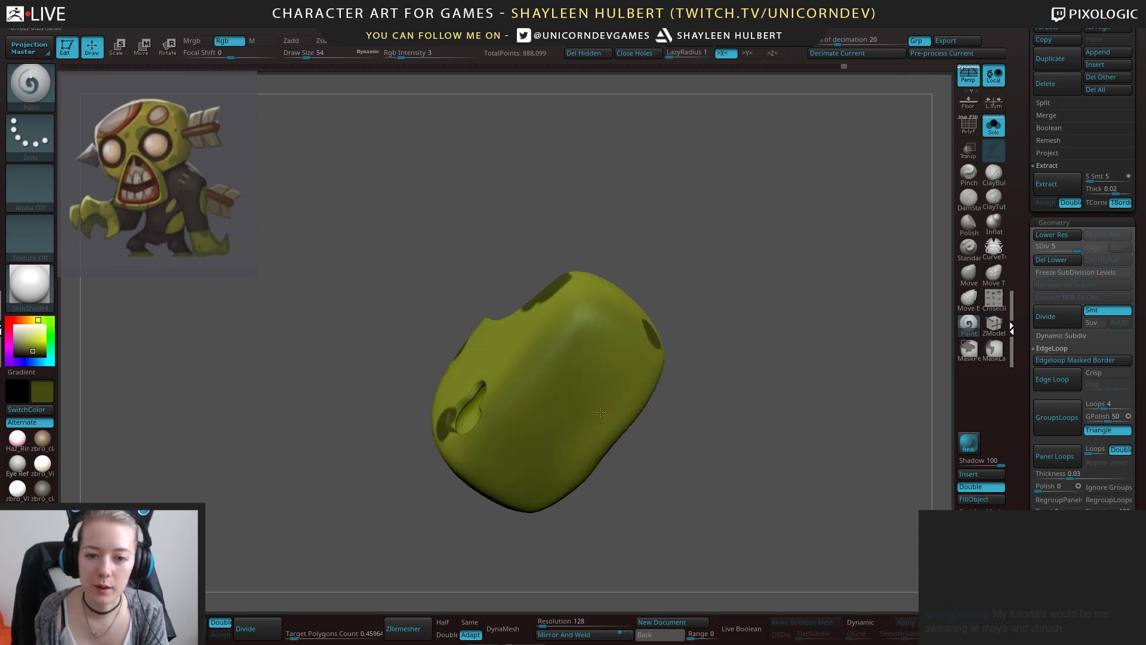
Continue the soft dark olive shading around the head's lower edge and under the mouth area, and show all parts again.
left_click_drag(754, 409, 630, 415)
mouse_move(601, 524)
left_mouse_down()
mouse_move(591, 354)
mouse_move(663, 352)
left_mouse_up()
mouse_move(770, 387)
left_mouse_down()
mouse_move(688, 344)
mouse_move(609, 400)
mouse_move(470, 385)
mouse_move(645, 303)
mouse_move(709, 307)
left_mouse_up()
left_click_drag(800, 272, 714, 391)
left_click_drag(705, 348, 642, 355)
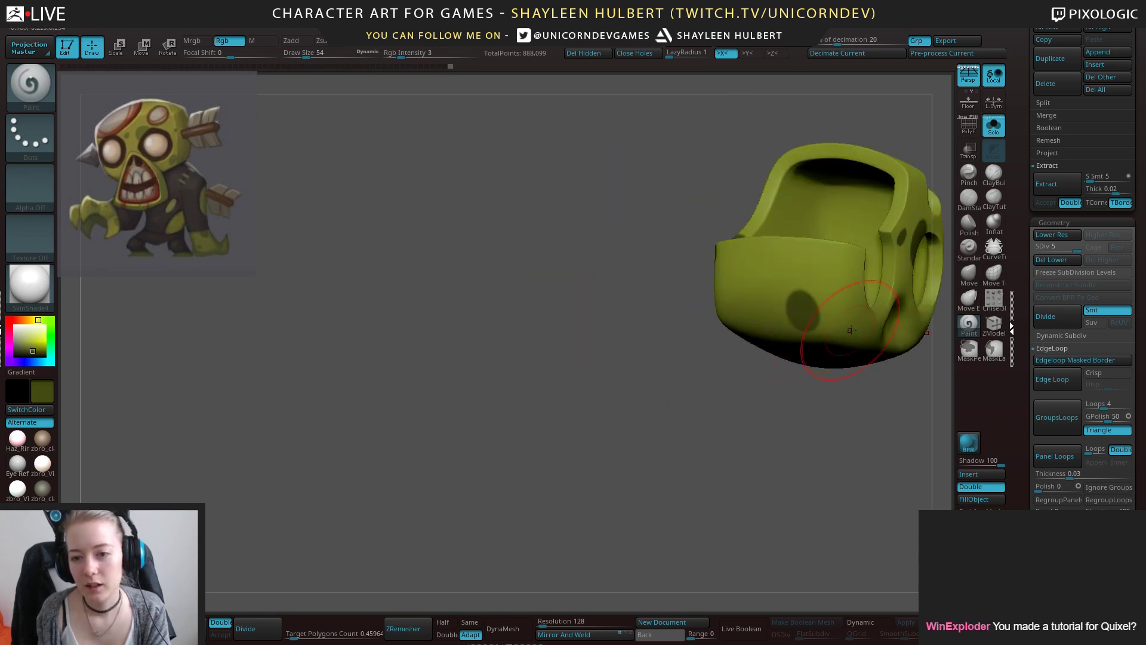
left_click_drag(854, 334, 863, 349)
left_click_drag(650, 400, 614, 414)
left_click_drag(703, 391, 591, 377, "alt")
left_click_drag(599, 431, 600, 378)
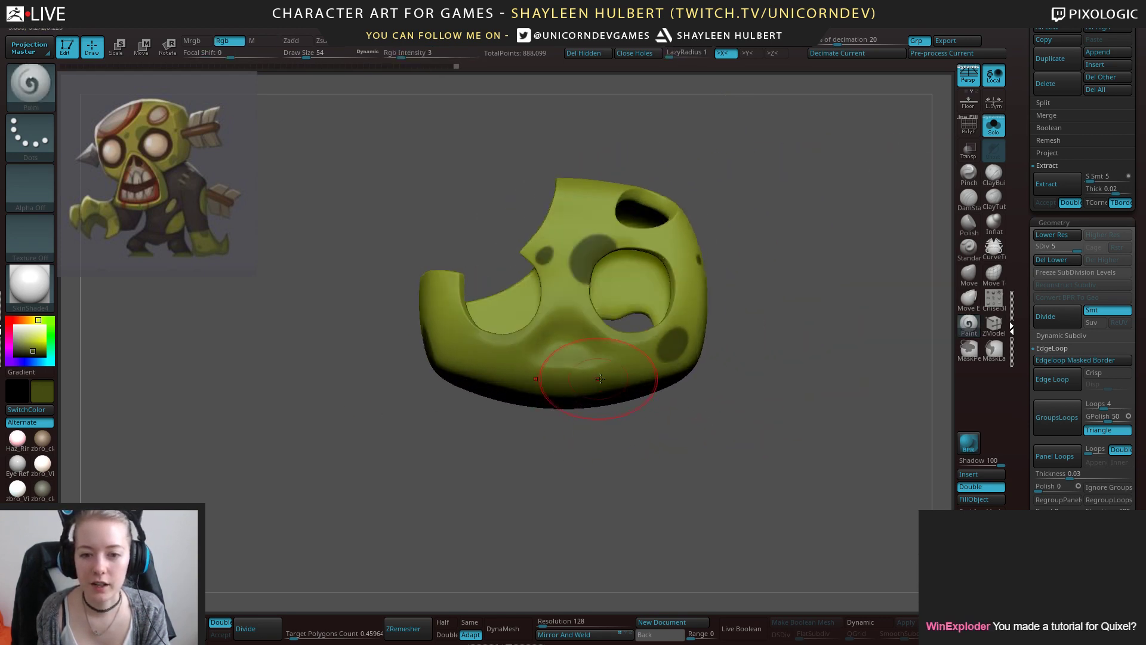
left_click_drag(655, 402, 723, 370)
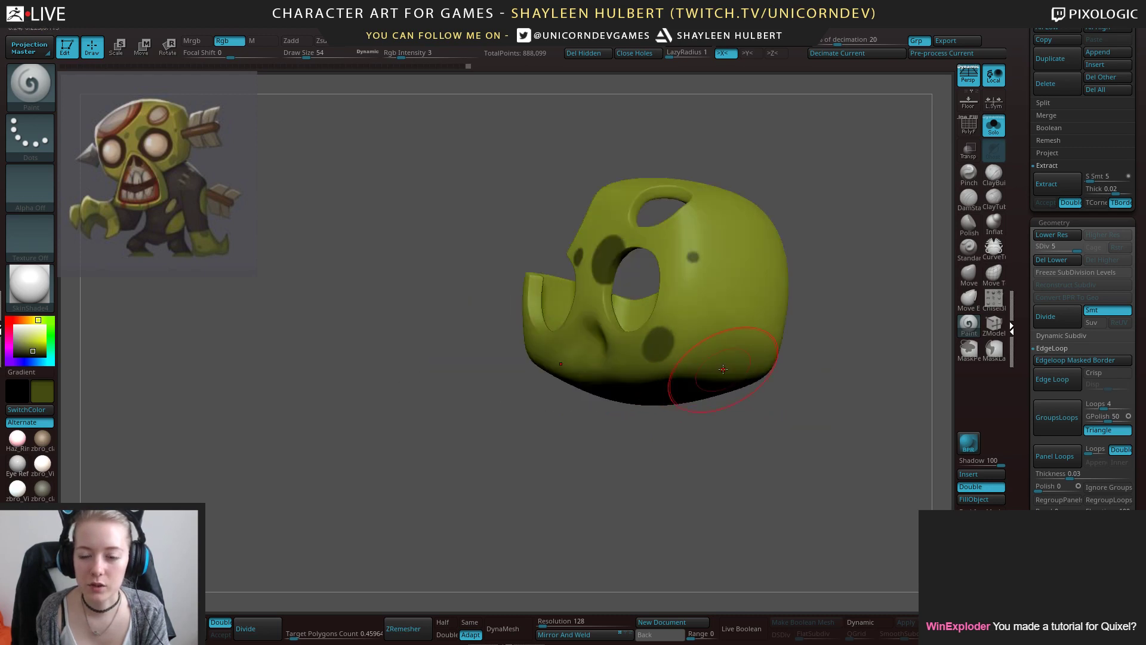
mouse_move(629, 378)
left_mouse_down()
mouse_move(711, 414)
mouse_move(832, 379)
mouse_move(596, 438)
mouse_move(692, 409)
left_mouse_up()
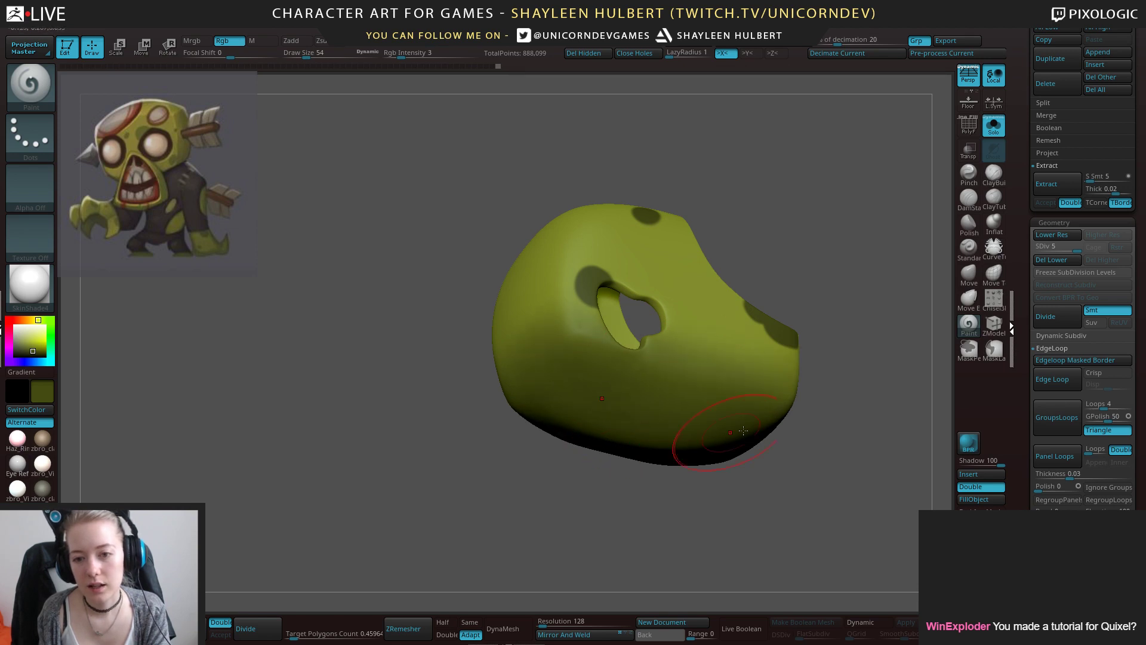
left_click_drag(743, 431, 837, 413)
left_click(993, 126)
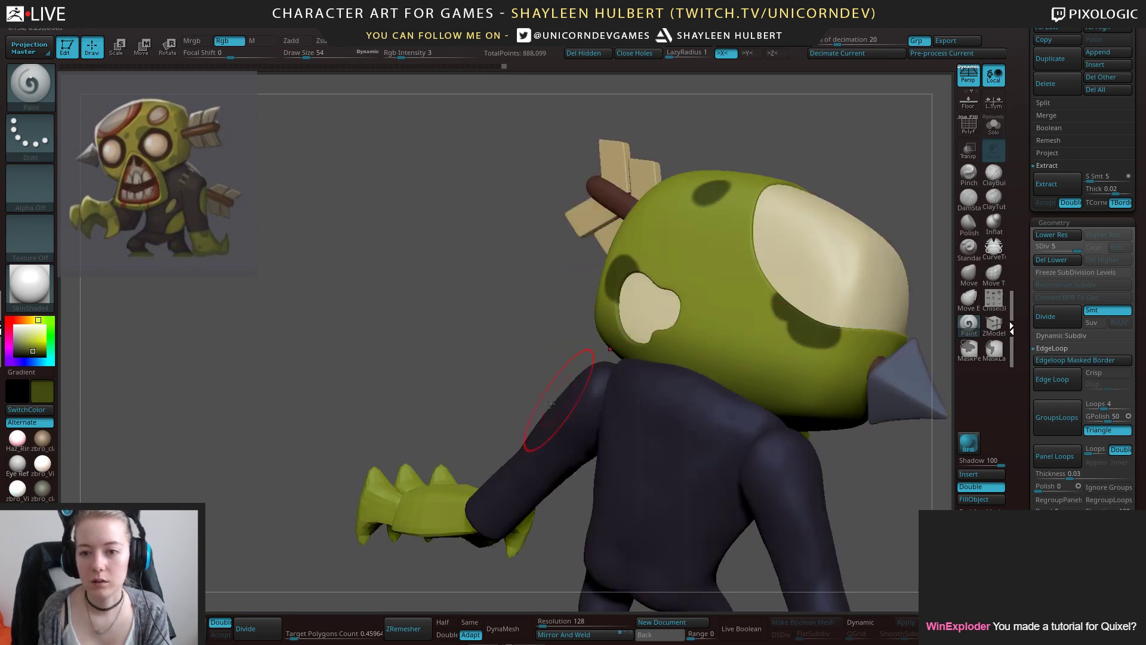
Make the triangular mouth frame active and softly shade its sides and lower edge with the dark olive.
left_click_drag(430, 412, 257, 382)
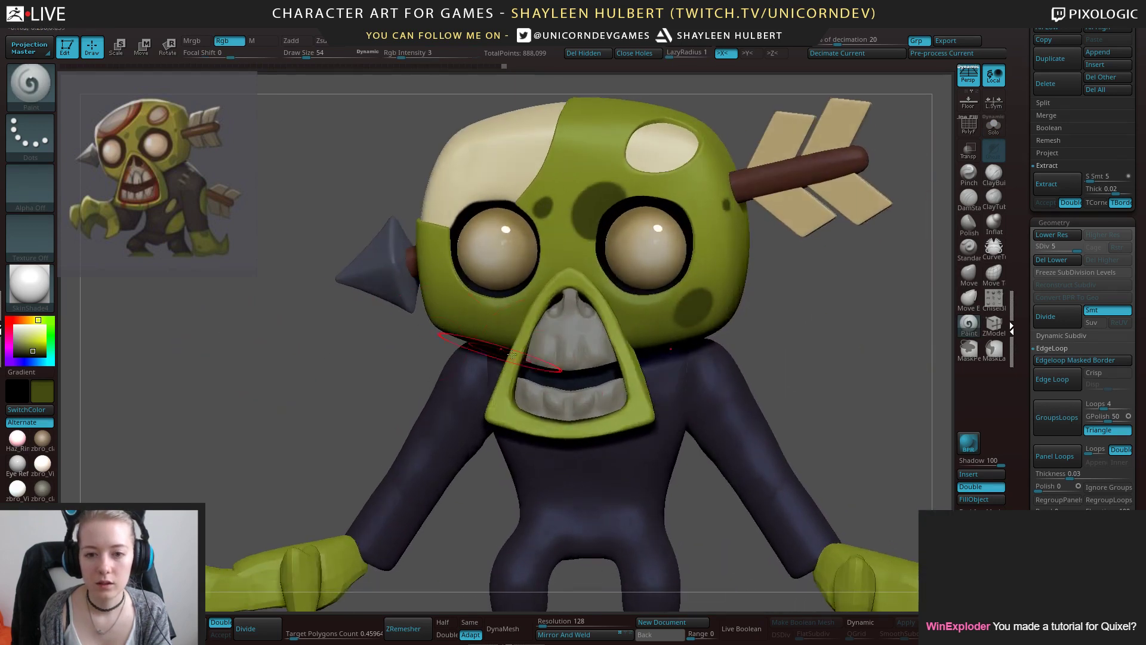
left_click(556, 336, "alt")
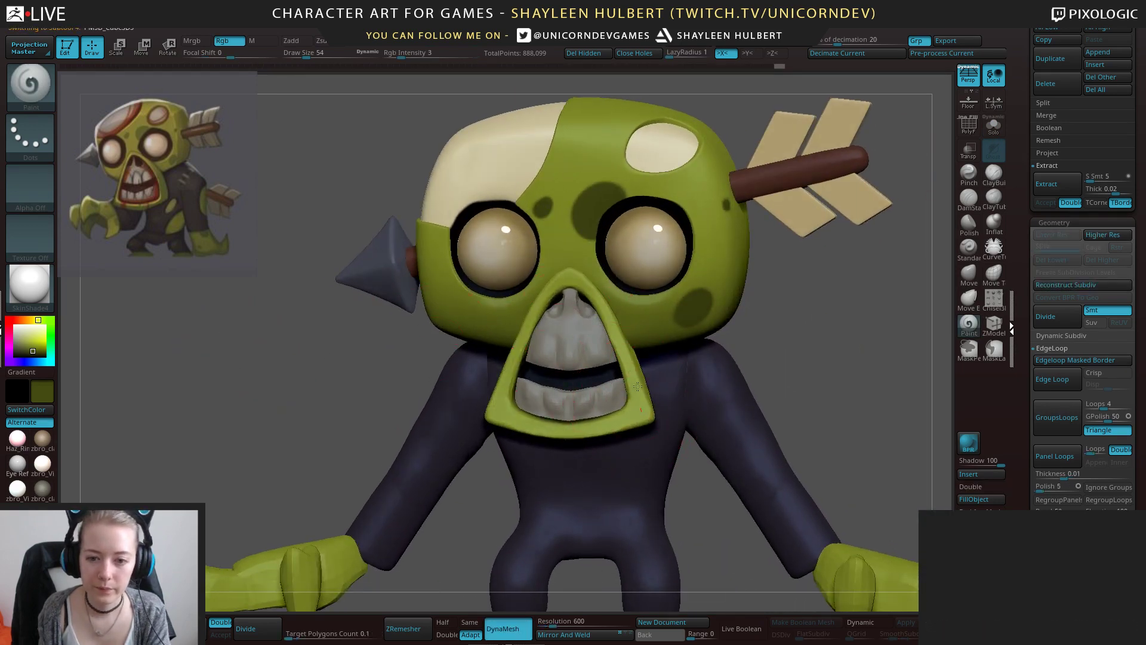
right_click_drag(635, 375, 641, 403)
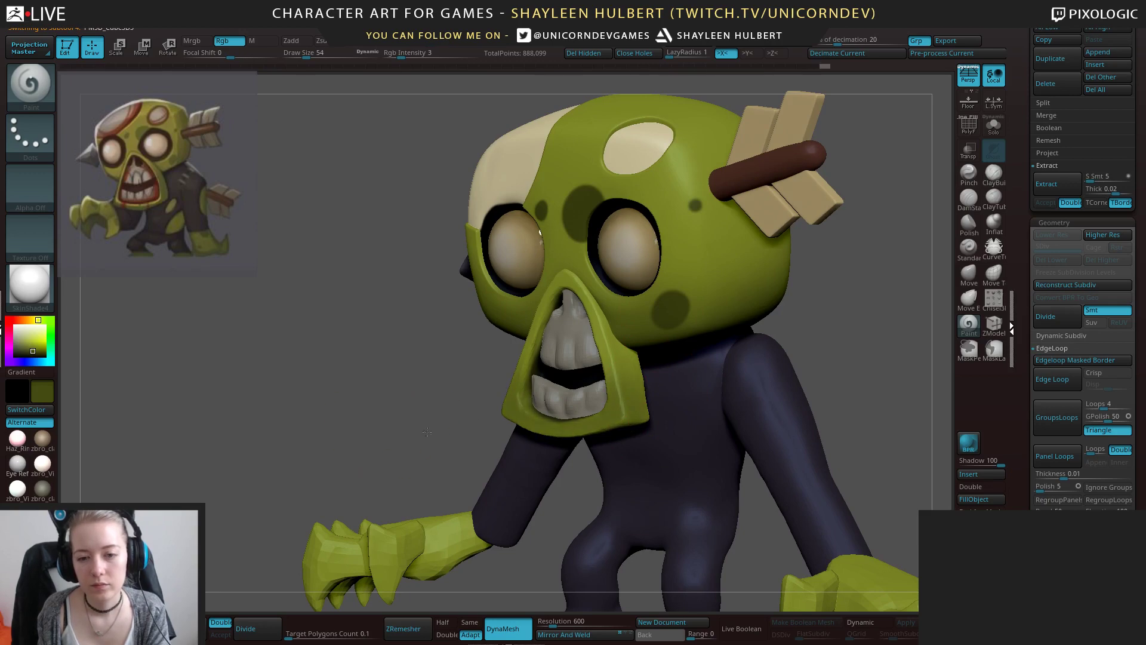
right_click_drag(426, 431, 751, 372)
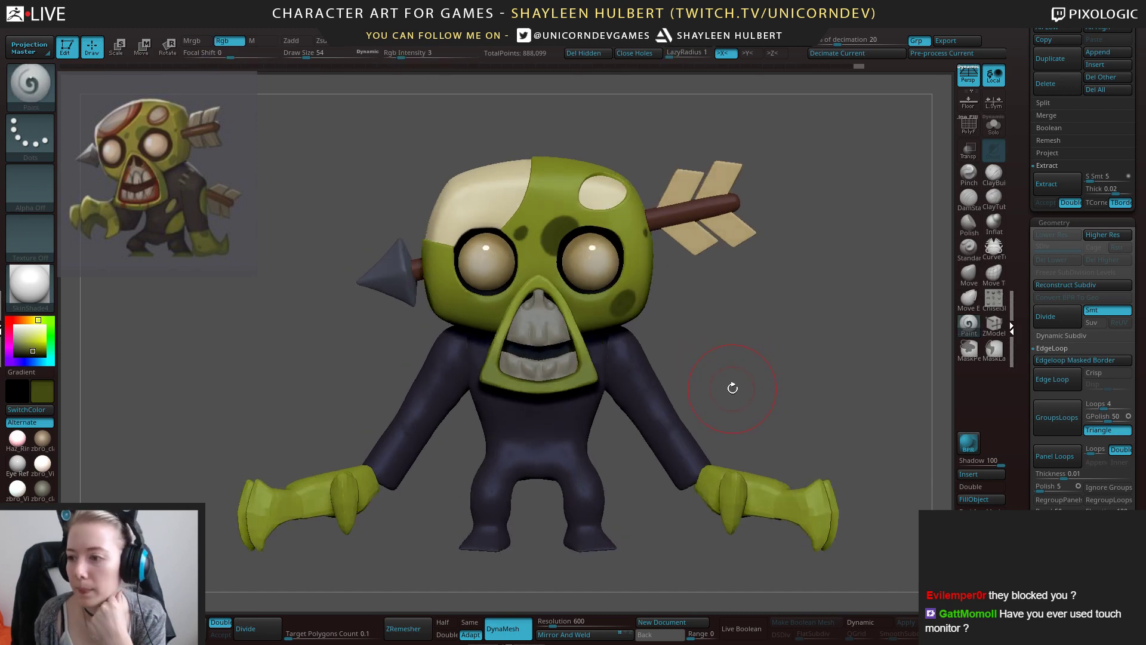
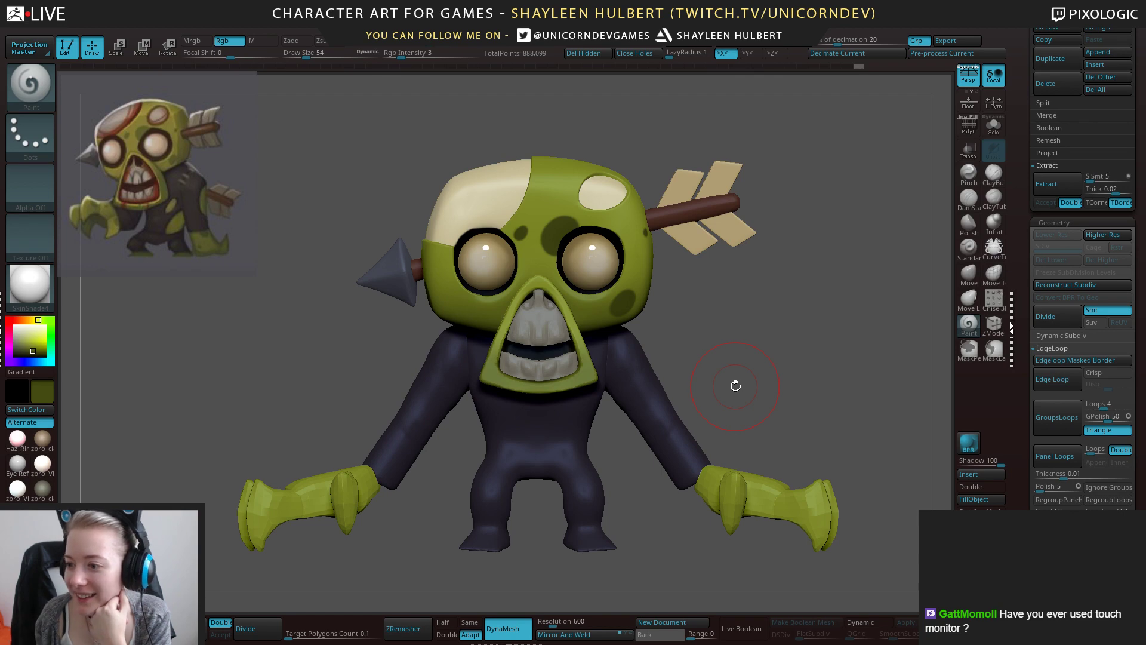
Sample the cream bone colour at the back of the head, darken it to tan and reduce the draw size to 26.
left_click_drag(741, 356, 655, 346)
left_click_drag(826, 170, 717, 244, "shift")
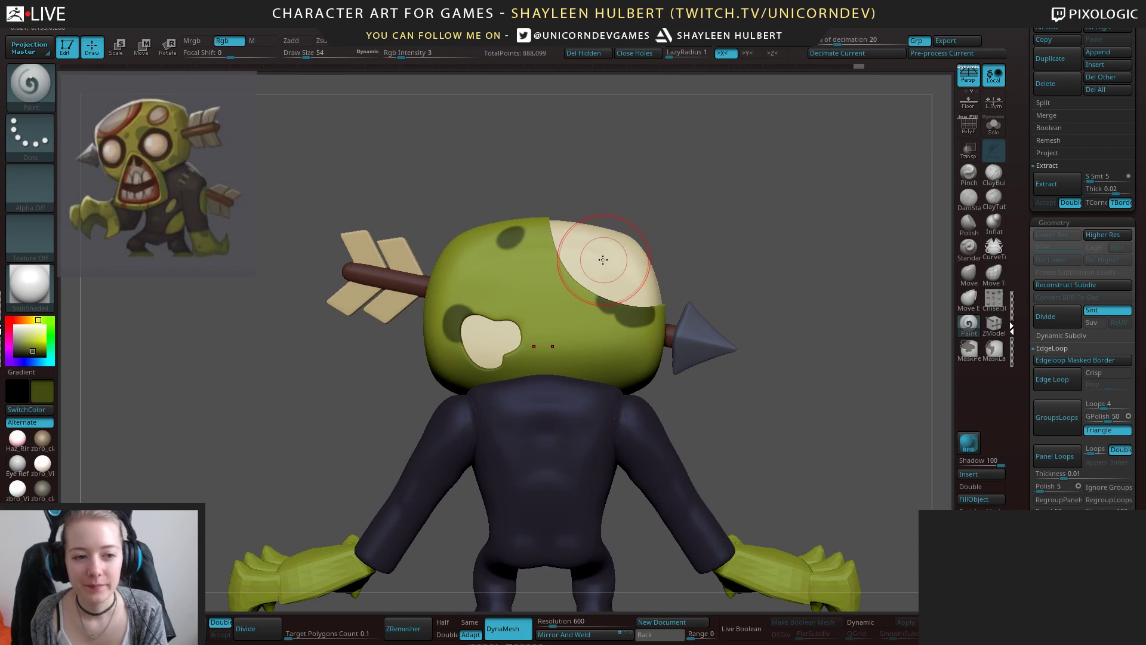
key("c")
left_click_drag(28, 333, 23, 341)
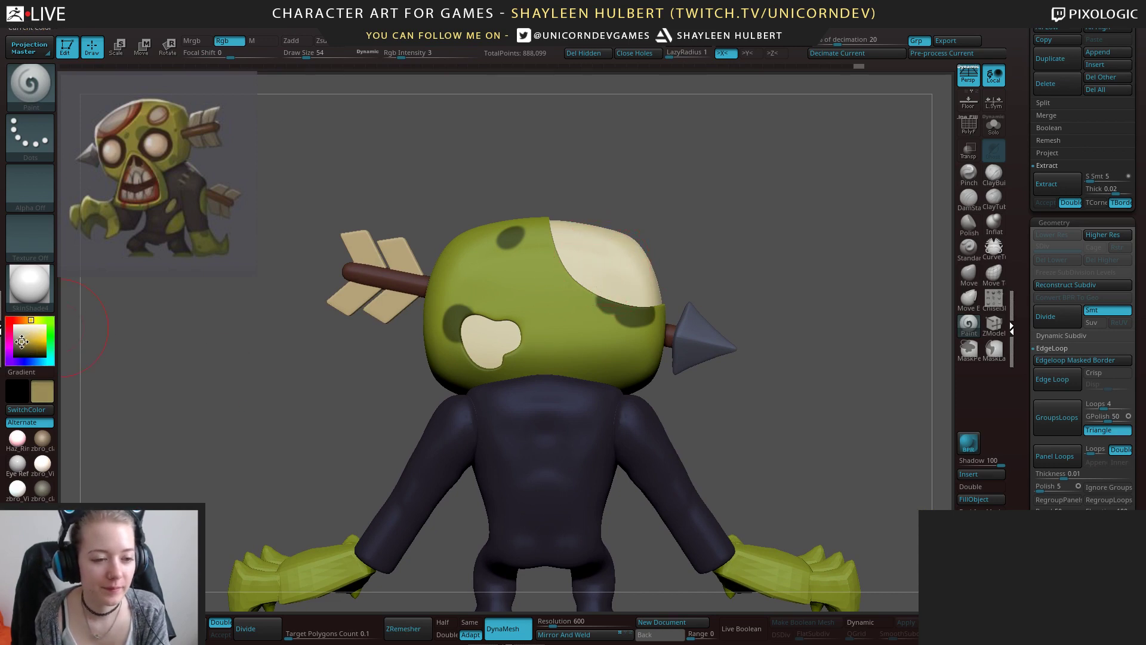
key("bracketleft")
key("bracketleft")
key("bracketleft")
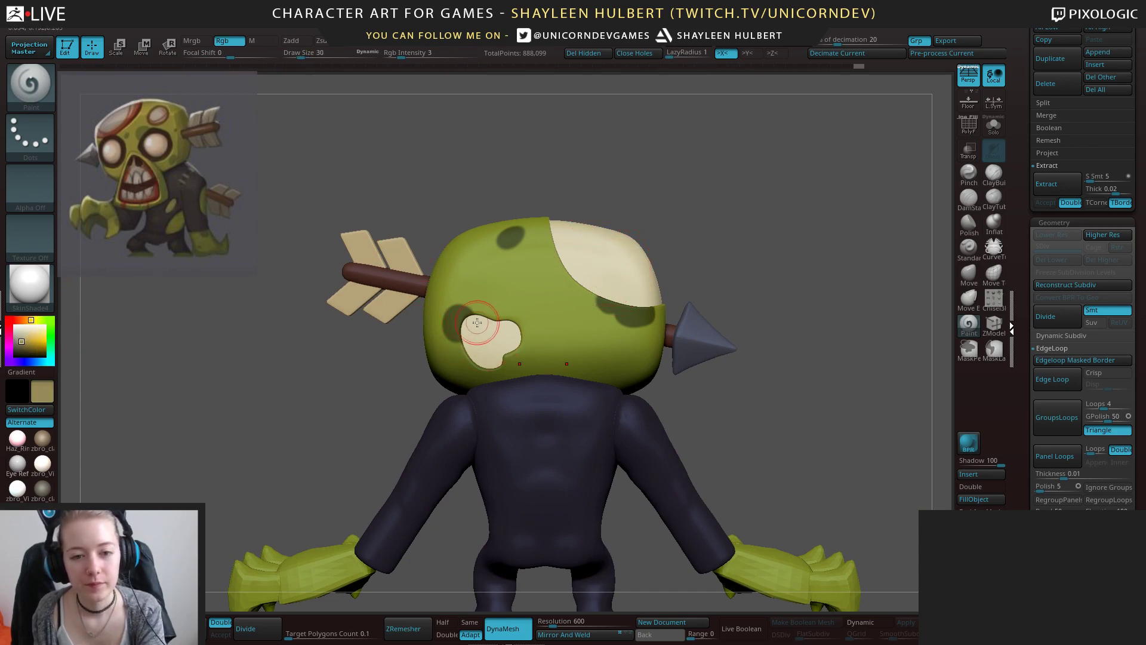
key("bracketleft")
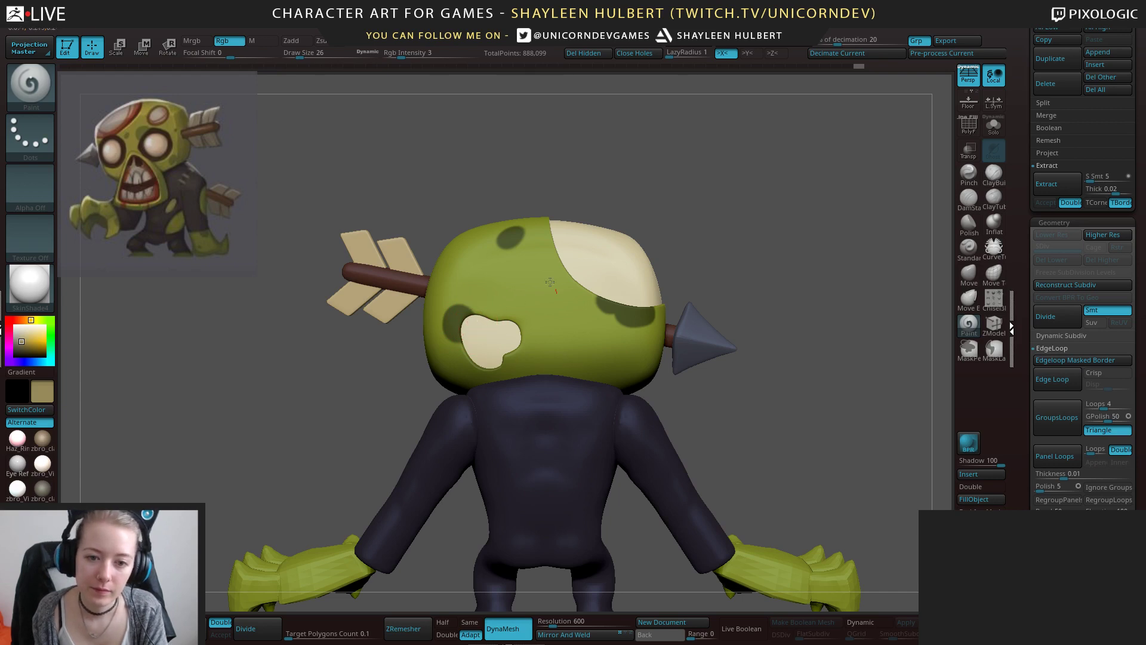
Make the exposed skull active and softly shade the edges of its large bare area around the head with the tan.
left_click(609, 261, "alt")
right_click_drag(609, 261, 590, 309)
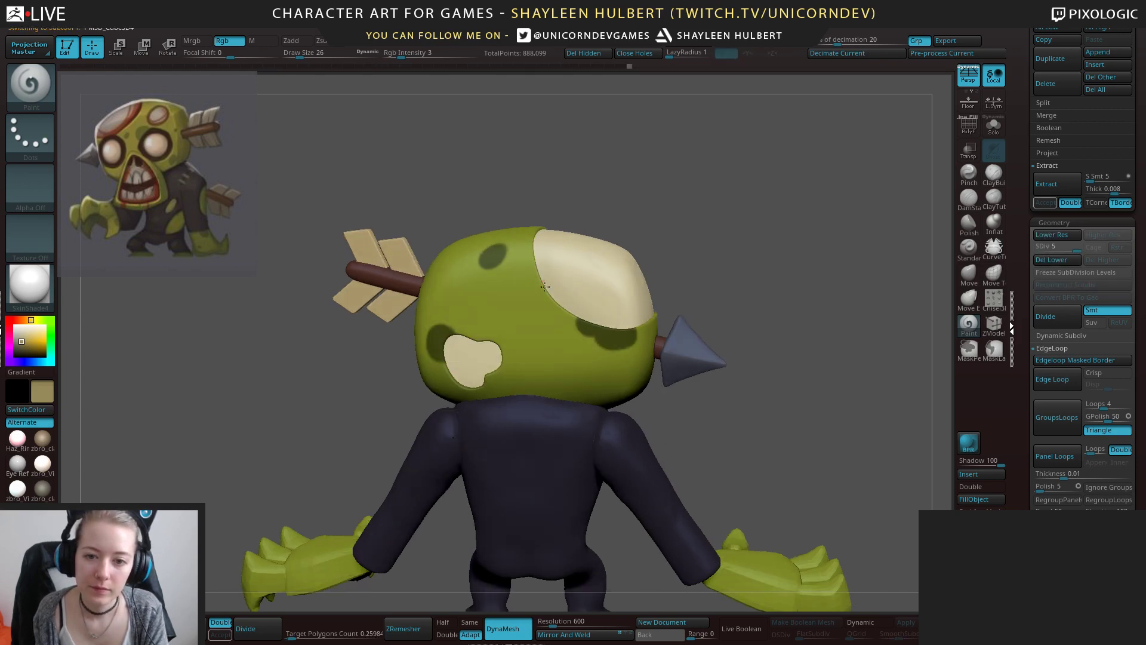
right_click_drag(691, 266, 630, 321)
right_click_drag(550, 268, 550, 240)
right_click_drag(711, 200, 649, 209)
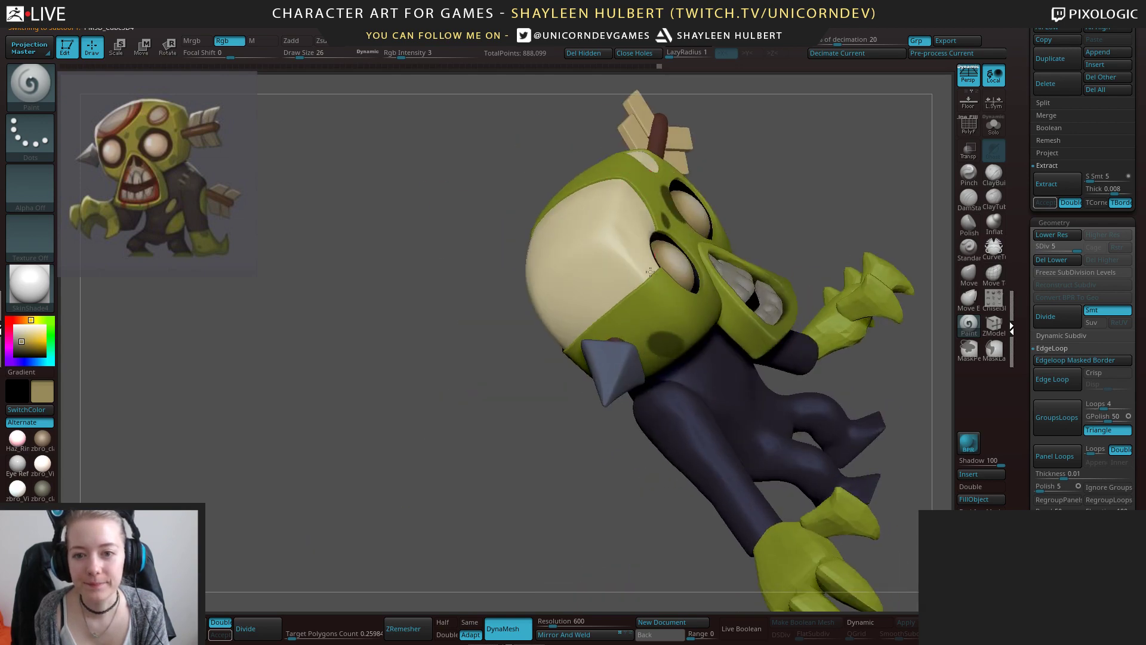
right_click_drag(525, 354, 545, 340)
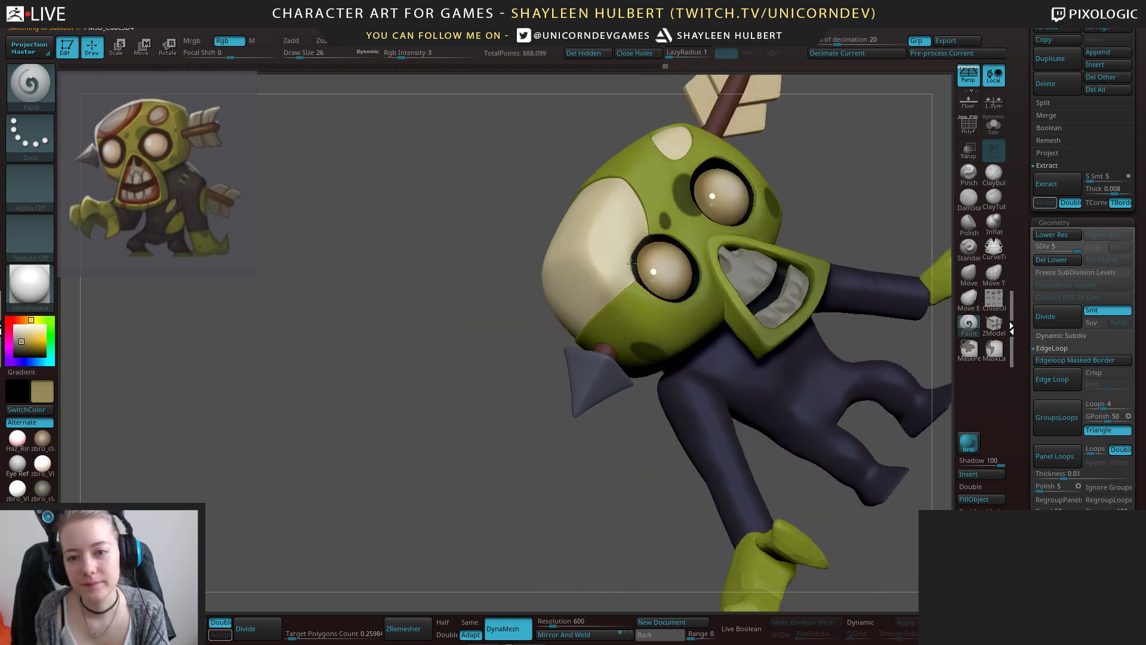
right_click_drag(502, 396, 657, 250)
right_click_drag(471, 411, 579, 339)
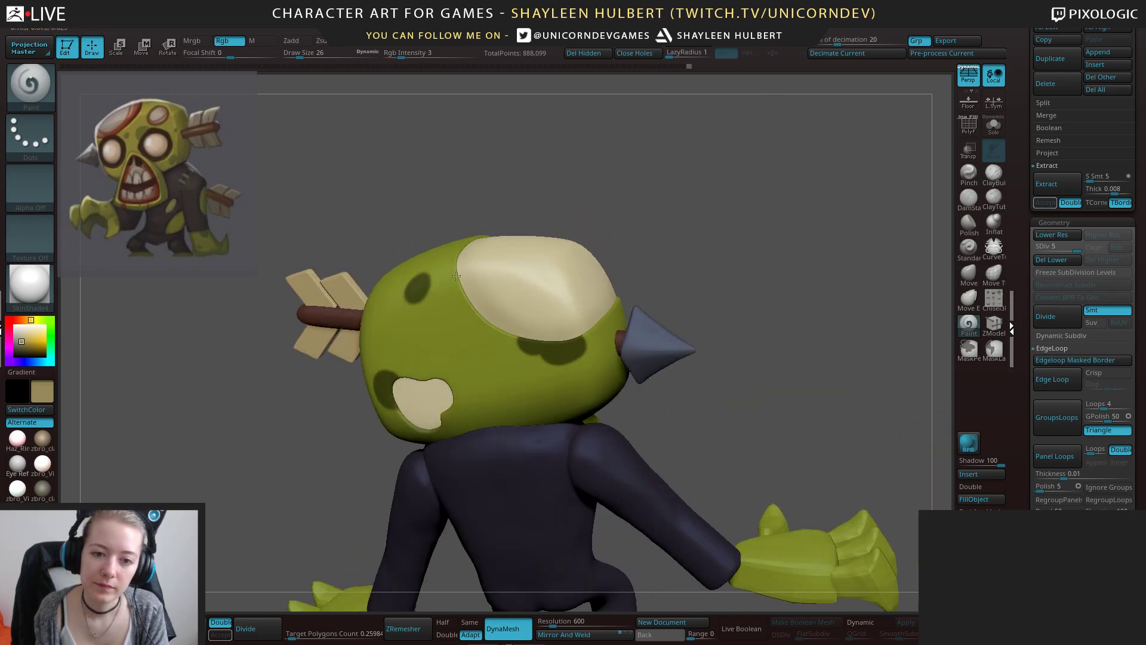
right_click_drag(495, 311, 474, 217)
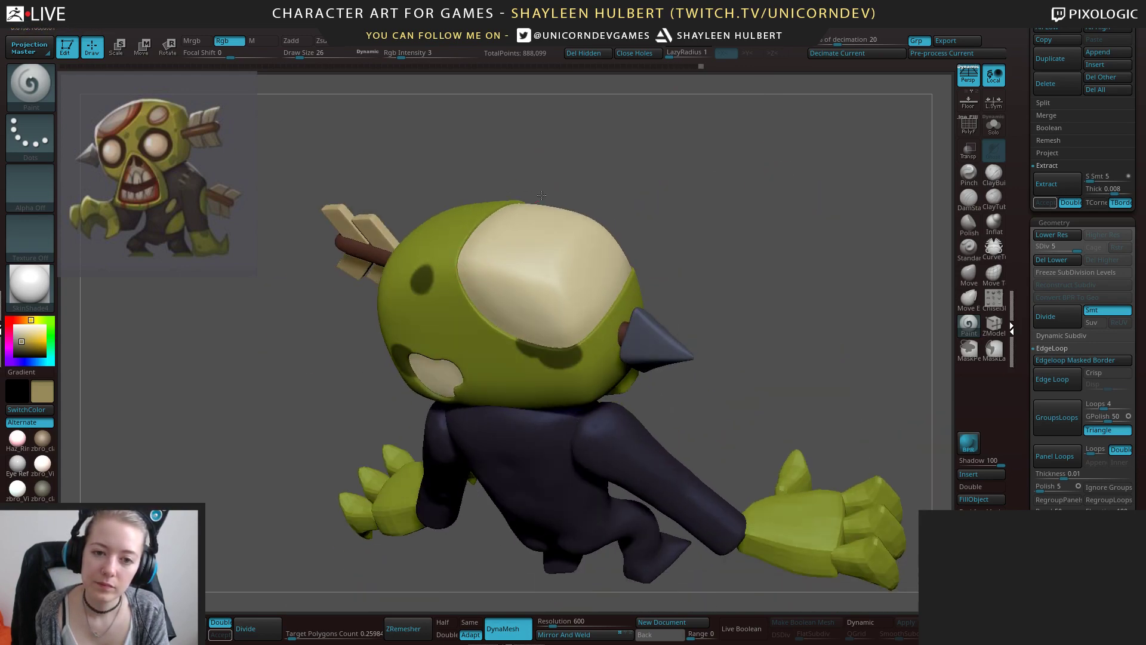
mouse_move(542, 195)
right_mouse_down()
mouse_move(492, 220)
mouse_move(678, 160)
mouse_move(592, 165)
right_mouse_up()
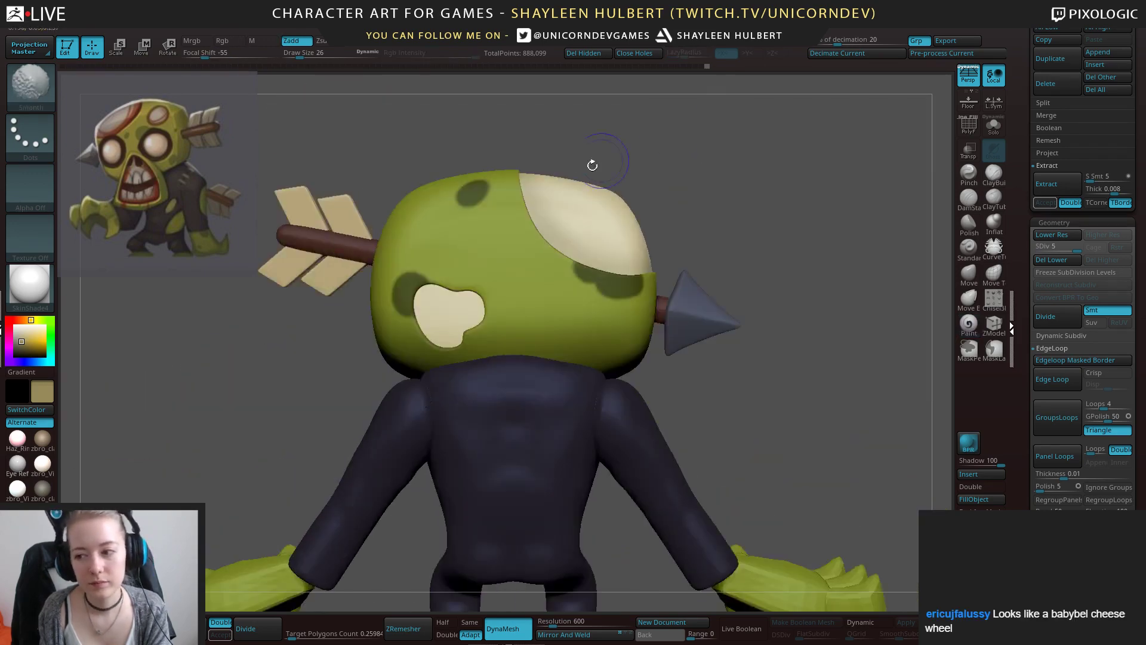
Softly shade the small bone patches at the back of the head and above the eye, reducing the draw size to 18.
left_click_drag(448, 323, 450, 344)
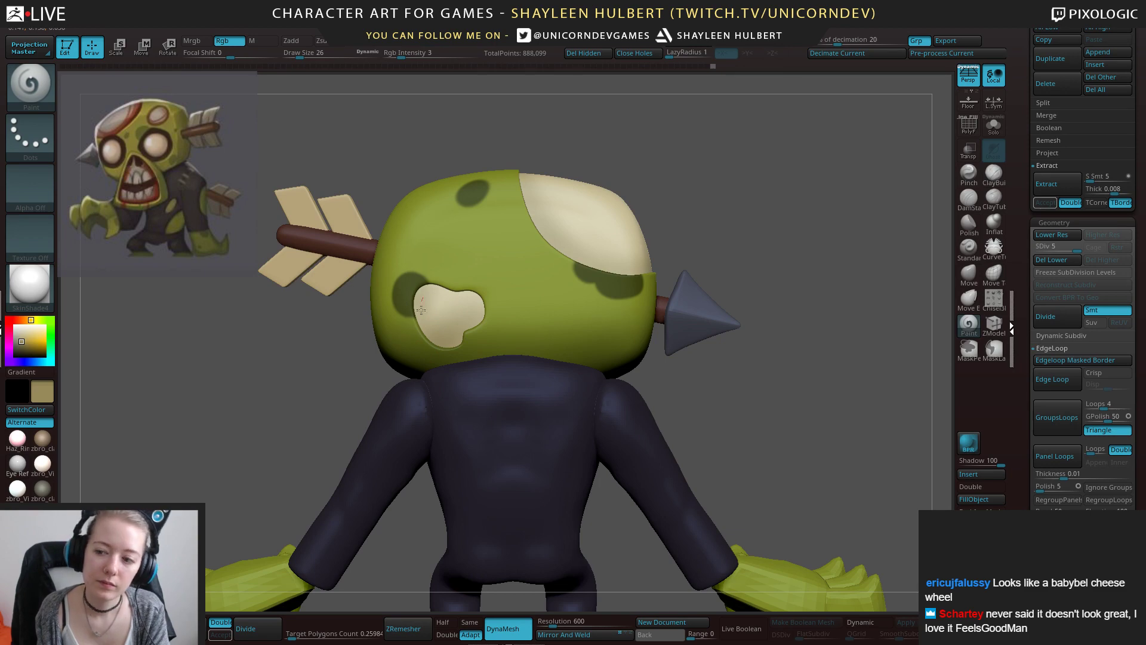
left_click_drag(268, 407, 603, 228)
left_click_drag(710, 137, 714, 191)
mouse_move(622, 232)
left_mouse_down()
mouse_move(609, 234)
mouse_move(626, 204)
left_mouse_up()
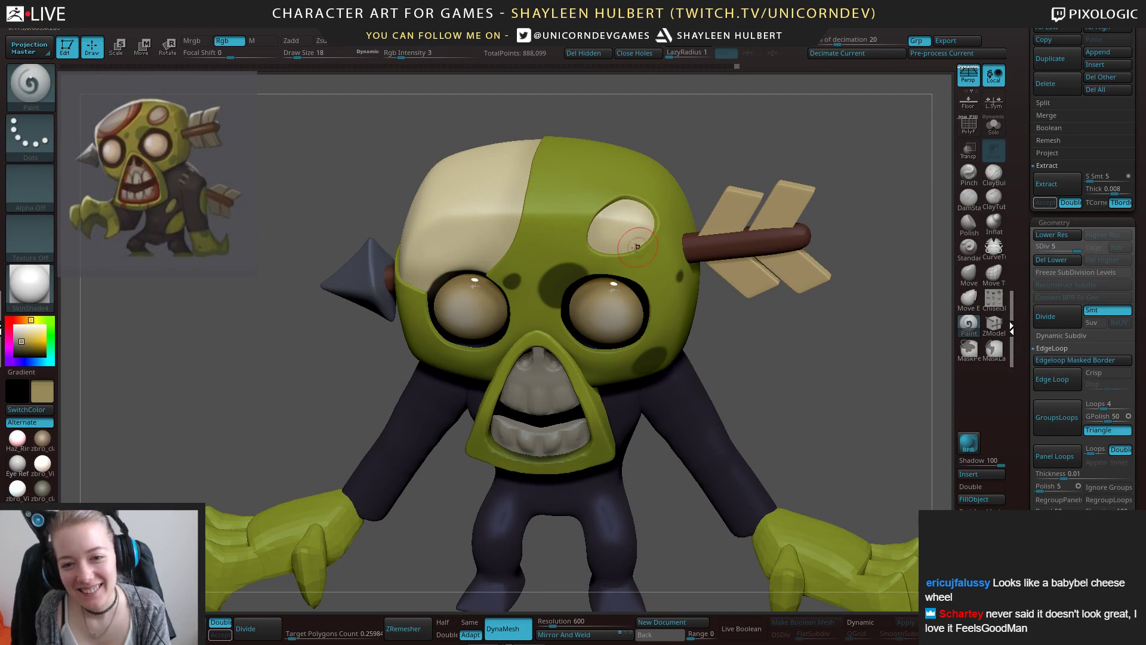
mouse_move(729, 322)
left_mouse_down()
mouse_move(772, 440)
mouse_move(730, 288)
mouse_move(714, 286)
mouse_move(740, 394)
left_mouse_up()
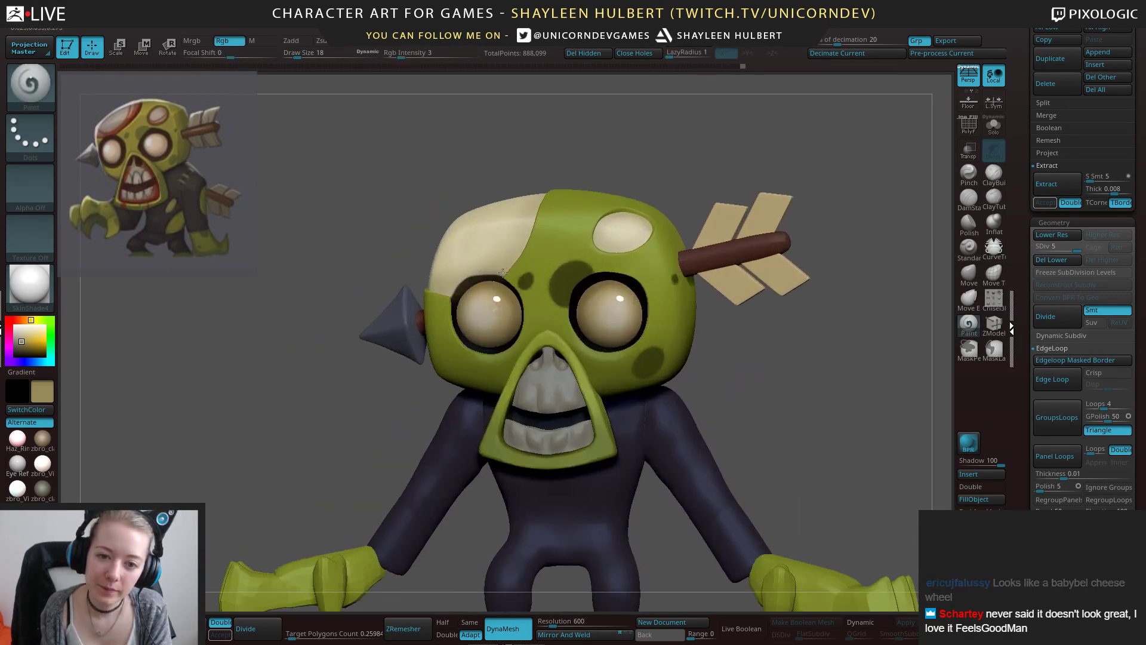
key("shift")
left_click_drag(314, 431, 449, 301, "shift")
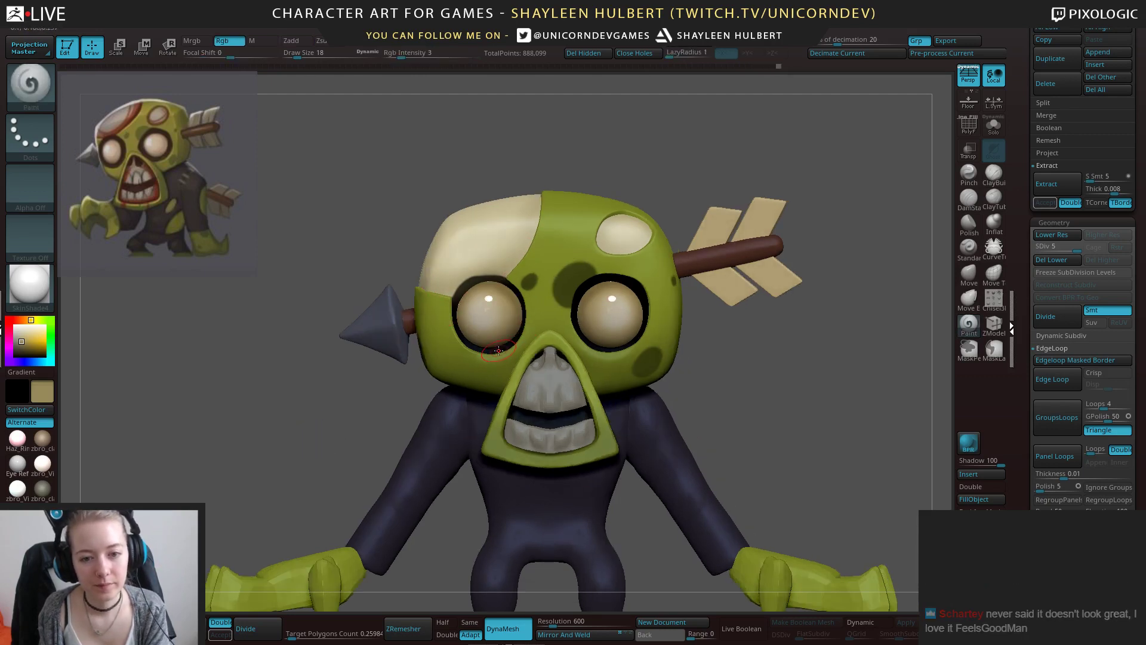
Switch the paint colour to black, with draw size 10 and RGB Intensity 30.
key("v")
key("bracketleft")
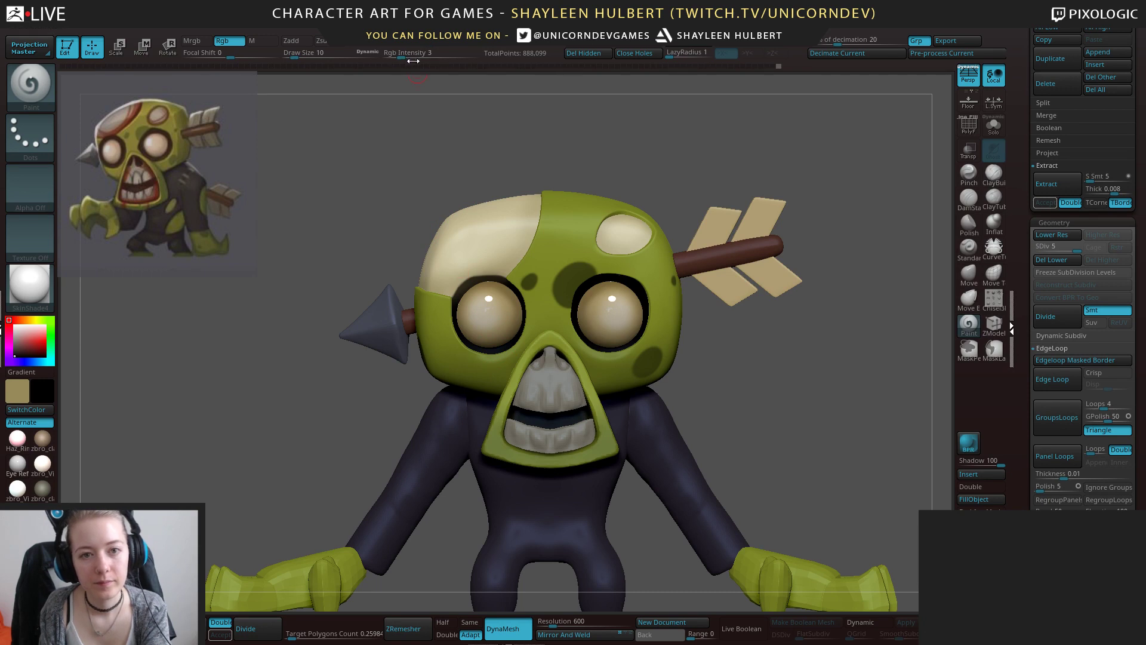
left_click(434, 55)
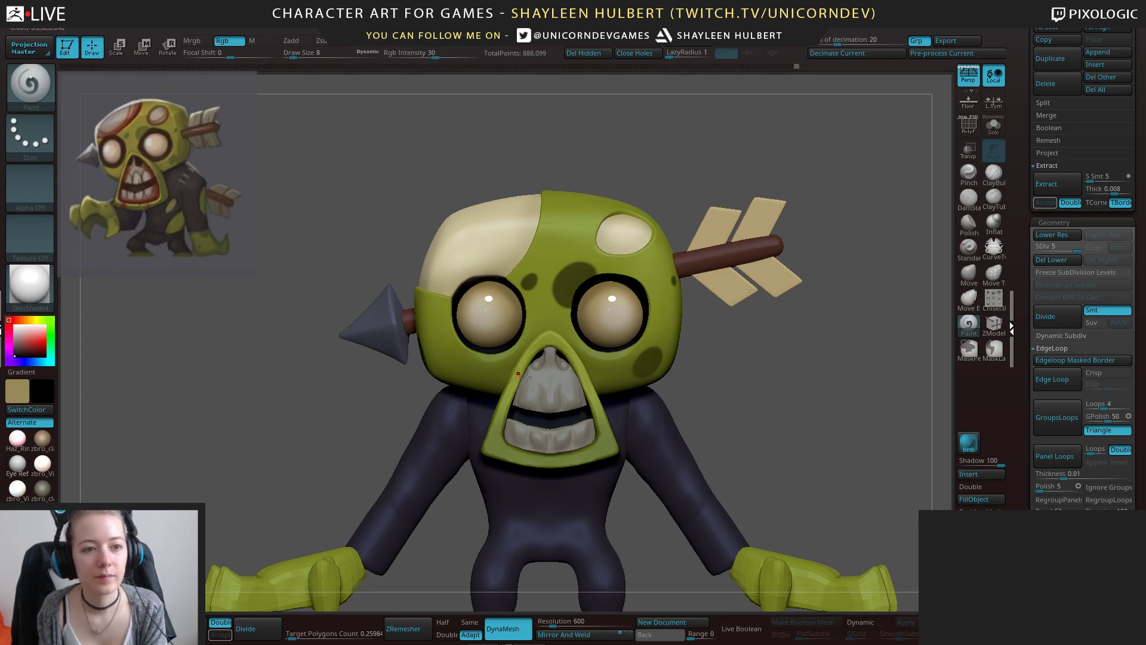
Make the eyeballs active and scale both down slightly within their sockets.
left_click_drag(739, 395, 719, 427, "alt")
left_click(602, 320, "alt")
key("e")
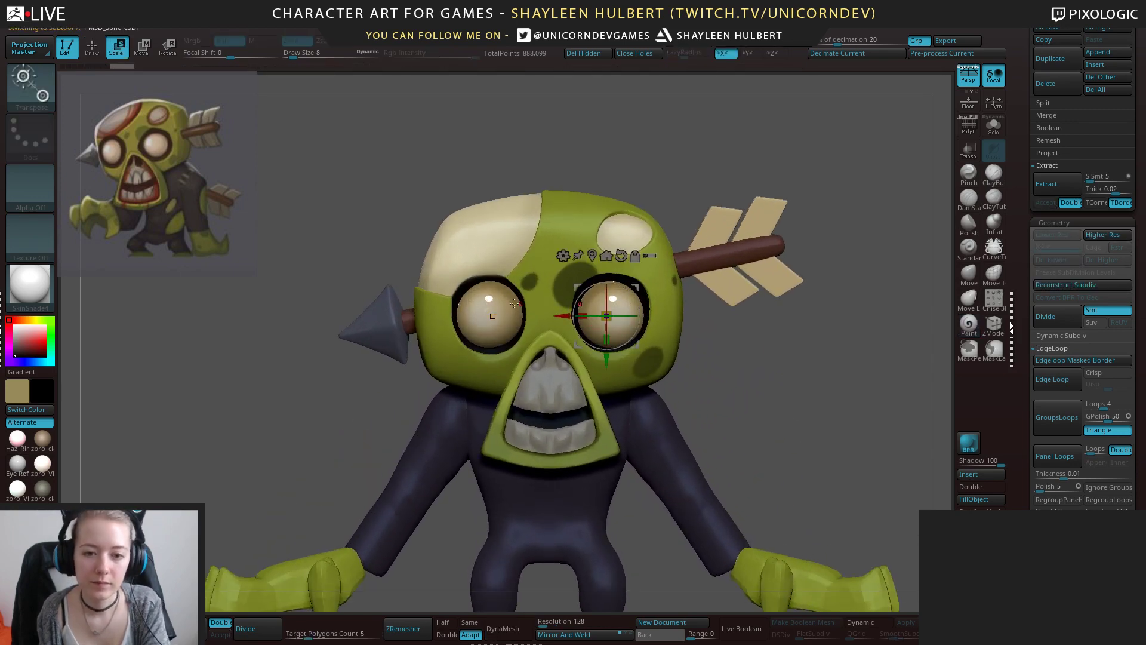
left_click_drag(606, 315, 568, 318)
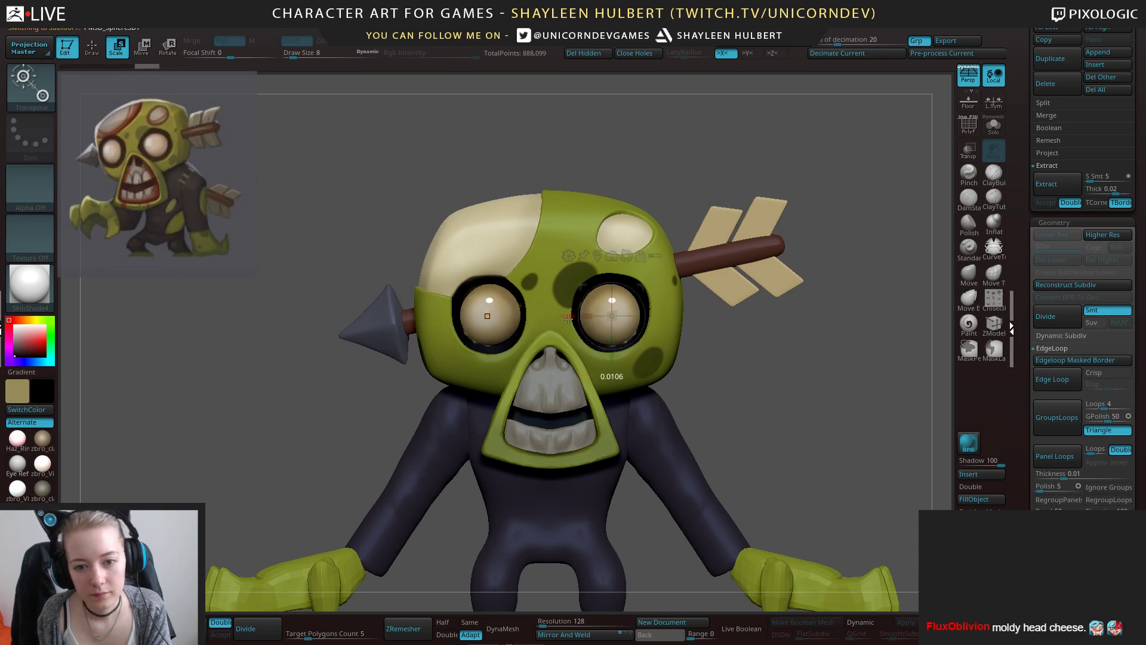
left_click_drag(697, 327, 647, 317)
Return to painting and darken the skull around the eyeballs with black at draw size 22.
key("b")
key("q")
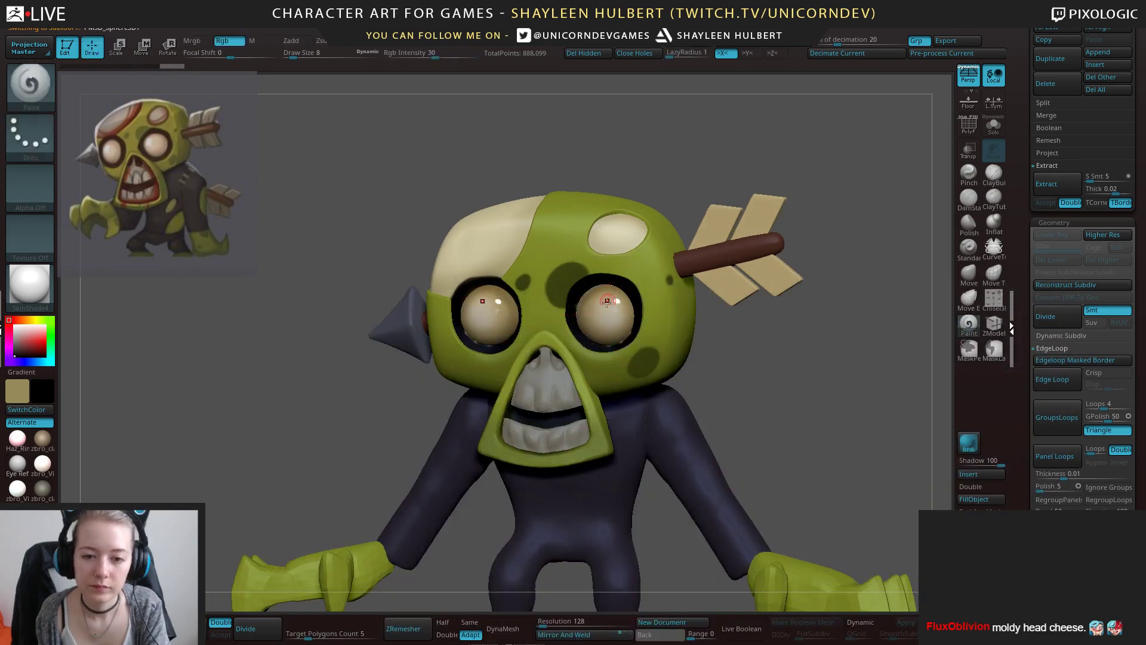
left_click(578, 293, "alt")
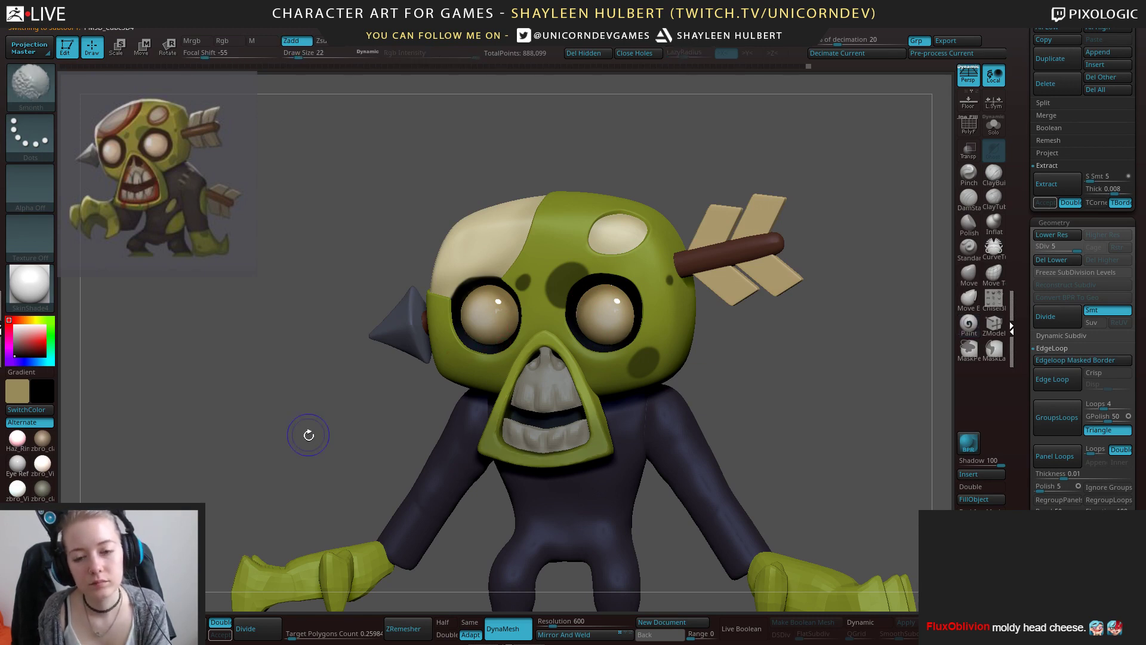
left_click_drag(306, 434, 322, 434, "shift")
Render a BPR preview of the whole character and examine the shading.
left_click_drag(758, 430, 948, 360, "alt")
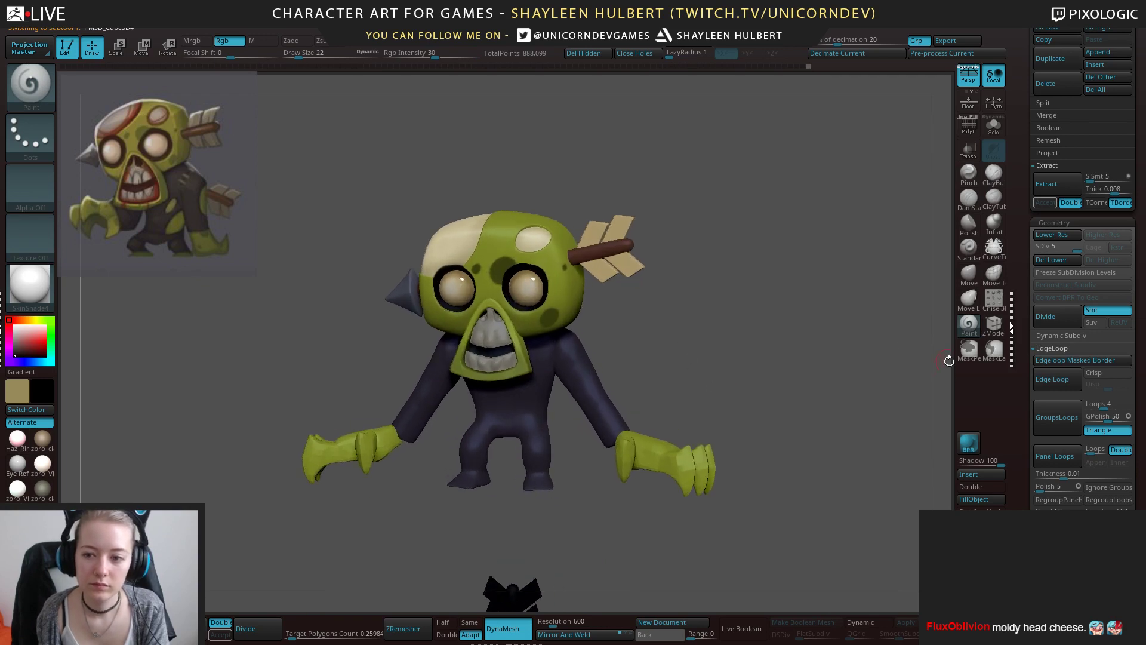
left_click(970, 442)
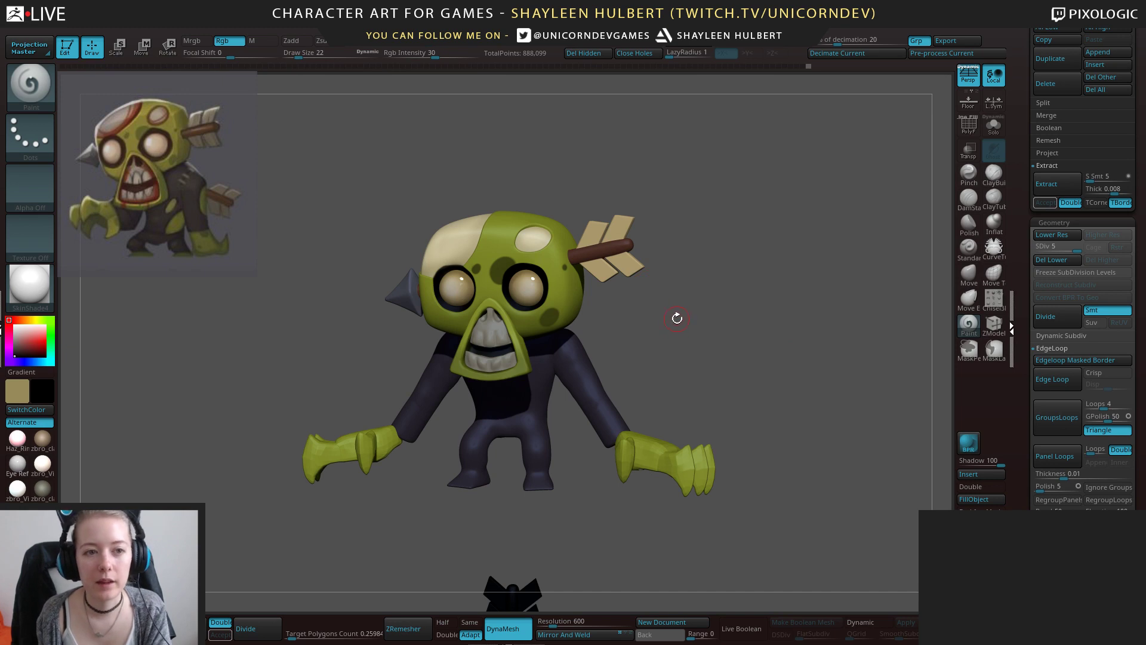
left_click_drag(677, 318, 773, 358)
Make the triangular mouth frame active, adjust its target polygon count and ZRemesh it.
left_click(582, 443, "alt")
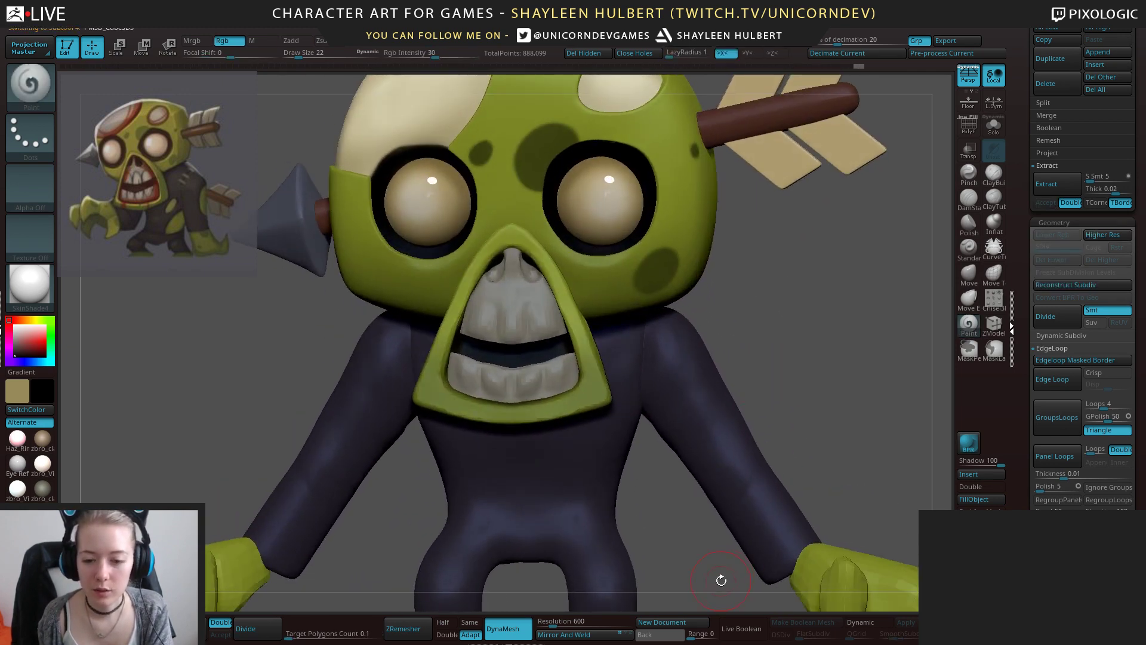
left_click_drag(688, 562, 667, 564)
left_click(295, 635)
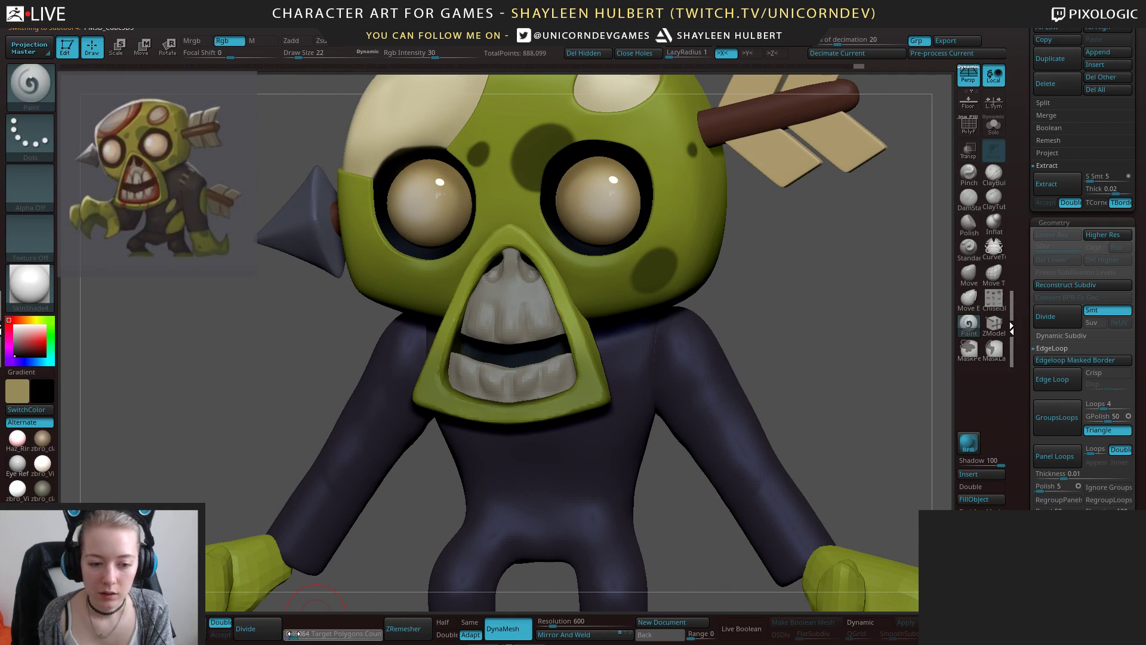
left_click(405, 628)
left_click_drag(750, 296, 761, 326)
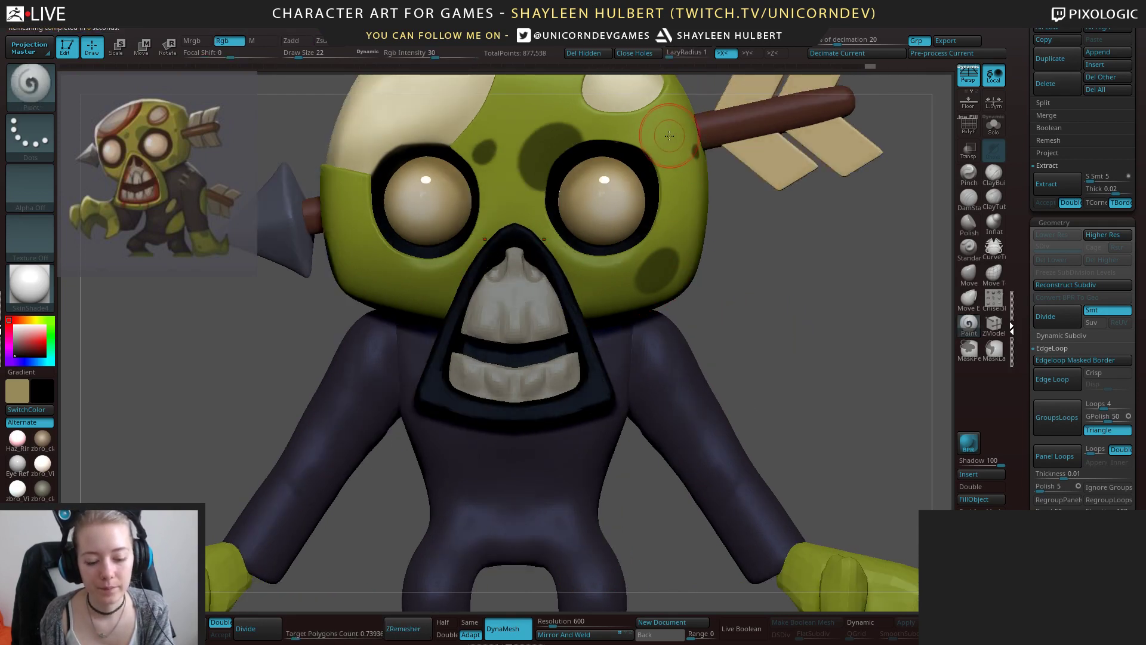
Sample the head's green and fill the remeshed mouth frame with it.
key("c")
left_click_drag(770, 303, 453, 450)
left_click_drag(488, 488, 493, 466)
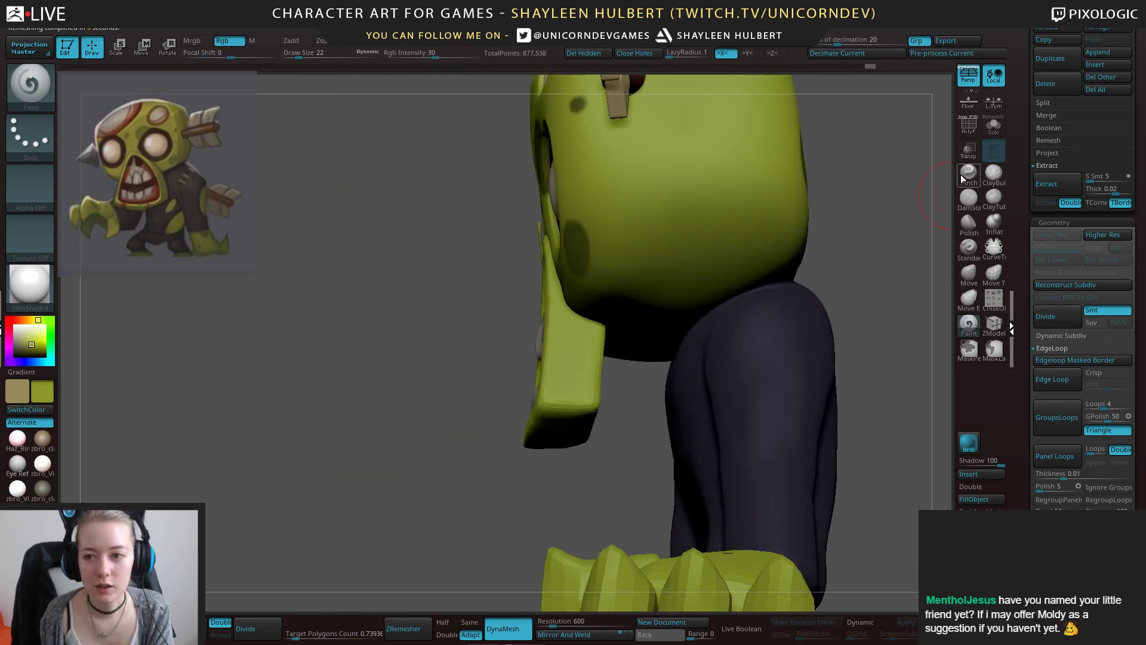
Build up the underside of the mouth frame with ClayBuildup at draw size 22 and smooth the surface.
left_click(994, 174)
mouse_move(354, 507)
left_mouse_down()
mouse_move(507, 442)
mouse_move(538, 405)
left_mouse_up()
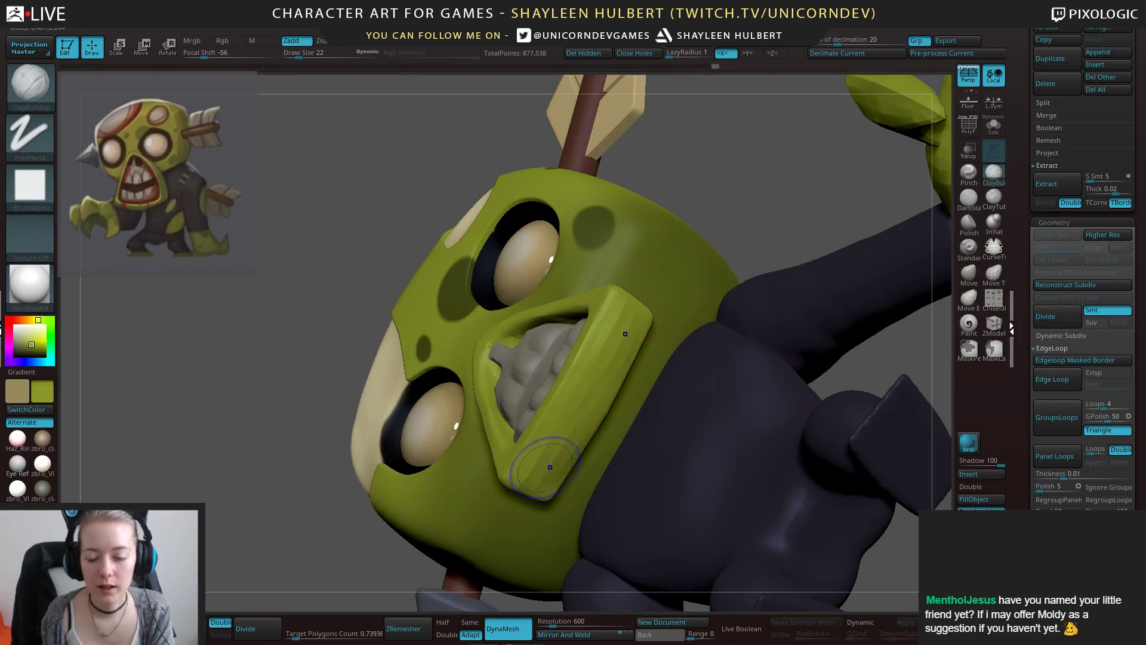
key("shift")
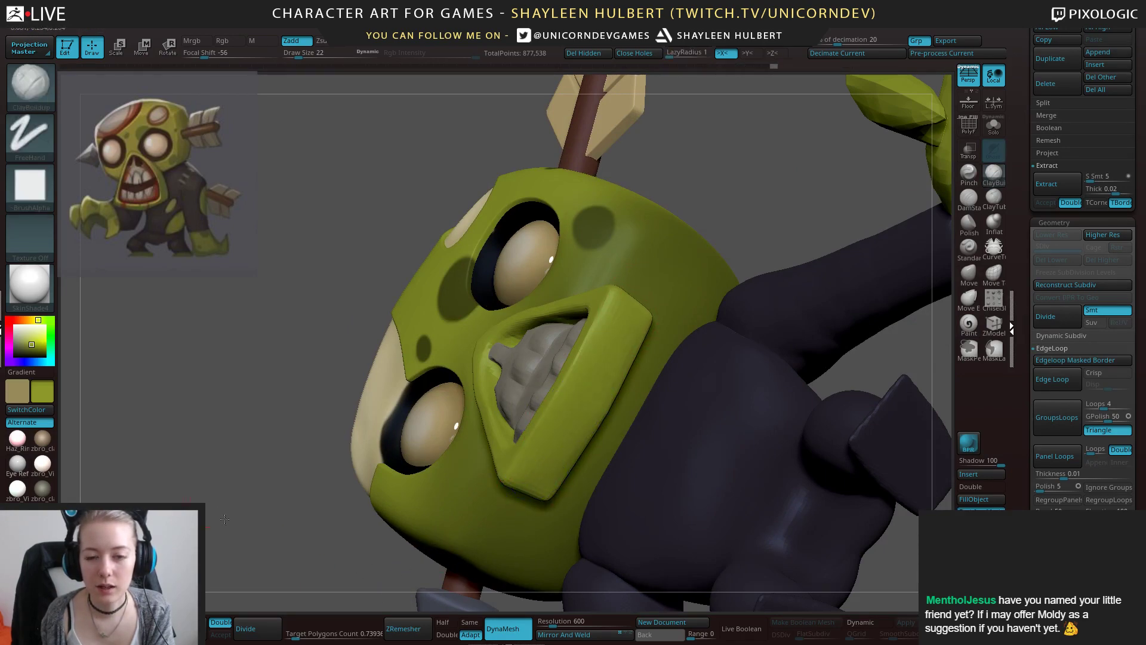
mouse_move(686, 173)
left_mouse_down("shift")
mouse_move(662, 235)
mouse_move(552, 286)
left_mouse_up("shift")
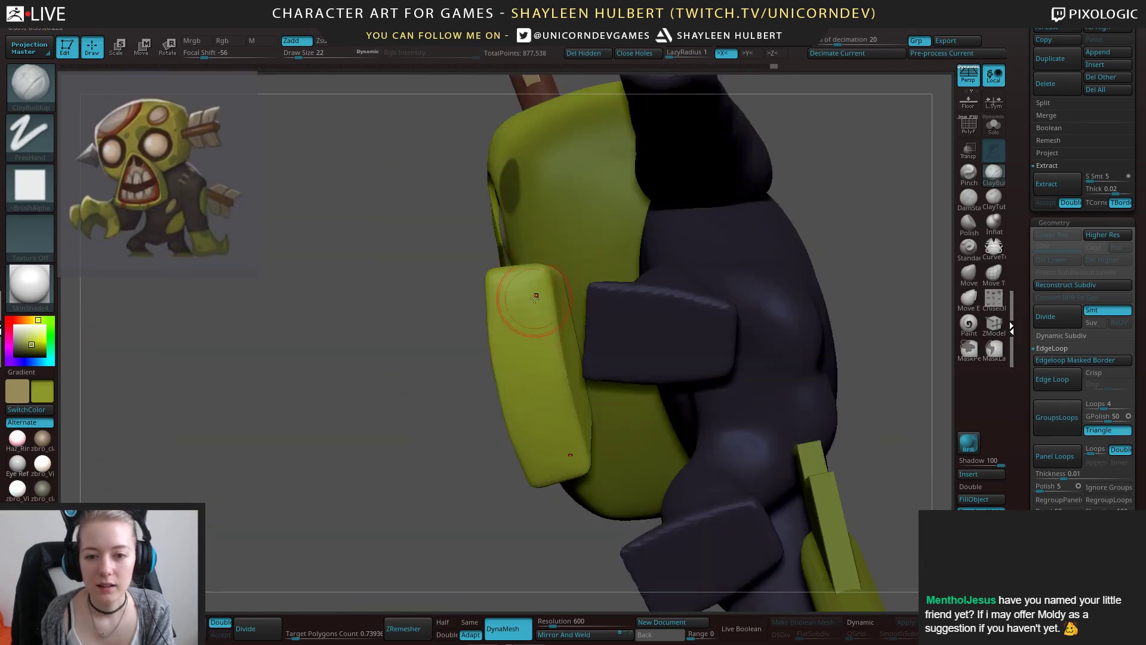
mouse_move(523, 358)
left_mouse_down()
mouse_move(506, 299)
mouse_move(533, 295)
mouse_move(575, 454)
mouse_move(528, 310)
mouse_move(548, 467)
left_mouse_up()
Flatten the underside of the mouth frame with the hPolish brush.
key("b")
key("h")
key("p")
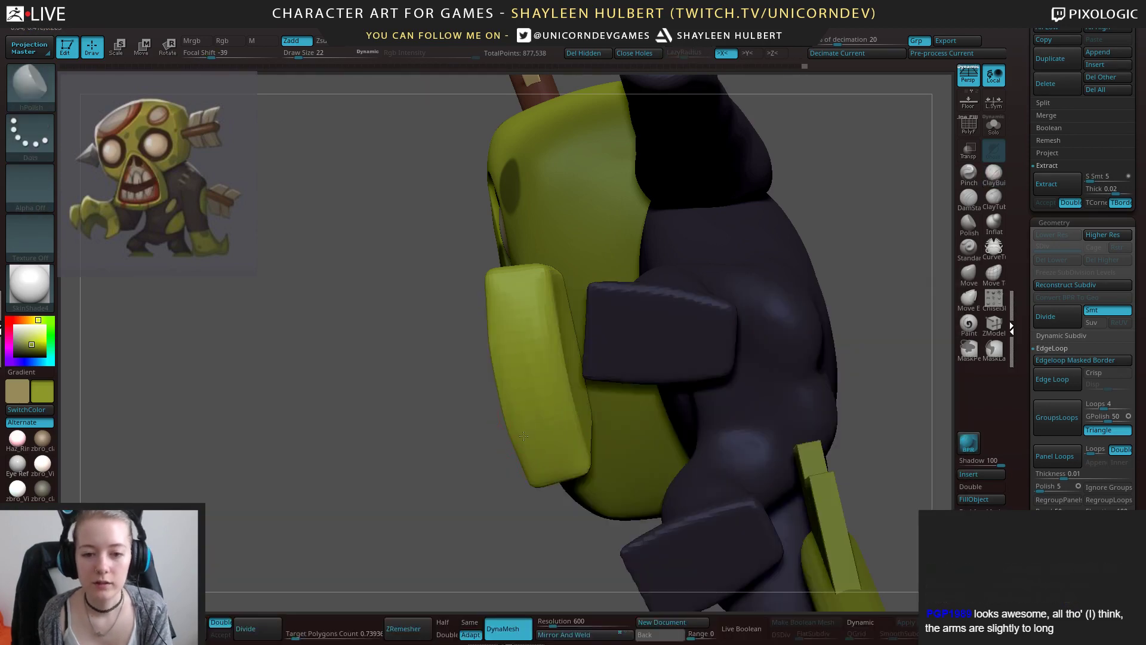
left_click_drag(418, 435, 524, 318)
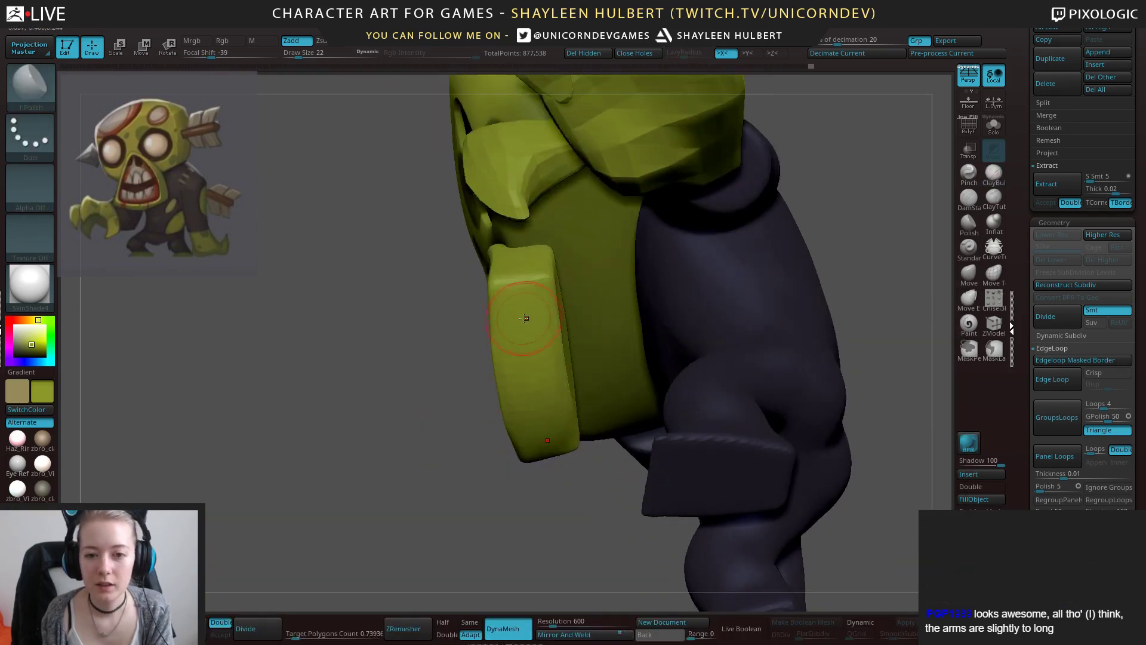
left_click_drag(418, 434, 468, 422)
Build up clay along the inner upper edges of the mouth frame beside the nose, reducing the draw size to 7.
left_click_drag(739, 217, 768, 326, "alt")
left_click(994, 173)
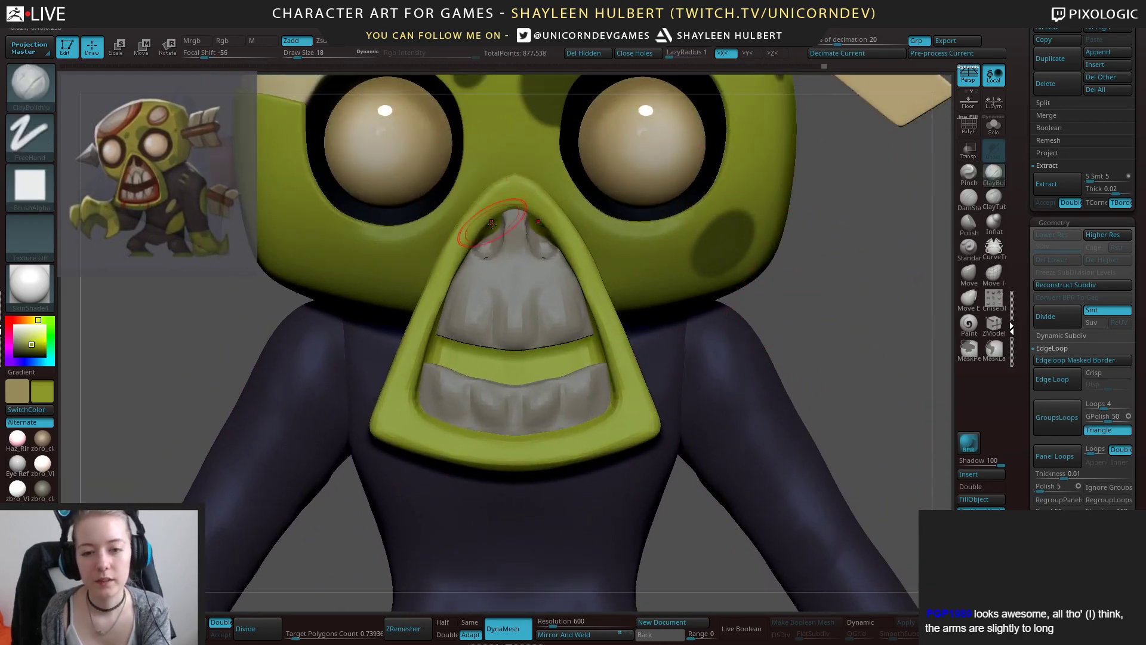
left_click_drag(503, 221, 490, 237)
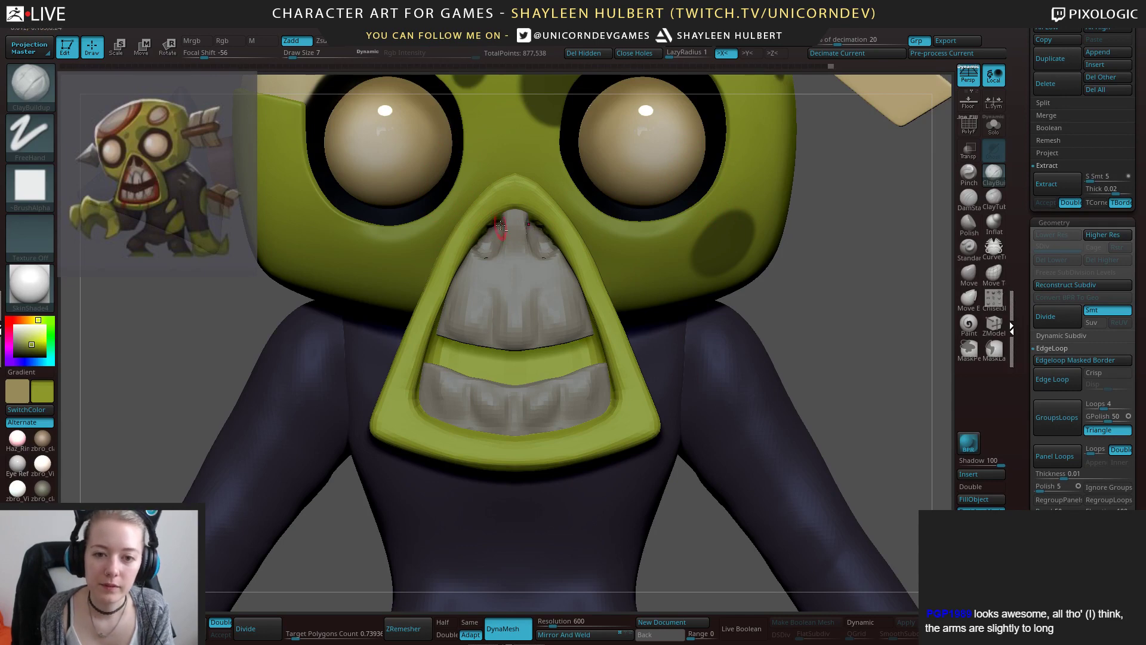
Select the upper teeth piece, set its DynaMesh resolution to 800 and remesh it.
left_click(506, 251, "alt")
left_click_drag(773, 303, 812, 339, "alt")
left_click_drag(825, 396, 787, 408, "alt")
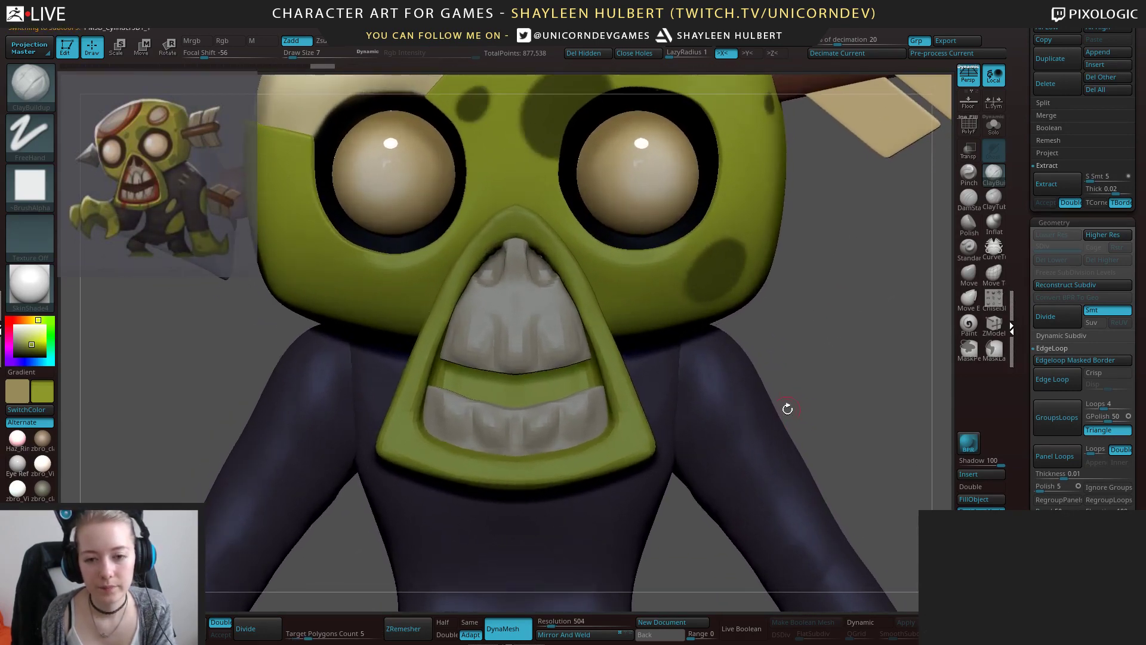
left_click(545, 620)
type("800")
key("Return")
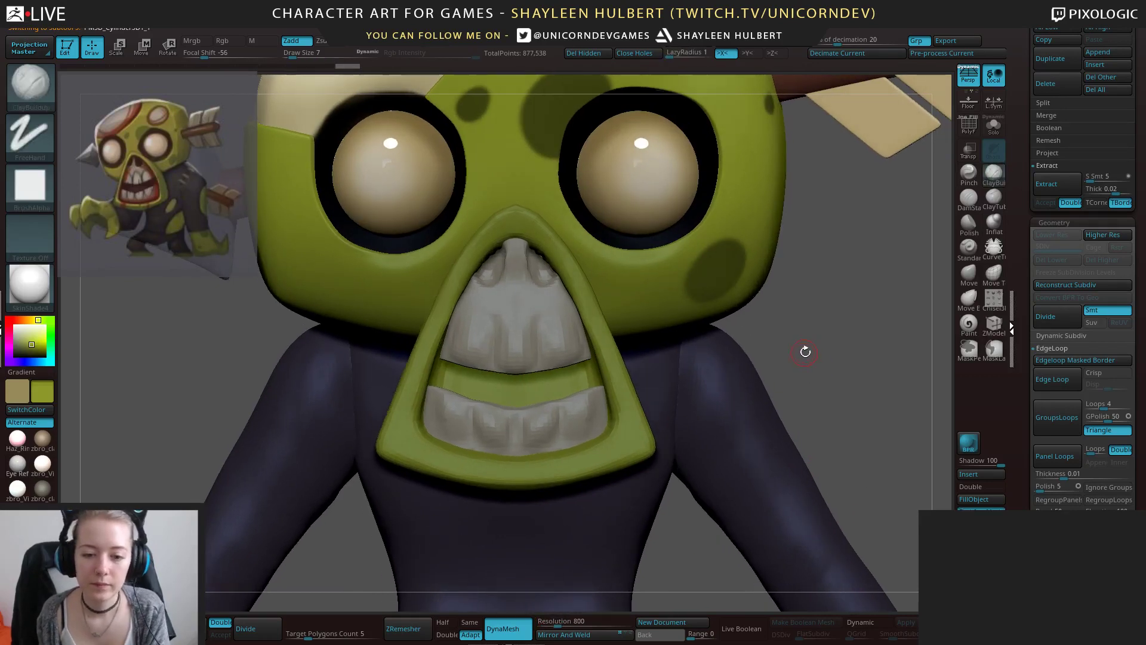
left_click_drag(805, 353, 816, 369, "ctrl")
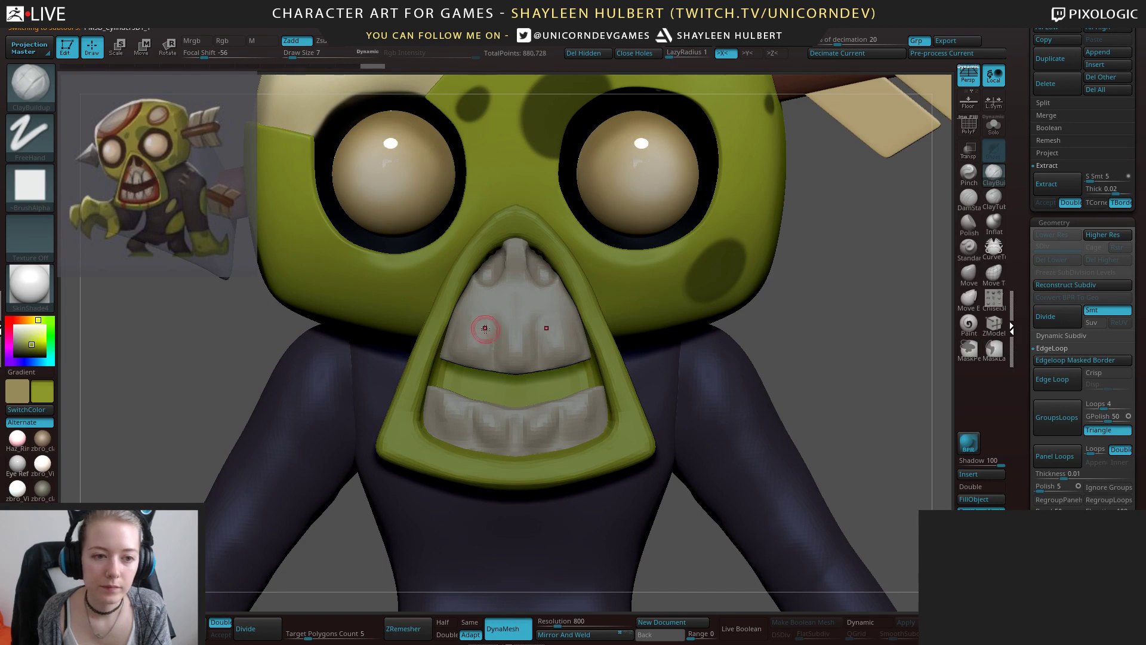
Carve outlines around the upper teeth with DamStandard and polish the tooth surfaces with hPolish at draw size 9.
left_click(968, 200)
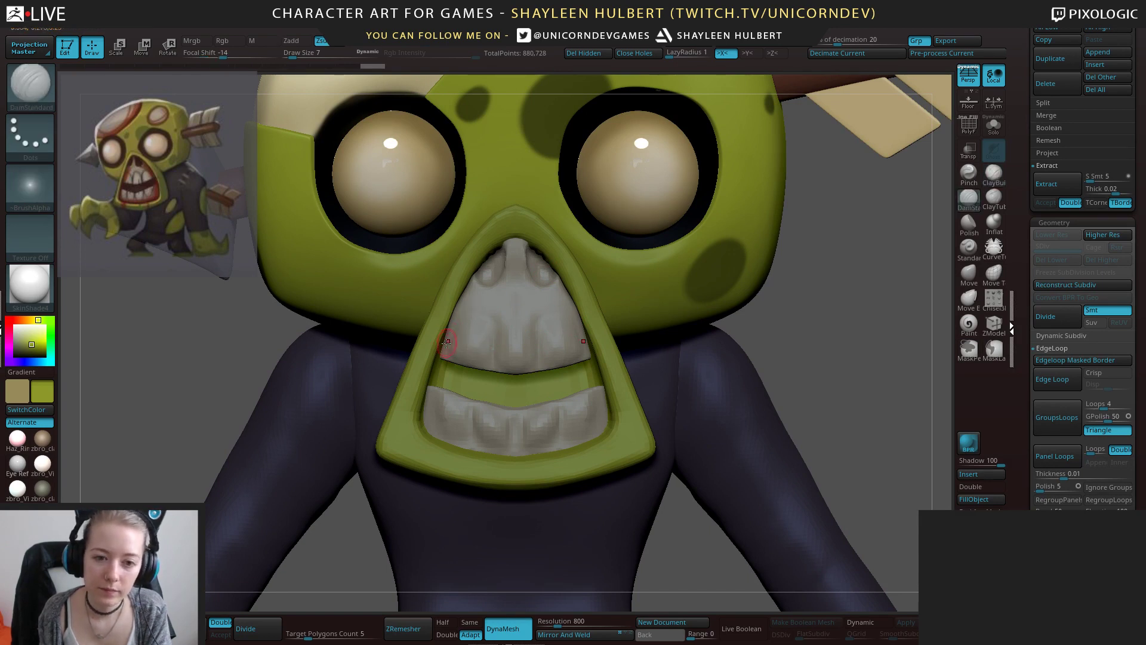
mouse_move(450, 330)
left_mouse_down()
mouse_move(484, 314)
mouse_move(488, 361)
mouse_move(459, 342)
mouse_move(518, 309)
mouse_move(499, 334)
left_mouse_up()
key("b")
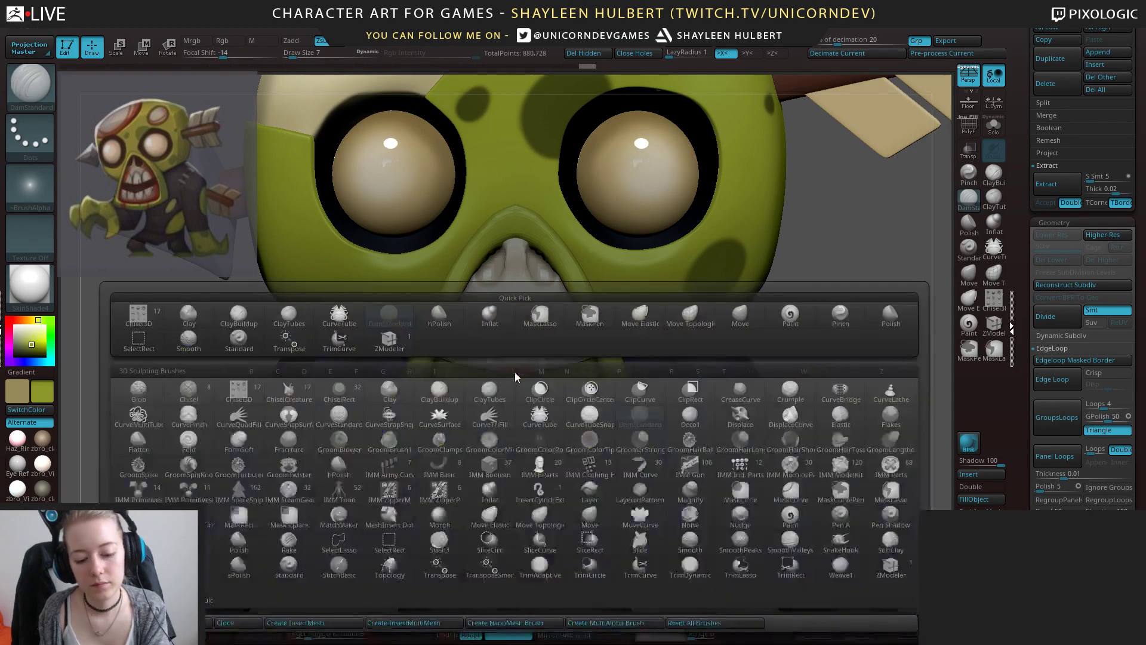
key("h")
key("p")
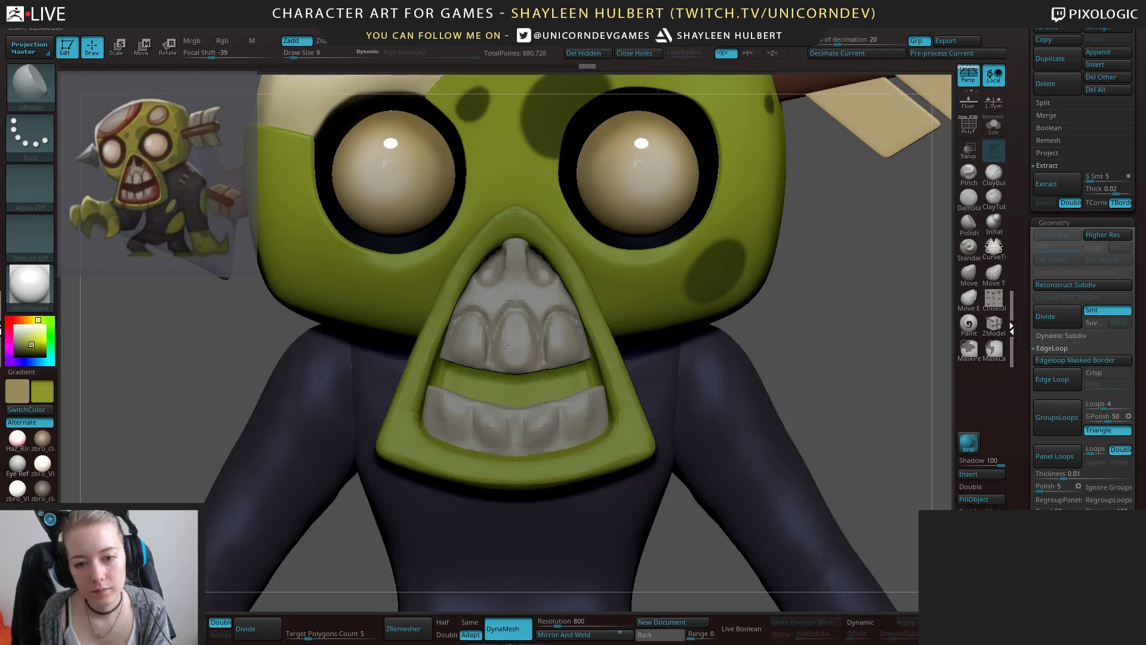
left_click_drag(481, 349, 467, 336)
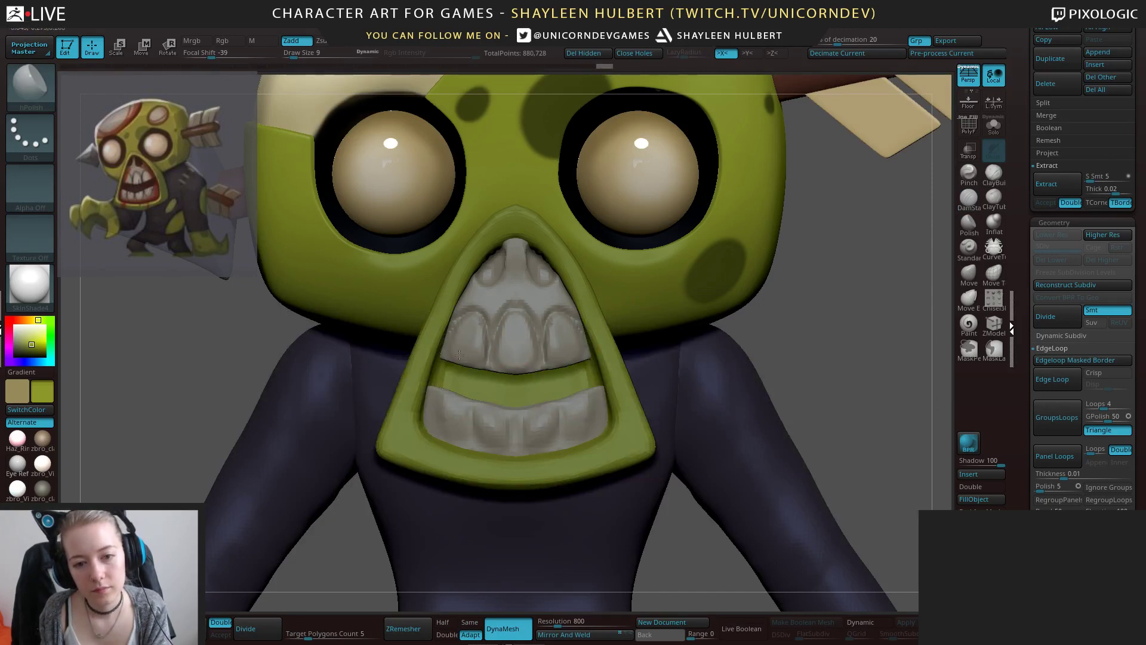
left_click_drag(537, 334, 552, 322)
left_click_drag(808, 372, 517, 253)
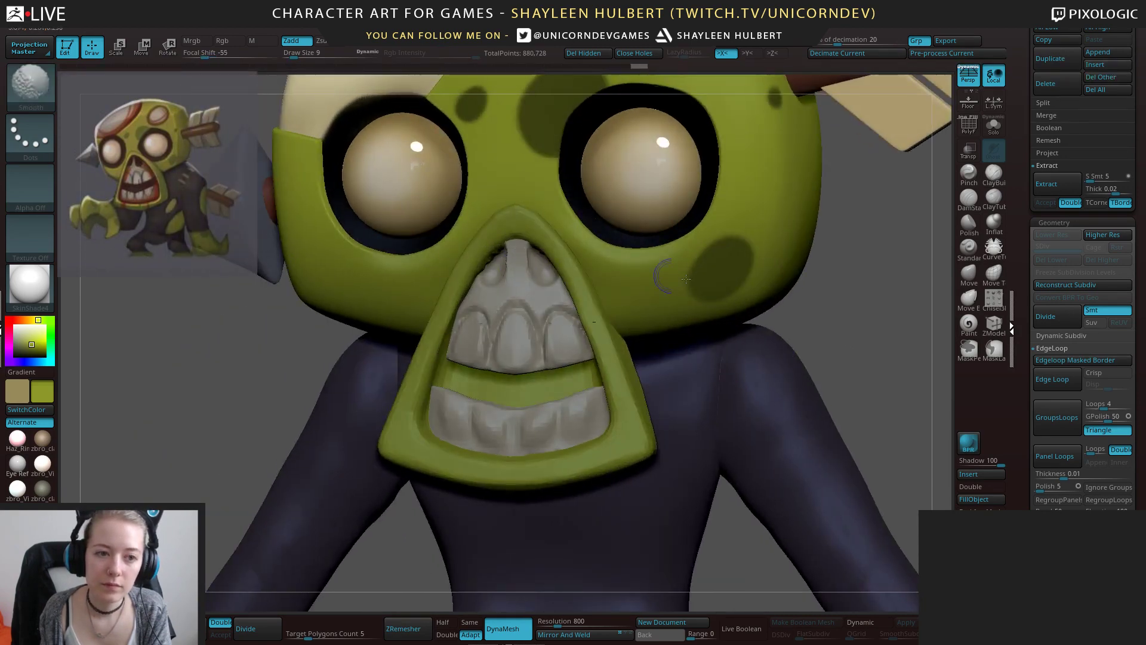
left_click_drag(865, 310, 885, 305, "shift")
Turn off symmetry and carve the nasal cavities above the upper teeth with DamStandard, undoing unwanted strokes.
left_click(968, 199)
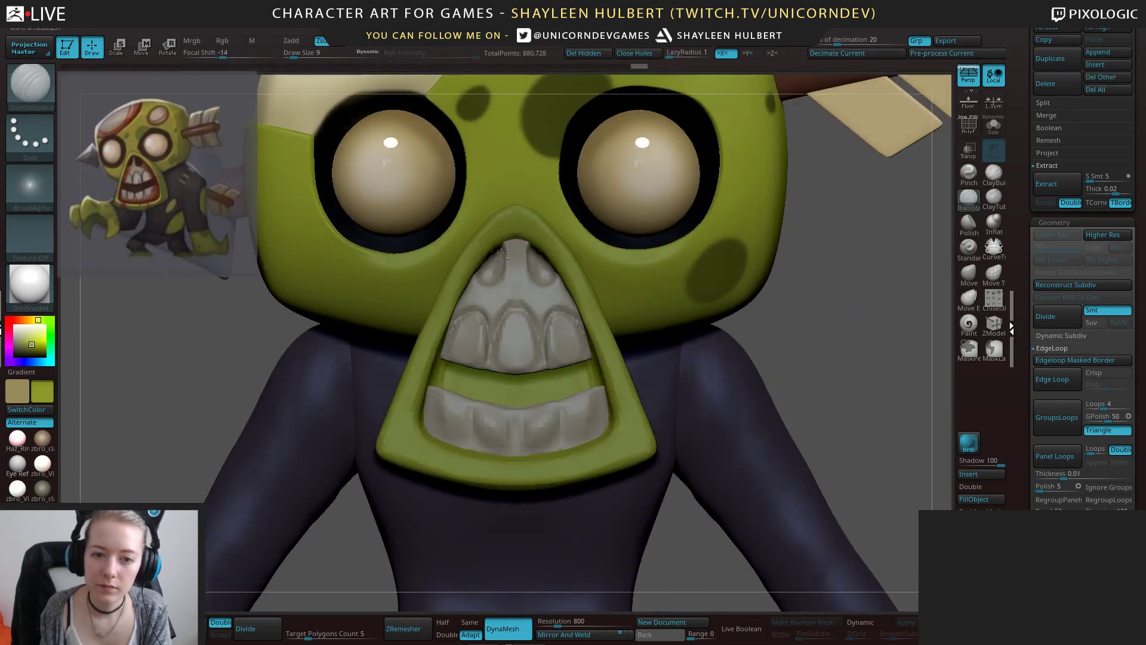
left_click_drag(502, 254, 500, 266)
key("ctrl+z")
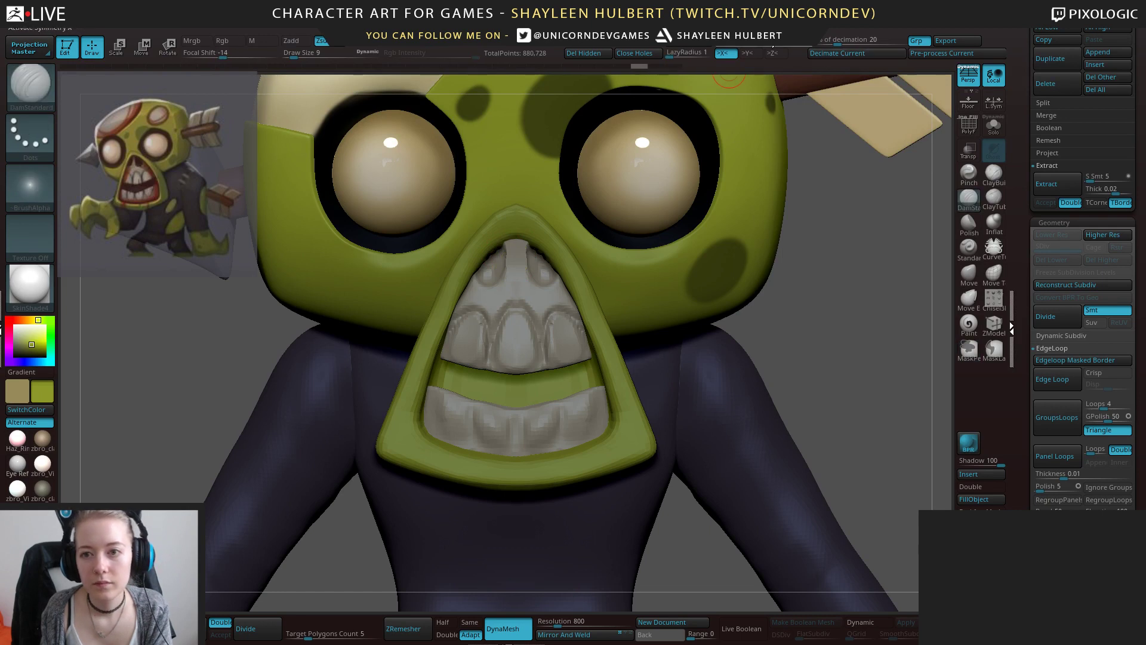
mouse_move(505, 241)
left_mouse_down()
mouse_move(504, 258)
mouse_move(546, 292)
mouse_move(555, 286)
left_mouse_up()
key("ctrl+z")
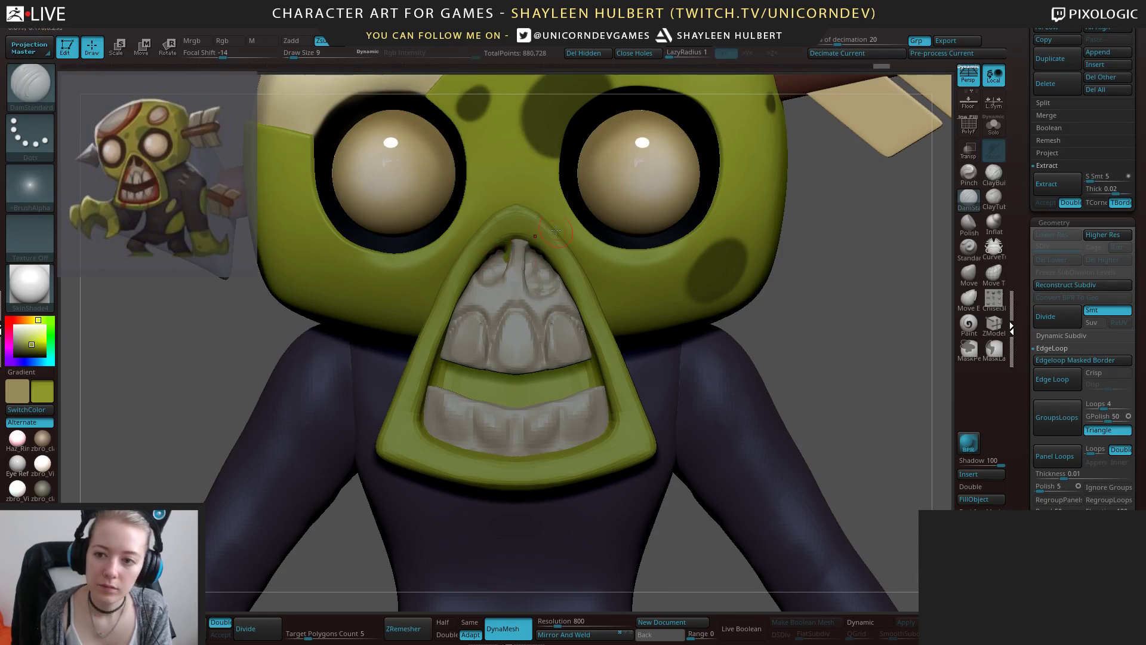
Reshape the bone around the nasal cavities asymmetrically with ClayBuildup, keeping the upper teeth piece selected.
key("b")
key("c")
key("b")
mouse_move(535, 277)
left_mouse_down()
mouse_move(542, 264)
mouse_move(545, 289)
mouse_move(542, 270)
mouse_move(525, 280)
mouse_move(507, 244)
left_mouse_up()
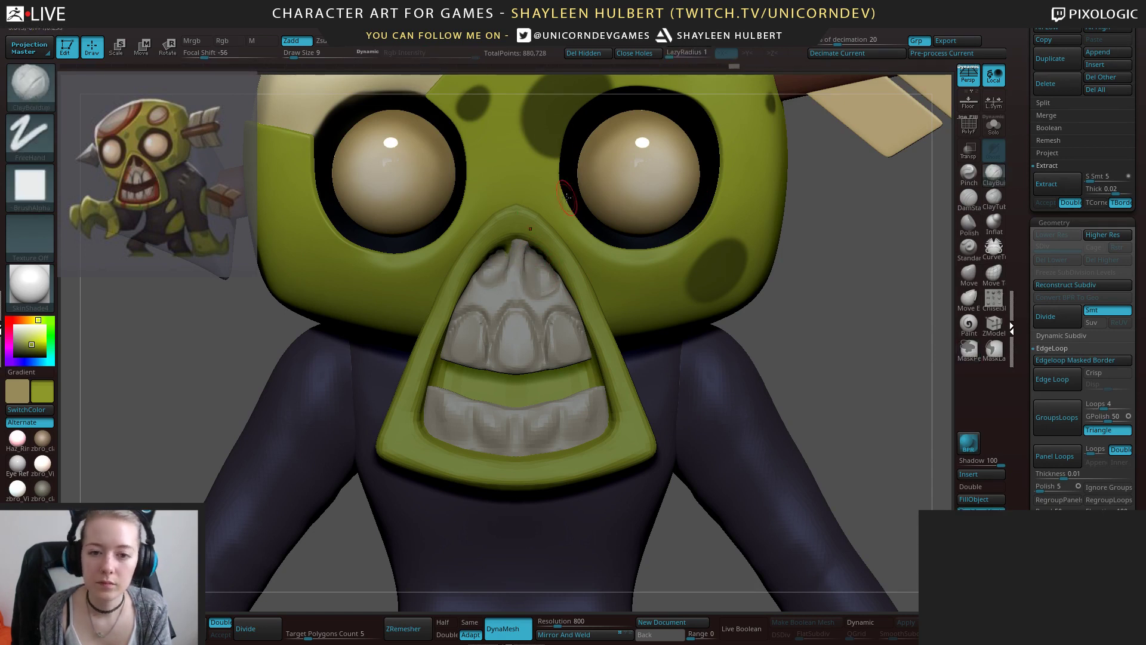
left_click(521, 247, "alt")
left_click(511, 252, "alt")
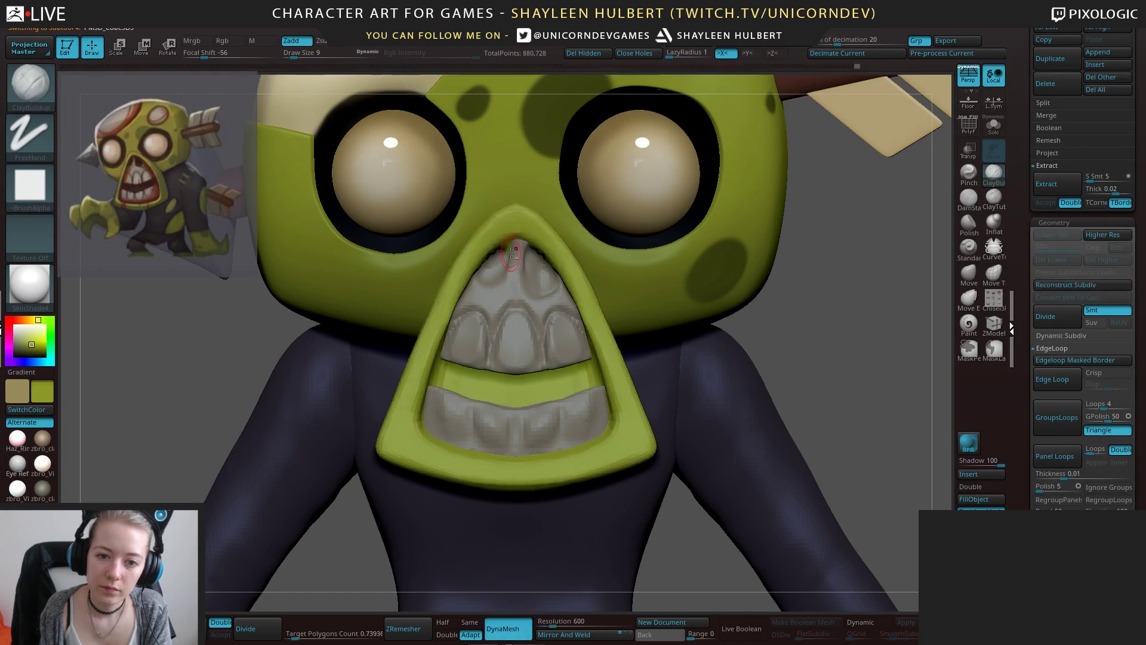
left_click(494, 265, "alt")
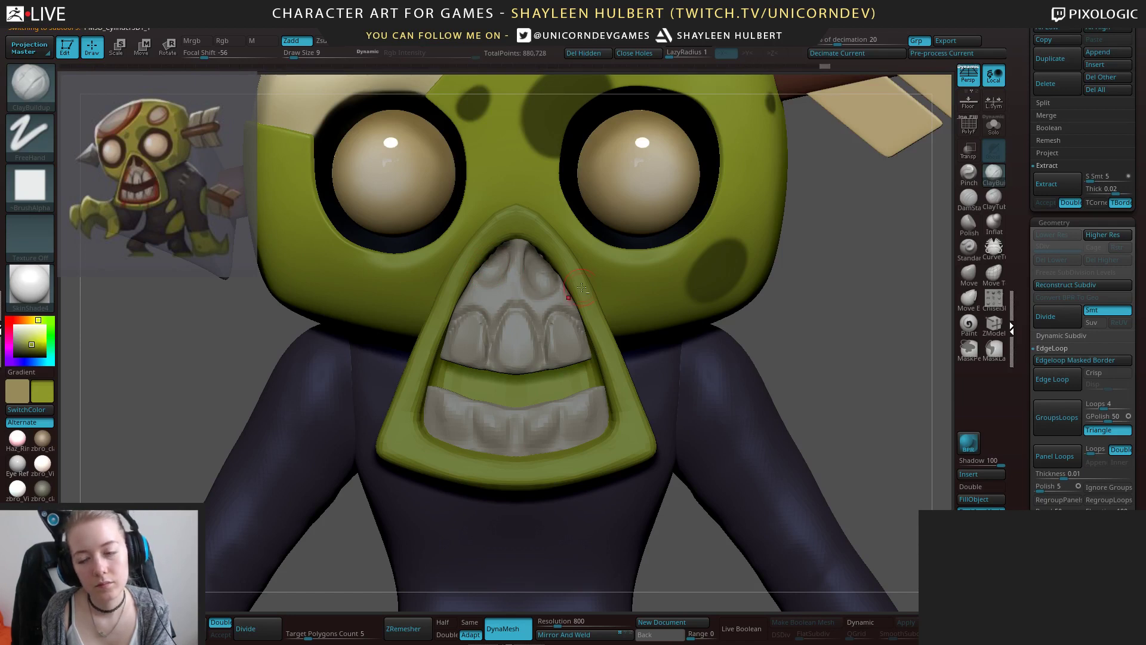
Refine the nasal cavity edges with DamStandard at draw size 7, smoothing and polishing the bone below them.
key("b")
key("d")
key("s")
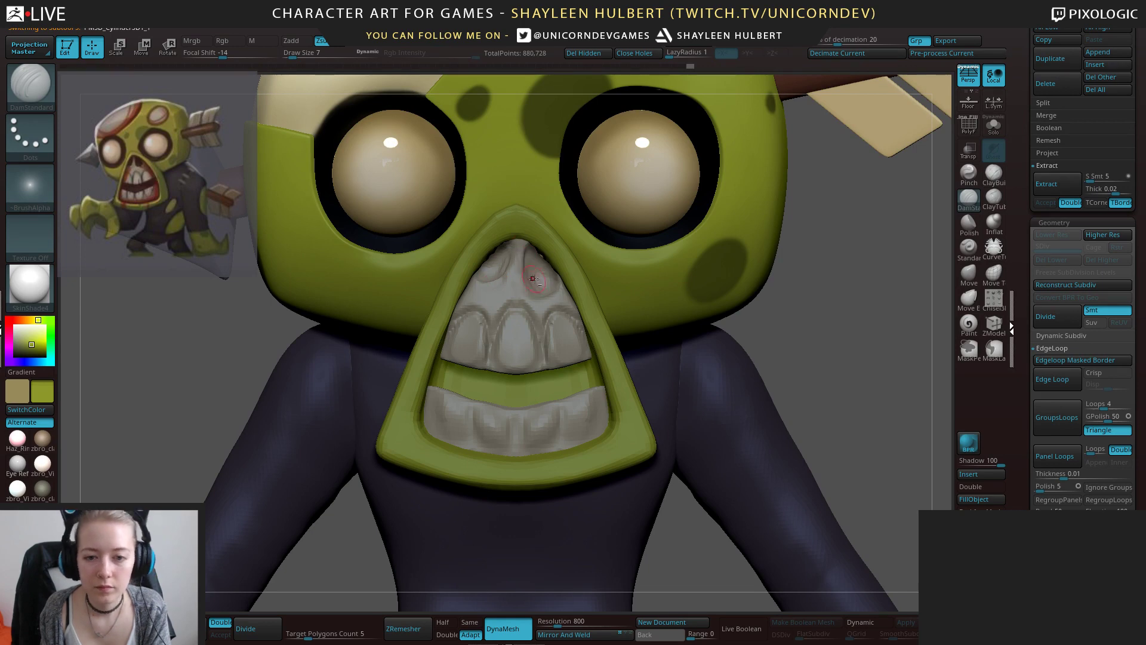
left_click_drag(518, 277, 501, 290, "shift")
key("b")
key("h")
key("p")
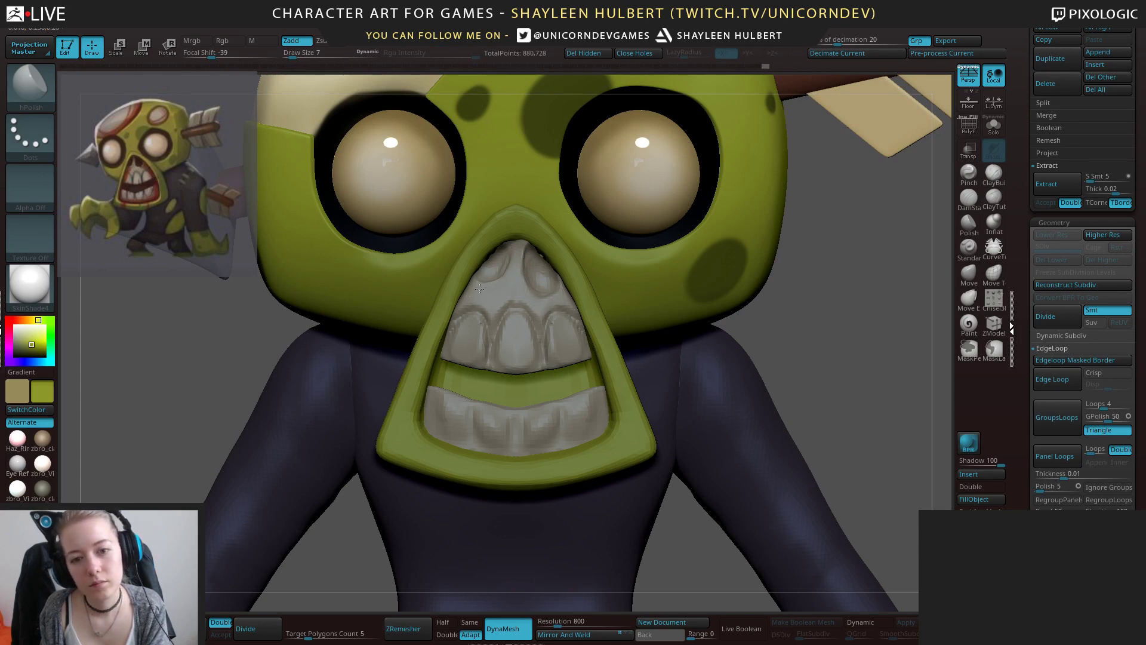
Deepen the gum line and the grooves between the upper teeth with DamStandard.
key("b")
key("d")
key("s")
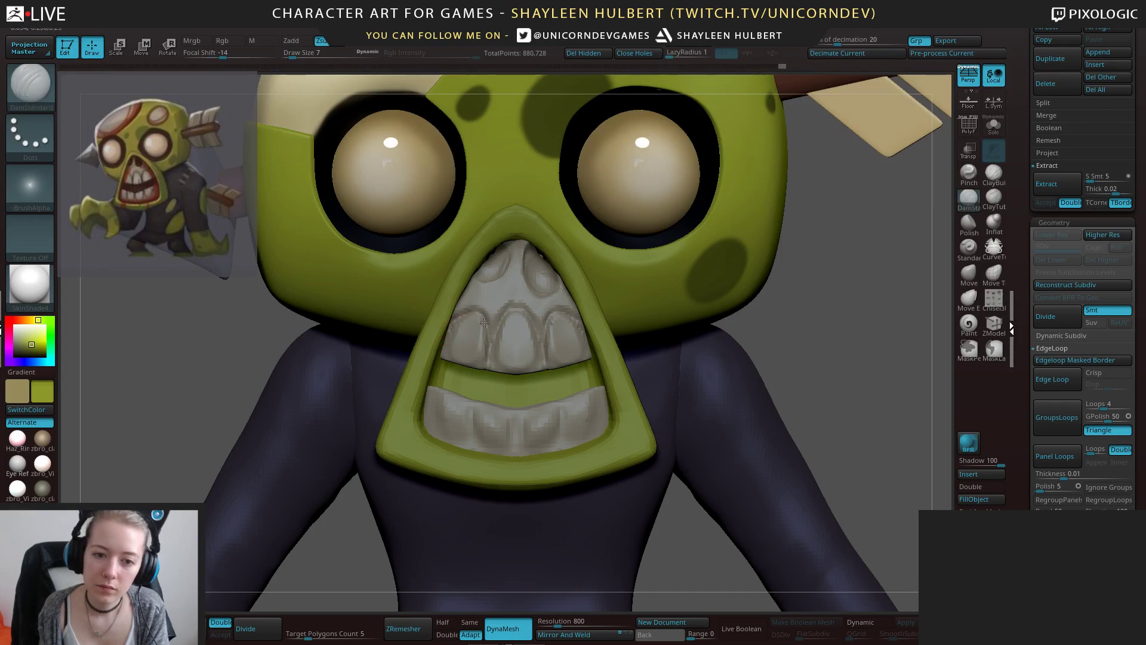
mouse_move(484, 322)
left_mouse_down()
mouse_move(541, 343)
mouse_move(547, 324)
left_mouse_up()
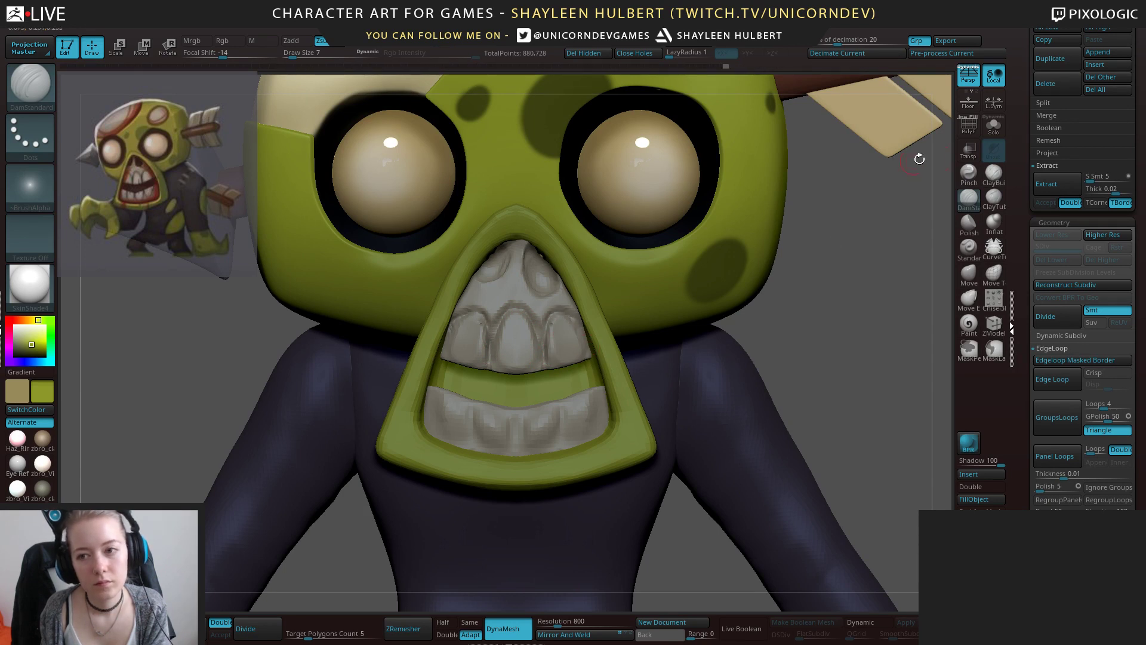
Isolate the upper teeth and carve the gaps between them across the underside with DamStandard.
left_click(993, 126)
left_click_drag(763, 259, 753, 210)
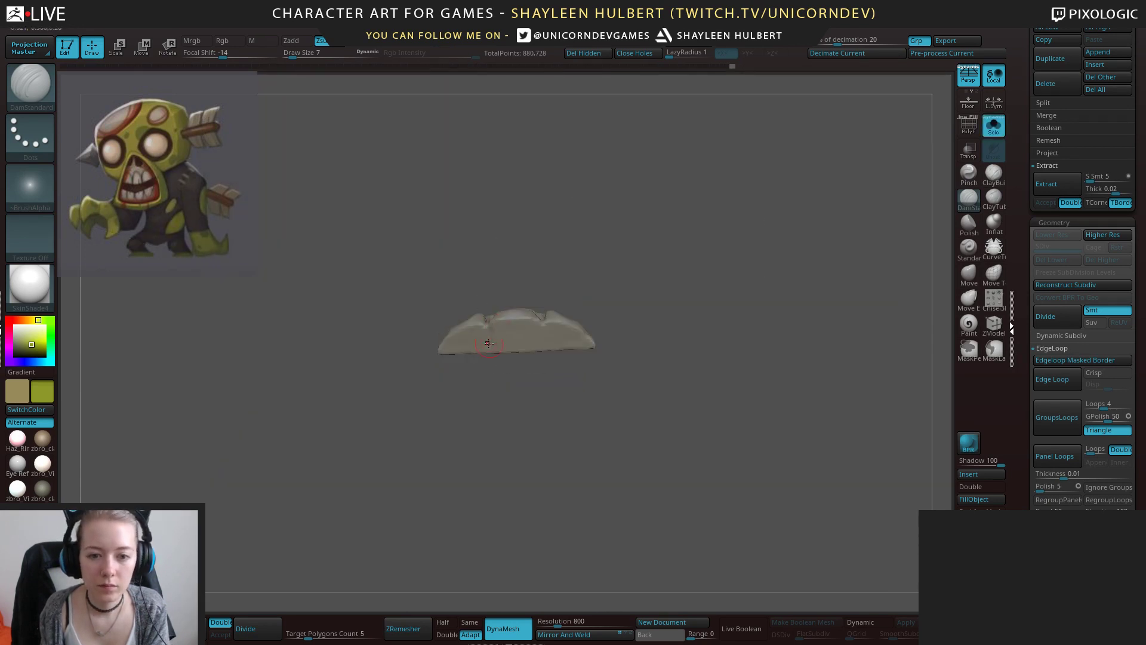
mouse_move(488, 343)
left_mouse_down()
mouse_move(489, 356)
mouse_move(542, 350)
left_mouse_up()
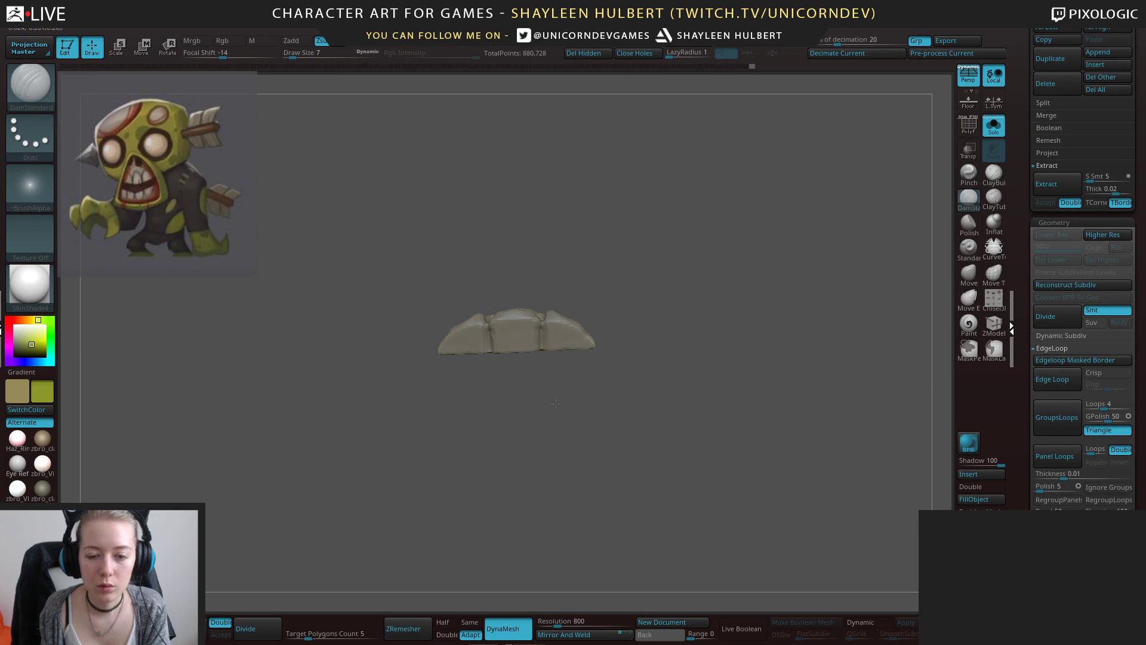
left_click_drag(555, 404, 559, 483)
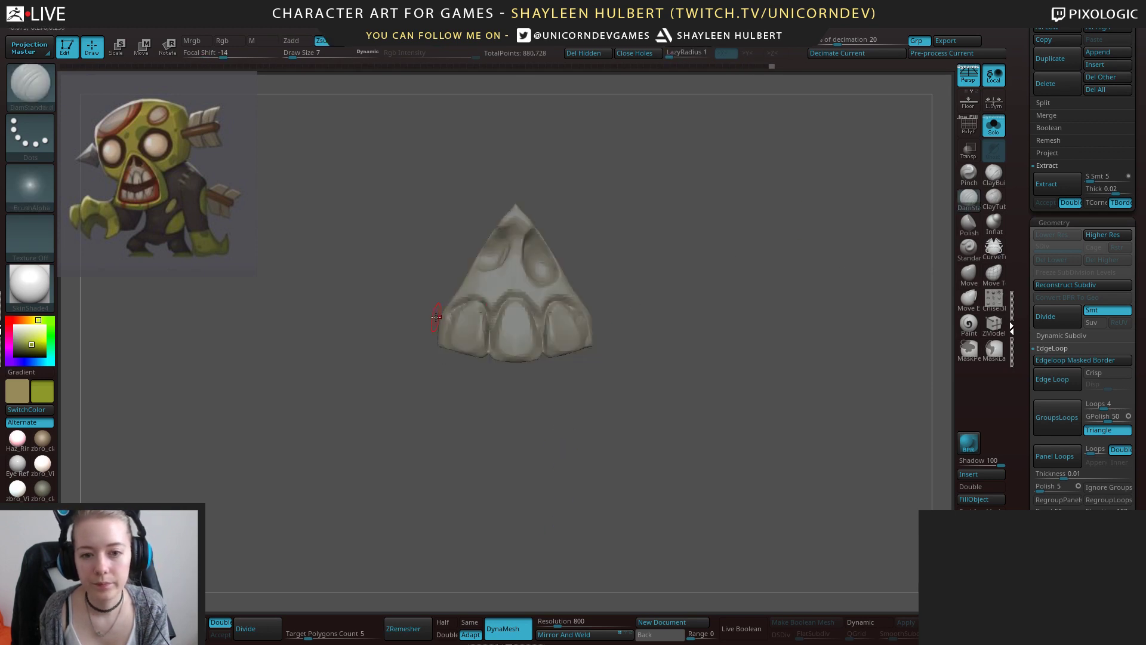
Remesh the upper teeth with ZRemesher at a target polygon count of 7.204.
left_click_drag(811, 251, 420, 569)
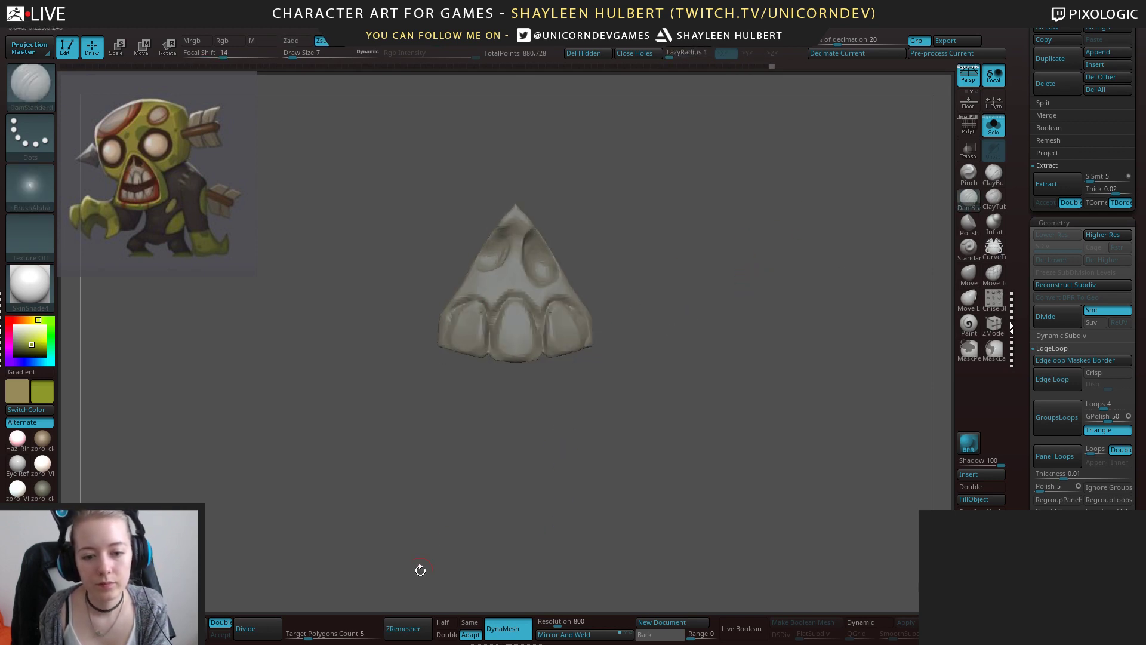
left_click_drag(307, 638, 313, 637)
left_click(404, 629)
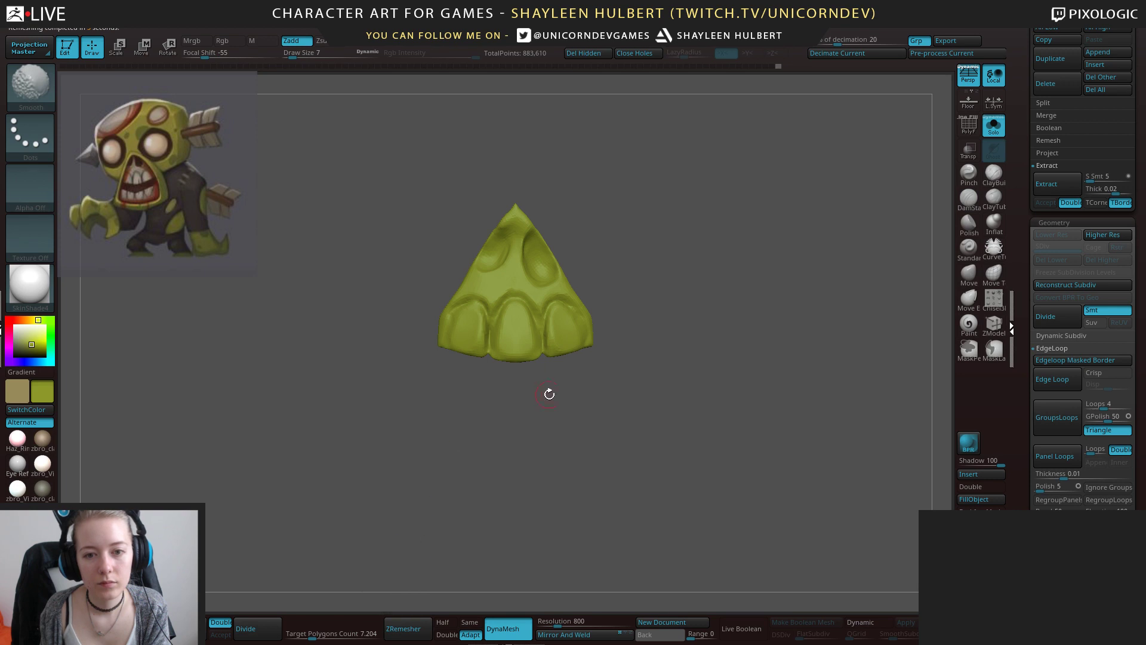
Build up the nasal bone's tip and the gums around the upper teeth with ClayBuildup at draw size 7.
left_click_drag(548, 394, 630, 359)
left_click(993, 173)
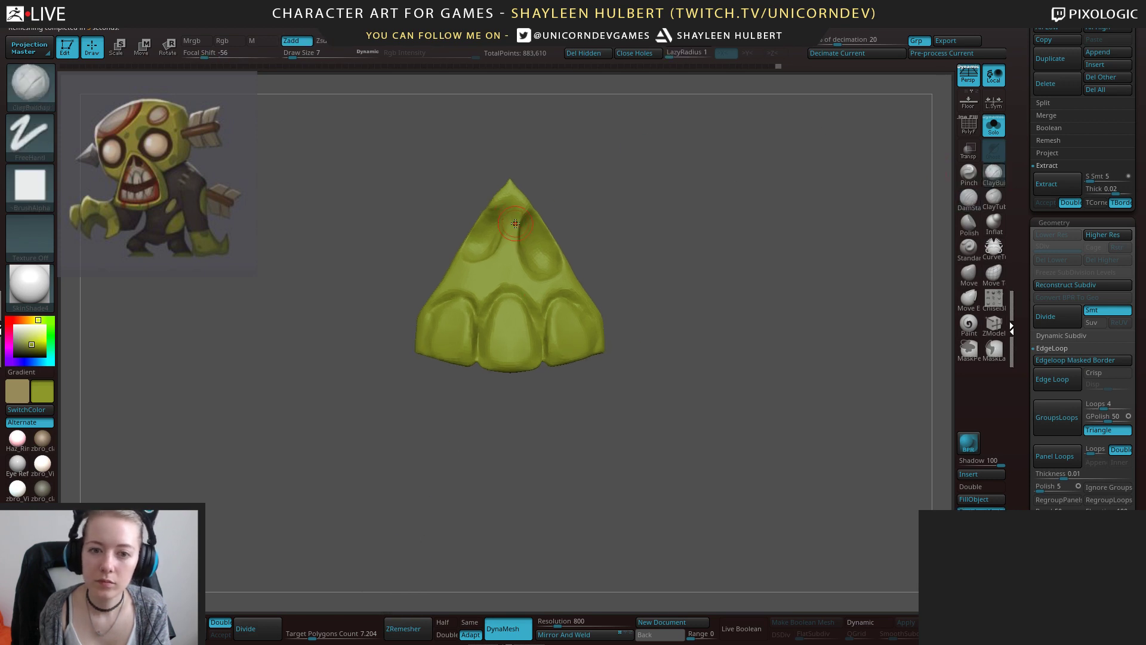
mouse_move(505, 211)
left_mouse_down()
mouse_move(511, 223)
mouse_move(514, 201)
left_mouse_up()
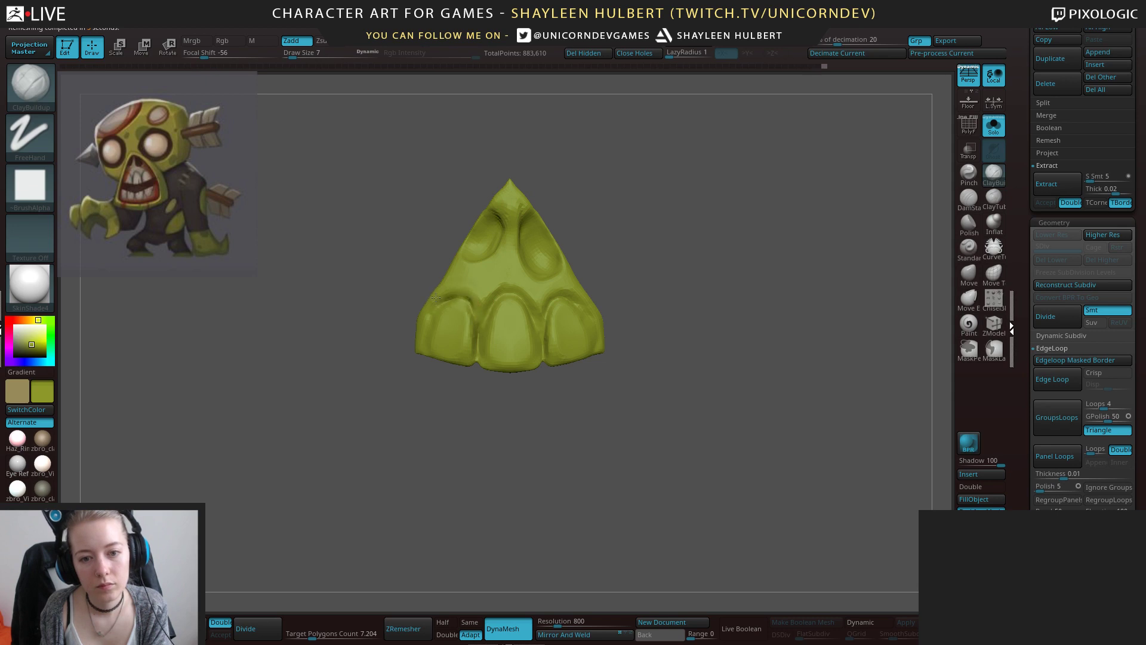
mouse_move(437, 296)
left_mouse_down()
mouse_move(559, 296)
mouse_move(550, 359)
left_mouse_up()
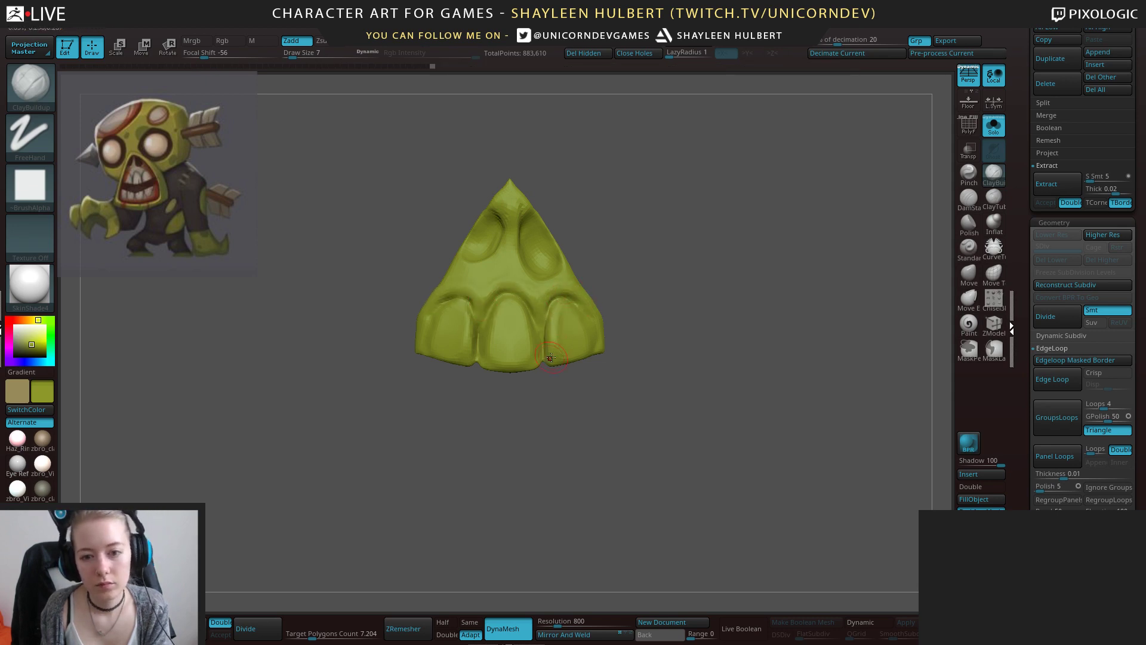
left_click_drag(531, 321, 534, 361)
mouse_move(526, 295)
left_mouse_down()
mouse_move(520, 327)
mouse_move(484, 352)
left_mouse_up()
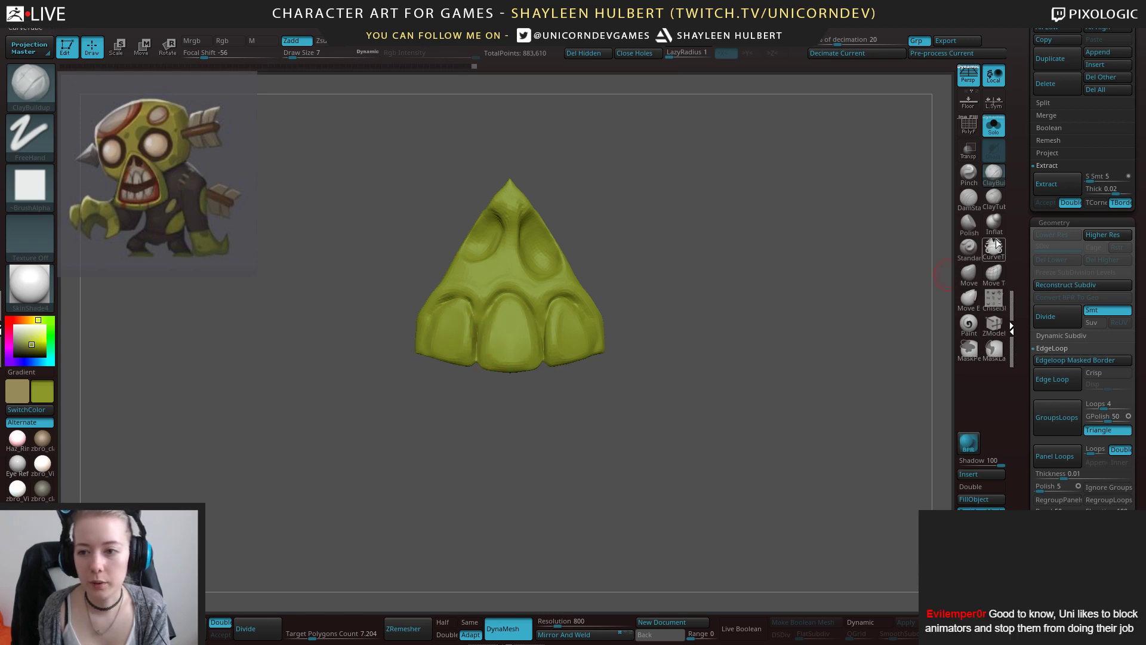
Inflate the upper teeth near their lower edges with the Inflat brush at draw size 22 and smooth them.
key("b")
key("i")
key("n")
left_click_drag(474, 363, 473, 376)
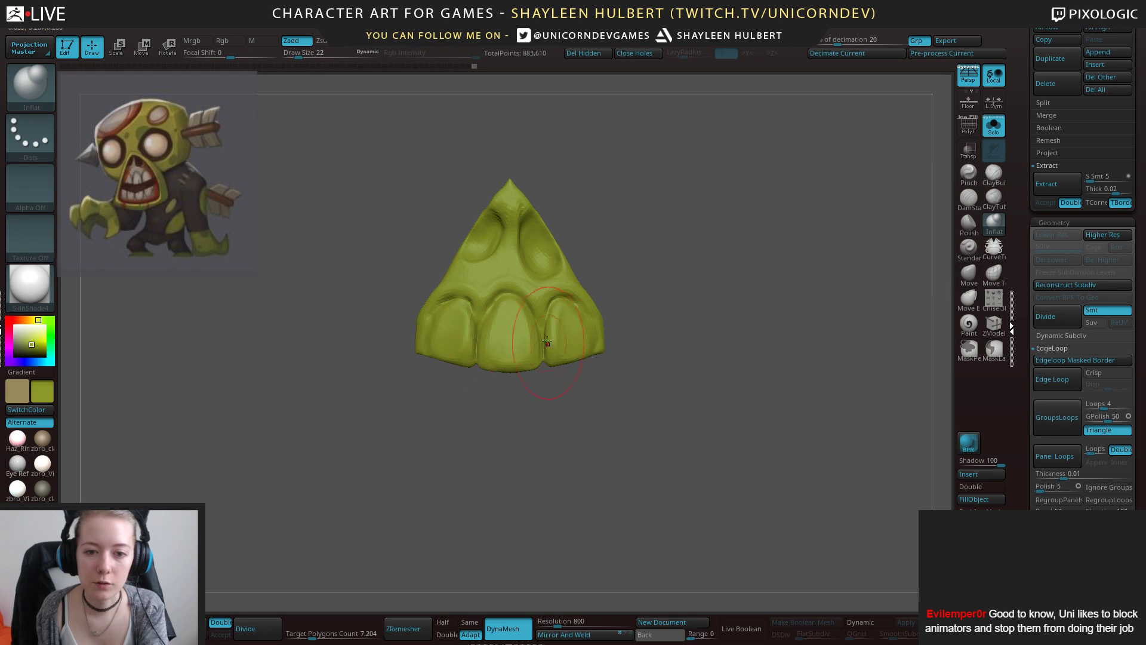
mouse_move(544, 334)
left_mouse_down()
mouse_move(543, 372)
mouse_move(504, 445)
mouse_move(523, 379)
left_mouse_up()
mouse_move(491, 327)
left_mouse_down("shift")
mouse_move(476, 337)
mouse_move(531, 338)
mouse_move(435, 325)
mouse_move(440, 306)
mouse_move(476, 307)
mouse_move(502, 292)
mouse_move(572, 298)
left_mouse_up("shift")
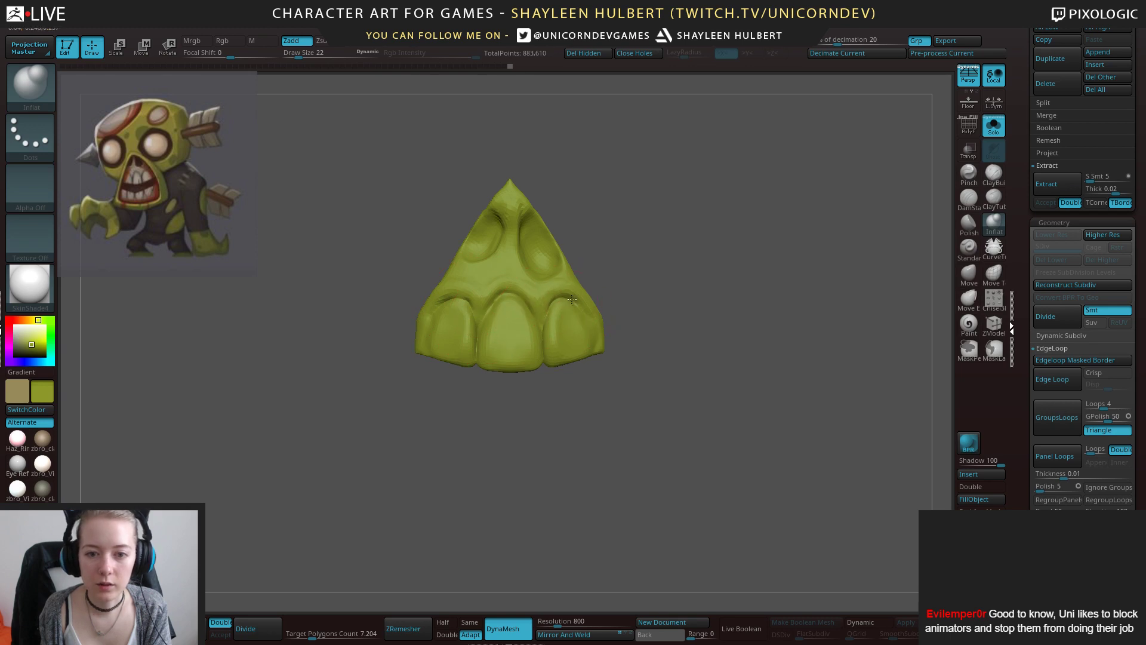
Rework the bone between the nasal cavities with ClayBuildup at draw size 9 and smooth it.
left_click(993, 173)
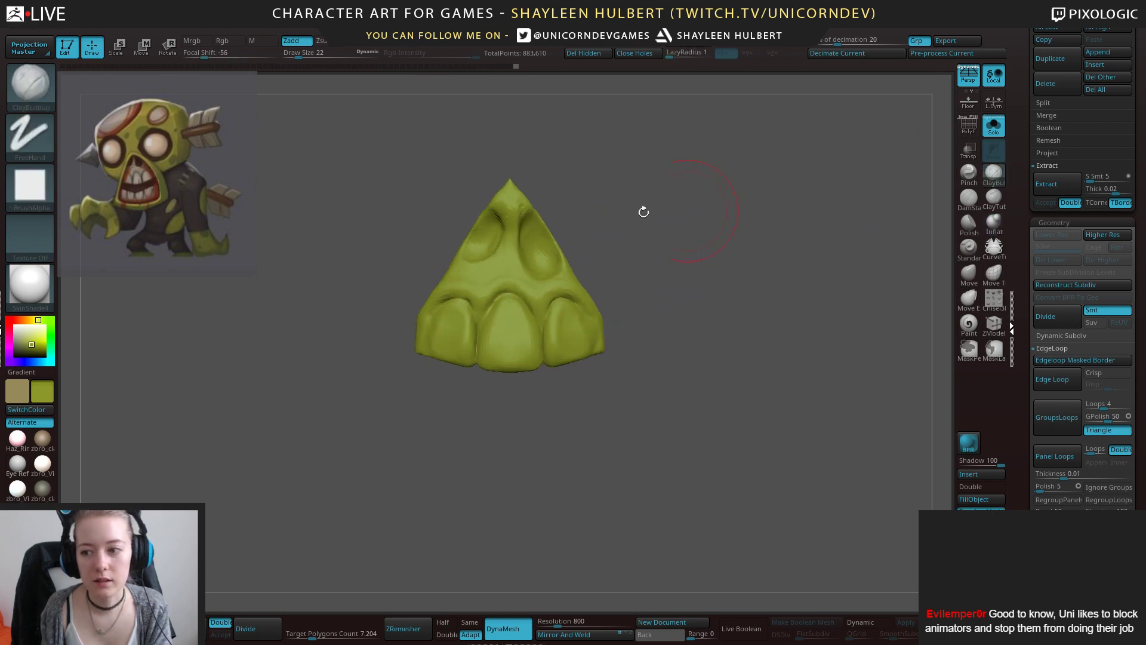
left_click_drag(680, 212, 690, 247, "alt")
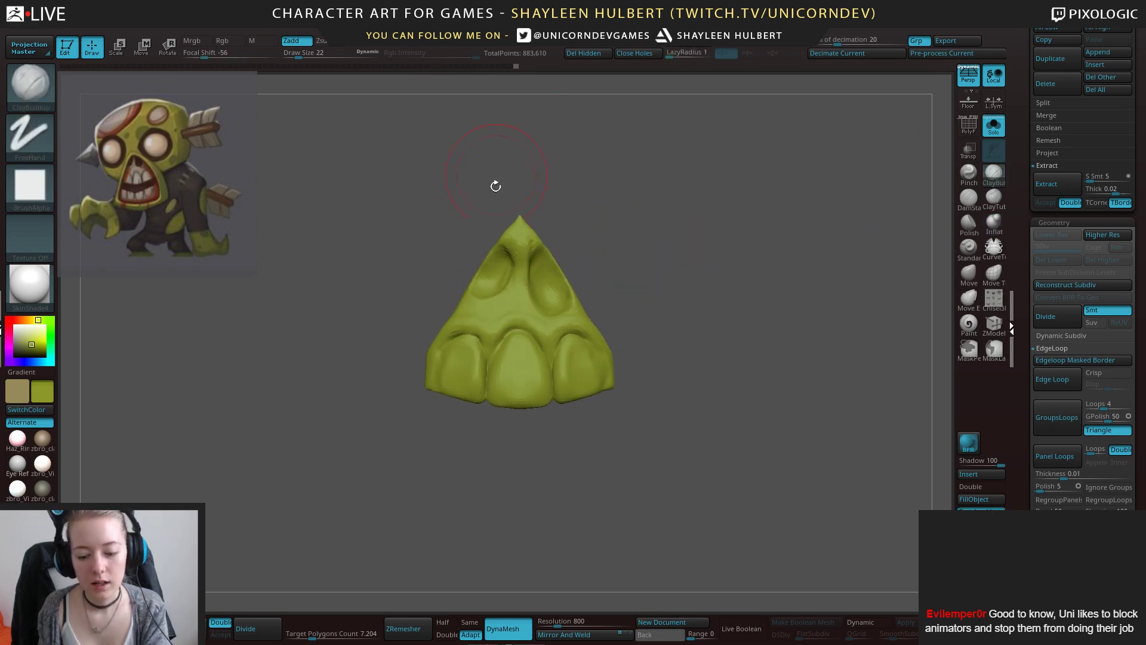
key("bracketleft")
key("bracketleft")
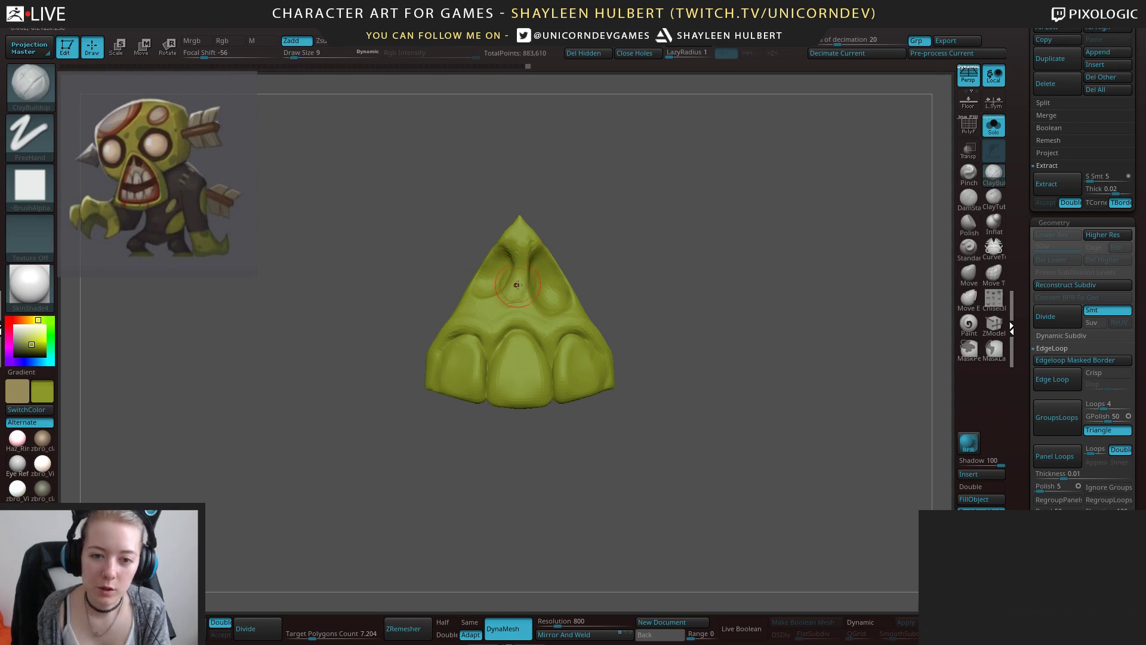
mouse_move(503, 302)
right_mouse_down()
mouse_move(501, 311)
mouse_move(568, 225)
right_mouse_up()
key("shift")
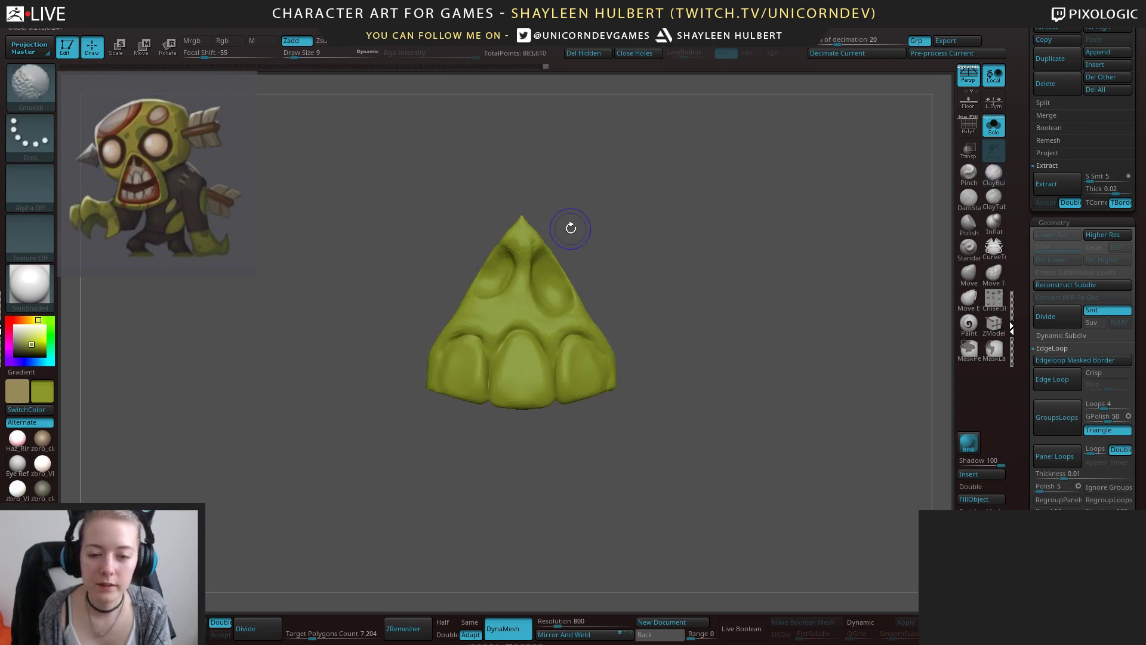
Switch to the hPolish brush and turn on Dynamic Subdivision for the upper teeth.
key("b")
key("h")
key("p")
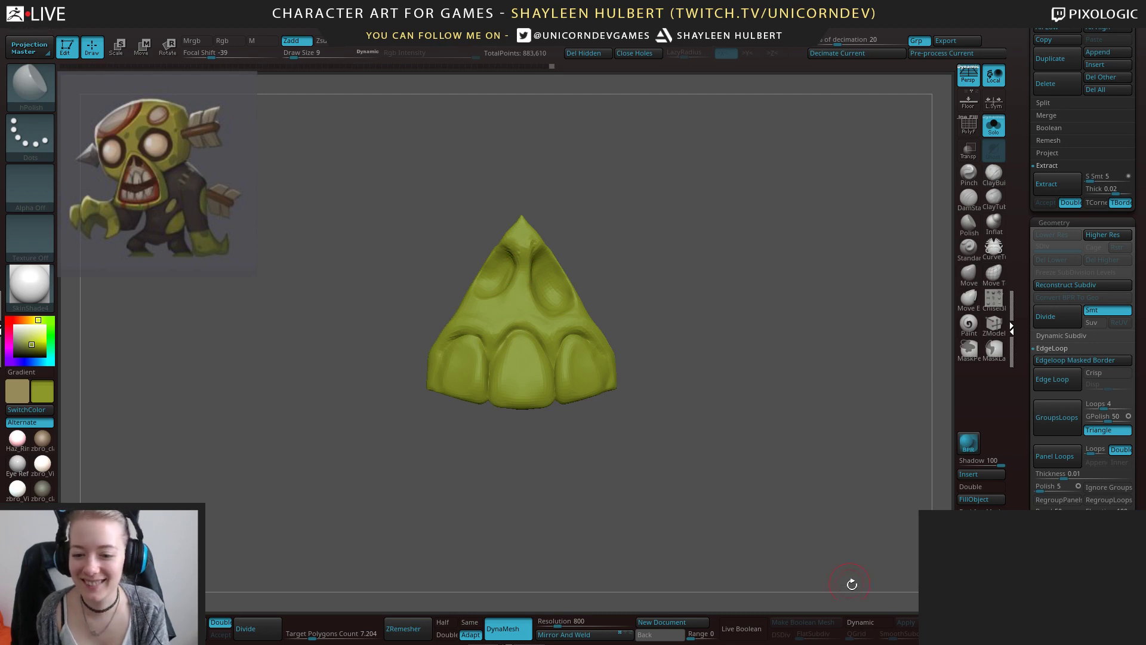
left_click(860, 622)
left_click_drag(610, 401, 588, 382)
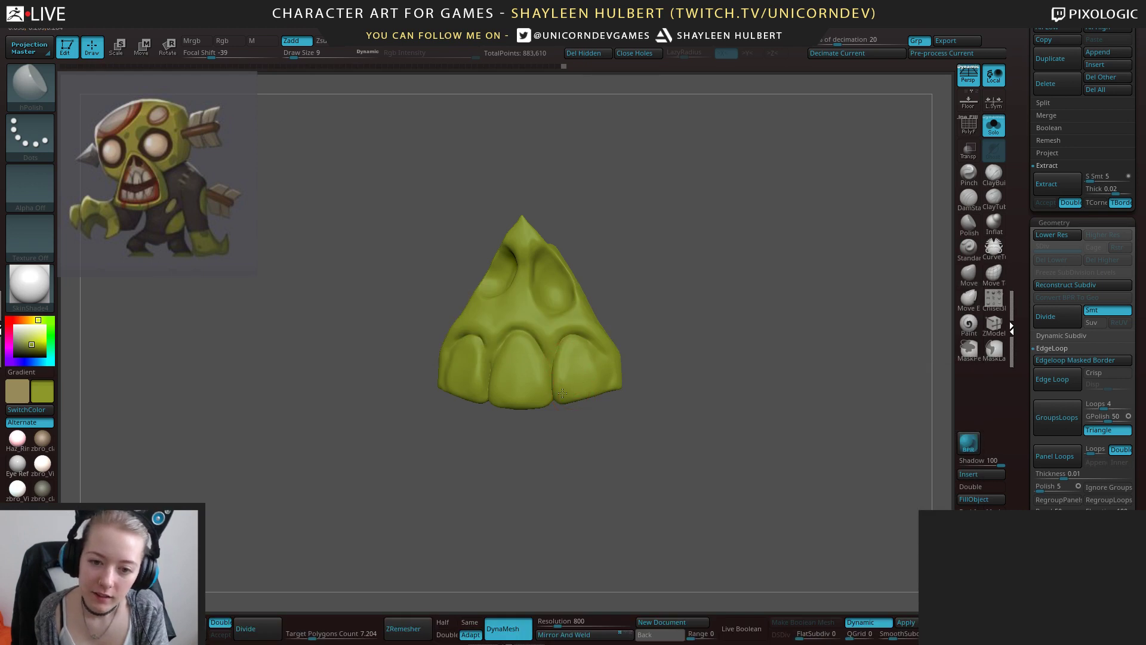
Flatten the front faces of the three upper teeth with hPolish at draw size 9 and smooth the gum above them.
left_click_drag(584, 411, 593, 410)
mouse_move(571, 361)
left_mouse_down()
mouse_move(584, 344)
mouse_move(585, 359)
left_mouse_up()
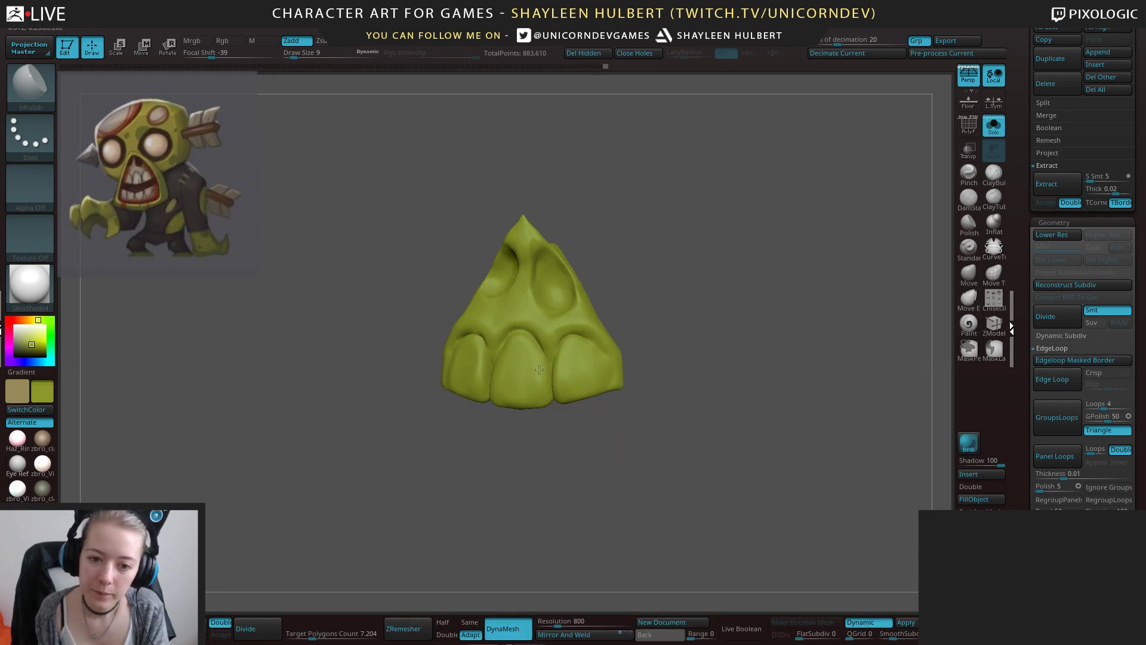
left_click_drag(516, 464, 499, 468)
mouse_move(502, 382)
left_mouse_down()
mouse_move(506, 407)
mouse_move(513, 395)
left_mouse_up()
left_click_drag(551, 444, 519, 491)
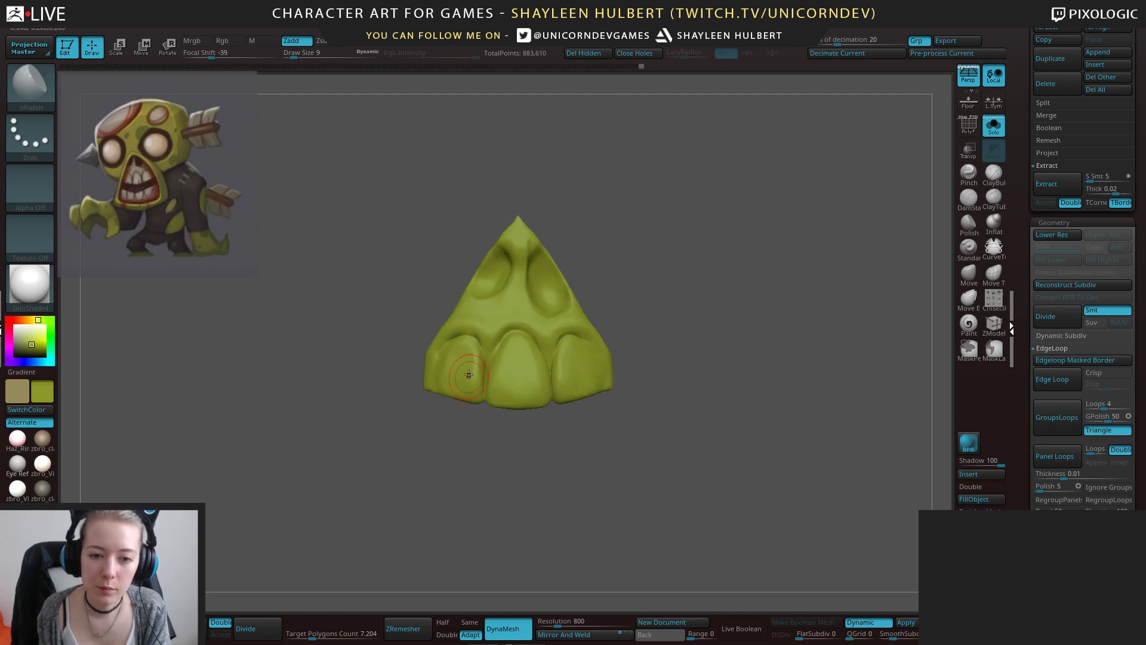
left_click_drag(474, 374, 470, 357)
left_click_drag(420, 448, 456, 445)
left_click_drag(446, 363, 446, 382)
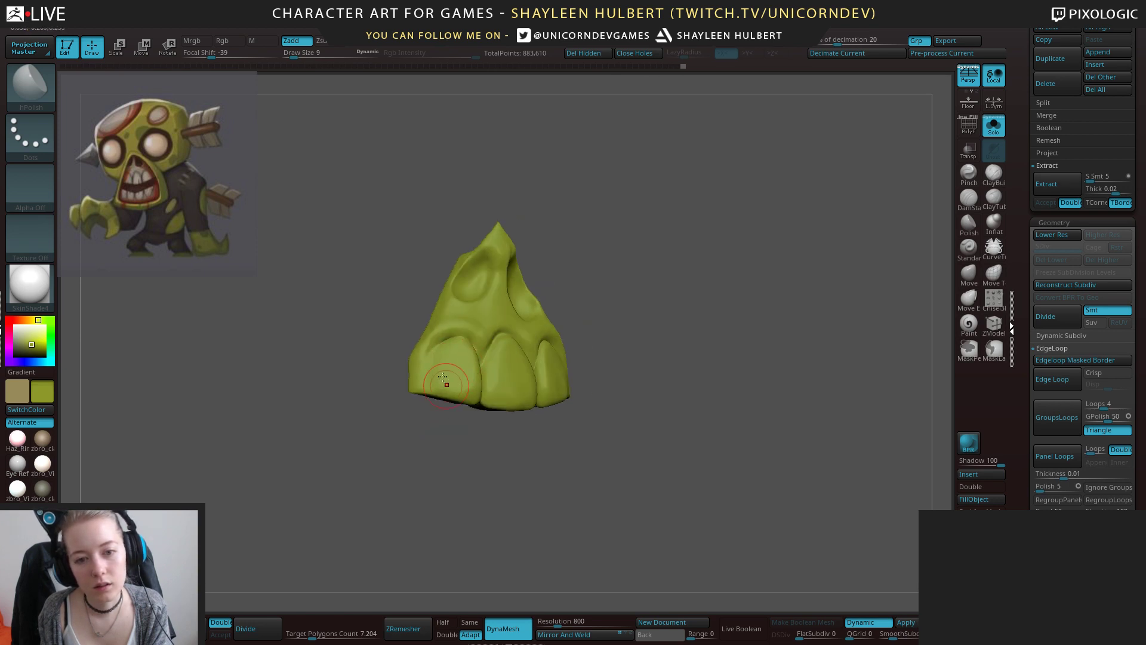
left_click_drag(419, 449, 385, 445)
key("shift")
left_click_drag(433, 352, 450, 315, "shift")
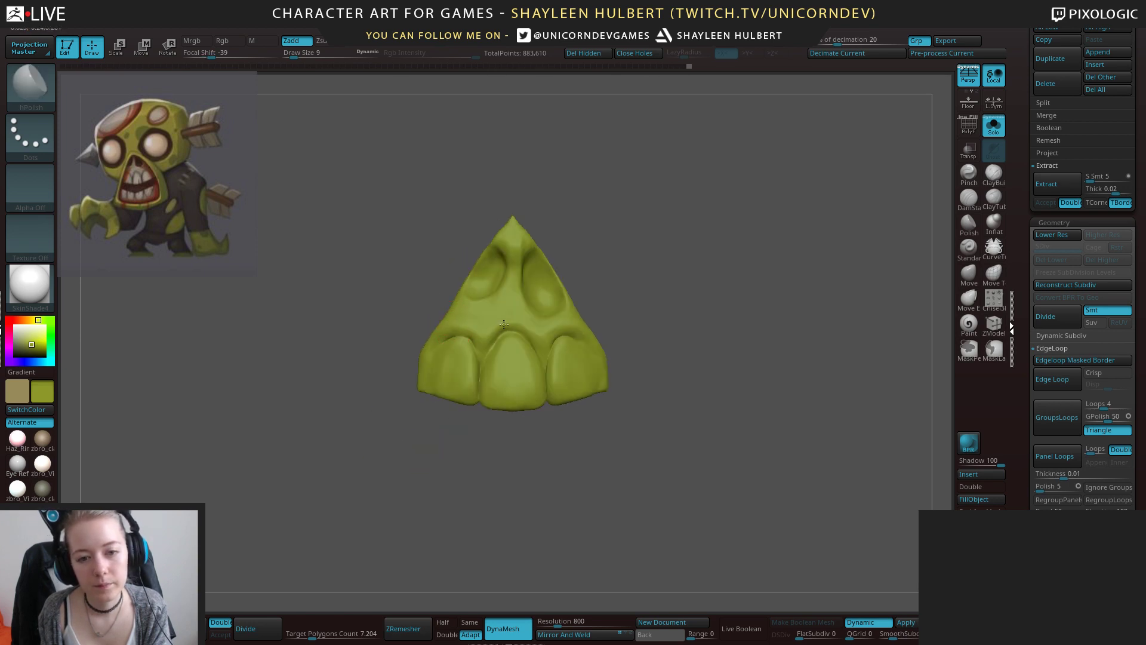
Show the whole character again, sample the lower teeth's grey and fill the upper teeth object with it.
left_click(993, 126)
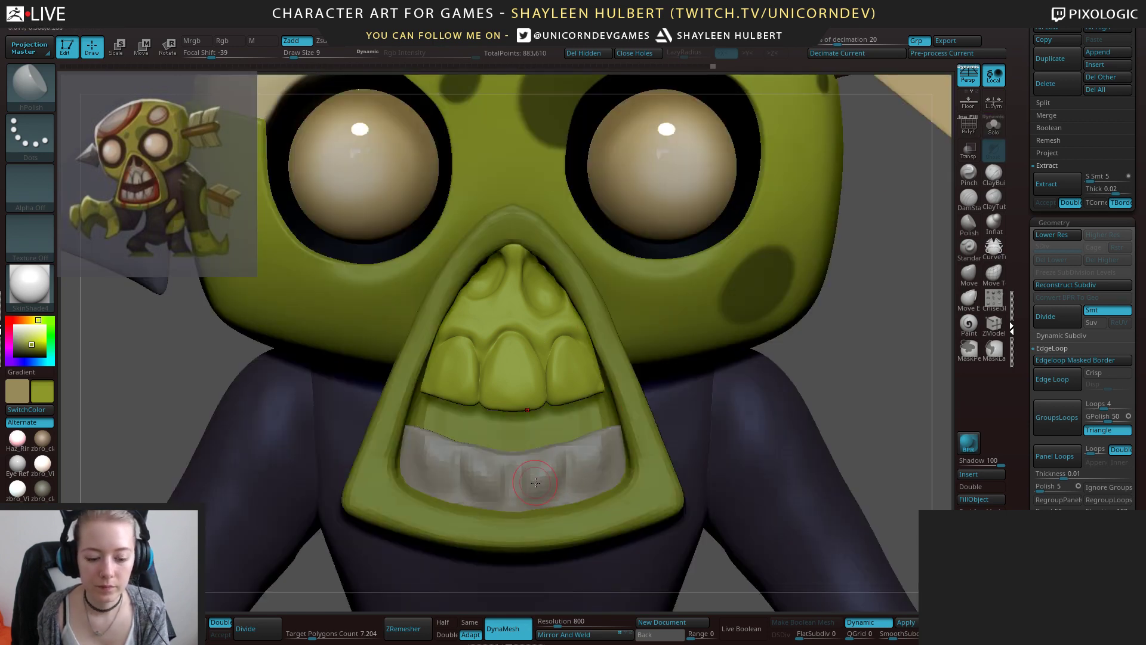
key("c")
left_click_drag(809, 385, 847, 335, "alt")
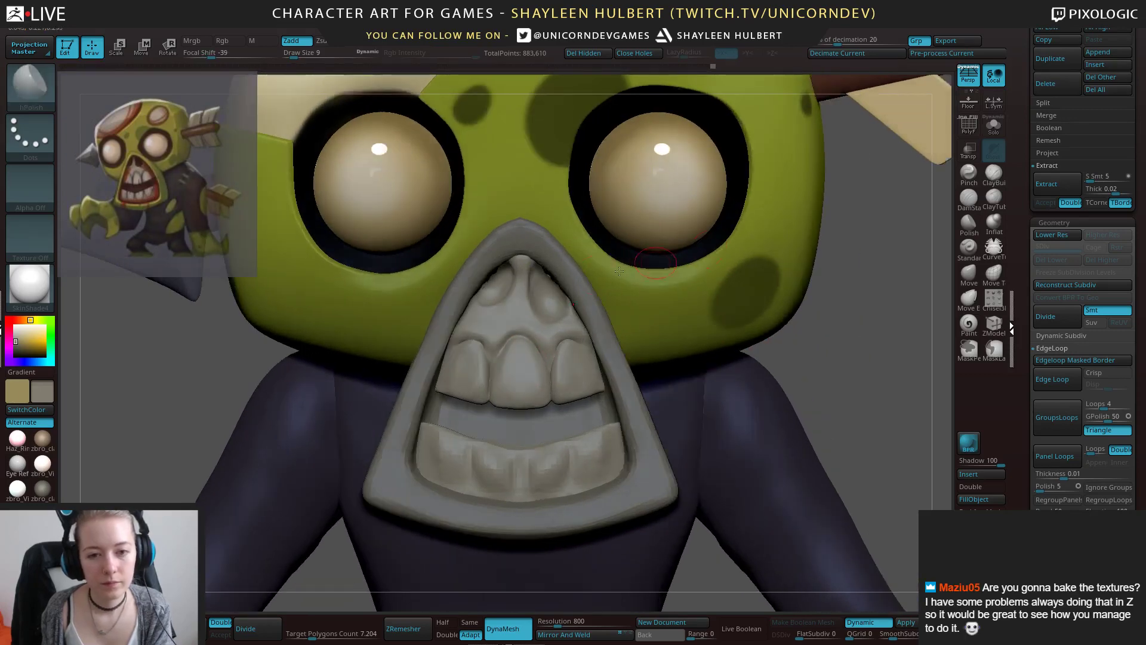
left_click(968, 322)
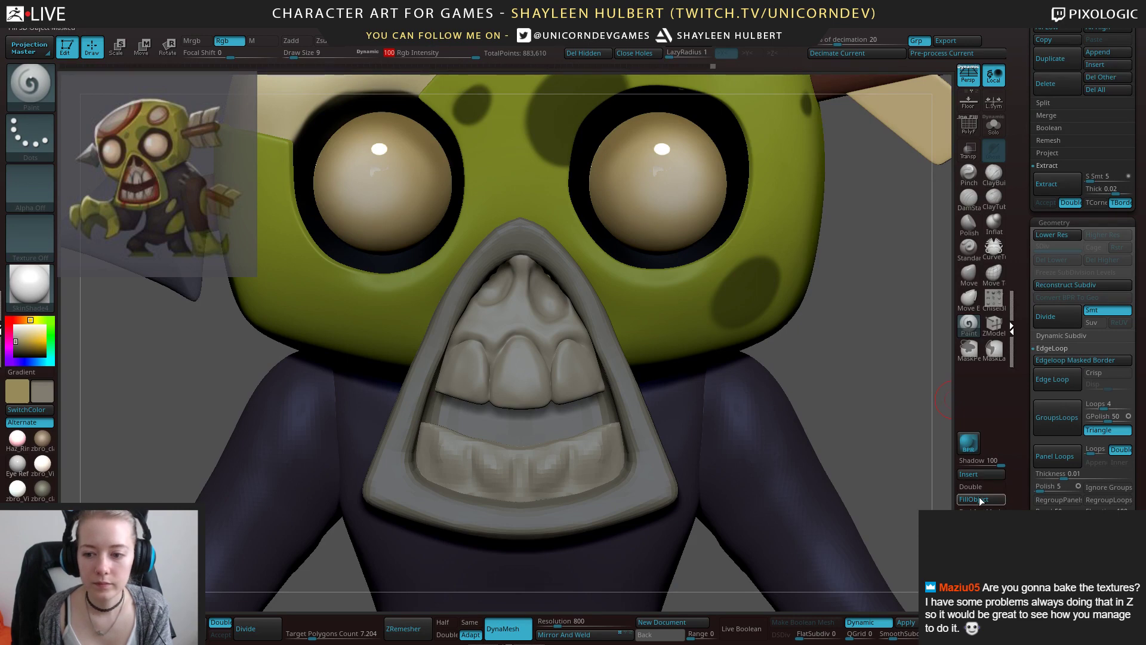
key("f")
mouse_move(678, 302)
left_mouse_down("alt")
mouse_move(687, 295)
mouse_move(849, 406)
mouse_move(851, 423)
left_mouse_up("alt")
left_click(531, 370, "alt")
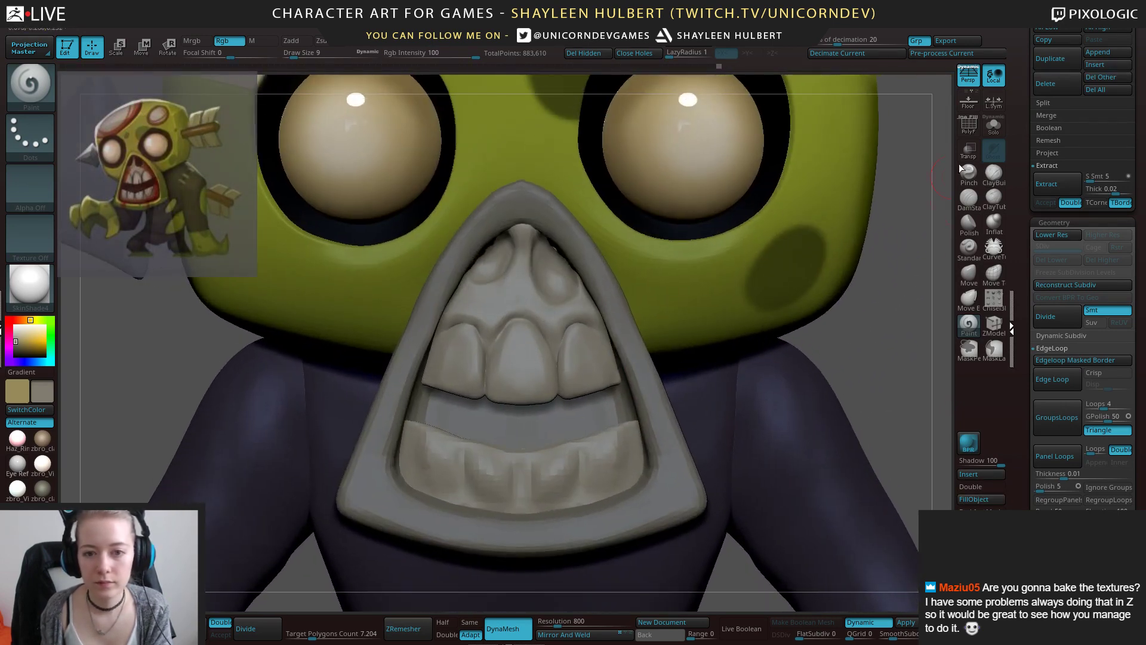
Select the mouth frame, sample the head's green and fill the frame object with that colour.
left_click(994, 174)
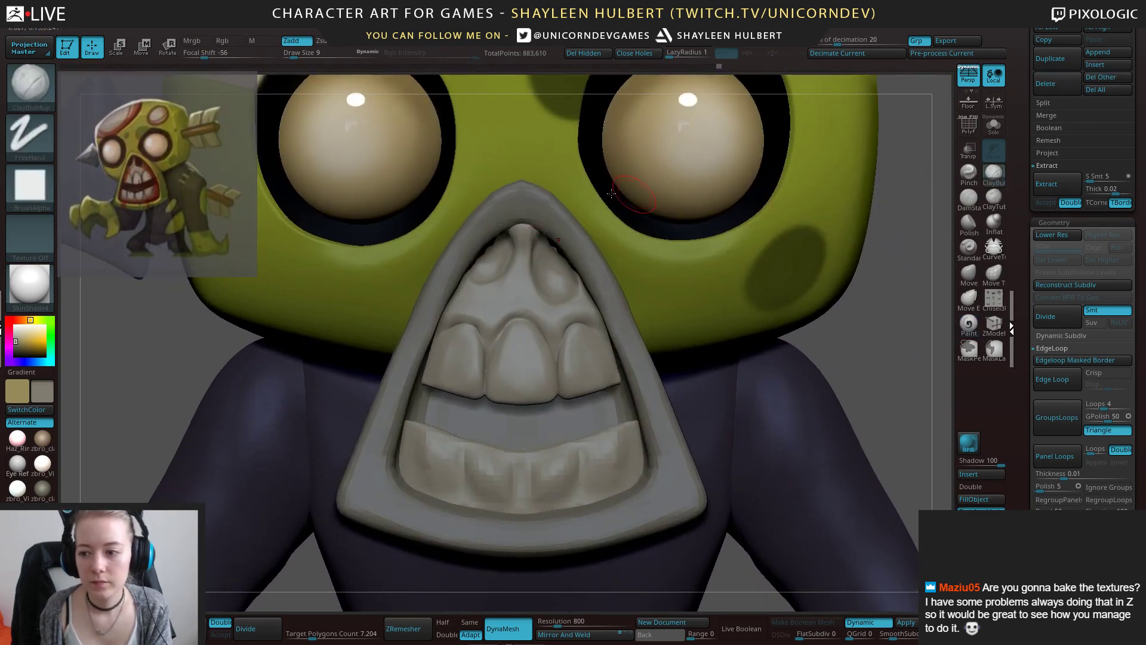
left_click(527, 204, "alt")
key("c")
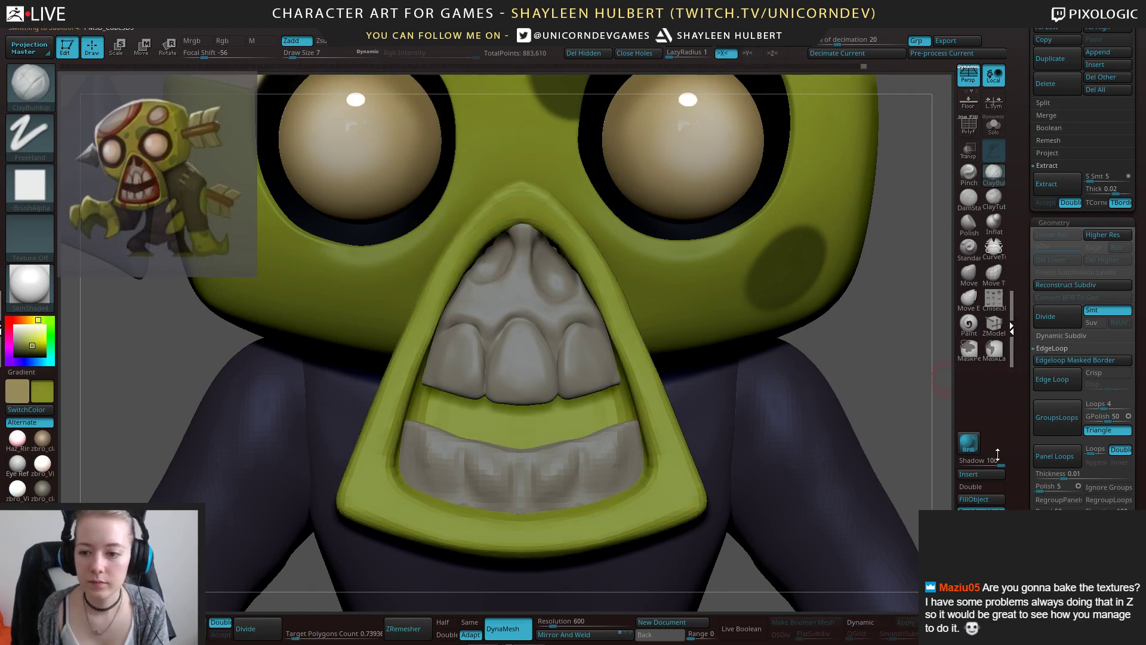
left_click(969, 326)
left_click(979, 499)
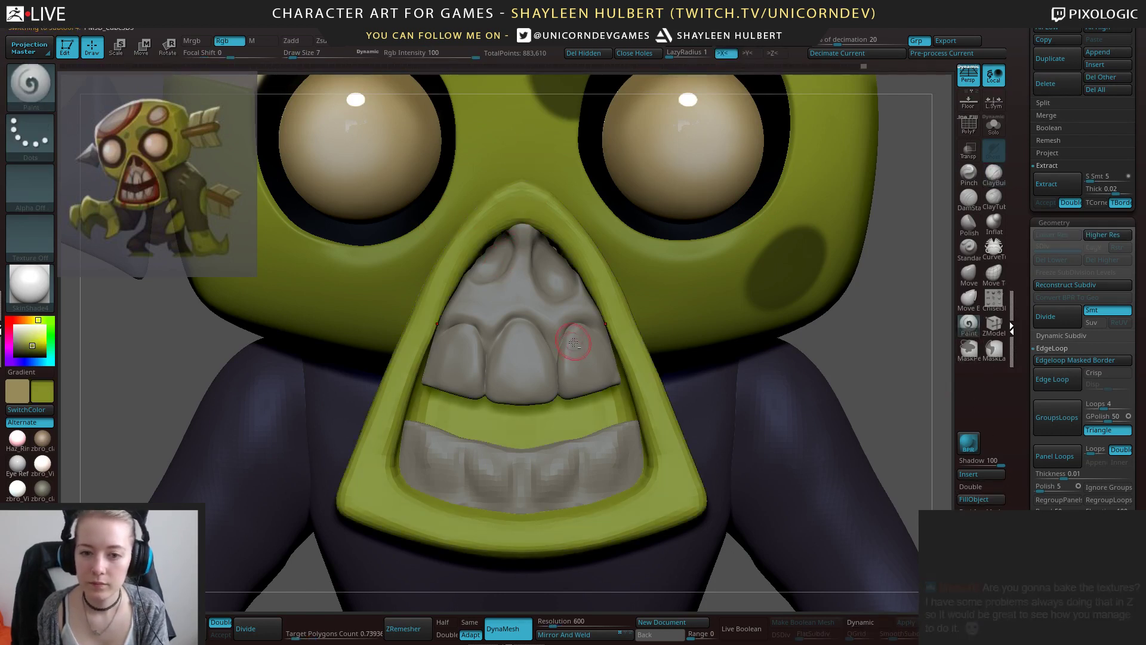
Select the upper teeth, switch to ClayBuildup at draw size 3 and apply their Dynamic Subdivision as real subdivision levels.
left_click(575, 342, "alt")
left_click_drag(849, 364, 886, 370, "alt")
left_click(994, 174)
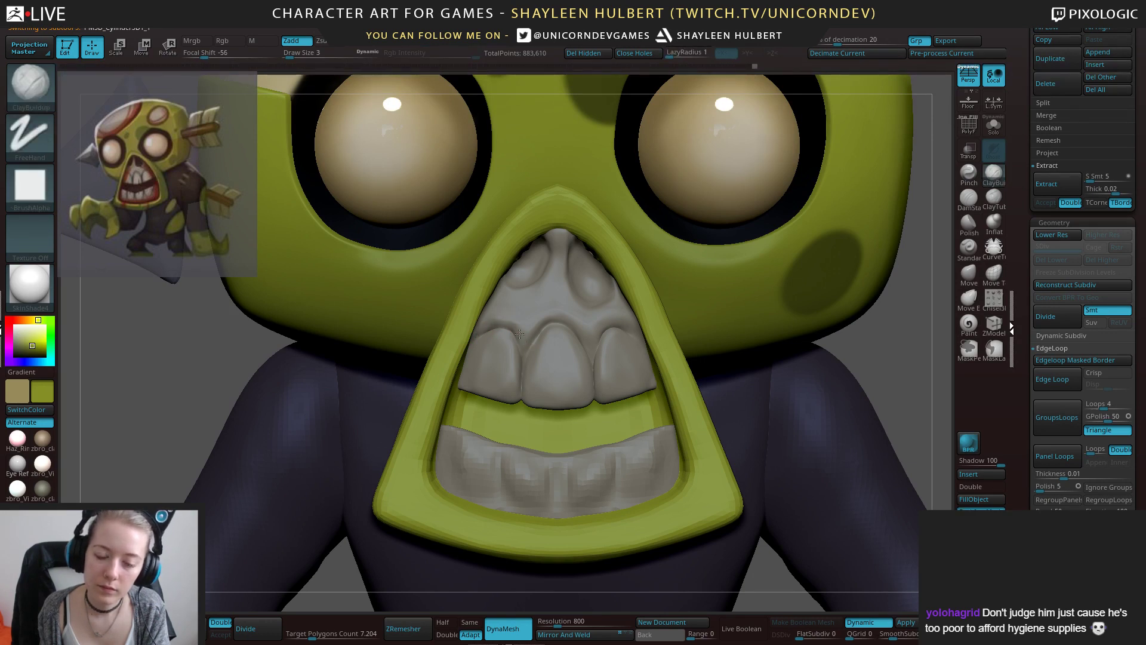
left_click(909, 622)
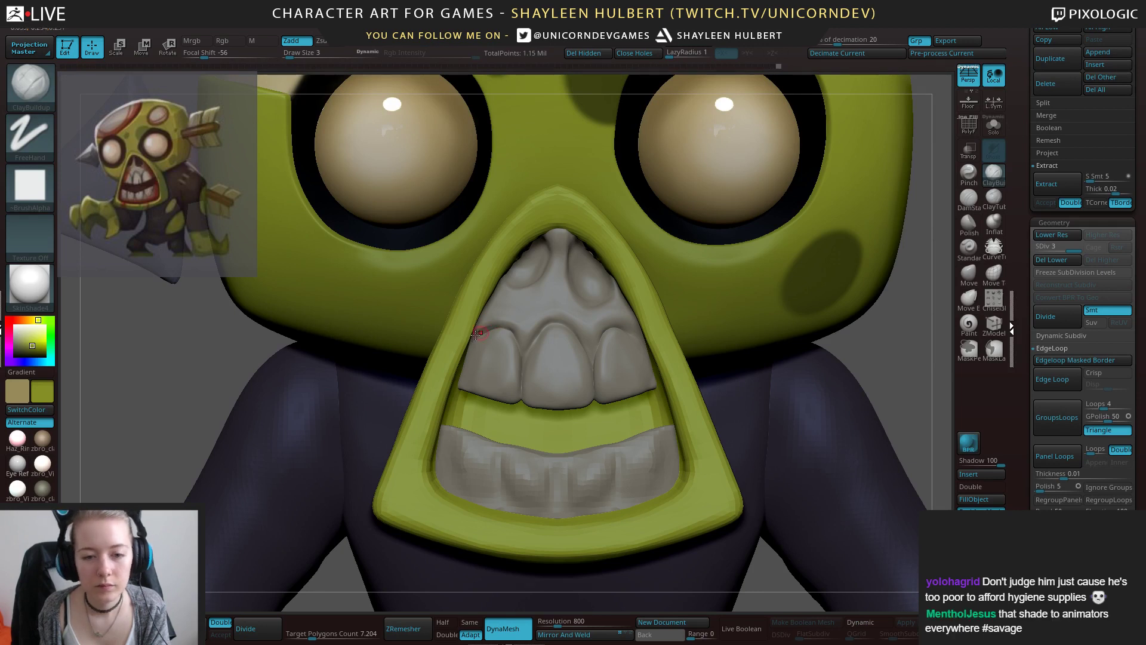
Refine the upper teeth's gums and nasal cavities with ClayBuildup, DamStandard and Pinch at draw sizes 2 to 4, smoothing between brushes.
key("shift")
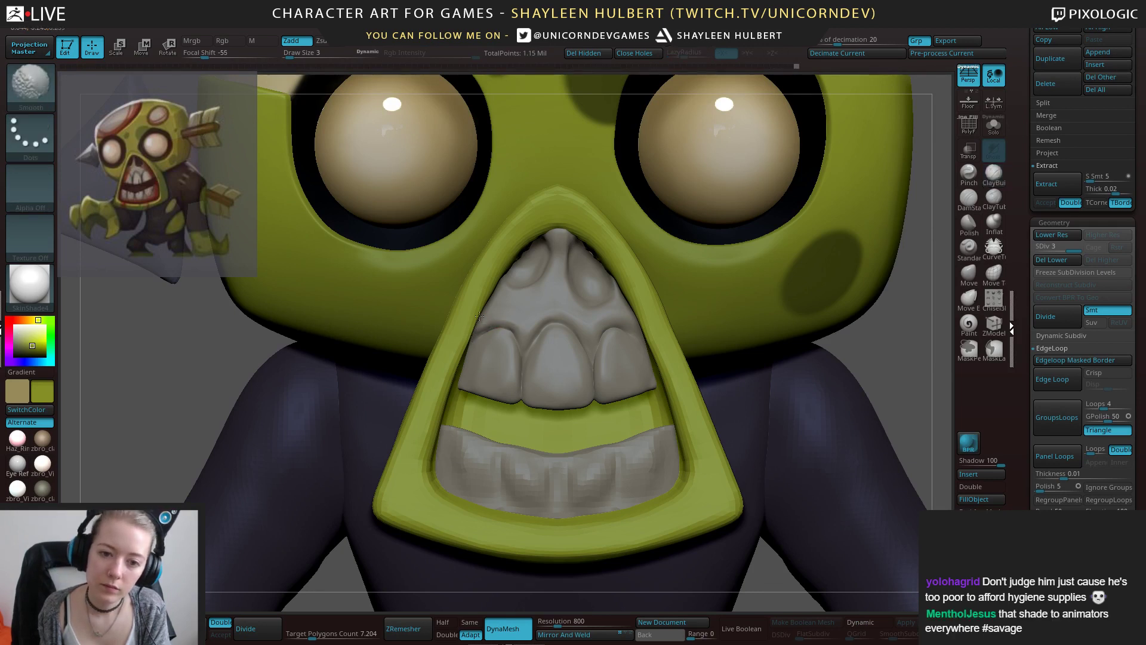
left_click(969, 197)
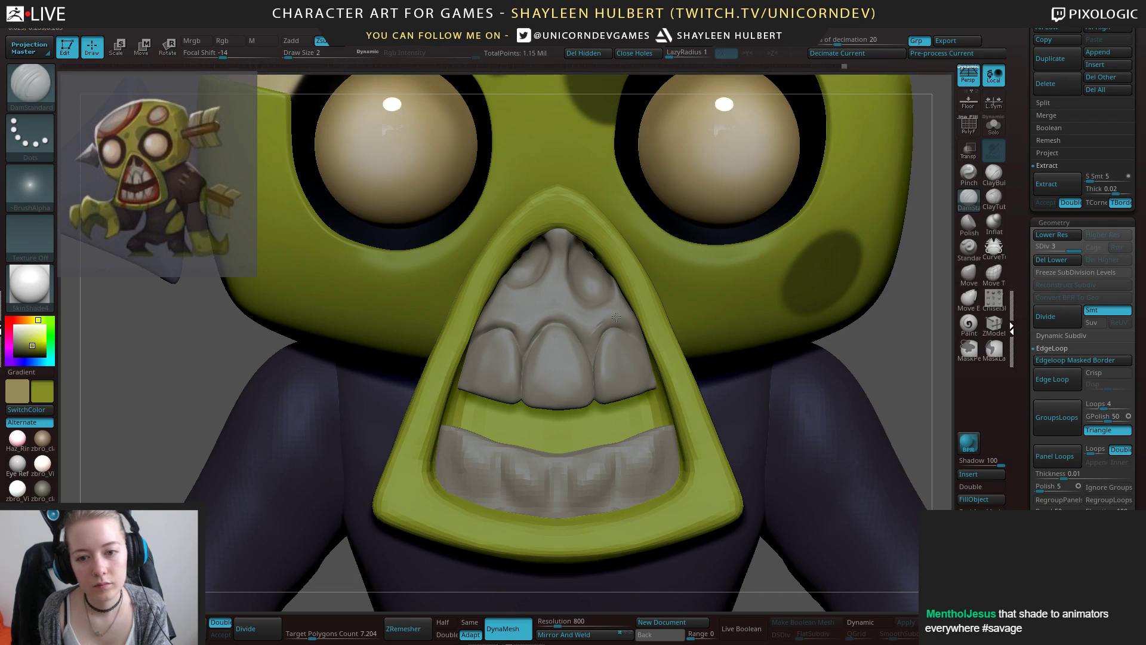
key("shift")
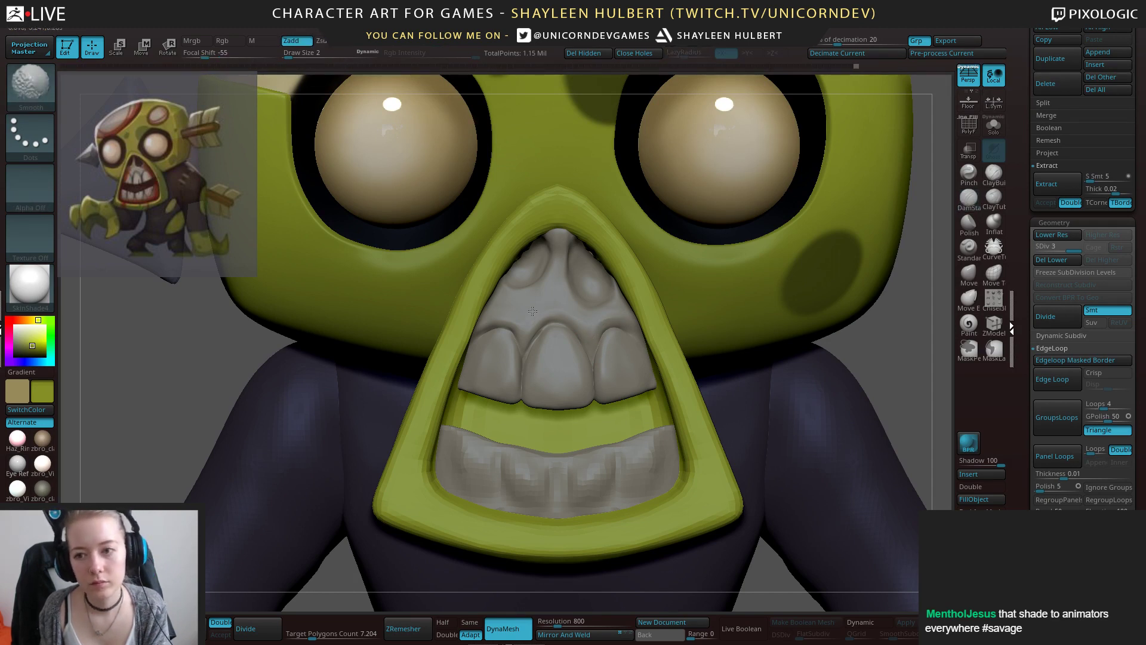
left_click(968, 174)
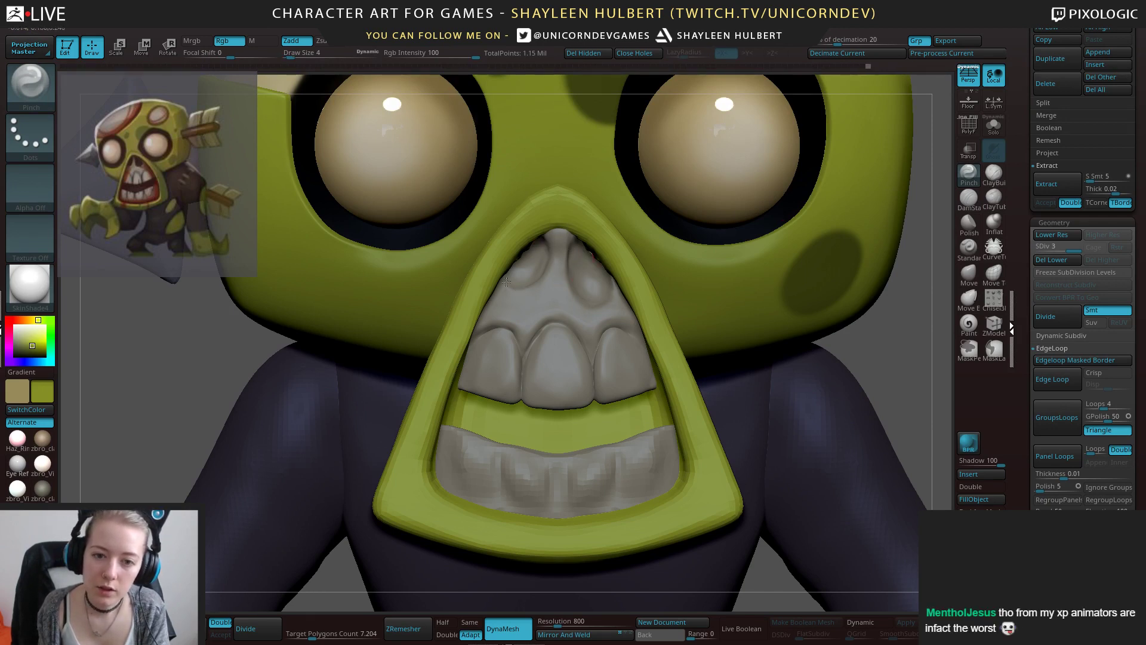
left_click(994, 174)
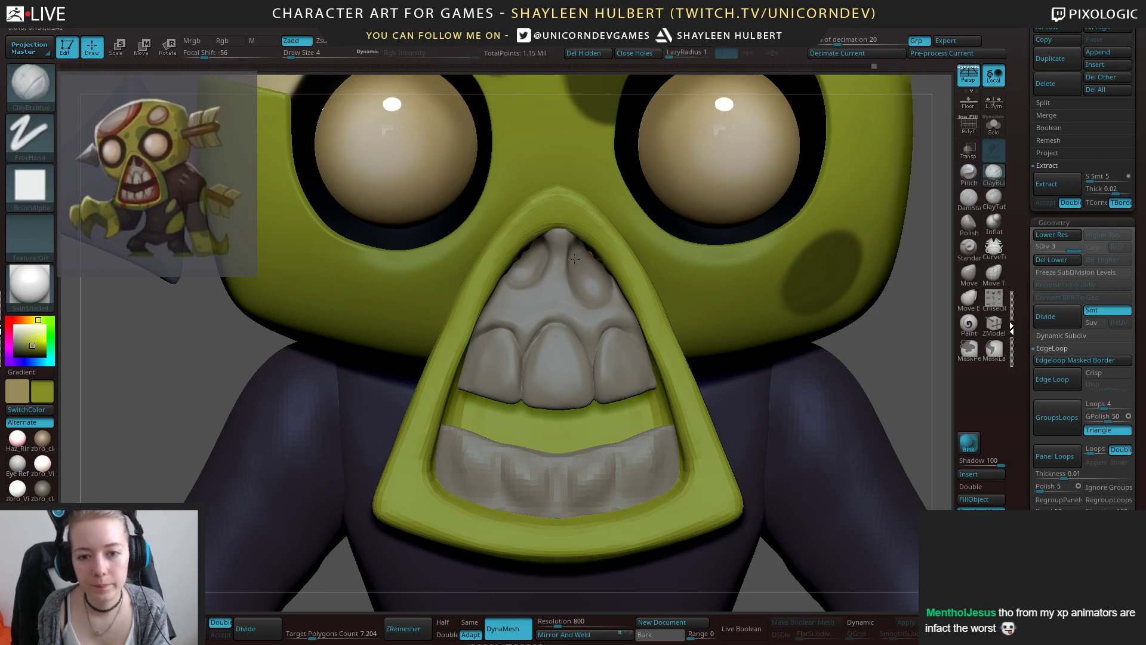
key("shift")
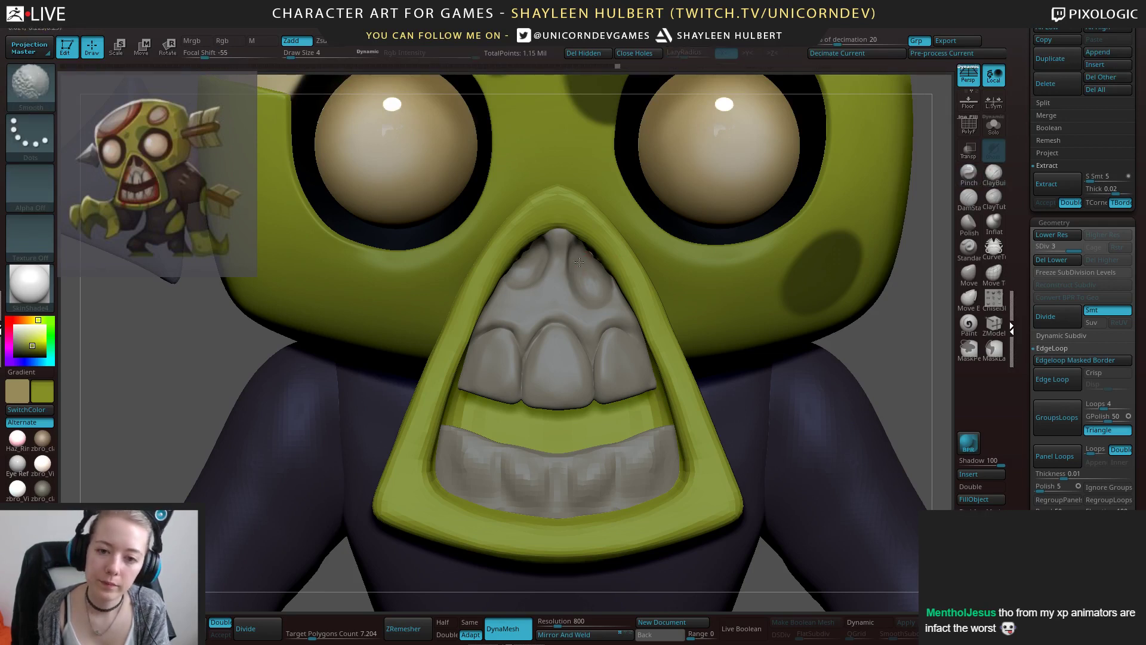
Turn on Dynamic Subdivision for the mouth frame and reselect the upper teeth.
left_click(545, 258, "alt")
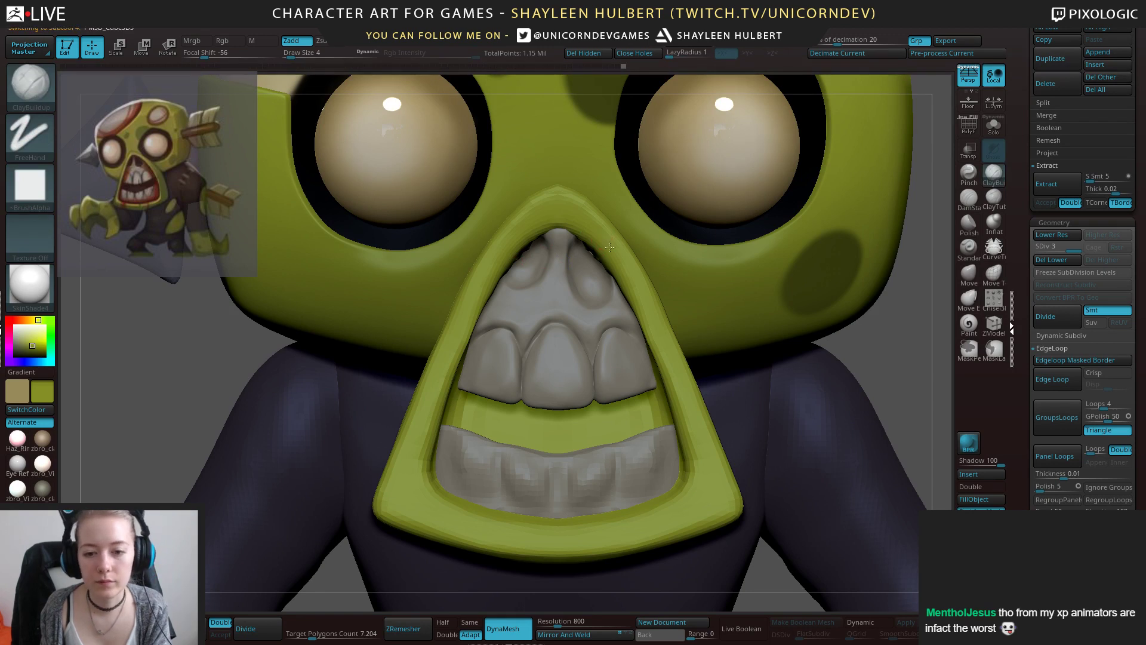
left_click(865, 622)
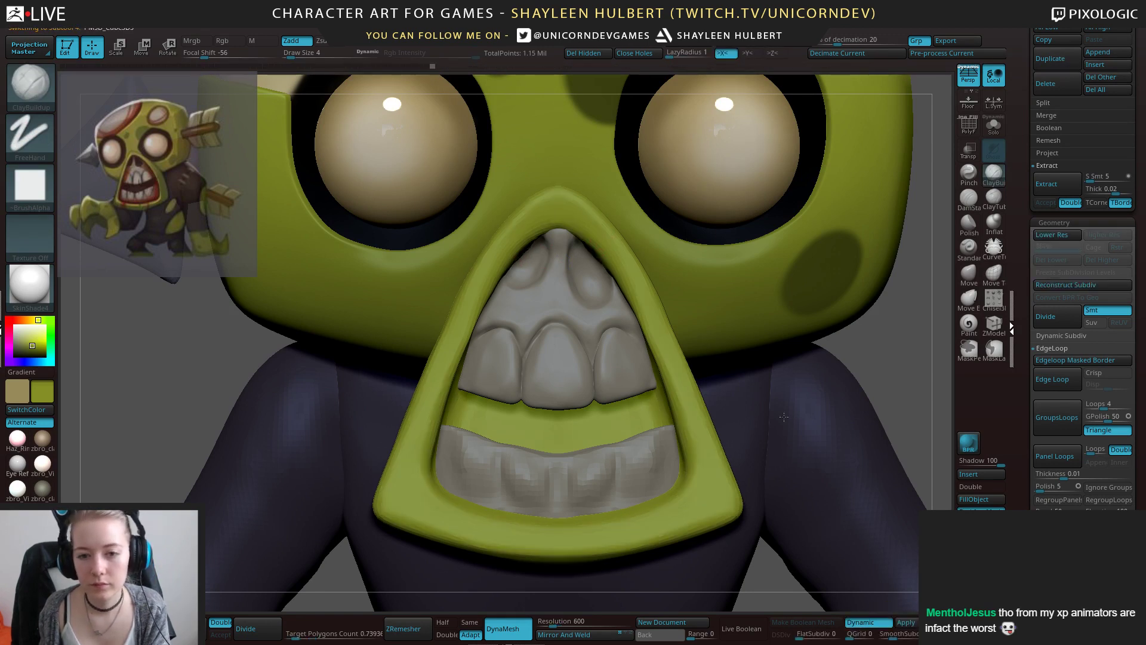
left_click(544, 262, "alt")
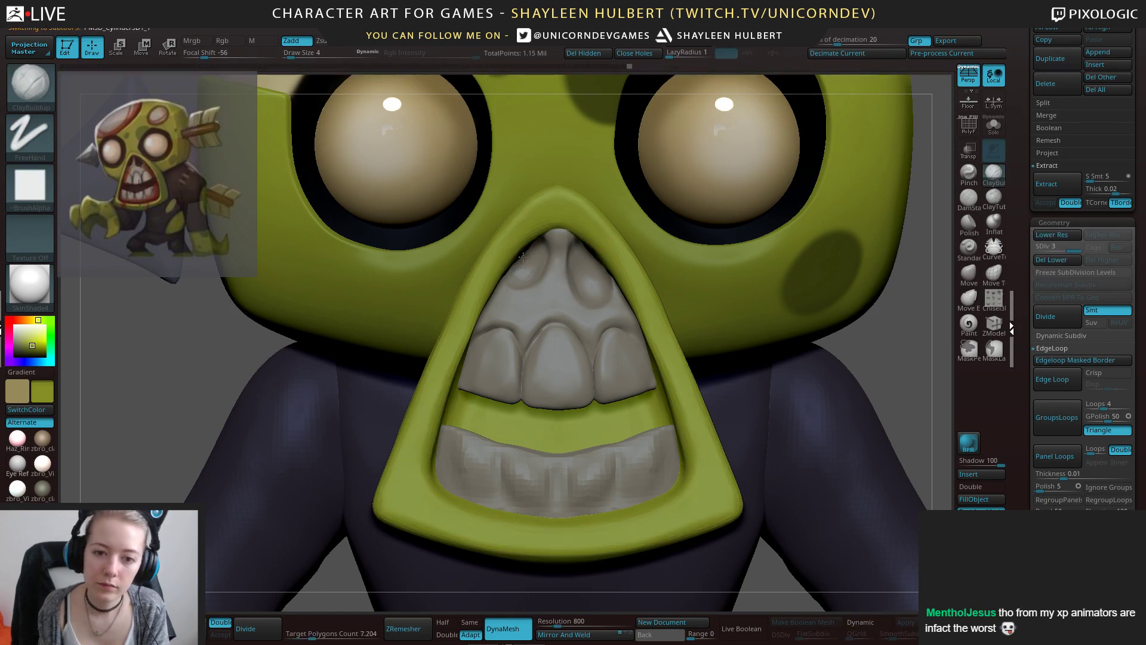
Smooth the nasal cavity's edge and adjust the nasal bone's tip with the Move brush at draw size 9.
key("shift")
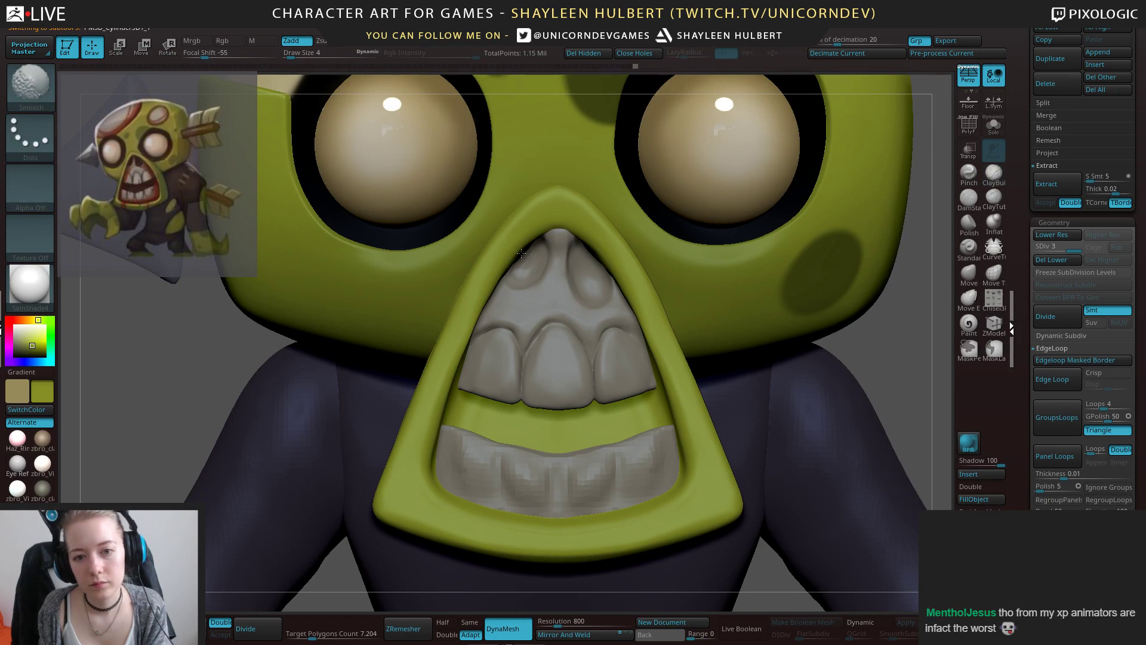
left_click_drag(899, 344, 921, 344)
left_click(969, 273)
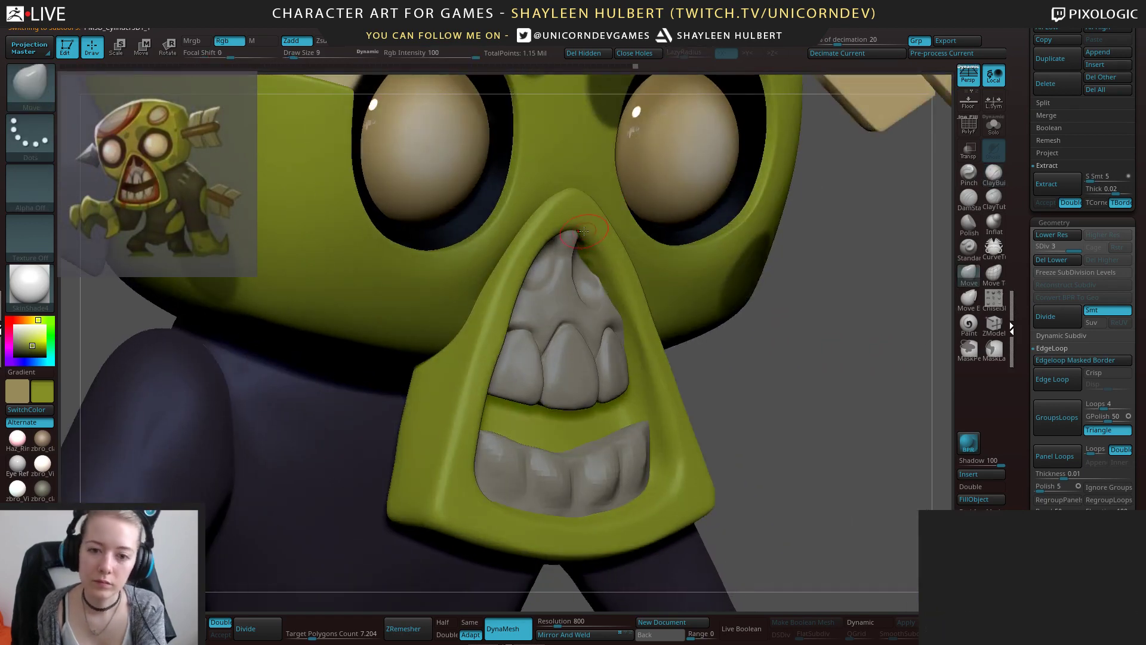
left_click_drag(576, 230, 567, 231)
left_click_drag(859, 334, 835, 334, "shift")
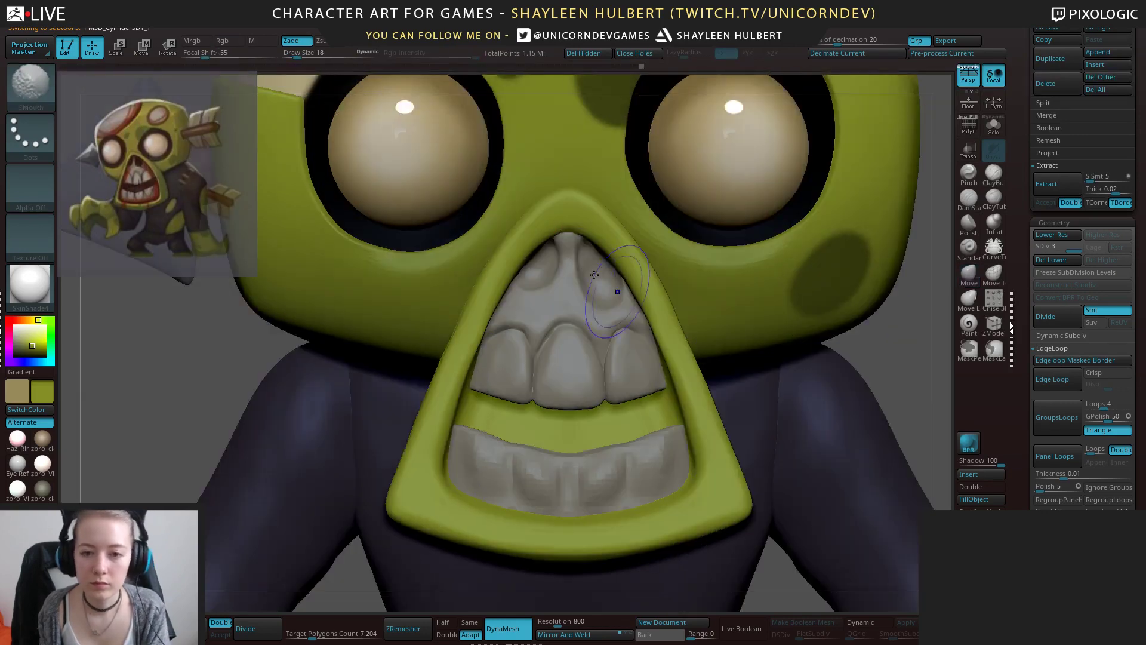
Smooth the nasal bone, gums and upper teeth with the Smooth brush at draw size 18.
mouse_move(574, 243)
left_mouse_down("shift")
mouse_move(599, 276)
mouse_move(587, 295)
left_mouse_up("shift")
mouse_move(563, 332)
left_mouse_down("shift")
mouse_move(552, 382)
mouse_move(528, 361)
left_mouse_up("shift")
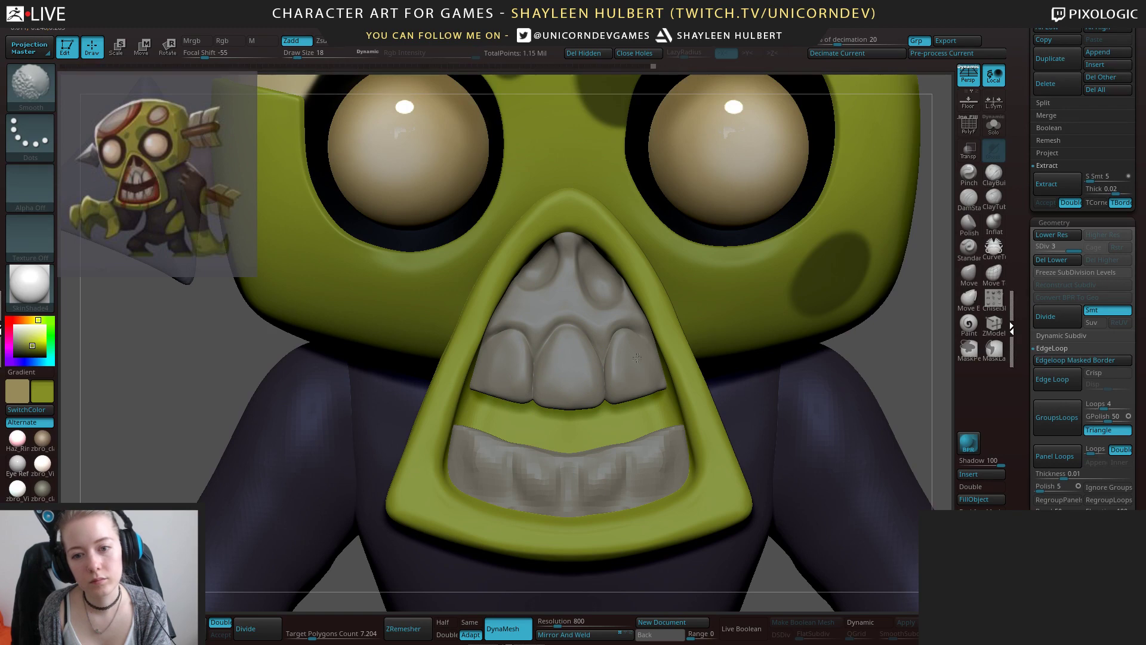
left_click_drag(652, 346, 654, 351, "shift")
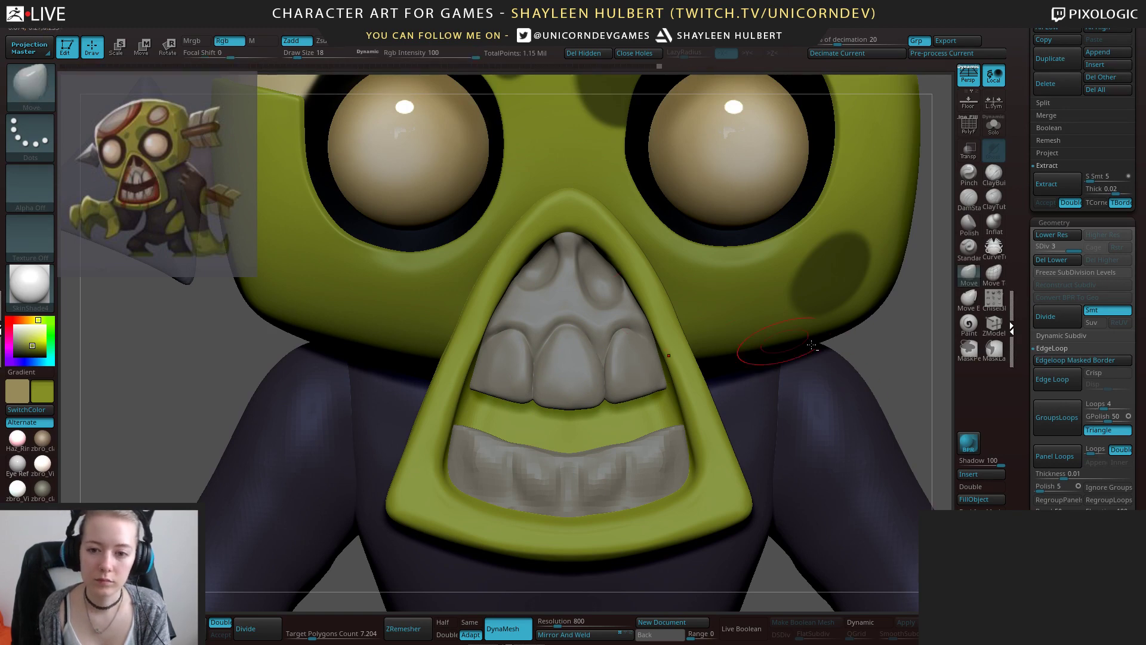
Select the lower teeth and check the mouth on the full figure and in close-up against the reference image.
mouse_move(788, 354)
left_mouse_down("alt")
mouse_move(818, 317)
mouse_move(819, 263)
mouse_move(803, 358)
mouse_move(770, 355)
left_mouse_up("alt")
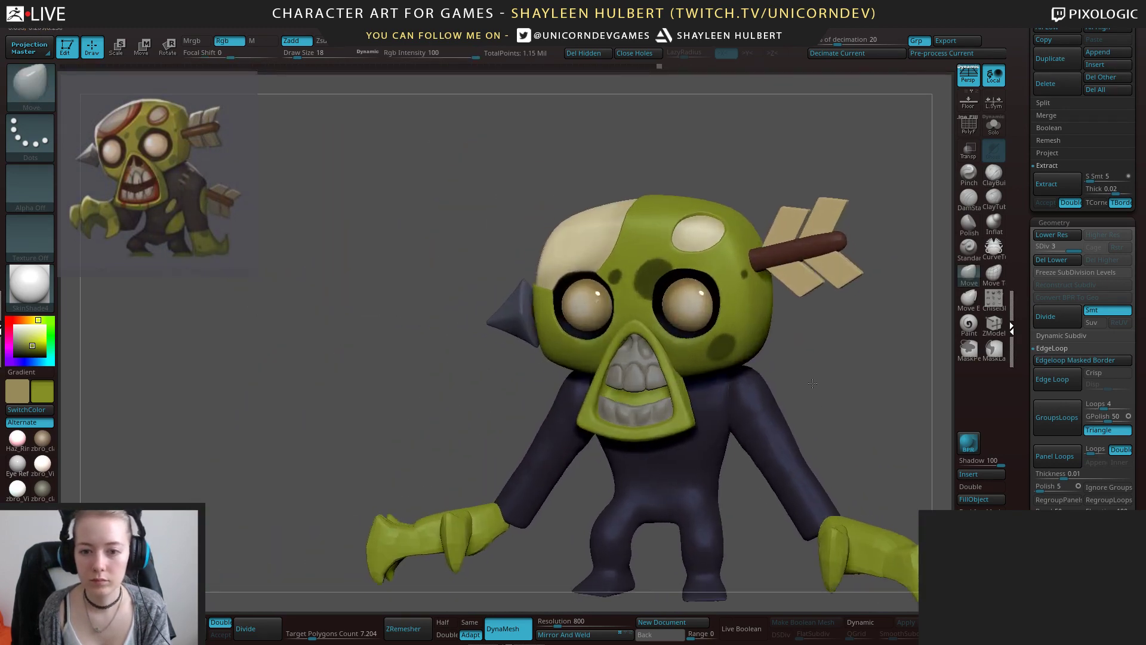
left_click_drag(836, 323, 844, 364, "alt")
mouse_move(845, 364)
left_mouse_down("shift")
mouse_move(860, 367)
mouse_move(827, 311)
mouse_move(831, 338)
left_mouse_up("shift")
left_click(650, 439, "alt")
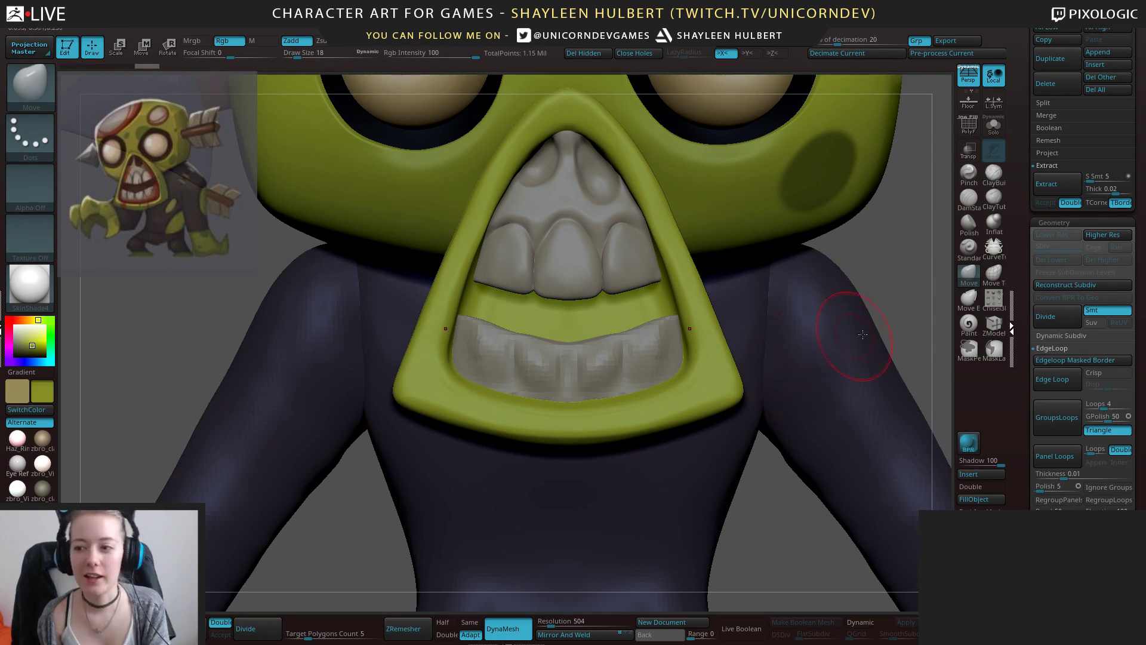
left_click_drag(768, 465, 716, 453, "alt")
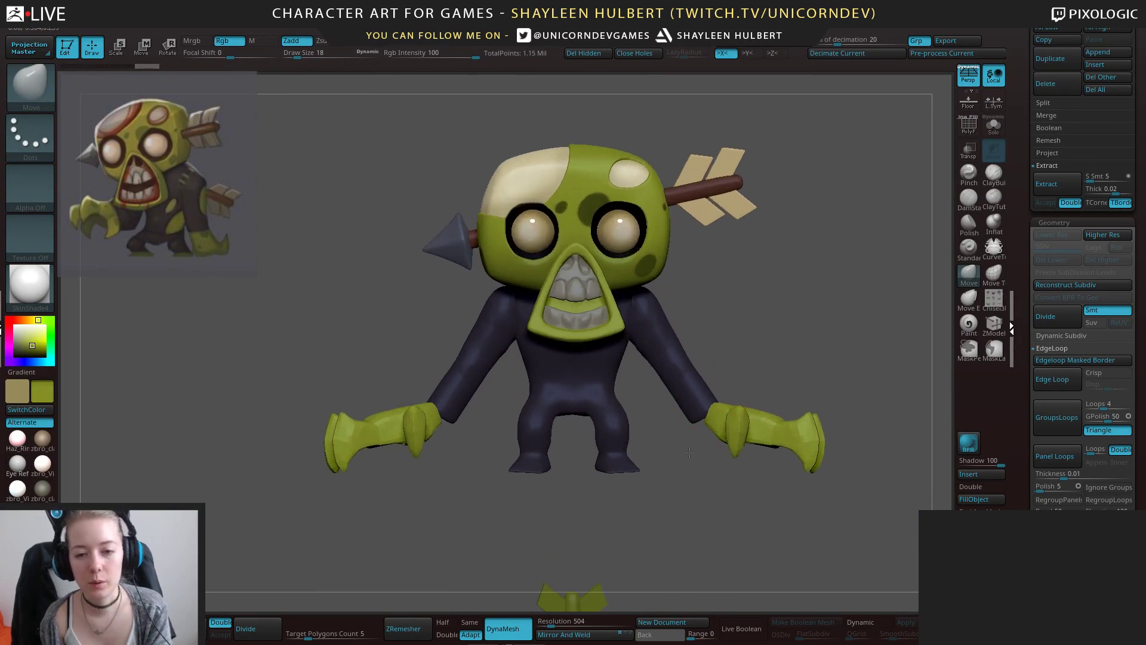
left_click_drag(691, 455, 675, 505)
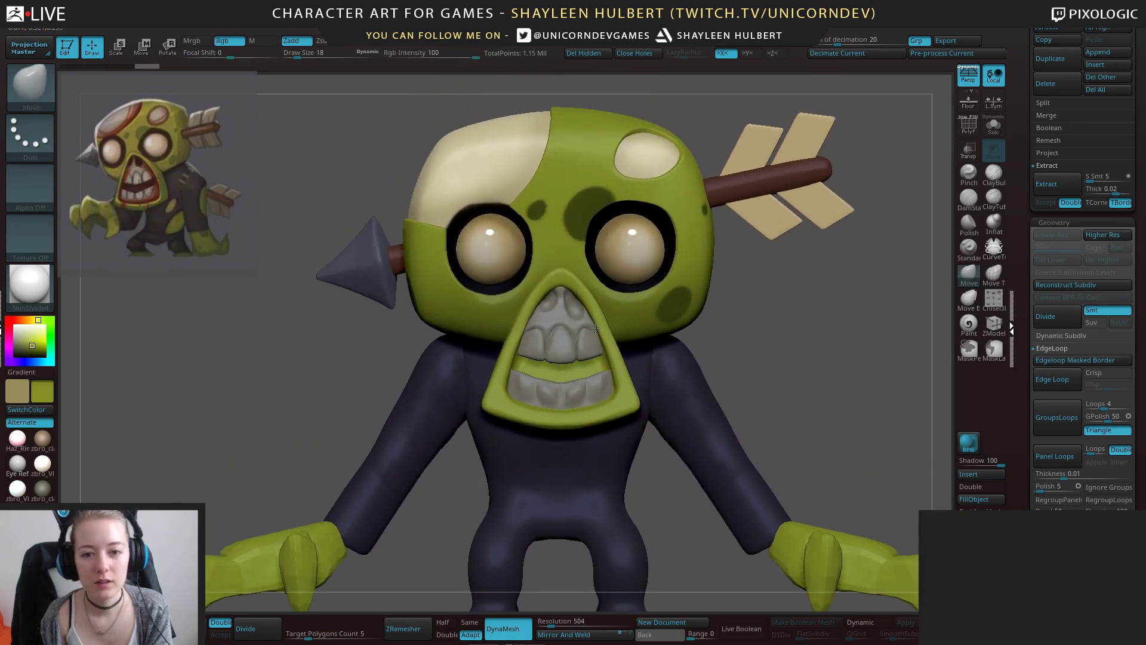
left_click_drag(746, 330, 802, 390, "alt")
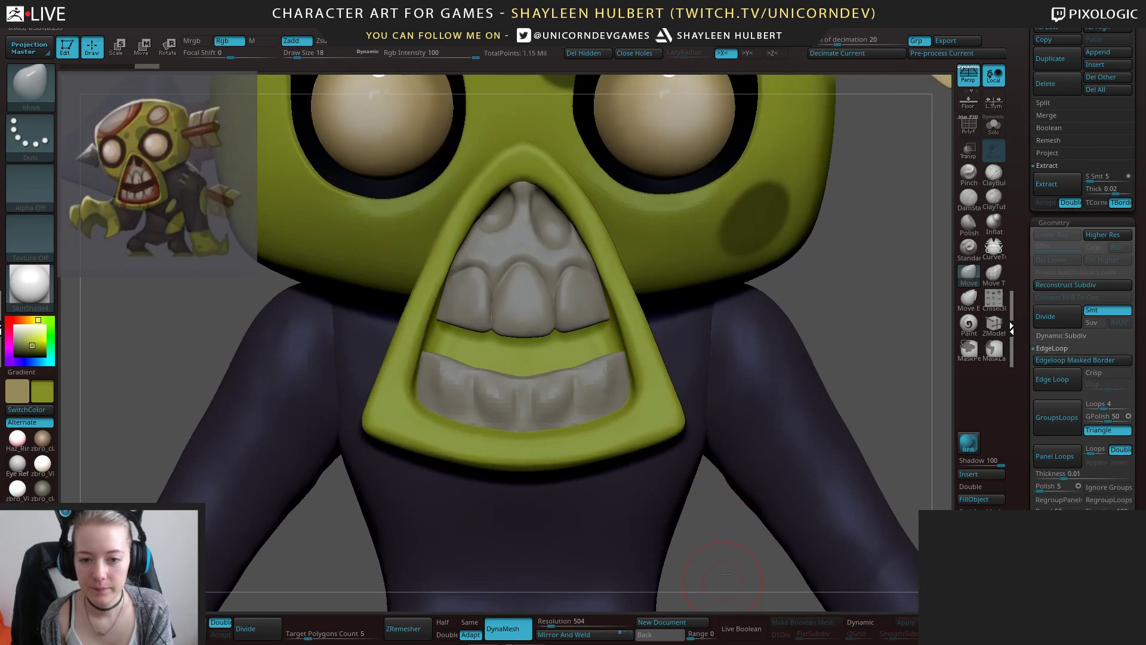
left_click_drag(736, 490, 758, 466, "alt")
left_click_drag(739, 515, 713, 501)
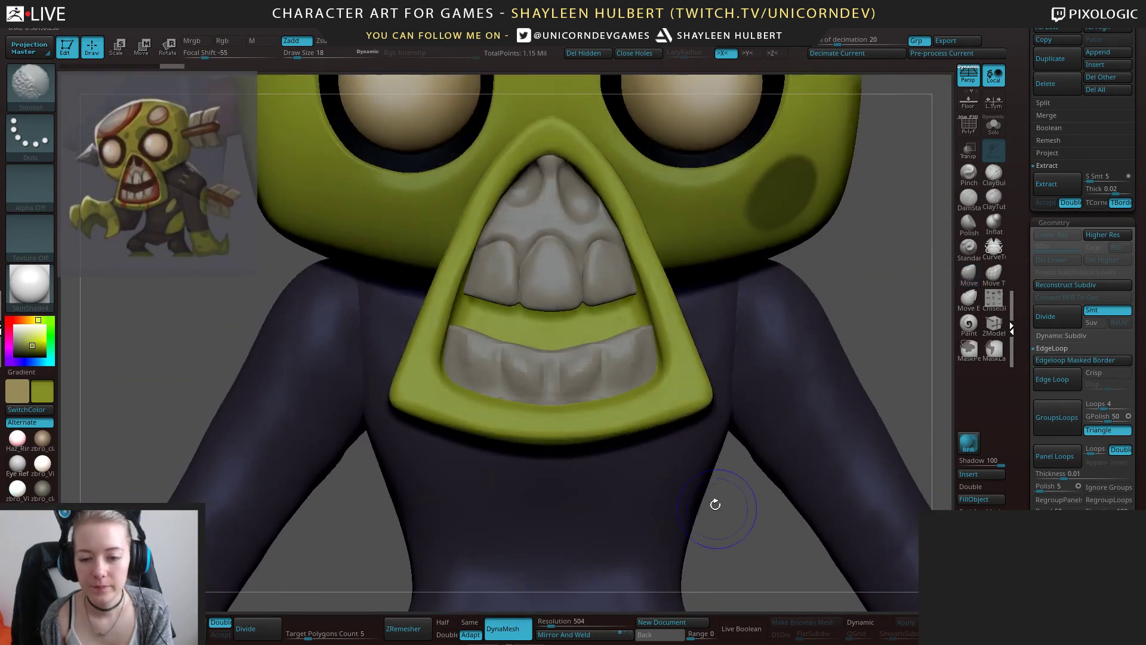
Remesh the lower teeth with DynaMesh at resolution 800 and smooth their front surface.
left_click(551, 622)
type("800")
key("Return")
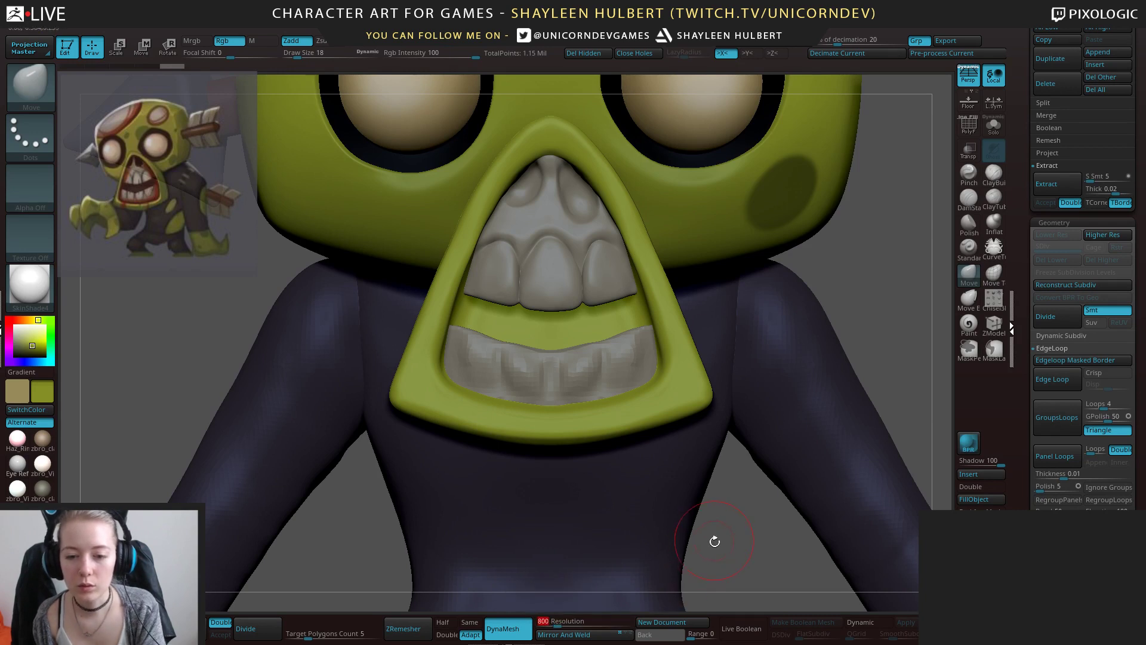
left_click_drag(714, 540, 726, 537, "ctrl")
left_click_drag(522, 380, 550, 363, "shift")
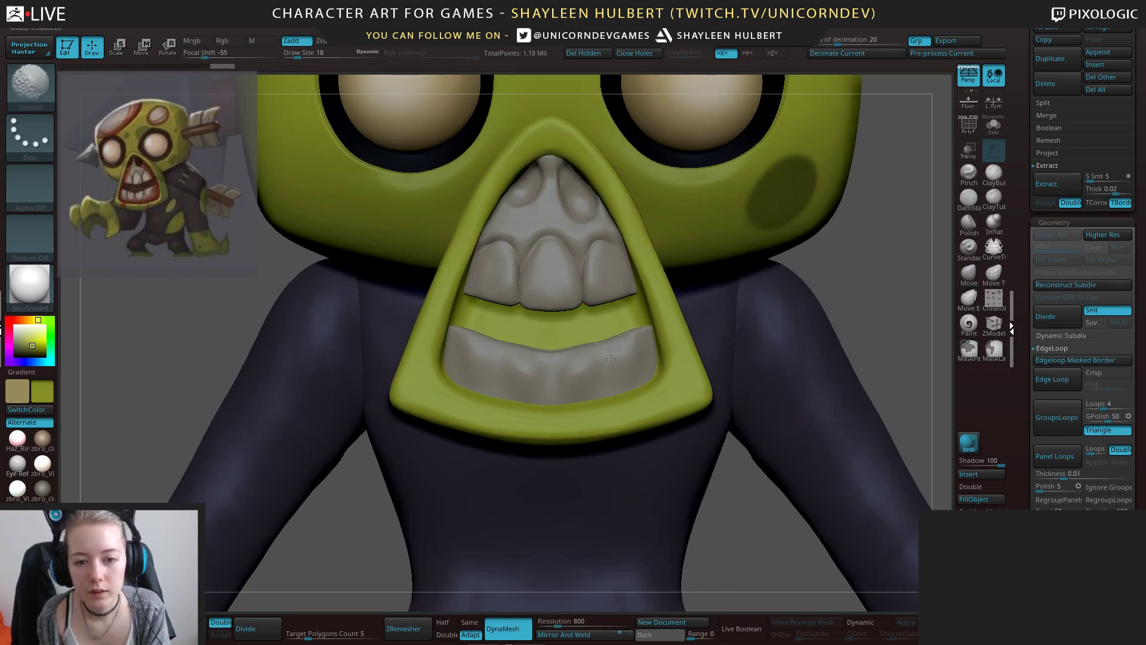
Build up the individual lower teeth on the front surface with the ClayBuildup brush at draw size 10.
key("bracketleft")
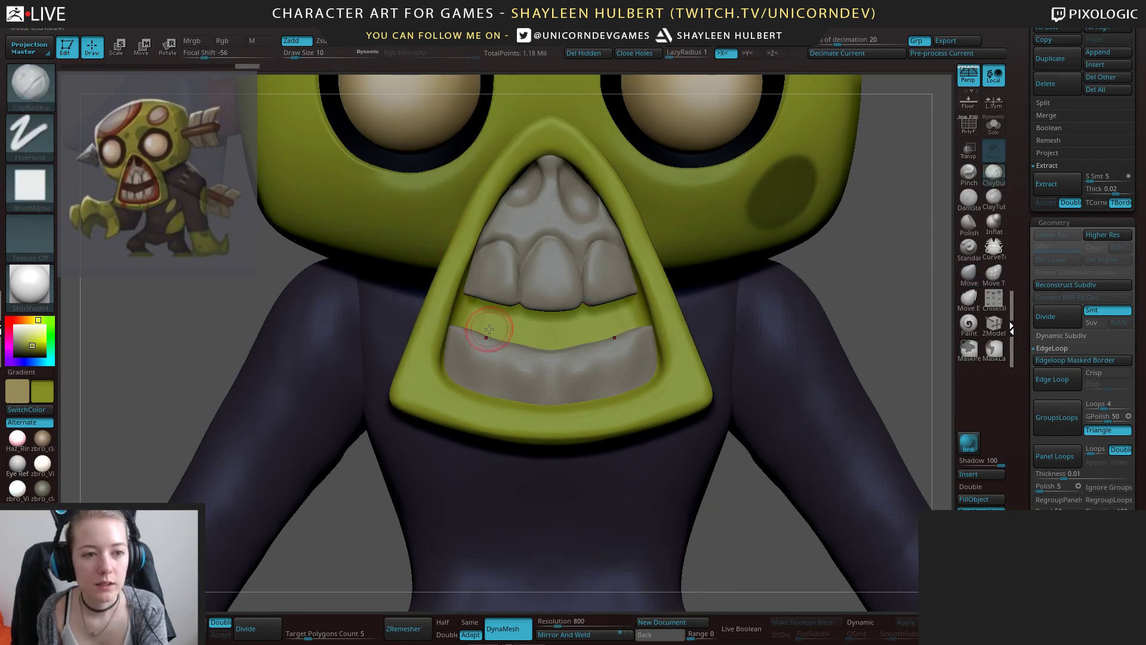
mouse_move(458, 340)
left_mouse_down()
mouse_move(467, 370)
mouse_move(479, 363)
mouse_move(469, 371)
left_mouse_up()
mouse_move(457, 336)
left_mouse_down()
mouse_move(459, 368)
mouse_move(506, 387)
left_mouse_up()
mouse_move(516, 359)
left_mouse_down()
mouse_move(512, 398)
mouse_move(530, 389)
left_mouse_up()
left_click_drag(534, 359, 533, 391)
mouse_move(494, 351)
left_mouse_down()
mouse_move(493, 401)
mouse_move(507, 380)
mouse_move(552, 403)
mouse_move(508, 385)
mouse_move(531, 385)
left_mouse_up()
Isolate the lower teeth and flatten their upper edge and front faces with the hPolish brush at draw size 10.
left_click(993, 125)
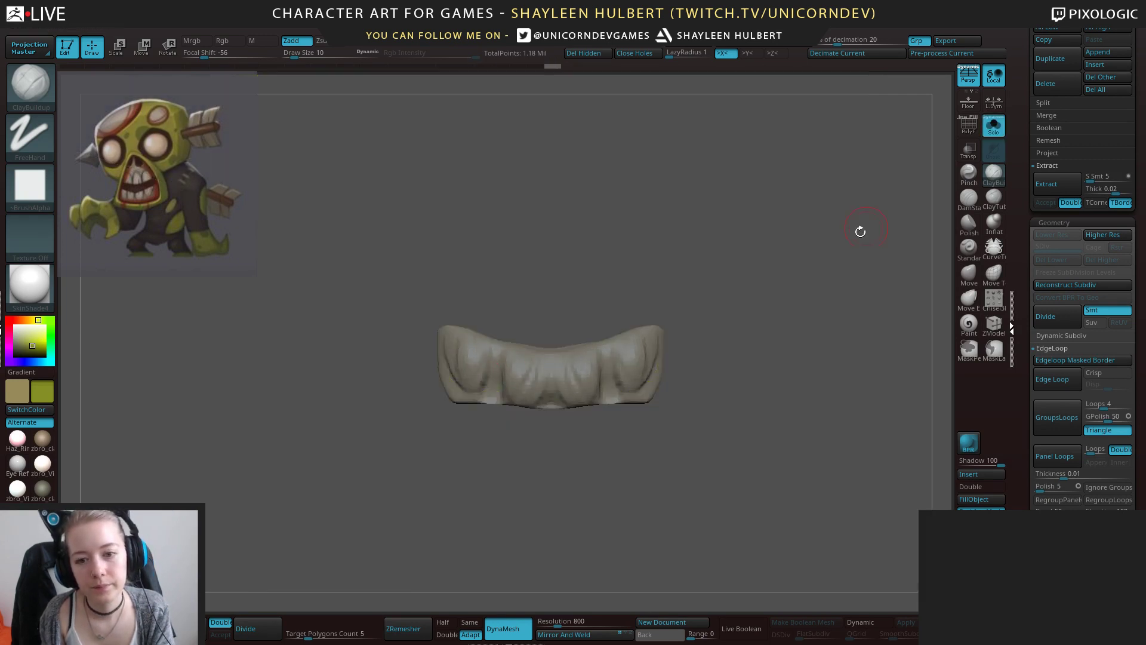
left_click_drag(860, 231, 831, 364)
key("b")
left_click(509, 324)
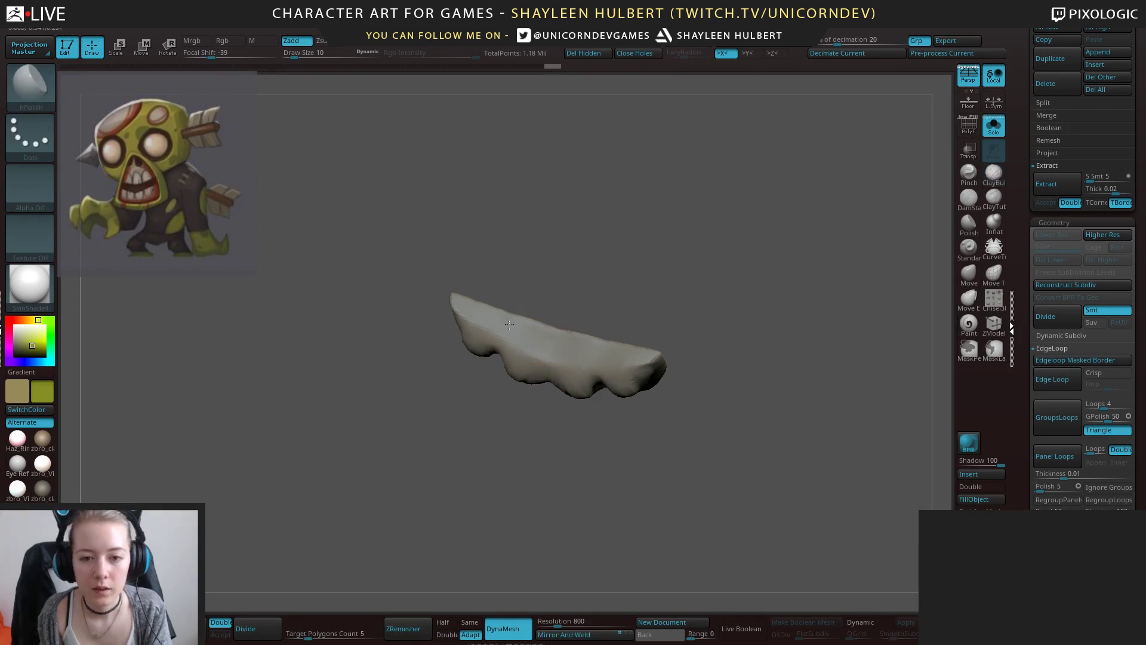
left_click_drag(523, 332, 567, 346)
left_click_drag(709, 305, 695, 251, "shift")
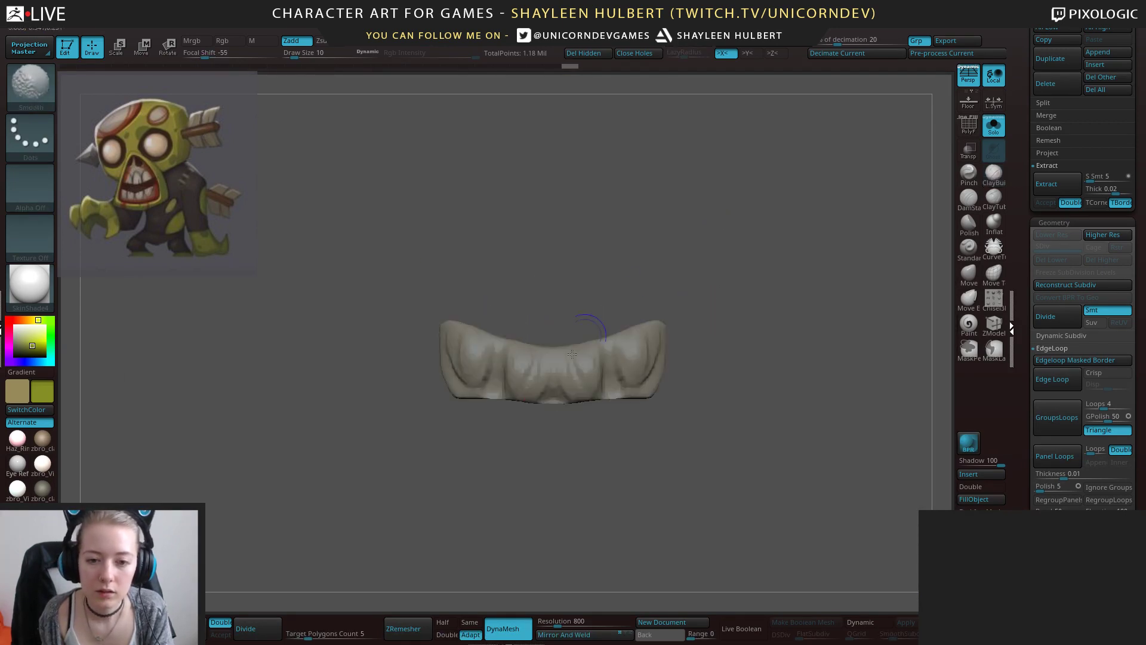
mouse_move(520, 358)
left_mouse_down()
mouse_move(524, 379)
mouse_move(469, 362)
left_mouse_up()
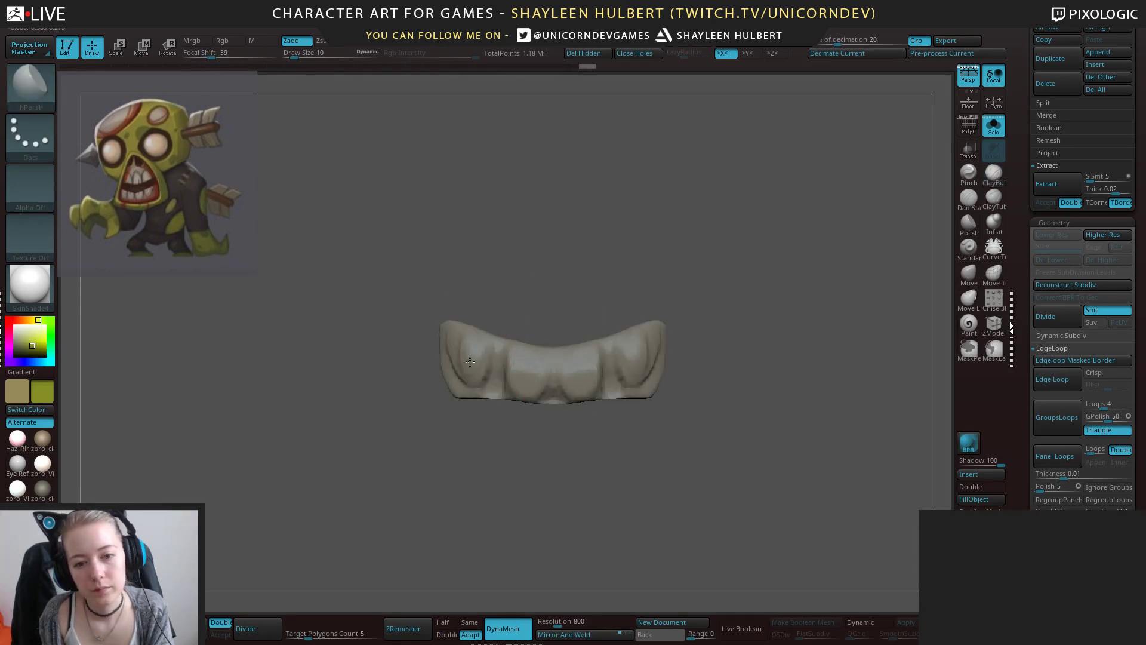
Carve the outlines of the lower front teeth with DamStandard and build up the gum between the teeth with ClayBuildup.
left_click(968, 197)
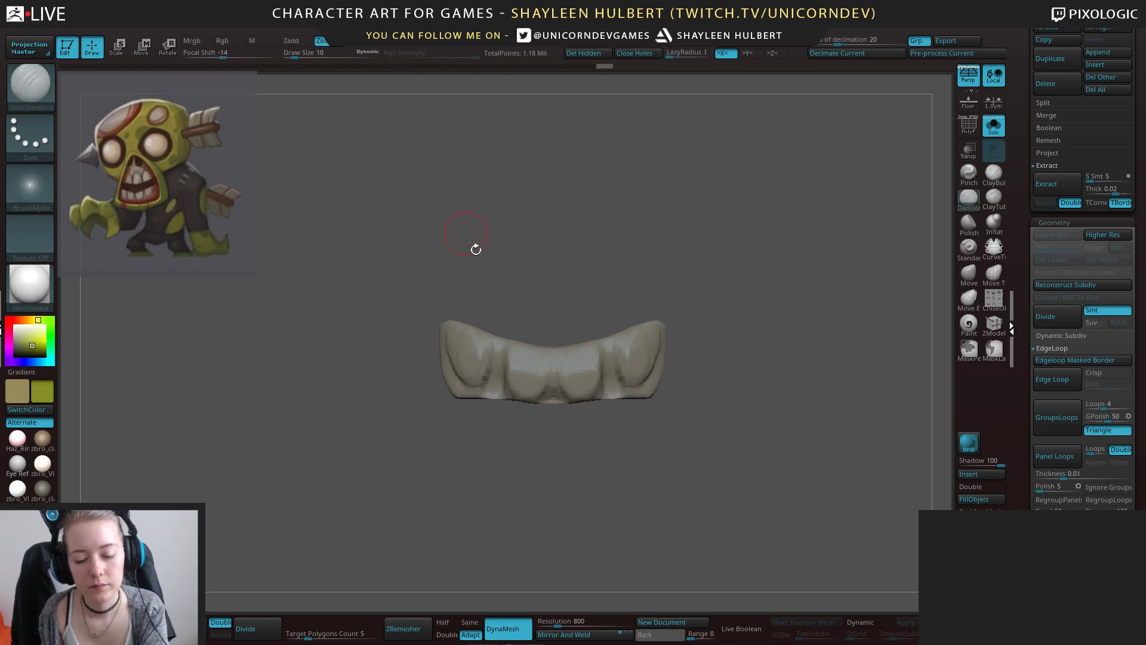
mouse_move(502, 355)
left_mouse_down()
mouse_move(490, 379)
mouse_move(450, 359)
mouse_move(531, 398)
mouse_move(550, 388)
mouse_move(552, 358)
left_mouse_up()
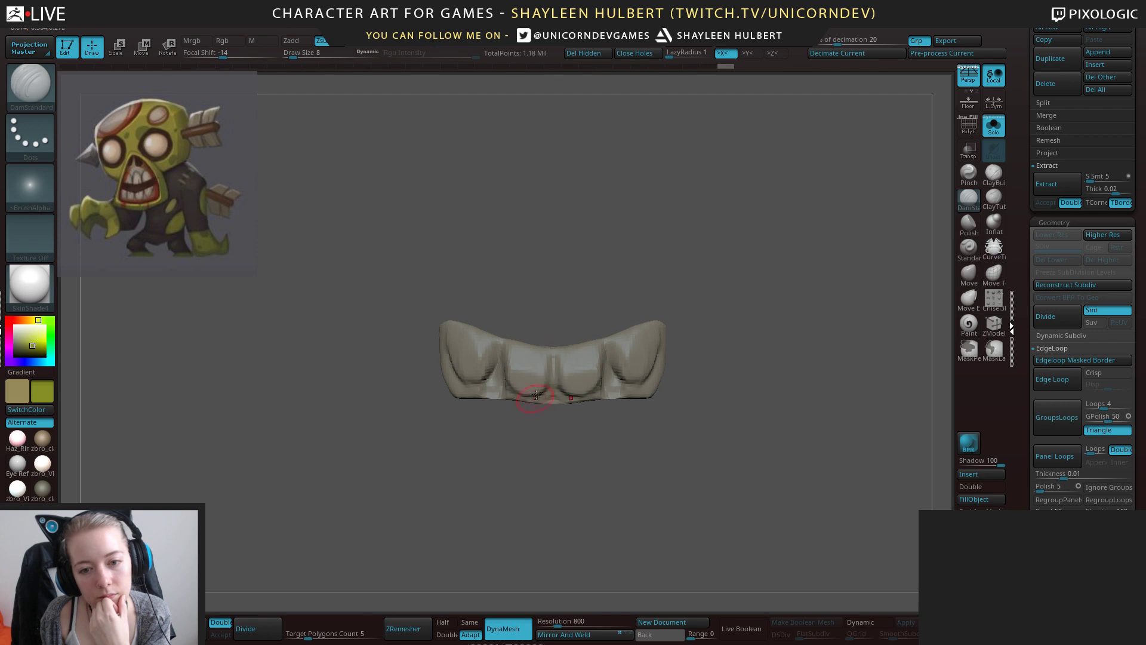
left_click(993, 173)
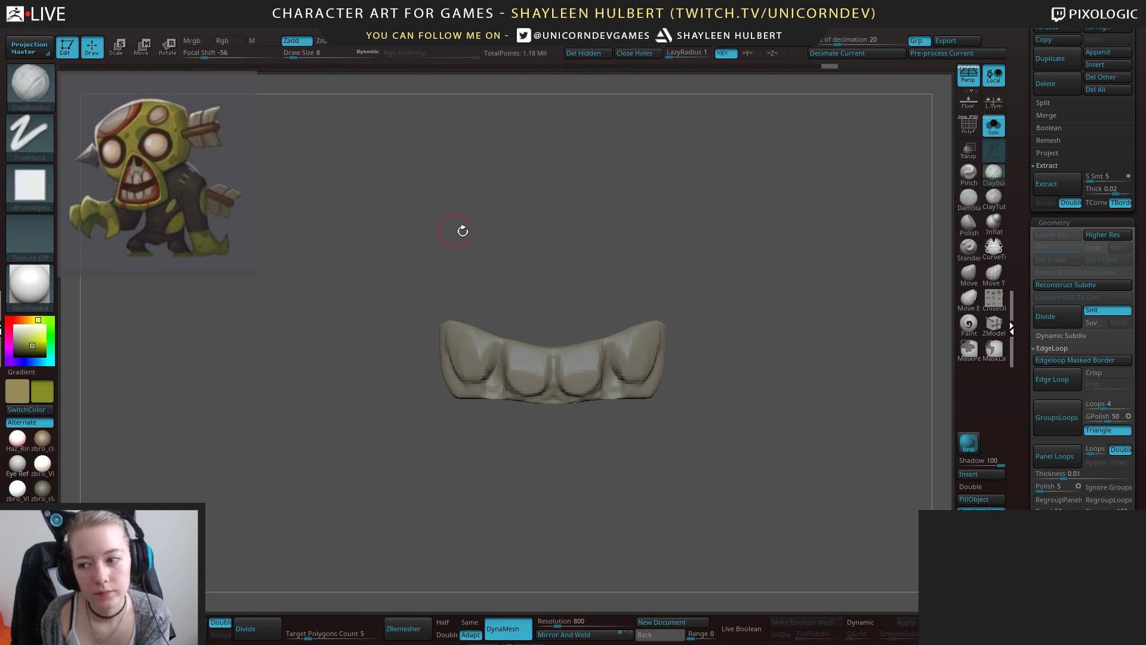
left_click_drag(497, 381, 499, 394)
left_click_drag(497, 383, 493, 398)
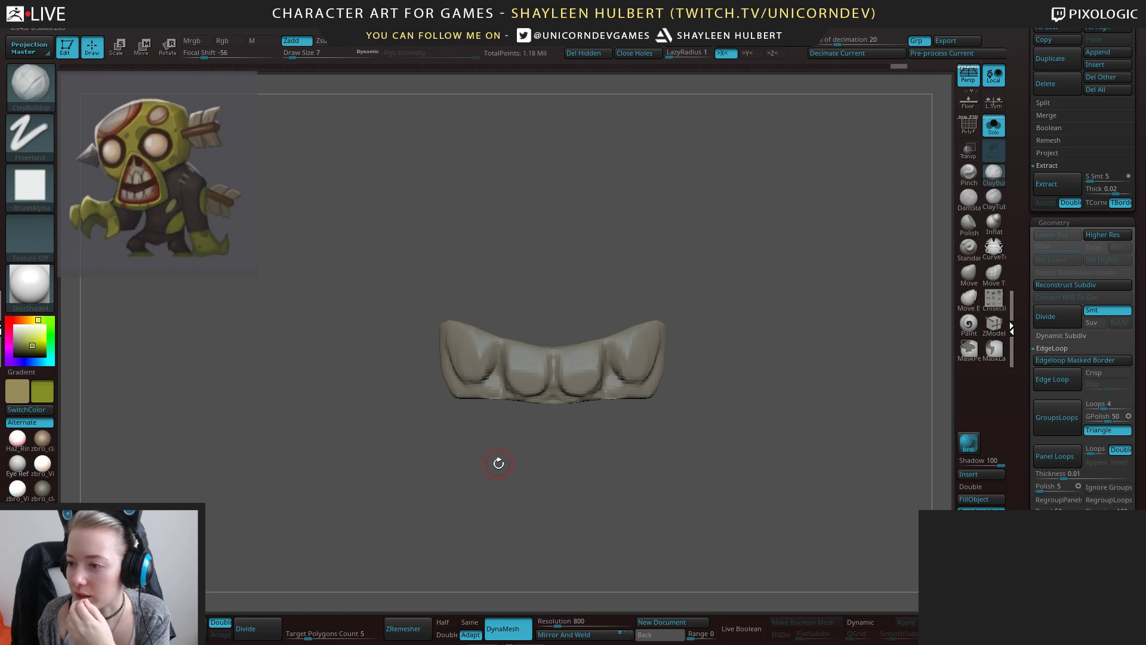
Deepen the grooves between the lower teeth and along the gum line with the DamStandard brush at draw size 7.
mouse_move(512, 479)
left_mouse_down()
mouse_move(554, 398)
mouse_move(523, 398)
mouse_move(498, 371)
mouse_move(471, 396)
mouse_move(441, 397)
mouse_move(922, 239)
left_mouse_up()
left_click(969, 200)
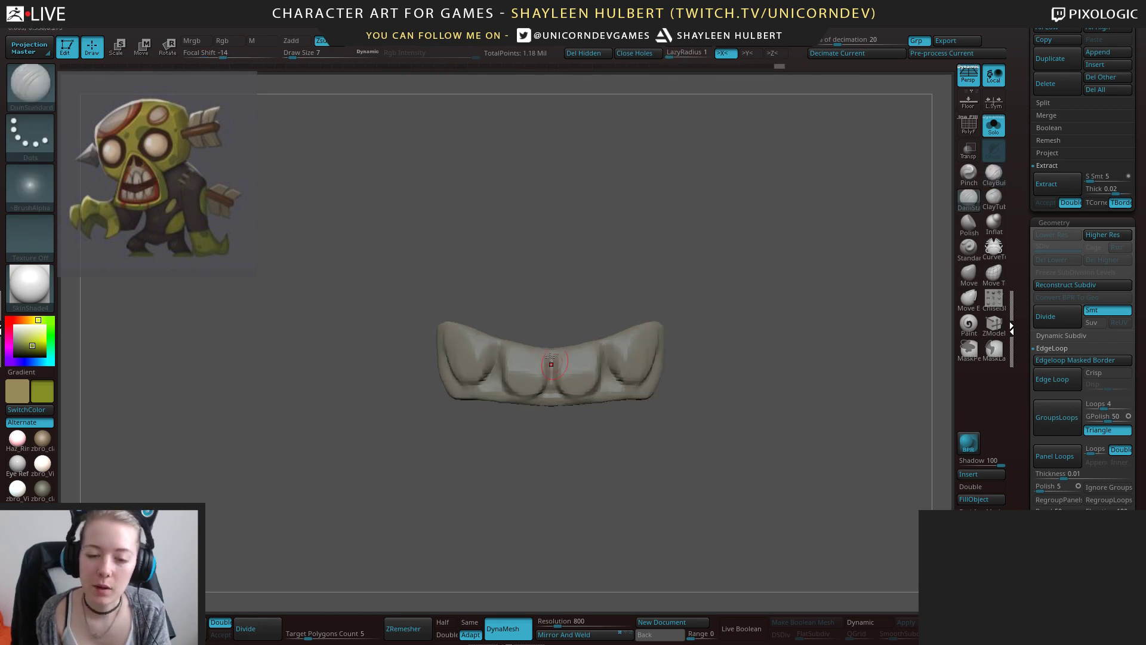
mouse_move(497, 374)
left_mouse_down()
mouse_move(527, 396)
mouse_move(551, 352)
left_mouse_up()
left_click_drag(537, 398, 550, 352)
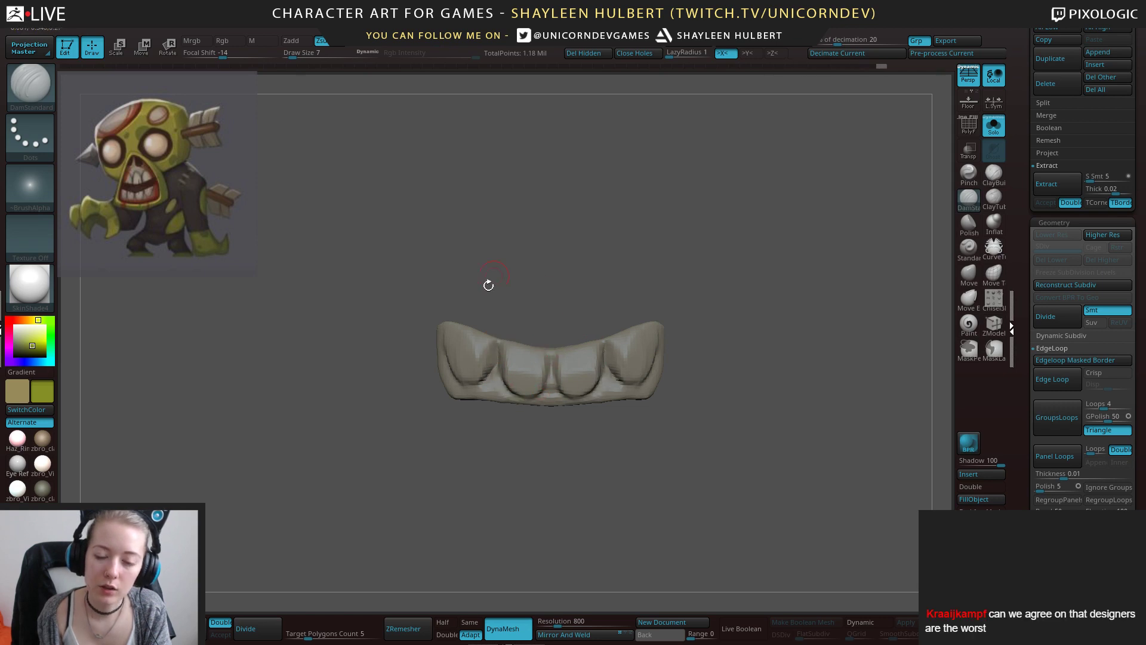
mouse_move(488, 285)
left_mouse_down()
mouse_move(491, 356)
mouse_move(471, 385)
left_mouse_up()
mouse_move(429, 410)
left_mouse_down()
mouse_move(452, 407)
mouse_move(441, 358)
left_mouse_up()
Flatten the faces of the outer and front lower teeth with the hPolish brush at draw size 9.
key("b")
key("h")
key("p")
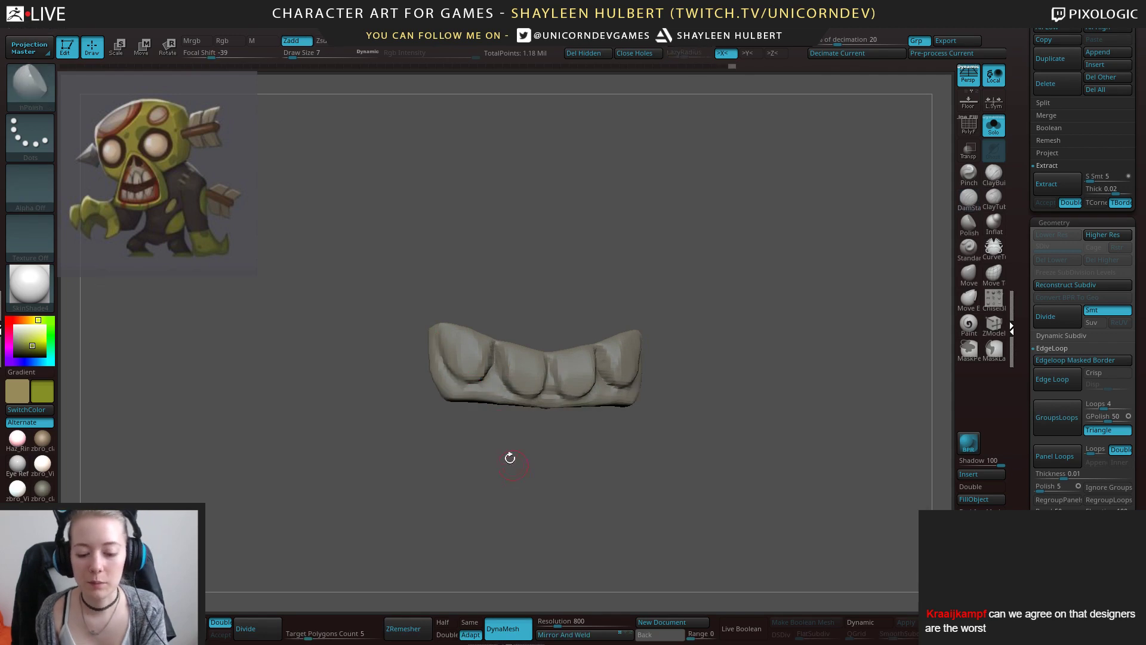
left_click_drag(508, 457, 476, 360)
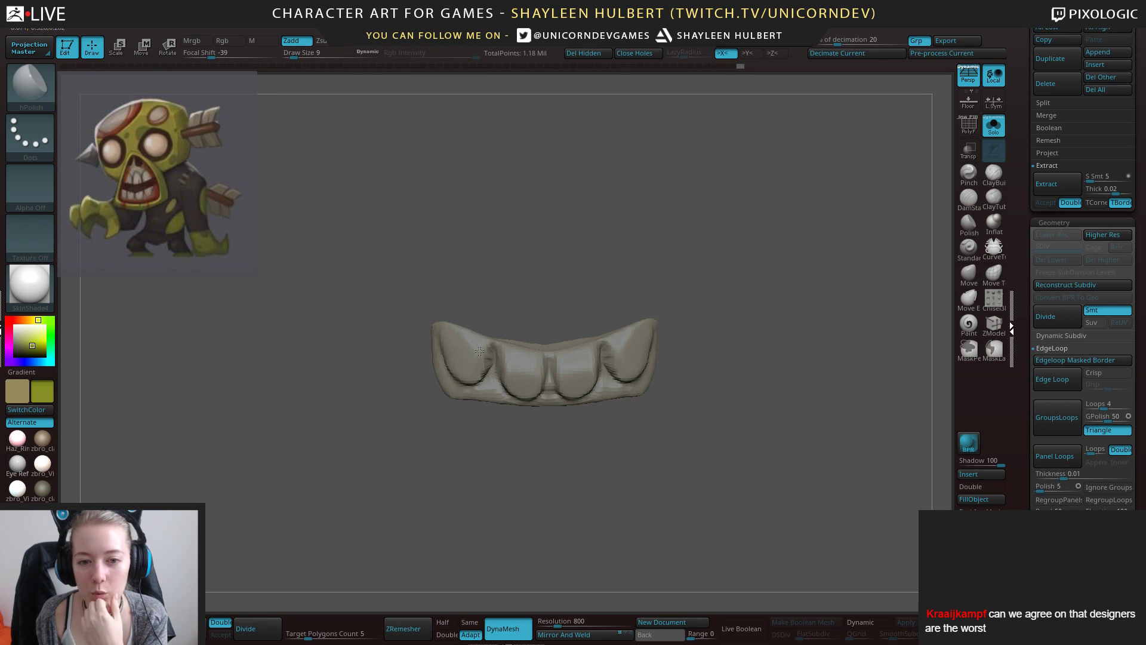
left_click_drag(479, 371, 533, 378)
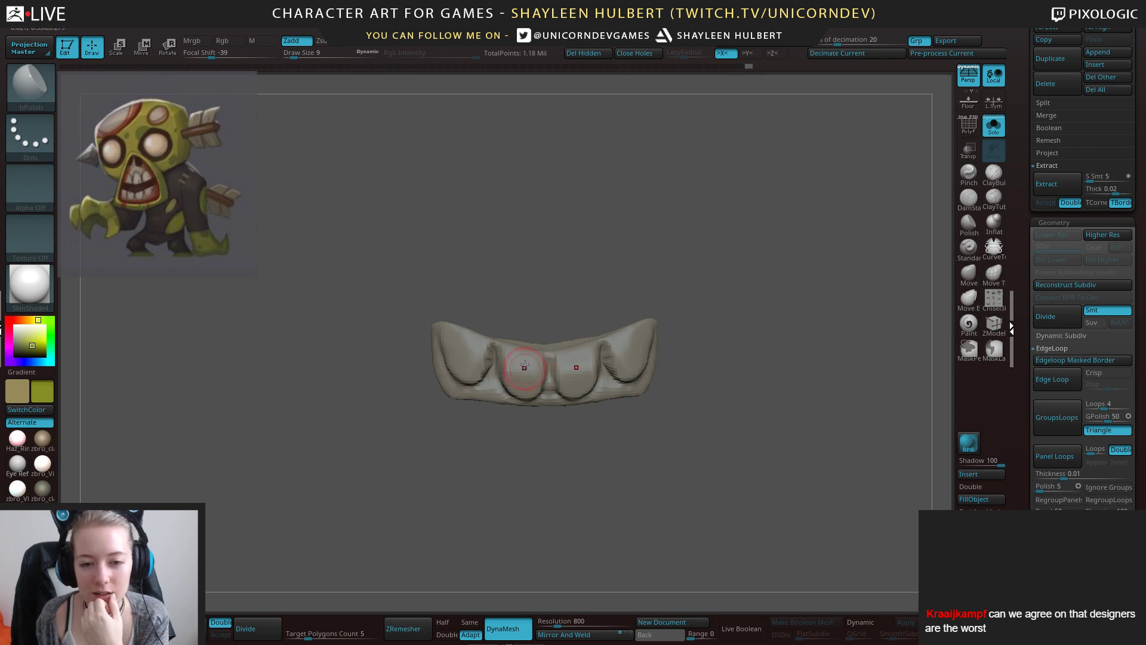
left_click_drag(553, 478, 529, 504)
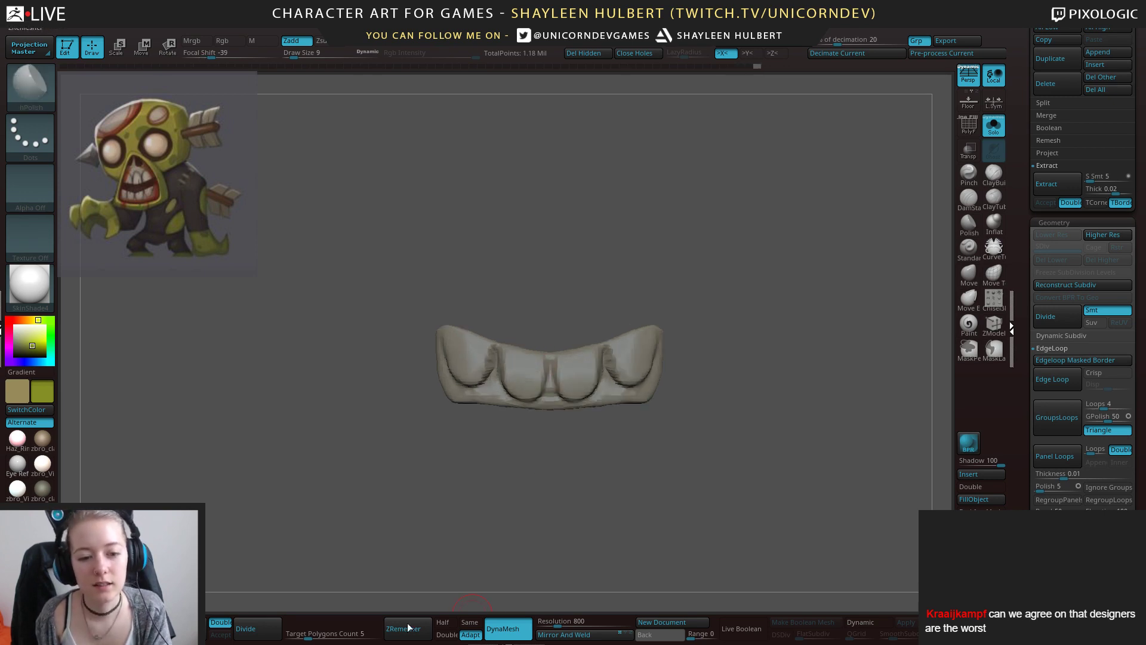
ZRemesh the lower teeth with a target polygons count of 1.876 and smooth the gaps between them.
left_click_drag(302, 634, 391, 637)
left_click(391, 633)
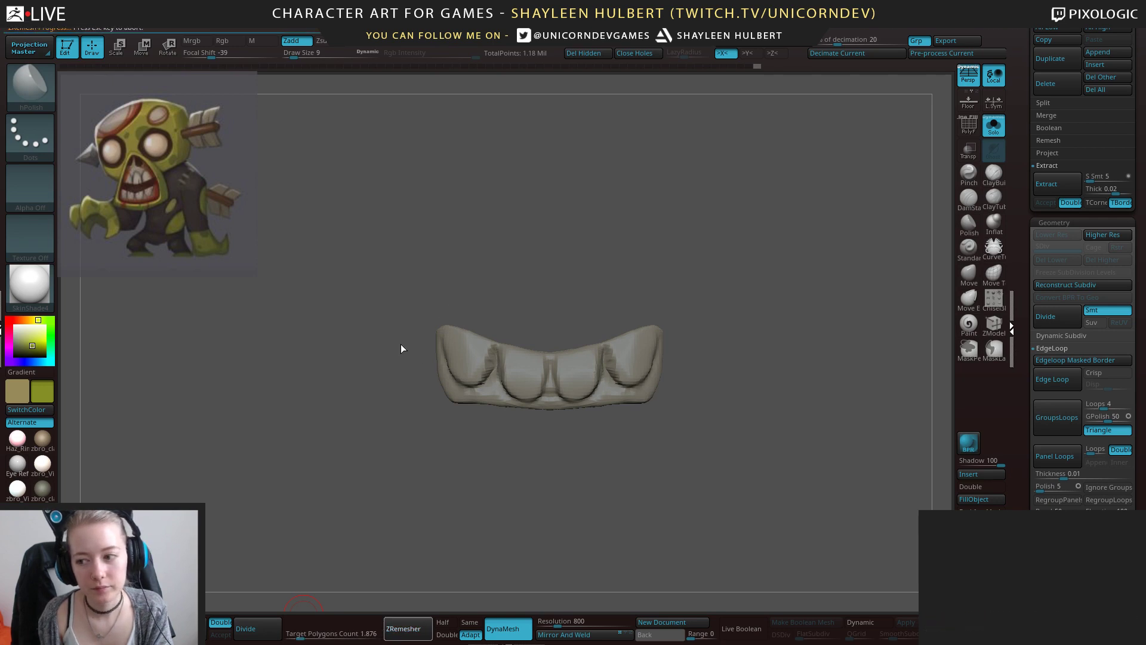
key("shift")
mouse_move(495, 361)
left_mouse_down("shift")
mouse_move(487, 348)
mouse_move(481, 367)
mouse_move(549, 375)
mouse_move(453, 403)
left_mouse_up("shift")
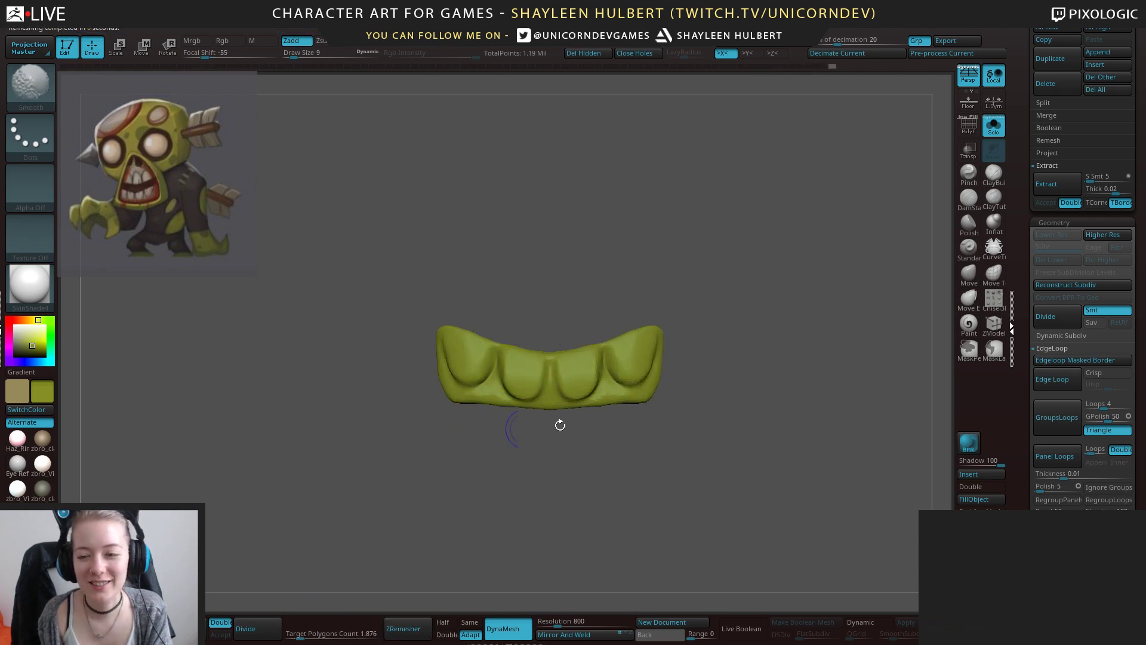
Build up the gum between and below the lower teeth with the ClayBuildup brush, reducing the draw size to 7.
mouse_move(515, 423)
left_mouse_down("alt")
mouse_move(524, 455)
mouse_move(540, 454)
left_mouse_up("alt")
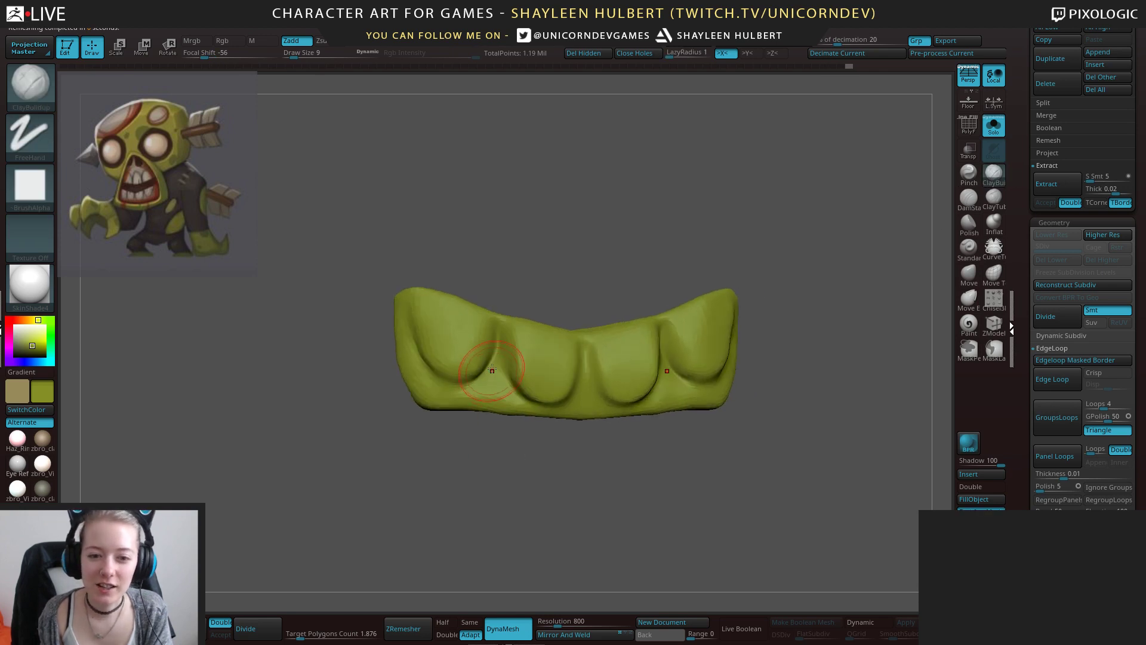
mouse_move(491, 369)
left_mouse_down()
mouse_move(492, 356)
mouse_move(484, 370)
mouse_move(498, 360)
mouse_move(496, 369)
mouse_move(461, 380)
mouse_move(419, 367)
left_mouse_up()
left_click_drag(522, 433, 562, 418)
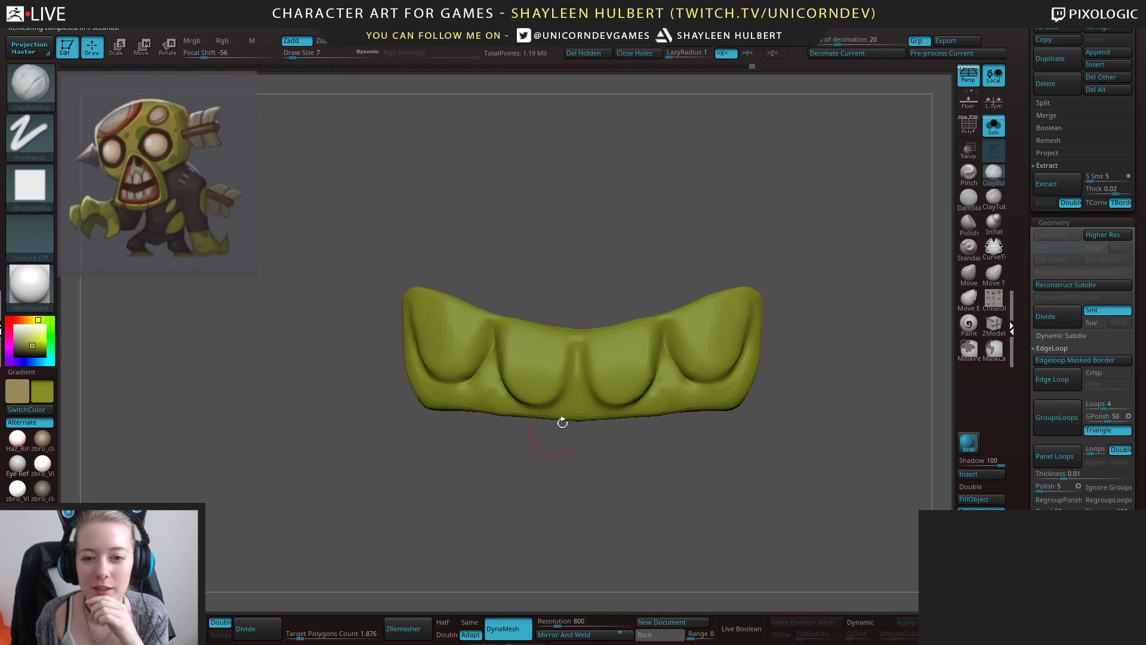
left_click_drag(575, 375, 576, 382)
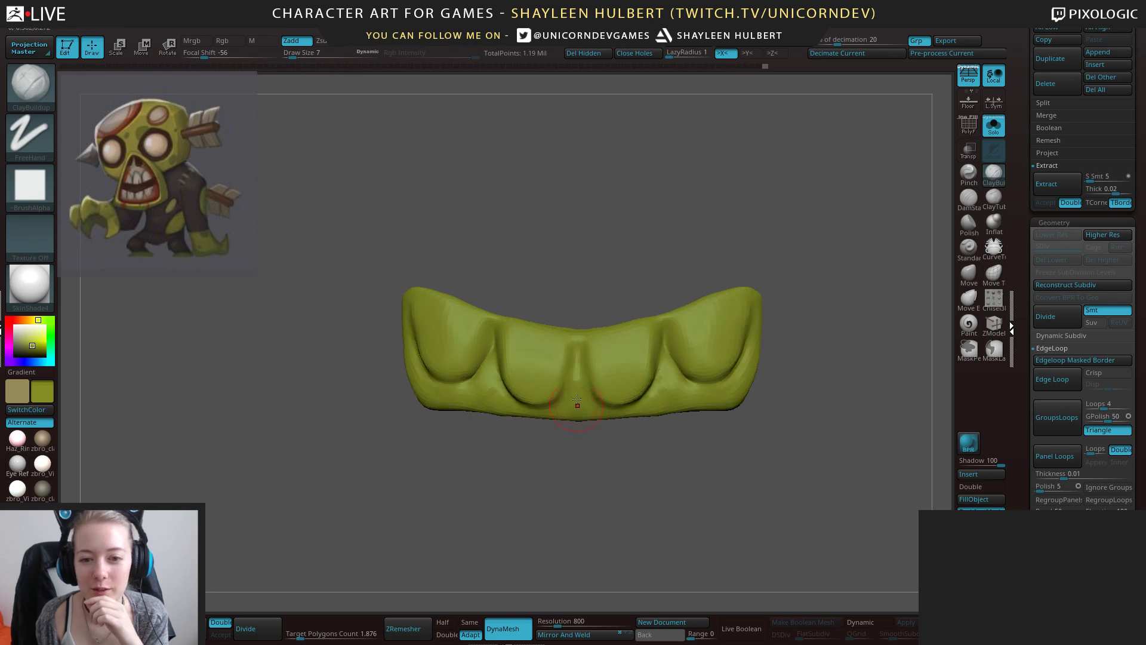
Narrow the gap between the two lower front teeth with the Move brush at draw size 14 and smooth the side gaps.
left_click(968, 274)
key("bracketright")
left_click_drag(558, 375, 566, 373)
left_click_drag(579, 440, 552, 435)
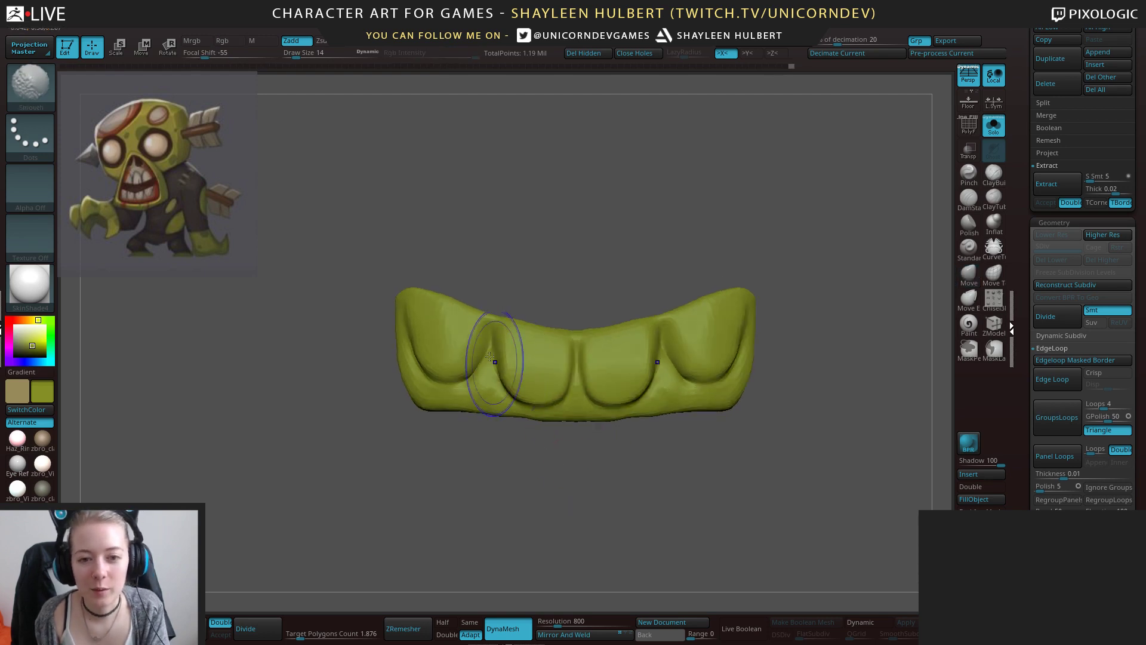
left_click_drag(503, 365, 466, 362)
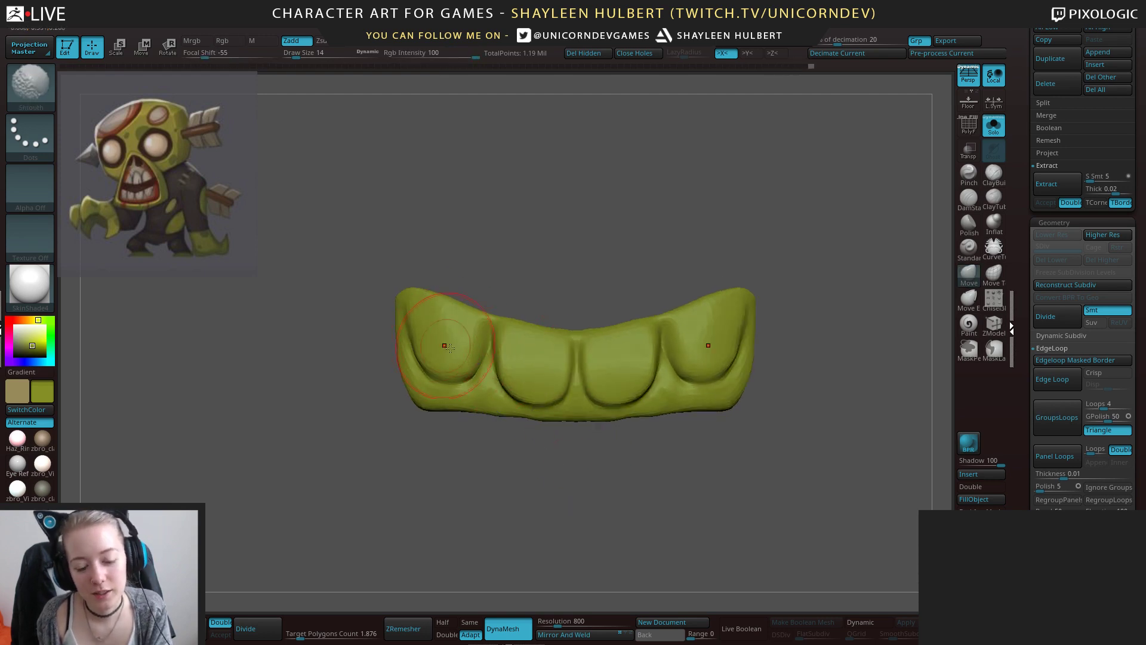
Reshape the upper edge and outer corners of the lower teeth with the Move brush at draw size 14.
key("b")
key("h")
key("p")
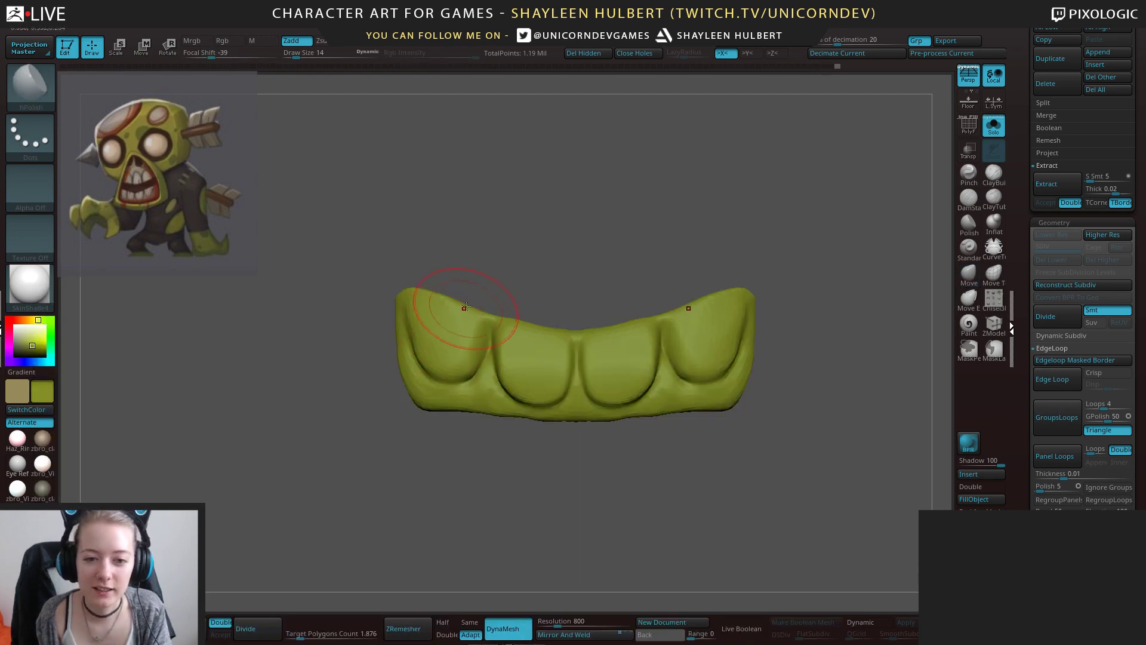
mouse_move(604, 455)
left_mouse_down()
mouse_move(637, 521)
mouse_move(618, 524)
mouse_move(640, 526)
left_mouse_up()
left_click(968, 273)
mouse_move(537, 327)
left_mouse_down()
mouse_move(537, 341)
mouse_move(439, 358)
left_mouse_up()
left_click_drag(488, 403, 433, 364)
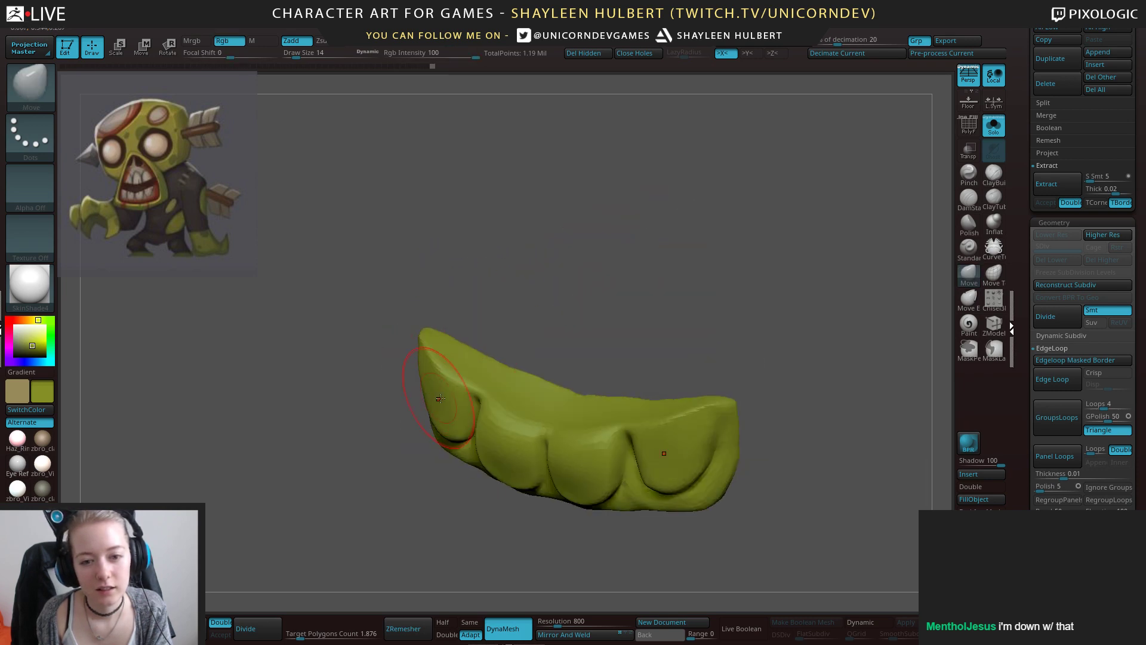
left_click_drag(374, 486, 594, 297, "shift")
Polish the gum and the faces and edges of the lower teeth with the hPolish brush at draw size 7.
key("b")
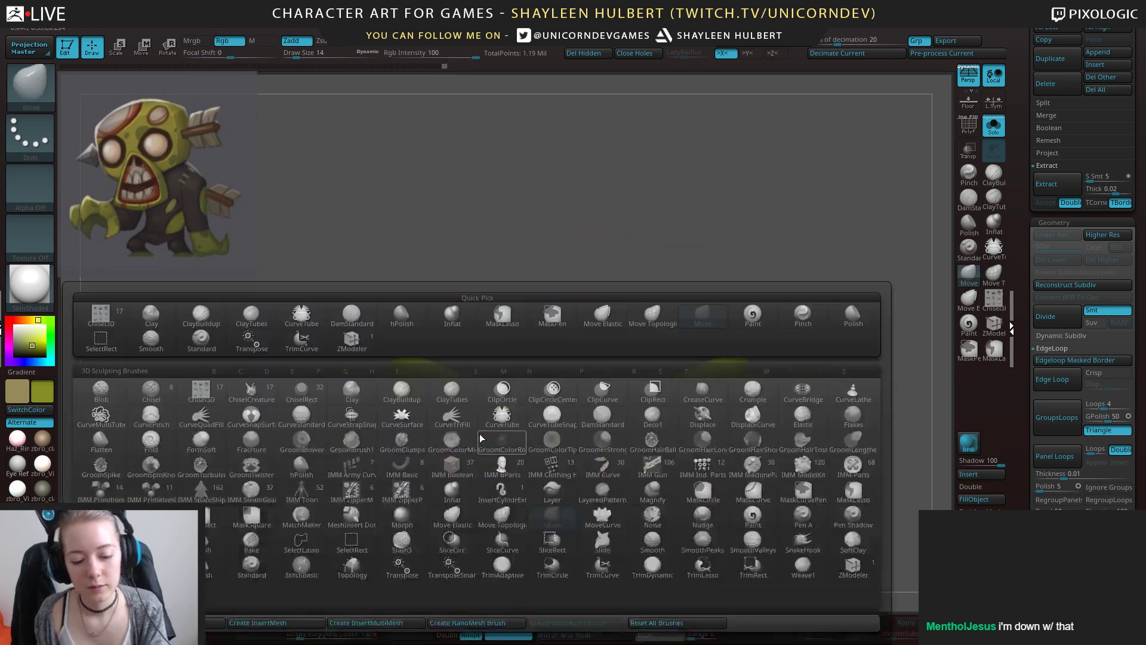
key("h")
key("p")
left_click_drag(468, 419, 482, 449)
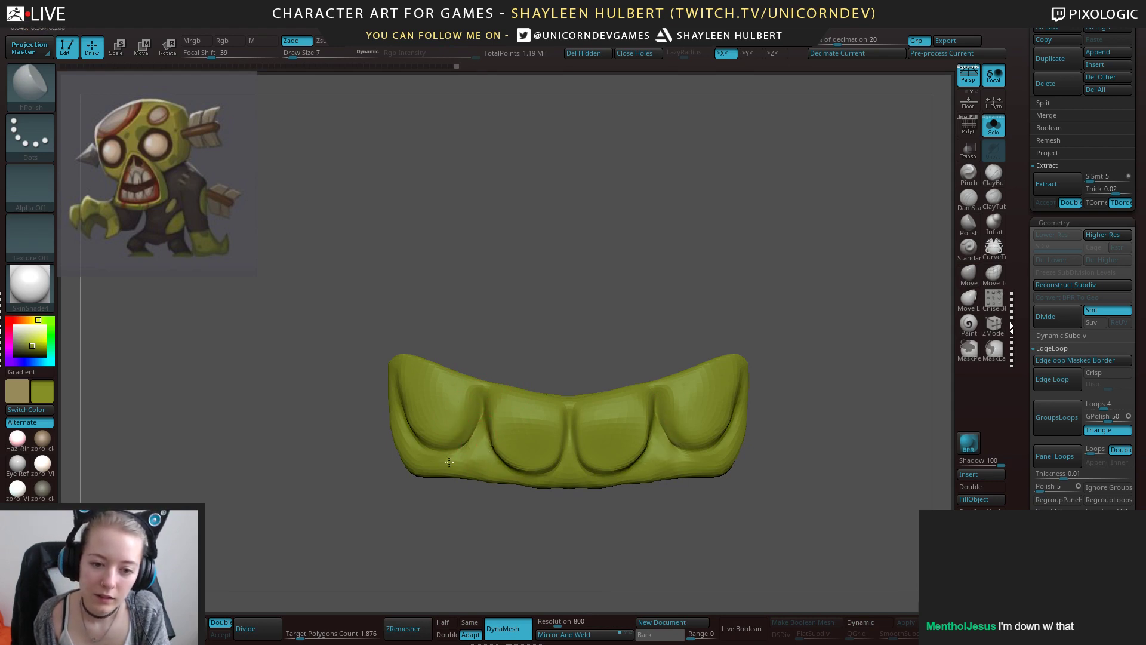
mouse_move(407, 457)
left_mouse_down()
mouse_move(419, 374)
mouse_move(410, 389)
left_mouse_up()
left_click_drag(385, 322, 419, 302)
left_click_drag(412, 391, 418, 428)
mouse_move(486, 358)
left_mouse_down("shift")
mouse_move(490, 331)
mouse_move(540, 320)
left_mouse_up("shift")
left_click_drag(490, 445, 498, 426)
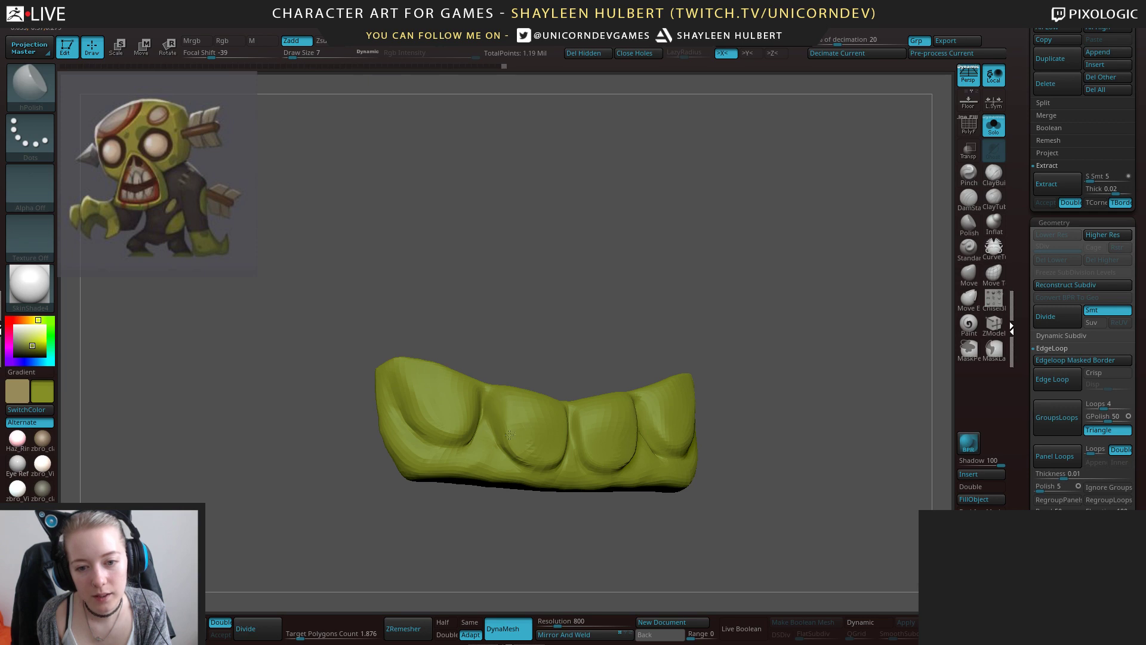
Smooth the lower front teeth and refine the face of the outer teeth at draw size 7.
left_click_drag(531, 337, 508, 340, "shift")
left_click_drag(529, 422, 545, 443, "shift")
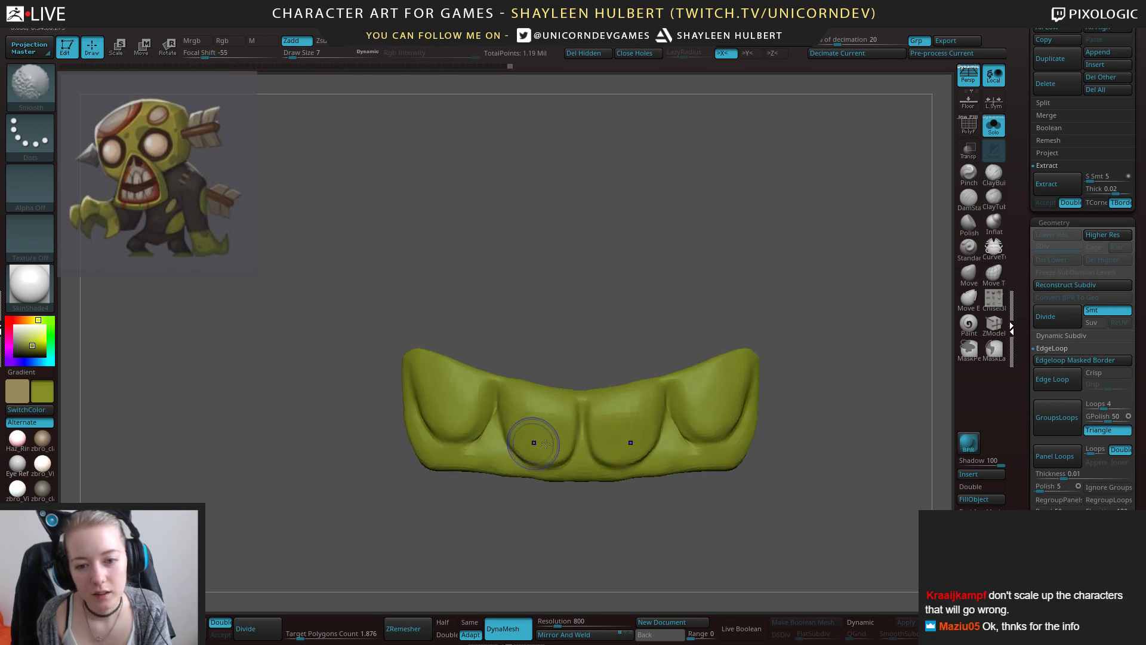
mouse_move(609, 537)
left_mouse_down()
mouse_move(624, 525)
mouse_move(591, 524)
mouse_move(686, 507)
left_mouse_up()
left_click_drag(677, 399, 695, 436)
mouse_move(684, 530)
left_mouse_down("shift")
mouse_move(693, 509)
mouse_move(680, 527)
left_mouse_up("shift")
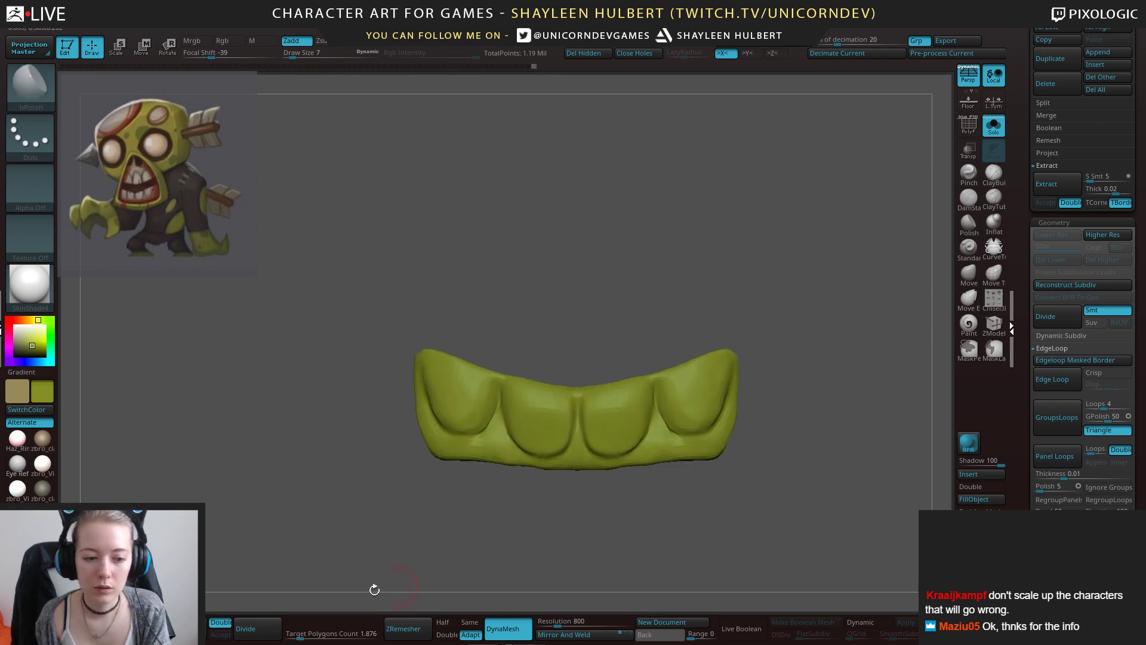
ZRemesh the lower teeth with a target polygons count of about 0.74 and turn on Dynamic Subdivision.
left_click_drag(294, 634, 289, 634)
left_click(403, 629)
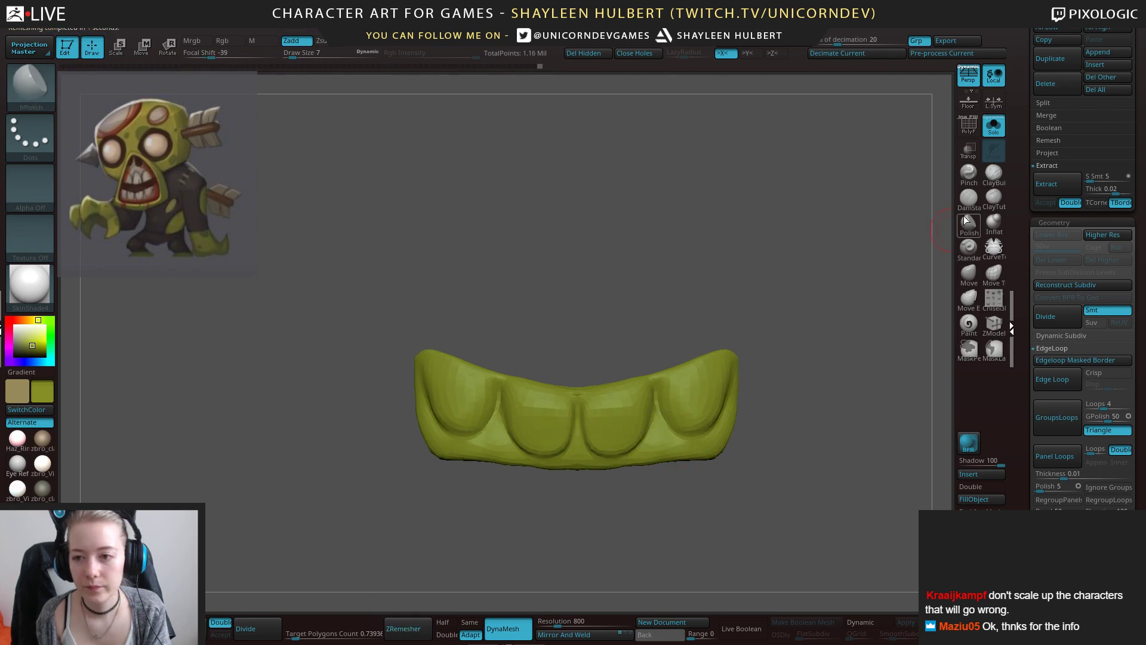
left_click(968, 197)
key("d")
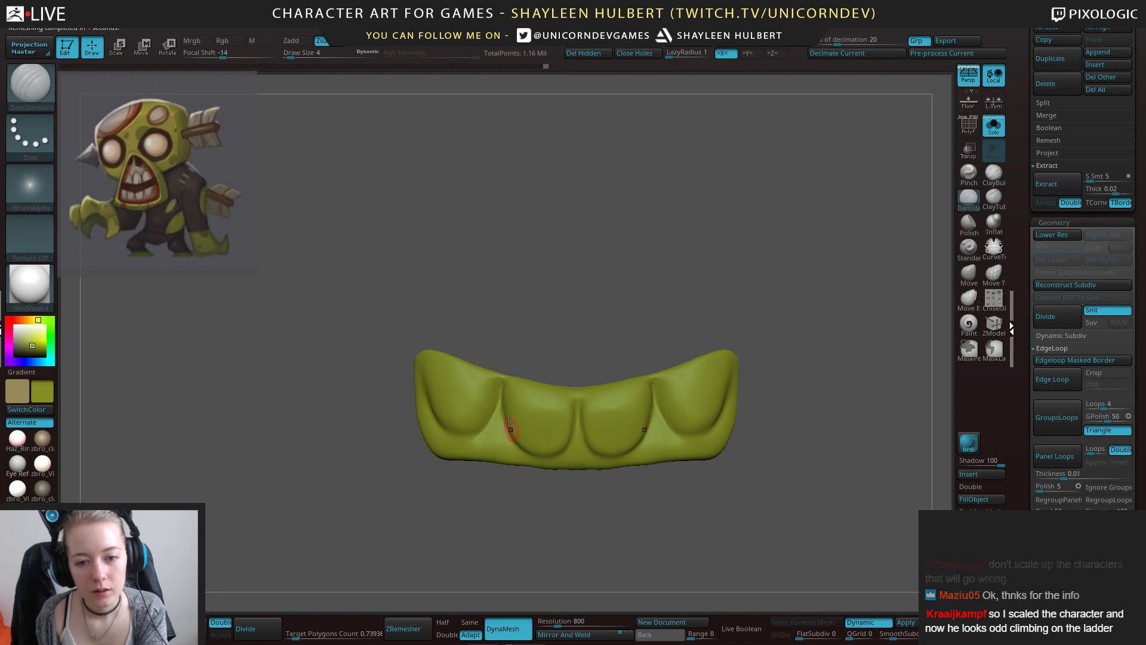
Refine the centre groove and the outer tooth outlines of the lower teeth with the DamStandard brush at draw size 4.
left_click_drag(578, 362, 575, 403)
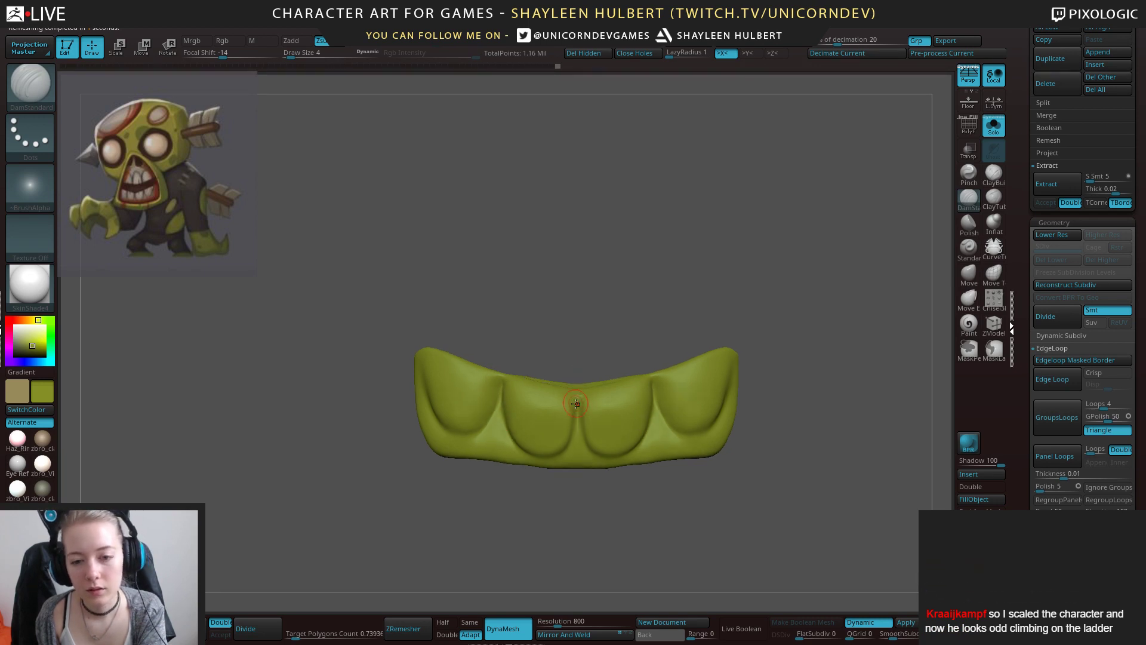
left_click_drag(596, 358, 573, 437)
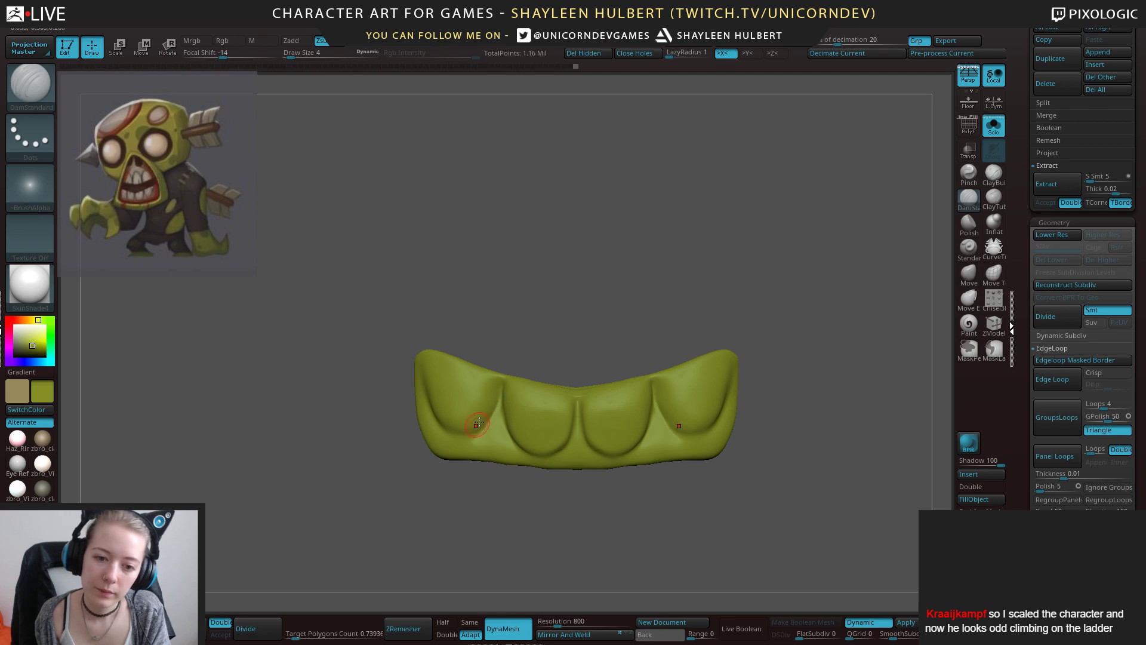
left_click_drag(520, 478, 436, 367)
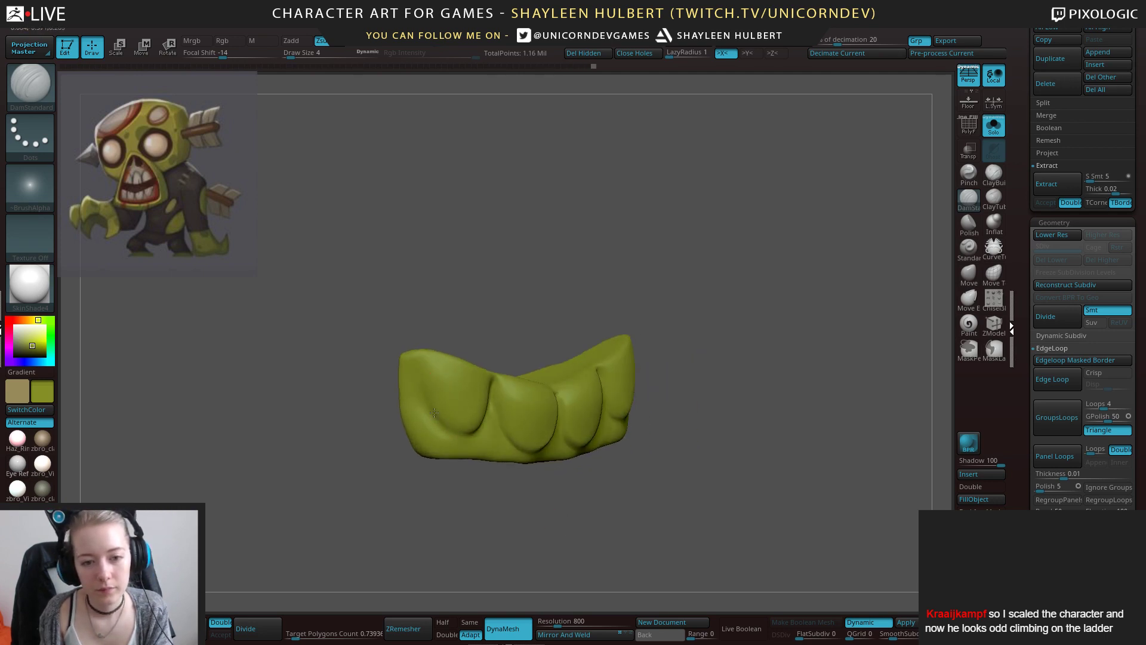
left_click_drag(534, 560, 575, 531, "shift")
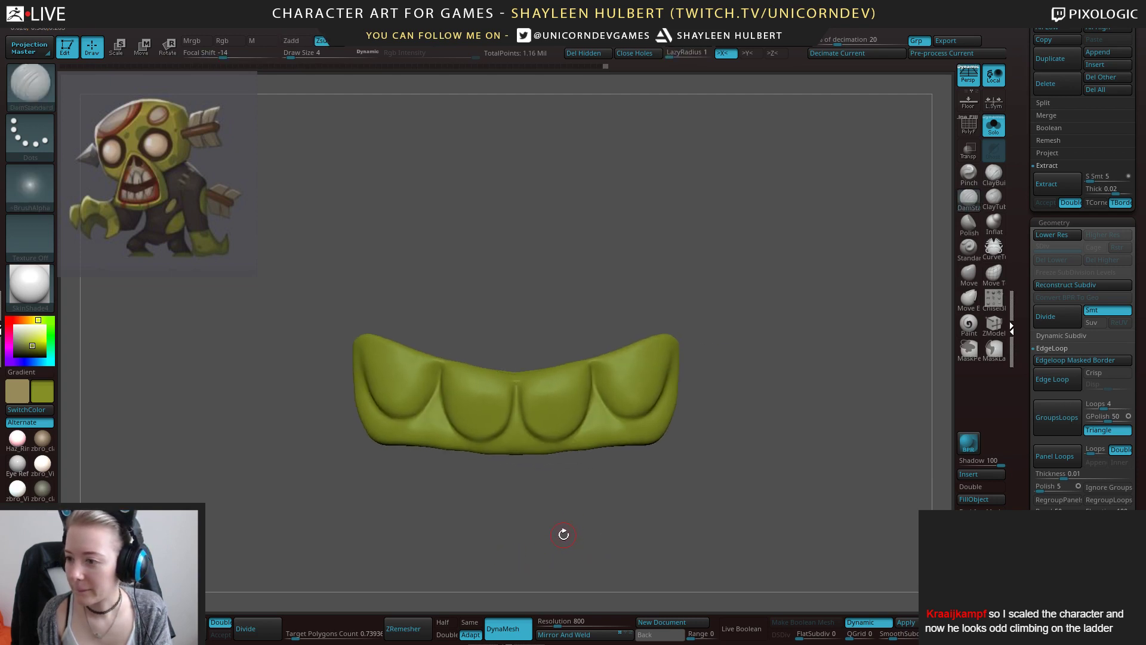
Refine and smooth the grooves between the front and outer lower teeth with the DamStandard brush at draw size 4.
left_click_drag(529, 500, 527, 501, "alt")
key("shift")
key("alt")
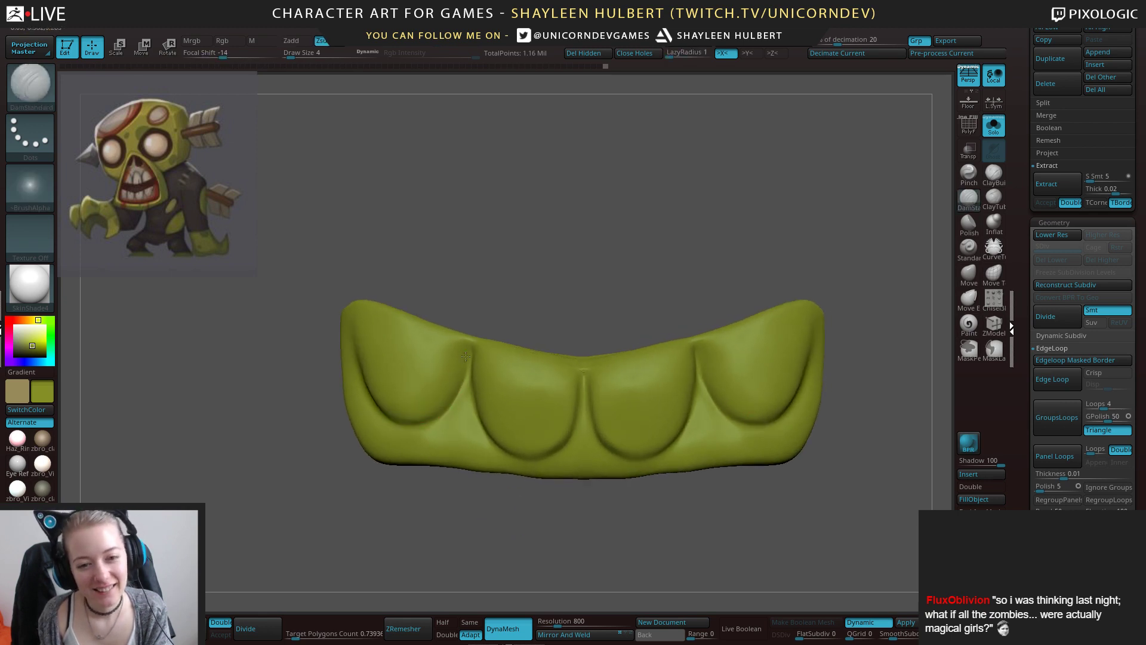
mouse_move(480, 309)
left_mouse_down()
mouse_move(472, 353)
mouse_move(470, 341)
left_mouse_up()
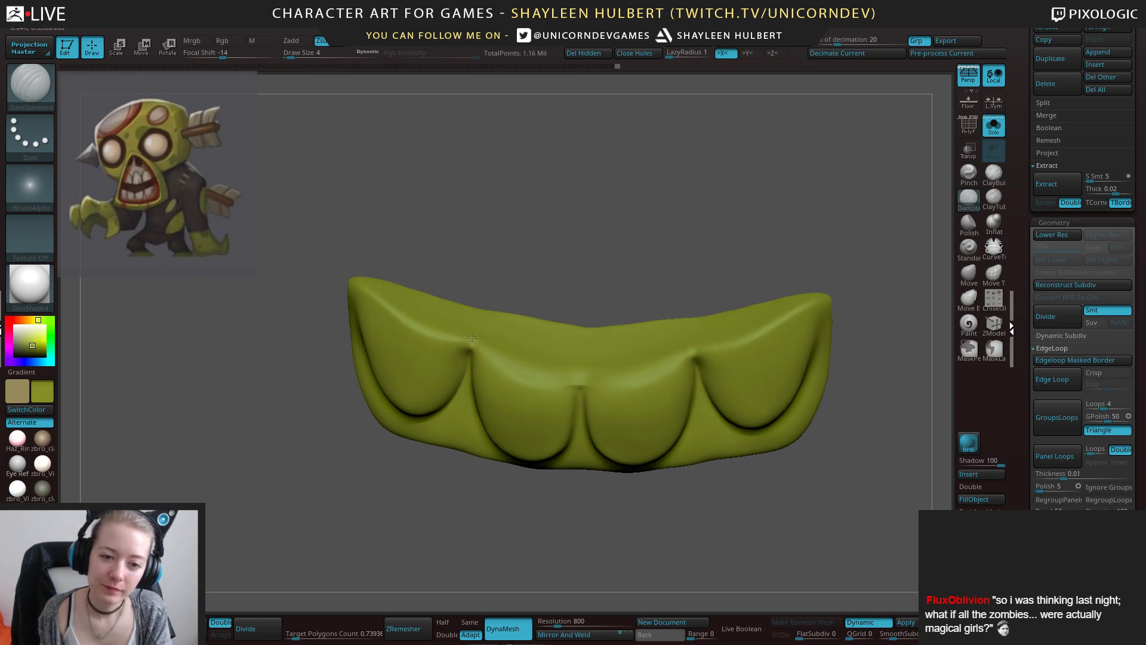
left_click_drag(460, 517, 462, 483, "shift")
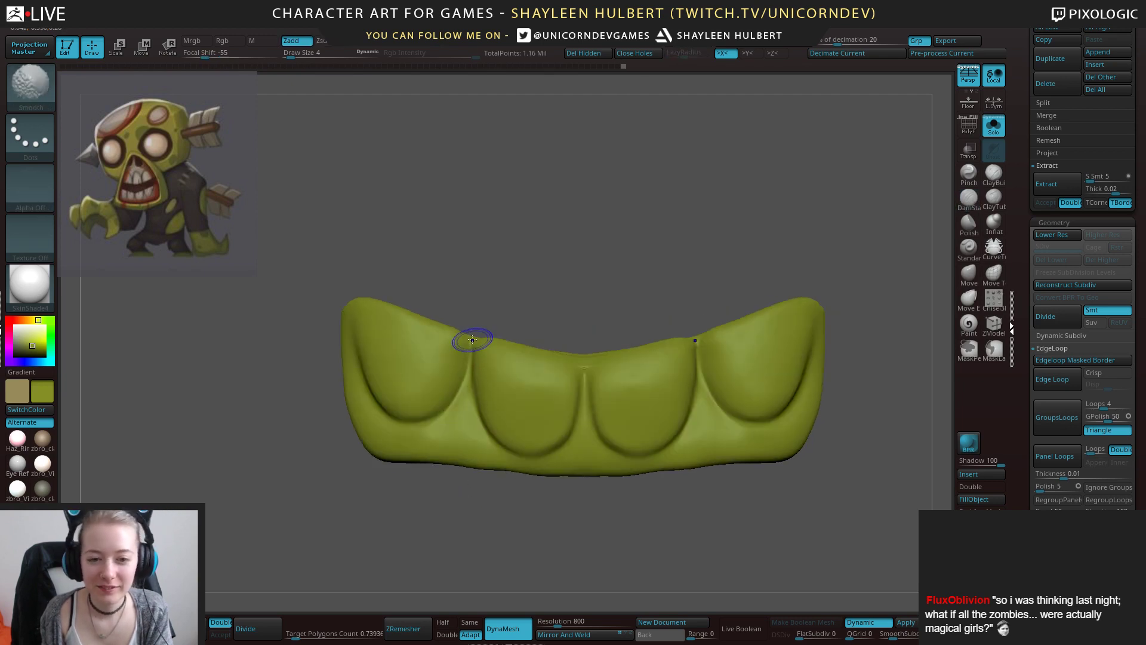
mouse_move(472, 342)
left_mouse_down("shift")
mouse_move(467, 389)
mouse_move(467, 336)
left_mouse_up("shift")
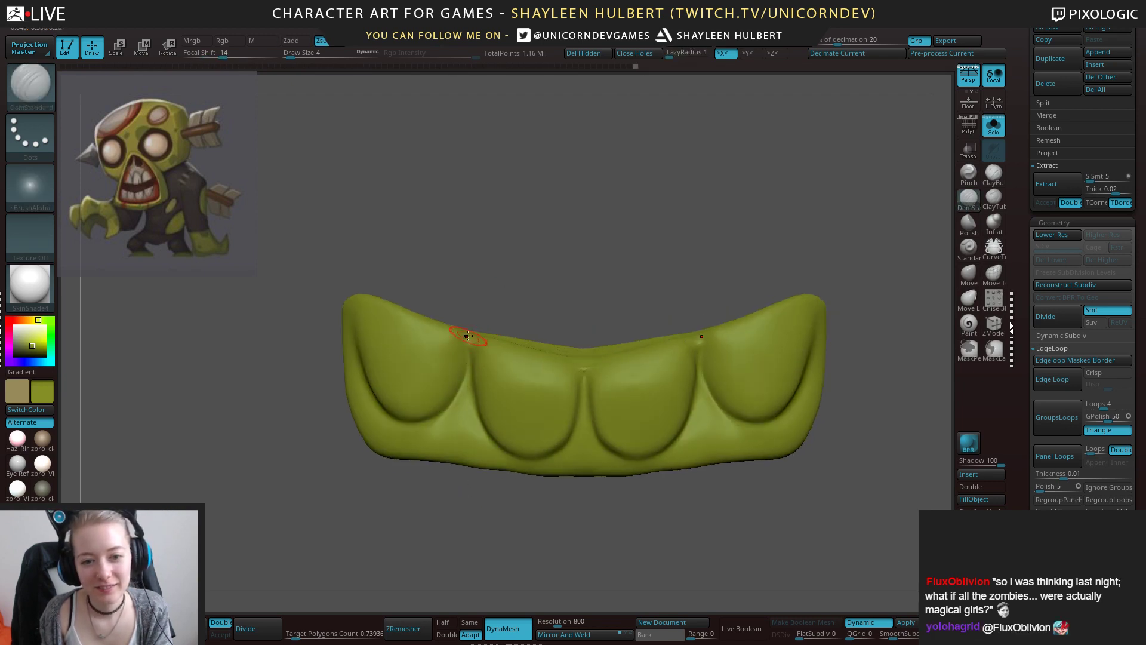
left_click_drag(463, 387, 460, 396)
left_click_drag(473, 501, 481, 502, "shift")
Smooth the upper end of the centre groove between the two front lower teeth.
left_click_drag(565, 491, 570, 517)
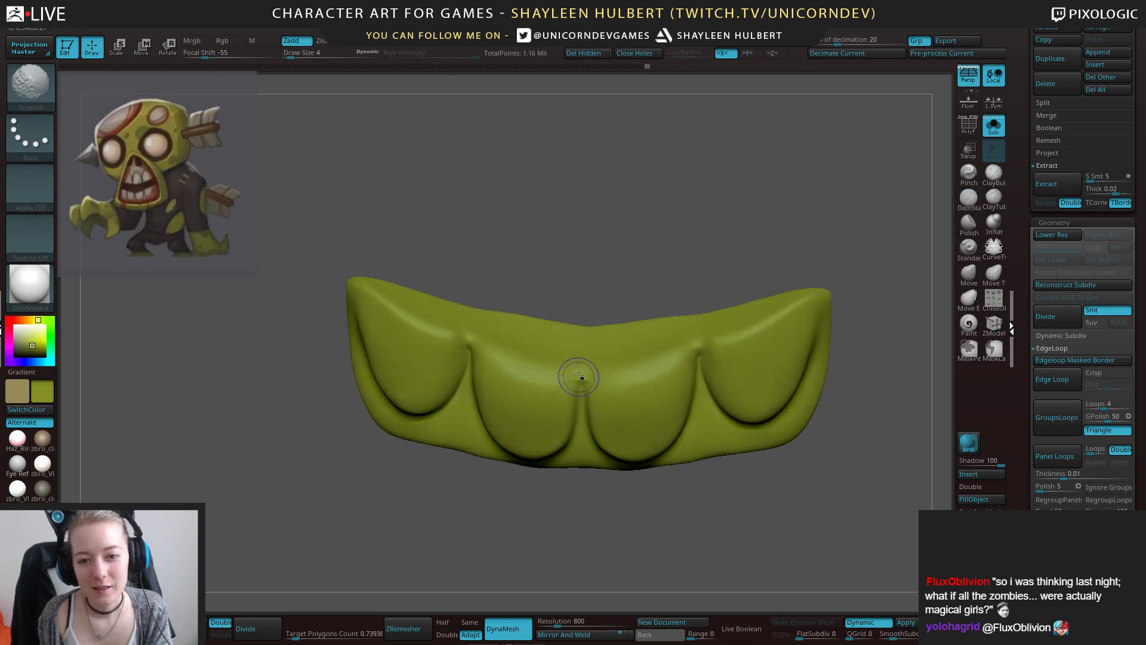
left_click_drag(579, 378, 582, 390, "shift")
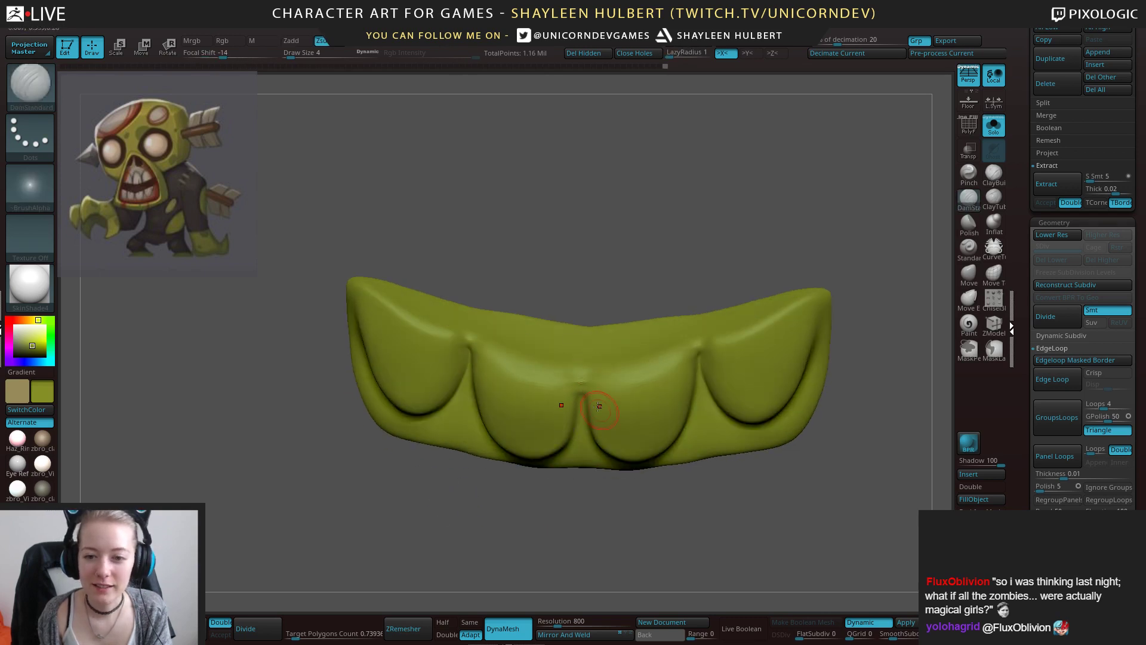
left_click_drag(604, 492, 606, 512)
left_click_drag(581, 387, 583, 366, "shift")
left_click_drag(600, 549, 604, 530, "shift")
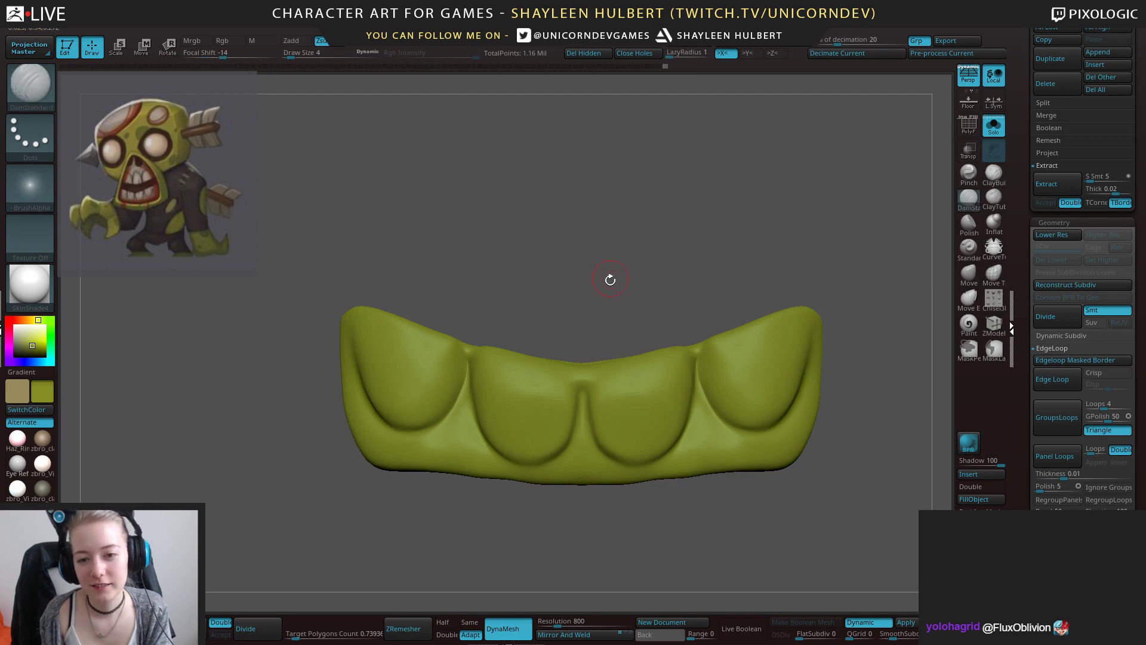
Adjust the outlines and upper edges of the front lower teeth with the Move brush.
left_click(969, 273)
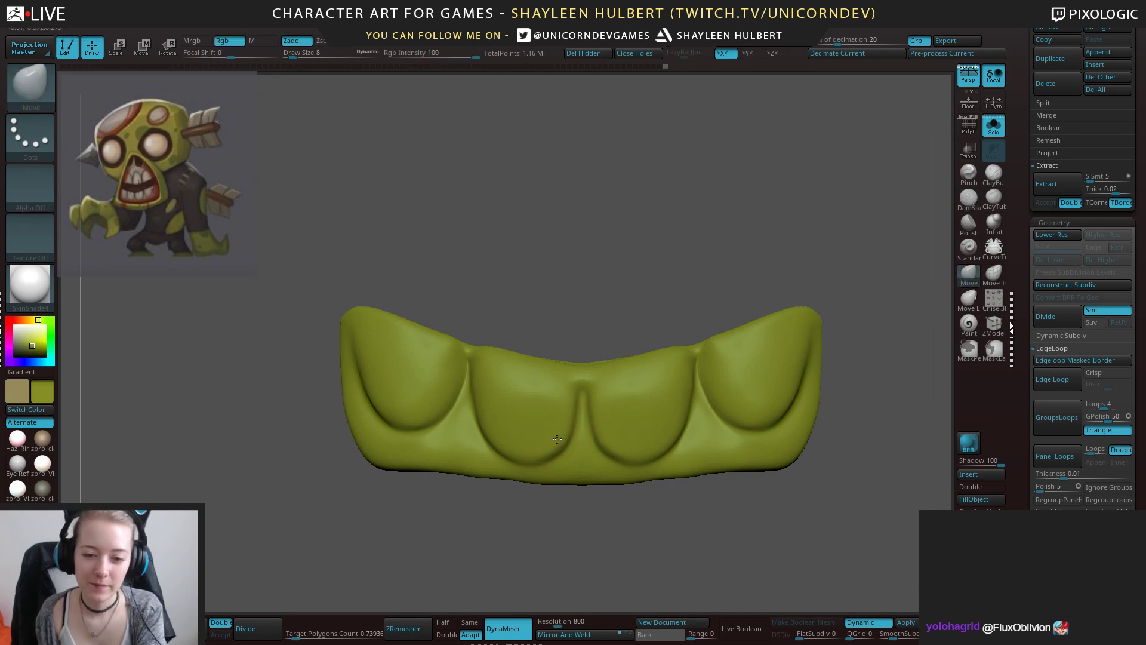
left_click_drag(557, 439, 564, 438)
key("[")
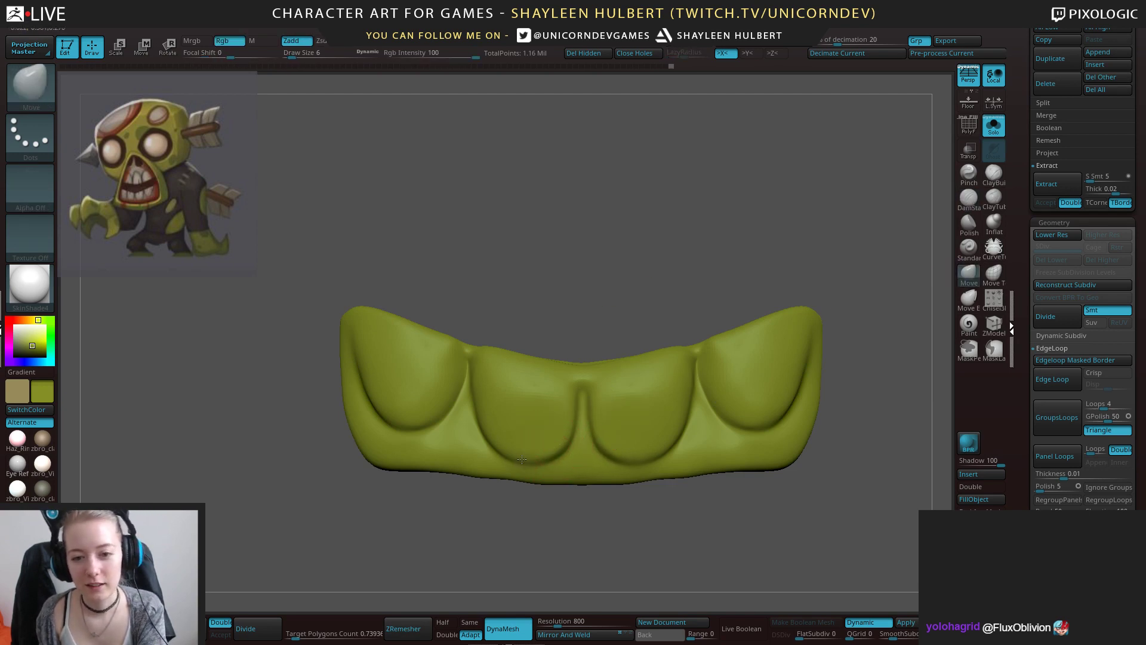
key("]")
key("]")
key("]")
left_click_drag(559, 300, 553, 317)
left_click_drag(567, 275, 578, 352)
Polish the upper edges and faces of the front lower teeth with the hPolish brush at draw size 7.
key("b")
key("h")
key("p")
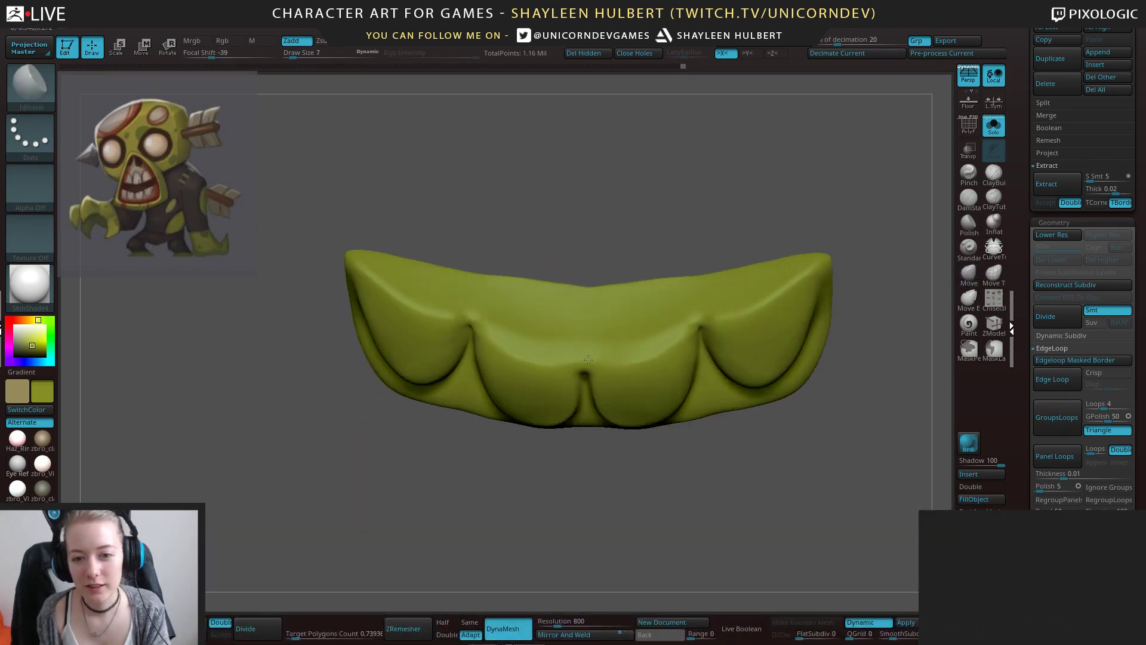
left_click_drag(556, 450, 568, 312)
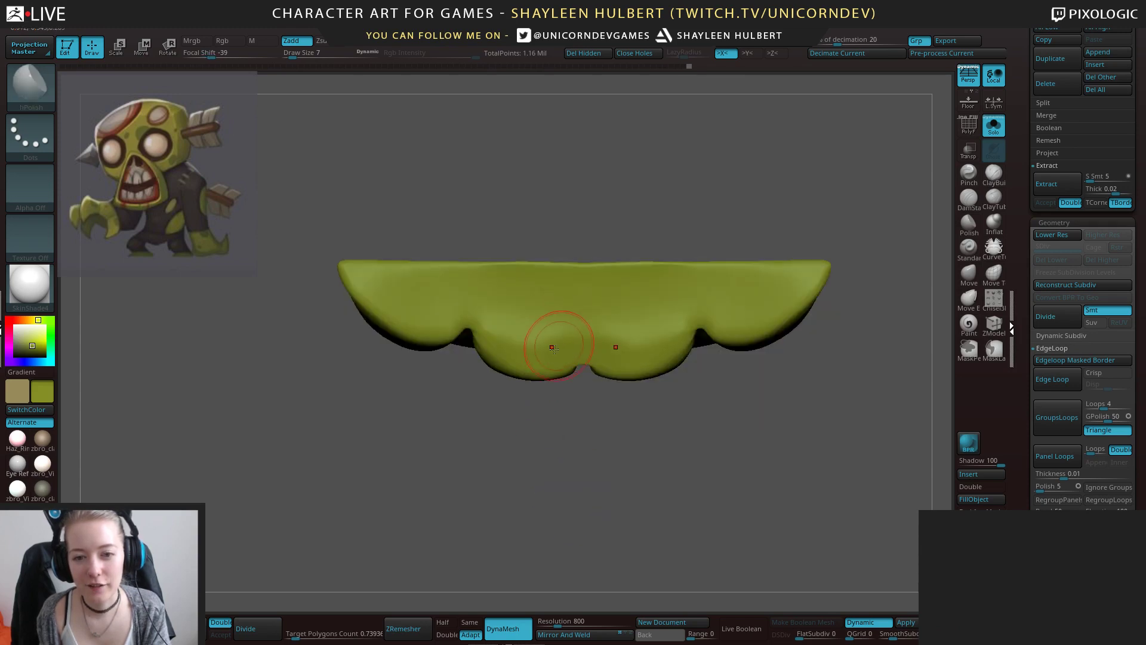
left_click_drag(406, 253, 506, 210)
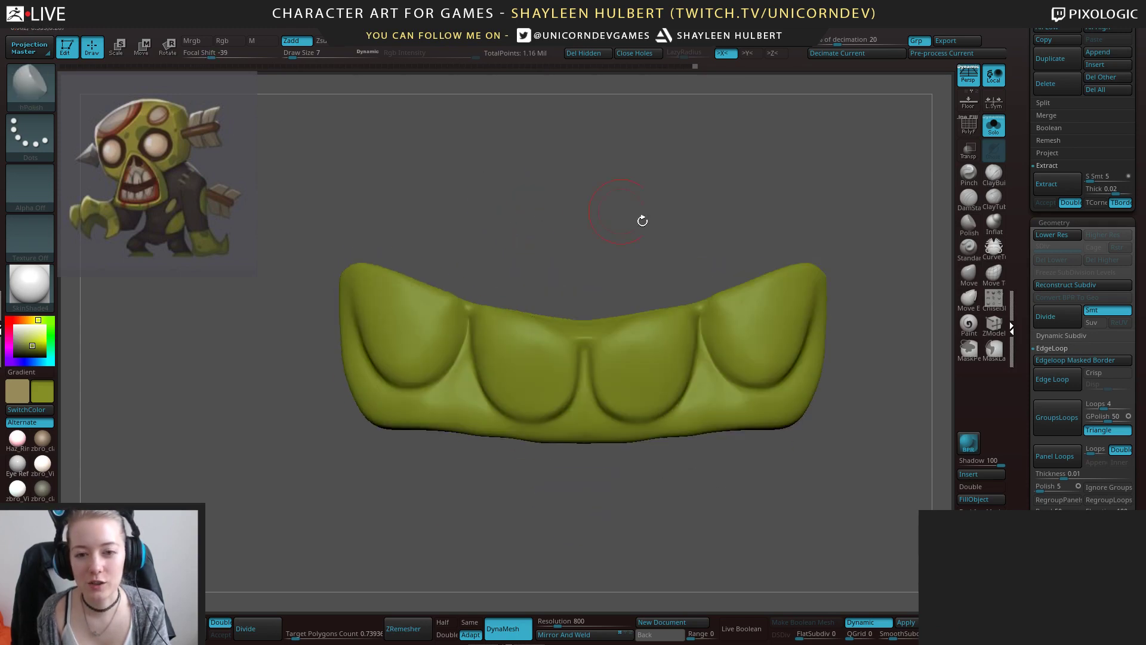
Reshape the upper part of the front lower teeth with a smaller Move brush.
key("b")
key("m")
key("v")
key("[")
mouse_move(562, 334)
left_mouse_down()
mouse_move(553, 326)
mouse_move(552, 346)
left_mouse_up()
Flatten the biting edges and faces of the front lower teeth with the hPolish brush at draw size 7.
key("b")
key("h")
key("p")
mouse_move(586, 256)
left_mouse_down()
mouse_move(558, 330)
mouse_move(568, 363)
left_mouse_up()
left_click_drag(640, 494, 643, 473, "shift")
mouse_move(591, 281)
left_mouse_down()
mouse_move(569, 351)
mouse_move(546, 342)
left_mouse_up()
mouse_move(606, 514)
left_mouse_down("shift")
mouse_move(647, 521)
mouse_move(662, 370)
mouse_move(670, 460)
left_mouse_up("shift")
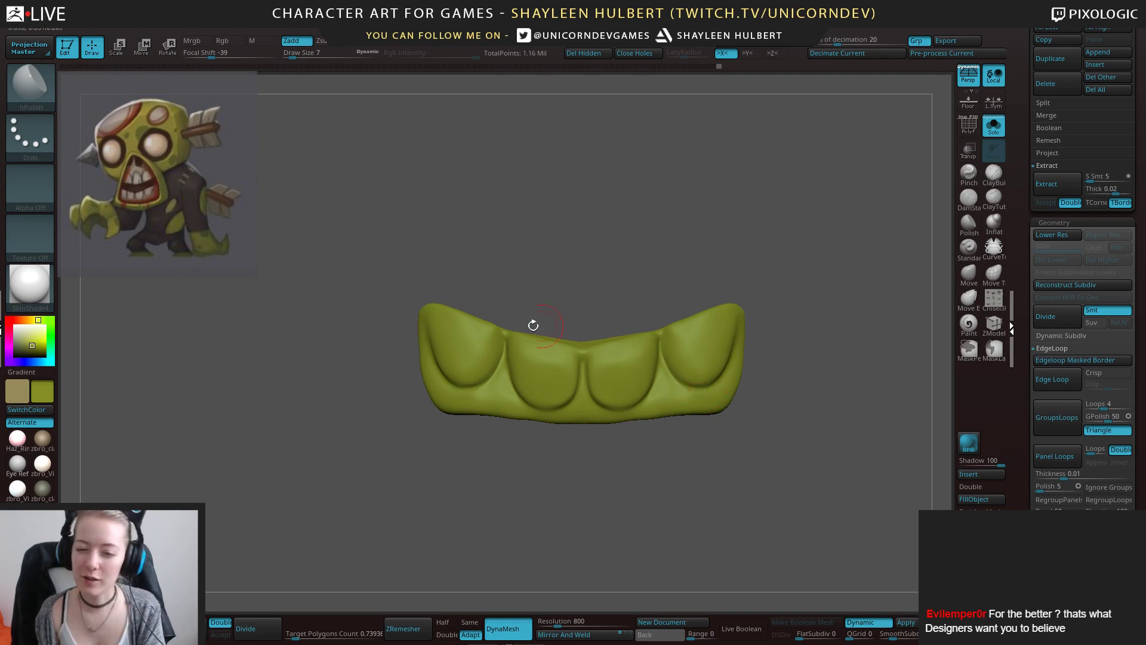
left_click_drag(397, 287, 463, 313, "ctrl+shift")
key("ctrl+z")
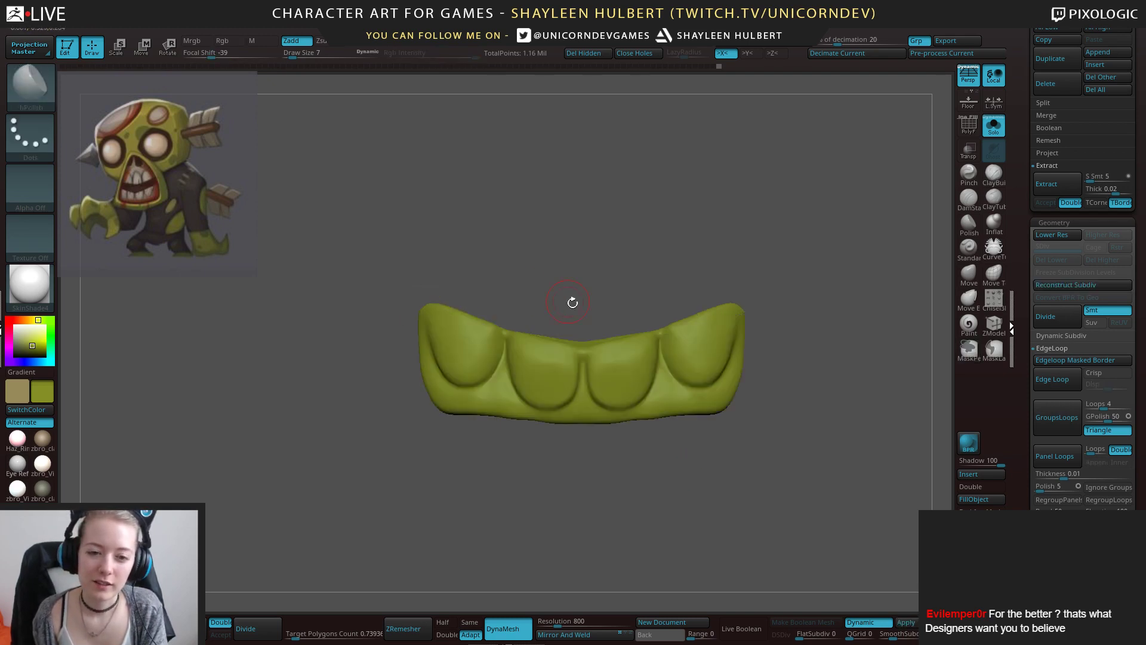
Build up and smooth the gum around the roots of the lower teeth with the ClayBuildup brush at draw size 3.
left_click(994, 173)
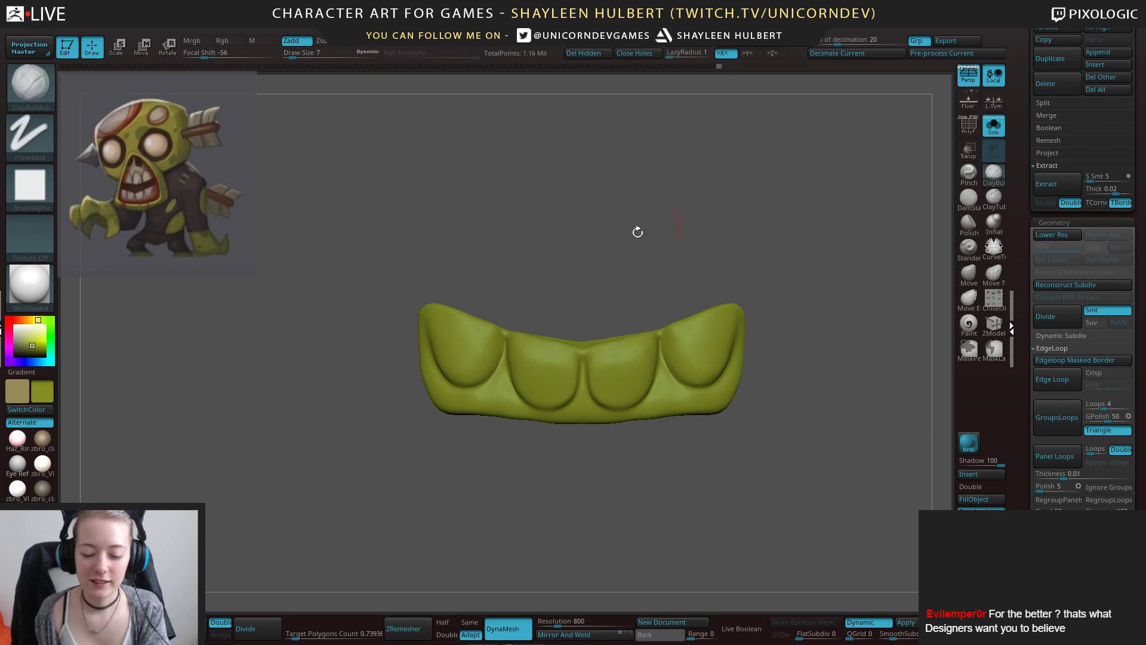
key("[")
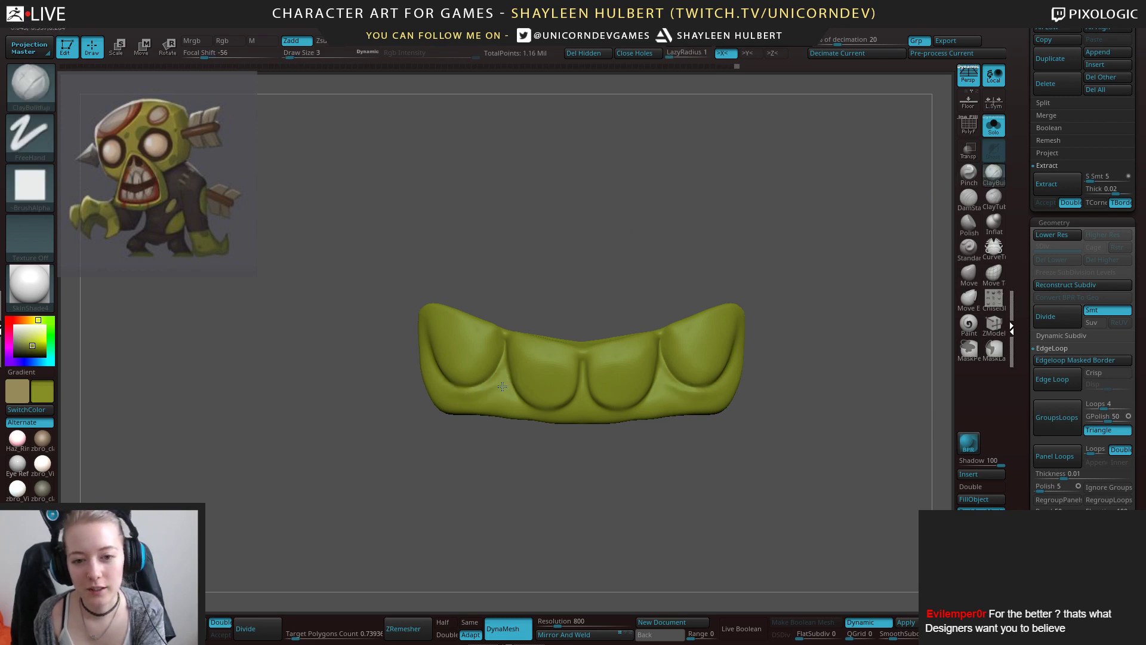
mouse_move(506, 371)
left_mouse_down()
mouse_move(555, 412)
mouse_move(545, 431)
left_mouse_up()
left_click_drag(577, 396, 567, 407)
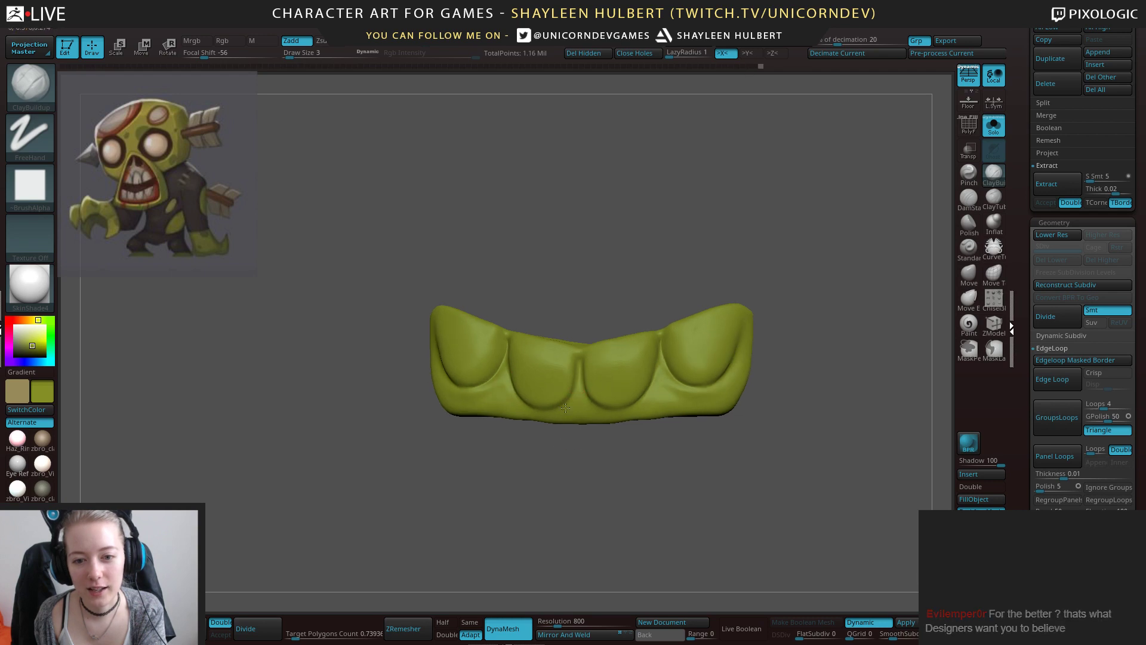
left_click_drag(494, 432, 484, 442, "shift")
left_click_drag(601, 456, 639, 483, "alt")
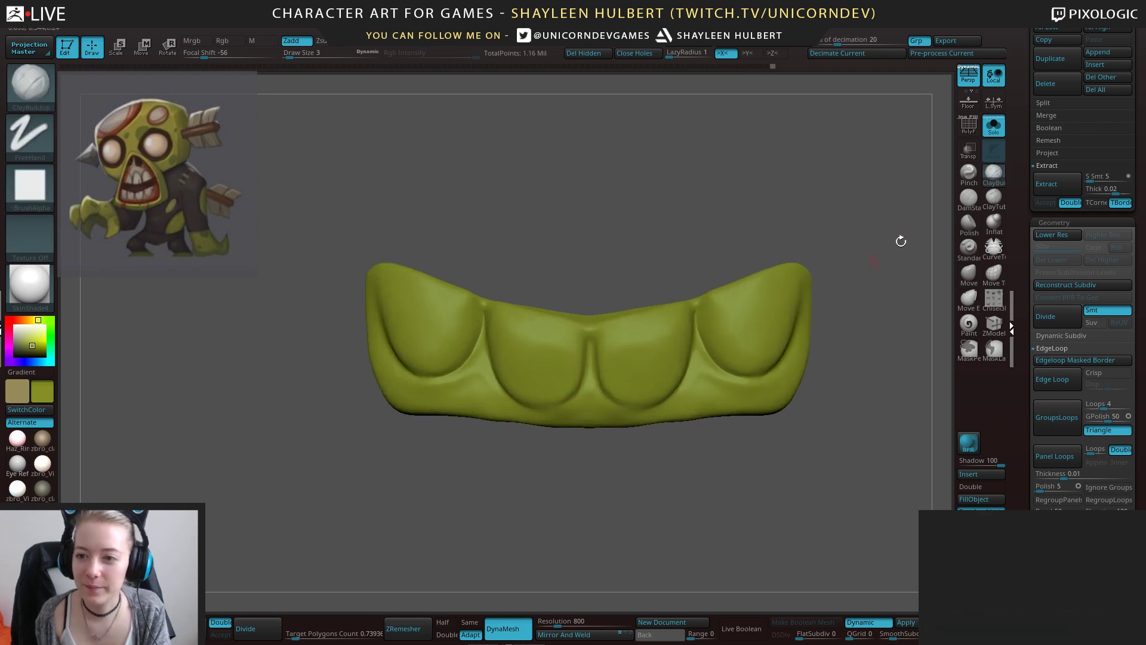
Sharpen the gum line around the lower teeth with the DamStandard brush at draw size 3 and smooth the gum.
left_click(968, 199)
left_click_drag(844, 305, 545, 405)
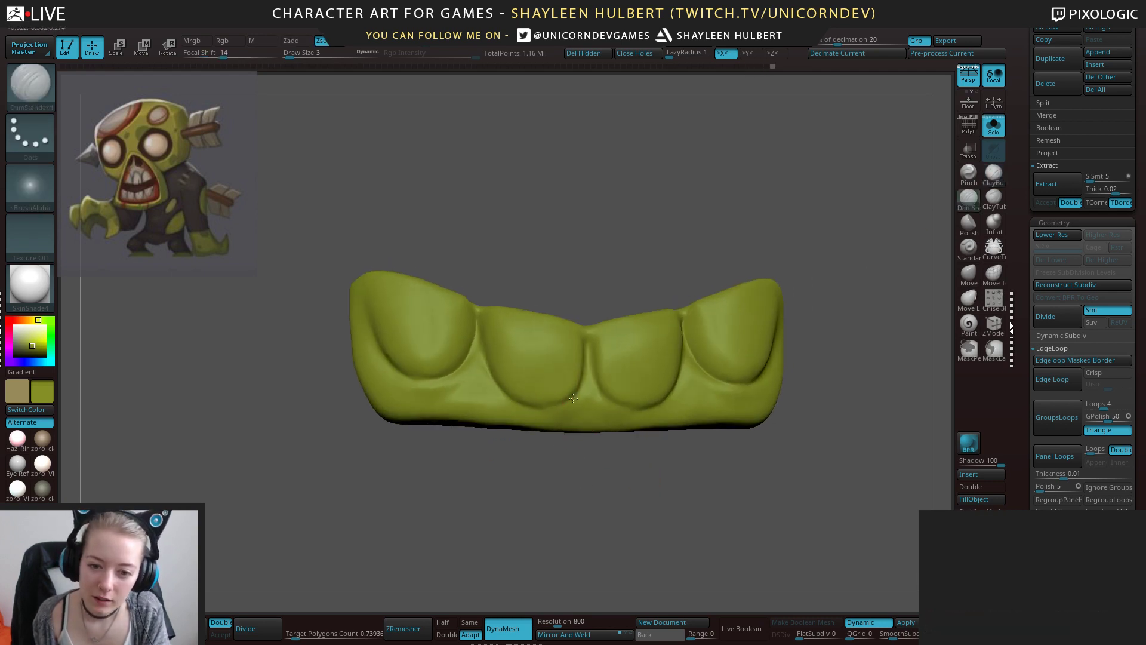
left_click_drag(557, 451, 591, 356)
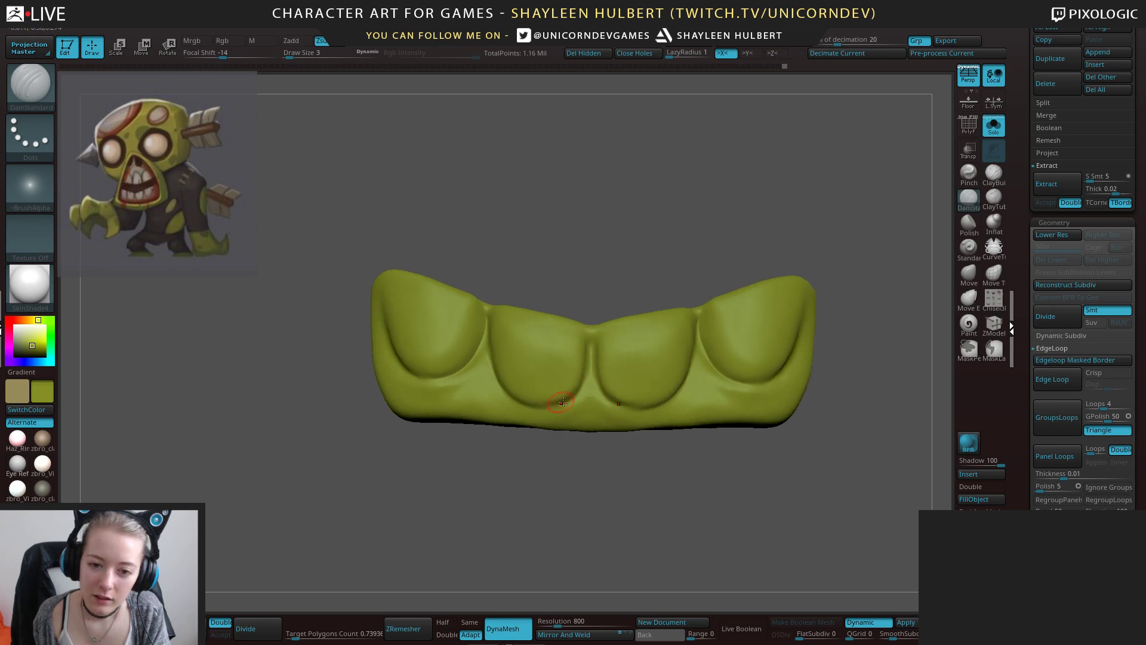
left_click_drag(510, 464, 539, 380)
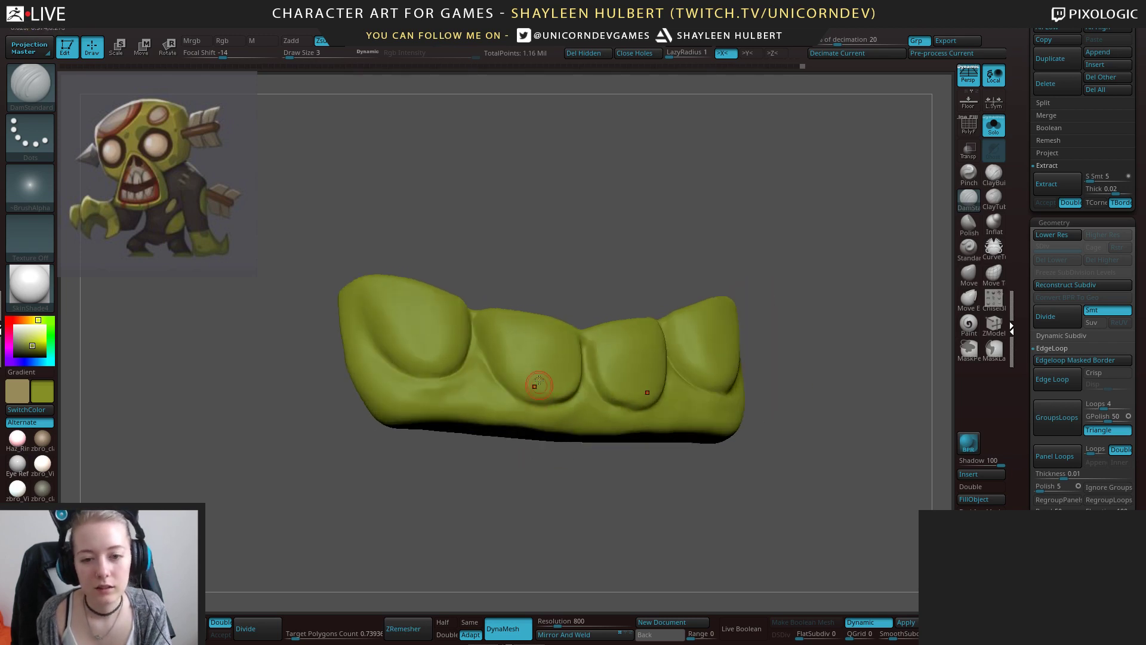
left_click_drag(496, 477, 452, 440, "shift")
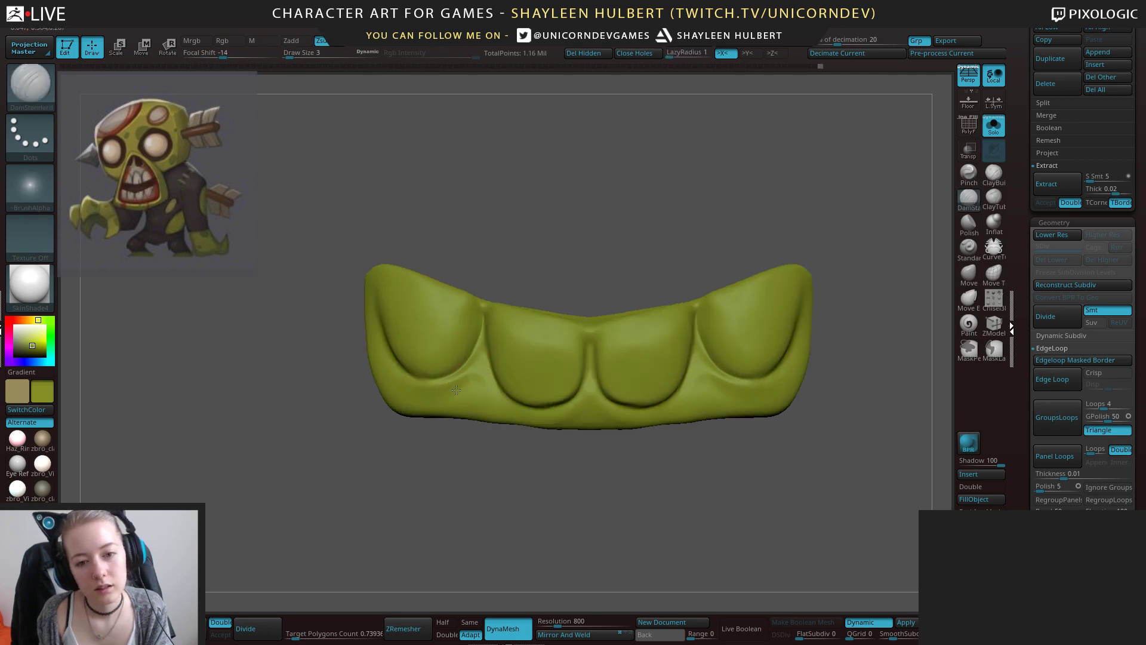
mouse_move(464, 376)
left_mouse_down("shift")
mouse_move(478, 374)
mouse_move(465, 385)
left_mouse_up("shift")
mouse_move(441, 478)
left_mouse_down("alt")
mouse_move(399, 433)
mouse_move(484, 411)
left_mouse_up("alt")
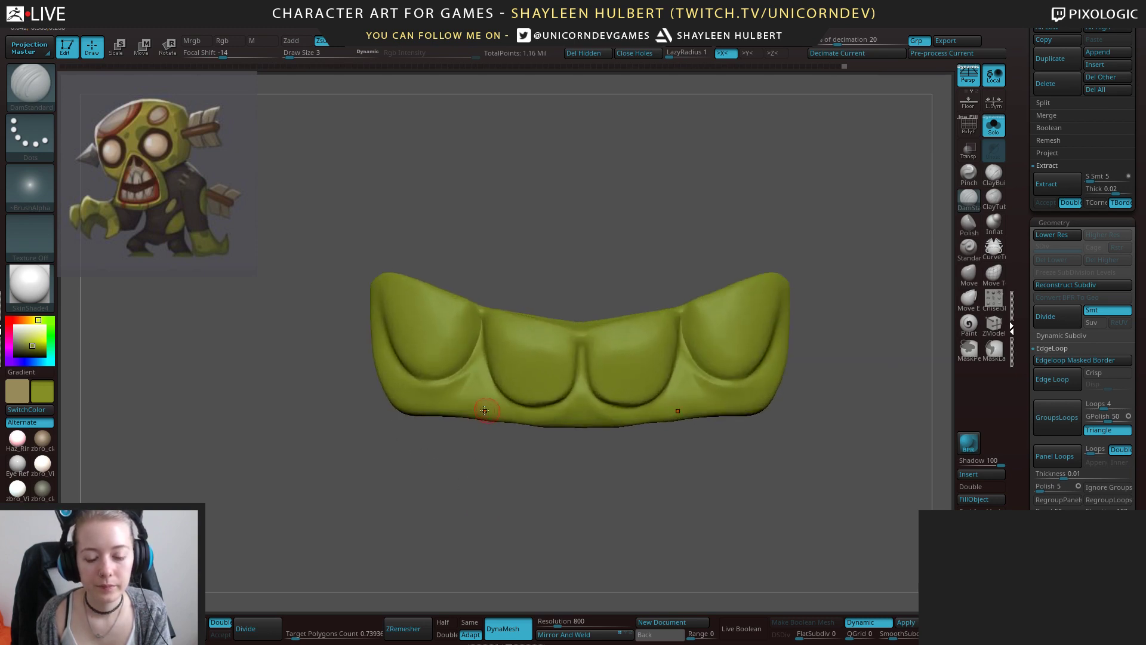
Apply the dynamic subdivision to the lower teeth and turn off Solo mode to show the whole zombie.
left_click_drag(576, 484, 785, 553)
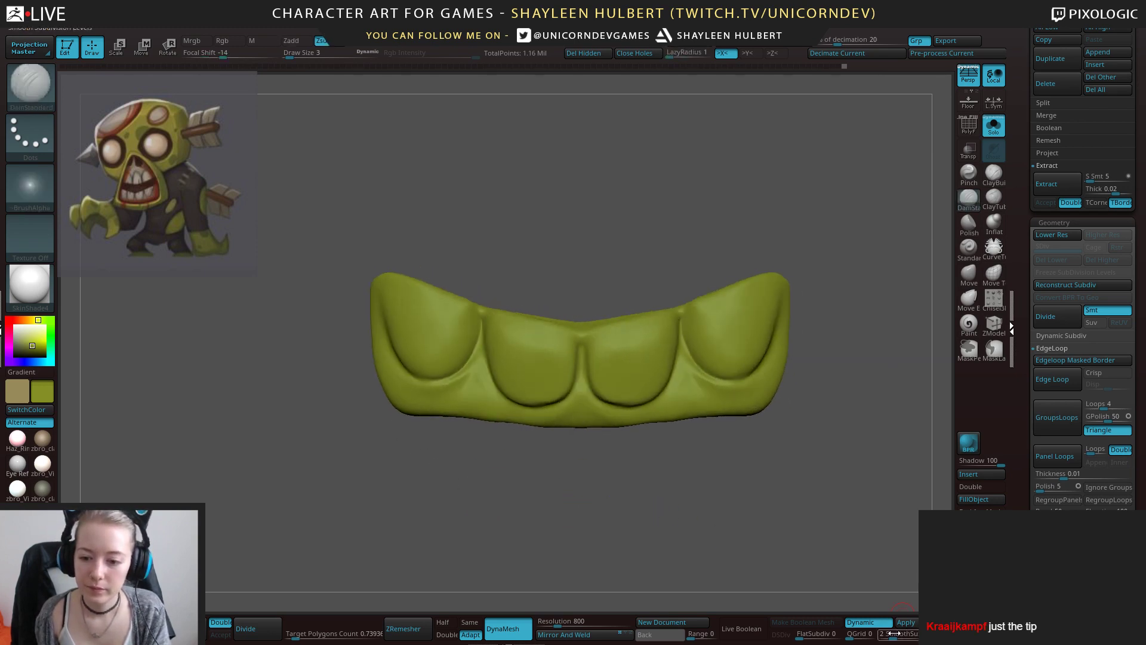
left_click_drag(768, 493, 778, 503)
left_click_drag(832, 537, 885, 581, "shift")
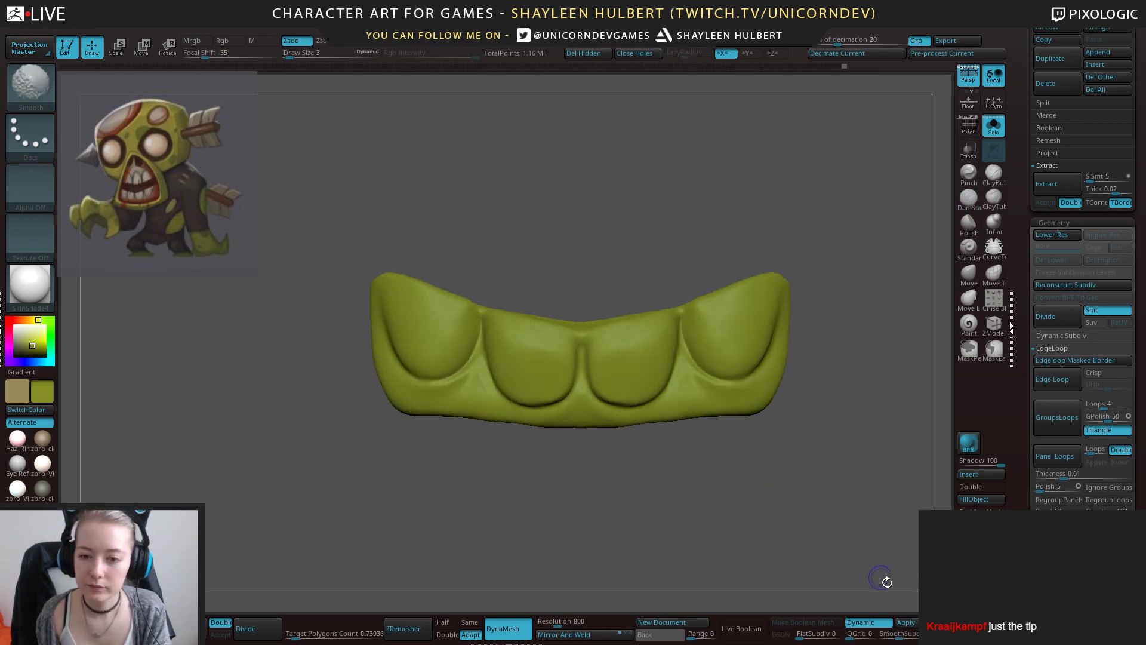
left_click(905, 623)
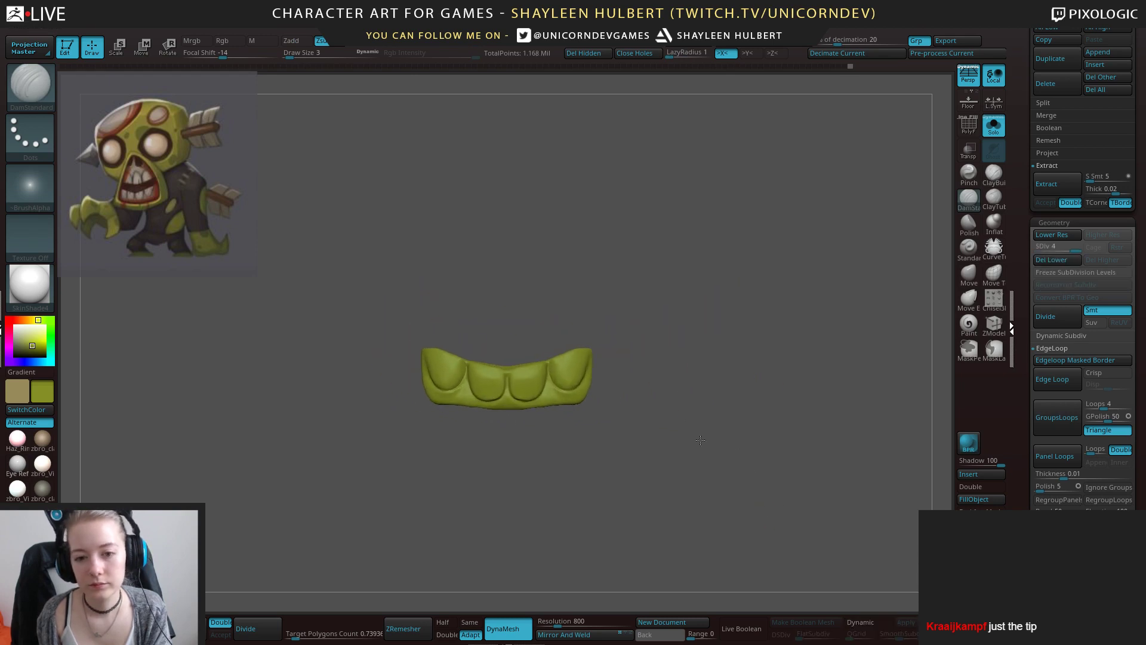
left_click(993, 125)
key("ctrl+z")
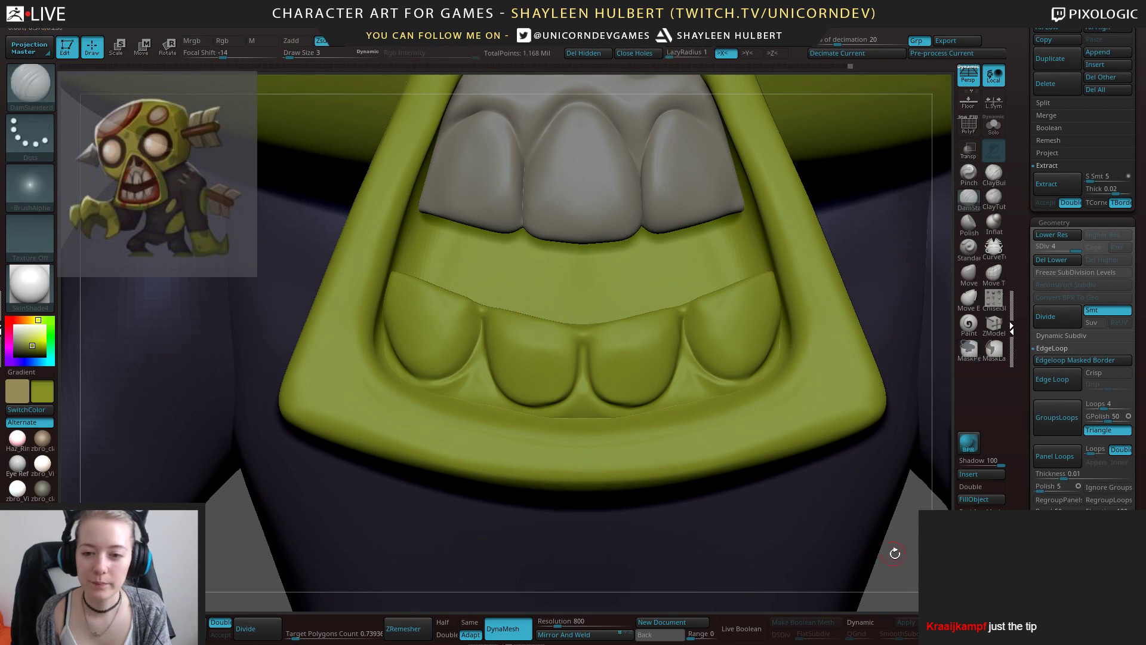
mouse_move(893, 553)
left_mouse_down("alt")
mouse_move(921, 338)
mouse_move(827, 371)
mouse_move(818, 507)
left_mouse_up("alt")
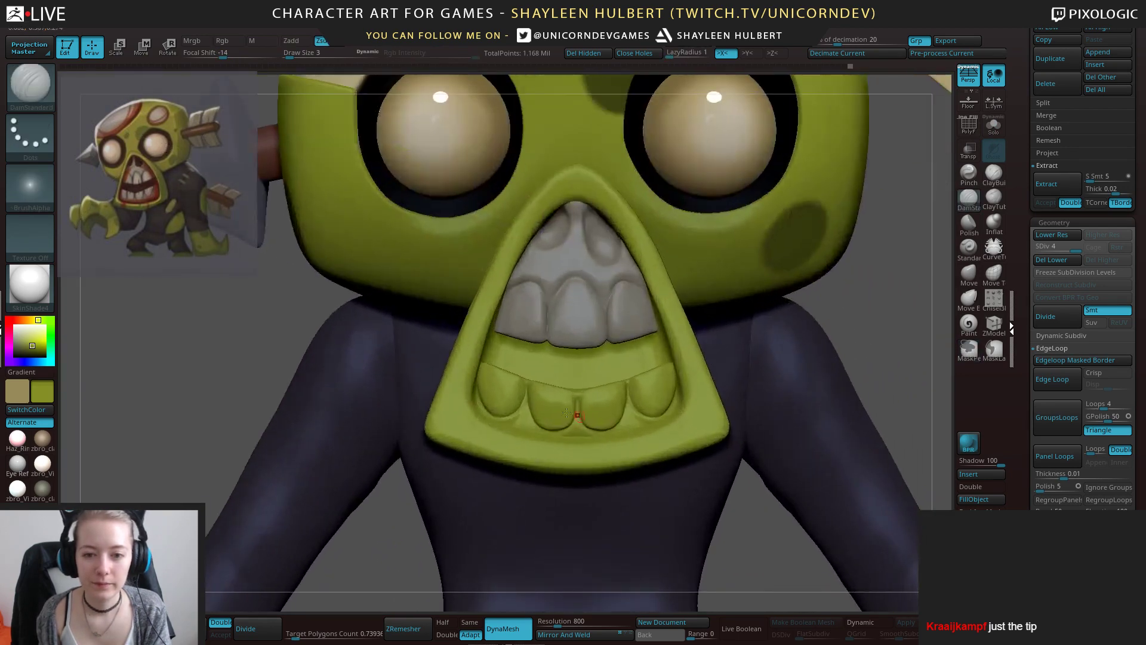
Fill the lower teeth with the grey colour sampled from the upper teeth and check them on the full character.
left_click(640, 317, "alt")
key("c")
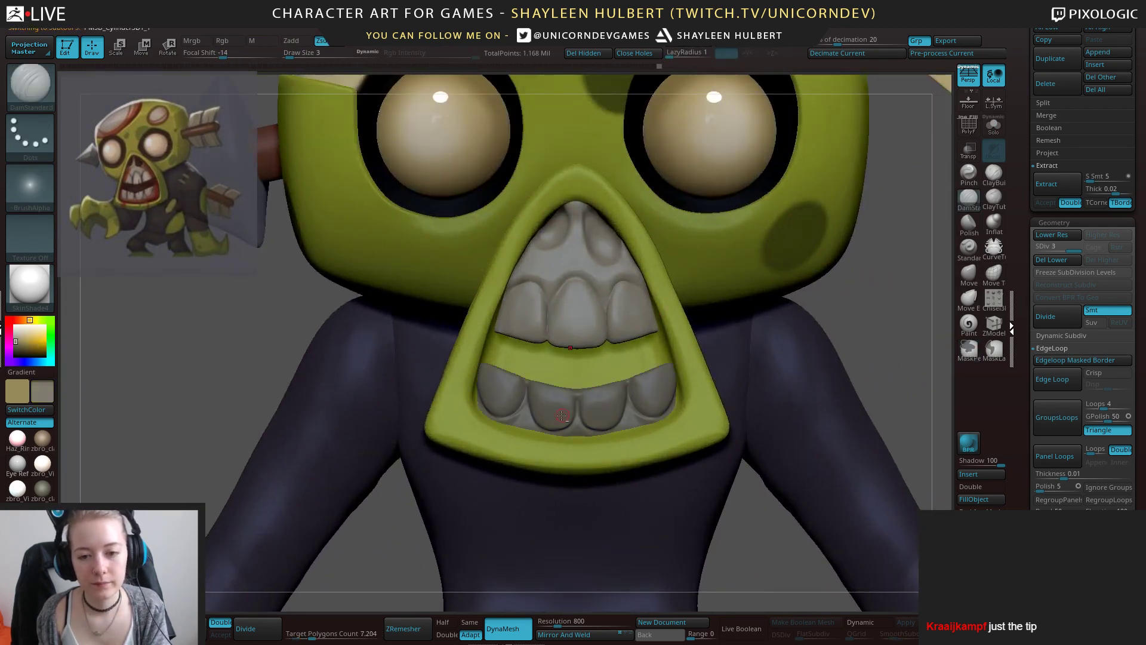
left_click(563, 414, "alt")
left_click_drag(872, 334, 949, 338)
left_click(973, 338)
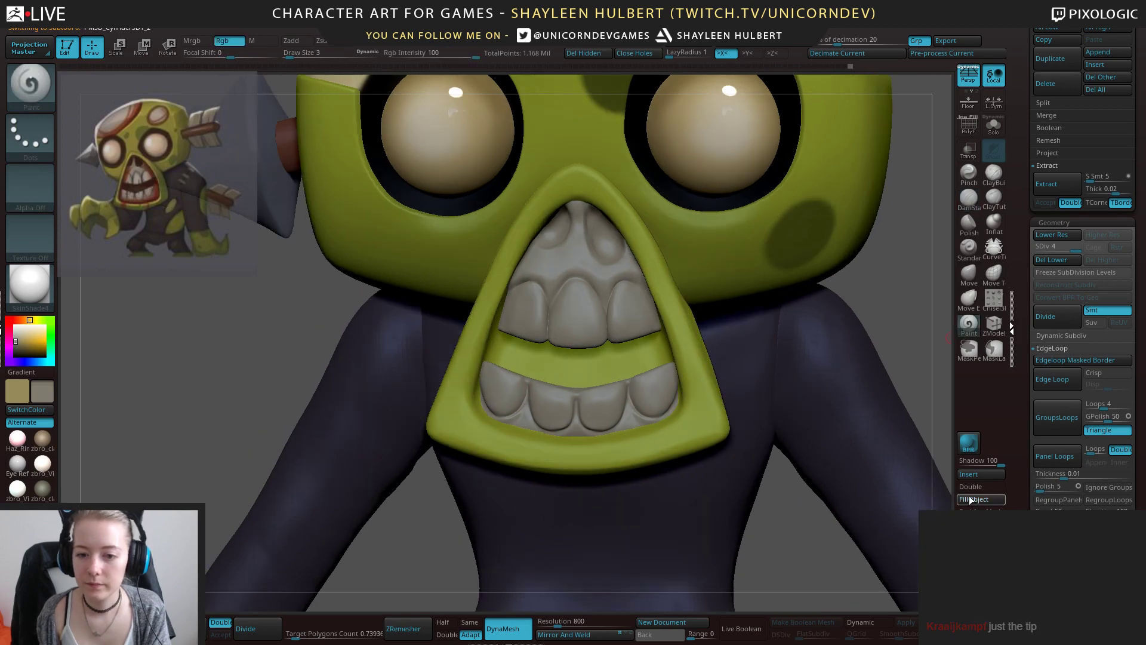
key("f")
key("shift")
mouse_move(619, 333)
left_mouse_down("shift")
mouse_move(650, 317)
mouse_move(795, 334)
mouse_move(786, 343)
mouse_move(666, 278)
mouse_move(776, 311)
mouse_move(731, 320)
left_mouse_up("shift")
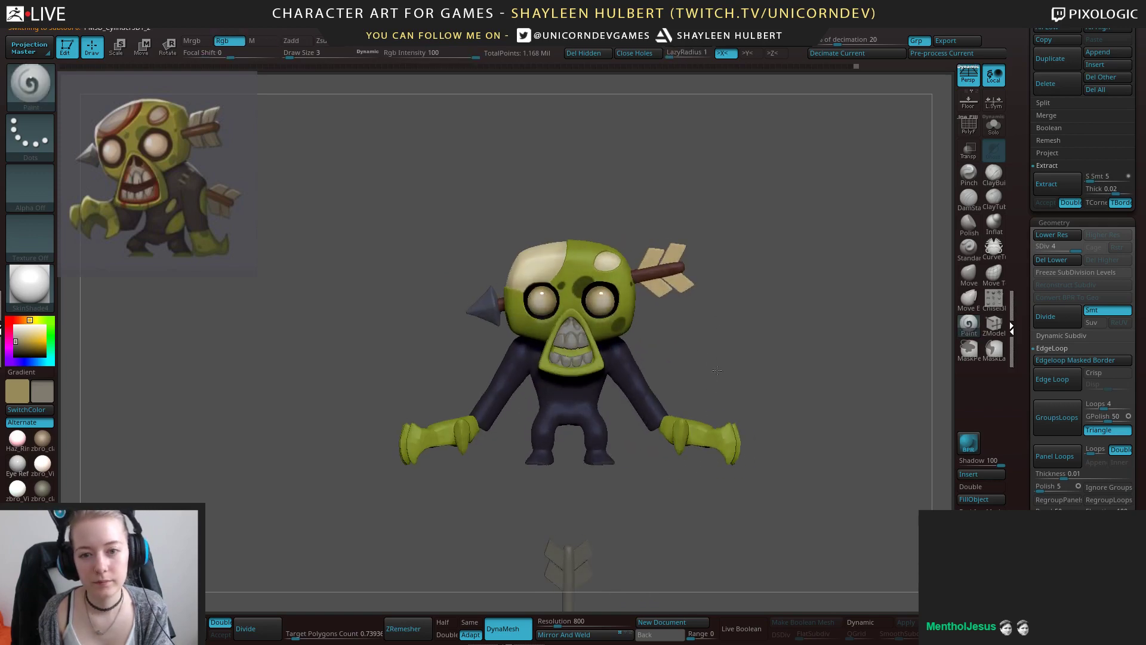
left_click_drag(628, 387, 626, 362, "alt")
left_click_drag(702, 328, 727, 430, "alt")
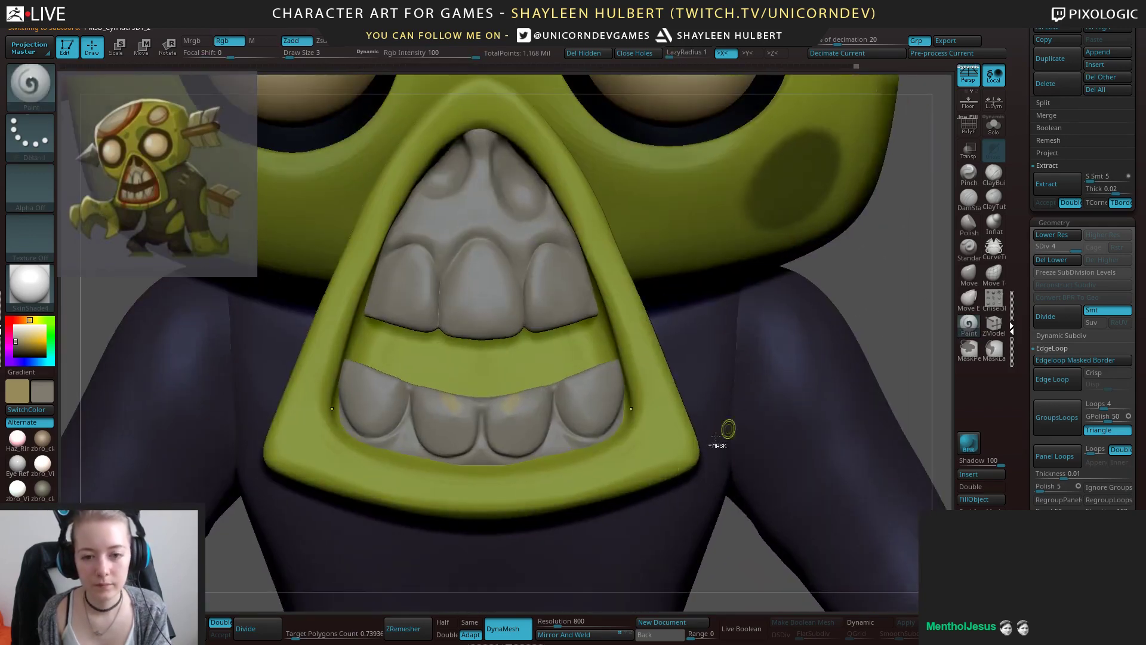
left_click_drag(771, 575, 575, 415)
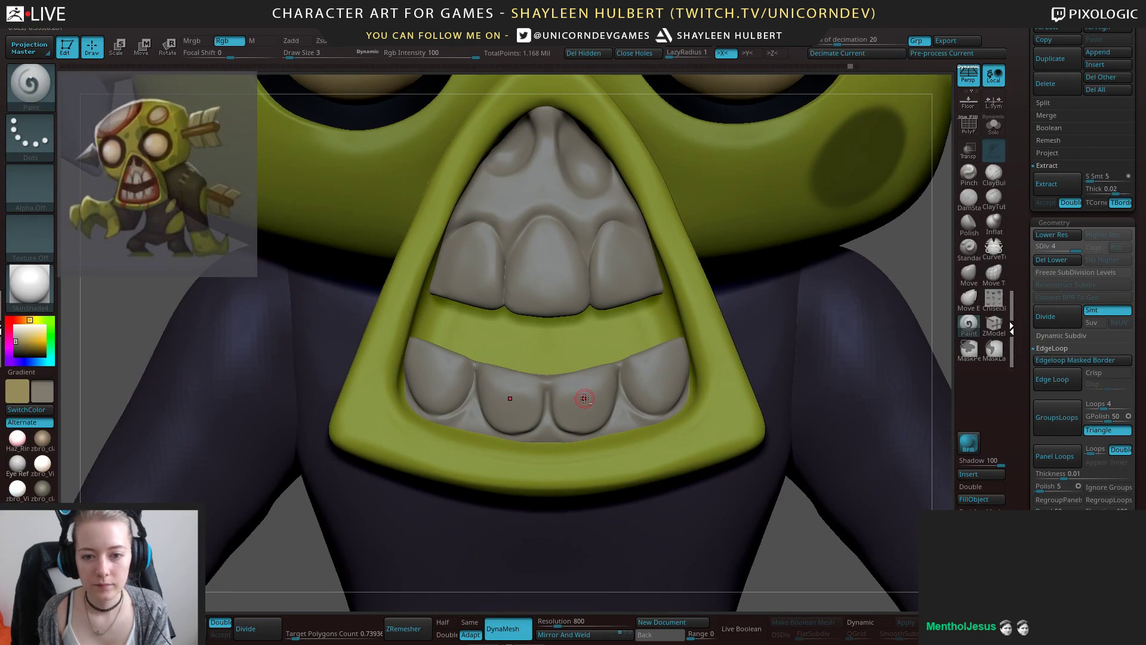
Touch up the grooves between the lower teeth with the DamStandard brush at draw size 3 and smooth them.
key("b")
key("h")
key("p")
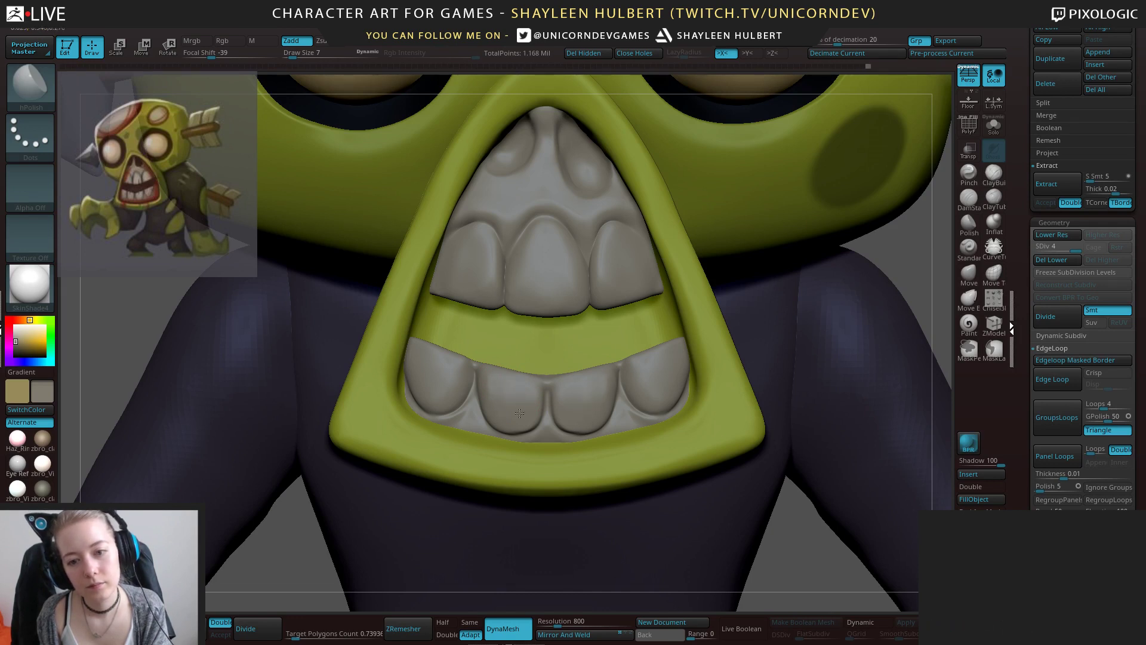
left_click(969, 197)
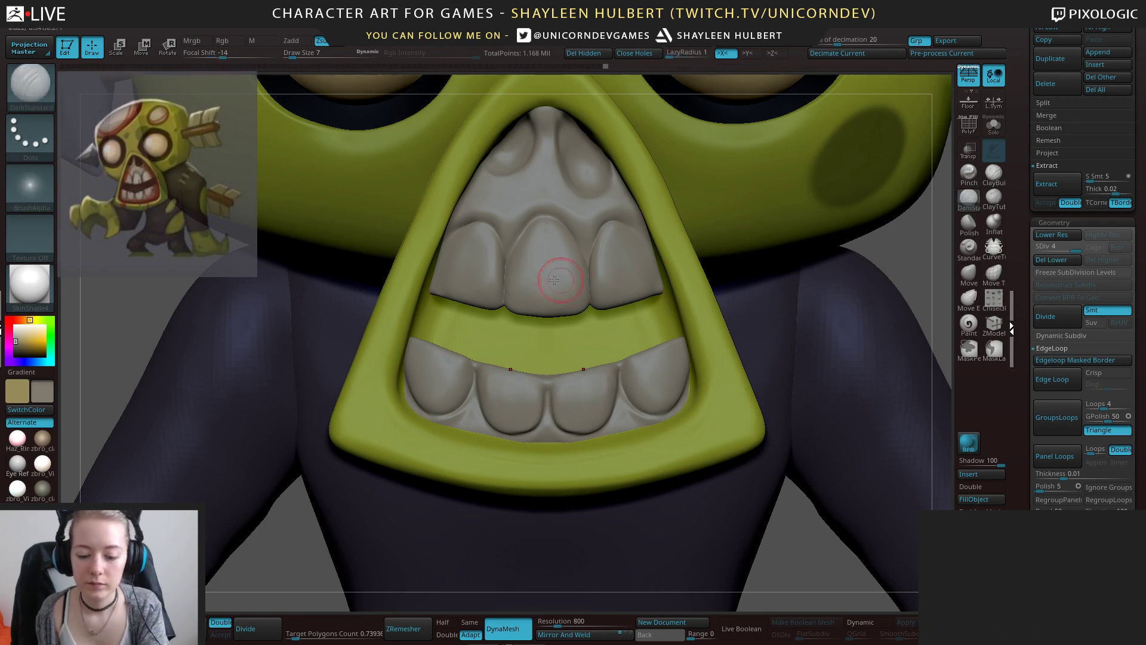
key("[")
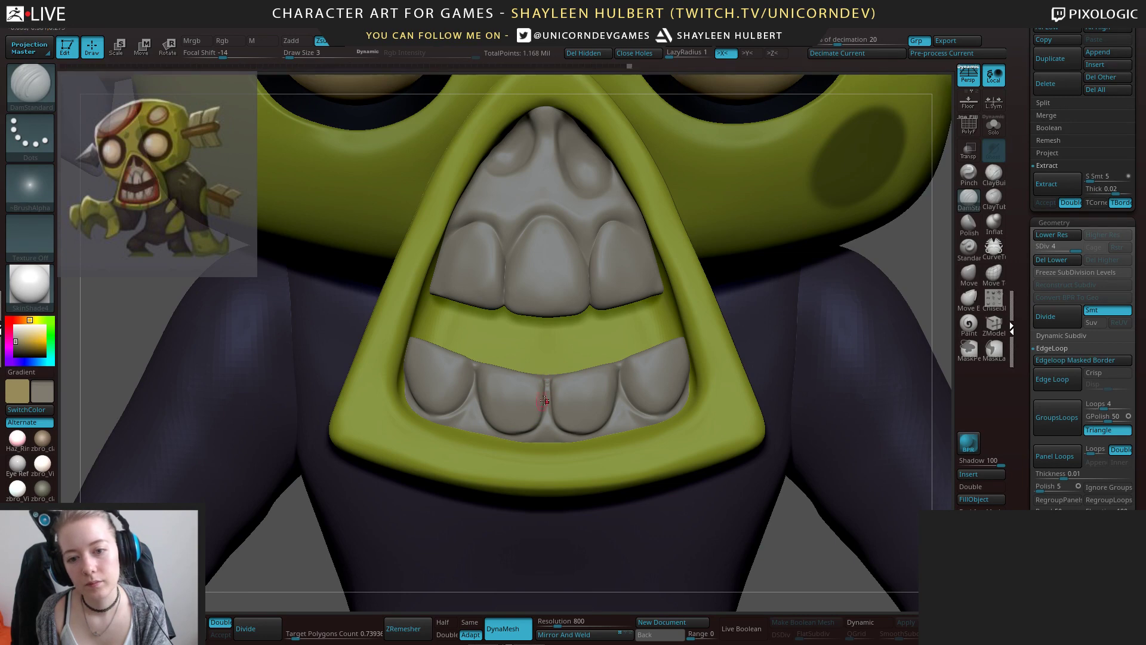
key("shift")
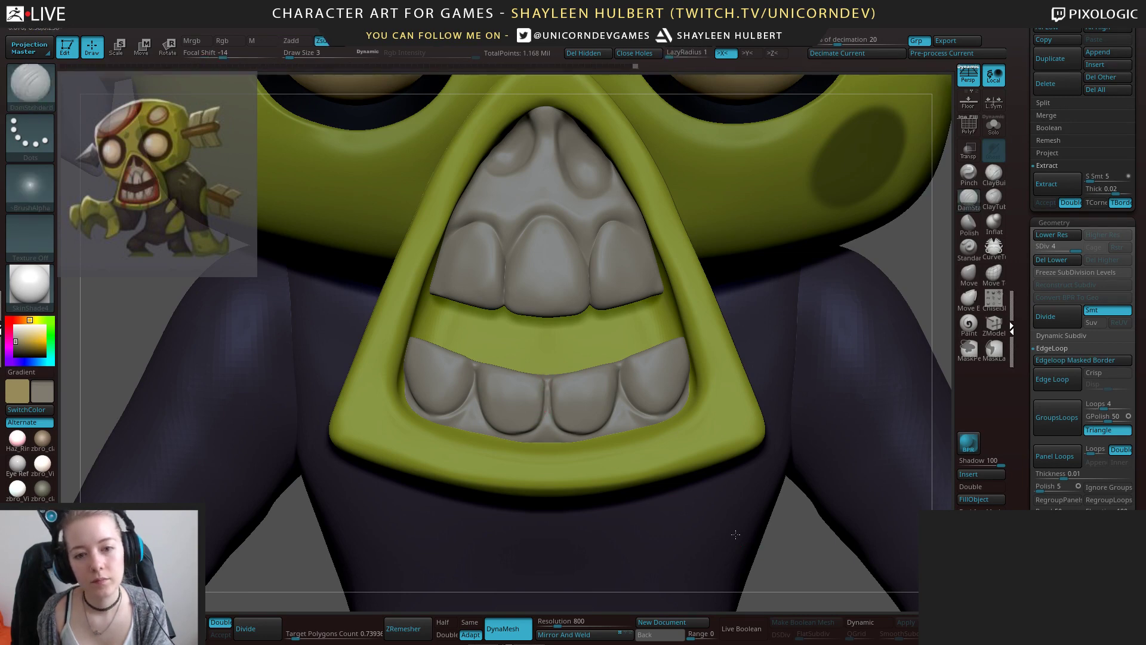
left_click_drag(621, 377, 652, 417)
right_click_drag(742, 496, 682, 459, "ctrl")
key("f")
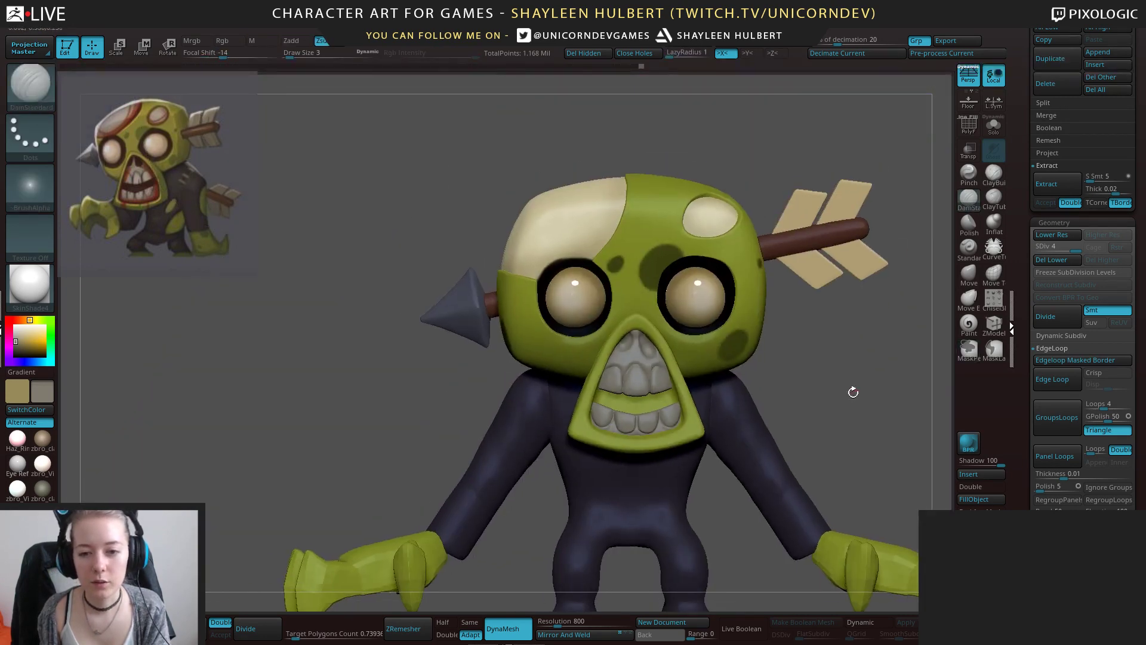
Load the Orb_Slash_clean brush from the OrbCracks brush folder for adding cracks to the lower teeth.
right_click_drag(852, 391, 801, 371)
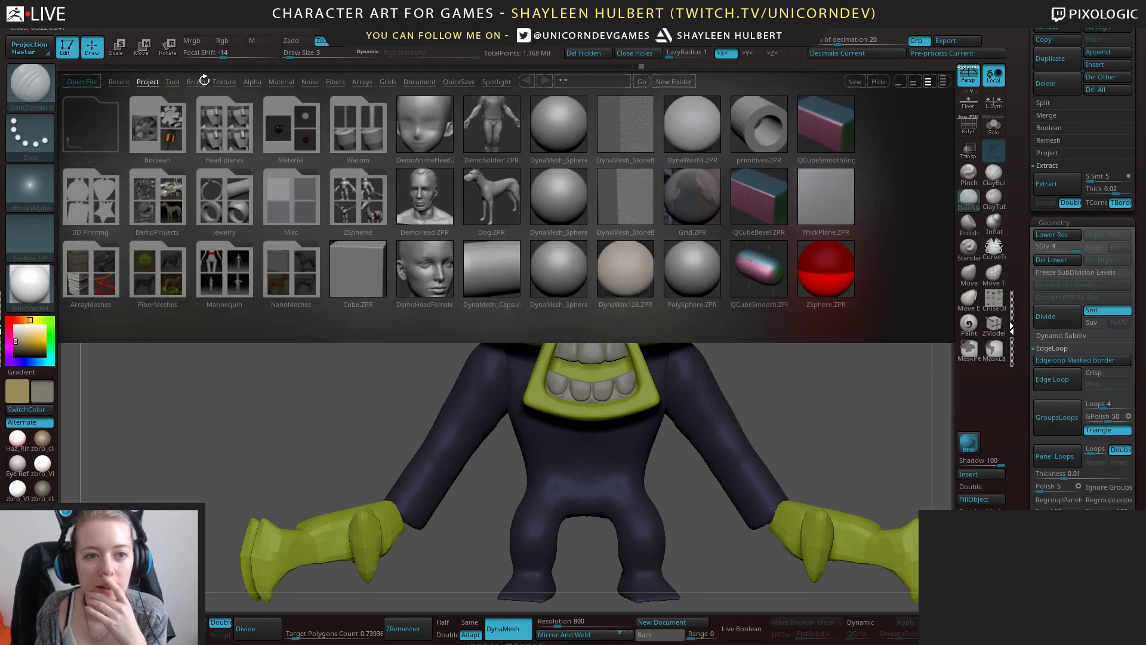
left_click(197, 82)
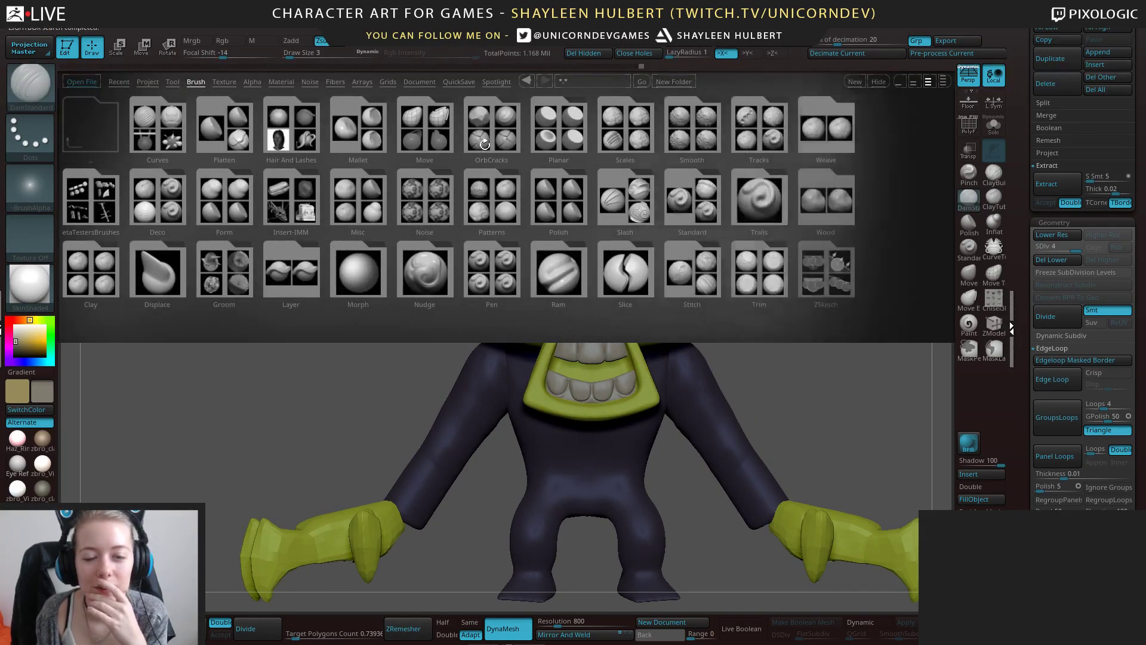
double_click(485, 144)
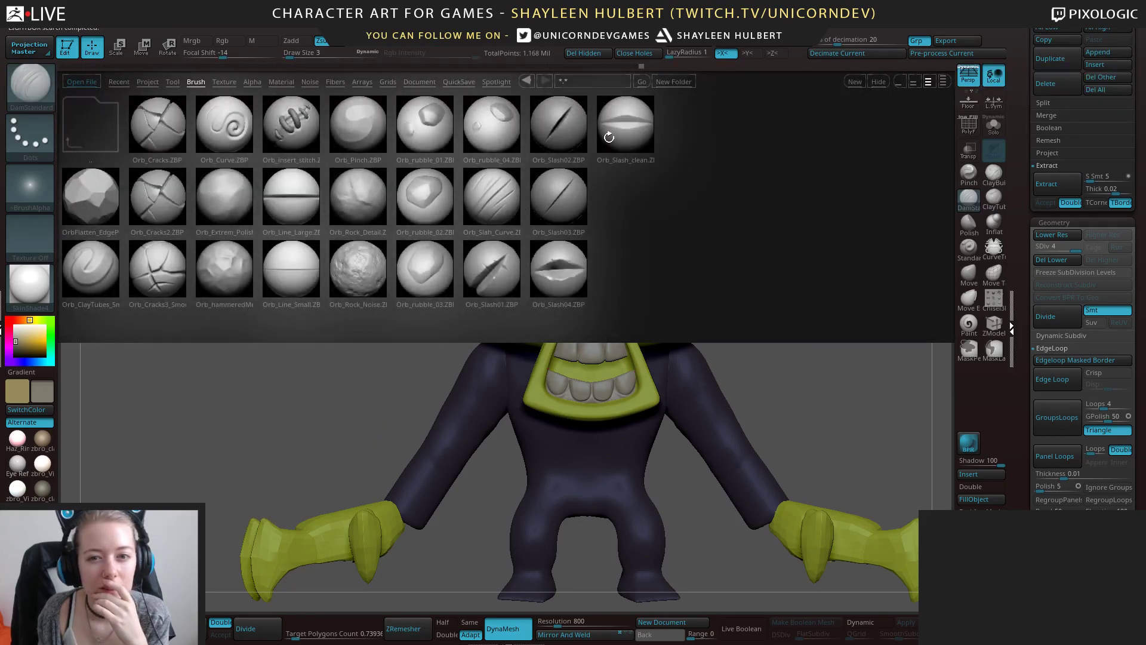
double_click(625, 129)
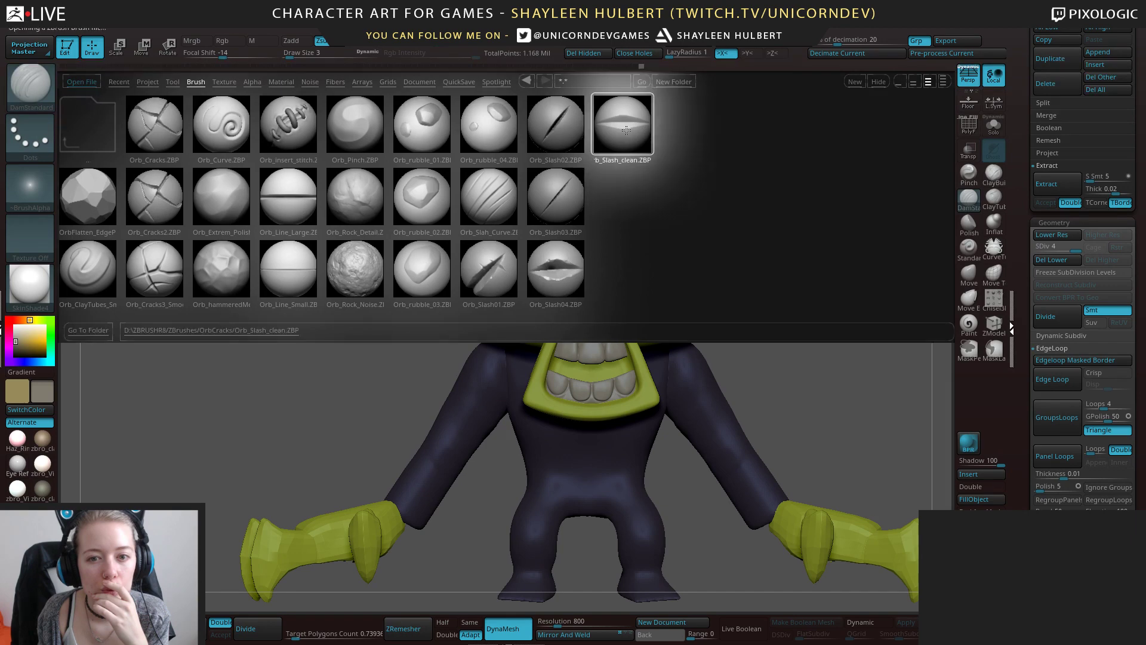
left_click_drag(766, 346, 824, 468, "alt")
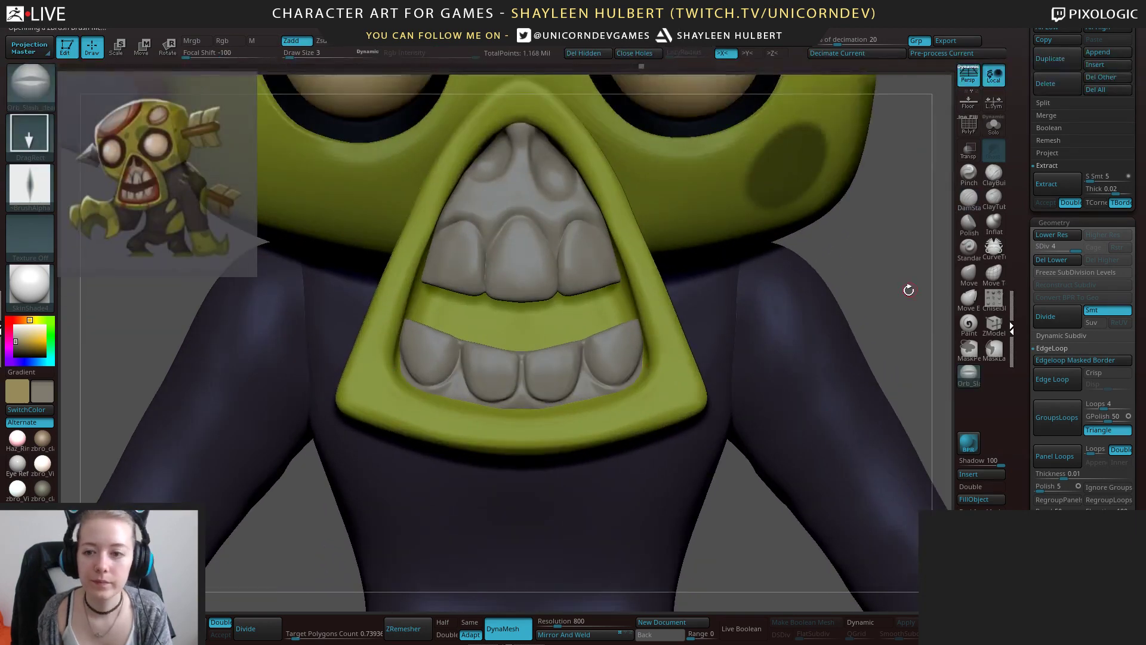
left_click_drag(908, 290, 916, 298)
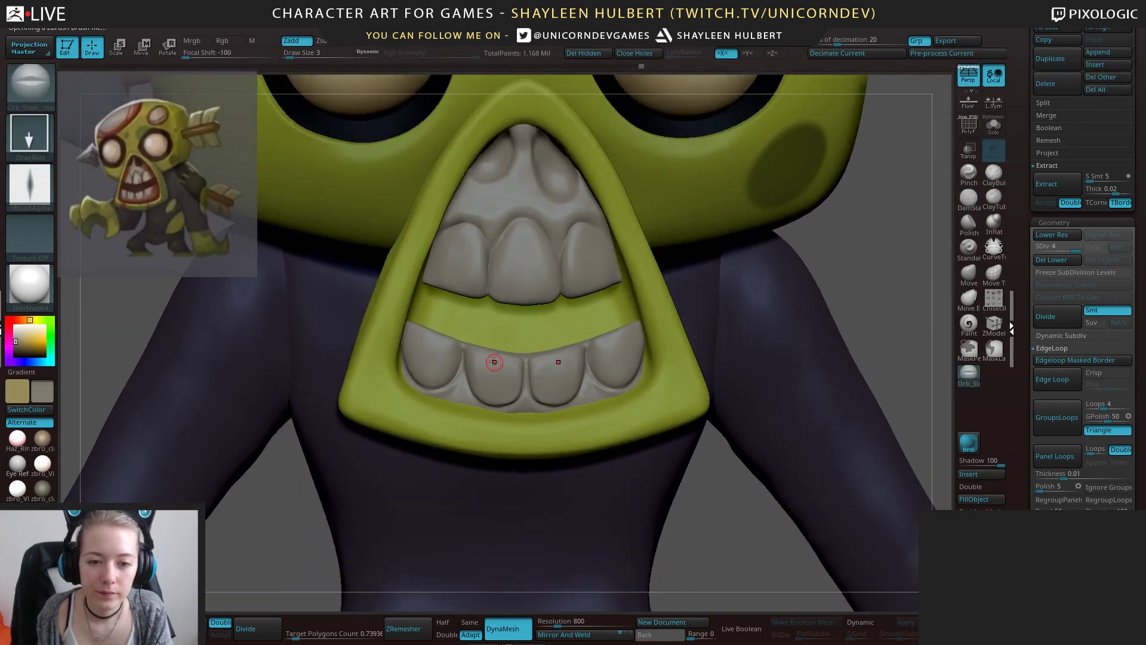
Turn off X symmetry and undo the trial slash on the lower teeth.
left_click(761, 45)
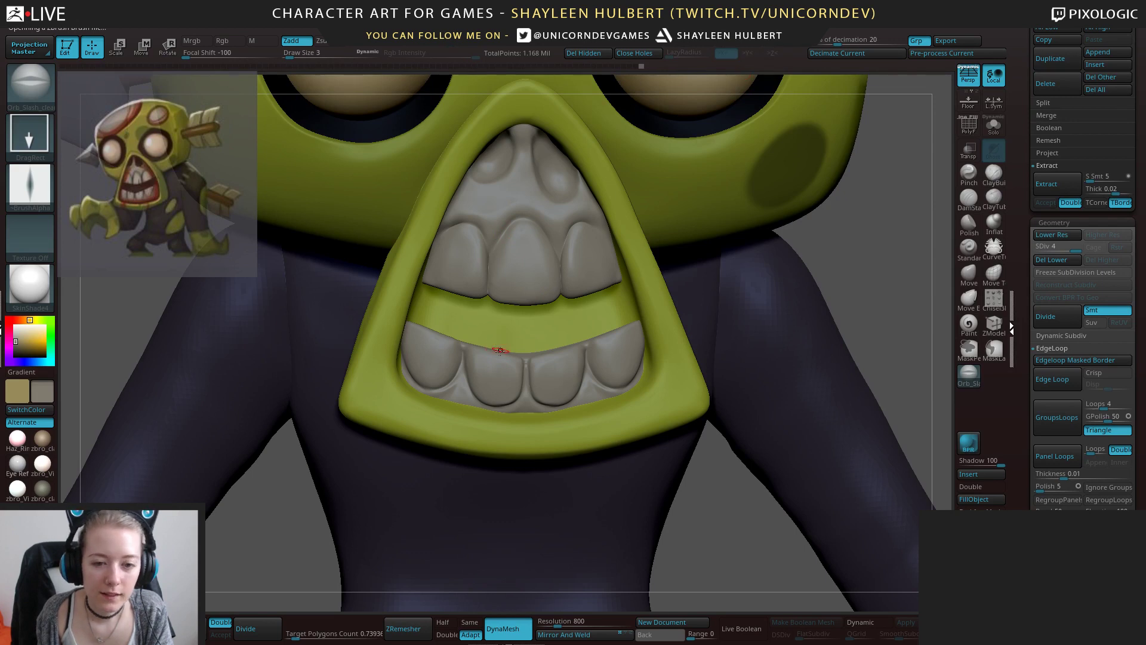
left_click_drag(835, 254, 870, 260, "shift")
key("ctrl+z")
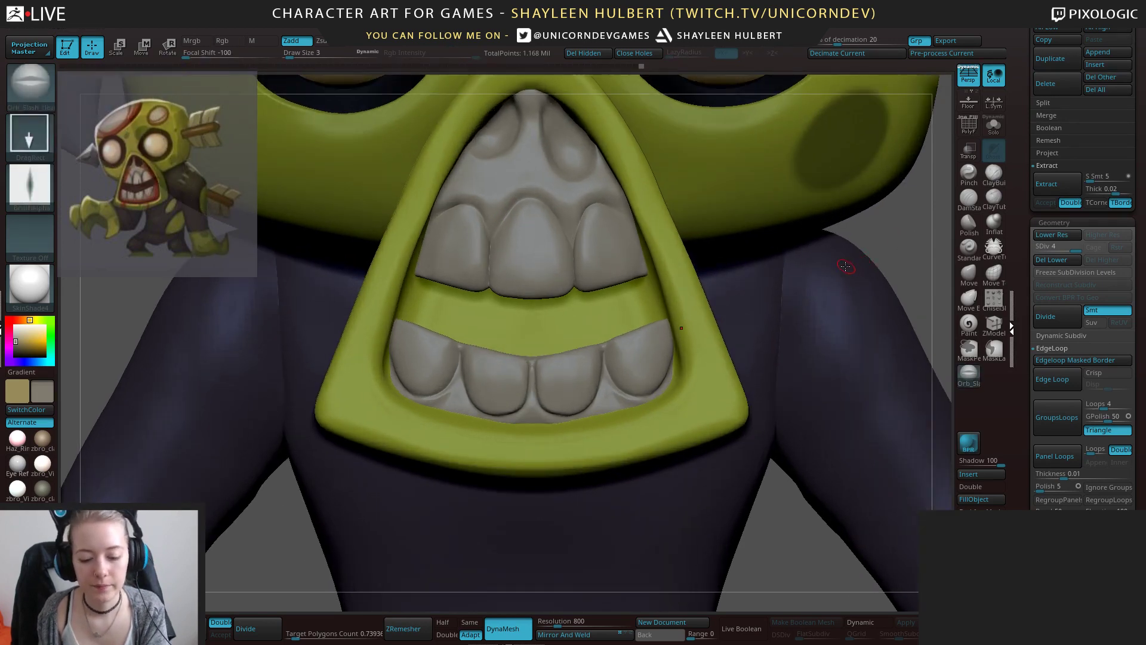
Cut a crack into one lower front tooth with the Orb_Cracks brush and isolate the lower teeth in Solo mode.
key("comma")
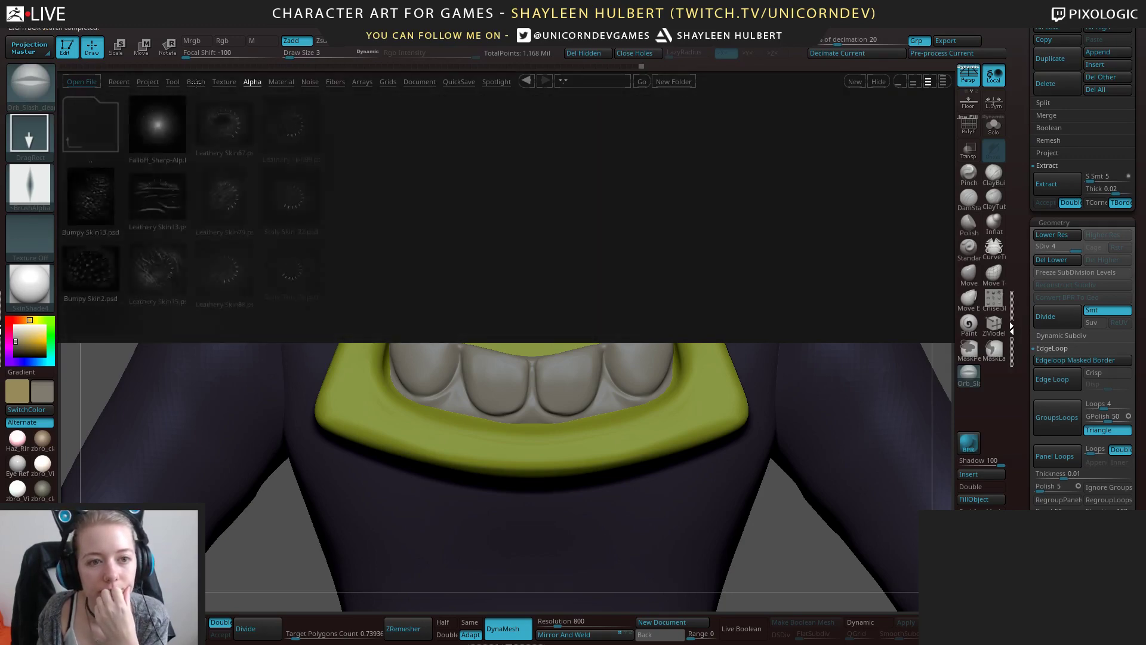
left_click(196, 81)
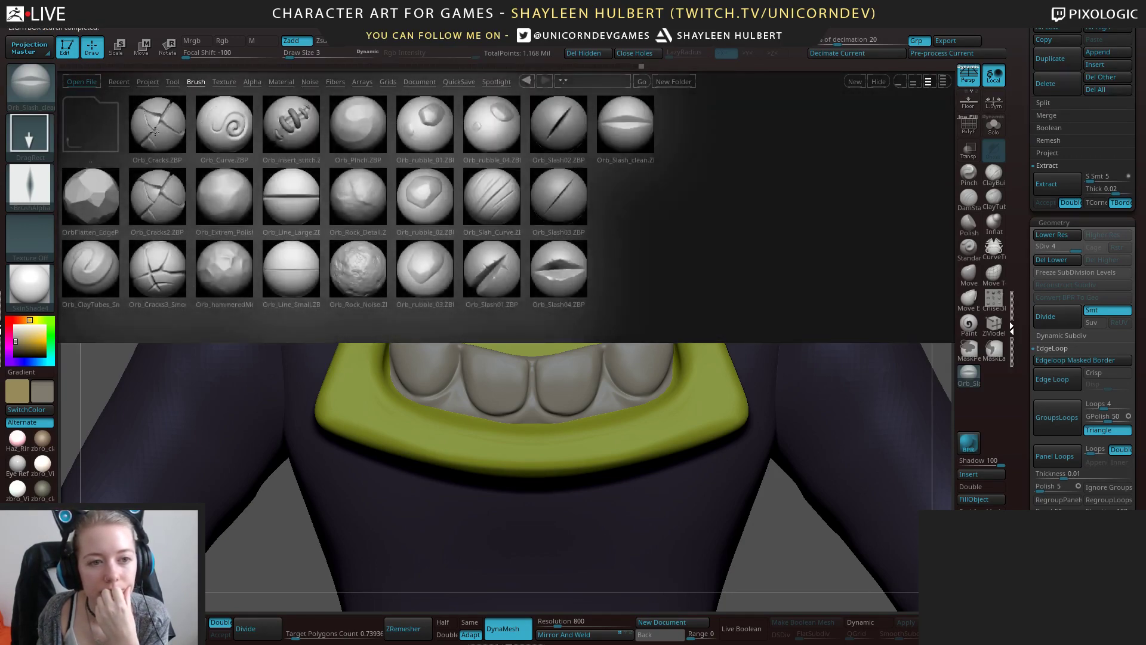
double_click(192, 133)
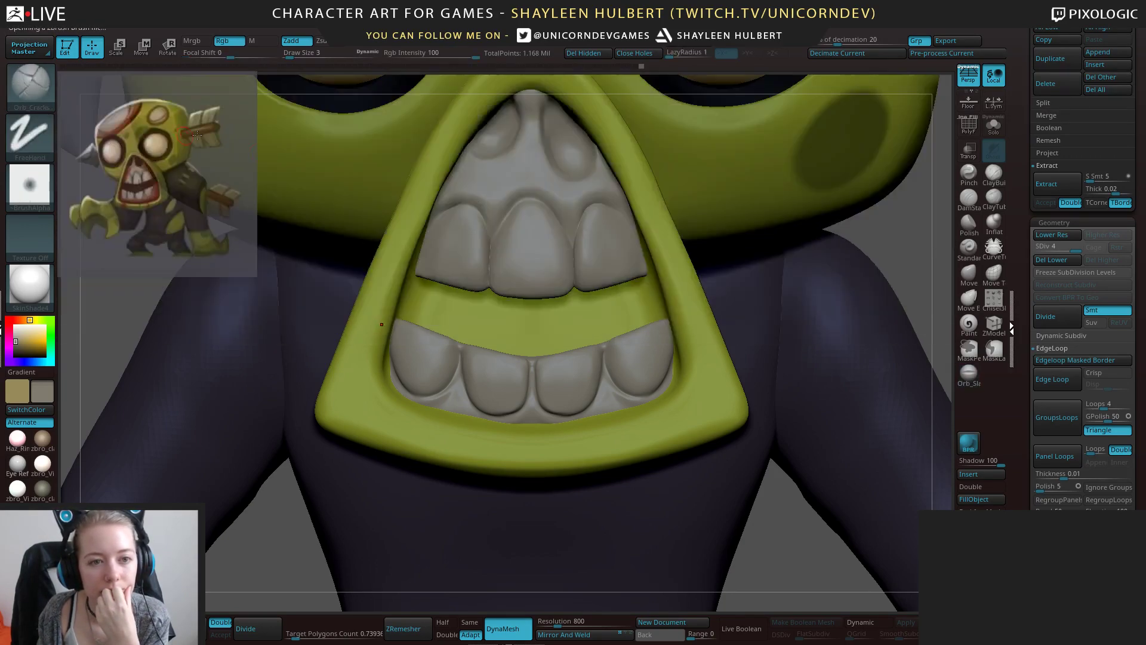
left_click(985, 129)
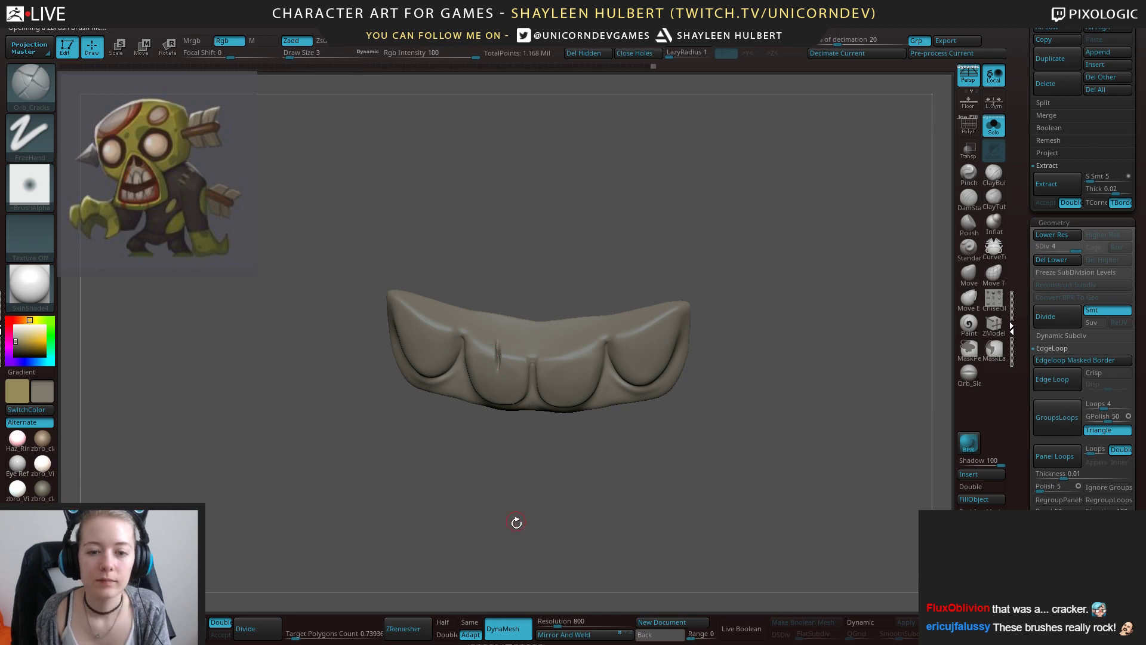
left_click_drag(516, 522, 538, 492)
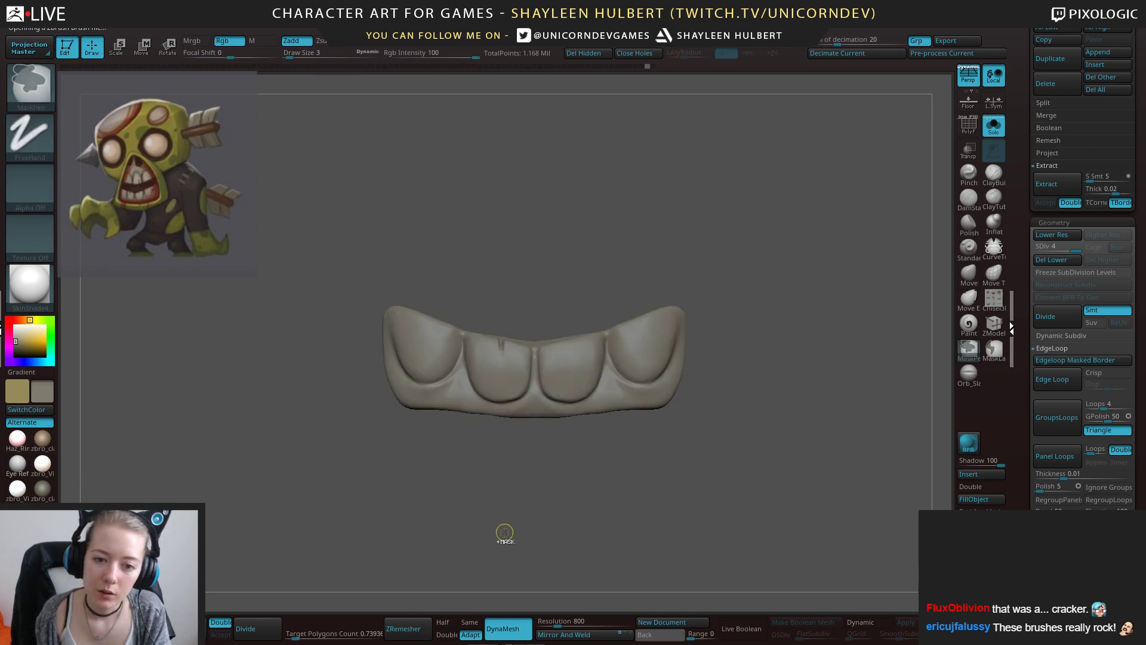
Delete the lower subdivision levels of the lower teeth and set the DynaMesh resolution to 1504.
left_click(1050, 260)
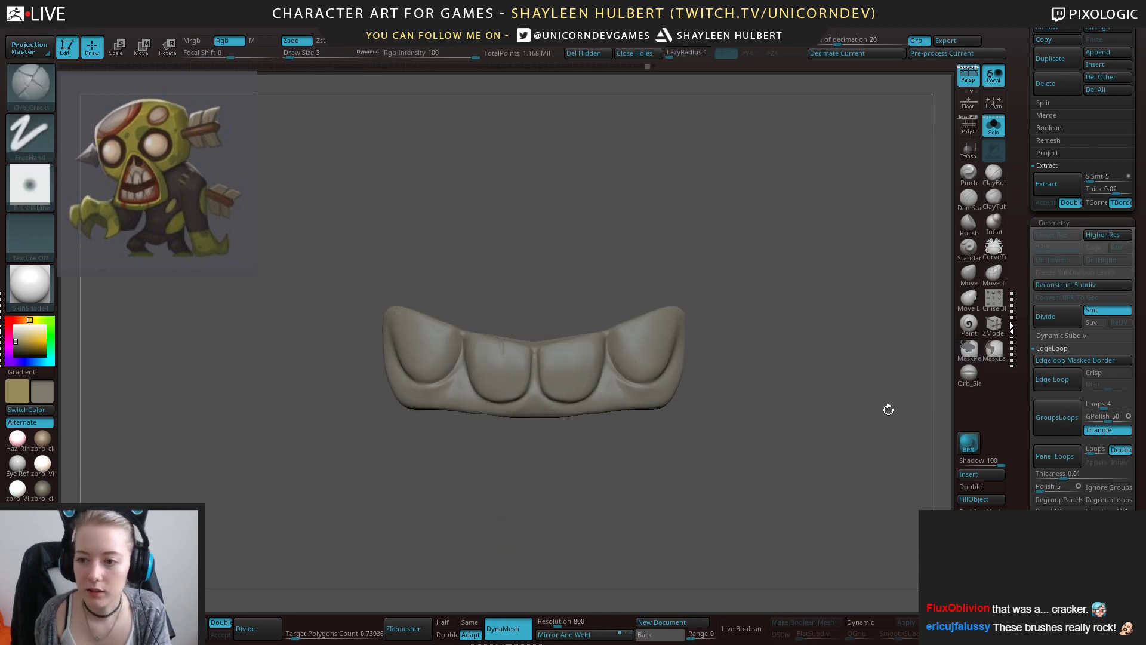
left_click(555, 621)
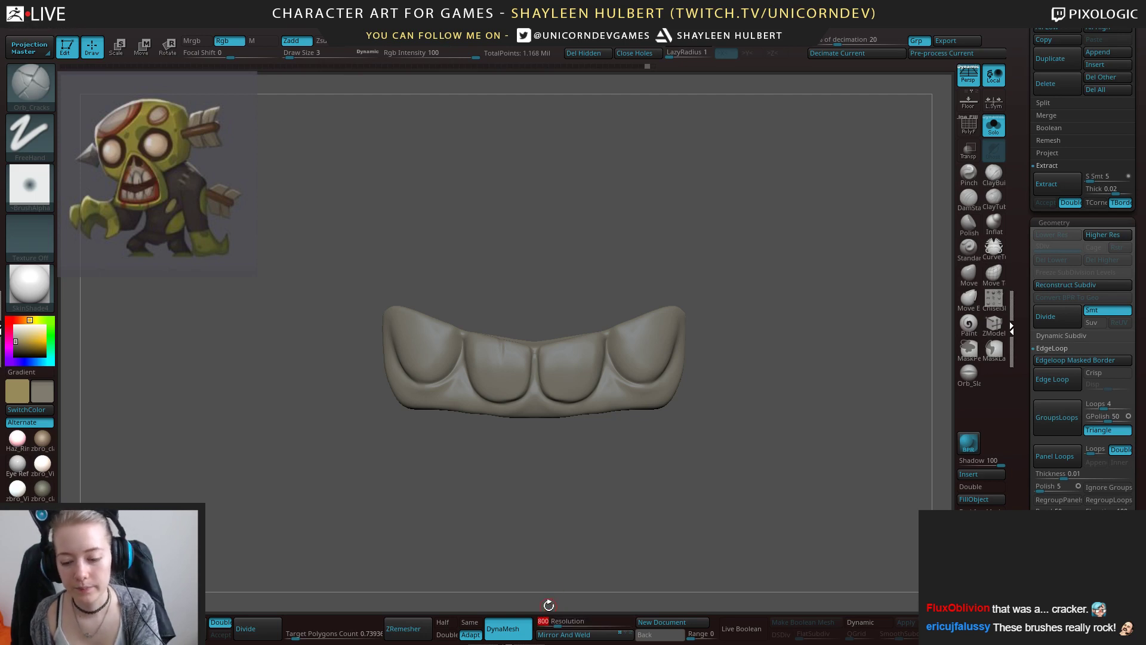
type("1504")
key("Return")
left_click_drag(598, 502, 595, 514)
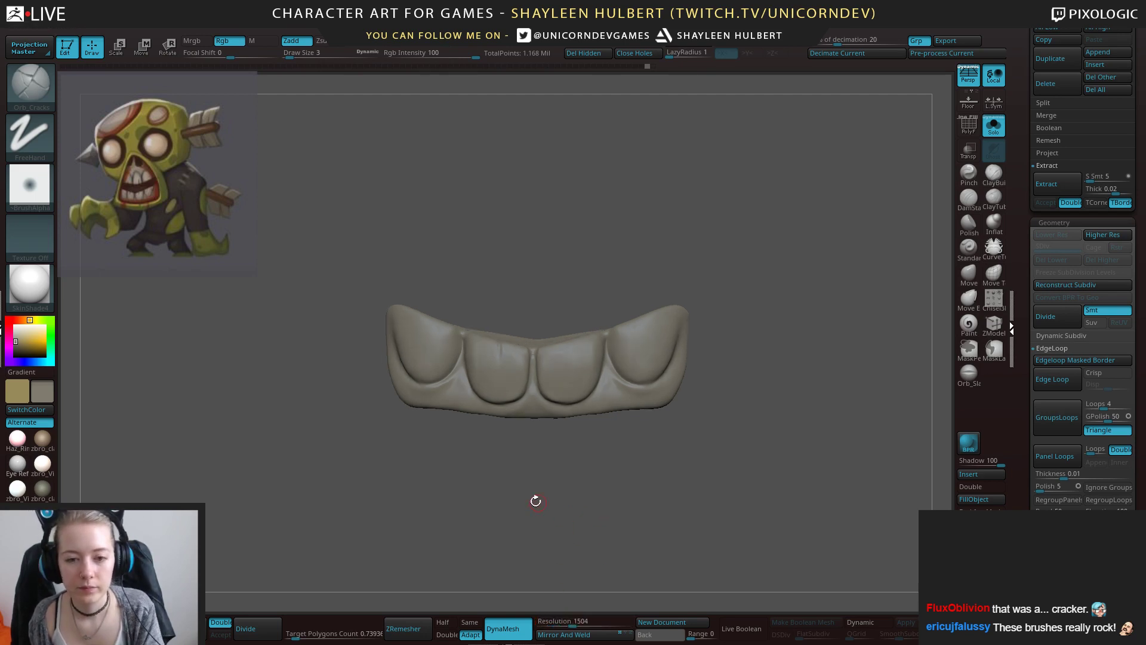
right_click_drag(558, 511, 581, 576, "ctrl")
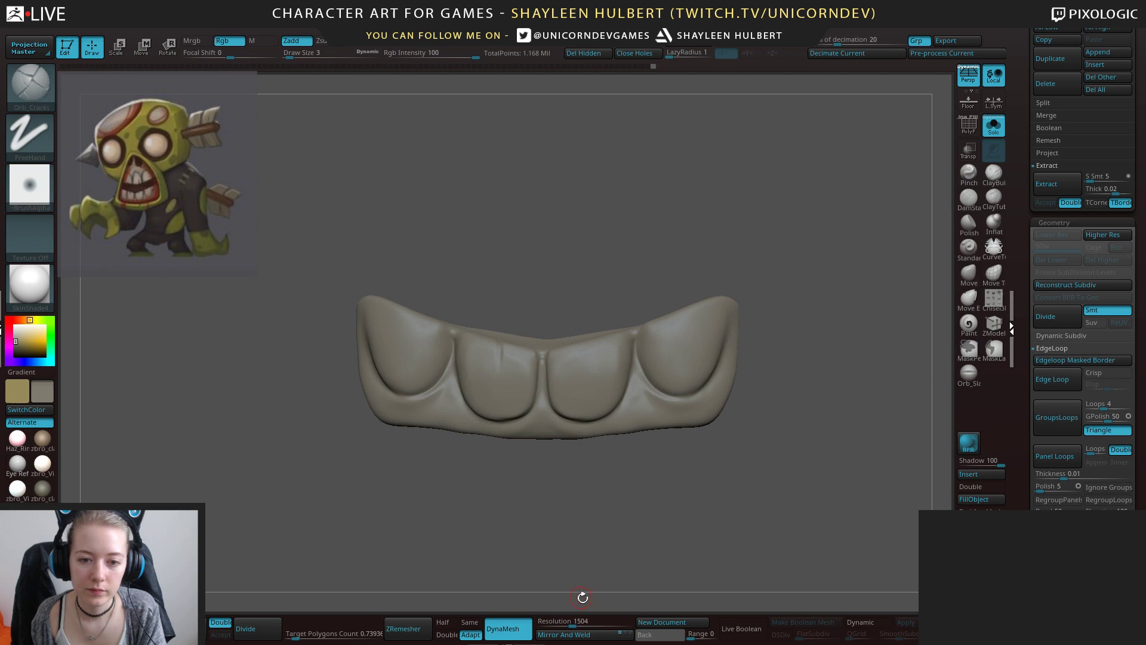
Try remeshing the lower teeth with DynaMesh at resolution 2000, then undo the remesh.
left_click(562, 620)
type("200")
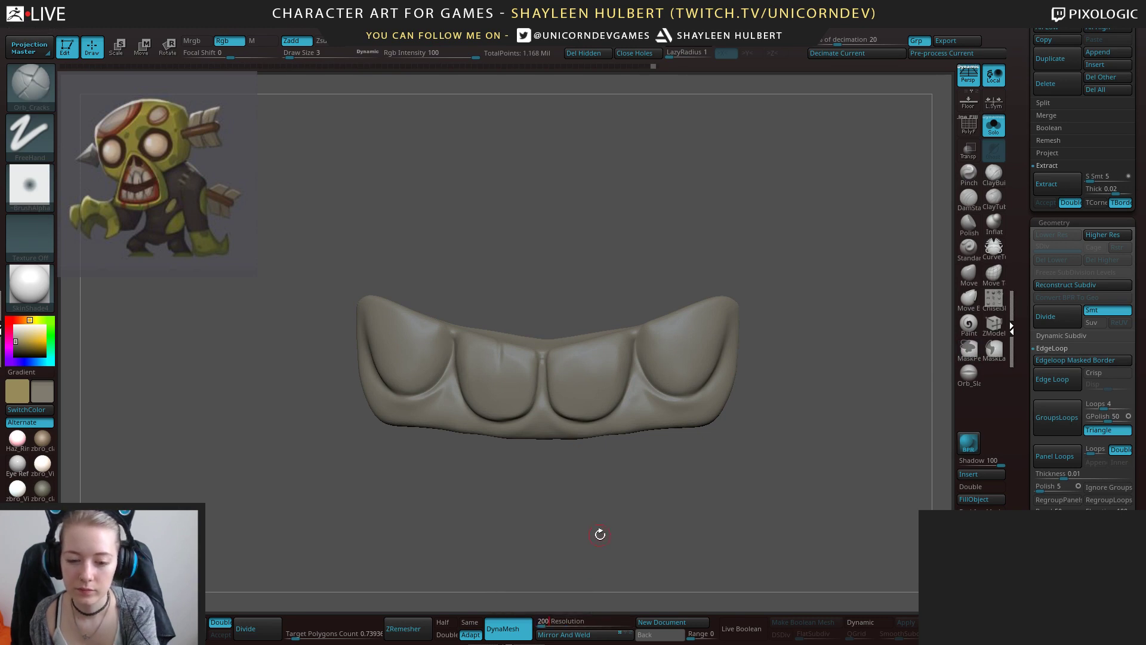
type("0")
key("Return")
left_click_drag(591, 535, 599, 535, "ctrl")
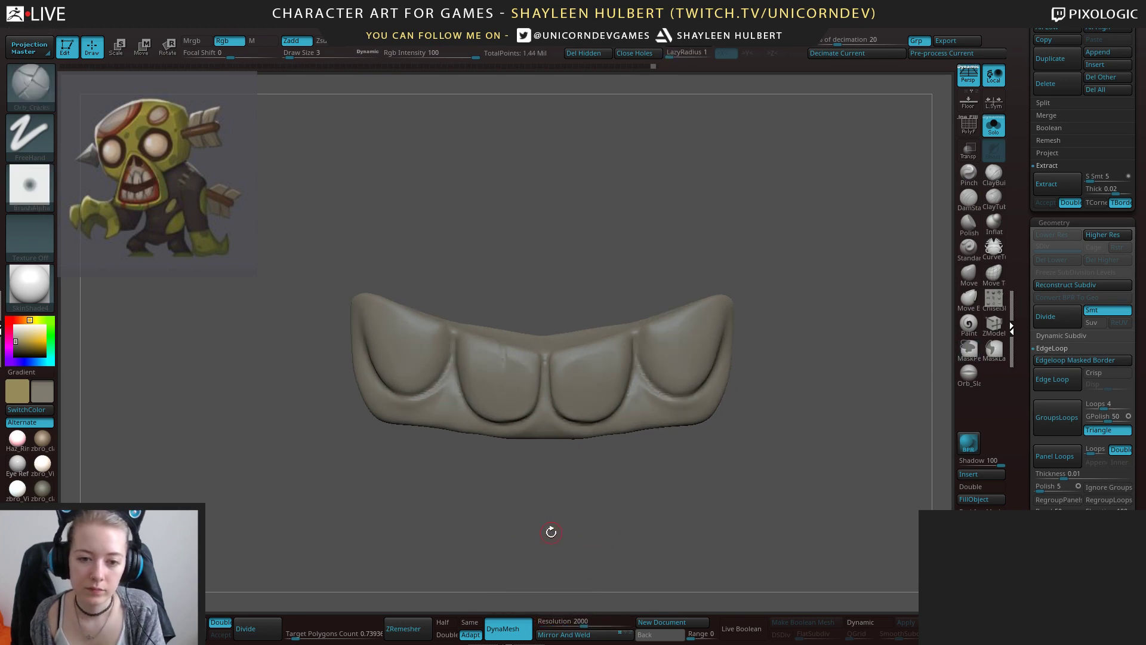
key("ctrl+z")
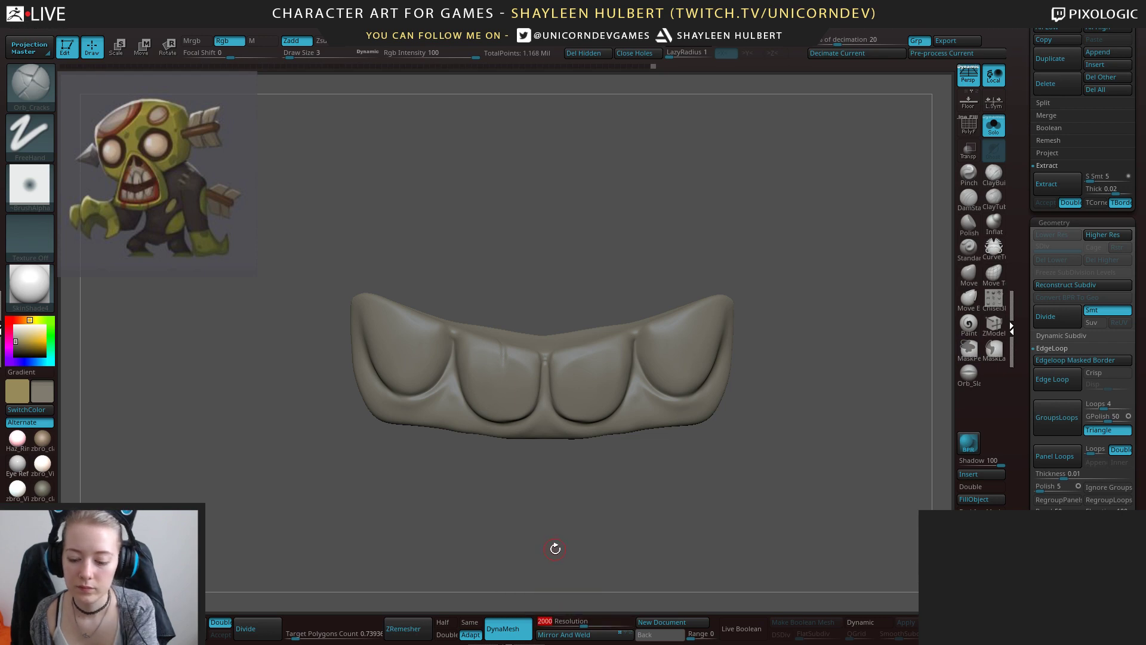
Remesh the lower teeth with DynaMesh at resolution 3000.
type("3000")
key("Return")
left_click_drag(568, 530, 538, 572)
left_click_drag(530, 512, 564, 533, "ctrl")
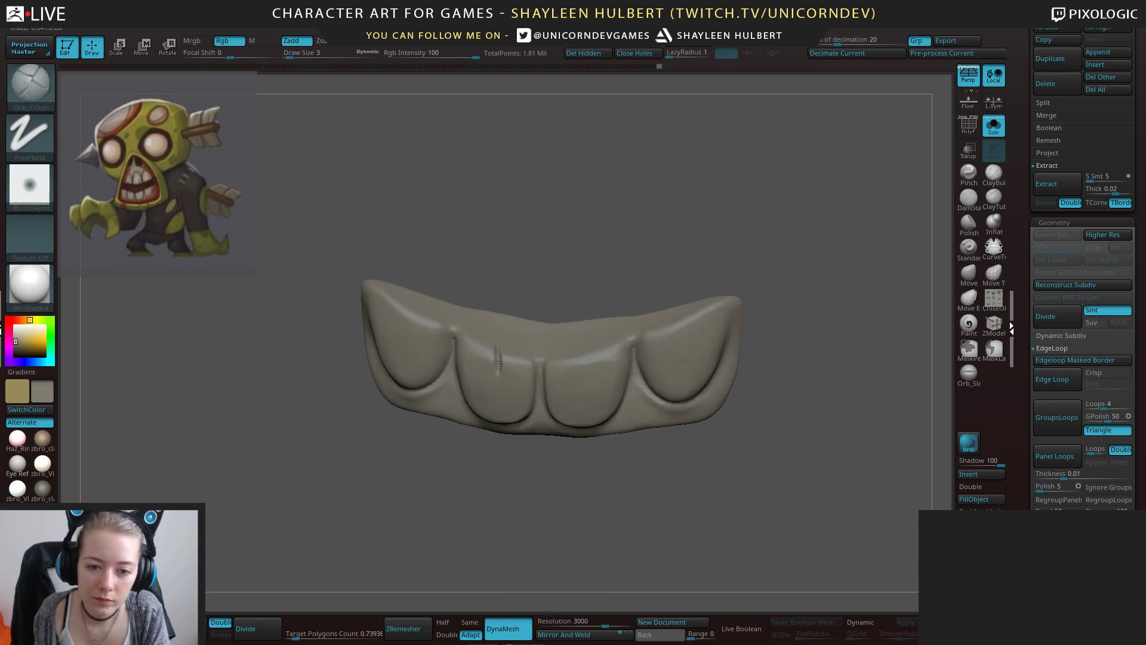
Set the LazyRadius to 13 and carve vertical cracks into the two lower front teeth with the Orb_Cracks brush.
left_click_drag(483, 488, 453, 520, "shift")
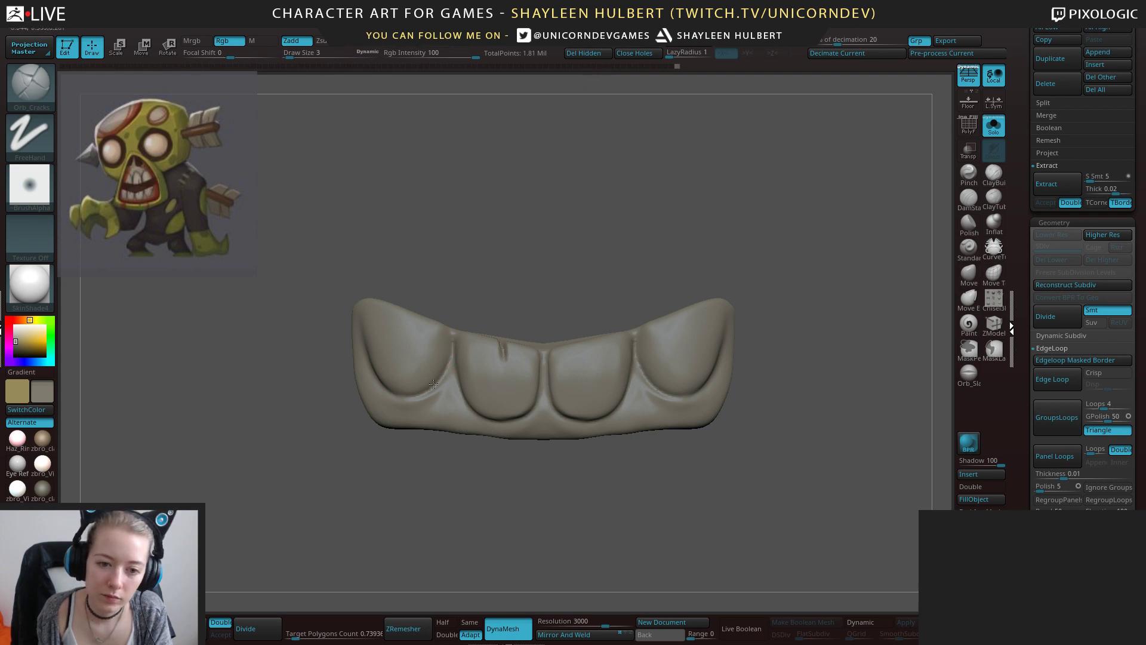
mouse_move(583, 486)
left_mouse_down()
mouse_move(573, 461)
mouse_move(600, 476)
left_mouse_up()
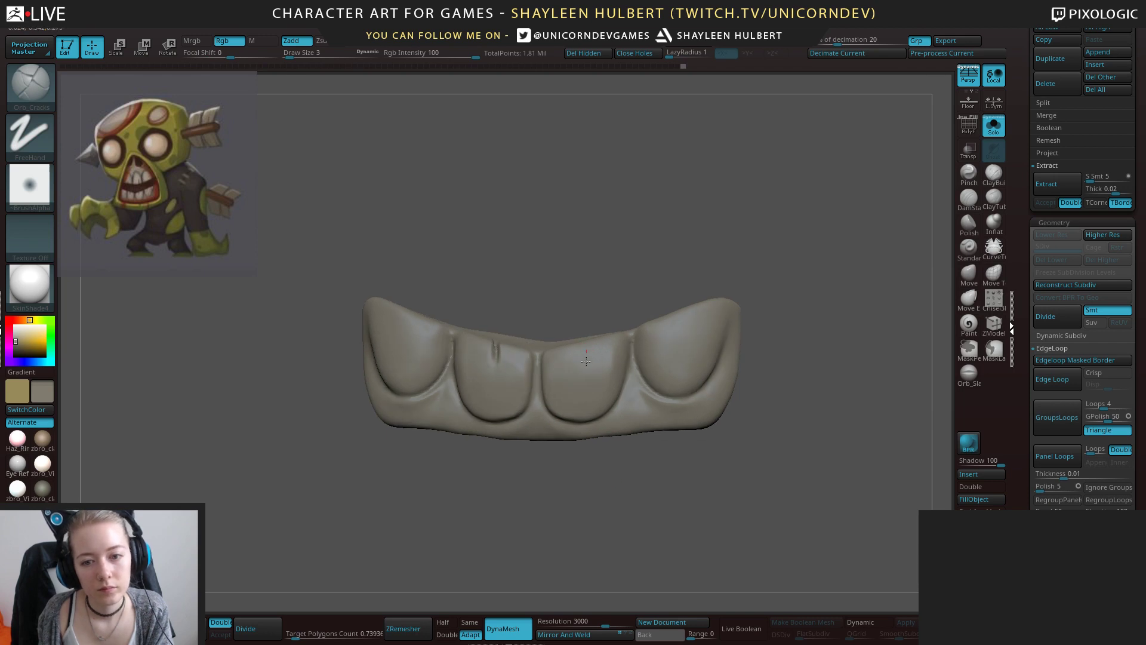
left_click(679, 52)
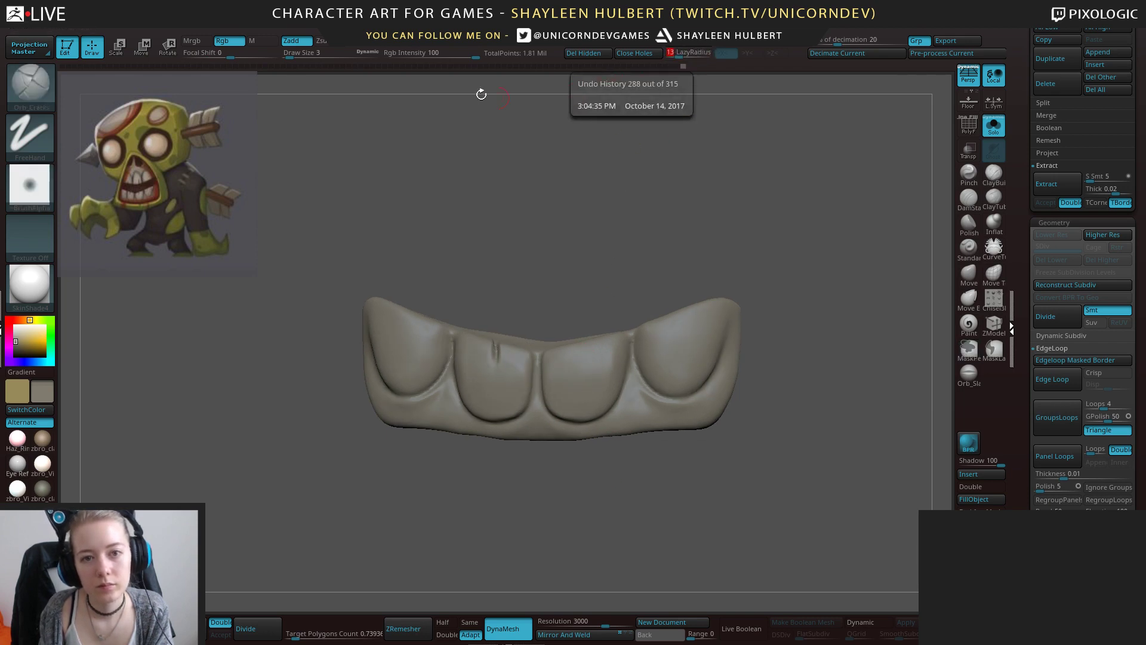
left_click_drag(599, 226, 598, 257)
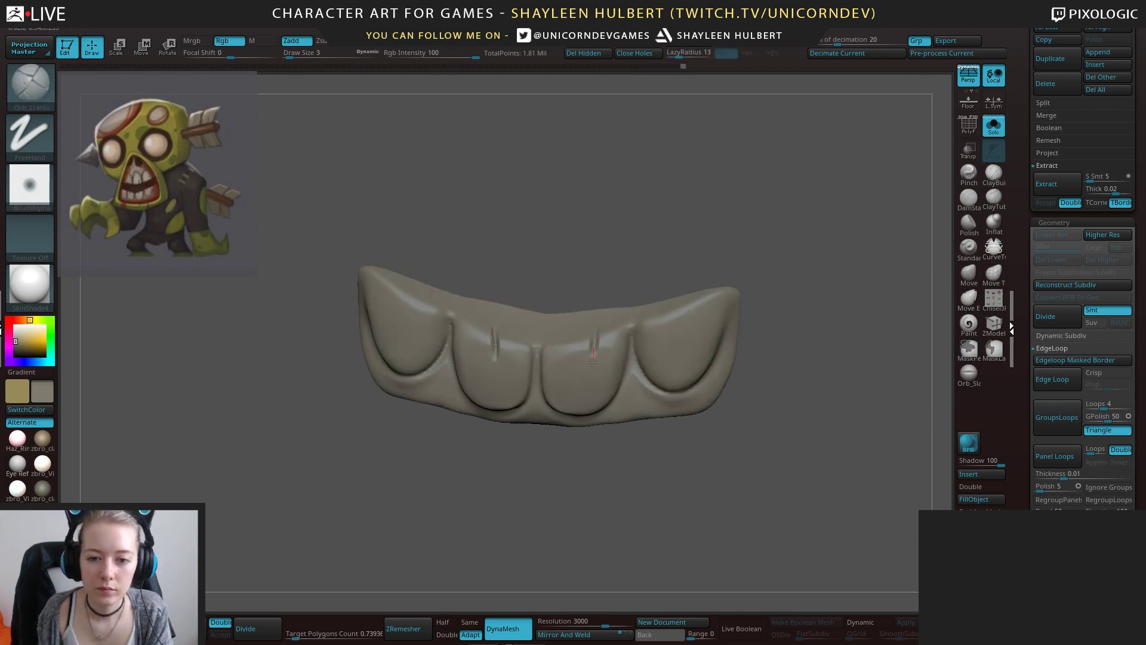
left_click_drag(592, 362, 592, 393)
left_click_drag(592, 505, 611, 462, "shift")
left_click_drag(593, 273, 592, 299)
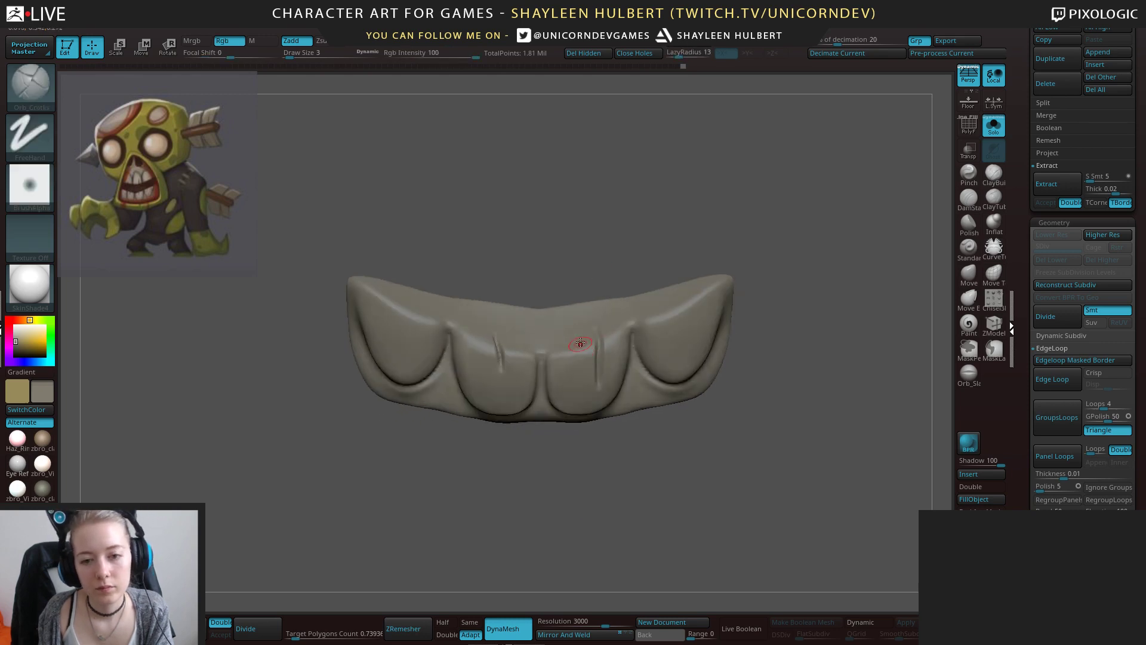
left_click_drag(596, 528, 706, 489, "shift")
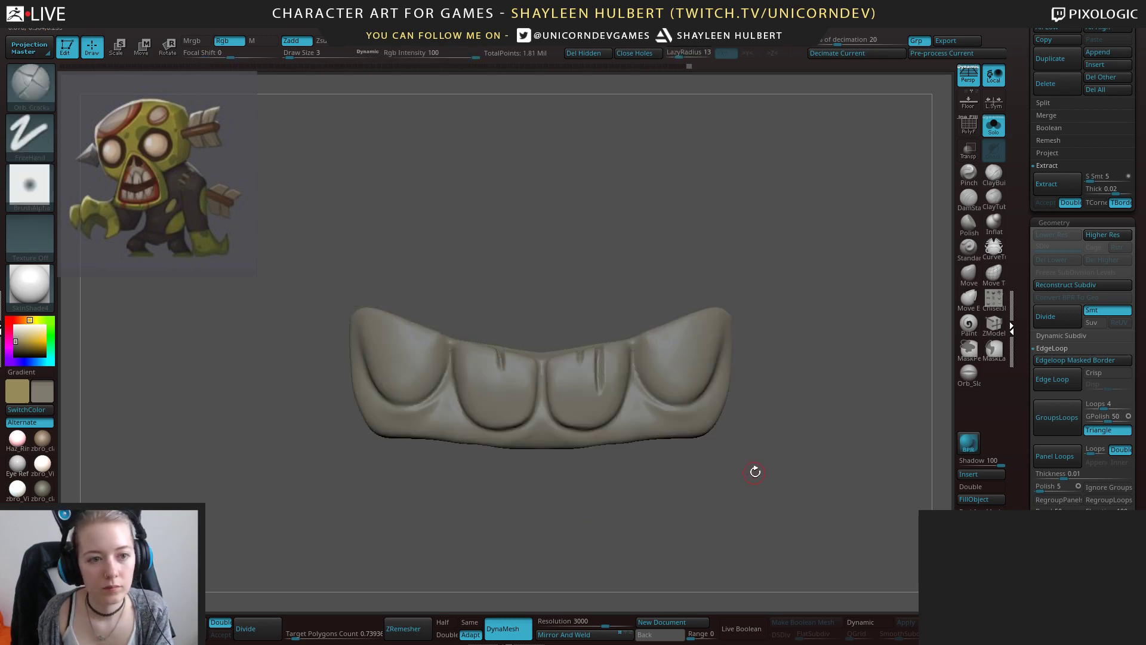
Carve vertical cracks into the two outer lower teeth with the Orb_Cracks brush, soften the crack ends, and unhide the rest of the model.
mouse_move(778, 456)
left_mouse_down("alt")
mouse_move(740, 457)
mouse_move(713, 418)
left_mouse_up("alt")
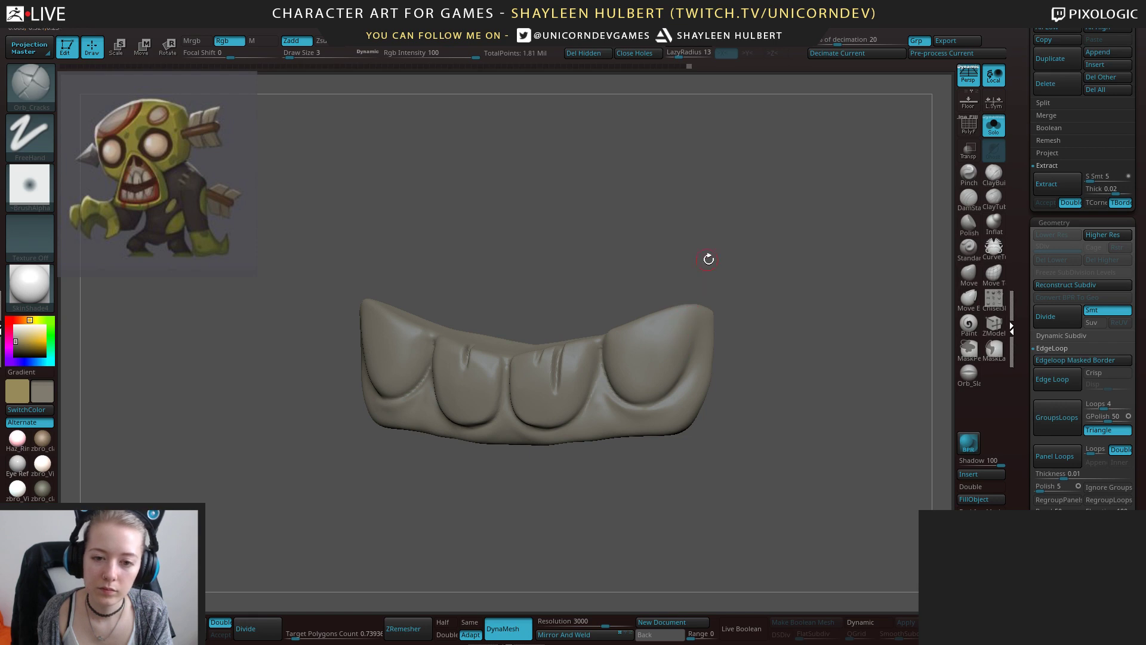
left_click_drag(709, 256, 646, 339)
left_click_drag(519, 230, 502, 238)
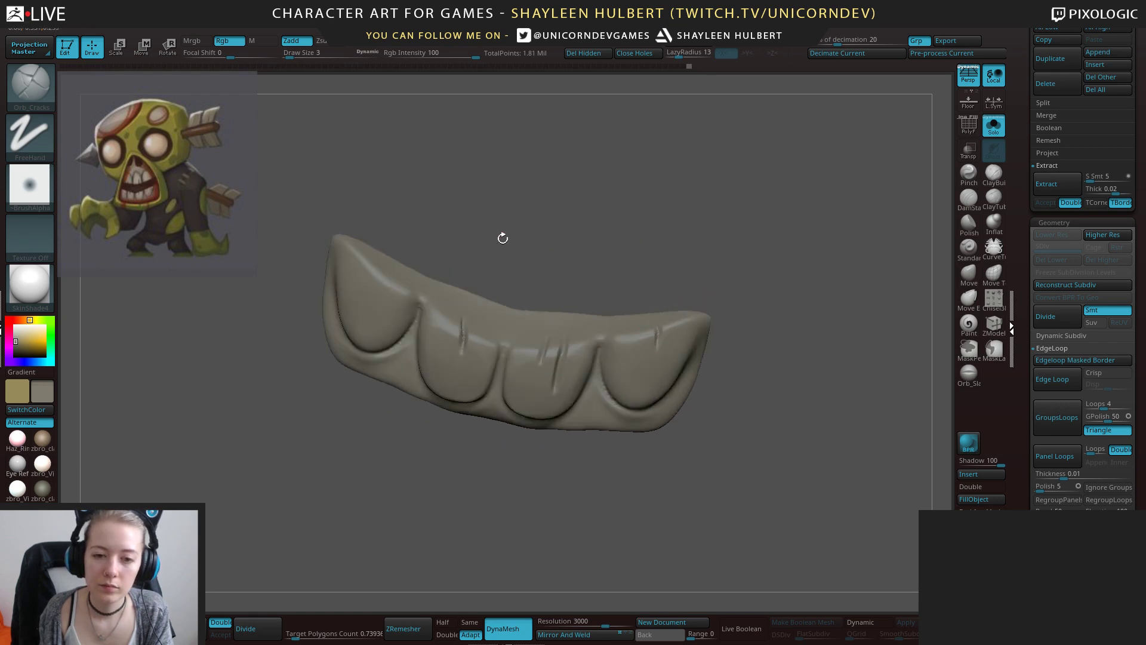
left_click_drag(382, 261, 370, 294)
key("shift")
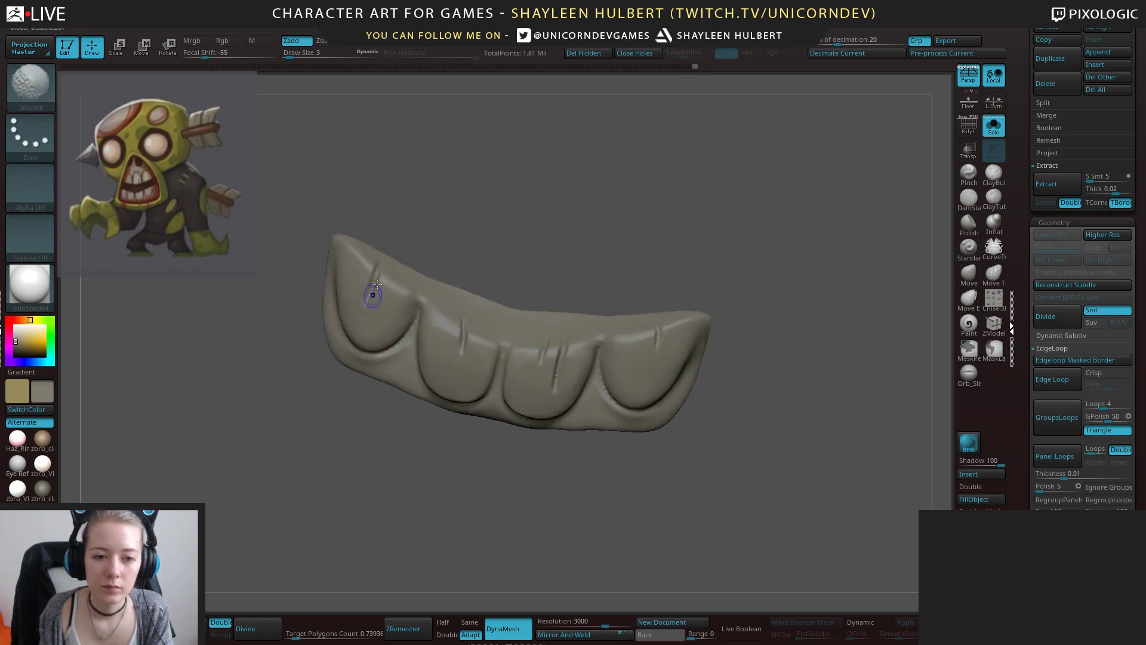
left_click_drag(462, 320, 464, 326, "shift")
left_click_drag(658, 333, 653, 325, "shift")
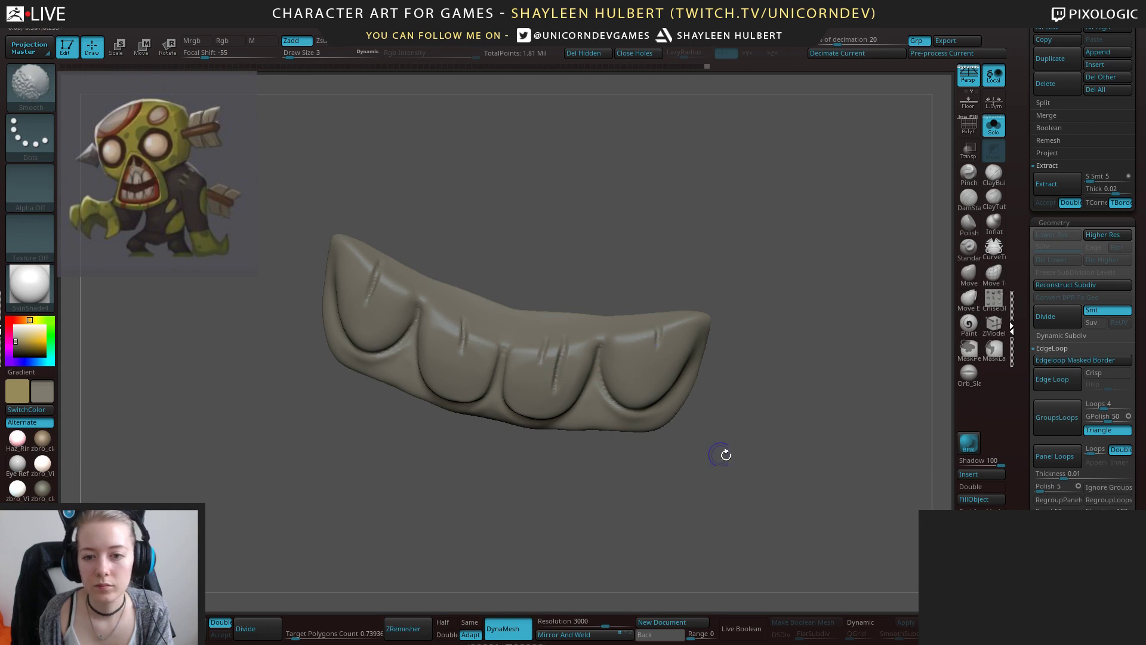
left_click_drag(726, 455, 746, 433, "shift")
left_click(992, 127)
left_click_drag(626, 341, 621, 338)
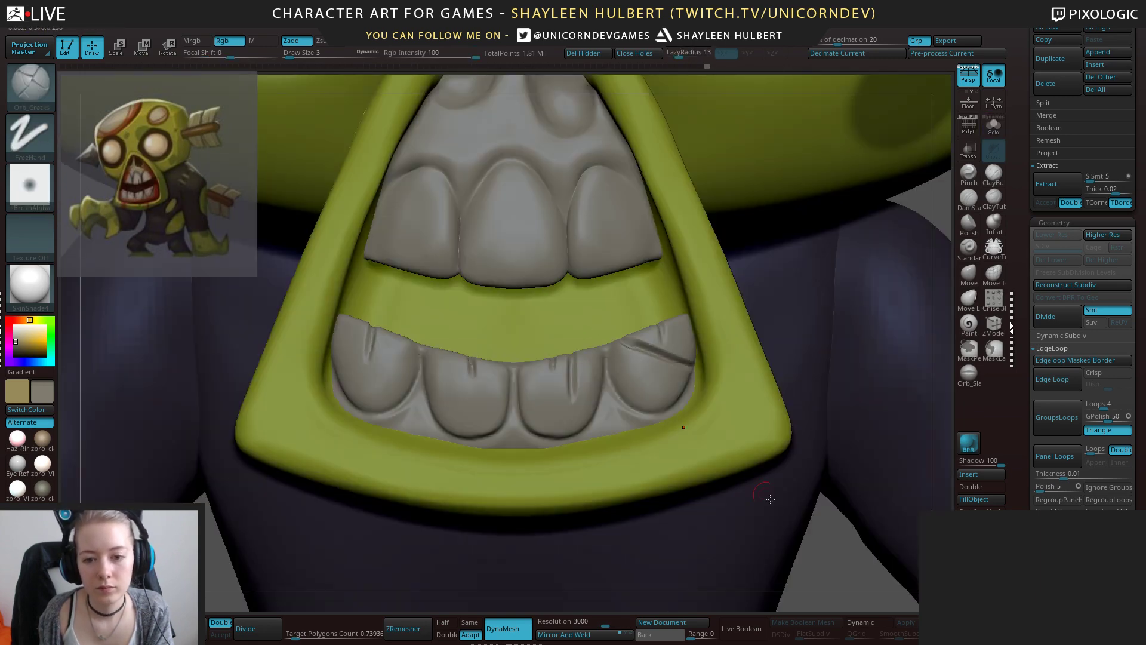
key("ctrl+z")
Remesh the upper teeth with DynaMesh at resolution 3000.
mouse_move(821, 563)
left_mouse_down("alt")
mouse_move(814, 351)
mouse_move(710, 417)
mouse_move(707, 472)
left_mouse_up("alt")
left_click(564, 301, "alt")
left_click_drag(835, 155, 858, 253, "alt")
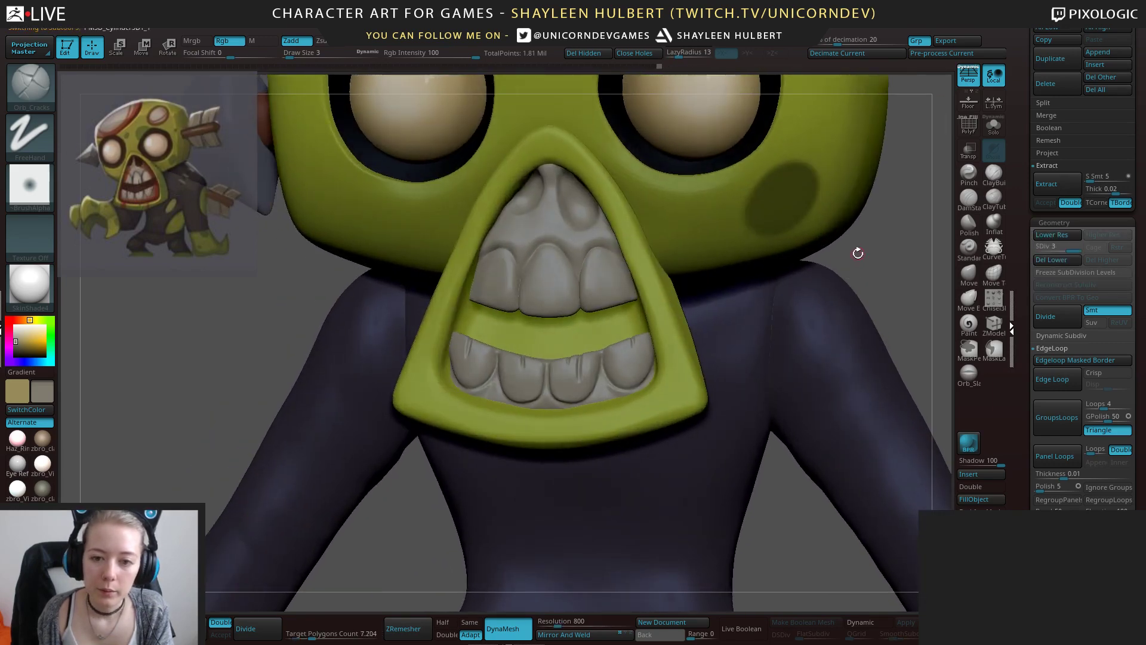
left_click(561, 621)
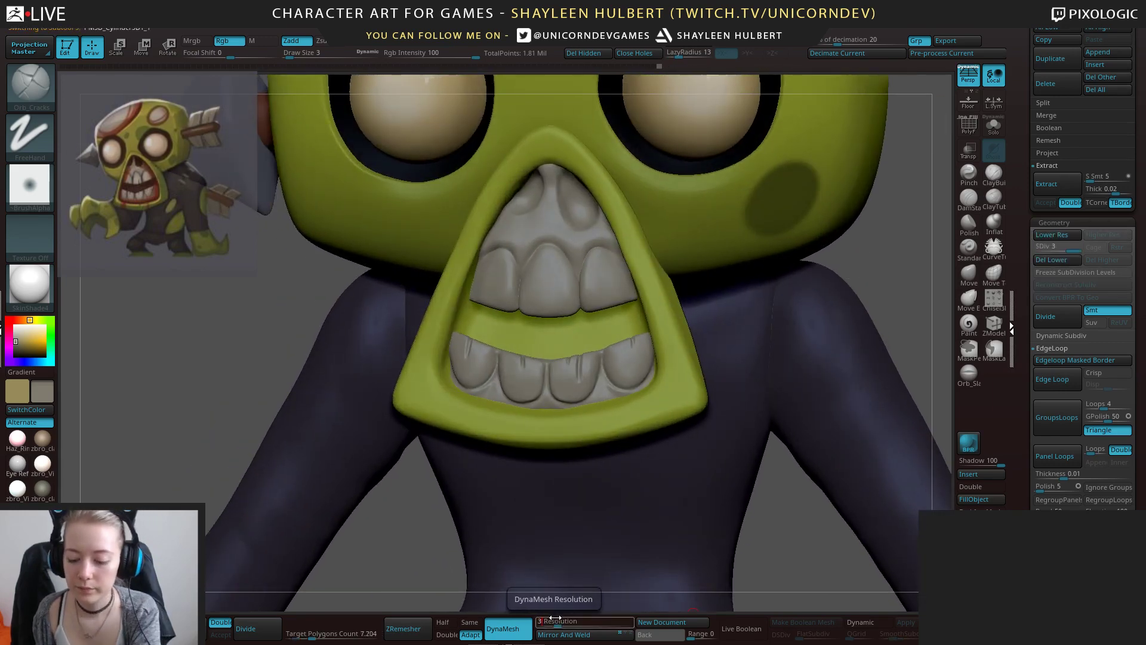
type("3000")
key("Return")
mouse_move(765, 547)
left_mouse_down("shift")
mouse_move(724, 575)
mouse_move(747, 549)
left_mouse_up("shift")
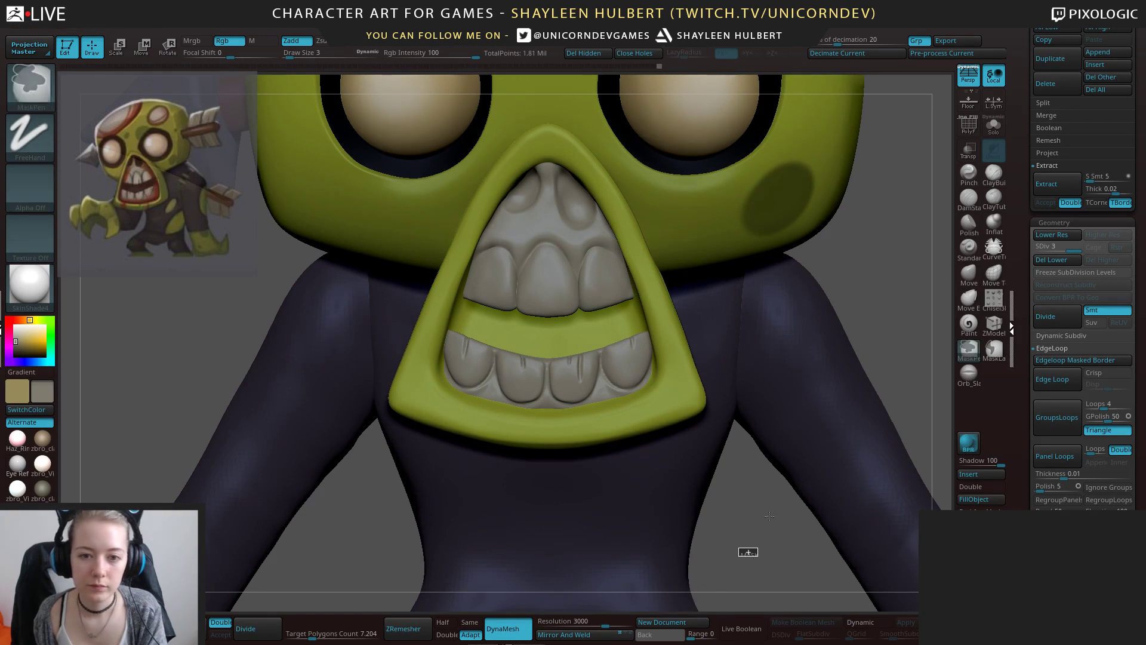
left_click_drag(868, 276, 892, 345, "alt")
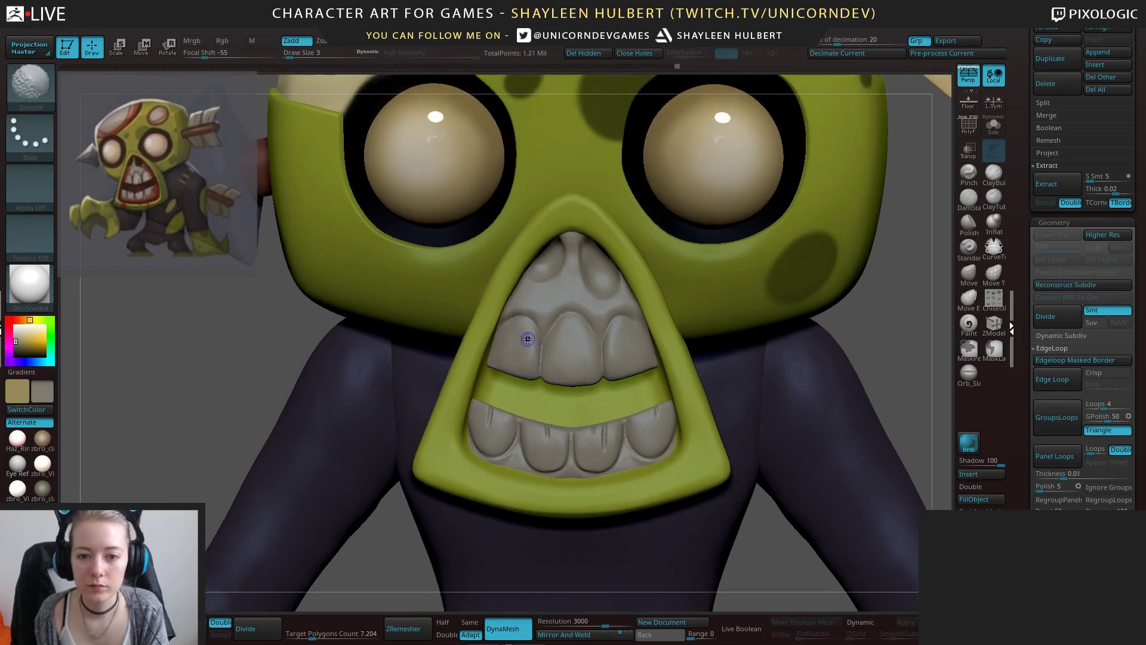
Isolate the upper teeth and carve a vertical crack into the lower edge of the central tooth, smoothing its upper end.
left_click(994, 126)
left_click_drag(745, 350, 697, 349)
mouse_move(577, 339)
left_mouse_down()
mouse_move(577, 412)
mouse_move(579, 320)
left_mouse_up()
key("ctrl+z")
left_click_drag(668, 276, 686, 335)
left_click_drag(585, 357, 580, 330, "shift")
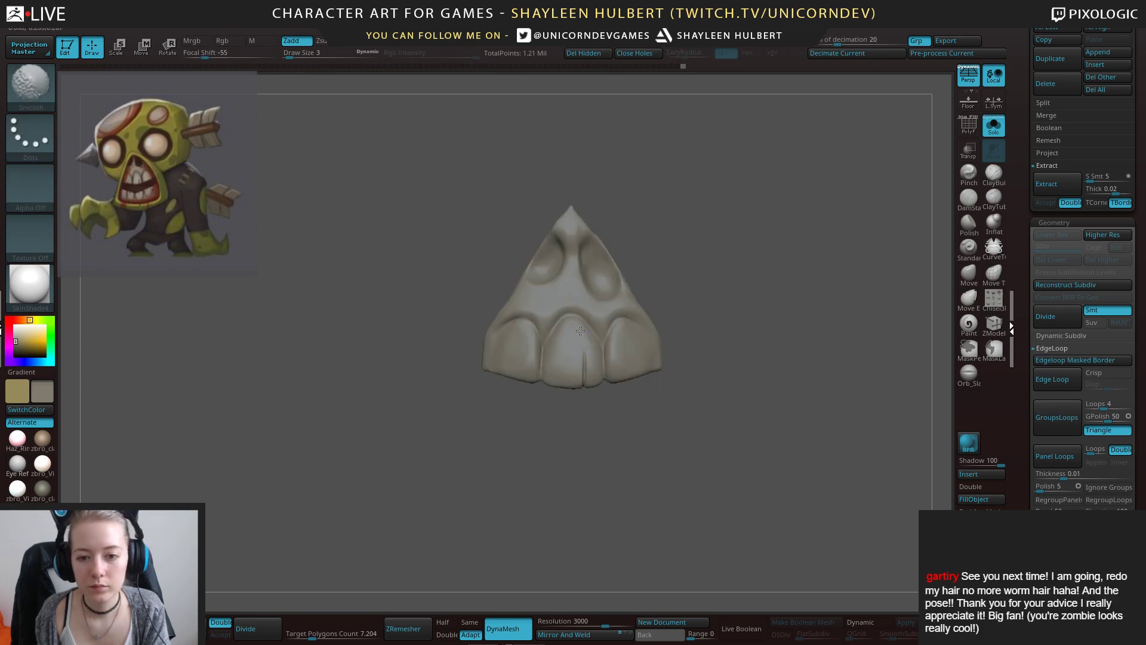
Carve and soften cracks in the two outer upper teeth, then unhide the rest of the model.
left_click_drag(535, 445, 518, 333)
left_click_drag(502, 372, 507, 351)
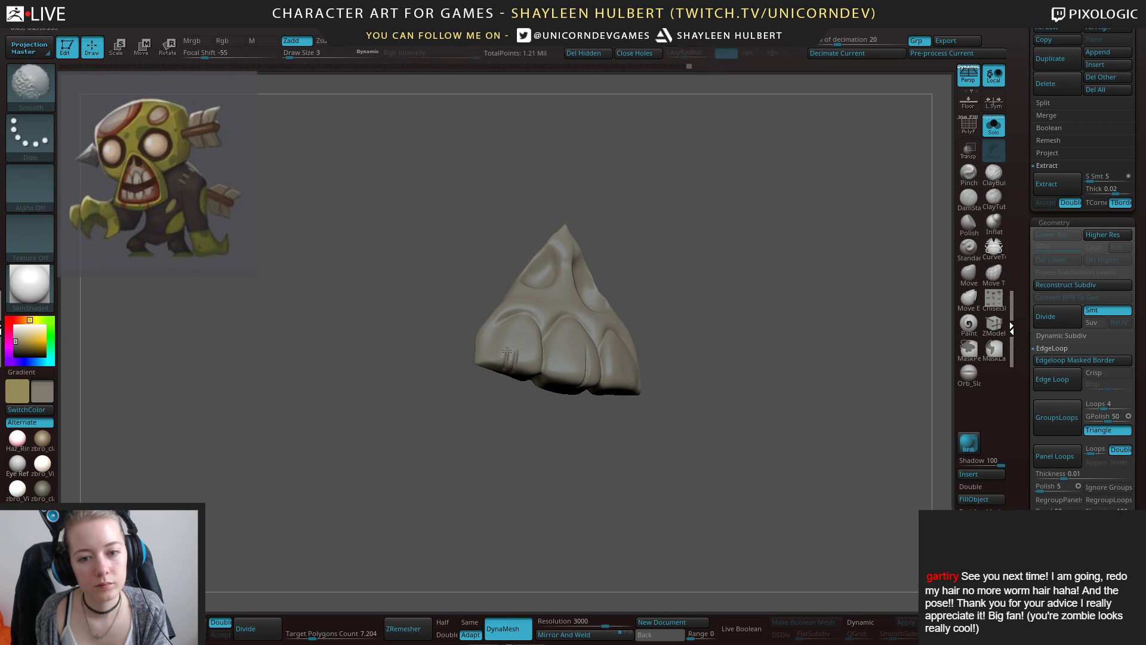
left_click_drag(506, 440, 623, 320, "shift")
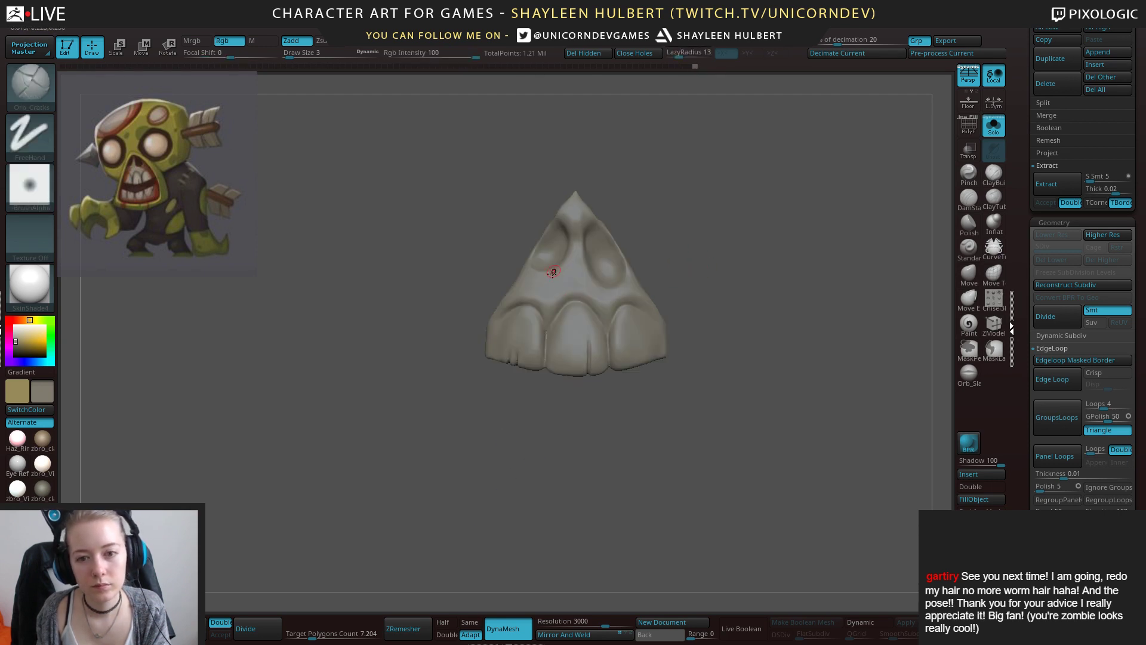
left_click_drag(701, 263, 667, 294)
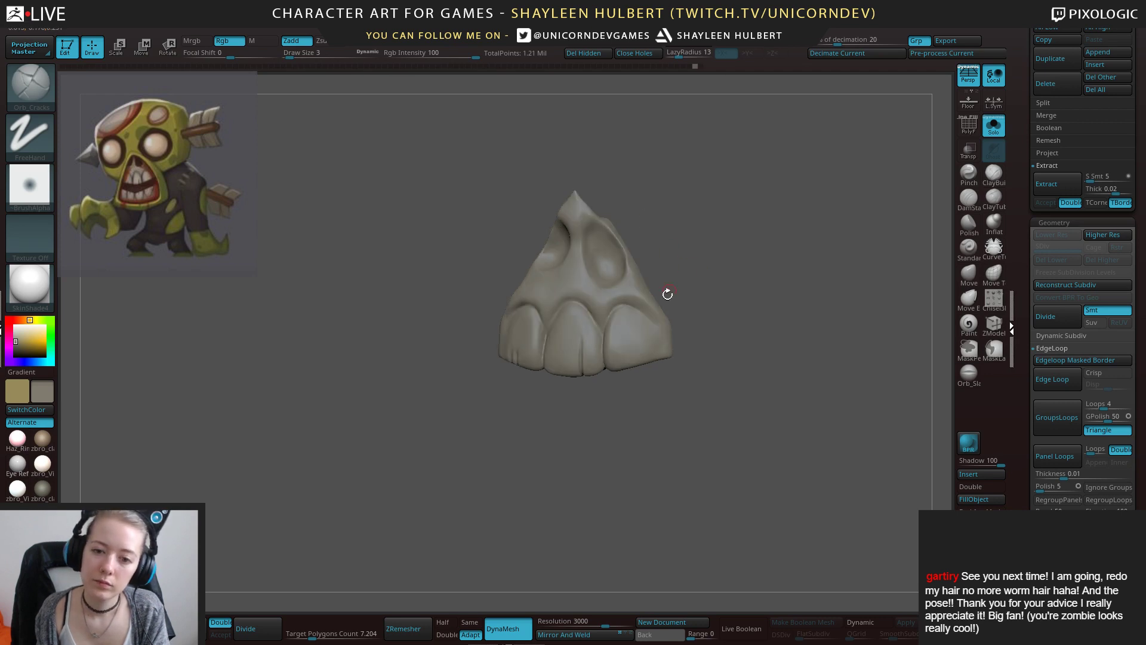
key("shift")
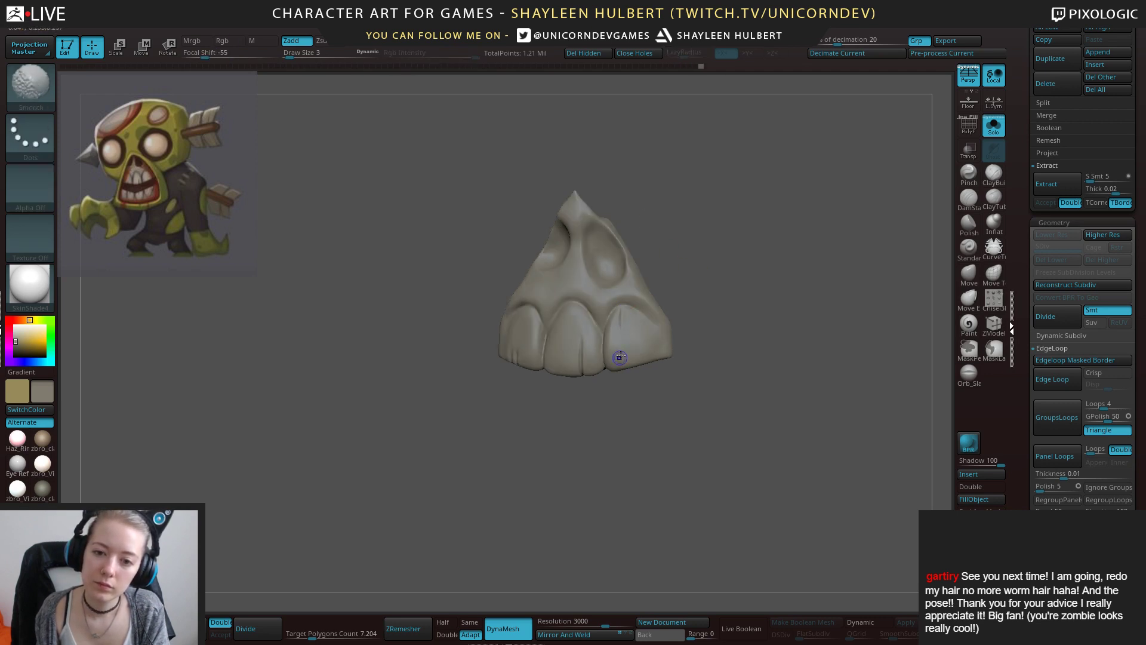
left_click(993, 125)
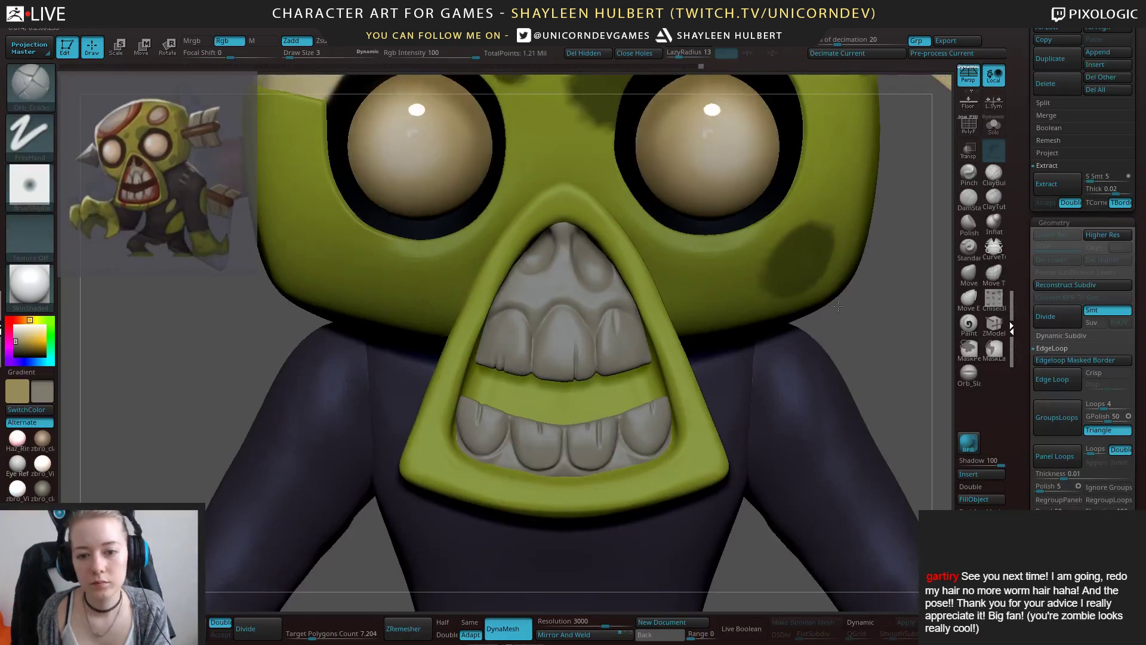
Select the arrow through the zombie's head, show its polyframe, and split it into separate subtools by polygroup.
left_click_drag(838, 306, 835, 388, "alt")
left_click_drag(860, 346, 880, 340, "shift")
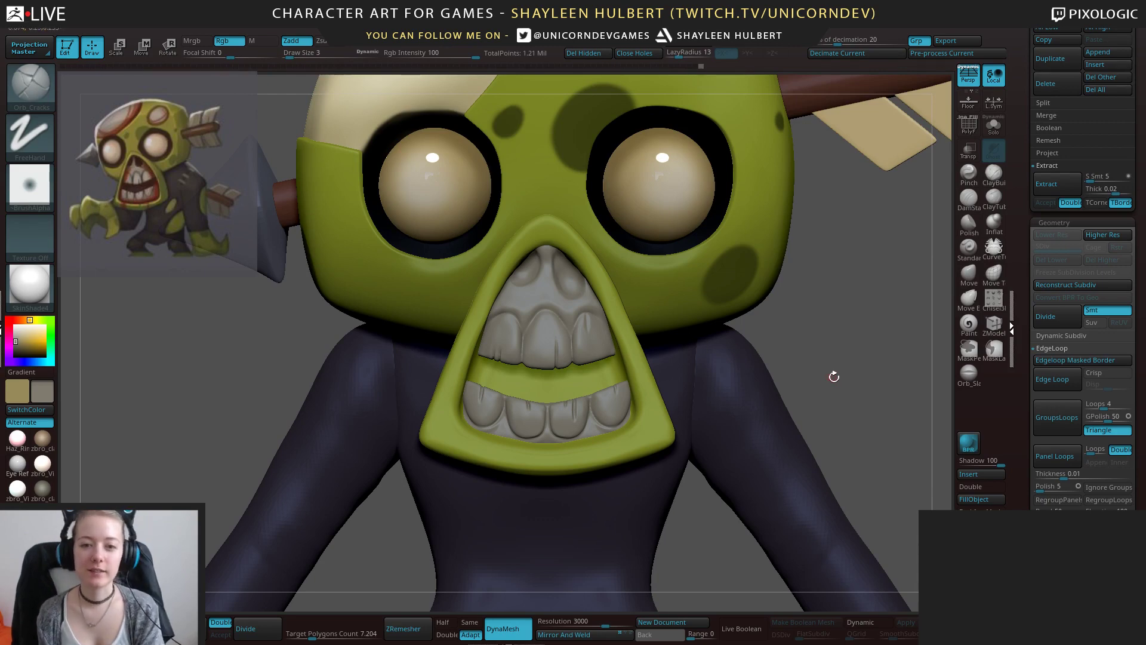
left_click_drag(834, 376, 642, 297, "alt")
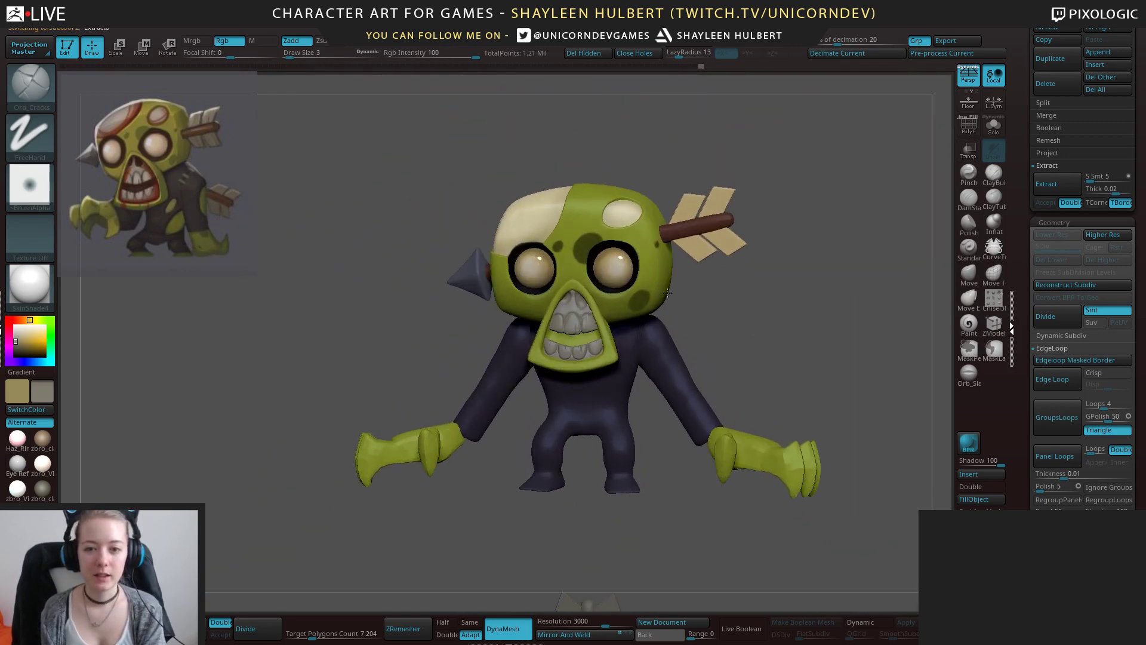
left_click_drag(767, 271, 740, 358, "alt")
left_click(723, 242, "alt")
mouse_move(804, 312)
left_mouse_down("alt")
mouse_move(728, 393)
mouse_move(739, 391)
mouse_move(696, 382)
mouse_move(807, 332)
left_mouse_up("alt")
left_click_drag(1021, 147, 1010, 239)
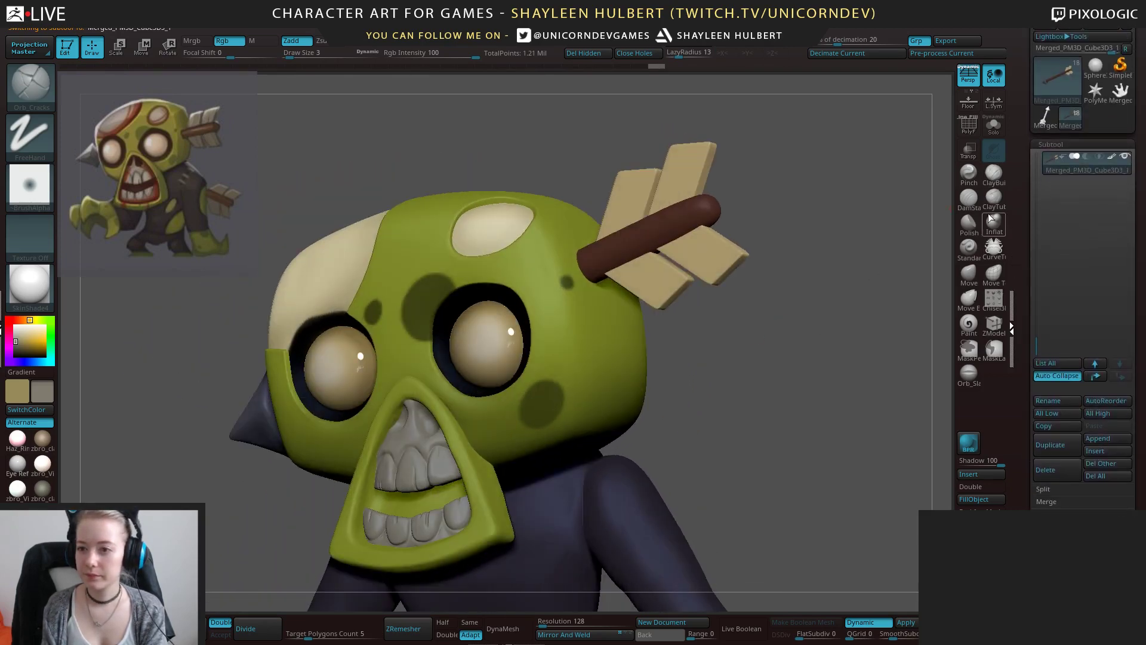
left_click(969, 133)
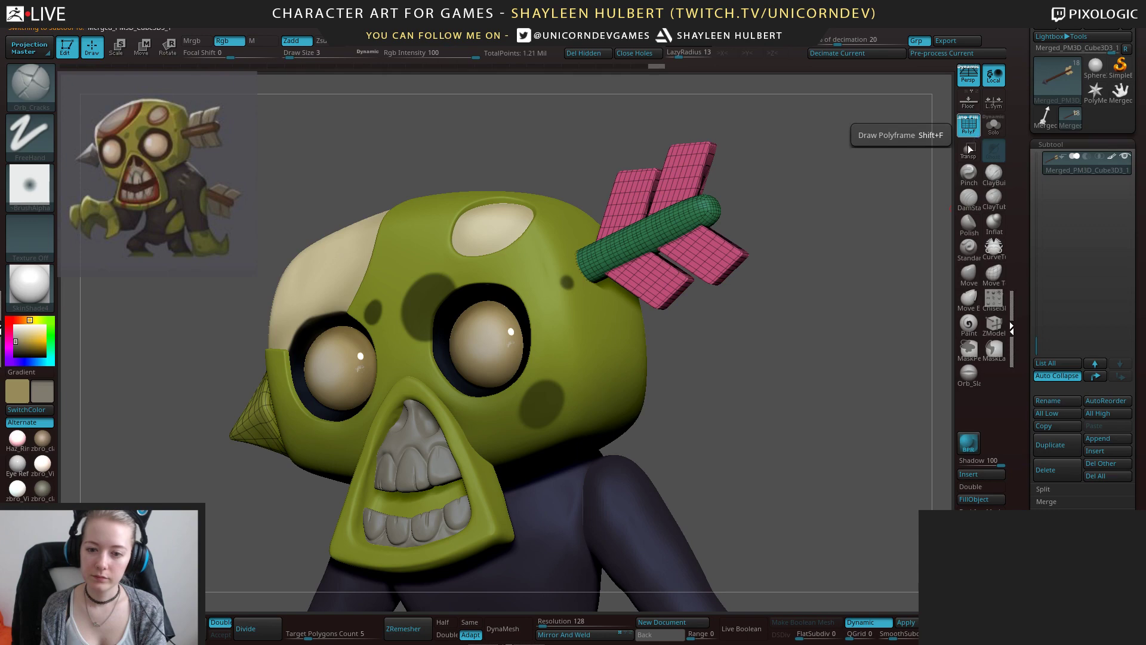
mouse_move(788, 453)
left_mouse_down()
mouse_move(800, 449)
mouse_move(752, 453)
mouse_move(776, 451)
left_mouse_up()
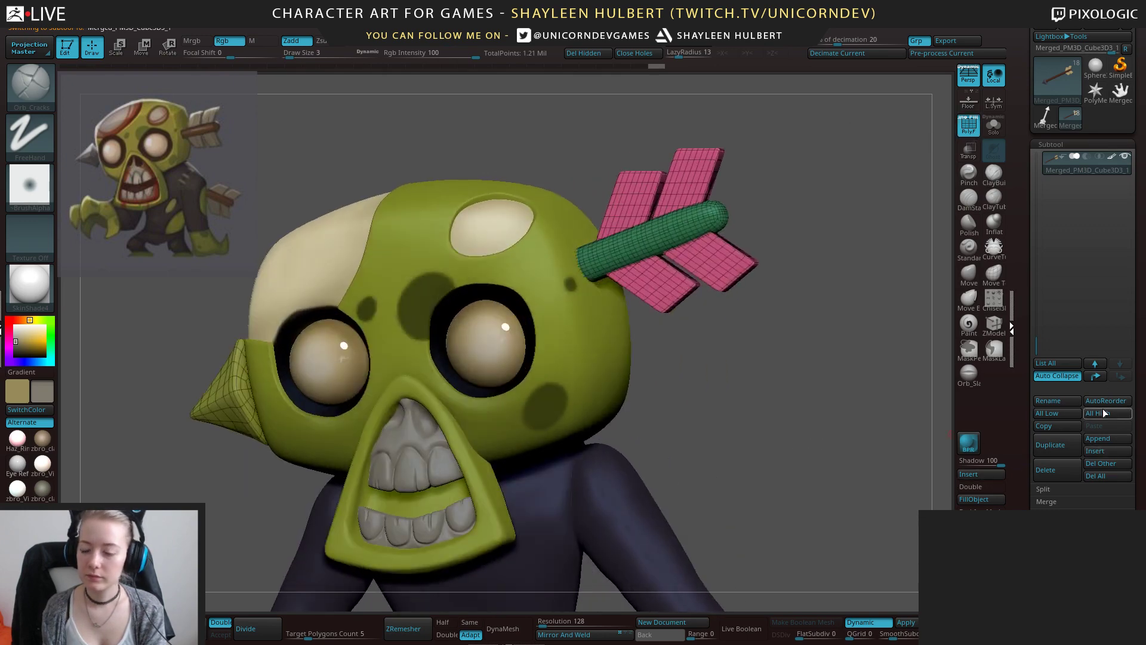
left_click(1043, 490)
left_click(1104, 501)
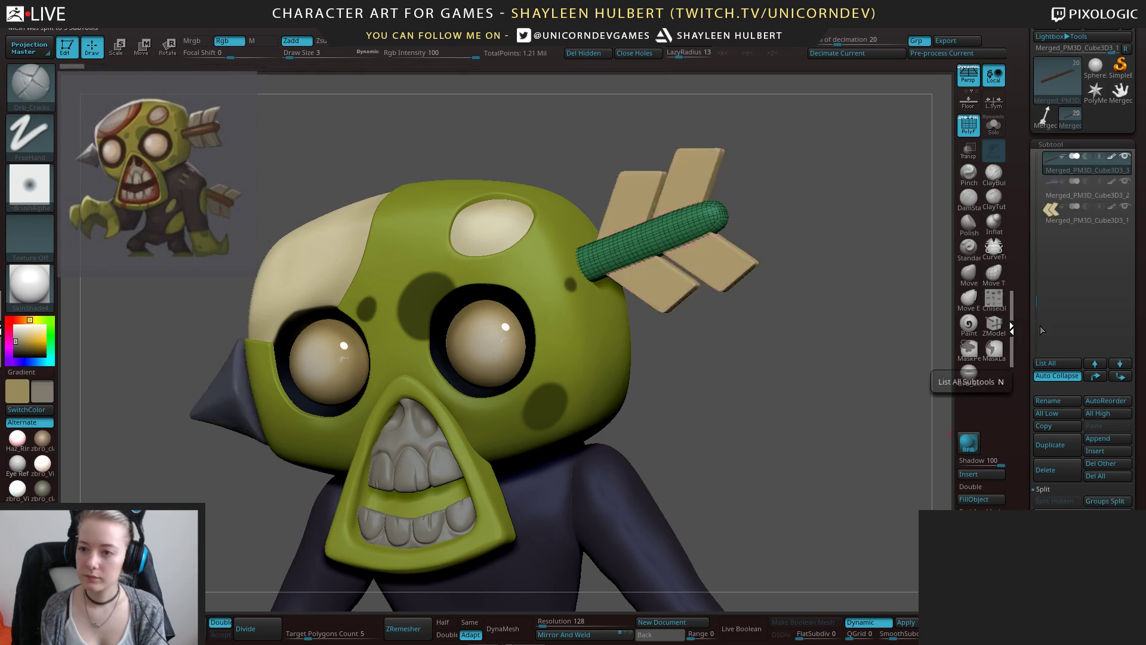
Select the arrow's feather pieces and toggle their dynamic subdivision off and back on.
scroll(1047, 304, "down", 2)
left_click_drag(1036, 338, 1025, 201)
left_click_drag(835, 307, 732, 320, "shift")
left_click(734, 284, "alt")
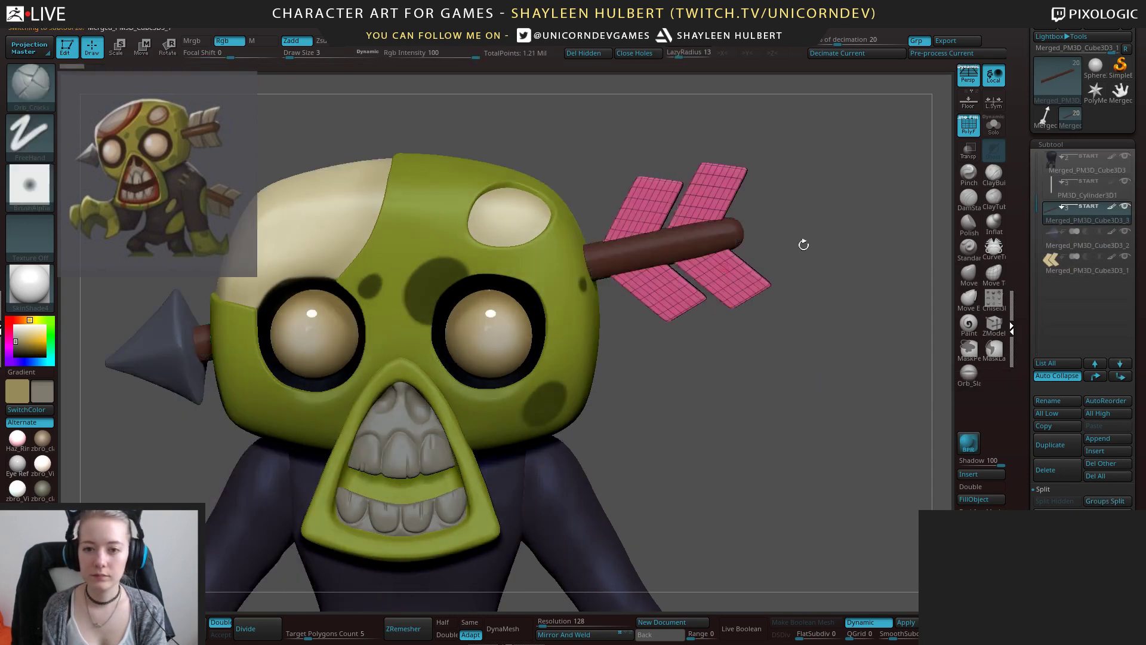
left_click_drag(803, 245, 720, 406)
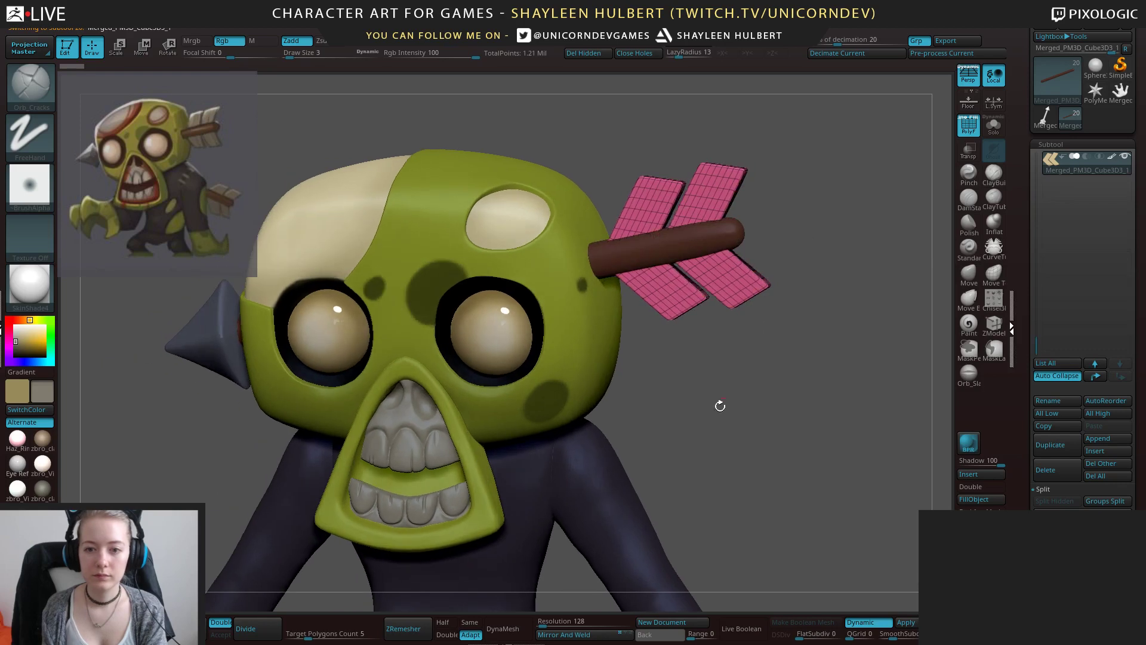
left_click(867, 623)
left_click(873, 624)
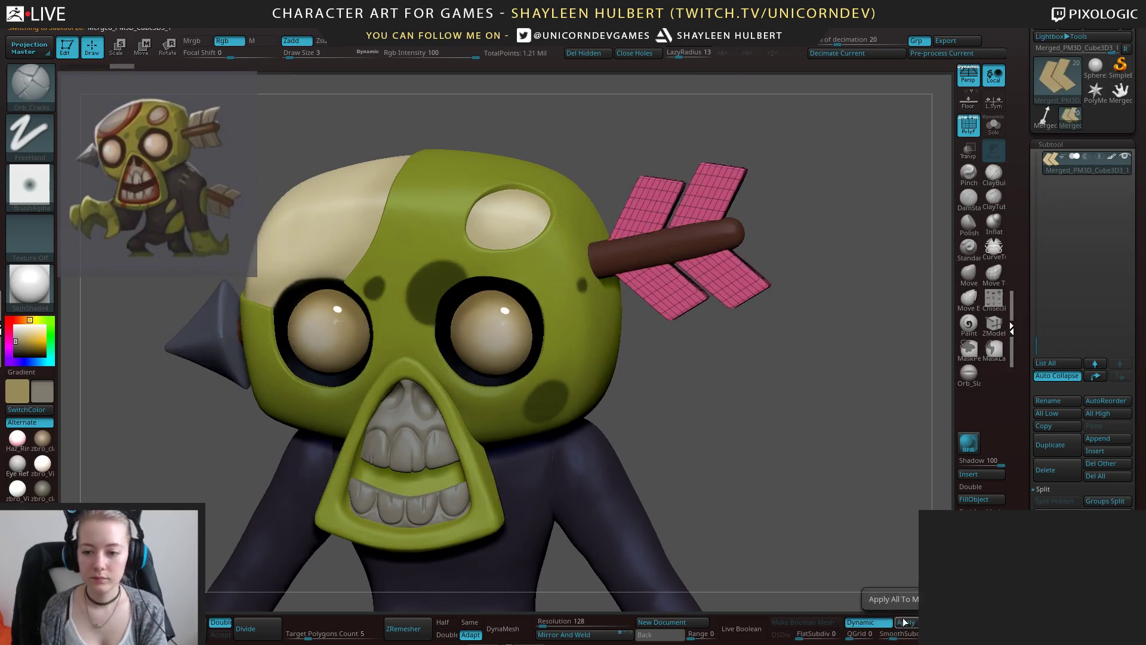
Apply the dynamic subdivision to the arrow's fletching, hide its polyframe and DynaMesh it at resolution 800.
left_click(906, 622)
left_click(544, 622)
type("8")
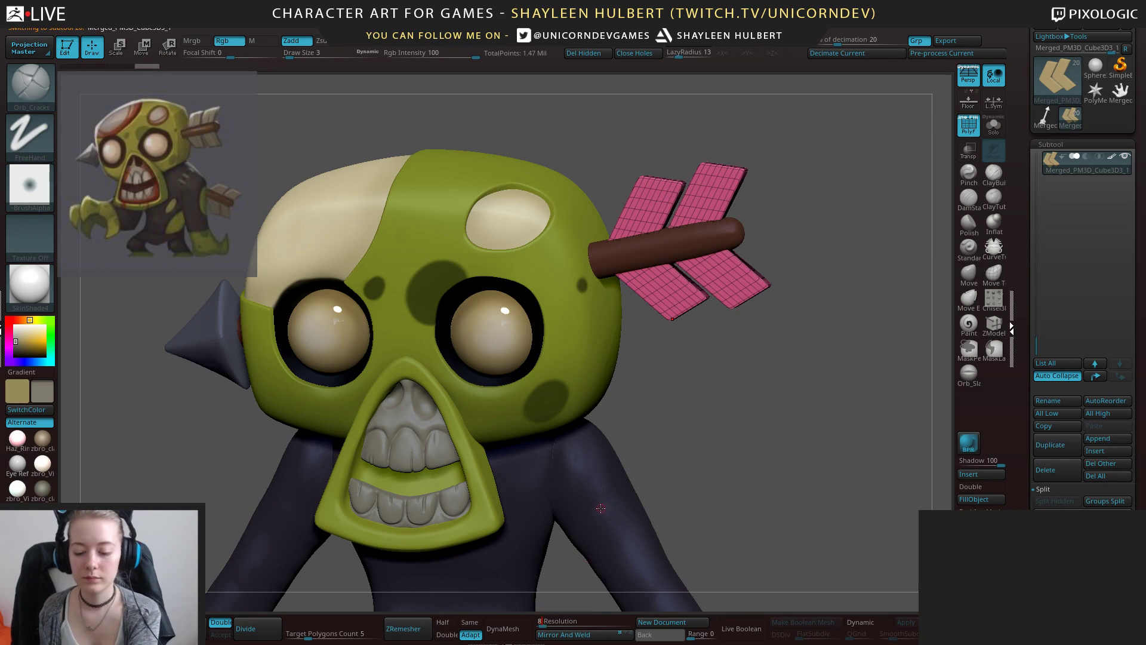
key("Return")
left_click_drag(684, 495, 711, 496)
left_click(522, 627)
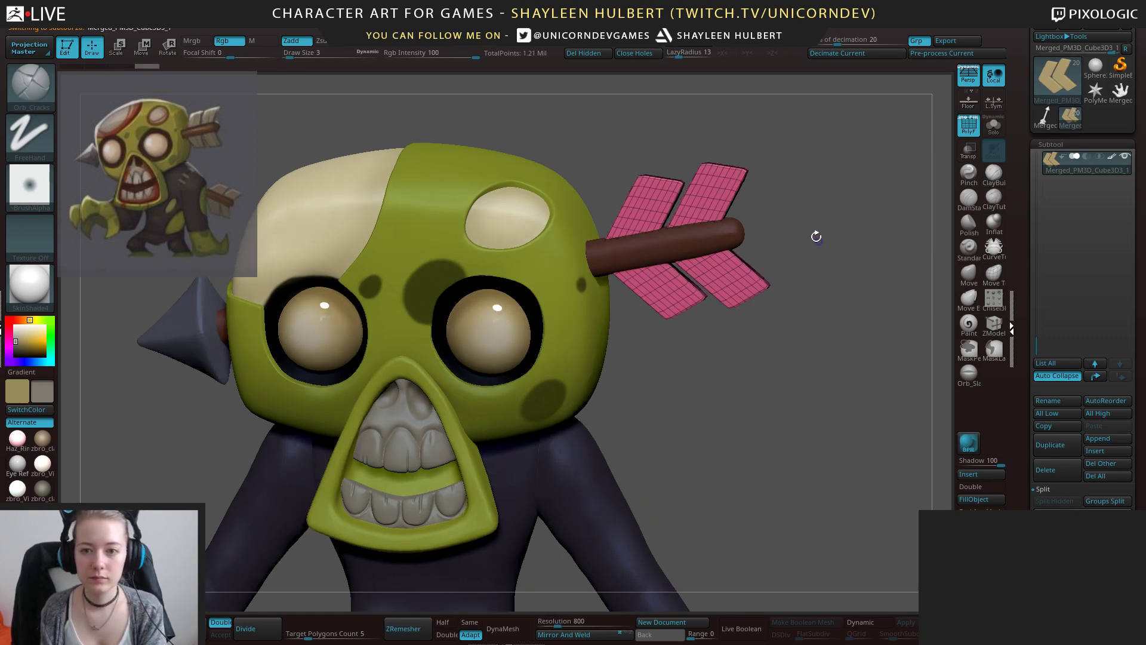
left_click_drag(816, 237, 758, 370)
left_click(973, 123)
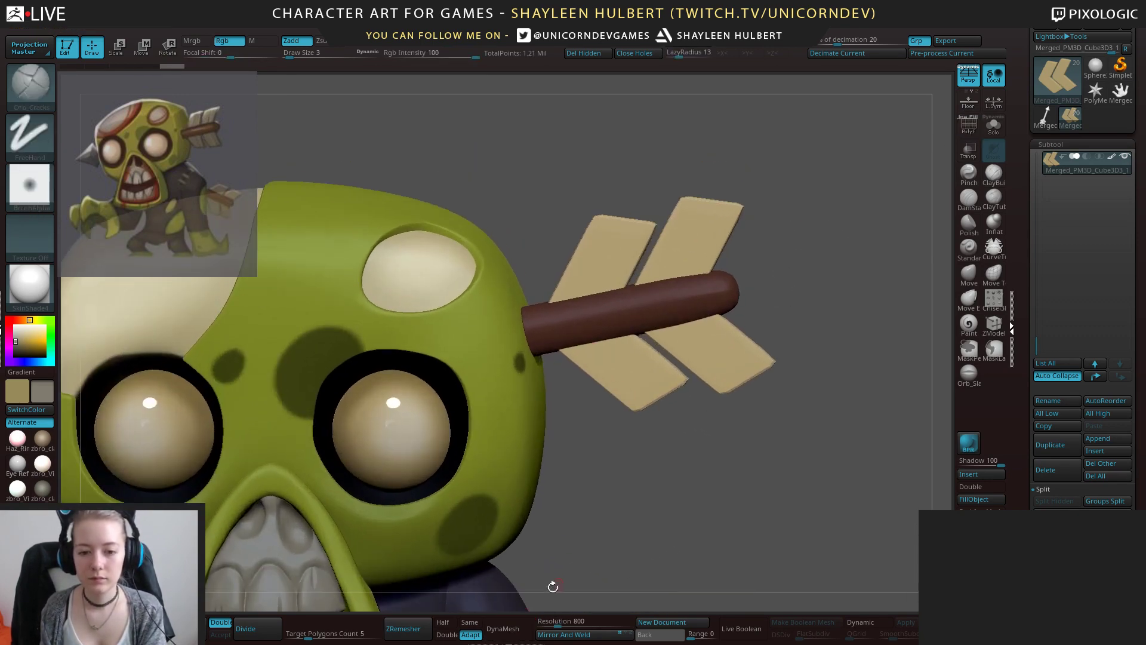
left_click(509, 628)
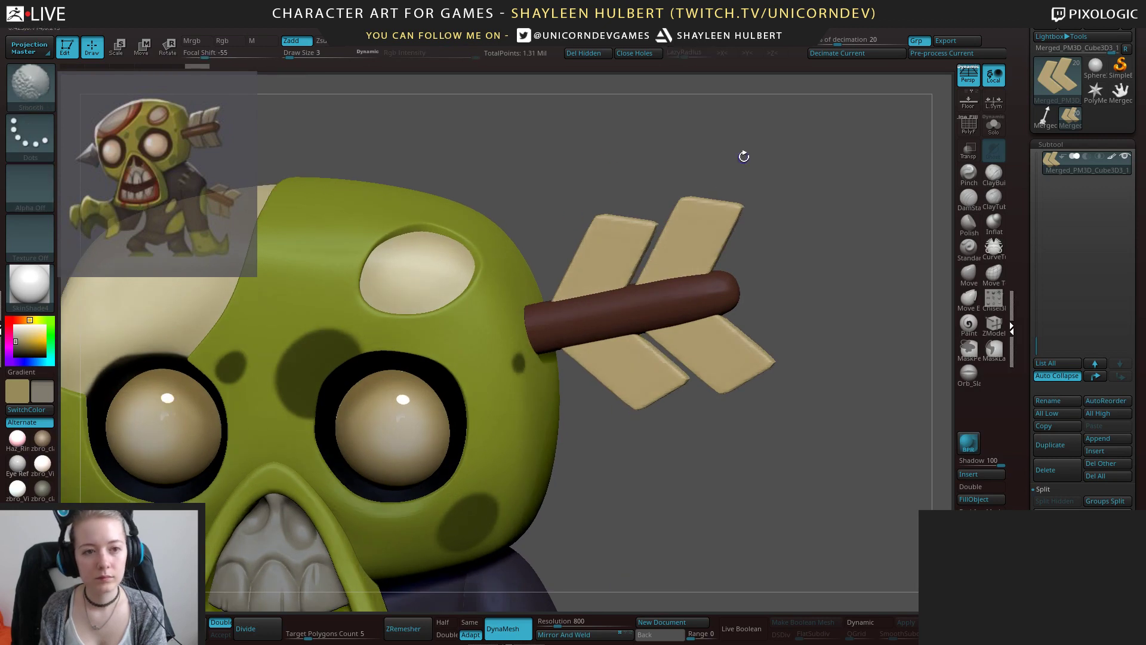
Test and undo a crack stroke on a vane, and re-DynaMesh the fletching at resolution 1504.
left_click_drag(608, 273, 593, 308)
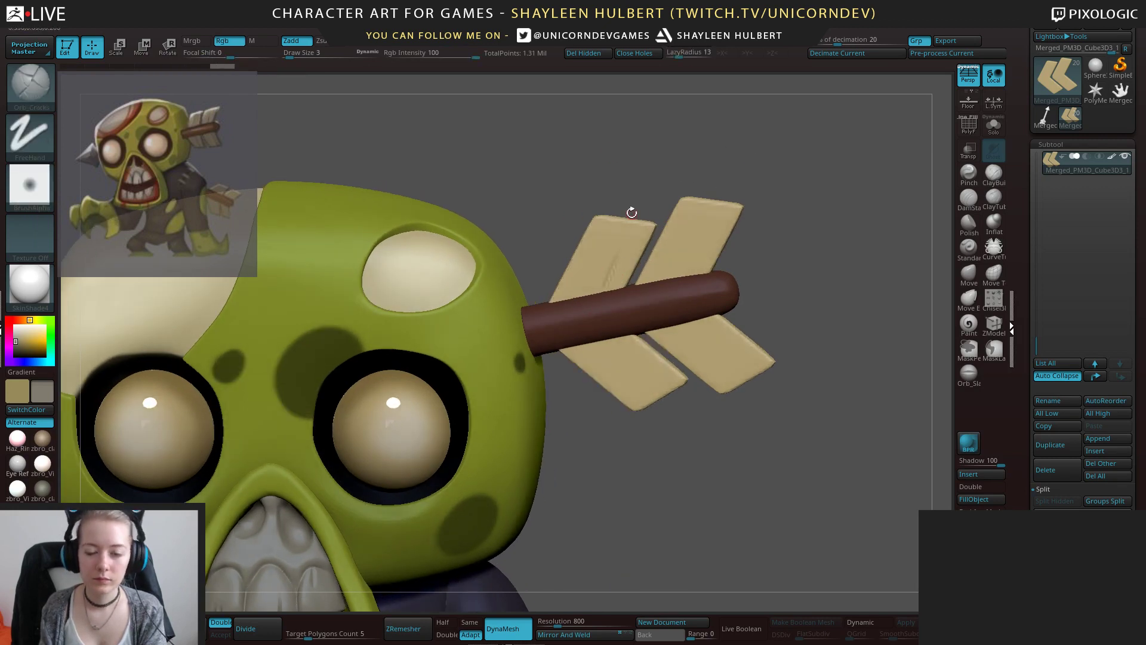
key("ctrl+z")
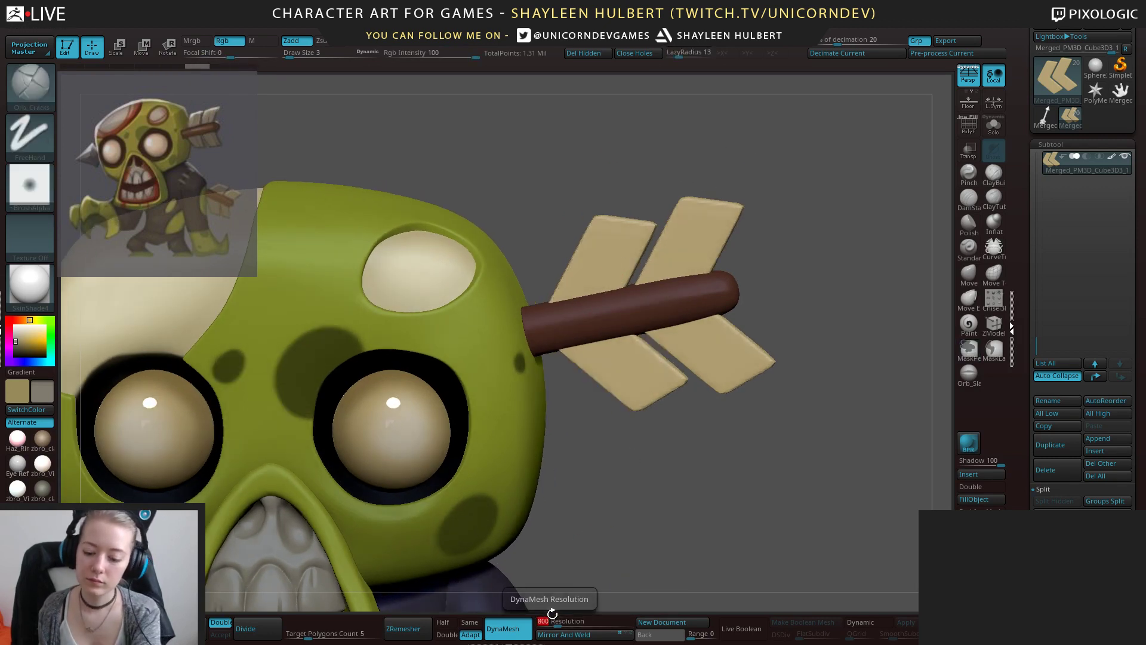
type("1504")
key("Return")
left_click_drag(606, 532, 571, 501, "ctrl")
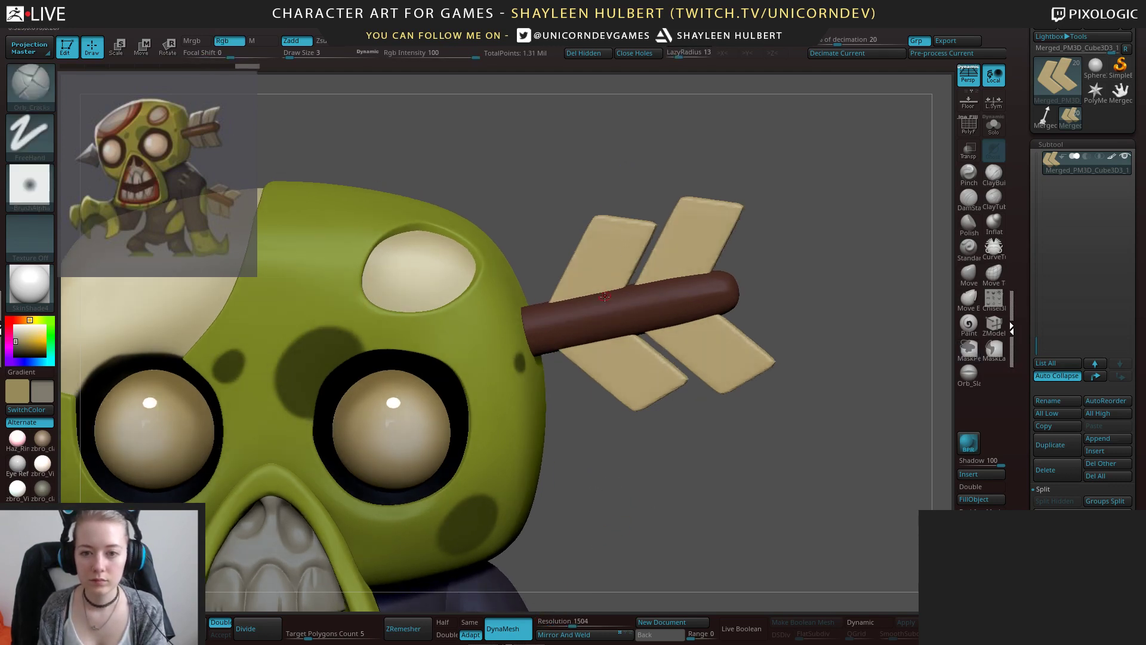
Try carving fine crack grooves along the upper vane nearest the head, softening them with the Smooth brush.
key("shift")
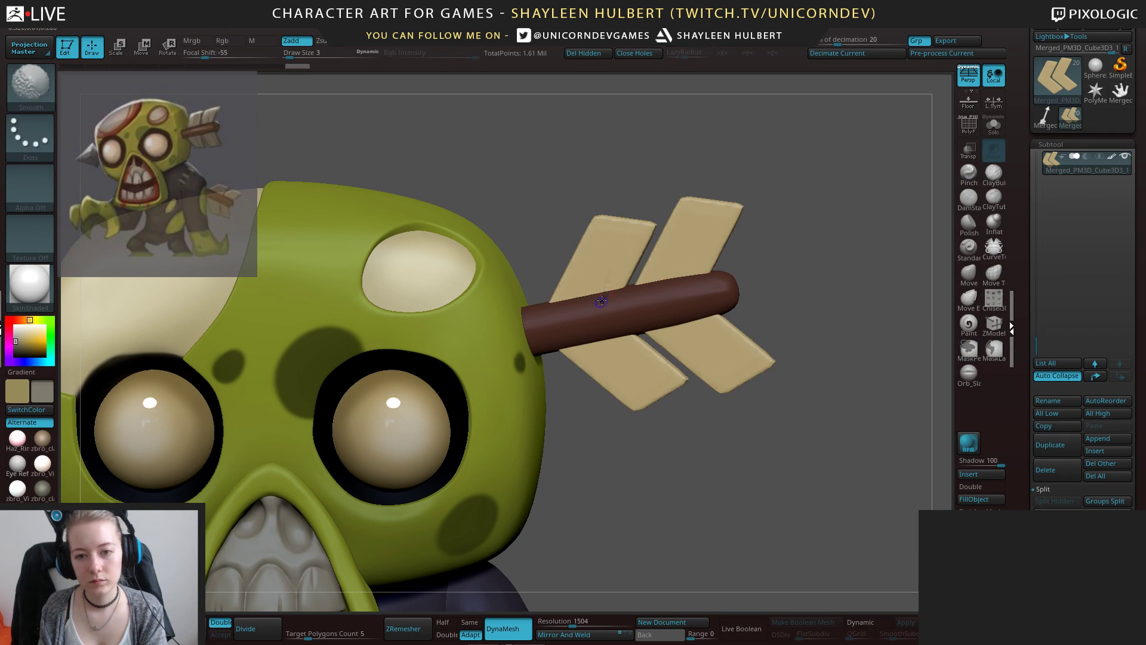
left_click_drag(606, 297, 618, 257, "shift")
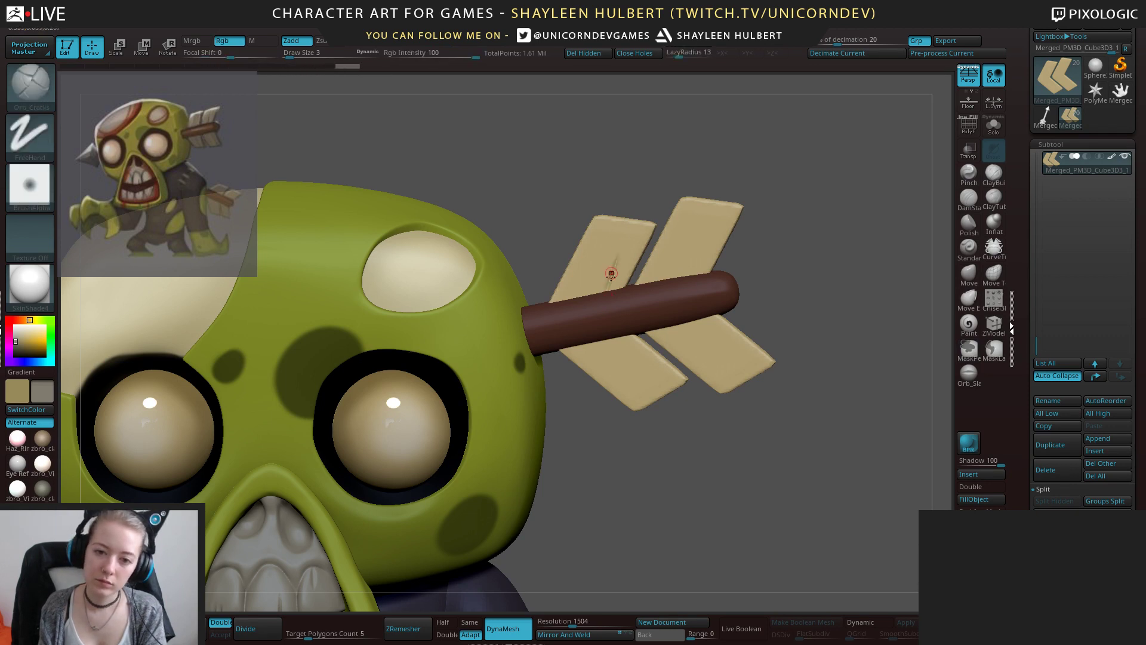
left_click(595, 262)
mouse_move(622, 217)
left_mouse_down()
mouse_move(611, 235)
mouse_move(615, 225)
left_mouse_up()
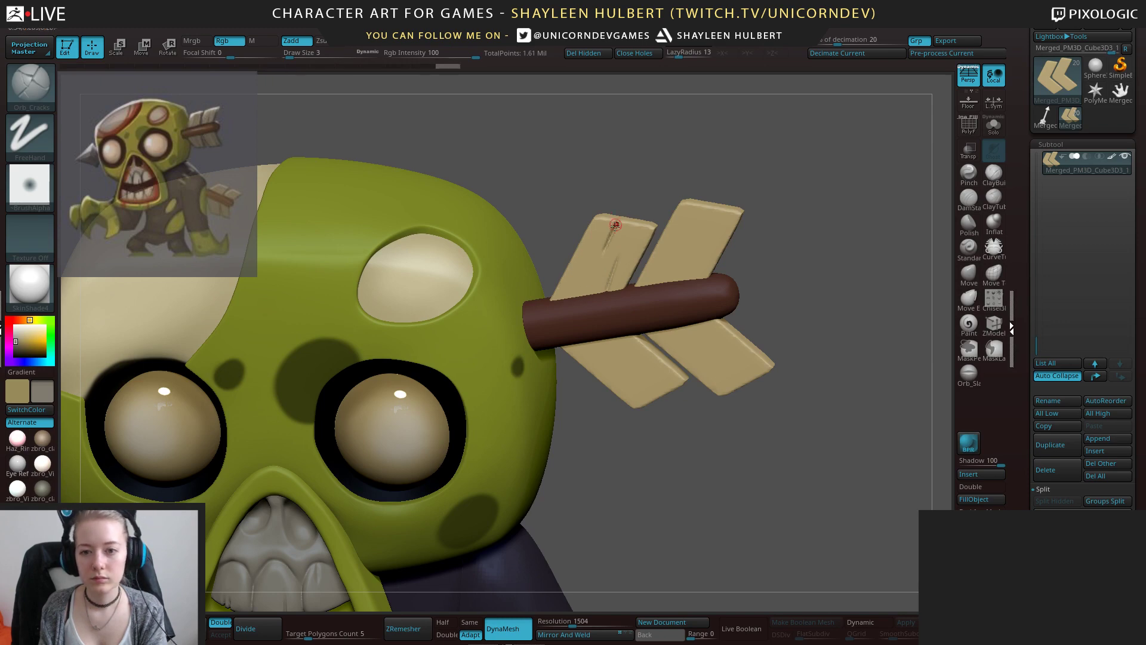
right_click_drag(620, 215, 625, 210)
left_click(625, 210)
right_click_drag(839, 141, 619, 207, "shift")
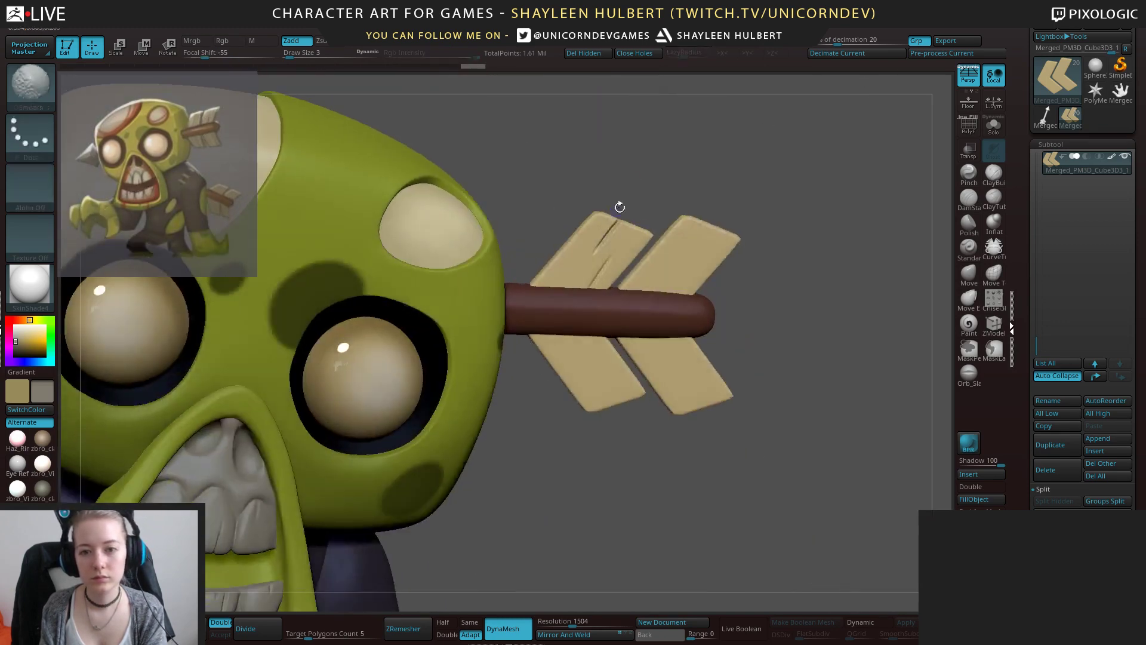
left_click_drag(619, 220, 606, 243)
mouse_move(573, 294)
left_mouse_down()
mouse_move(589, 268)
mouse_move(581, 260)
left_mouse_up()
right_click_drag(684, 169, 673, 181, "shift")
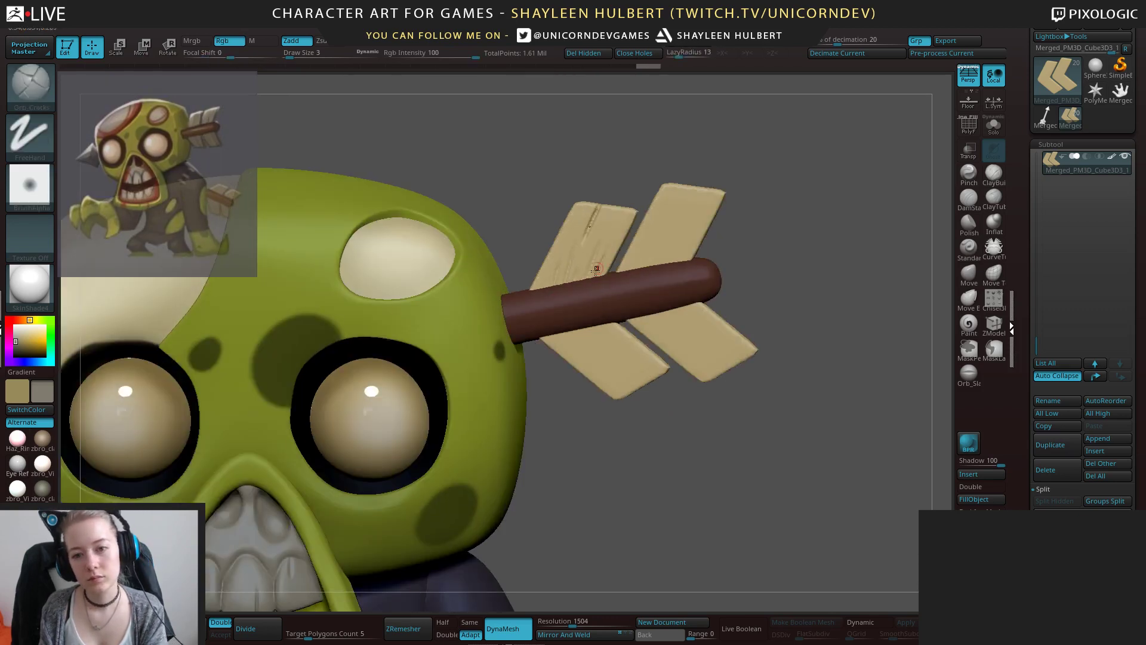
mouse_move(596, 269)
left_mouse_down()
mouse_move(625, 221)
mouse_move(597, 275)
left_mouse_up()
key("shift")
mouse_move(753, 316)
left_mouse_down("alt")
mouse_move(754, 185)
mouse_move(755, 287)
mouse_move(716, 334)
mouse_move(575, 253)
left_mouse_up("alt")
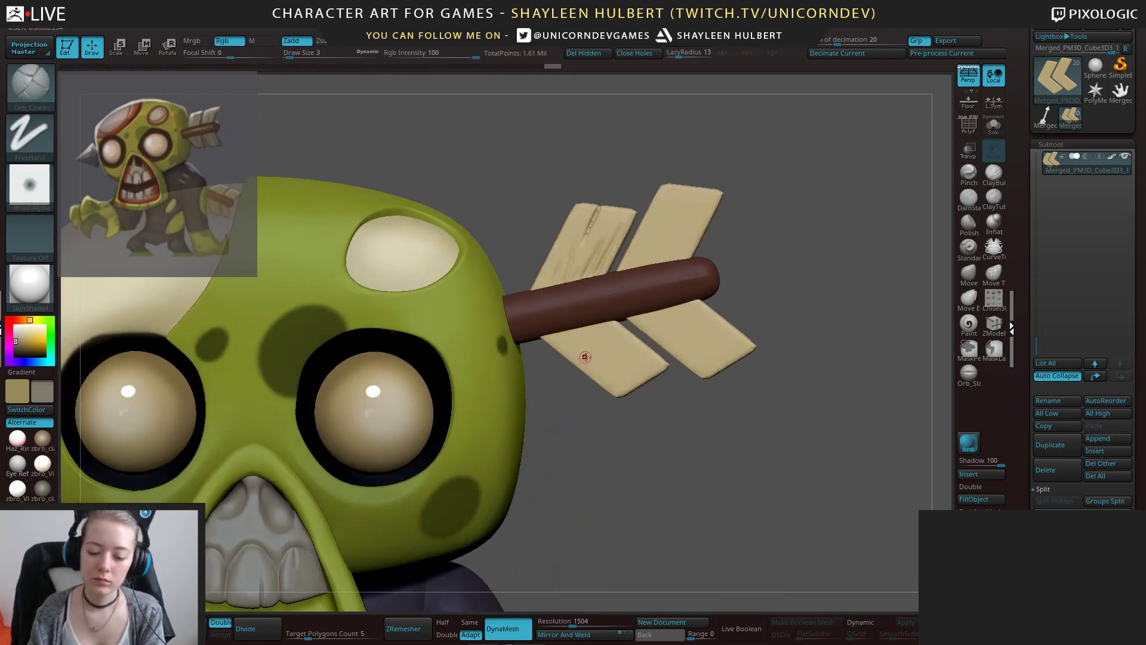
Enlarge the crack brush to draw size 6.
key("]")
key("]")
key("]")
Try wider grooves on the vanes nearest the head, and undo all grooves carved into the fletching.
mouse_move(561, 330)
left_mouse_down()
mouse_move(588, 356)
mouse_move(618, 361)
left_mouse_up()
left_click_drag(684, 409, 699, 425)
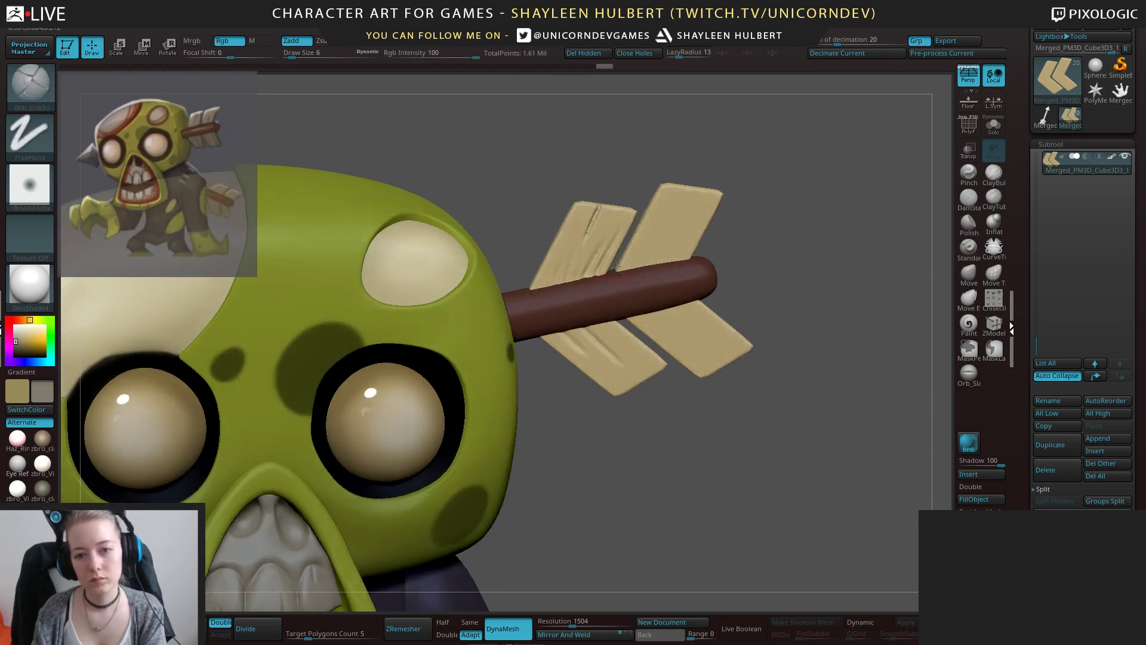
key("ctrl+z")
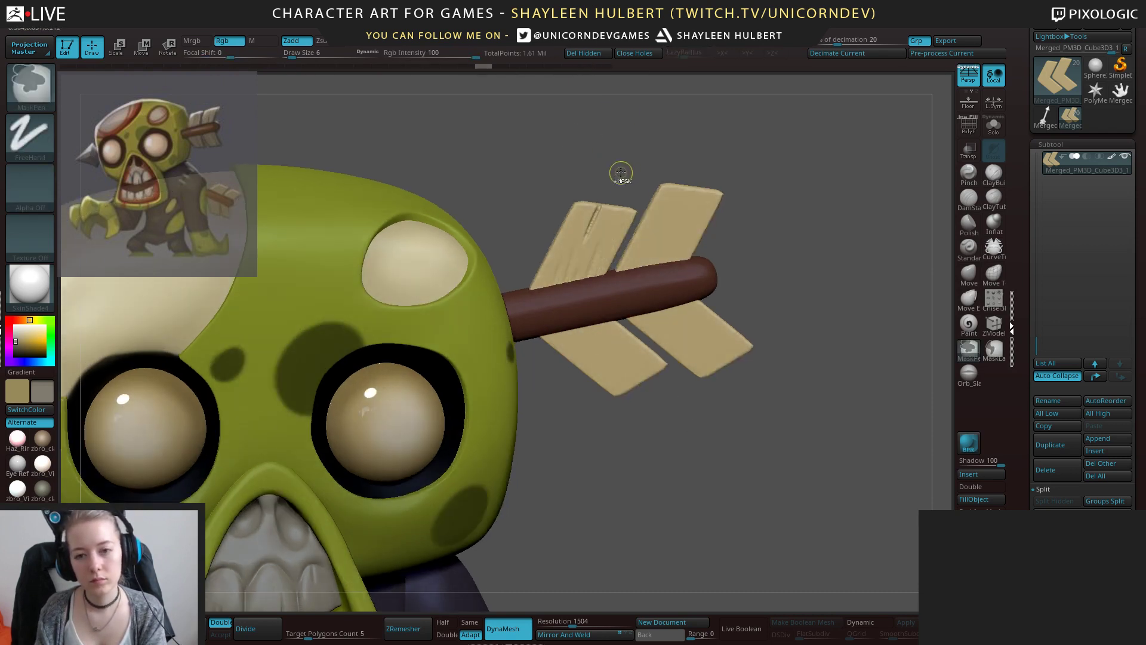
key("ctrl+z")
key("ctrl+z")
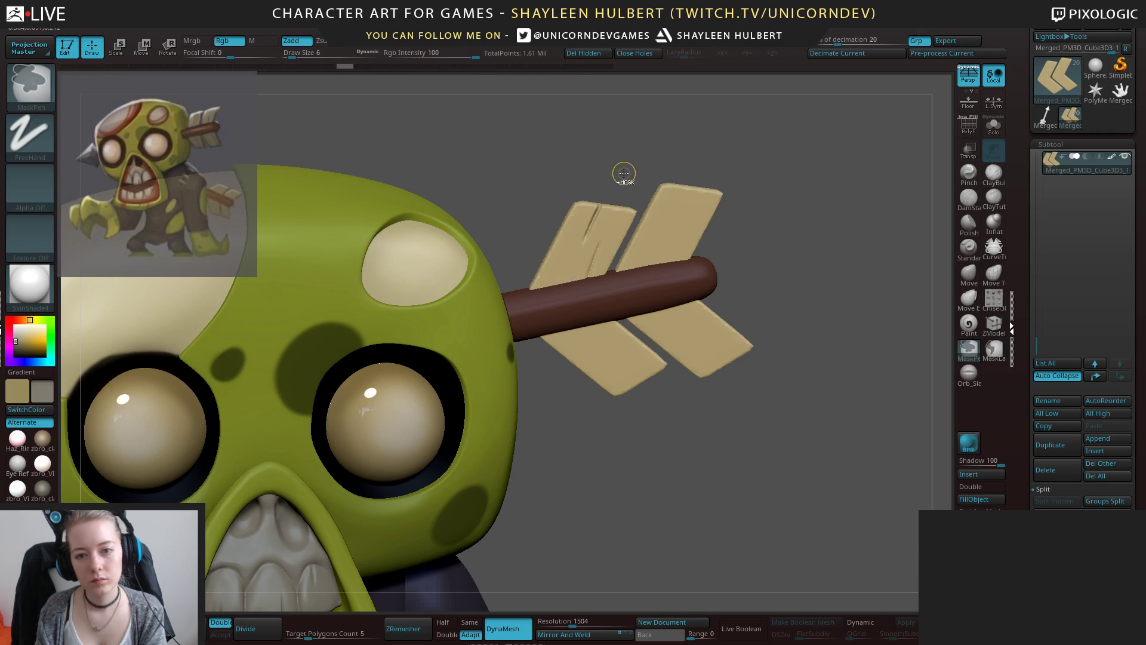
key("ctrl+z")
key("ctrl+z")
Carve short feather grooves running outward from the shaft on the front of all four vanes, and smooth them.
left_click_drag(619, 187, 609, 249)
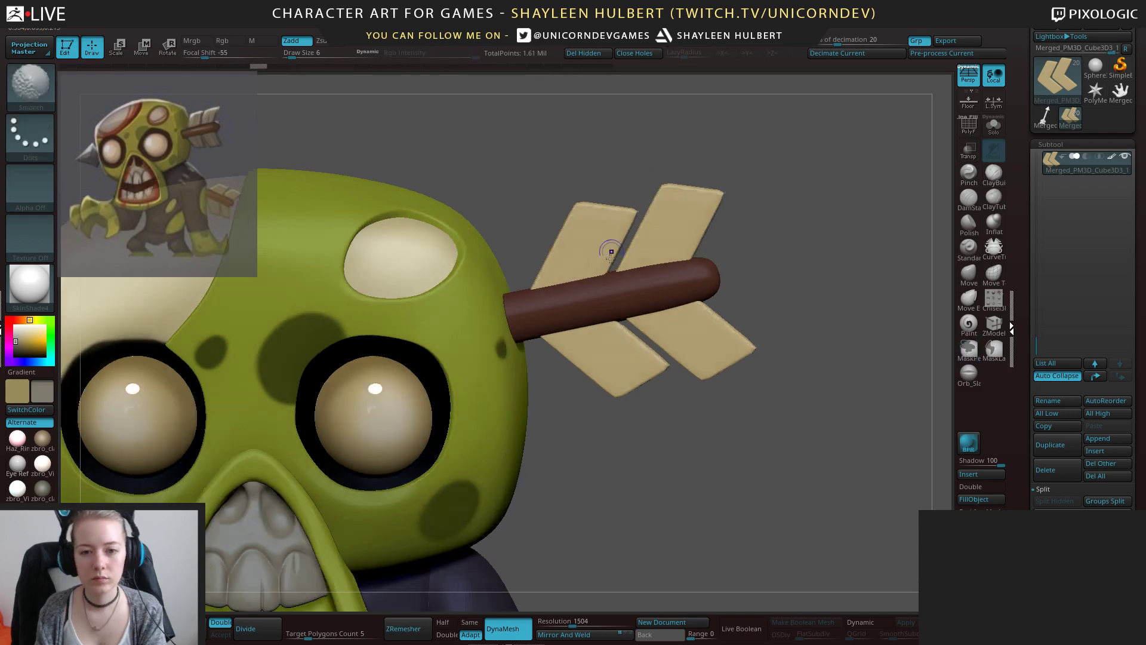
left_click_drag(567, 171, 573, 184, "ctrl")
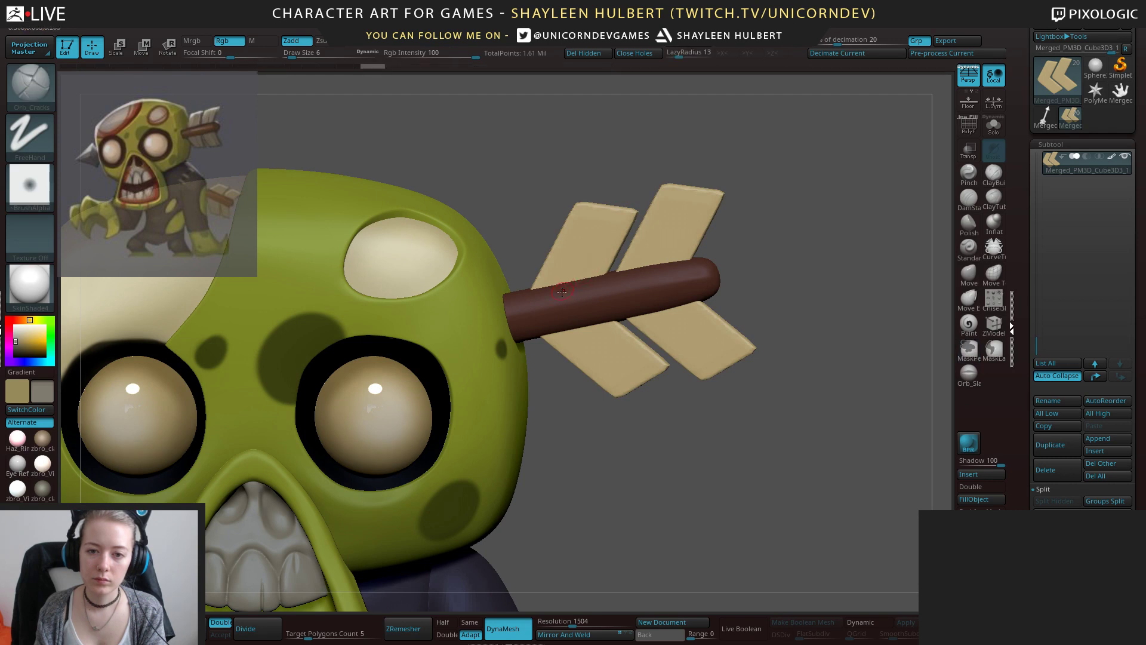
mouse_move(564, 280)
left_mouse_down()
mouse_move(576, 239)
mouse_move(587, 271)
left_mouse_up()
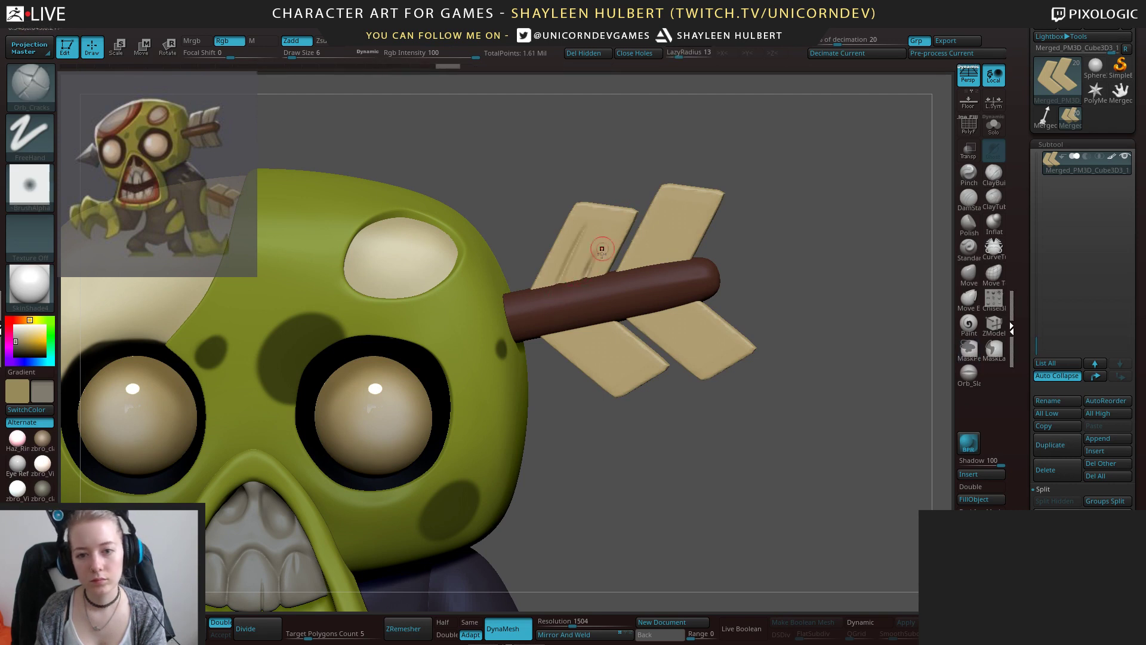
left_click_drag(567, 327, 619, 358)
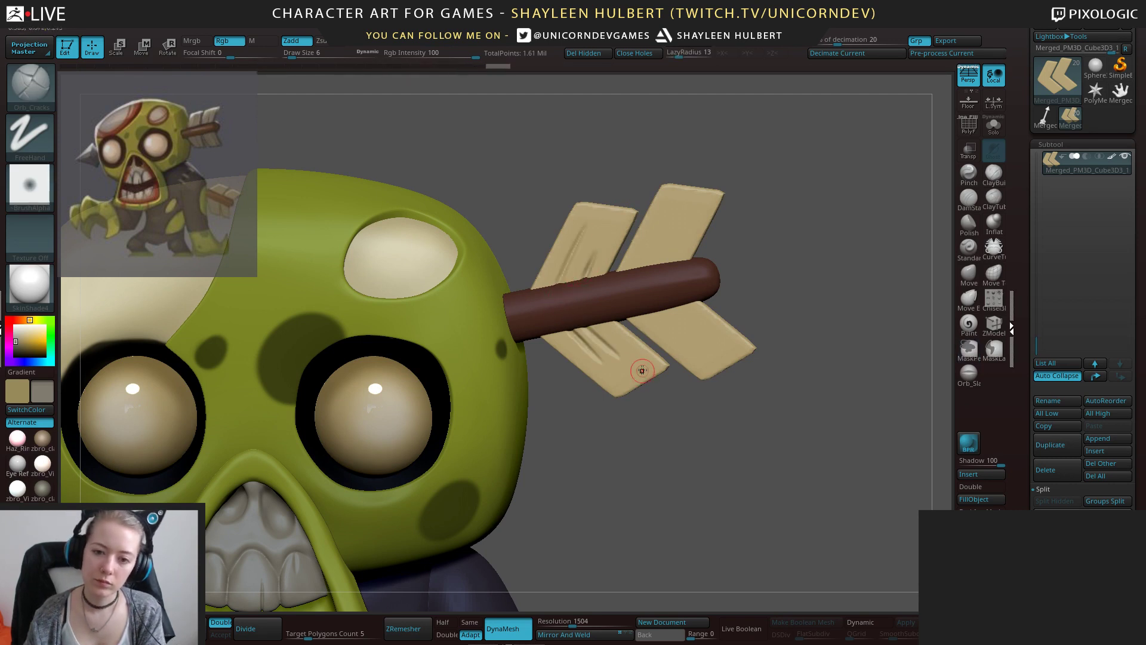
left_click_drag(670, 204, 672, 202)
left_click_drag(657, 277, 697, 206)
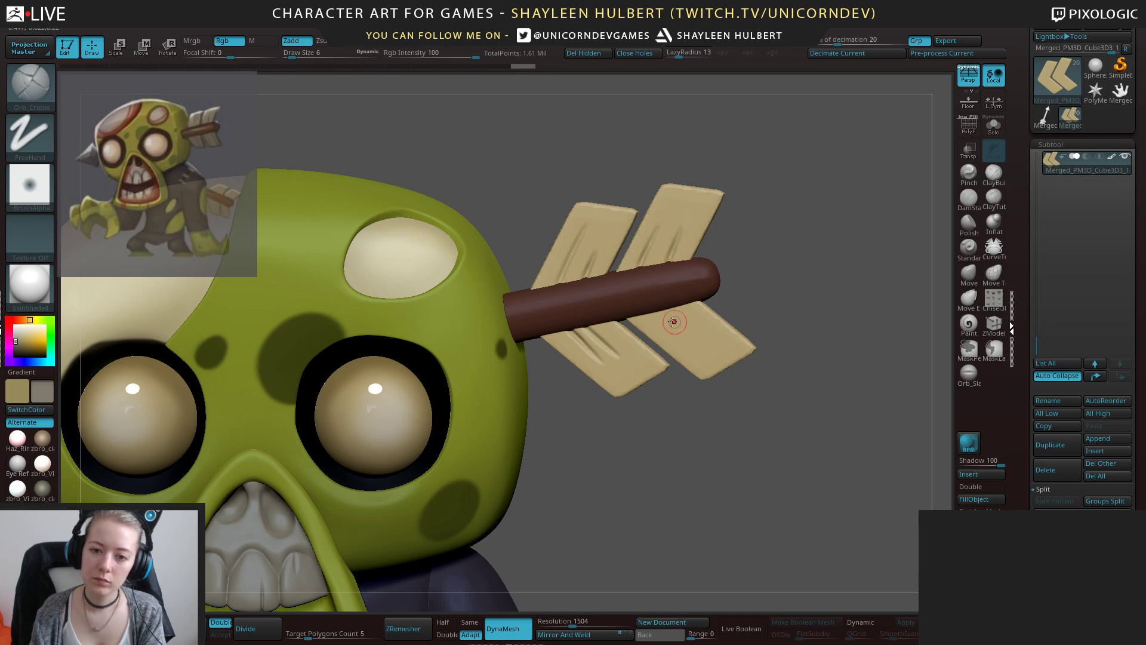
mouse_move(638, 310)
left_mouse_down()
mouse_move(686, 349)
mouse_move(724, 354)
mouse_move(674, 330)
left_mouse_up()
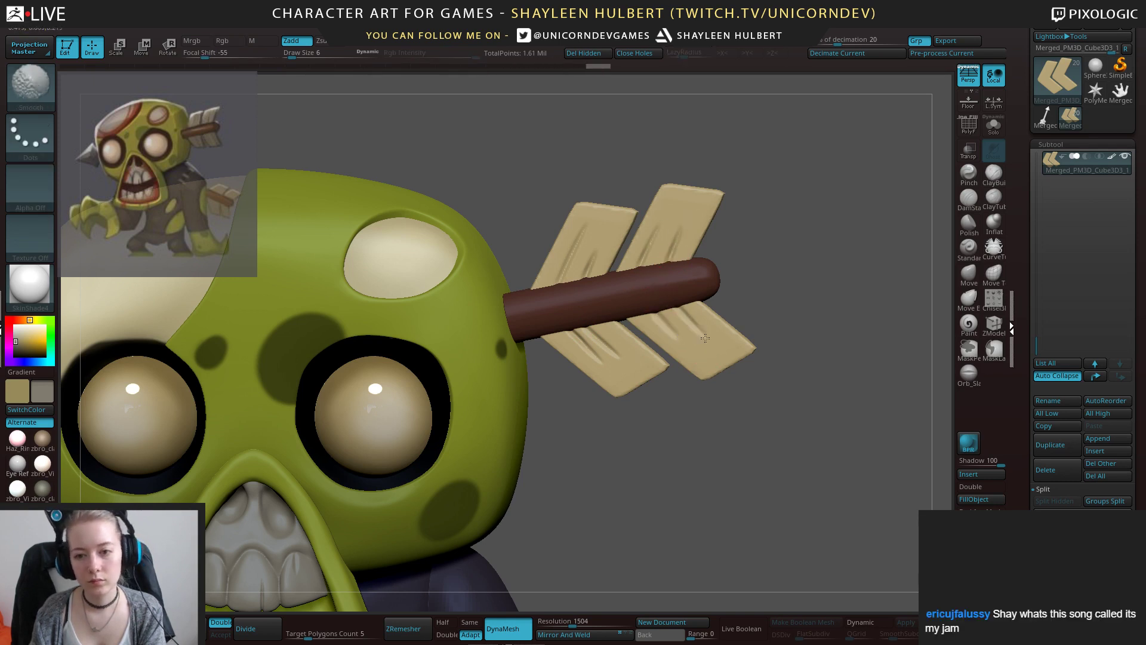
left_click_drag(671, 237, 673, 261, "shift")
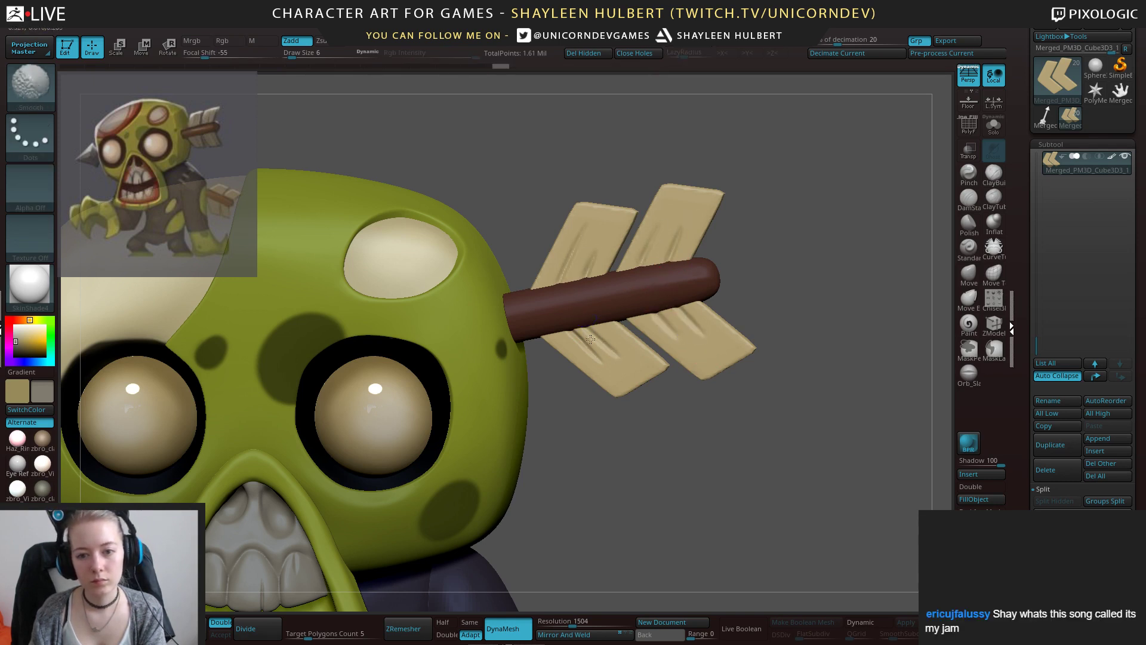
Carve matching feather grooves running outward from the shaft on the back of all four vanes.
mouse_move(754, 299)
left_mouse_down()
mouse_move(826, 251)
mouse_move(738, 264)
mouse_move(514, 482)
left_mouse_up()
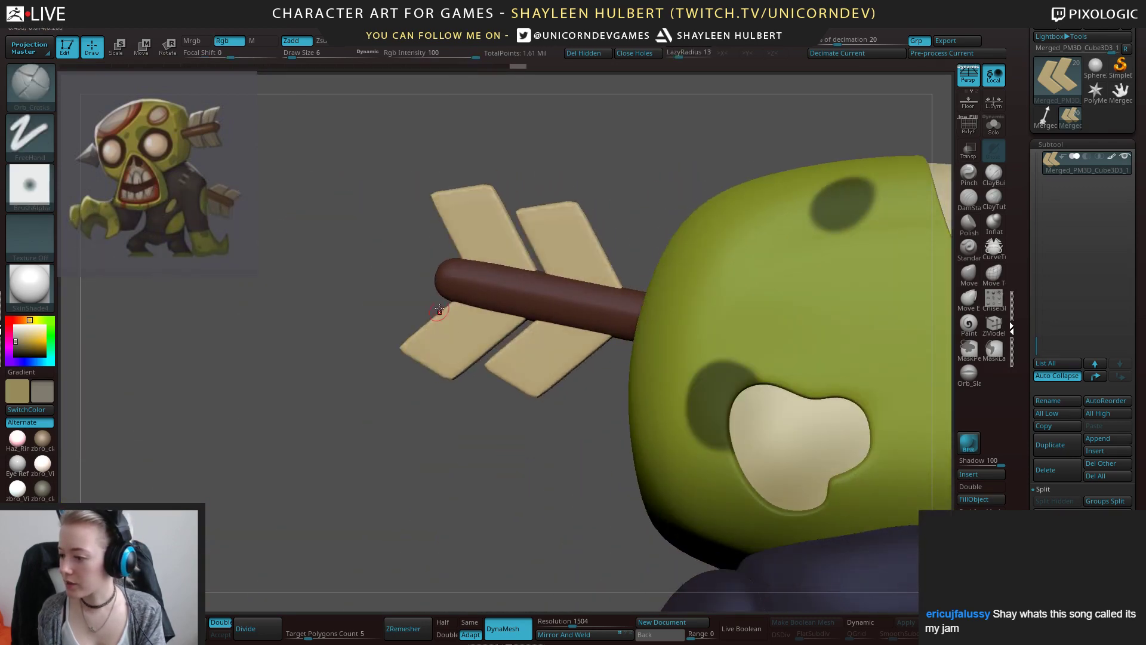
mouse_move(498, 456)
left_mouse_down()
mouse_move(523, 303)
mouse_move(455, 344)
left_mouse_up()
left_click_drag(481, 309, 464, 320)
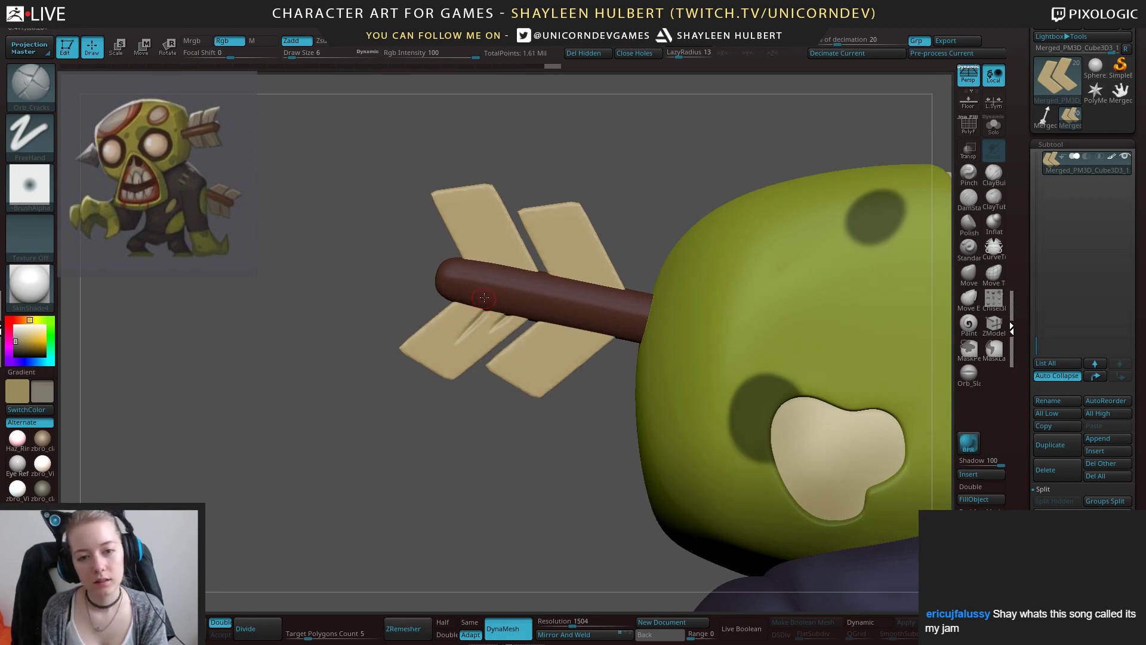
mouse_move(495, 274)
left_mouse_down()
mouse_move(465, 220)
mouse_move(484, 224)
left_mouse_up()
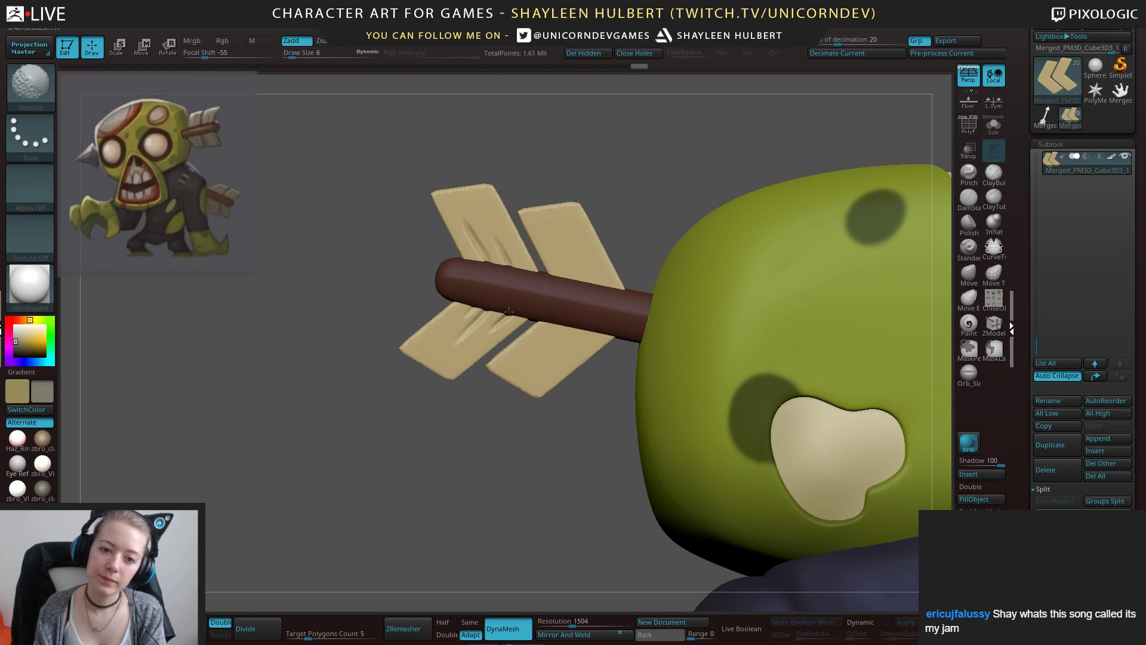
mouse_move(572, 279)
left_mouse_down()
mouse_move(550, 241)
mouse_move(570, 234)
left_mouse_up()
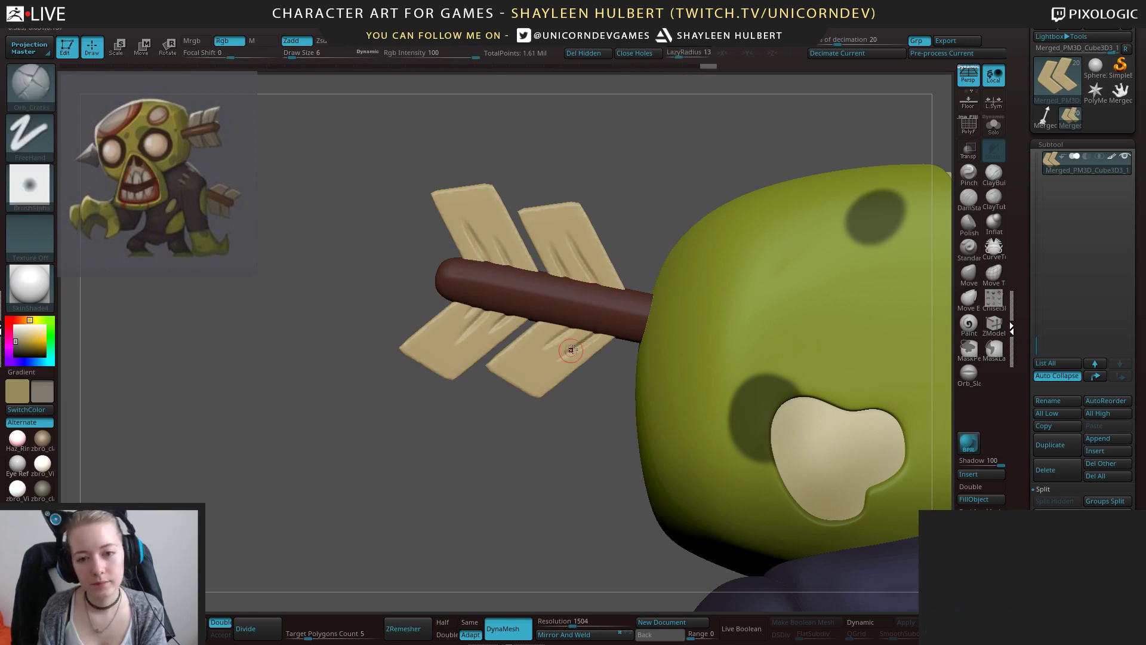
left_click_drag(498, 482, 704, 400, "alt")
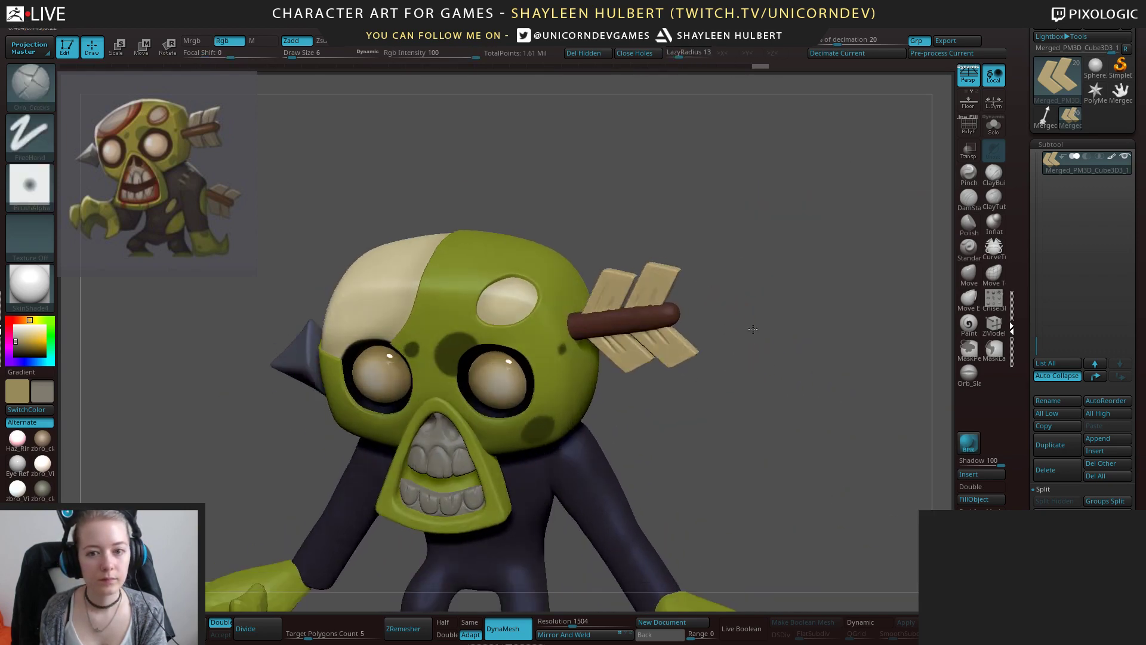
Try an extra groove on the outer upper vane and undo it.
left_click_drag(758, 108, 740, 187, "alt")
left_click_drag(729, 241, 726, 233)
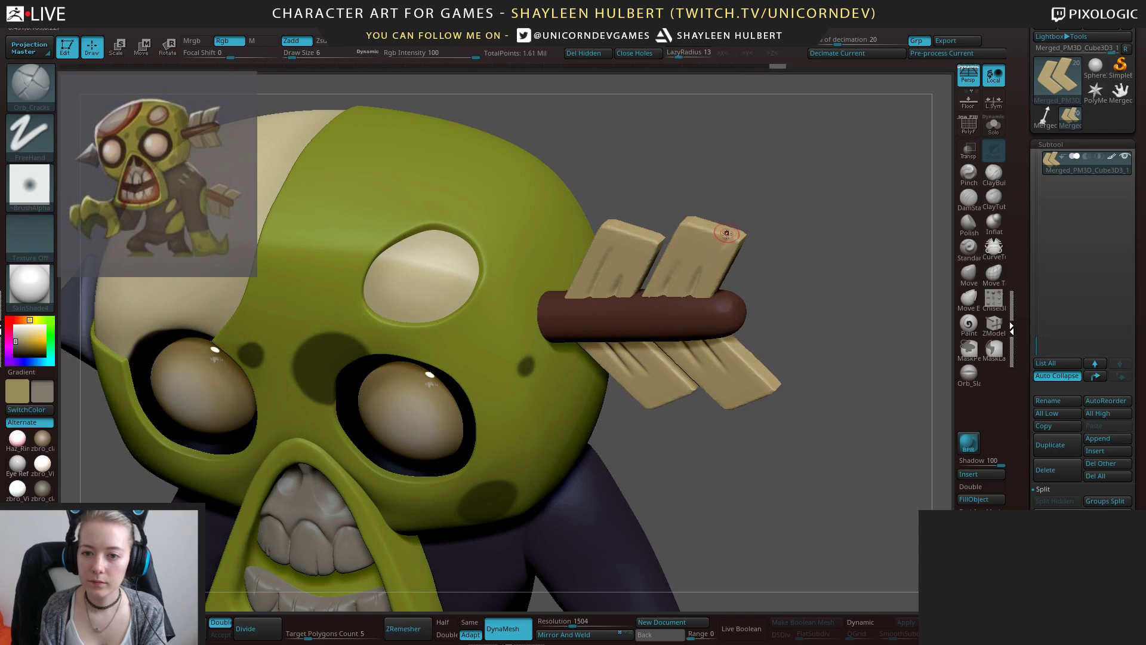
left_click_drag(694, 274, 693, 277)
key("ctrl+z")
left_click_drag(761, 195, 777, 186, "shift")
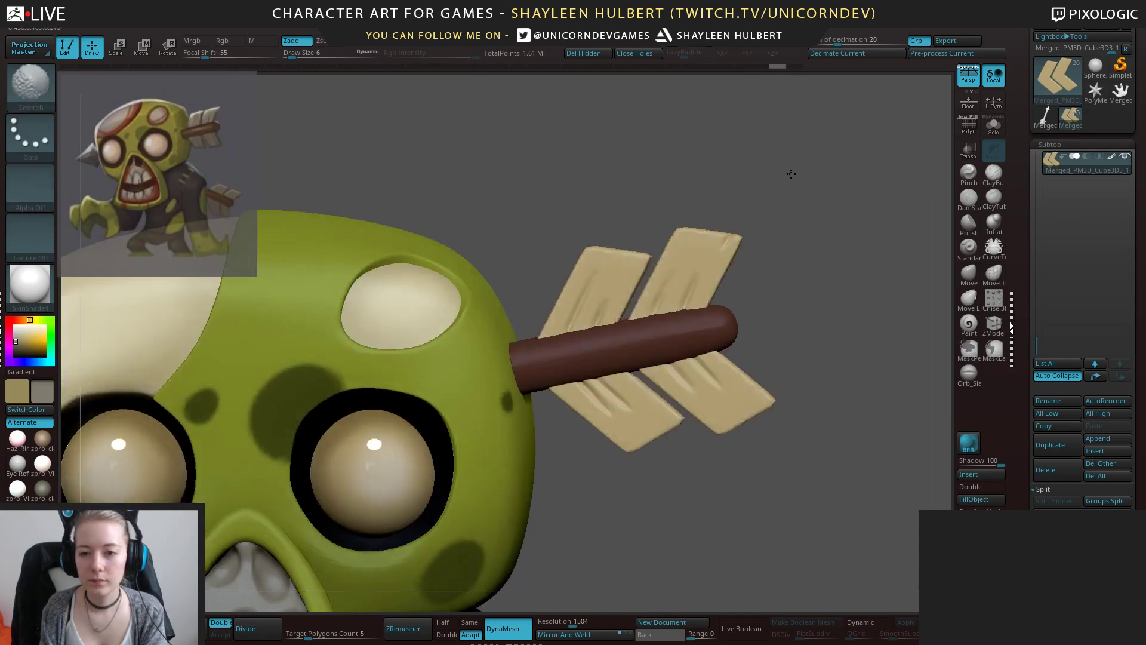
key("ctrl+z")
key("f")
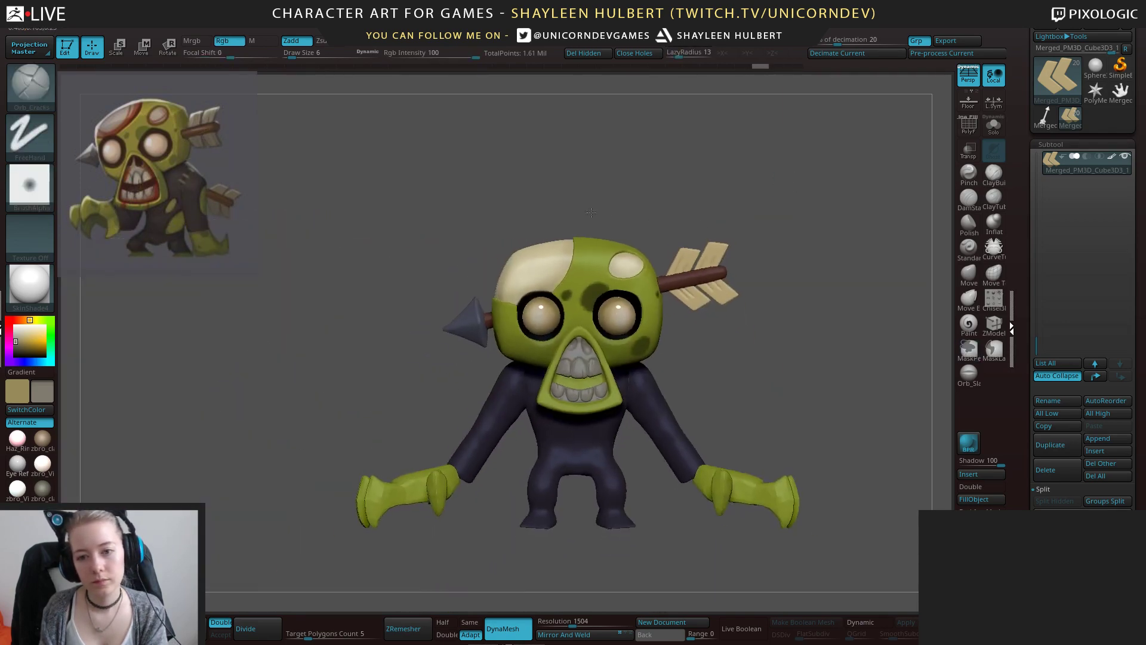
Extend the front grooves toward the tip of the lower vane nearest the head and smooth them.
left_click_drag(736, 342, 724, 435, "alt")
left_click_drag(605, 371, 620, 384)
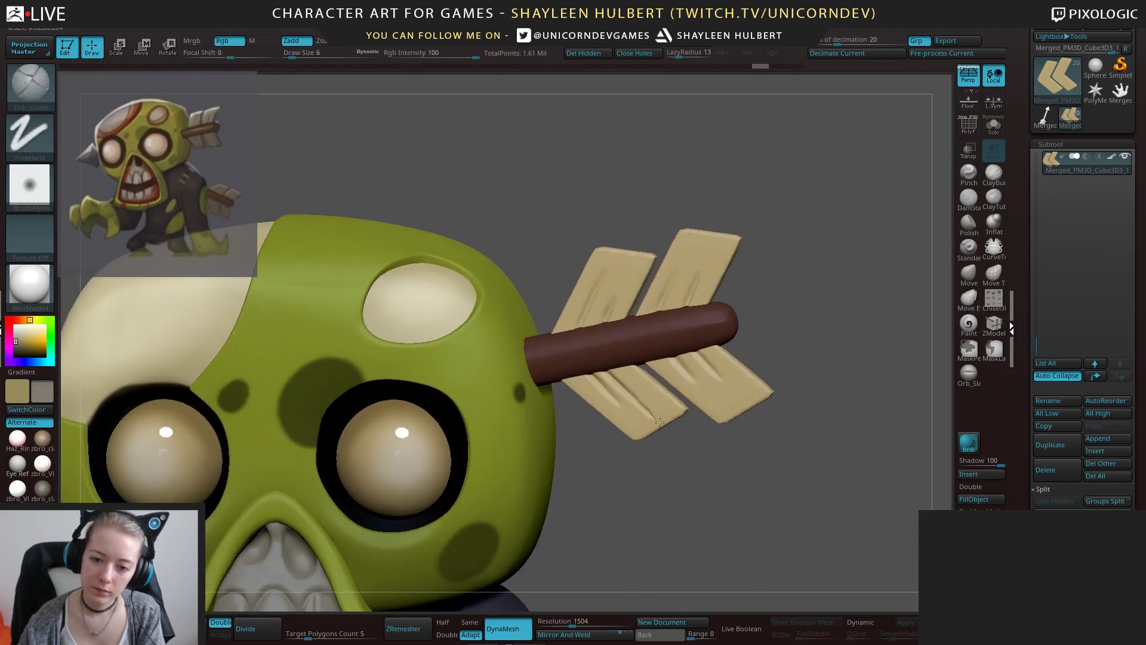
left_click_drag(659, 422, 663, 425)
left_click_drag(630, 394, 647, 412)
left_click_drag(703, 463, 707, 463)
left_click_drag(611, 372, 663, 418, "shift")
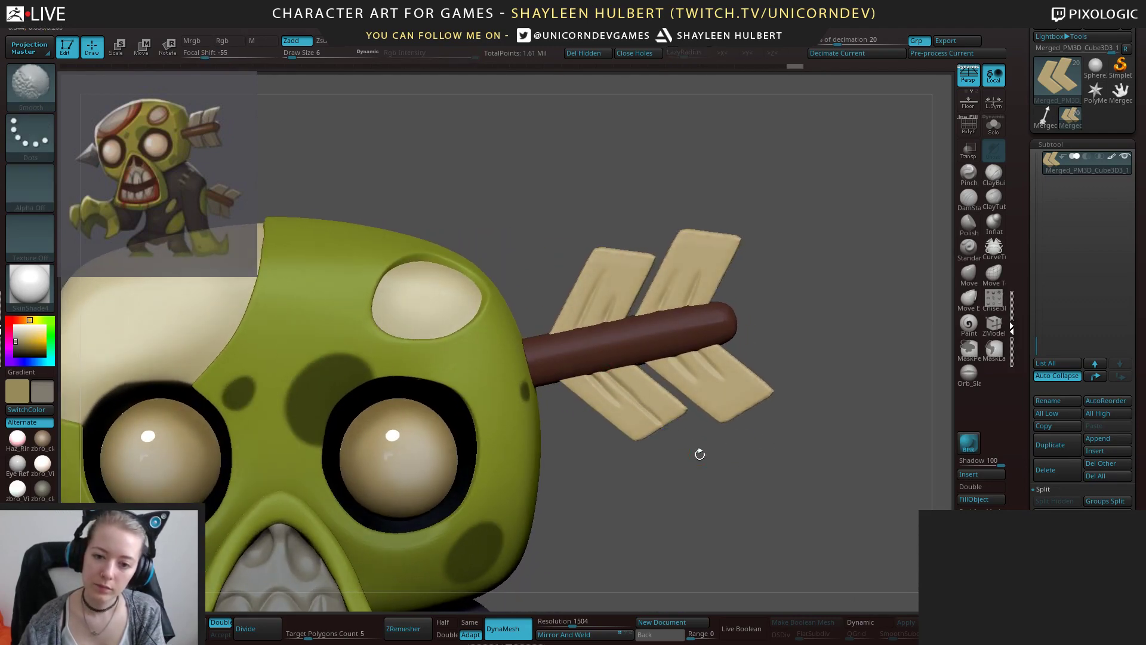
Carve the groove through the tip edge of the lower vane nearest the head and smooth it on both sides.
mouse_move(699, 455)
left_mouse_down()
mouse_move(645, 417)
mouse_move(632, 388)
mouse_move(651, 381)
left_mouse_up()
left_click_drag(717, 391, 648, 384)
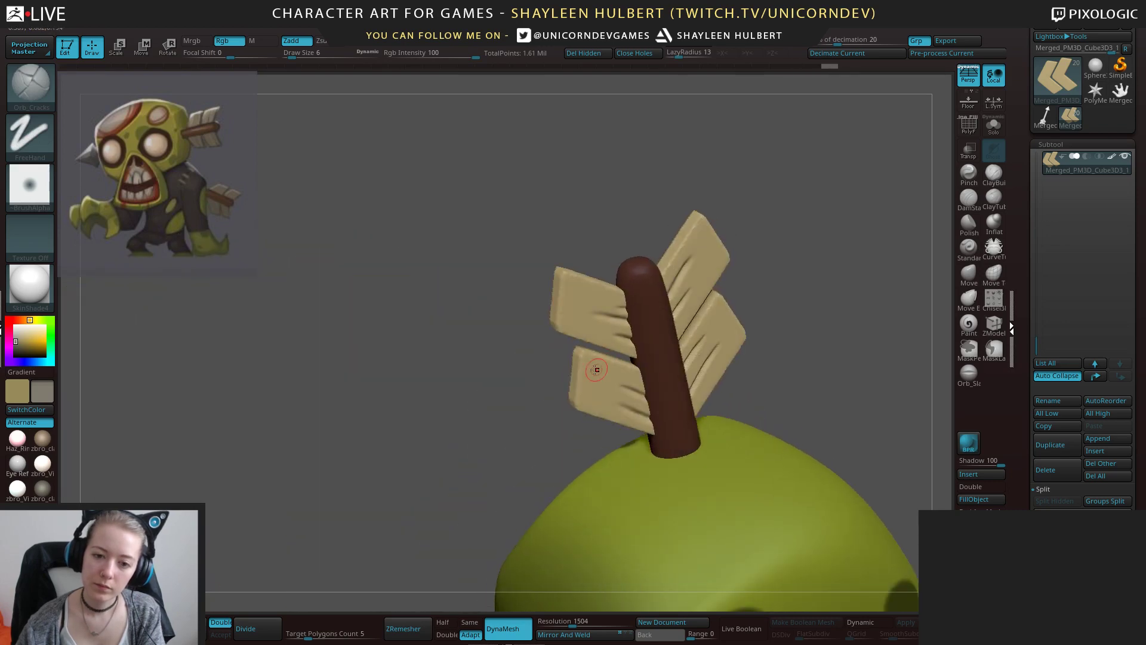
left_click_drag(578, 364, 607, 380)
left_click_drag(660, 407, 567, 367)
key("ctrl")
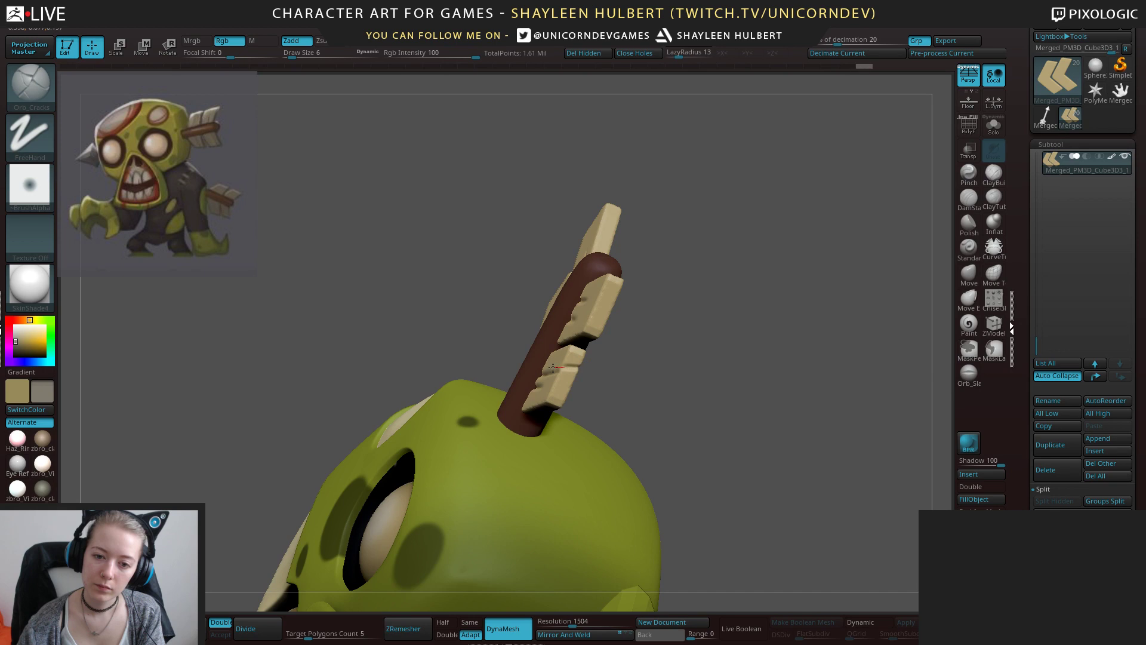
left_click_drag(641, 380, 532, 333)
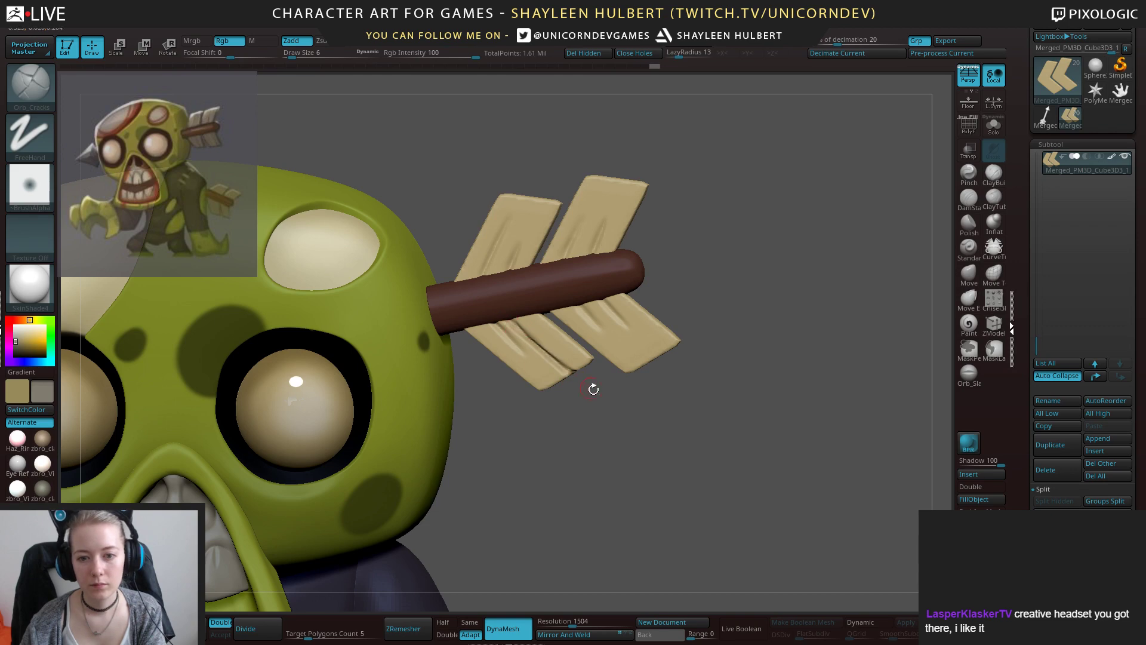
mouse_move(593, 386)
left_mouse_down()
mouse_move(565, 416)
mouse_move(472, 325)
mouse_move(404, 447)
left_mouse_up()
left_click_drag(496, 330, 451, 371, "shift")
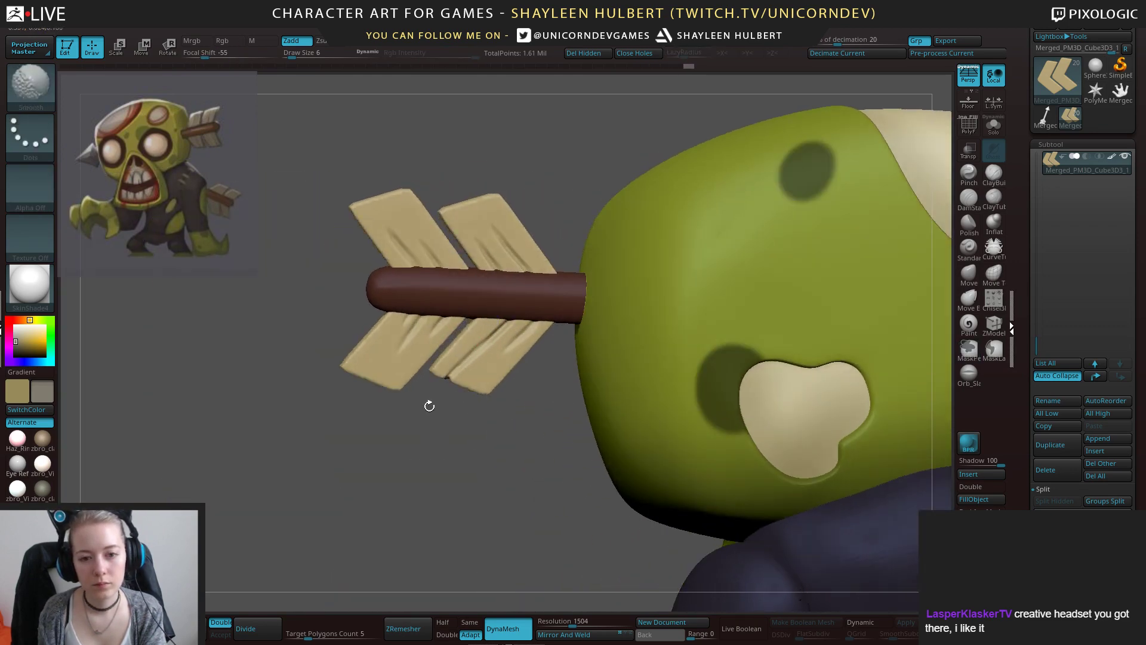
Flatten the front and back surfaces around the split in the lower vane nearest the head with the hPolish brush.
key("b")
key("n")
key("p")
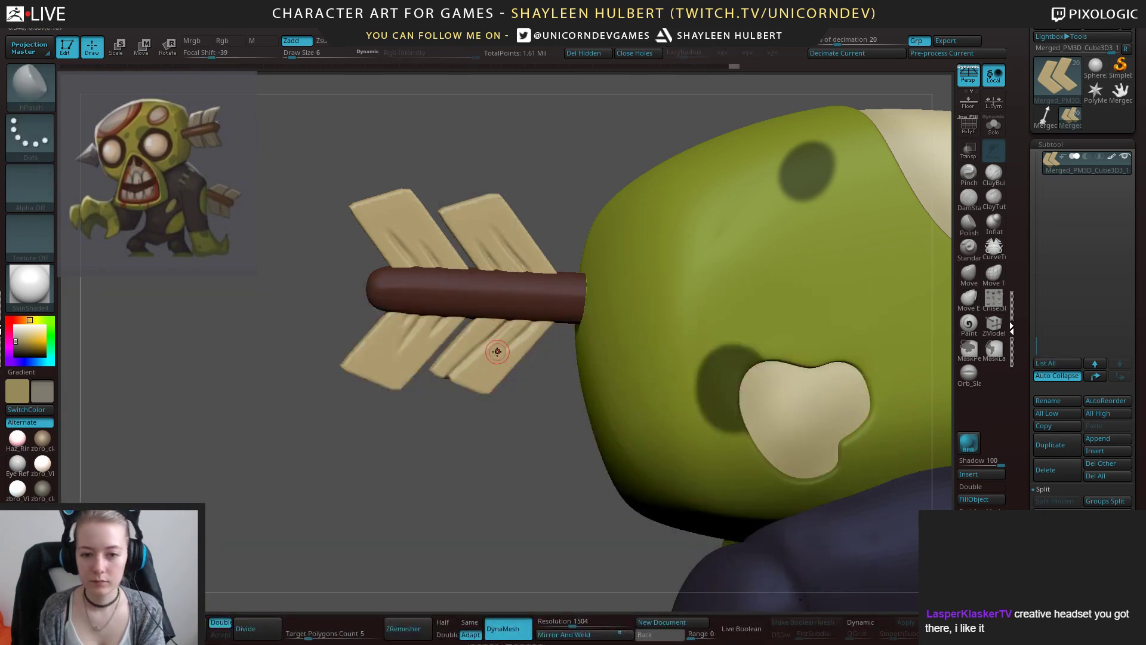
left_click_drag(430, 441, 489, 364)
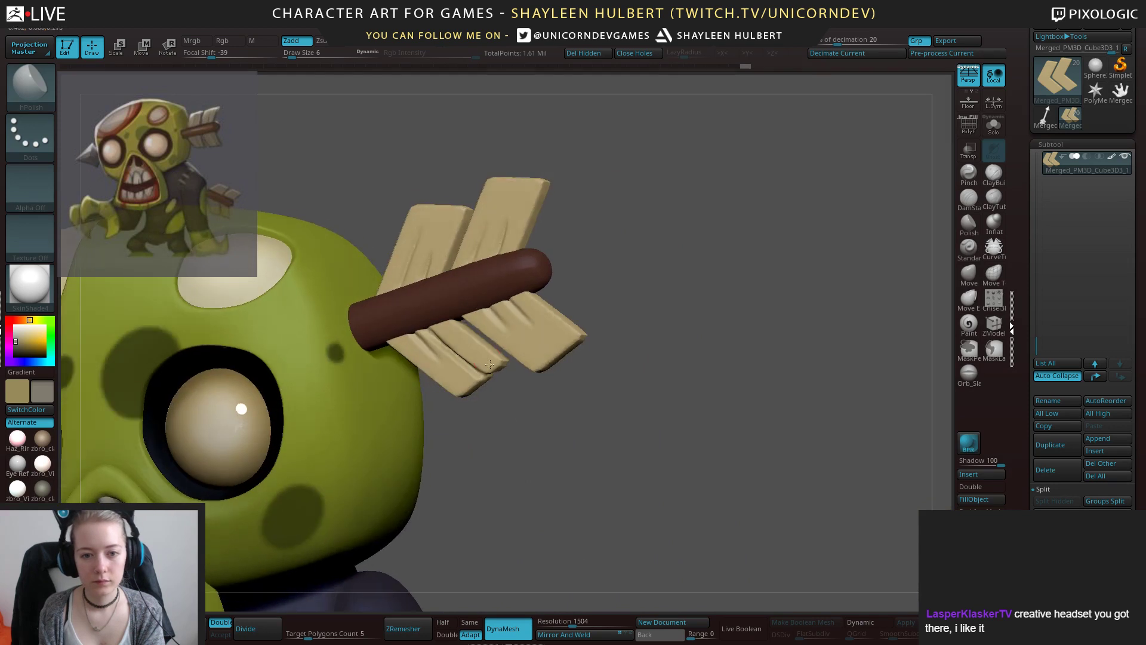
left_click_drag(528, 417, 442, 363)
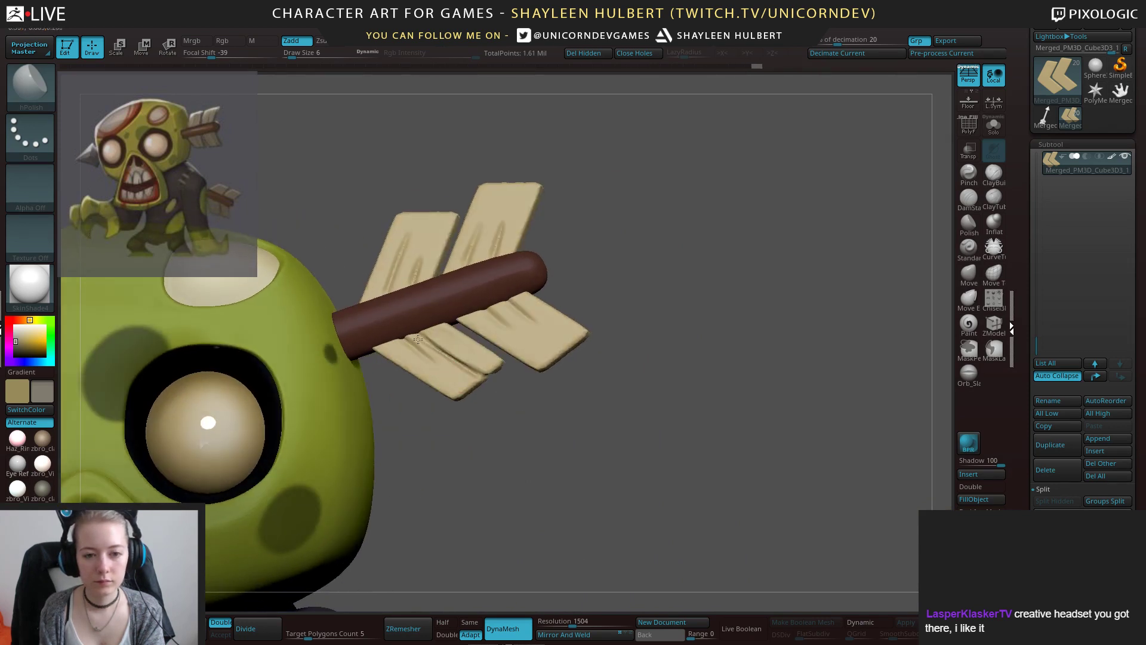
left_click_drag(514, 396, 566, 389)
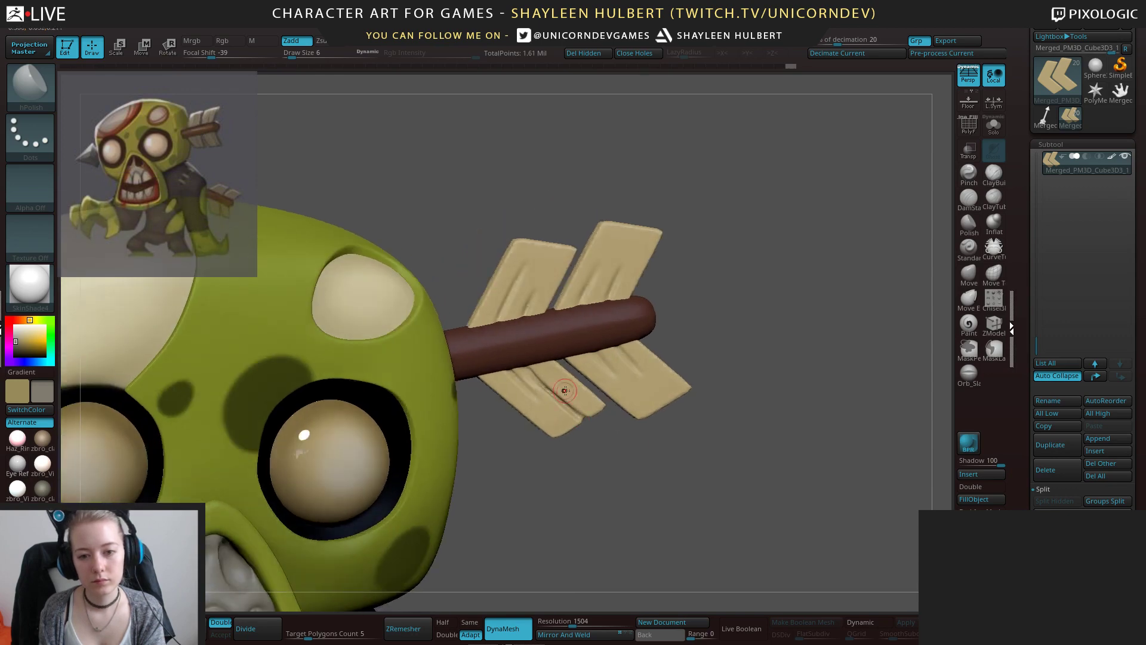
left_click_drag(555, 469, 539, 381)
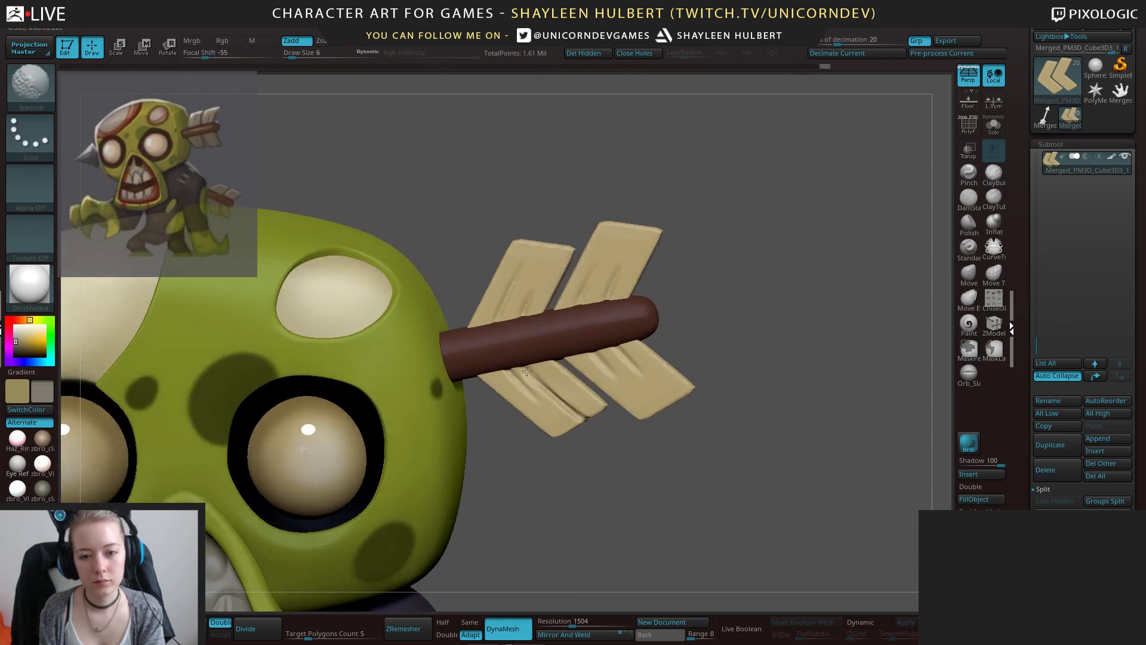
Flatten planes into the large exposed bone patch on the zombie's head with the hPolish brush at draw size 26.
left_click_drag(591, 499, 558, 423, "alt")
left_click_drag(452, 421, 478, 328, "alt")
left_click(477, 312, "alt")
key("n")
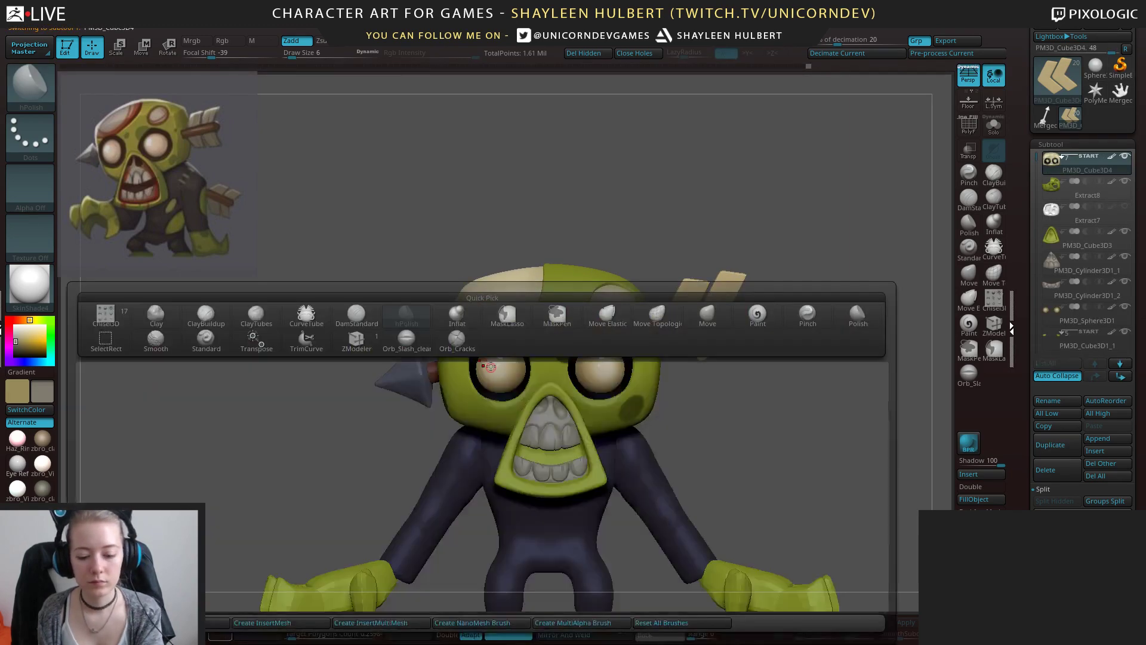
key("bracketright")
key("bracketright")
key("bracketright")
key("bracketright")
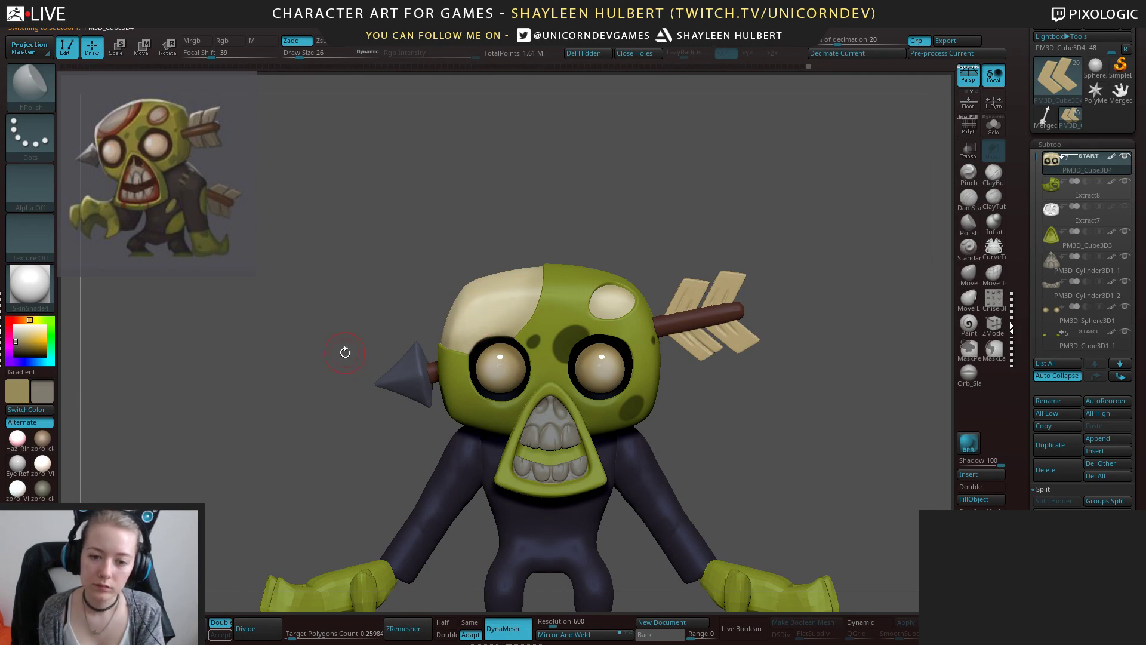
left_click_drag(345, 352, 515, 320)
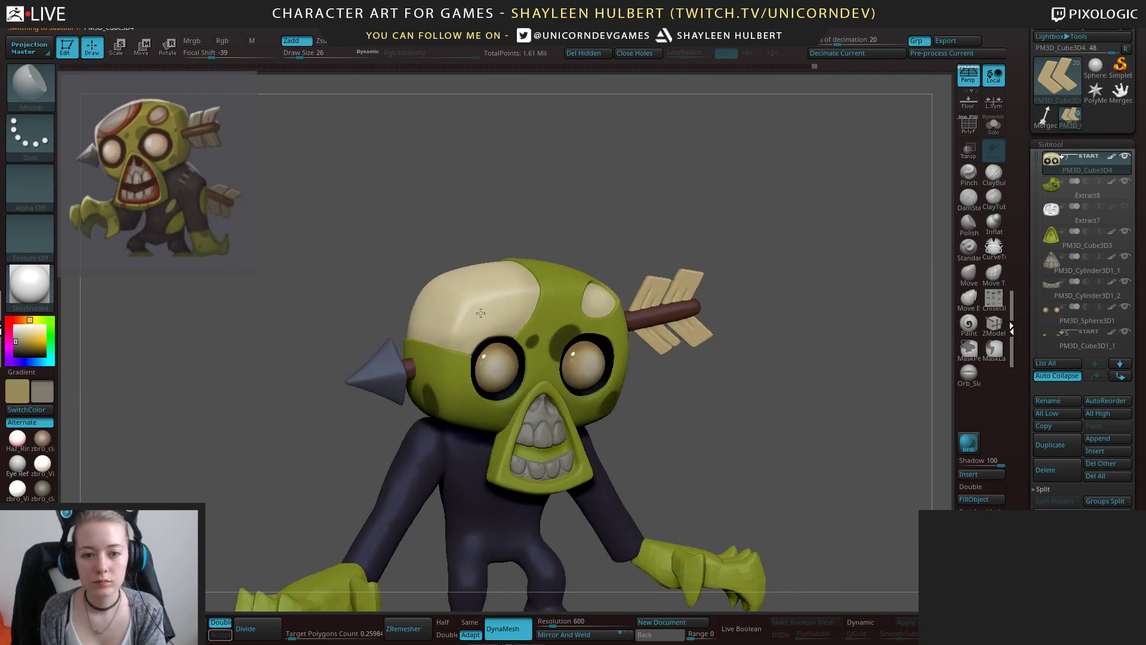
left_click_drag(382, 269, 457, 327)
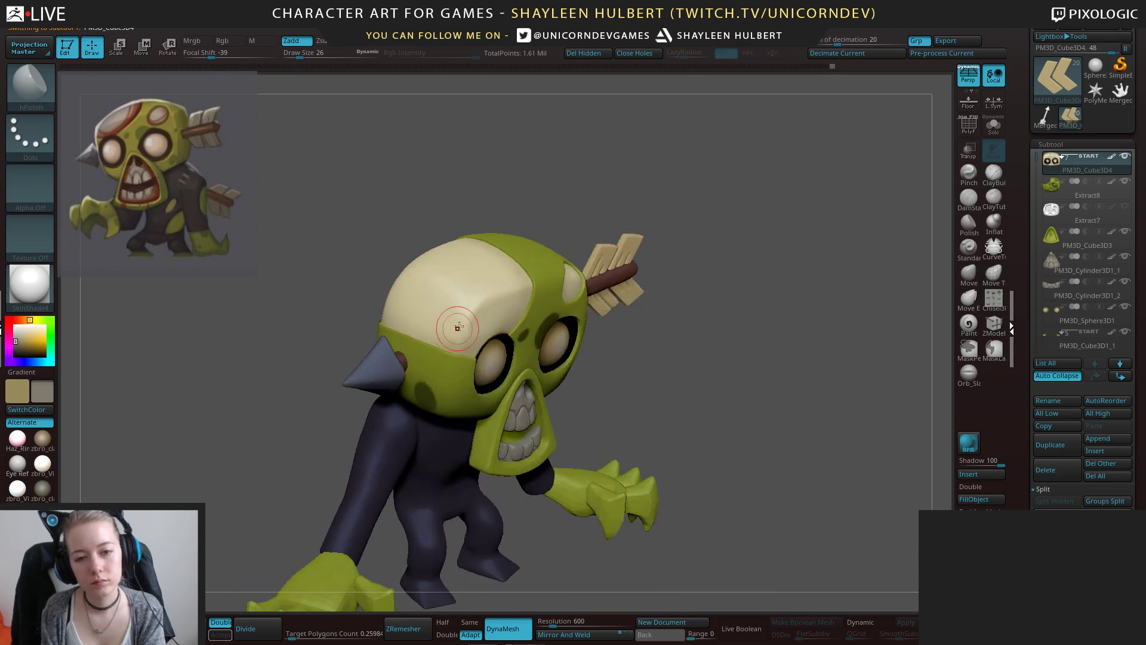
left_click_drag(289, 276, 382, 313)
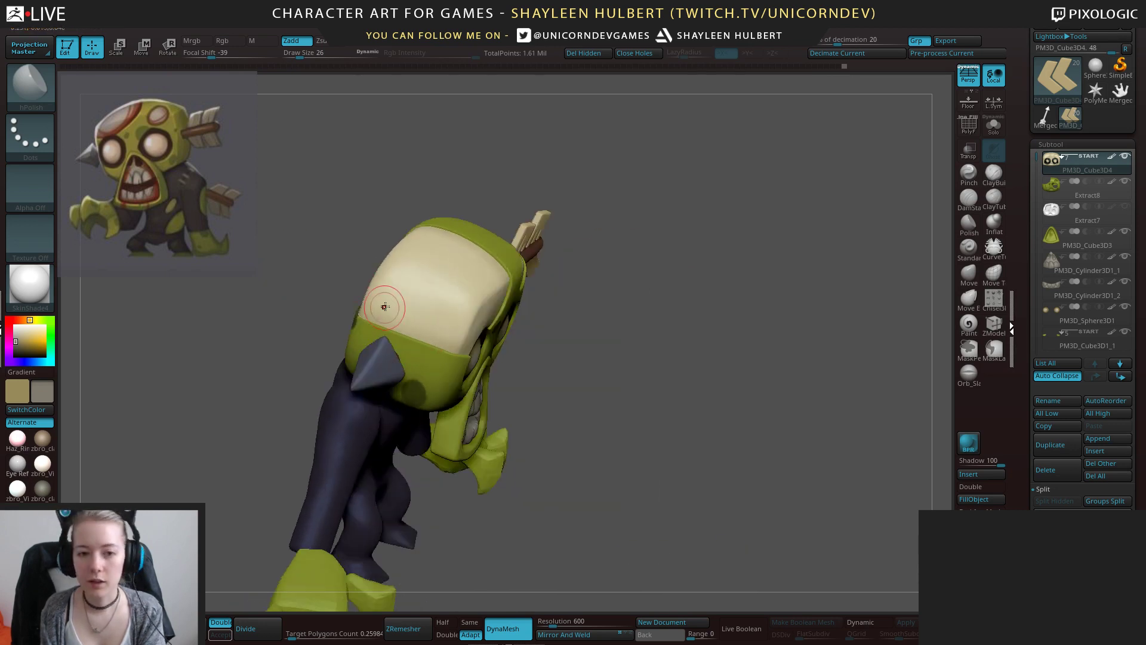
left_click_drag(574, 170, 461, 211)
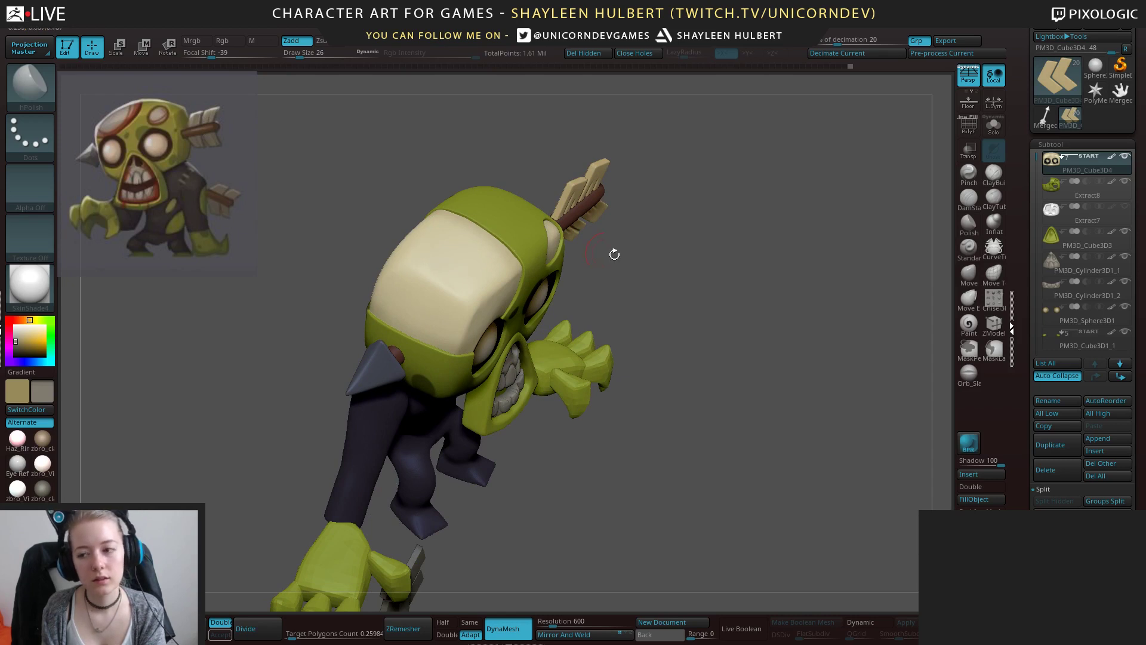
left_click_drag(614, 254, 519, 269)
left_click_drag(329, 250, 406, 258)
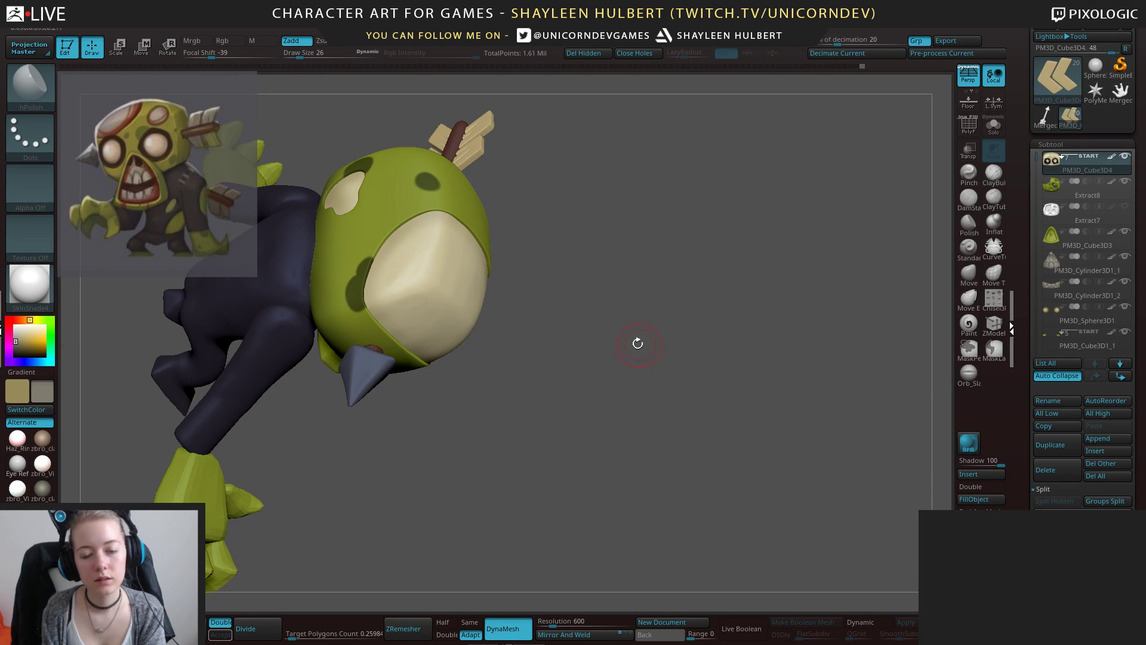
Polish the small exposed bone patch on the back of the head with the hPolish brush.
left_click_drag(637, 343, 509, 258)
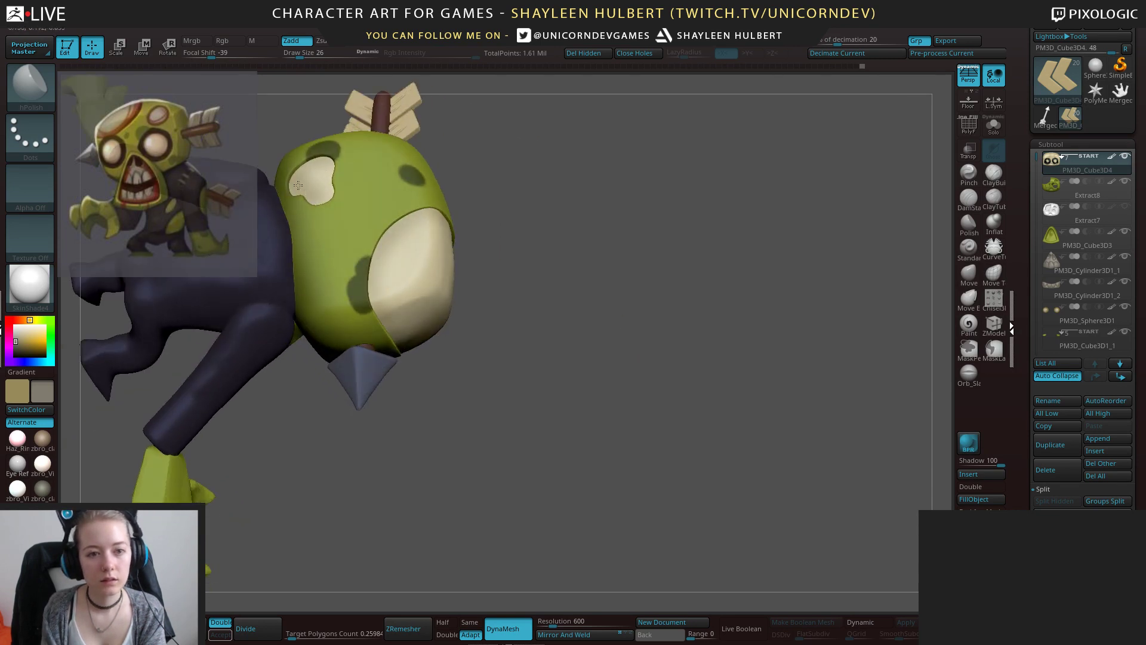
left_click_drag(463, 98, 601, 190)
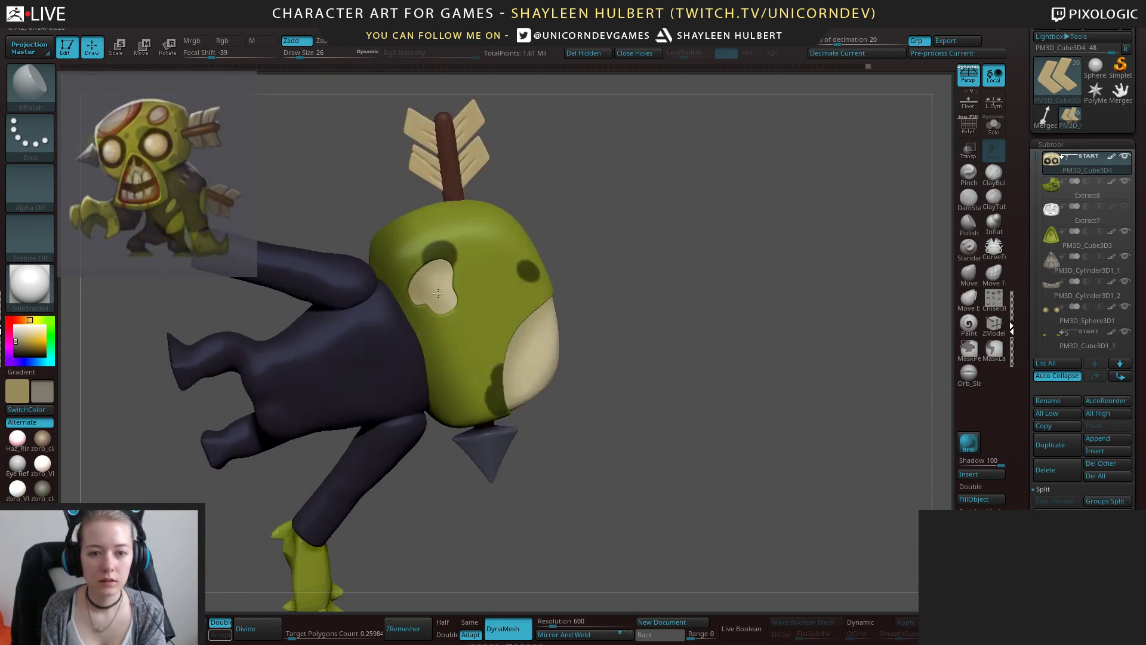
left_click_drag(632, 275, 782, 382)
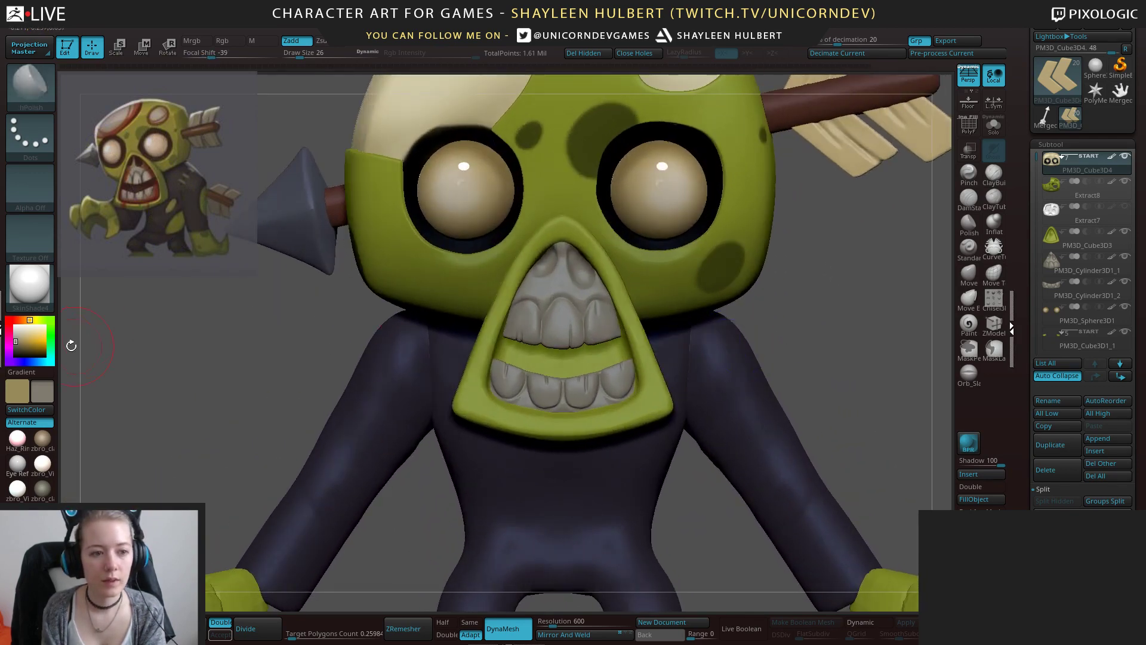
Paint soft white highlights on the upper and lower teeth with the Paint brush at RGB intensity 12.
left_click(12, 324)
left_click(968, 325)
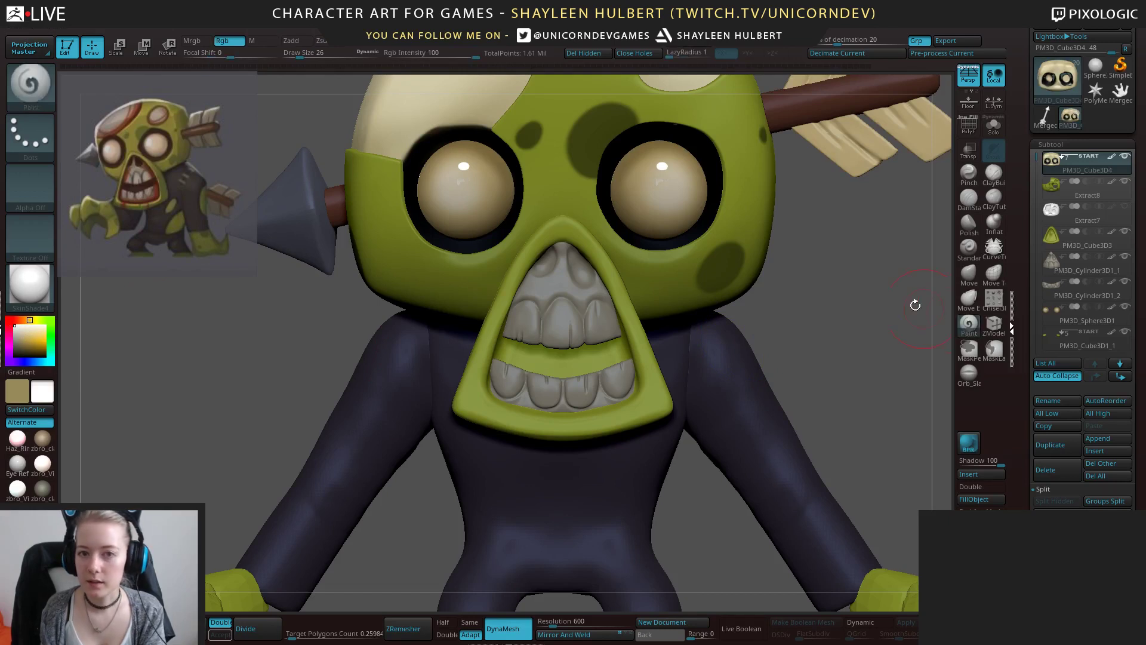
left_click(420, 53)
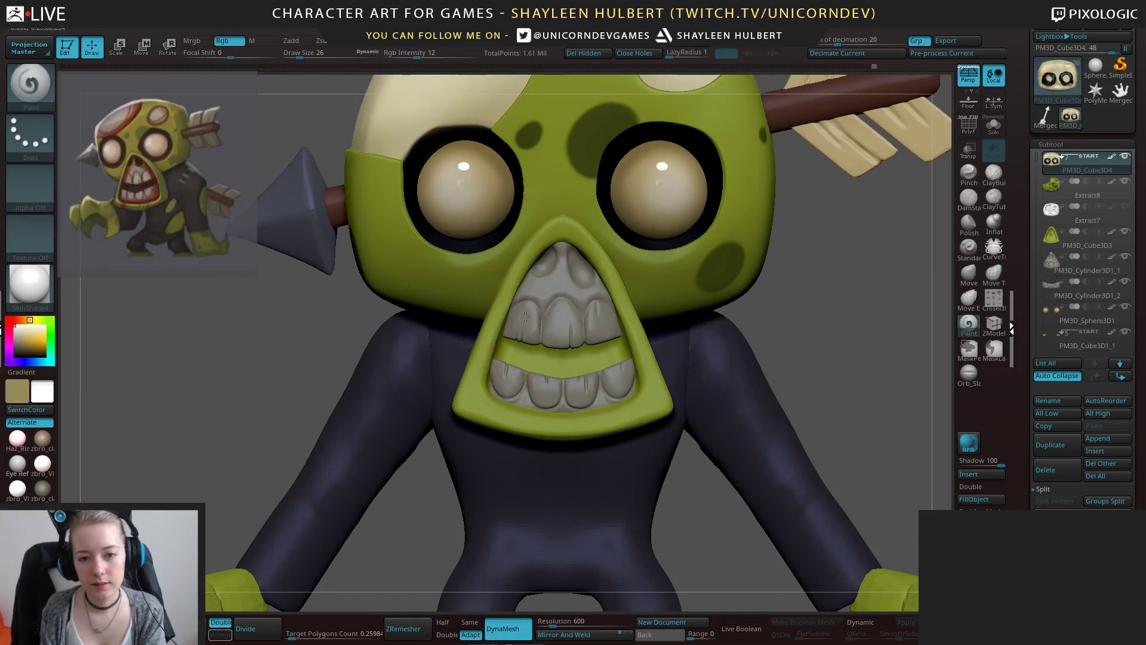
left_click(500, 287, "alt")
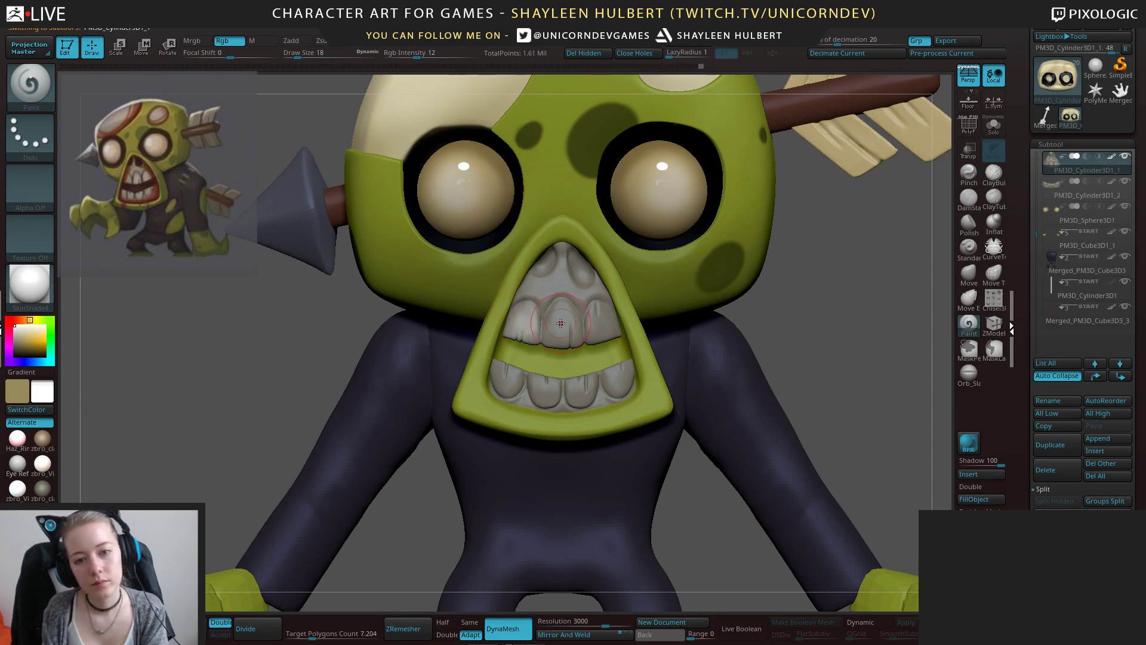
mouse_move(560, 323)
left_mouse_down()
mouse_move(559, 310)
mouse_move(553, 346)
left_mouse_up()
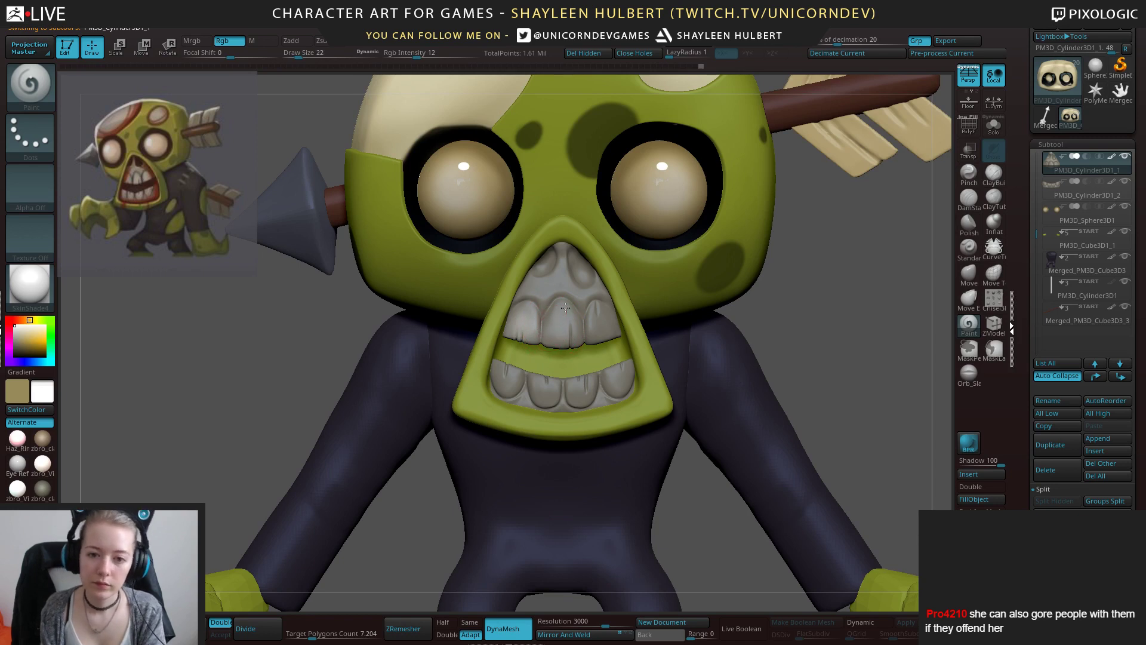
left_click_drag(565, 307, 558, 352)
left_click_drag(596, 316, 596, 331)
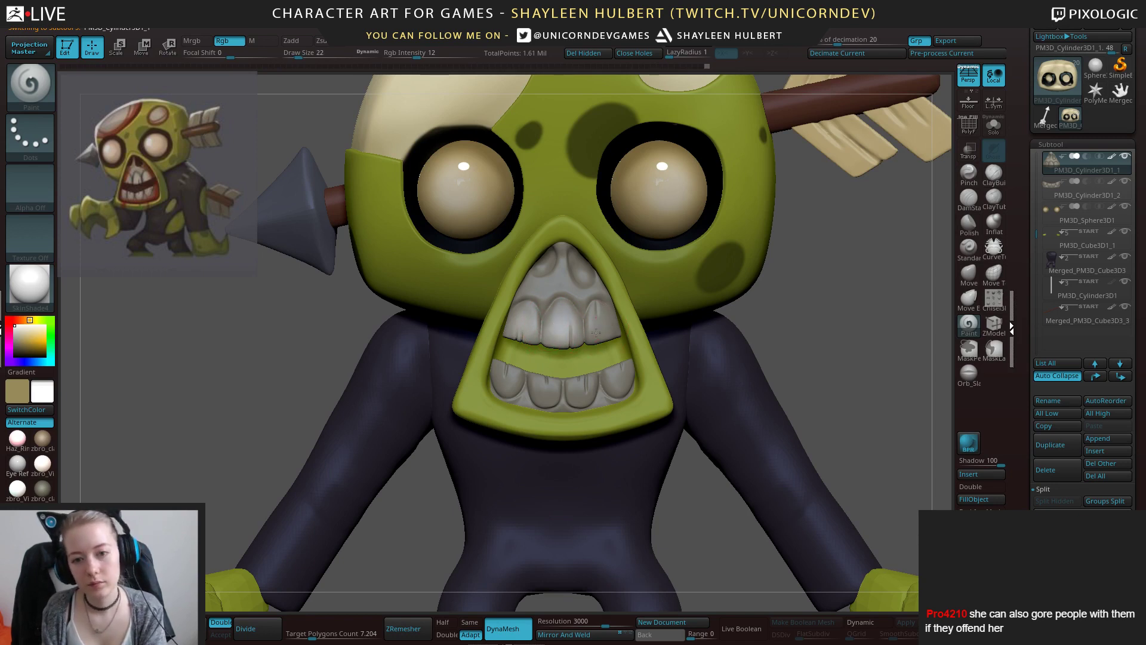
left_click(544, 389, "alt")
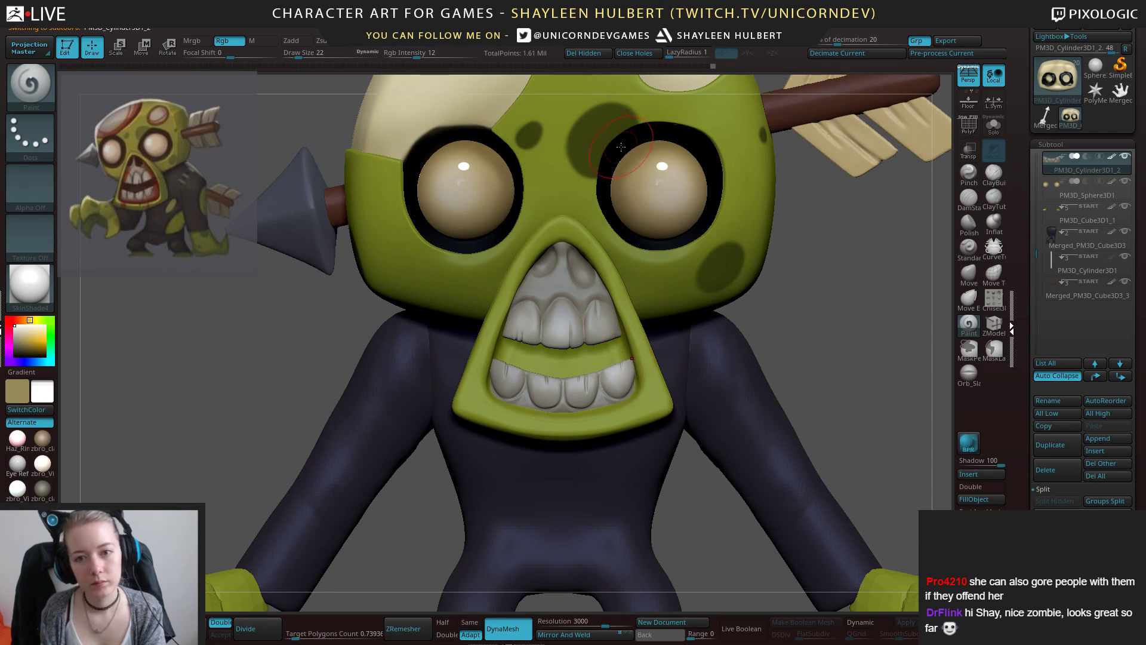
Paint the two nostril cavities above the upper teeth black at draw size 6 and RGB intensity 33.
key("c")
key("bracketleft")
key("bracketleft")
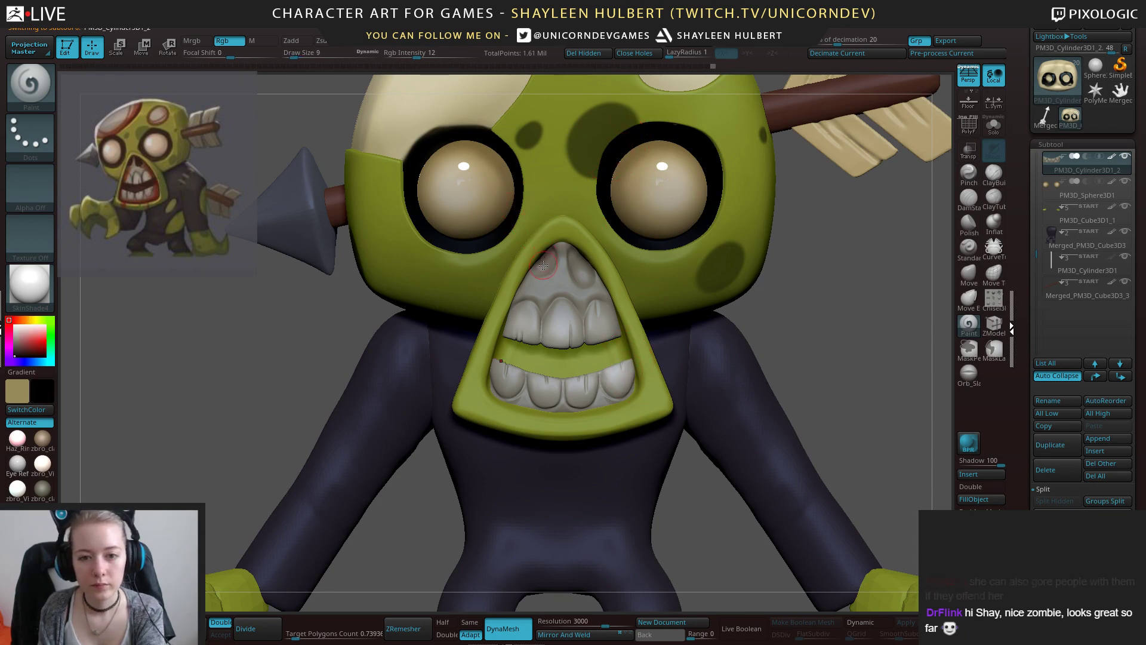
key("bracketleft")
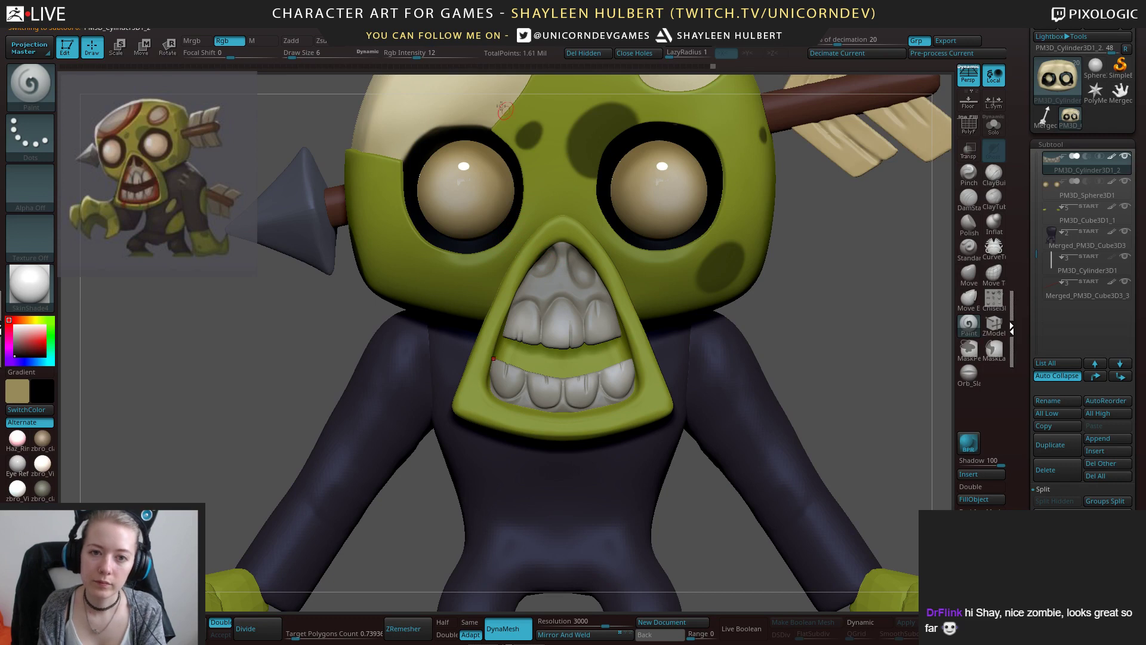
left_click(437, 55)
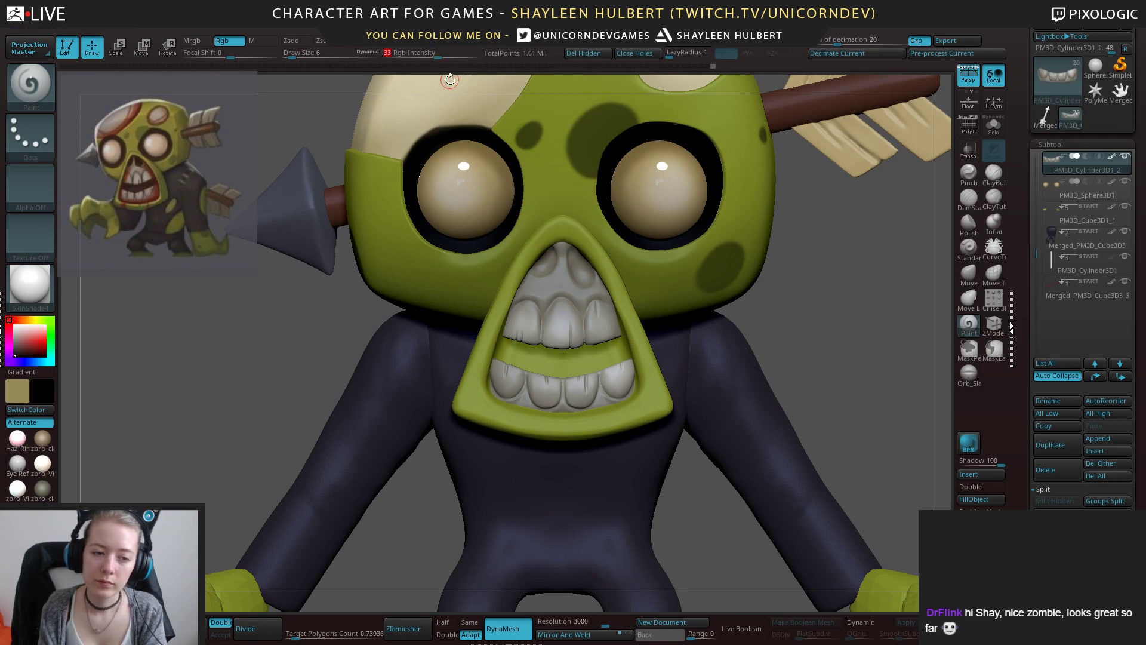
left_click(557, 277, "alt")
mouse_move(551, 252)
left_mouse_down()
mouse_move(584, 283)
mouse_move(575, 269)
left_mouse_up()
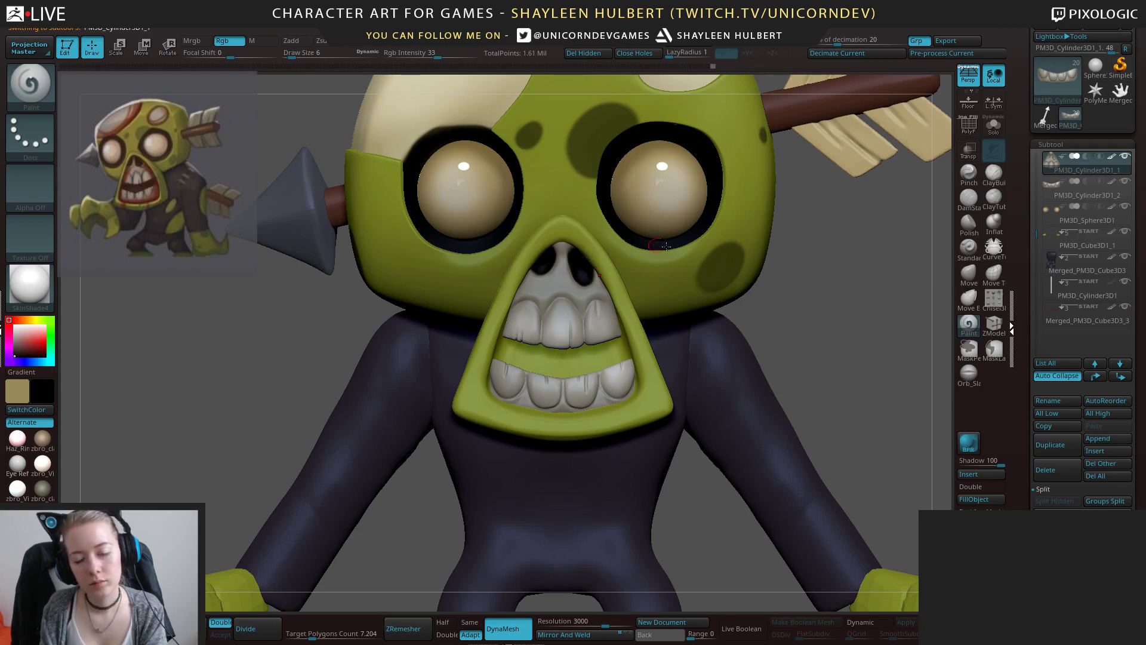
Sample the tooth grey, darken it and paint thin shading around the upper teeth and in their cracks at draw size 3.
left_click_drag(834, 342, 801, 346, "alt")
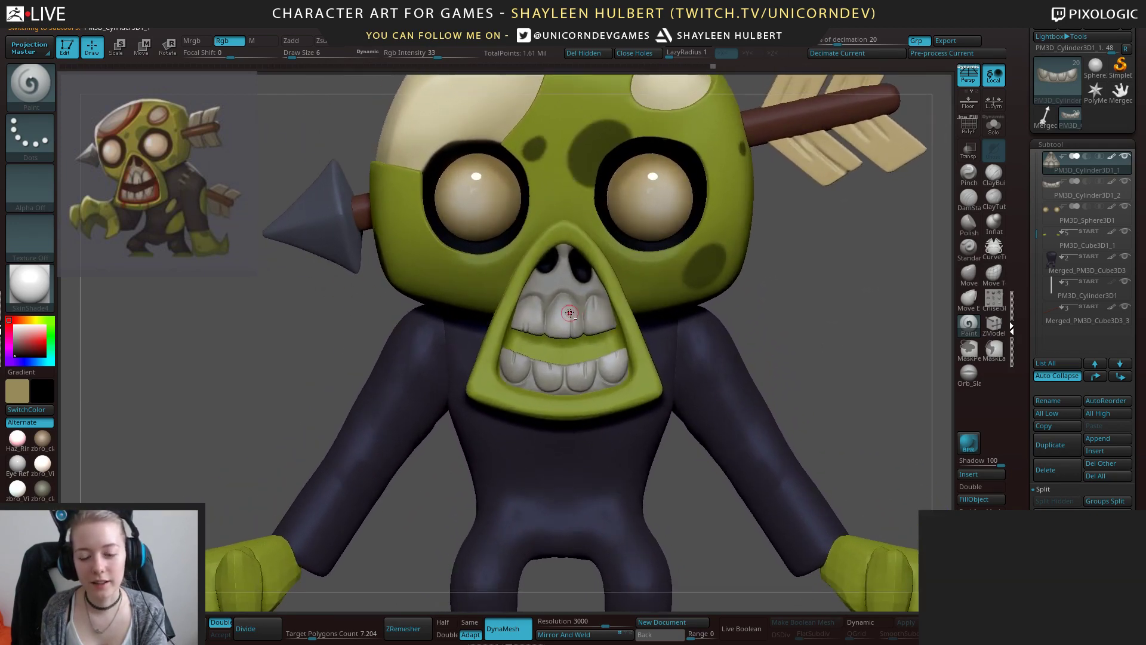
key("c")
left_click_drag(271, 321, 270, 358, "alt")
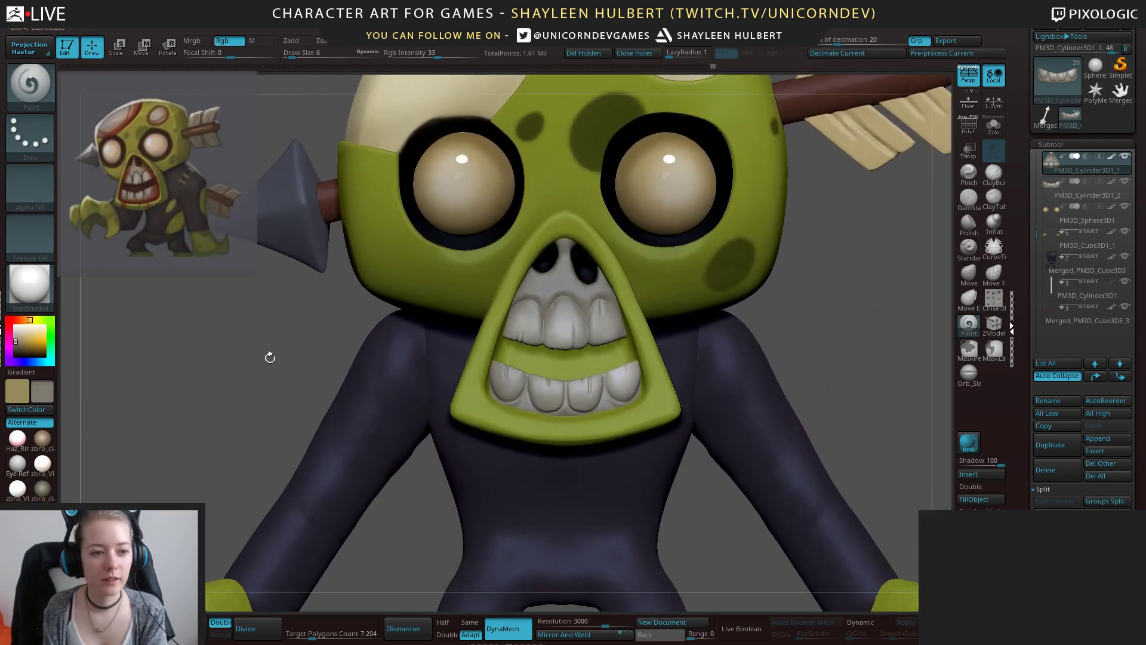
left_click_drag(15, 342, 15, 348)
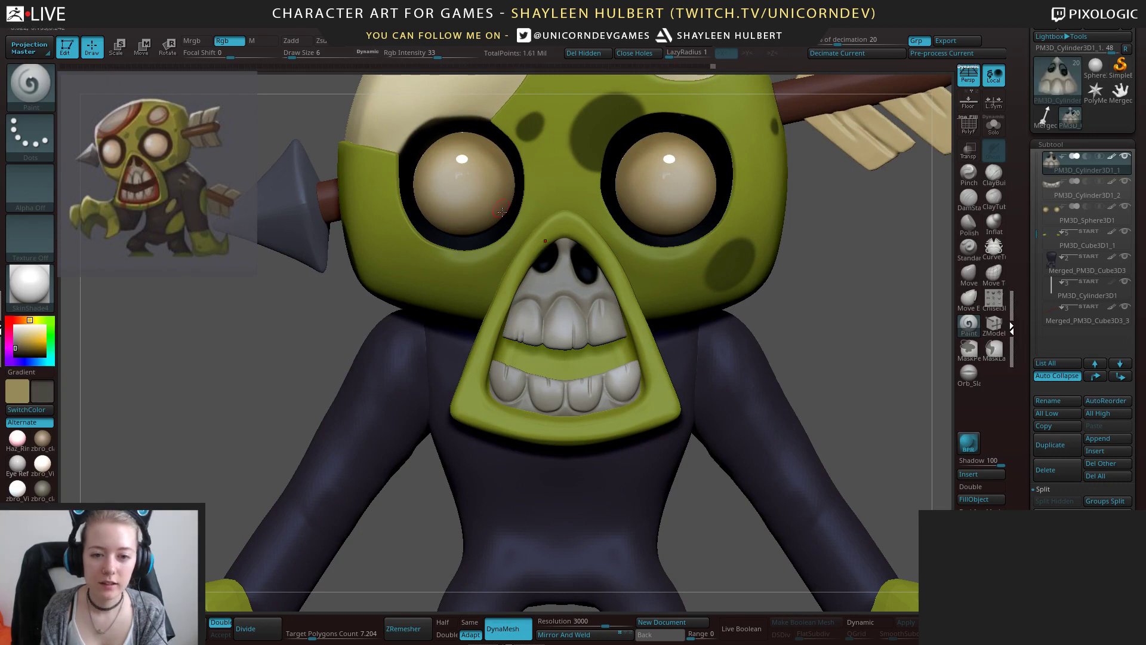
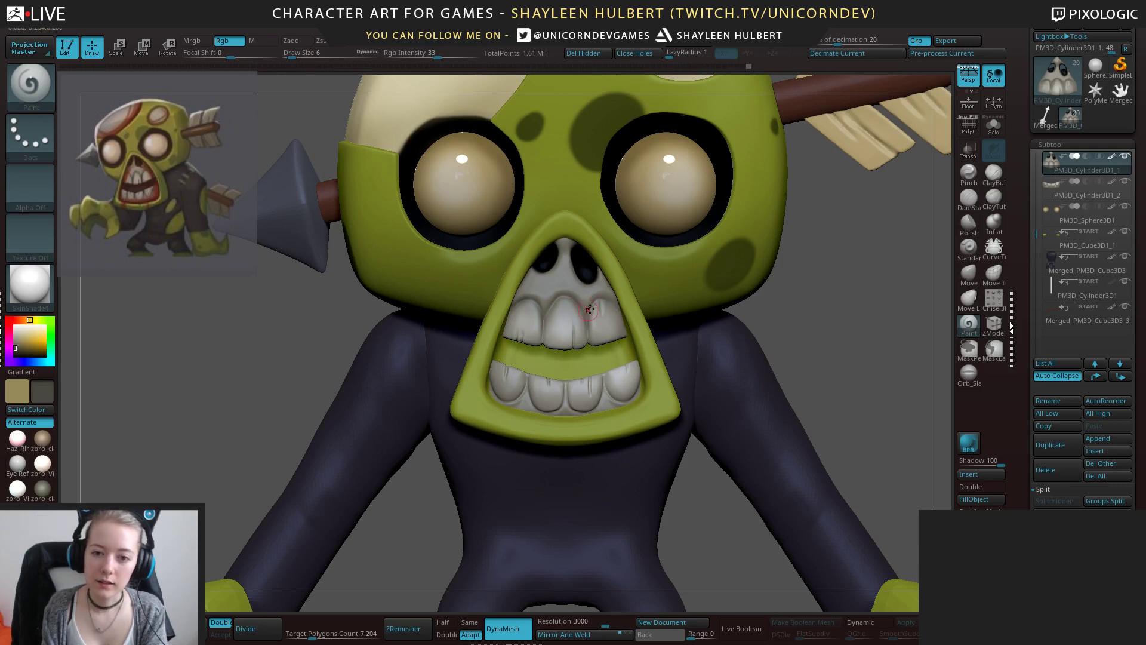
left_click(558, 329)
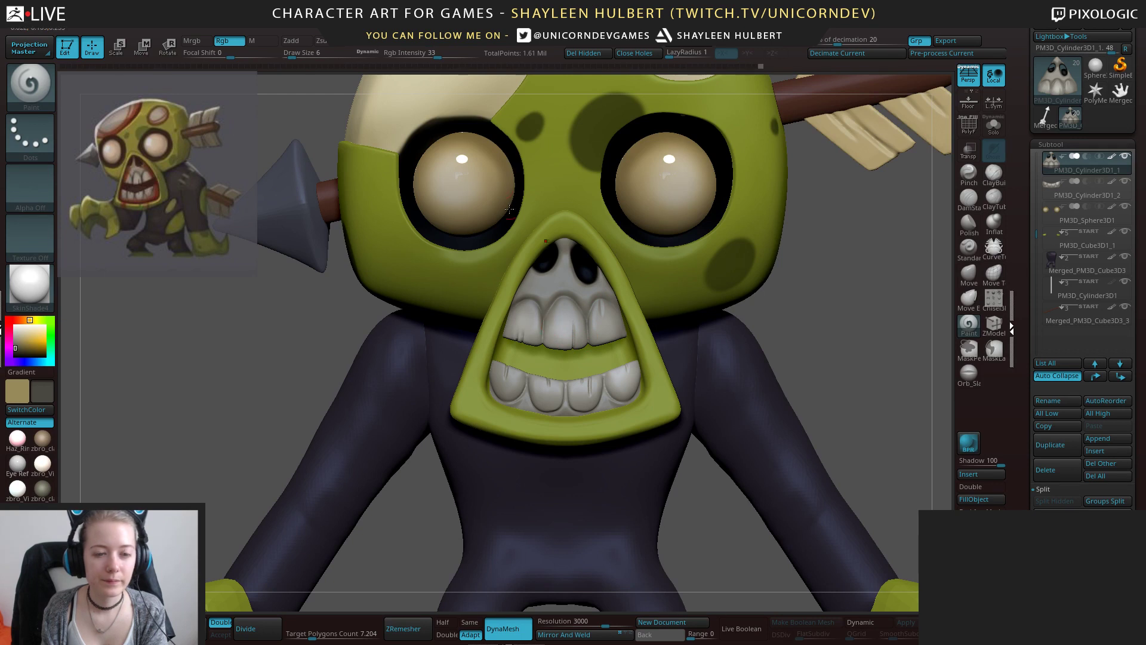
key("[")
key("[")
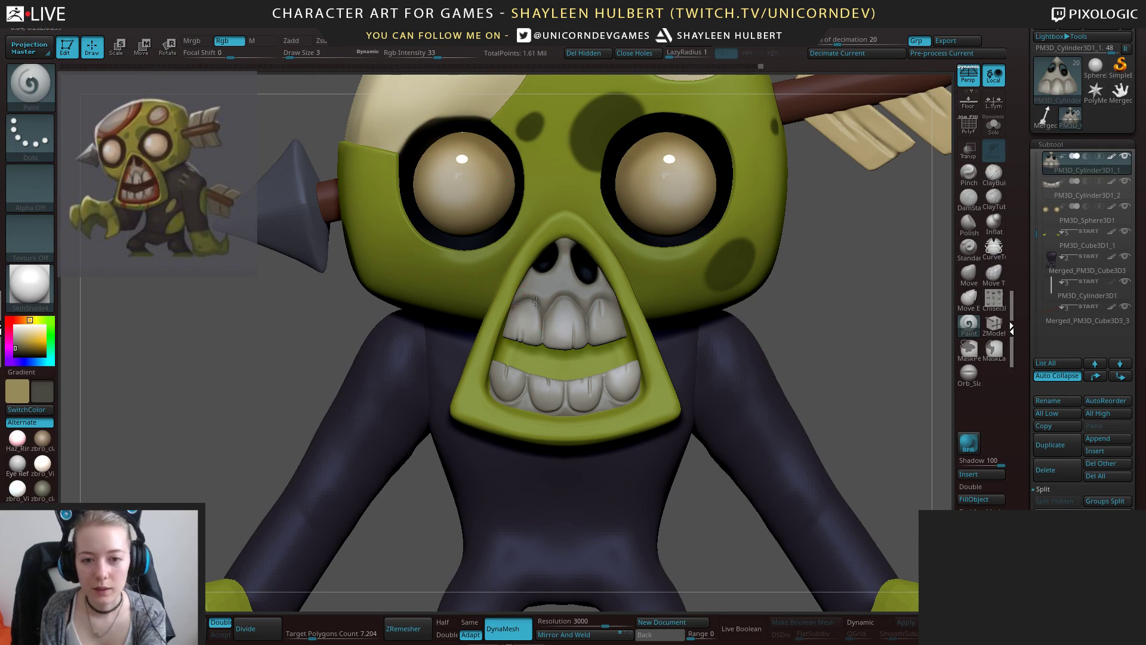
left_click(552, 314)
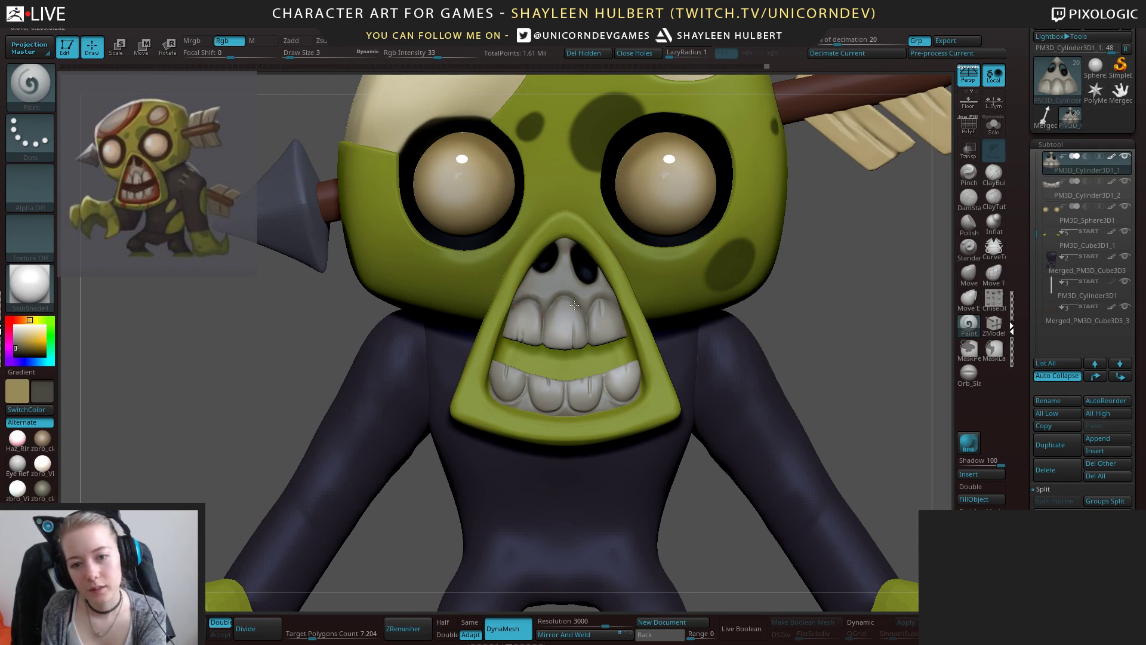
left_click(561, 297)
left_click_drag(589, 318, 589, 306)
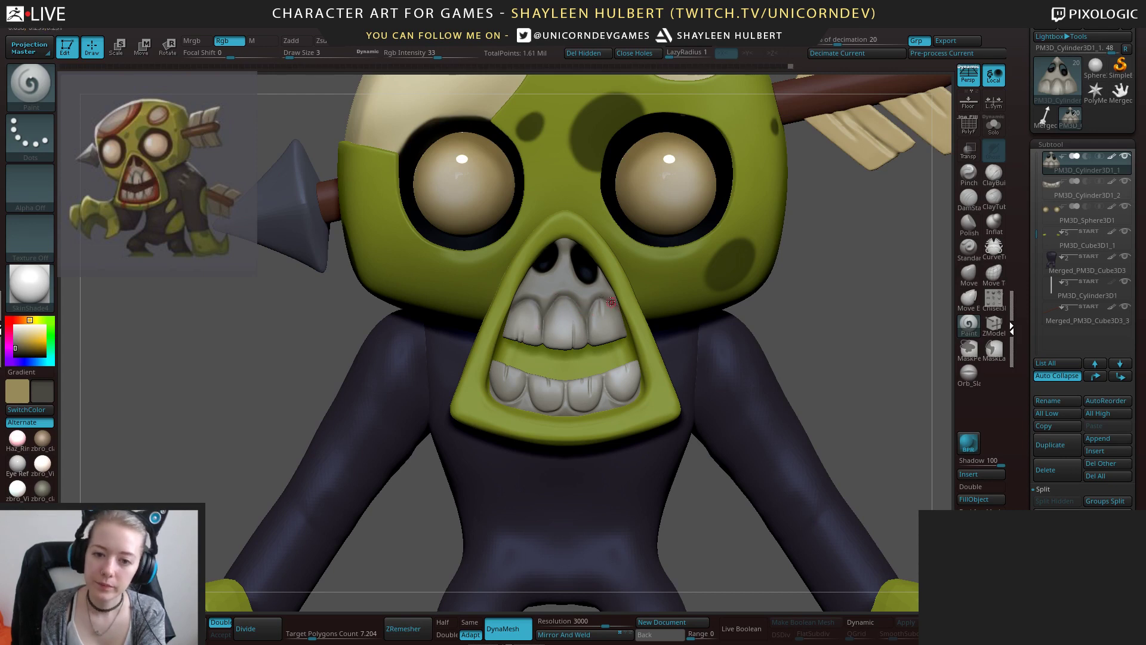
left_click(599, 299)
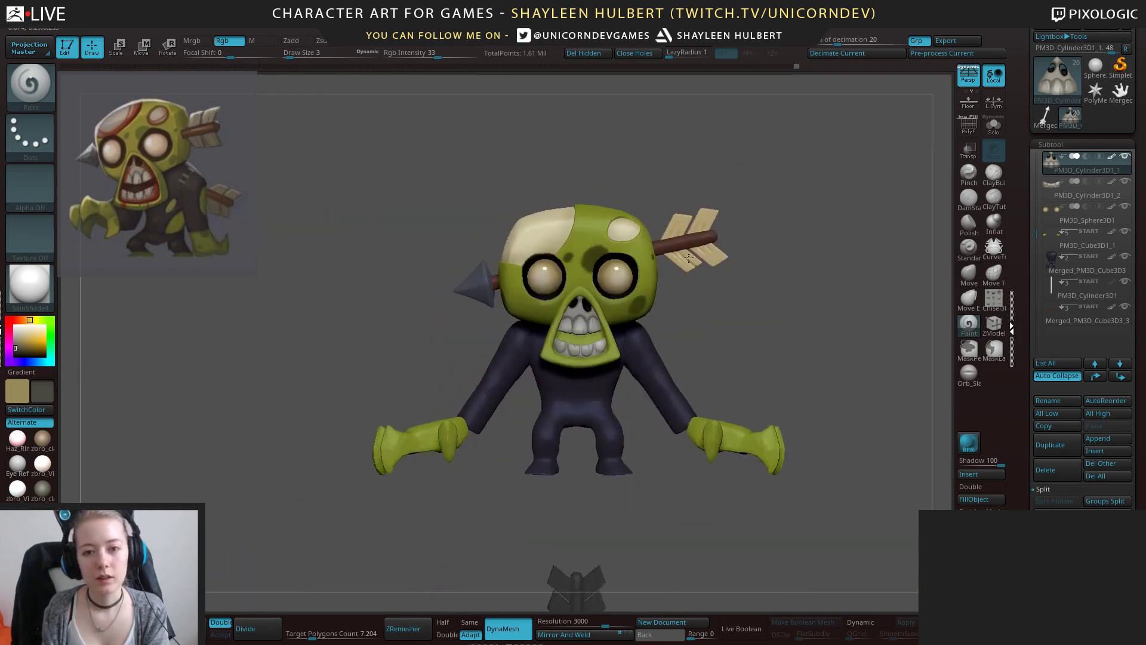
Paint thin dark grey shading along the gum line of the lower teeth at draw size 3.
key("f")
left_click_drag(590, 238, 621, 386, "alt")
left_click_drag(857, 318, 877, 258, "alt")
left_click(582, 332, "alt")
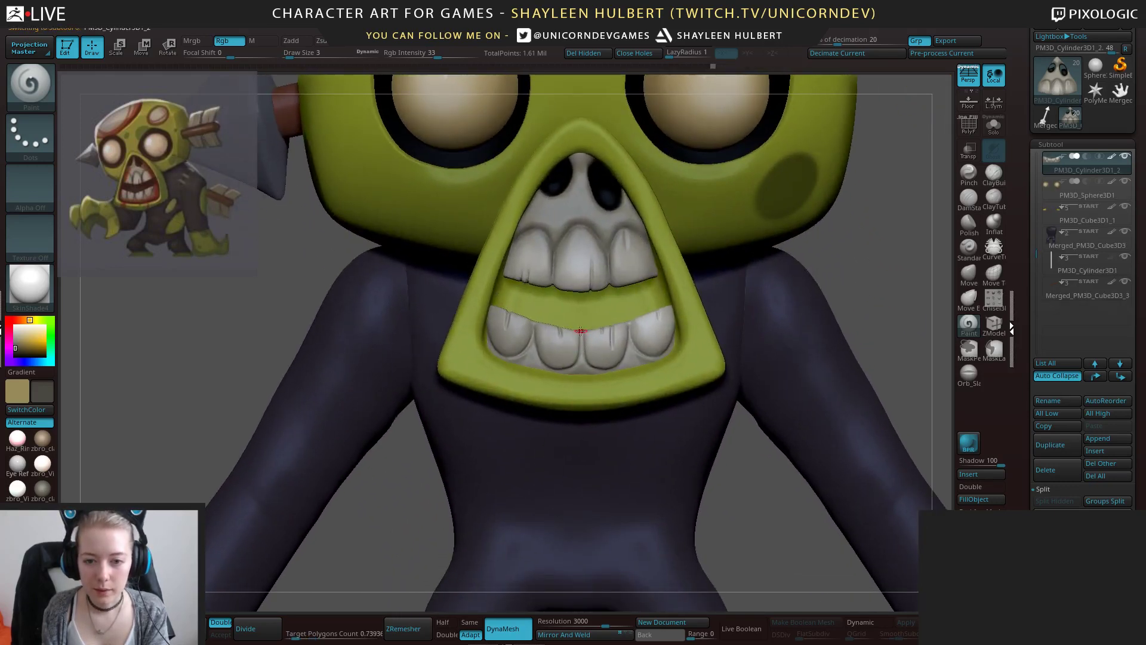
left_click_drag(575, 363, 561, 369)
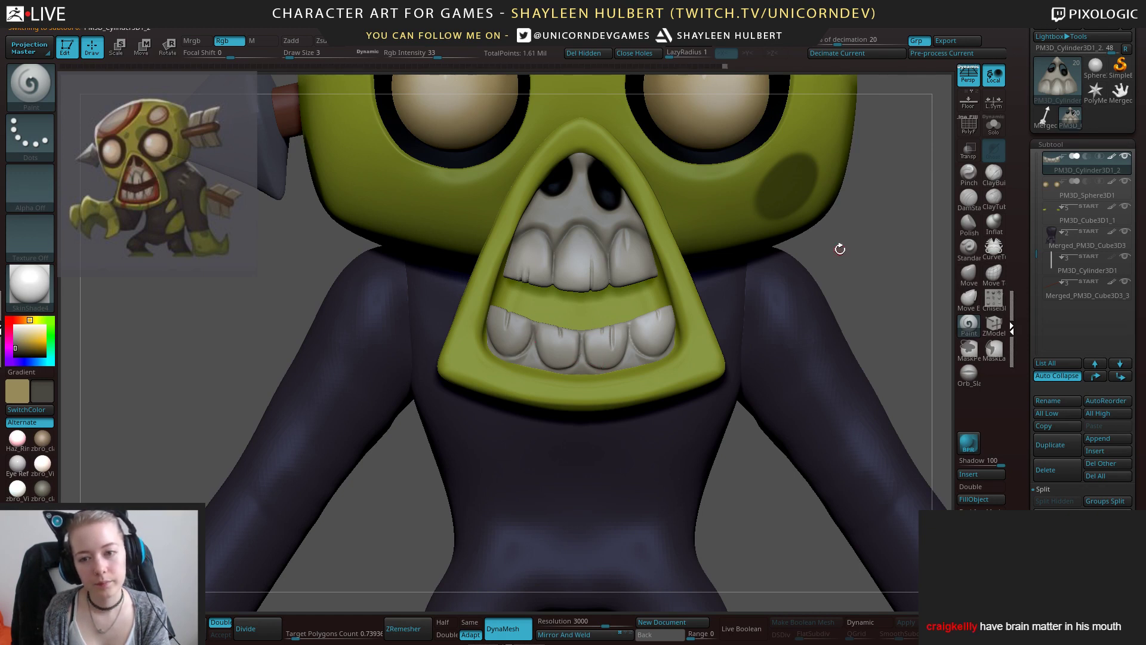
left_click_drag(839, 248, 824, 257)
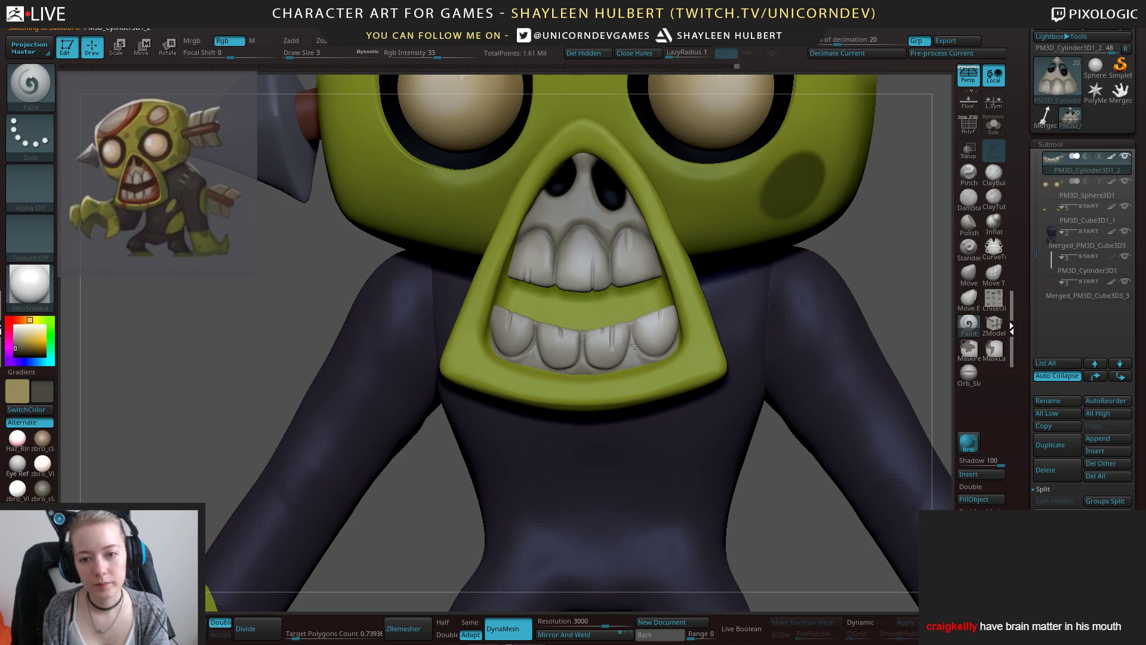
left_click_drag(635, 345, 641, 354)
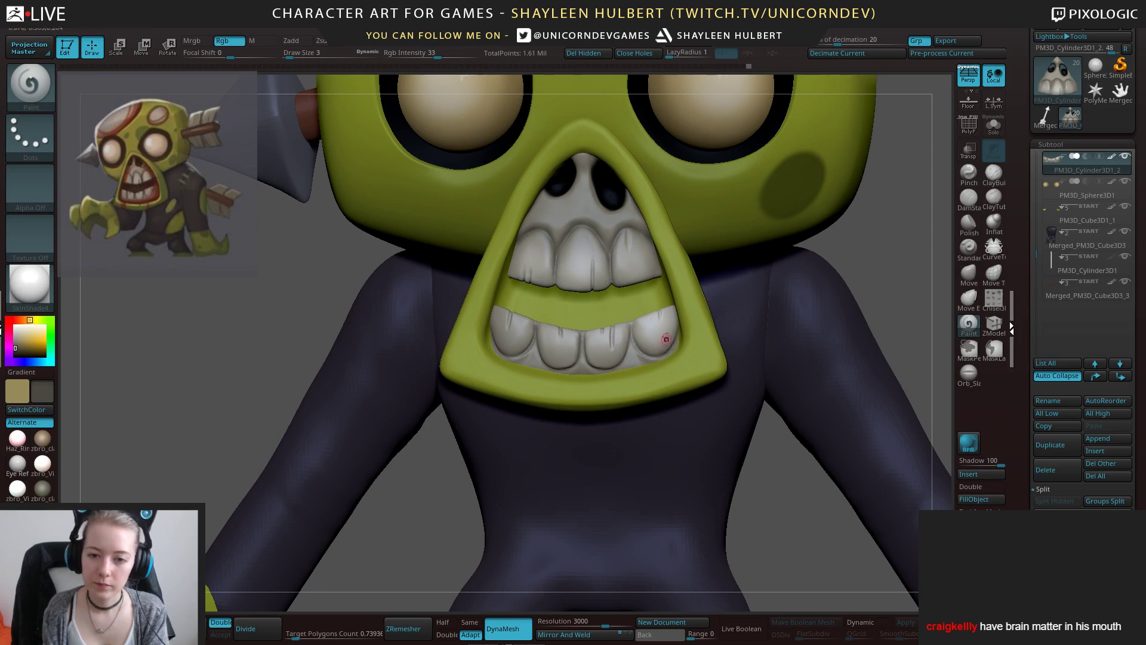
Deepen the dark grey shading on the gums around the lower teeth at draw size 7.
key("bracketright")
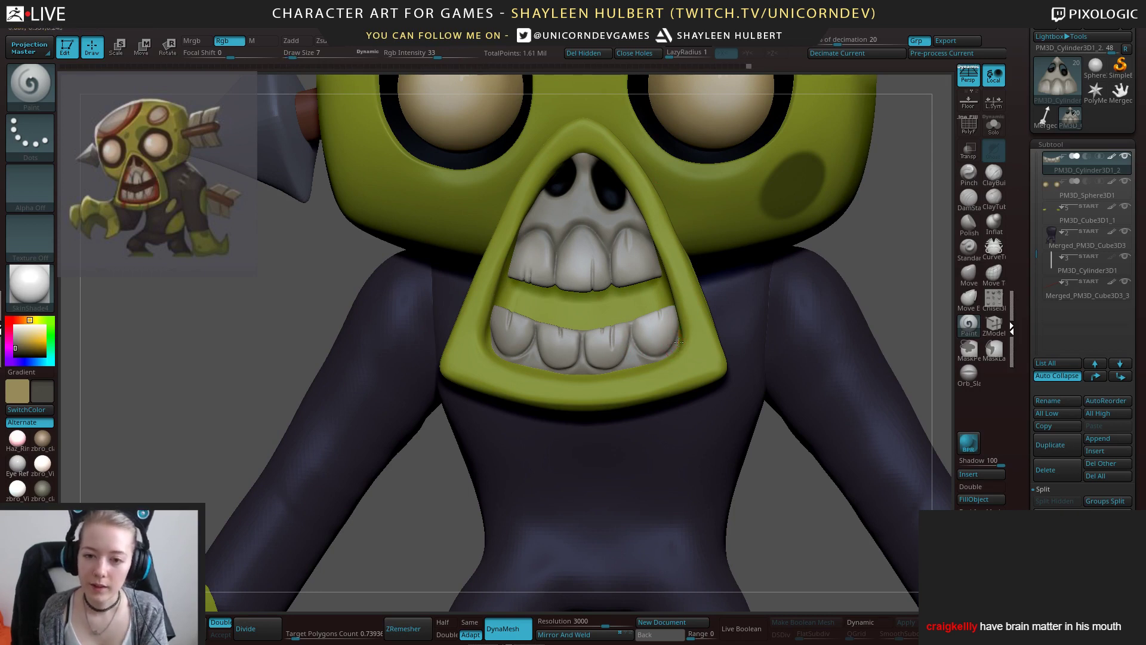
left_click_drag(633, 344, 632, 345)
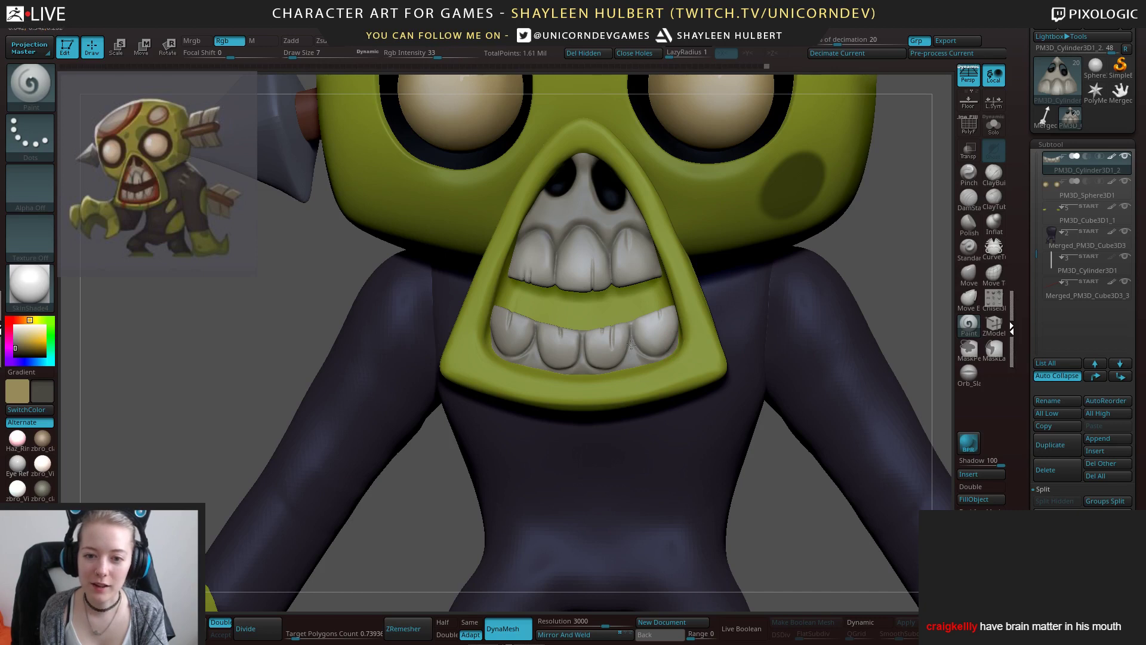
left_click_drag(252, 323, 266, 319)
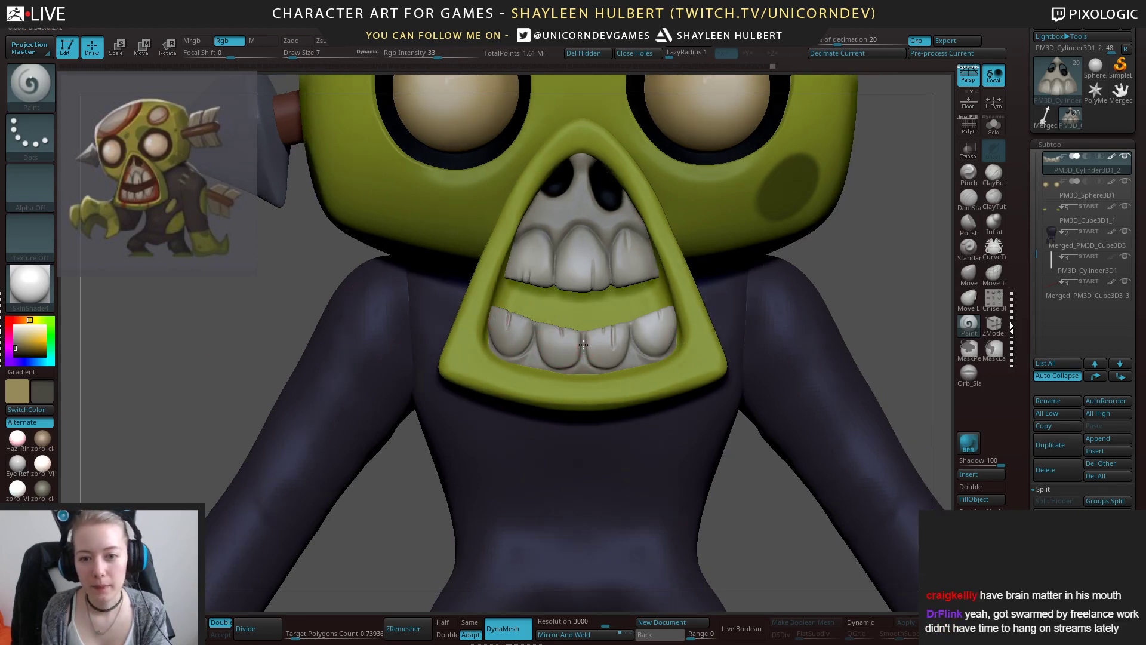
left_click_drag(582, 351, 574, 365)
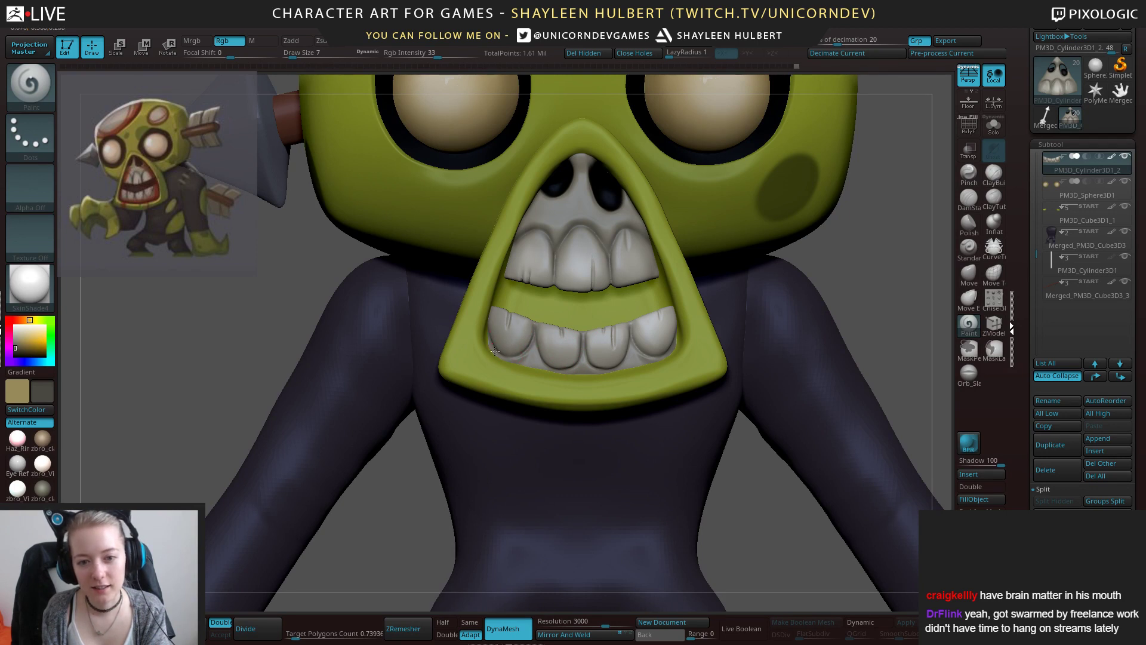
left_click_drag(678, 349, 669, 358)
left_click_drag(311, 316, 310, 328)
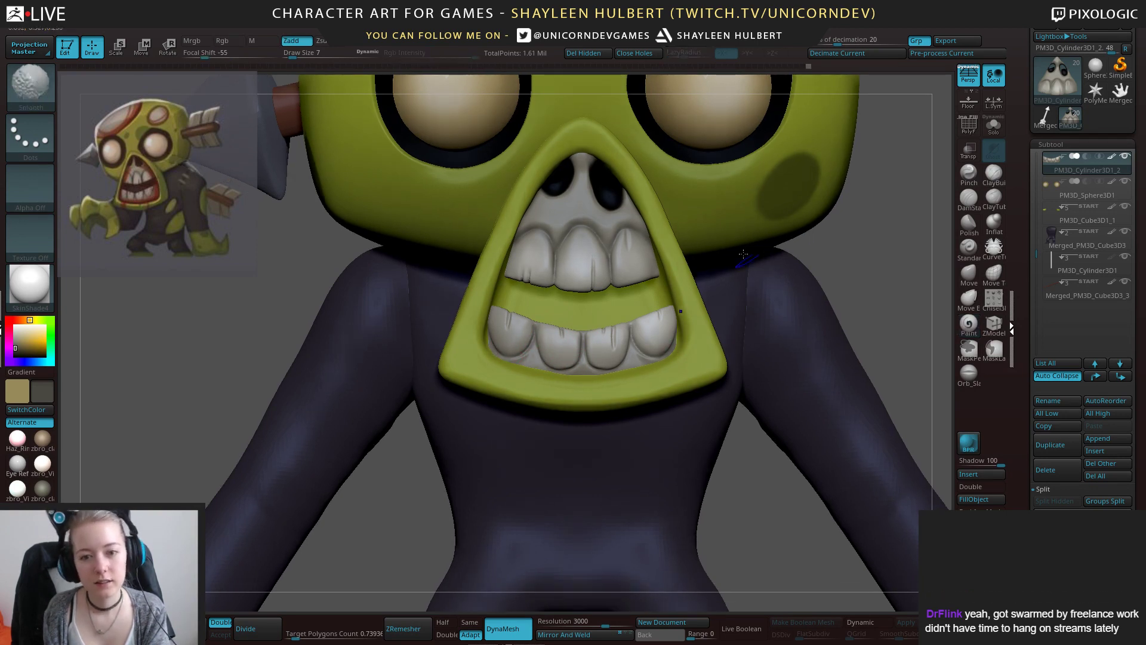
Darken the cracks of the lower teeth and touch up the upper teeth's lower edges at draw size 4.
key("bracketleft")
key("bracketleft")
key("bracketleft")
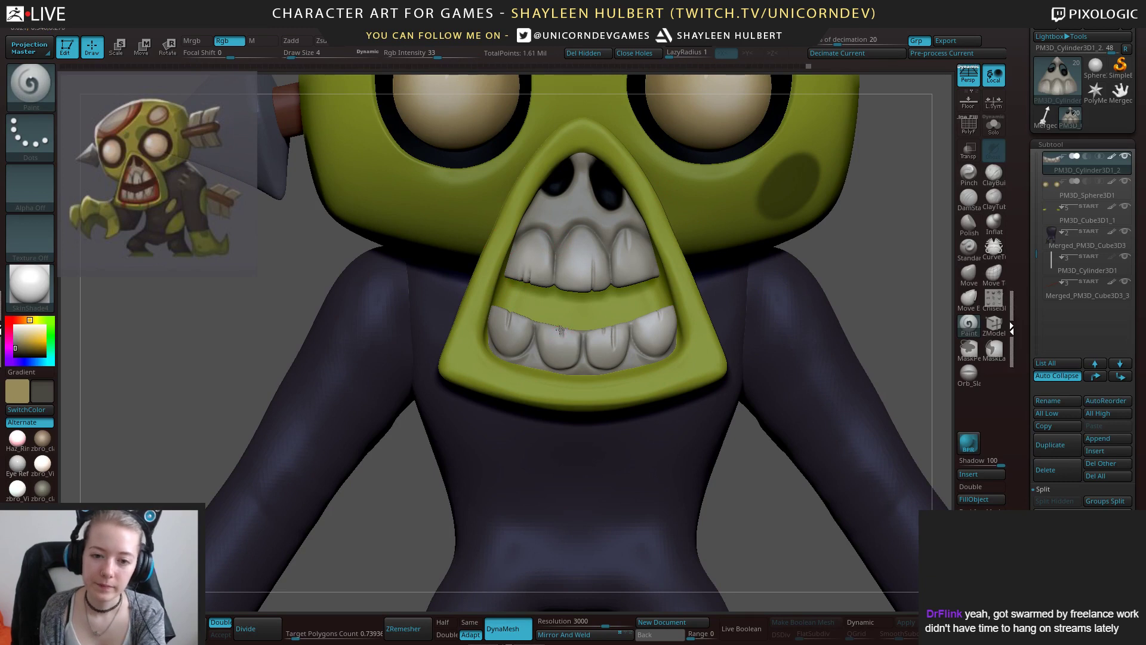
left_click_drag(563, 333, 614, 349)
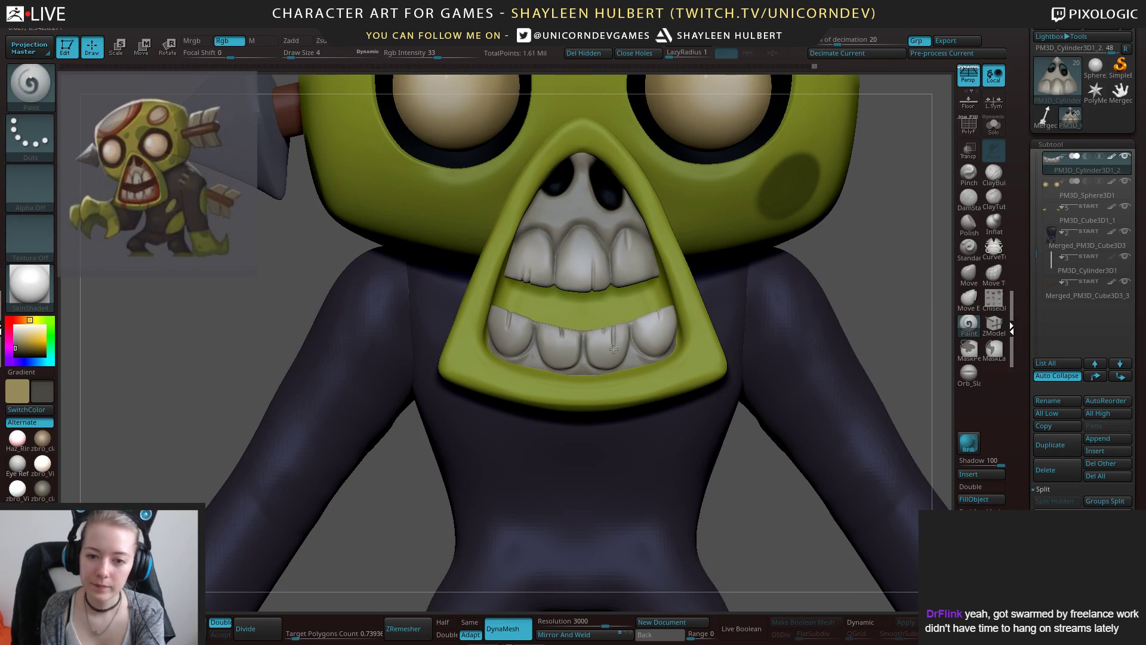
left_click_drag(666, 317, 659, 319)
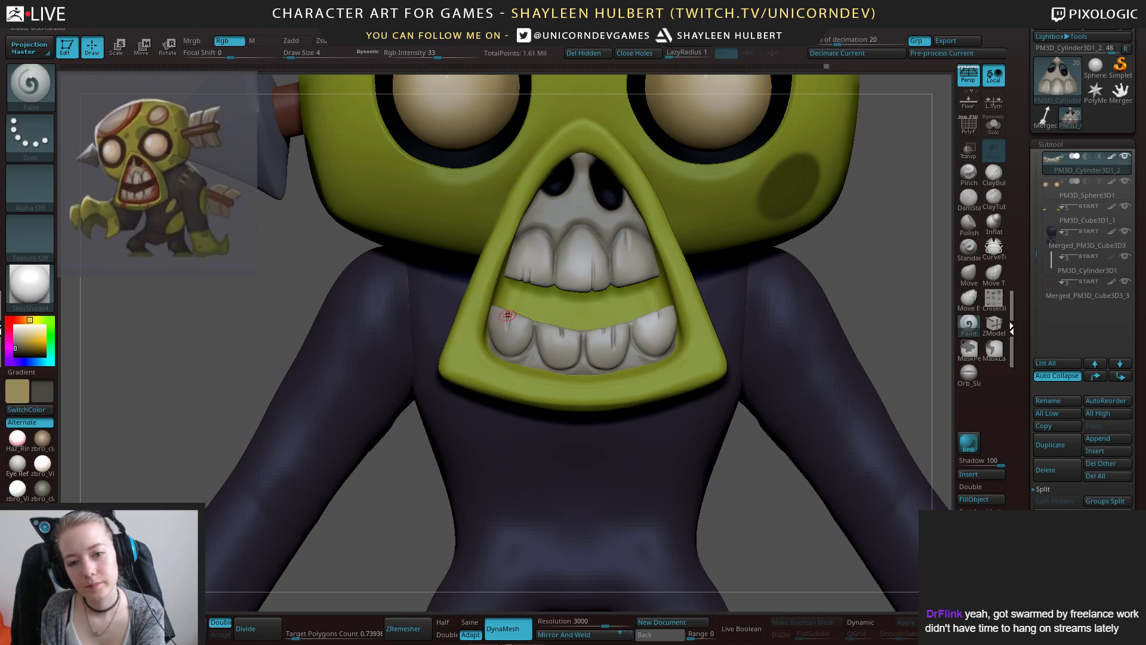
left_click(537, 256, "alt")
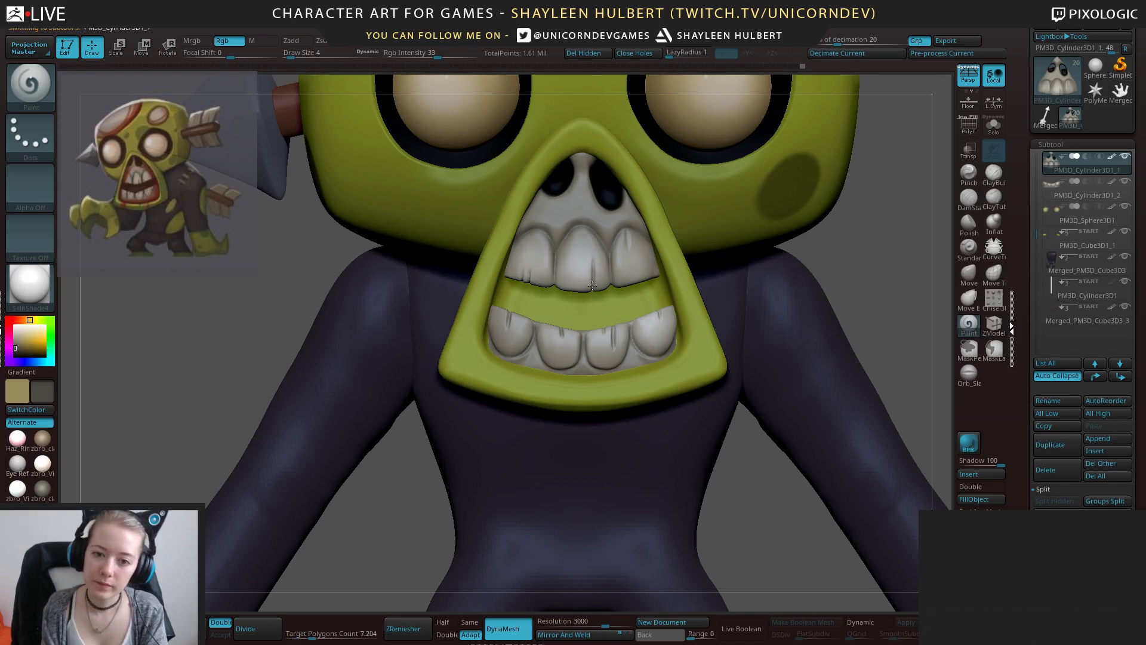
left_click_drag(525, 276, 535, 287)
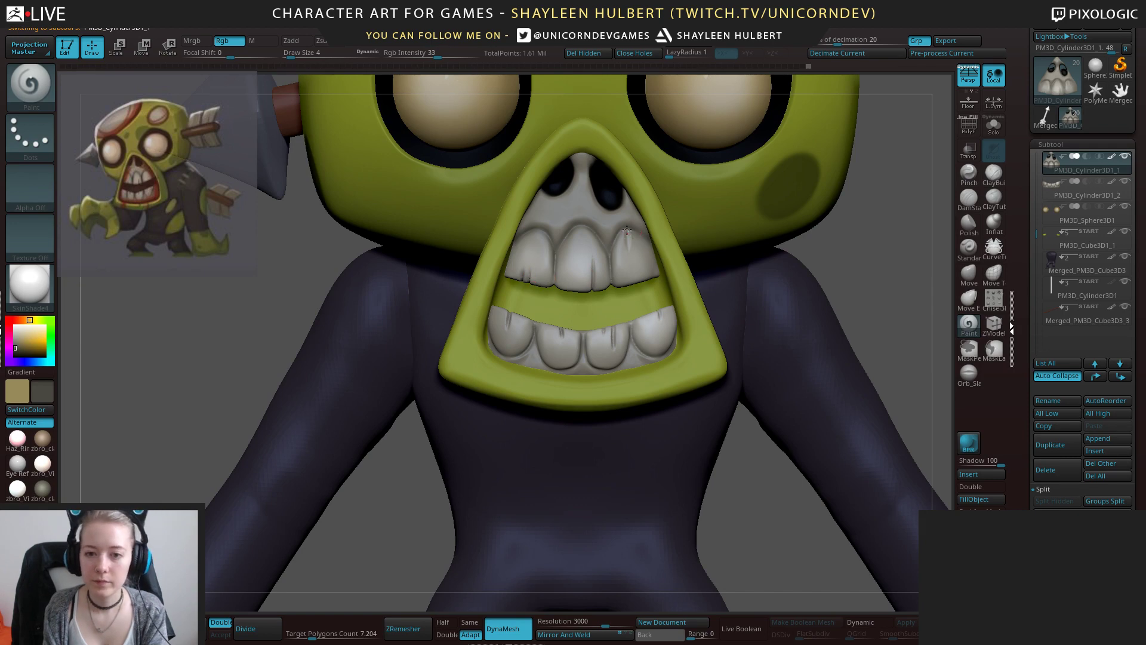
Enlarge the brush to draw size 18 and make the green triangular mouth piece the active subtool.
left_click_drag(878, 265, 749, 187, "alt")
key("bracketright")
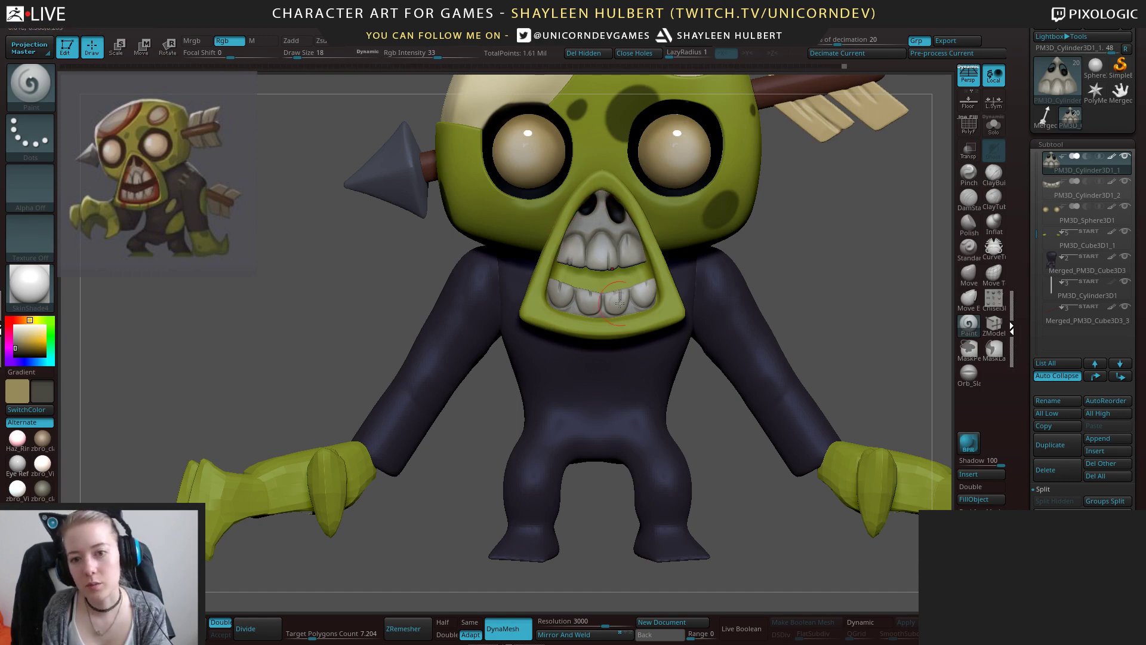
left_click(639, 310, "alt")
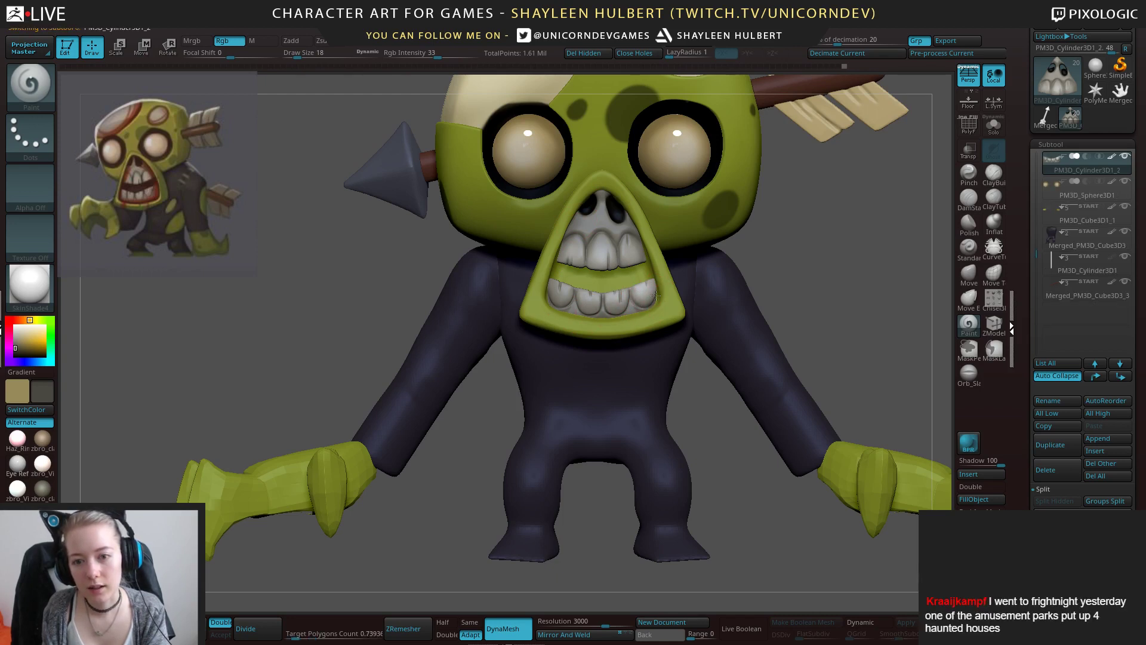
left_click_drag(852, 261, 814, 271, "alt")
left_click(591, 289, "alt")
left_click_drag(591, 289, 545, 326, "alt")
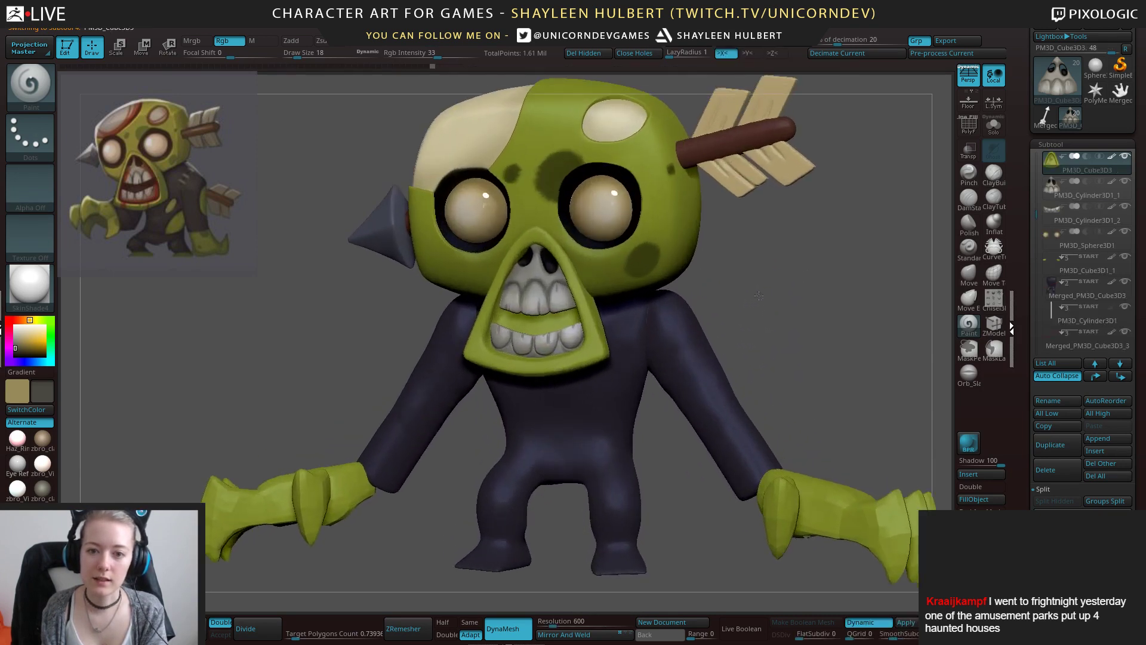
Paint the mouth interior between the upper and lower teeth dark green.
key("c")
right_click_drag(553, 174, 576, 179, "shift")
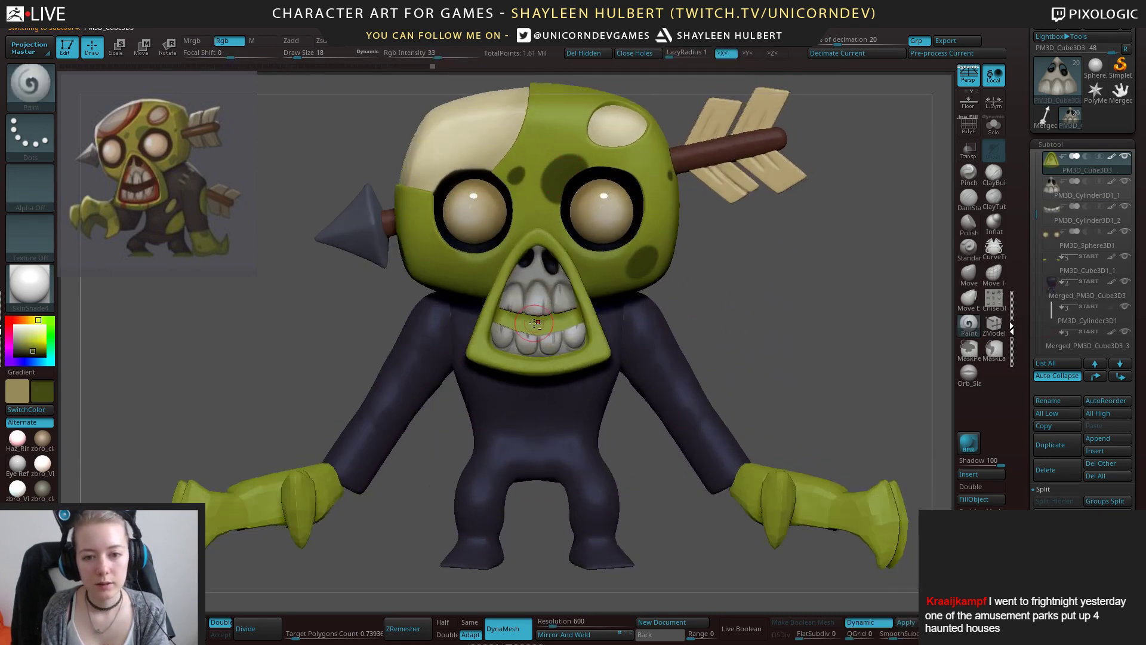
mouse_move(541, 321)
left_mouse_down()
mouse_move(505, 330)
mouse_move(508, 307)
left_mouse_up()
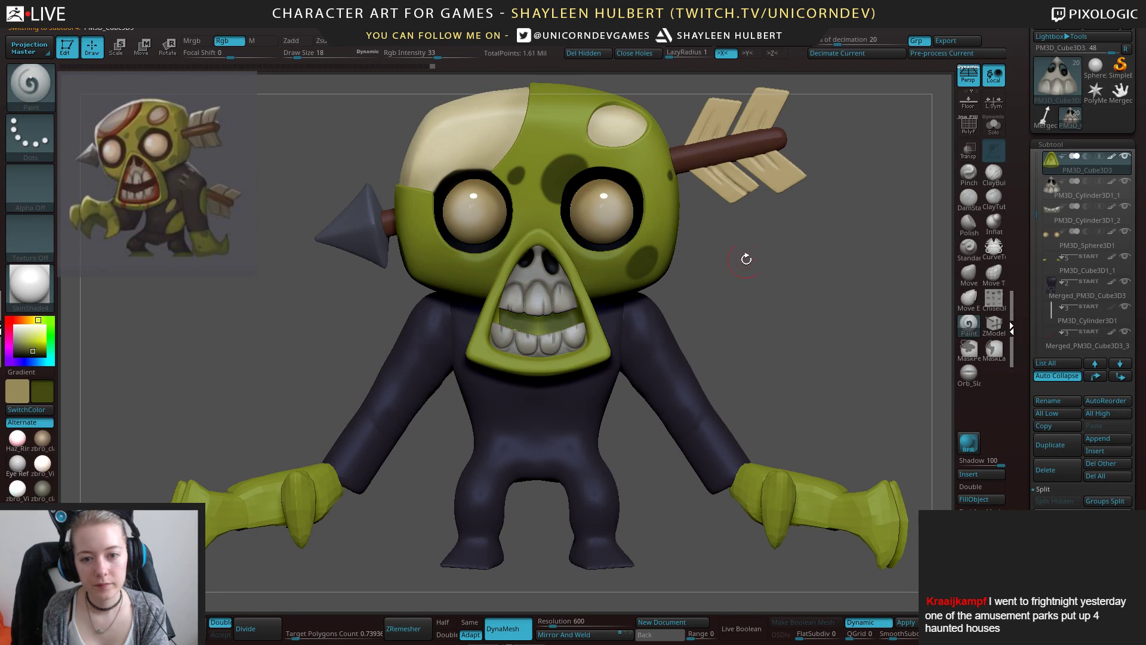
key("shift+d")
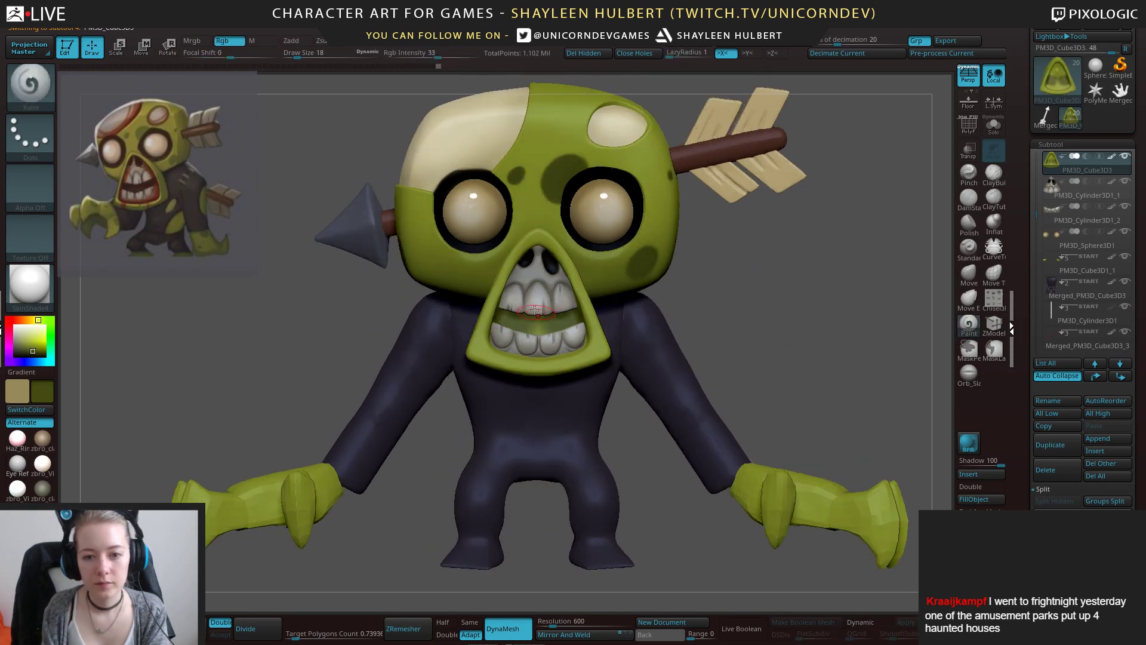
left_click_drag(536, 317, 516, 333)
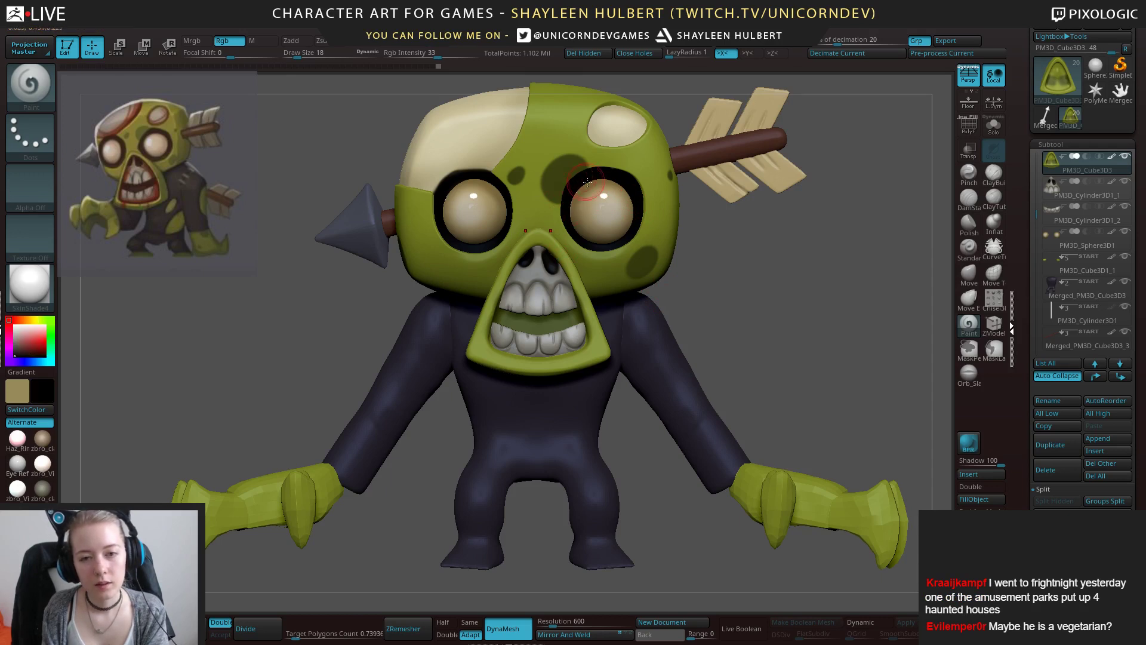
Isolate the mouth piece, paint its whole interior black at RGB intensity 33 and show the full model again.
left_click(993, 126)
mouse_move(524, 274)
left_mouse_down()
mouse_move(488, 364)
mouse_move(549, 362)
mouse_move(481, 352)
mouse_move(529, 239)
mouse_move(503, 323)
mouse_move(528, 349)
left_mouse_up()
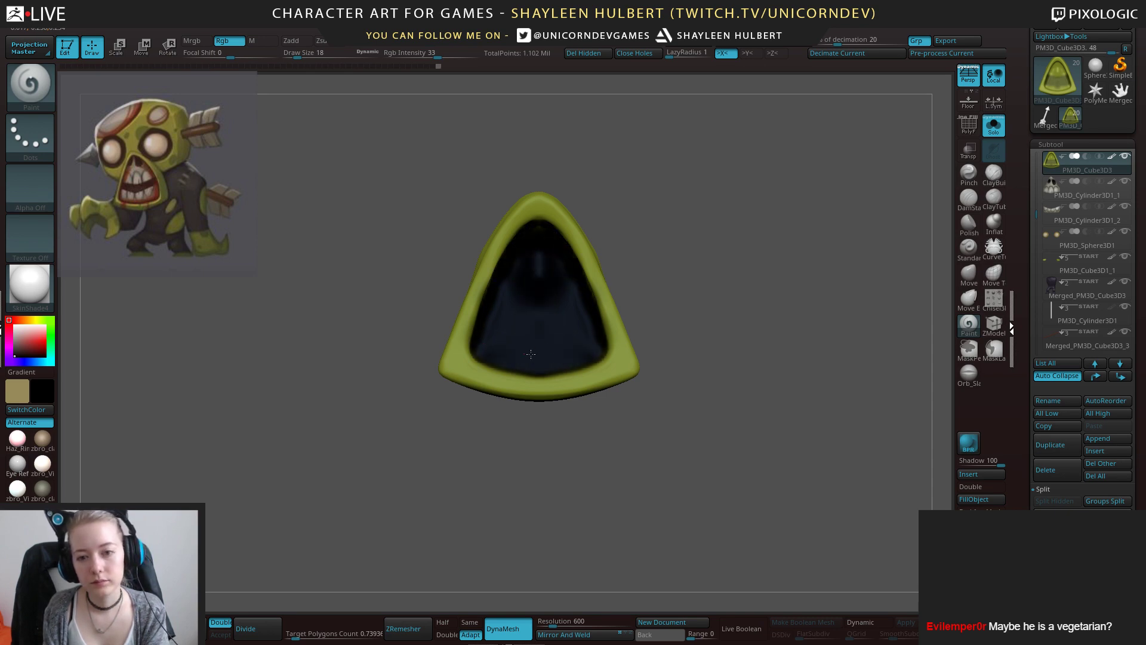
left_click(993, 127)
Show the full model, make the green head skin the active subtool and choose a lighter yellow-green at RGB intensity 5.
key("f")
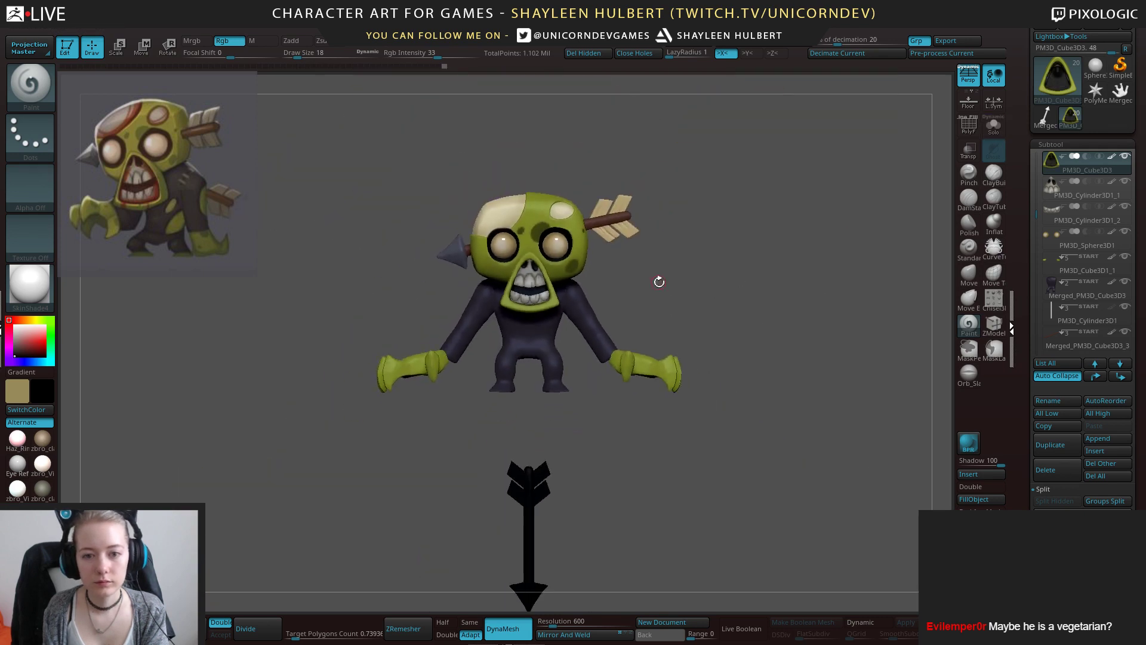
left_click_drag(659, 282, 758, 396, "alt")
left_click(634, 209, "alt")
key("c")
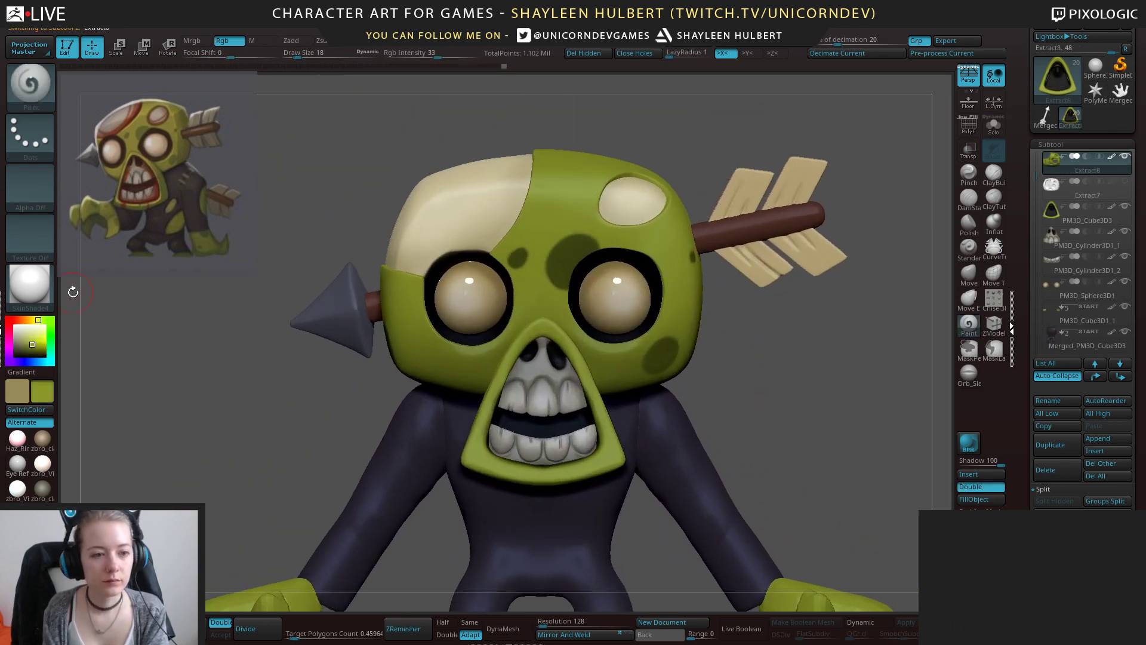
left_click(29, 337)
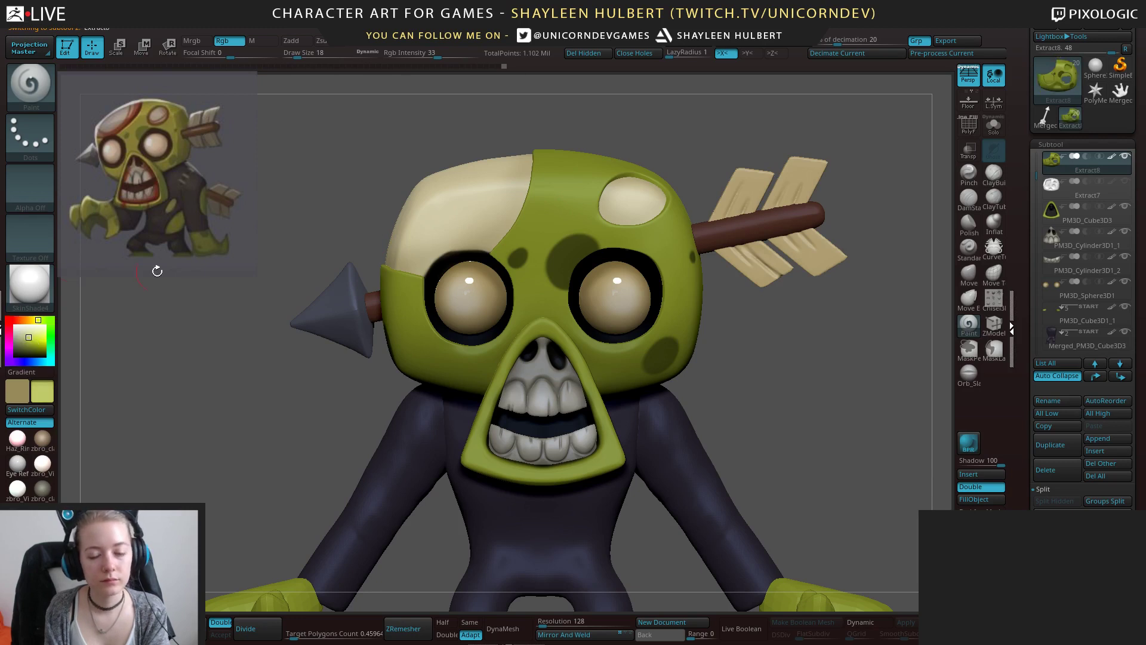
left_click_drag(231, 376, 243, 385)
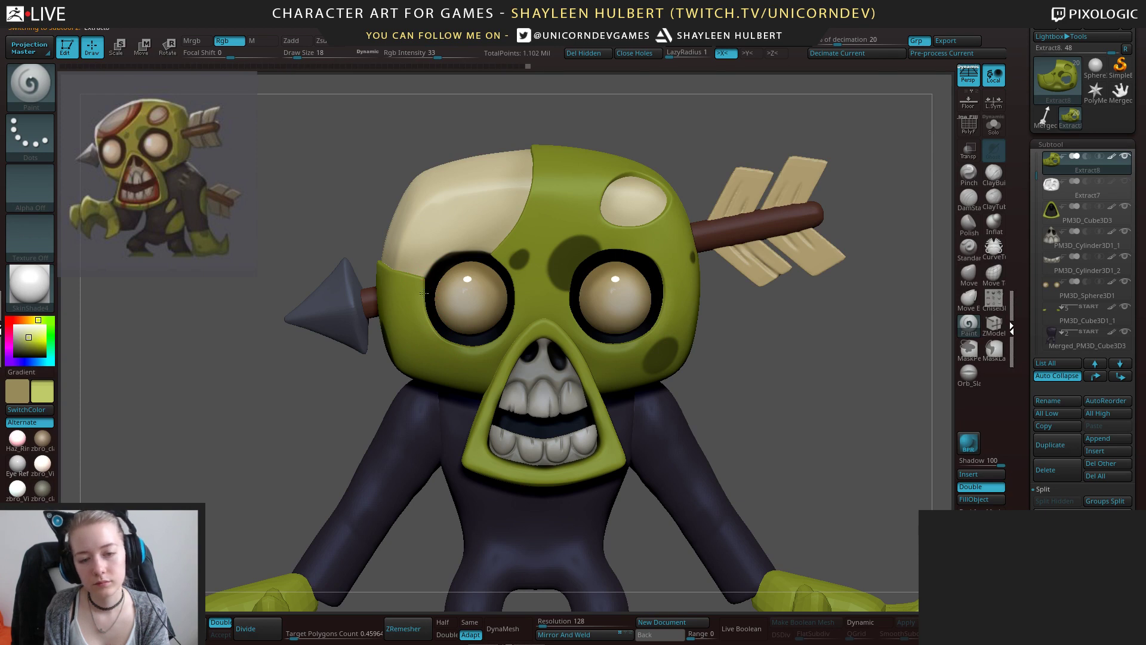
left_click_drag(324, 388, 332, 394)
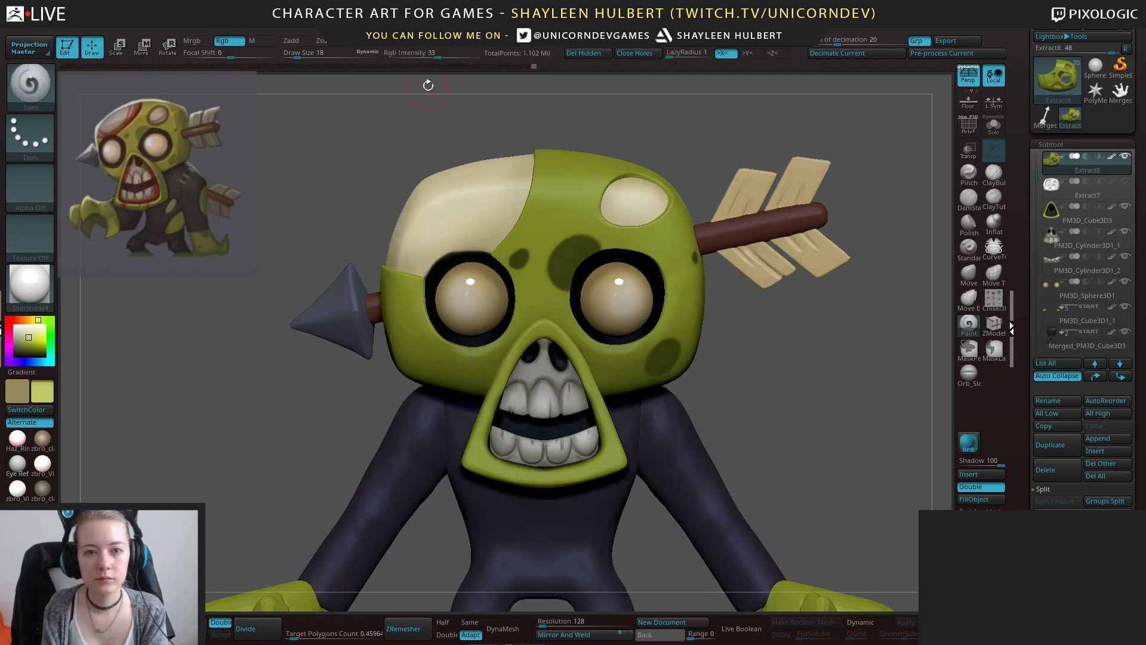
type("5")
key("Return")
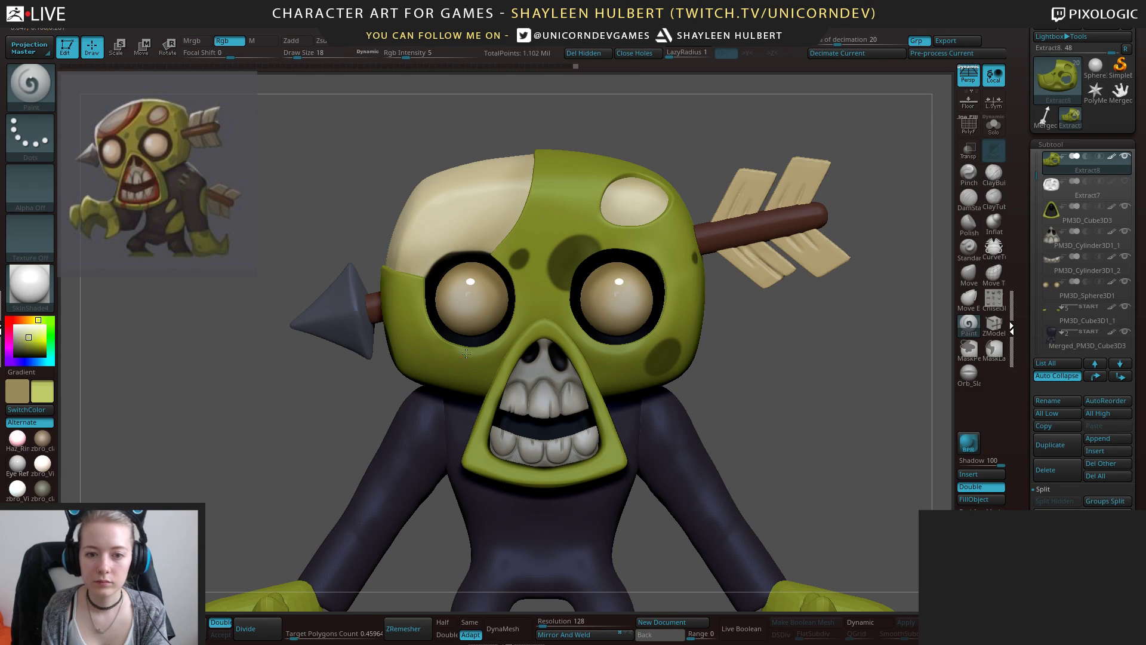
Make the green triangular mouth frame the active subtool.
left_click_drag(734, 277, 746, 313)
left_click_drag(653, 329, 645, 385)
left_click(631, 392, "alt")
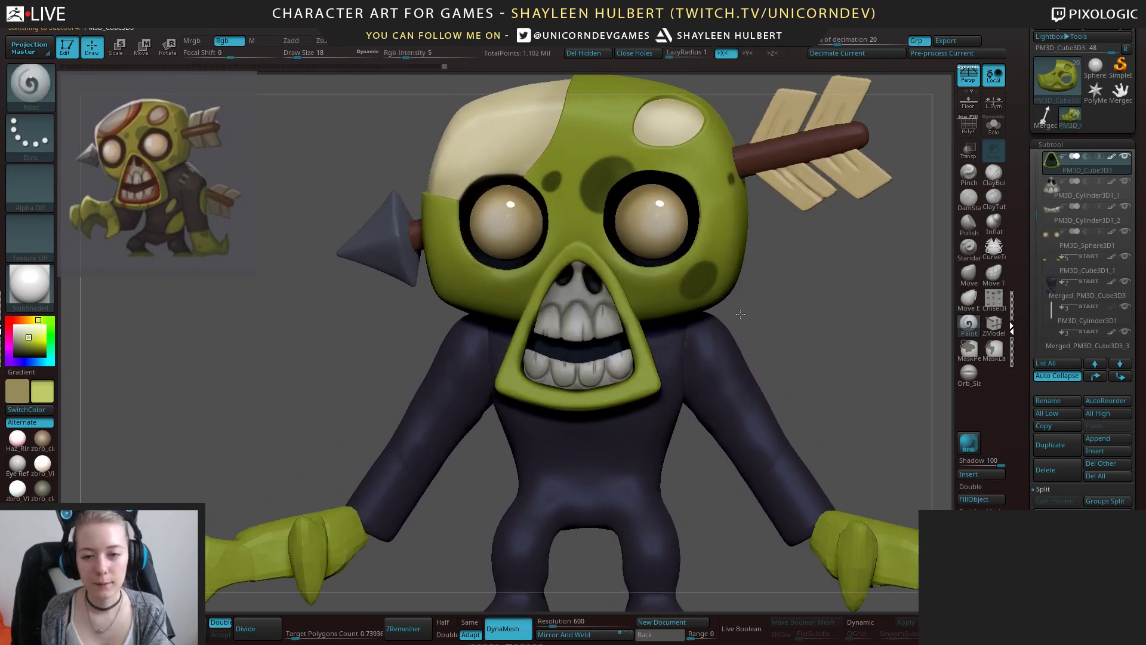
left_click_drag(761, 334, 791, 332, "alt")
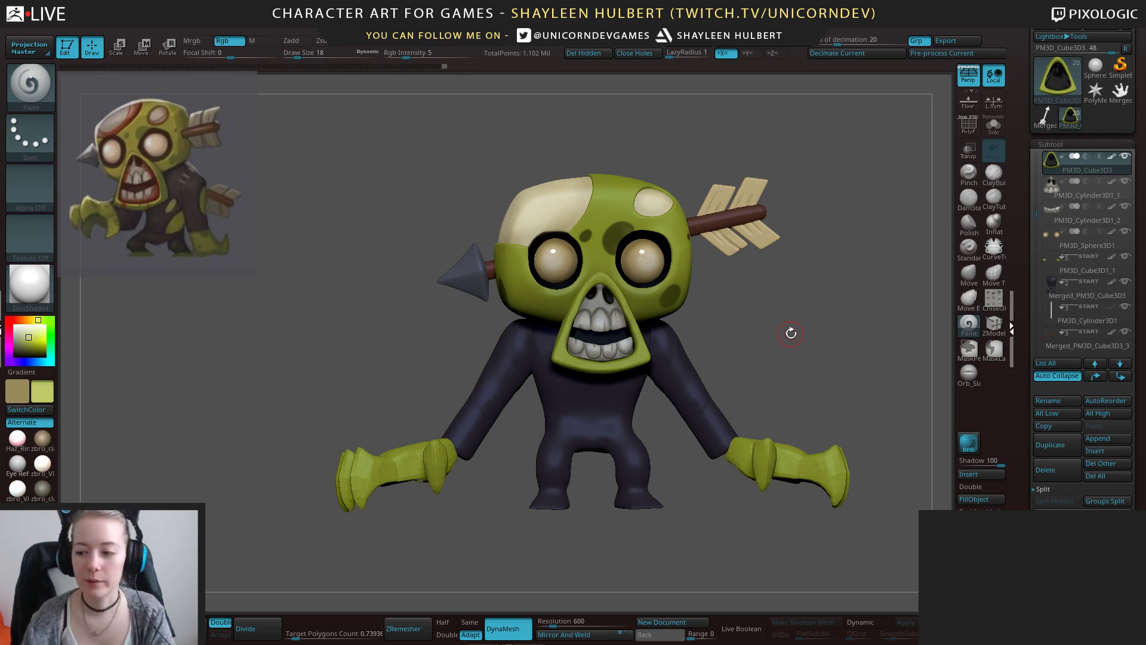
left_click_drag(746, 353, 722, 337)
left_click(693, 365, "alt")
left_click(591, 365, "alt")
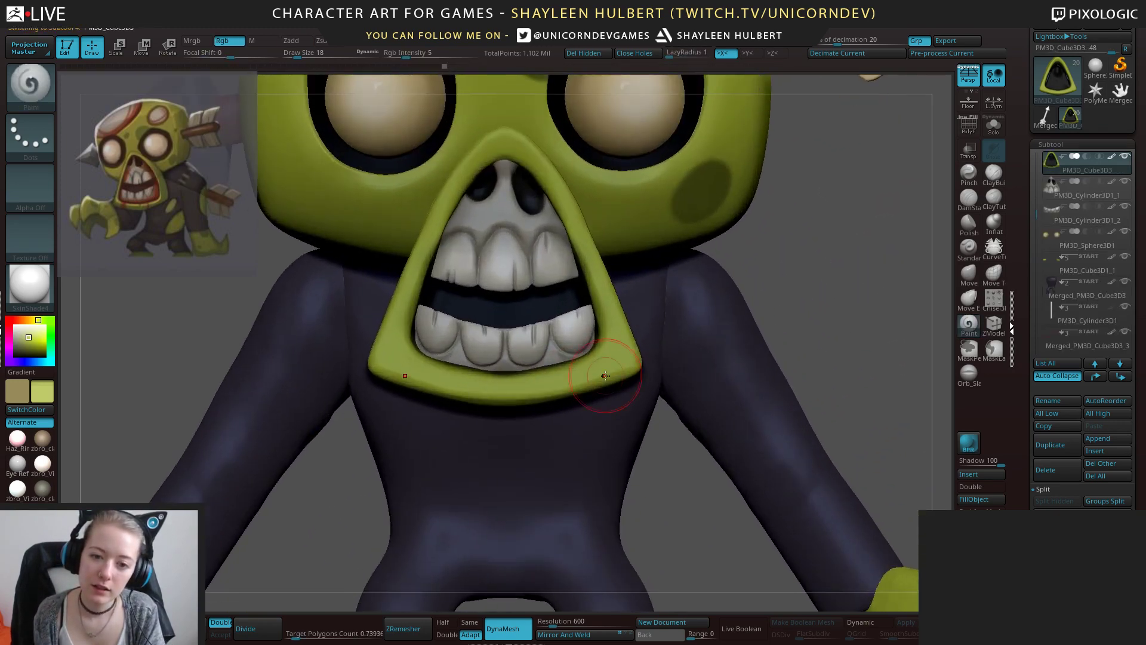
Paint the inner edge of the mouth frame with a darker olive green at draw size 7 and RGB intensity 100.
key("[")
key("v")
key("c")
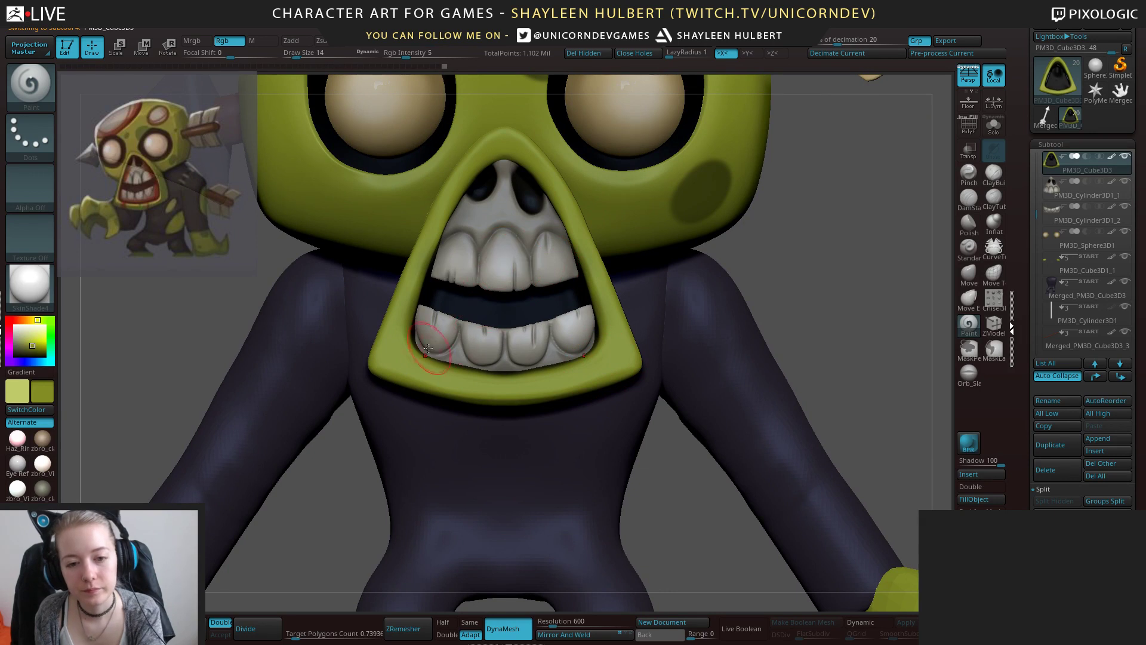
key("[")
key("[")
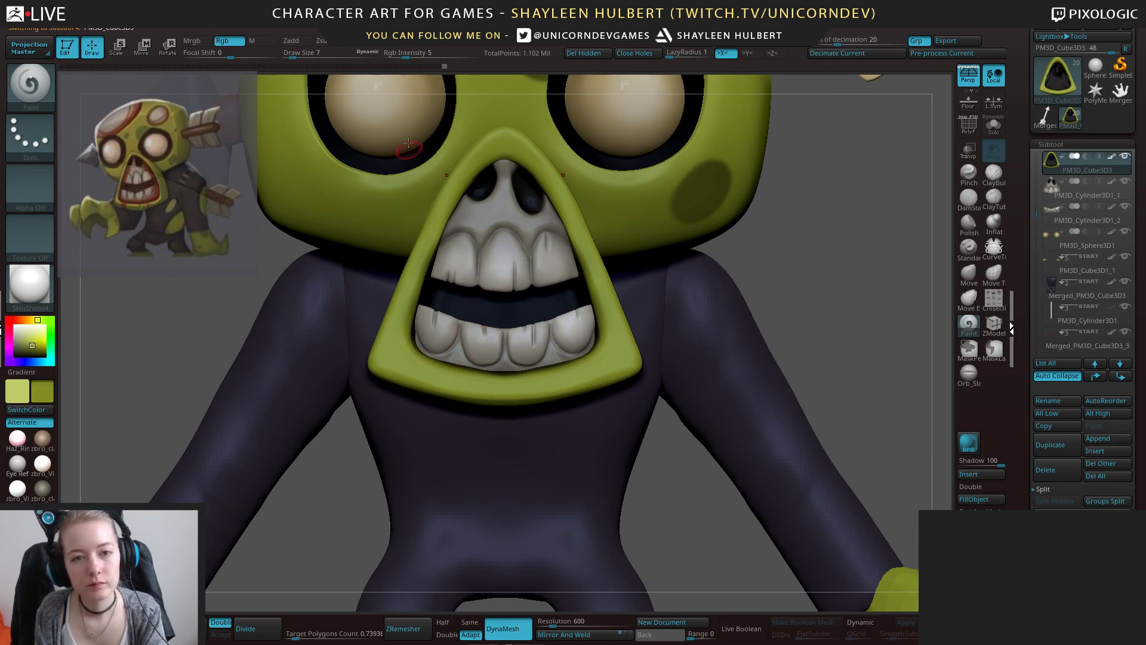
left_click_drag(773, 289, 805, 290, "alt")
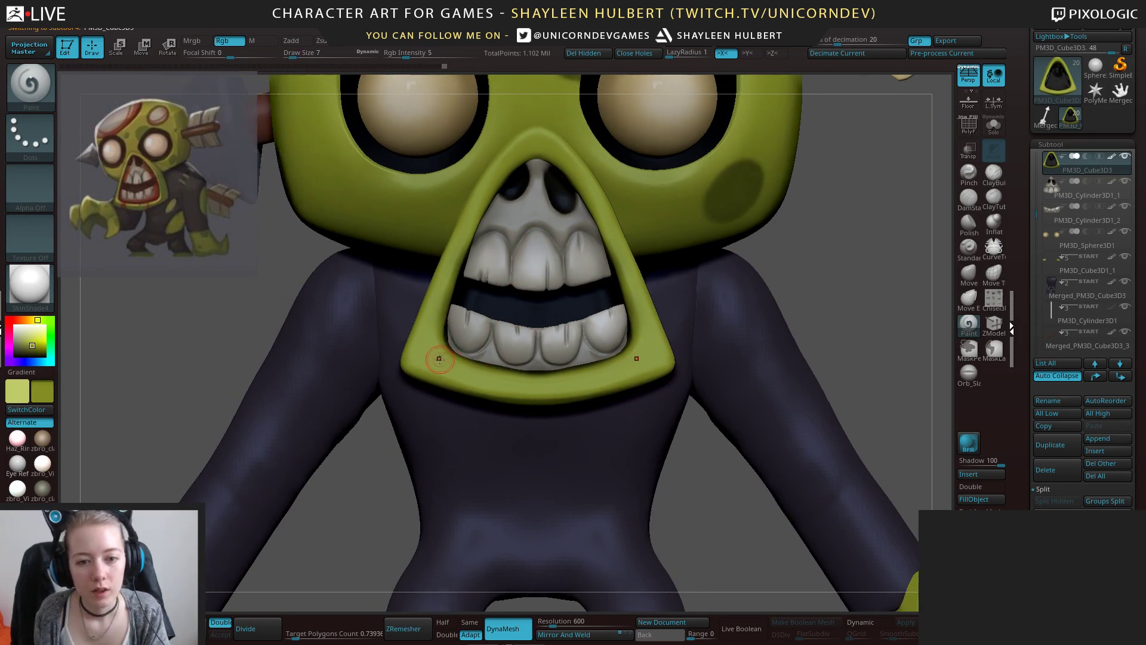
left_click_drag(421, 54, 500, 51)
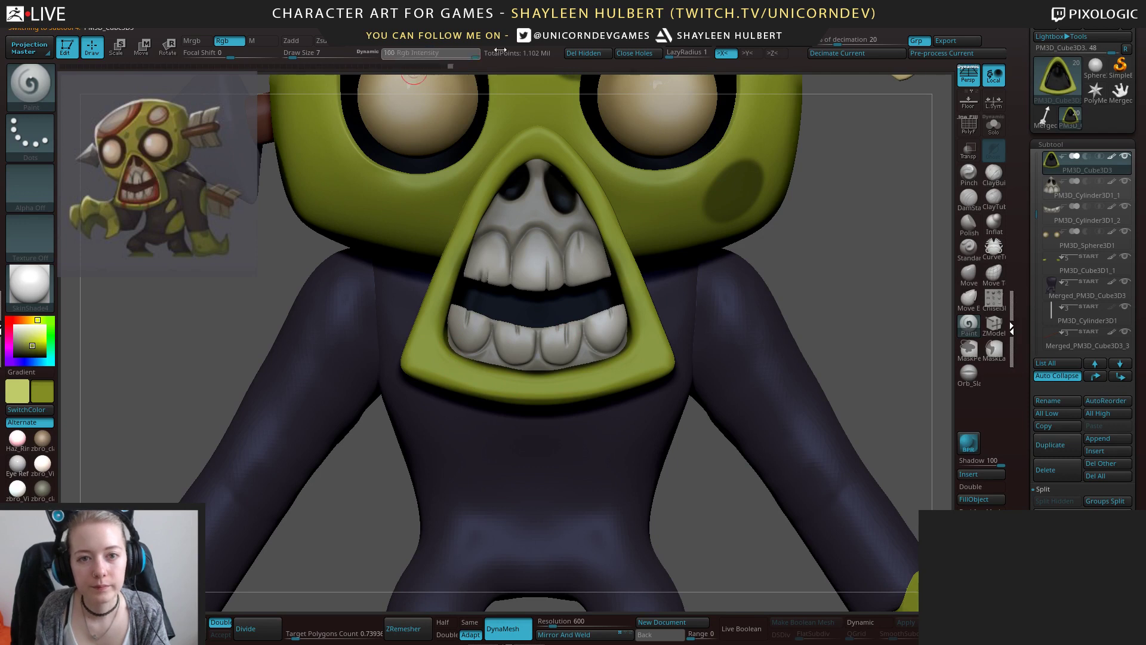
mouse_move(448, 321)
left_mouse_down()
mouse_move(469, 365)
mouse_move(523, 369)
mouse_move(461, 359)
left_mouse_up()
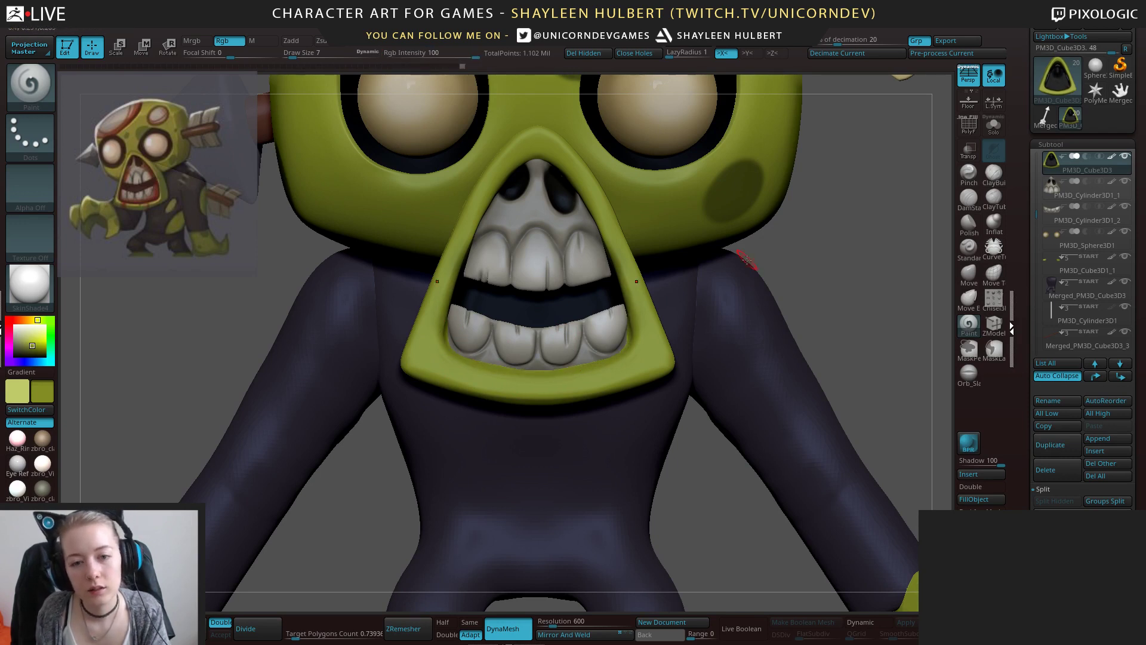
left_click_drag(795, 265, 666, 180)
mouse_move(458, 287)
left_mouse_down()
mouse_move(476, 241)
mouse_move(452, 310)
mouse_move(475, 238)
mouse_move(456, 311)
mouse_move(471, 250)
mouse_move(538, 151)
mouse_move(530, 156)
left_mouse_up()
Make the head arrow's feathers the active subtool and choose dark brown at RGB intensity 12 and draw size 26.
mouse_move(883, 292)
left_mouse_down("alt")
mouse_move(716, 257)
mouse_move(695, 285)
mouse_move(740, 301)
mouse_move(724, 284)
mouse_move(727, 261)
left_mouse_up("alt")
left_click(709, 208, "alt")
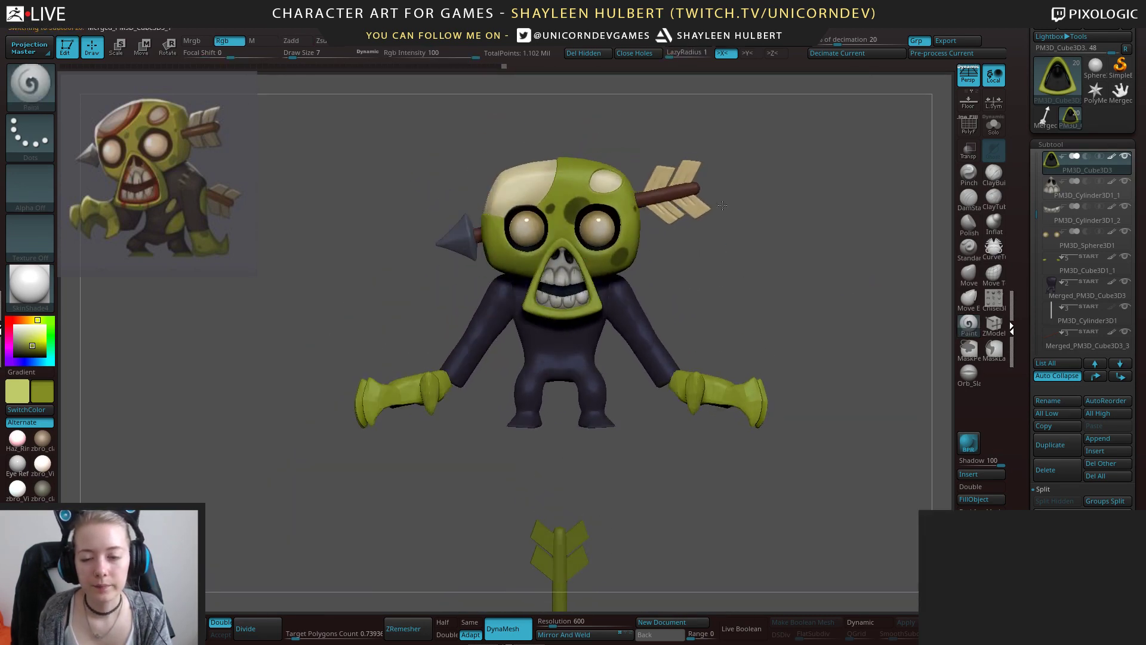
left_click_drag(722, 206, 660, 358, "alt")
key("c")
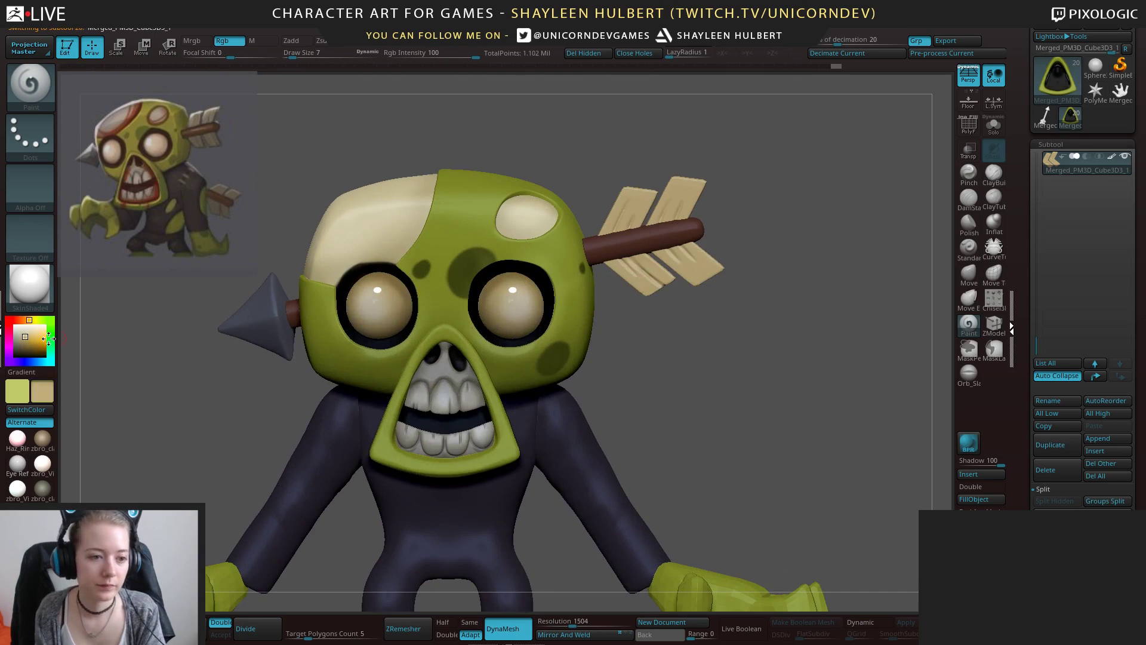
left_click_drag(24, 338, 24, 343)
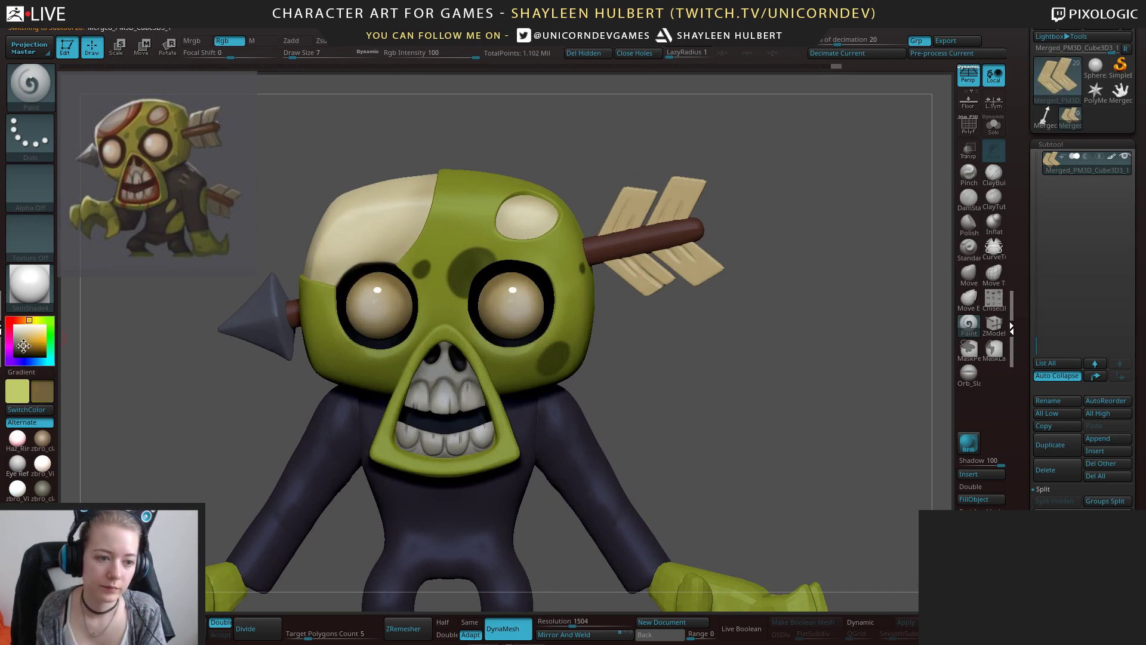
type("12")
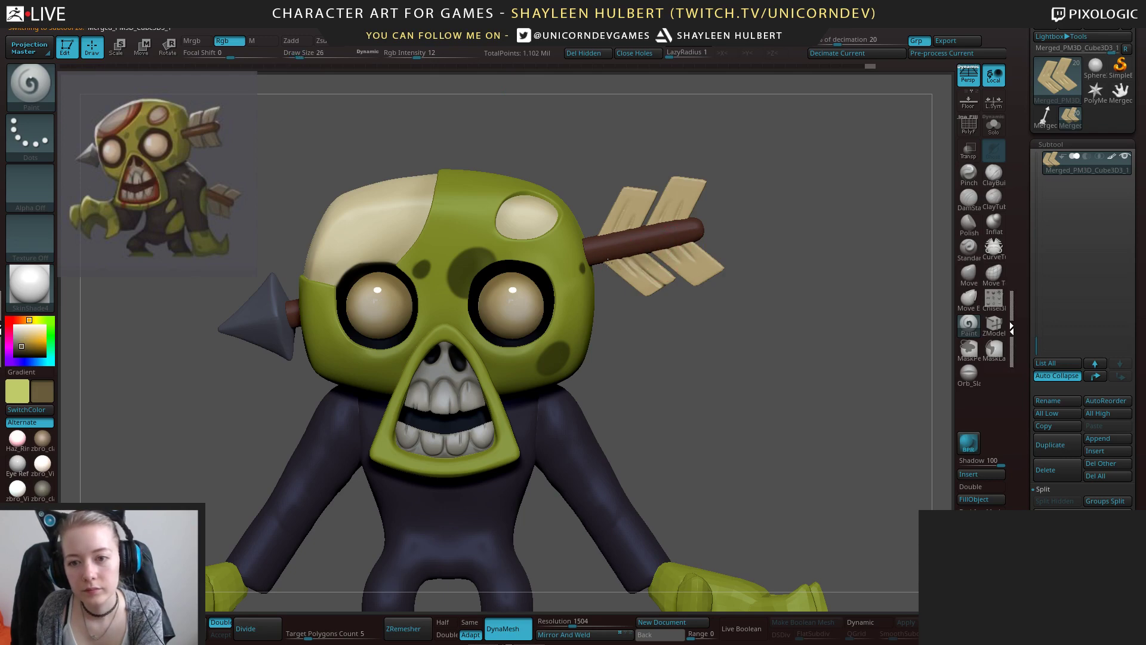
Shade the arrow's feathers dark brown along the shaft from the front, side and back.
left_click_drag(860, 209, 740, 212)
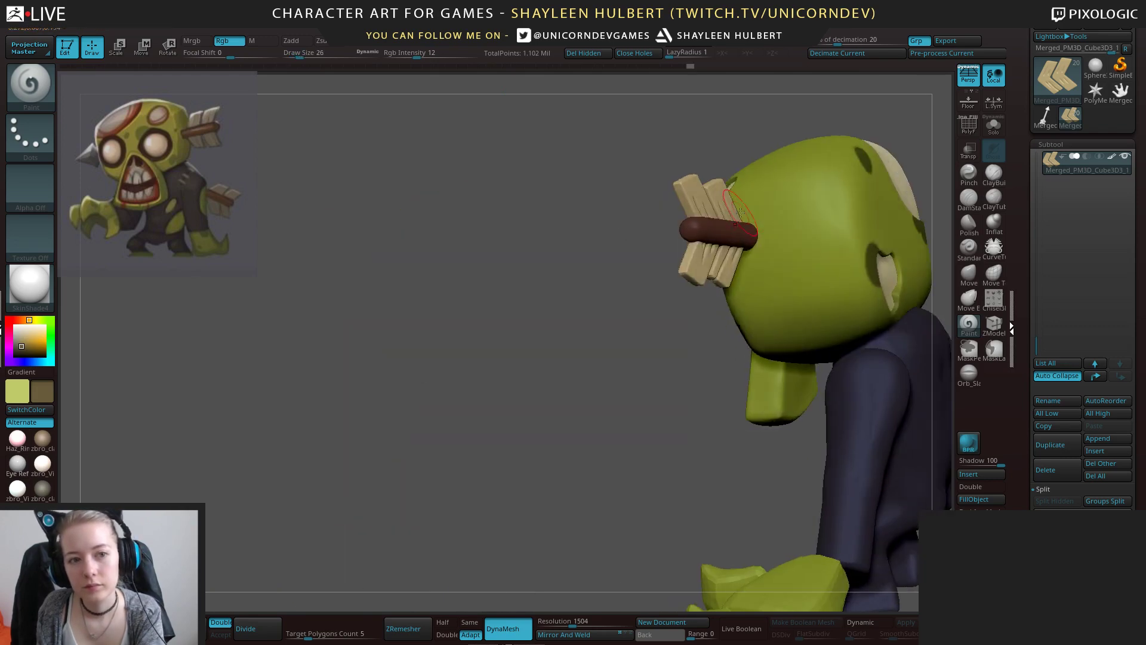
left_click_drag(510, 305, 662, 255)
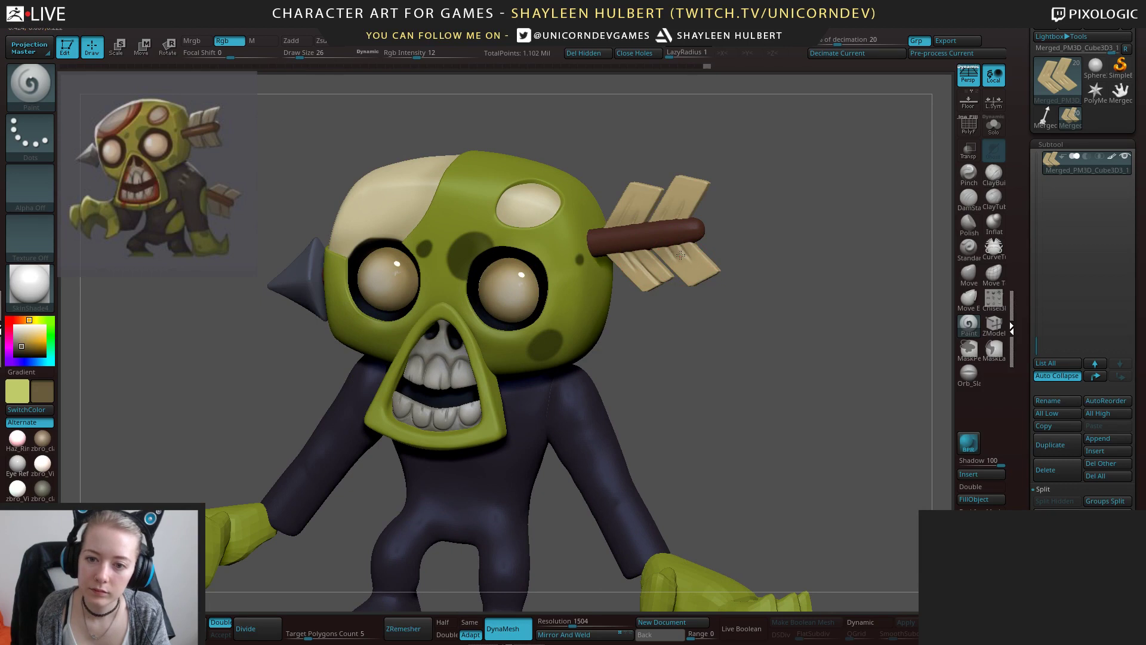
left_click_drag(776, 199, 704, 236)
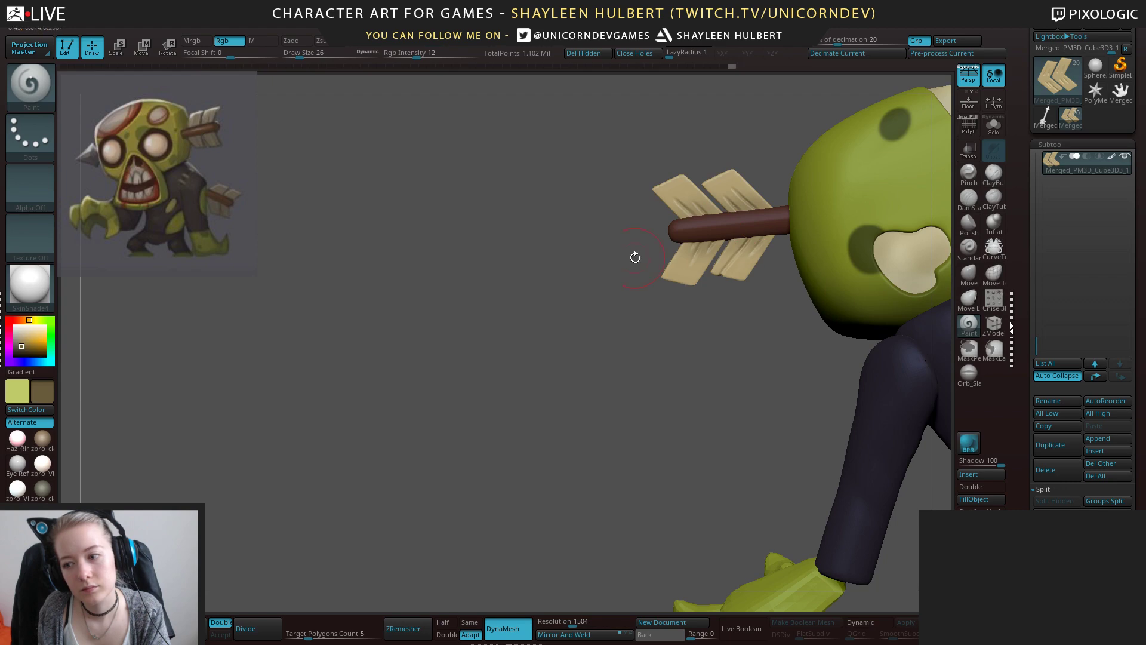
left_click_drag(507, 308, 740, 269)
Make the dark body the active subtool, mask the forearm ends near the hands and turn them into their own polygroup.
left_click_drag(794, 334, 716, 340)
left_click(690, 389, "alt")
left_click_drag(716, 340, 728, 343, "alt")
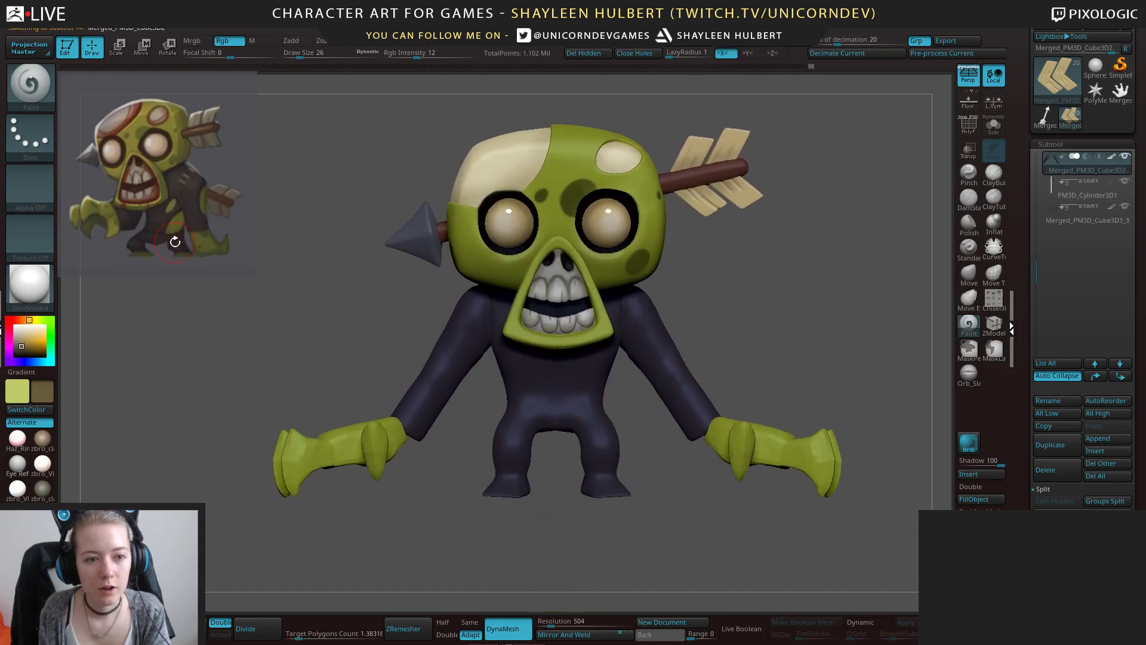
left_click_drag(709, 374, 668, 488, "ctrl")
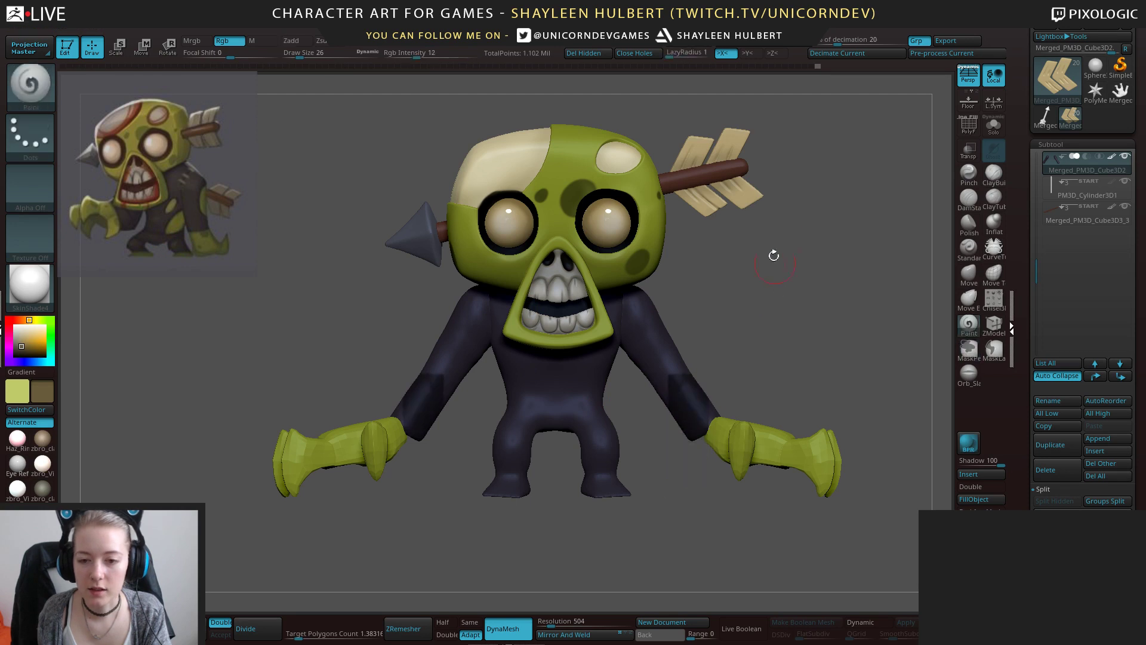
left_click_drag(826, 299, 858, 340, "ctrl")
left_click(994, 349, "ctrl")
mouse_move(723, 357)
left_mouse_down("ctrl")
mouse_move(718, 366)
mouse_move(785, 441)
left_mouse_up("ctrl")
key("ctrl+w")
Hide the forearm-end polygroup and delete the hidden geometry to shorten both arms.
left_click(691, 415, "ctrl+shift")
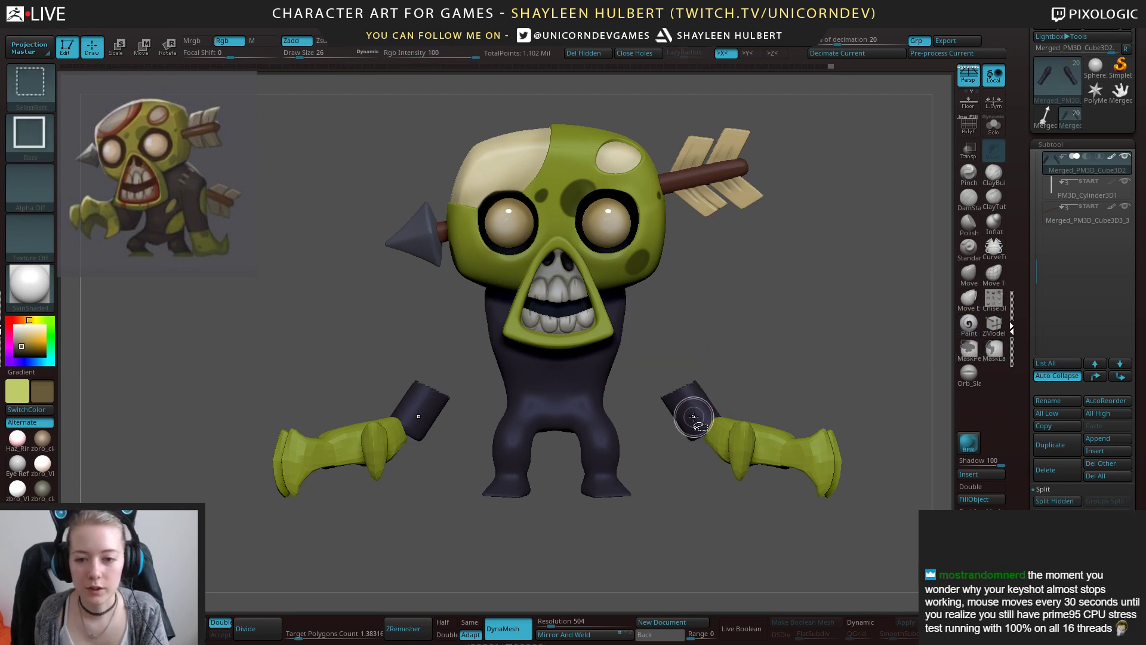
mouse_move(757, 353)
left_mouse_down("ctrl+shift")
mouse_move(774, 368)
mouse_move(760, 369)
mouse_move(744, 241)
left_mouse_up("ctrl+shift")
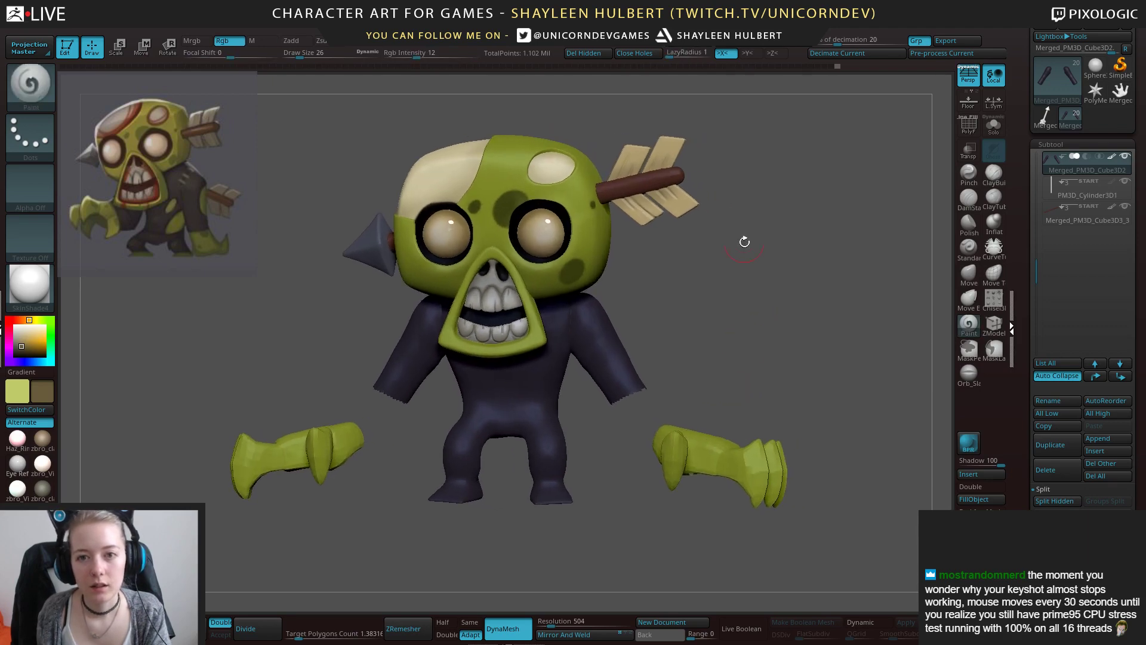
left_click(590, 57)
mouse_move(668, 381)
left_mouse_down()
mouse_move(677, 349)
mouse_move(621, 404)
mouse_move(724, 333)
left_mouse_up()
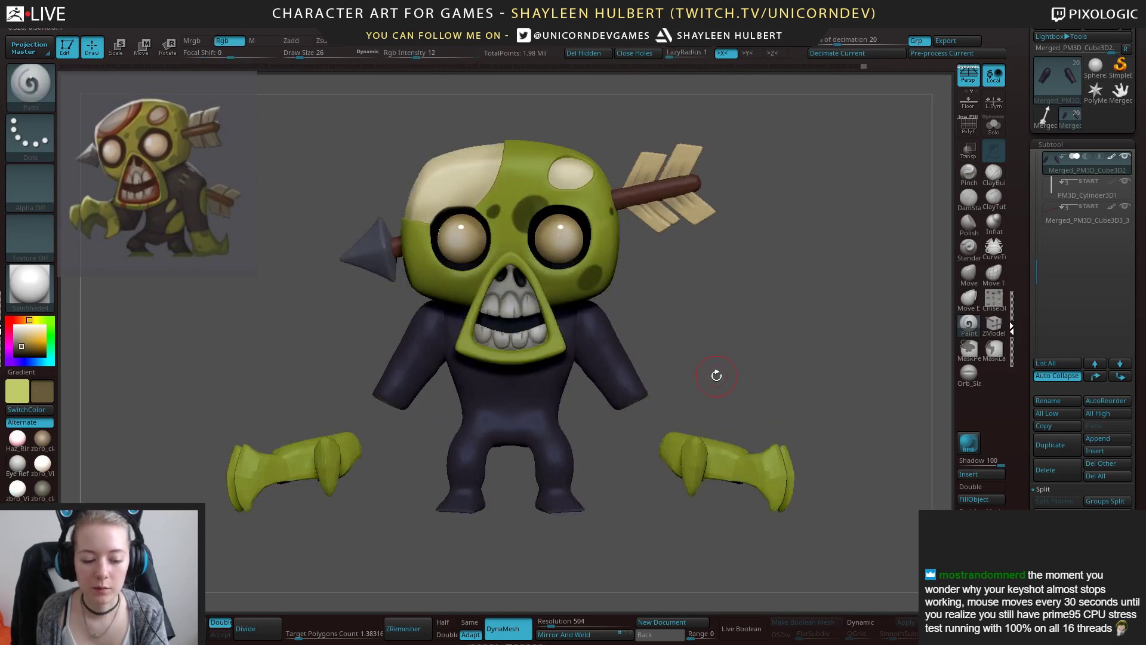
Select only the two green hands for the transform and move them up and inward onto the shortened arms.
key("w")
left_click(645, 259)
left_click_drag(665, 398, 757, 497, "ctrl+shift")
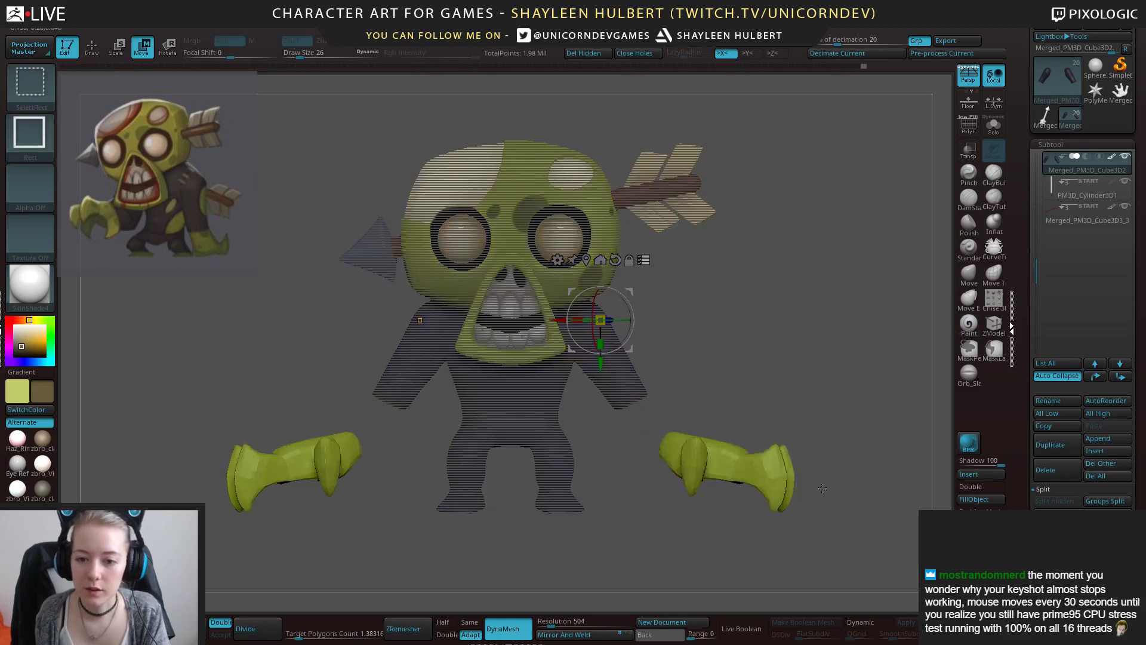
left_click(586, 260)
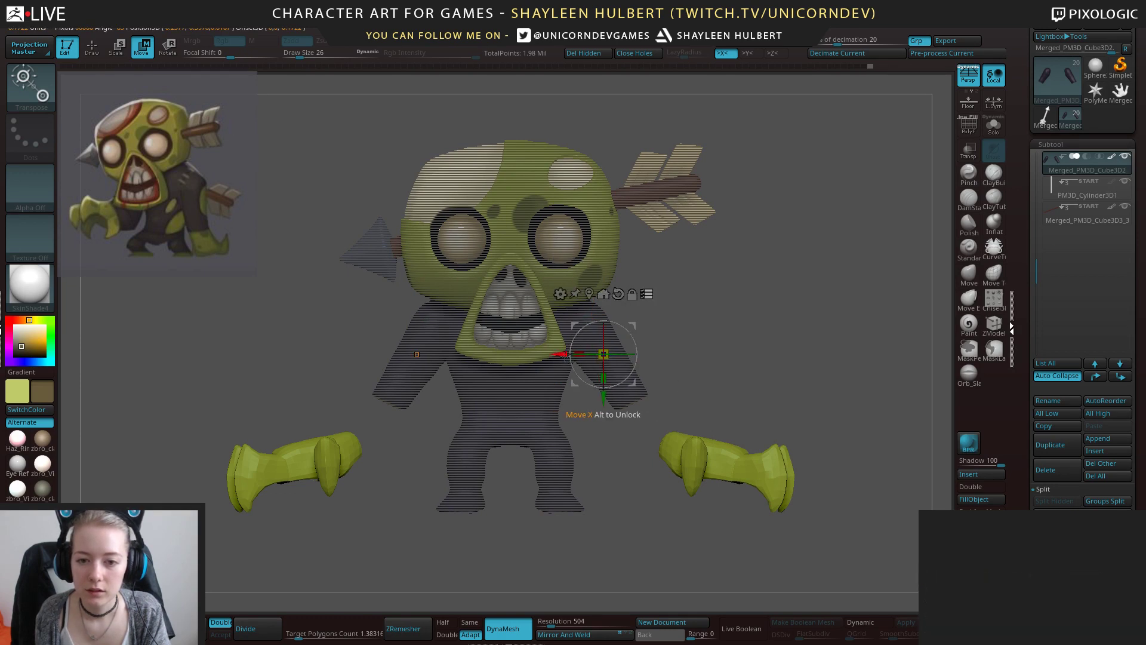
left_click_drag(561, 354, 554, 355)
left_click_drag(596, 398, 596, 493, "alt")
left_click_drag(555, 452, 588, 413, "alt")
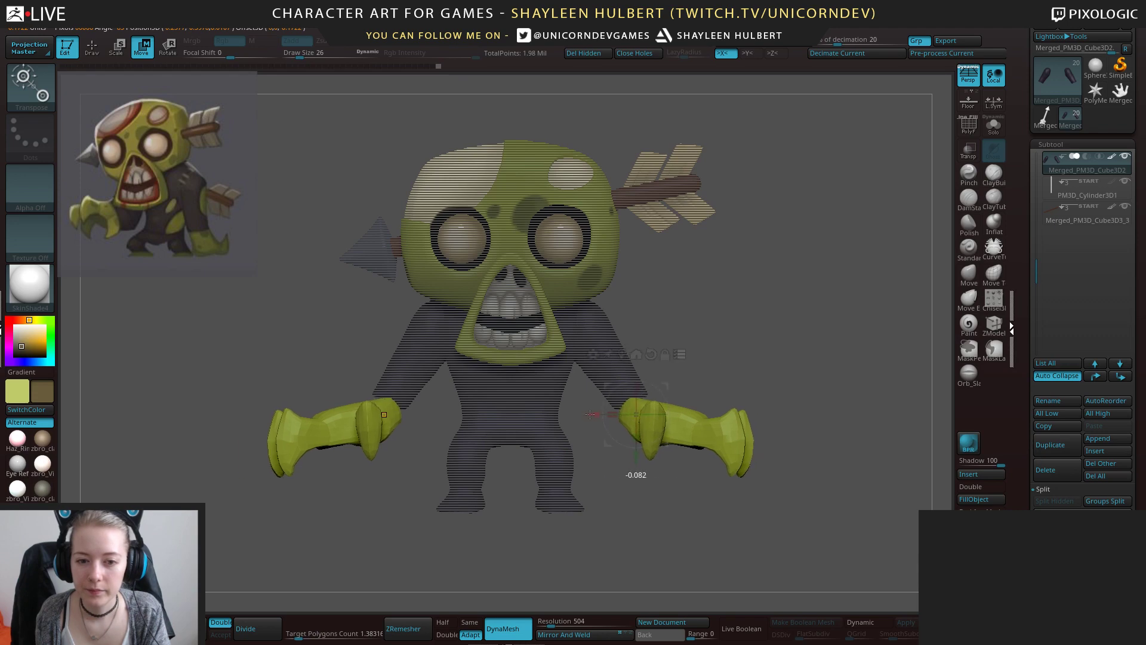
Undo the last transform and fine-tune the sideways position of both hands so the wrists meet the arm ends.
left_click_drag(768, 335, 732, 364)
left_click_drag(732, 364, 667, 374)
key("ctrl+z")
left_click_drag(750, 384, 770, 371, "shift")
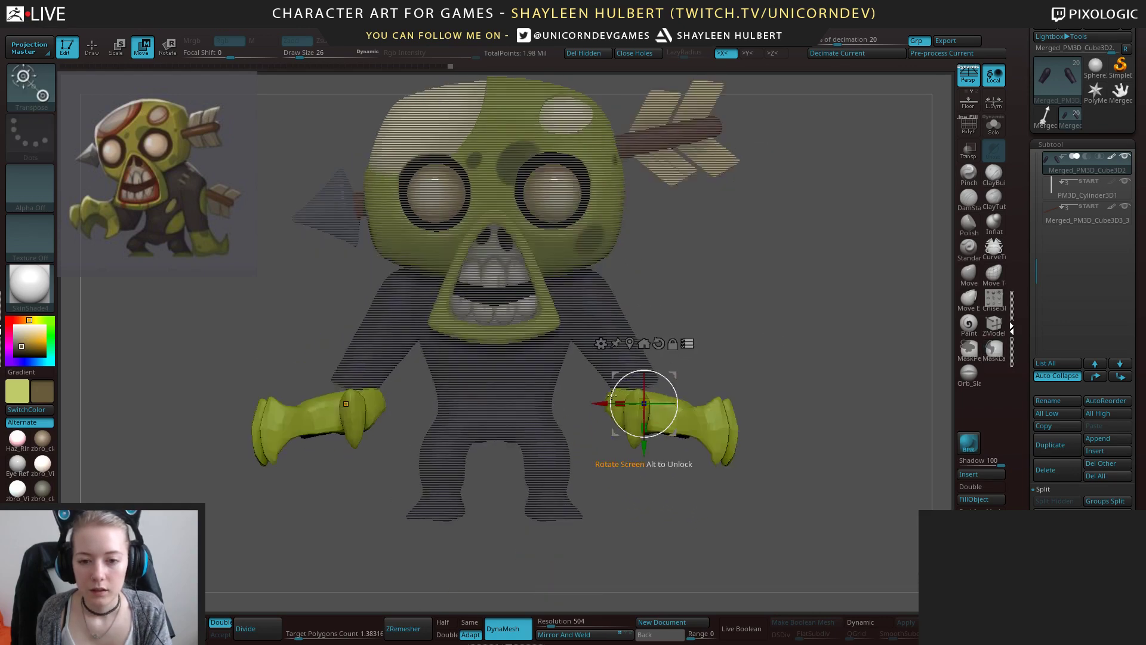
left_click_drag(604, 402, 628, 402)
left_click_drag(690, 384, 693, 383)
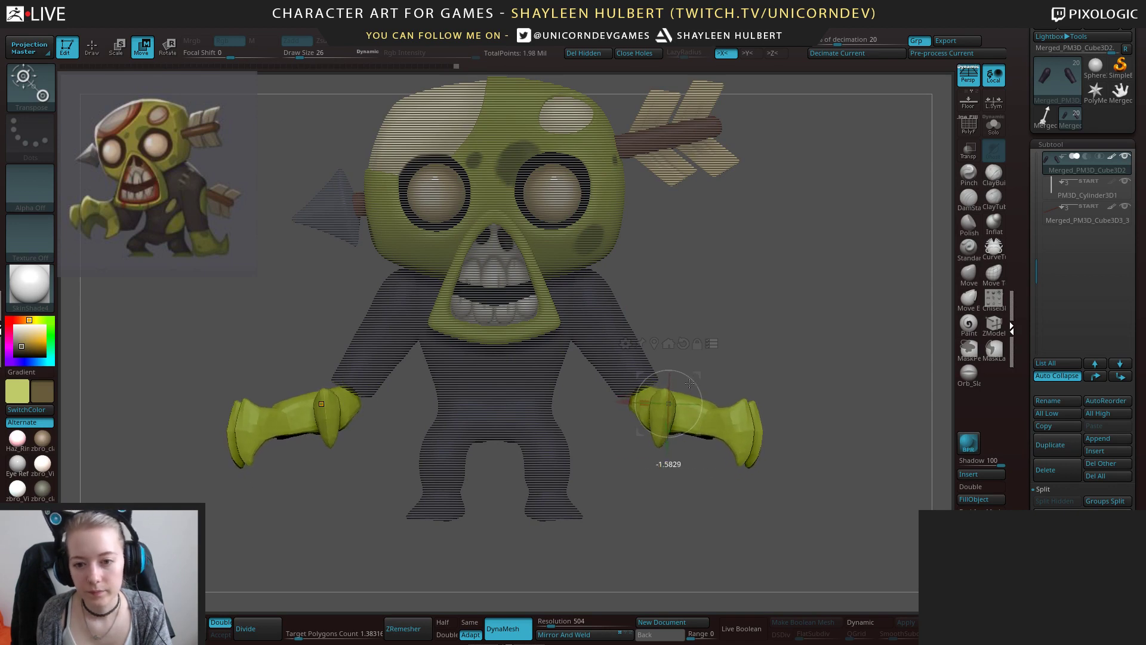
left_click_drag(623, 401, 618, 399)
Limit the transform to the fingers of both hands, shift the gizmo pivot toward the fingers and rotate them.
left_click_drag(721, 390, 797, 502, "ctrl+shift")
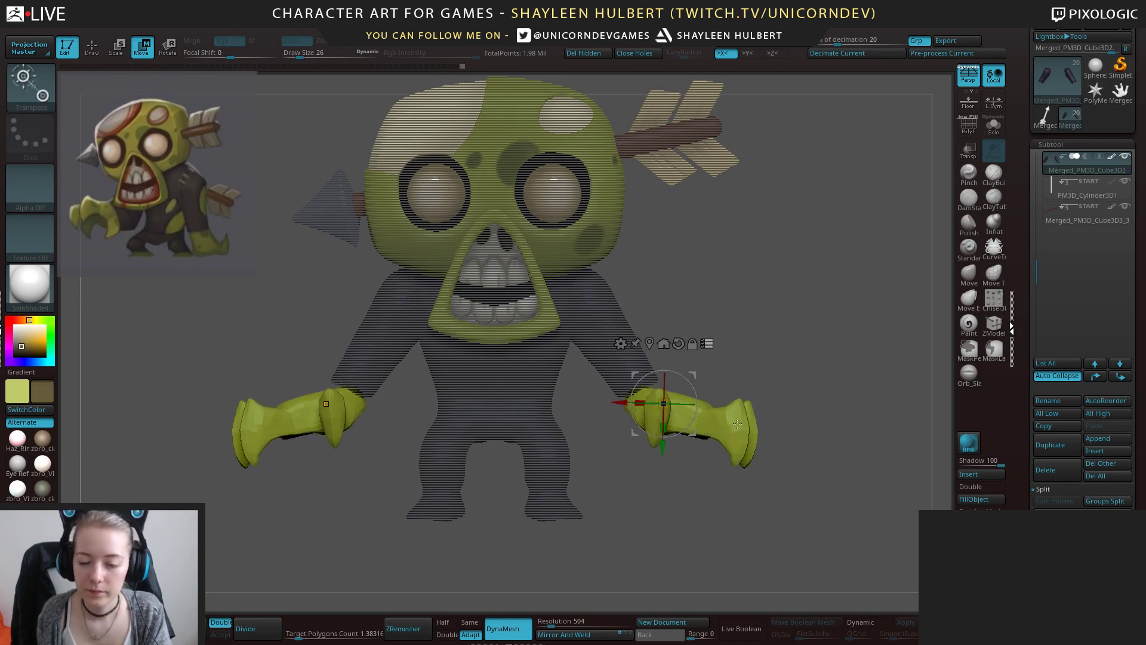
left_click_drag(620, 403, 659, 403, "alt")
left_click_drag(704, 358, 764, 376)
left_click_drag(723, 422, 715, 419)
mouse_move(766, 388)
left_mouse_down()
mouse_move(677, 382)
mouse_move(758, 379)
left_mouse_up()
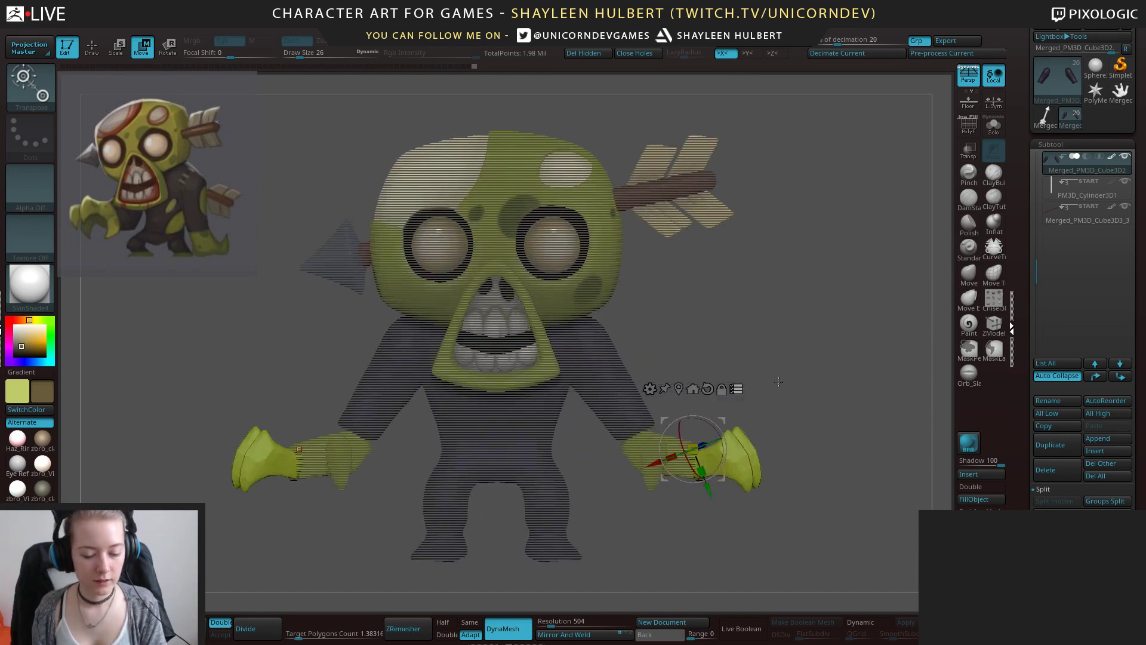
Limit the transform to the thumbs of both hands and shift the gizmo pivot onto the thumbs.
left_click_drag(699, 404, 678, 463)
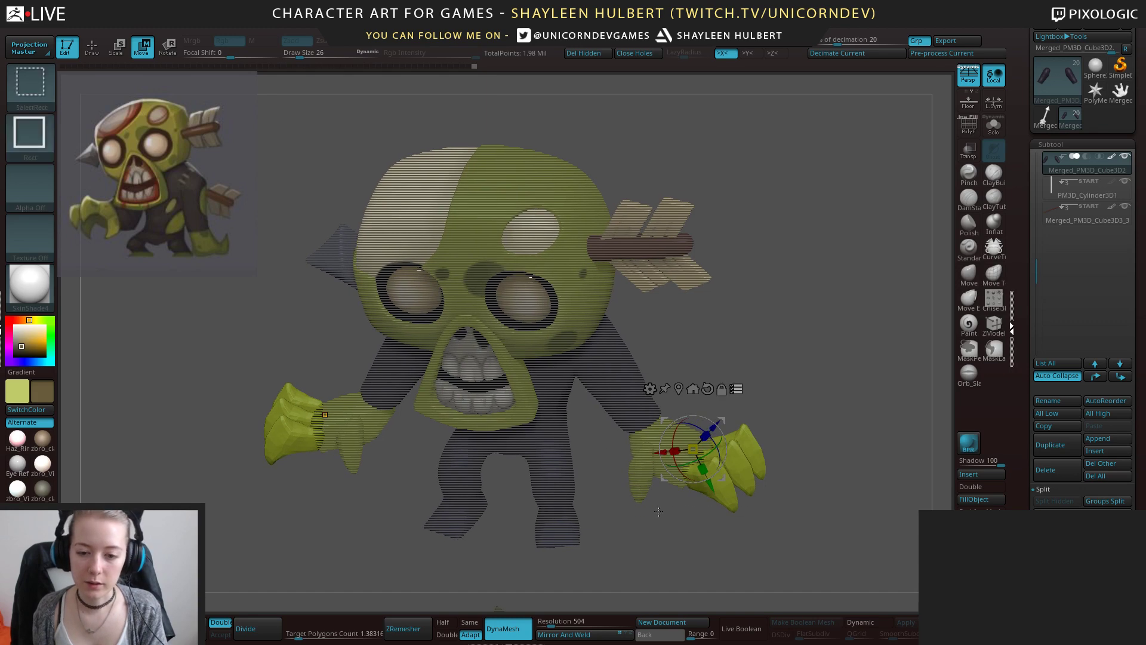
left_click(642, 493, "ctrl+shift")
mouse_move(827, 481)
left_mouse_down("alt")
mouse_move(844, 547)
mouse_move(674, 412)
left_mouse_up("alt")
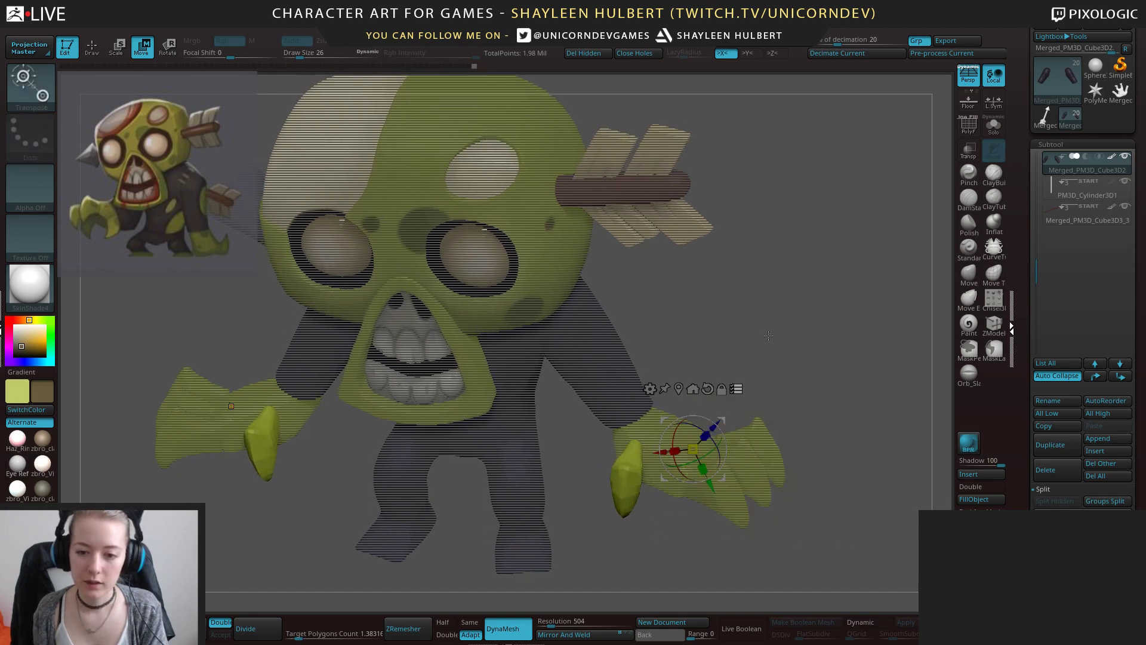
left_click_drag(769, 358, 764, 428, "shift")
left_click_drag(648, 444, 600, 428, "alt")
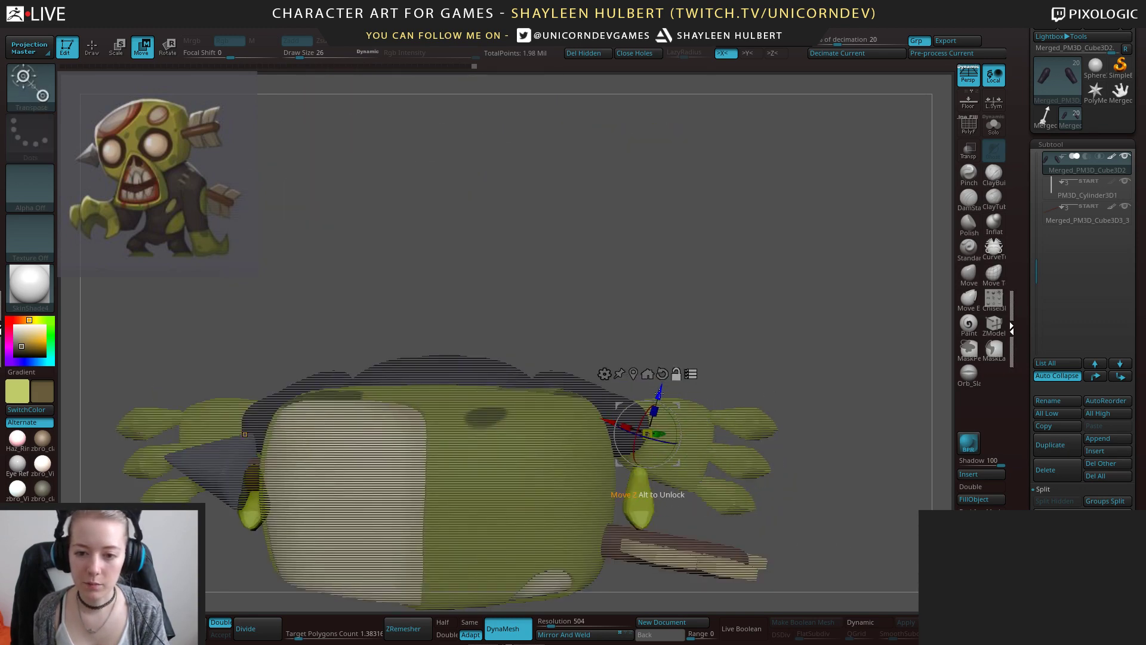
left_click_drag(659, 396, 653, 441, "alt")
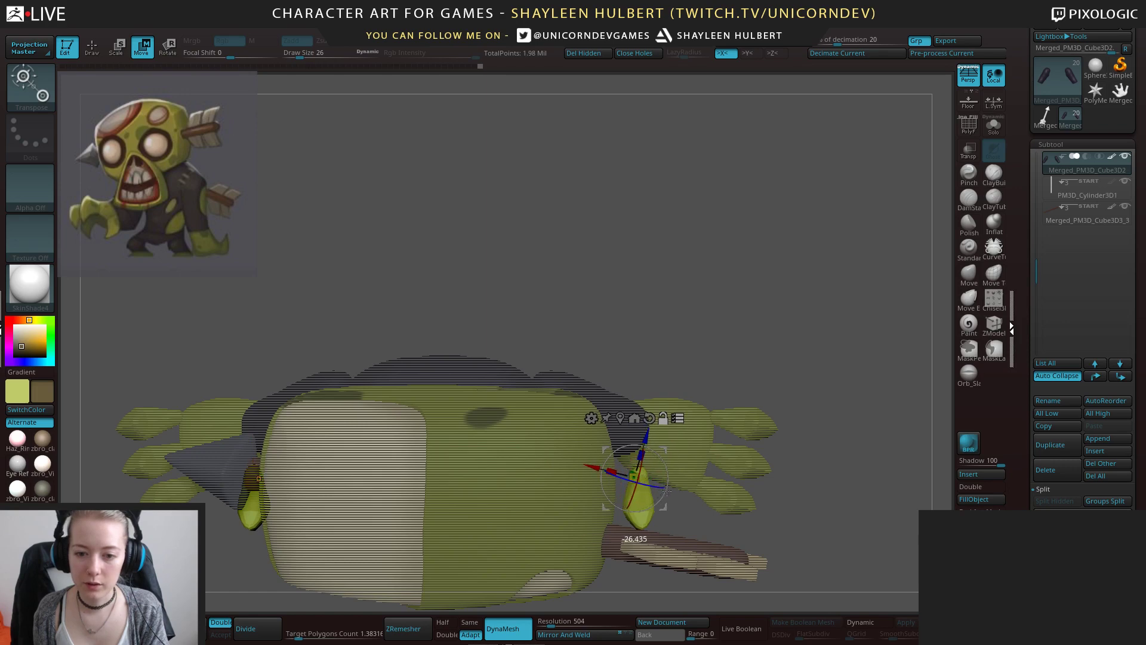
left_click_drag(667, 491, 611, 471, "alt")
Rotate both thumbs and move them slightly forward from the palms.
left_click_drag(818, 460, 690, 385)
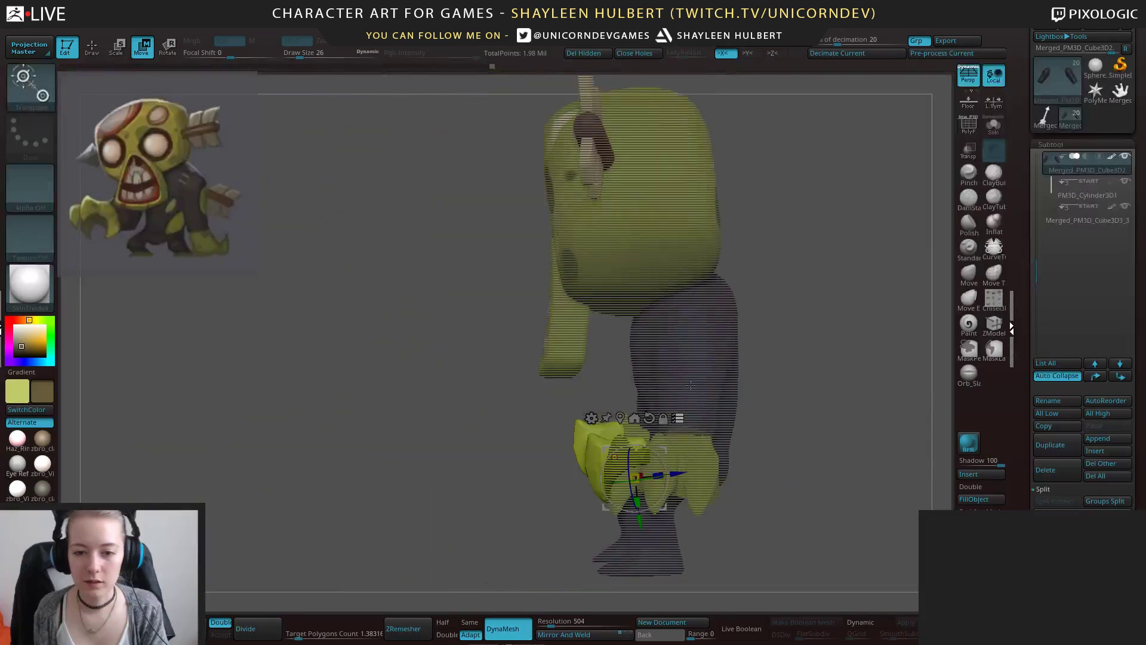
left_click_drag(665, 464, 668, 489)
left_click_drag(513, 456, 675, 555)
left_click_drag(664, 383, 591, 342)
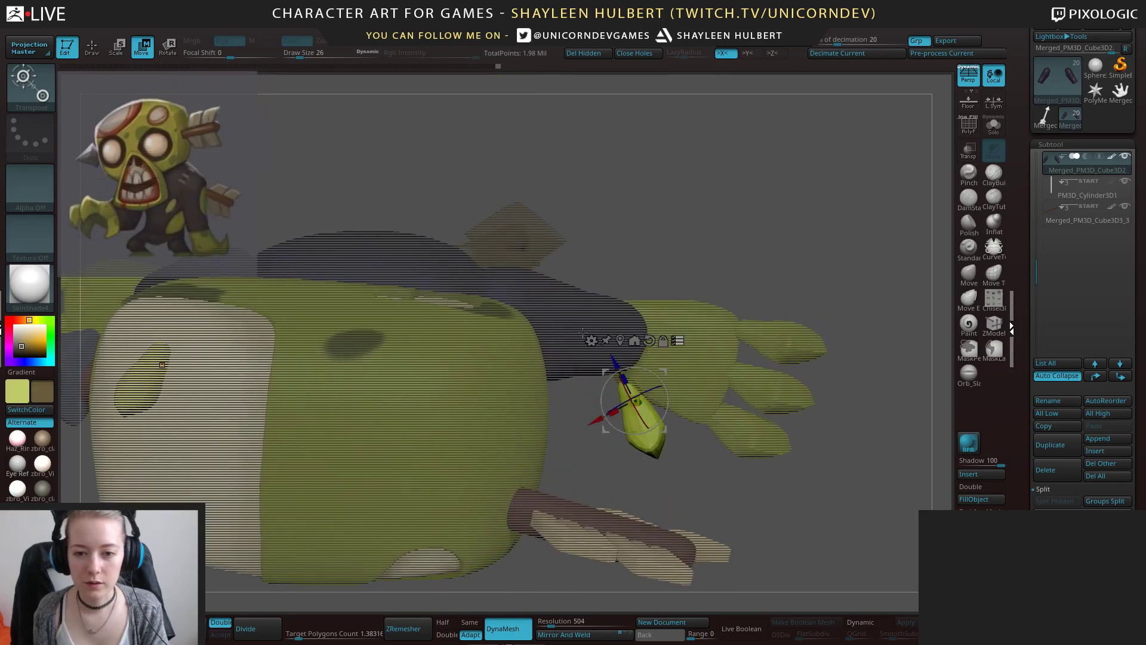
left_click_drag(669, 411, 662, 424)
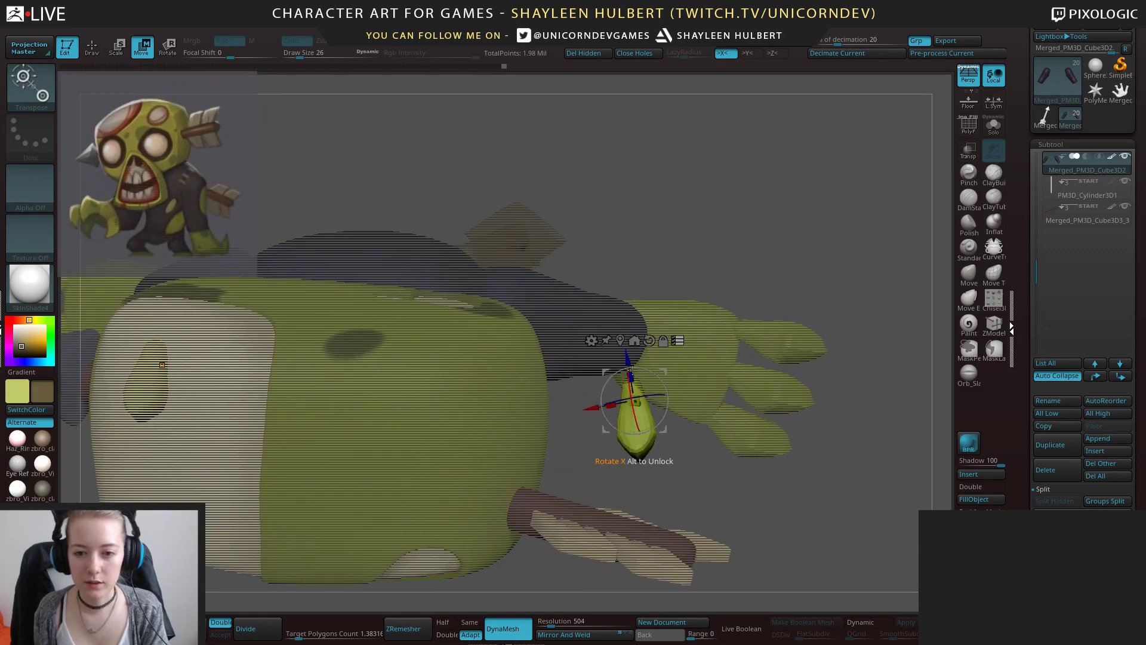
left_click_drag(629, 355, 634, 384)
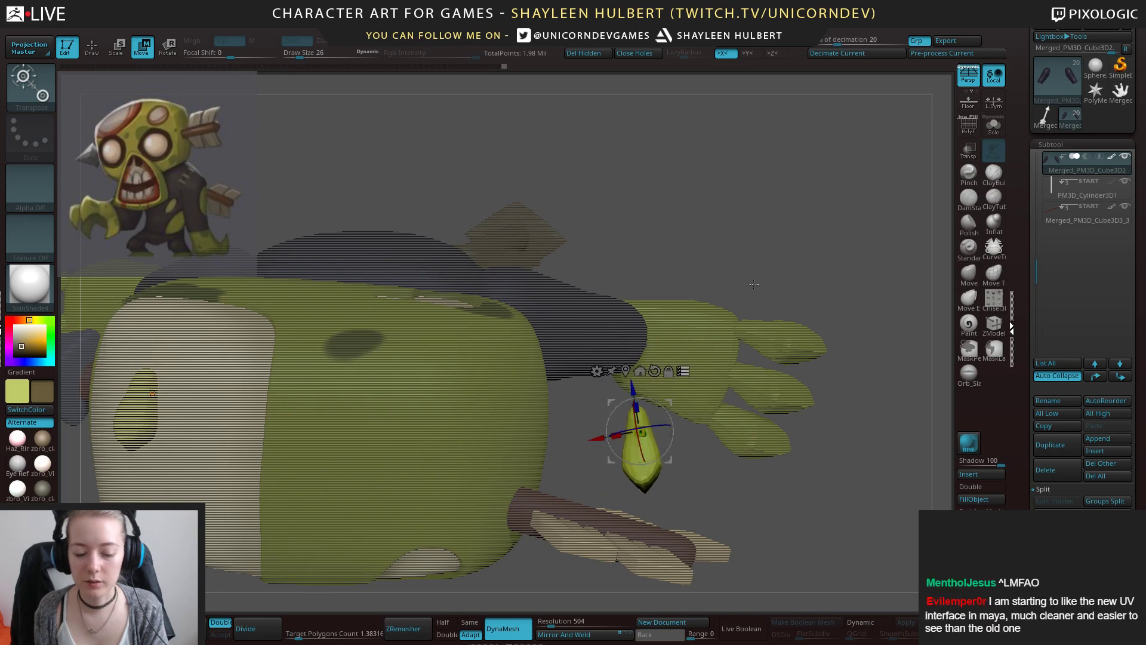
Switch to the palm subtool, turn off multi-subtool transform, and pull the palm edge out to the thumb base with the Move brush.
key("q")
left_click_drag(763, 258, 746, 301, "alt")
left_click(719, 262, "alt")
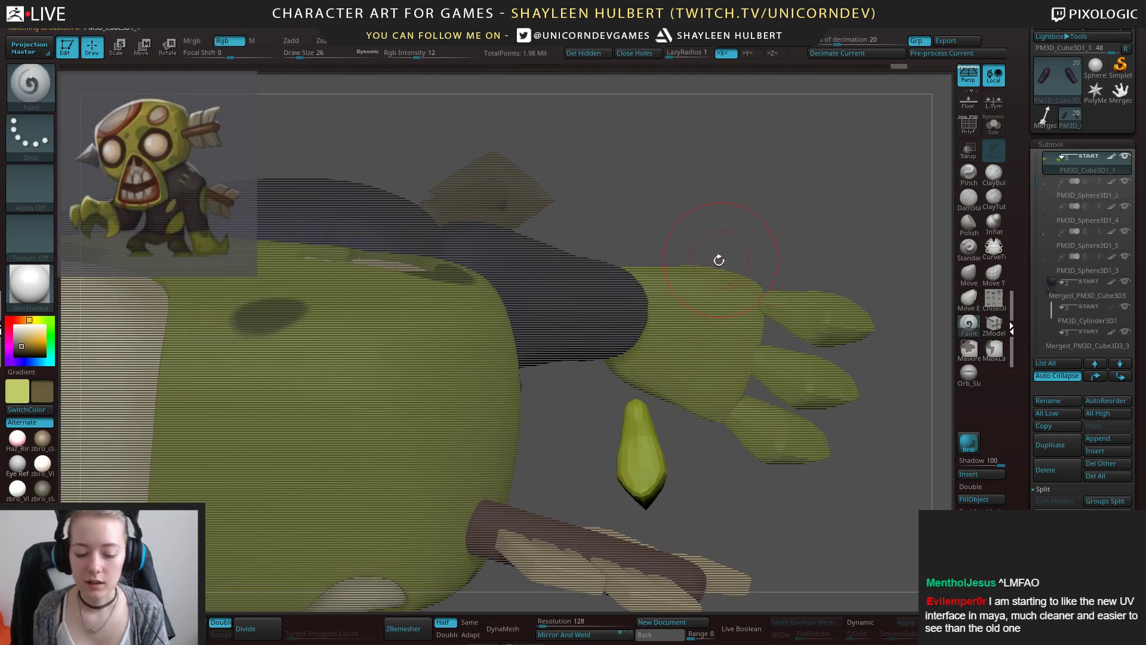
key("w")
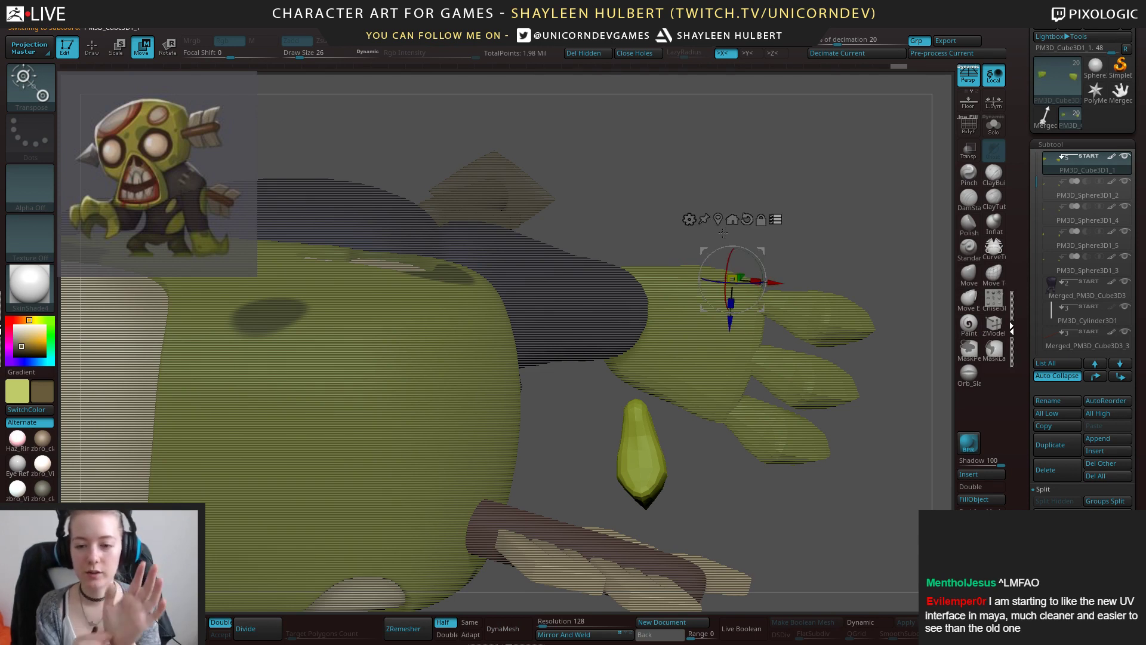
left_click(776, 220)
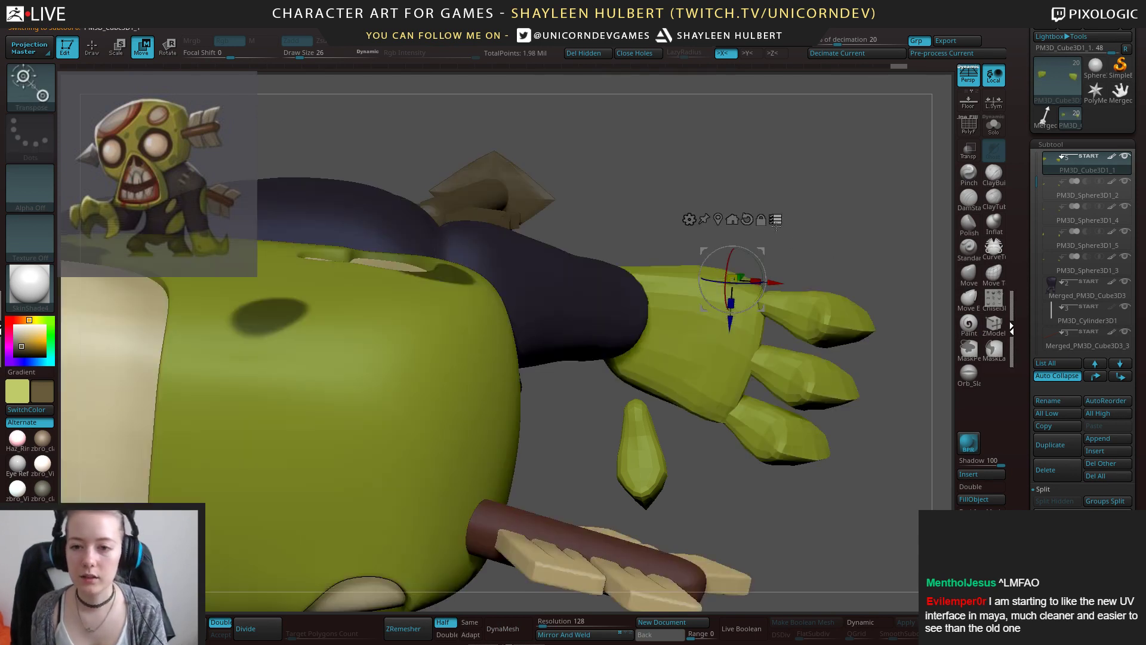
left_click_drag(833, 261, 936, 301)
left_click(968, 275)
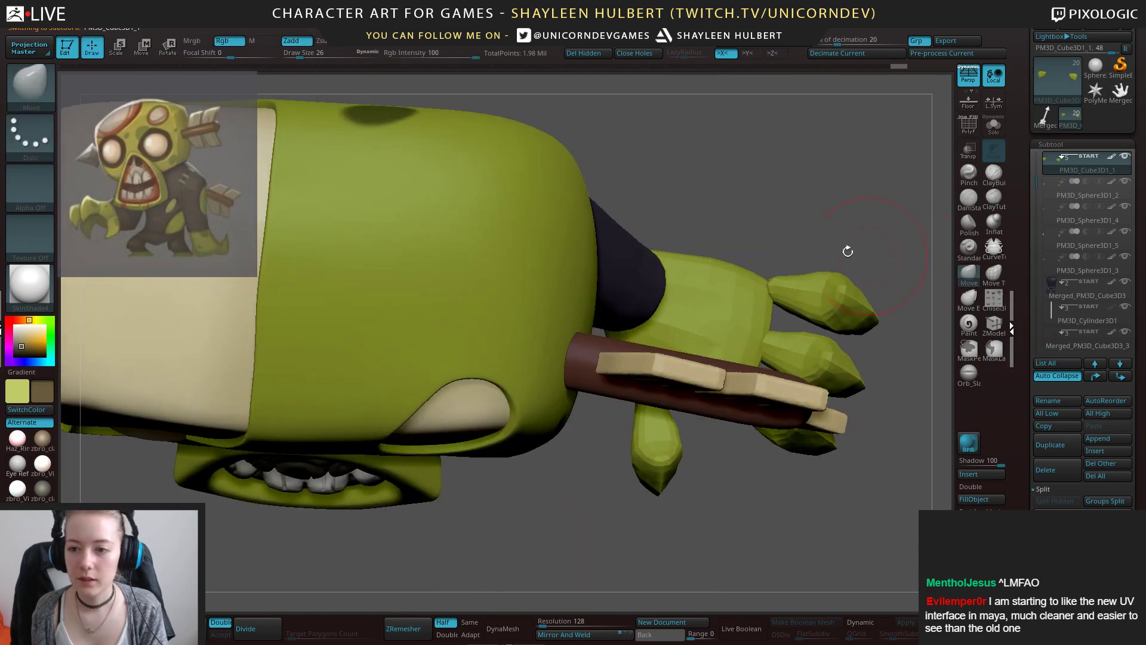
left_click_drag(847, 251, 842, 304)
left_click_drag(634, 380, 635, 449)
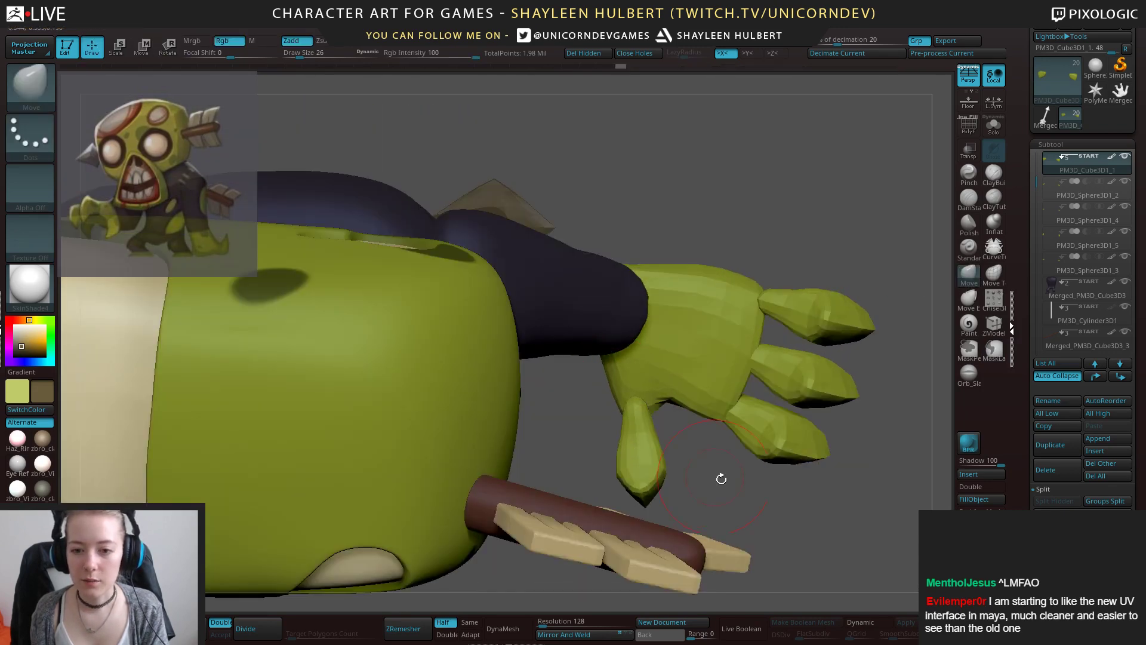
Reshape the palm around the thumb base and wrist with the Move brush.
mouse_move(721, 476)
left_mouse_down()
mouse_move(747, 266)
mouse_move(704, 346)
mouse_move(619, 392)
mouse_move(627, 383)
left_mouse_up()
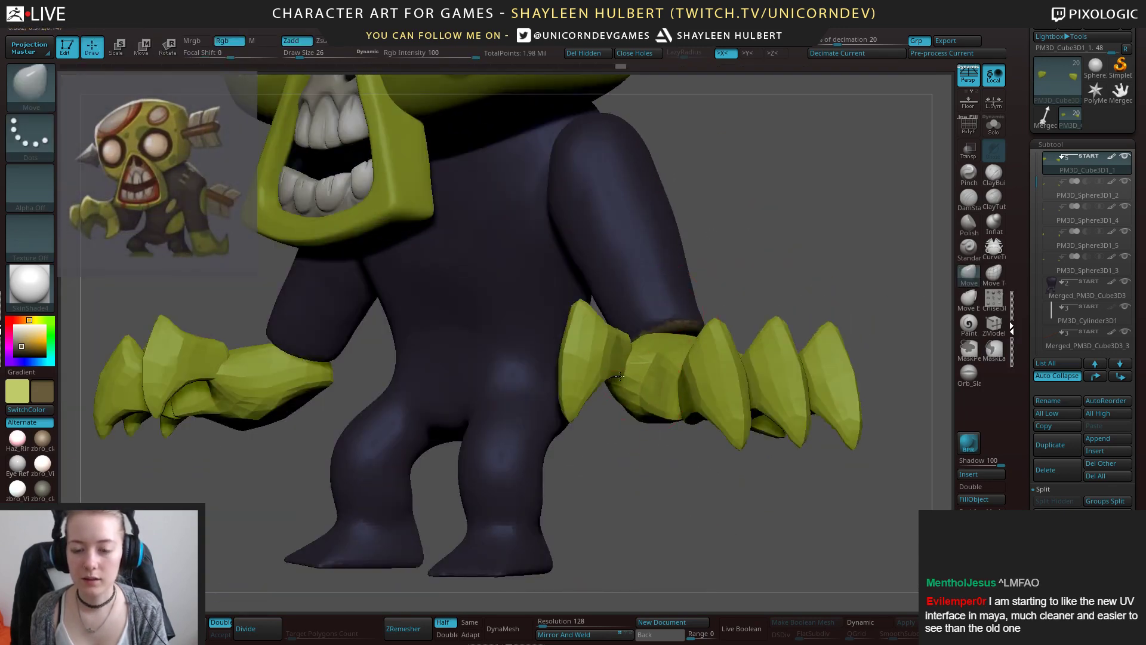
left_click_drag(675, 486, 641, 420)
mouse_move(710, 487)
left_mouse_down()
mouse_move(665, 502)
mouse_move(739, 330)
mouse_move(600, 455)
left_mouse_up()
left_click_drag(776, 326, 705, 382)
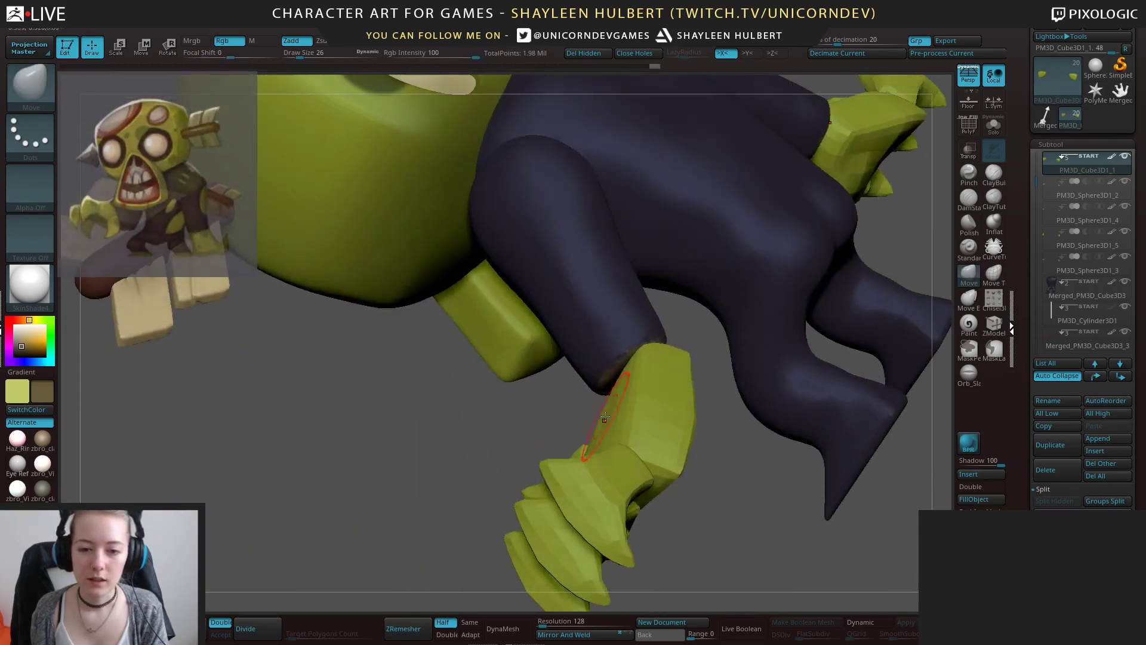
left_click_drag(710, 445, 769, 430)
left_click_drag(614, 440, 591, 435)
left_click_drag(519, 412, 562, 388)
Smooth out the back of the hand and wrist silhouette with the Move brush at draw size 50.
left_click_drag(674, 391, 455, 401, "shift")
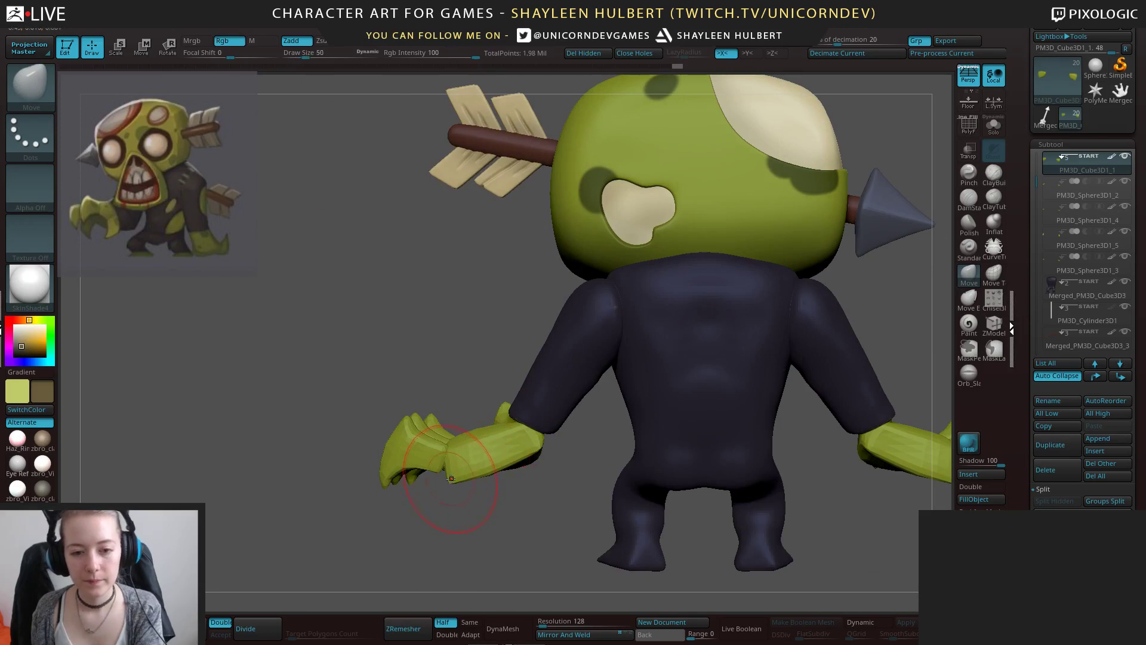
left_click_drag(451, 478, 468, 478)
left_click_drag(539, 443, 542, 437)
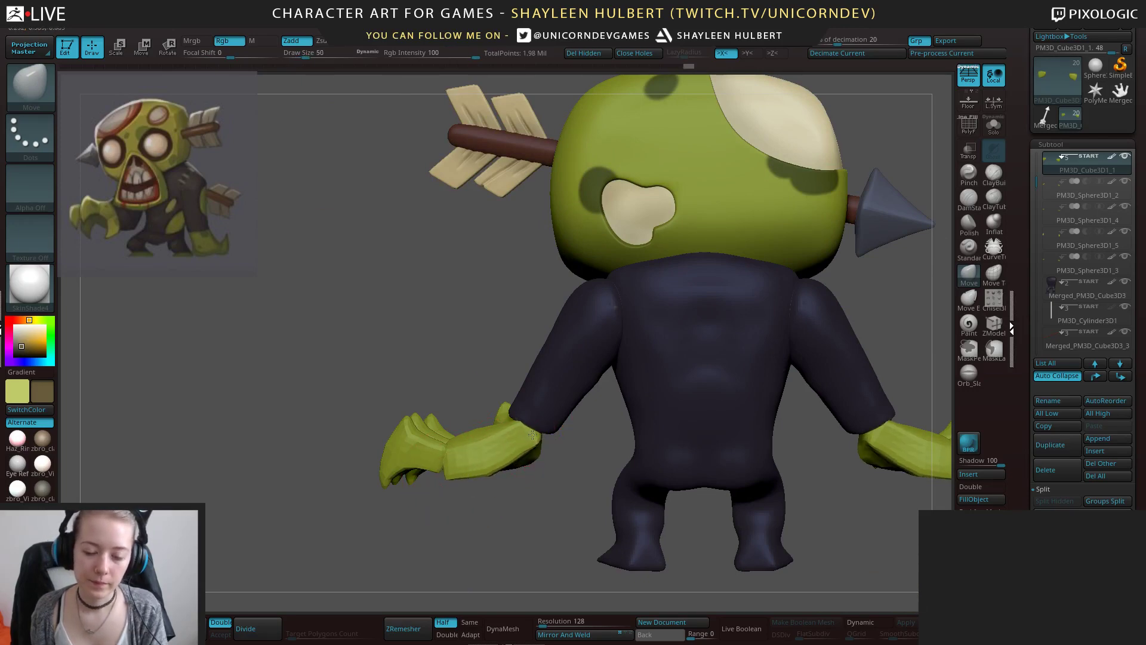
mouse_move(609, 457)
left_mouse_down()
mouse_move(563, 464)
mouse_move(578, 447)
mouse_move(600, 461)
left_mouse_up()
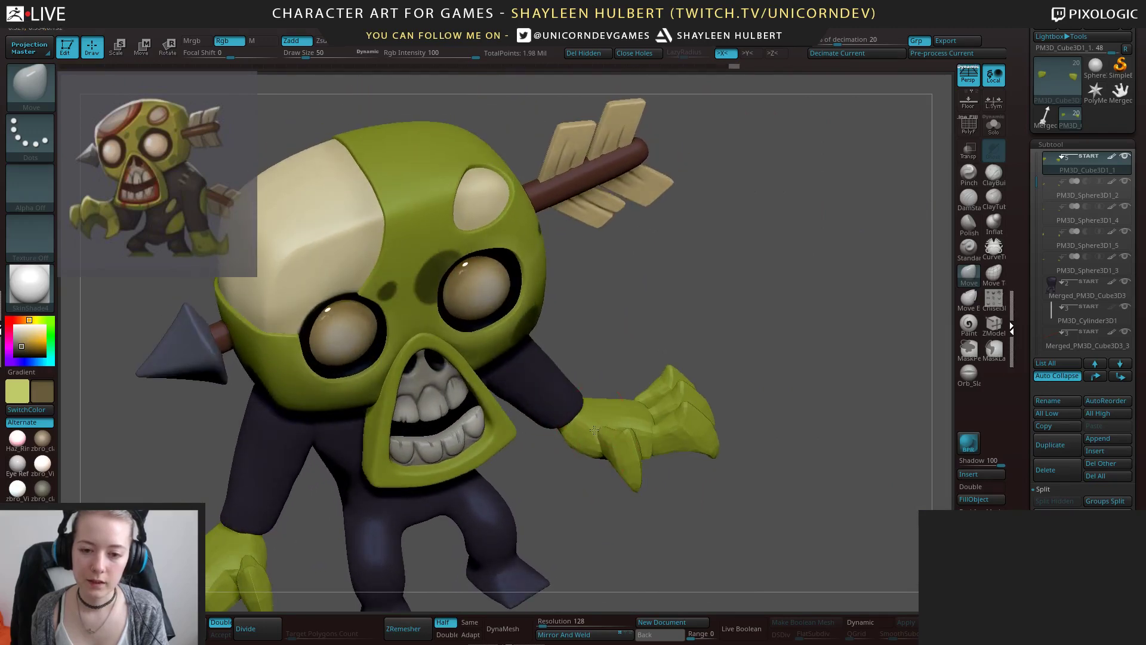
mouse_move(594, 429)
right_mouse_down()
mouse_move(621, 461)
mouse_move(681, 340)
mouse_move(608, 446)
right_mouse_up()
key("w")
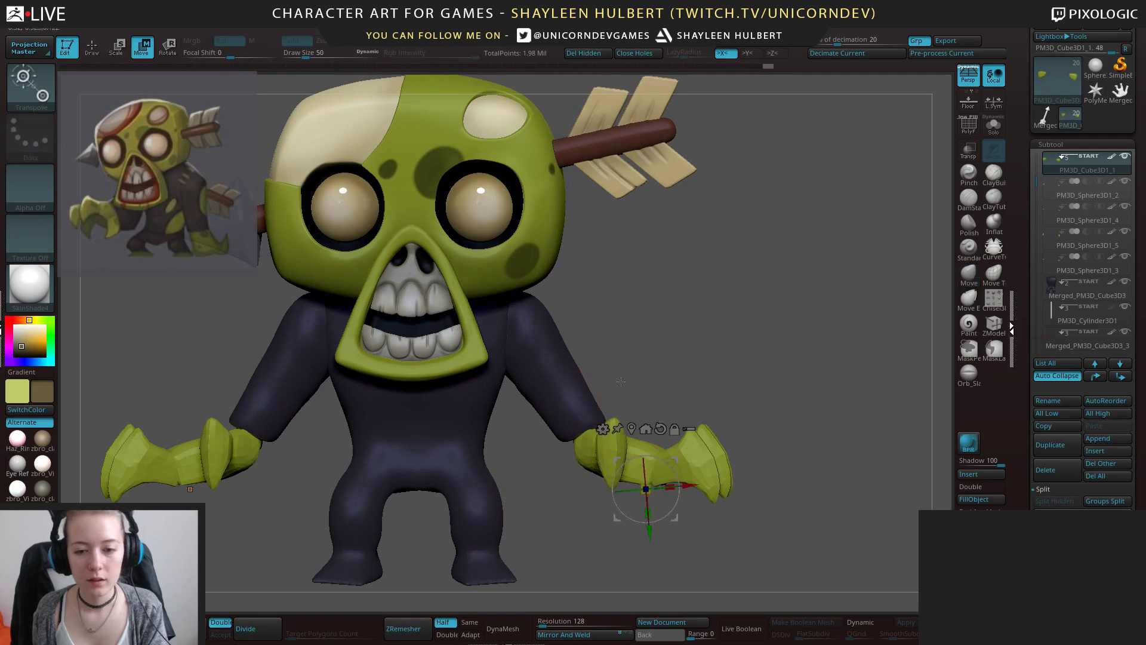
left_click_drag(650, 439, 653, 459, "alt")
key("ctrl+z")
Select the thumb subtool and rotate both thumbs with the gizmo to angle them against the palms.
right_click_drag(677, 398, 575, 475)
key("q")
left_click(588, 445, "alt")
key("w")
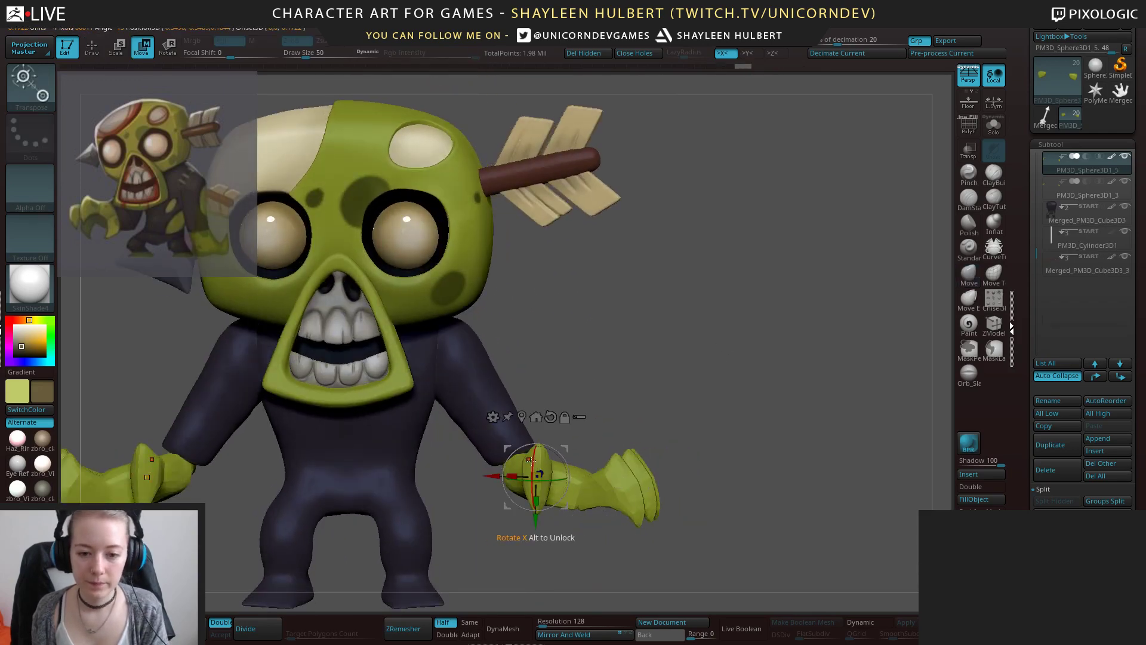
right_click_drag(555, 442, 586, 405)
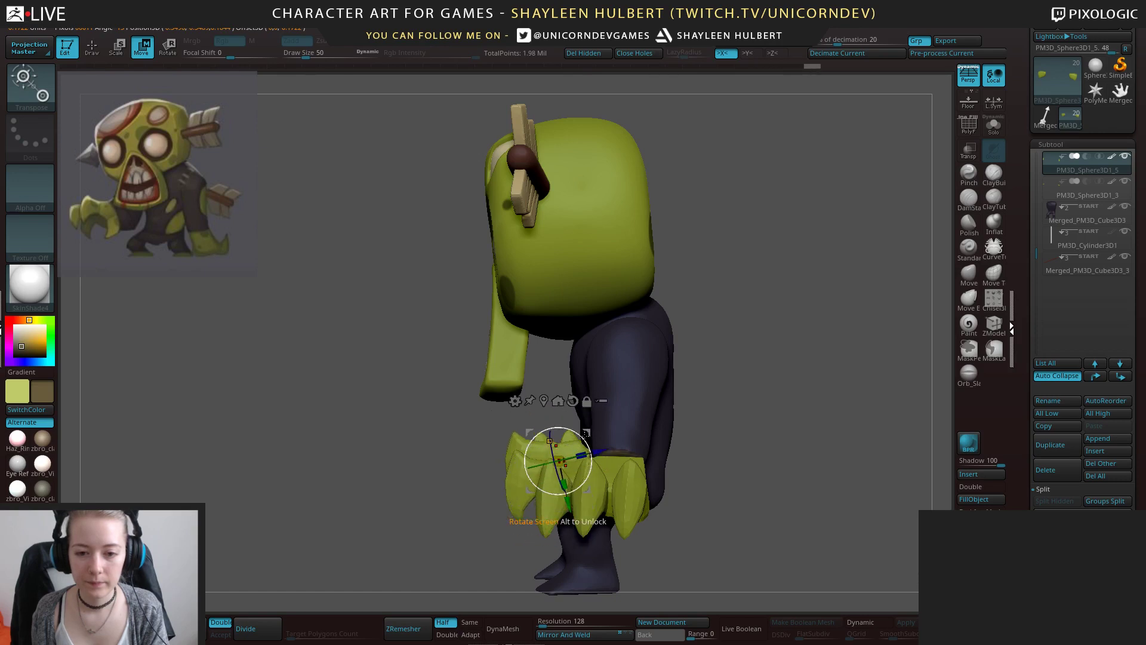
left_click_drag(602, 474, 605, 475)
right_click_drag(552, 450, 604, 424)
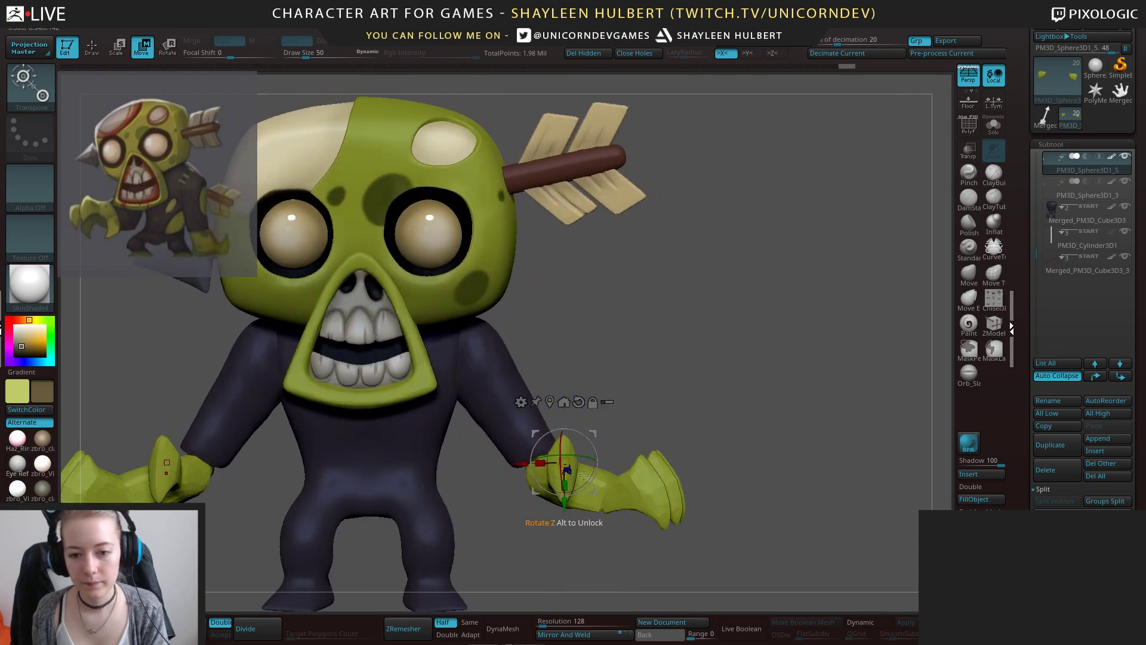
Fine-tune the angle and position of both thumbs so they sit against the palms.
right_click_drag(584, 476, 604, 477)
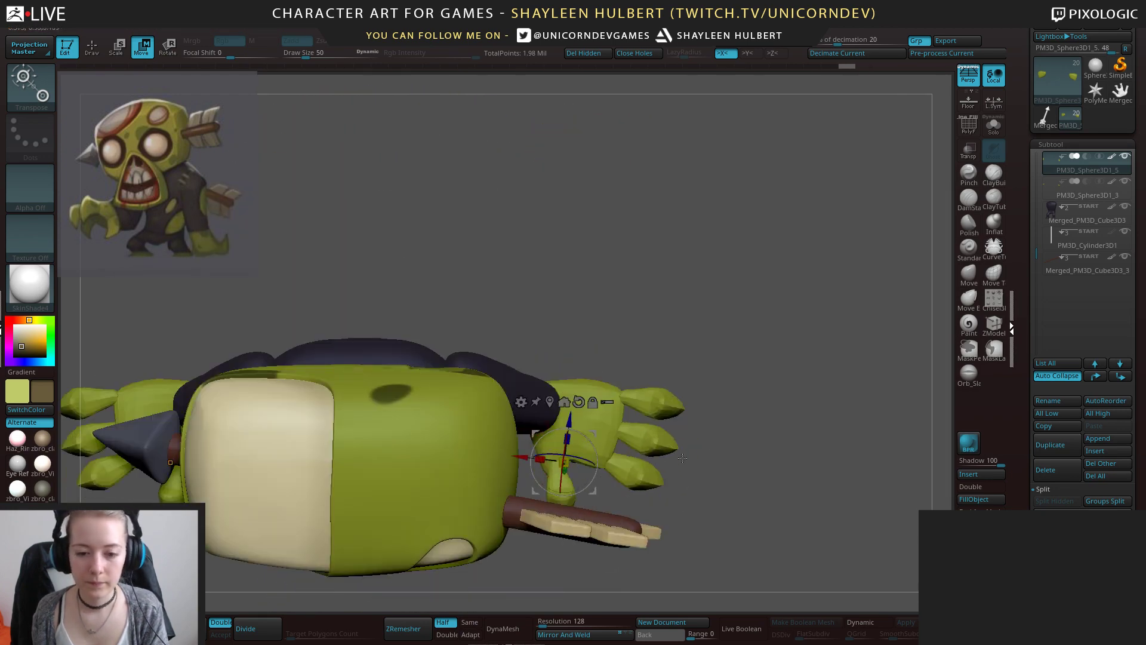
right_click_drag(683, 458, 591, 478)
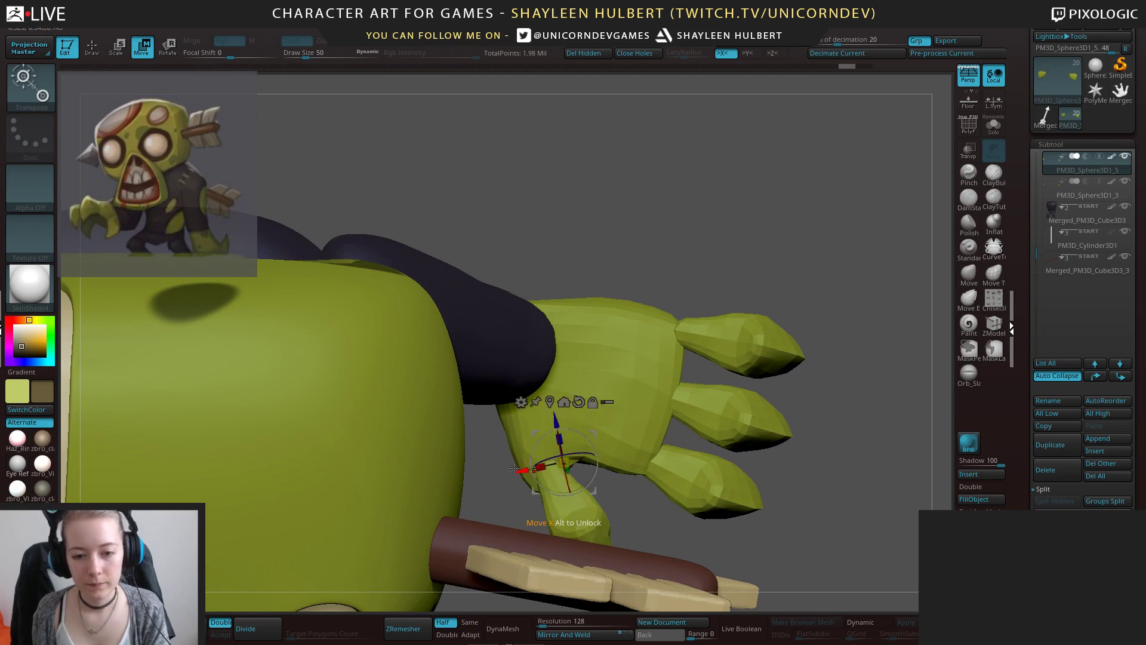
right_click_drag(661, 531, 738, 402)
left_click_drag(639, 383, 640, 397)
mouse_move(734, 379)
right_mouse_down("ctrl")
mouse_move(733, 332)
mouse_move(704, 330)
mouse_move(737, 331)
mouse_move(650, 330)
mouse_move(687, 365)
mouse_move(729, 349)
mouse_move(729, 336)
mouse_move(723, 352)
mouse_move(707, 303)
right_mouse_up("ctrl")
key("q")
right_click_drag(707, 303, 730, 357, "ctrl")
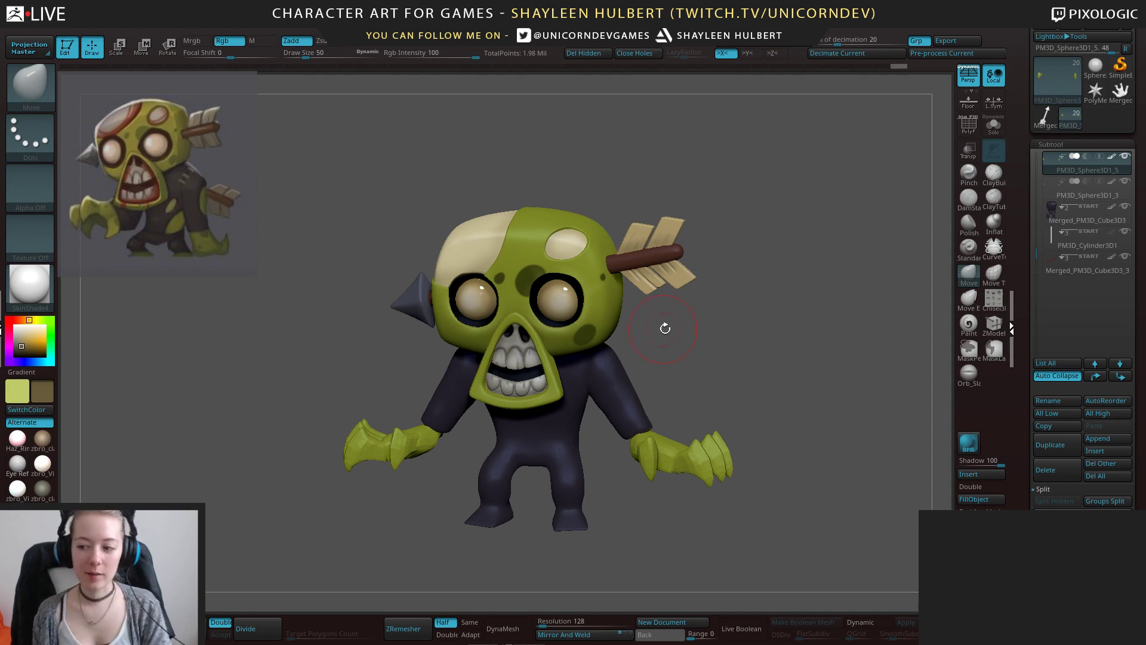
Nudge the shape of the thumbs with the Move brush.
left_click_drag(741, 394, 744, 392)
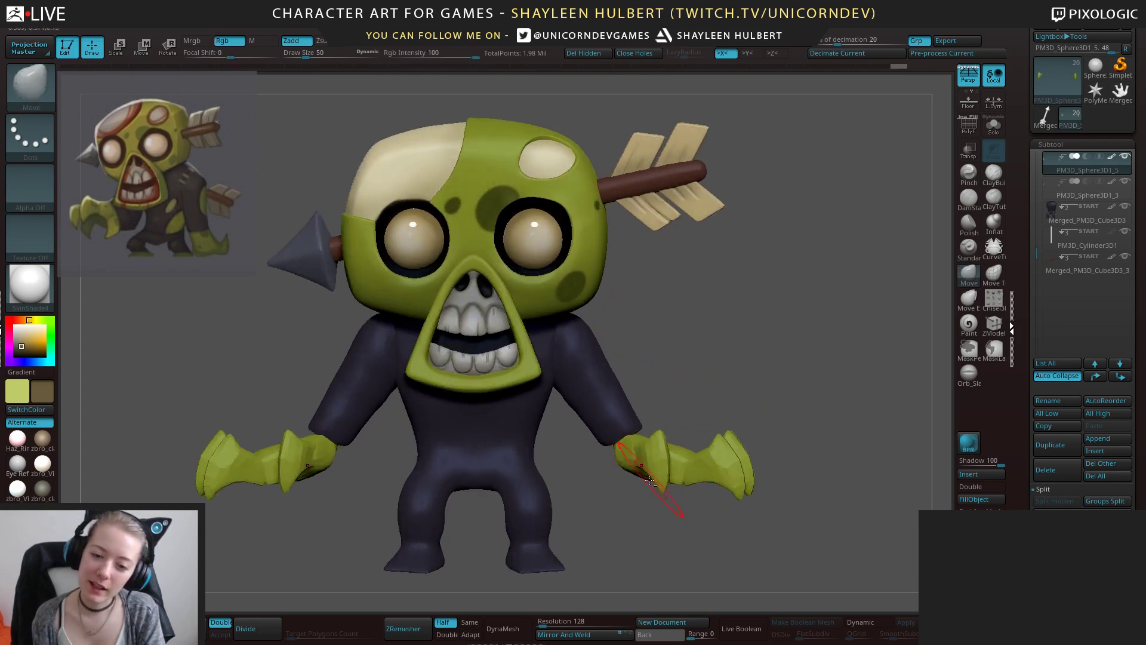
left_click_drag(656, 475, 661, 481)
right_click_drag(665, 487, 675, 436, "alt")
left_click_drag(674, 433, 662, 439)
left_click_drag(664, 513, 636, 482, "alt")
Select the dark body subtool and isolate its hip area with an inverted, softened lasso mask.
left_click(569, 481, "alt")
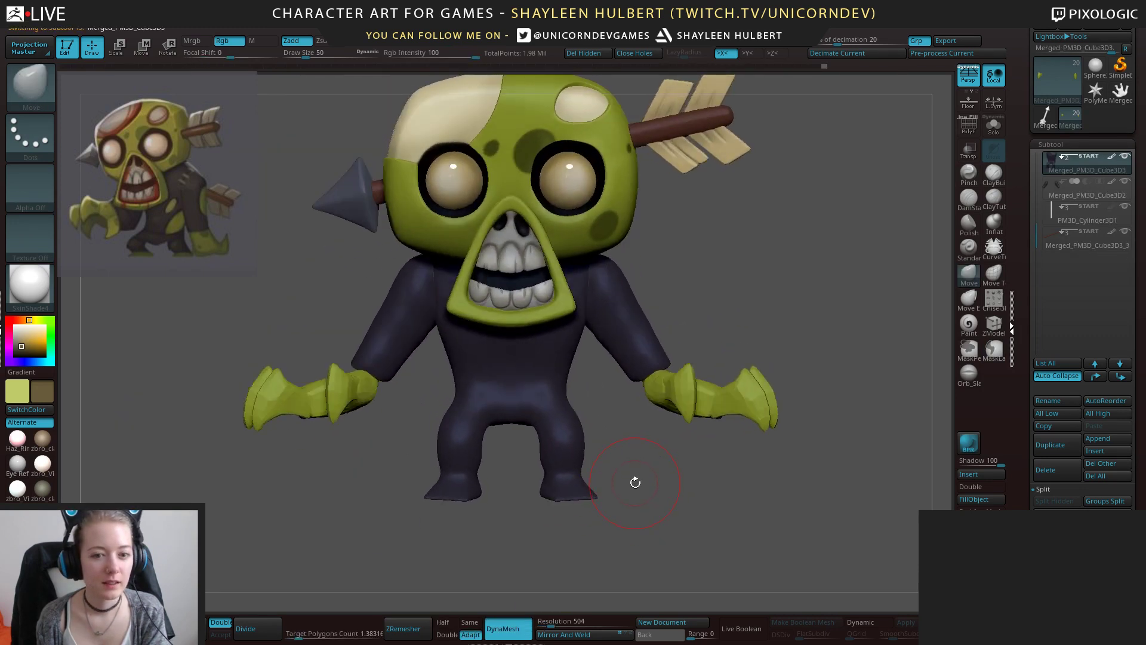
mouse_move(434, 378)
left_mouse_down("ctrl")
mouse_move(434, 420)
mouse_move(604, 430)
mouse_move(603, 363)
left_mouse_up("ctrl")
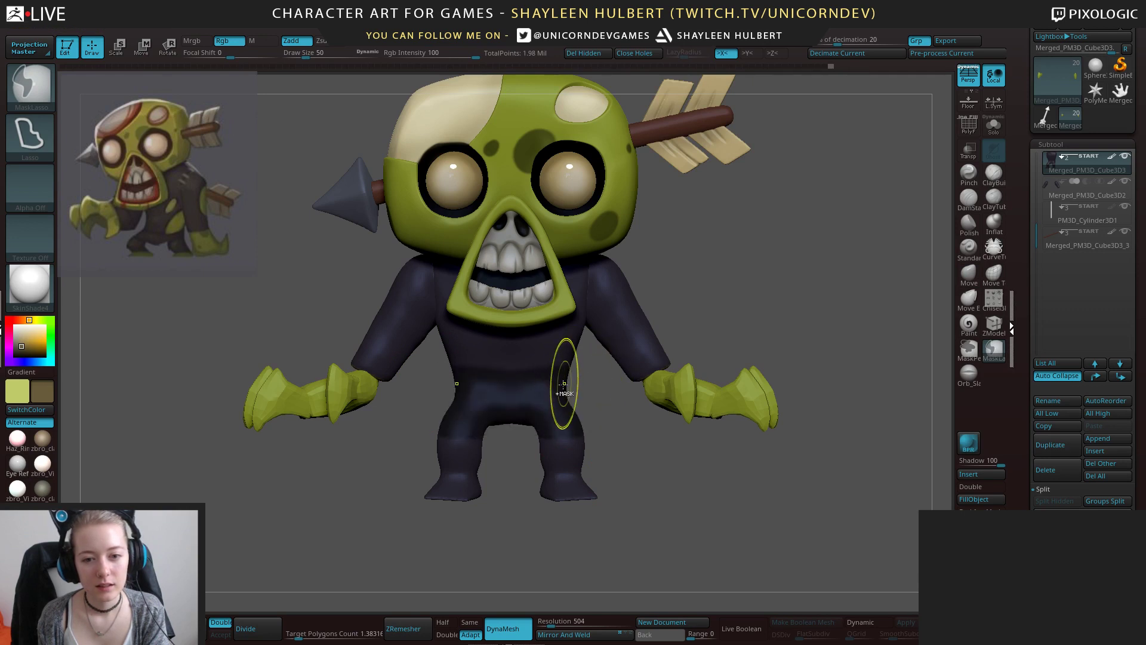
left_click(605, 408, "ctrl")
left_click(565, 458, "ctrl")
left_click(566, 459, "ctrl")
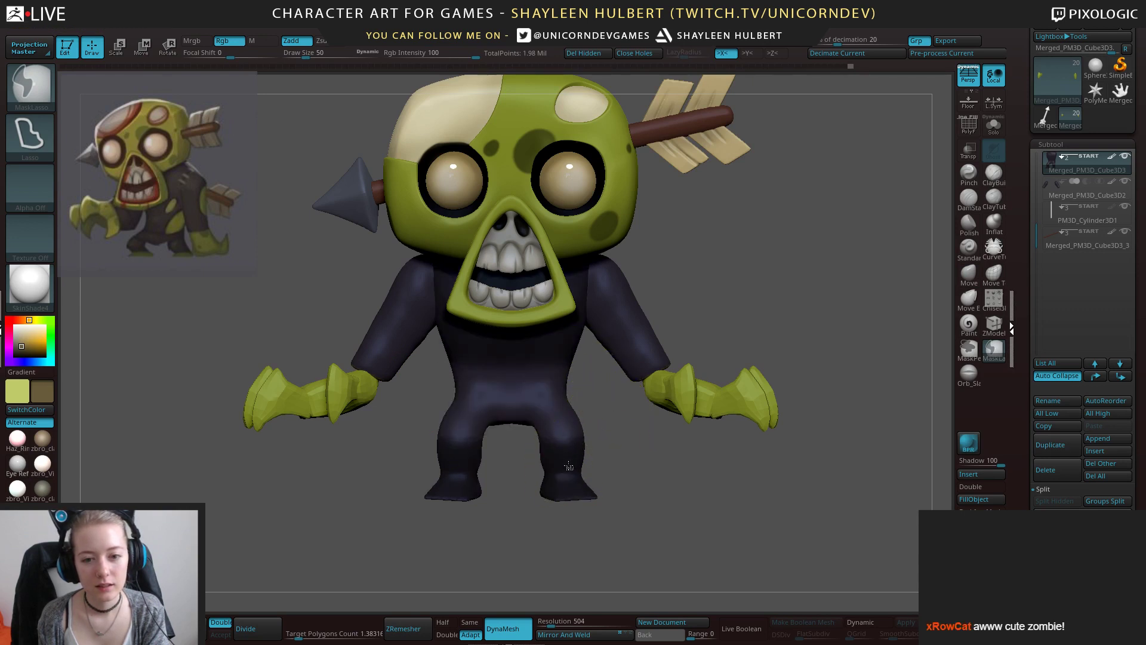
Move the unmasked hips slightly down to shorten the legs, and clear the mask.
key("w")
left_click_drag(510, 177, 512, 412, "alt")
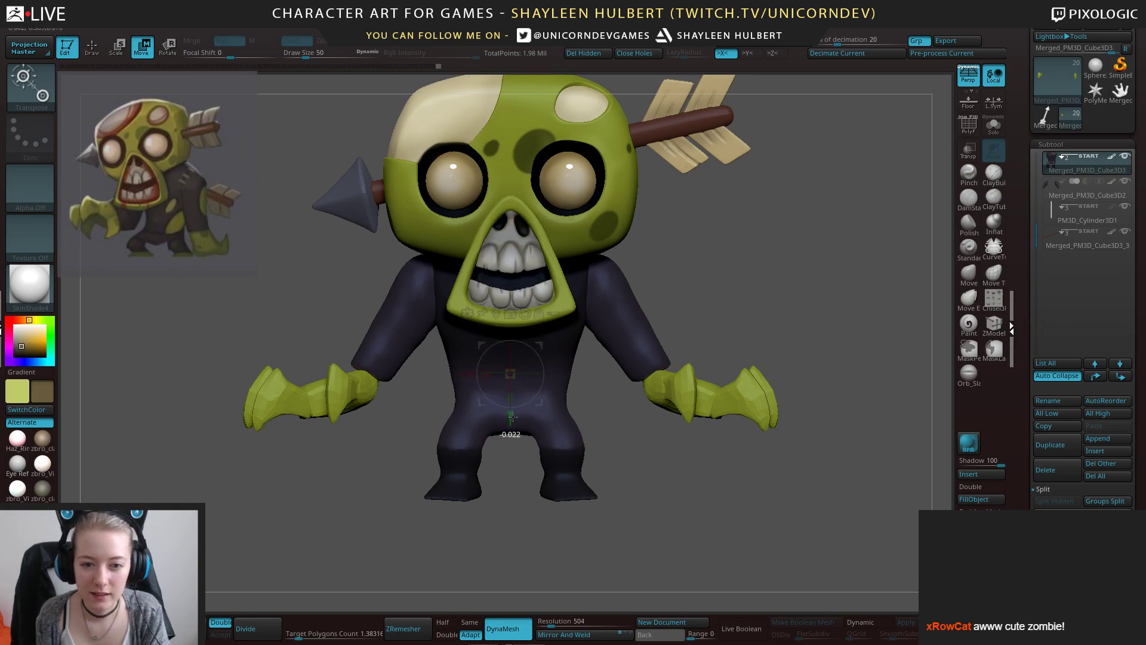
mouse_move(662, 471)
left_mouse_down()
mouse_move(471, 471)
mouse_move(650, 472)
left_mouse_up()
left_click_drag(648, 470, 654, 474, "ctrl")
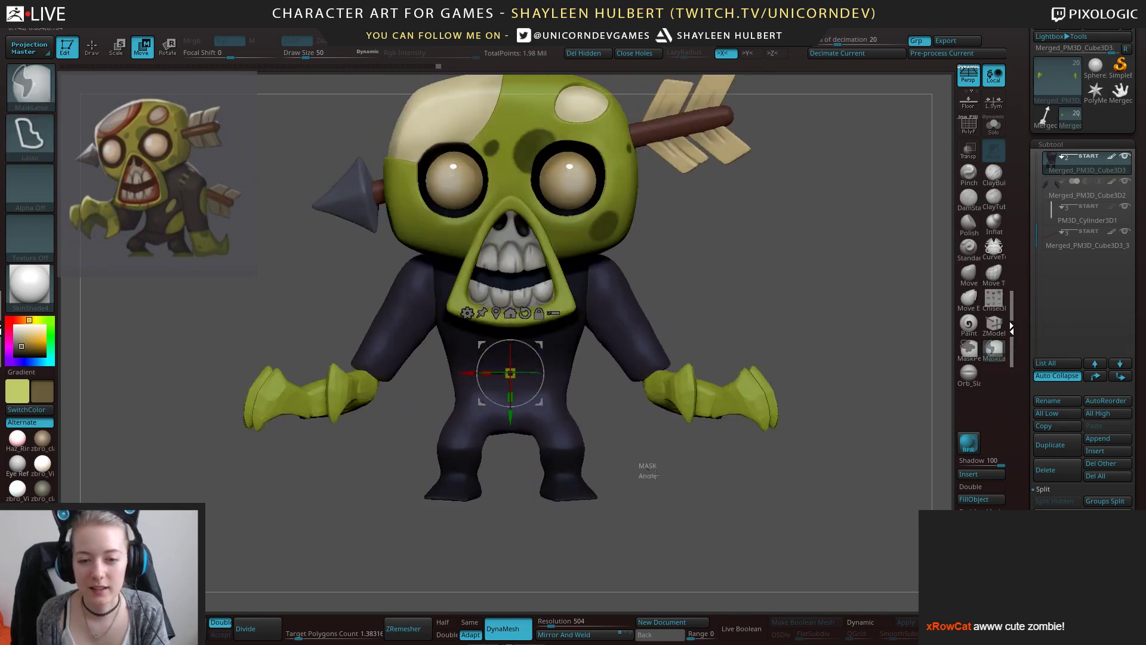
Make the green head the active subtool.
right_click_drag(655, 474, 654, 444, "ctrl")
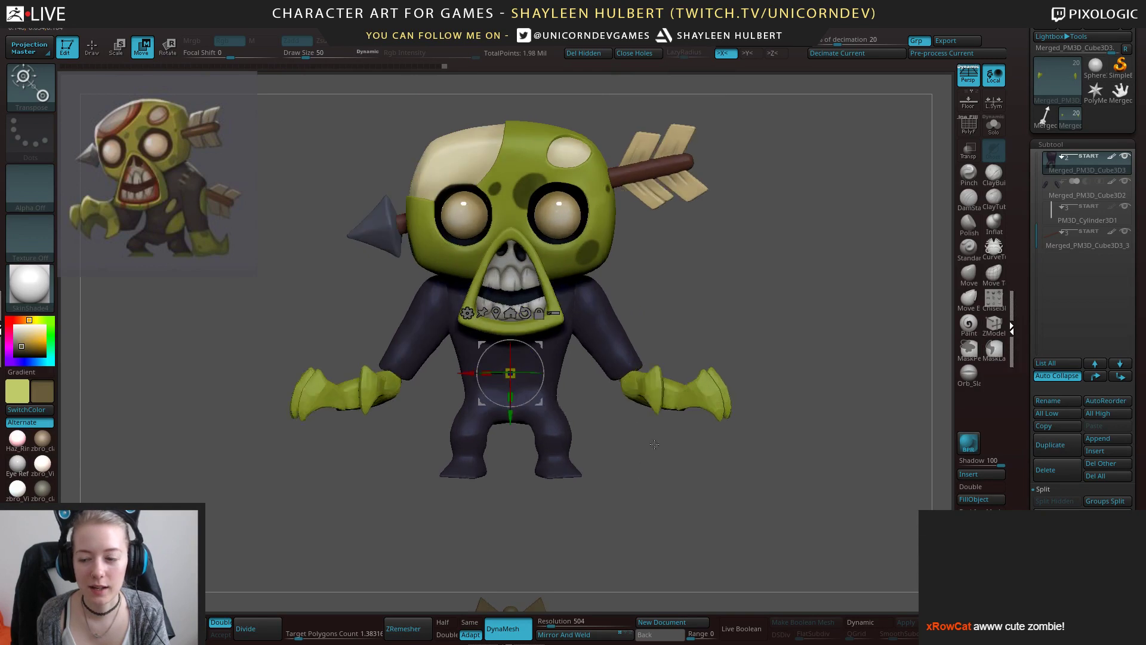
mouse_move(633, 341)
right_mouse_down("ctrl")
mouse_move(691, 375)
mouse_move(711, 334)
mouse_move(722, 343)
mouse_move(745, 366)
mouse_move(680, 356)
mouse_move(722, 427)
mouse_move(724, 404)
mouse_move(598, 418)
mouse_move(732, 399)
mouse_move(719, 408)
right_mouse_up("ctrl")
key("q")
right_click_drag(608, 261, 567, 263, "ctrl")
left_click(528, 209, "alt")
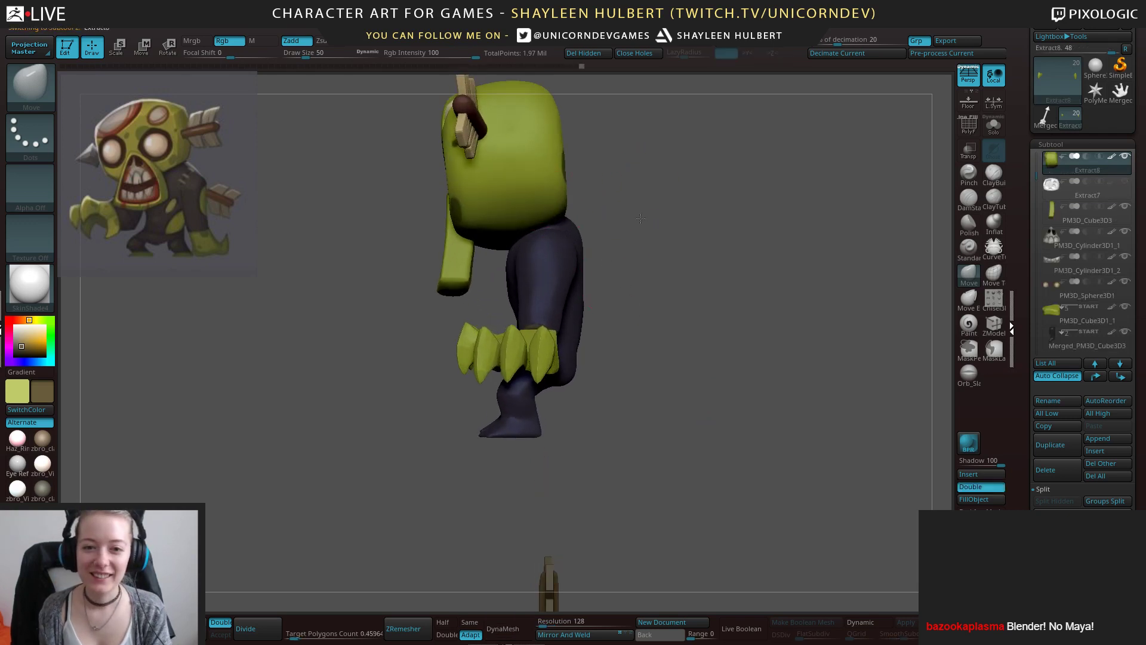
key("f")
mouse_move(656, 307)
right_mouse_down()
mouse_move(767, 345)
mouse_move(663, 347)
mouse_move(686, 333)
mouse_move(702, 351)
mouse_move(621, 353)
mouse_move(563, 588)
mouse_move(647, 312)
right_mouse_up()
Select the head, face pieces and head arrow together for a group transform, leaving out the body, arms and hands.
key("w")
left_click_drag(396, 190, 515, 368, "ctrl")
key("ctrl+z")
left_click(613, 191)
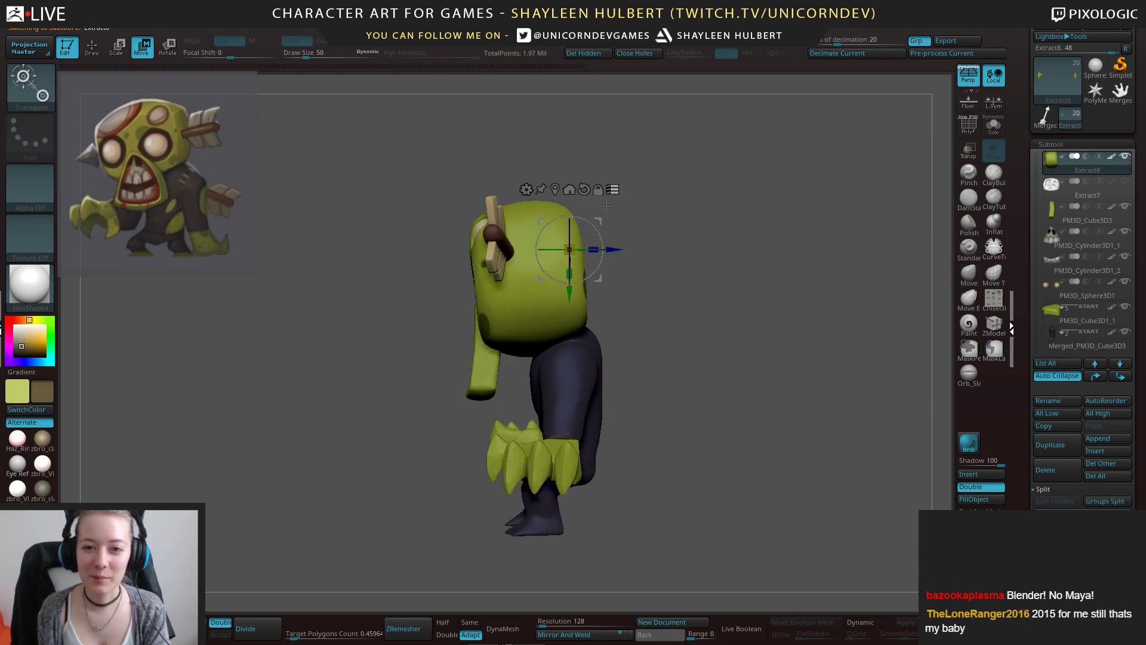
left_click_drag(391, 201, 511, 379, "ctrl+shift")
right_click_drag(547, 336, 865, 325)
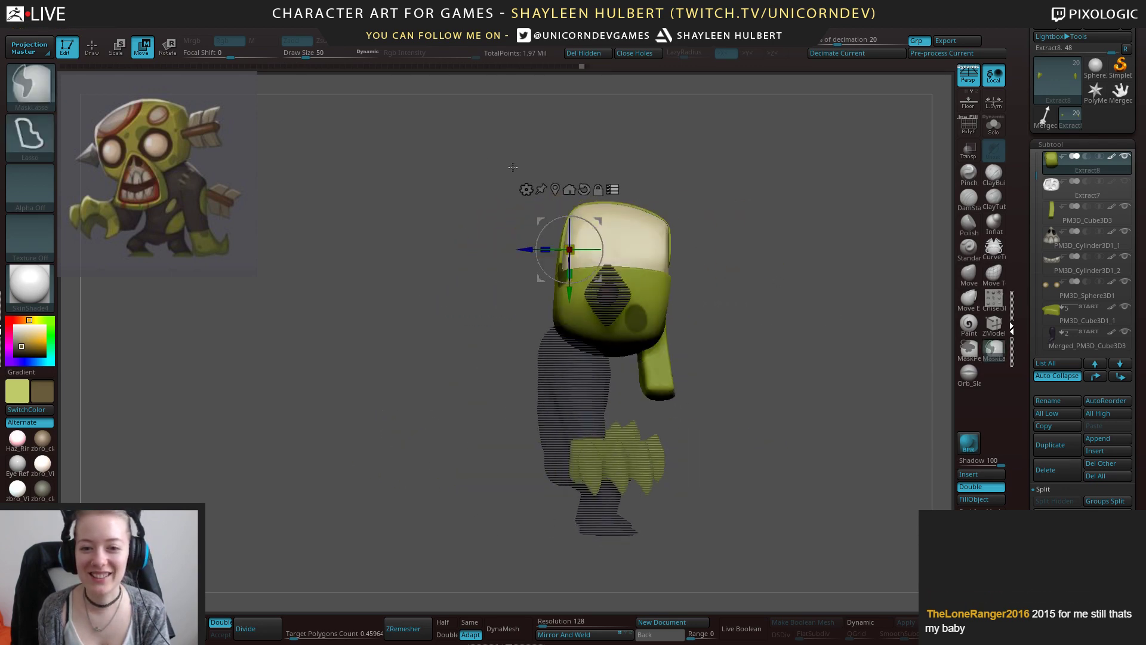
left_click_drag(494, 168, 671, 325, "ctrl+shift")
right_click_drag(690, 308, 729, 336, "shift")
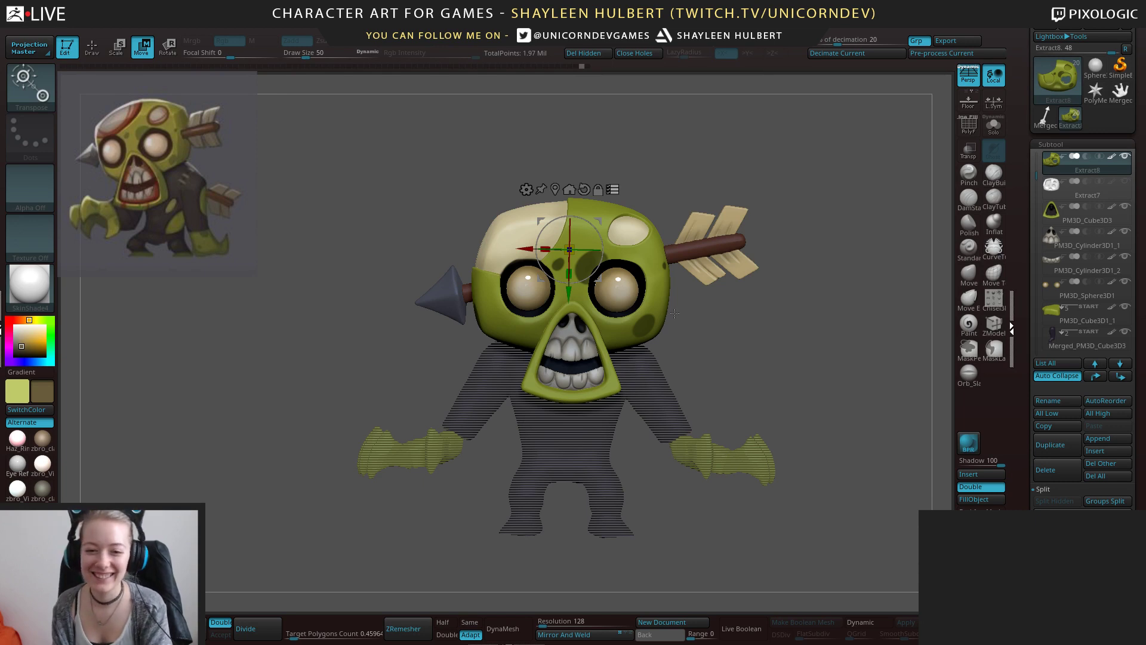
Tilt the selected head group slightly forward and shift it a little back on the neck.
left_click_drag(756, 360, 814, 357)
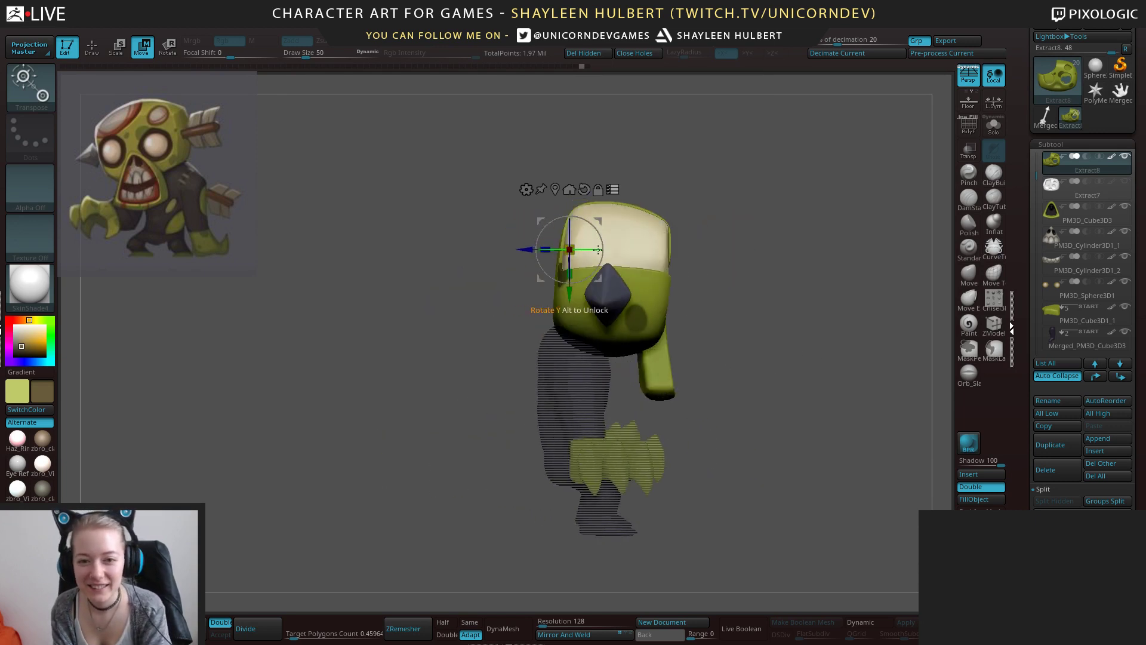
left_click_drag(555, 261, 604, 268)
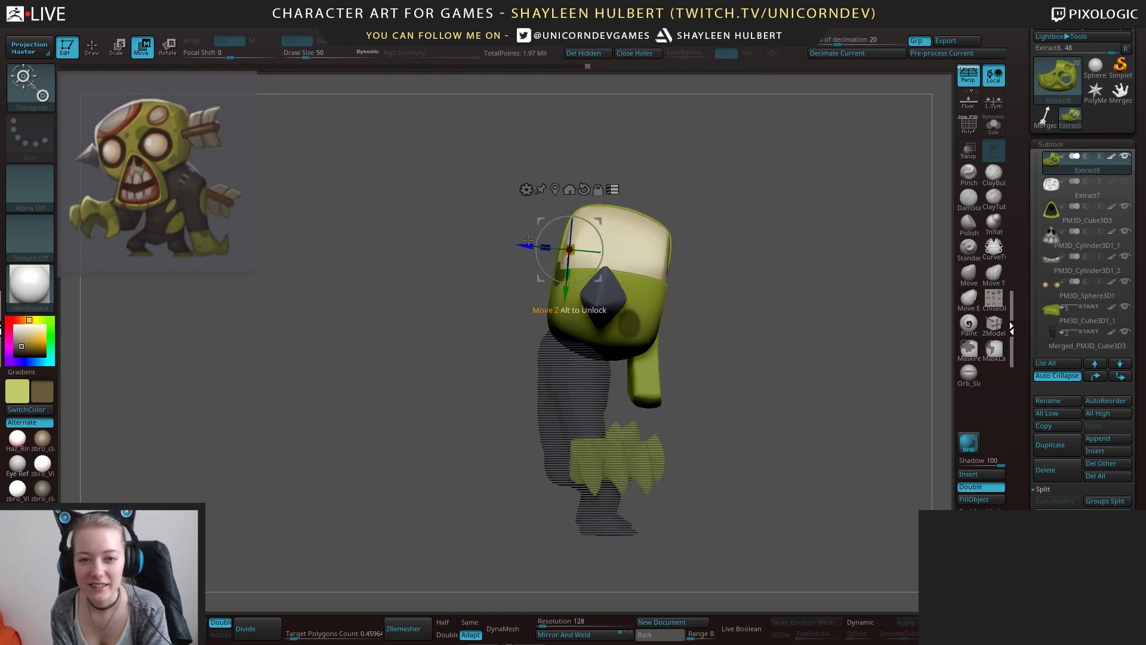
left_click_drag(527, 245, 517, 244)
mouse_move(802, 309)
left_mouse_down()
mouse_move(727, 309)
mouse_move(711, 335)
mouse_move(705, 323)
left_mouse_up()
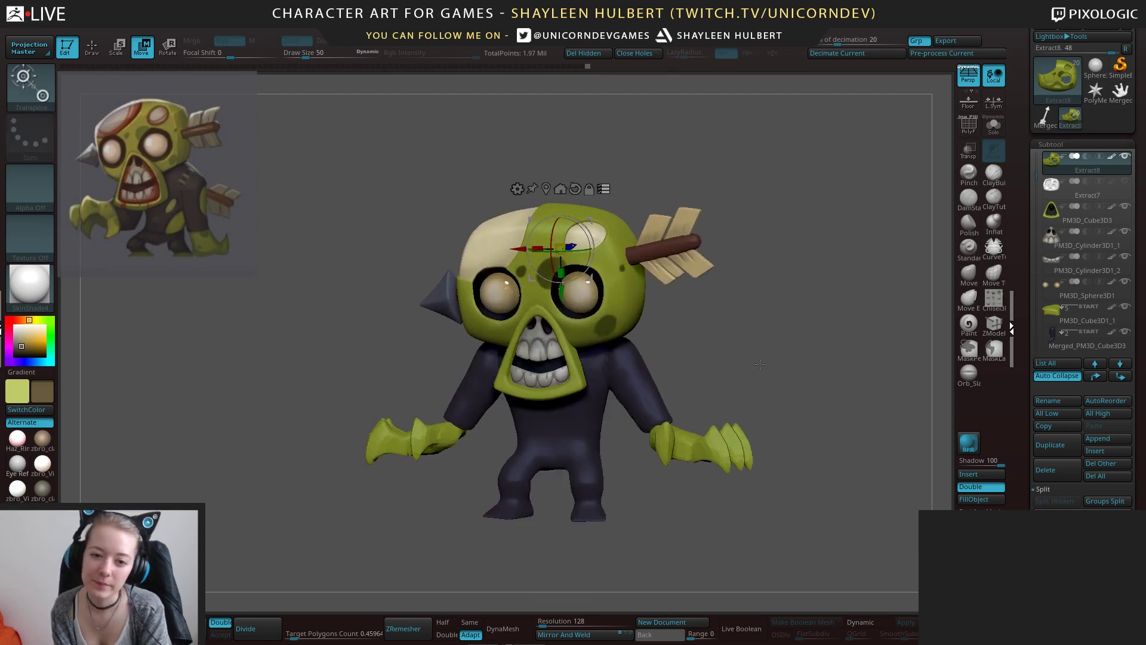
left_click_drag(768, 238, 649, 353, "alt")
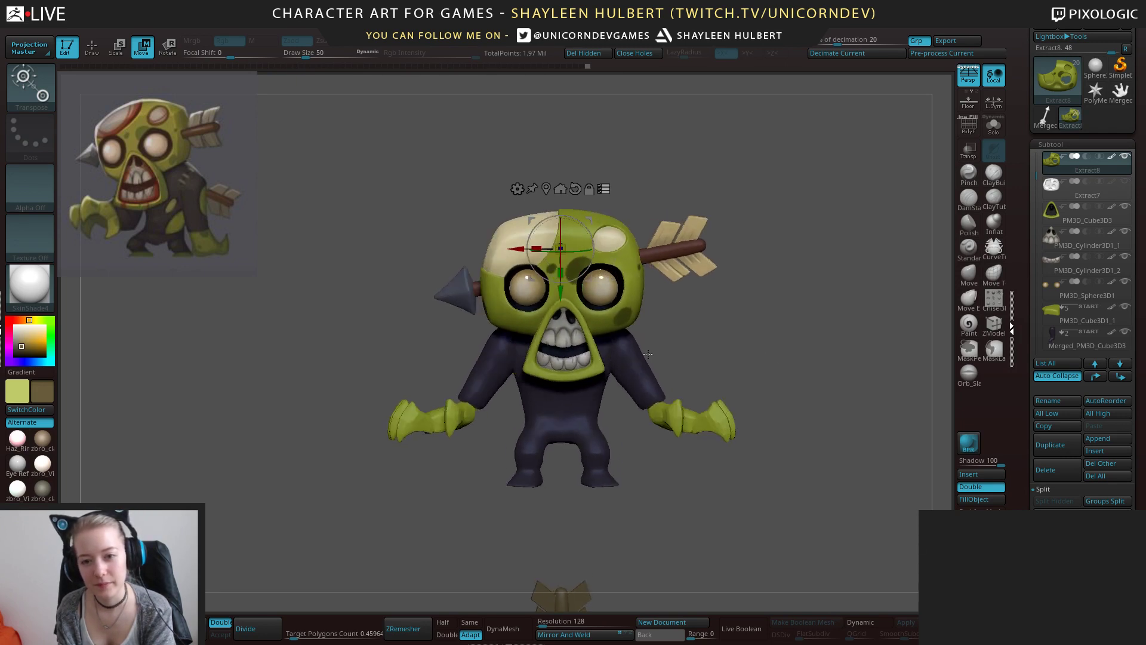
Limit the group transform to the arms and hands, and rotate them slightly around a pivot placed at the shoulder.
left_click(640, 358, "alt")
left_click(640, 362, "ctrl+shift")
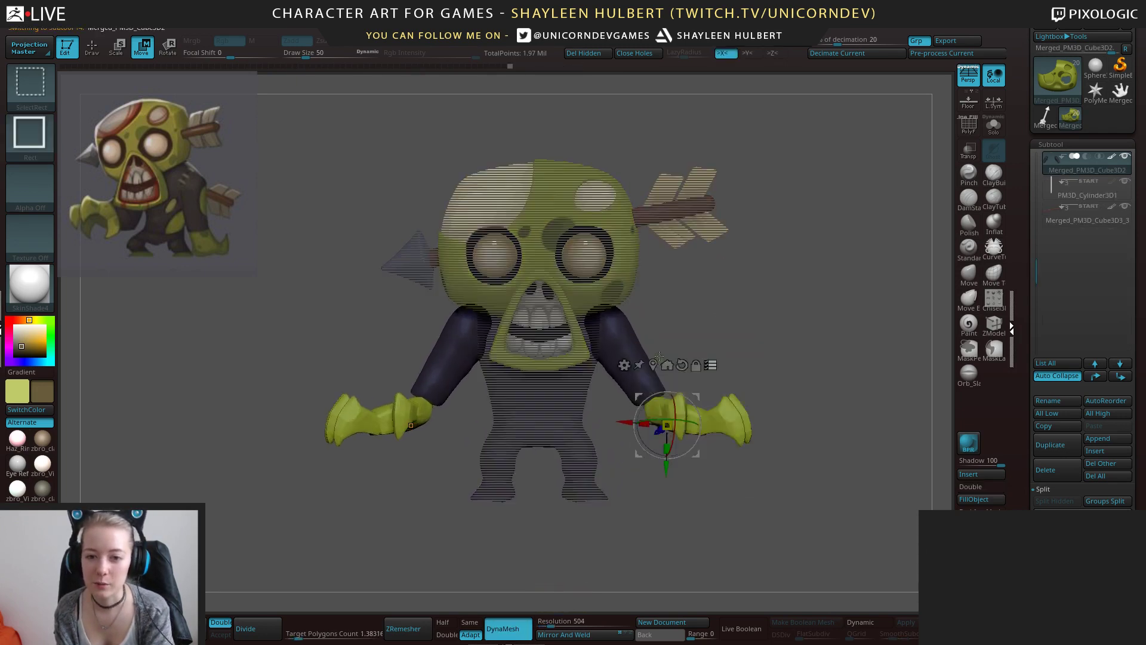
left_click_drag(666, 469, 665, 380, "alt")
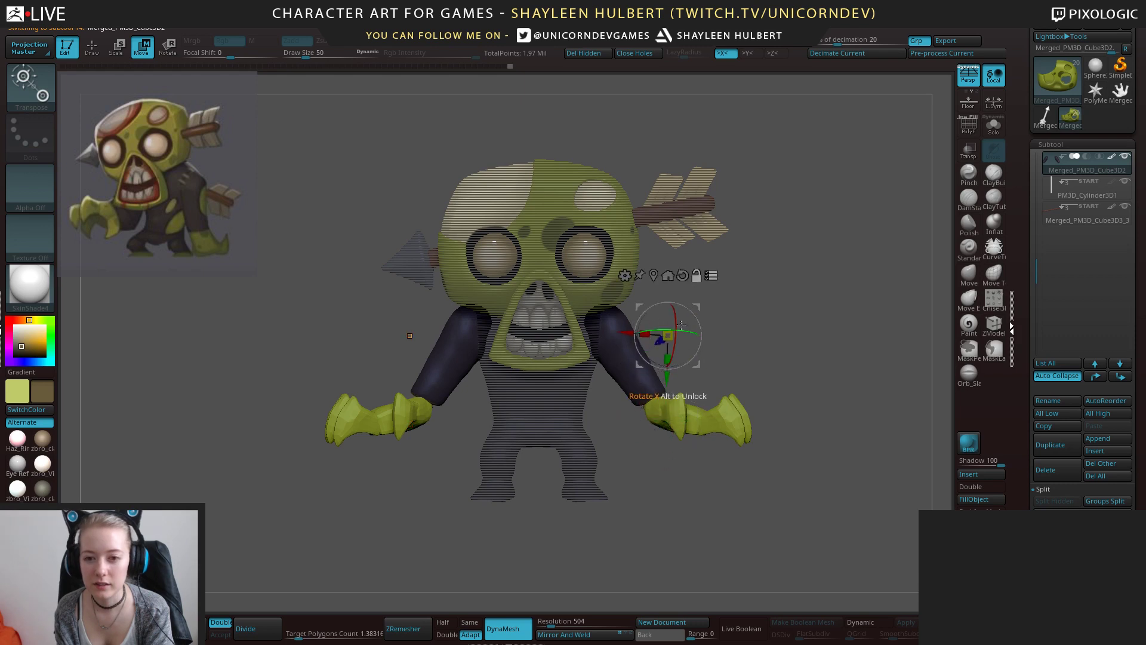
left_click(682, 276, "alt")
left_click_drag(625, 330, 575, 332, "alt")
left_click_drag(616, 377, 616, 381)
left_click_drag(650, 329, 614, 386)
left_click_drag(811, 343, 721, 324)
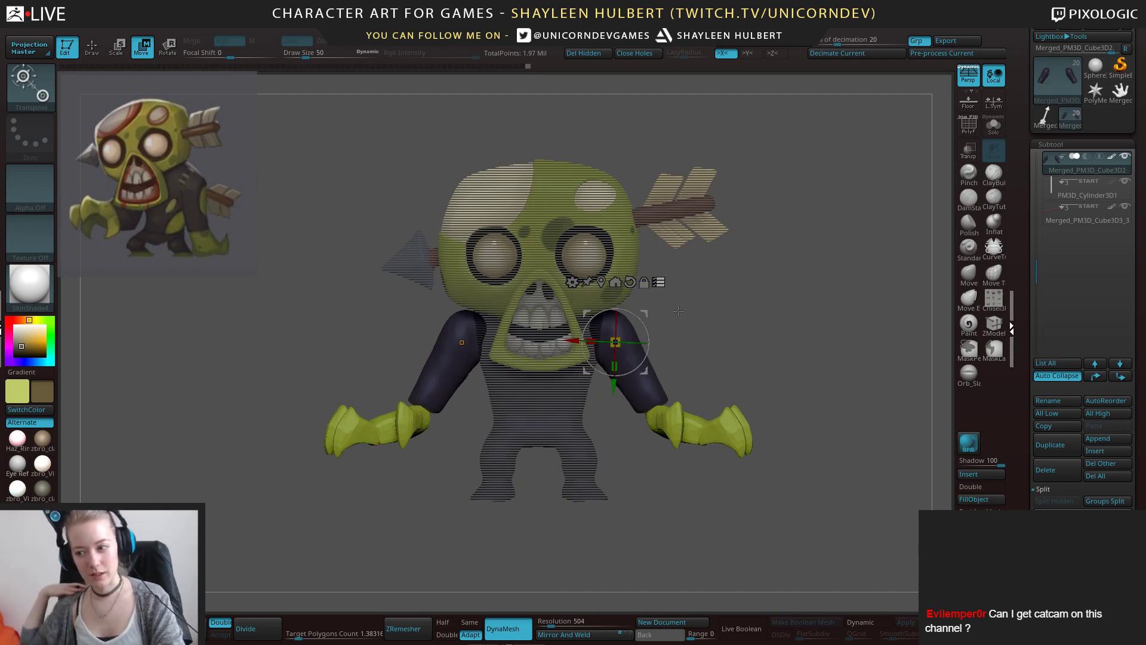
Clear the group transform selection, blend the shoulders into the torso with the Move brush, and make the dark body active.
left_click_drag(677, 311, 215, 188)
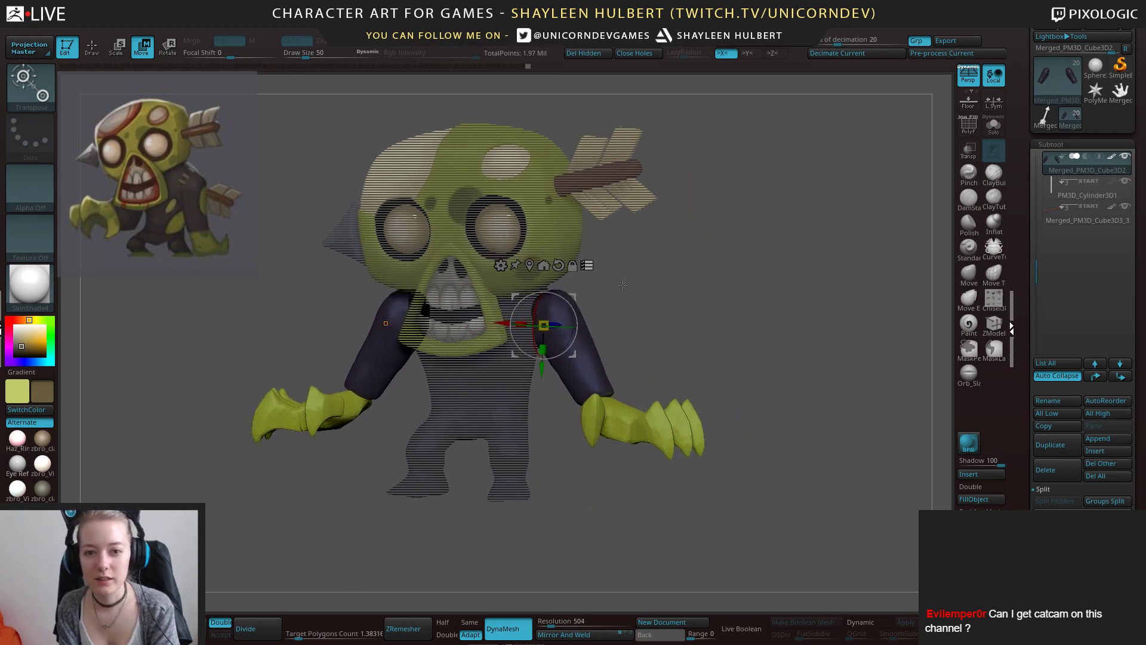
mouse_move(622, 285)
left_mouse_down()
mouse_move(525, 388)
mouse_move(544, 389)
mouse_move(676, 336)
mouse_move(489, 325)
left_mouse_up()
left_click(969, 274)
left_click_drag(824, 281, 555, 293)
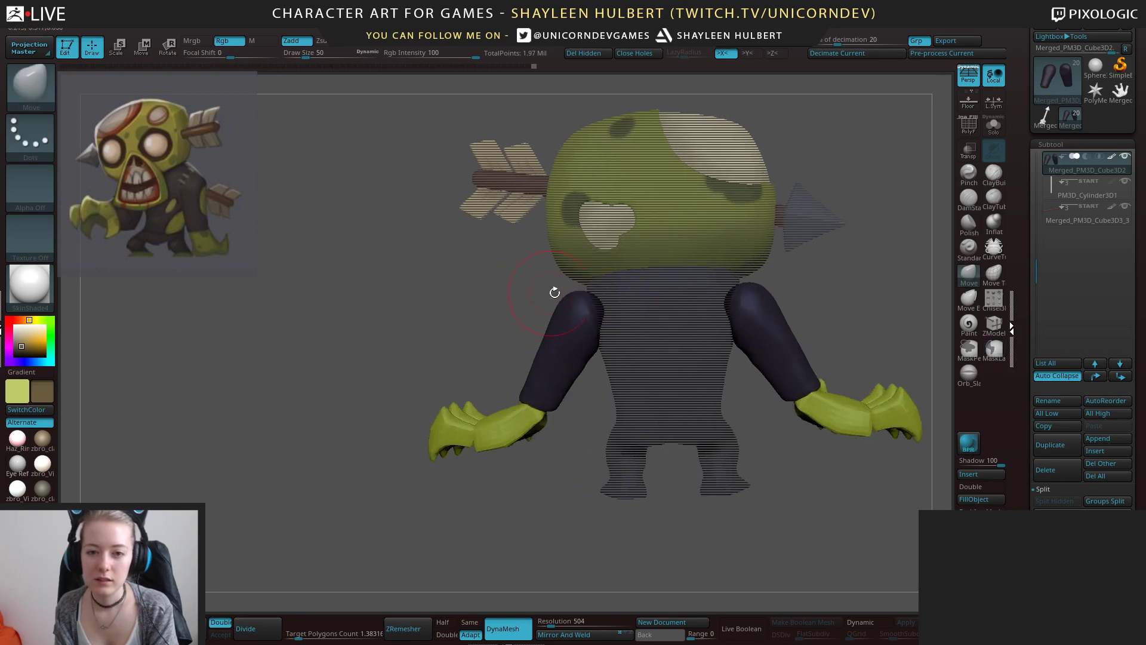
key("w")
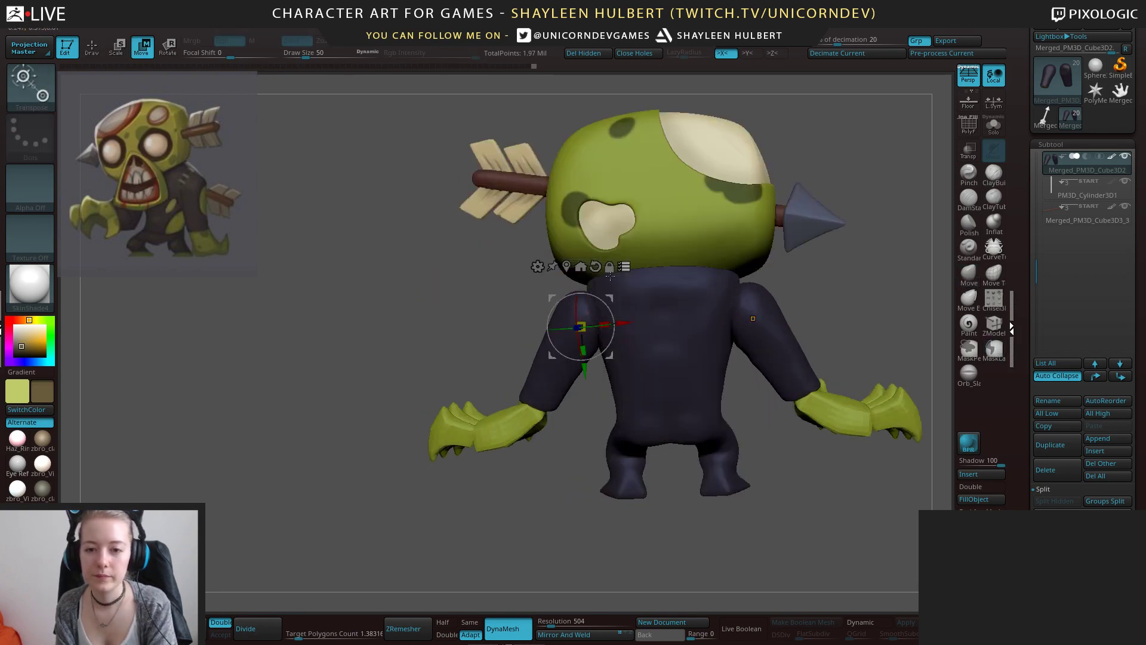
key("q")
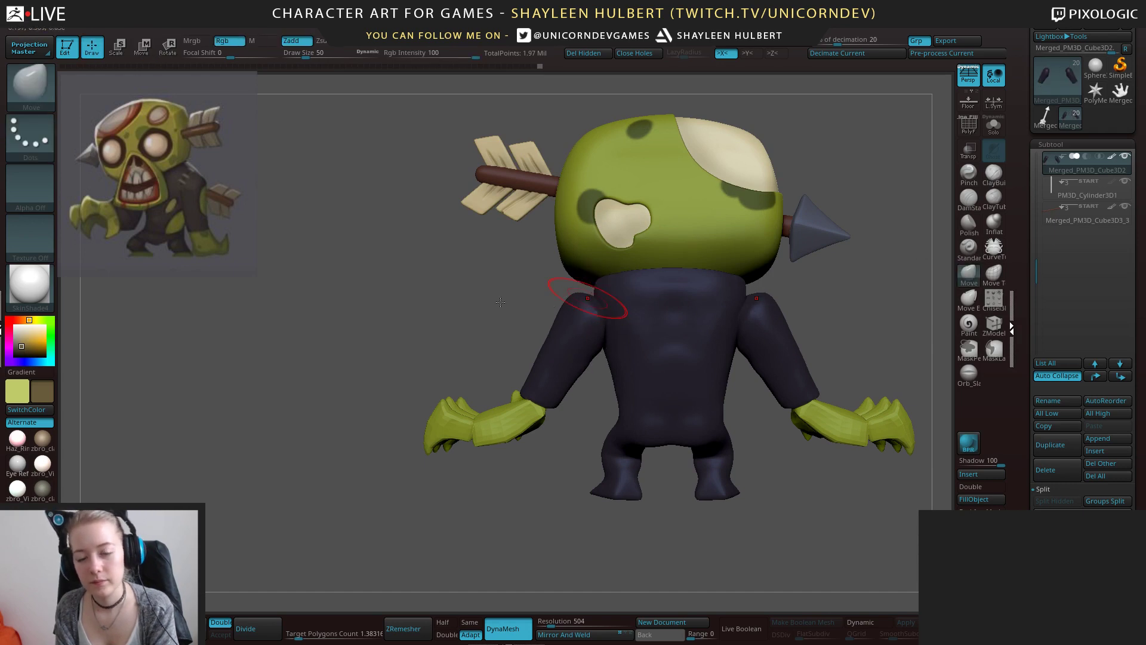
left_click_drag(511, 297, 491, 302, "alt")
left_click(550, 295, "alt")
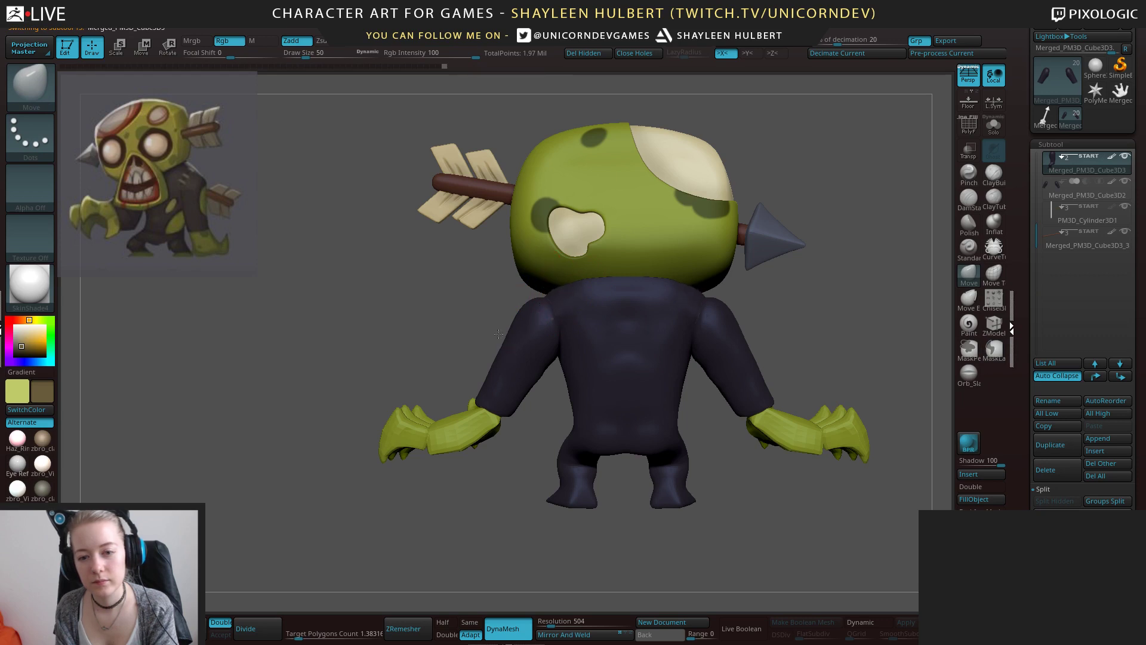
Make the upper arms the active subtool and flatten their surface with the hPolish brush at draw size 34.
left_click_drag(498, 333, 574, 299)
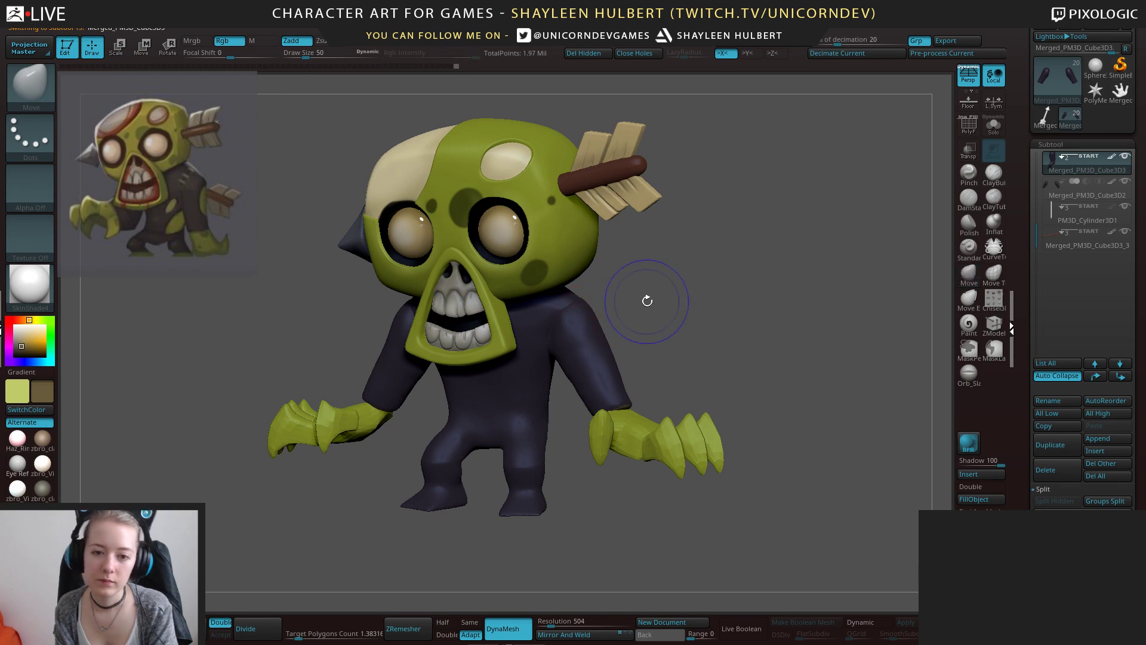
left_click_drag(647, 299, 637, 310)
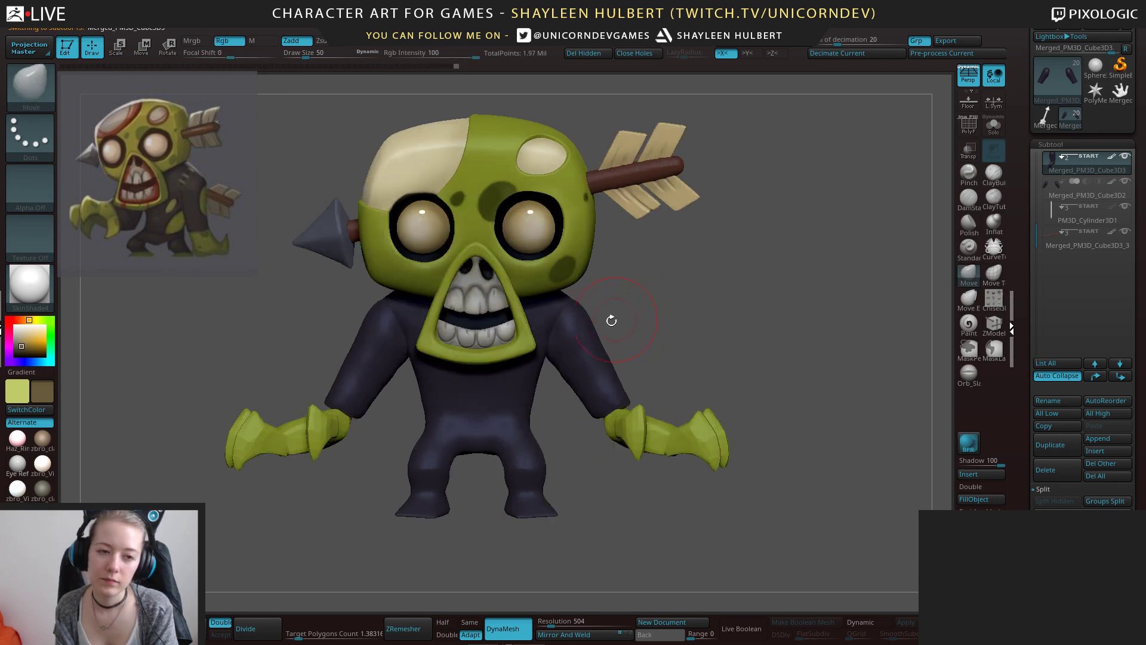
left_click(558, 349, "alt")
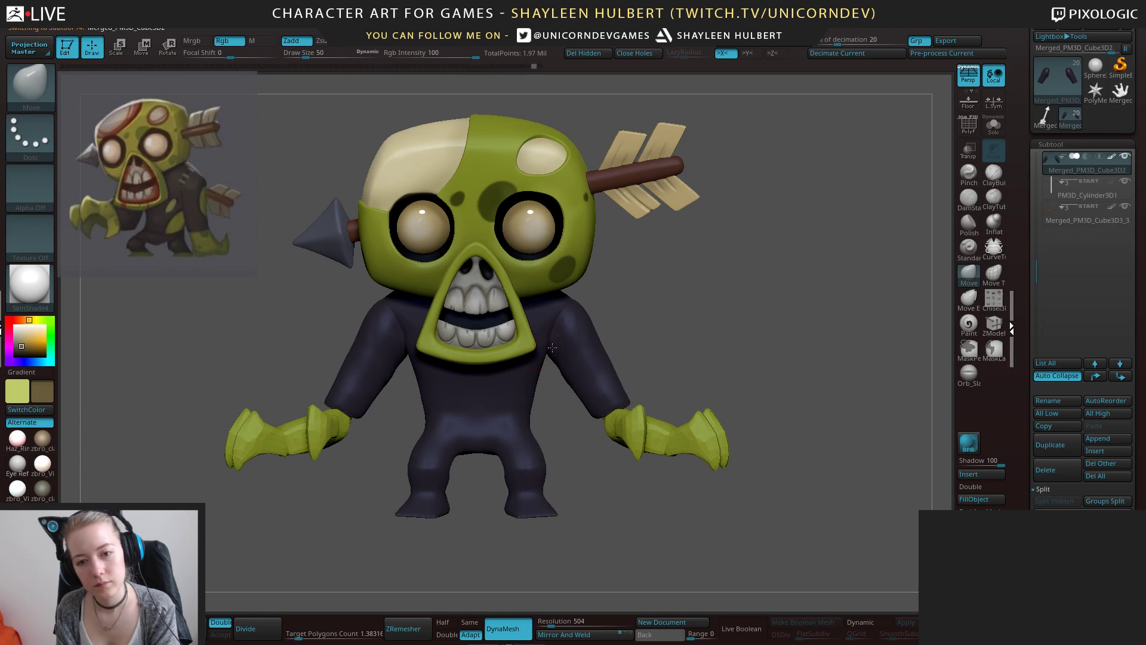
key("shift")
mouse_move(662, 369)
left_mouse_down()
mouse_move(629, 363)
mouse_move(650, 327)
mouse_move(620, 320)
mouse_move(657, 296)
mouse_move(660, 322)
mouse_move(686, 351)
mouse_move(613, 366)
mouse_move(600, 321)
left_mouse_up()
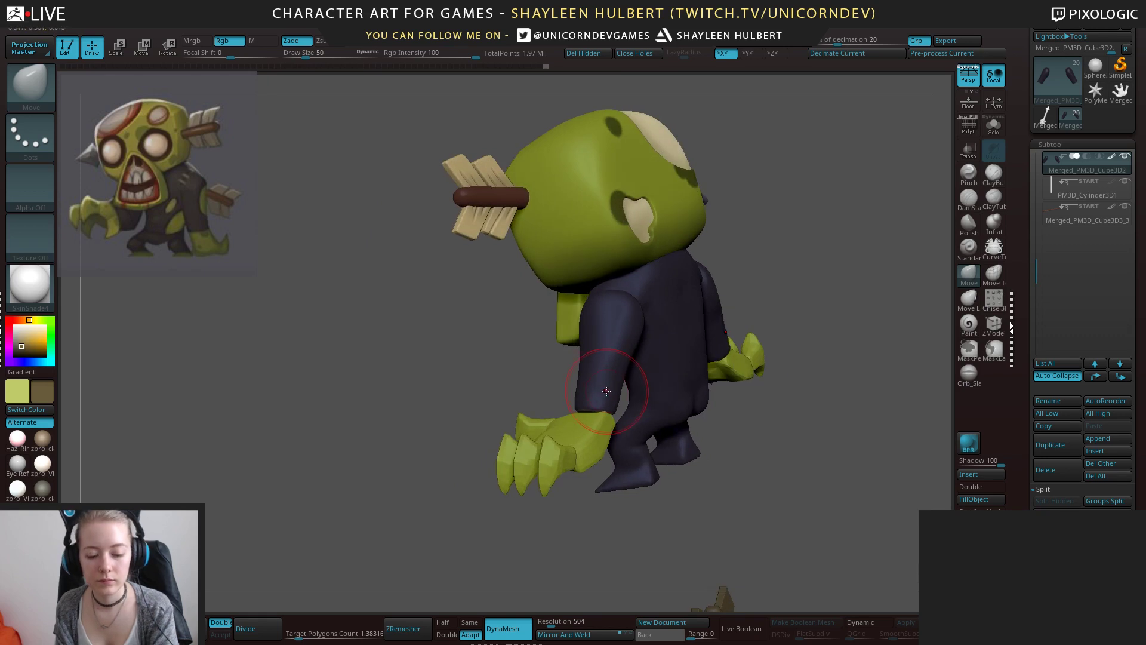
key("b")
key("h")
key("p")
left_click_drag(656, 295, 619, 311)
key("[")
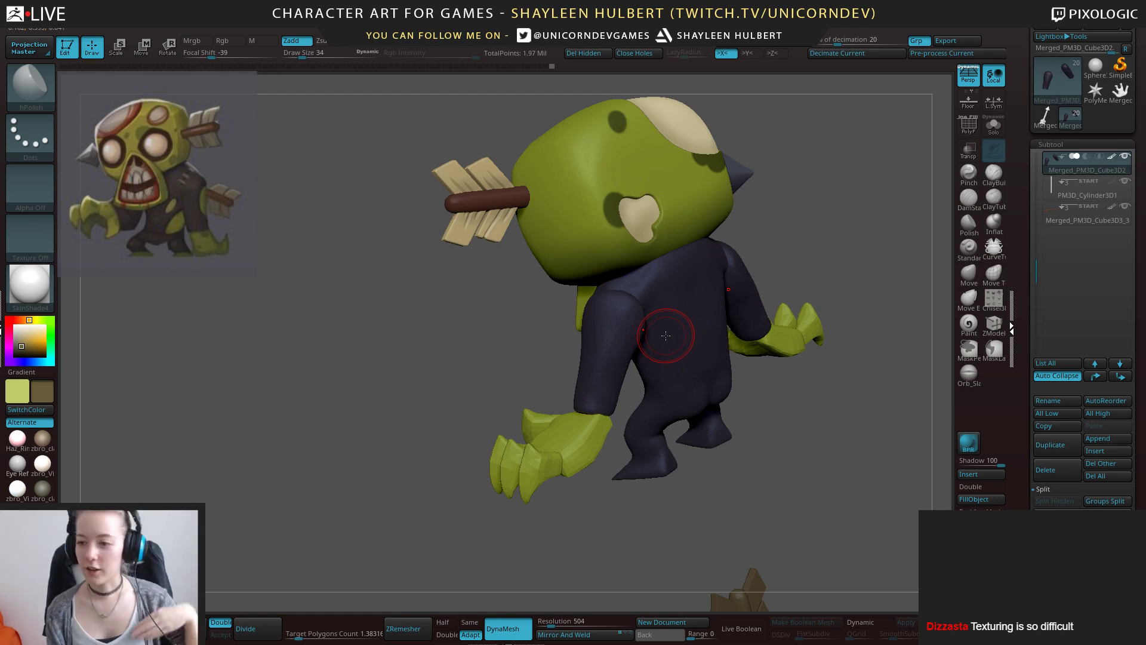
left_click_drag(725, 498, 751, 491)
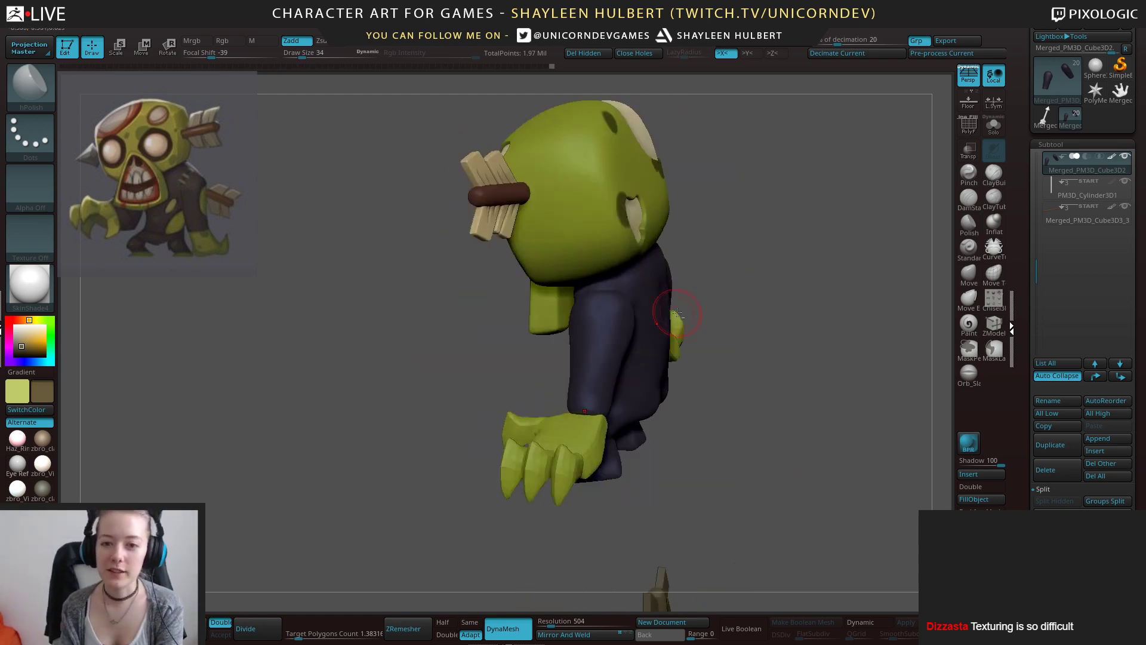
Select the dark body and reshape its back and chest in profile with the Move brush at draw size 86.
left_click(651, 325, "alt")
left_click_drag(770, 190, 736, 187)
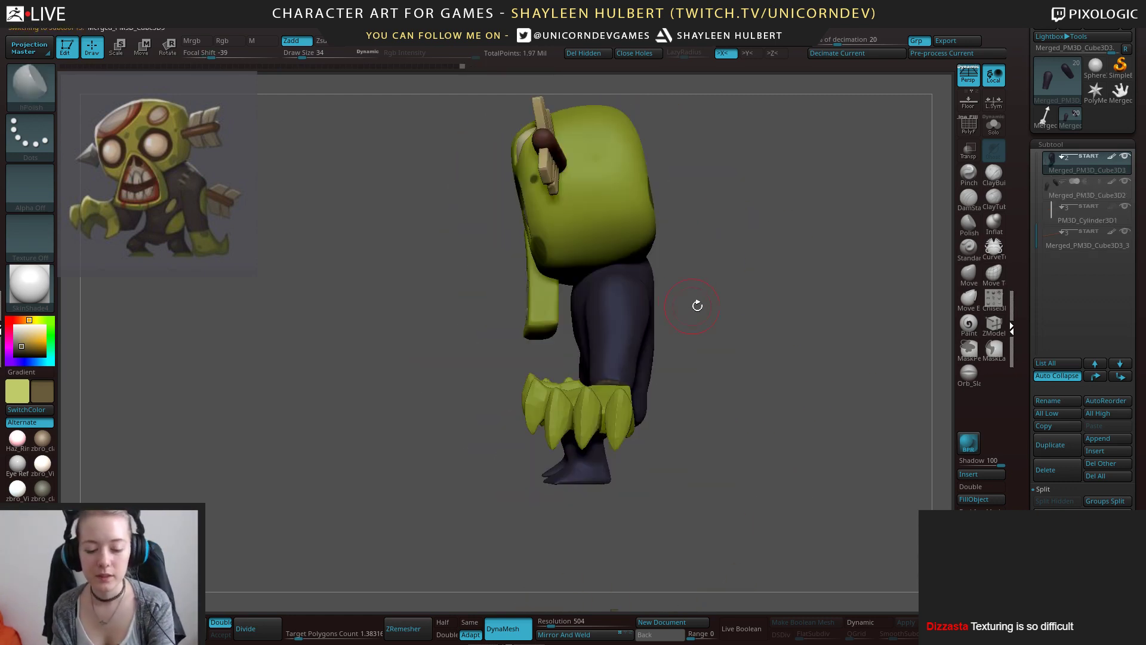
left_click(968, 274)
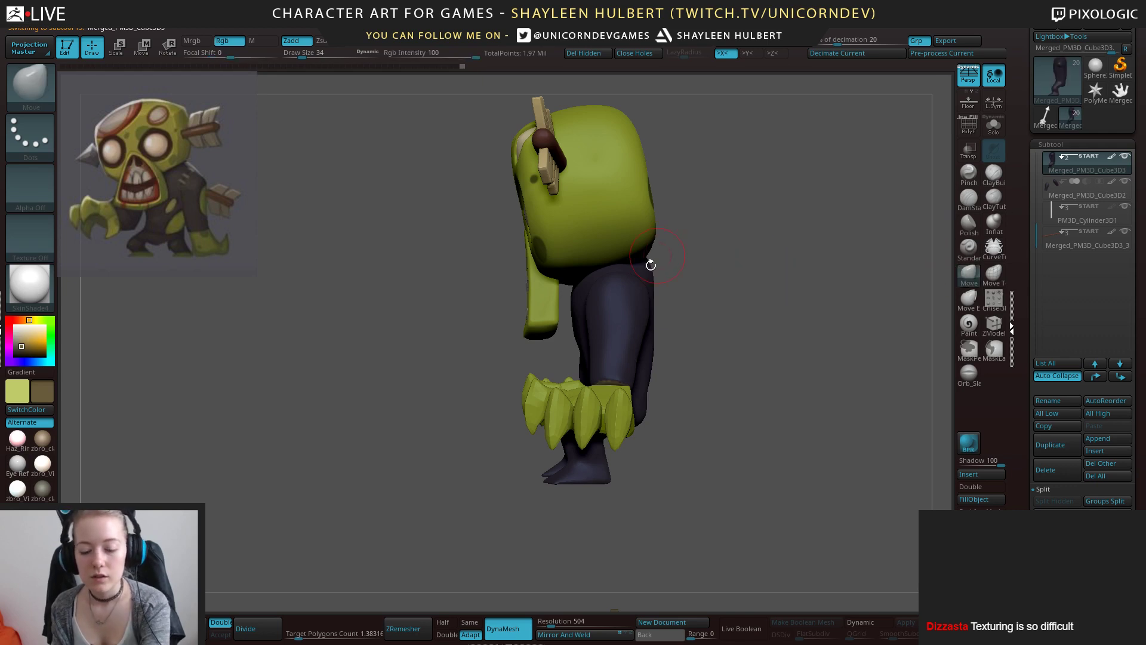
left_click_drag(709, 289, 675, 327)
right_click_drag(624, 327, 734, 299)
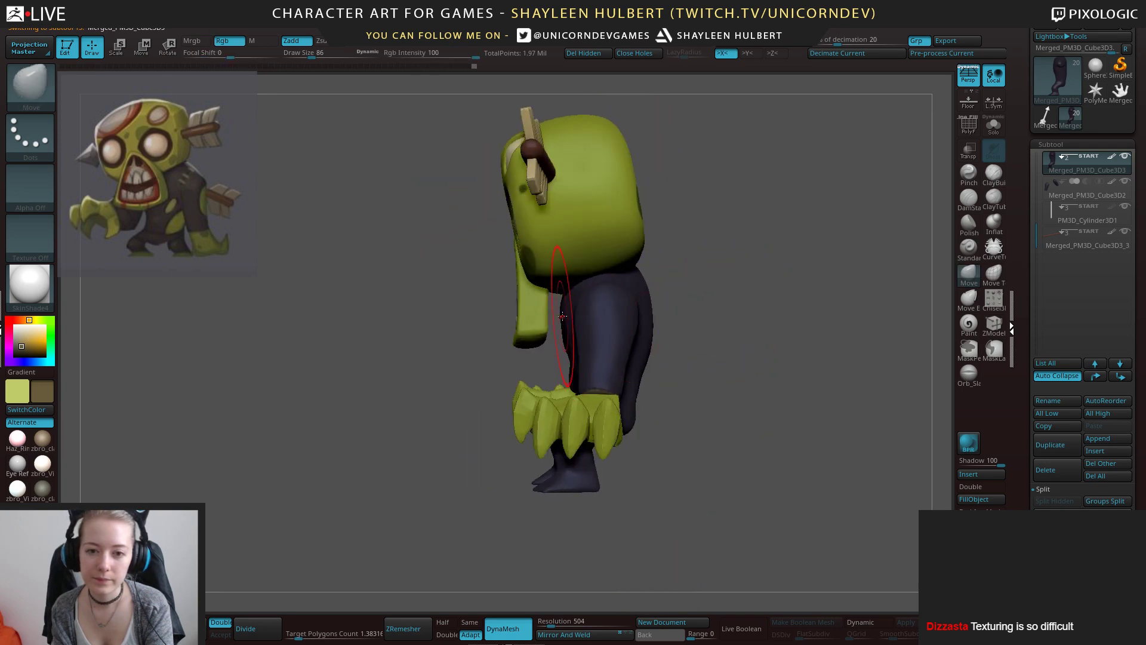
left_click_drag(567, 323, 557, 320)
mouse_move(578, 353)
right_mouse_down()
mouse_move(615, 373)
mouse_move(685, 378)
mouse_move(621, 428)
mouse_move(683, 432)
right_mouse_up()
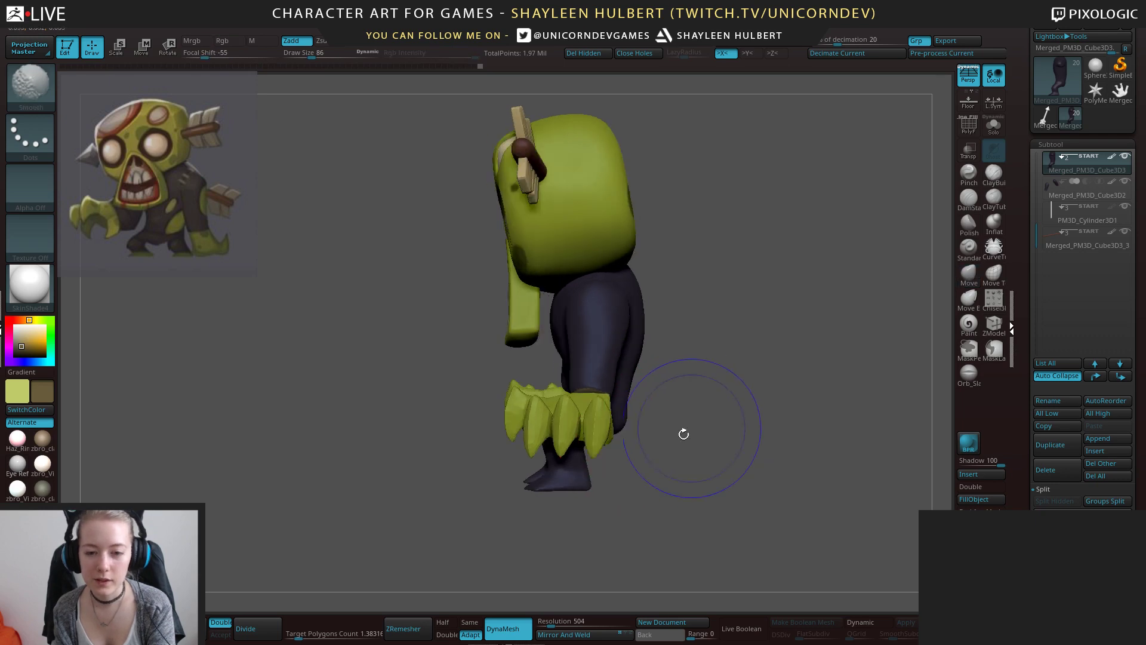
Isolate the lower legs of the dark body with an inverted lasso mask.
right_click_drag(627, 478, 674, 481)
key("ctrl")
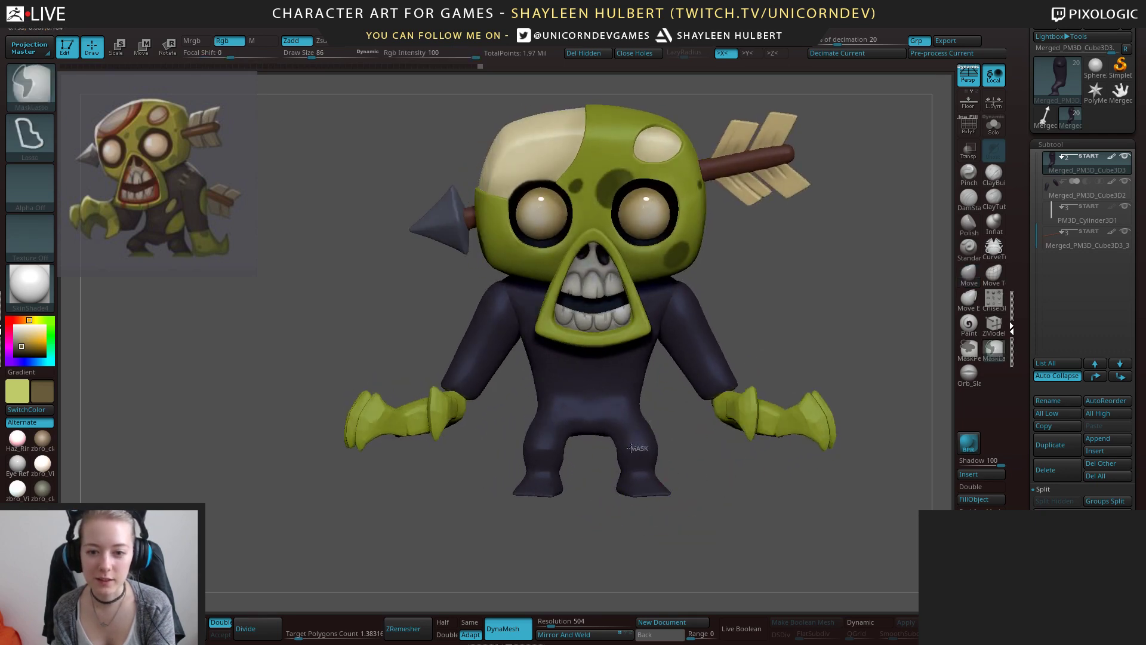
mouse_move(498, 441)
left_mouse_down("ctrl")
mouse_move(705, 537)
mouse_move(705, 525)
left_mouse_up("ctrl")
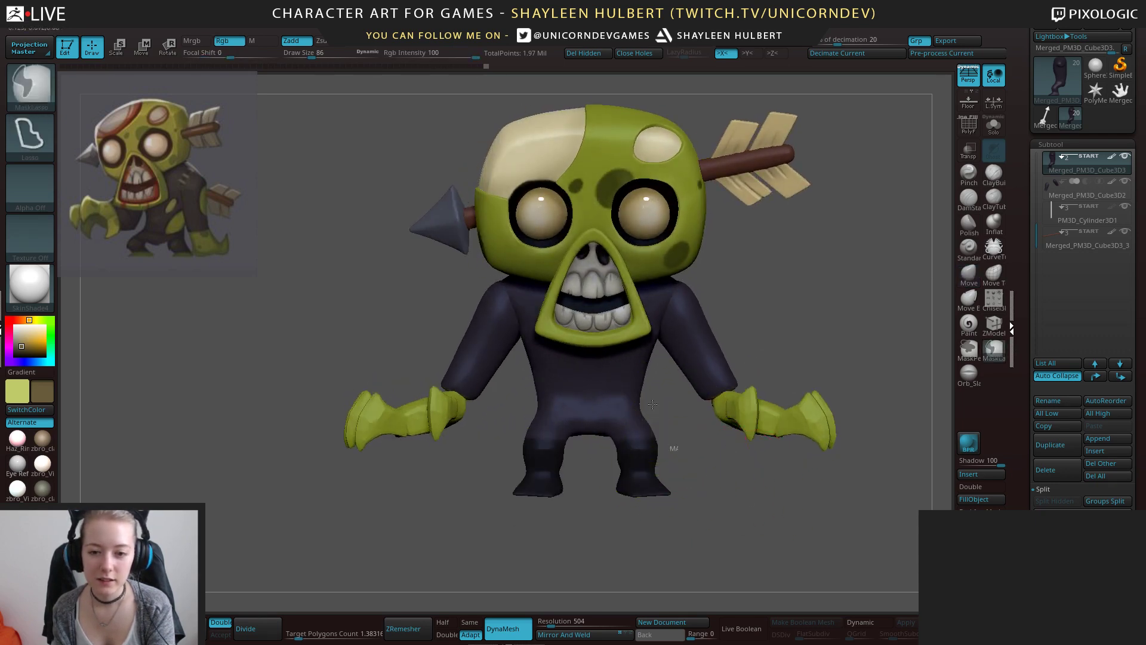
mouse_move(643, 408)
left_mouse_down("ctrl")
mouse_move(536, 418)
mouse_move(542, 561)
mouse_move(668, 537)
left_mouse_up("ctrl")
left_click_drag(746, 516, 634, 473)
Tilt the unmasked lower legs and nudge them slightly down.
key("w")
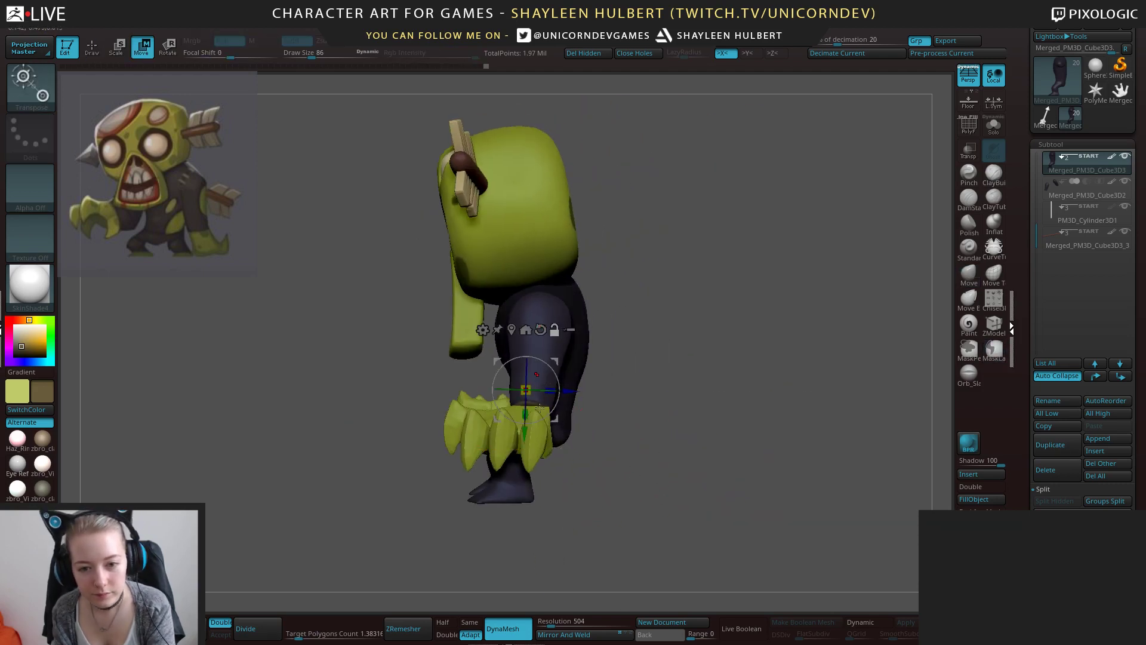
left_click_drag(540, 407, 548, 412)
left_click_drag(534, 460, 533, 464)
left_click_drag(538, 555, 550, 603, "alt")
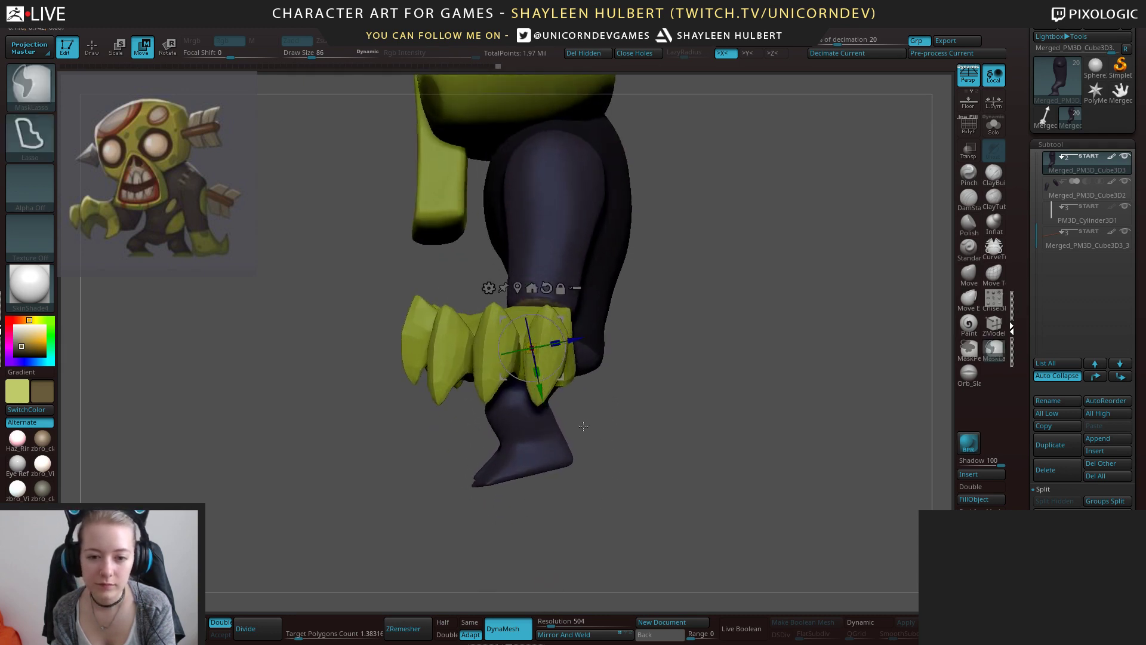
Clear the leg mask and isolate the feet with an inverted lasso mask.
mouse_move(577, 427)
left_mouse_down("ctrl")
mouse_move(530, 549)
mouse_move(602, 477)
mouse_move(647, 471)
left_mouse_up("ctrl")
left_click(638, 468, "ctrl")
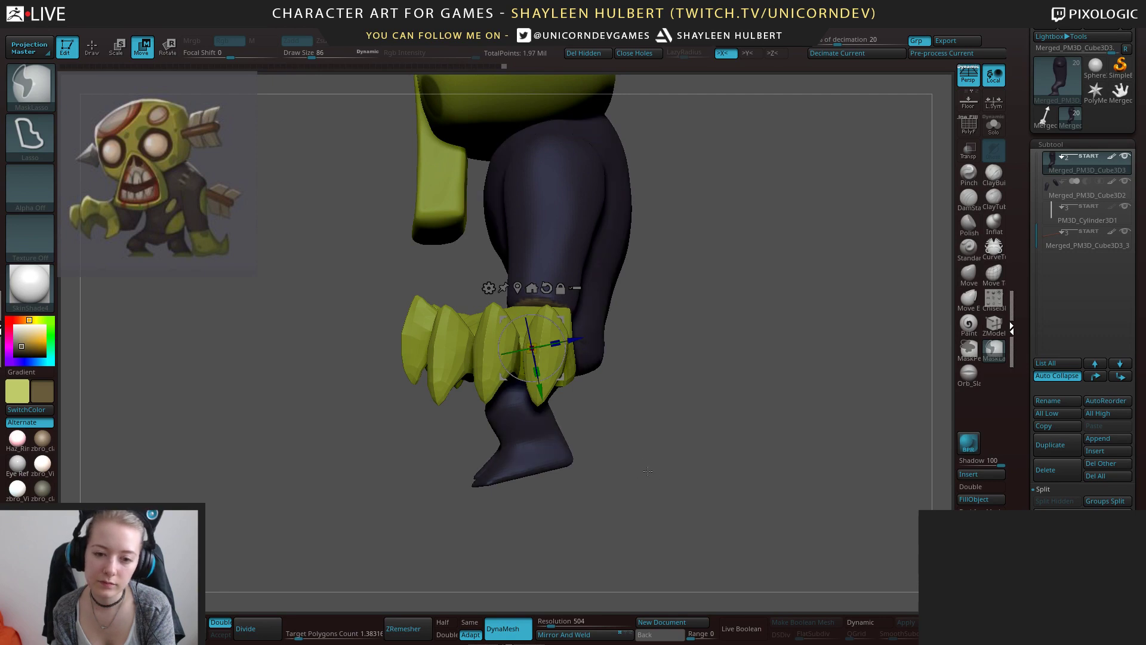
mouse_move(425, 433)
left_mouse_down("ctrl")
mouse_move(432, 493)
mouse_move(431, 481)
left_mouse_up("ctrl")
left_click(433, 478, "ctrl")
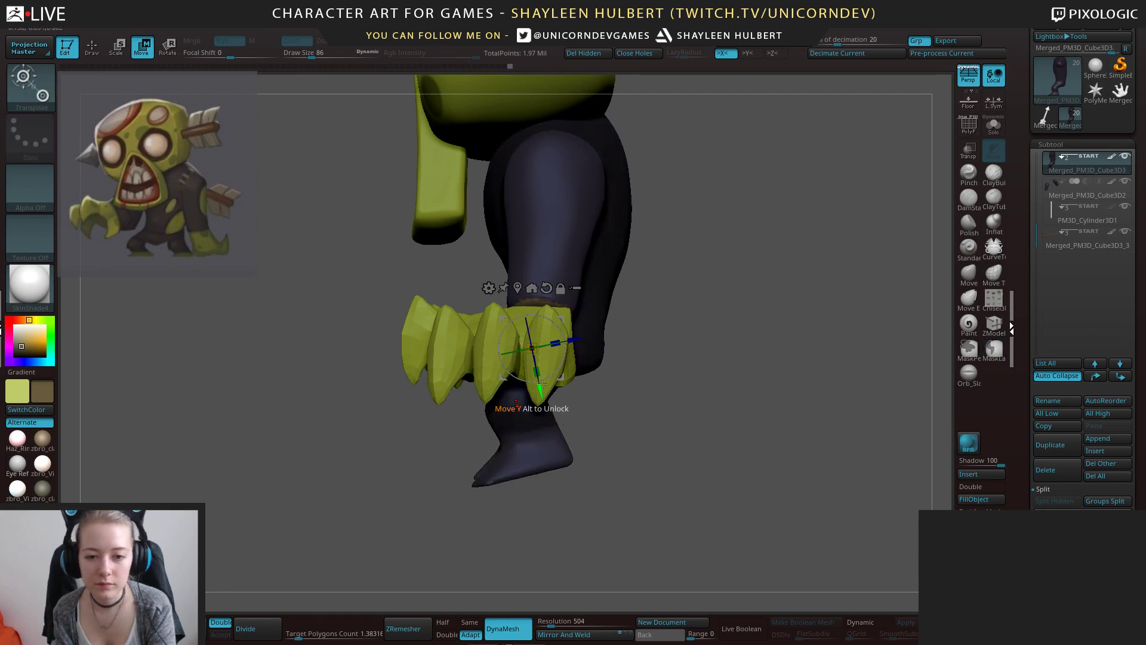
Place the gizmo pivot at the ankles and rotate the feet level with the ground.
left_click_drag(535, 391, 546, 473, "alt")
left_click_drag(590, 423, 560, 429, "alt")
left_click_drag(543, 417, 548, 427)
left_click_drag(564, 437, 710, 346)
left_click_drag(752, 310, 794, 286)
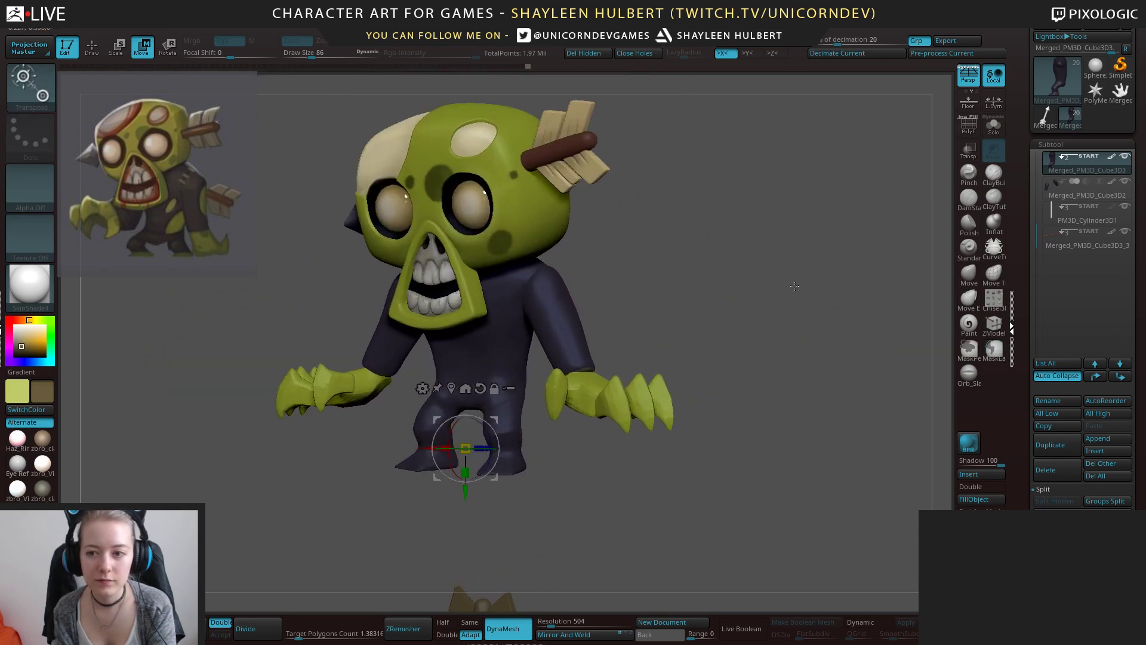
Locate the green forearm subtool in the subtool list and hide it.
left_click(1052, 216)
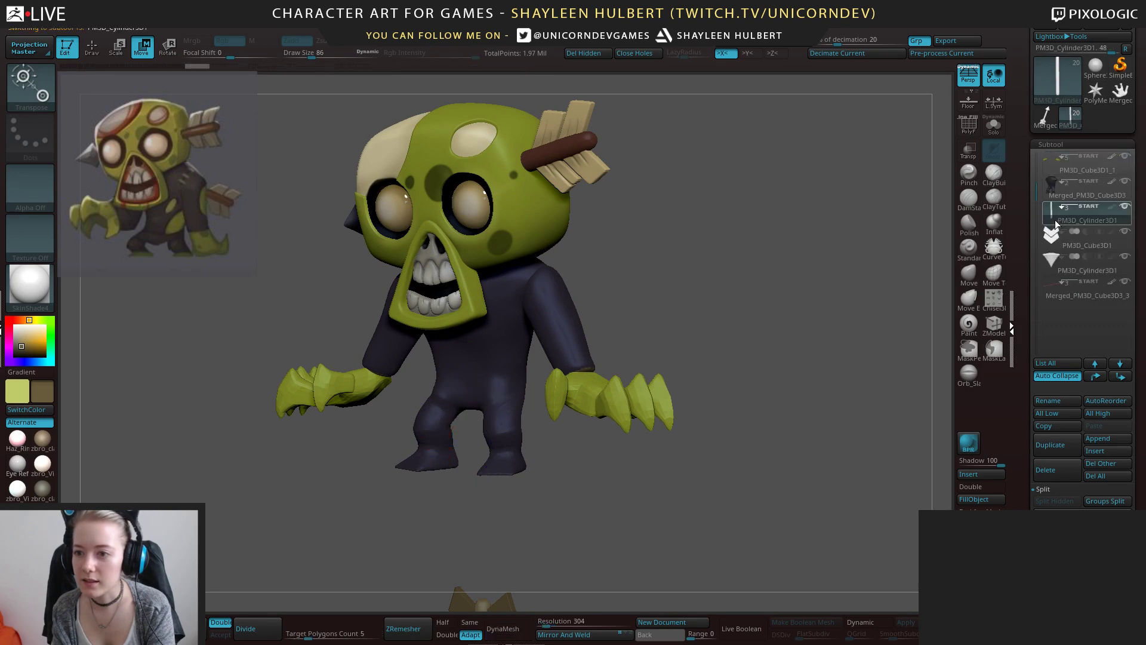
left_click(1053, 170)
left_click(1122, 156)
left_click_drag(727, 299, 515, 383, "shift")
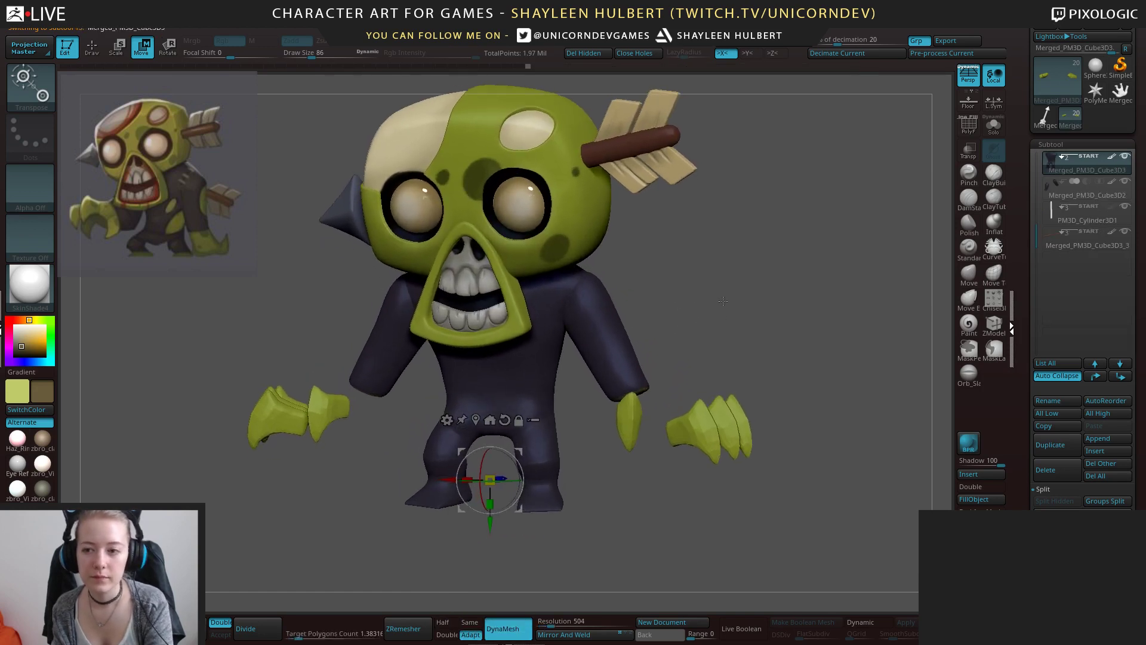
left_click_drag(722, 301, 857, 260)
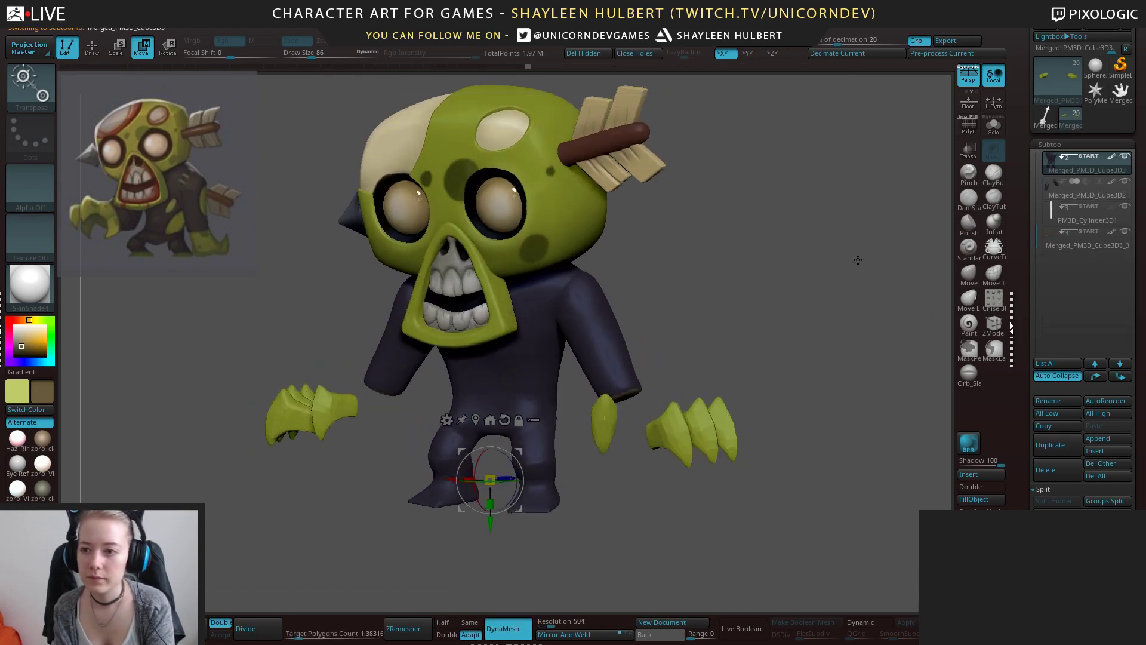
Hide the green hands and forearms subtool so the dark body is unobstructed.
left_click_drag(1038, 233, 1038, 158)
left_click(1124, 183)
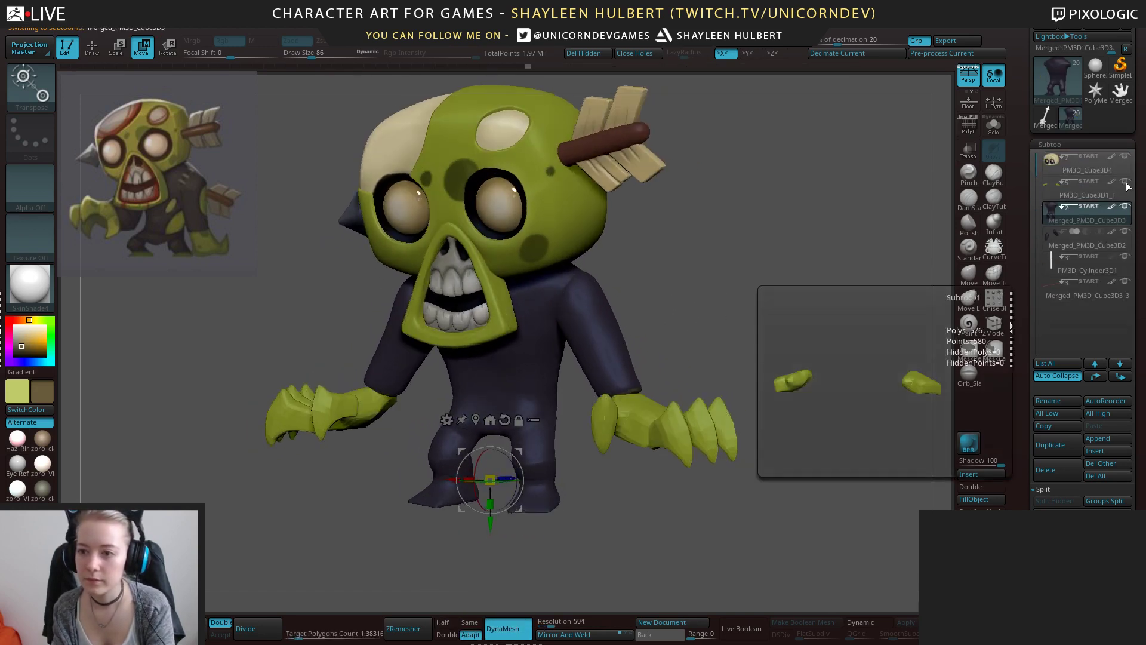
left_click(1124, 182)
left_click_drag(914, 231, 750, 328)
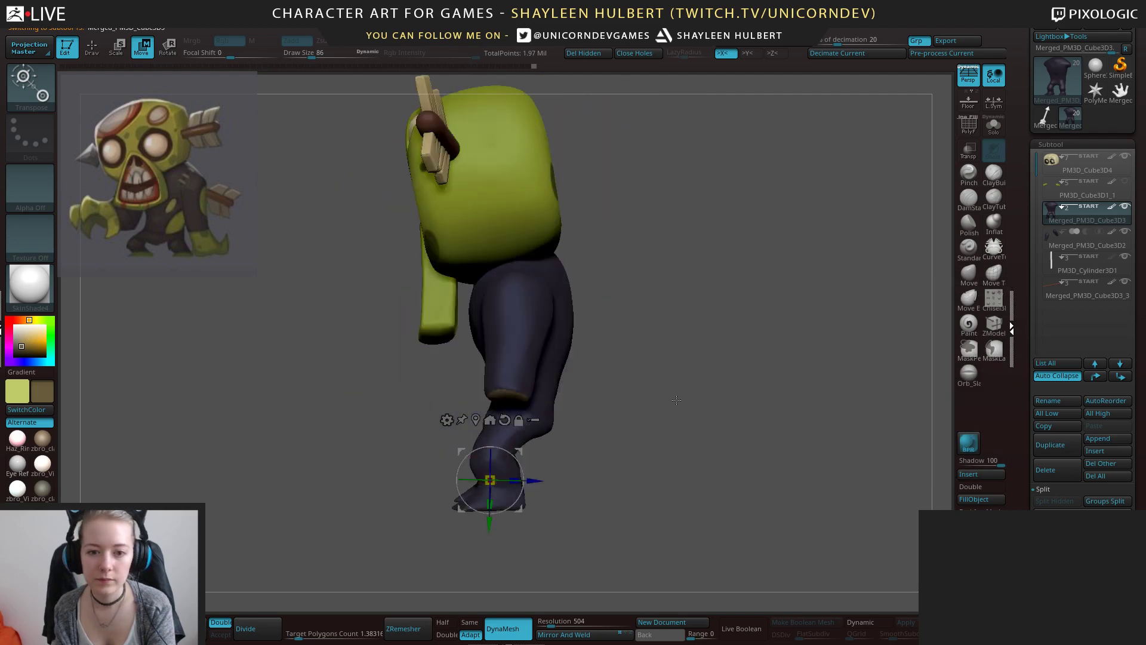
Remesh the body with DynaMesh and smooth the back of the hips where the legs begin.
left_click(963, 279)
left_click_drag(713, 426, 614, 437)
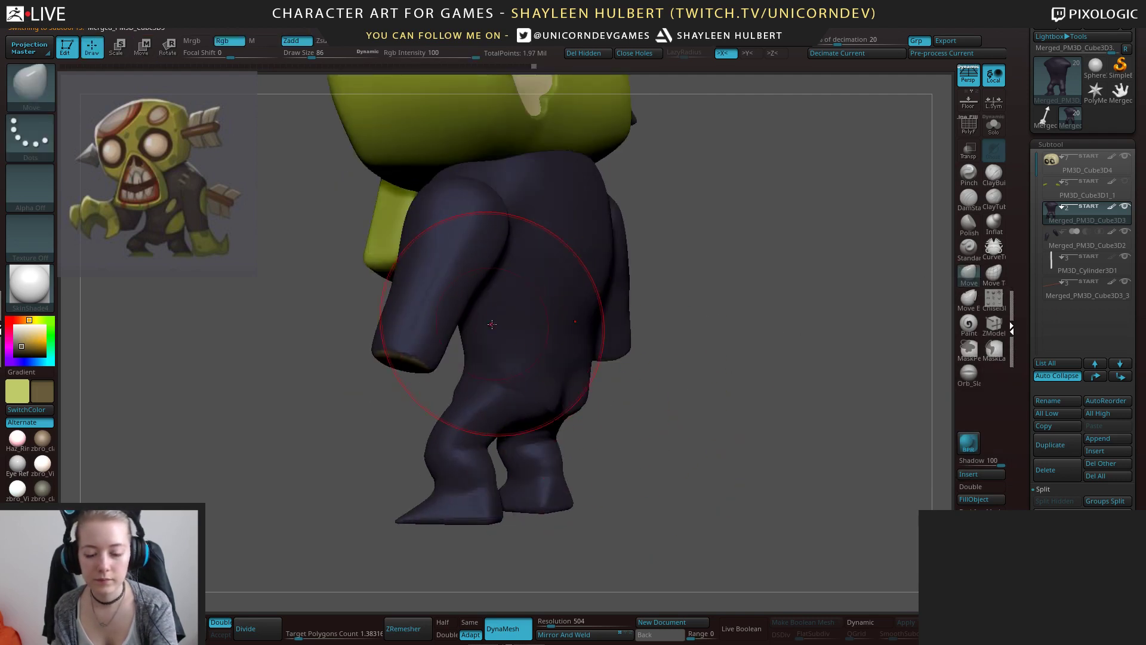
left_click_drag(660, 404, 686, 402, "shift")
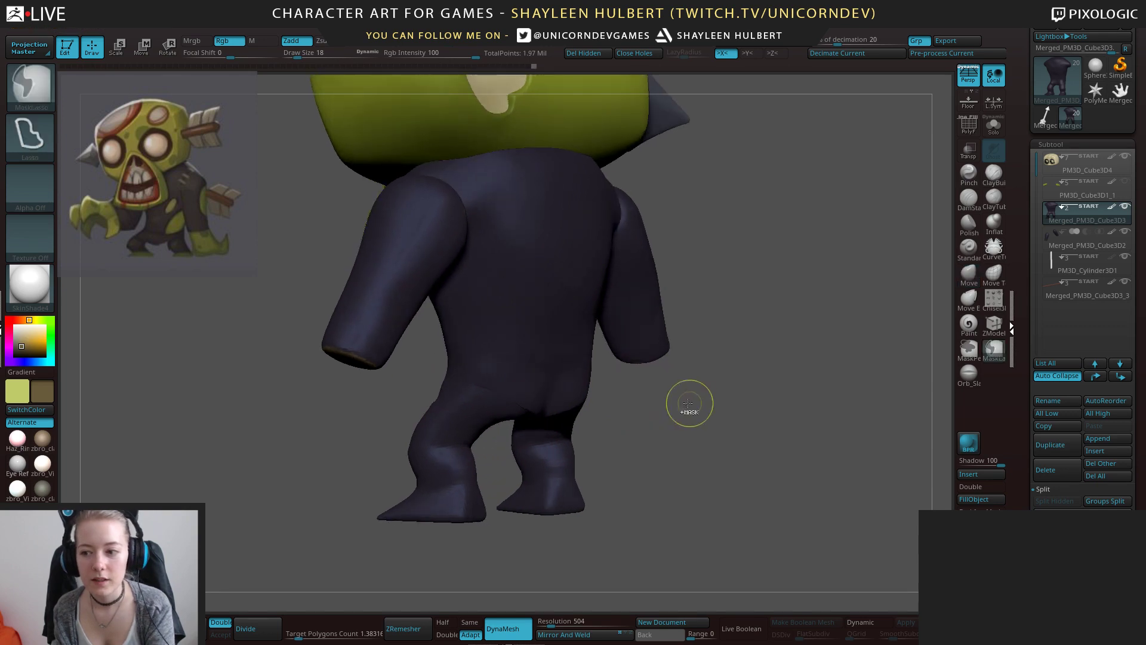
left_click_drag(507, 405, 517, 403, "shift")
left_click_drag(707, 397, 664, 373)
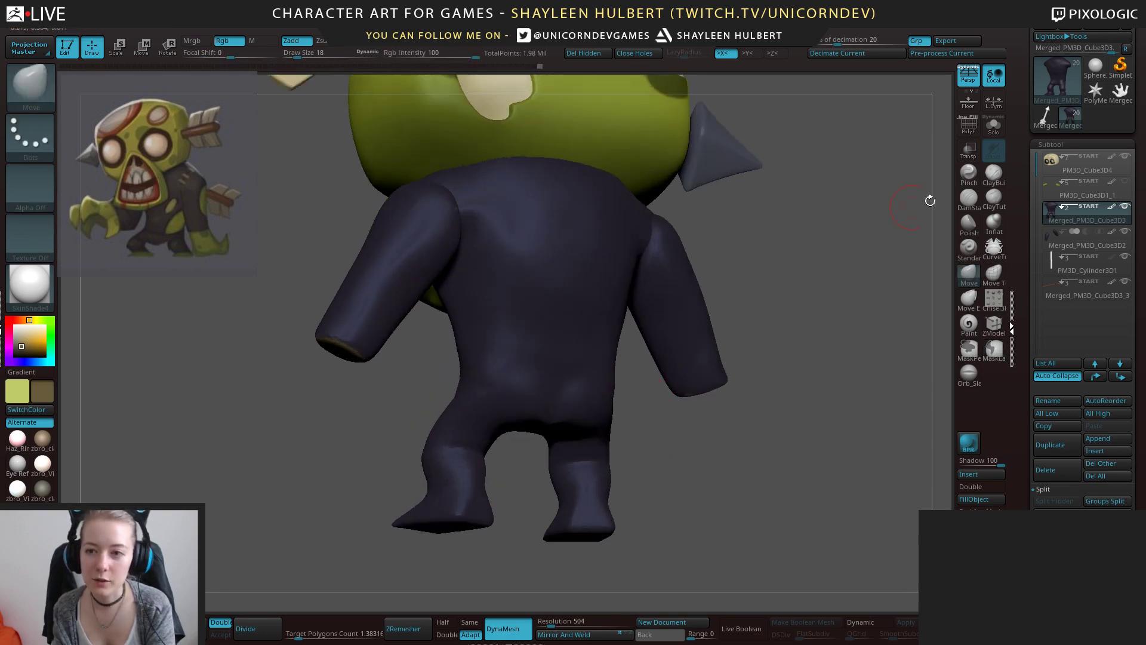
Build up and smooth the lower buttocks with the ClayBuildup brush at draw size 18.
left_click(991, 177)
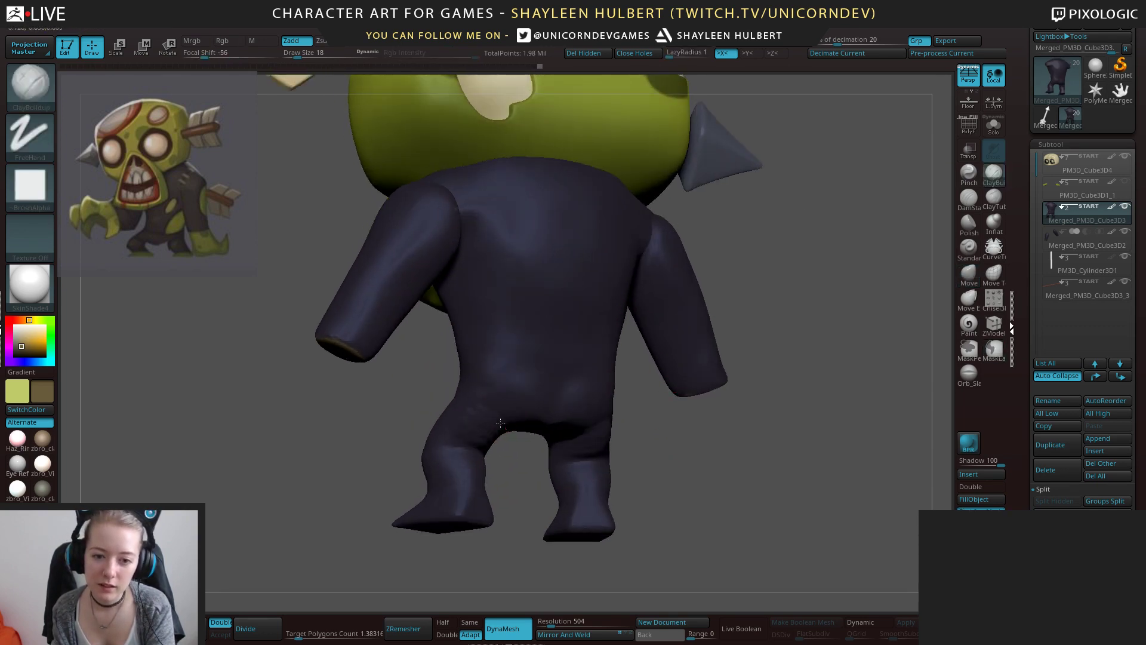
left_click_drag(500, 423, 514, 398)
left_click_drag(518, 481, 528, 438)
mouse_move(514, 418)
left_mouse_down()
mouse_move(504, 431)
mouse_move(514, 408)
left_mouse_up()
key("shift")
left_click_drag(381, 414, 466, 438)
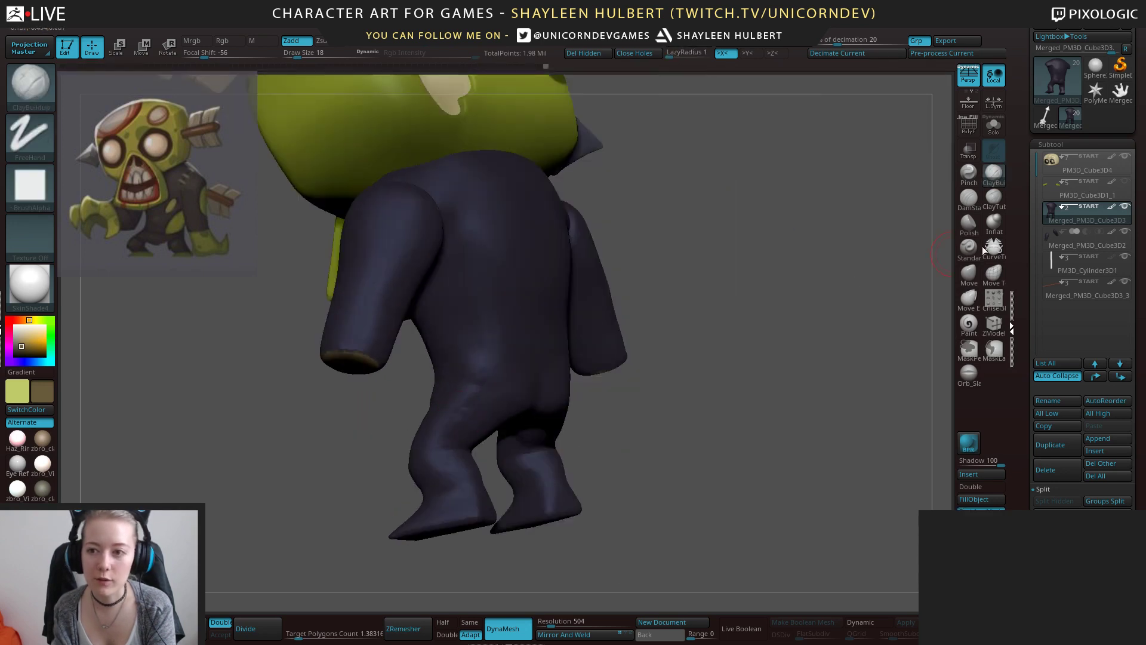
Turn off the polypaint display on all subtools and set the active colour to neutral grey.
left_click(1112, 208, "shift")
left_click_drag(688, 405, 480, 378)
key("shift")
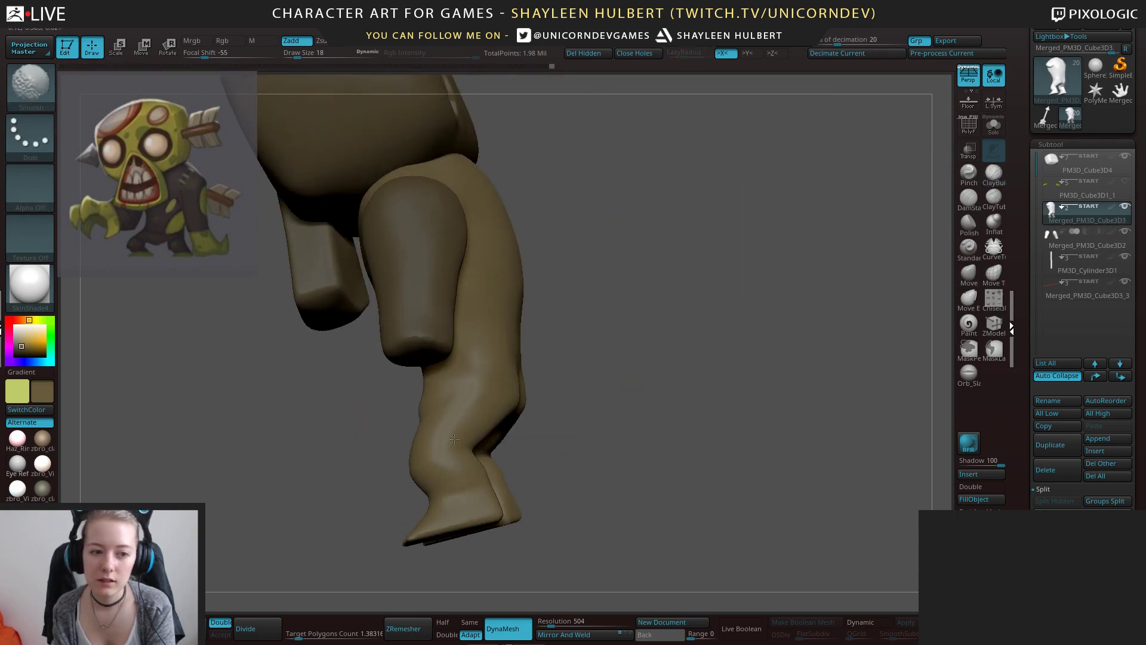
left_click_drag(22, 341, 9, 320)
mouse_move(263, 370)
left_mouse_down()
mouse_move(397, 359)
mouse_move(440, 380)
left_mouse_up()
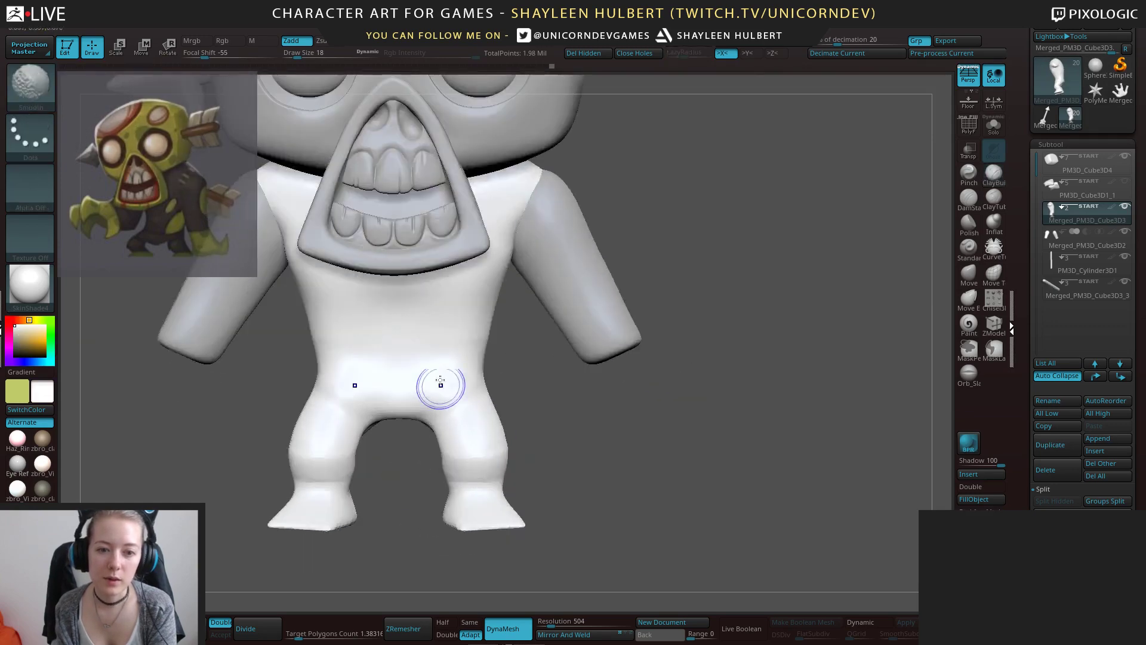
left_click_drag(18, 343, 12, 341)
Build up and smooth the front of the hips and the upper thighs with ClayBuildup.
mouse_move(537, 382)
left_mouse_down()
mouse_move(481, 371)
mouse_move(425, 404)
left_mouse_up()
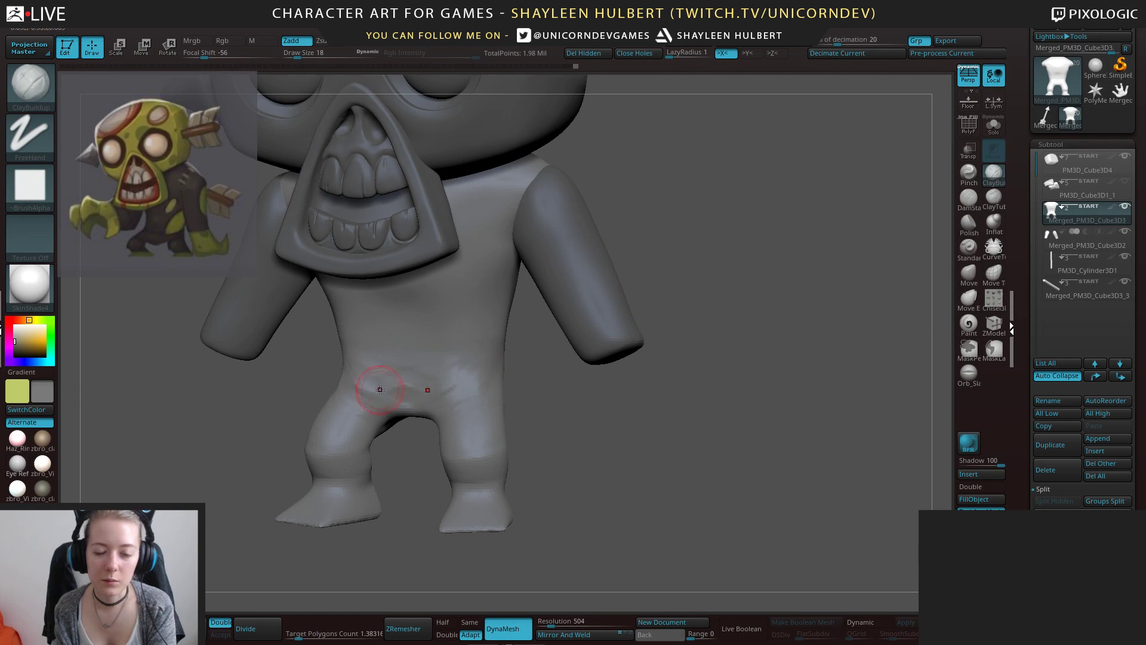
key("shift")
left_click_drag(268, 427, 421, 462)
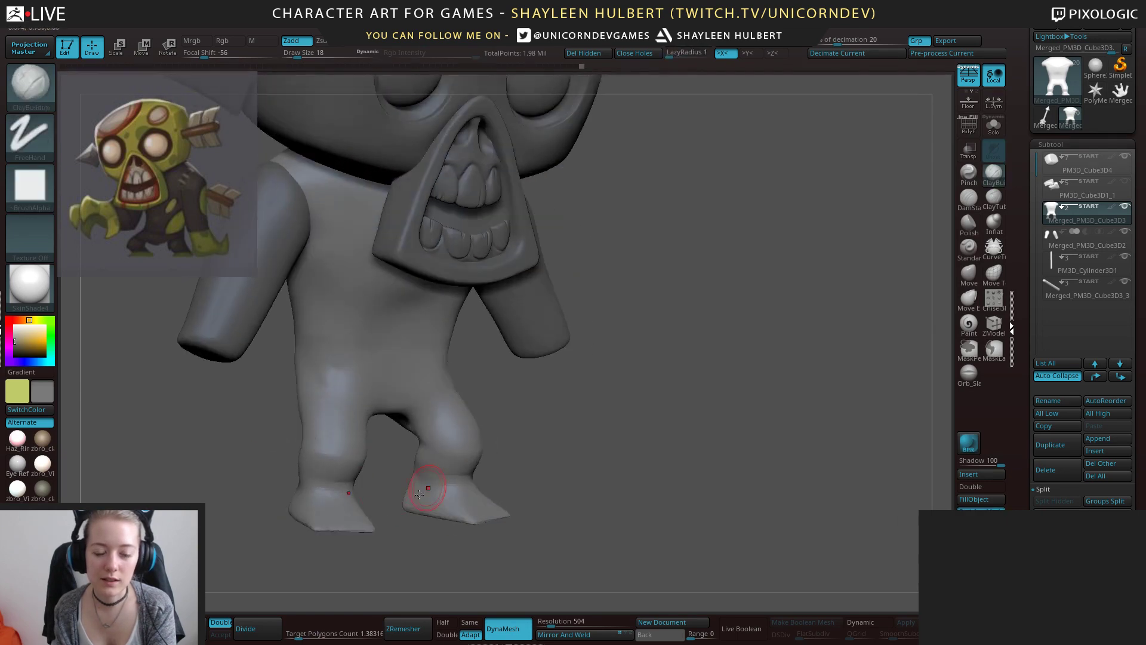
mouse_move(438, 549)
left_mouse_down("shift")
mouse_move(412, 560)
mouse_move(493, 538)
mouse_move(457, 534)
left_mouse_up("shift")
key("shift")
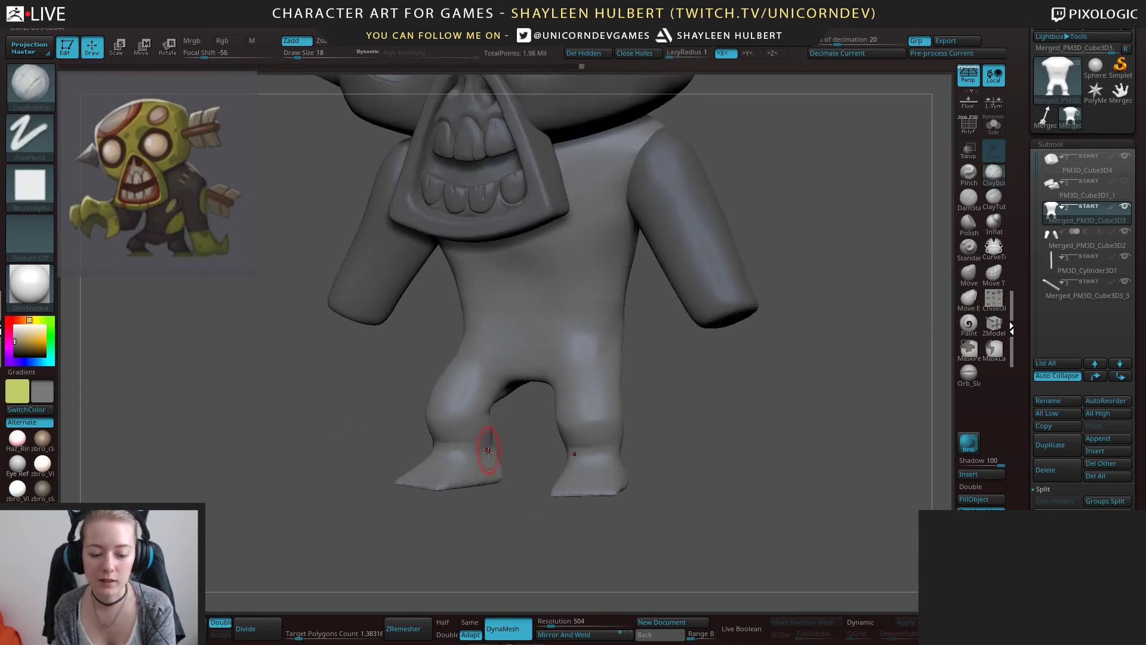
Flatten the lower legs and the underside of the buttocks with the hPolish brush.
key("b")
key("h")
key("p")
mouse_move(503, 432)
left_mouse_down()
mouse_move(463, 425)
mouse_move(497, 425)
left_mouse_up()
left_click_drag(406, 439, 472, 434)
mouse_move(373, 450)
left_mouse_down()
mouse_move(445, 422)
mouse_move(430, 415)
left_mouse_up()
mouse_move(377, 419)
left_mouse_down()
mouse_move(476, 407)
mouse_move(453, 370)
left_mouse_up()
mouse_move(519, 400)
left_mouse_down("alt")
mouse_move(644, 402)
mouse_move(644, 365)
left_mouse_up("alt")
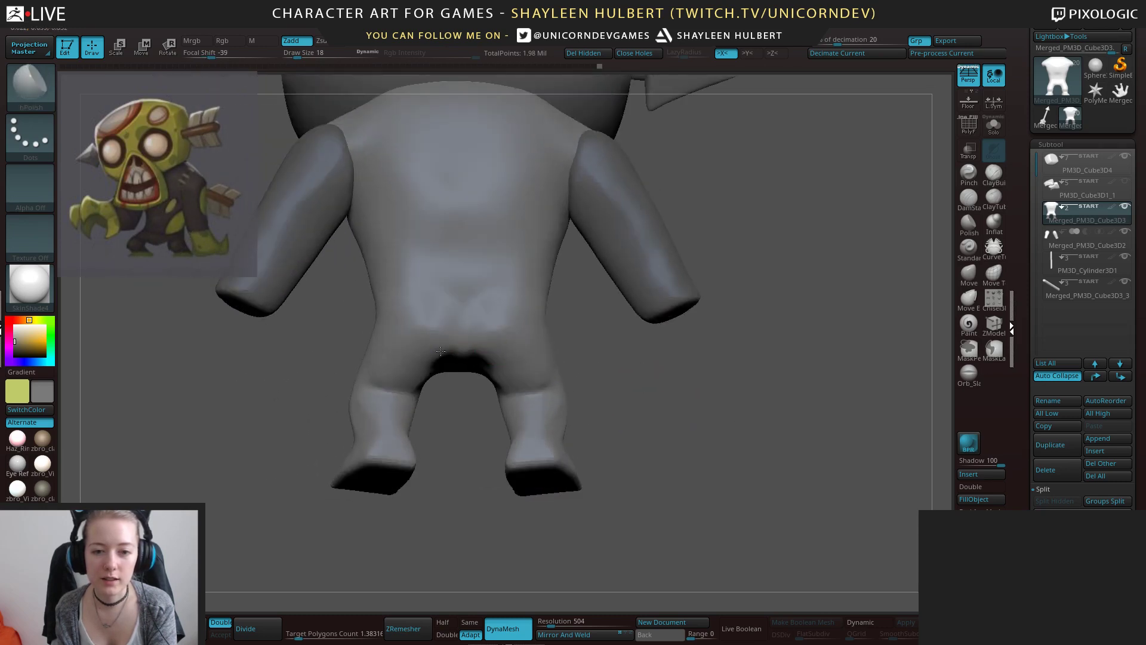
left_click_drag(447, 352, 445, 366)
left_click_drag(627, 370, 631, 404)
Add volume to the buttocks above the crotch with ClayBuildup and smooth it into the lower back.
left_click(993, 177)
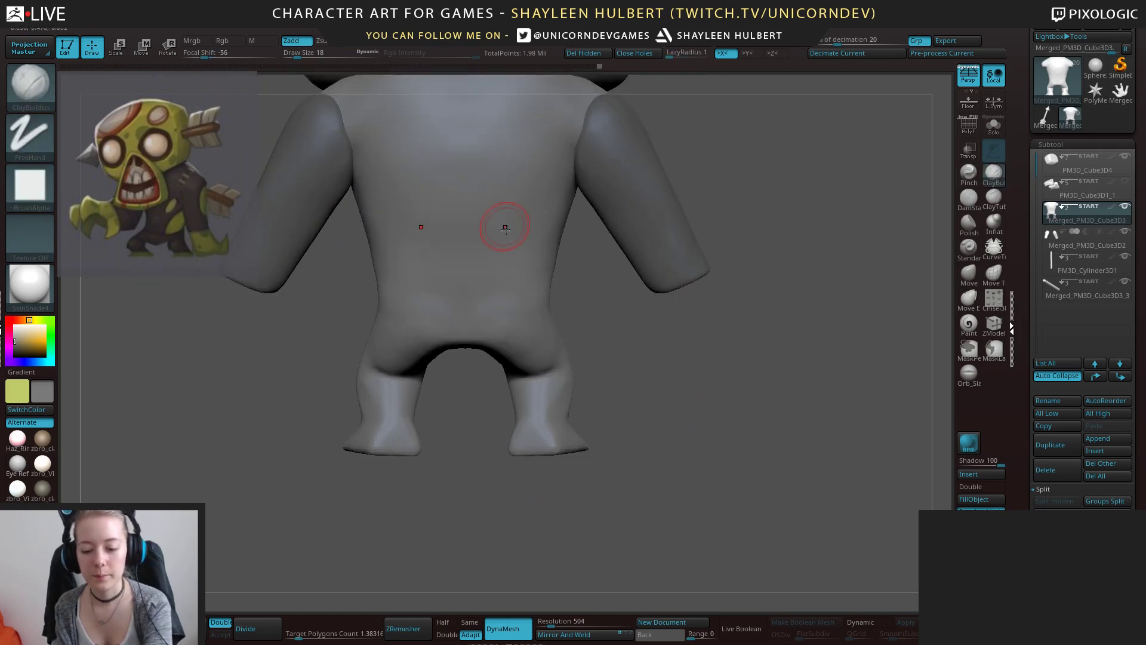
left_click_drag(474, 391, 512, 362)
mouse_move(442, 355)
left_mouse_down()
mouse_move(491, 357)
mouse_move(448, 358)
mouse_move(479, 361)
left_mouse_up()
mouse_move(422, 327)
left_mouse_down("shift")
mouse_move(443, 307)
mouse_move(453, 334)
left_mouse_up("shift")
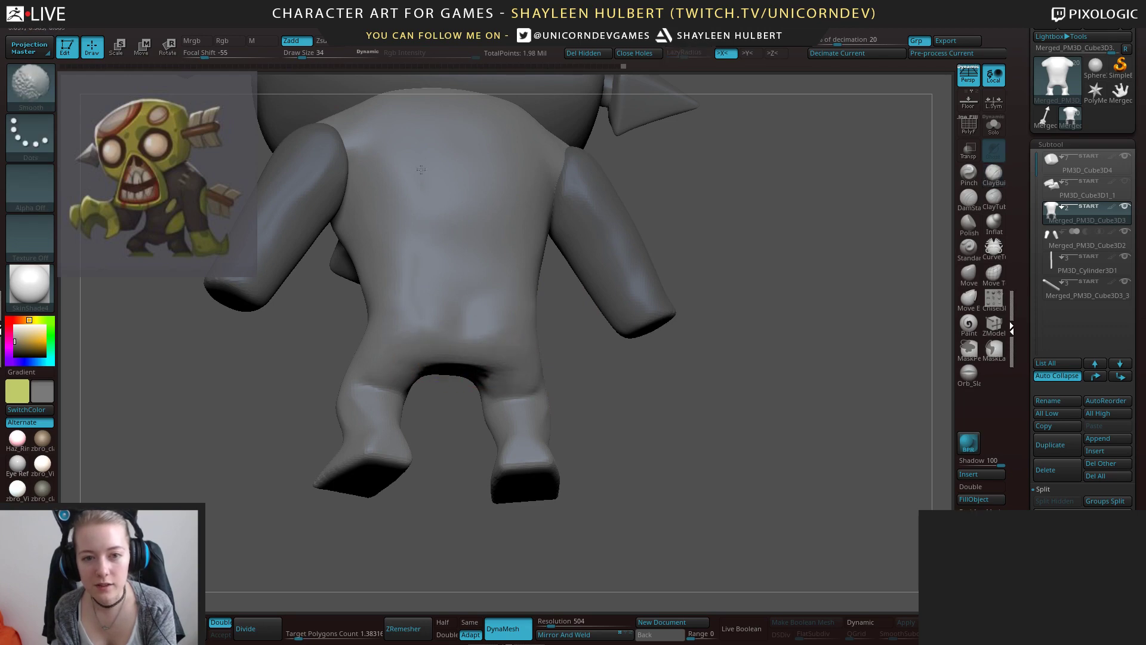
left_click_drag(616, 393, 654, 487, "shift")
Flatten the back and the sides of the torso with hPolish, raising the draw size to 50.
key("b")
key("h")
key("p")
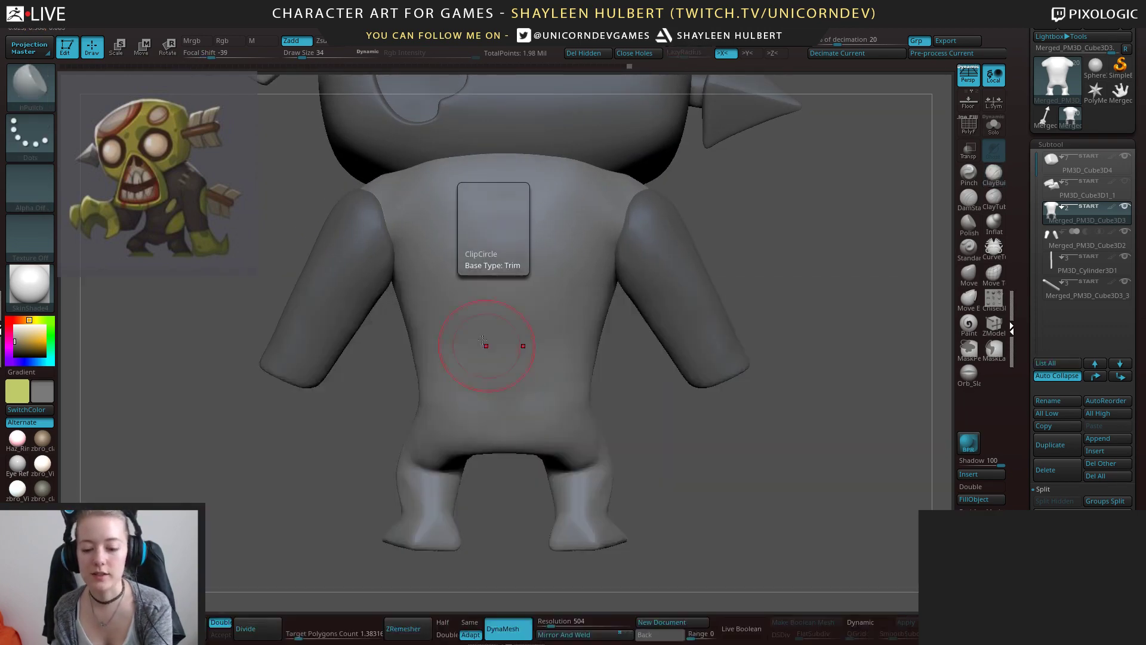
left_click_drag(394, 391, 431, 288)
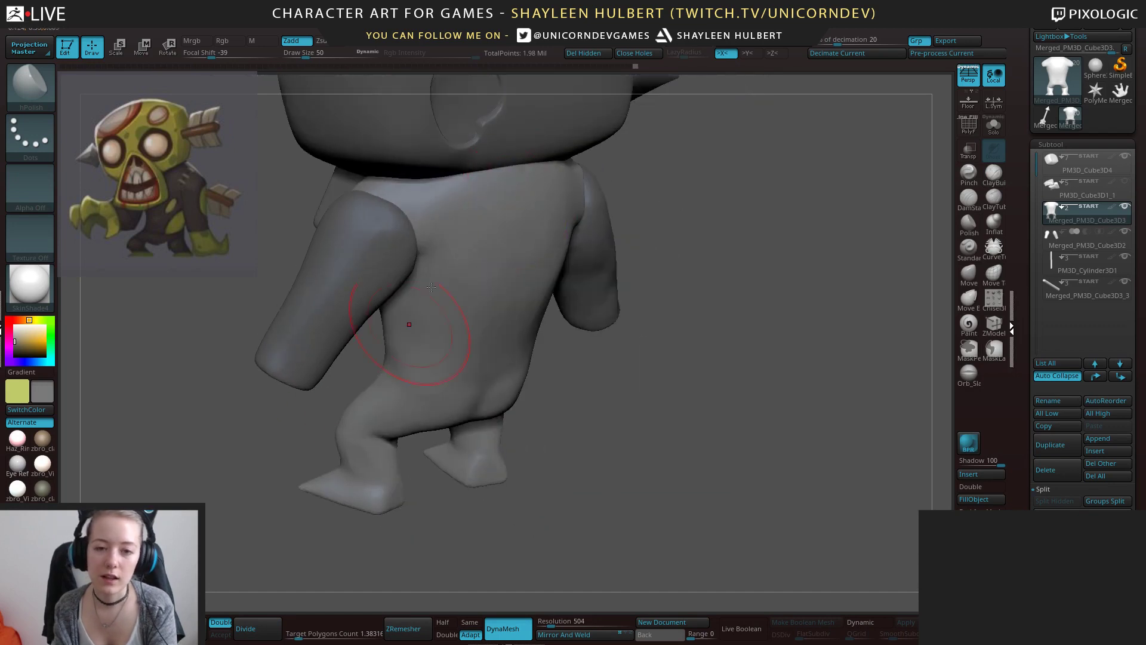
left_click_drag(502, 239, 507, 257)
mouse_move(716, 364)
left_mouse_down()
mouse_move(678, 371)
mouse_move(637, 350)
left_mouse_up()
left_click_drag(729, 420, 567, 412)
mouse_move(635, 395)
left_mouse_down("alt")
mouse_move(612, 409)
mouse_move(476, 422)
left_mouse_up("alt")
left_click_drag(659, 407, 639, 332)
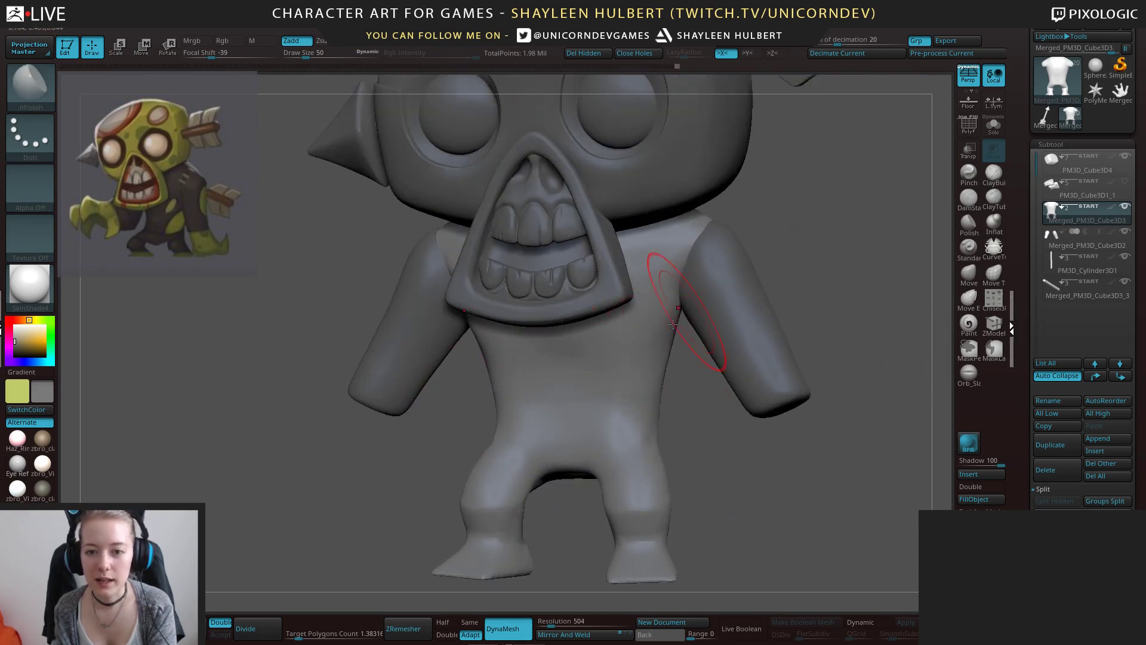
left_click_drag(699, 423, 678, 421)
Build up the belly and waist below the jaw with ClayBuildup at draw size 50.
left_click(993, 174)
mouse_move(678, 287)
left_mouse_down()
mouse_move(641, 323)
mouse_move(591, 336)
left_mouse_up()
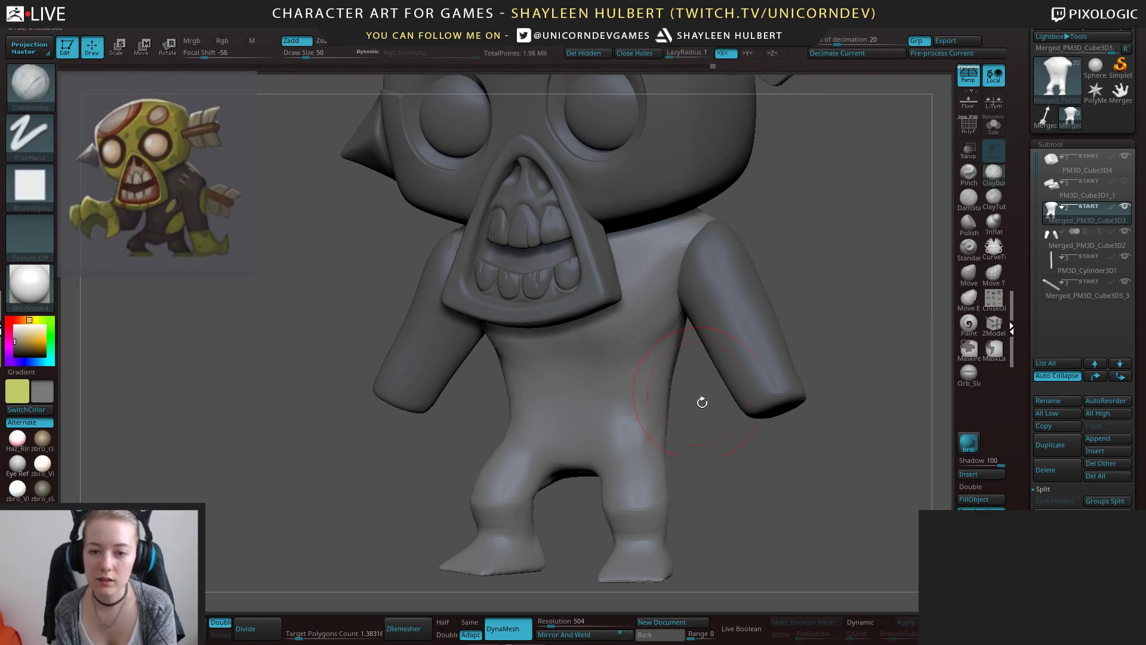
mouse_move(700, 401)
left_mouse_down()
mouse_move(674, 440)
mouse_move(692, 433)
left_mouse_up()
mouse_move(605, 349)
left_mouse_down()
mouse_move(590, 387)
mouse_move(572, 376)
left_mouse_up()
left_click_drag(503, 433, 553, 401)
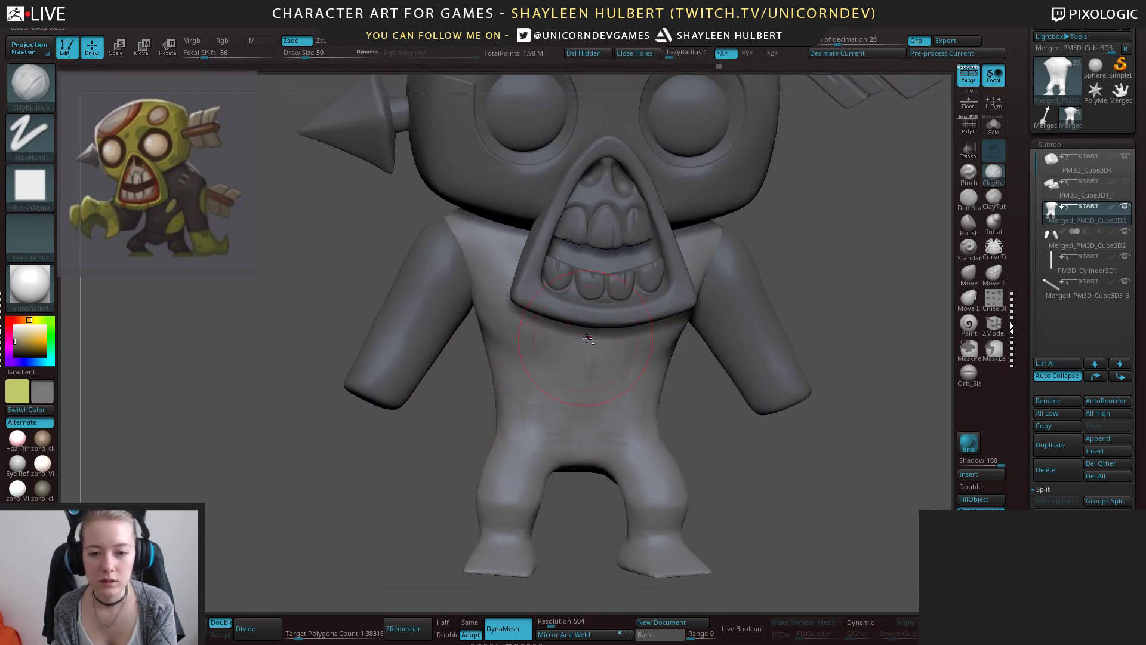
left_click_drag(445, 368, 526, 308)
Hide the head subtool, then polish and smooth the front of the torso and hips with hPolish.
key("b")
key("h")
key("p")
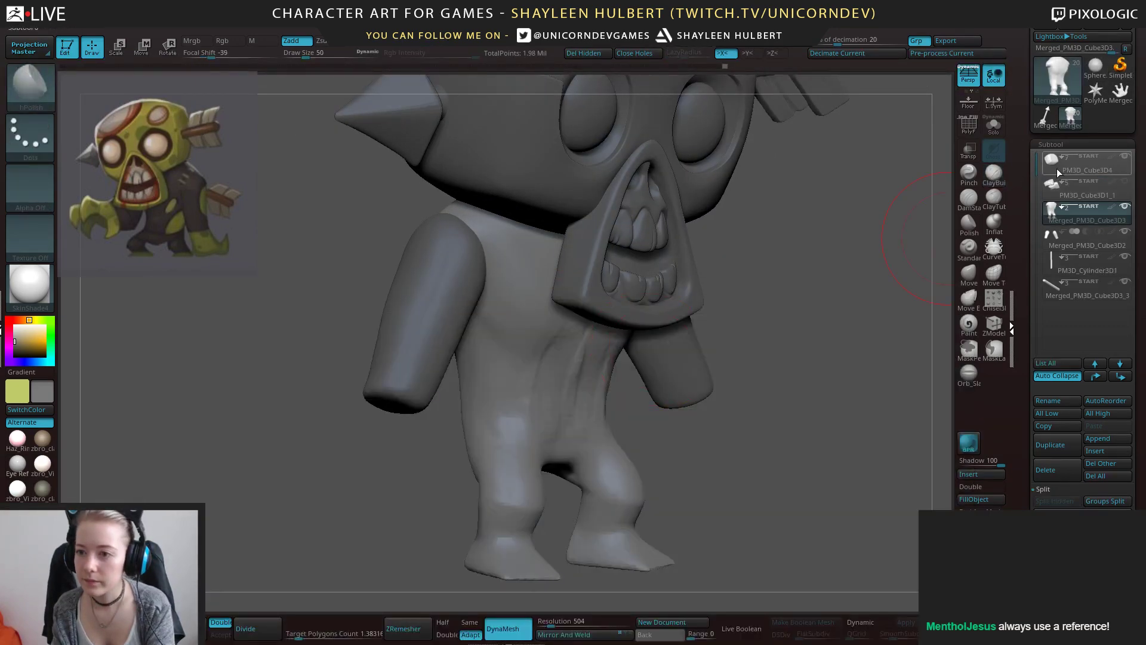
left_click(1125, 156)
left_click_drag(816, 301, 749, 293)
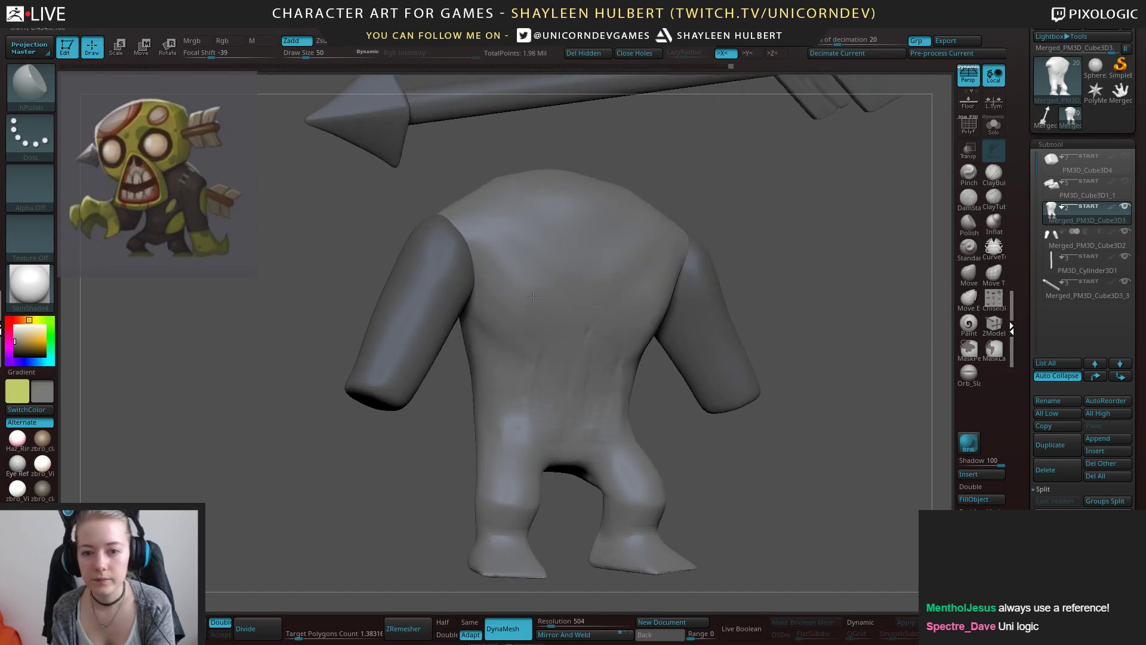
mouse_move(545, 412)
left_mouse_down("shift")
mouse_move(540, 382)
mouse_move(535, 404)
left_mouse_up("shift")
mouse_move(706, 444)
left_mouse_down()
mouse_move(634, 441)
mouse_move(676, 450)
mouse_move(650, 418)
mouse_move(663, 472)
mouse_move(697, 427)
left_mouse_up()
left_click_drag(663, 456, 643, 434, "shift")
mouse_move(725, 507)
left_mouse_down()
mouse_move(694, 535)
mouse_move(808, 445)
left_mouse_up()
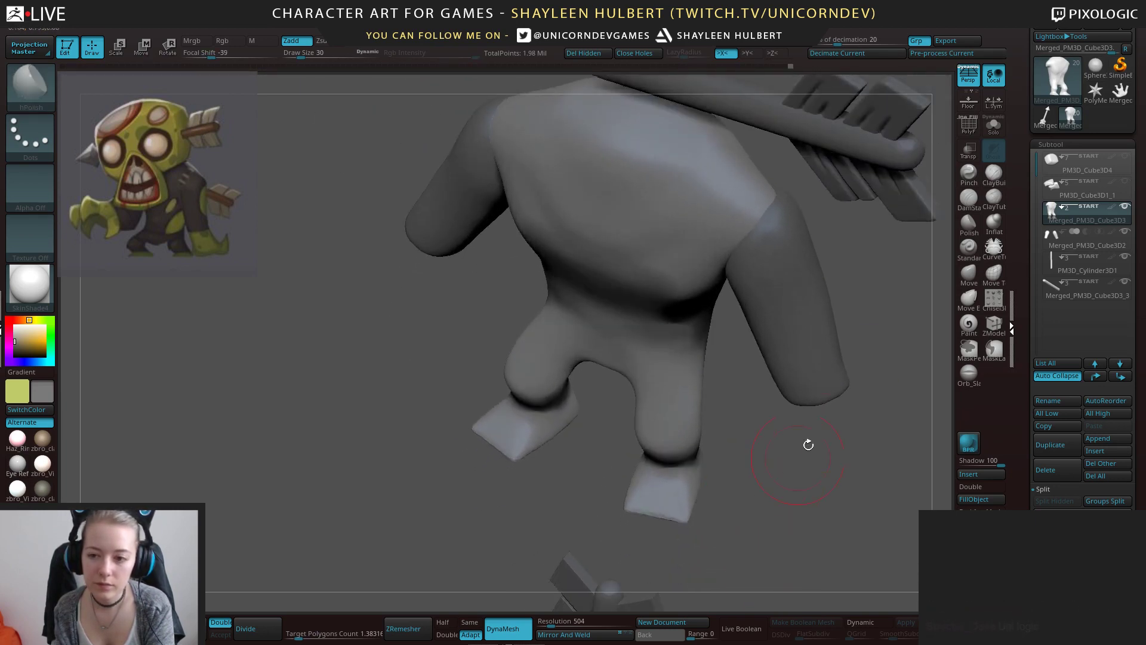
Try to sculpt toes on the front of both feet with ClayBuildup at draw size 10.
left_click(968, 279)
mouse_move(662, 495)
left_mouse_down("shift")
mouse_move(769, 471)
mouse_move(761, 464)
left_mouse_up("shift")
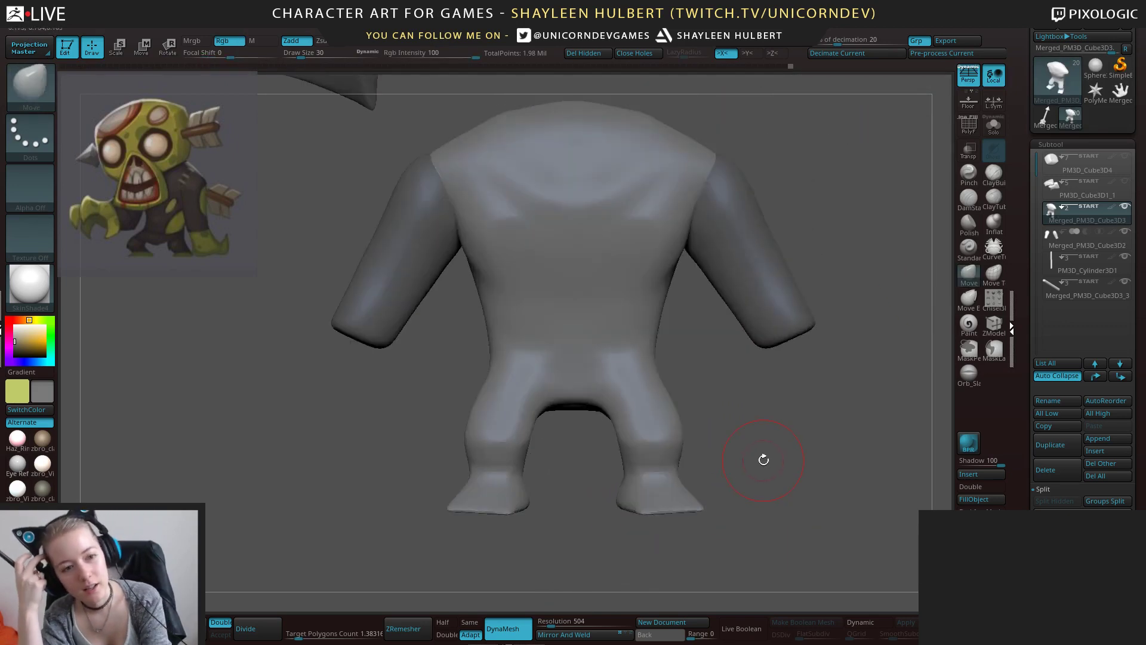
left_click_drag(771, 440, 781, 433)
left_click(993, 175)
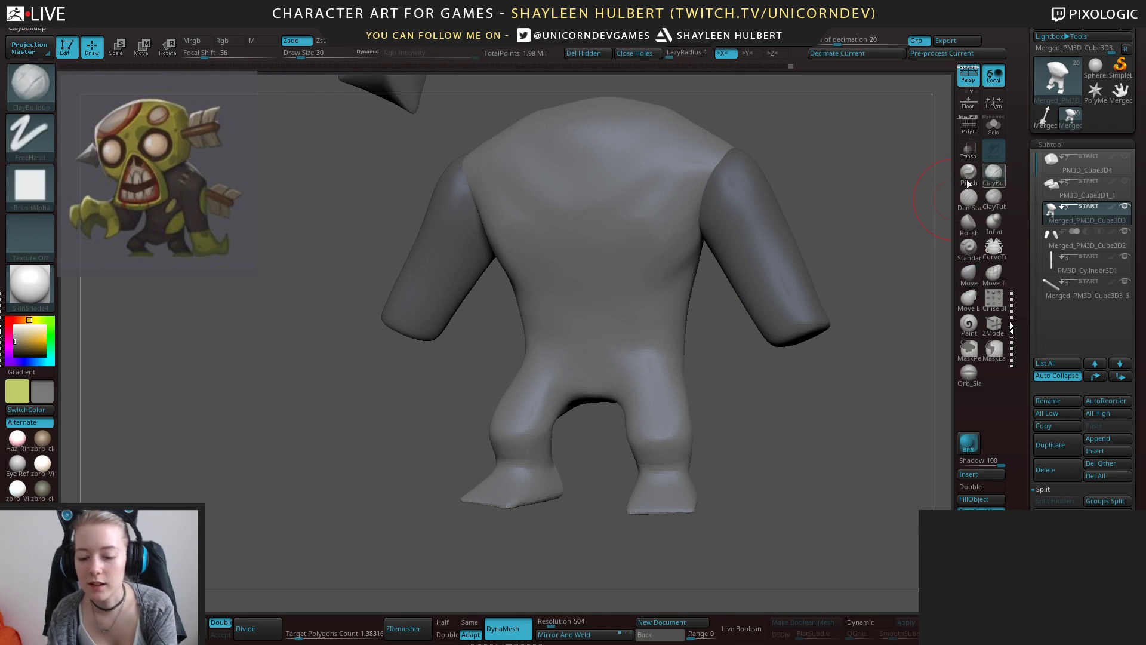
left_click_drag(642, 507, 719, 475)
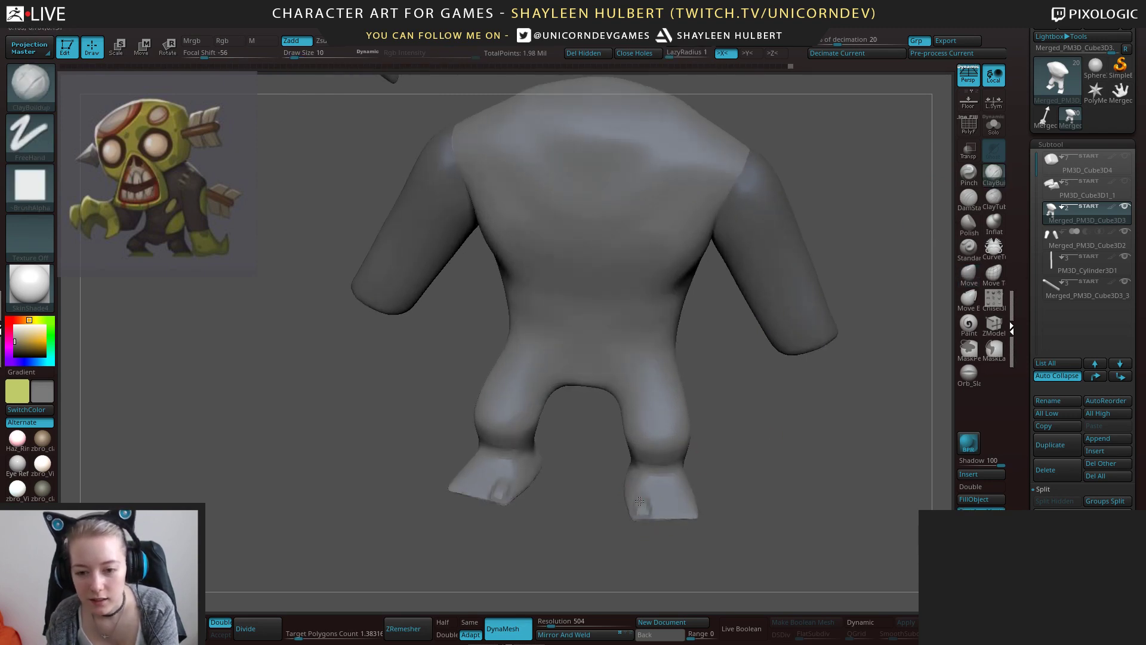
mouse_move(655, 531)
left_mouse_down()
mouse_move(653, 508)
mouse_move(676, 518)
left_mouse_up()
mouse_move(737, 508)
left_mouse_down()
mouse_move(722, 498)
mouse_move(758, 472)
left_mouse_up()
left_click_drag(646, 501, 646, 517, "shift")
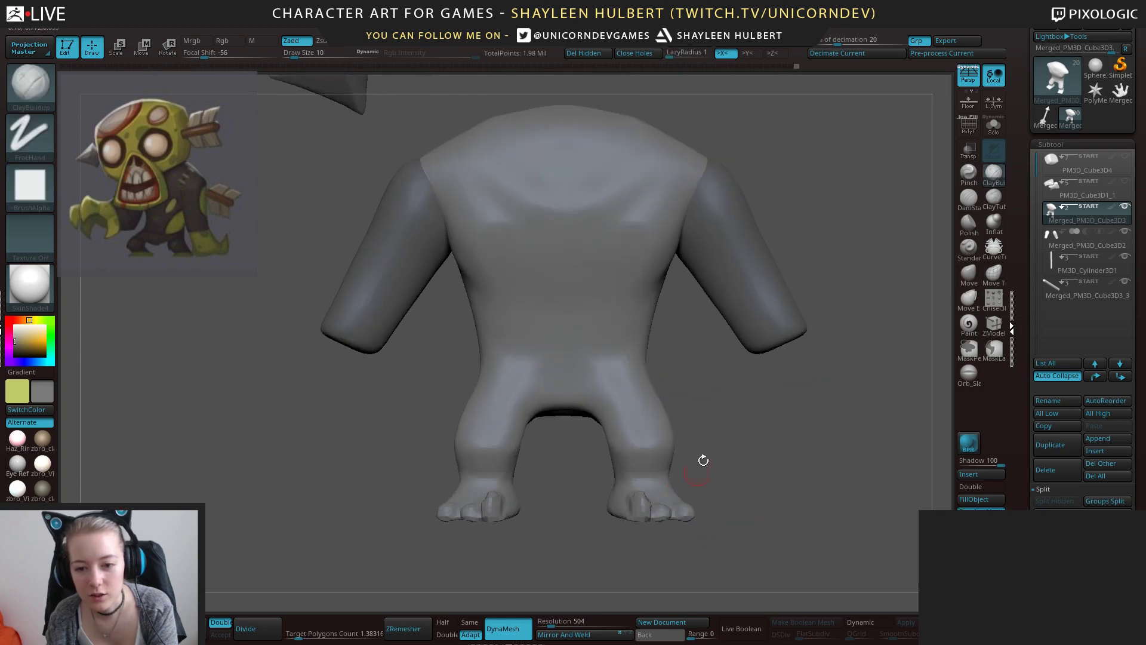
Try to define the individual toes further by building up and smoothing their shapes.
left_click_drag(703, 461, 740, 507)
left_click_drag(649, 501, 651, 511, "shift")
mouse_move(734, 448)
left_mouse_down()
mouse_move(634, 521)
mouse_move(641, 534)
mouse_move(633, 518)
left_mouse_up()
mouse_move(665, 536)
left_mouse_down()
mouse_move(628, 535)
mouse_move(627, 489)
mouse_move(636, 520)
left_mouse_up()
mouse_move(672, 534)
left_mouse_down()
mouse_move(642, 533)
mouse_move(652, 498)
left_mouse_up()
Try to lengthen and spread the toes with the Move brush at draw size 22 and smooth them.
mouse_move(712, 481)
left_mouse_down()
mouse_move(681, 495)
mouse_move(696, 488)
mouse_move(625, 490)
mouse_move(786, 420)
mouse_move(790, 358)
left_mouse_up()
left_click(966, 274)
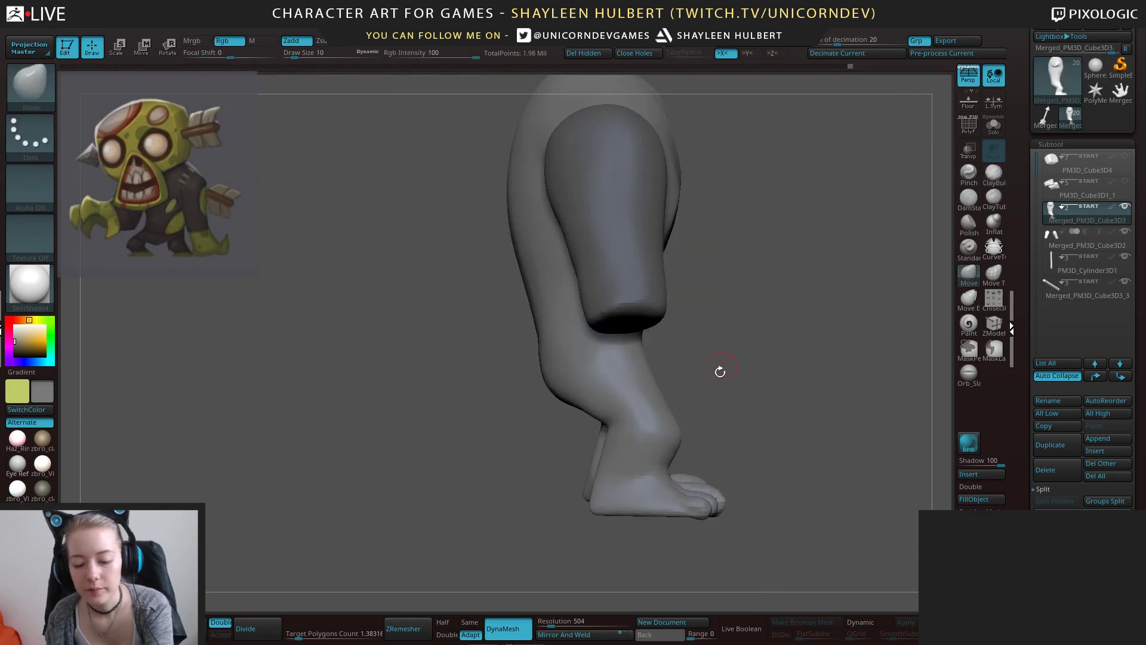
left_click_drag(712, 508, 747, 506)
mouse_move(671, 503)
left_mouse_down()
mouse_move(667, 461)
mouse_move(615, 444)
left_mouse_up()
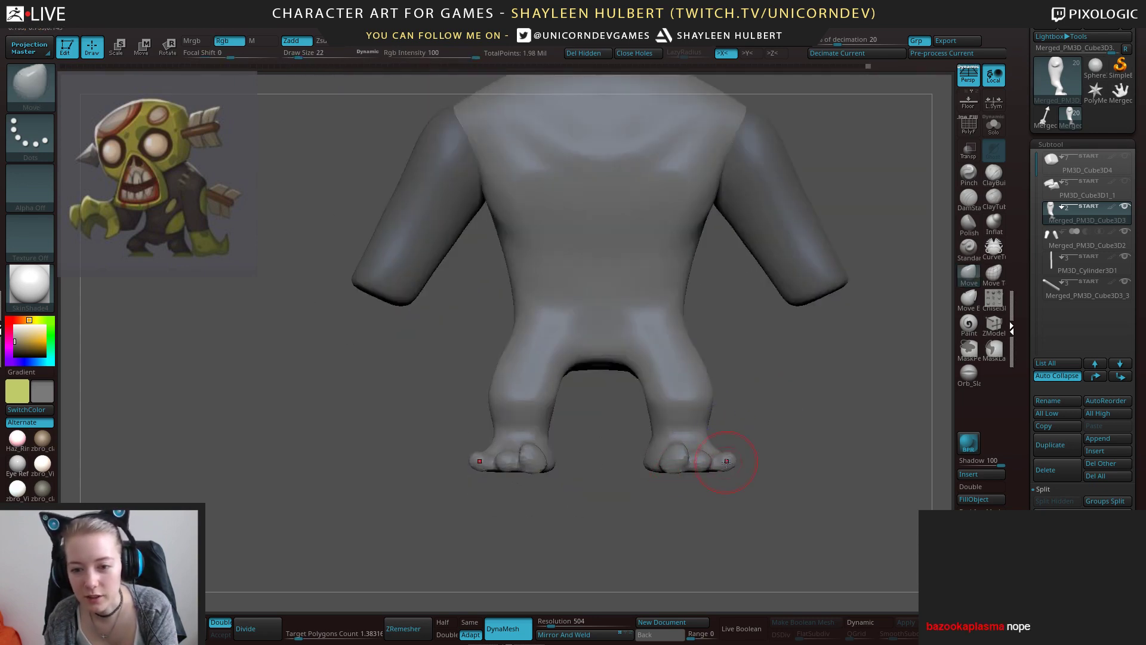
left_click_drag(721, 455, 704, 440)
left_click_drag(634, 460, 661, 453, "shift")
mouse_move(627, 502)
left_mouse_down()
mouse_move(586, 514)
mouse_move(634, 527)
left_mouse_up()
left_click_drag(624, 478, 630, 515)
left_click_drag(697, 455, 686, 450, "shift")
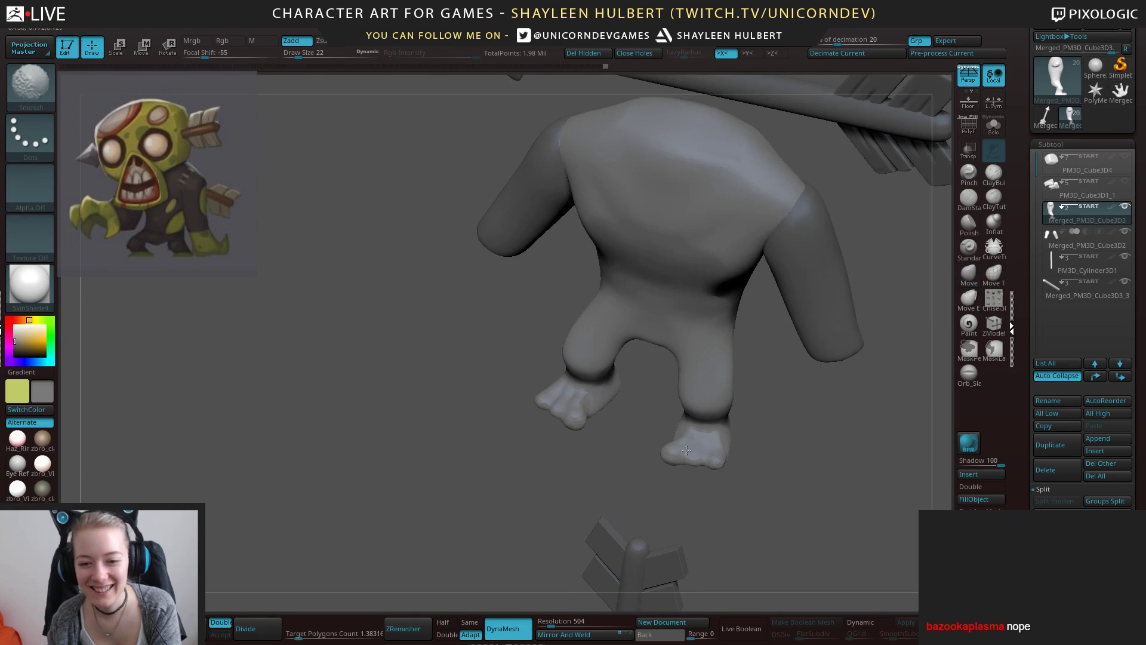
Undo the toe sculpting back to the plain wedge-shaped feet.
key("ctrl+z")
key("ctrl+z")
key("ctrl+z")
key("ctrl+z")
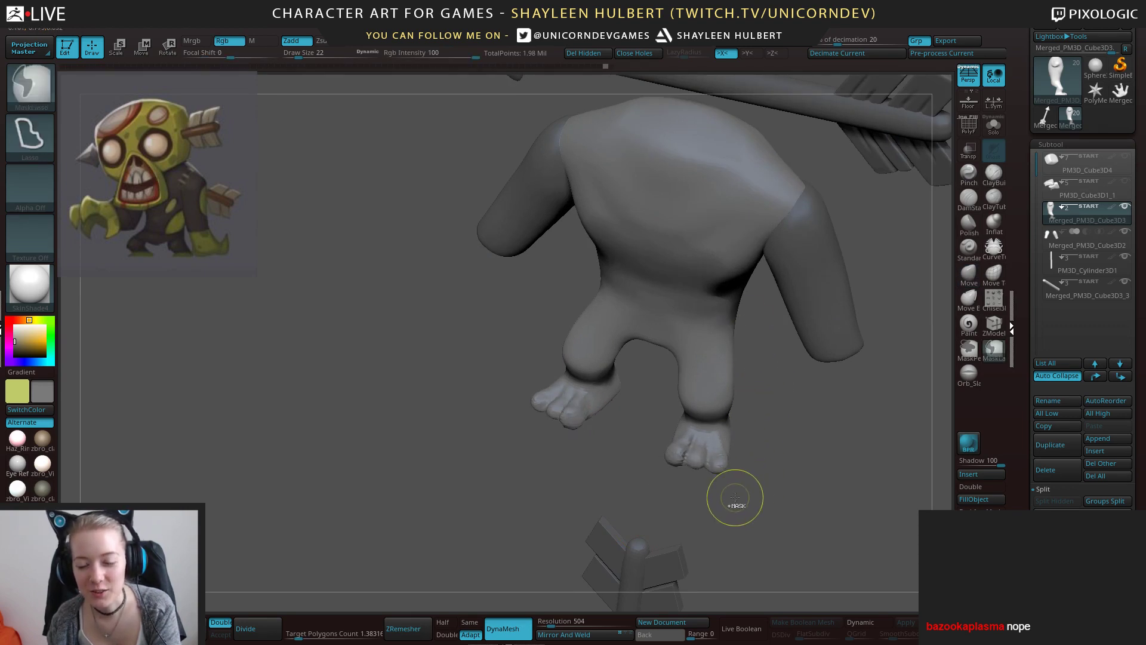
key("ctrl+z")
key("ctrl+z")
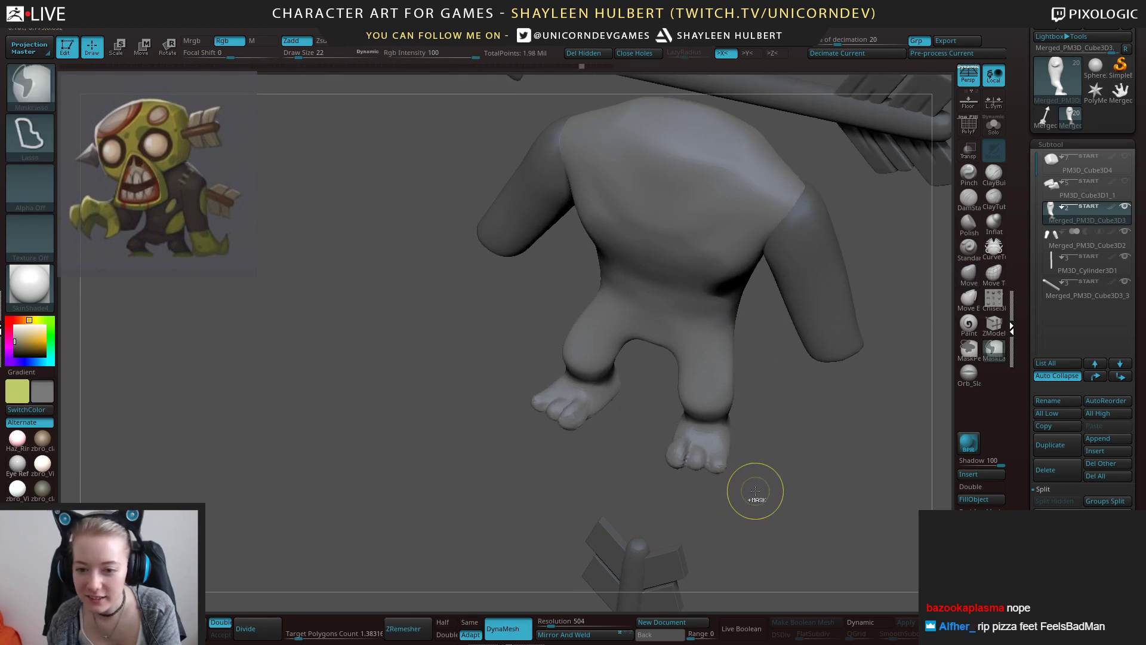
key("ctrl+z")
key("ctrl+z")
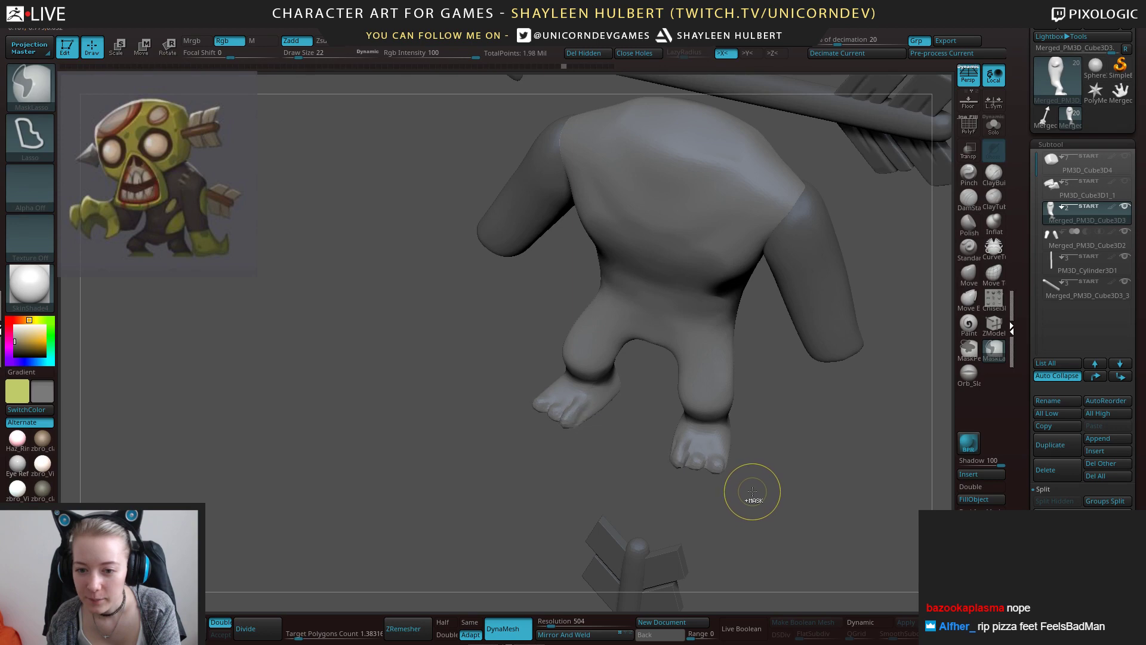
key("ctrl+z")
key("ctrl+z")
Save the project as a new version named Zambie_blockin_02.
key("ctrl+s")
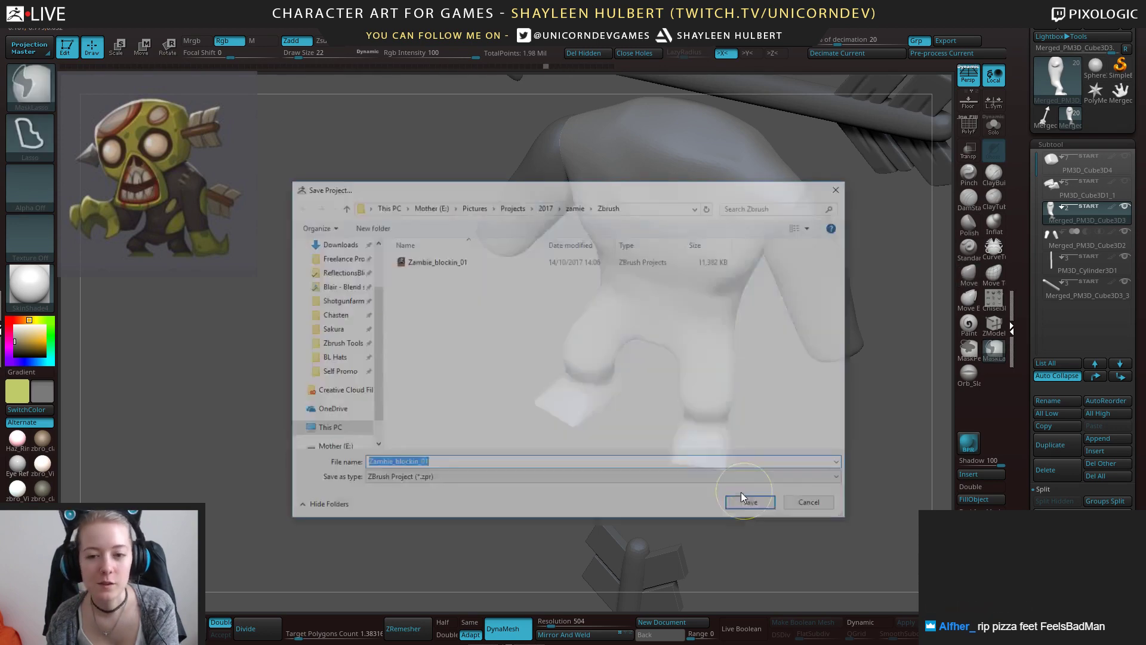
left_click(447, 466)
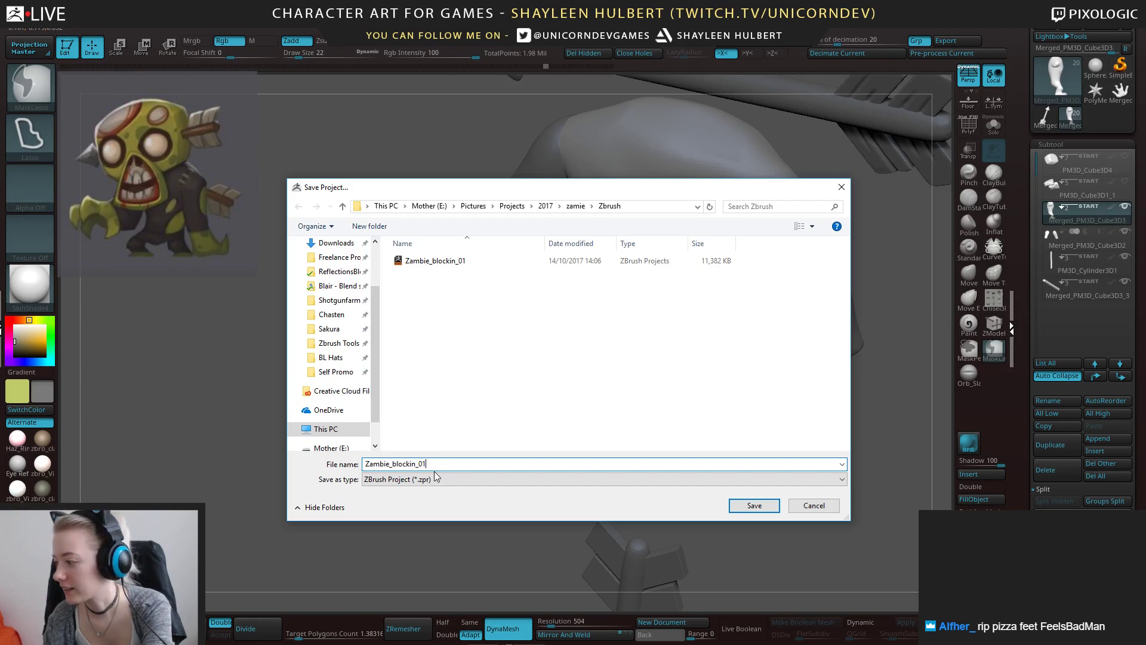
key("BackSpace")
type("2")
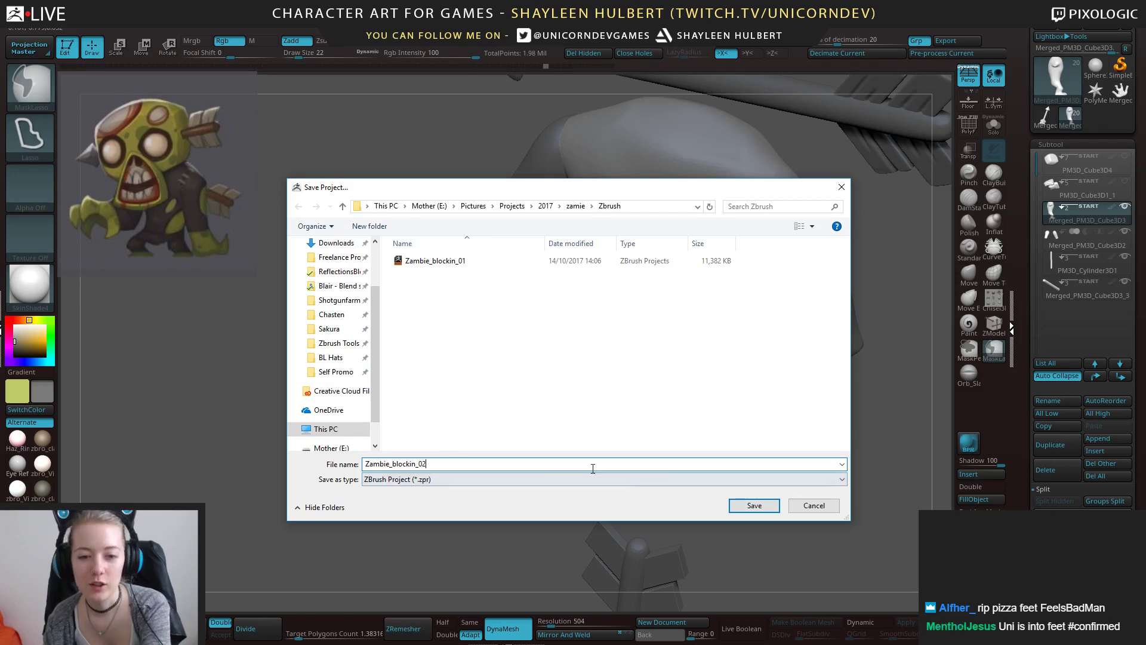
left_click(754, 505)
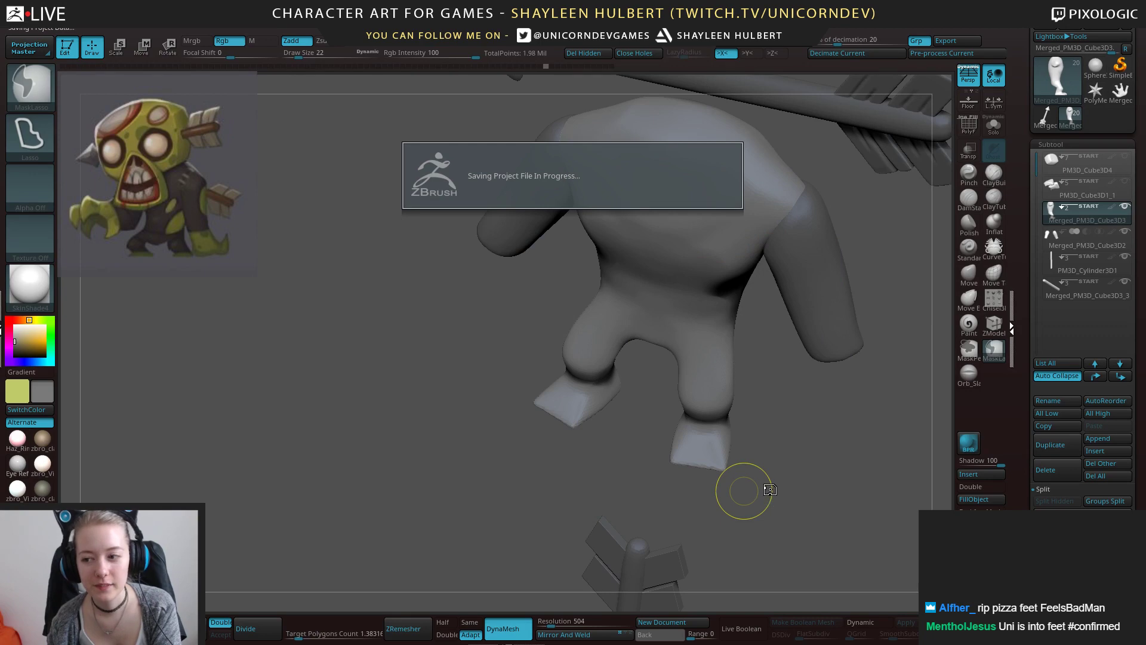
Flatten the undersides of the wedge-shaped feet with the hPolish brush.
left_click_drag(813, 451, 542, 468)
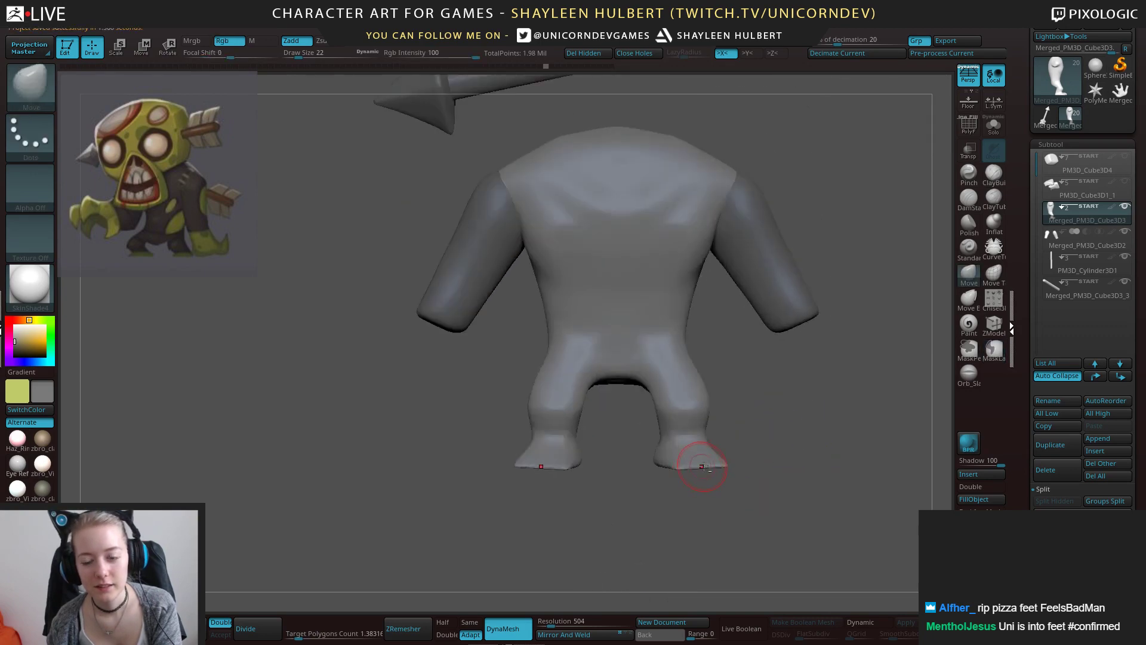
left_click_drag(702, 465, 725, 472)
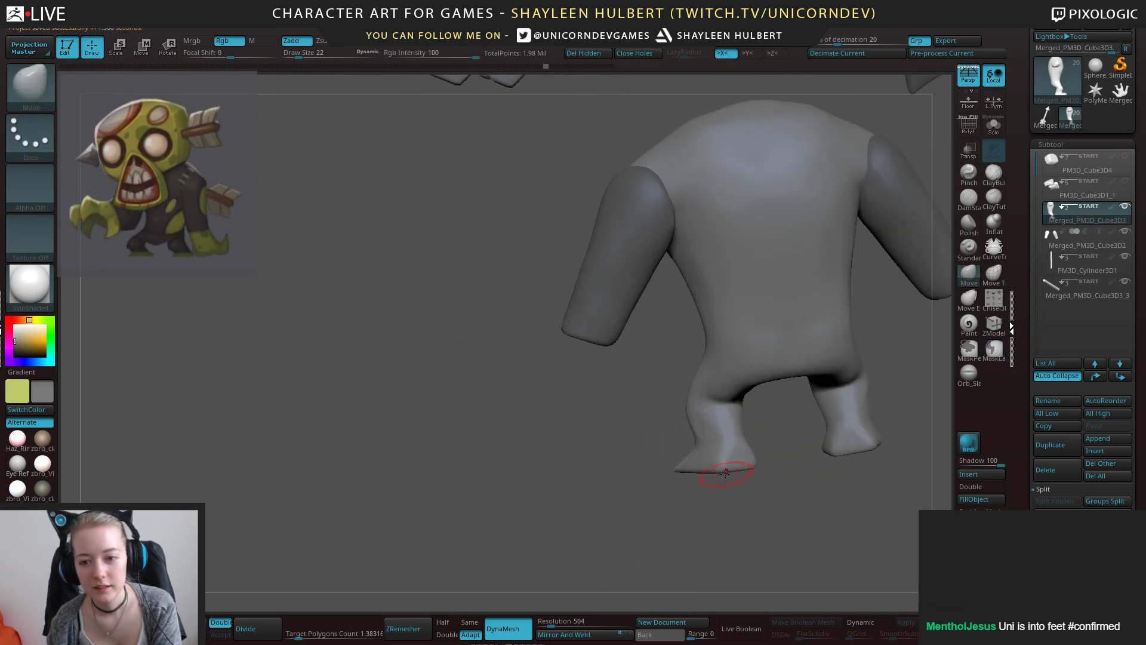
key("b")
key("h")
key("p")
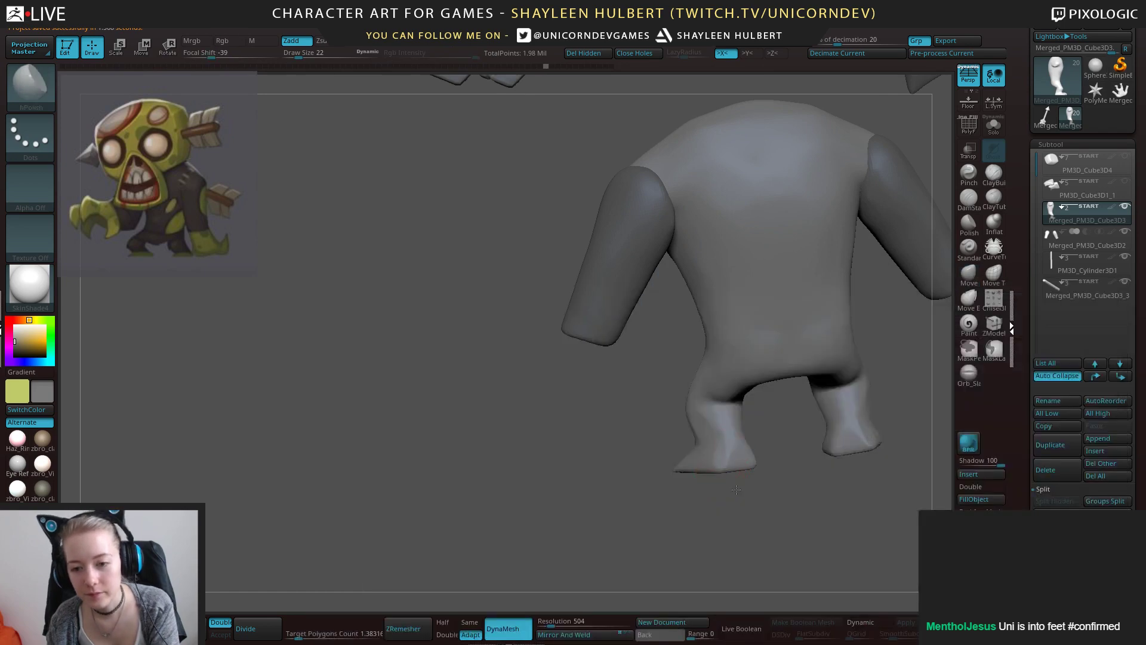
left_click(734, 518)
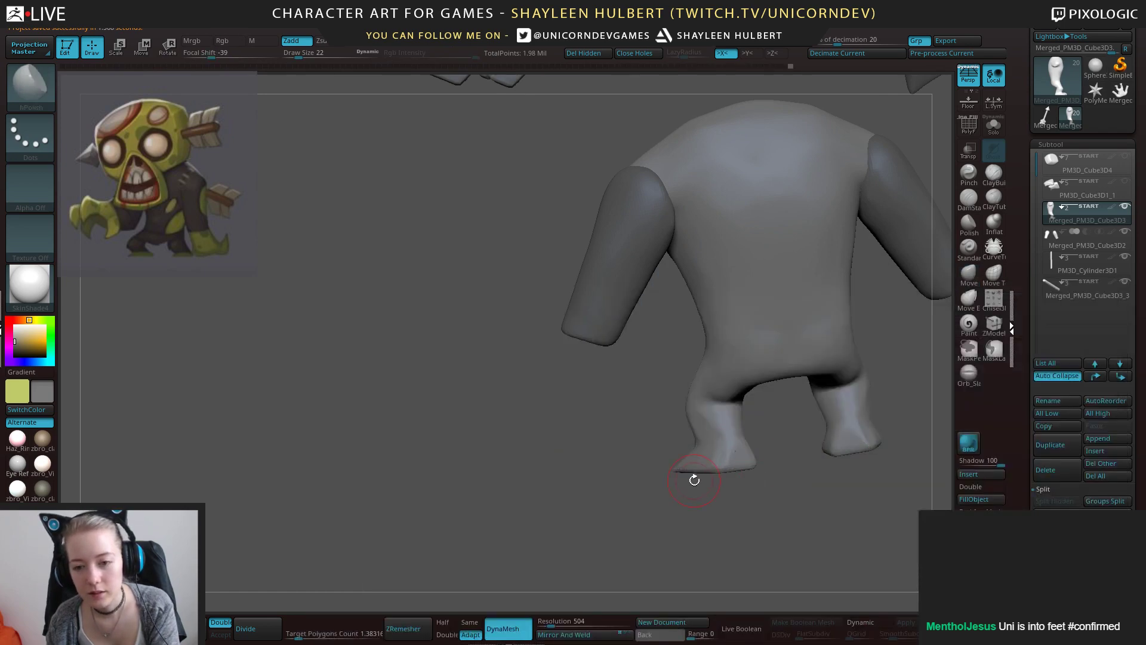
left_click_drag(694, 480, 662, 444)
left_click_drag(805, 364, 677, 310, "alt")
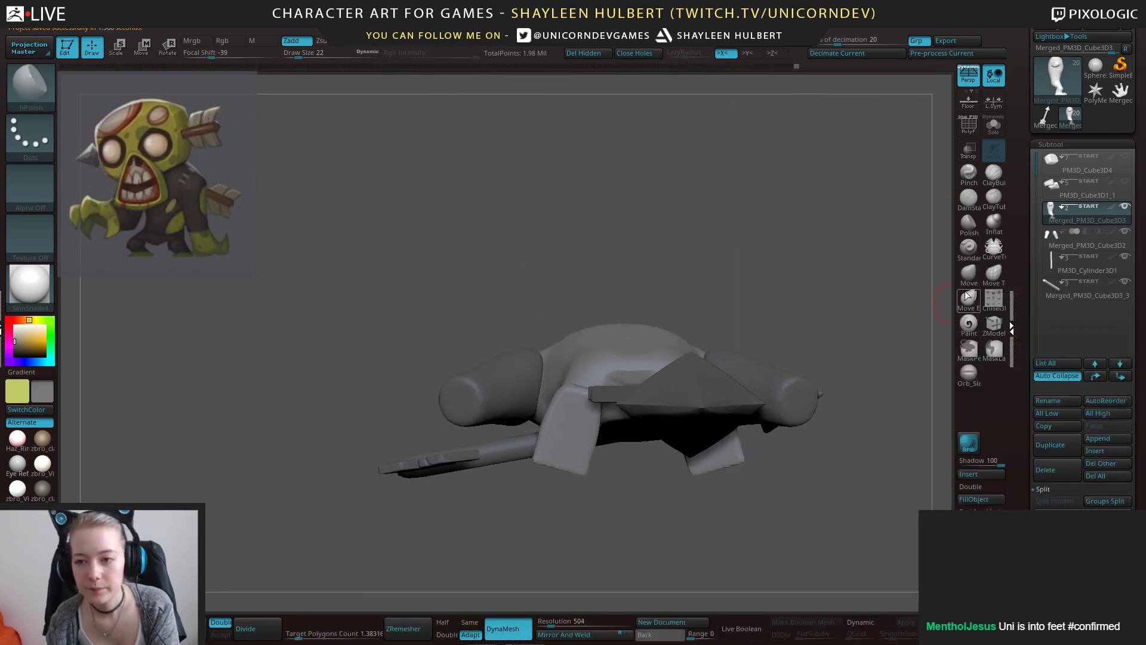
Reshape the front of both feet with the Move brush and smooth their surfaces.
left_click(969, 273)
left_click_drag(623, 479, 623, 526)
left_click_drag(598, 394, 634, 445)
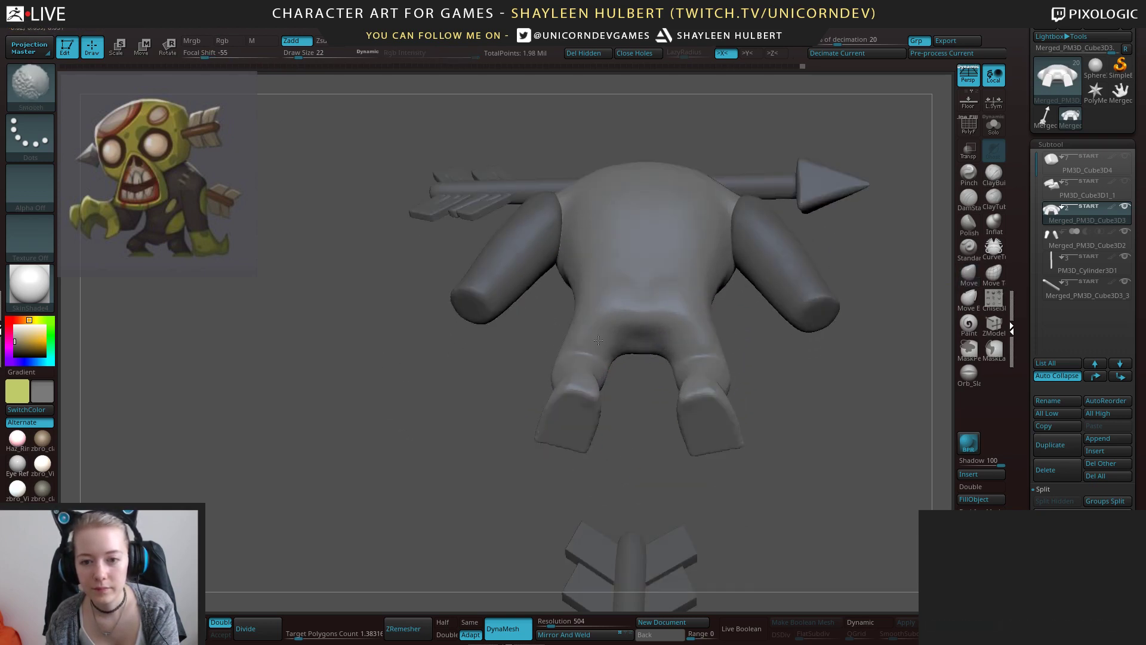
left_click_drag(455, 394, 639, 466)
left_click_drag(639, 382, 823, 450, "alt")
key("shift")
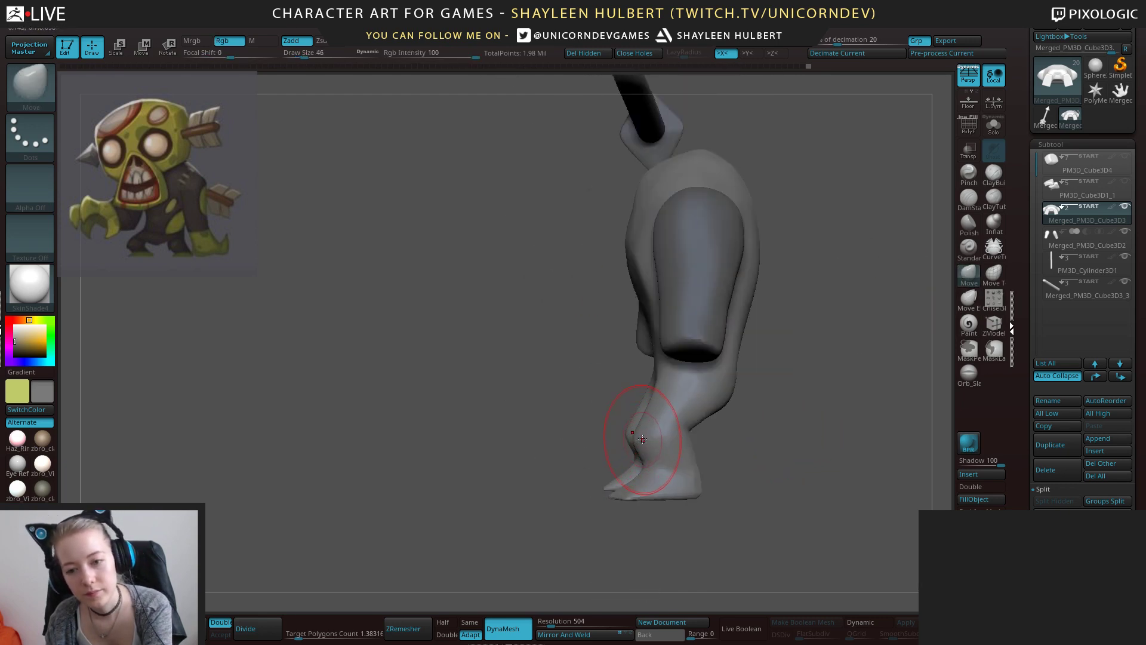
Adjust the knee and shin profile in side view with the Move brush at draw size 50.
left_click_drag(643, 439, 634, 438)
left_click_drag(767, 431, 616, 424)
key("shift")
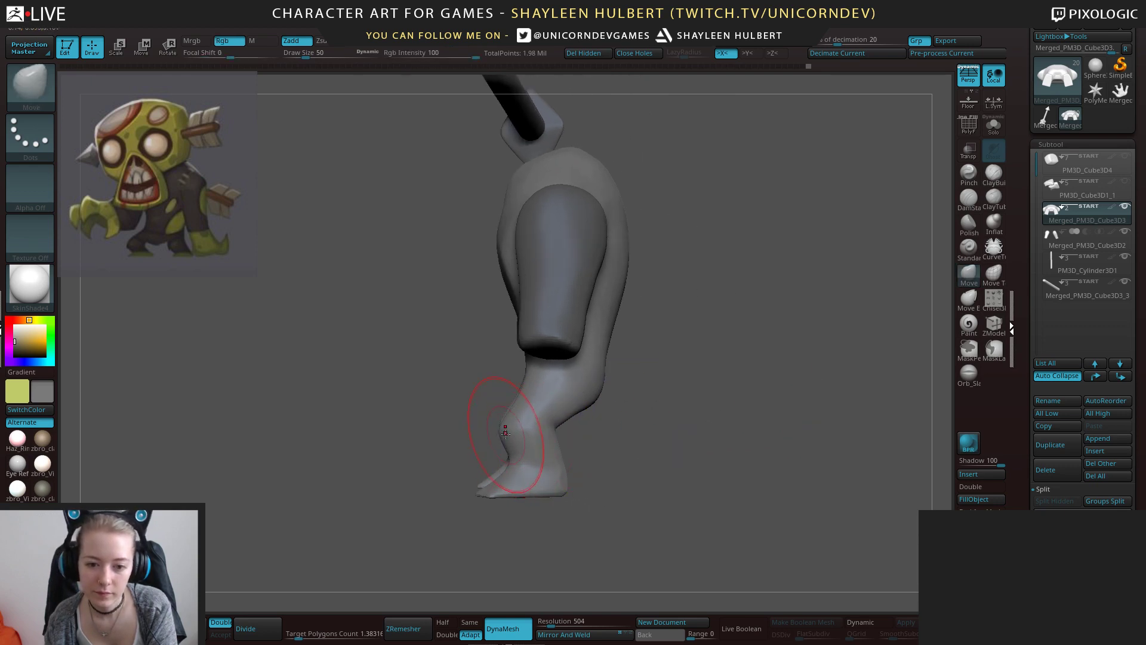
Isolate the feet with a mask and shift them slightly backward under the legs, clearing the mask.
mouse_move(568, 463)
left_mouse_down("ctrl")
mouse_move(640, 505)
mouse_move(638, 485)
left_mouse_up("ctrl")
left_click(637, 481, "ctrl")
key("w")
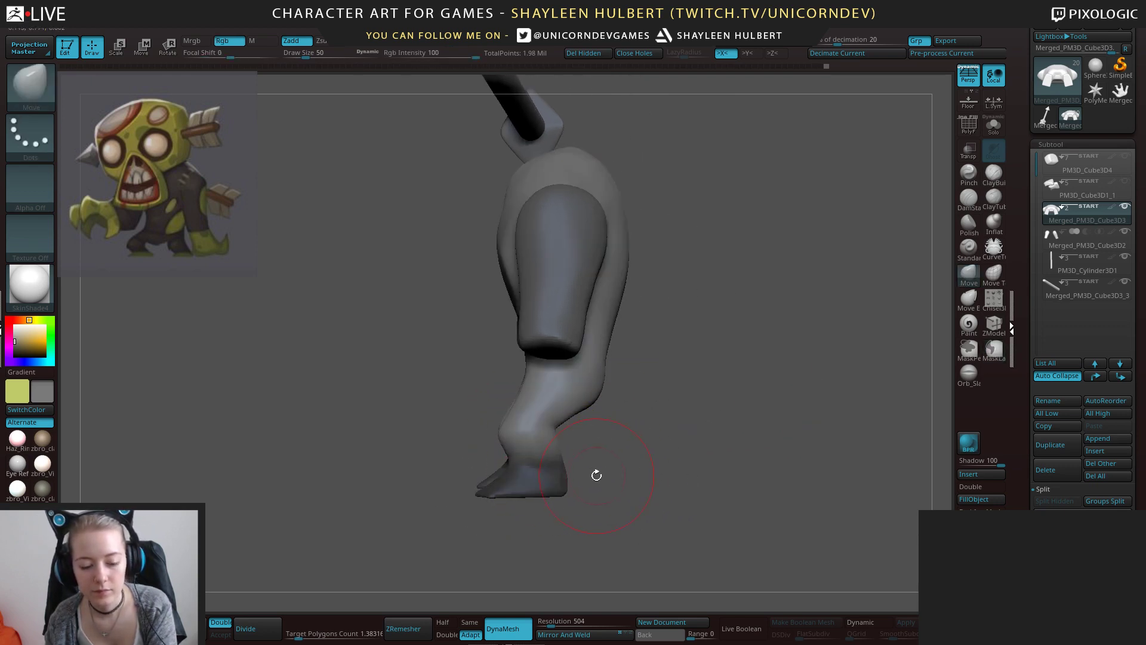
left_click(606, 462, "ctrl")
left_click_drag(568, 461, 636, 426)
left_click(969, 273)
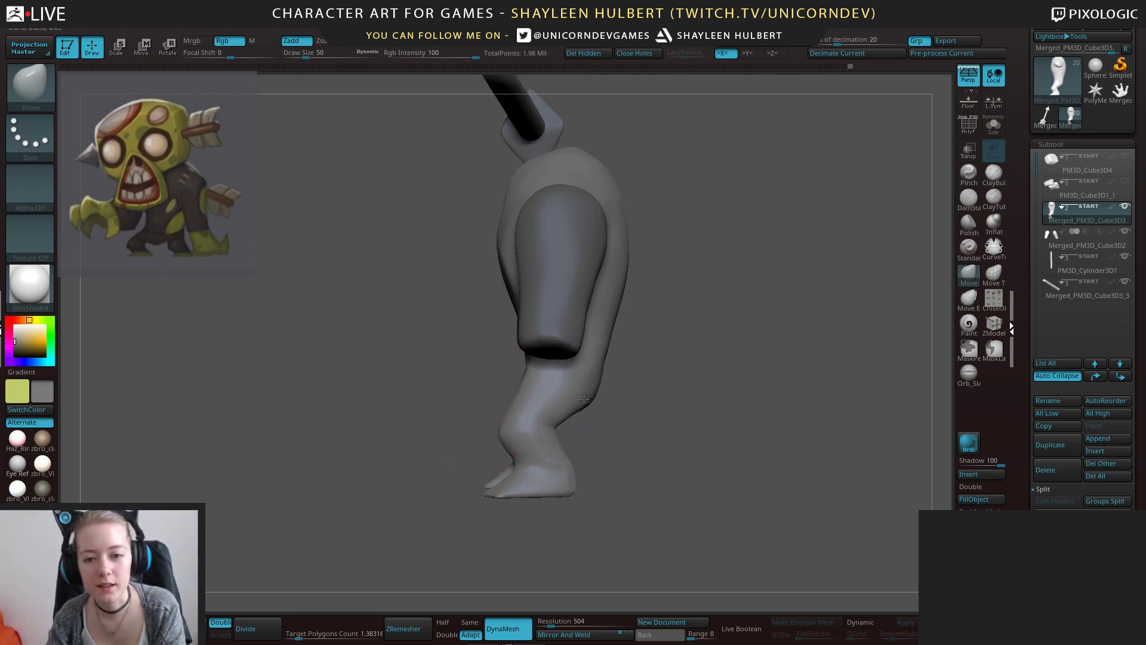
Reshape the waist and hips with the Move brush and smooth the lower torso.
left_click_drag(603, 370, 511, 341)
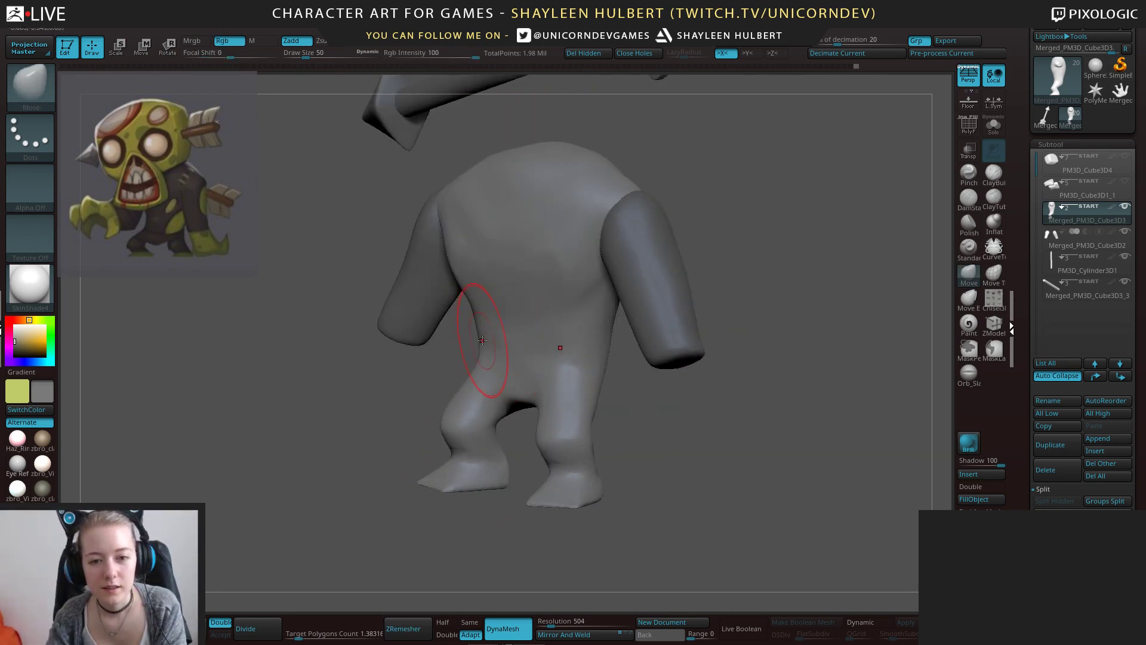
mouse_move(417, 370)
left_mouse_down()
mouse_move(338, 363)
mouse_move(527, 217)
left_mouse_up()
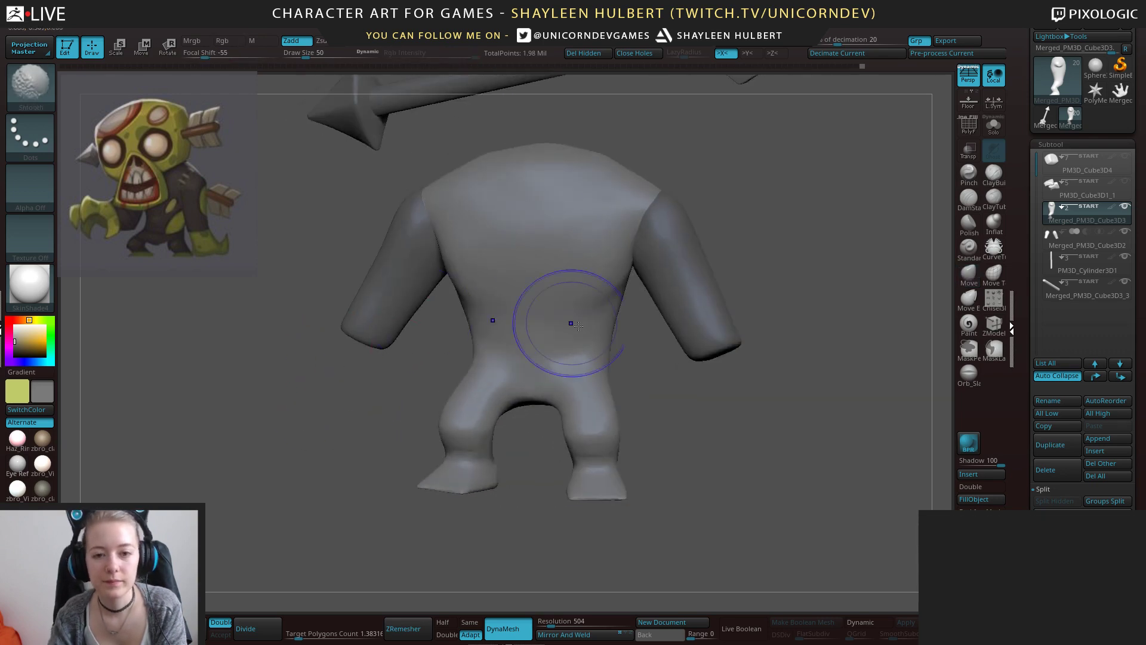
mouse_move(680, 391)
left_mouse_down("shift")
mouse_move(721, 409)
mouse_move(741, 457)
left_mouse_up("shift")
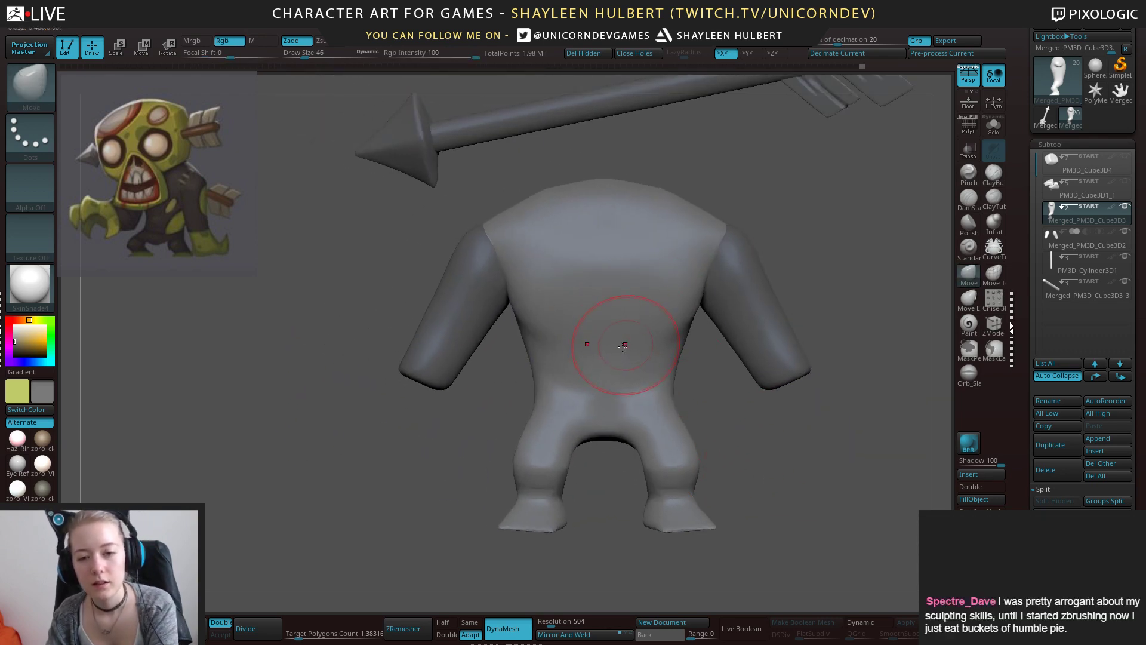
mouse_move(757, 400)
left_mouse_down()
mouse_move(716, 279)
mouse_move(672, 316)
mouse_move(651, 427)
mouse_move(477, 609)
mouse_move(684, 456)
left_mouse_up()
Mask the legs, adjust the upper torso's shoulder area with the Move brush at draw size 22, and clear the mask.
key("b")
left_click(816, 567)
key("ctrl+z")
mouse_move(687, 276)
left_mouse_down("ctrl+shift")
mouse_move(663, 364)
mouse_move(663, 470)
left_mouse_up("ctrl+shift")
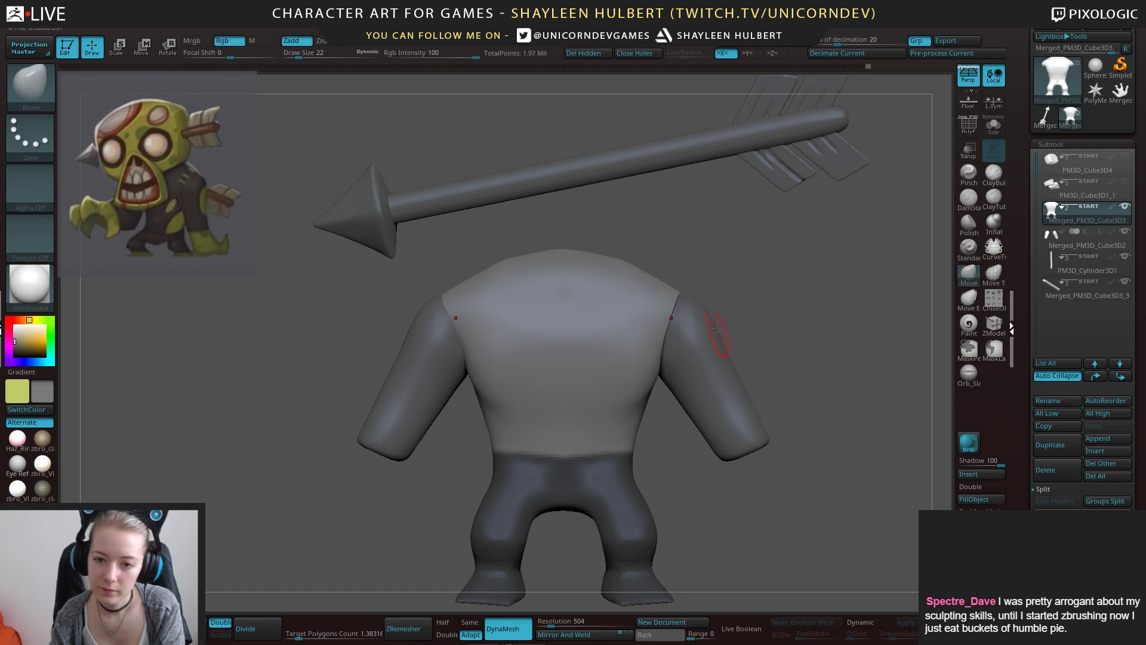
left_click_drag(797, 316, 753, 318)
left_click_drag(801, 295, 803, 307, "ctrl")
Smooth the sides of the torso where the arms join the shoulders.
left_click_drag(693, 290, 671, 358, "shift")
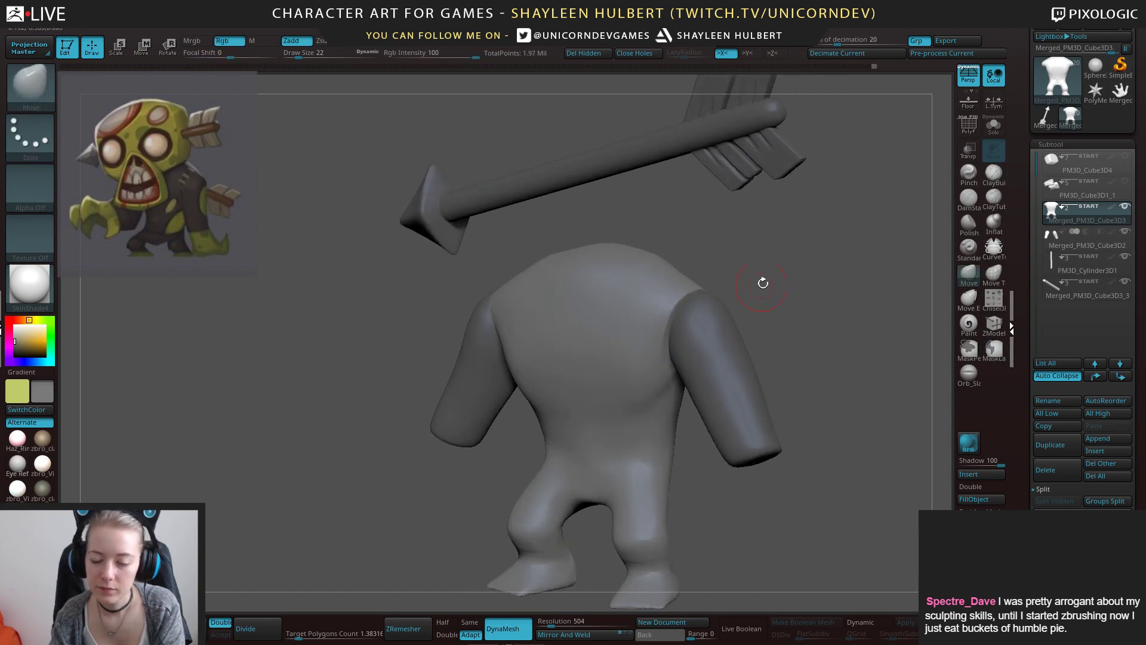
left_click_drag(679, 289, 670, 380, "shift")
left_click_drag(776, 284, 749, 299, "shift")
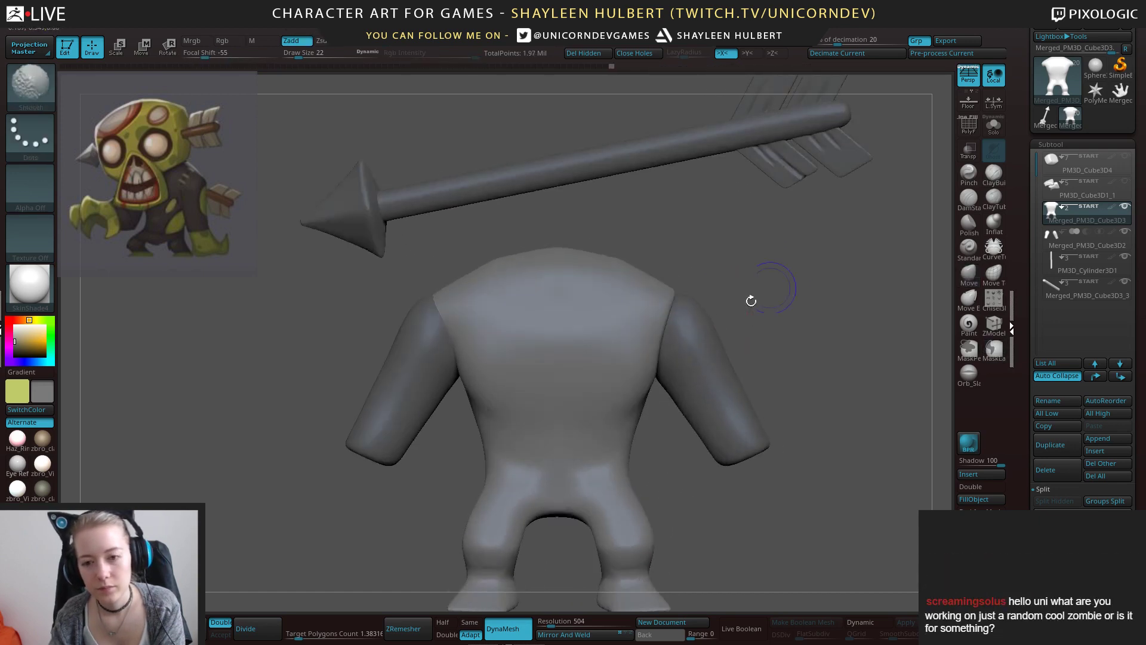
Solo the arms subtool and trim away the shoulder ends that overlap the torso.
left_click(697, 338, "ctrl+shift")
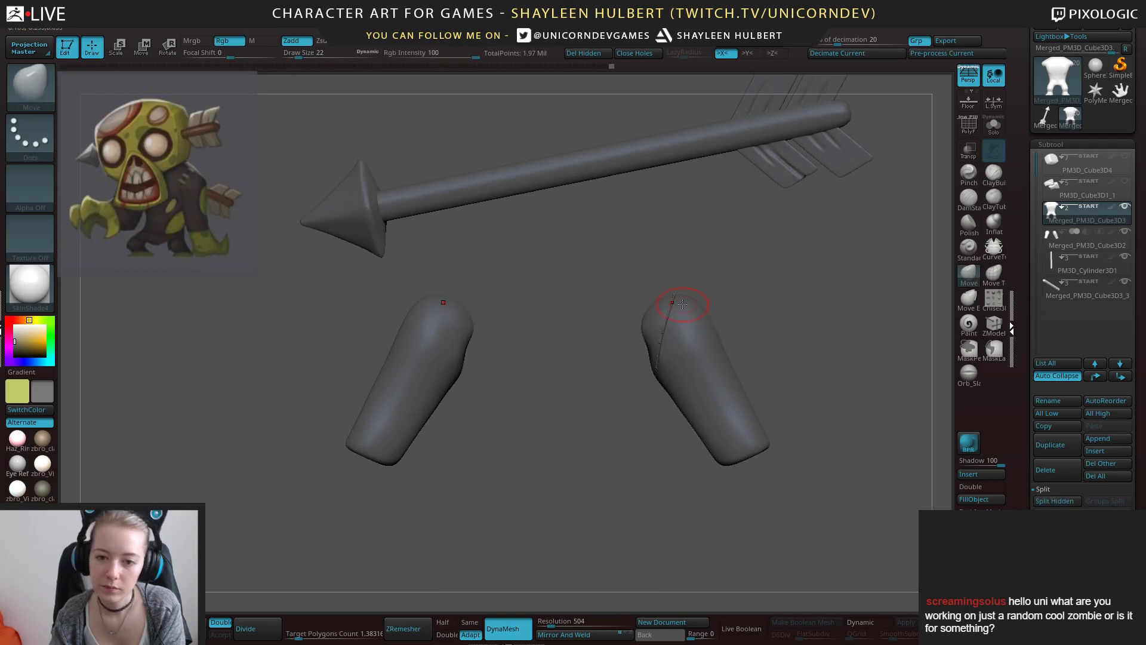
left_click(764, 286, "ctrl+shift")
left_click(703, 335, "alt")
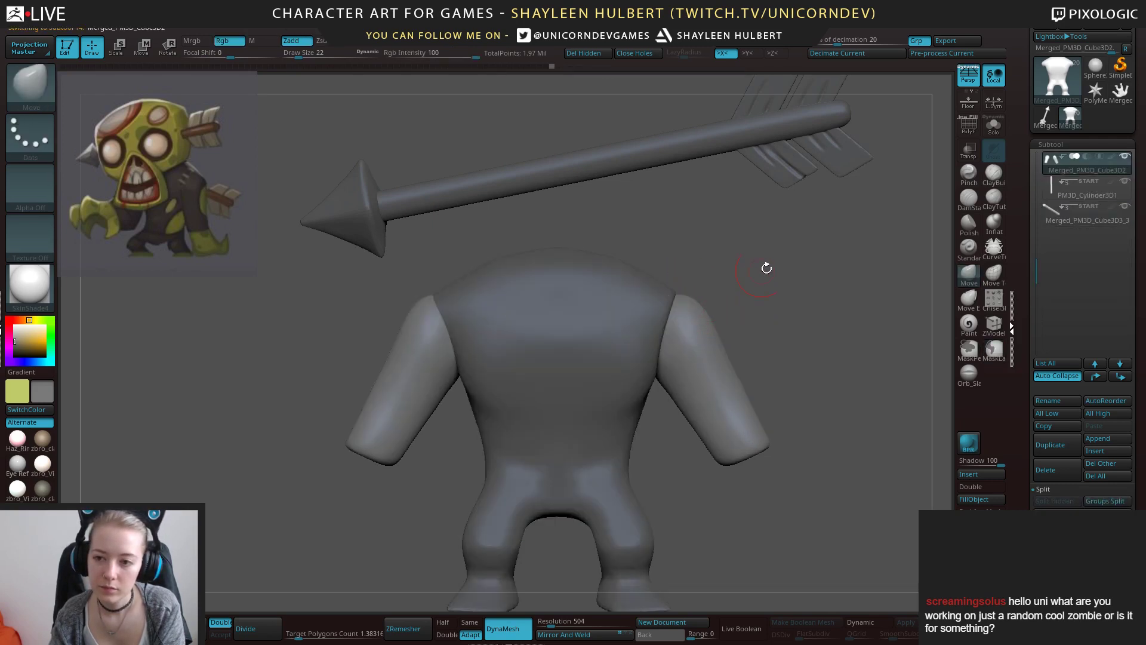
left_click(989, 135)
left_click(682, 303, "ctrl+shift")
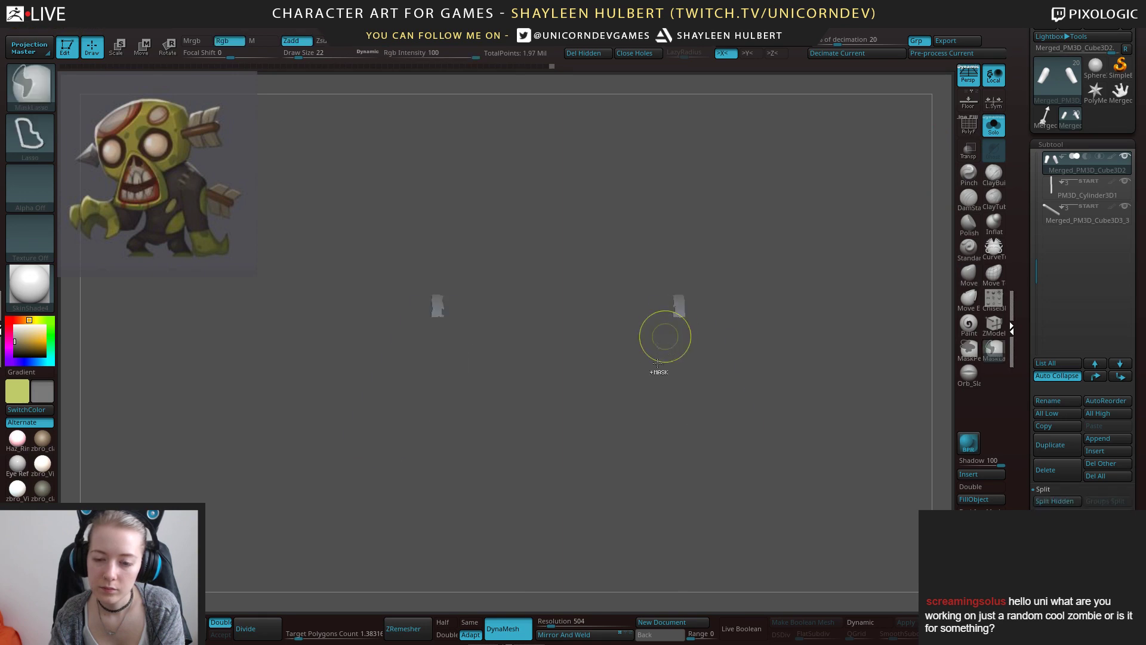
left_click(646, 393, "ctrl")
left_click_drag(645, 394, 698, 281, "ctrl+shift")
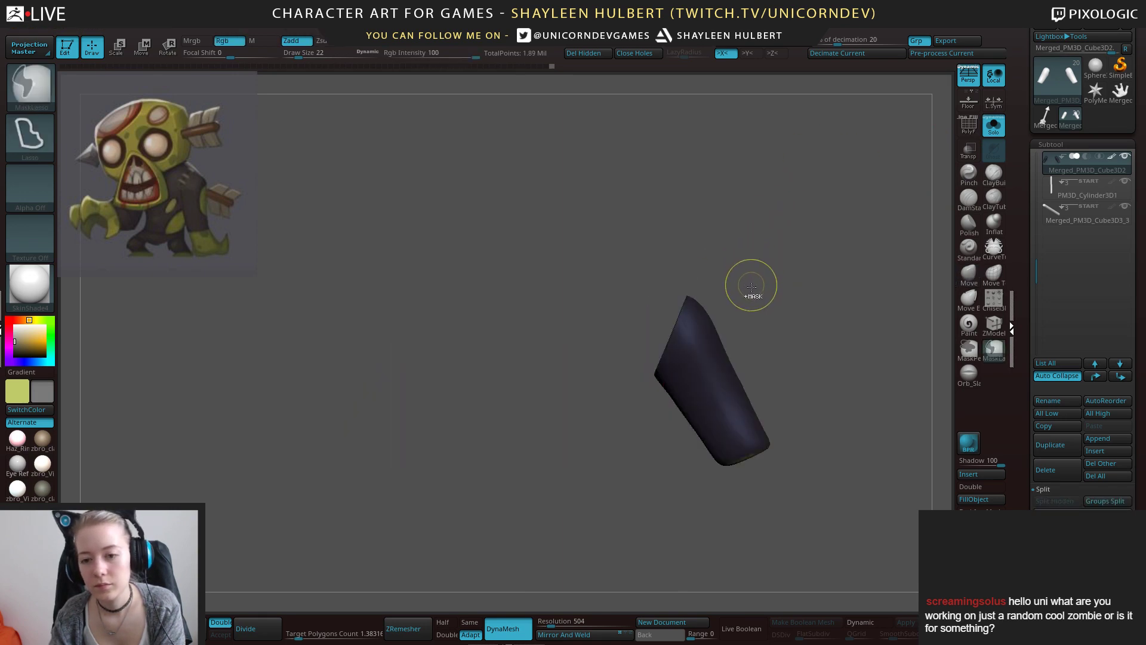
Restore a symmetrical pair of trimmed arms with Mirror And Weld and show the whole model again.
left_click(564, 635)
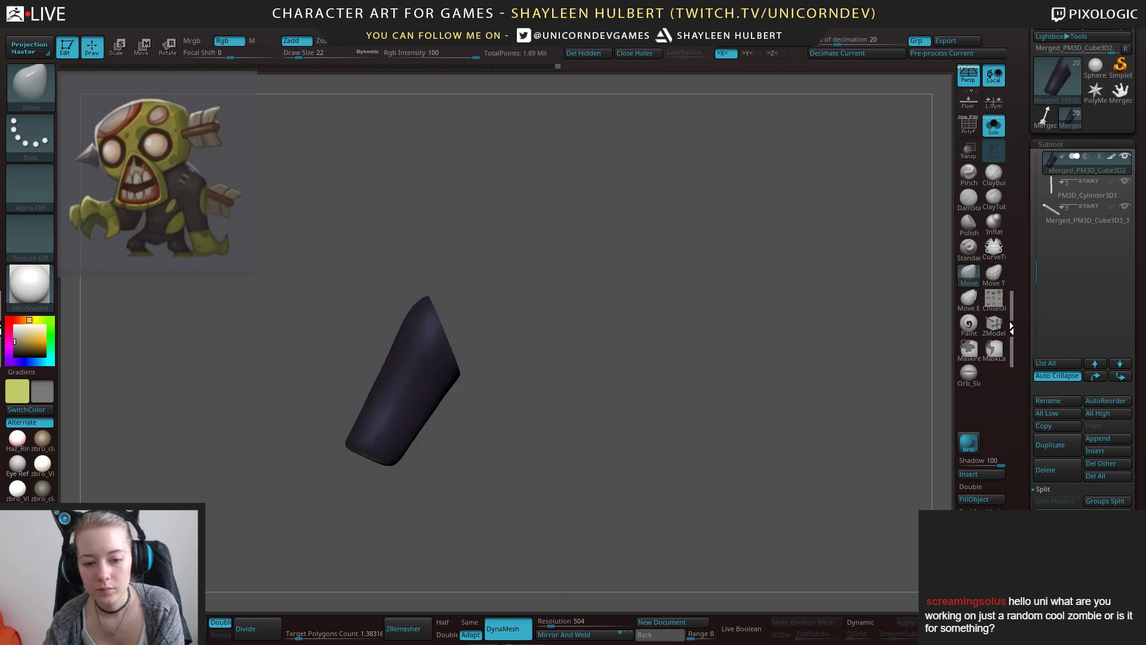
left_click(550, 634)
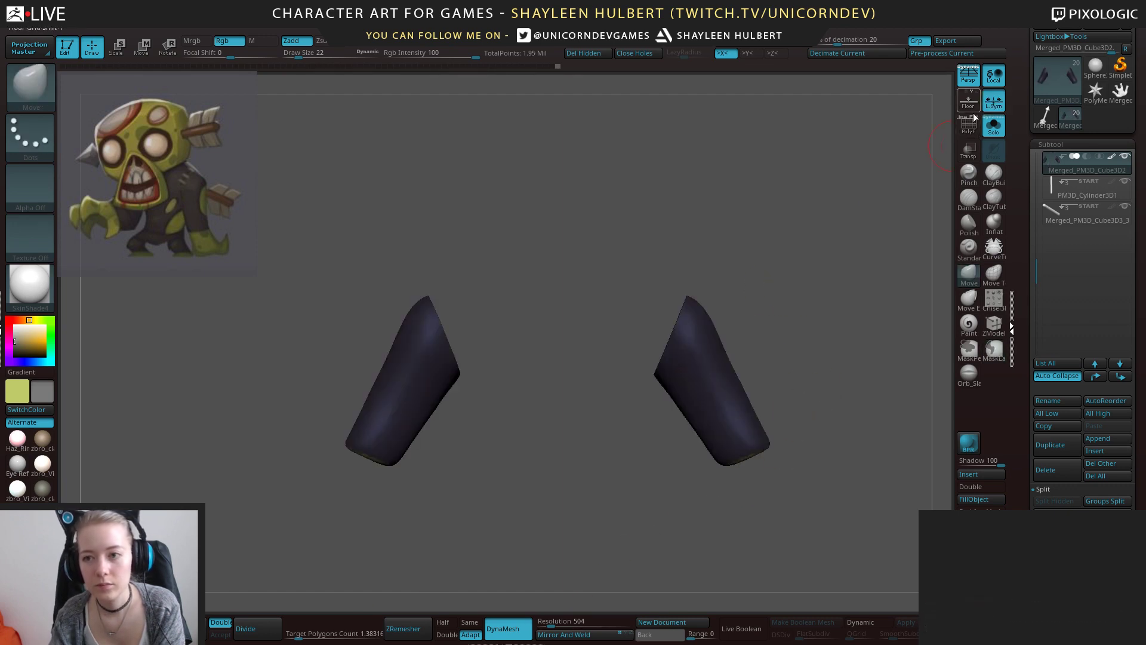
left_click_drag(791, 280, 792, 274)
left_click(985, 132)
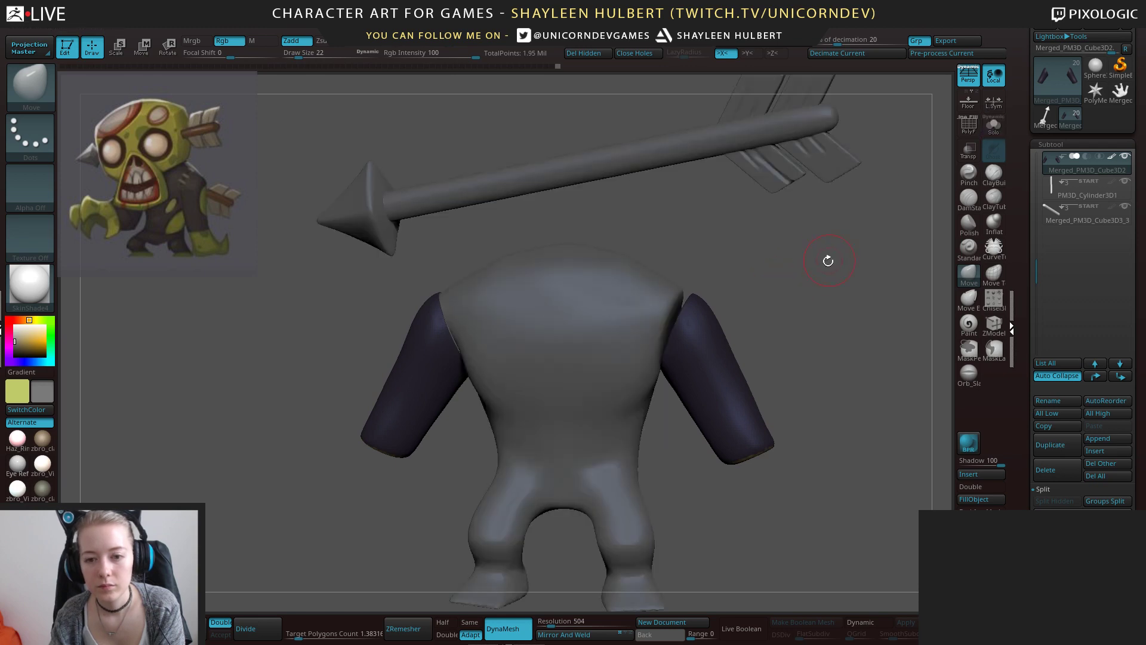
Make the torso subtool symmetrical with Mirror And Weld.
left_click(621, 384, "alt")
left_click_drag(694, 475, 686, 469, "alt")
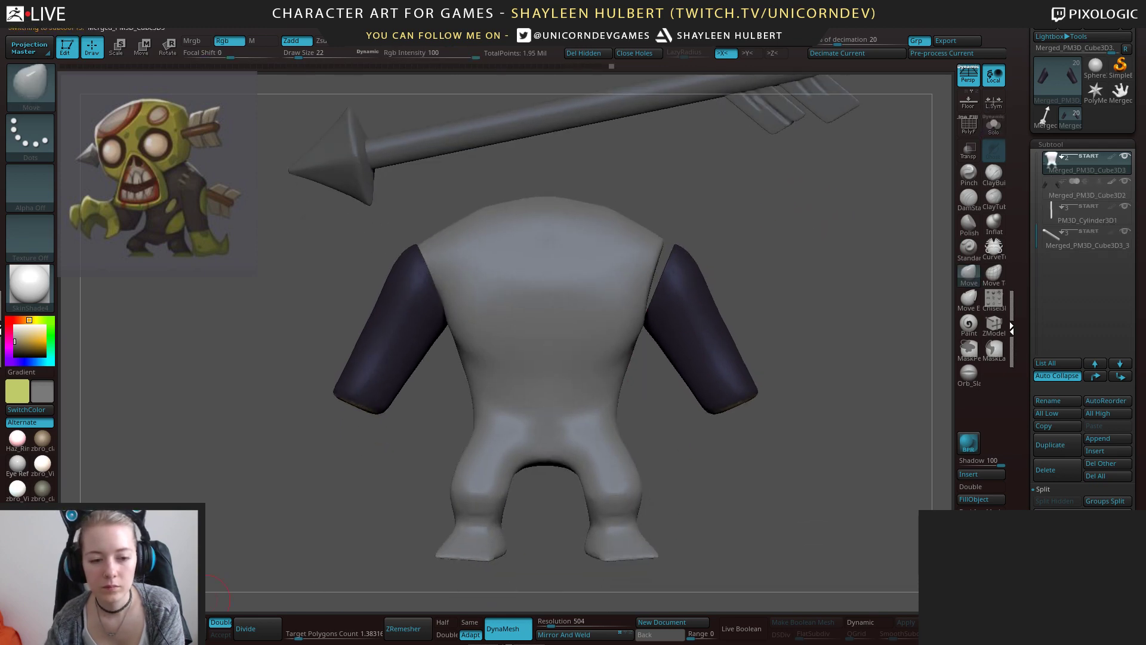
left_click(555, 635)
left_click_drag(782, 293, 746, 292)
Pull the upper ends of both arms inward with the Move brush to meet the torso's shoulders.
left_click(708, 318, "alt")
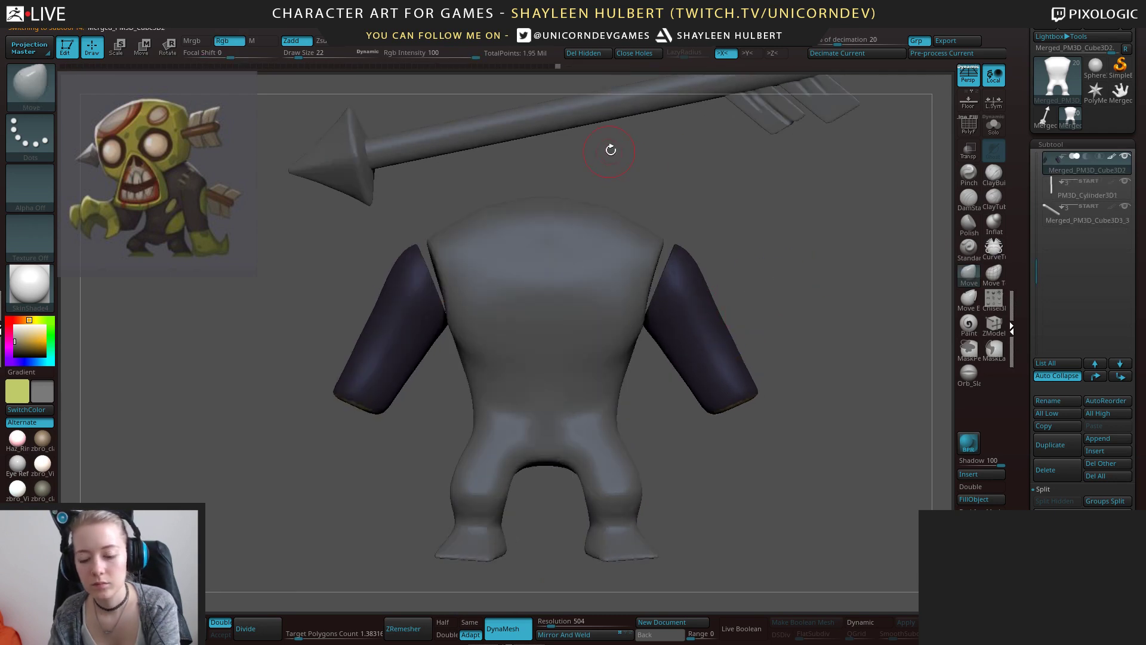
left_click_drag(681, 256, 665, 245)
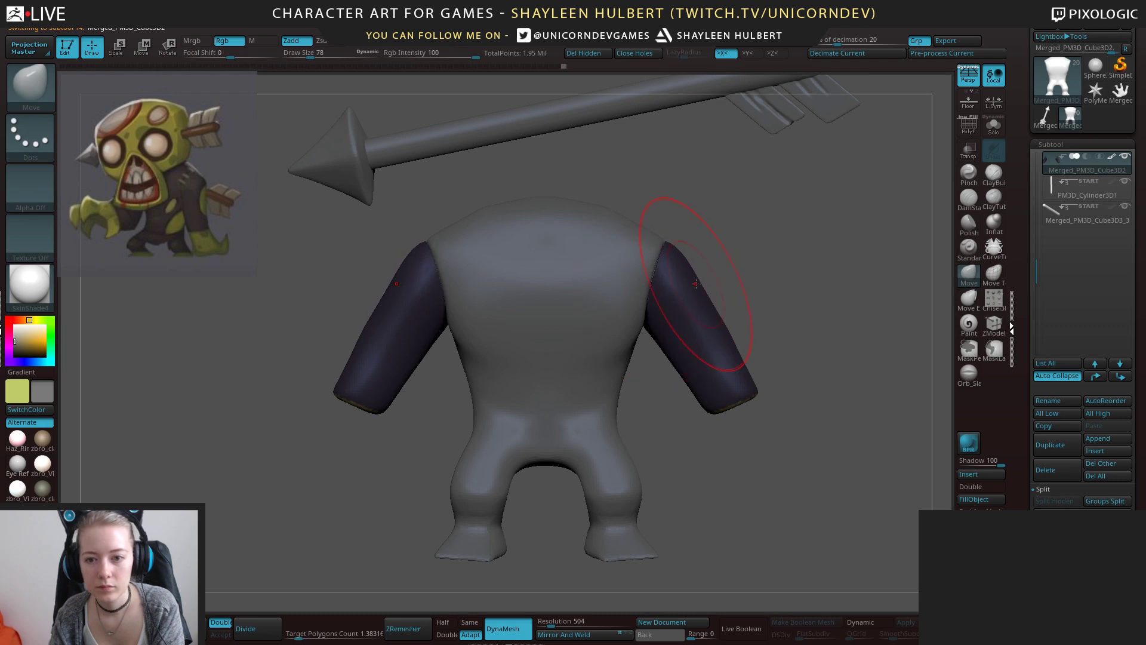
mouse_move(693, 270)
left_mouse_down()
mouse_move(708, 257)
mouse_move(665, 244)
left_mouse_up()
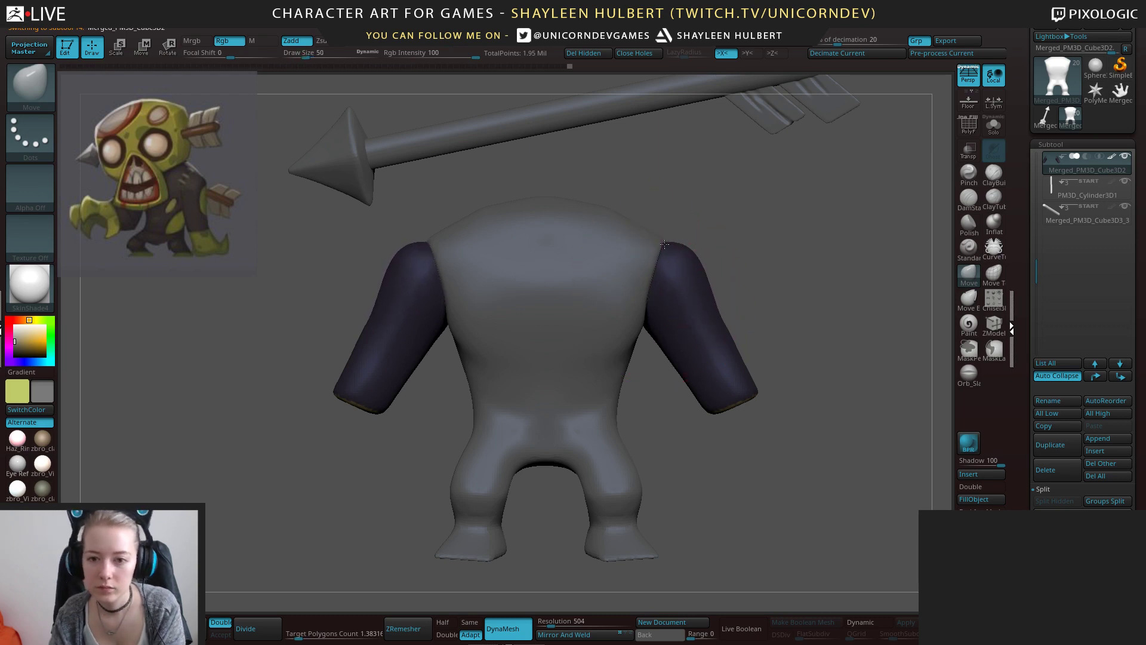
Flatten the tops of both shoulders on the arms into planes with hPolish at draw size 50.
key("b")
key("h")
key("p")
left_click_drag(739, 197, 683, 240)
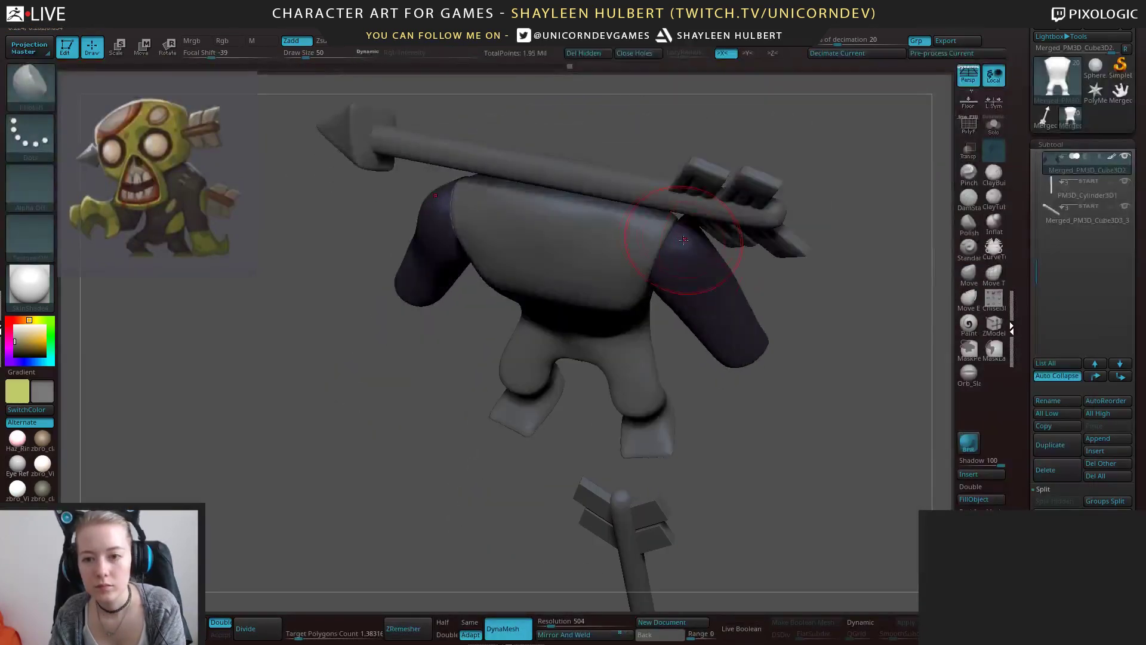
left_click_drag(804, 281, 691, 222)
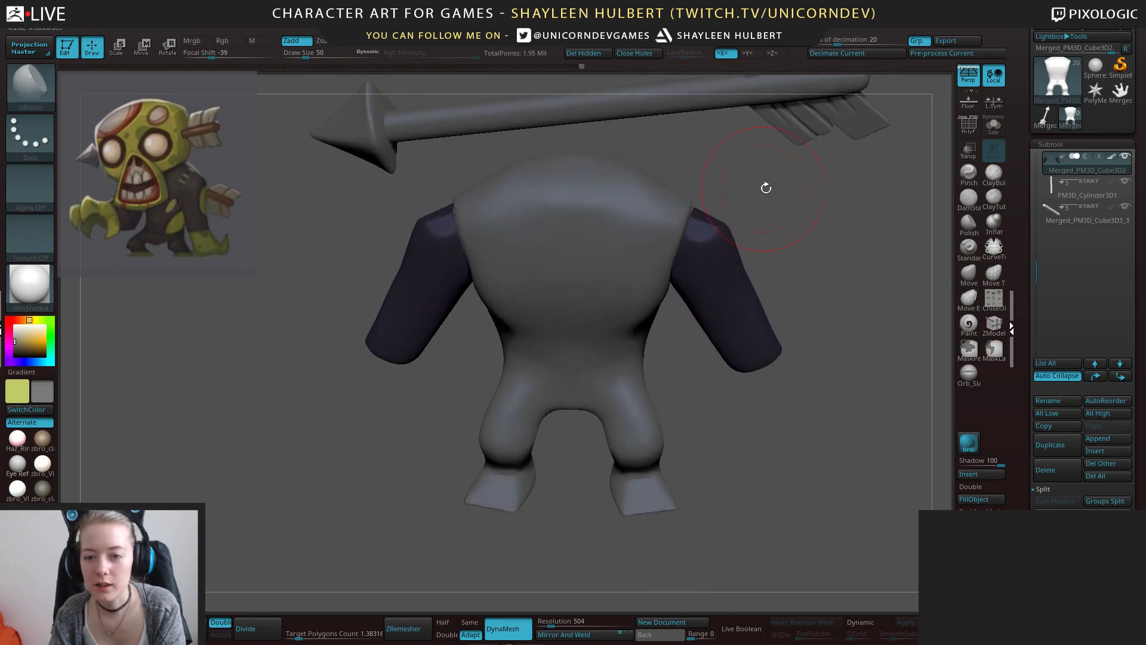
left_click_drag(765, 188, 720, 222)
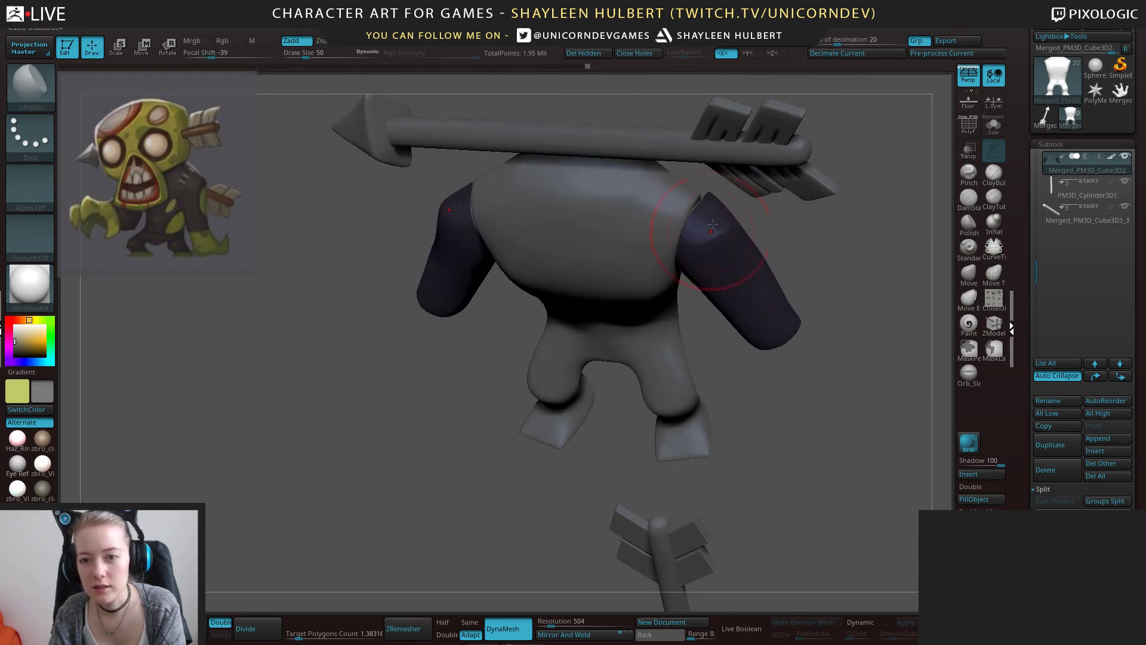
left_click_drag(818, 272, 698, 274)
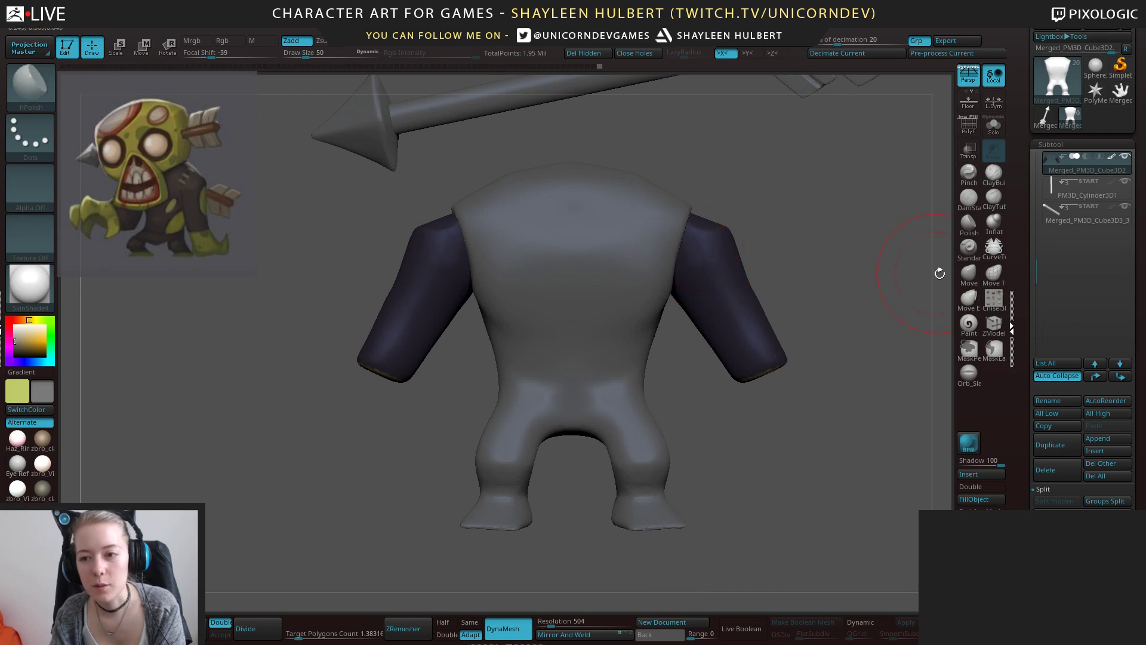
Raise the outer tops of both shoulders on the arms subtool with the Move brush at draw size 78.
left_click(969, 275)
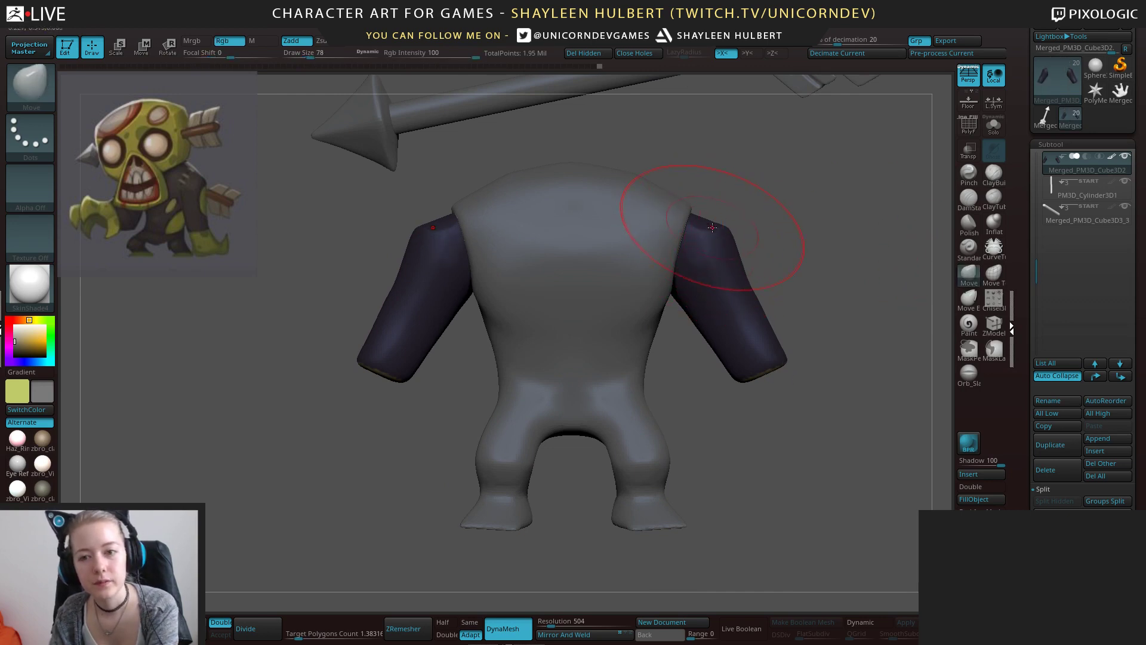
left_click_drag(712, 227, 715, 212)
mouse_move(786, 202)
left_mouse_down()
mouse_move(737, 205)
mouse_move(798, 225)
left_mouse_up()
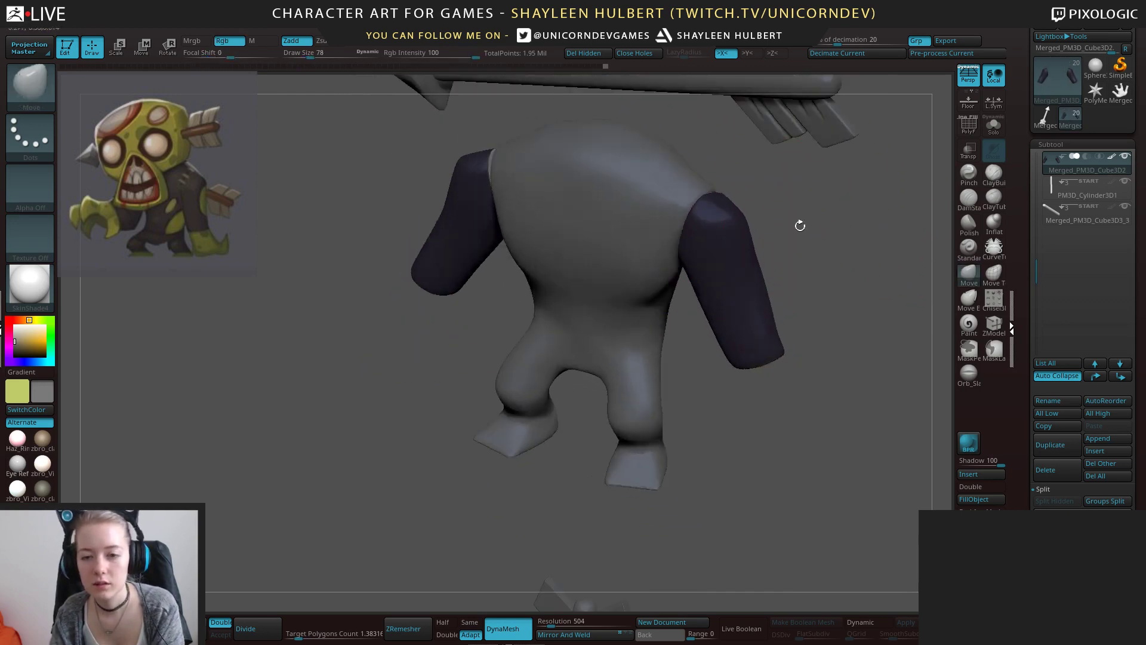
Flatten the raised shoulder tops on both arms with hPolish at draw size 58.
key("b")
key("h")
key("p")
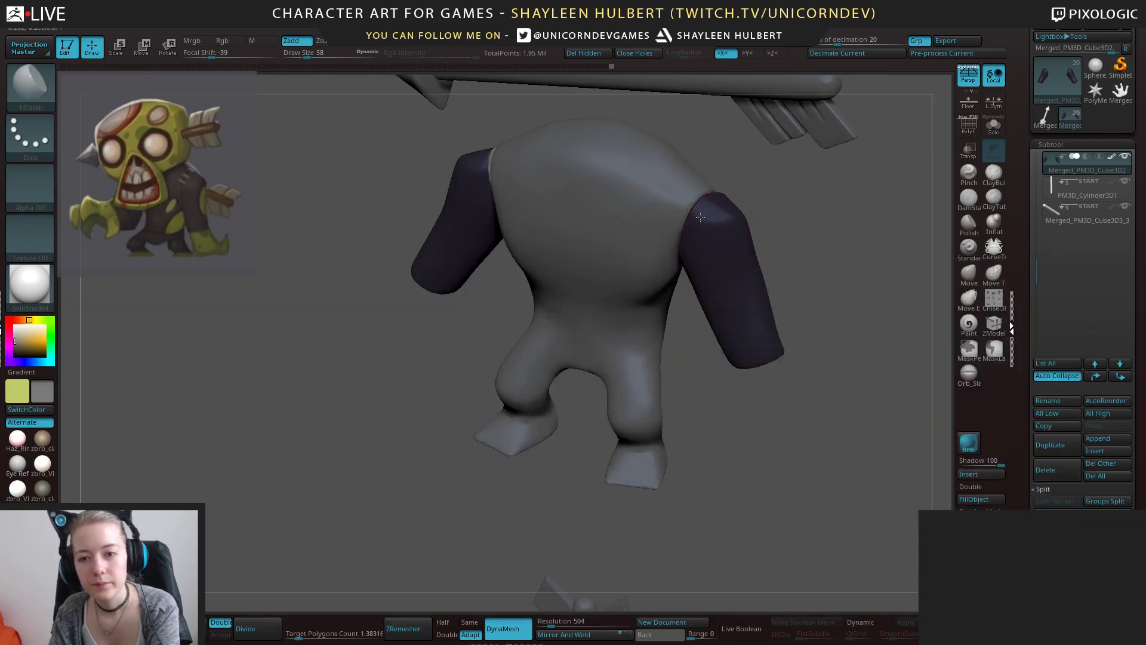
left_click_drag(701, 222, 733, 202)
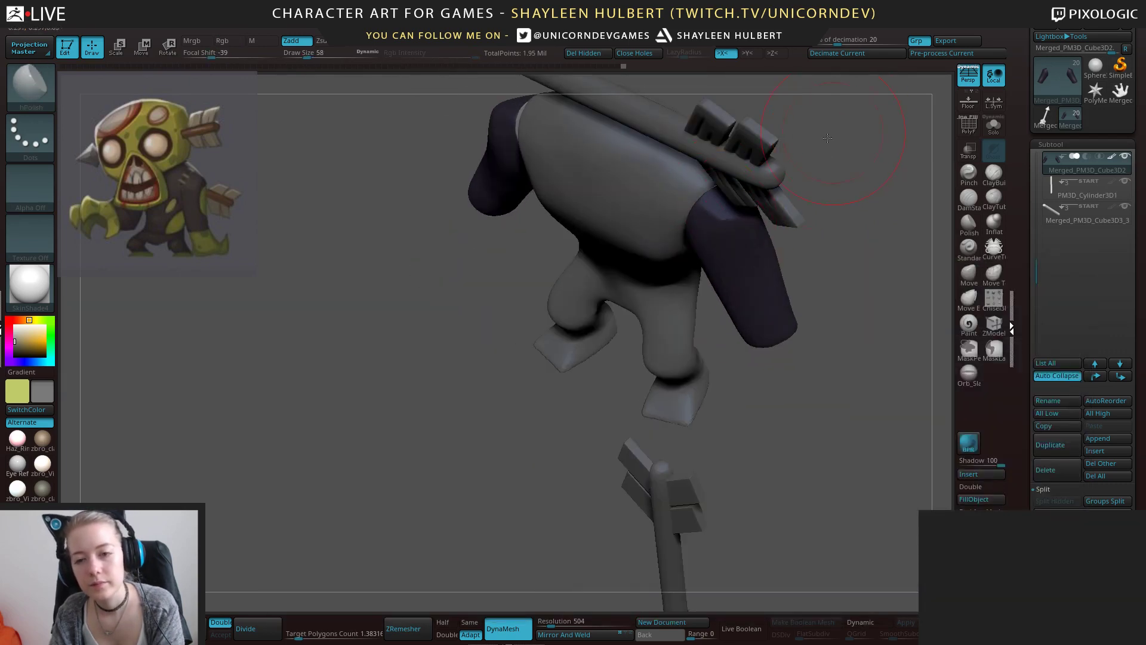
left_click_drag(827, 138, 708, 200)
left_click_drag(644, 328, 666, 203)
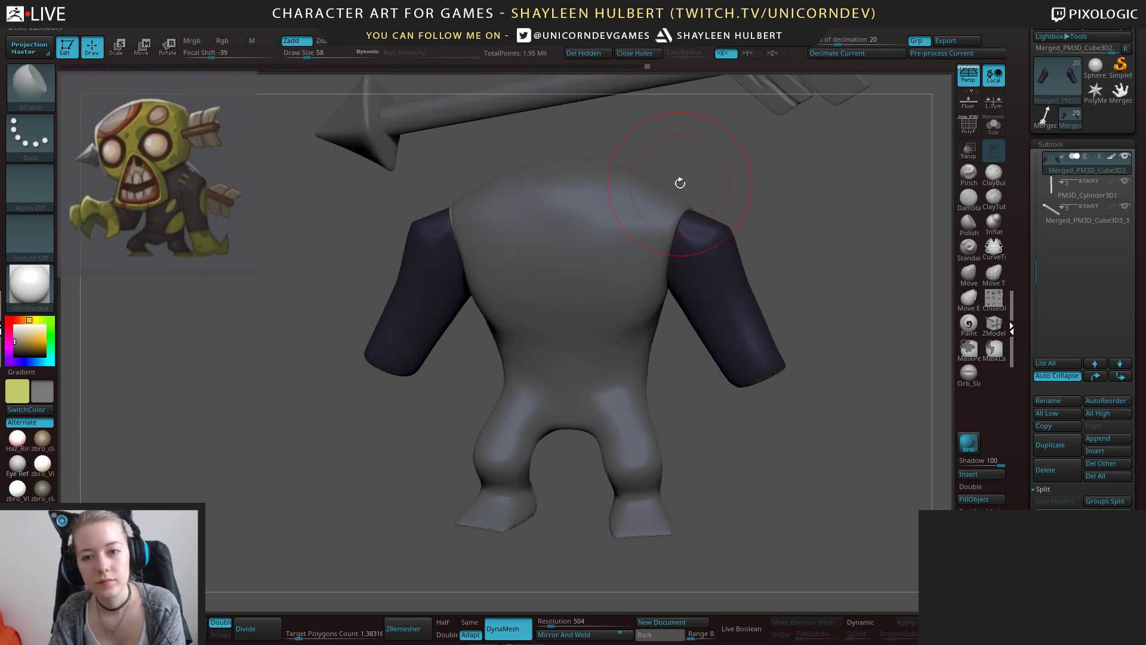
Polish the torso's upper sides where they meet the arms with hPolish at draw size 58.
left_click(665, 197, "alt")
left_click_drag(664, 197, 669, 184)
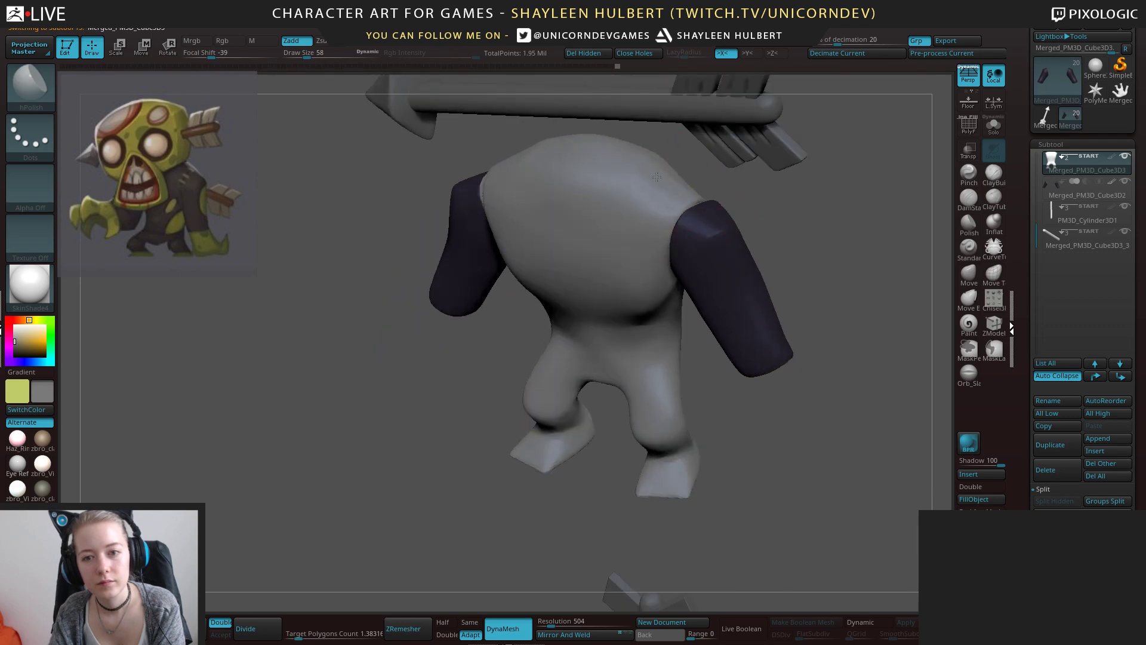
left_click_drag(797, 161, 657, 125)
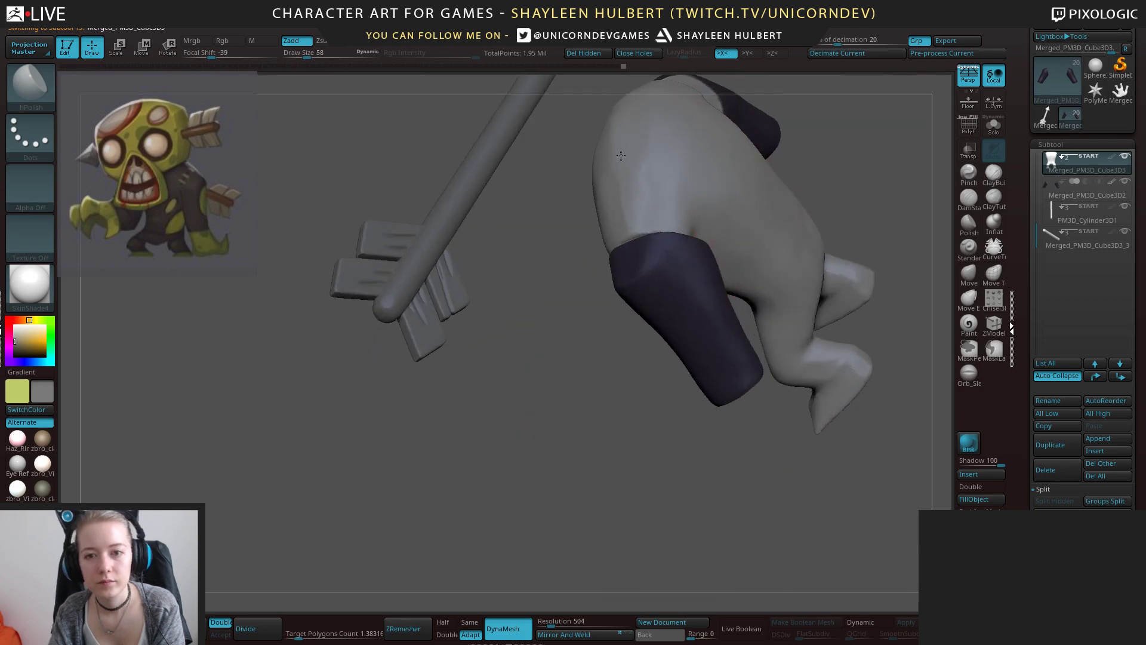
mouse_move(657, 213)
left_mouse_down("shift")
mouse_move(770, 297)
mouse_move(708, 420)
mouse_move(716, 326)
mouse_move(698, 476)
left_mouse_up("shift")
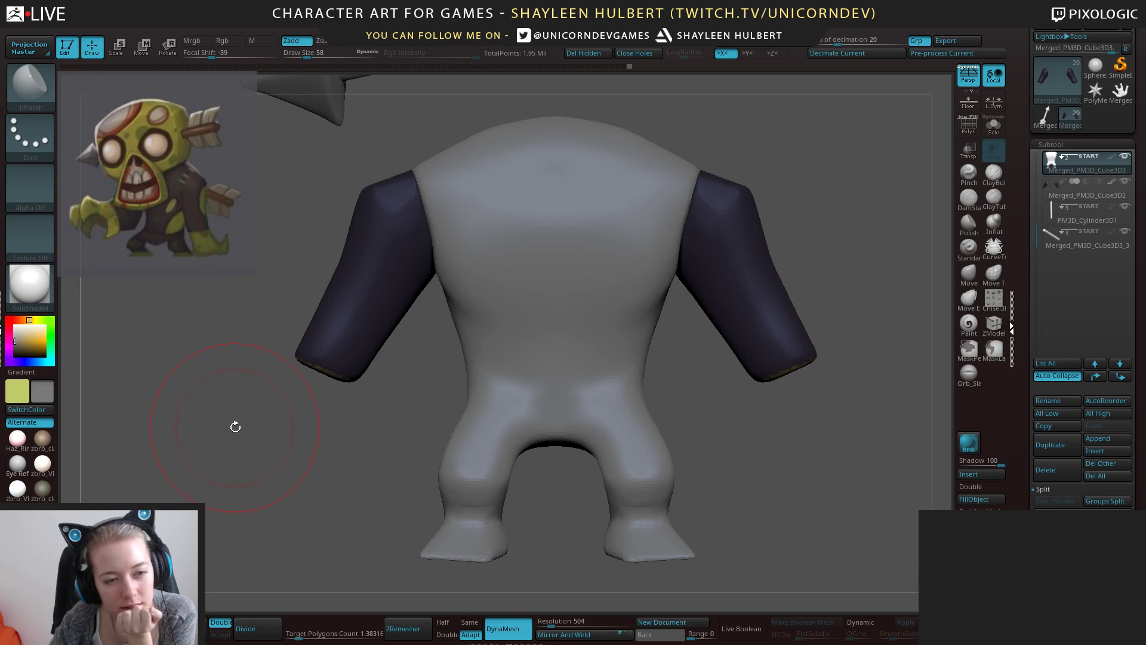
Sharpen the planes around the shoulders on the arms subtool with hPolish at draw size 26.
left_click_drag(762, 482, 740, 397, "alt")
mouse_move(740, 397)
left_mouse_down("alt")
mouse_move(710, 477)
mouse_move(698, 427)
mouse_move(744, 424)
mouse_move(724, 419)
left_mouse_up("alt")
left_click(644, 383, "alt")
left_click_drag(755, 376, 722, 415, "alt")
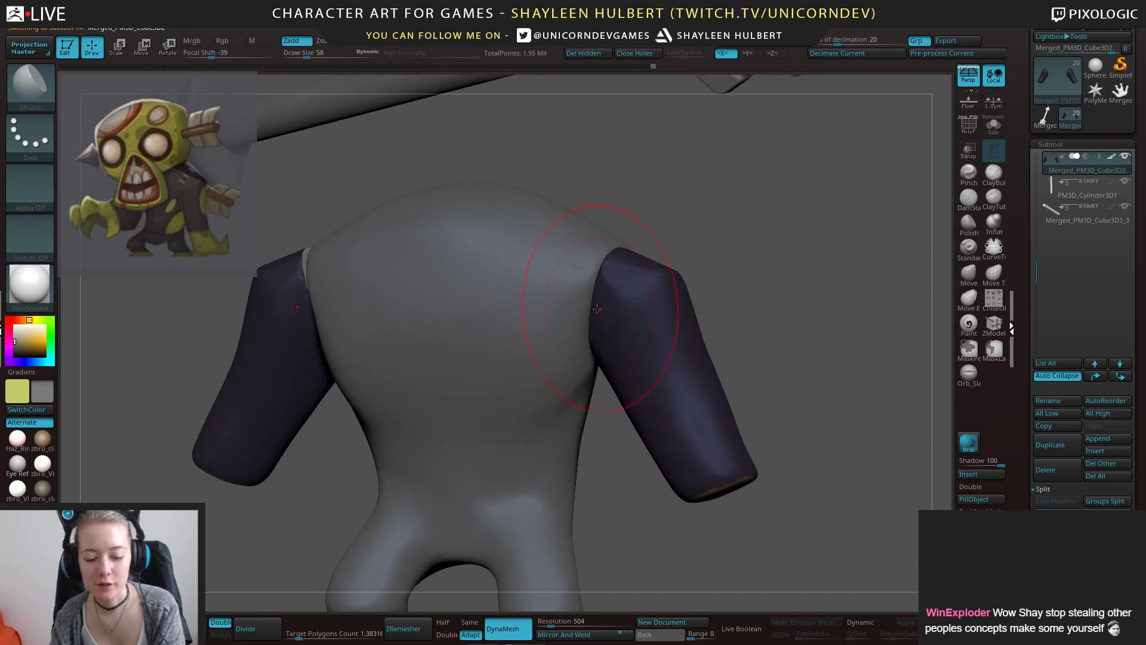
key("b")
key("Escape")
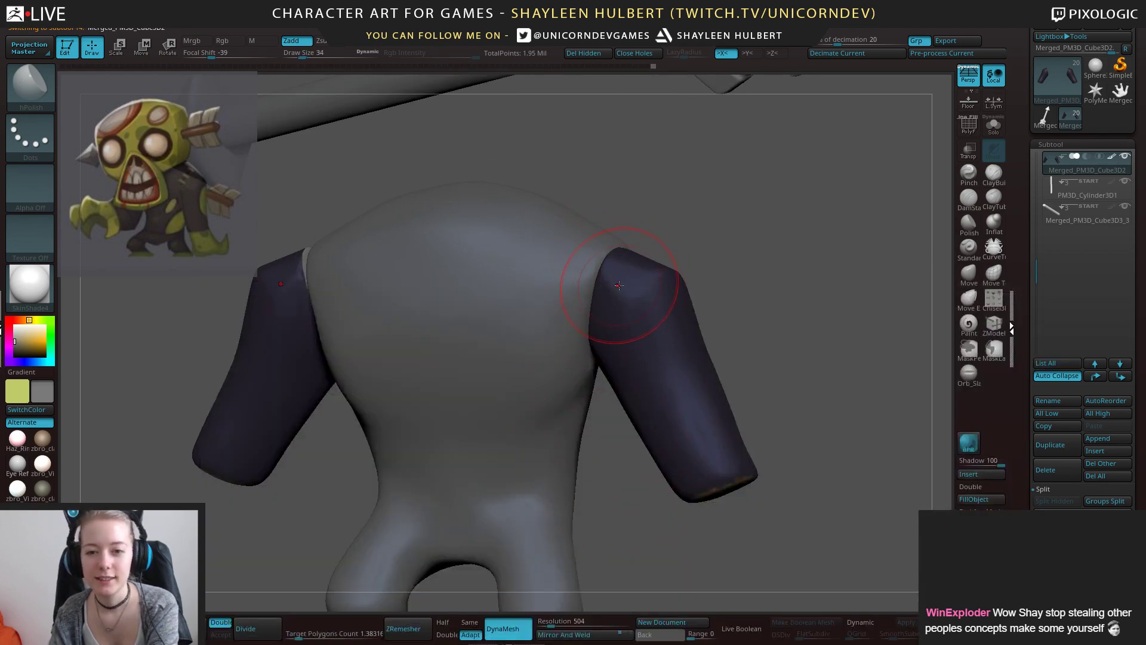
right_click_drag(613, 293, 616, 256)
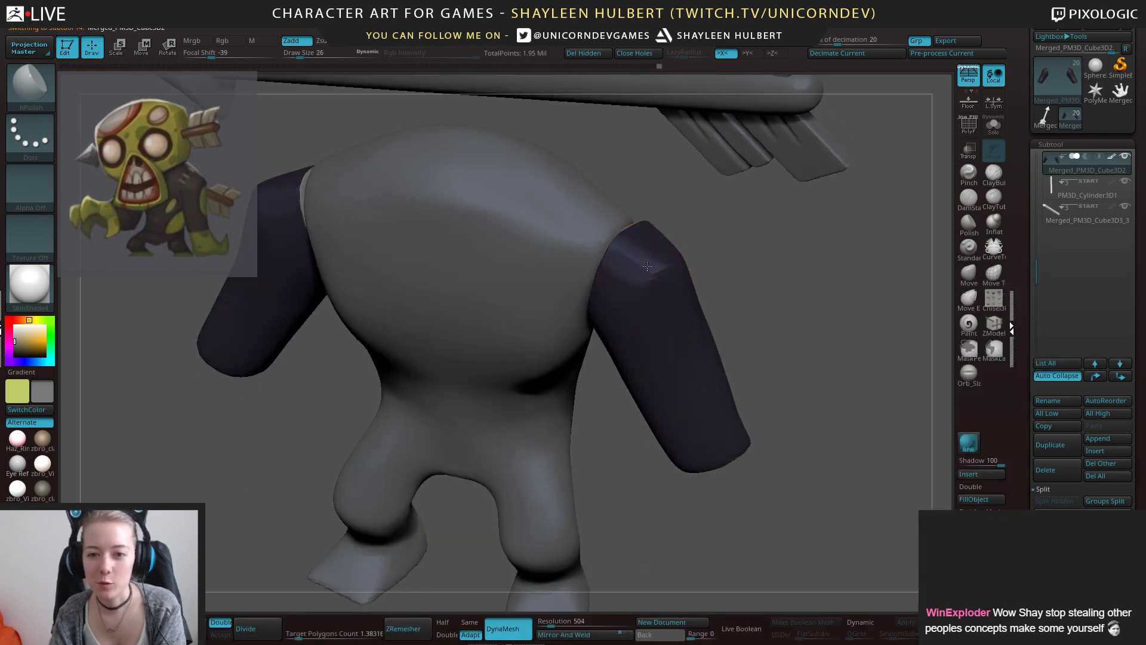
right_click_drag(734, 243, 701, 252)
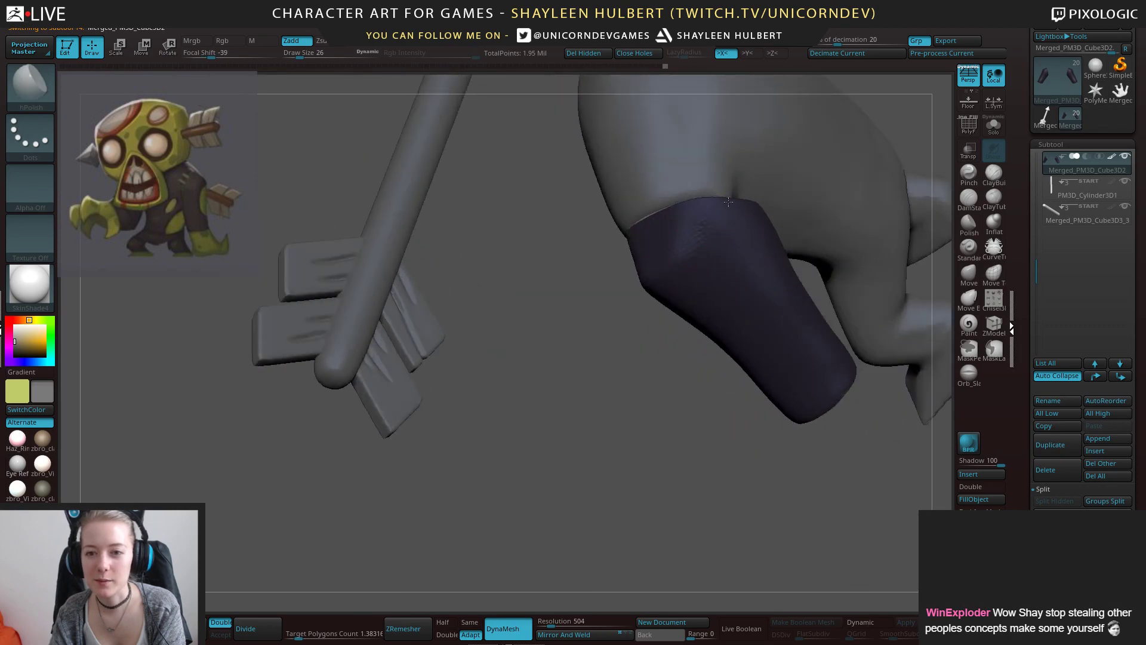
right_click_drag(664, 337, 732, 310)
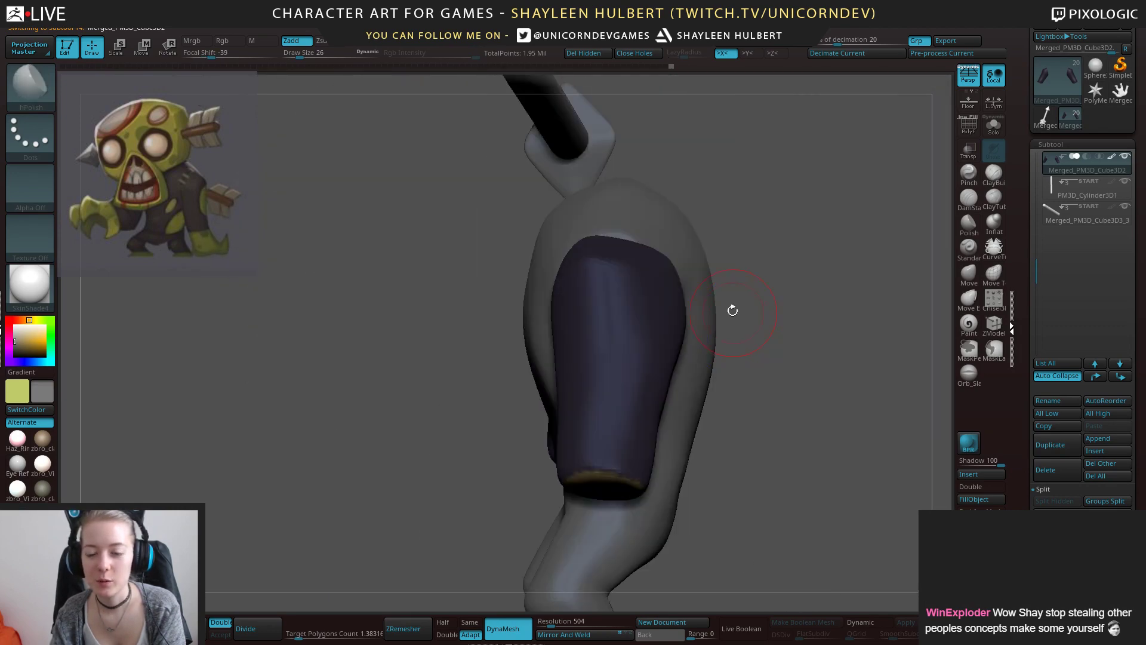
mouse_move(847, 281)
right_mouse_down()
mouse_move(817, 284)
mouse_move(885, 197)
right_mouse_up()
Reshape the upper arms beside the torso with the Move brush at draw size 66.
left_click(968, 274)
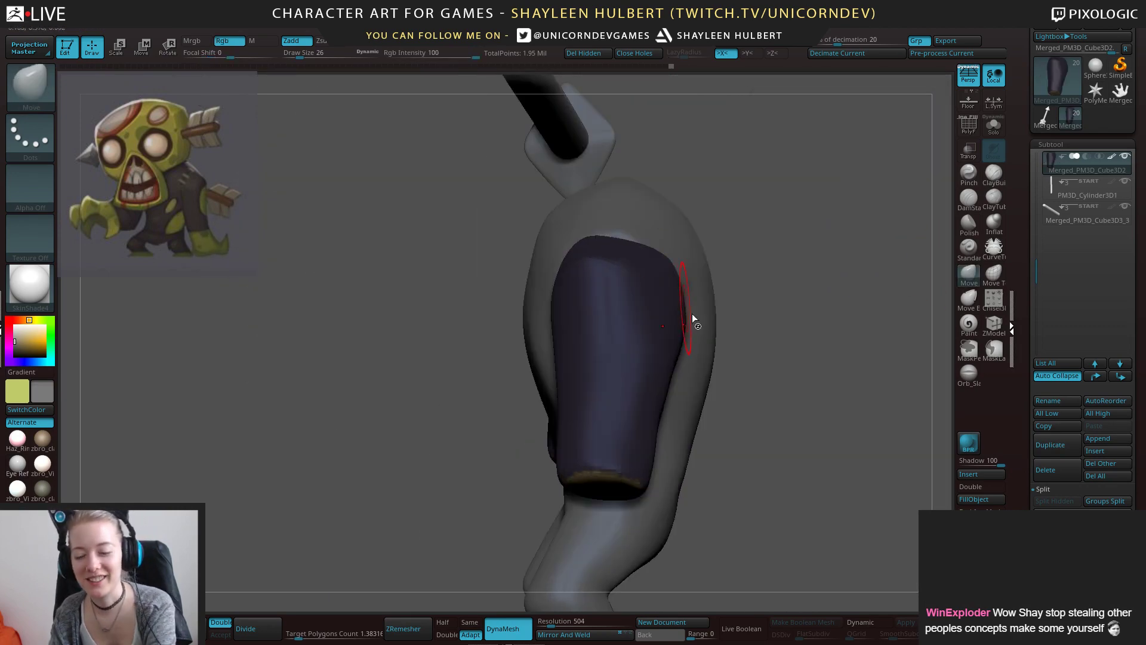
right_click_drag(685, 350, 748, 307)
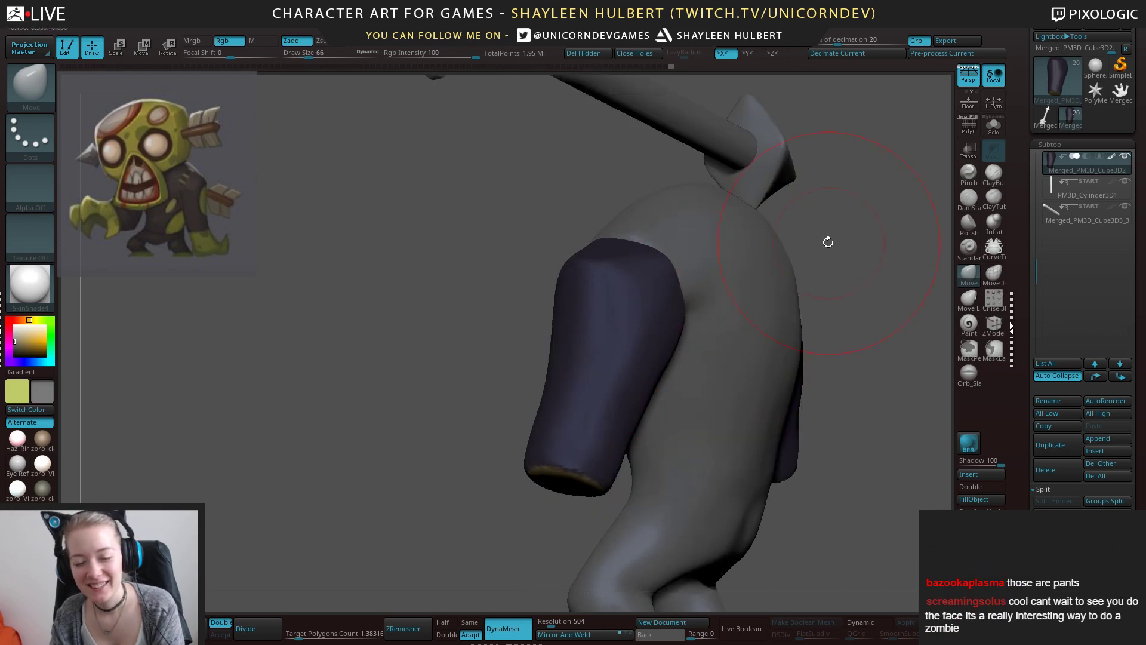
mouse_move(826, 240)
right_mouse_down()
mouse_move(555, 348)
mouse_move(651, 325)
mouse_move(549, 332)
right_mouse_up()
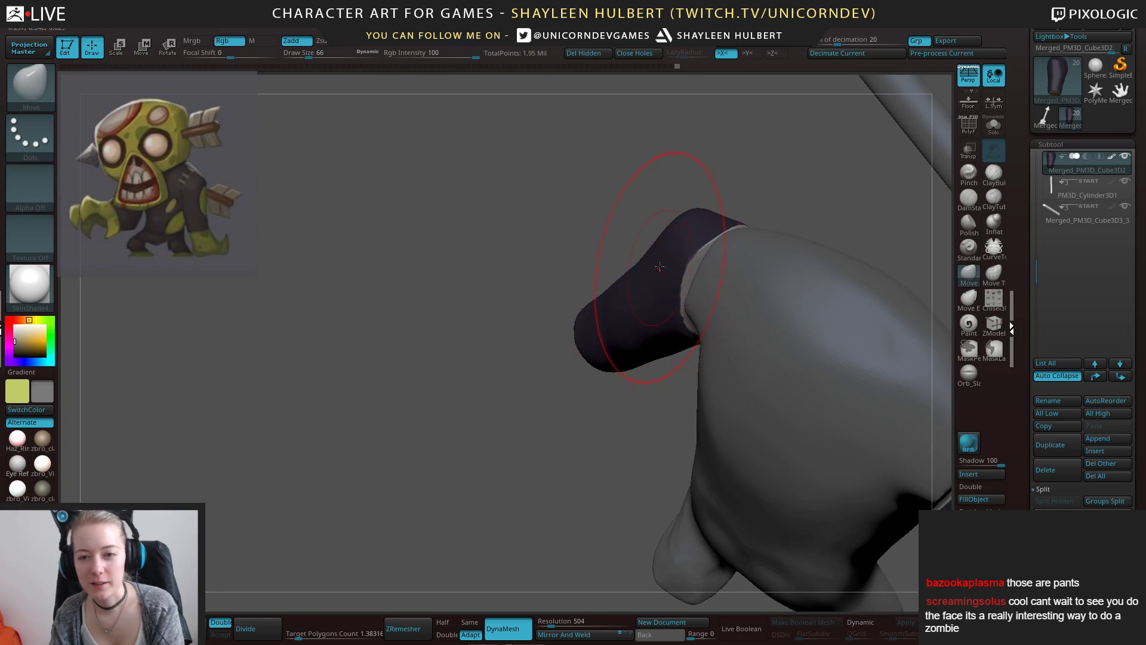
Adjust the torso's shoulder openings to fit the arms with the Move brush at draw size 38.
left_click(713, 267, "alt")
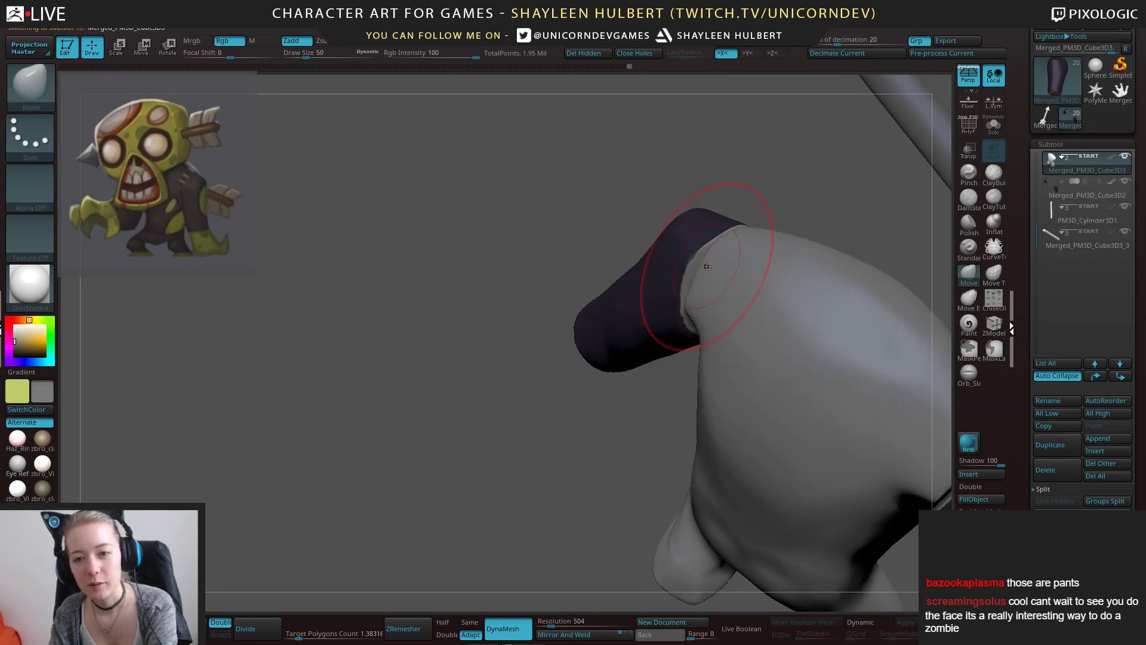
key("bracketleft")
key("bracketleft")
right_click_drag(699, 259, 639, 358)
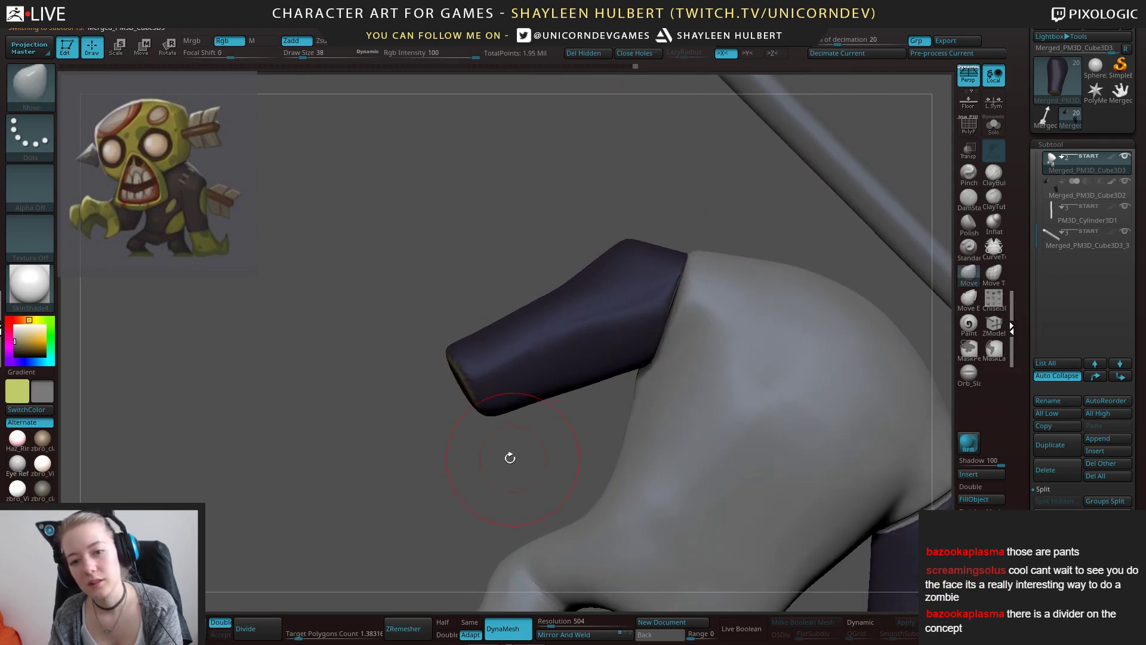
mouse_move(509, 455)
right_mouse_down()
mouse_move(382, 466)
mouse_move(413, 507)
right_mouse_up()
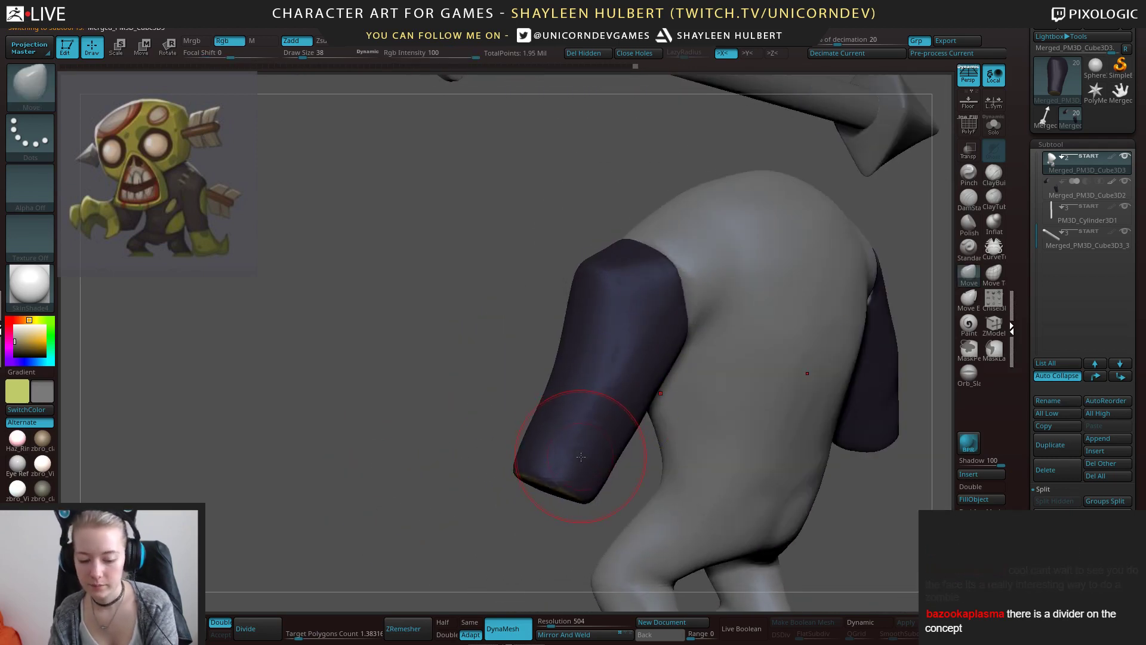
Flatten the surfaces along both arms with hPolish at draw size 38.
key("b")
key("h")
key("p")
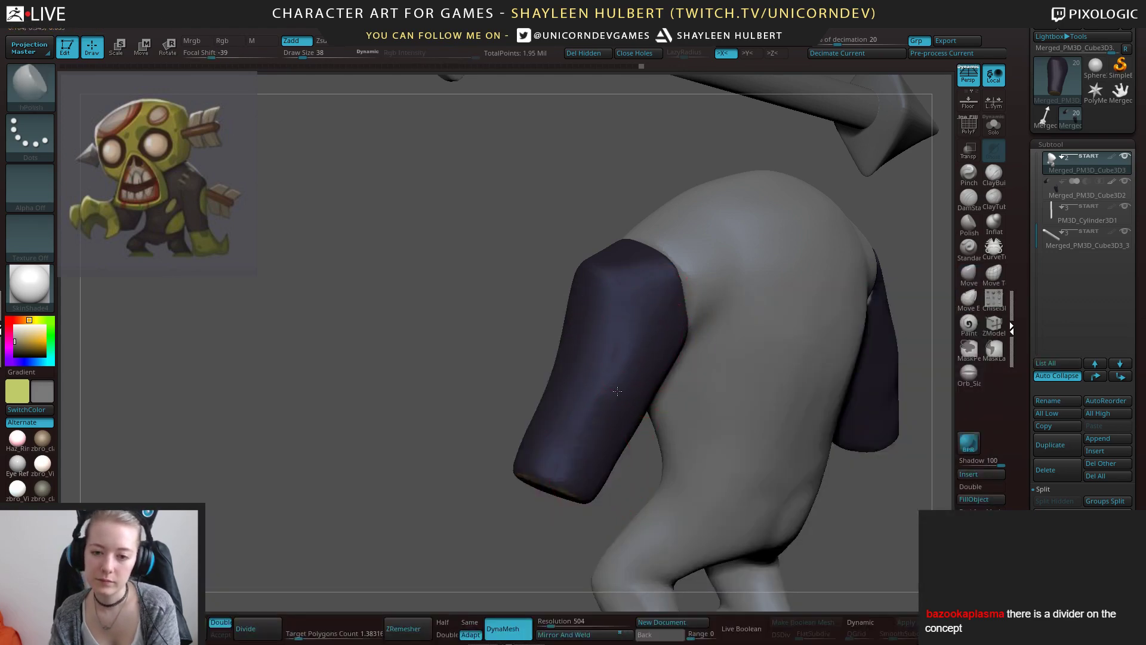
left_click(645, 324, "alt")
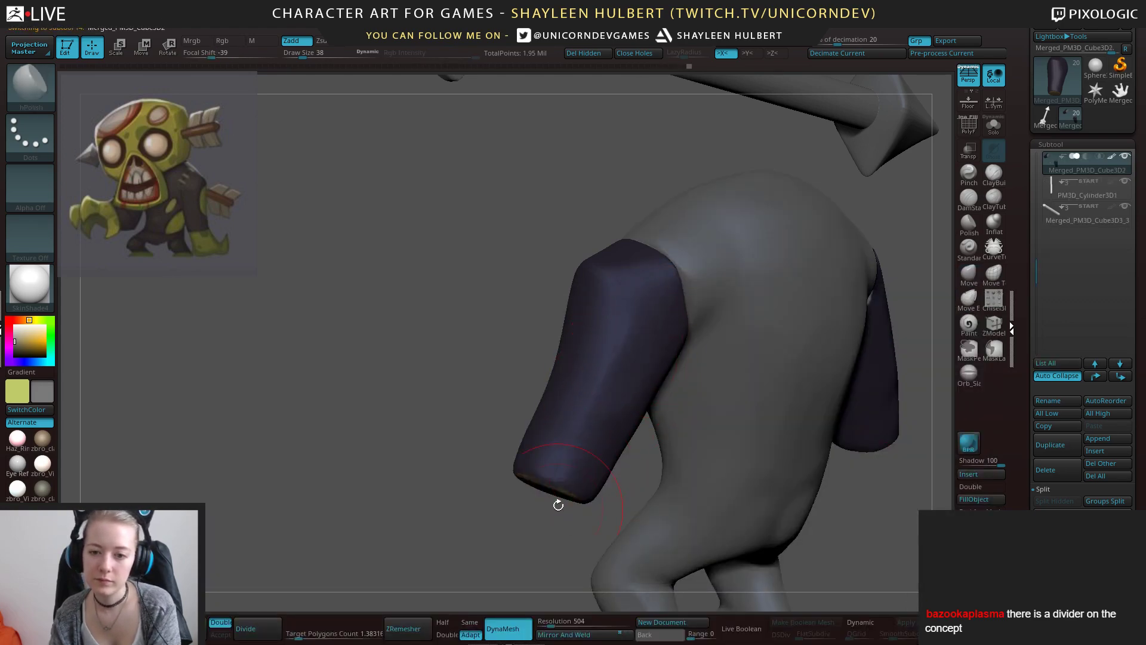
right_click_drag(633, 411, 603, 400)
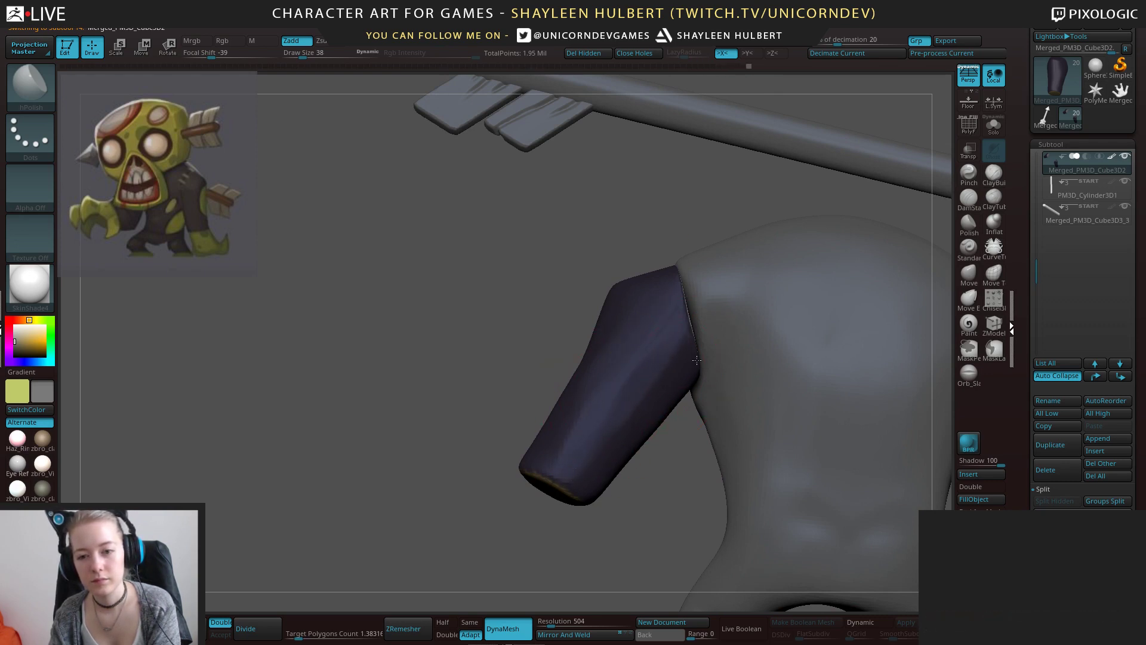
right_click_drag(631, 502, 678, 327)
right_click_drag(510, 463, 655, 381, "shift")
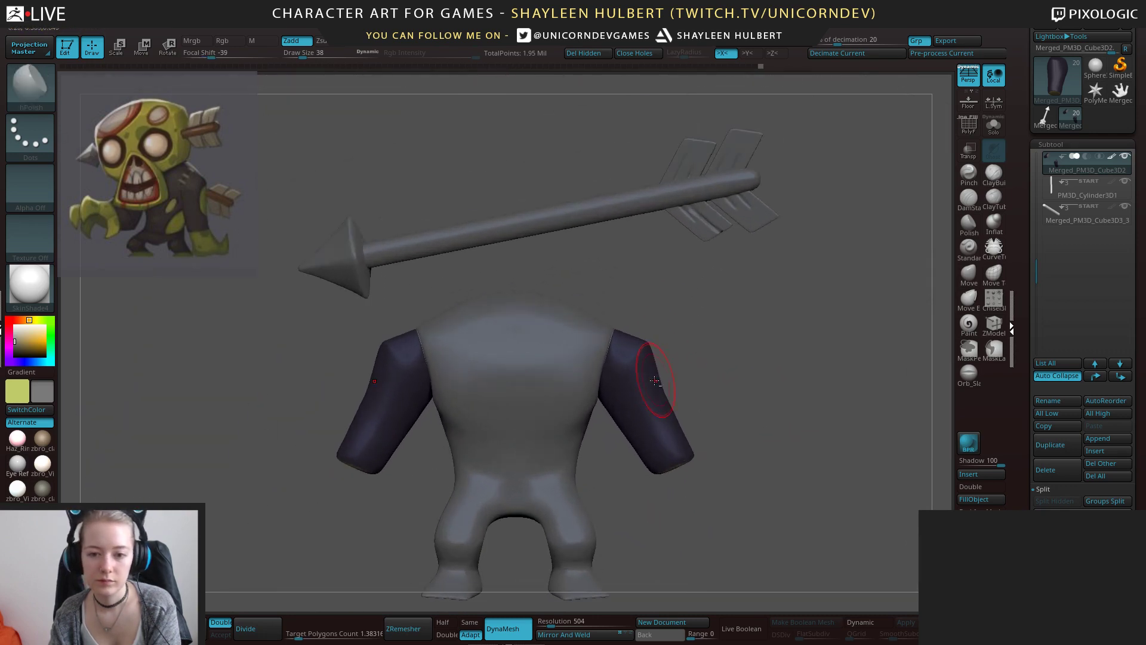
Isolate the arms for a check, restore the full view and turn on the polypaint colours of the other subtools.
key("w")
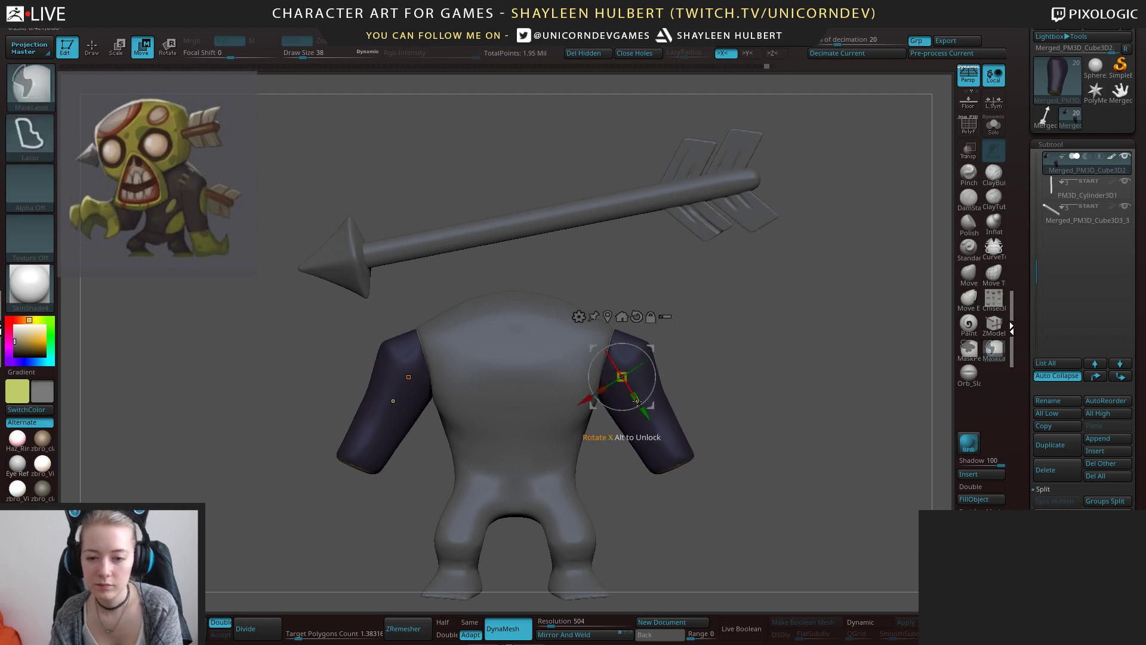
left_click_drag(637, 396, 578, 404)
left_click_drag(769, 382, 707, 339)
left_click(993, 128)
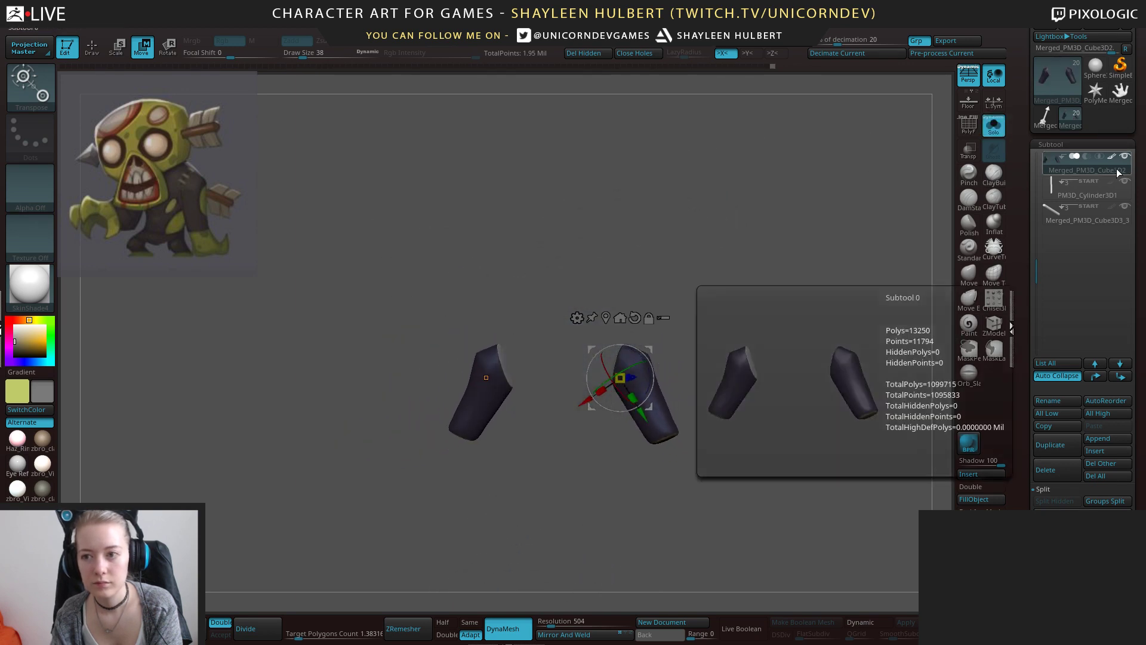
left_click(993, 128)
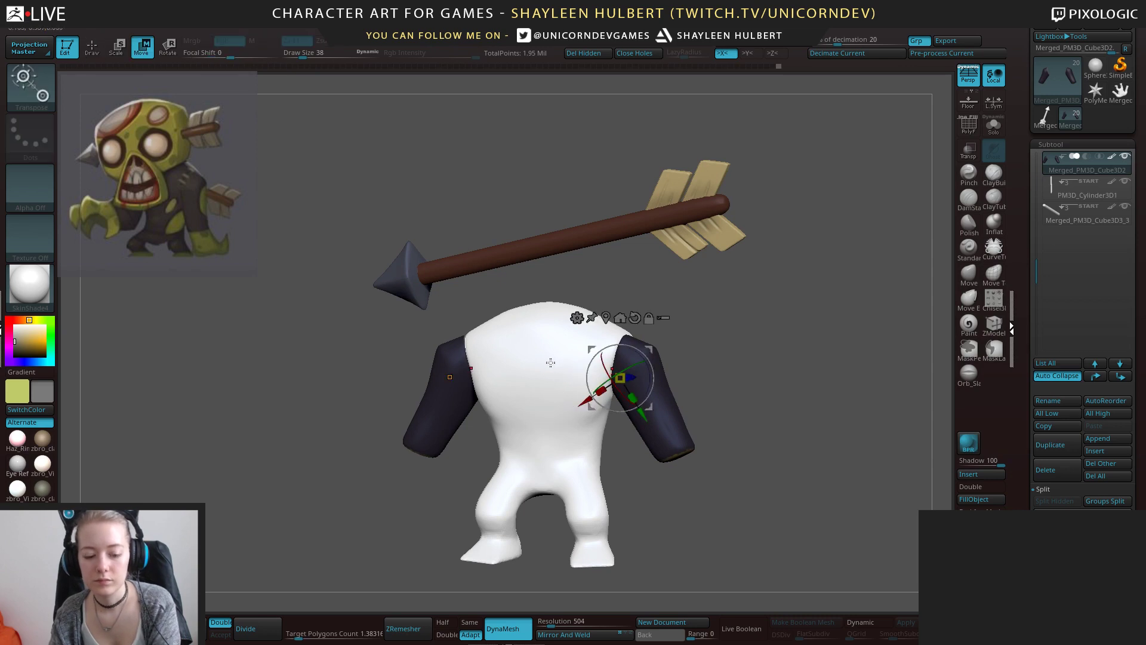
Fill the torso and legs subtool with the arms' dark navy colour at RGB intensity 100.
key("q")
left_click(568, 352, "alt")
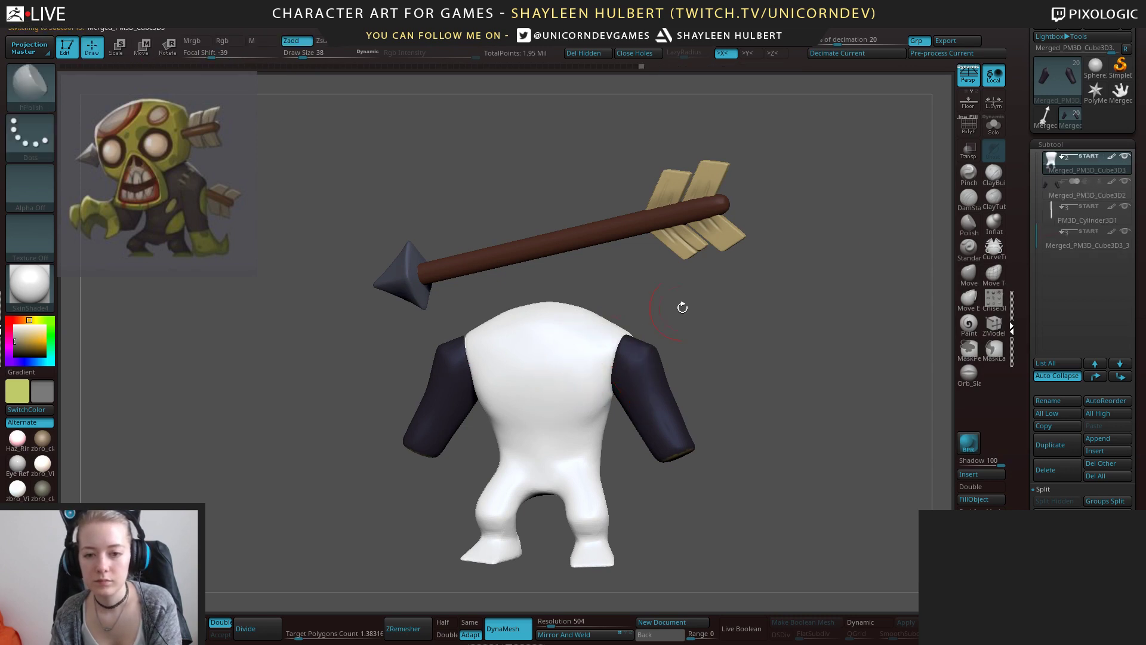
left_click(1112, 158)
mouse_move(745, 323)
left_mouse_down("alt")
mouse_move(743, 359)
mouse_move(727, 359)
mouse_move(791, 354)
left_mouse_up("alt")
key("c")
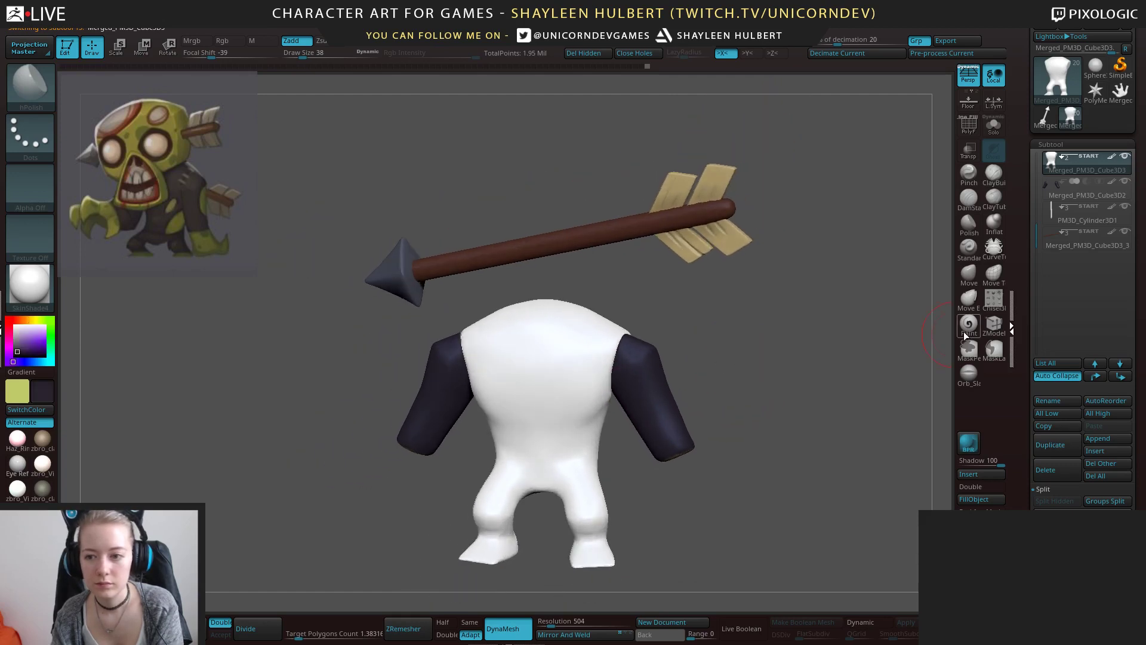
left_click(968, 323)
left_click(967, 500)
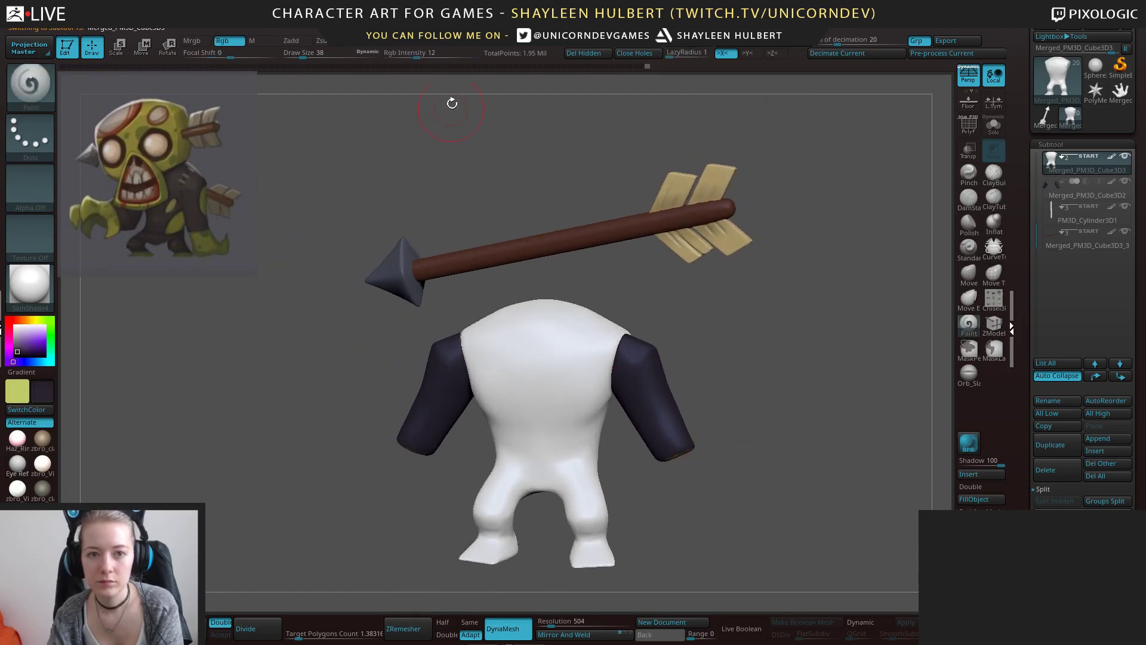
left_click_drag(456, 57, 480, 57)
left_click(980, 503)
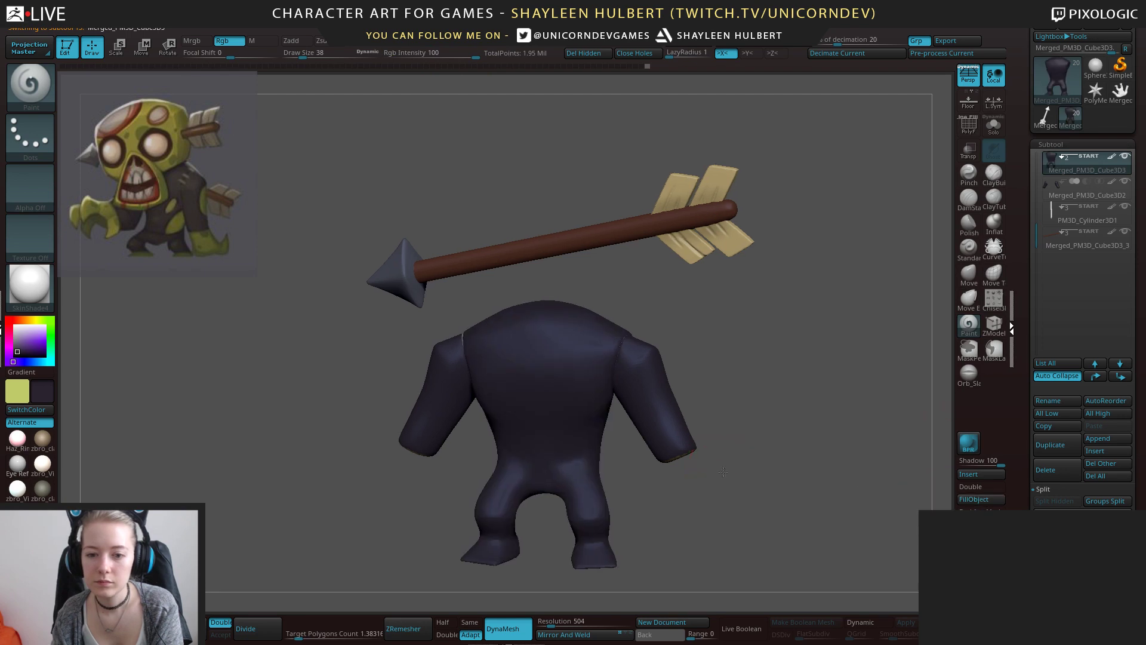
left_click_drag(850, 442, 788, 439, "alt")
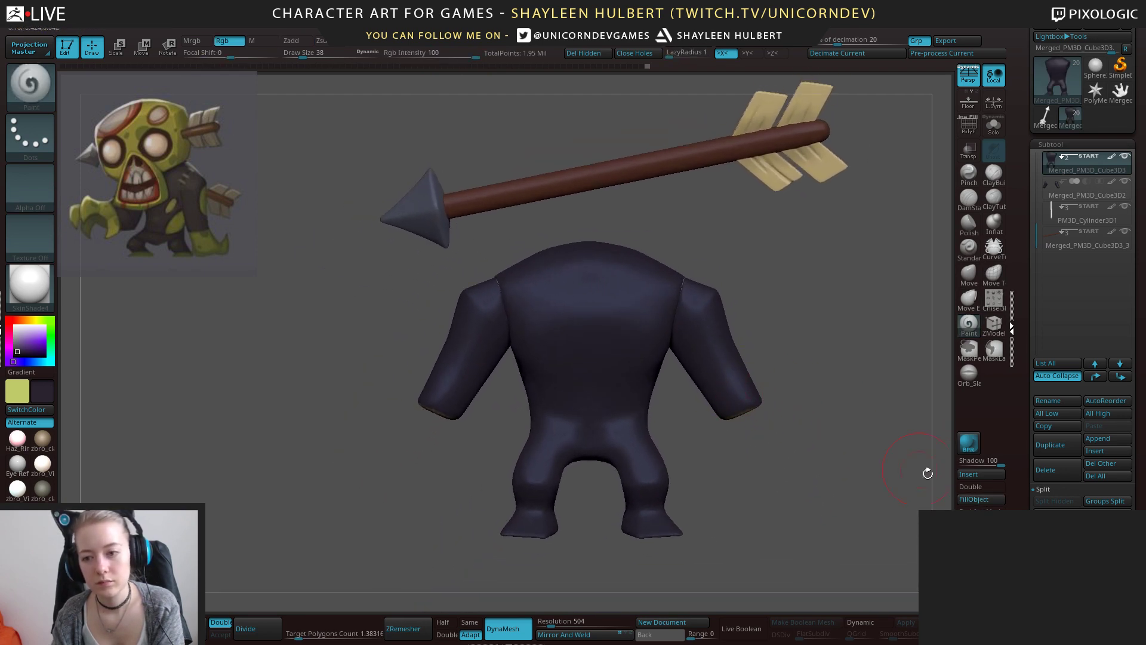
Show all the zombie's subtools again and delete the leftover subtool near the shoulder.
left_click(1126, 157, "shift")
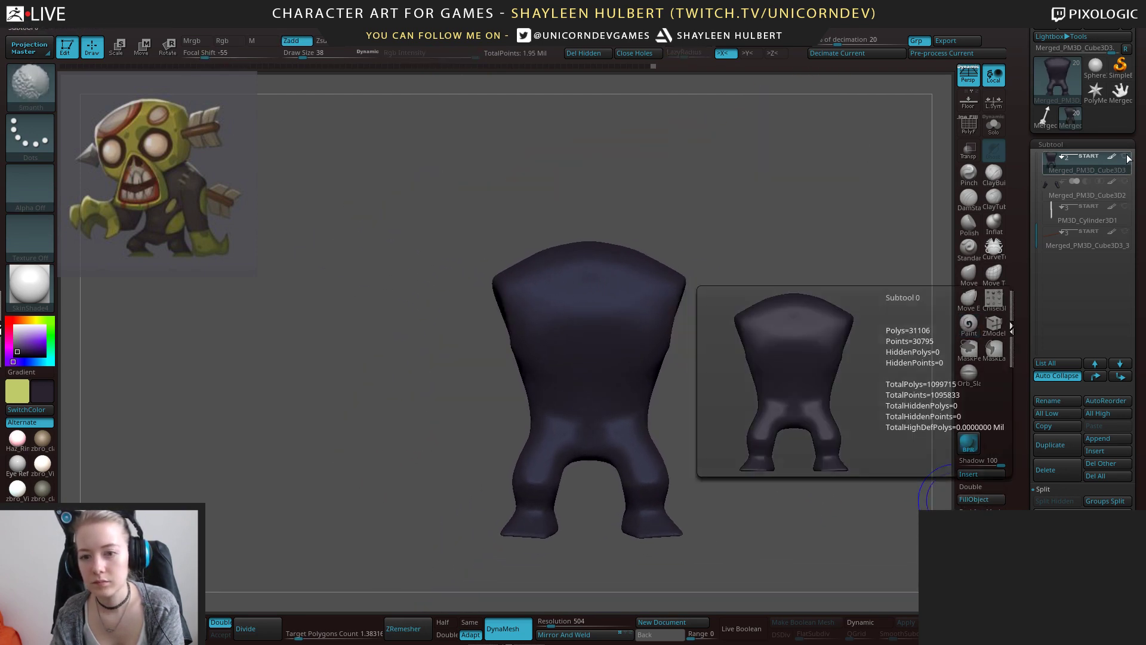
left_click(1125, 157, "shift")
left_click_drag(836, 338, 754, 361, "alt")
left_click(660, 264, "alt")
scroll(1023, 478, "down", 1)
left_click(1045, 456)
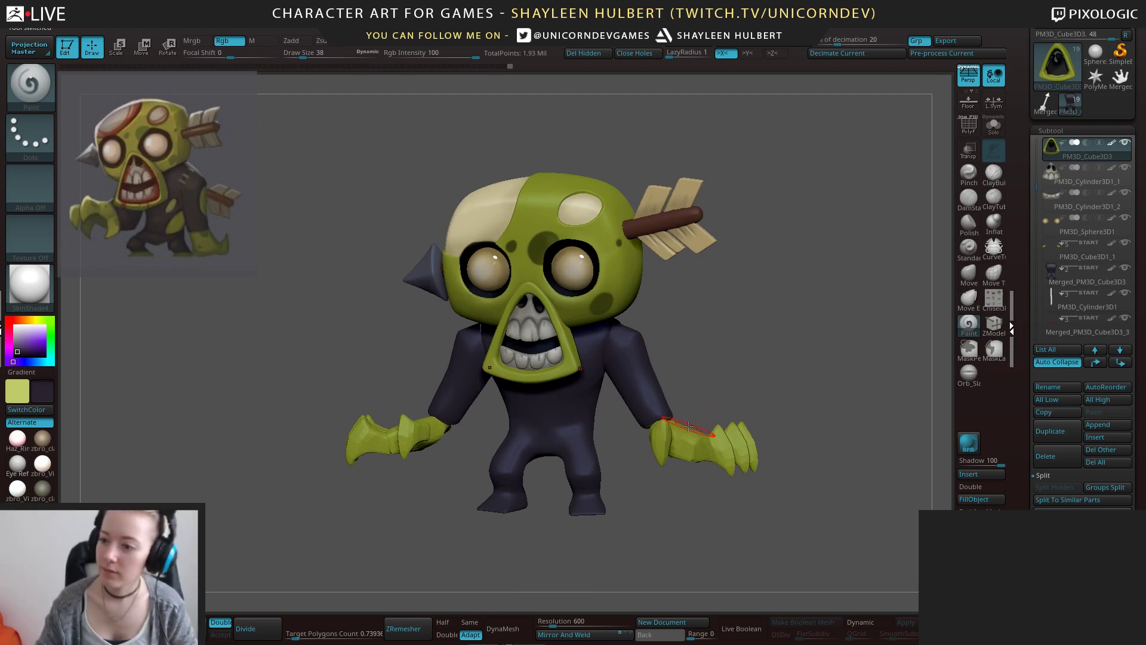
Select the torso and legs subtool, lasso-mask the legs below the waist and isolate the subtool with its polygroups displayed.
left_click_drag(698, 335, 741, 340, "alt")
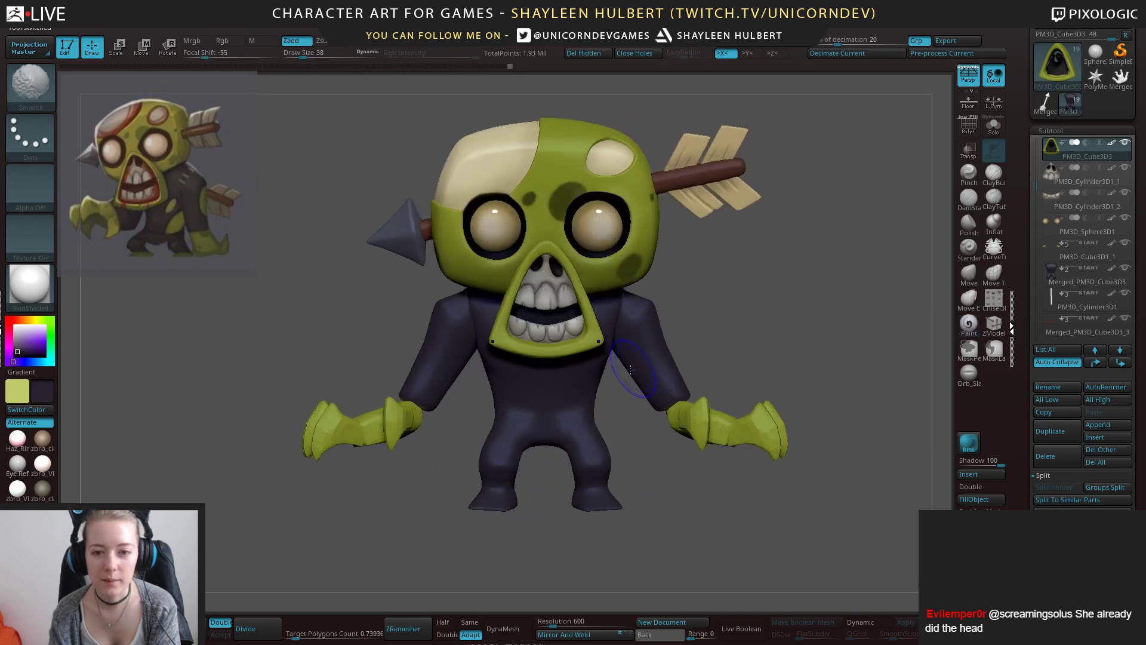
left_click(571, 389, "alt")
left_click_drag(629, 407, 614, 439)
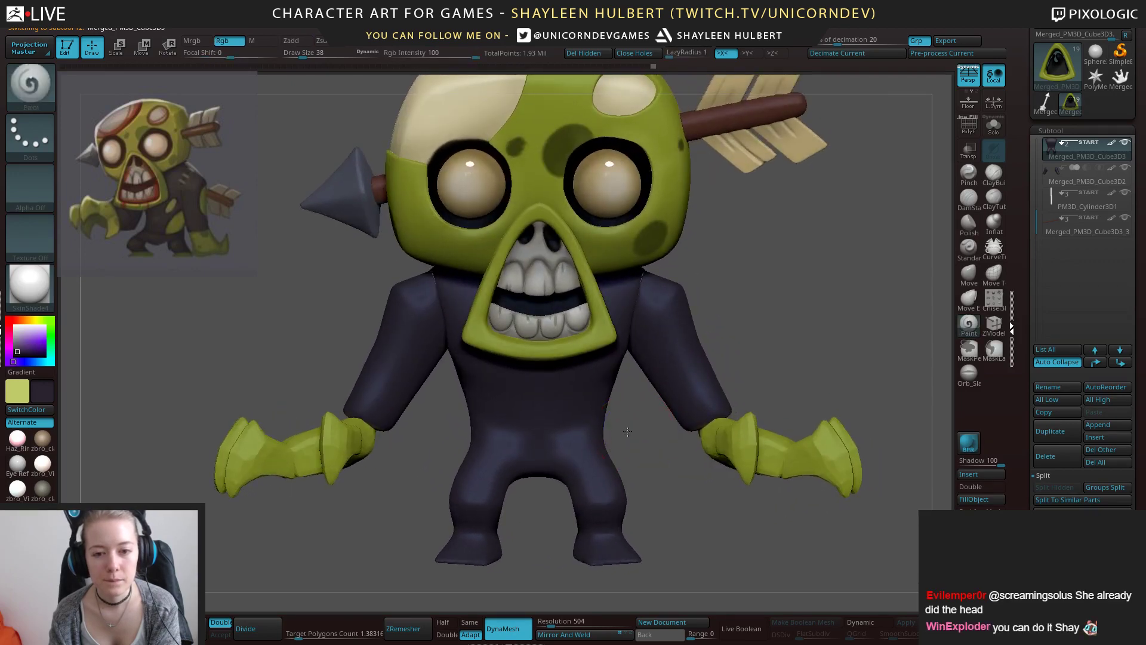
left_click_drag(636, 431, 641, 343, "alt")
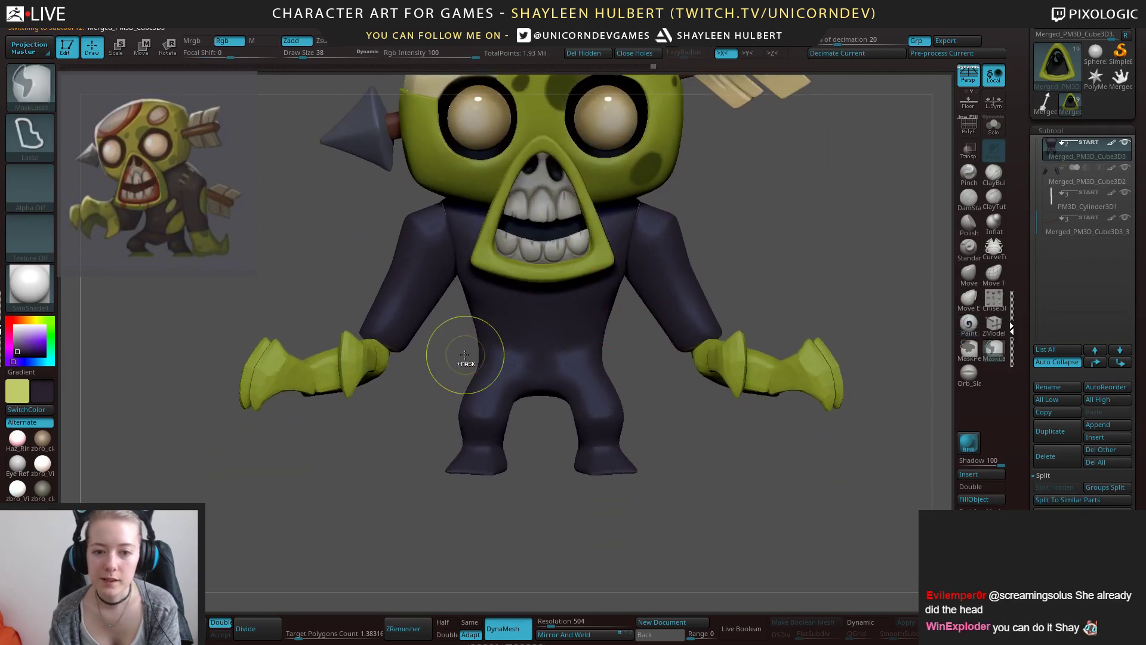
mouse_move(464, 360)
left_mouse_down("ctrl")
mouse_move(614, 362)
mouse_move(373, 382)
mouse_move(385, 369)
left_mouse_up("ctrl")
left_click_drag(401, 506, 627, 401)
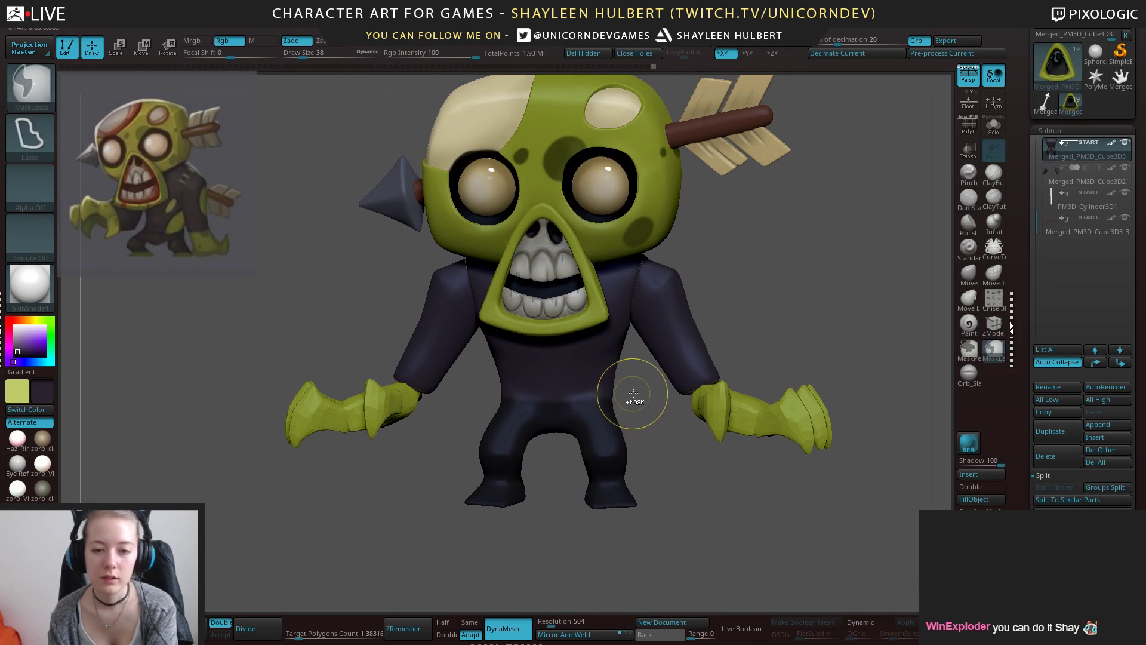
left_click(993, 126)
left_click_drag(816, 258, 798, 278)
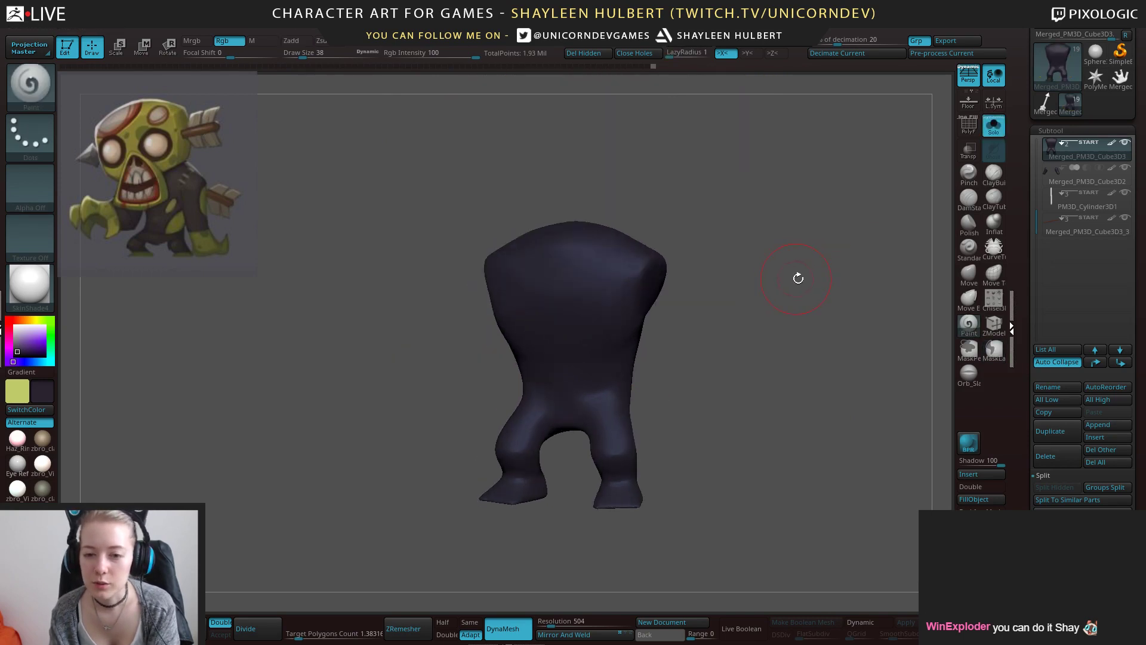
left_click(964, 131)
Regroup the mesh into one polygroup for the torso and another for the legs, with all parts shown again.
left_click(596, 448, "ctrl+shift")
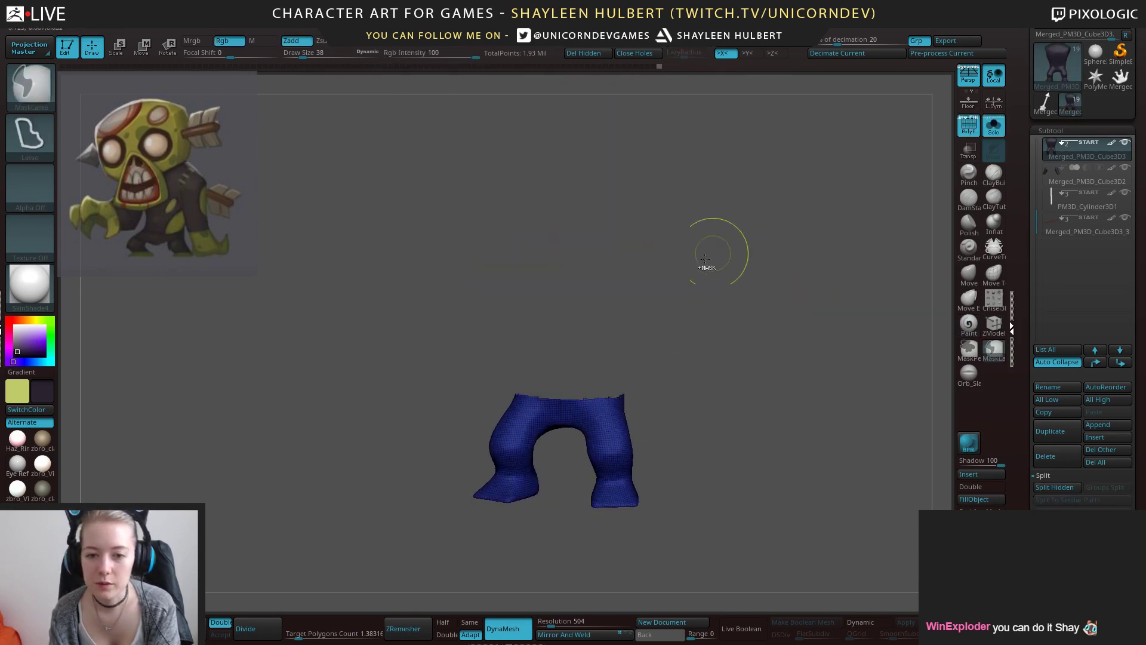
left_click(614, 442, "ctrl+shift")
mouse_move(765, 243)
left_mouse_down("ctrl")
mouse_move(724, 203)
mouse_move(736, 421)
mouse_move(740, 409)
left_mouse_up("ctrl")
key("ctrl+w")
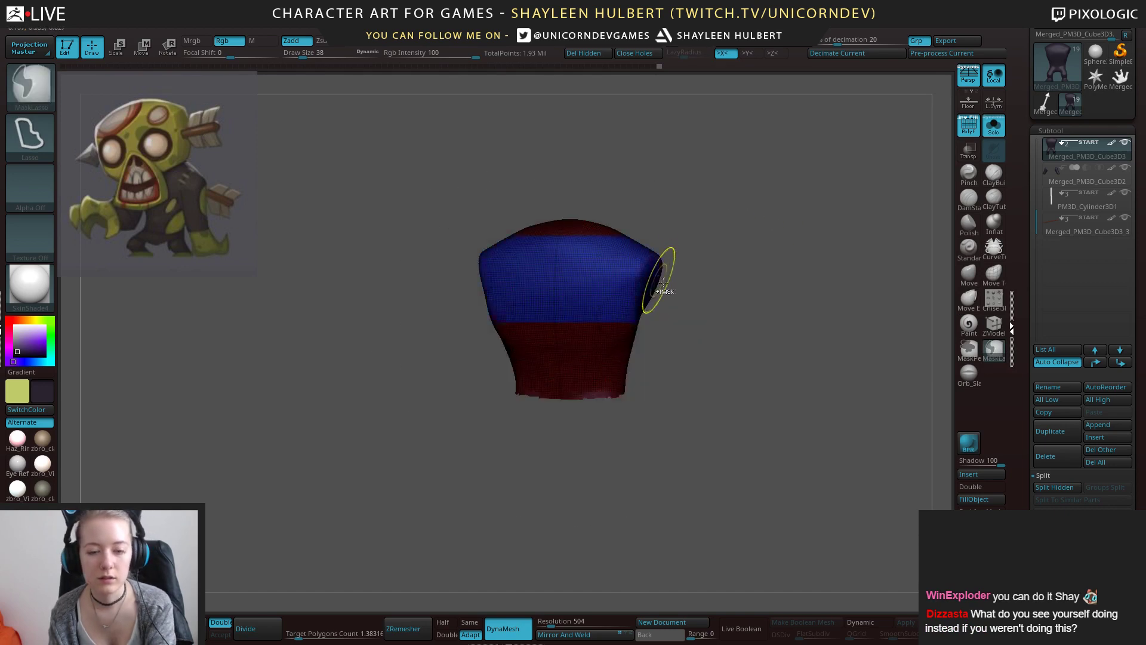
left_click(690, 384, "ctrl+shift")
left_click(621, 440, "ctrl+shift")
mouse_move(669, 349)
left_mouse_down("ctrl")
mouse_move(452, 393)
mouse_move(637, 366)
left_mouse_up("ctrl")
key("ctrl+w")
left_click(716, 386, "ctrl+shift")
Smooth the waist edge and split the torso and legs into separate subtools by polygroup.
left_click_drag(719, 386, 525, 335)
right_click_drag(557, 323, 528, 315)
left_click_drag(543, 405, 570, 452, "shift")
mouse_move(723, 390)
left_mouse_down()
mouse_move(708, 395)
mouse_move(702, 362)
mouse_move(726, 336)
left_mouse_up()
left_click(1105, 487)
left_click_drag(542, 397, 588, 418, "shift")
left_click_drag(725, 358, 673, 401)
Select the separated legs subtool, check it on its own and bring the full zombie back into view.
left_click(1061, 142)
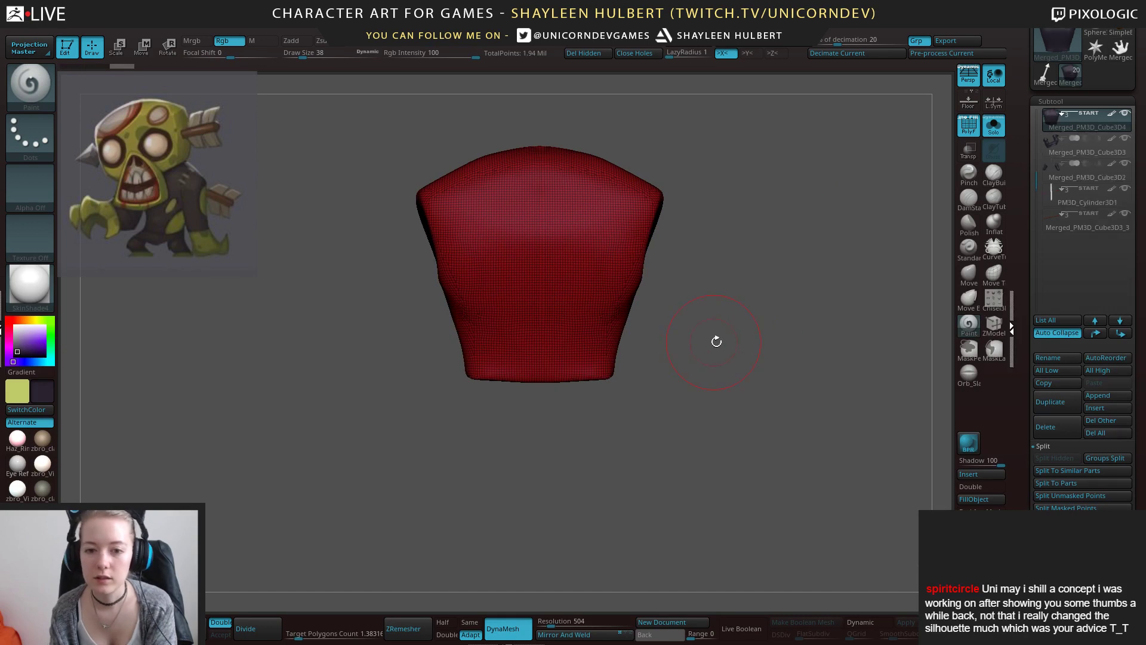
left_click_drag(708, 358, 593, 320)
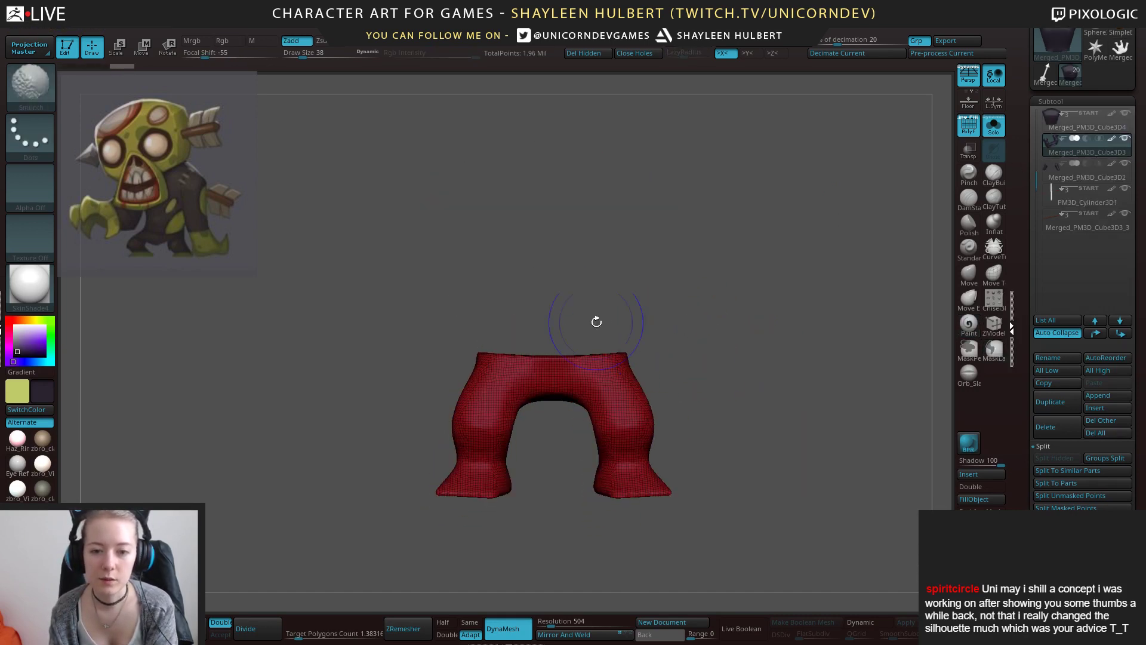
left_click(992, 136)
left_click_drag(780, 260, 776, 322, "alt")
left_click_drag(675, 537, 623, 455, "alt")
left_click_drag(693, 400, 725, 442, "alt")
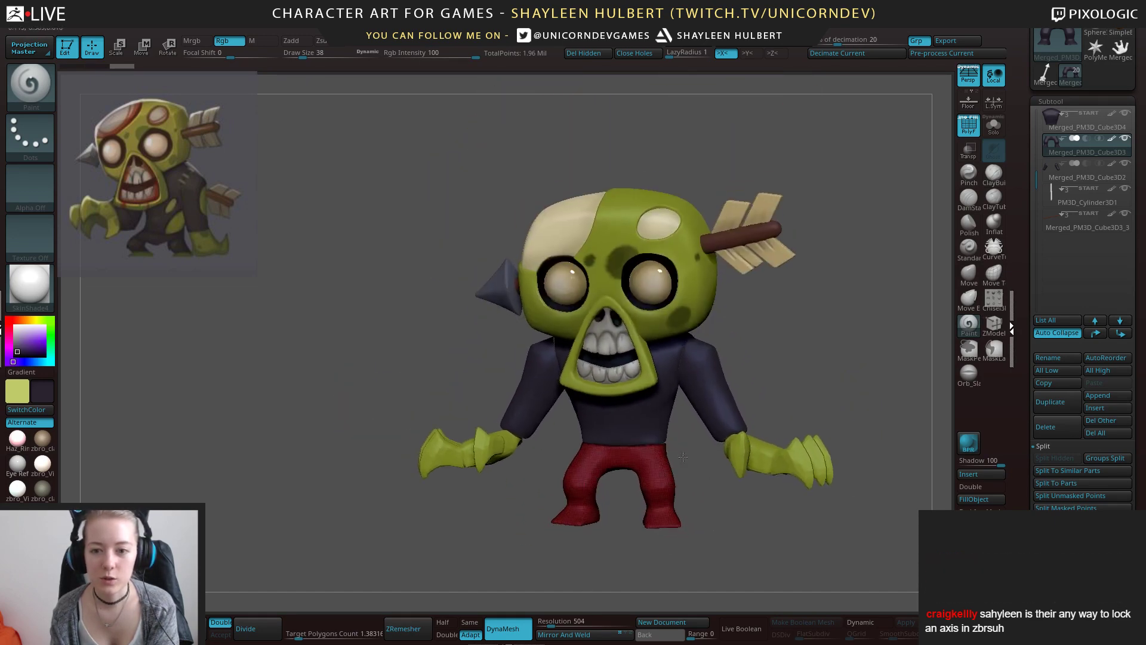
Delete the shaft, feathers and tip subtools of the spare arrow below the zombie.
mouse_move(799, 502)
left_mouse_down()
mouse_move(724, 570)
mouse_move(640, 583)
mouse_move(762, 501)
mouse_move(747, 507)
mouse_move(756, 525)
mouse_move(670, 531)
mouse_move(671, 451)
left_mouse_up()
left_click(591, 505, "alt")
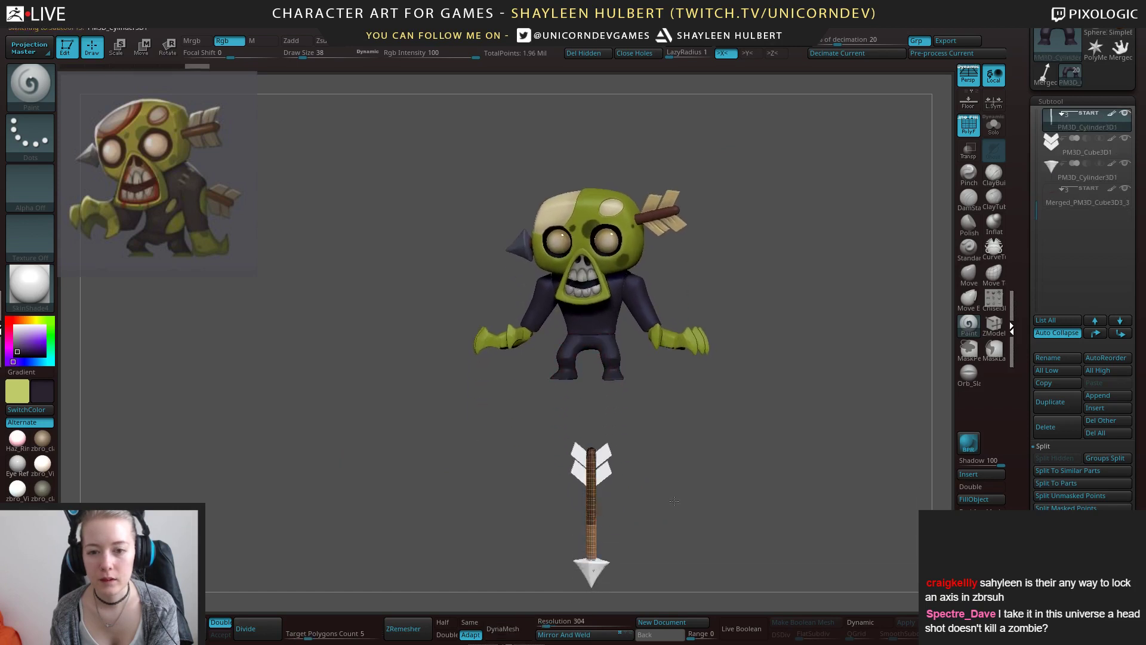
left_click_drag(1036, 195, 1032, 137)
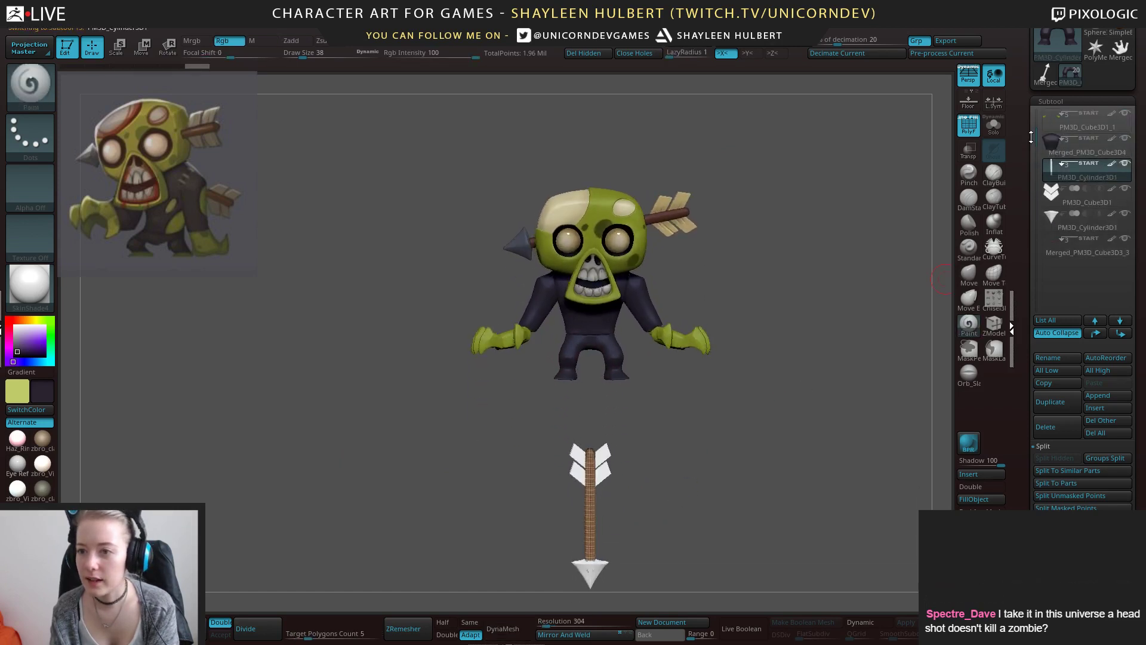
left_click(1053, 428)
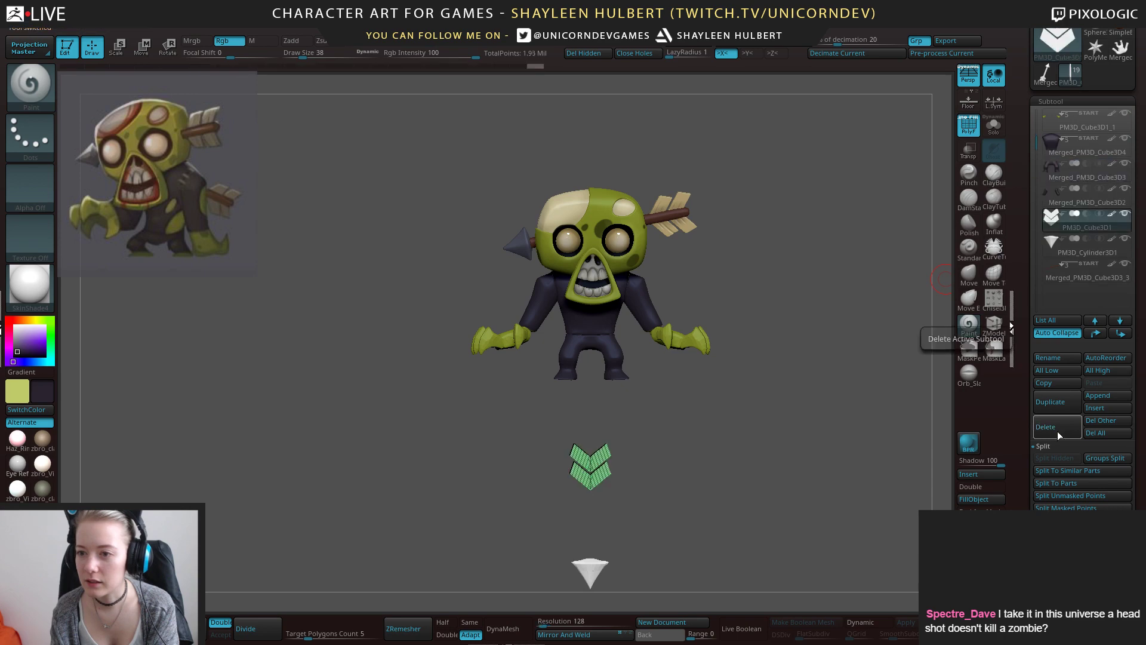
left_click(1053, 429)
left_click(1053, 429)
key("f")
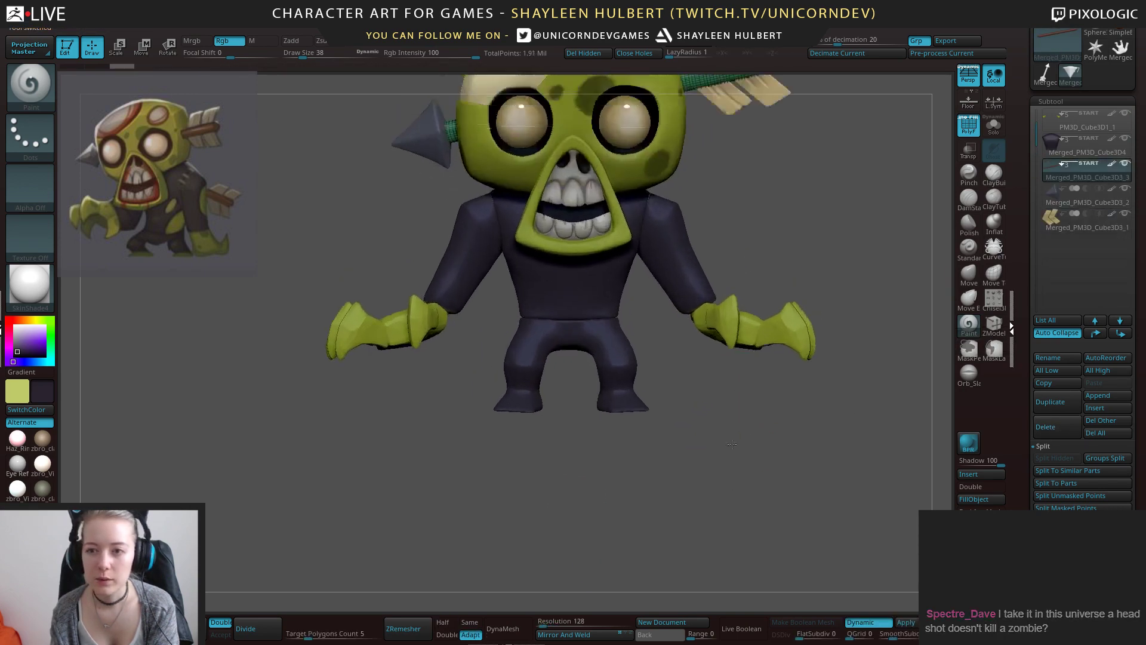
Display the floor grid, select all subtools for transforming, raise the whole zombie and turn off perspective.
left_click_drag(819, 343, 691, 274, "alt")
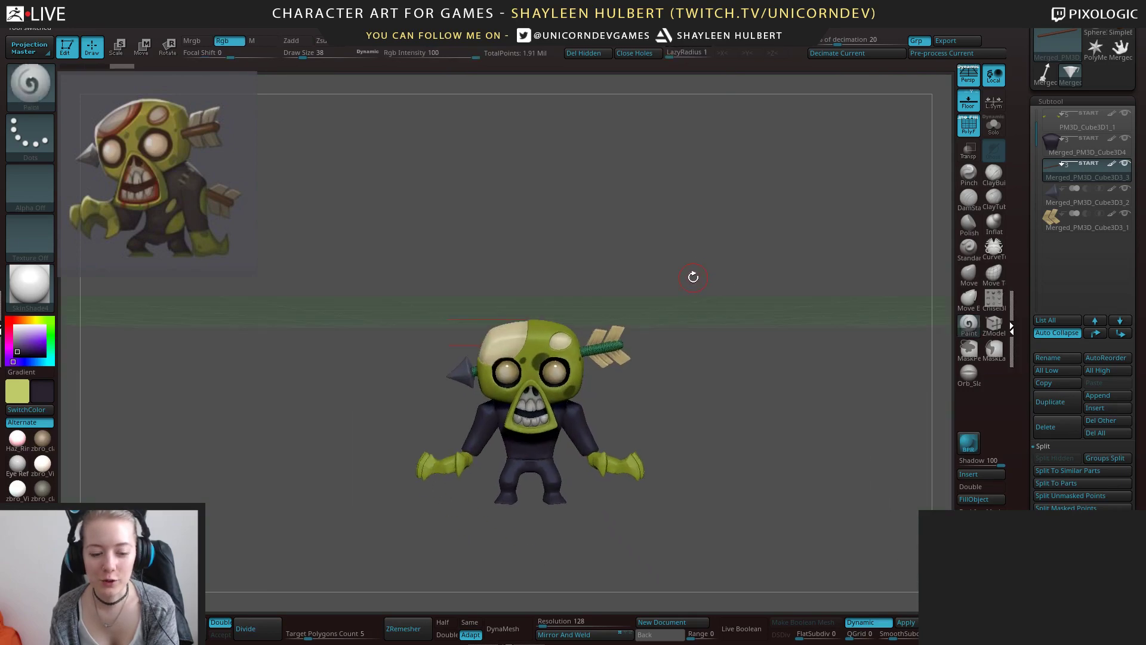
key("e")
left_click_drag(389, 274, 702, 538, "ctrl")
key("b")
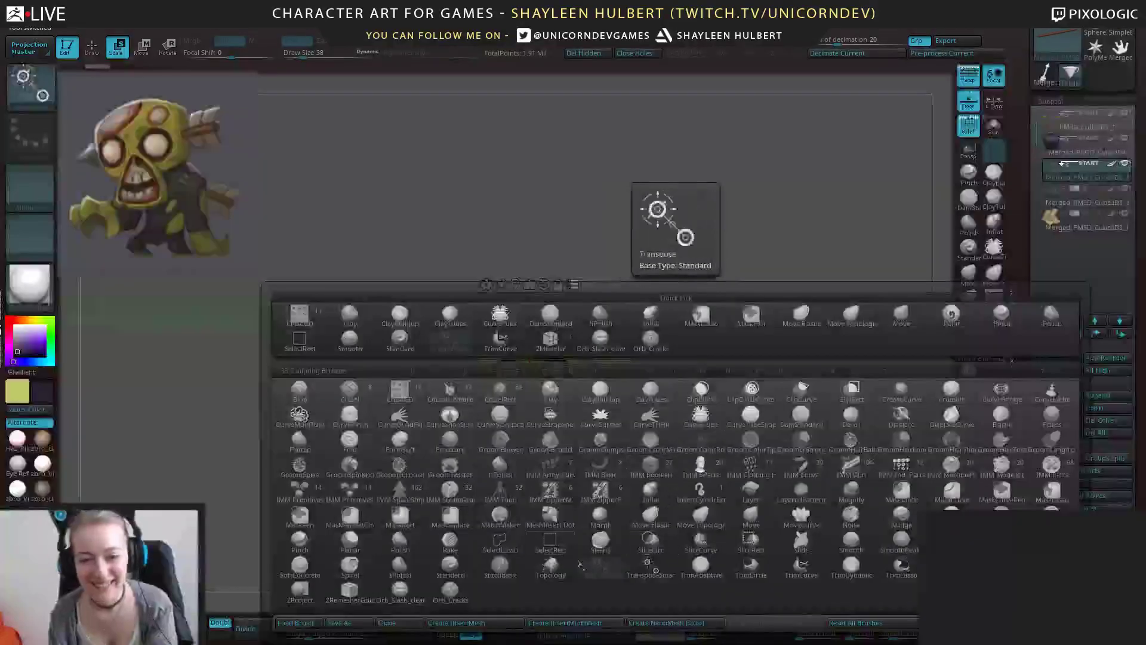
left_click(553, 548)
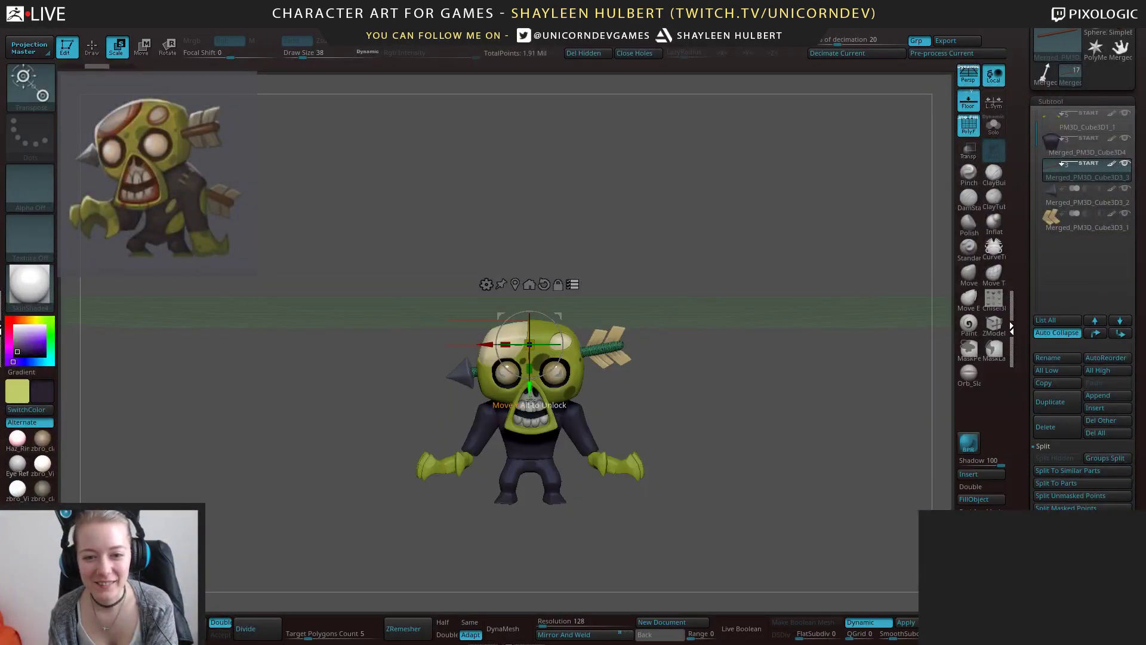
left_click_drag(541, 323, 528, 207)
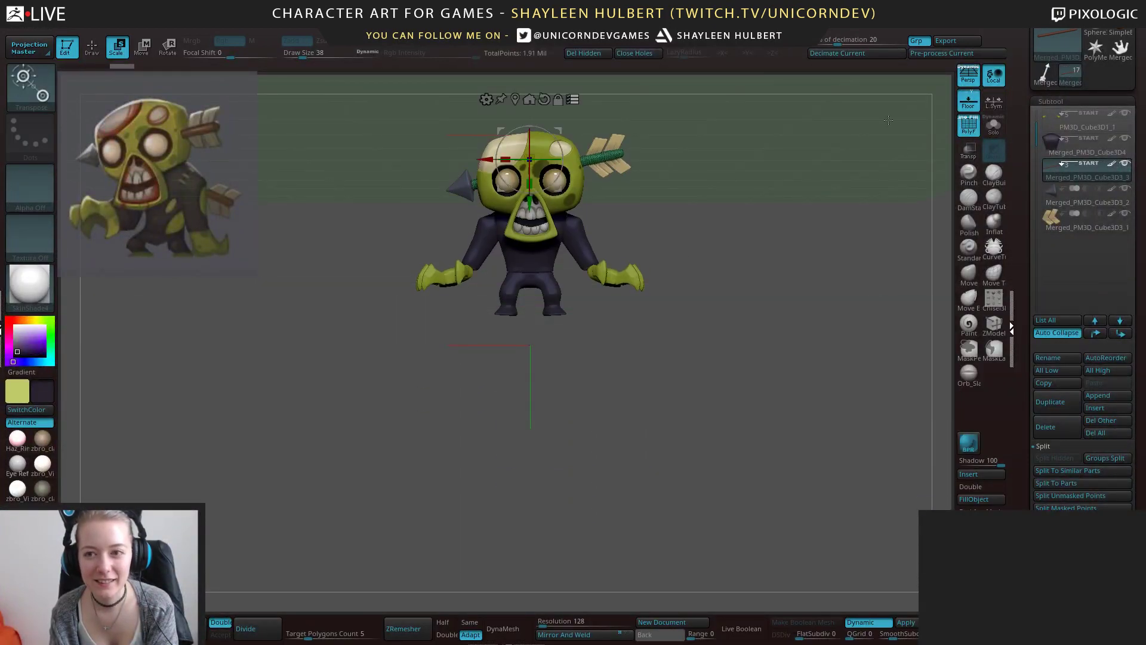
left_click(966, 81)
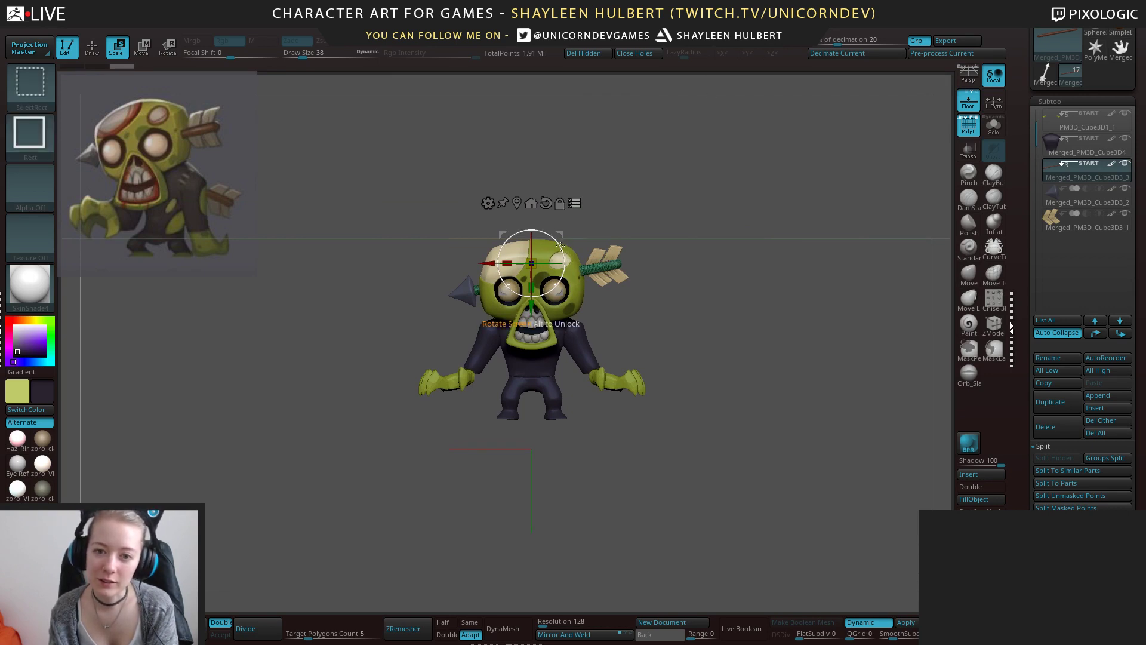
Rotate the whole zombie 180 degrees so it stands upright on the floor grid, and return to draw mode.
left_click_drag(563, 249, 571, 278, "ctrl")
right_click_drag(563, 250, 564, 255, "ctrl")
right_click_drag(566, 389, 577, 284, "alt")
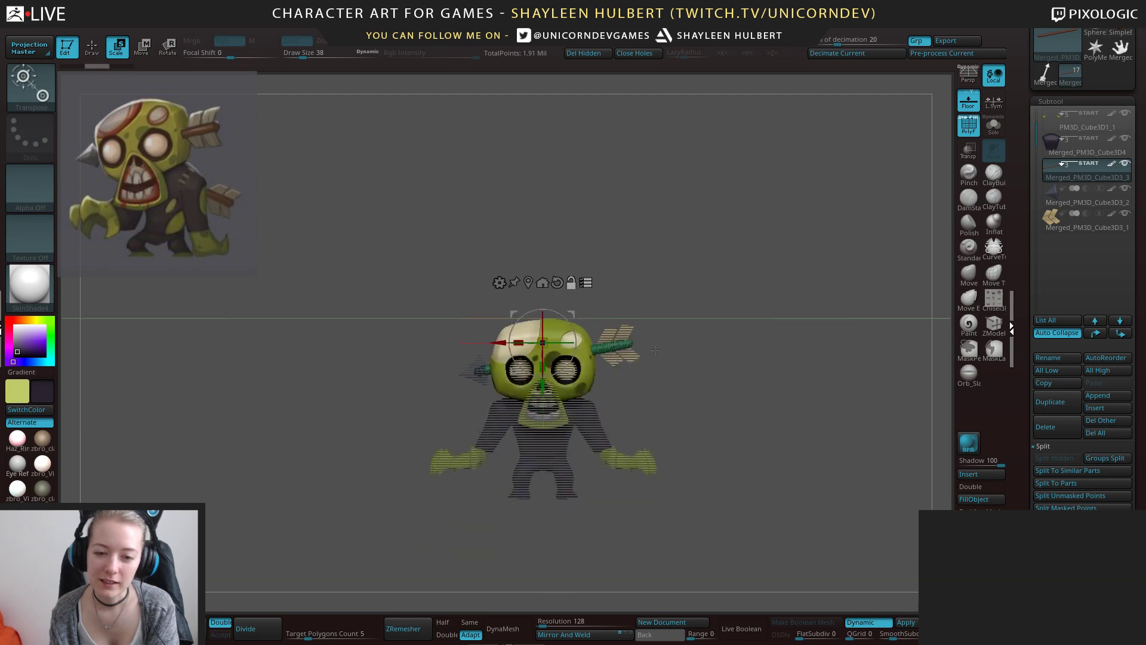
left_click_drag(561, 318, 497, 383)
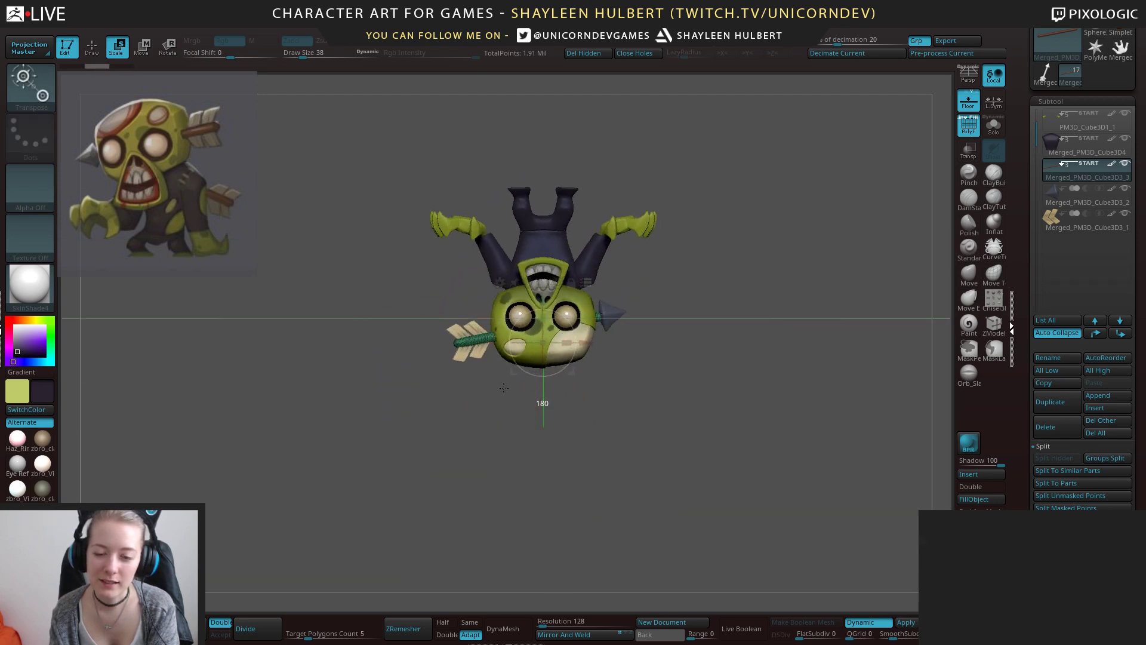
right_click_drag(636, 453, 634, 237)
mouse_move(625, 319)
right_mouse_down()
mouse_move(770, 343)
mouse_move(774, 478)
mouse_move(773, 405)
mouse_move(731, 382)
right_mouse_up()
mouse_move(731, 382)
right_mouse_down("alt")
mouse_move(709, 294)
mouse_move(720, 292)
right_mouse_up("alt")
key("q")
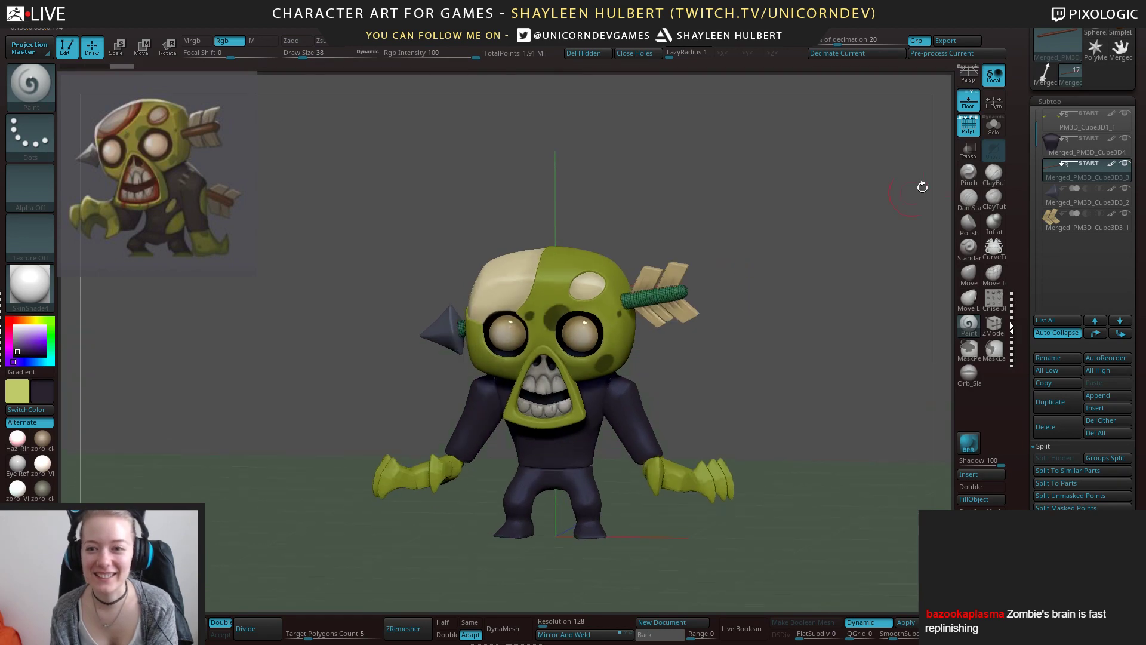
Hide the polyframe, restore perspective and select the arms subtool with the Move brush.
left_click(968, 126)
mouse_move(754, 334)
right_mouse_down("ctrl")
mouse_move(747, 292)
mouse_move(769, 309)
mouse_move(744, 330)
mouse_move(737, 301)
mouse_move(778, 315)
mouse_move(683, 312)
mouse_move(695, 328)
mouse_move(761, 301)
mouse_move(782, 325)
mouse_move(759, 327)
right_mouse_up("ctrl")
key("p")
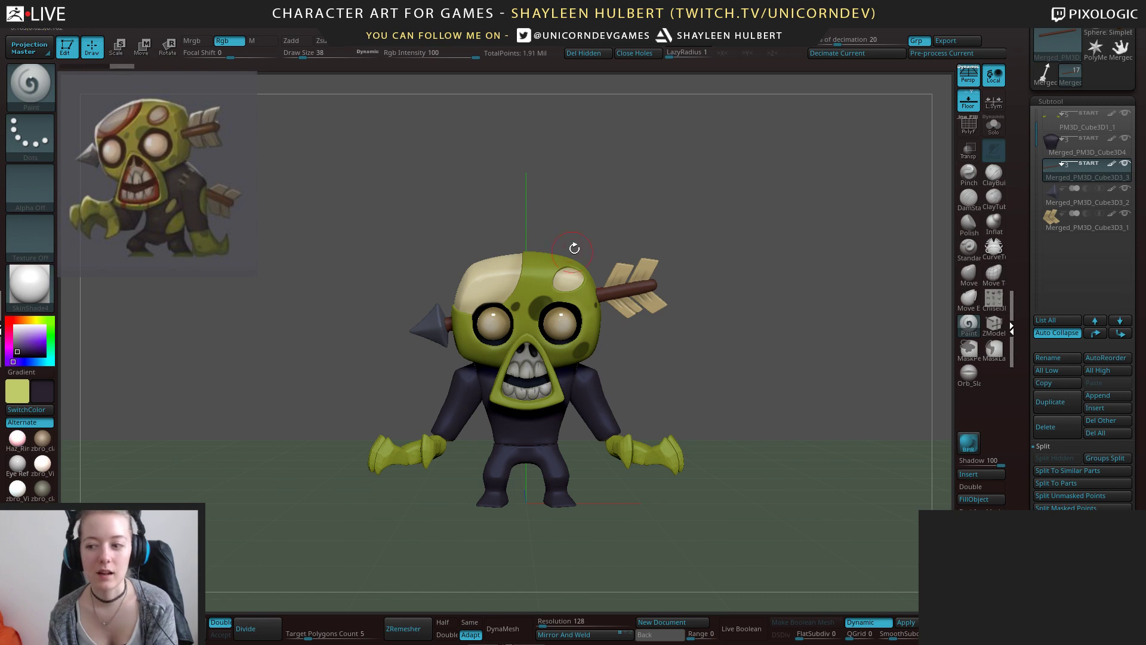
mouse_move(642, 297)
right_mouse_down()
mouse_move(714, 345)
mouse_move(668, 388)
mouse_move(660, 373)
mouse_move(661, 440)
mouse_move(634, 406)
right_mouse_up()
left_click(660, 373, "alt")
left_click(968, 276)
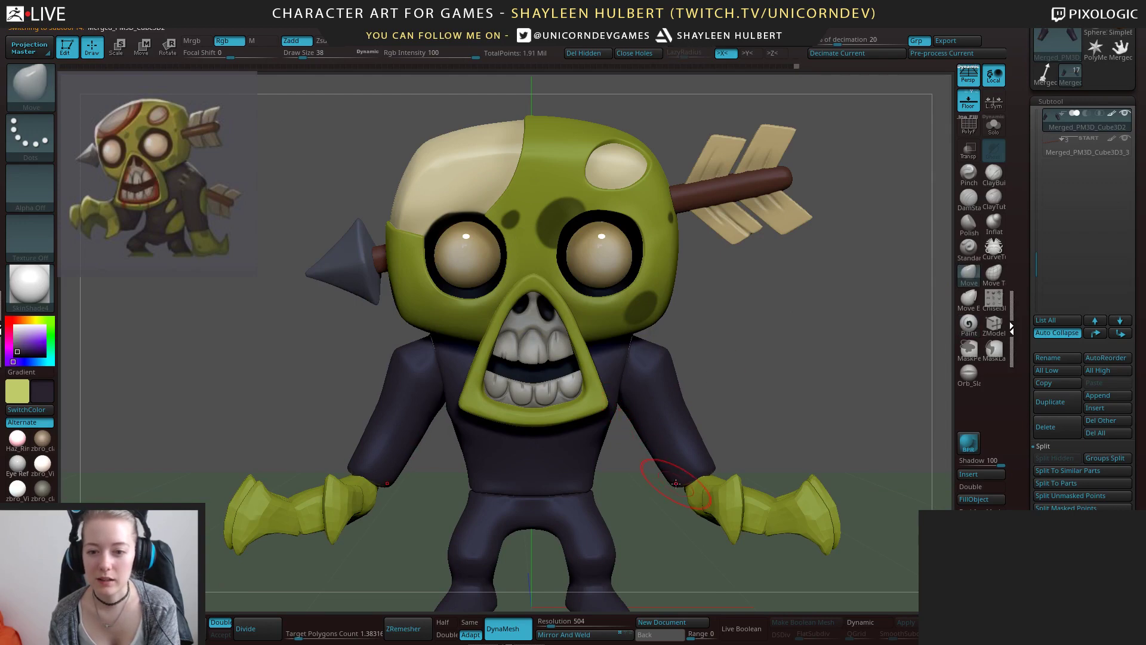
Trim the sleeve ends straight across above the wrists with the TrimCurve brush.
right_click_drag(756, 447, 706, 370, "alt")
right_click_drag(706, 370, 727, 404, "ctrl")
left_click_drag(736, 386, 658, 448, "ctrl+shift")
left_click(756, 376, "ctrl+shift")
key("b")
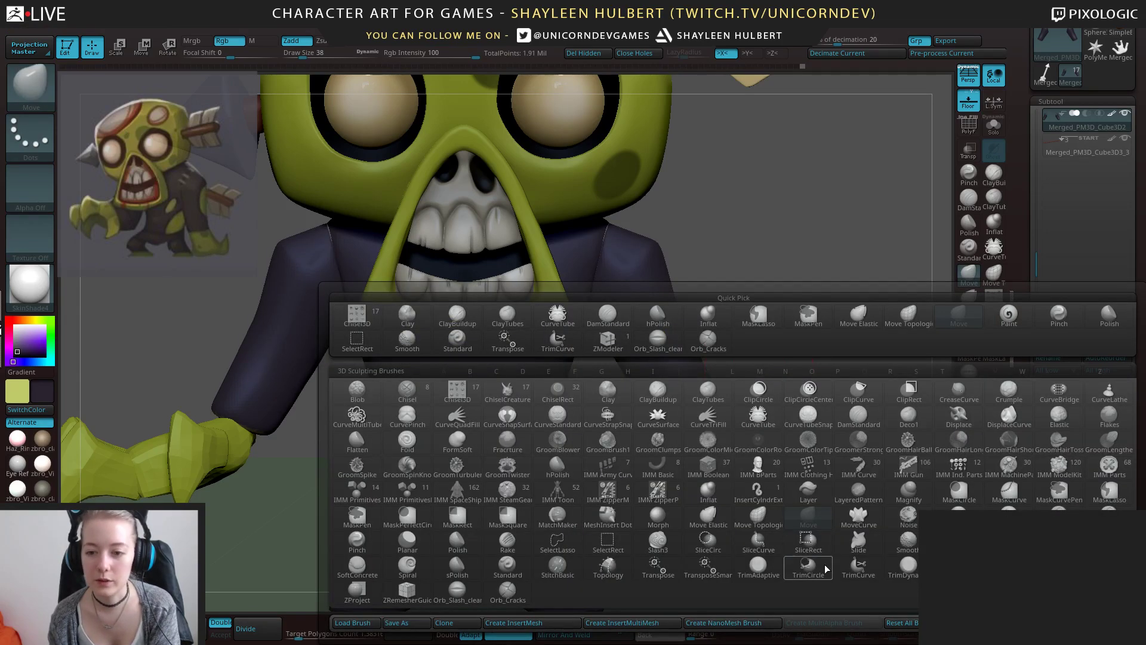
left_click(844, 572)
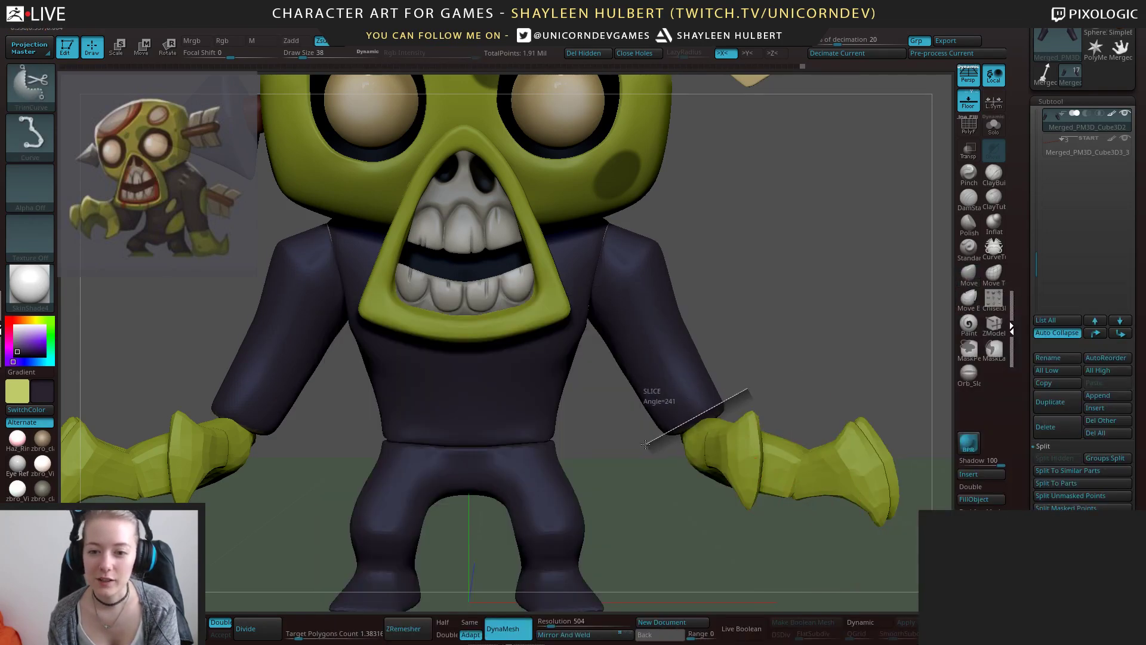
mouse_move(818, 380)
right_mouse_down("ctrl")
mouse_move(810, 317)
mouse_move(803, 358)
mouse_move(715, 361)
mouse_move(810, 361)
right_mouse_up("ctrl")
right_click_drag(719, 352, 717, 425, "alt")
right_click_drag(718, 425, 703, 369, "ctrl")
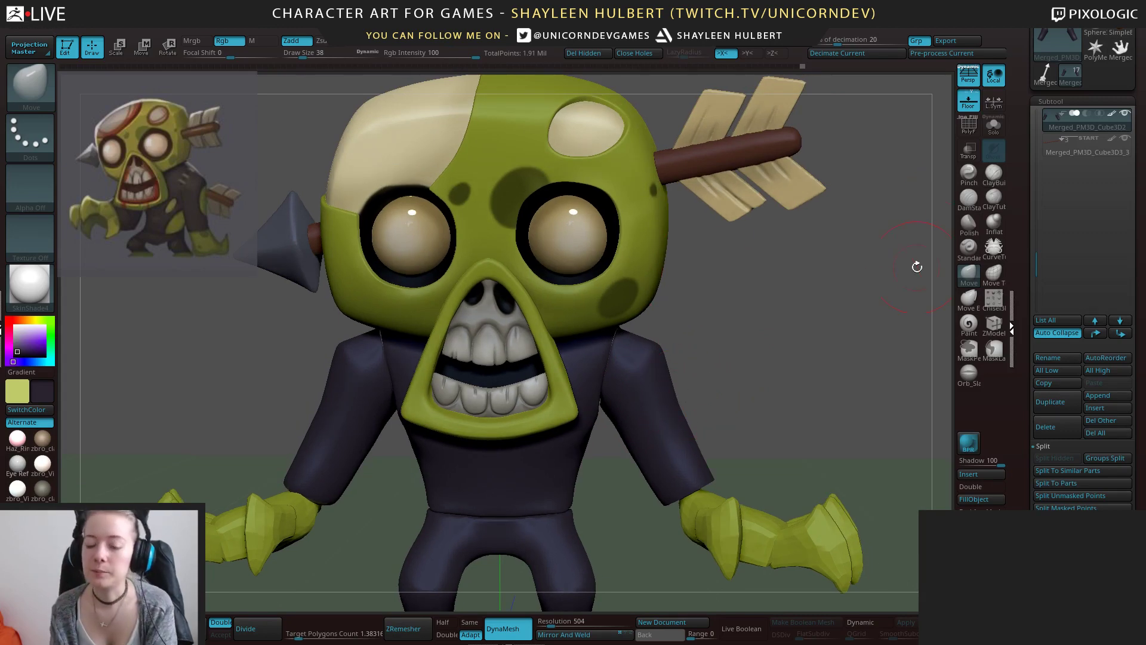
Flatten the shoulder and sleeve surfaces of both arms with hPolish, raising the draw size to 34.
key("b")
key("h")
key("p")
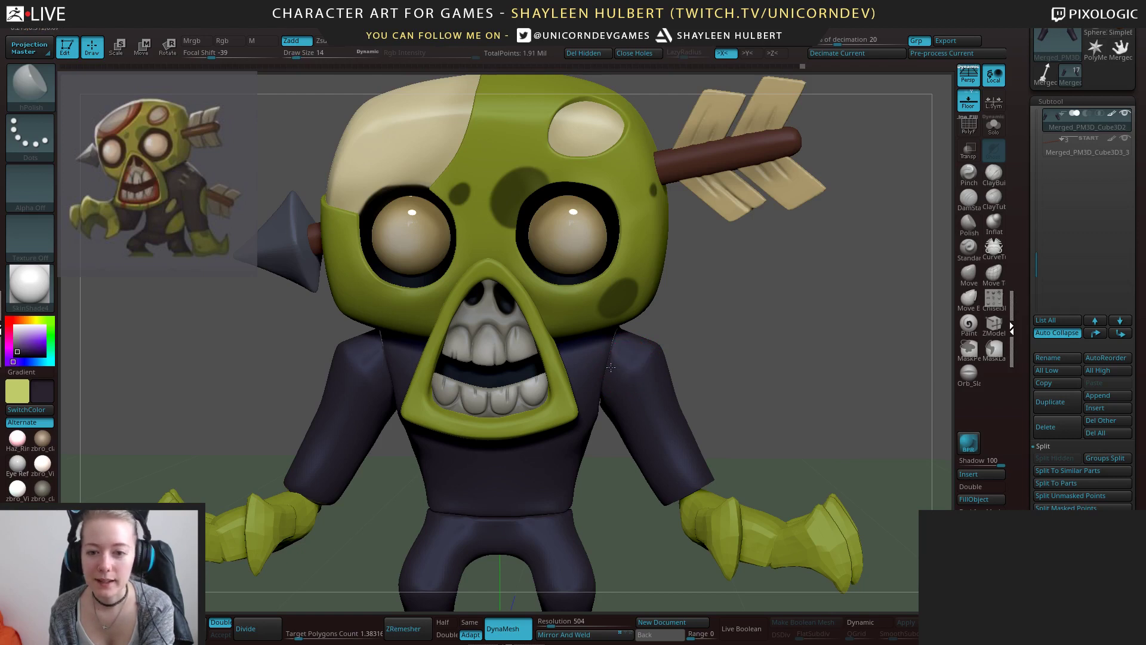
right_click_drag(600, 421, 641, 372)
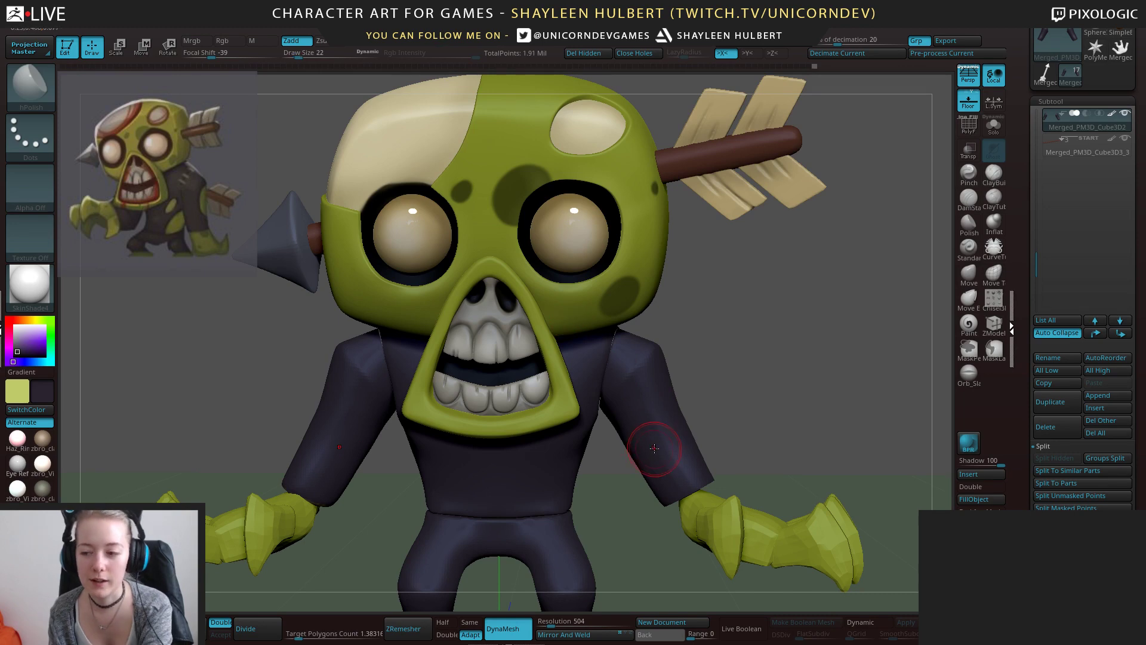
mouse_move(721, 368)
right_mouse_down()
mouse_move(725, 463)
mouse_move(748, 460)
mouse_move(743, 380)
right_mouse_up()
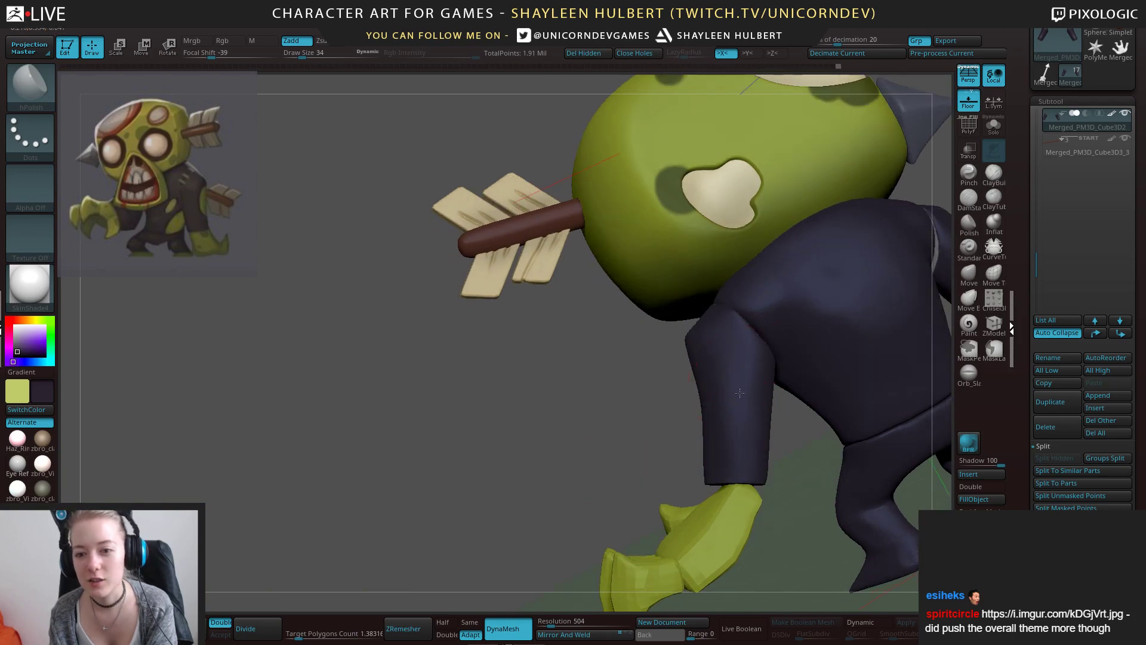
right_click_drag(752, 453, 755, 379)
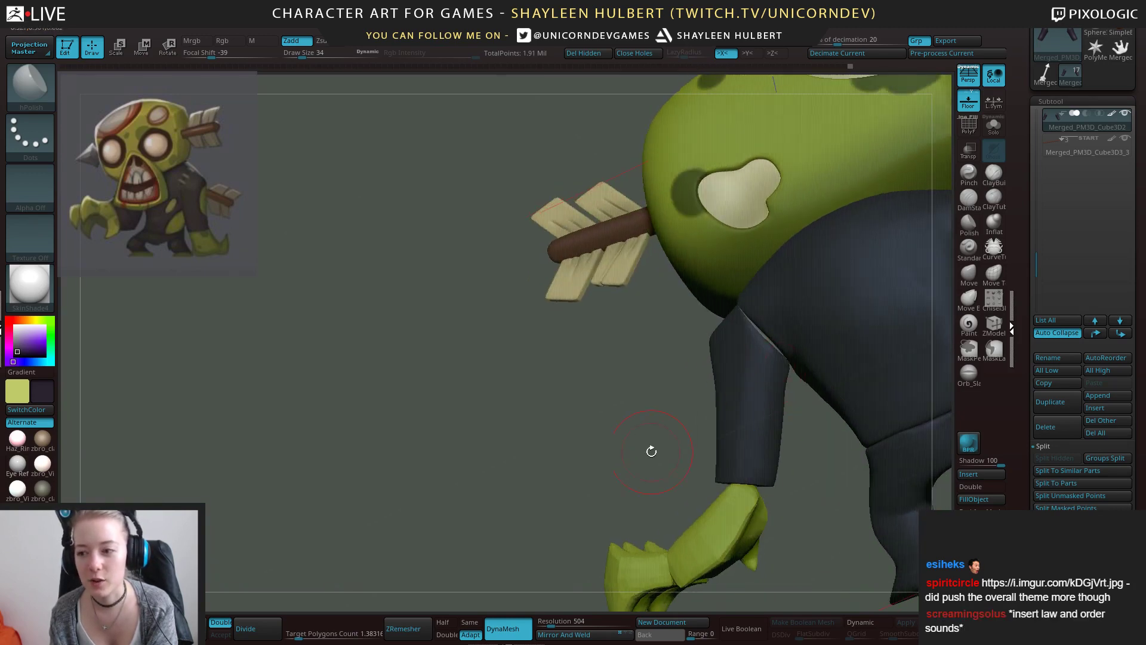
Close the gap between the upper arms and the back of the torso with the Move brush at draw size 34.
right_click_drag(651, 451, 537, 436)
left_click(968, 275)
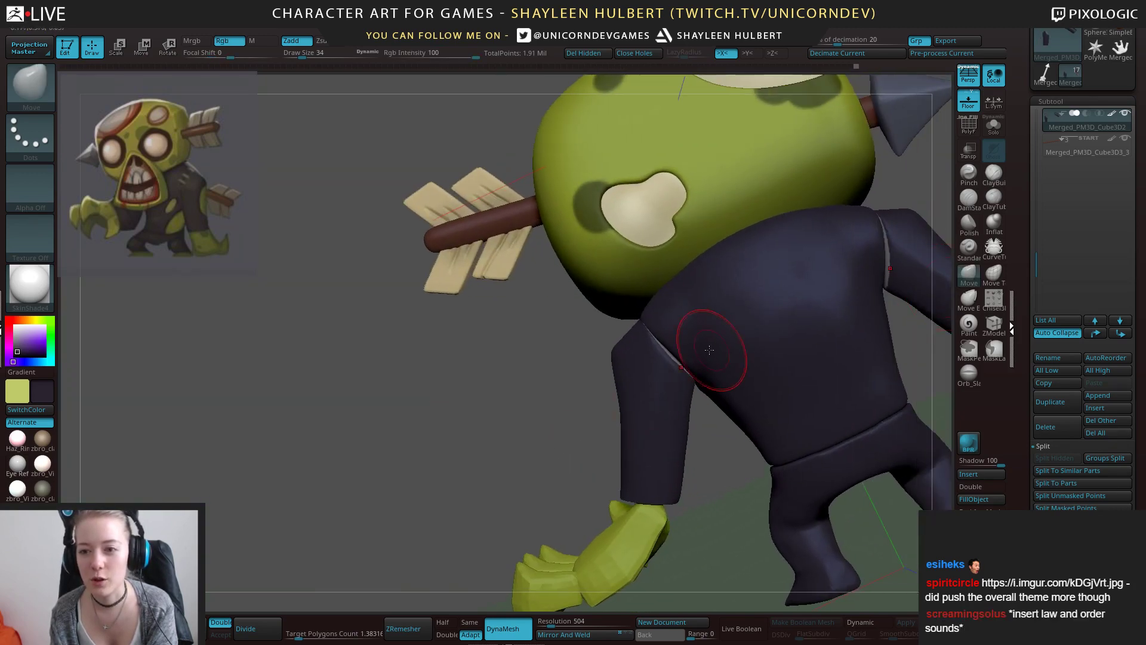
left_click_drag(690, 354, 679, 360)
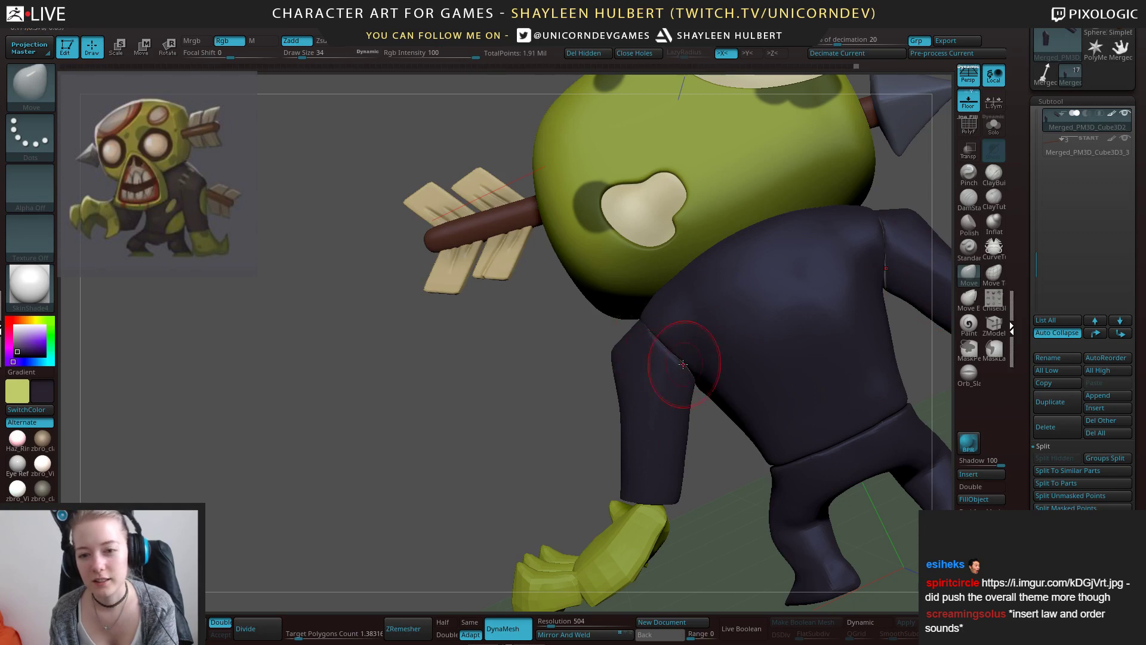
right_click_drag(683, 364, 687, 360)
right_click_drag(620, 316, 657, 376)
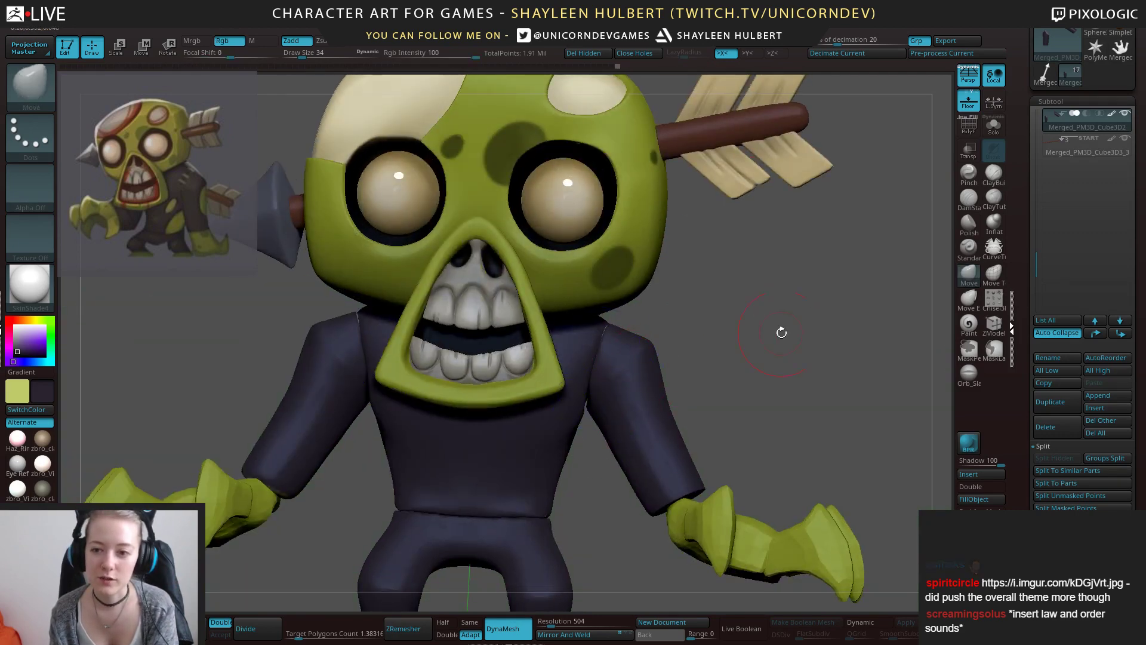
Isolate the arms subtool, fill it entirely with the dark navy colour using the Paint brush, and show all subtools again.
left_click_drag(784, 359, 814, 330)
left_click(993, 126)
left_click_drag(783, 276, 716, 332)
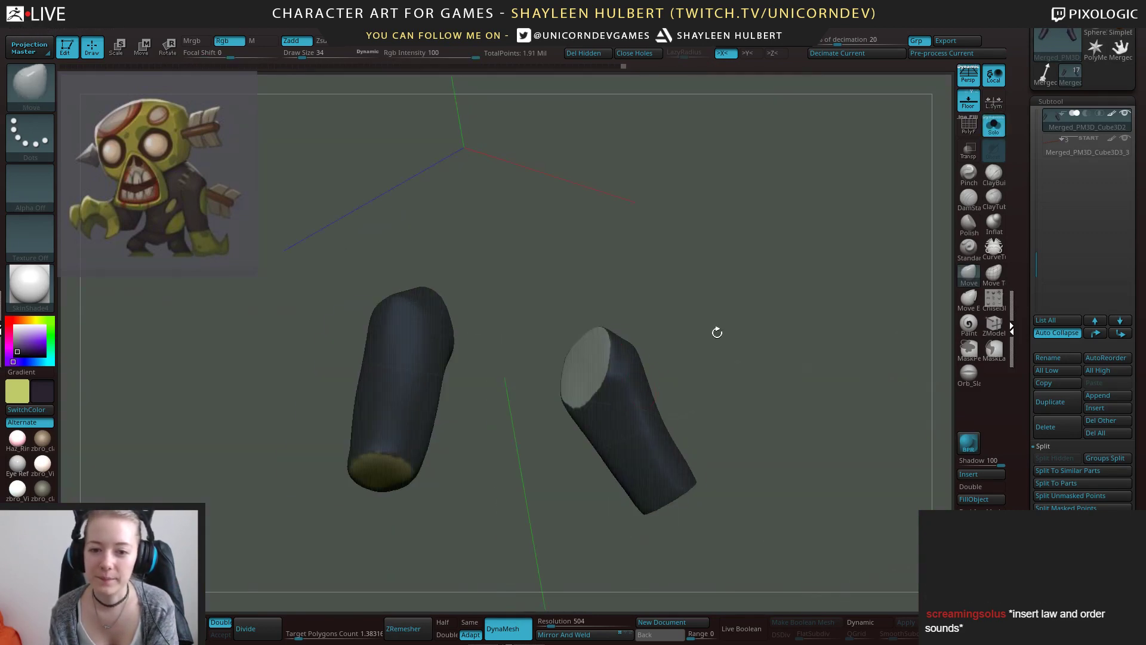
left_click_drag(699, 289, 745, 272)
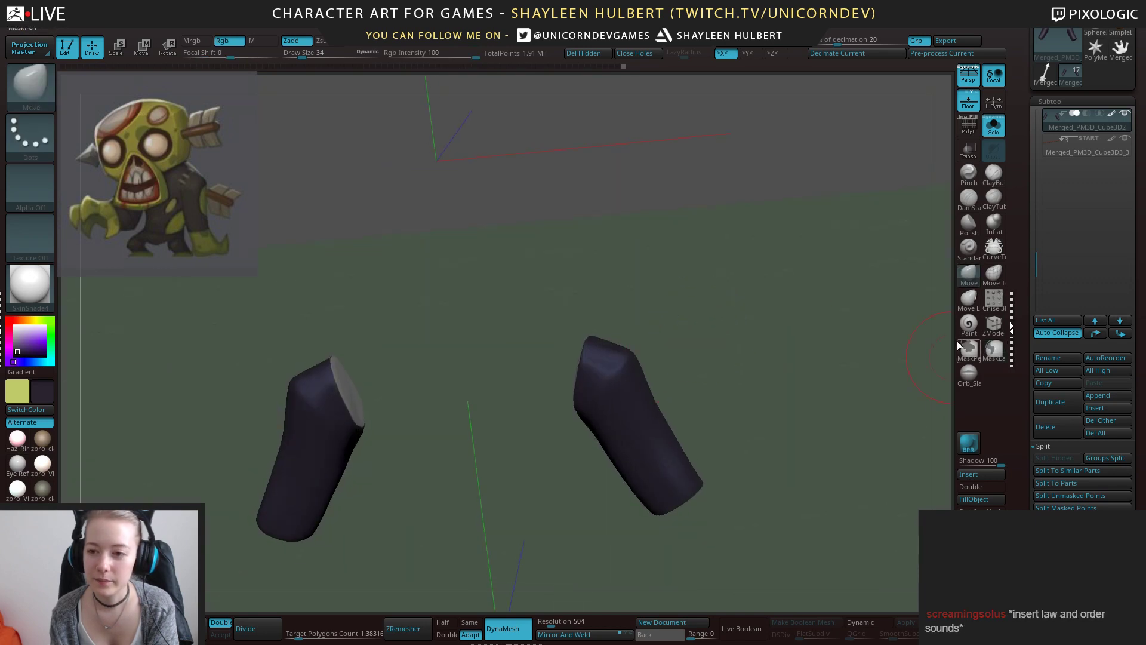
mouse_move(739, 338)
left_mouse_down()
mouse_move(755, 347)
mouse_move(832, 331)
left_mouse_up()
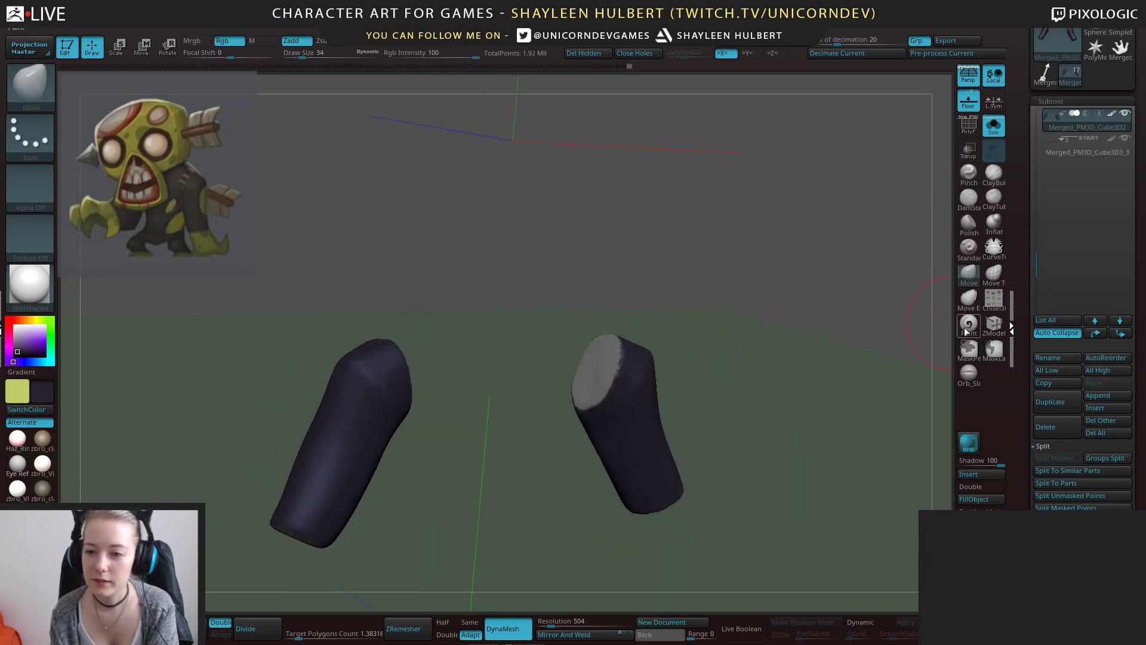
left_click(968, 326)
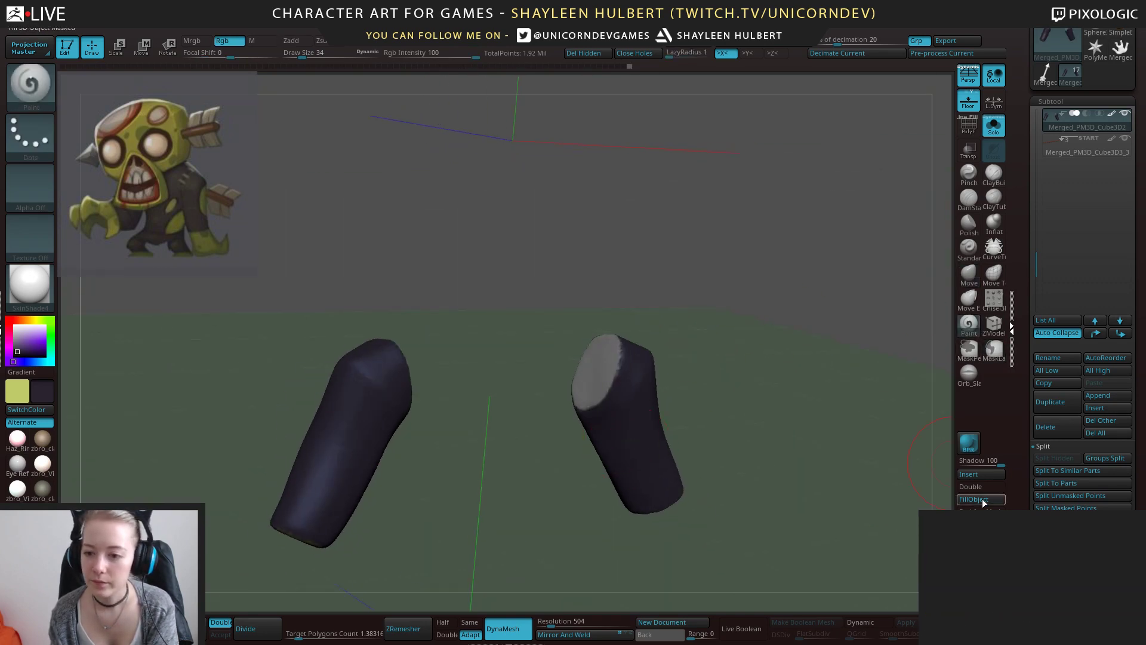
left_click_drag(907, 475, 609, 340, "shift")
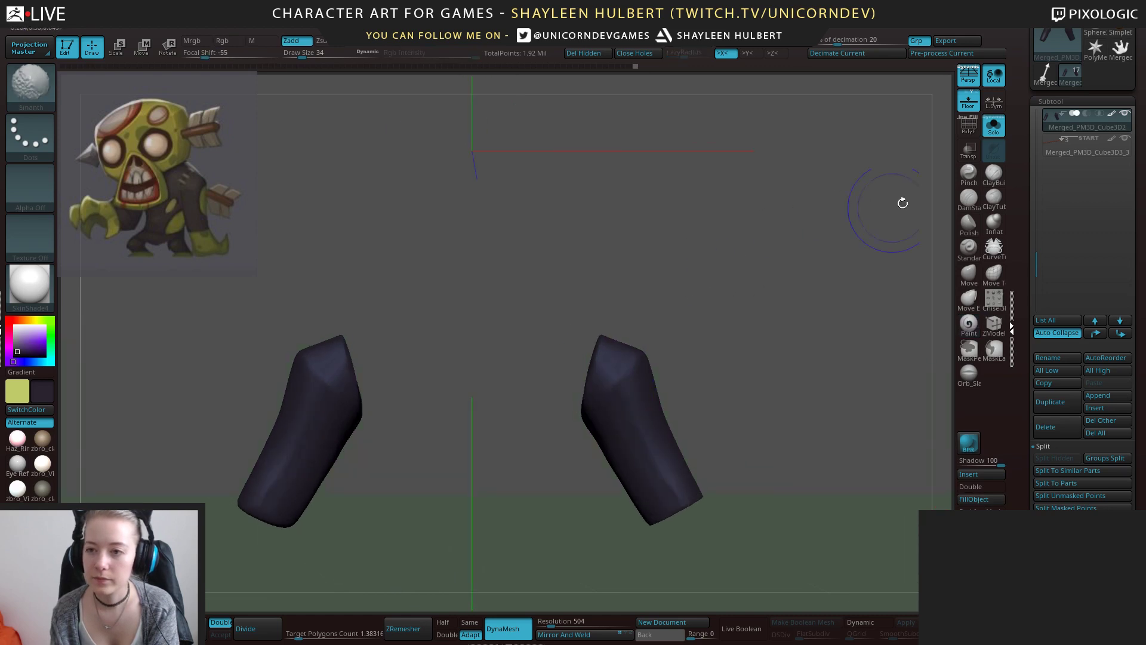
left_click(993, 125)
left_click_drag(704, 344, 720, 363, "alt")
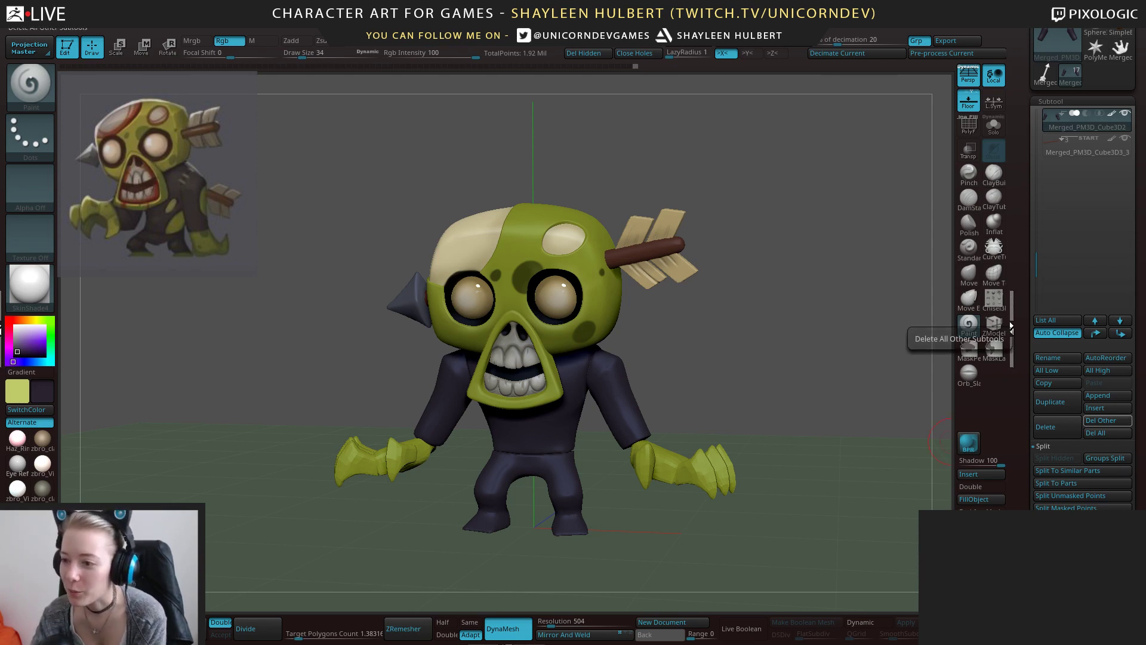
Switch to the browser, examine the red-jacketed soldier artwork from helmet to shoes, and return to ZBrush.
left_click_drag(1145, 352, 611, 0)
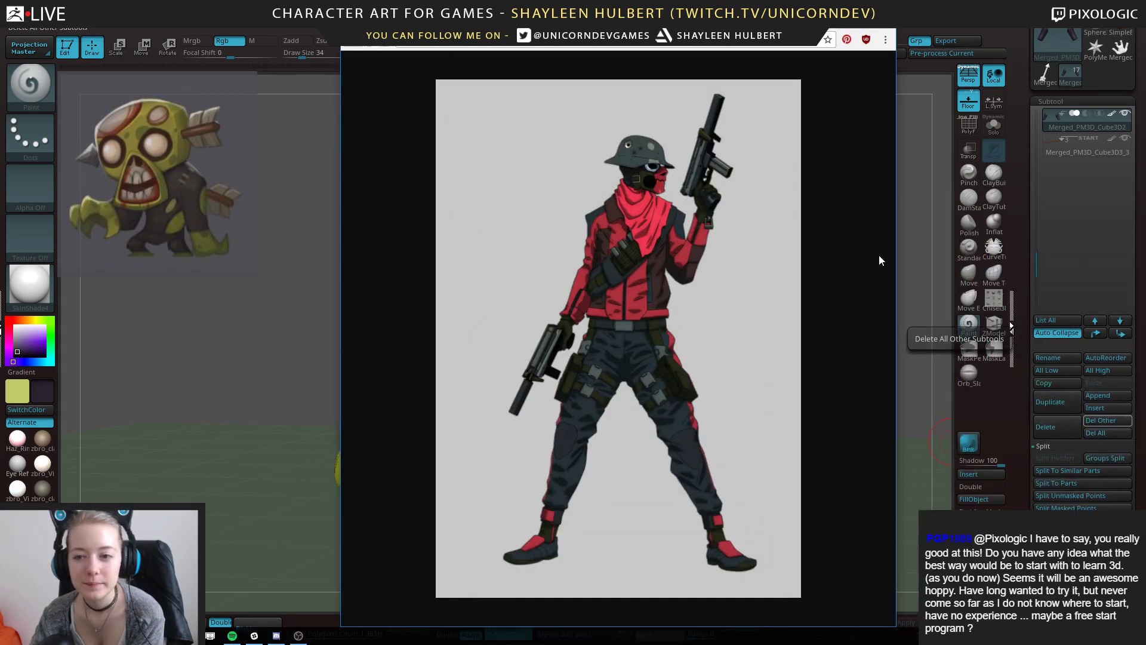
left_click_drag(896, 247, 1029, 225)
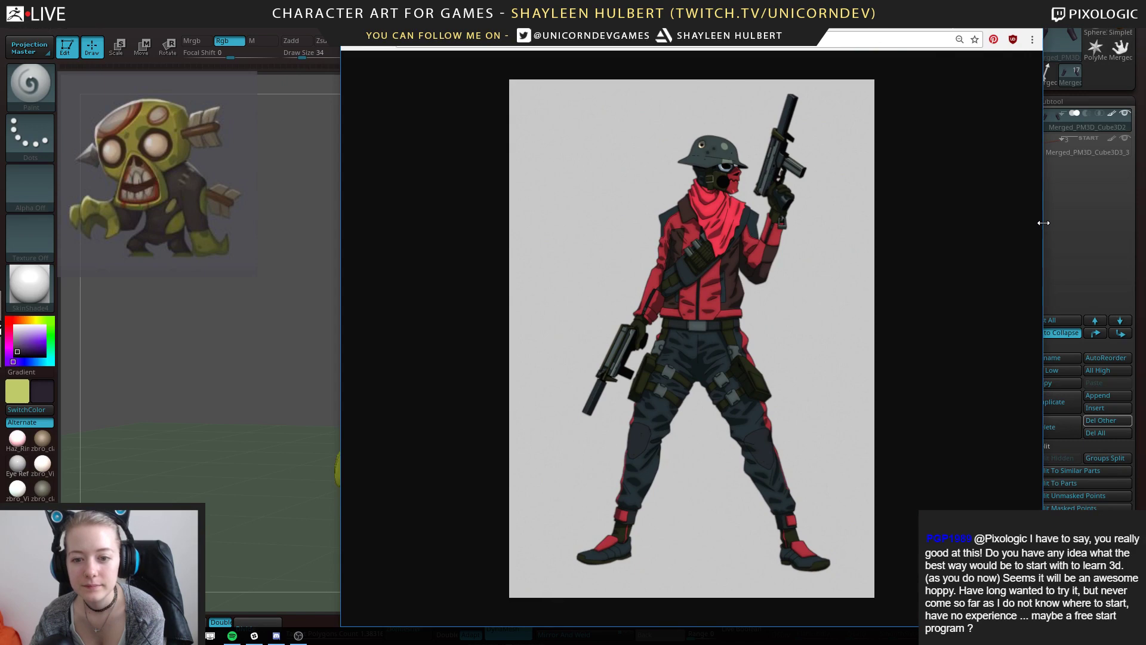
left_click(785, 226)
scroll(838, 265, "down", 4)
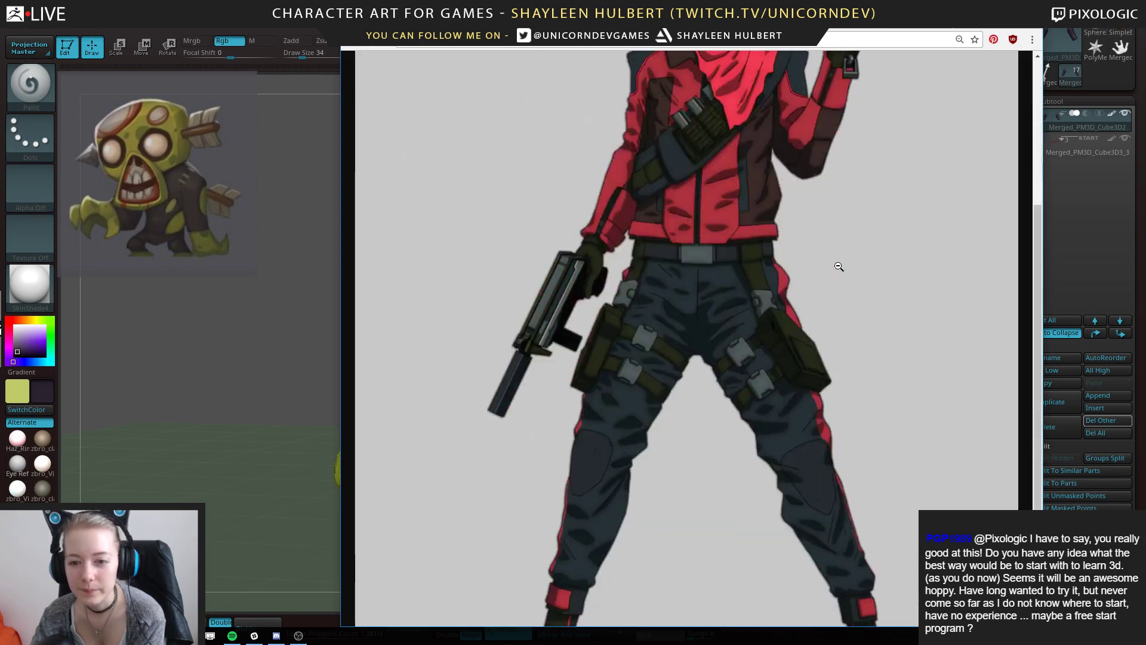
scroll(837, 267, "up", 3)
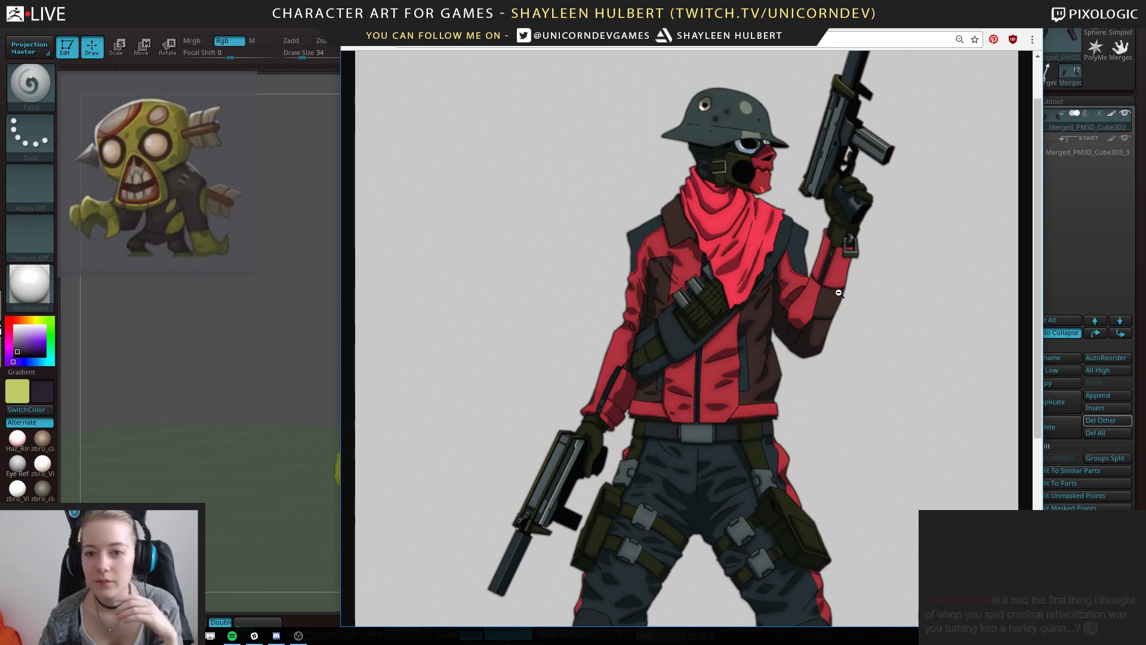
scroll(837, 293, "down", 5)
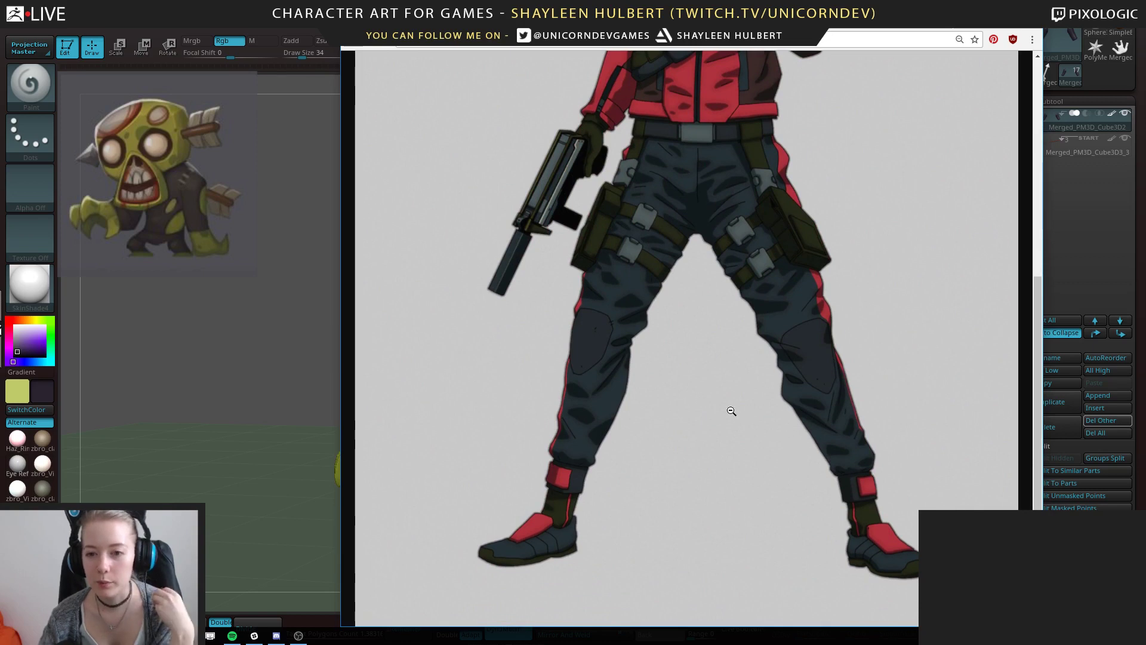
scroll(731, 411, "up", 5)
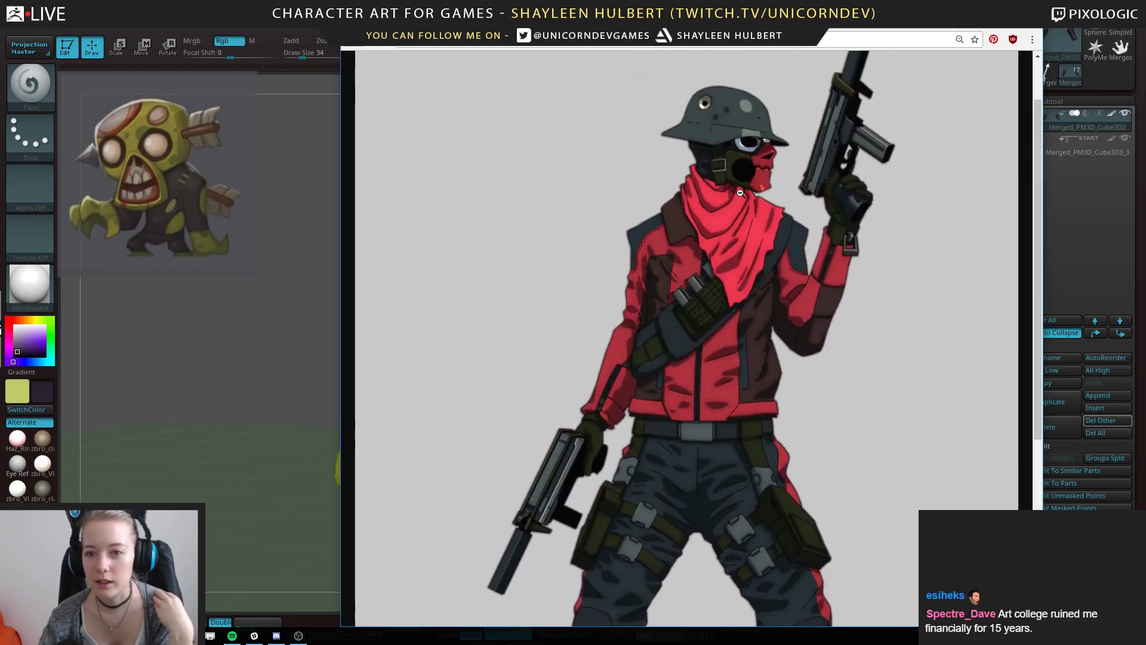
scroll(770, 370, "down", 2)
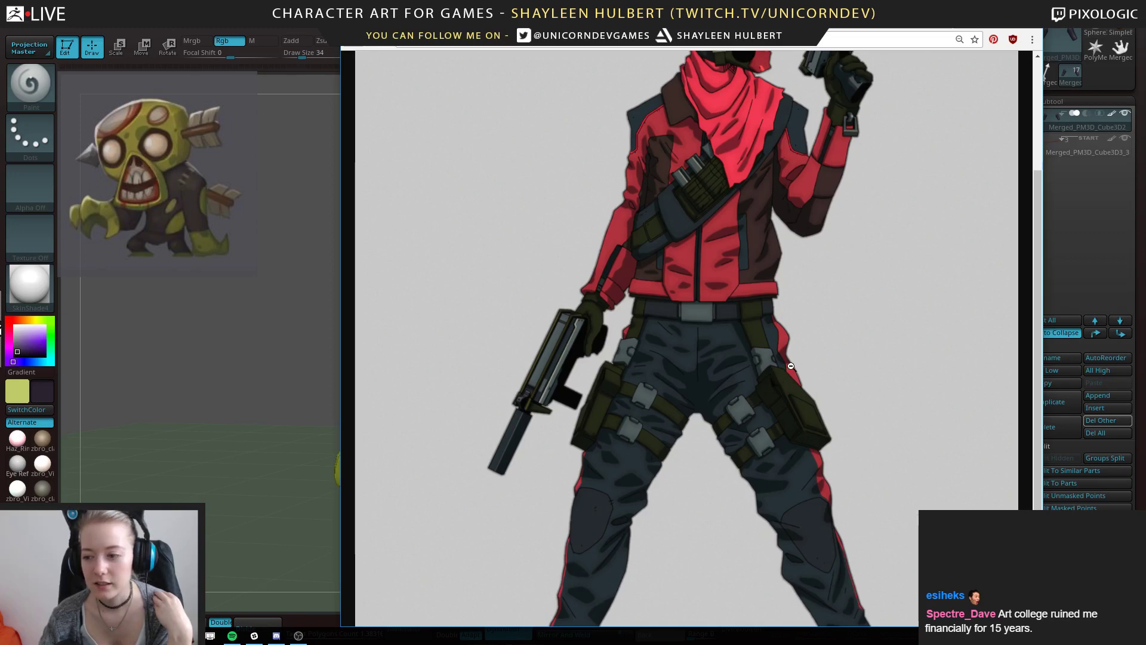
scroll(827, 400, "up", 3)
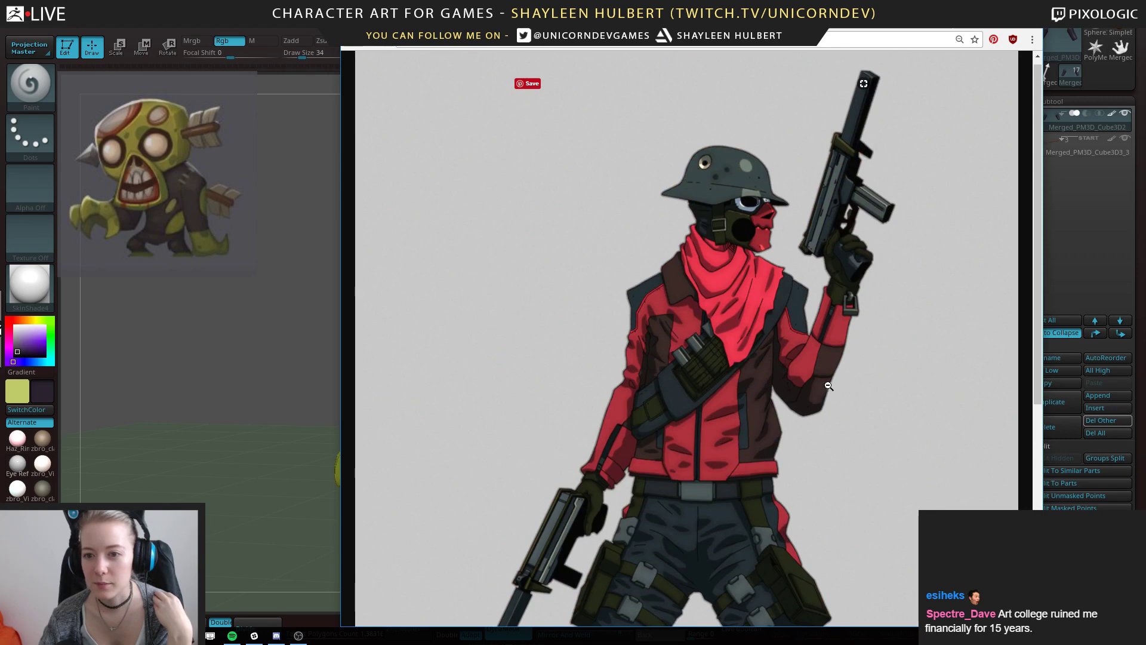
scroll(586, 304, "down", 1)
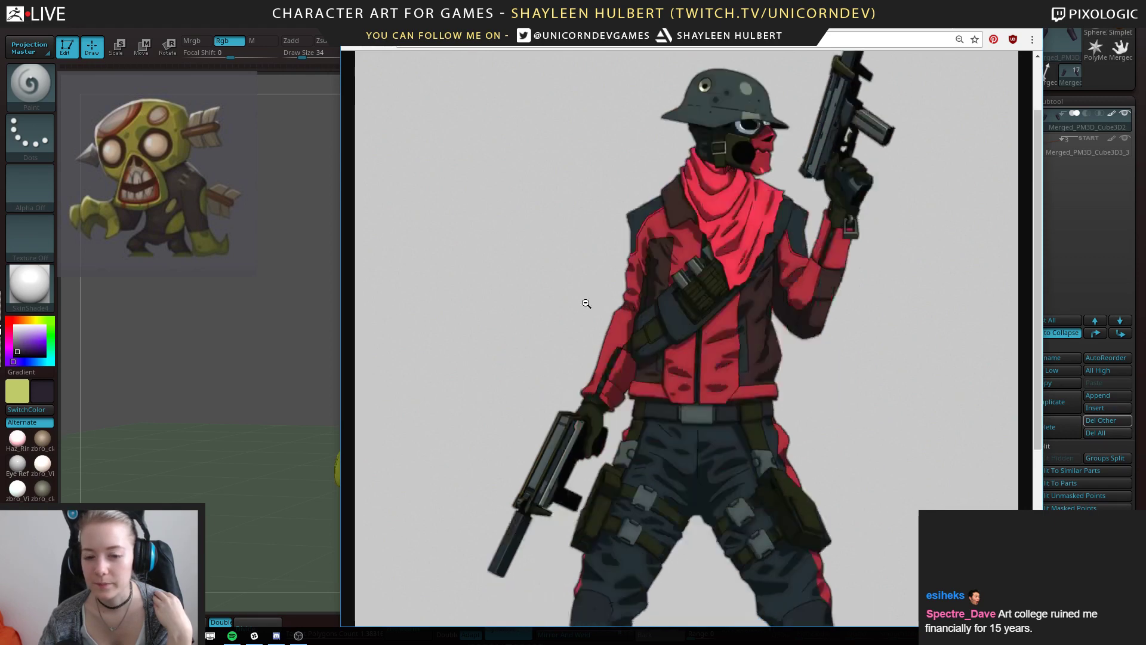
scroll(586, 303, "down", 4)
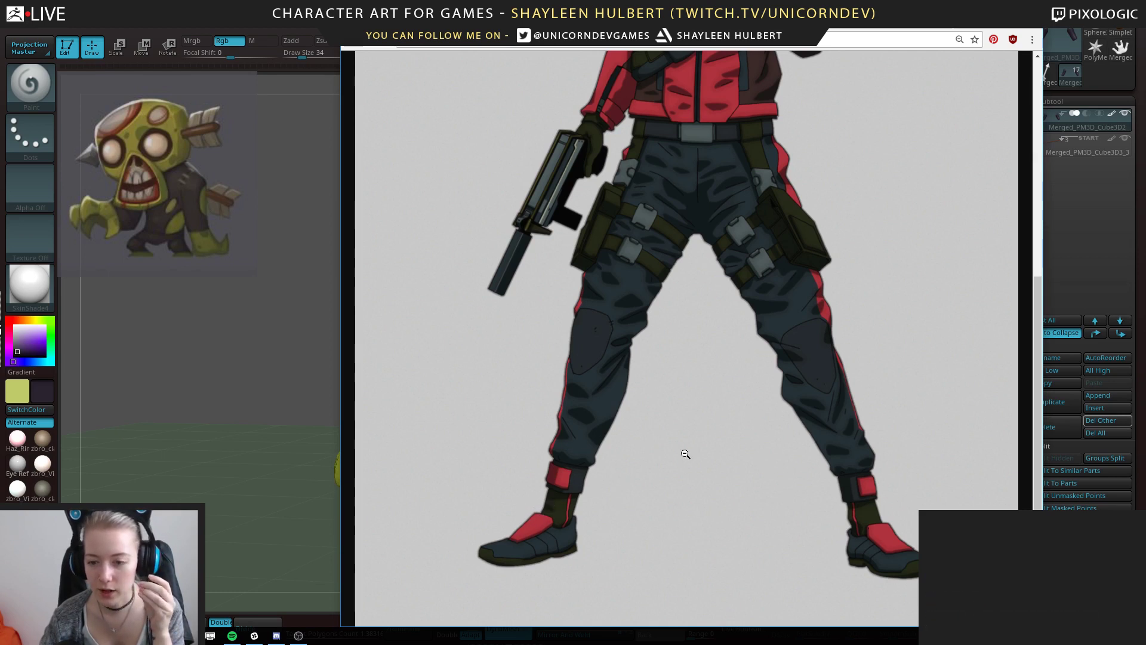
scroll(778, 404, "up", 8)
scroll(709, 383, "down", 5)
scroll(709, 383, "down", 3)
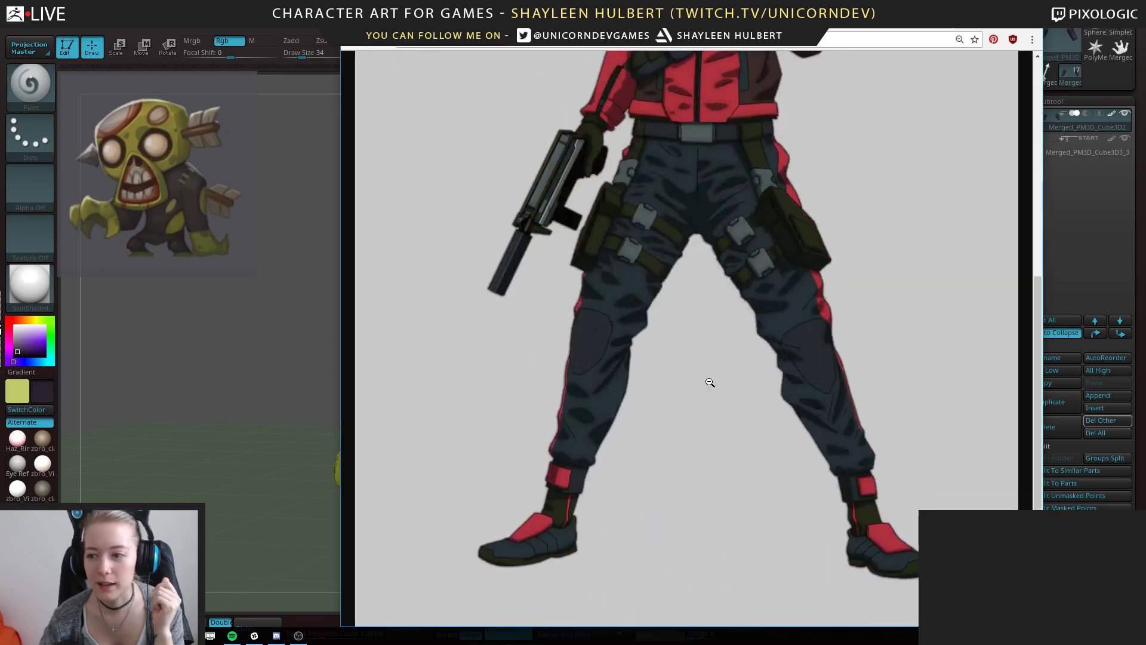
scroll(716, 382, "up", 6)
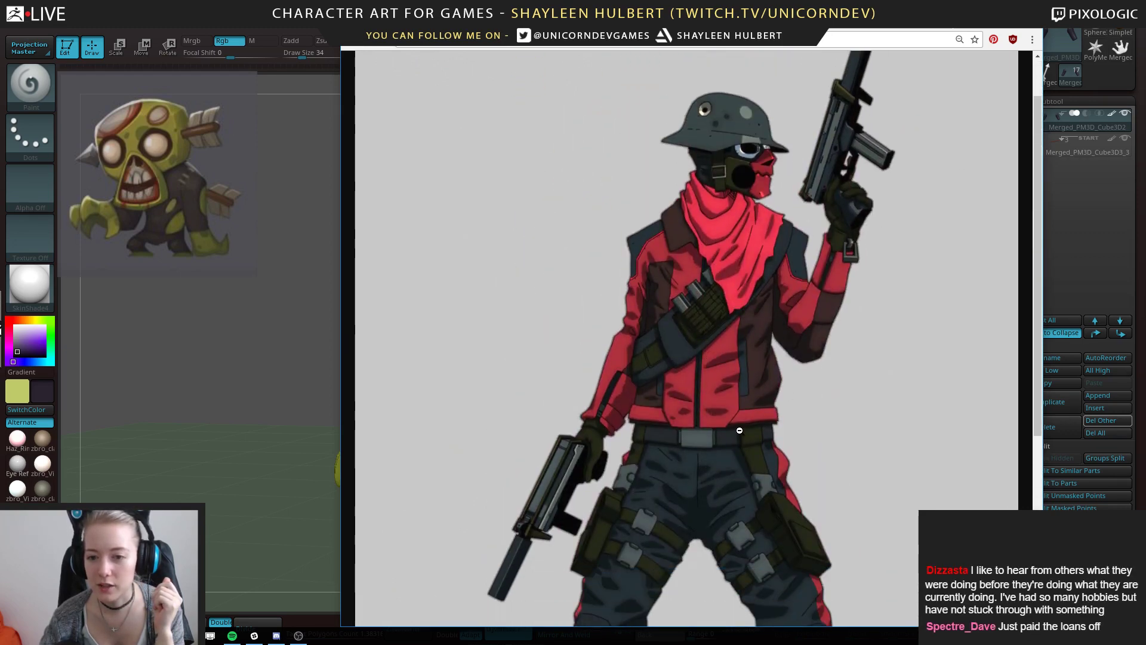
scroll(717, 379, "down", 3)
scroll(705, 373, "up", 4)
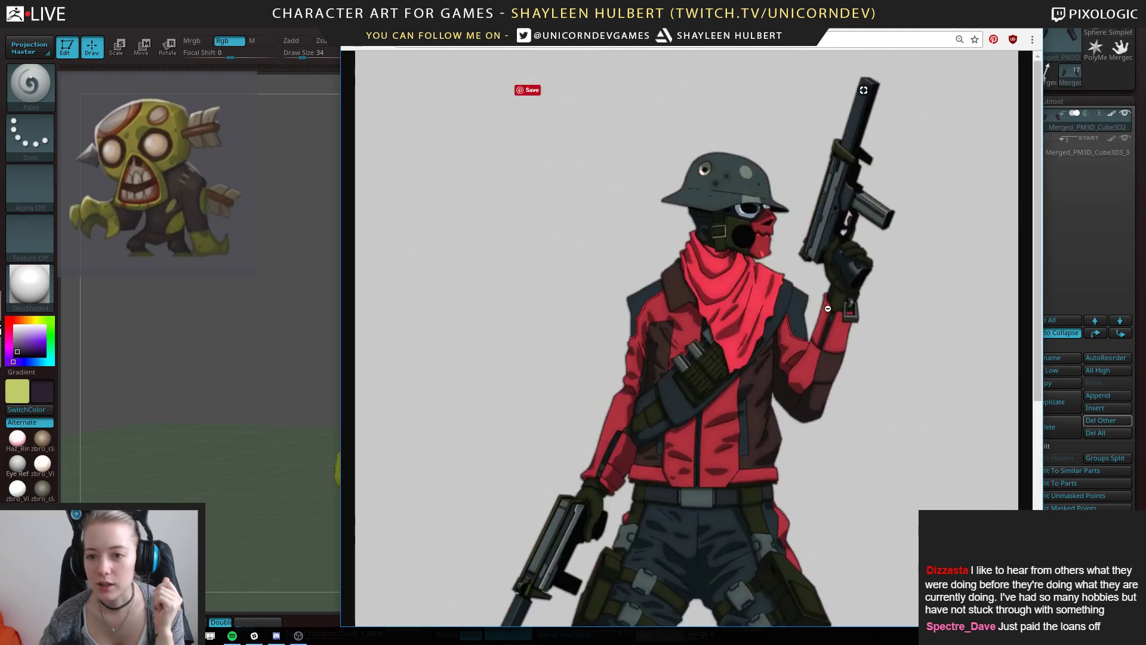
scroll(829, 304, "down", 5)
left_click(852, 287)
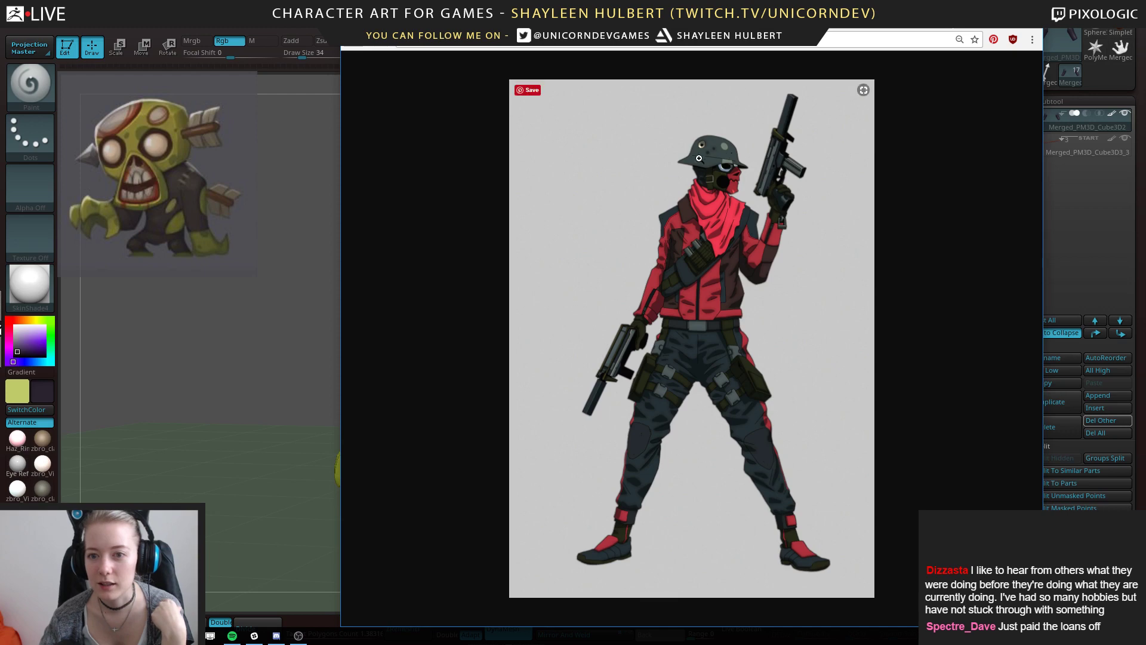
left_click(974, 13)
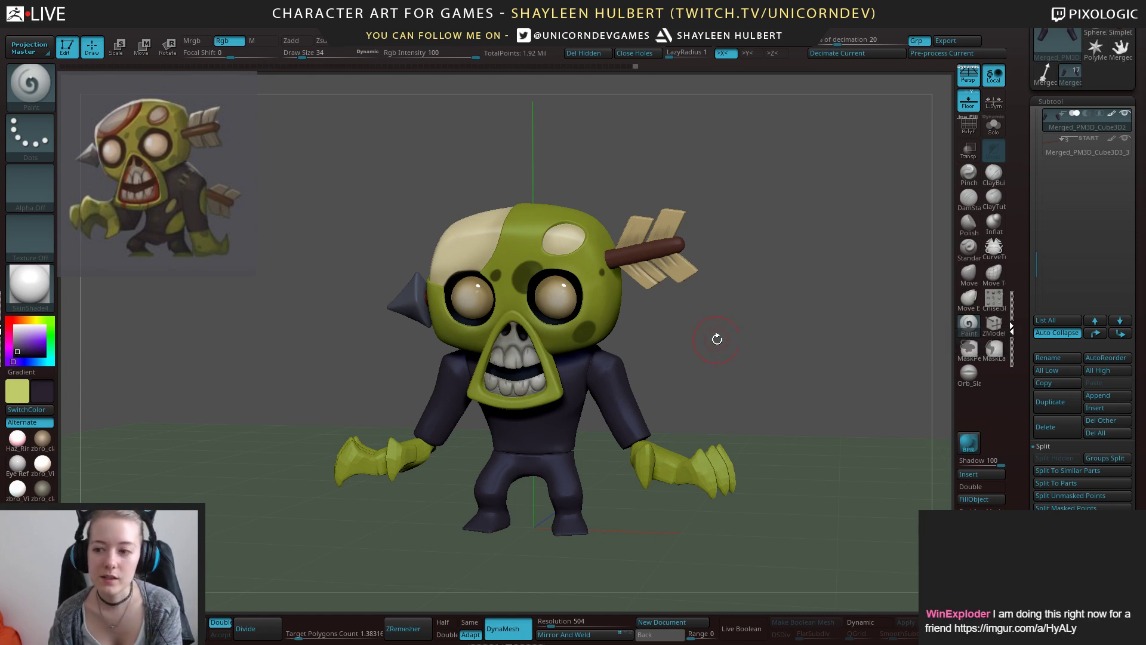
Select the upper teeth subtool and paint the bone around the nostrils with its sampled light grey at draw size 7.
mouse_move(716, 339)
left_mouse_down()
mouse_move(775, 330)
mouse_move(754, 321)
mouse_move(743, 344)
mouse_move(821, 334)
mouse_move(825, 365)
mouse_move(770, 382)
left_mouse_up()
left_click(583, 354, "alt")
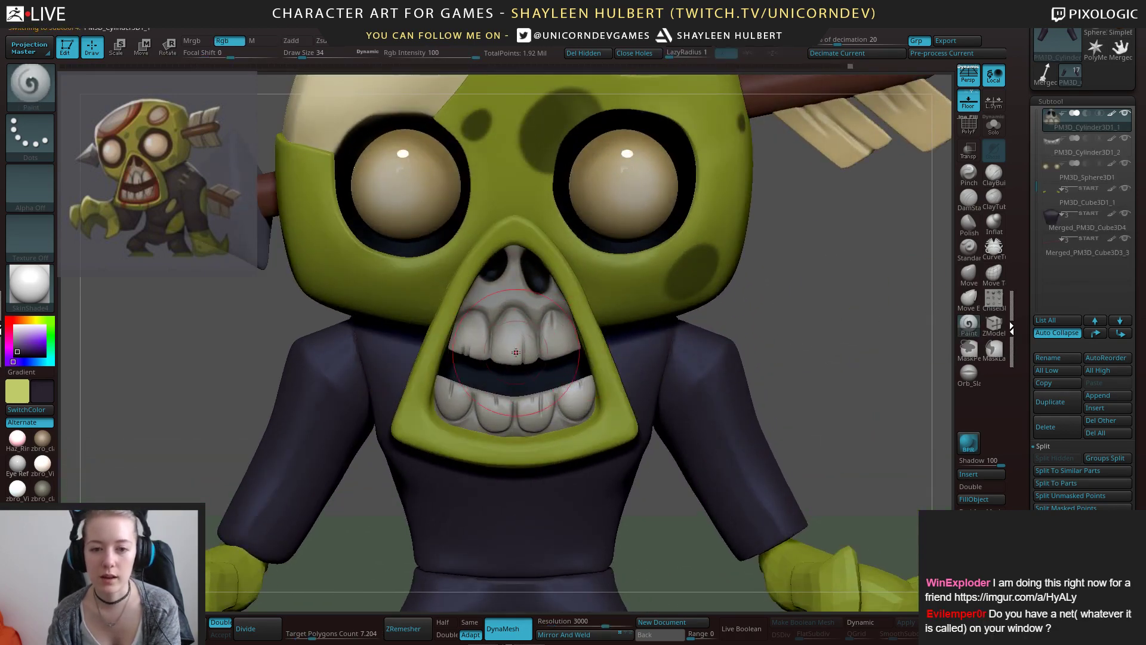
key("bracketleft")
key("c")
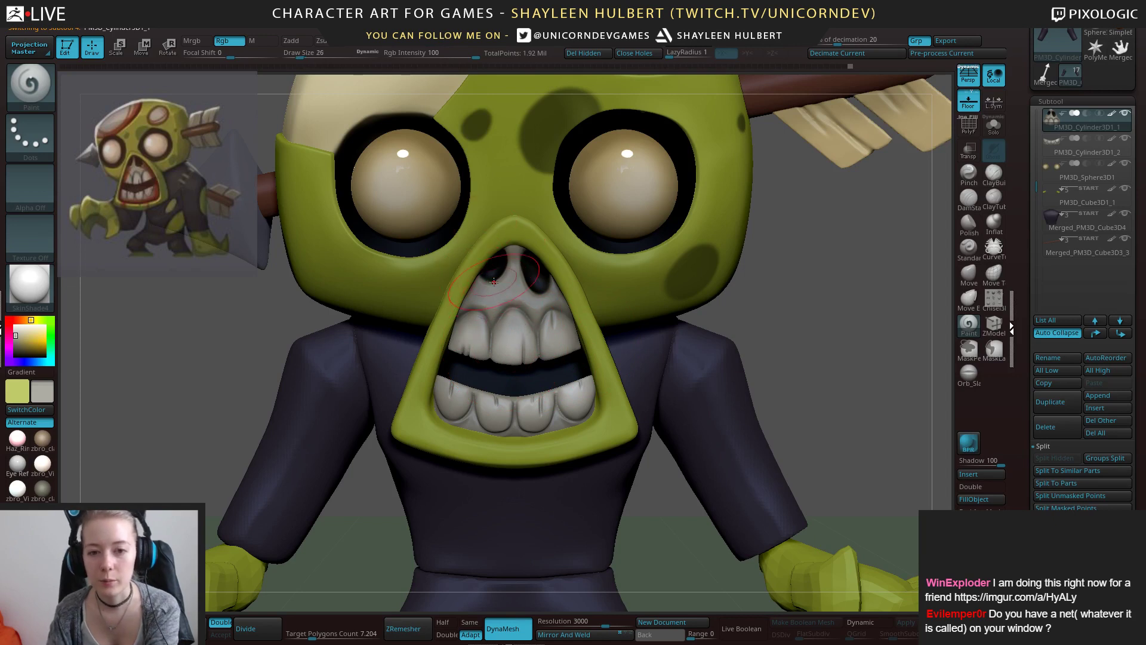
key("bracketleft")
key("bracketleft")
key("bracketleft")
key("bracketleft")
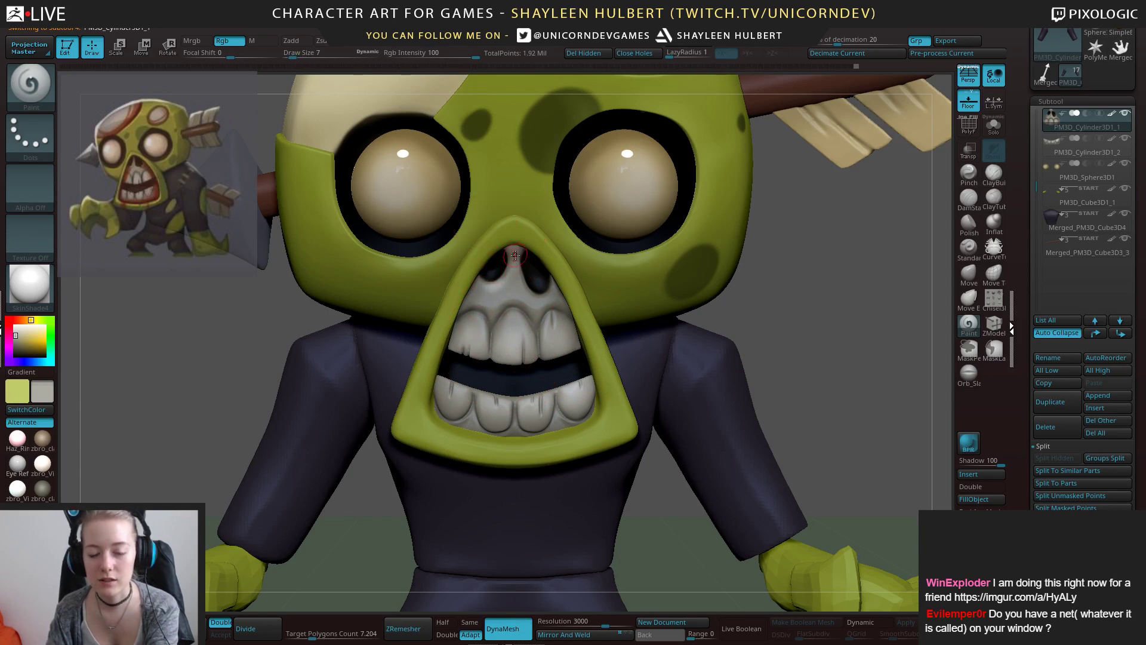
left_click_drag(518, 268, 532, 299)
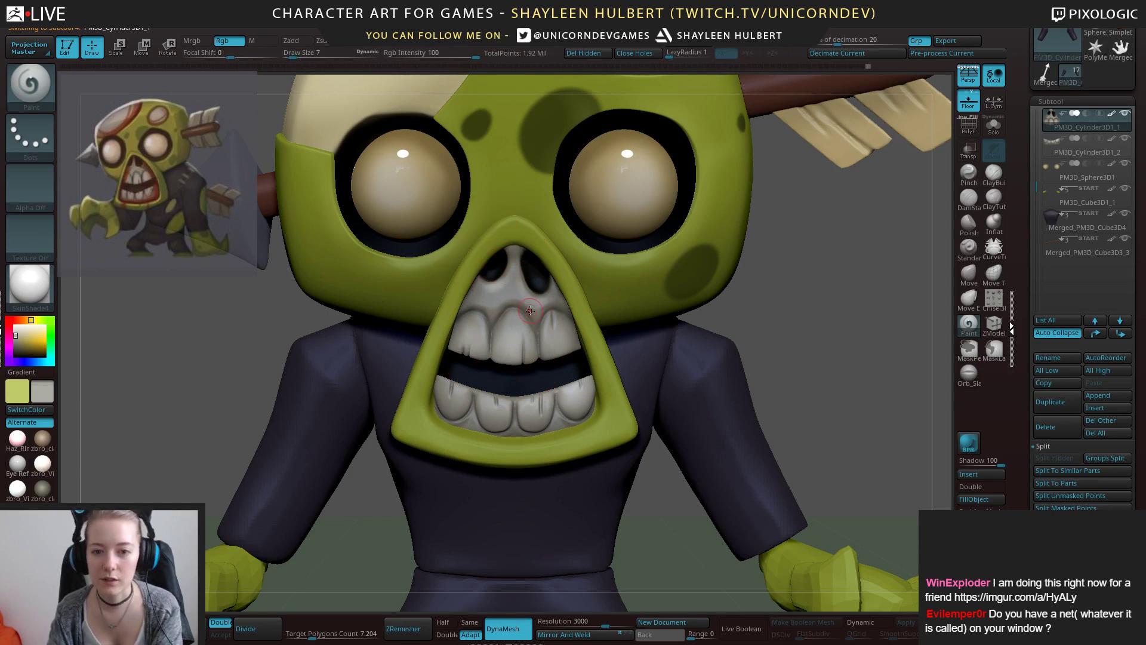
key("f")
mouse_move(707, 334)
left_mouse_down("alt")
mouse_move(695, 289)
mouse_move(704, 314)
mouse_move(768, 340)
mouse_move(751, 361)
mouse_move(740, 346)
left_mouse_up("alt")
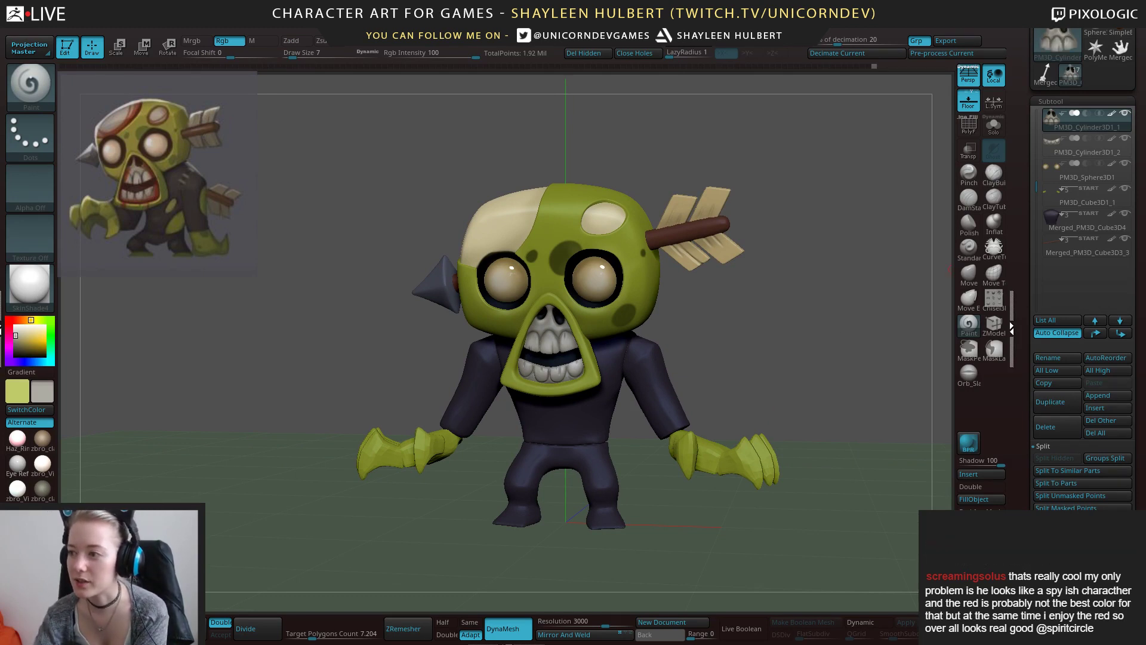
Switch to the imgur page in the browser, examine the enlarged plant creature sculpt, and return to ZBrush.
left_click_drag(1145, 334, 604, 3)
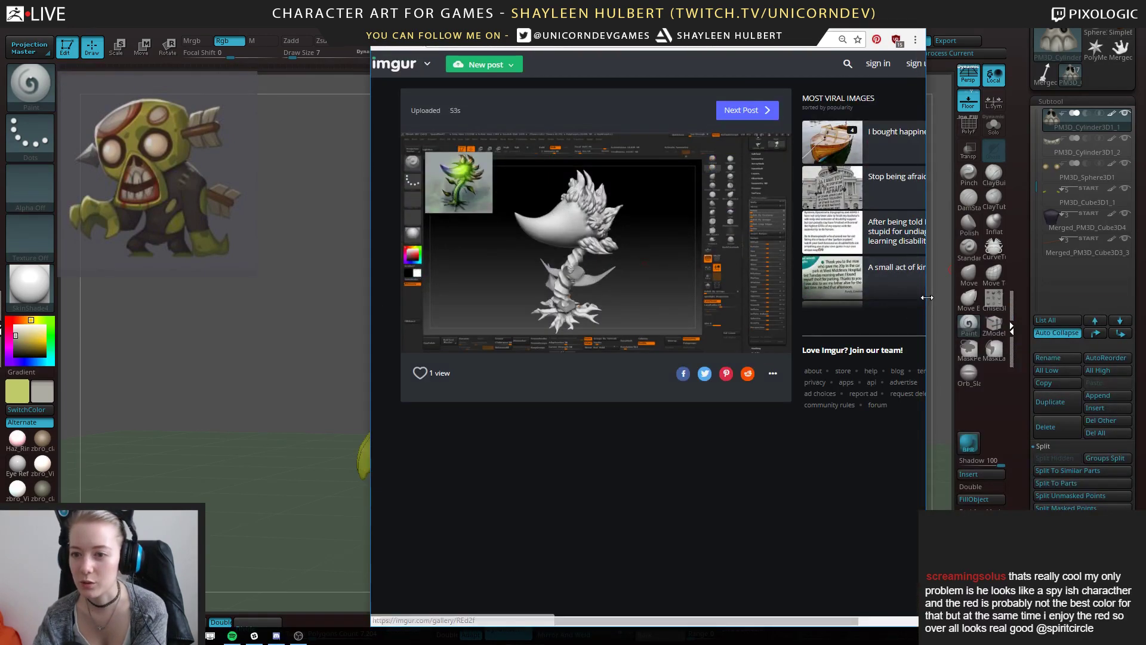
left_click_drag(925, 283, 1027, 276)
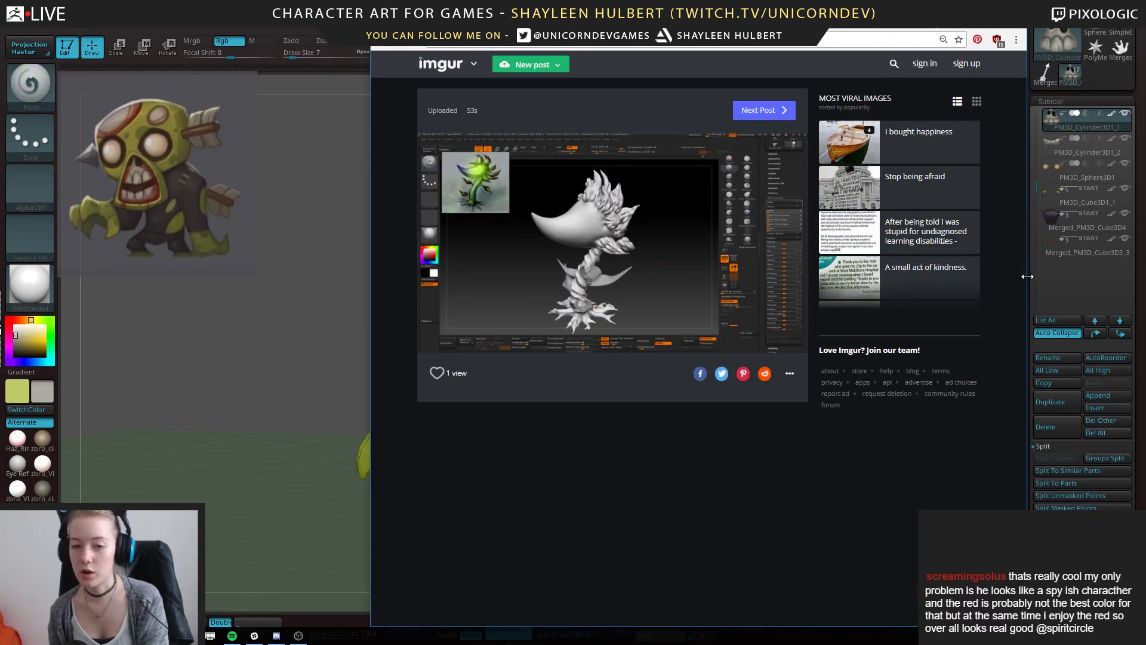
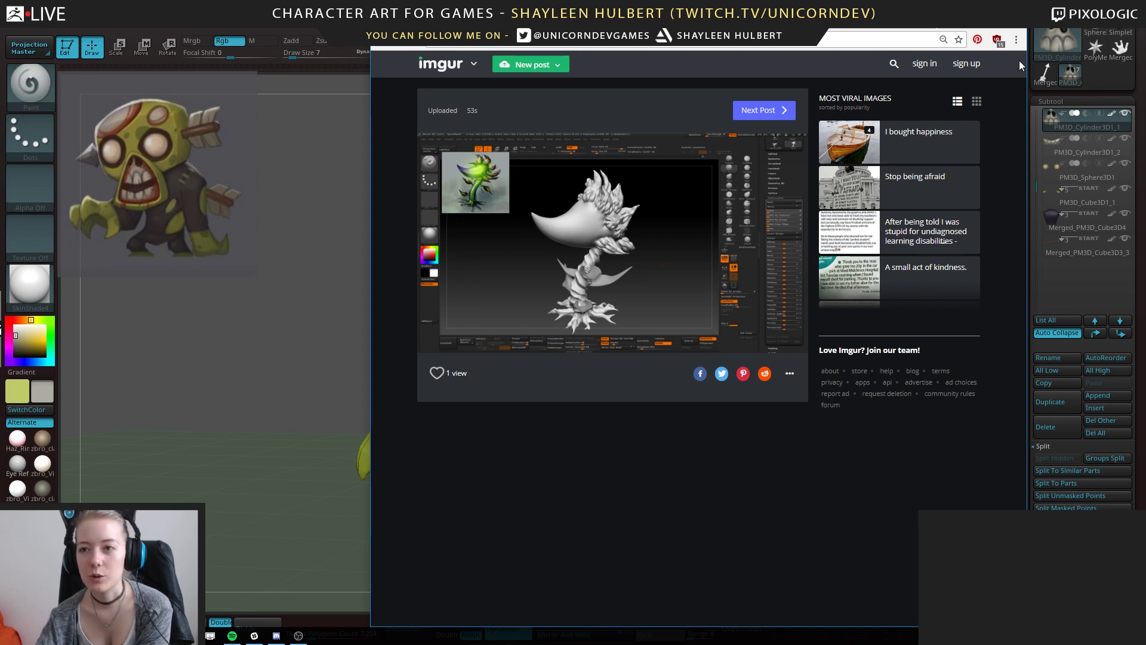
left_click(664, 304)
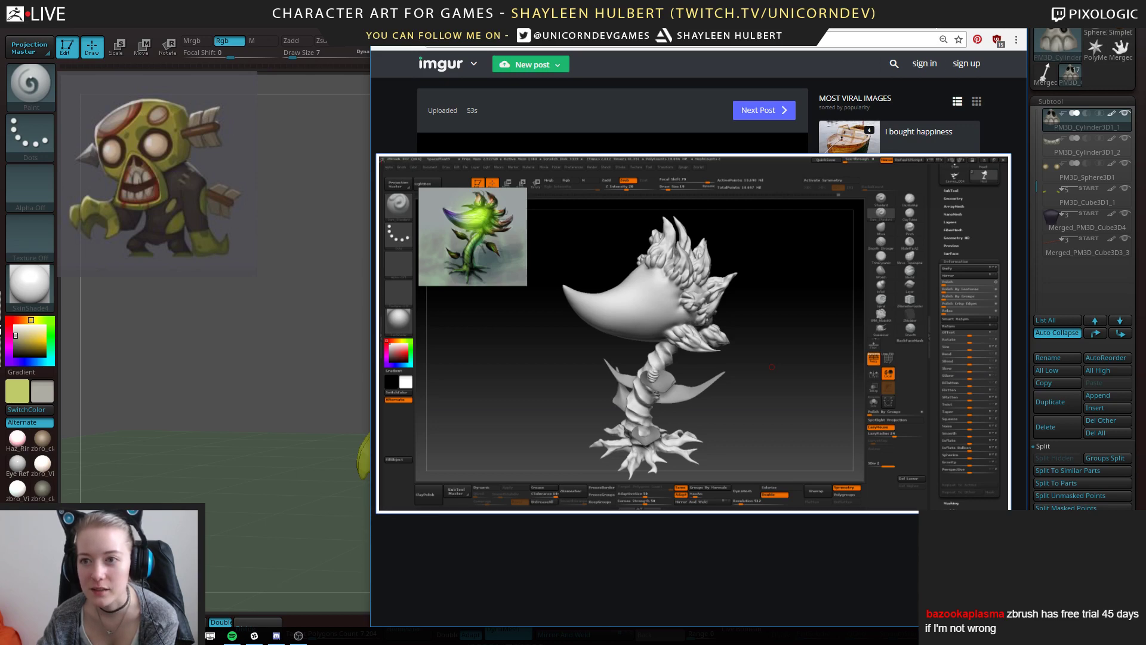
key("alt+Tab")
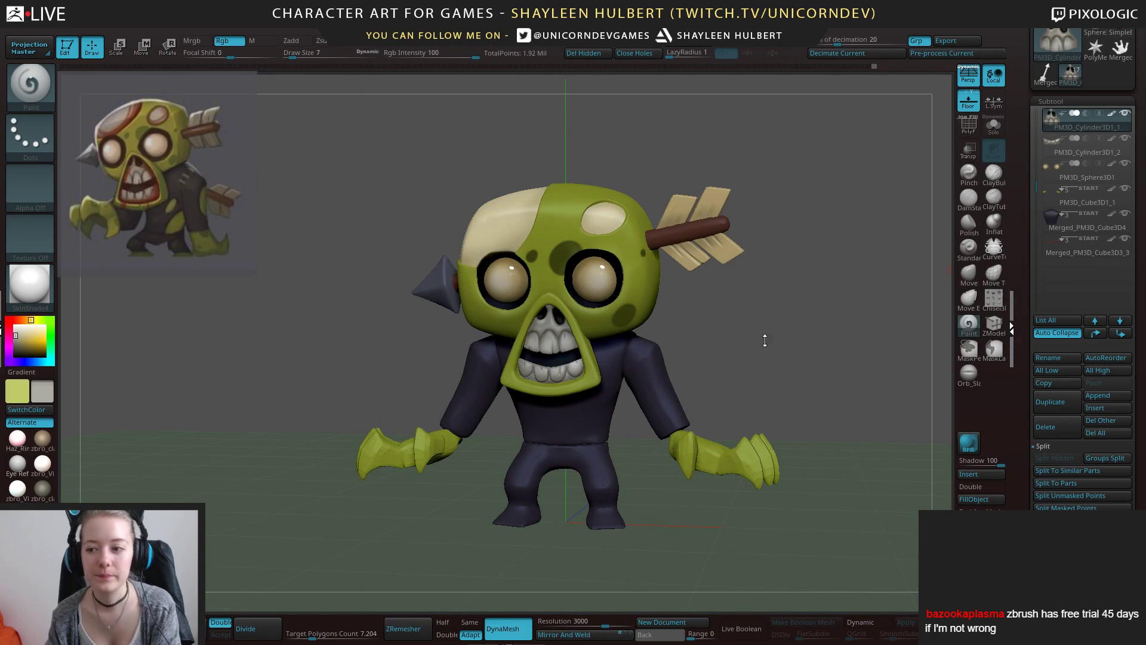
Make the torso the active subtool and switch to the hPolish brush with a draw size of 30.
left_click_drag(834, 341, 679, 412)
left_click(671, 392, "alt")
left_click(641, 400, "alt")
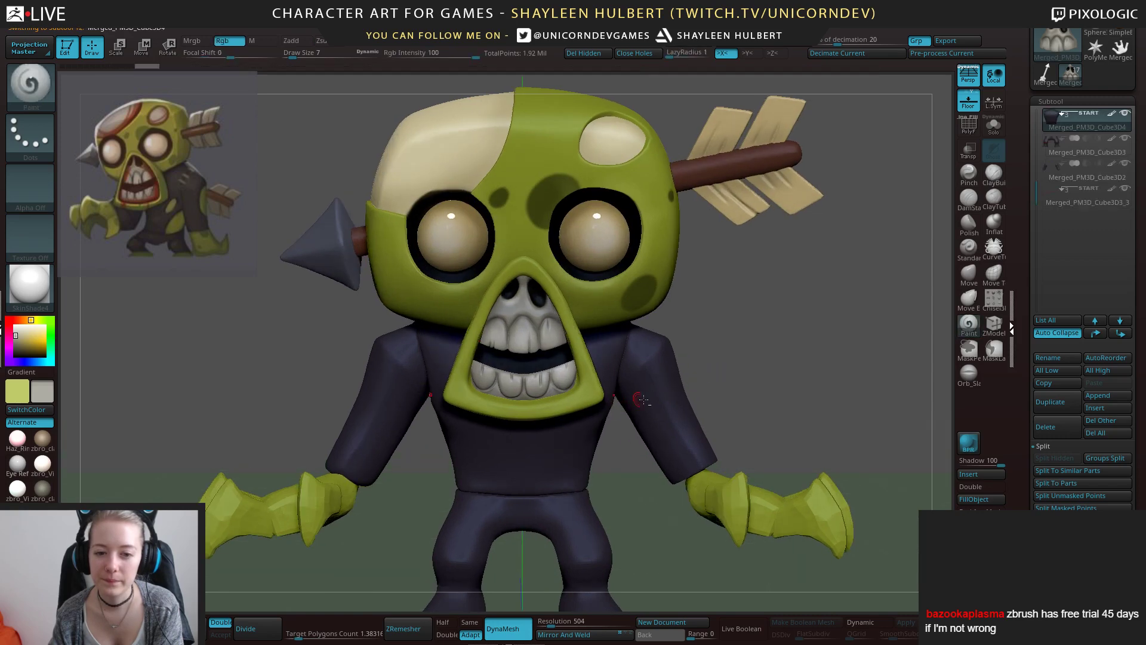
key("b")
key("h")
key("p")
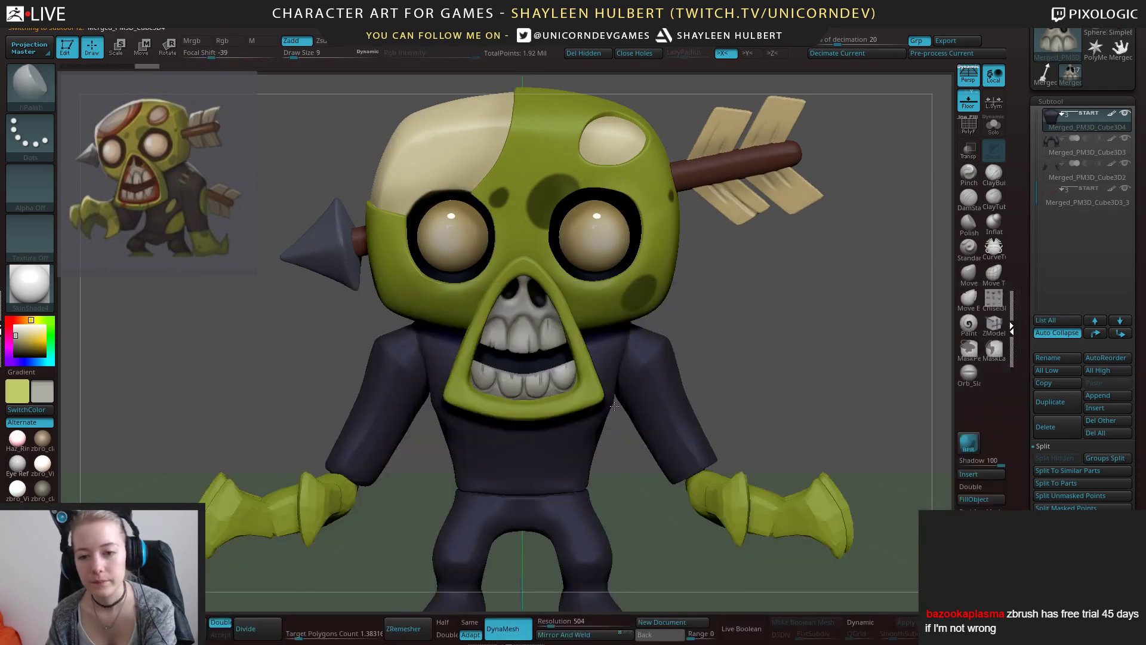
mouse_move(613, 395)
left_mouse_down()
mouse_move(618, 385)
mouse_move(621, 415)
mouse_move(615, 400)
left_mouse_up()
key("bracketright")
key("bracketright")
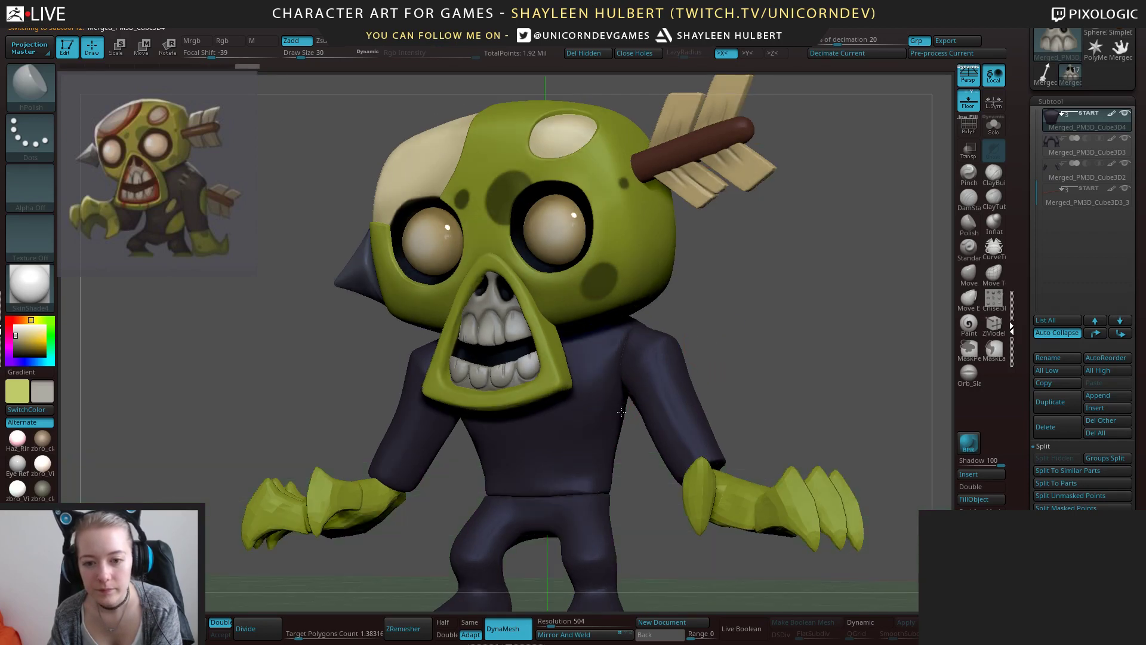
mouse_move(776, 325)
left_mouse_down()
mouse_move(571, 459)
mouse_move(620, 432)
left_mouse_up()
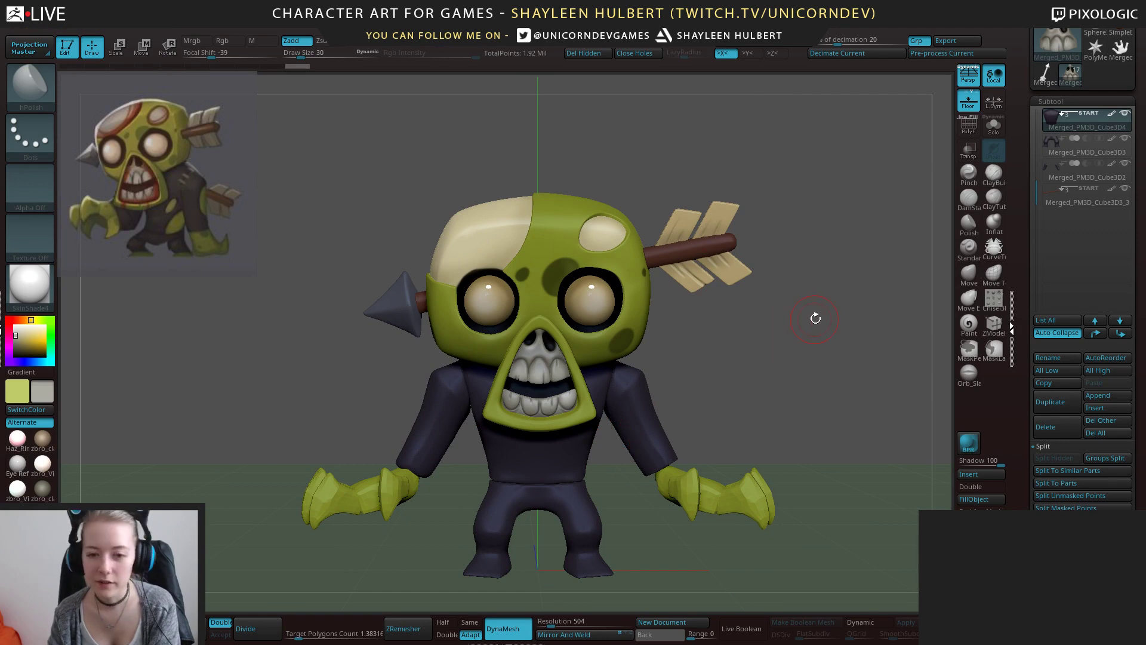
left_click_drag(815, 318, 577, 451)
left_click_drag(735, 381, 754, 345, "alt")
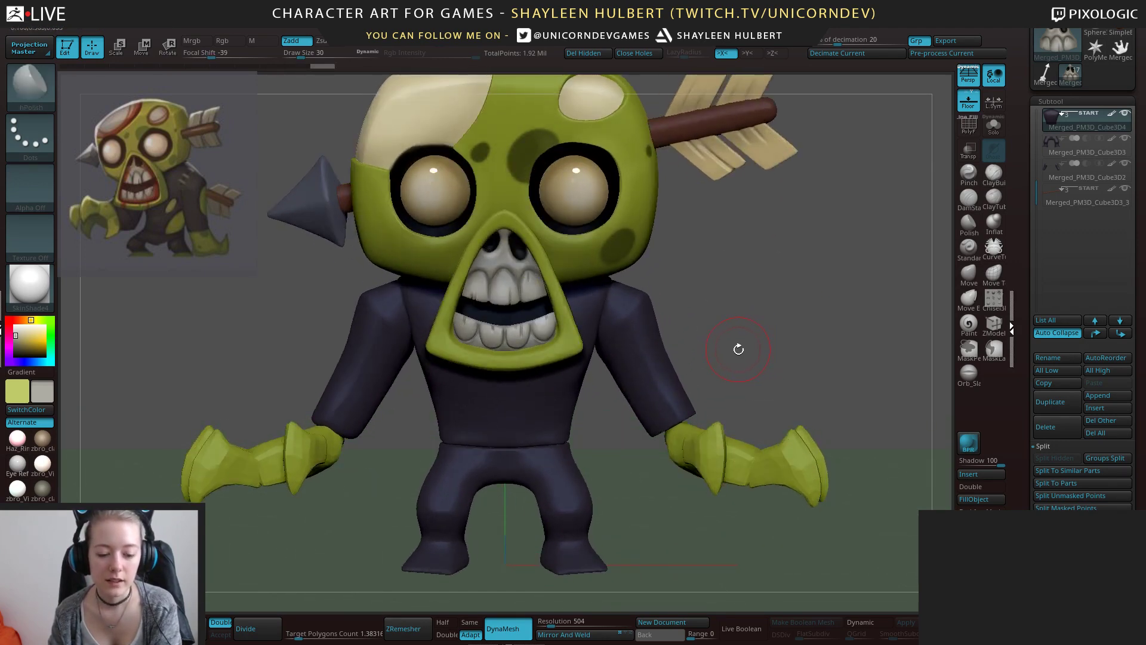
Activate the Move gizmo on the torso and turn off Transpose All Selected Subtools.
key("w")
mouse_move(681, 260)
left_mouse_down("alt")
mouse_move(696, 295)
mouse_move(640, 237)
left_mouse_up("alt")
key("c")
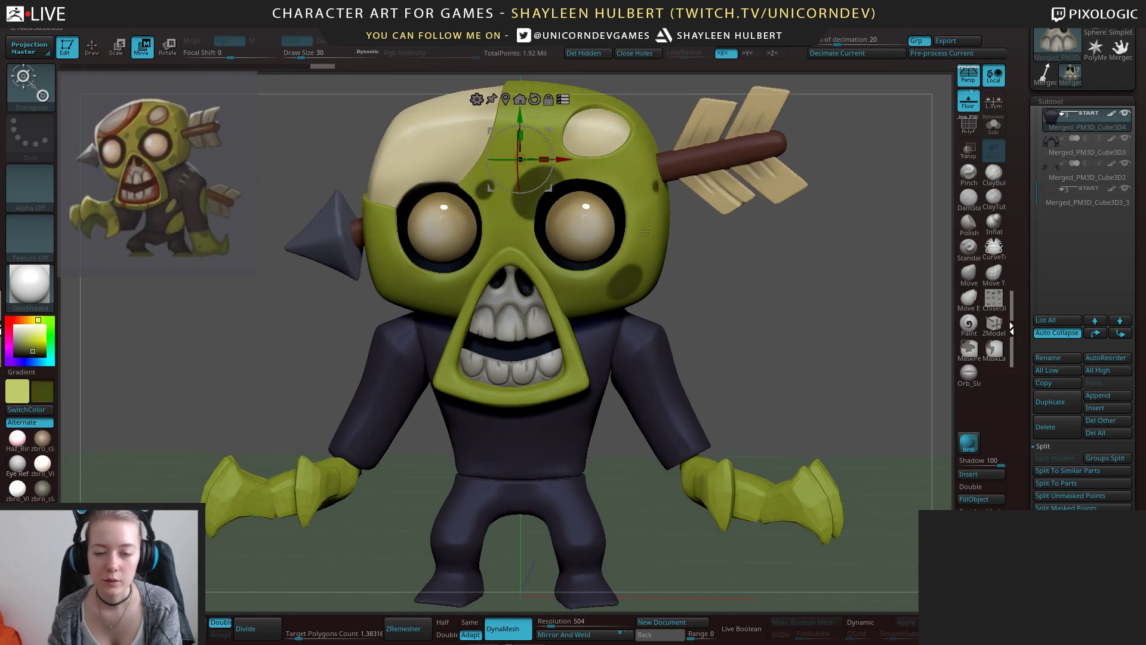
left_click(720, 272, "ctrl+shift")
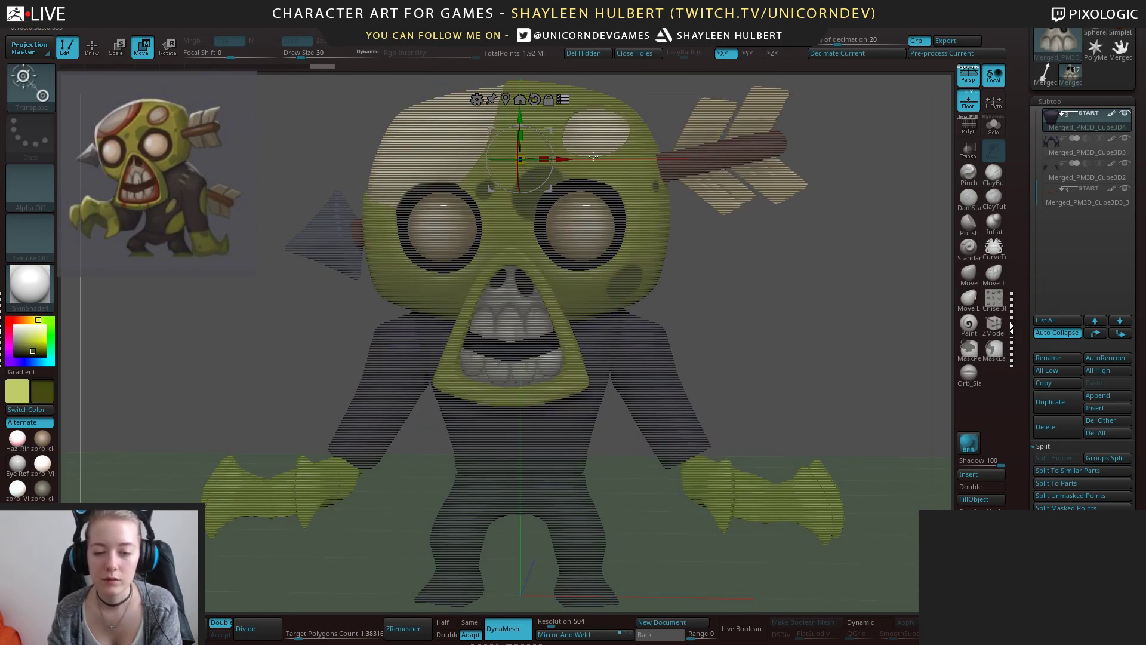
left_click(722, 272, "ctrl+shift")
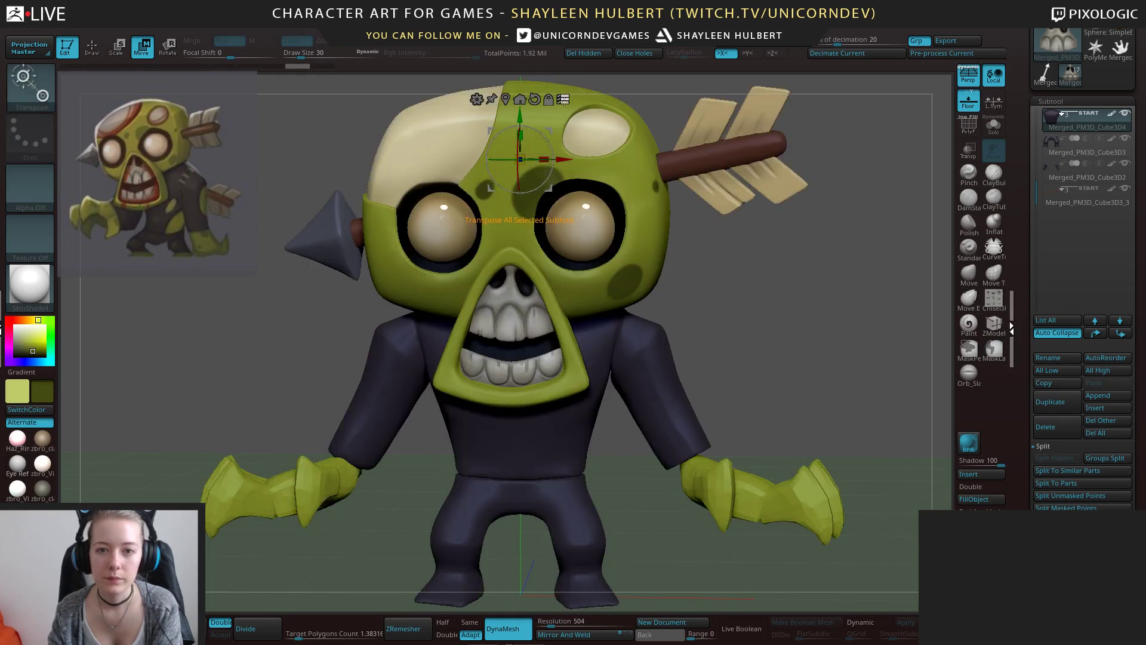
left_click(563, 100)
Hide the floor grid, place the gizmo on the torso and return to Draw mode.
mouse_move(708, 334)
left_mouse_down("alt")
mouse_move(707, 257)
mouse_move(712, 315)
left_mouse_up("alt")
left_click(966, 122)
left_click_drag(835, 239, 835, 265, "alt")
left_click(969, 106)
left_click(968, 124)
mouse_move(746, 334)
left_mouse_down("alt")
mouse_move(744, 362)
mouse_move(747, 327)
left_mouse_up("alt")
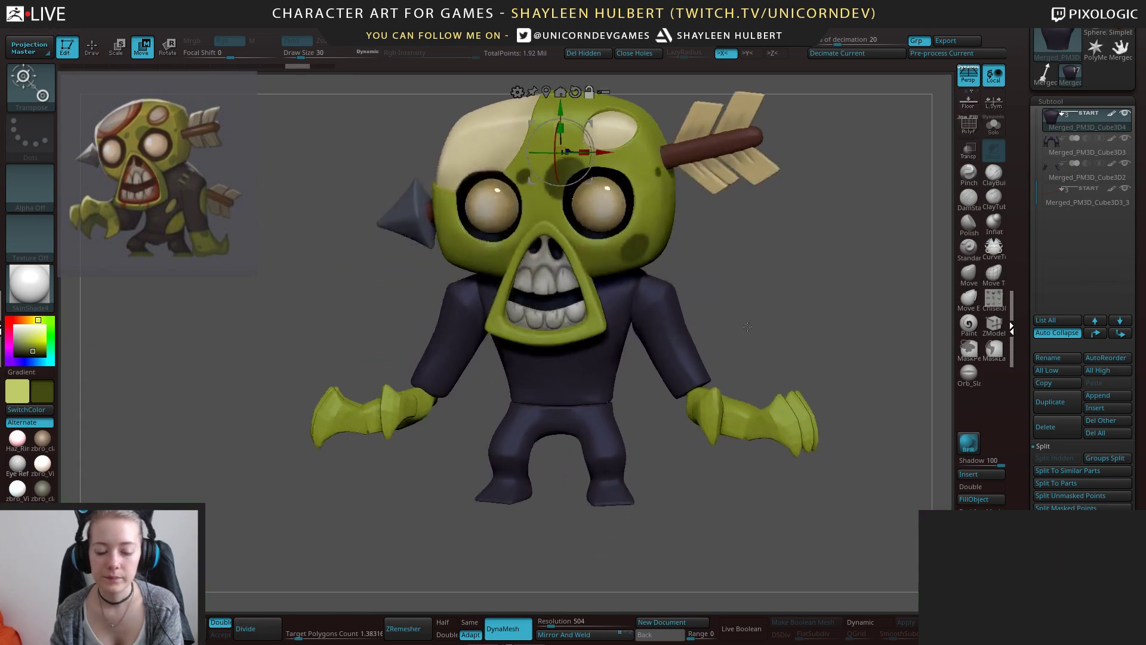
left_click(599, 371)
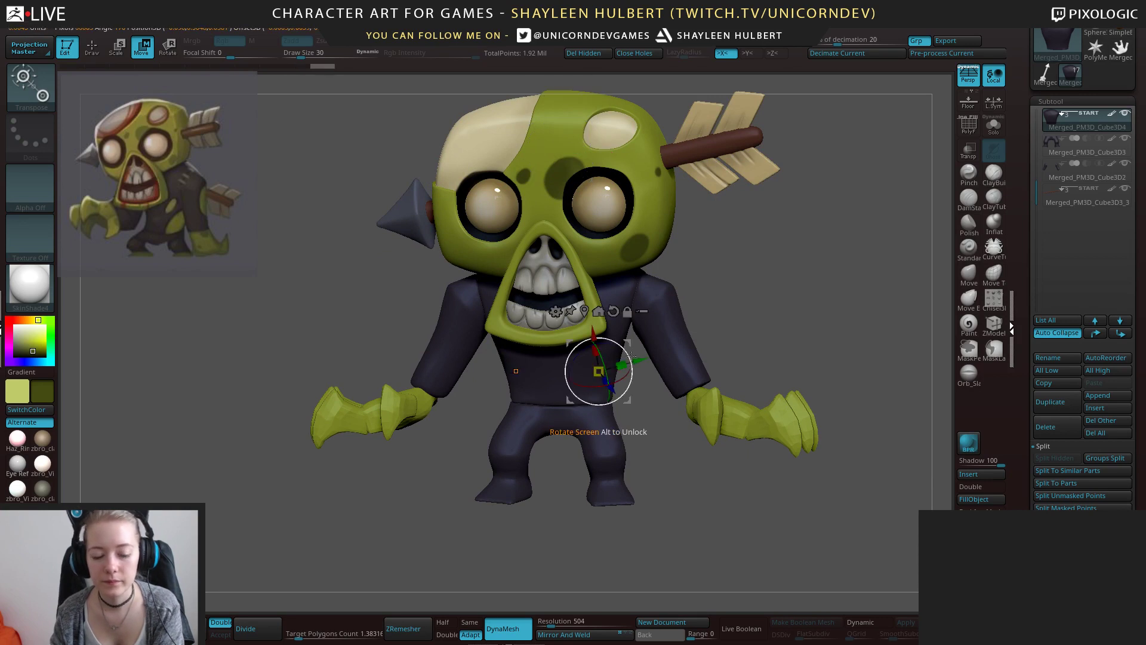
key("q")
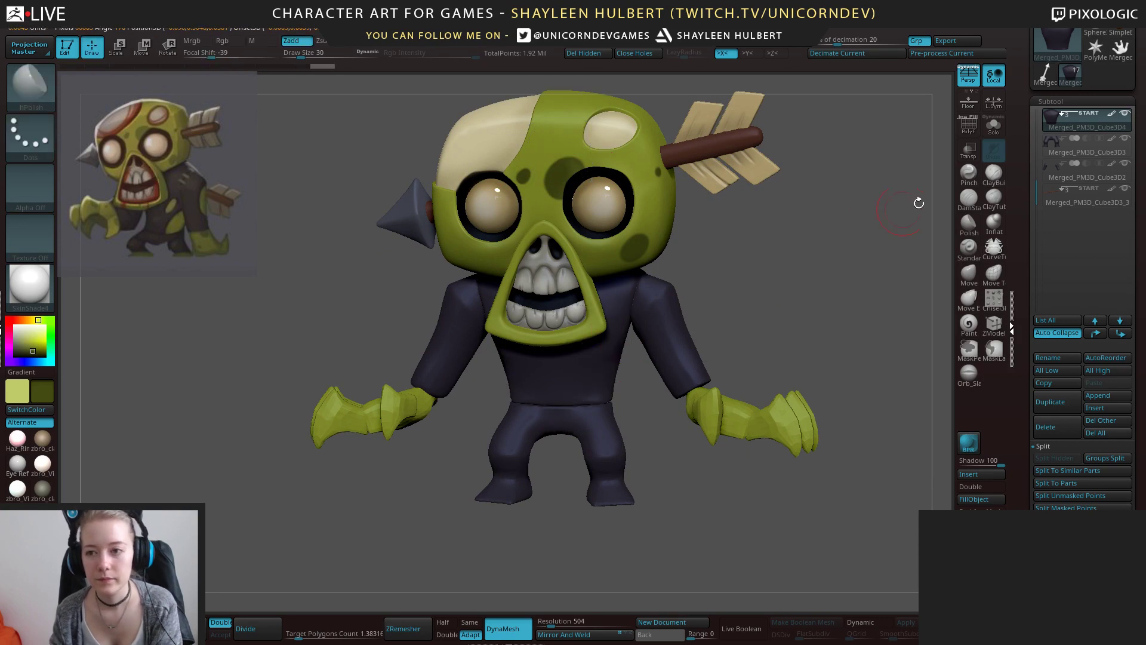
Isolate the torso with Solo and set the active colour to white.
left_click(993, 125)
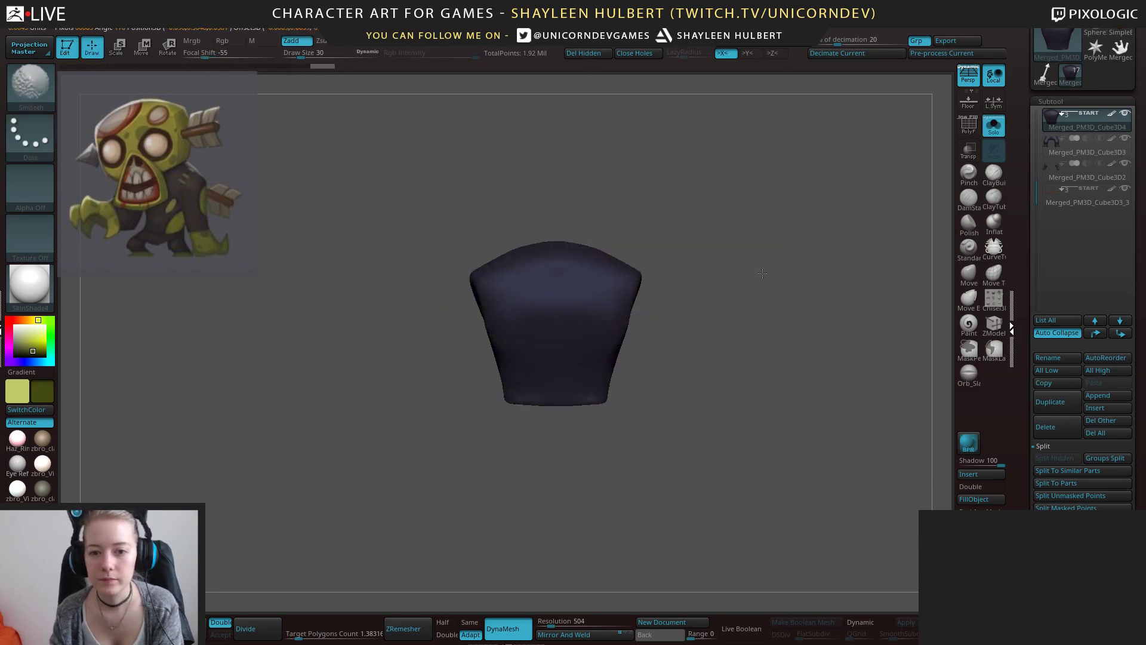
left_click(1111, 123)
left_click_drag(20, 335, 14, 324)
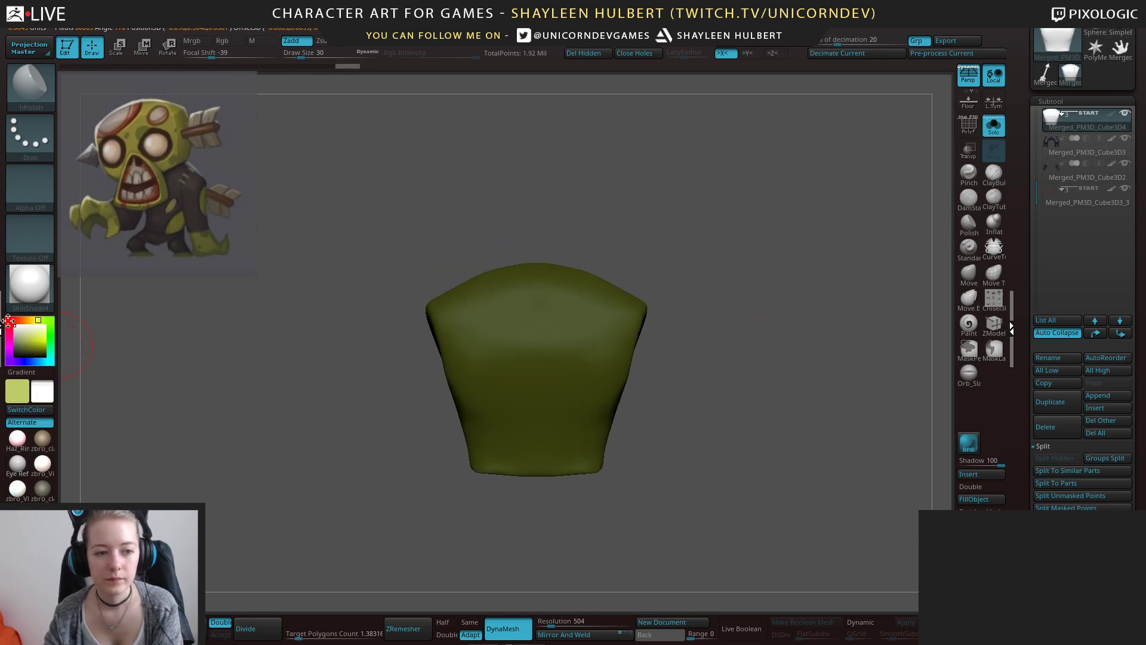
Mask a slanted oval tear on the front of the torso with the MaskPen brush at draw size 22.
key("[")
key("[")
key("[")
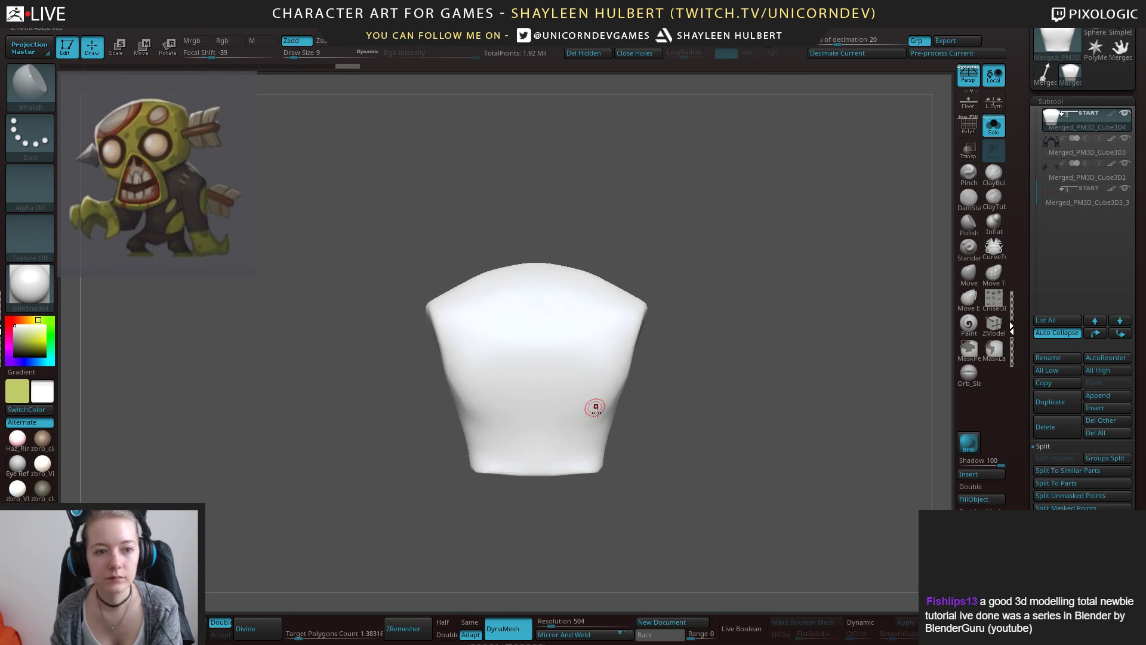
key("ctrl")
key("ctrl+z")
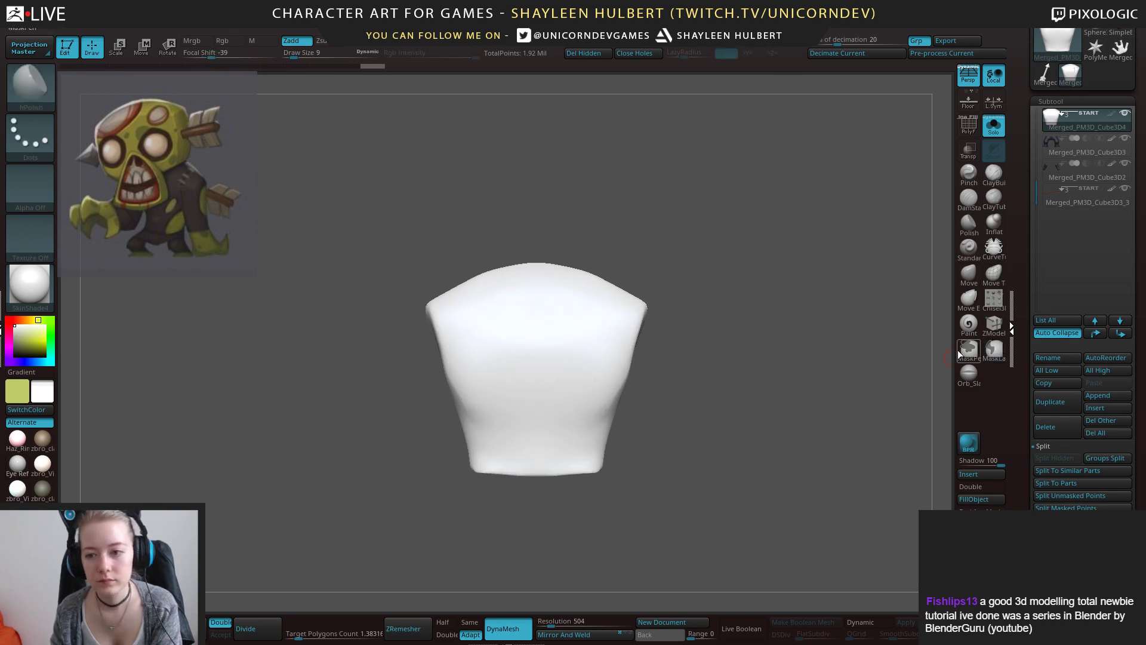
left_click(965, 352)
mouse_move(577, 356)
left_mouse_down("ctrl")
mouse_move(555, 404)
mouse_move(567, 361)
mouse_move(550, 396)
left_mouse_up("ctrl")
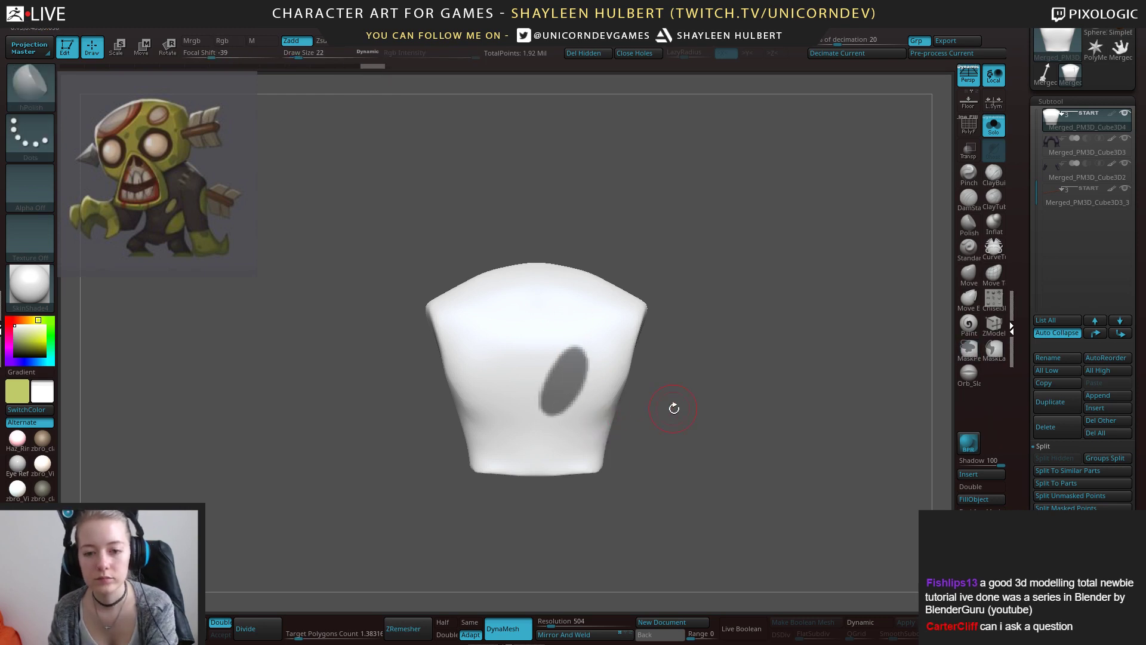
Mask a large rounded patch around the torso's lower side corner and a small oval on its upper back.
mouse_move(674, 408)
left_mouse_down()
mouse_move(633, 412)
mouse_move(609, 467)
mouse_move(587, 445)
mouse_move(579, 469)
left_mouse_up()
left_click_drag(662, 443, 602, 445)
left_click_drag(666, 468, 676, 432, "ctrl")
left_click_drag(740, 440, 686, 445)
mouse_move(795, 427)
left_mouse_down()
mouse_move(735, 429)
mouse_move(596, 468)
mouse_move(633, 442)
left_mouse_up()
left_click_drag(686, 343, 660, 307, "ctrl")
left_click_drag(689, 354, 689, 353, "ctrl")
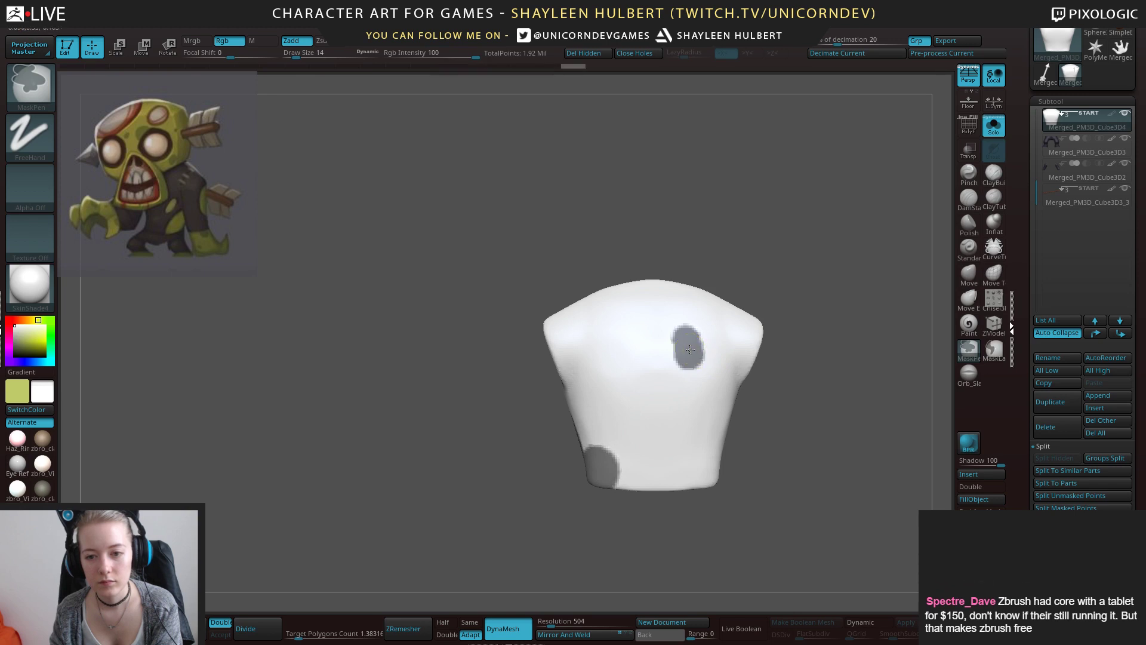
Invert the torso's mask so that everything except the torn patches is masked.
mouse_move(697, 246)
left_mouse_down()
mouse_move(776, 257)
mouse_move(829, 248)
mouse_move(690, 251)
mouse_move(767, 252)
left_mouse_up()
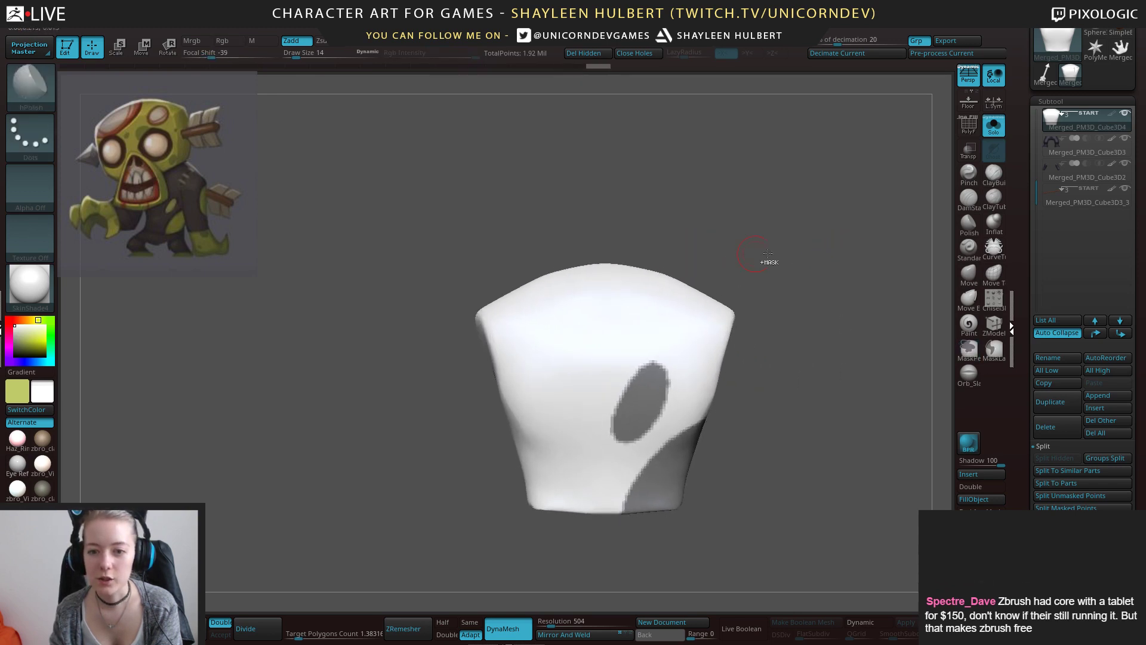
left_click(768, 253, "ctrl")
left_click_drag(777, 417, 719, 388)
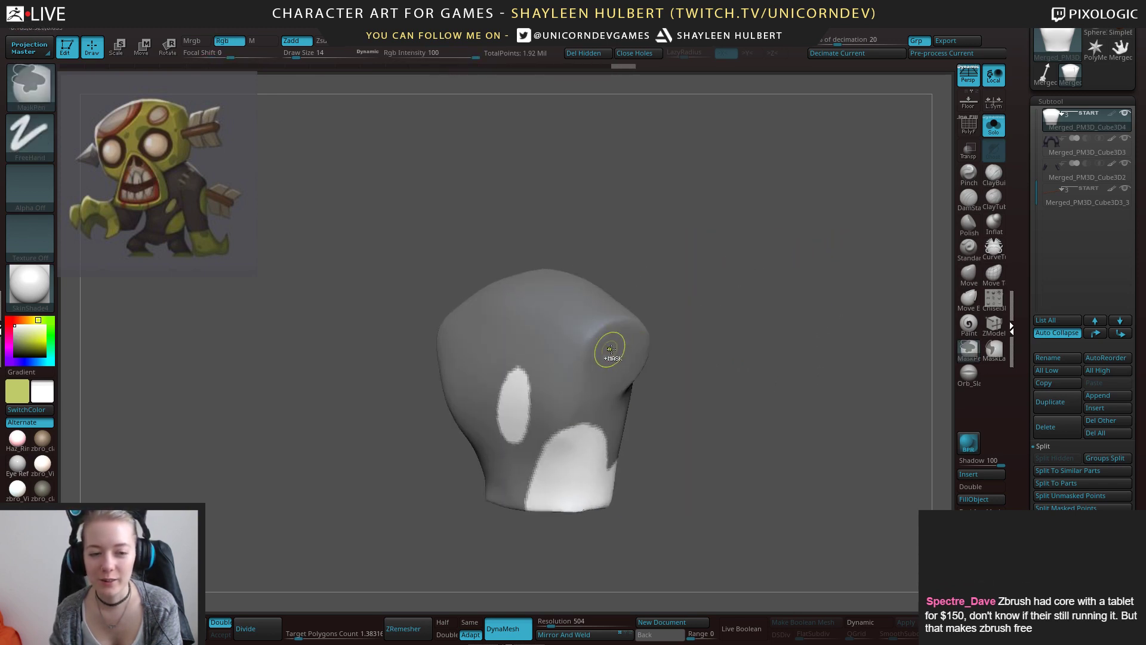
mouse_move(692, 338)
left_mouse_down()
mouse_move(762, 343)
mouse_move(756, 363)
left_mouse_up()
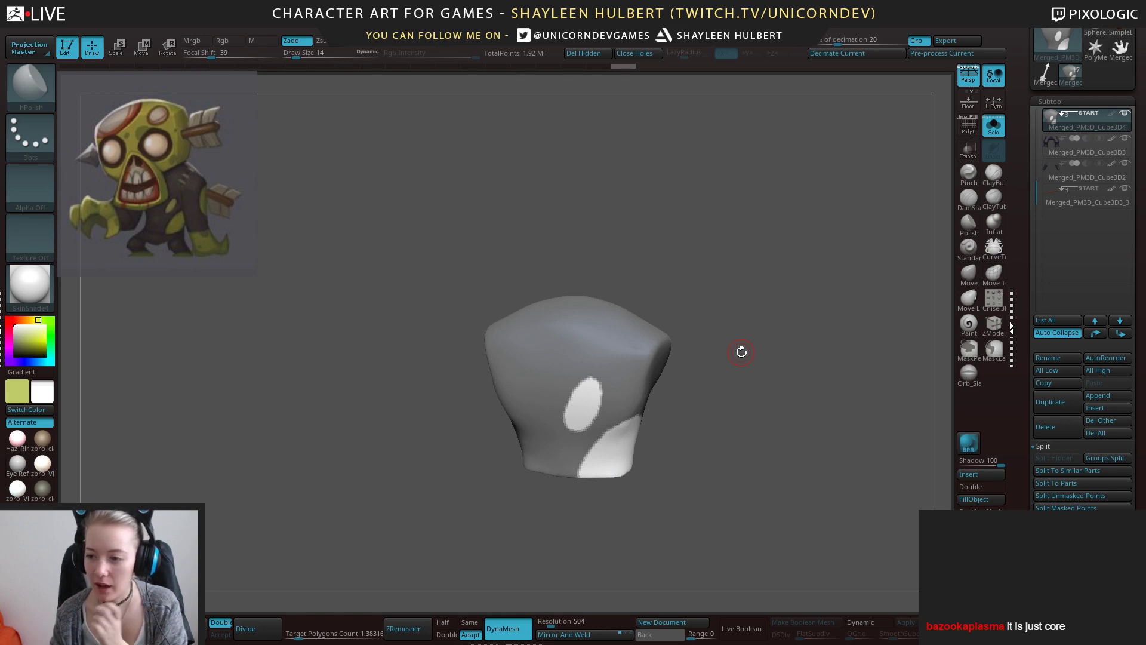
Open the subtool's Extract settings and preview the shirt extraction from the masked torso at thickness 0.02.
scroll(1025, 397, "down", 5)
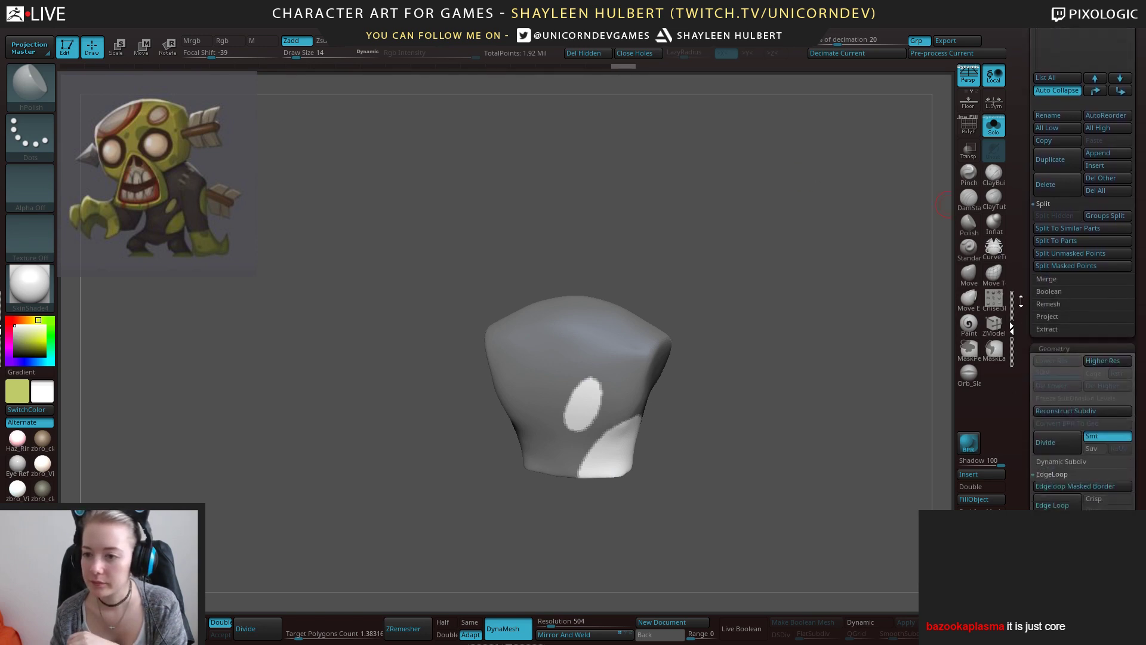
scroll(1021, 295, "down", 3)
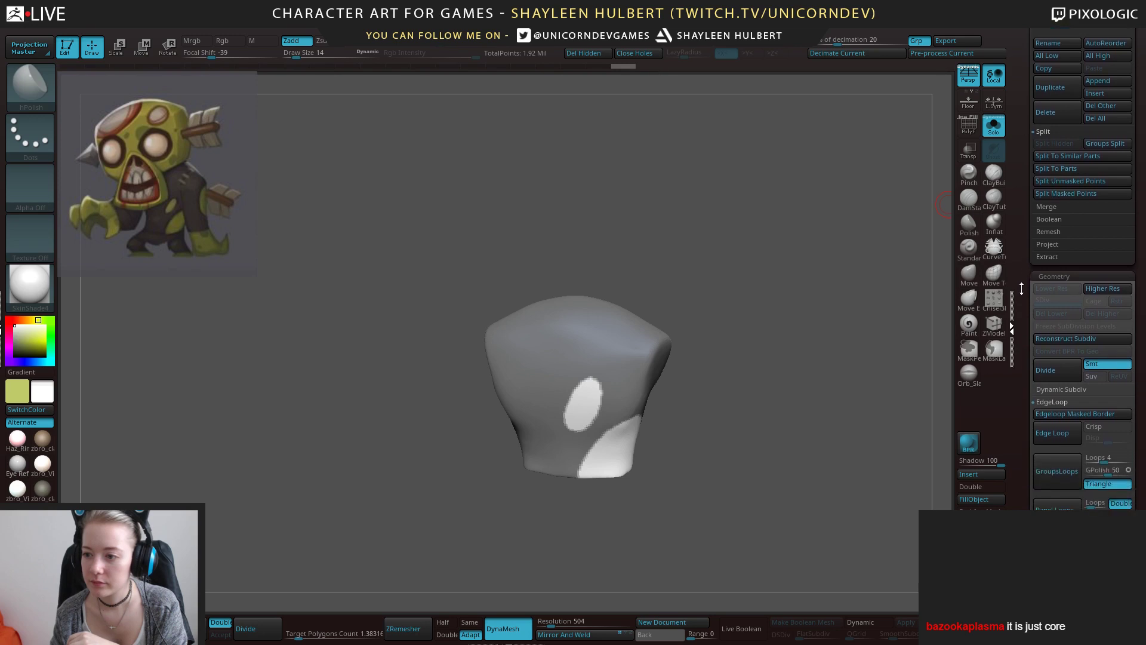
scroll(1021, 288, "down", 2)
scroll(1022, 299, "up", 8)
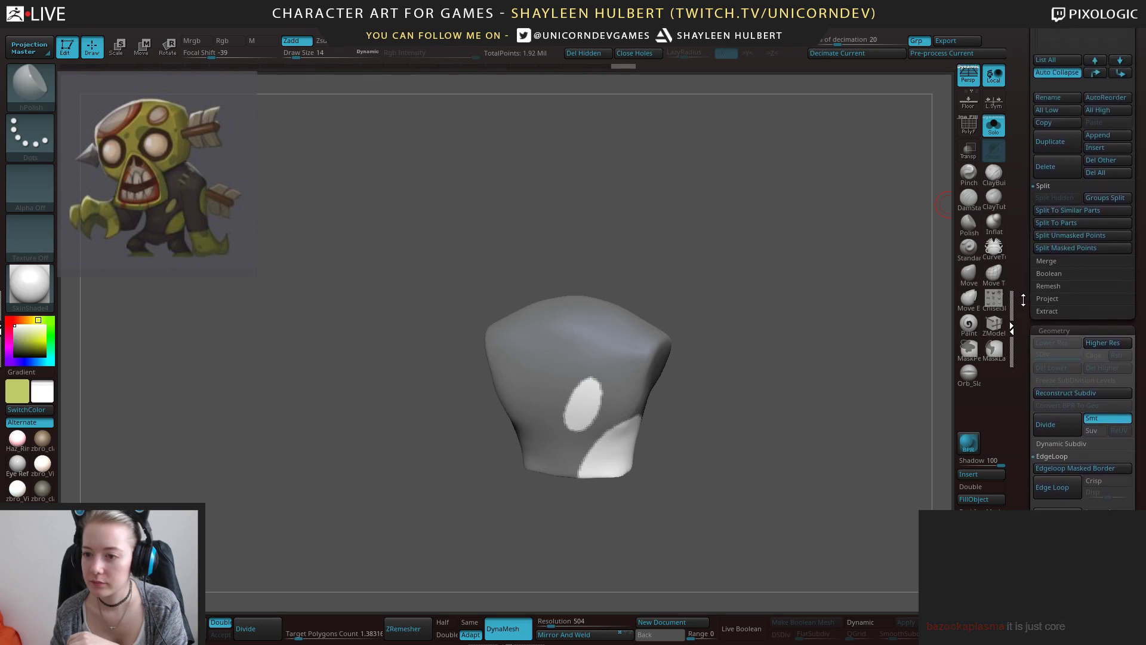
scroll(1023, 308, "up", 1)
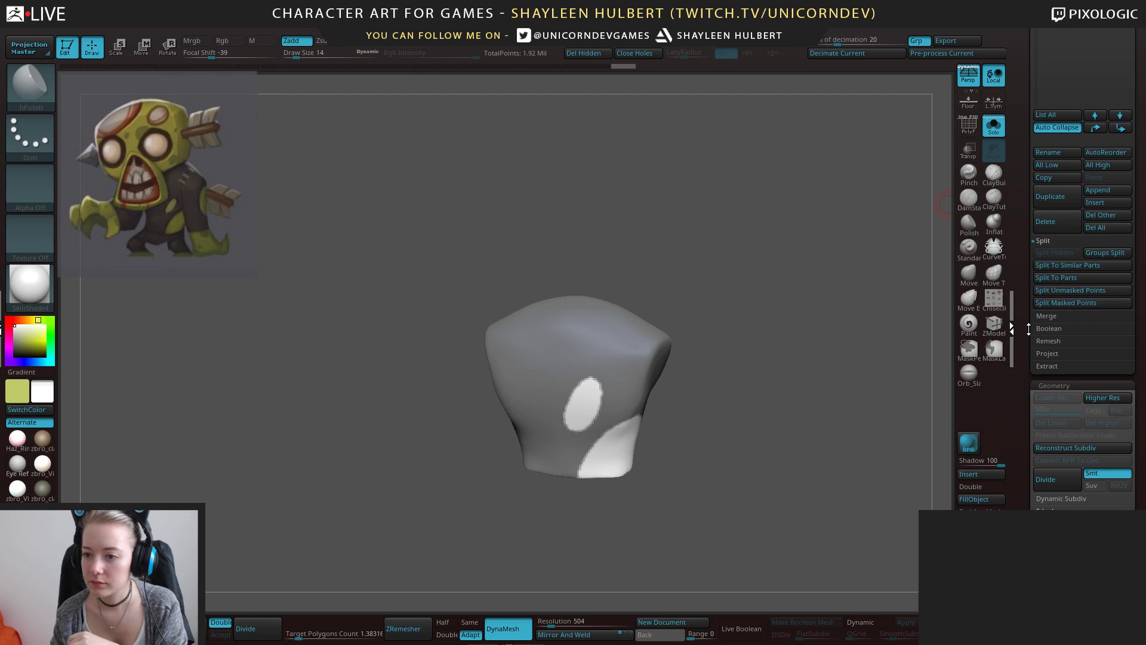
left_click(1043, 366)
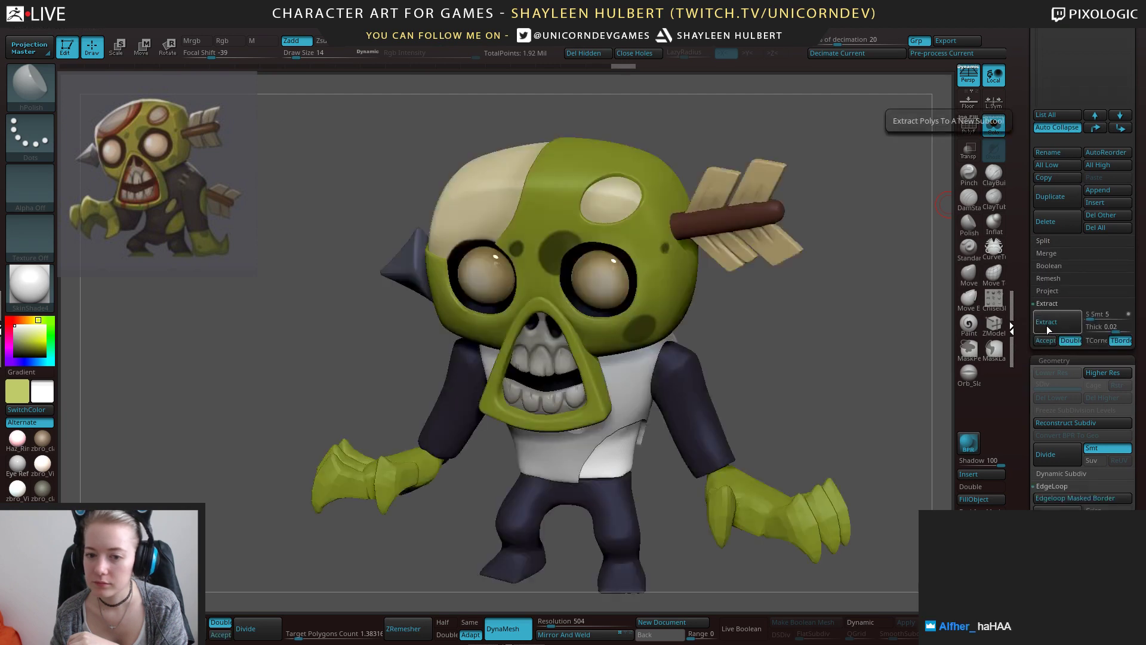
Try the shirt extraction with a thickness of 0.002.
left_click(1091, 326)
type("0.00")
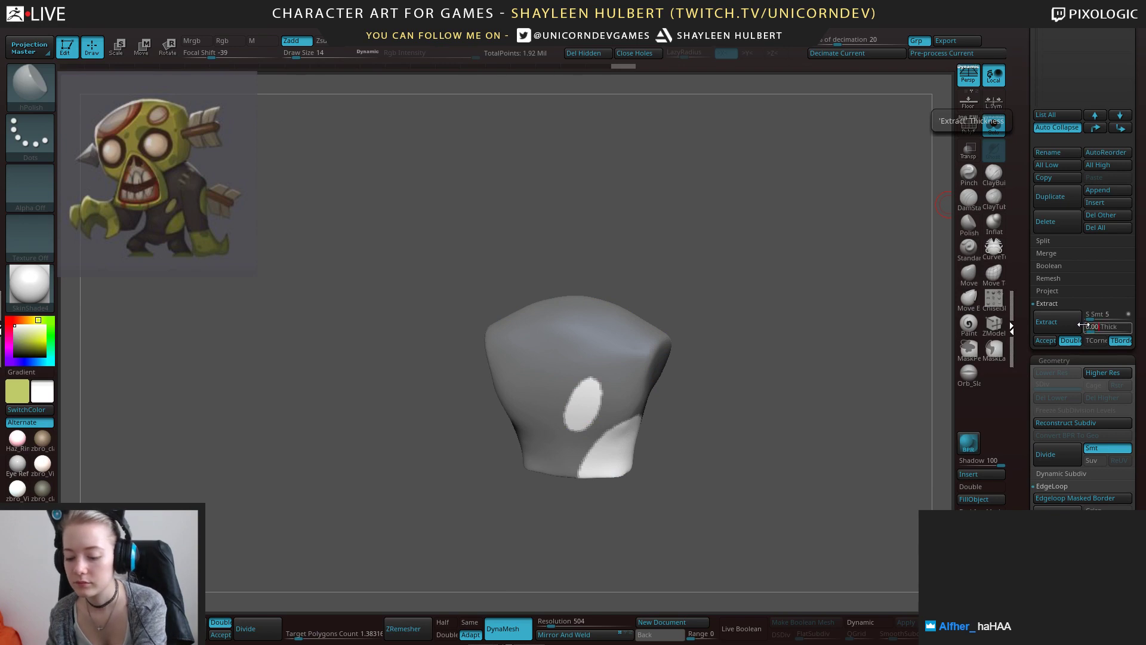
type("2")
key("Return")
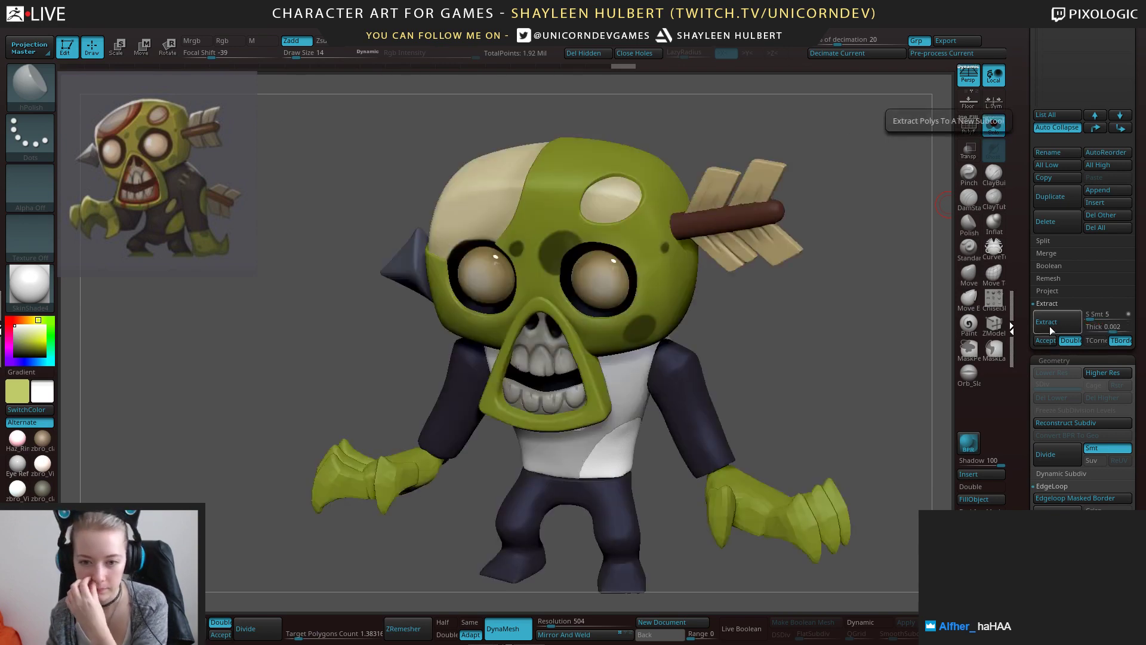
Set the extract thickness to 0.004, extract the masked area and accept it as a new shirt subtool.
left_click(1084, 328)
type("0.")
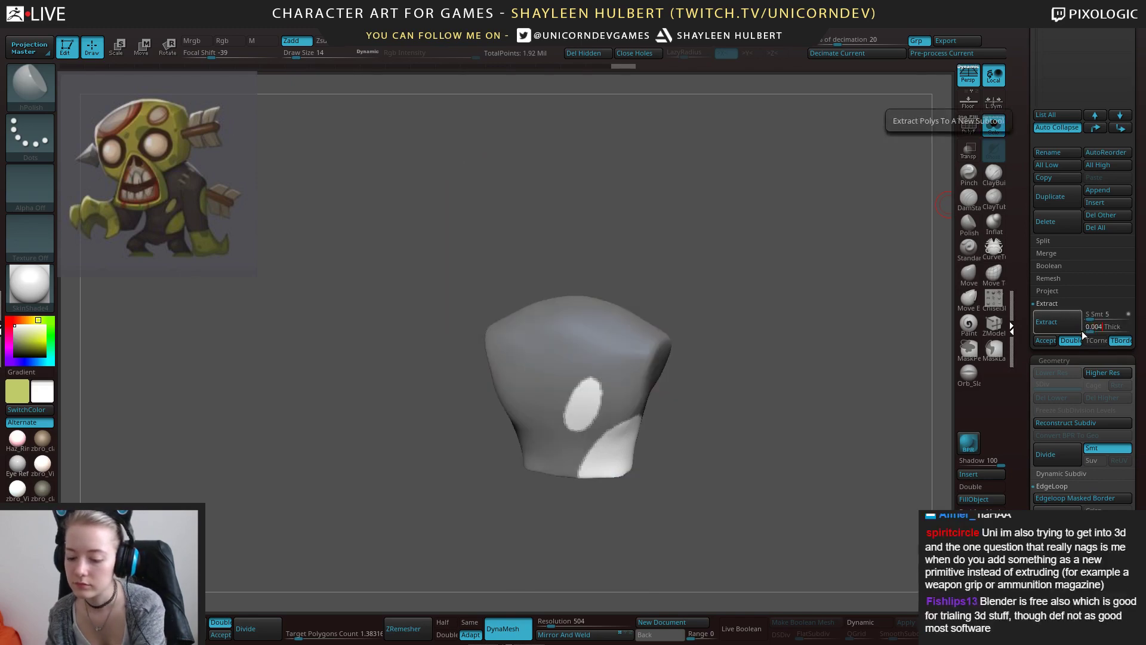
type("004")
key("Return")
left_click(1046, 340)
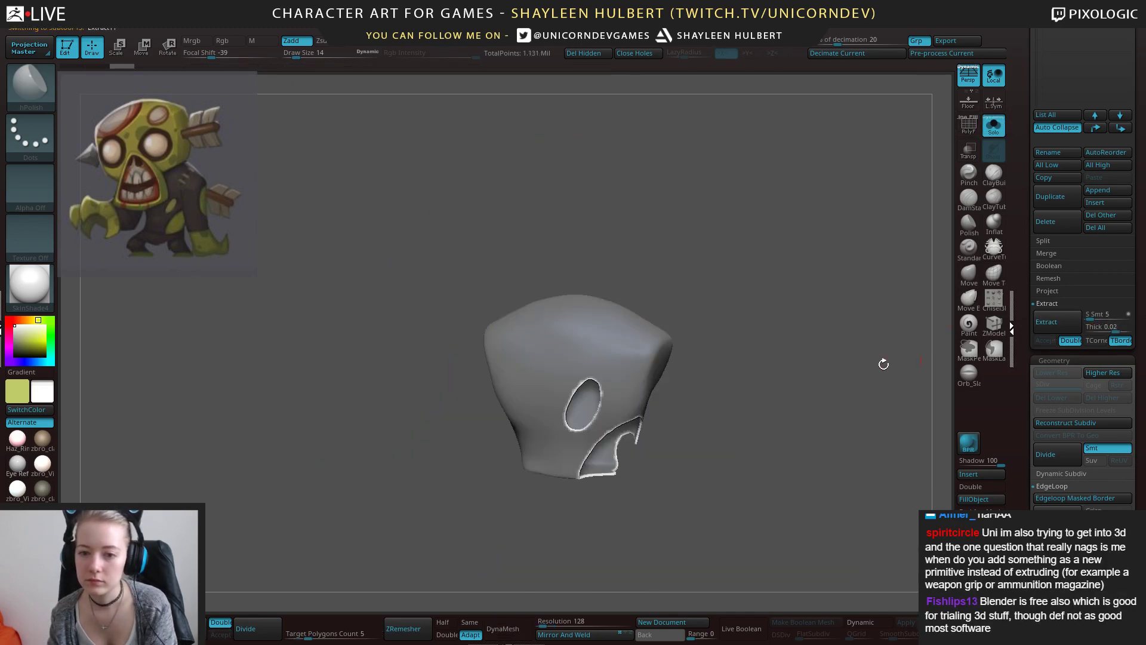
Show the extracted shirt's polygroups, isolate its outer surface and delete the hidden polygons.
left_click_drag(881, 361, 734, 409)
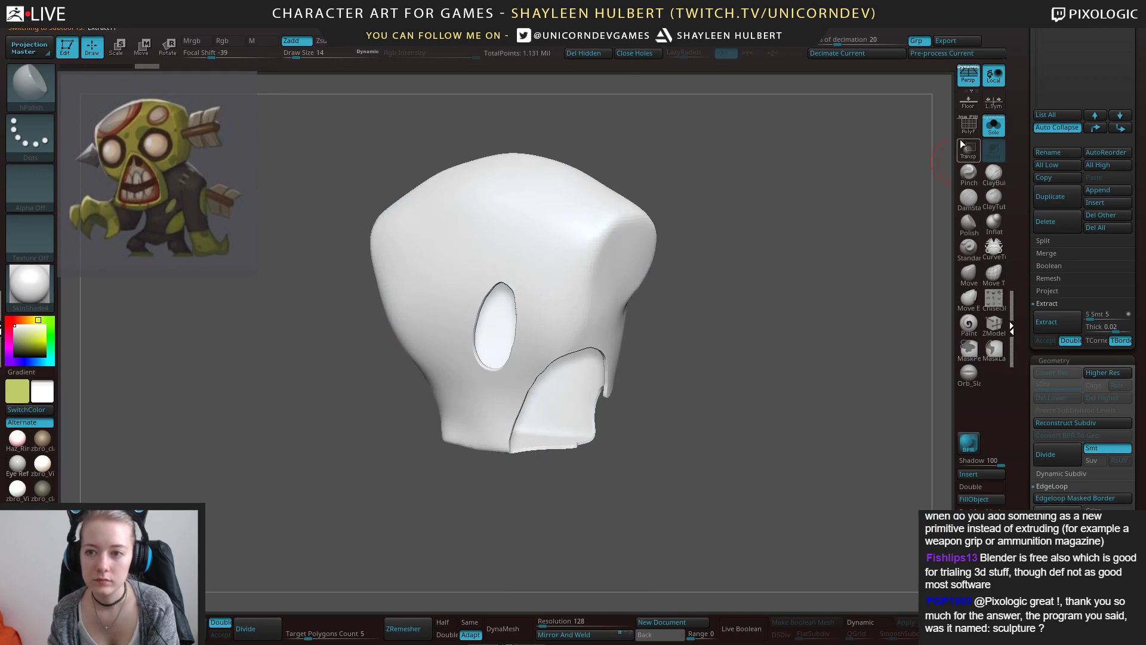
left_click(968, 124)
key("ctrl+shift")
left_click_drag(561, 412, 624, 364, "ctrl+shift")
left_click_drag(705, 339, 689, 102)
left_click(592, 59)
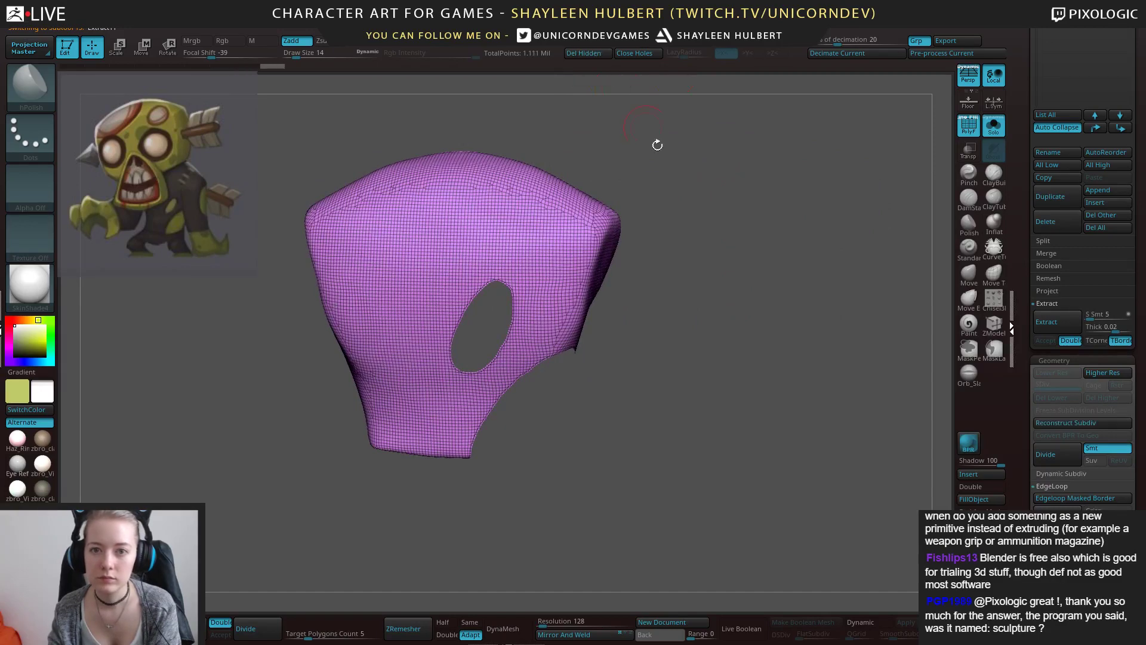
Leave Solo mode, select the torso under the shirt and scale it down slightly with the gizmo.
left_click_drag(702, 346, 818, 305)
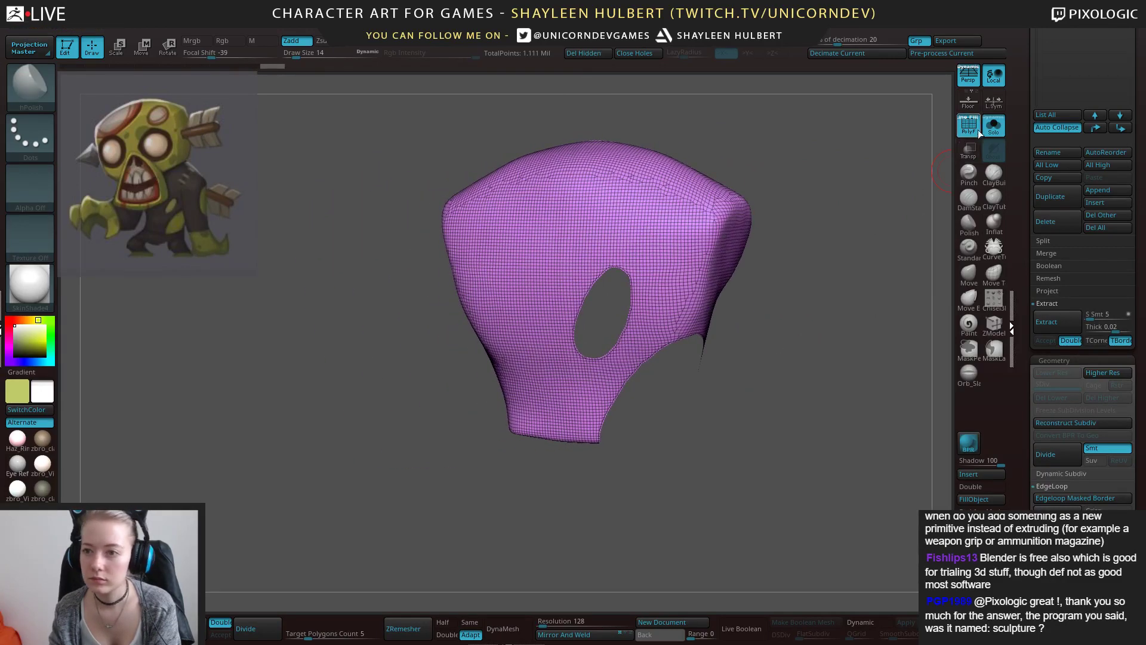
left_click(993, 135)
left_click(660, 391, "alt")
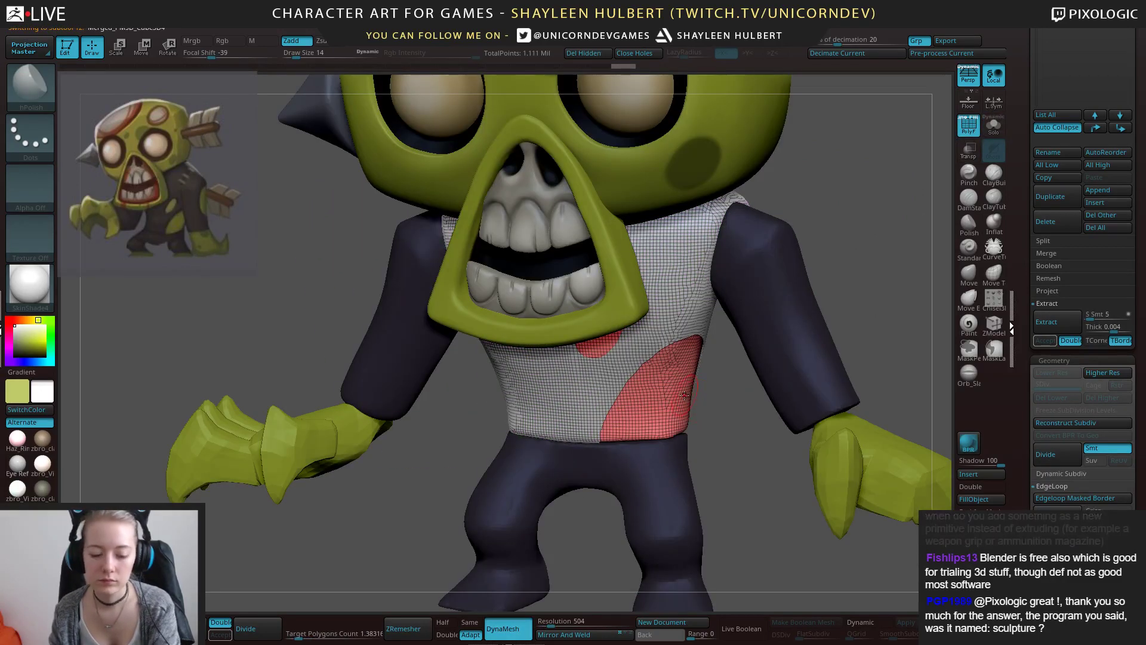
key("e")
left_click(668, 322, "alt")
left_click(639, 321)
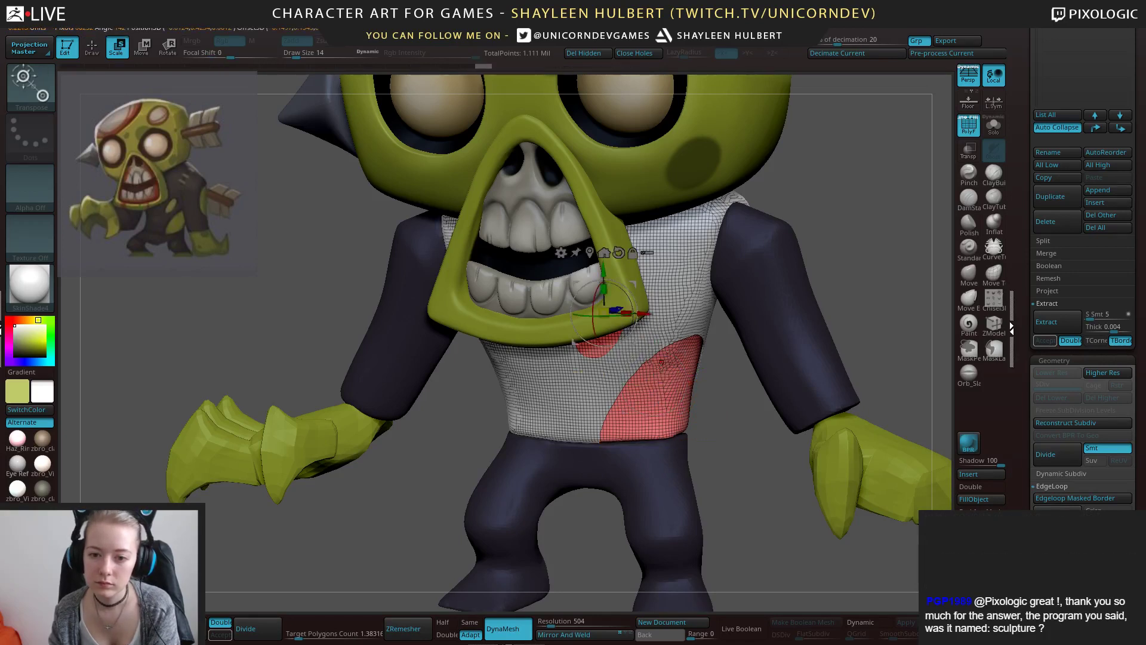
left_click_drag(603, 312, 601, 311)
left_click_drag(725, 406, 671, 400)
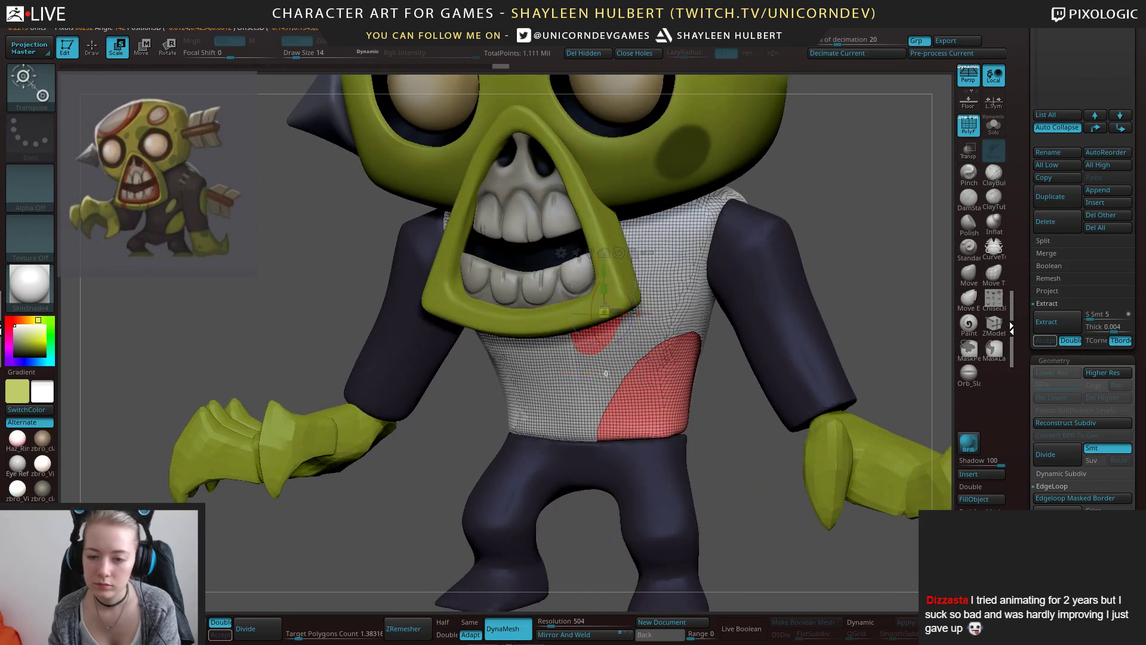
Finish scaling the torso under the shirt with the gizmo and return to Draw mode.
left_click_drag(601, 307, 601, 308)
mouse_move(689, 412)
left_mouse_down()
mouse_move(750, 414)
mouse_move(682, 305)
left_mouse_up()
key("q")
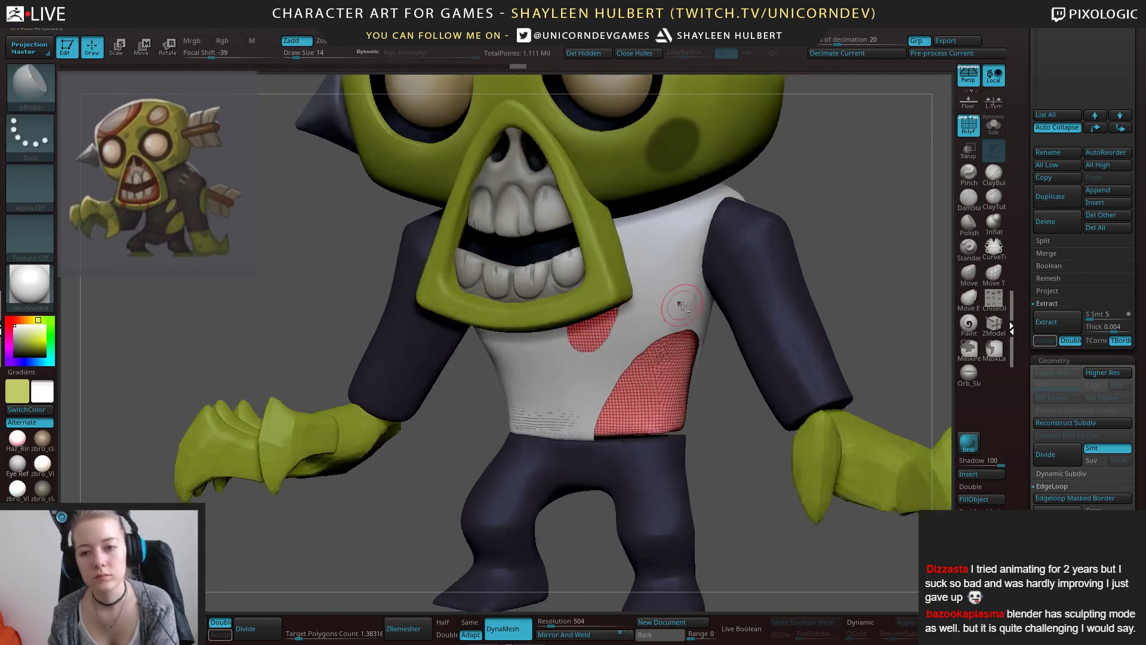
Select the extracted shirt and ZRemesh it at a target polygon count of 5 and once more at about 0.32.
left_click_drag(720, 416, 741, 418)
left_click(296, 635)
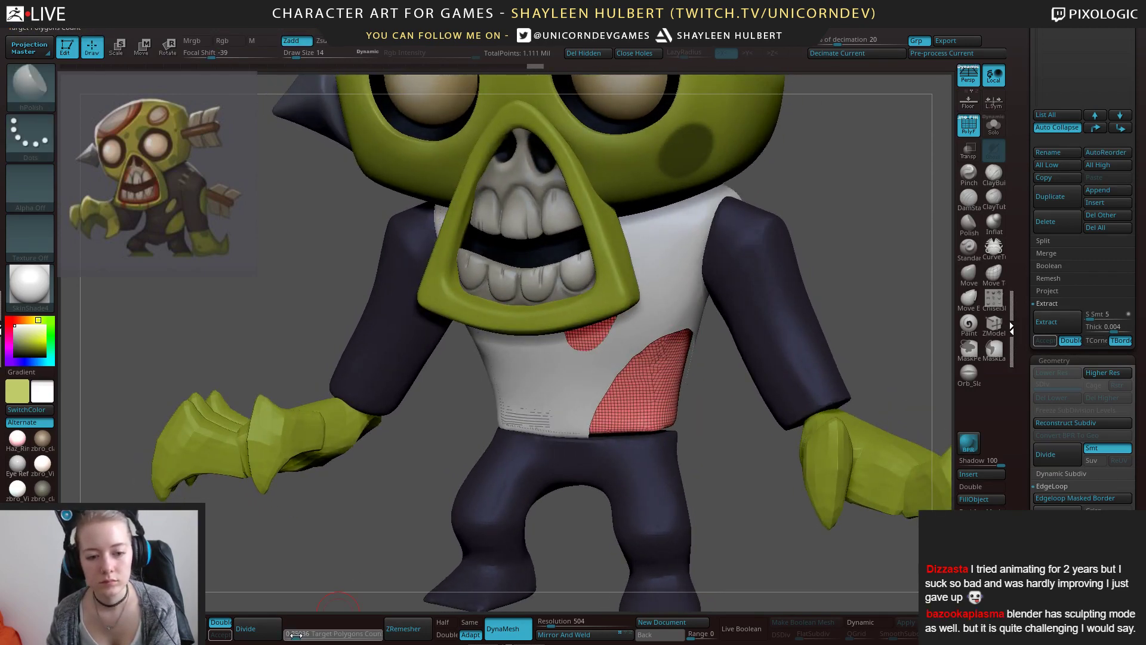
left_click(530, 420, "alt")
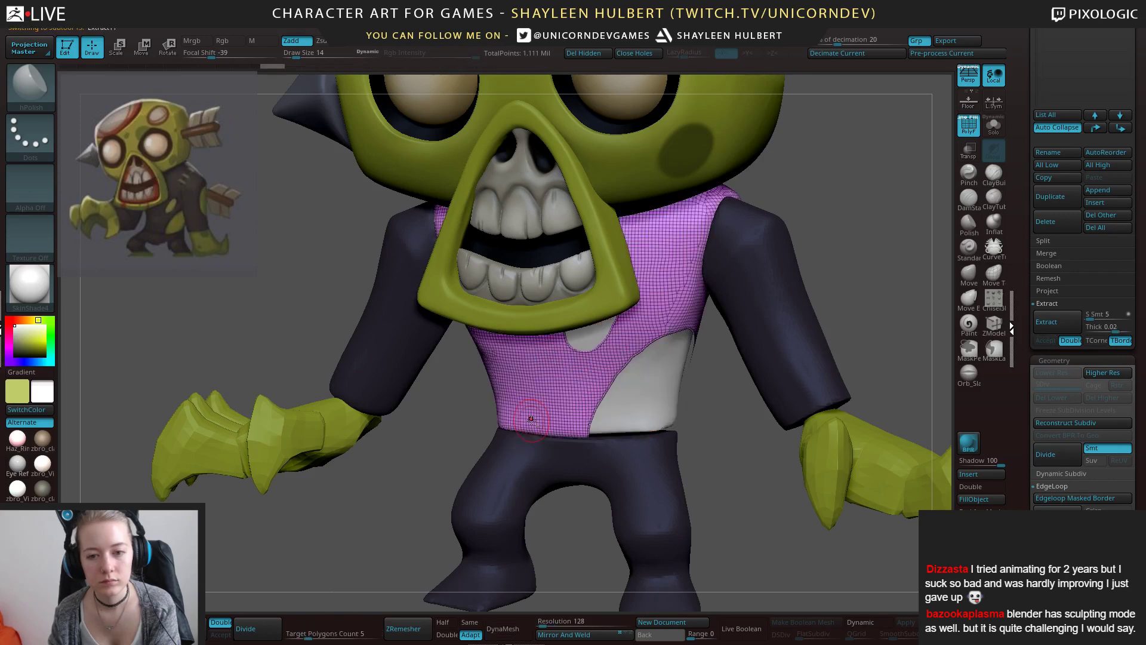
left_click(402, 630)
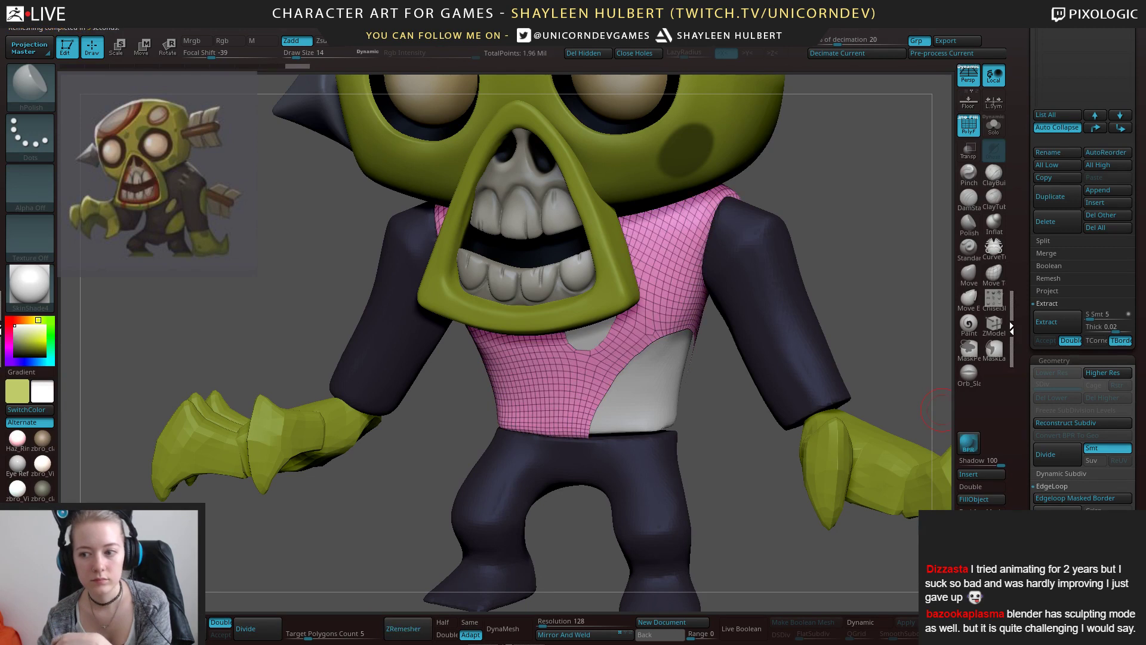
left_click_drag(718, 419, 716, 431)
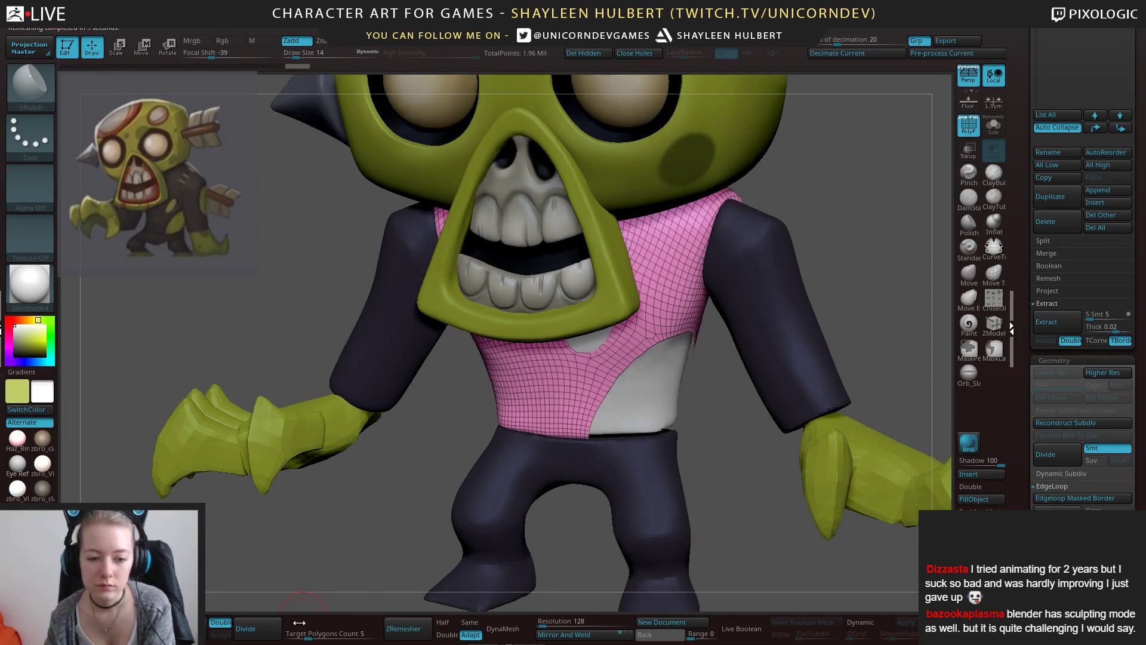
left_click_drag(303, 634, 292, 635)
left_click(395, 635)
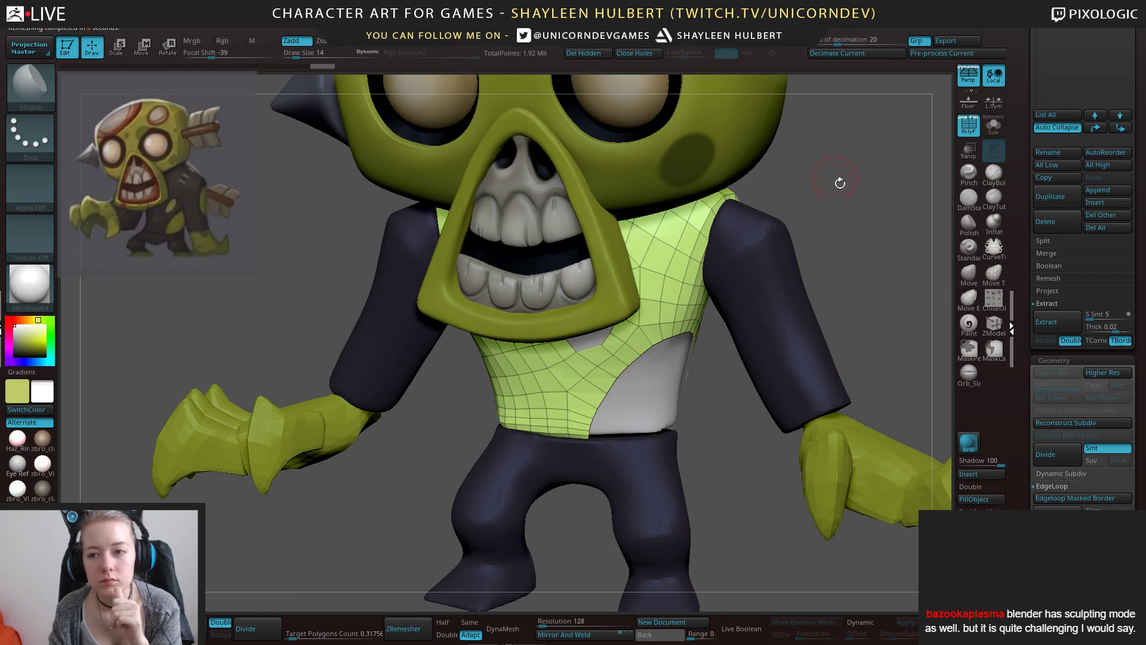
Isolate the shirt in Solo mode and reshape the edges of its holes with the Move brush.
left_click(991, 126)
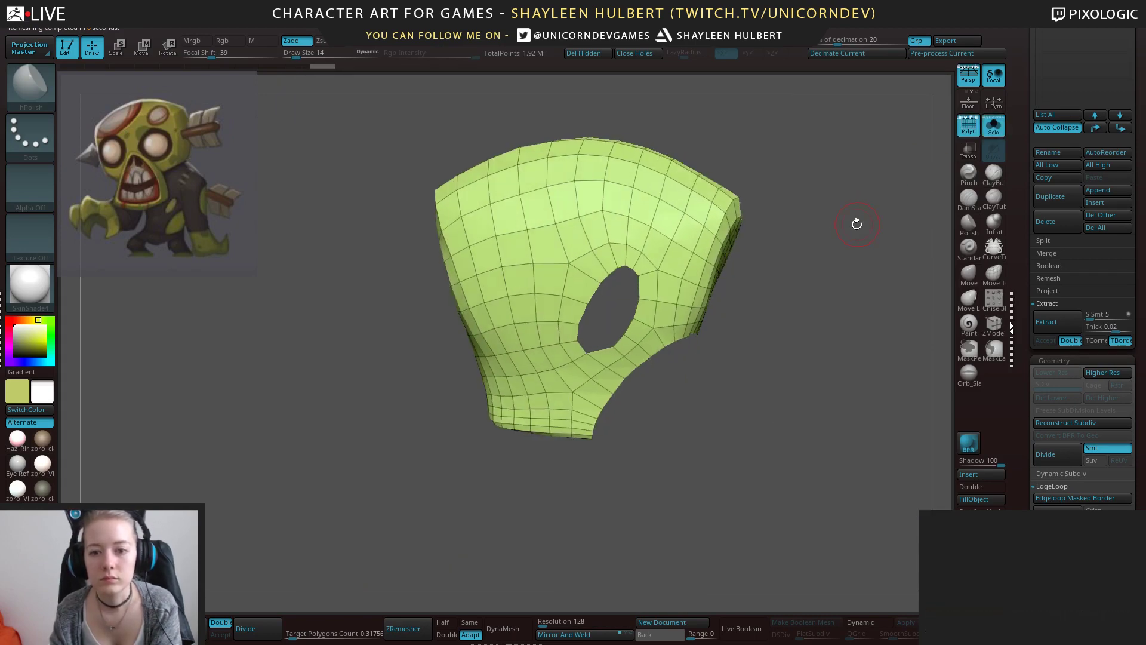
left_click(966, 275)
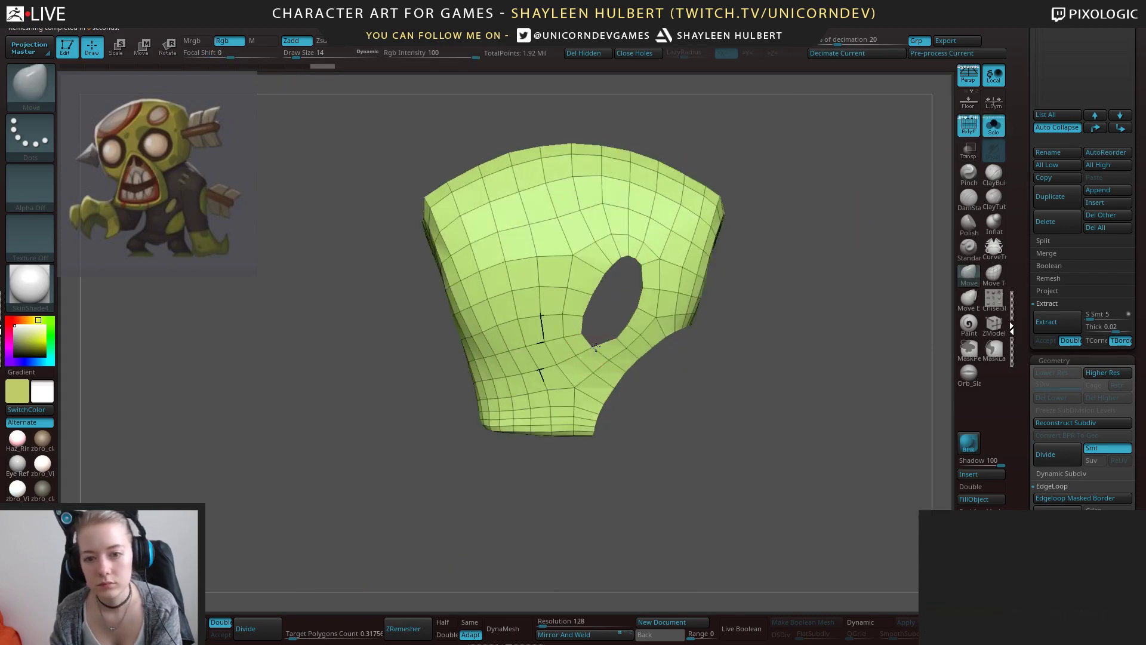
mouse_move(619, 265)
left_mouse_down()
mouse_move(603, 272)
mouse_move(621, 258)
mouse_move(645, 269)
mouse_move(644, 283)
mouse_move(660, 268)
left_mouse_up()
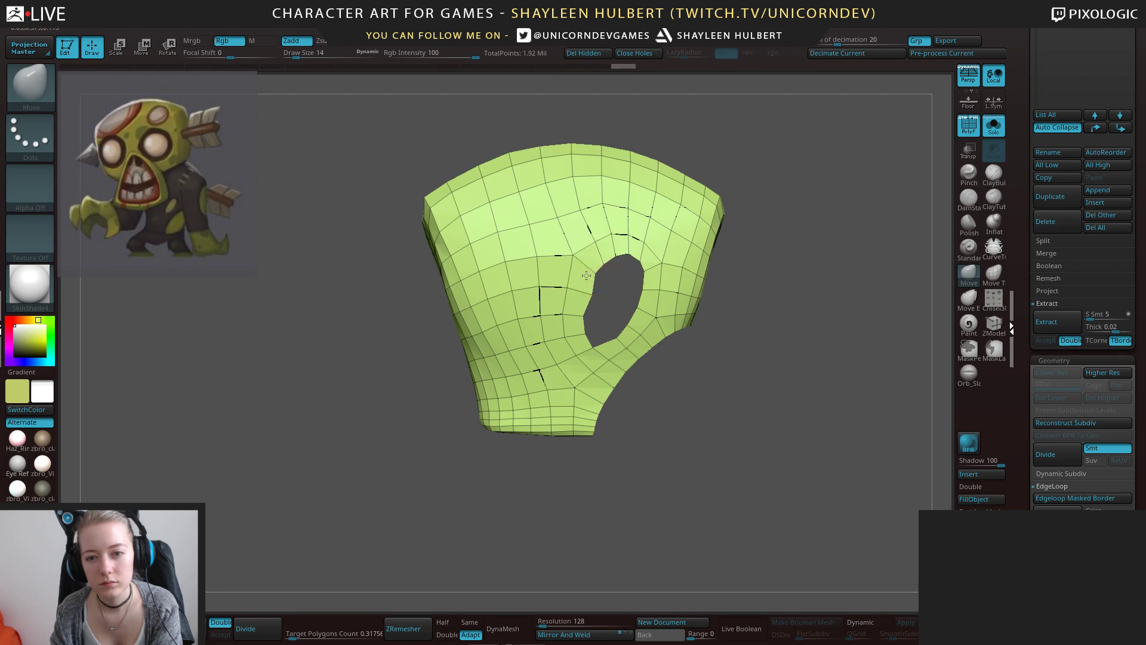
mouse_move(745, 372)
left_mouse_down()
mouse_move(626, 374)
mouse_move(774, 226)
mouse_move(777, 195)
mouse_move(806, 216)
left_mouse_up()
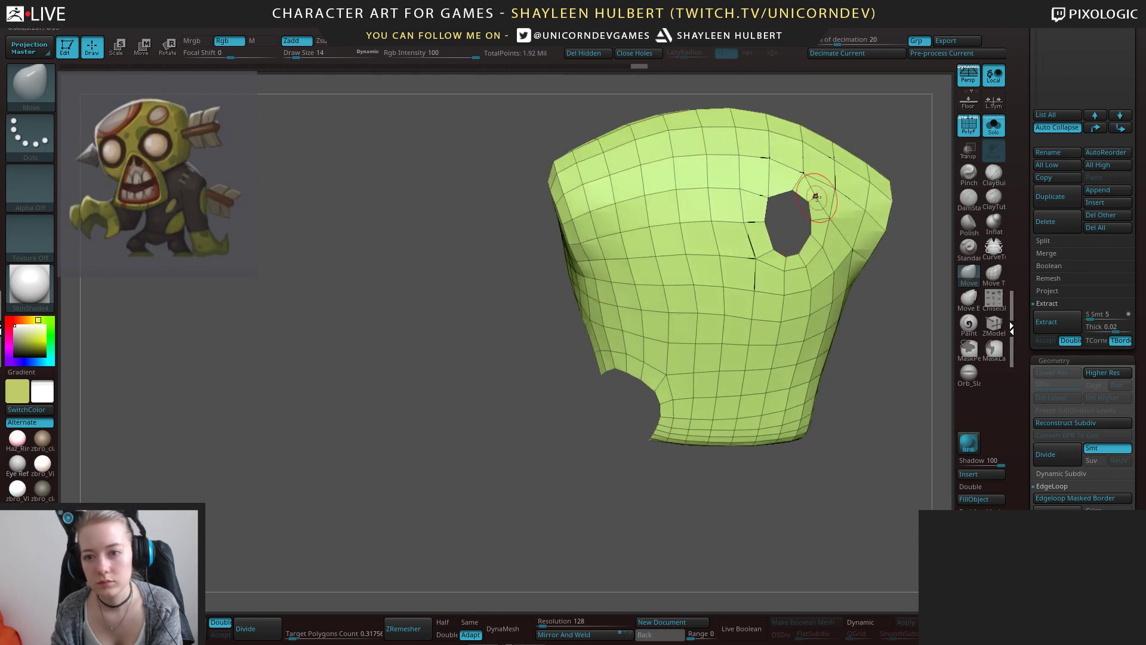
Try thickening the shirt with Panel Loops at a thickness of 0.01 and undo it.
left_click_drag(867, 398, 940, 480)
left_click_drag(1029, 507, 1029, 467)
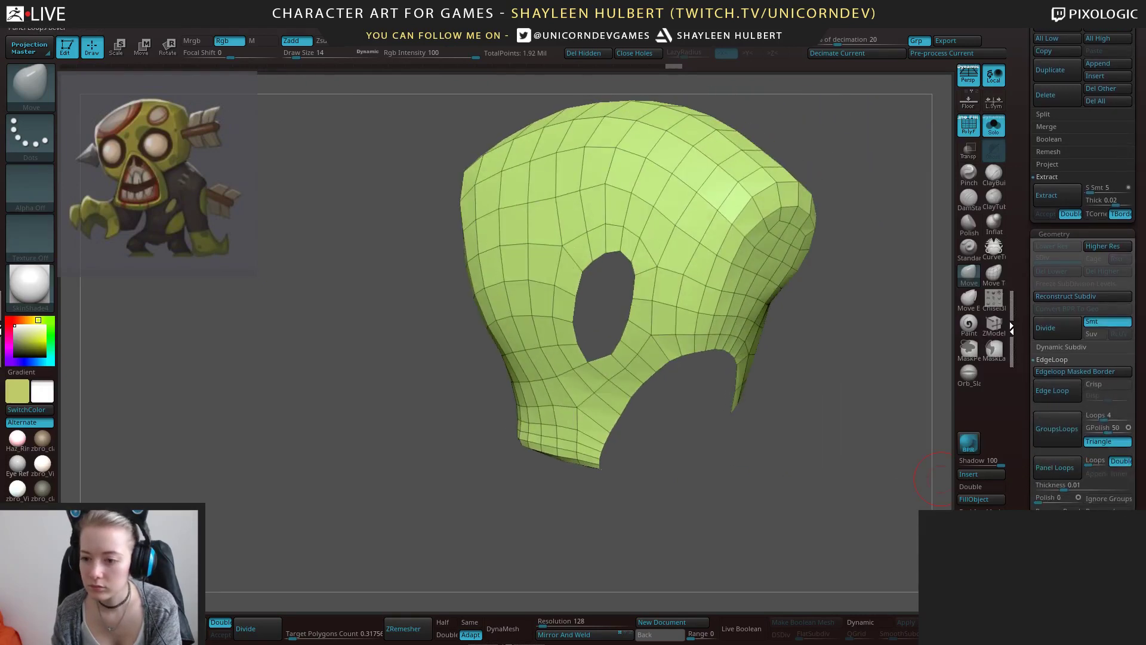
left_click(1054, 469)
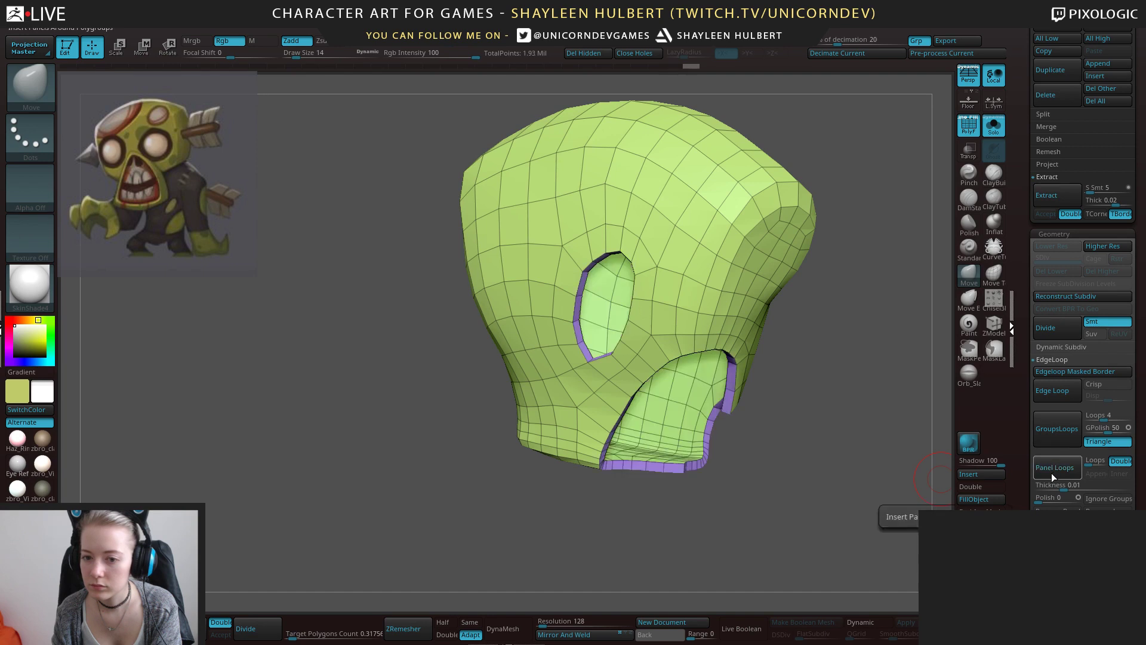
key("ctrl")
key("ctrl+z")
Set the Panel Loops thickness to 0.02 and apply Panel Loops to the shirt.
left_click(1062, 482)
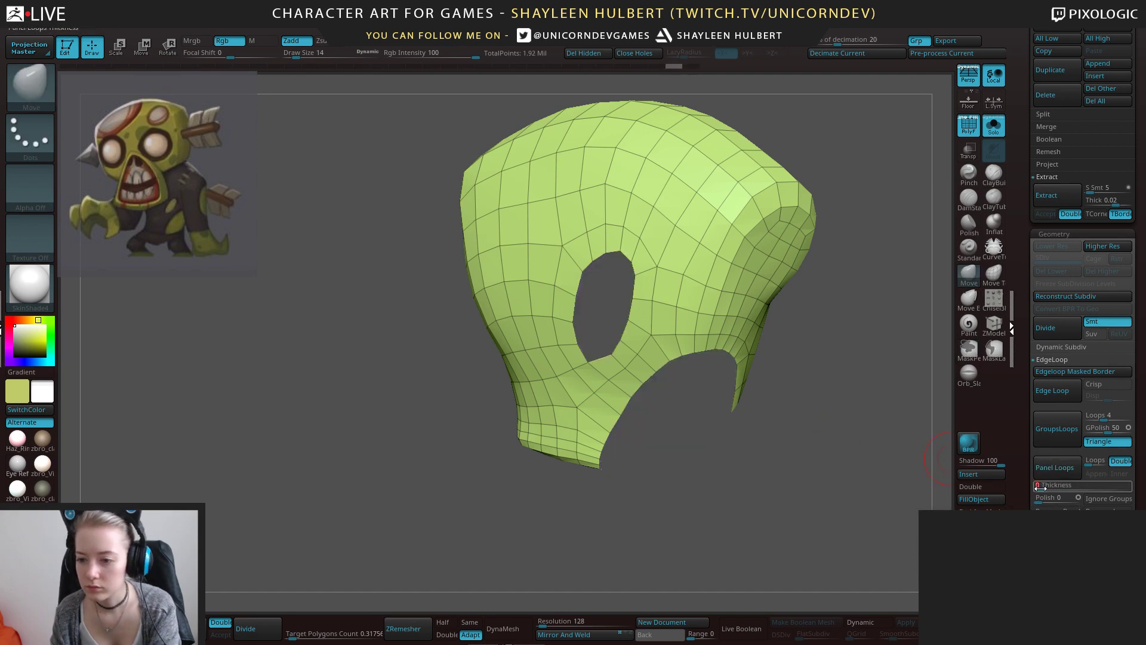
type("0.02")
key("Return")
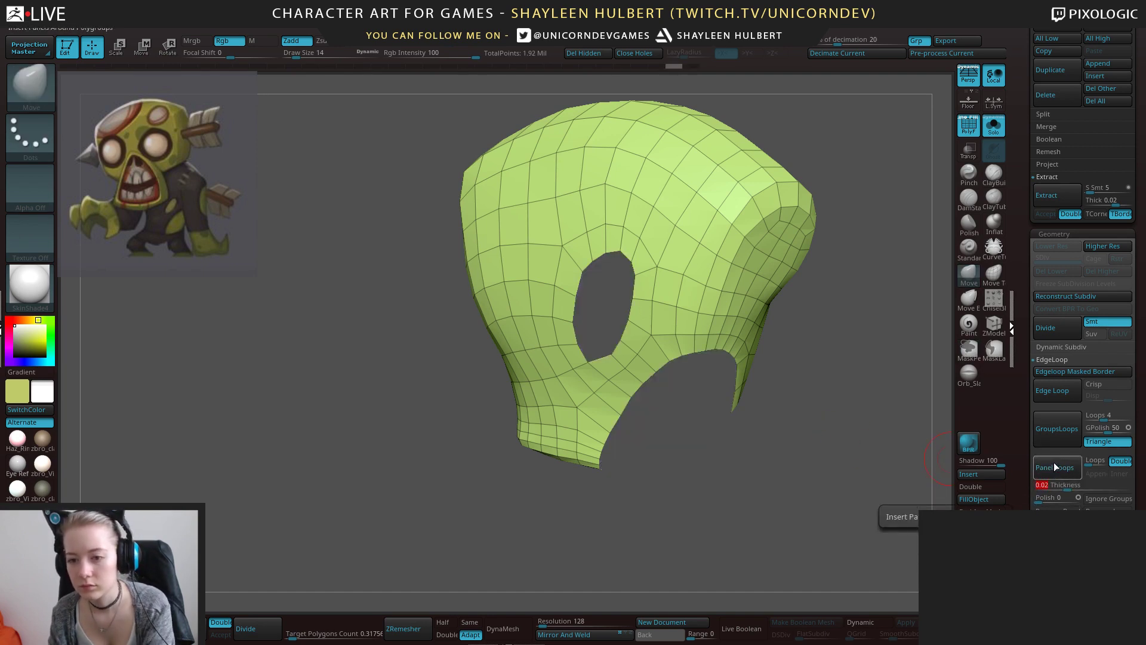
left_click(1054, 463)
left_click_drag(790, 454, 927, 390)
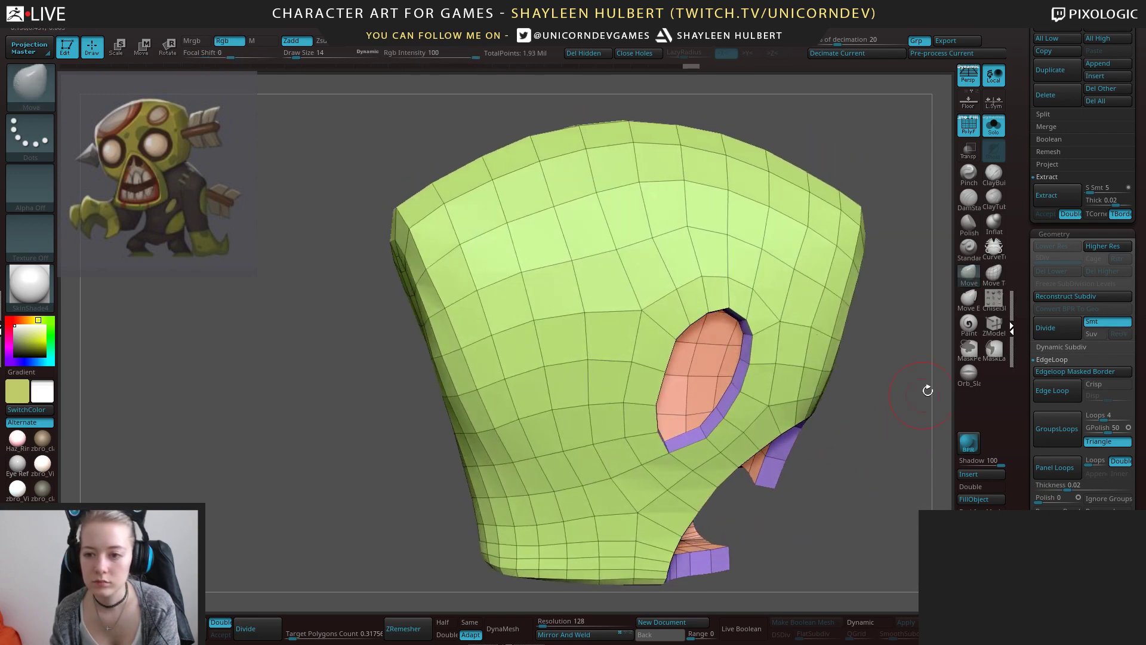
Bevel the complete edge loops around the shirt's front hole and large torn side opening with the ZModeler brush.
left_click(994, 325)
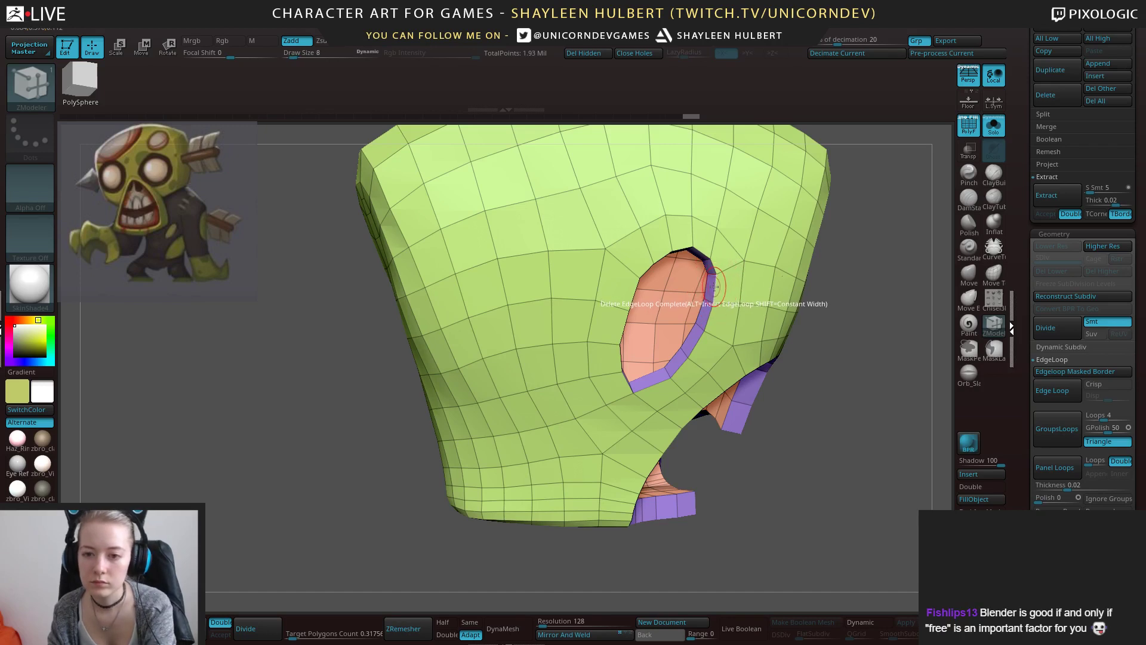
key("space")
left_click(618, 317)
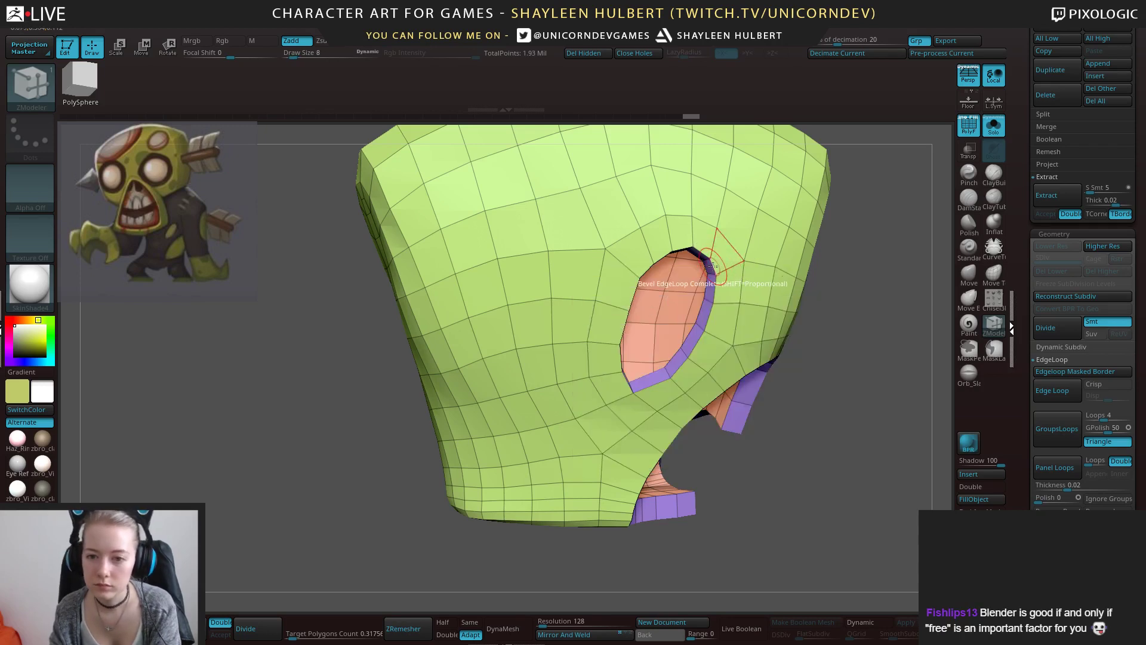
left_click(713, 264)
key("ctrl+z")
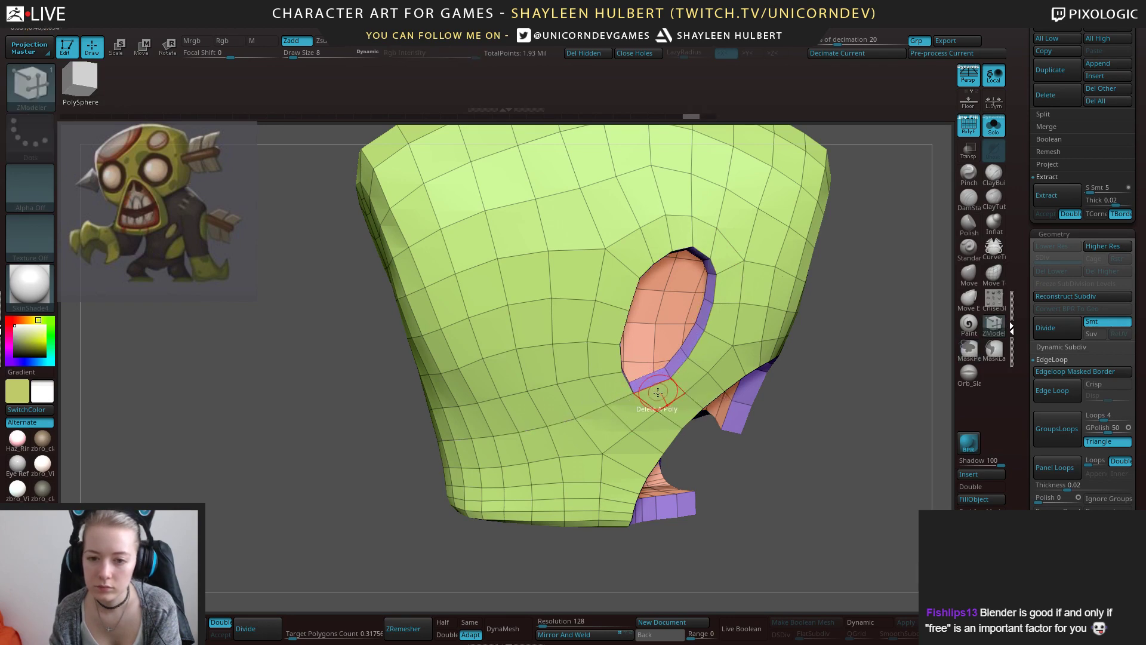
key("space")
left_click(556, 273)
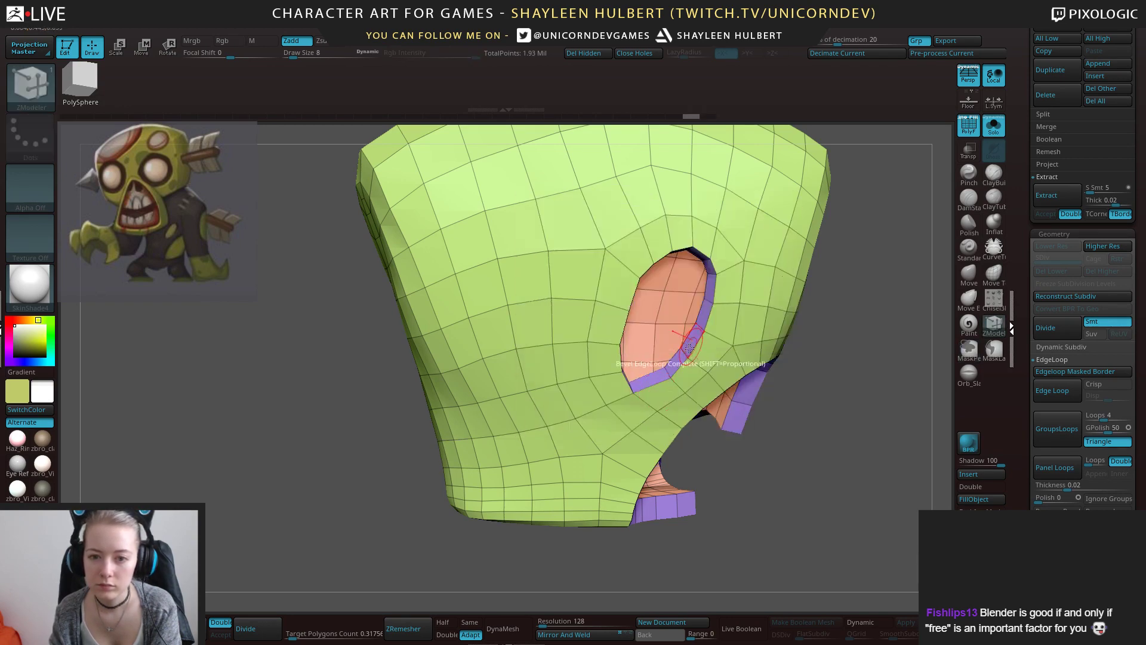
left_click_drag(688, 351, 696, 351)
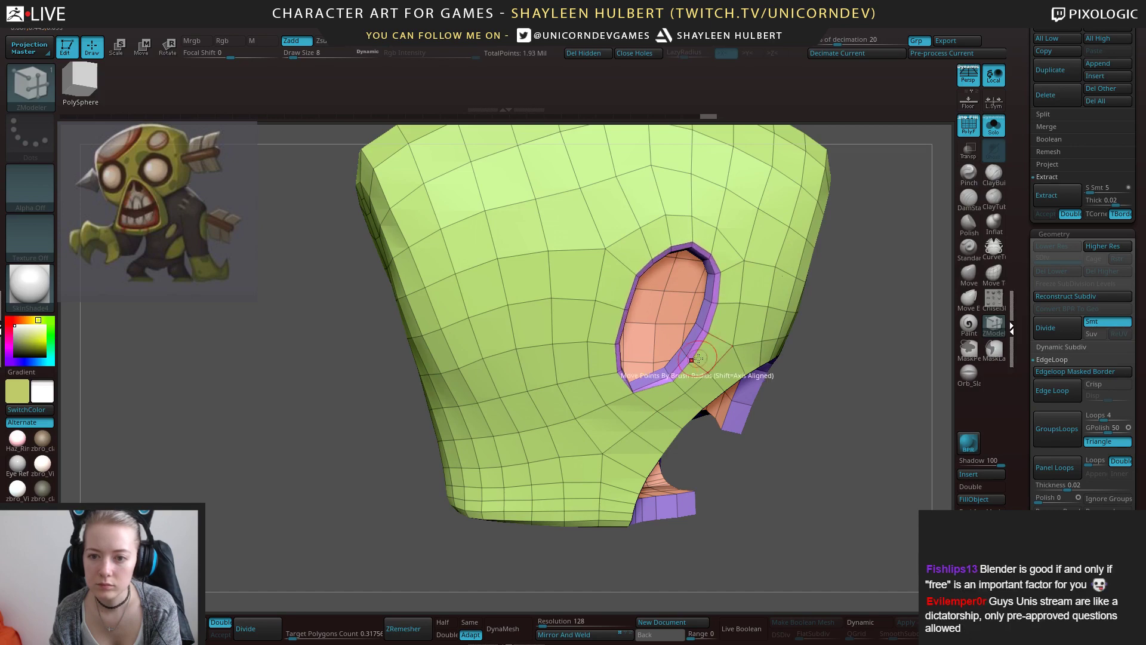
left_click_drag(836, 490, 717, 451)
left_click_drag(721, 400, 722, 401)
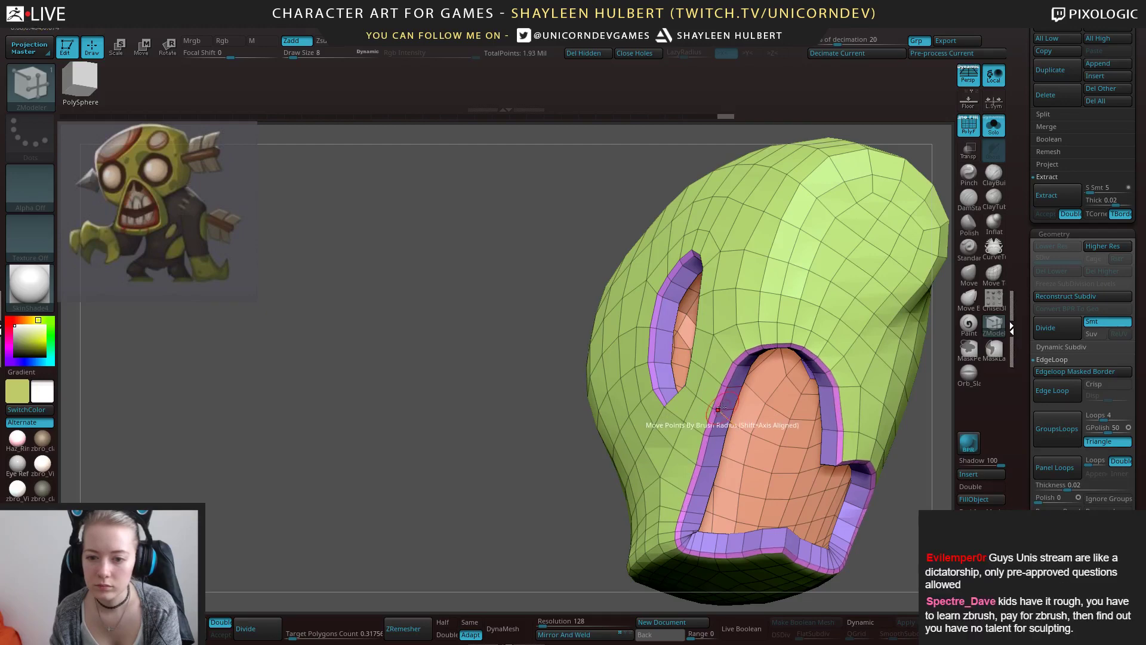
Try to bevel the edge loop around the hole in the shirt's back with ZModeler and undo it.
left_click_drag(537, 453, 490, 417)
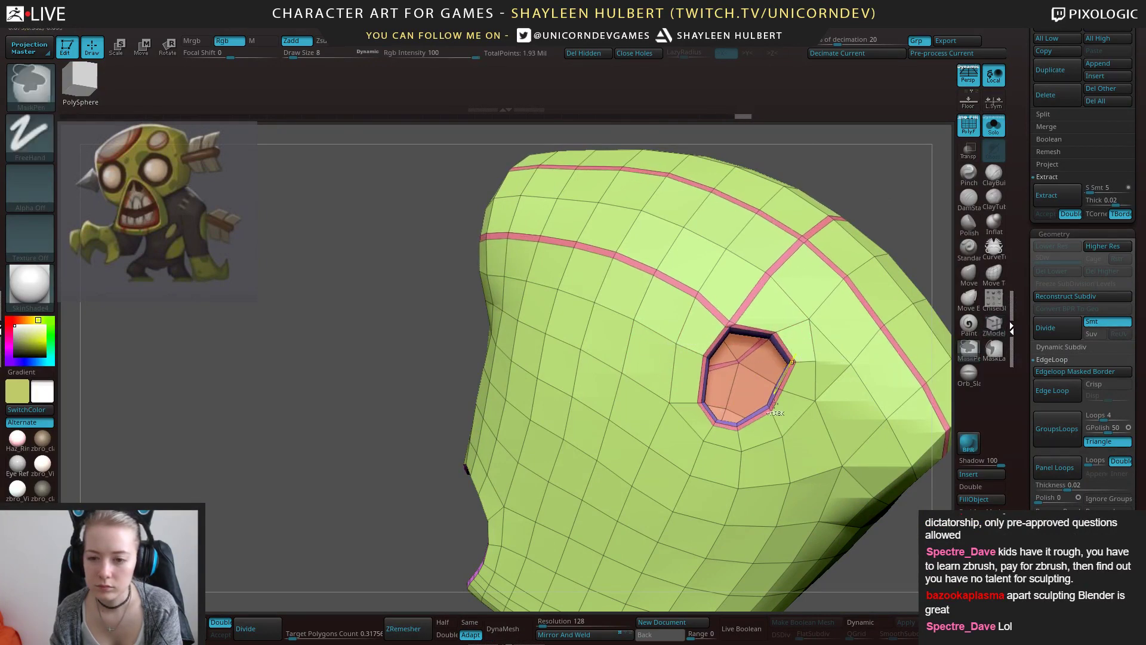
right_click_drag(382, 370, 169, 457, "ctrl")
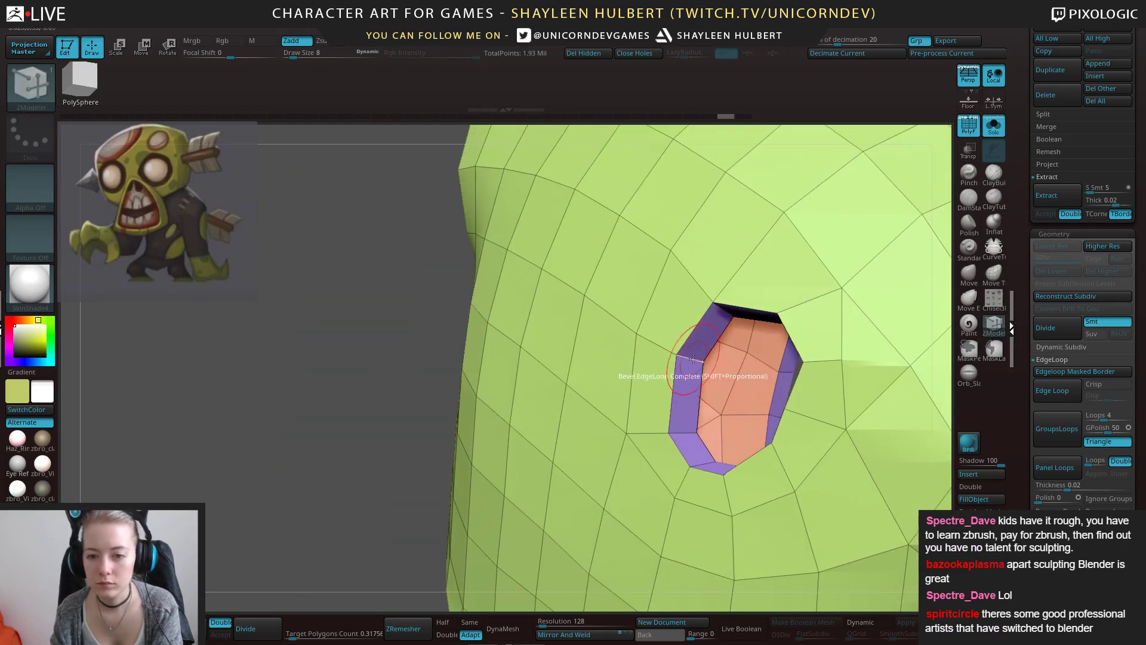
key("space")
left_click(672, 334)
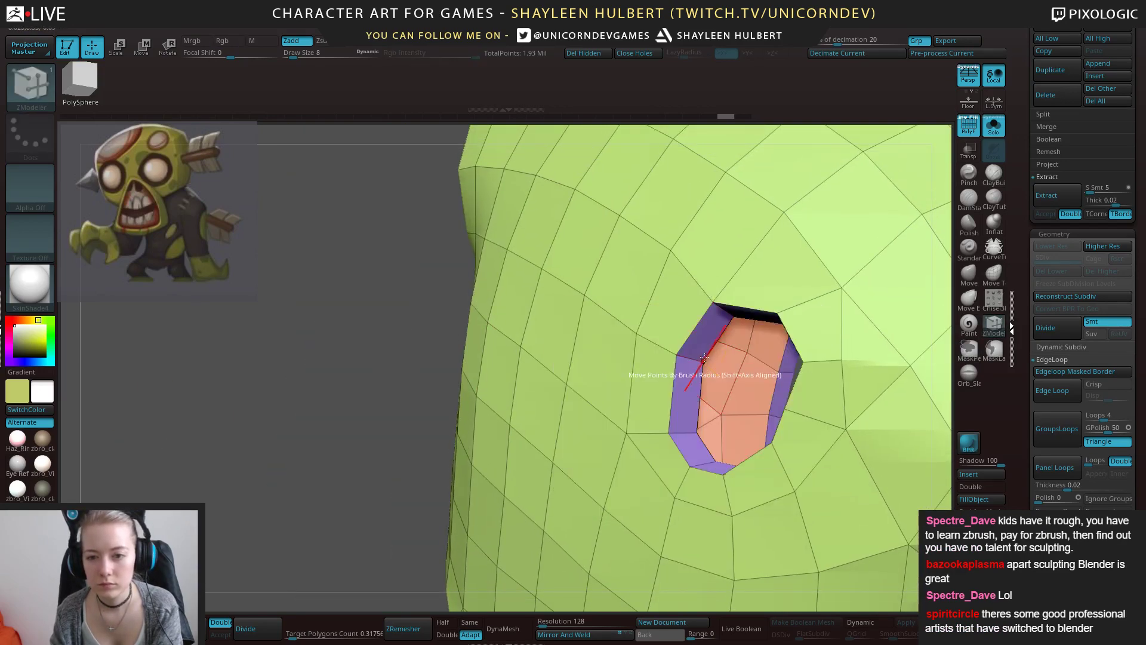
left_click(660, 334)
key("ctrl+z")
Turn on dynamic subdivision for the shirt, hide its polyframe and check the smoothed shape from several sides.
mouse_move(358, 440)
left_mouse_down()
mouse_move(417, 433)
mouse_move(386, 435)
mouse_move(417, 418)
mouse_move(346, 455)
mouse_move(335, 430)
mouse_move(359, 442)
left_mouse_up()
mouse_move(842, 398)
left_mouse_down()
mouse_move(782, 385)
mouse_move(841, 382)
mouse_move(857, 400)
left_mouse_up()
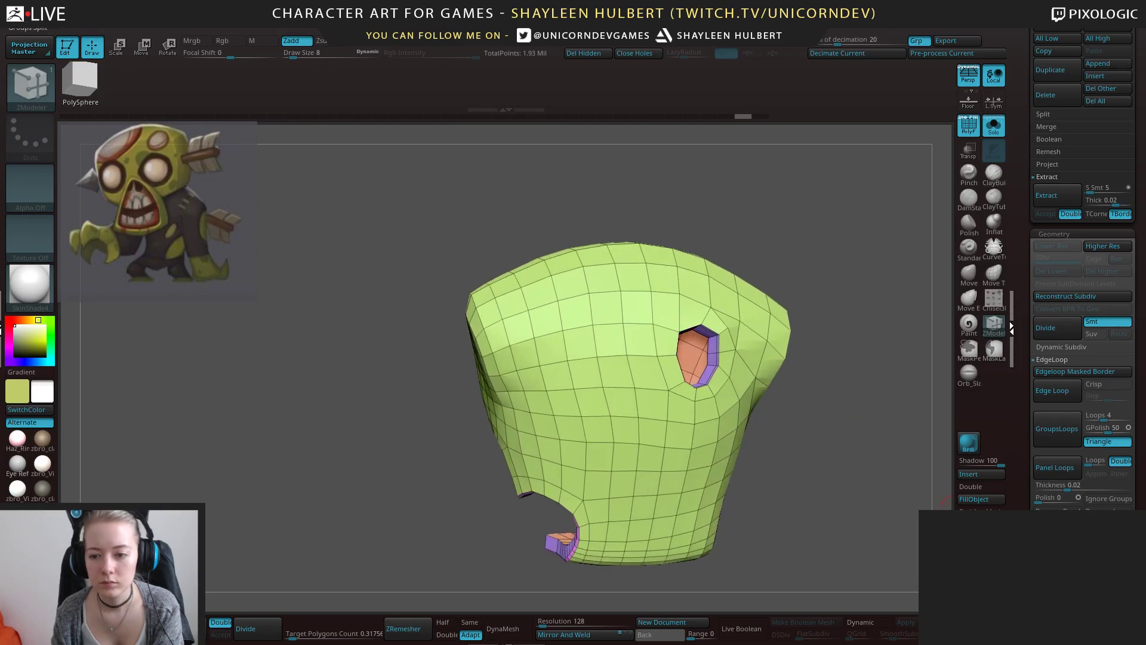
left_click(860, 621)
left_click(968, 126)
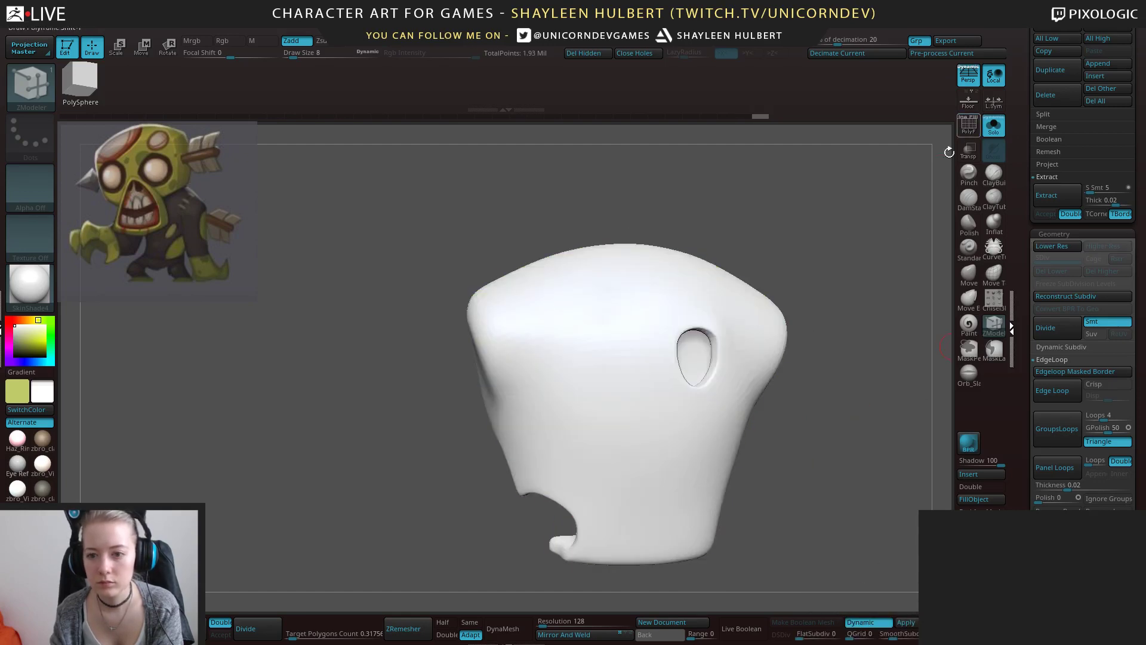
left_click_drag(825, 426, 864, 532)
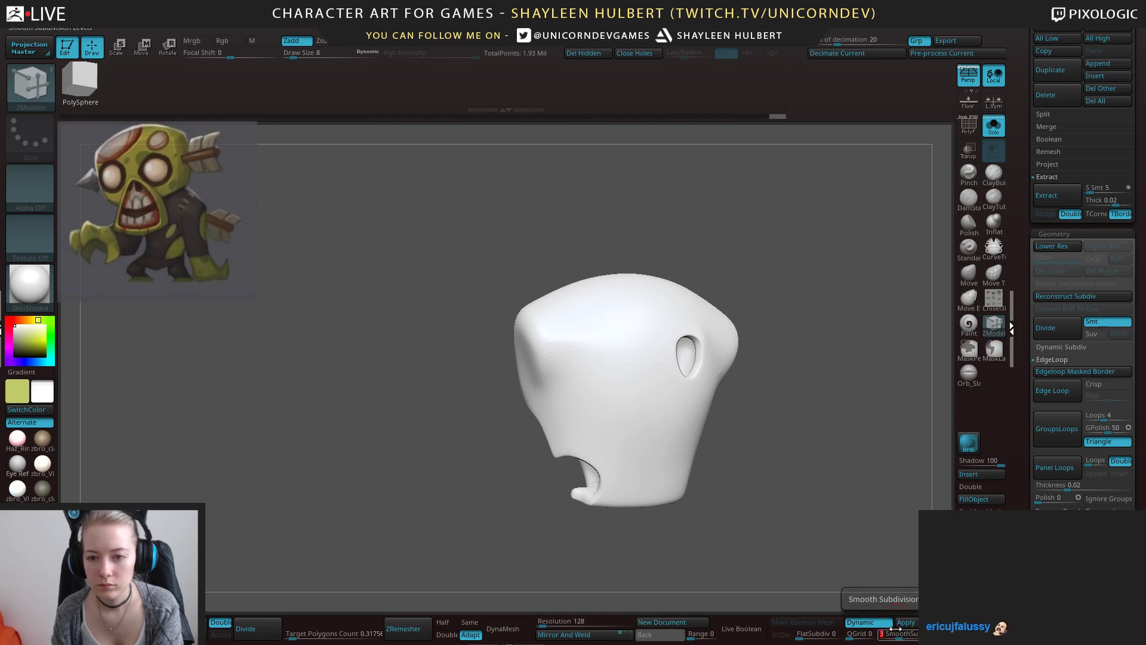
left_click_drag(799, 493, 769, 376)
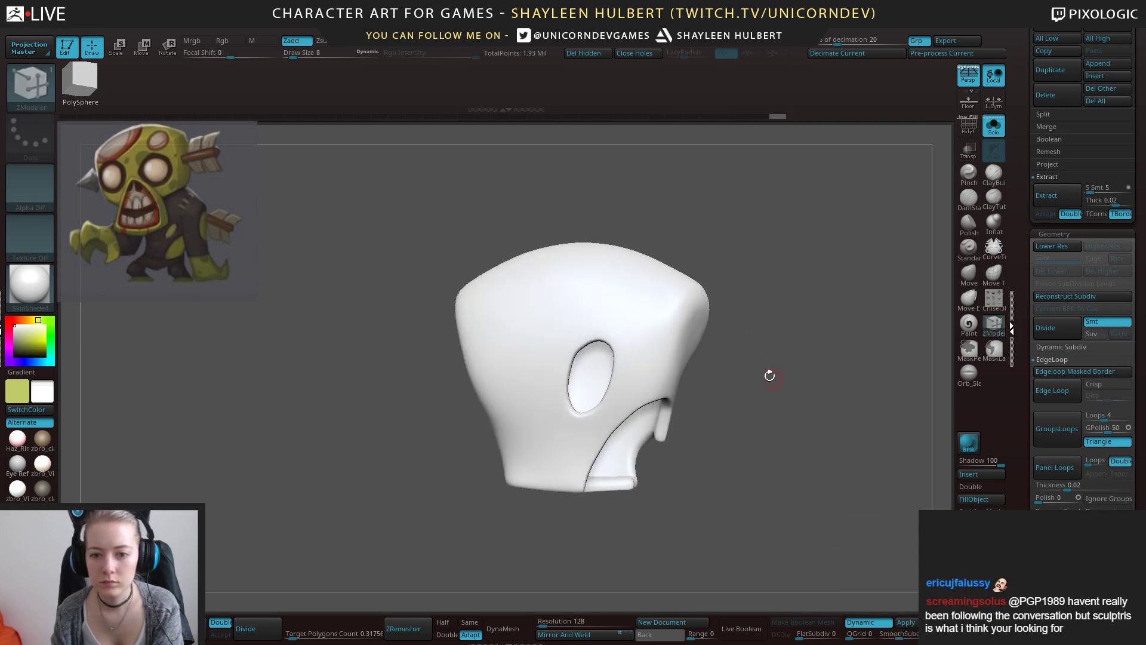
Leave Solo mode and fill the shirt with the dark navy colour sampled from the character's clothing.
scroll(1031, 166, "up", 5)
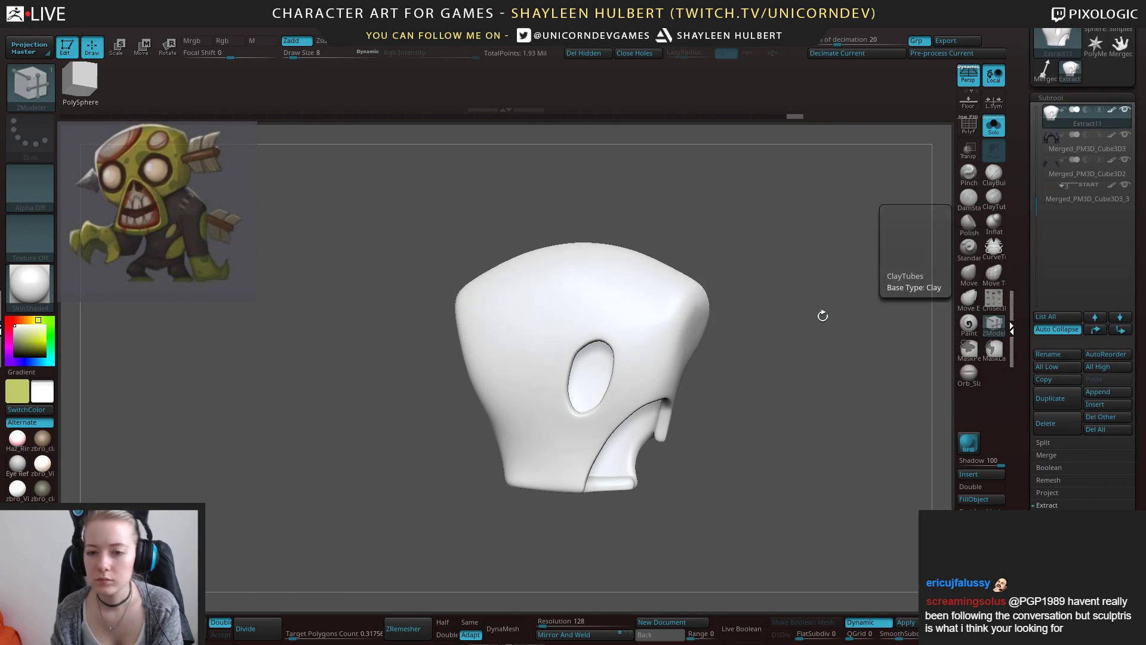
left_click_drag(821, 315, 799, 327, "alt")
left_click(993, 125)
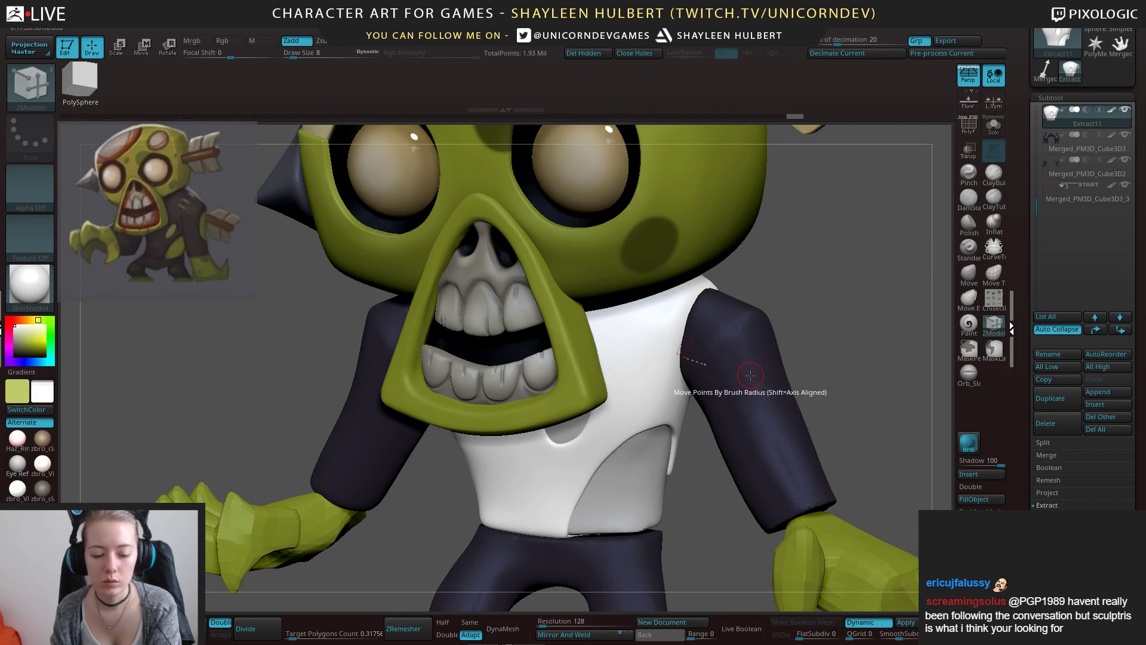
left_click(969, 197)
key("c")
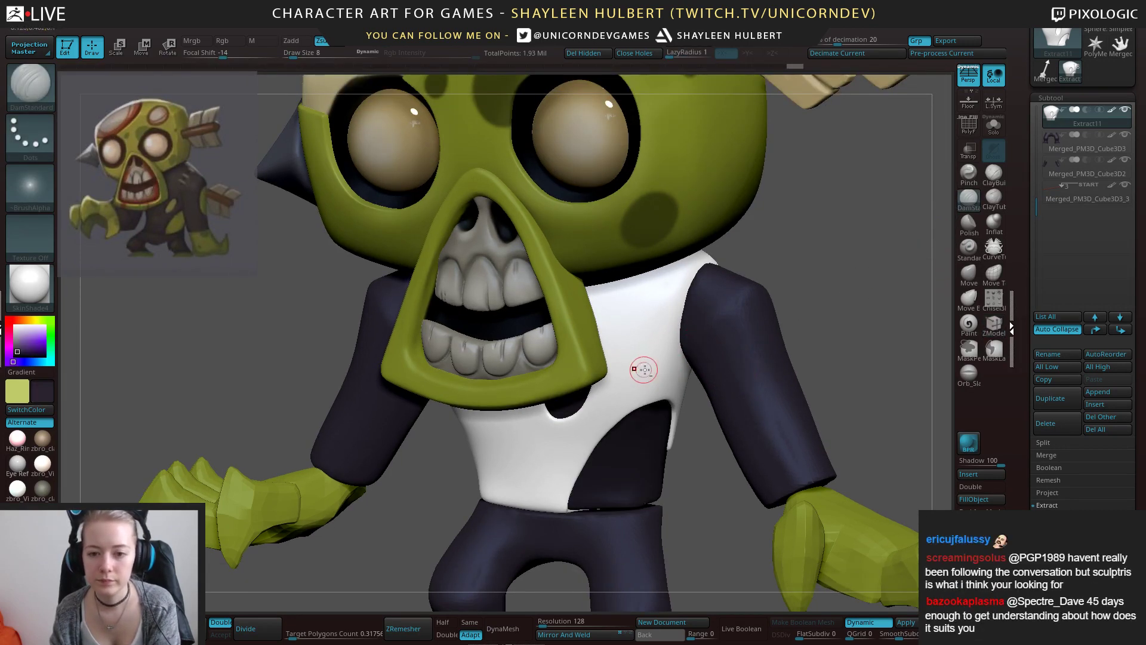
left_click_drag(920, 298, 897, 308)
left_click(968, 322)
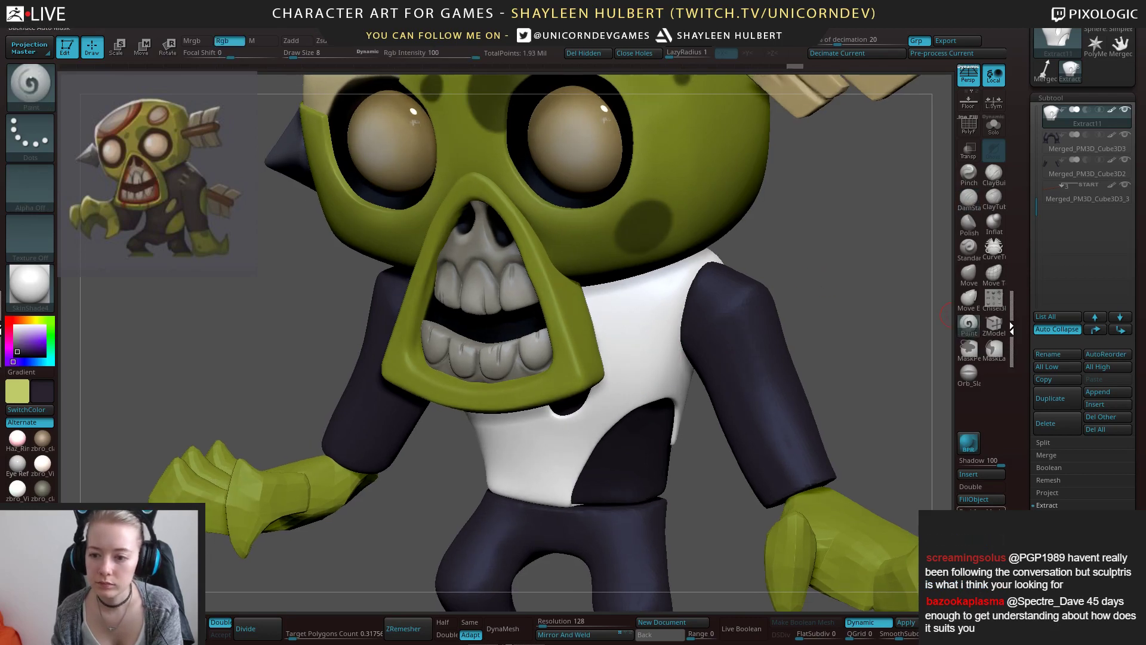
left_click(974, 498)
Select the torso under the shirt and fill it with the green skin colour sampled from the head.
key("shift")
left_click_drag(812, 336, 796, 343, "shift")
left_click(604, 468, "alt")
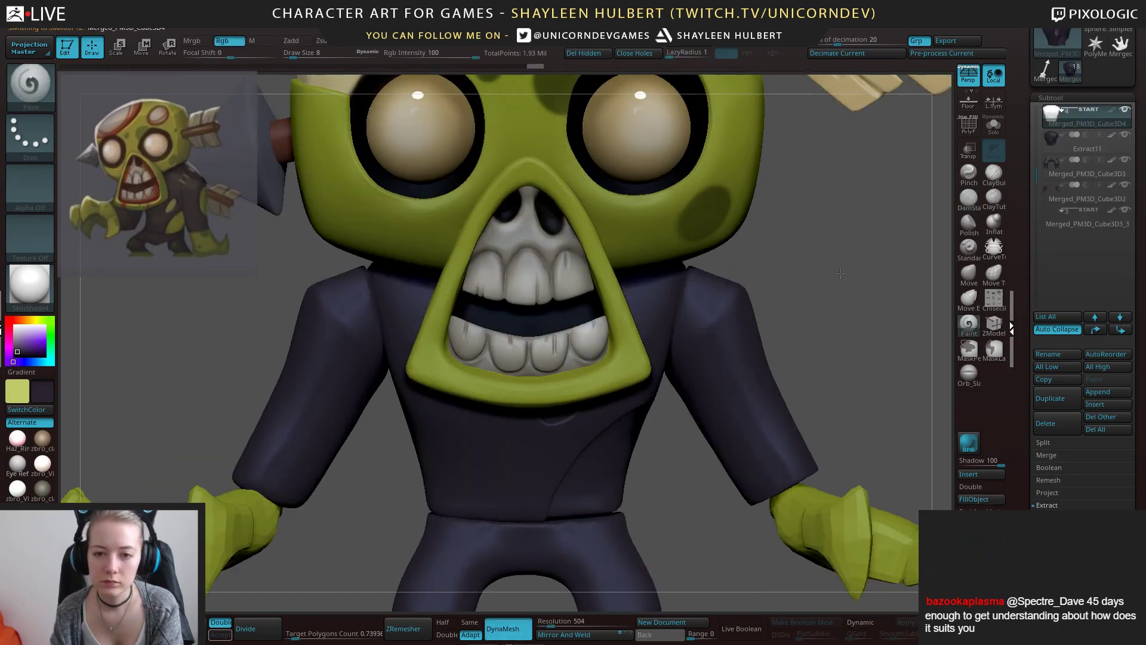
left_click_drag(847, 226, 827, 328)
key("c")
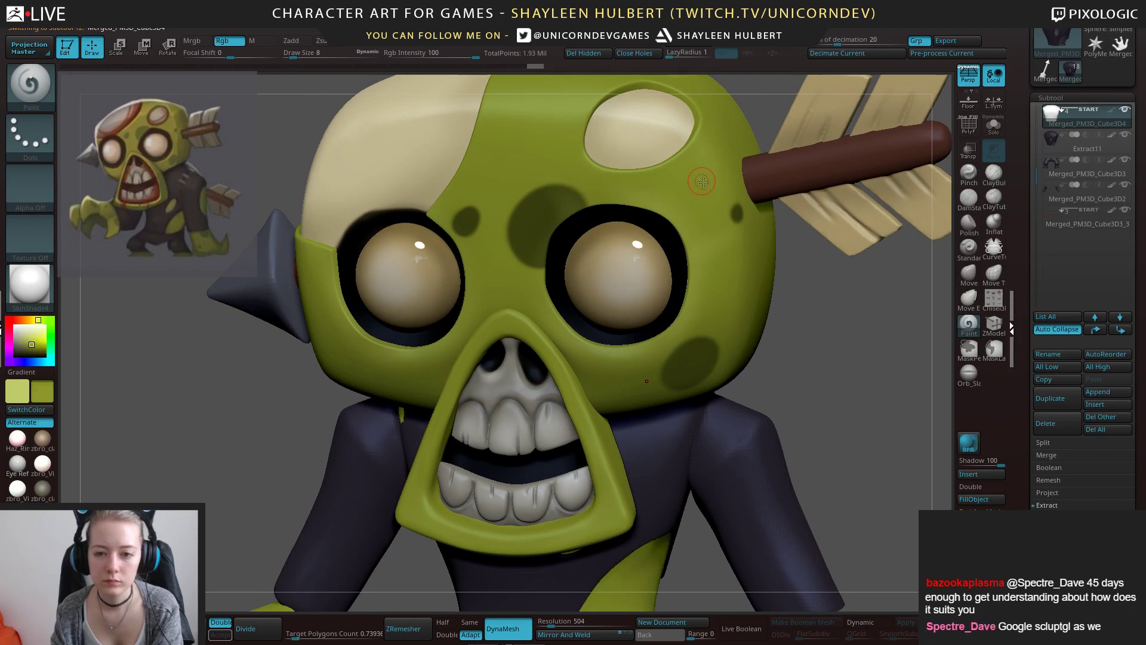
left_click_drag(801, 391, 815, 190, "alt")
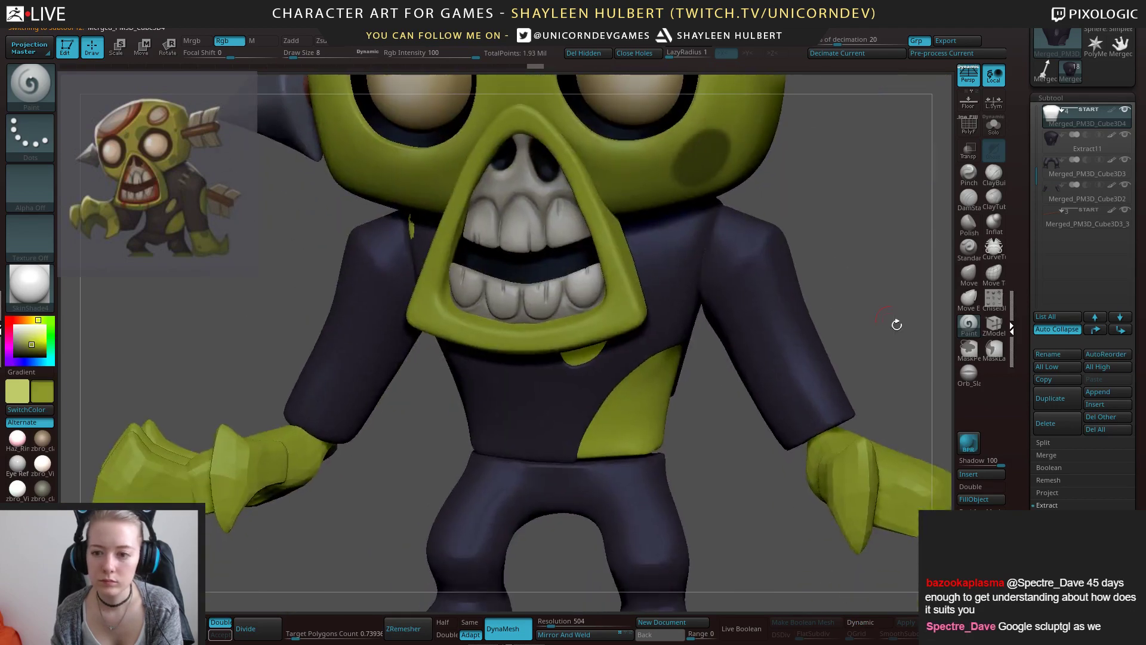
Select the shirt and nudge its edge beside the shoulder tear with the Move brush.
left_click(973, 502)
left_click_drag(803, 358, 797, 287, "alt")
mouse_move(796, 287)
left_mouse_down("shift")
mouse_move(782, 293)
mouse_move(771, 327)
mouse_move(831, 332)
left_mouse_up("shift")
left_click(549, 383, "alt")
left_click(968, 274)
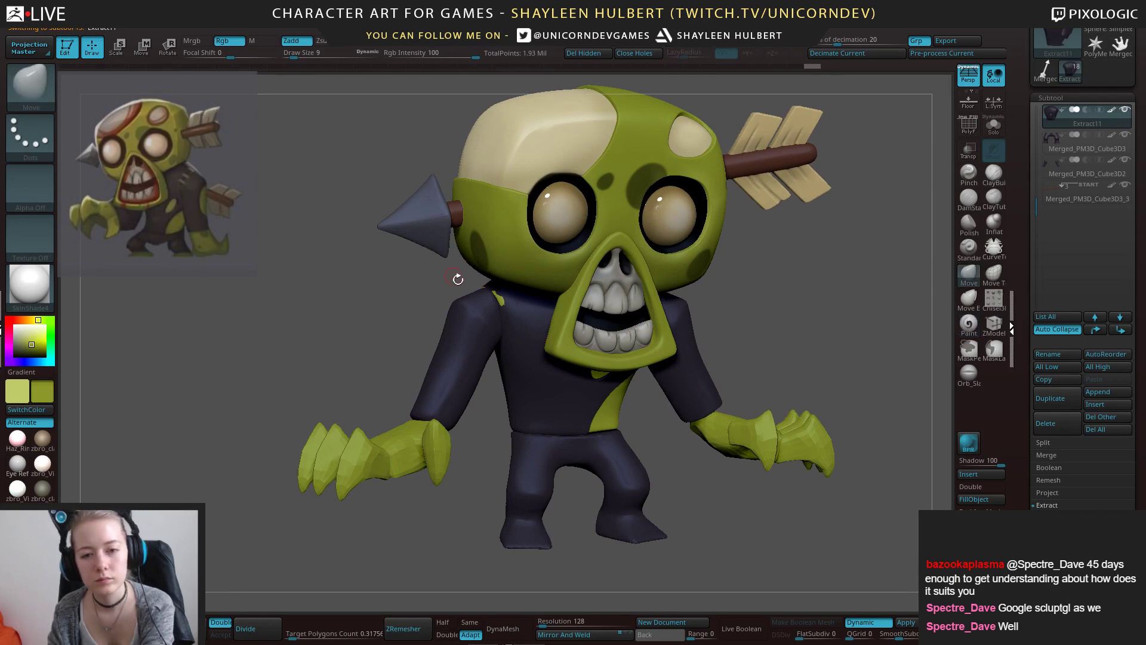
left_click_drag(490, 293, 489, 290)
mouse_move(800, 325)
left_mouse_down()
mouse_move(507, 299)
mouse_move(498, 319)
mouse_move(508, 317)
left_mouse_up()
mouse_move(621, 325)
left_mouse_down("shift")
mouse_move(612, 328)
mouse_move(721, 344)
left_mouse_up("shift")
Reshape the upper edge of the hole in the shirt's back with the Move brush at draw size 34.
key("bracketleft")
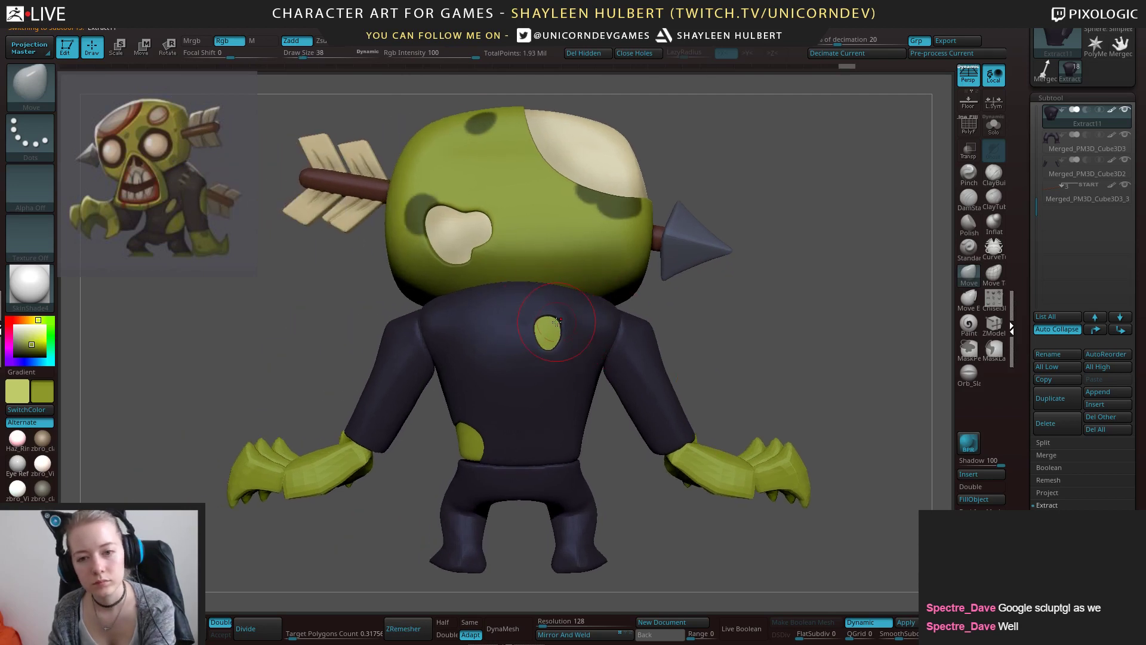
key("bracketleft")
left_click_drag(556, 322, 565, 317)
right_click_drag(574, 313, 541, 317)
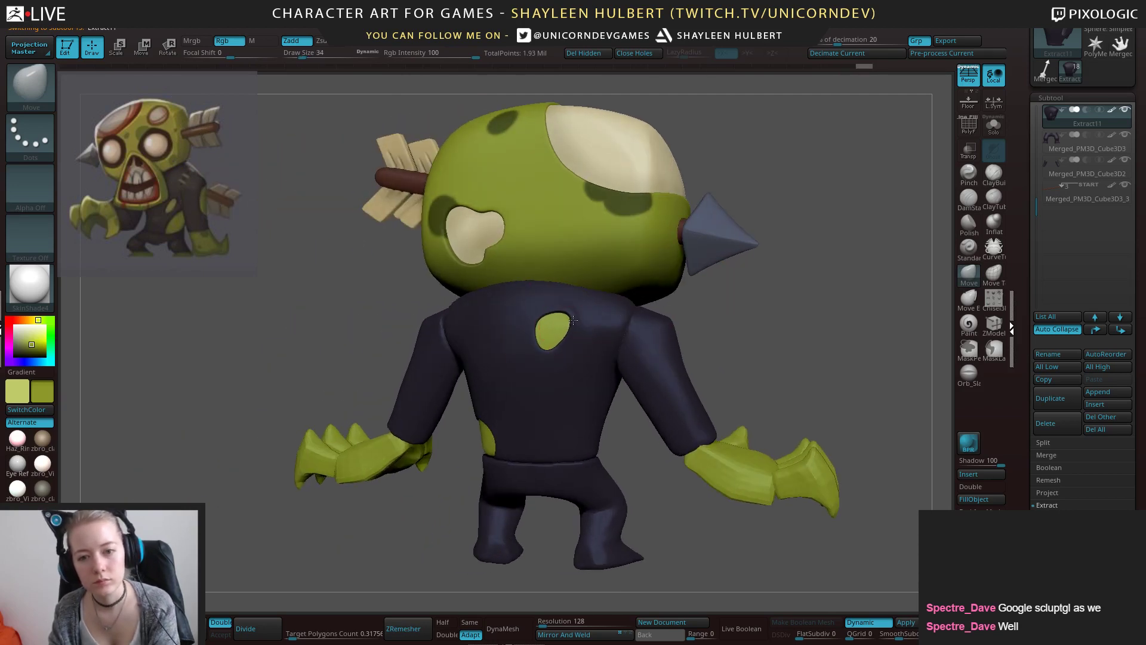
right_click_drag(716, 332, 767, 346)
right_click_drag(529, 503, 702, 485)
Examine the whole character from the front and side, selecting the torso and arms to compare them with the reference art.
left_click(643, 434, "alt")
mouse_move(642, 434)
right_mouse_down()
mouse_move(577, 432)
mouse_move(684, 447)
mouse_move(673, 358)
mouse_move(669, 401)
mouse_move(824, 310)
mouse_move(794, 366)
right_mouse_up()
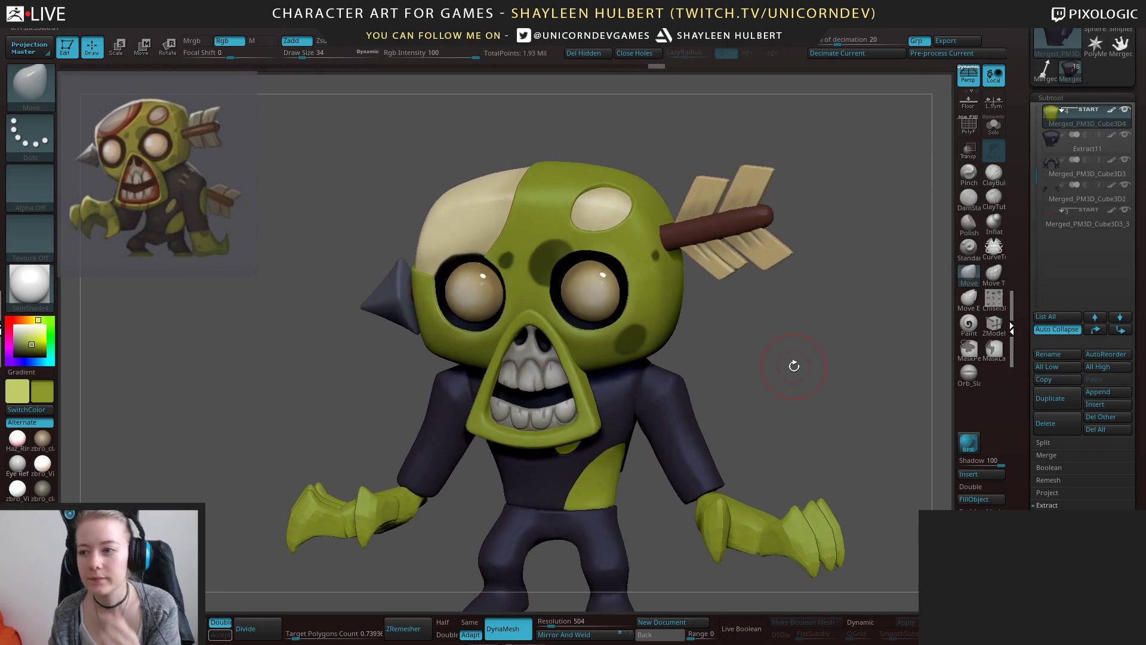
mouse_move(1086, 219)
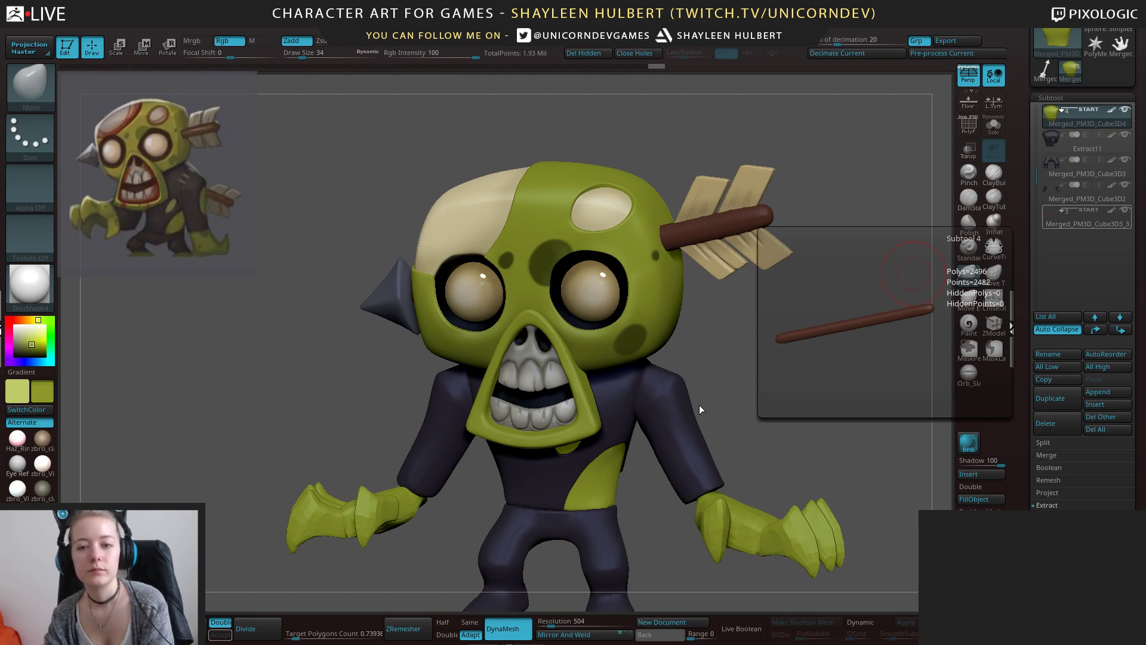
left_click_drag(732, 409, 670, 411)
left_click(670, 412, "alt")
left_click_drag(931, 278, 896, 288)
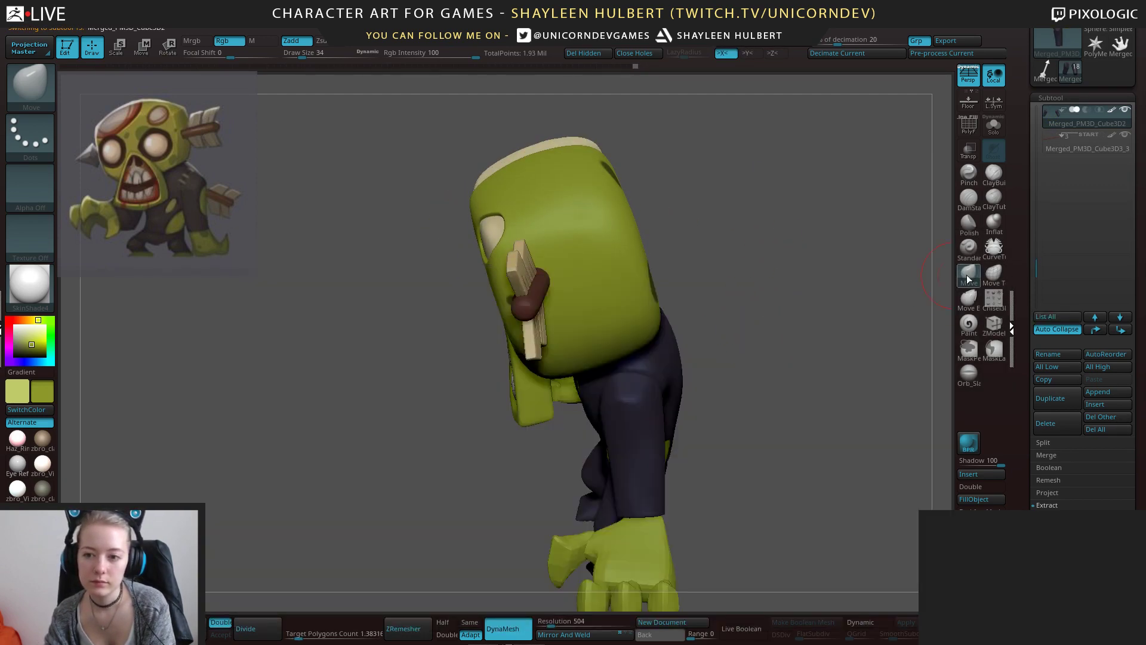
left_click(968, 276)
mouse_move(928, 235)
left_mouse_down()
mouse_move(691, 381)
mouse_move(865, 391)
left_mouse_up()
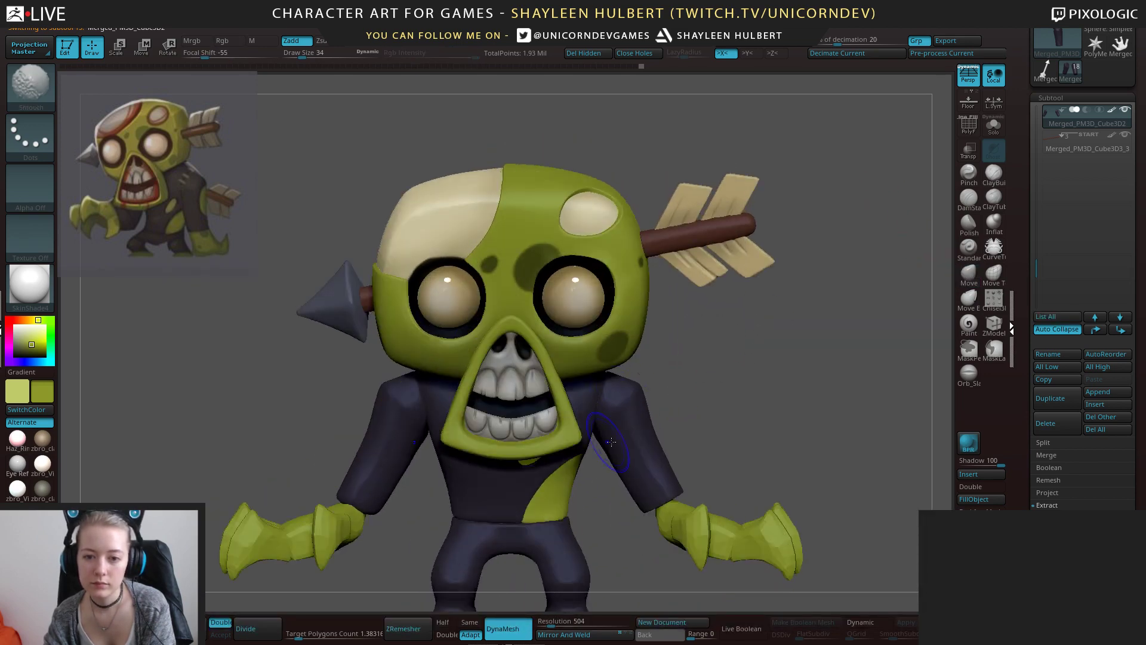
left_click_drag(732, 421, 690, 444, "alt")
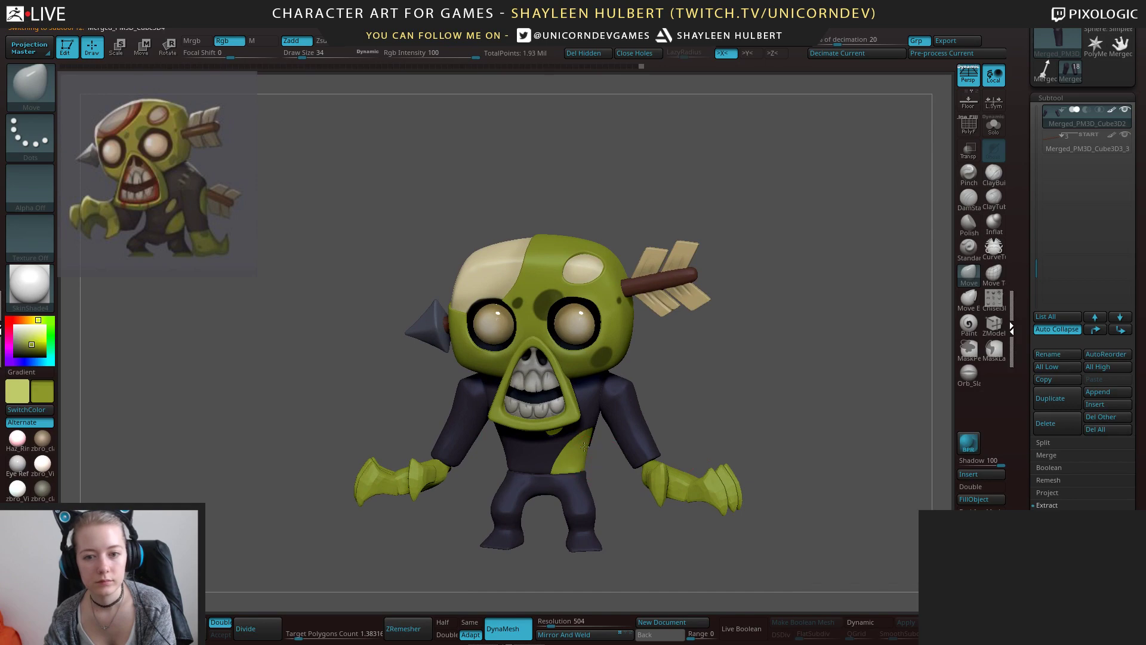
Paint dark green shading on the torso skin along the shirt tears with the Paint brush at RGB intensity 11.
key("c")
left_click_drag(558, 518, 590, 412, "alt")
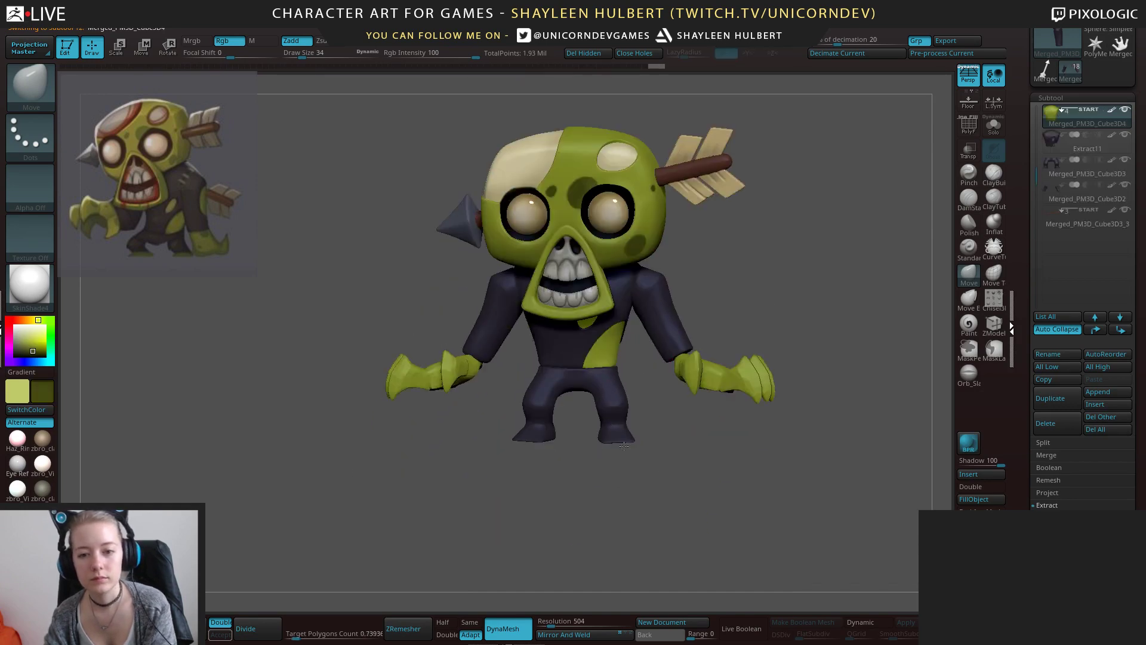
left_click_drag(670, 432, 757, 456, "alt")
left_click(969, 325)
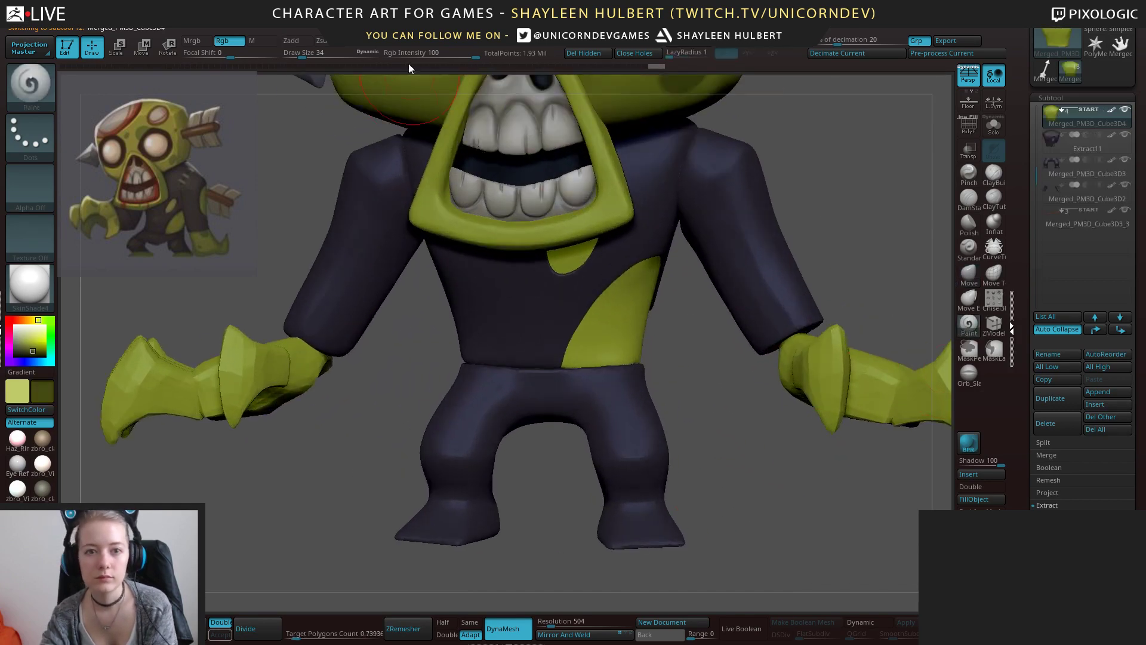
left_click(428, 54)
type("11")
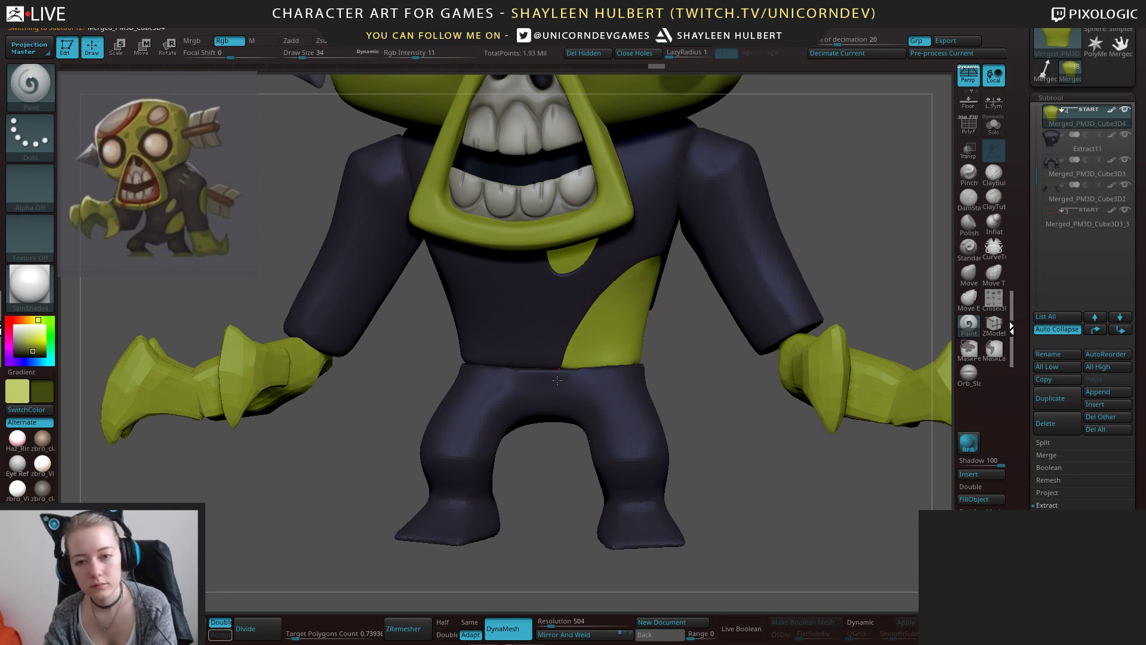
left_click_drag(575, 329, 662, 245)
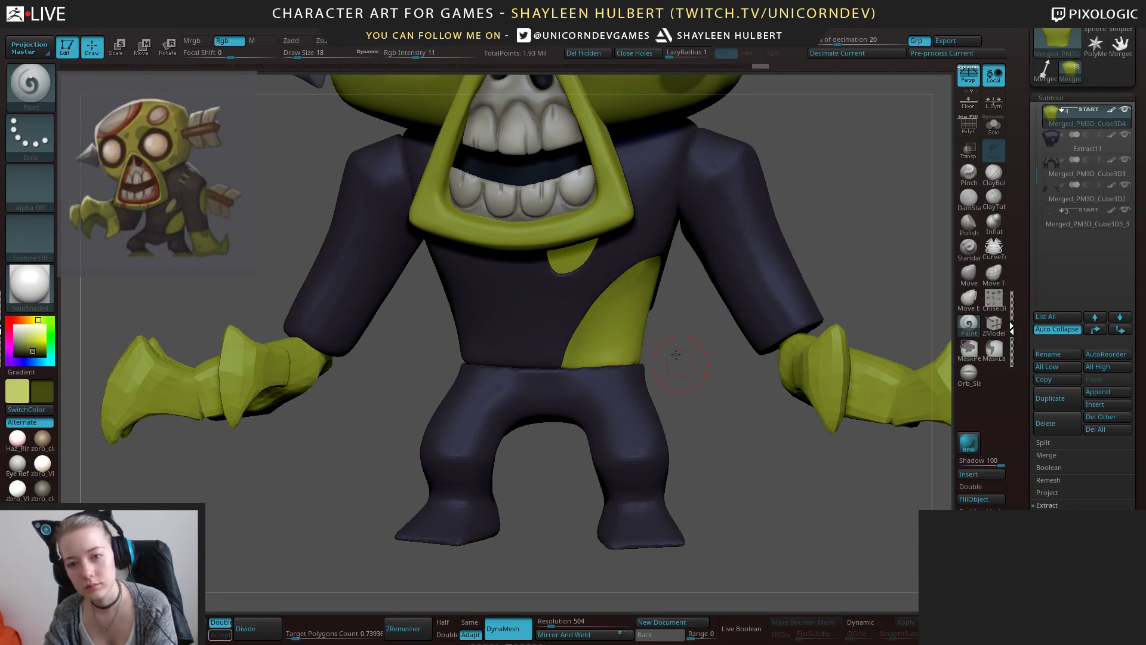
left_click_drag(710, 352, 659, 328)
left_click_drag(630, 250, 660, 255)
mouse_move(710, 340)
left_mouse_down()
mouse_move(472, 352)
mouse_move(689, 383)
left_mouse_up()
left_click_drag(492, 449, 649, 312)
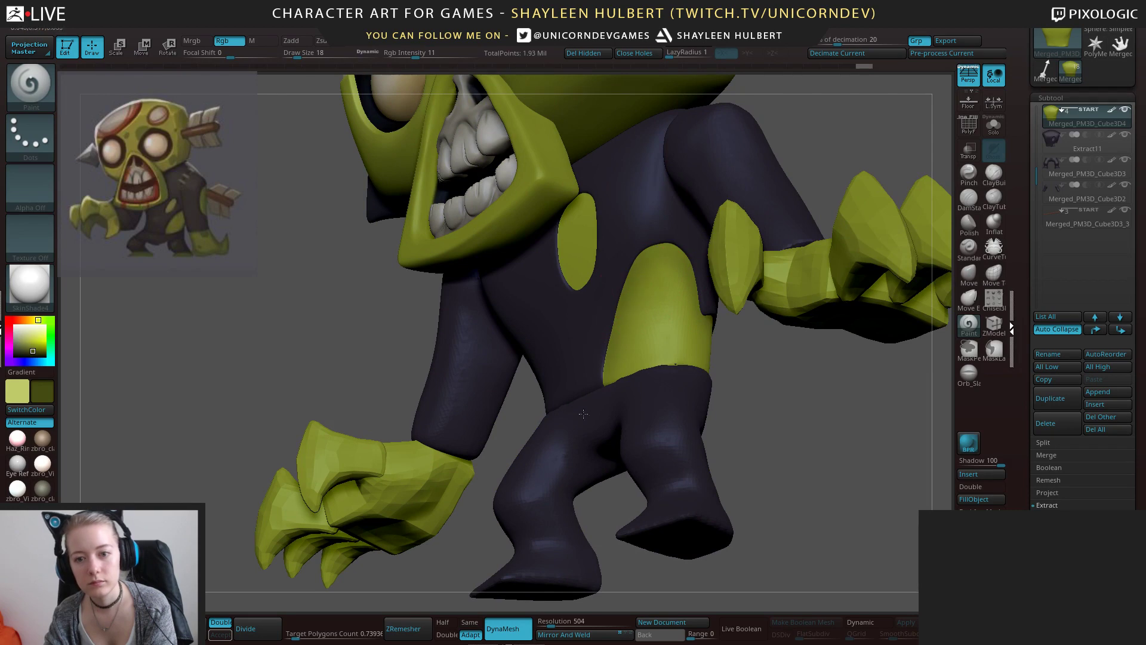
left_click_drag(670, 369, 683, 365)
left_click_drag(518, 411, 471, 415)
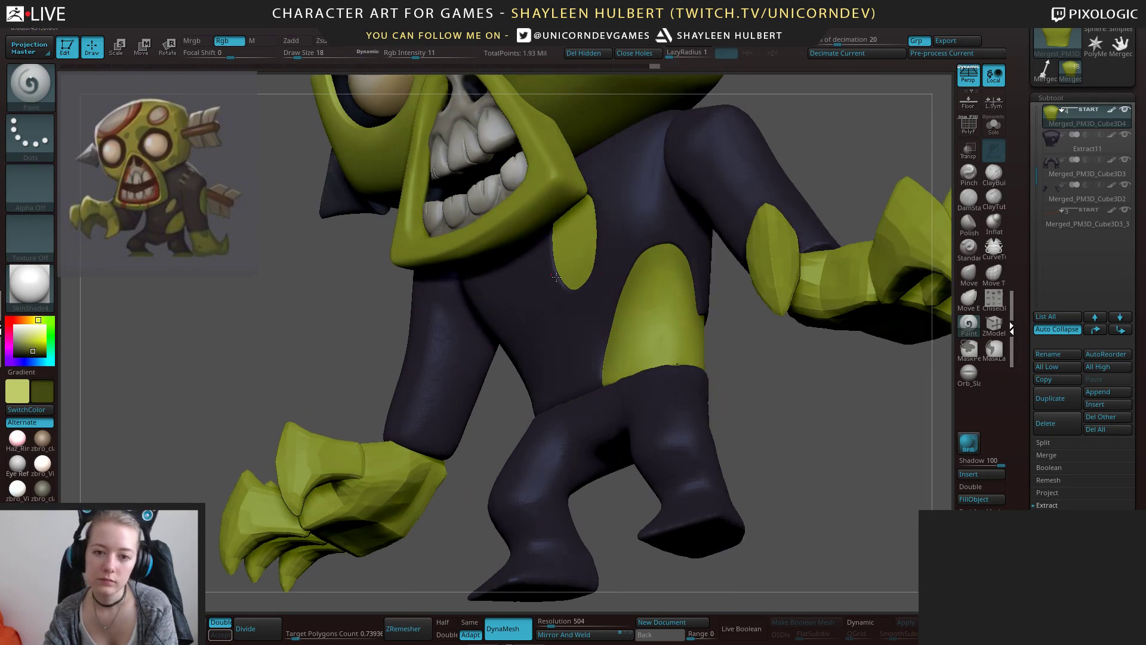
left_click_drag(780, 417, 755, 435, "shift")
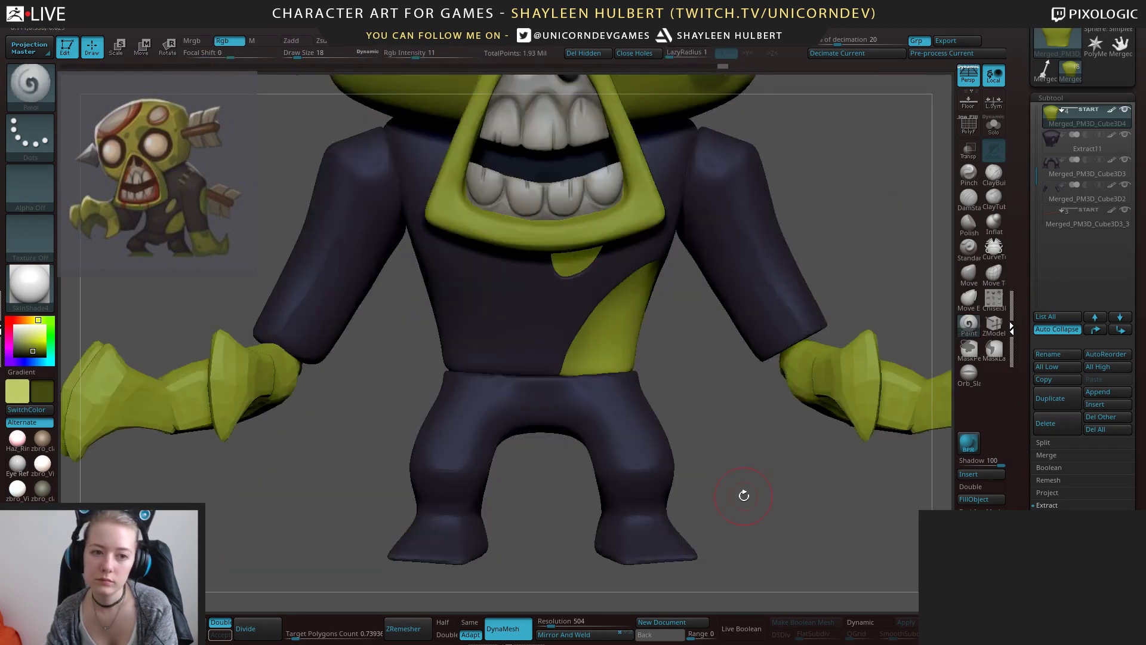
left_click_drag(741, 493, 697, 427, "alt")
mouse_move(692, 433)
left_mouse_down()
mouse_move(811, 445)
mouse_move(672, 439)
left_mouse_up()
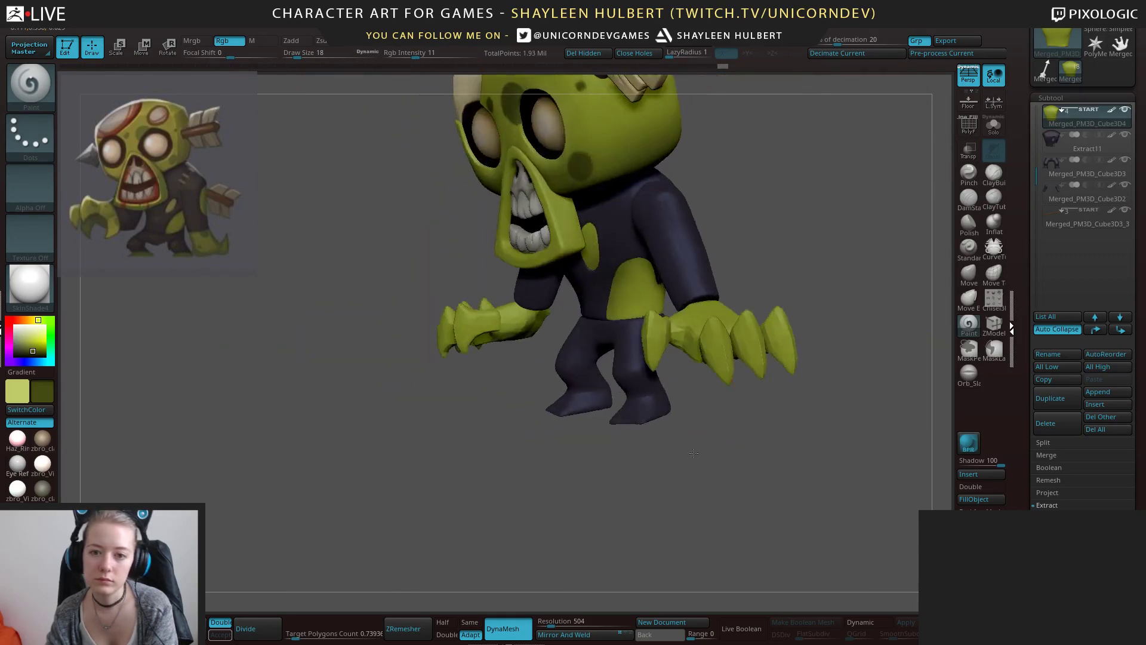
Select the hand and merge the four sphere-based finger subtools down into it.
left_click(704, 322, "alt")
mouse_move(782, 284)
left_mouse_down("shift")
mouse_move(801, 258)
mouse_move(773, 340)
mouse_move(737, 349)
mouse_move(722, 315)
mouse_move(752, 306)
mouse_move(772, 321)
left_mouse_up("shift")
left_click(697, 411, "alt")
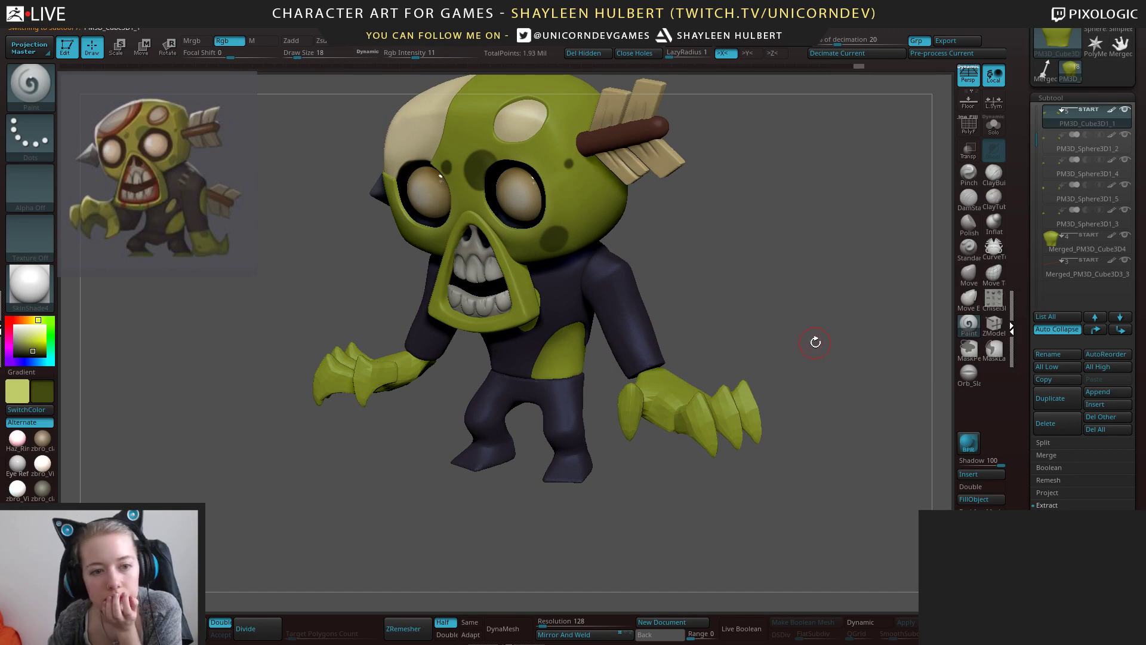
left_click_drag(817, 339, 766, 310)
mouse_move(814, 330)
left_mouse_down()
mouse_move(769, 359)
mouse_move(762, 379)
mouse_move(760, 363)
mouse_move(835, 328)
left_mouse_up()
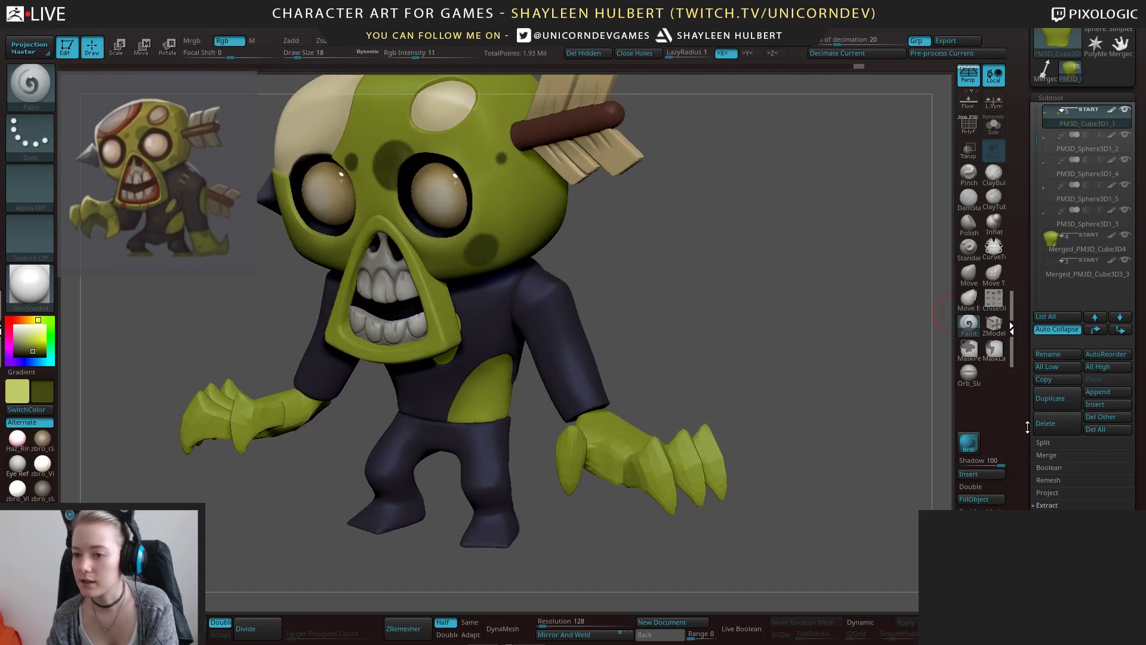
left_click_drag(1025, 437, 1023, 412)
left_click(1047, 425)
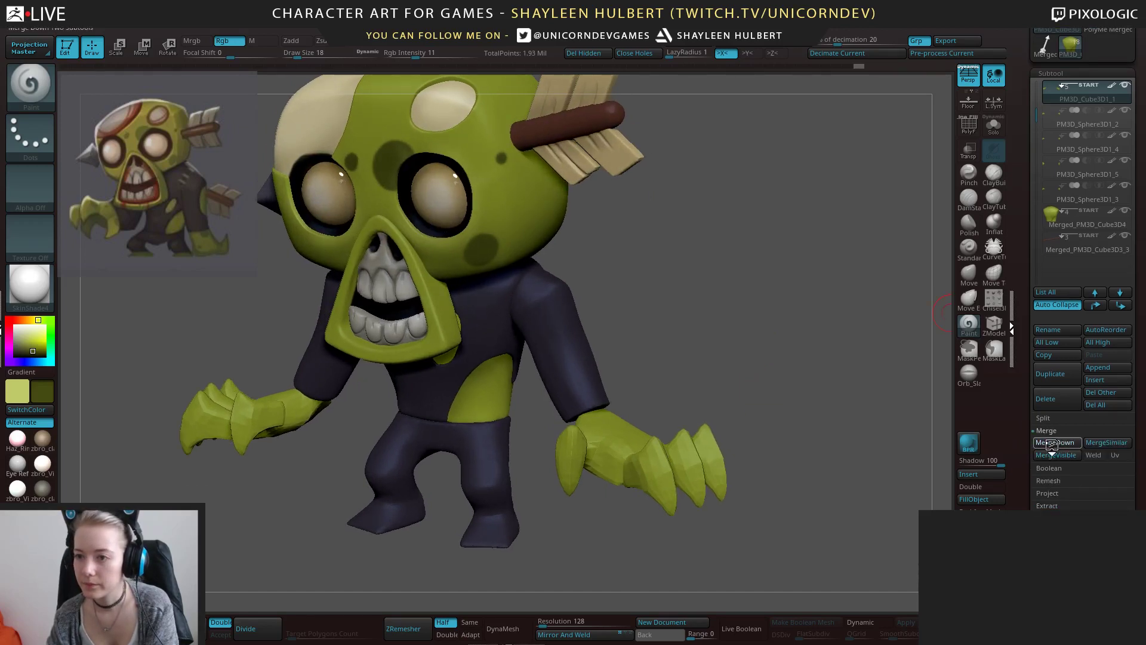
left_click(1050, 443)
left_click(1050, 443)
left_click(1050, 443)
left_click(1050, 443)
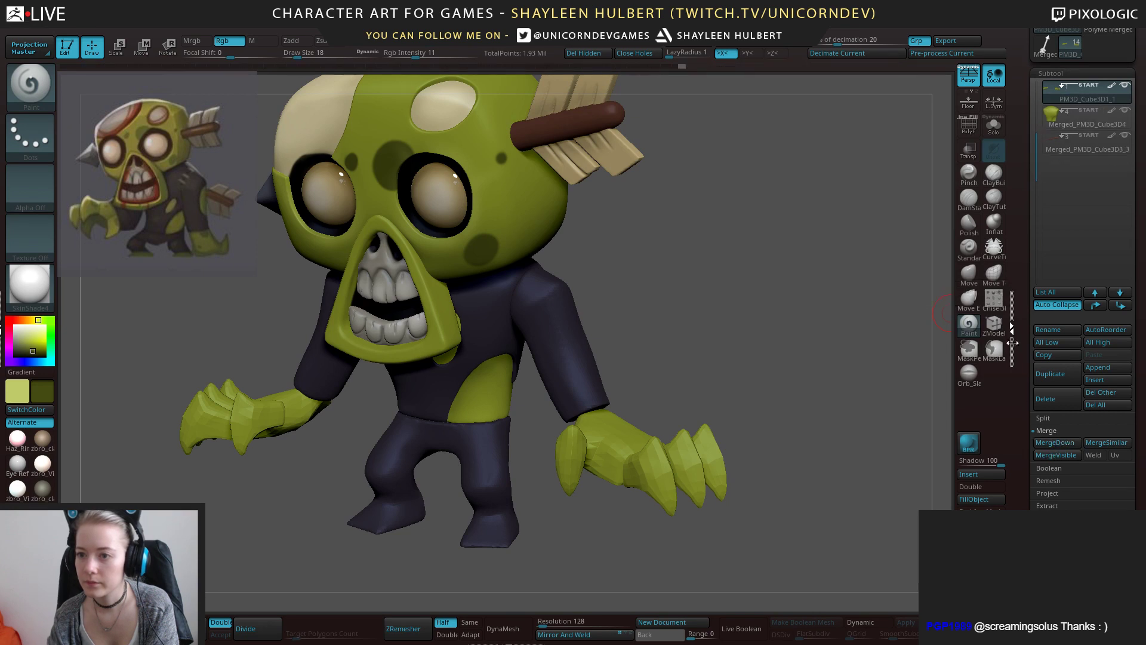
Isolate the merged hand in Solo mode and pull the palm's edge at the finger bases with the Move brush.
left_click(993, 127)
mouse_move(732, 332)
left_mouse_down()
mouse_move(794, 304)
mouse_move(783, 339)
mouse_move(794, 358)
left_mouse_up()
left_click(968, 274)
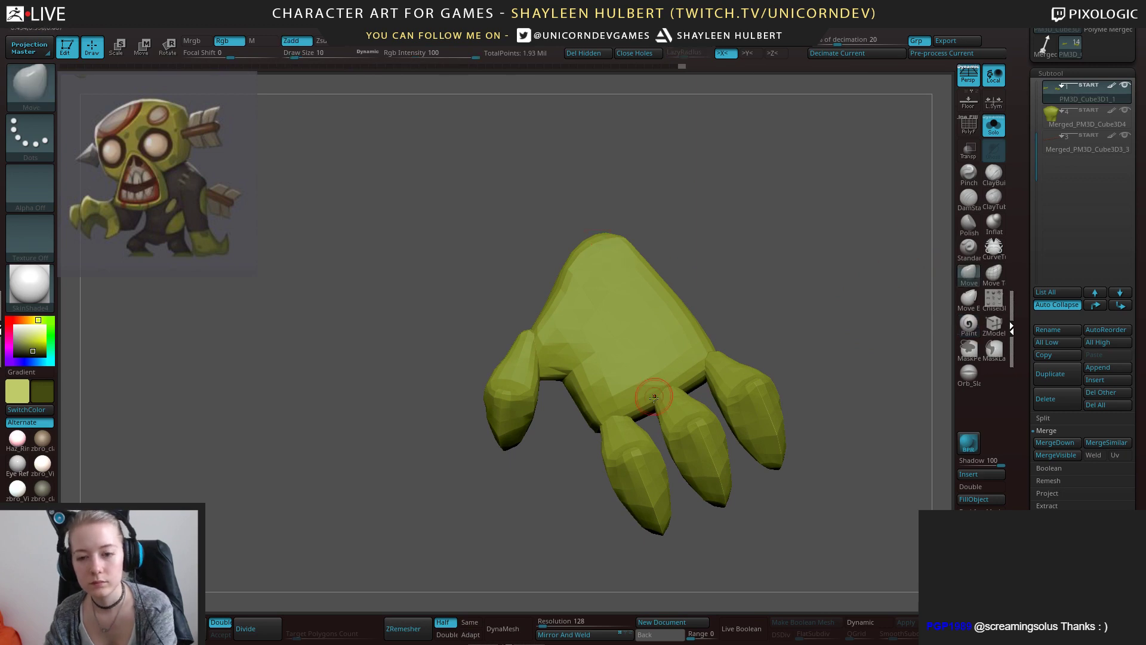
key("]")
mouse_move(639, 408)
left_mouse_down()
mouse_move(643, 391)
mouse_move(686, 372)
mouse_move(681, 360)
left_mouse_up()
left_click_drag(666, 403, 669, 411)
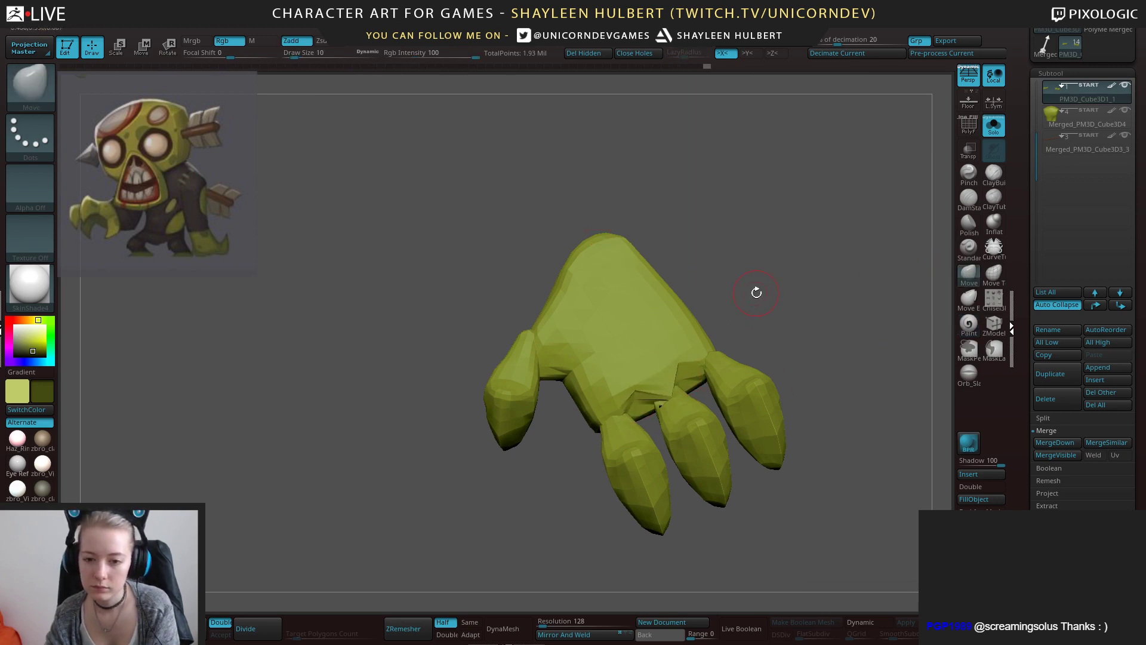
left_click_drag(756, 293, 385, 510)
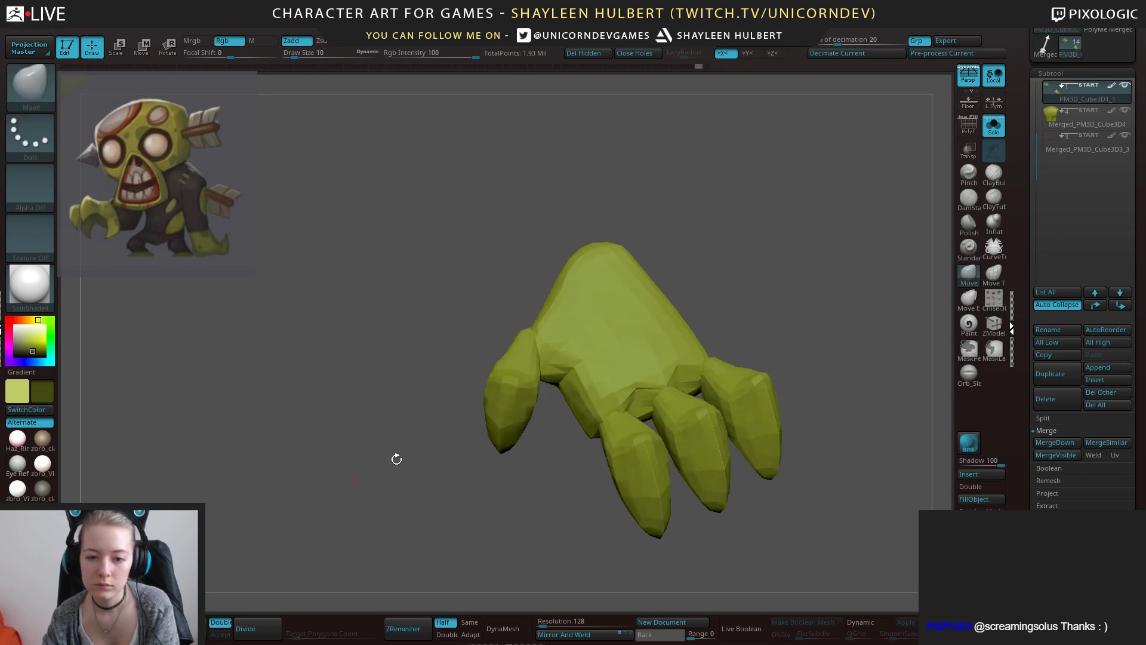
left_click_drag(397, 459, 408, 447)
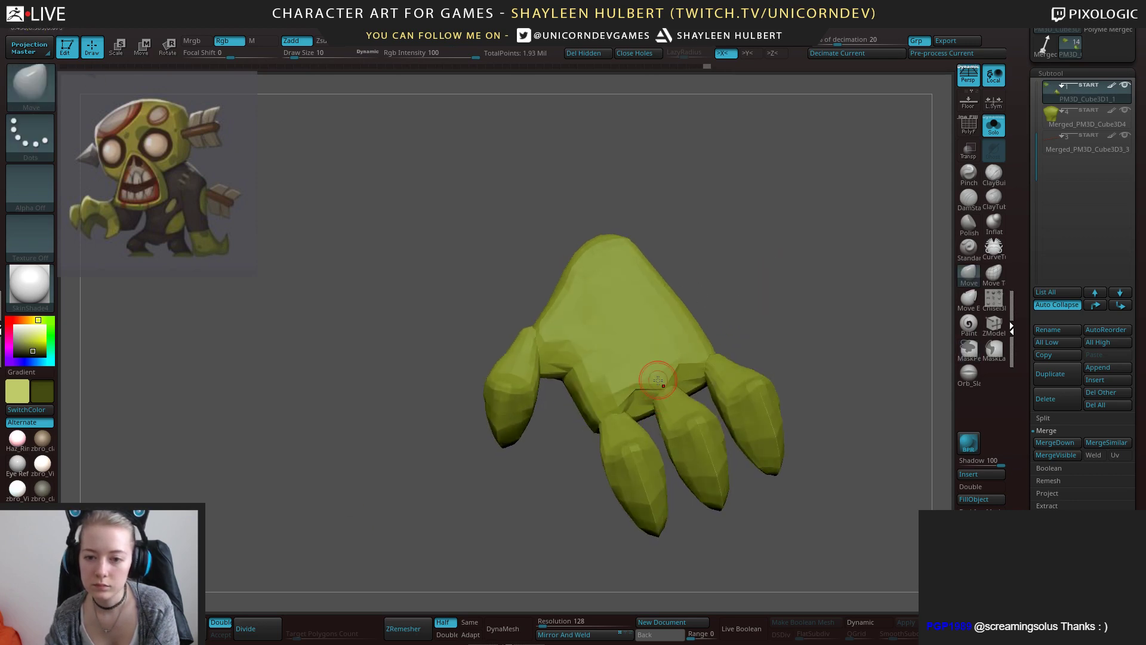
Mask the thumb and three fingers of the hand, leaving the palm unmasked.
left_click(697, 416, "ctrl+shift")
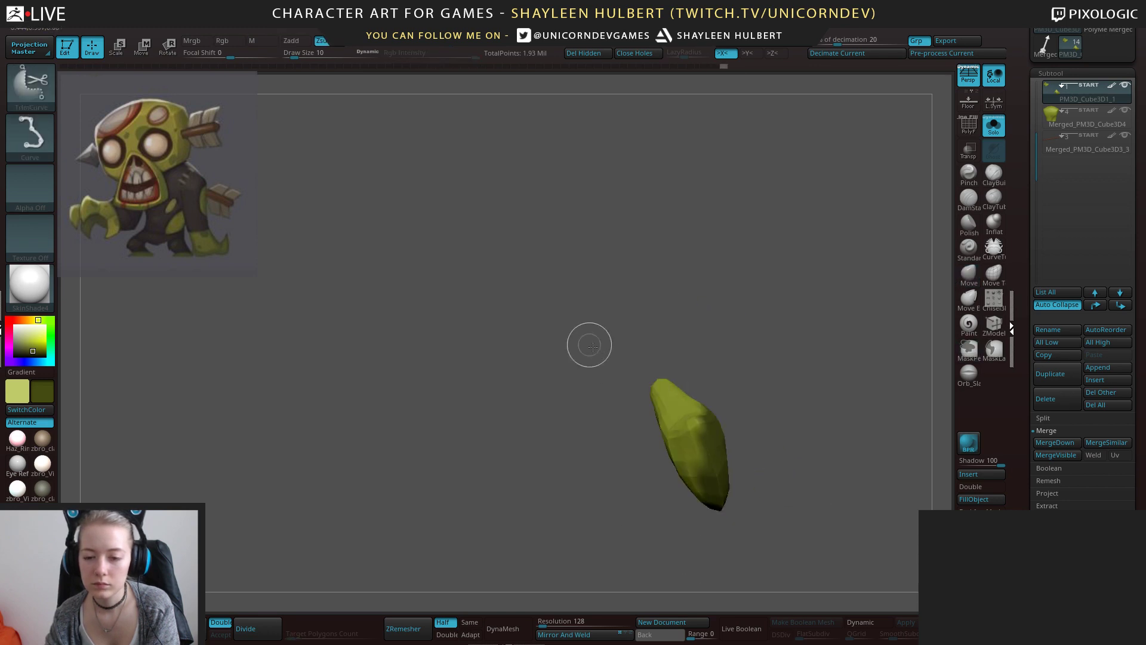
left_click_drag(592, 345, 800, 398, "ctrl+shift")
left_click_drag(601, 332, 821, 549, "ctrl")
left_click(821, 341, "ctrl+shift")
left_click(641, 309, "ctrl+shift")
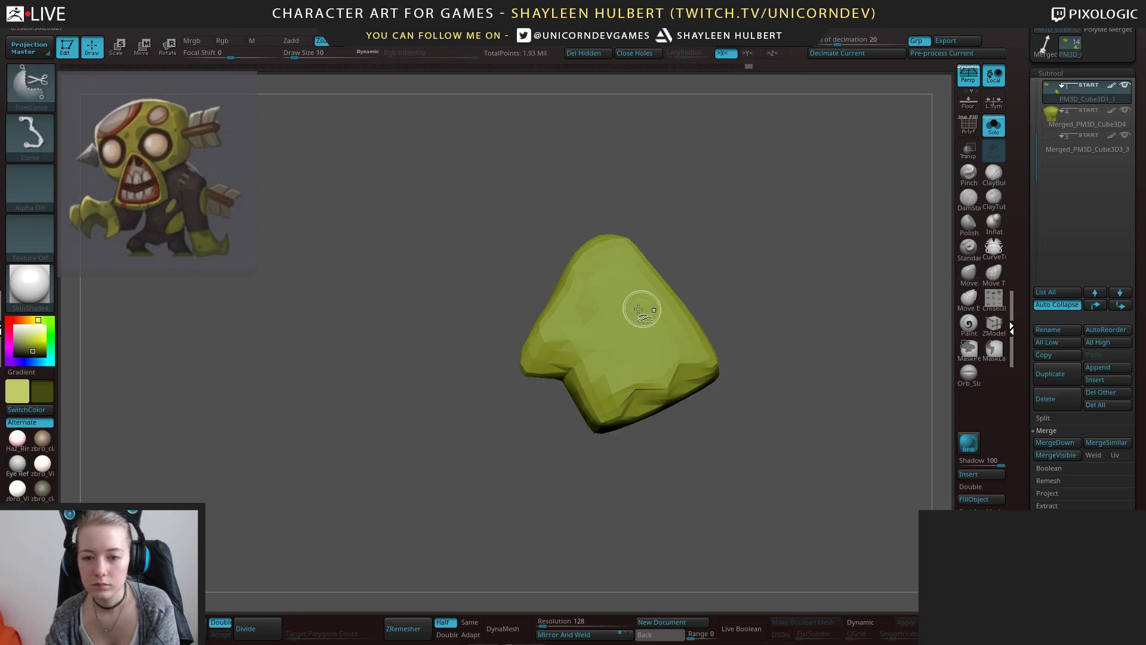
left_click(608, 307, "ctrl+shift")
left_click_drag(430, 283, 874, 555, "ctrl+shift")
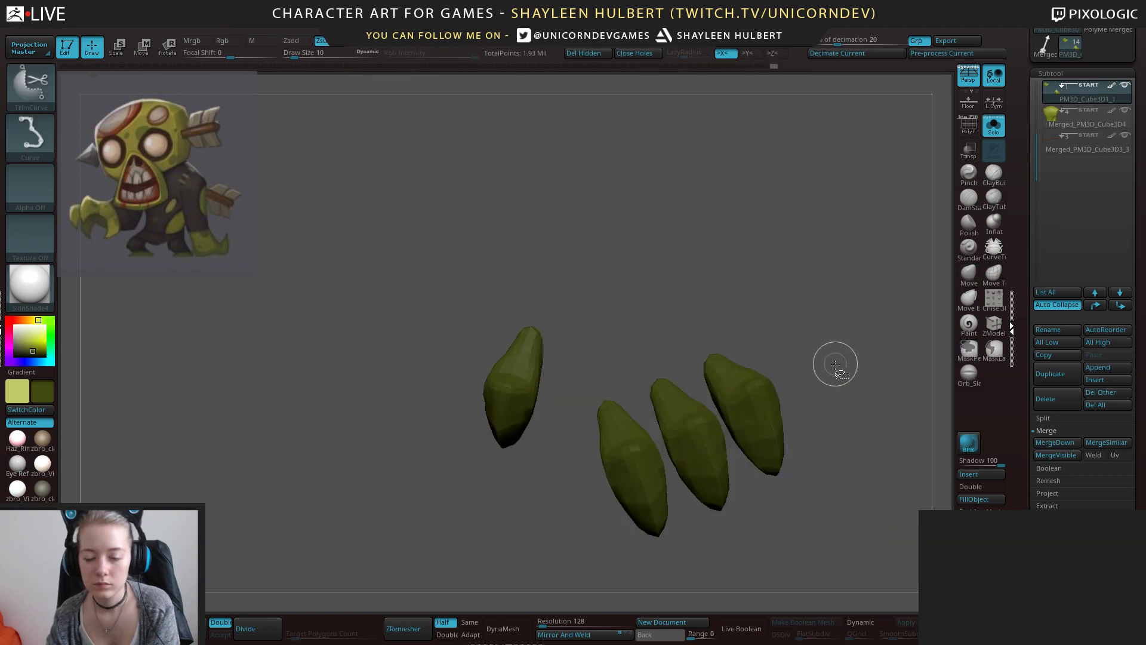
left_click(835, 364, "ctrl+shift")
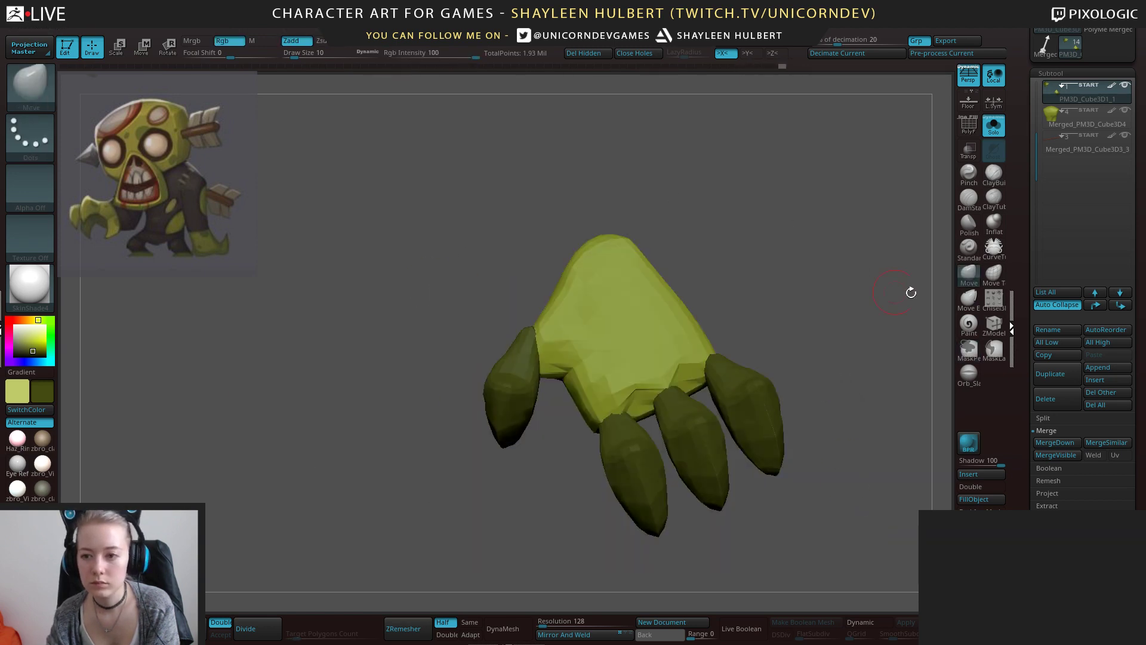
Reshape the palm's finger-side edge and round out its outer side with the Move brush at draw size 26.
key("]")
key("]")
left_click_drag(734, 327, 729, 343)
left_click_drag(667, 393, 669, 403)
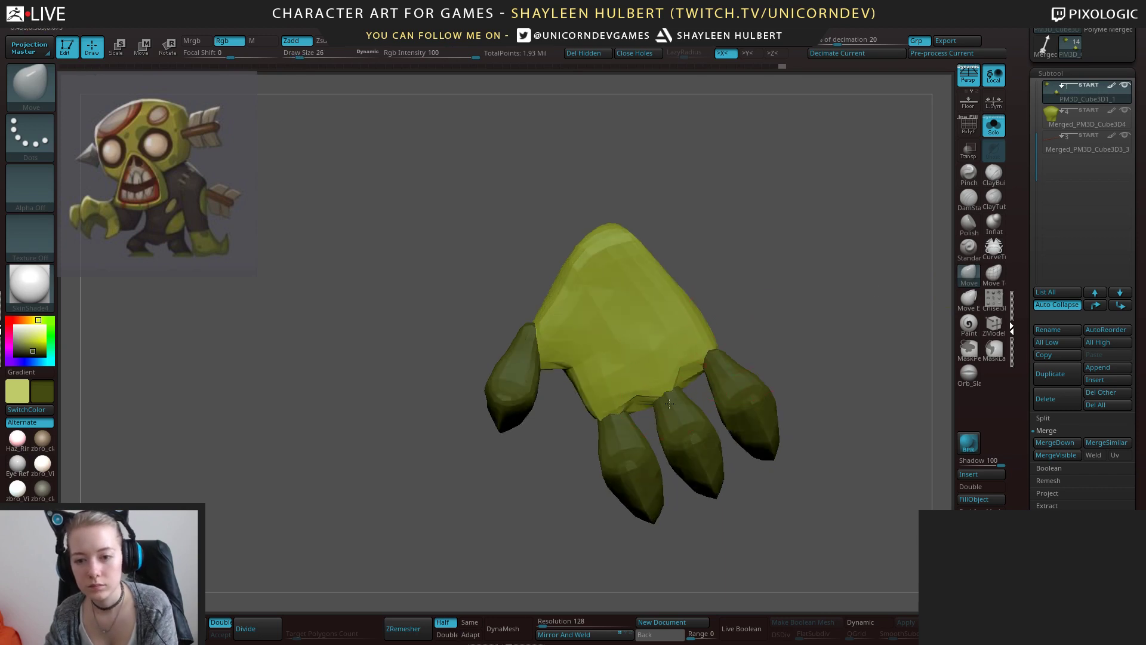
left_click_drag(710, 361, 723, 370)
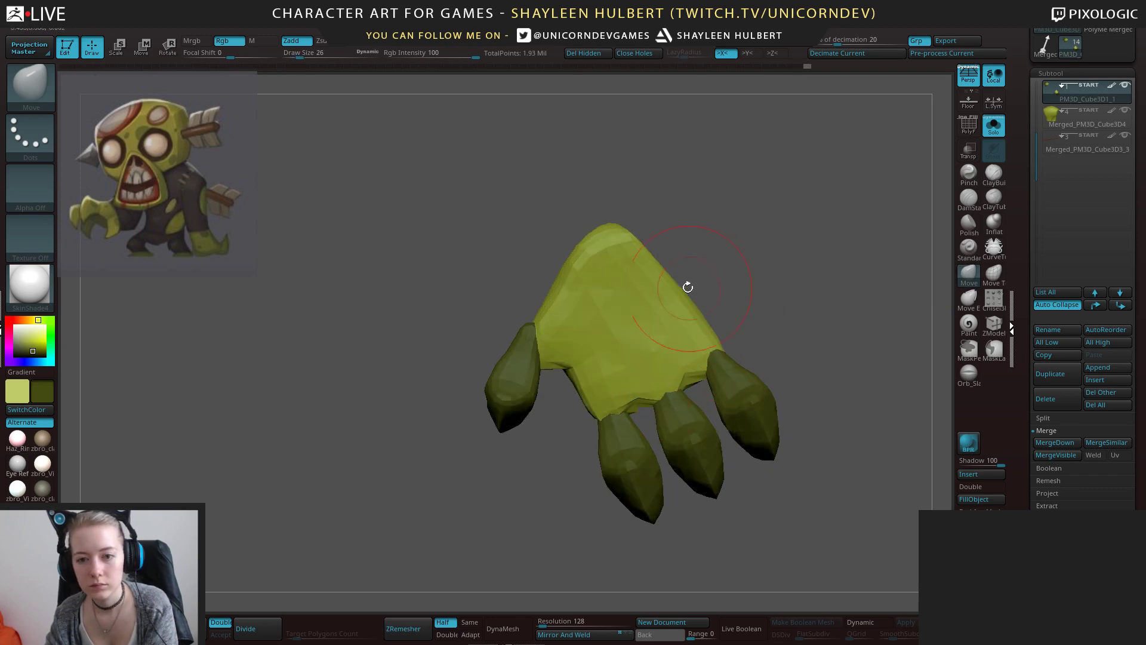
left_click_drag(685, 287, 741, 265)
left_click_drag(706, 311, 719, 307)
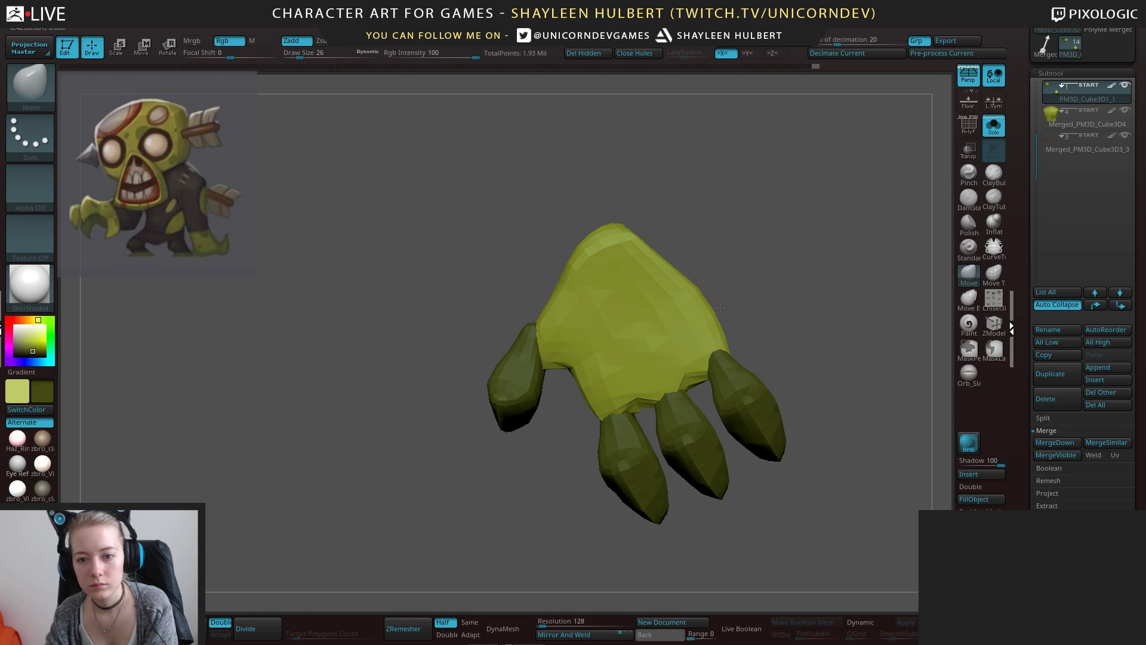
Widen the palm beside the thumb and adjust its edge between thumb and first finger with the Move brush.
left_click_drag(599, 365, 603, 391)
mouse_move(613, 430)
left_mouse_down()
mouse_move(614, 448)
mouse_move(607, 425)
left_mouse_up()
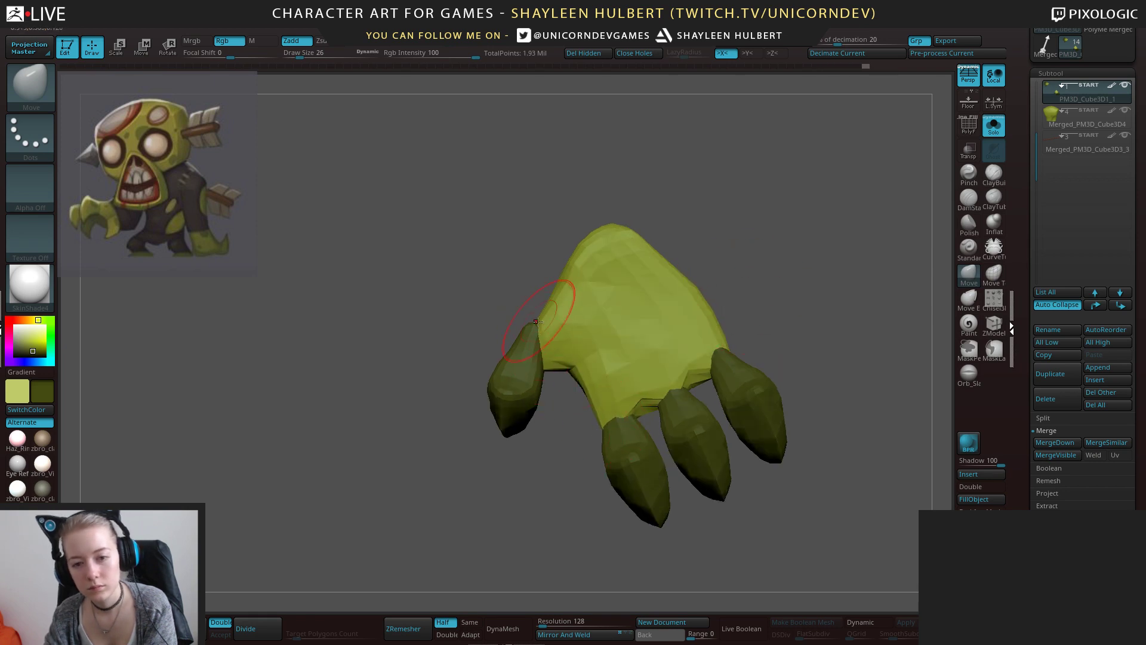
left_click_drag(497, 341, 498, 335)
mouse_move(549, 299)
left_mouse_down()
mouse_move(523, 293)
mouse_move(540, 289)
left_mouse_up()
left_click_drag(553, 301, 553, 308)
left_click_drag(581, 377, 571, 379)
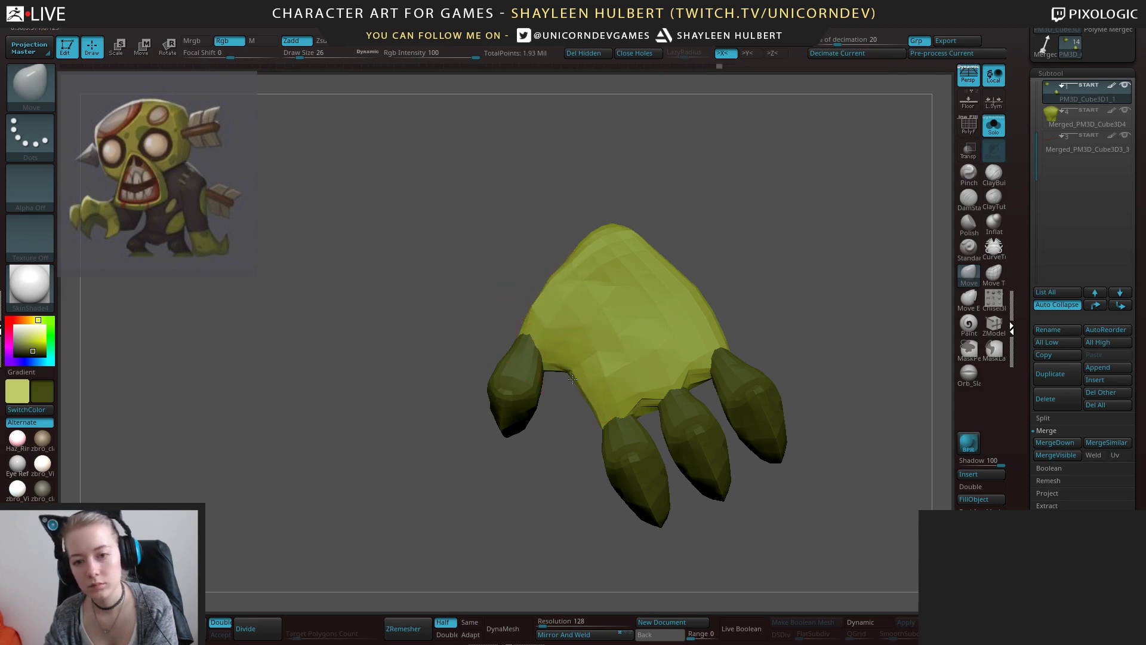
Extend the palm's edge down to the bases of the three masked fingers with the Move brush at draw size 26.
left_click_drag(556, 469, 504, 357)
mouse_move(568, 299)
right_mouse_down()
mouse_move(512, 352)
mouse_move(490, 325)
right_mouse_up()
right_click_drag(639, 274, 612, 302)
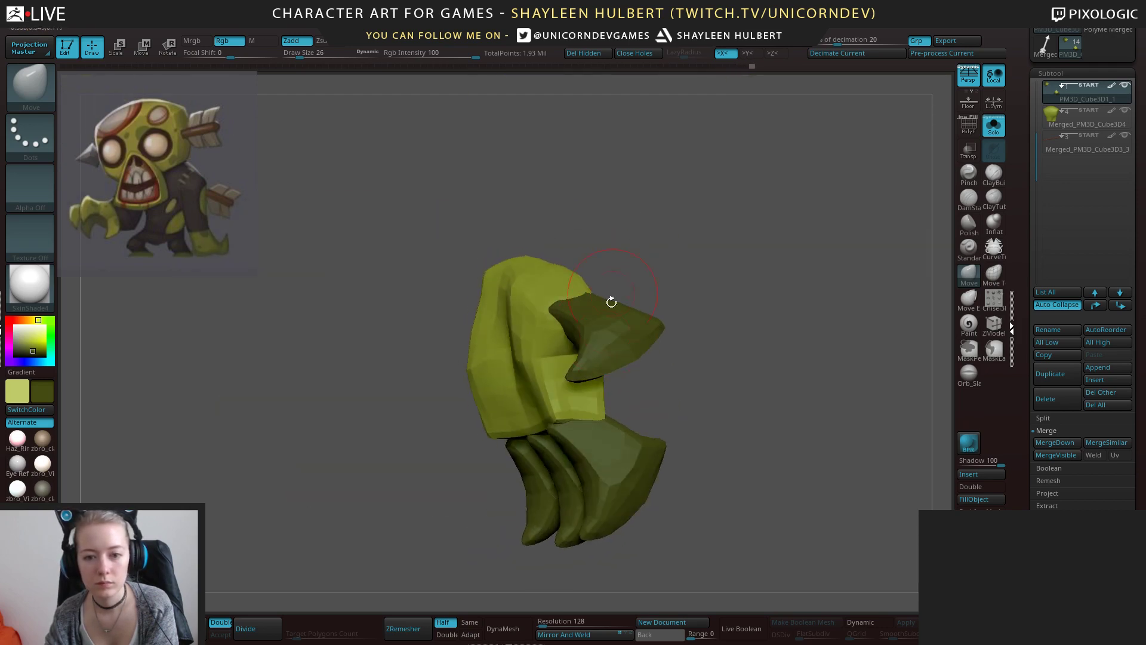
left_click_drag(555, 424, 556, 432)
right_click_drag(573, 415, 675, 412)
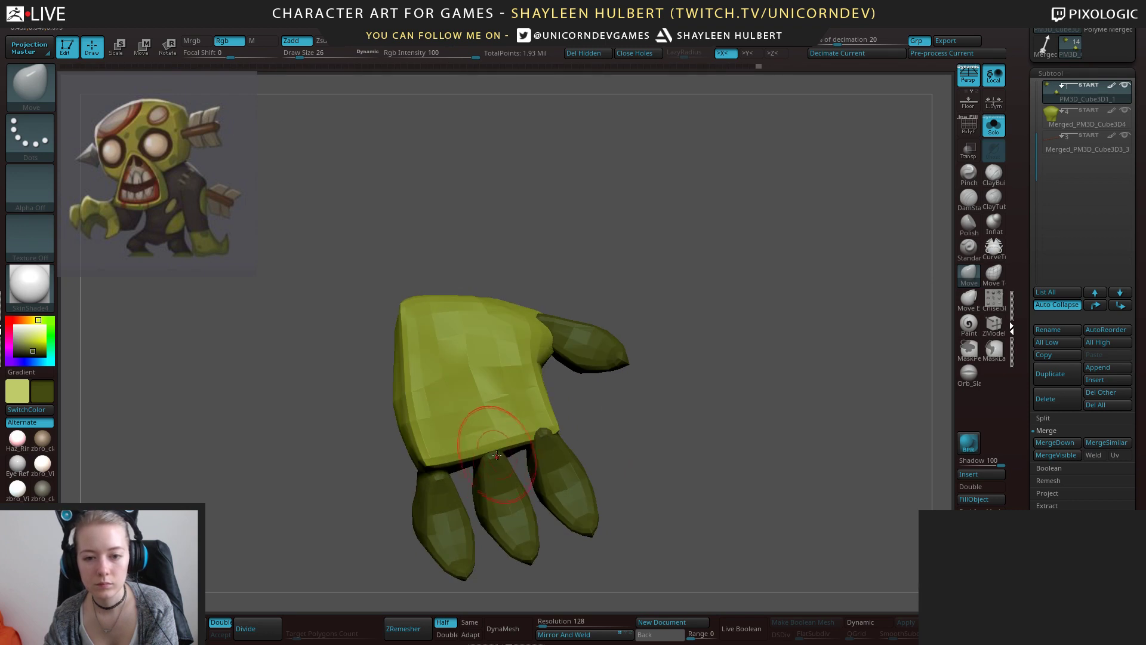
left_click_drag(496, 443, 500, 470)
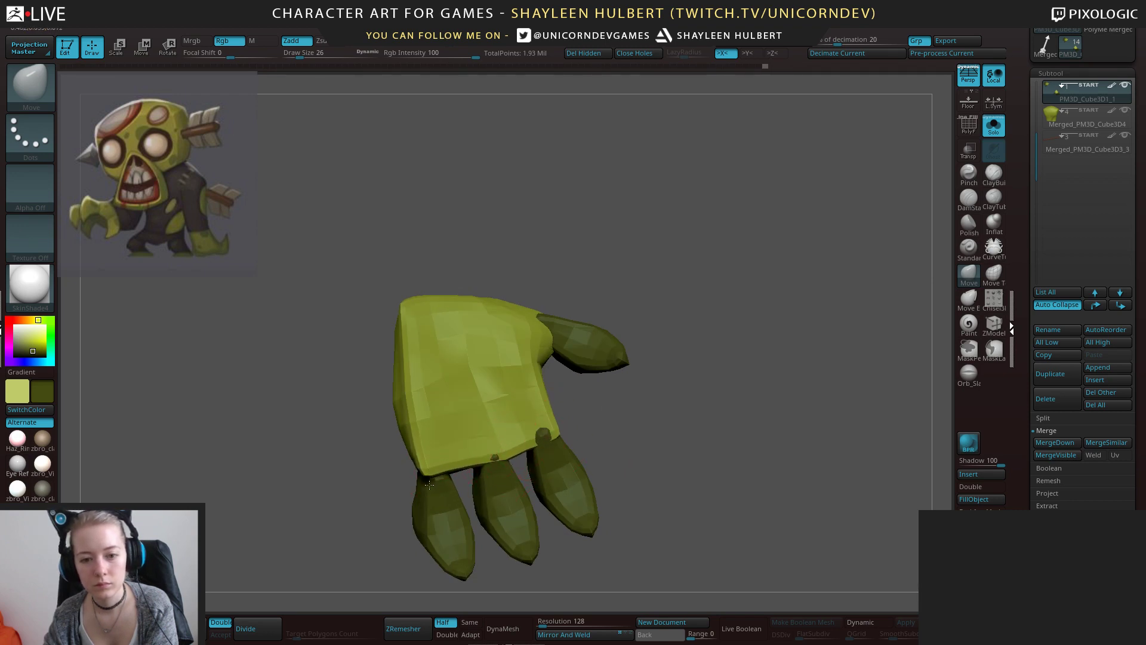
right_click_drag(447, 477, 438, 479)
left_click_drag(438, 479, 416, 492)
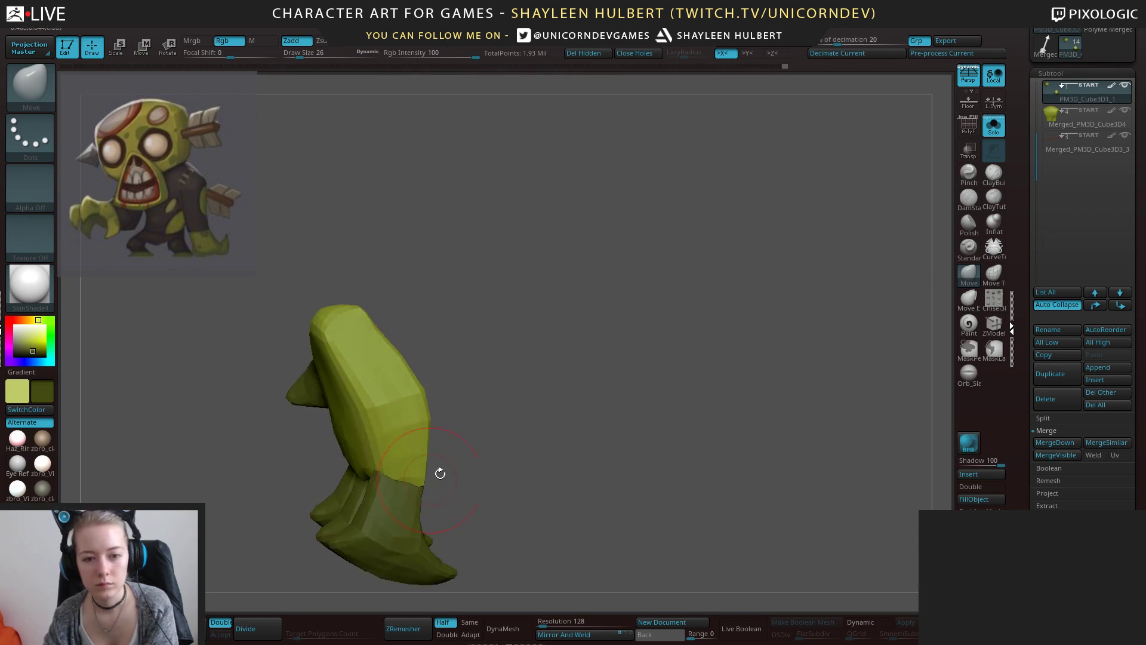
right_click_drag(440, 473, 418, 427)
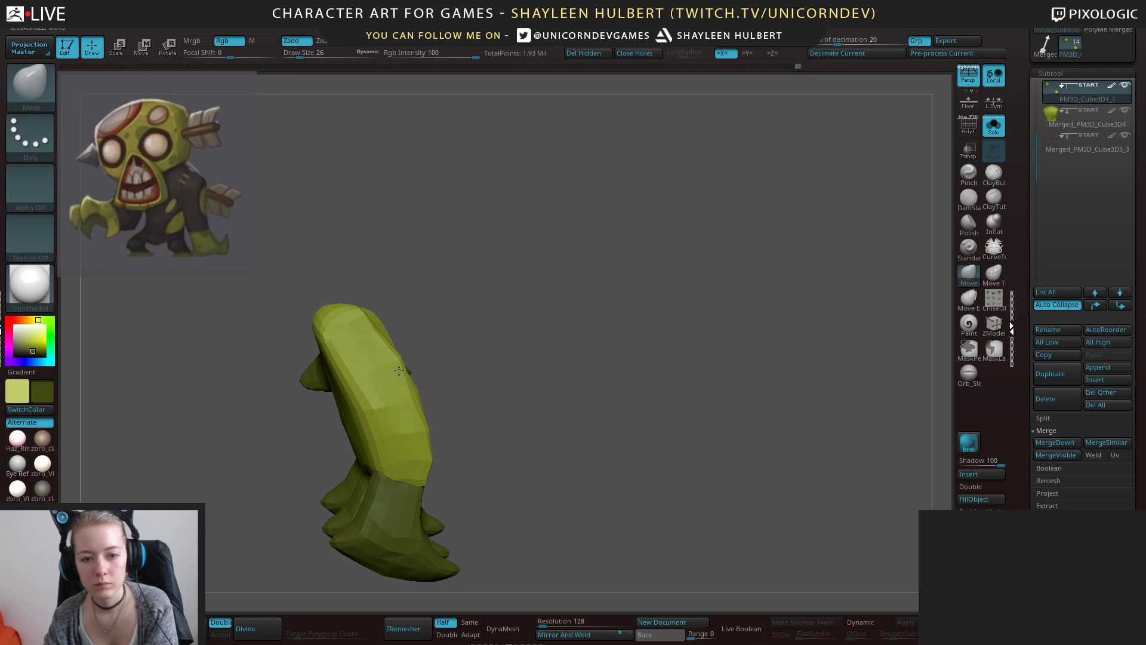
Clear the finger mask and remesh the hand with DynaMesh at resolution 2000.
right_click_drag(399, 371, 624, 348)
left_click_drag(625, 352, 609, 442, "ctrl")
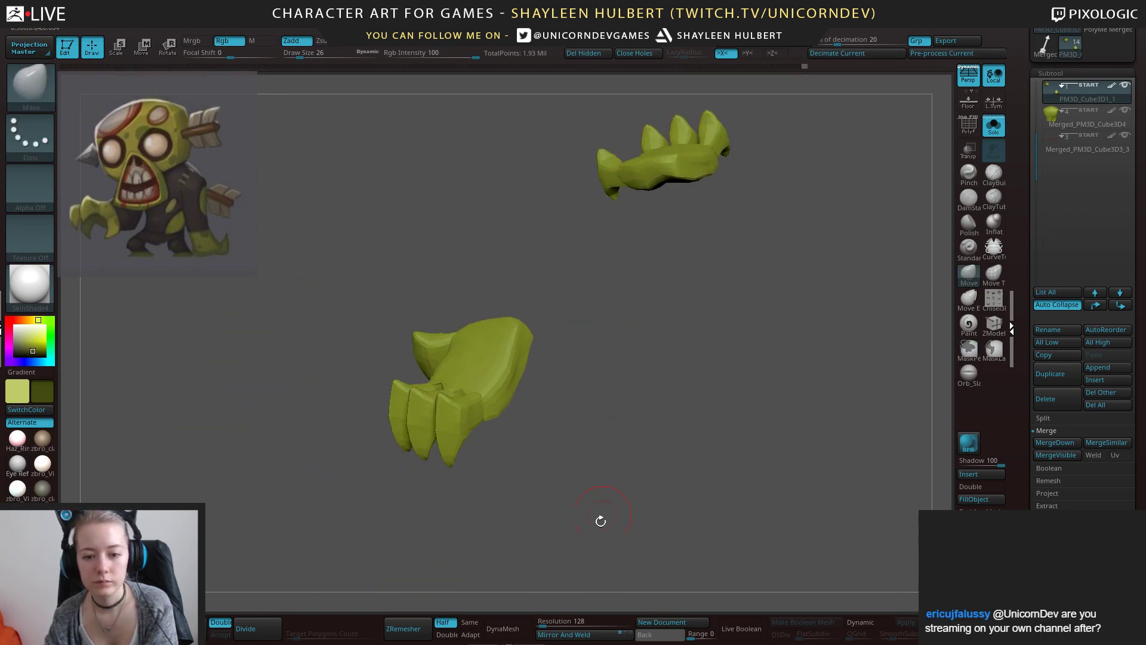
left_click(542, 622)
type("2")
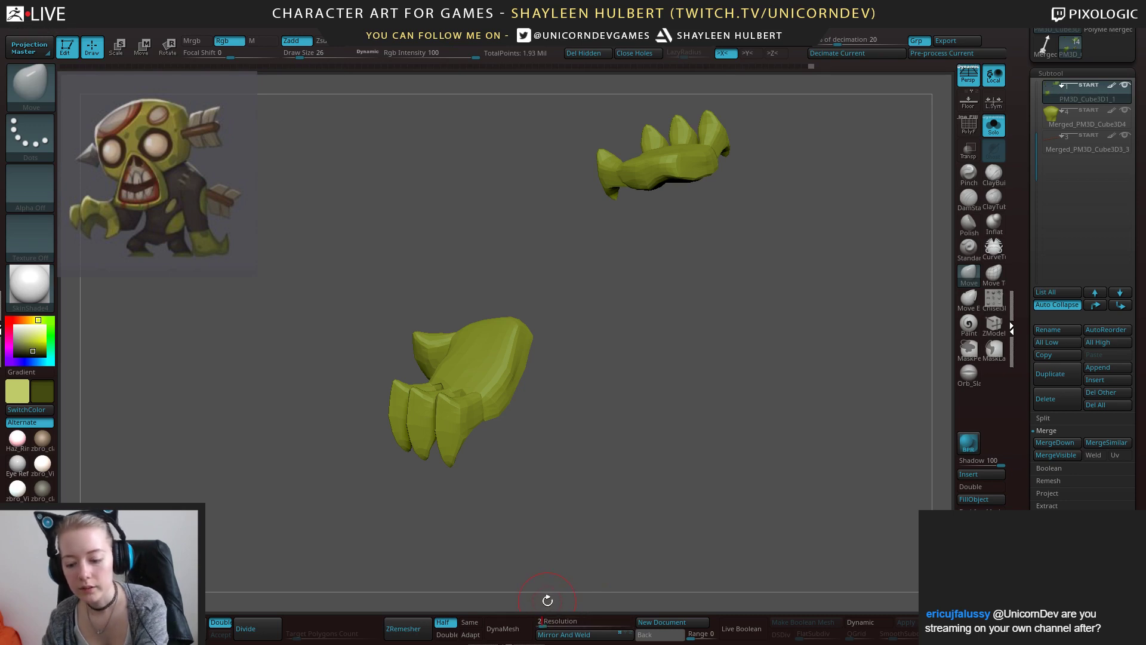
type("000")
left_click(502, 629)
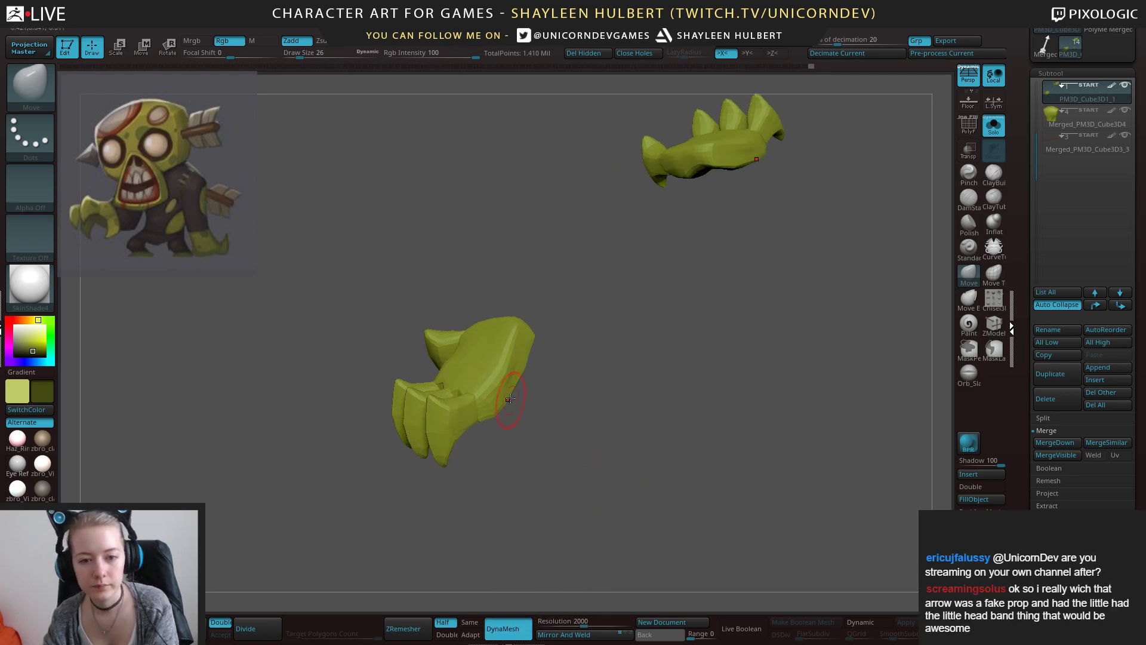
Smooth the seams where the thumb and fingers join the palm, along with the hand's faceted edges.
left_click_drag(543, 382, 550, 481)
left_click_drag(459, 415, 406, 376, "shift")
left_click_drag(546, 430, 571, 476)
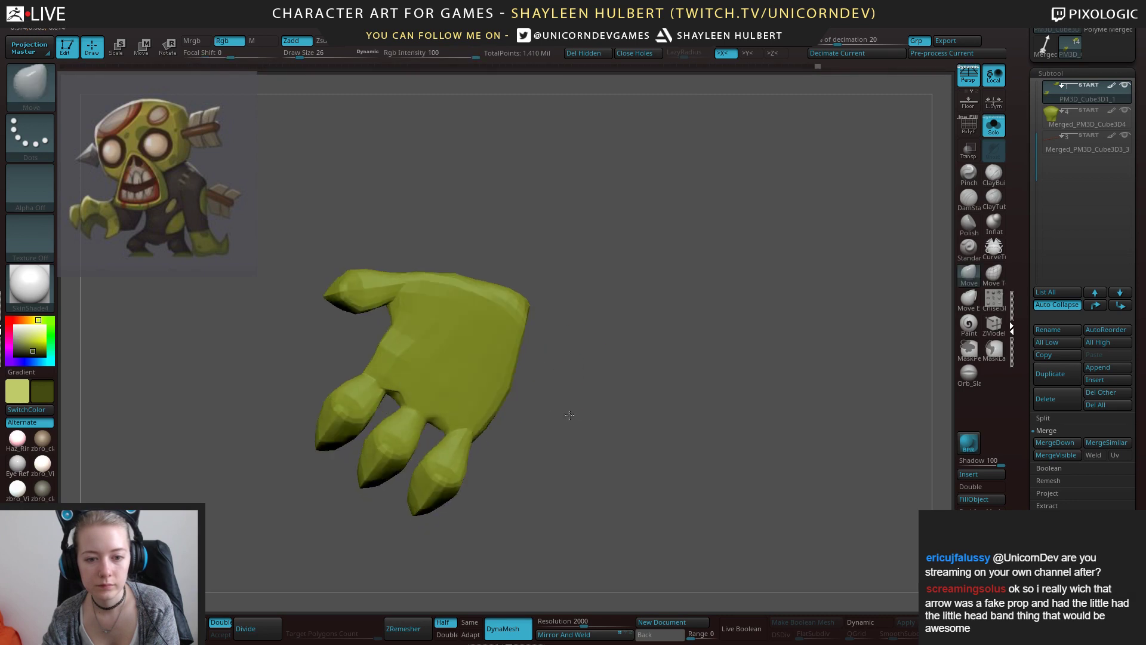
left_click_drag(441, 457, 471, 426, "shift")
mouse_move(389, 272)
left_mouse_down("shift")
mouse_move(501, 285)
mouse_move(488, 286)
left_mouse_up("shift")
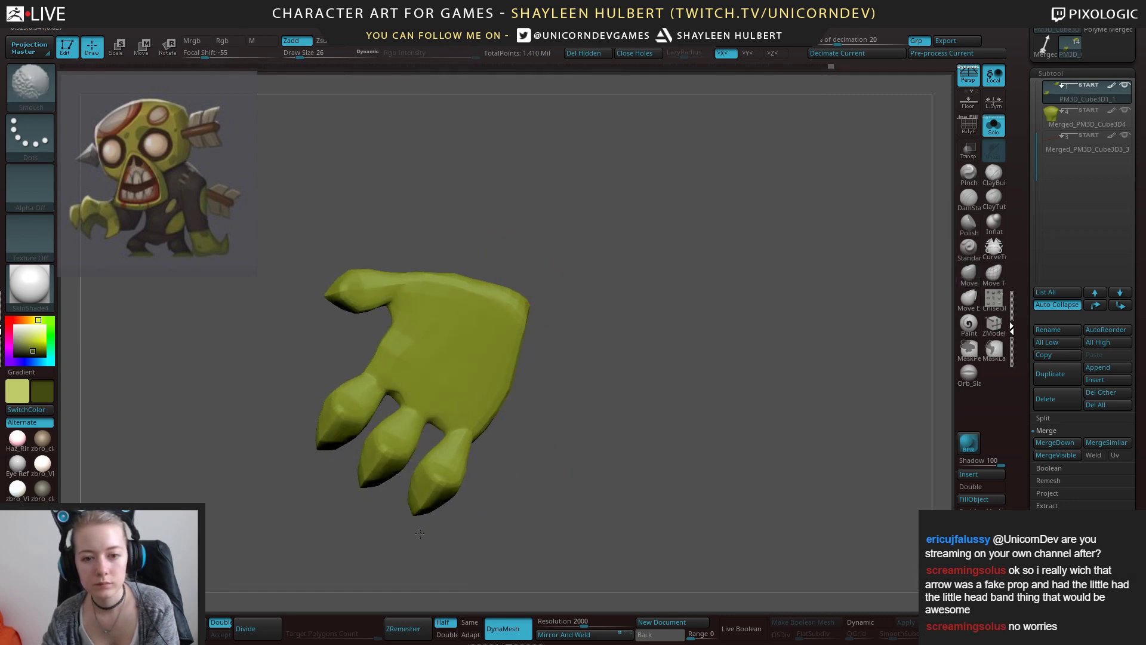
left_click_drag(420, 533, 507, 518)
left_click_drag(522, 417, 500, 358, "shift")
left_click_drag(412, 457, 495, 442)
left_click_drag(567, 391, 572, 398, "shift")
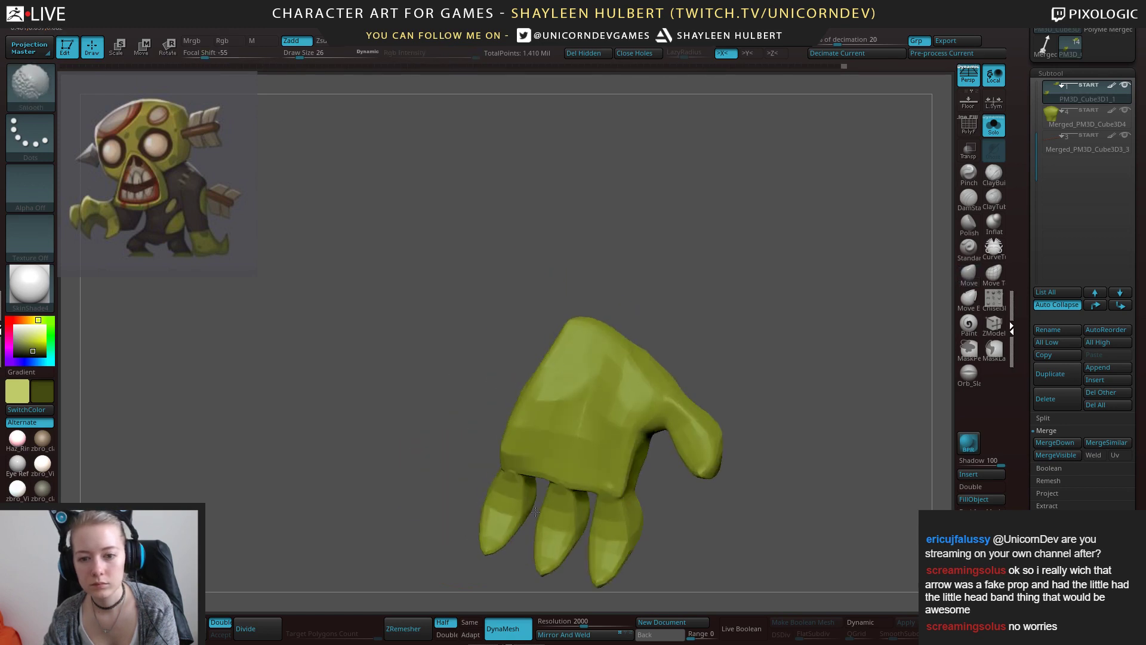
Build up volume across the palm side of the hand with ClayBuildup strokes at draw size 26.
left_click(993, 174)
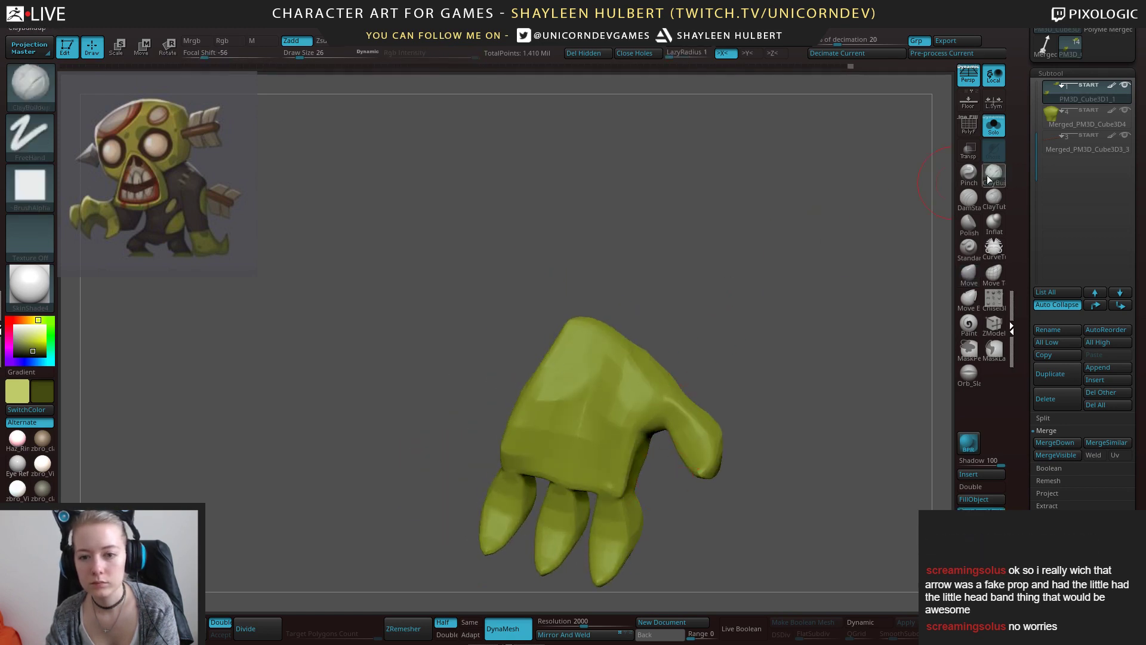
left_click_drag(556, 366, 589, 349)
left_click_drag(545, 392, 592, 367)
left_click_drag(705, 382, 675, 389)
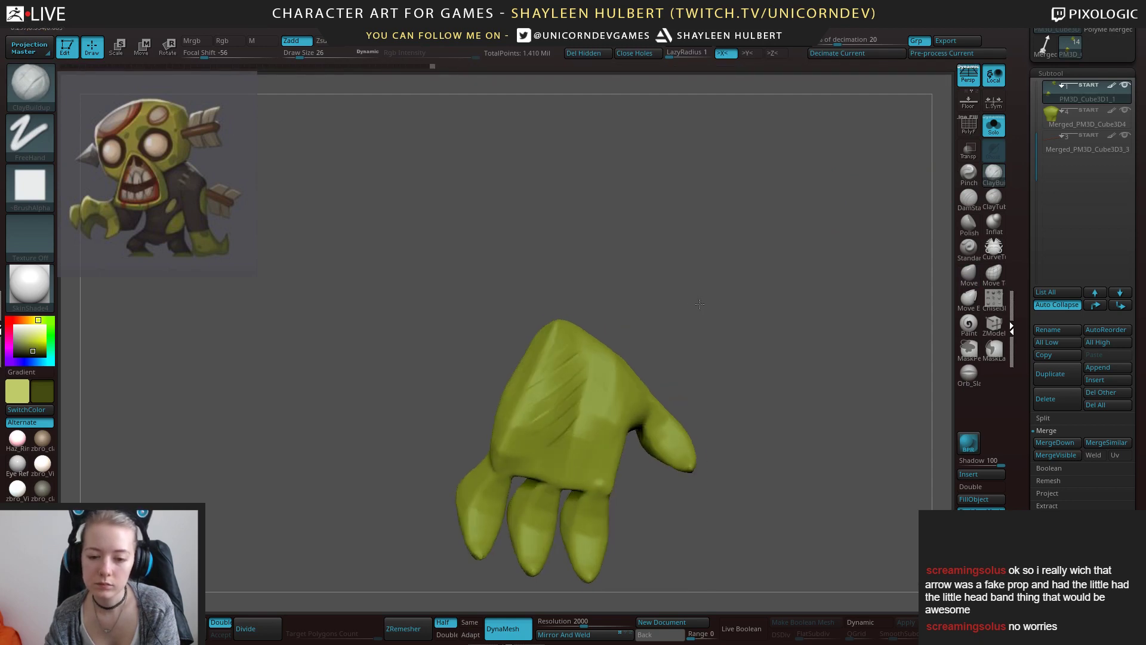
mouse_move(614, 361)
left_mouse_down()
mouse_move(633, 407)
mouse_move(611, 403)
left_mouse_up()
left_click_drag(584, 385, 609, 425)
left_click_drag(675, 523, 654, 515)
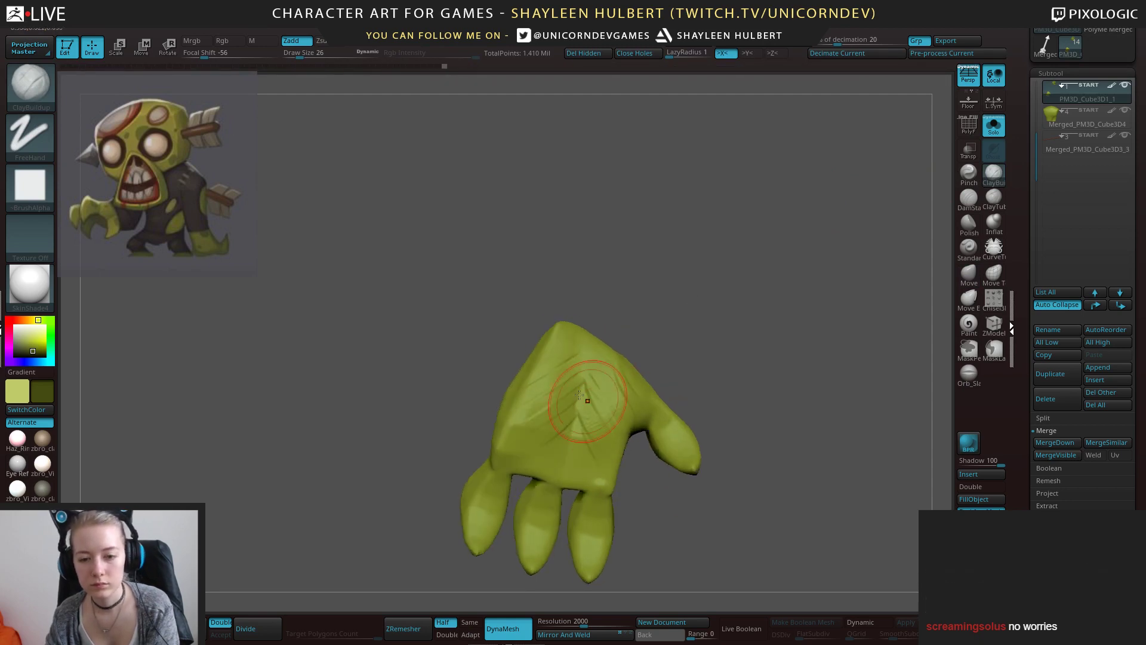
left_click_drag(641, 466, 635, 471)
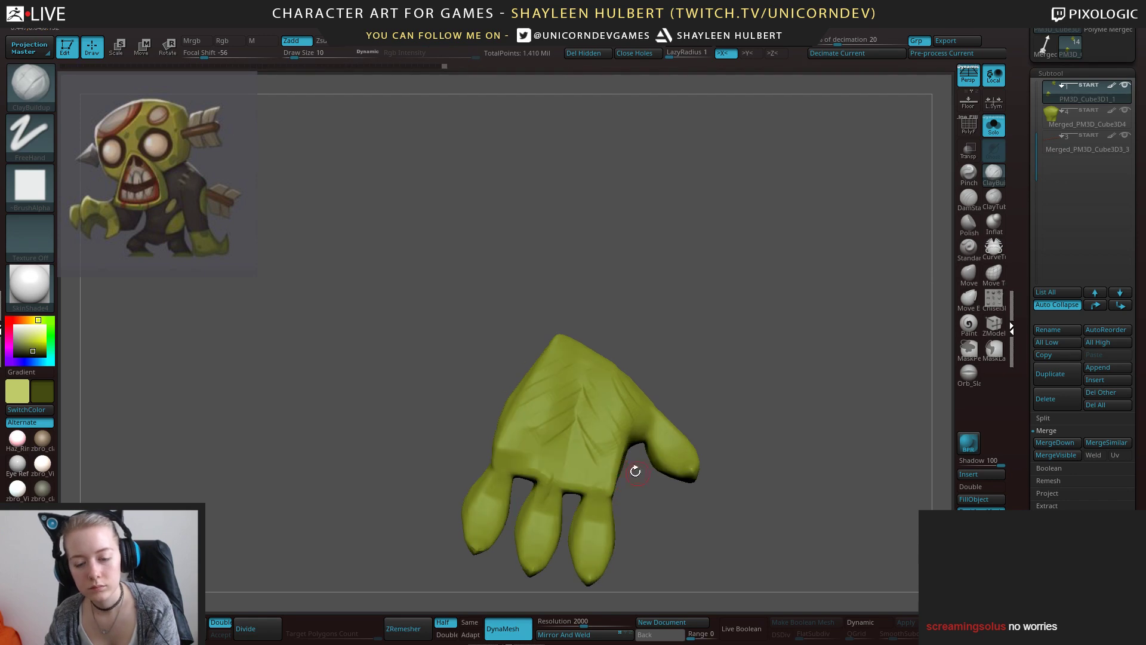
Sculpt three raised tendons on the back of the hand running to the fingers, using ClayBuildup at draw sizes 22 and 10.
mouse_move(516, 460)
left_mouse_down()
mouse_move(497, 481)
mouse_move(440, 439)
mouse_move(451, 354)
left_mouse_up()
key("]")
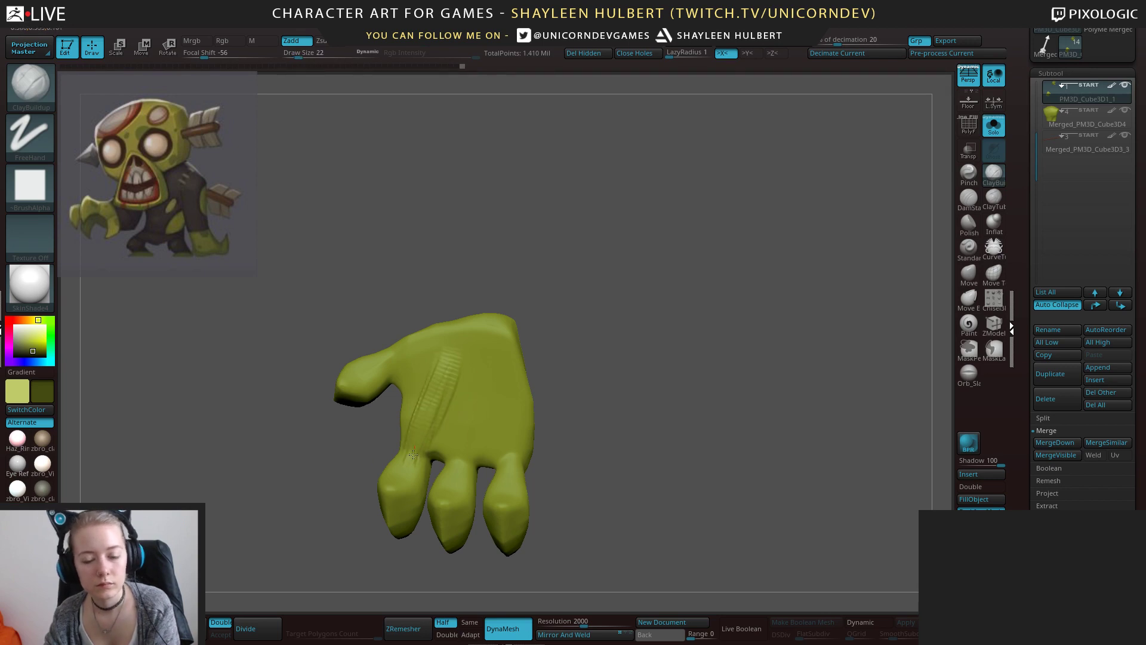
left_click_drag(470, 404, 456, 354)
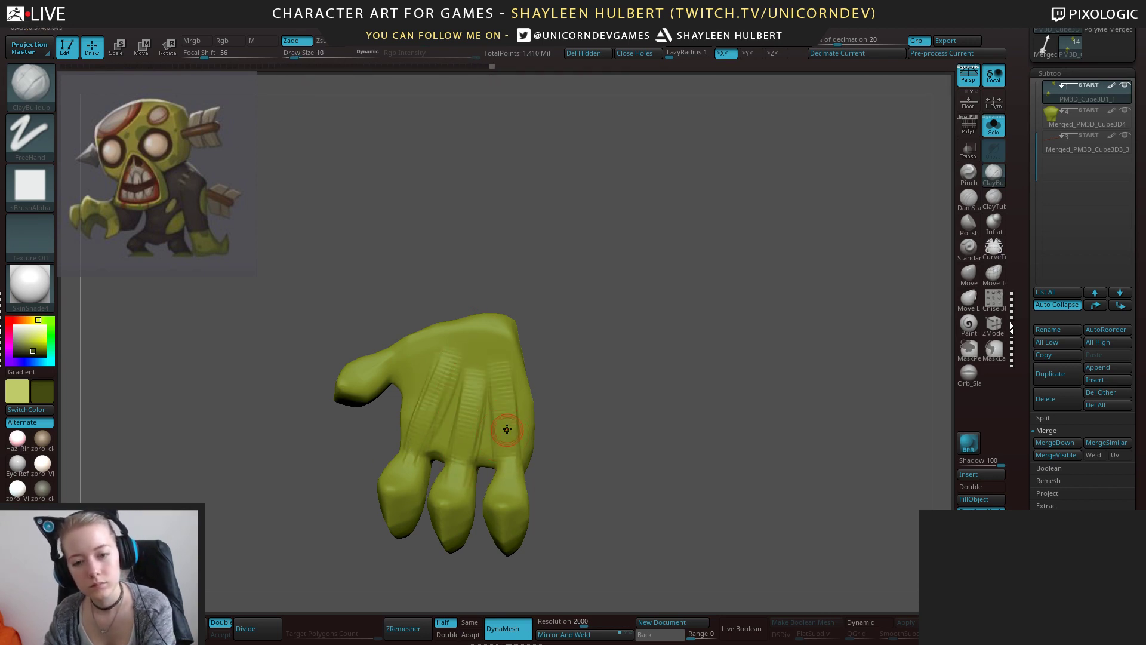
left_click_drag(654, 441, 612, 436)
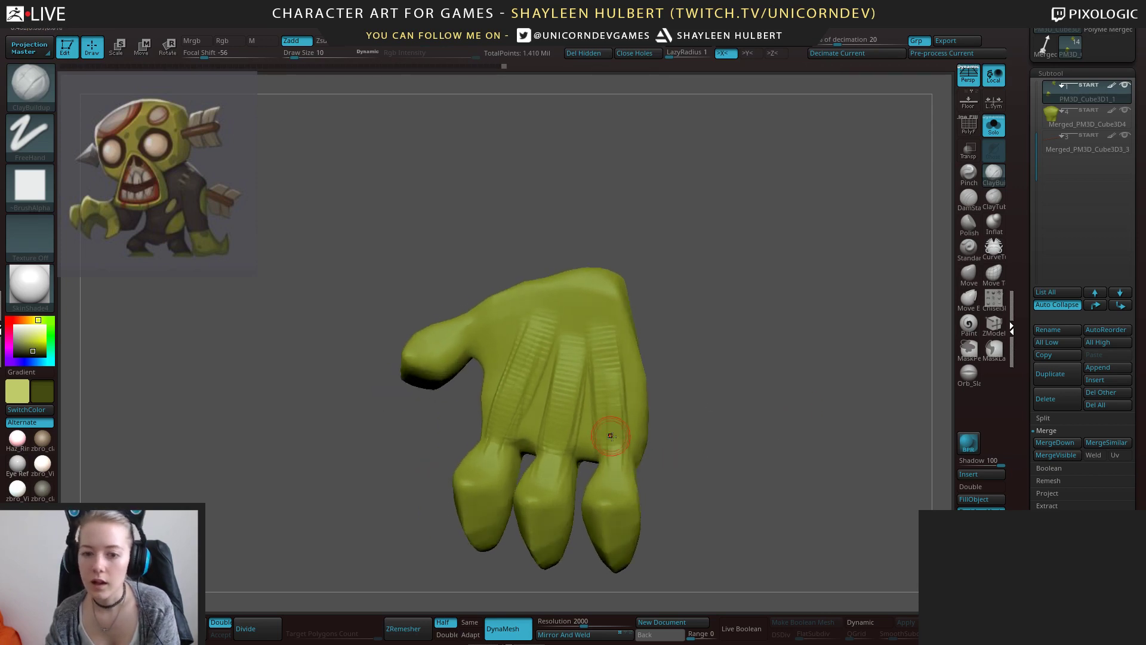
left_click_drag(572, 329, 554, 425)
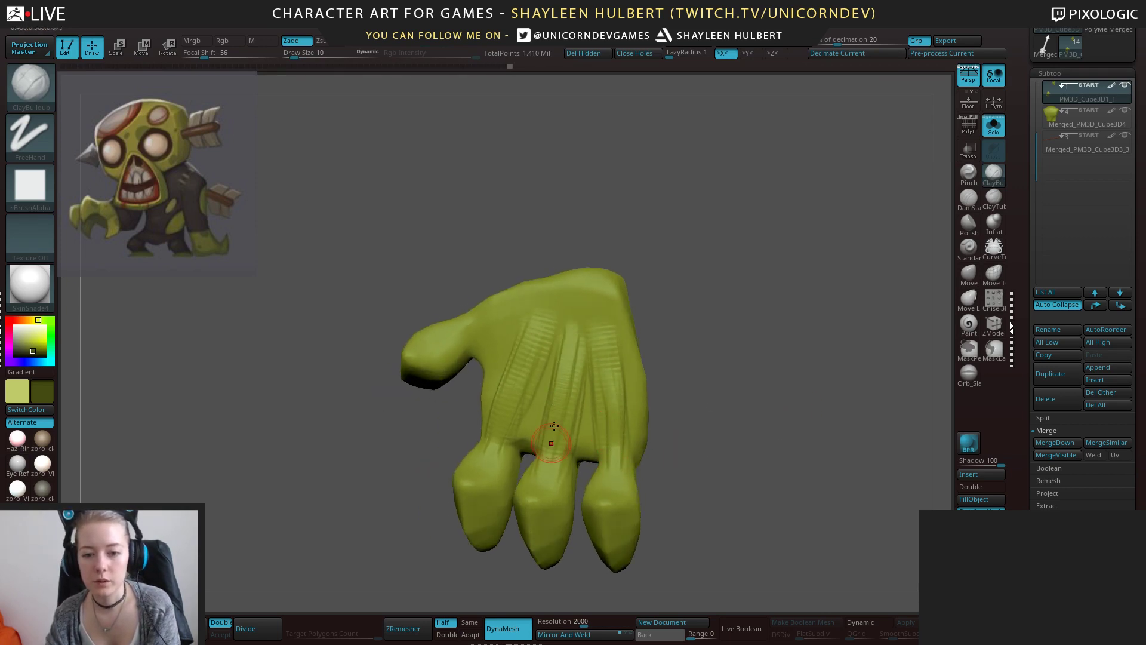
Build up the finger and thumb joints with ClayBuildup at draw size 18 and smooth the tendons on the hand's back.
left_click_drag(705, 309, 692, 373)
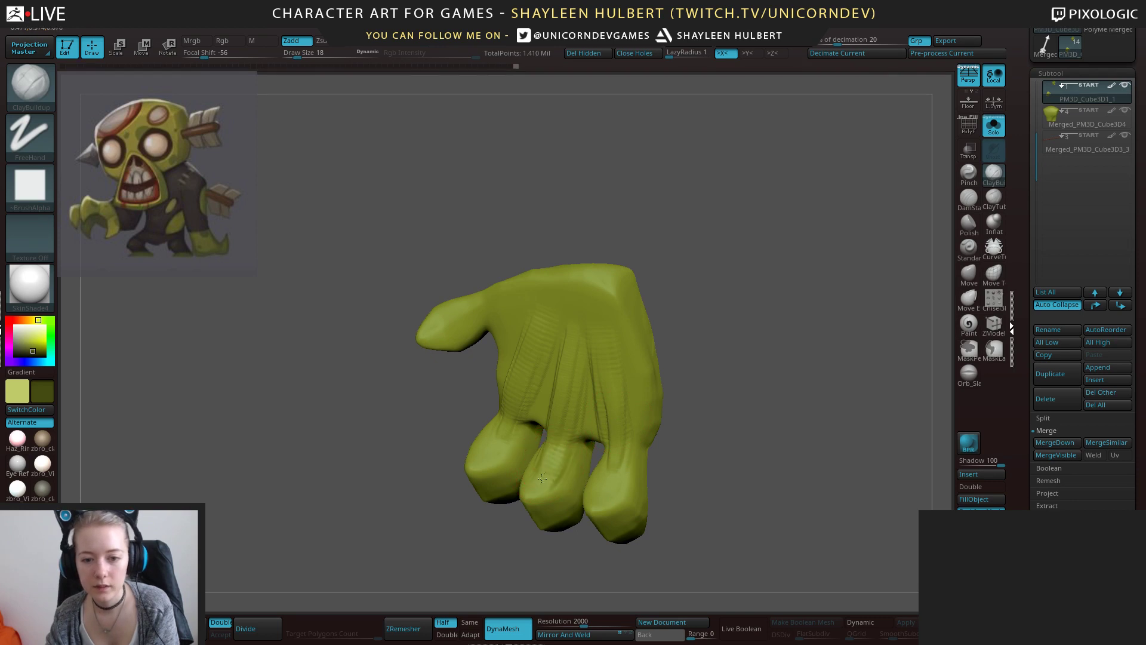
left_click_drag(397, 428, 503, 410)
left_click_drag(520, 360, 538, 330)
left_click_drag(385, 391, 380, 435)
mouse_move(516, 310)
left_mouse_down()
mouse_move(465, 324)
mouse_move(549, 299)
mouse_move(491, 339)
left_mouse_up()
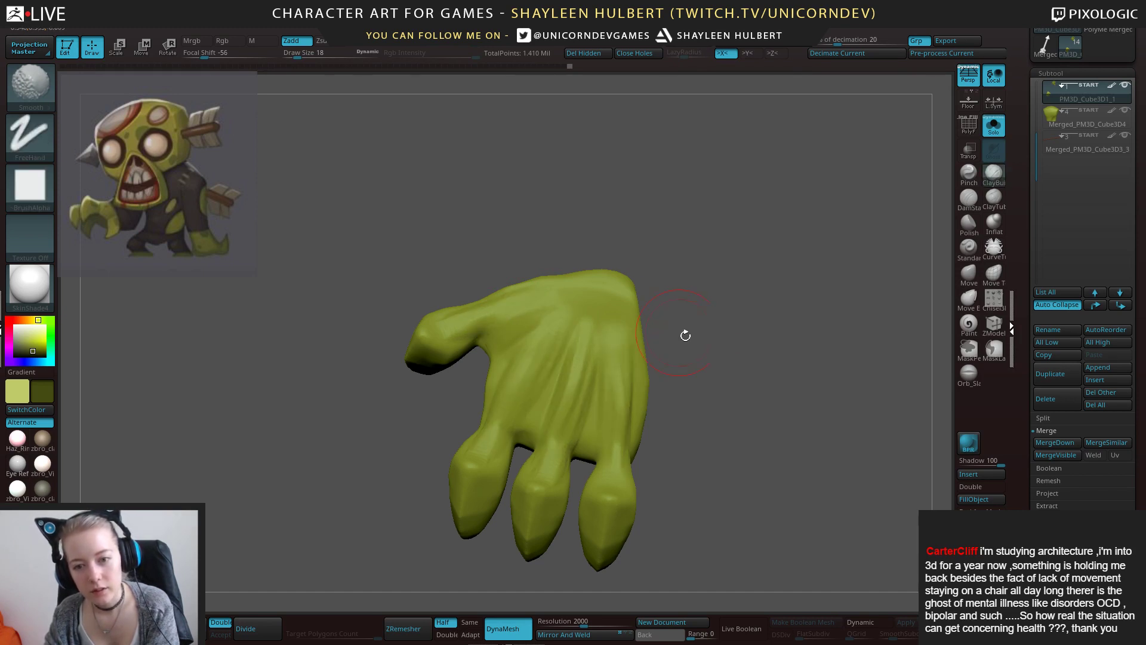
Build up the fleshy pads around the palm's hollow and at the thumb base with ClayBuildup at draw size 18.
mouse_move(685, 332)
left_mouse_down()
mouse_move(788, 374)
mouse_move(516, 425)
left_mouse_up()
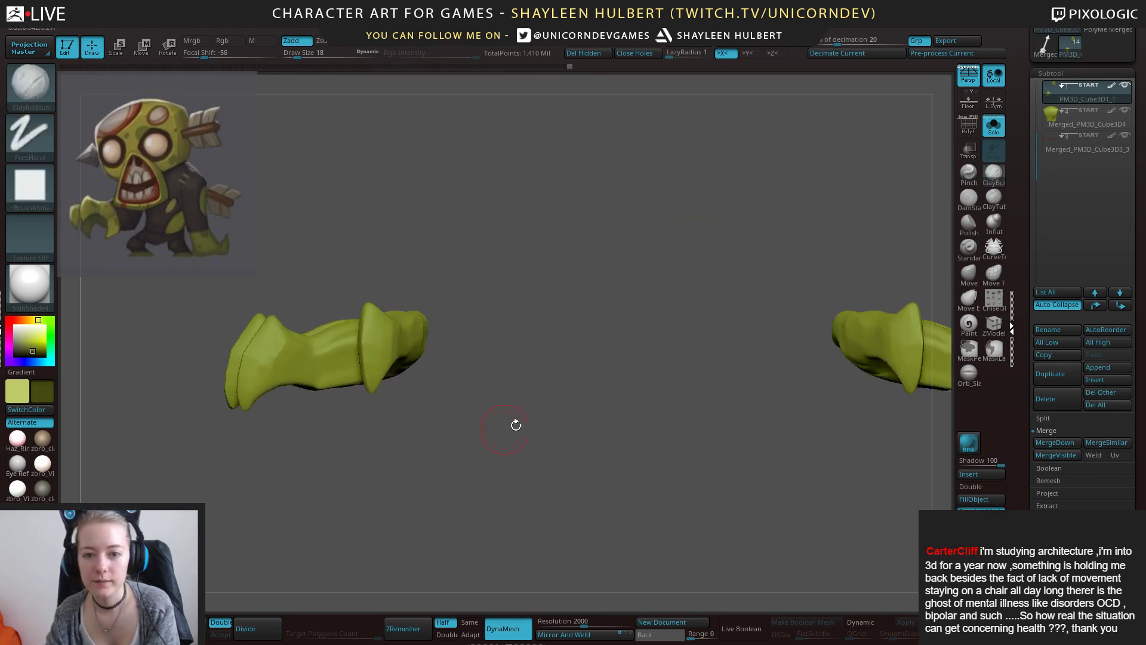
mouse_move(714, 421)
left_mouse_down()
mouse_move(559, 386)
mouse_move(567, 408)
mouse_move(555, 466)
left_mouse_up()
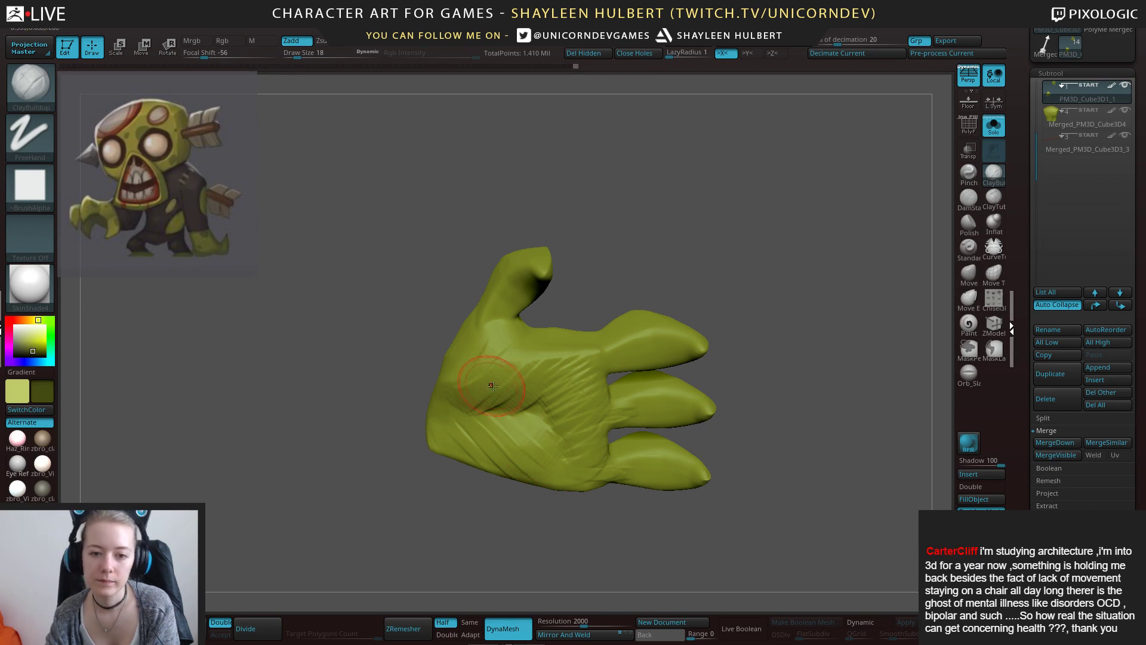
left_click_drag(508, 327, 479, 358)
mouse_move(468, 398)
left_mouse_down()
mouse_move(533, 377)
mouse_move(557, 416)
mouse_move(530, 440)
left_mouse_up()
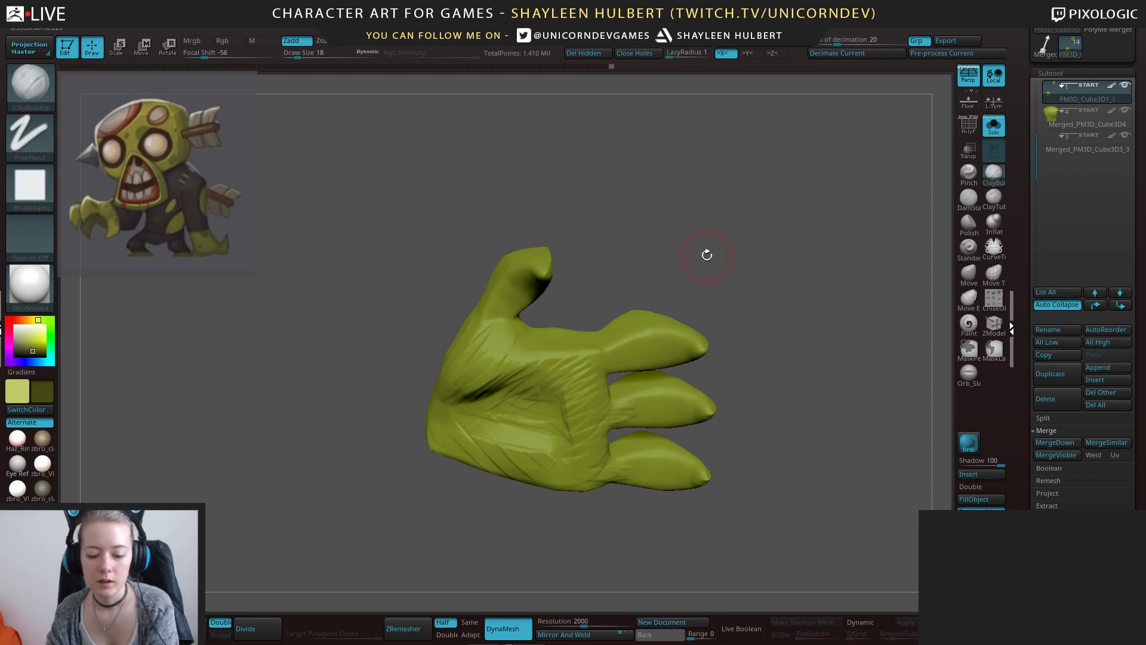
Load the Smooth Stronger brush and smooth out the clay strokes on the palm.
key("comma")
left_click(196, 82)
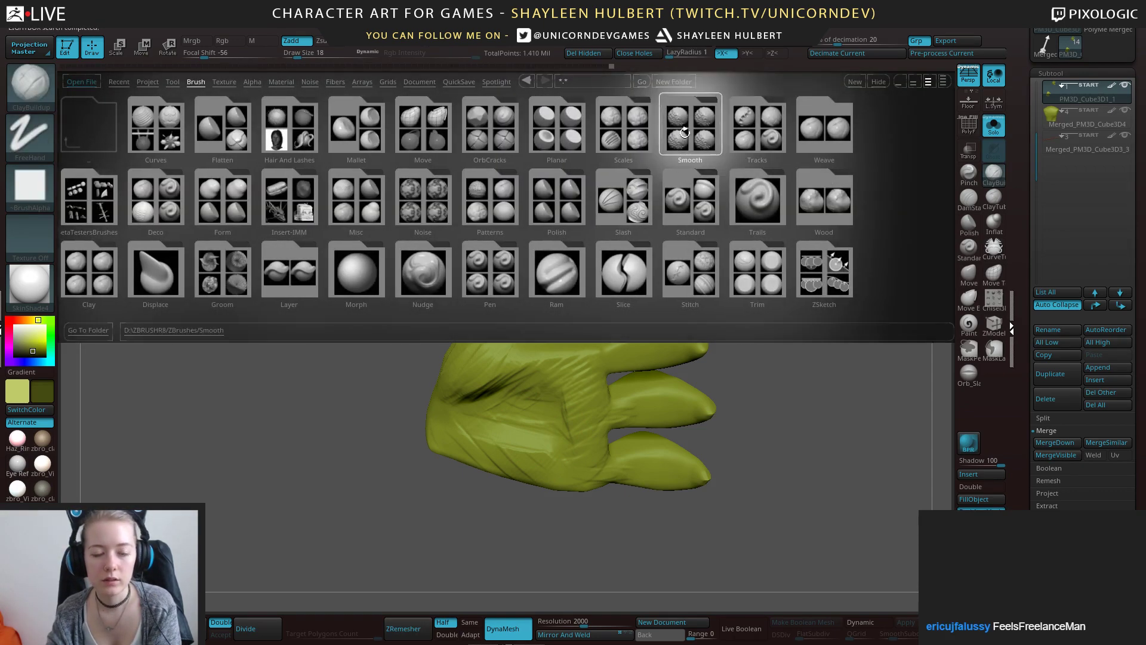
left_click(692, 127)
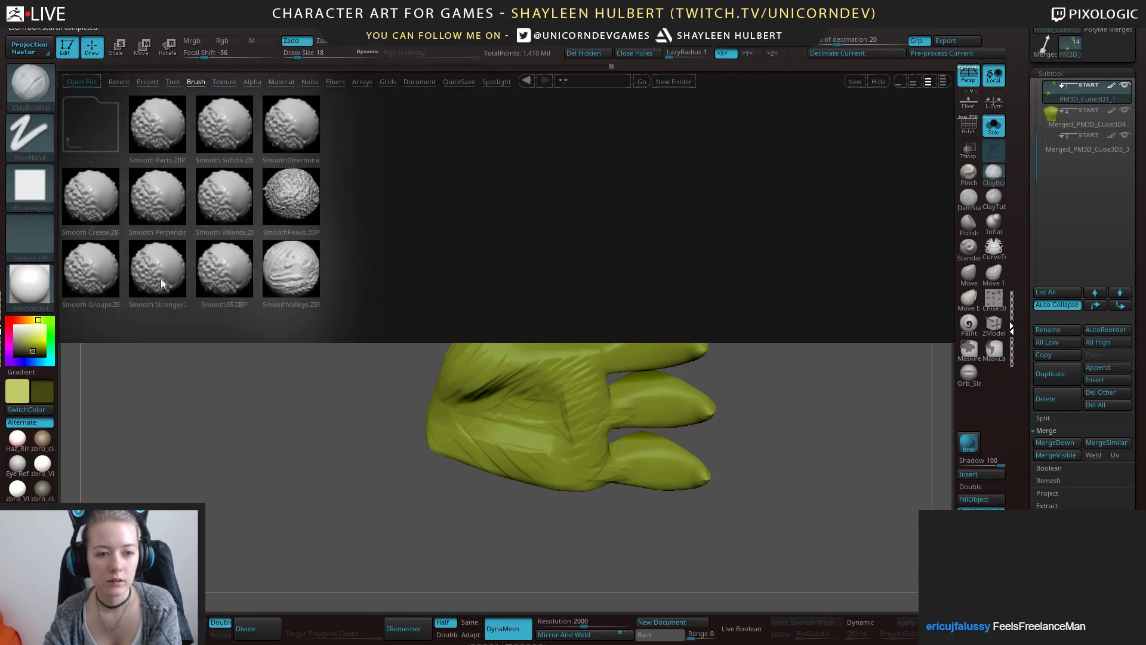
double_click(159, 278)
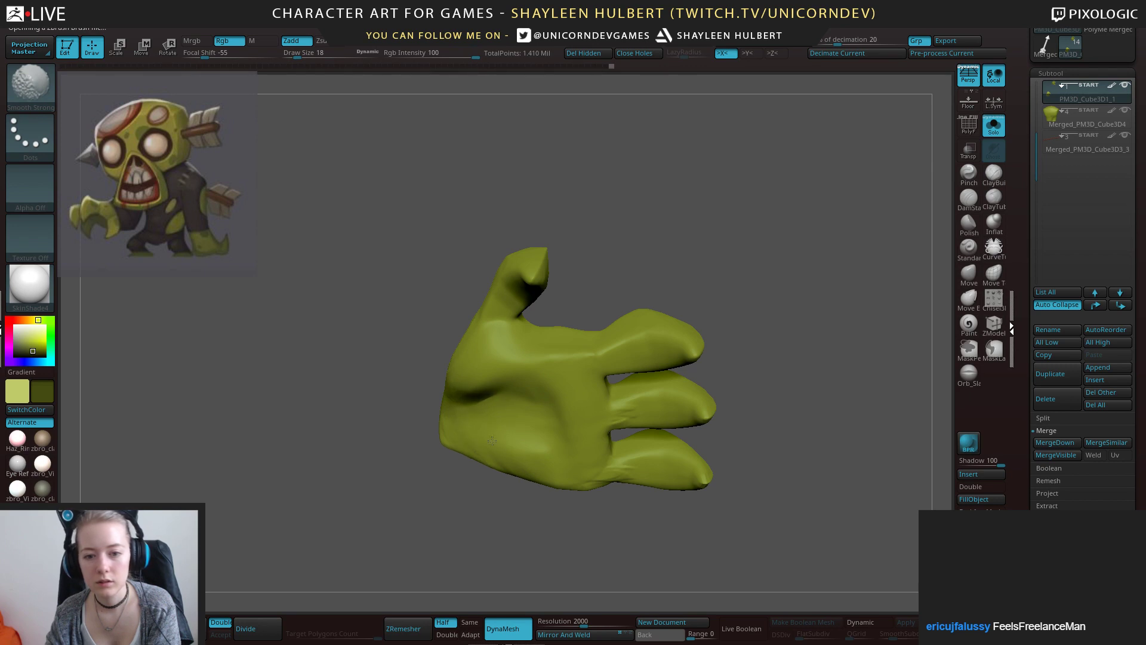
left_click_drag(678, 426, 563, 313)
left_click_drag(454, 453, 504, 411)
left_click_drag(443, 487, 447, 528)
Soften the tendons, knuckles and fingers on the back and outer side of the hand with Smooth Stronger.
left_click_drag(588, 349, 615, 334, "shift")
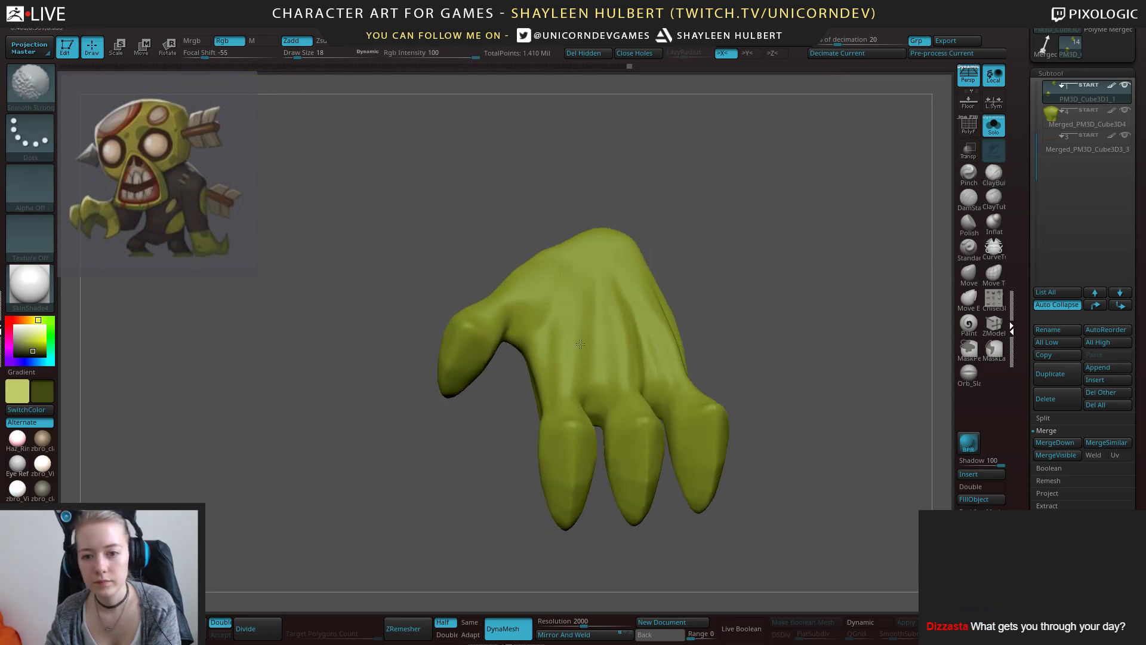
left_click_drag(734, 281, 761, 263)
left_click_drag(639, 424, 621, 456, "shift")
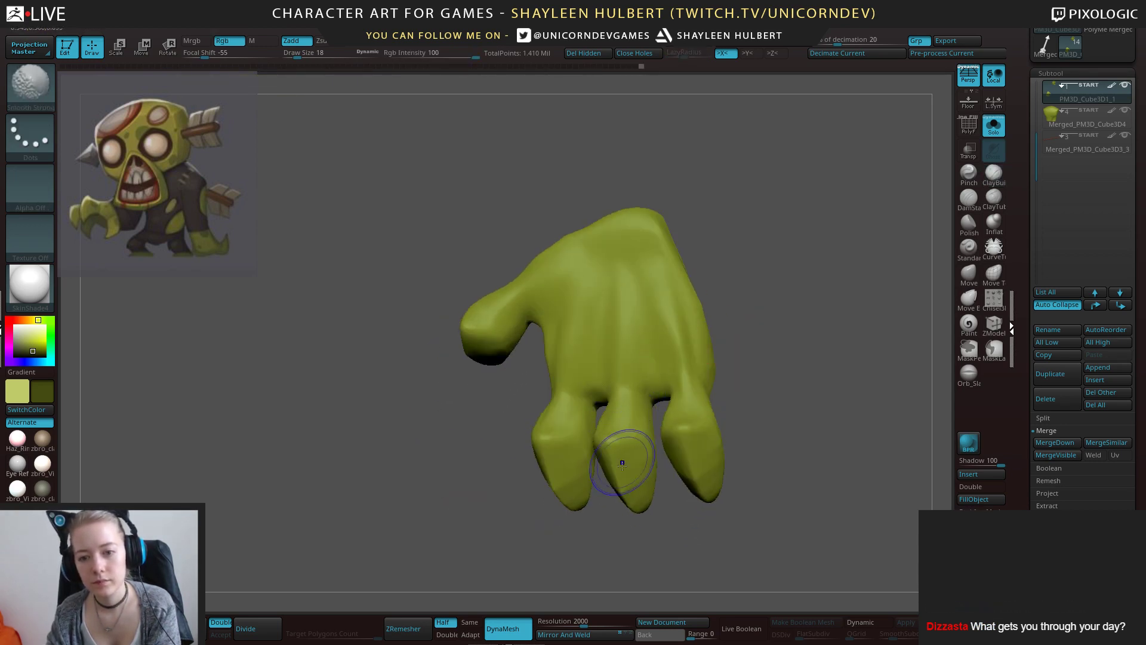
left_click_drag(678, 537, 650, 558)
key("shift")
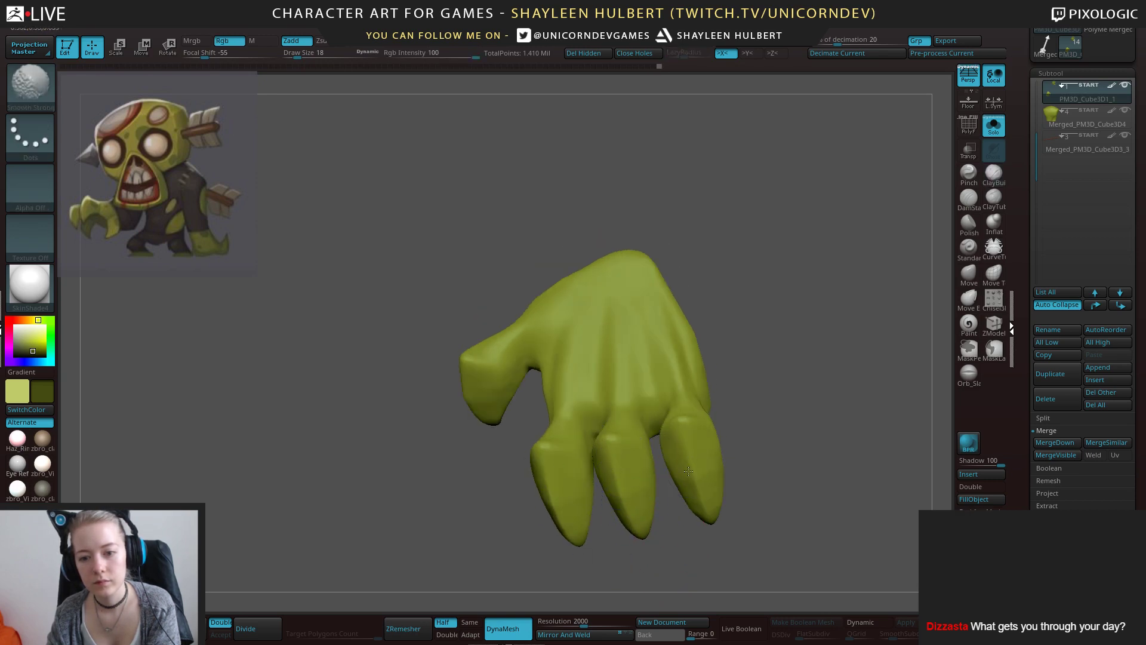
left_click_drag(693, 448, 714, 516, "shift")
left_click_drag(782, 528, 721, 521)
left_click_drag(729, 434, 720, 441, "shift")
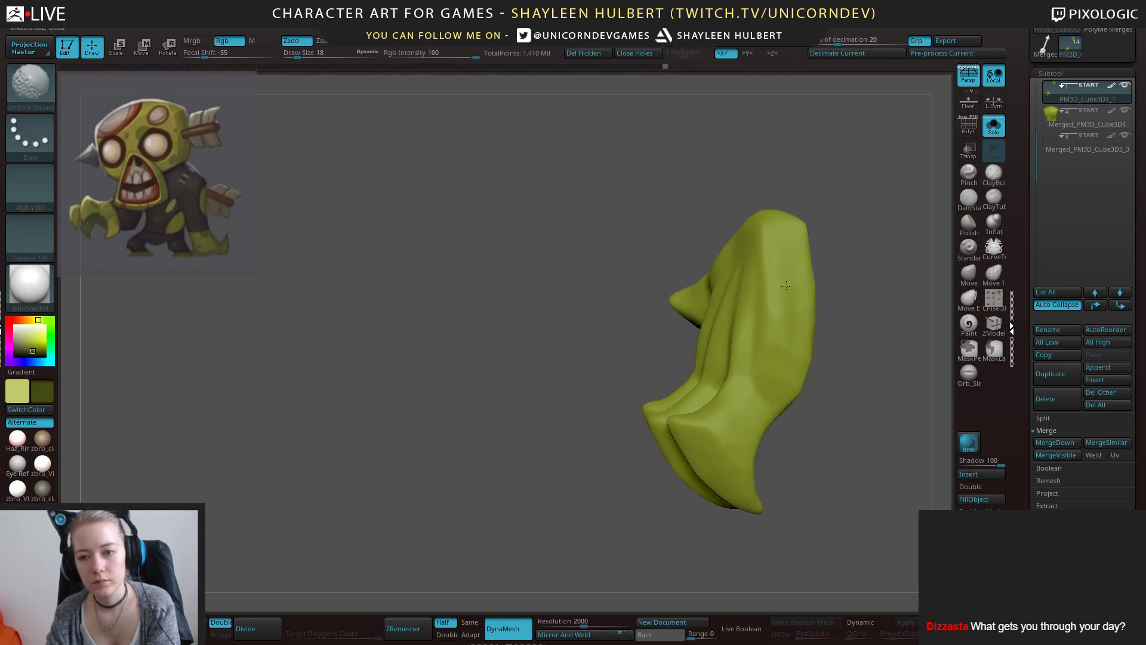
mouse_move(680, 334)
left_mouse_down()
mouse_move(614, 338)
mouse_move(616, 361)
left_mouse_up()
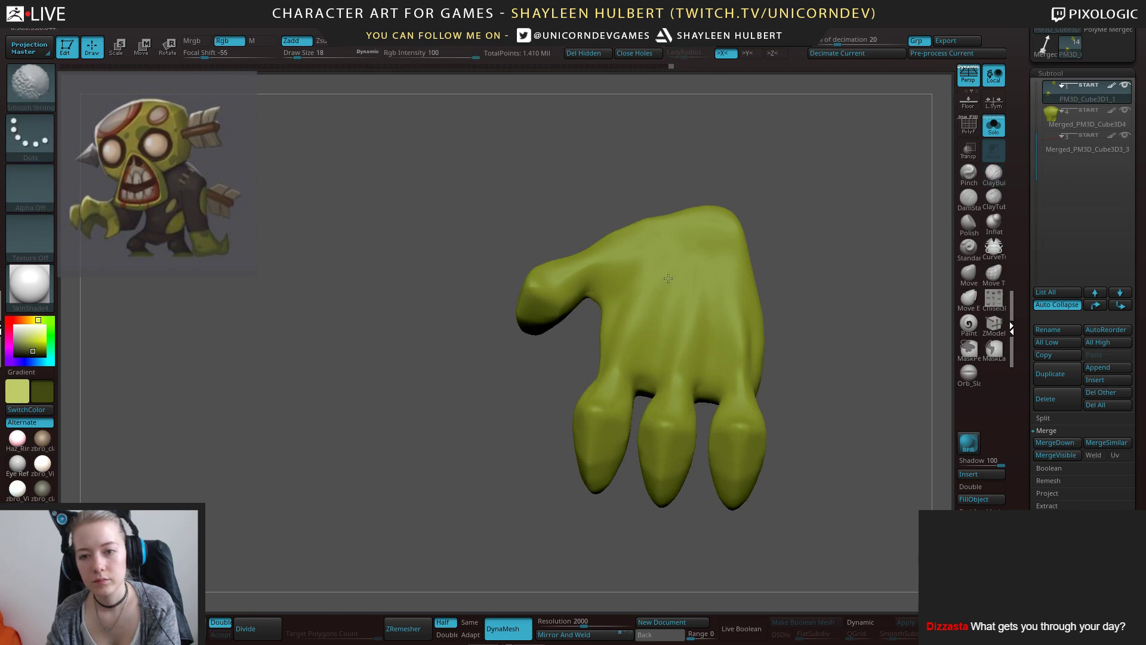
Build up the tendon area on the back of the hand with ClayBuildup at draw sizes 10 and 18, and smooth the strokes.
key("bracketleft")
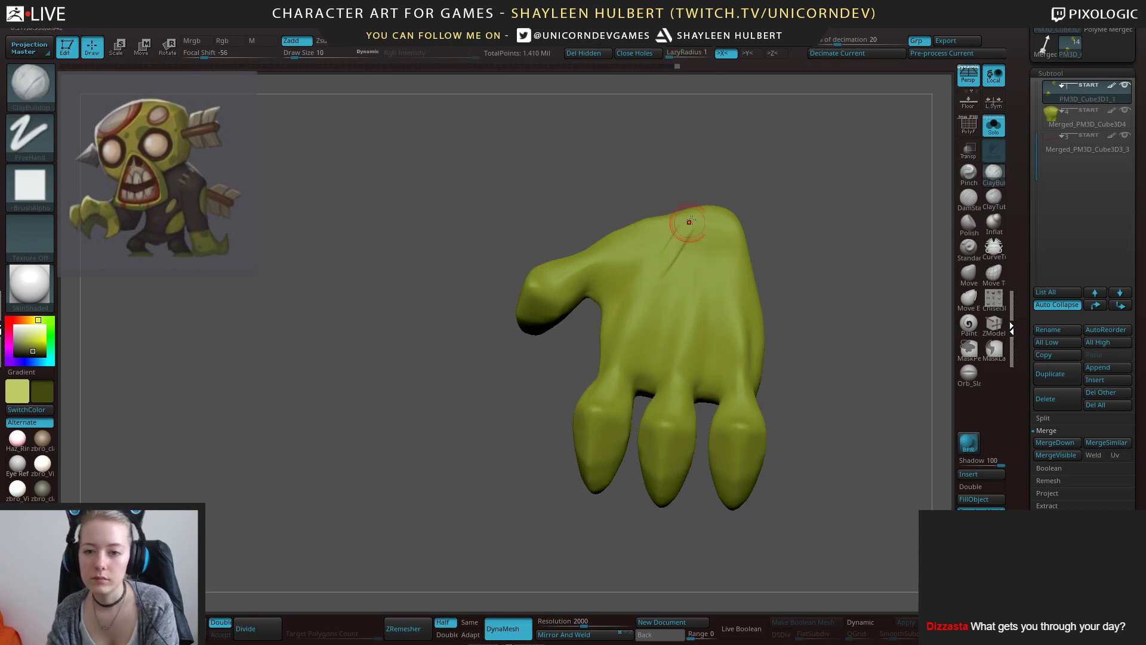
left_click_drag(687, 226, 658, 297)
left_click_drag(698, 250, 686, 316)
key("bracketright")
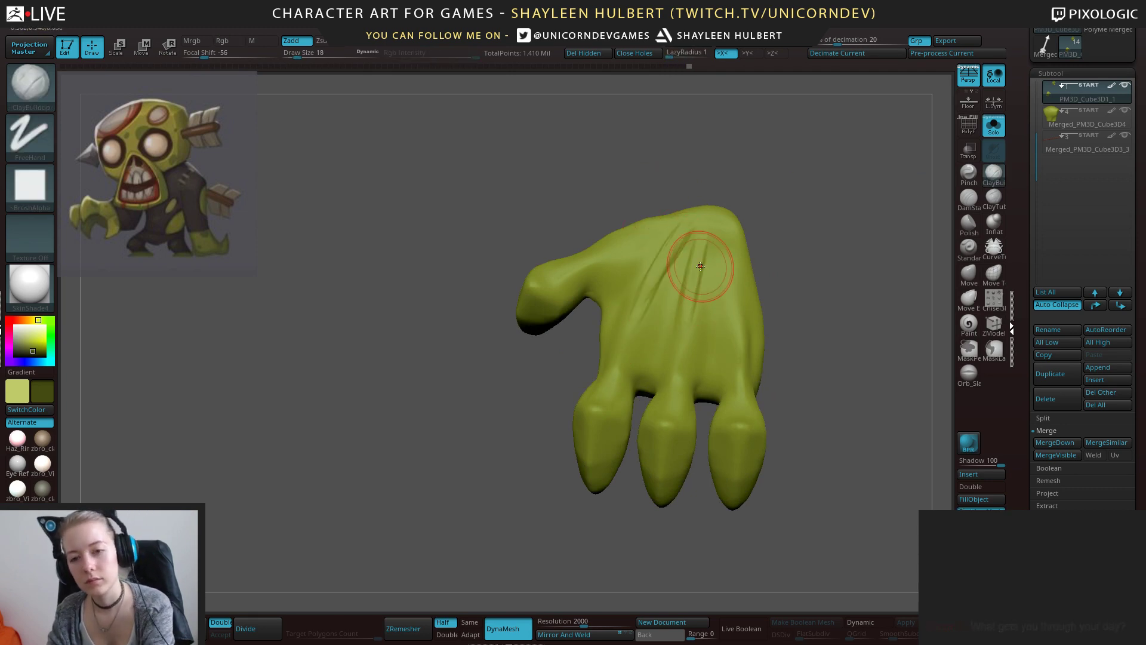
left_click_drag(700, 263, 684, 313)
left_click_drag(684, 239, 660, 310)
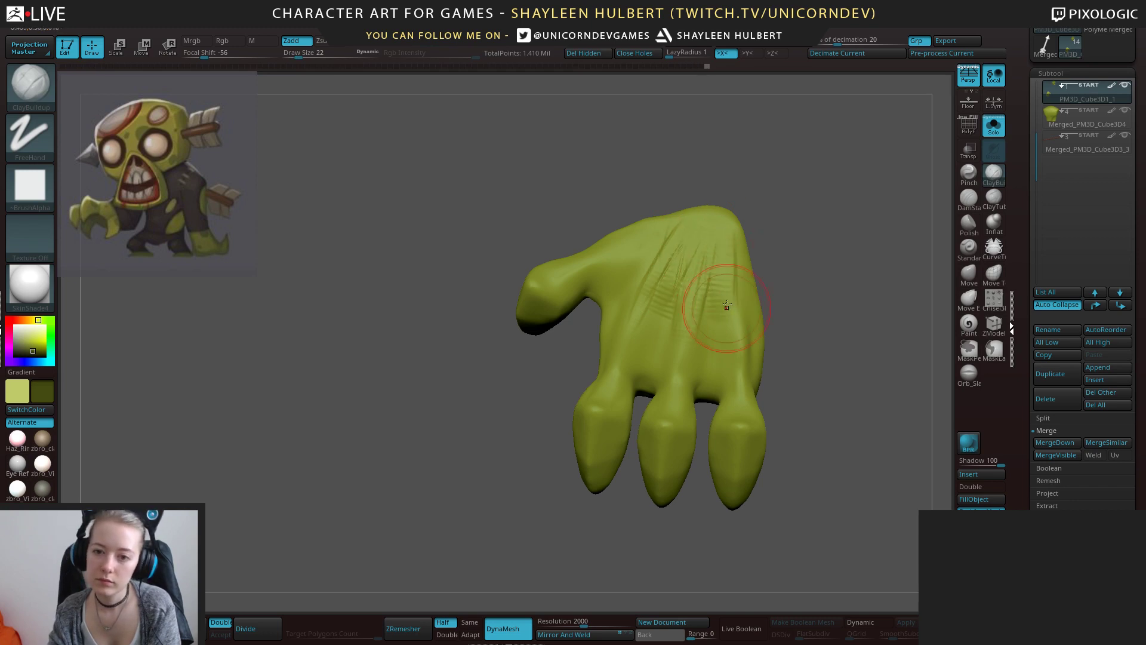
mouse_move(724, 327)
left_mouse_down("shift")
mouse_move(723, 276)
mouse_move(699, 250)
mouse_move(640, 277)
mouse_move(659, 275)
left_mouse_up("shift")
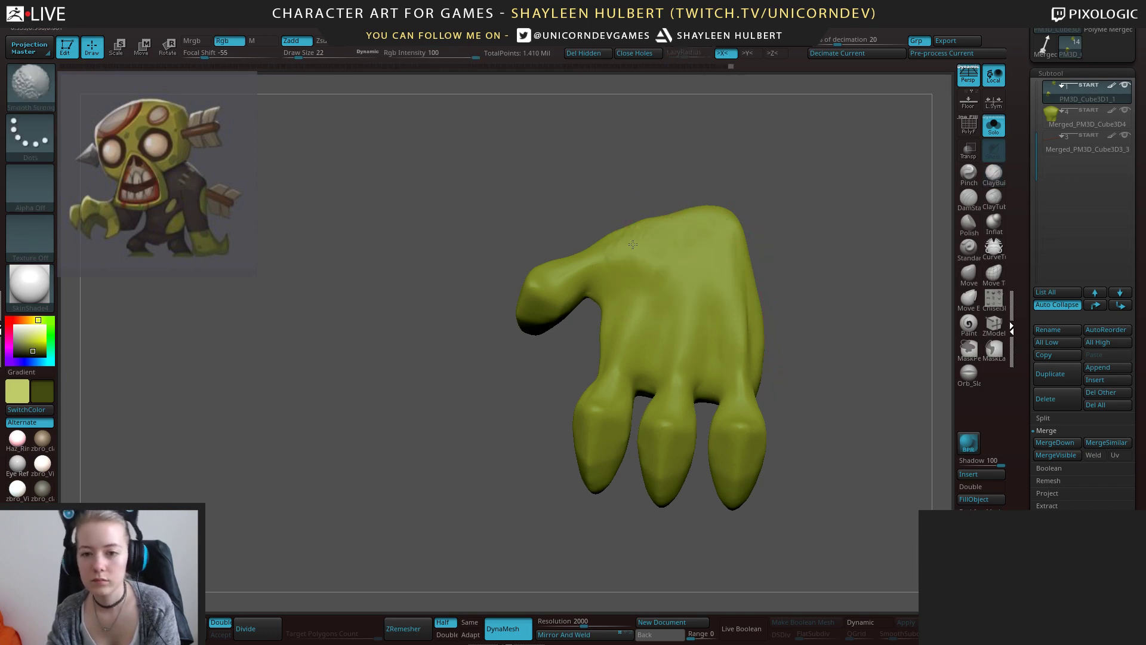
Smooth the knuckle side of the hand and the palm edge below the index finger at draw size 22.
left_click_drag(615, 170, 685, 164)
left_click_drag(603, 337, 624, 343)
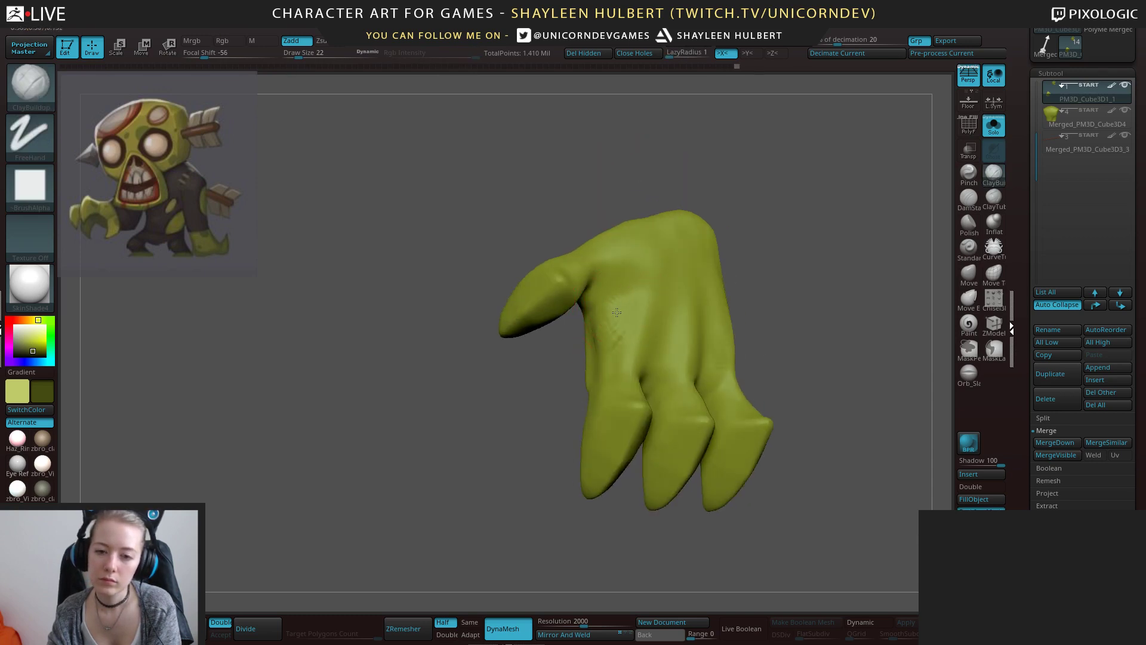
left_click_drag(490, 382, 561, 358)
left_click_drag(597, 352, 609, 326, "shift")
left_click_drag(696, 291, 557, 334)
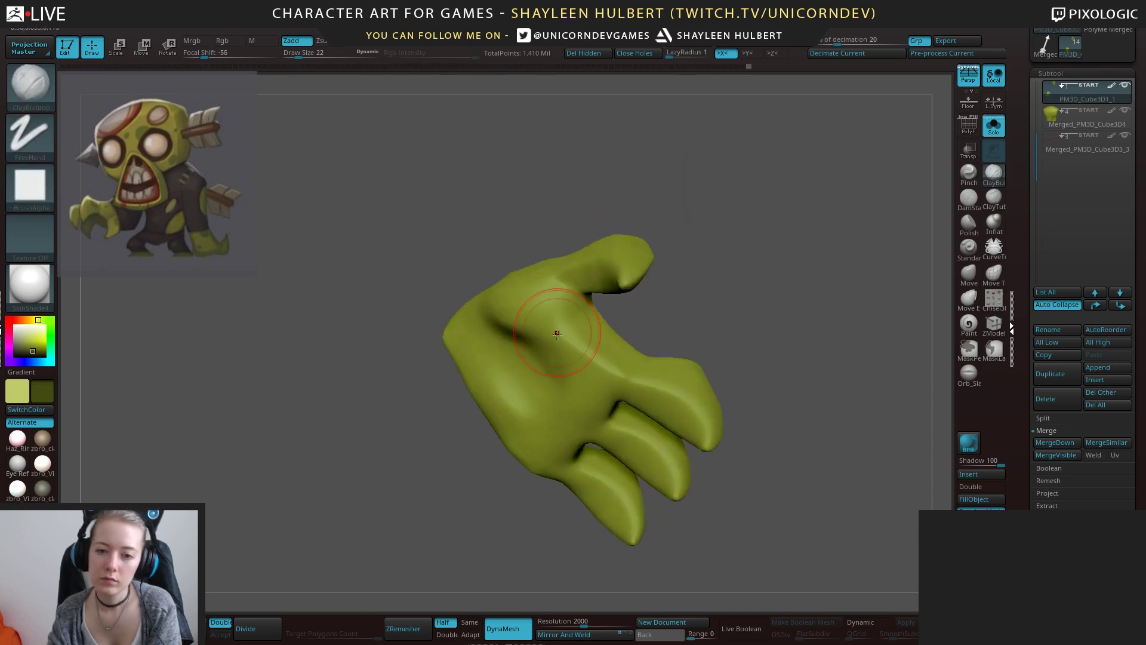
left_click_drag(628, 364, 594, 365, "shift")
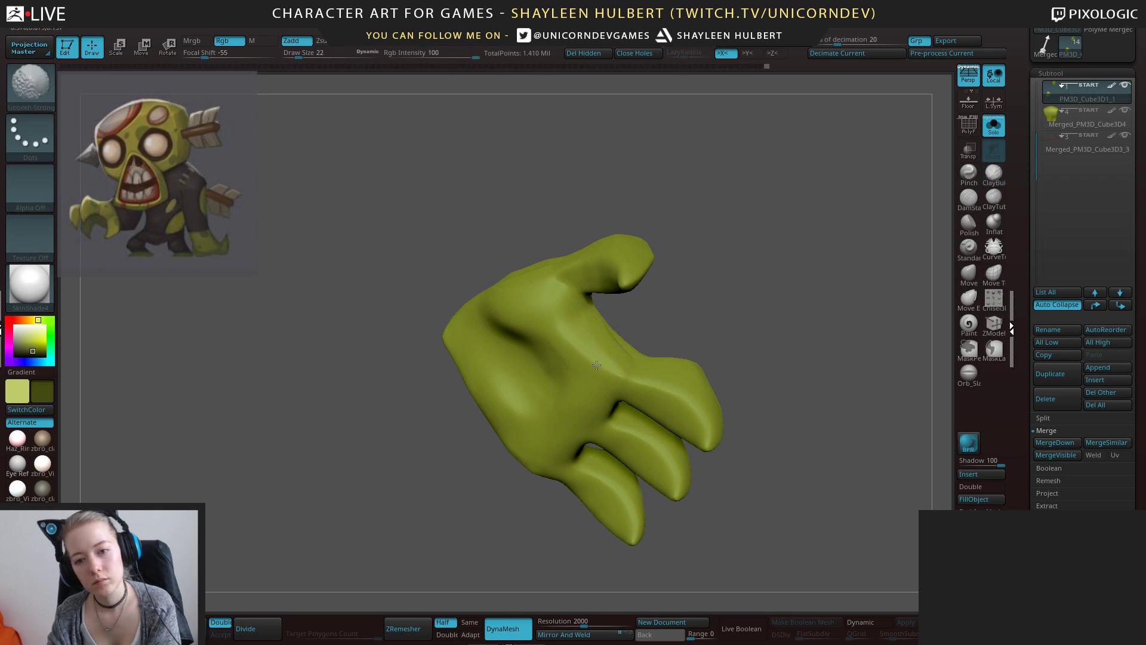
Add volume to the thumb-base pad with ClayBuildup at draw size 22 and smooth it into the wrist.
left_click_drag(657, 317, 692, 310)
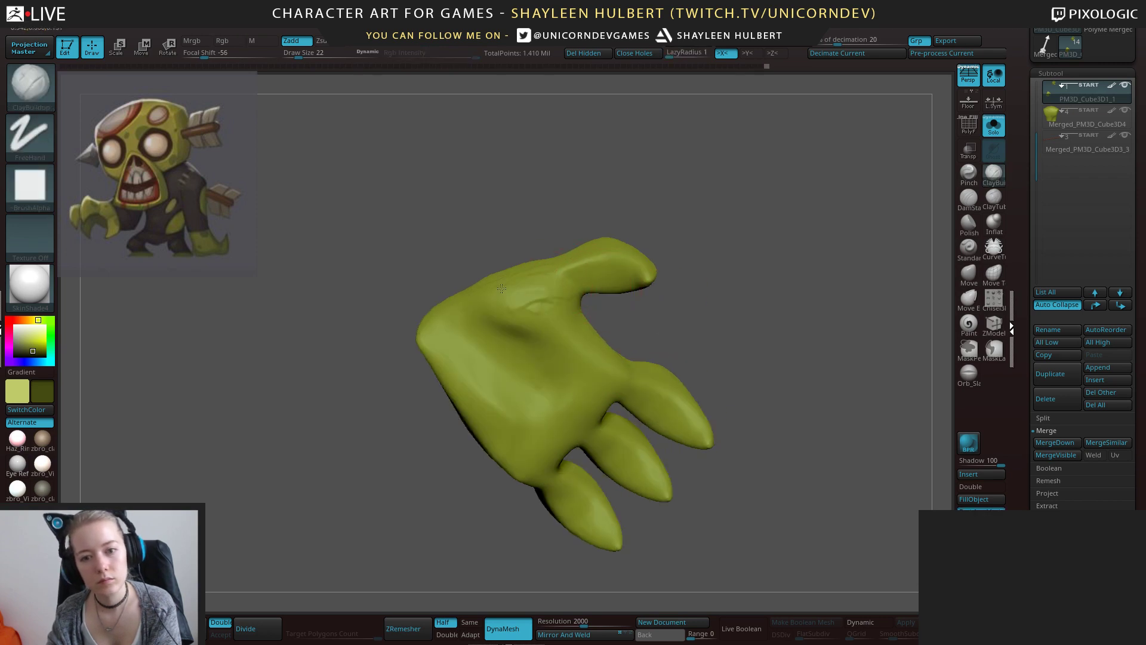
left_click_drag(501, 289, 531, 280)
left_click_drag(692, 322, 686, 271)
left_click_drag(519, 253, 489, 272, "shift")
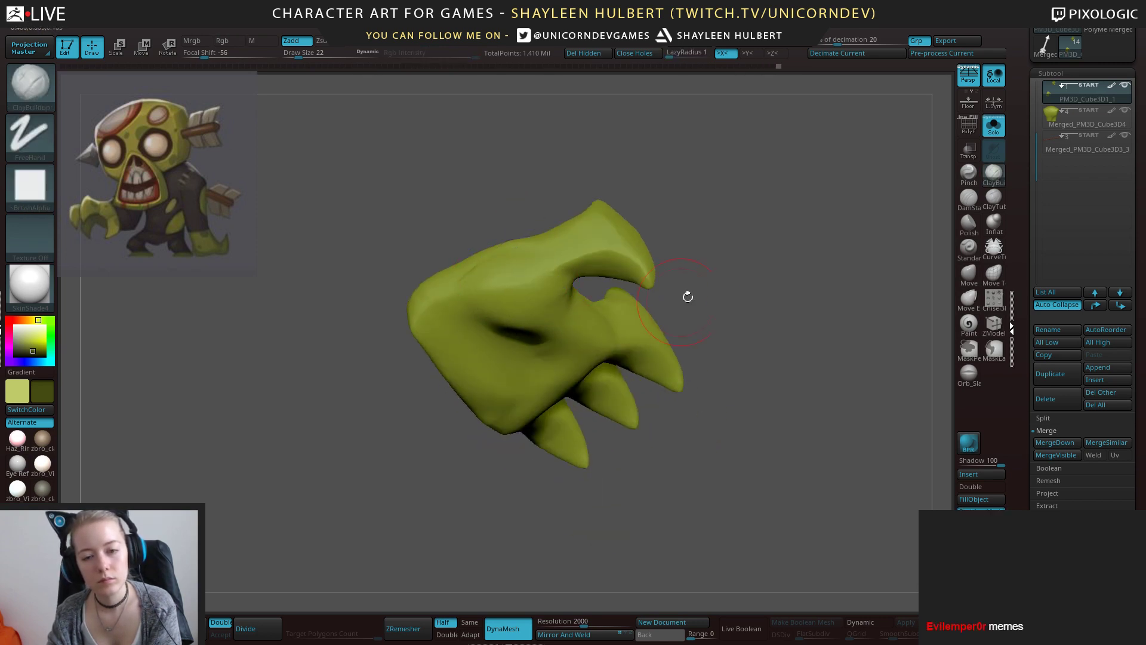
Thicken the wrist corner of the hand with ClayBuildup at draw size 22 and smooth it into the back.
mouse_move(688, 297)
left_mouse_down()
mouse_move(698, 373)
mouse_move(444, 242)
left_mouse_up()
mouse_move(412, 293)
left_mouse_down()
mouse_move(438, 348)
mouse_move(457, 335)
left_mouse_up()
mouse_move(450, 243)
left_mouse_down()
mouse_move(418, 222)
mouse_move(444, 206)
mouse_move(462, 219)
mouse_move(450, 214)
mouse_move(430, 266)
left_mouse_up()
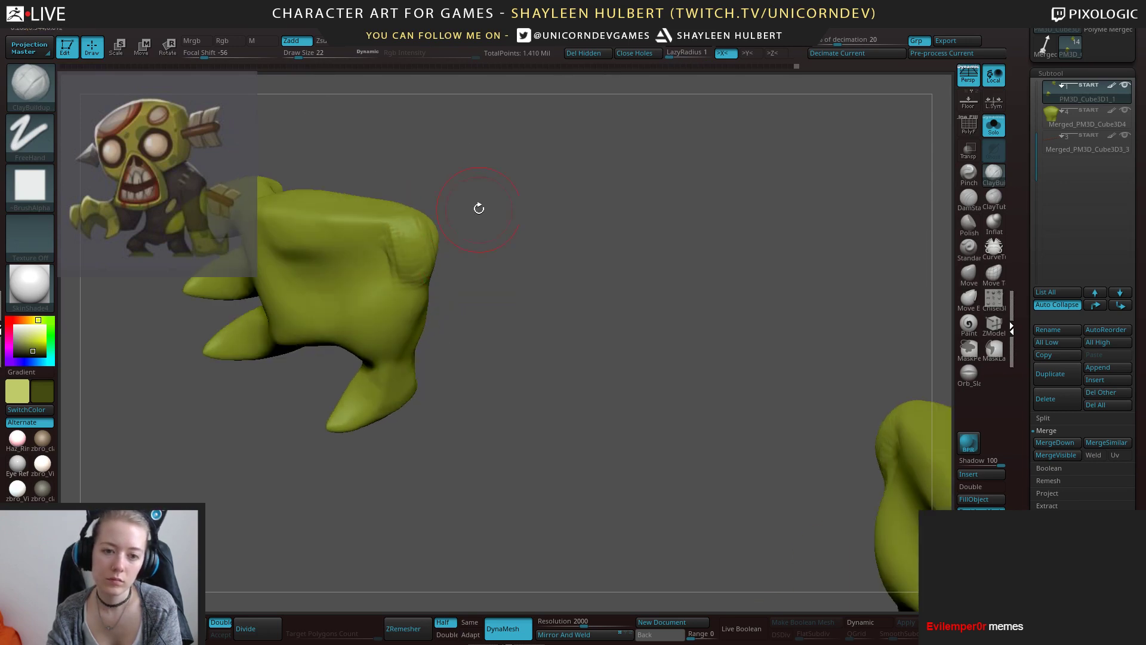
left_click_drag(479, 208, 448, 241)
mouse_move(443, 230)
left_mouse_down()
mouse_move(412, 238)
mouse_move(434, 243)
mouse_move(412, 257)
left_mouse_up()
left_click_drag(471, 123, 434, 171)
left_click_drag(412, 248, 431, 260, "shift")
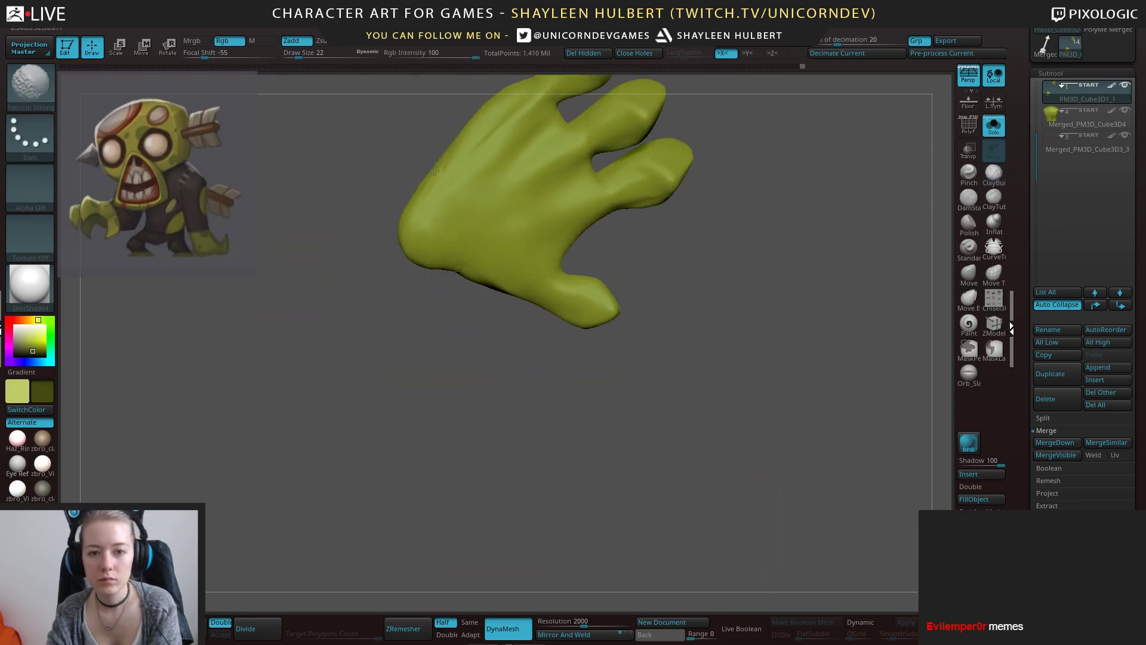
Remesh the hand and fill the webbing between the finger bases with ClayBuildup at draw size 9, smoothing the strokes.
left_click_drag(468, 435, 464, 312)
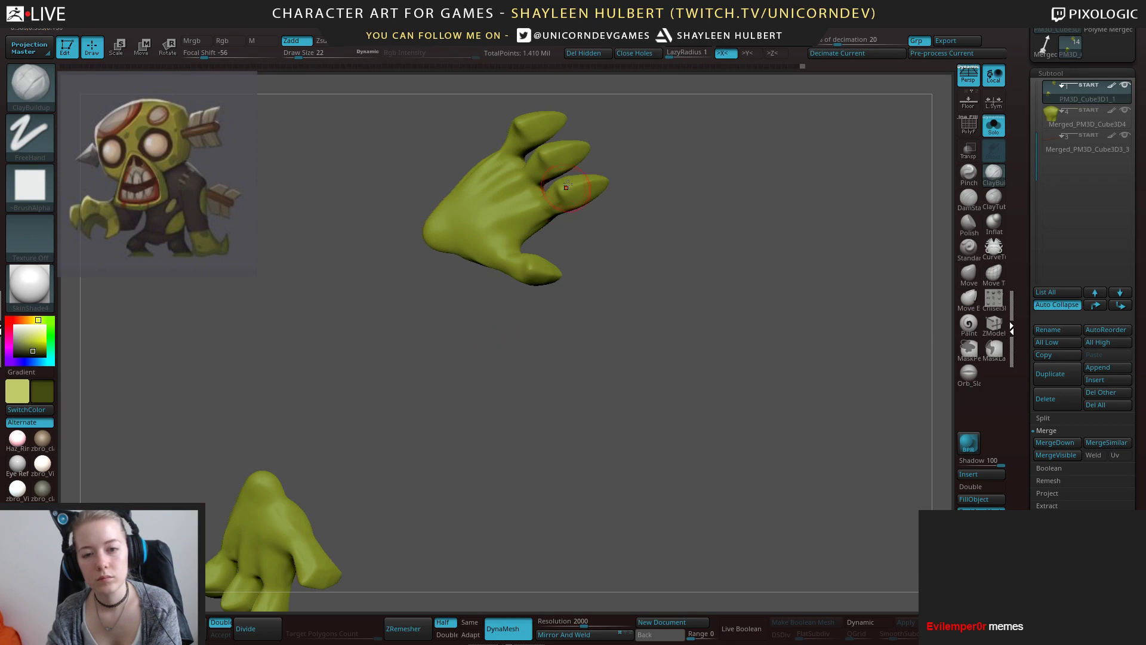
mouse_move(567, 227)
left_mouse_down()
mouse_move(624, 257)
mouse_move(574, 219)
left_mouse_up()
key("[")
mouse_move(542, 200)
left_mouse_down()
mouse_move(527, 203)
mouse_move(579, 334)
mouse_move(599, 325)
left_mouse_up()
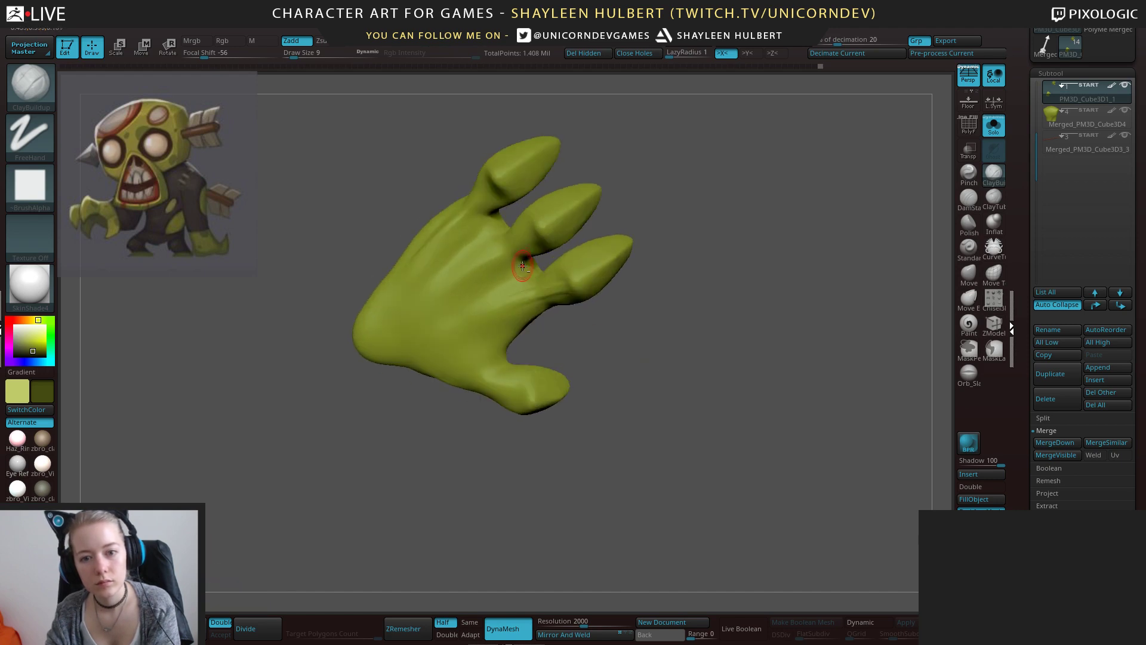
left_click_drag(582, 228, 537, 206)
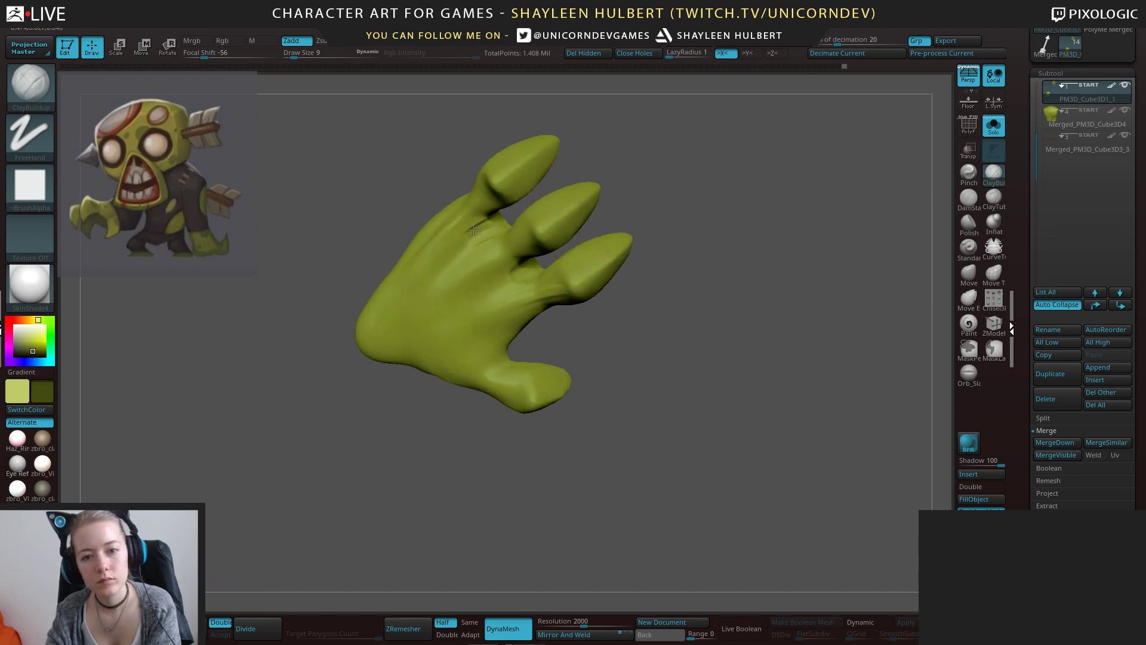
key("shift")
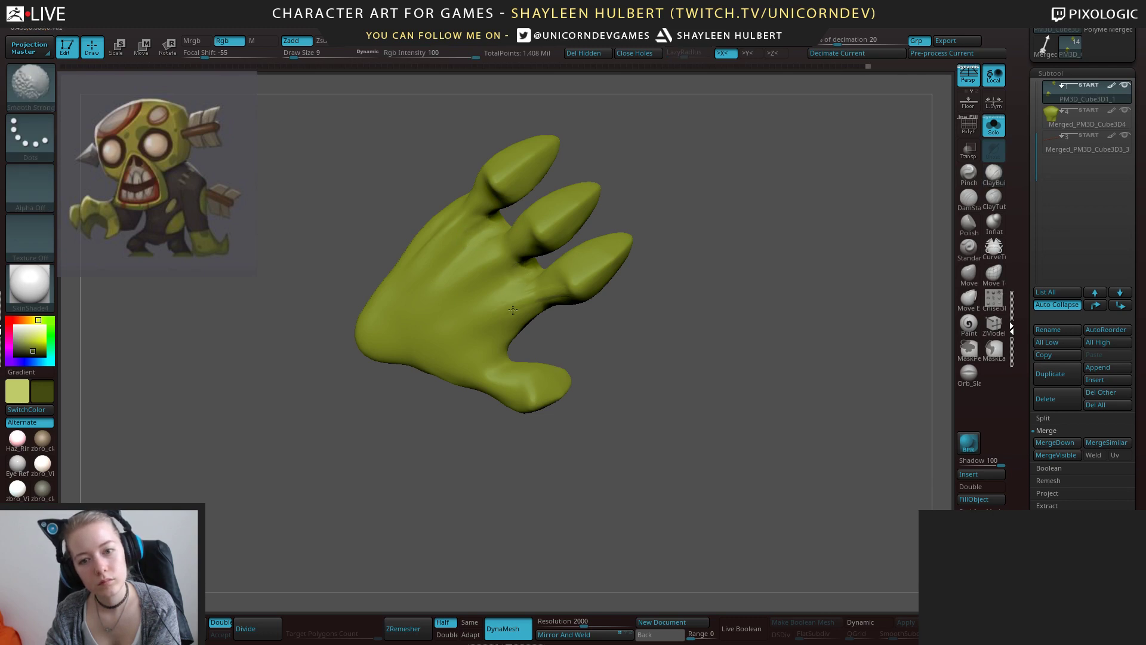
Load the hPolish brush and flatten planes on the thumb, knuckles and outer finger at draw size 22.
left_click_drag(559, 356, 642, 308)
key("b")
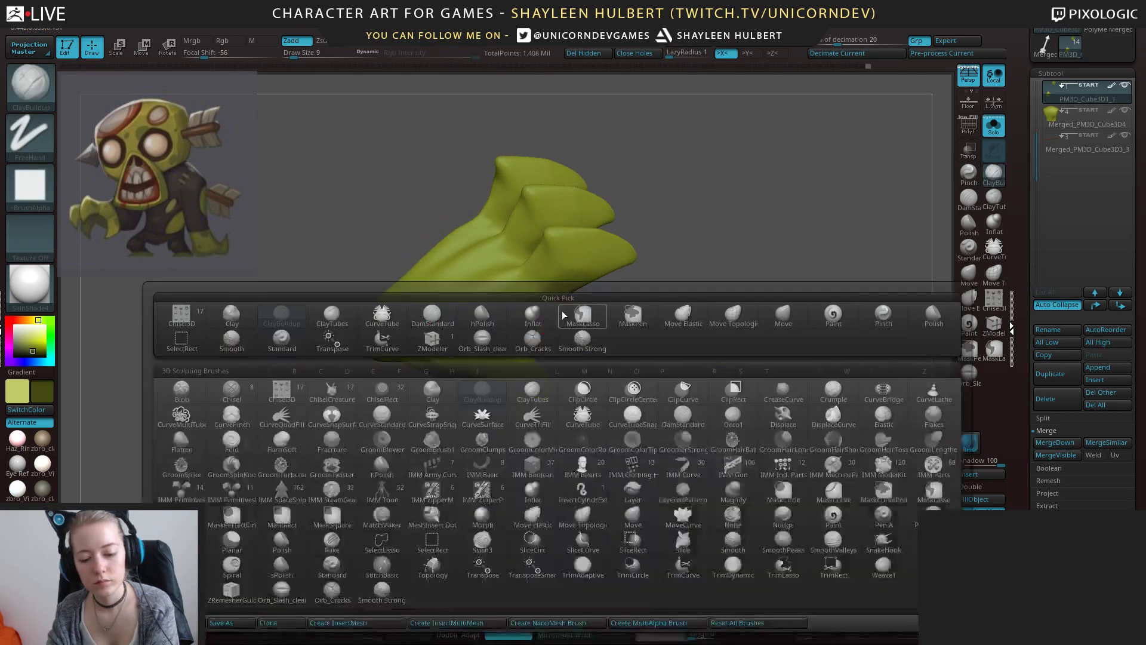
key("h")
key("p")
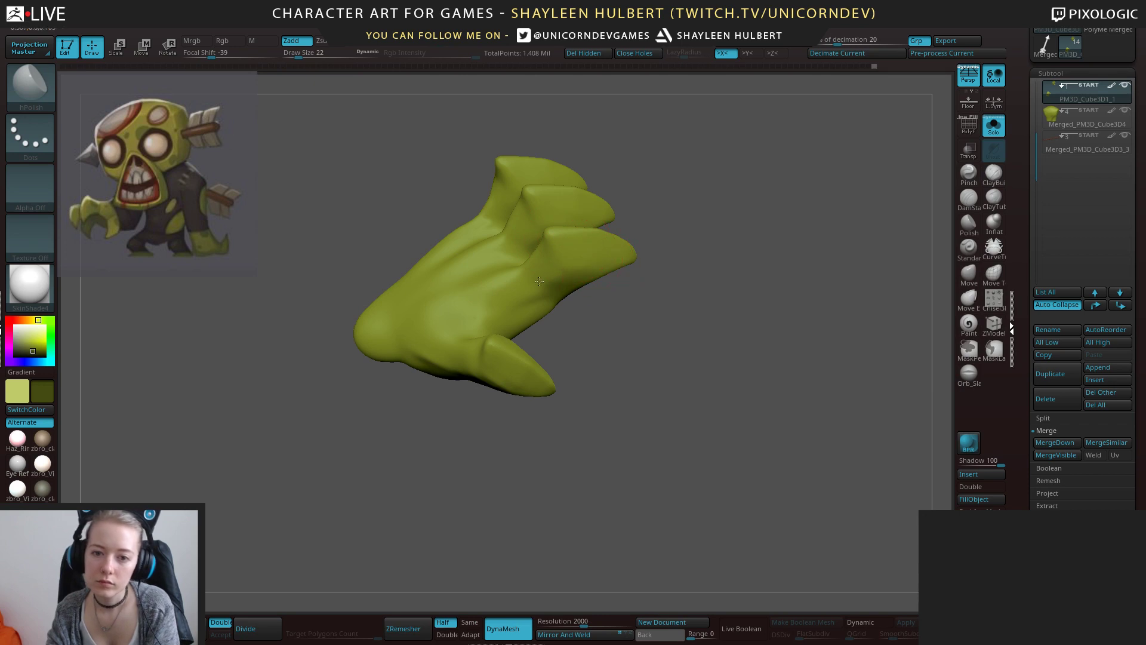
left_click_drag(566, 358, 522, 347)
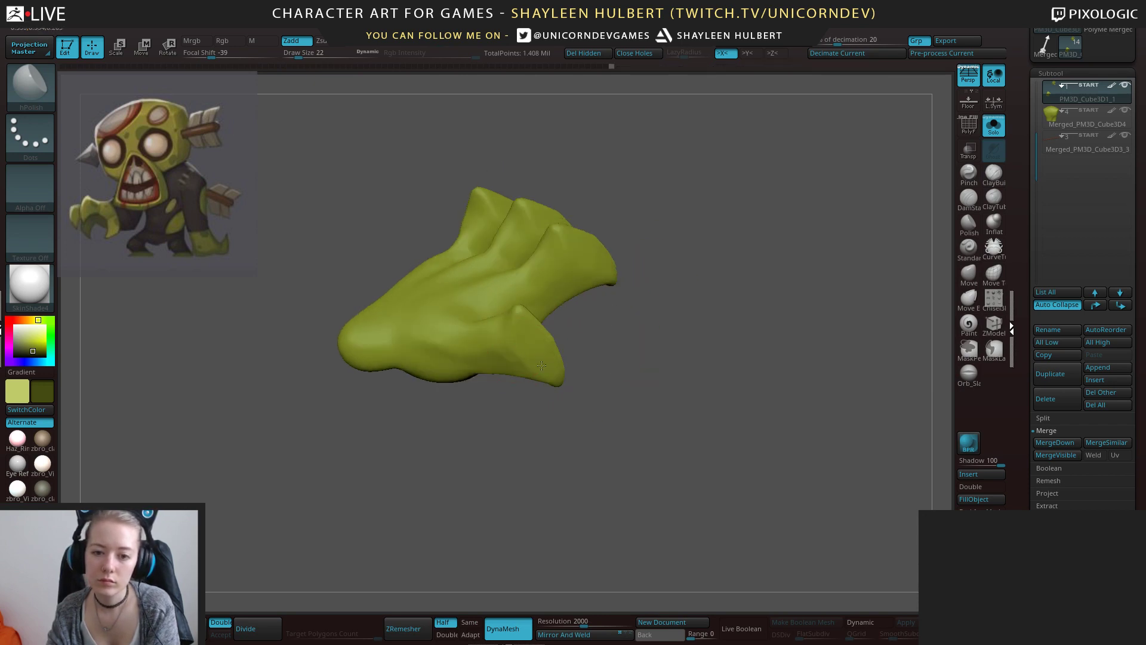
left_click_drag(649, 366, 681, 196)
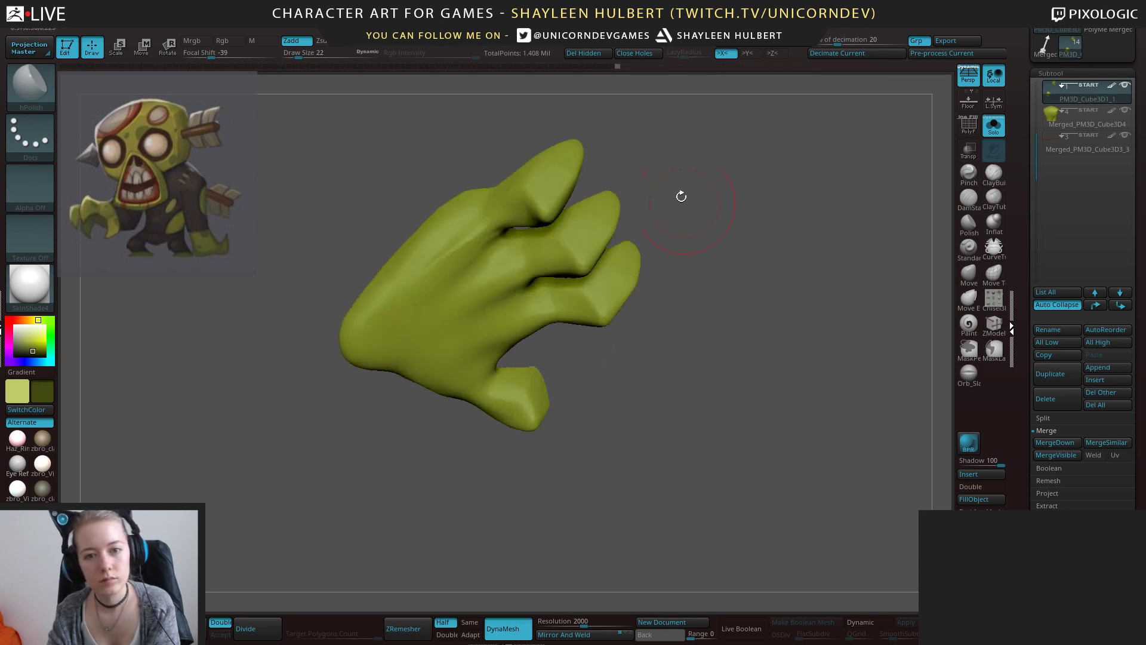
right_click_drag(528, 195, 533, 169)
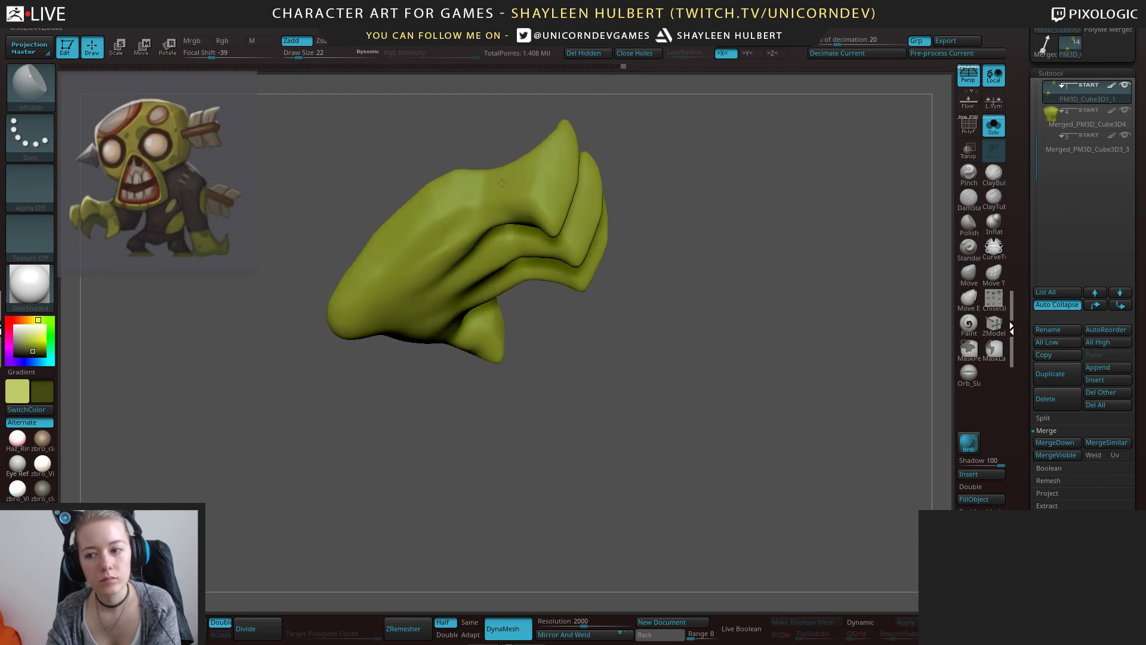
left_click_drag(633, 298, 719, 230)
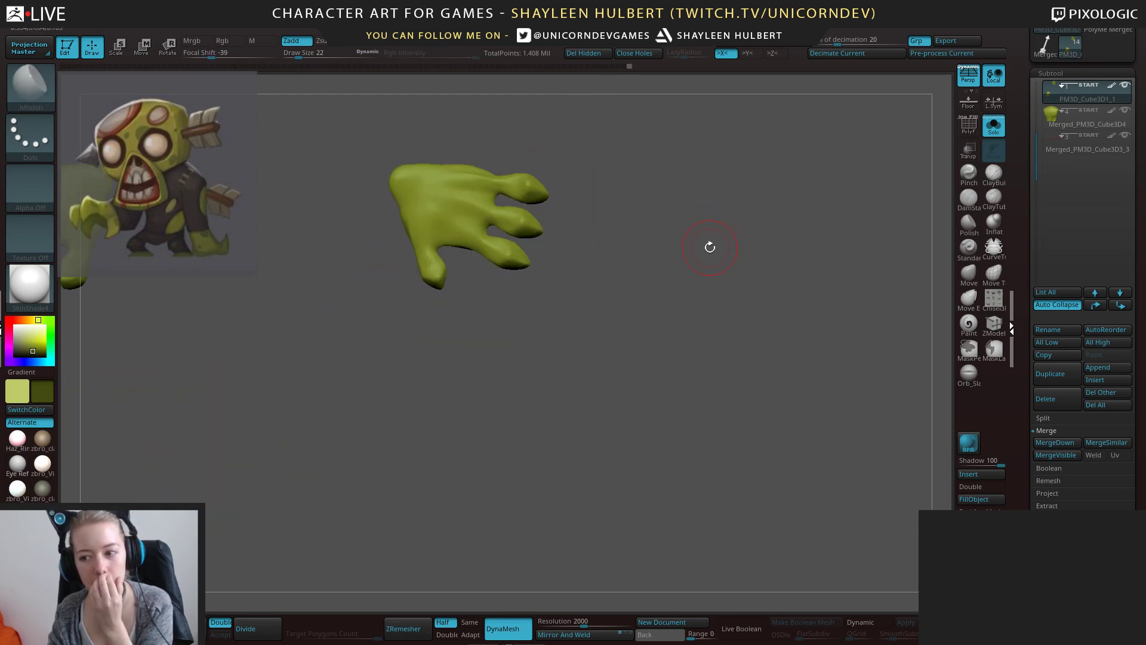
Lasso-mask the middle finger, invert the mask, turn the finger into its own polygroup and isolate it.
left_click_drag(602, 277, 686, 402, "alt")
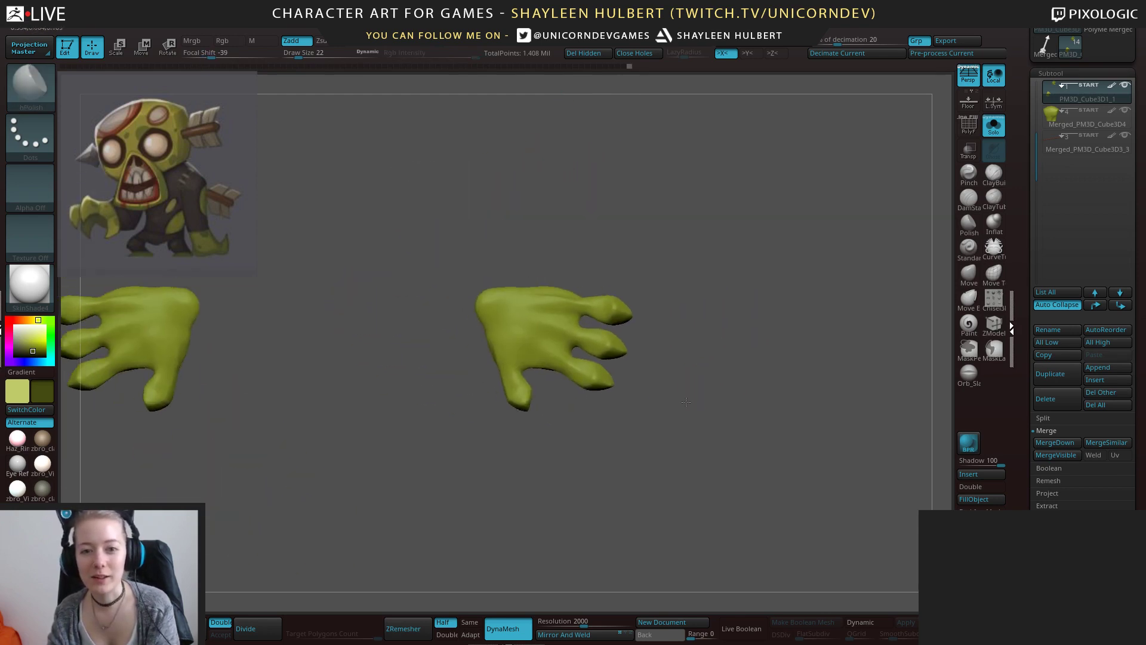
key("f")
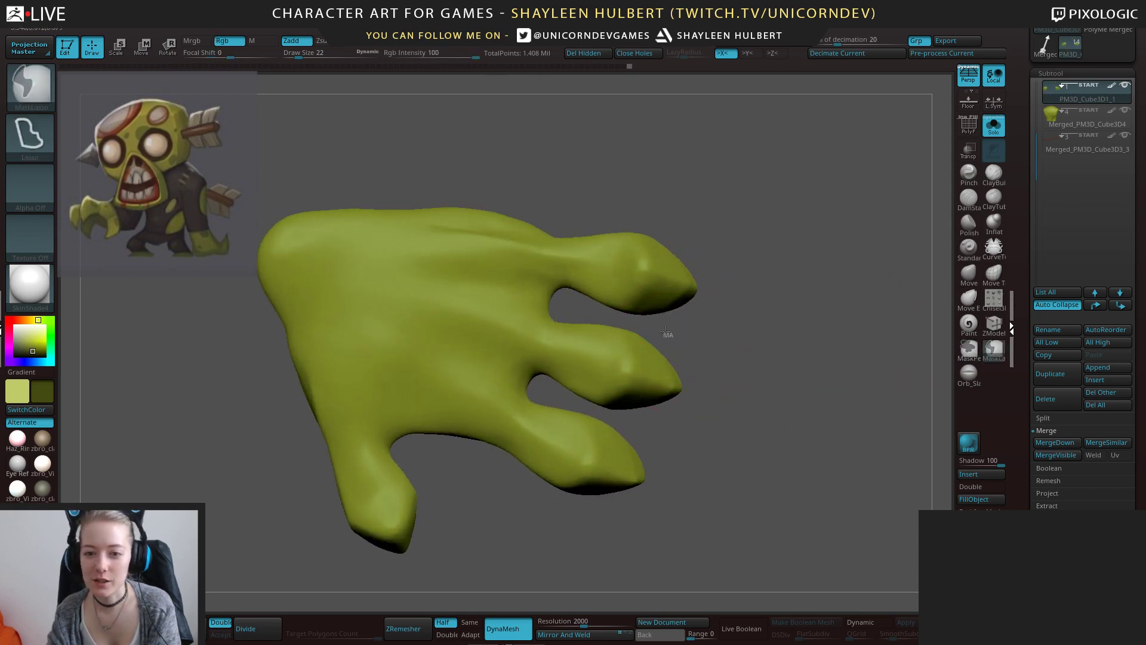
mouse_move(668, 333)
left_mouse_down("ctrl")
mouse_move(564, 313)
mouse_move(533, 382)
mouse_move(597, 417)
mouse_move(654, 411)
mouse_move(727, 379)
mouse_move(710, 376)
mouse_move(742, 358)
left_mouse_up("ctrl")
left_click(727, 378, "ctrl")
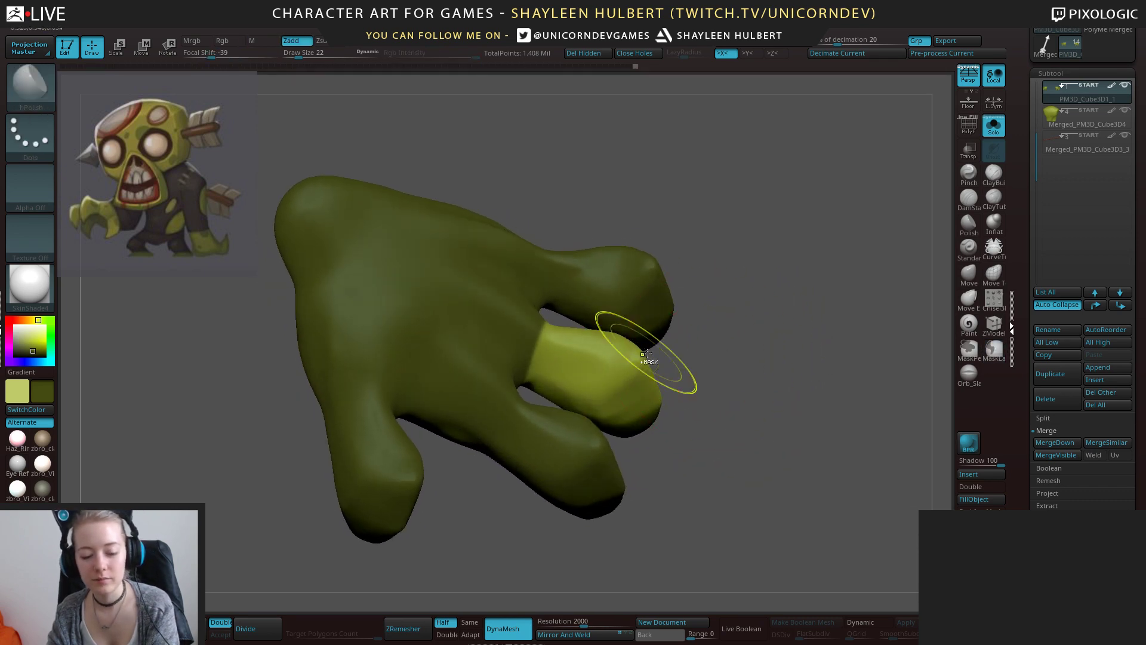
key("ctrl+w")
left_click(473, 379, "ctrl+shift")
left_click(706, 407, "ctrl+shift")
Flatten the side and top planes of the isolated middle finger with hPolish at draw size 9.
left_click_drag(706, 407, 712, 335)
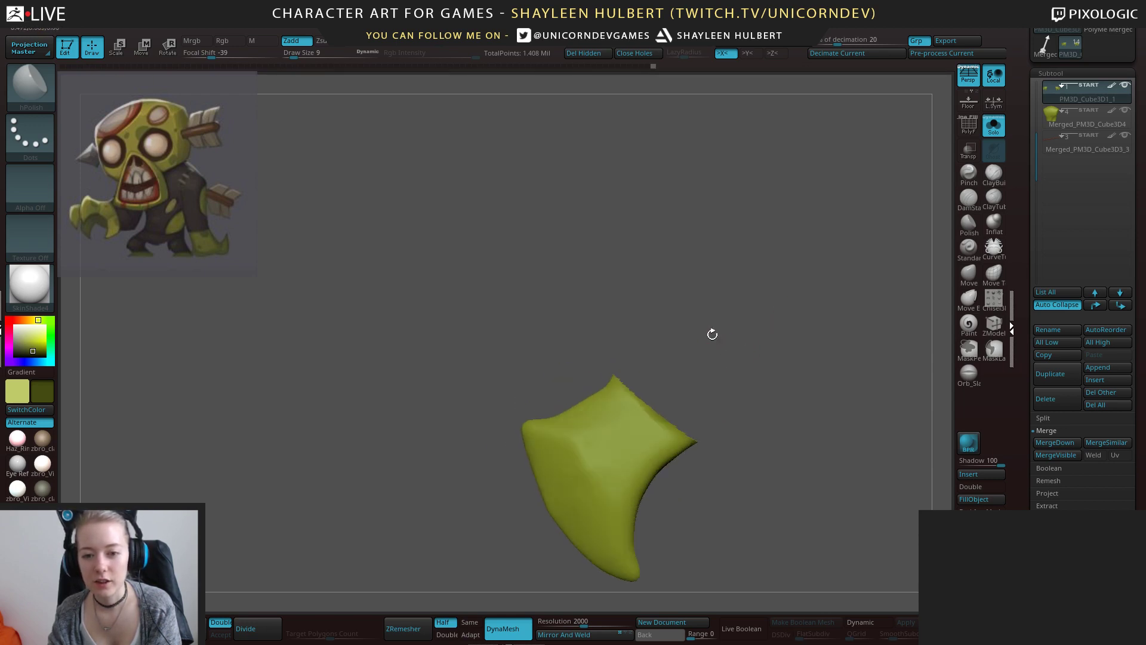
left_click_drag(643, 516, 664, 518)
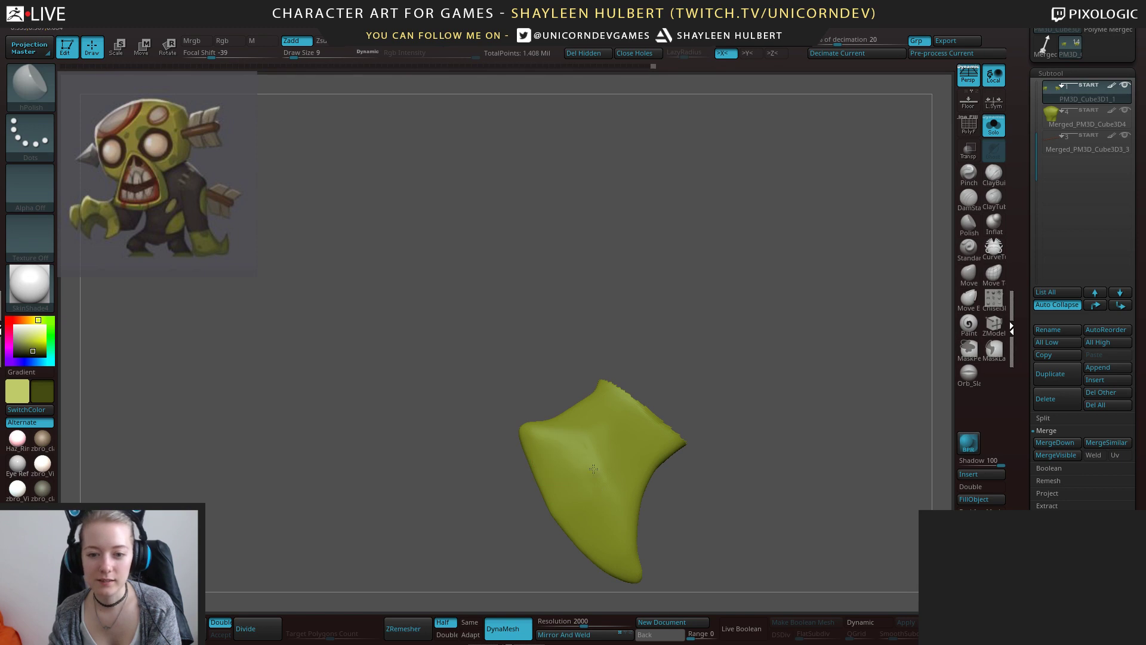
left_click_drag(514, 538, 545, 441)
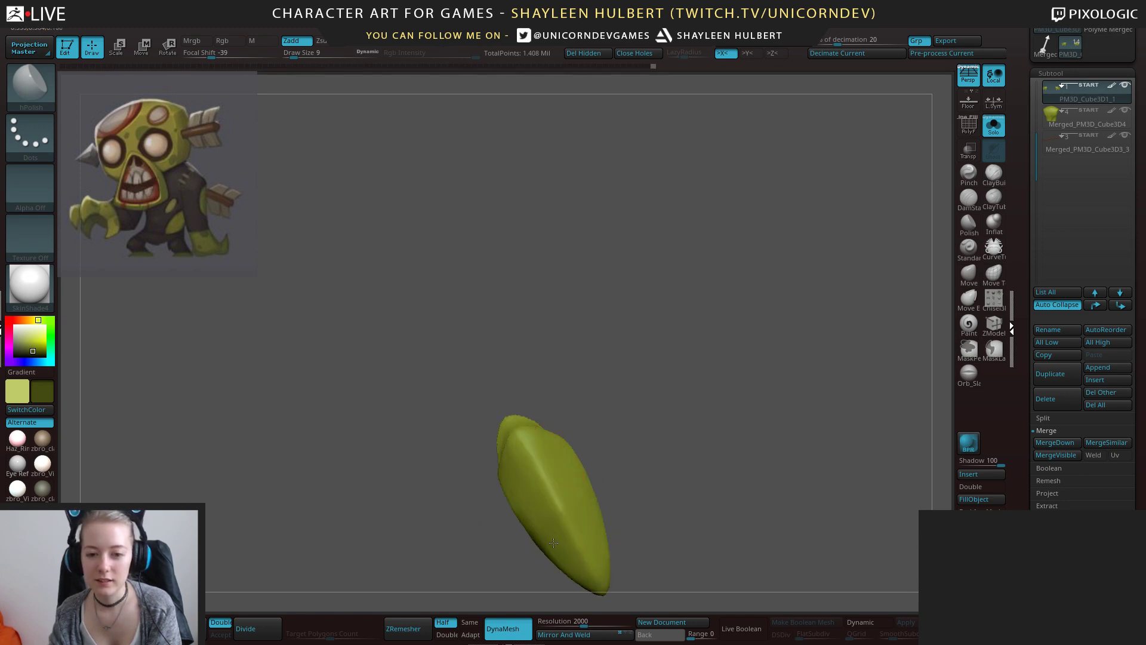
left_click_drag(675, 425, 678, 315)
Bring back the full hand and hide only the middle finger's polygroup.
left_click(744, 390, "ctrl+shift")
left_click(615, 404, "ctrl+shift")
left_click_drag(696, 406, 686, 456)
left_click(668, 426, "ctrl+shift")
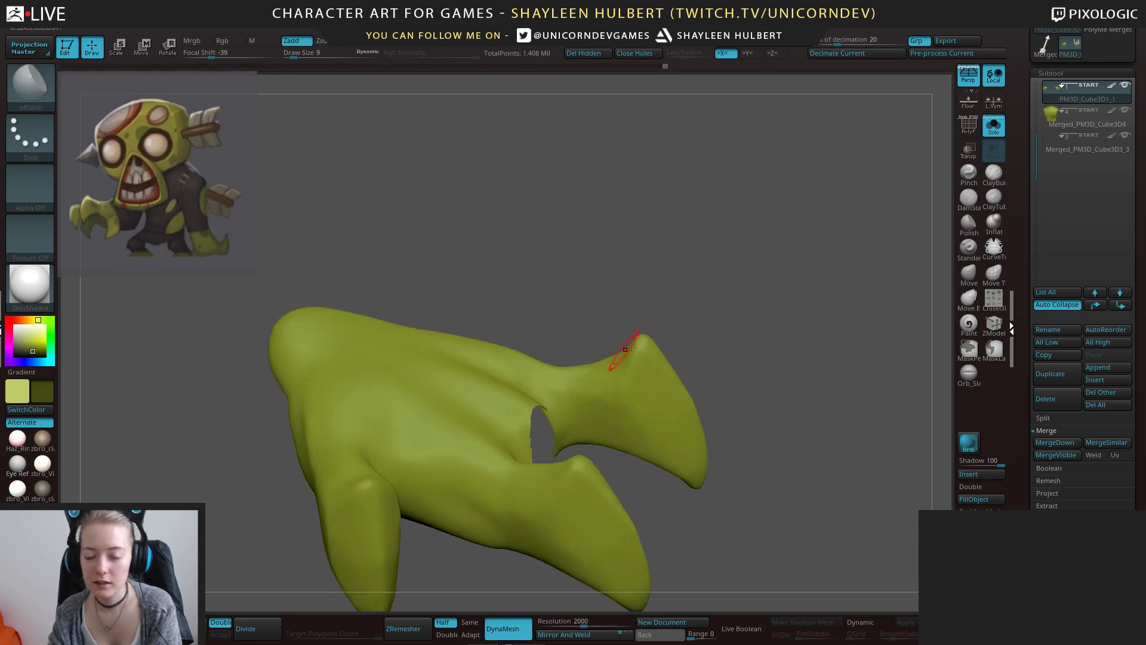
Polish the planes and inner sides of the remaining fingers with hPolish at draw size 22 and unhide the whole hand.
mouse_move(629, 347)
left_mouse_down()
mouse_move(643, 357)
mouse_move(655, 348)
mouse_move(579, 324)
left_mouse_up()
mouse_move(671, 266)
left_mouse_down()
mouse_move(614, 173)
mouse_move(663, 280)
left_mouse_up()
left_click_drag(771, 181, 787, 188)
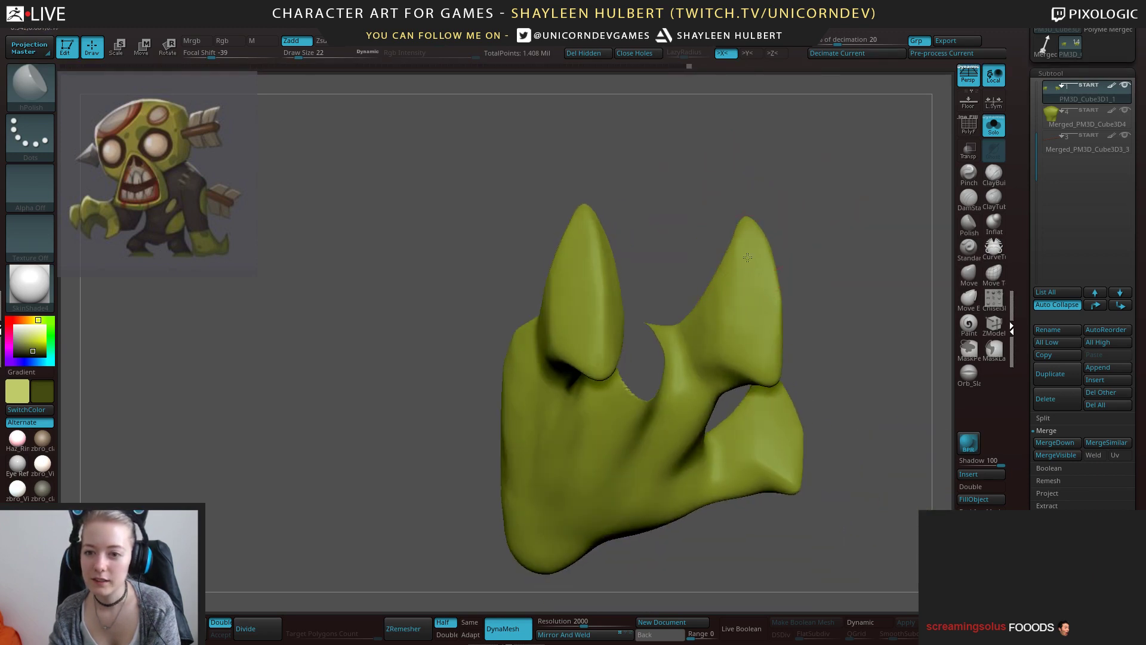
left_click_drag(818, 205, 764, 248)
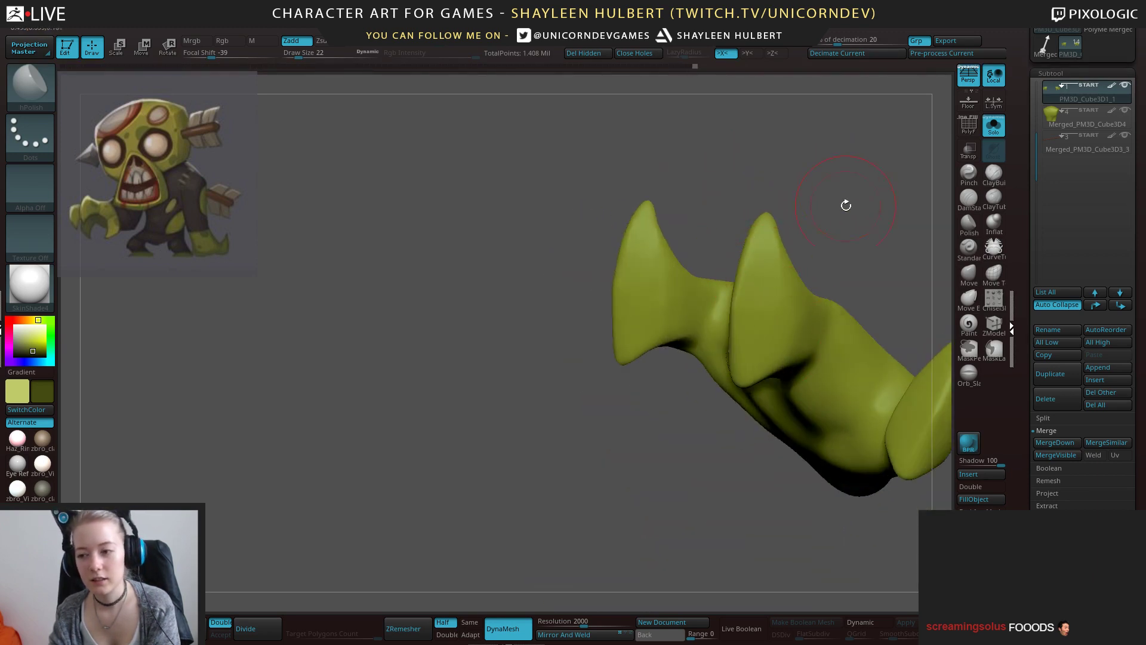
left_click_drag(846, 205, 668, 298)
left_click_drag(740, 299, 725, 207)
left_click_drag(640, 367, 656, 366)
mouse_move(656, 413)
left_mouse_down()
mouse_move(667, 393)
mouse_move(648, 338)
left_mouse_up()
Smooth and polish the palm and finger bases at draw size 22.
mouse_move(508, 319)
left_mouse_down()
mouse_move(634, 271)
mouse_move(621, 251)
mouse_move(606, 260)
left_mouse_up()
right_click_drag(607, 261, 600, 316, "ctrl")
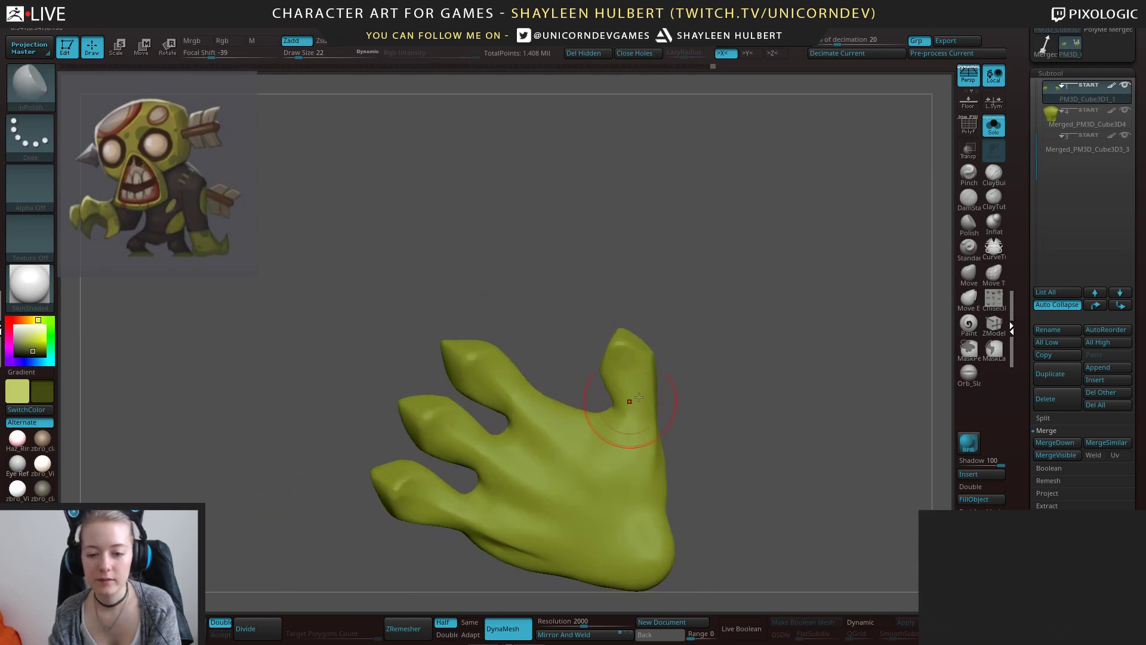
mouse_move(599, 397)
left_mouse_down()
mouse_move(670, 391)
mouse_move(664, 374)
mouse_move(487, 481)
left_mouse_up()
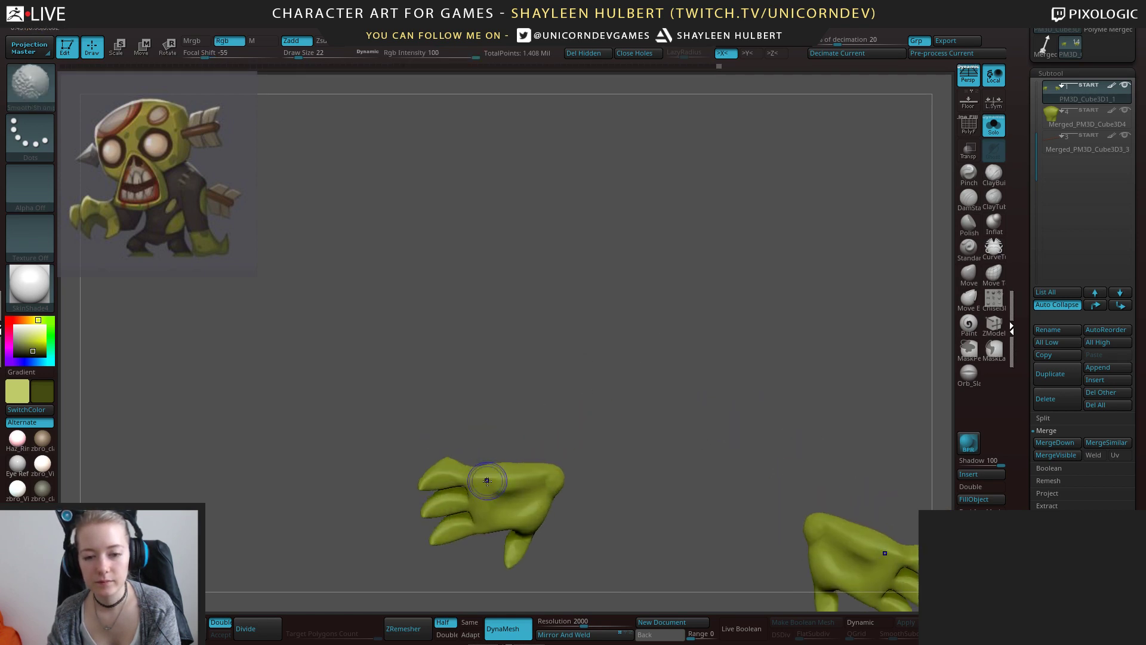
left_click_drag(598, 453, 484, 496)
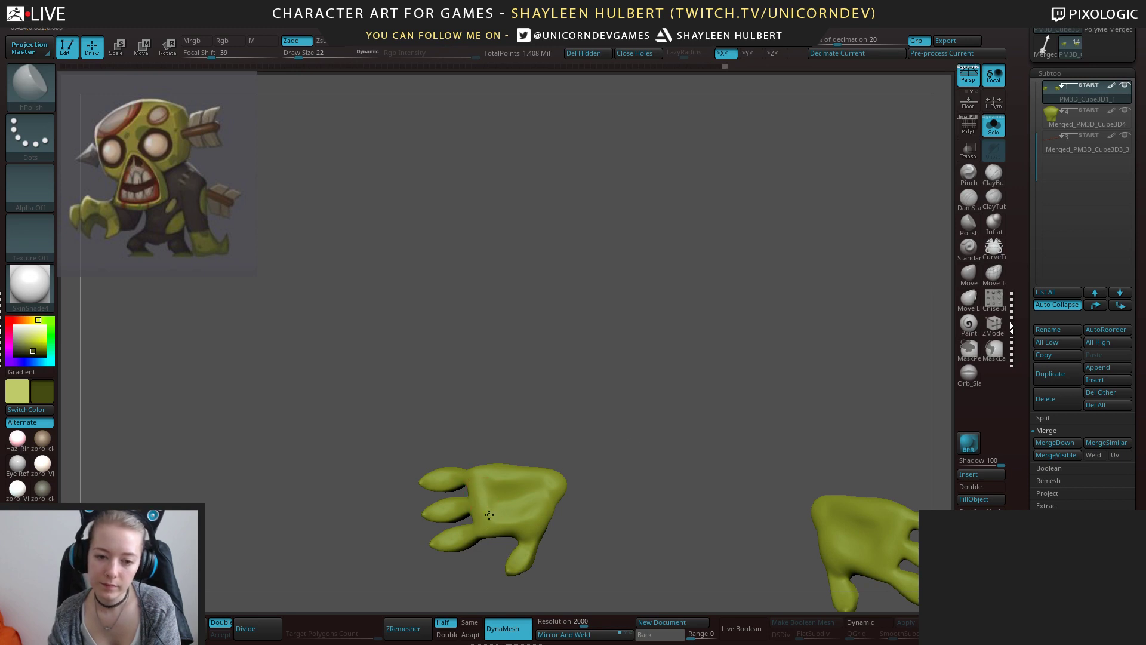
left_click_drag(570, 498, 566, 485)
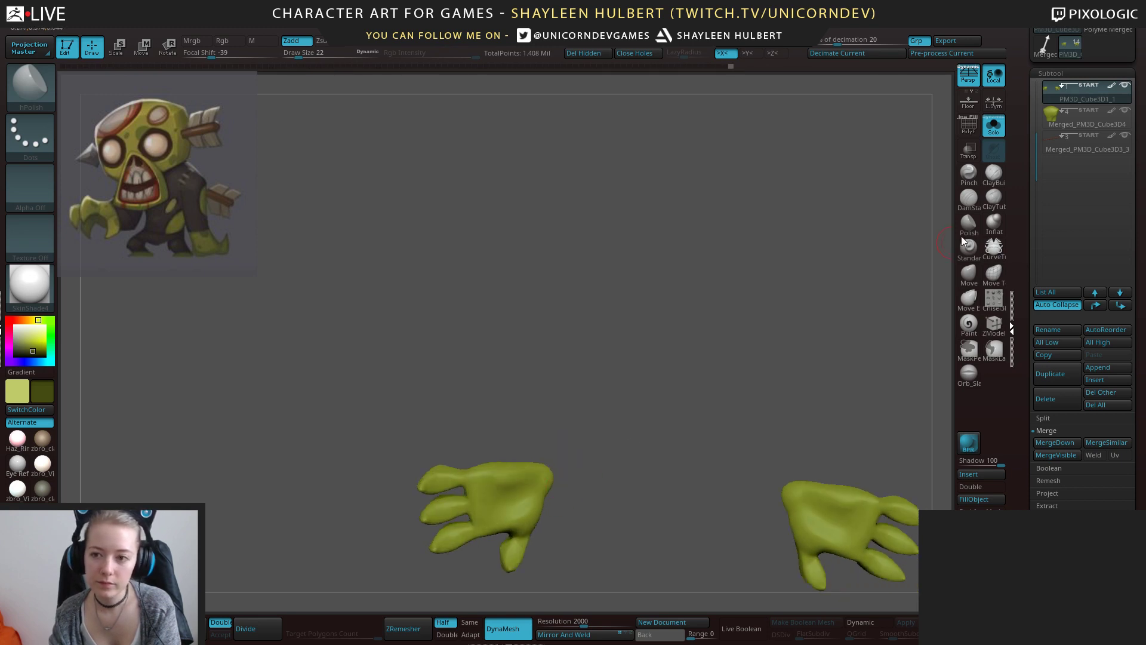
Build up the palm with ClayBuildup at draw size 22 and smooth the strokes into the surrounding surface.
left_click(992, 173)
left_click_drag(573, 418, 535, 442)
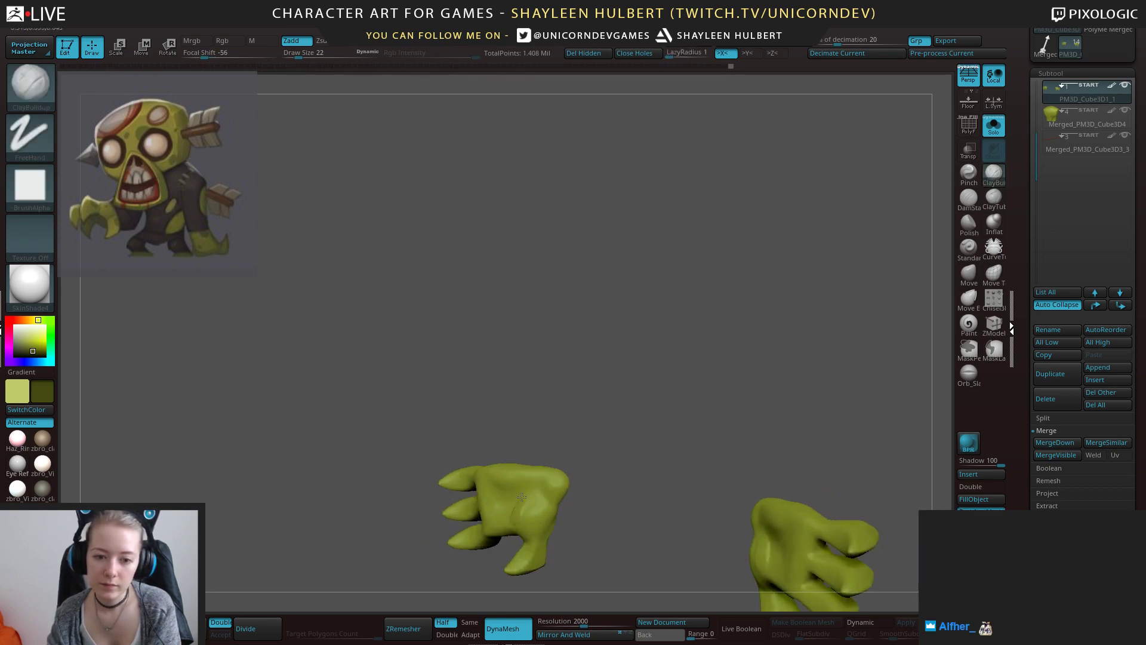
left_click_drag(522, 497, 553, 464)
key("shift")
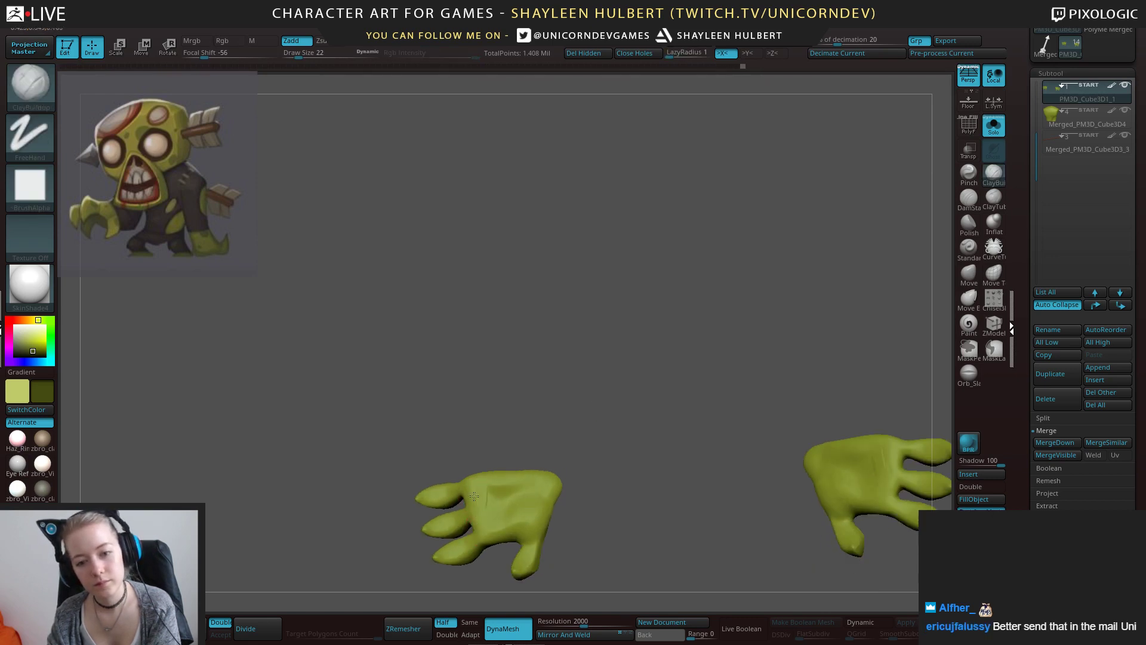
left_click_drag(499, 518, 505, 518, "shift")
left_click_drag(572, 460, 608, 405)
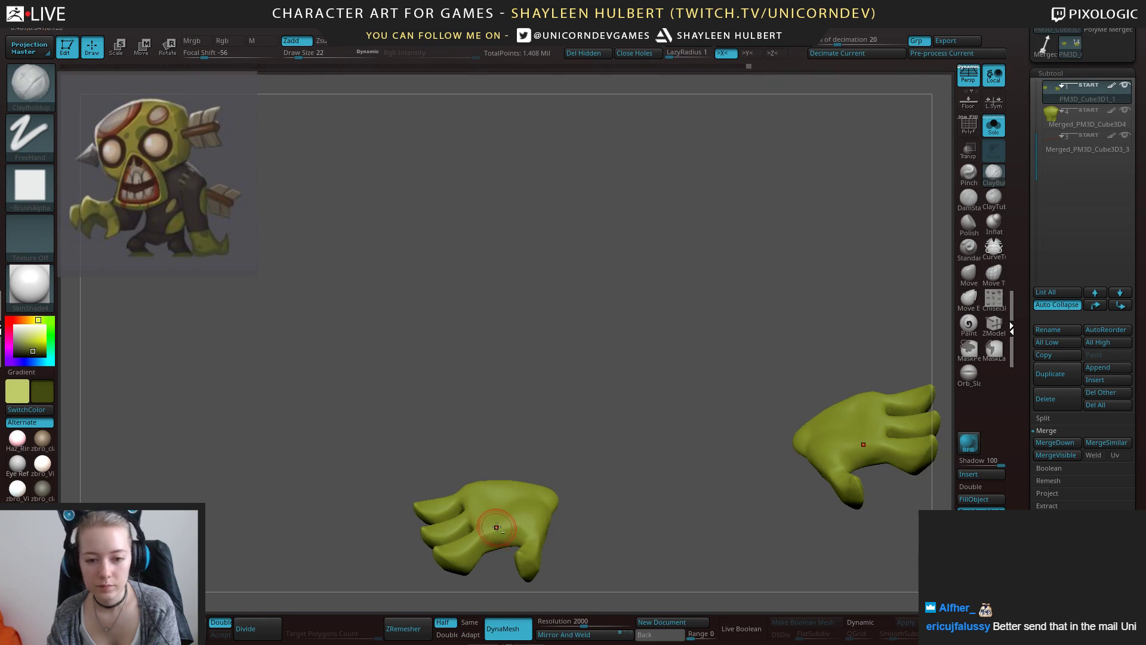
left_click_drag(505, 529, 500, 532, "shift")
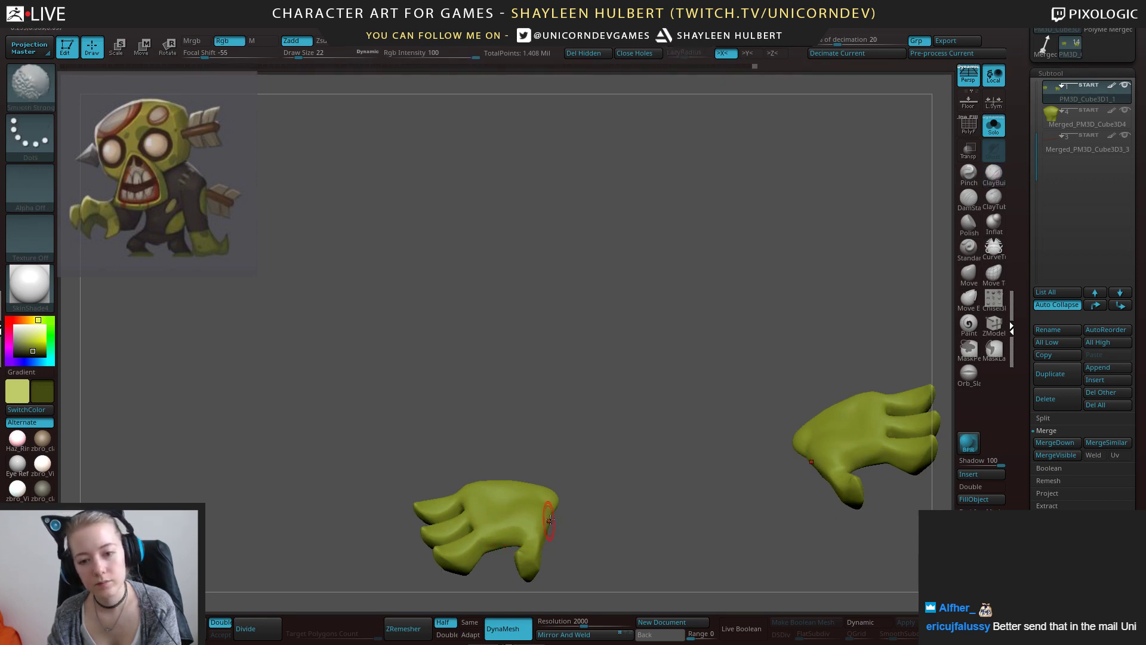
mouse_move(591, 594)
left_mouse_down()
mouse_move(618, 600)
mouse_move(699, 461)
mouse_move(755, 396)
left_mouse_up()
Show the whole character, mask the hands except the wrists, and rotate, scale and shift the wrists to line up with the sleeves.
left_click(993, 126)
left_click_drag(754, 351, 785, 346, "alt")
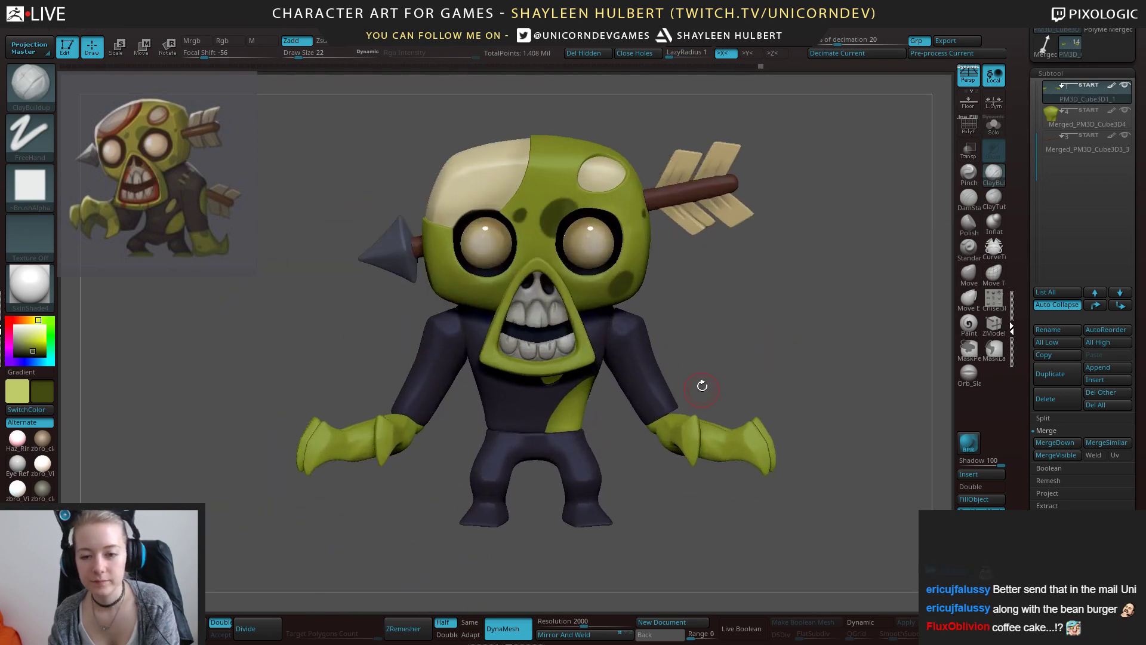
left_click_drag(702, 386, 657, 393, "alt")
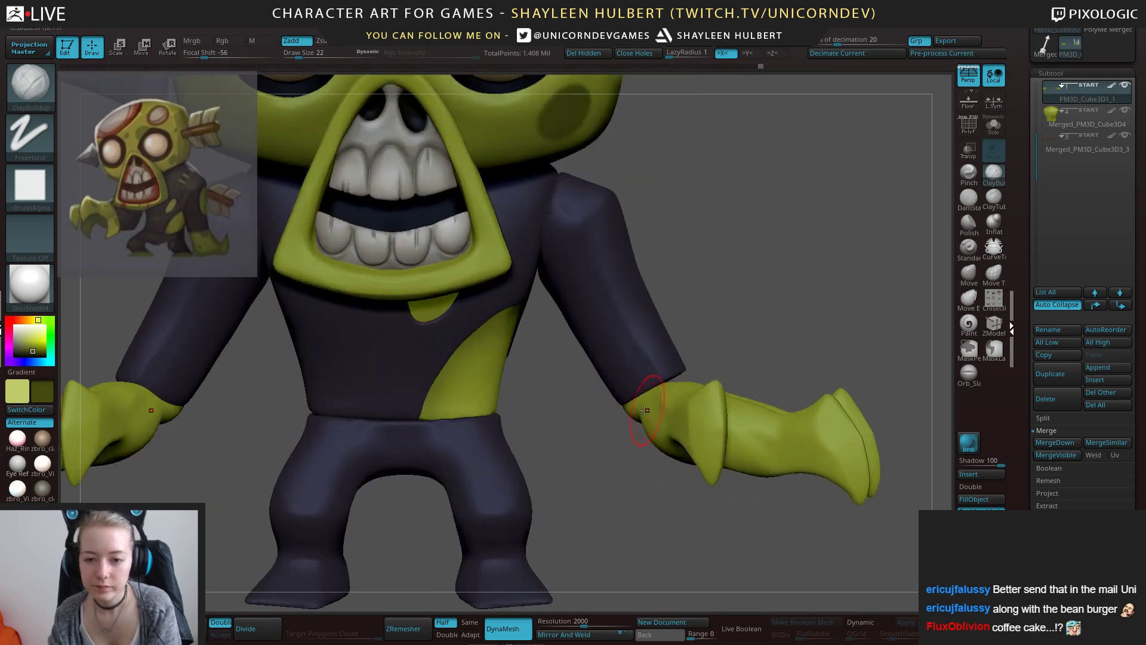
left_click(731, 313, "ctrl")
key("e")
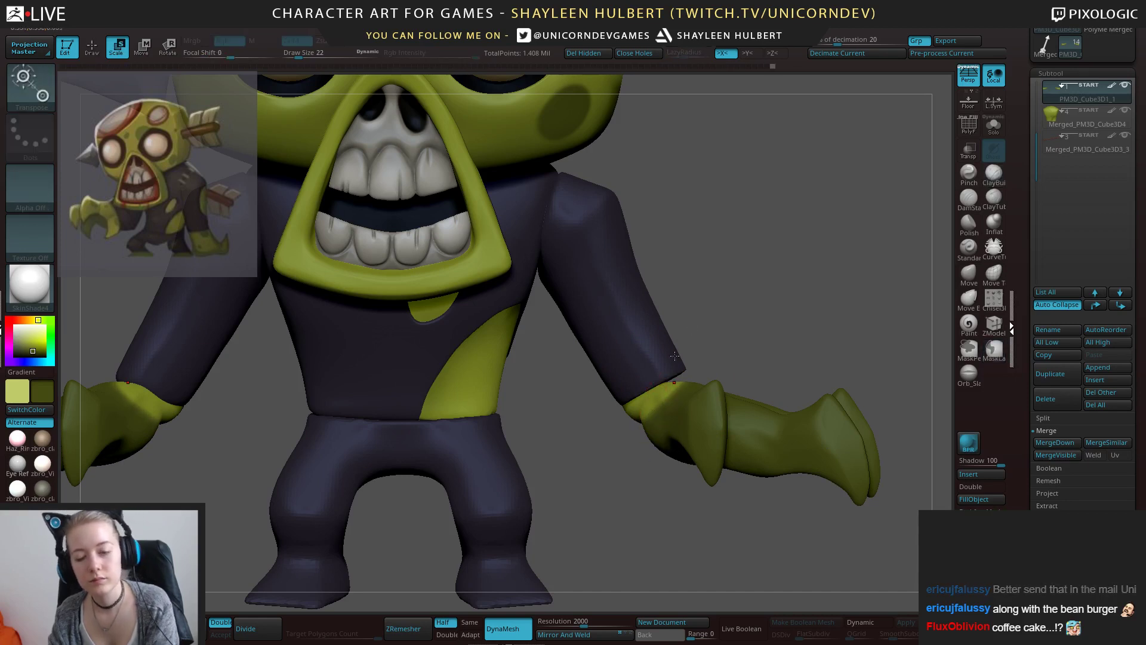
key("y")
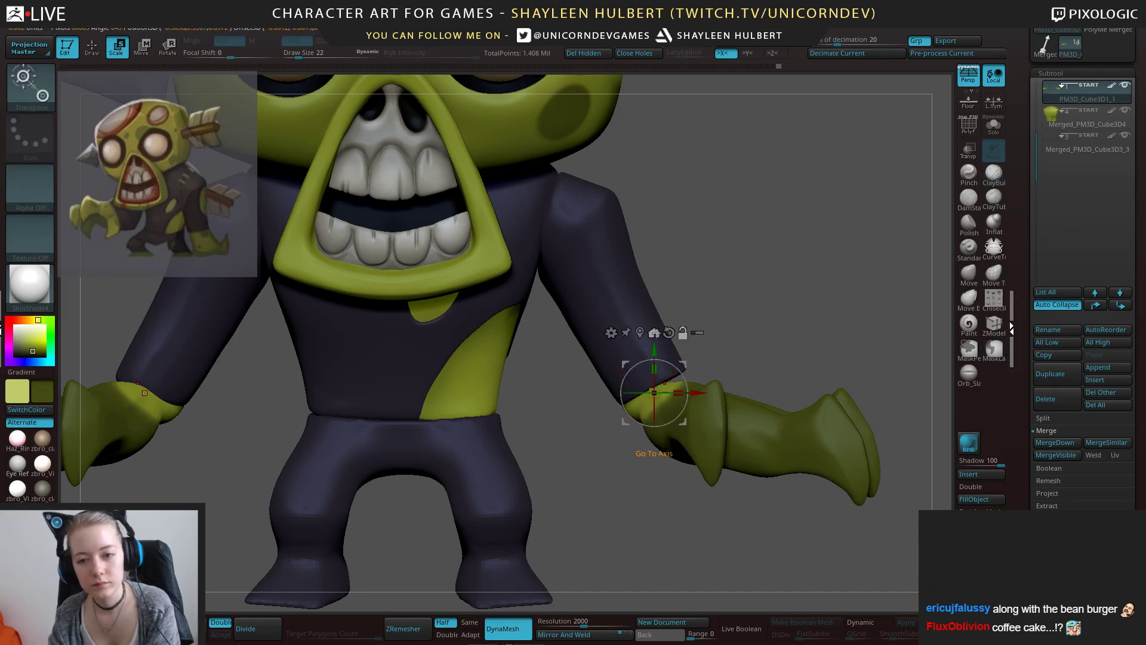
left_click_drag(699, 389, 690, 332, "alt")
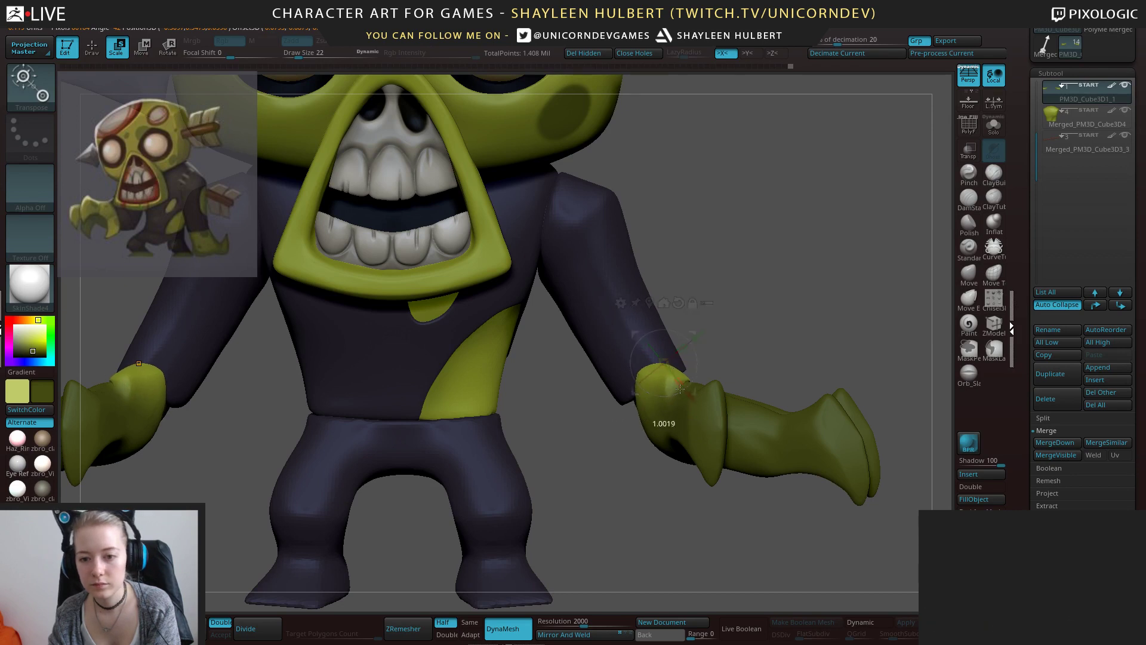
left_click_drag(679, 388, 685, 403)
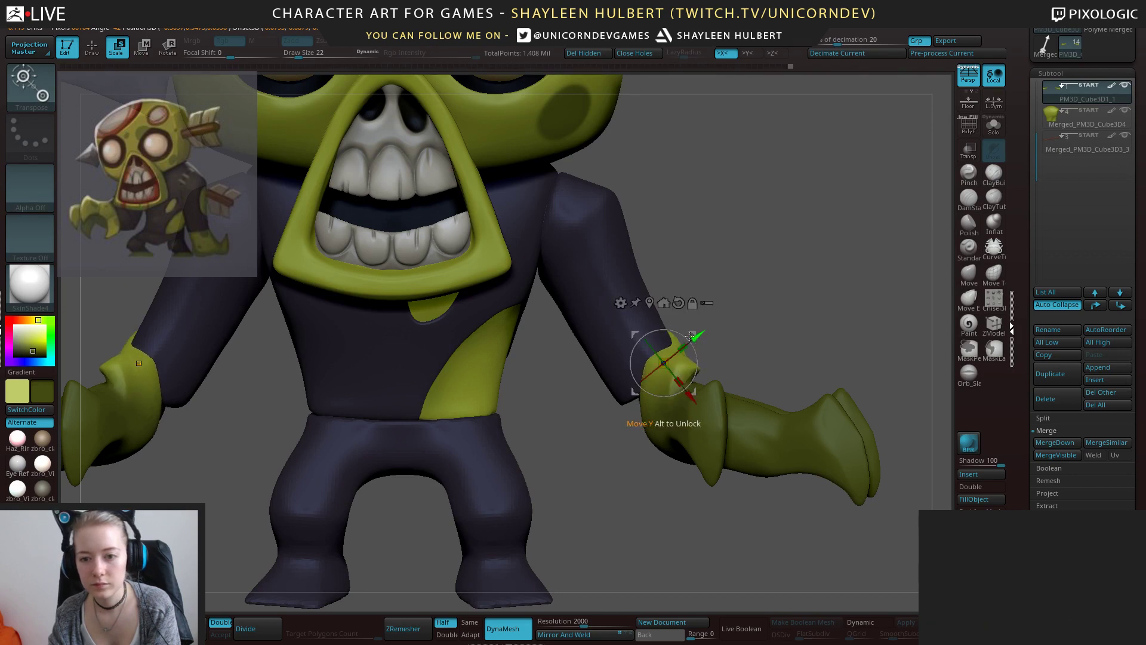
left_click_drag(692, 331, 676, 331)
mouse_move(766, 302)
left_mouse_down("ctrl")
mouse_move(781, 315)
mouse_move(588, 346)
left_mouse_up("ctrl")
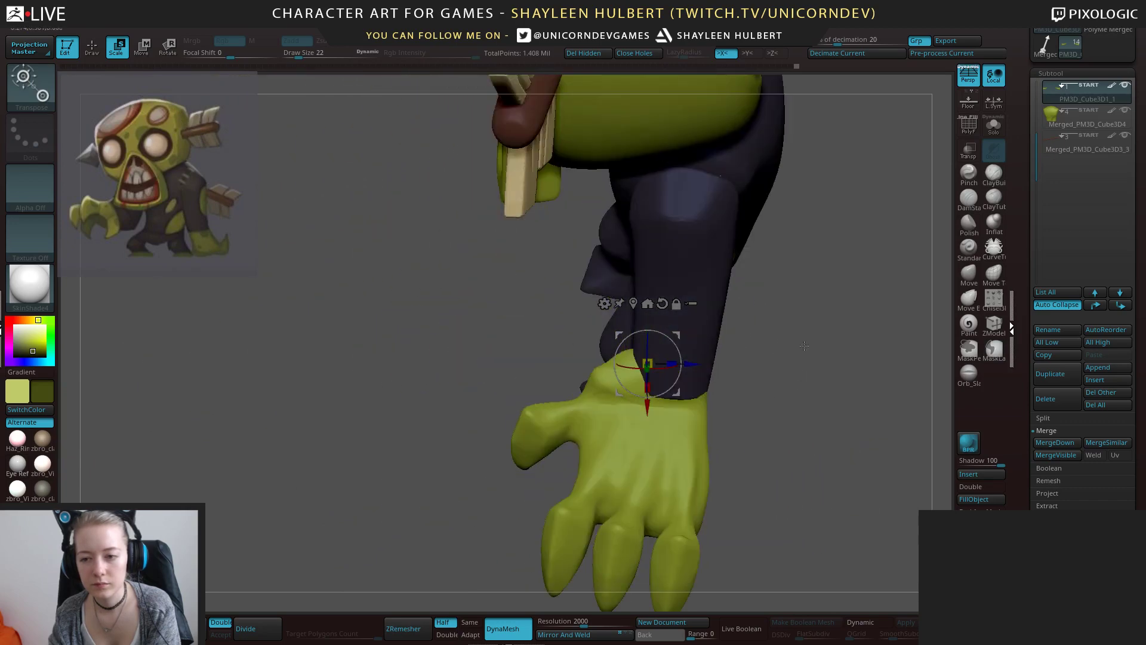
Reshape the wrists with the Move brush at draw size 38, smooth them and re-DynaMesh the hands.
left_click(964, 277)
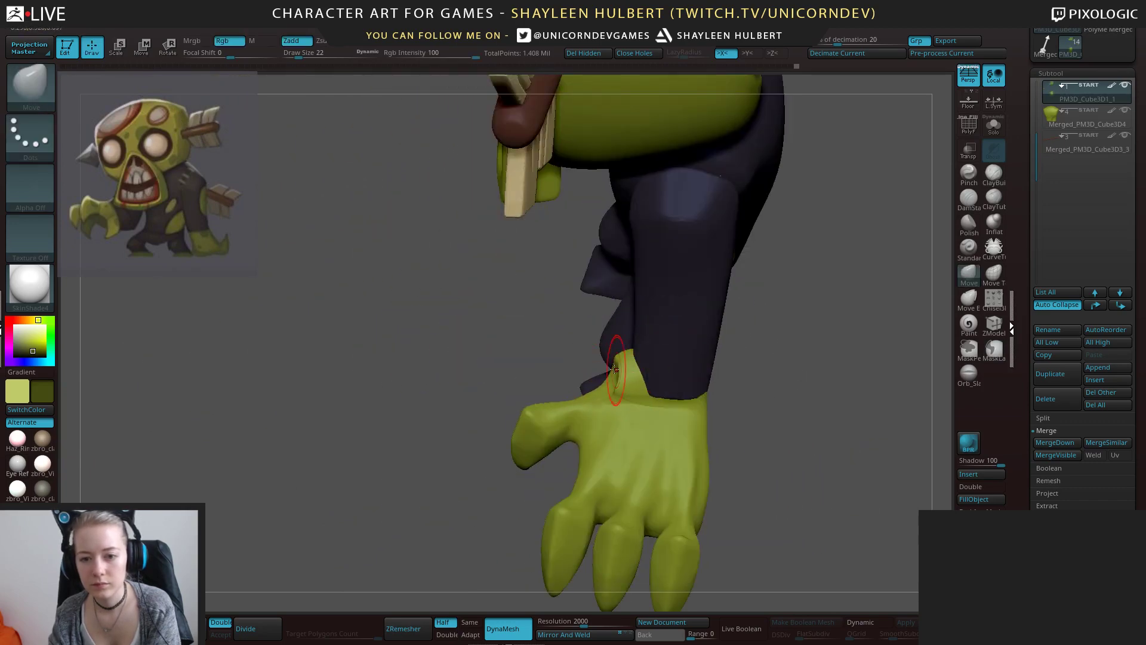
key("shift")
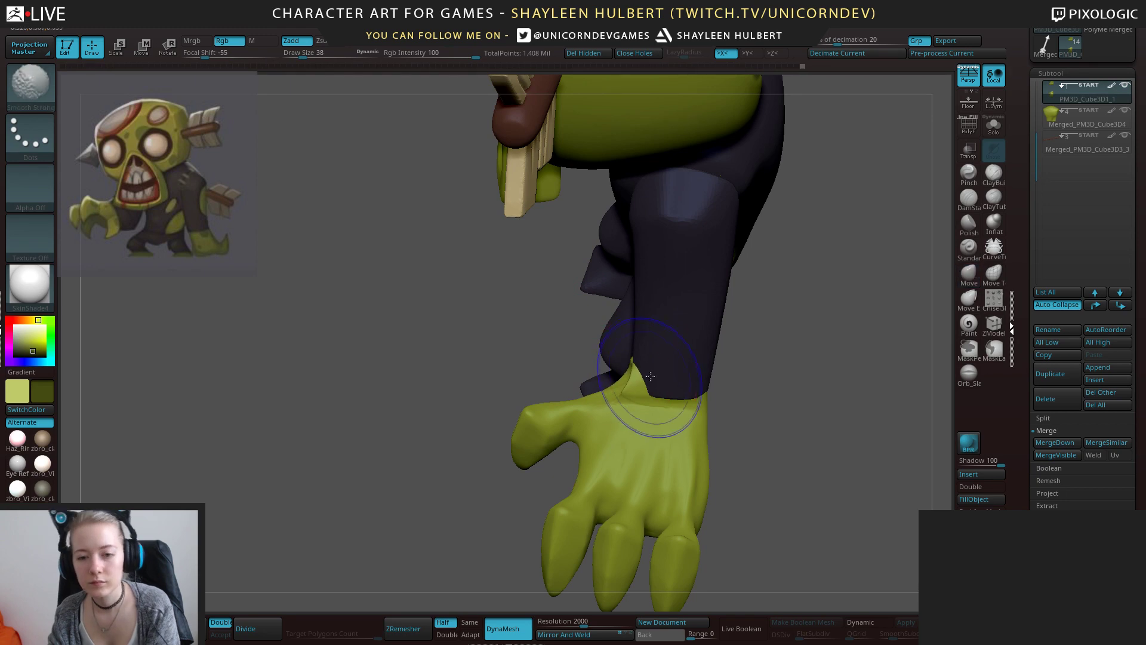
left_click_drag(650, 376, 636, 382, "shift")
left_click_drag(752, 365, 770, 388, "ctrl")
left_click_drag(635, 380, 645, 389, "shift")
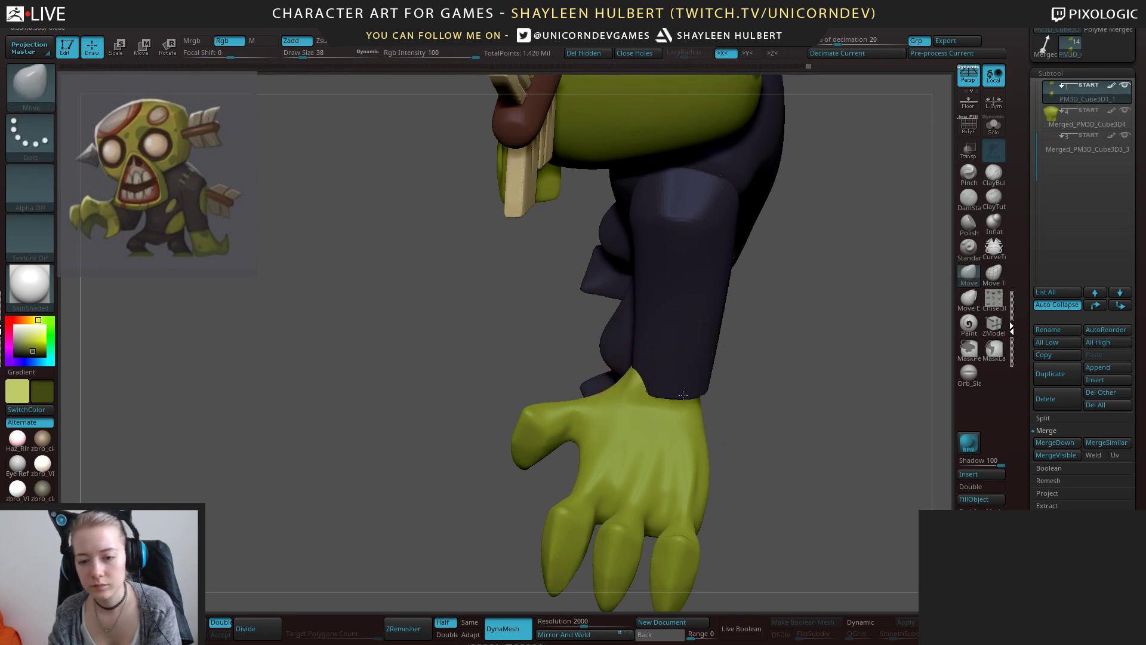
right_click_drag(682, 395, 627, 374)
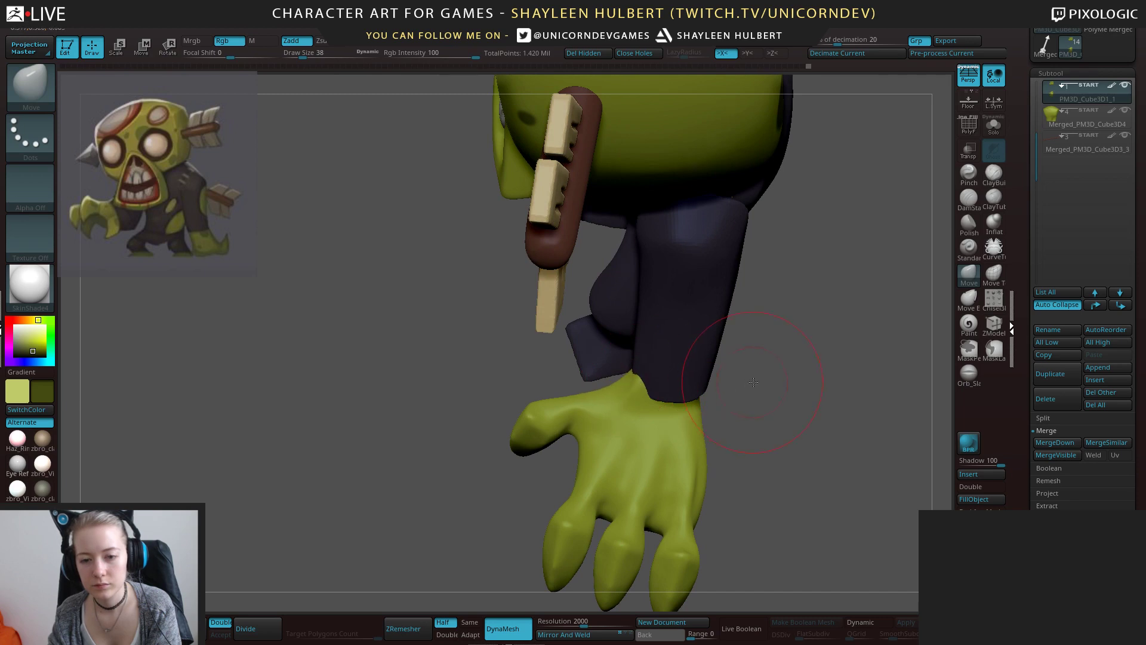
right_click_drag(753, 382, 663, 388)
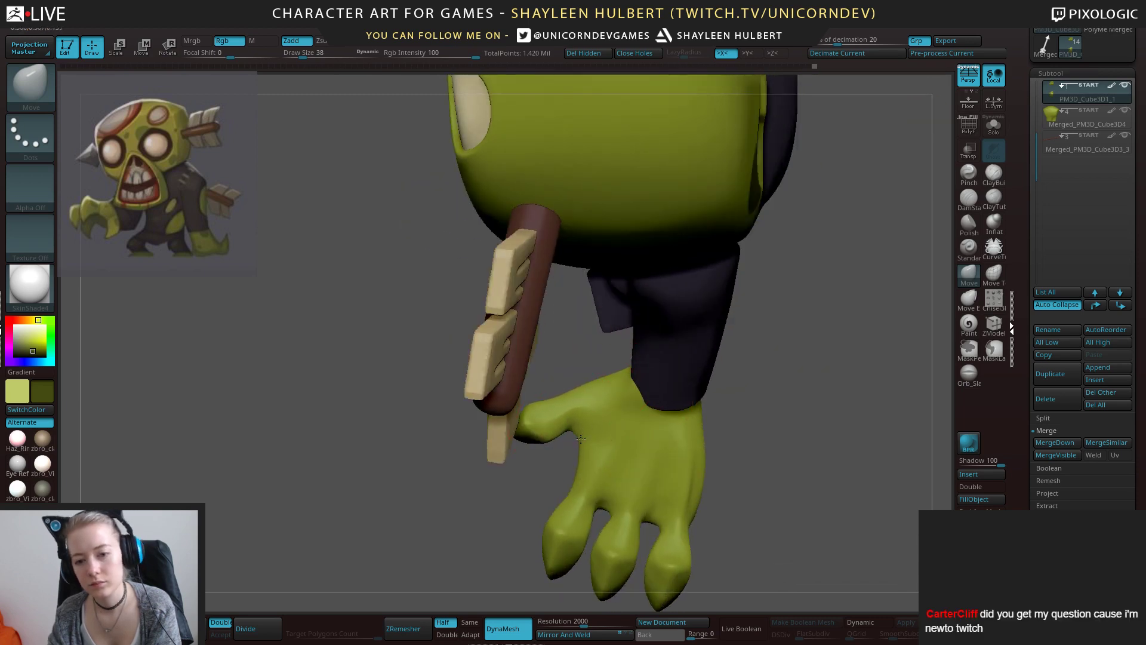
right_click_drag(746, 442, 913, 287)
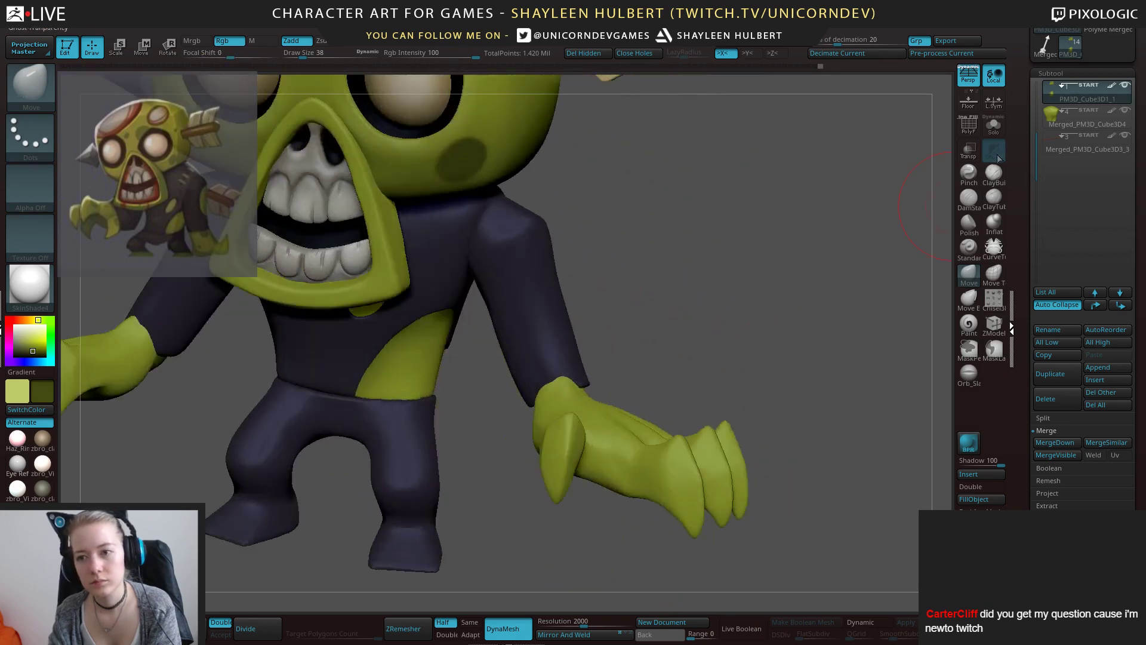
Isolate the hands subtool and trim the uneven wrist end to a flat cap.
left_click(993, 126)
right_click_drag(746, 267, 532, 225)
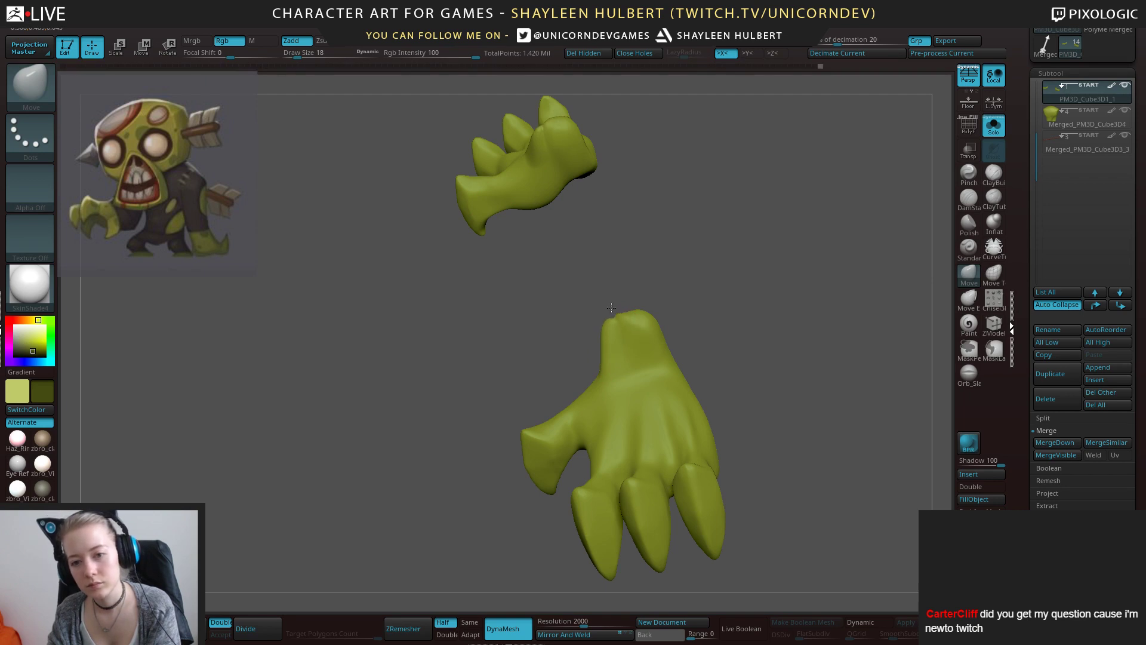
key("ctrl")
left_click(626, 319, "ctrl+shift")
mouse_move(673, 312)
right_mouse_down()
mouse_move(752, 281)
mouse_move(616, 352)
mouse_move(705, 290)
right_mouse_up()
left_click(993, 176)
right_click_drag(716, 203, 680, 226)
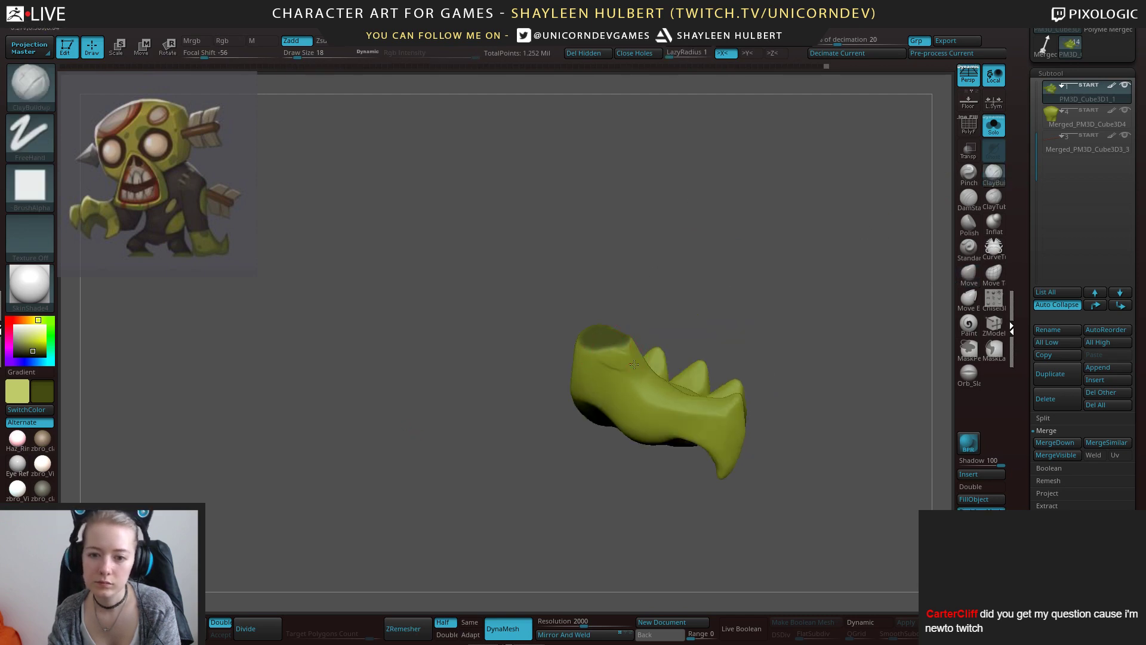
Smooth around the trimmed wrist end and try to restore the opposite hand with Mirror And Weld.
key("shift")
mouse_move(602, 375)
right_mouse_down()
mouse_move(519, 298)
mouse_move(647, 256)
mouse_move(704, 280)
right_mouse_up()
right_click_drag(705, 537, 499, 598)
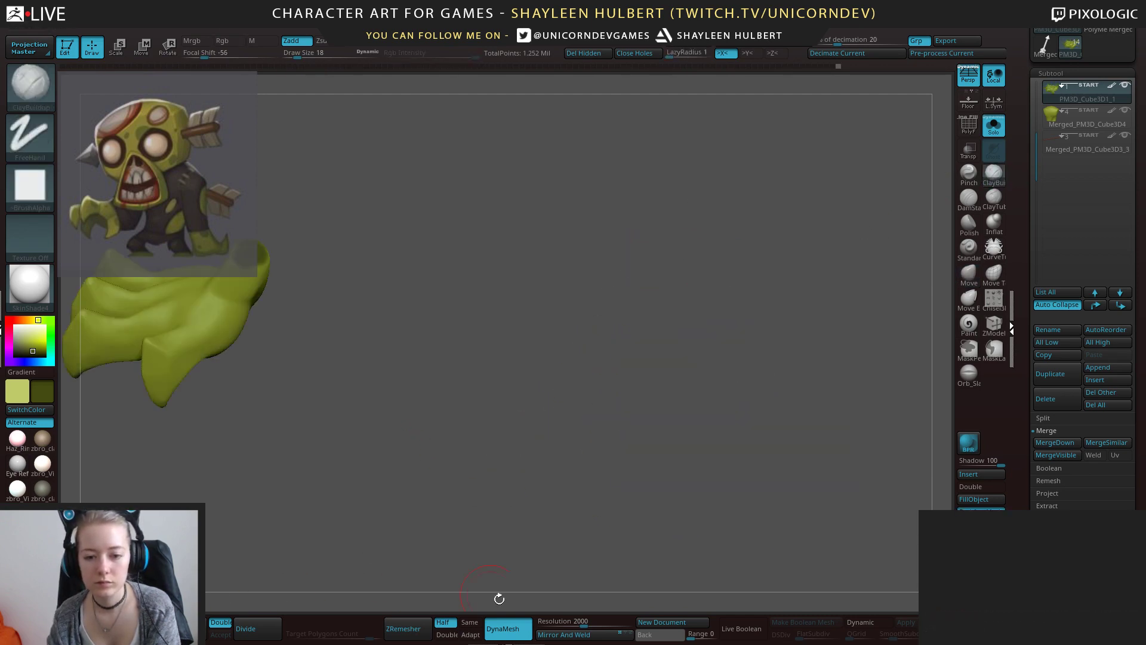
left_click(547, 634)
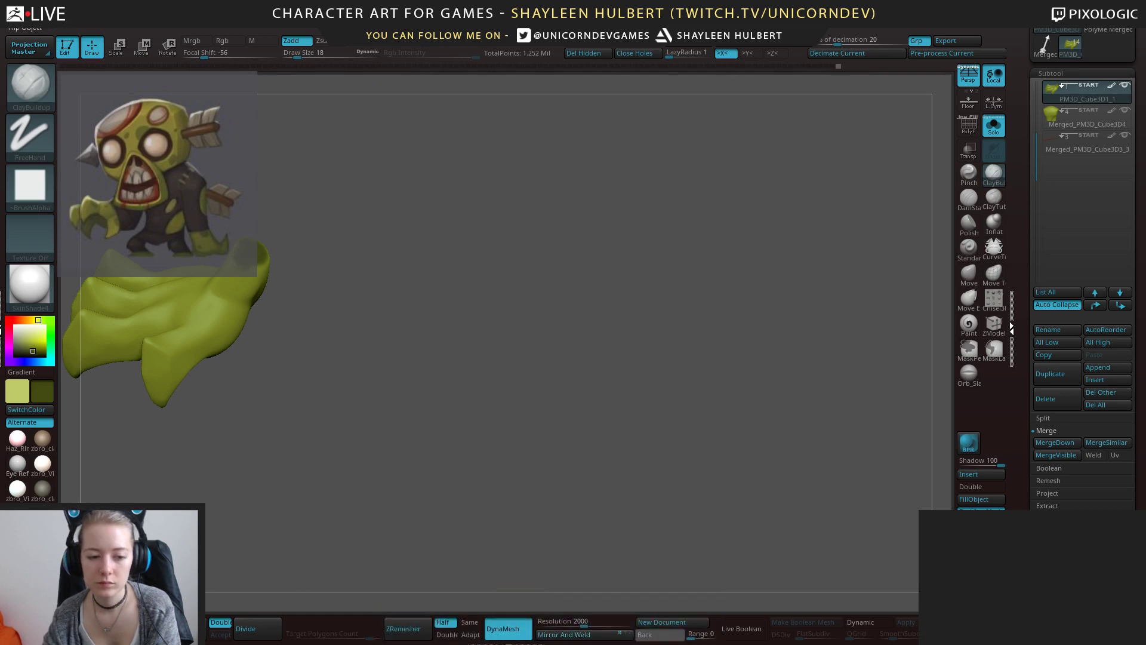
left_click(561, 634)
Clean up the cut across the wrist end and mirror and weld the hand to the opposite side.
mouse_move(634, 292)
right_mouse_down()
mouse_move(669, 252)
mouse_move(639, 332)
right_mouse_up()
left_click_drag(609, 353, 681, 322, "ctrl+shift")
right_click_drag(707, 242, 728, 290)
right_click_drag(657, 326, 659, 301, "shift")
right_click_drag(573, 334, 499, 382, "alt")
left_click_drag(676, 330, 677, 329, "ctrl+shift")
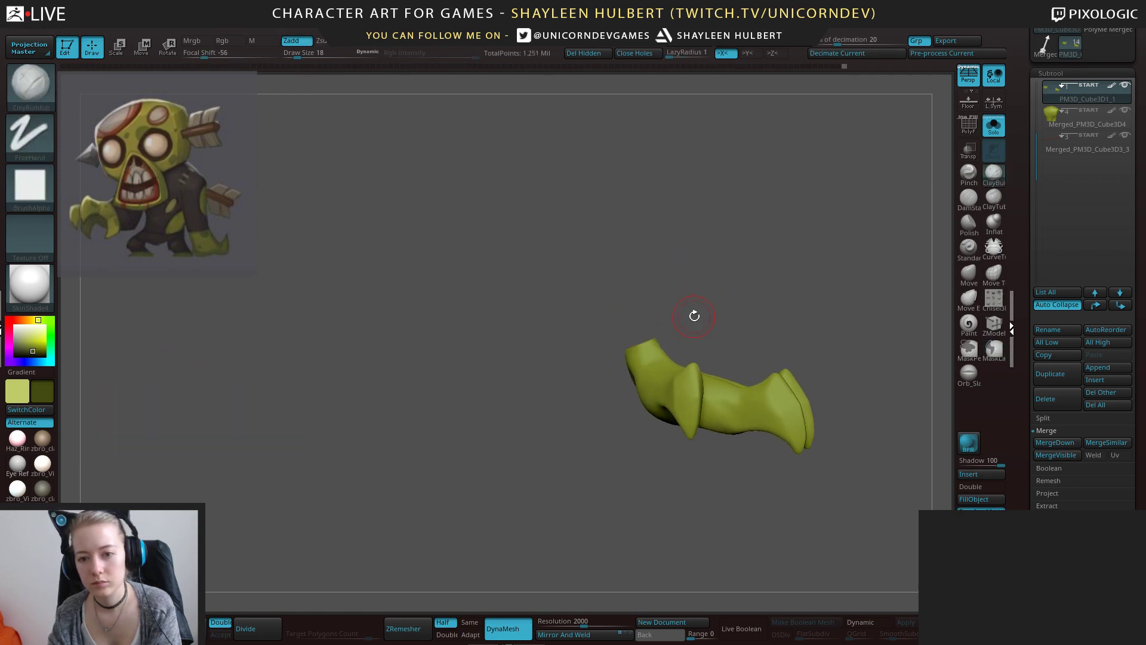
left_click(561, 634)
right_click_drag(583, 553, 600, 537, "alt")
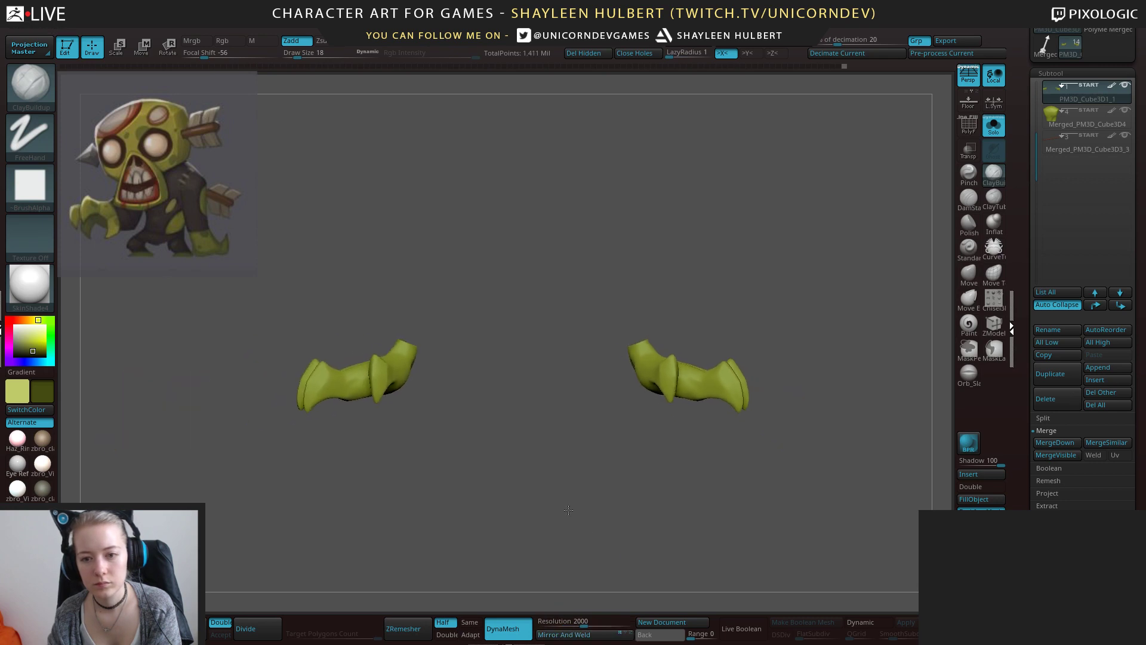
Show the full character and move the hands slightly backward and down to seat the wrists in the sleeves.
left_click(993, 125)
right_click_drag(847, 280, 718, 368)
key("e")
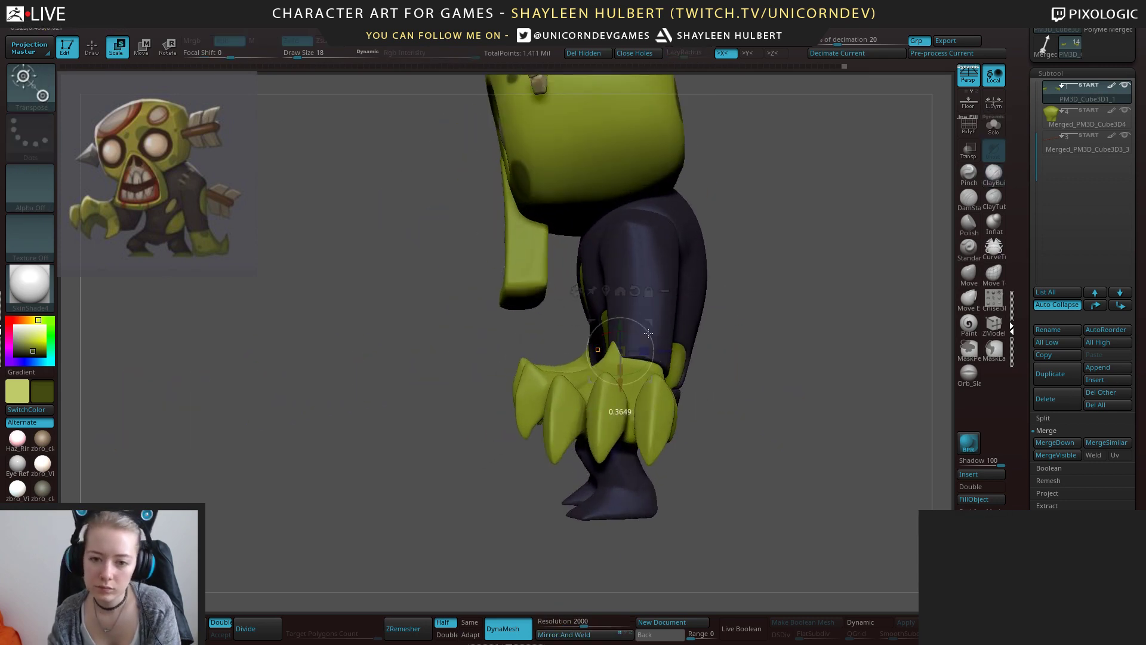
left_click_drag(662, 342, 668, 342)
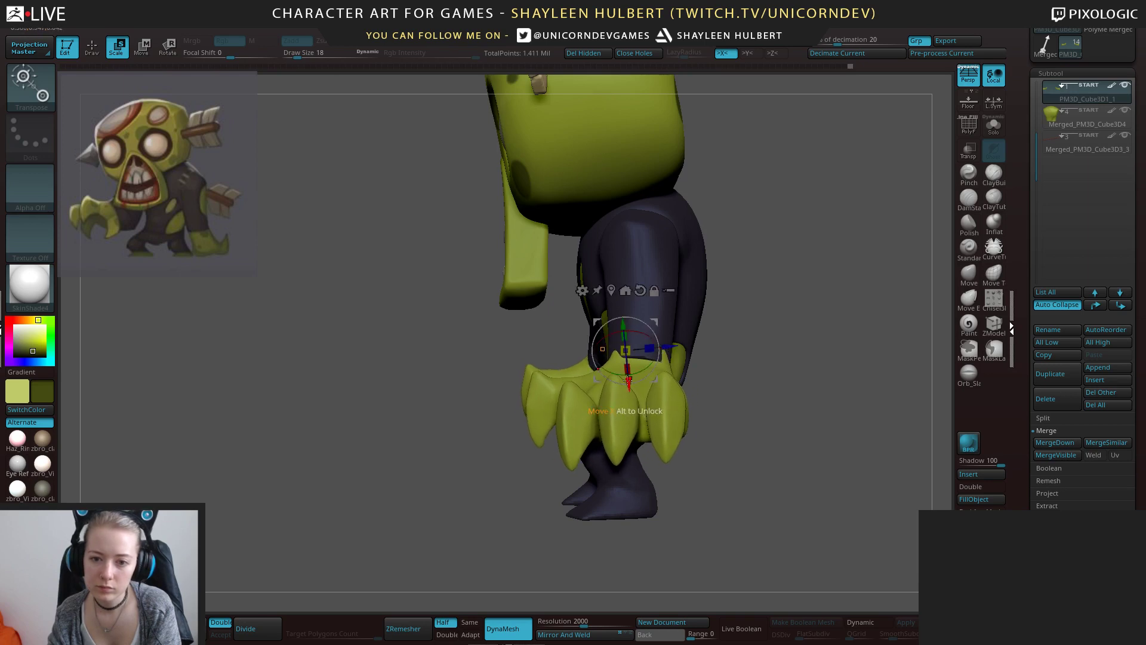
left_click_drag(631, 305, 625, 313)
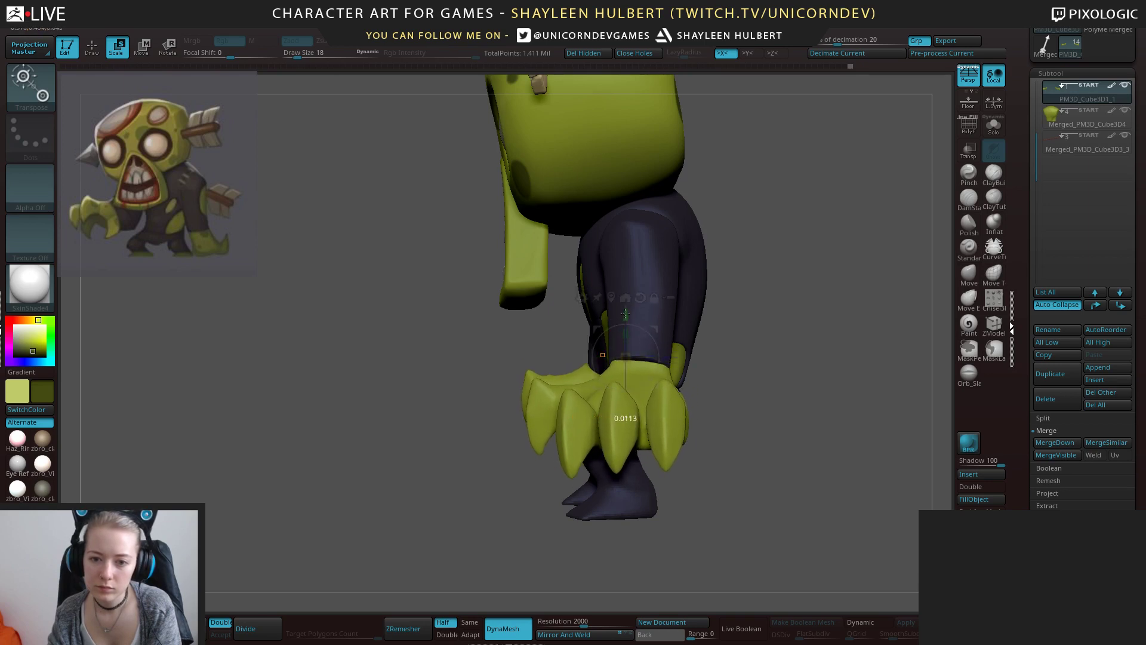
left_click_drag(758, 325, 792, 301)
left_click_drag(670, 358, 666, 357)
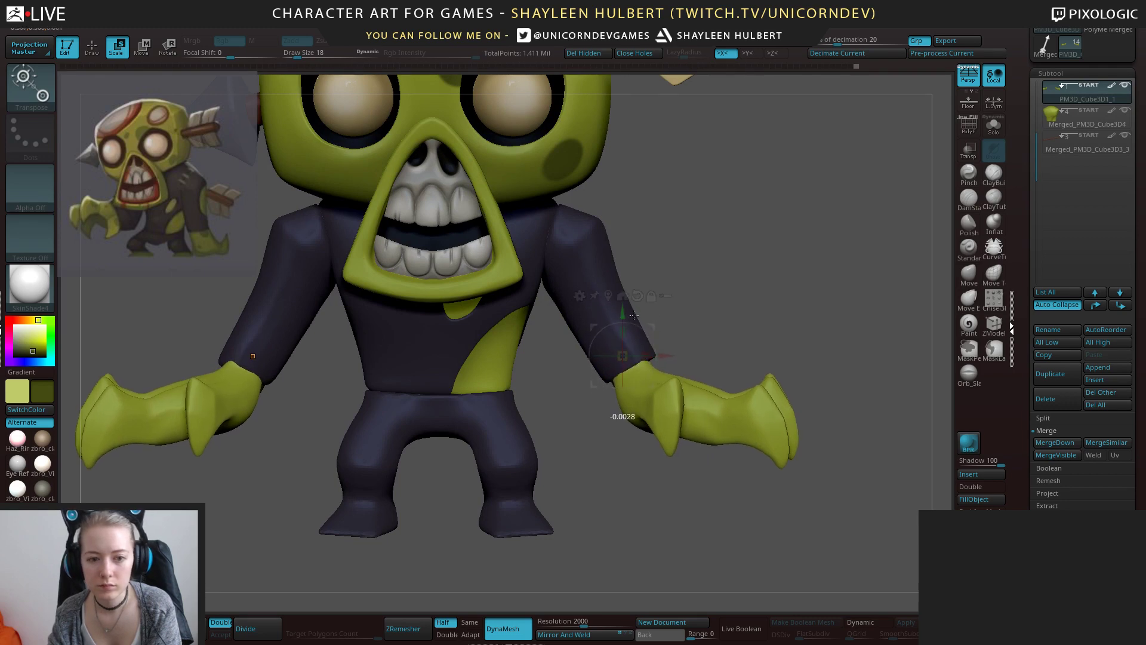
Mask the palms up to the knuckles, center the gizmo on the fingers, adjust their angle slightly and clear the mask.
mouse_move(621, 409)
left_mouse_down()
mouse_move(659, 352)
mouse_move(747, 390)
mouse_move(754, 442)
left_mouse_up()
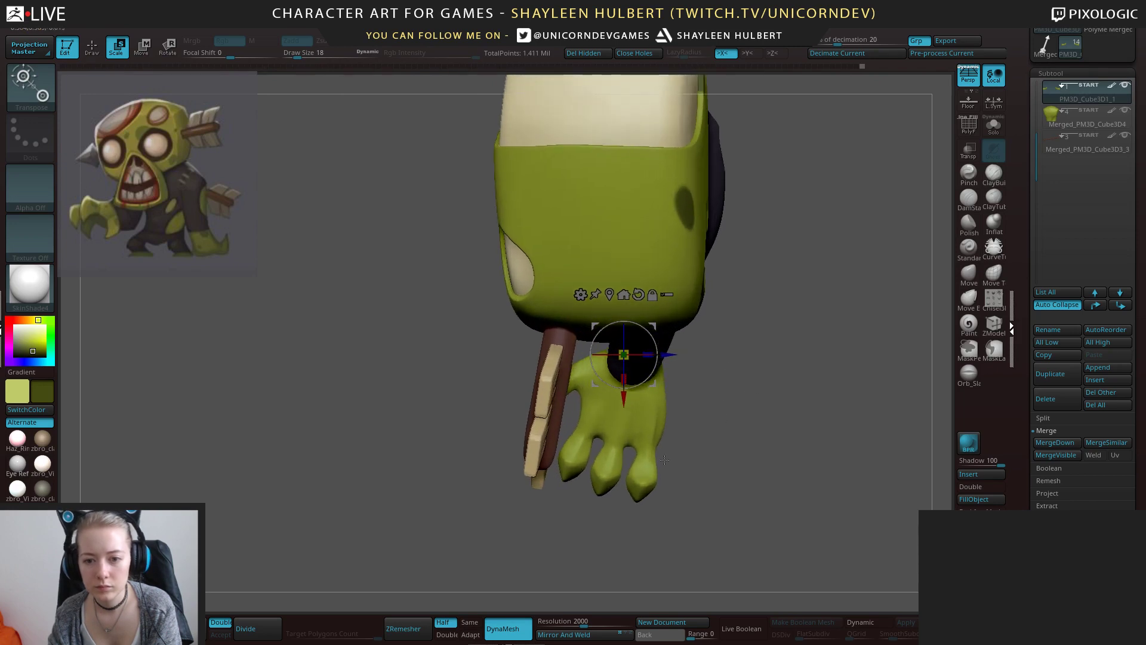
mouse_move(669, 448)
left_mouse_down("ctrl")
mouse_move(555, 437)
mouse_move(694, 531)
mouse_move(687, 541)
left_mouse_up("ctrl")
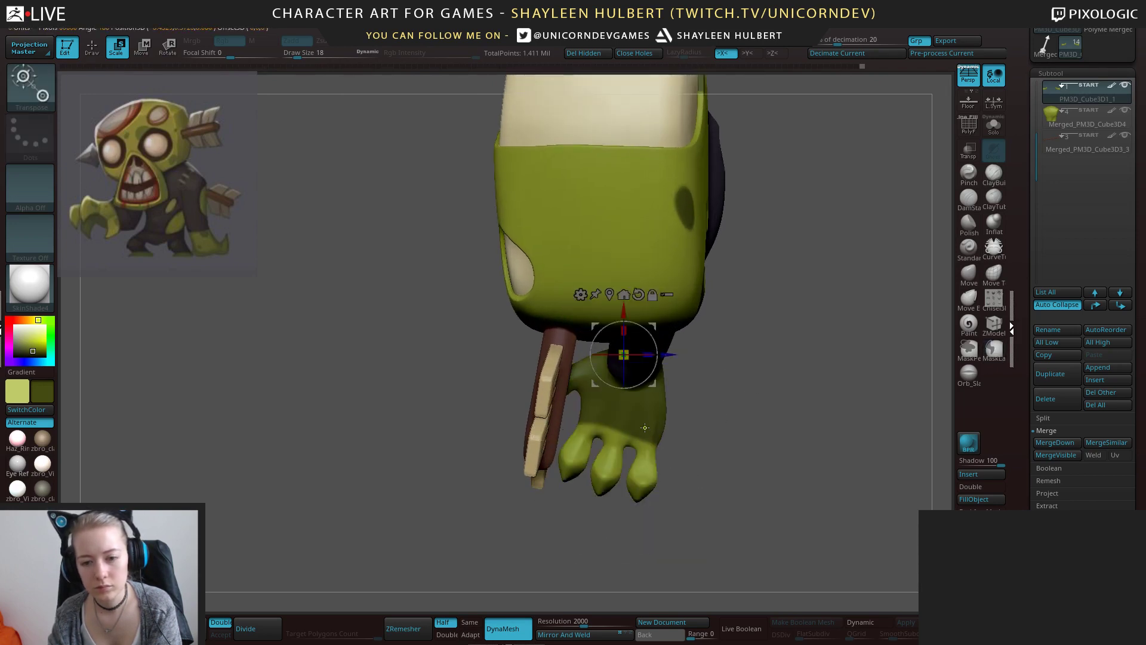
left_click_drag(624, 315, 623, 403, "alt")
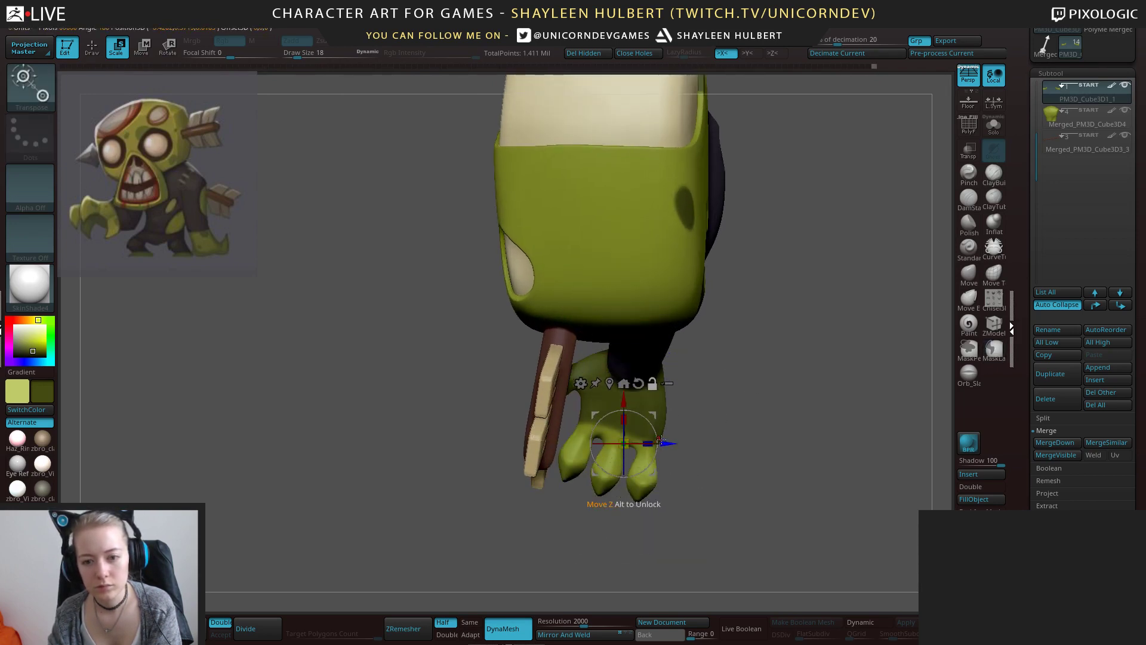
left_click_drag(669, 443, 645, 428, "alt")
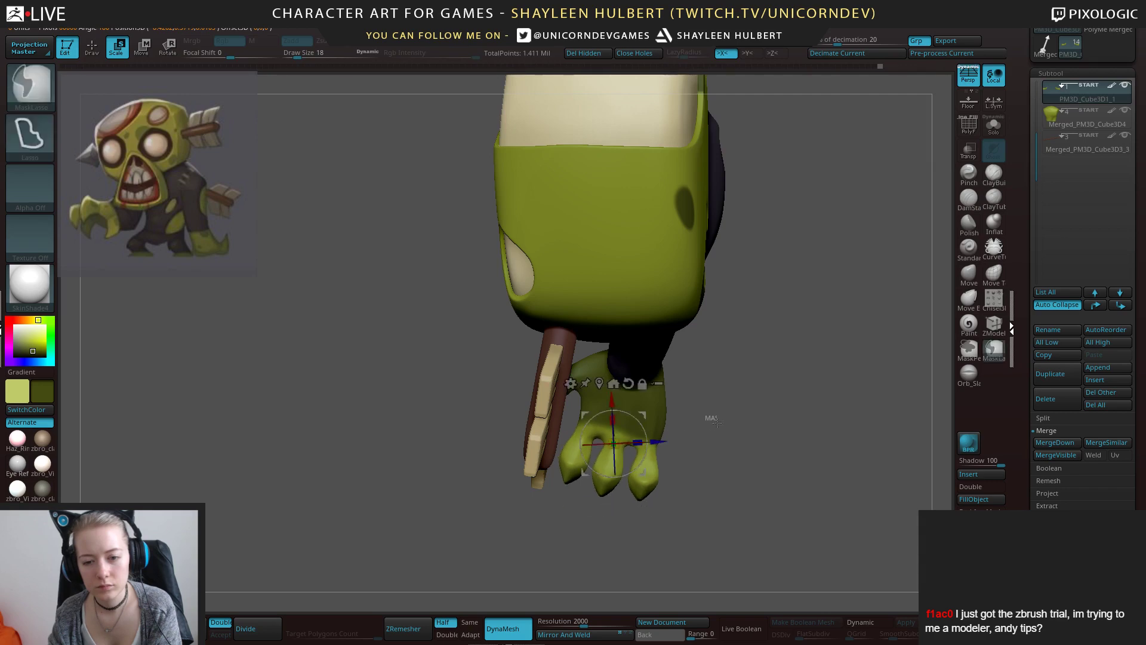
left_click_drag(711, 415, 721, 425, "ctrl")
left_click_drag(724, 412, 816, 334)
left_click_drag(772, 378, 791, 376)
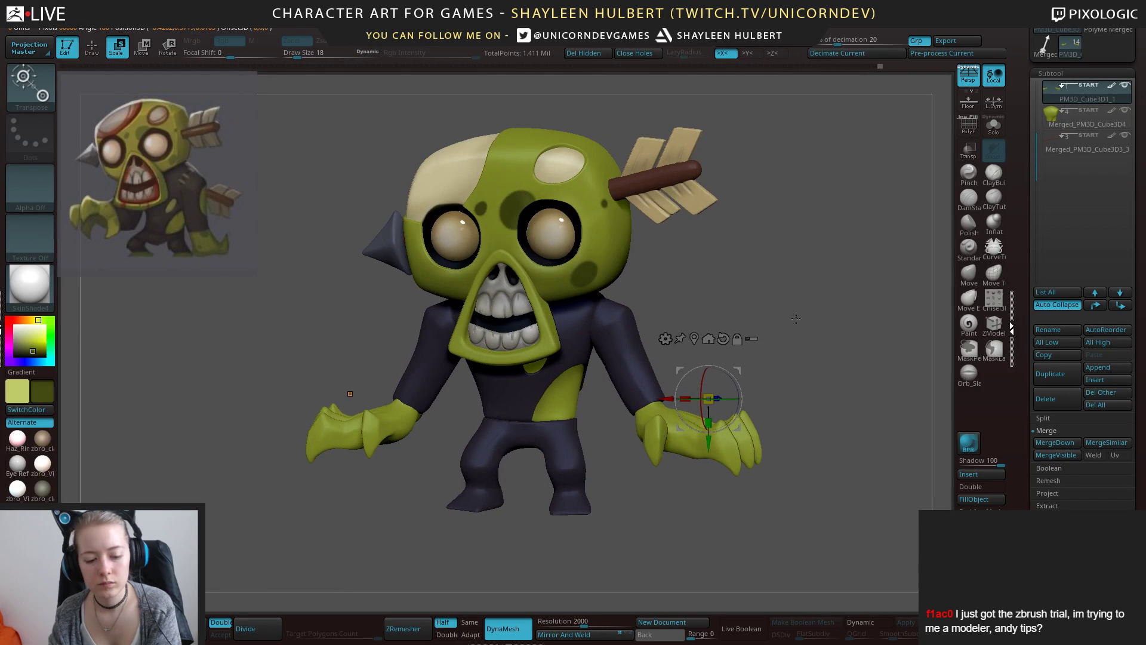
Shade the fingers and claws softly in dark olive with the Paint brush at Rgb Intensity 4 and draw size 70.
key("q")
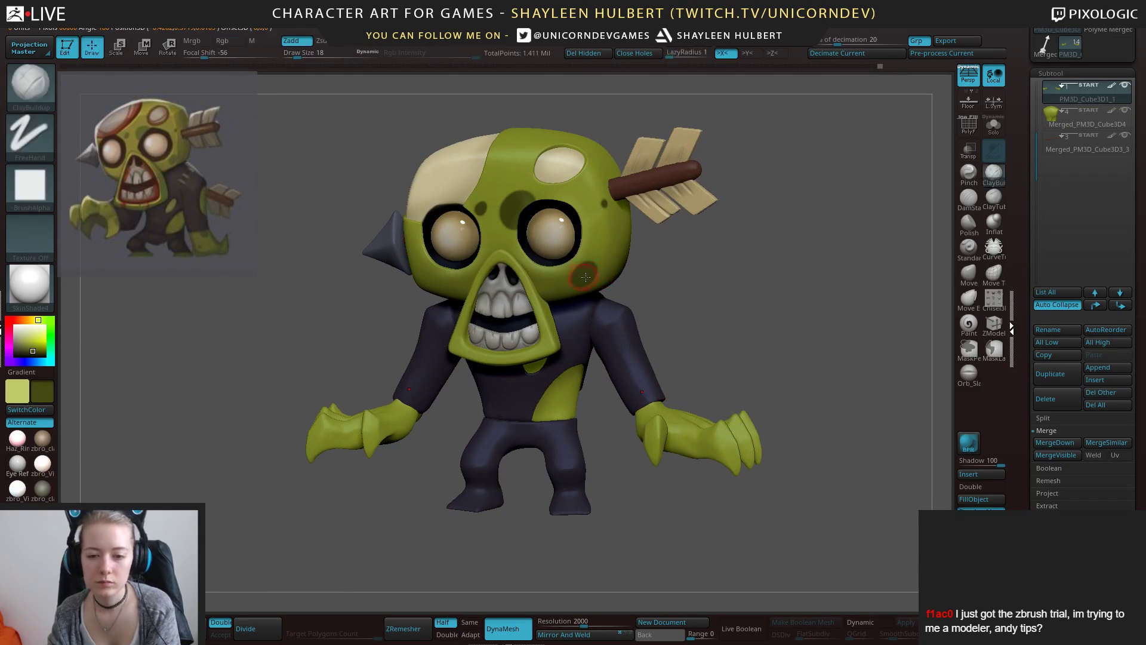
left_click(969, 322)
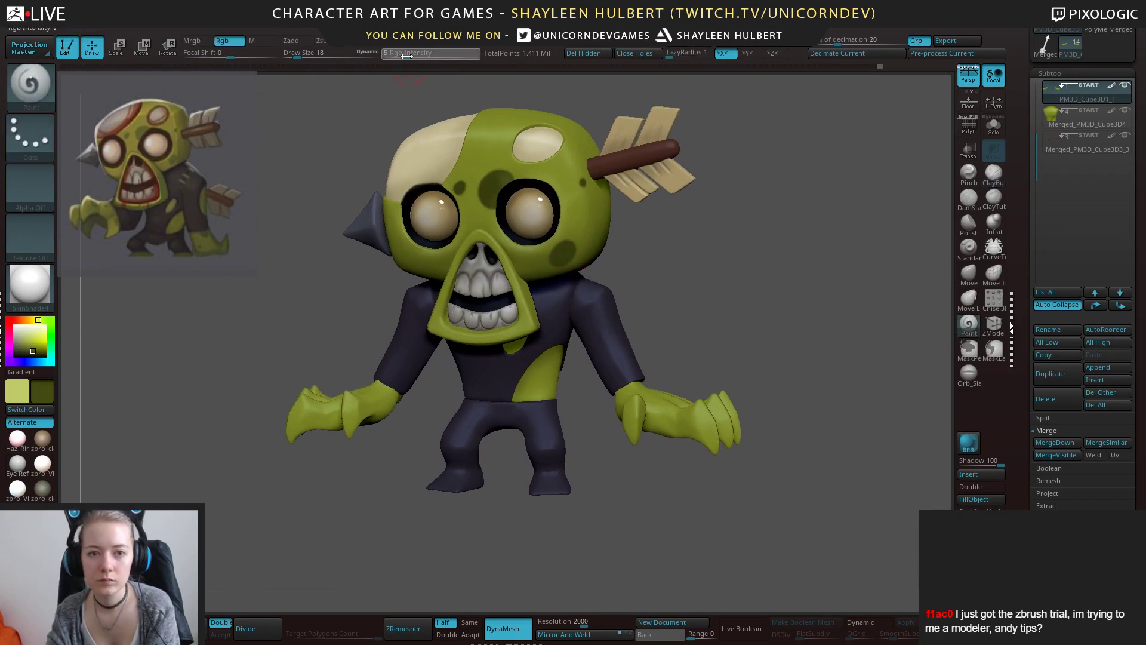
left_click_drag(406, 56, 404, 56)
key("]")
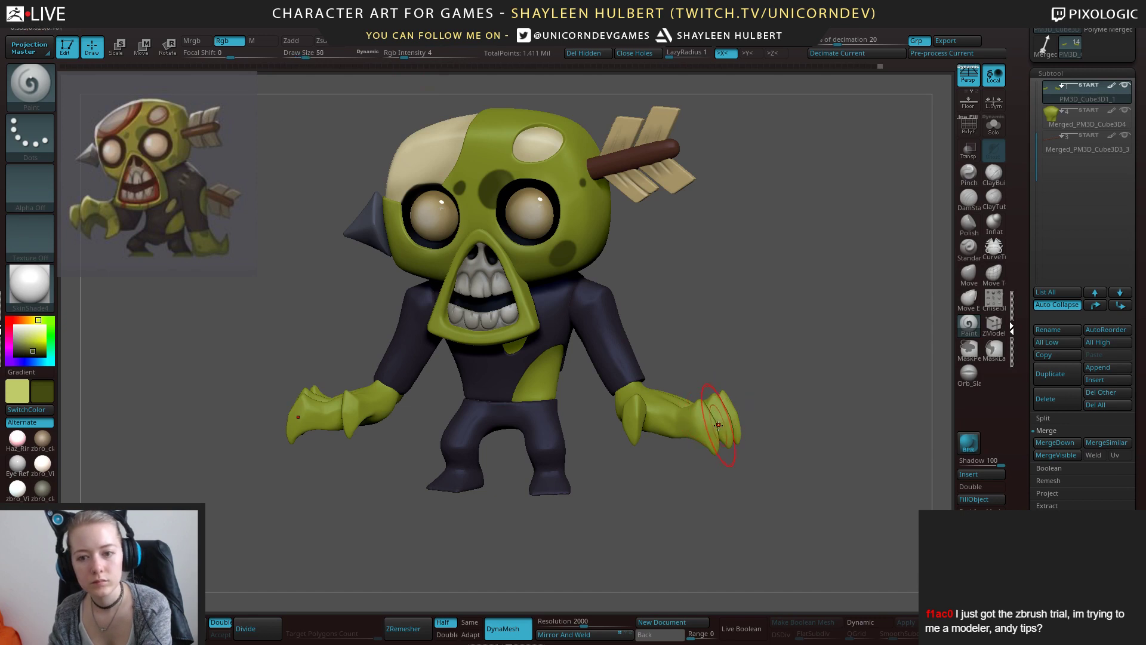
left_click_drag(711, 436, 718, 448)
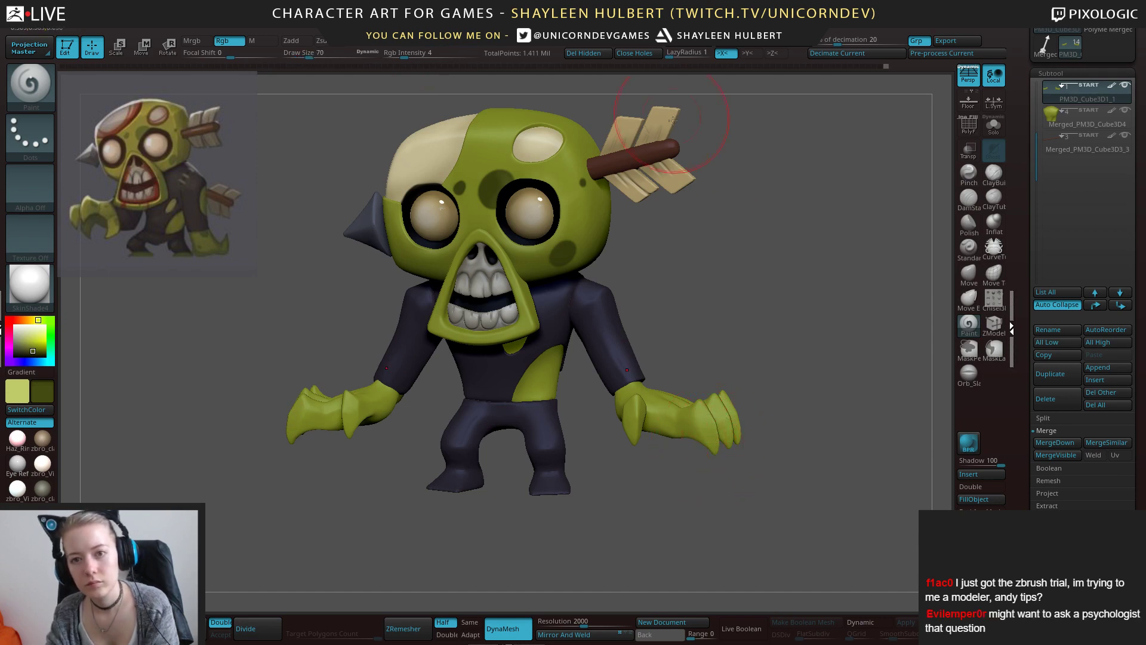
left_click_drag(734, 179, 608, 185)
left_click_drag(714, 431, 719, 455)
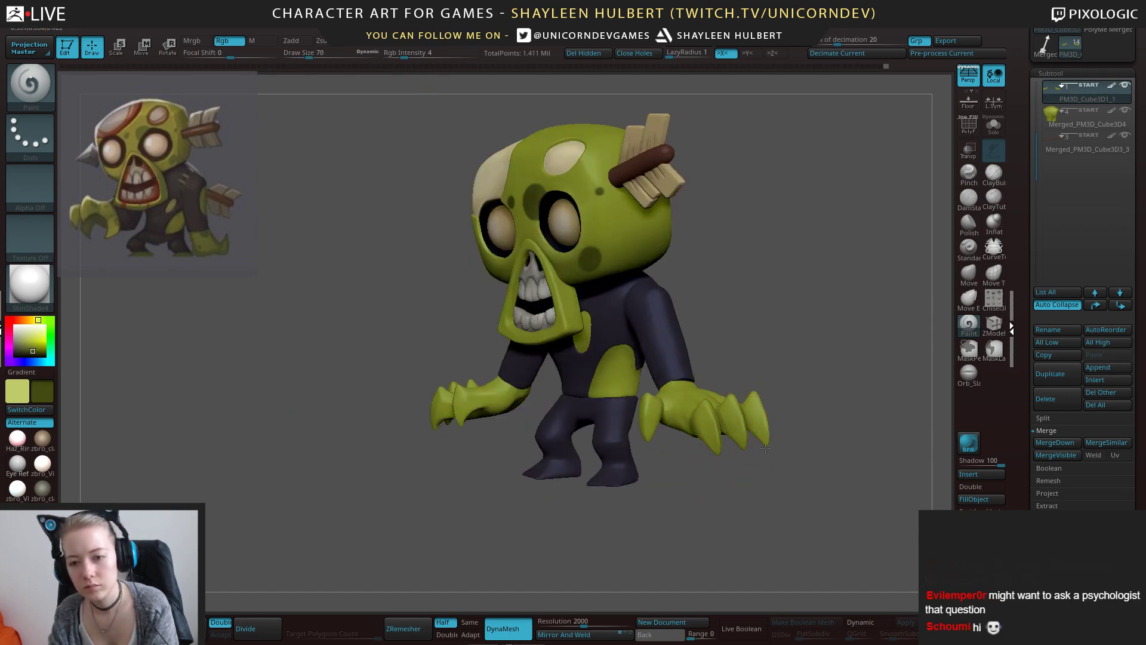
left_click_drag(791, 427, 771, 432)
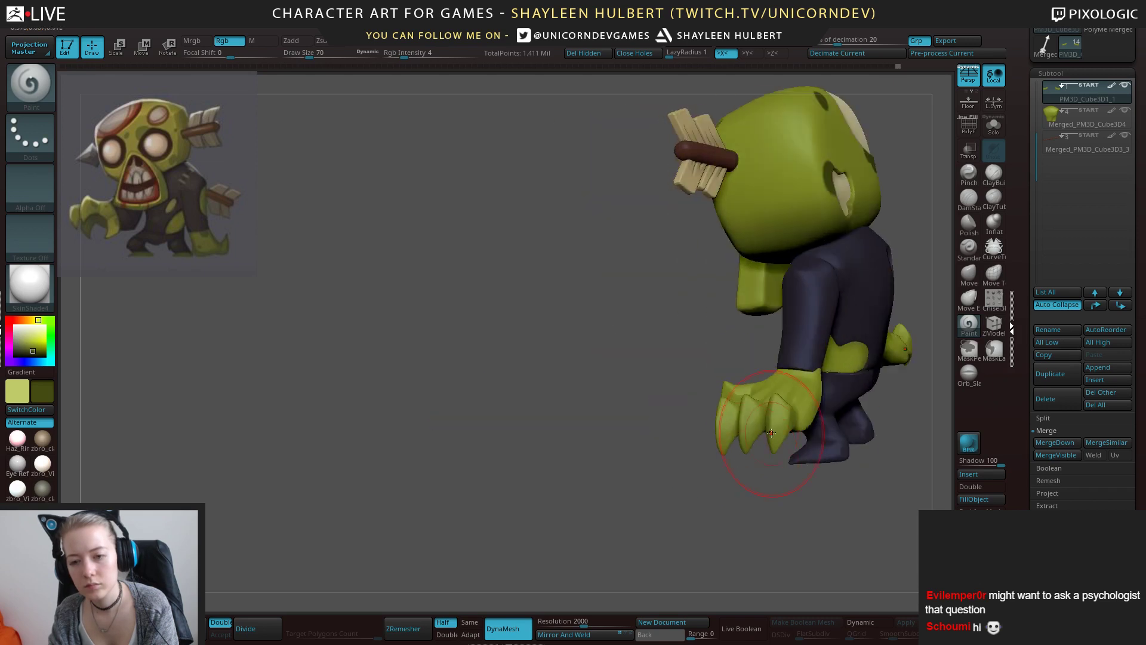
left_click_drag(676, 482, 740, 473)
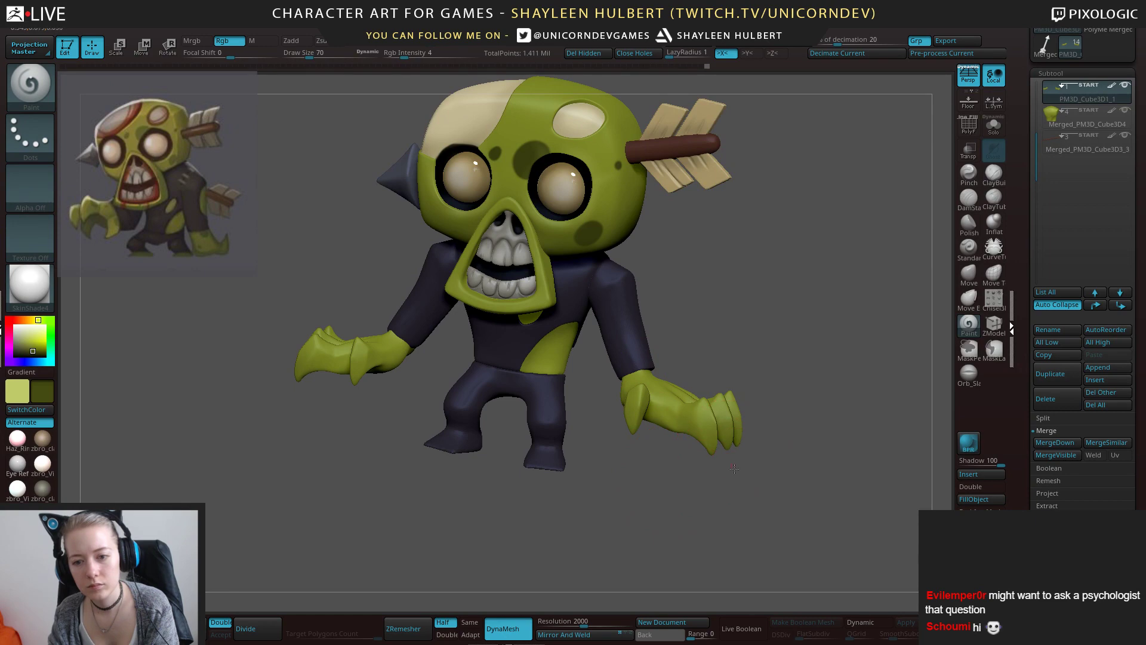
left_click_drag(763, 431, 726, 374)
left_click(660, 391, "alt")
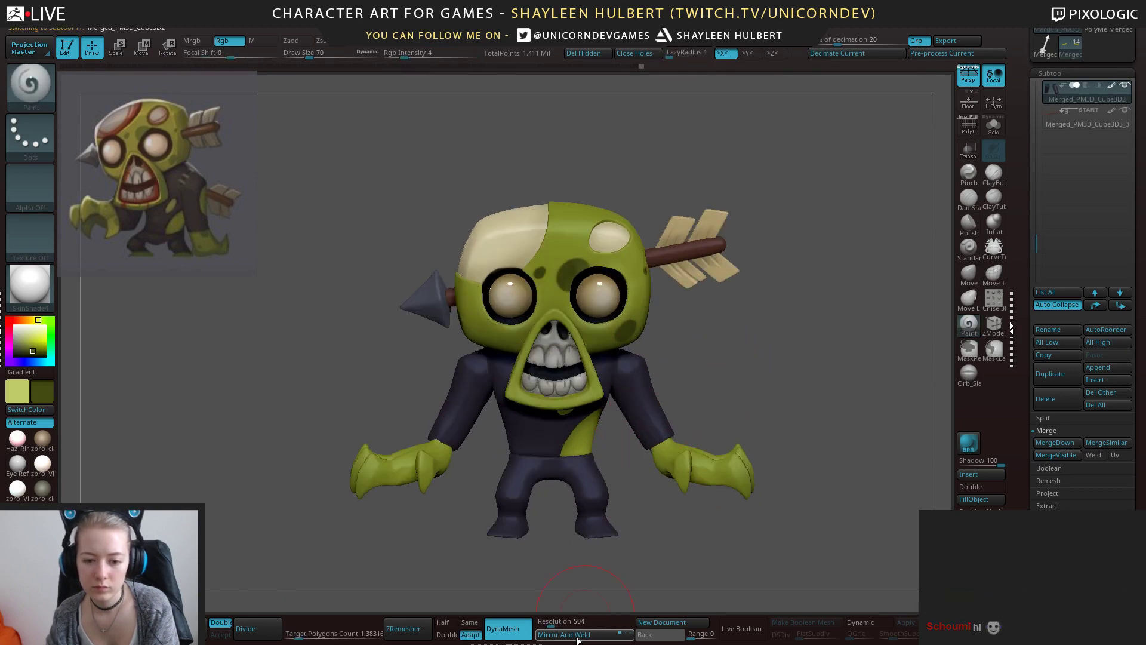
left_click_drag(626, 573, 654, 559)
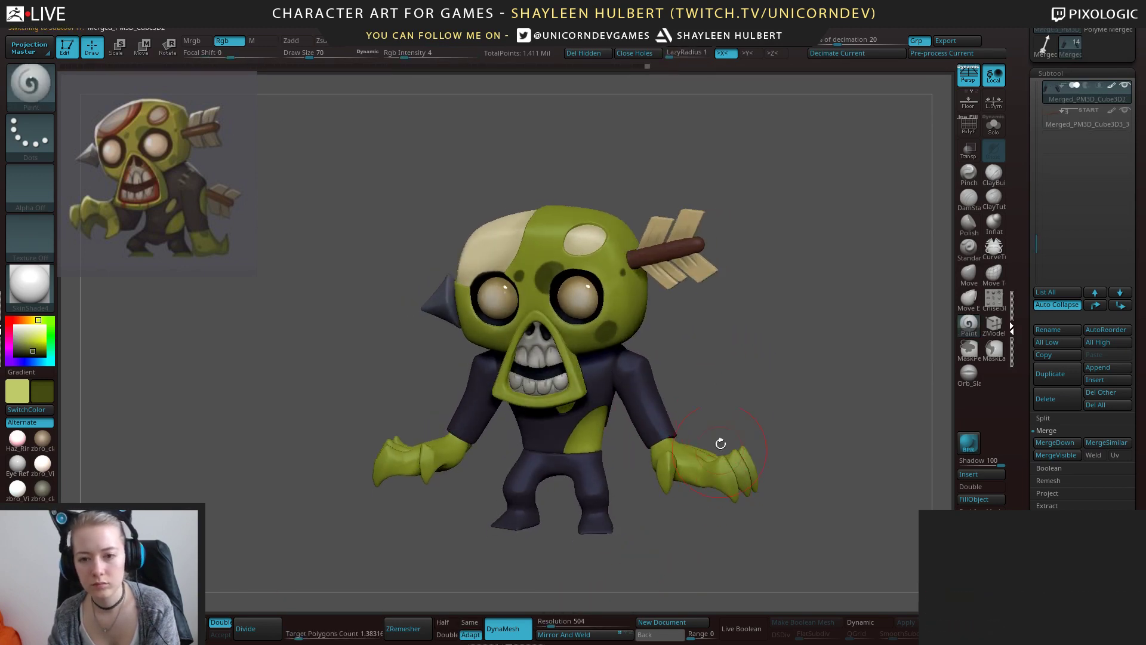
left_click(722, 456, "alt")
left_click_drag(774, 448, 742, 381)
left_click(637, 301, "alt")
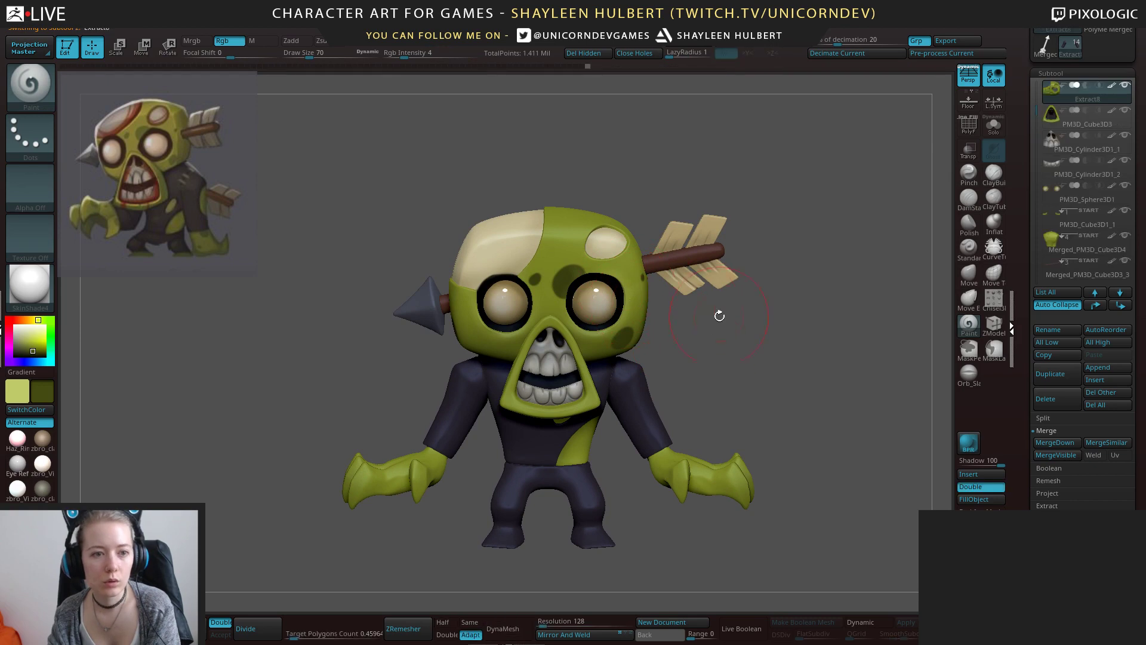
mouse_move(719, 316)
left_mouse_down("alt")
mouse_move(728, 419)
mouse_move(715, 416)
mouse_move(748, 389)
left_mouse_up("alt")
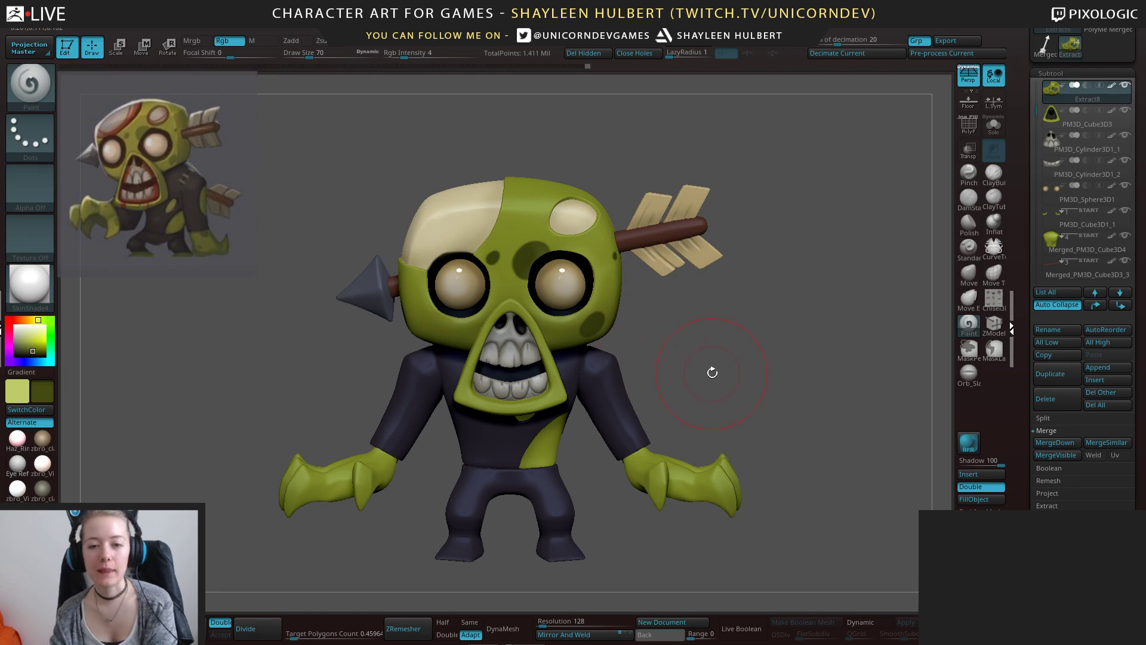
left_click_drag(725, 328, 734, 404, "alt")
Select the hands and shade the thumb and finger claws in dark olive with a smaller Paint brush of about size 40.
left_click(702, 457, "alt")
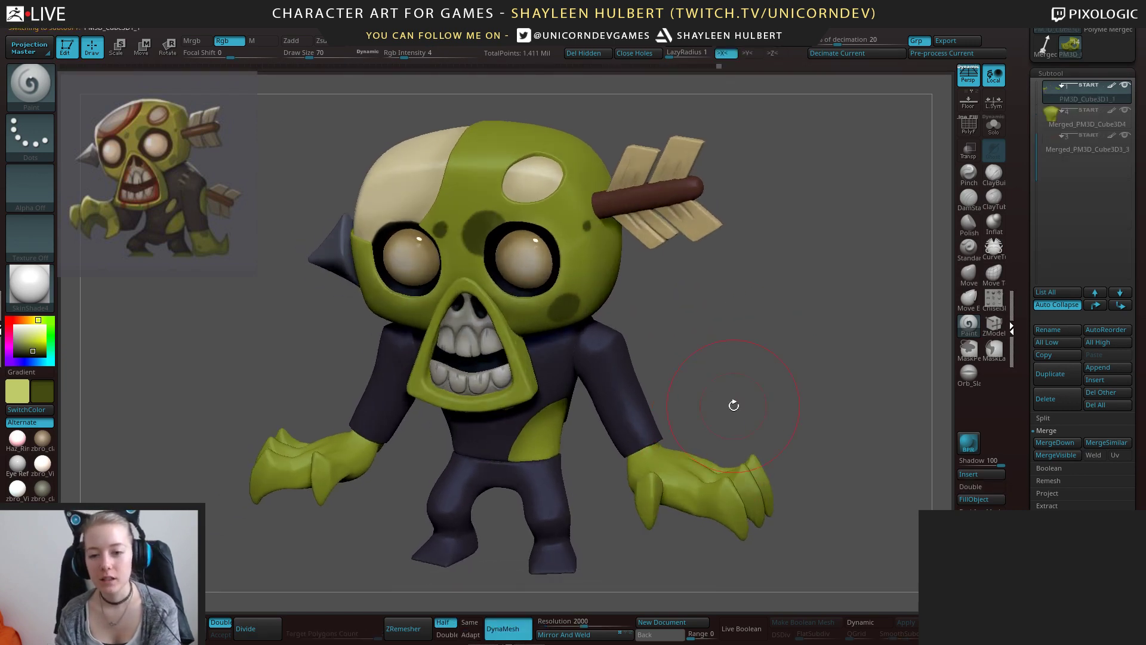
key("bracketleft")
key("bracketleft")
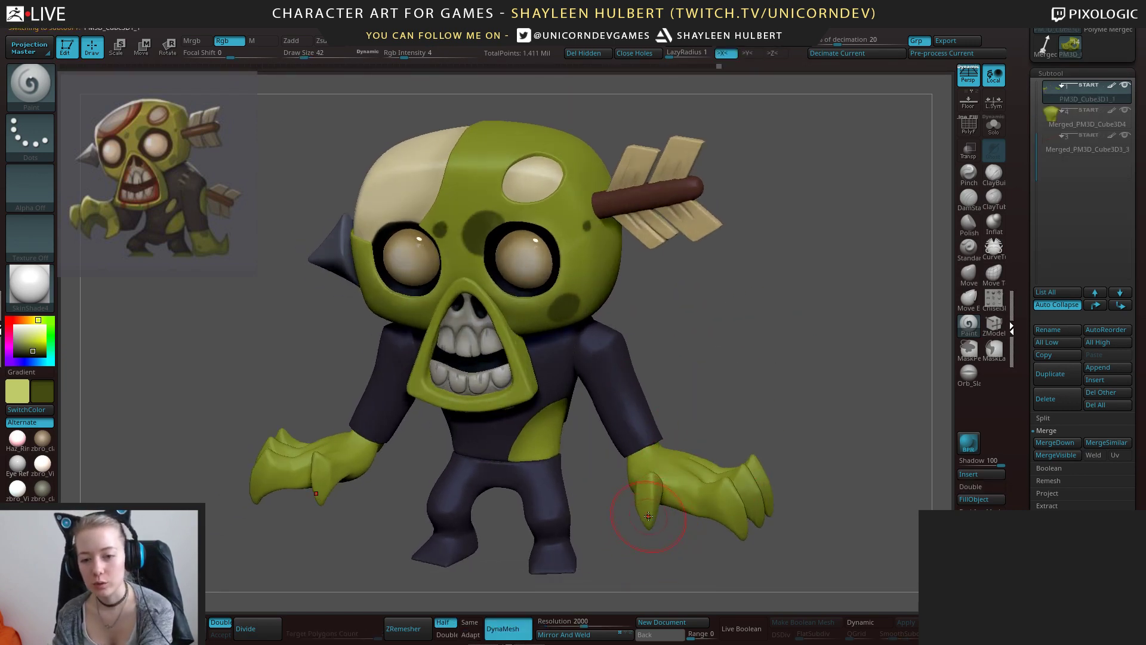
left_click_drag(647, 571, 726, 525)
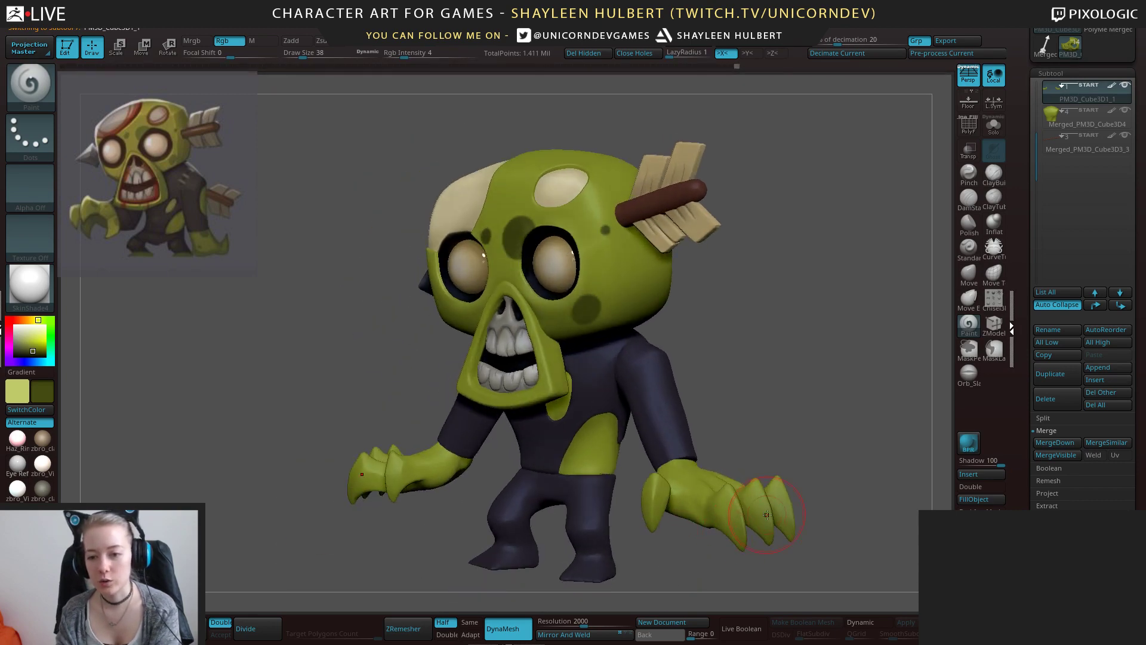
left_click_drag(805, 508, 807, 528)
Paint subtle shading between the fingers and around the claw bases on the backs of the hands, using brush sizes 10 to 26.
left_click_drag(860, 472, 804, 462)
key("bracketleft")
key("bracketleft")
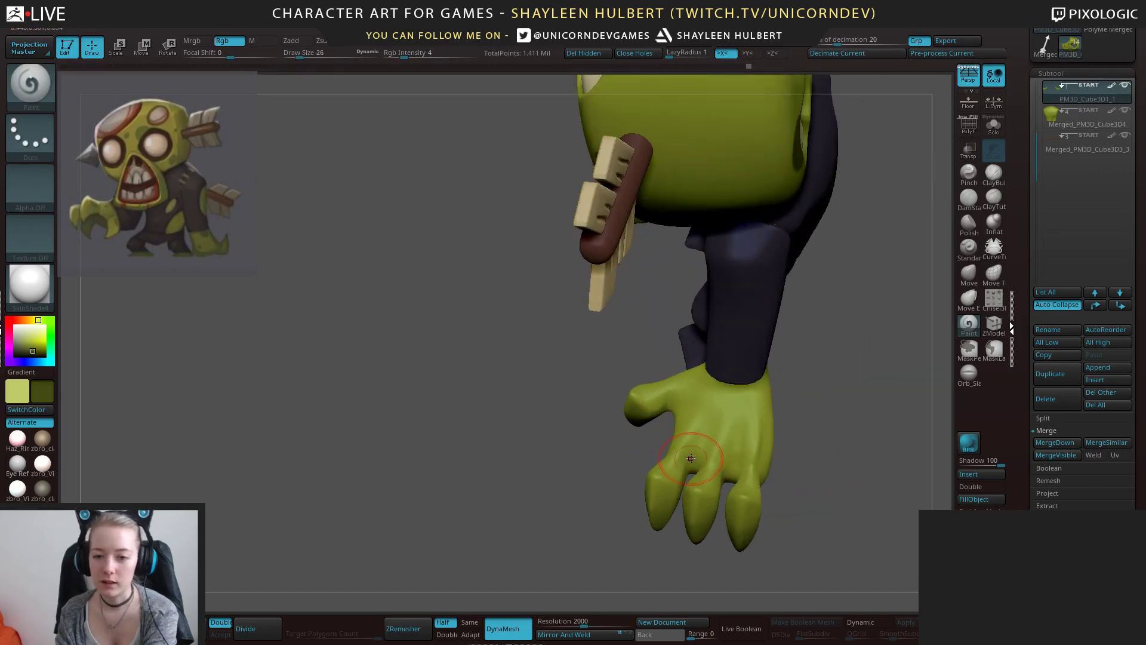
key("bracketleft")
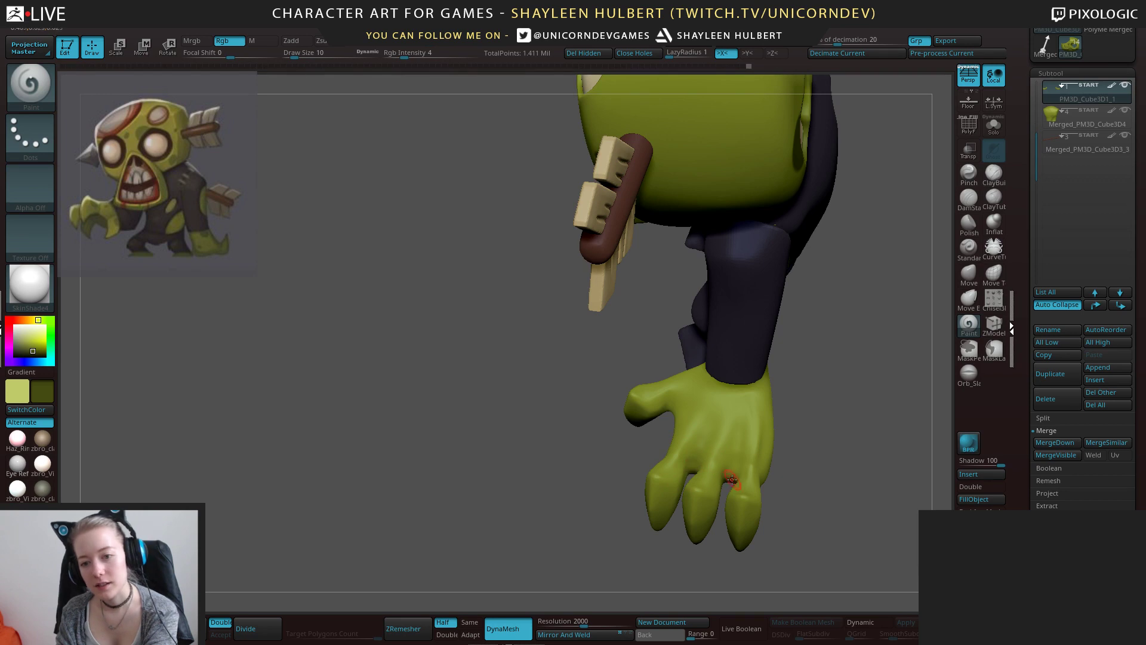
key("bracketright")
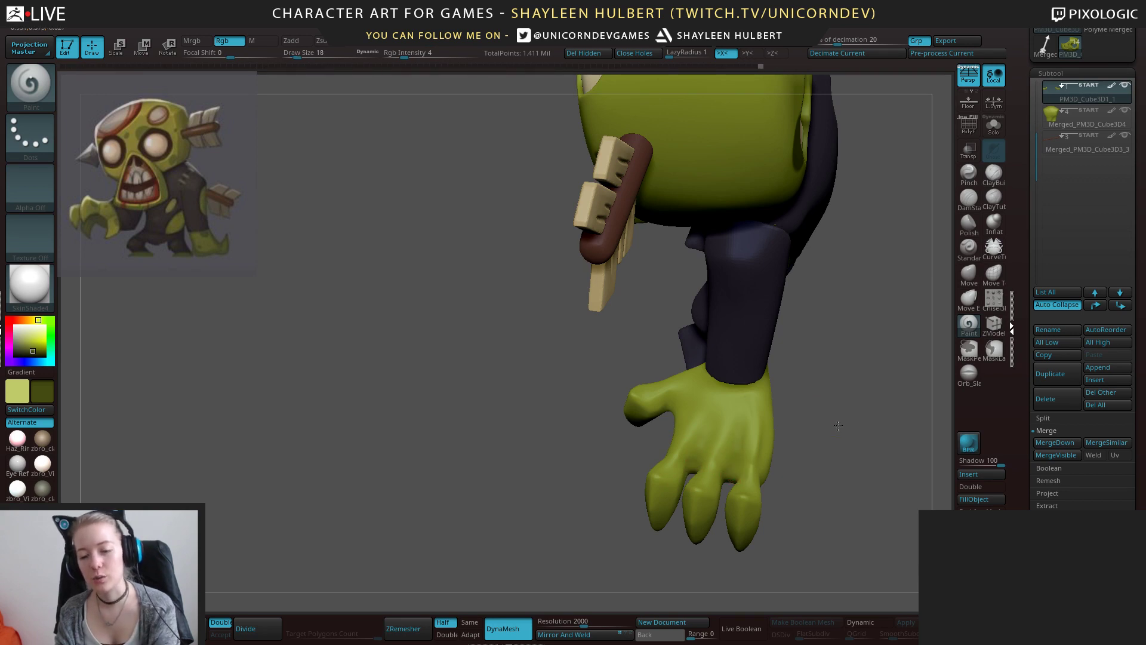
left_click_drag(838, 426, 691, 441)
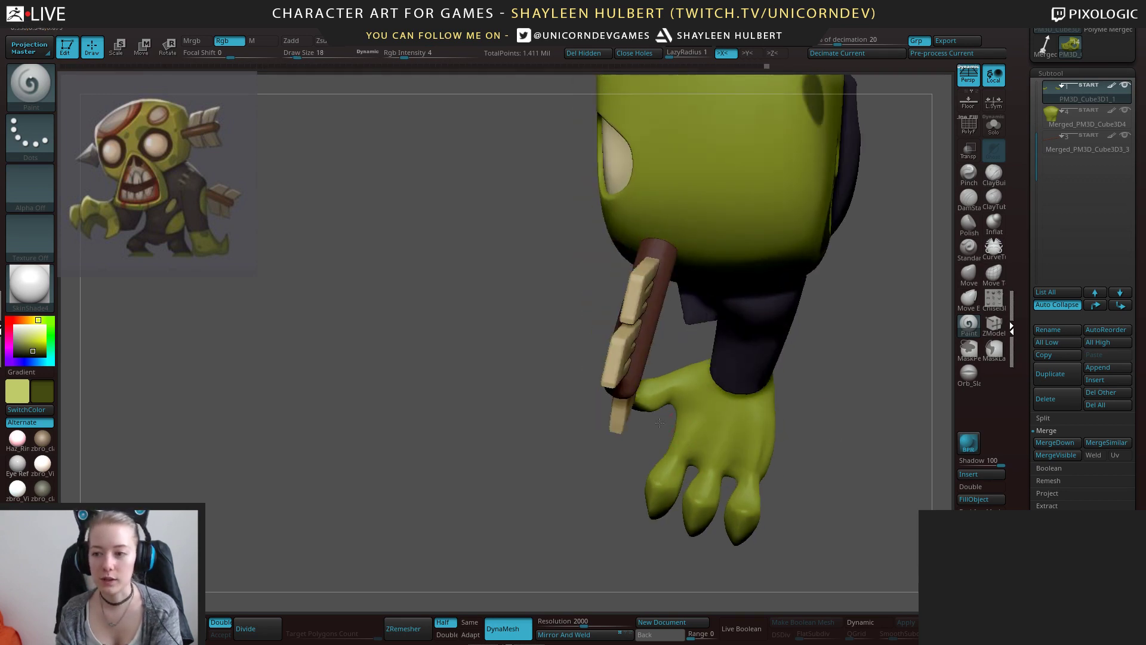
mouse_move(605, 470)
left_mouse_down("shift")
mouse_move(396, 427)
mouse_move(400, 486)
mouse_move(716, 454)
mouse_move(683, 519)
mouse_move(645, 481)
mouse_move(653, 418)
left_mouse_up("shift")
left_click_drag(704, 471, 615, 480)
left_click_drag(698, 442, 612, 525)
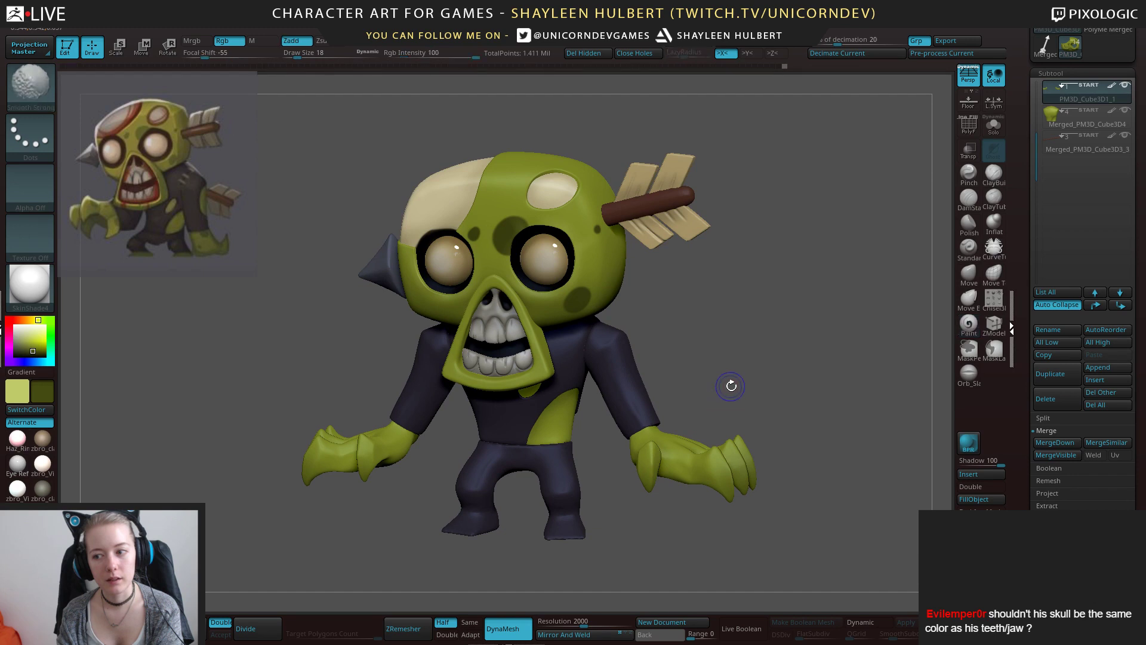
Fill the skull with grey sampled from the teeth and jaw at Rgb Intensity 100.
left_click_drag(734, 386, 734, 389, "shift")
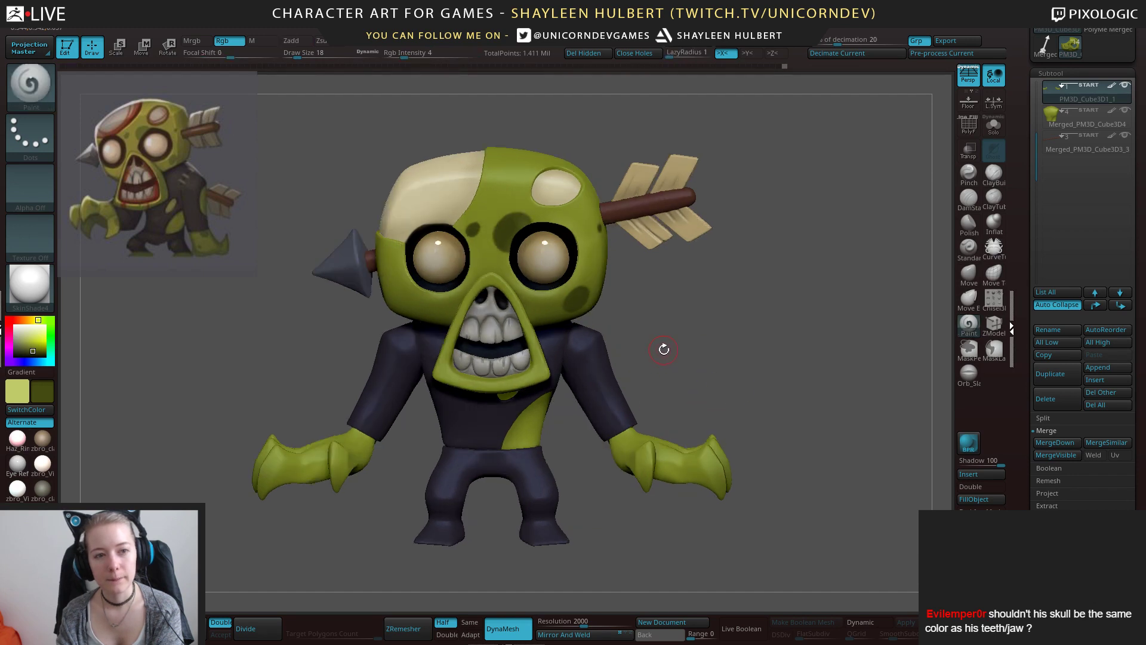
left_click_drag(661, 346, 663, 378, "alt")
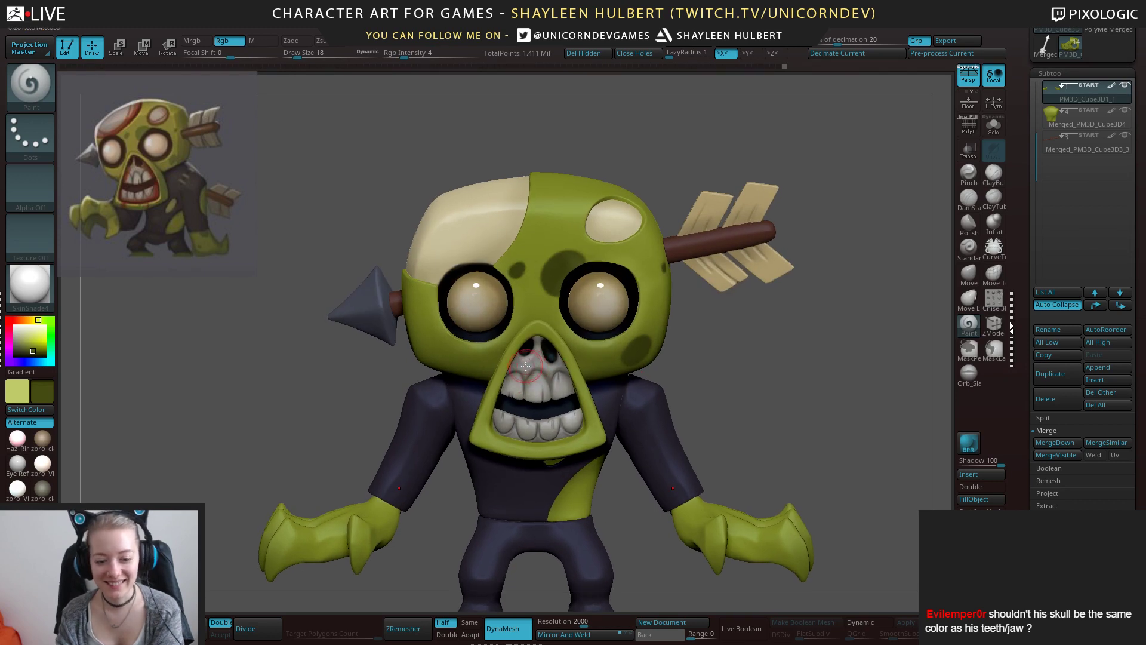
key("c")
left_click(455, 227, "alt")
left_click_drag(769, 274, 755, 263)
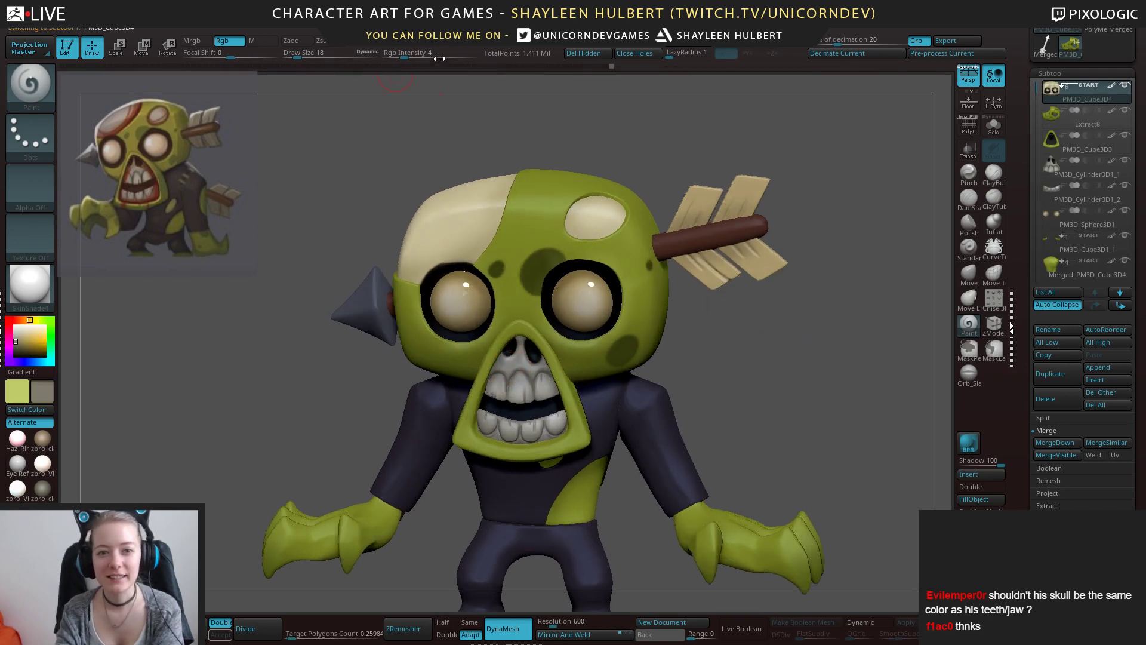
left_click_drag(439, 58, 480, 58)
left_click_drag(847, 358, 931, 429)
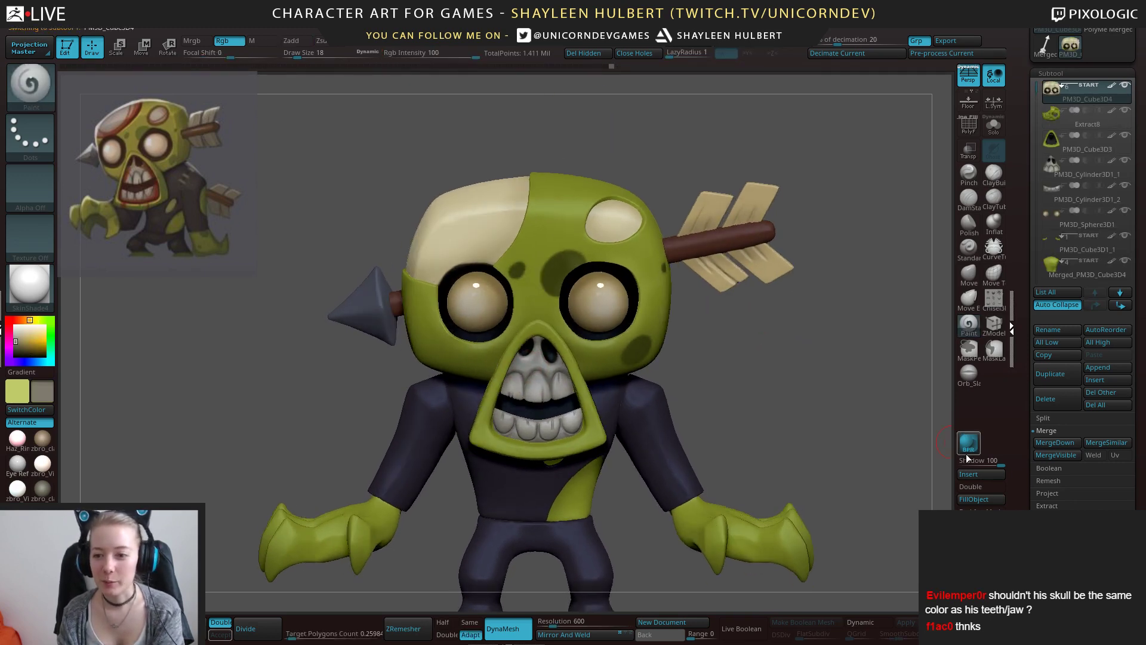
left_click(973, 501)
left_click_drag(747, 371, 740, 379, "shift")
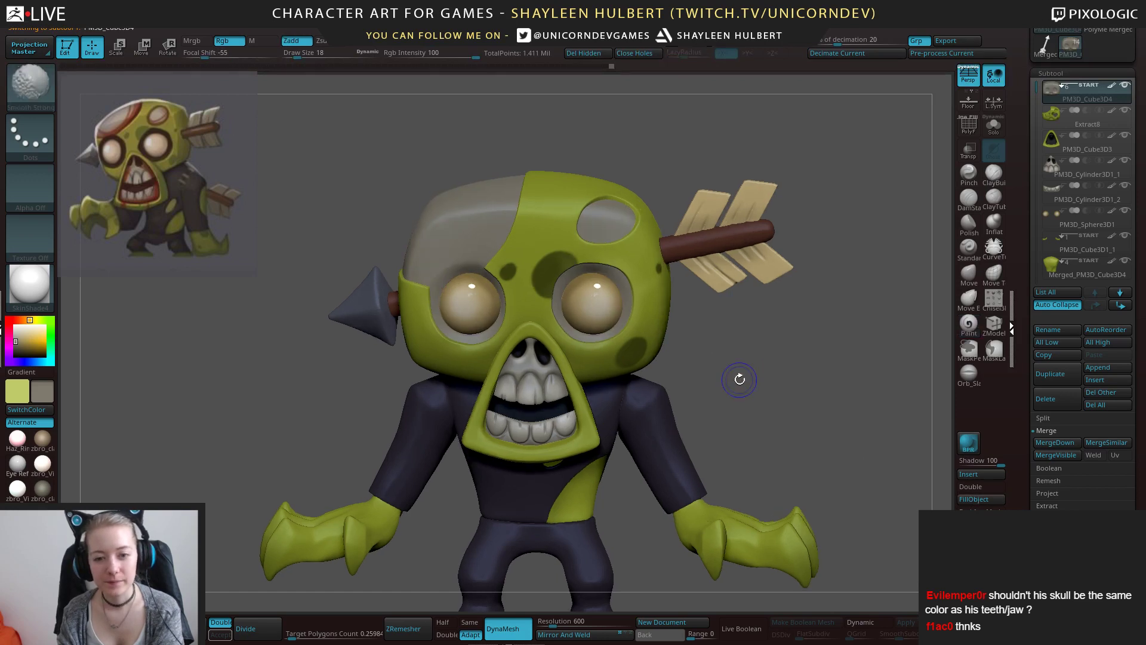
Paint black rings around both eyes on the skull with the Paint brush at size 9.
key("b")
key("p")
key("a")
key("c")
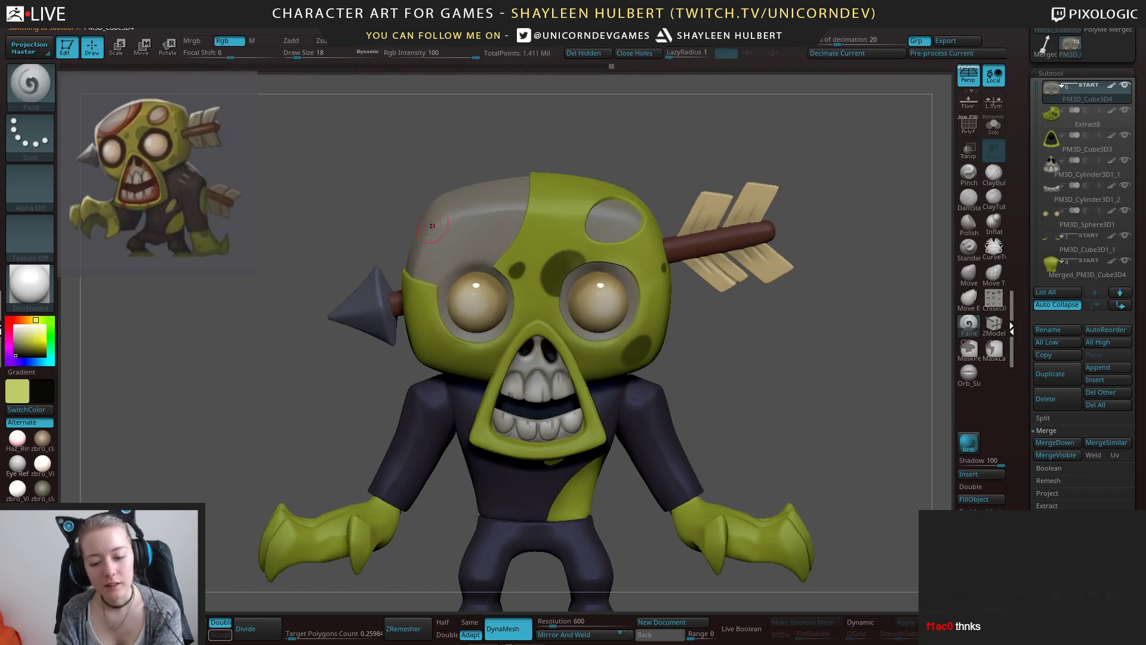
key("bracketleft")
mouse_move(450, 275)
left_mouse_down()
mouse_move(462, 337)
mouse_move(507, 325)
mouse_move(511, 295)
mouse_move(498, 272)
mouse_move(466, 262)
mouse_move(444, 297)
mouse_move(481, 265)
mouse_move(506, 322)
left_mouse_up()
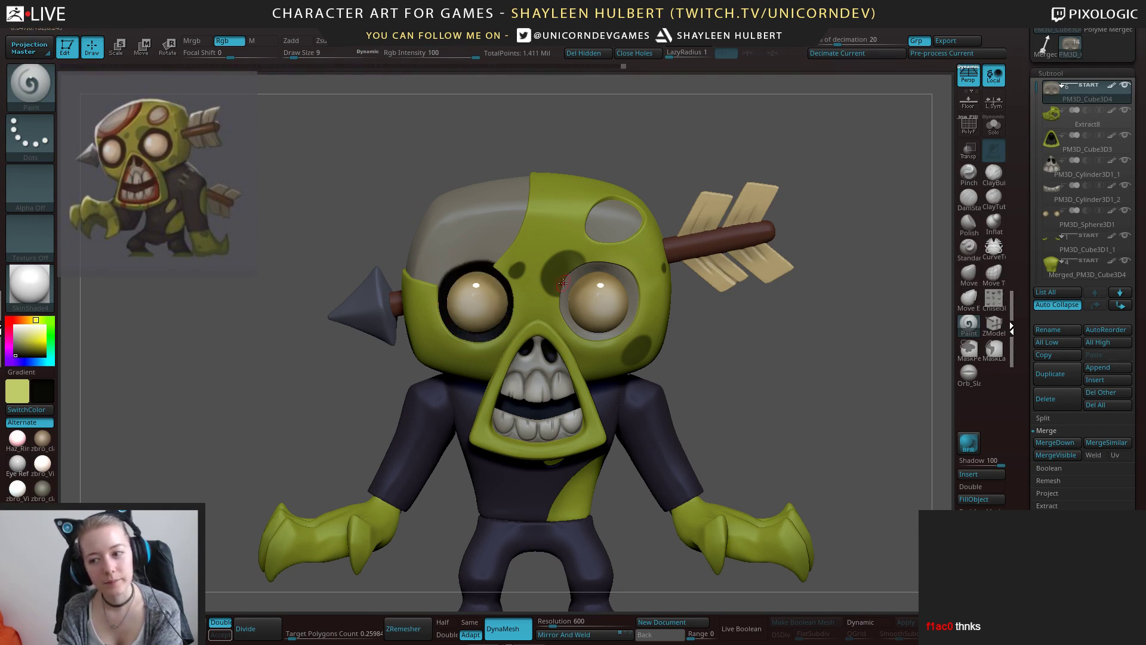
mouse_move(611, 283)
left_mouse_down()
mouse_move(574, 327)
mouse_move(636, 298)
mouse_move(603, 265)
mouse_move(634, 315)
left_mouse_up()
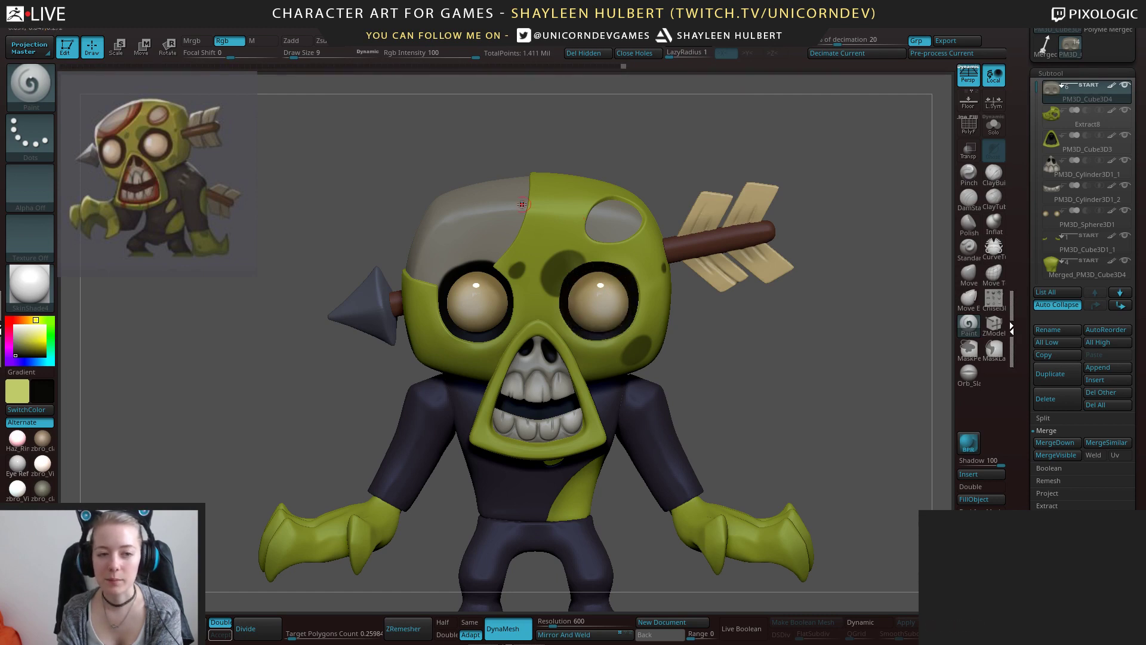
Clean up the black eye ring below the exposed skull with sampled grey and black, reducing the brush size to 6.
key("c")
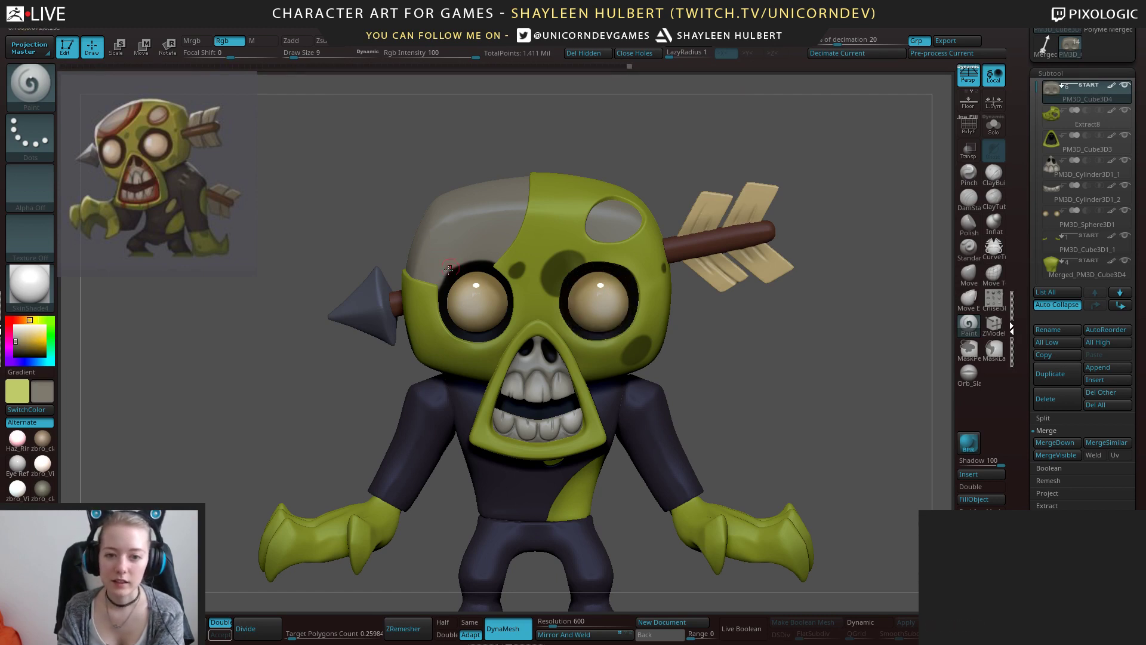
left_click_drag(447, 265, 496, 259)
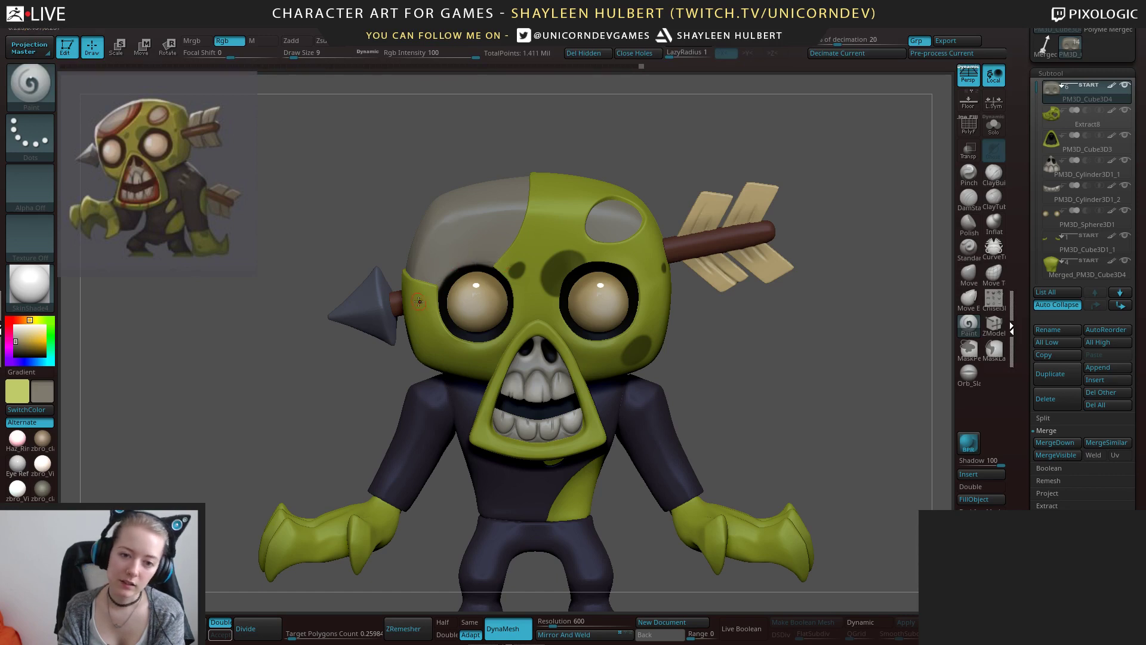
key("c")
key("bracketleft")
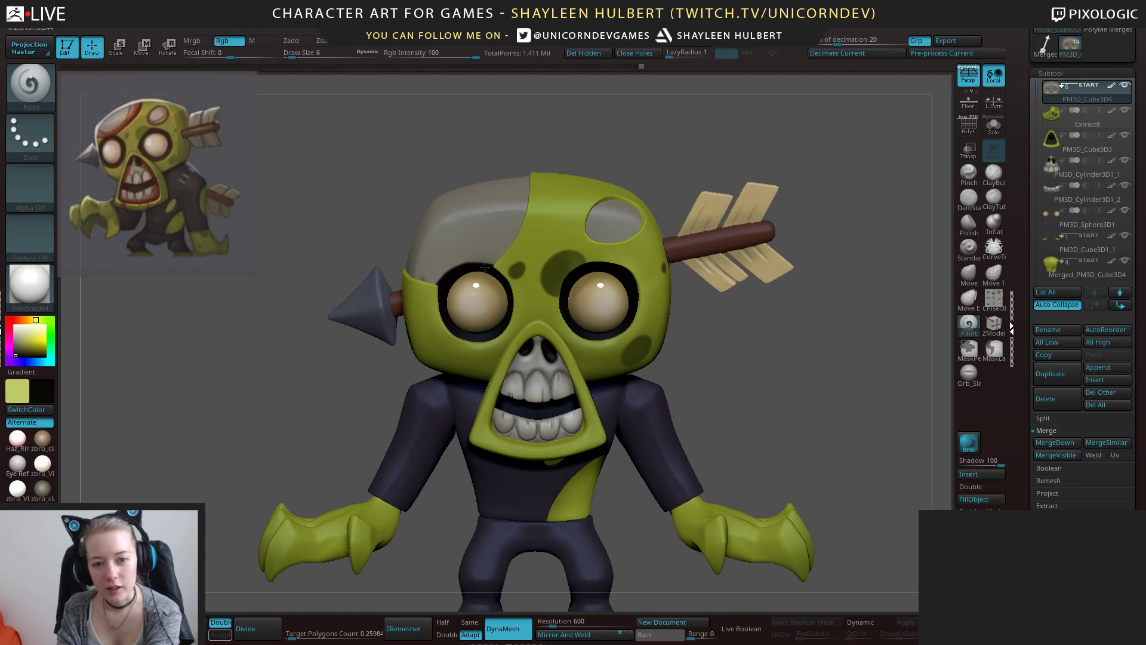
left_click_drag(484, 267, 482, 252)
key("c")
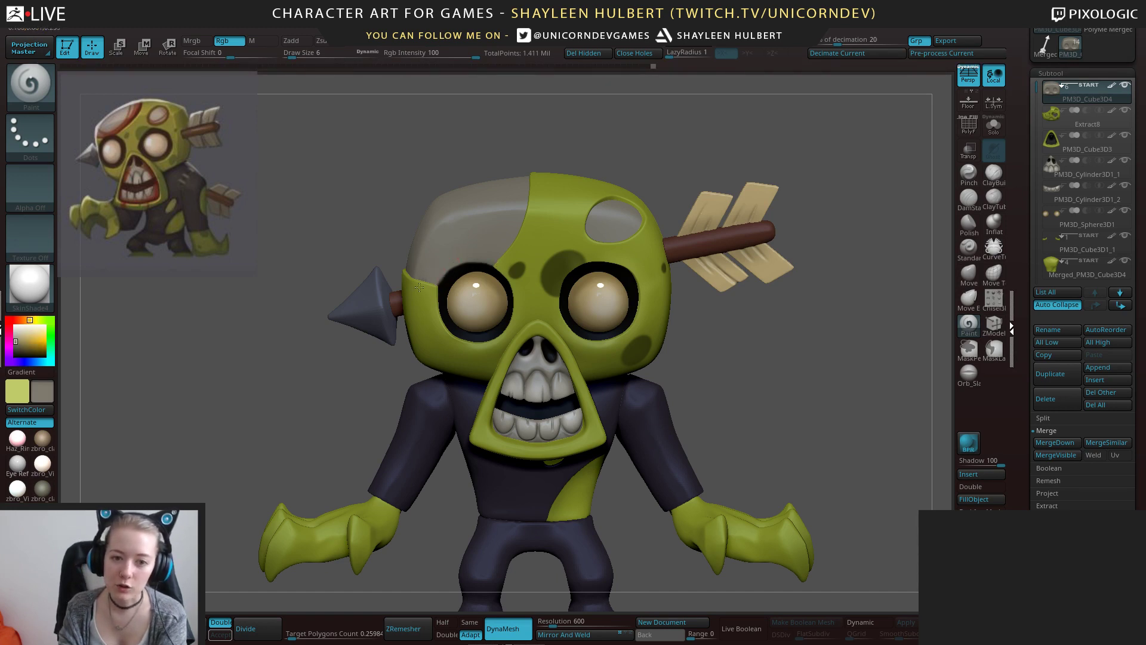
Brush light grey sampled from the teeth over the top of the exposed skull at Rgb Intensity 11 and brush size 50.
left_click_drag(744, 363, 746, 406, "alt")
key("c")
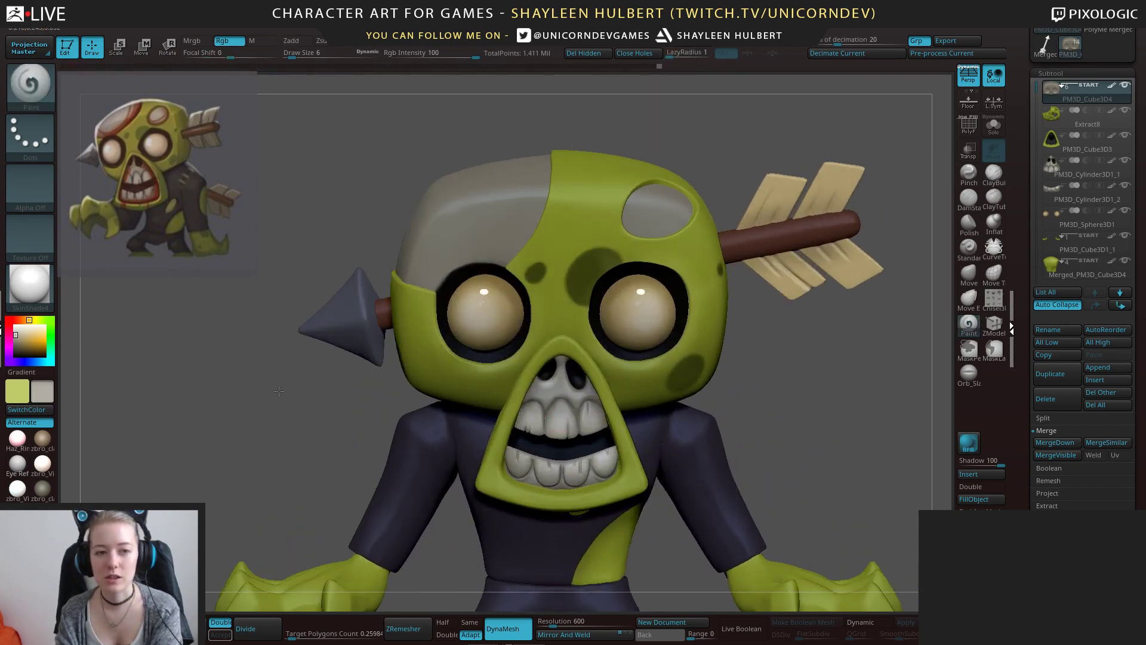
left_click_drag(299, 439, 341, 295, "alt")
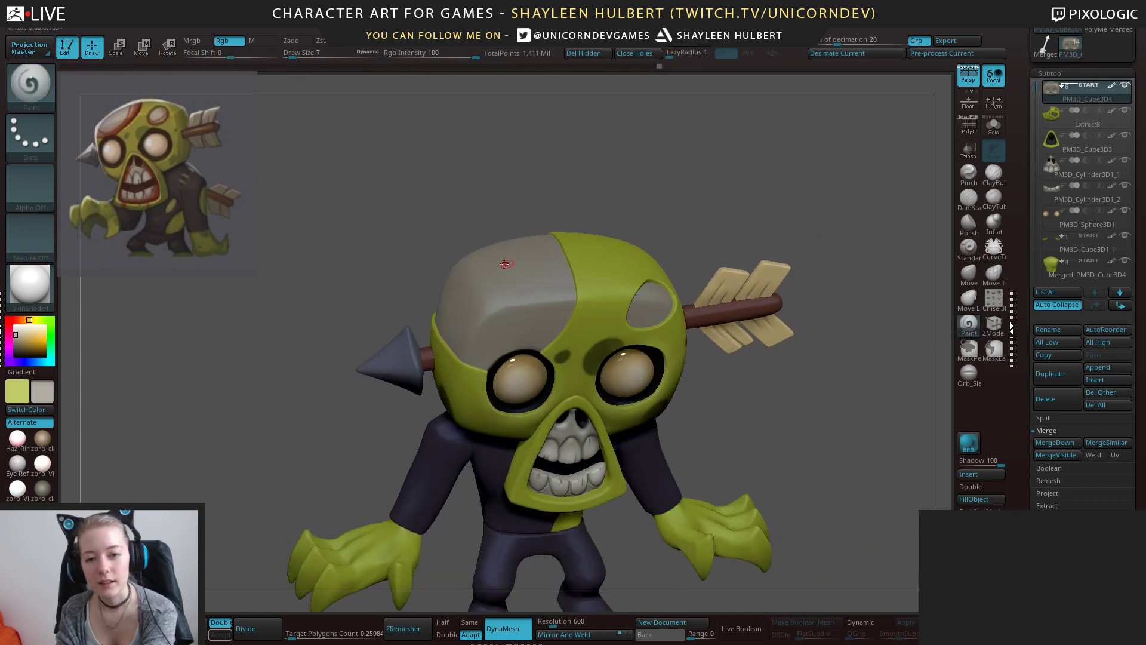
left_click_drag(522, 163, 523, 191)
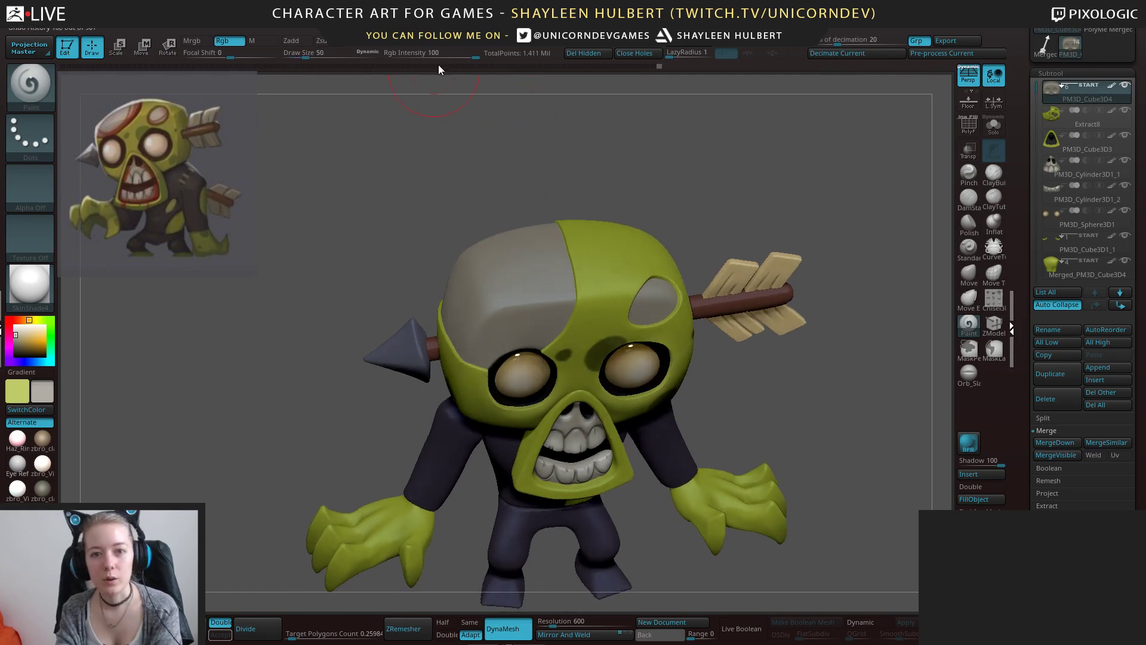
left_click_drag(475, 55, 443, 68)
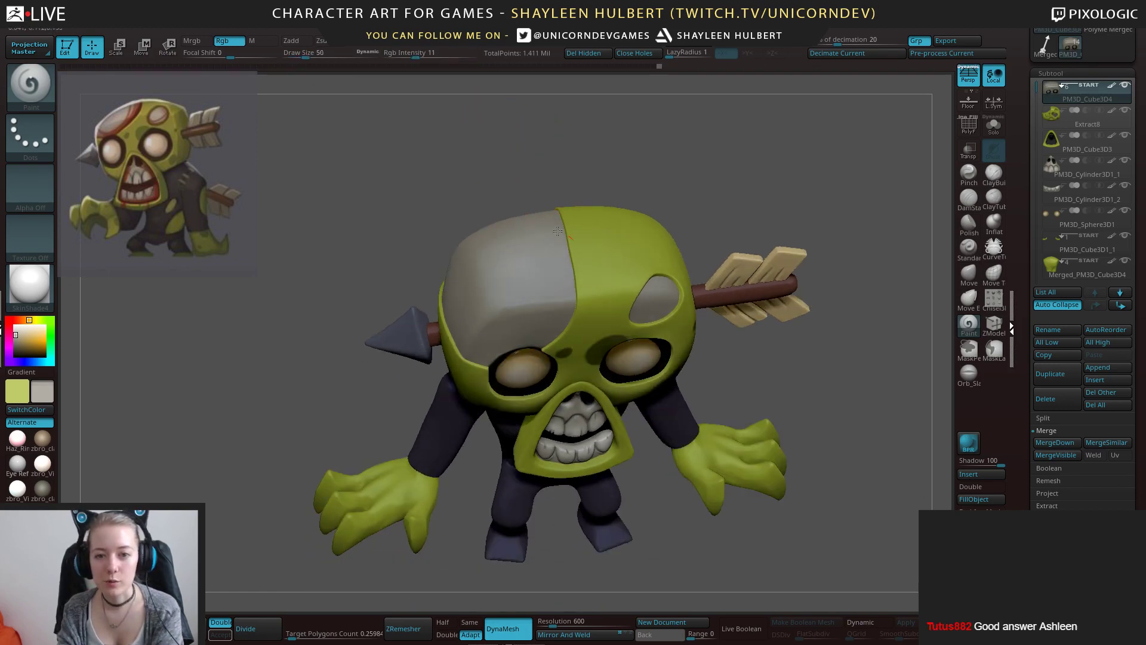
left_click_drag(483, 195, 535, 227)
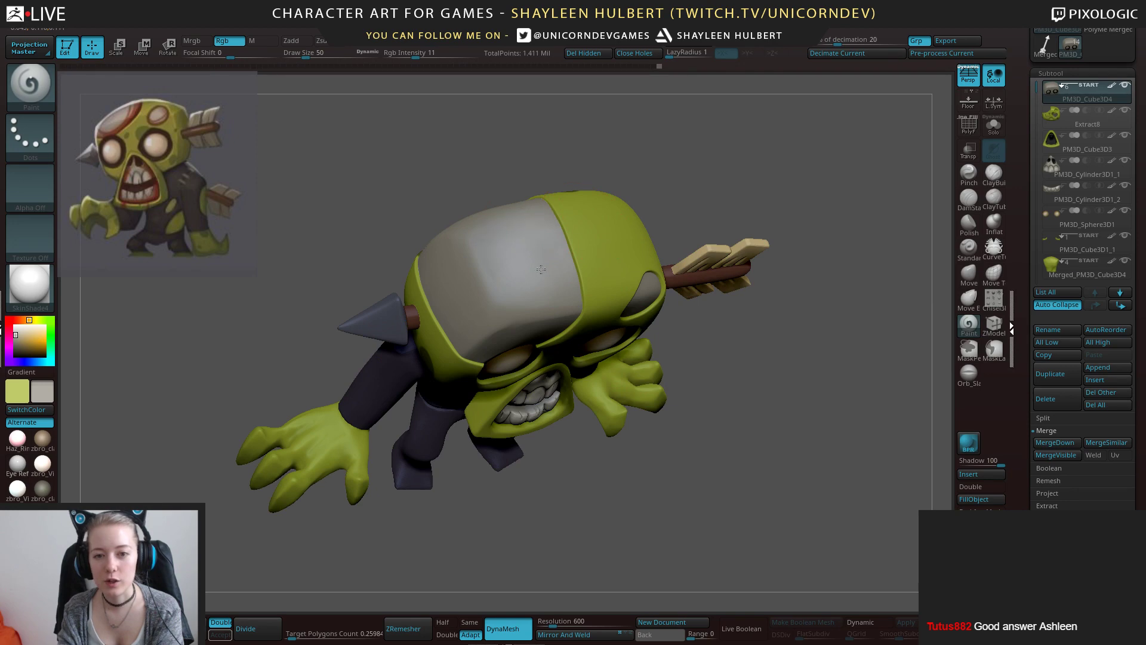
left_click_drag(442, 203, 548, 281)
left_click_drag(413, 261, 396, 199)
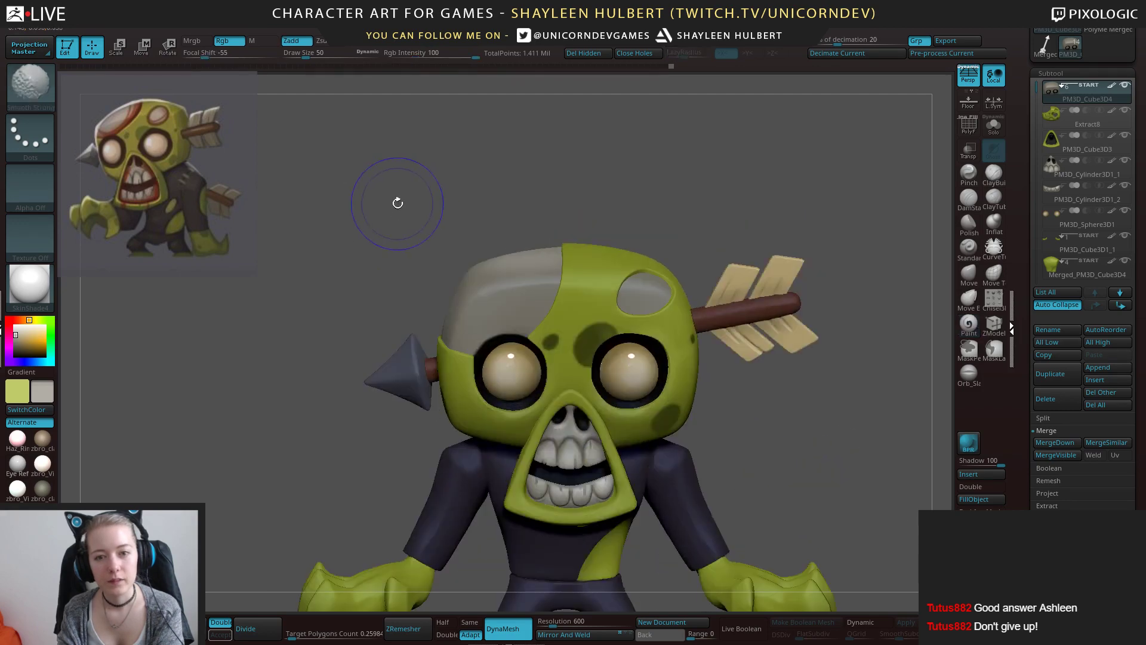
Build up the light grey highlights on the exposed skull patches from several angles, reducing the brush size to 42.
key("f")
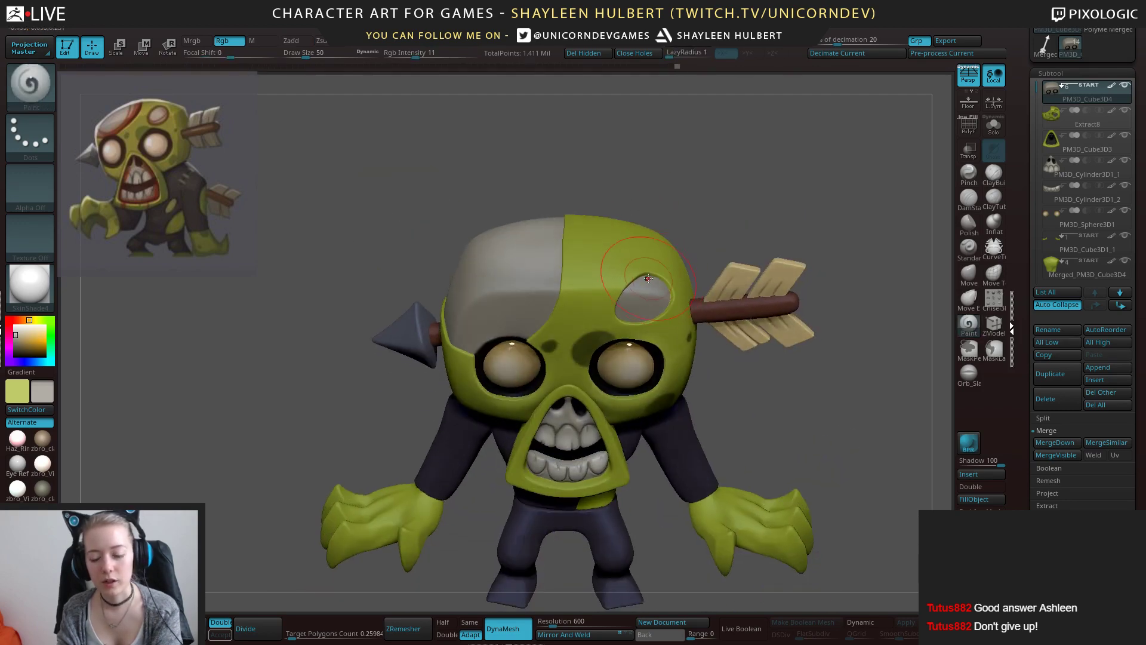
left_click_drag(507, 186, 541, 250)
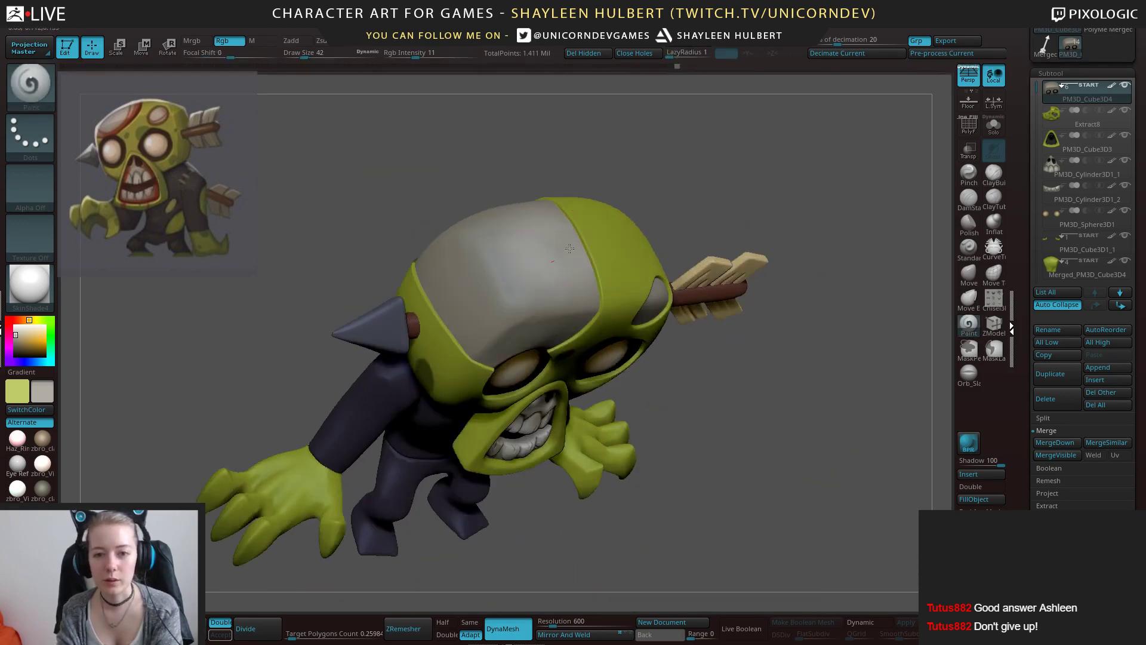
left_click_drag(641, 188, 549, 227)
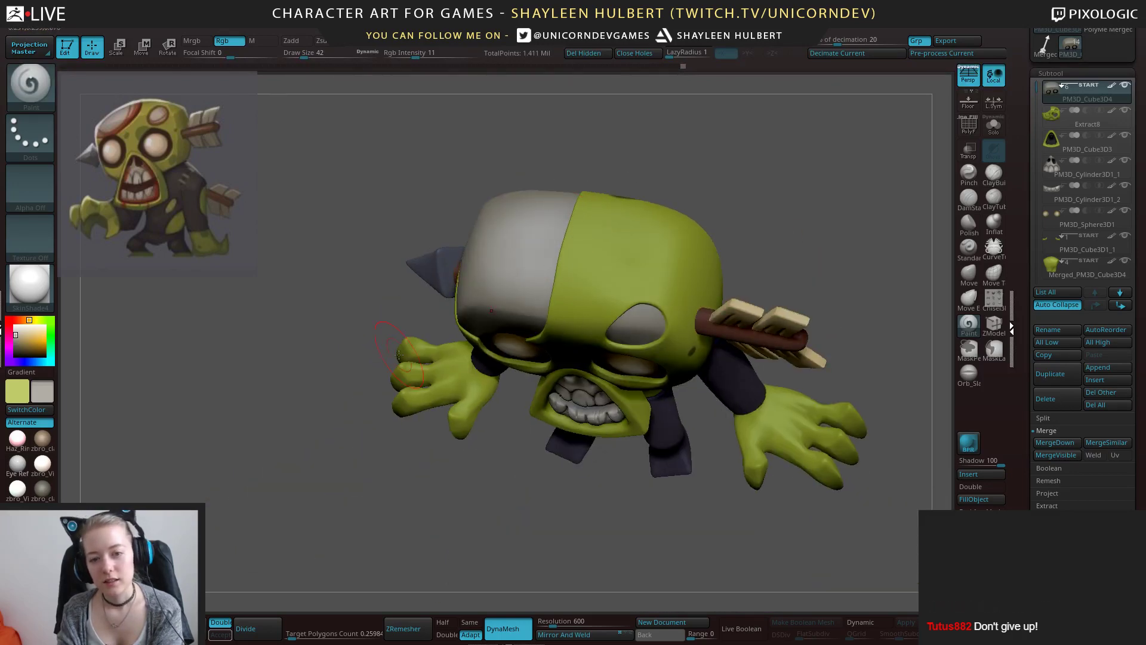
left_click_drag(360, 489, 361, 435)
left_click_drag(363, 382, 399, 388)
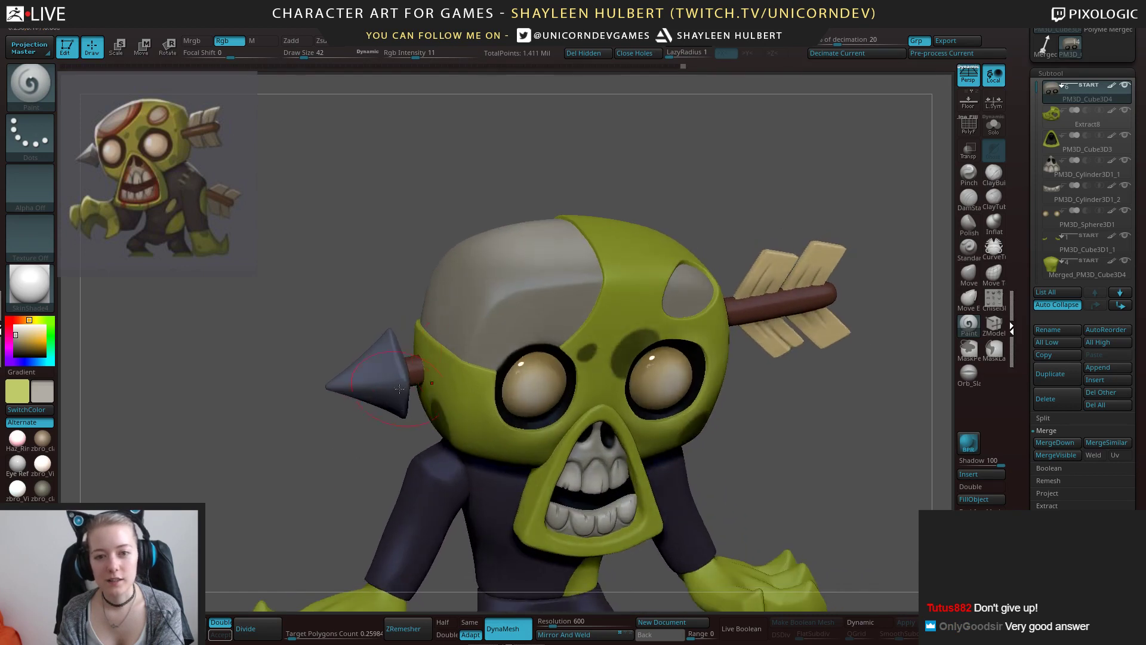
Shade the exposed skull above the eye socket with dark grey and sampled black at Rgb Intensity 3, brush size 42.
key("c")
left_click_drag(16, 345, 14, 350)
left_click(401, 54)
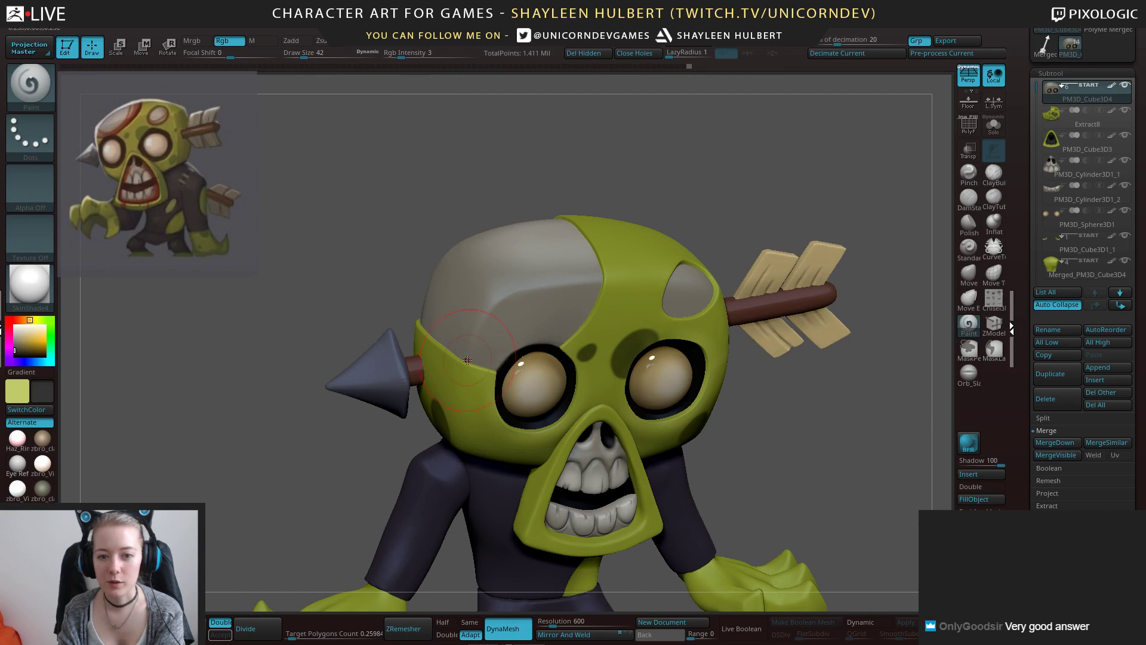
left_click_drag(320, 358, 358, 382)
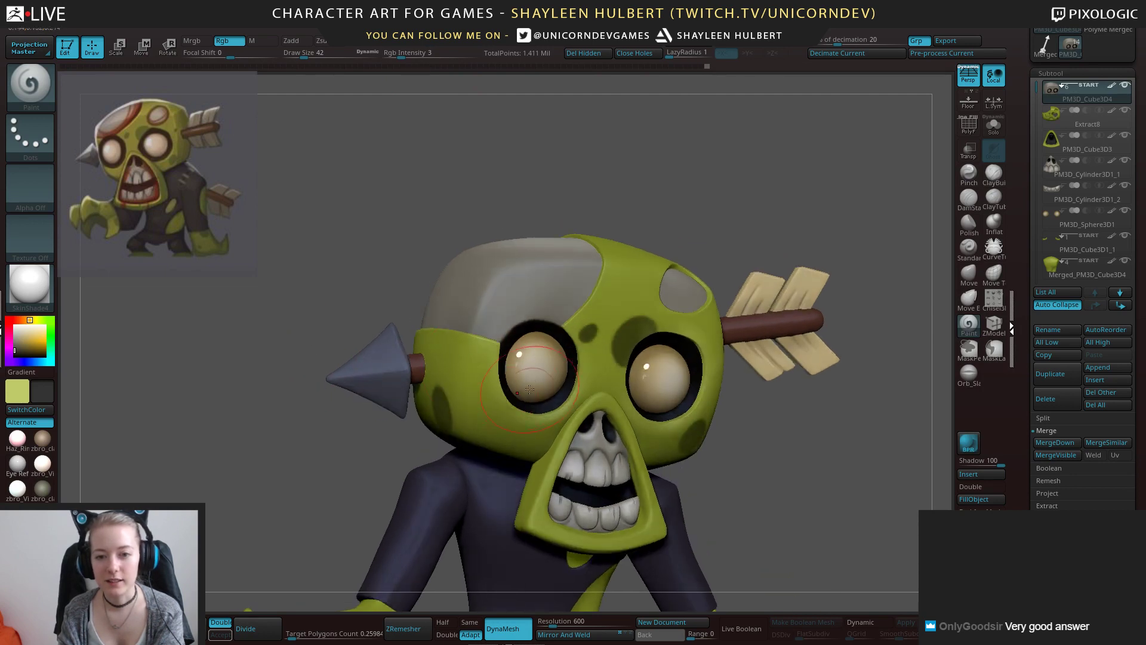
key("c")
left_click_drag(524, 327, 500, 332)
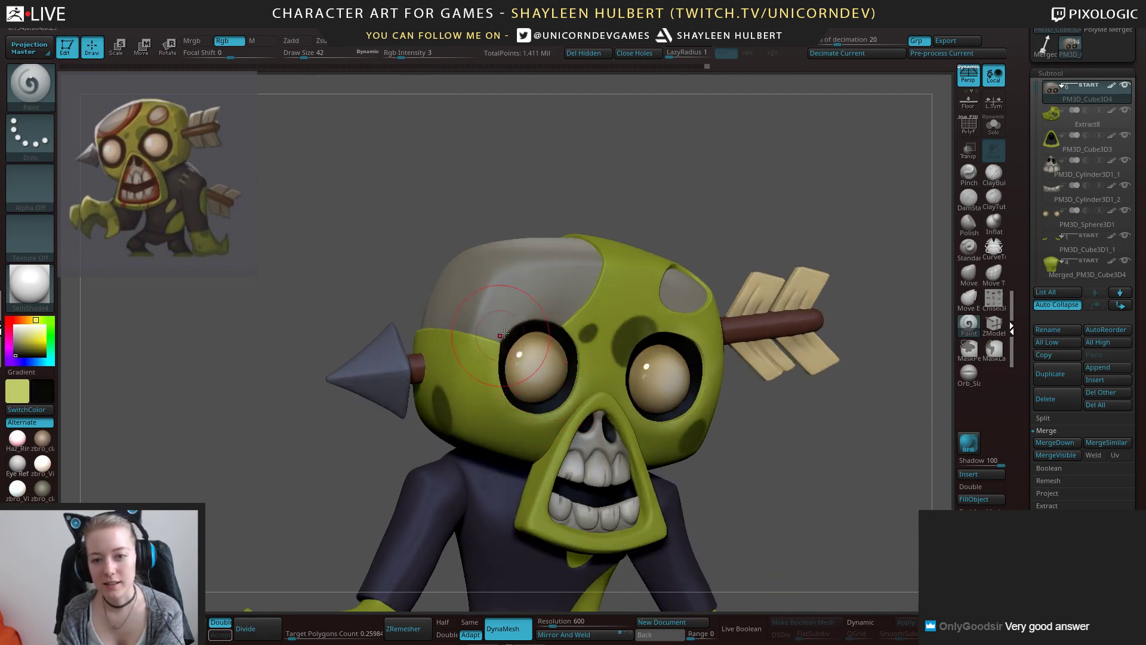
Darken the side and back of the exposed skull along its border with the green skin, using faint black.
left_click_drag(353, 263, 486, 338)
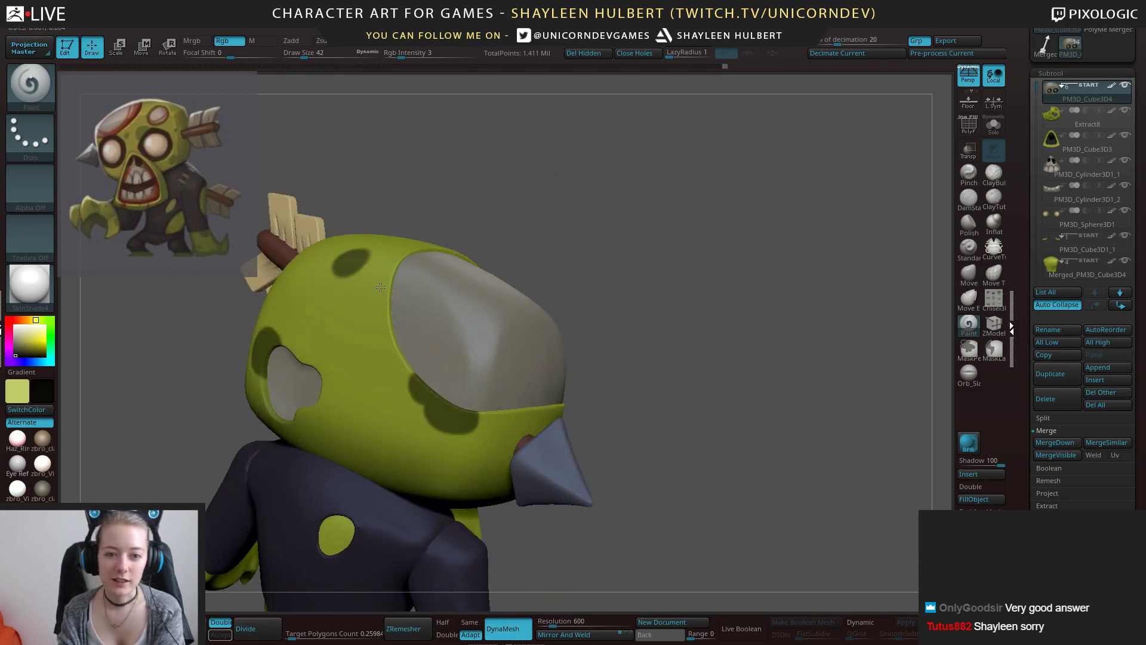
left_click_drag(380, 287, 469, 360)
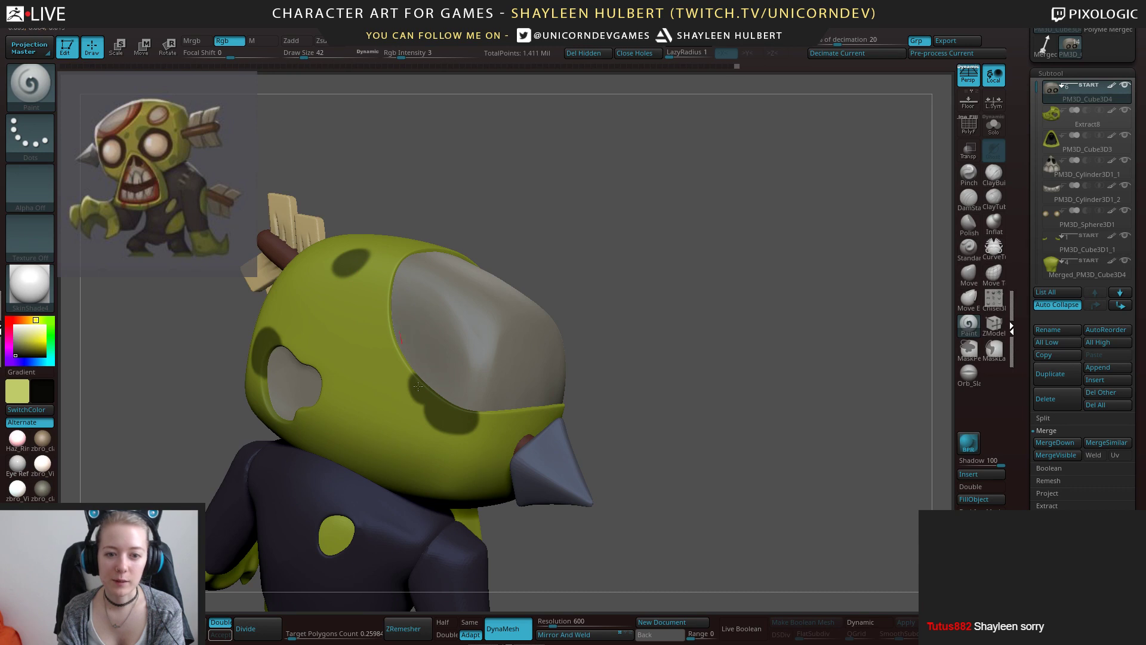
mouse_move(653, 317)
left_mouse_down()
mouse_move(629, 277)
mouse_move(770, 299)
left_mouse_up()
mouse_move(496, 439)
left_mouse_down()
mouse_move(450, 442)
mouse_move(440, 429)
left_mouse_up()
left_click_drag(502, 276, 517, 359)
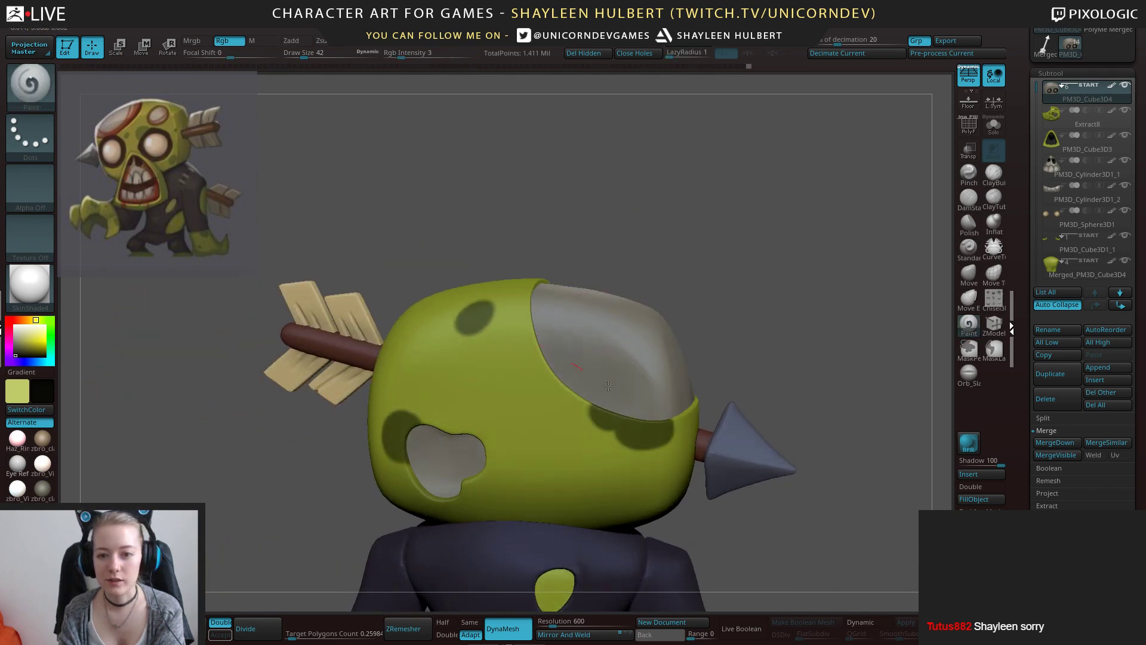
left_click_drag(650, 424, 607, 335)
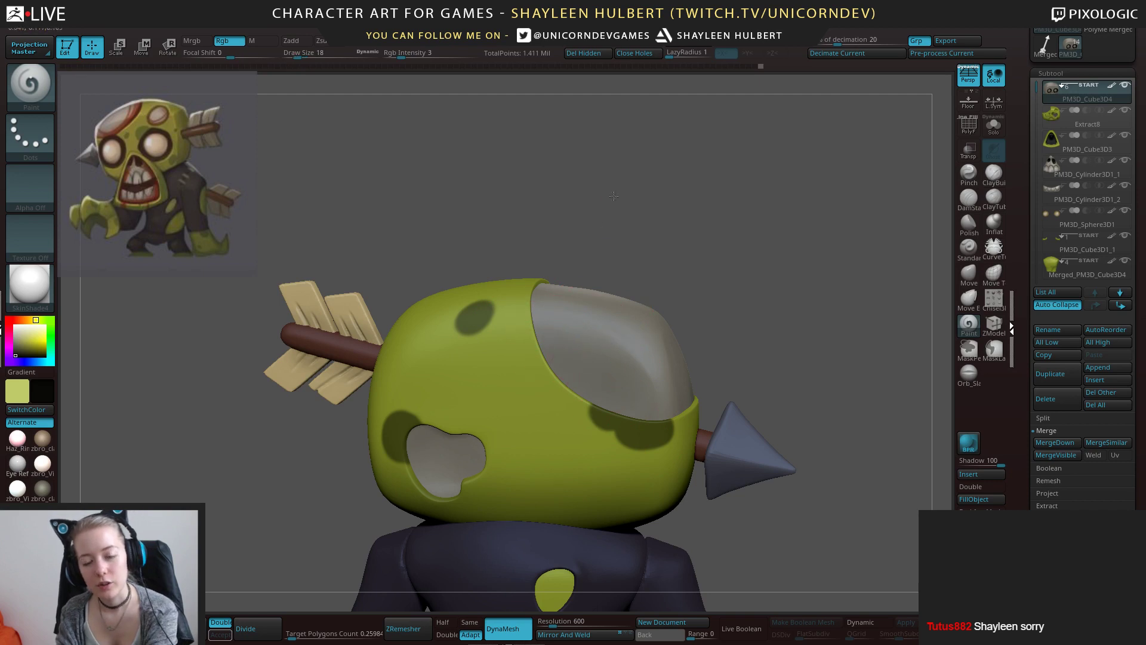
Paint a narrower faint black shadow around the skin borders of the skull patches at brush size 14.
left_click_drag(525, 194, 551, 255)
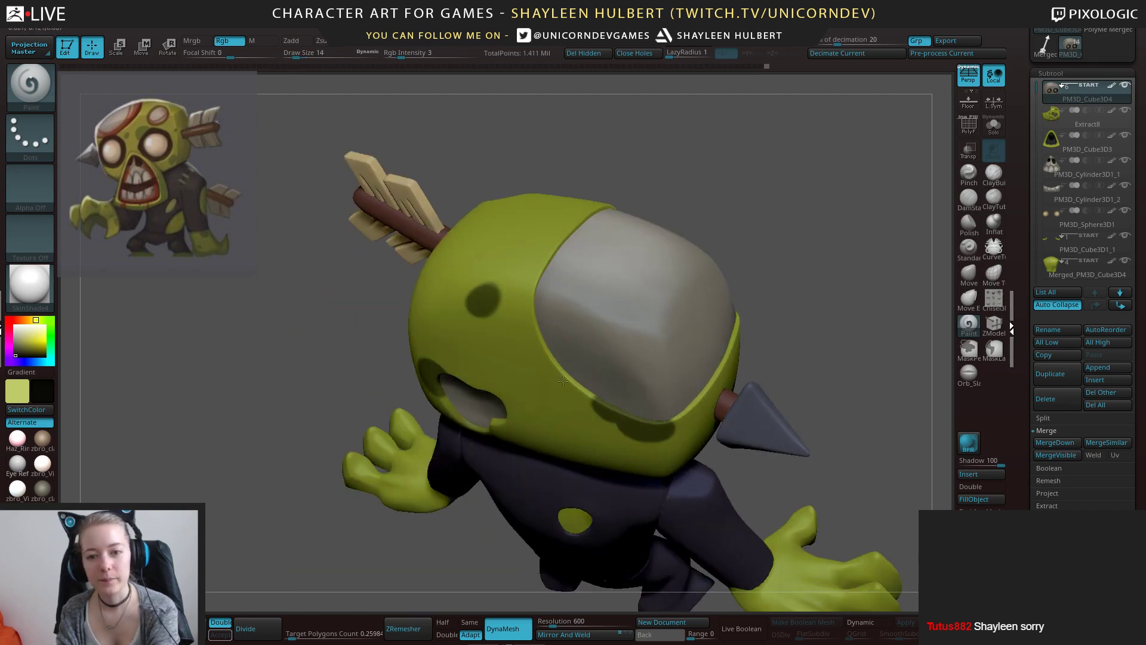
left_click_drag(757, 353, 740, 346)
left_click_drag(704, 390, 677, 412)
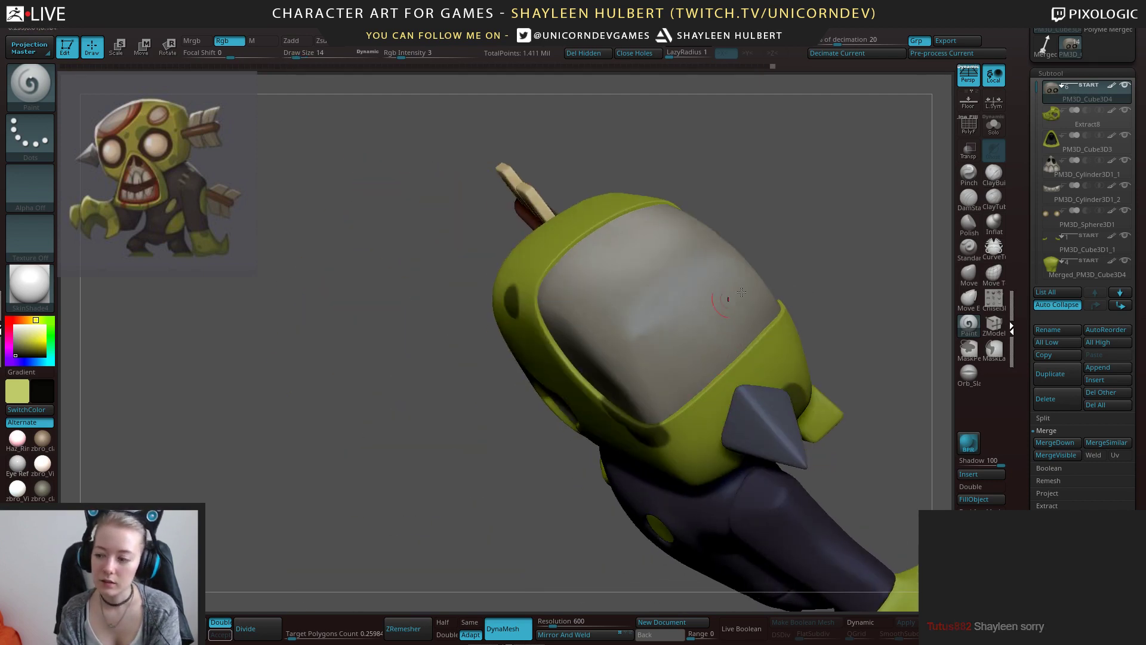
left_click_drag(806, 238, 616, 422)
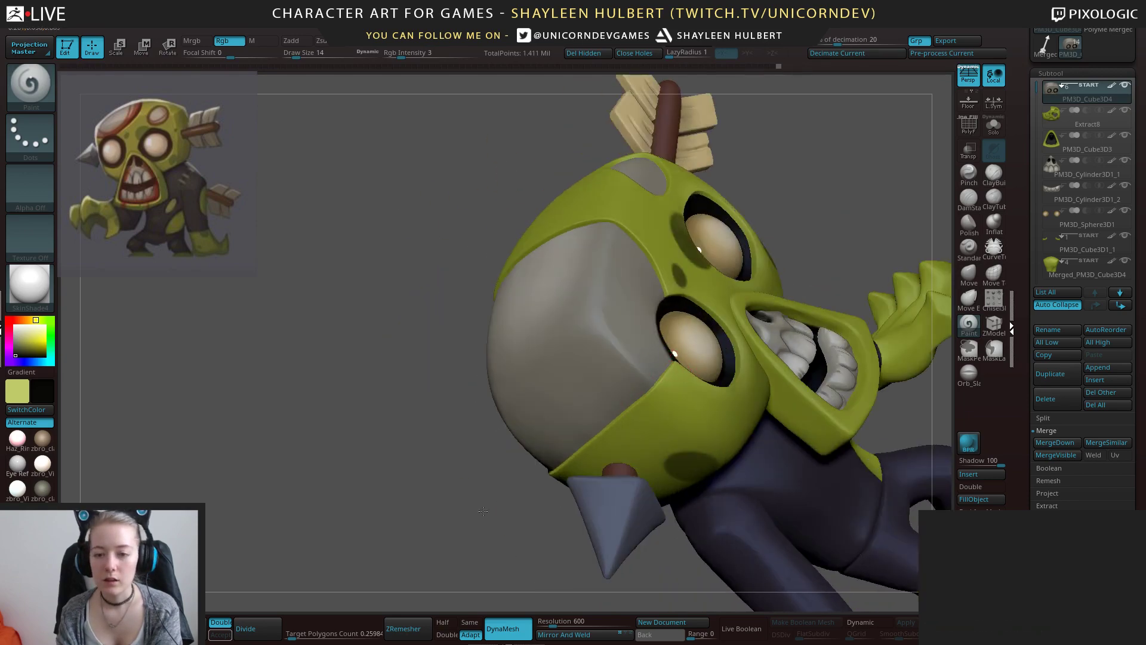
mouse_move(483, 511)
left_mouse_down()
mouse_move(316, 412)
mouse_move(454, 382)
left_mouse_up()
left_click_drag(679, 314, 679, 339)
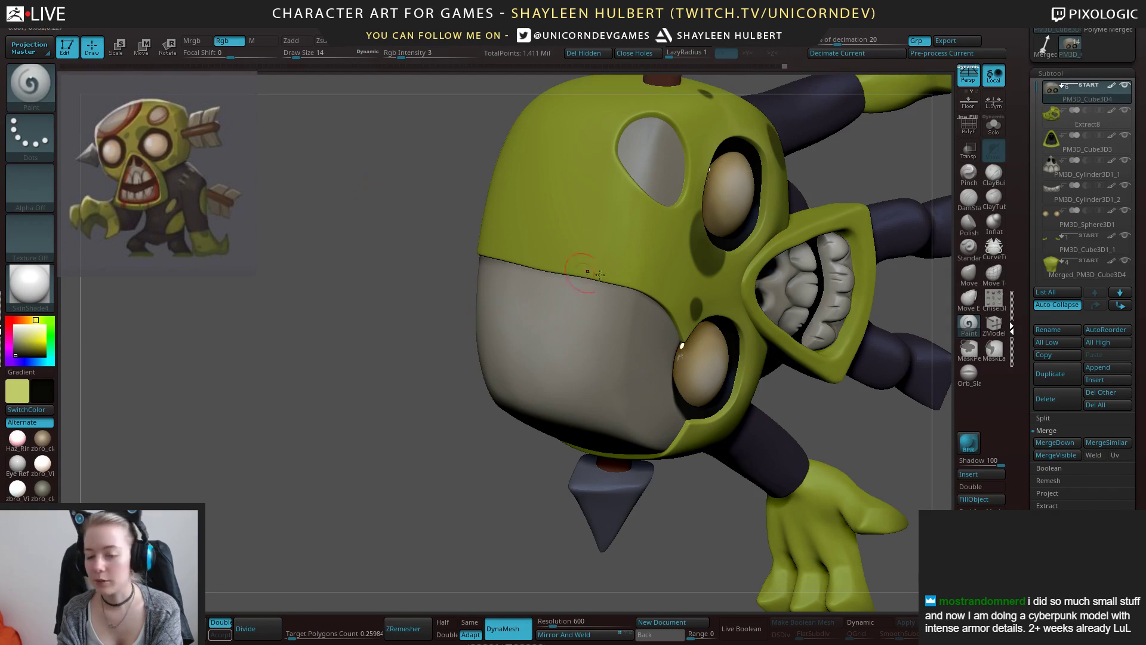
left_click_drag(427, 272, 493, 260)
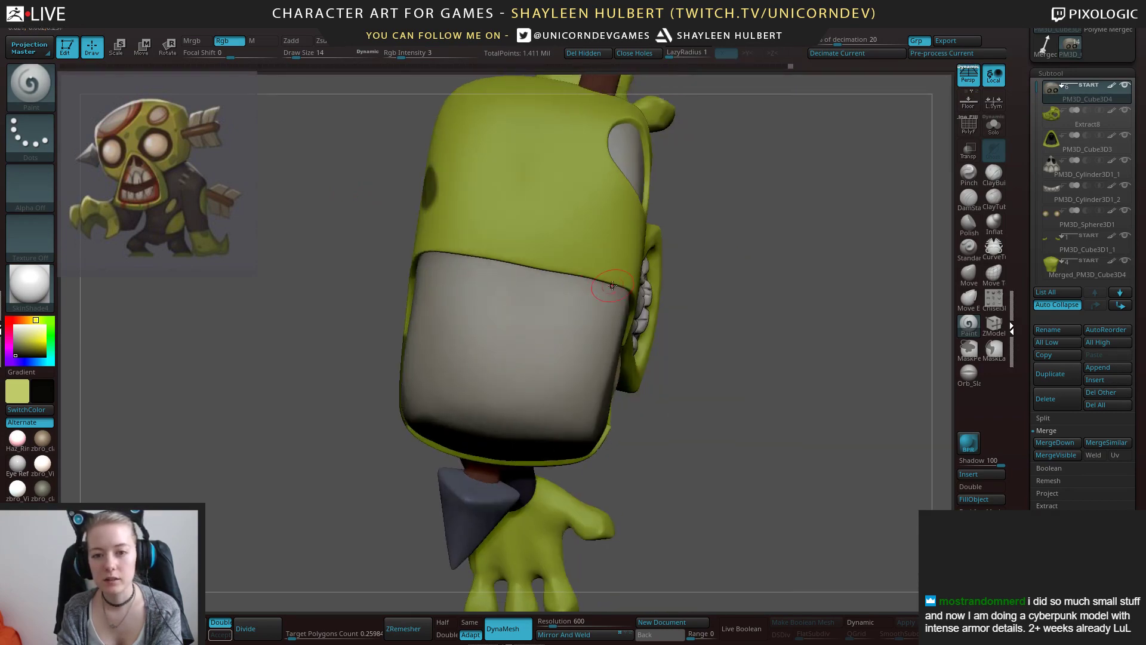
left_click_drag(342, 308, 623, 144)
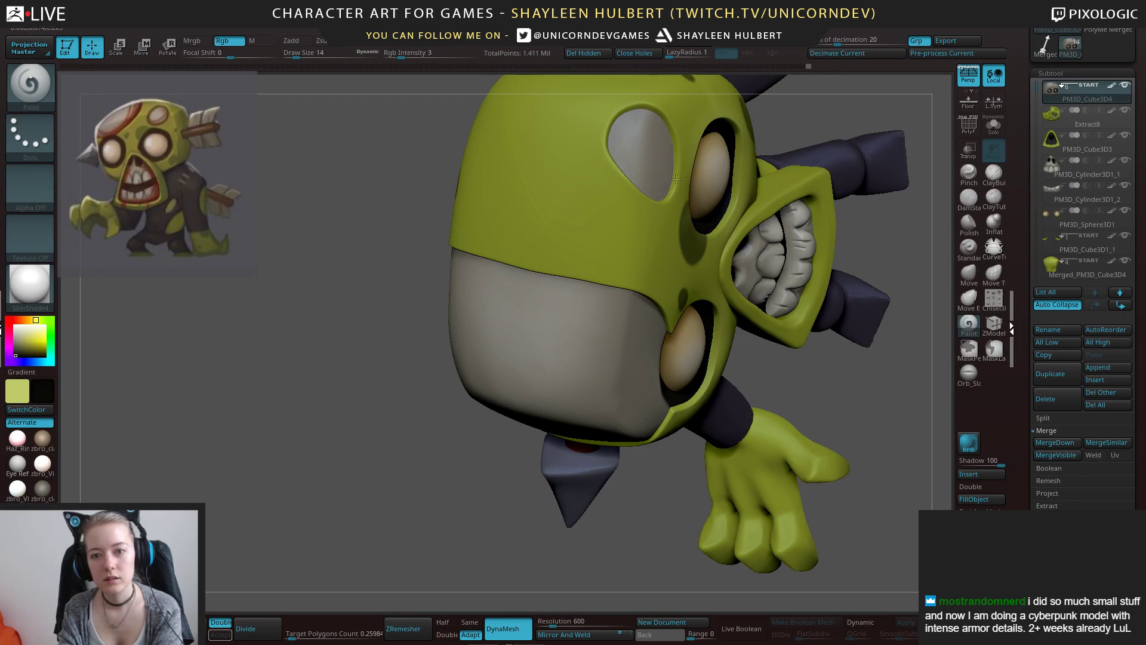
left_click_drag(376, 477, 263, 406)
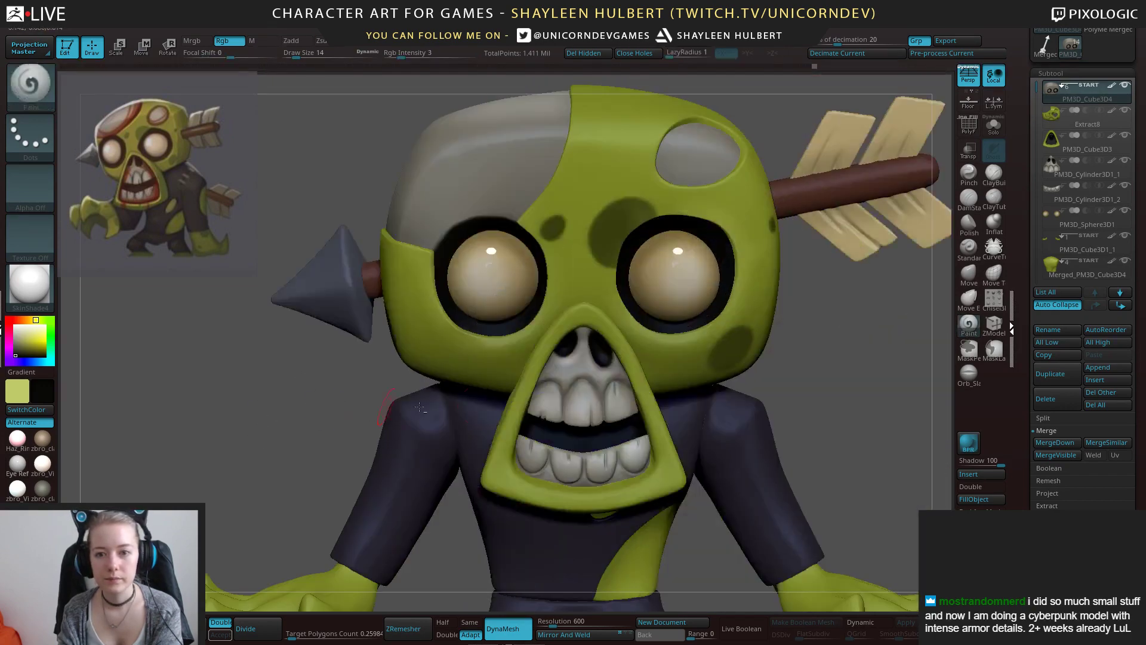
Touch up the skull shading from the front with sampled greys at brush size 30 and Rgb Intensity 3.
left_click_drag(782, 326, 678, 336, "alt")
key("c")
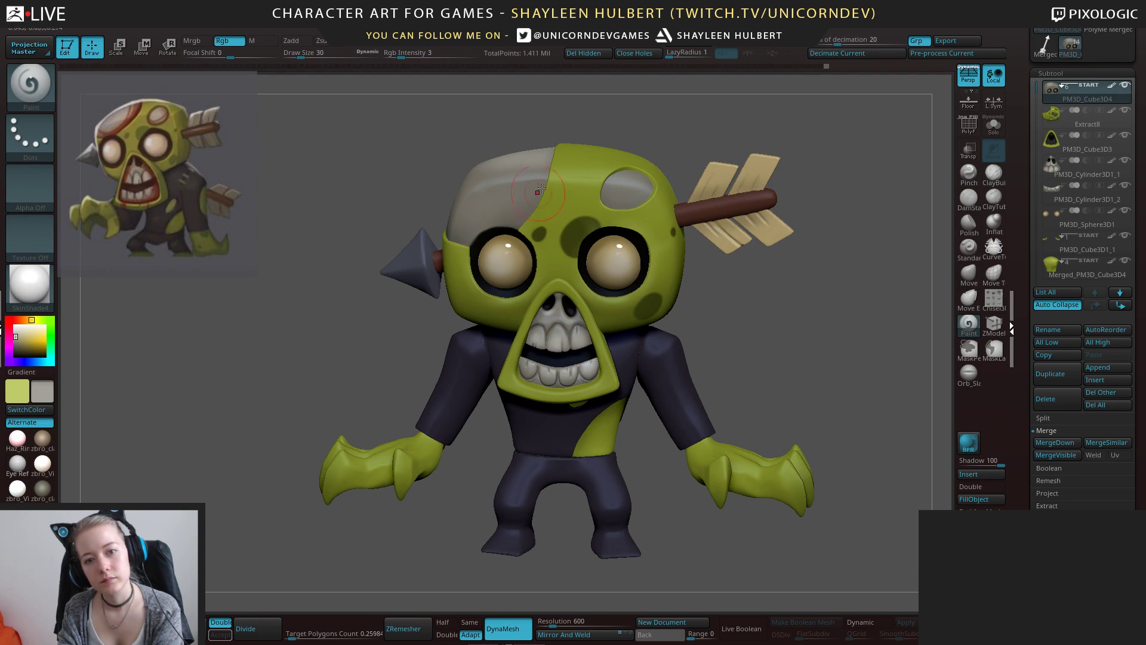
left_click_drag(325, 297, 327, 310, "shift")
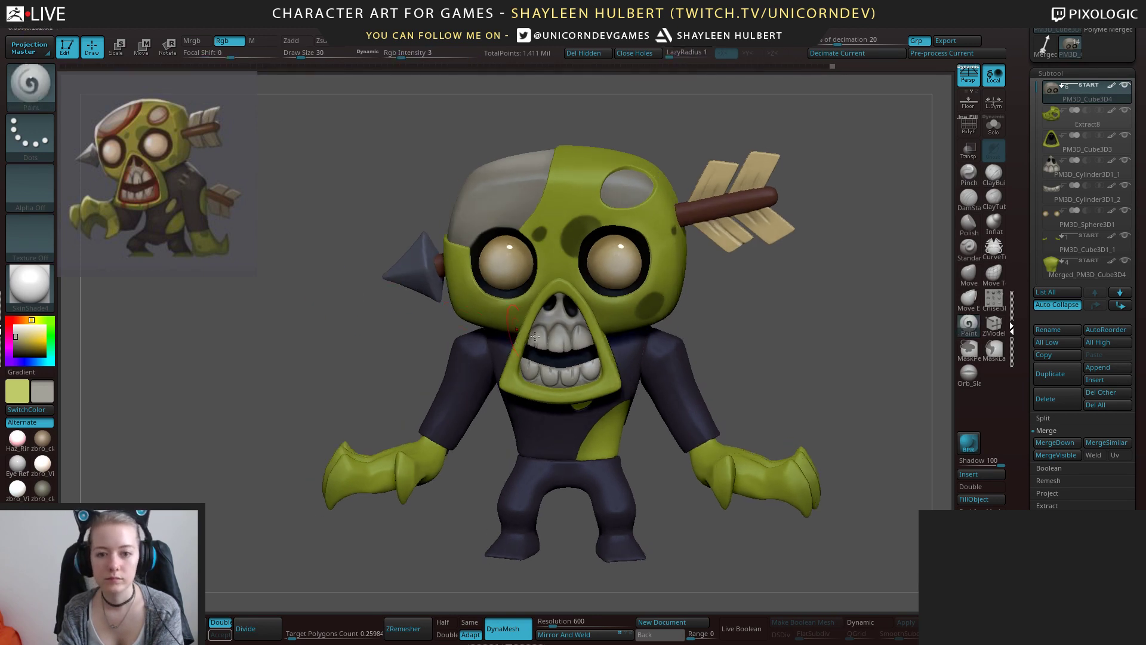
key("c")
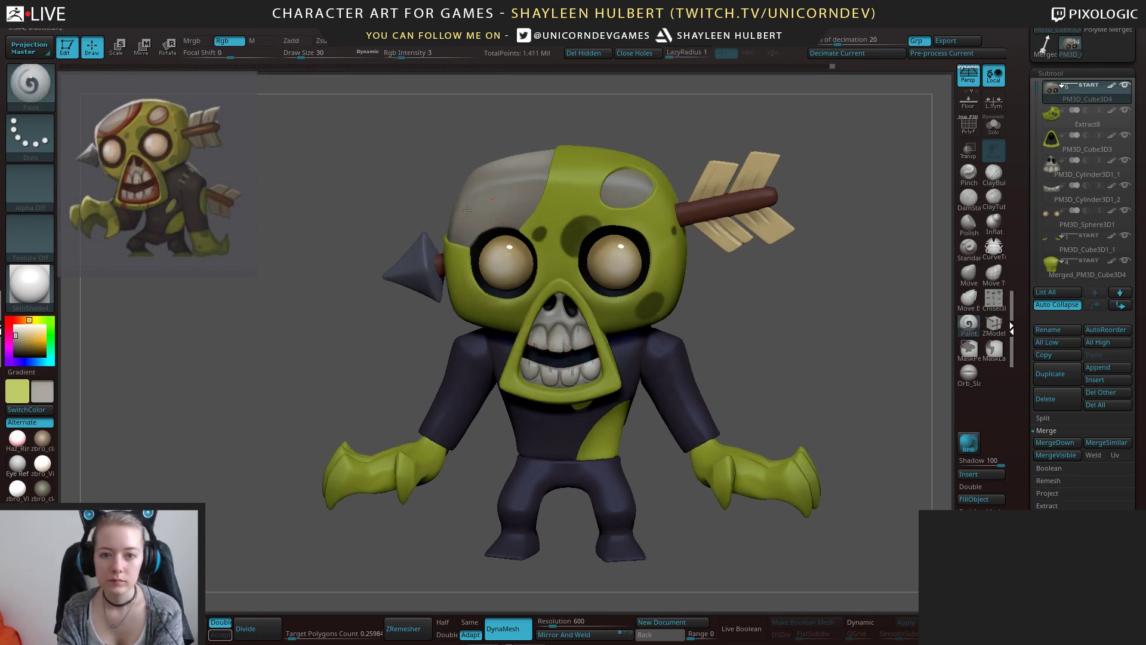
mouse_move(768, 342)
left_mouse_down("shift")
mouse_move(740, 321)
mouse_move(760, 330)
mouse_move(742, 404)
mouse_move(749, 379)
mouse_move(739, 388)
left_mouse_up("shift")
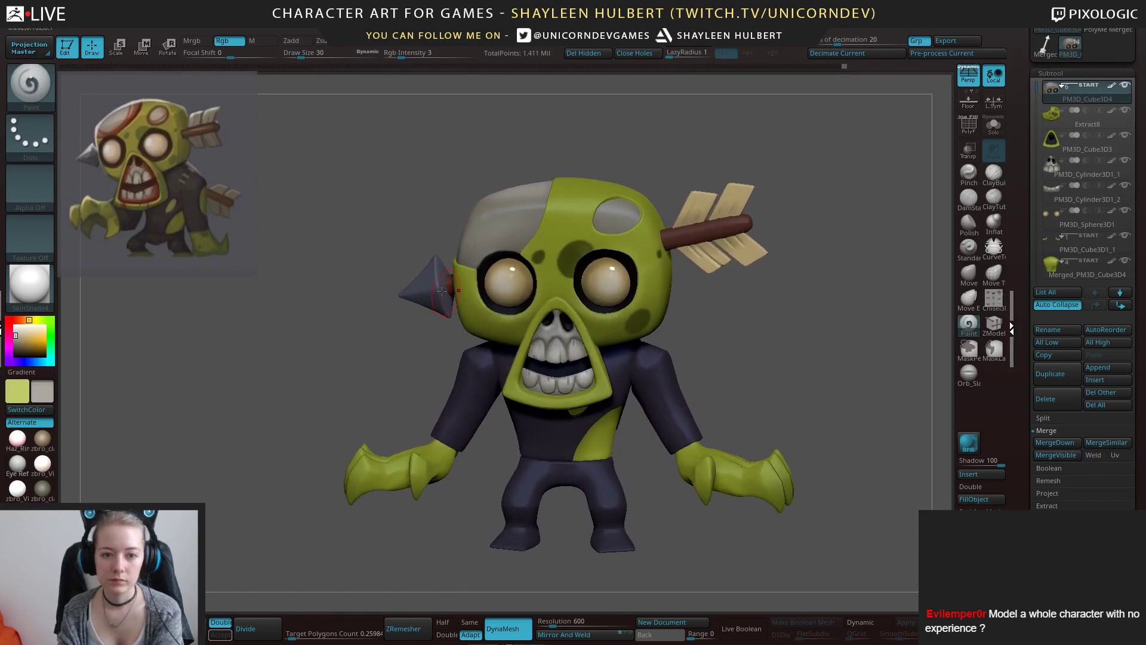
Sample a dark blue and make the arrowhead in the zombie's head the active subtool.
key("c")
key("c")
left_click_drag(395, 341, 406, 311)
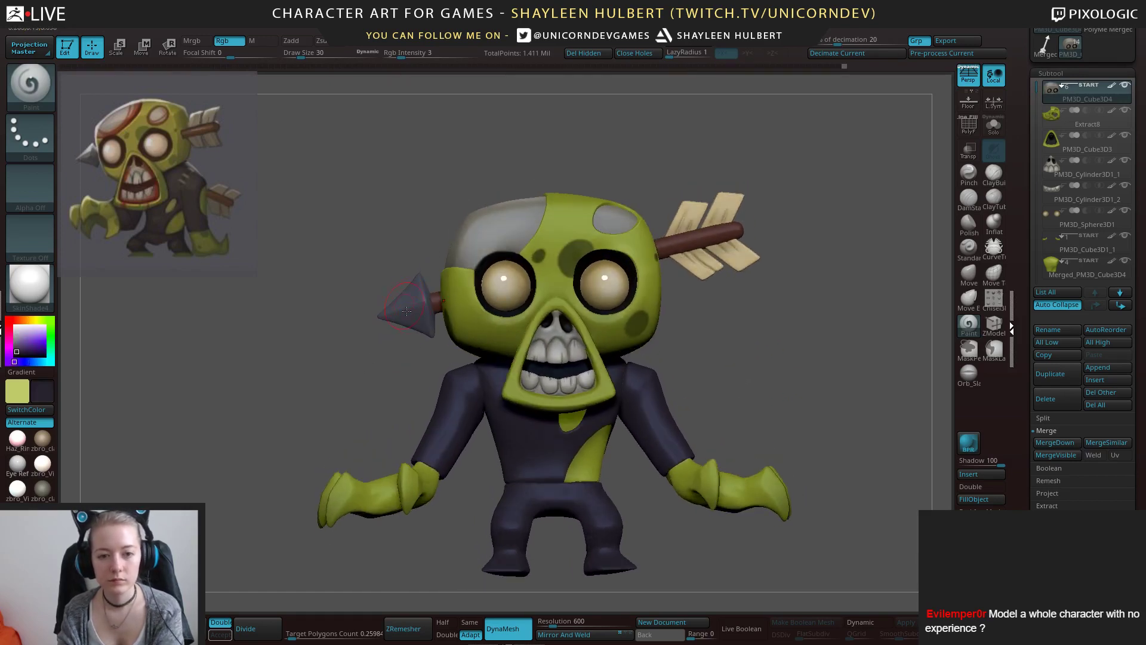
left_click(417, 320, "alt")
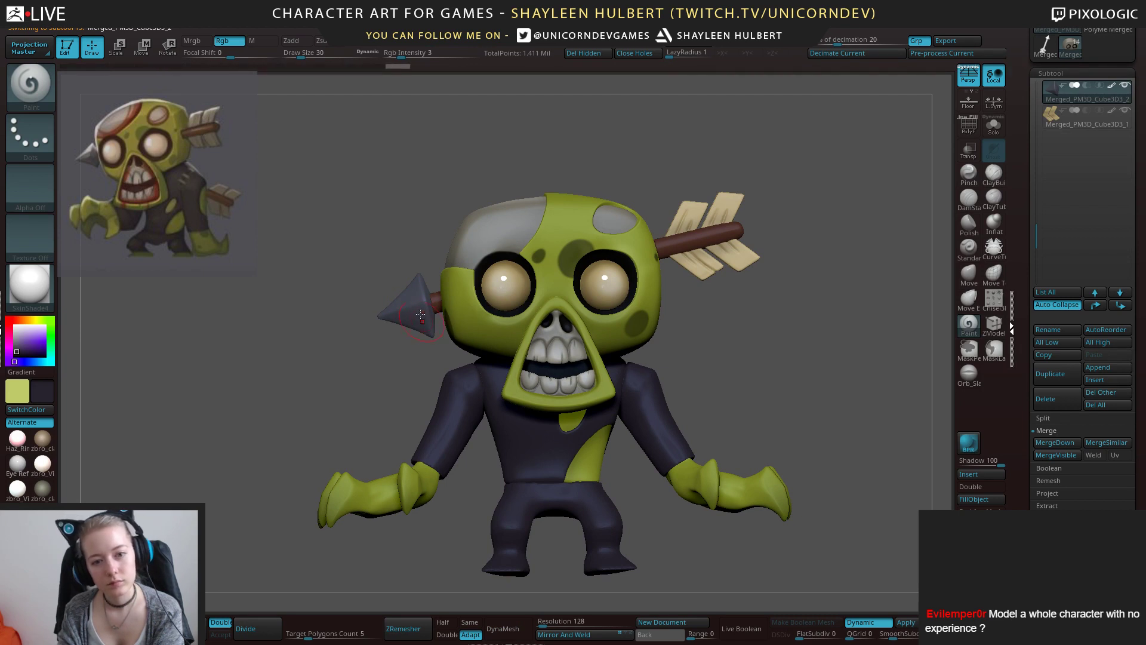
left_click_drag(378, 363, 388, 370, "shift")
left_click_drag(786, 392, 774, 371, "alt")
left_click_drag(773, 372, 724, 389)
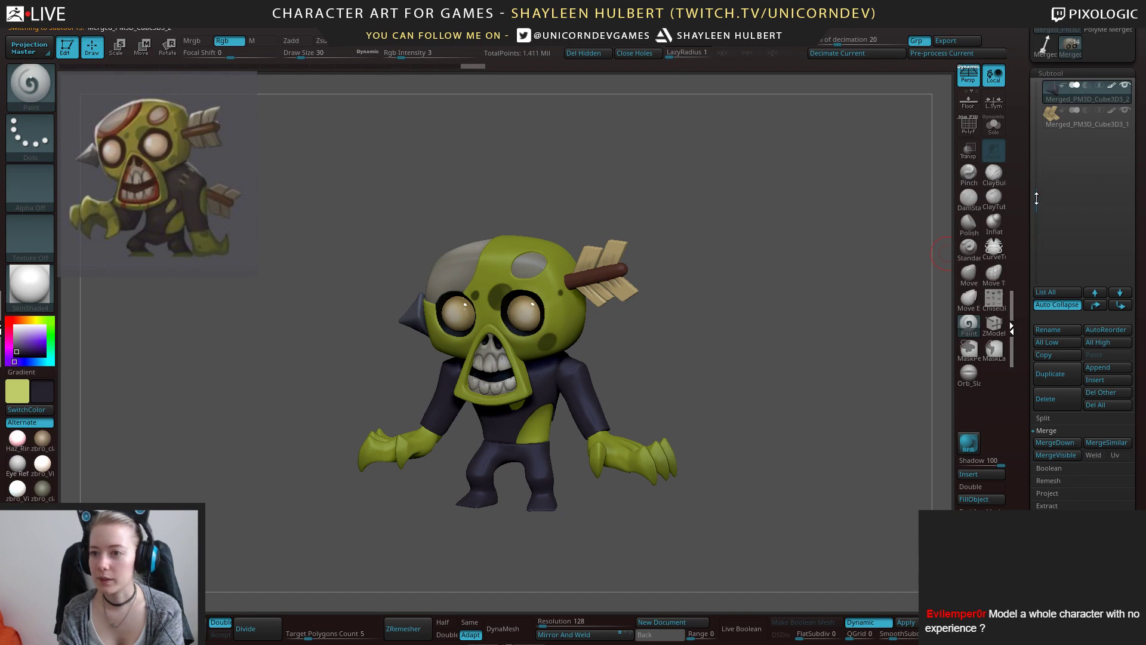
Check the separate arrow model, return to the zombie and duplicate the subtool Merged_PM3D_Cube3D3_3.
left_click_drag(1036, 198, 1028, 147)
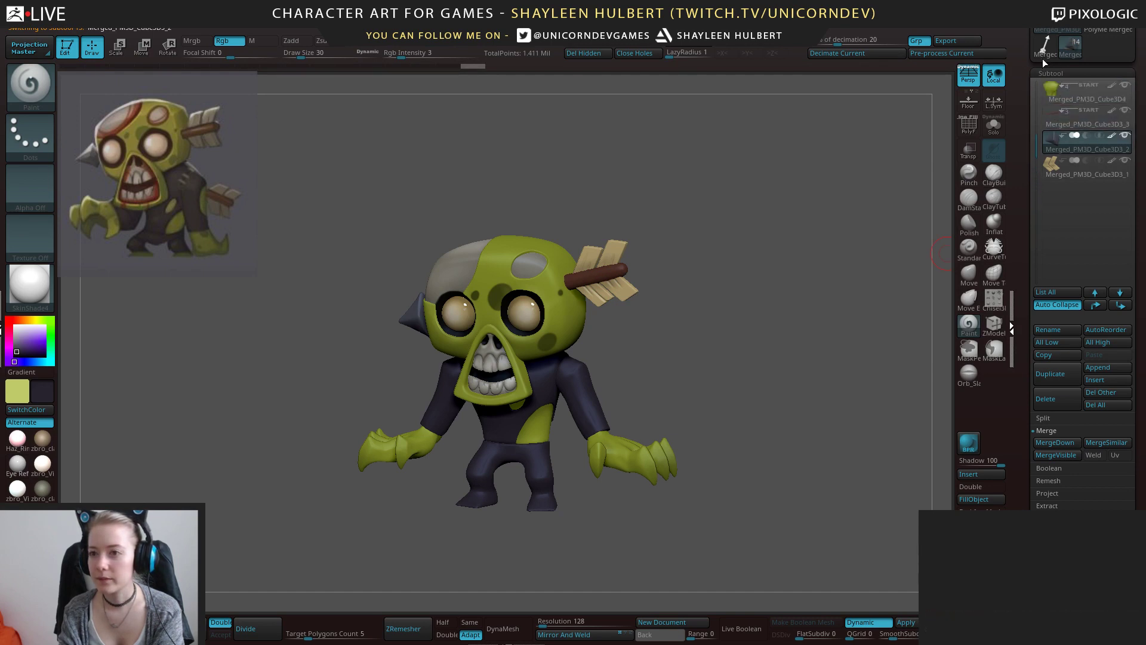
mouse_move(1040, 58)
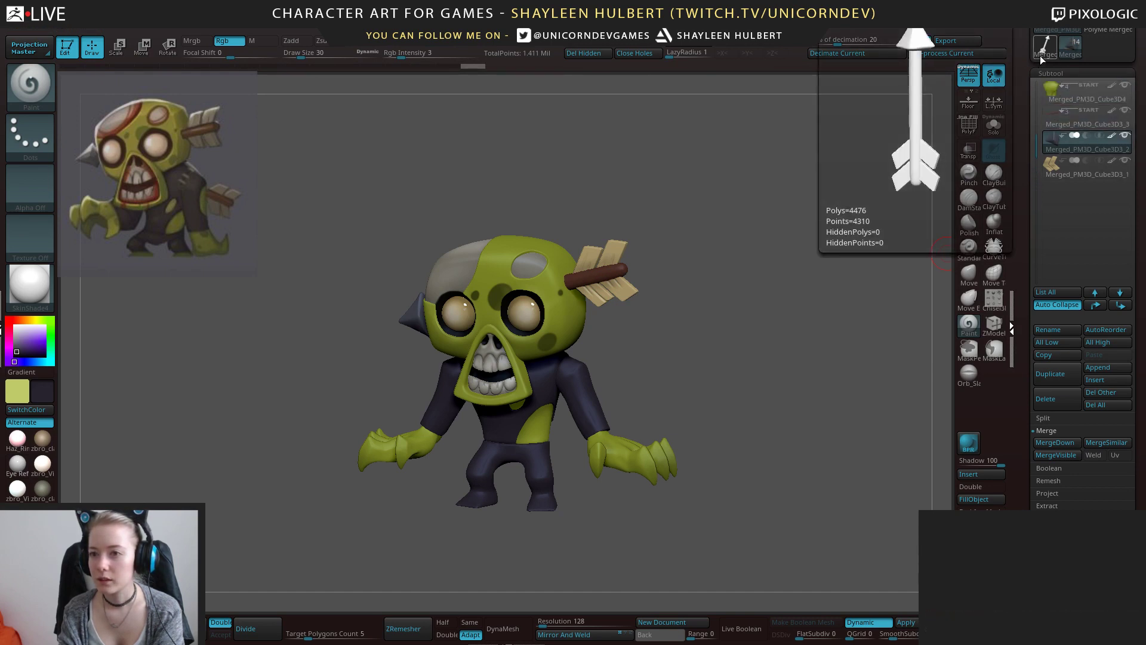
left_click(1041, 55)
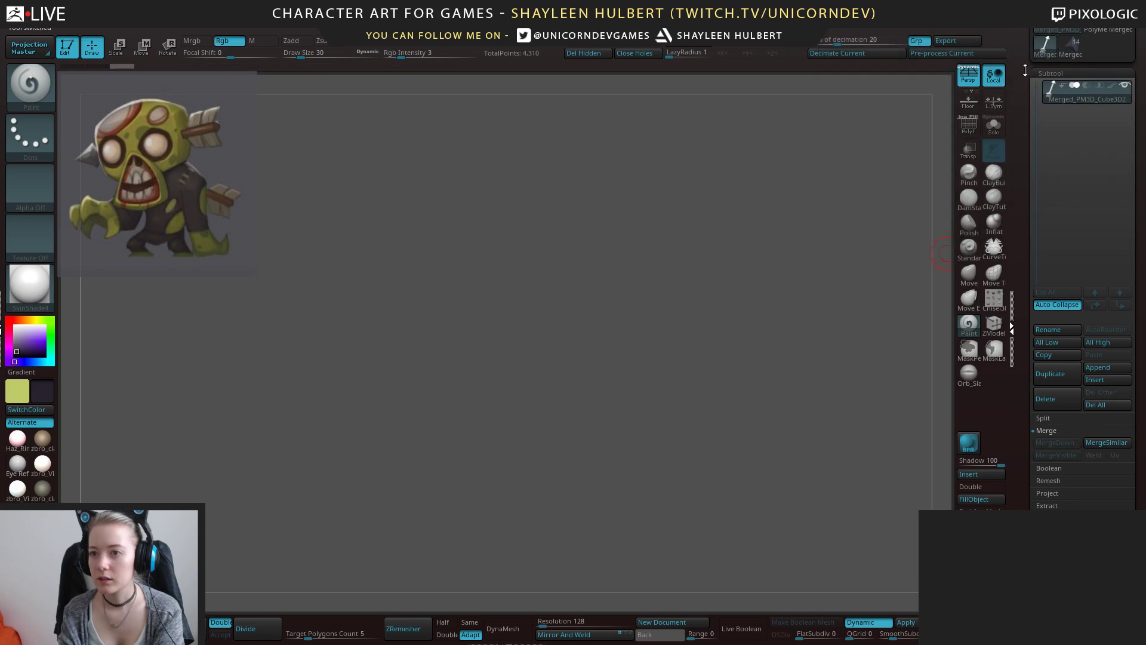
left_click(1072, 53)
left_click(1056, 122)
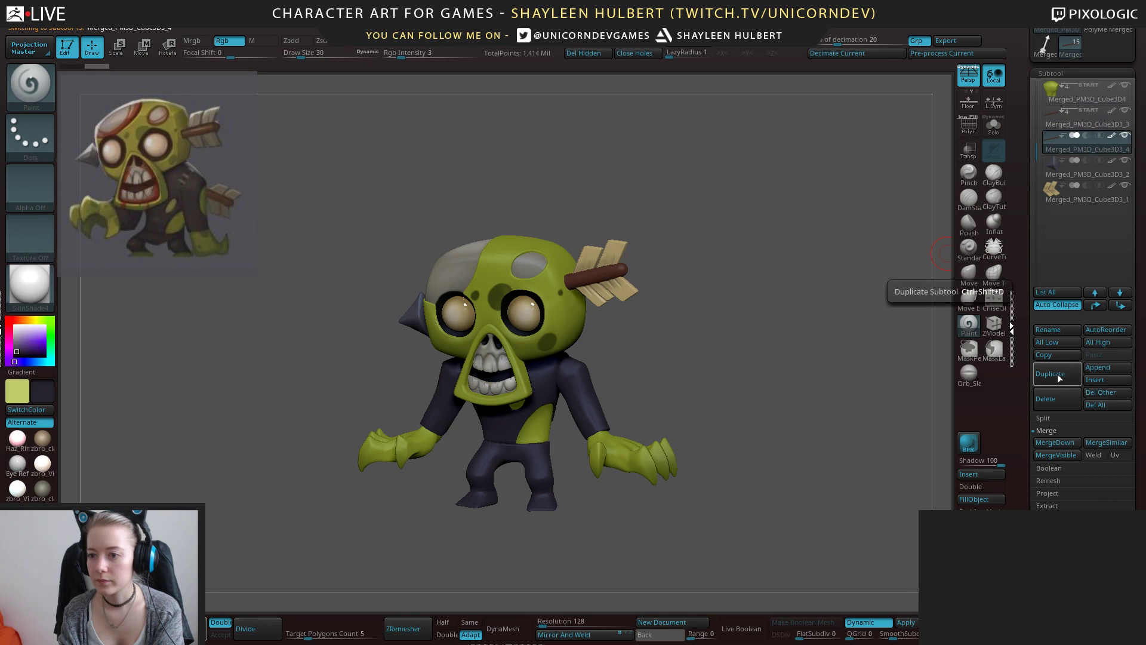
Duplicate the arrow's feather subtool and merge it with the copied shaft into one subtool at the end of the list.
left_click(1120, 305)
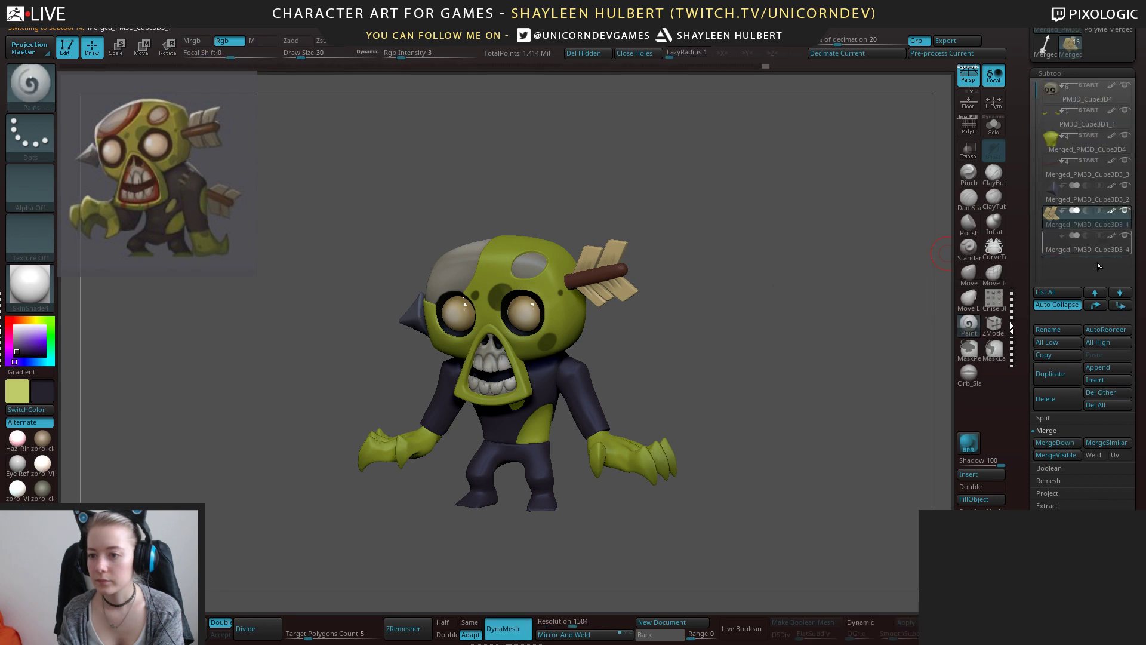
left_click(1056, 381)
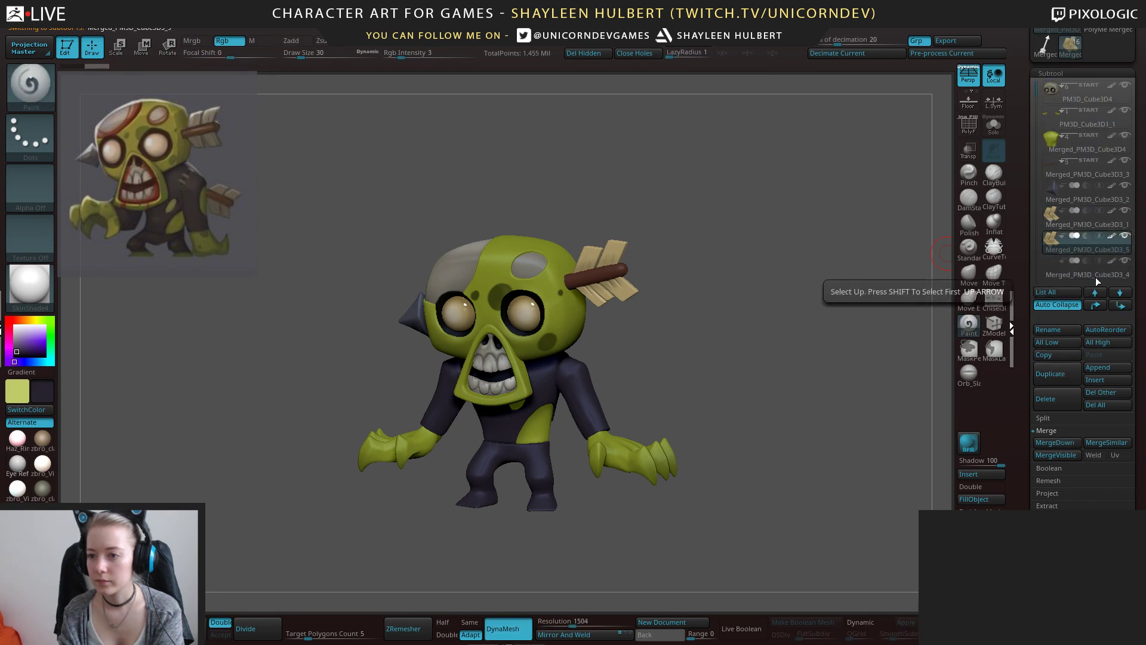
left_click(1048, 409)
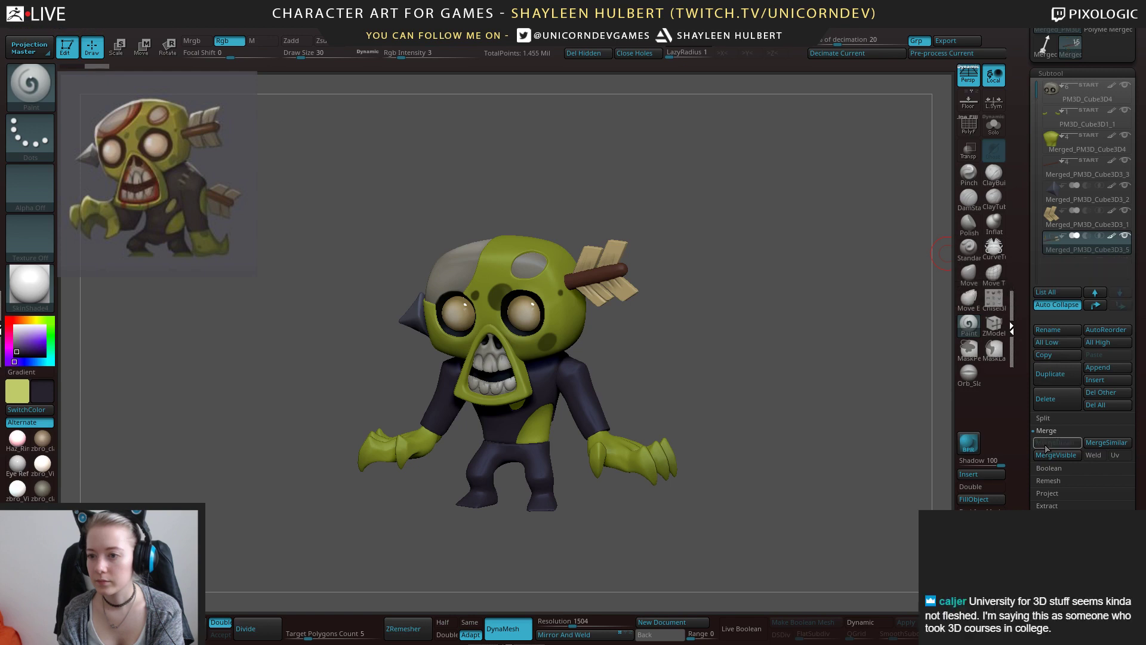
Move the arrow copy down behind the torso and rotate it diagonally so it enters the zombie's back.
key("w")
left_click_drag(717, 378, 717, 459, "shift")
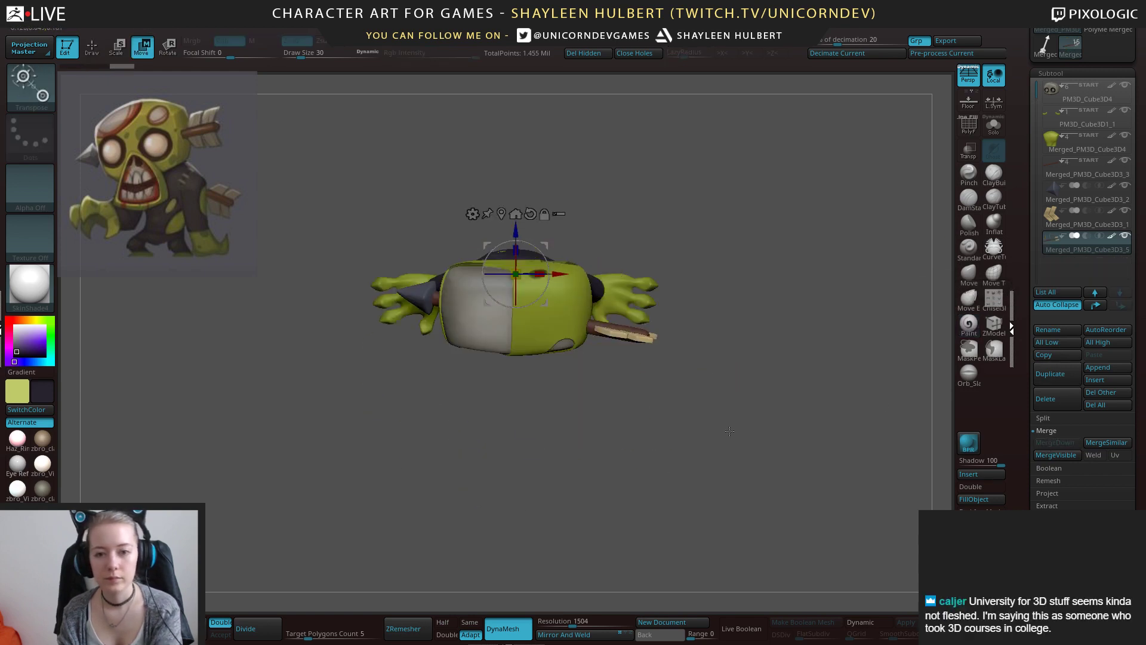
left_click_drag(518, 225, 520, 169)
left_click_drag(547, 206, 588, 219)
left_click_drag(705, 298, 552, 273)
left_click_drag(618, 370, 608, 439)
left_click_drag(568, 332, 531, 337)
left_click_drag(622, 256, 620, 319, "shift")
left_click_drag(583, 284, 565, 303)
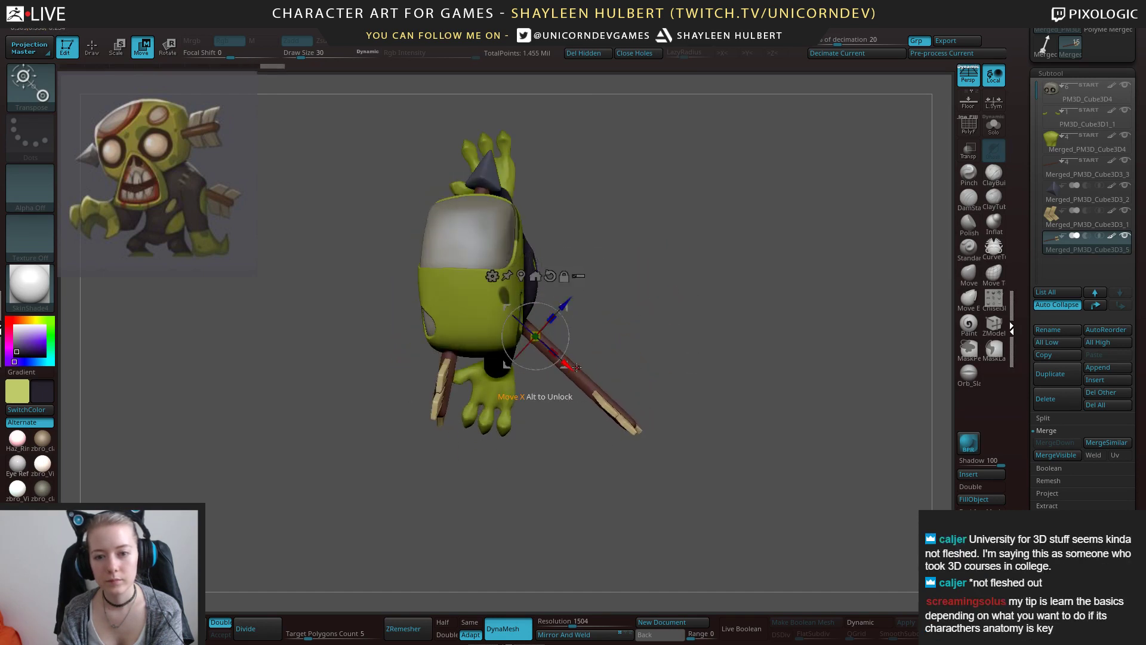
left_click_drag(567, 364, 522, 323)
left_click_drag(640, 344, 654, 317, "shift")
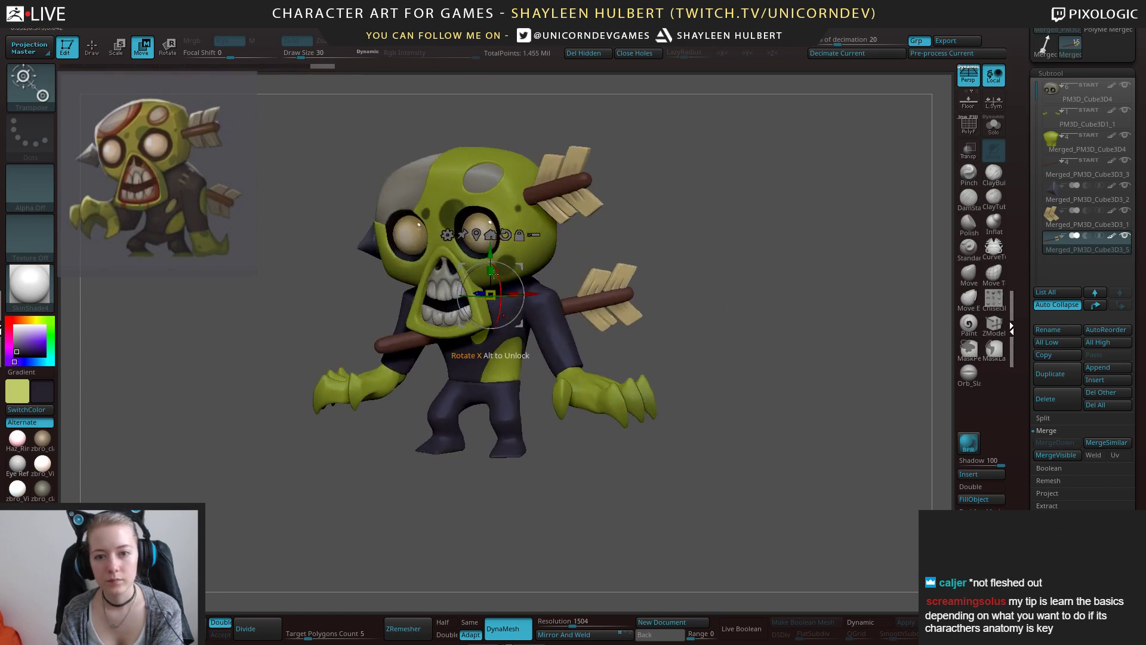
Tilt the arrow copy so its feathered end slopes downward and shift it along the torso.
mouse_move(498, 285)
right_mouse_down()
mouse_move(469, 283)
mouse_move(484, 289)
right_mouse_up()
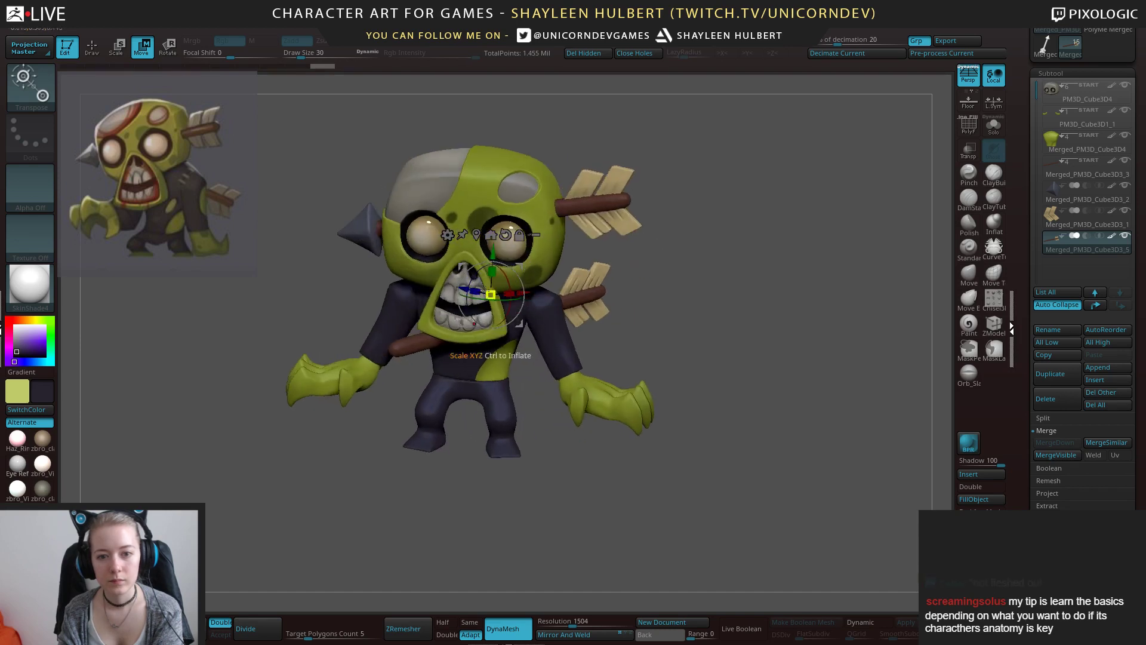
left_click_drag(471, 276, 479, 263)
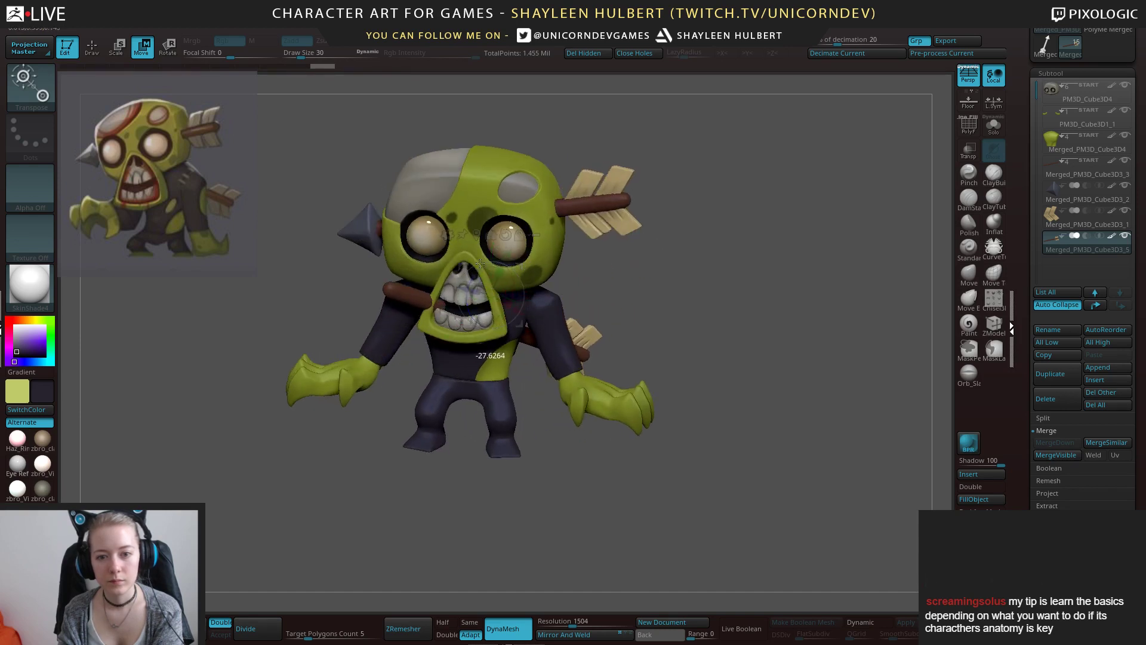
right_click_drag(585, 273, 613, 286)
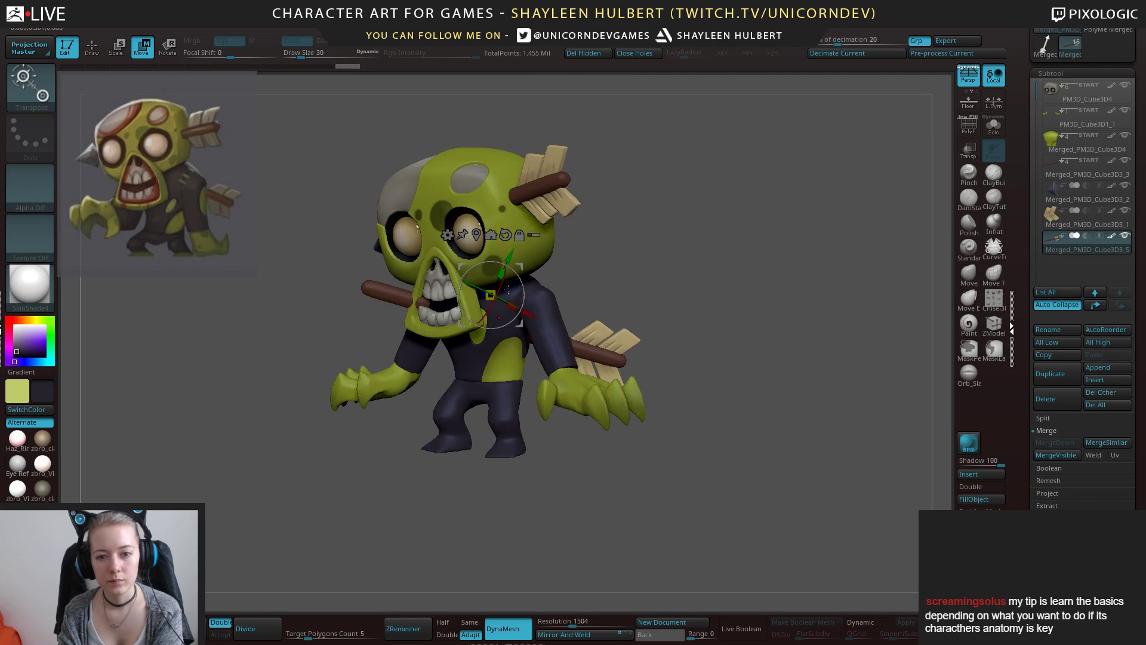
left_click_drag(473, 271, 514, 299)
Remove the front end of the copied arrow's shaft that pokes out through the zombie's chest.
right_click_drag(852, 156, 717, 164)
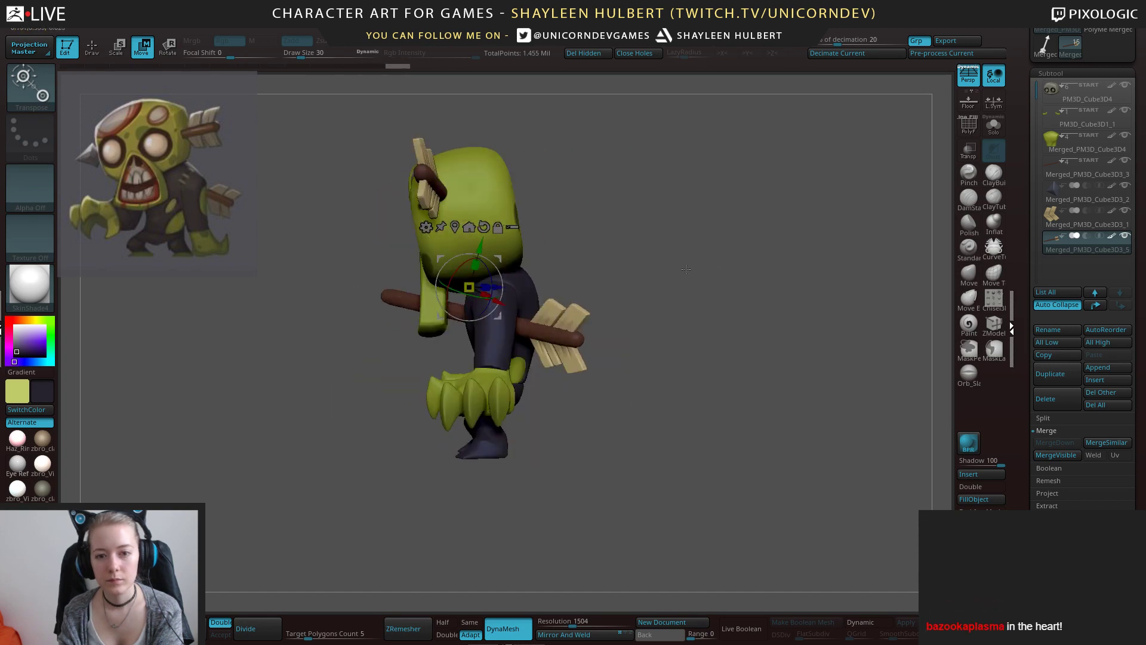
left_click_drag(340, 286, 463, 370, "ctrl")
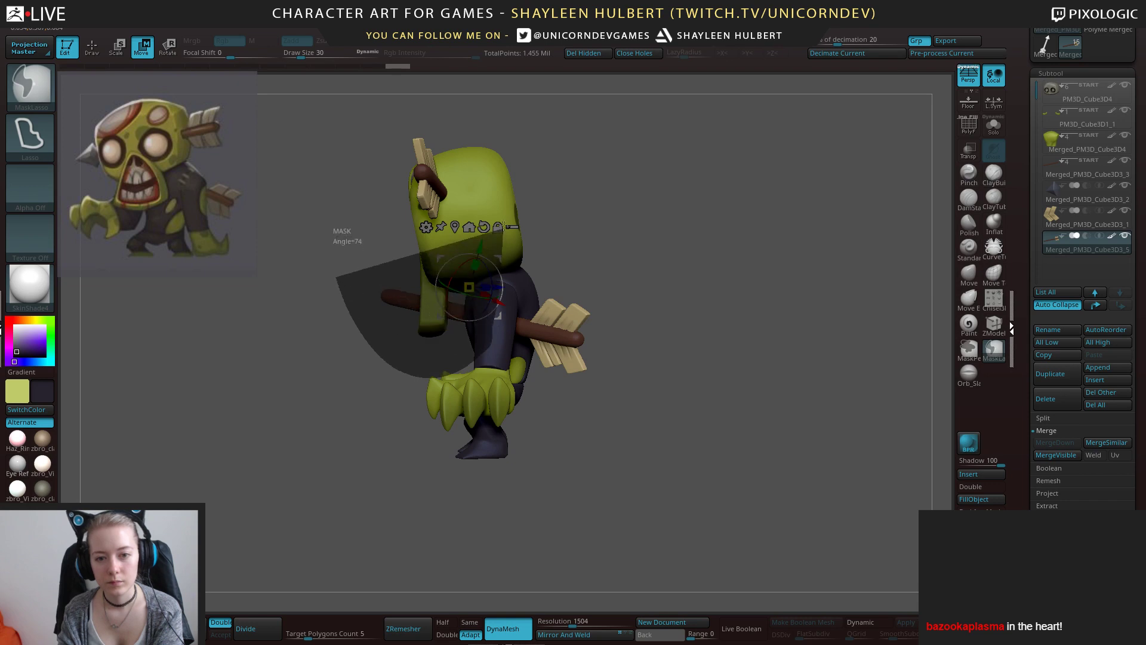
left_click_drag(503, 227, 512, 226, "ctrl")
key("q")
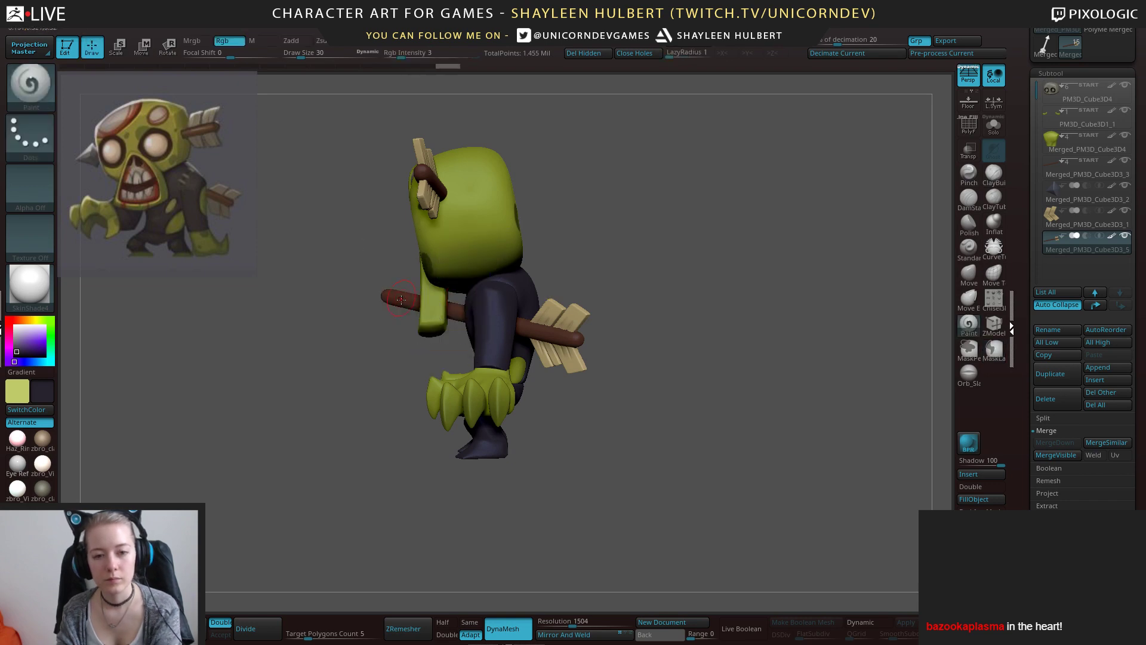
left_click(401, 299, "ctrl+shift")
left_click(402, 299, "ctrl+shift")
mouse_move(535, 177)
left_mouse_down()
mouse_move(658, 227)
mouse_move(603, 268)
mouse_move(519, 402)
left_mouse_up()
key("w")
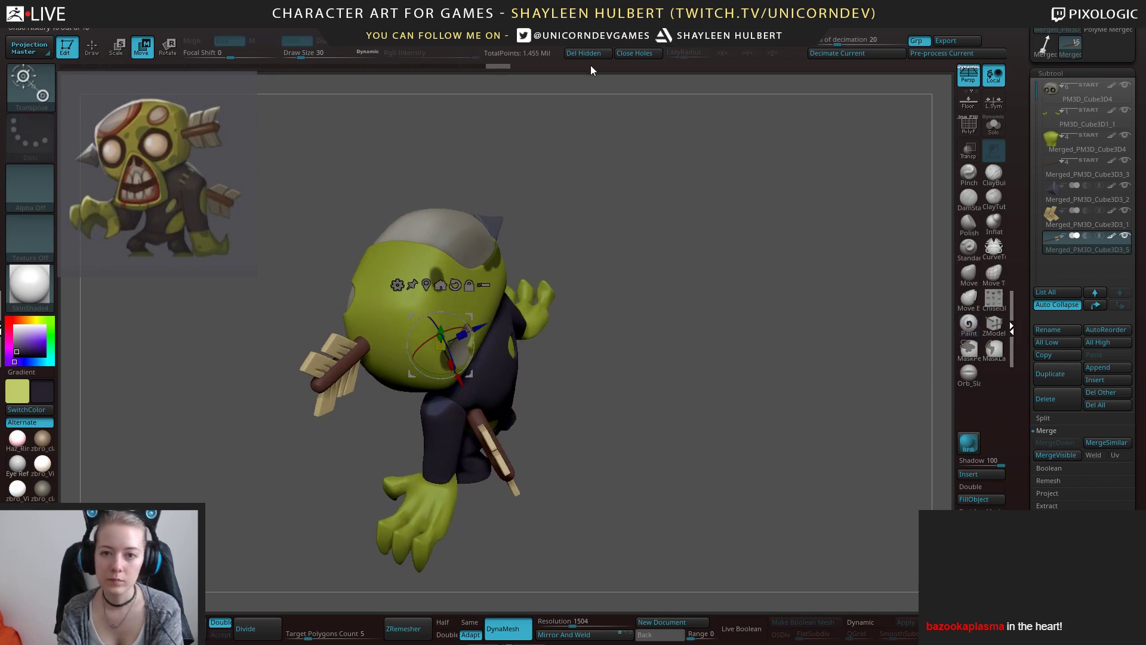
mouse_move(573, 352)
left_mouse_down()
mouse_move(675, 345)
mouse_move(525, 355)
mouse_move(689, 333)
mouse_move(688, 299)
mouse_move(689, 320)
mouse_move(722, 337)
mouse_move(721, 358)
mouse_move(666, 332)
mouse_move(693, 342)
mouse_move(684, 330)
mouse_move(695, 342)
mouse_move(622, 336)
mouse_move(698, 328)
mouse_move(693, 340)
left_mouse_up()
key("q")
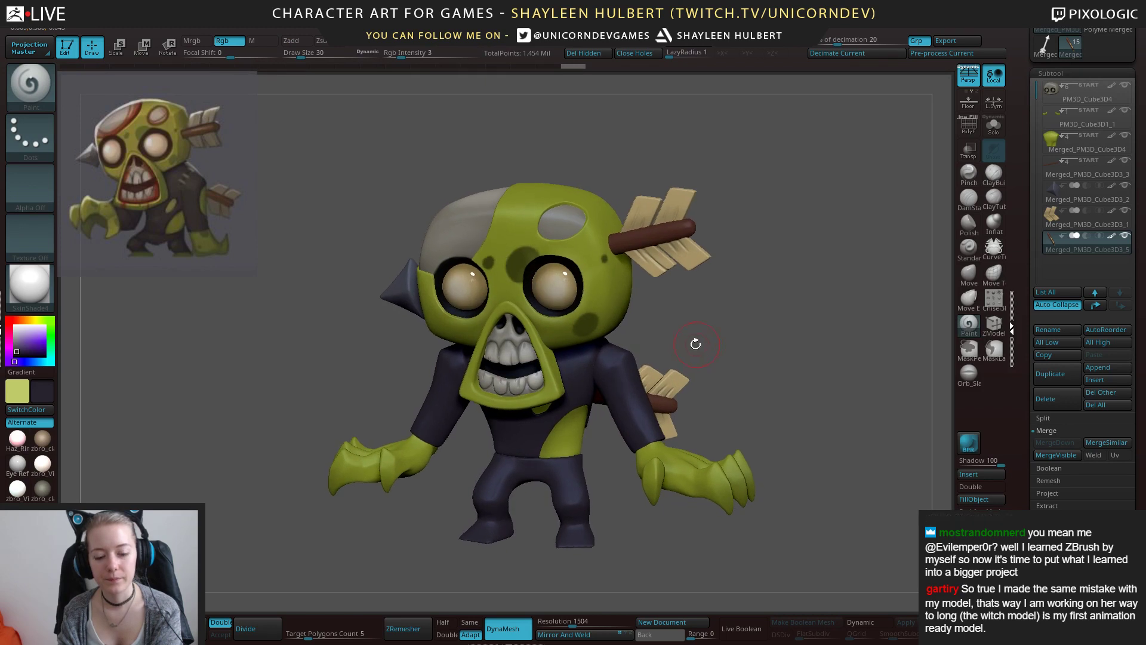
key("w")
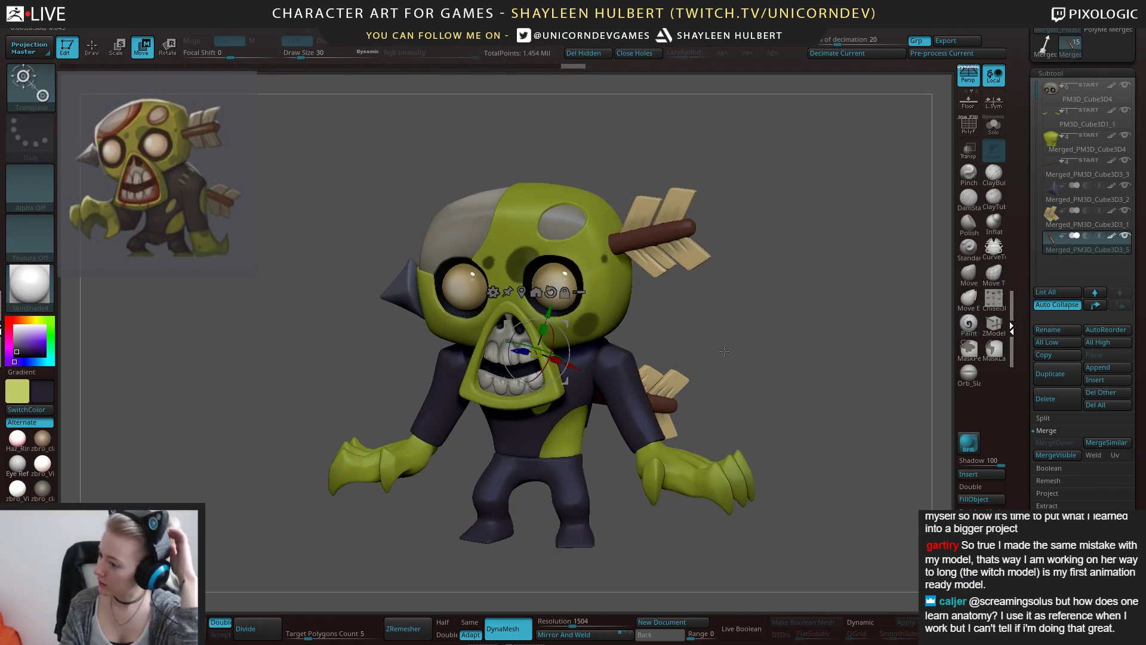
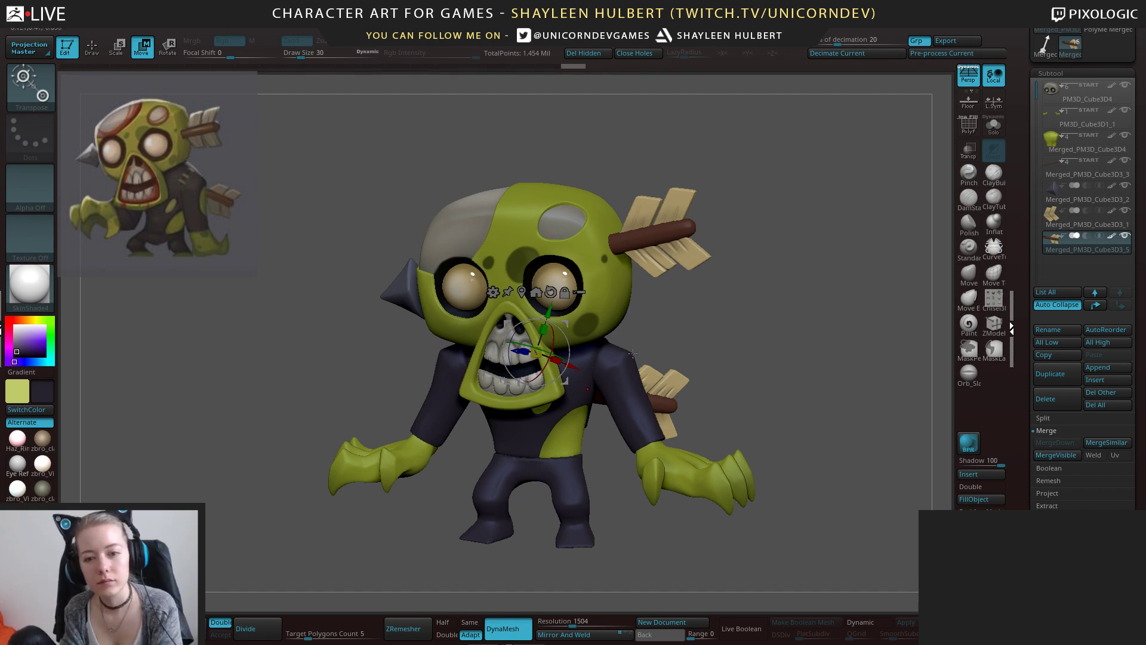
Make the hands the active subtool and rotate them symmetrically toward the front of the body, seen from above.
left_click_drag(701, 331, 722, 334)
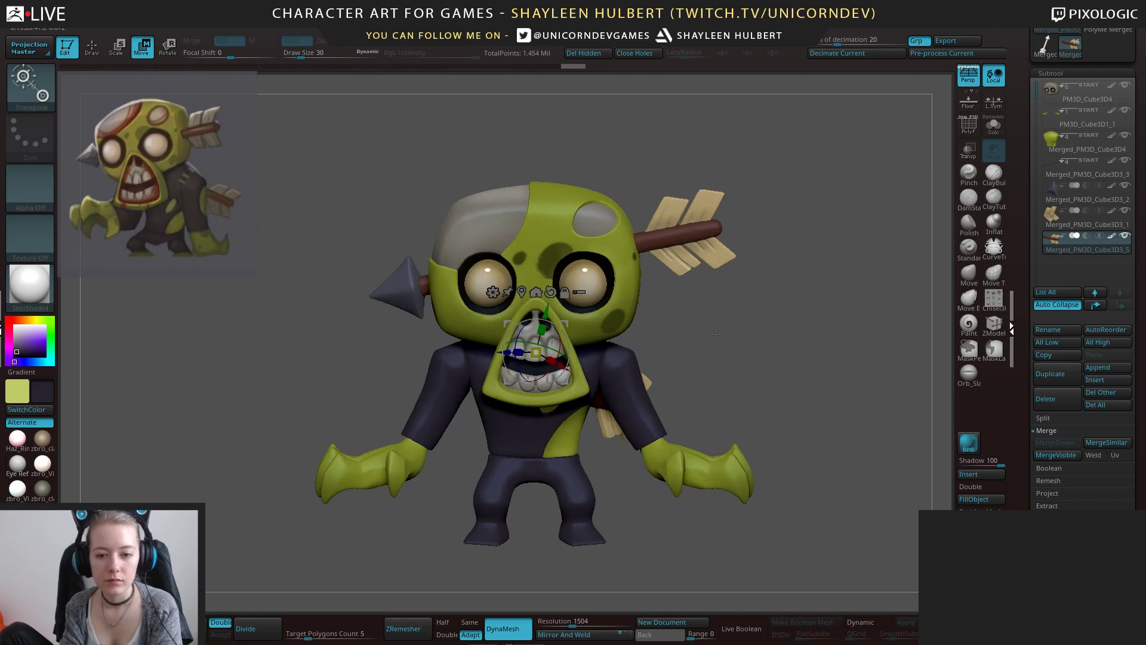
left_click(678, 469, "alt")
left_click_drag(743, 382, 649, 383)
left_click_drag(607, 428, 597, 428, "alt")
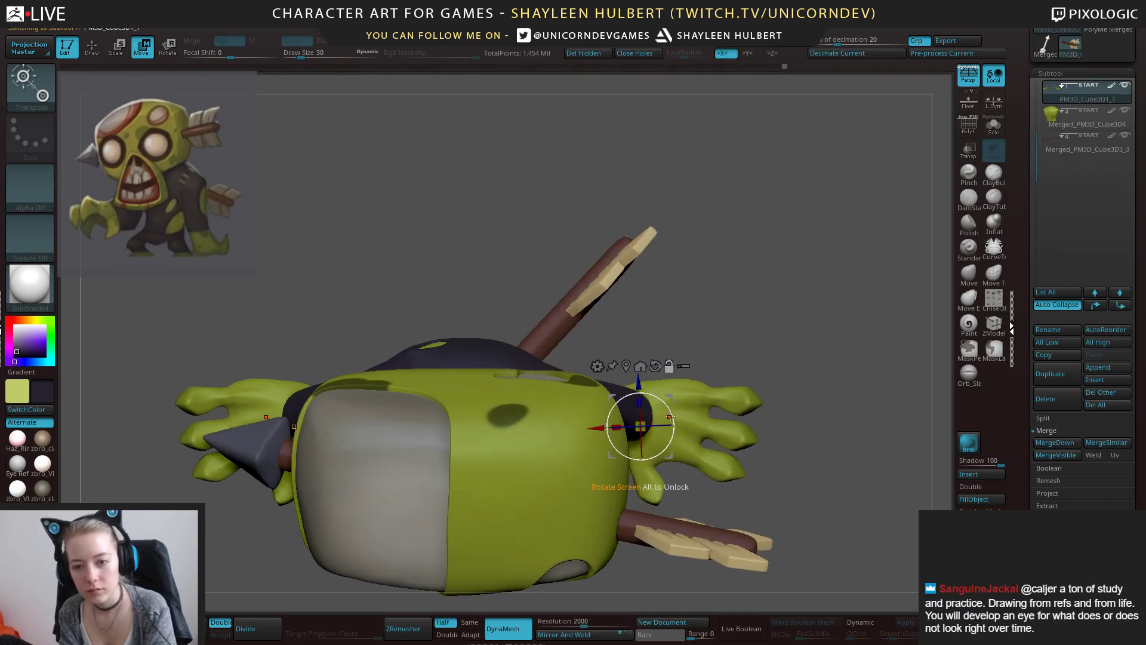
left_click_drag(673, 415, 654, 399)
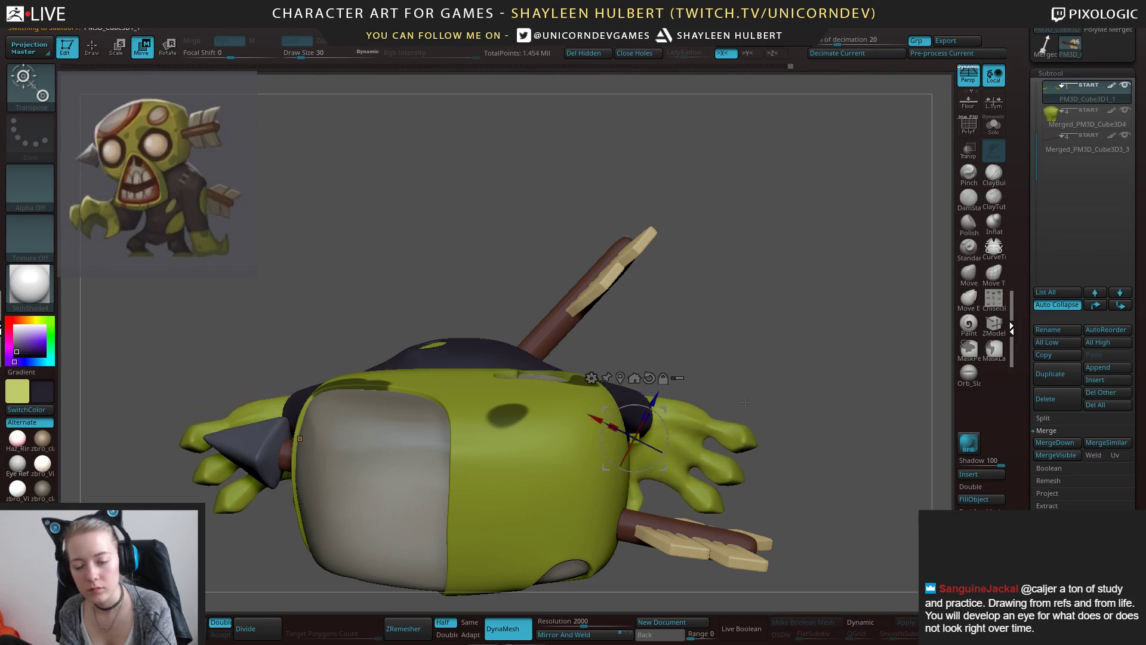
Adjust the hands against the sleeve cuffs from the side and tilt them slightly upward from the front.
left_click_drag(767, 352, 774, 278, "shift")
left_click_drag(749, 364, 688, 440, "shift")
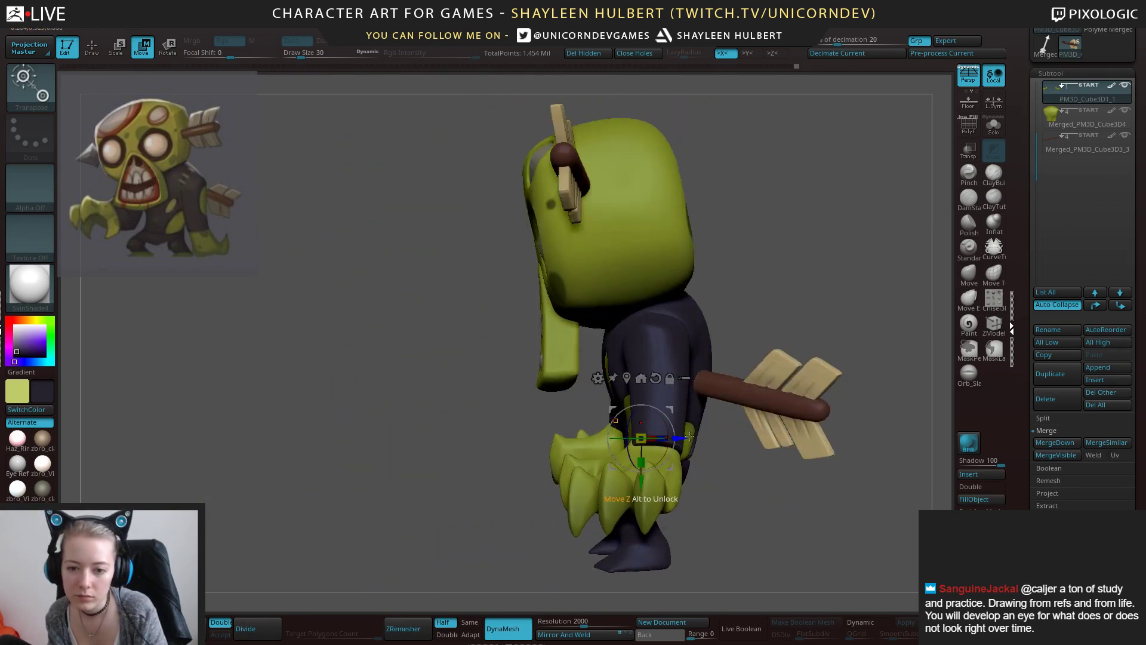
left_click_drag(690, 437, 803, 484, "shift")
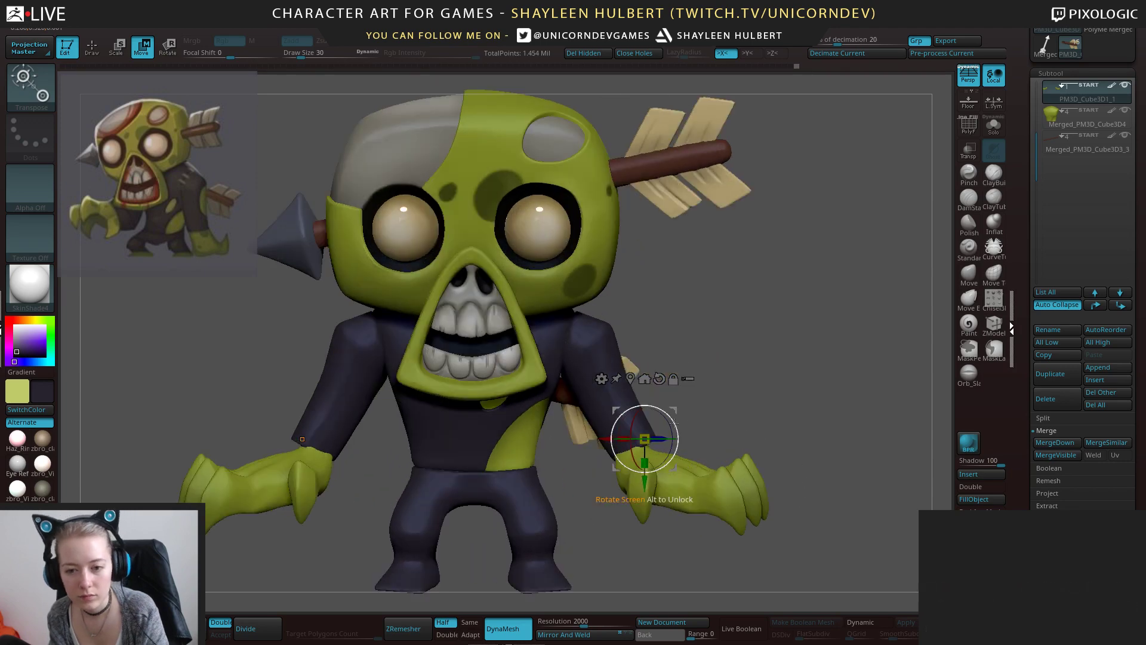
mouse_move(673, 421)
left_mouse_down()
mouse_move(646, 443)
mouse_move(661, 427)
left_mouse_up()
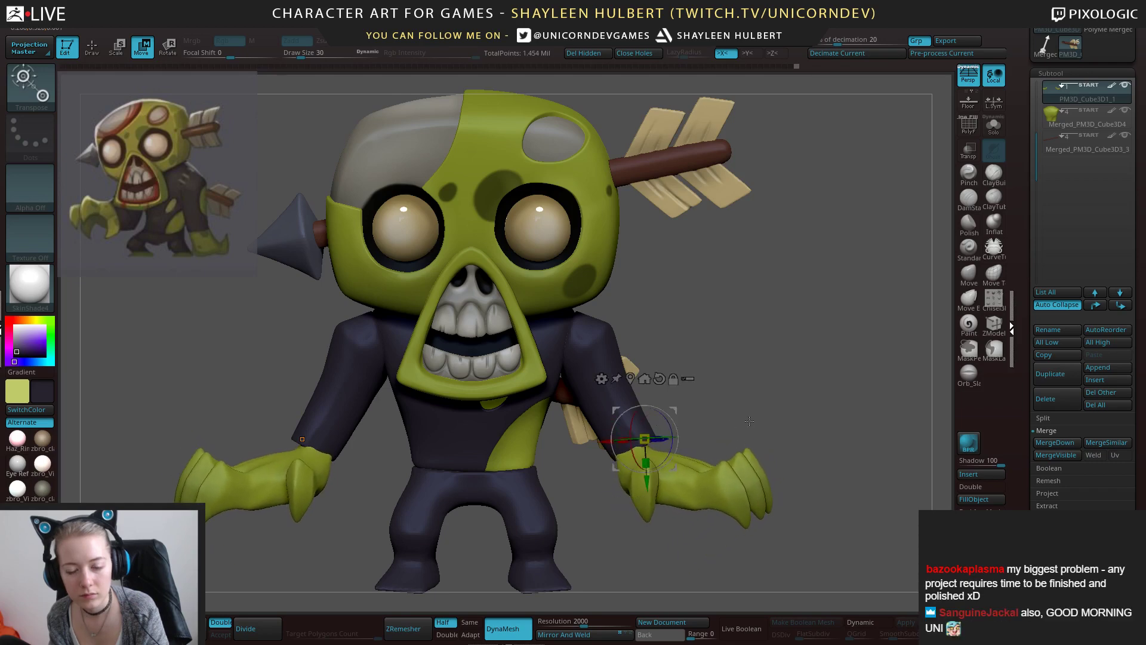
Select the body and reshape the sleeve cuff around the wrist with the Move brush at draw size 94.
mouse_move(830, 430)
left_mouse_down("alt")
mouse_move(813, 400)
mouse_move(815, 424)
left_mouse_up("alt")
mouse_move(824, 418)
left_mouse_down()
mouse_move(695, 414)
mouse_move(682, 404)
mouse_move(744, 448)
left_mouse_up()
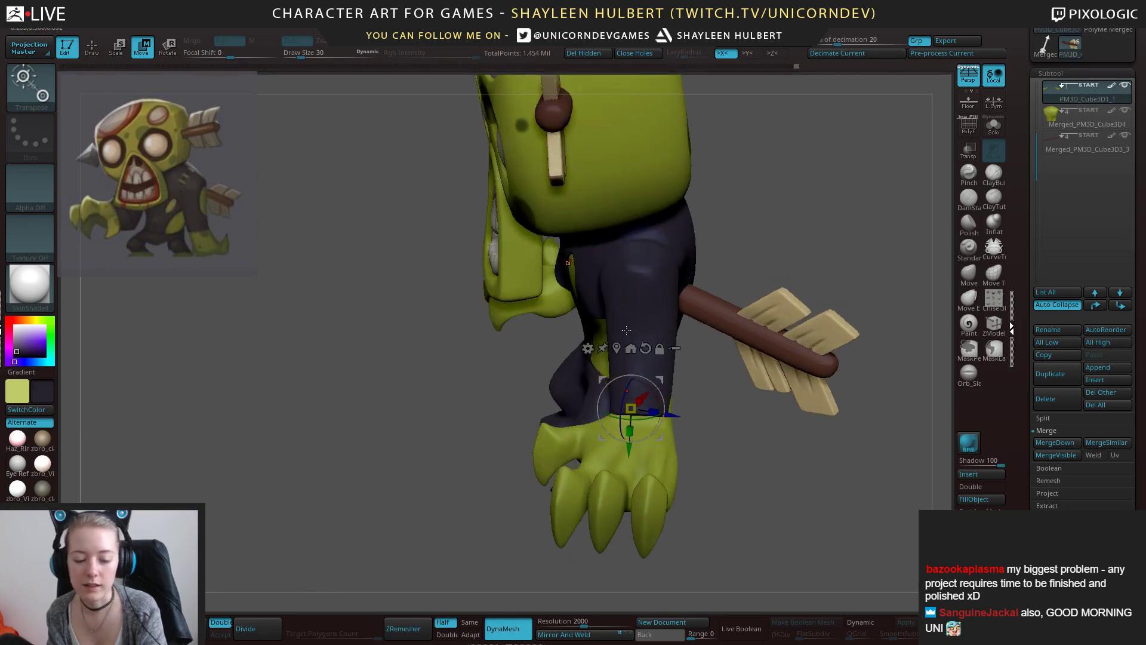
key("q")
left_click(656, 344, "alt")
left_click(969, 274)
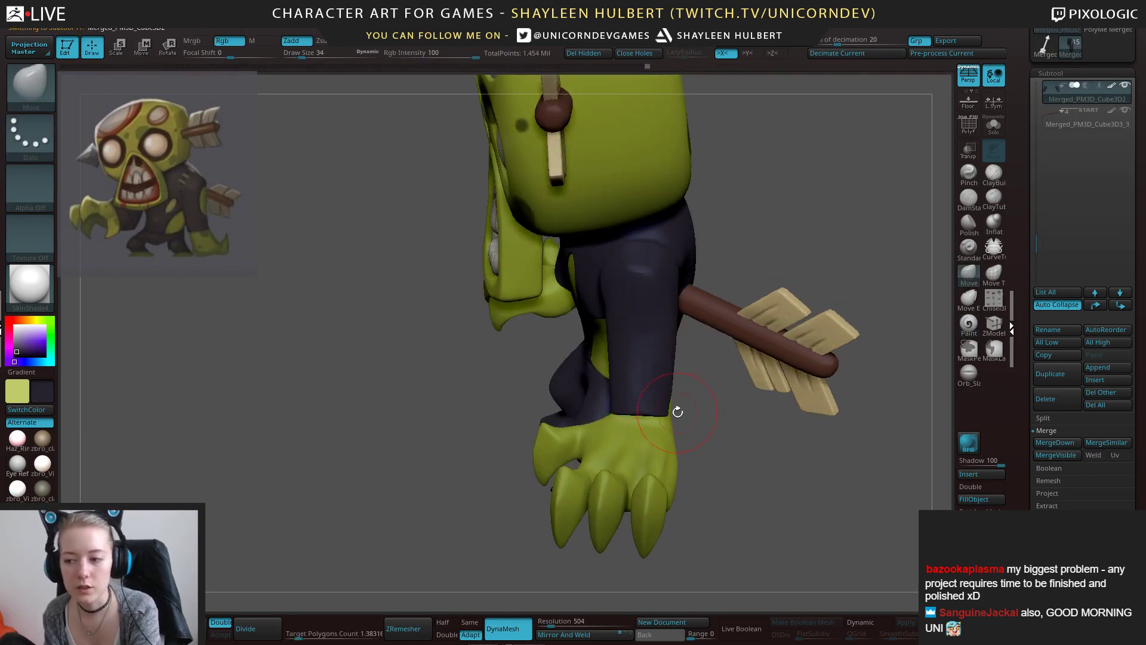
mouse_move(666, 409)
left_mouse_down()
mouse_move(681, 407)
mouse_move(601, 406)
left_mouse_up()
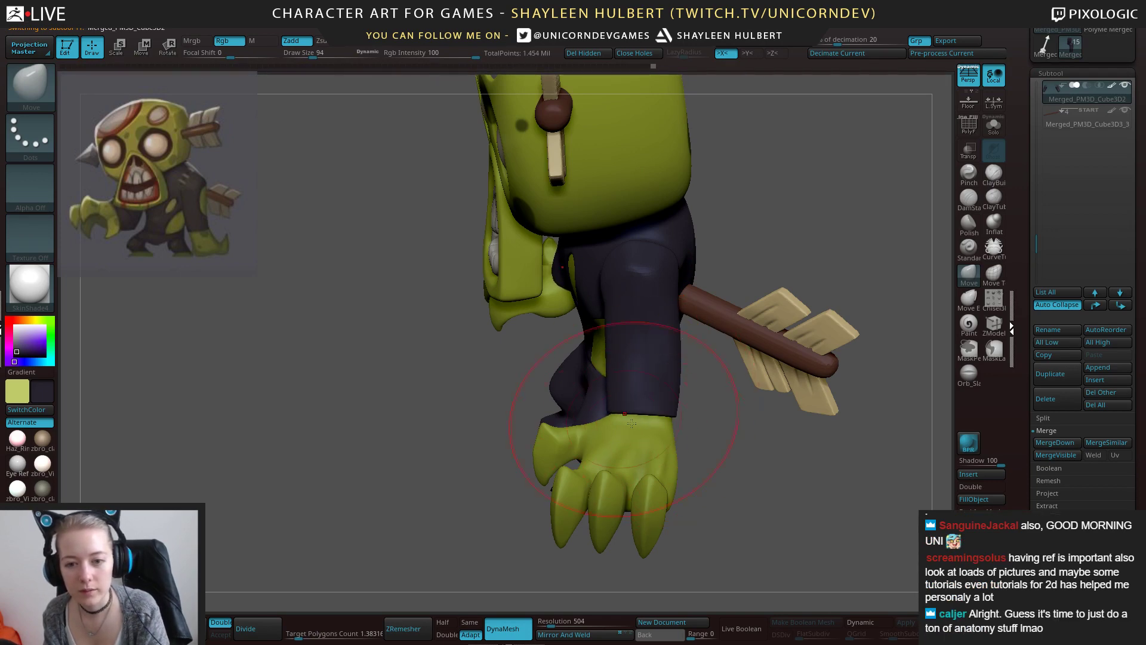
right_click_drag(632, 423, 706, 406)
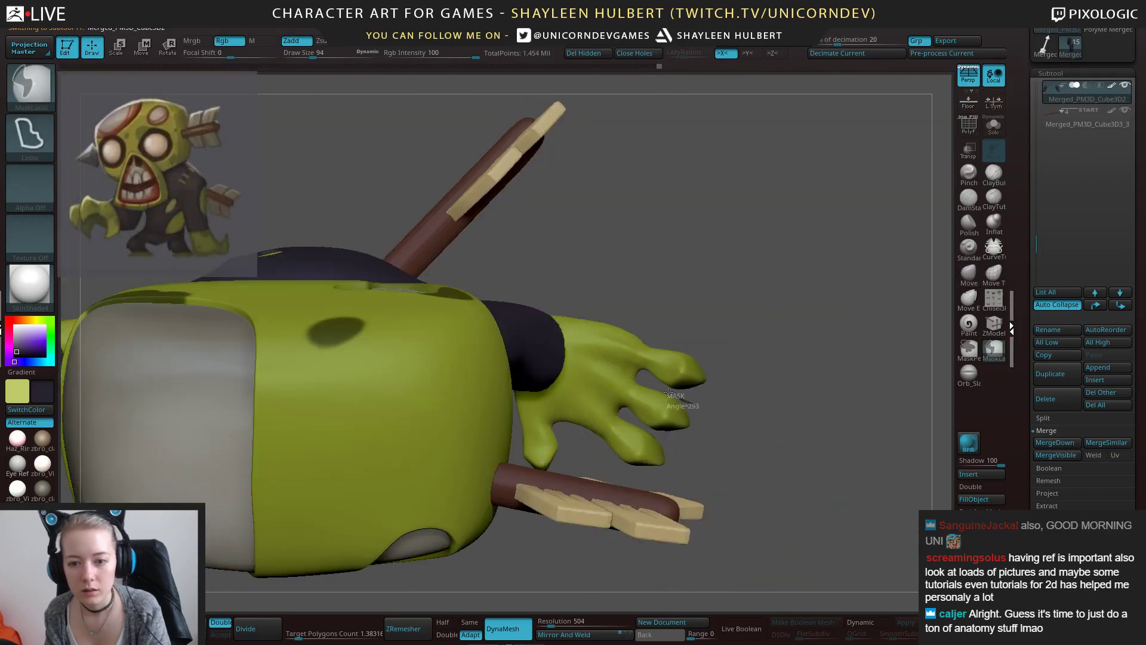
left_click_drag(694, 405, 631, 389, "ctrl")
left_click_drag(653, 434, 649, 425, "ctrl")
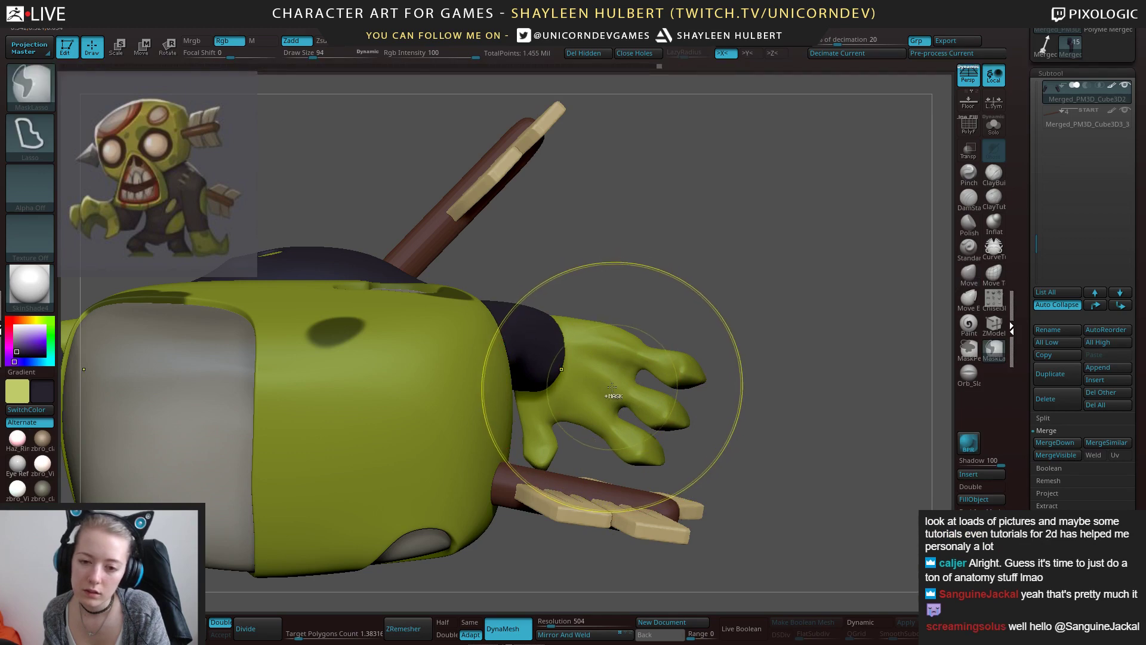
left_click_drag(639, 380, 628, 392, "ctrl")
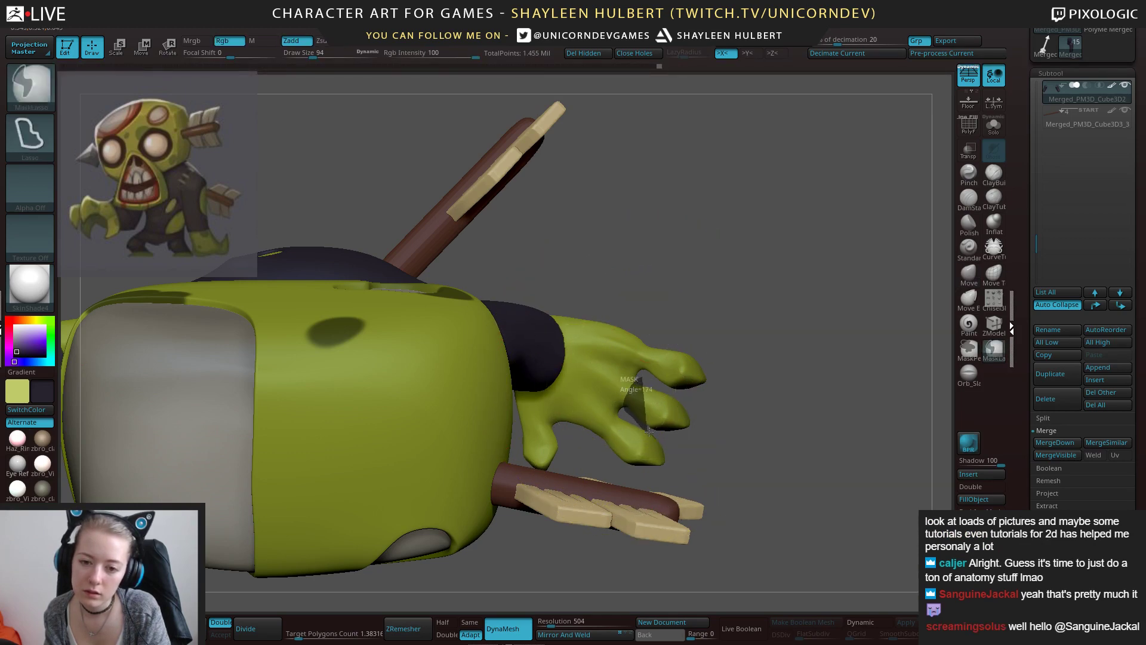
left_click_drag(702, 405, 699, 401, "ctrl")
Make the hands the active subtool and mask everything except the middle finger.
right_click_drag(702, 412, 686, 454, "ctrl")
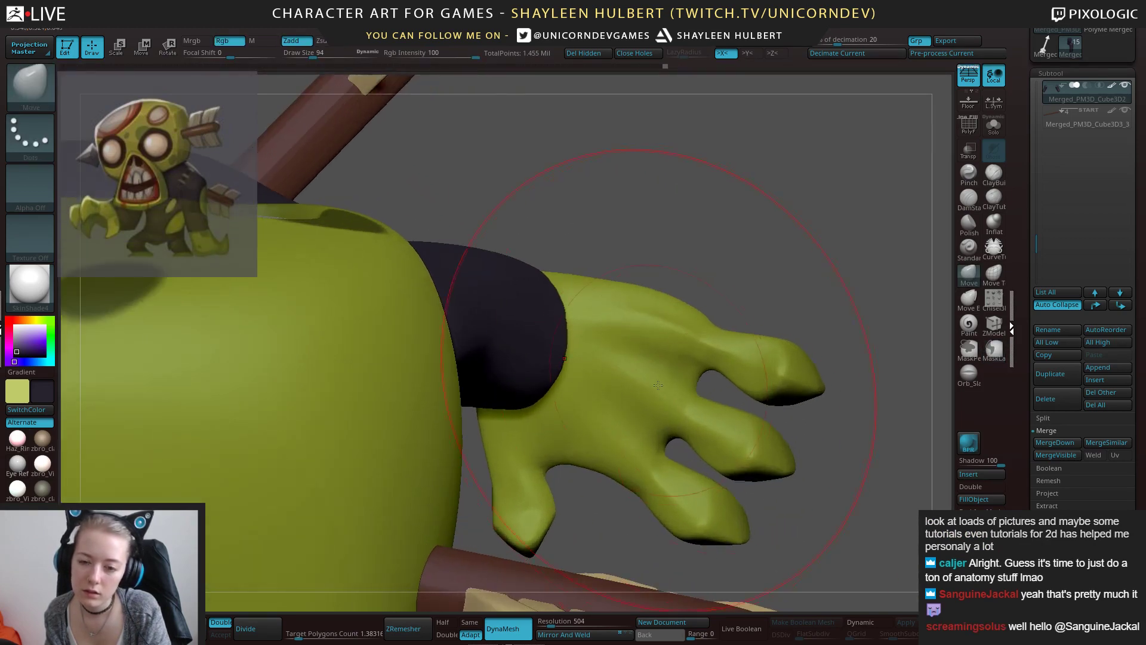
left_click(689, 400, "alt")
key("ctrl")
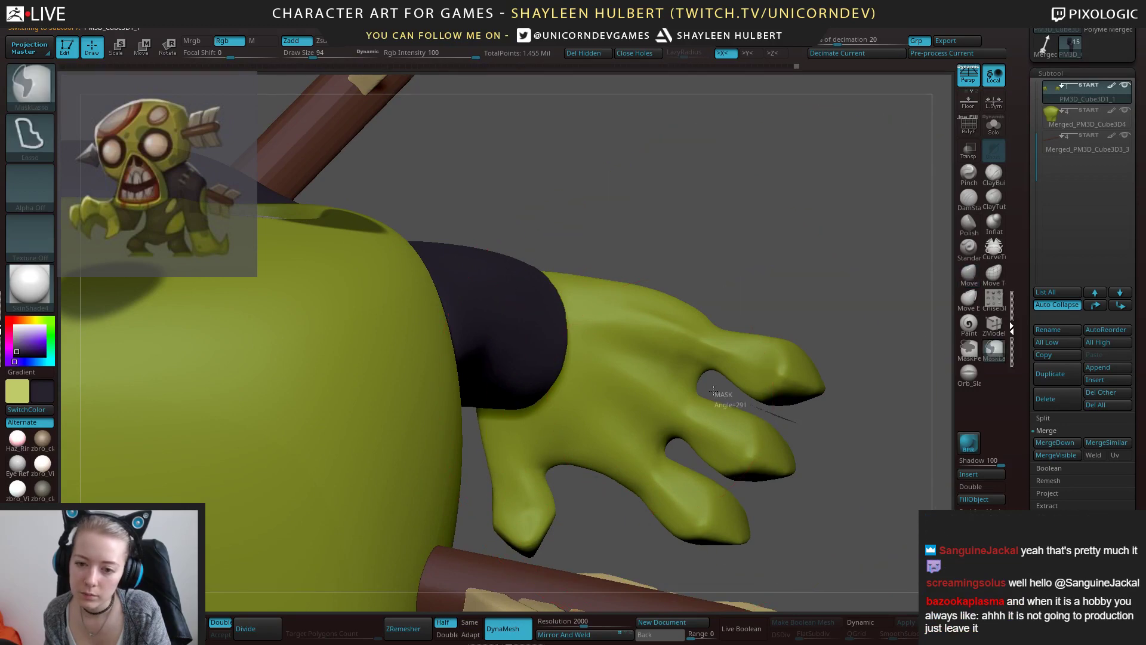
left_click_drag(713, 391, 679, 442, "ctrl")
mouse_move(723, 481)
left_mouse_down("ctrl")
mouse_move(827, 495)
mouse_move(778, 352)
left_mouse_up("ctrl")
left_click(778, 352, "ctrl")
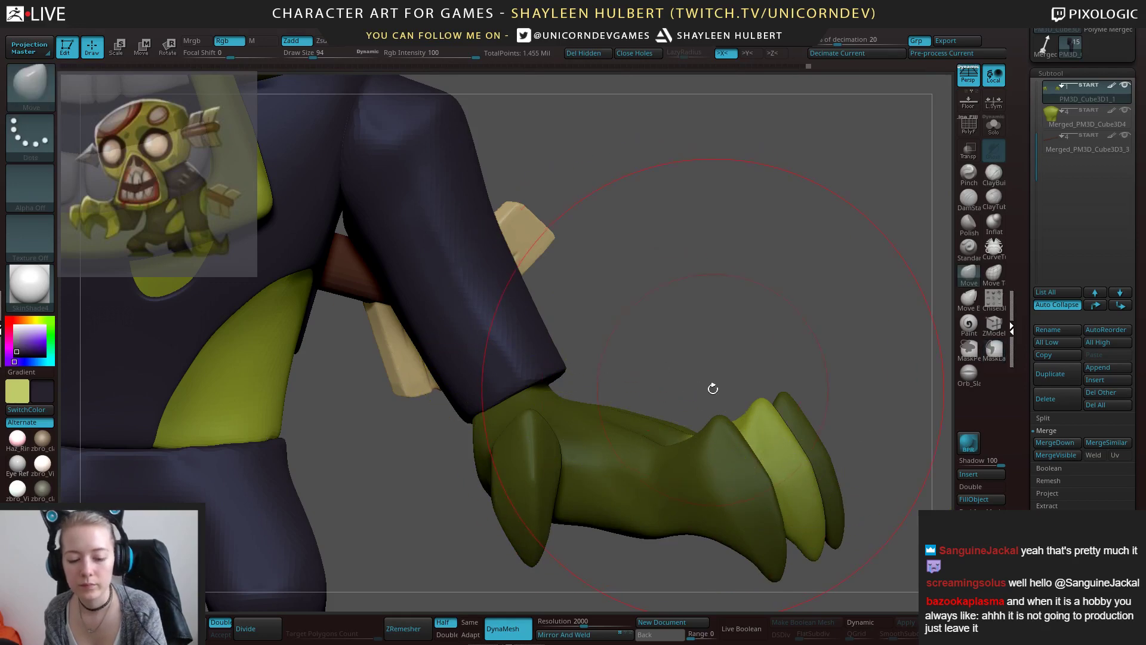
Rotate the unmasked middle finger downward from its base knuckle, seen from the side.
key("w")
left_click_drag(835, 367, 827, 507)
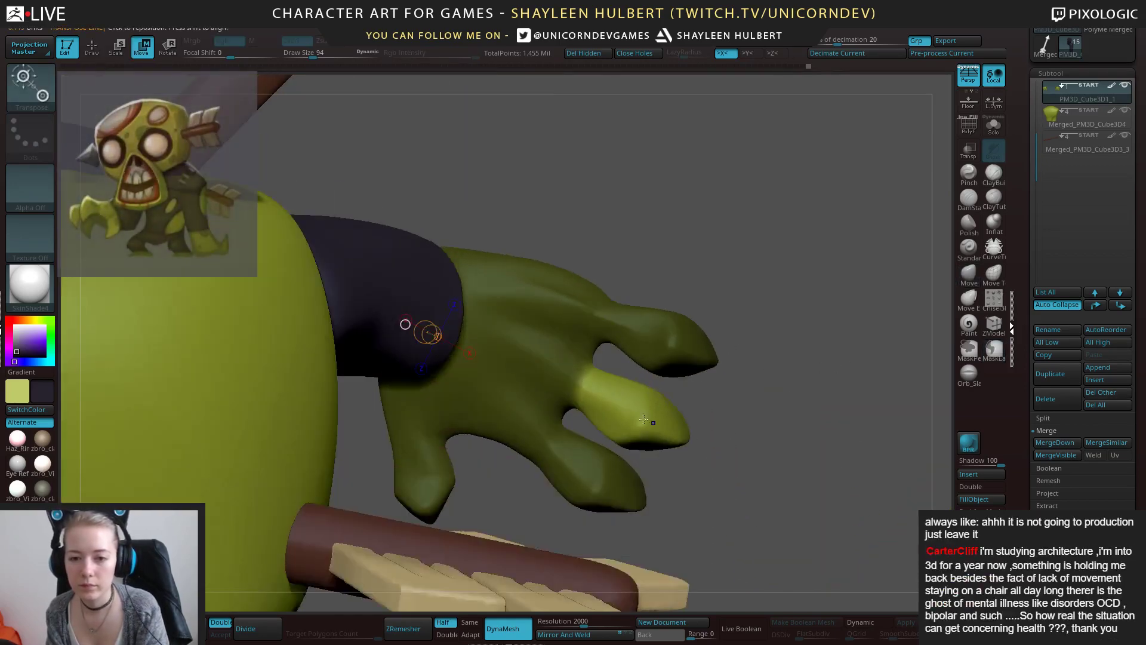
left_click_drag(580, 383, 656, 423)
left_click_drag(742, 478, 749, 284)
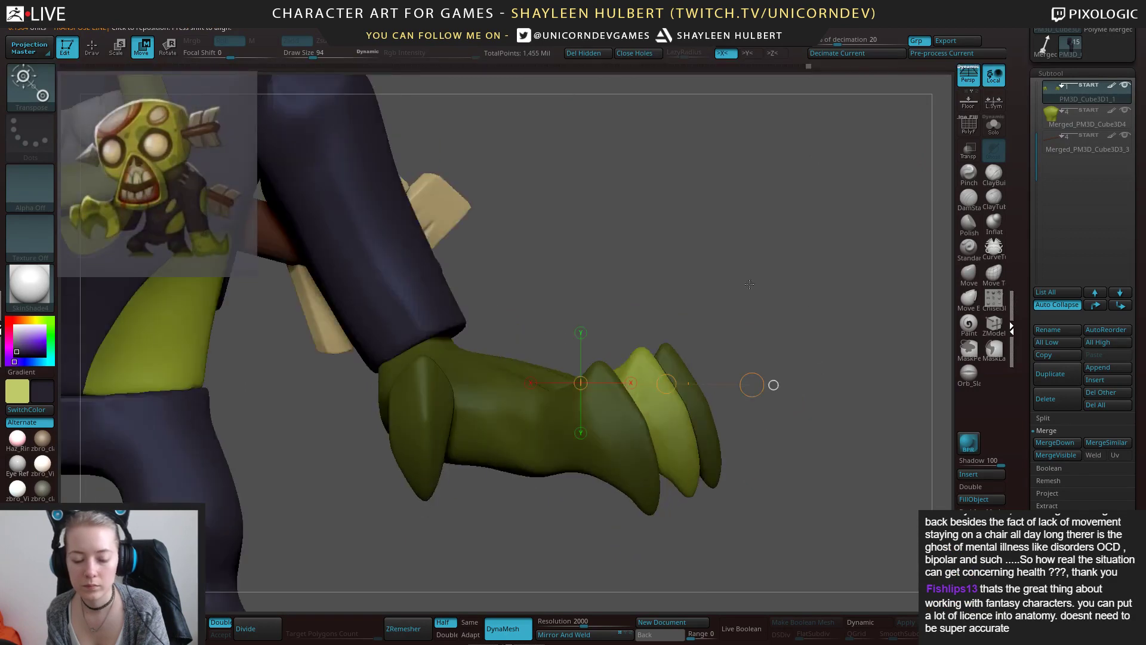
key("r")
left_click_drag(751, 384, 654, 499)
left_click_drag(556, 512, 535, 465)
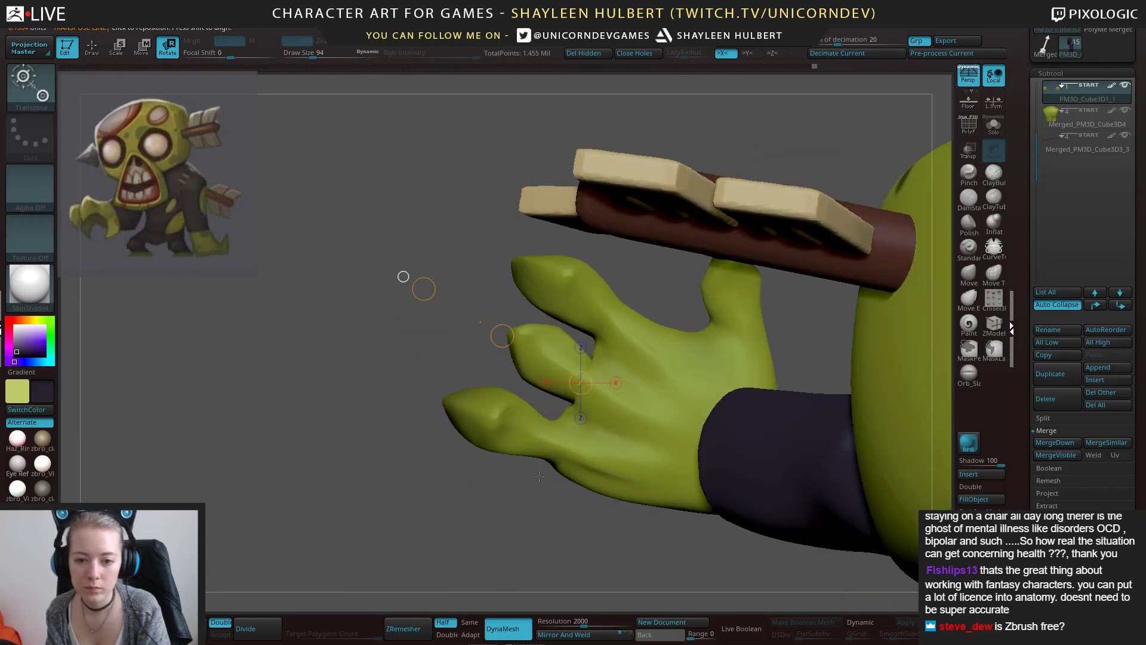
Restore the middle finger's mask, shift the finger slightly outward and rotate it into line with its neighbours from above.
key("ctrl+z")
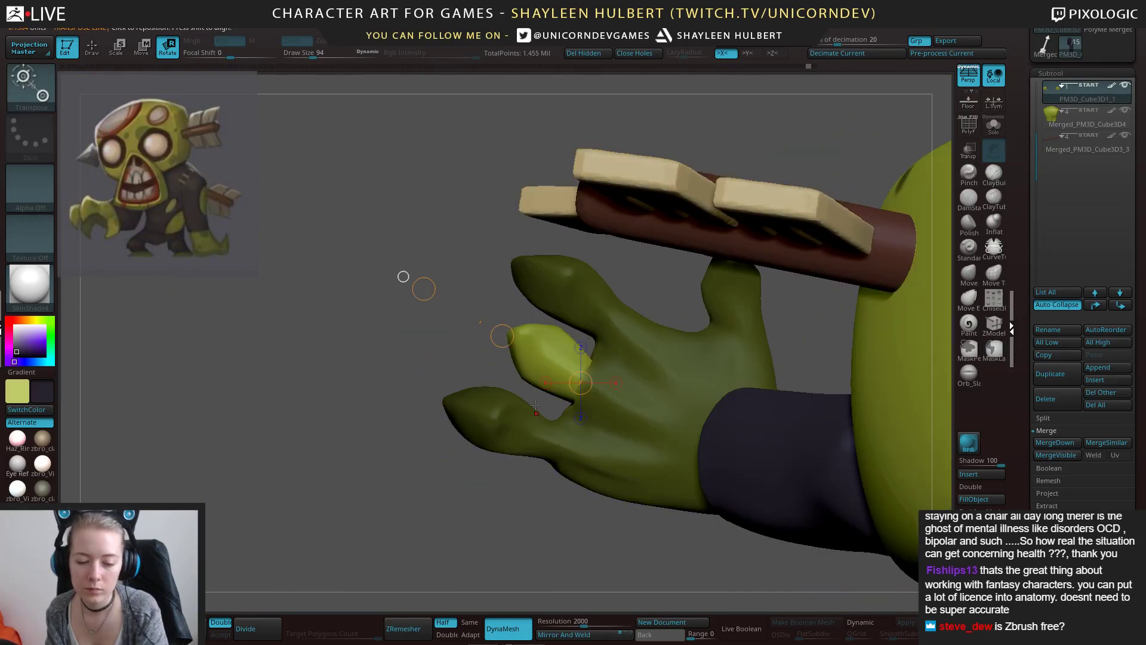
left_click_drag(503, 331, 492, 331)
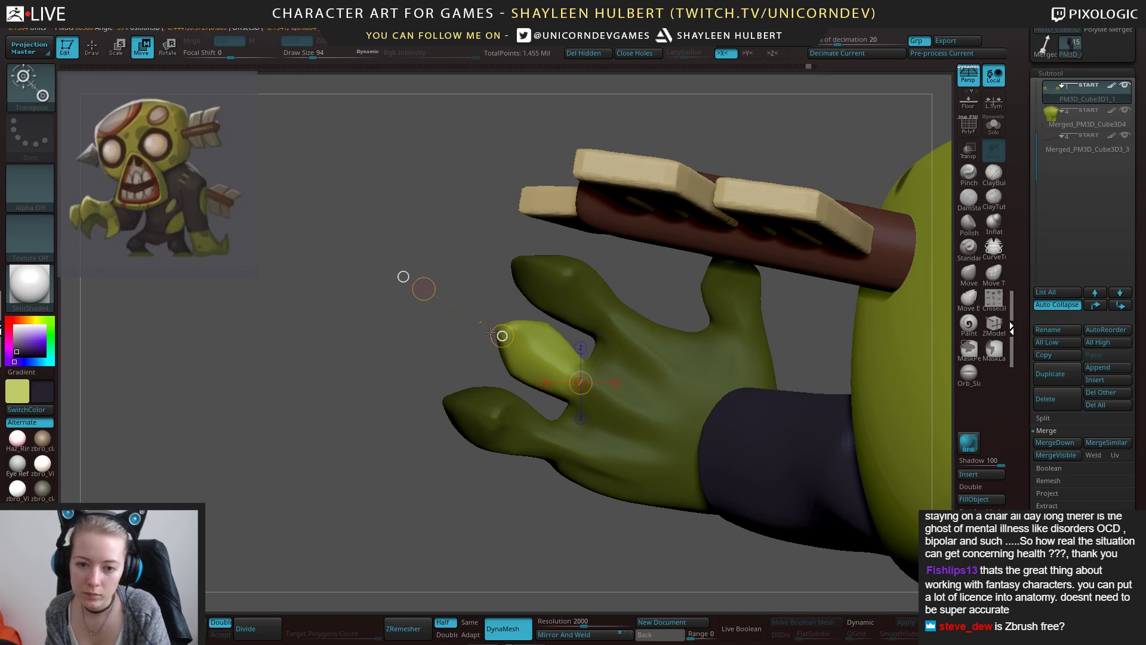
key("r")
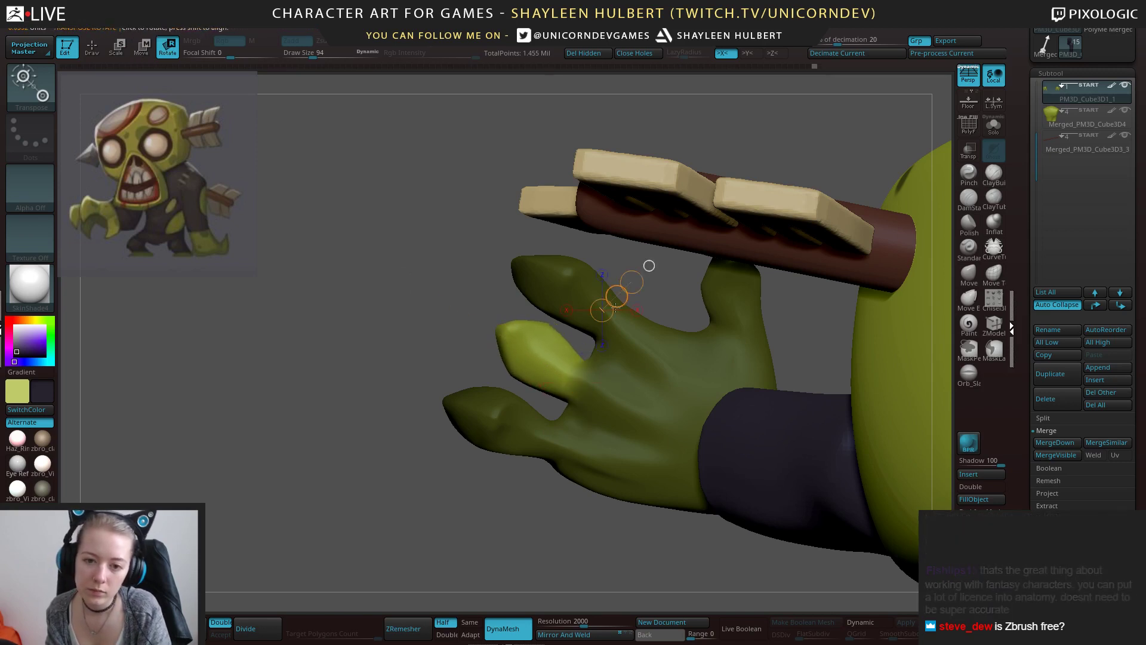
left_click_drag(446, 297, 435, 307)
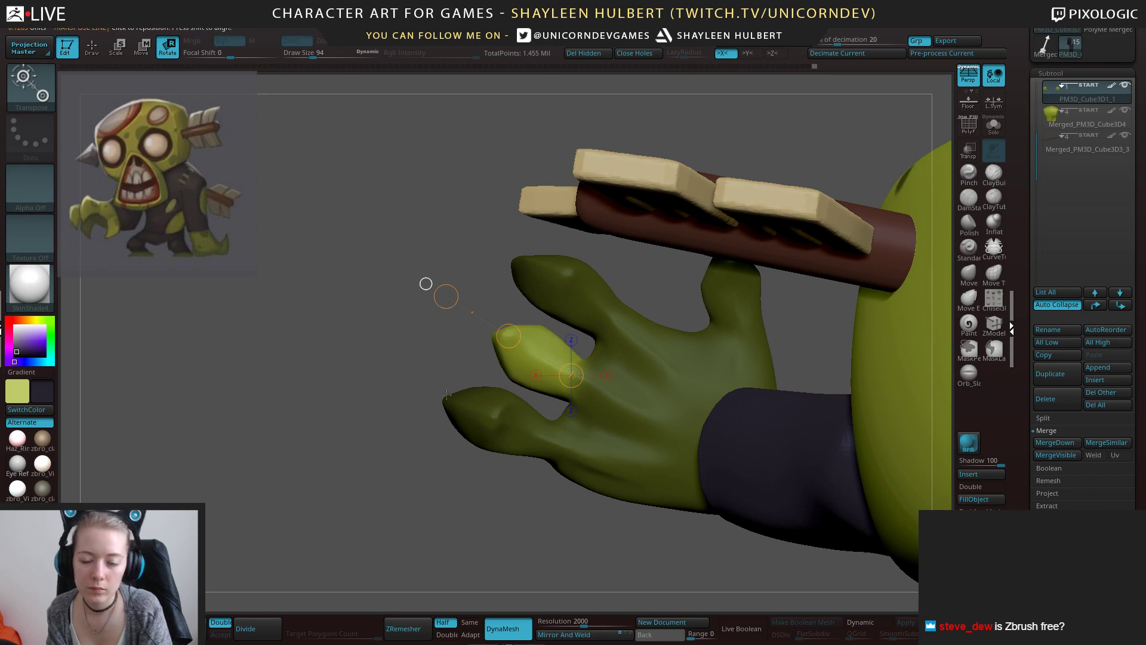
Clear the mask and mask the hands except the finger farthest from the thumb.
mouse_move(457, 471)
left_mouse_down("ctrl")
mouse_move(537, 479)
mouse_move(528, 395)
mouse_move(396, 400)
mouse_move(411, 510)
left_mouse_up("ctrl")
left_click_drag(412, 511, 393, 468)
left_click(393, 468, "ctrl")
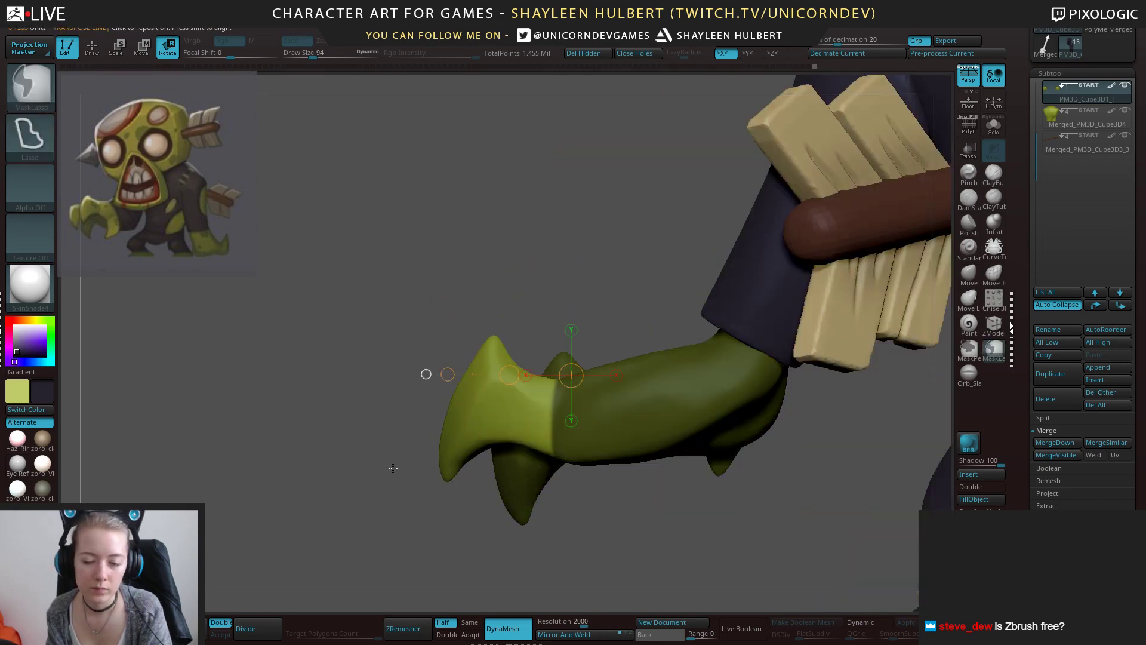
key("q")
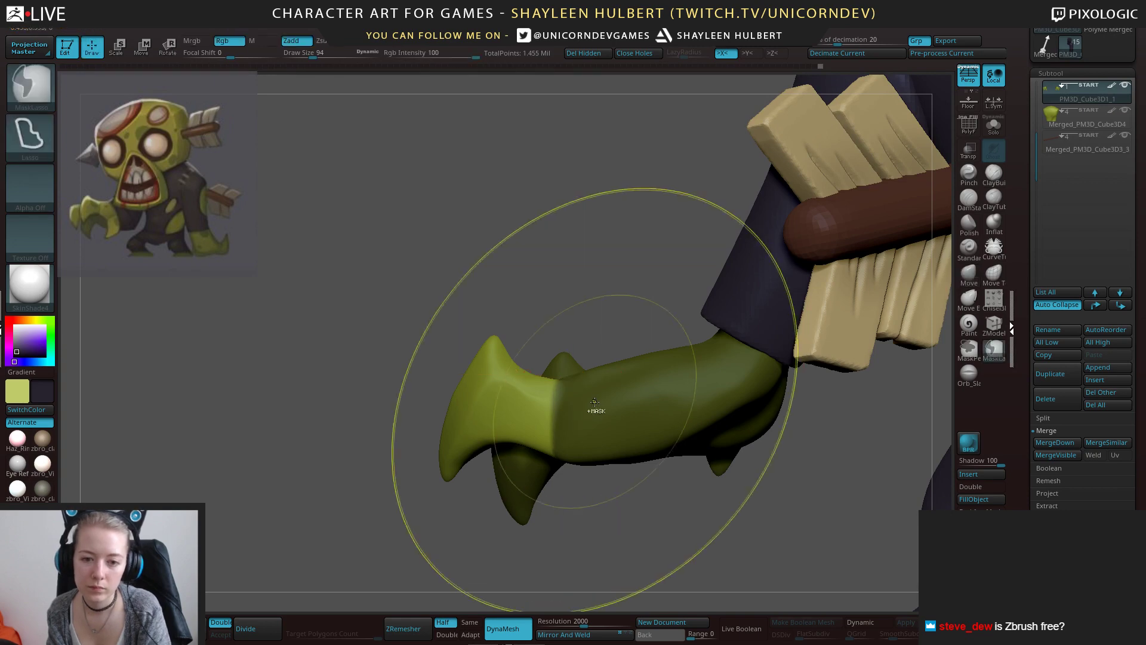
Rotate the outermost finger downward from its base so it curls beside the other fingers.
key("r")
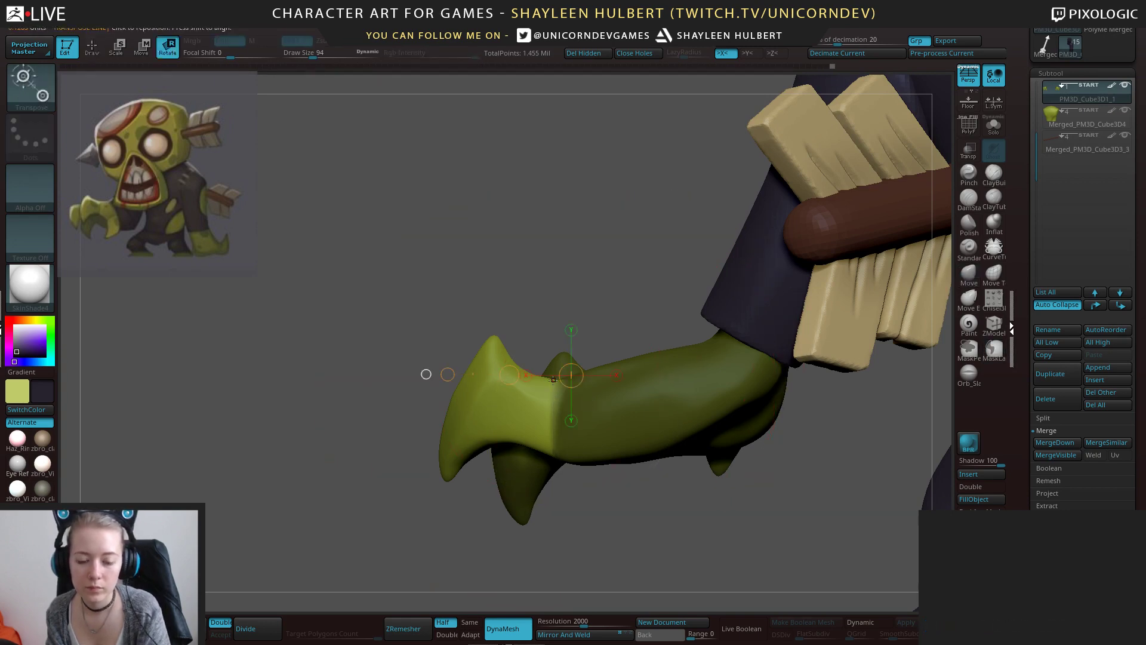
left_click_drag(377, 464, 366, 551, "shift")
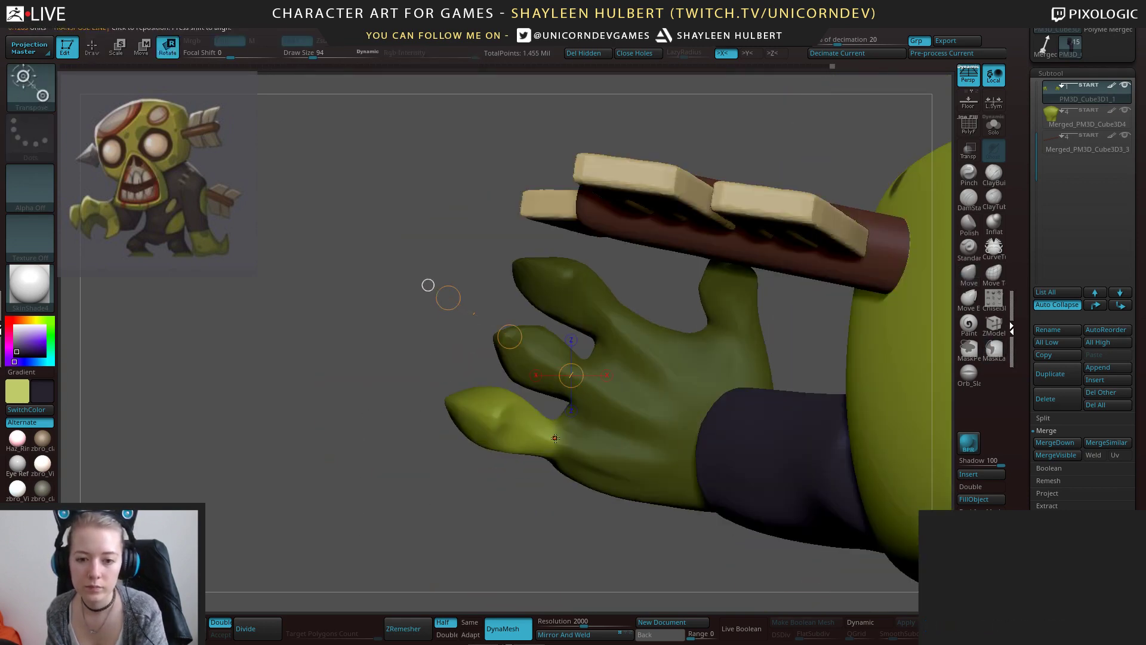
left_click_drag(555, 438, 459, 396)
left_click_drag(417, 482, 459, 412)
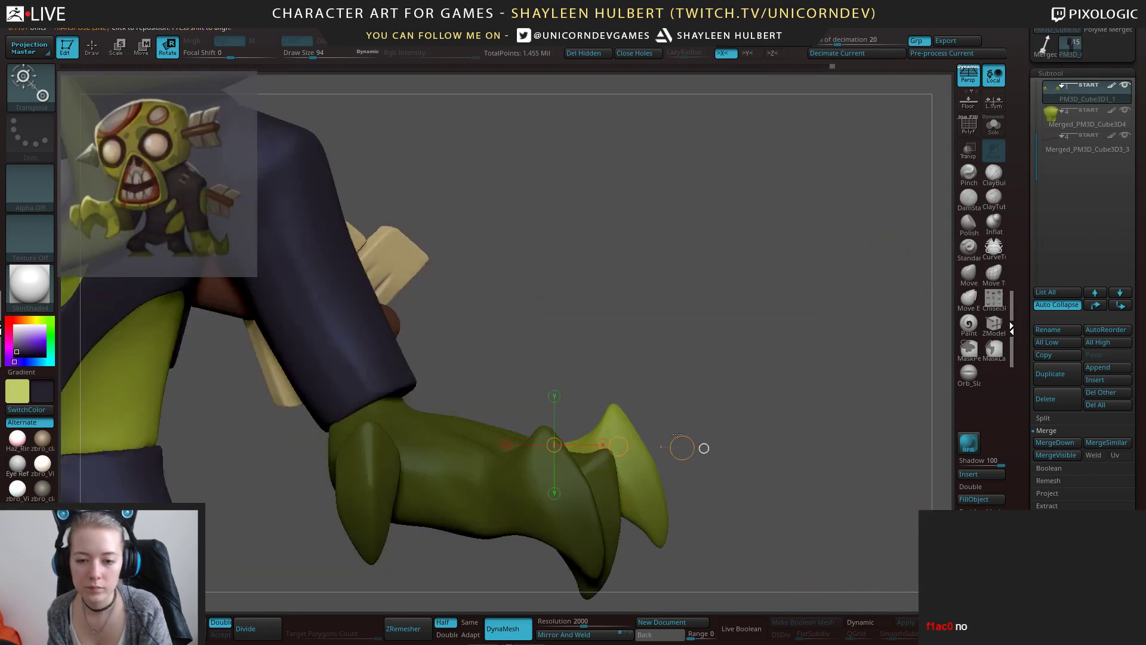
left_click_drag(684, 446, 679, 504)
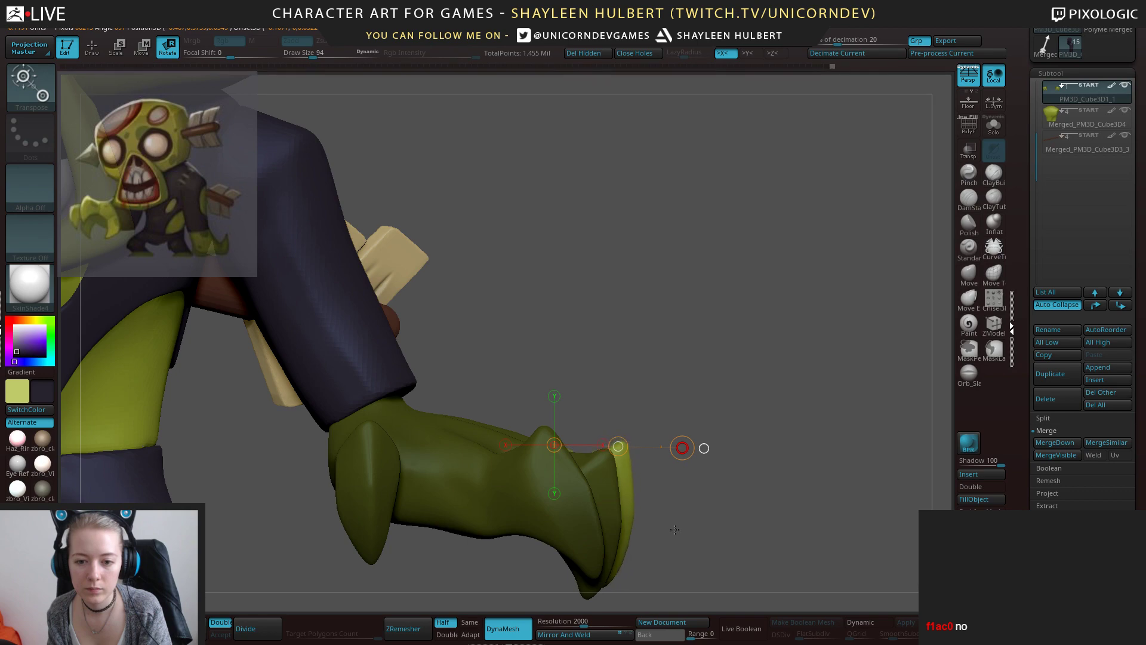
Rotate the outermost finger sideways from above, move it slightly away from the palm and clear the mask.
left_click_drag(761, 518, 686, 554)
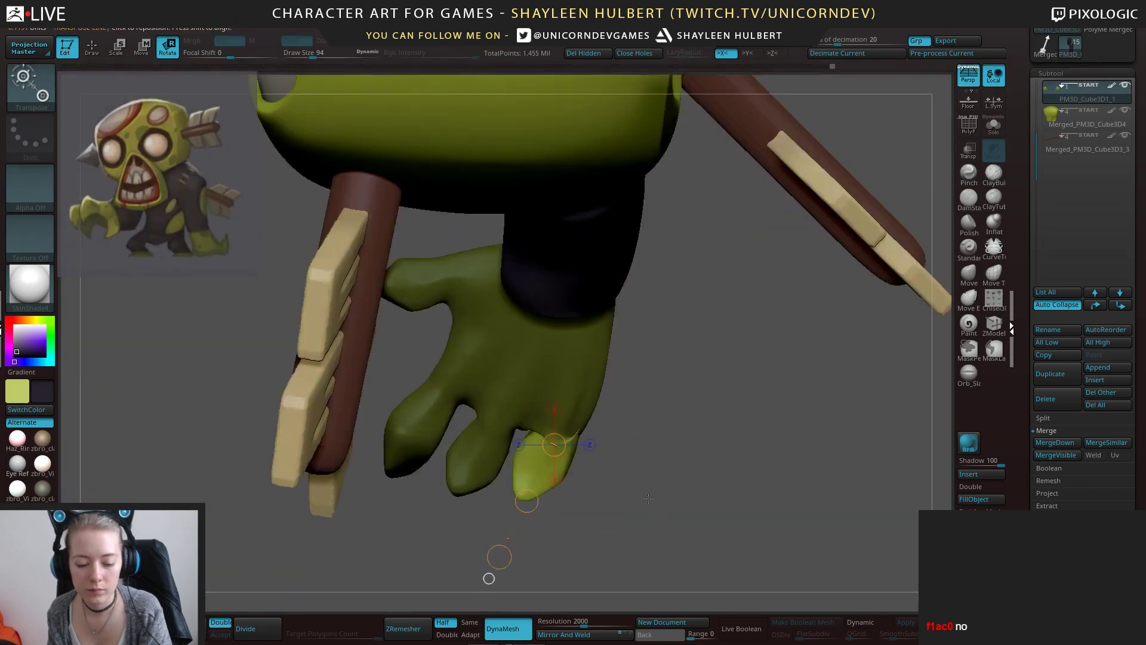
mouse_move(567, 431)
left_mouse_down()
mouse_move(578, 428)
mouse_move(496, 544)
left_mouse_up()
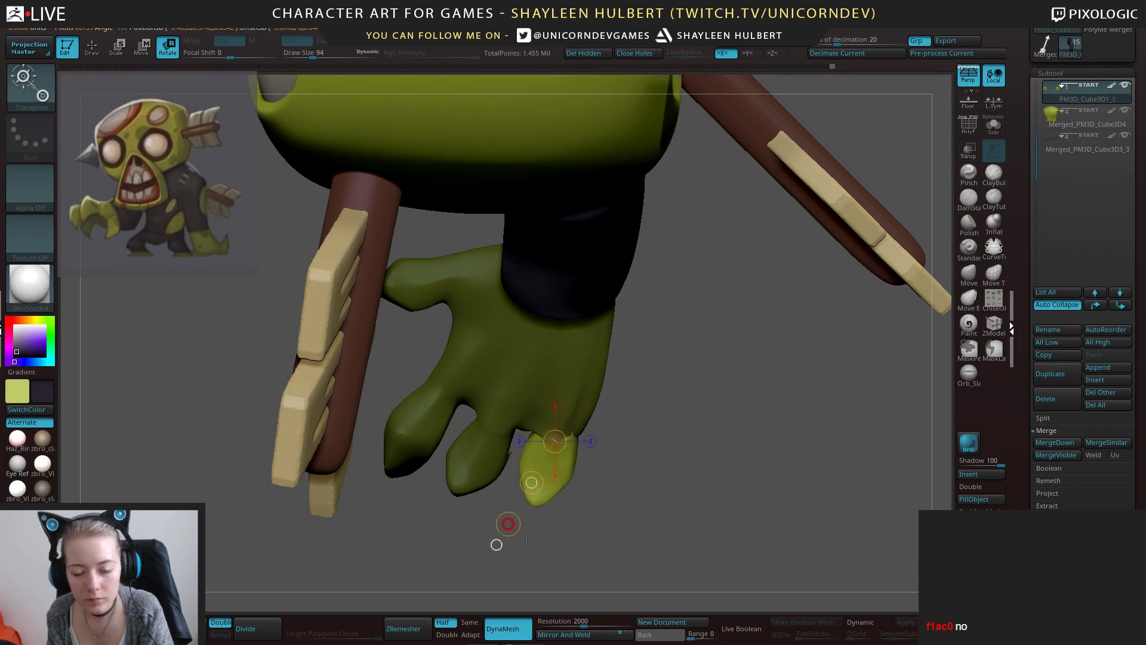
left_click_drag(513, 552, 323, 564)
key("w")
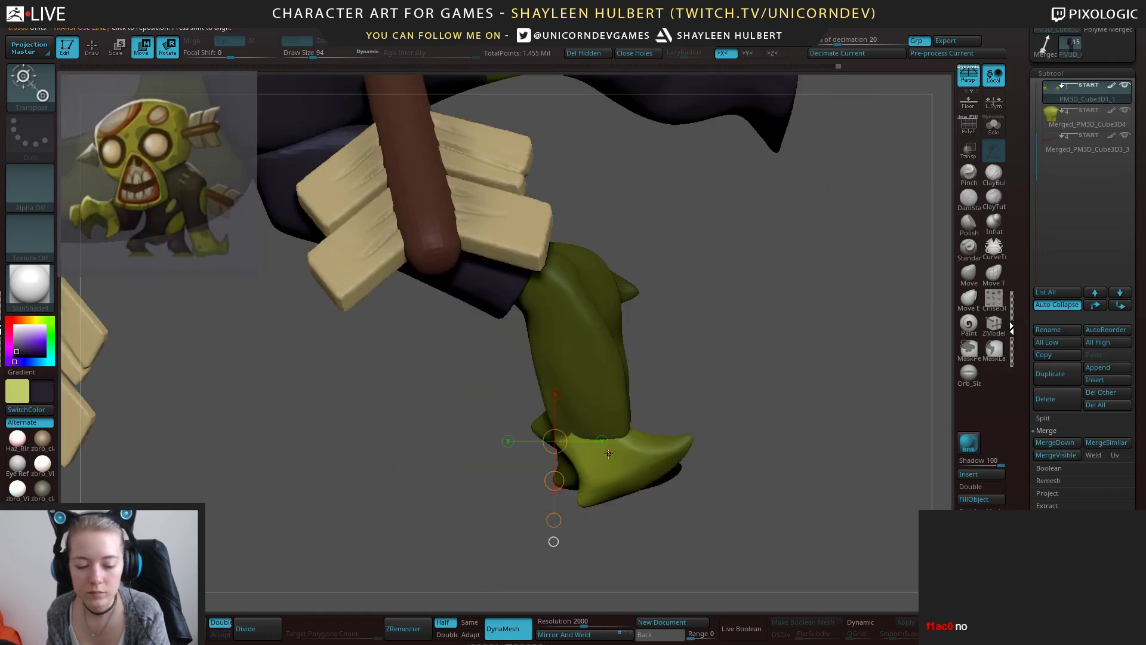
left_click_drag(554, 481, 555, 489)
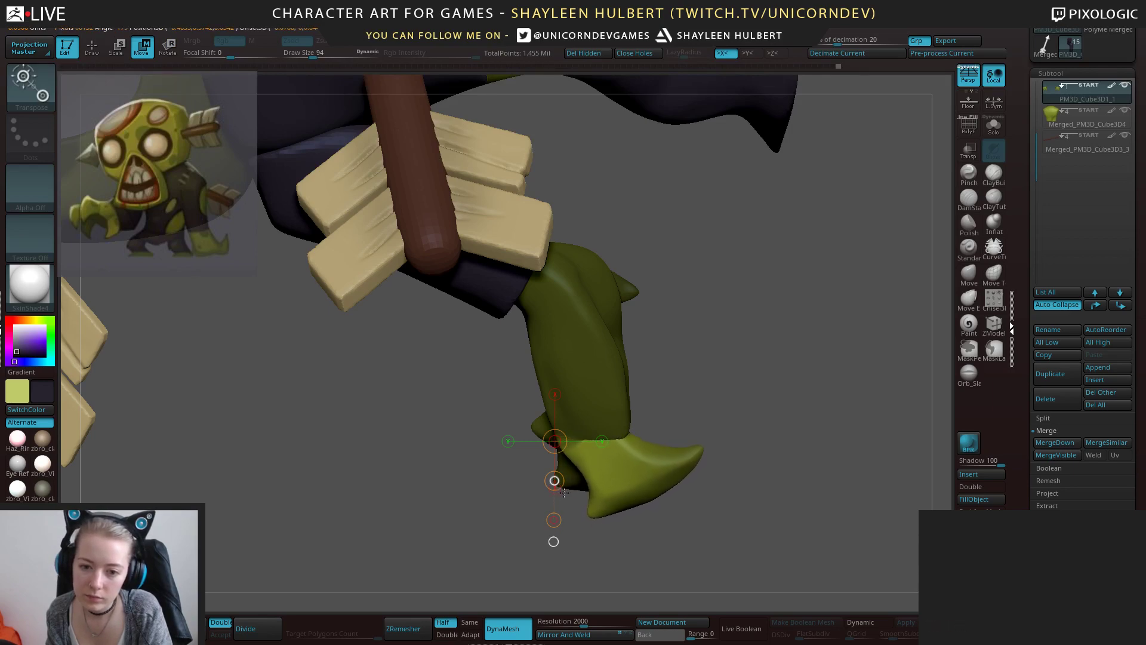
left_click_drag(564, 492, 564, 501)
mouse_move(692, 357)
left_mouse_down("ctrl")
mouse_move(720, 370)
mouse_move(603, 418)
mouse_move(686, 461)
mouse_move(675, 358)
left_mouse_up("ctrl")
Isolate the hands with Solo and mask everything except the thumbs.
left_click_drag(555, 382, 692, 412, "alt")
mouse_move(675, 334)
left_mouse_down()
mouse_move(670, 491)
mouse_move(640, 417)
mouse_move(574, 400)
left_mouse_up()
left_click_drag(740, 323, 740, 388, "alt")
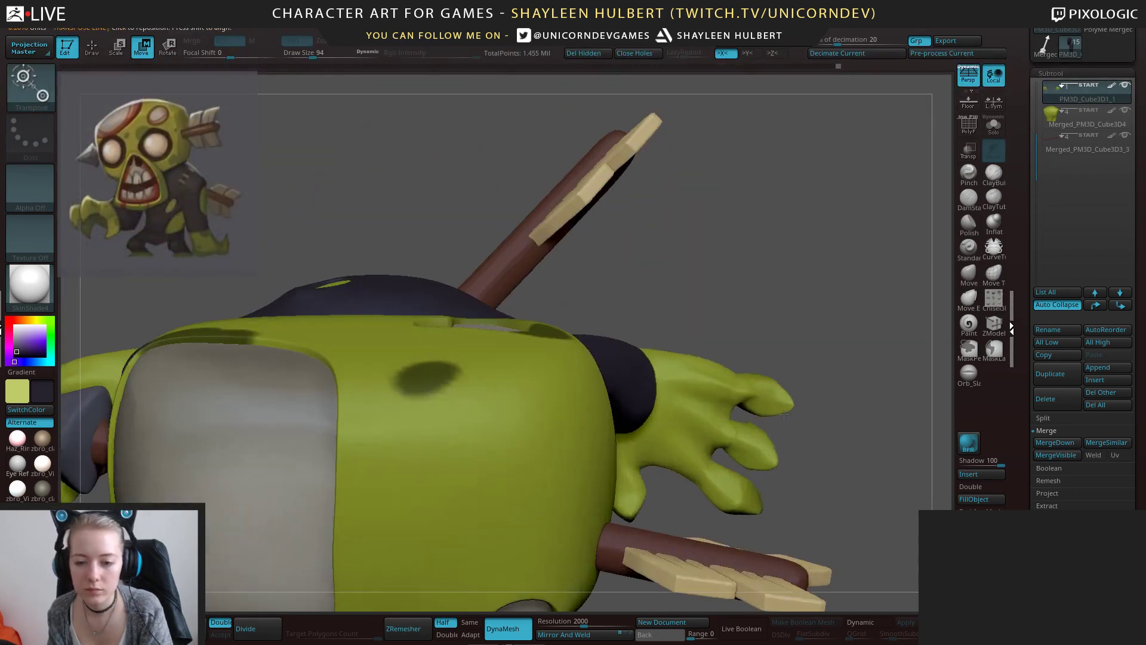
left_click(989, 135)
key("q")
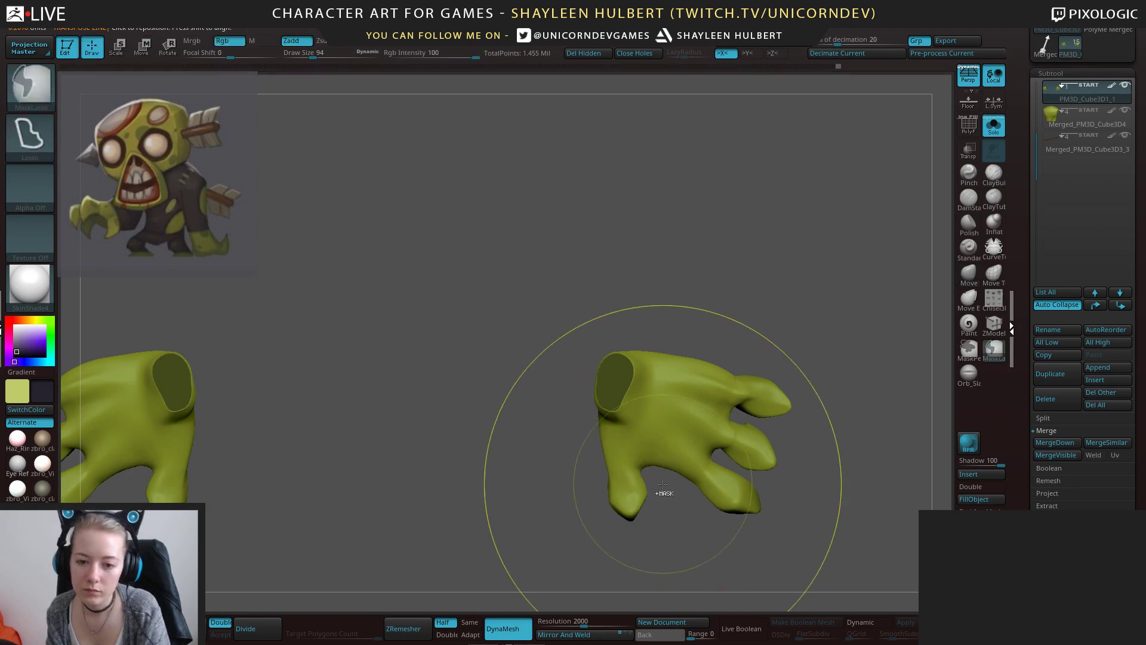
left_click_drag(712, 547, 743, 370)
left_click(753, 333, "ctrl")
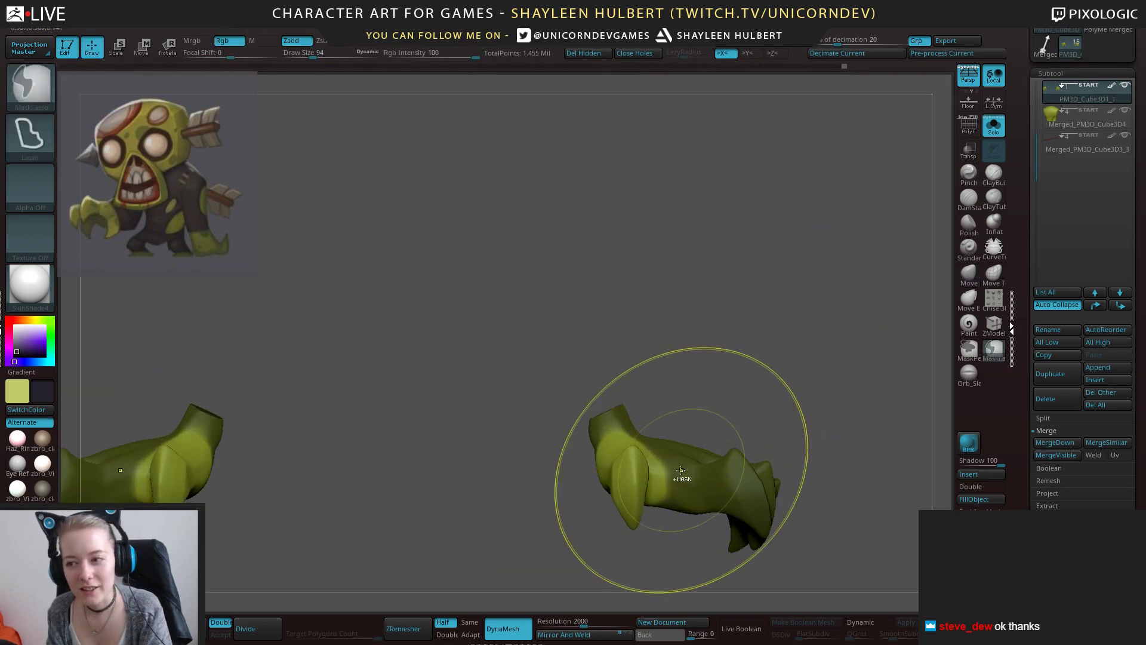
left_click(700, 401, "ctrl")
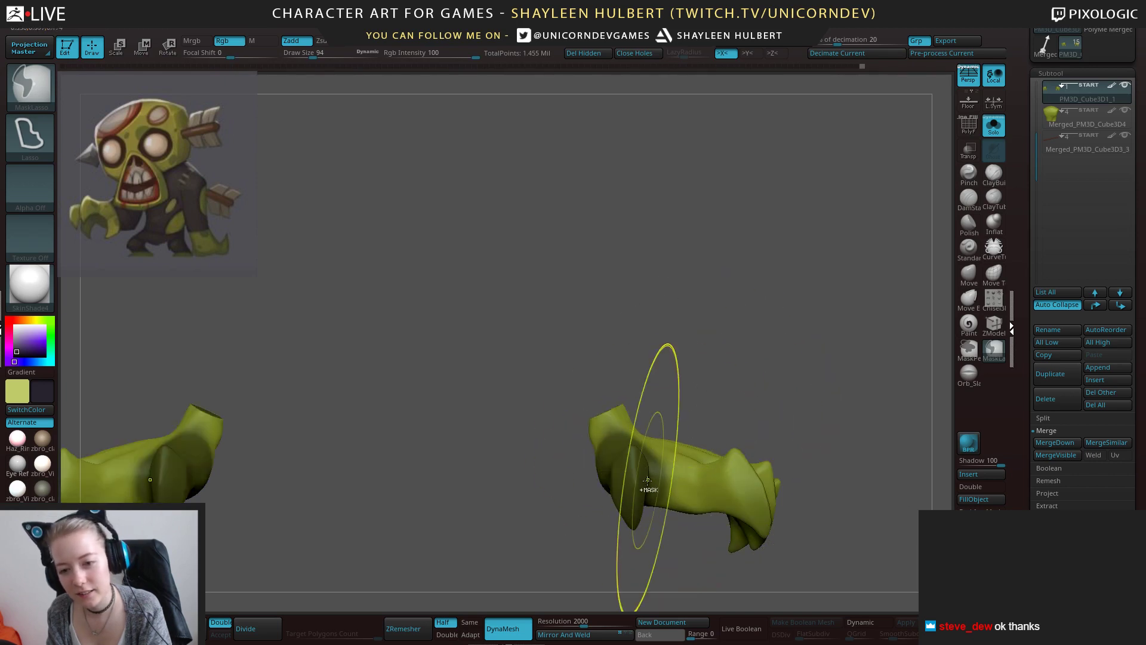
left_click(691, 410, "ctrl")
Rotate the thumbs symmetrically around their base and clear the mask.
key("w")
left_click_drag(713, 382, 711, 512)
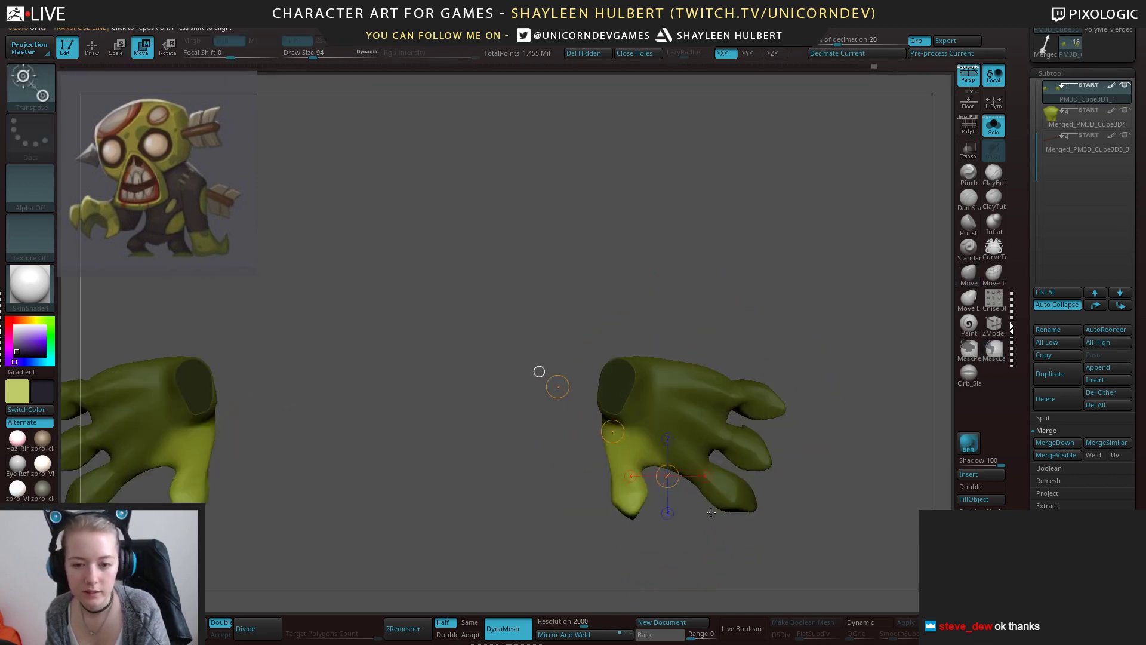
key("r")
left_click_drag(614, 427, 621, 454)
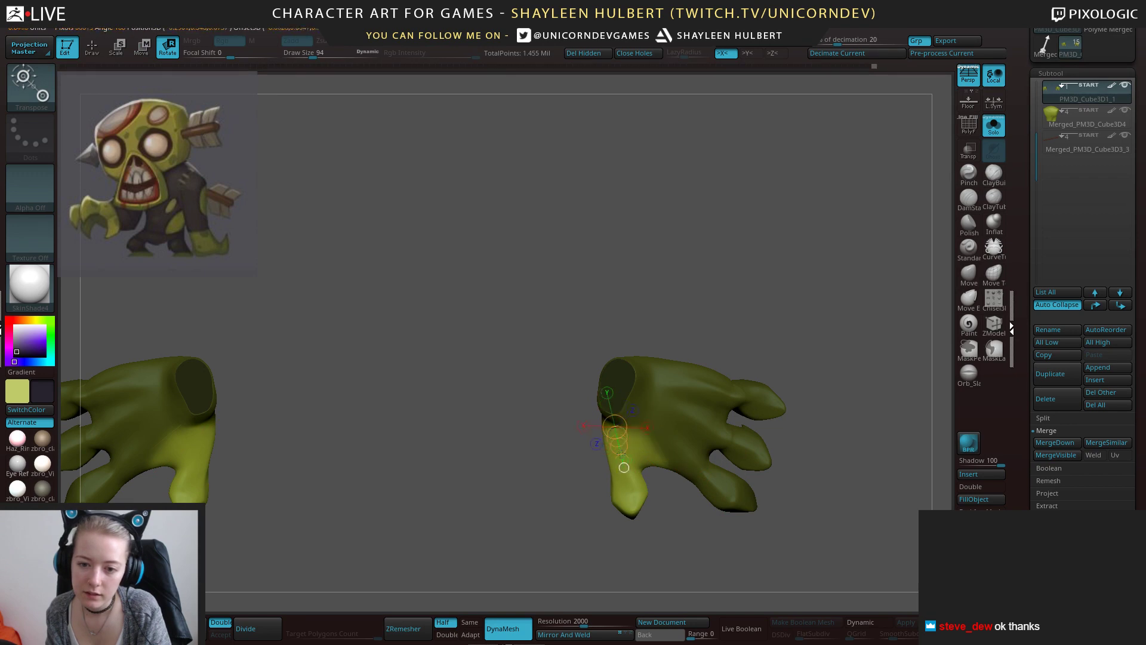
left_click_drag(633, 537, 689, 604)
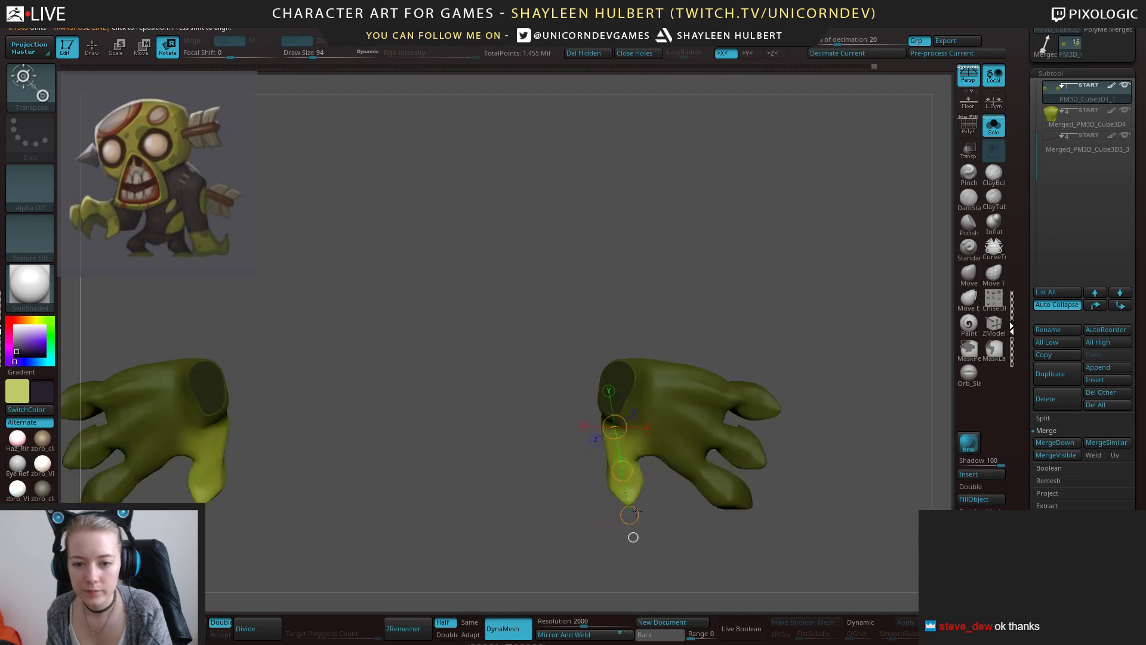
left_click_drag(630, 515, 619, 518)
left_click_drag(623, 540, 641, 555, "ctrl")
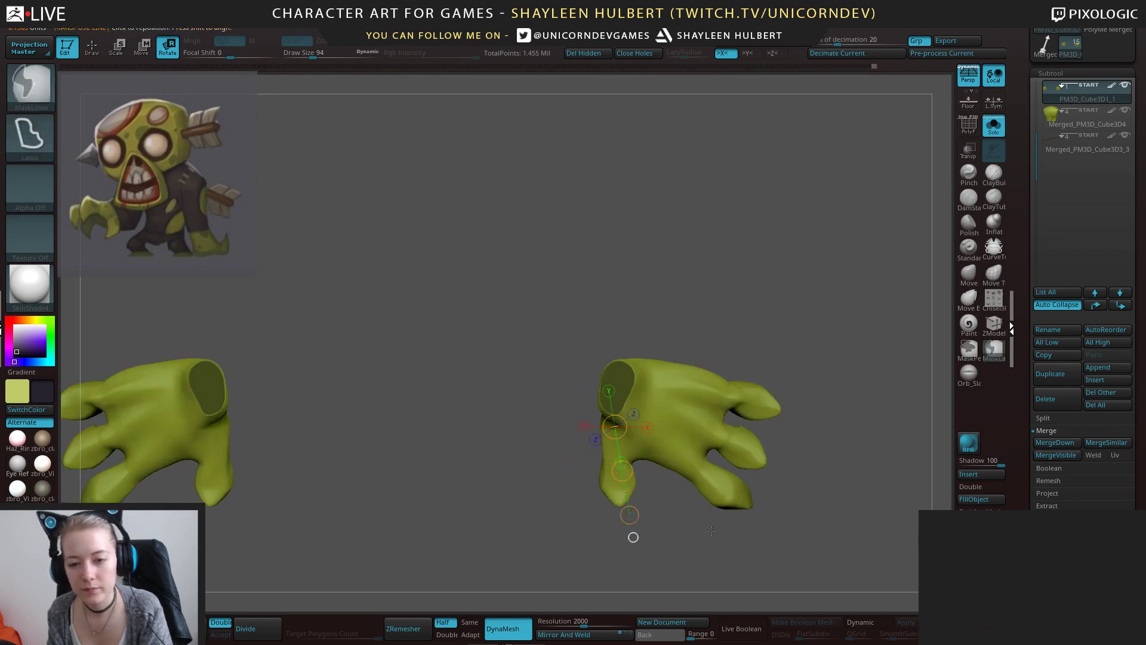
Reshape the hands with the Move brush at a reduced draw size of 38.
left_click(968, 274)
key("bracketleft")
key("bracketleft")
key("bracketleft")
key("bracketleft")
key("bracketleft")
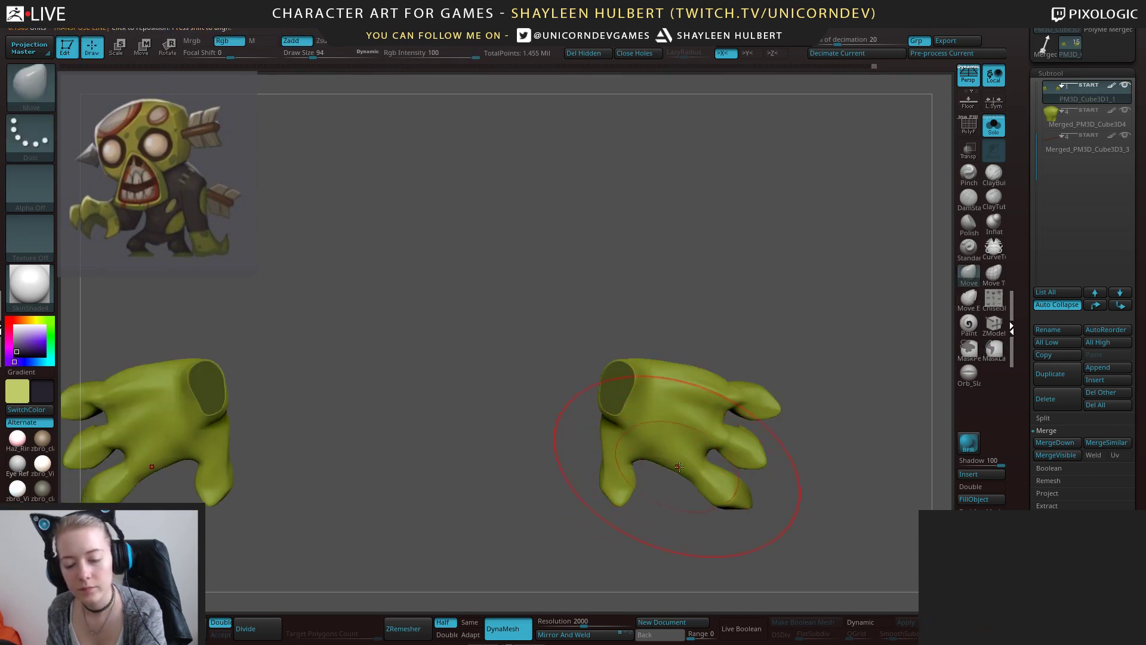
key("bracketleft")
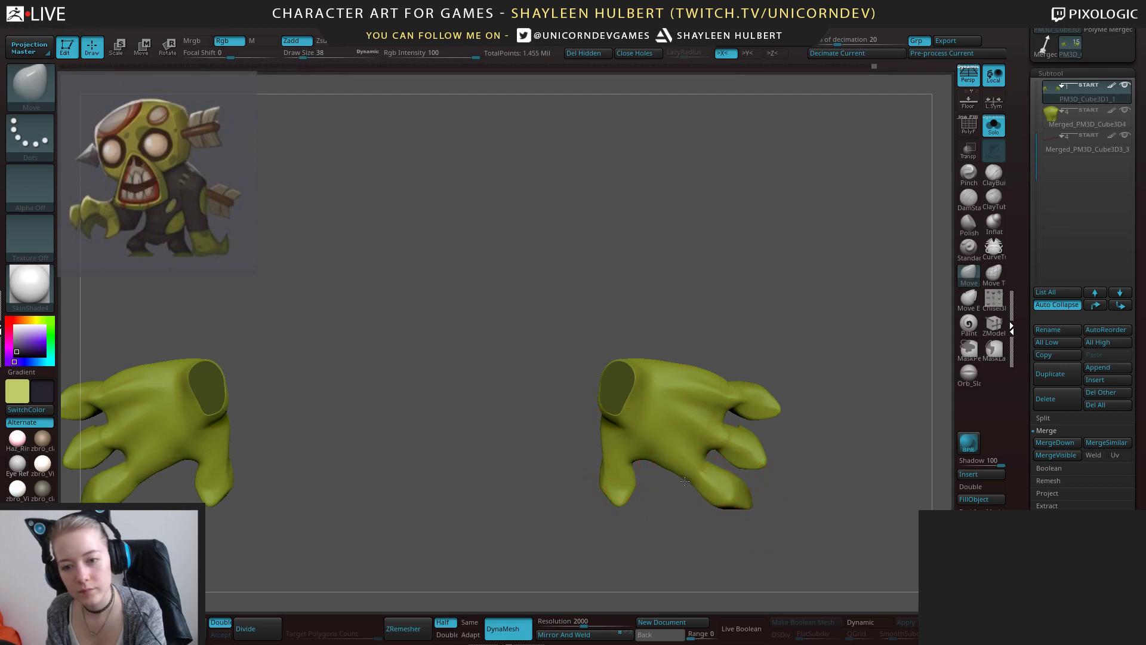
mouse_move(746, 350)
left_mouse_down()
mouse_move(811, 294)
mouse_move(806, 410)
mouse_move(783, 358)
mouse_move(792, 289)
mouse_move(729, 328)
left_mouse_up()
key("shift")
left_click_drag(864, 322, 747, 297)
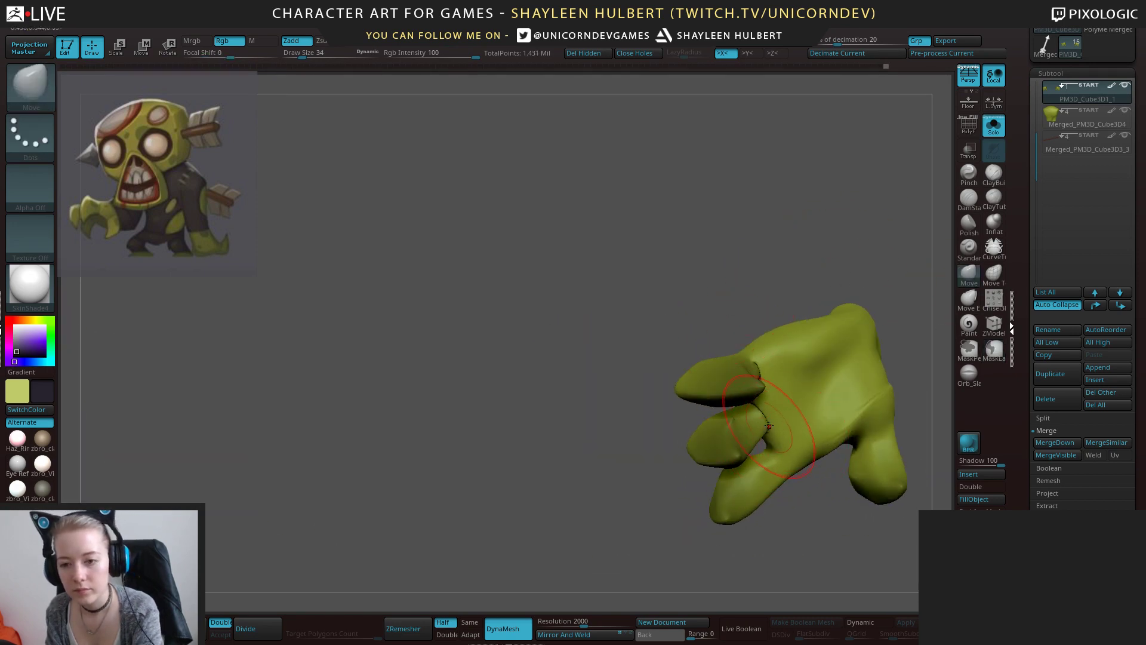
Smooth the creases and webbing between the finger bases at draw size 14.
left_click_drag(637, 469, 636, 484)
left_click_drag(765, 426, 770, 426, "shift")
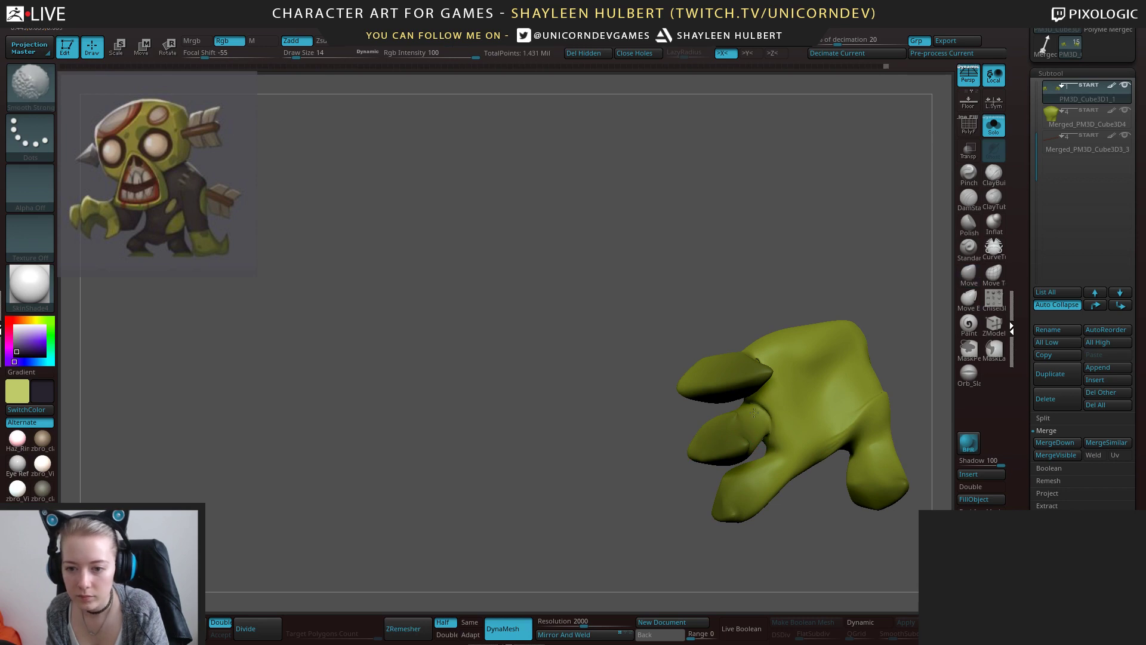
left_click_drag(641, 430, 671, 409)
left_click_drag(770, 368, 758, 368, "shift")
mouse_move(651, 413)
left_mouse_down()
mouse_move(585, 429)
mouse_move(652, 443)
mouse_move(617, 444)
left_mouse_up()
left_click_drag(762, 384, 764, 411, "shift")
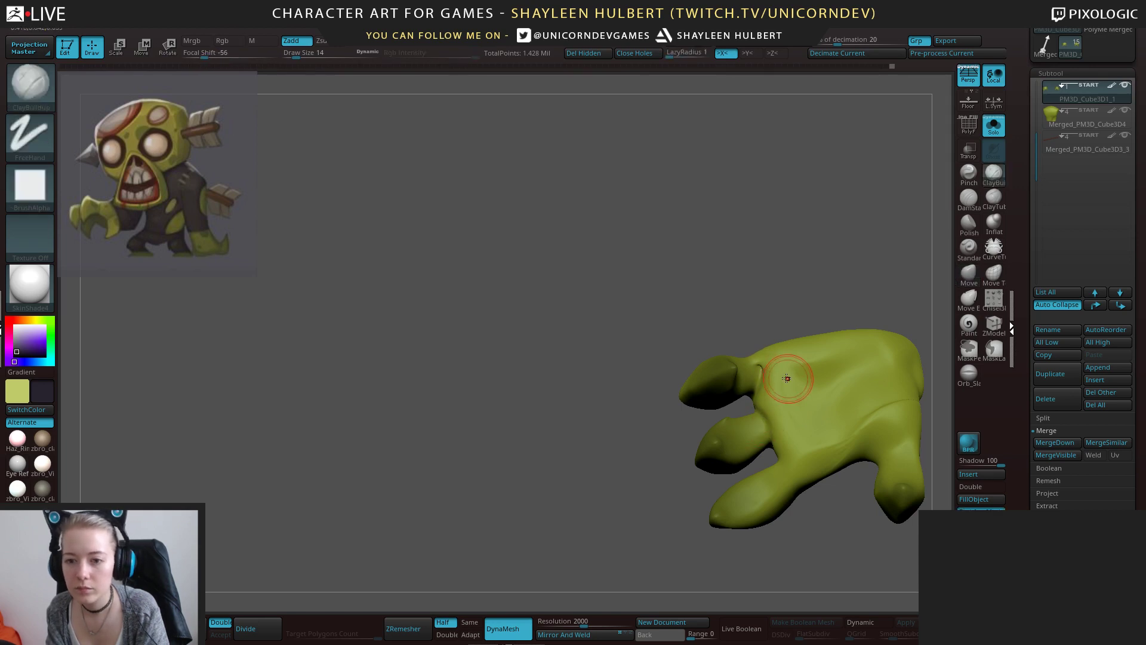
Remesh the hands with DynaMesh and smooth the remaining crease between the two outer fingers.
left_click_drag(621, 415, 633, 426, "ctrl")
left_click_drag(760, 371, 757, 386, "shift")
left_click_drag(628, 507, 640, 501)
Smooth the palms, the thumb bases and the wrist sides of the hands at draw size 14.
left_click_drag(836, 458, 847, 426, "shift")
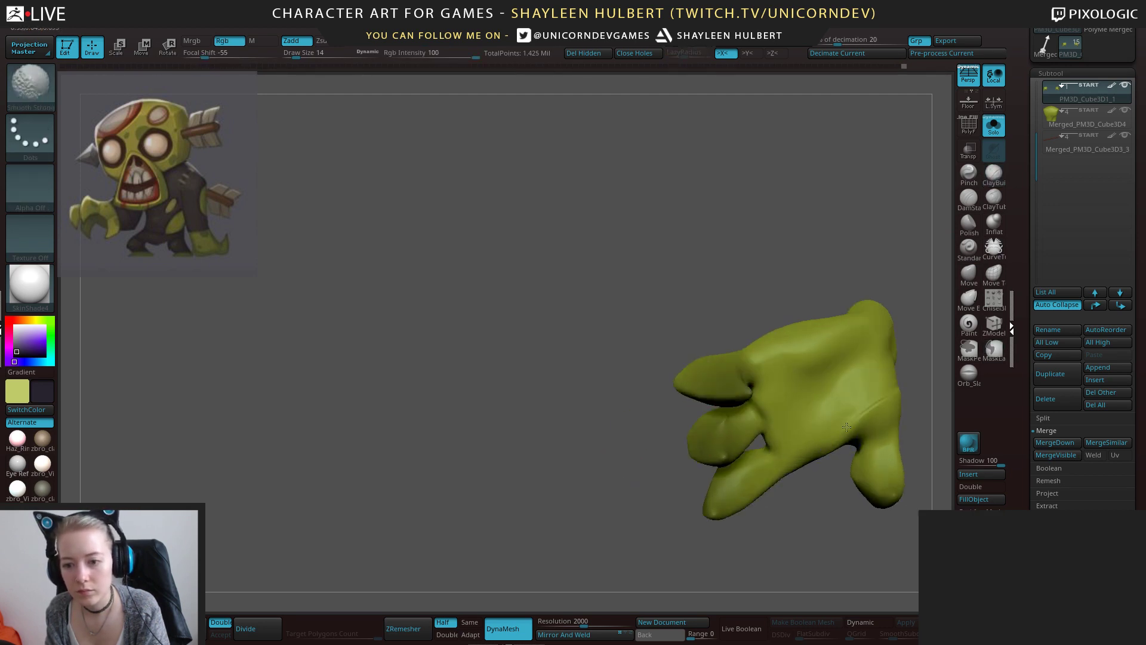
left_click_drag(834, 225, 686, 421)
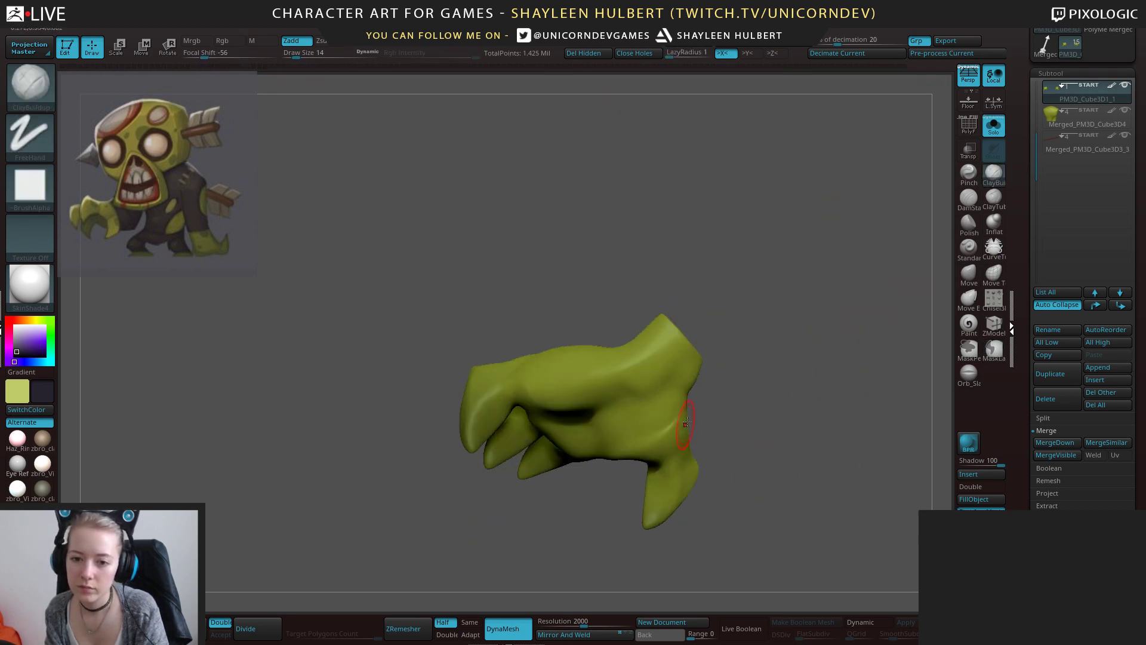
key("shift")
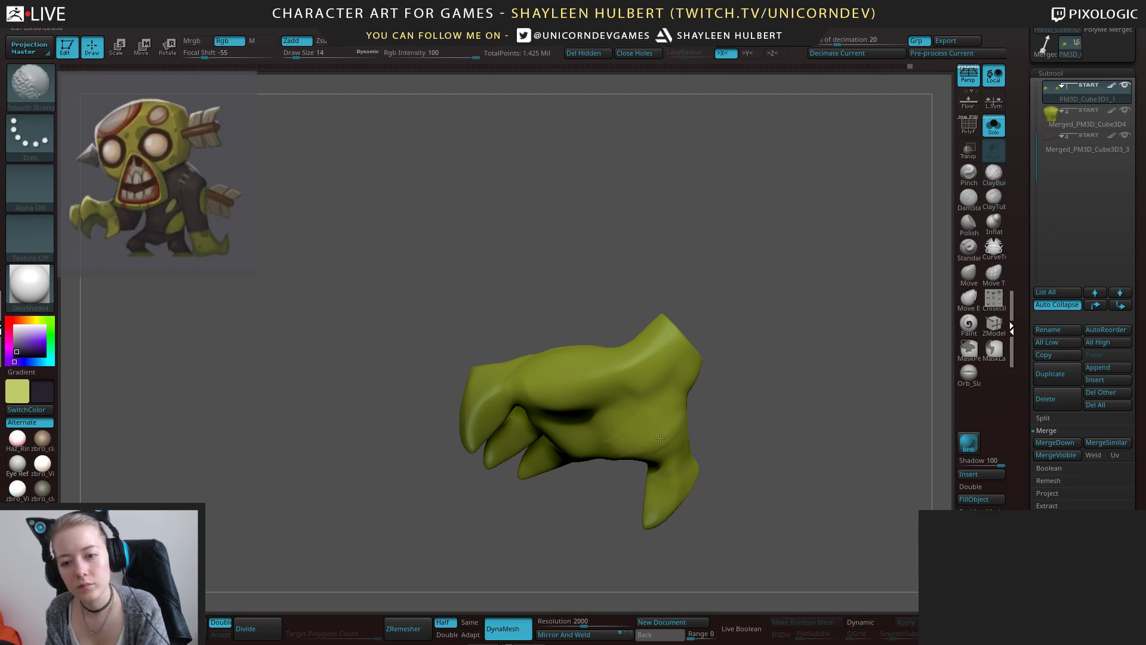
left_click_drag(763, 379, 637, 387)
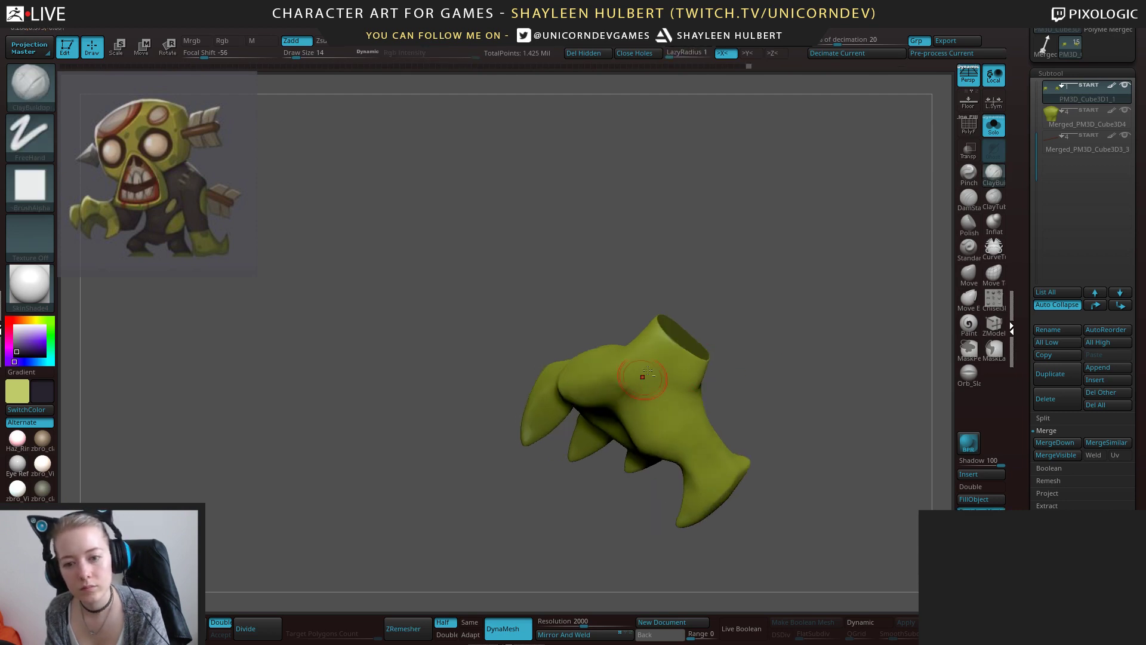
key("shift")
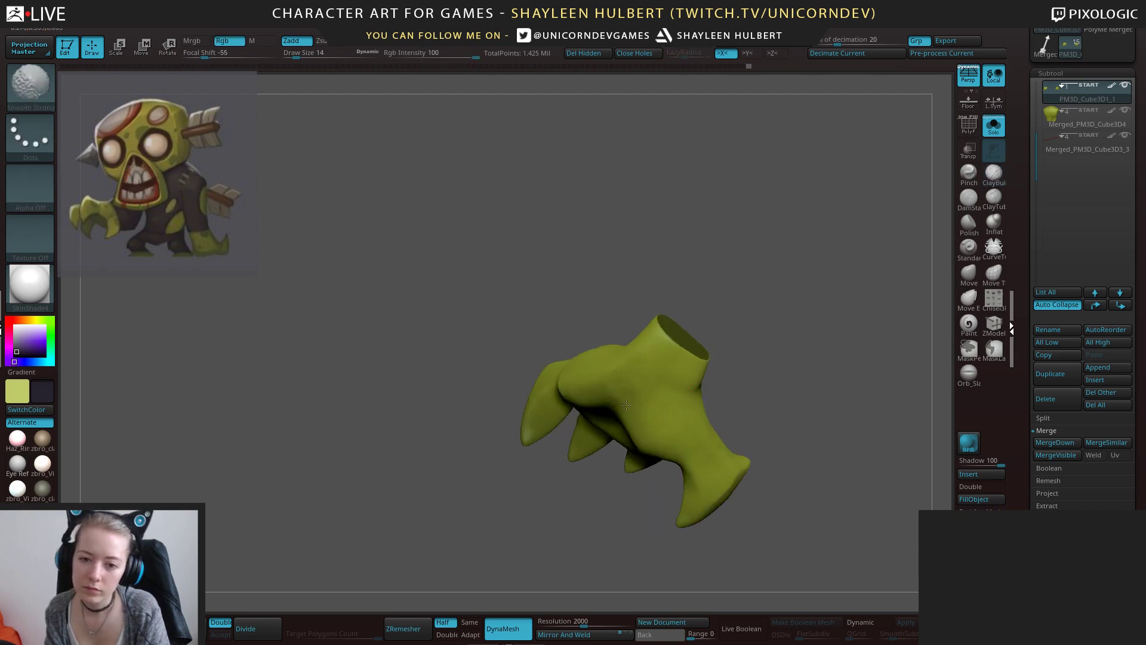
mouse_move(859, 382)
left_mouse_down()
mouse_move(731, 344)
mouse_move(753, 382)
mouse_move(762, 467)
mouse_move(788, 343)
left_mouse_up()
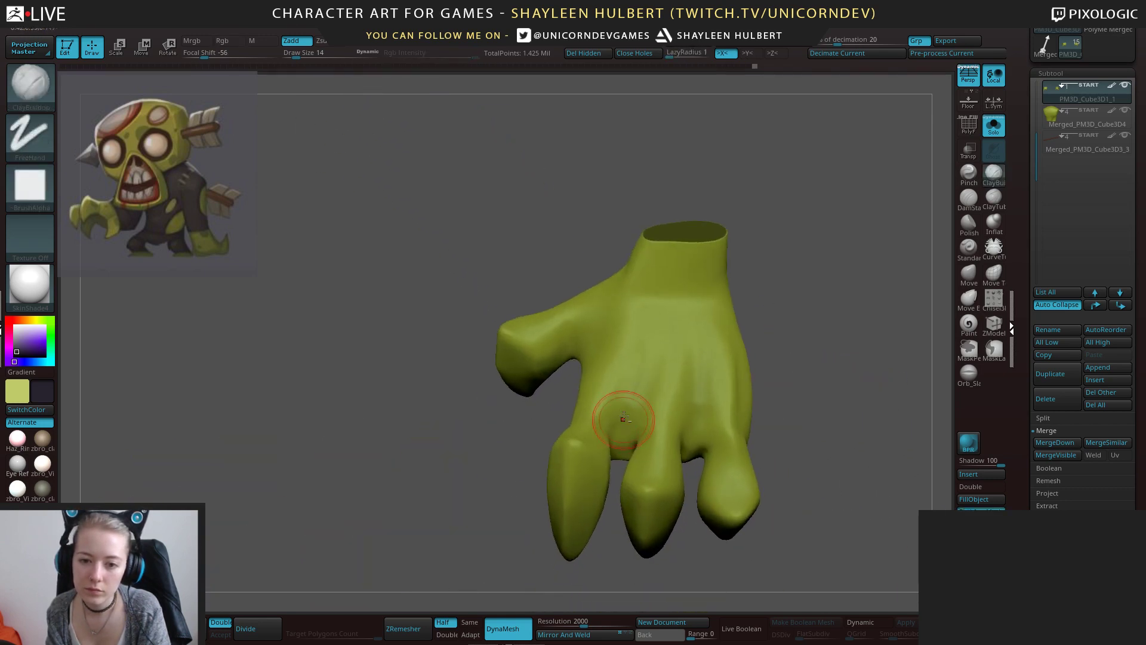
Build up the areas between the finger bases on the backs of the hands with ClayBuildup and smooth them.
mouse_move(630, 433)
left_mouse_down()
mouse_move(639, 366)
mouse_move(621, 412)
mouse_move(685, 404)
left_mouse_up()
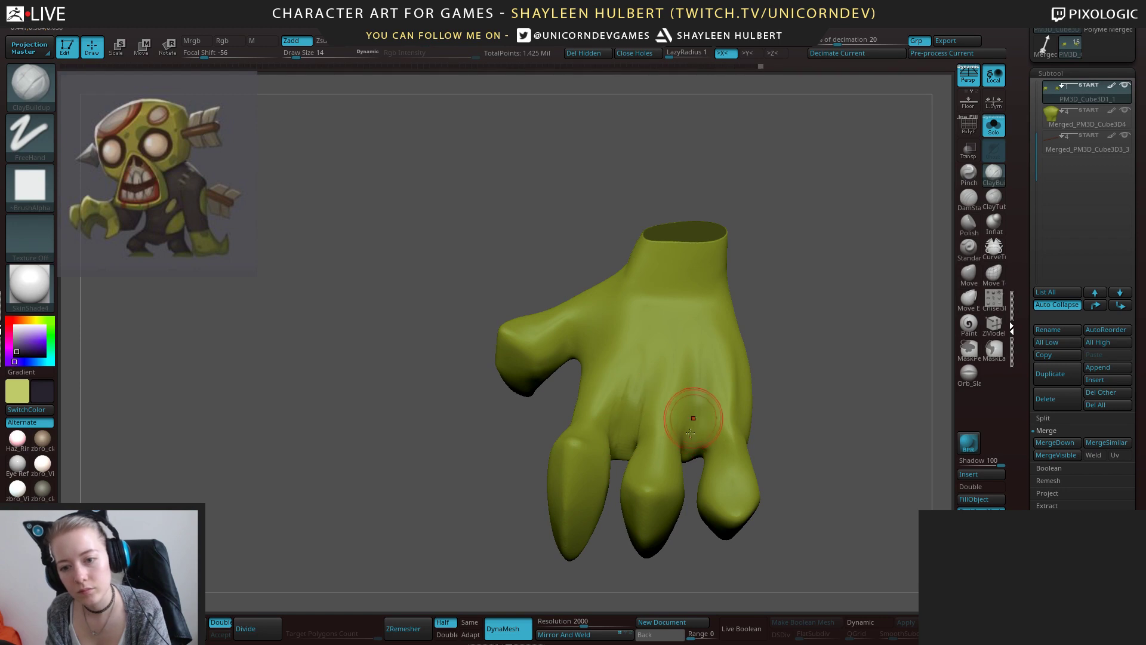
left_click_drag(692, 447, 700, 455)
left_click_drag(778, 371, 780, 389)
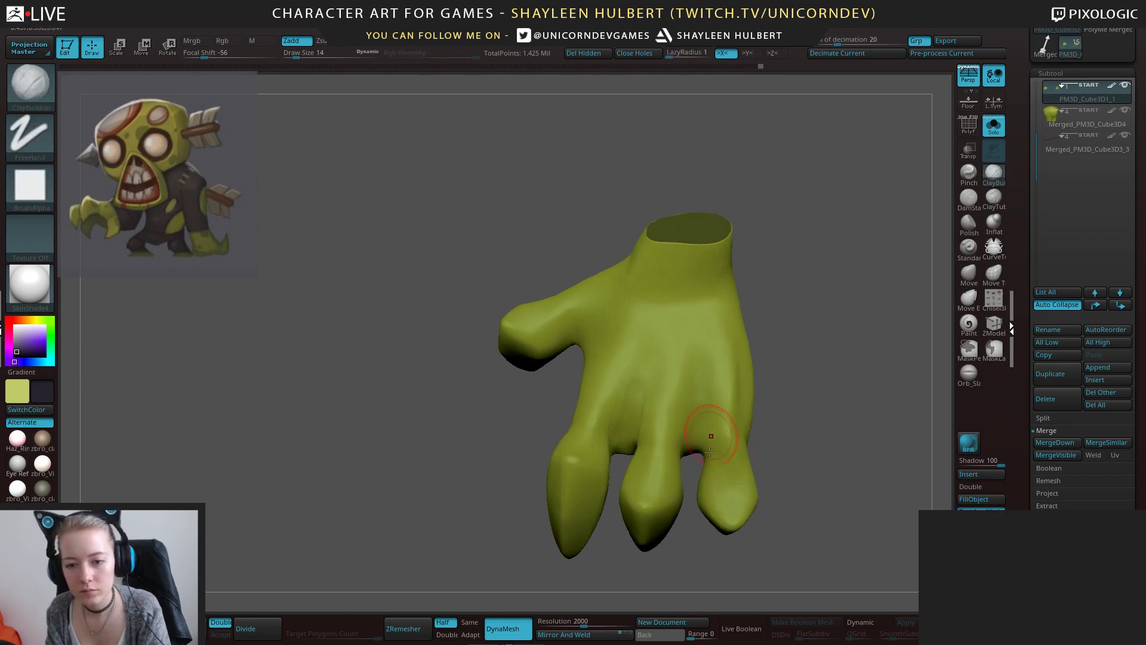
mouse_move(711, 417)
left_mouse_down()
mouse_move(706, 471)
mouse_move(710, 426)
mouse_move(740, 441)
mouse_move(740, 412)
left_mouse_up()
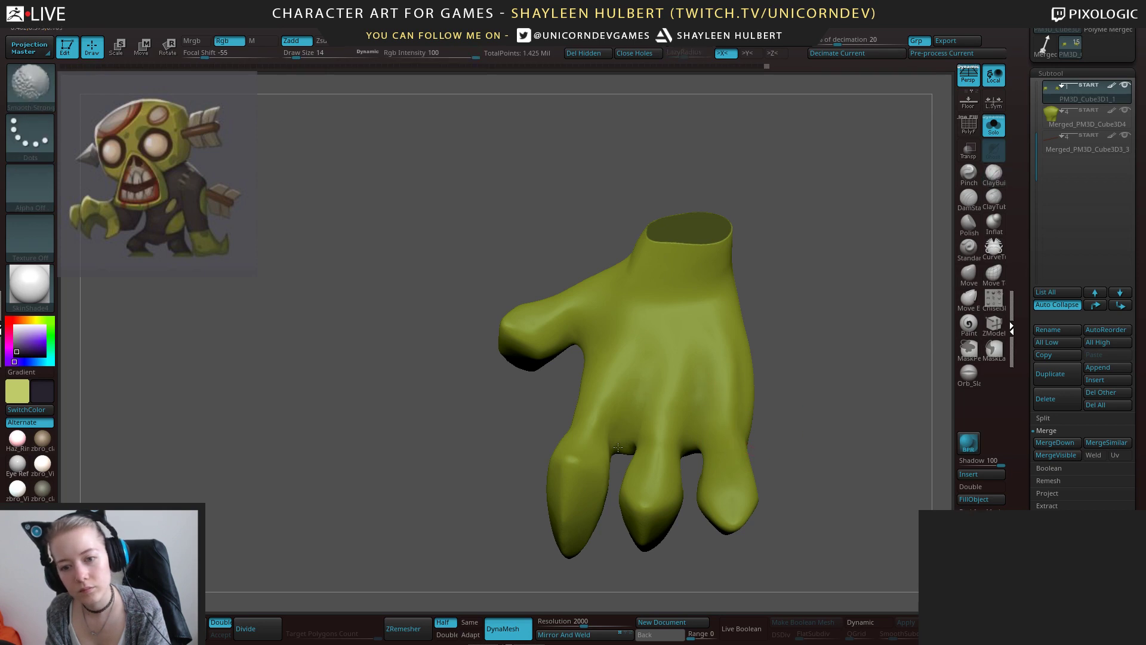
left_click_drag(636, 431, 637, 454, "shift")
mouse_move(851, 375)
left_mouse_down()
mouse_move(740, 373)
mouse_move(804, 377)
mouse_move(743, 367)
mouse_move(843, 313)
mouse_move(758, 310)
mouse_move(764, 345)
left_mouse_up()
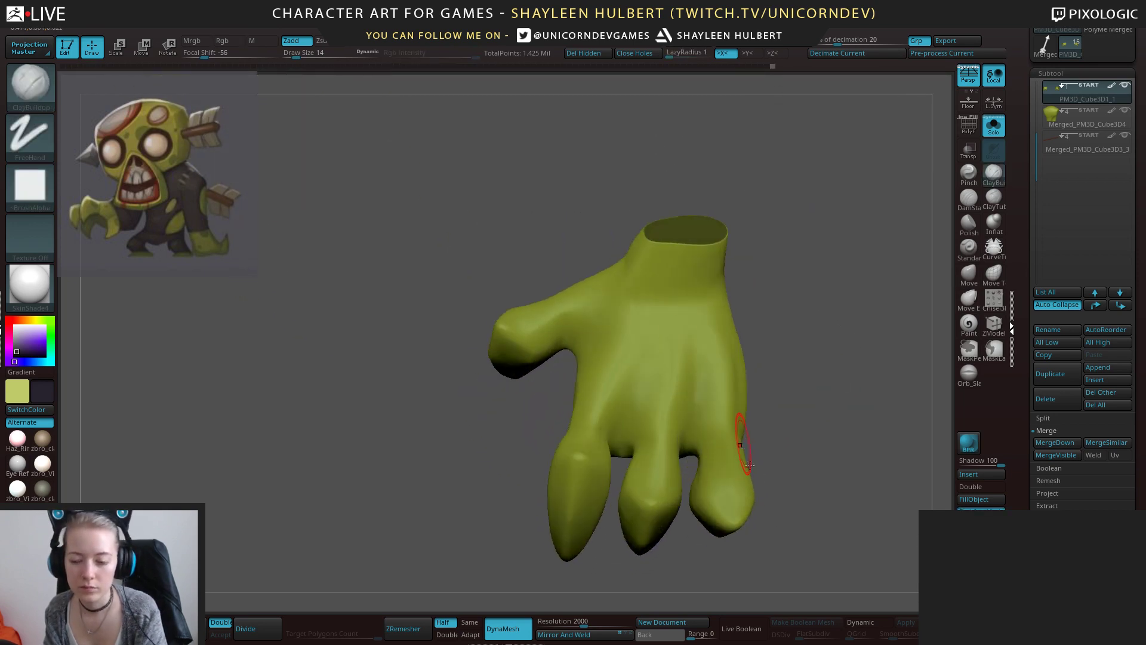
Flatten the outer edge of the hands near the outermost finger with the hPolish brush.
key("b")
key("h")
key("p")
left_click_drag(772, 415, 735, 408)
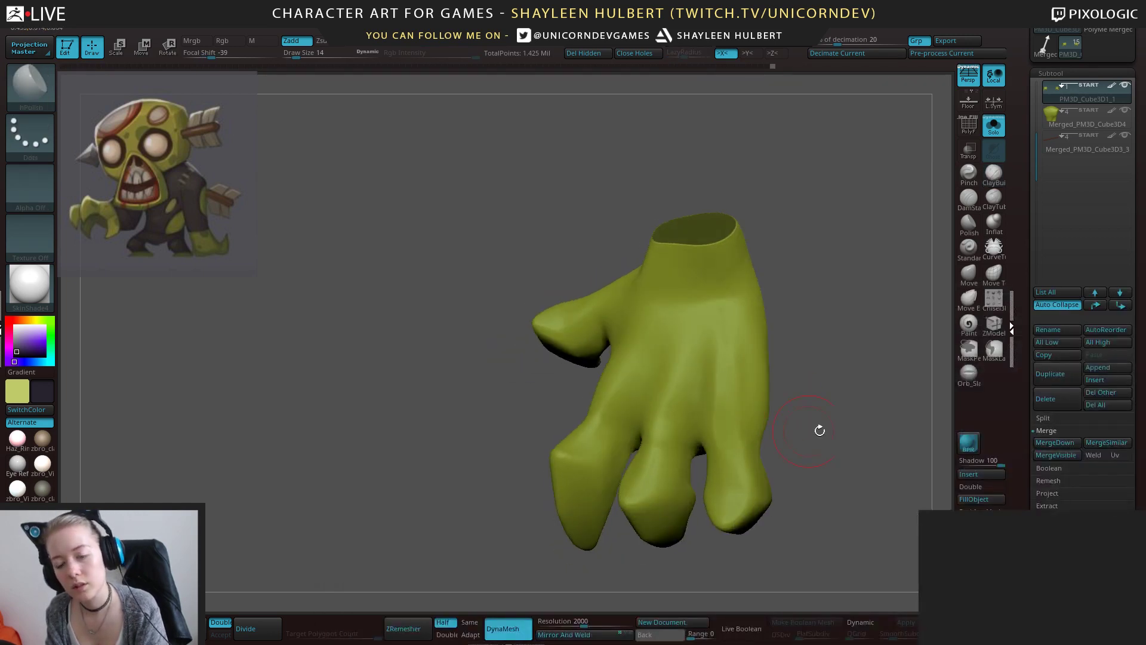
left_click_drag(819, 431, 645, 293, "shift")
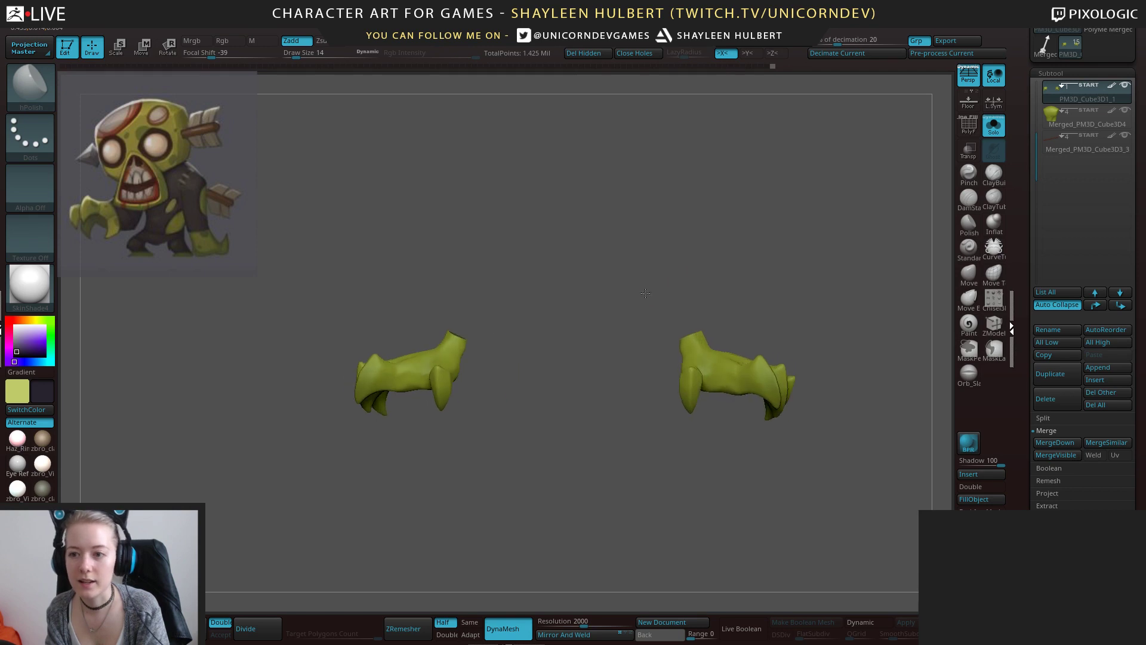
Turn off Solo to show the whole zombie and polish the back of the hand above the outer finger.
left_click(993, 126)
left_click_drag(847, 293, 782, 341, "shift")
left_click_drag(889, 334, 807, 334)
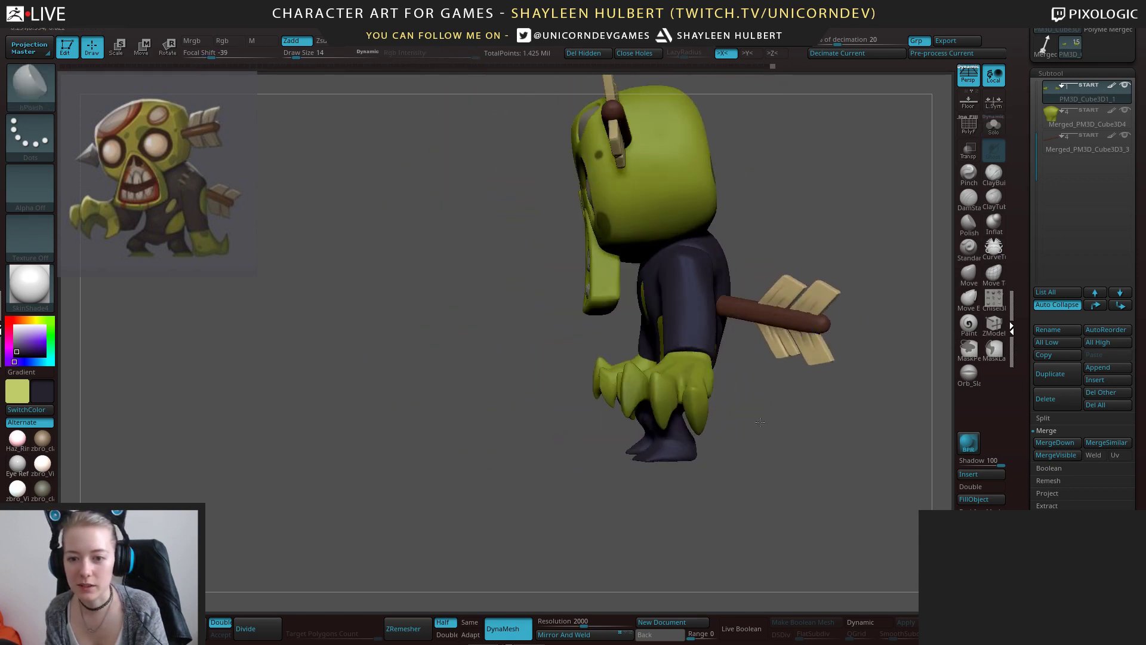
mouse_move(759, 402)
left_mouse_down("alt")
mouse_move(769, 496)
mouse_move(793, 519)
left_mouse_up("alt")
left_click_drag(703, 388, 702, 415)
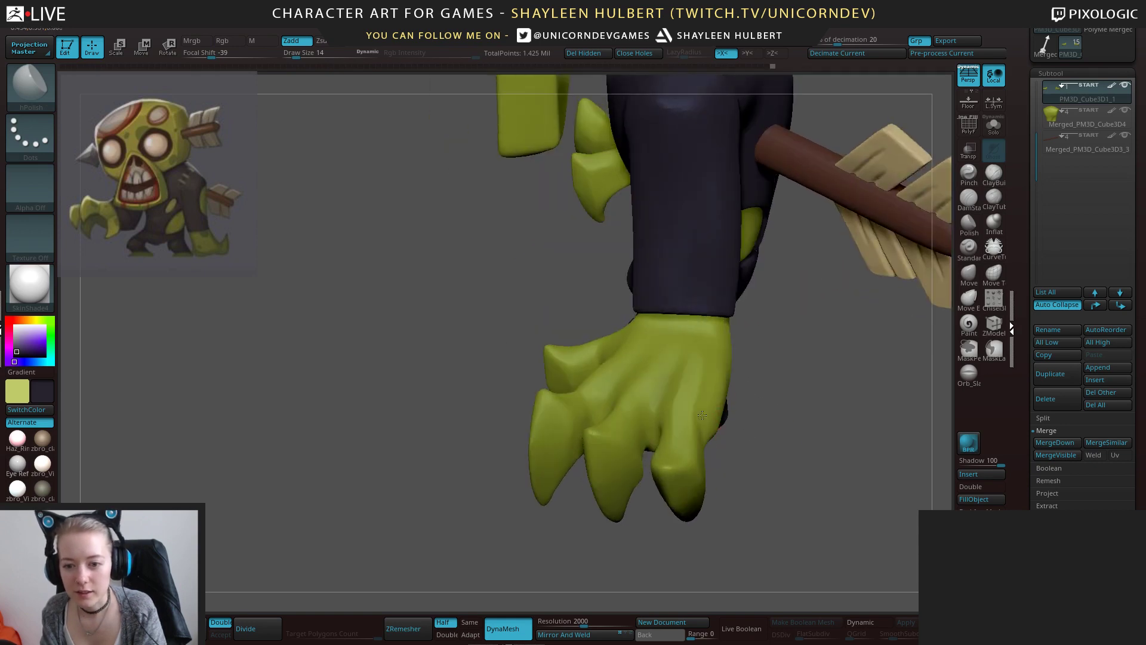
Refine the knuckles and outer sides of the hands with ClayBuildup and smoothing at draw size 14.
left_click(993, 174)
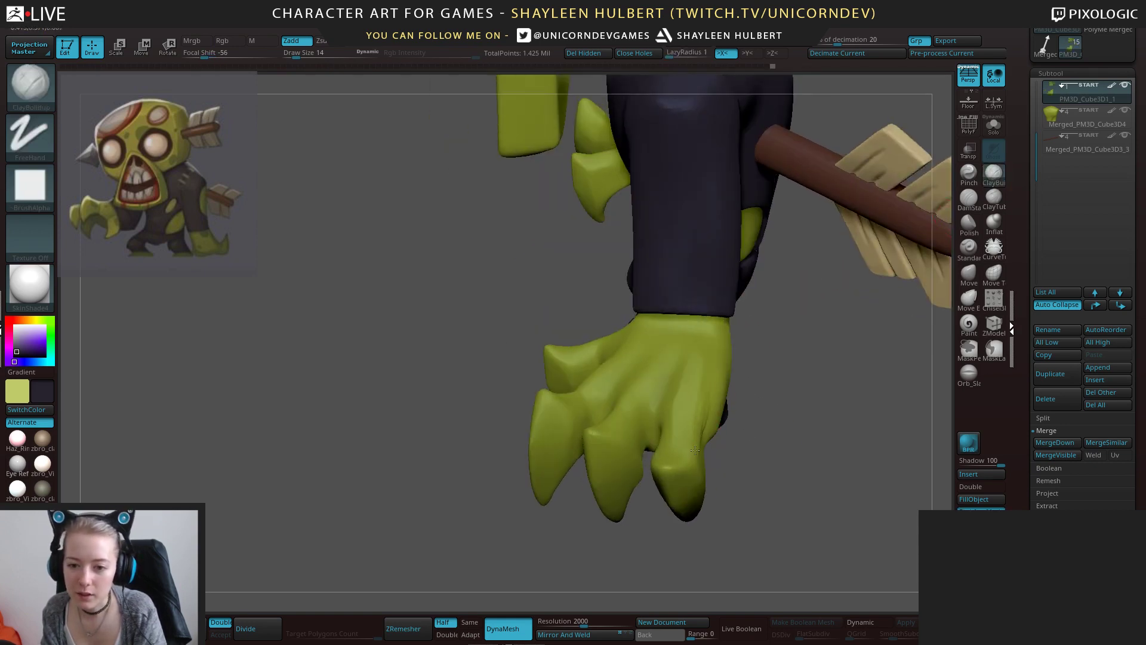
key("shift")
mouse_move(728, 454)
left_mouse_down()
mouse_move(747, 445)
mouse_move(839, 460)
mouse_move(818, 466)
left_mouse_up()
key("shift")
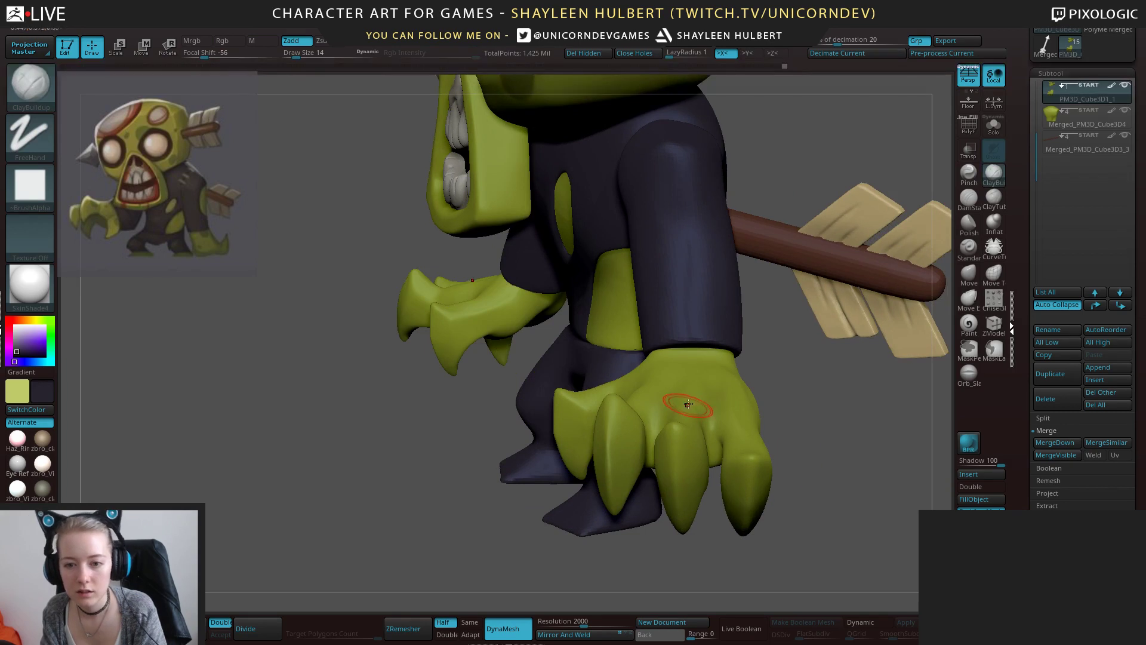
mouse_move(783, 385)
left_mouse_down()
mouse_move(752, 394)
mouse_move(743, 426)
left_mouse_up()
key("ctrl")
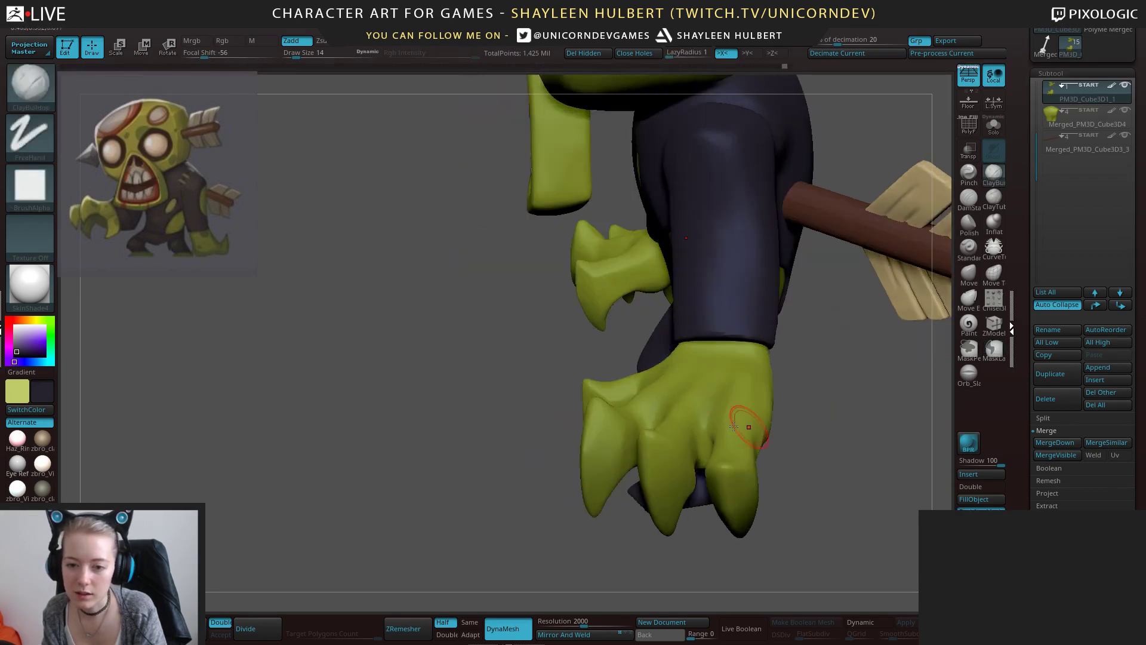
left_click_drag(703, 548, 691, 479)
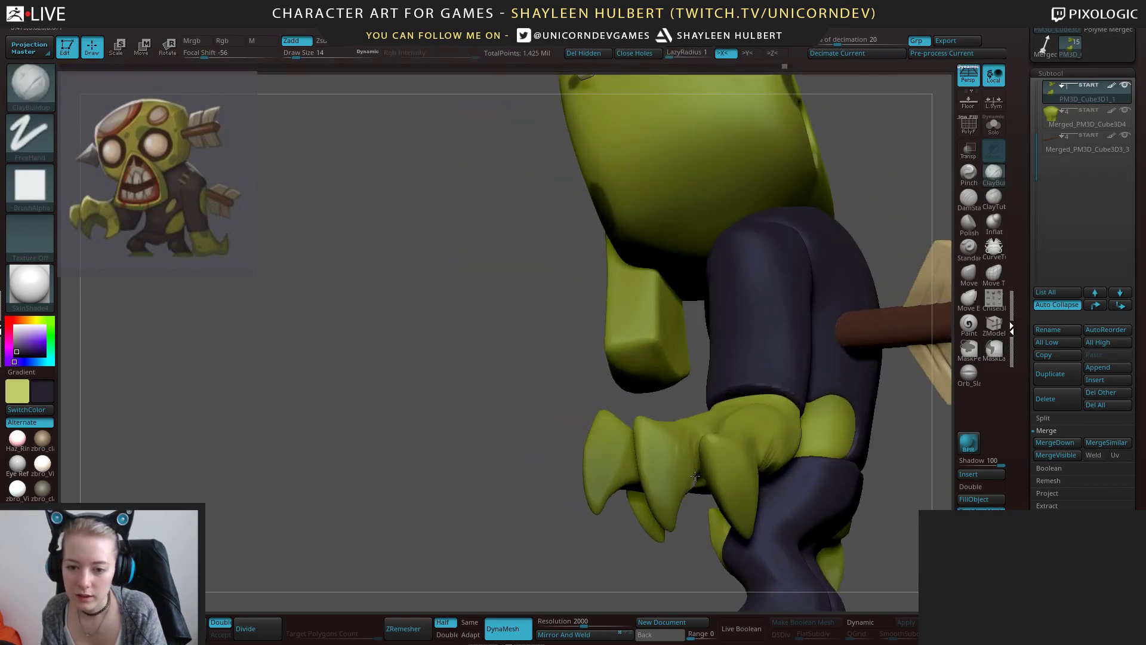
key("shift")
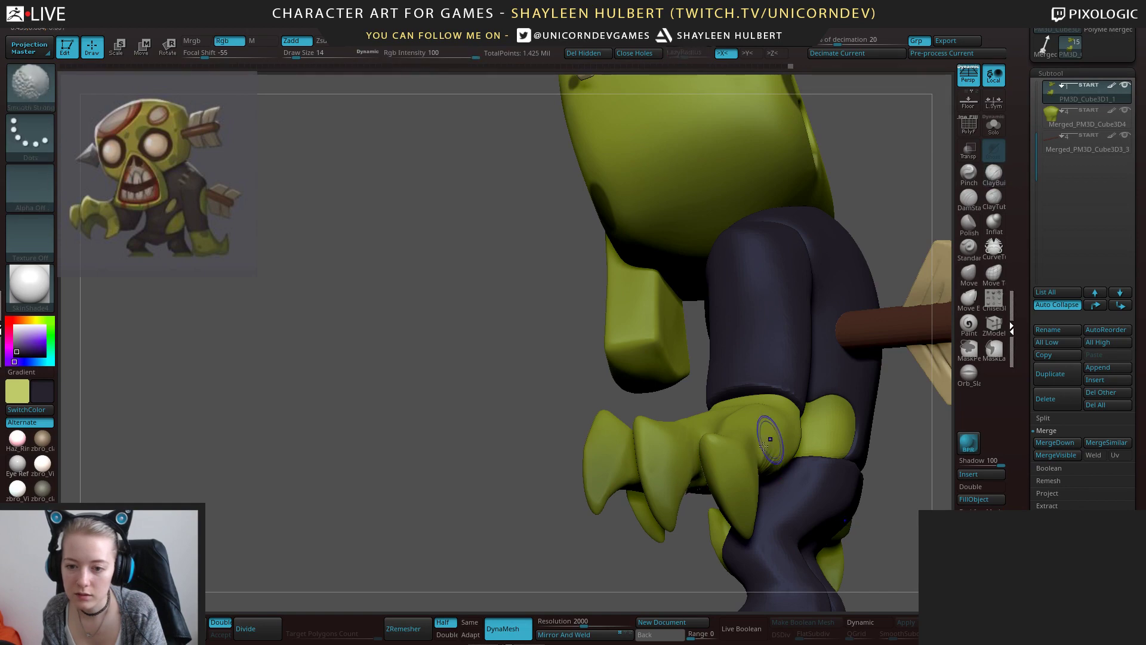
Build up the webbing between thumb and palm with ClayBuildup and smooth it.
left_click_drag(514, 503, 708, 463)
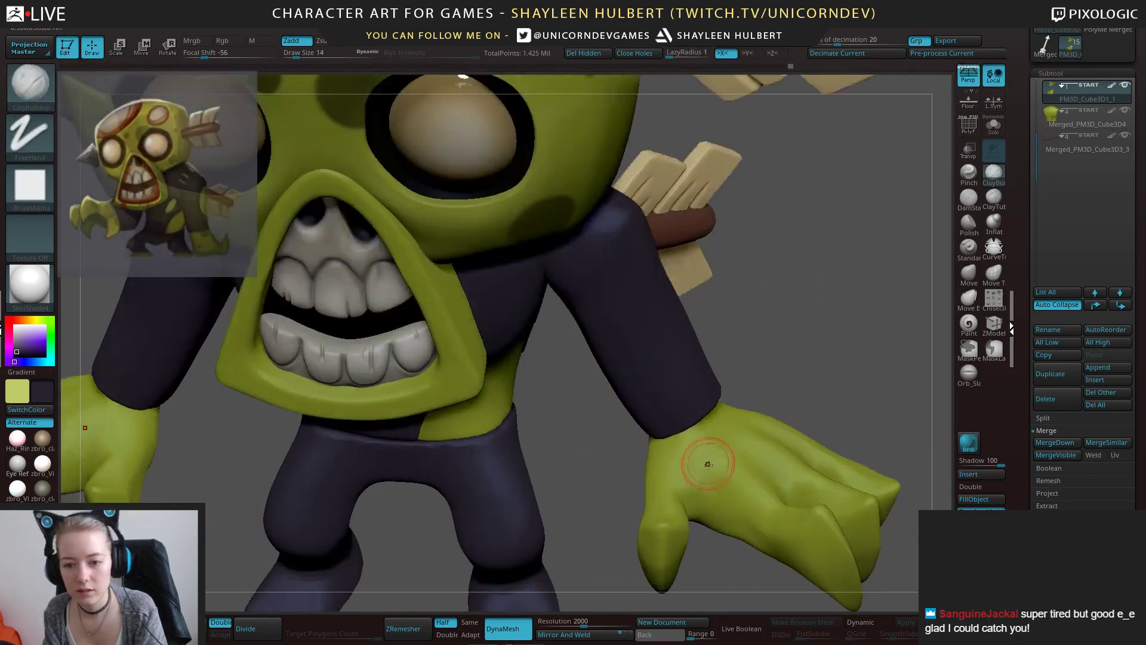
left_click_drag(710, 569, 695, 521)
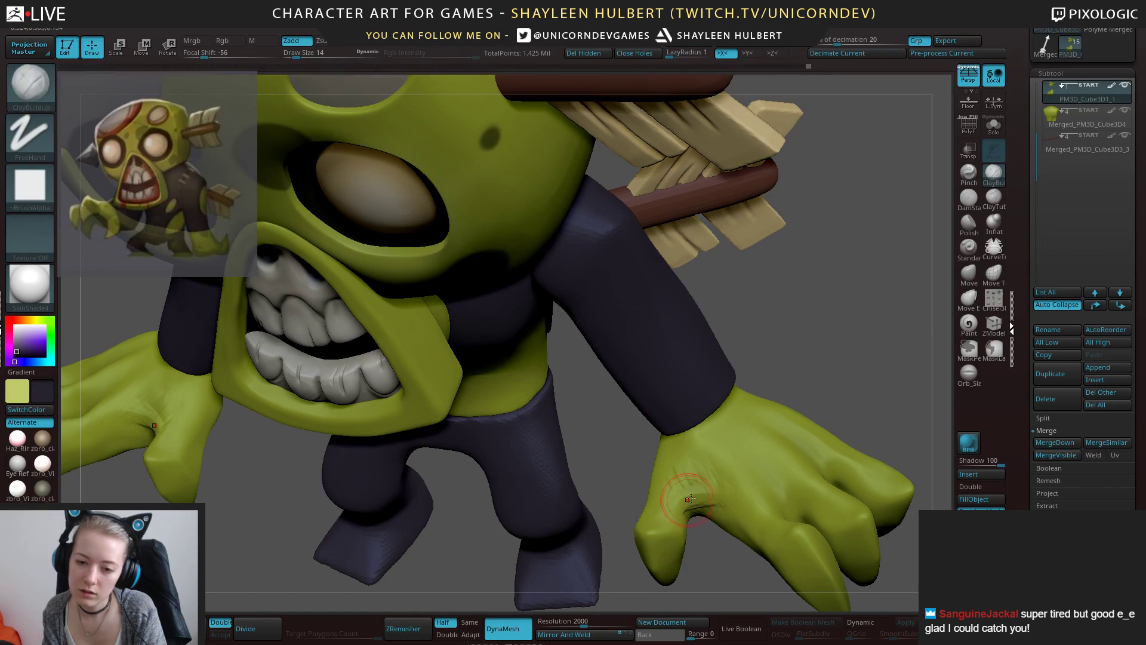
key("shift")
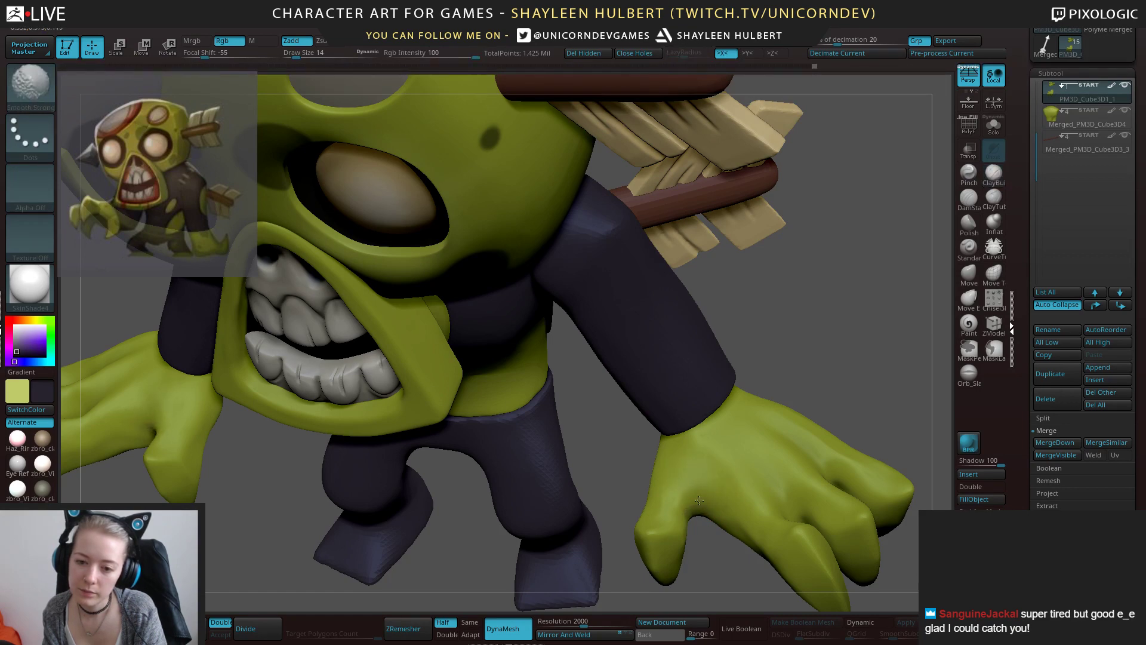
Flatten the planes of the thumbs with the hPolish brush and smooth their transition into the palm.
mouse_move(716, 562)
left_mouse_down()
mouse_move(685, 530)
mouse_move(679, 539)
left_mouse_up()
key("b")
key("h")
key("p")
left_click_drag(701, 579, 668, 520)
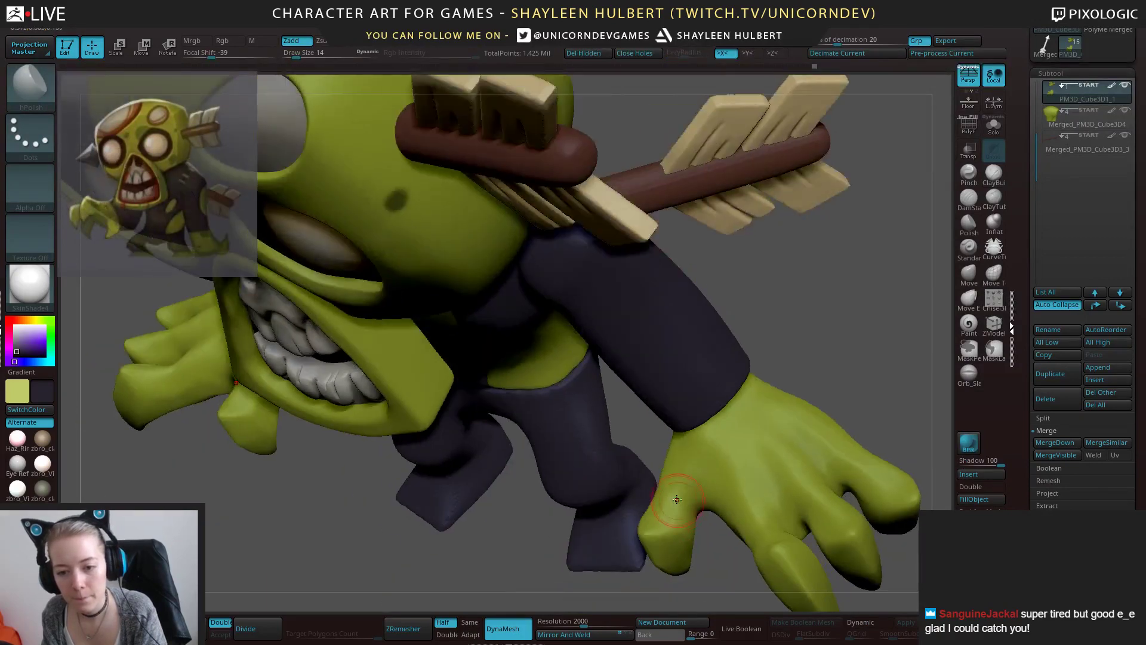
left_click_drag(740, 576, 661, 522)
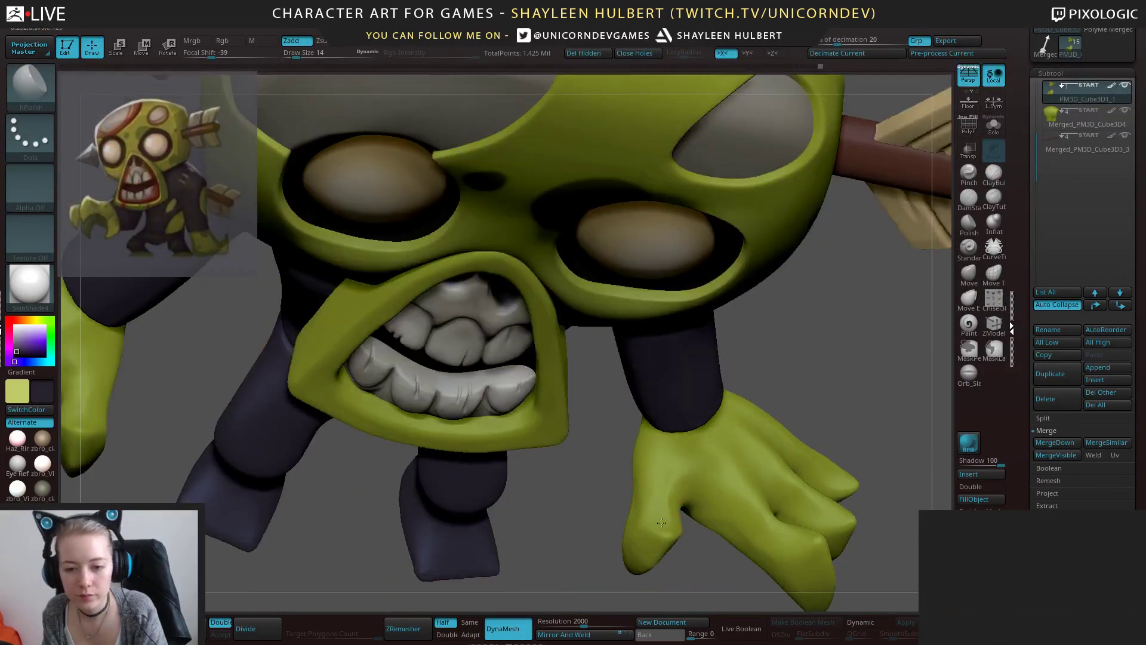
left_click_drag(664, 477, 721, 524, "shift")
Select the clothed body subtool and smooth the back of the trousers and legs at draw size 34.
left_click_drag(719, 575, 759, 375, "alt")
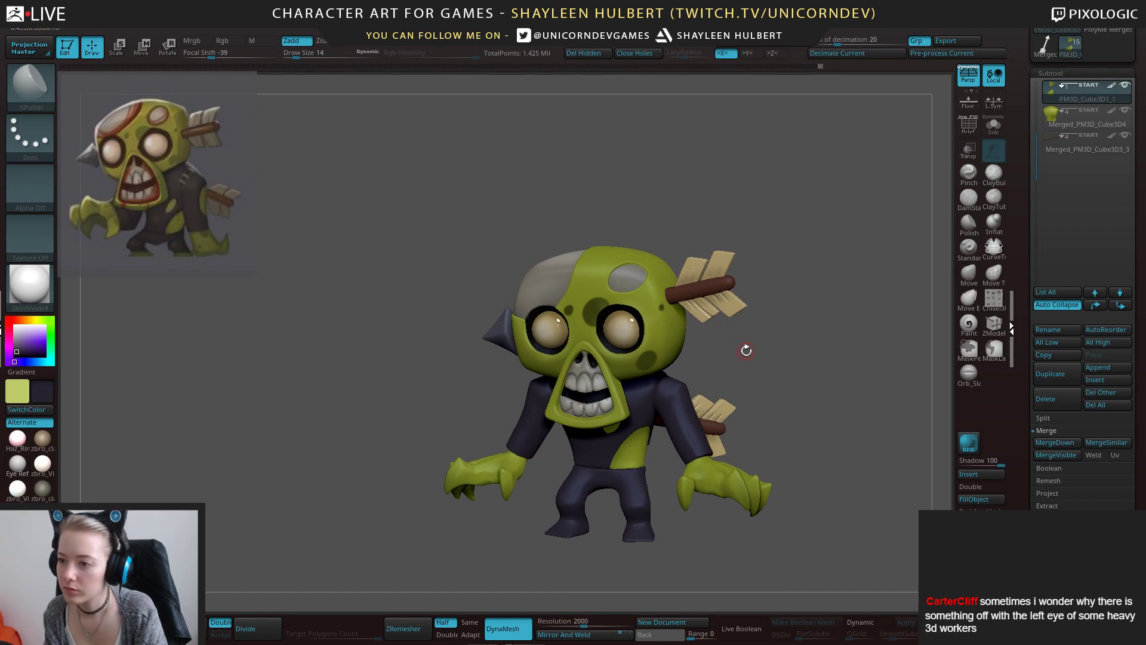
left_click_drag(824, 396, 760, 382, "alt")
left_click(587, 449, "alt")
left_click_drag(616, 428, 560, 498, "alt")
mouse_move(828, 542)
left_mouse_down("alt")
mouse_move(720, 509)
mouse_move(852, 293)
left_mouse_up("alt")
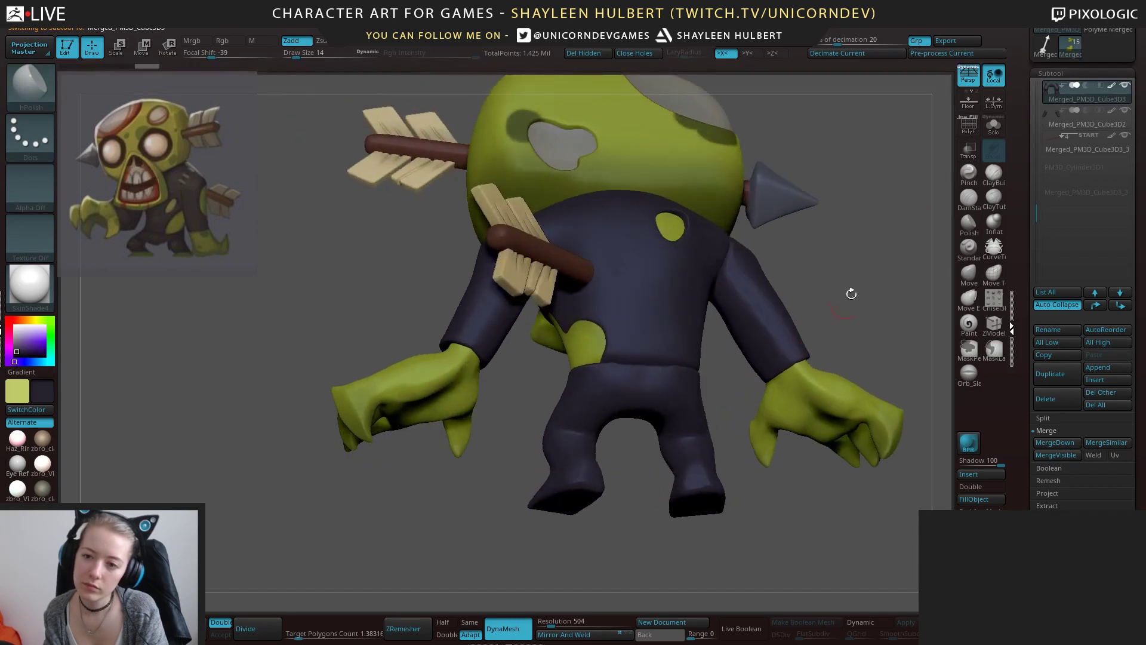
left_click(996, 177)
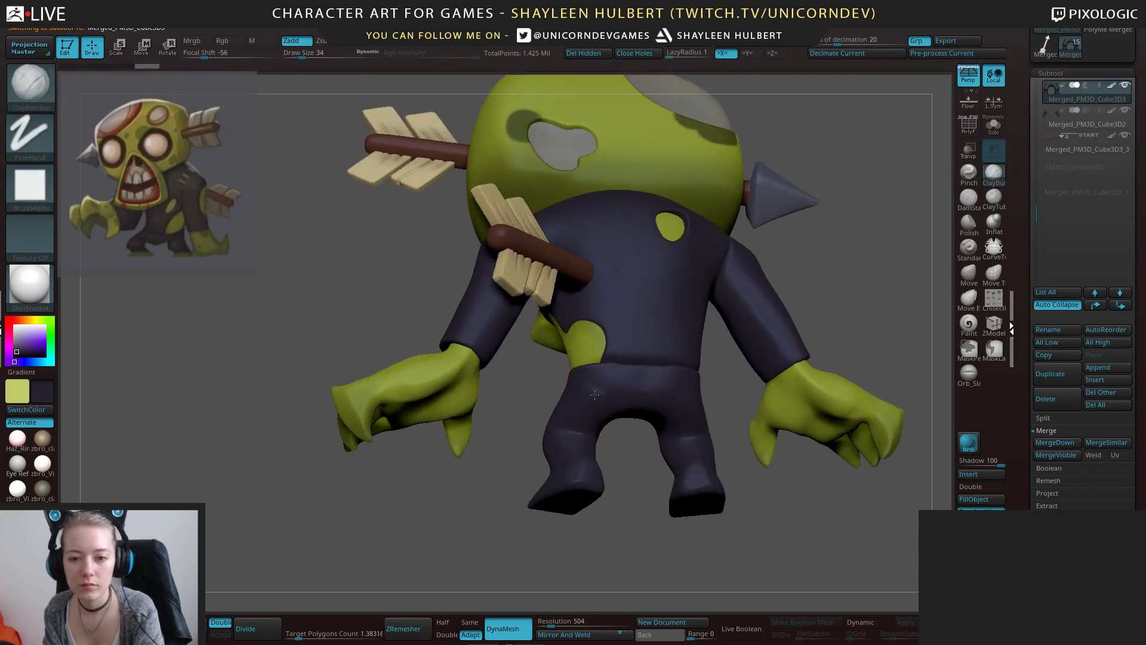
mouse_move(605, 406)
left_mouse_down("shift")
mouse_move(621, 388)
mouse_move(614, 403)
left_mouse_up("shift")
left_click_drag(632, 458, 641, 400)
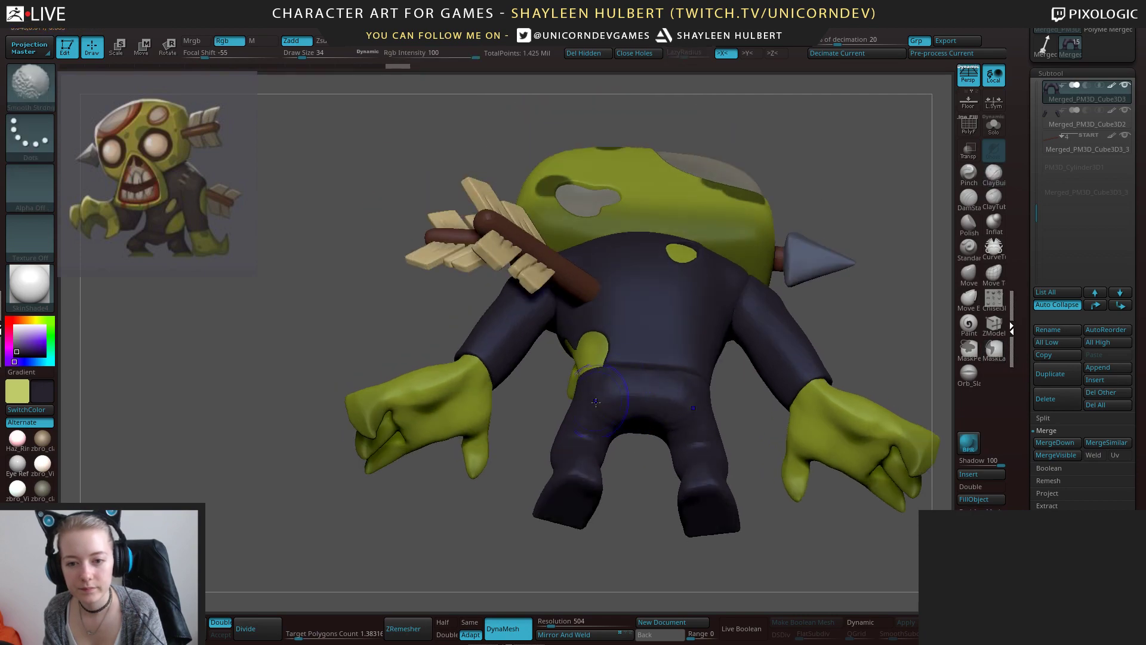
left_click_drag(644, 477, 698, 540)
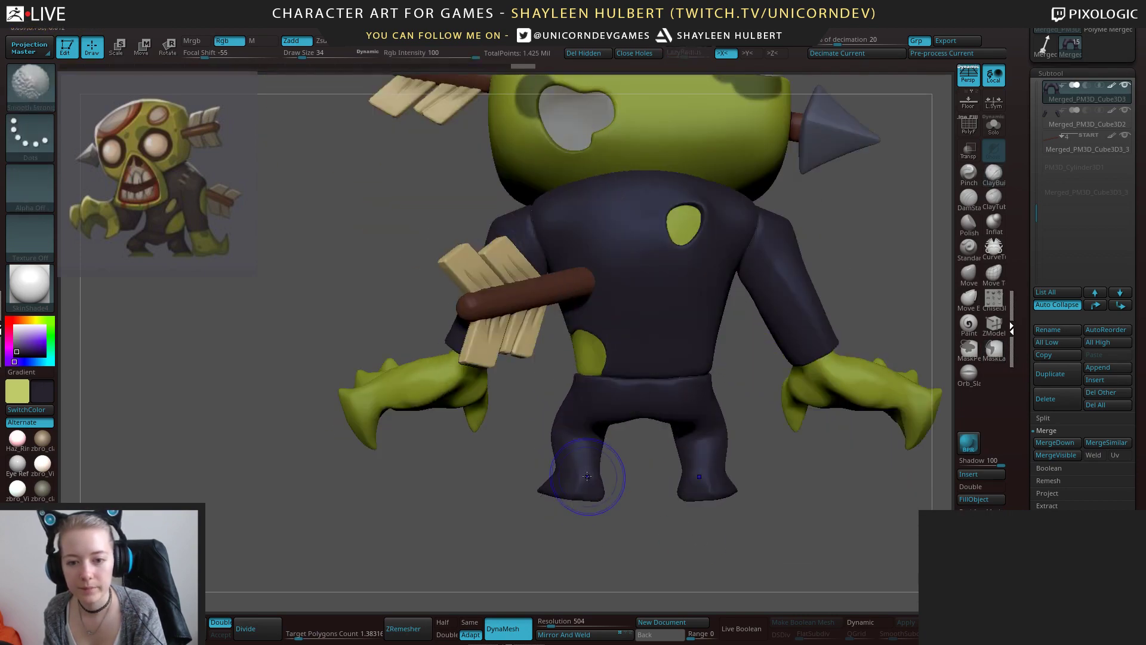
Switch to the hPolish brush and make a BPR render of the full zombie from a three-quarter front view.
key("b")
key("h")
key("p")
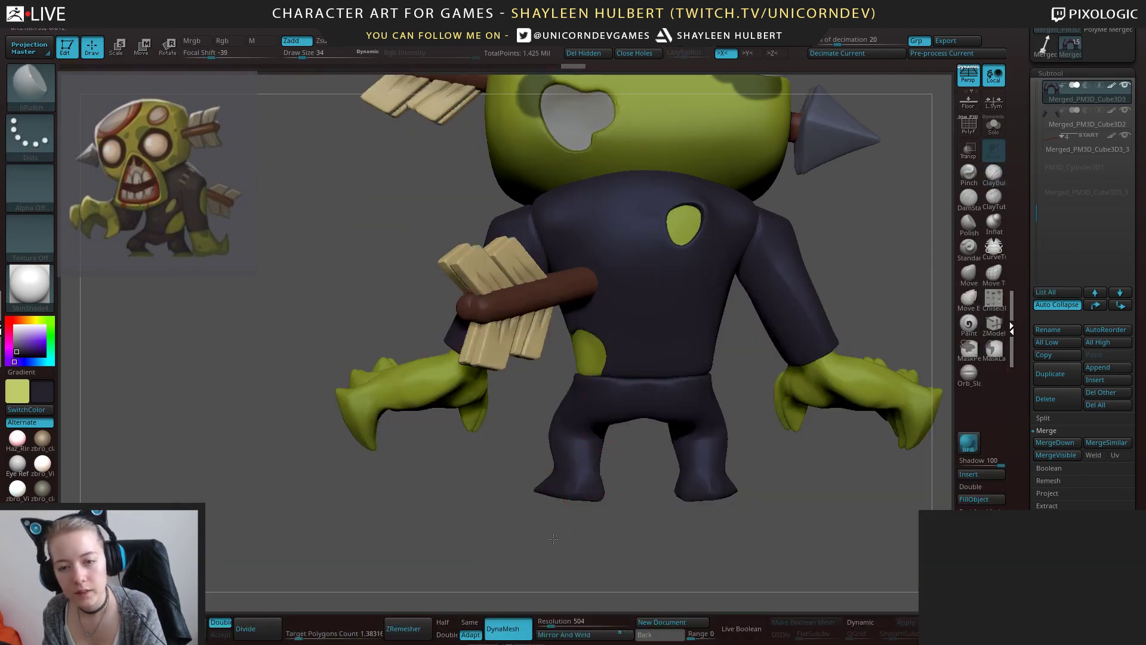
left_click_drag(417, 191, 749, 407)
left_click(968, 441)
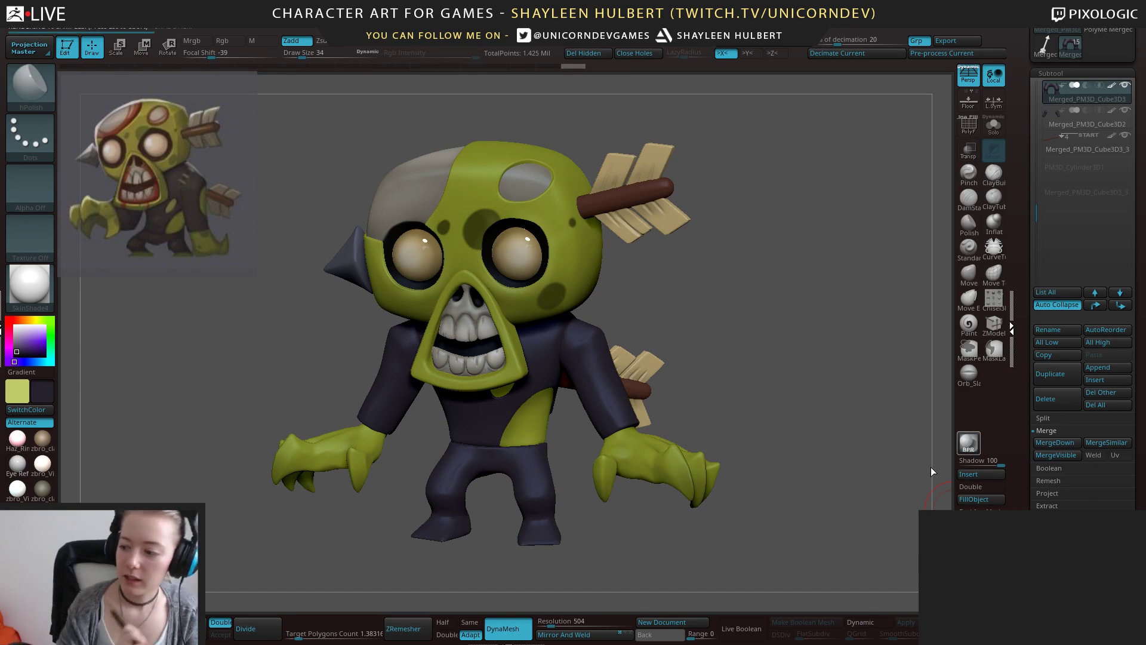